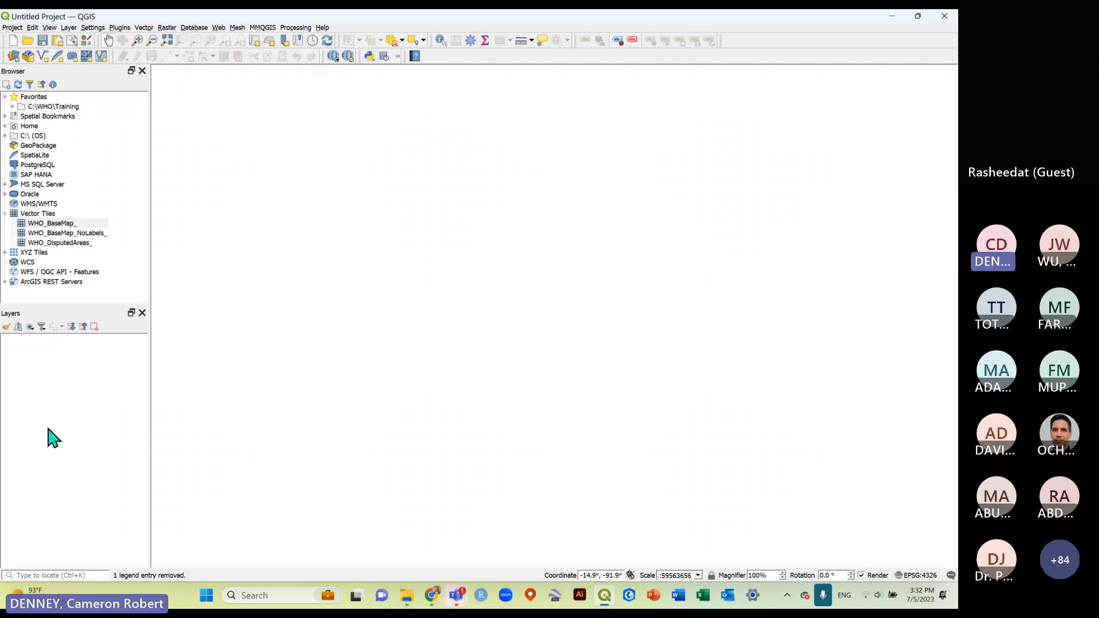
Switch to Chrome and read the Intro to QGIS Modules PDF from Exercise 1 through Step 4 of Exercise 2.
left_click(433, 595)
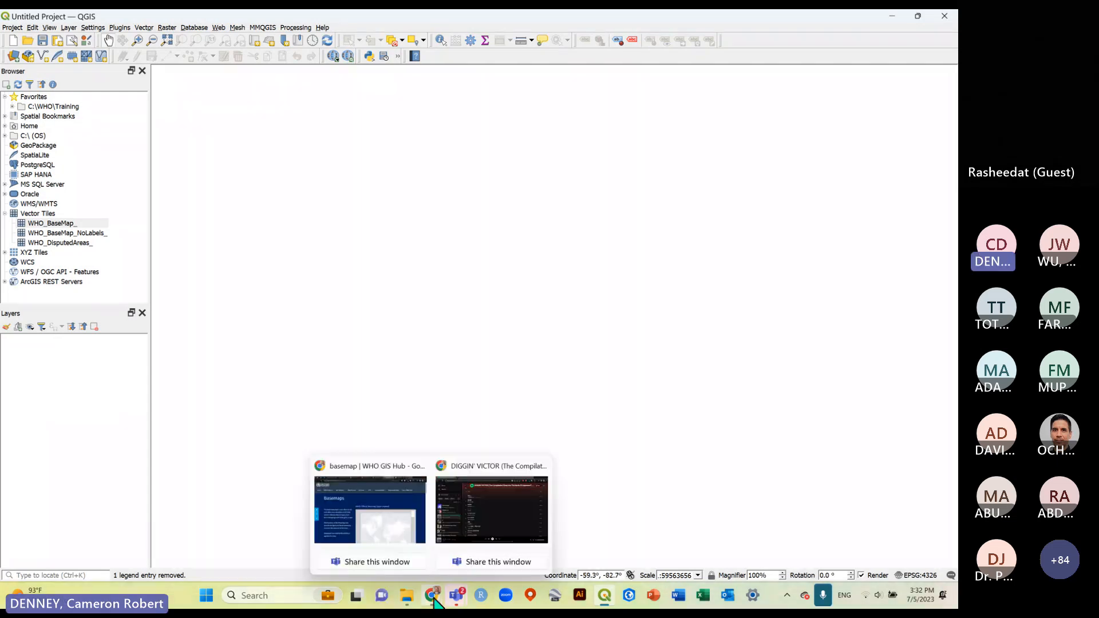
left_click(381, 537)
left_click(722, 21)
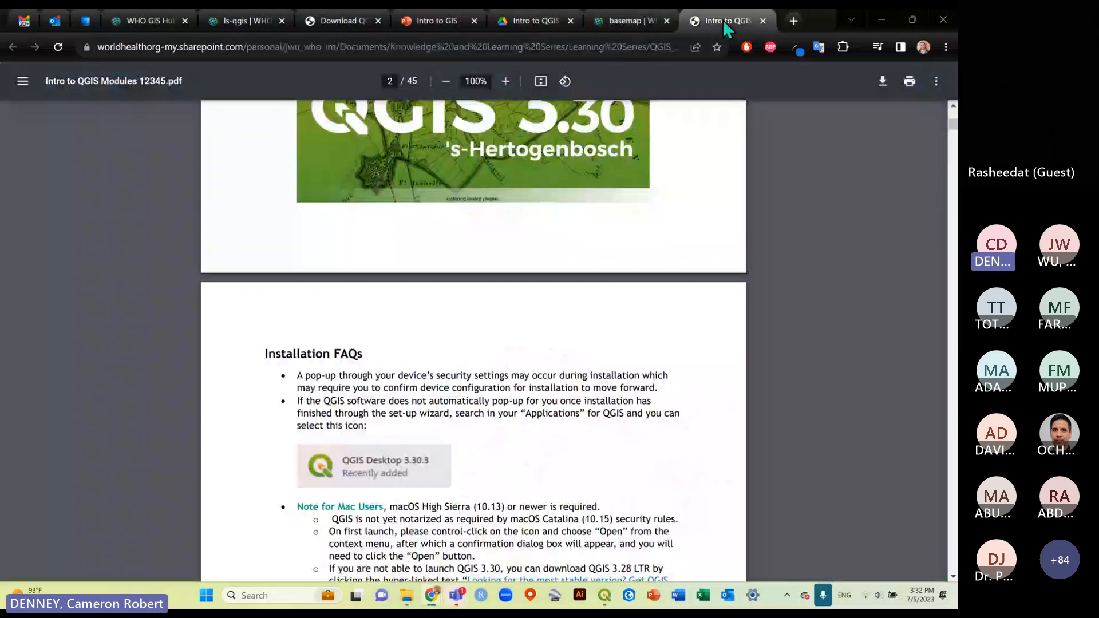
scroll(564, 372, "up", 10)
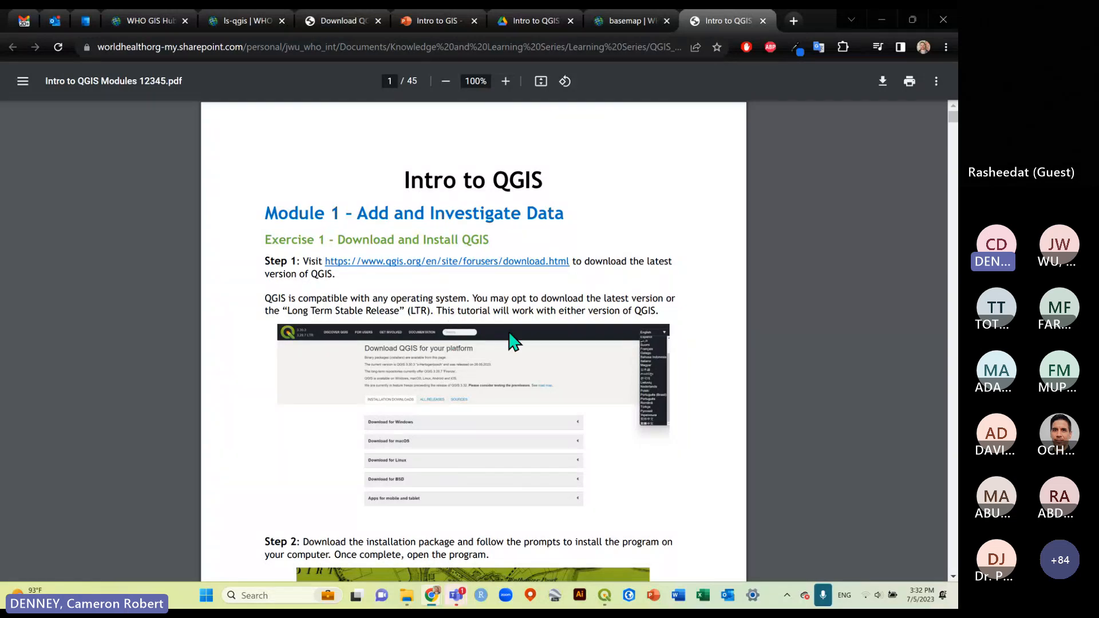
scroll(456, 369, "down", 7)
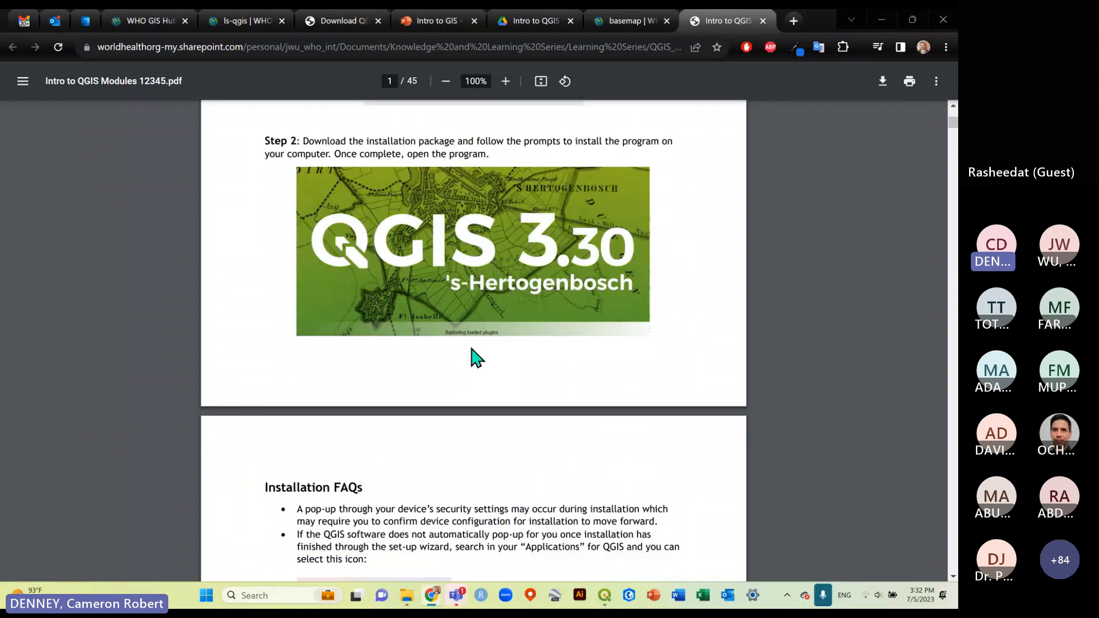
scroll(474, 358, "down", 4)
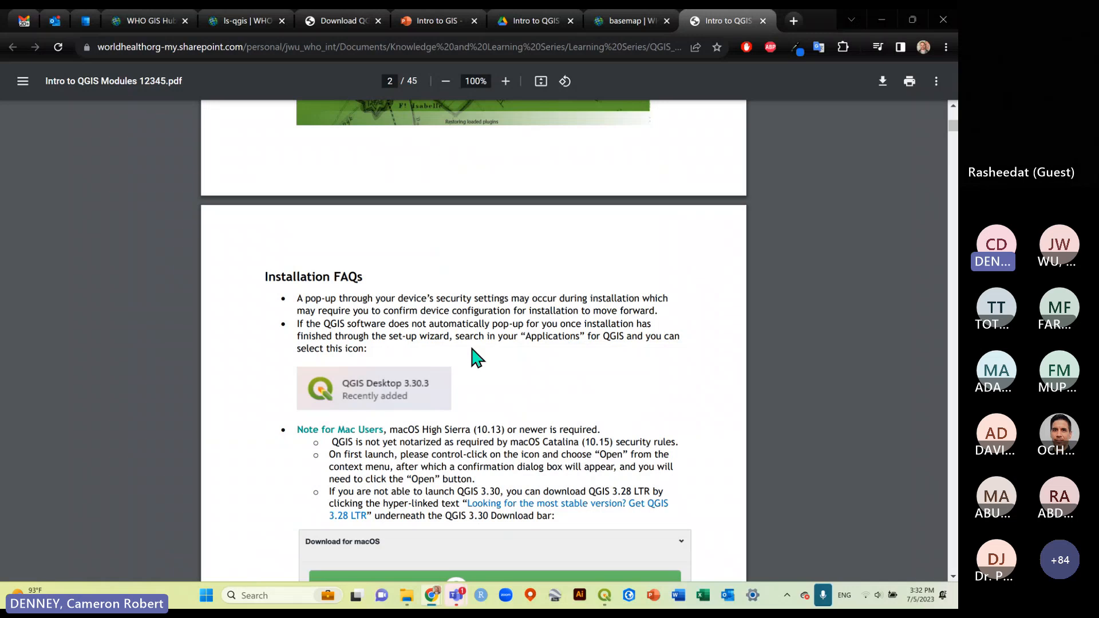
scroll(477, 356, "down", 11)
scroll(474, 353, "down", 4)
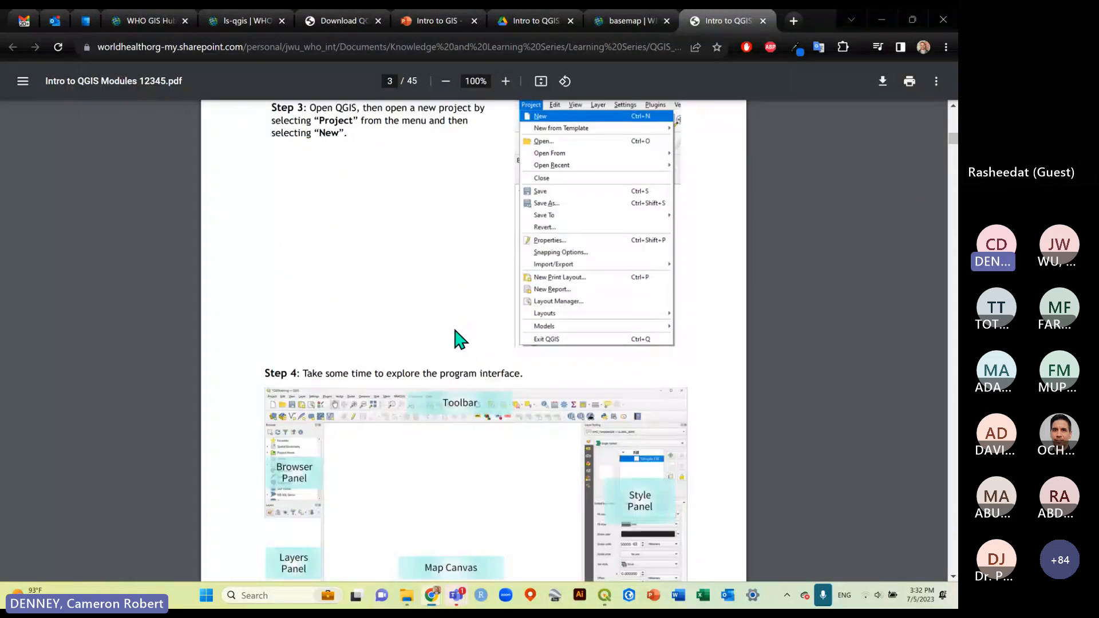
scroll(461, 340, "down", 1)
Review the PDF's installation FAQs and notes for Mac users again, ending at Exercise 2, Step 3.
left_click(334, 50)
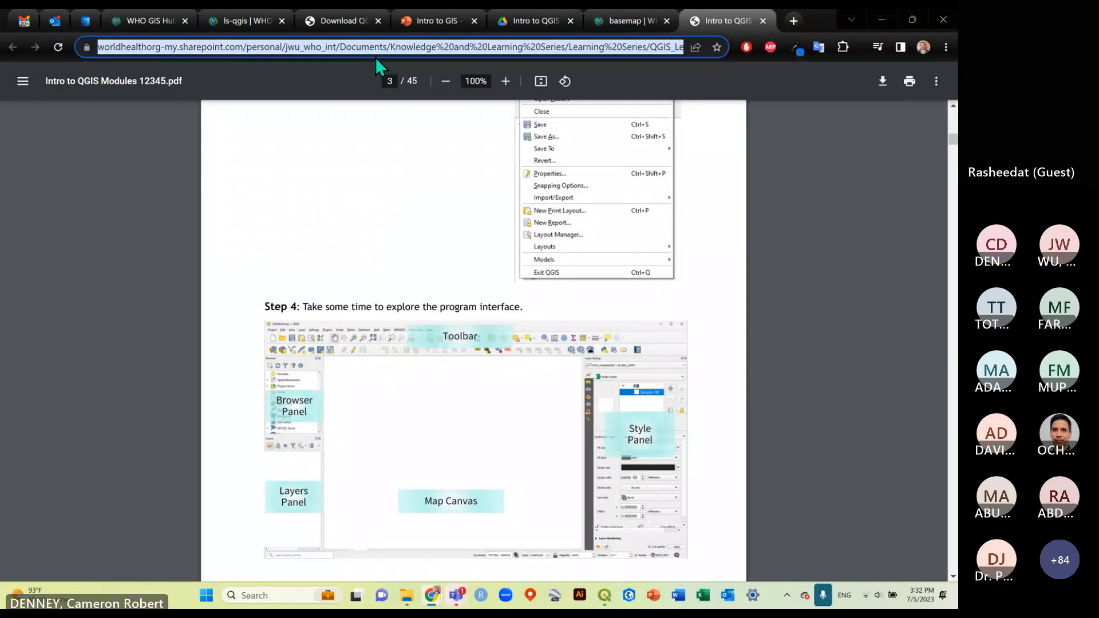
scroll(428, 226, "up", 10)
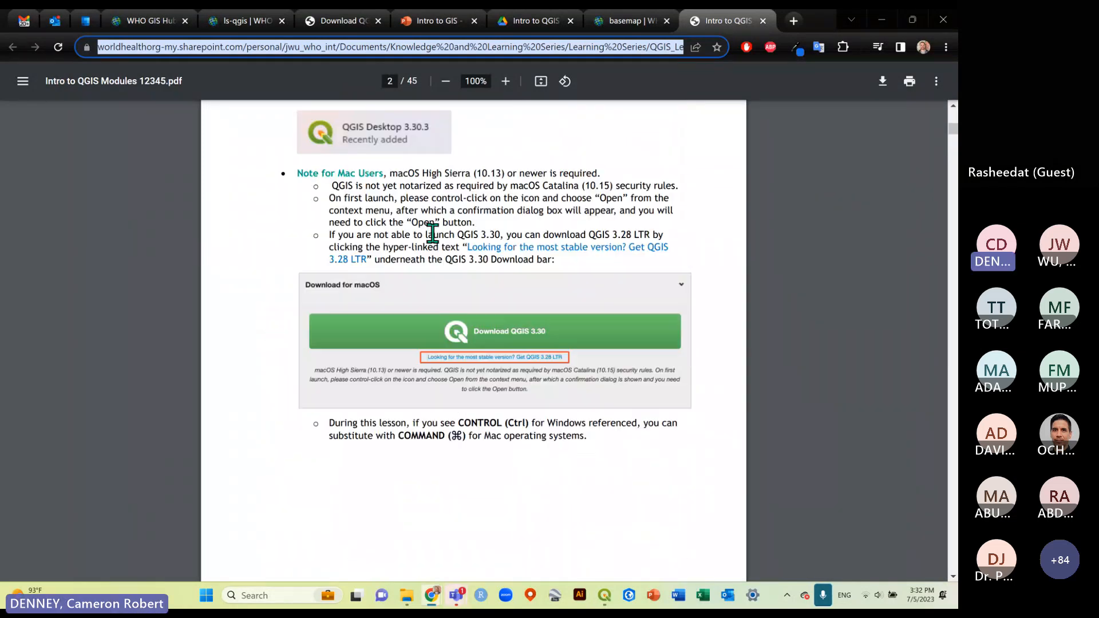
scroll(432, 233, "up", 5)
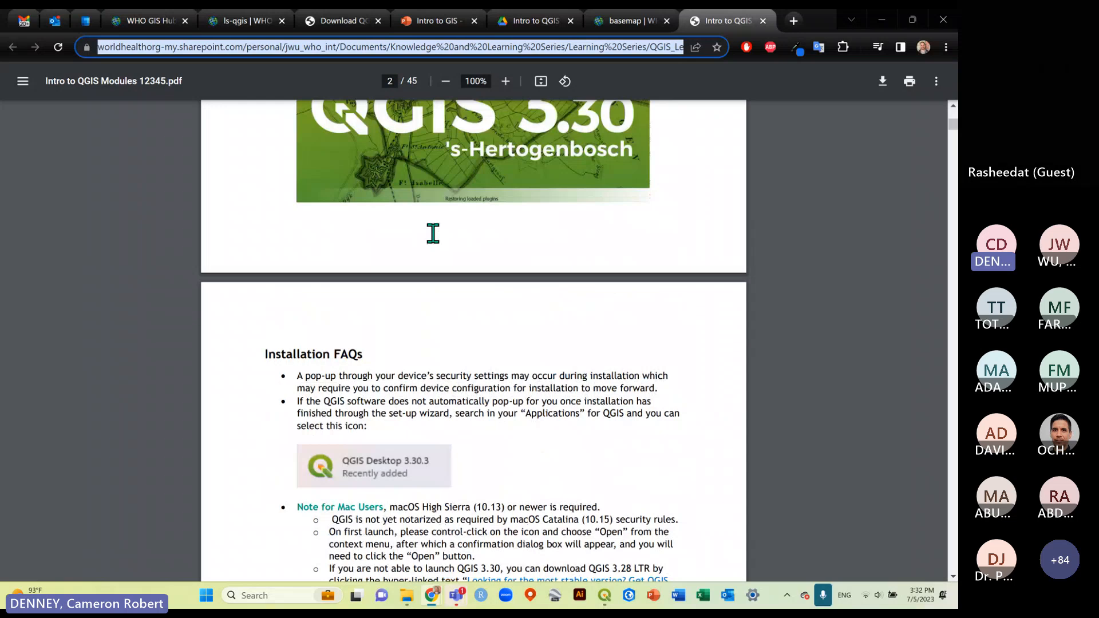
scroll(433, 233, "up", 5)
scroll(433, 233, "up", 3)
scroll(432, 233, "down", 13)
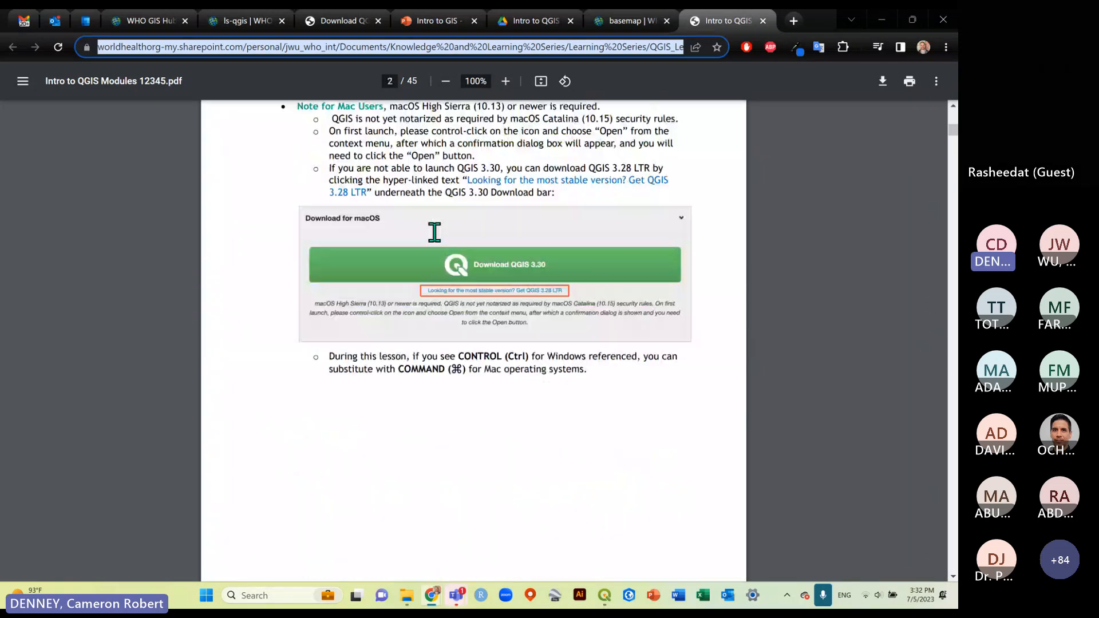
scroll(433, 233, "down", 8)
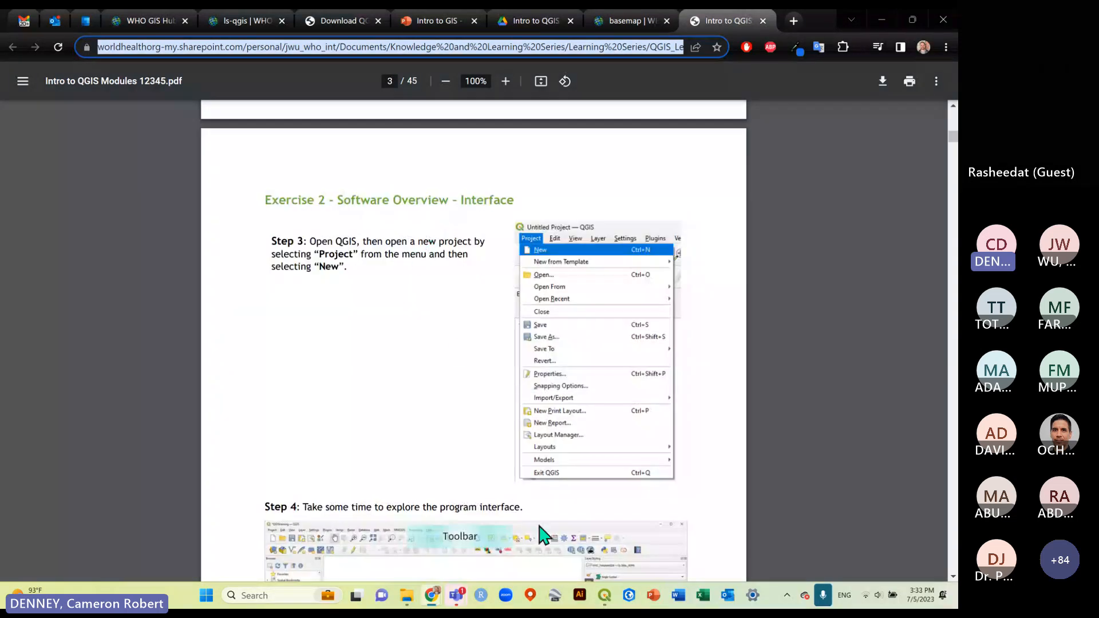
Switch to QGIS and create a new empty project.
left_click(605, 598)
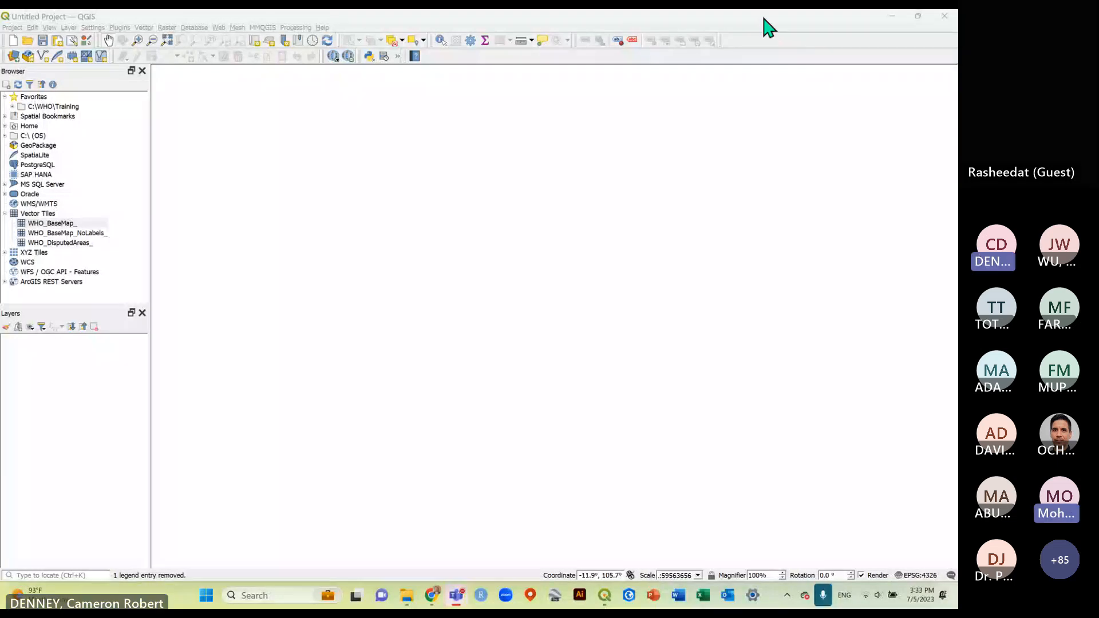
left_click(29, 27)
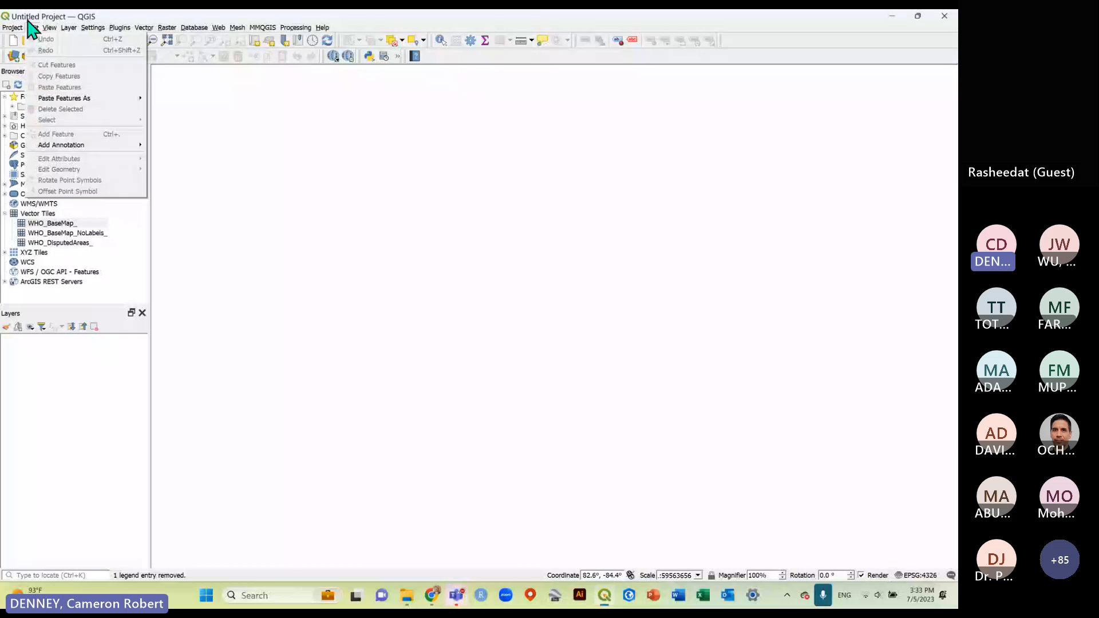
mouse_move(16, 27)
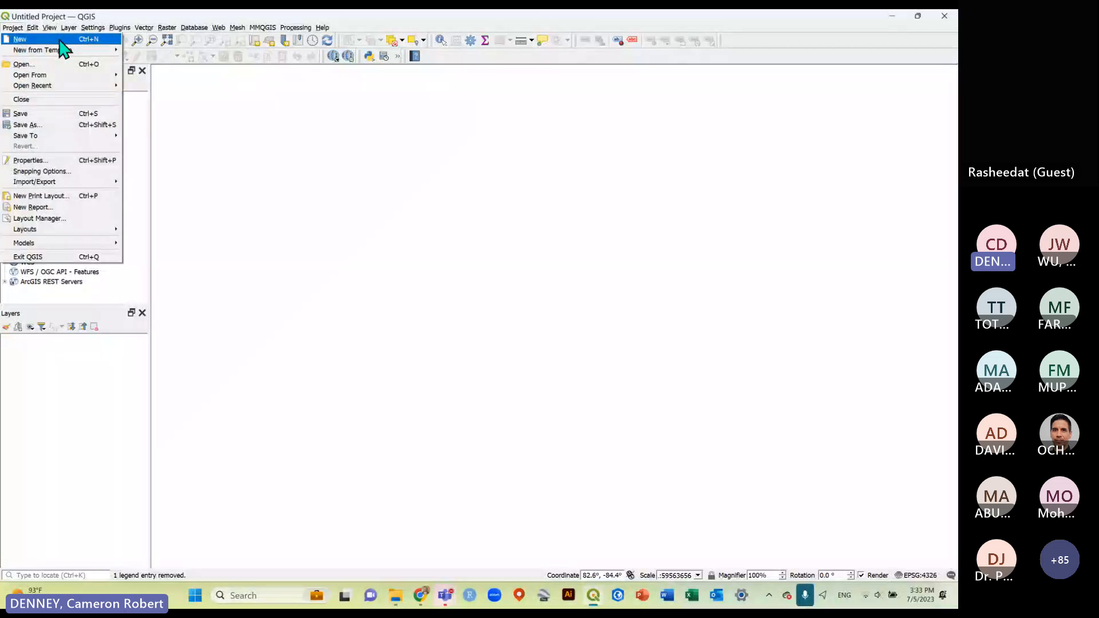
left_click(60, 41)
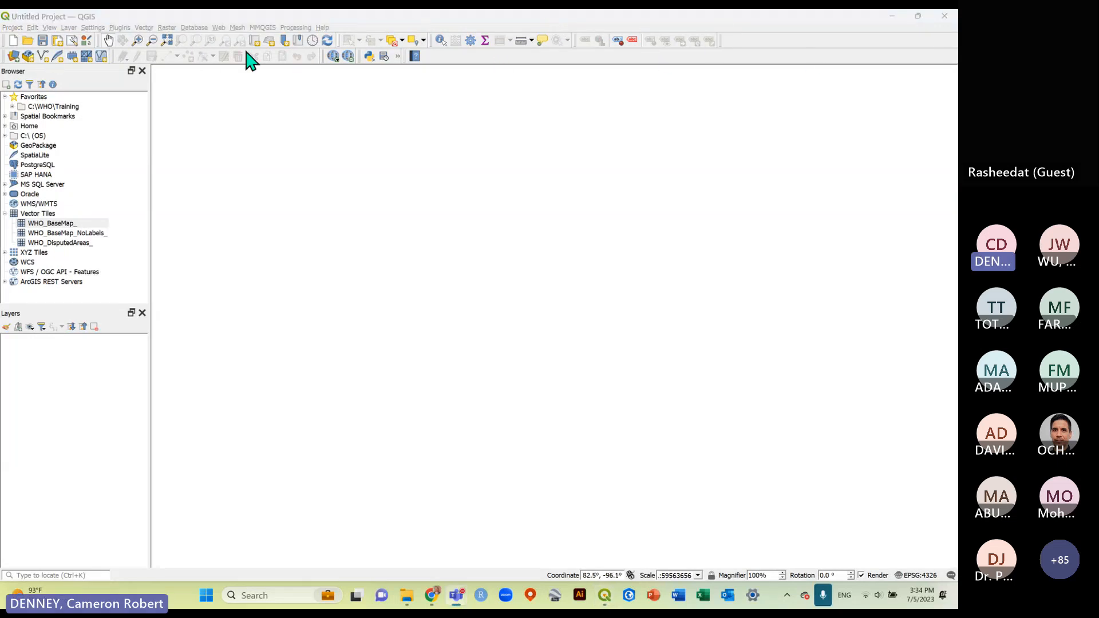
Collapse the Vector Tiles group in the Browser panel and enlarge the Layers panel by shrinking the Browser panel.
left_click(73, 398)
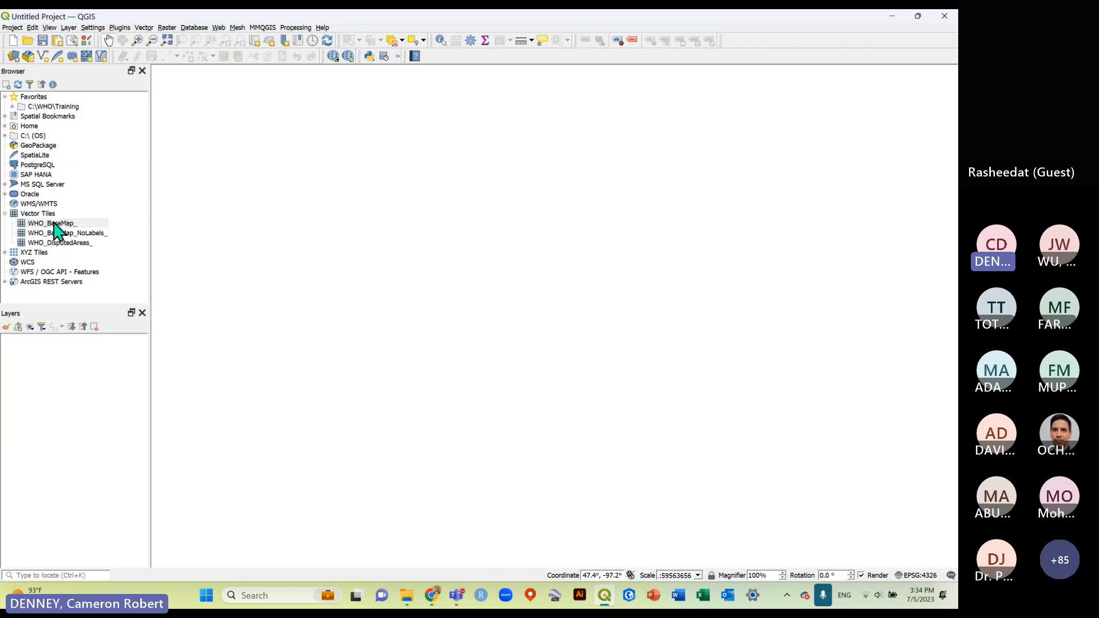
left_click(5, 214)
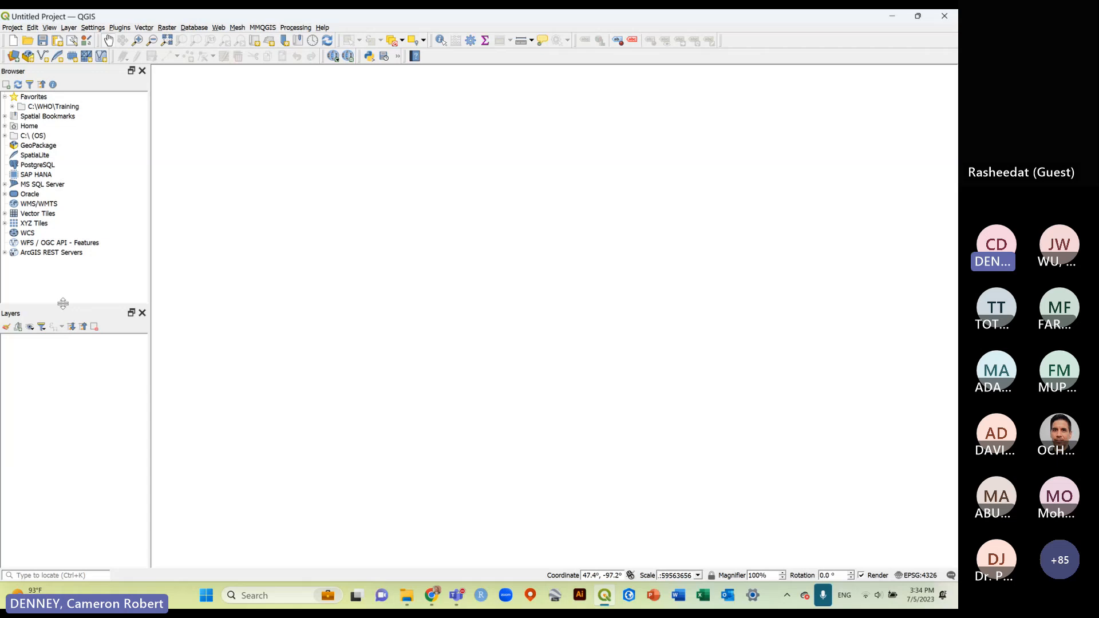
left_click_drag(61, 304, 69, 175)
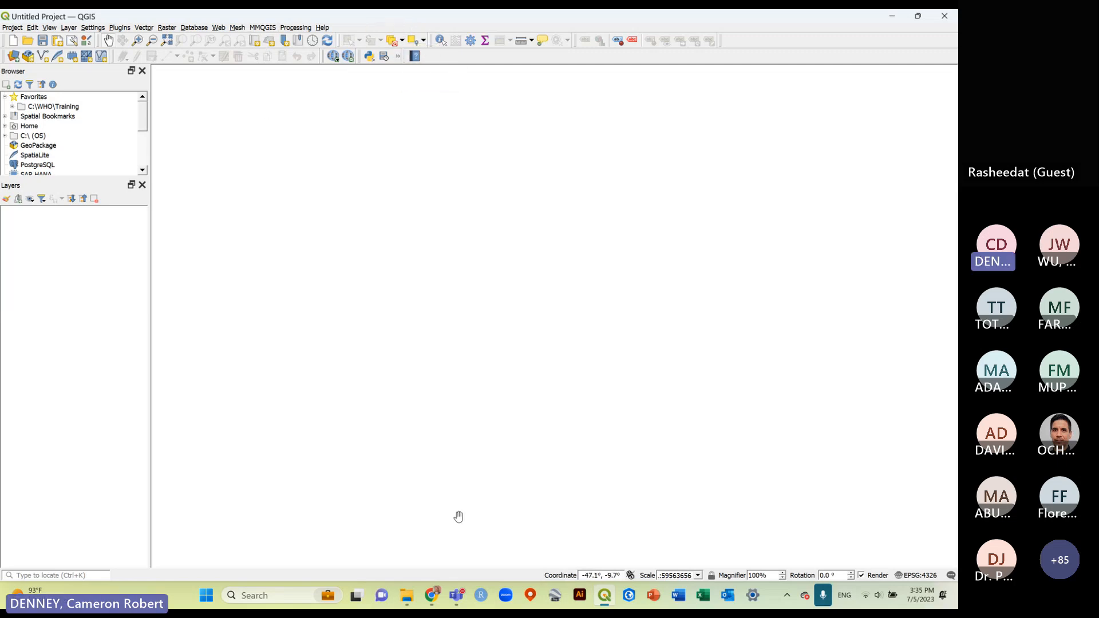
Switch to File Explorer and examine HealthBoundaries.gpkg and the Country_ISO3_SampleCasesData_XY_242 file in the Intro to QGIS Training folder.
left_click(406, 595)
left_click_drag(356, 198, 395, 135)
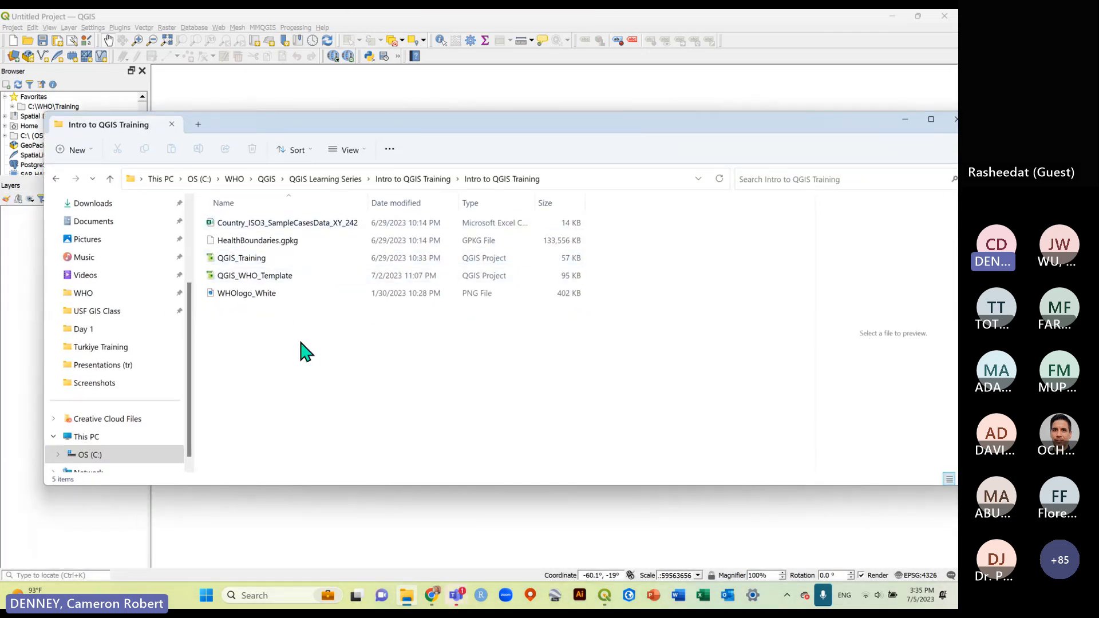
left_click(289, 243)
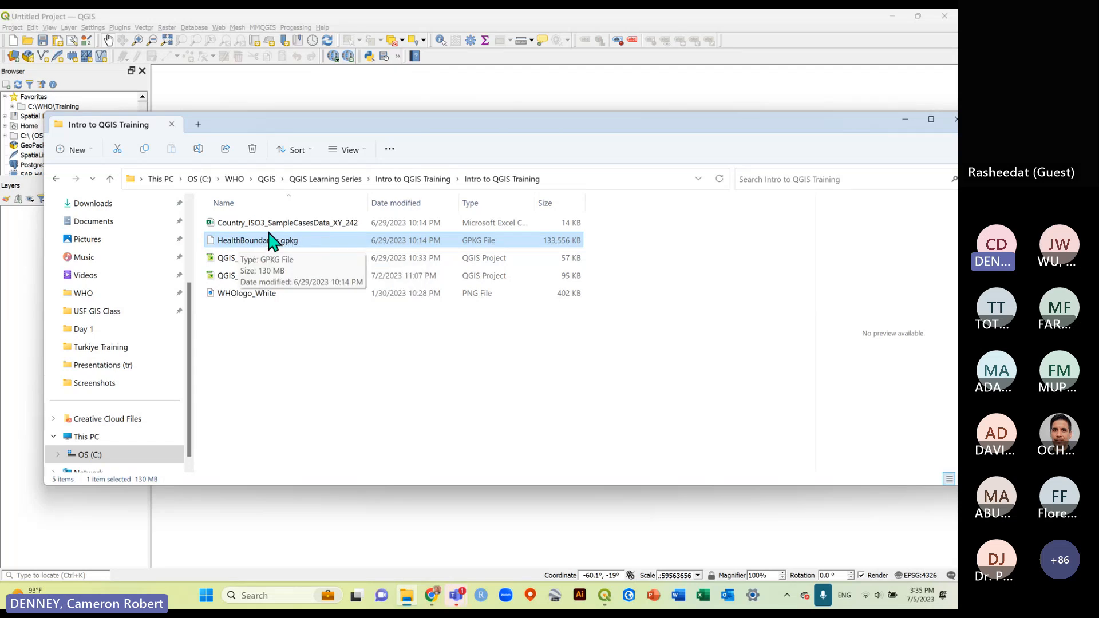
left_click_drag(314, 128, 308, 119)
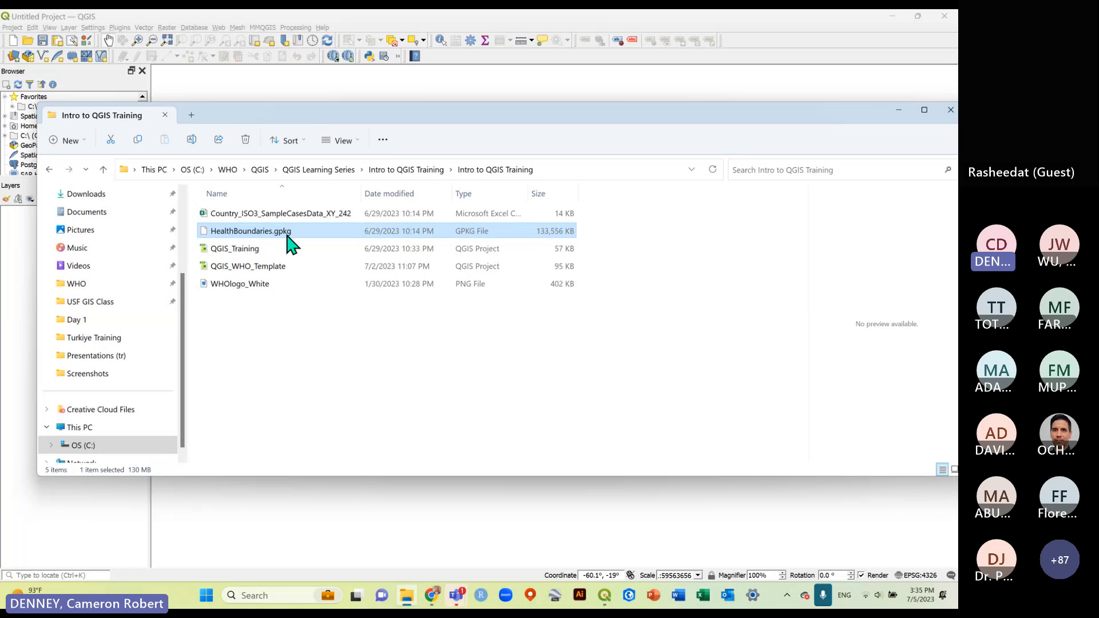
left_click(347, 395)
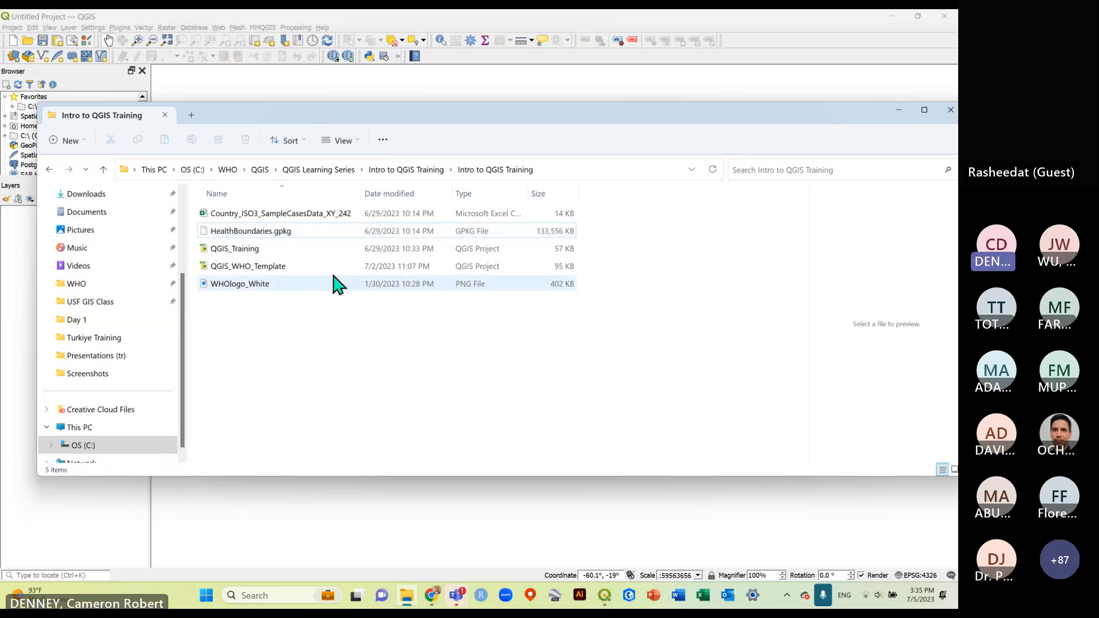
left_click(329, 217)
left_click_drag(527, 191, 555, 194)
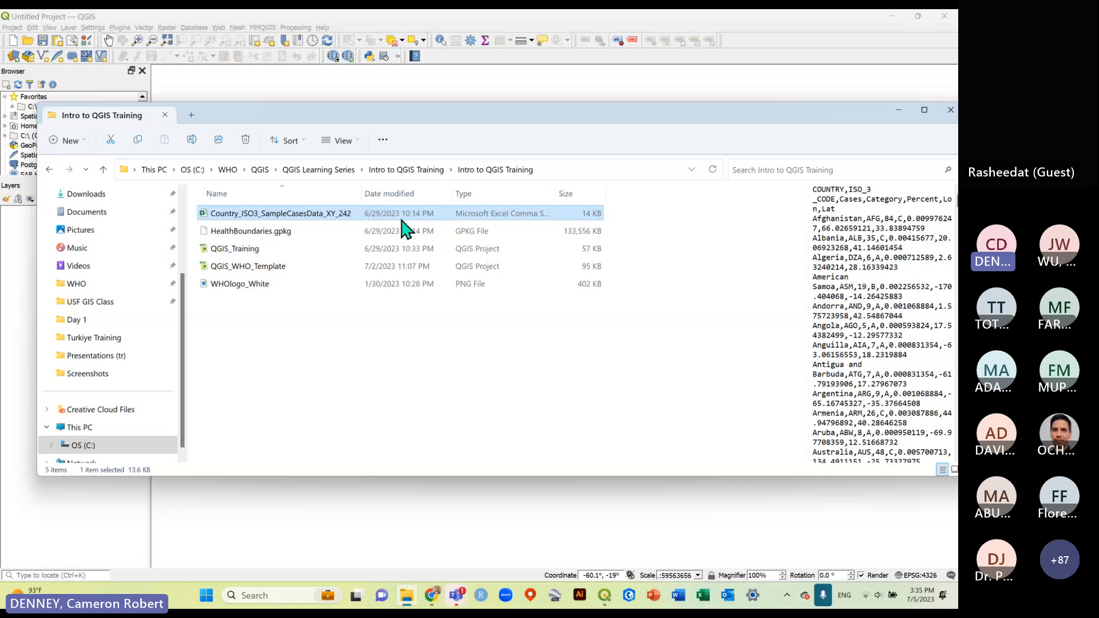
left_click(412, 334)
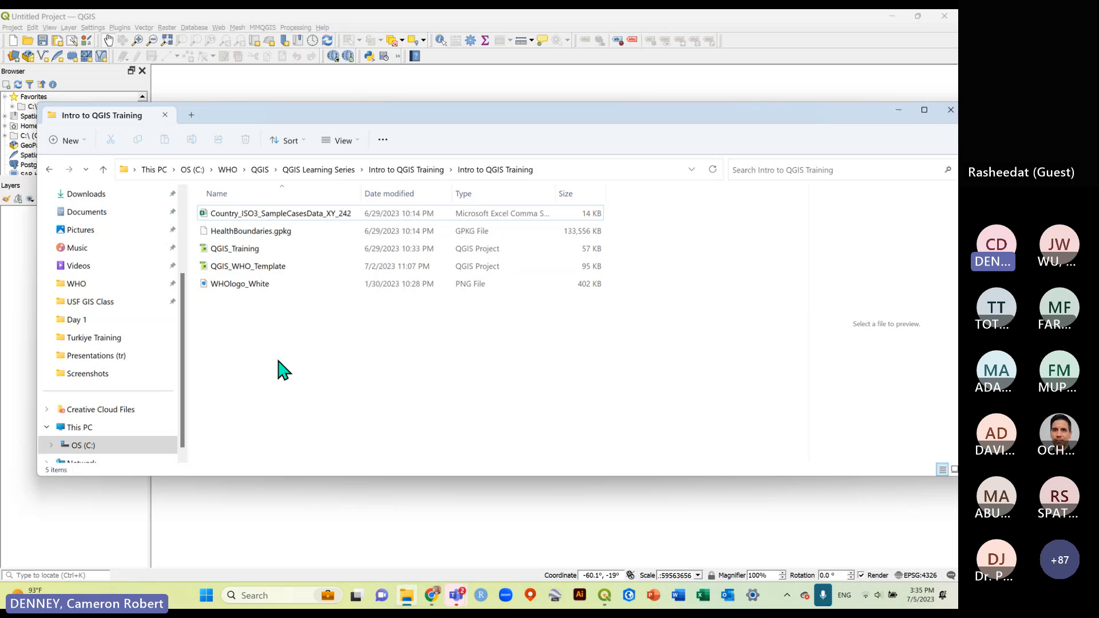
Point out the QGIS_WHO_Template project and the WHOlogo_White image in the training folder, and return to QGIS.
left_click(275, 268)
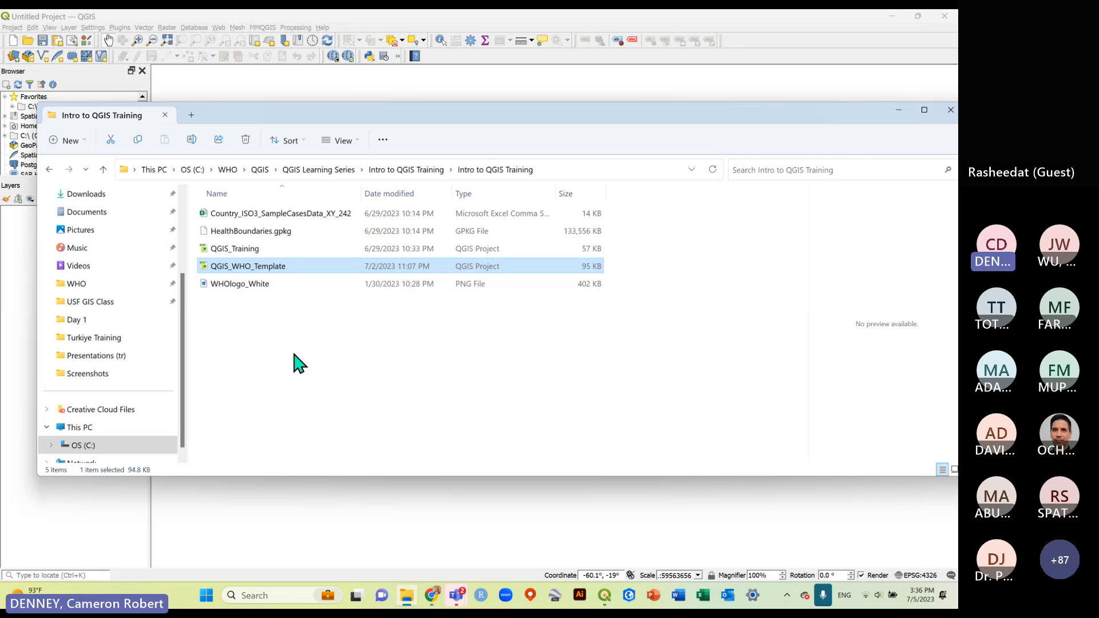
left_click(298, 363)
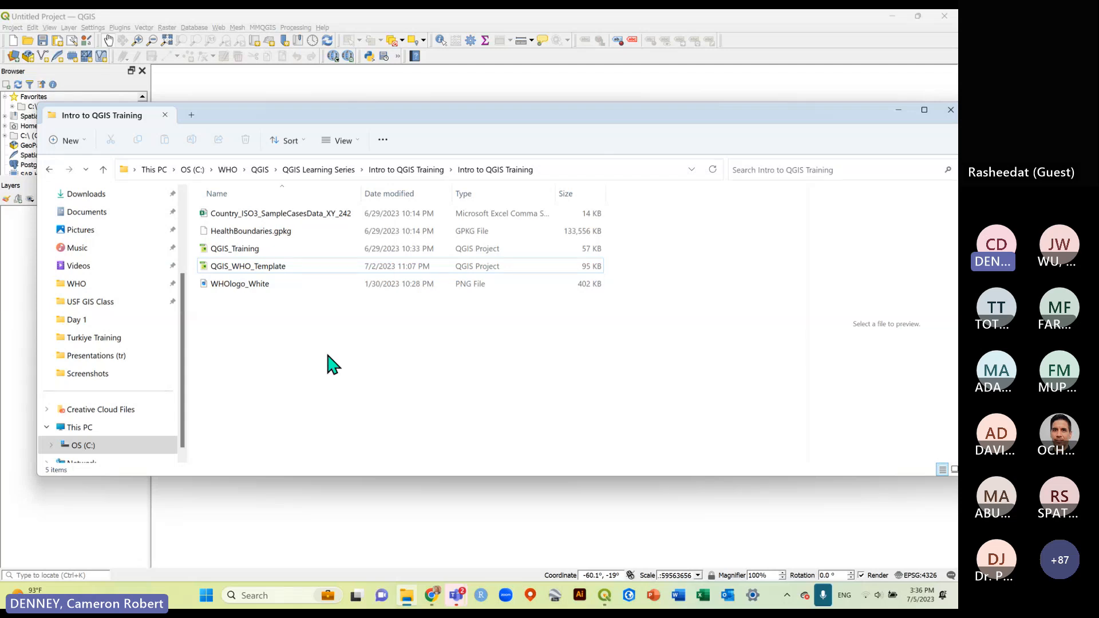
left_click(246, 287)
left_click(278, 393)
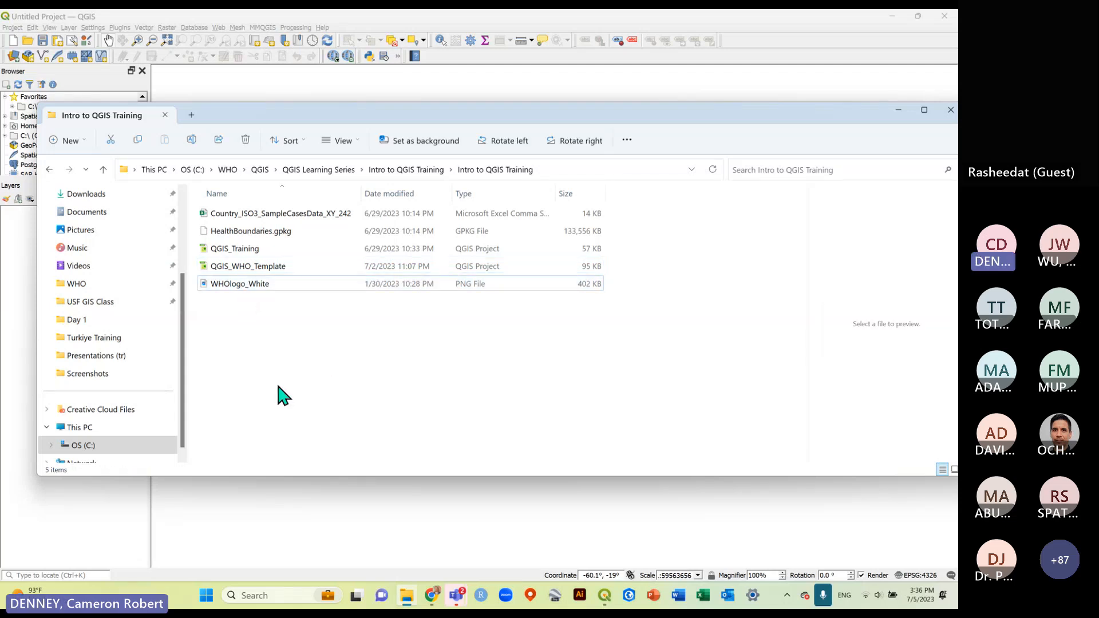
left_click(351, 28)
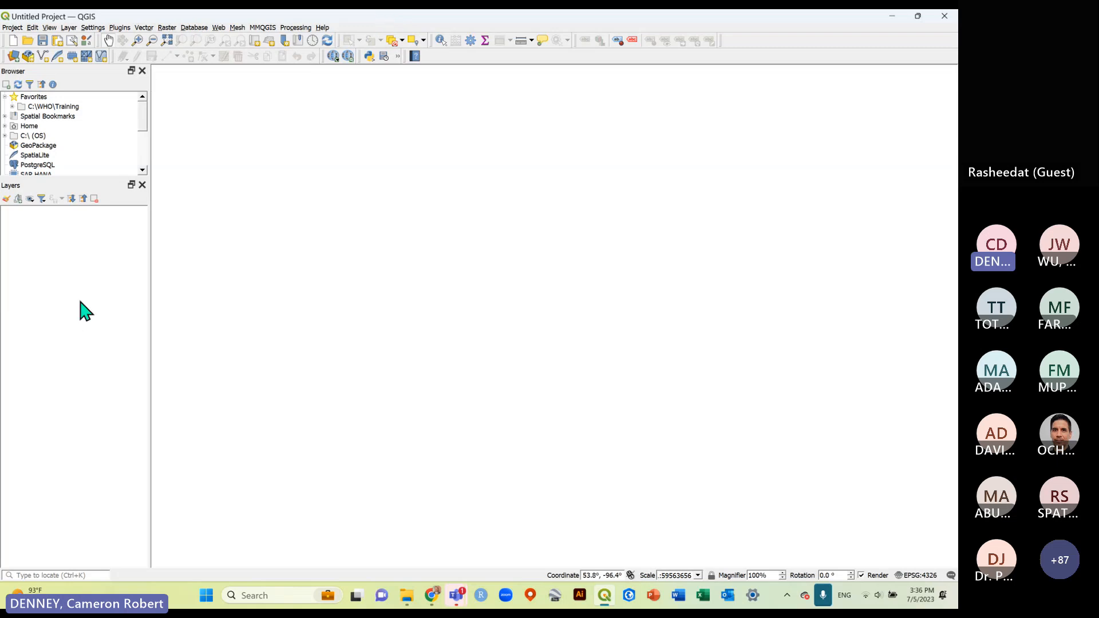
Start adding a vector layer to the project through the Data Source Manager.
left_click(69, 27)
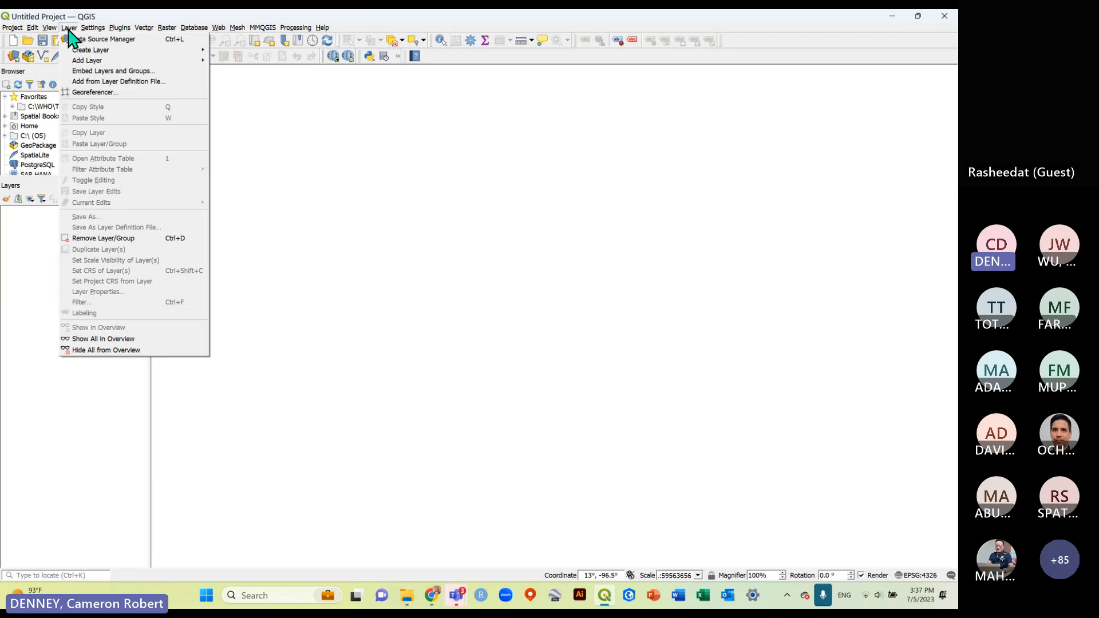
left_click(166, 29)
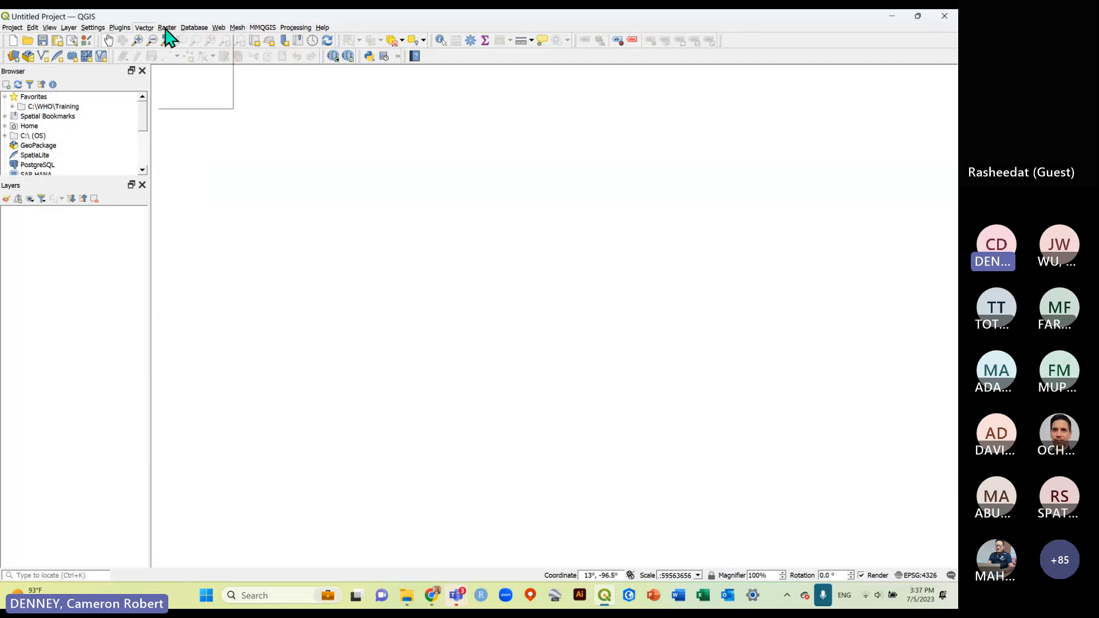
left_click(69, 29)
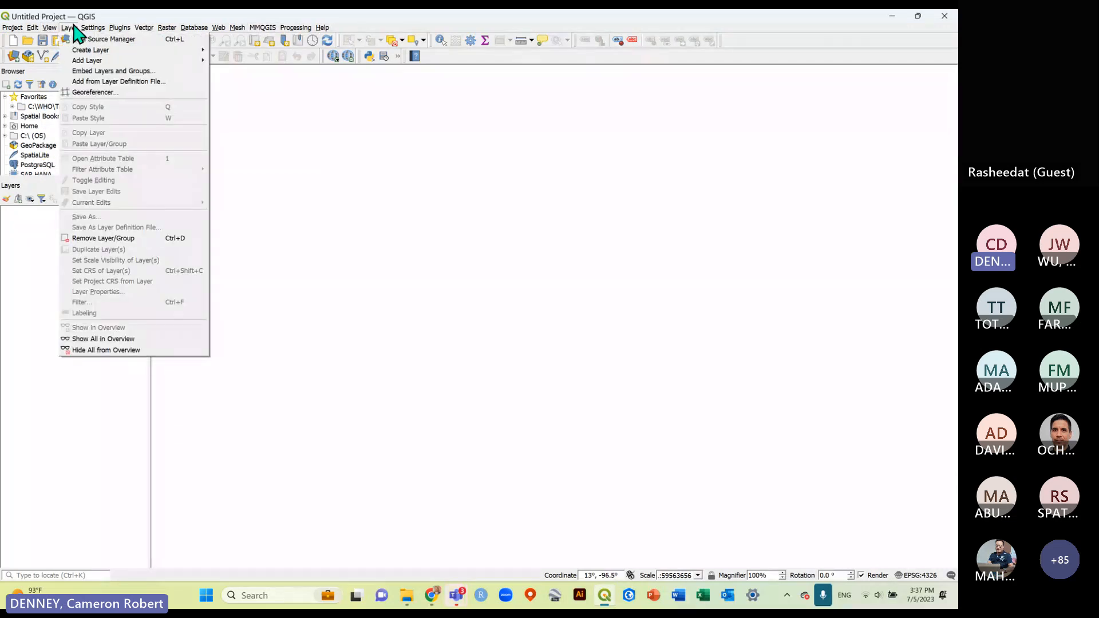
mouse_move(94, 61)
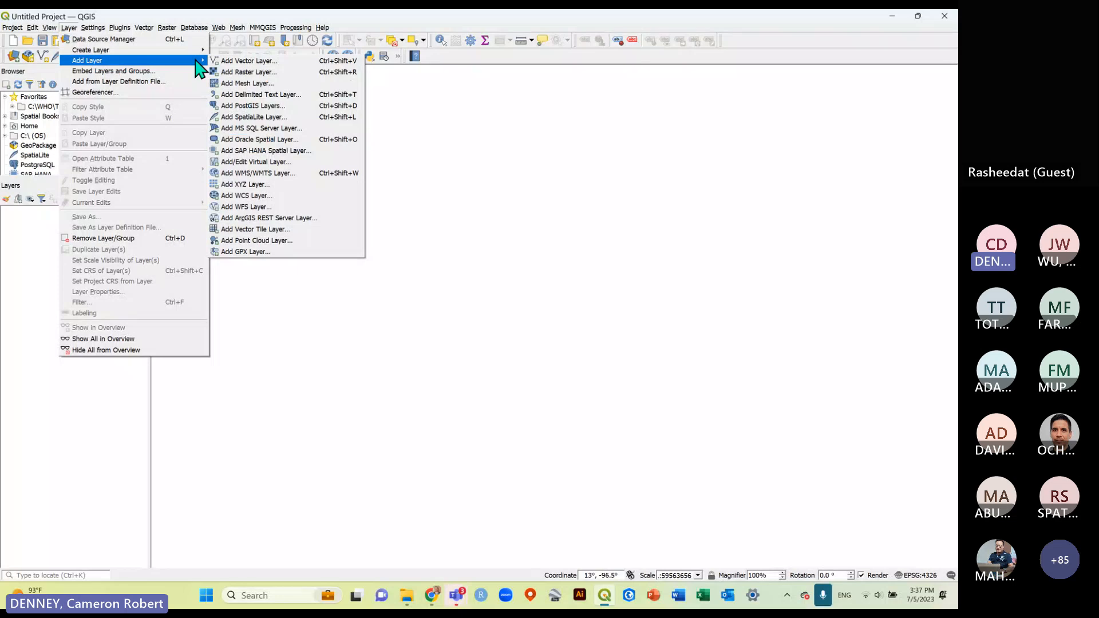
left_click(267, 62)
left_click_drag(362, 139, 329, 205)
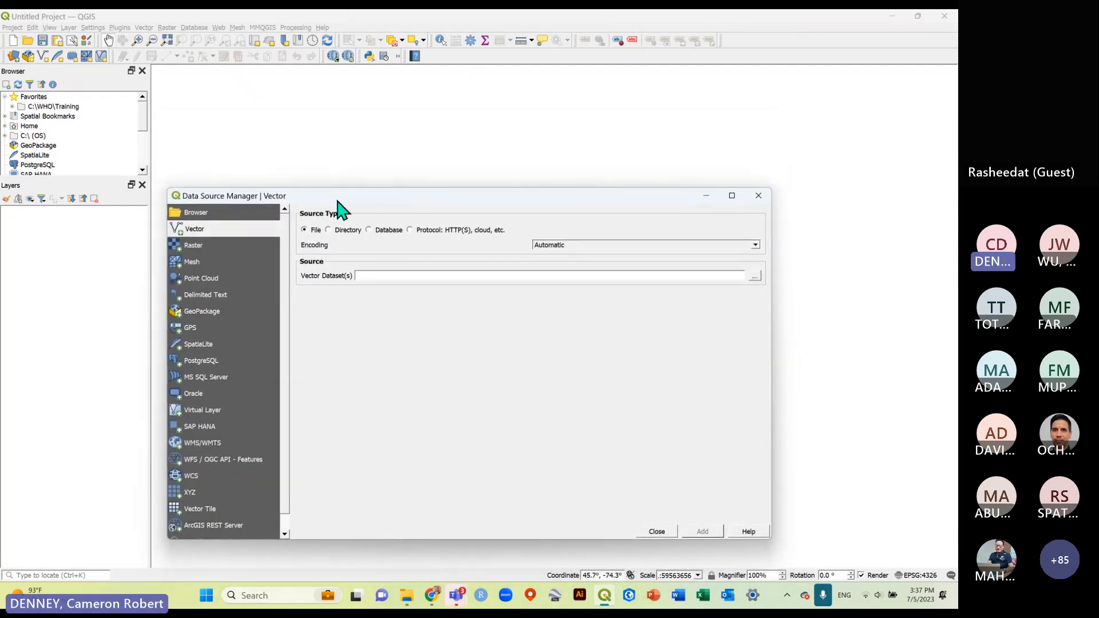
Load HealthBoundaries.gpkg from the WHO\QGIS\QGIS Learning Series\Intro to QGIS Training\Intro to QGIS Training folder as the vector dataset.
left_click(754, 276)
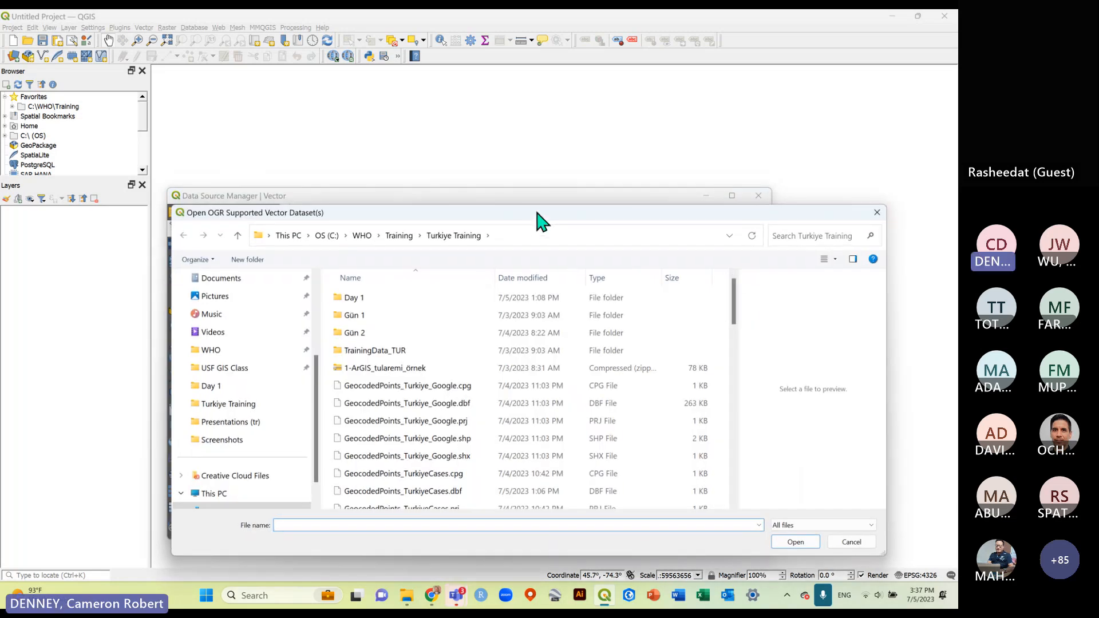
left_click_drag(536, 212, 532, 203)
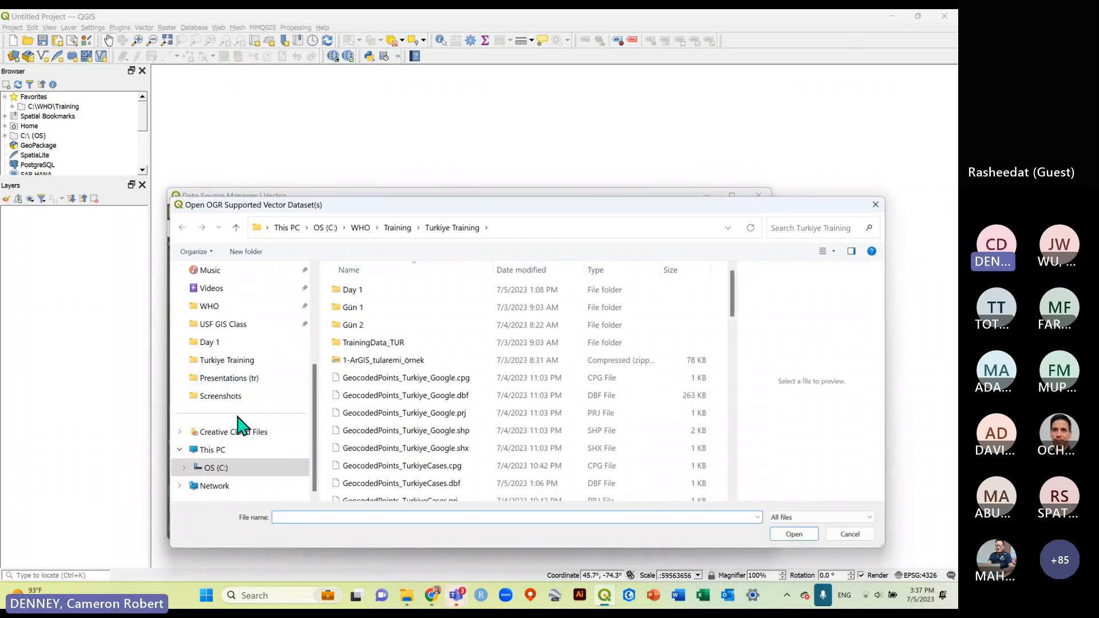
left_click(223, 309)
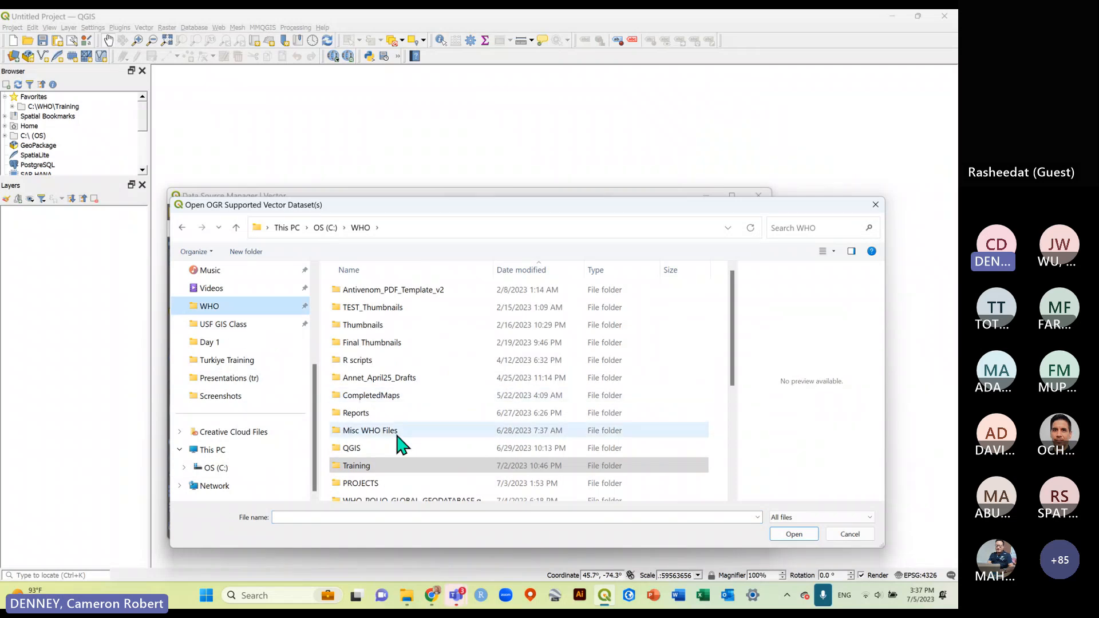
scroll(378, 441, "down", 1)
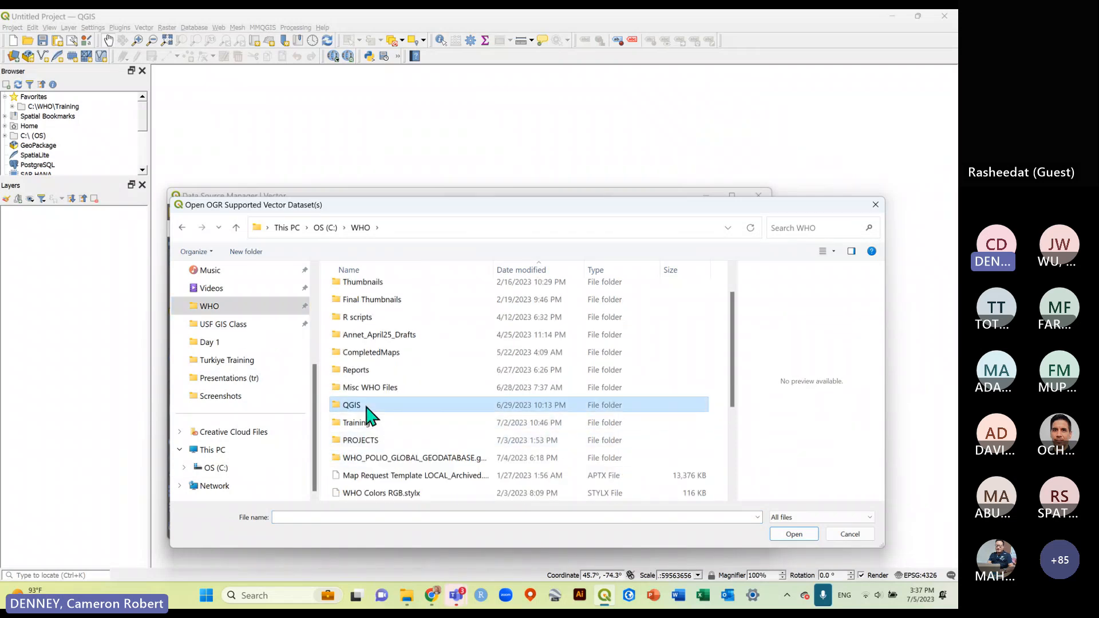
double_click(367, 406)
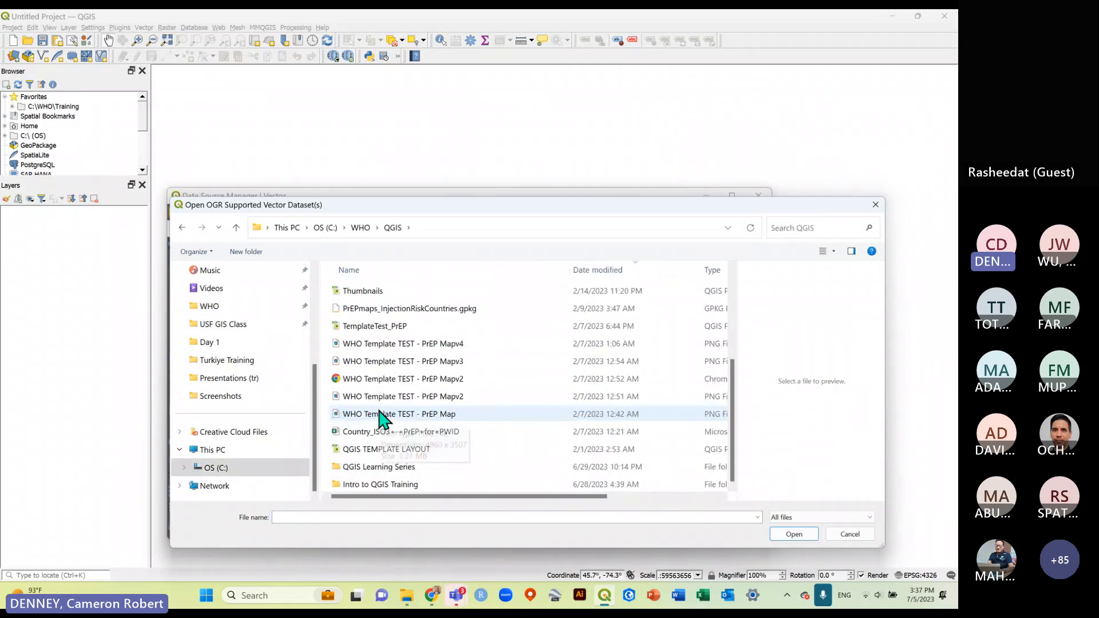
double_click(382, 468)
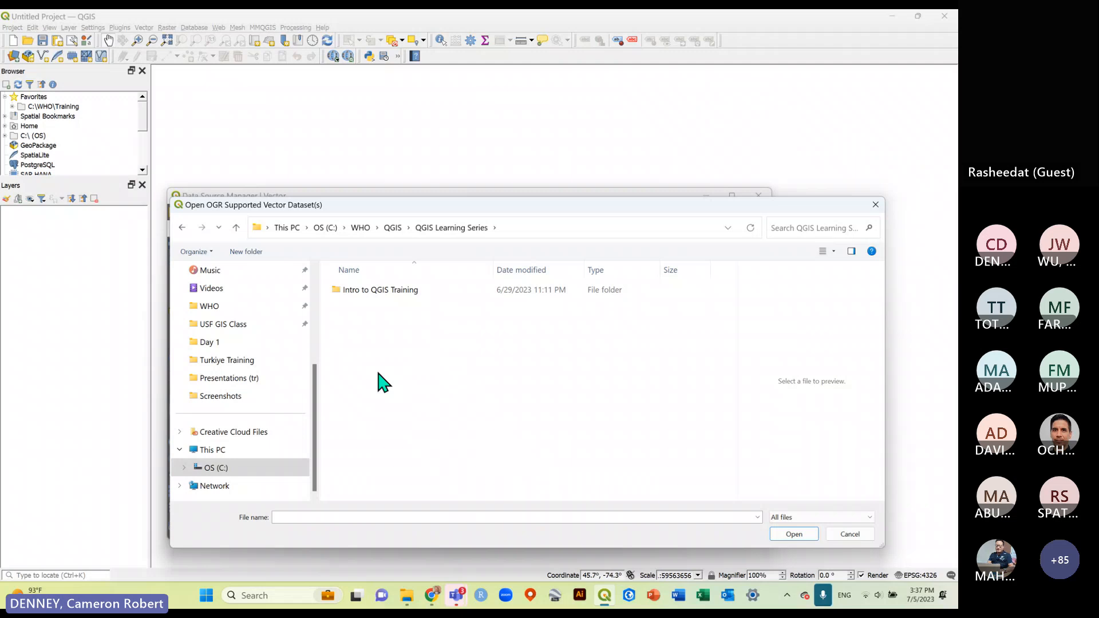
double_click(374, 290)
double_click(373, 292)
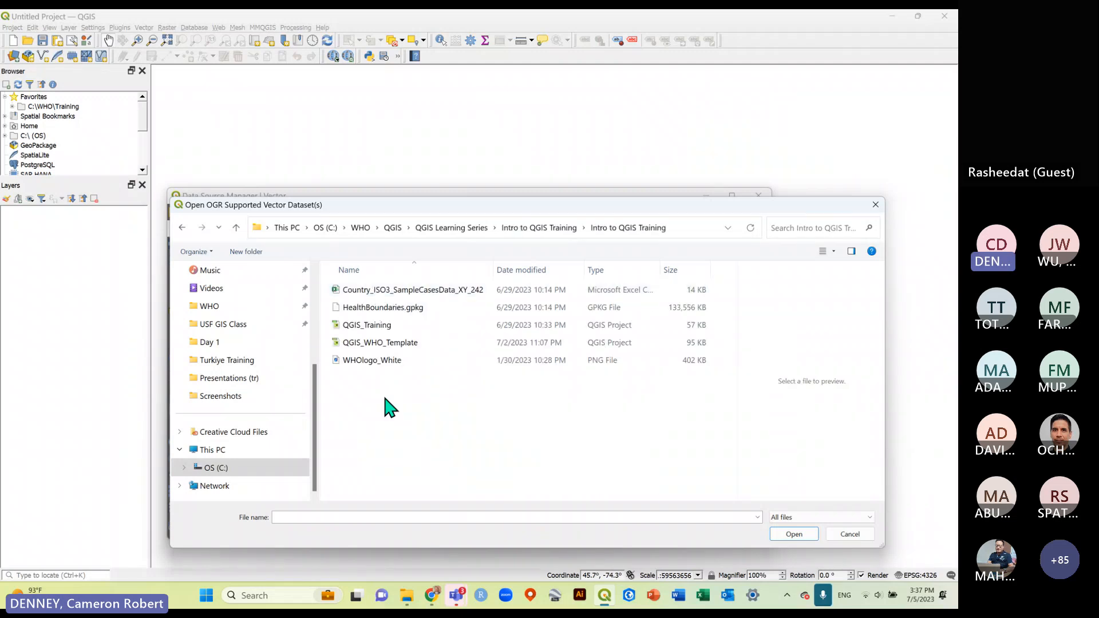
left_click(387, 312)
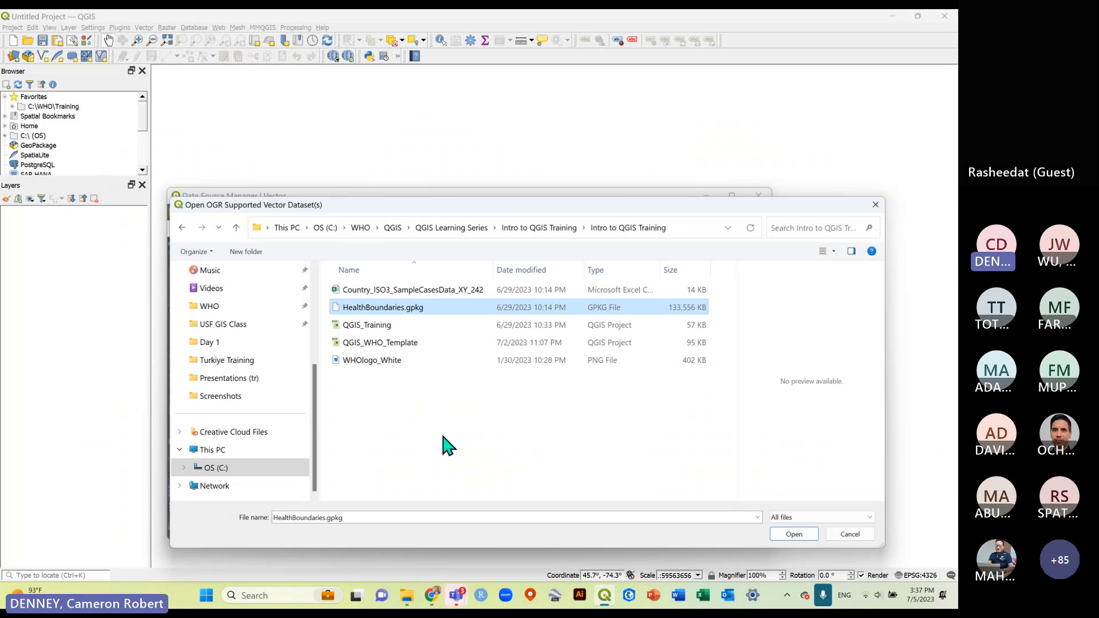
left_click(794, 534)
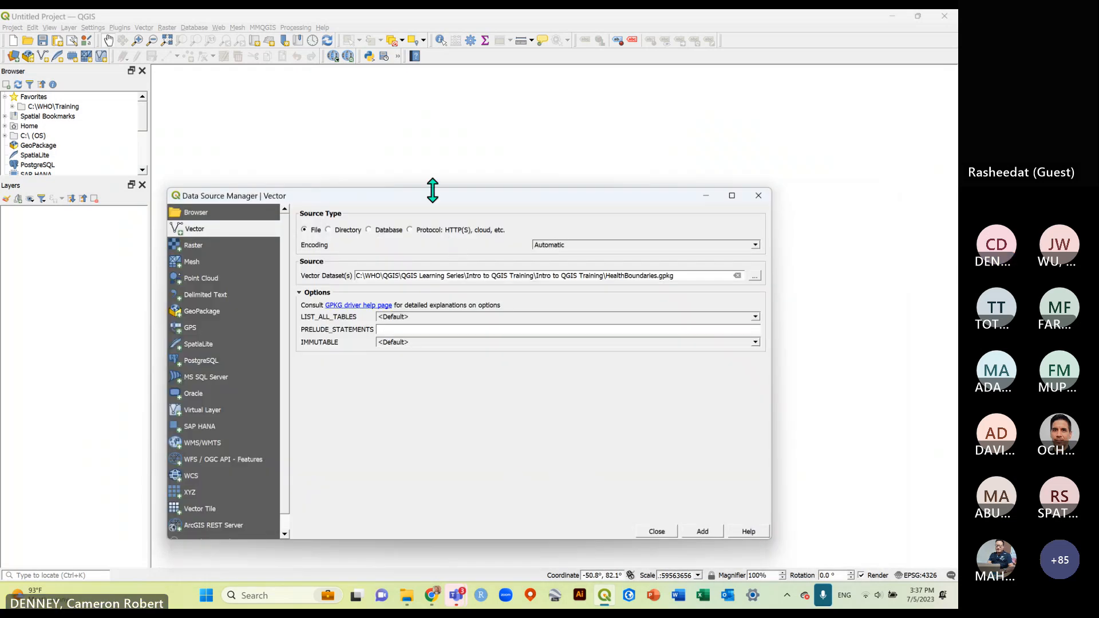
Add only the ADM0 item from HealthBoundaries to the project and close the Data Source Manager.
left_click_drag(433, 199, 429, 136)
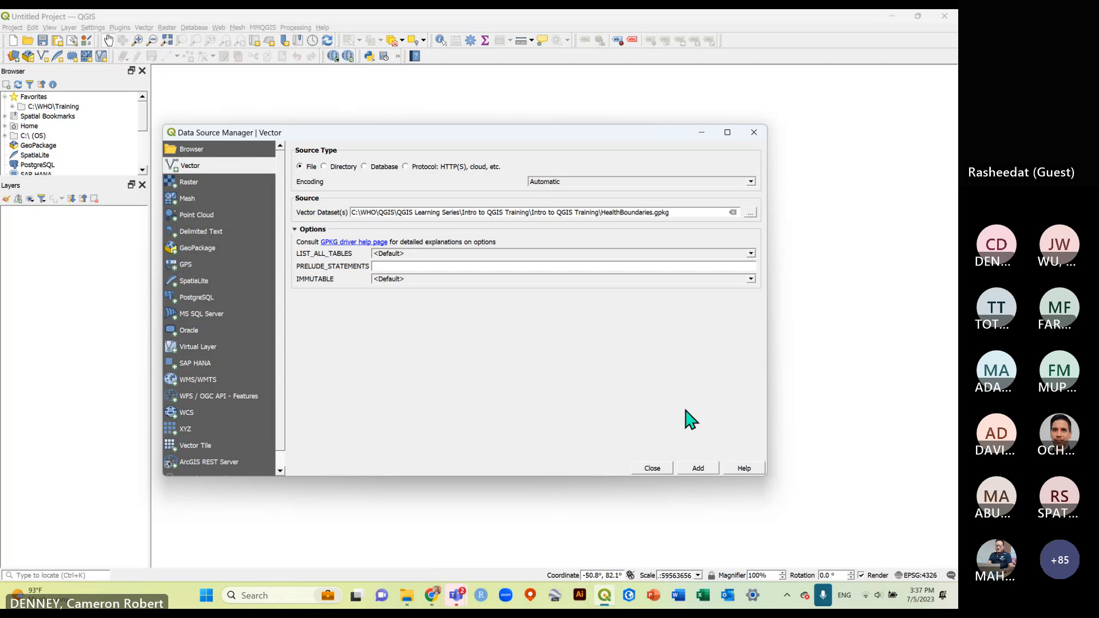
left_click(698, 469)
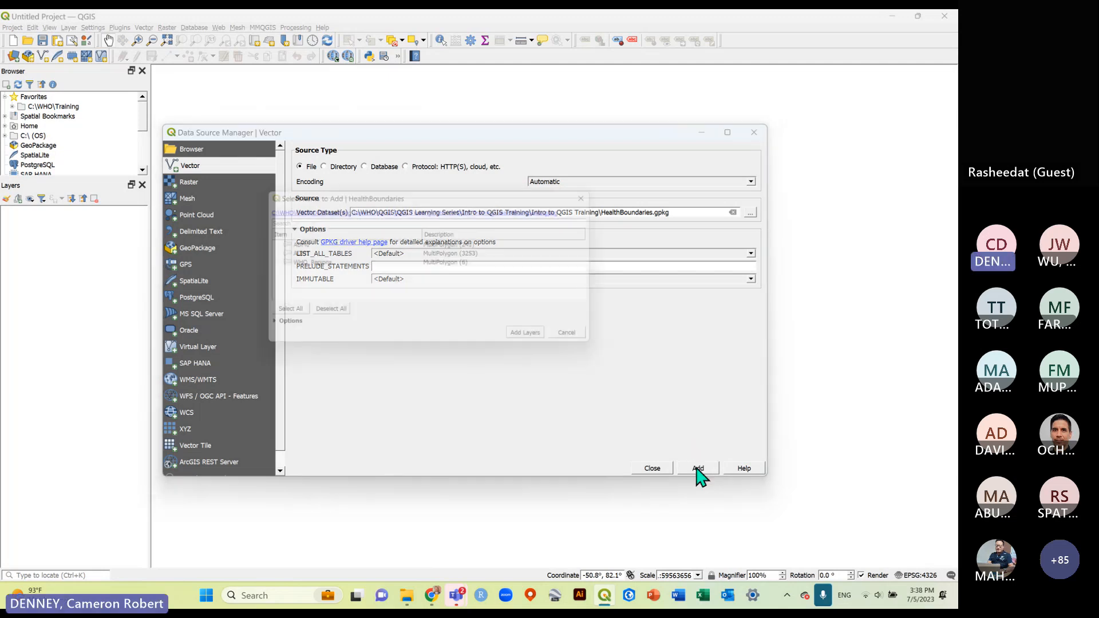
left_click_drag(418, 203, 518, 241)
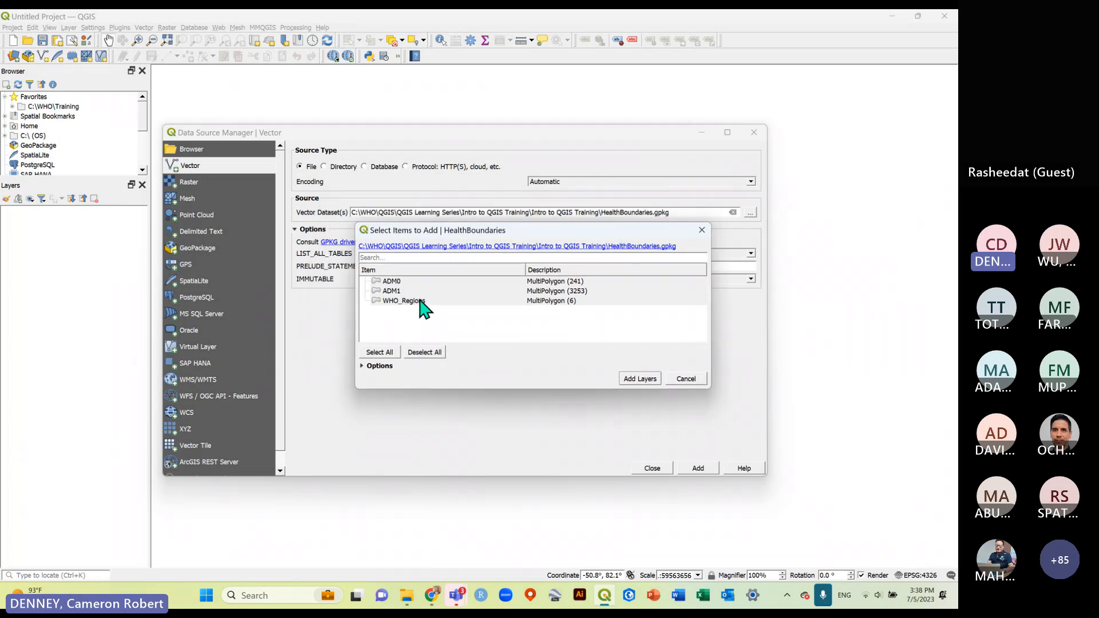
left_click(403, 283)
left_click(404, 292)
left_click(408, 301)
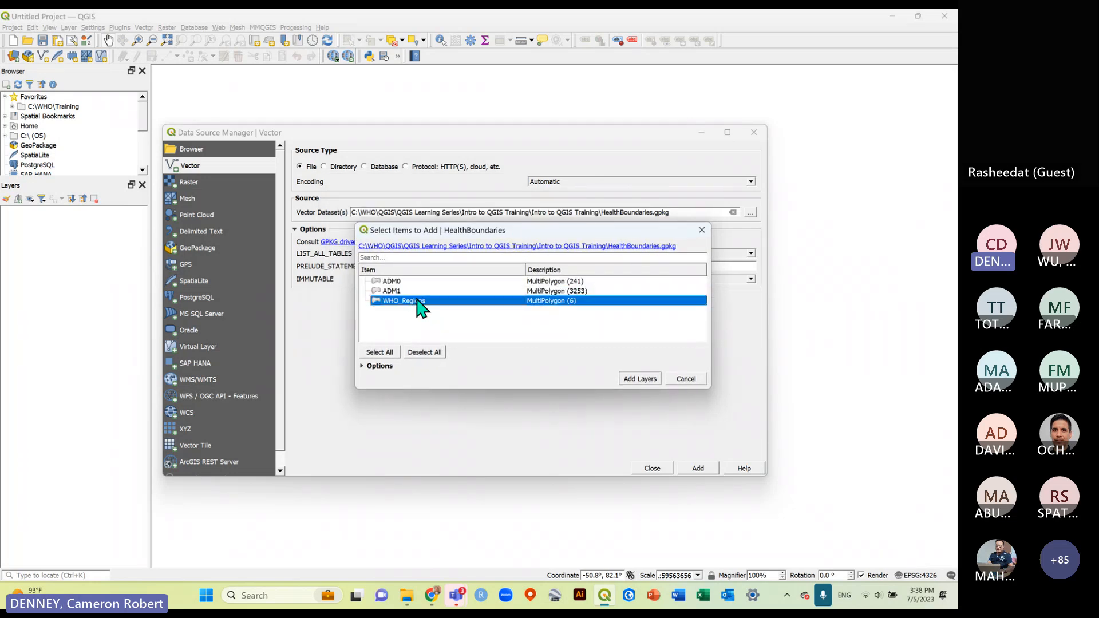
left_click(408, 283)
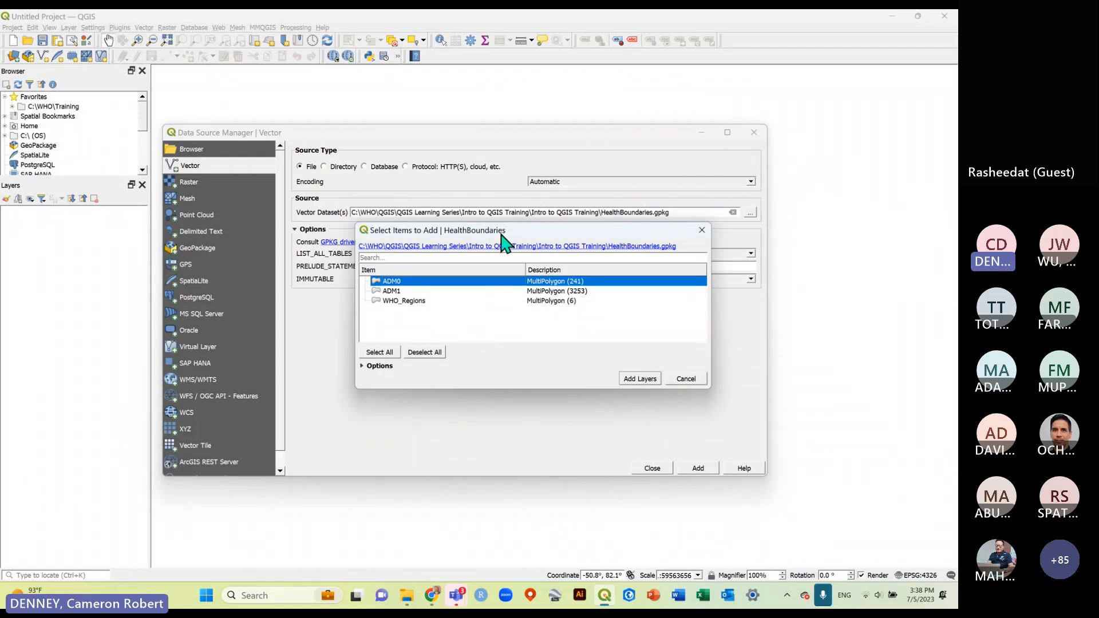
left_click_drag(520, 232, 517, 261)
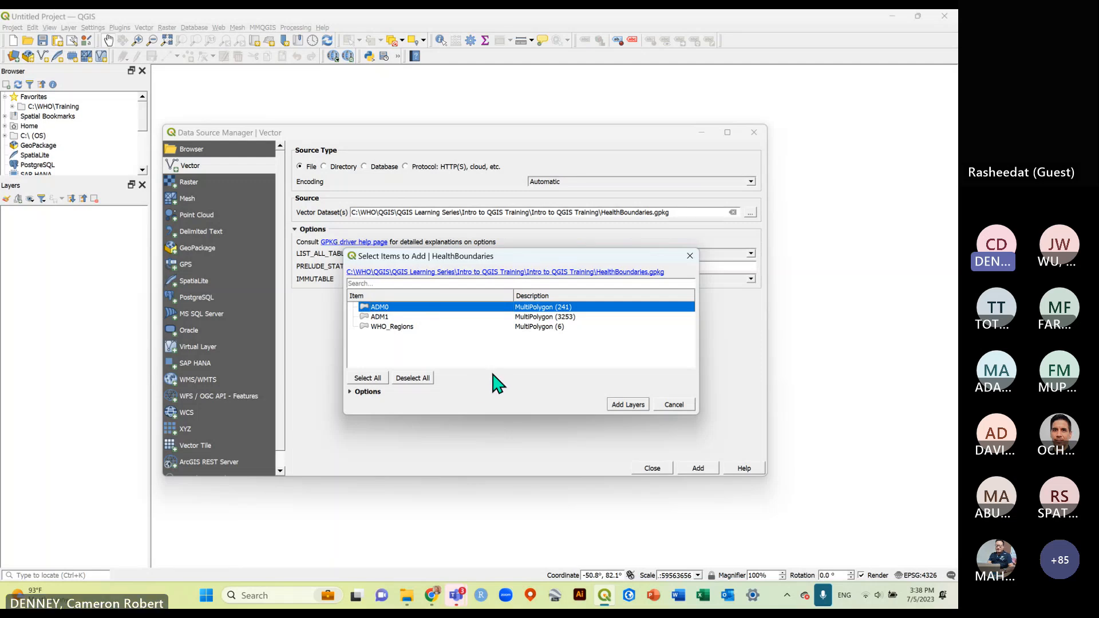
left_click(623, 408)
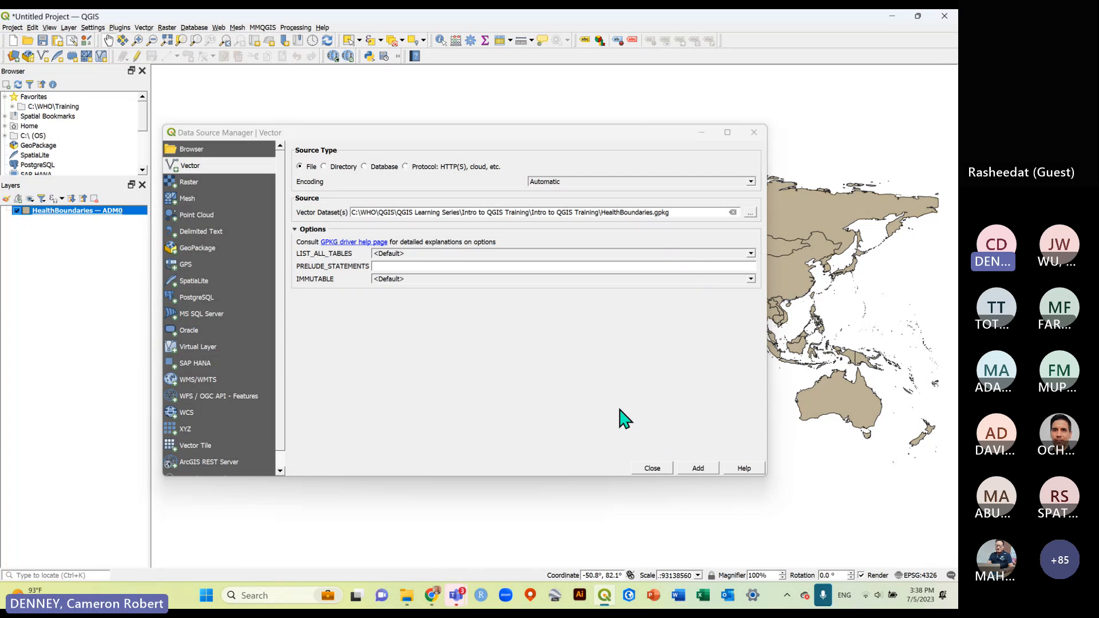
left_click(652, 469)
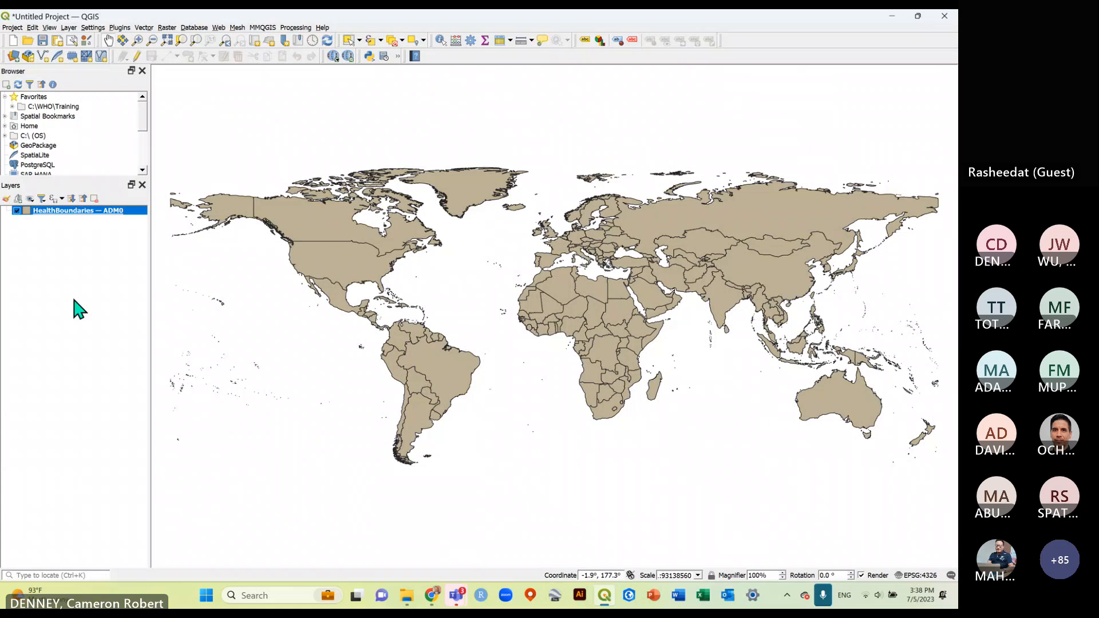
Deselect the ADM0 layer and pan around the world map with the Pan Map tool.
left_click(78, 309)
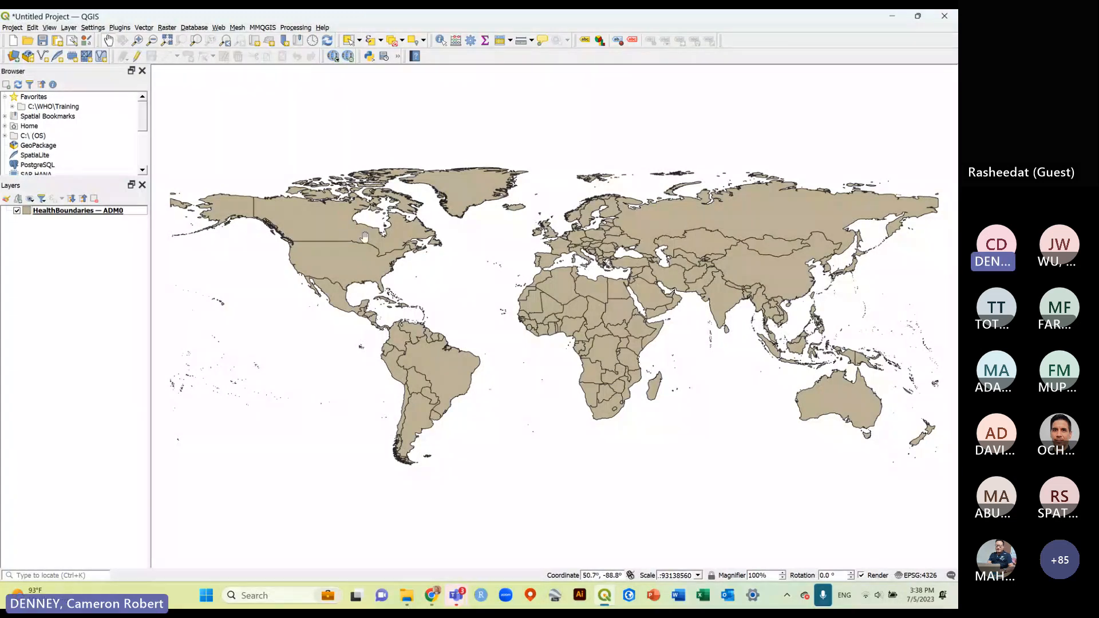
left_click_drag(627, 310, 527, 326)
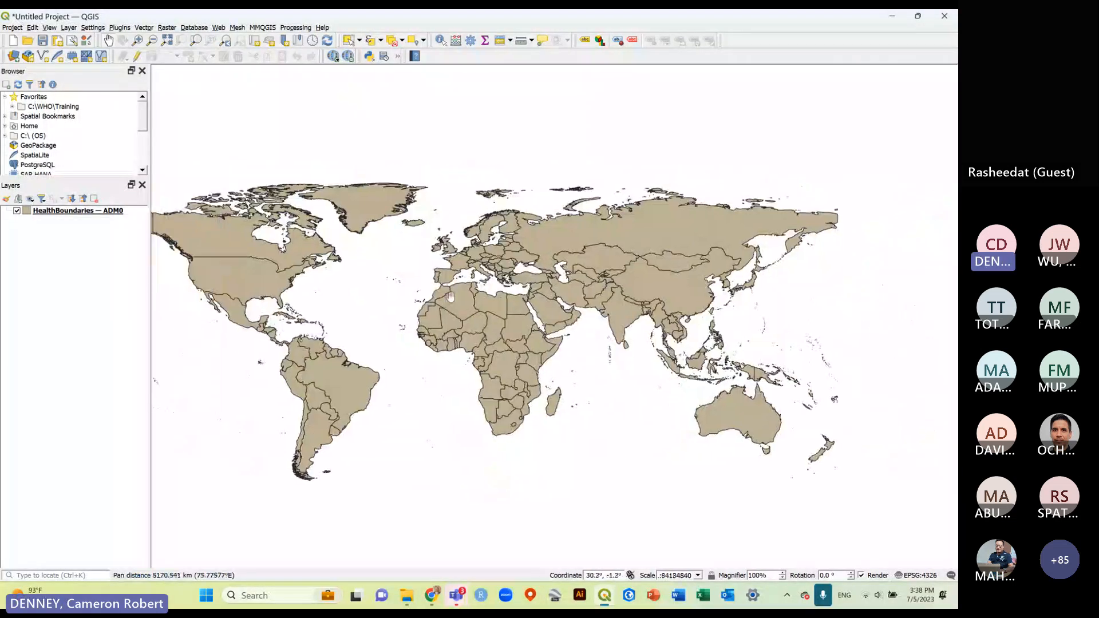
left_click(109, 42)
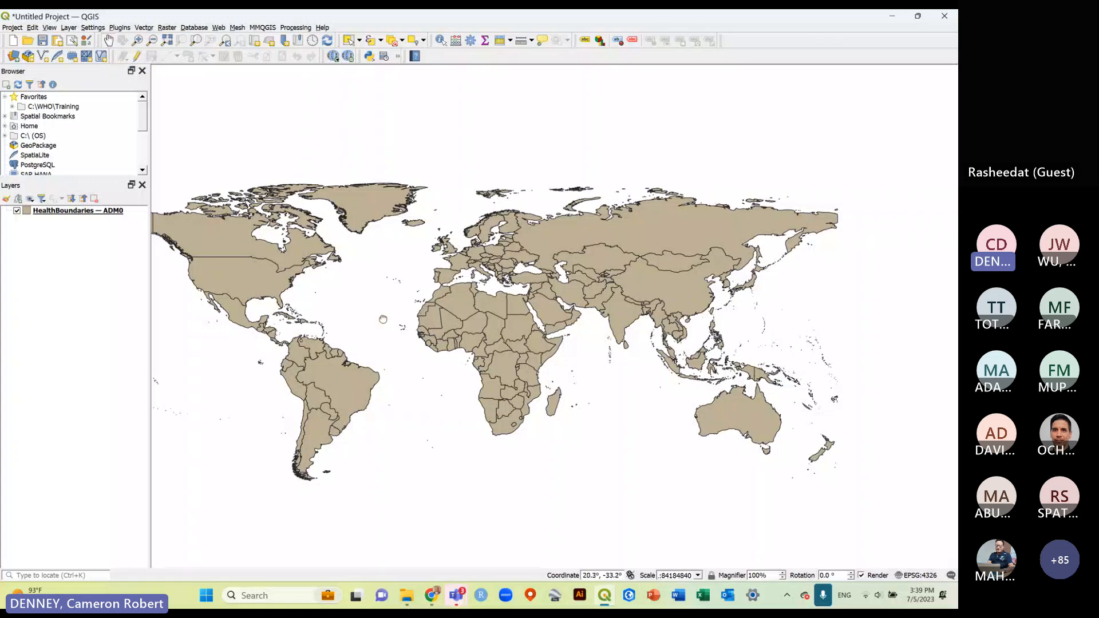
left_click_drag(544, 316, 561, 250)
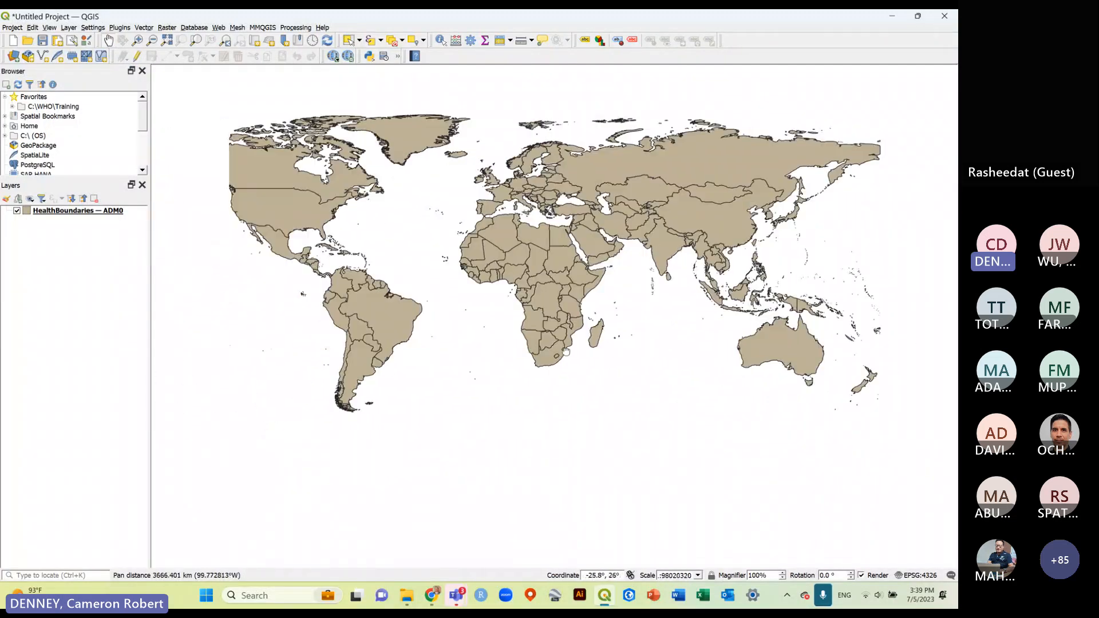
left_click_drag(439, 339, 406, 415)
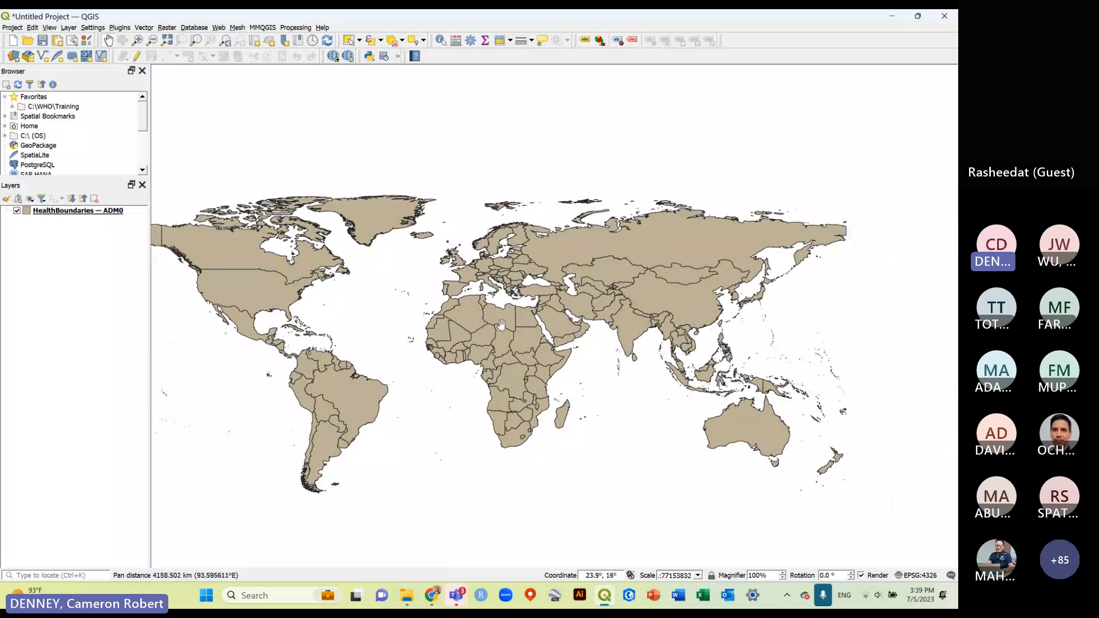
left_click_drag(526, 363, 590, 371)
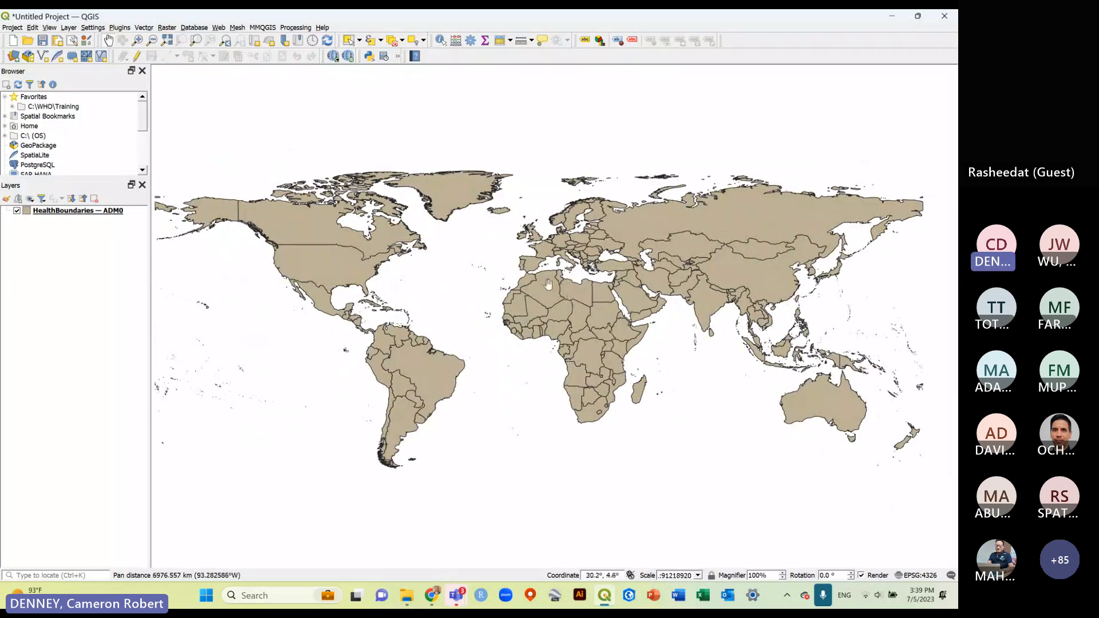
Examine the country boundaries of North Africa, Europe and the Americas at different zoom levels.
scroll(549, 284, "up", 3)
scroll(551, 285, "down", 3)
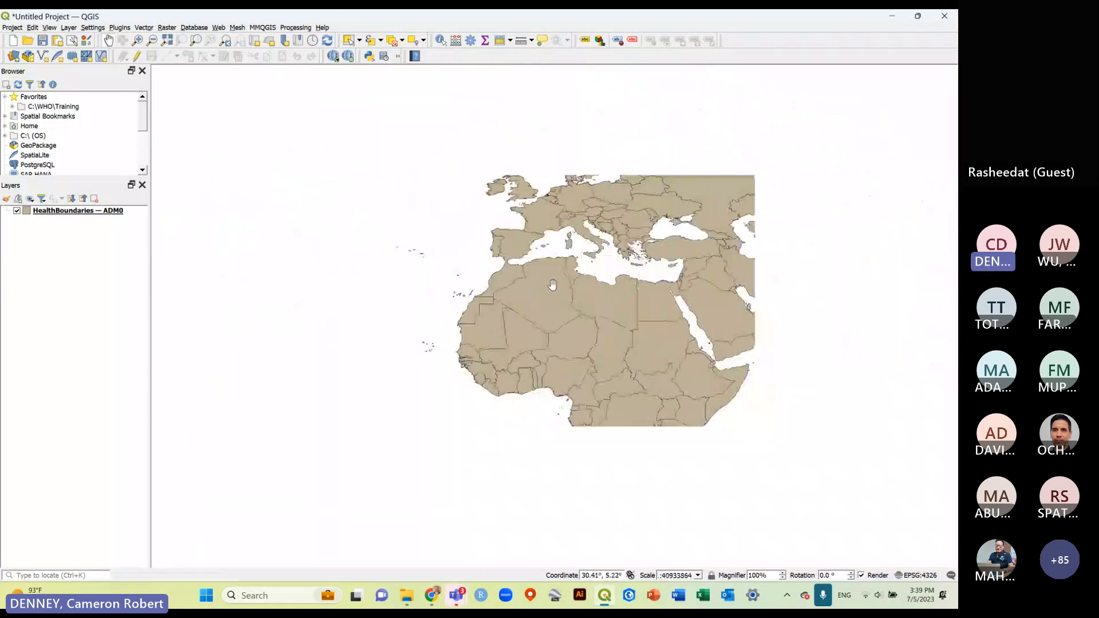
scroll(318, 286, "up", 2)
scroll(318, 286, "down", 2)
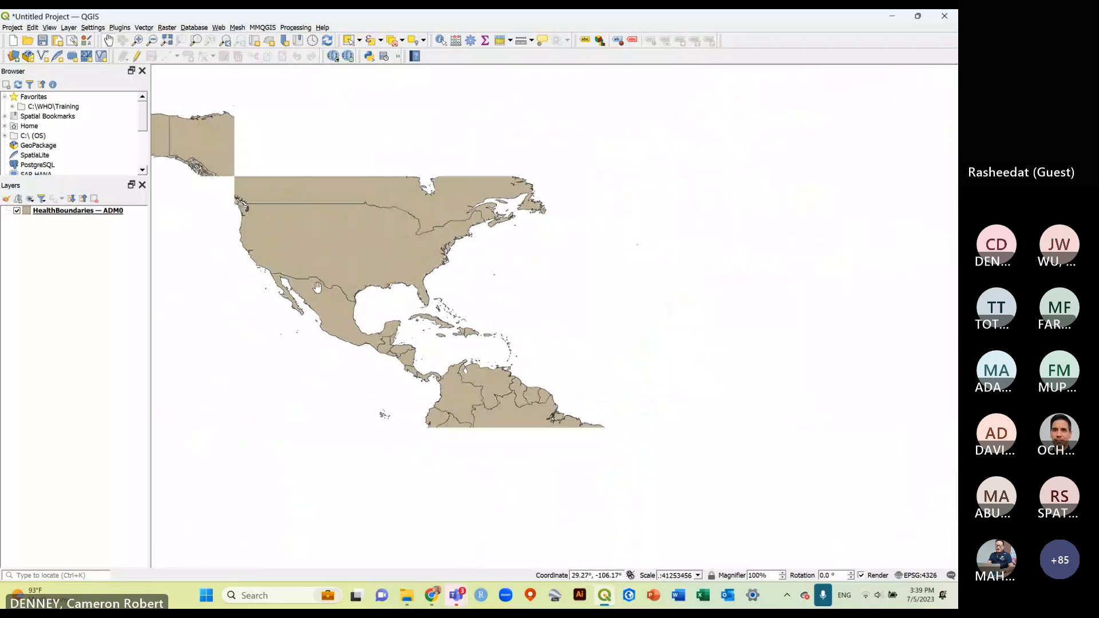
scroll(559, 295, "up", 3)
scroll(607, 339, "down", 3)
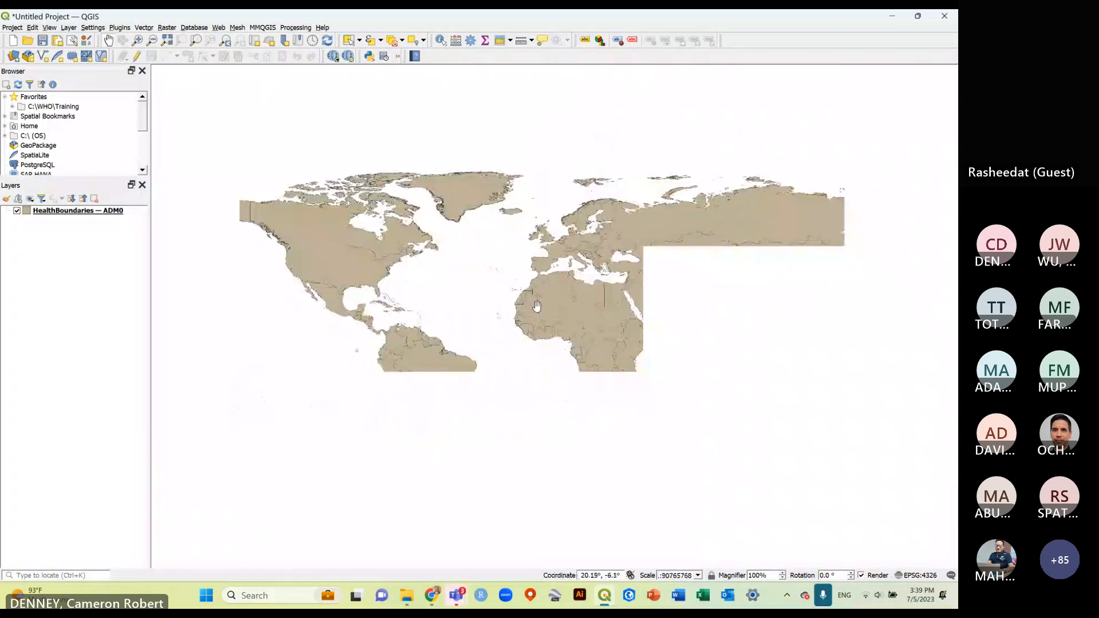
scroll(712, 378, "up", 1)
left_click_drag(712, 378, 601, 351)
scroll(532, 355, "up", 1)
left_click_drag(201, 396, 586, 347)
scroll(443, 322, "down", 1)
left_click_drag(375, 324, 596, 378)
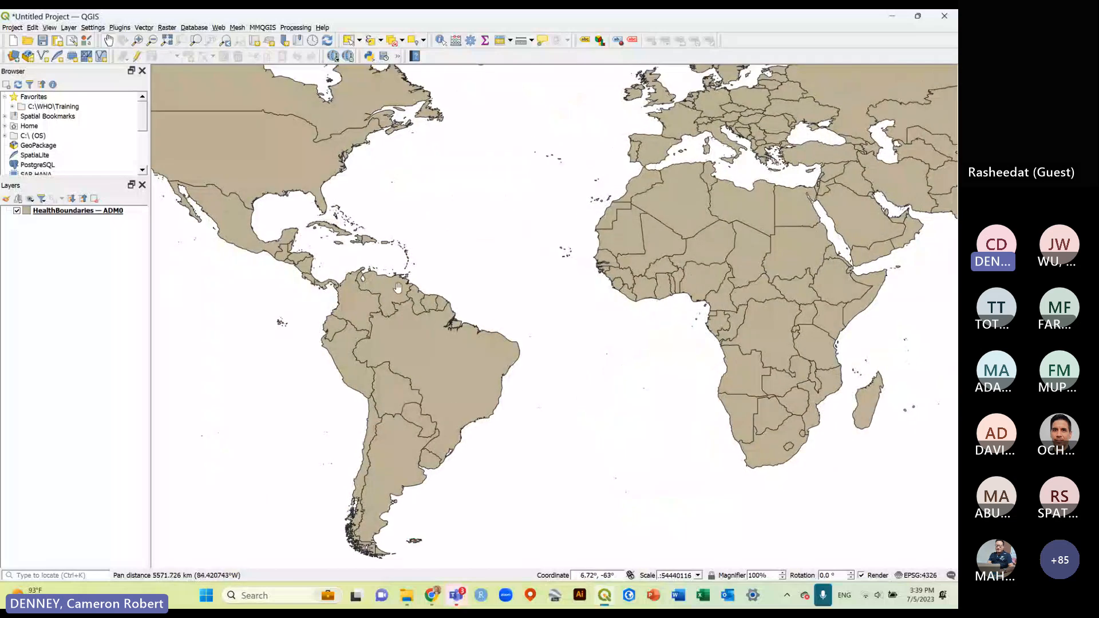
Inspect the boundaries of the Caribbean islands up close, and then those of Australia and Southeast Asia.
scroll(379, 254, "up", 1)
left_click_drag(378, 254, 507, 315)
scroll(329, 316, "up", 1)
scroll(402, 219, "up", 1)
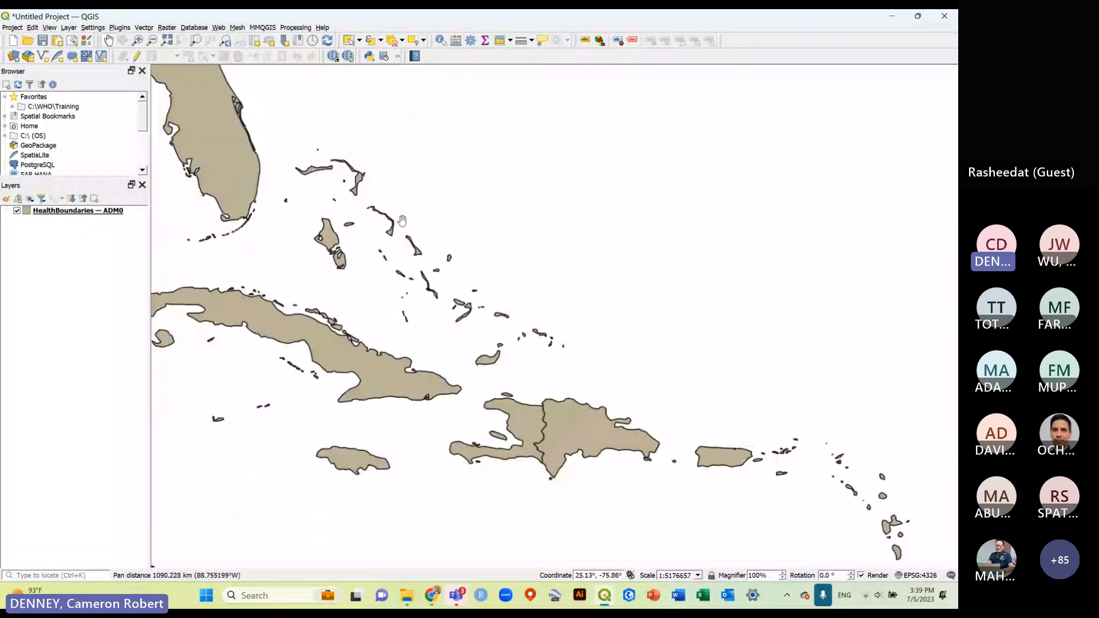
scroll(398, 233, "down", 2)
left_click_drag(397, 234, 353, 298)
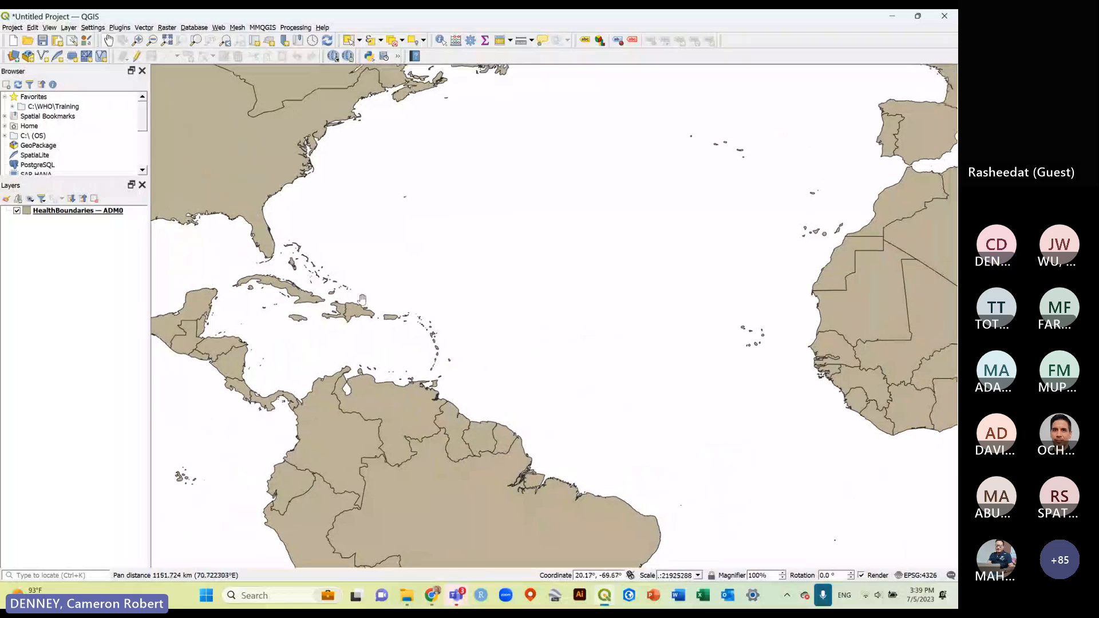
scroll(354, 298, "down", 2)
scroll(683, 369, "up", 2)
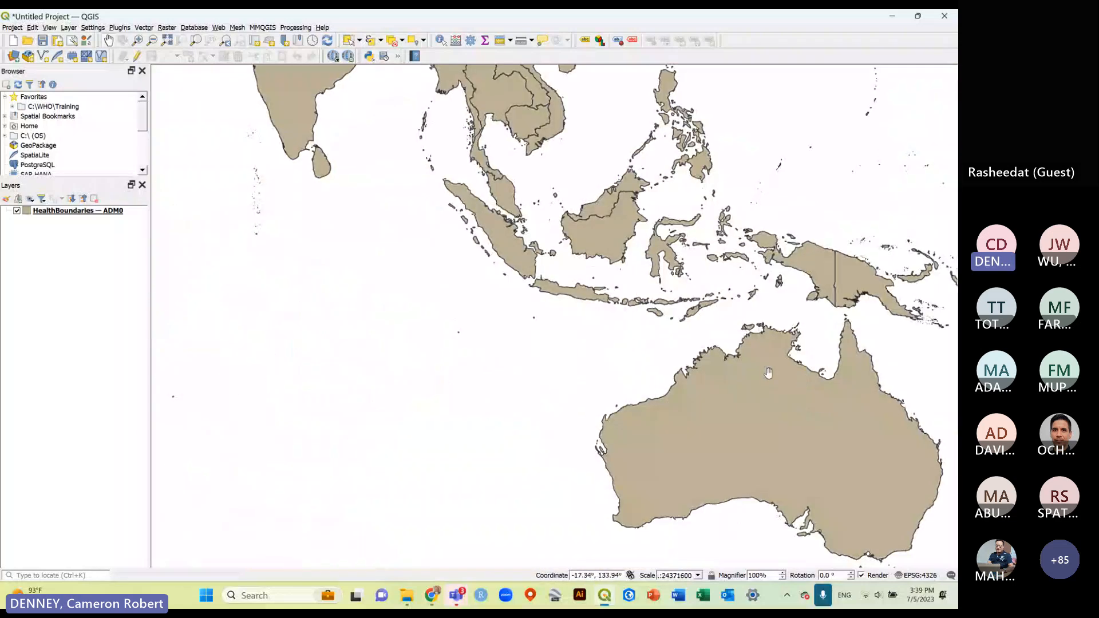
Examine Africa and the Atlantic between South America and West Africa at different zoom levels.
scroll(465, 321, "down", 1)
left_click_drag(335, 296, 615, 308)
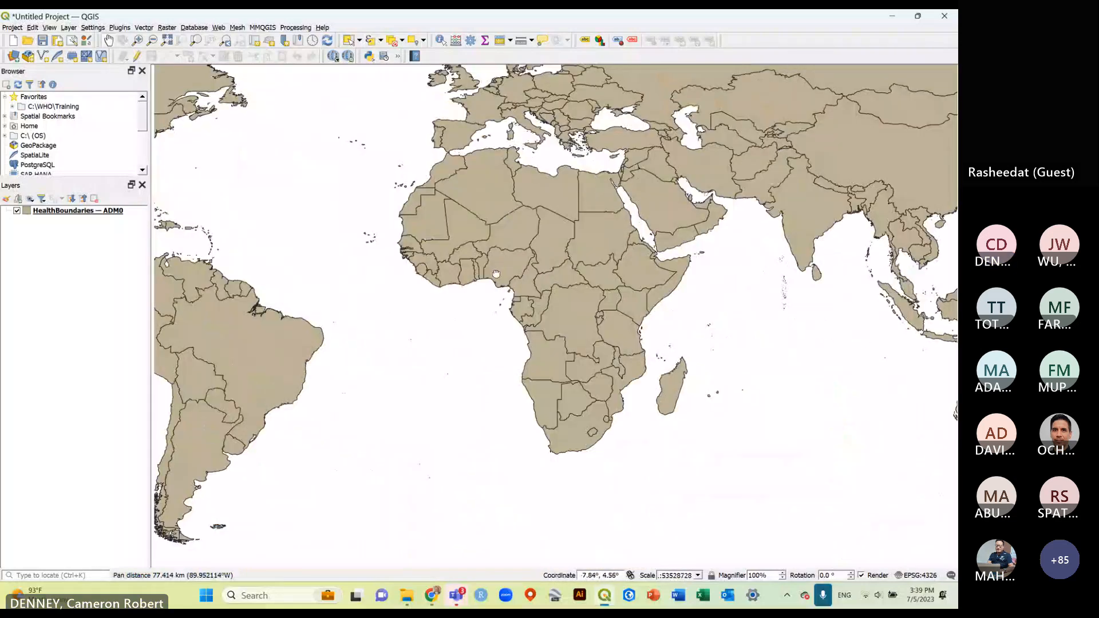
left_click_drag(449, 268, 595, 311)
scroll(458, 232, "up", 6)
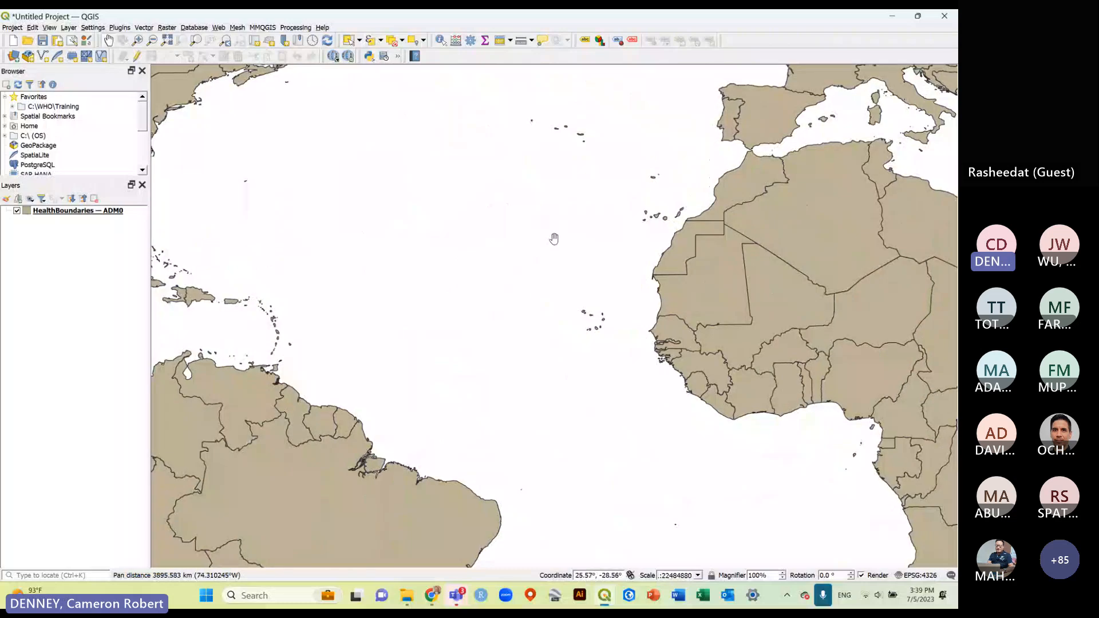
Zoom far in to a blank area of the map, and restore the full ADM0 layer extent with Zoom to Layer(s).
scroll(458, 268, "up", 3)
left_click_drag(623, 280, 375, 279)
left_click_drag(633, 221, 393, 280)
left_click_drag(527, 234, 540, 280)
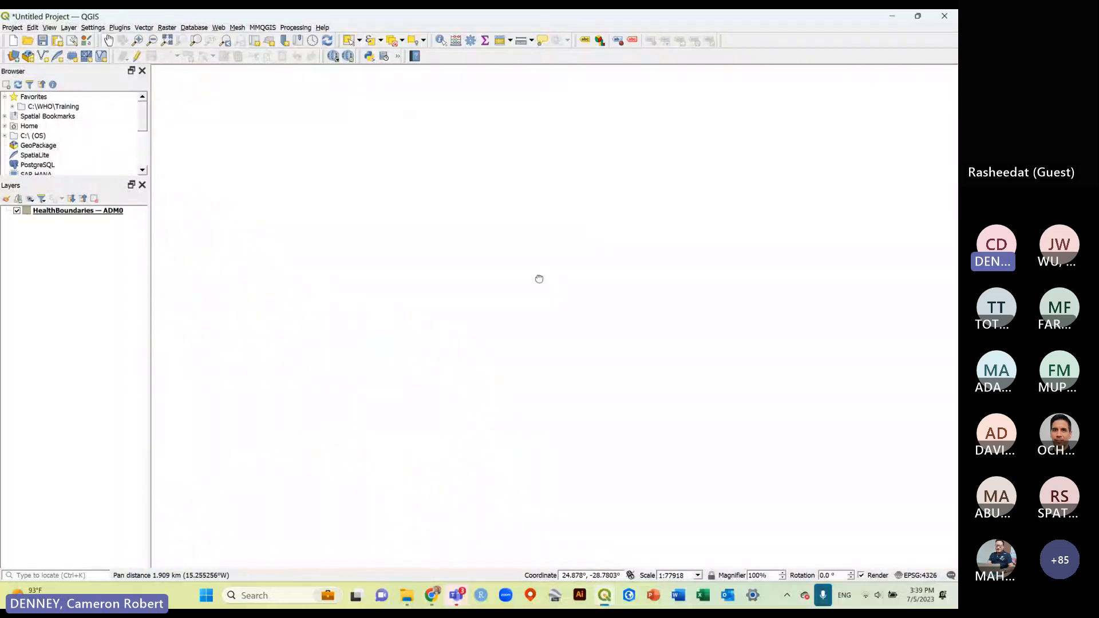
right_click(65, 211)
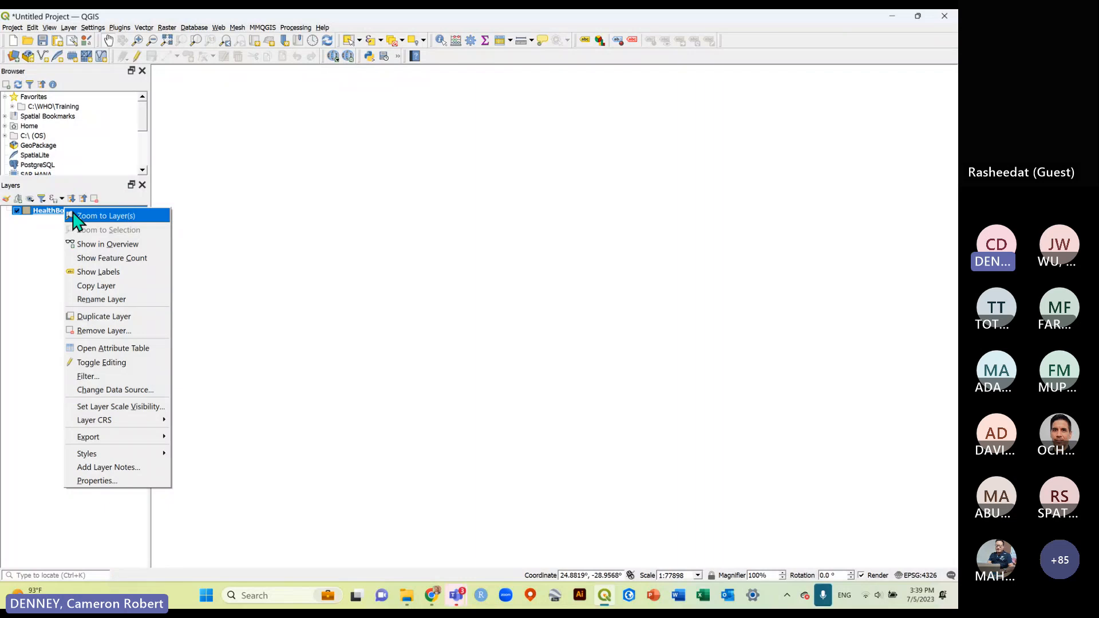
left_click(104, 217)
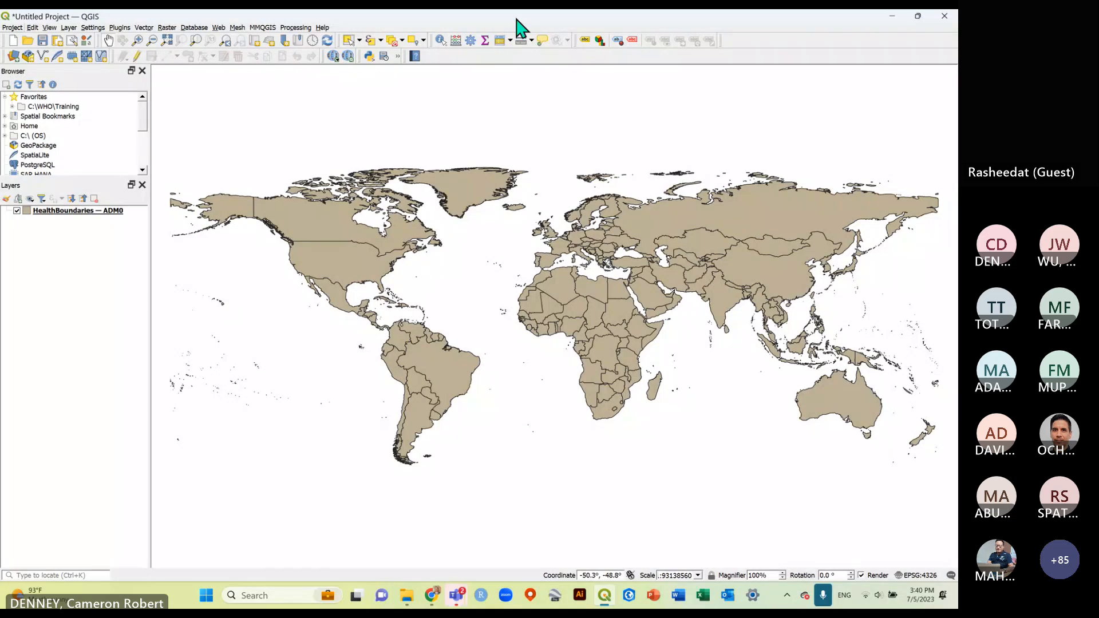
Switch to the Intro to QGIS Modules 12345 PDF in Chrome, review Exercises 2 to 5 up to Step 9, and return to QGIS.
key("alt+Tab")
key("alt+Tab")
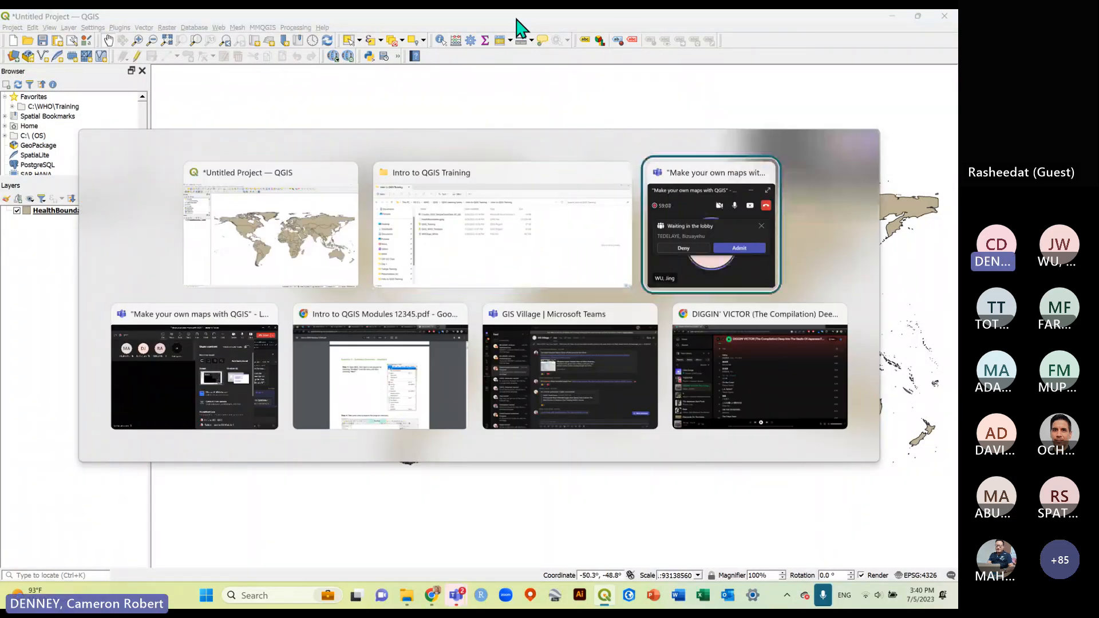
left_click(433, 311)
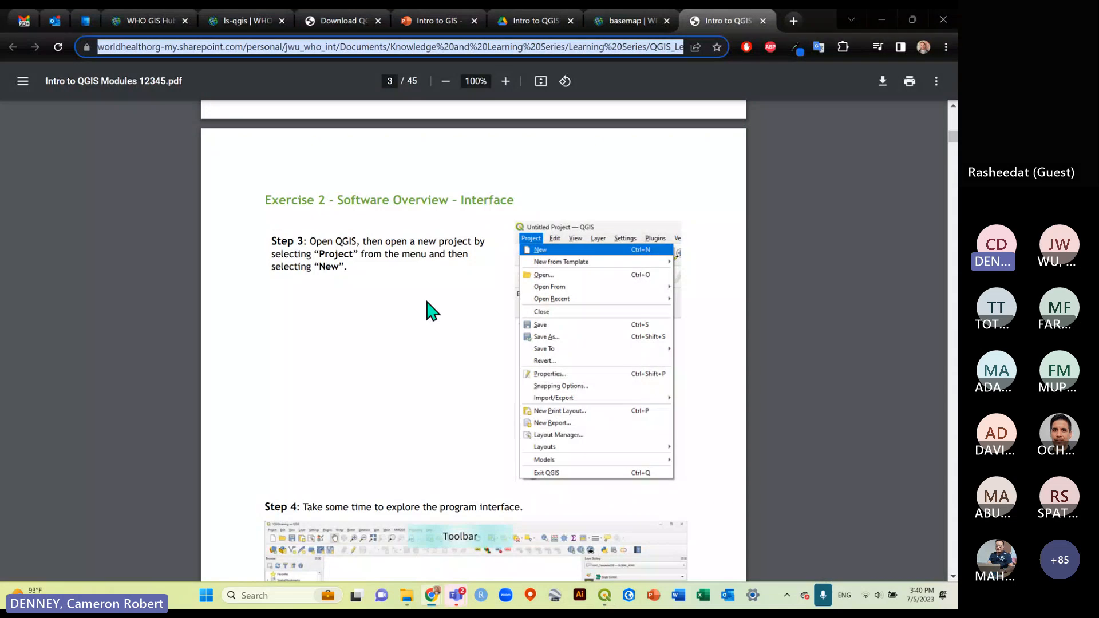
scroll(410, 283, "down", 10)
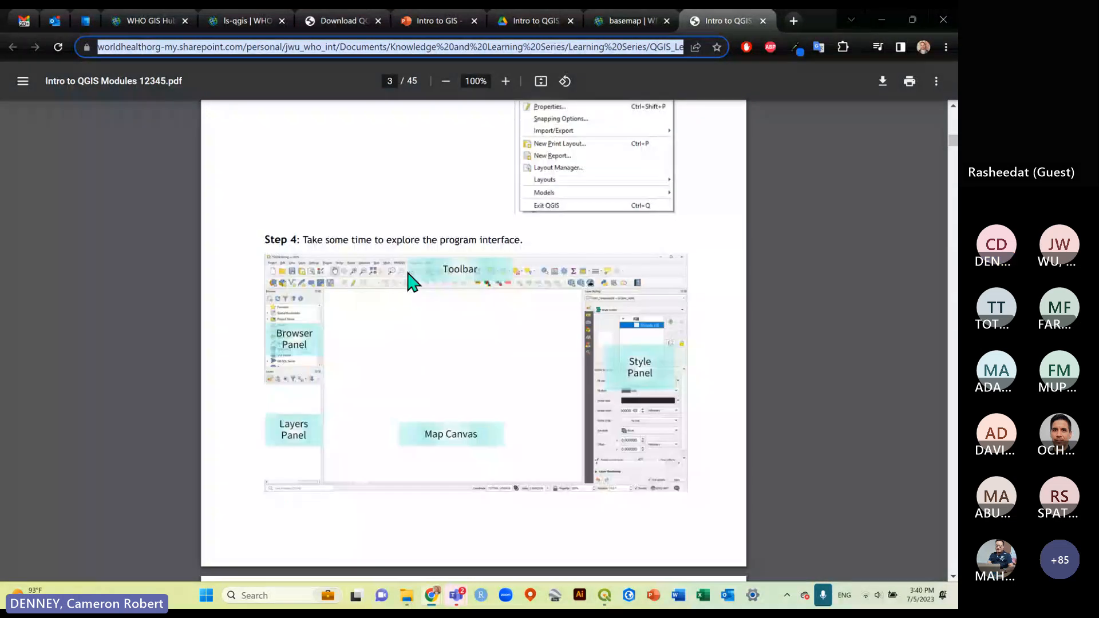
scroll(410, 282, "down", 15)
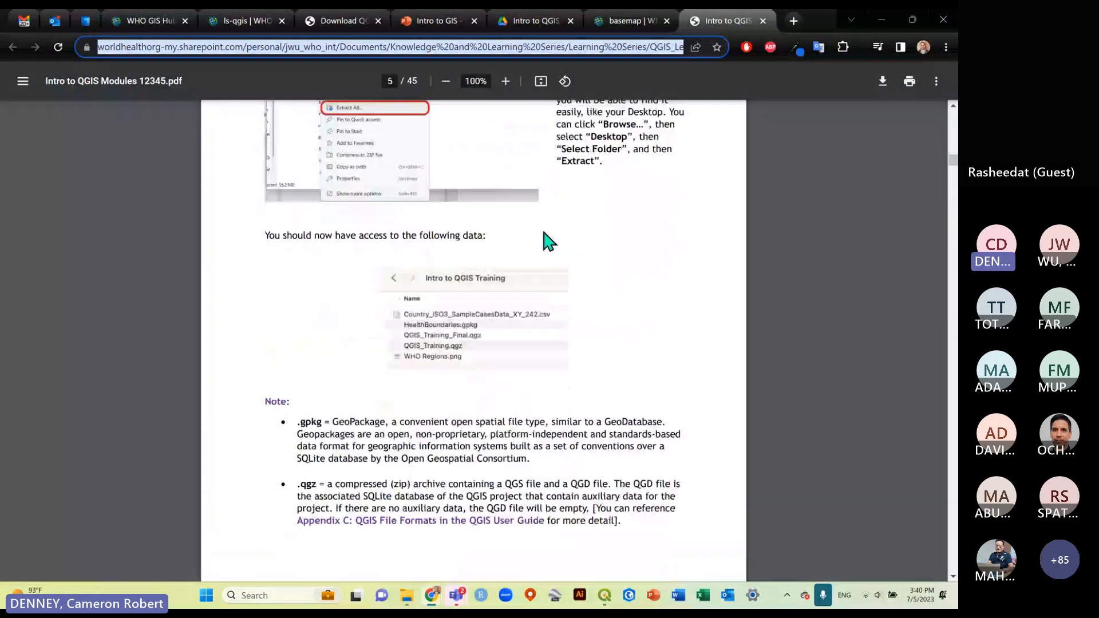
scroll(361, 351, "down", 5)
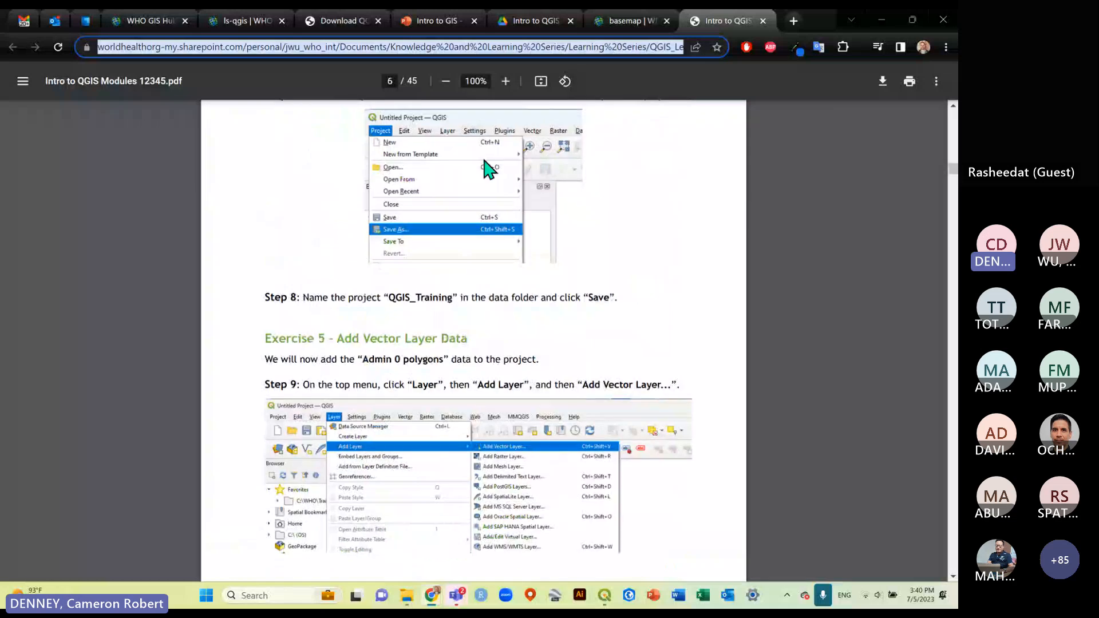
scroll(441, 341, "down", 3)
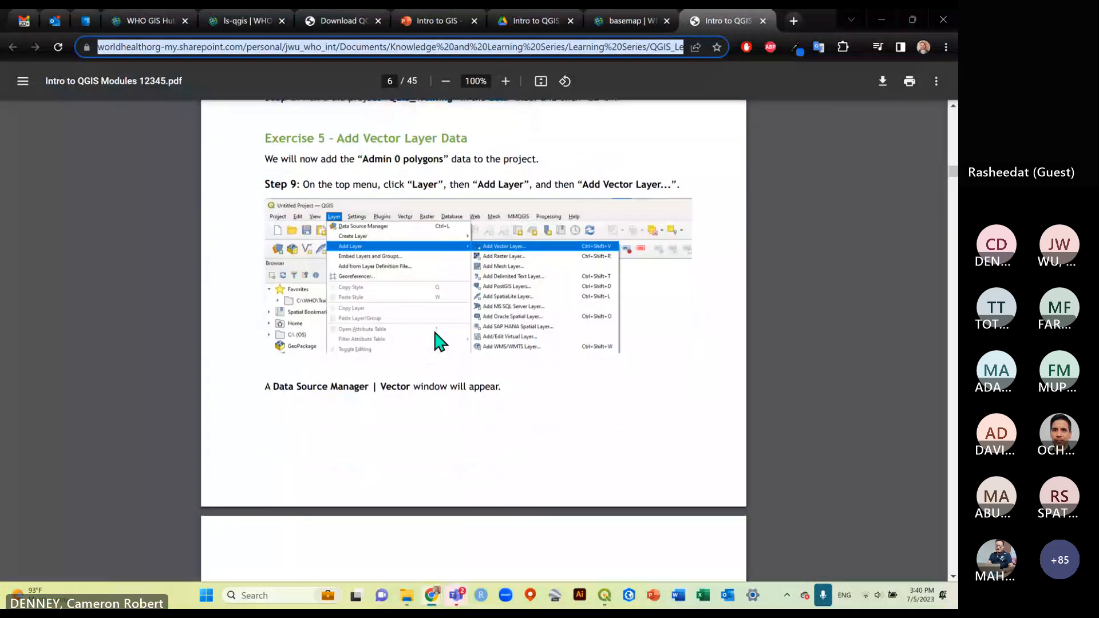
key("alt+Tab")
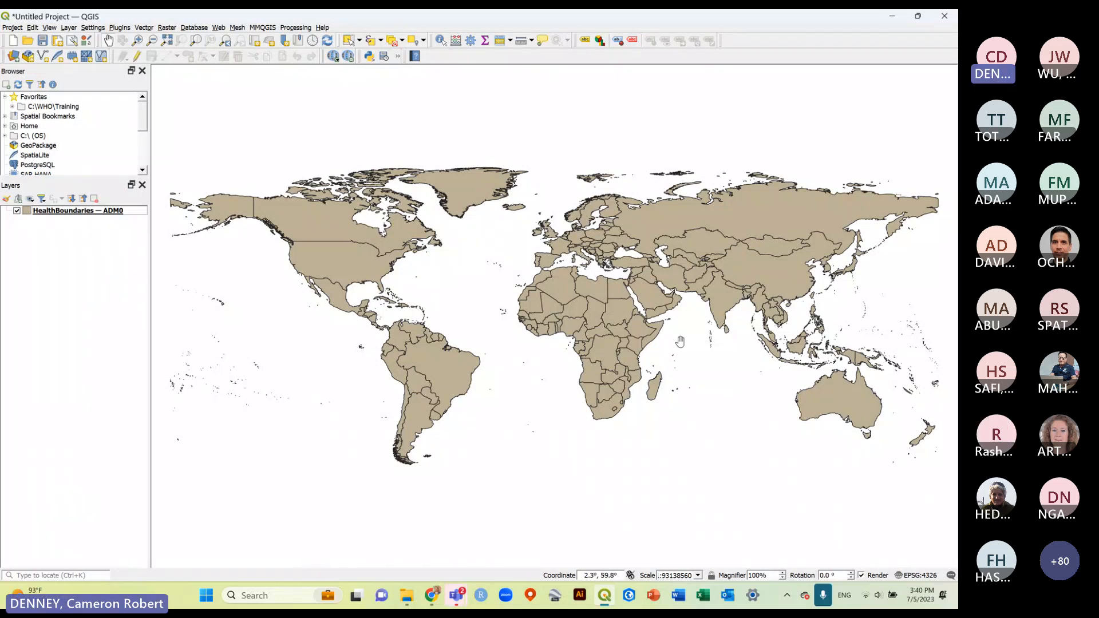
left_click_drag(680, 342, 652, 333)
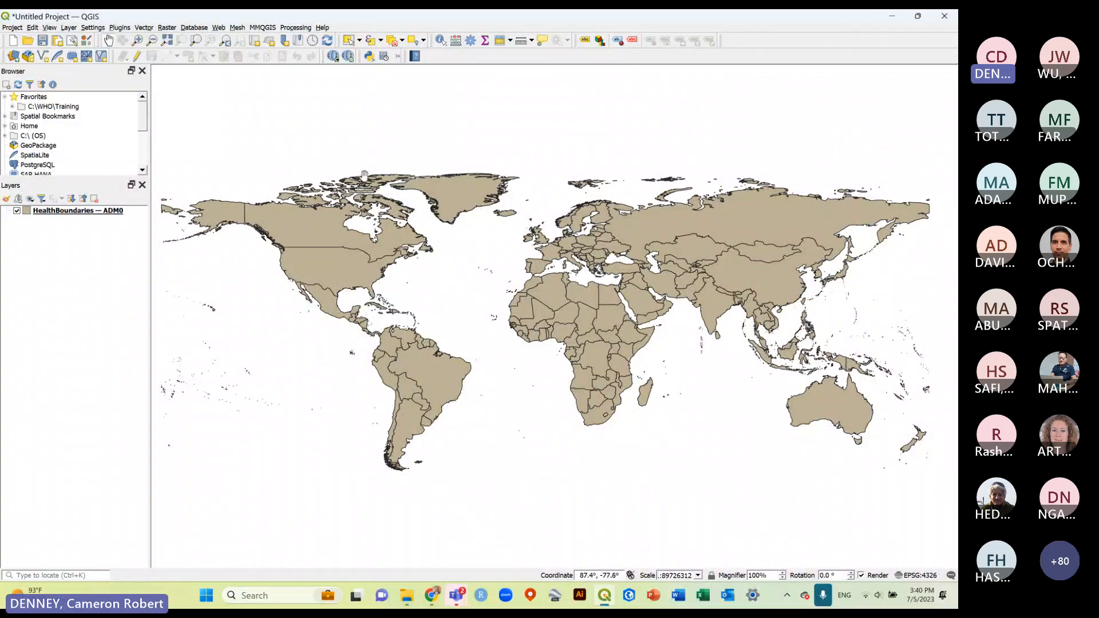
mouse_move(634, 405)
left_mouse_down()
mouse_move(613, 387)
mouse_move(639, 390)
left_mouse_up()
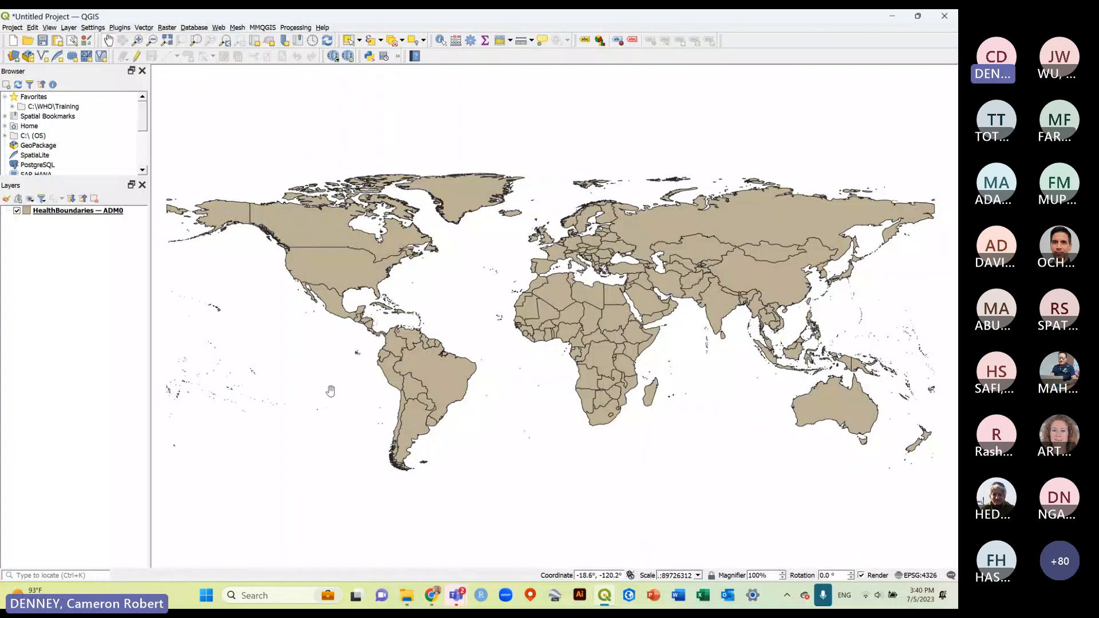
Start saving the project under a new name and browse to C:\WHO\QGIS\QGIS Learning Series\Intro to QGIS Training\Intro to QGIS Training.
left_click(12, 28)
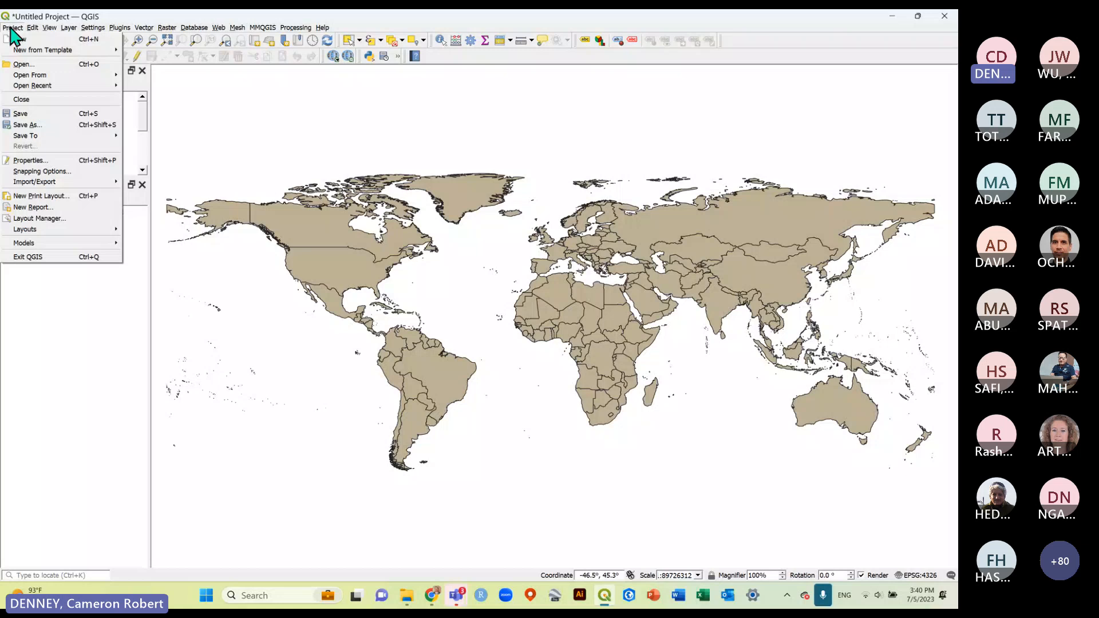
left_click(33, 125)
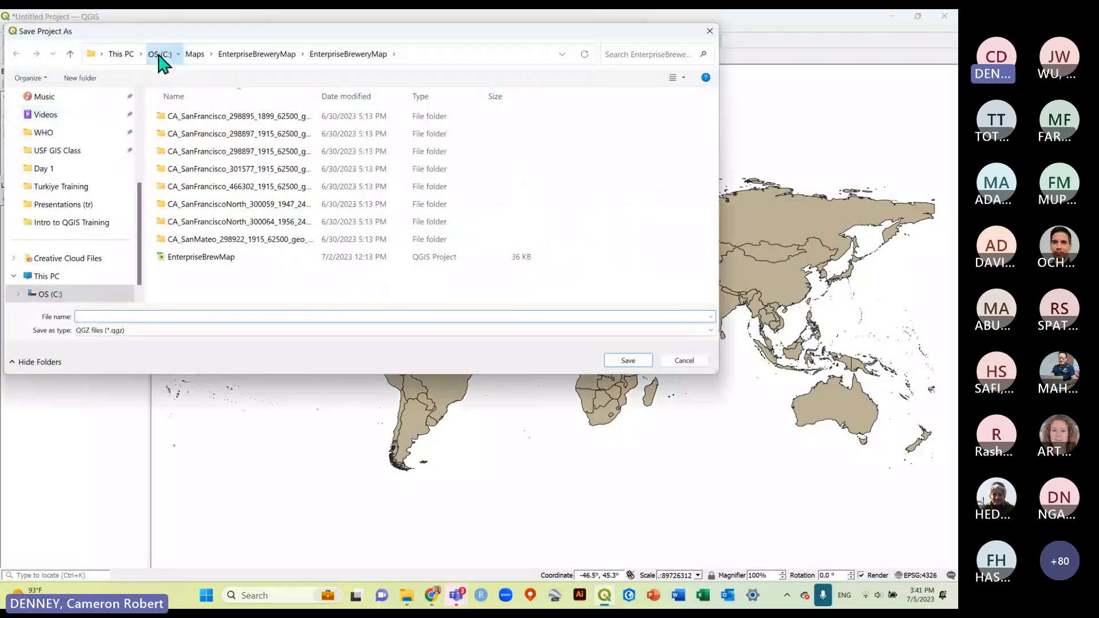
left_click(160, 54)
double_click(180, 257)
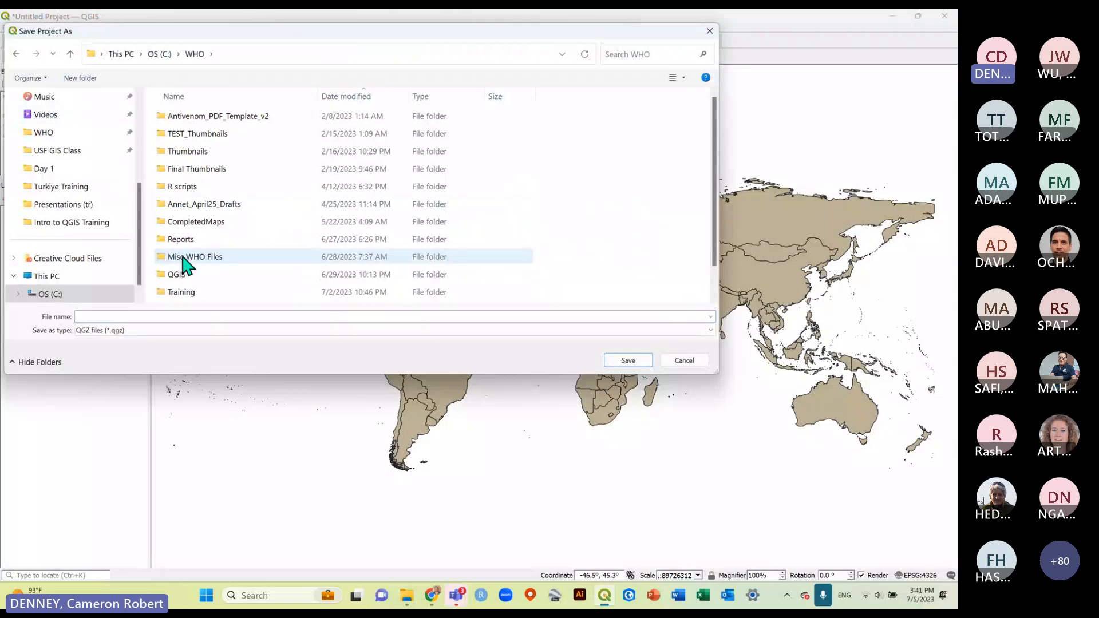
double_click(182, 276)
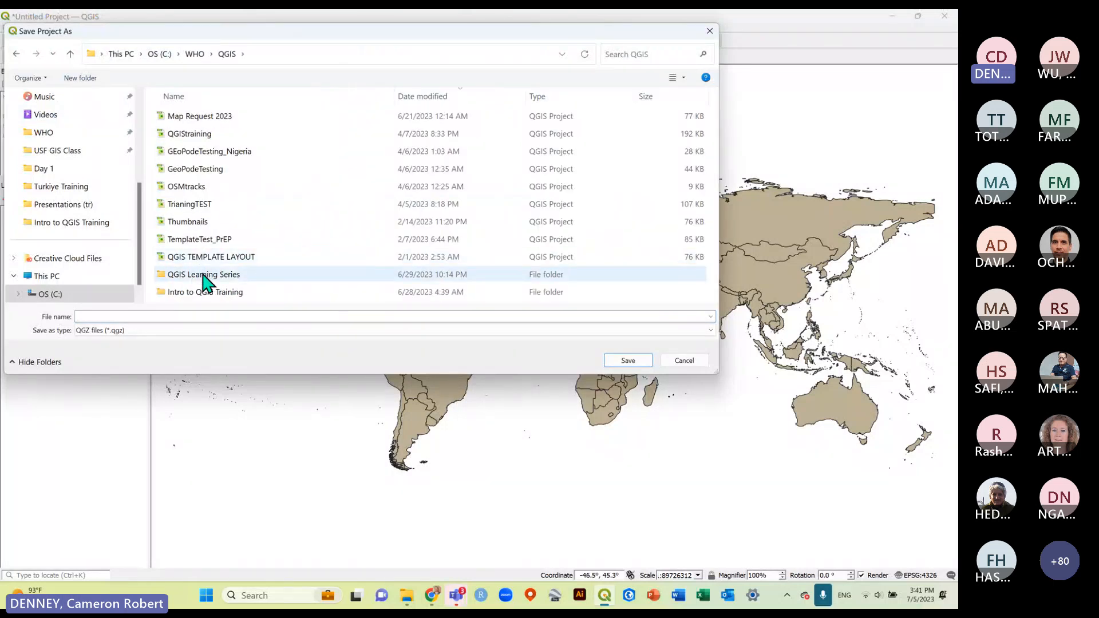
double_click(205, 278)
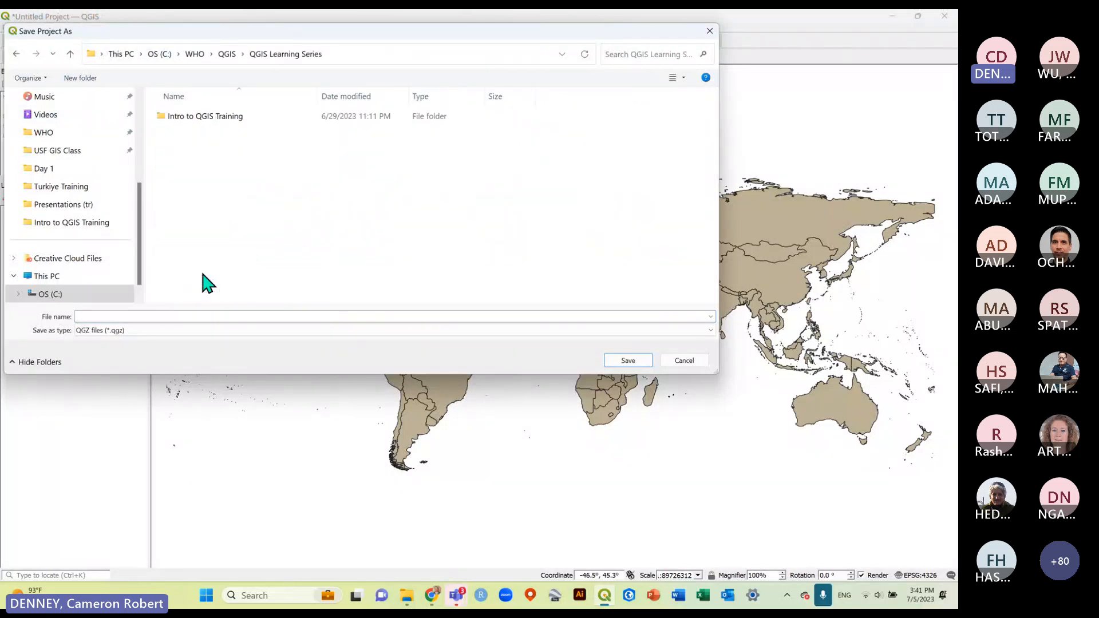
double_click(216, 118)
double_click(221, 120)
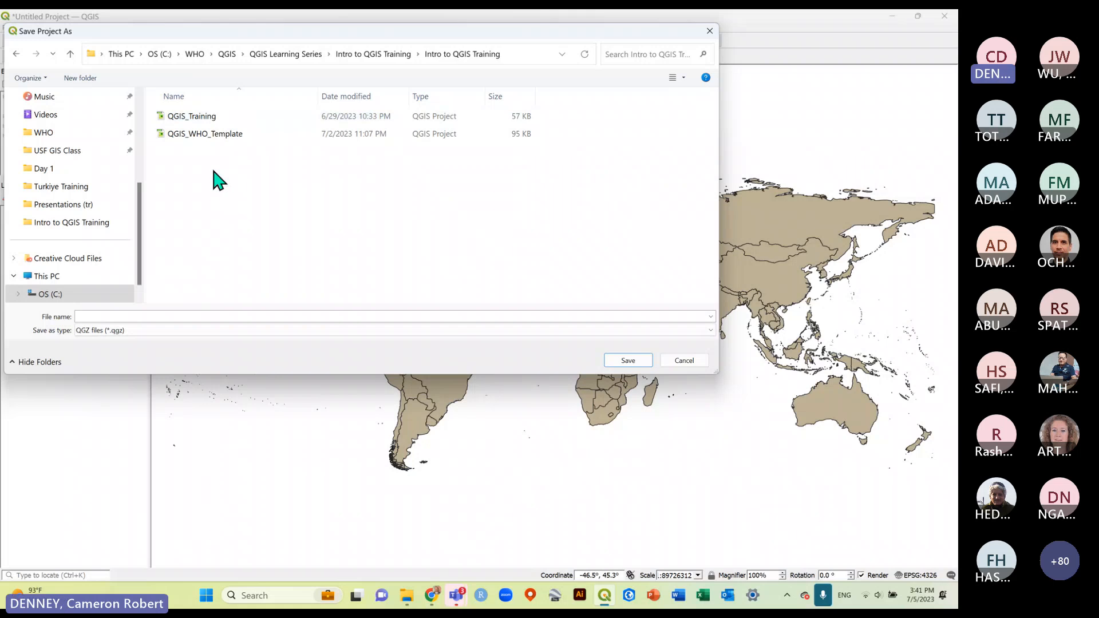
Name the project QGISTraining_WHO, save it as a QGZ file, and save the project once more.
left_click(115, 316)
type("QGIS")
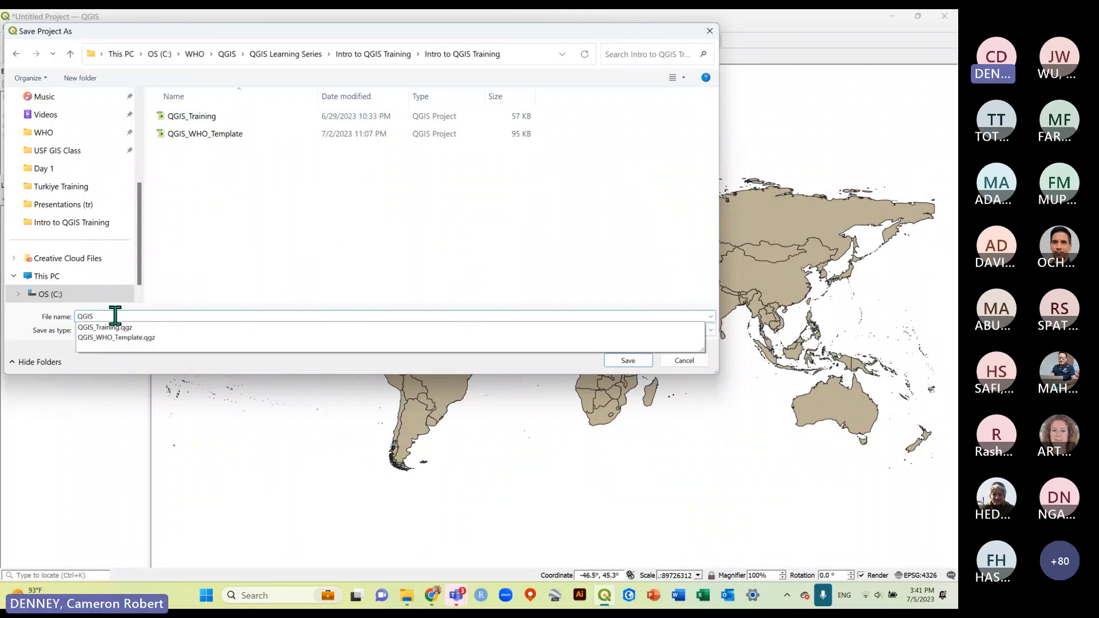
type("Training_WHO")
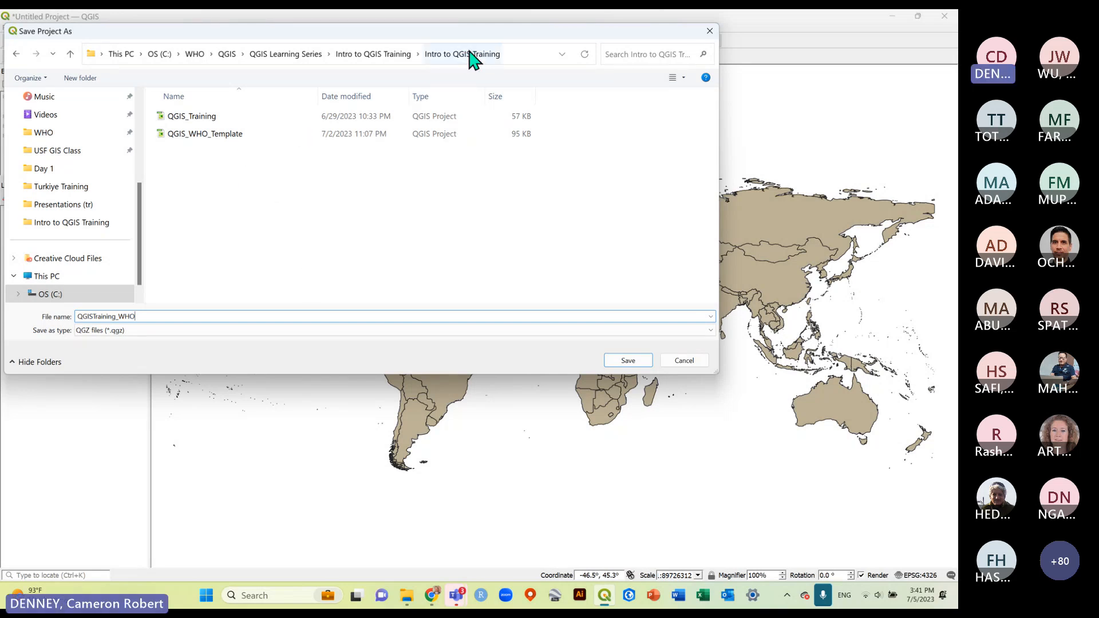
left_click(628, 361)
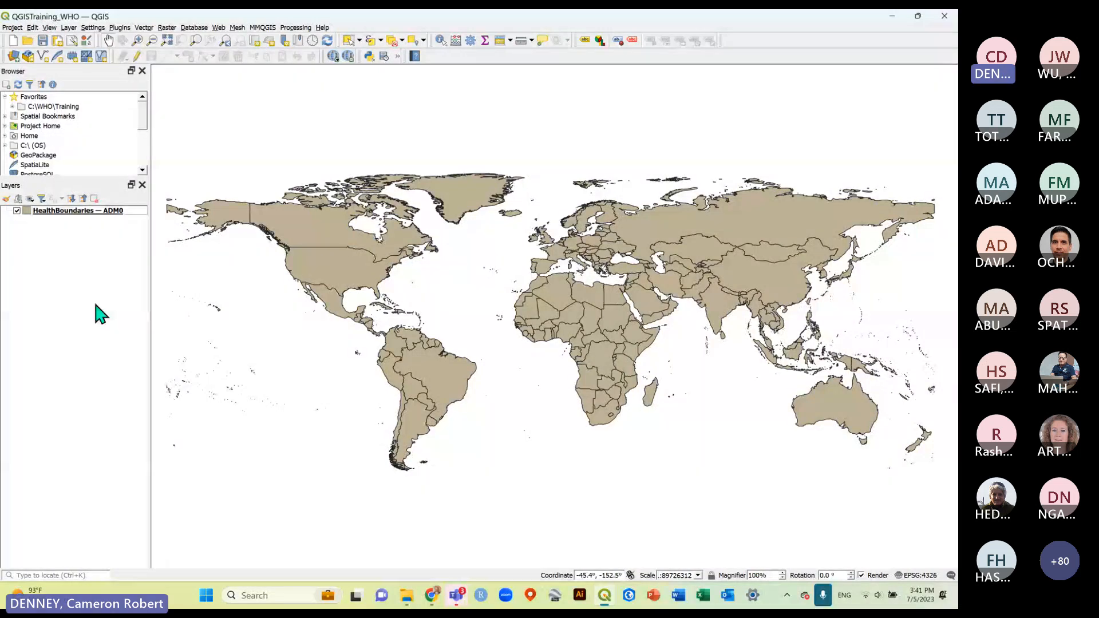
left_click(43, 41)
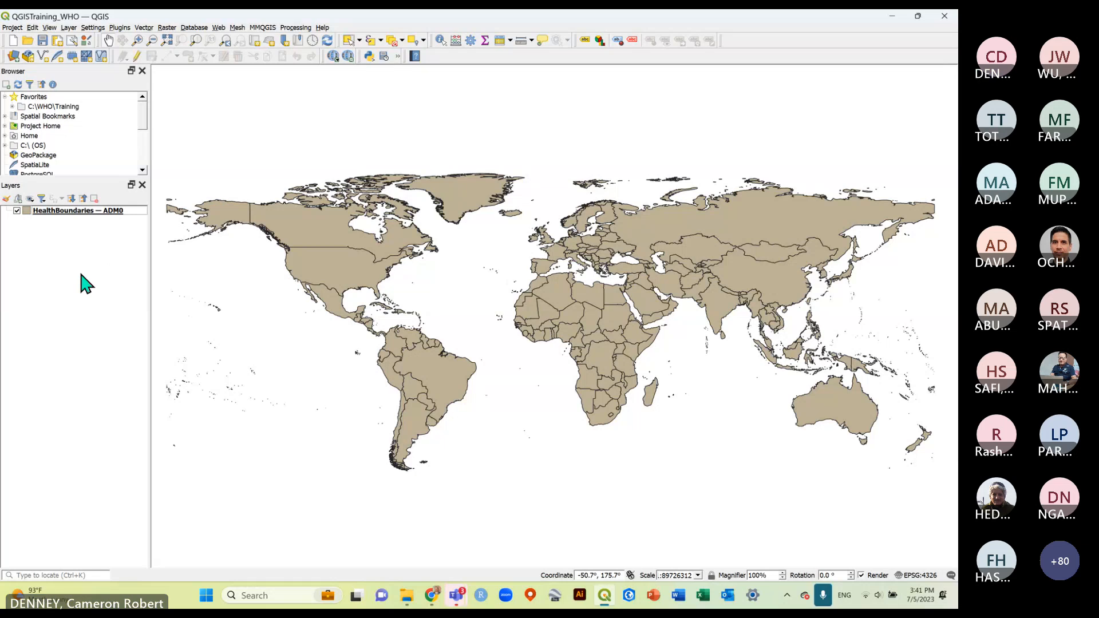
left_click(43, 41)
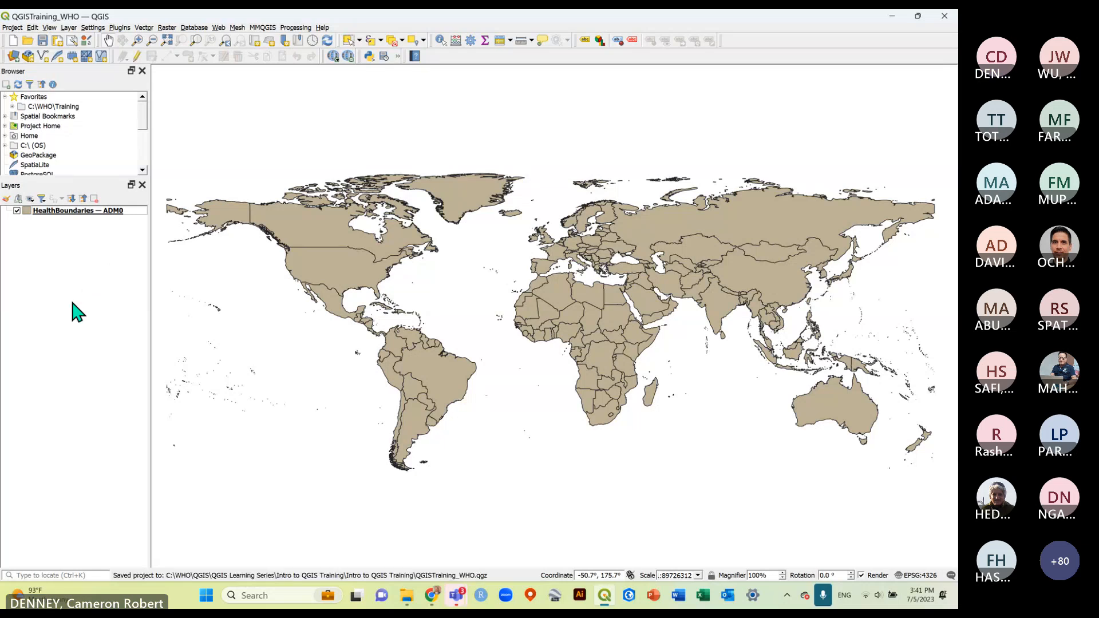
Remove the HealthBoundaries ADM0 layer from the project and confirm the removal.
right_click(71, 212)
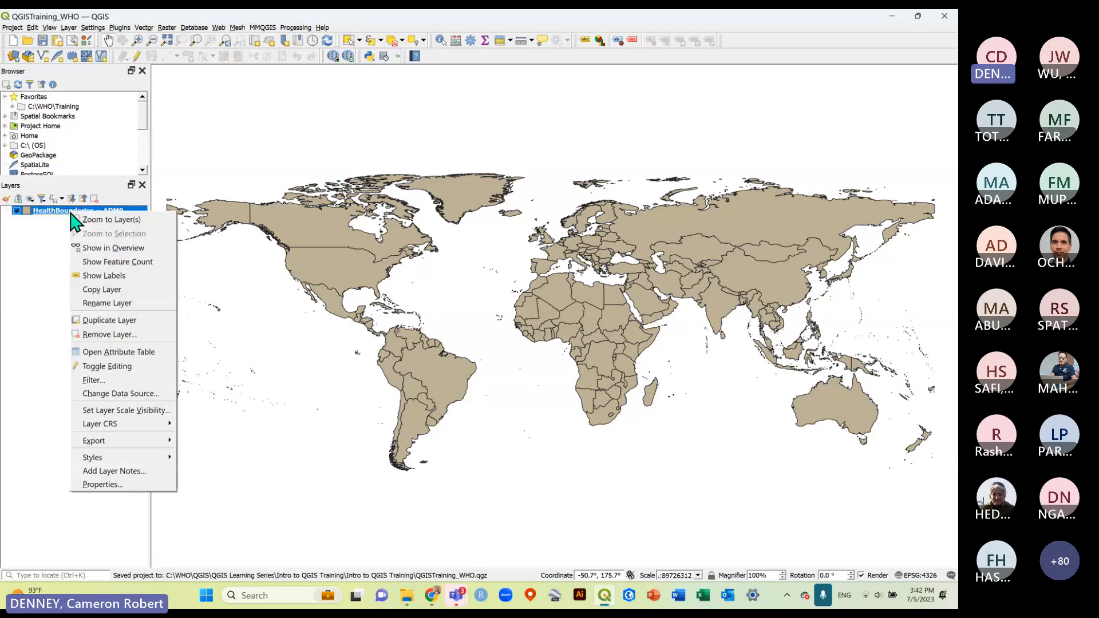
left_click(108, 335)
left_click(453, 312)
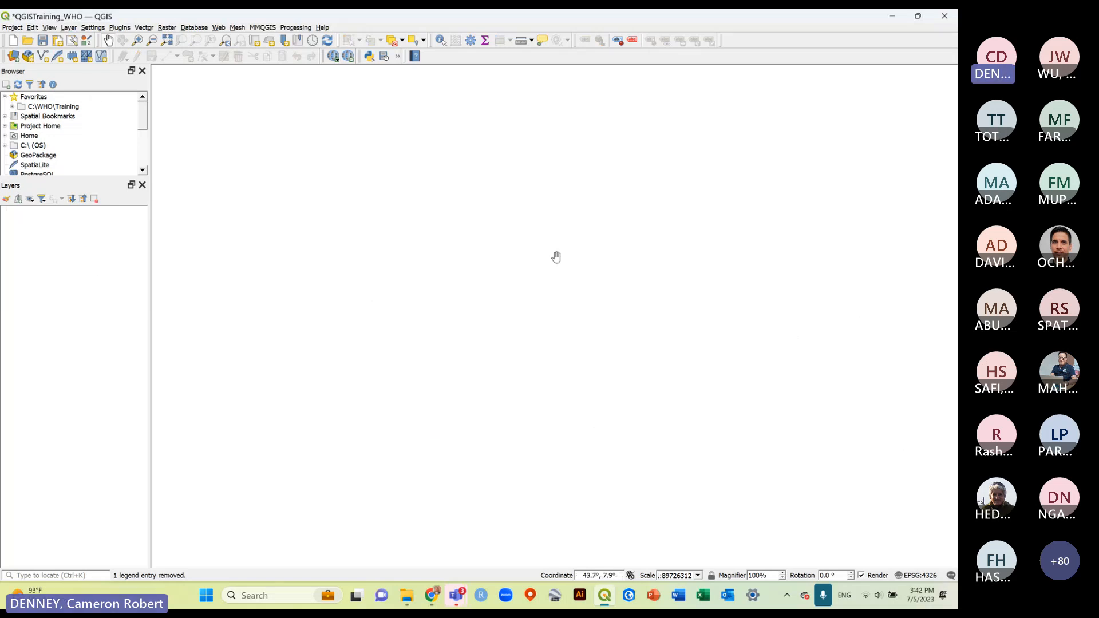
Open the Data Source Manager for a vector layer and look through the training folder's files without choosing another dataset.
left_click(69, 27)
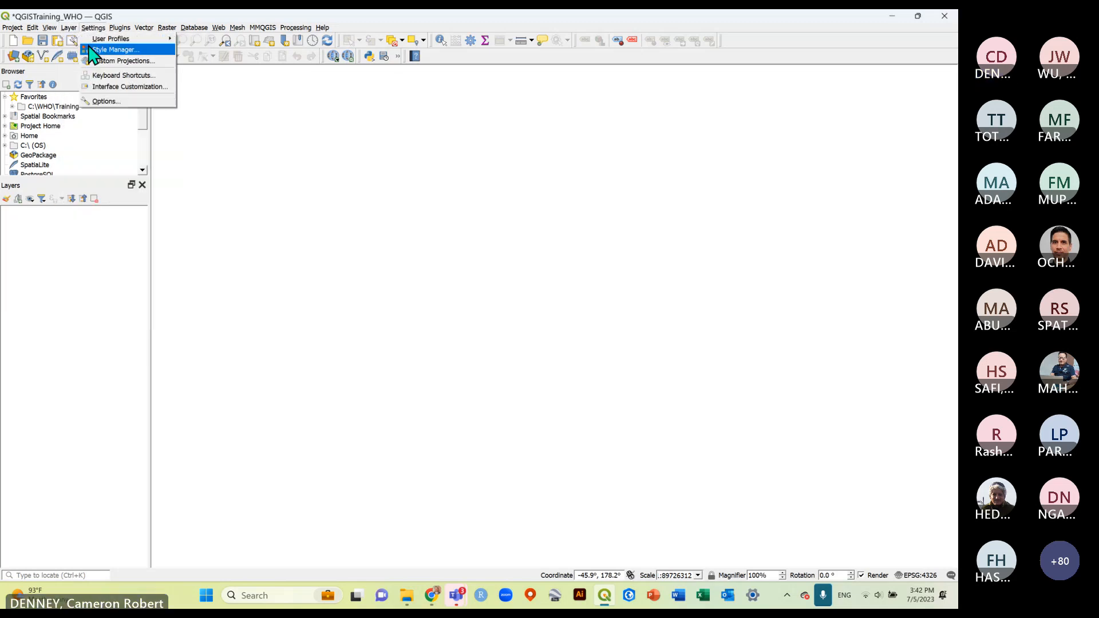
mouse_move(78, 60)
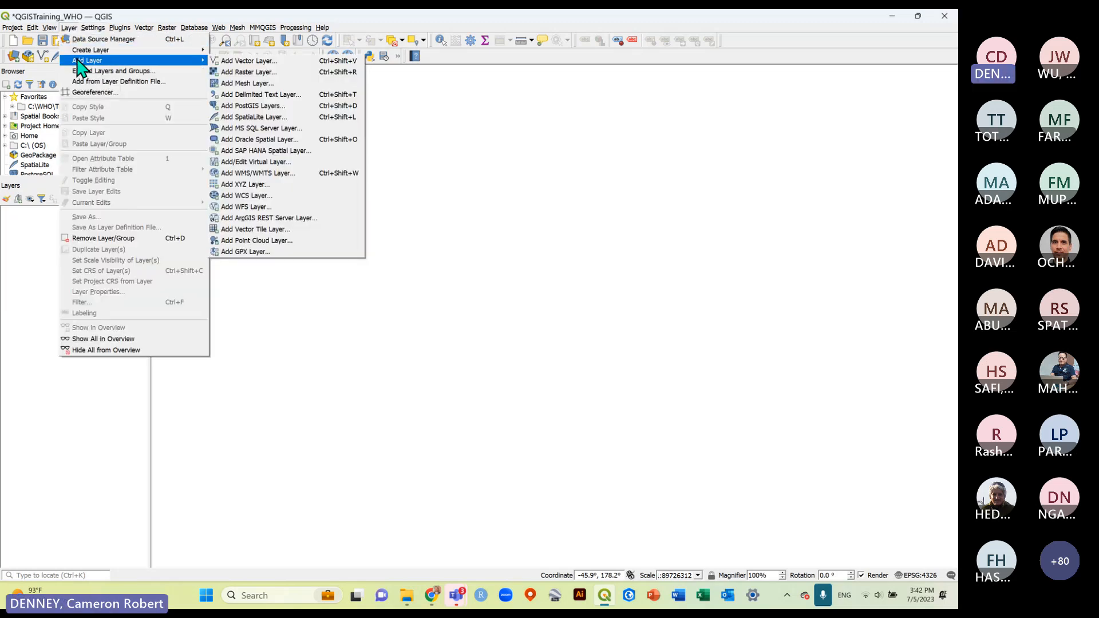
left_click(269, 63)
left_click_drag(457, 150, 459, 192)
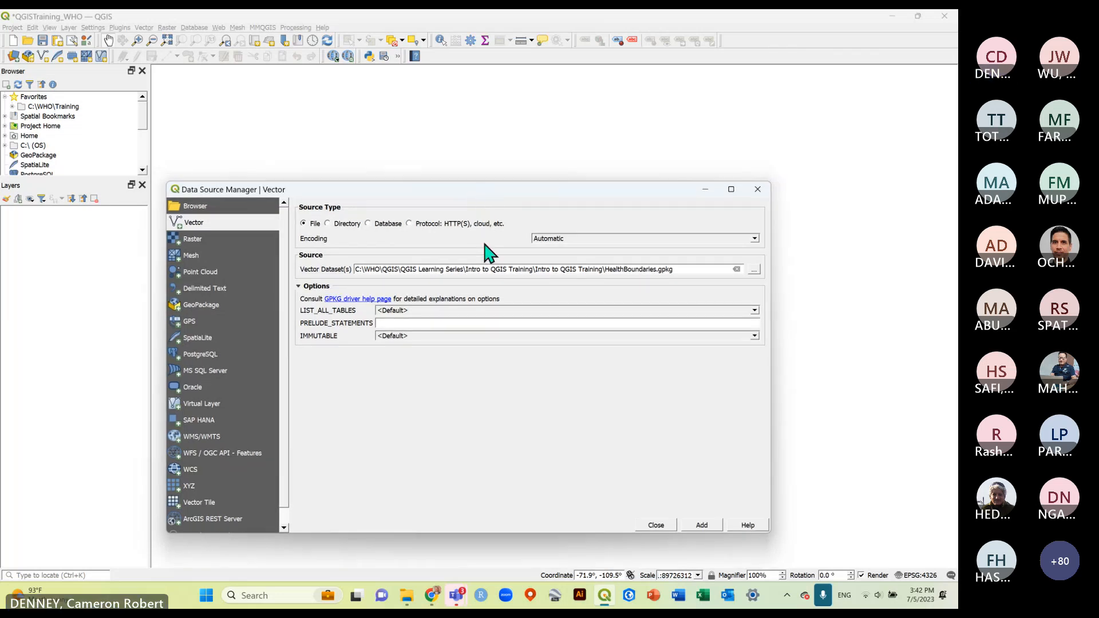
left_click(754, 271)
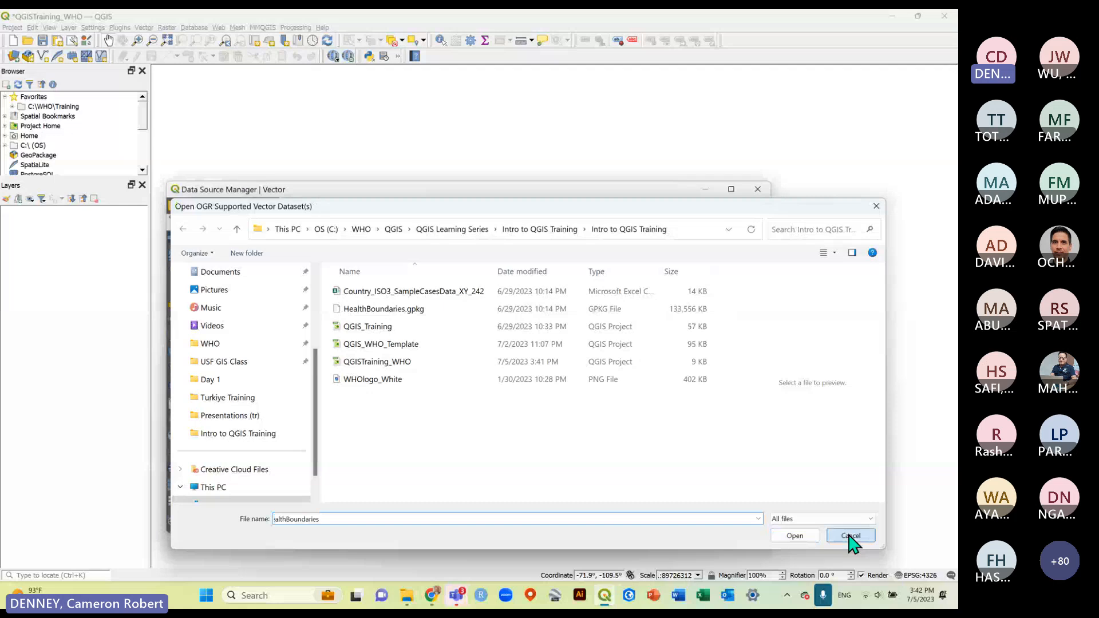
left_click(851, 536)
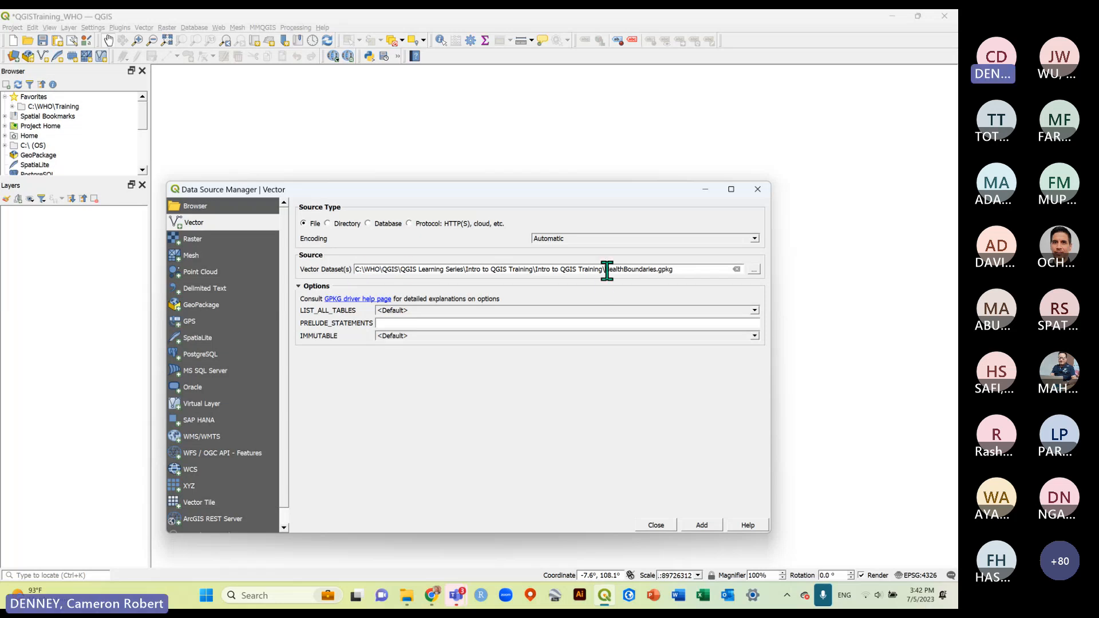
Add the ADM0 layer from HealthBoundaries.gpkg in the training folder to the project and close the Data Source Manager.
left_click_drag(607, 270, 677, 277)
mouse_move(563, 196)
left_mouse_down()
mouse_move(539, 174)
mouse_move(550, 160)
left_mouse_up()
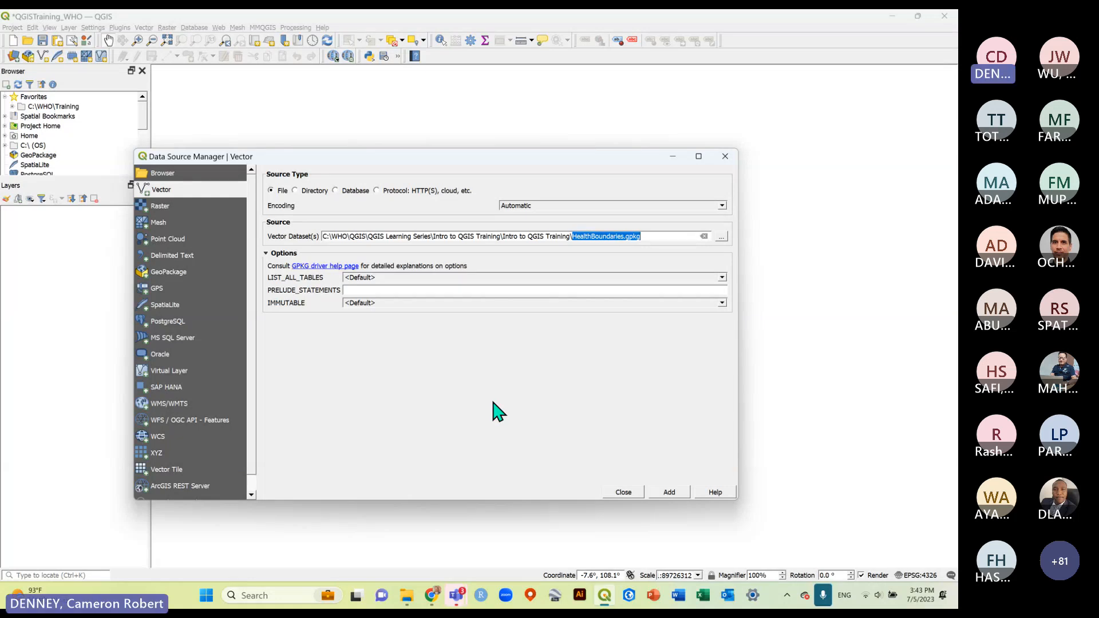
left_click(670, 492)
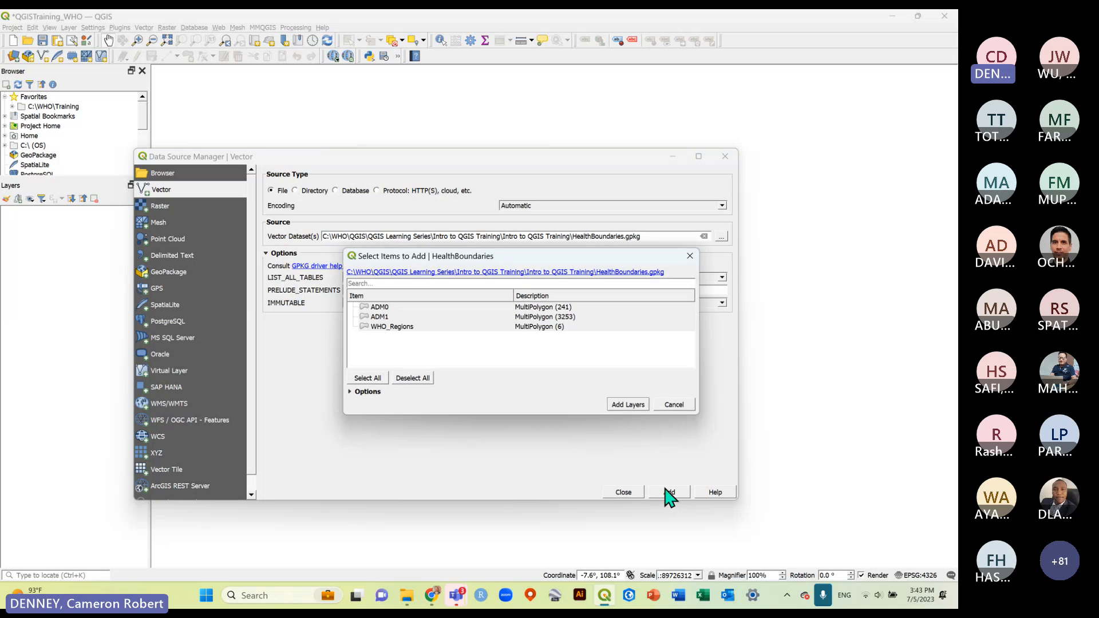
left_click_drag(527, 249, 525, 262)
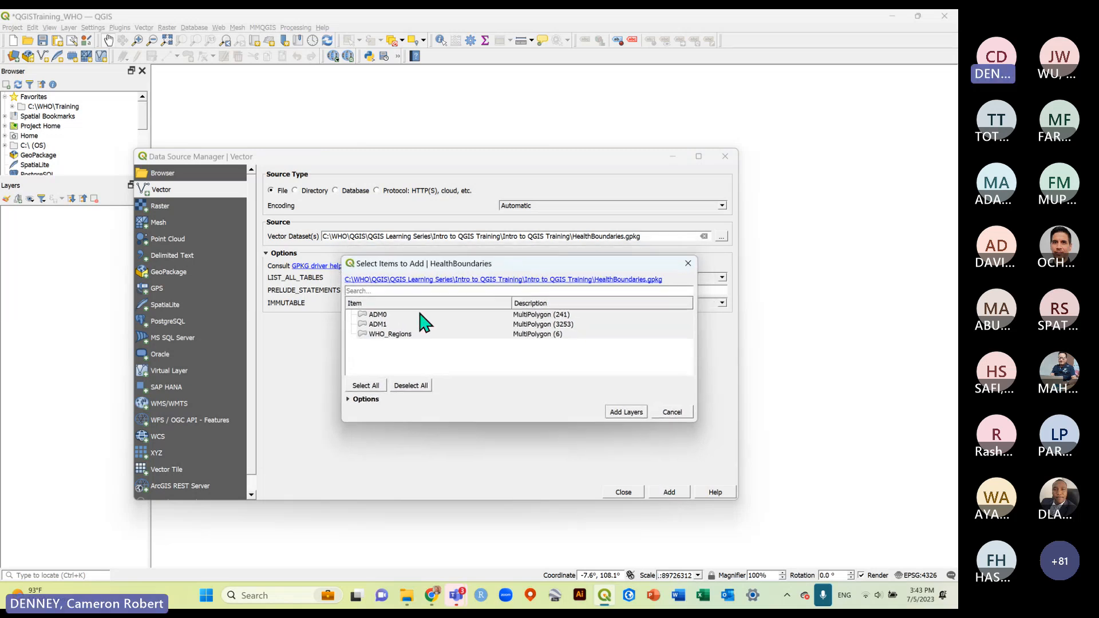
left_click(399, 315)
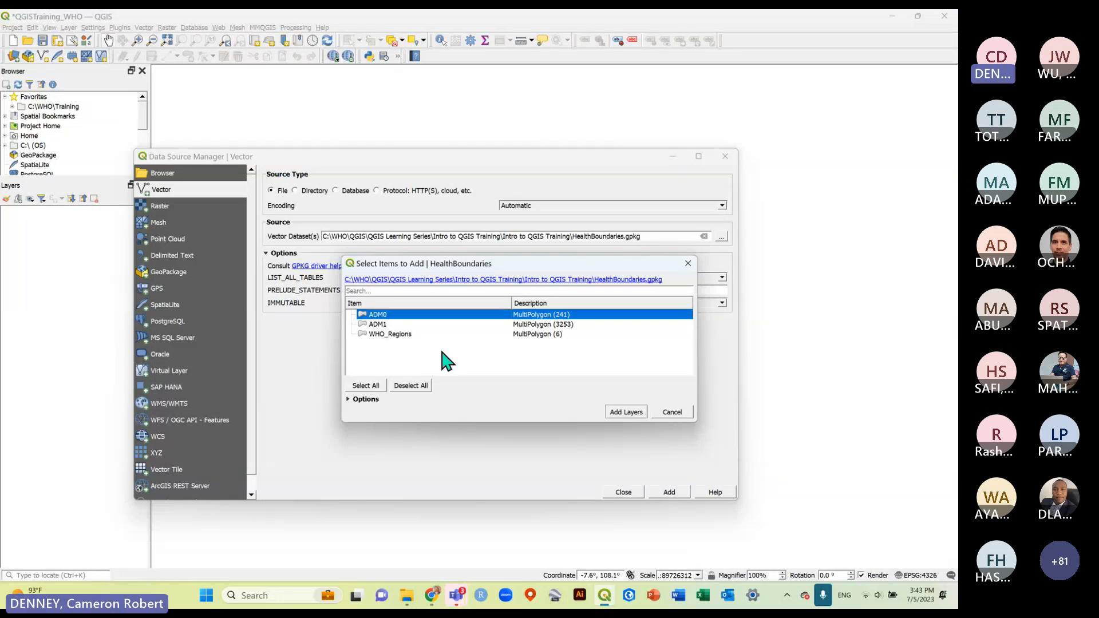
left_click(626, 413)
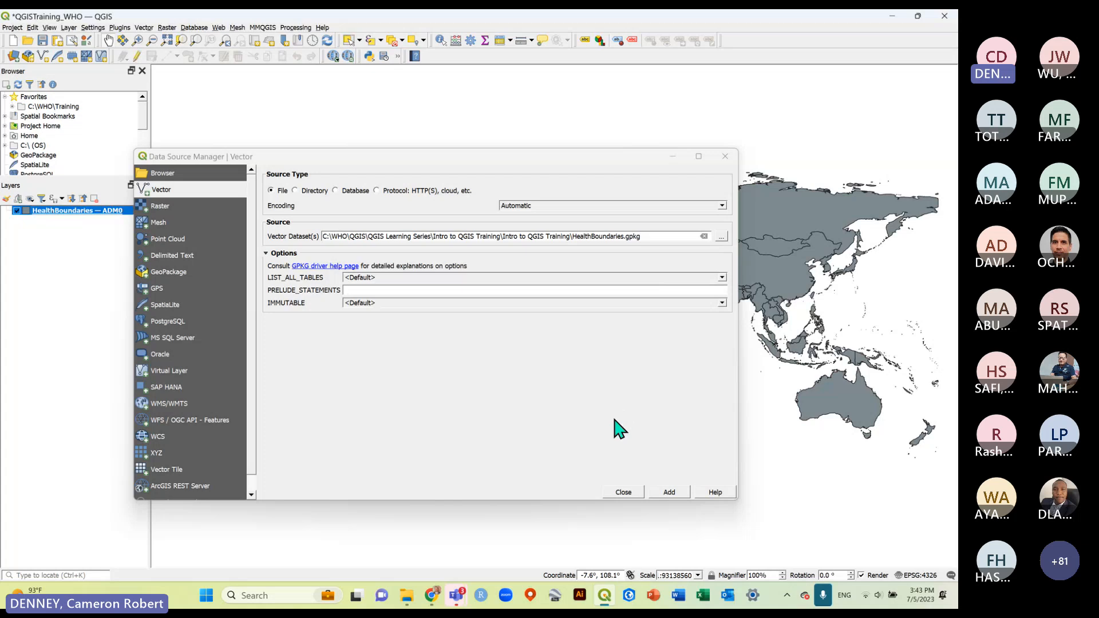
left_click_drag(582, 164, 607, 206)
left_click(756, 197)
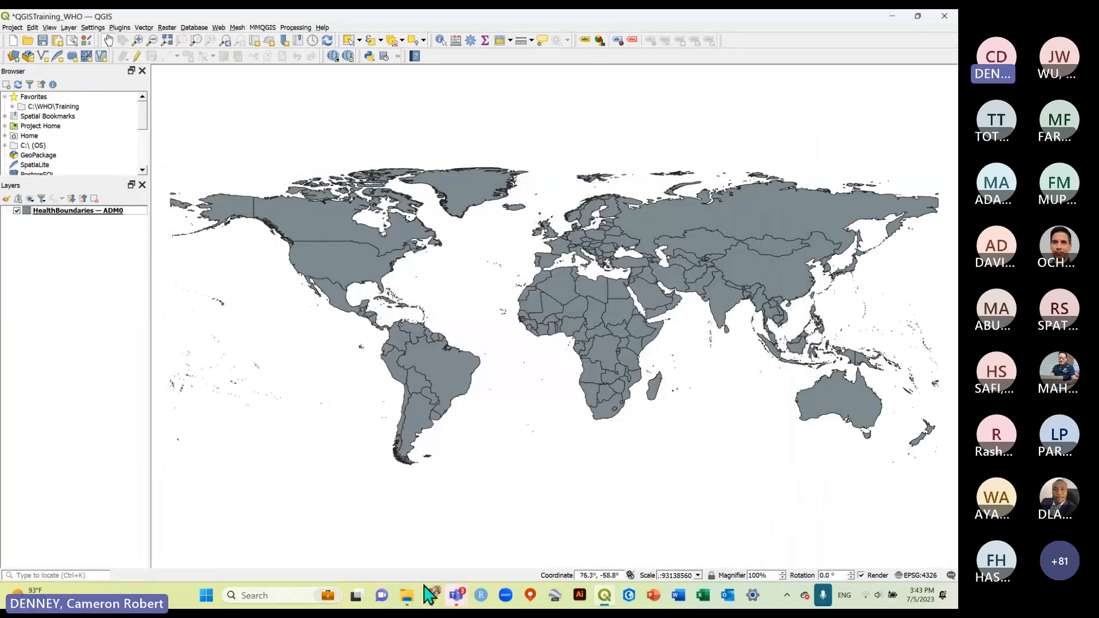
Bring HealthBoundaries.gpkg from the Intro to QGIS Training folder onto the map canvas, and cancel the selection of items to add.
left_click(409, 599)
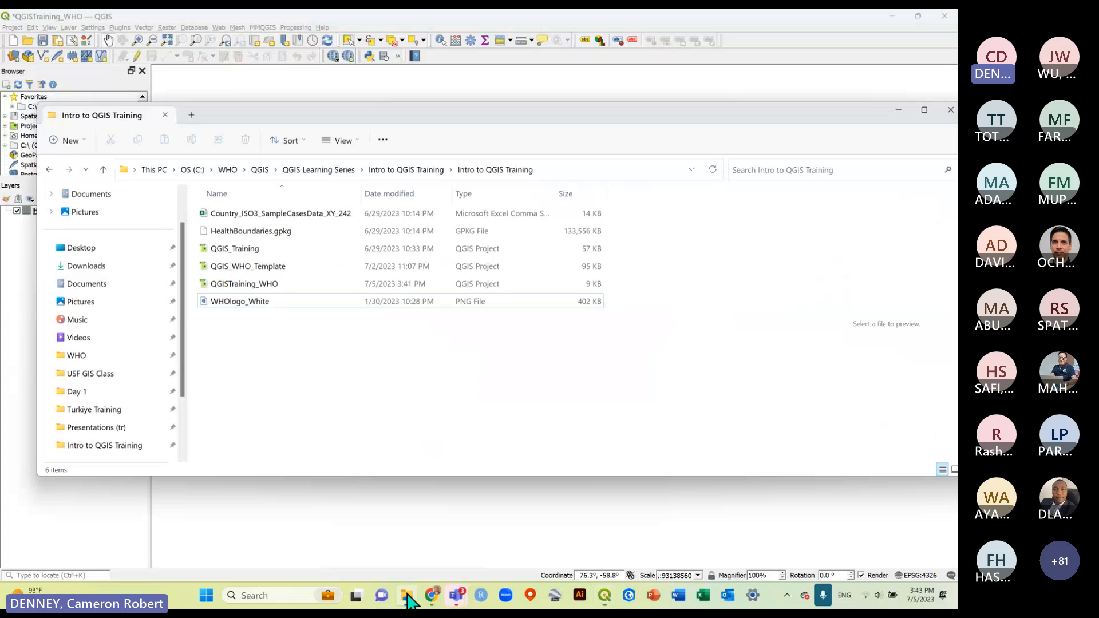
left_click_drag(412, 122, 414, 311)
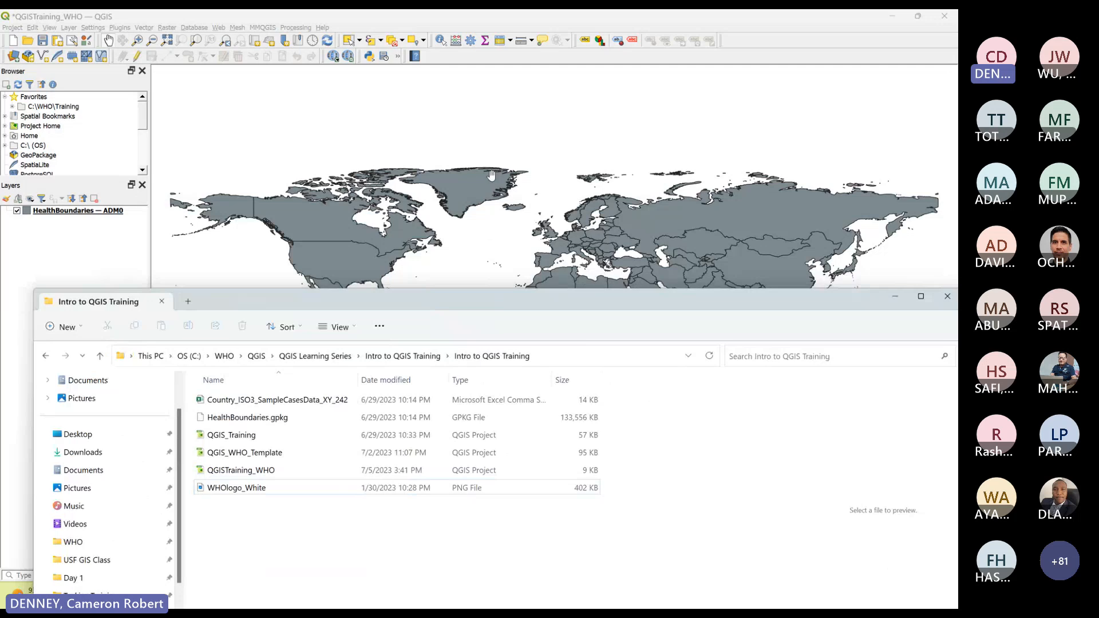
left_click_drag(464, 302, 444, 298)
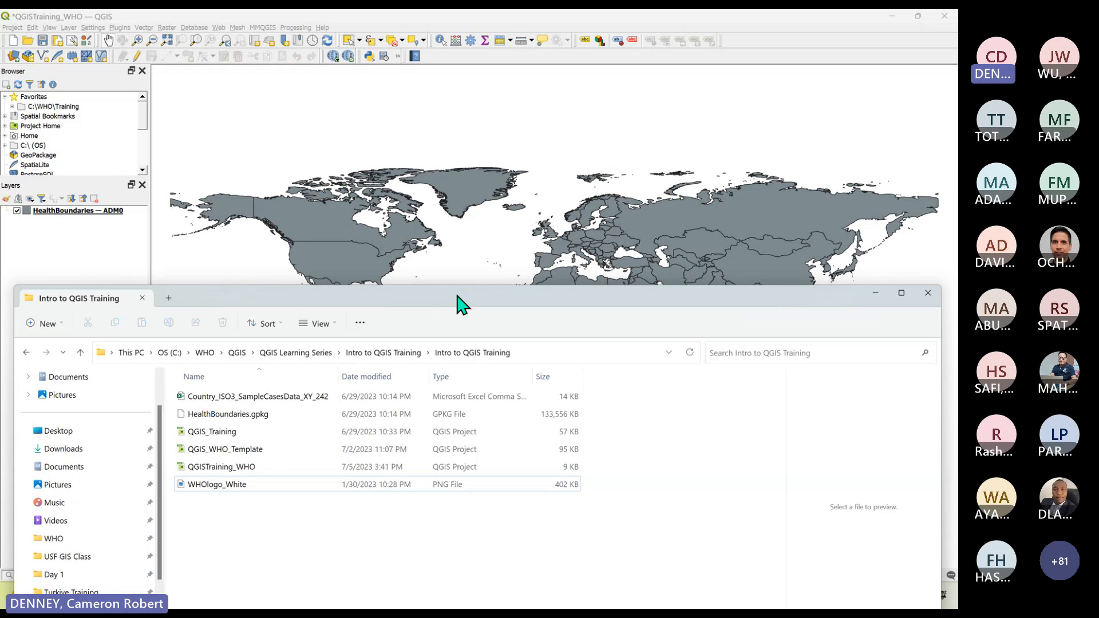
left_click(261, 414)
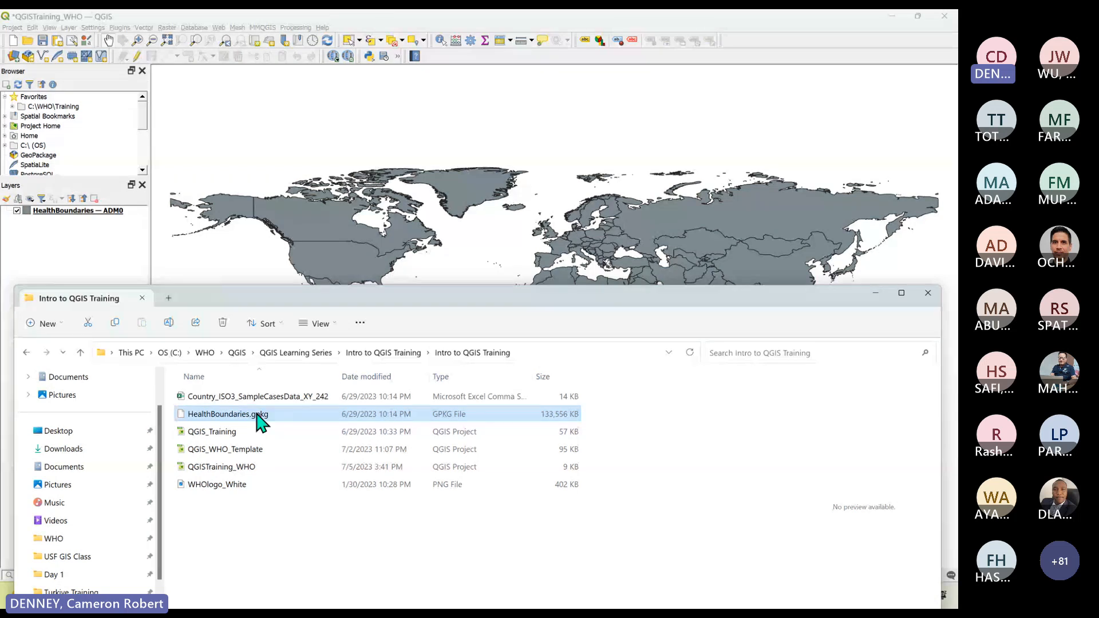
mouse_move(256, 415)
left_mouse_down()
mouse_move(277, 363)
mouse_move(470, 187)
mouse_move(393, 265)
mouse_move(294, 426)
mouse_move(237, 416)
mouse_move(260, 417)
mouse_move(460, 186)
left_mouse_up()
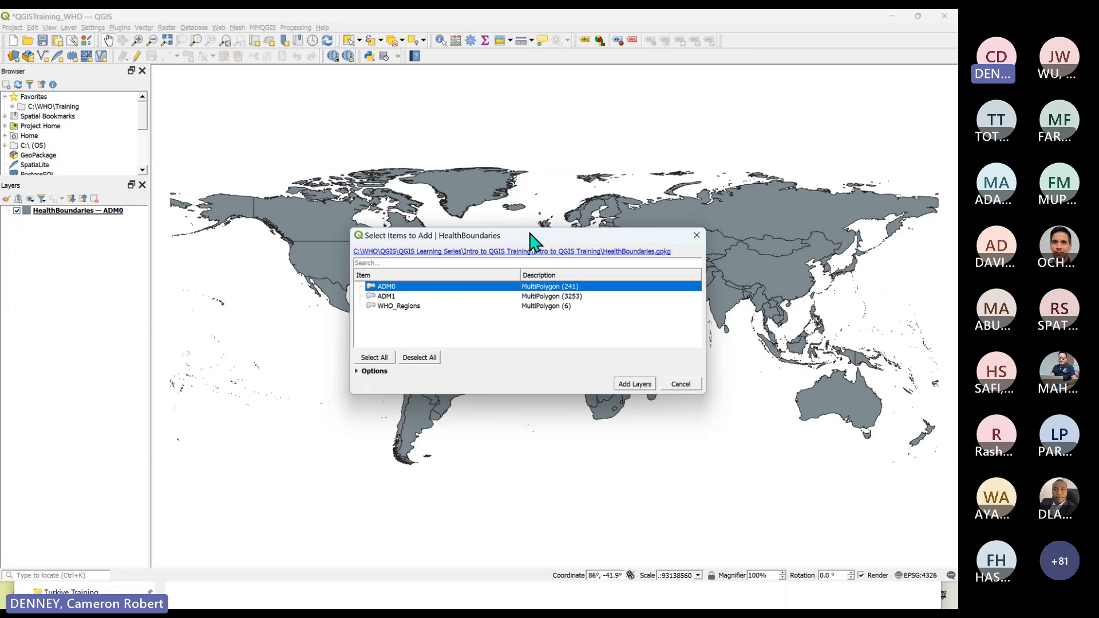
left_click_drag(530, 233, 552, 243)
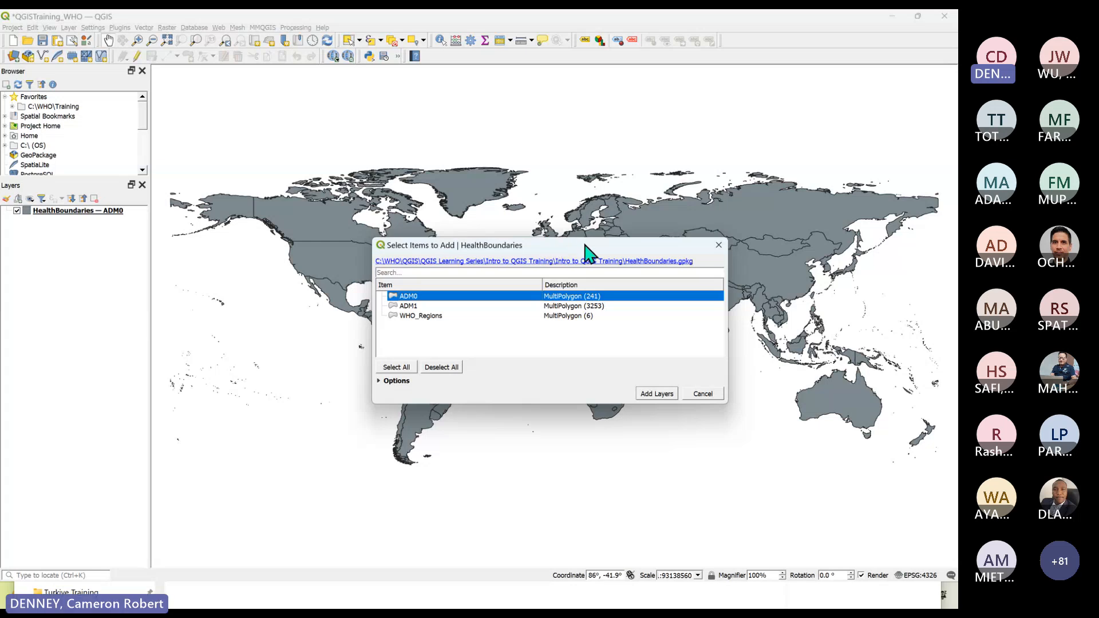
left_click(718, 245)
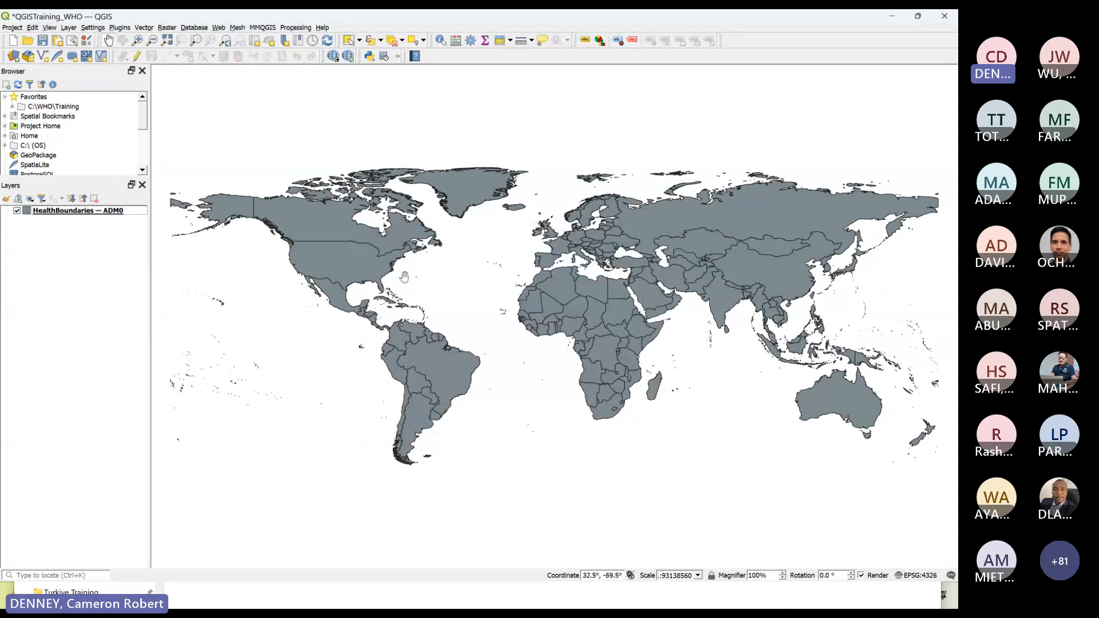
Save the project with the HealthBoundaries ADM0 layer in it.
left_click_drag(537, 409, 504, 422)
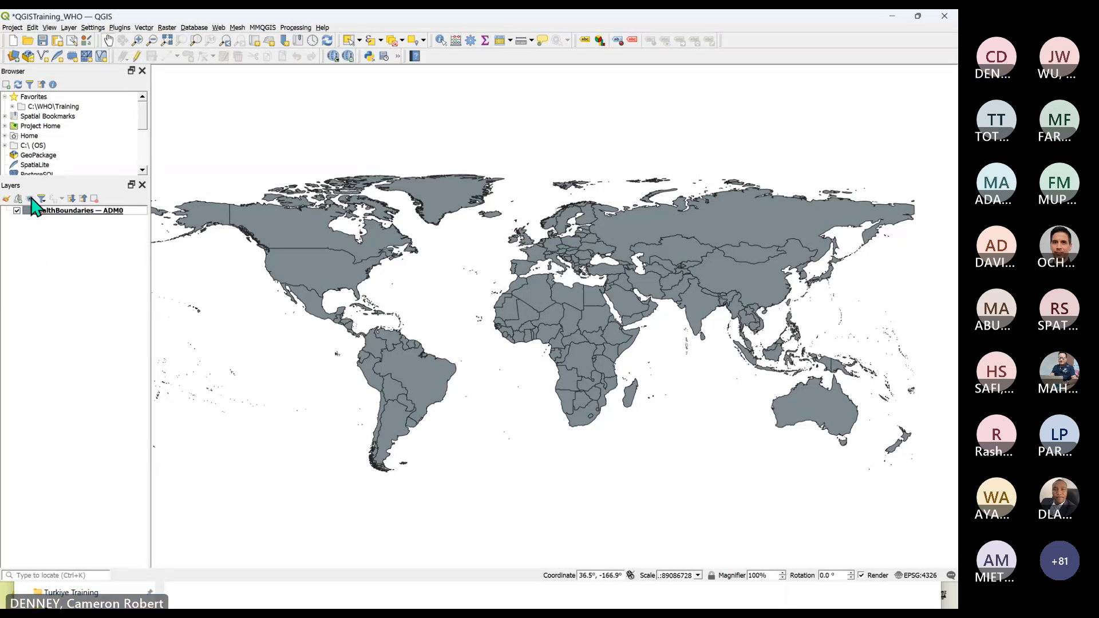
left_click(43, 40)
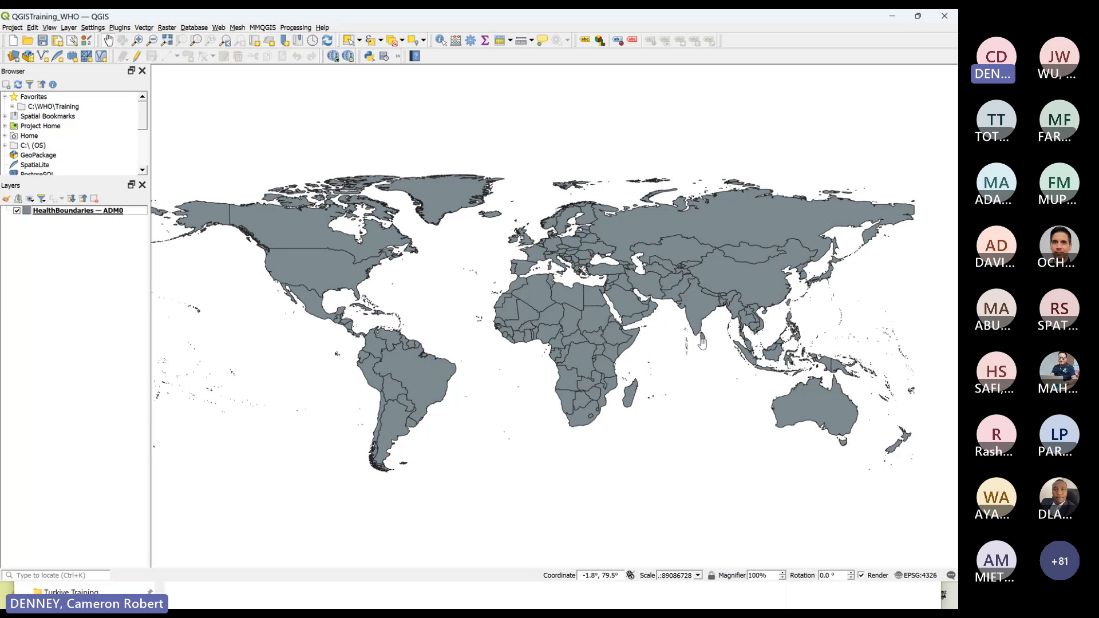
left_click_drag(703, 342, 680, 347)
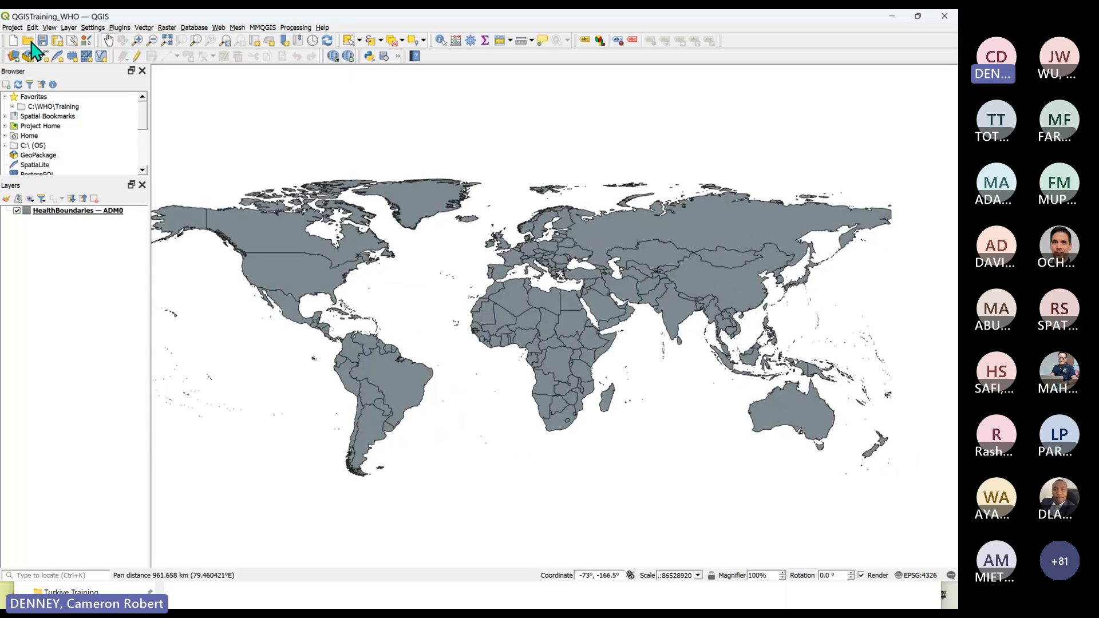
Examine the general project properties, including the background color choices, and leave the properties without applying a change.
left_click(12, 27)
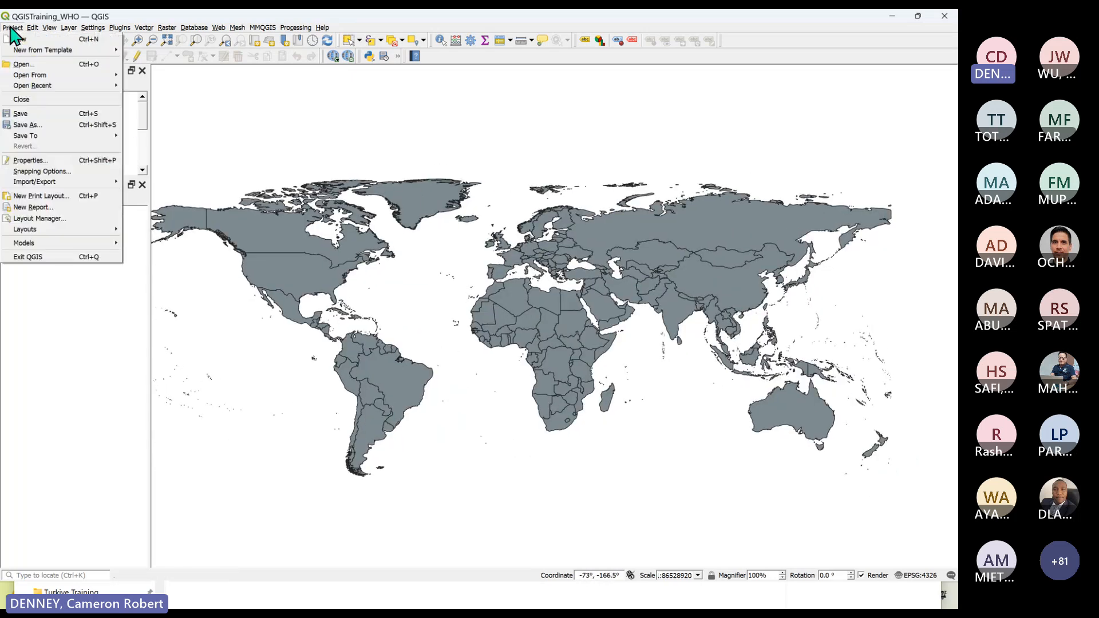
left_click(58, 163)
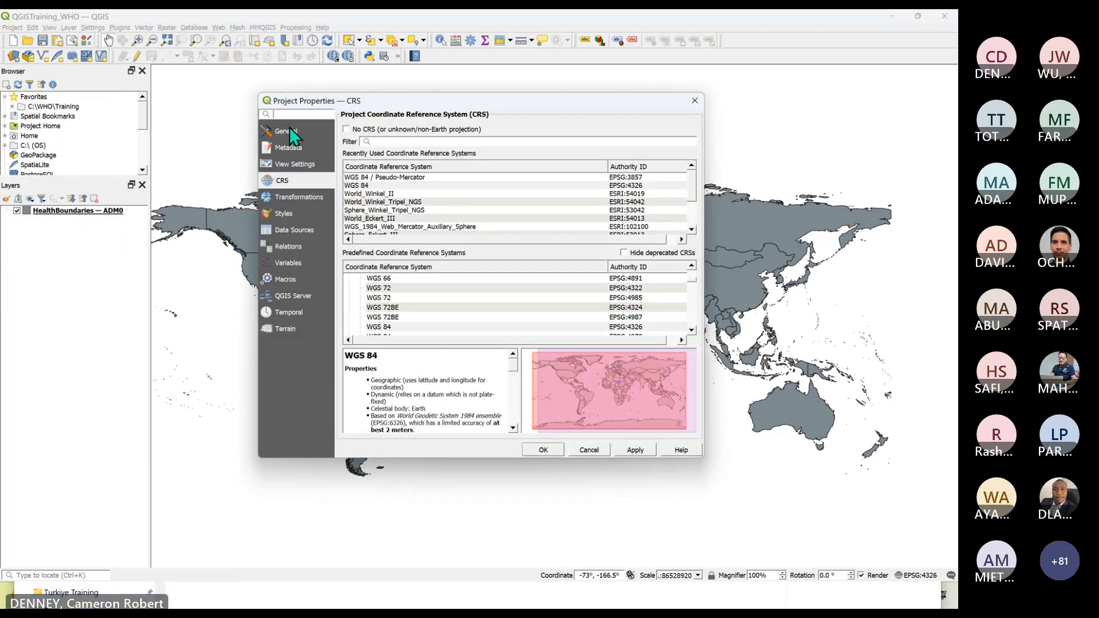
left_click(286, 132)
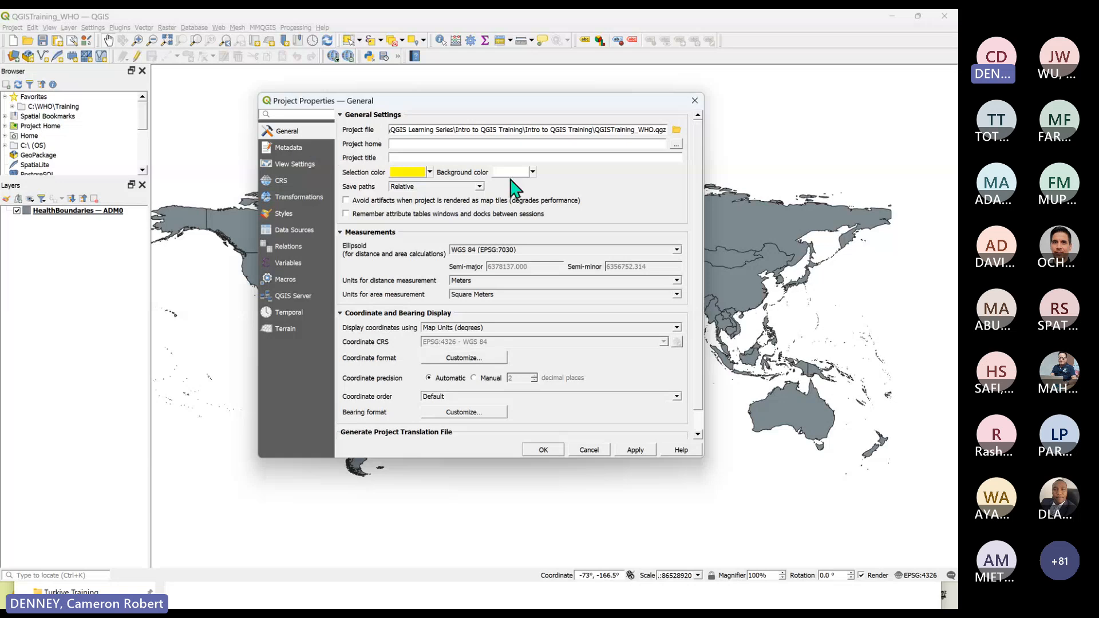
left_click(533, 172)
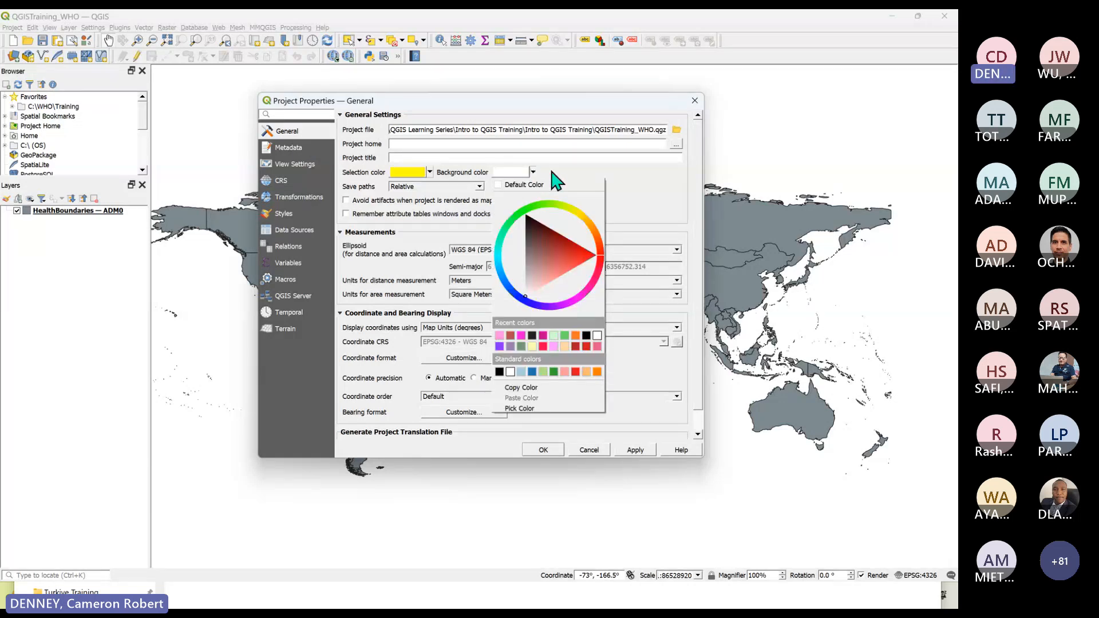
left_click(553, 170)
left_click(534, 172)
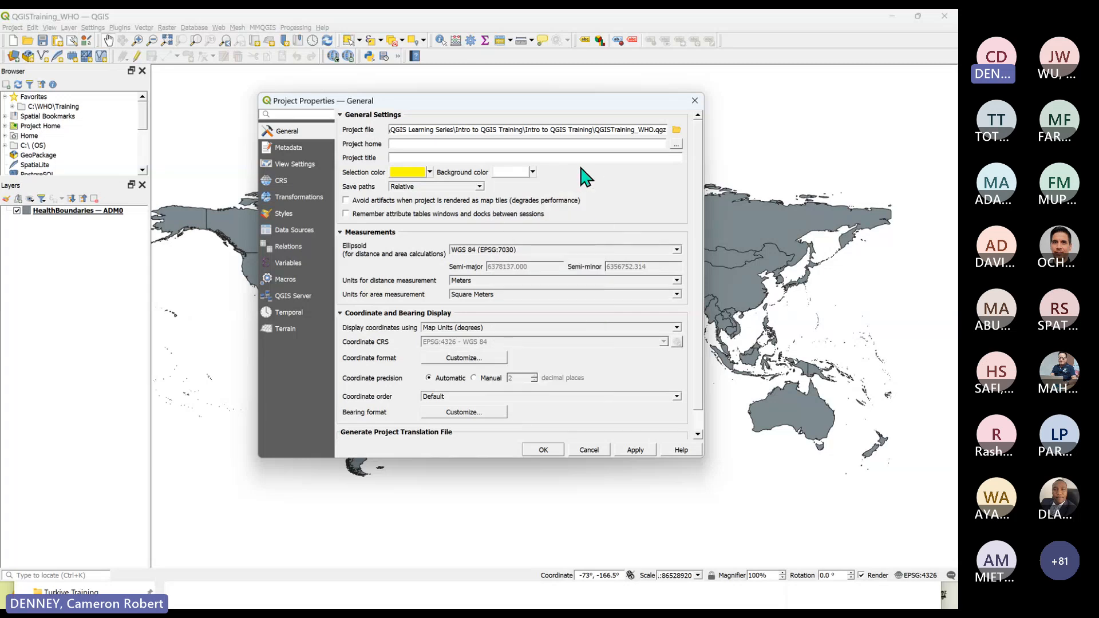
left_click_drag(546, 102, 453, 85)
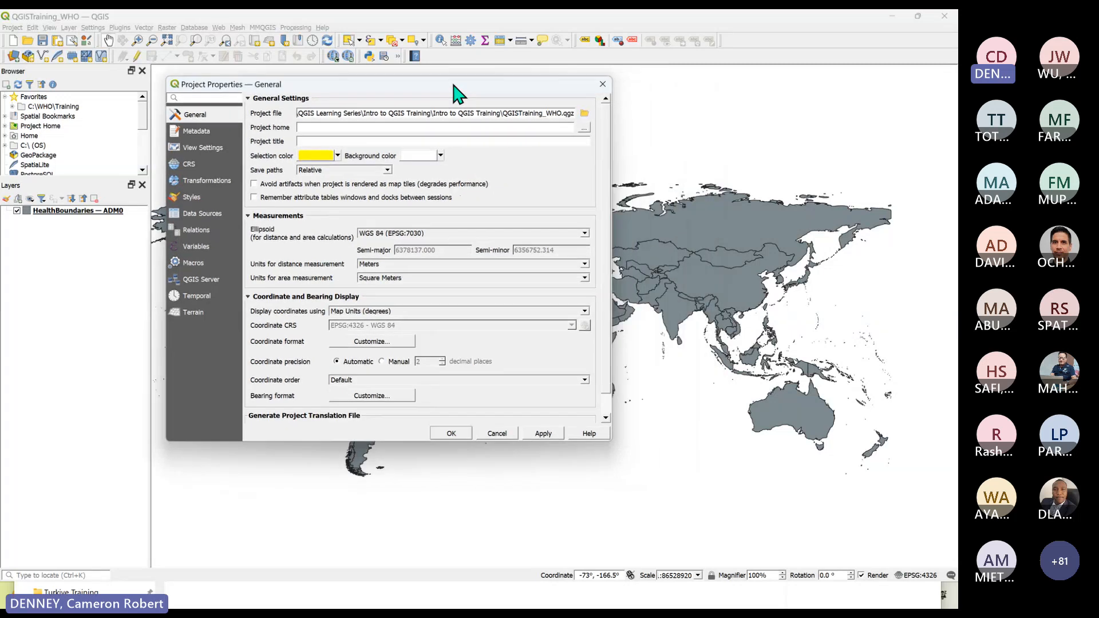
left_click(496, 434)
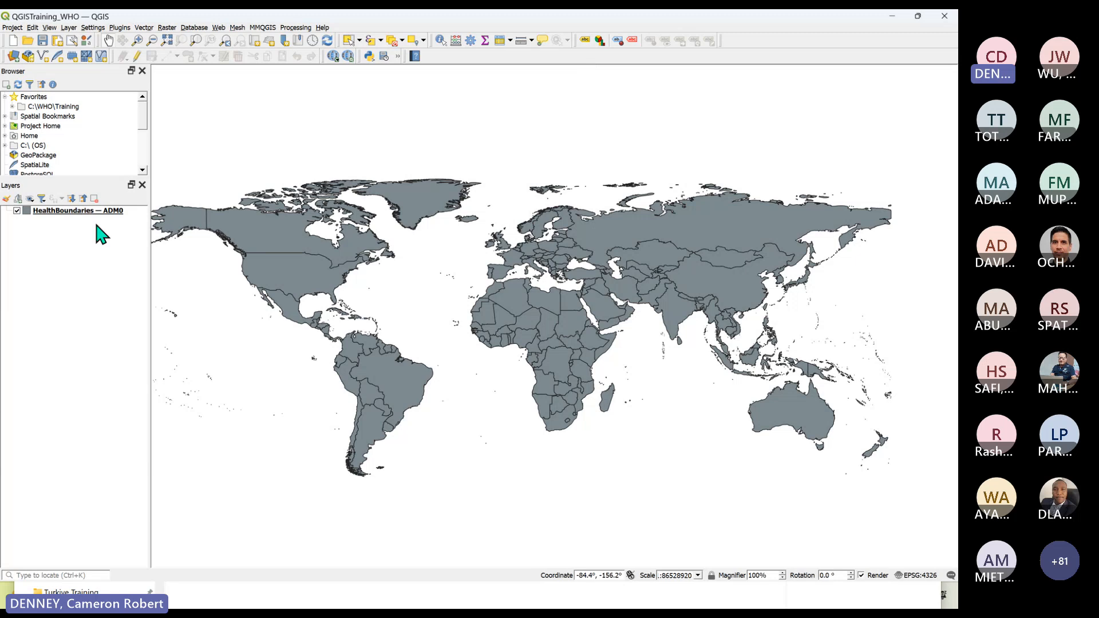
left_click_drag(483, 428, 506, 409)
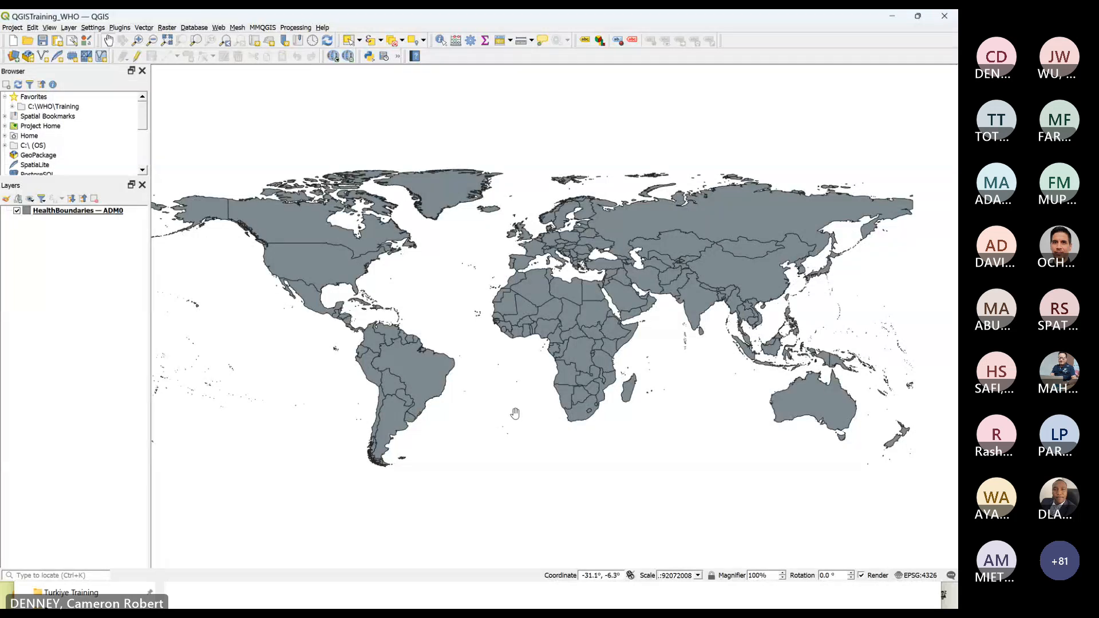
left_click(69, 241)
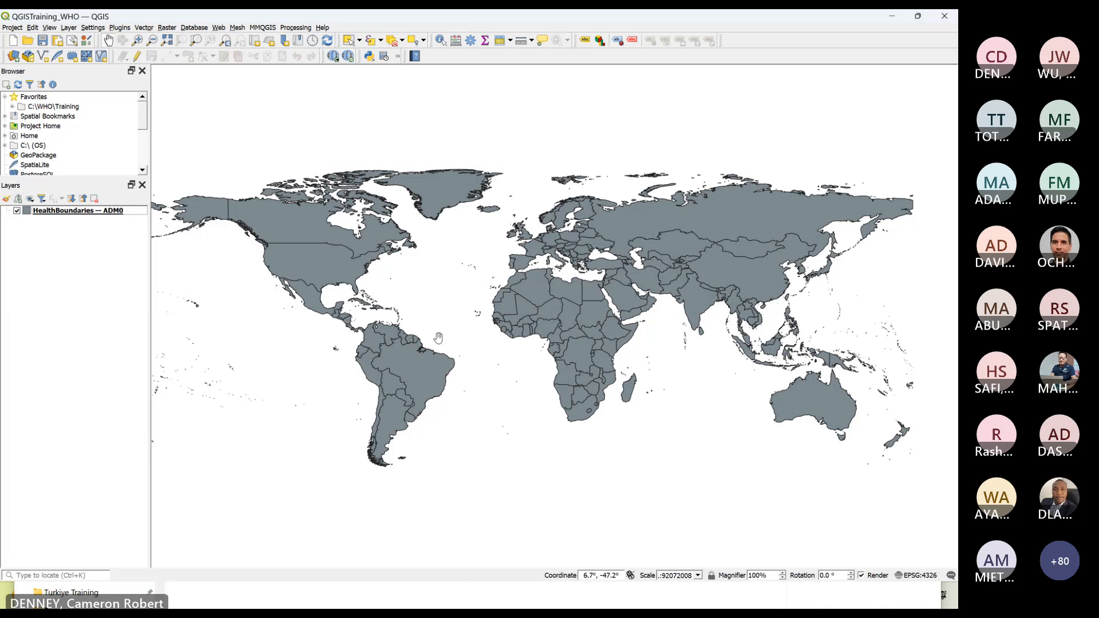
left_click_drag(438, 338, 424, 338)
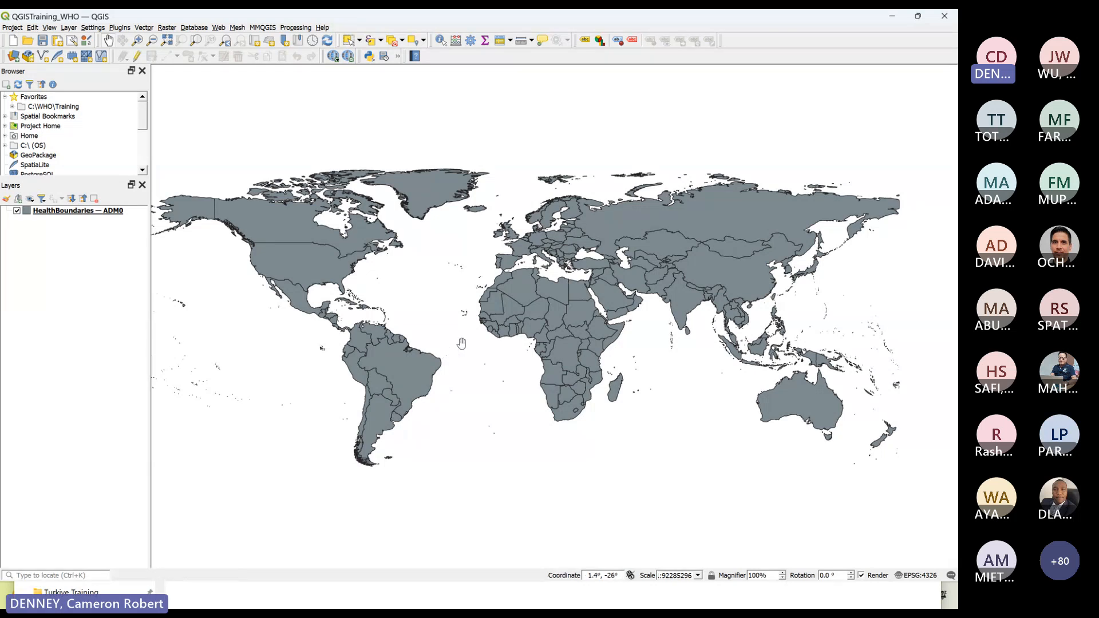
left_click_drag(555, 306, 541, 307)
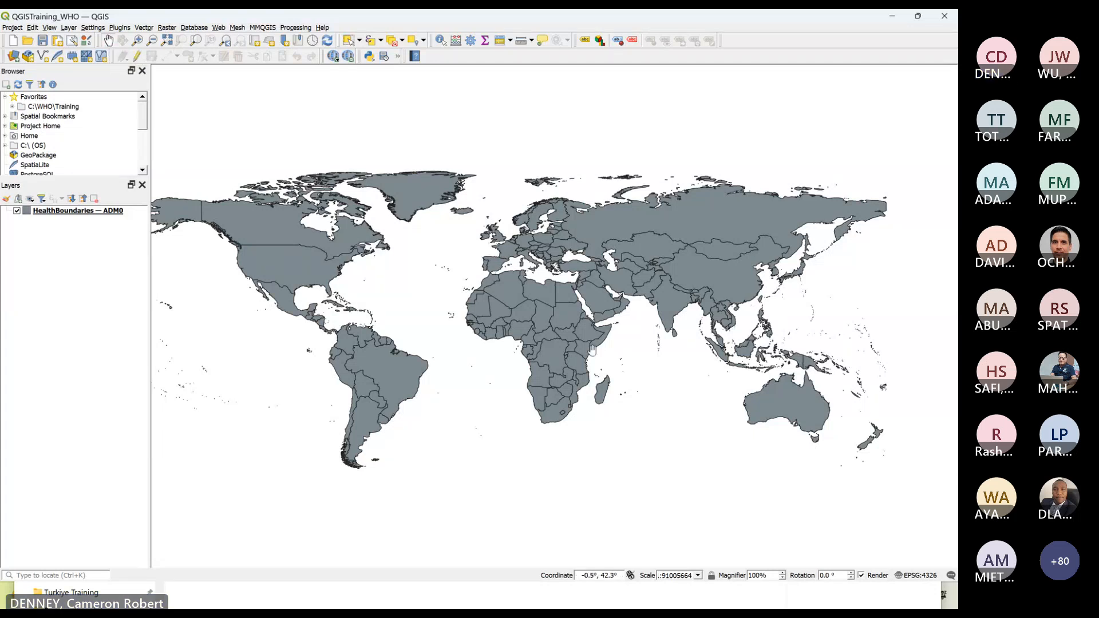
Pan and zoom around the world map to examine the country boundaries across the Americas, Africa and Asia.
left_click_drag(545, 327, 440, 329)
left_click_drag(287, 307, 438, 319)
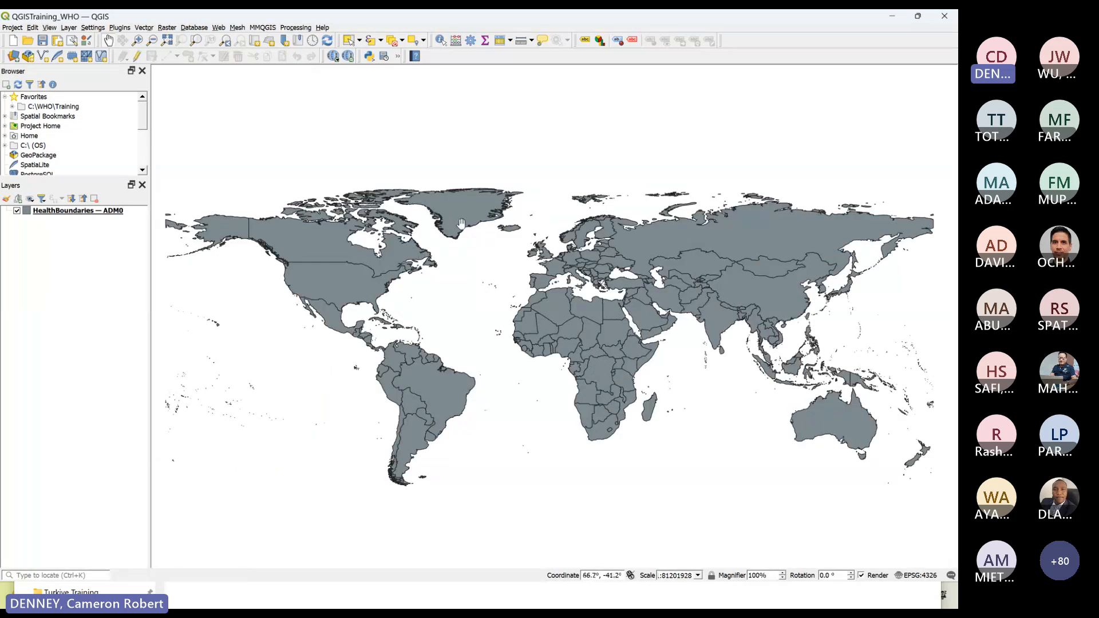
left_click_drag(422, 260, 459, 254)
scroll(459, 254, "up", 2)
left_click_drag(866, 342, 594, 334)
left_click_drag(549, 379, 589, 210)
left_click_drag(558, 363, 454, 328)
scroll(482, 315, "down", 1)
scroll(482, 315, "down", 1)
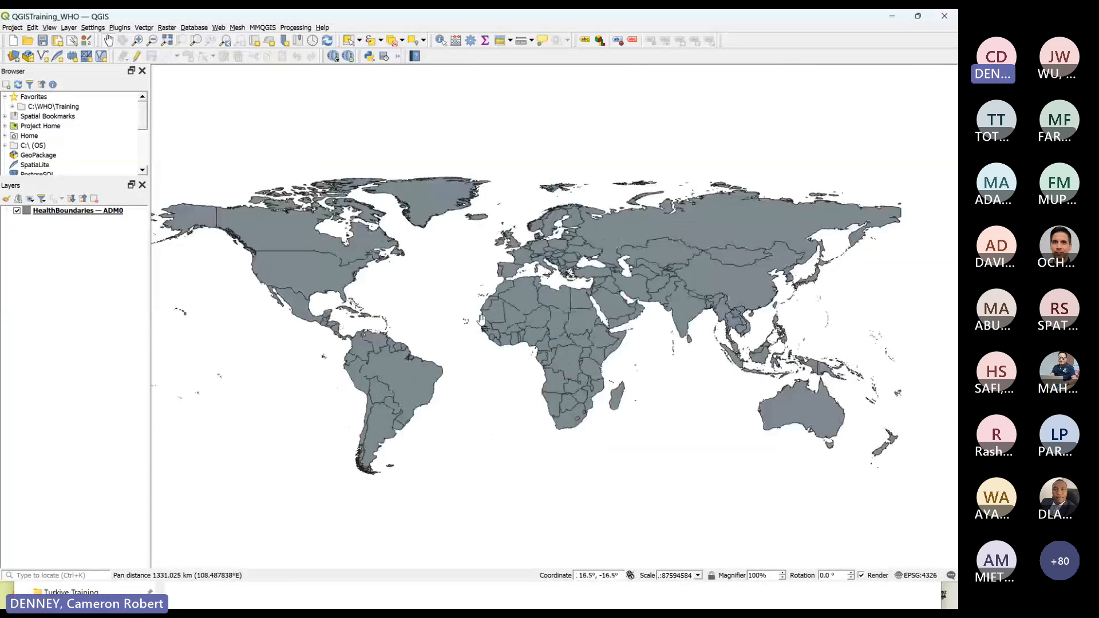
scroll(483, 316, "up", 3)
scroll(482, 319, "down", 3)
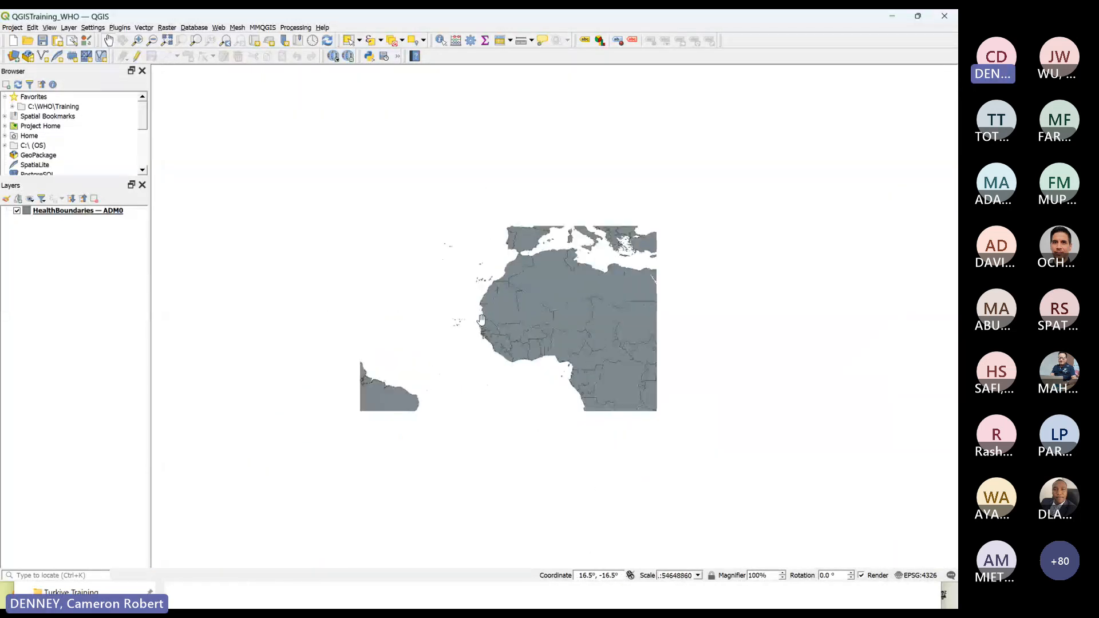
scroll(481, 320, "up", 1)
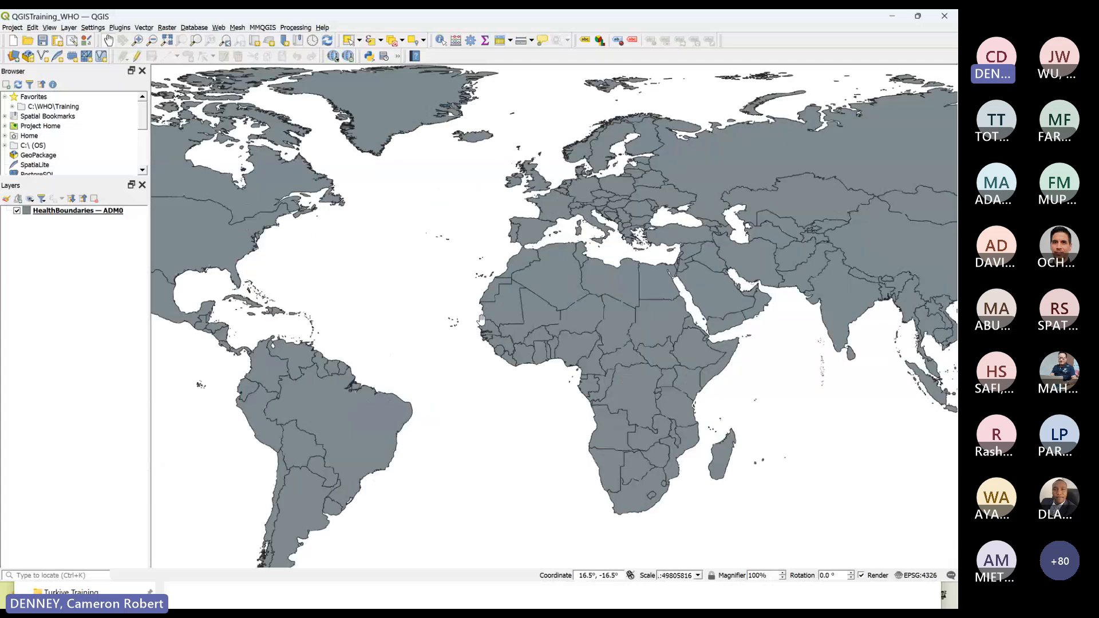
scroll(523, 305, "up", 1)
scroll(523, 306, "down", 1)
left_click_drag(593, 315, 385, 323)
left_click_drag(681, 352, 719, 293)
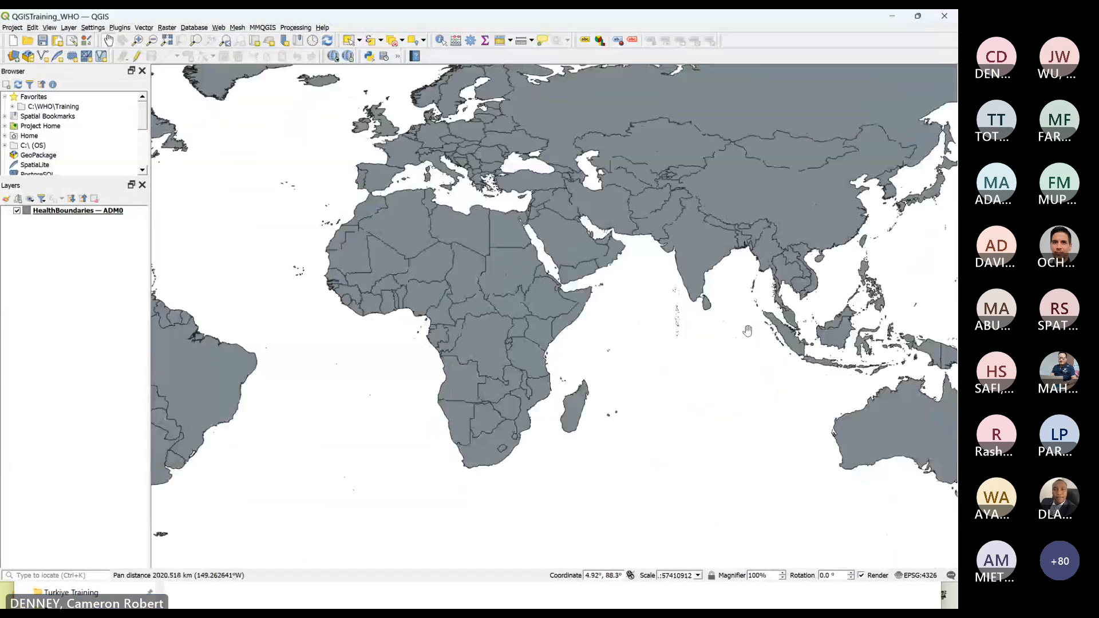
Identify Canada in the HealthBoundaries ADM0 layer to examine its attributes.
left_click_drag(321, 261, 543, 337)
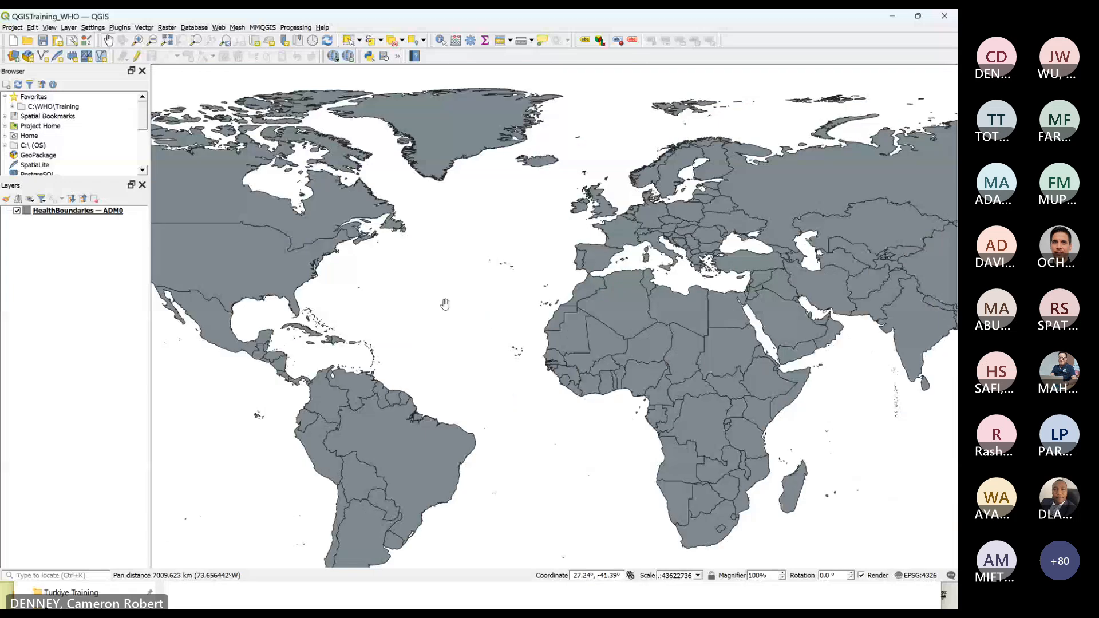
left_click_drag(435, 297, 512, 331)
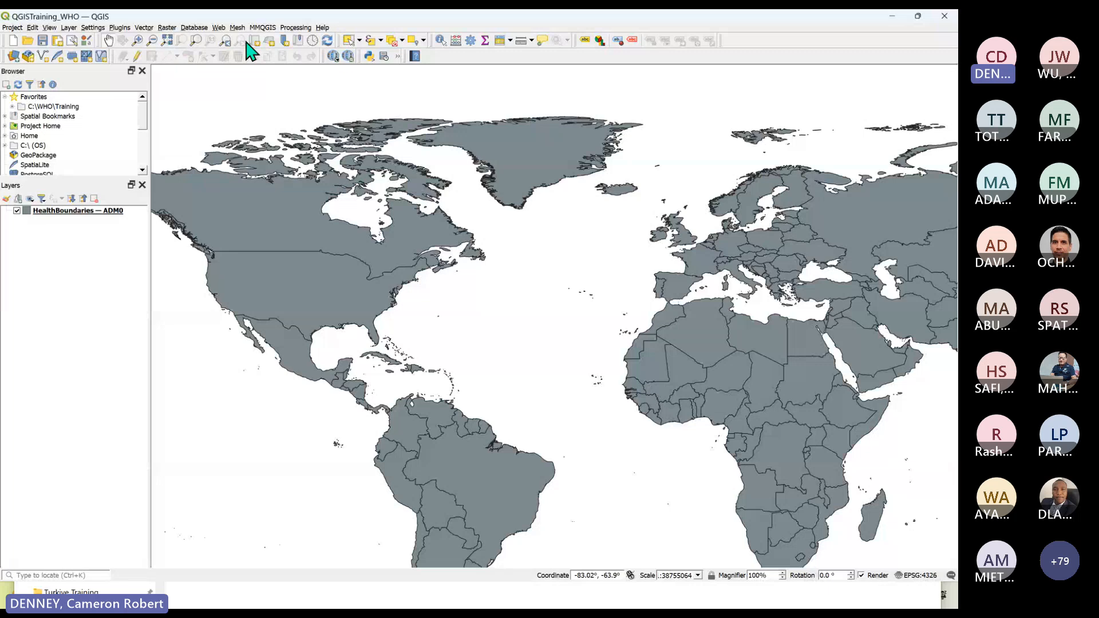
left_click(441, 41)
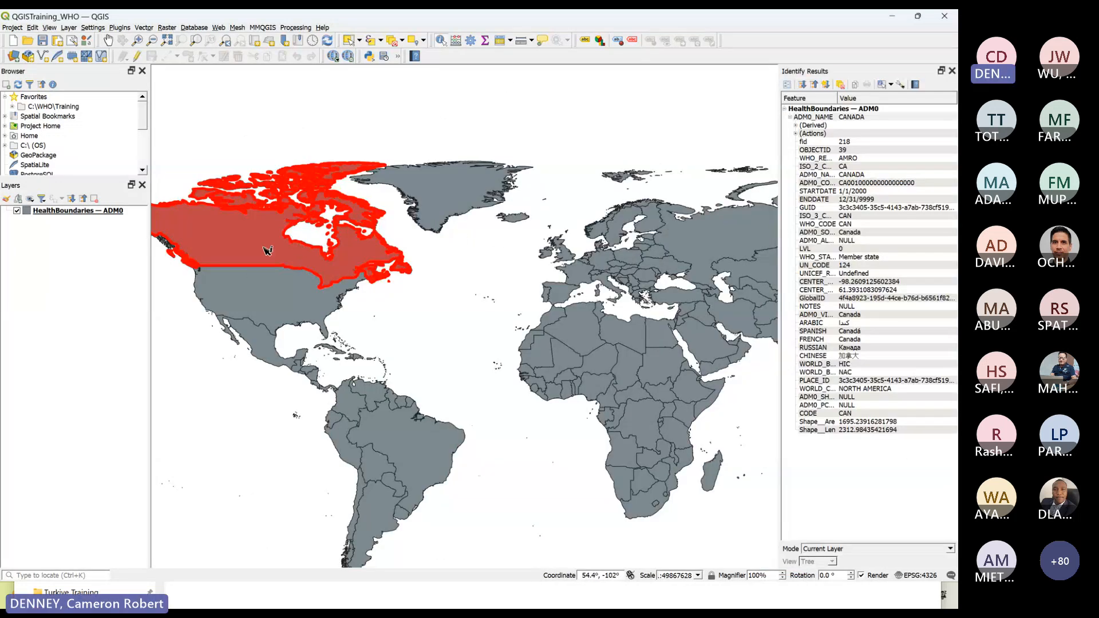
Identify the United States, Canada, Greenland, Brazil and Bolivia in the HealthBoundaries ADM0 layer to examine their attributes.
left_click(825, 22)
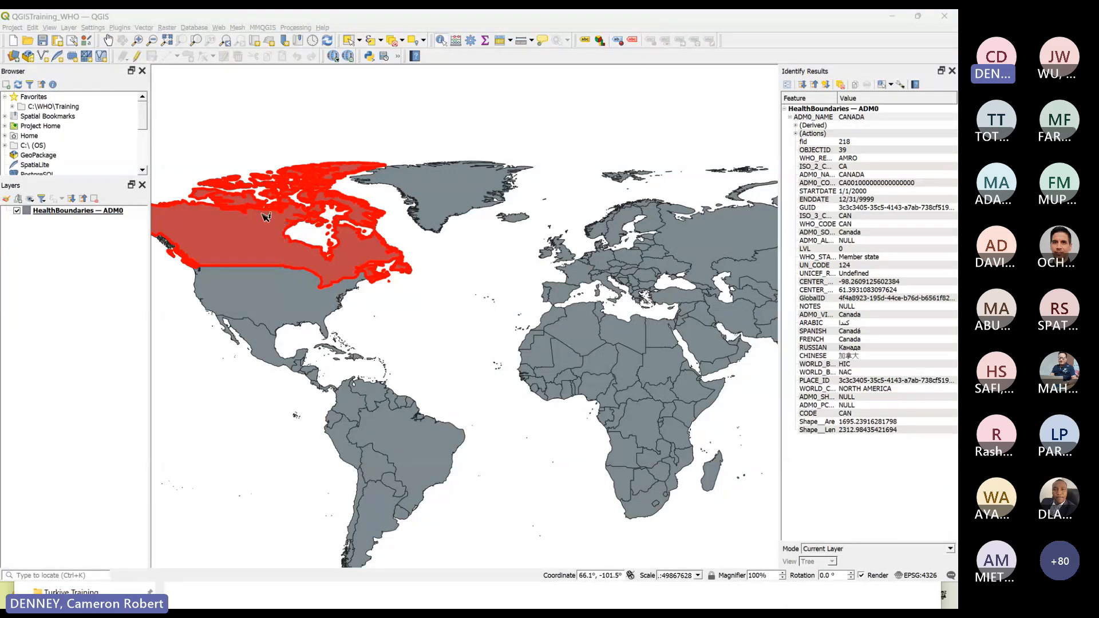
left_click(273, 297)
left_click(313, 274)
left_click(449, 198)
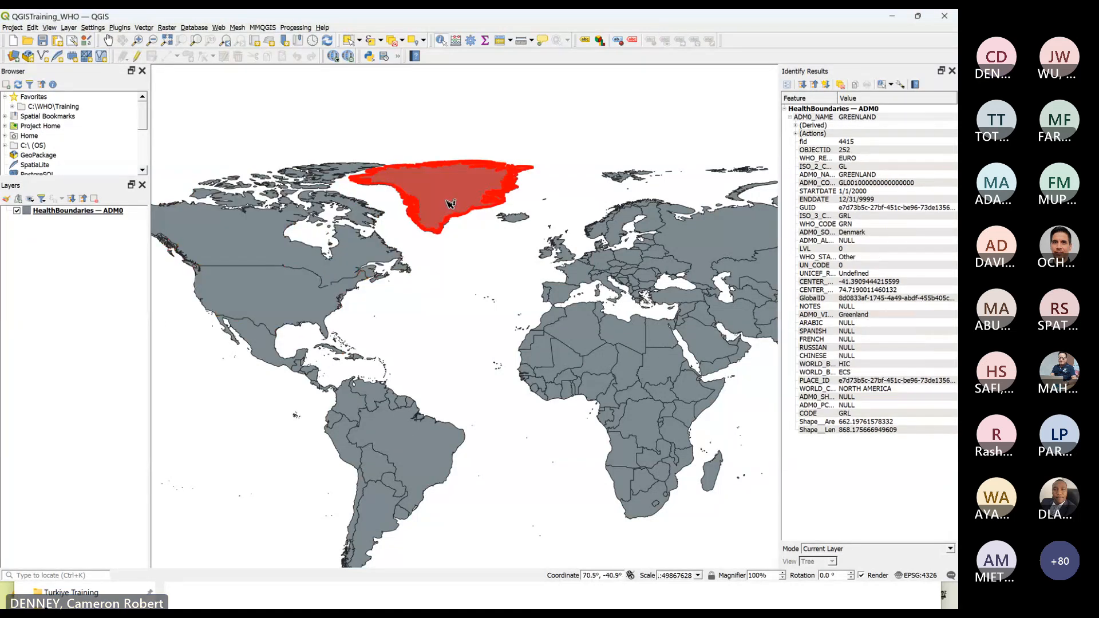
left_click(414, 450)
left_click(381, 469)
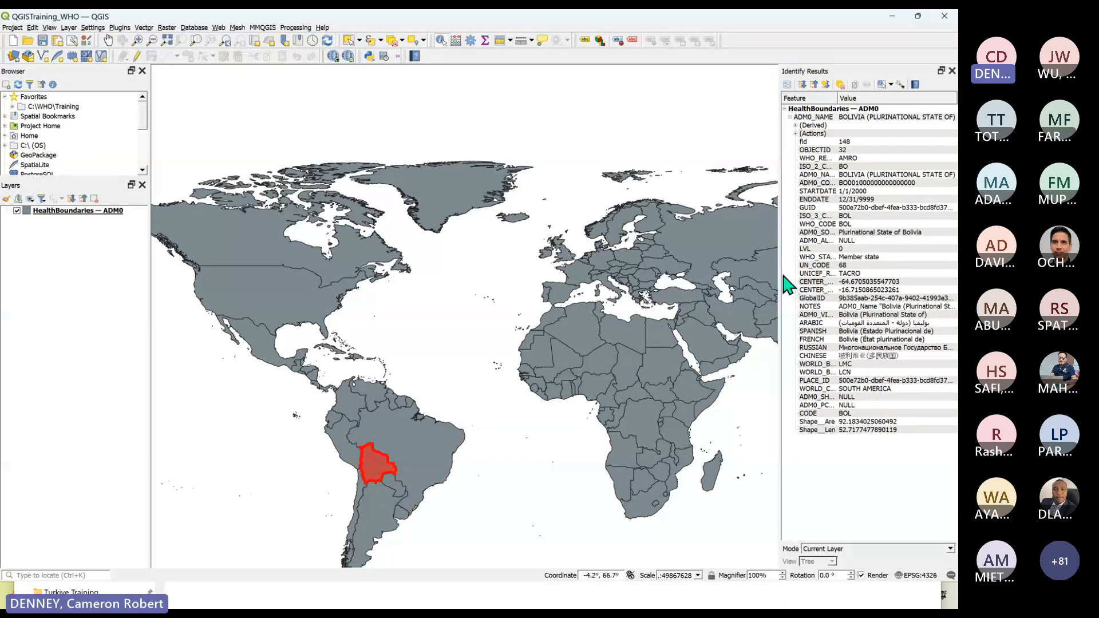
Identify countries from north to south across Africa, including Niger, the Democratic Republic of the Congo and South Africa, to examine their attributes.
left_click(597, 356)
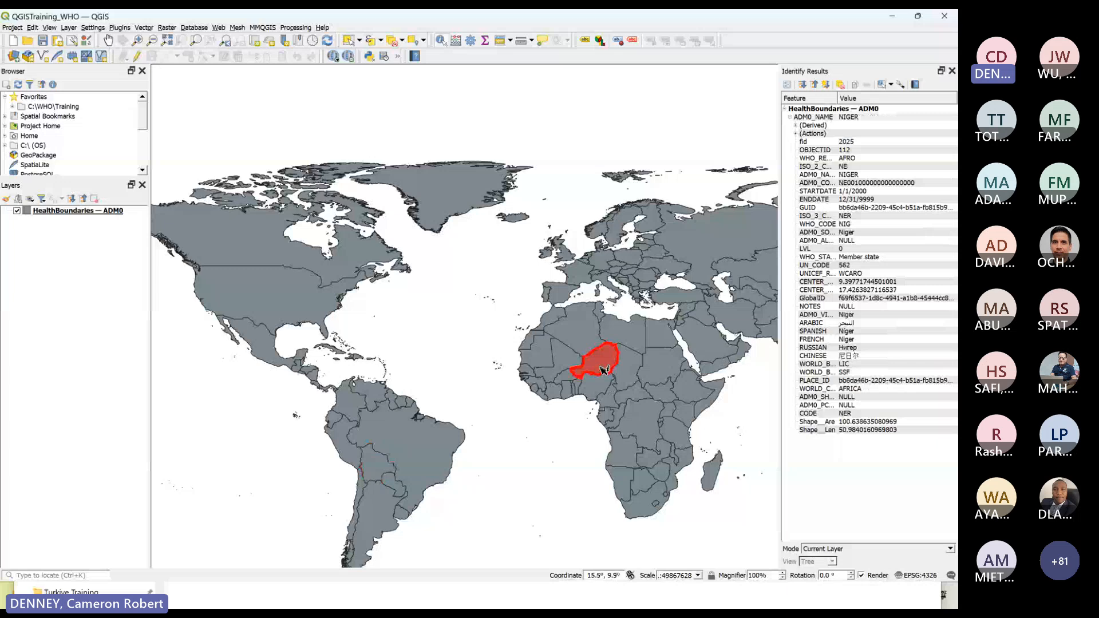
left_click(632, 388)
left_click(639, 414)
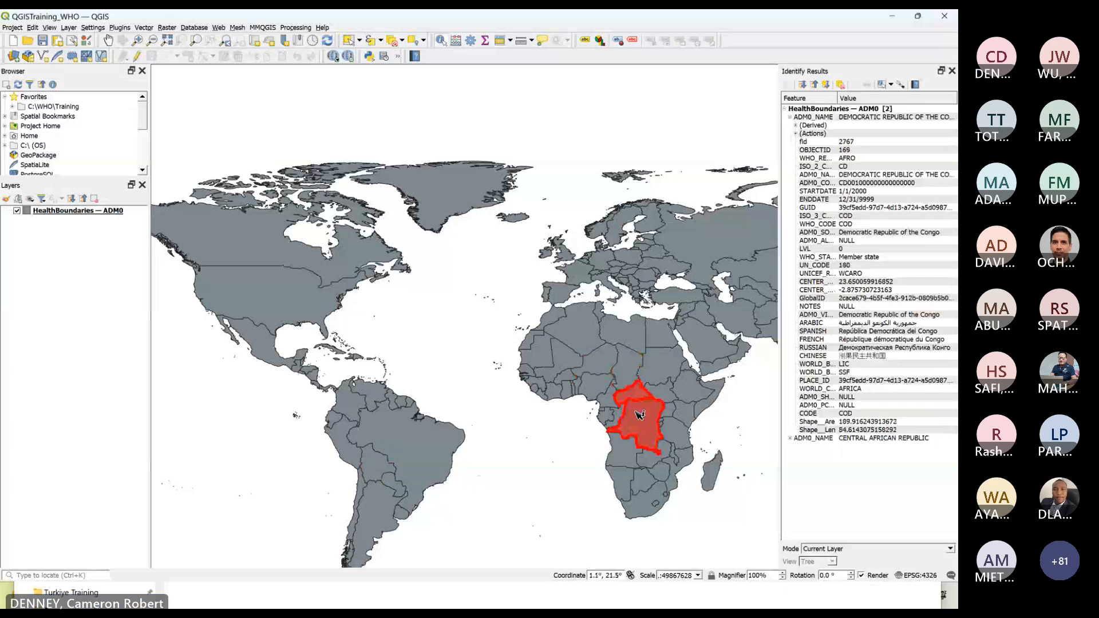
left_click(635, 458)
left_click(644, 493)
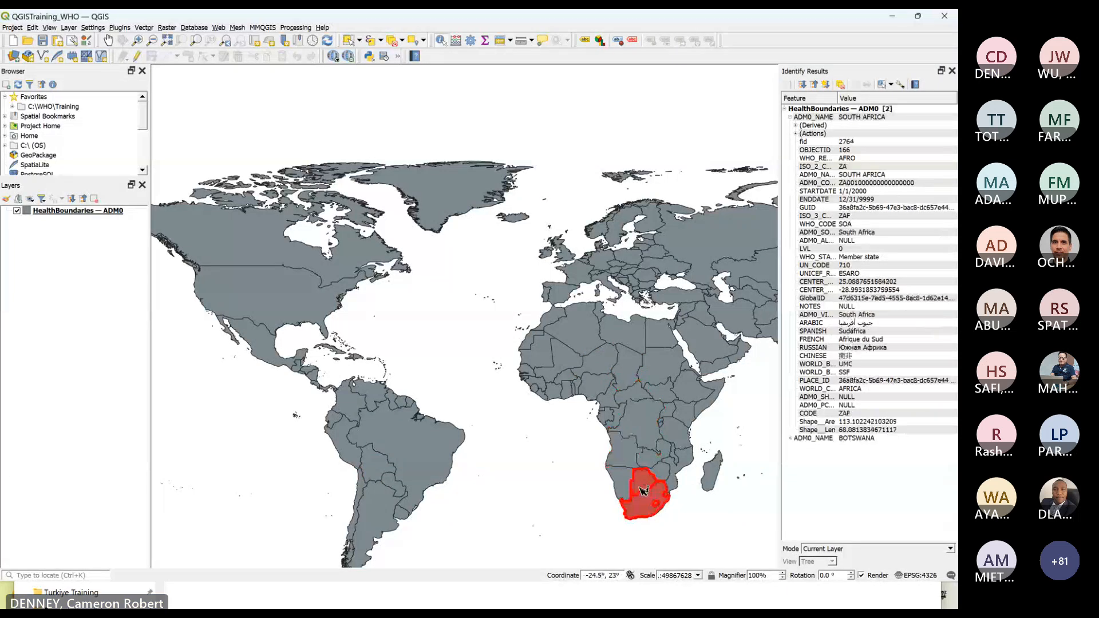
Identify Brazil, then make HealthBoundaries ADM0 the current layer and identify the United States, Mexico and Canada.
left_click(402, 453)
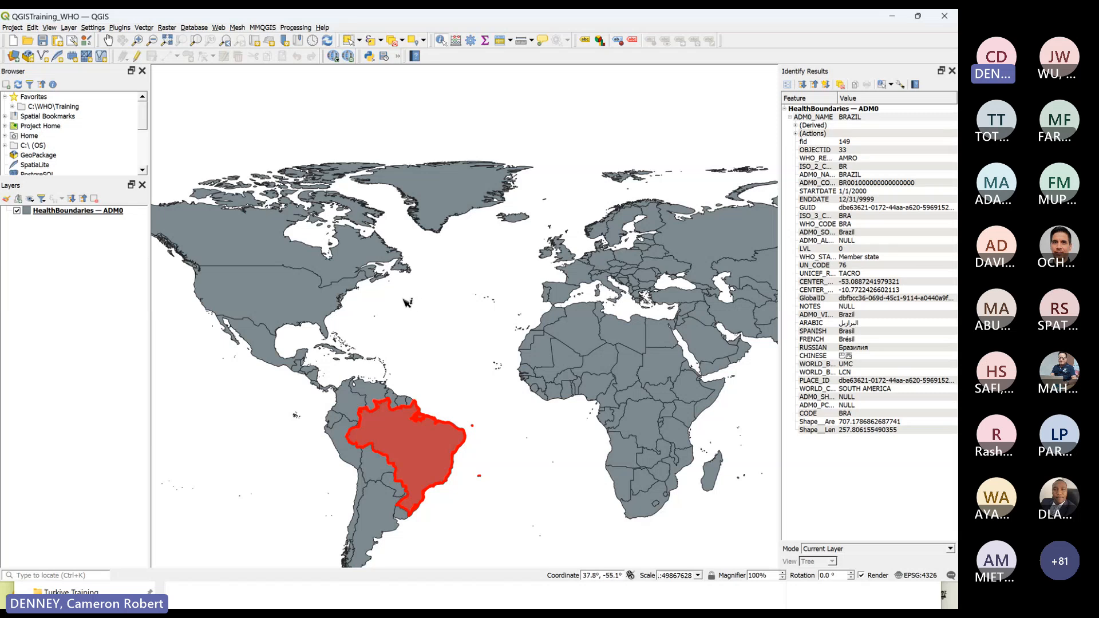
left_click(90, 212)
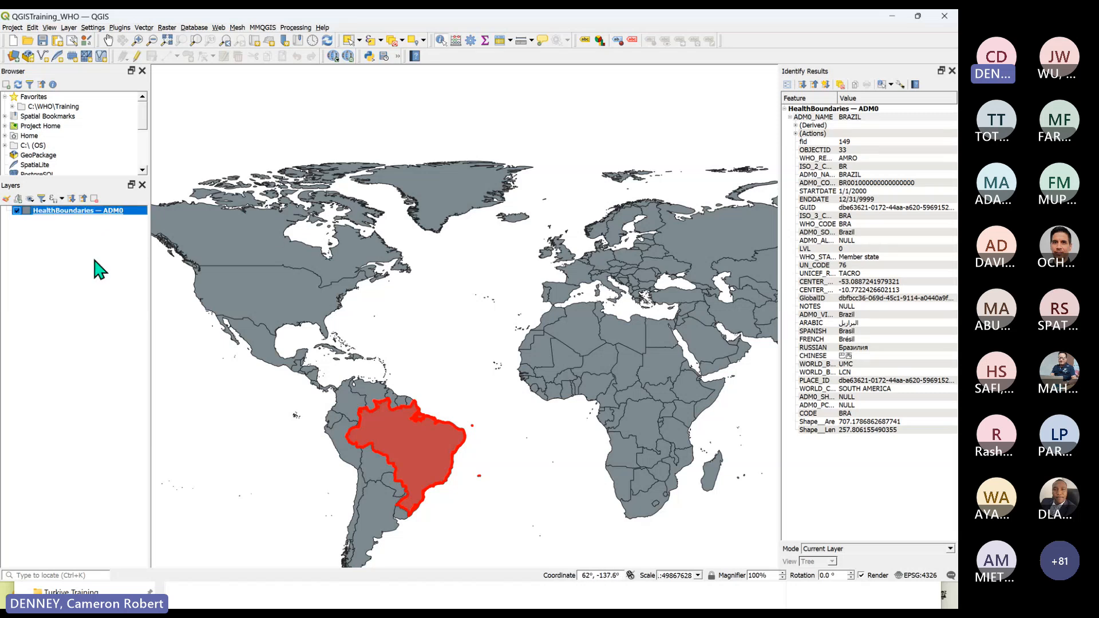
left_click(304, 309)
left_click(260, 356)
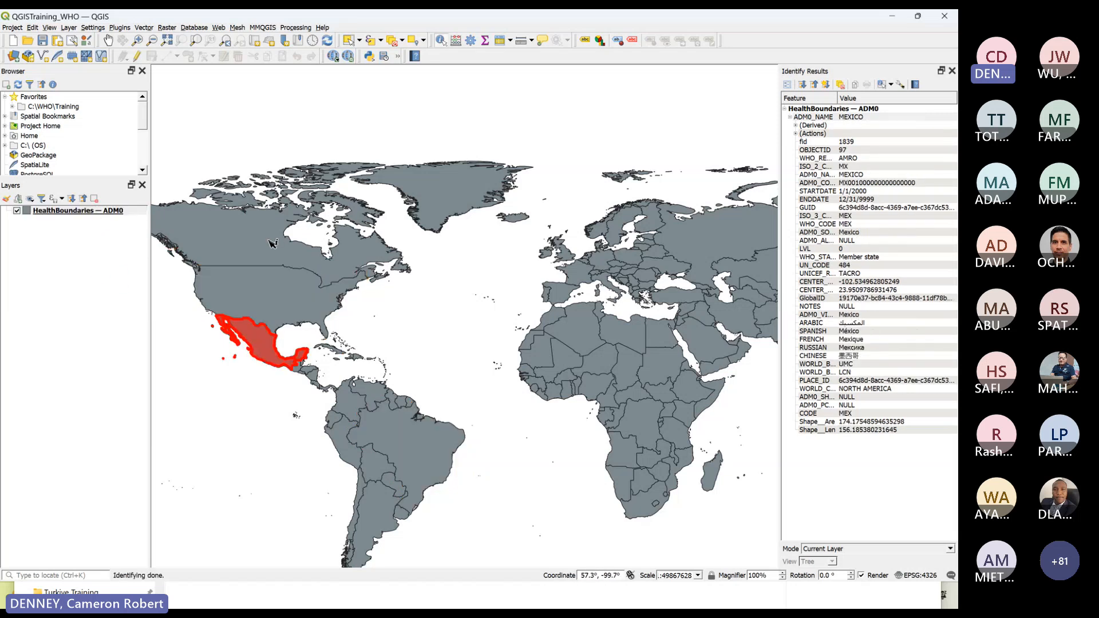
left_click(273, 242)
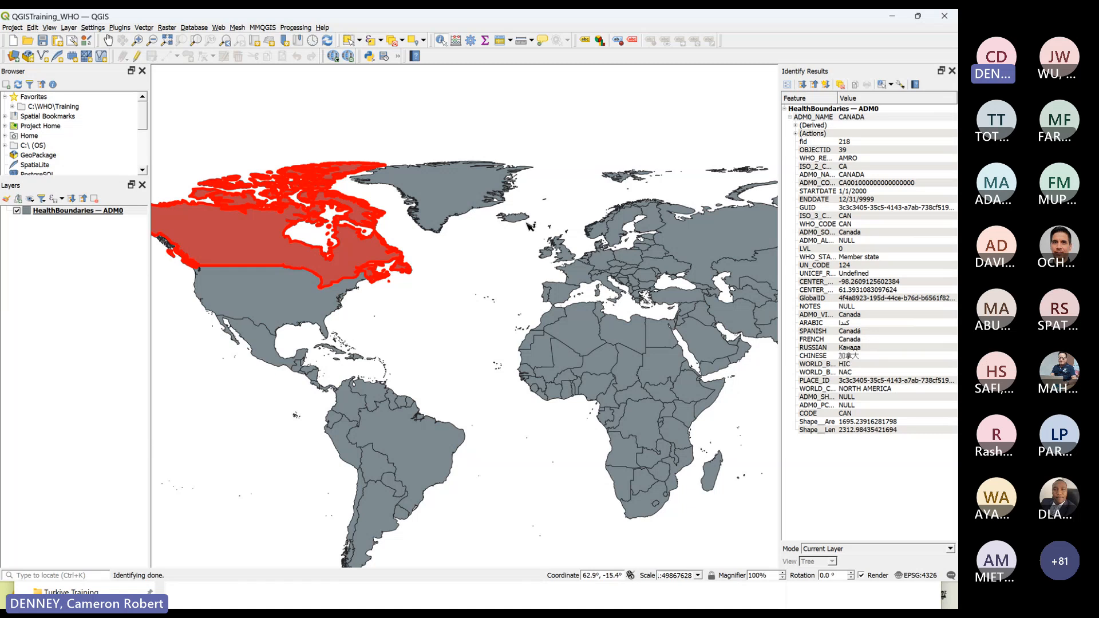
Identify the United Kingdom, Ireland, Spain and Algeria to examine their attributes.
left_click(567, 257)
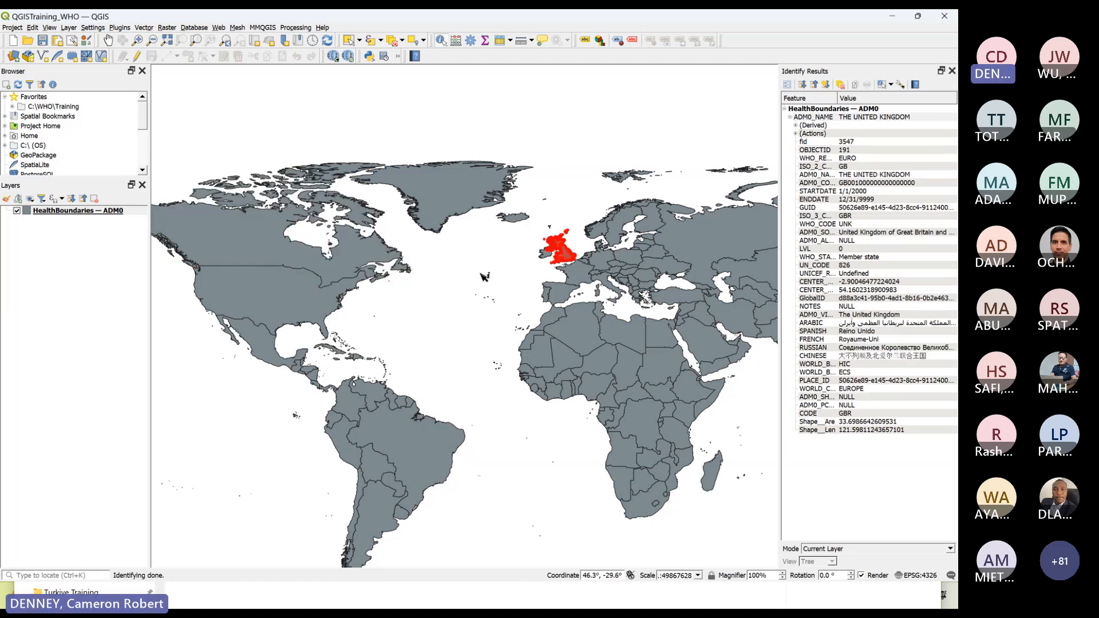
left_click(578, 276)
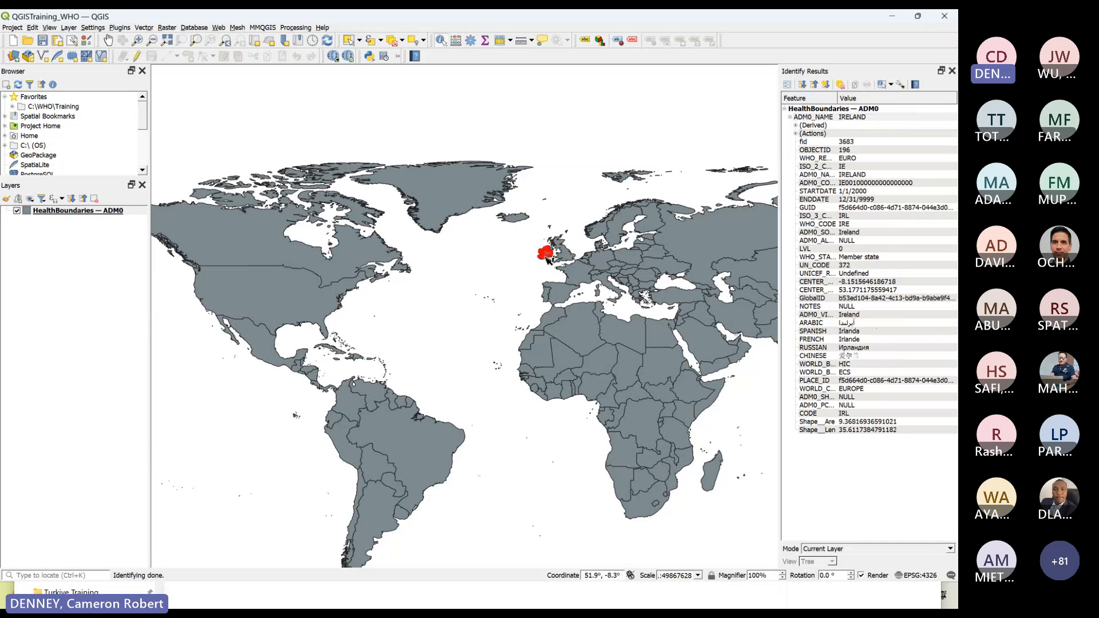
left_click(551, 298)
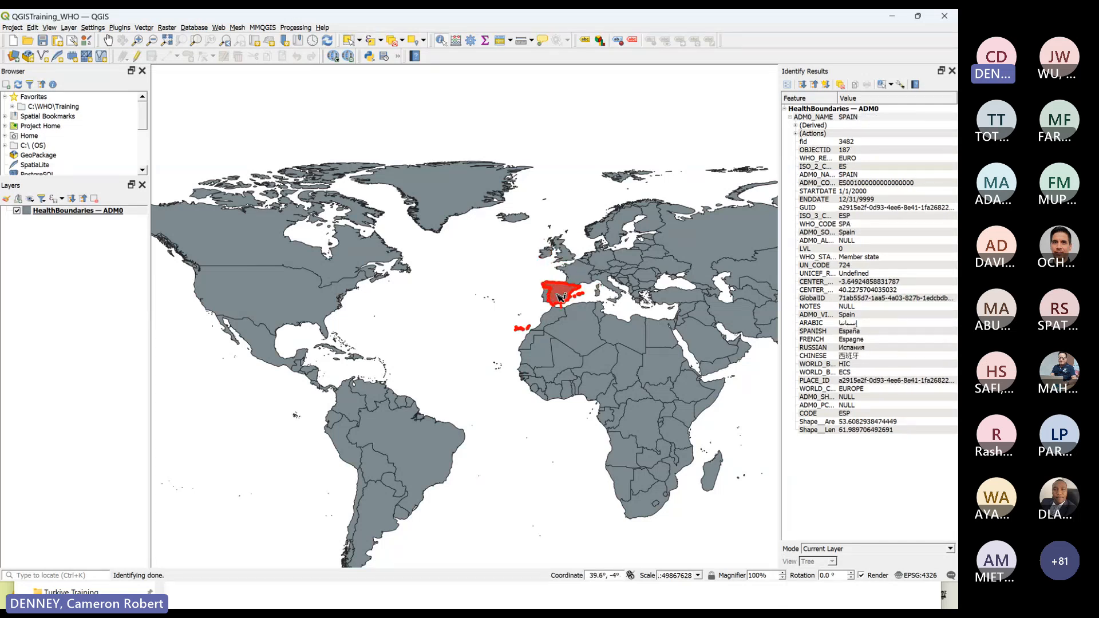
left_click(570, 332)
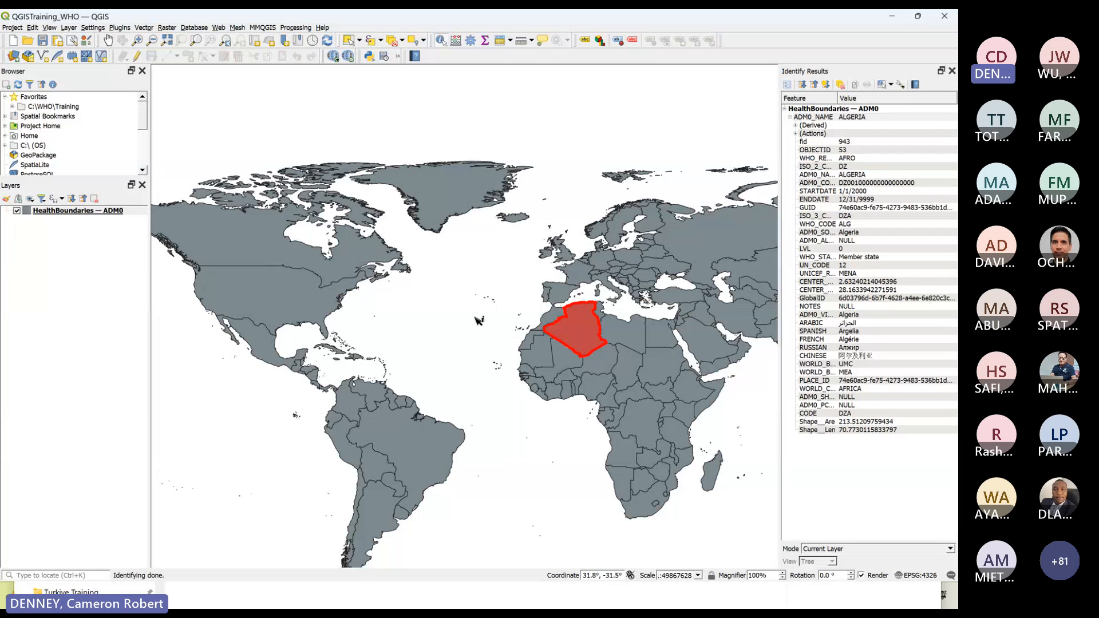
Identify the Democratic Republic of the Congo and a country to its north, then clear the results by identifying open ocean.
scroll(423, 293, "down", 2)
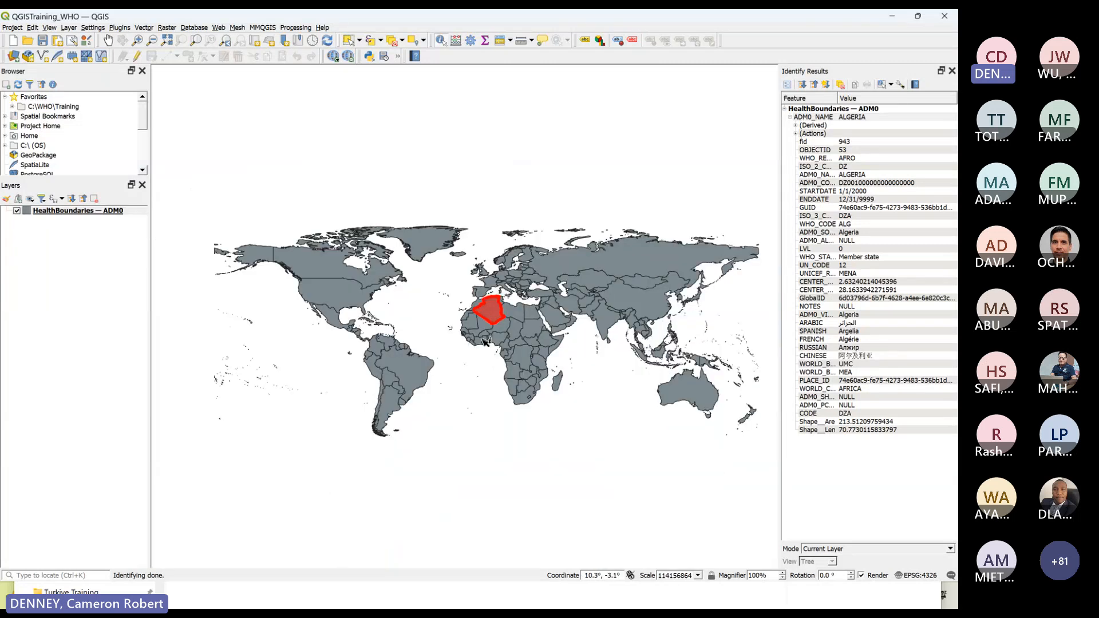
scroll(483, 342, "up", 1)
left_click(563, 370)
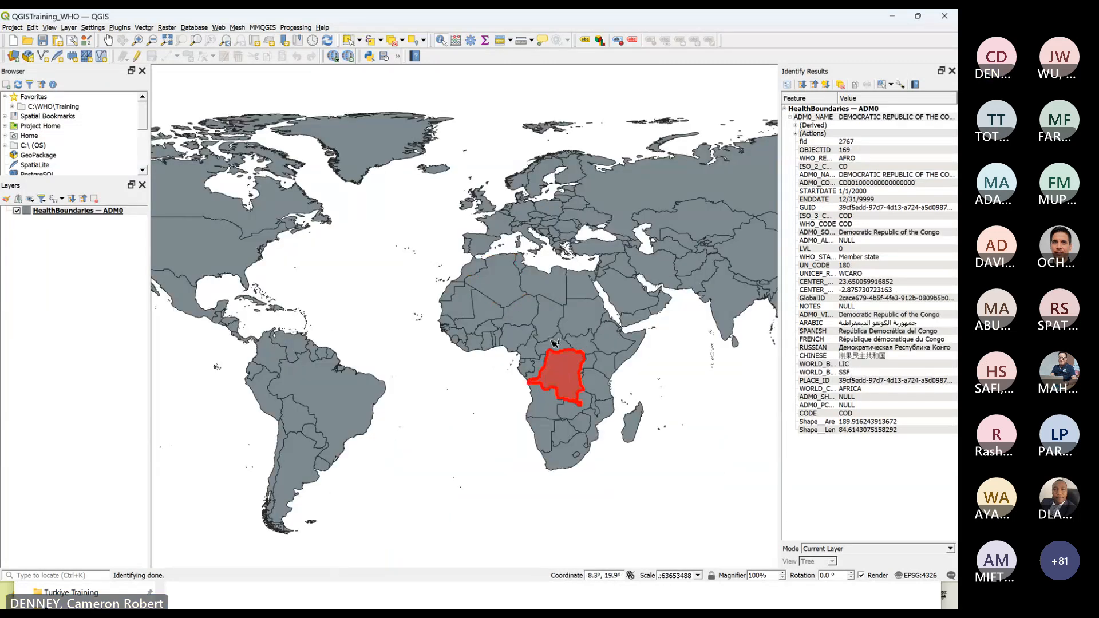
left_click(549, 331)
left_click(366, 273)
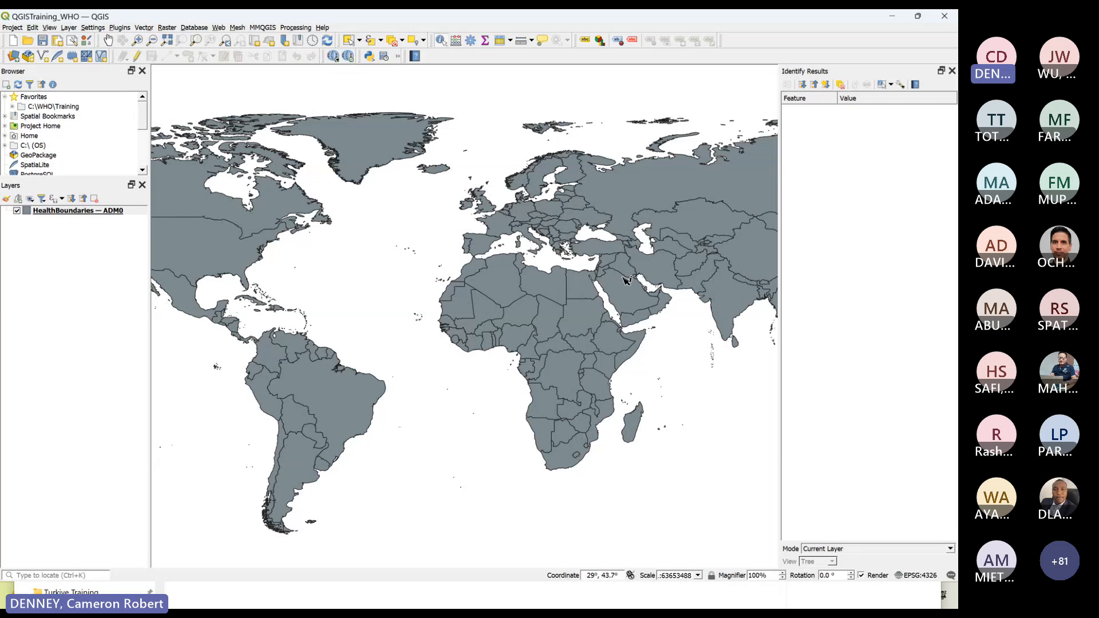
Identify Madagascar, Angola, Namibia, Mali and Mauritania to examine their attributes.
left_click(634, 430)
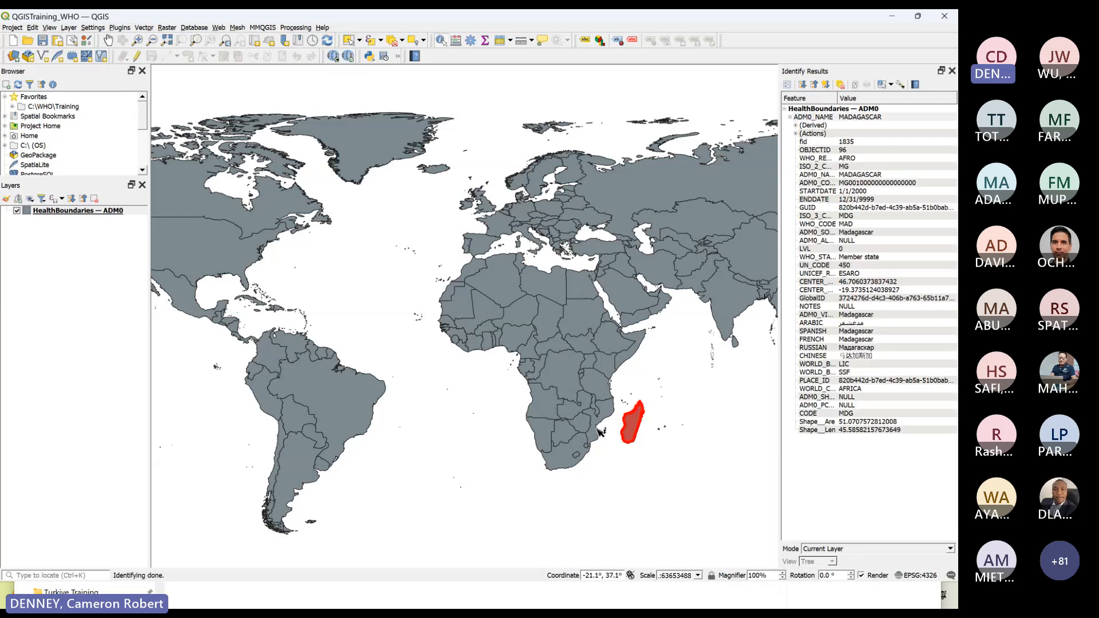
left_click(548, 411)
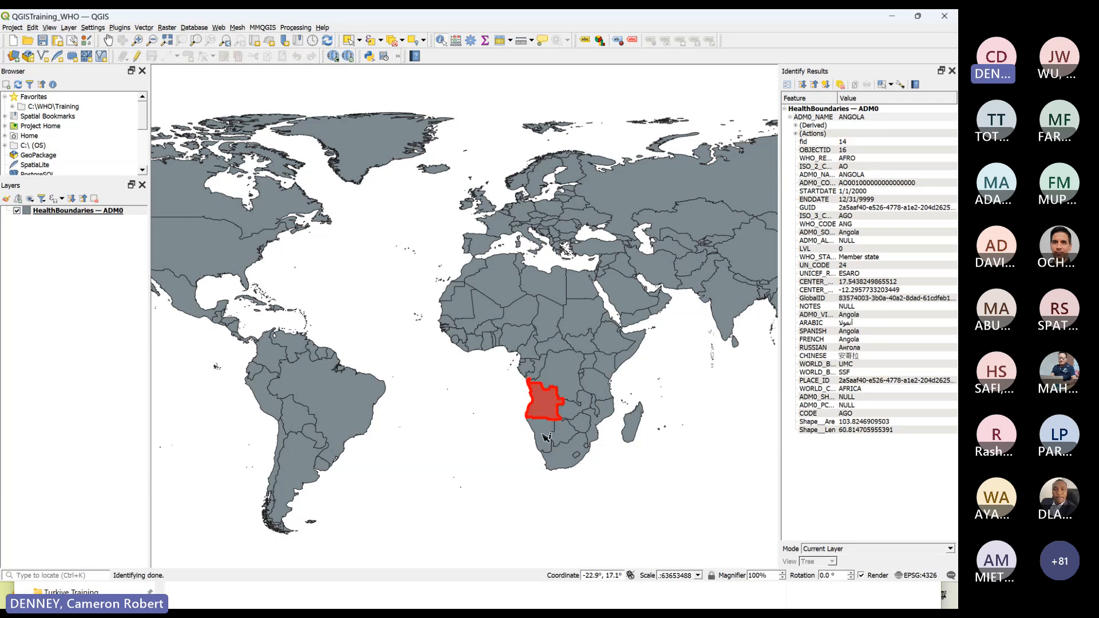
left_click(544, 435)
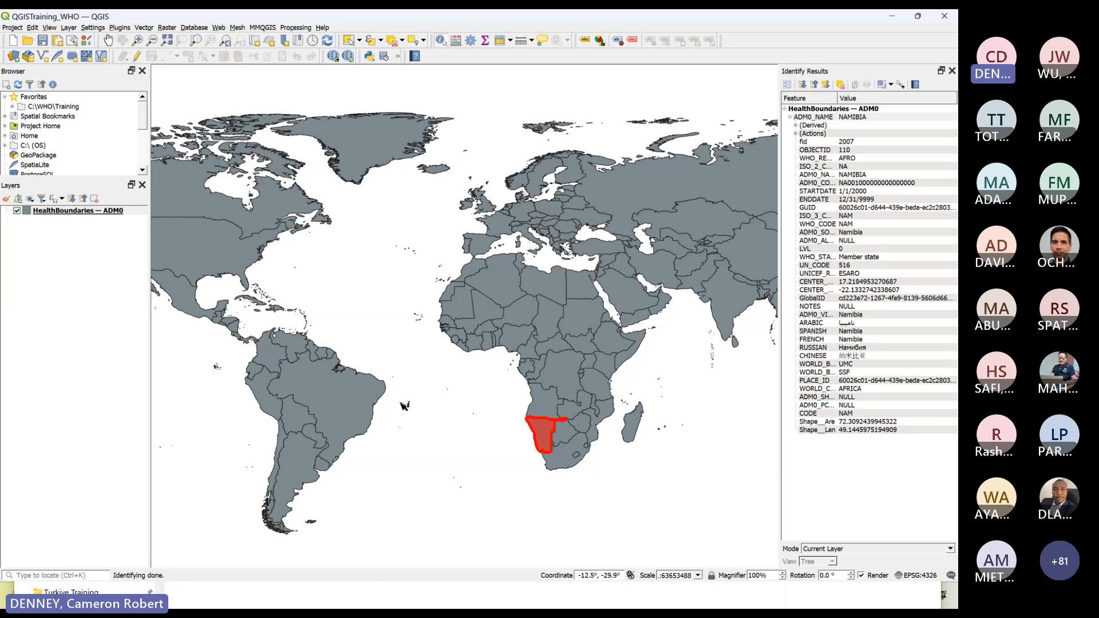
left_click(487, 316)
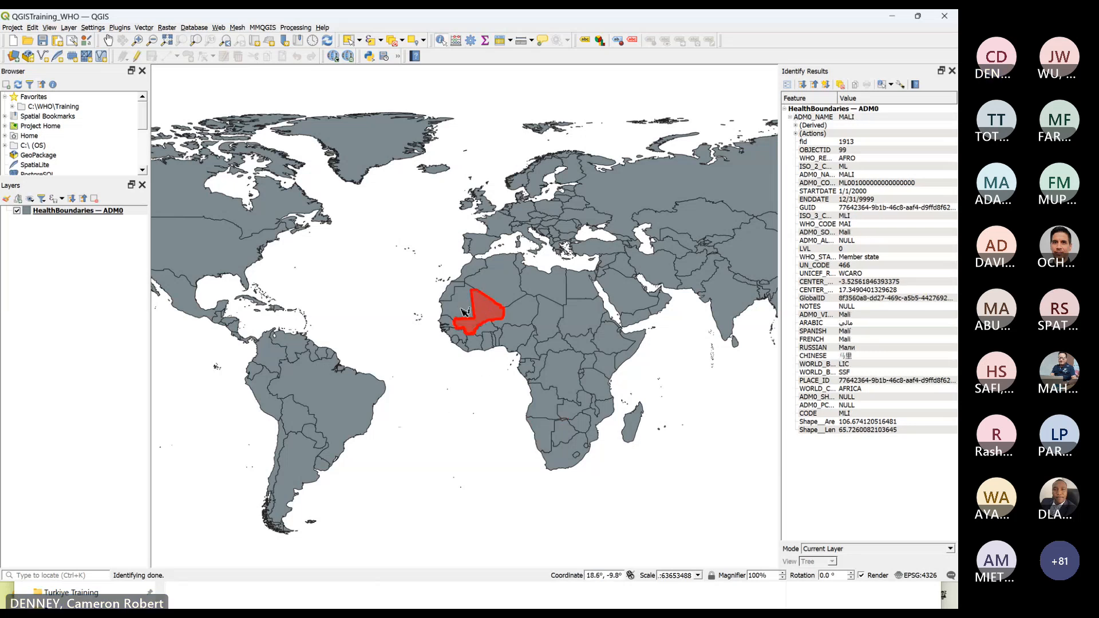
left_click(451, 307)
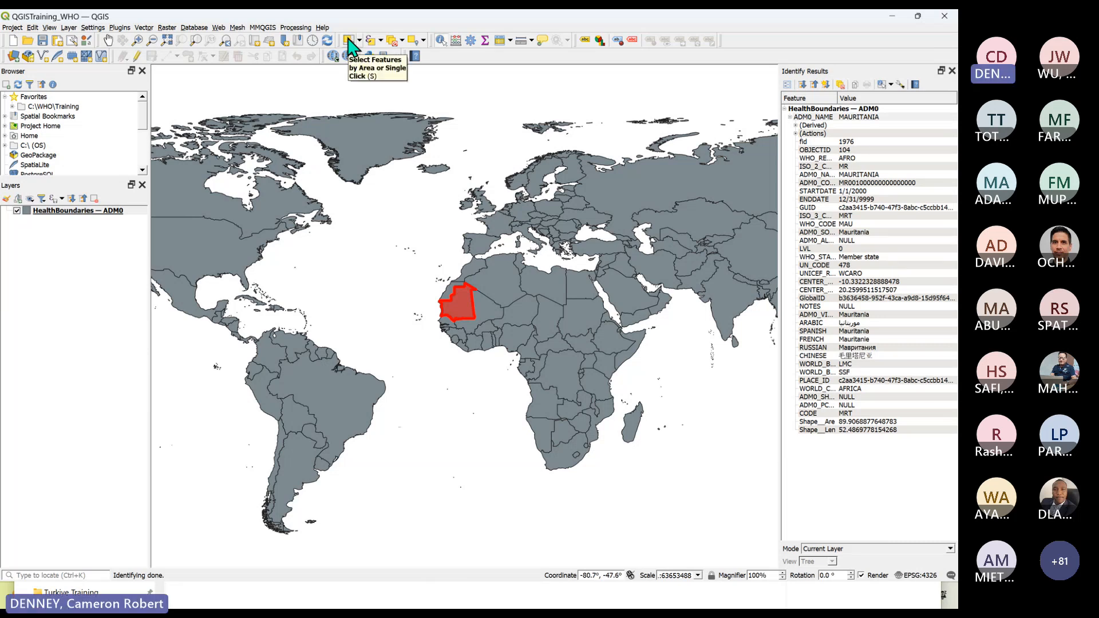
Use Select Features to select single countries one after another in the Americas and West Africa, including the United States, Mauritania and Mali.
left_click(349, 40)
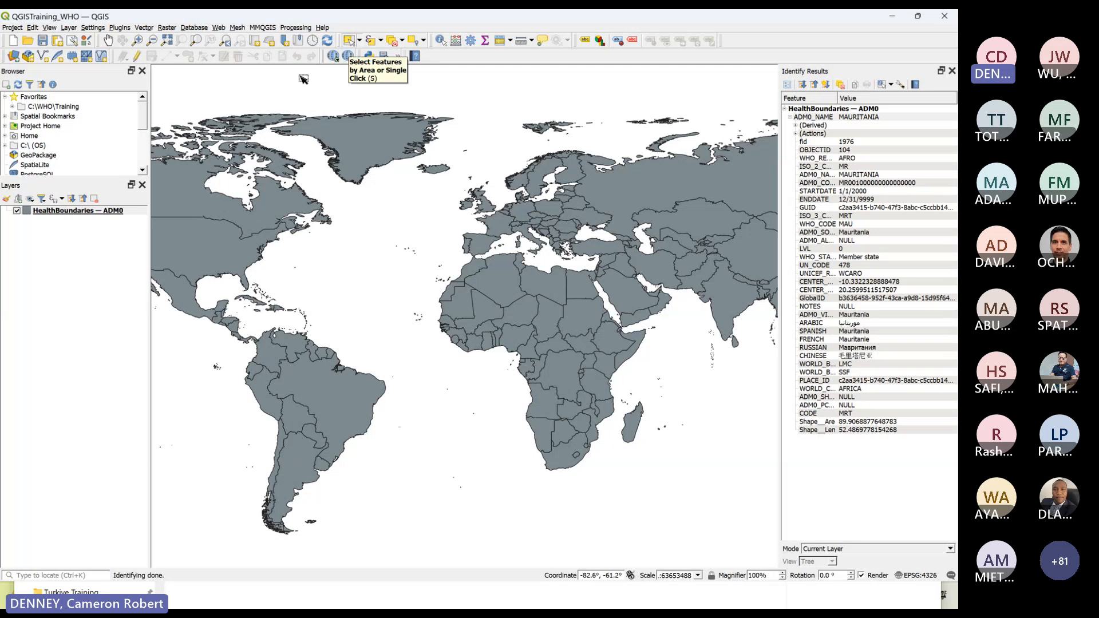
left_click(348, 41)
left_click(270, 172)
left_click(221, 252)
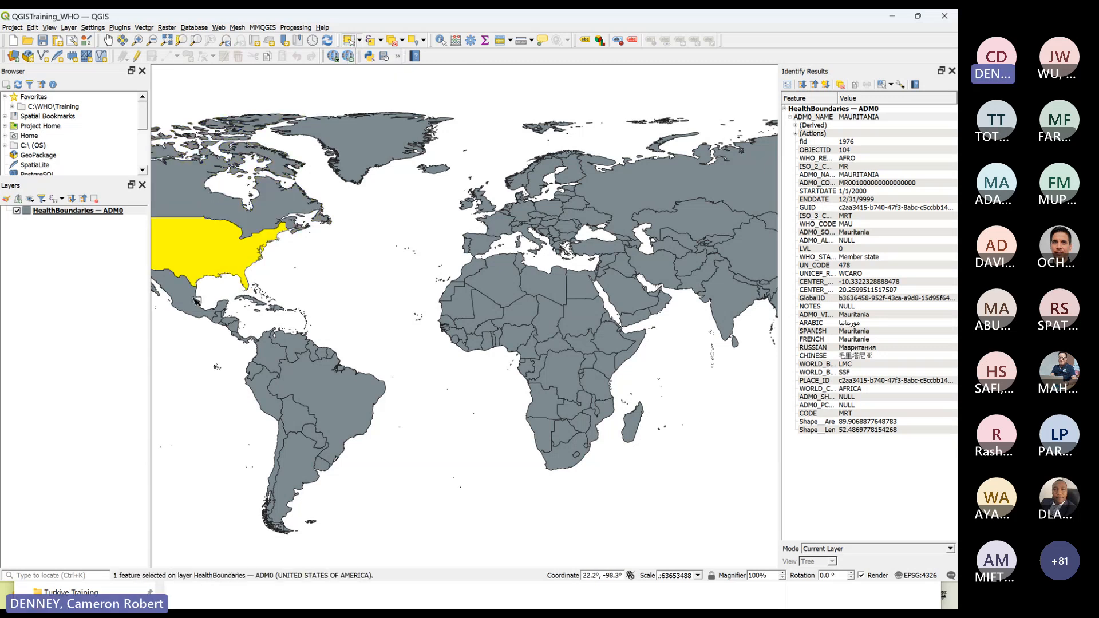
left_click(197, 303)
left_click(314, 388)
left_click(461, 303)
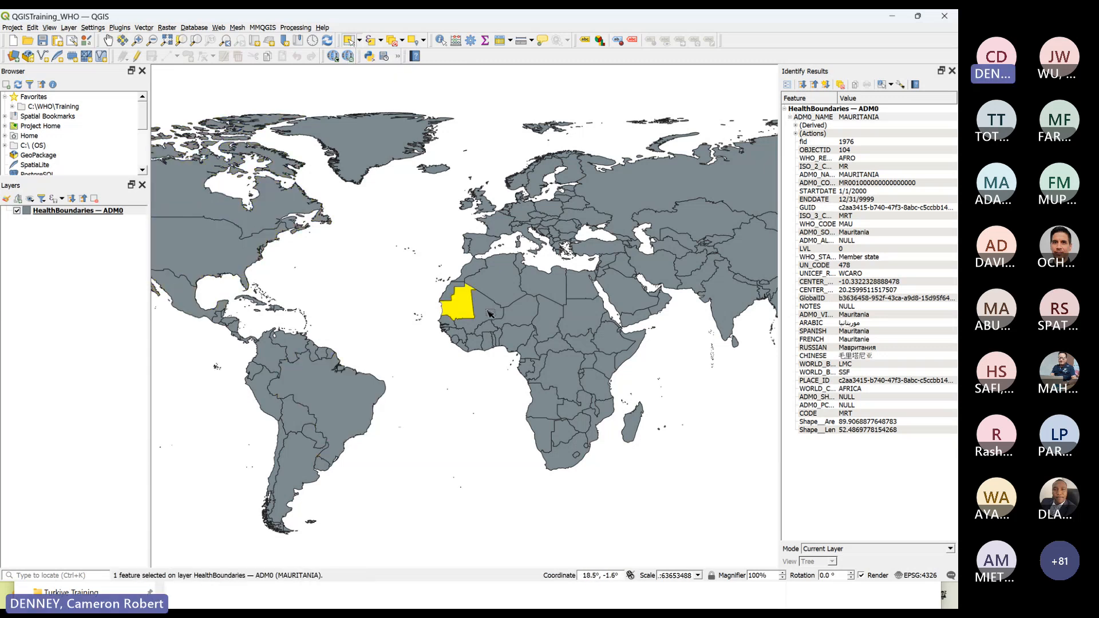
left_click(488, 313)
Close the identify results and select Niger, Nigeria and neighbouring countries singly, then a block of West and Central African countries with a rectangle.
left_click(952, 70)
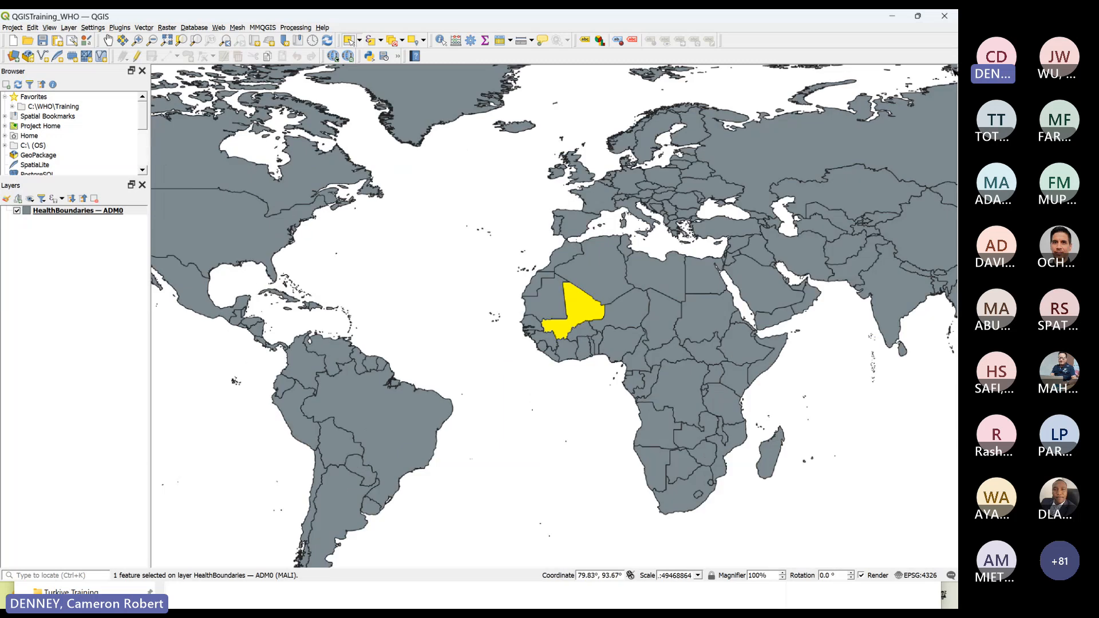
left_click(615, 283)
left_click(630, 314)
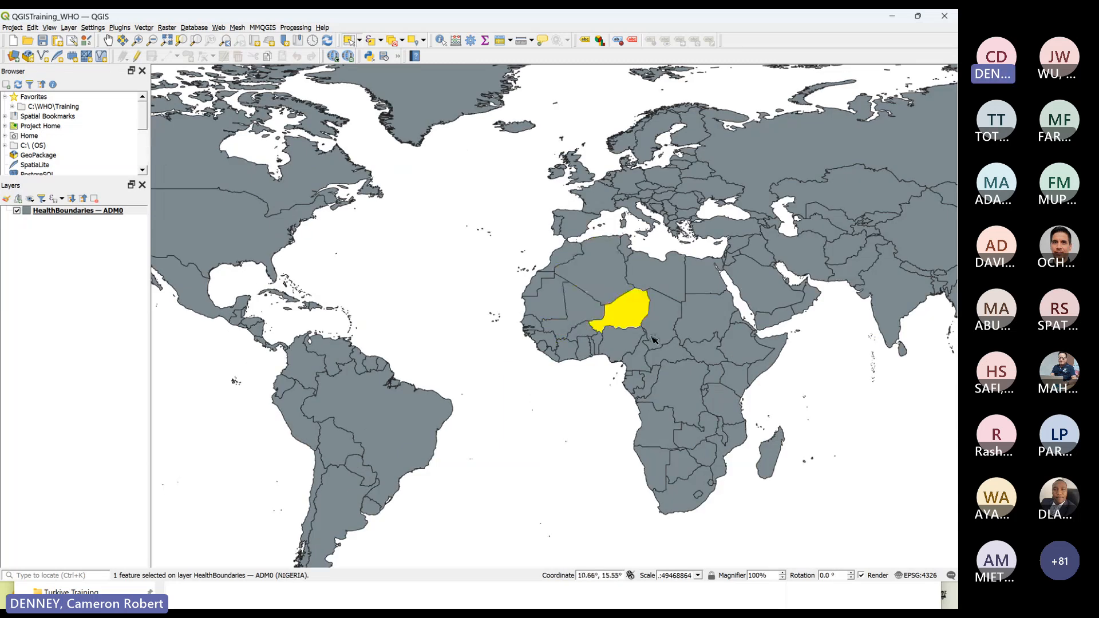
left_click(598, 342)
left_click(661, 318)
left_click_drag(483, 241, 704, 399)
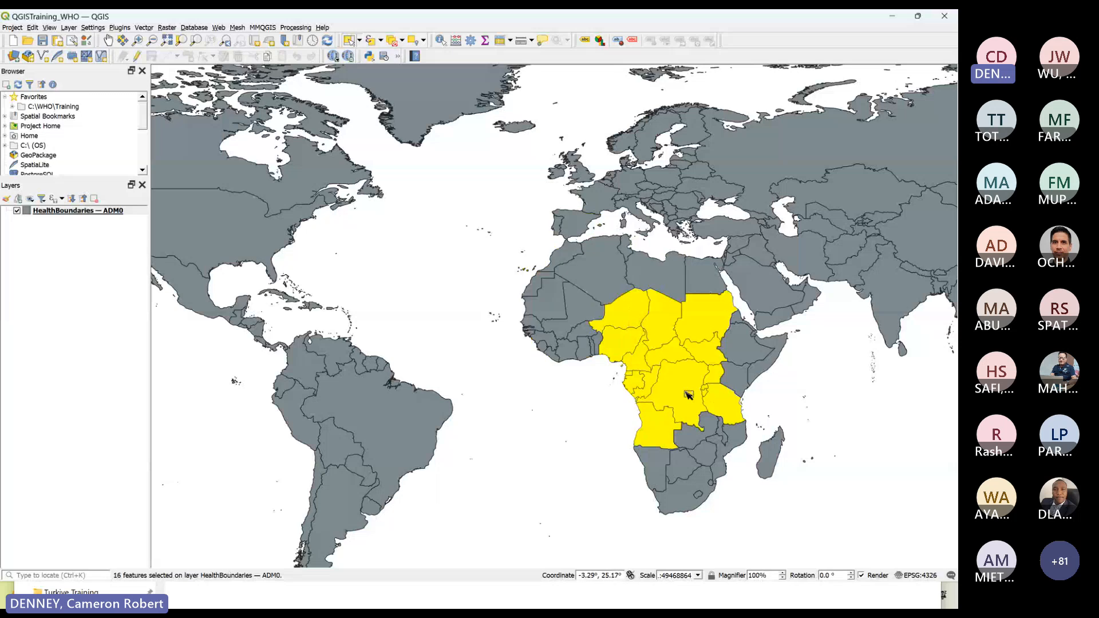
Select Canada and a South American country in turn, then clear the selection by picking open ocean.
left_click(274, 189)
left_click(276, 188)
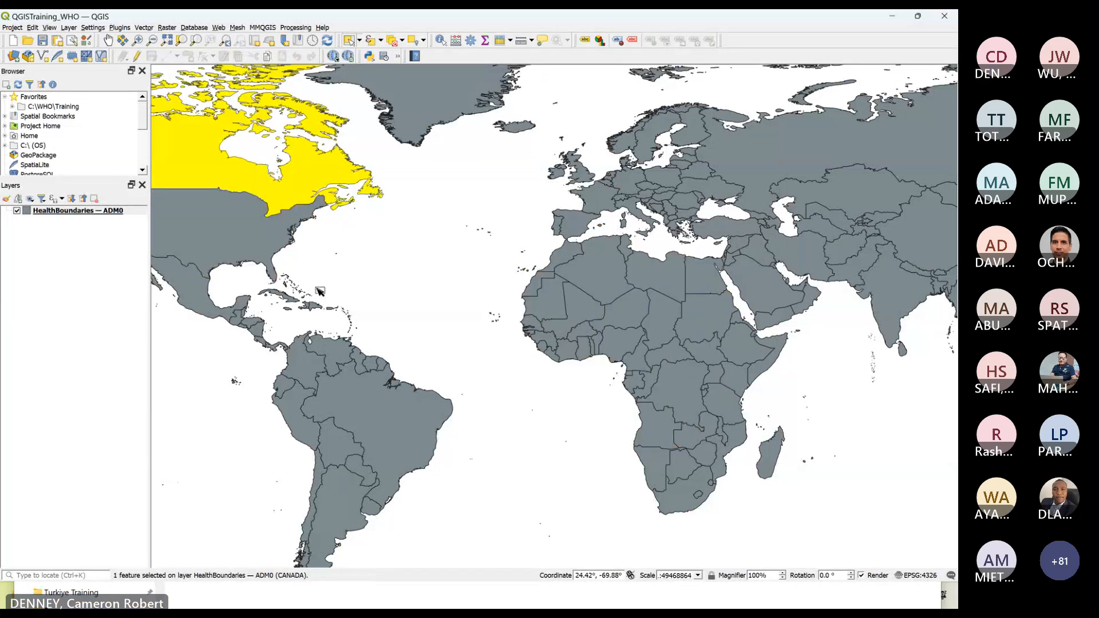
left_click(372, 401)
left_click(455, 267)
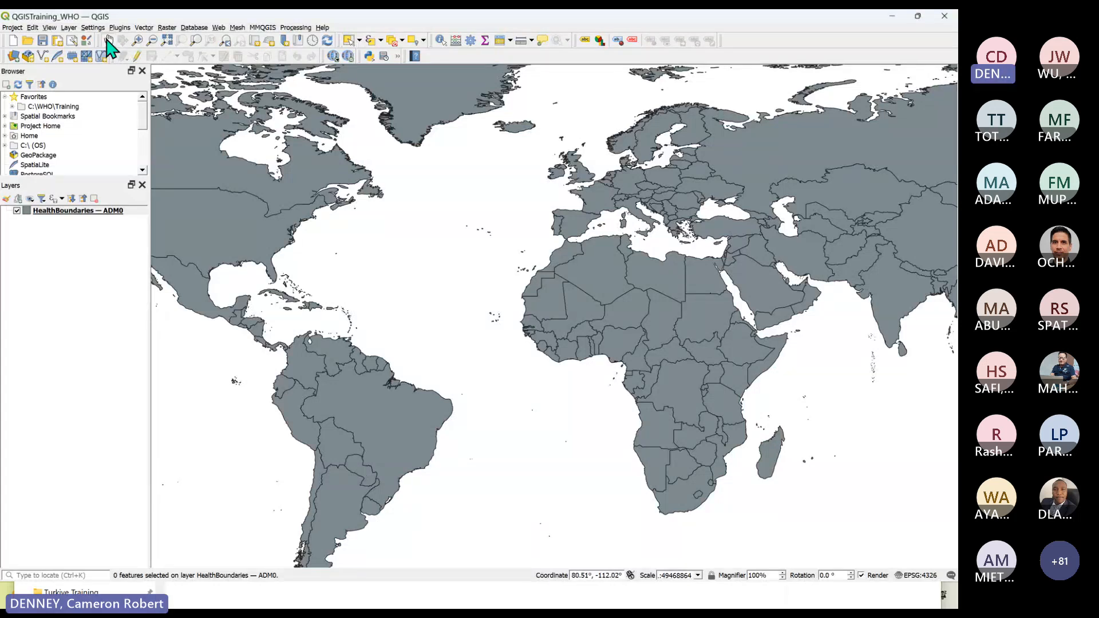
Pan across the world map between the Americas, Africa and Australia to examine the boundaries, and reactivate the Identify Features tool.
left_click_drag(784, 384, 665, 380)
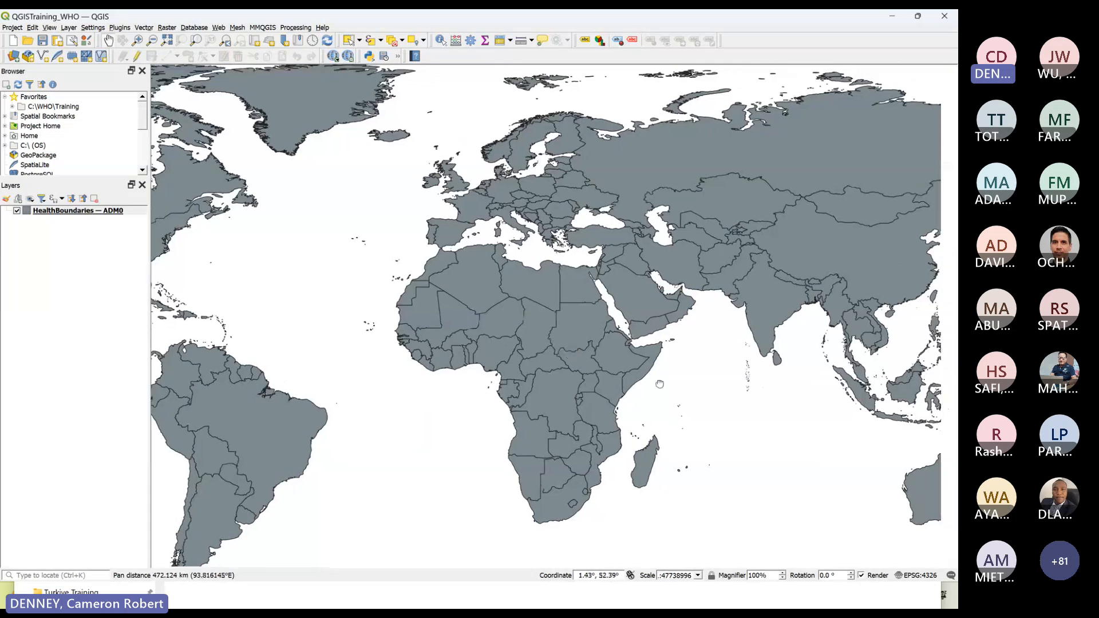
left_click_drag(859, 421, 655, 401)
left_click_drag(576, 401, 477, 391)
left_click_drag(478, 391, 633, 359)
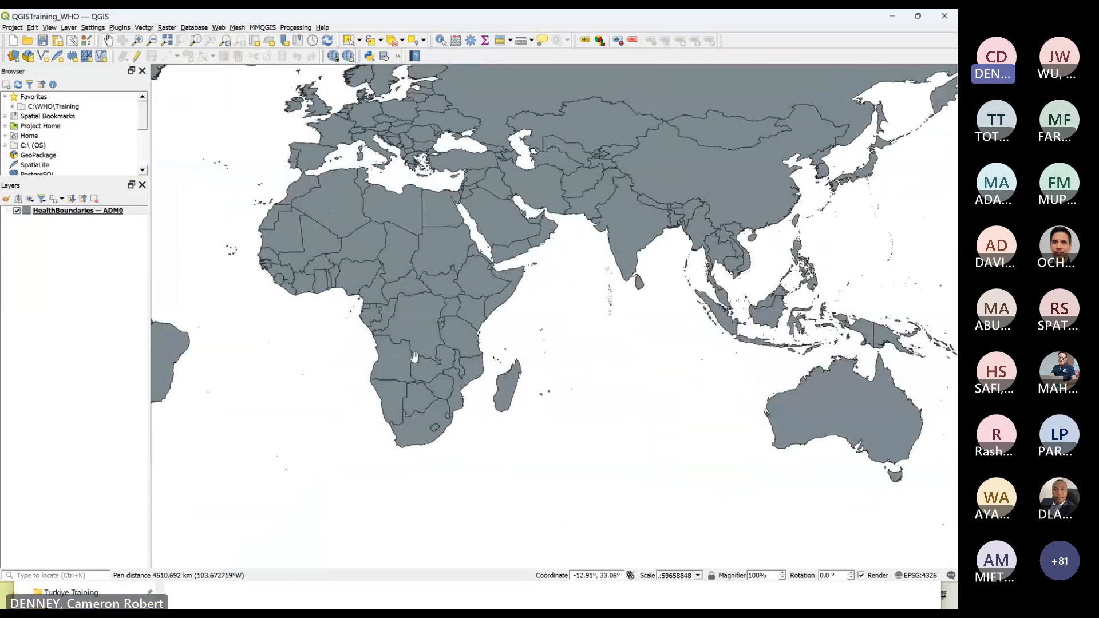
left_click_drag(412, 358, 643, 389)
left_click_drag(357, 284, 457, 339)
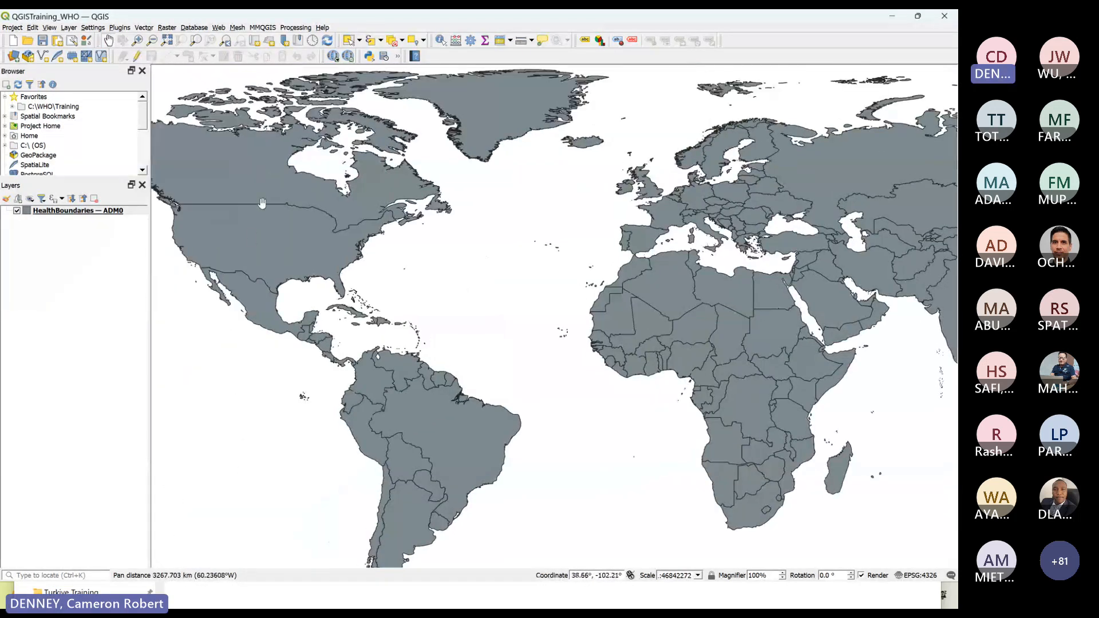
left_click_drag(706, 430, 564, 397)
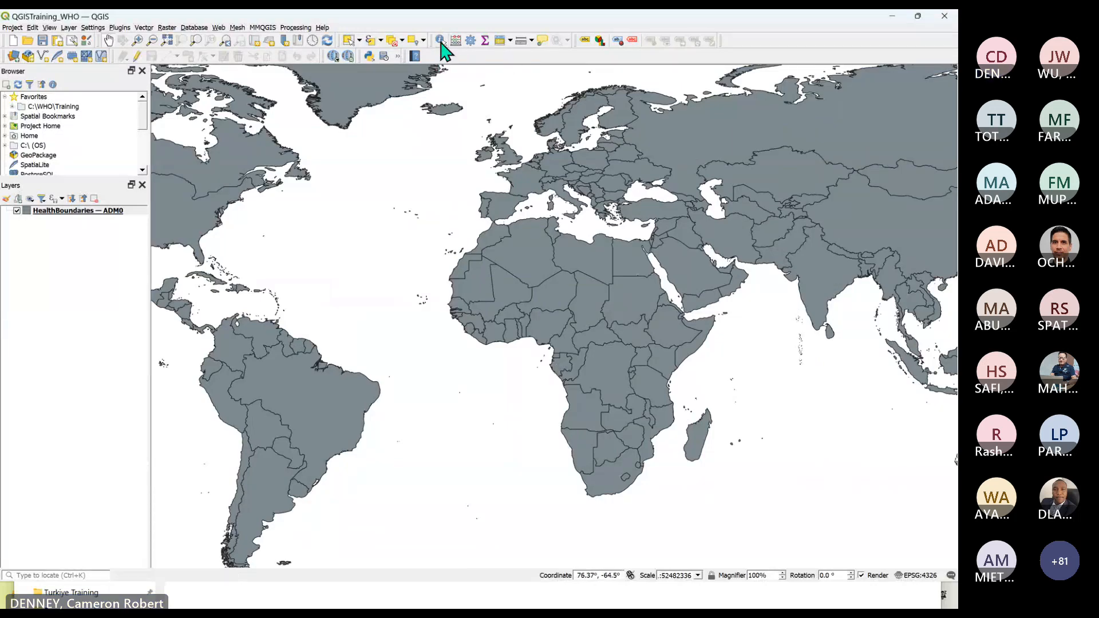
left_click(440, 41)
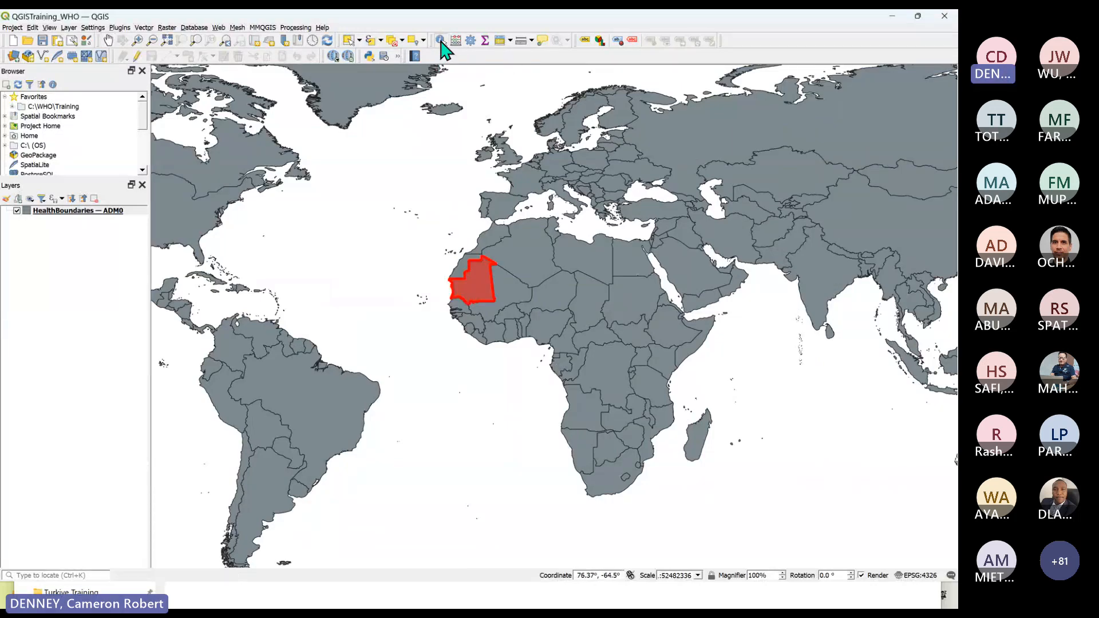
Identify Algeria, then Ethiopia, then Kenya and Tanzania together to inspect their attributes.
left_click(530, 255)
left_click(557, 331)
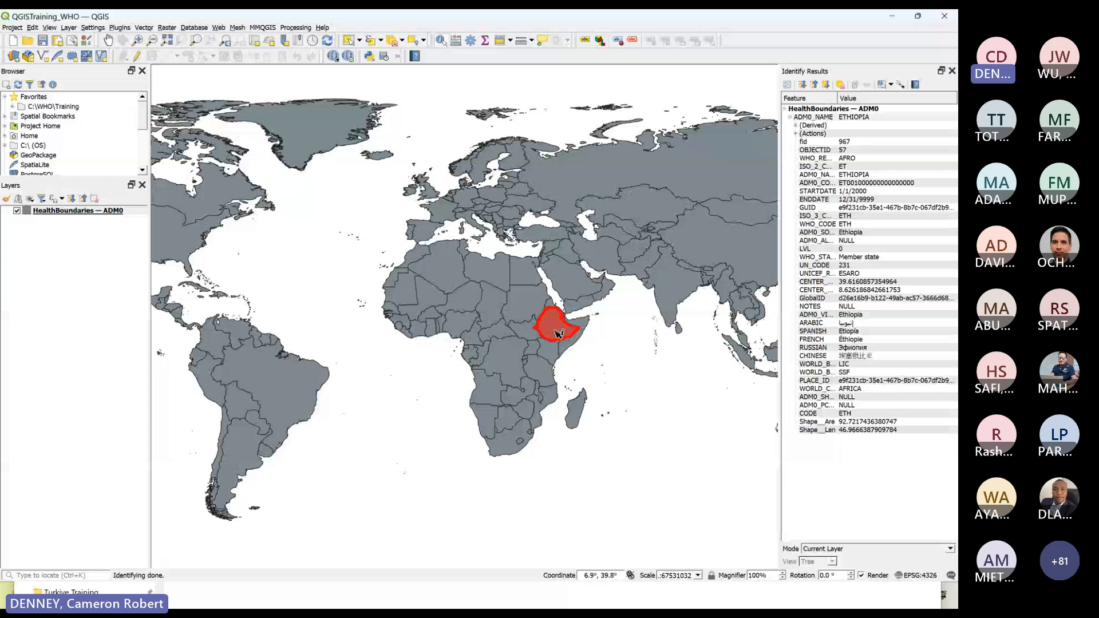
left_click(551, 359)
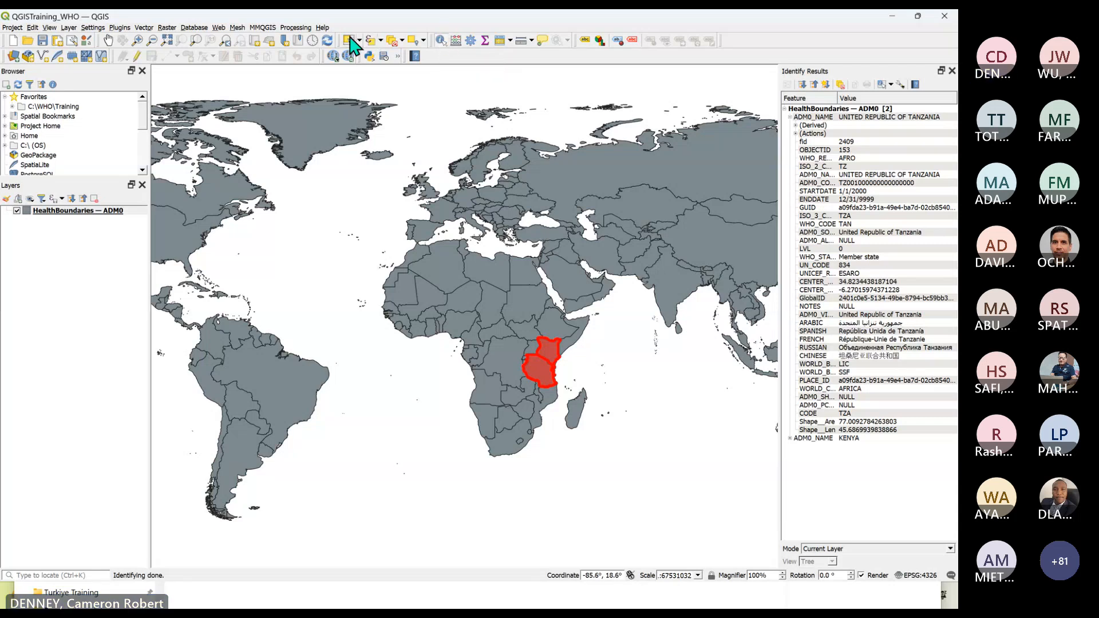
Use Select Features to select Algeria, then a rectangle of Central African countries, and finally Algeria and Niger with a smaller rectangle.
left_click(349, 40)
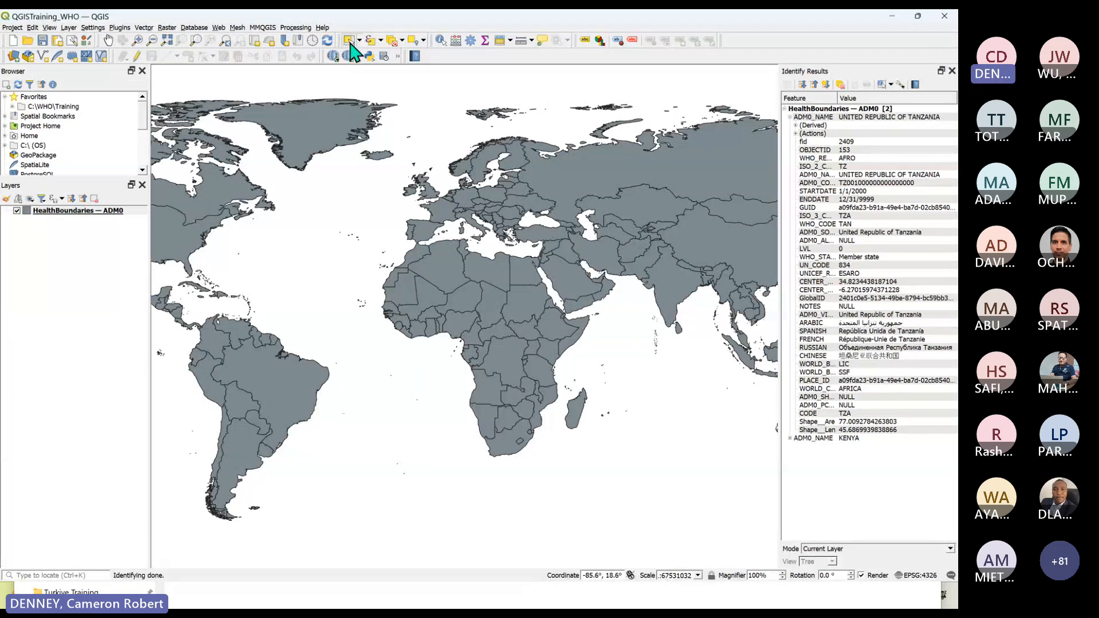
left_click(450, 288)
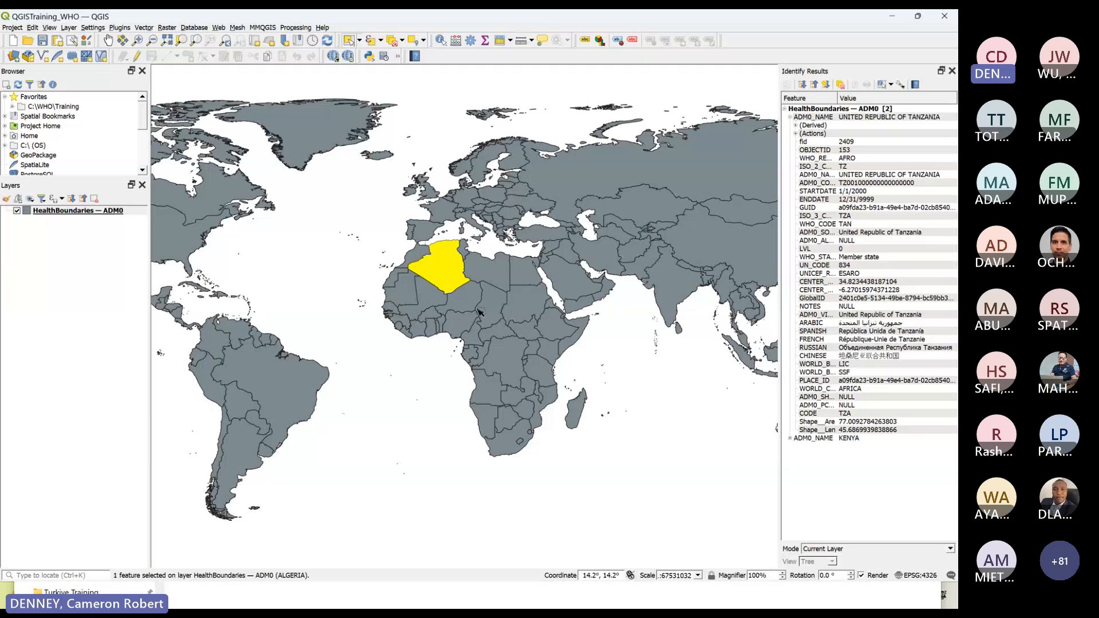
left_click_drag(485, 314, 521, 414)
left_click(496, 332)
left_click_drag(449, 279, 472, 308)
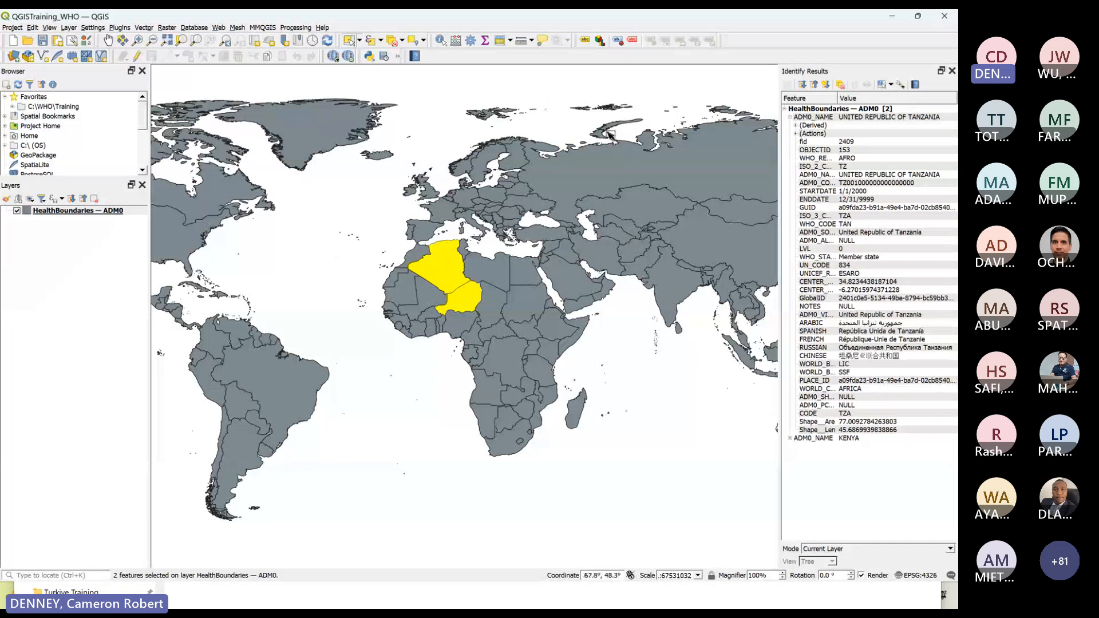
Close the identify results, select Mali and clear the selection by picking open ocean.
left_click(952, 71)
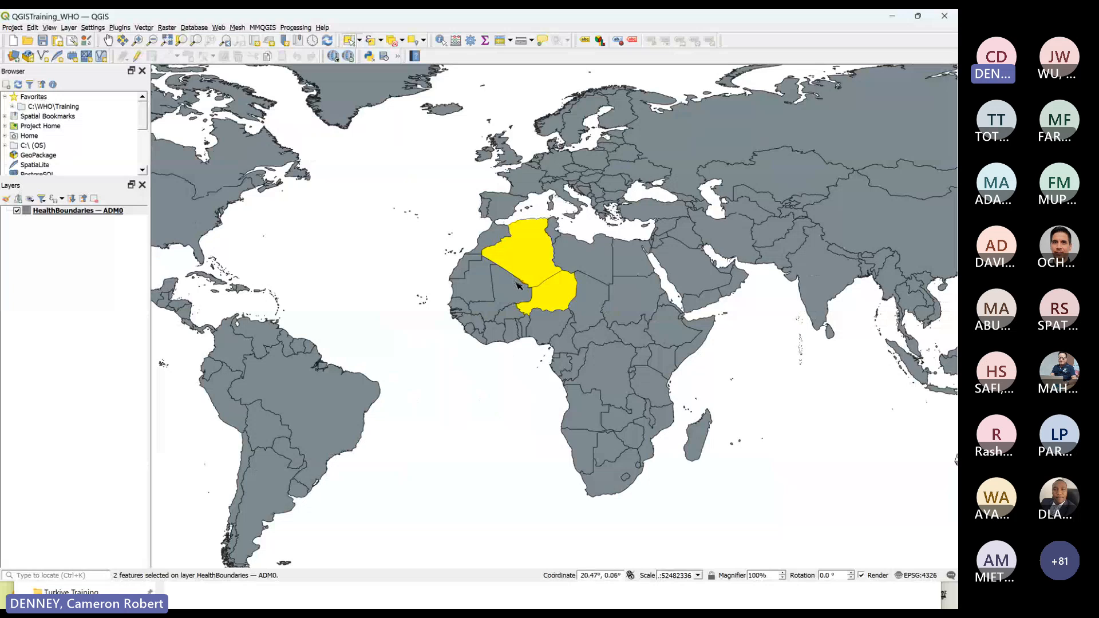
left_click(501, 284)
left_click(349, 200)
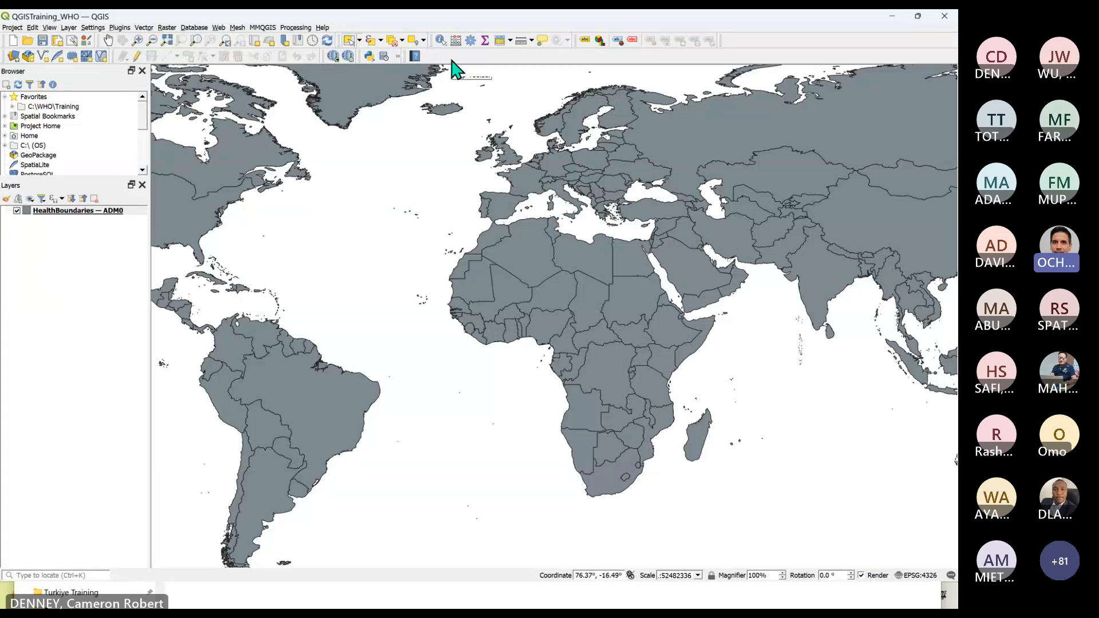
Rearrange the toolbars: put the Help toolbar at the end of the first row and shift the Python and web toolbars along the second.
left_click_drag(408, 55, 736, 40)
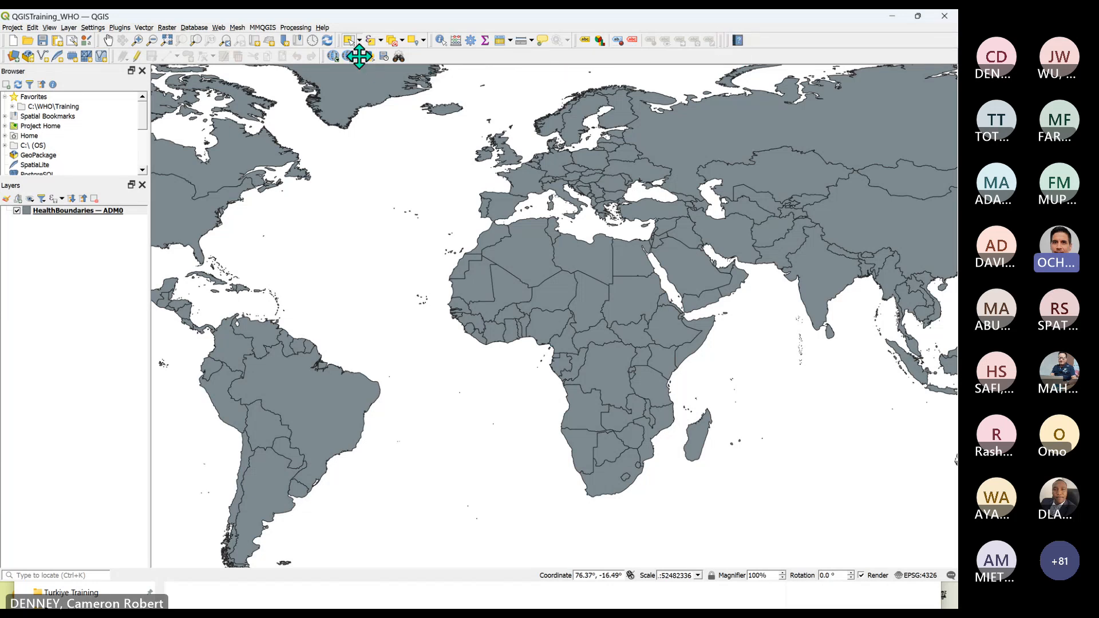
left_click_drag(359, 56, 458, 54)
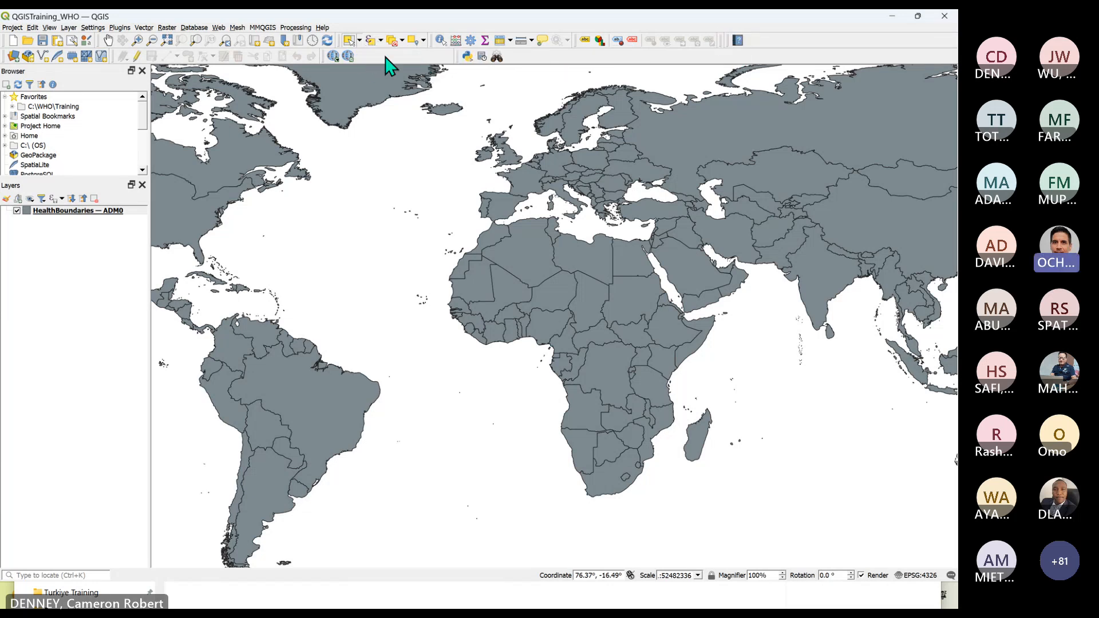
left_click_drag(321, 52, 367, 55)
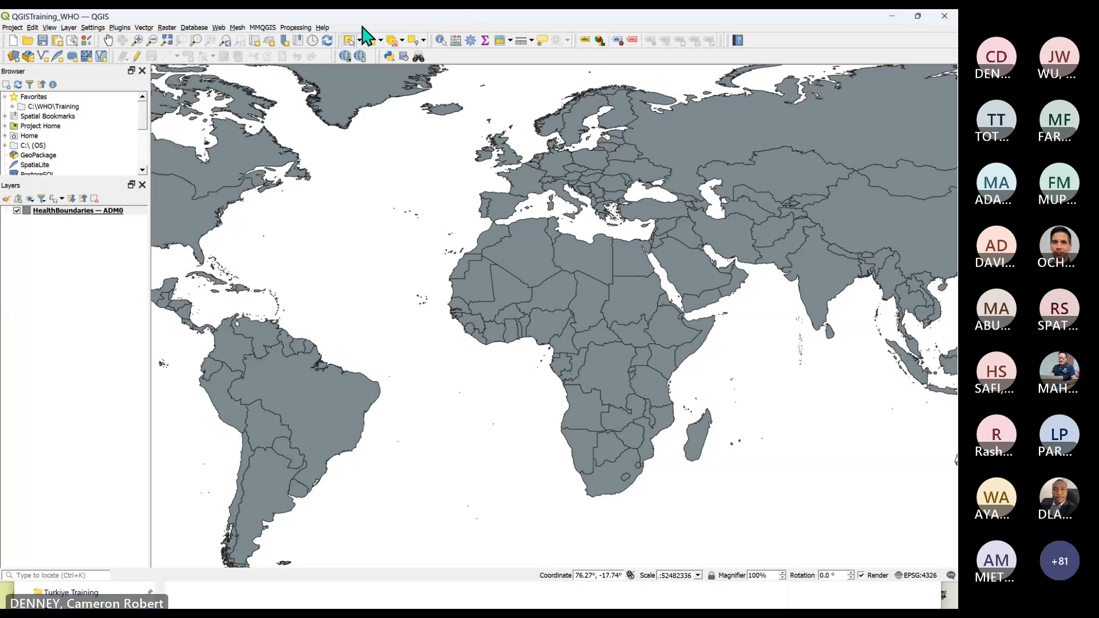
Select Algeria, Mali and Niger one at a time, try a rectangle selection over the area, and deselect everything in open ocean.
left_click(350, 41)
left_click(533, 279)
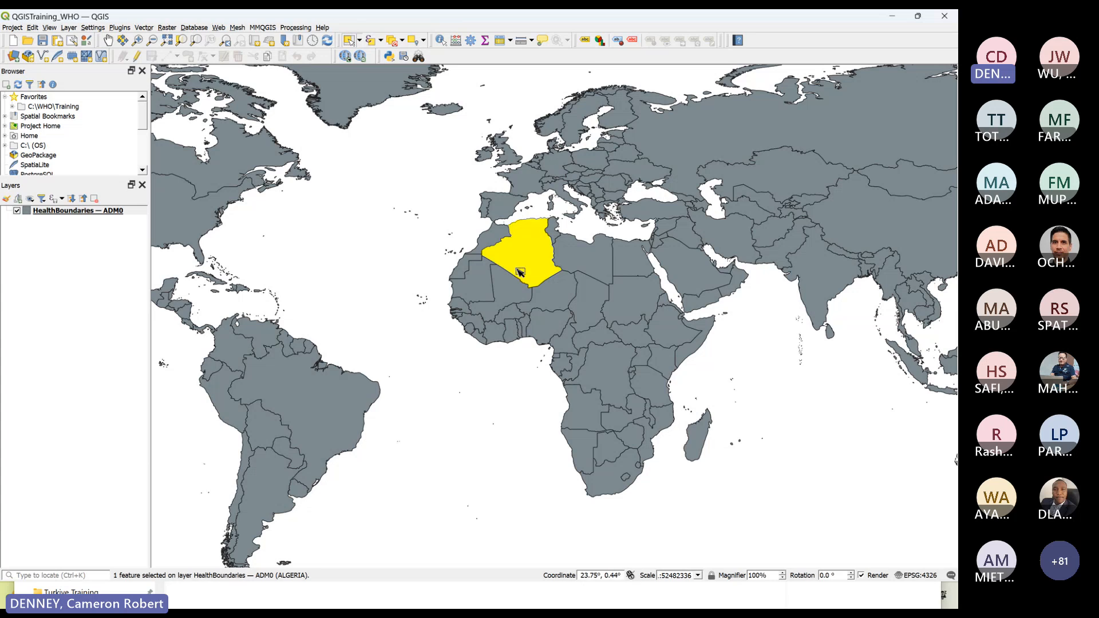
left_click(522, 293)
left_click(559, 300)
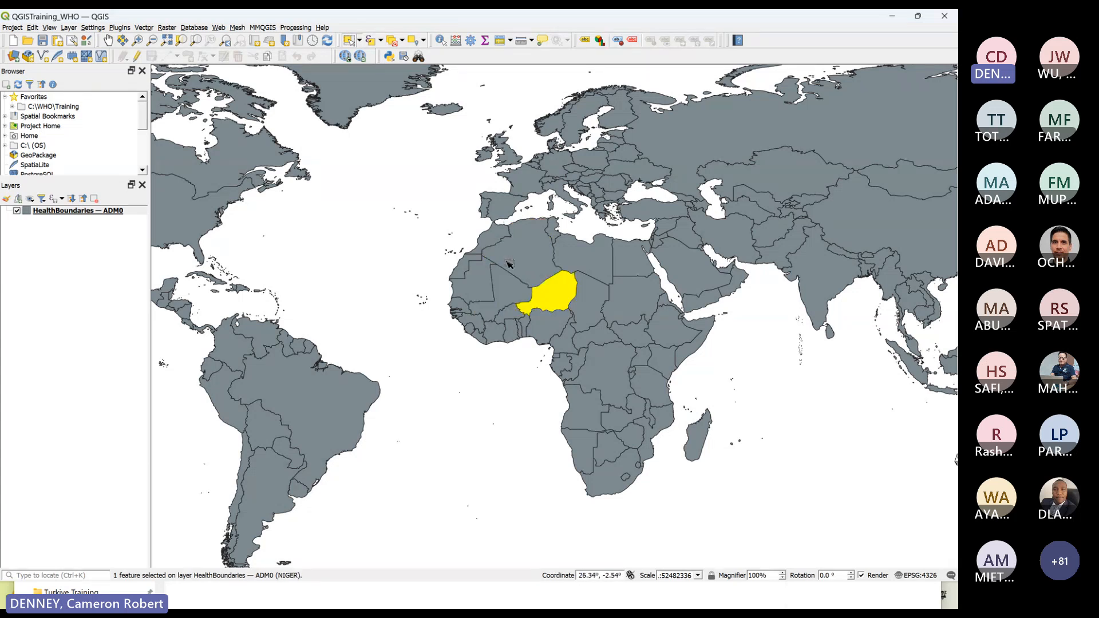
left_click_drag(504, 258, 567, 311)
left_click(405, 260)
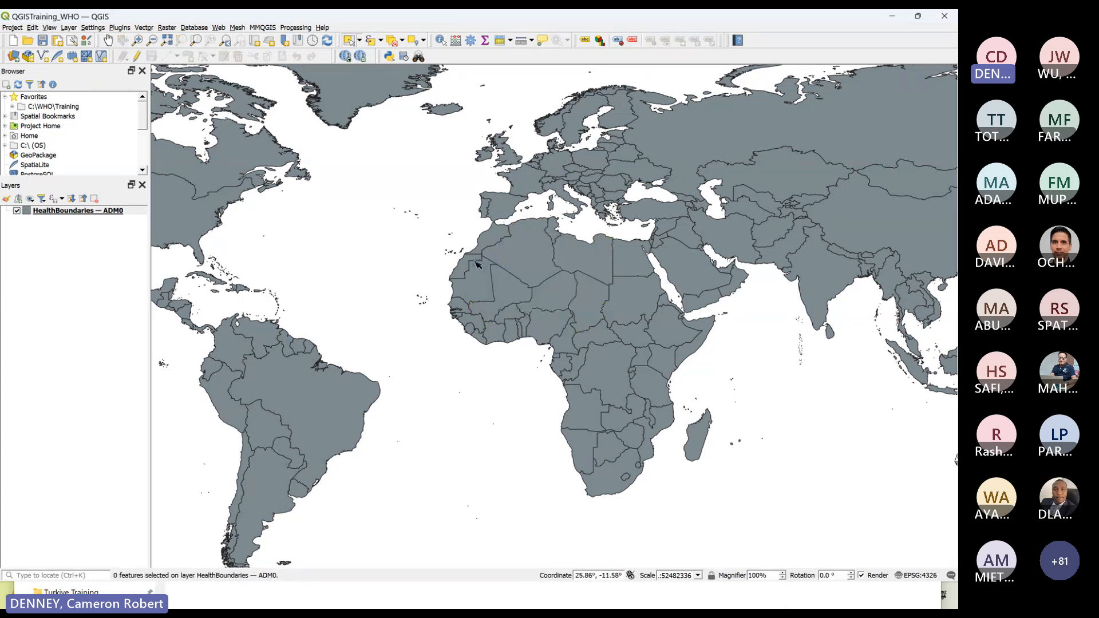
Select Algeria and add Chad, DR Congo, Angola, the Central African Republic, Niger and Mali to the selection.
left_click(540, 286)
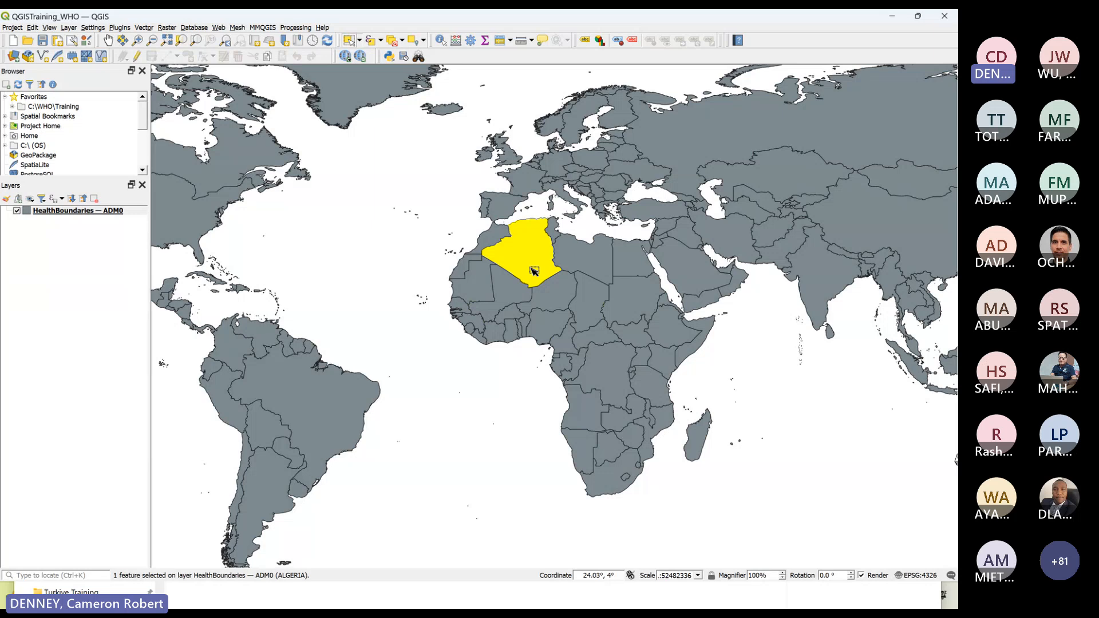
left_click(587, 319, "ctrl")
left_click(610, 364, "ctrl")
left_click(587, 423, "ctrl")
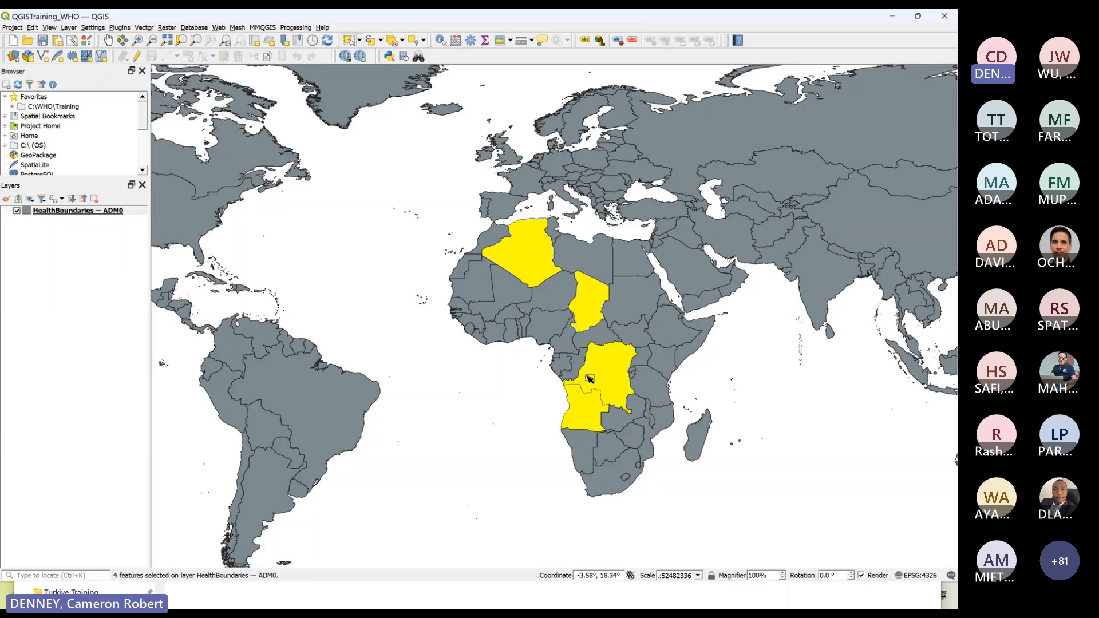
left_click(595, 332, "ctrl")
left_click(518, 300, "ctrl")
left_click(513, 303, "ctrl")
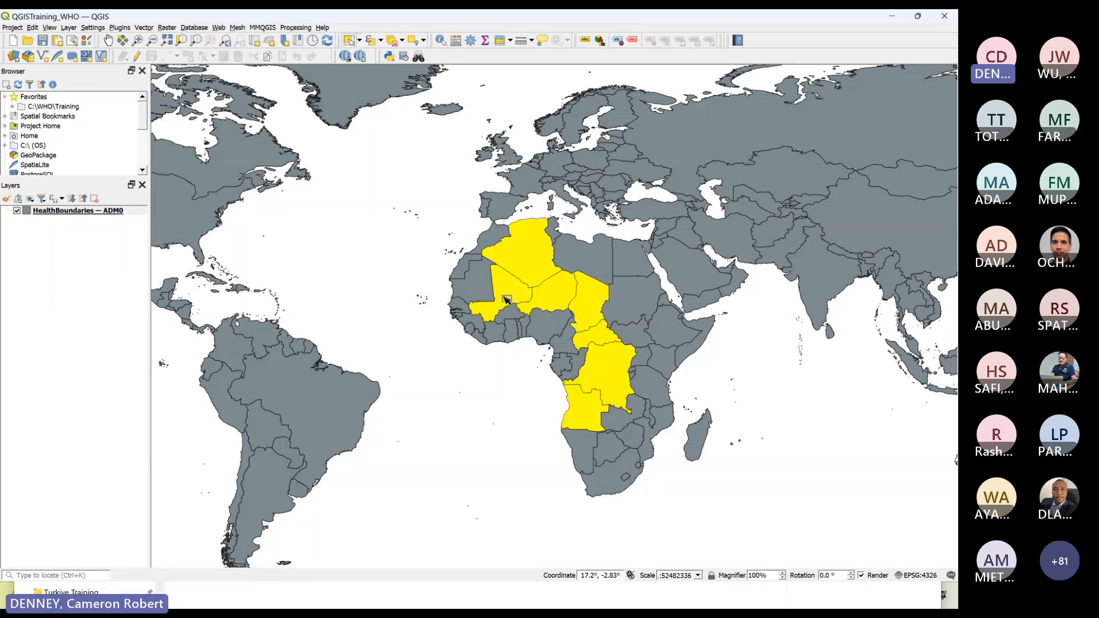
Add the United States, Canada and Brazil to the African selection, then clear the whole selection.
left_click(197, 212, "ctrl")
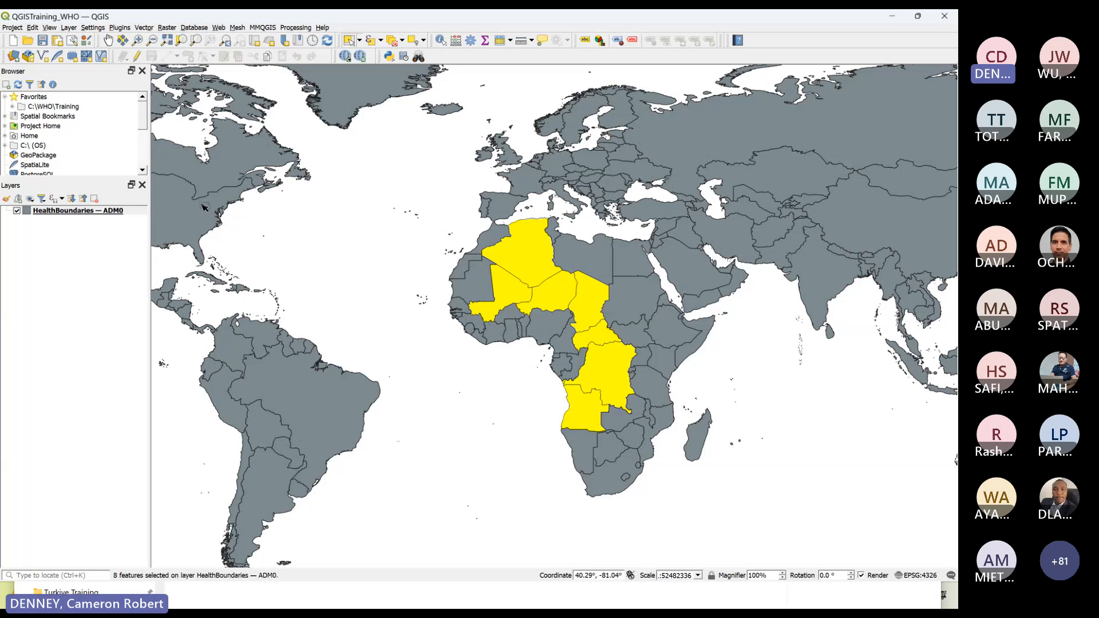
left_click(219, 178, "ctrl")
left_click(304, 401, "ctrl")
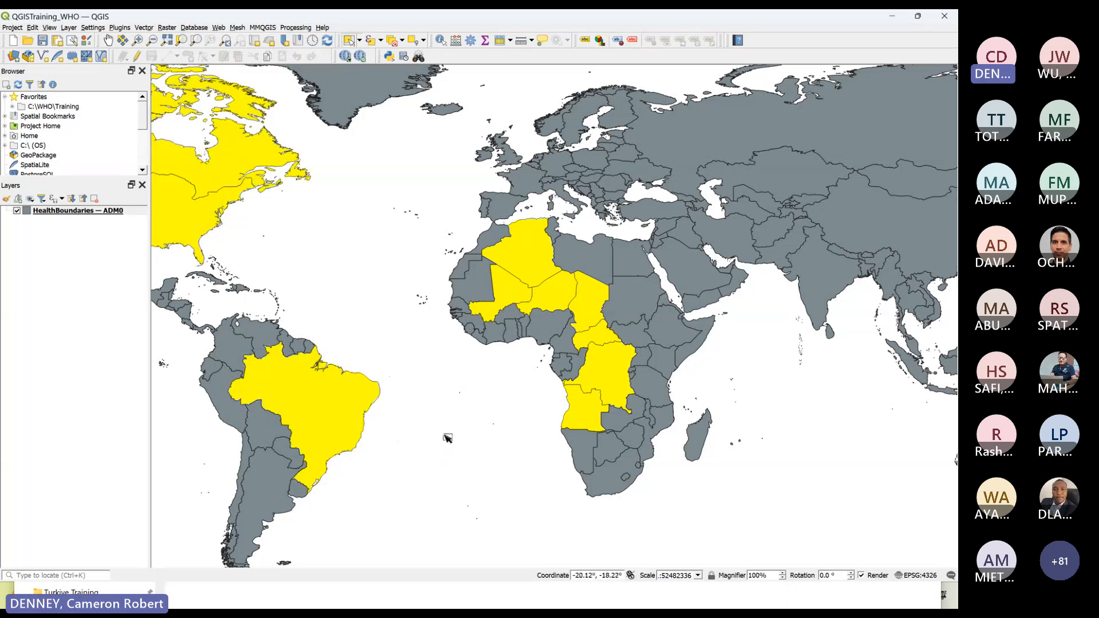
left_click(479, 395)
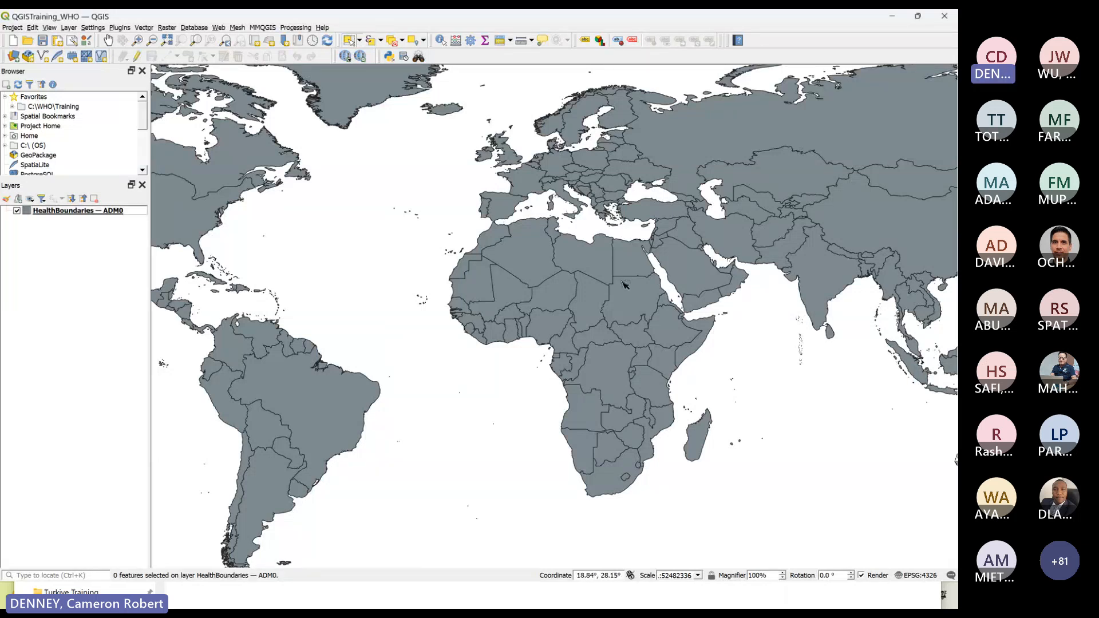
Select Algeria, Niger, Mali and Algeria again as single replacing selections, then clear the selection.
left_click(537, 275)
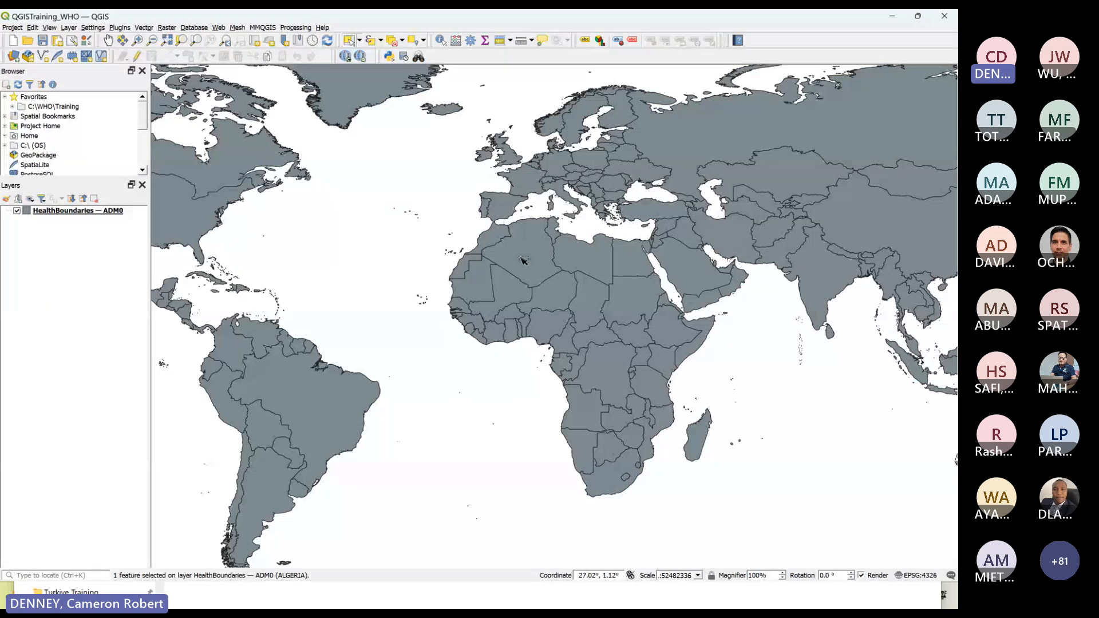
left_click(555, 304)
left_click(511, 286)
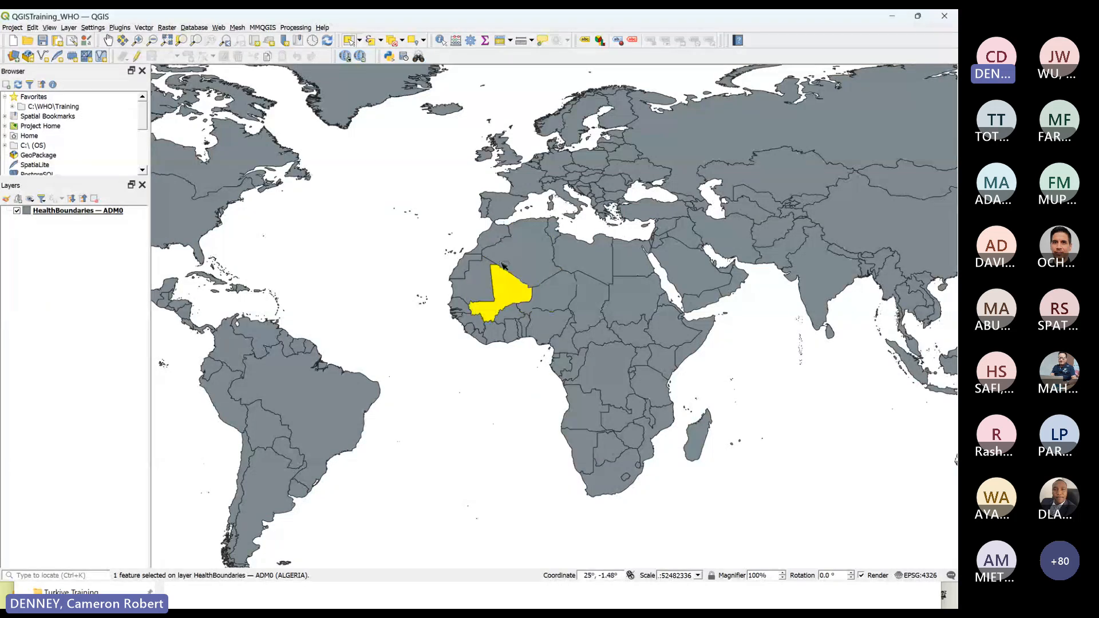
left_click(512, 261)
left_click(378, 246)
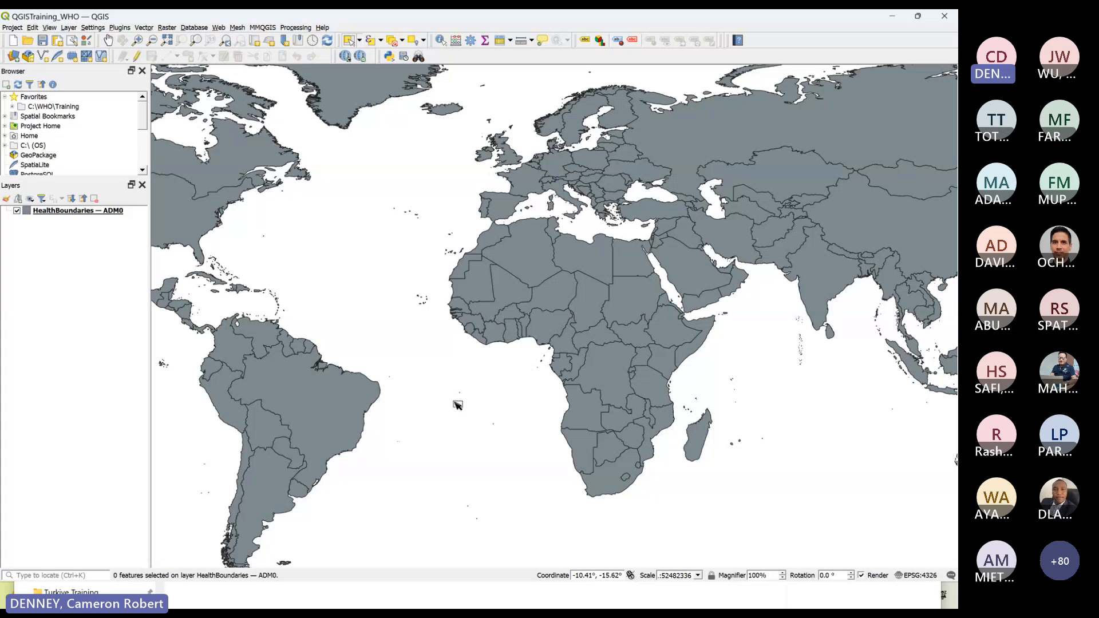
Select Algeria and then Türkiye on the map, and open the attribute table of the HealthBoundaries — ADM0 layer.
left_click(518, 255)
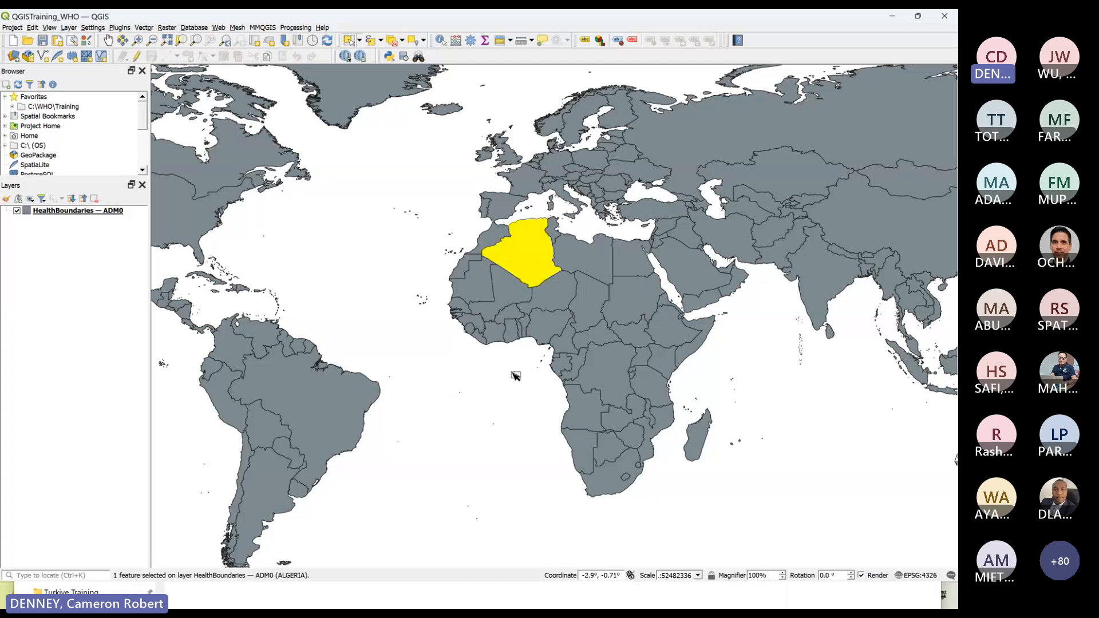
left_click(639, 217)
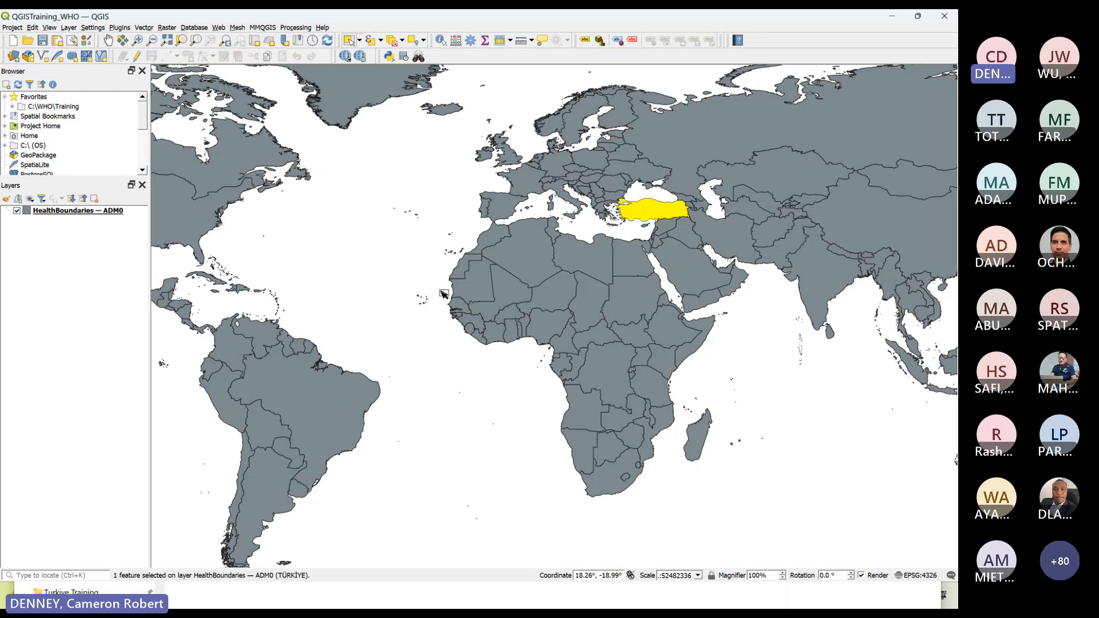
left_click(64, 211)
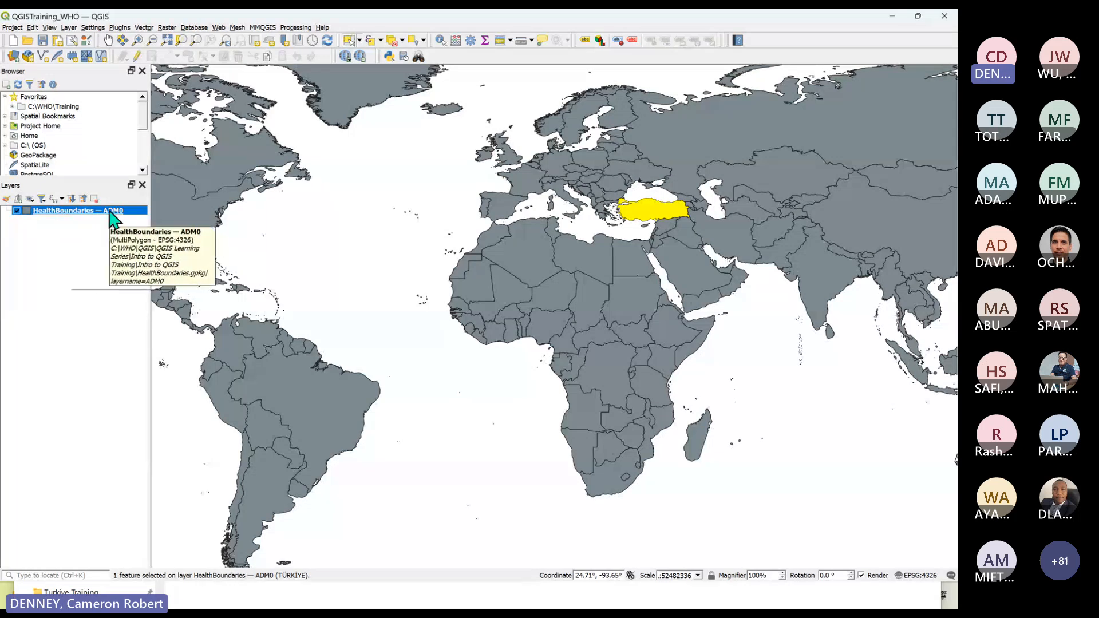
right_click(73, 215)
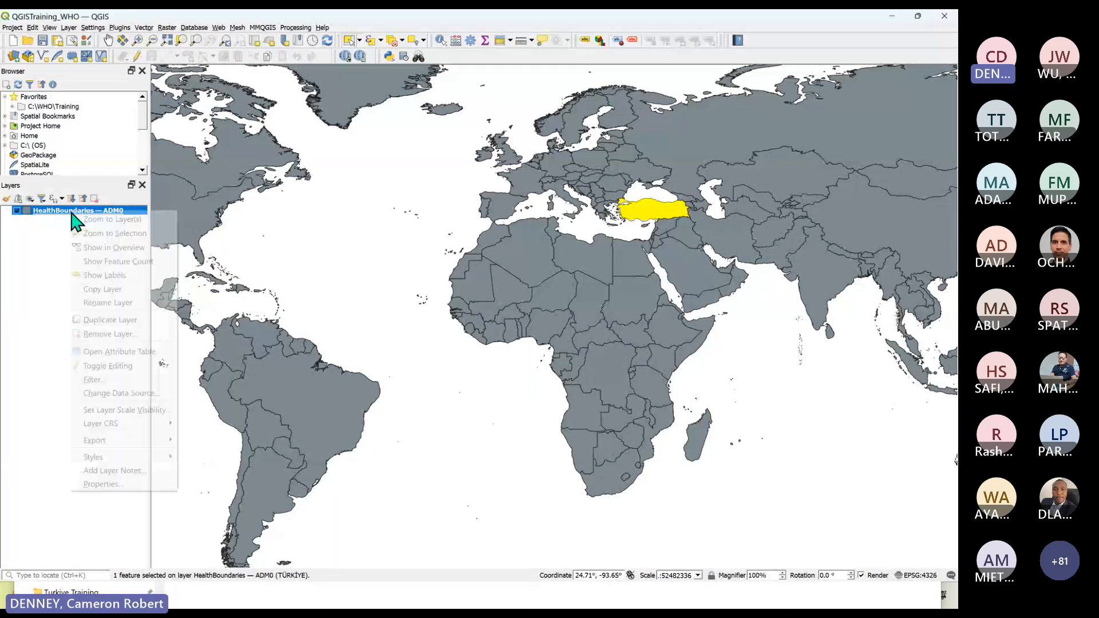
left_click(125, 352)
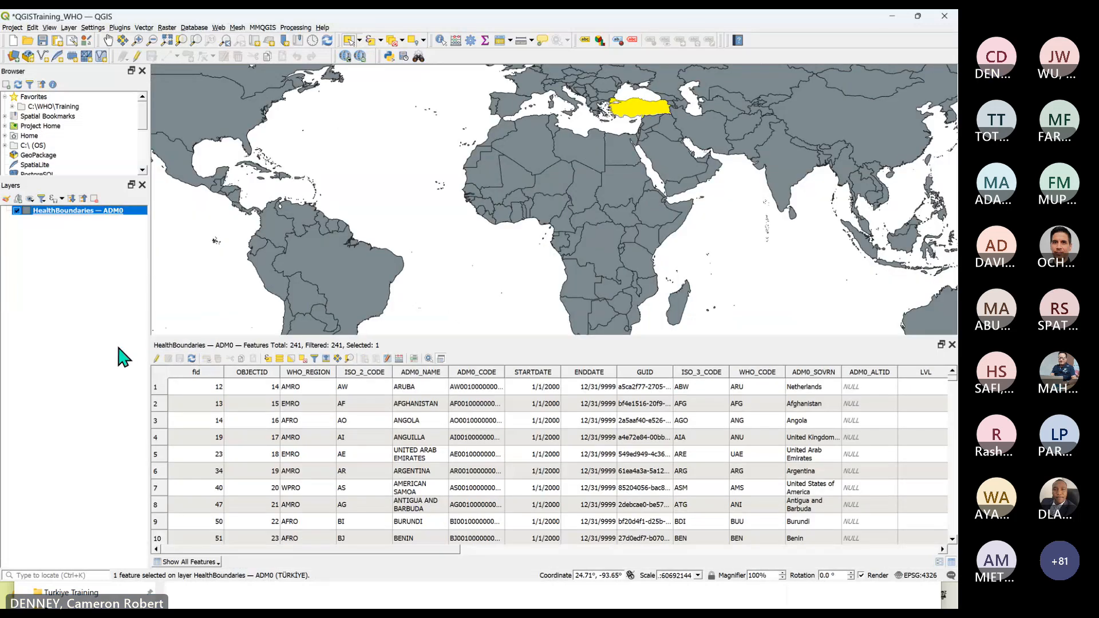
Enlarge the attribute table slightly, float it over the map, and toggle Dock Attribute Table off and on again.
mouse_move(547, 338)
left_mouse_down()
mouse_move(544, 301)
mouse_move(543, 322)
left_mouse_up()
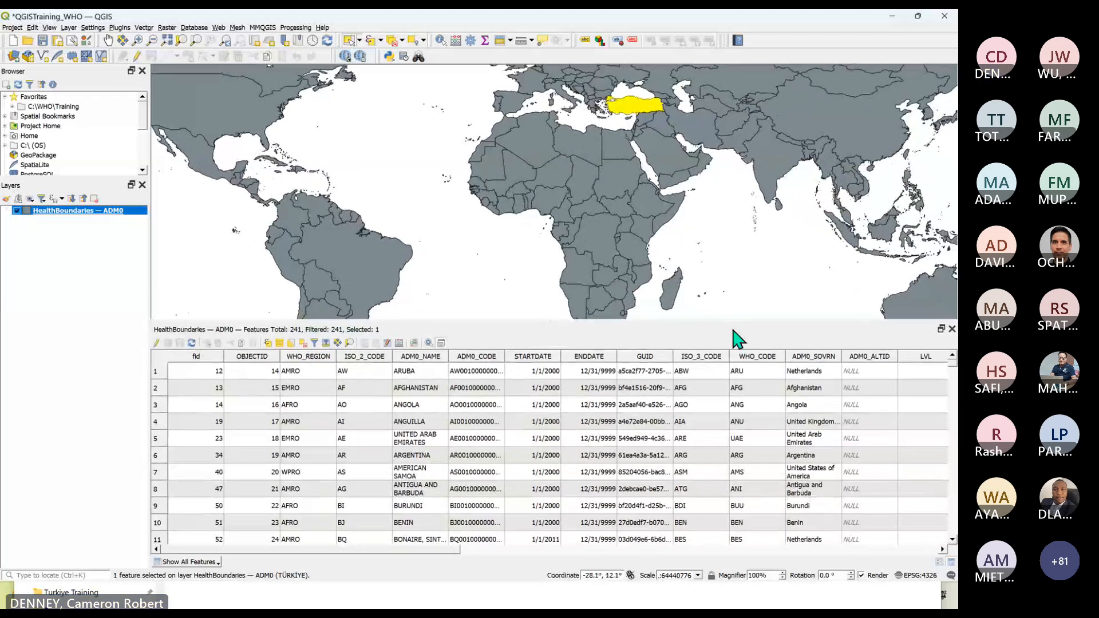
left_click(941, 329)
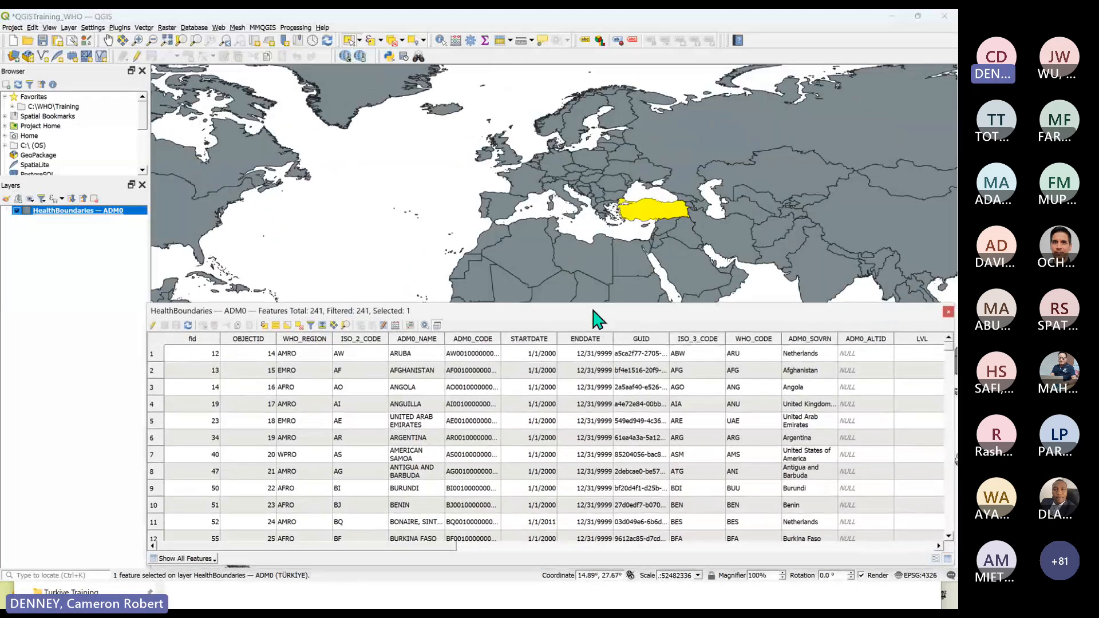
left_click_drag(594, 316, 553, 219)
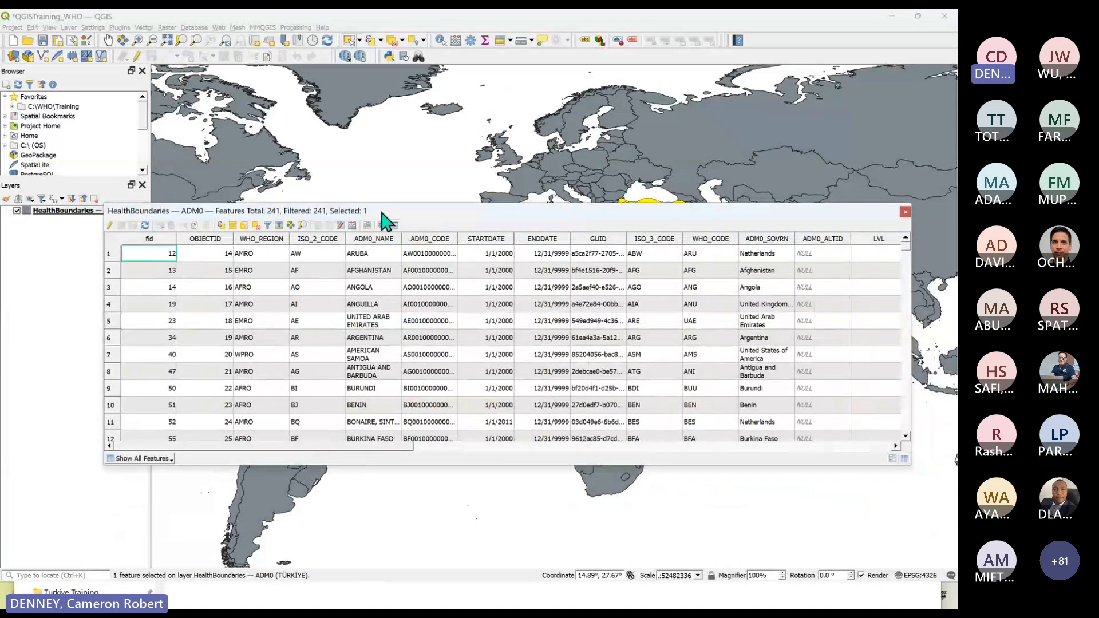
left_click_drag(380, 212, 372, 205)
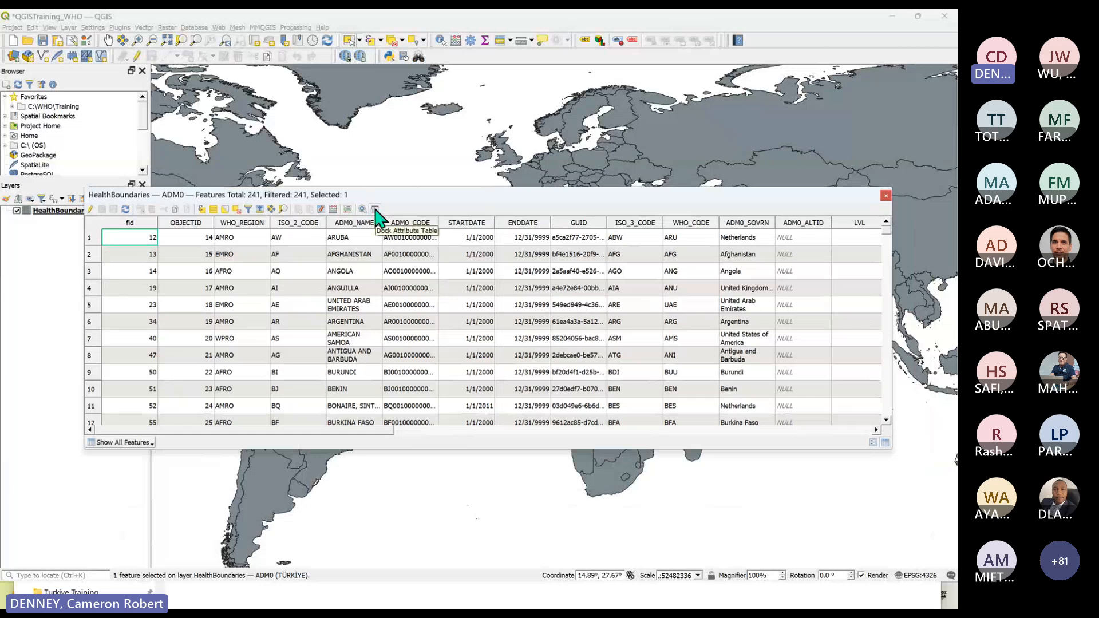
left_click(375, 209)
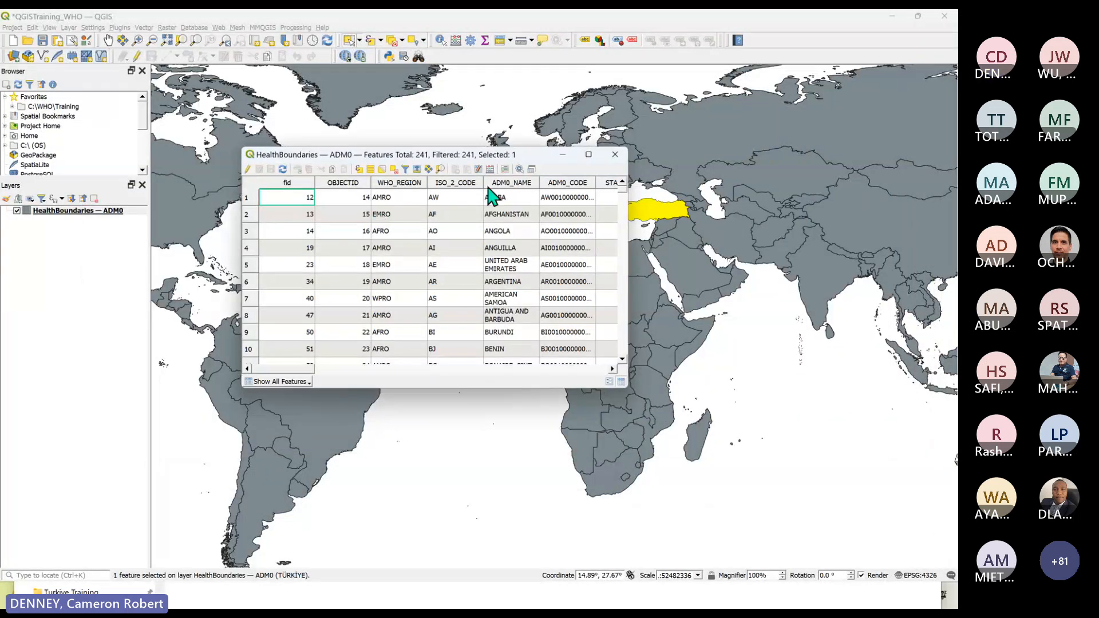
left_click(532, 170)
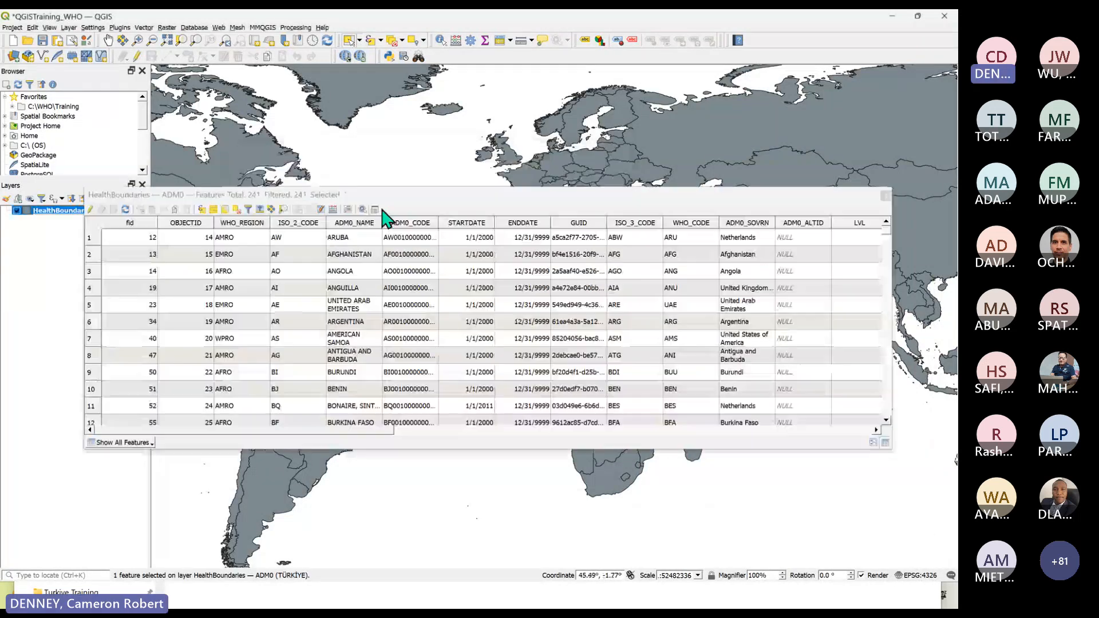
Dock the attribute table beneath the map and reduce its height so the whole world map fits above it.
left_click_drag(418, 208, 467, 572)
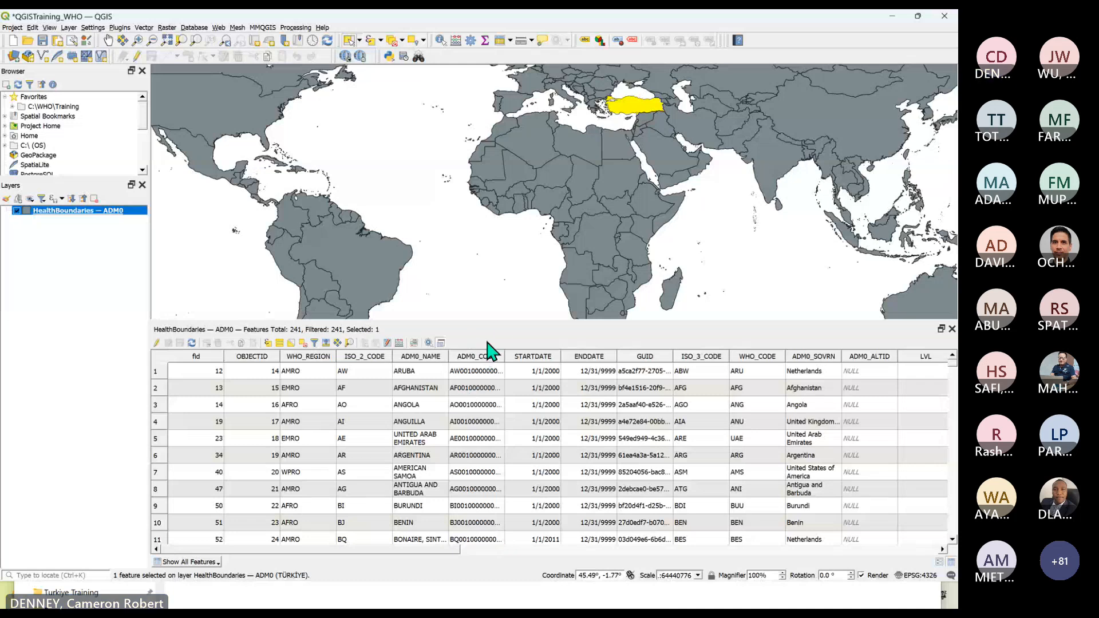
left_click_drag(493, 324, 496, 418)
scroll(399, 259, "down", 1)
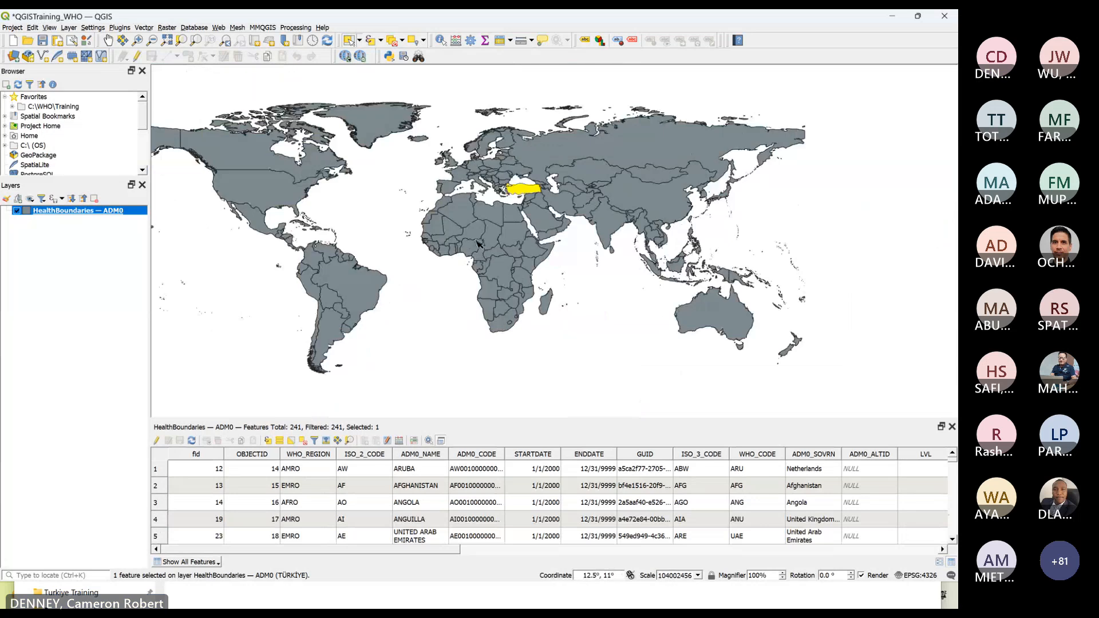
Enlarge the docked HealthBoundaries — ADM0 attribute table below the map and look through its country records.
scroll(479, 241, "up", 1)
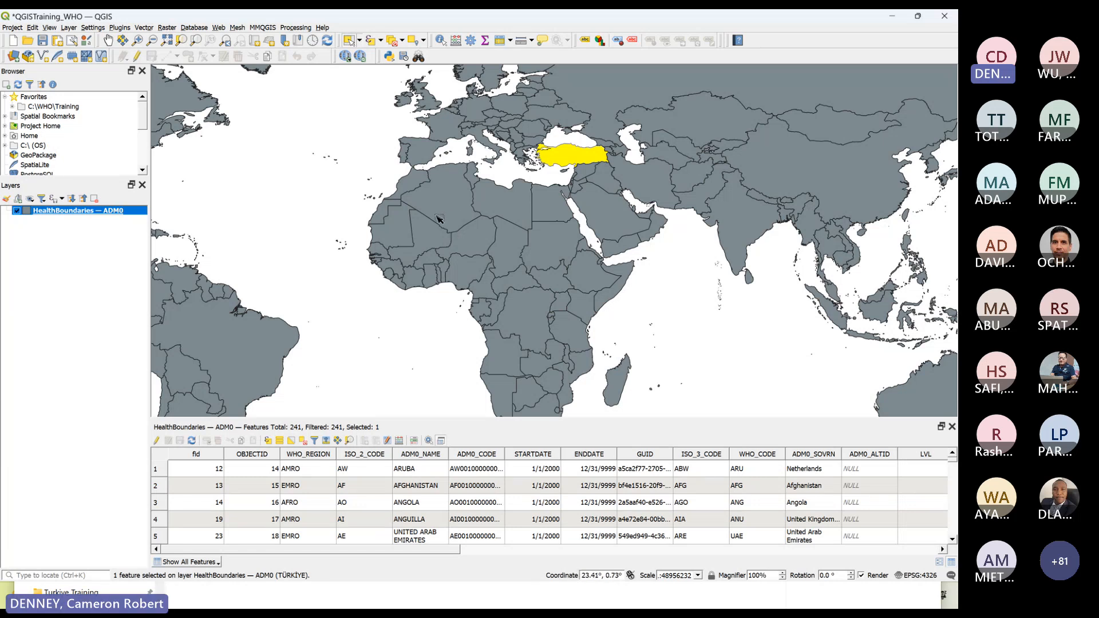
left_click_drag(483, 423, 474, 336)
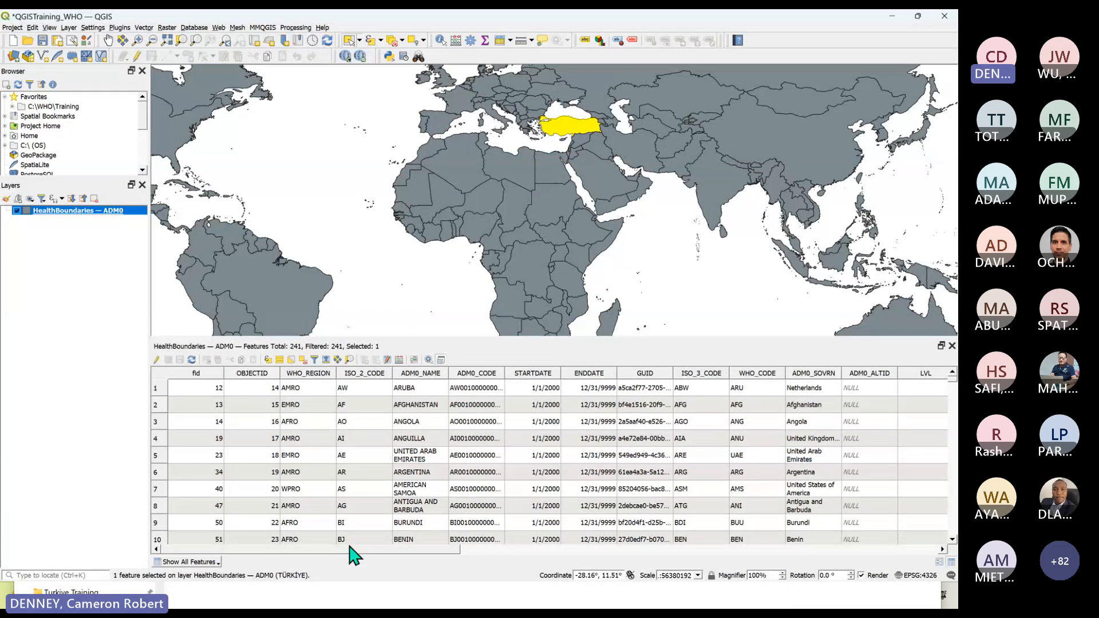
scroll(363, 501, "down", 12)
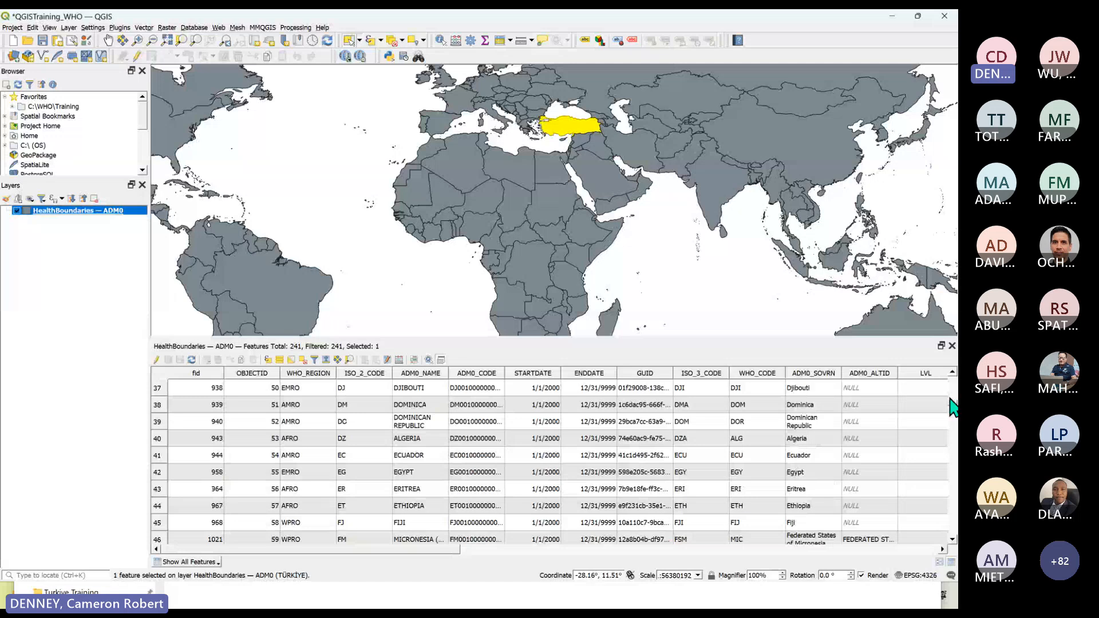
scroll(952, 407, "up", 3)
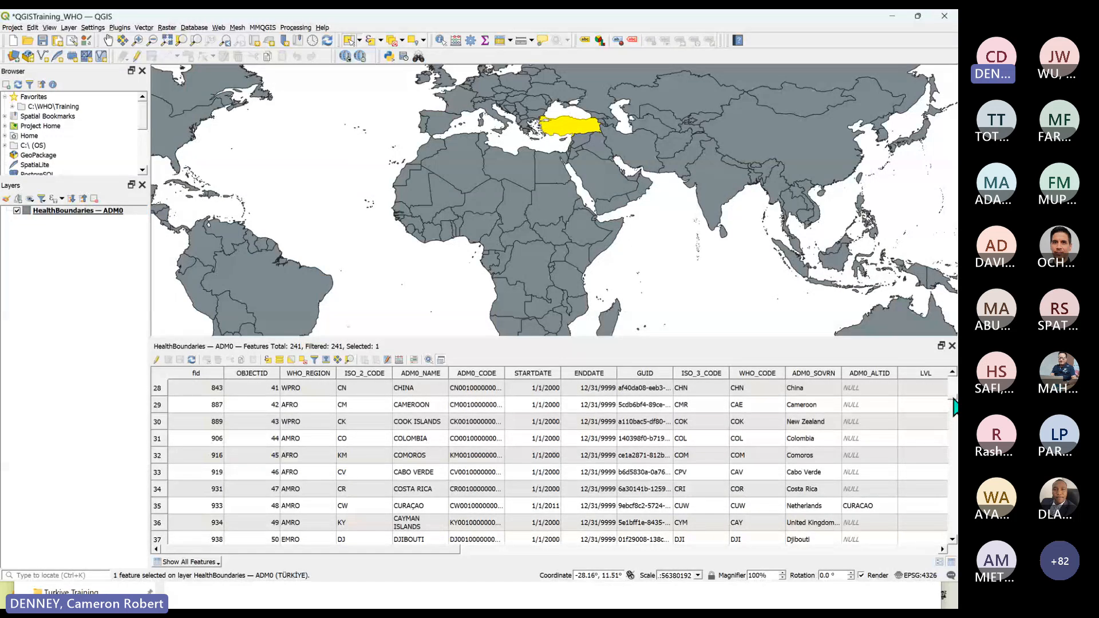
left_click_drag(954, 408, 955, 379)
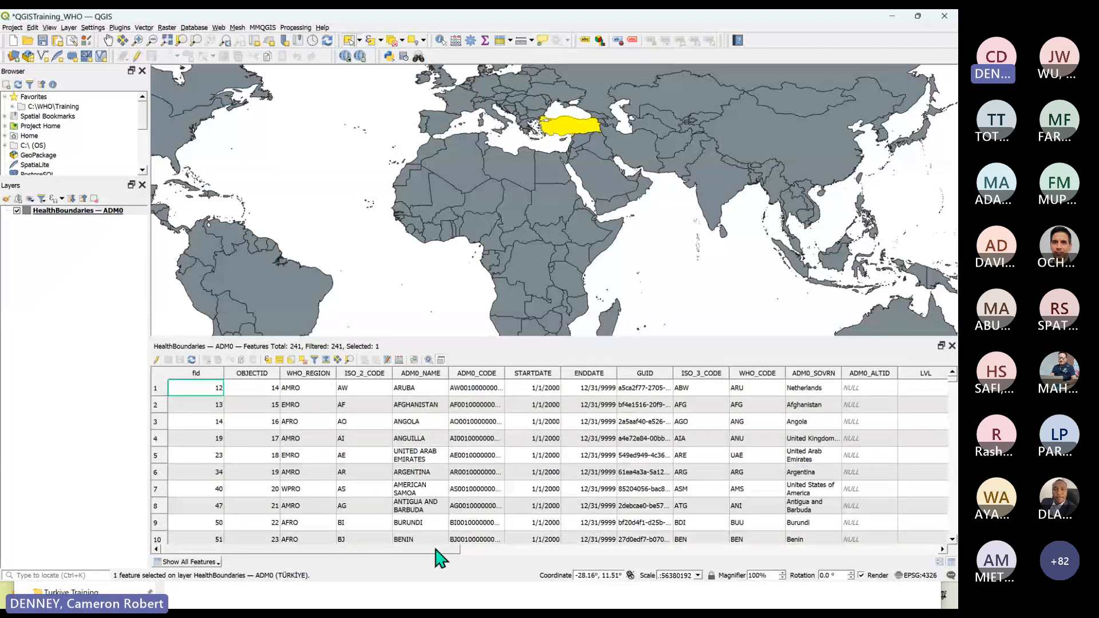
left_click_drag(441, 549, 216, 422)
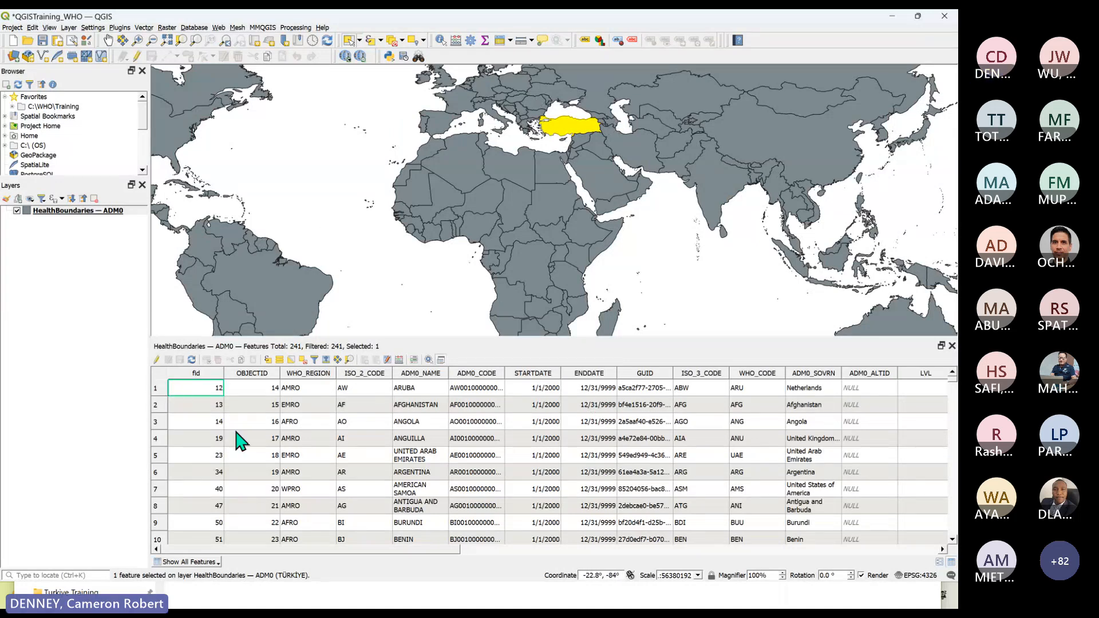
scroll(360, 445, "down", 3)
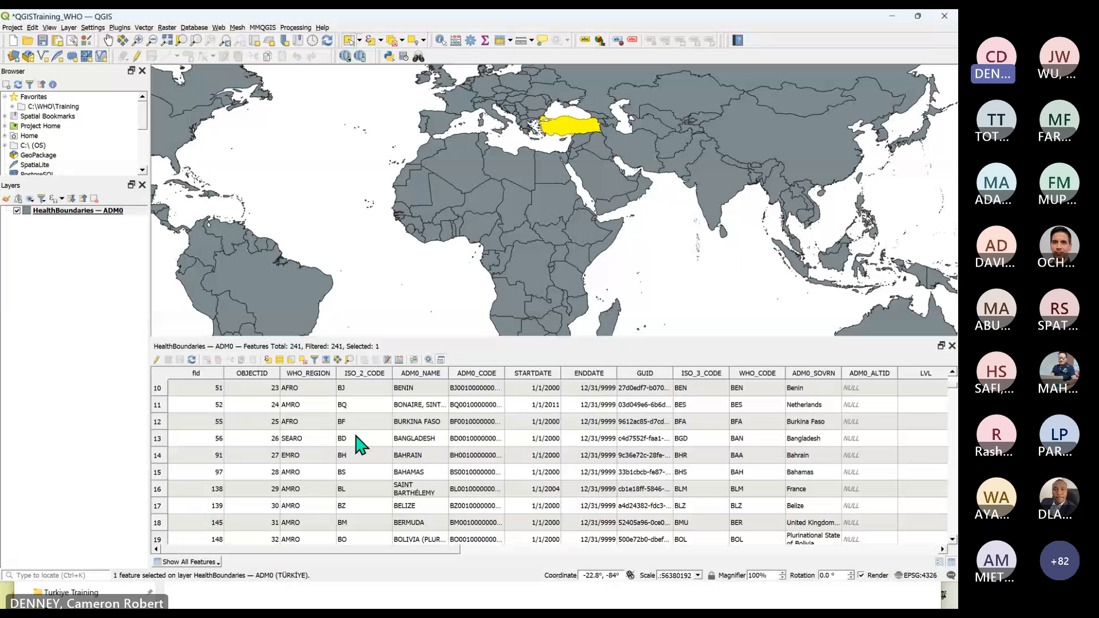
scroll(360, 444, "down", 15)
scroll(367, 445, "up", 16)
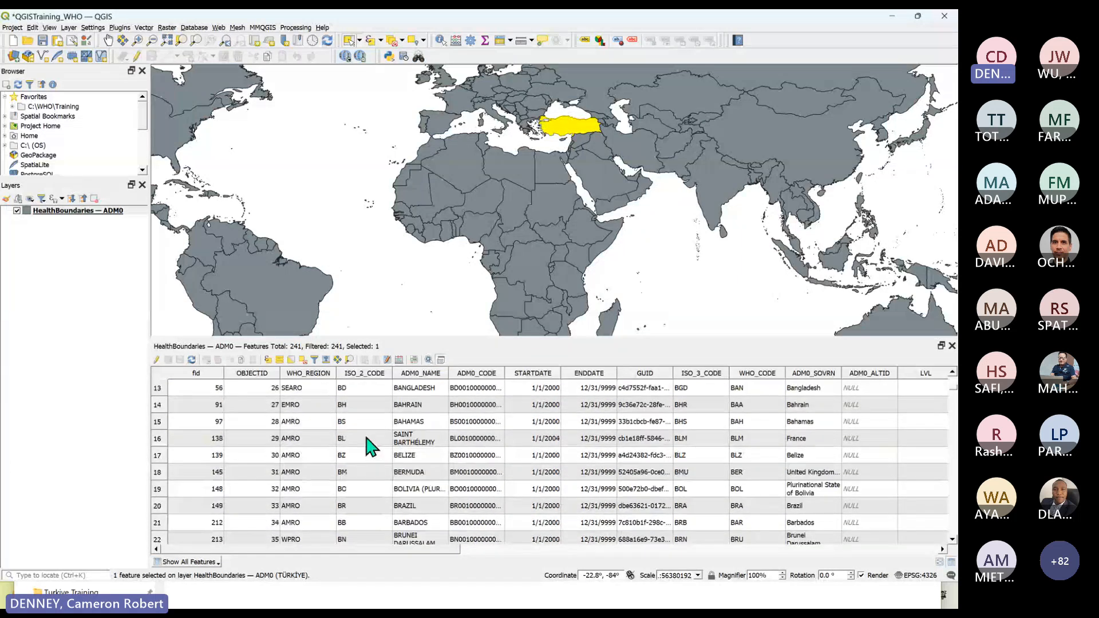
scroll(366, 445, "up", 4)
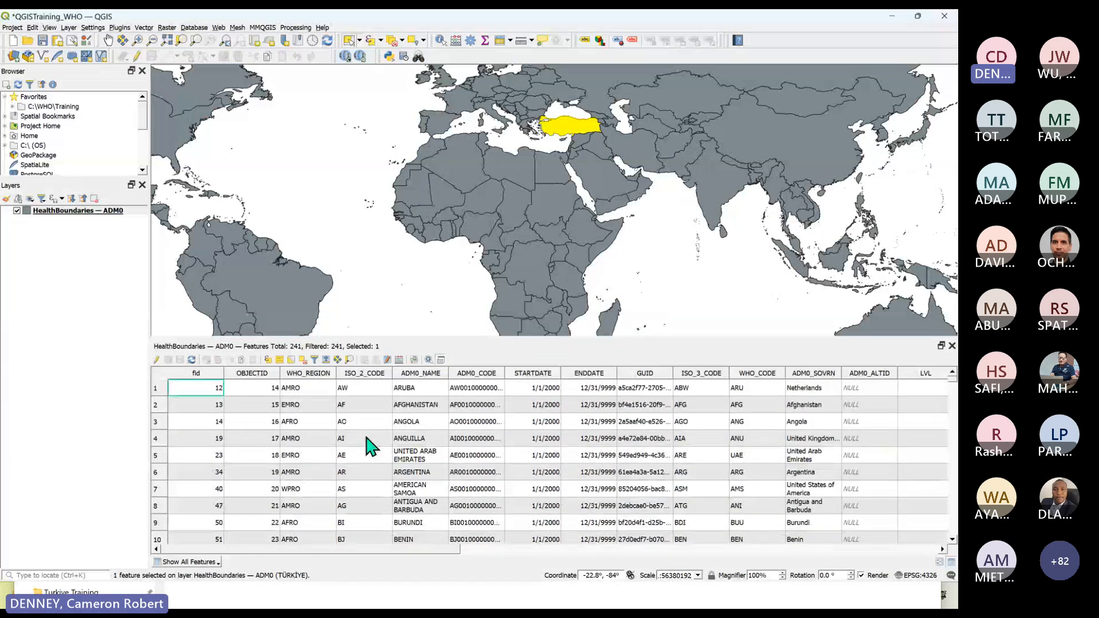
Sort the attribute table by ADM0_NAME in ascending order.
left_click(423, 372)
left_click(424, 373)
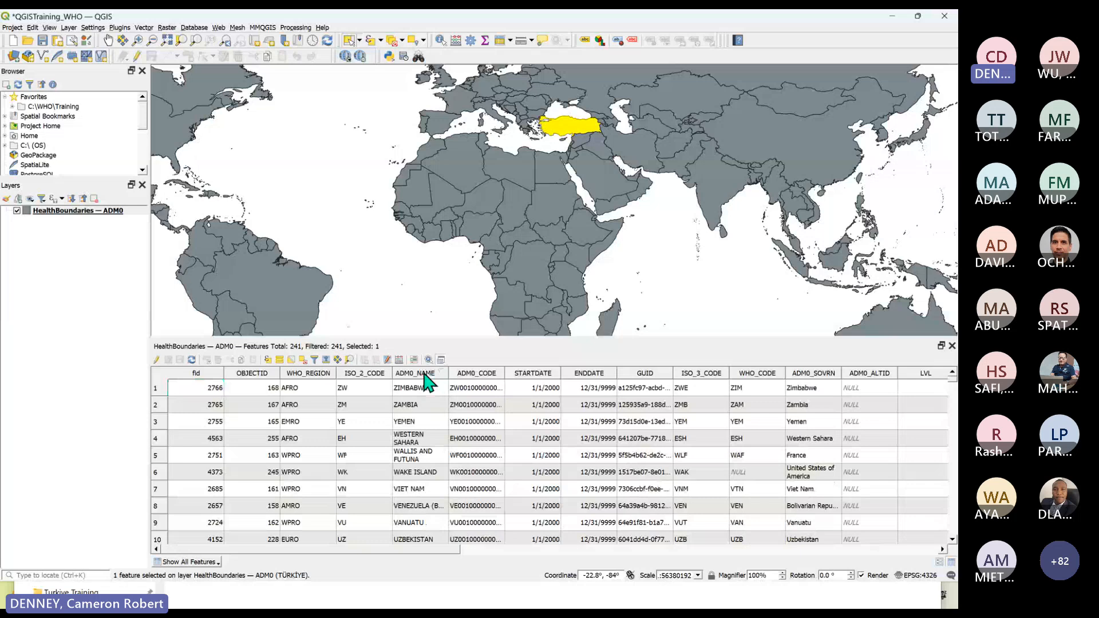
left_click(424, 375)
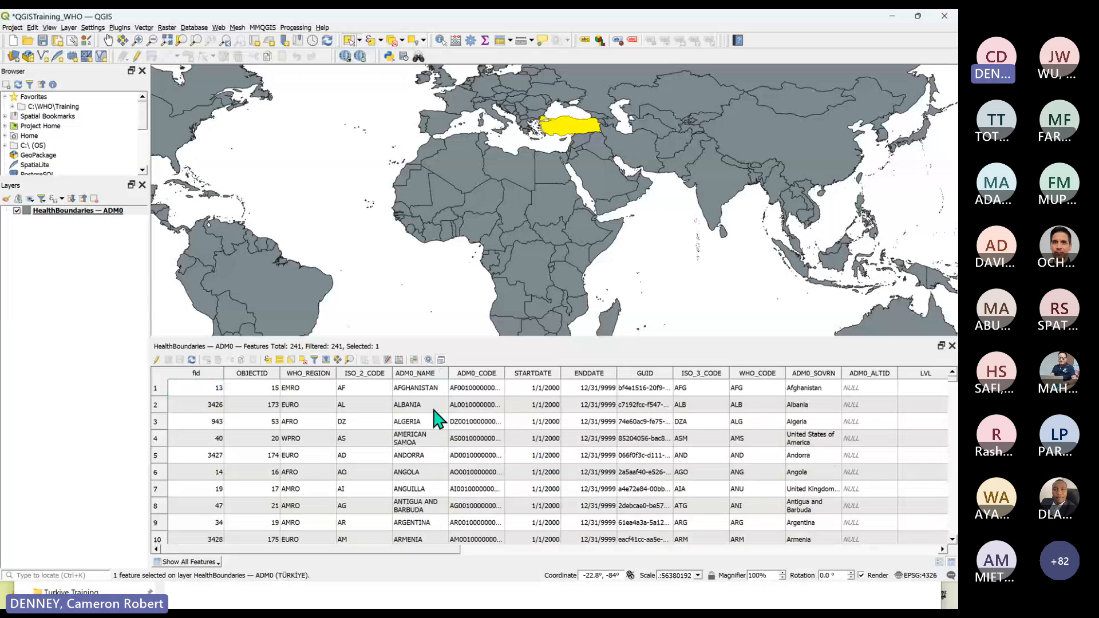
Look down the alphabetically sorted country records to locate the highlighted Türkiye row.
key("Page_Down")
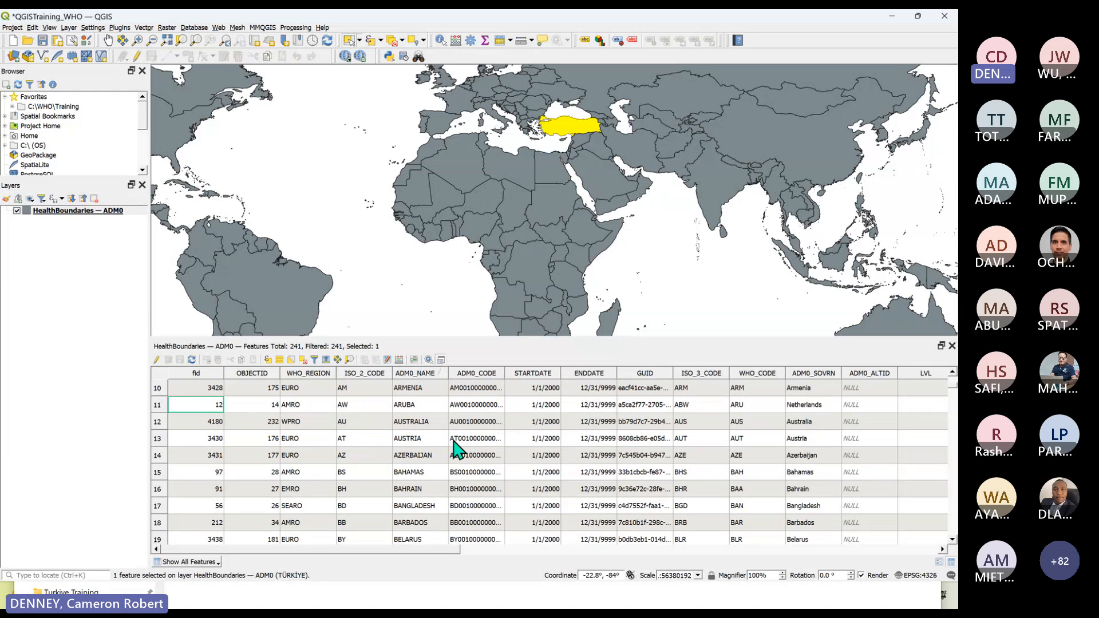
scroll(427, 424, "down", 1)
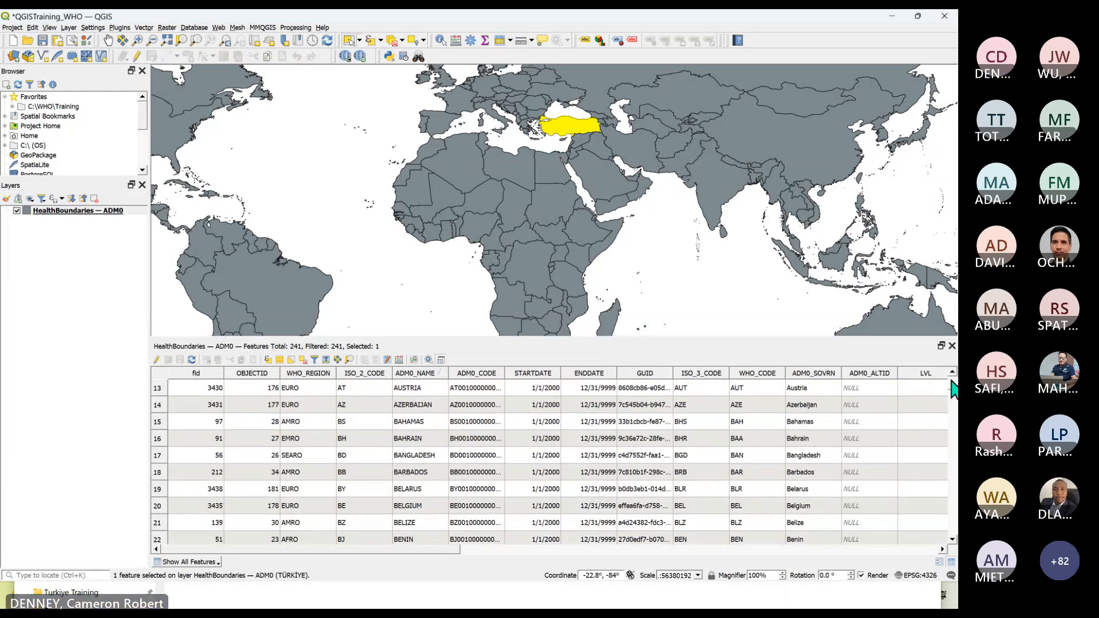
left_click_drag(954, 395, 955, 480)
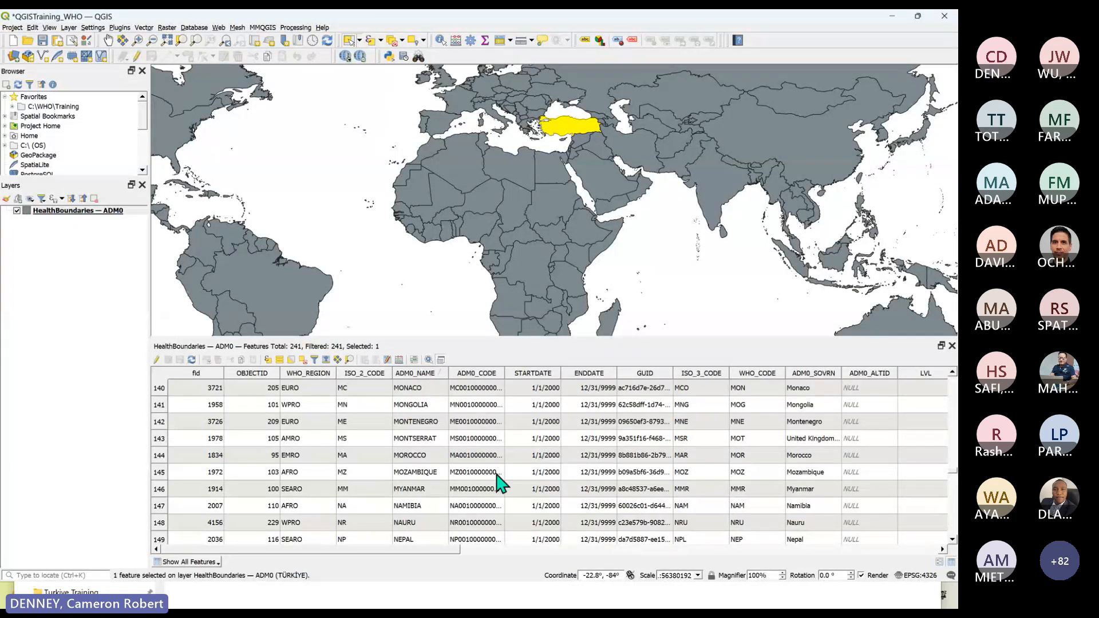
scroll(498, 483, "down", 15)
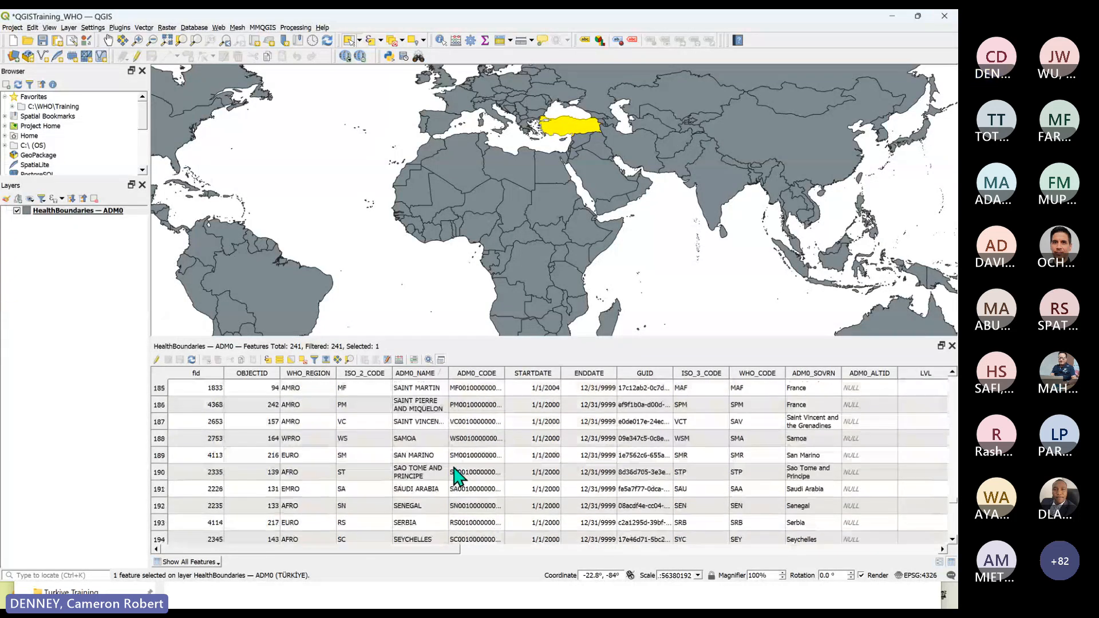
scroll(457, 475, "down", 9)
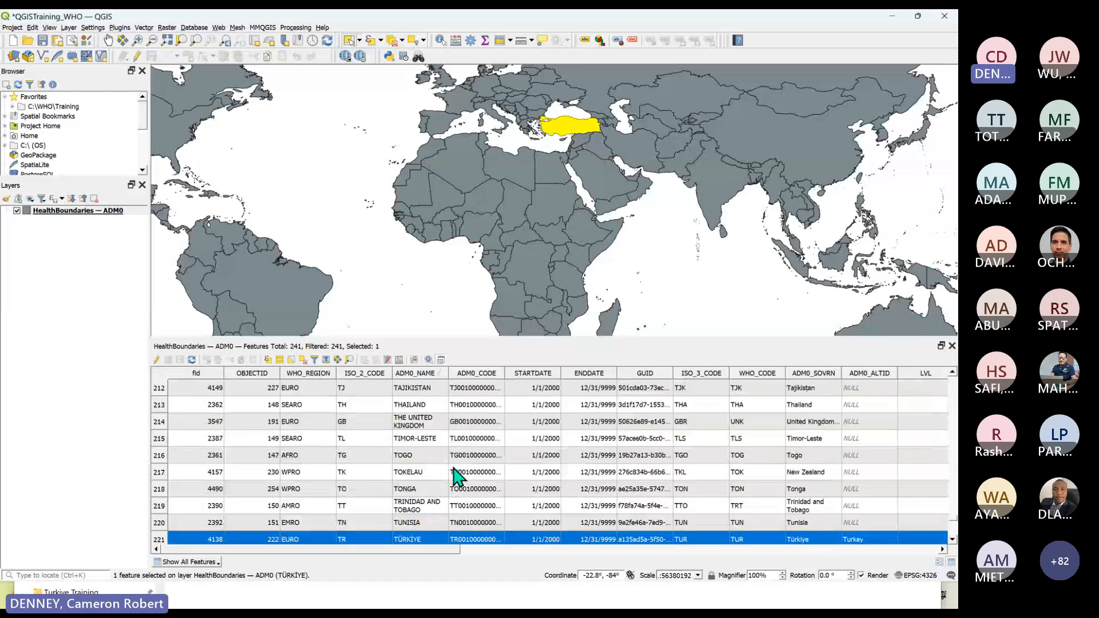
scroll(457, 475, "down", 2)
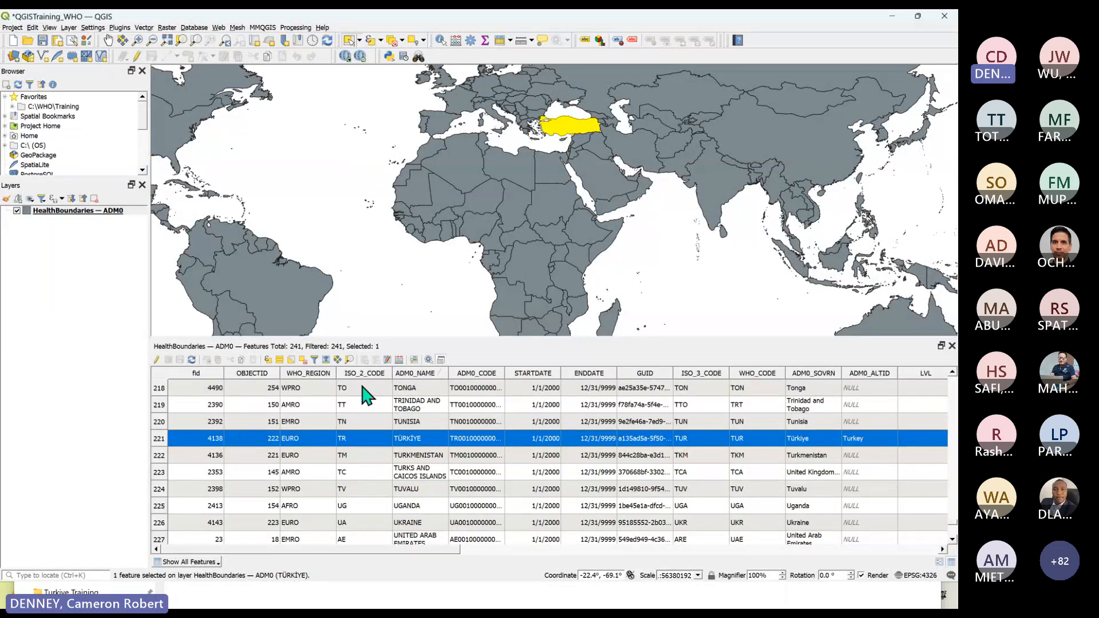
Clear the selection on the map and reselect Türkiye from its attribute table row, three times in a row.
left_click(434, 281)
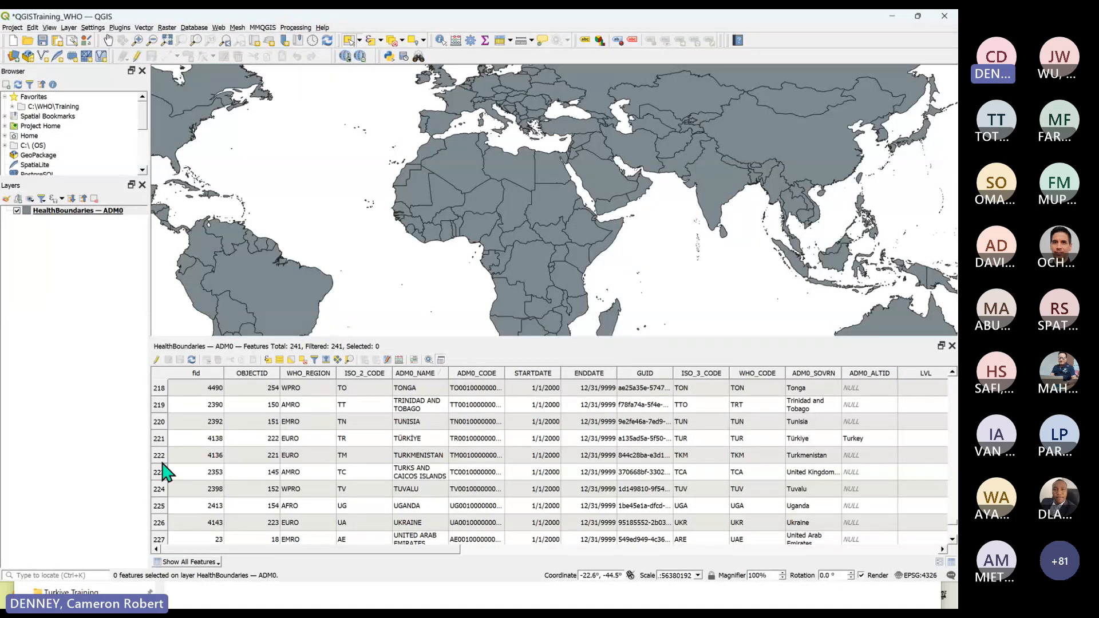
left_click(159, 438)
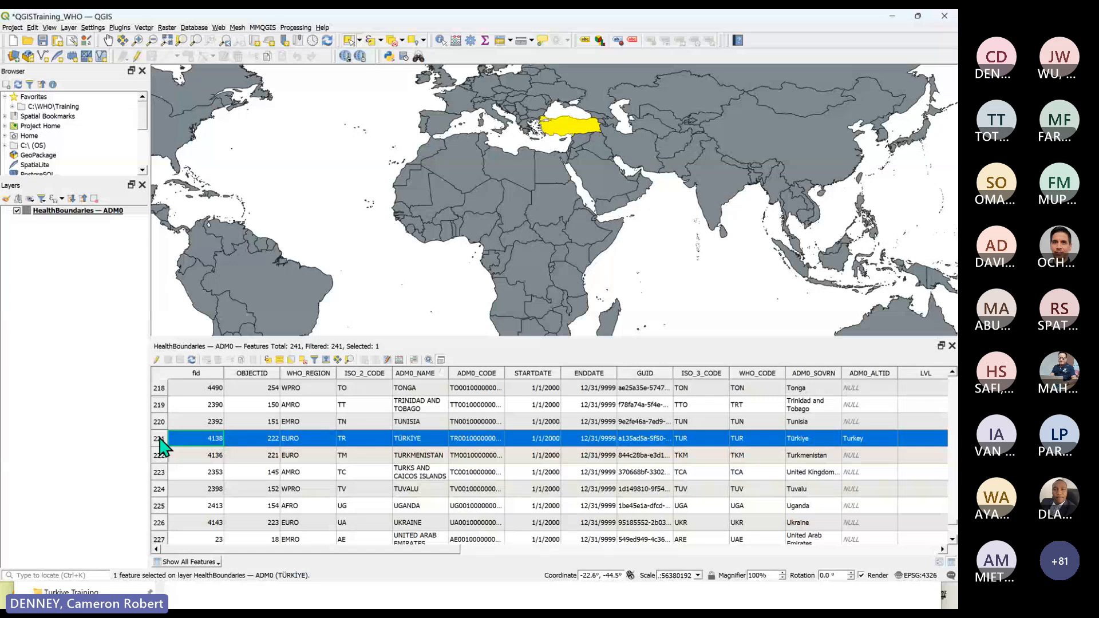
left_click(565, 137)
left_click(573, 131)
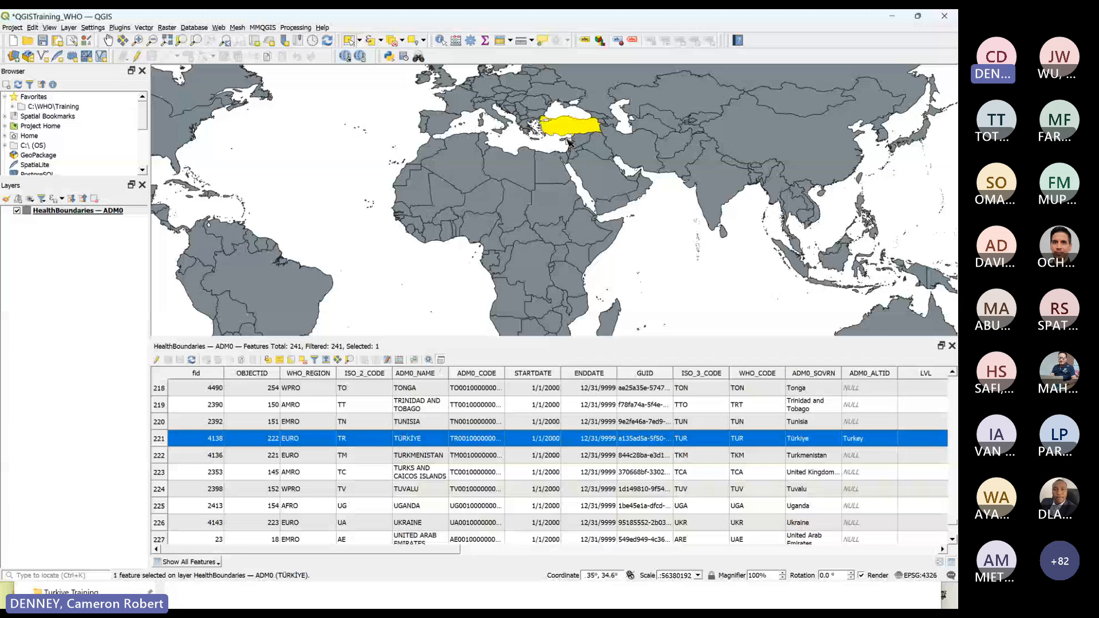
left_click(324, 166)
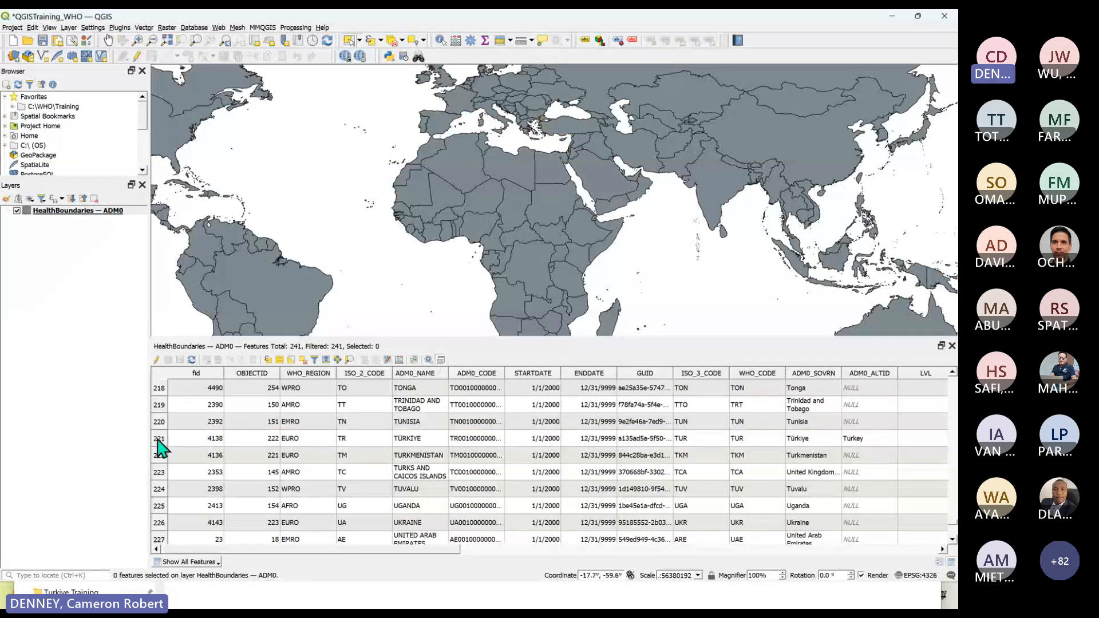
left_click(159, 439)
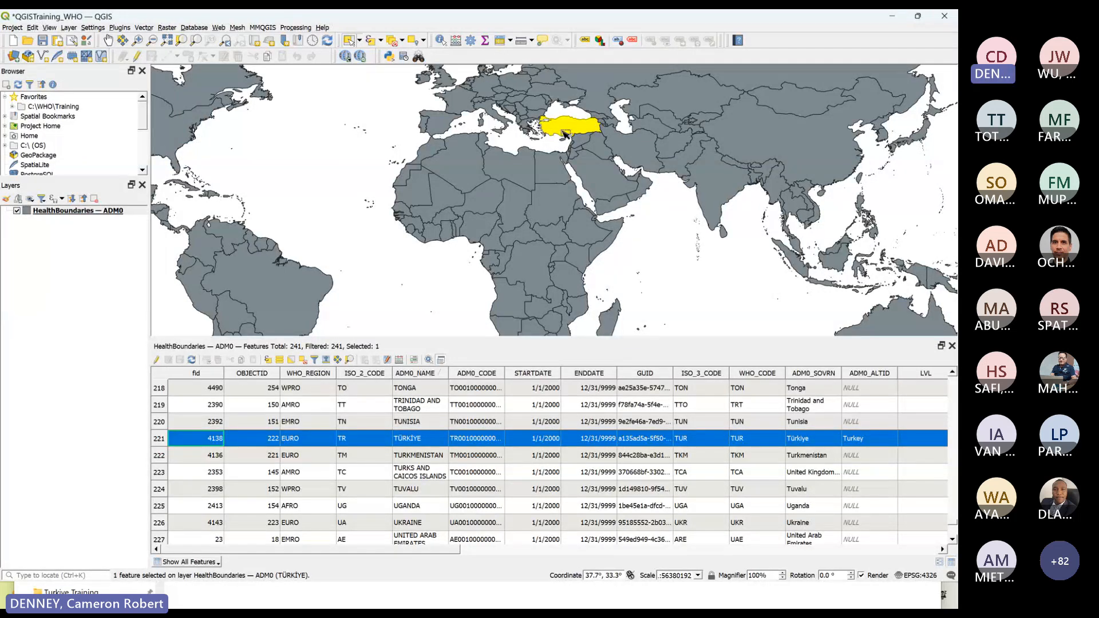
scroll(438, 247, "down", 1)
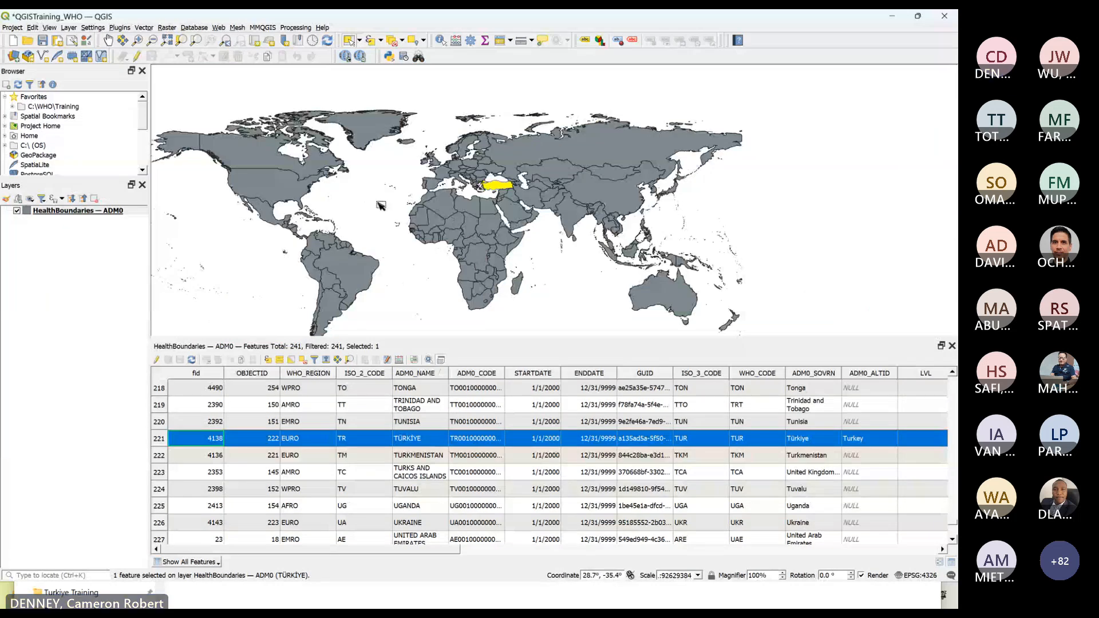
left_click(499, 203)
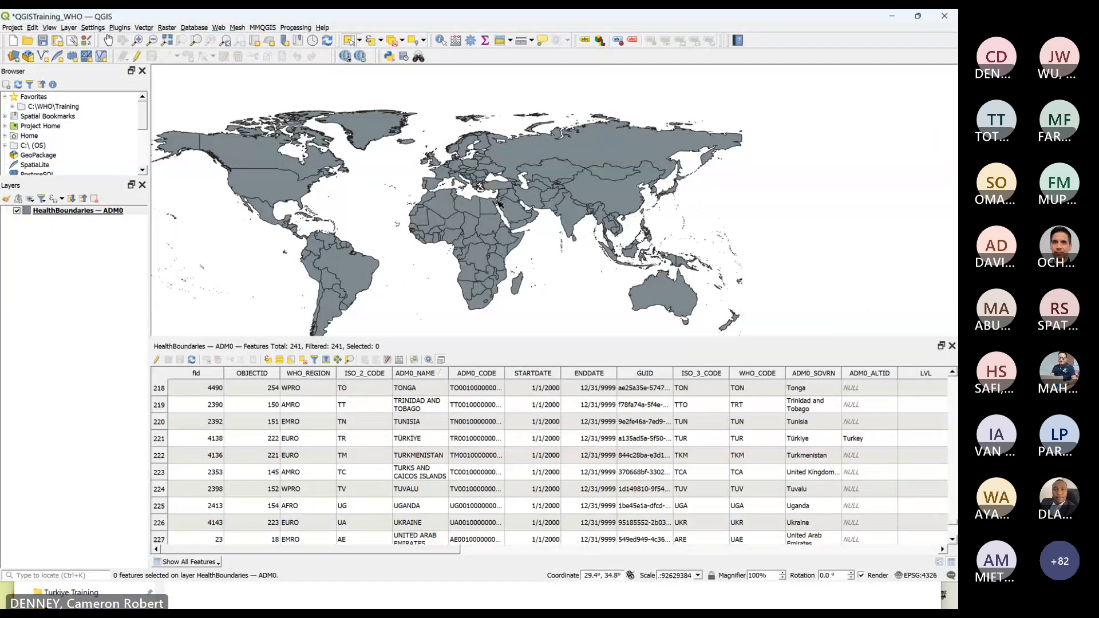
scroll(498, 203, "up", 1)
left_click(162, 440)
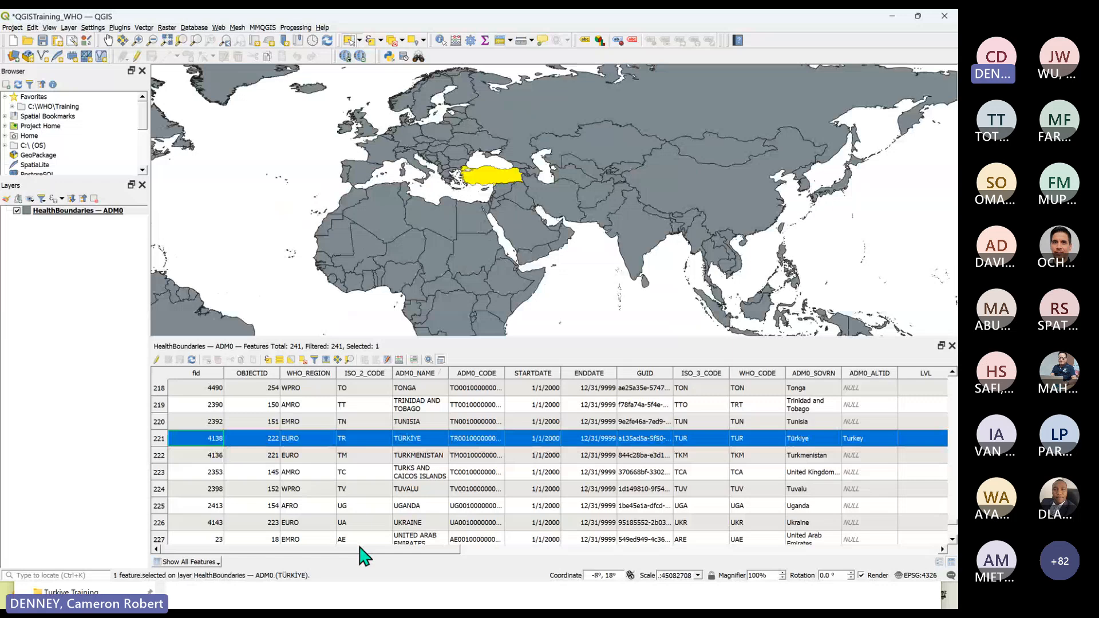
Examine the Türkiye record's fields across to Shape__Len and return to the first columns of the table.
left_click_drag(351, 549, 852, 564)
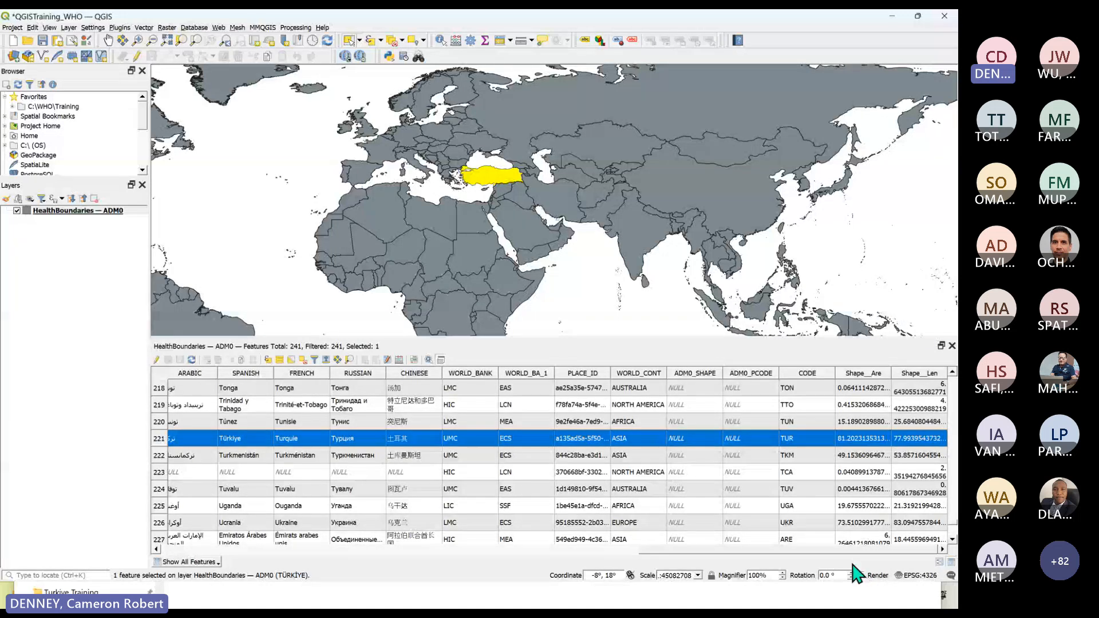
left_click_drag(852, 564, 363, 503)
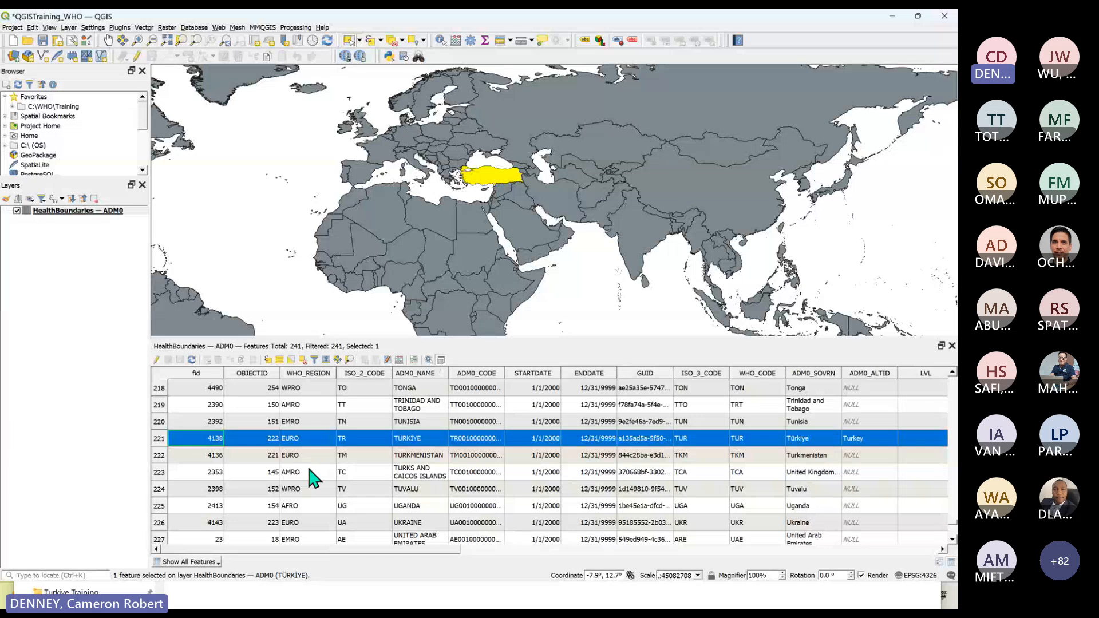
left_click_drag(327, 550, 420, 550)
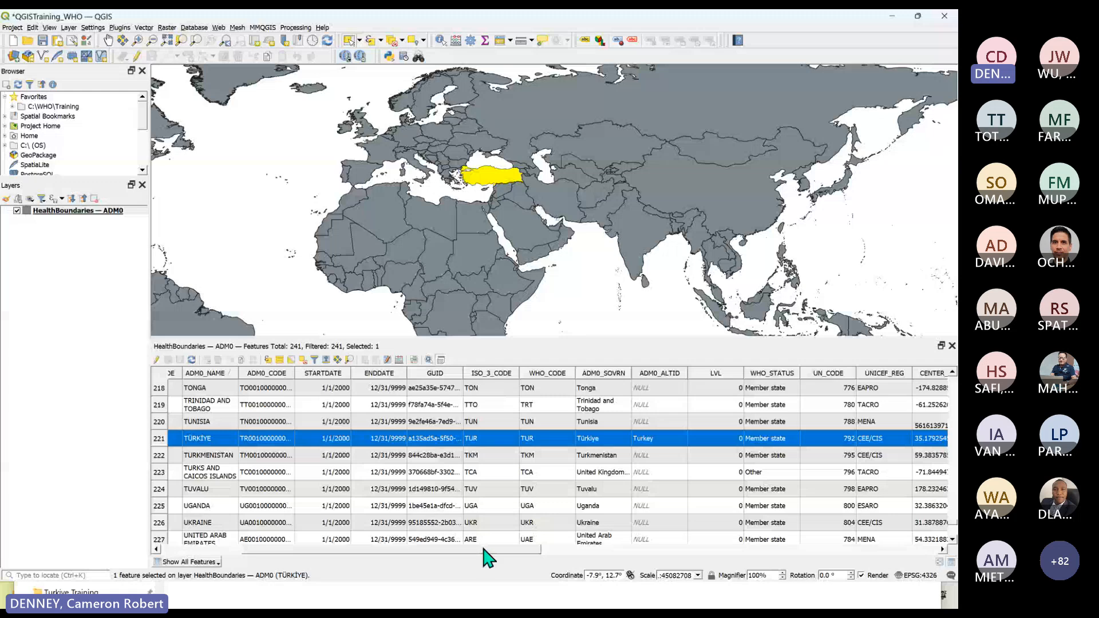
left_click_drag(484, 555, 367, 535)
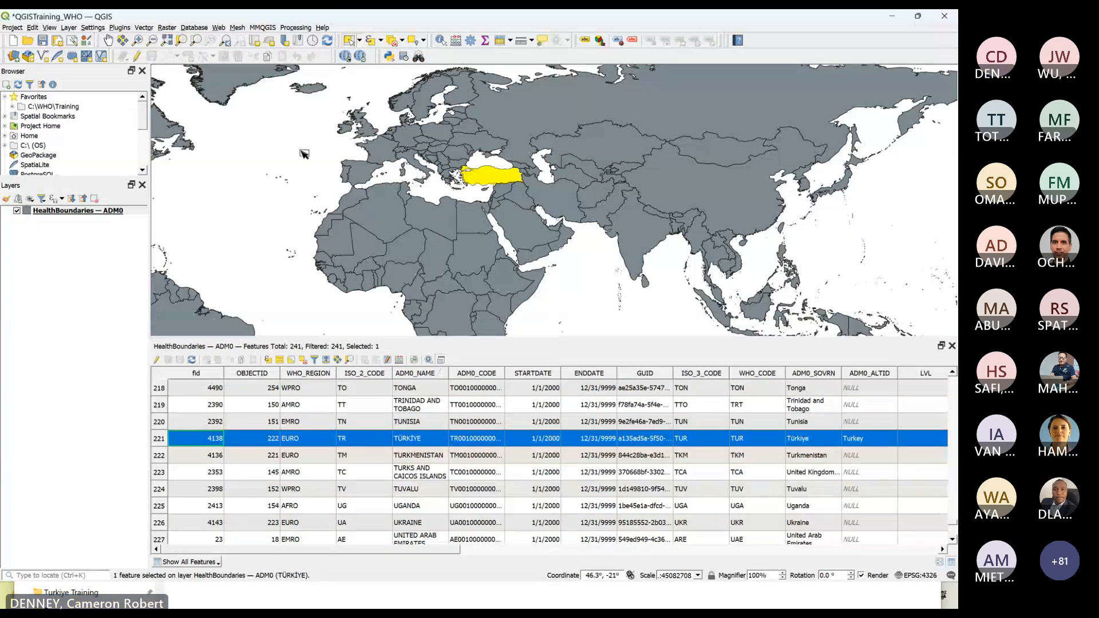
Clear the Türkiye selection and box-select countries around the eastern Mediterranean, replacing them with a box selection across north and west Africa.
left_click(303, 154)
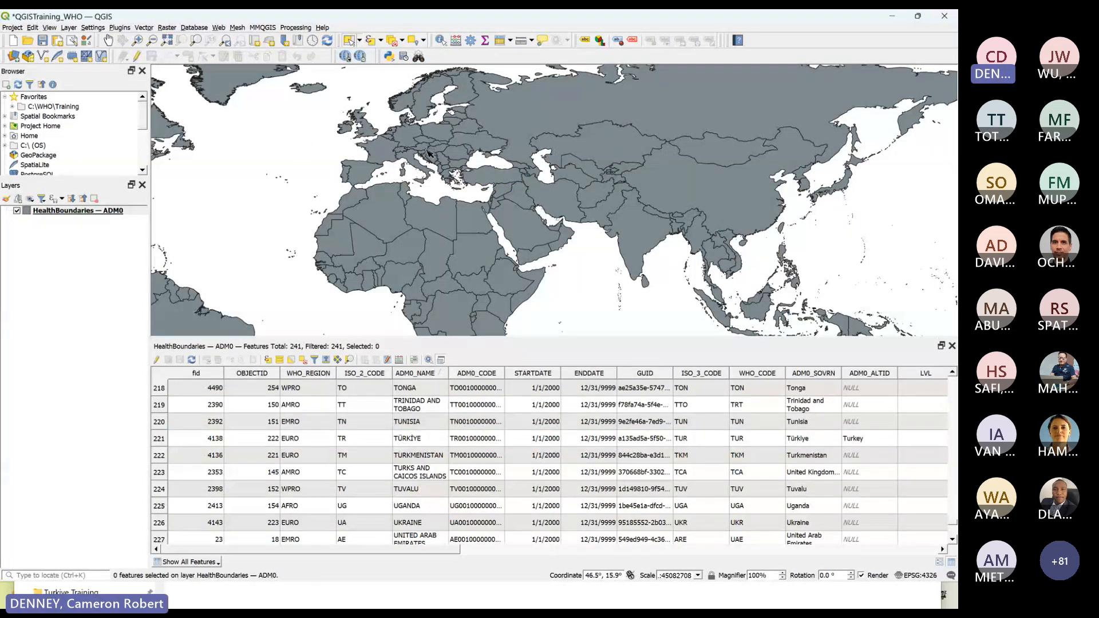
left_click_drag(429, 145, 502, 198)
left_click_drag(364, 222, 456, 277)
scroll(450, 236, "down", 1)
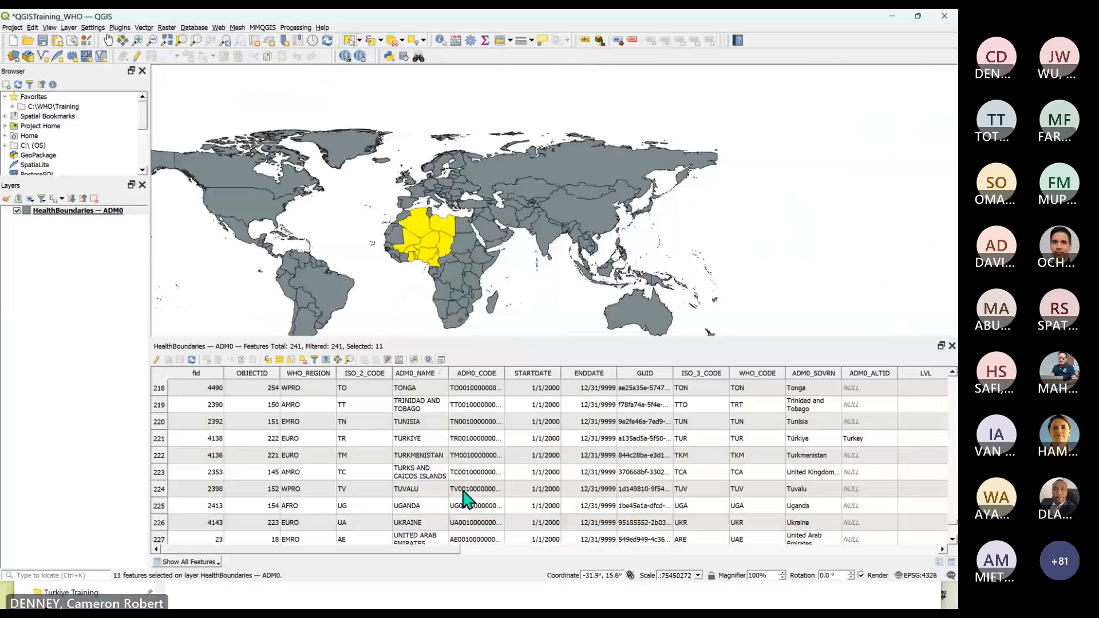
Look through the attribute table for the highlighted records of the African countries selected on the map.
scroll(474, 484, "up", 5)
scroll(474, 482, "down", 2)
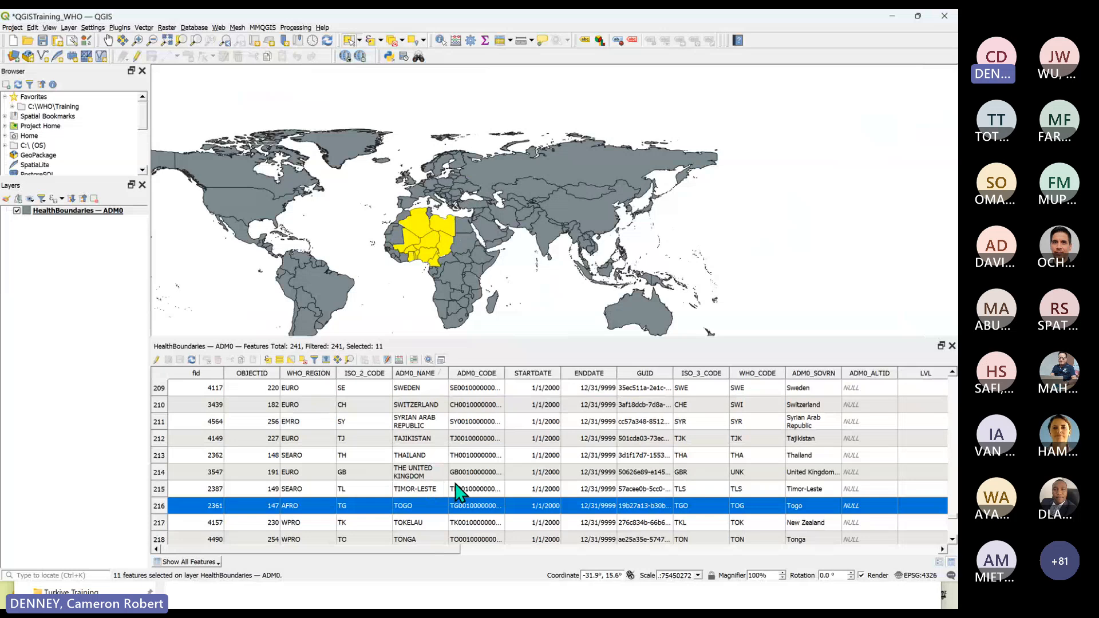
scroll(458, 492, "up", 4)
scroll(458, 492, "up", 5)
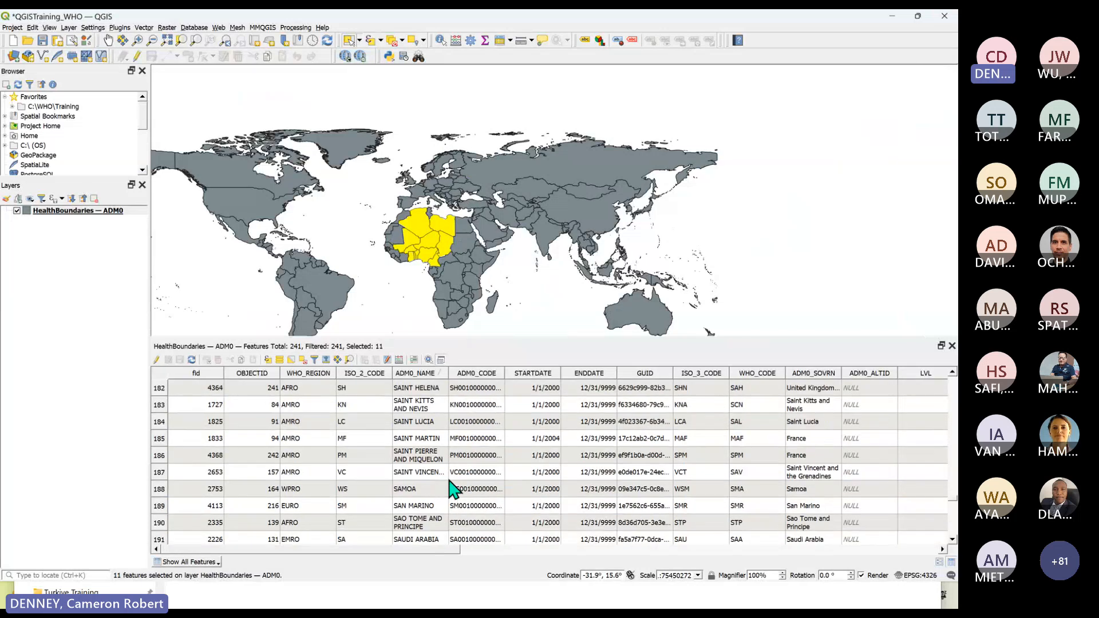
scroll(447, 461, "up", 10)
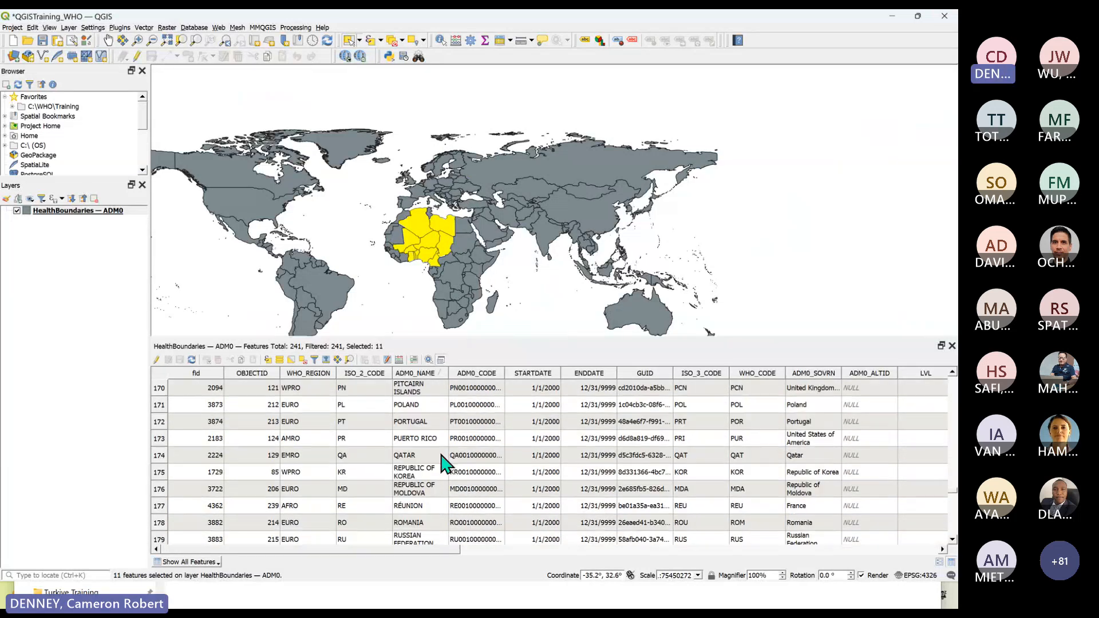
scroll(447, 461, "up", 2)
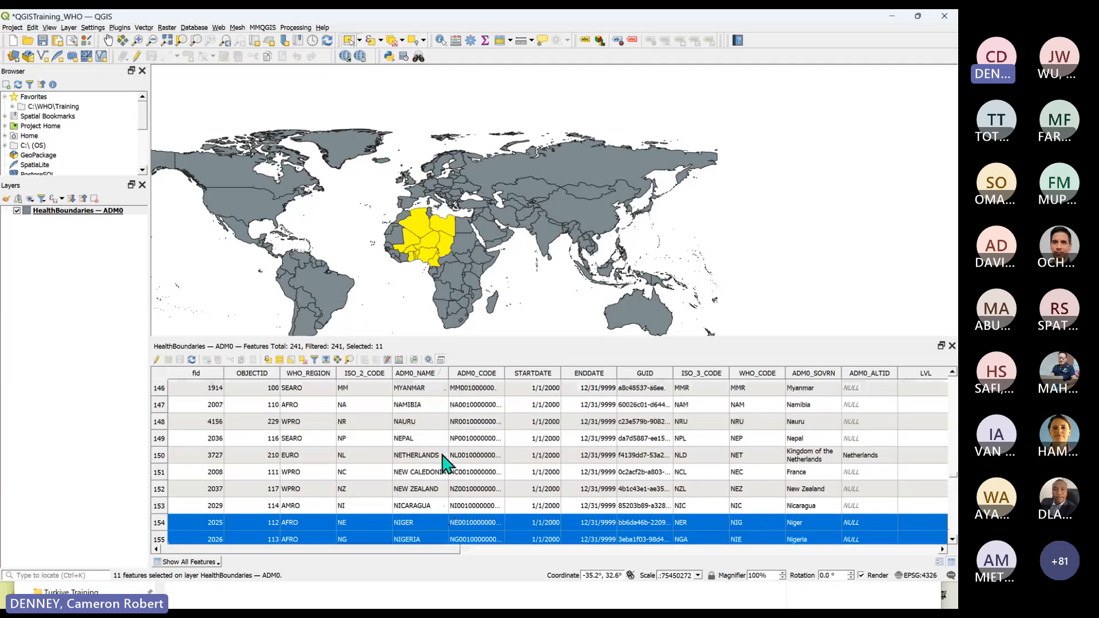
Box-select the West African countries on the map and filter the attribute table to show only selected features.
scroll(450, 457, "down", 1)
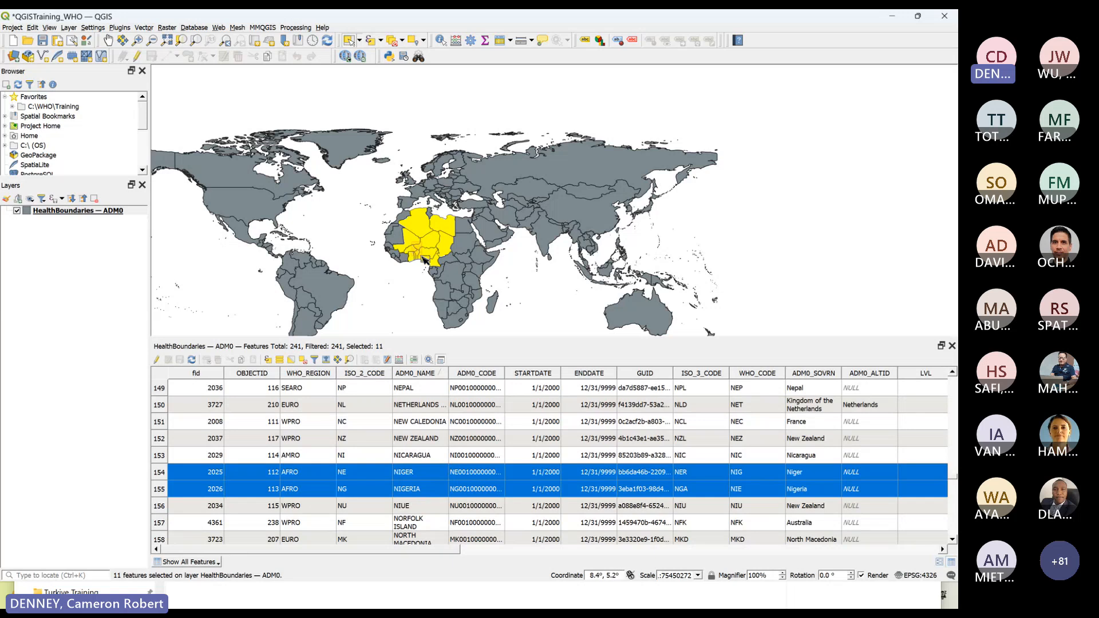
left_click_drag(413, 242, 383, 272)
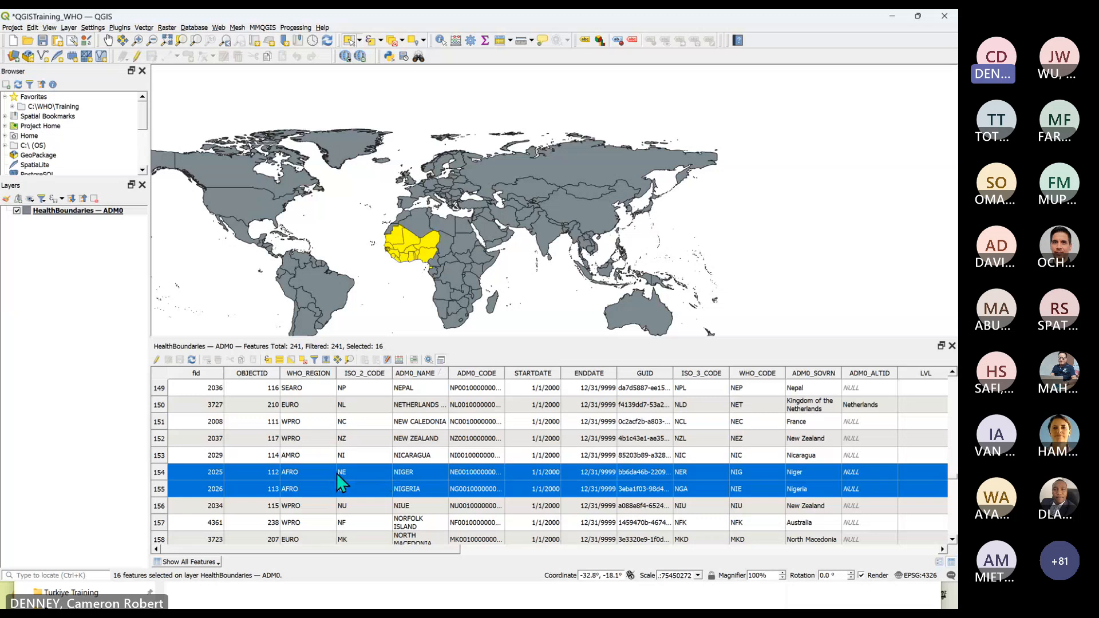
left_click(212, 564)
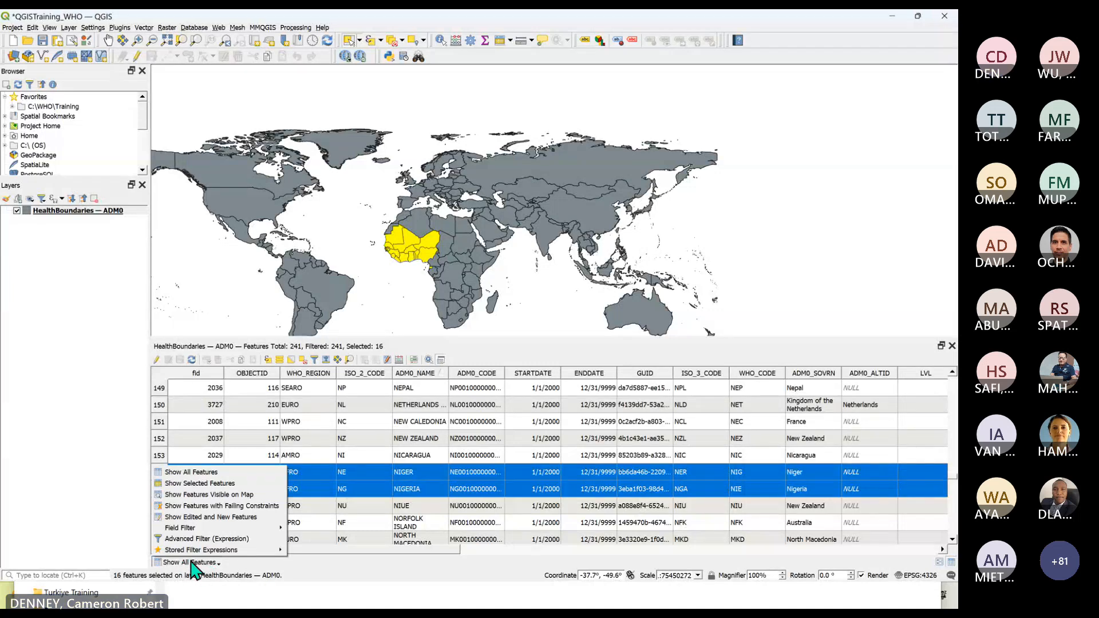
left_click(198, 483)
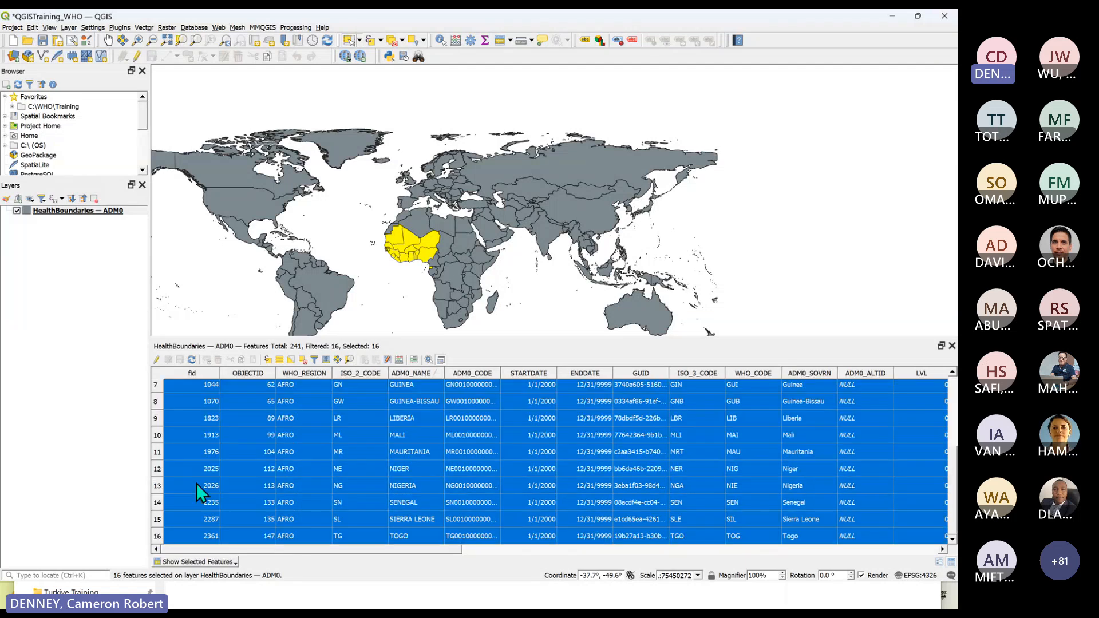
Select single countries across Africa including Algeria, then replace them with a small Central Asian box selection and finally China.
left_click(453, 250)
left_click(455, 277)
left_click(420, 226)
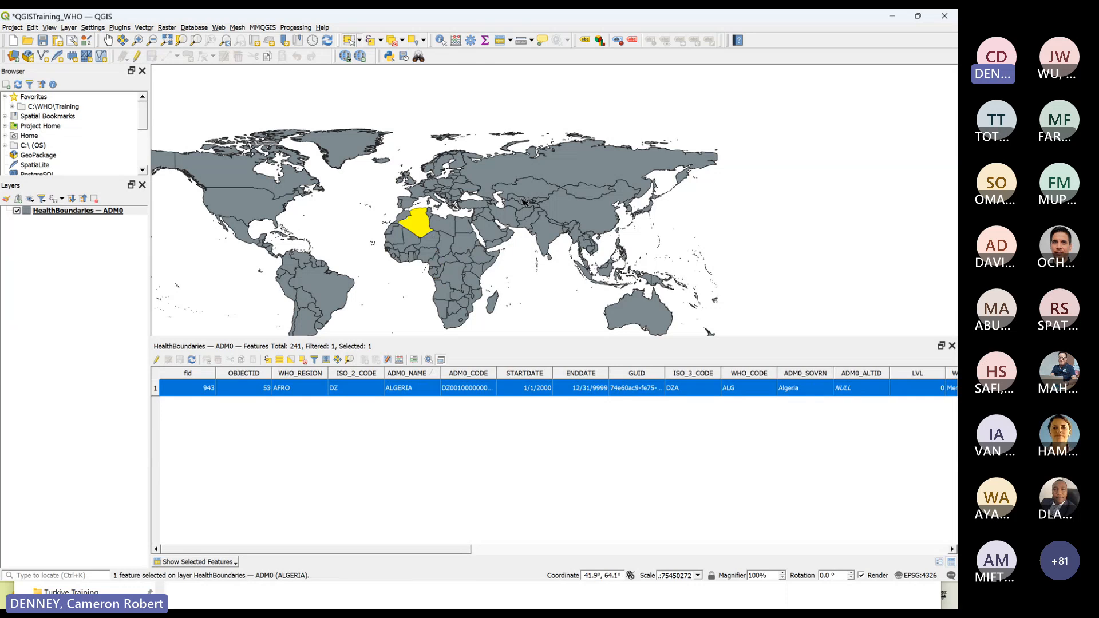
left_click_drag(522, 199, 536, 218)
left_click(578, 212)
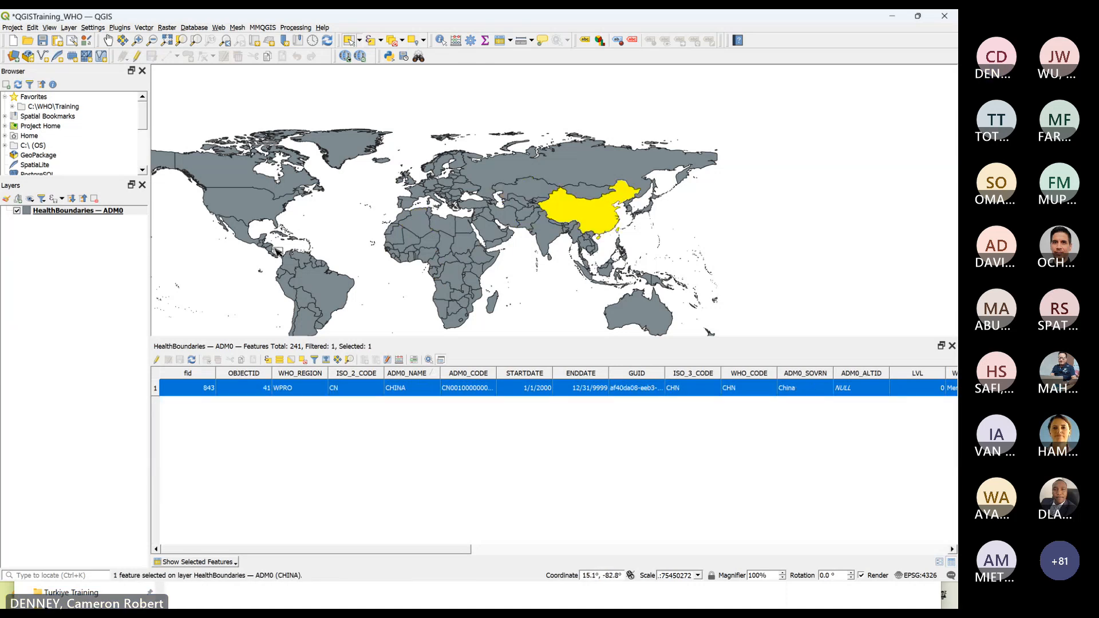
Box-select the northern South American countries on the map and replace them with a box selection in southern Africa.
left_click_drag(298, 285, 319, 314)
left_click_drag(303, 274, 304, 275)
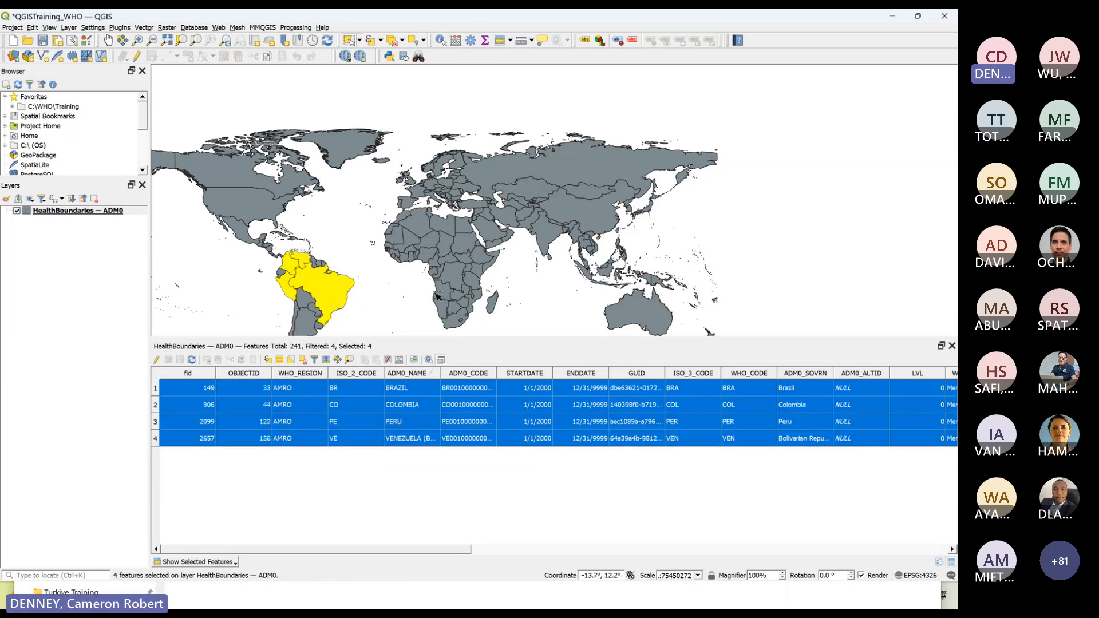
left_click_drag(446, 291, 452, 302)
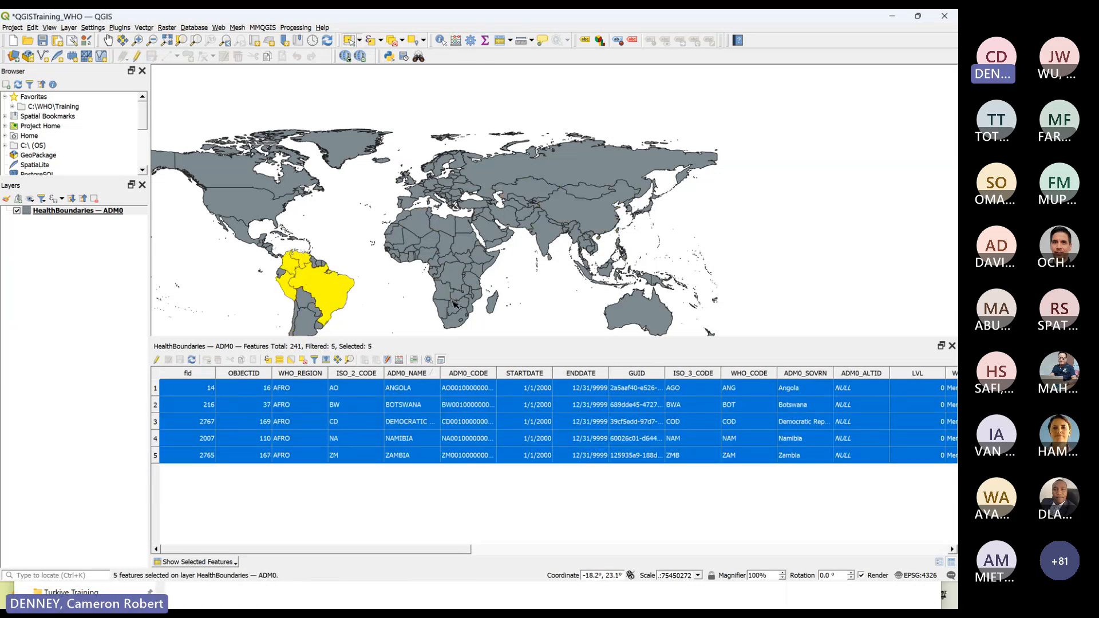
Select Indonesia on the map and replace it with a box selection of India and Sri Lanka.
left_click(613, 306)
left_click(605, 280)
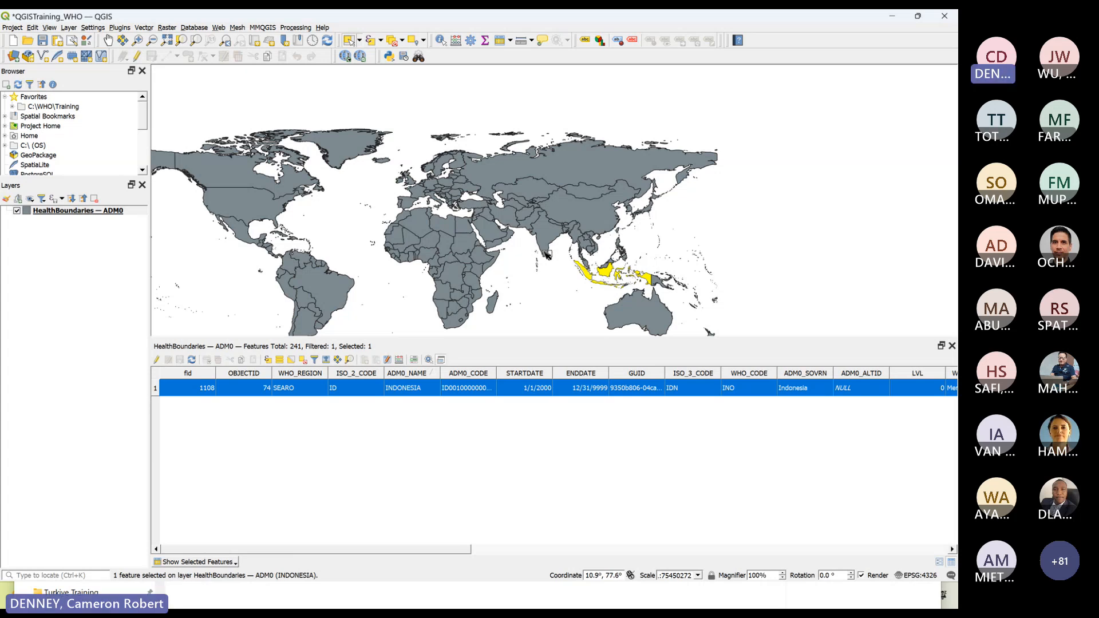
left_click_drag(546, 255, 558, 276)
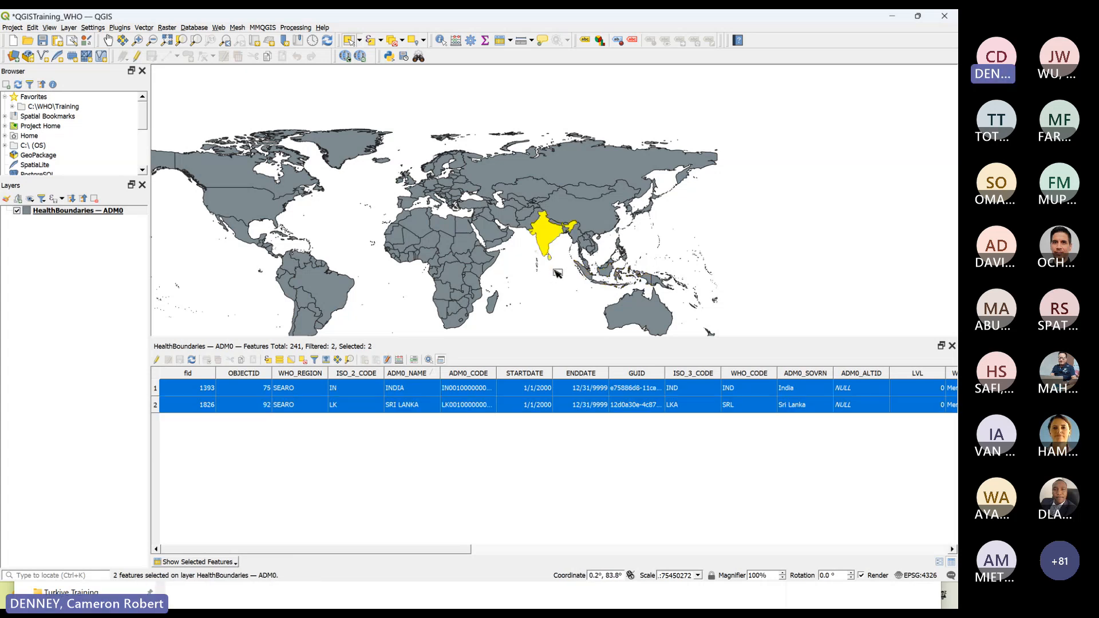
Select Algeria and a box of neighbouring African countries on the map, and clear the selection on empty ocean.
left_click(462, 276)
left_click(423, 231)
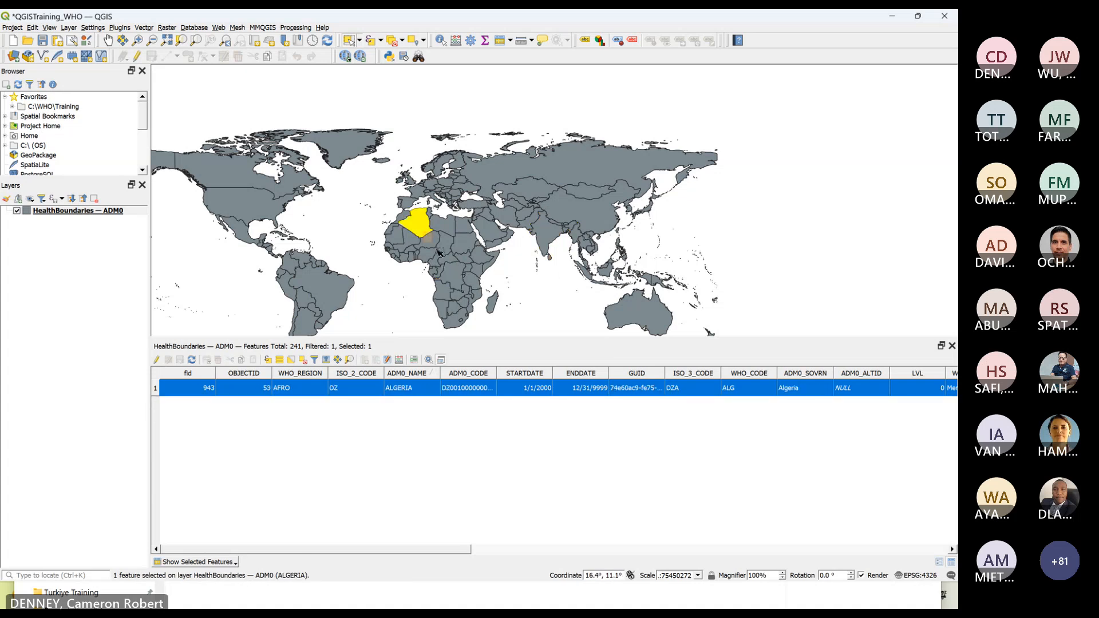
left_click_drag(424, 232, 441, 251)
left_click(387, 295)
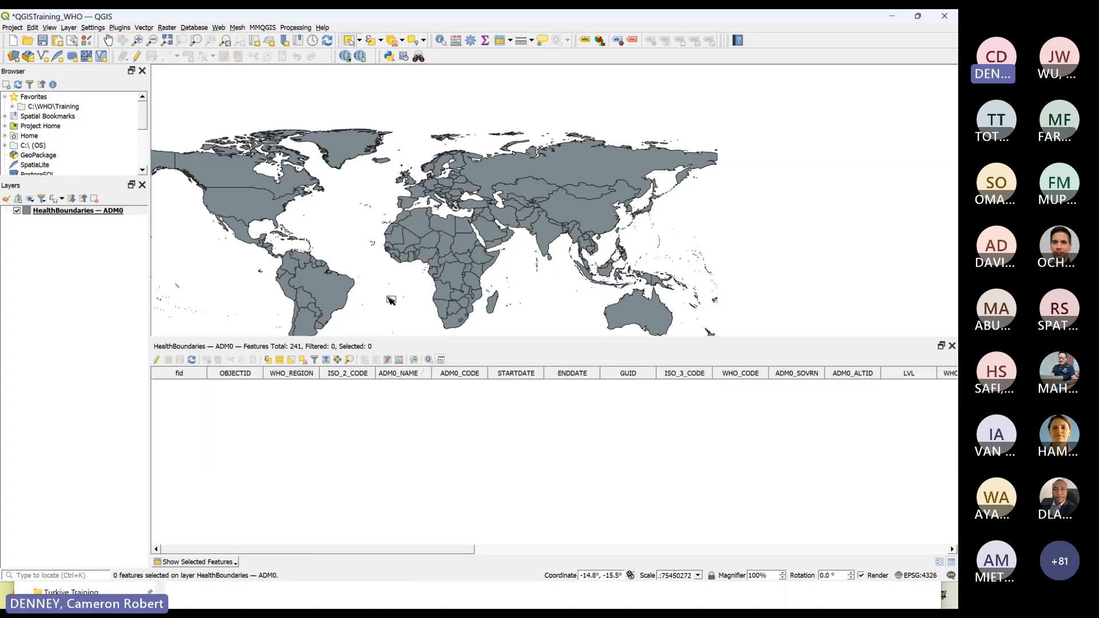
Filter the attribute table to show only the features visible on the map.
left_click(230, 563)
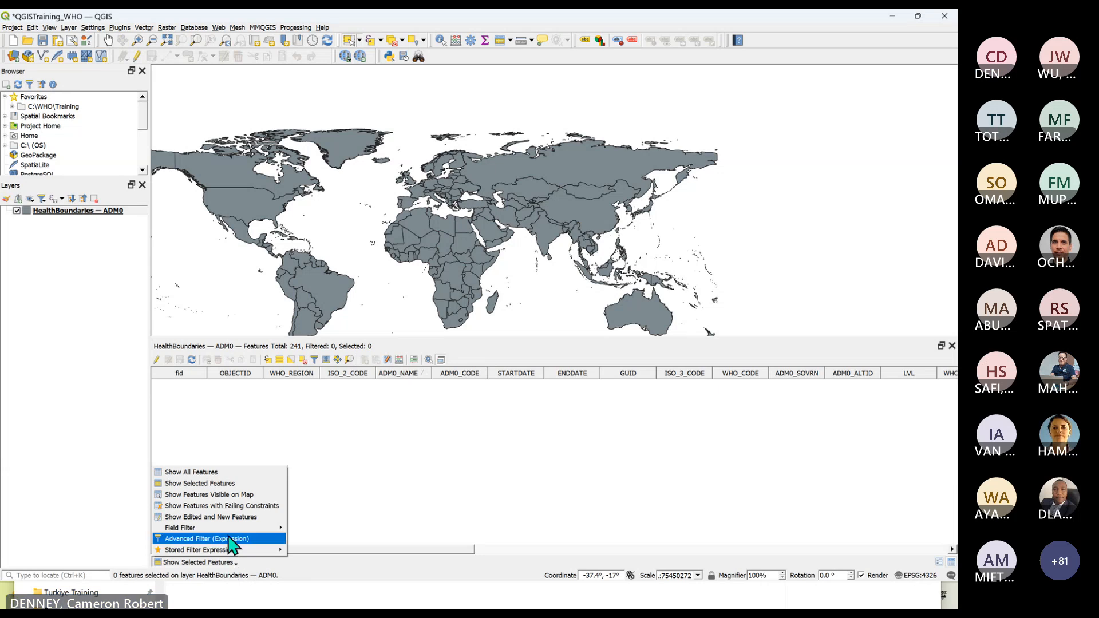
left_click(230, 496)
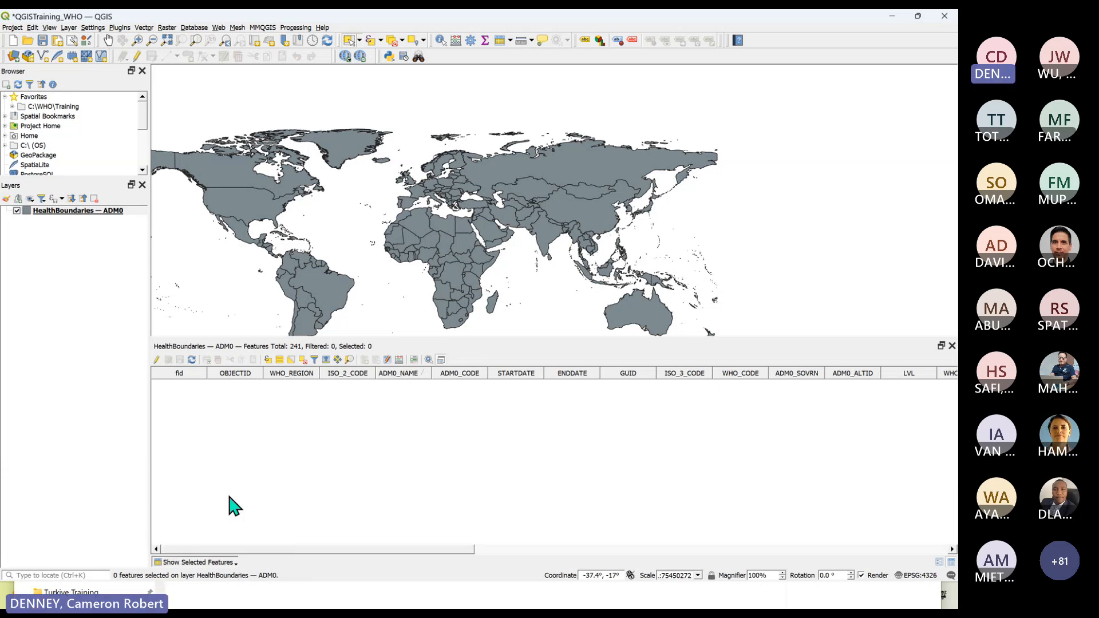
left_click(205, 562)
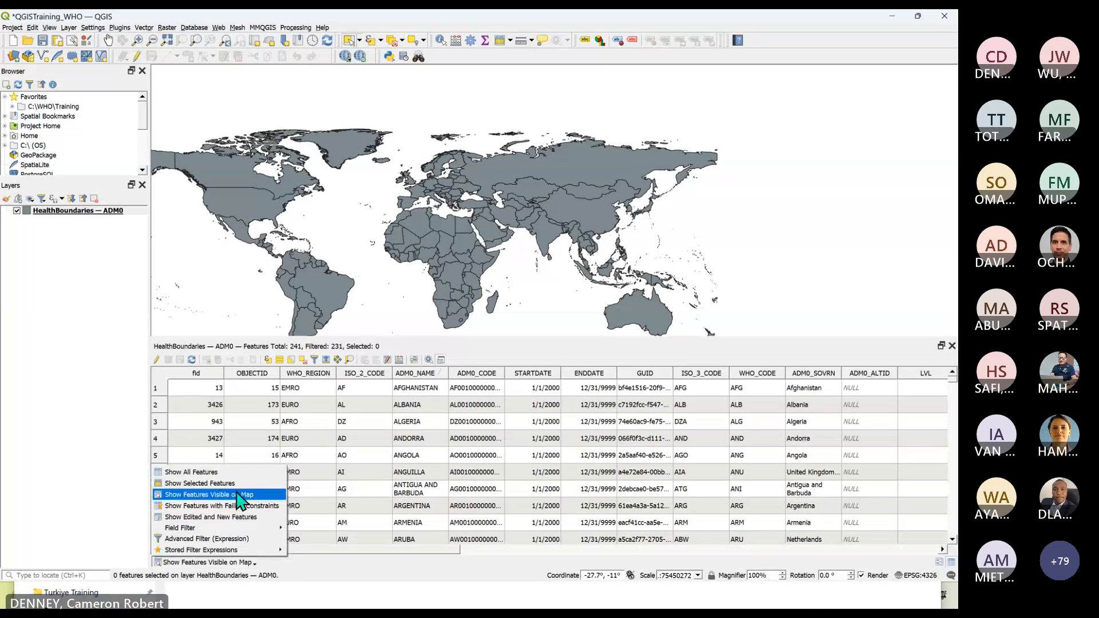
left_click(237, 495)
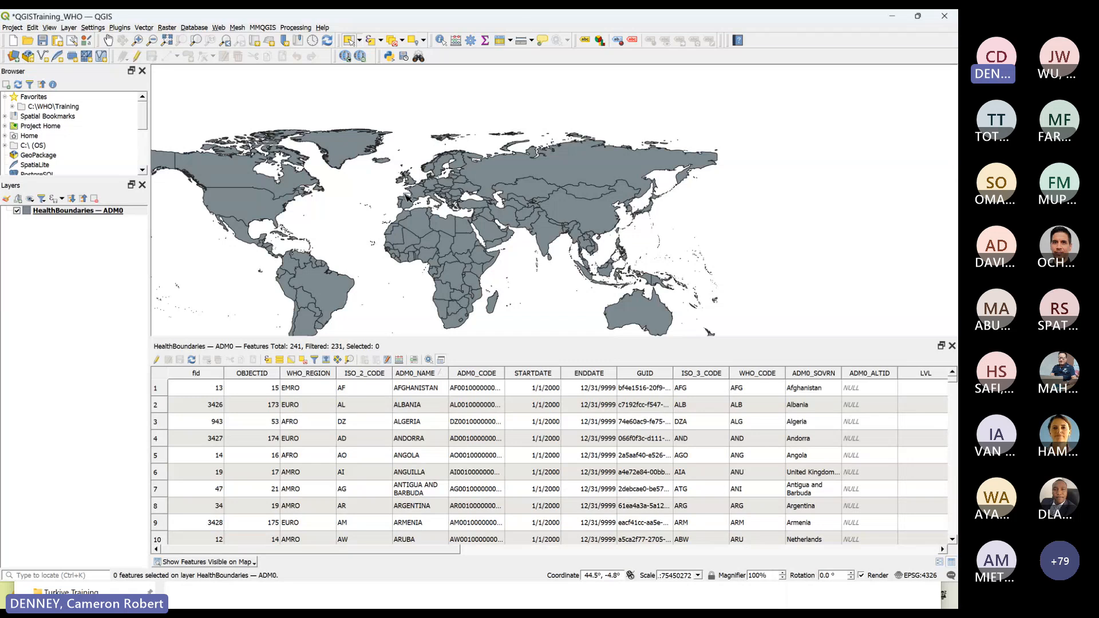
Examine how the table's records follow the map extent over Spain and Portugal and over Haiti and the Dominican Republic.
scroll(401, 203, "up", 5)
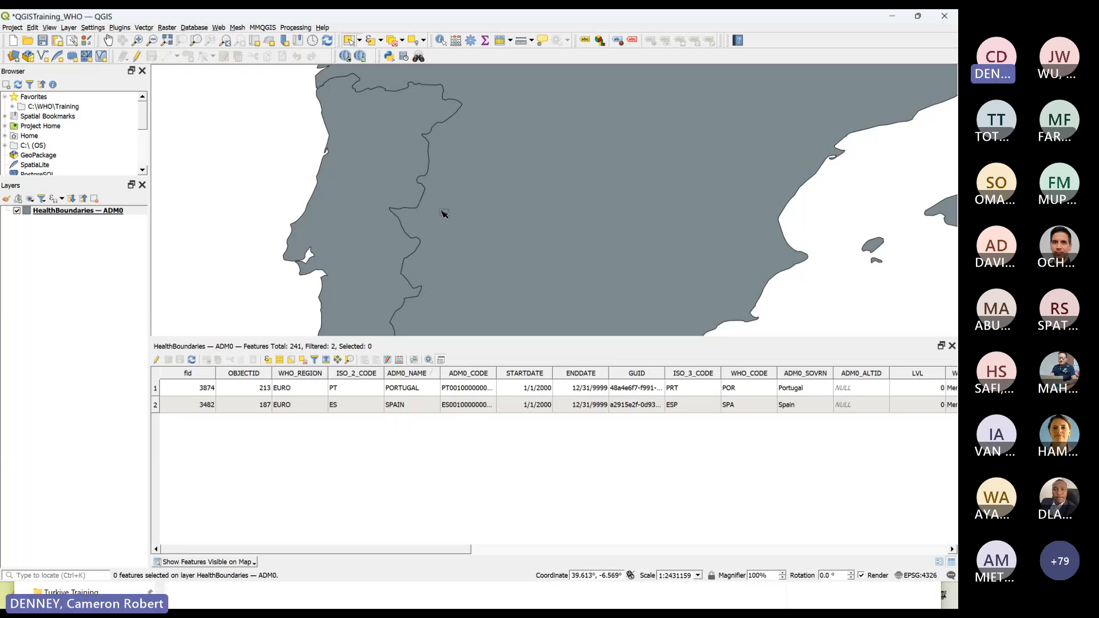
scroll(441, 213, "down", 1)
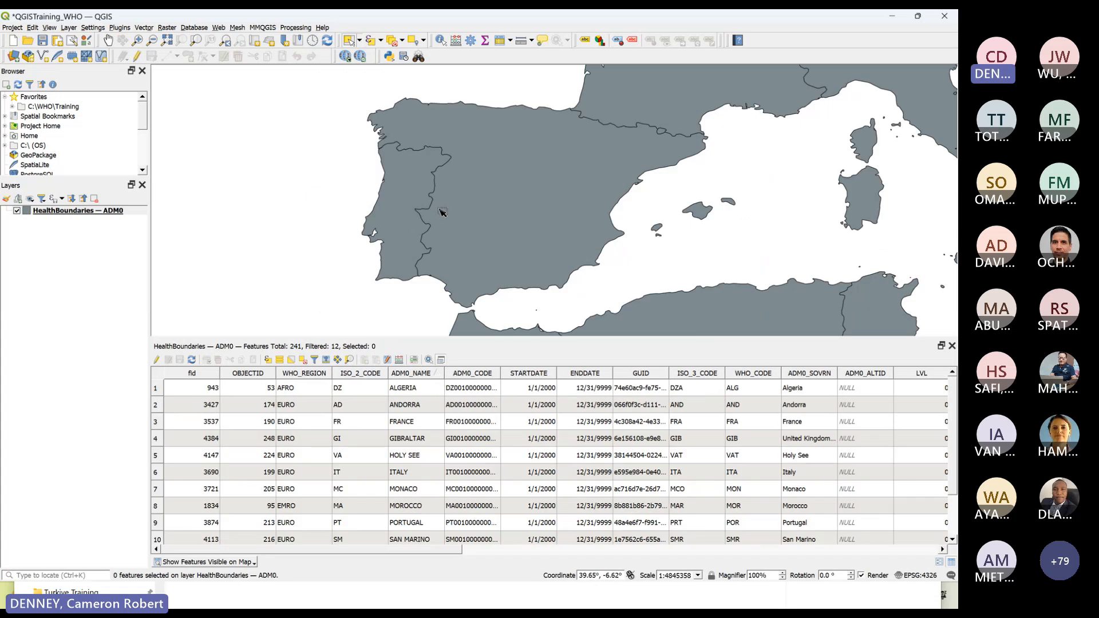
scroll(441, 213, "down", 2)
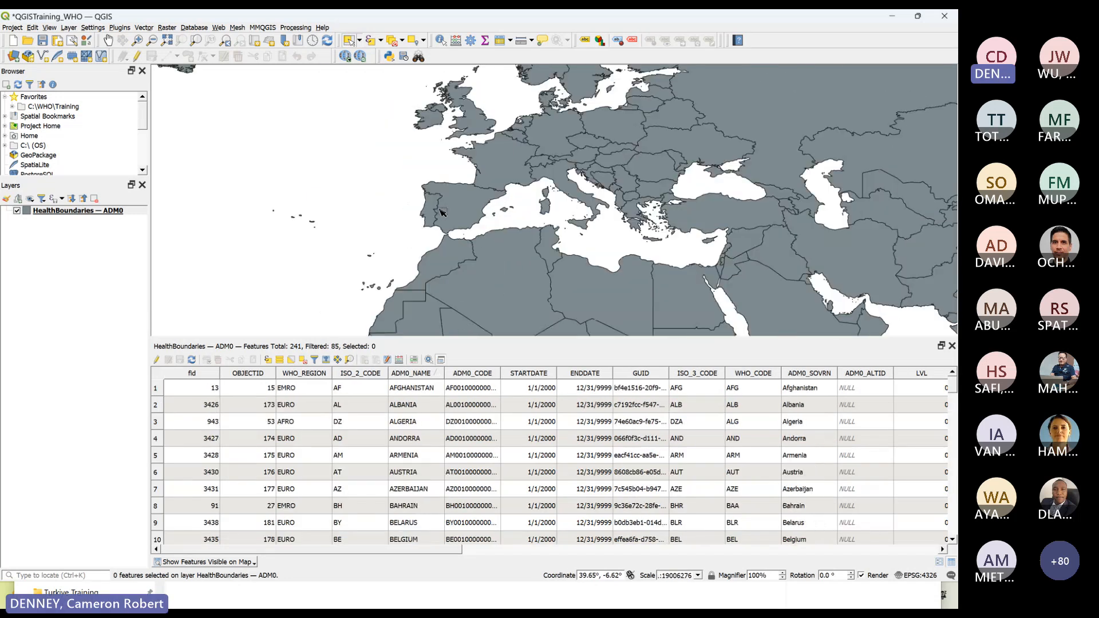
scroll(441, 213, "down", 2)
scroll(331, 256, "up", 3)
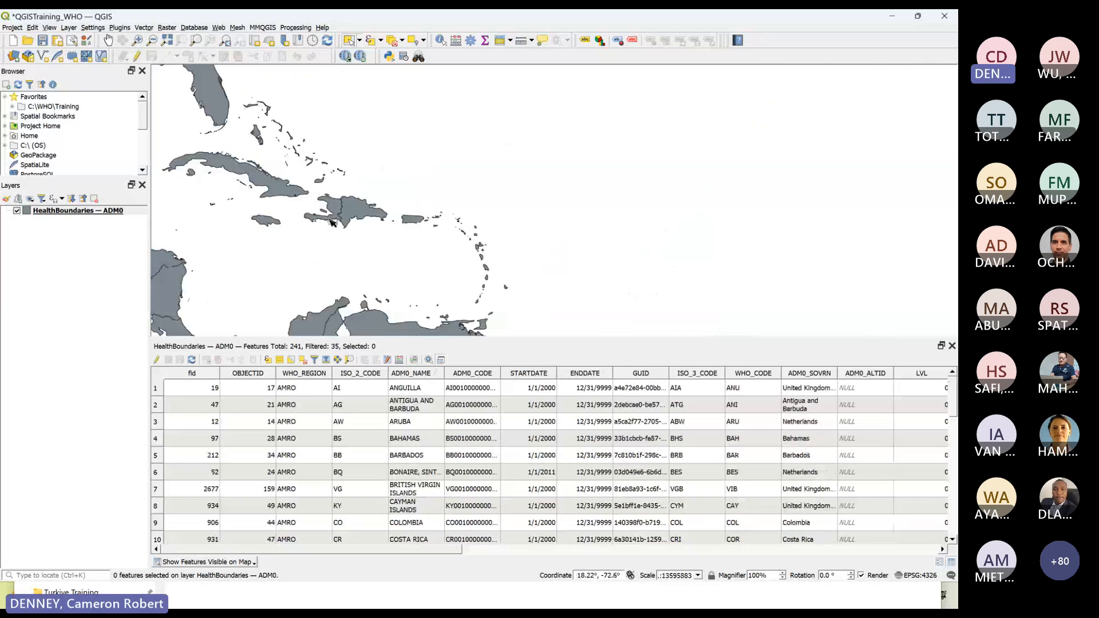
scroll(330, 216, "up", 2)
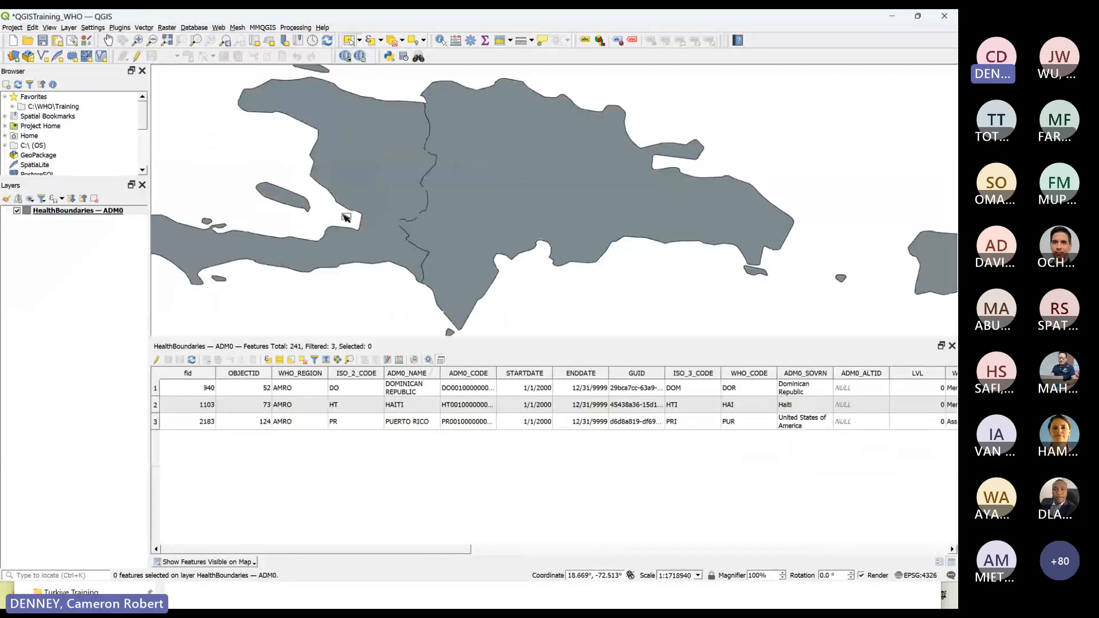
scroll(411, 207, "up", 1)
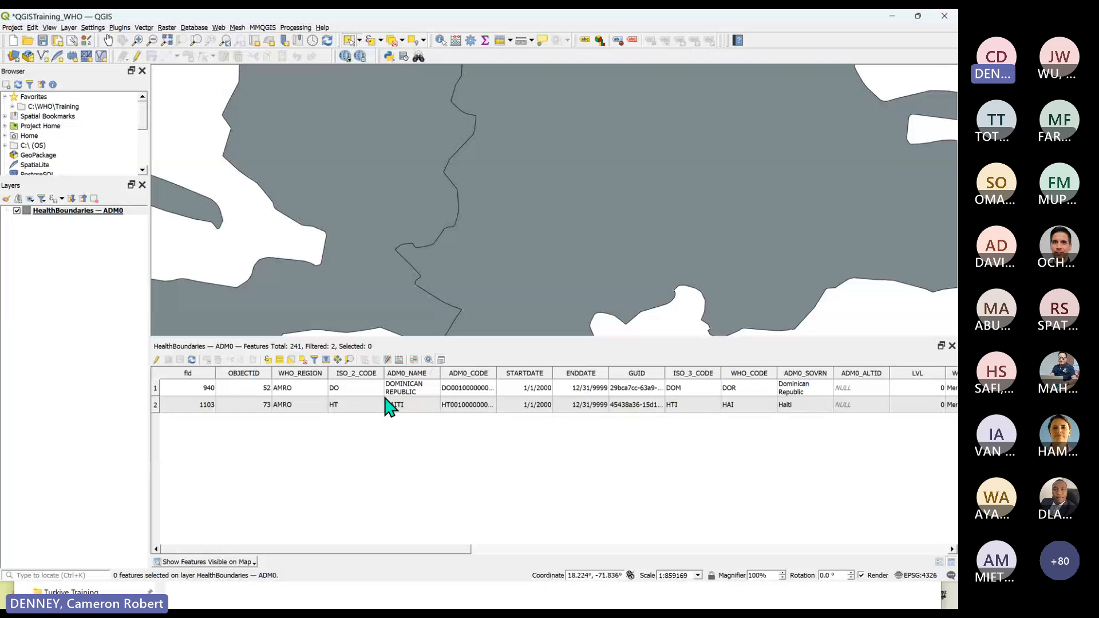
scroll(369, 179, "down", 1)
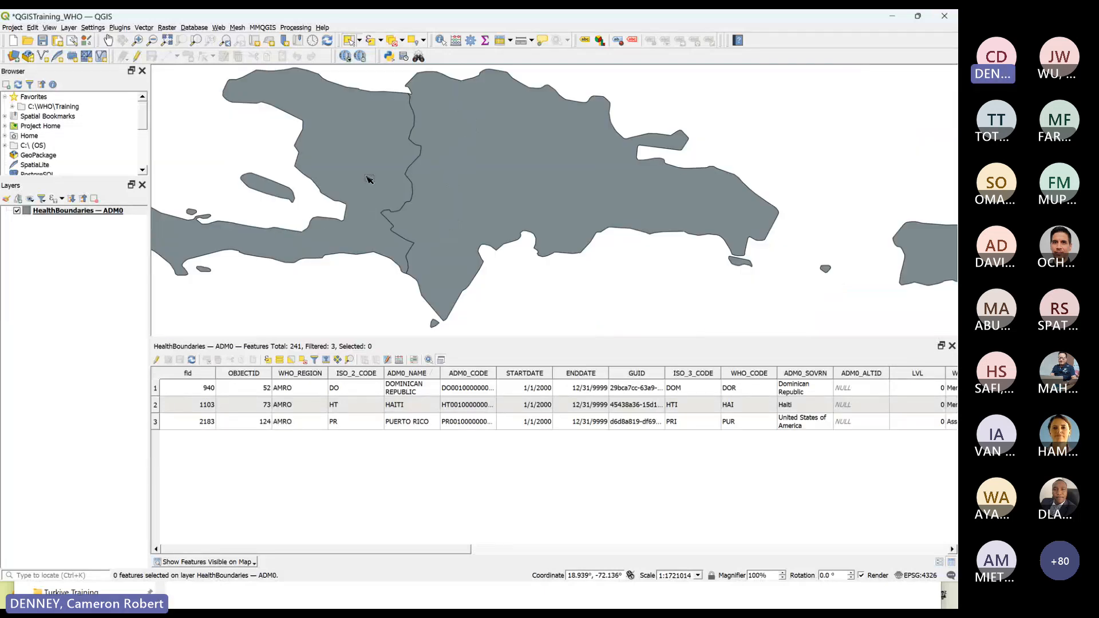
scroll(369, 179, "down", 5)
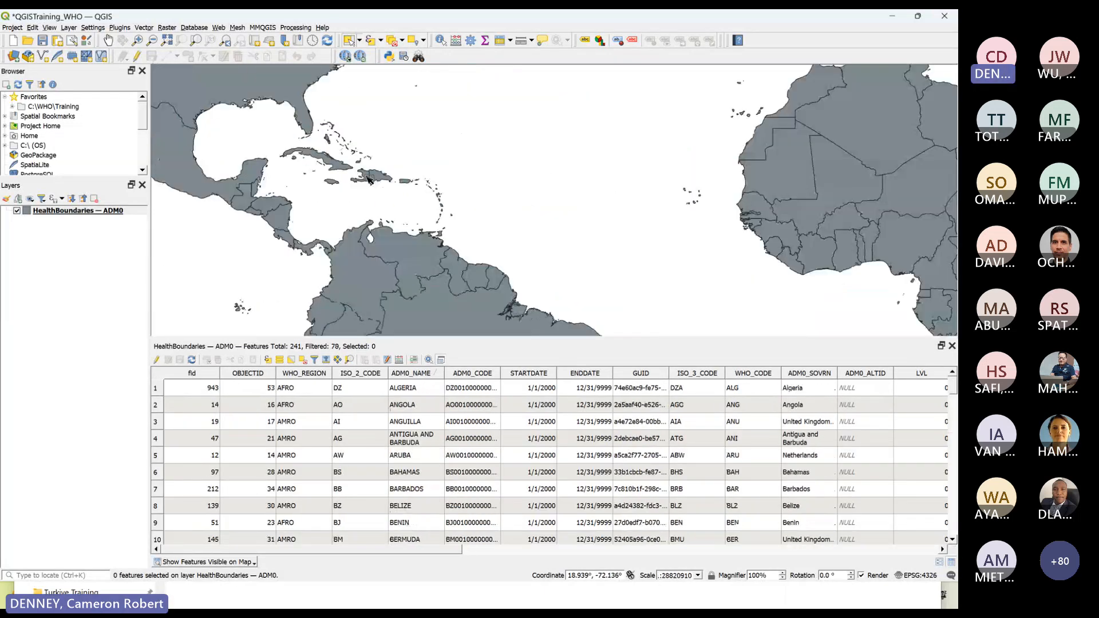
Show all features in the attribute table again and select Algeria on the world map.
left_click(239, 562)
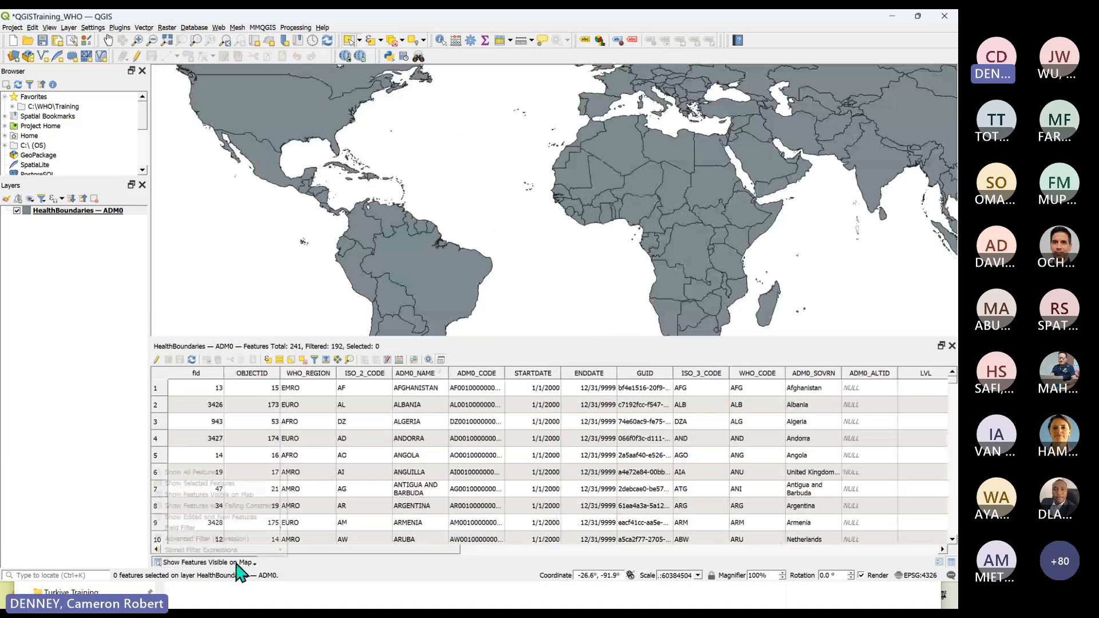
left_click(186, 472)
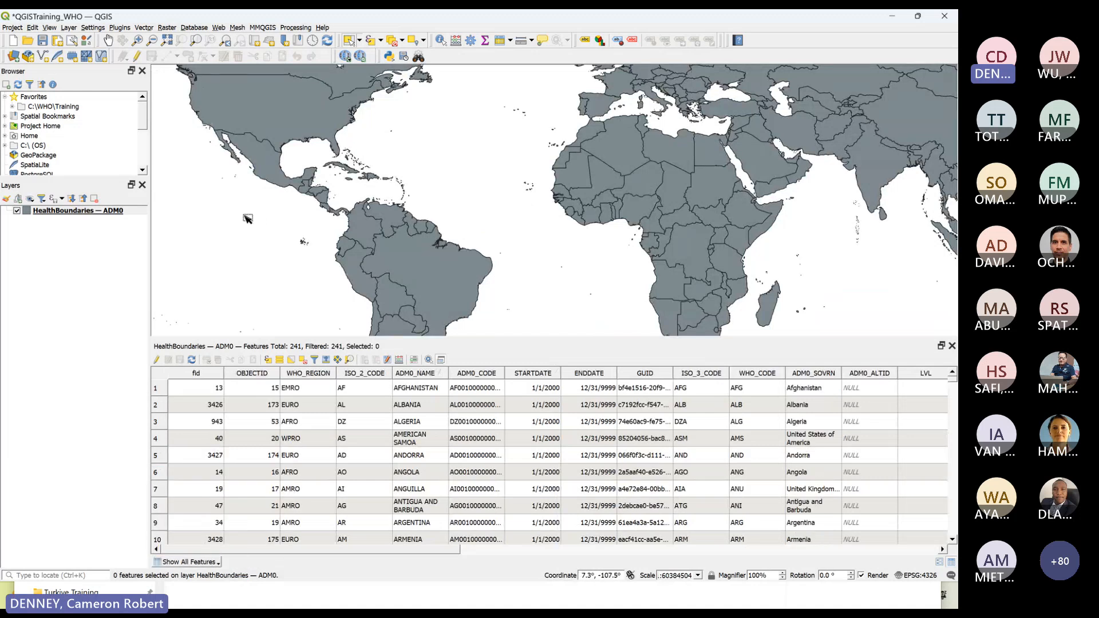
scroll(247, 219, "down", 1)
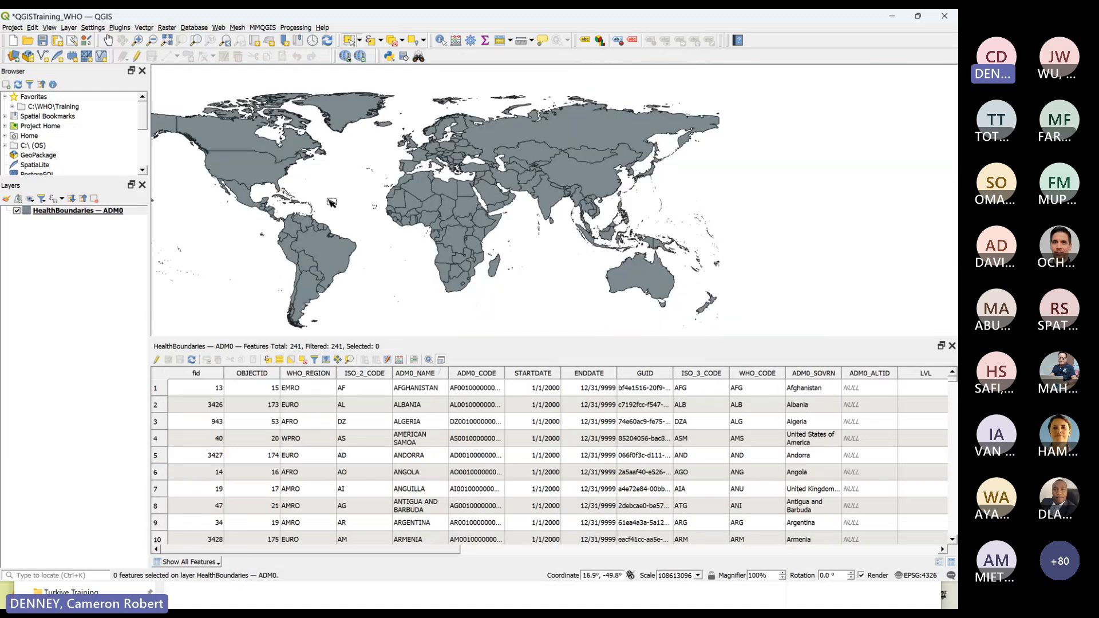
left_click(424, 197)
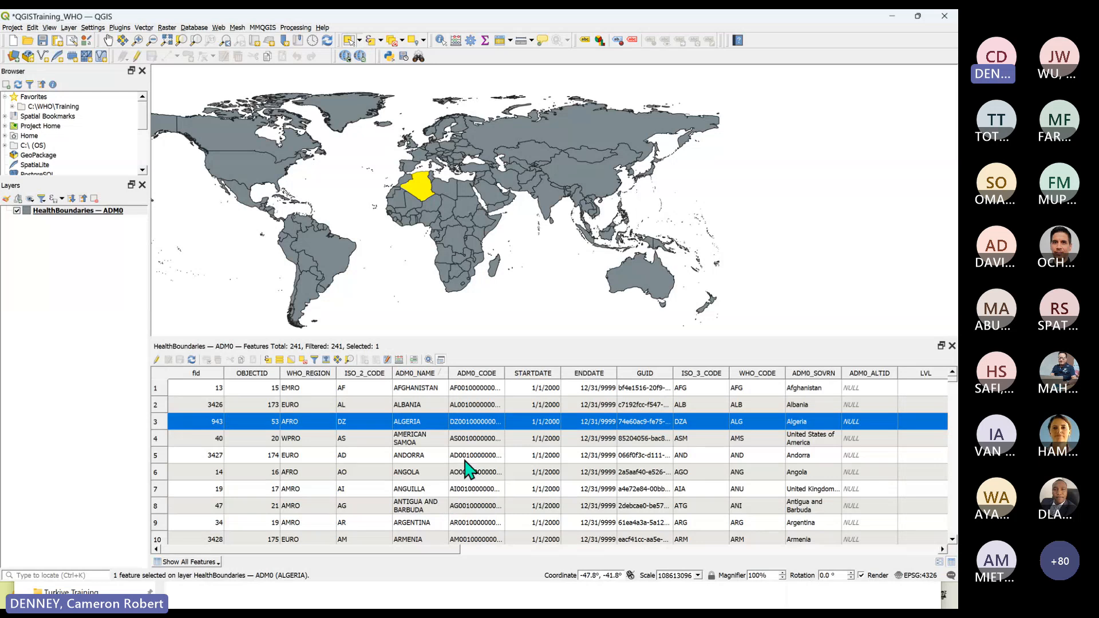
Close the docked ADM0 attribute table and clear the Algeria selection on the world map.
left_click(951, 345)
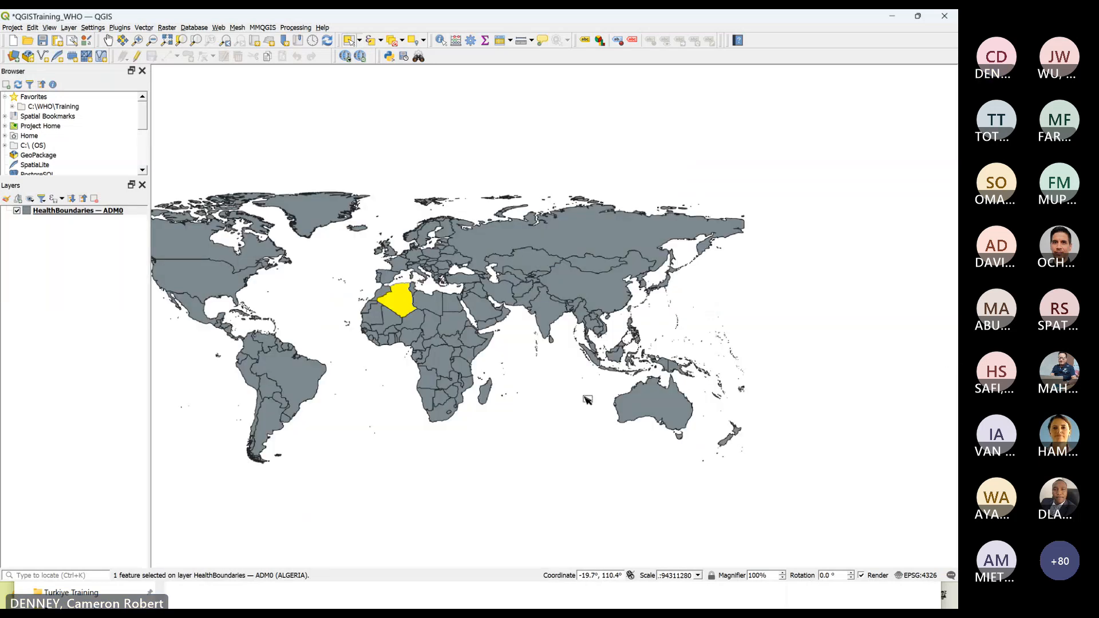
left_click(519, 428)
scroll(566, 411, "down", 1)
scroll(473, 401, "up", 1)
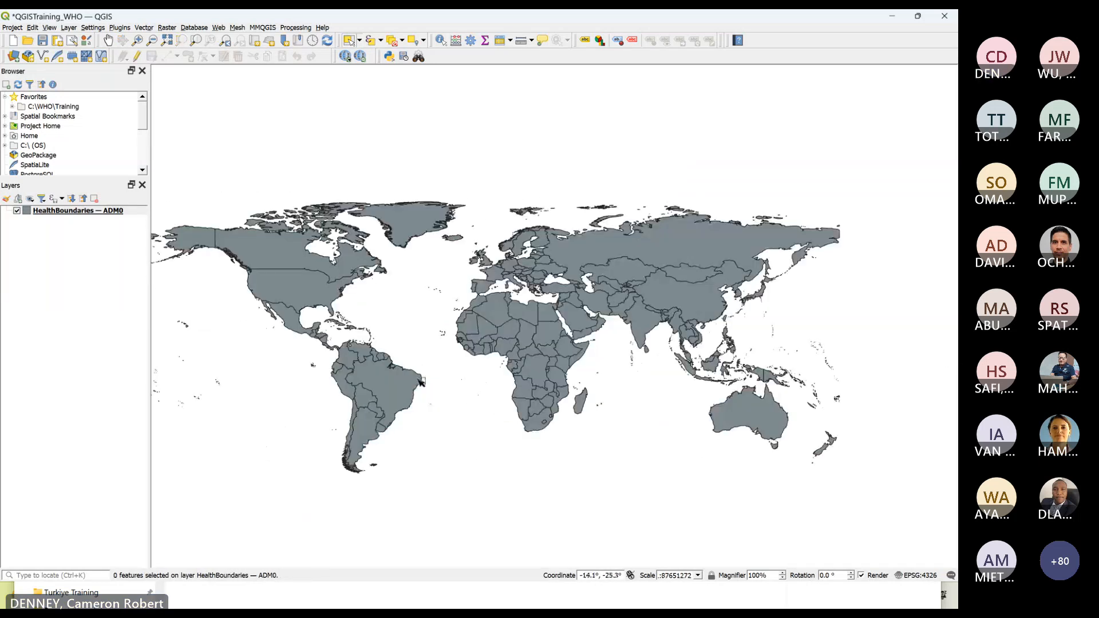
Save the QGISTraining_WHO project.
left_click(42, 40)
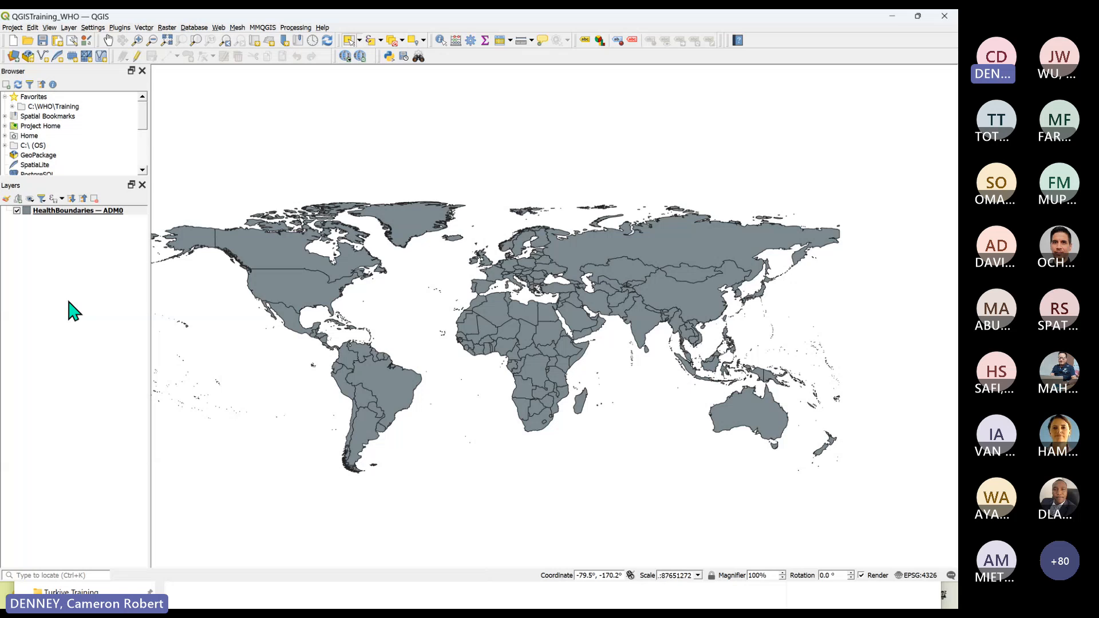
key("XF86AudioRaiseVolume")
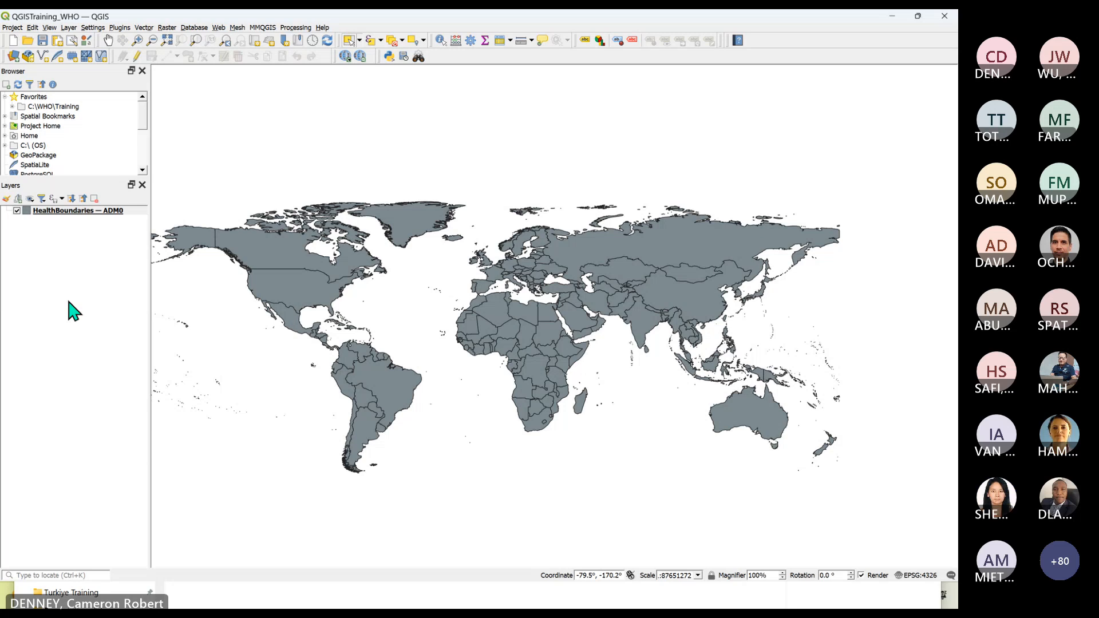
Reopen the attribute table of the HealthBoundaries — ADM0 layer and undock it as a floating window over the map.
right_click(69, 212)
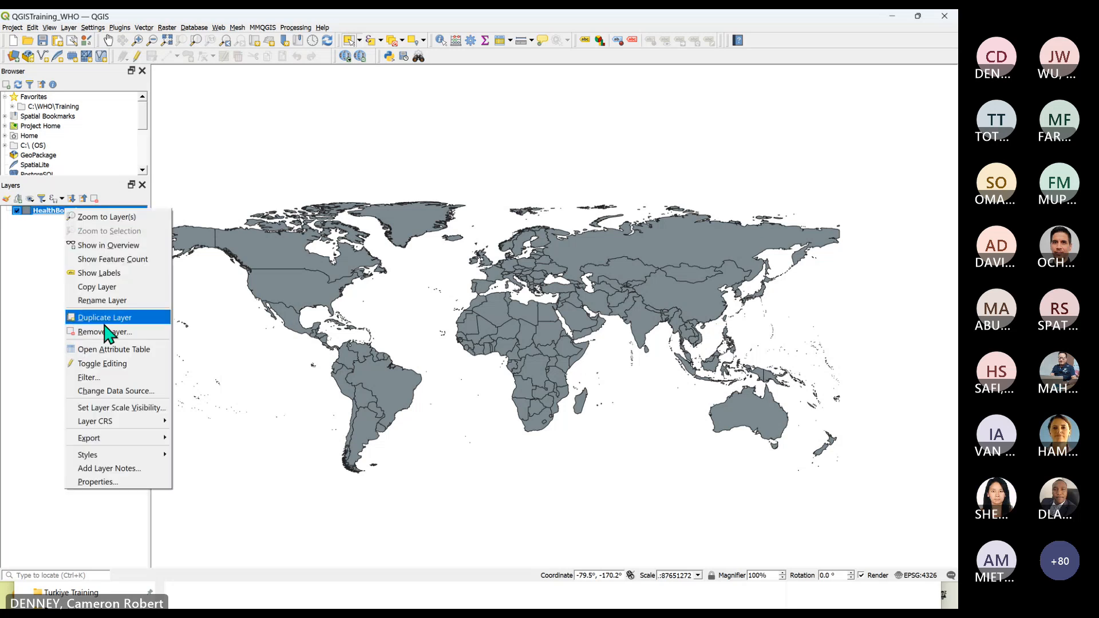
left_click(106, 349)
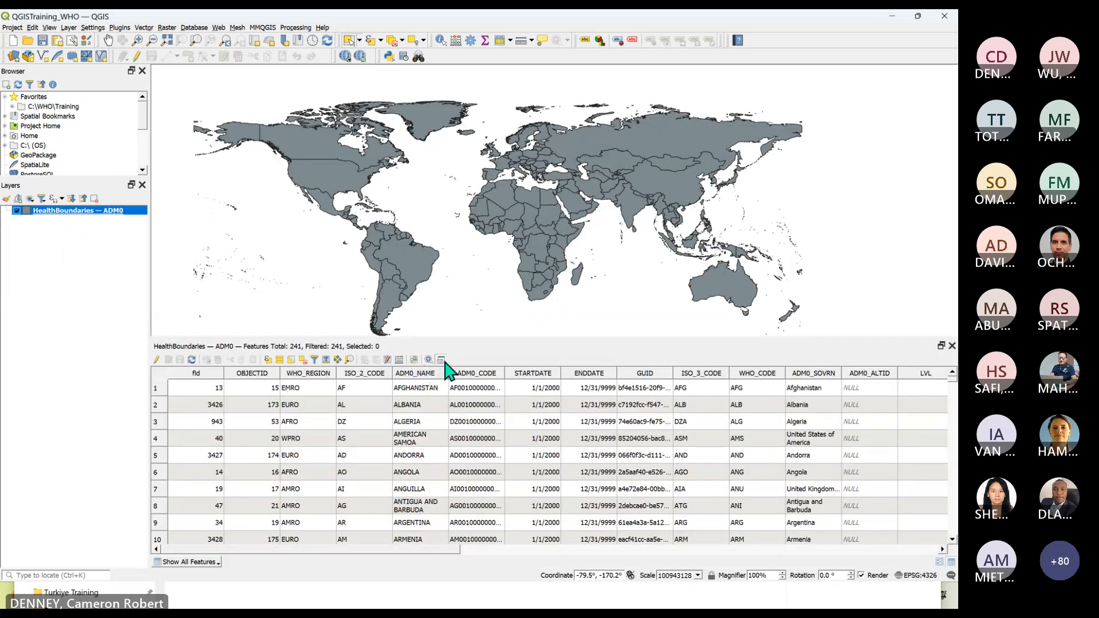
left_click_drag(446, 347, 457, 234)
left_click_drag(534, 235, 496, 166)
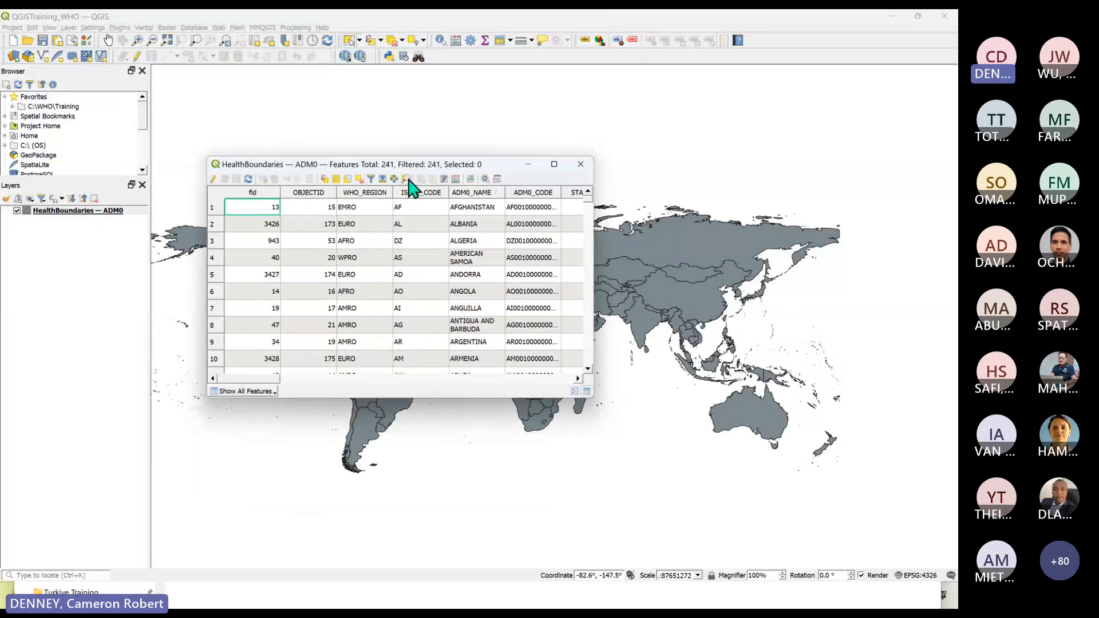
Dock the floating ADM0 attribute table beneath the map canvas.
left_click(498, 180)
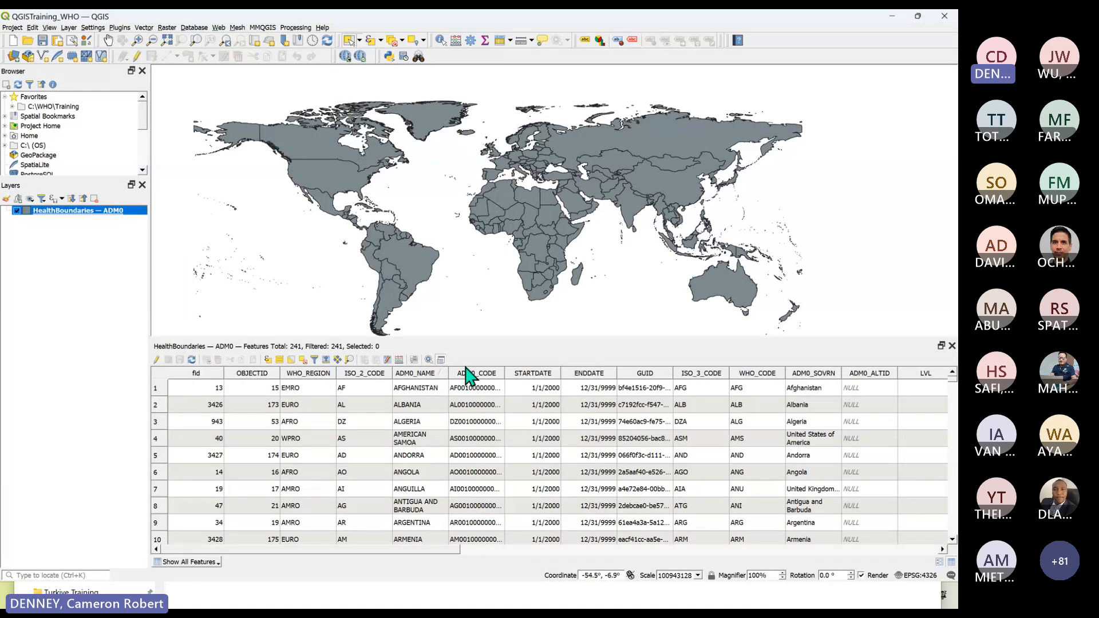
left_click_drag(490, 347, 486, 542)
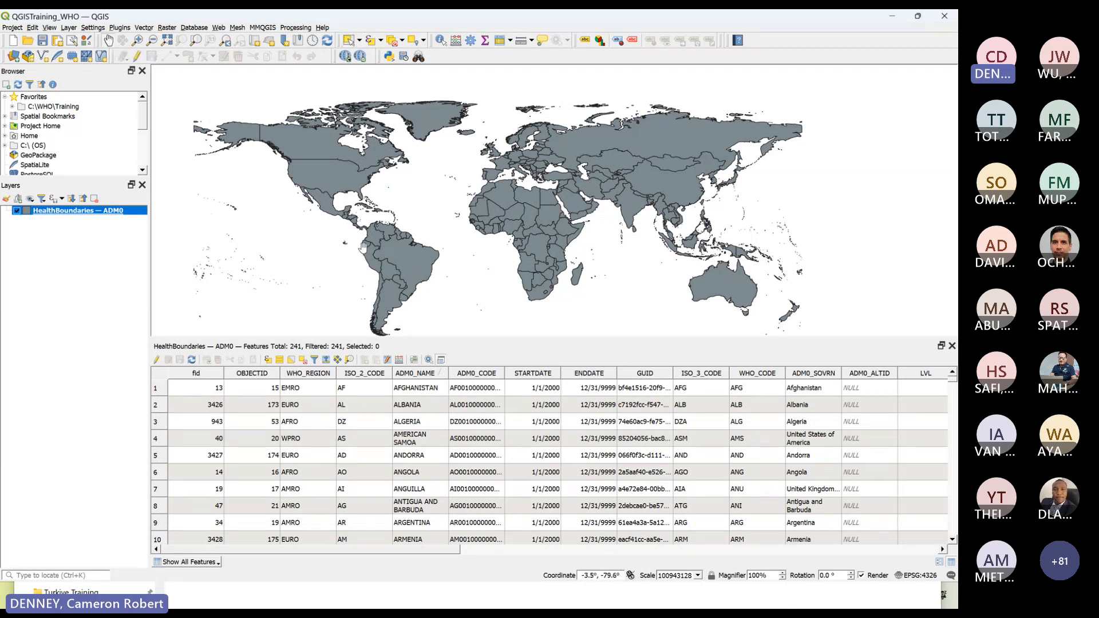
Zoom the map to South America and select Brazil with the Select Features by Area or Single Click tool.
left_click(108, 40)
left_click_drag(347, 168, 564, 221)
scroll(609, 238, "up", 2)
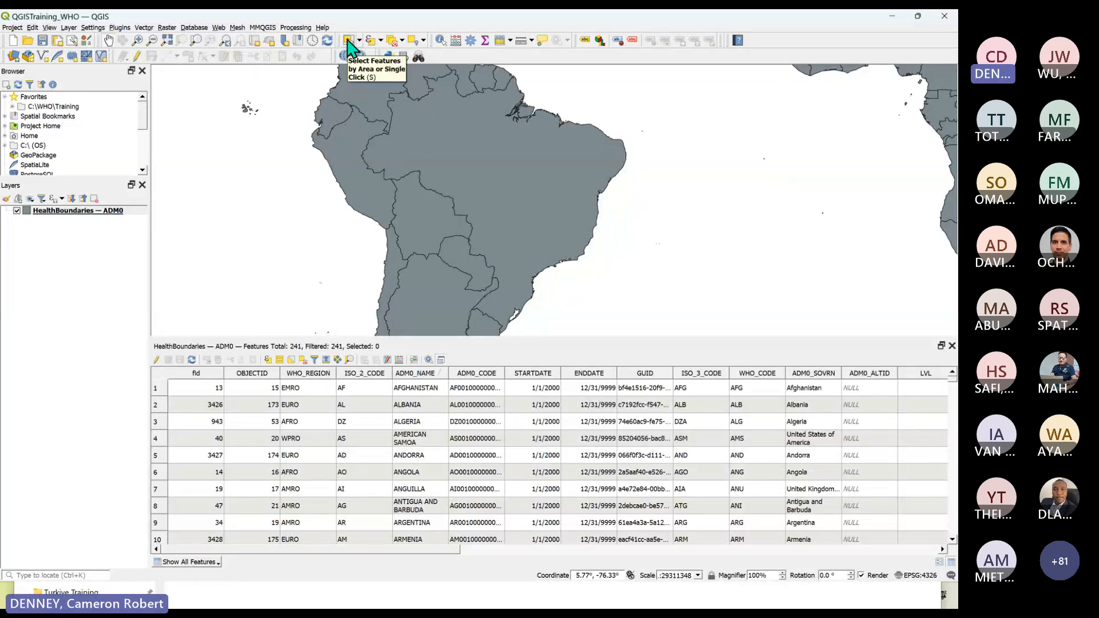
left_click(347, 40)
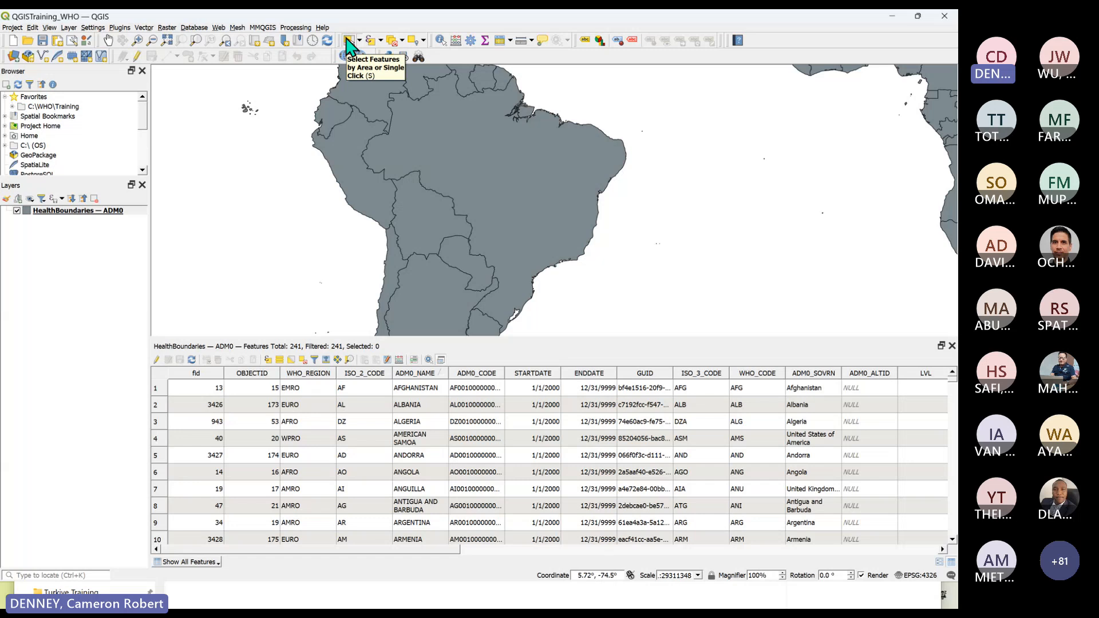
left_click(349, 42)
left_click(506, 181)
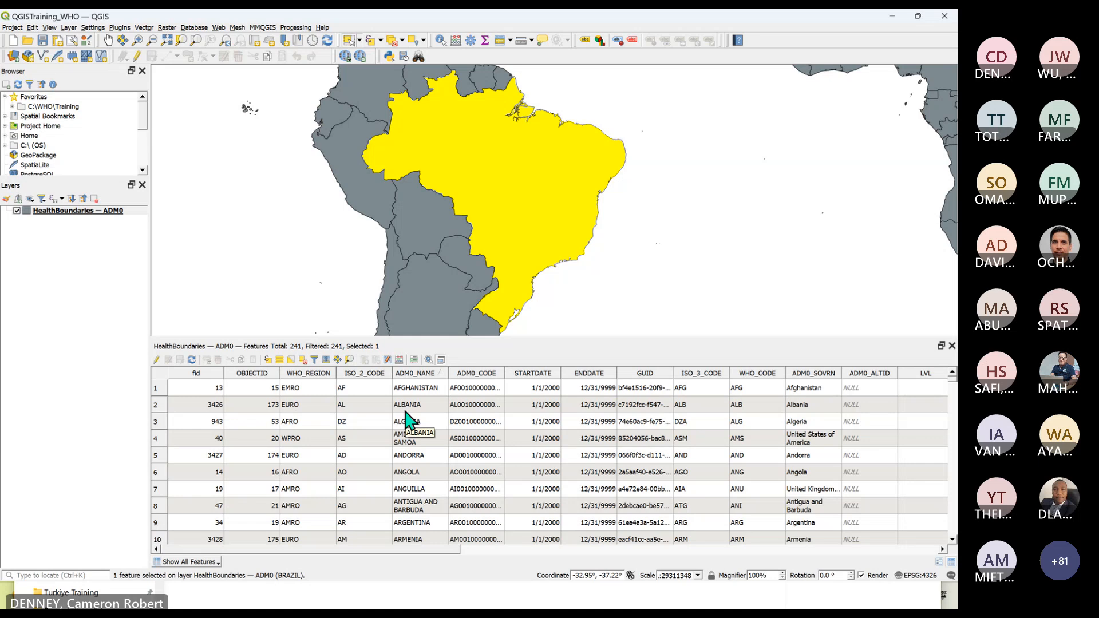
Clear the Brazil selection and return the map to a world view.
left_click(622, 234)
scroll(246, 189, "down", 1)
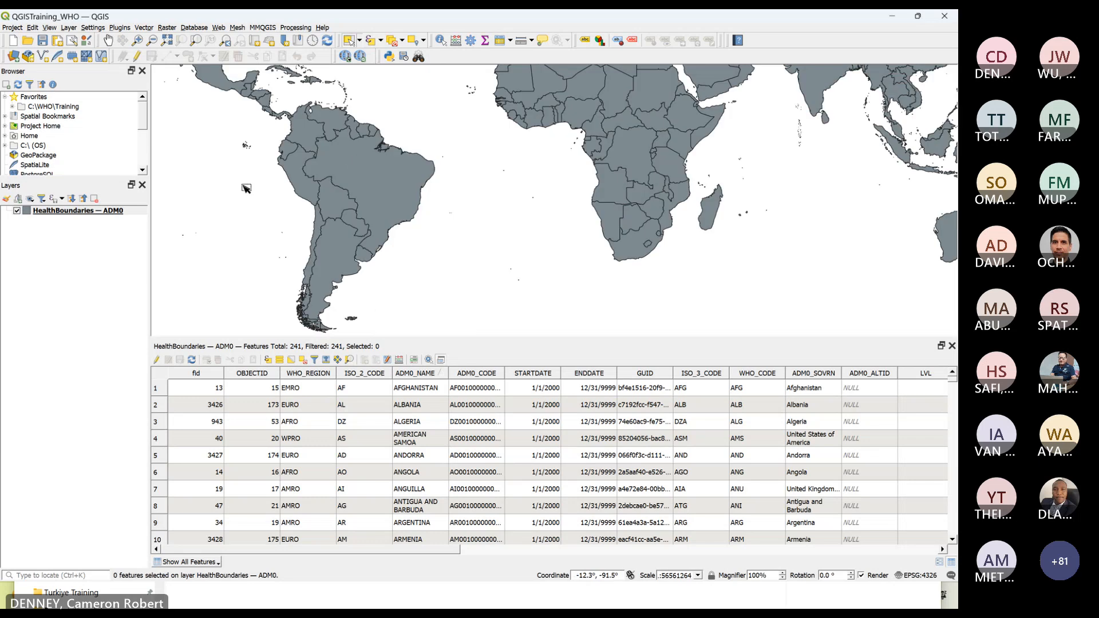
scroll(246, 188, "down", 1)
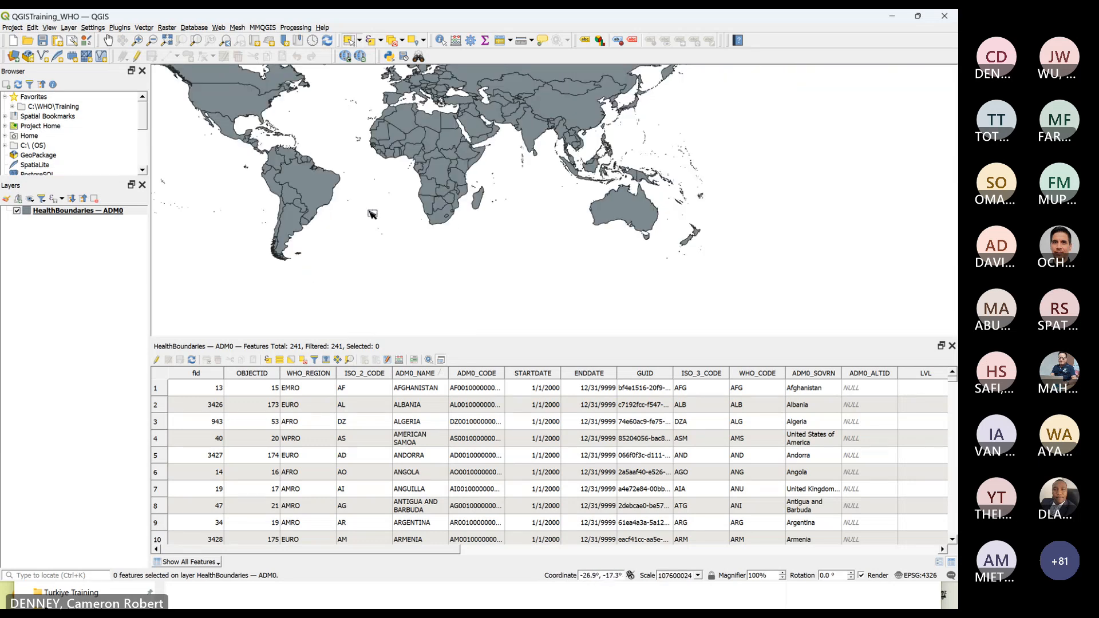
scroll(461, 240, "down", 1)
scroll(397, 153, "up", 1)
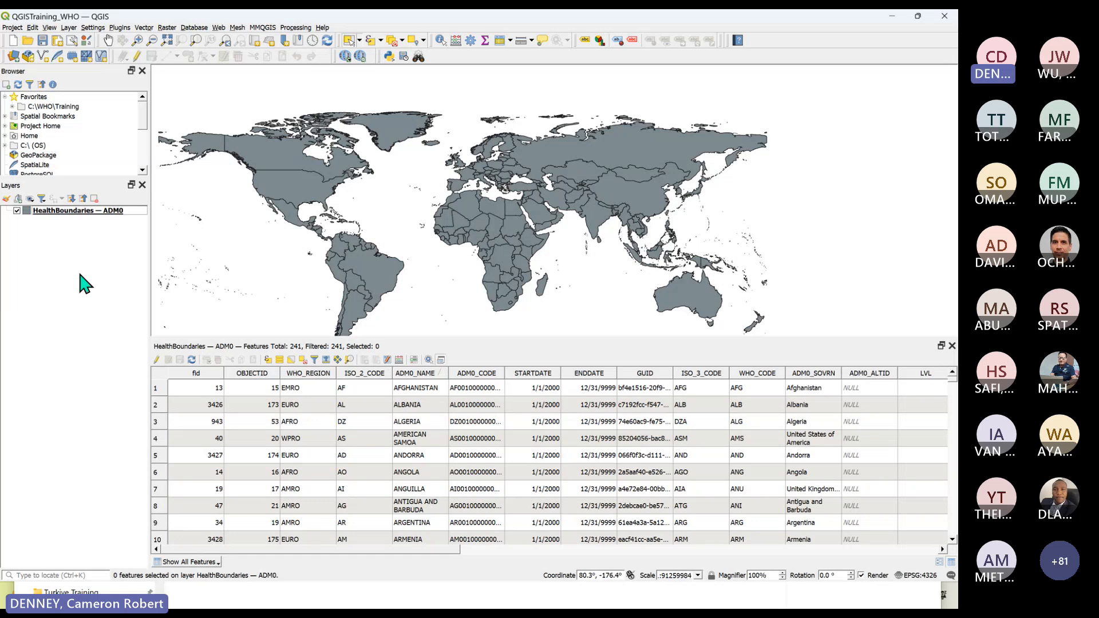
Save the QGISTraining_WHO project with the world map in view.
left_click(43, 40)
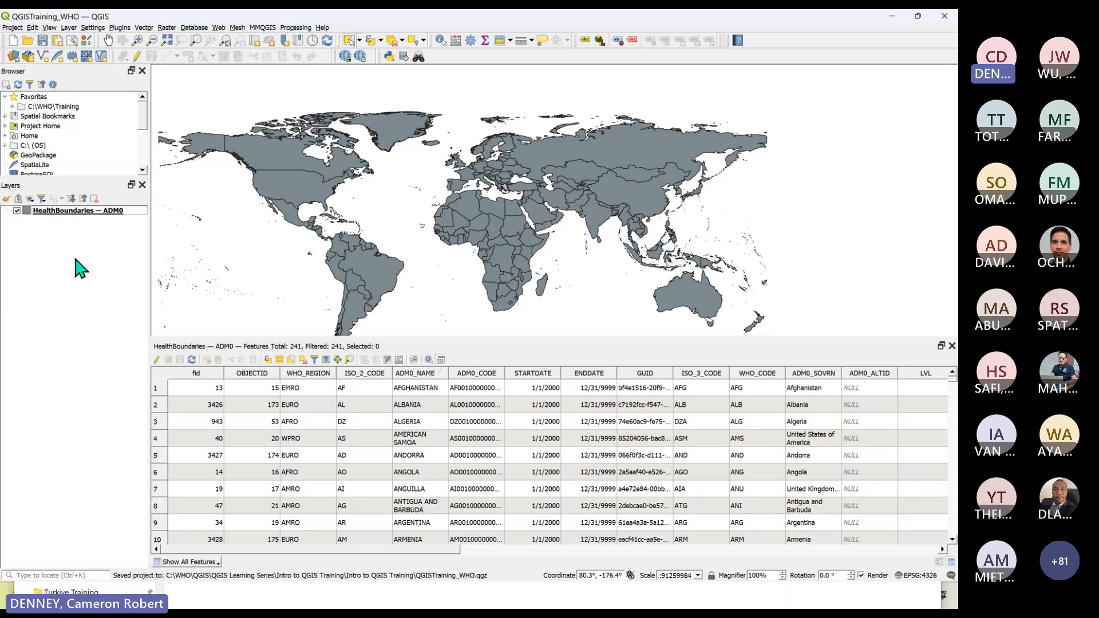
left_click_drag(156, 261, 173, 260)
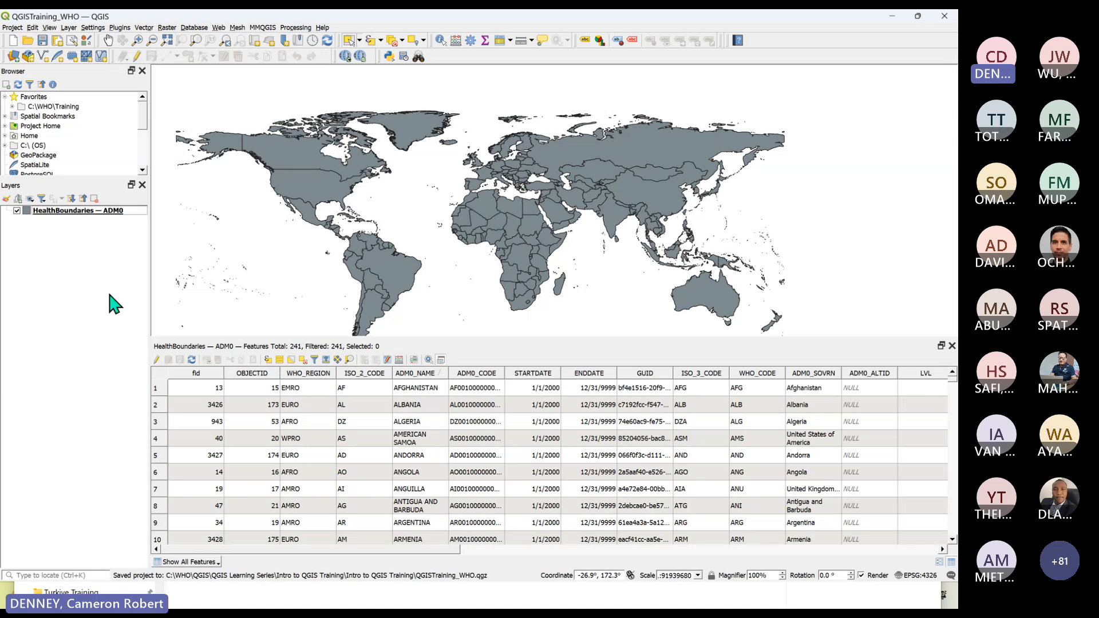
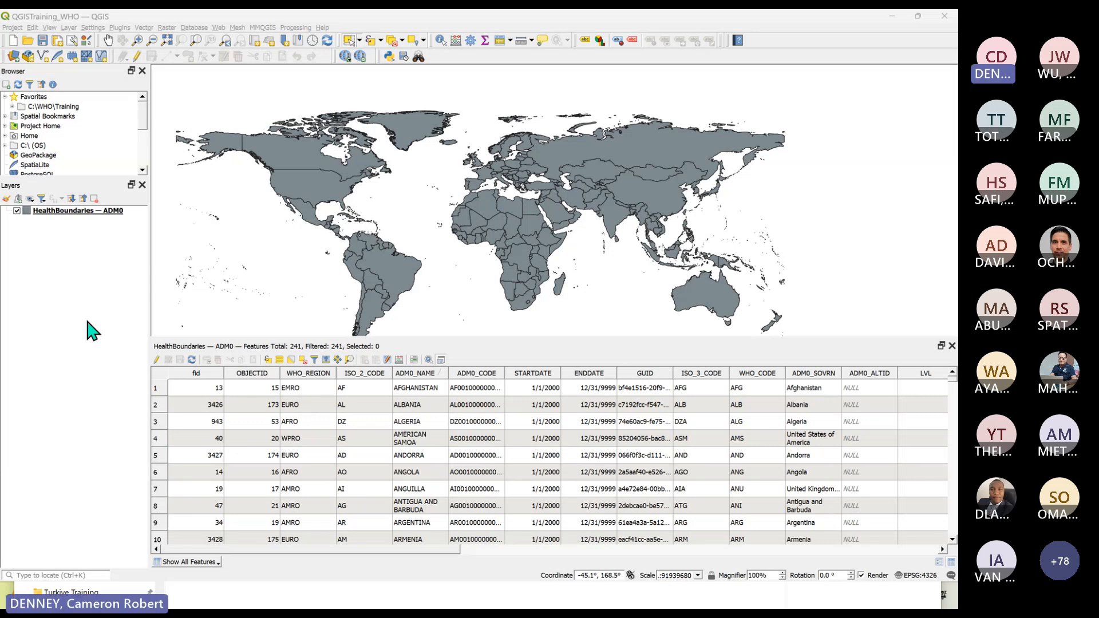
Switch to the browser and examine Module 2, Exercise 1 – Projections in Intro to QGIS Modules 12345.pdf.
key("alt+Tab")
key("alt+Tab")
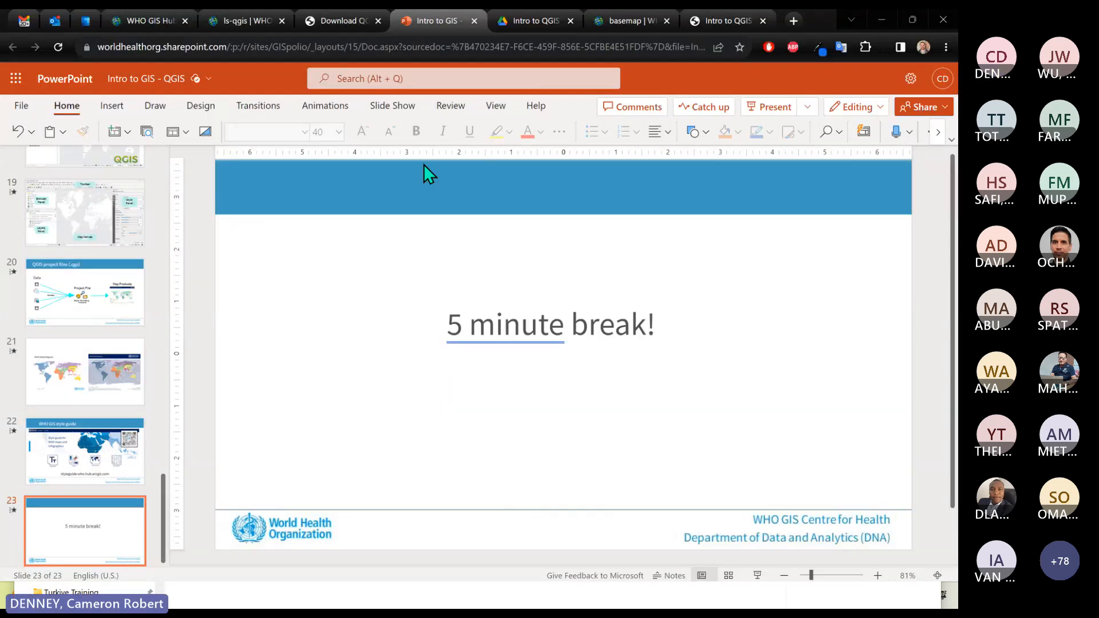
left_click(533, 21)
left_click(633, 22)
left_click(720, 23)
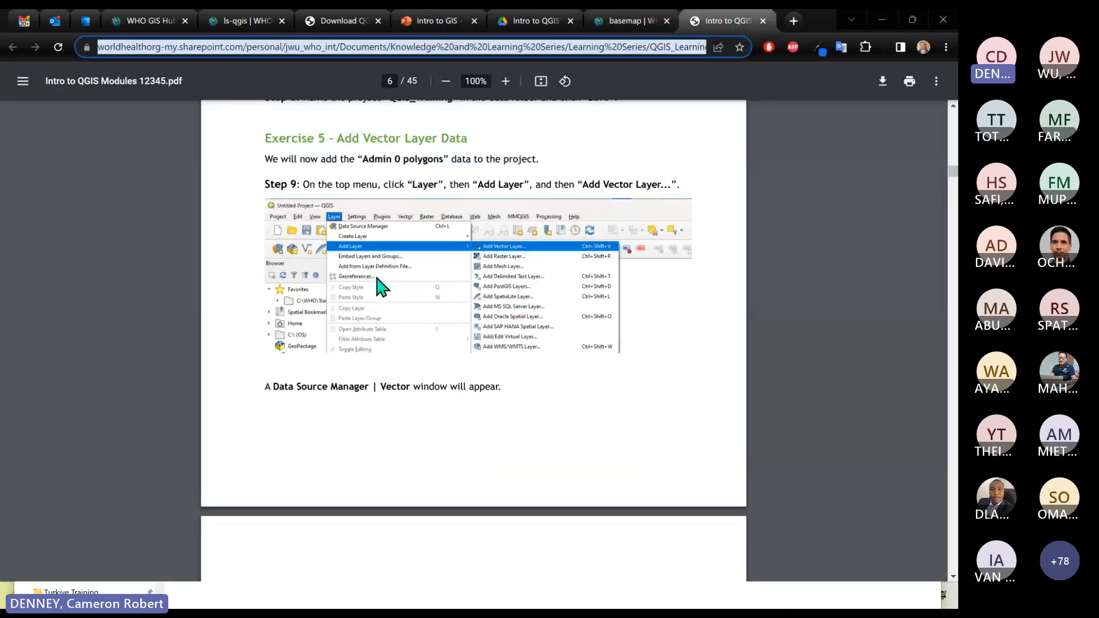
scroll(379, 276, "down", 20)
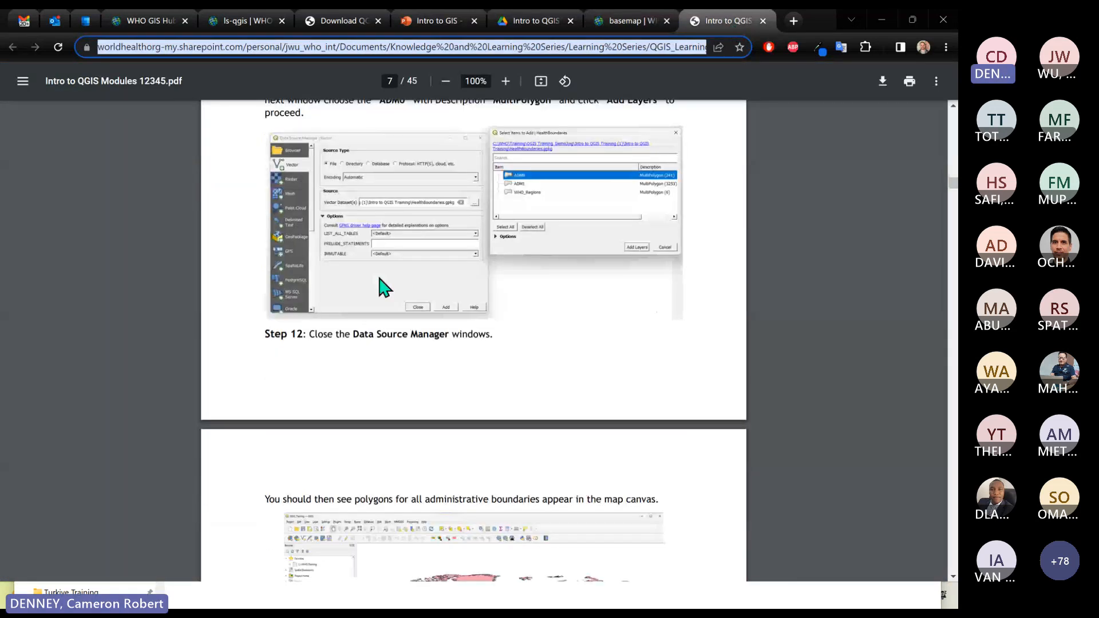
scroll(379, 276, "down", 15)
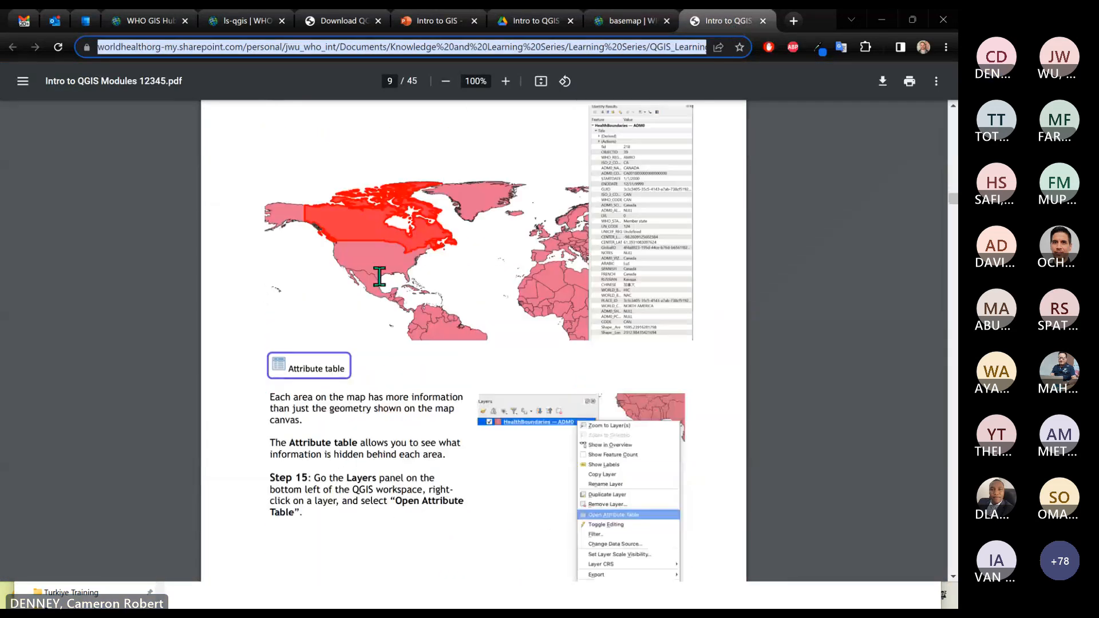
scroll(379, 276, "down", 15)
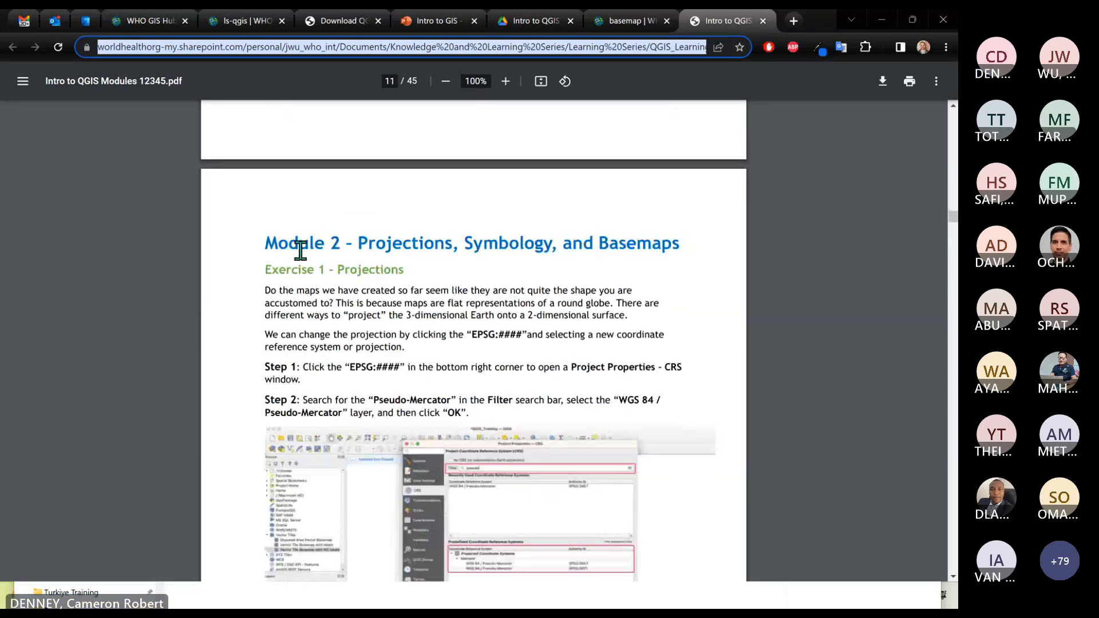
left_click_drag(265, 243, 687, 244)
left_click(410, 284)
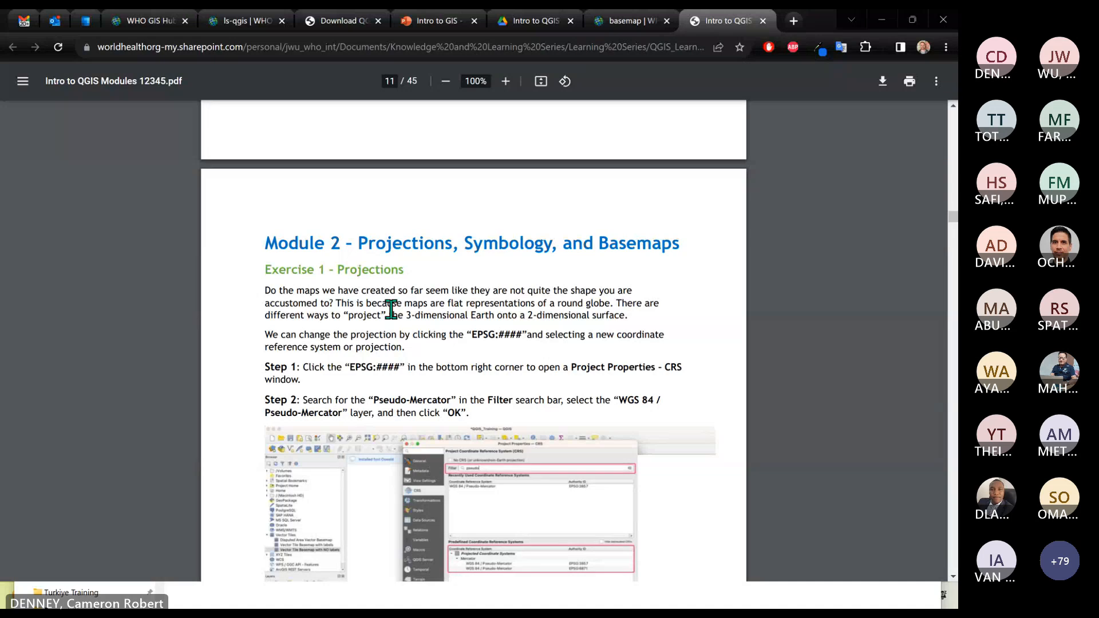
scroll(391, 310, "down", 1)
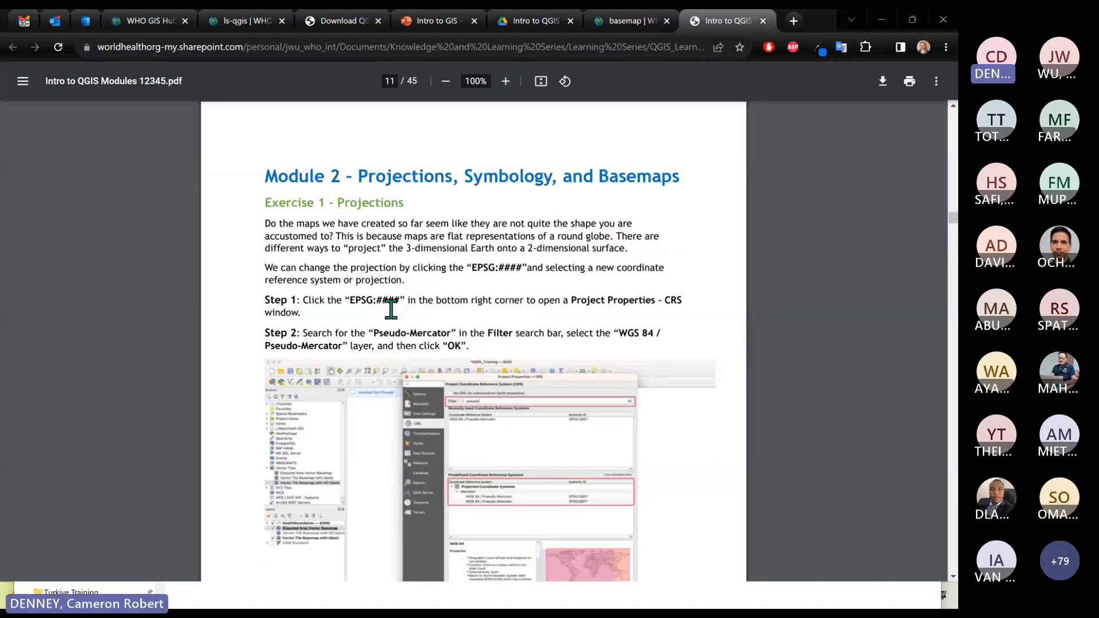
Switch back to QGIS, close the docked ADM0 attribute table and save the project.
key("alt+Tab")
key("alt+Tab")
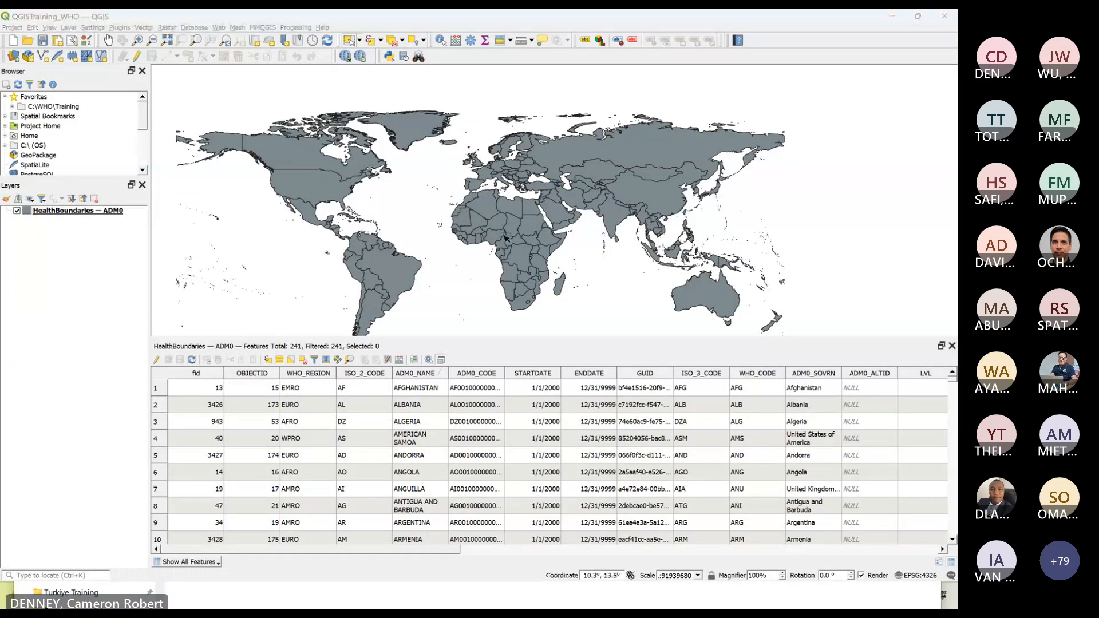
left_click(73, 280)
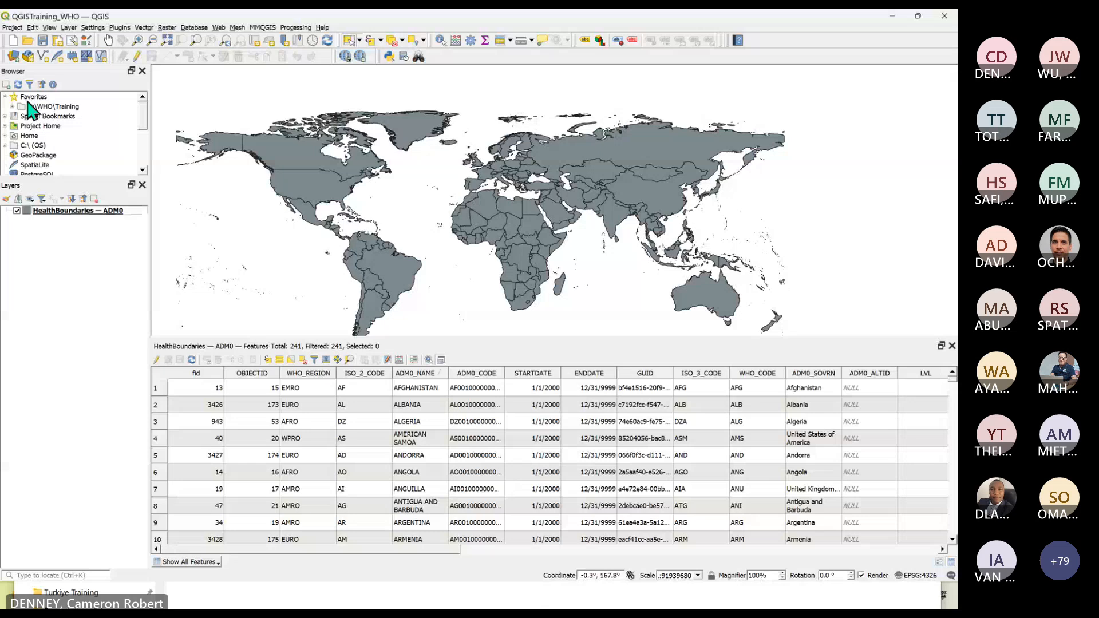
left_click(42, 43)
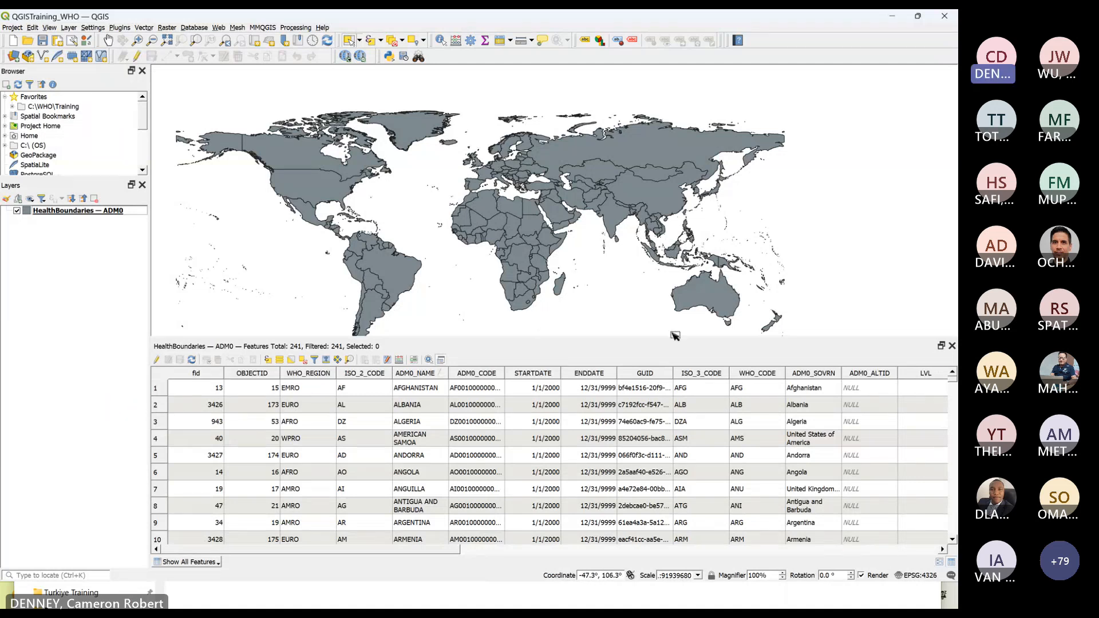
left_click(952, 346)
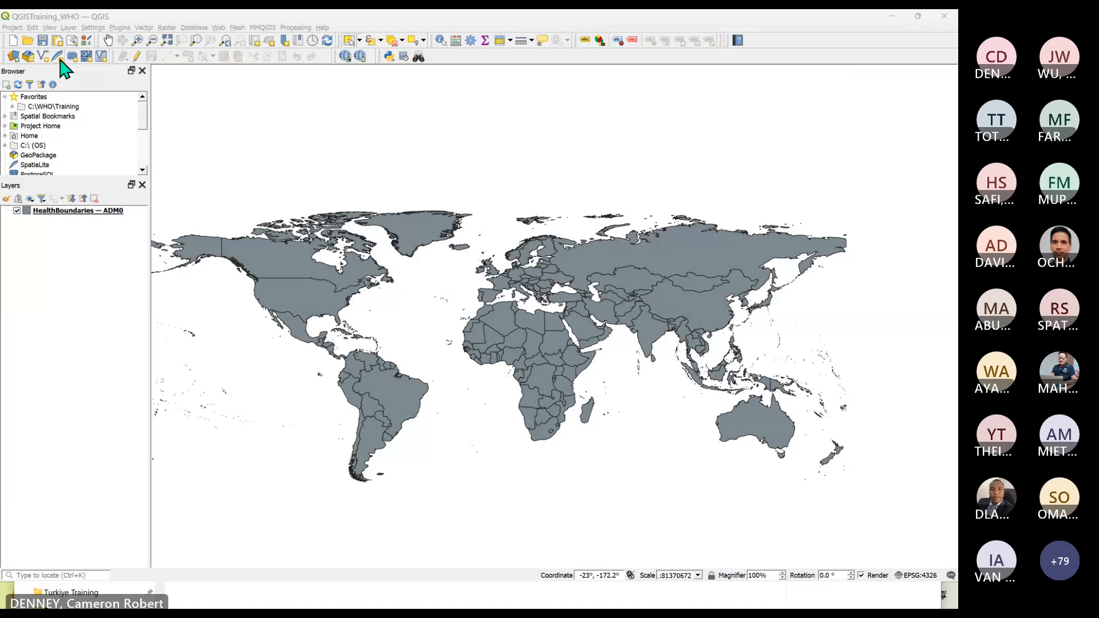
left_click(43, 41)
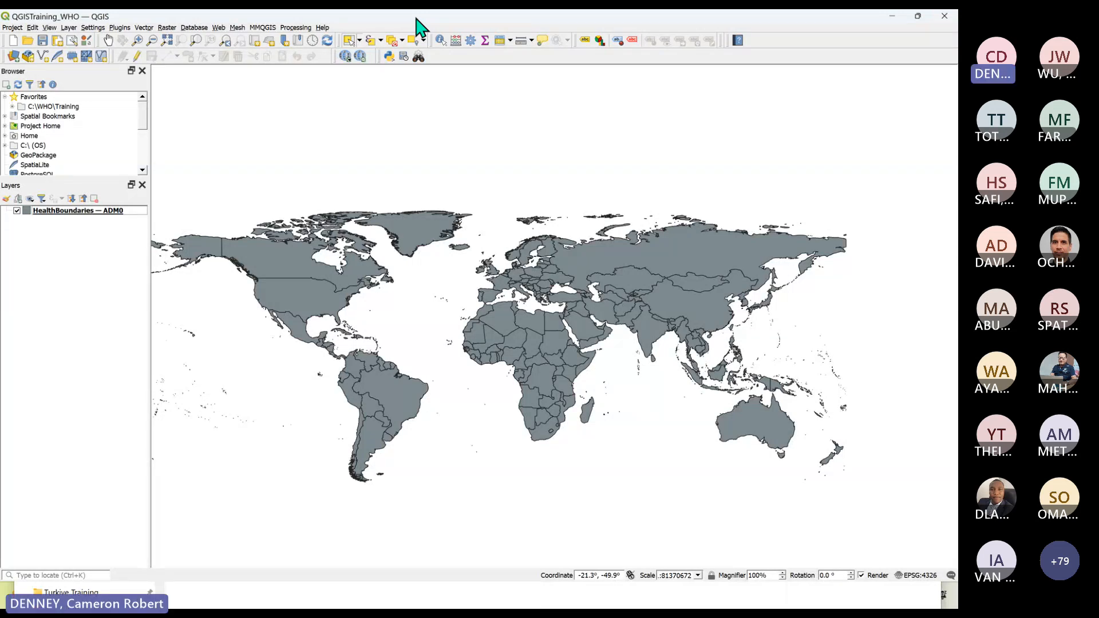
left_click(348, 42)
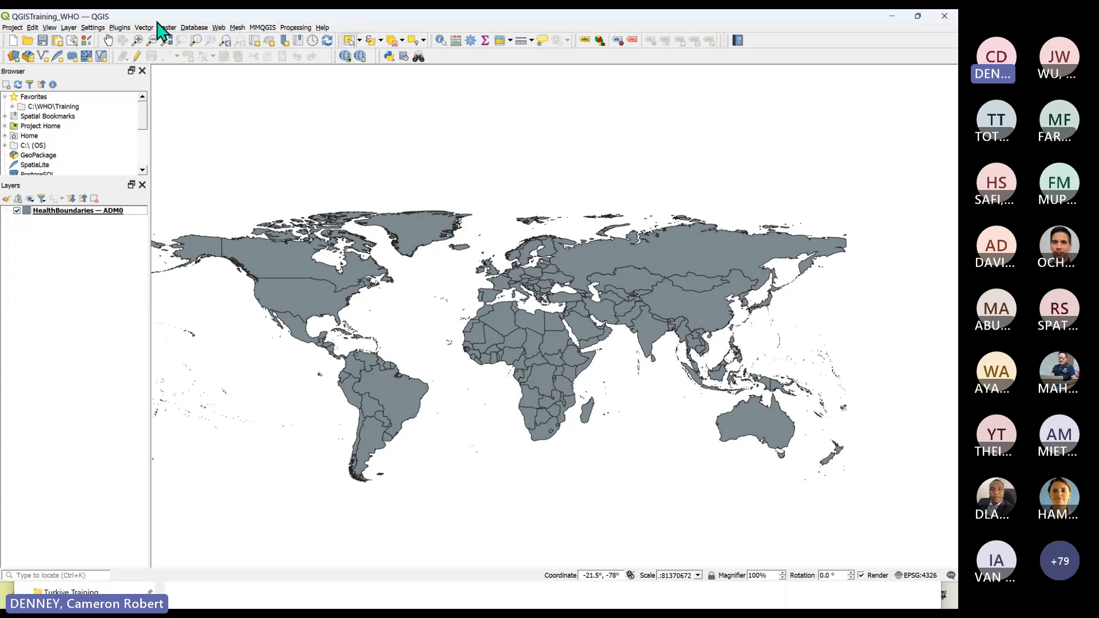
left_click(96, 27)
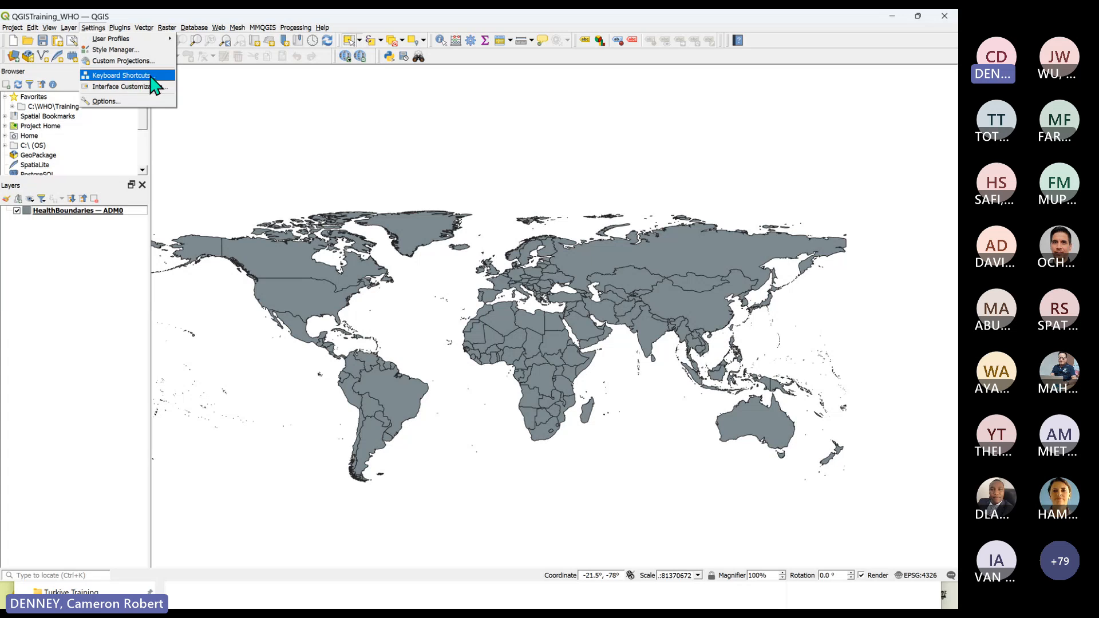
left_click(89, 316)
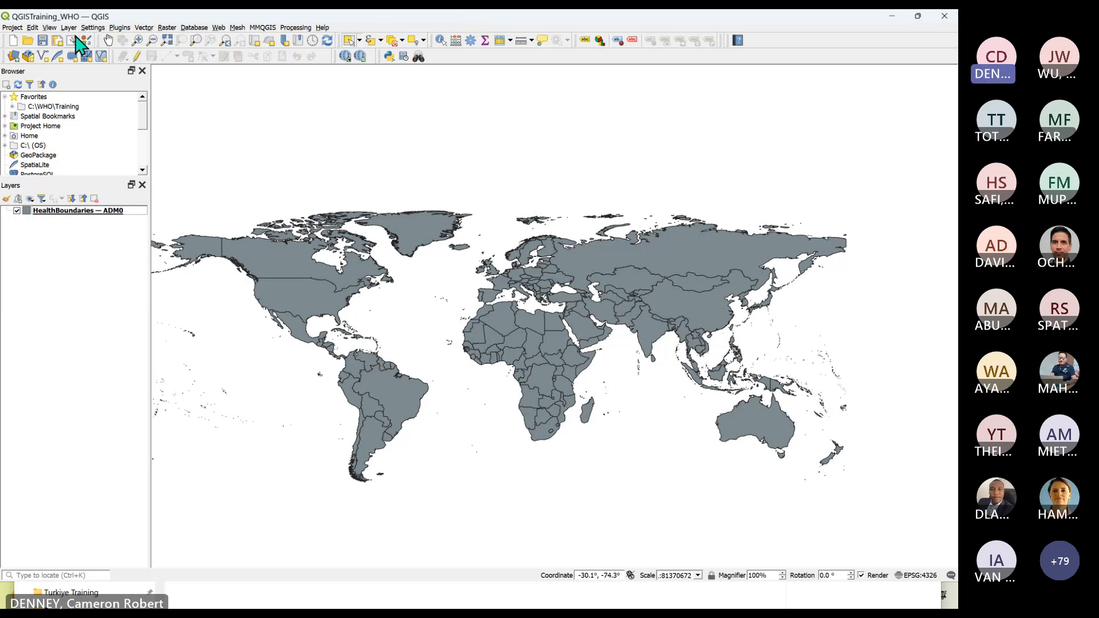
left_click(42, 41)
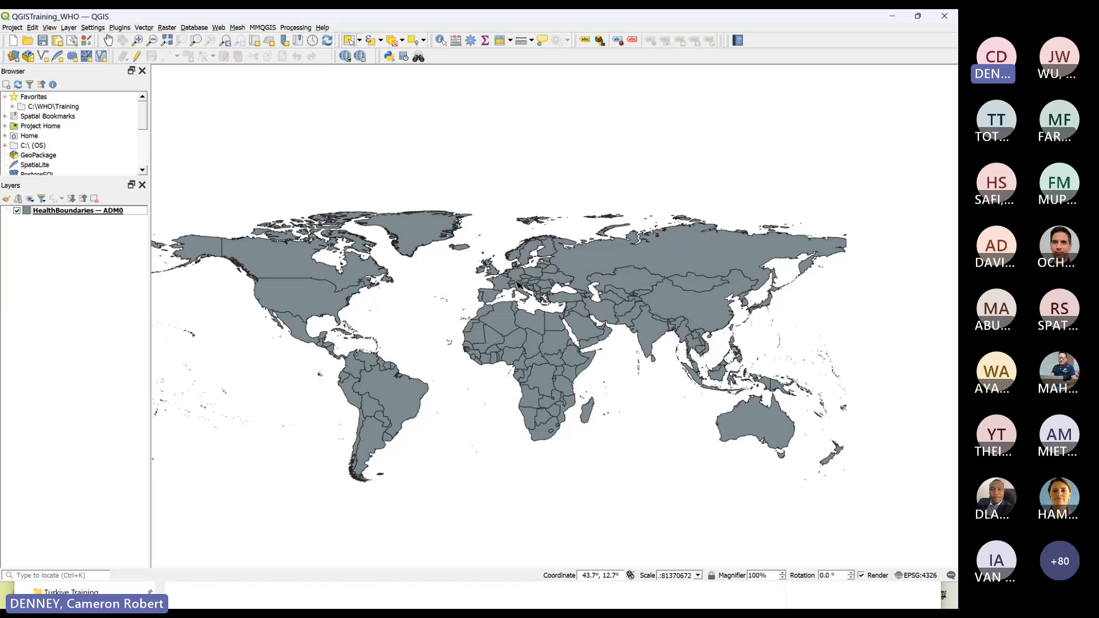
Locate HealthBoundaries.gpkg, the source of the ADM0 layer, in File Explorer's Intro to QGIS Training folder, then return to QGIS.
left_click(71, 211)
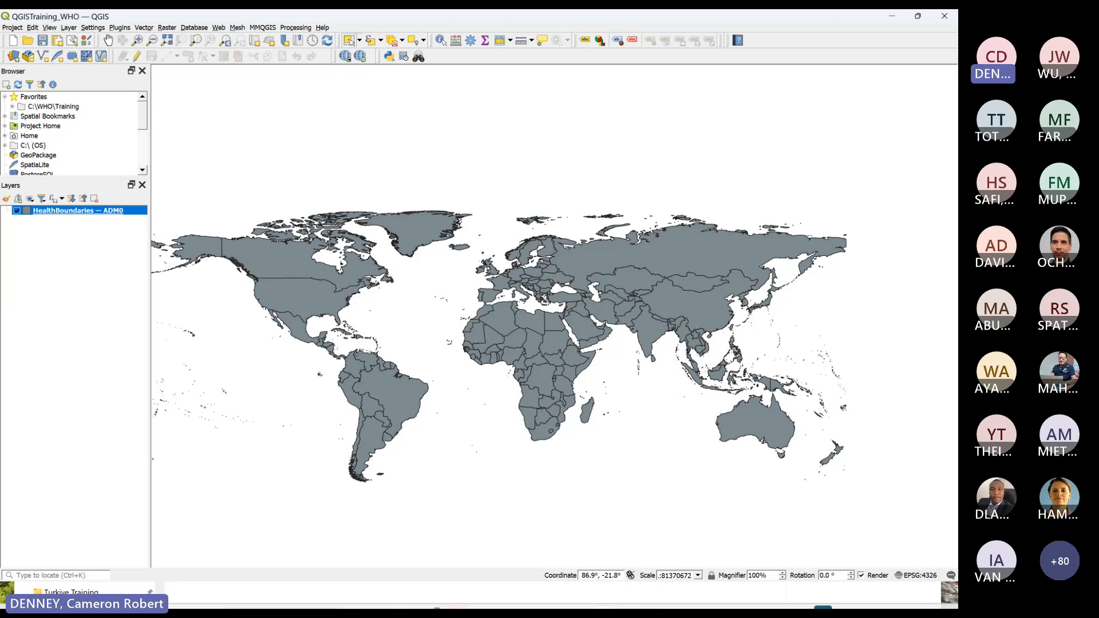
left_click(406, 597)
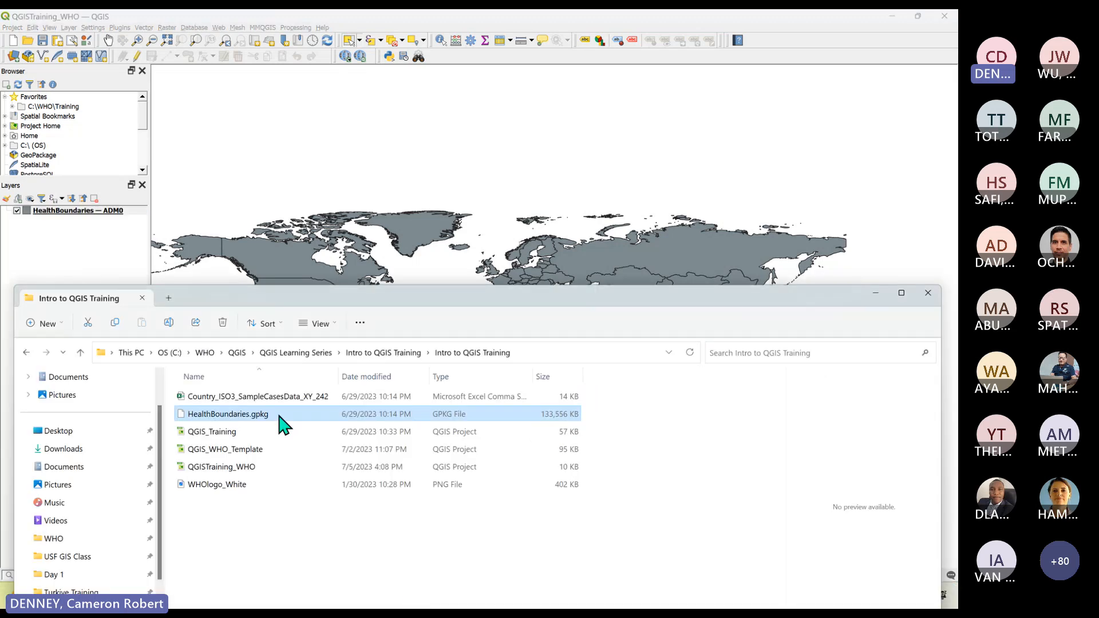
mouse_move(262, 416)
left_mouse_down()
mouse_move(265, 438)
mouse_move(253, 414)
left_mouse_up()
left_click(126, 266)
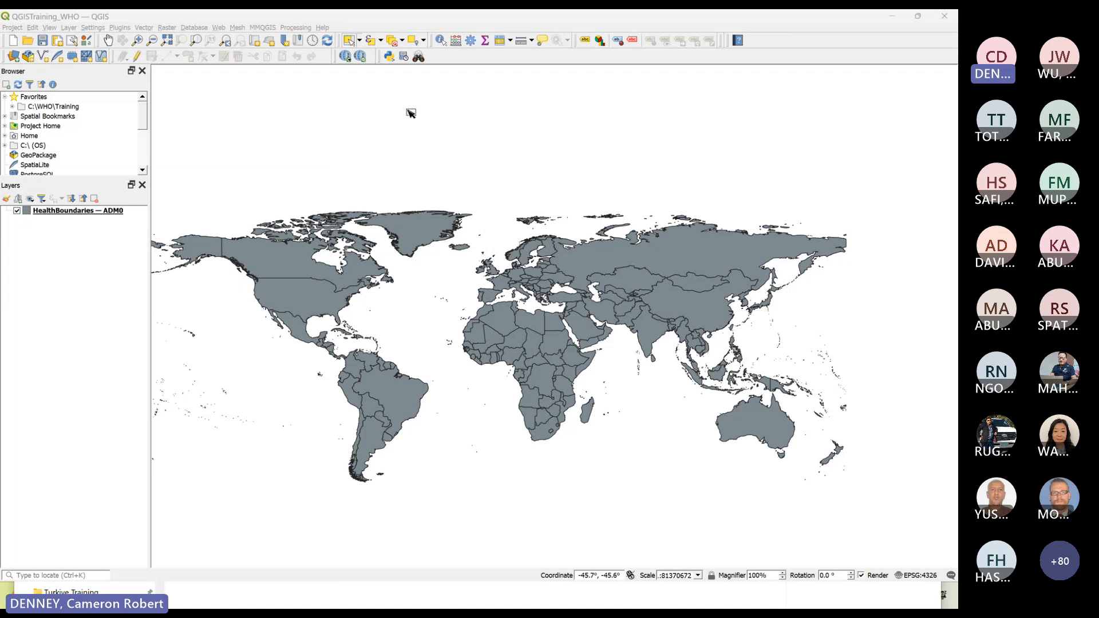
left_click(762, 25)
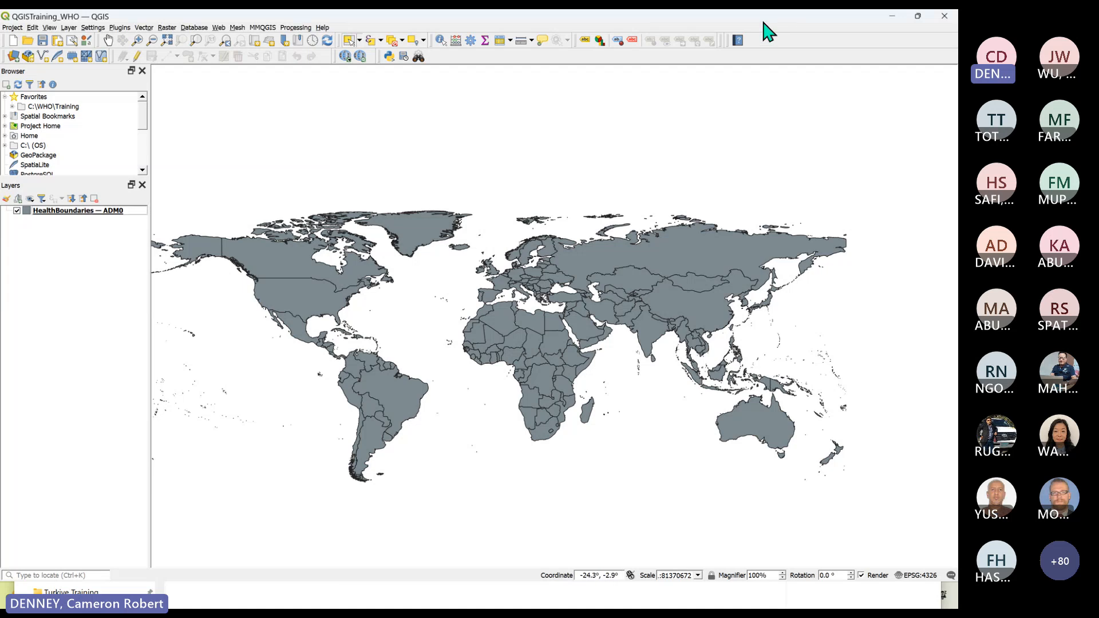
left_click(809, 408)
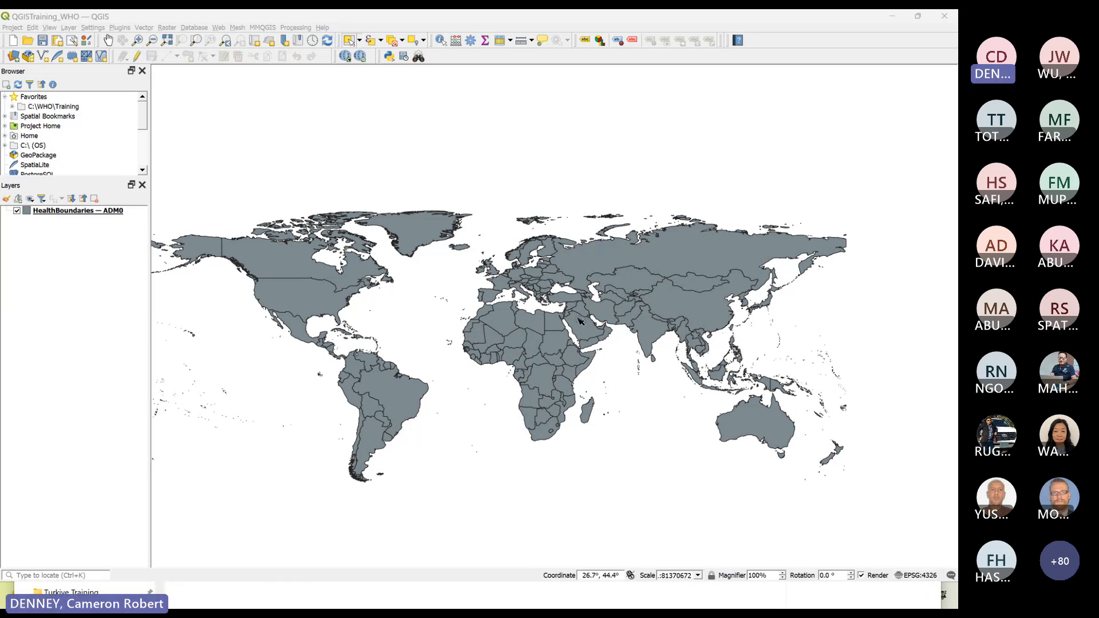
Open the project's coordinate reference system settings and select WGS 84 (EPSG:4326) among the recently used systems.
left_click(918, 576)
left_click_drag(409, 83, 486, 107)
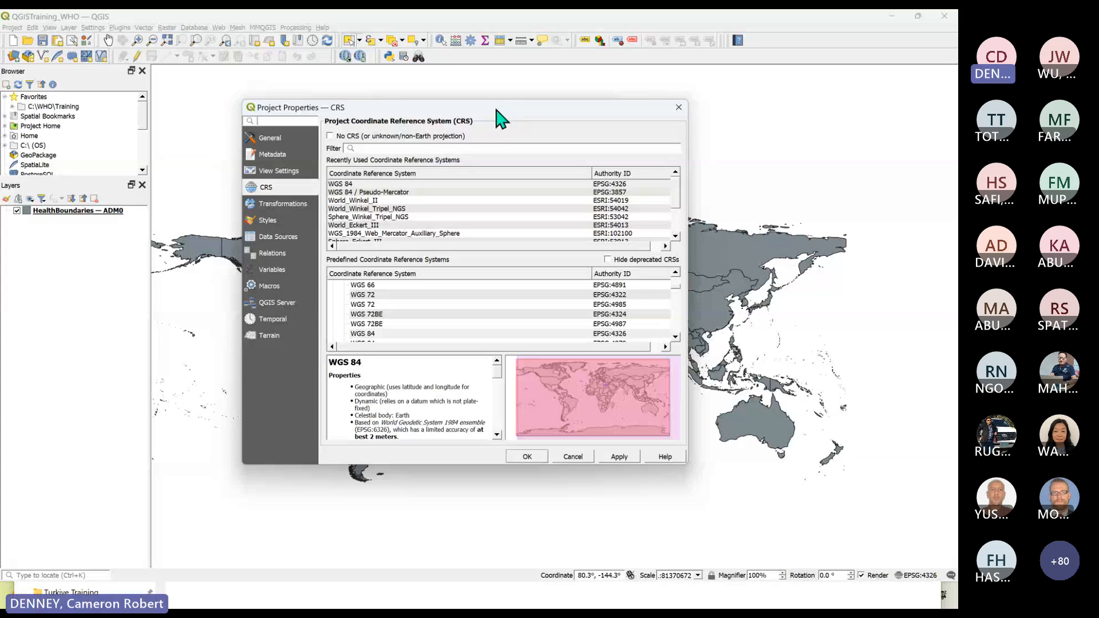
left_click_drag(498, 115, 489, 145)
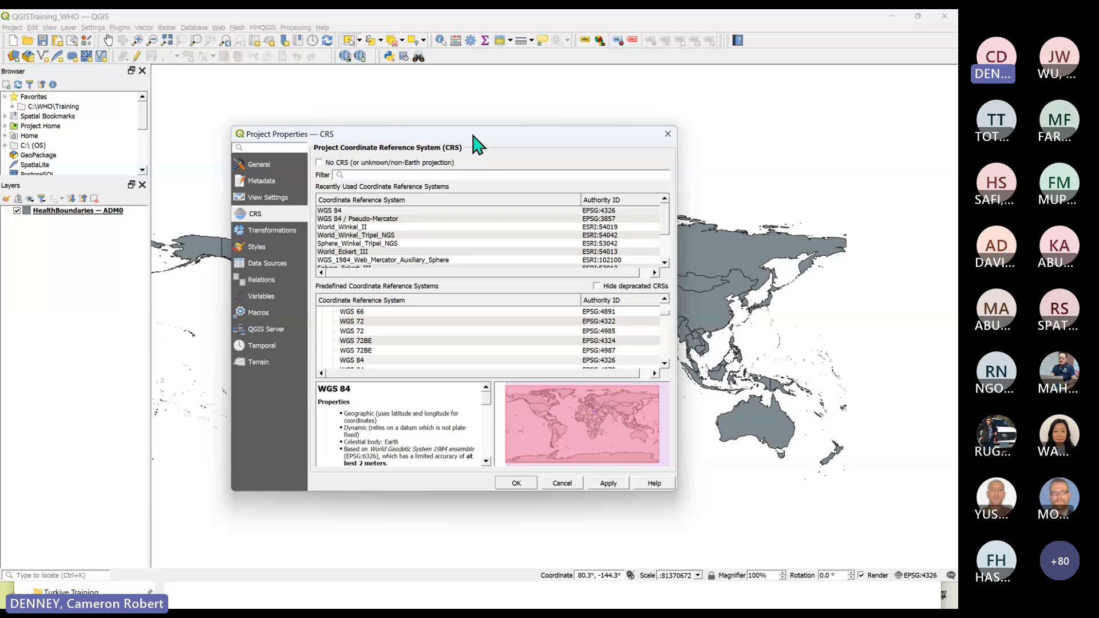
left_click_drag(474, 136, 471, 136)
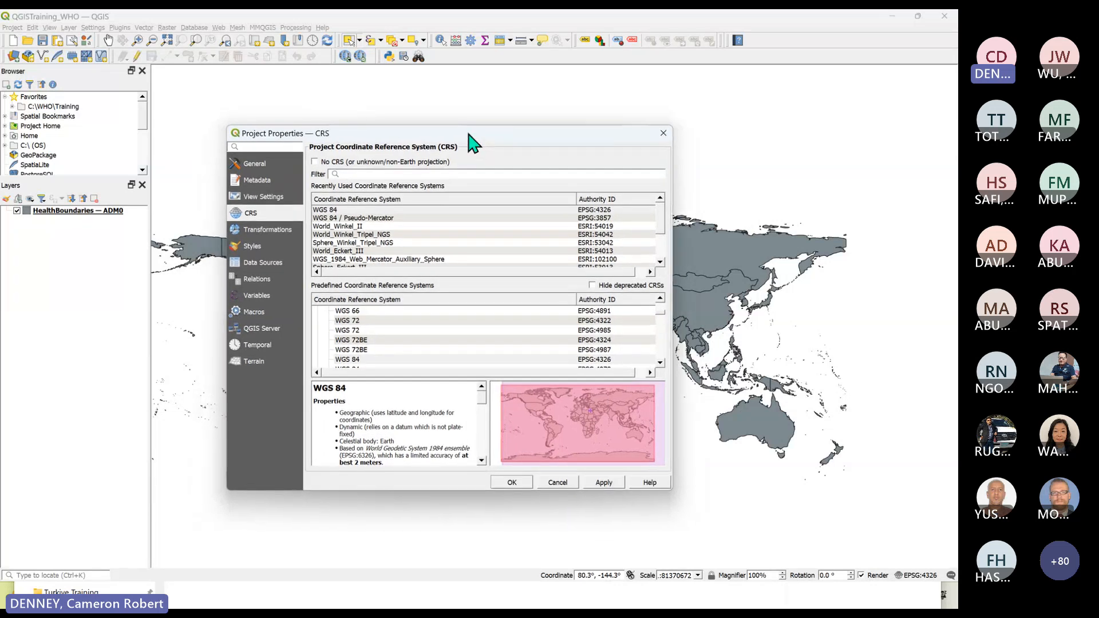
left_click_drag(468, 134, 481, 131)
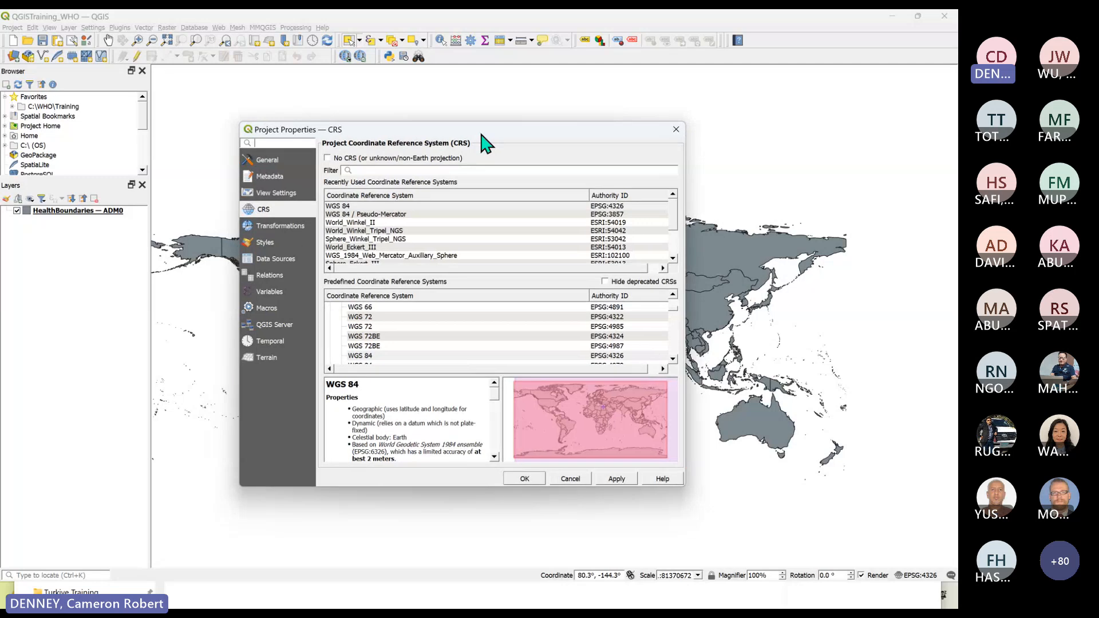
left_click(362, 207)
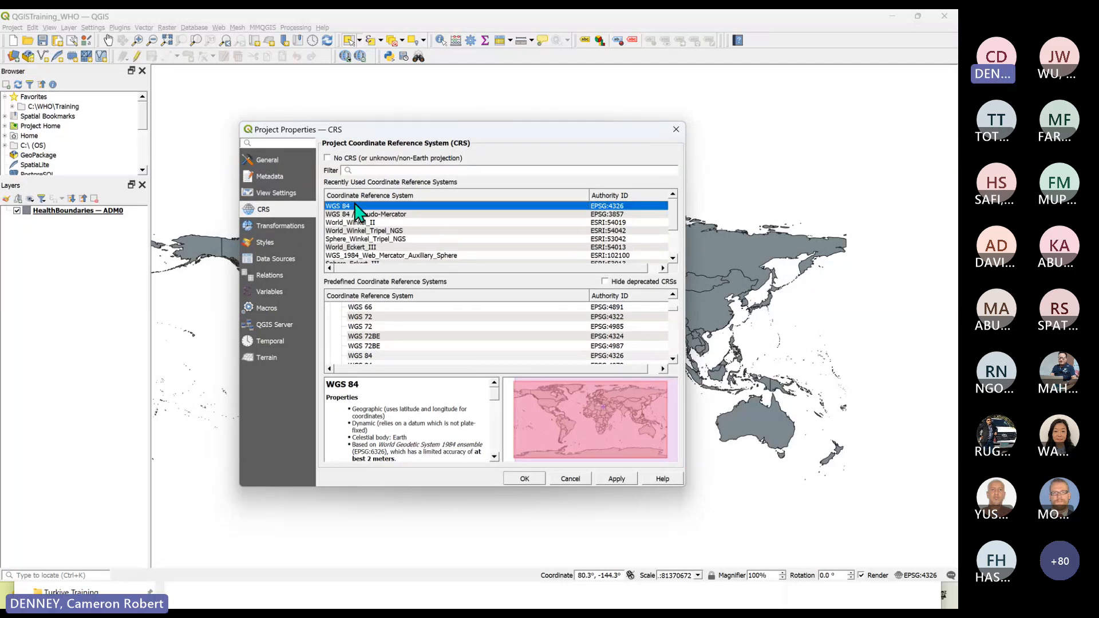
Filter the coordinate reference systems by 3857 and set the project's CRS to WGS 84 / Pseudo-Mercator (EPSG:3857).
left_click(386, 171)
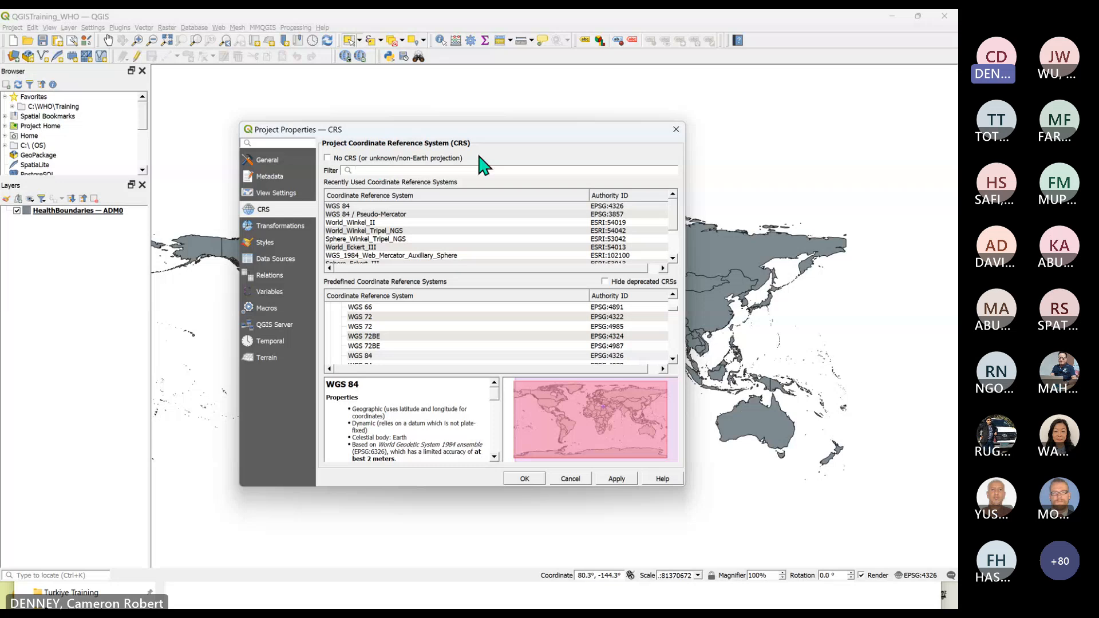
left_click_drag(479, 134, 491, 129)
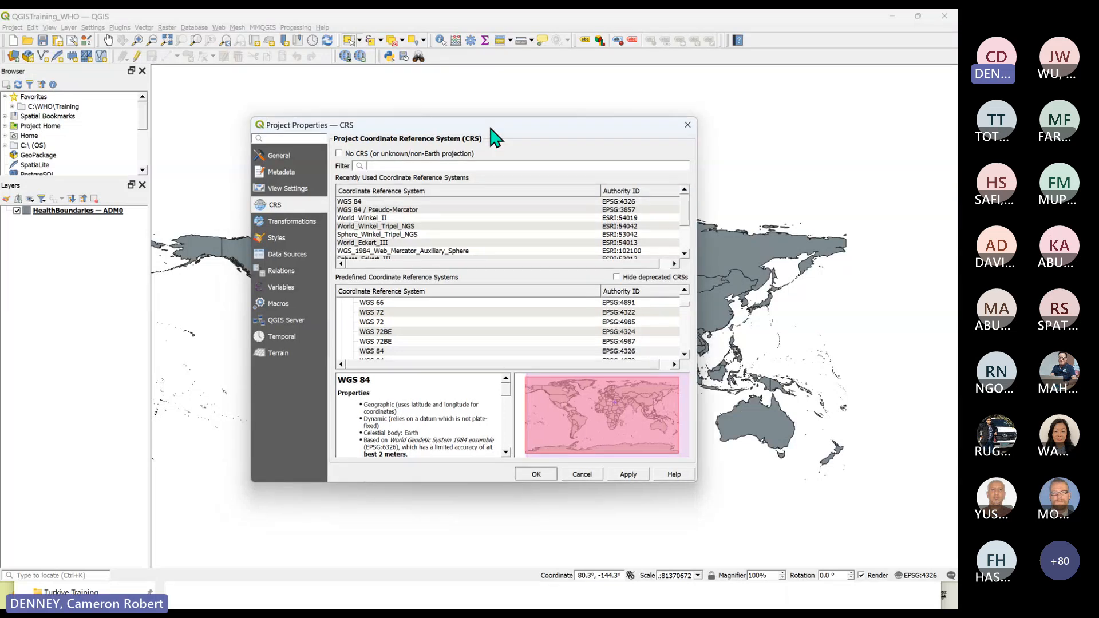
type("3")
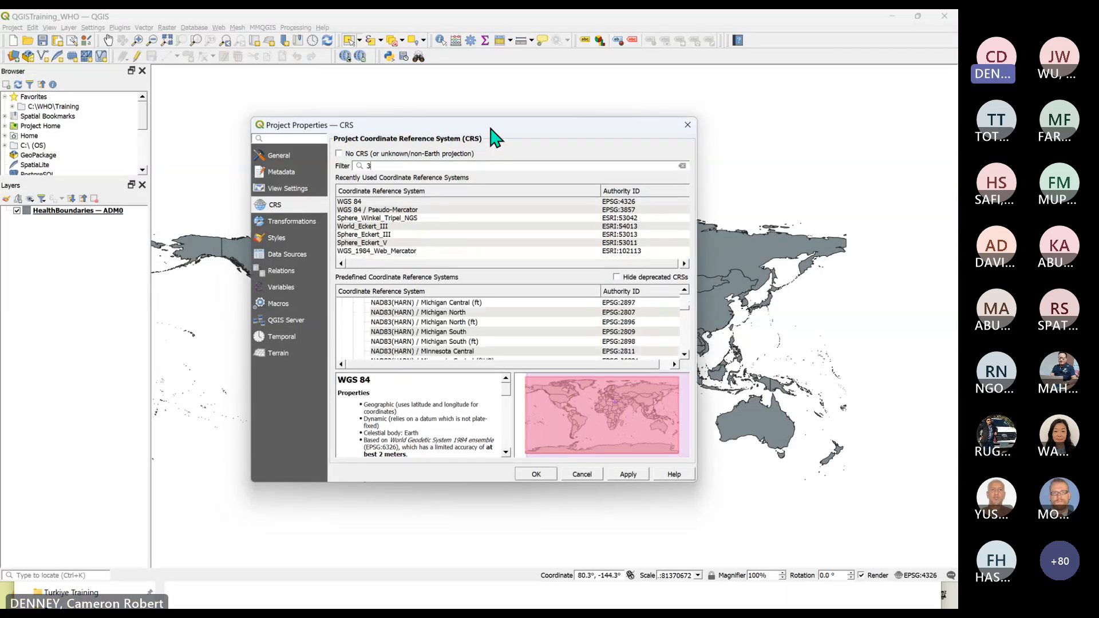
type("857")
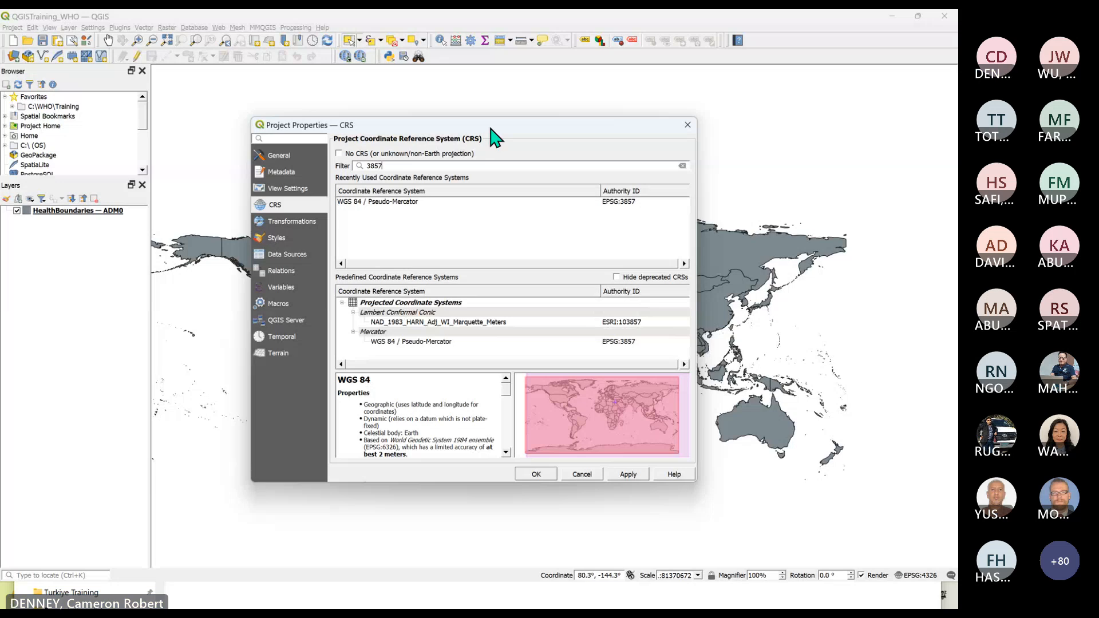
double_click(371, 166)
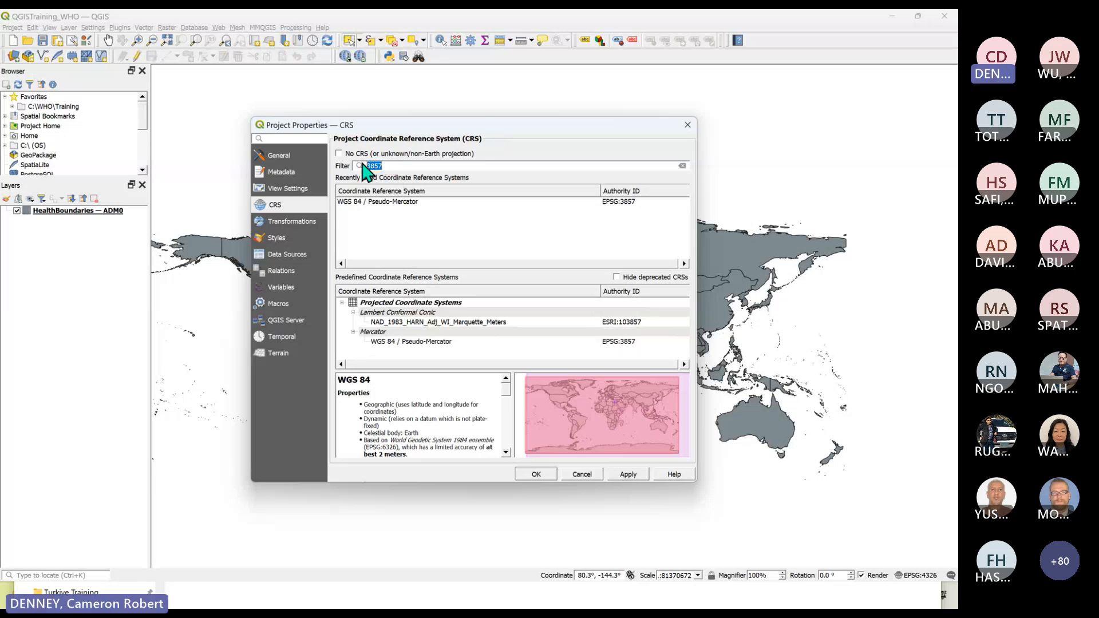
left_click(504, 151)
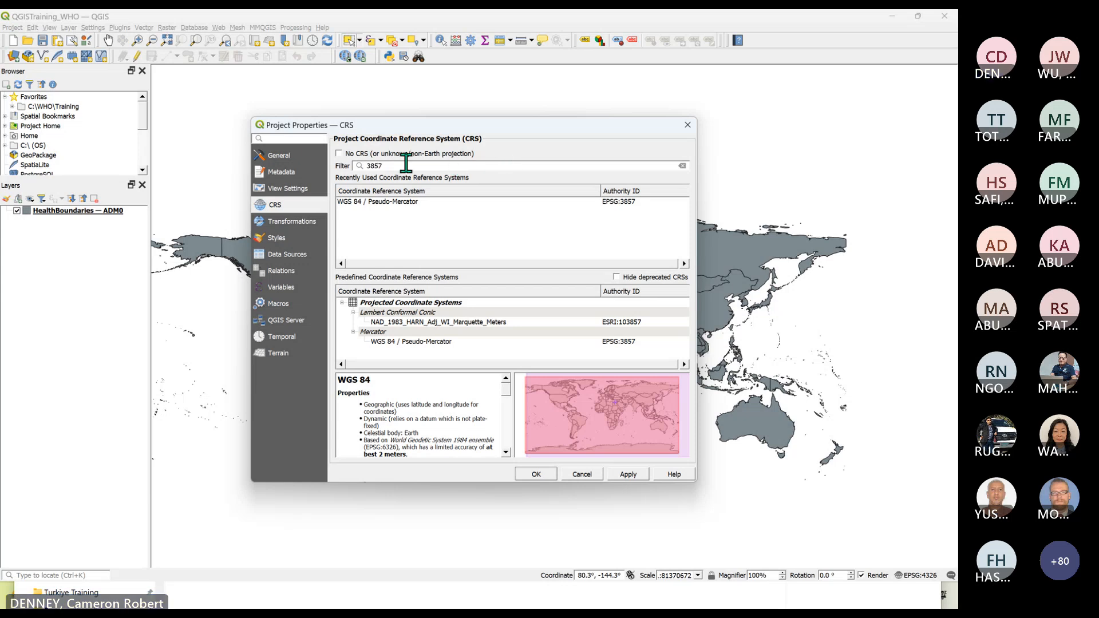
left_click(413, 202)
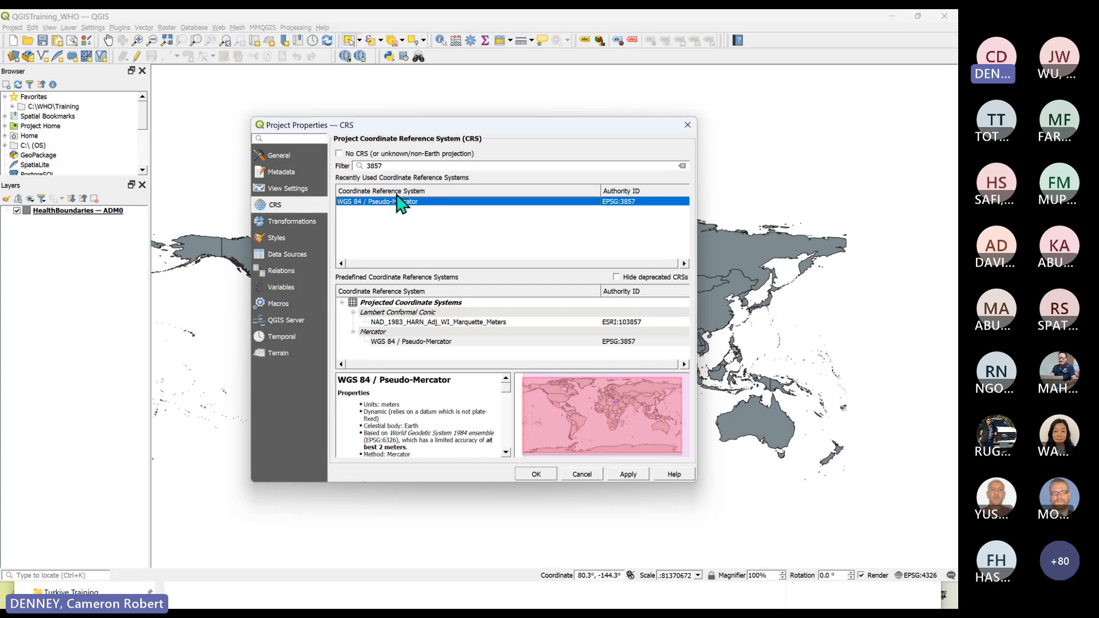
left_click(430, 342)
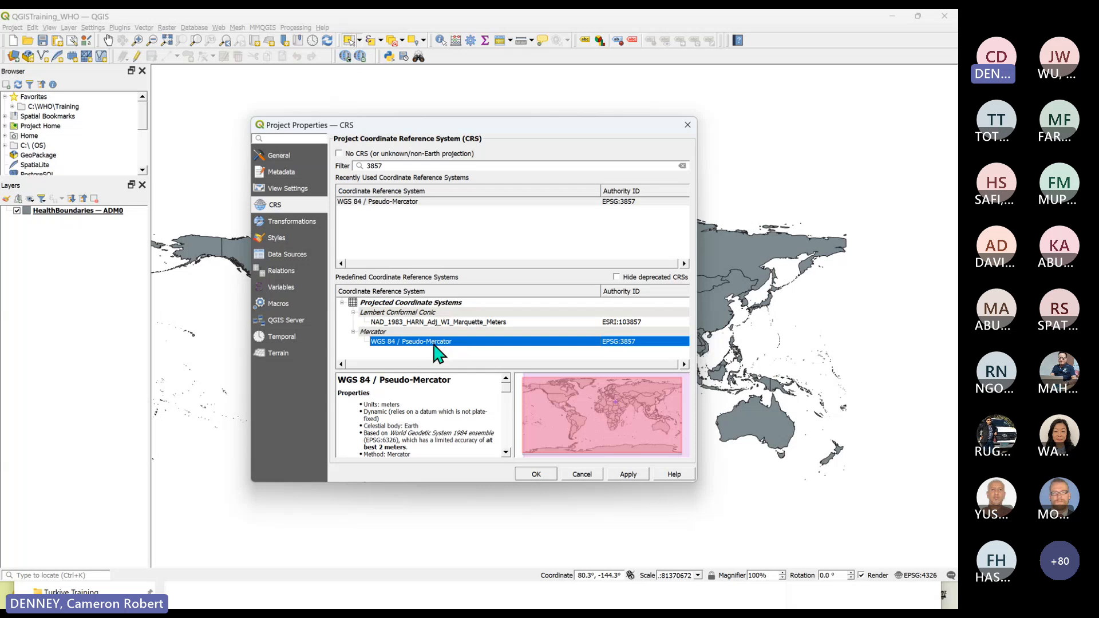
left_click(413, 203)
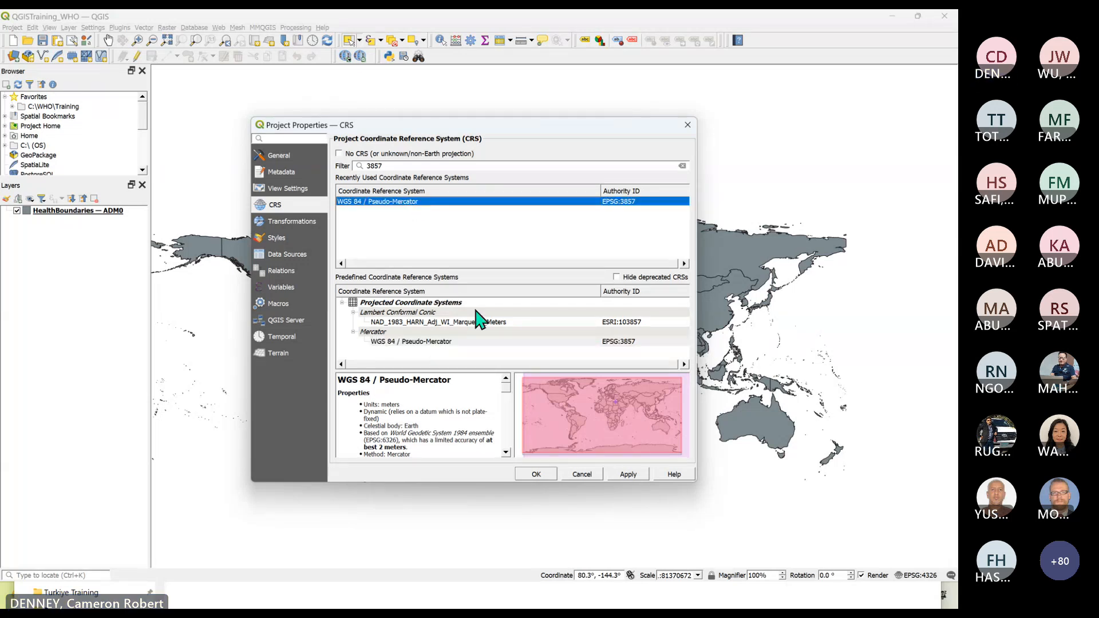
left_click(536, 474)
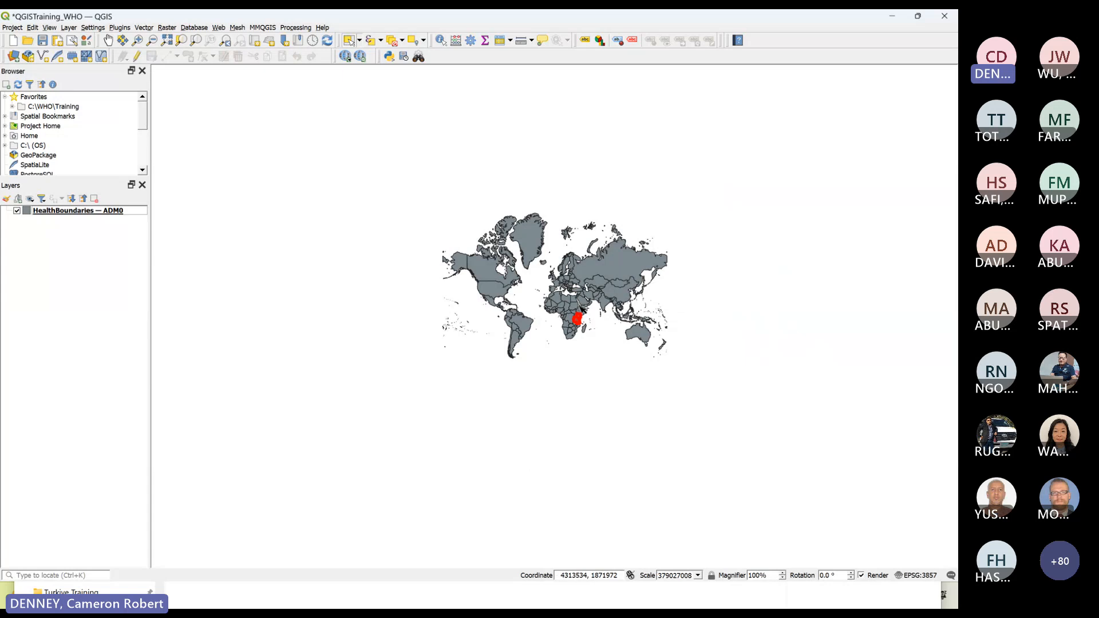
Clear the red identify highlight in East Africa by identifying an empty ocean spot, and save the project.
left_click(441, 41)
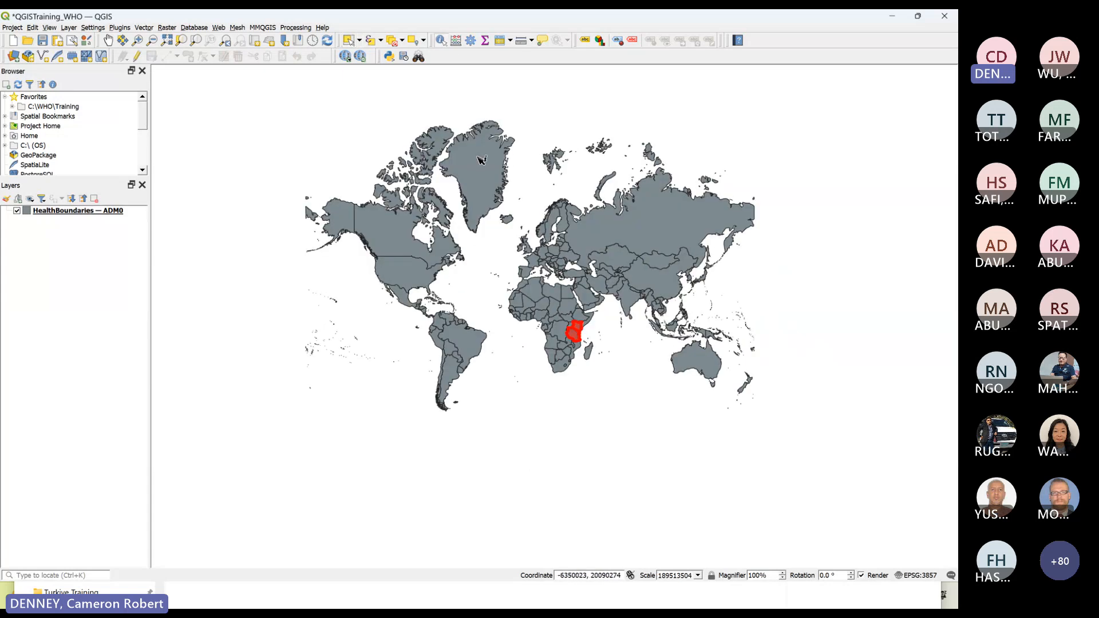
left_click(537, 367)
scroll(614, 306, "up", 1)
scroll(555, 342, "down", 1)
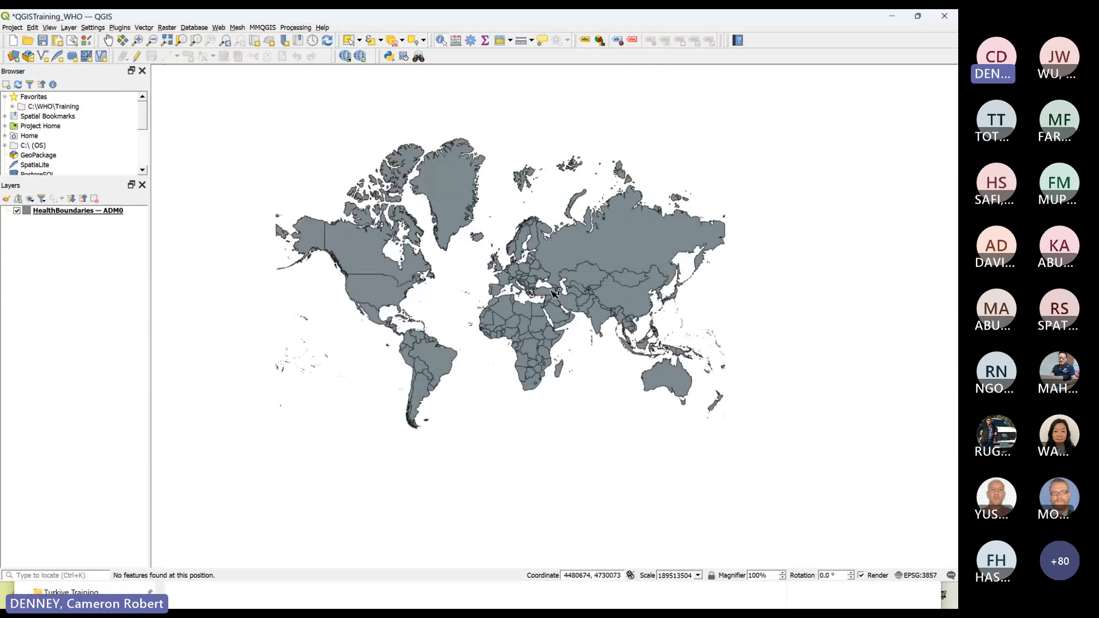
left_click(42, 41)
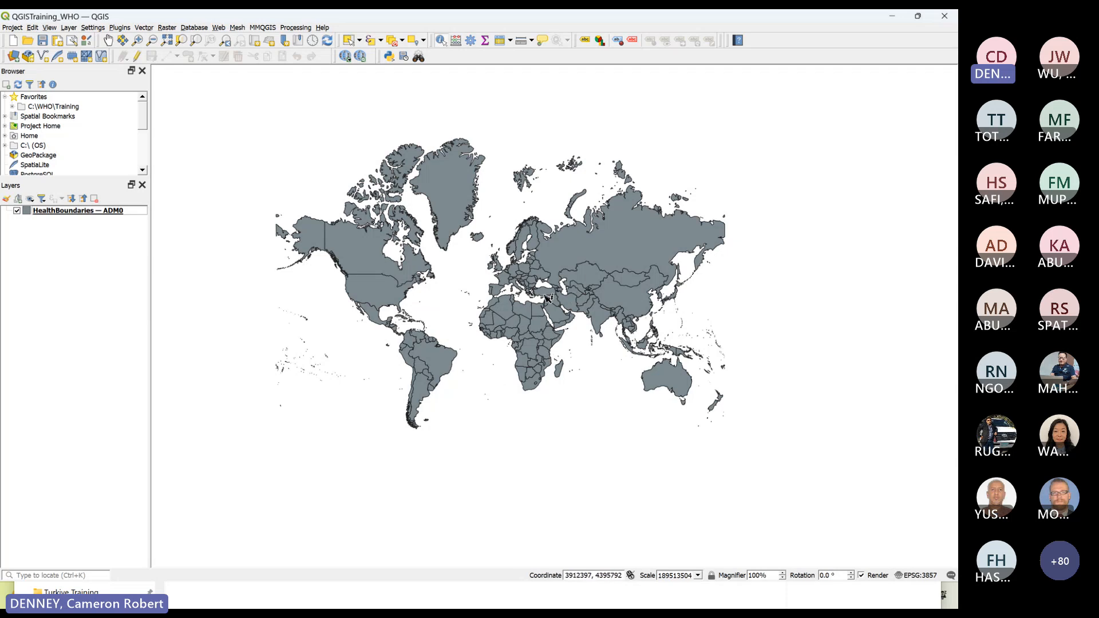
scroll(545, 297, "up", 1)
scroll(543, 298, "down", 1)
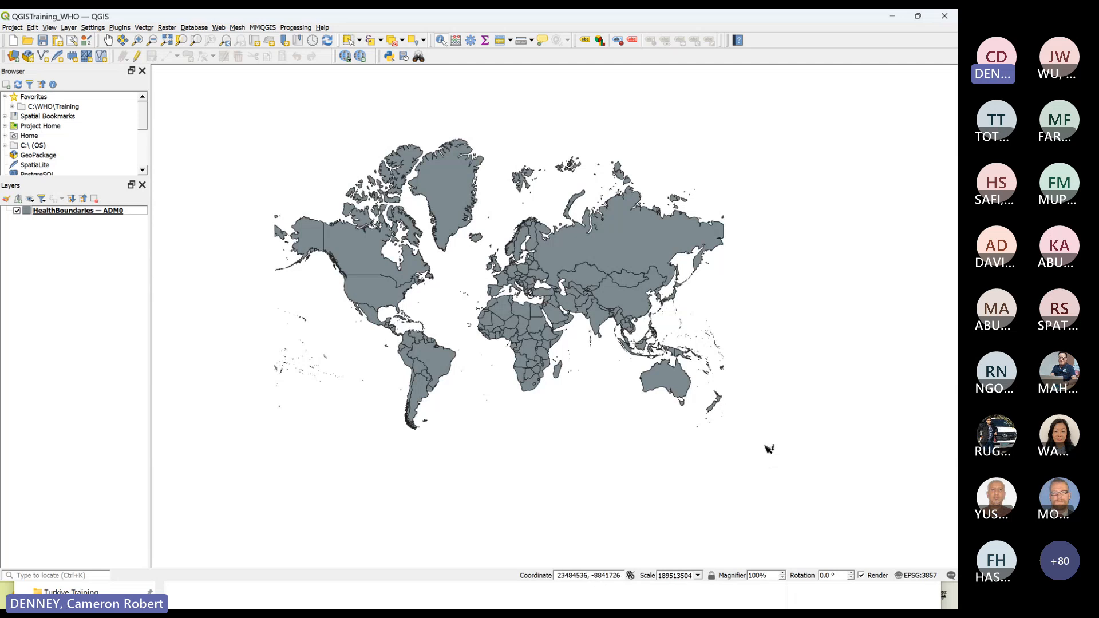
Reopen the project's CRS settings and browse the predefined systems, collapsing the Other, Aitoff, Albers Equal Area and Projected Coordinate Systems groups.
left_click(911, 576)
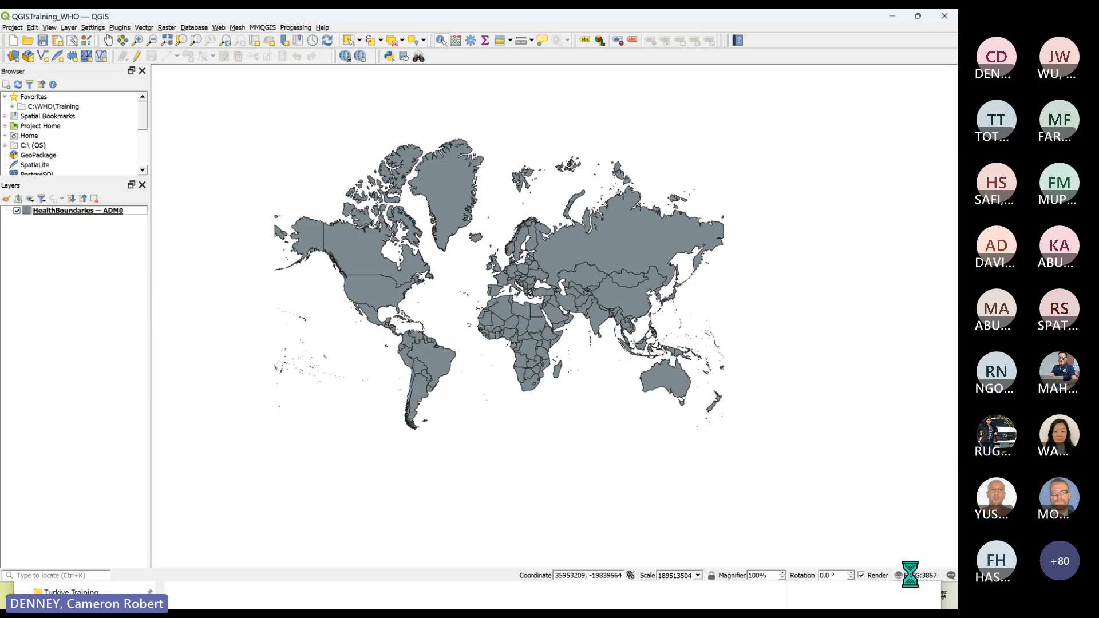
left_click_drag(432, 107, 468, 113)
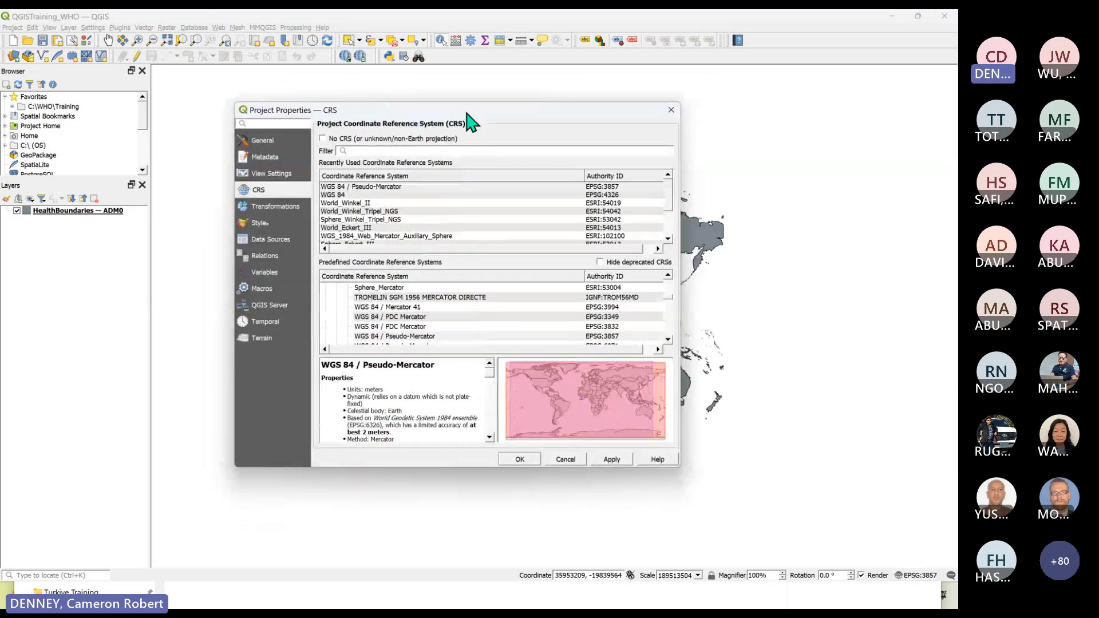
scroll(445, 320, "up", 5)
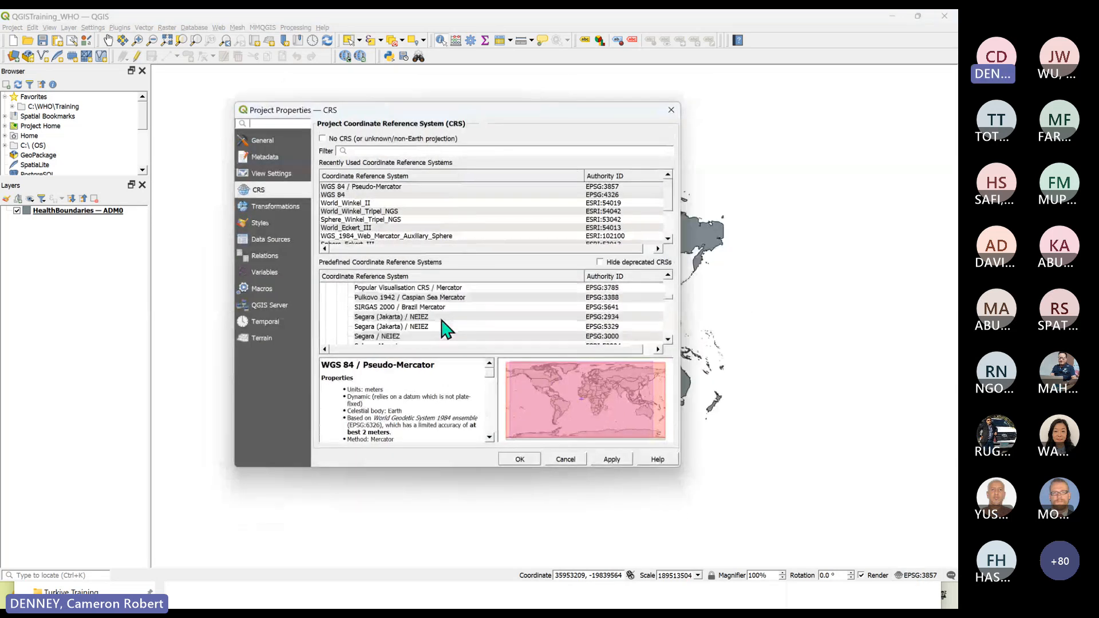
scroll(445, 327, "down", 10)
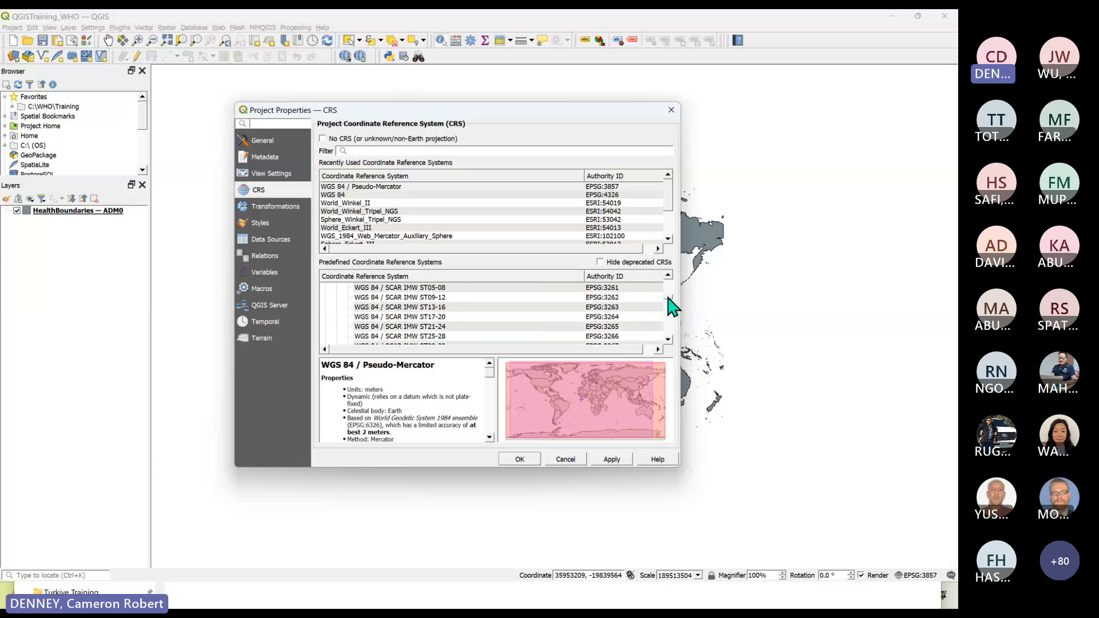
left_click_drag(673, 307, 670, 281)
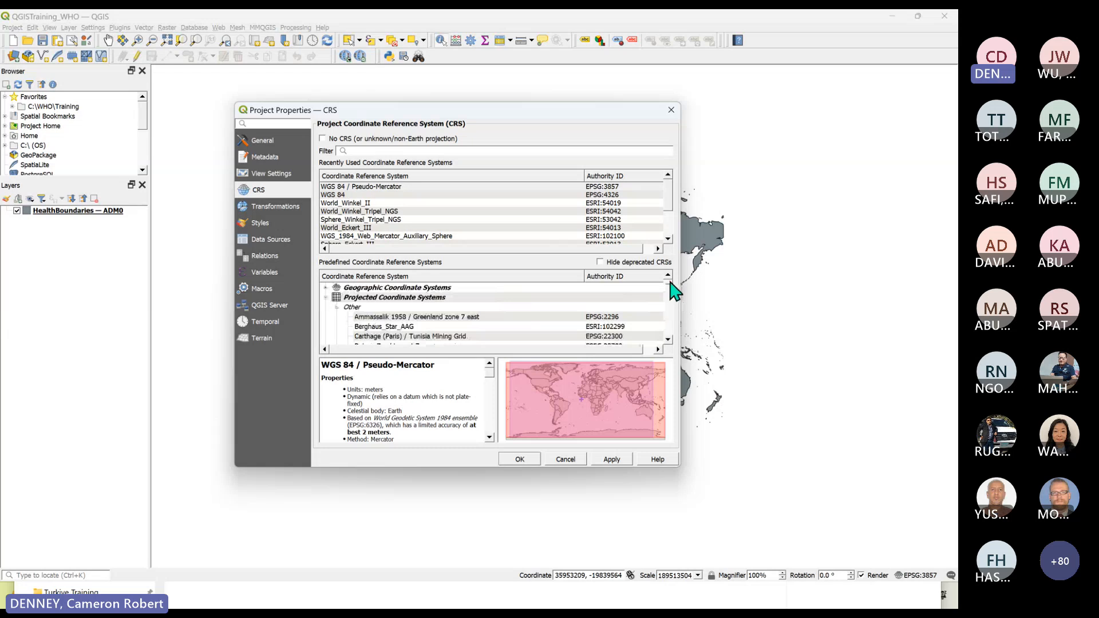
left_click(338, 307)
left_click(338, 317)
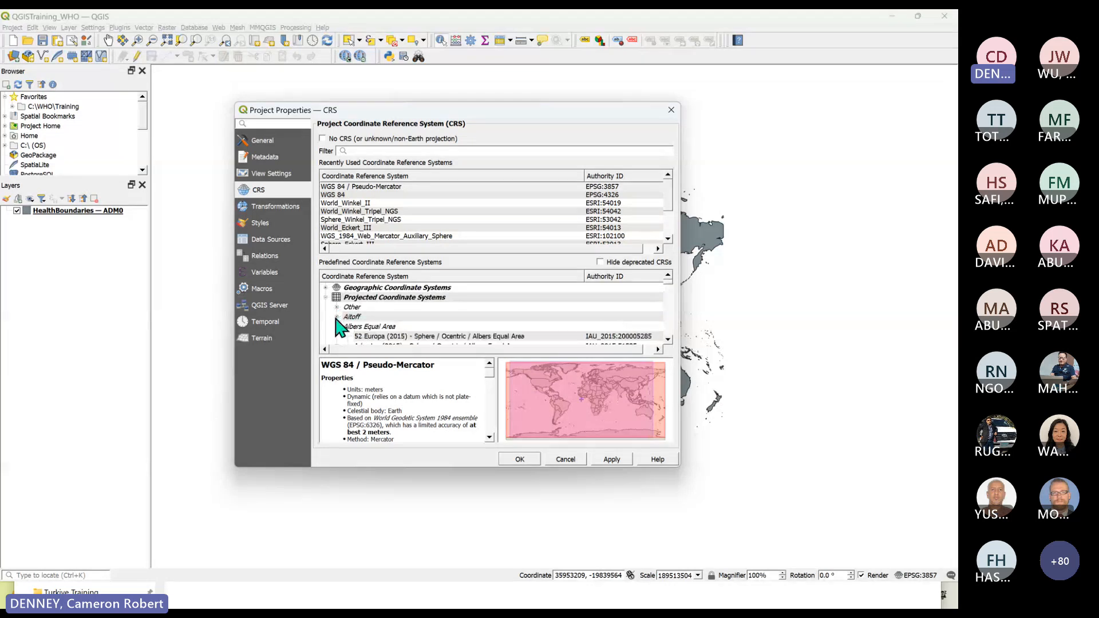
left_click(337, 326)
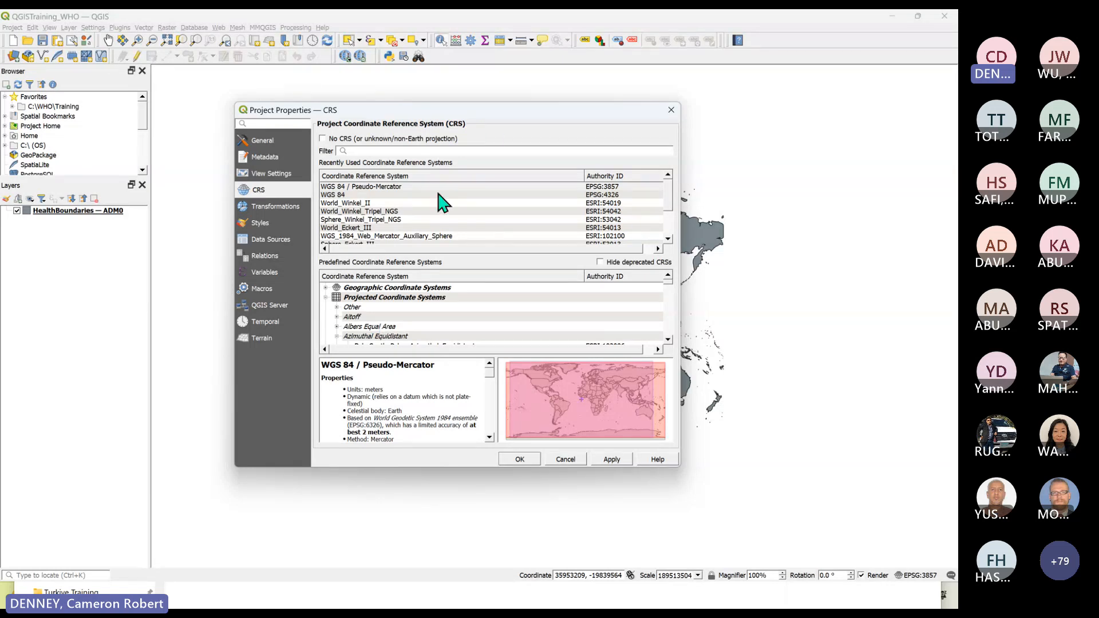
left_click_drag(492, 114, 427, 89)
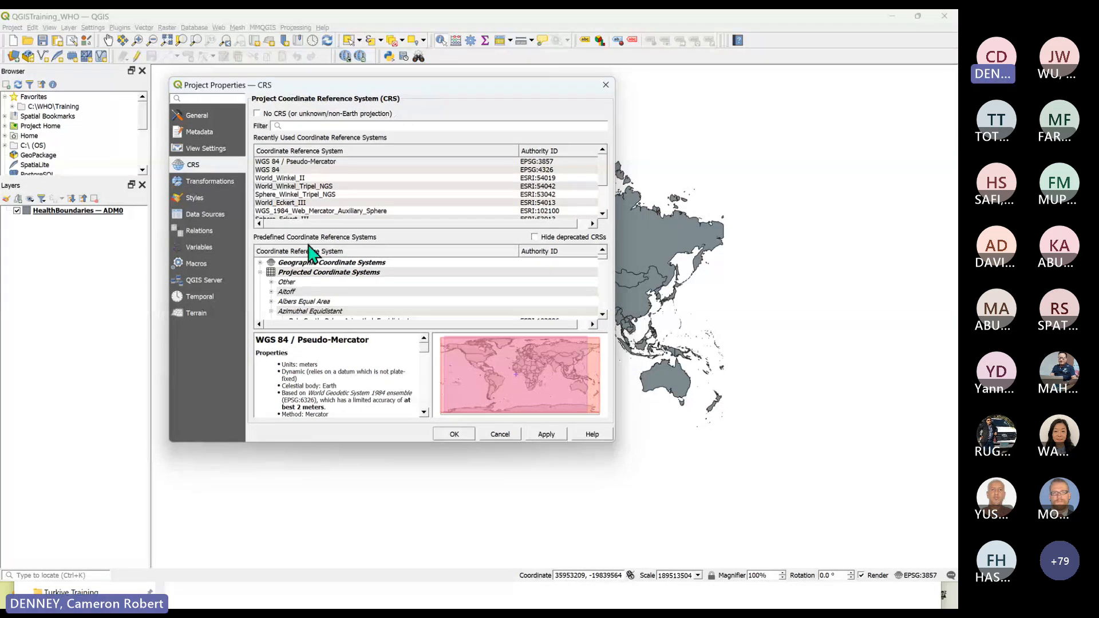
left_click(260, 273)
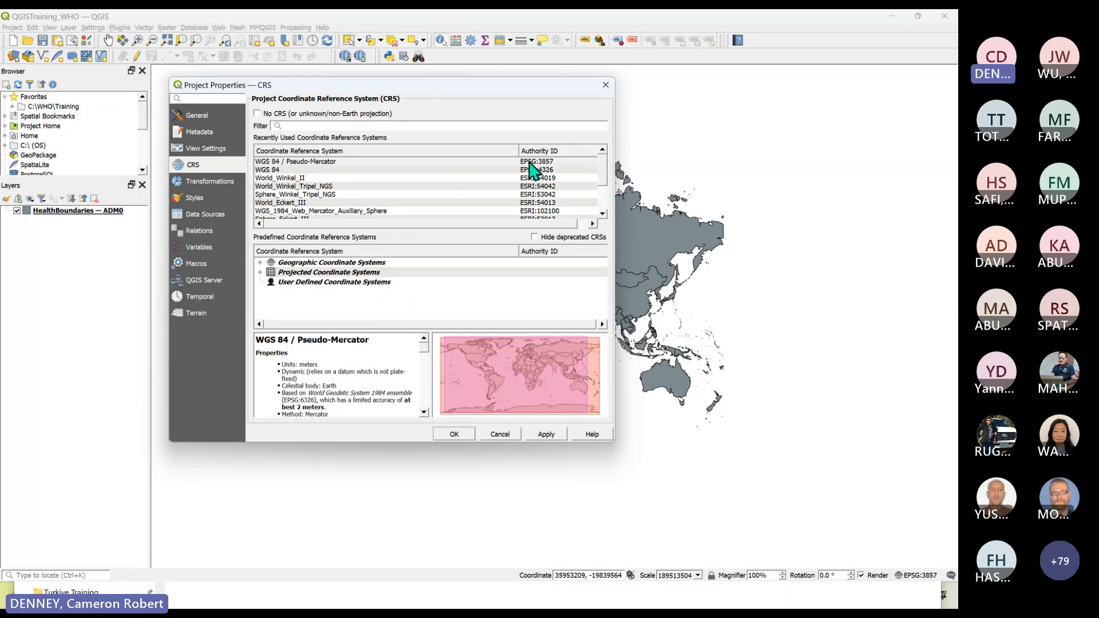
Find WGS 84 / Pseudo-Mercator again by filtering for 3857, and leave the project properties without applying anything.
left_click_drag(439, 88, 432, 86)
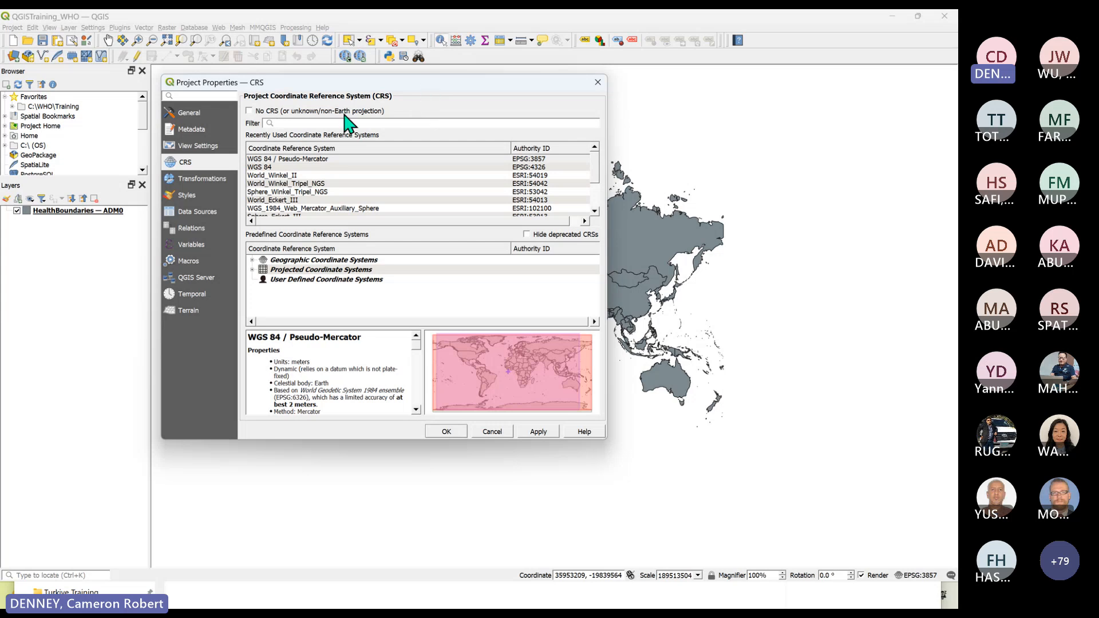
left_click(316, 122)
type("3857")
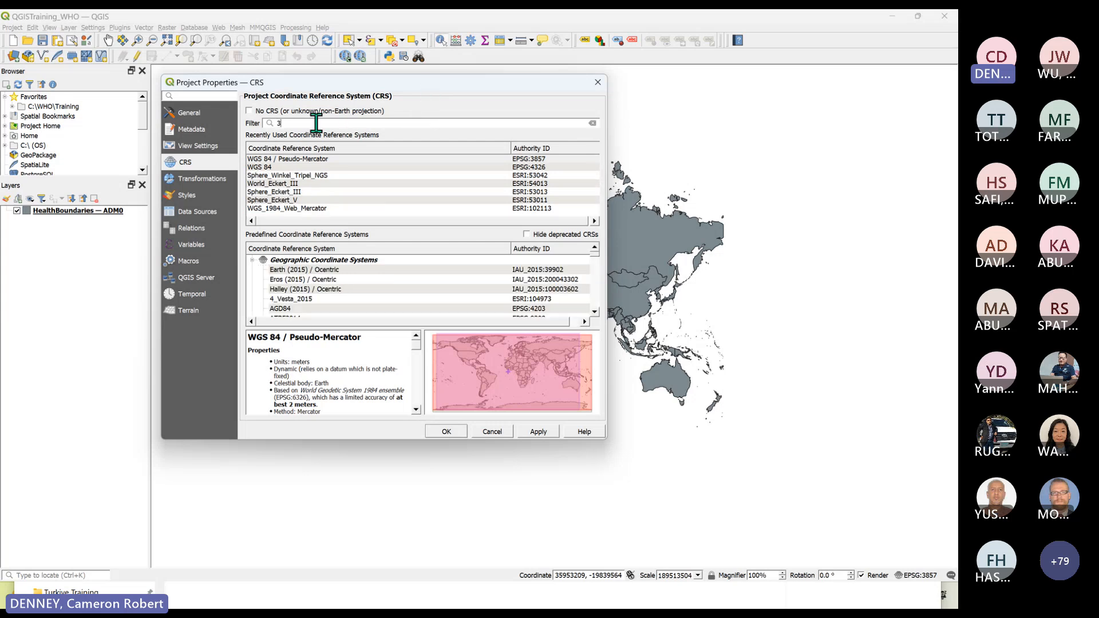
left_click(325, 158)
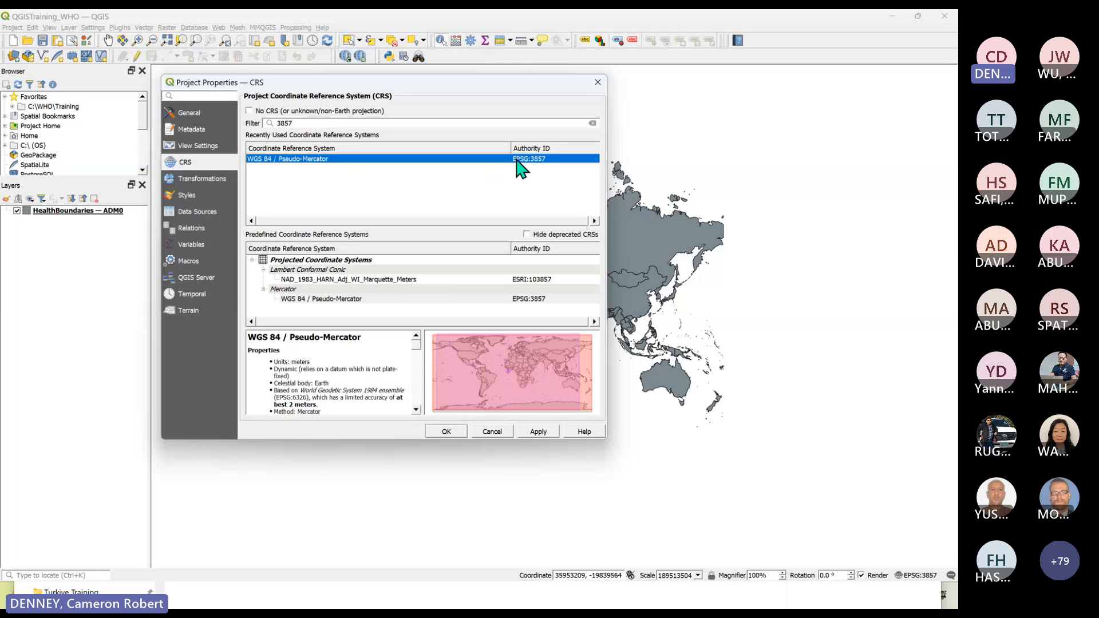
left_click(493, 433)
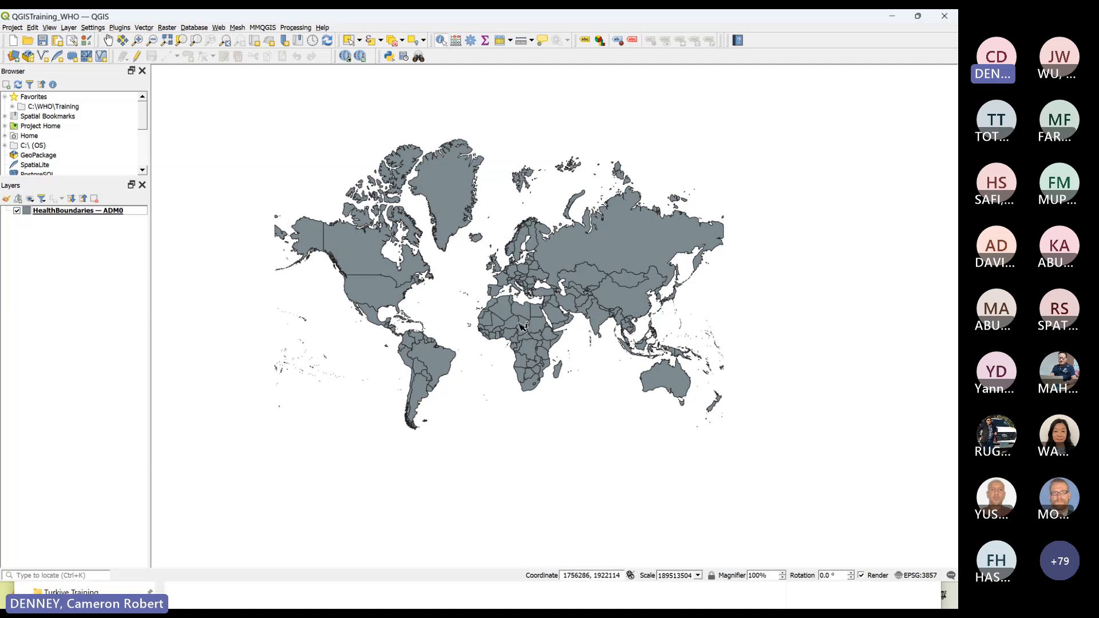
scroll(521, 327, "up", 1)
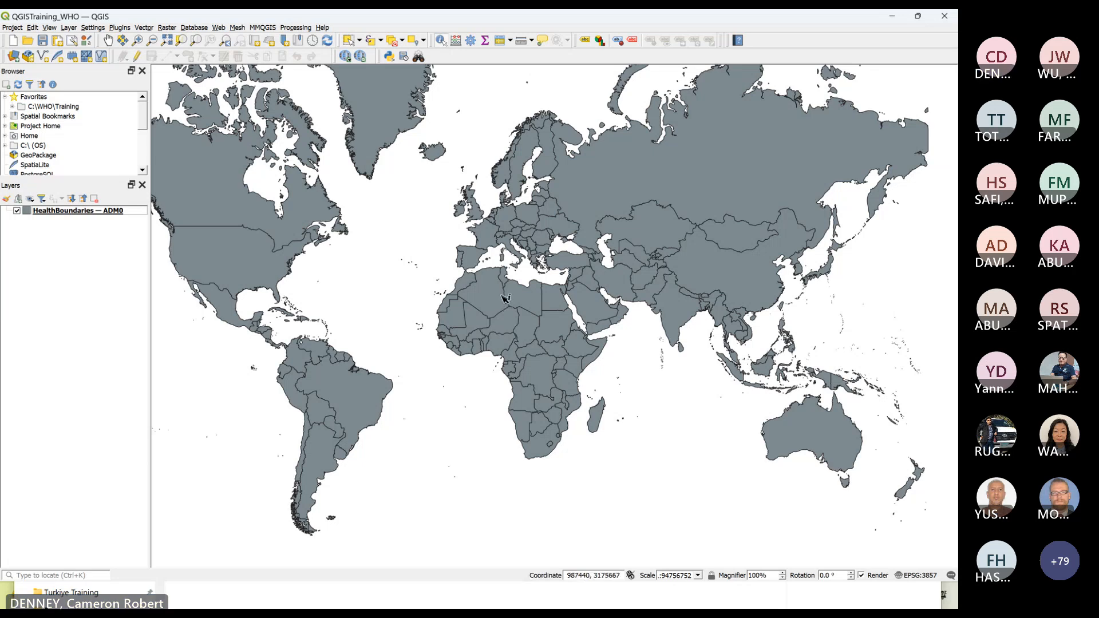
Examine the world map in the Pseudo-Mercator projection, from the full extent down to Scandinavia and the Baltic coastline.
scroll(504, 298, "down", 1)
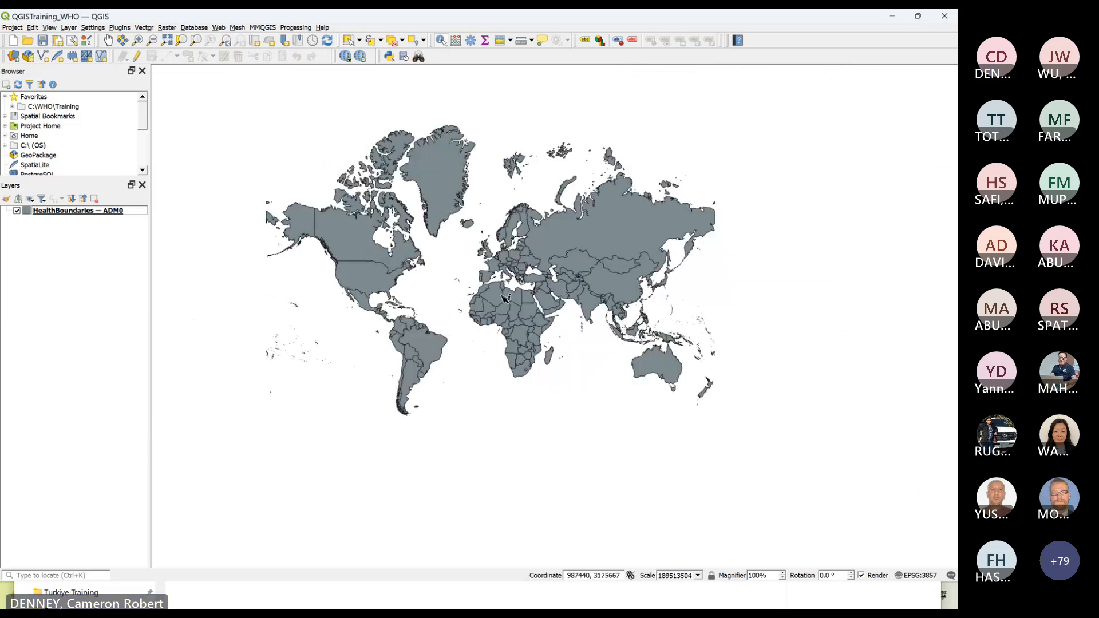
scroll(505, 298, "up", 1)
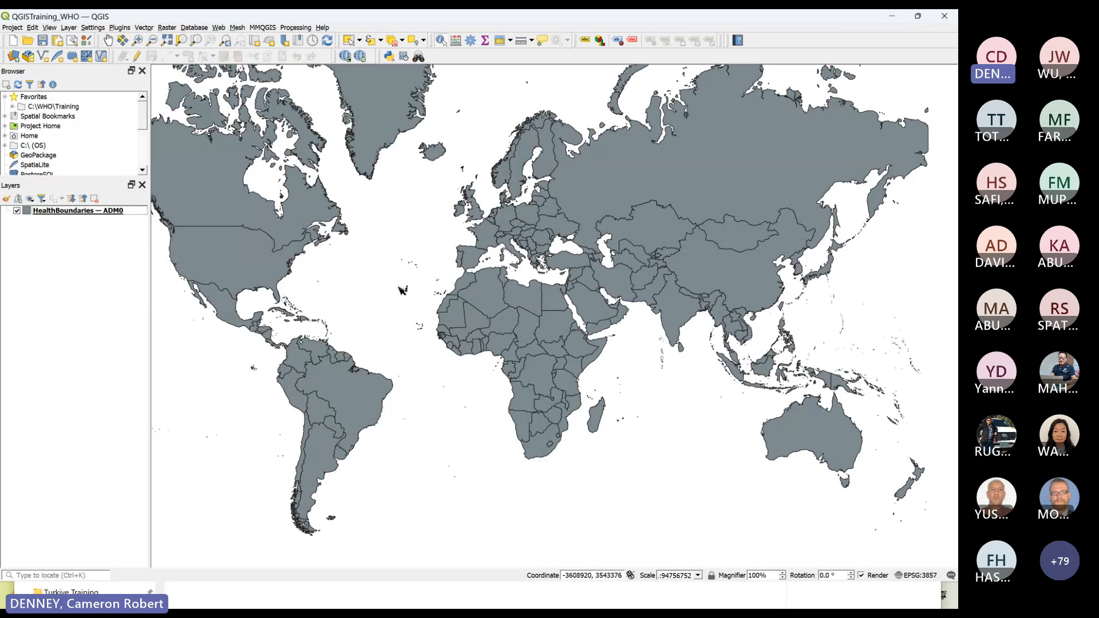
scroll(512, 154, "up", 3)
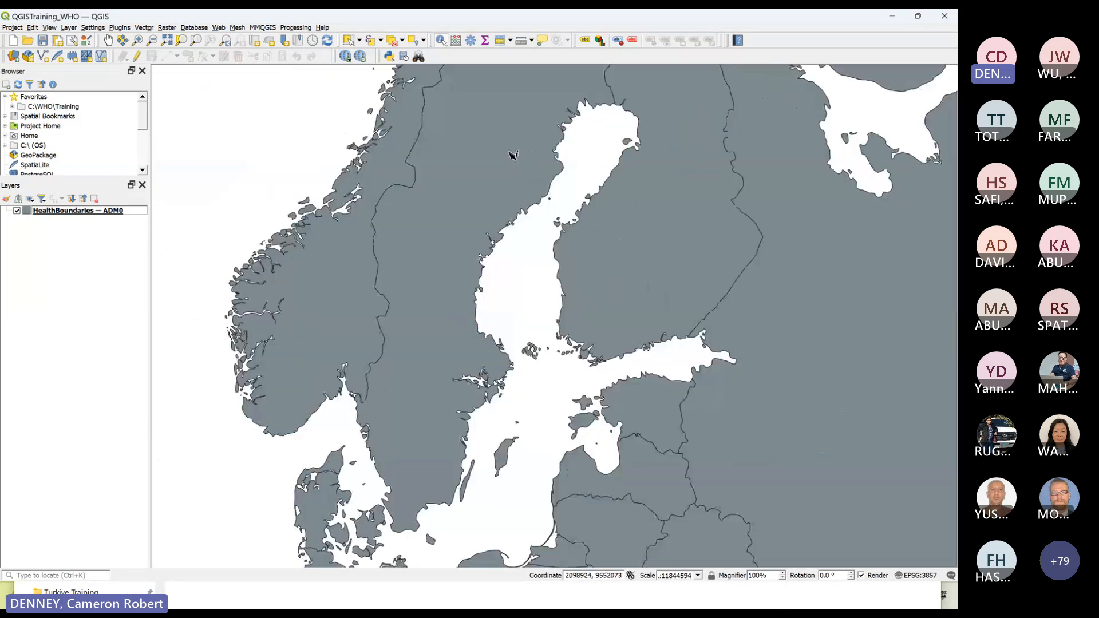
scroll(516, 156, "up", 1)
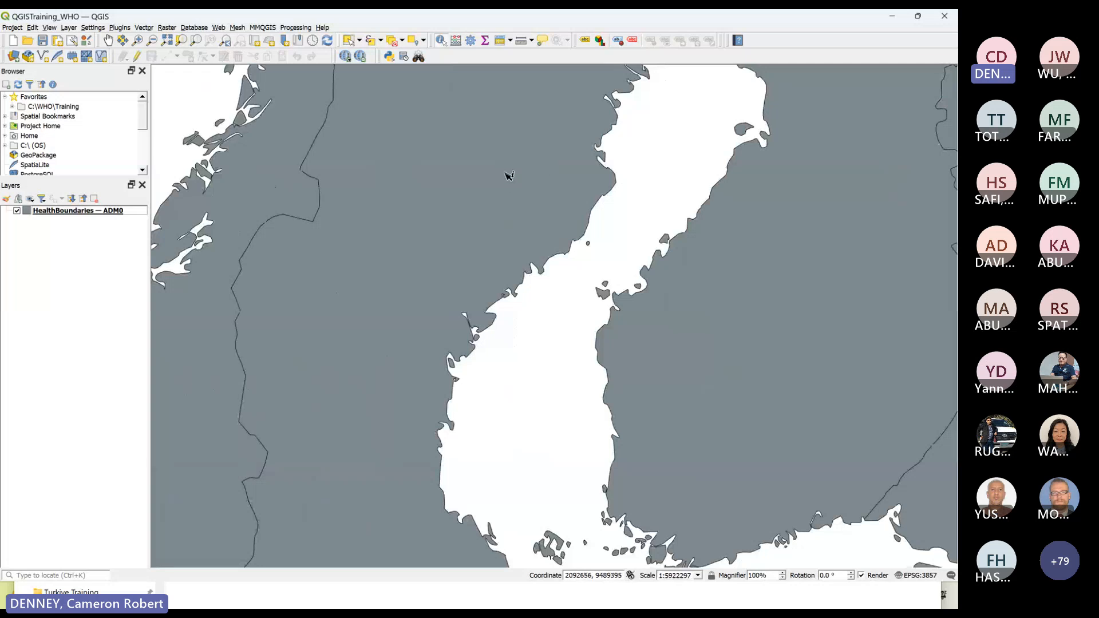
scroll(514, 202, "down", 1)
scroll(515, 201, "down", 1)
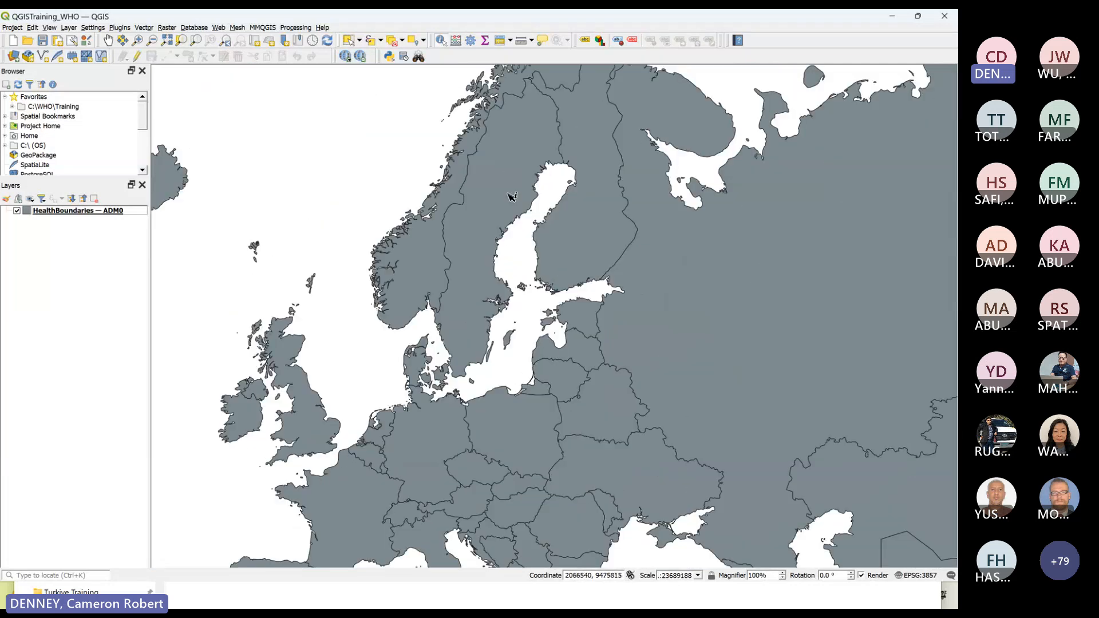
scroll(512, 196, "down", 1)
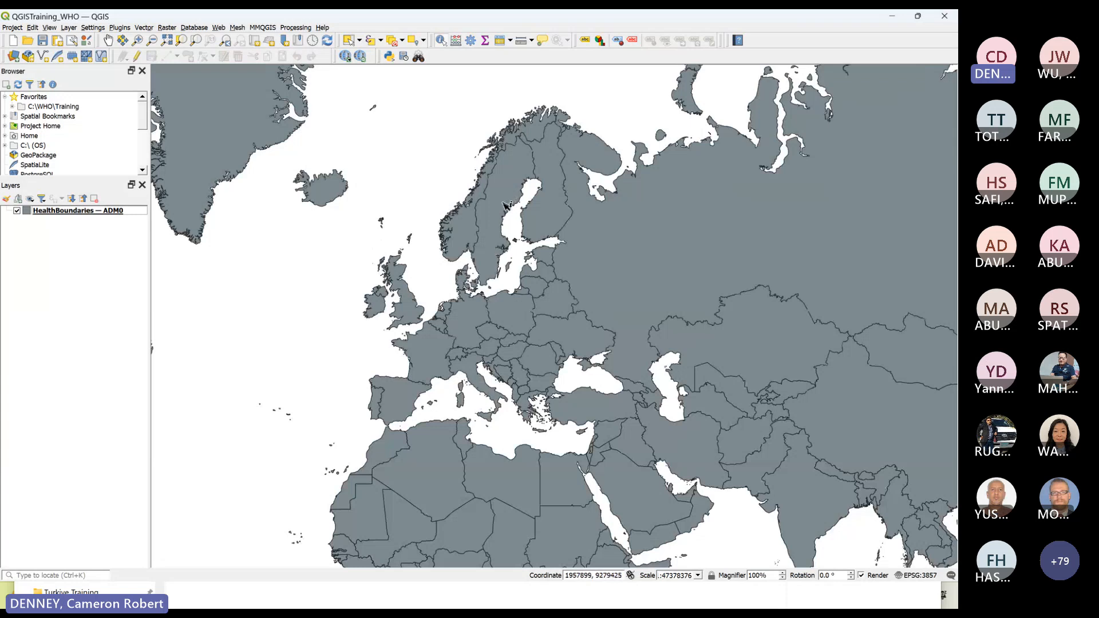
Save the QGISTraining_WHO project with the world map of country boundaries in view.
scroll(503, 205, "down", 1)
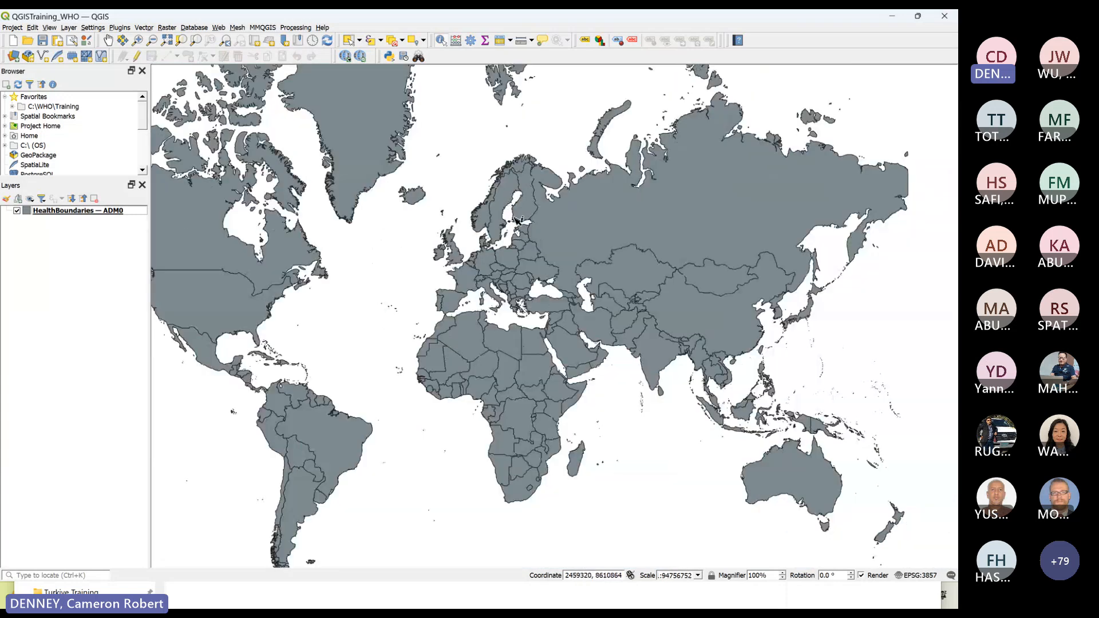
scroll(515, 219, "down", 1)
scroll(513, 285, "up", 1)
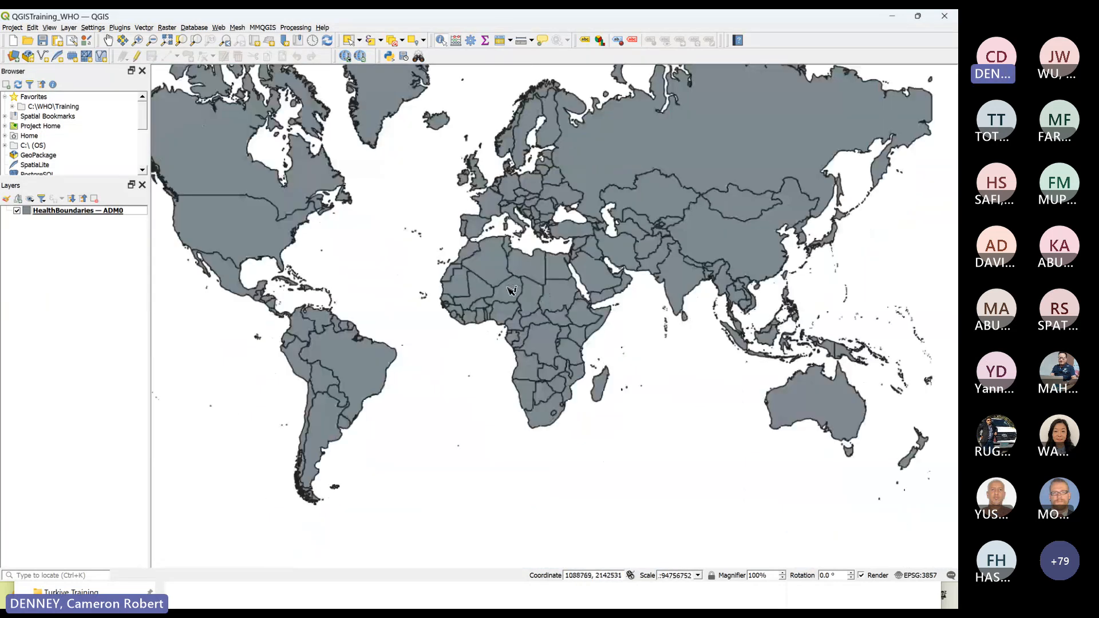
left_click_drag(514, 285, 498, 318)
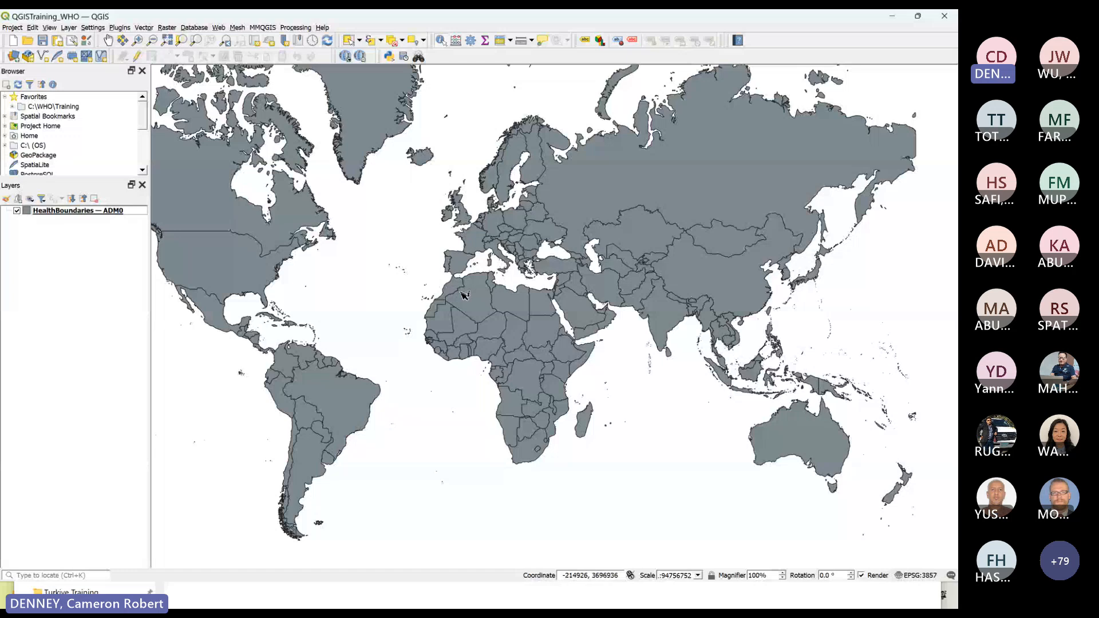
scroll(498, 312, "down", 1)
scroll(511, 229, "up", 1)
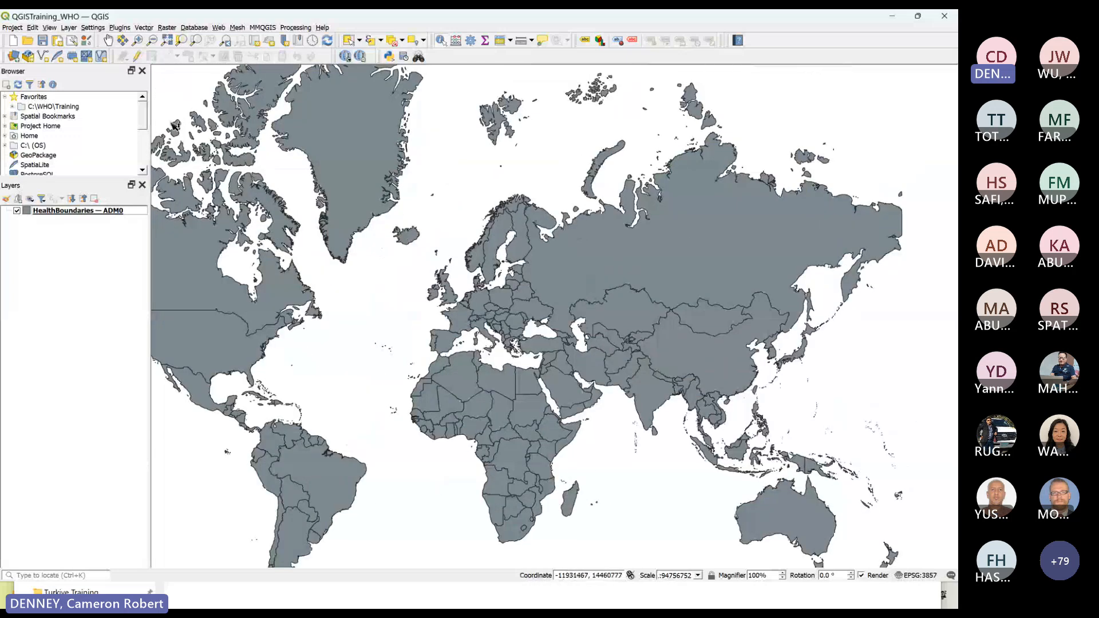
left_click(39, 41)
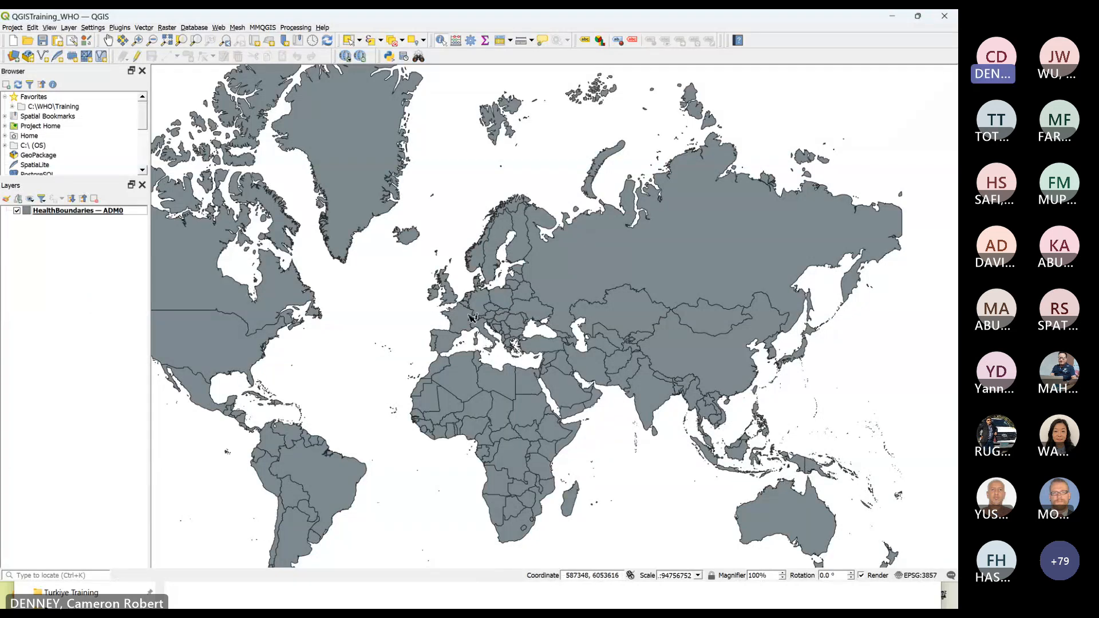
Switch to the Intro to QGIS Modules PDF in Chrome and compare the WGS 84, Eckert III and Web Mercator world maps.
scroll(456, 337, "down", 1)
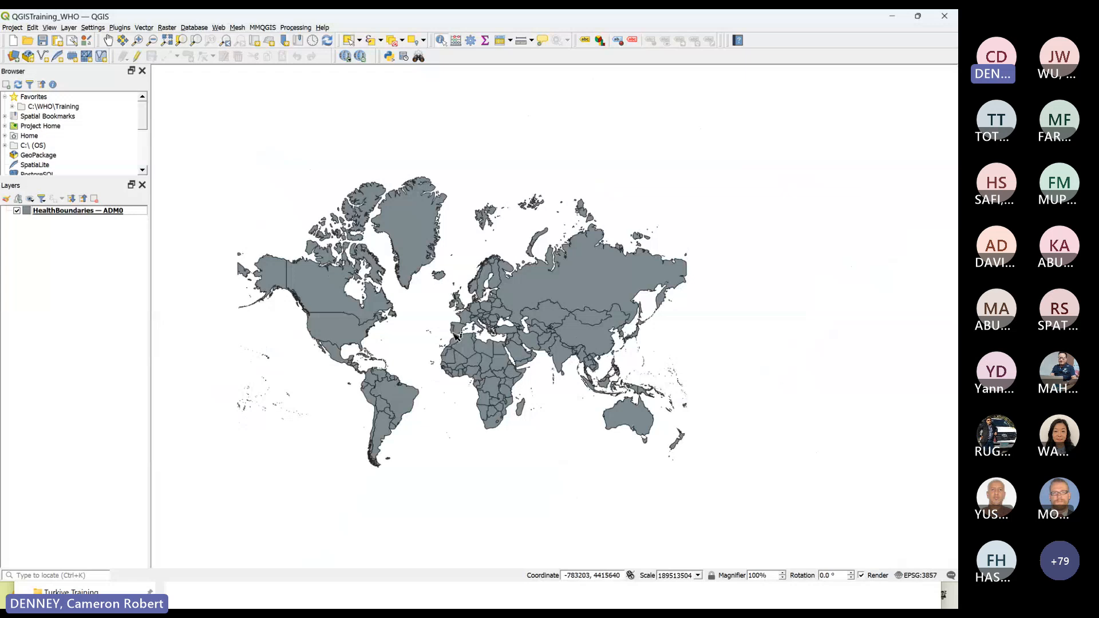
key("alt+Tab")
key("alt+Tab")
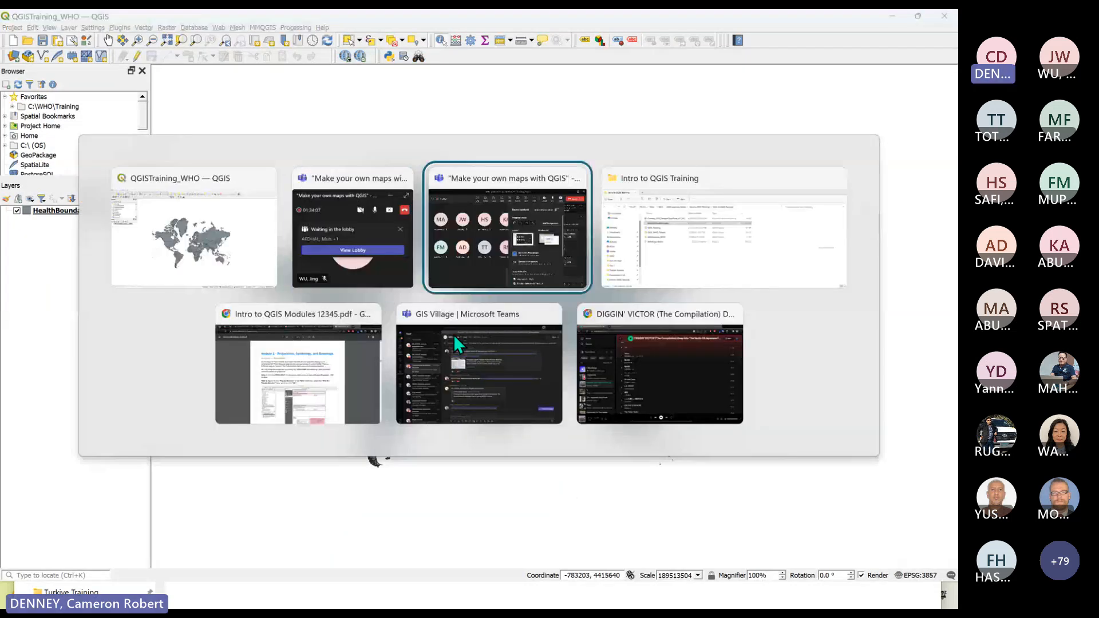
key("alt+Tab")
key("alt+Tab")
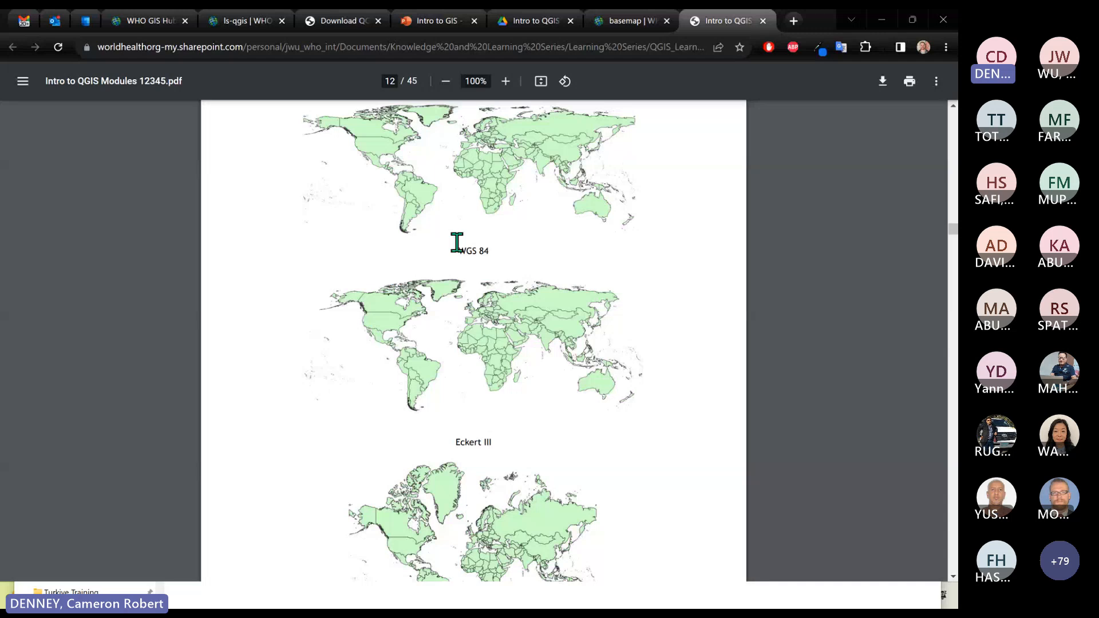
scroll(454, 252, "down", 2)
scroll(458, 275, "down", 1)
scroll(469, 356, "down", 1)
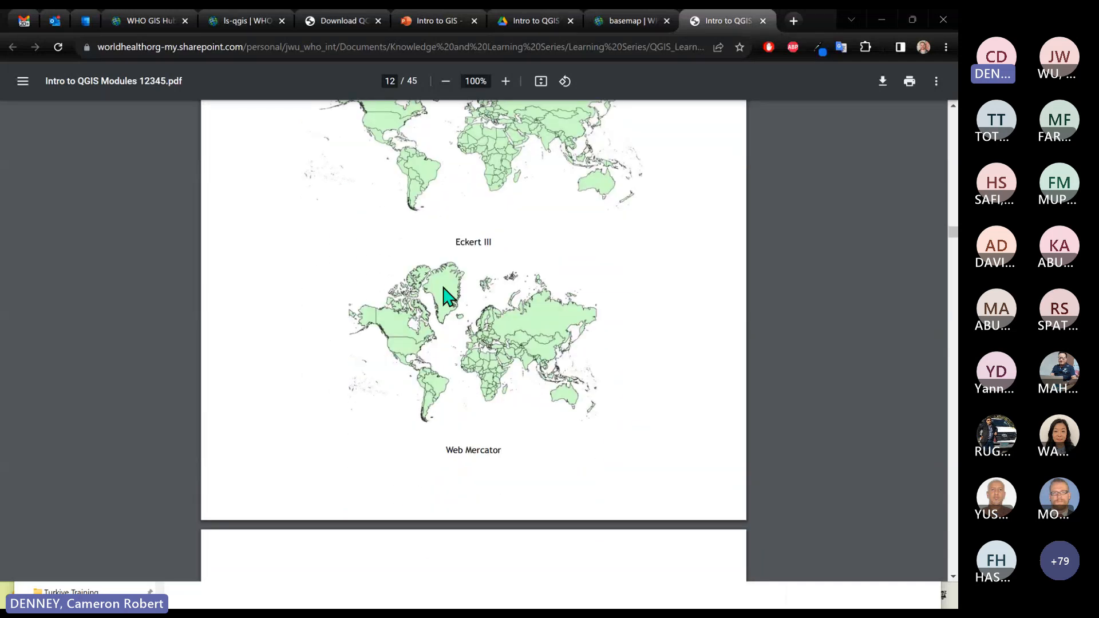
scroll(500, 242, "up", 4)
scroll(508, 245, "down", 1)
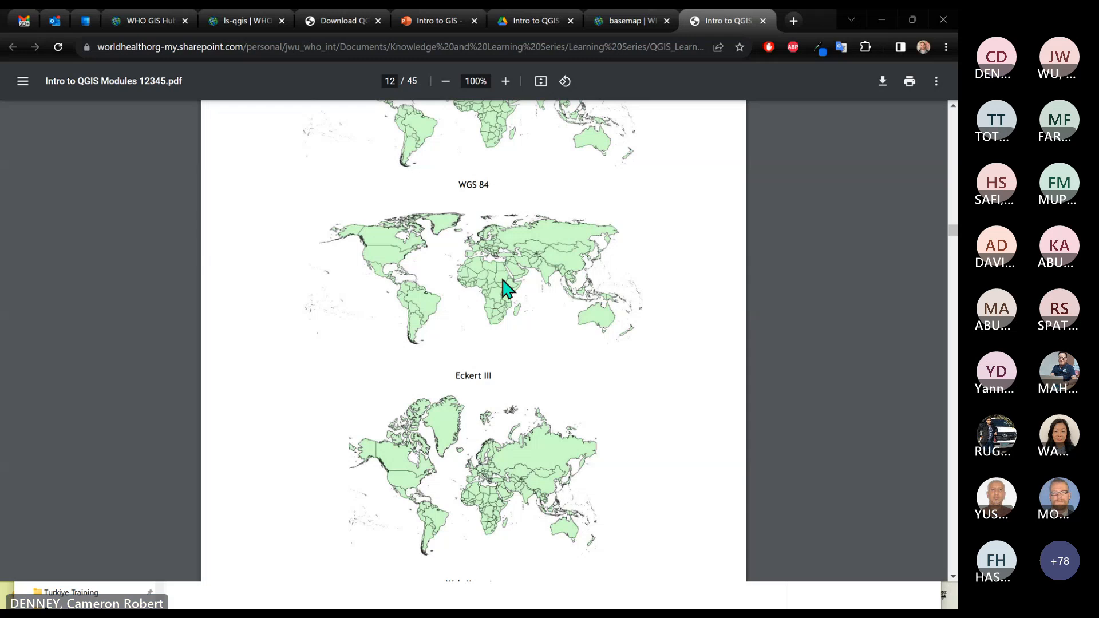
Switch back to QGIS and save the QGISTraining_WHO project.
key("alt+Tab")
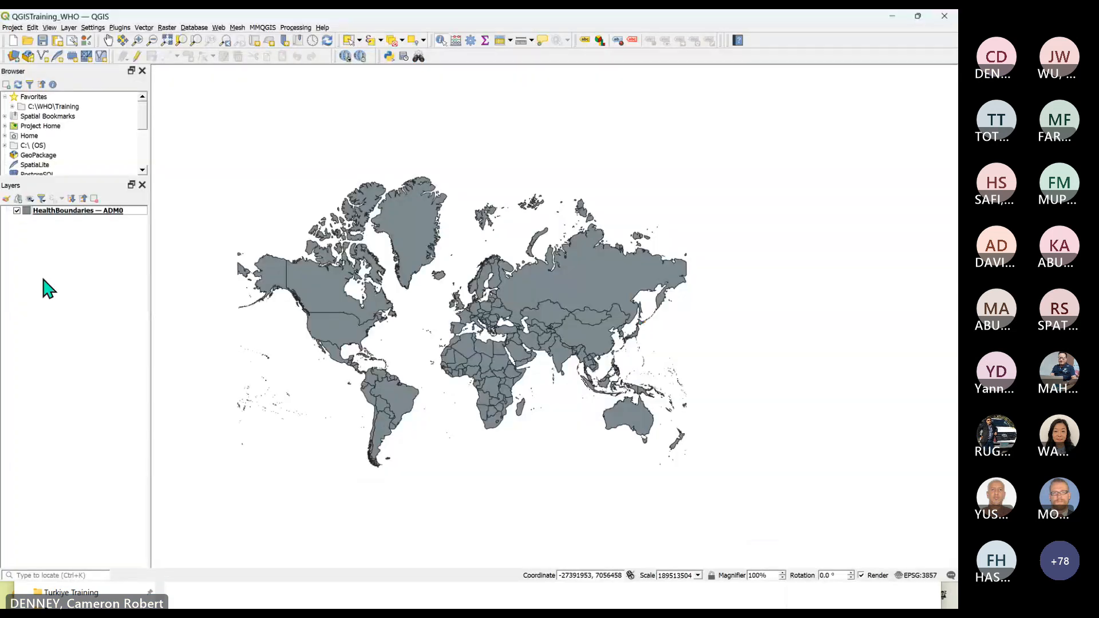
left_click(42, 40)
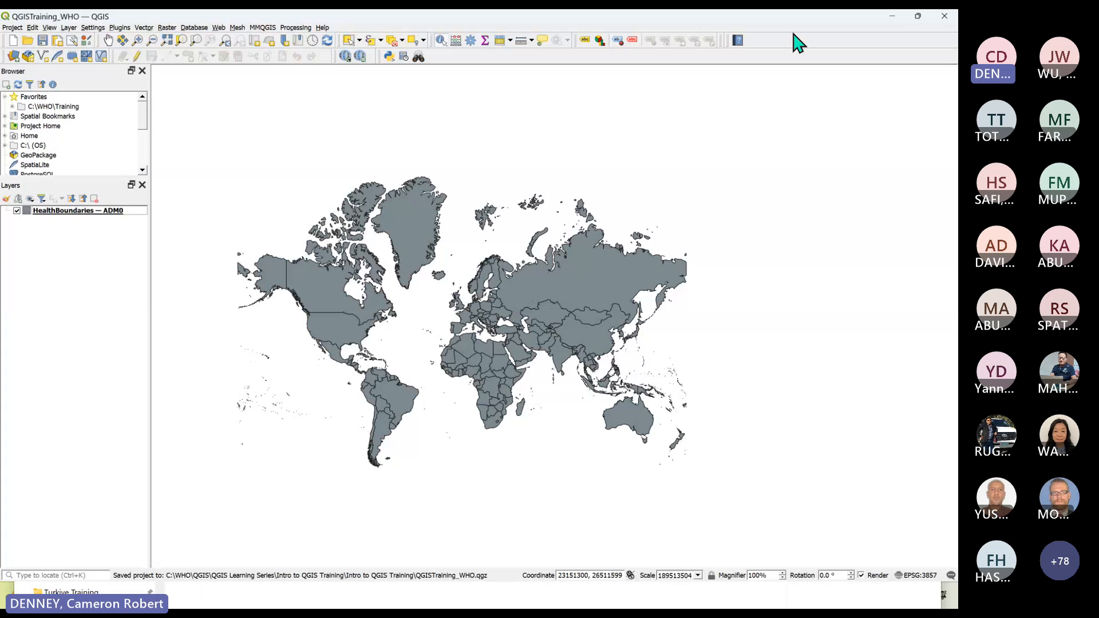
key("alt+Tab")
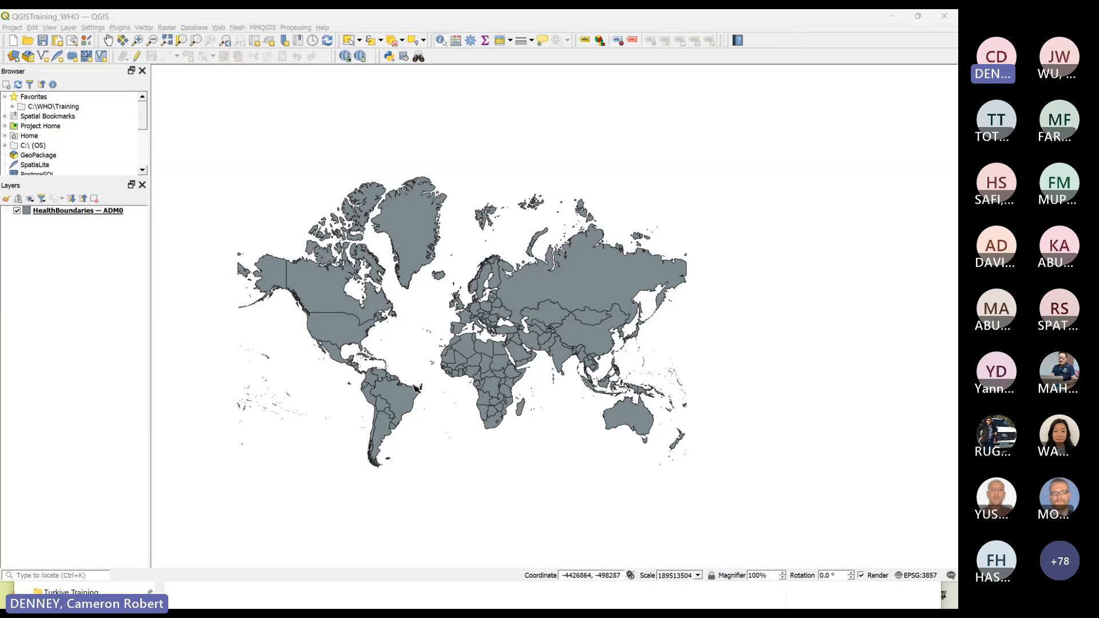
scroll(455, 360, "up", 1)
scroll(473, 338, "down", 1)
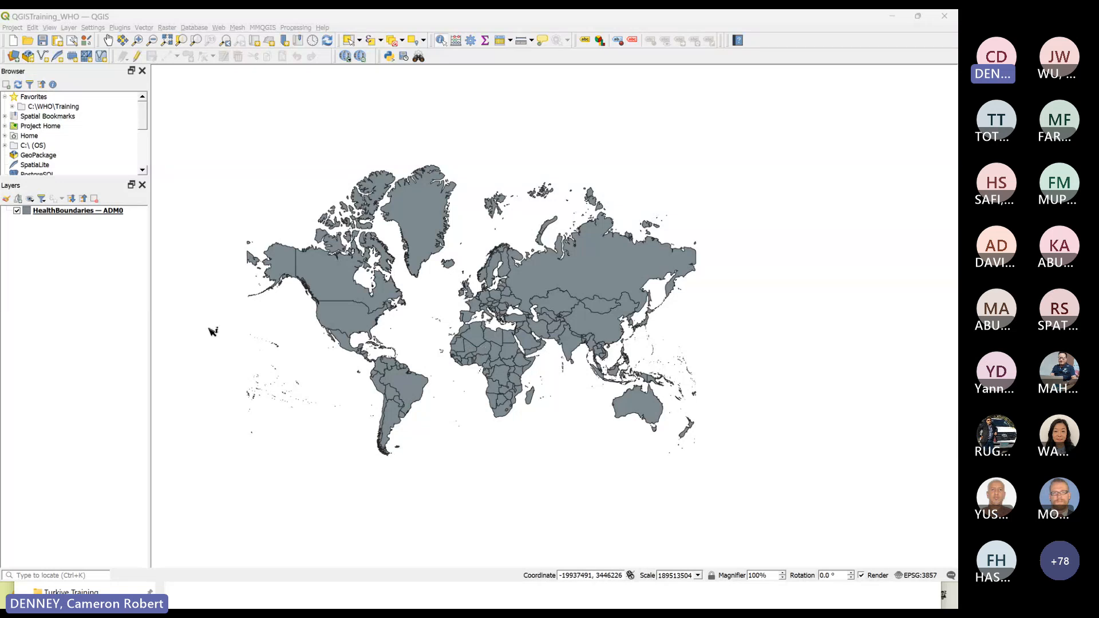
left_click(43, 40)
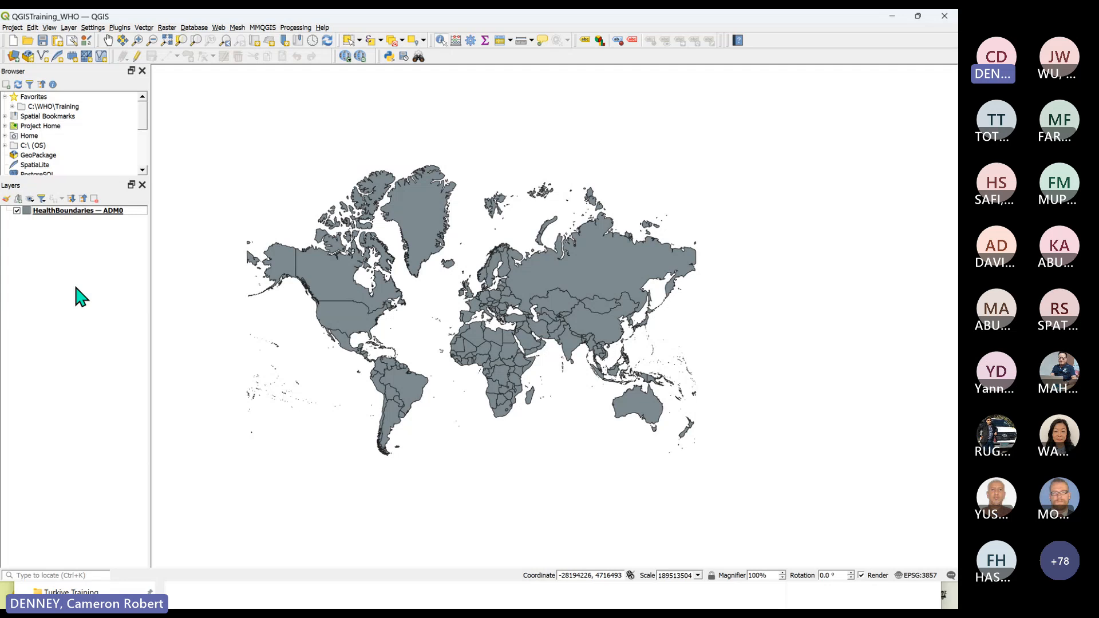
Open the Symbology settings in the properties of the HealthBoundaries — ADM0 layer and arrange the dialog so its options are readable.
left_click(54, 211)
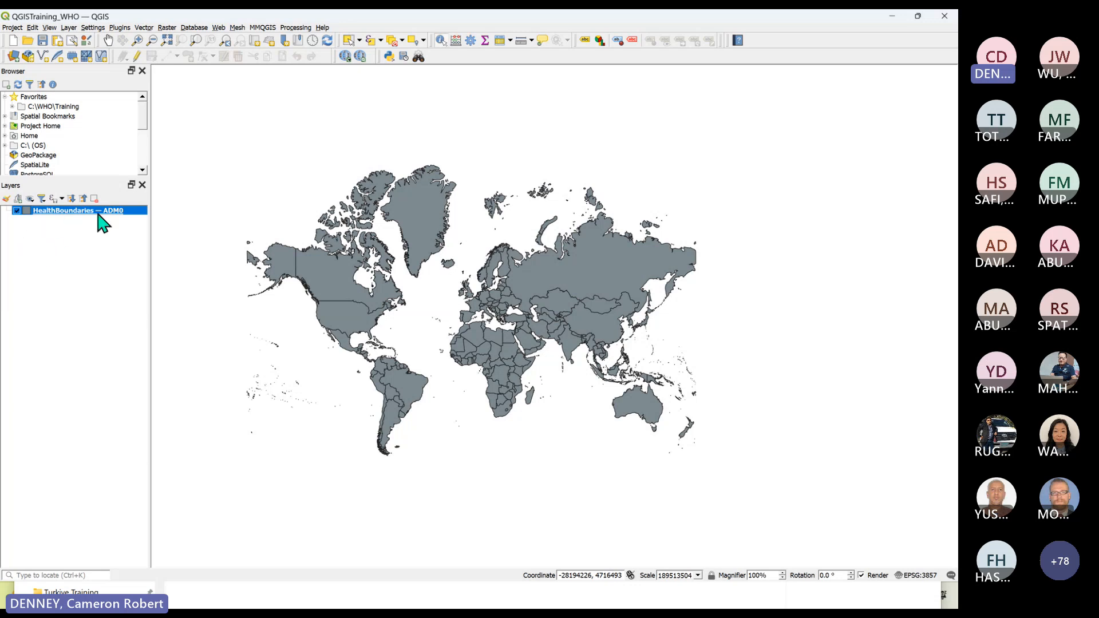
right_click(41, 211)
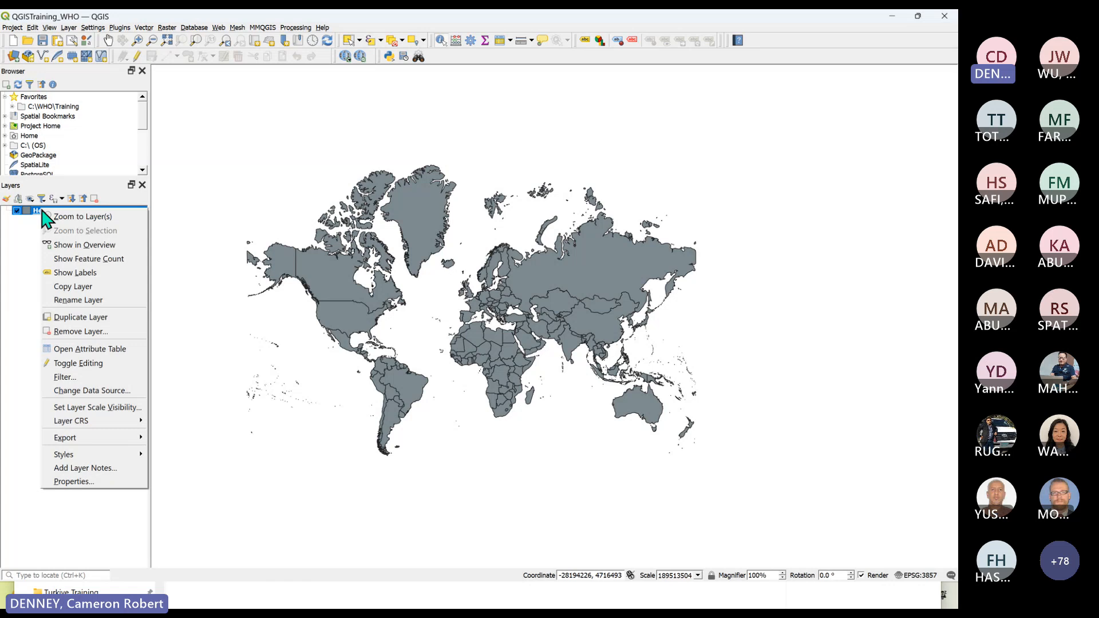
left_click(69, 483)
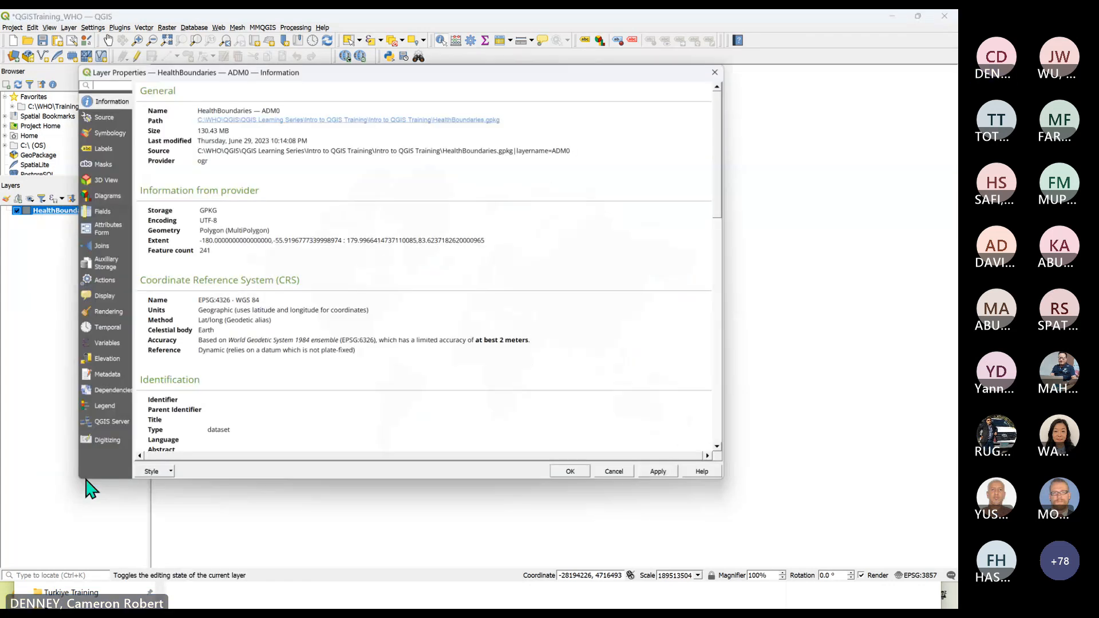
left_click_drag(304, 66, 424, 83)
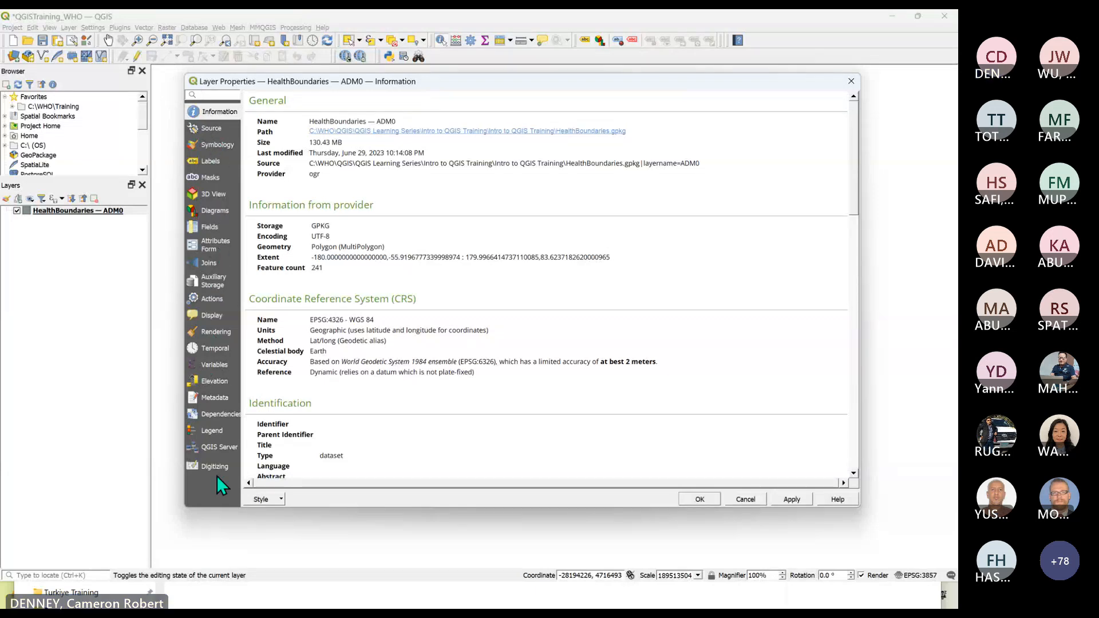
left_click(209, 144)
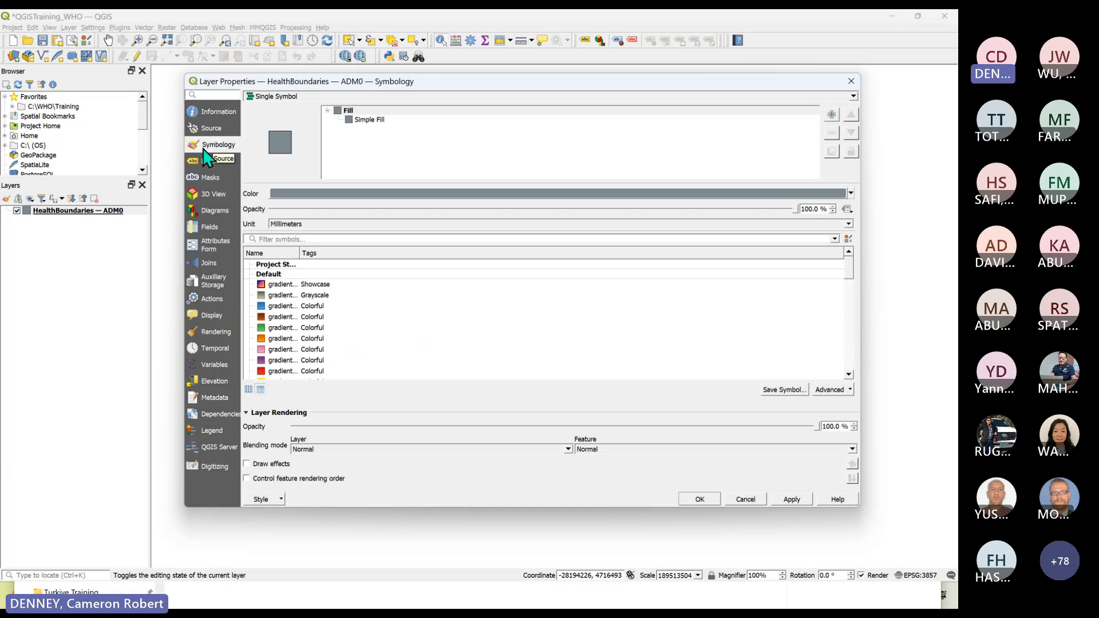
left_click_drag(184, 147, 246, 148)
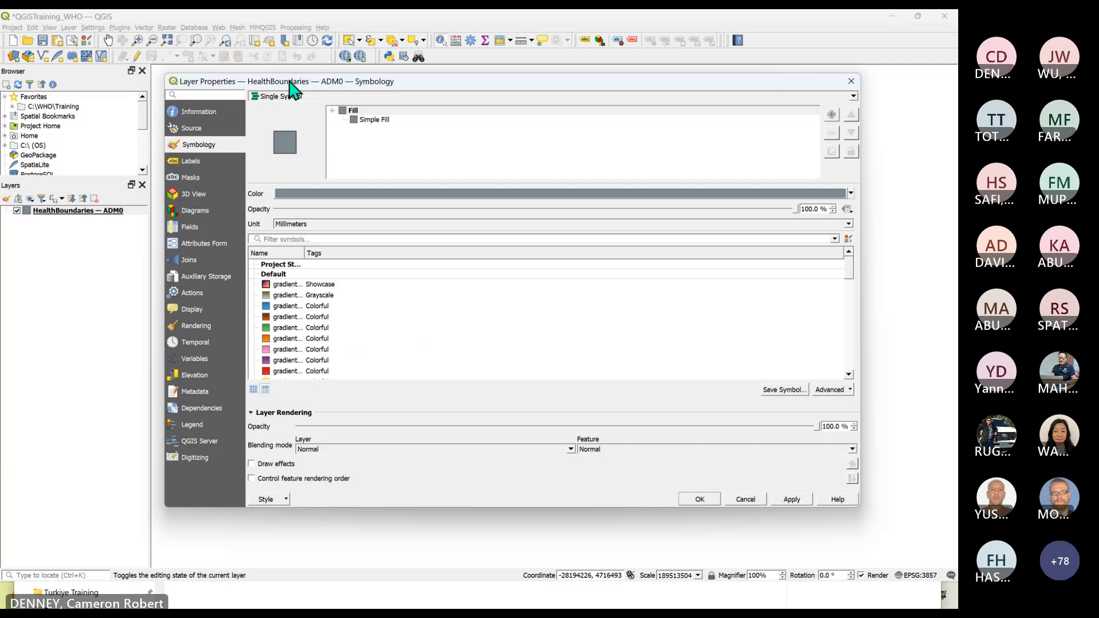
left_click_drag(290, 81, 282, 82)
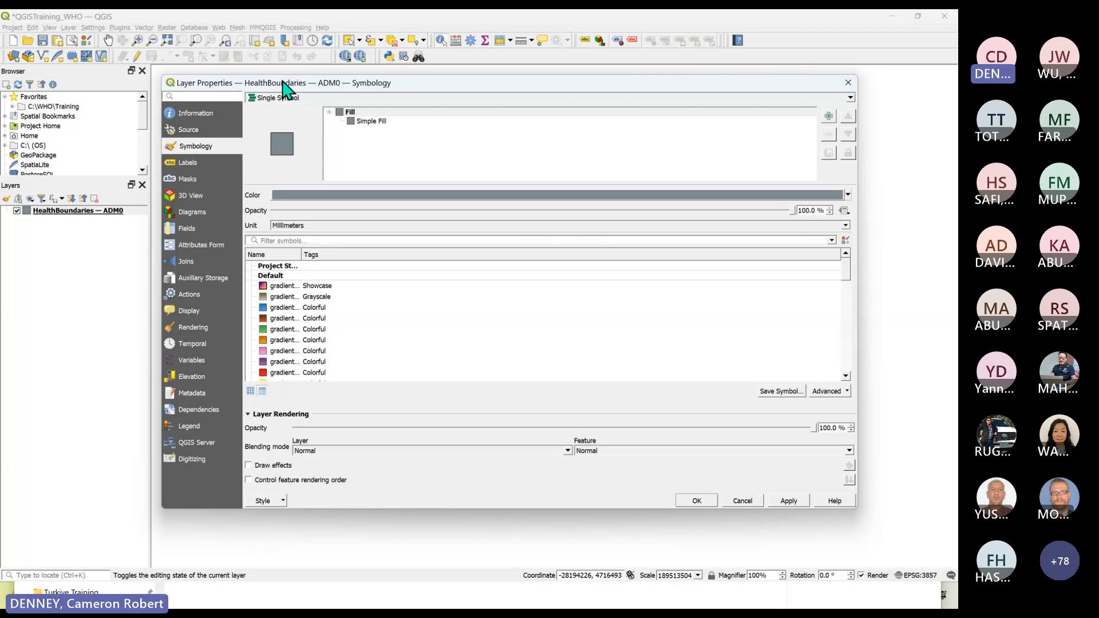
left_click_drag(465, 82, 344, 81)
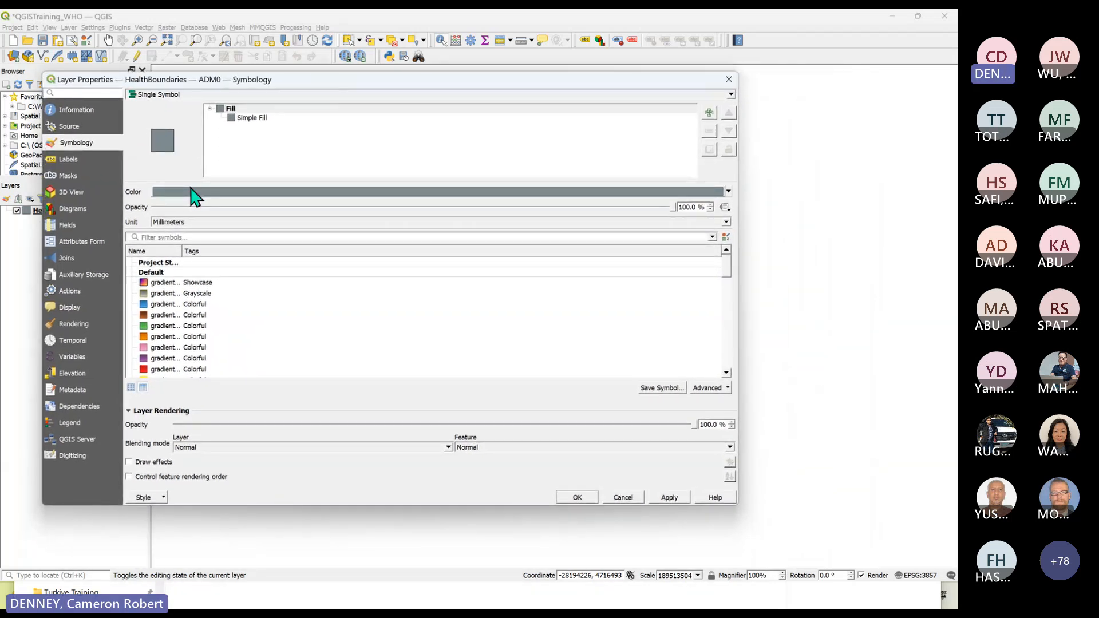
Set the HealthBoundaries — ADM0 layer's single-symbol fill color to pink (#e739b9) and accept the layer properties.
left_click(199, 191)
mouse_move(453, 310)
left_mouse_down()
mouse_move(457, 260)
mouse_move(436, 227)
mouse_move(446, 243)
mouse_move(424, 275)
mouse_move(449, 253)
mouse_move(444, 343)
mouse_move(422, 348)
mouse_move(432, 335)
mouse_move(432, 229)
mouse_move(386, 226)
mouse_move(343, 276)
mouse_move(381, 333)
mouse_move(444, 321)
mouse_move(415, 303)
left_mouse_up()
left_click(553, 404)
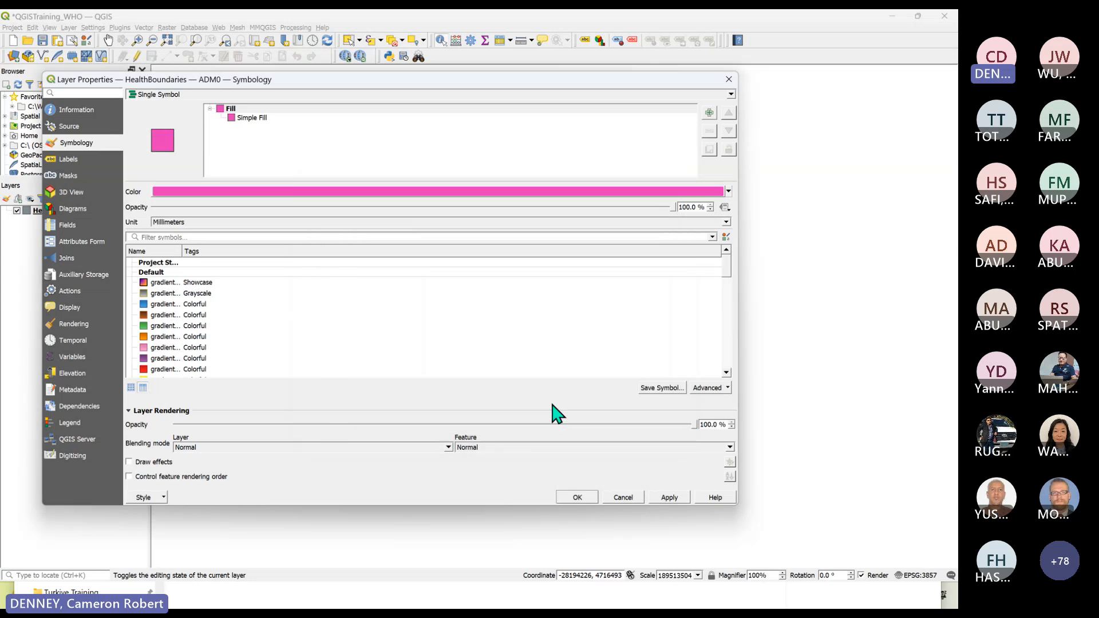
left_click(583, 497)
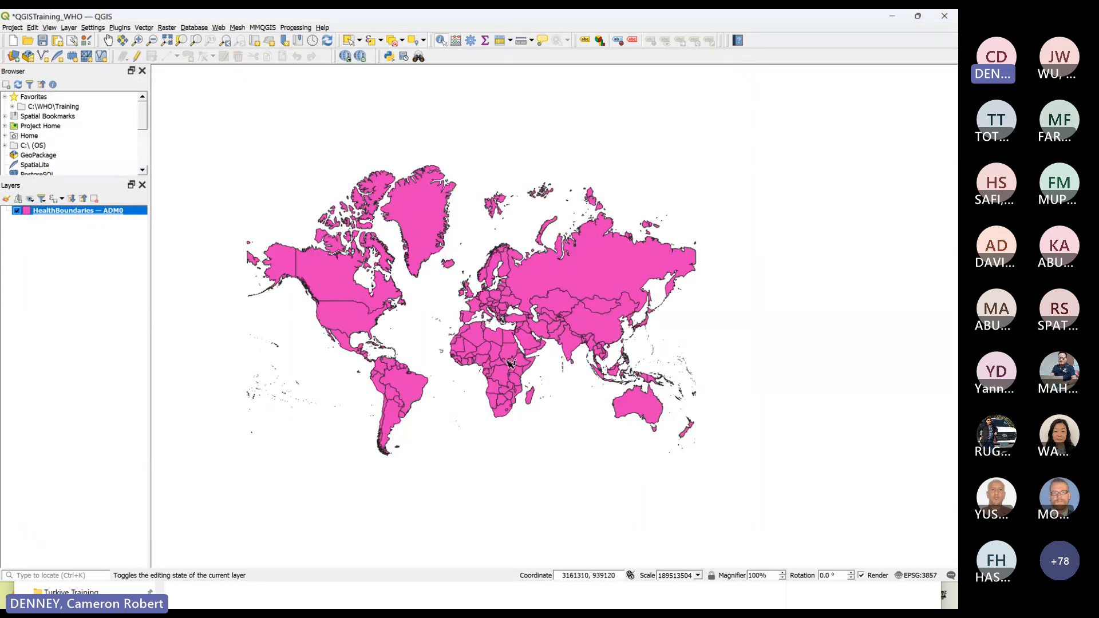
Reopen the layer properties of HealthBoundaries — ADM0 to edit its symbology again.
left_click(68, 233)
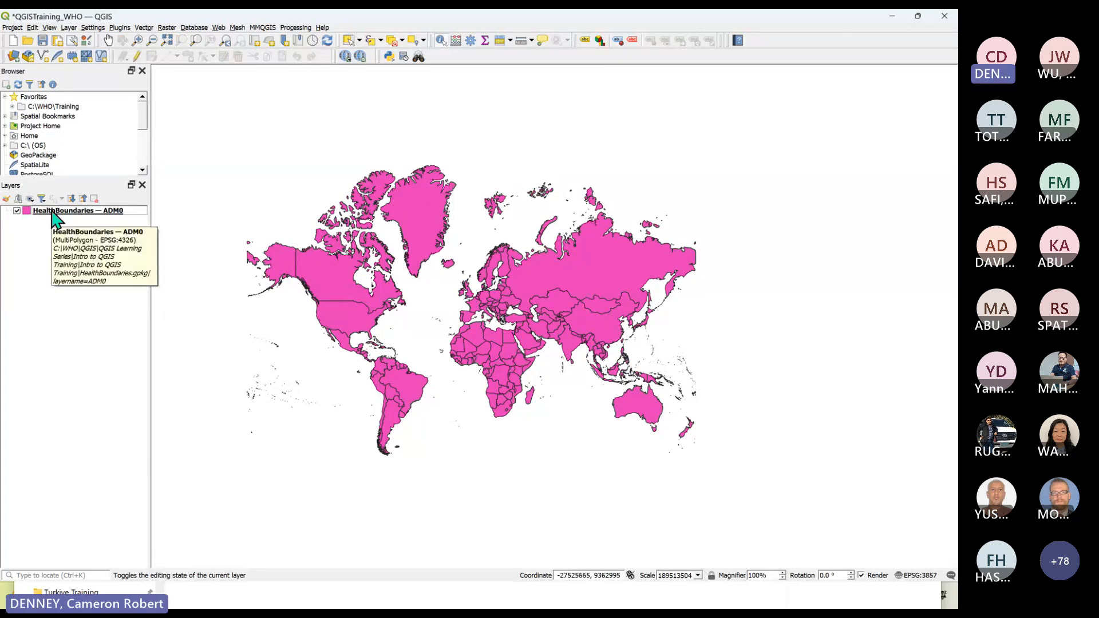
right_click(52, 212)
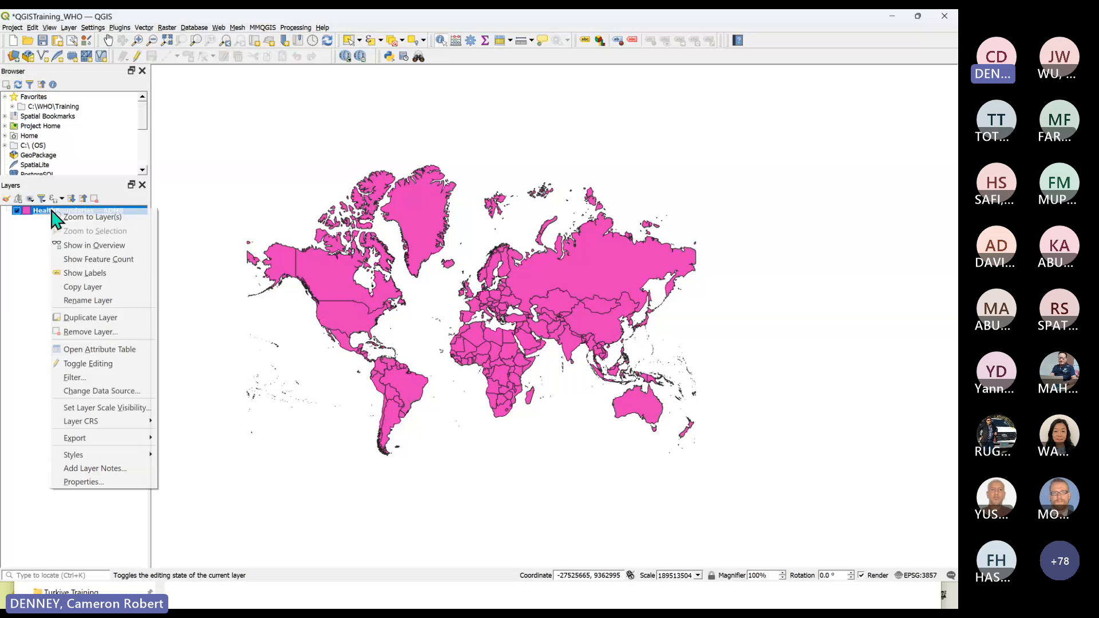
left_click(33, 228)
right_click(46, 213)
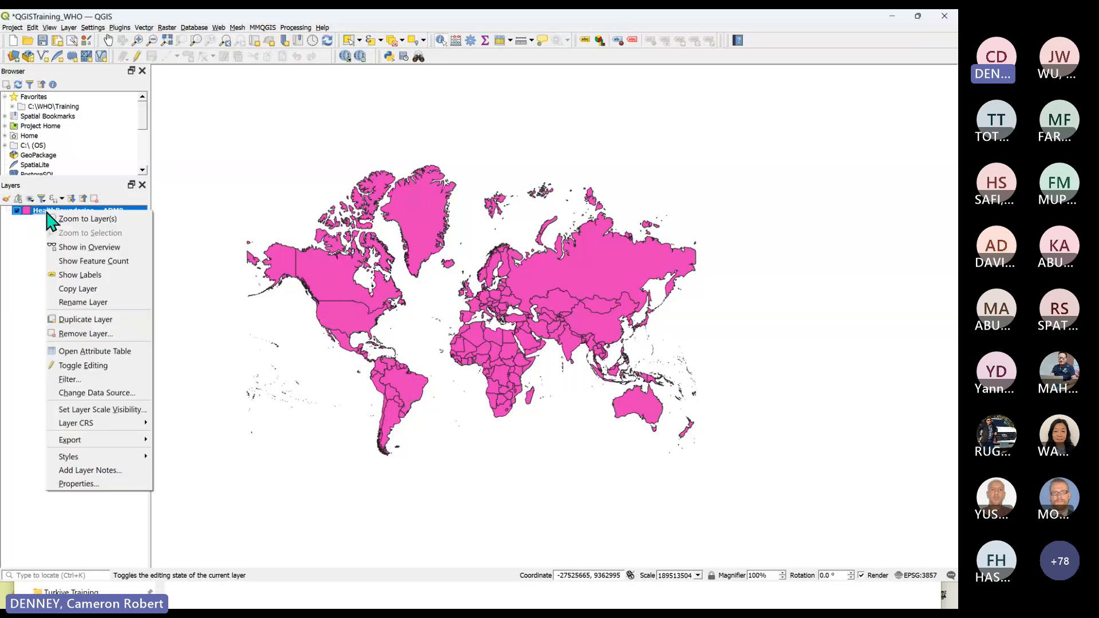
left_click(91, 484)
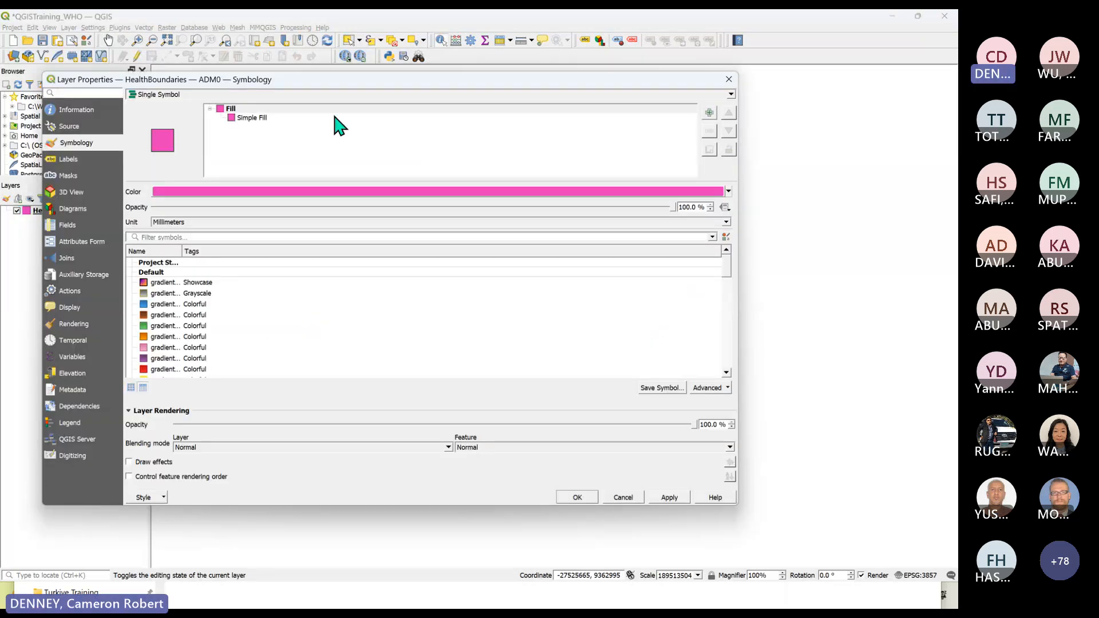
left_click_drag(304, 80, 409, 92)
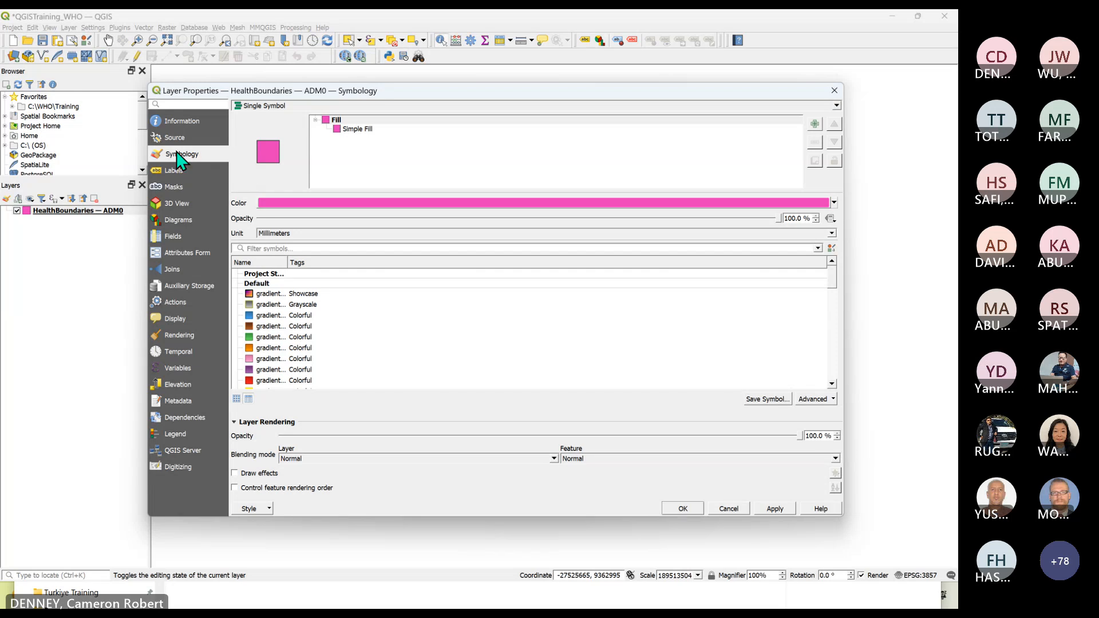
Change the HealthBoundaries — ADM0 fill color to orange (#e7ac2b) with the color wheel and accept the layer properties.
left_click(293, 203)
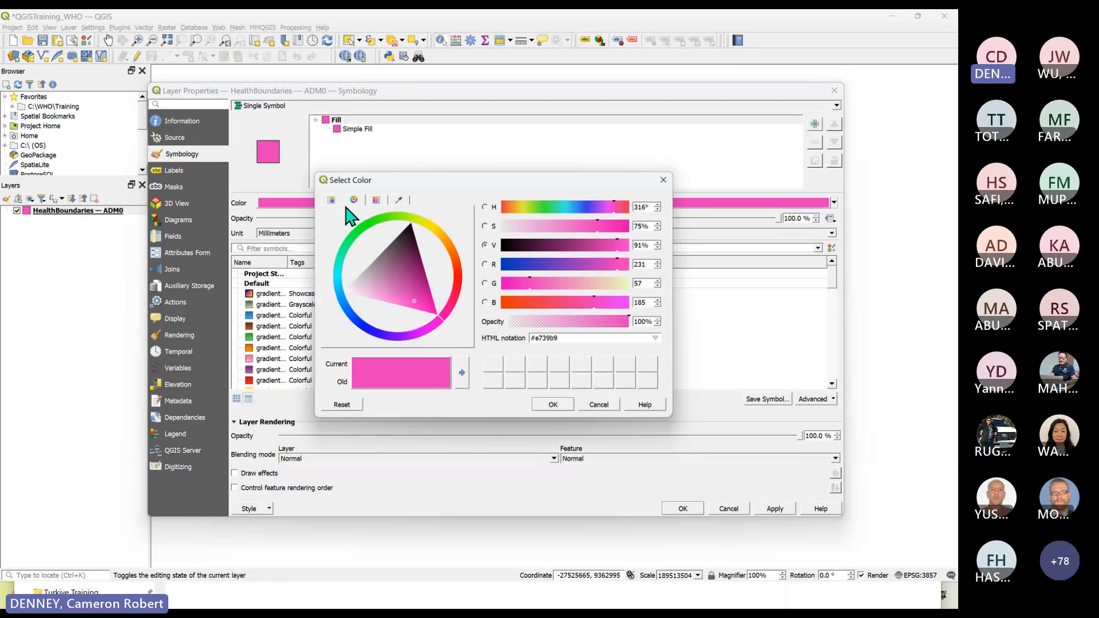
left_click_drag(449, 314, 444, 236)
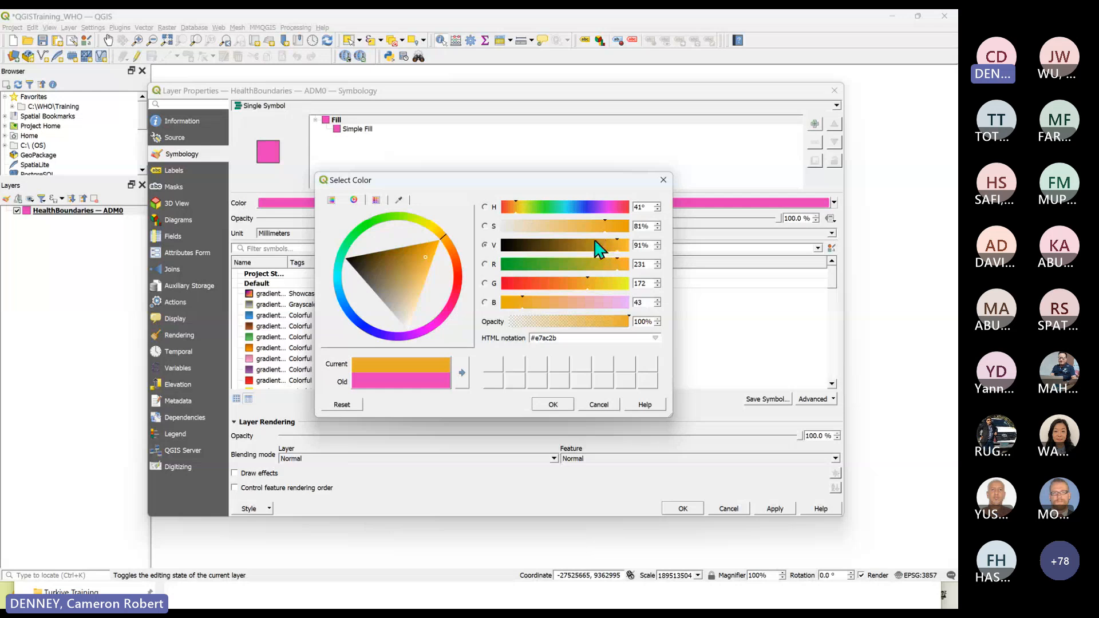
left_click_drag(505, 184, 491, 168)
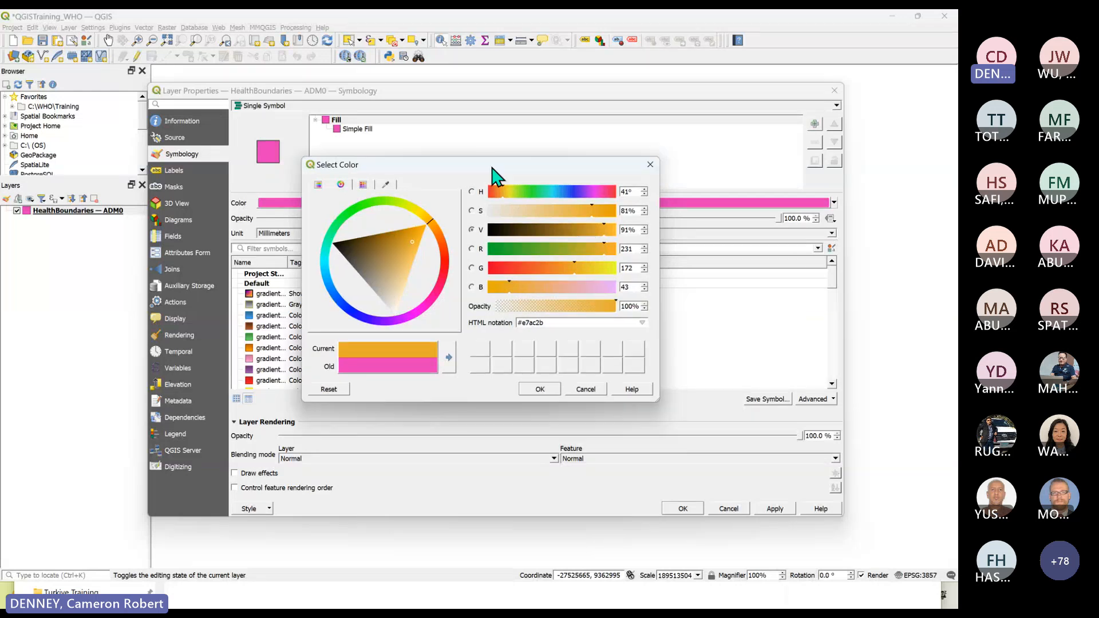
double_click(525, 322)
left_click(341, 185)
left_click(342, 185)
left_click(318, 185)
left_click(342, 185)
left_click(385, 185)
left_click(341, 185)
left_click(540, 389)
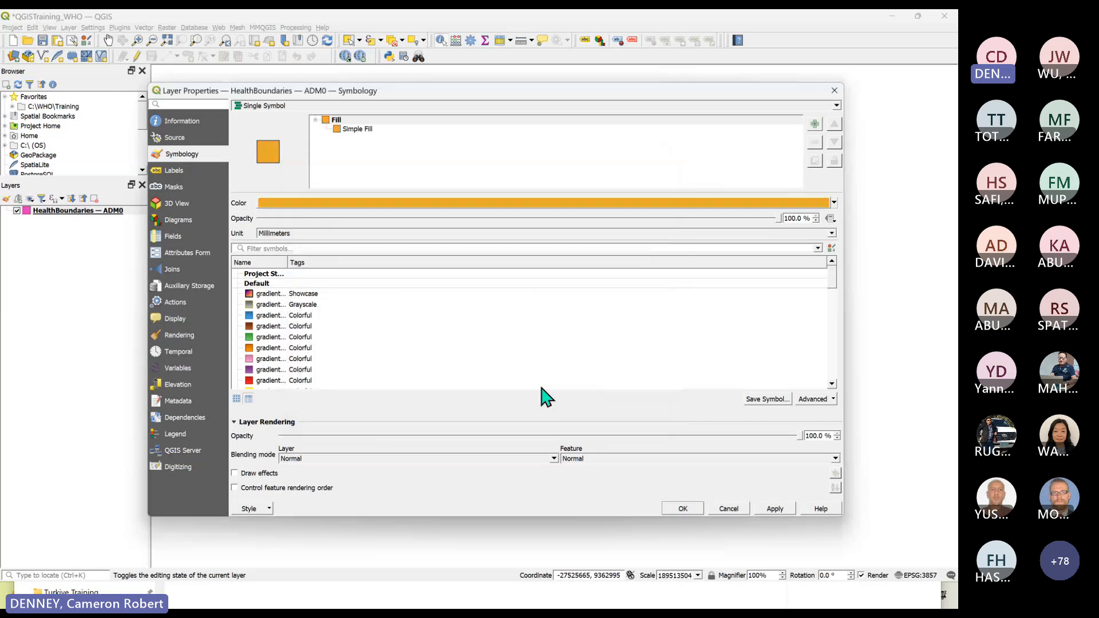
left_click(683, 509)
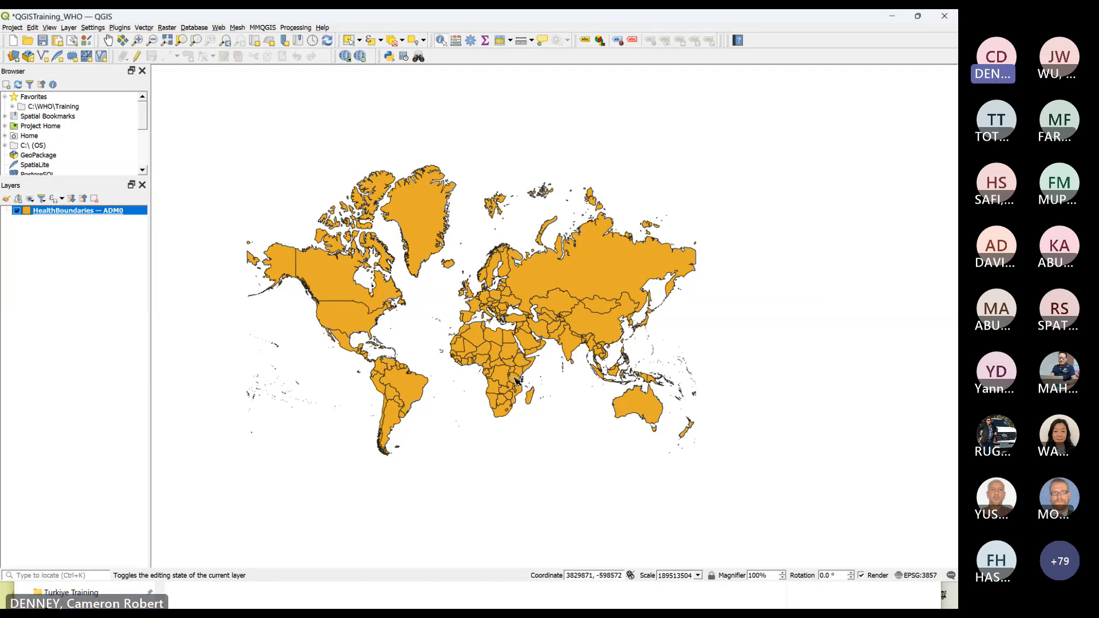
Save the QGISTraining_WHO project with the new layer color.
scroll(516, 380, "up", 1)
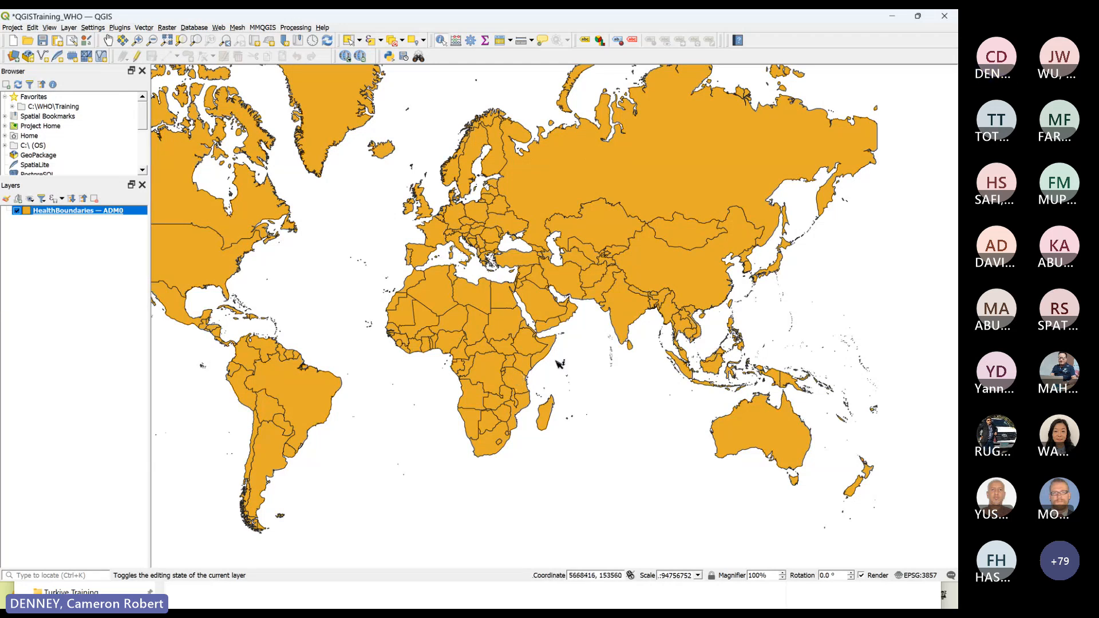
left_click(42, 40)
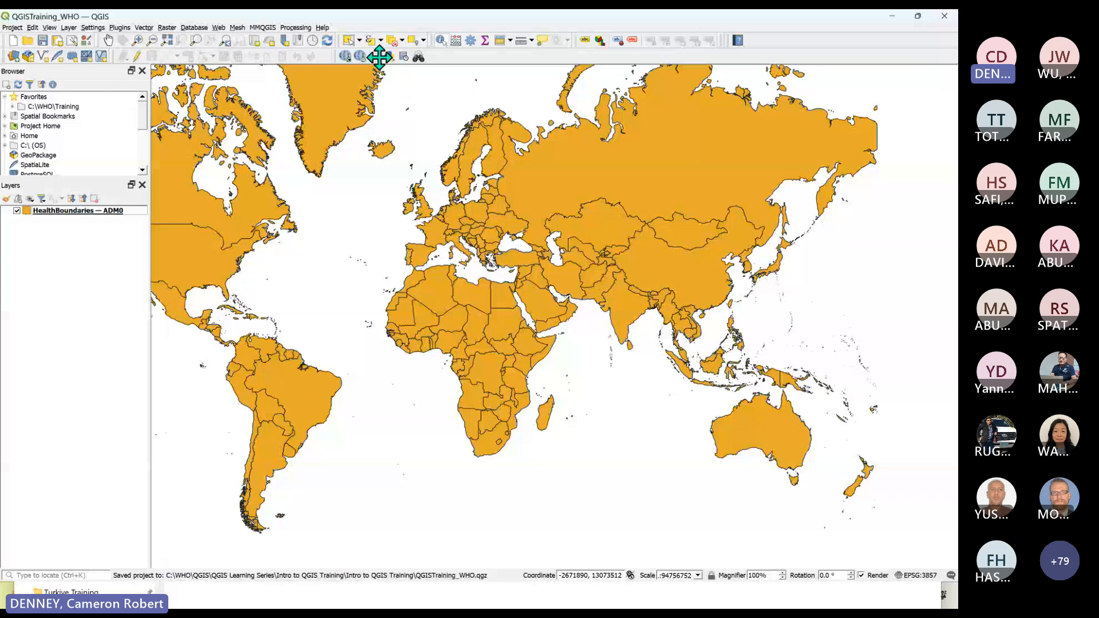
Try selecting countries around Russia and Eastern Europe with the Select Features tool, clearing the selection after each attempt.
left_click(348, 41)
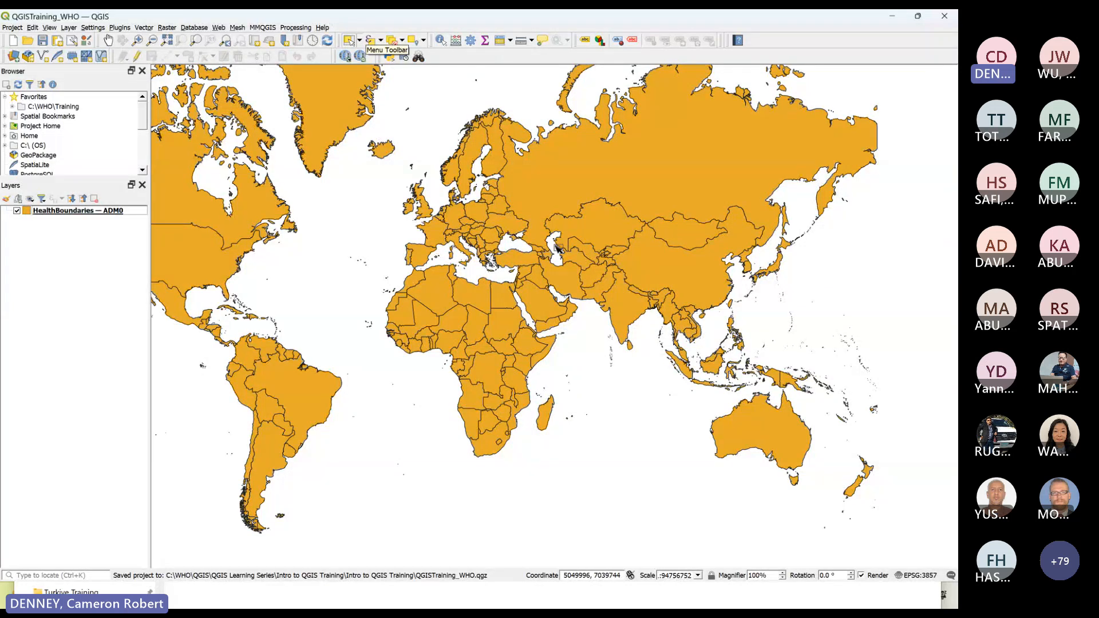
left_click(542, 210)
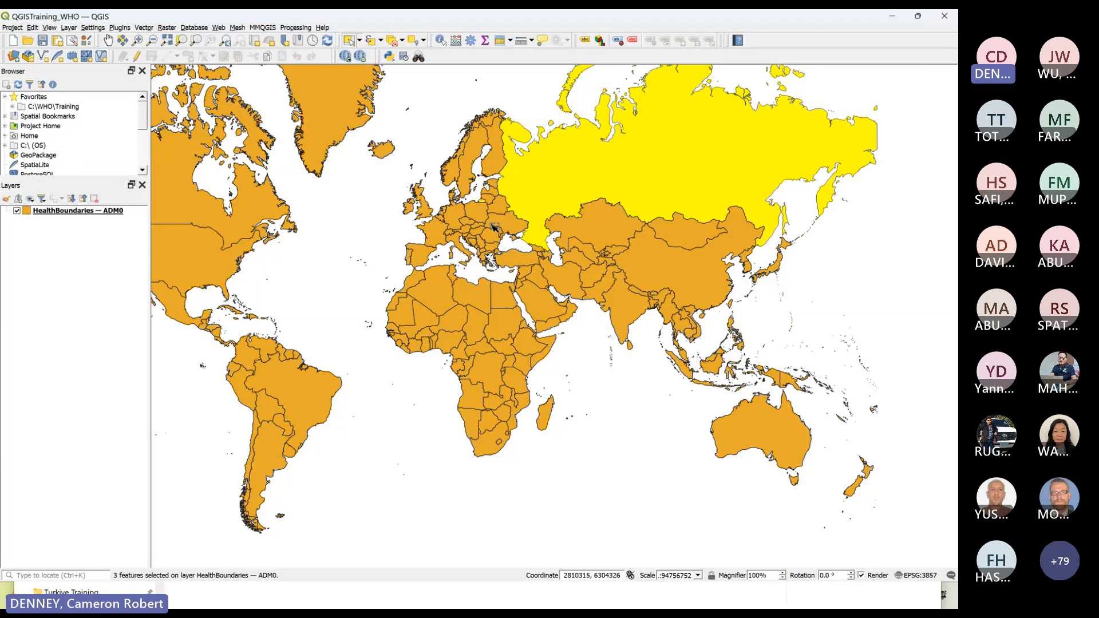
left_click_drag(496, 226, 490, 213)
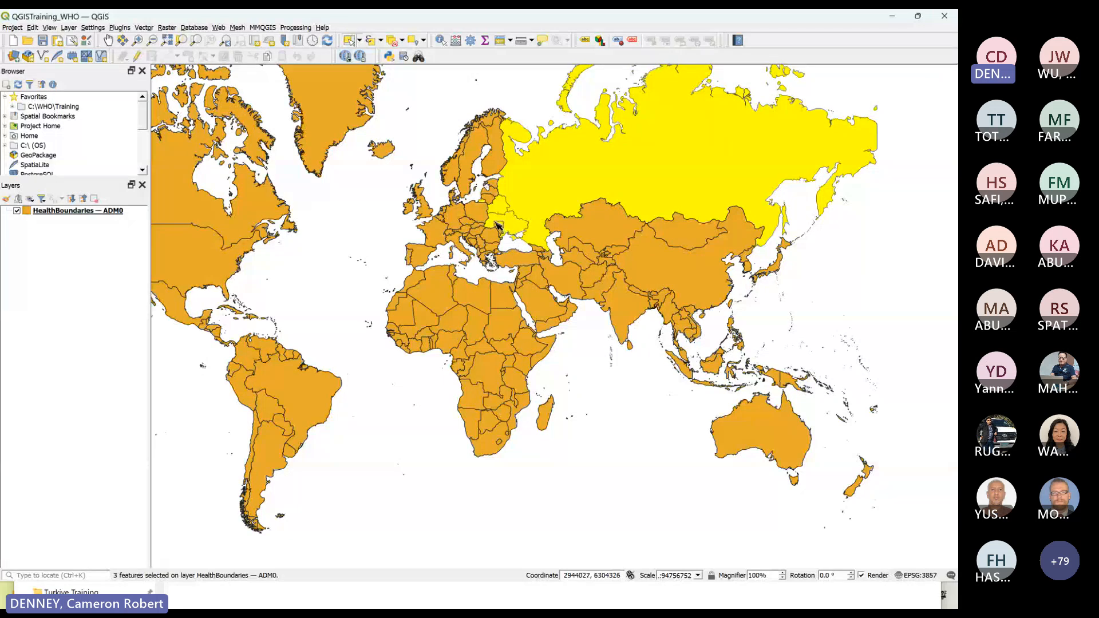
left_click(439, 134)
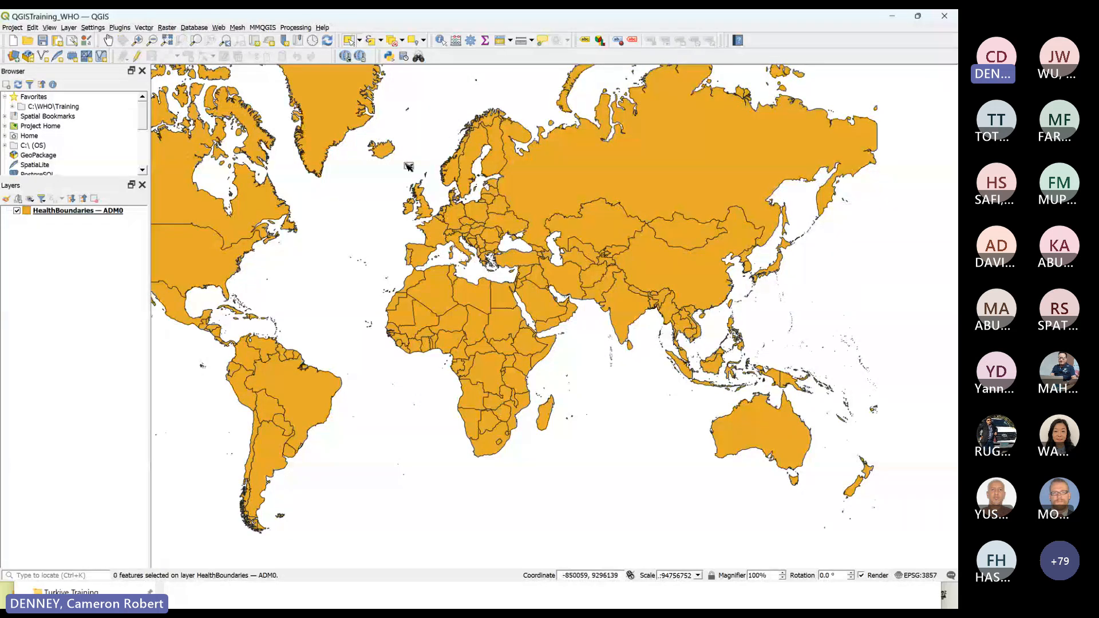
left_click_drag(518, 198, 484, 226)
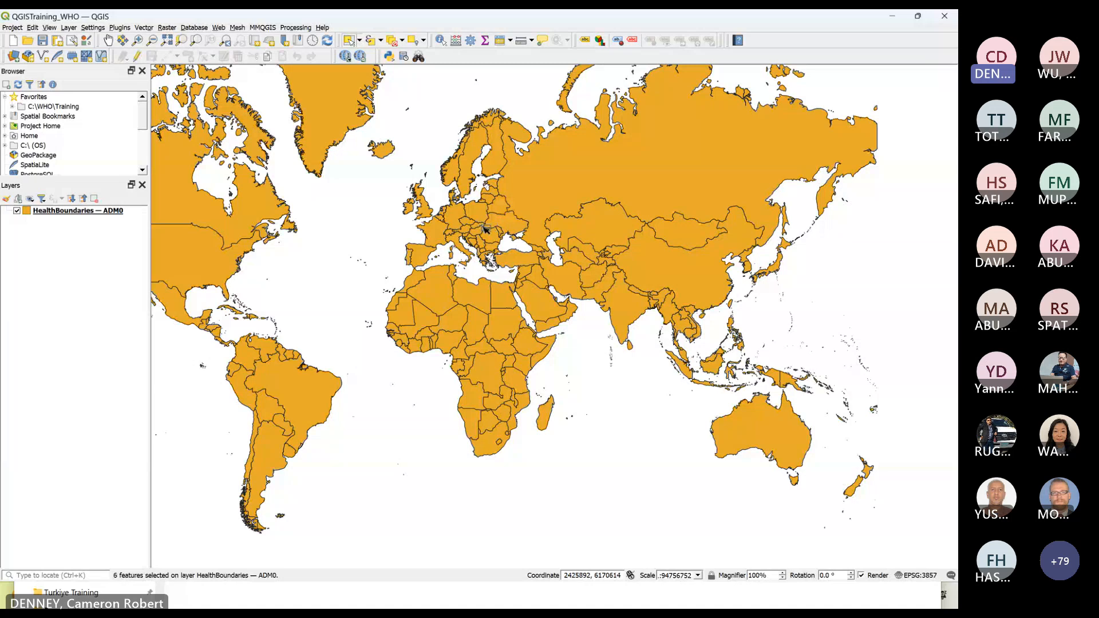
left_click(415, 141)
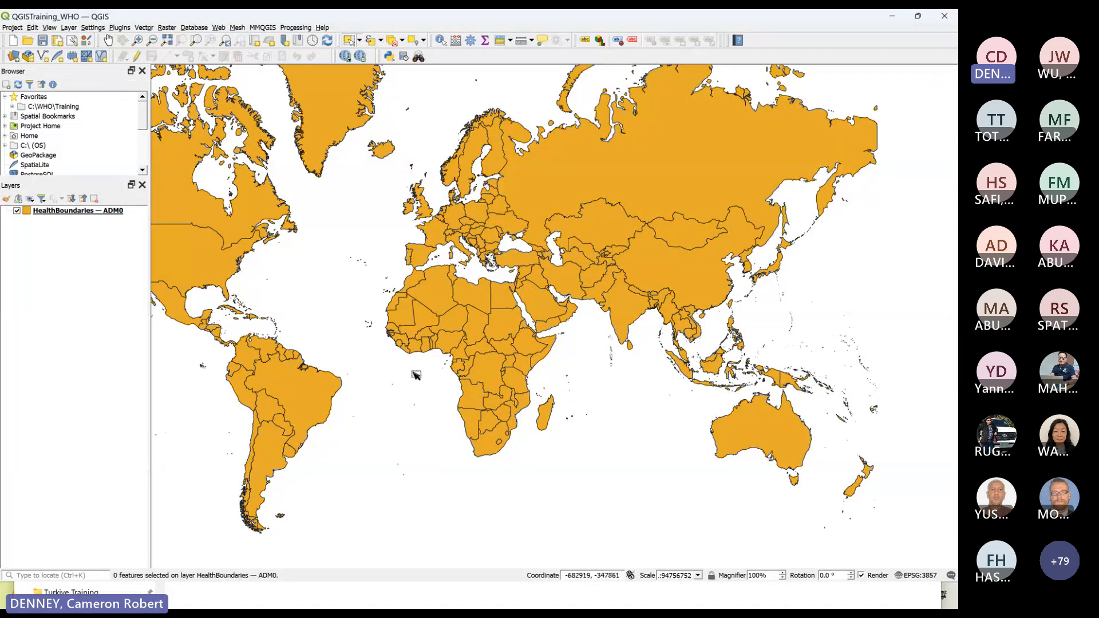
Select groups of North African countries with selection rectangles, deselect them each time, and save the project.
left_click_drag(447, 311, 471, 332)
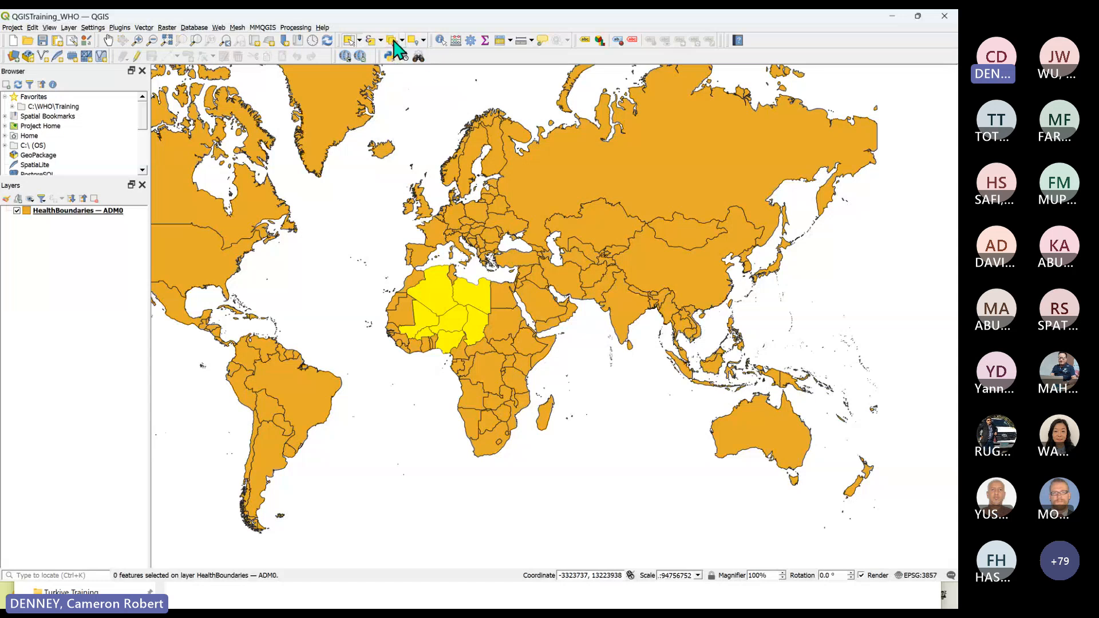
left_click(394, 41)
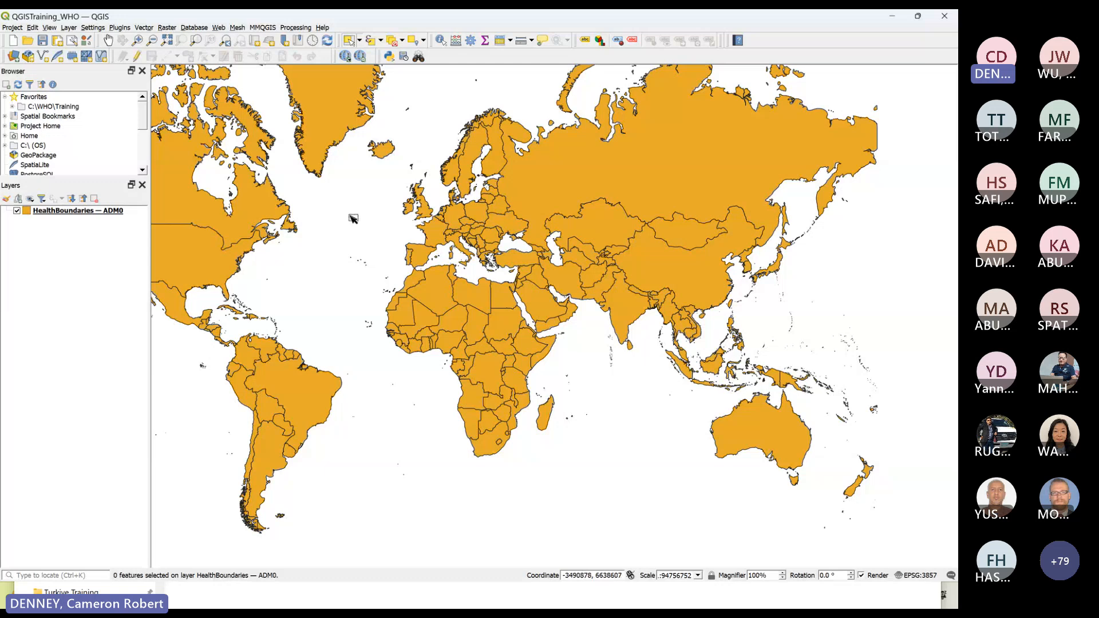
left_click_drag(433, 303, 458, 322)
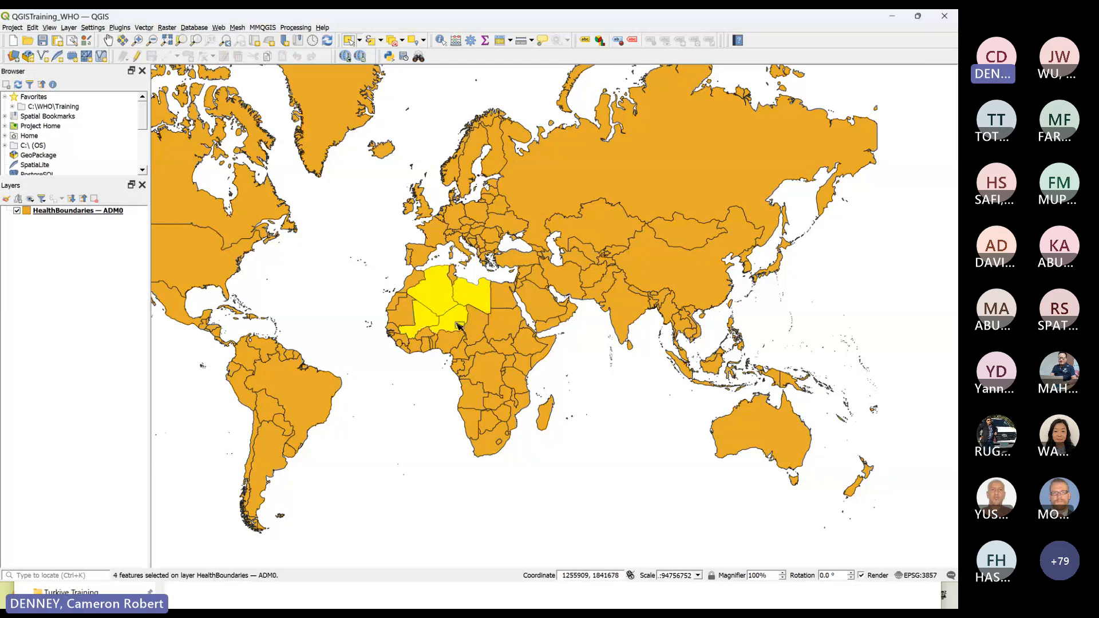
left_click(393, 56)
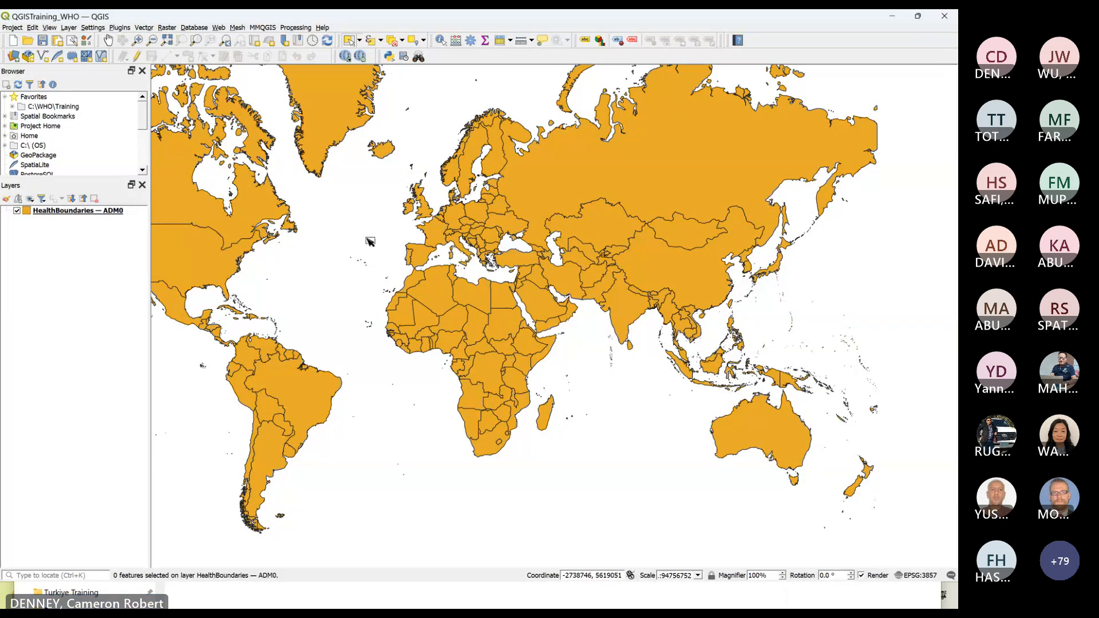
left_click(42, 41)
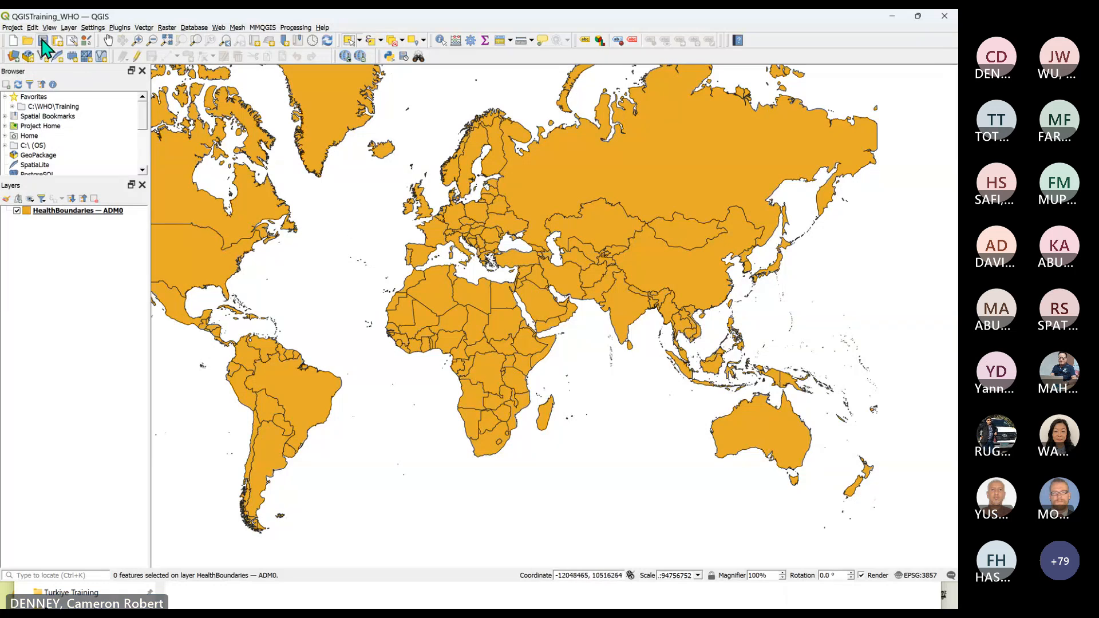
Browse the preset fill symbols in the HealthBoundaries — ADM0 symbology, cancel the layer properties, and save the project.
left_click(64, 211)
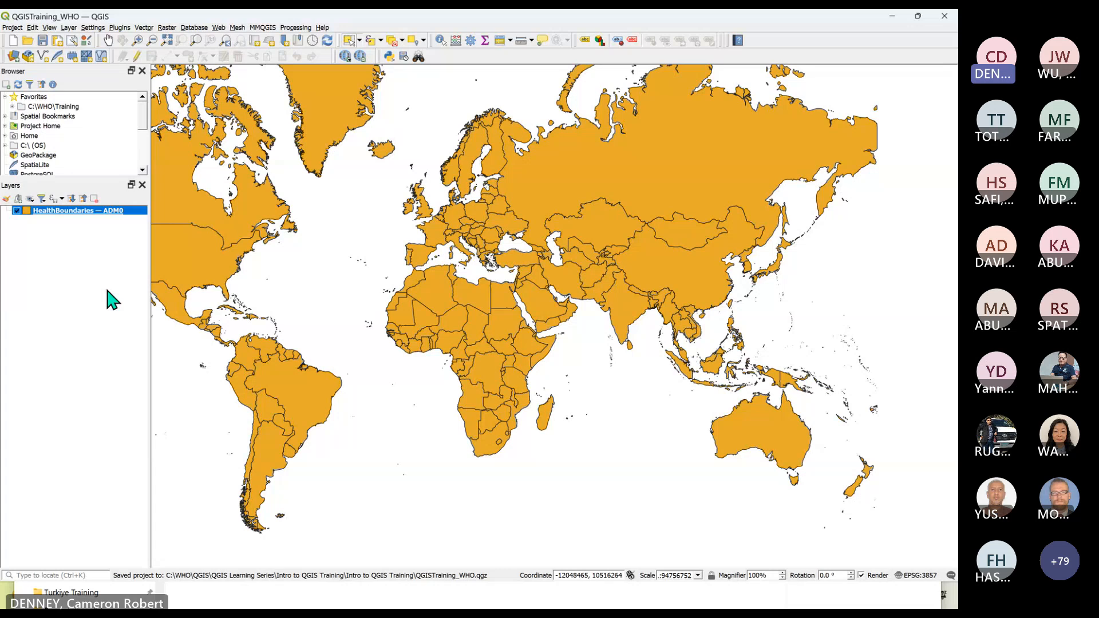
right_click(36, 210)
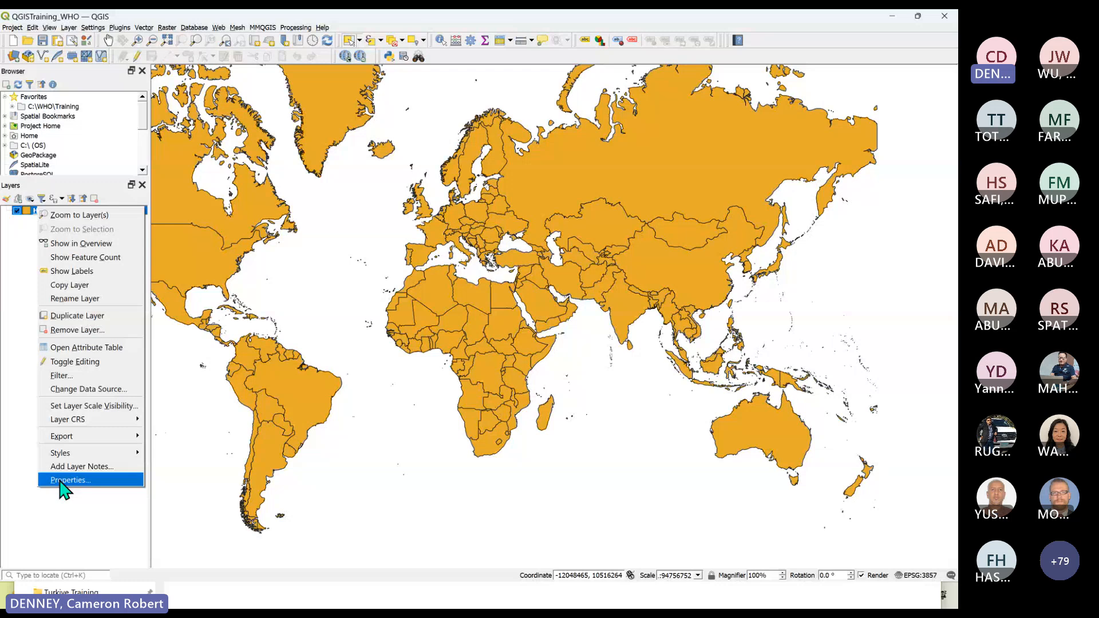
left_click(64, 480)
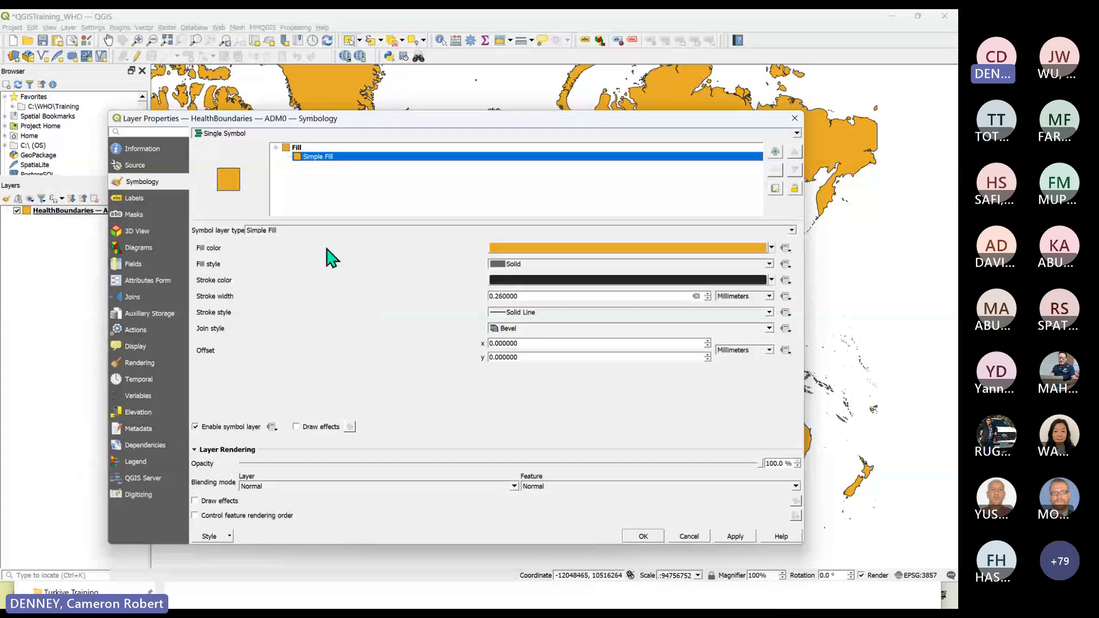
left_click(301, 148)
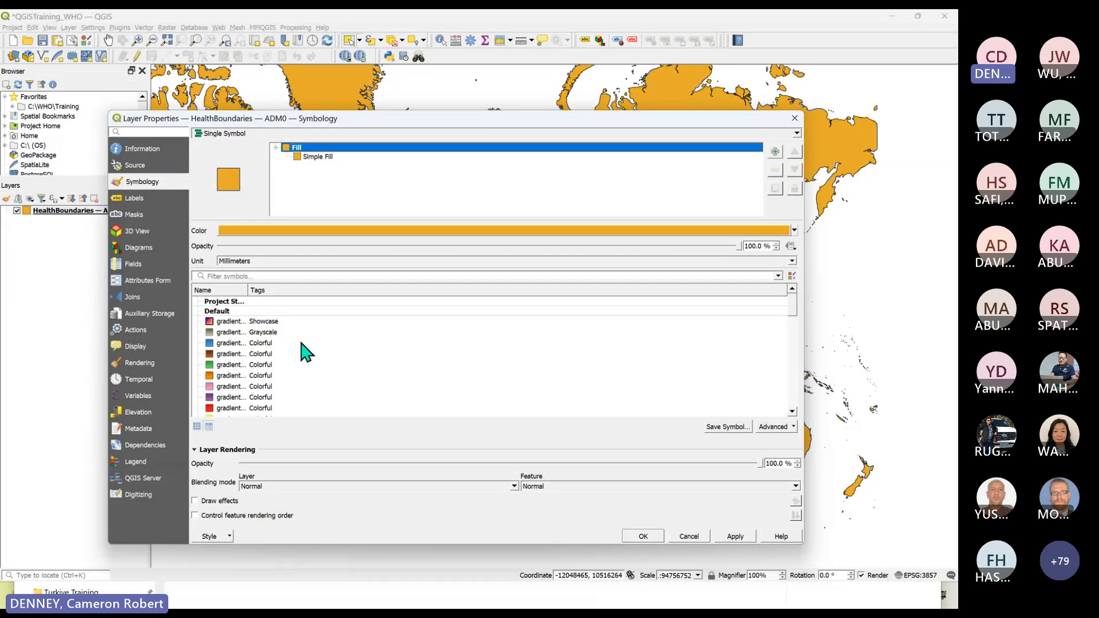
scroll(319, 351, "down", 10)
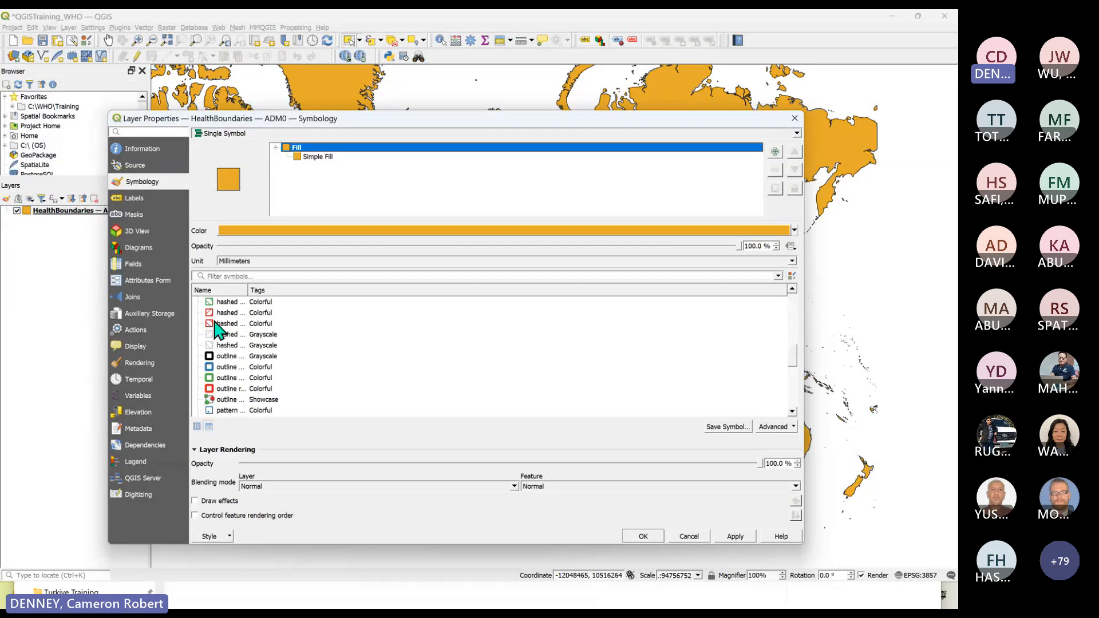
scroll(243, 343, "down", 5)
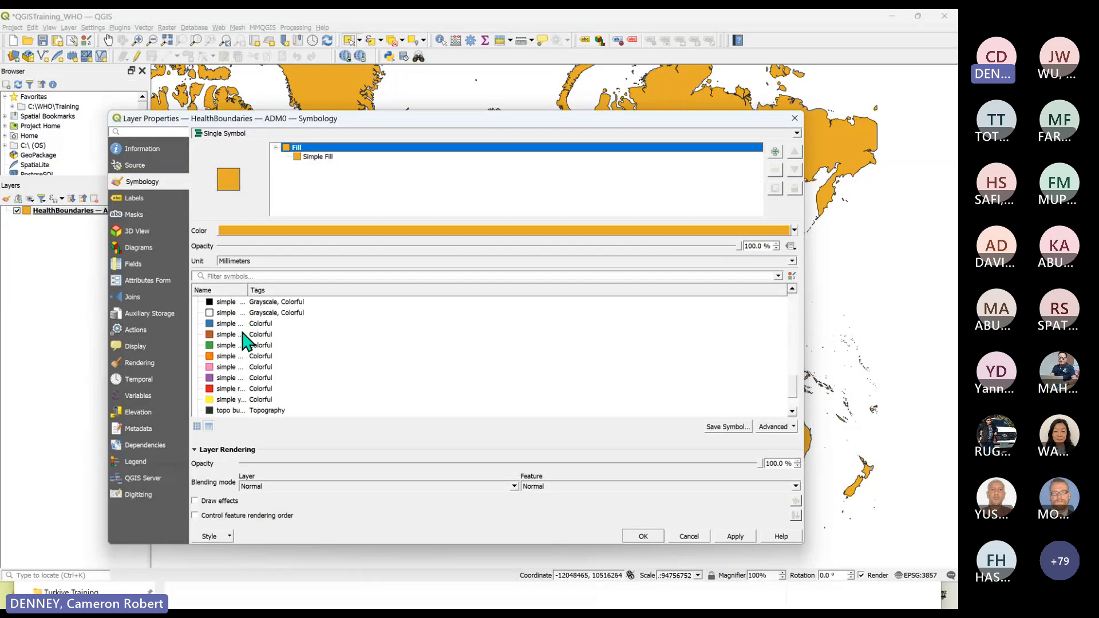
scroll(336, 355, "up", 8)
scroll(338, 356, "up", 10)
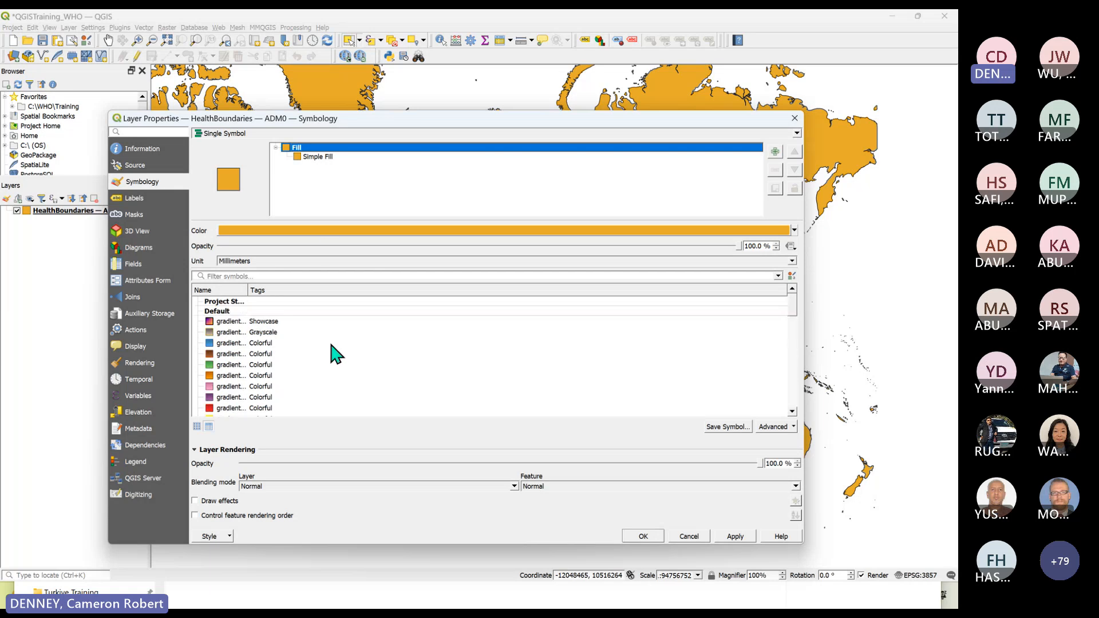
left_click_drag(356, 119, 342, 119)
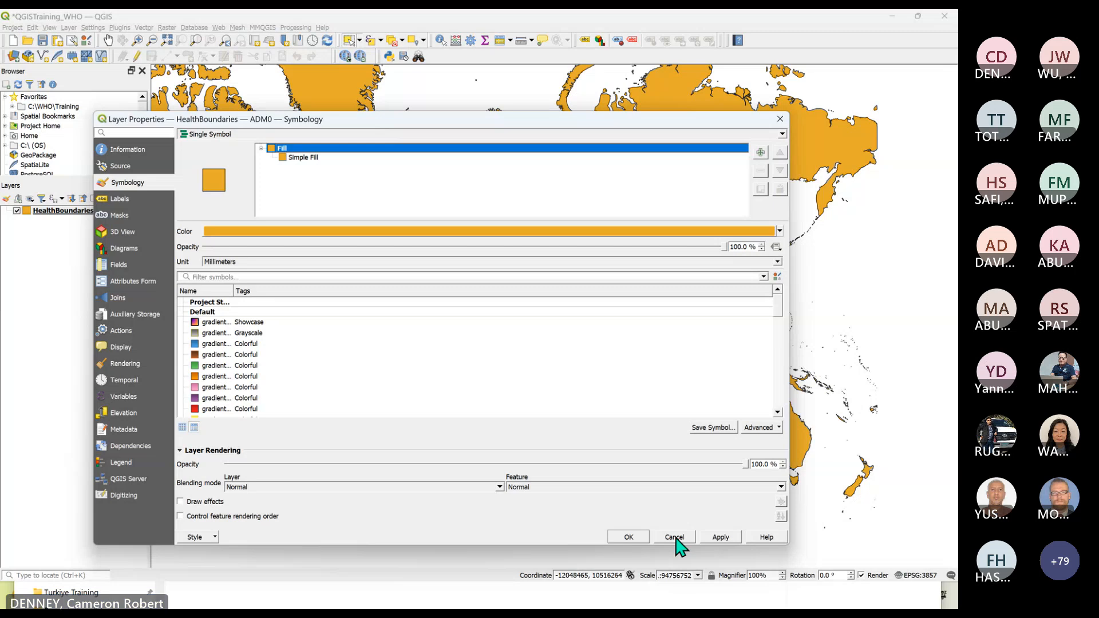
left_click(675, 537)
left_click(42, 40)
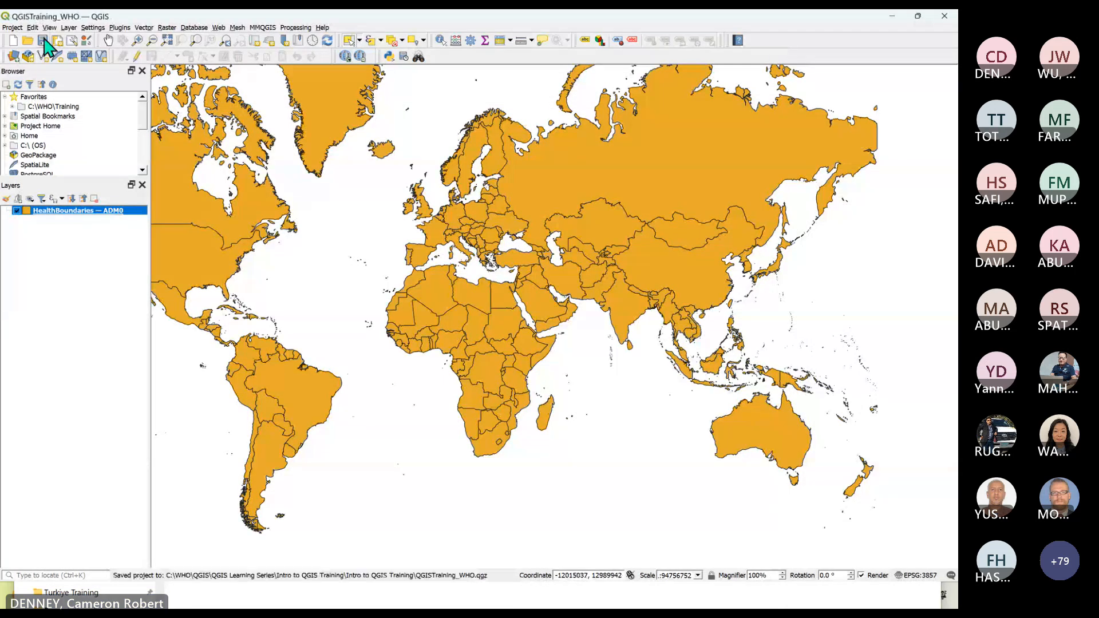
left_click(86, 312)
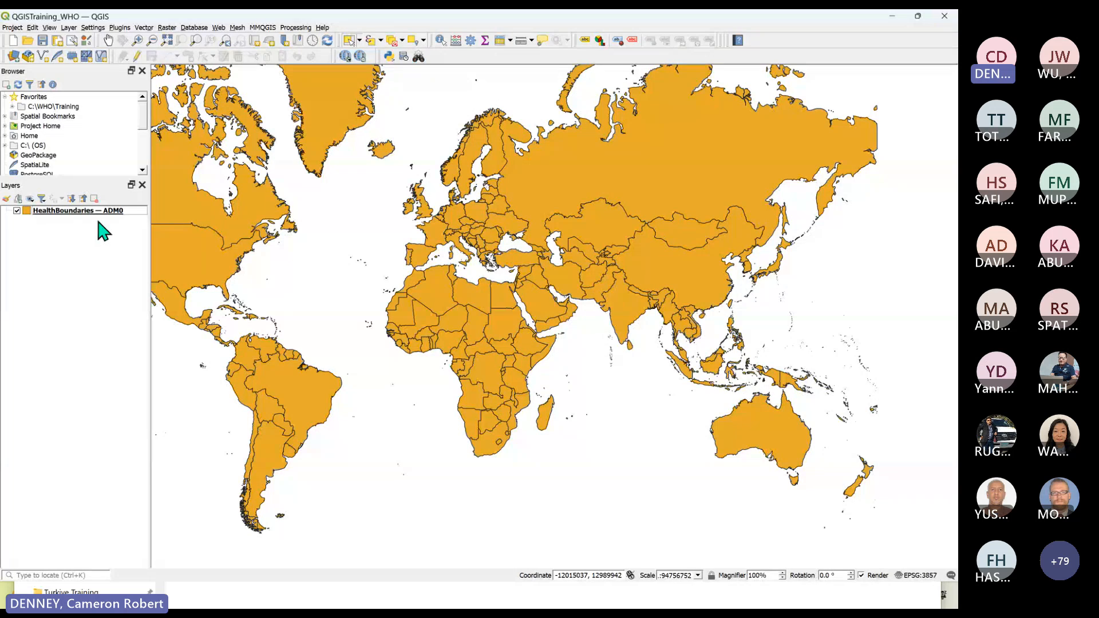
right_click(41, 216)
left_click(101, 487)
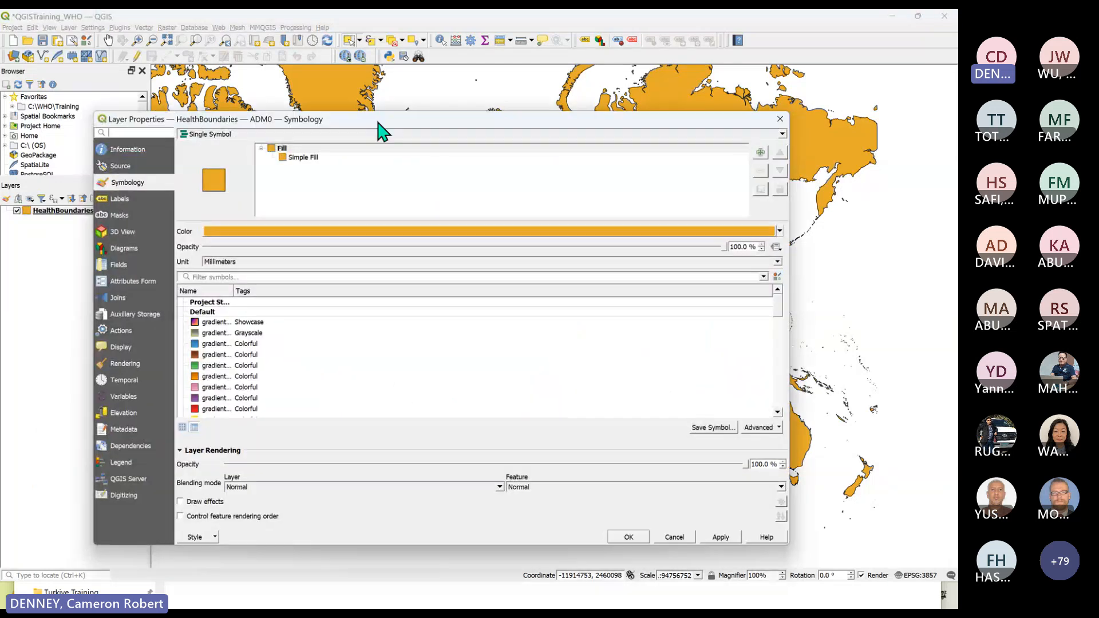
left_click_drag(377, 118, 401, 98)
left_click(695, 518)
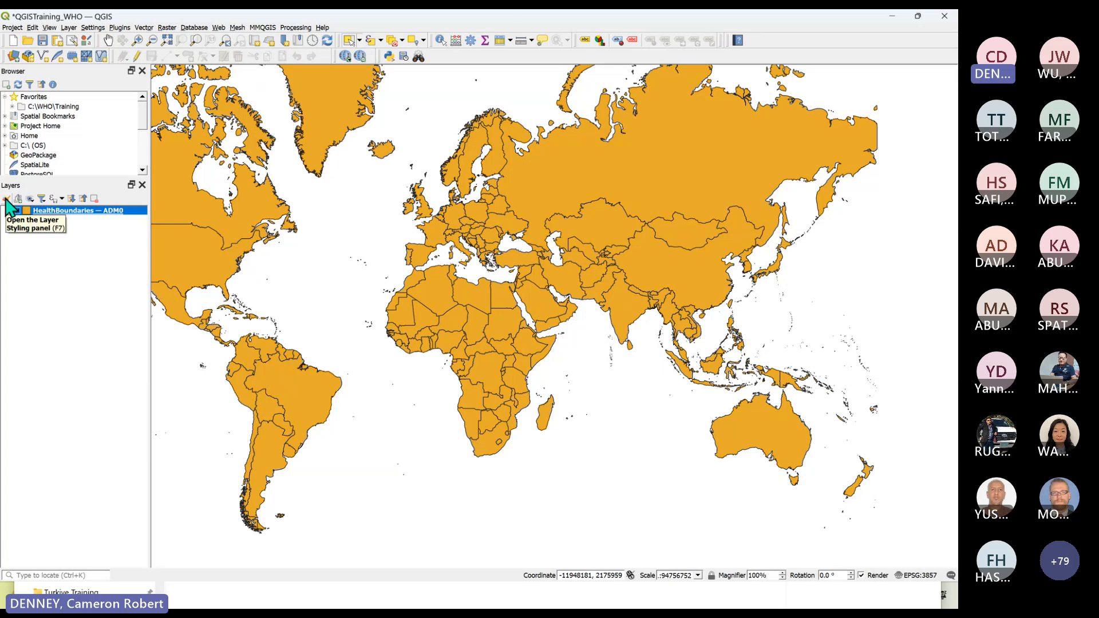
Open Layer Styling for HealthBoundaries — ADM0, widen it, change the fill color to light green with the color wheel, and save the project.
left_click(6, 199)
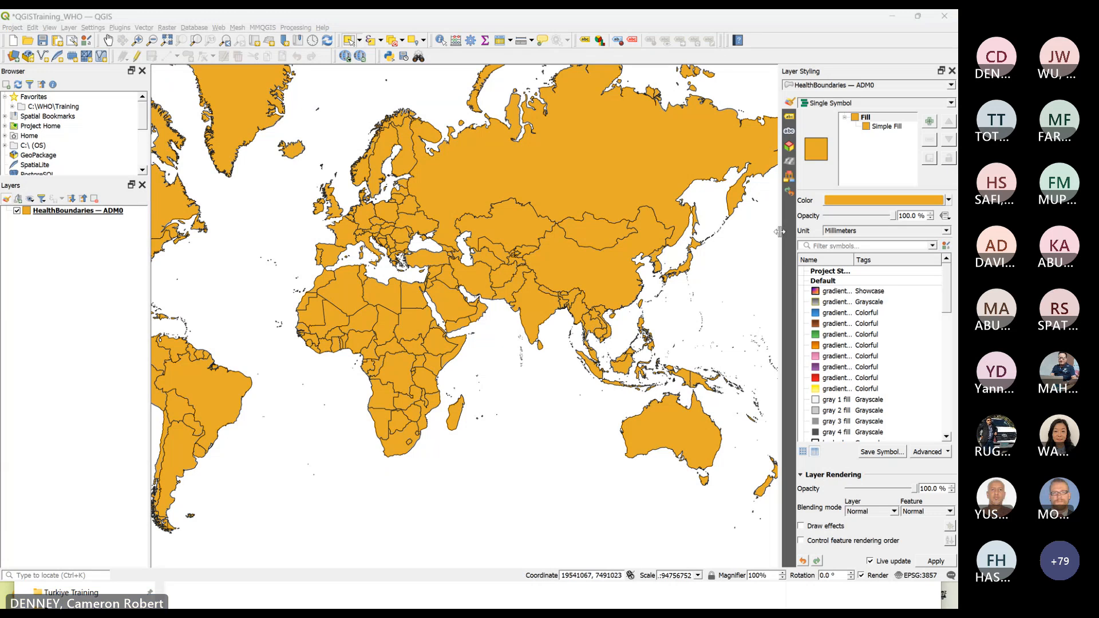
left_click_drag(781, 240, 747, 240)
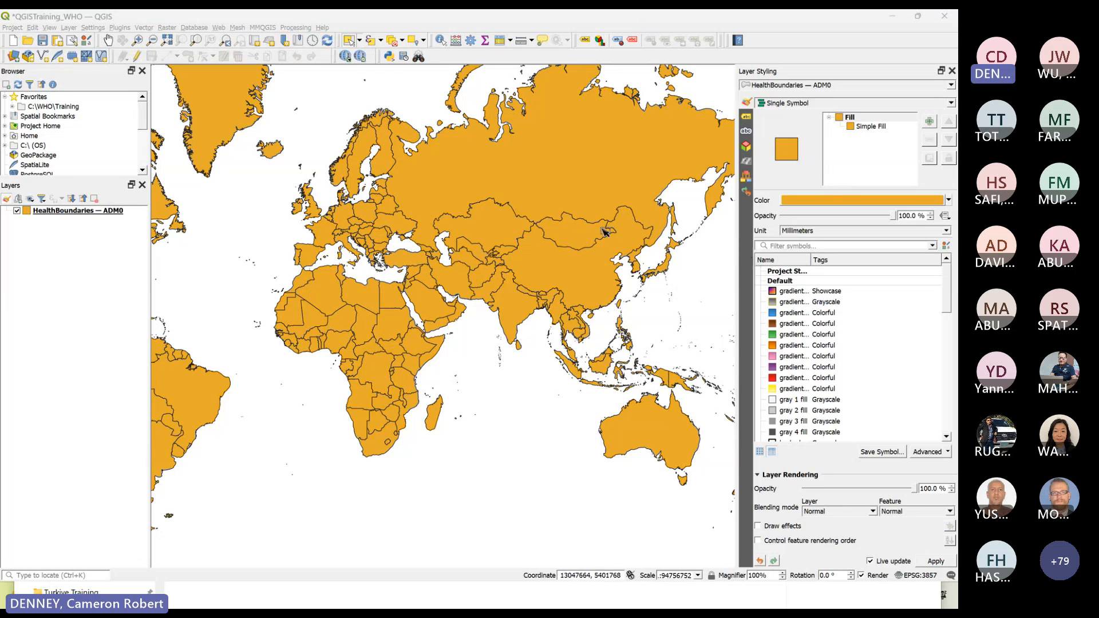
left_click(852, 202)
left_click(926, 192)
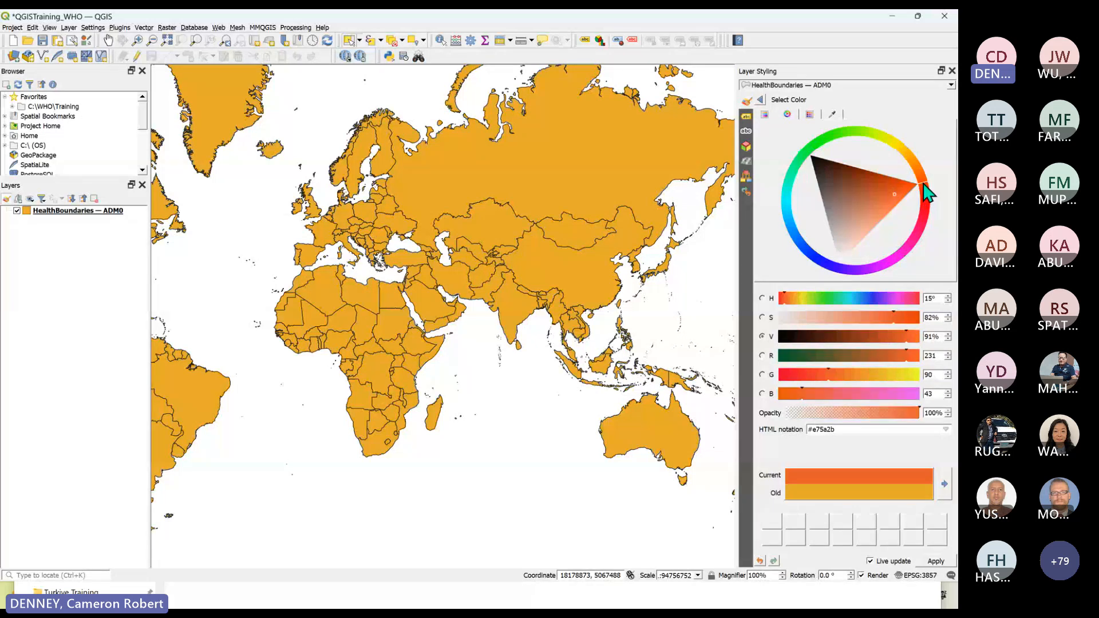
mouse_move(926, 192)
left_mouse_down()
mouse_move(888, 139)
mouse_move(862, 137)
mouse_move(923, 177)
mouse_move(927, 198)
mouse_move(907, 155)
mouse_move(862, 137)
mouse_move(787, 212)
mouse_move(790, 175)
mouse_move(827, 135)
mouse_move(857, 132)
left_mouse_up()
left_click(868, 168)
left_click(759, 97)
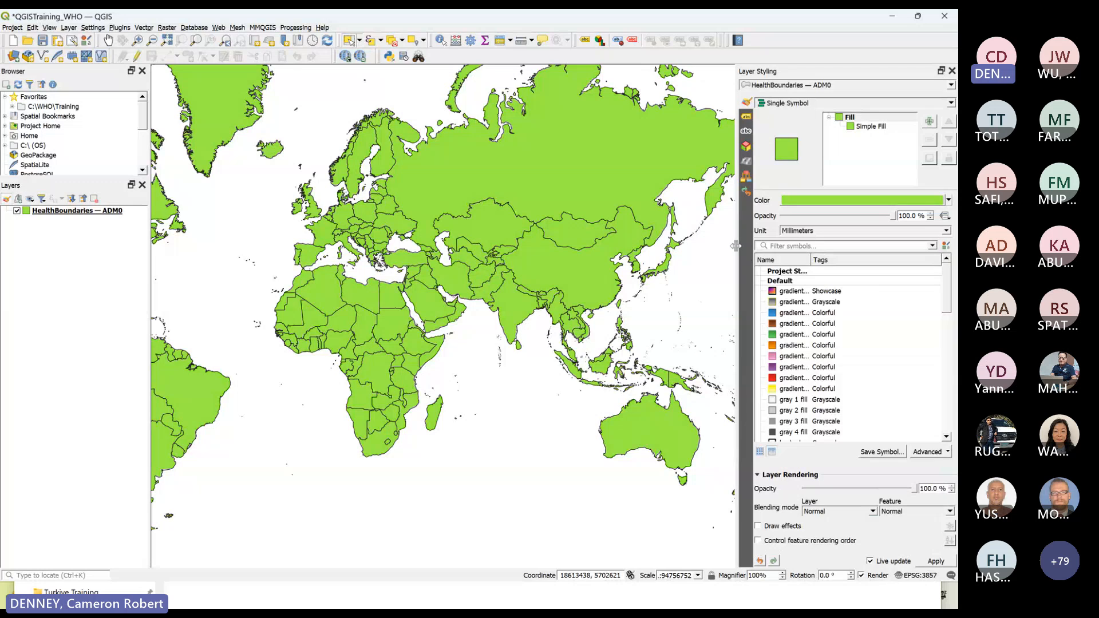
left_click_drag(743, 256, 724, 256)
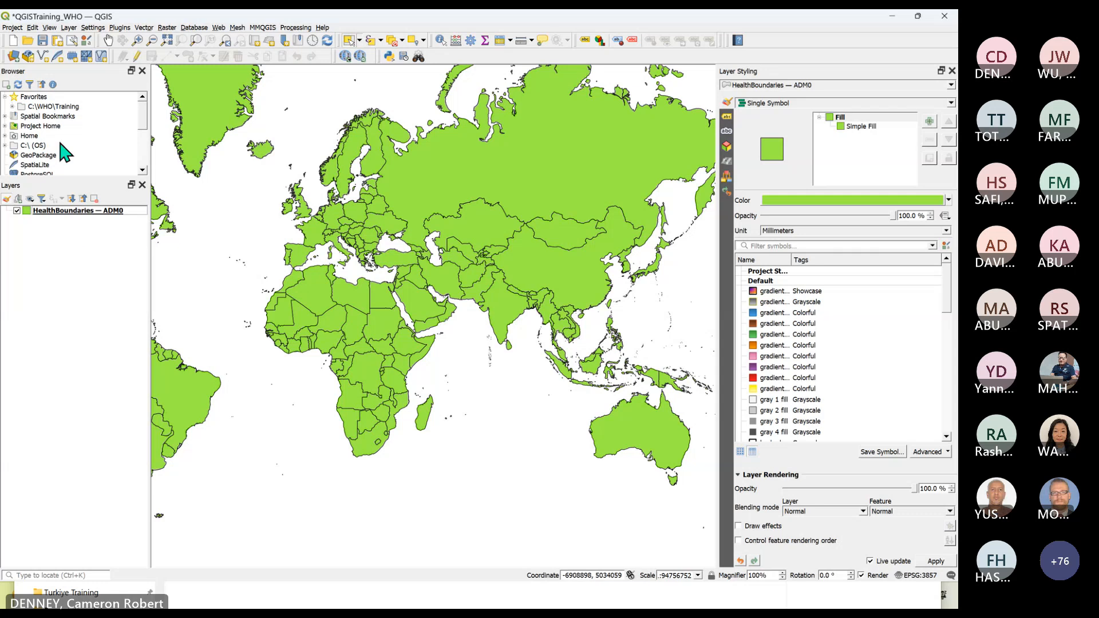
left_click(42, 40)
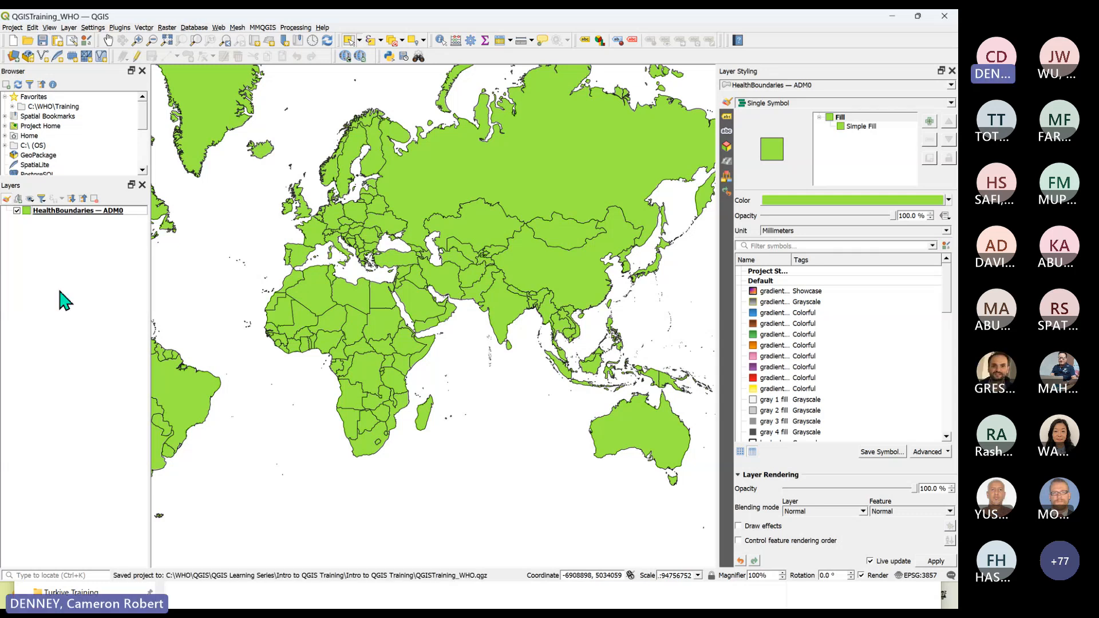
Open the layer properties of HealthBoundaries — ADM0 at the Symbology settings and reposition the dialog over the map.
left_click(60, 214)
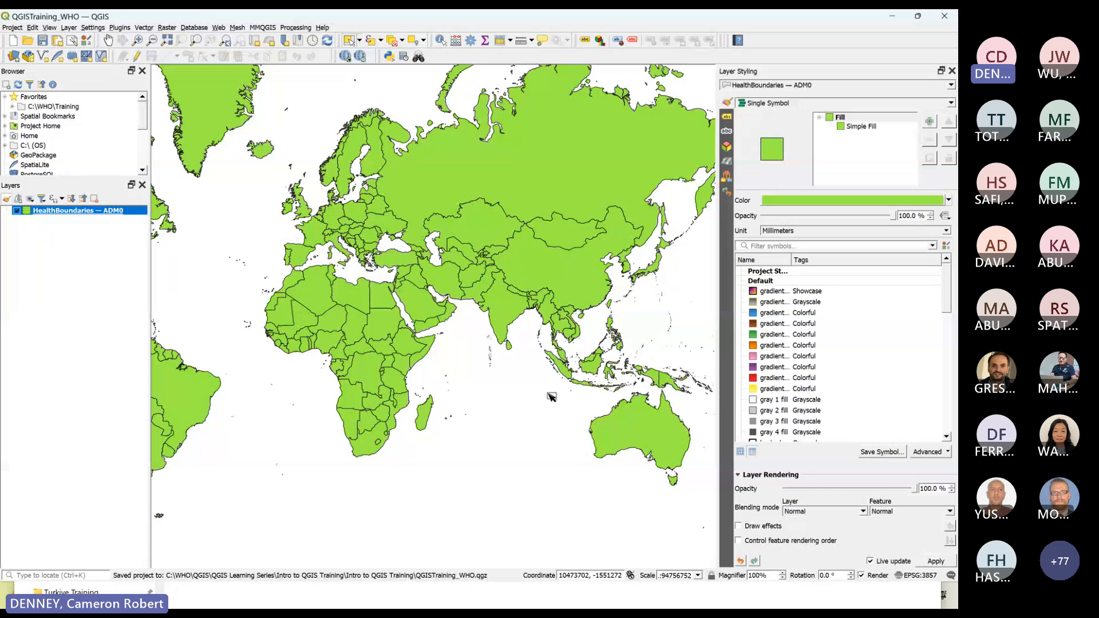
right_click(64, 210)
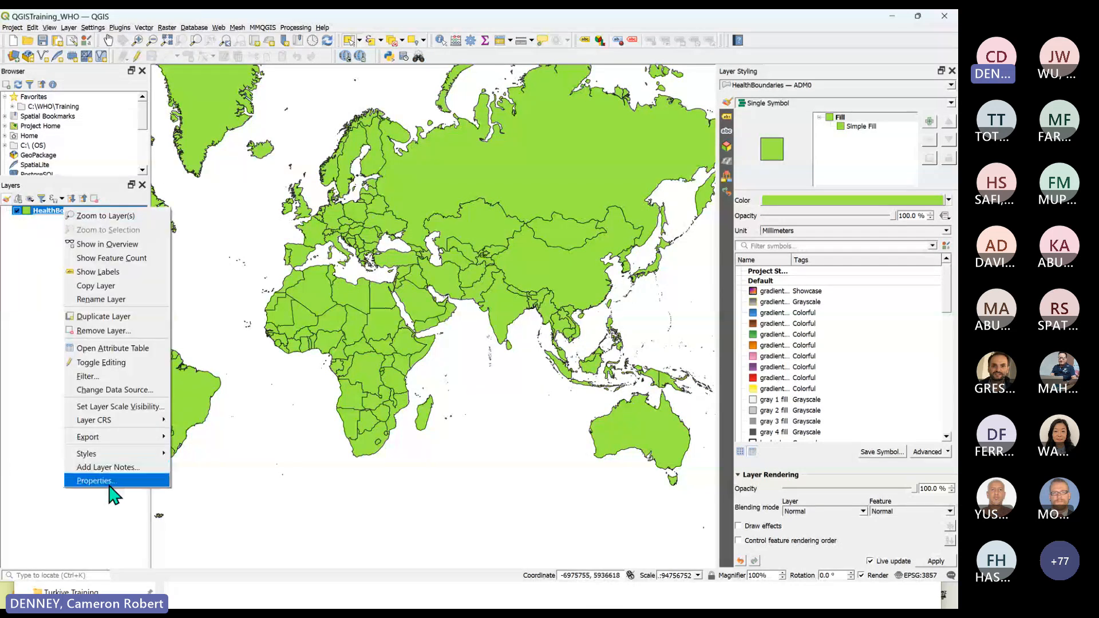
left_click(109, 482)
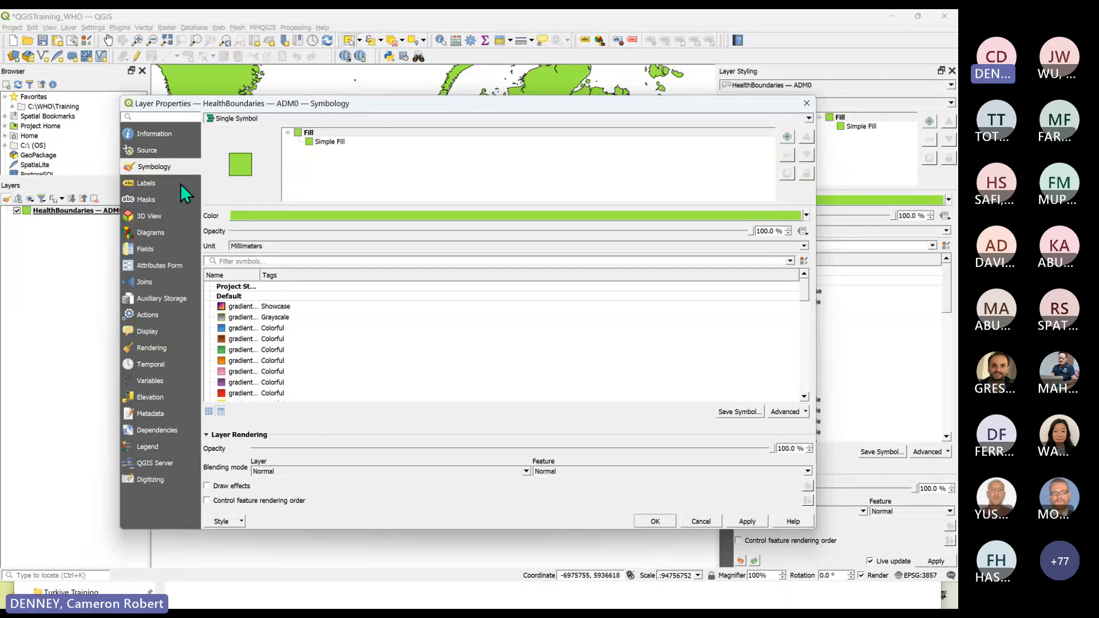
left_click_drag(408, 103, 395, 90)
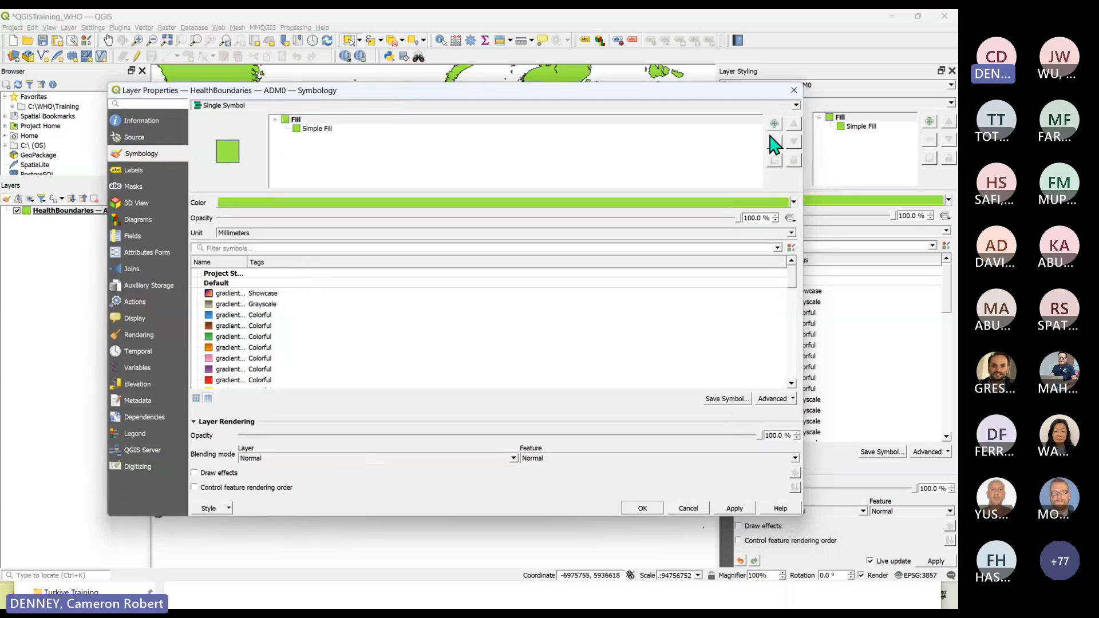
Close the layer properties and change the HealthBoundaries — ADM0 fill color to yellow #eeda44 with the color wheel in Layer Styling.
left_click(794, 90)
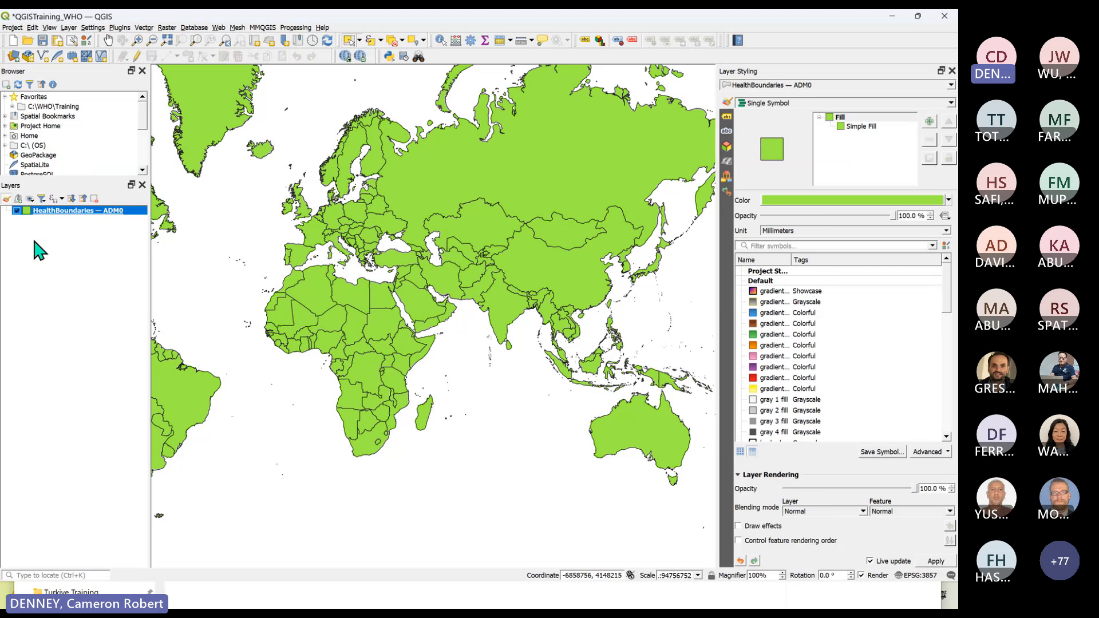
left_click(7, 200)
left_click(7, 200)
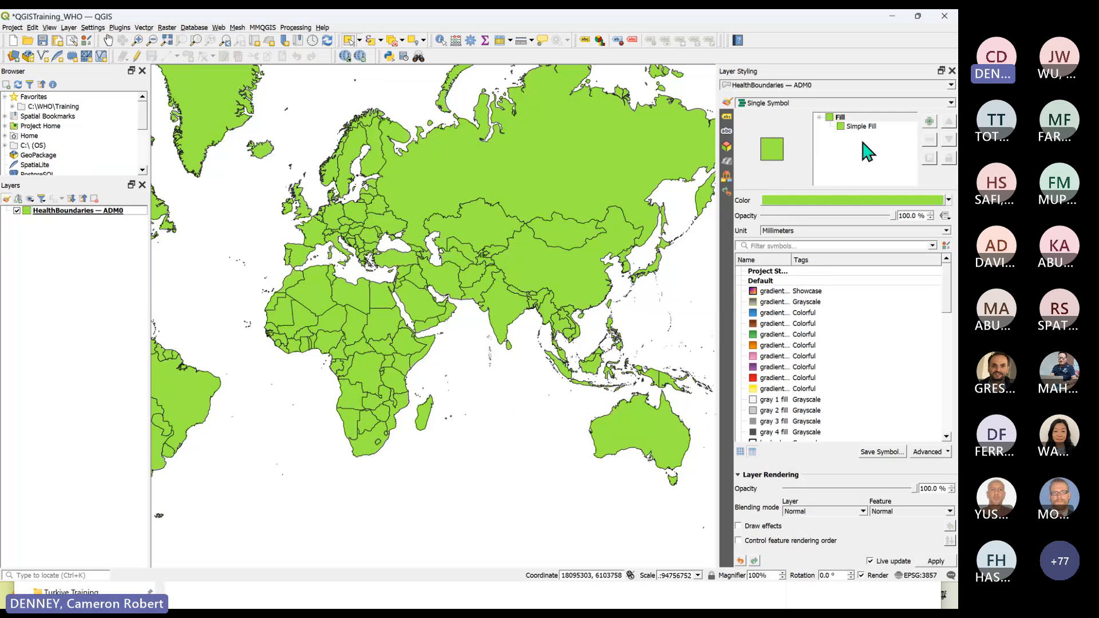
left_click(836, 202)
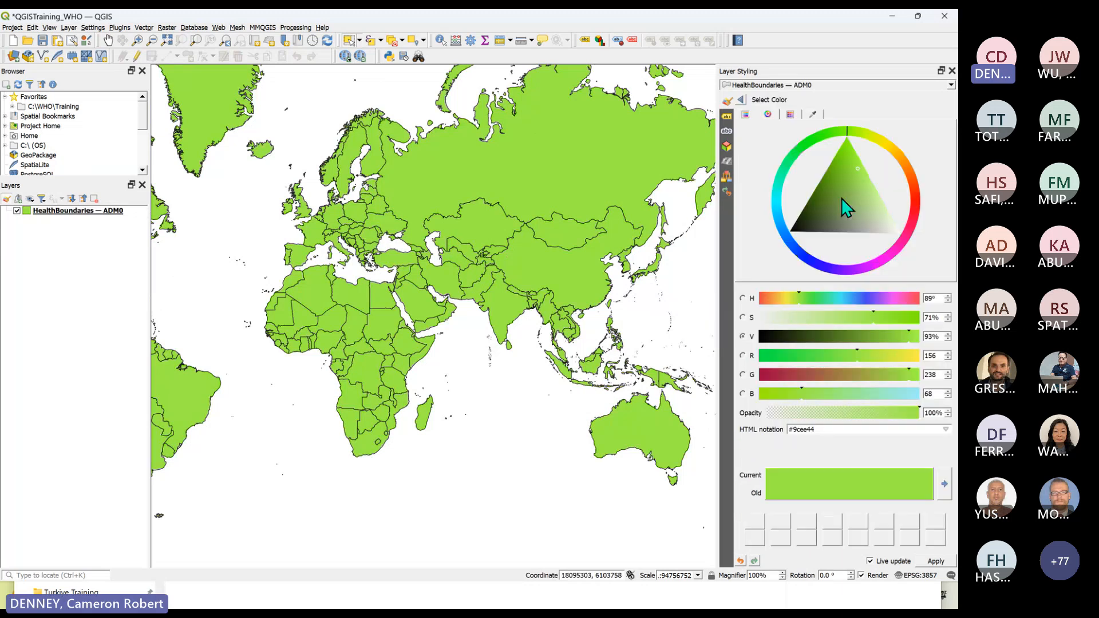
left_click(887, 151)
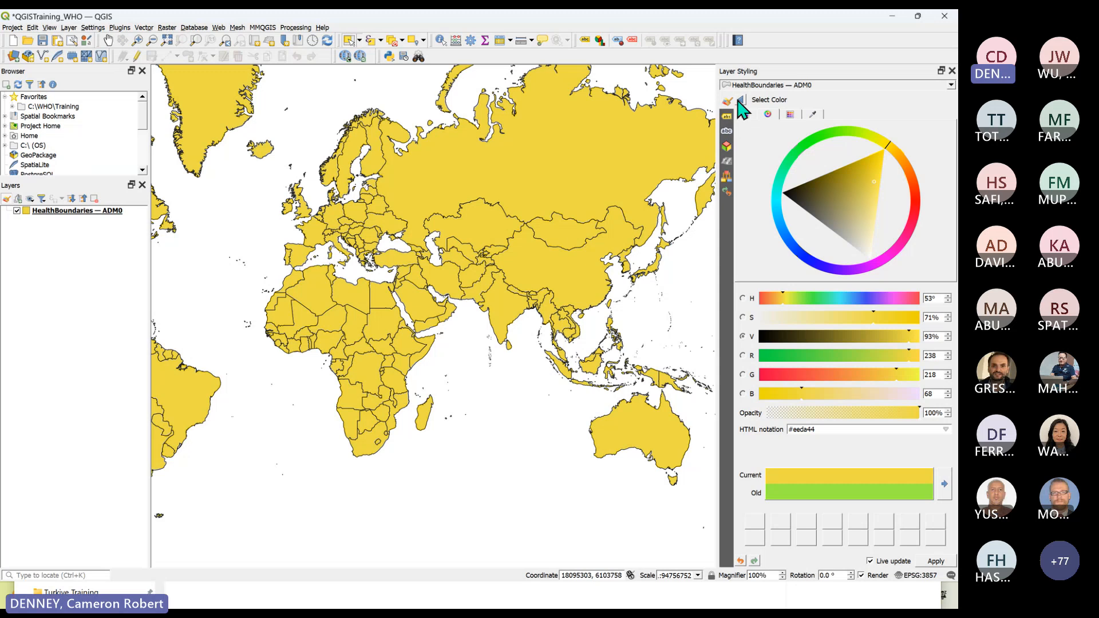
left_click(741, 100)
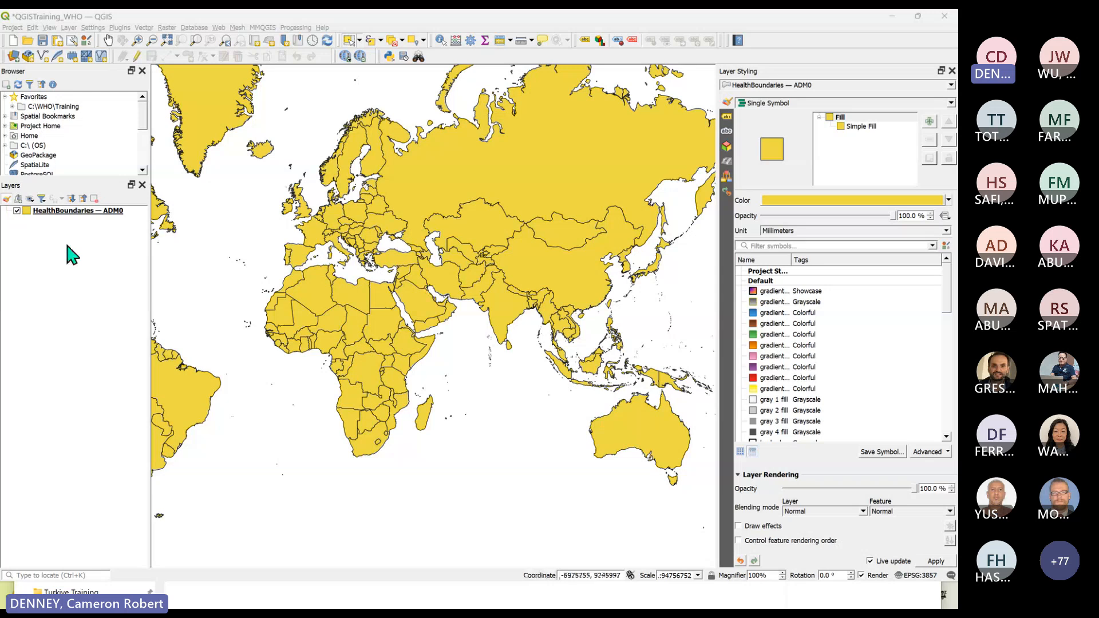
Open the layer properties of HealthBoundaries — ADM0 at Symbology, move the dialog over the map, and close it.
right_click(56, 211)
left_click(122, 496)
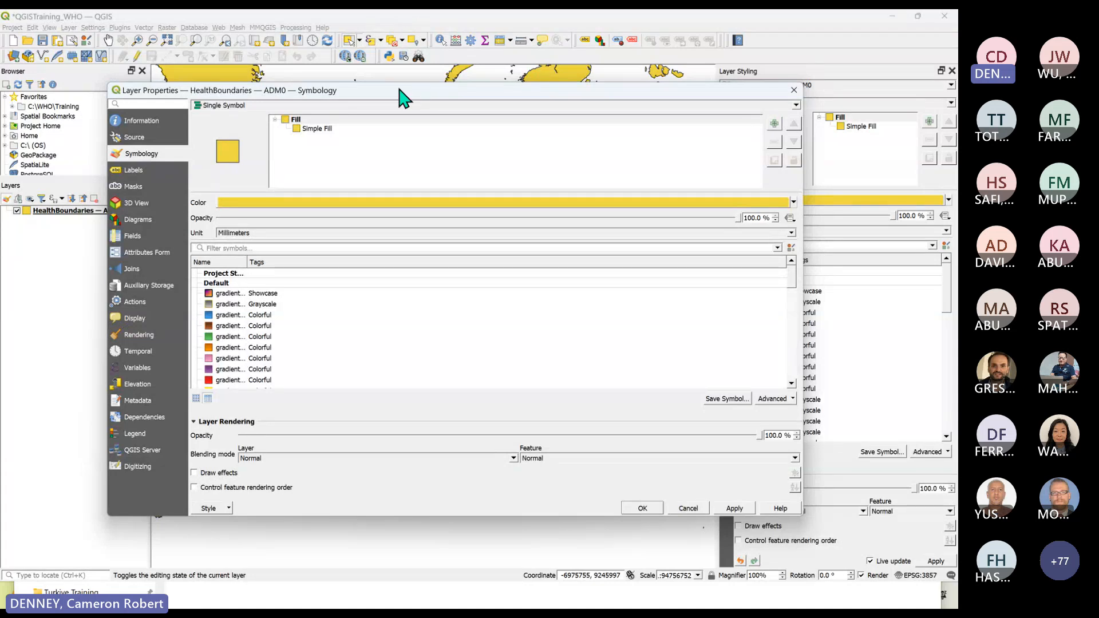
mouse_move(404, 97)
left_mouse_down()
mouse_move(405, 123)
mouse_move(393, 107)
left_mouse_up()
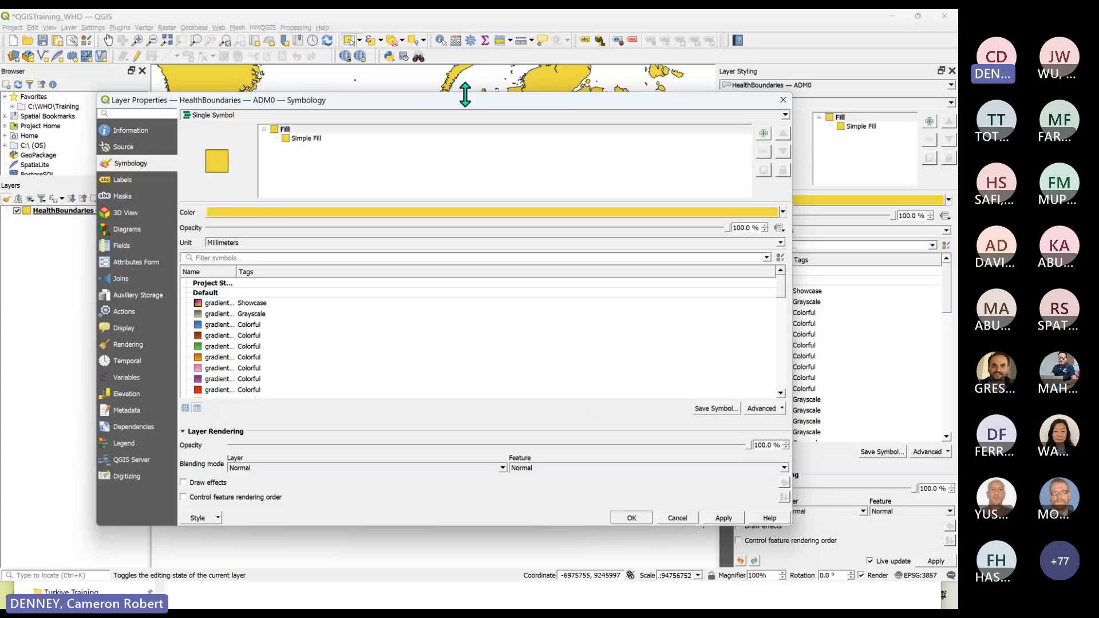
left_click_drag(466, 96, 499, 220)
left_click(816, 222)
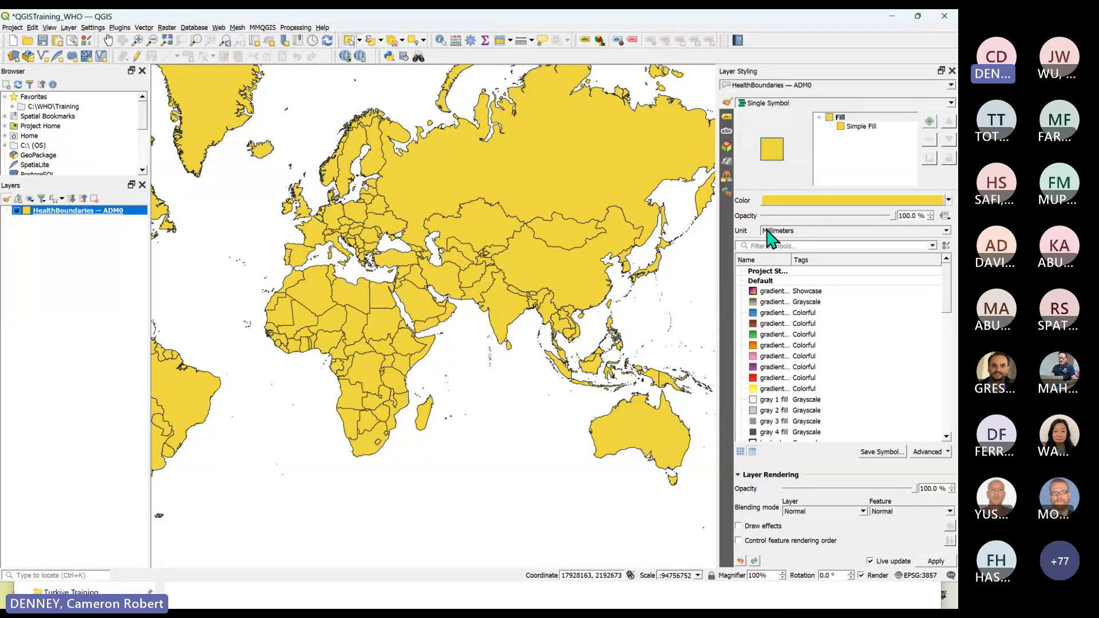
Narrow the Layer Styling area to give the map more room and save the project.
left_click_drag(719, 288, 742, 288)
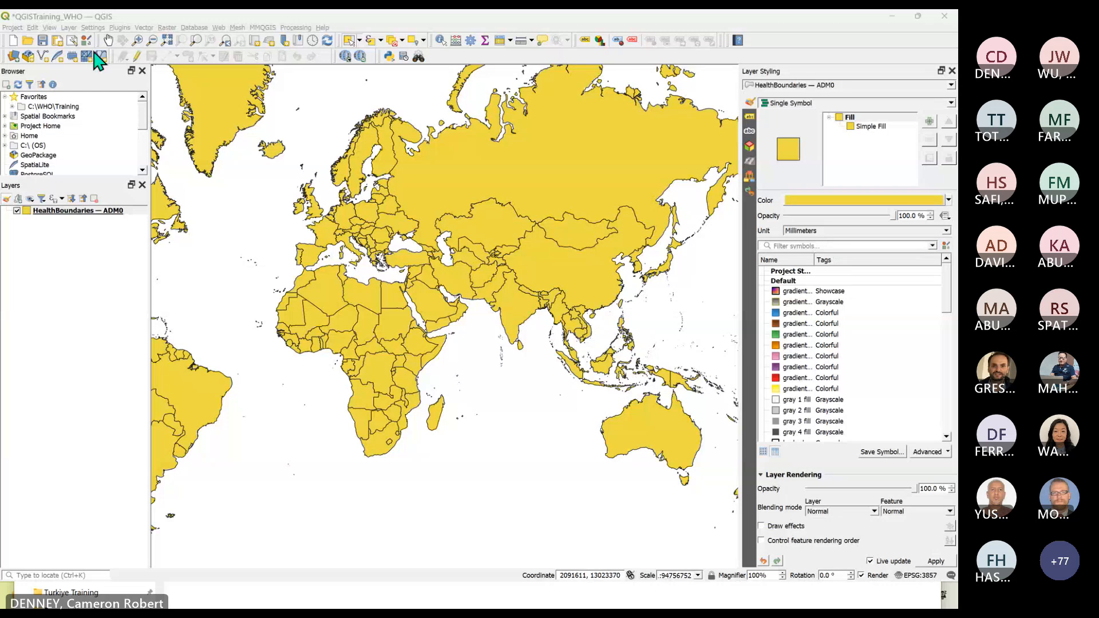
left_click(42, 42)
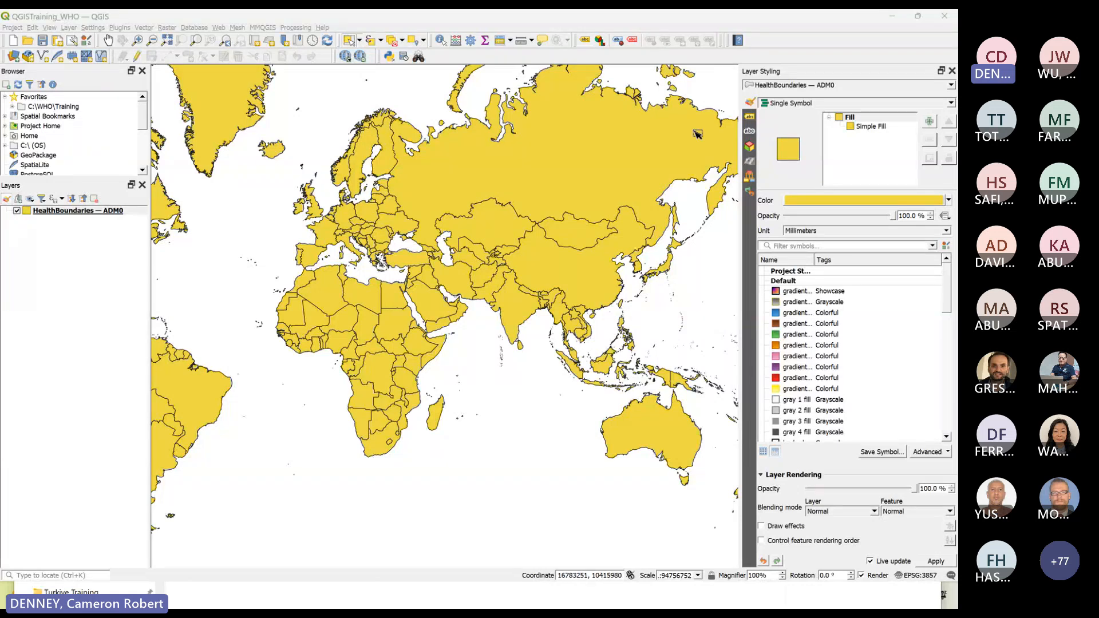
Style HealthBoundaries — ADM0 with the Categorized renderer on the ADM0_NAME field and classify all countries with random colors.
left_click(951, 103)
left_click(789, 133)
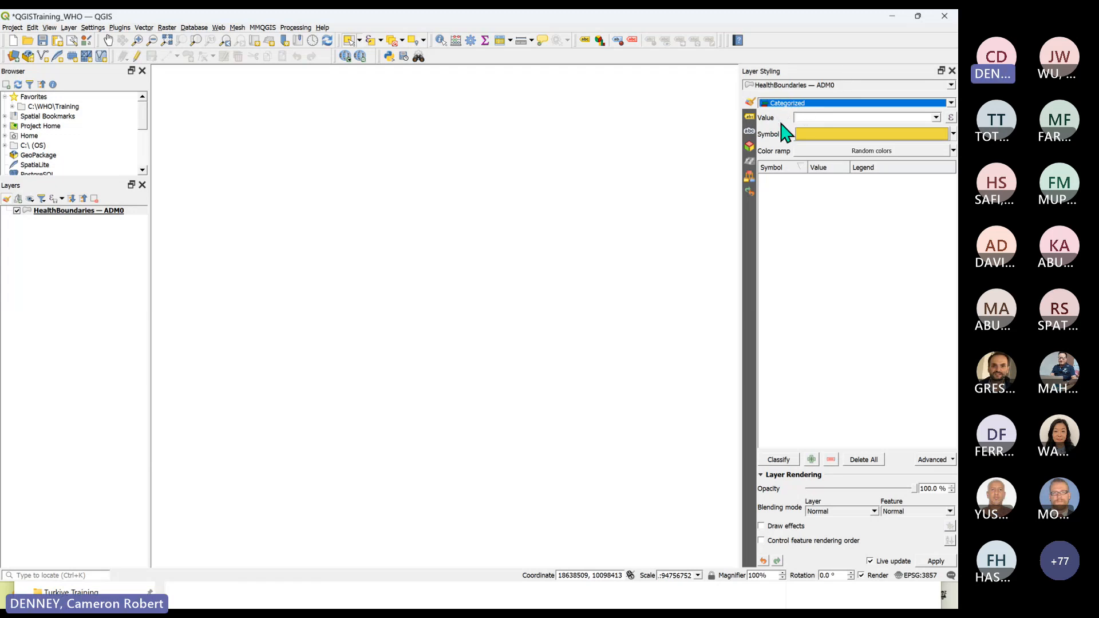
left_click(933, 118)
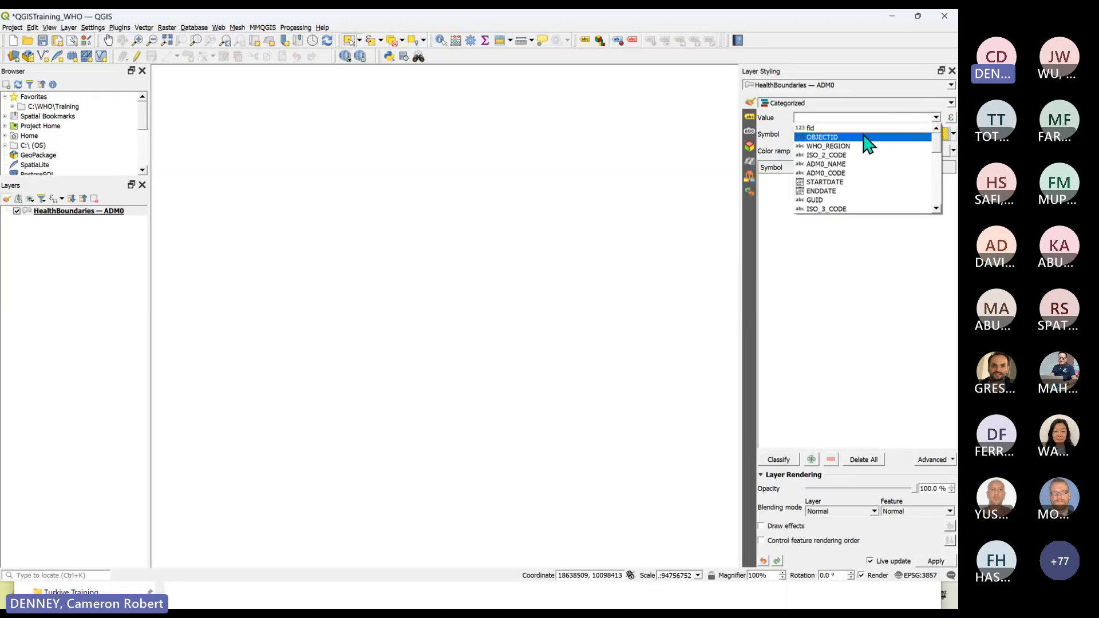
left_click(825, 165)
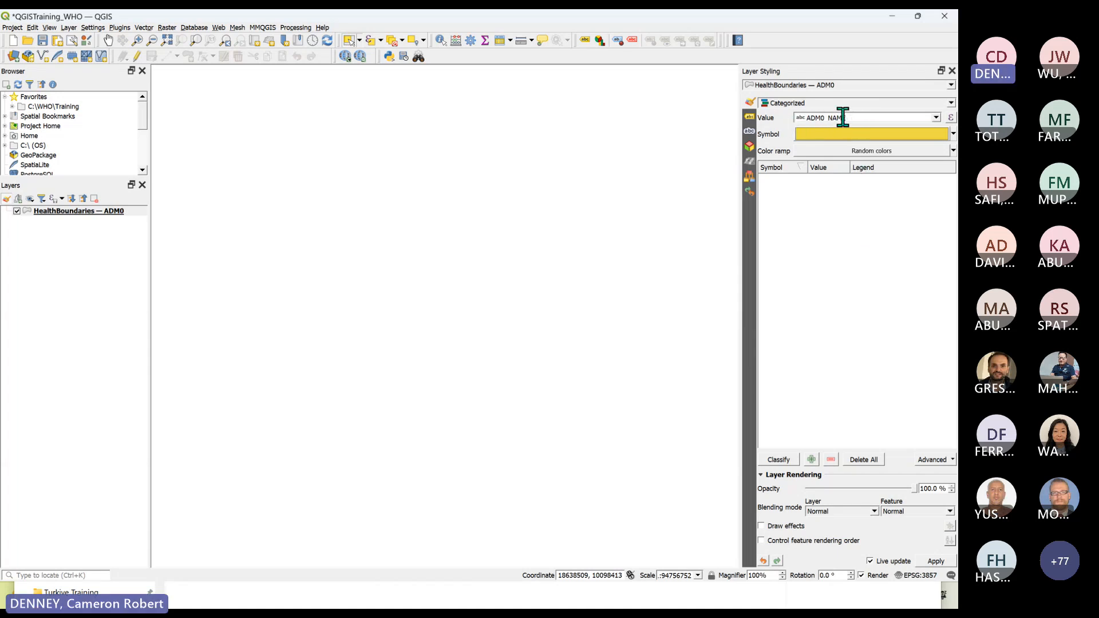
left_click(780, 460)
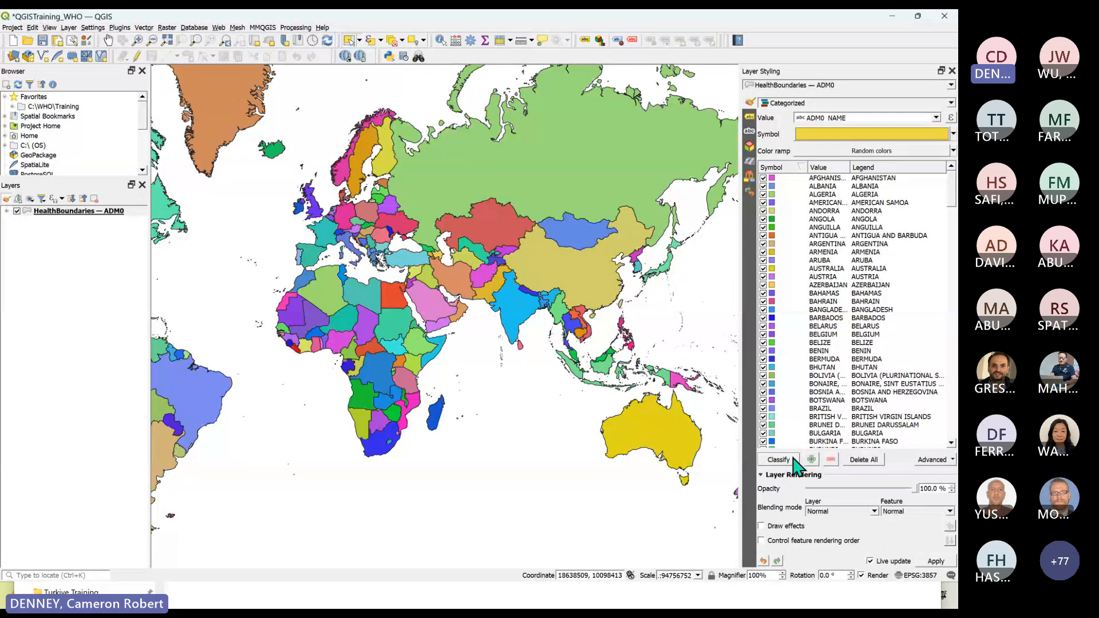
View the categorized world map and shuffle the random colors of the country categories three times.
left_click_drag(477, 287, 568, 303)
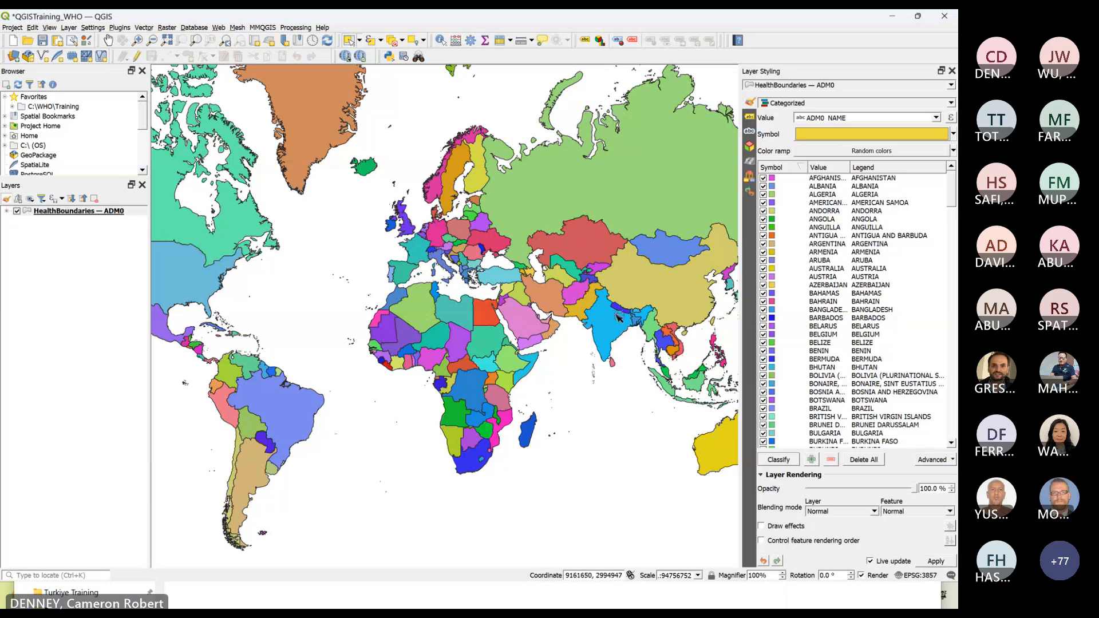
scroll(617, 316, "down", 1)
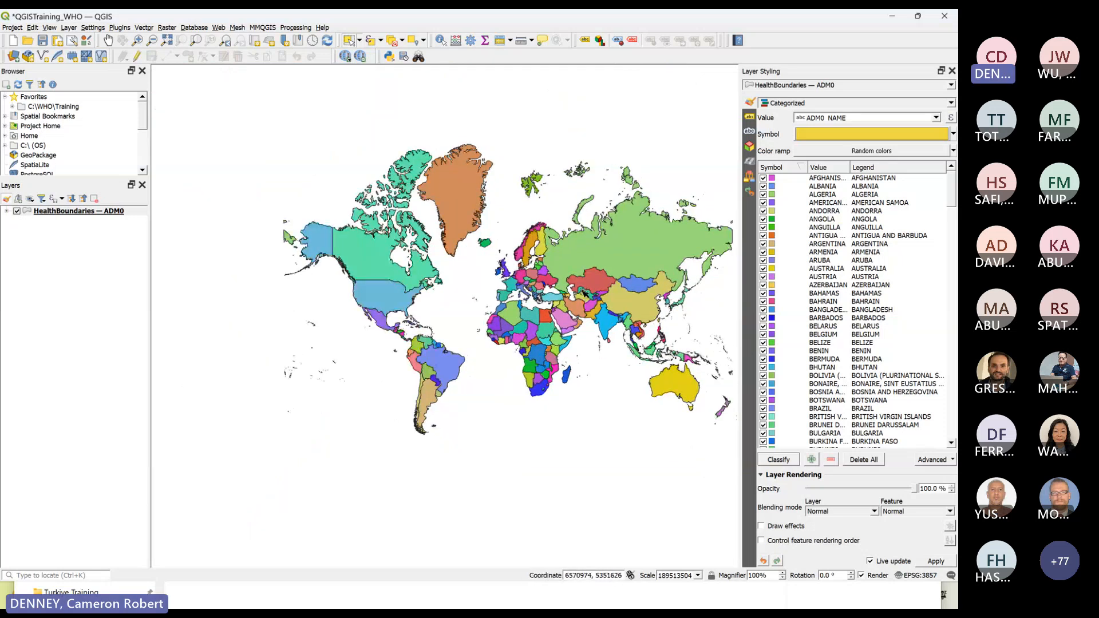
scroll(583, 292, "up", 1)
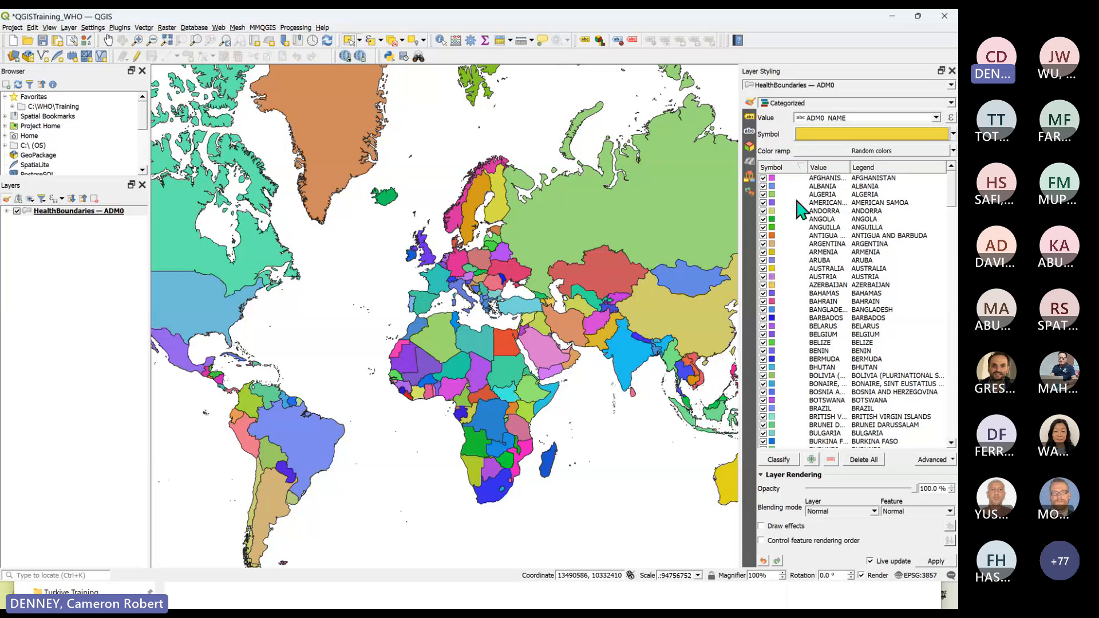
left_click(953, 151)
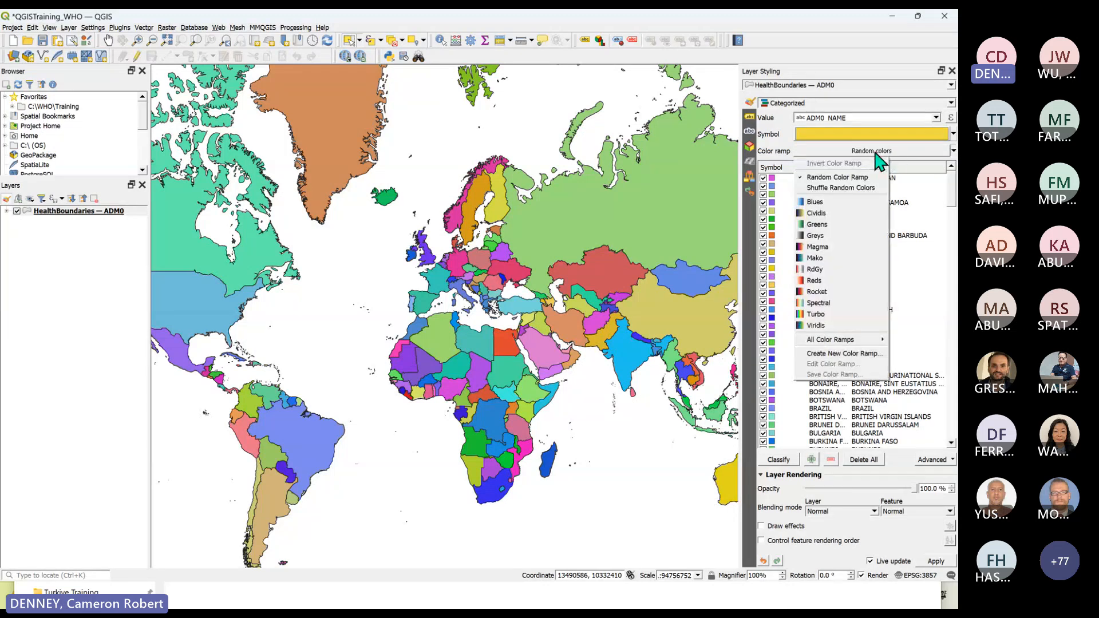
left_click(831, 188)
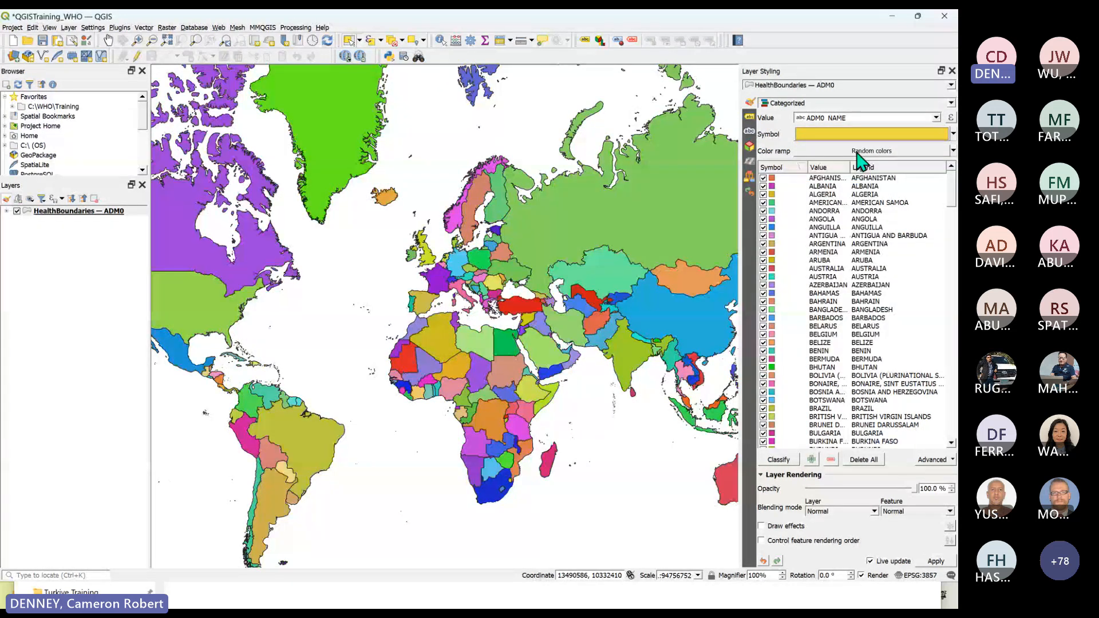
left_click(861, 152)
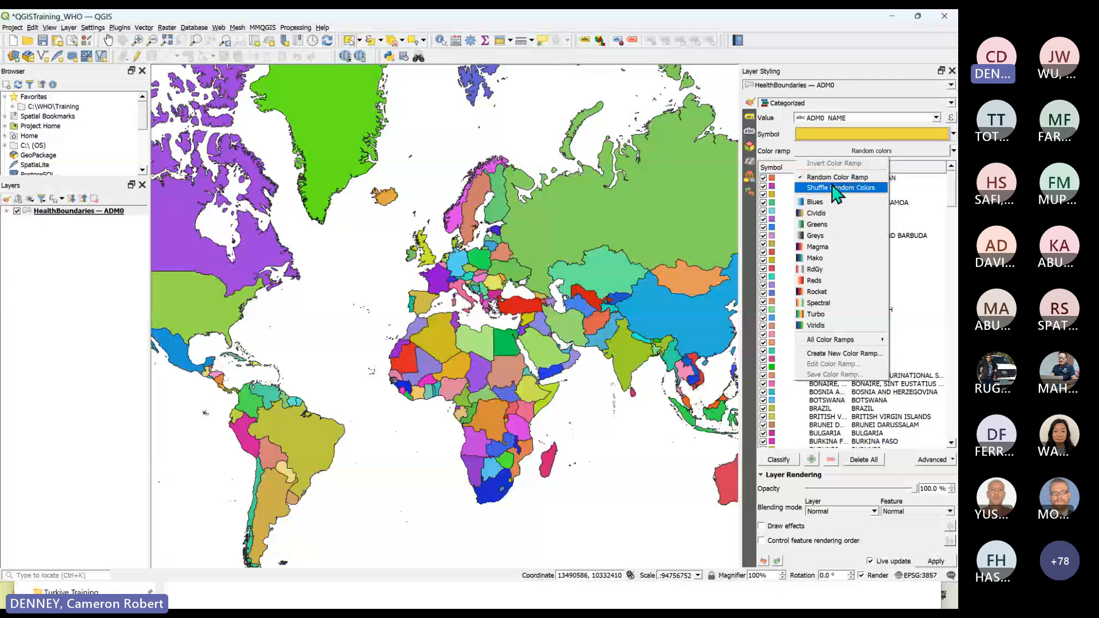
left_click(835, 188)
left_click(852, 152)
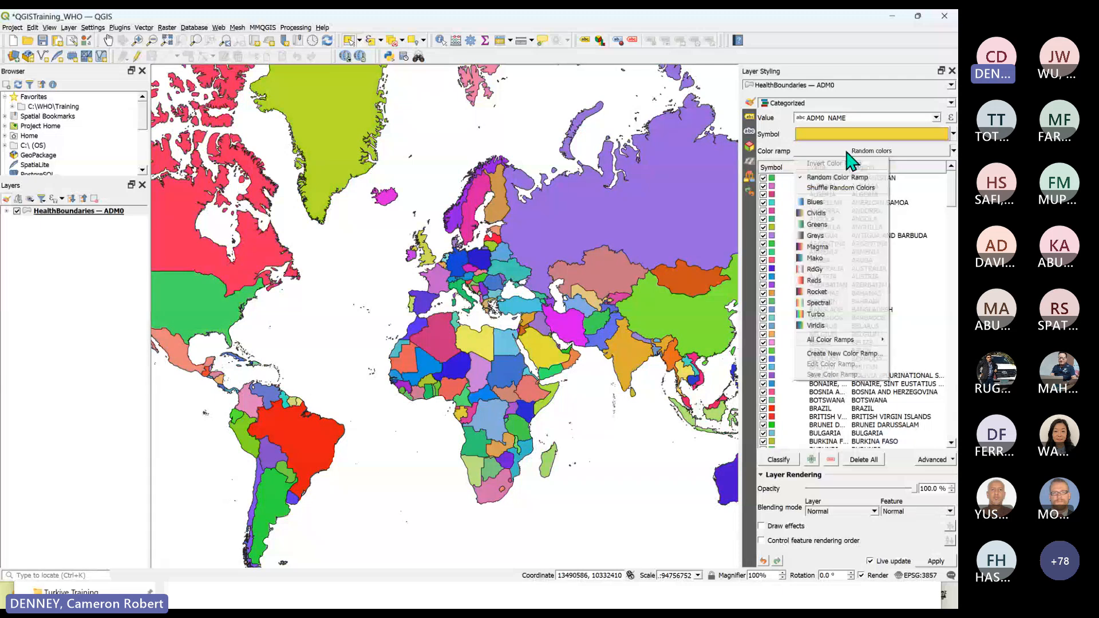
left_click(837, 189)
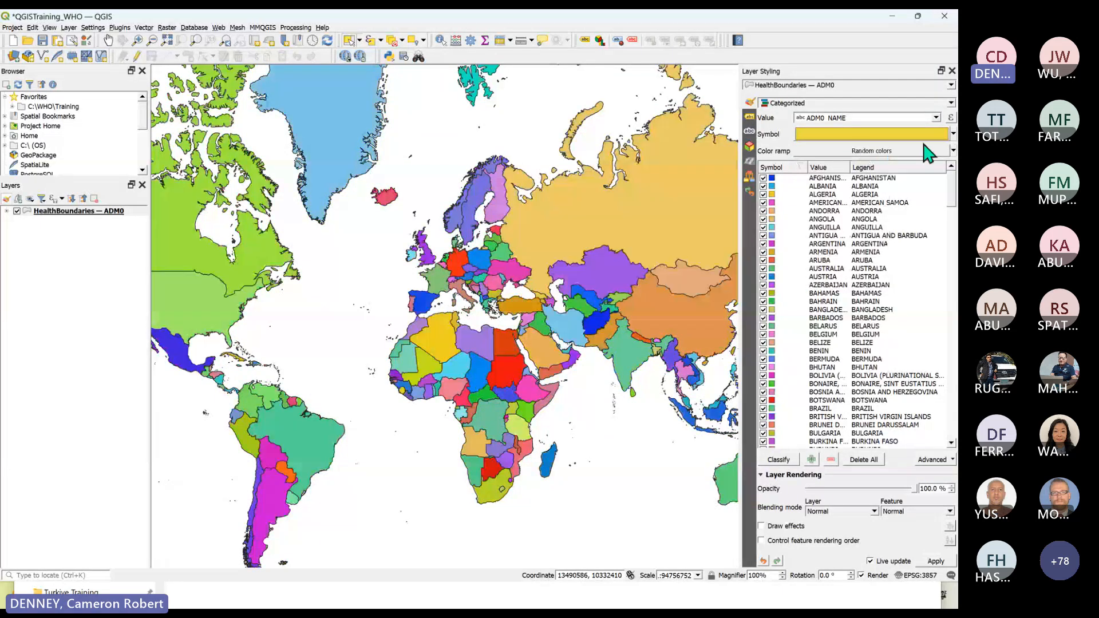
Browse the preset color ramps and the full list of all color ramps without choosing one.
left_click(954, 152)
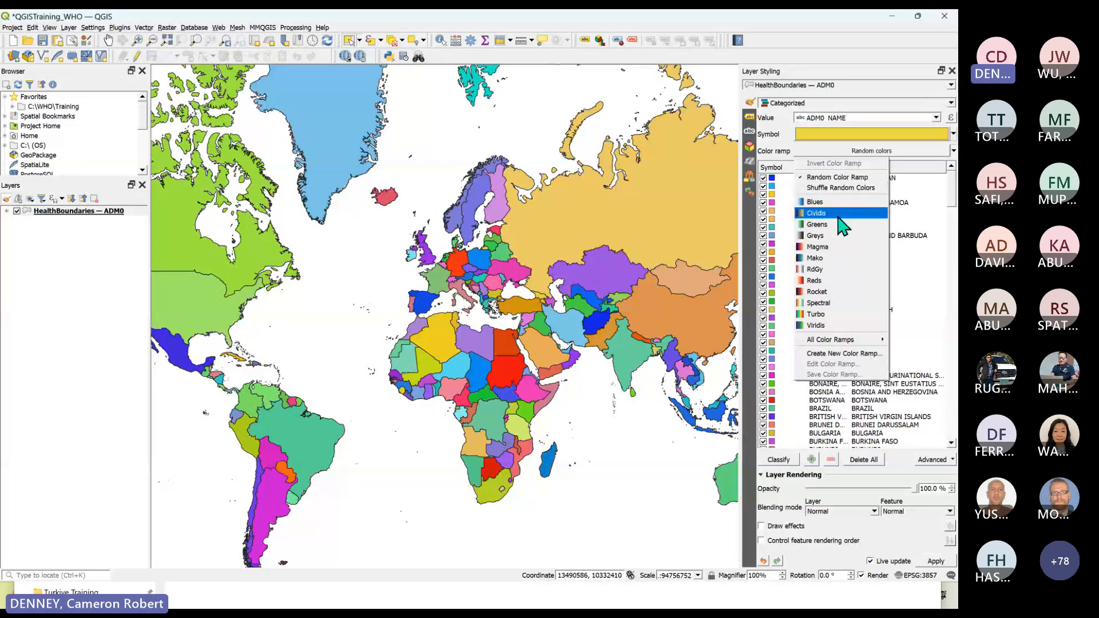
mouse_move(839, 342)
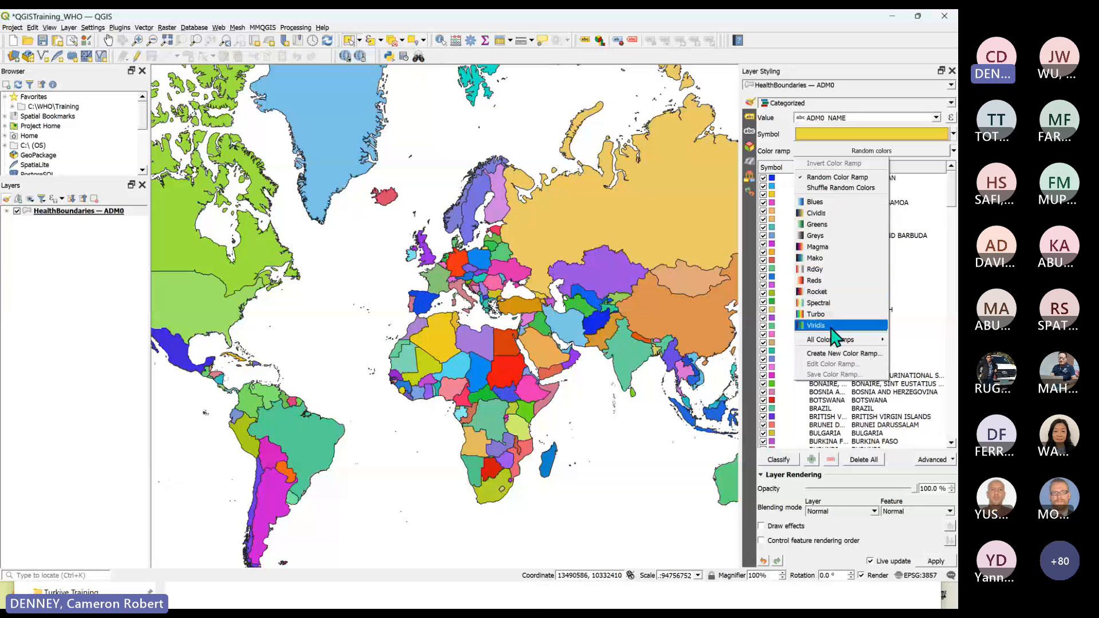
mouse_move(836, 344)
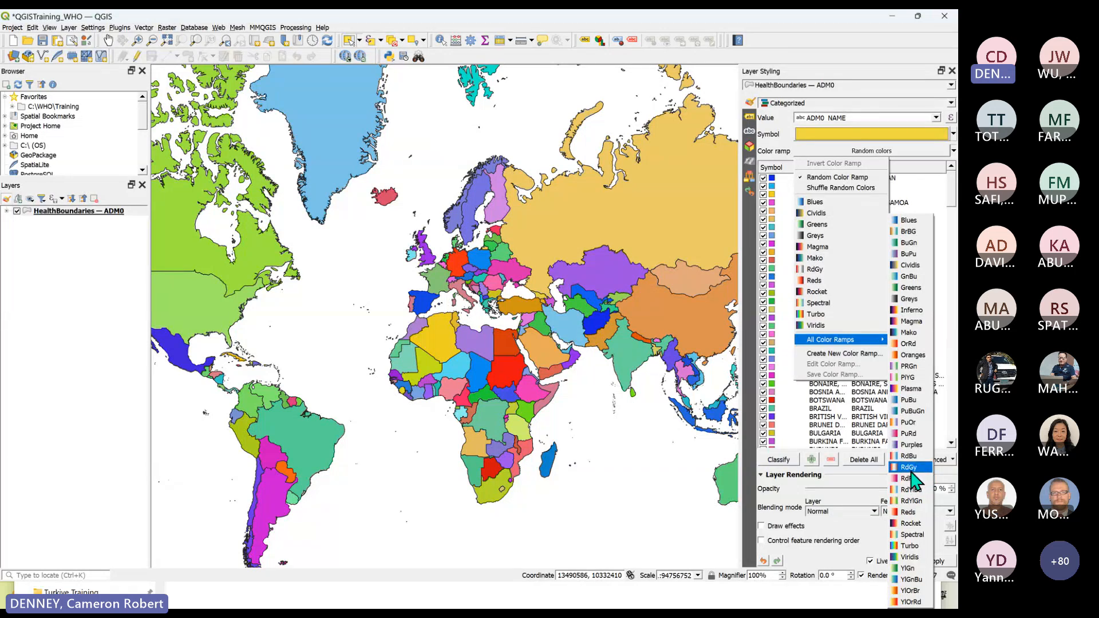
key("Escape")
key("Escape")
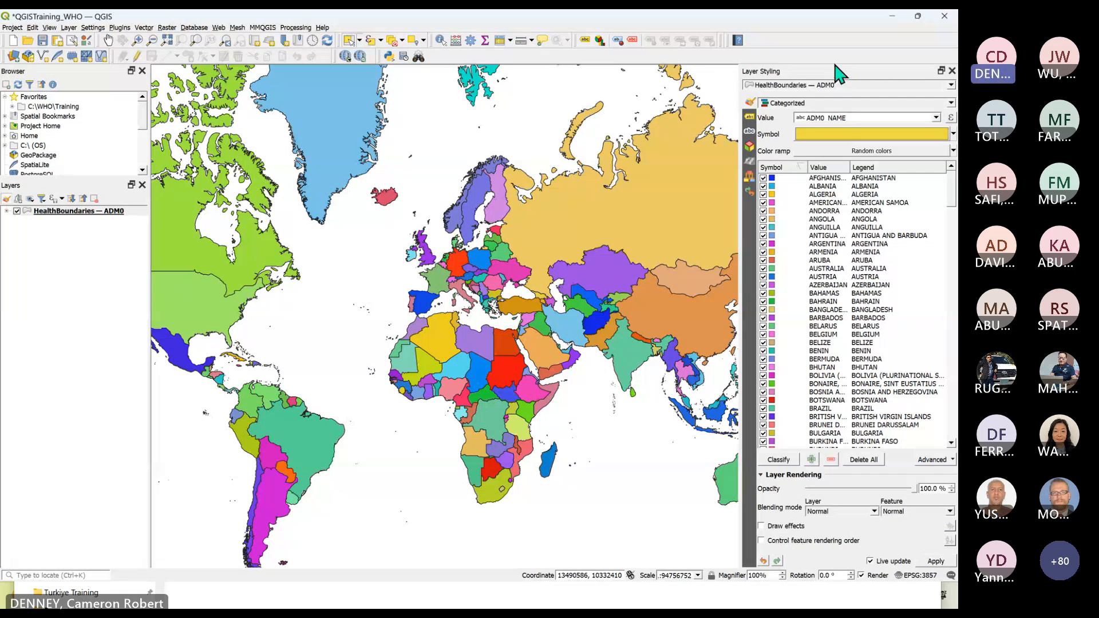
Shuffle the random country colors once more, and switch the American Samoa category off and on again.
left_click(773, 232)
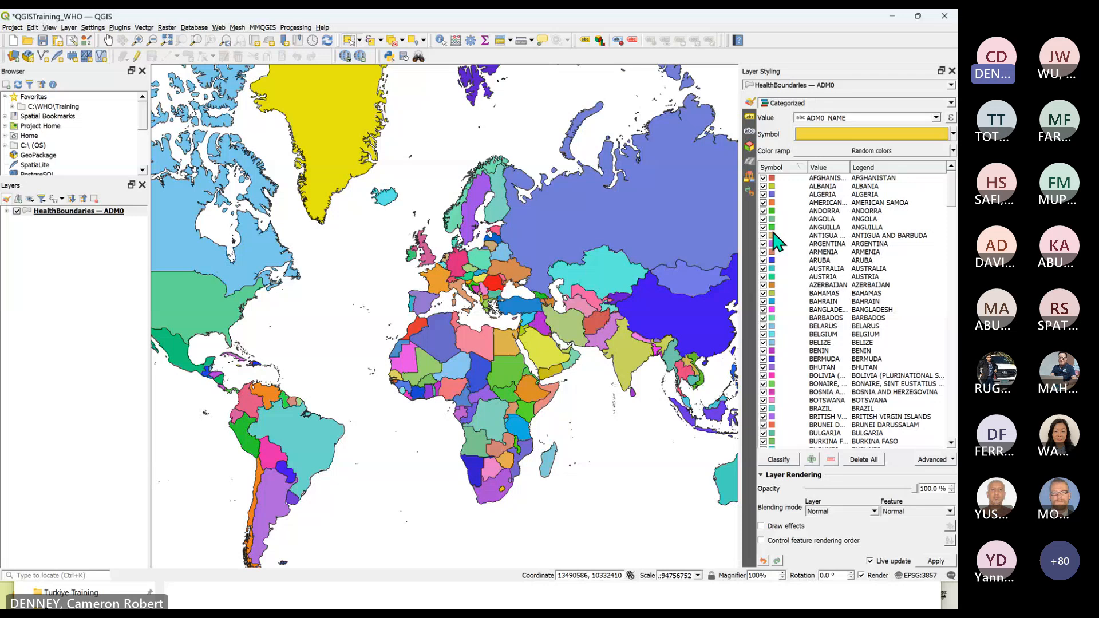
left_click(763, 203)
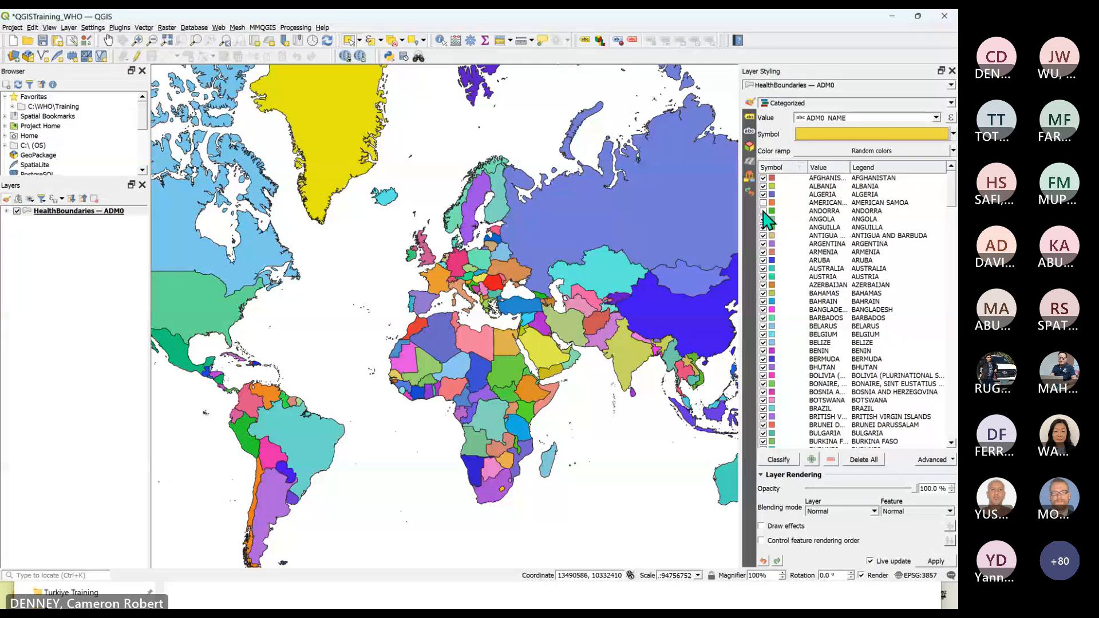
left_click(763, 204)
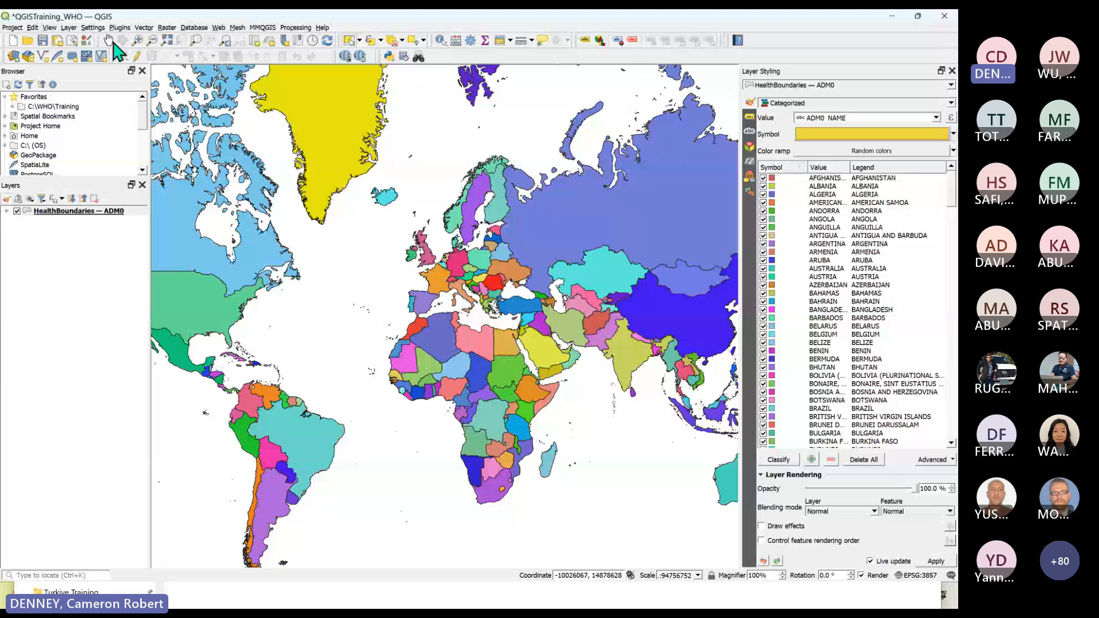
Expand the HealthBoundaries — ADM0 legend, look through its country categories, widen the Layers list to fit the names, and collapse the legend.
left_click(36, 229)
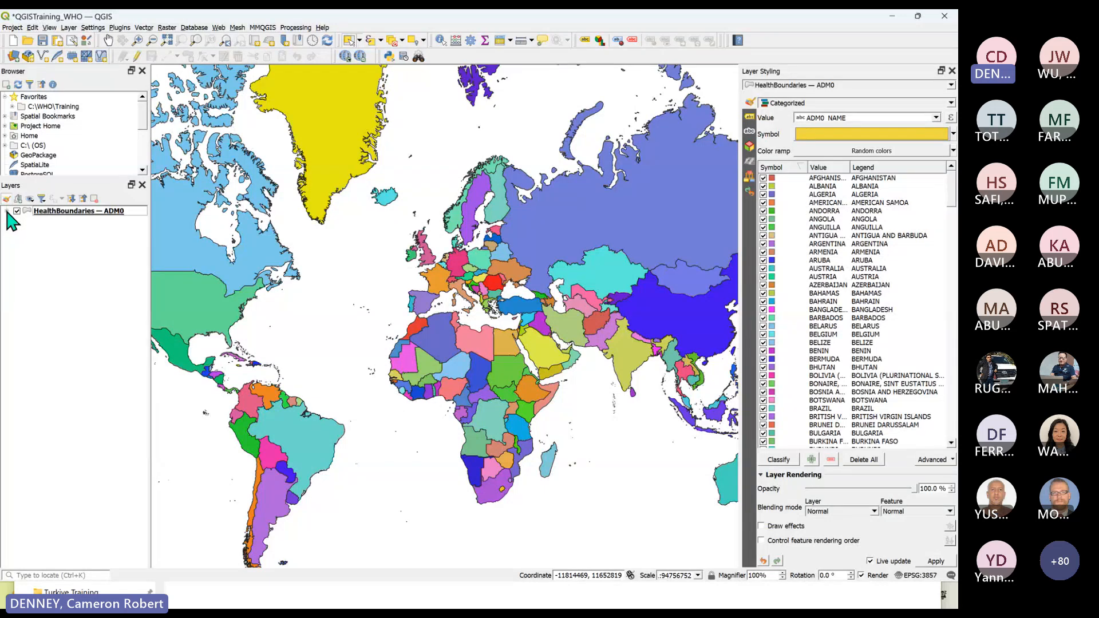
left_click(8, 213)
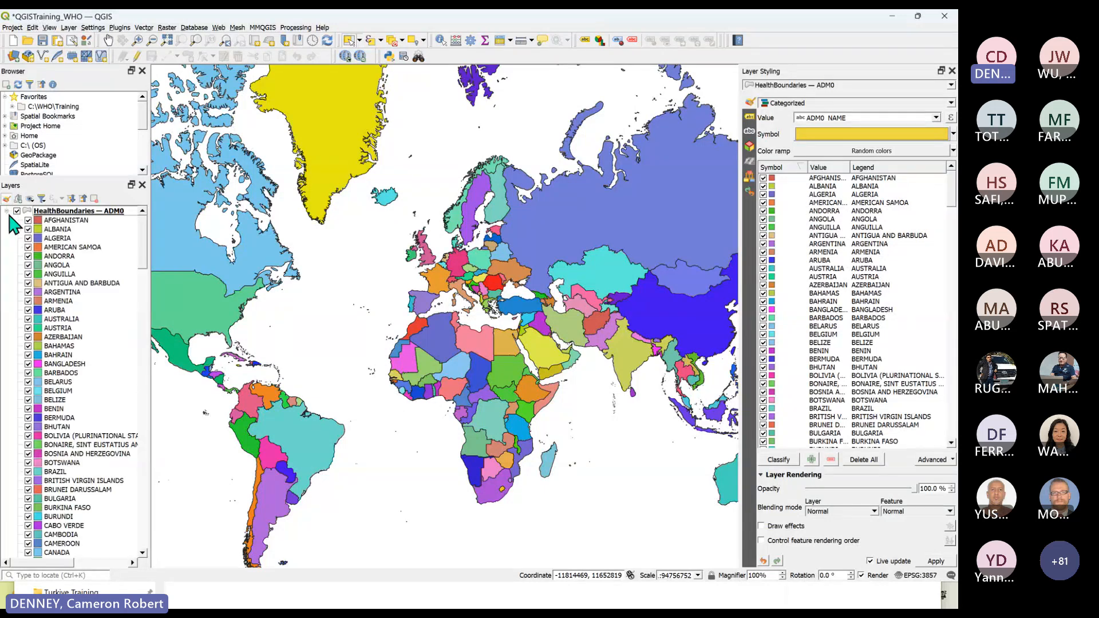
scroll(138, 323, "down", 19)
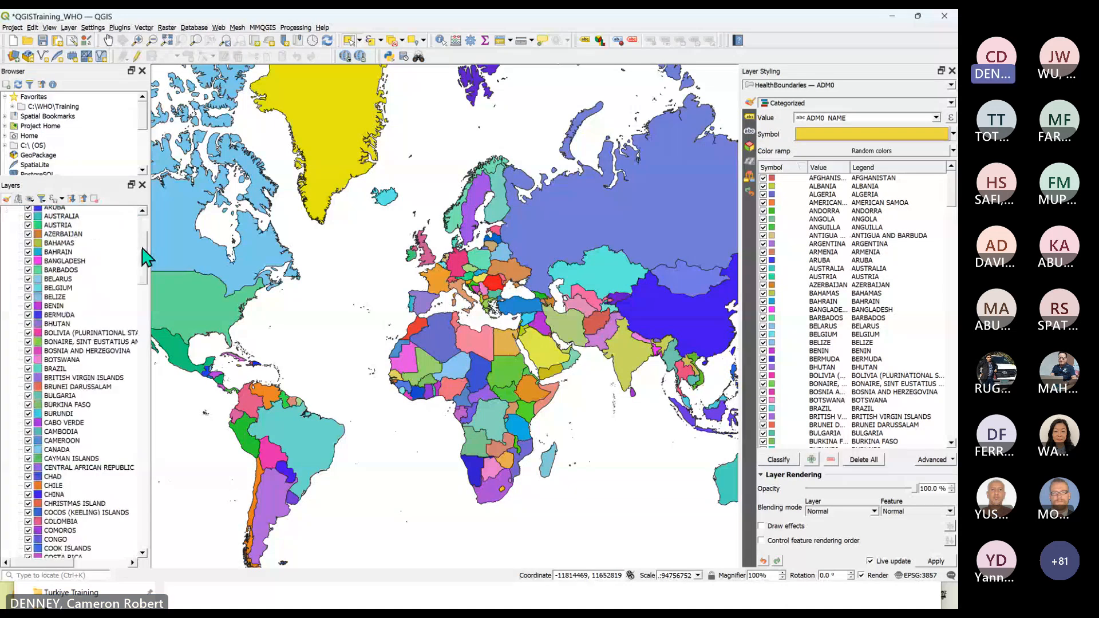
mouse_move(137, 323)
left_mouse_down()
mouse_move(139, 523)
mouse_move(125, 382)
mouse_move(138, 228)
left_mouse_up()
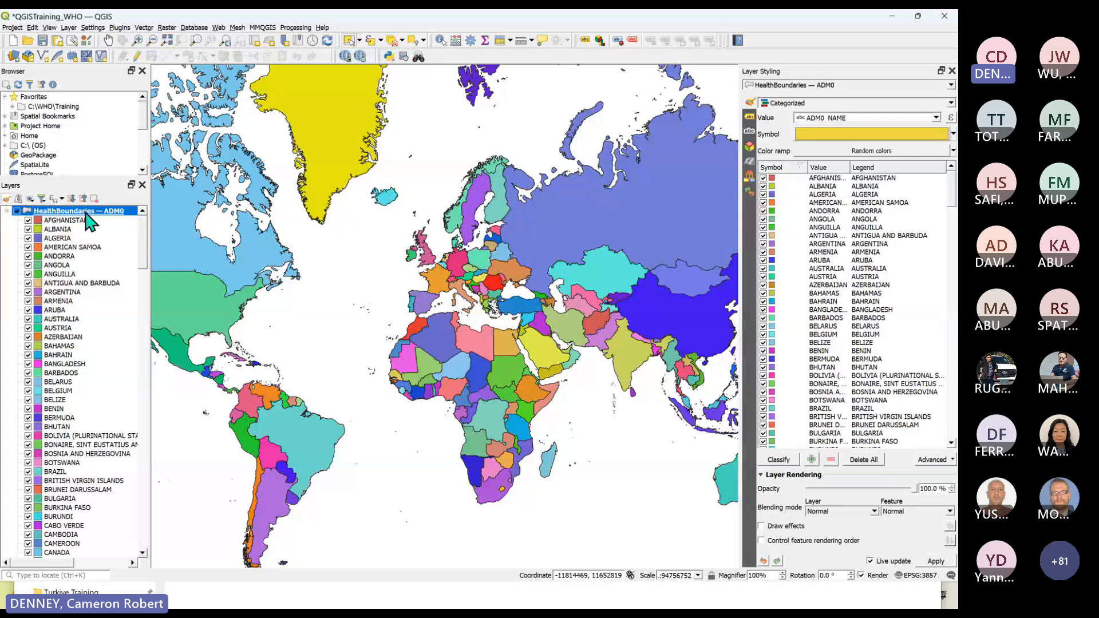
left_click_drag(151, 215, 181, 214)
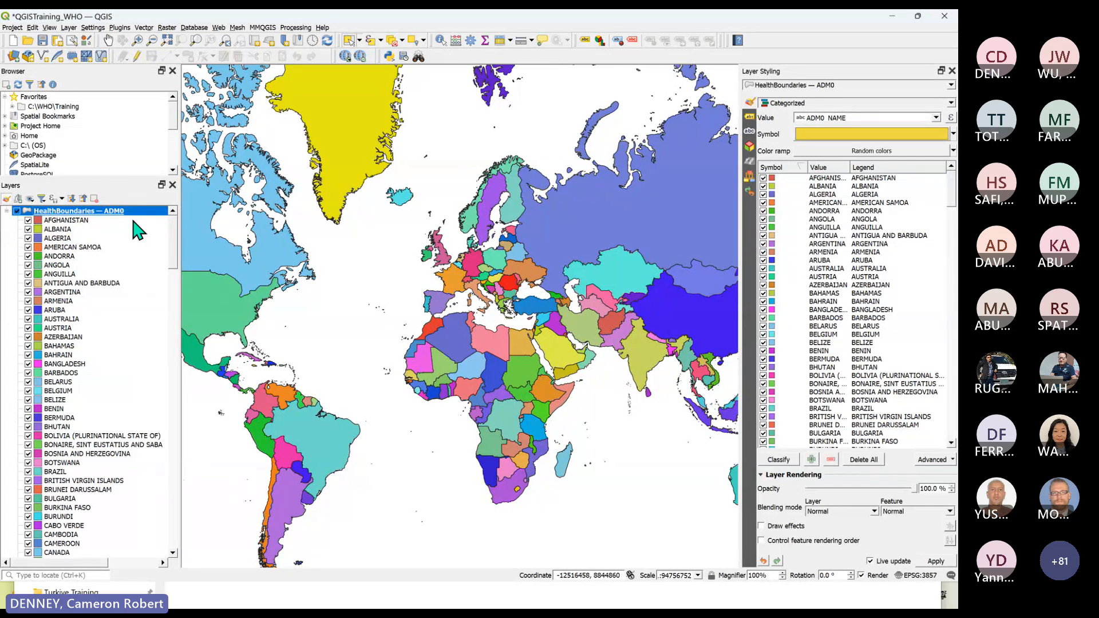
left_click(7, 211)
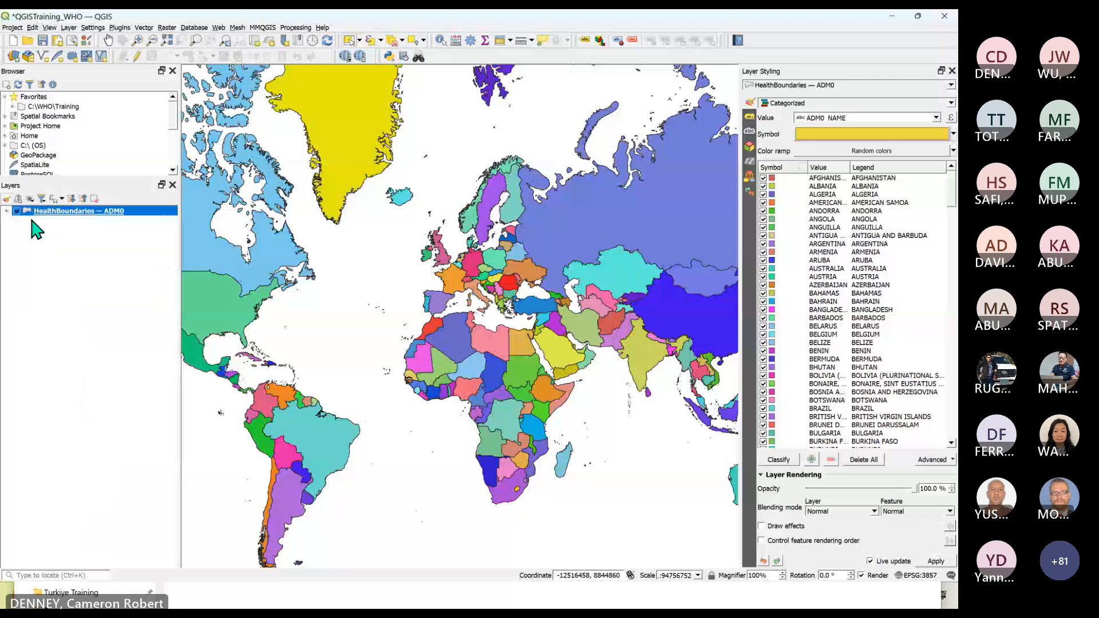
Deselect the HealthBoundaries — ADM0 layer and save the project.
left_click(123, 243)
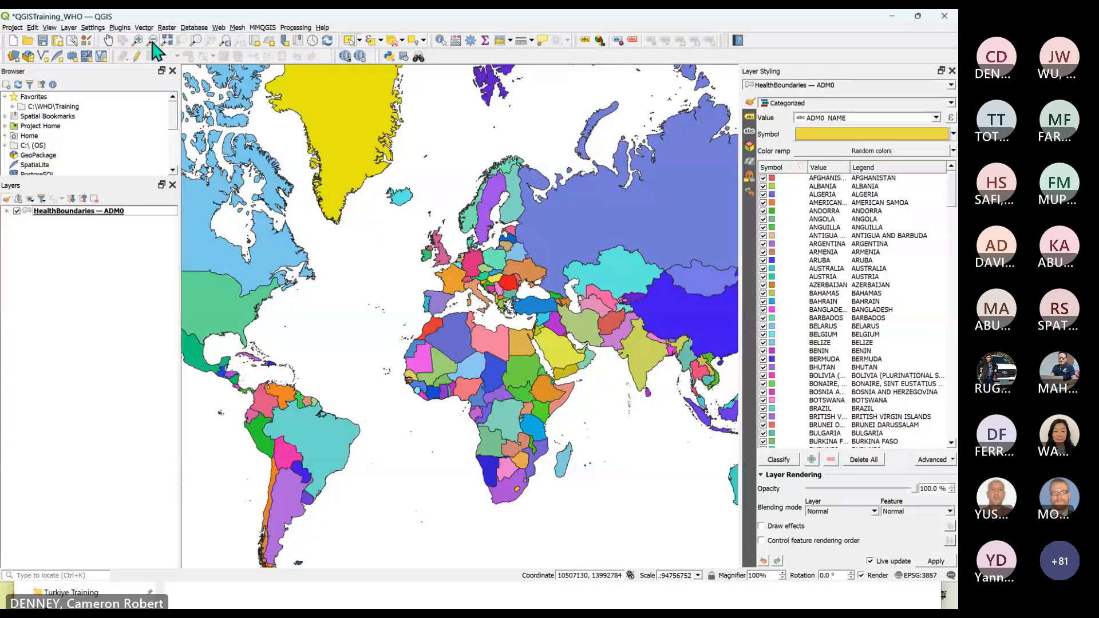
left_click(42, 40)
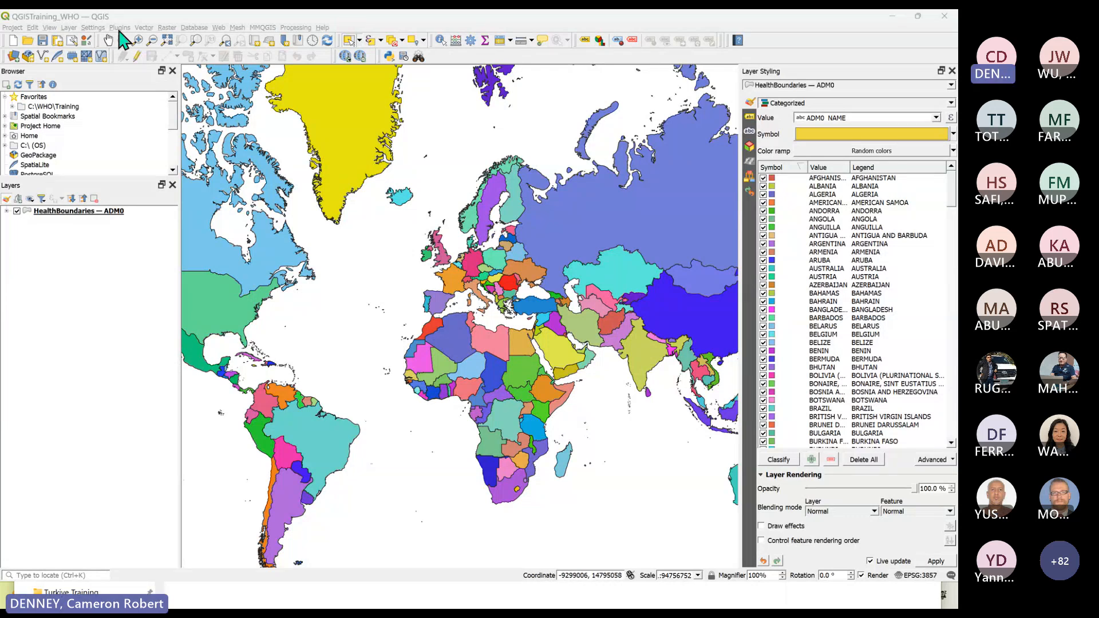
Select the HealthBoundaries — ADM0 layer, then hide and redisplay its layer styling settings.
left_click(81, 213)
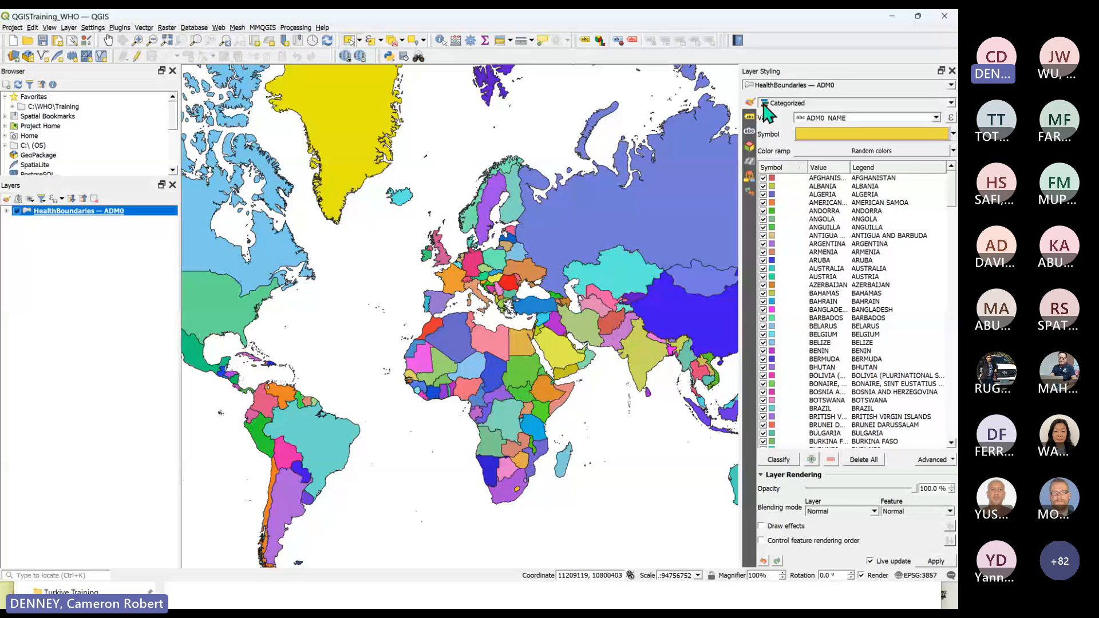
left_click(7, 198)
left_click(7, 198)
left_click(6, 199)
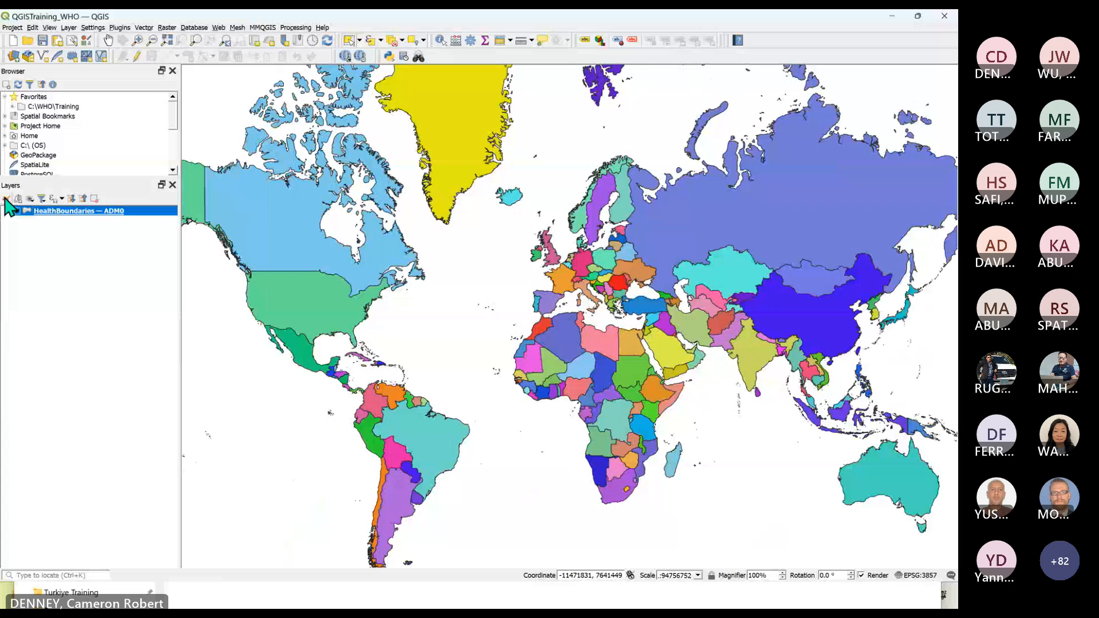
left_click(8, 198)
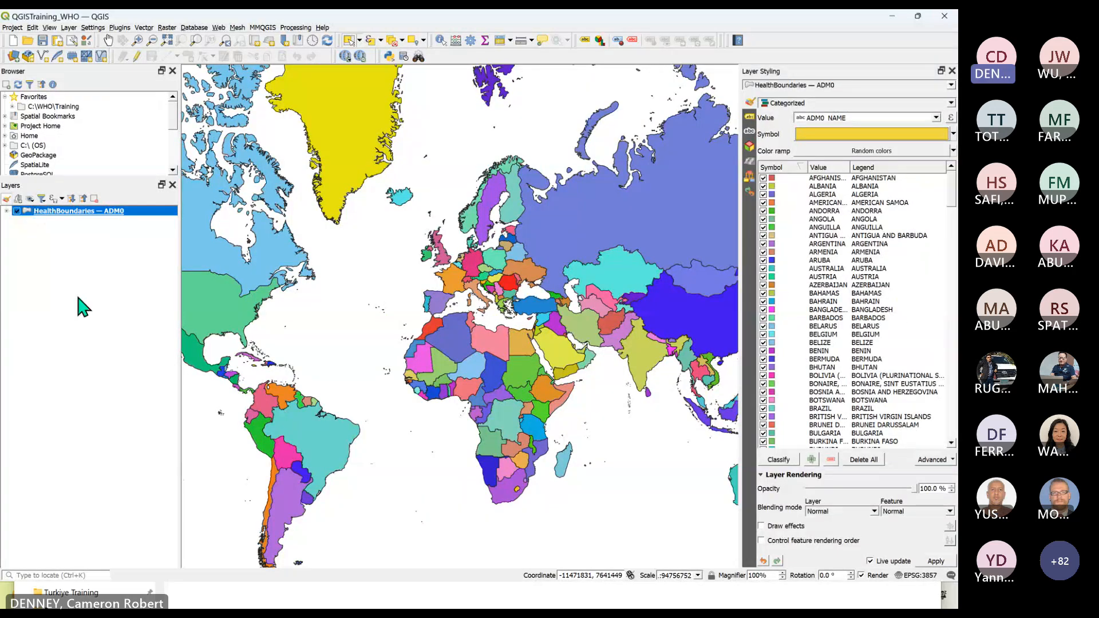
left_click(83, 308)
Switch the HealthBoundaries — ADM0 layer to Single Symbol styling and look through the preset fill symbols.
left_click(950, 104)
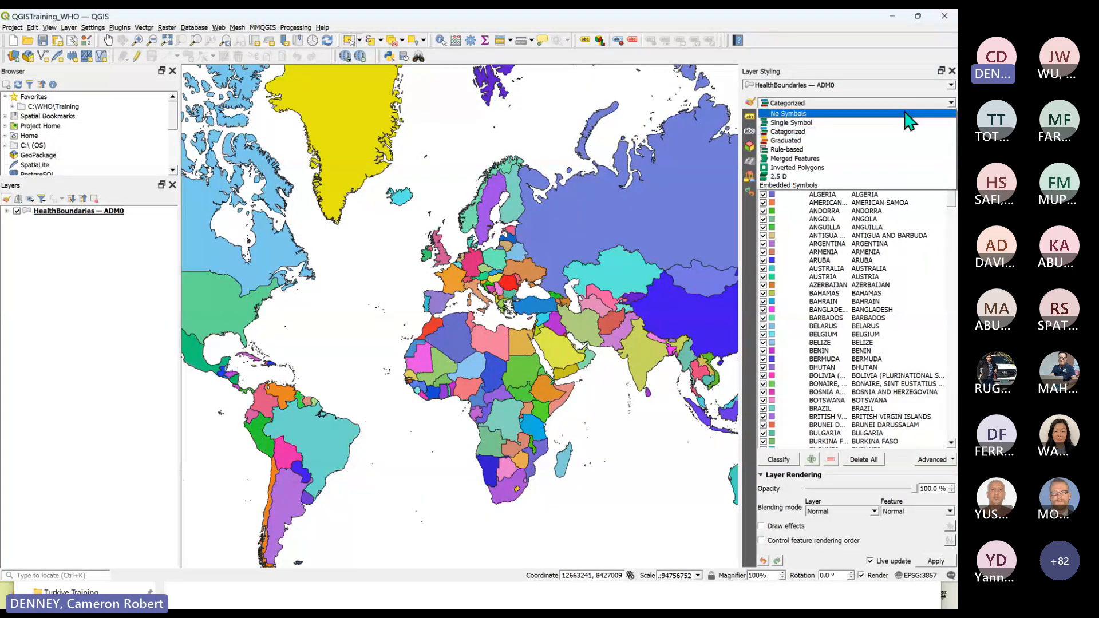
left_click(796, 122)
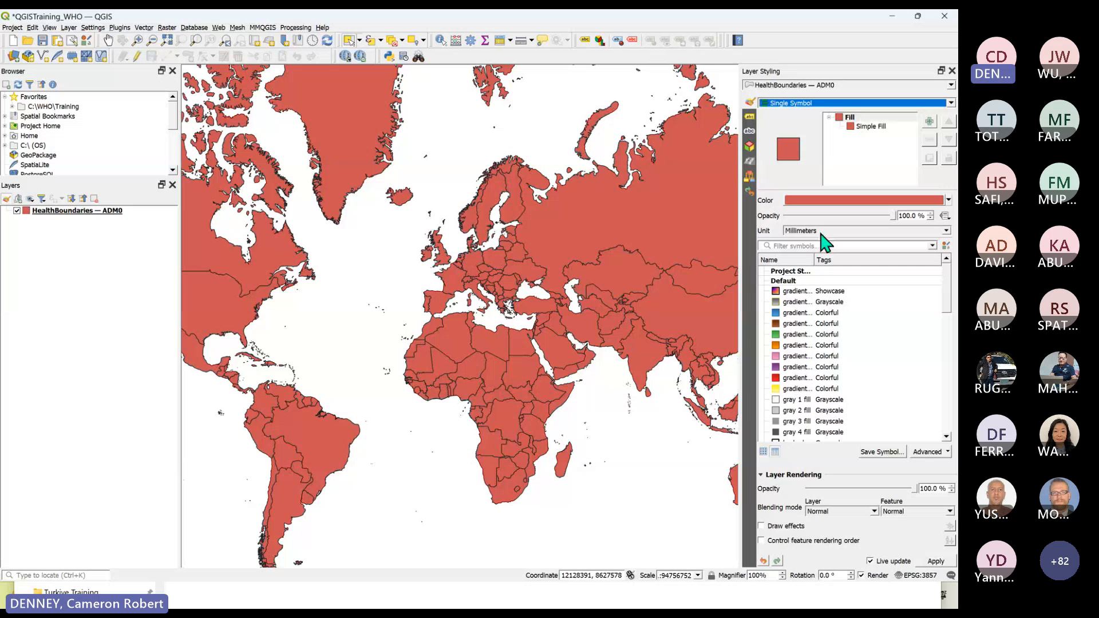
scroll(846, 344, "down", 5)
scroll(846, 344, "up", 5)
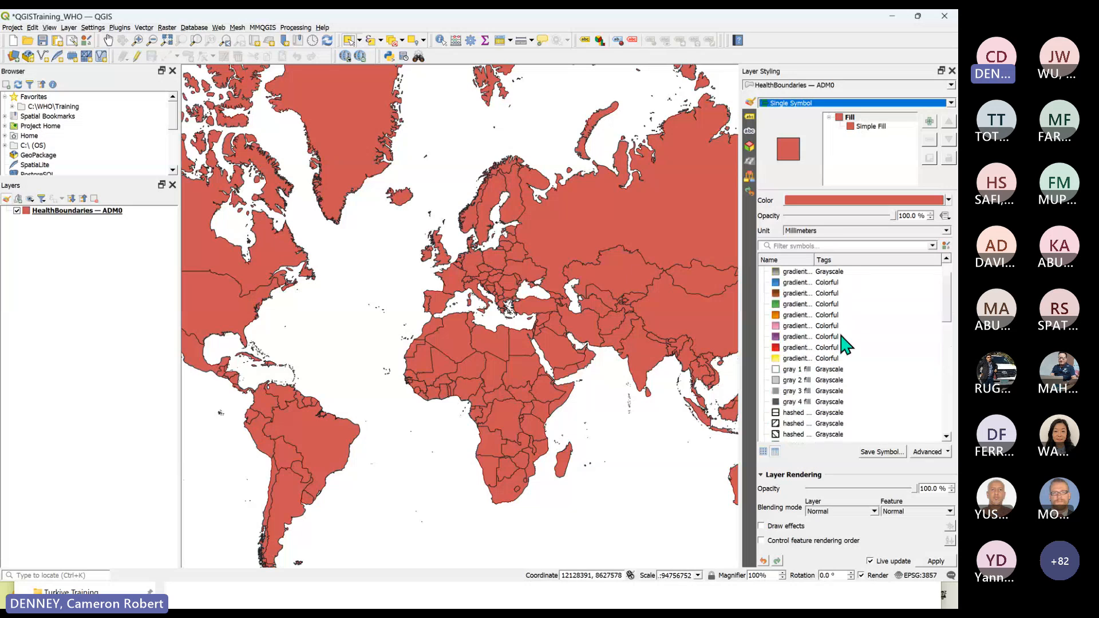
Style the layer as Categorized by the ADM0_NAME field and classify it into country categories.
left_click(951, 103)
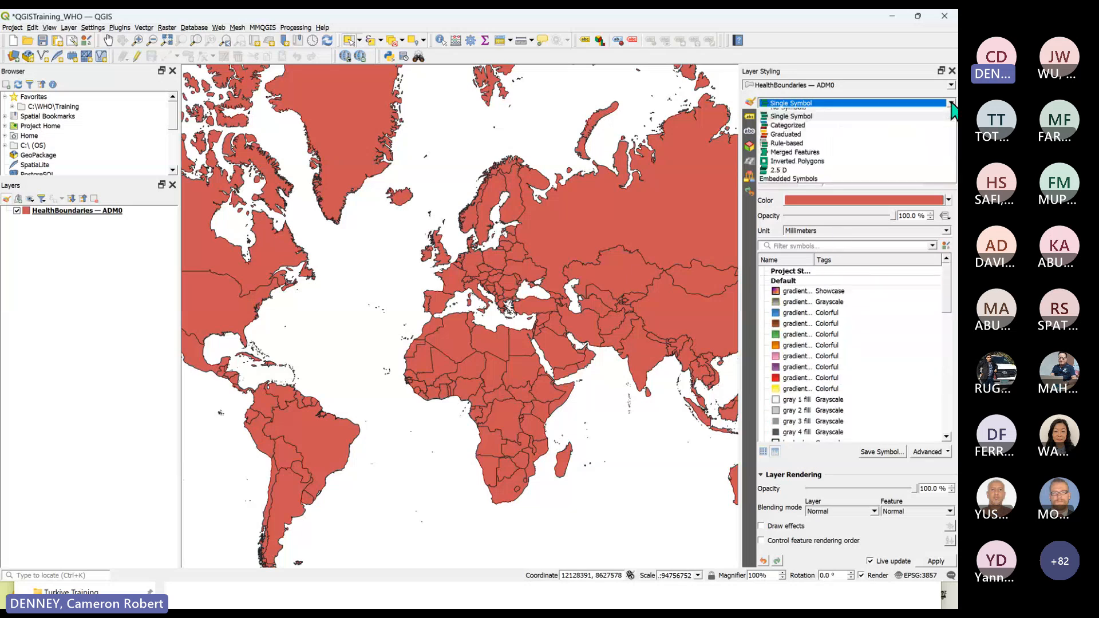
left_click(796, 132)
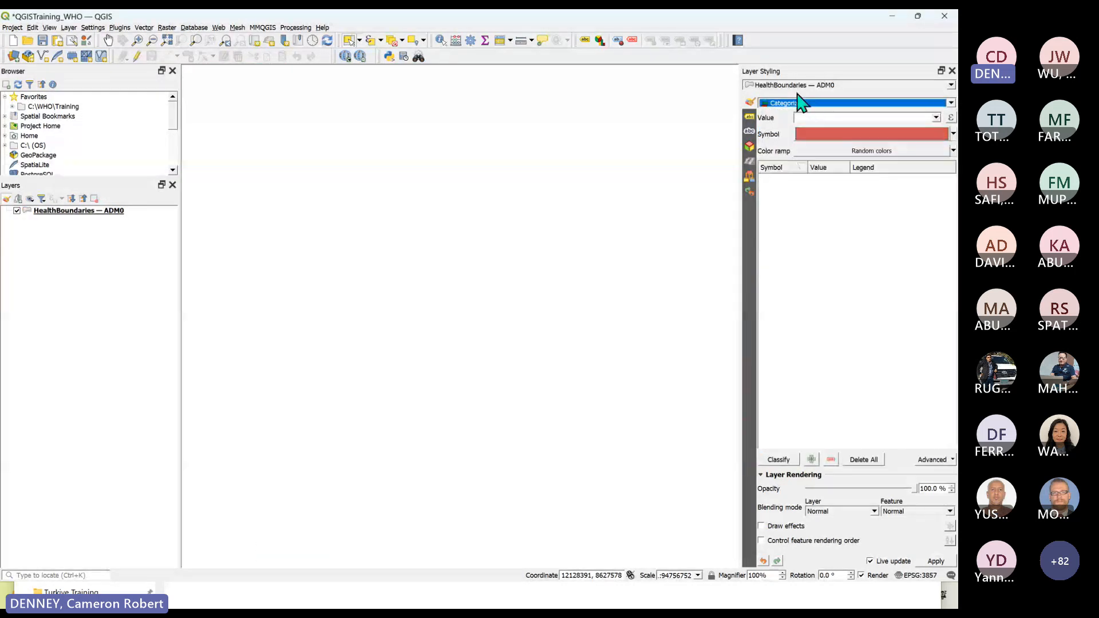
left_click(935, 120)
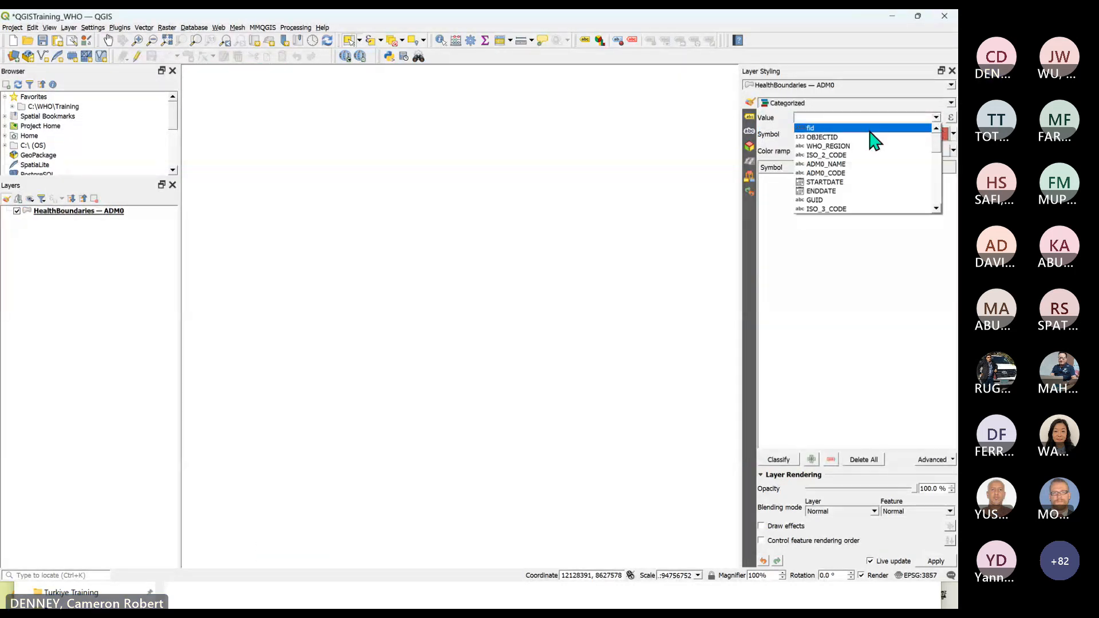
left_click(836, 169)
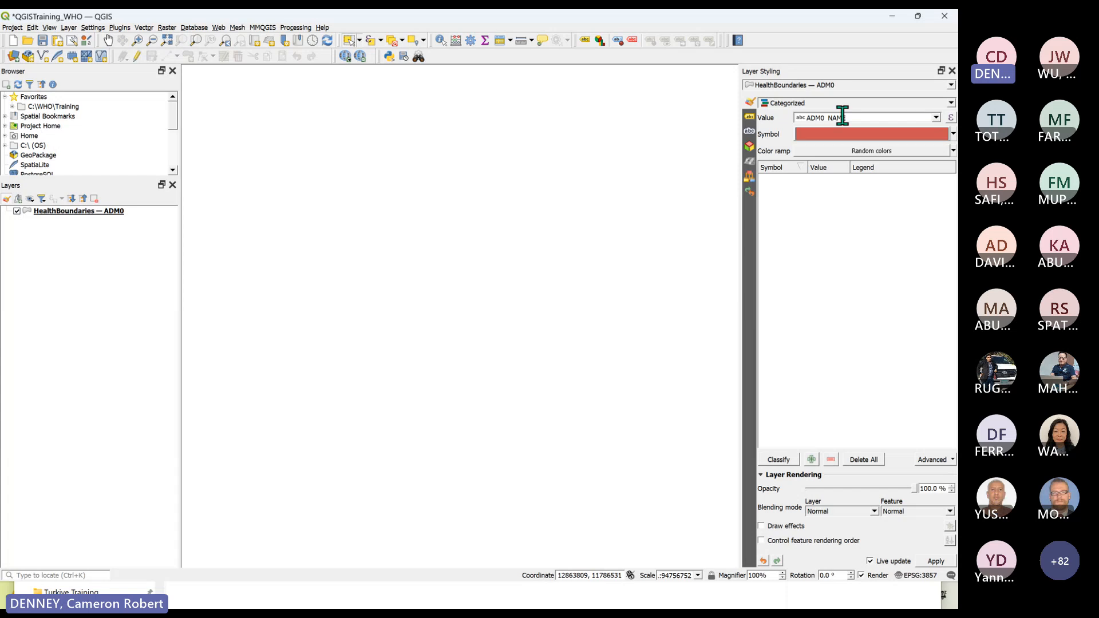
left_click(779, 460)
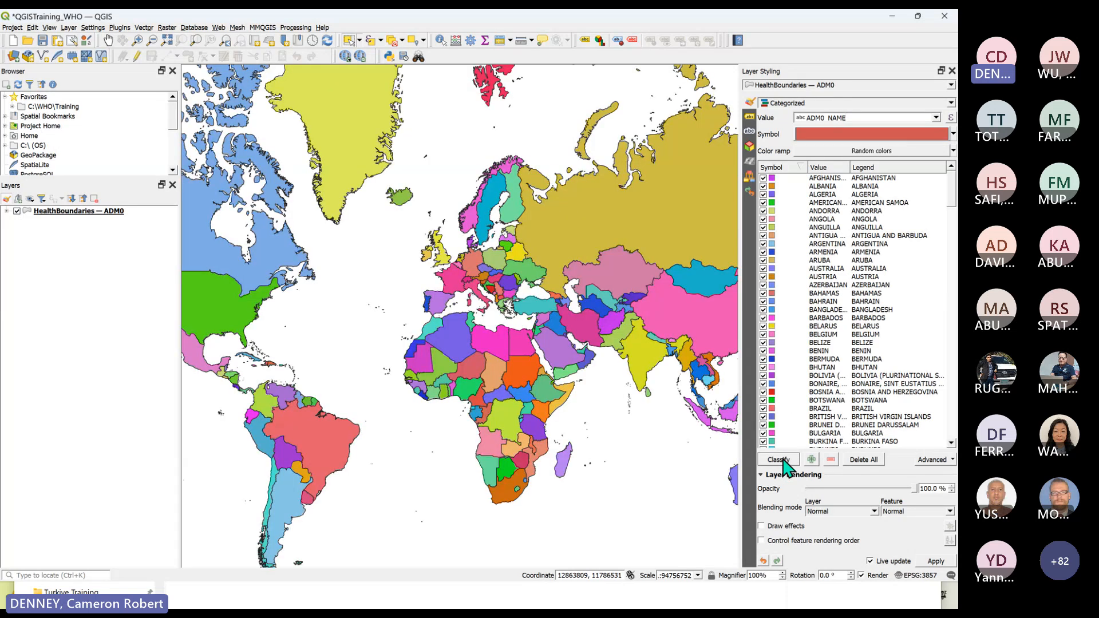
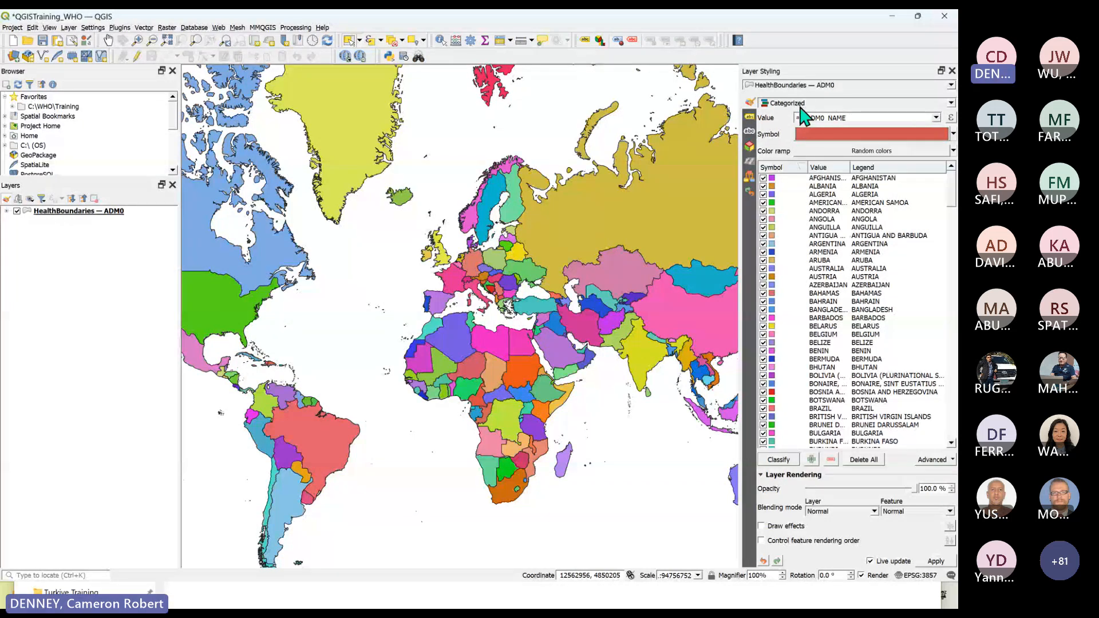
Change the categorized value field to WHO_REGION and reclassify, deleting the existing country classes.
left_click(951, 103)
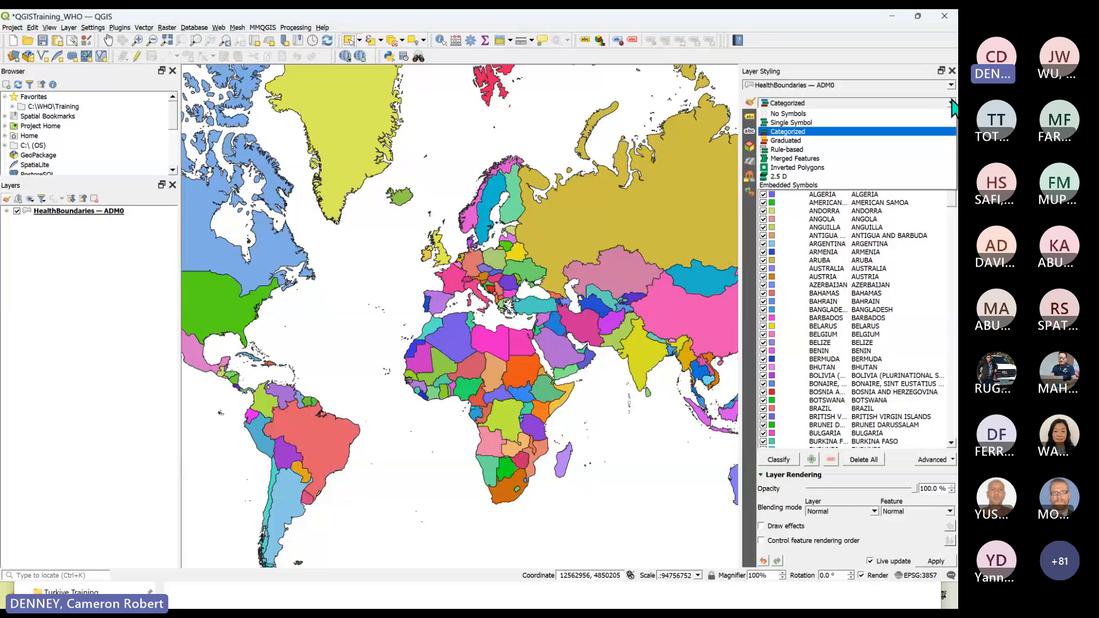
left_click(951, 103)
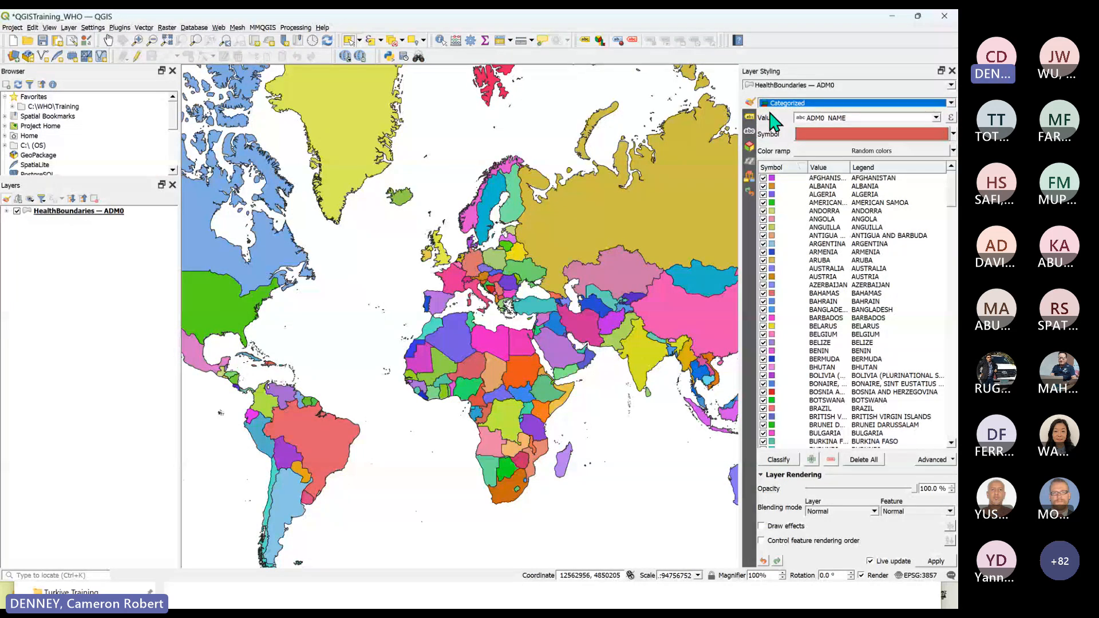
left_click(938, 118)
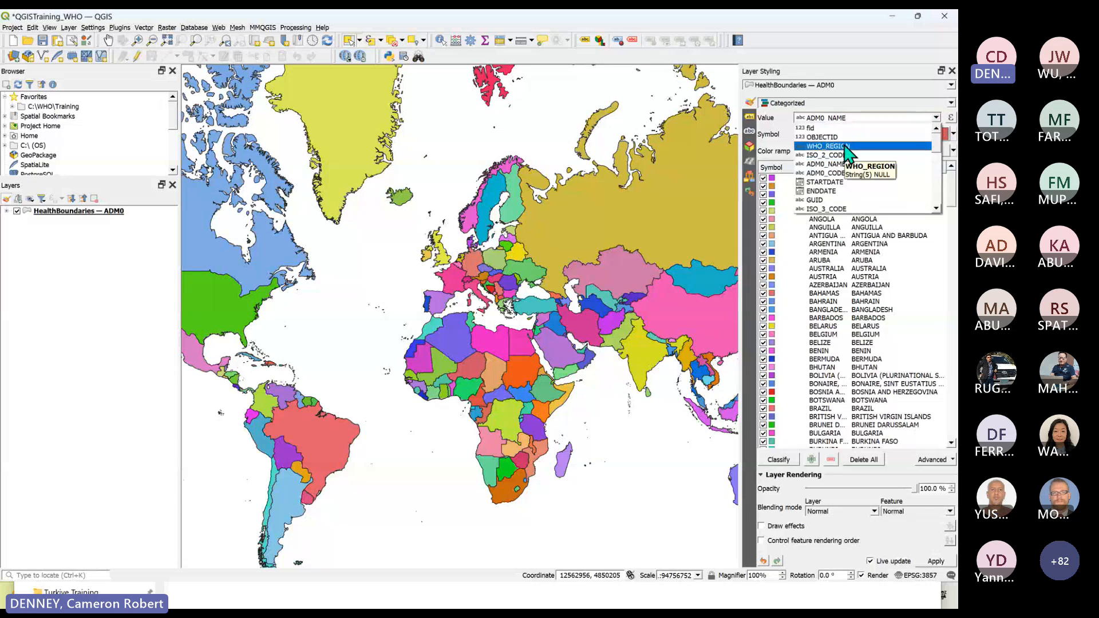
left_click(846, 146)
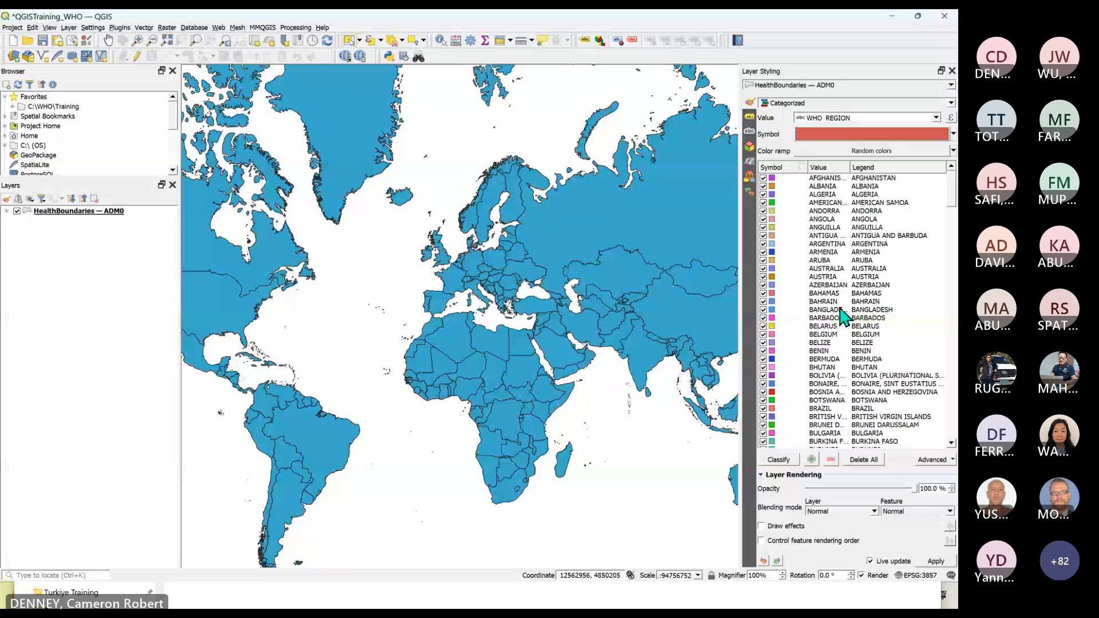
left_click(779, 460)
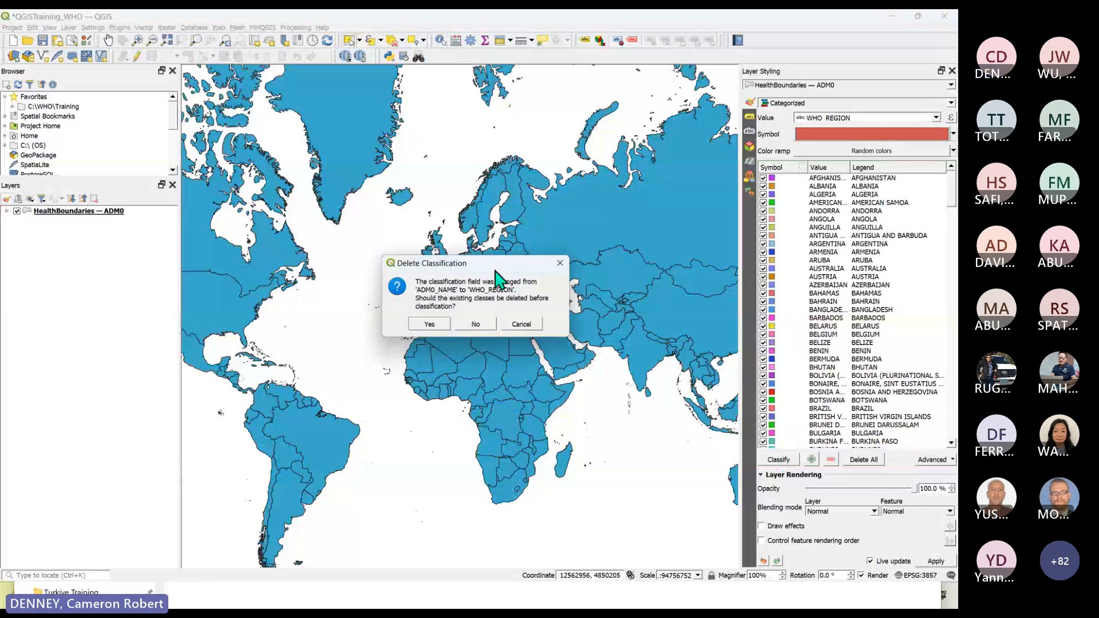
mouse_move(482, 264)
left_mouse_down()
mouse_move(444, 253)
mouse_move(465, 261)
left_mouse_up()
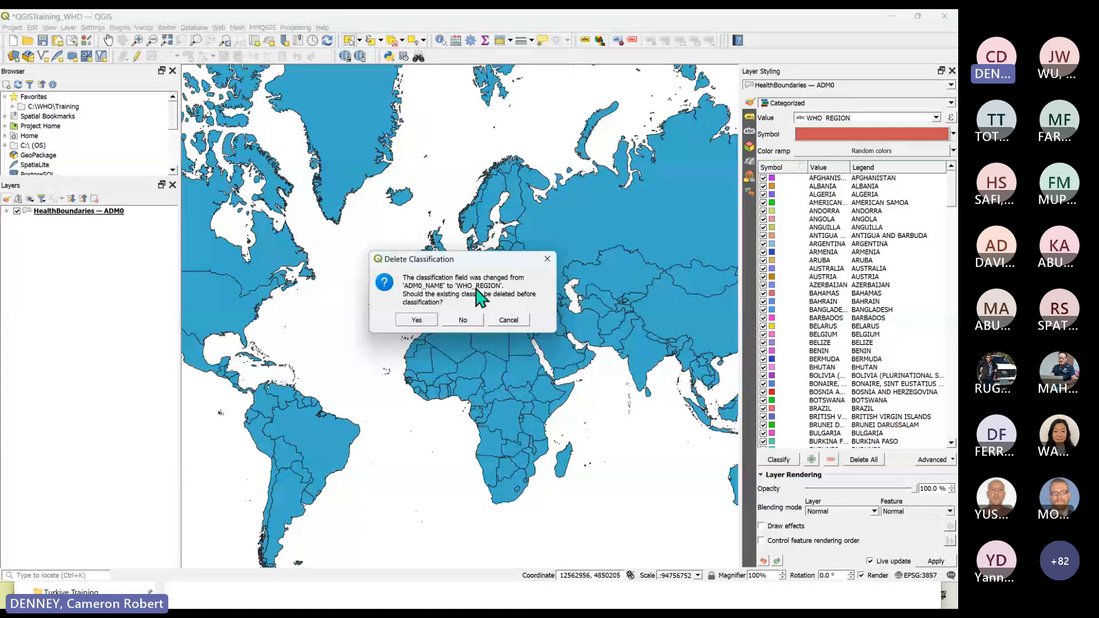
left_click(418, 321)
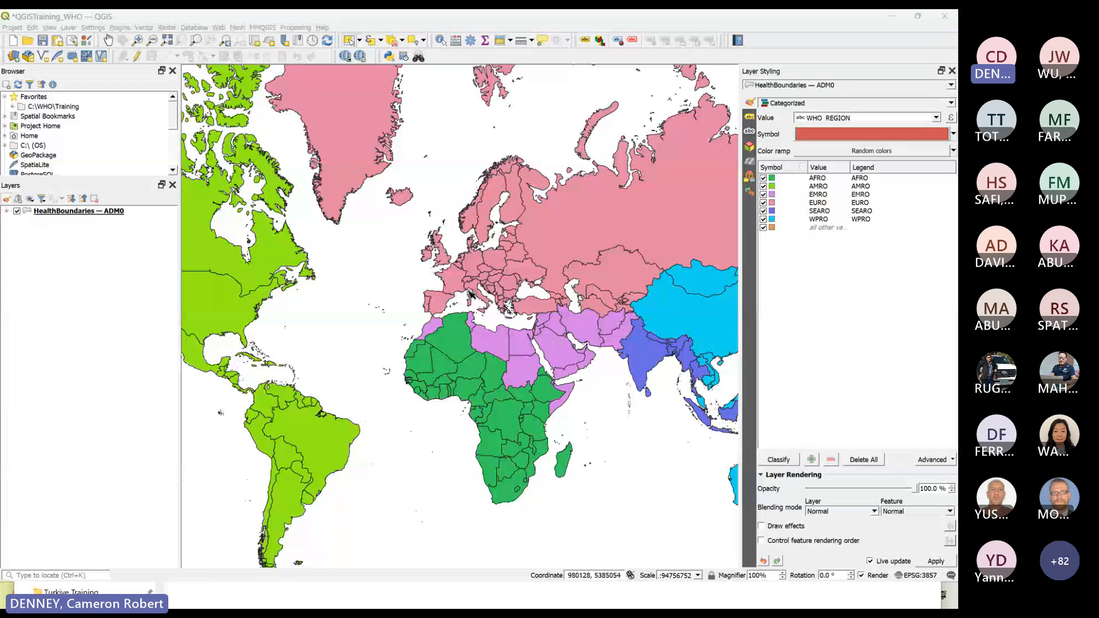
Show the whole world map and shuffle the random colors of the WHO region categories twice.
scroll(470, 293, "down", 1)
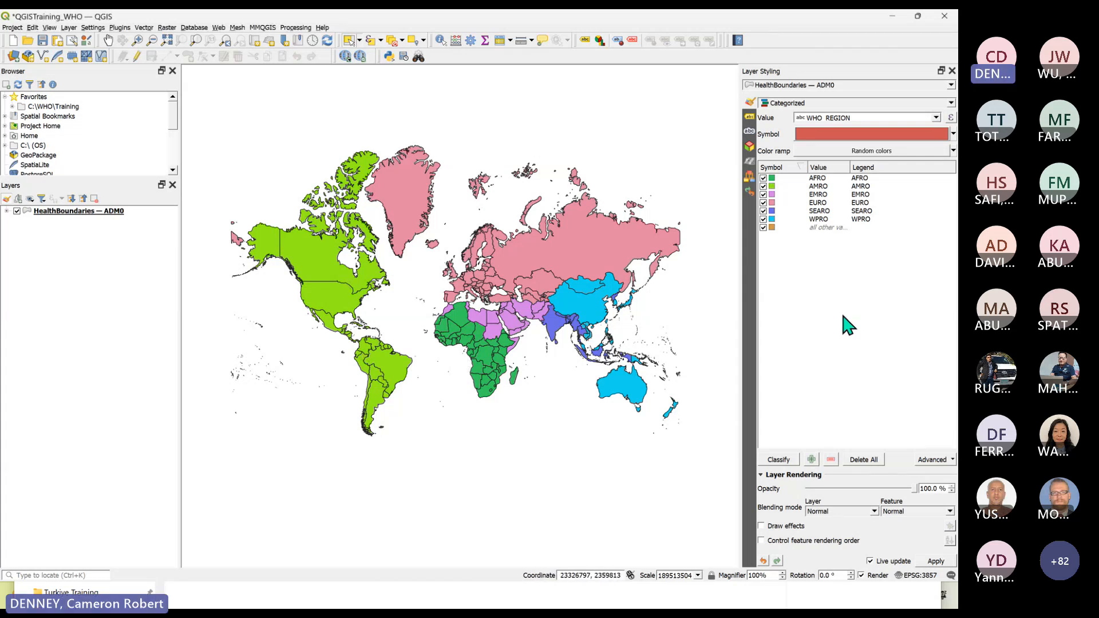
left_click(953, 151)
left_click(841, 187)
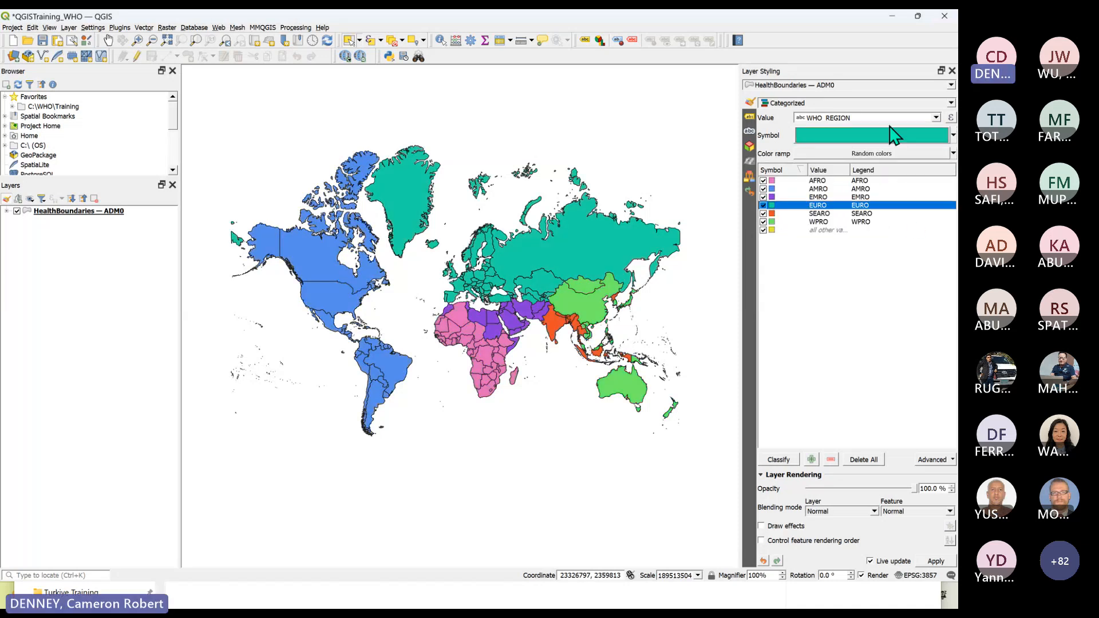
left_click(773, 181)
left_click(812, 274)
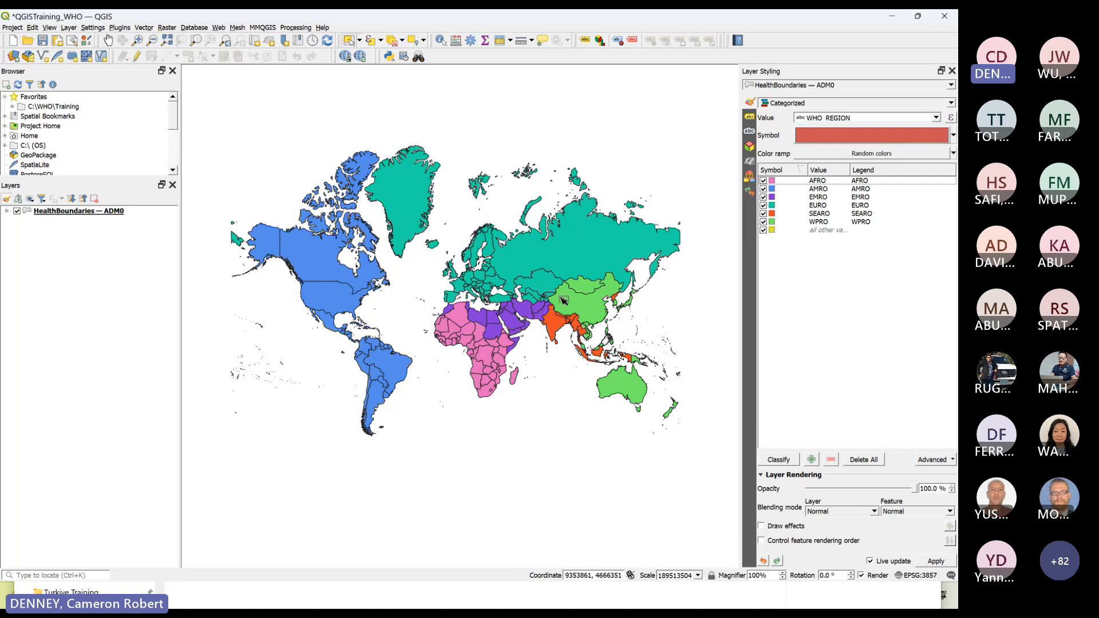
left_click(953, 154)
left_click(845, 192)
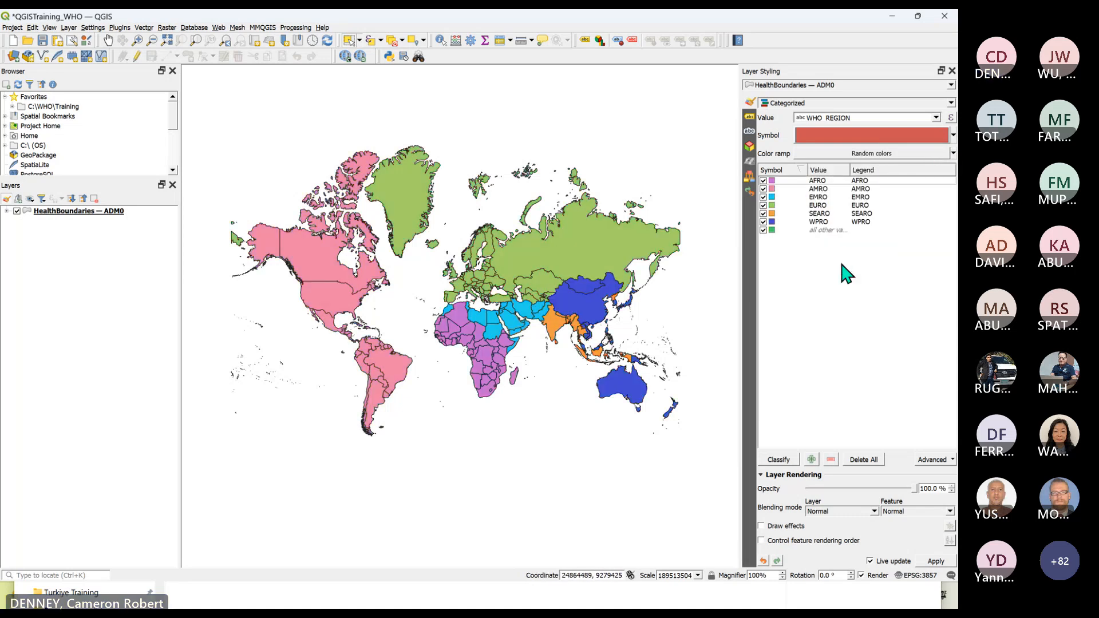
left_click(937, 117)
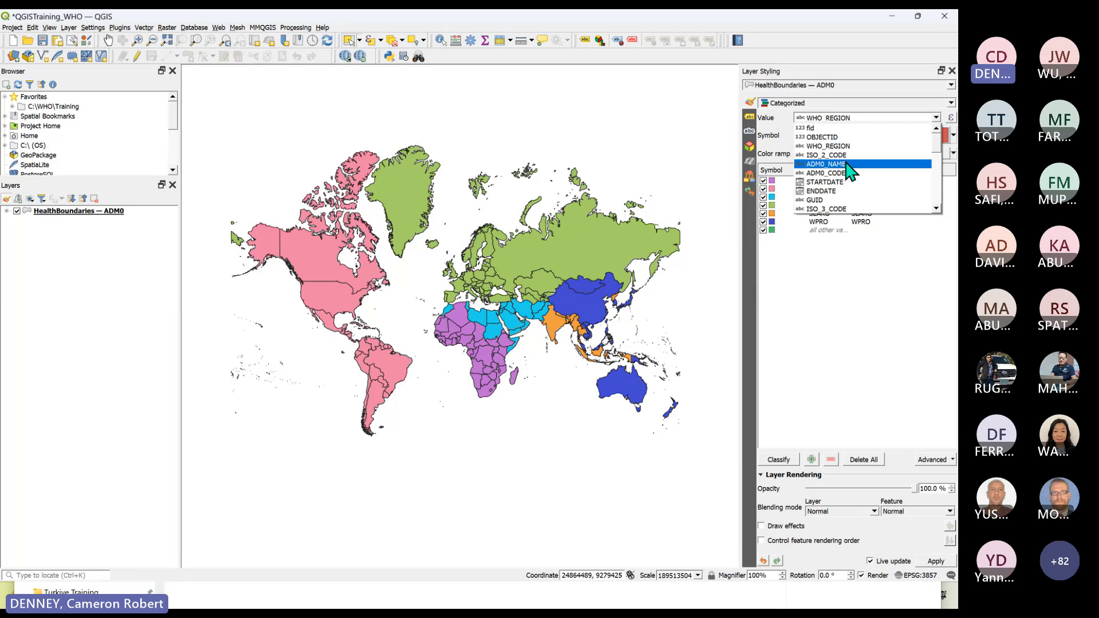
left_click(828, 148)
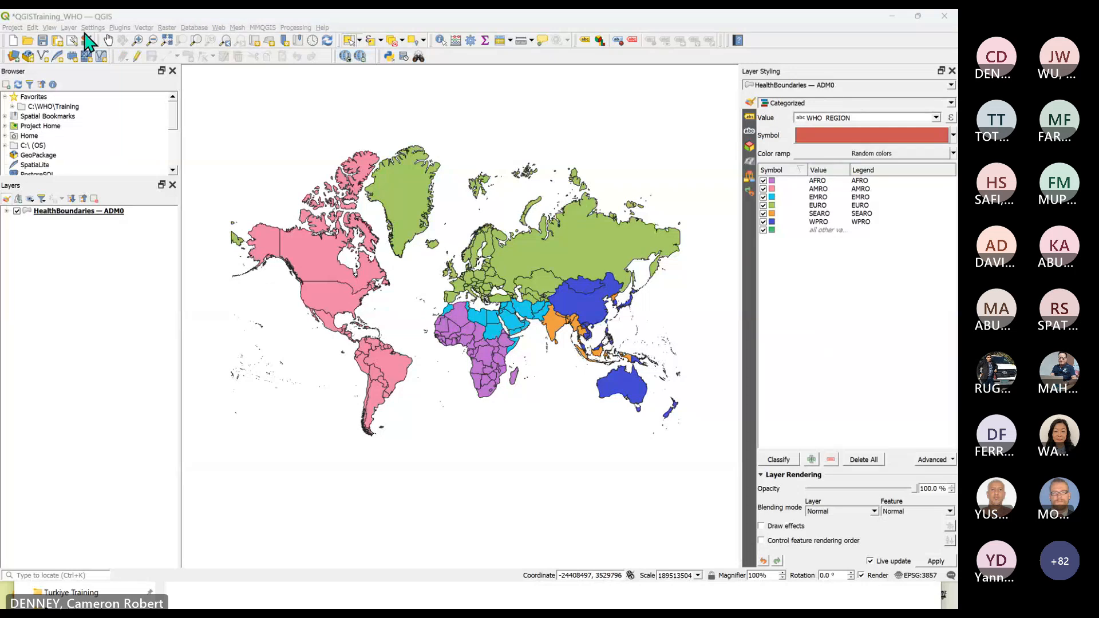
left_click(951, 103)
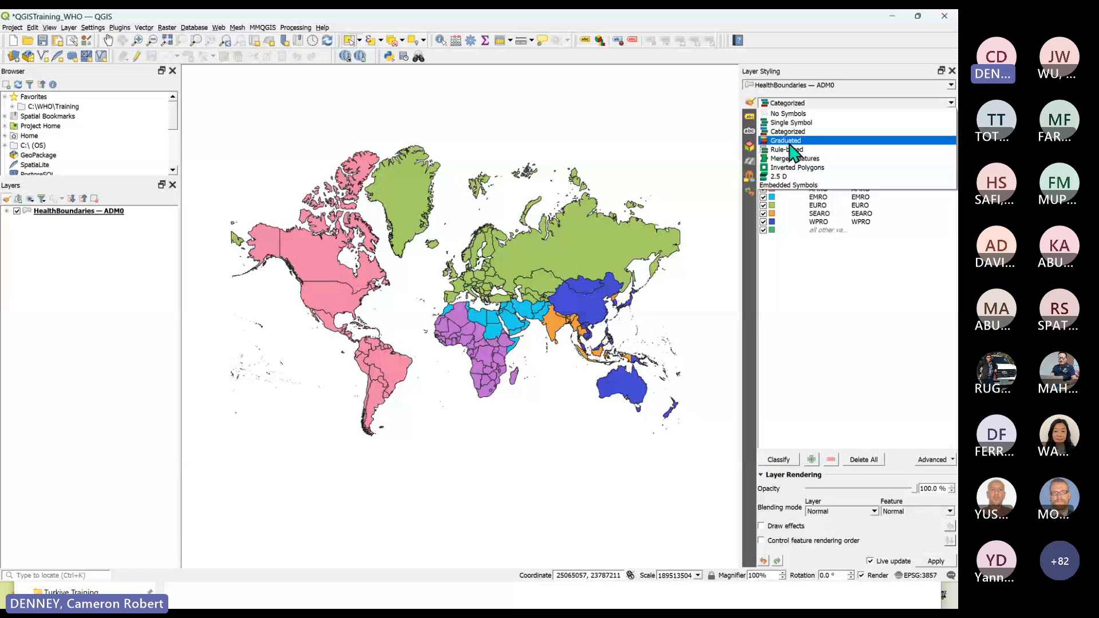
left_click(827, 66)
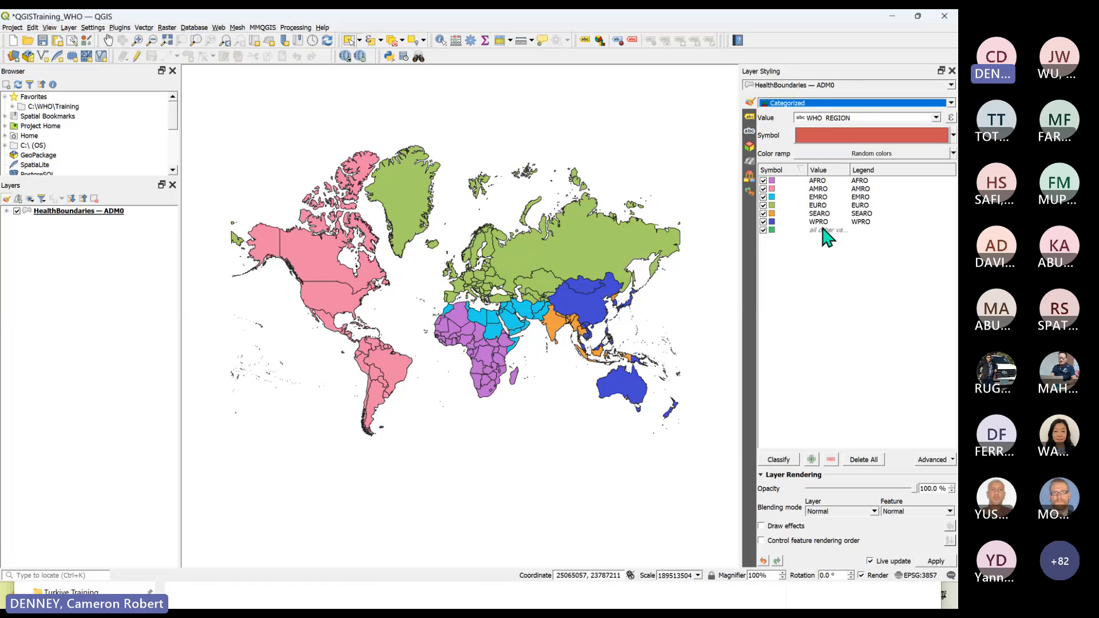
left_click(824, 298)
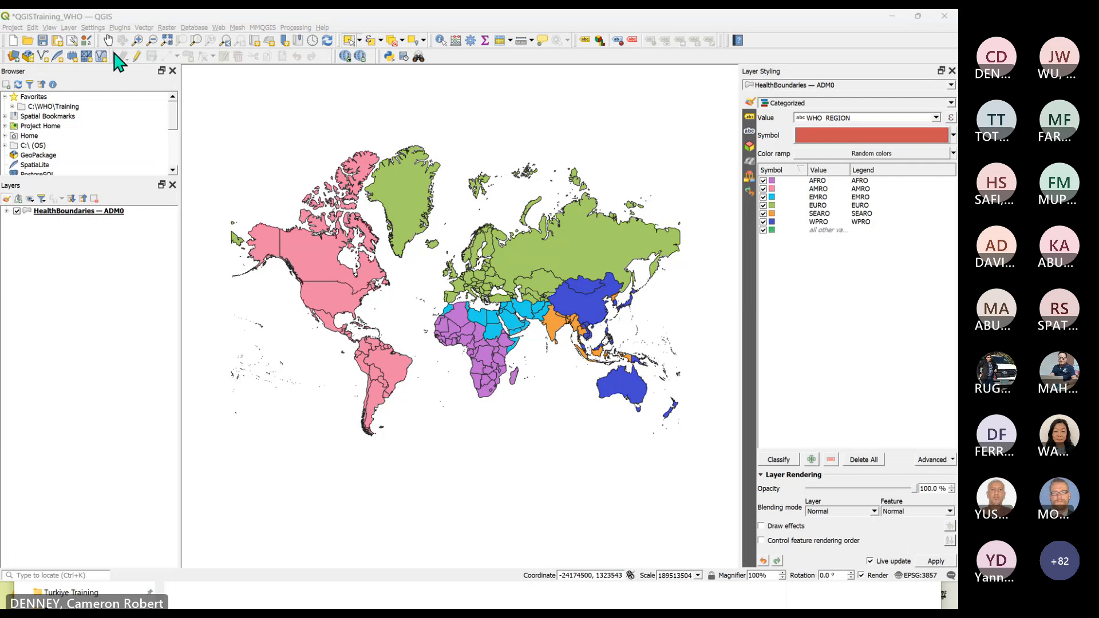
Save the project with the layer categorized by WHO region.
left_click(42, 40)
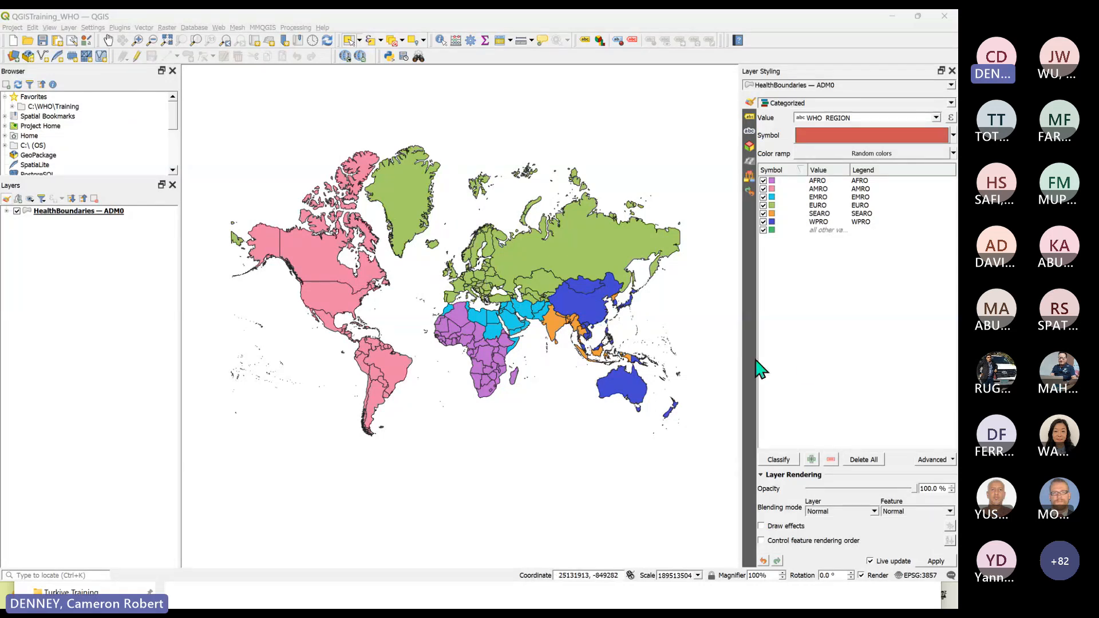
left_click(802, 361)
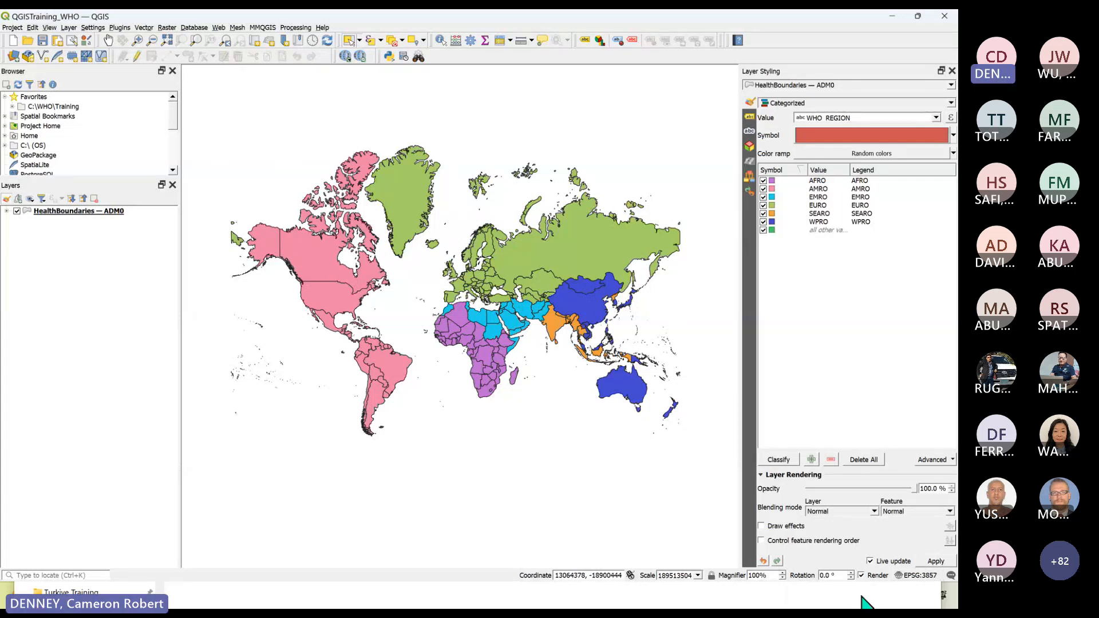
Set the project coordinate reference system to WGS 84 / Pseudo-Mercator (EPSG:3857) from the recently used systems.
left_click(920, 576)
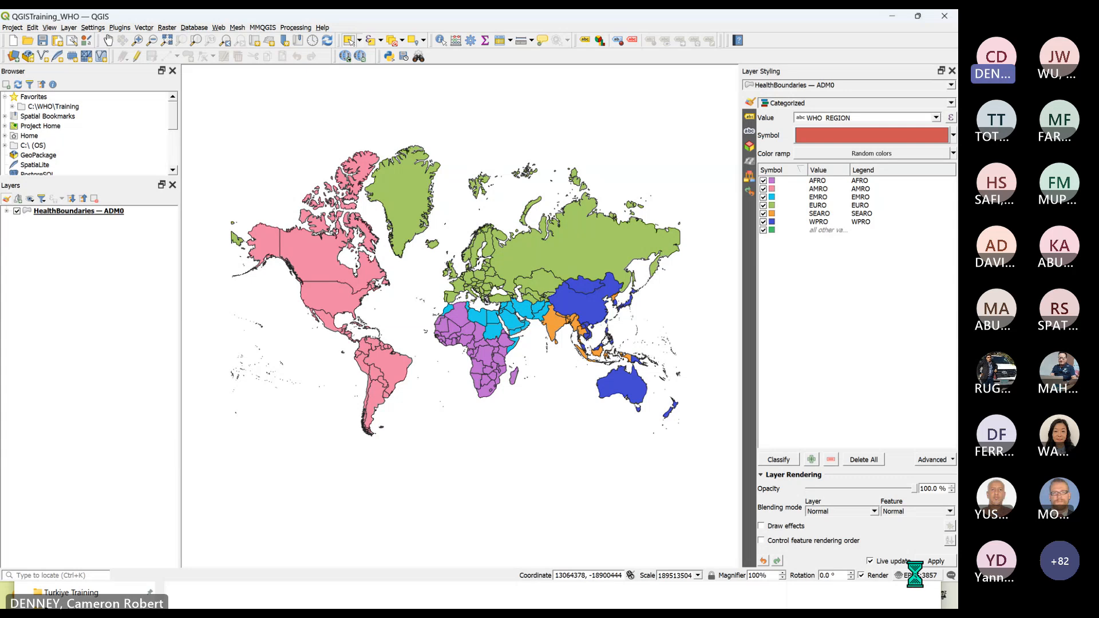
left_click_drag(395, 89, 443, 94)
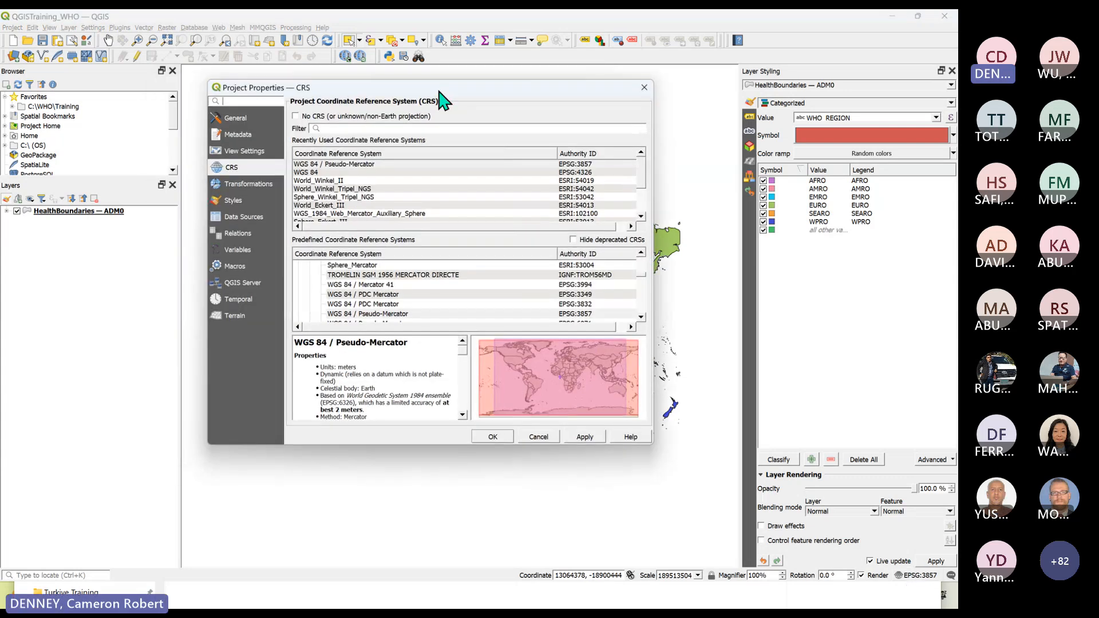
left_click(385, 165)
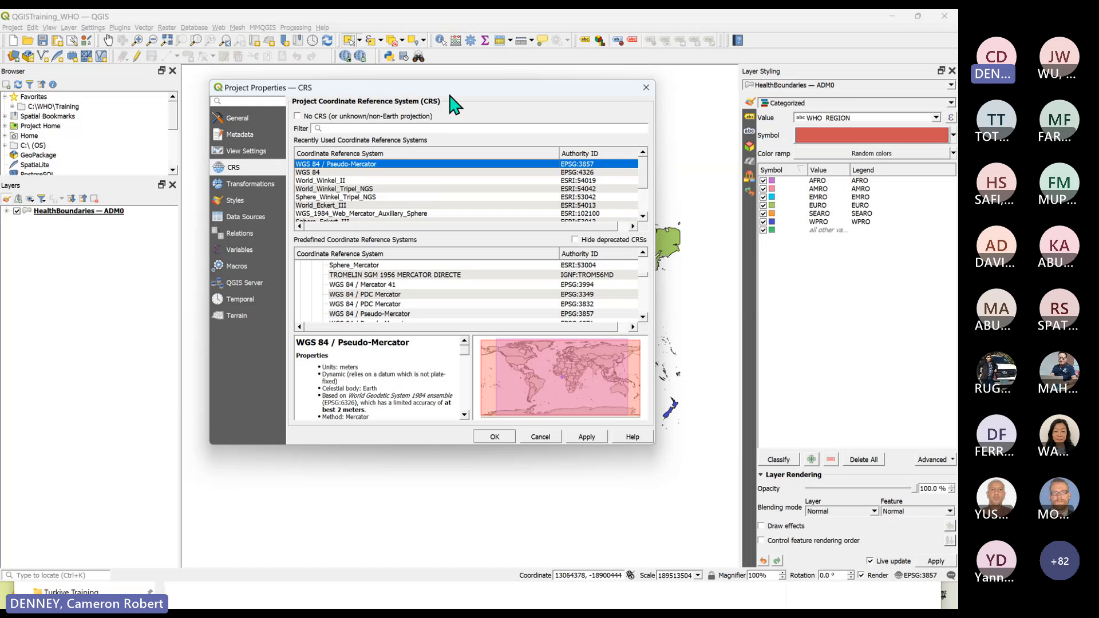
left_click_drag(451, 88, 492, 104)
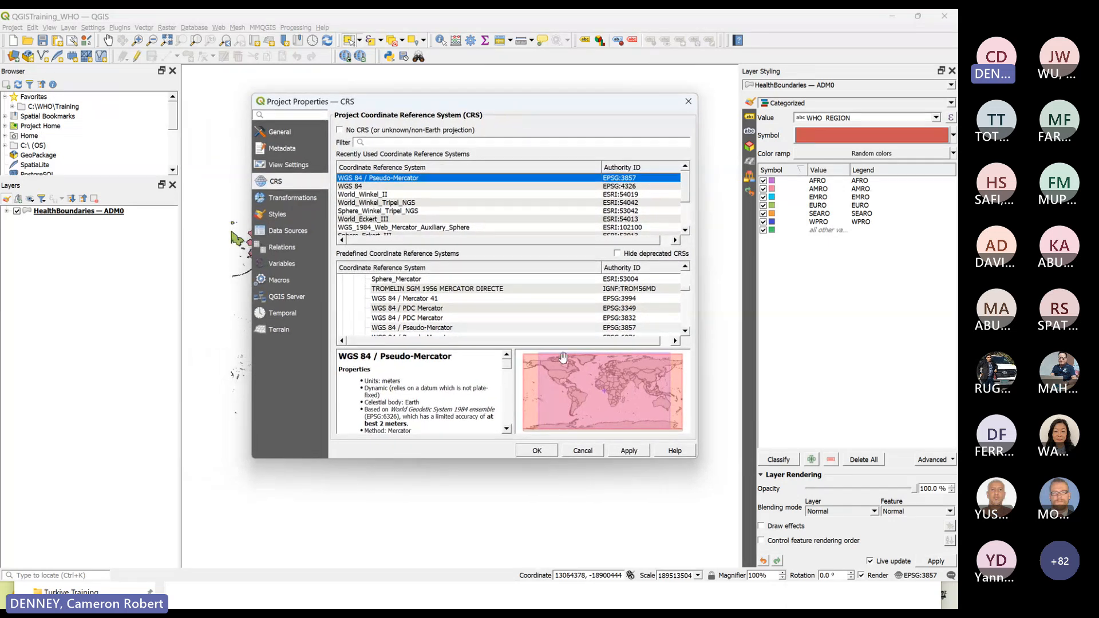
left_click(541, 453)
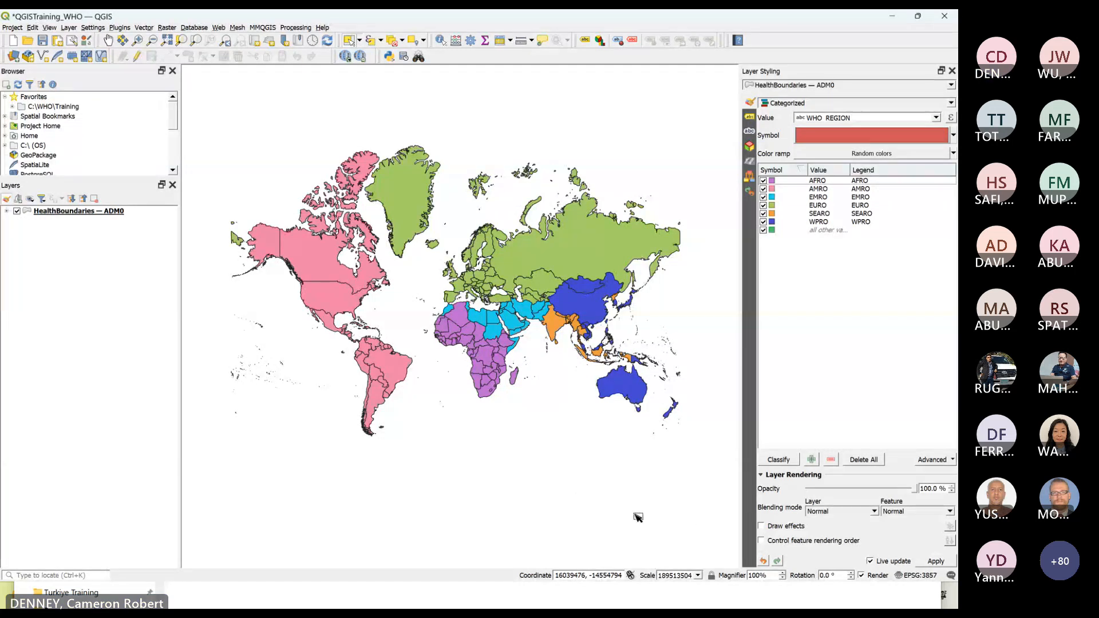
Filter the project coordinate reference systems by 3857 and apply WGS 84 / Pseudo-Mercator.
left_click(912, 575)
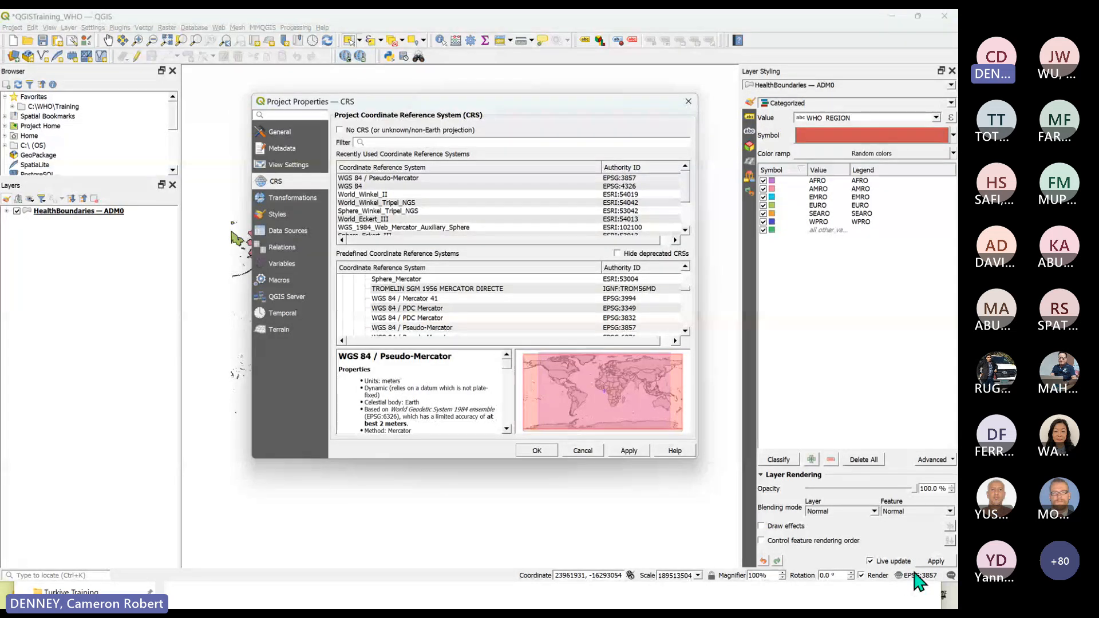
left_click(403, 143)
type("3857")
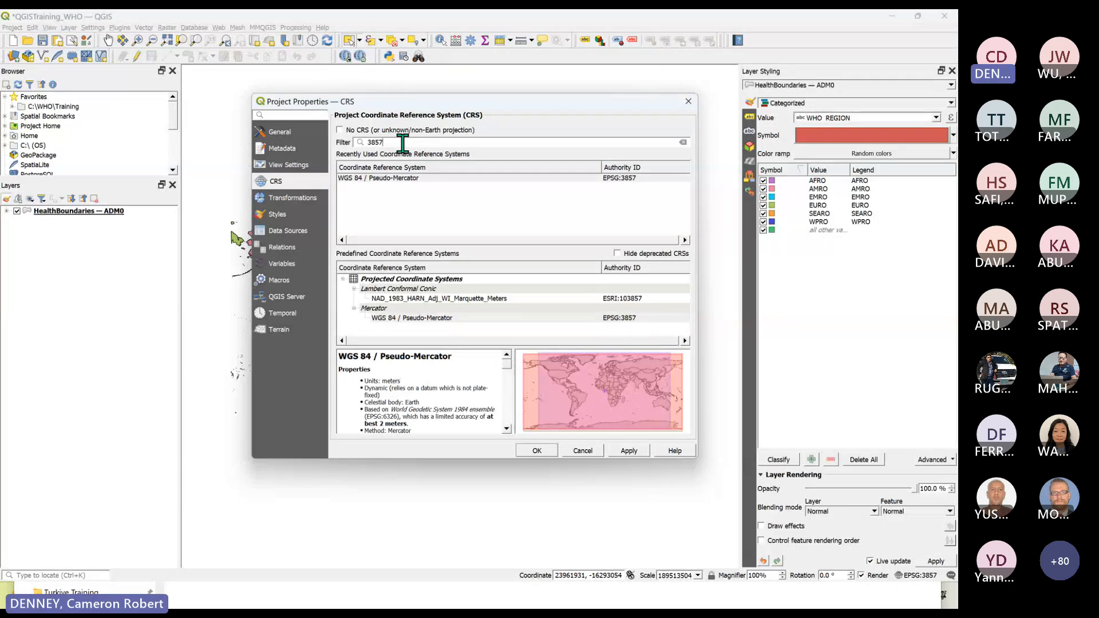
left_click(413, 319)
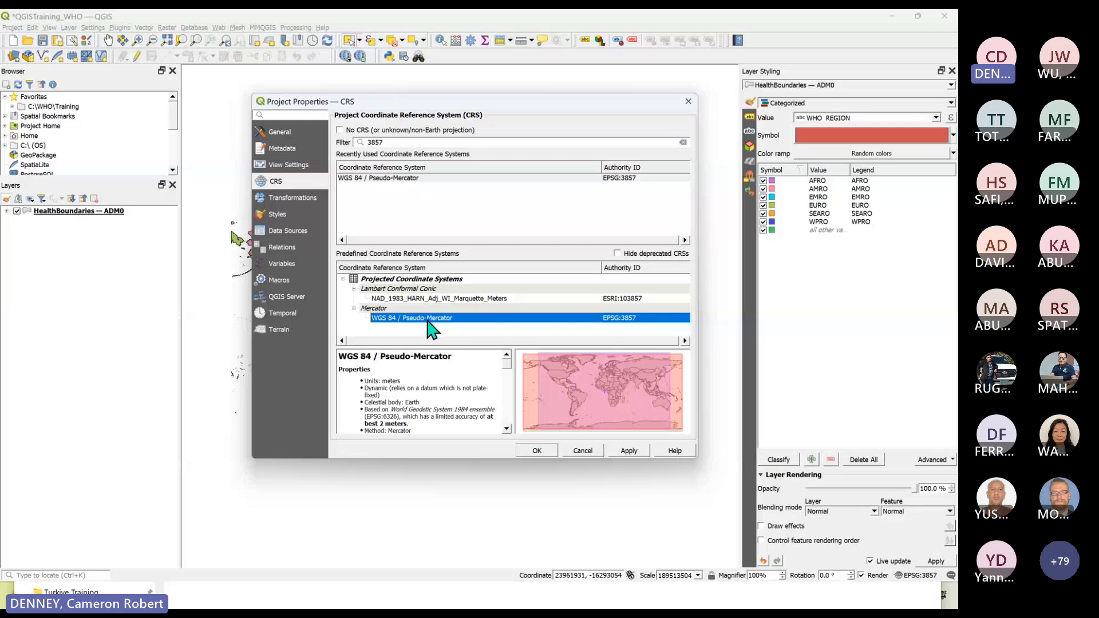
left_click(412, 178)
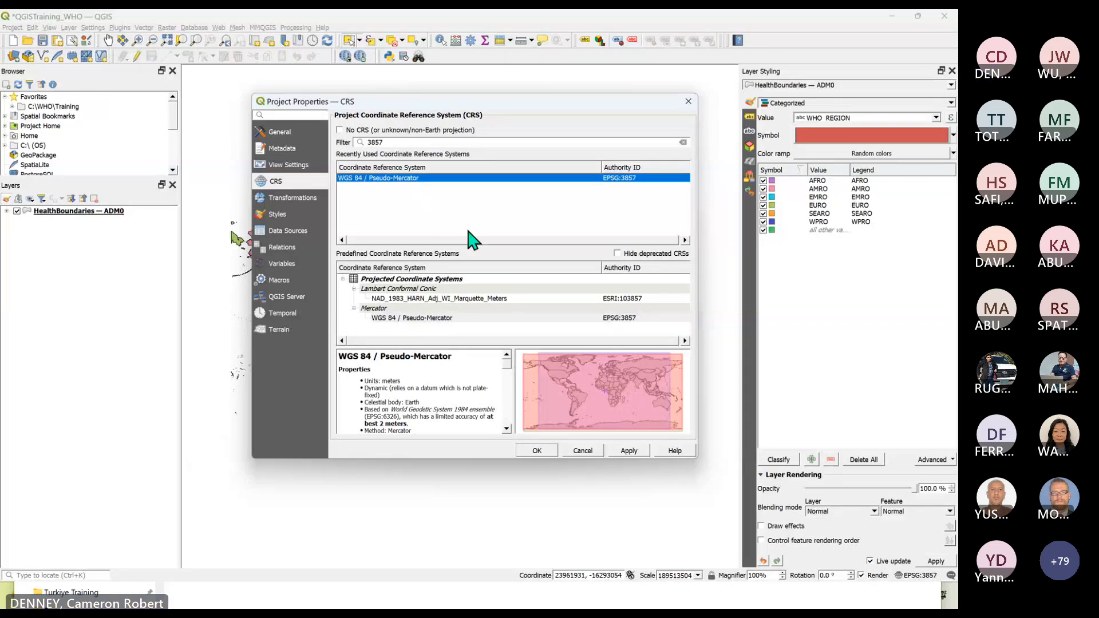
left_click(537, 451)
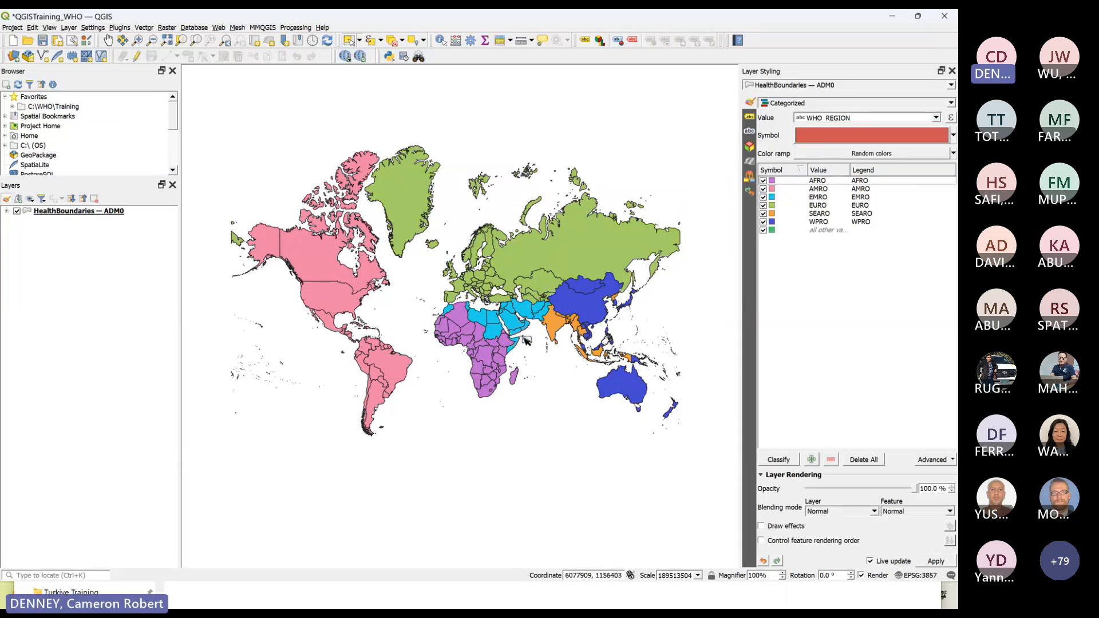
Reset the HealthBoundaries — ADM0 layer's styling to Single Symbol and switch it back to Categorized.
left_click(951, 104)
left_click(951, 113)
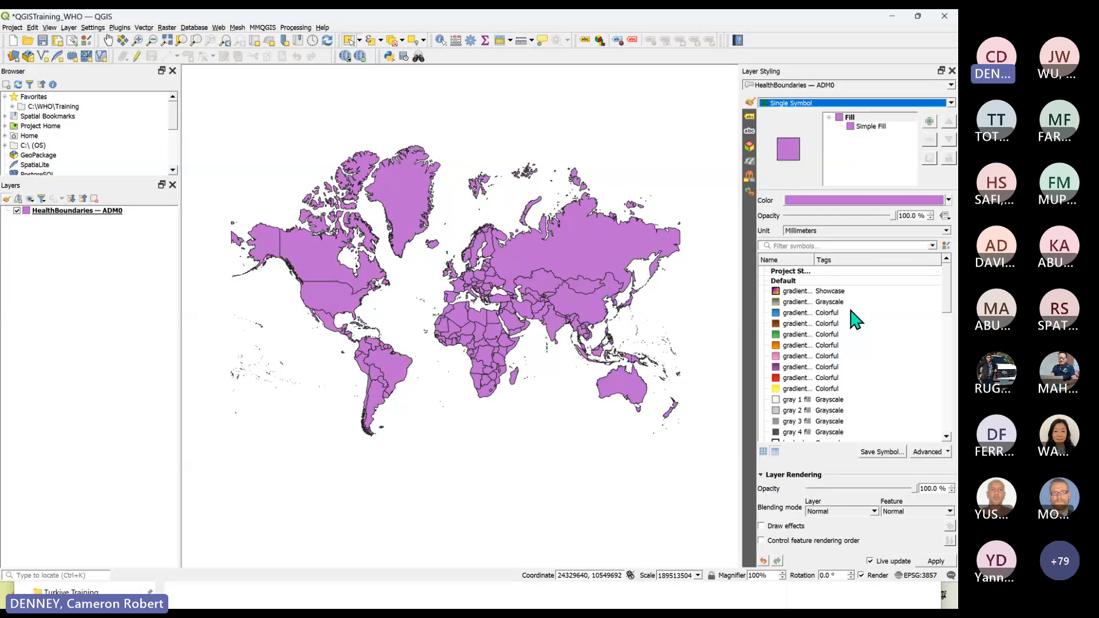
left_click(951, 104)
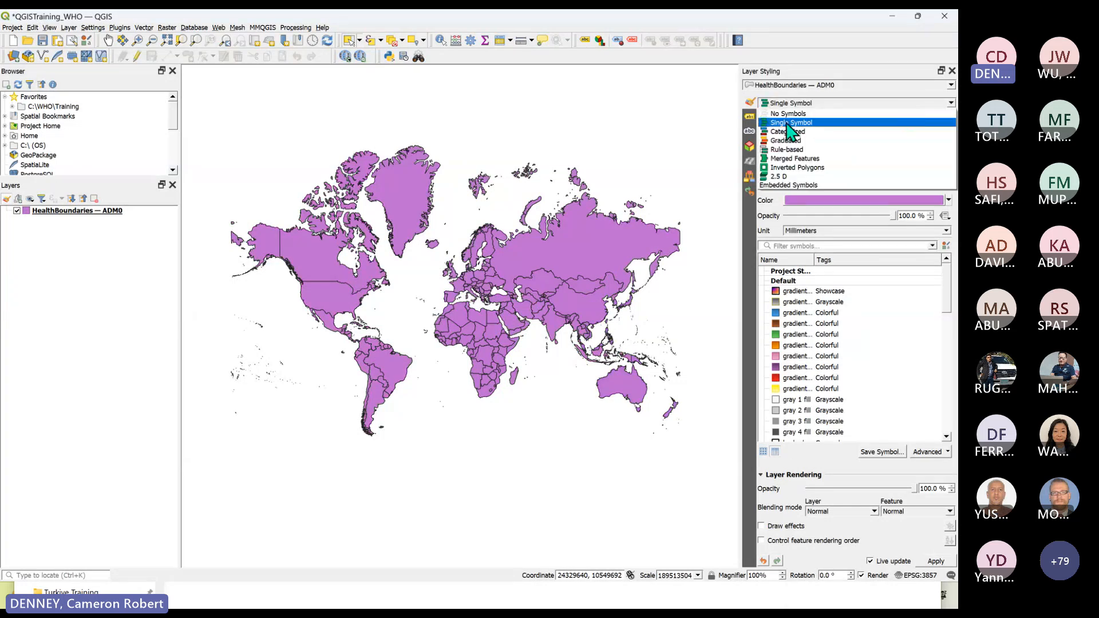
left_click(907, 131)
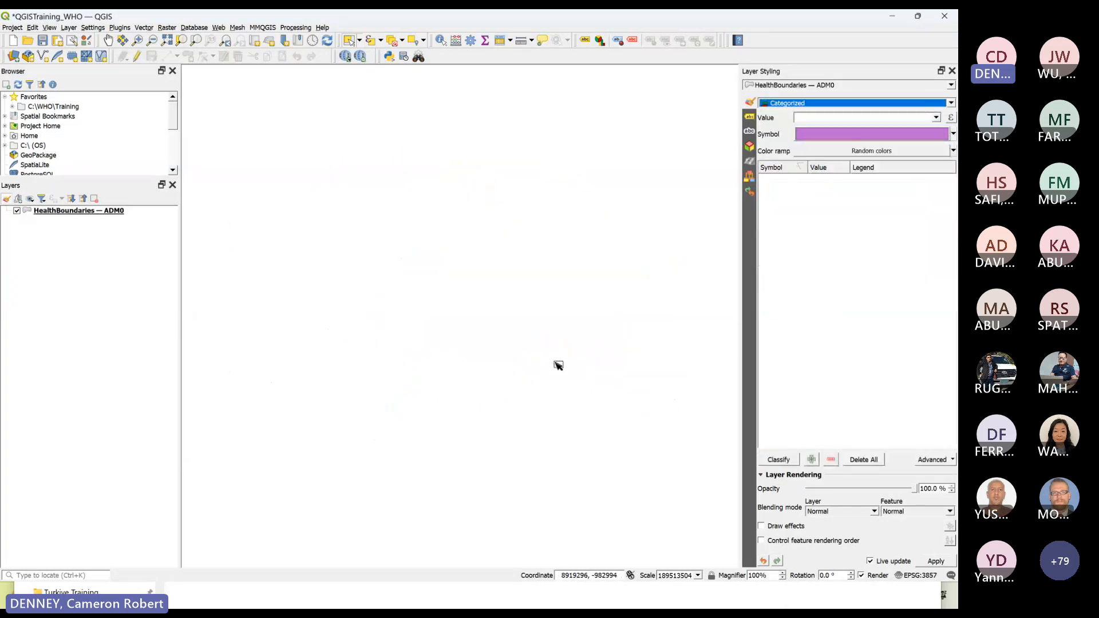
Classify the layer into categories by the WHO_REGION field and save the project.
left_click(936, 117)
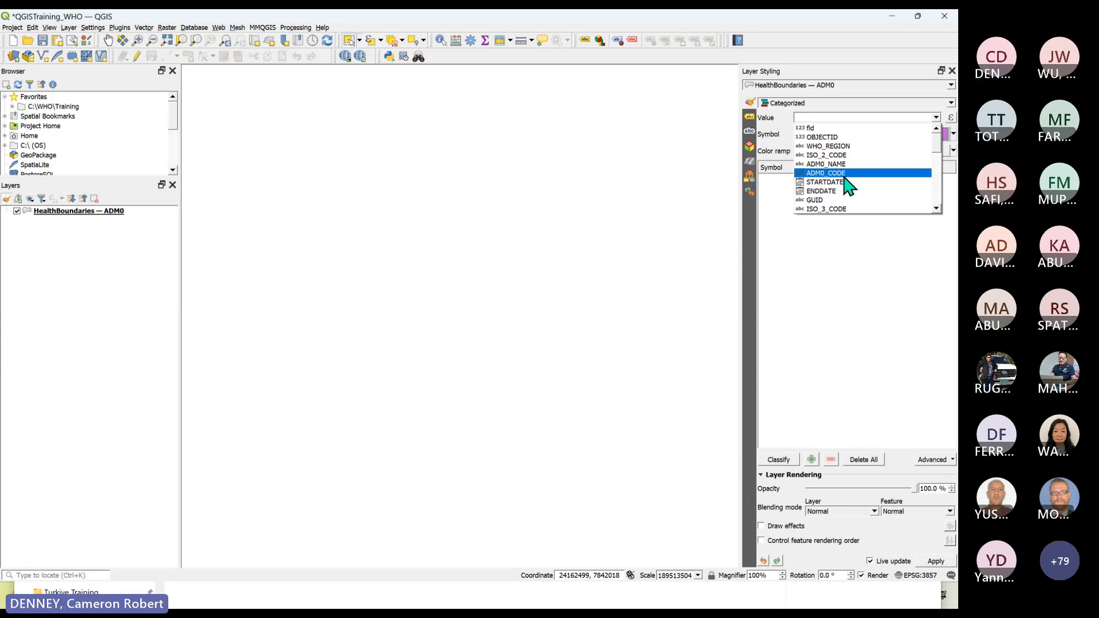
left_click(843, 147)
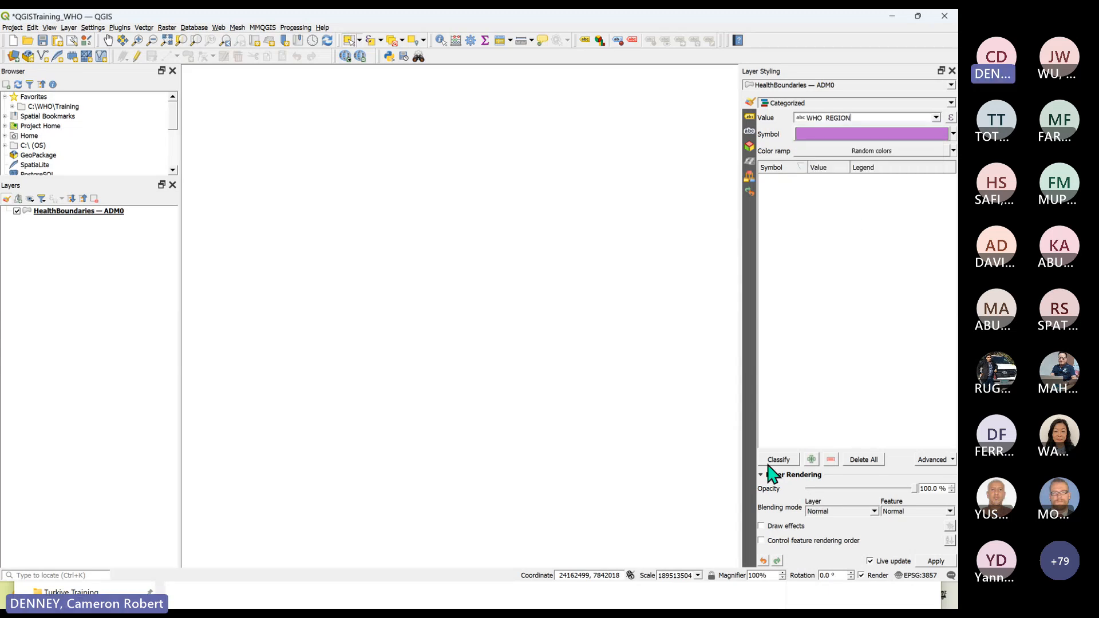
left_click_drag(741, 414, 716, 414)
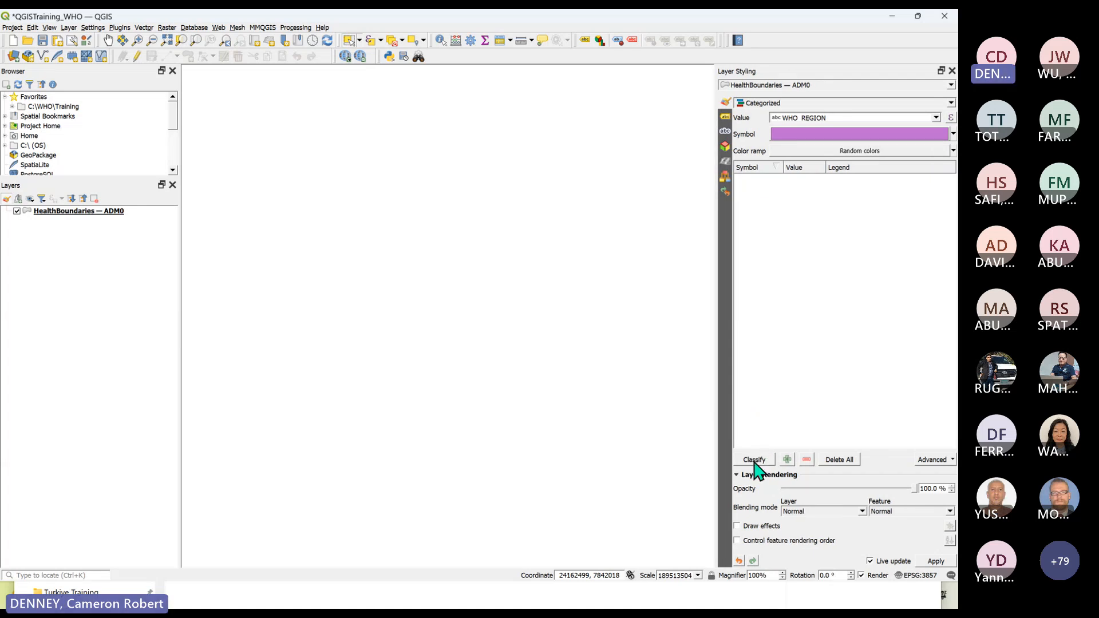
left_click(754, 460)
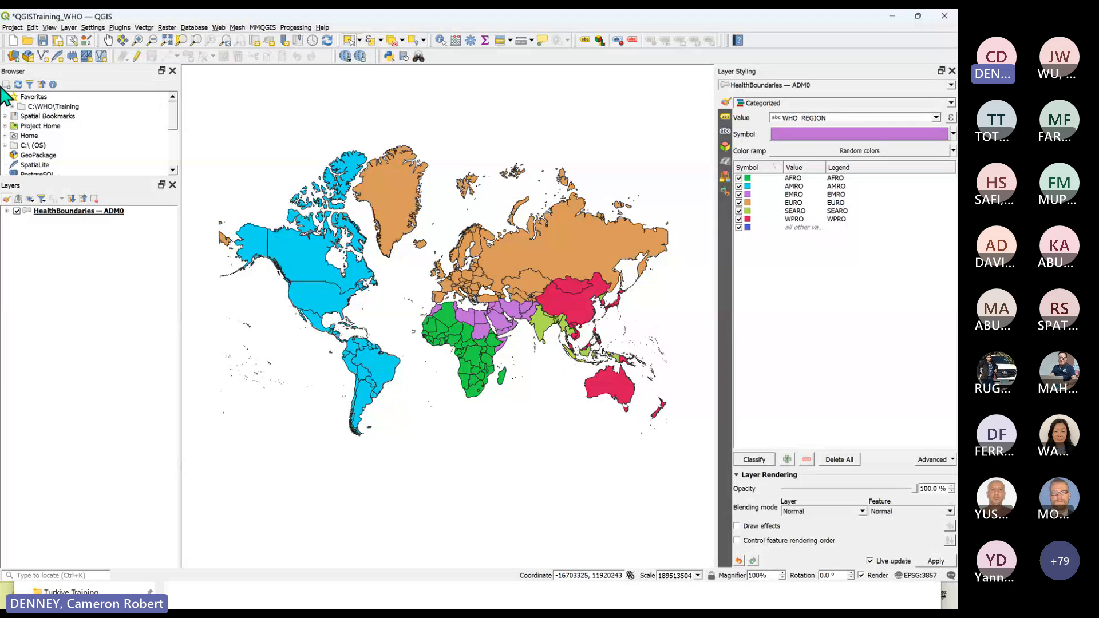
left_click(43, 40)
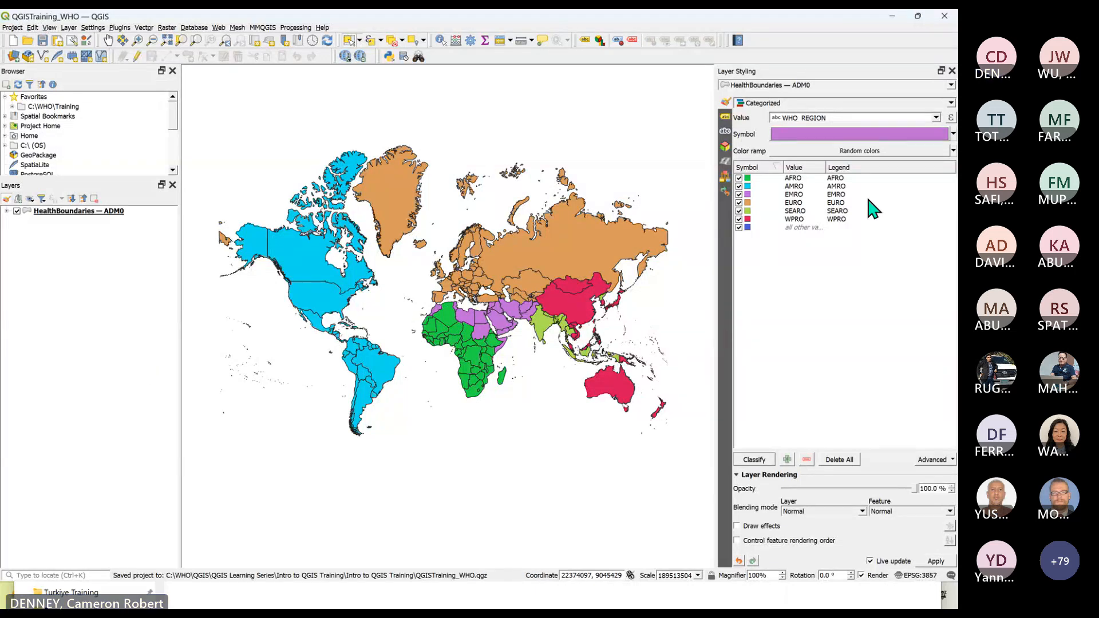
Change the fill color of the WPRO category to teal (#10d6ab) and save the project.
left_click(746, 222)
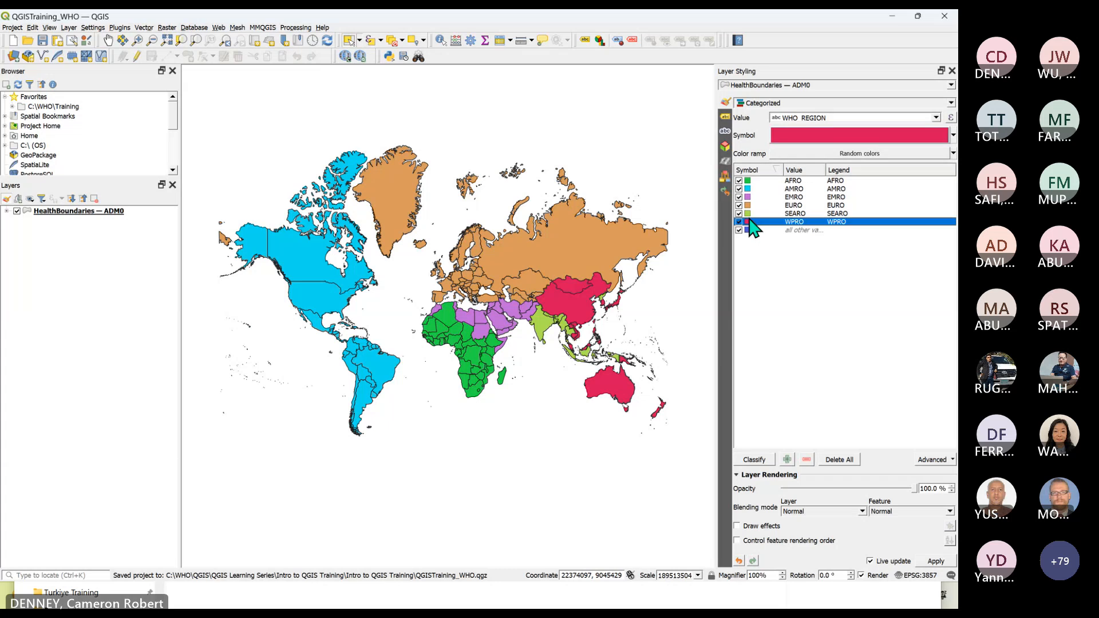
double_click(747, 222)
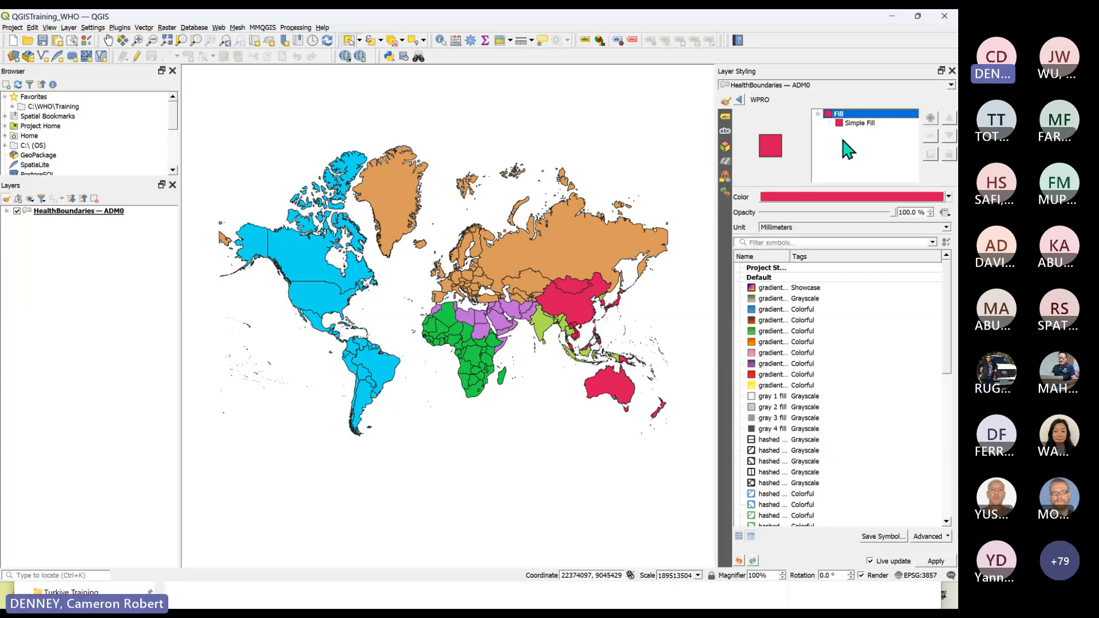
left_click(854, 123)
left_click(858, 216)
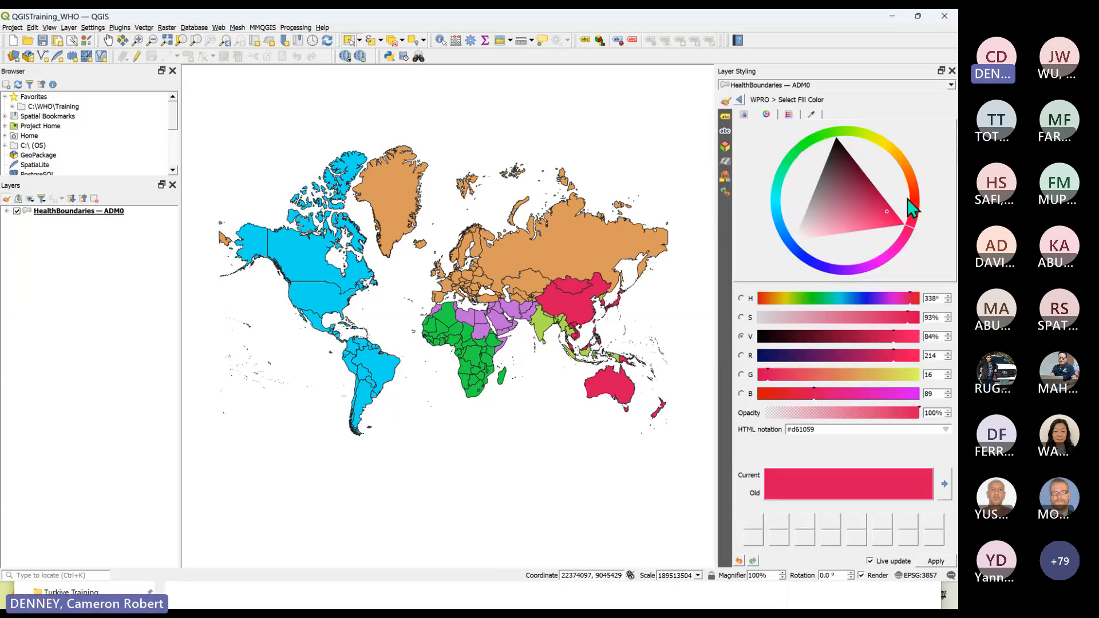
left_click_drag(916, 208, 774, 185)
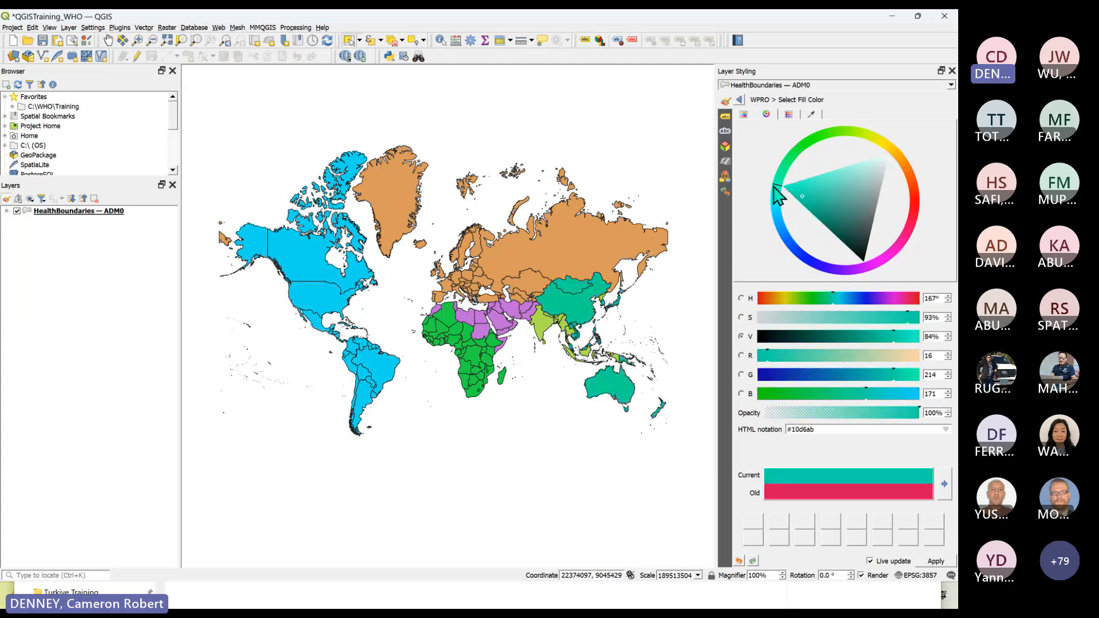
left_click(739, 100)
left_click(740, 101)
left_click(803, 295)
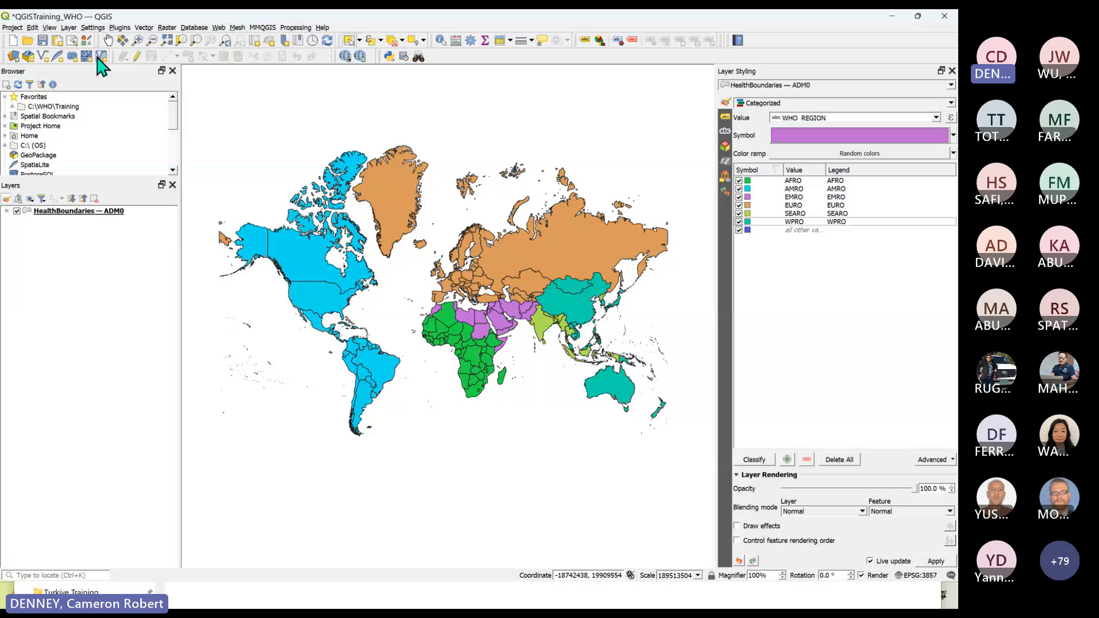
left_click(43, 40)
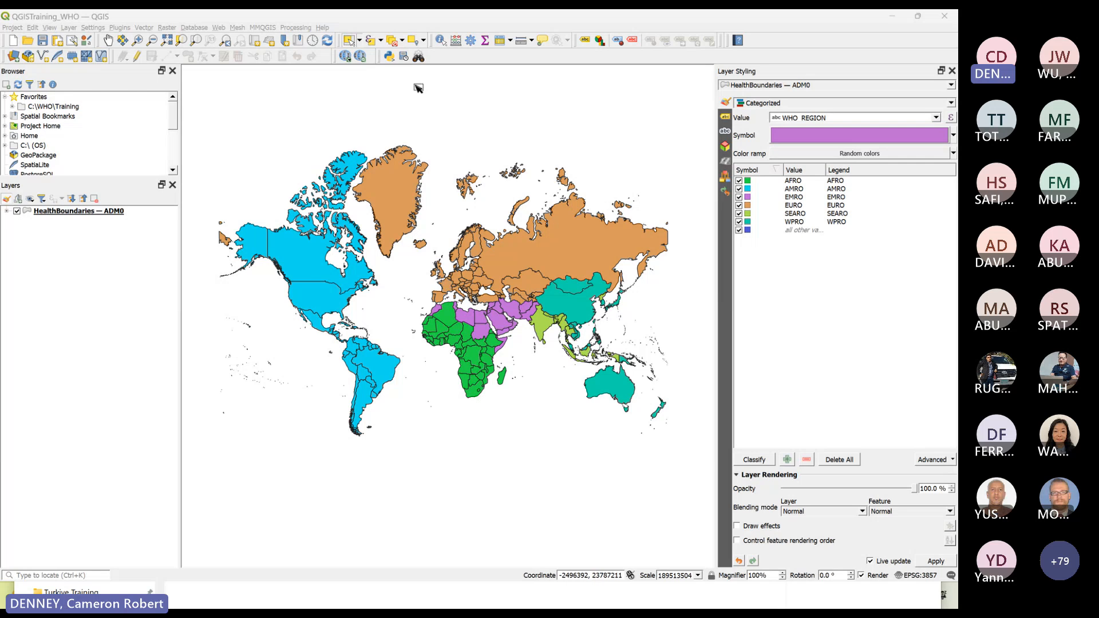
Check the project files in the Intro to QGIS Training folder in File Explorer, and save the project again in QGIS.
scroll(463, 333, "up", 1)
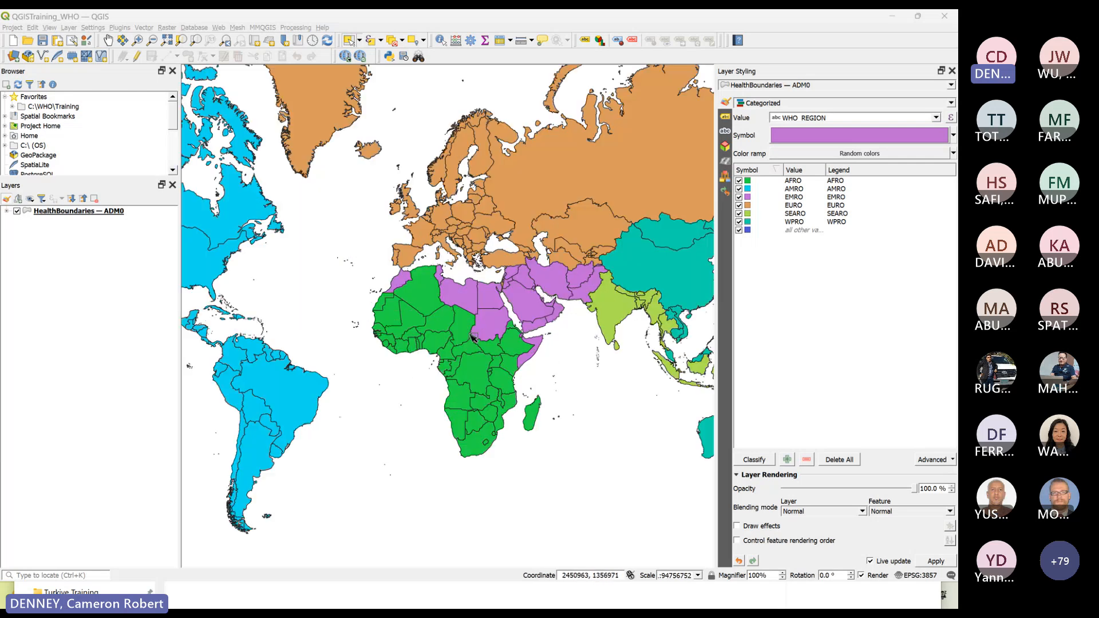
scroll(473, 338, "down", 1)
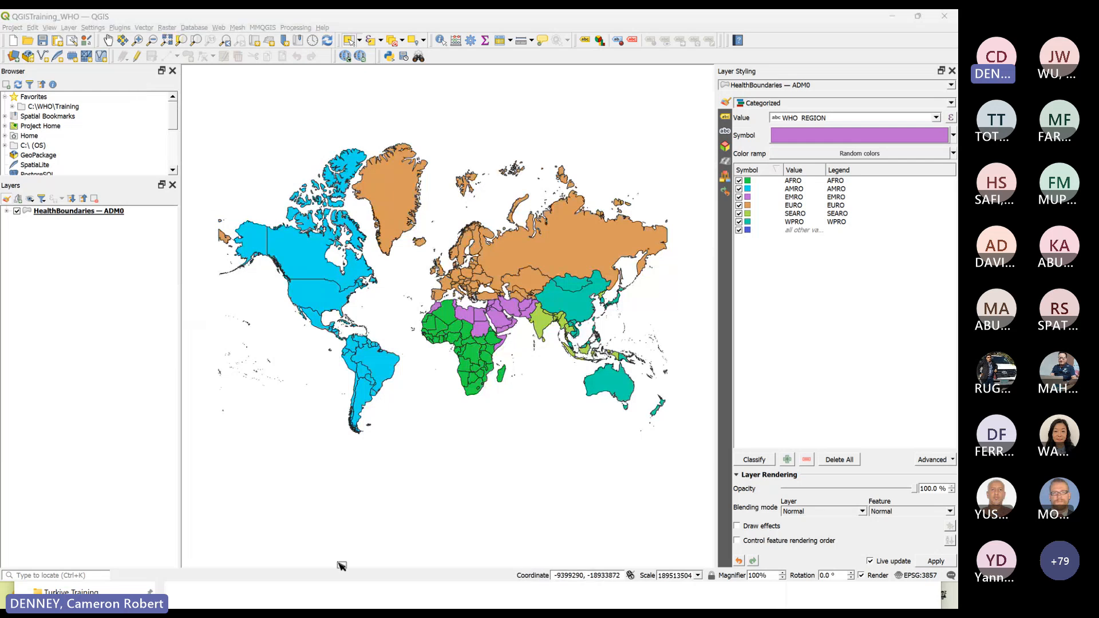
left_click(411, 601)
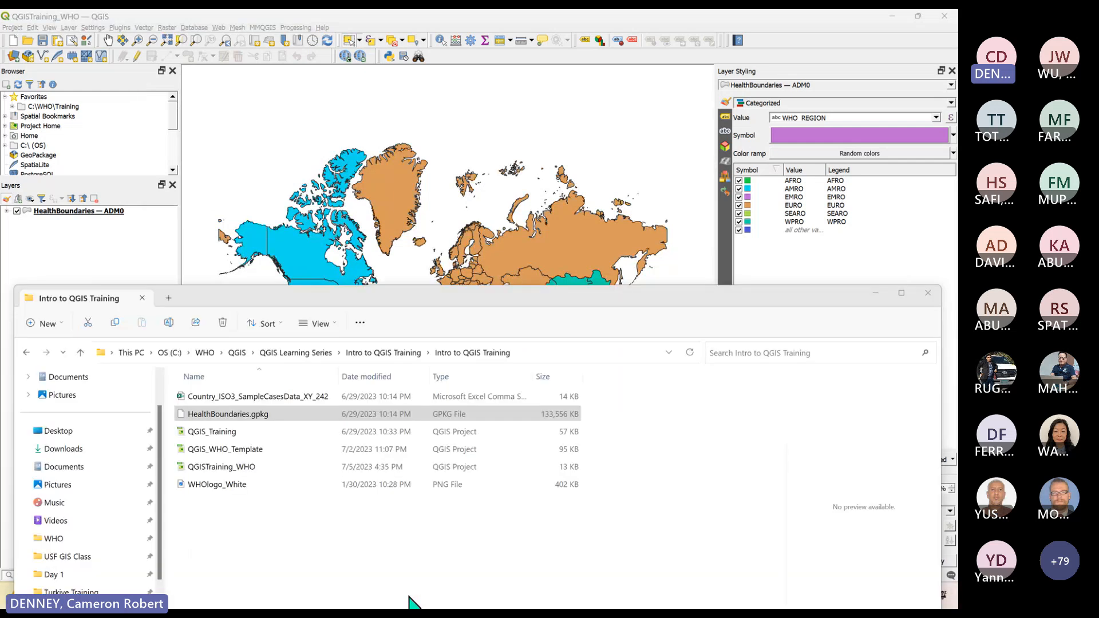
left_click(232, 432)
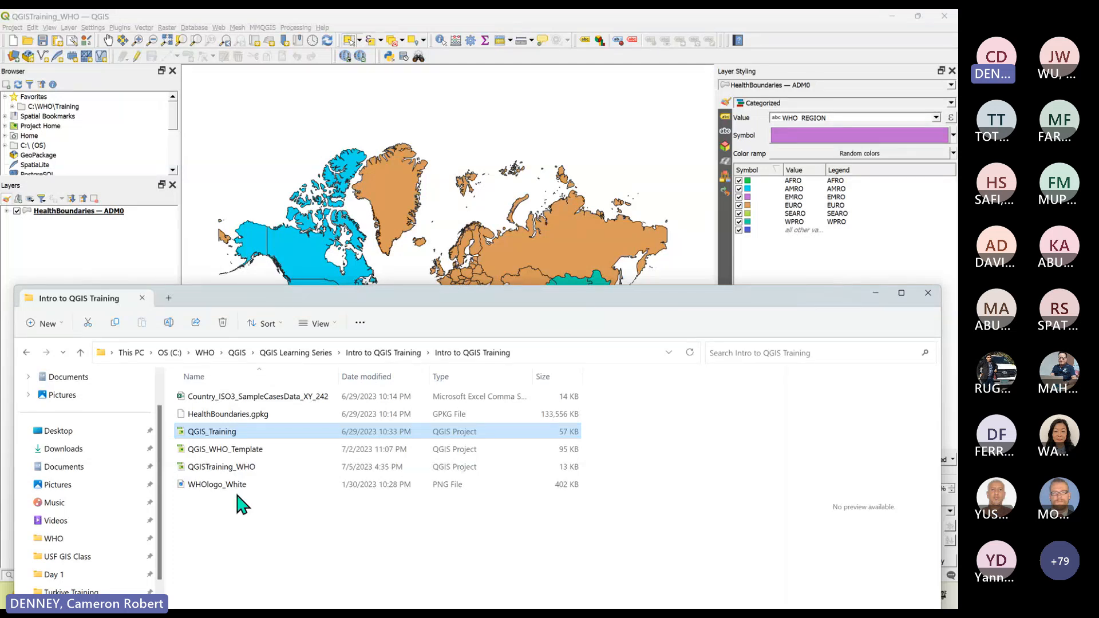
left_click(382, 26)
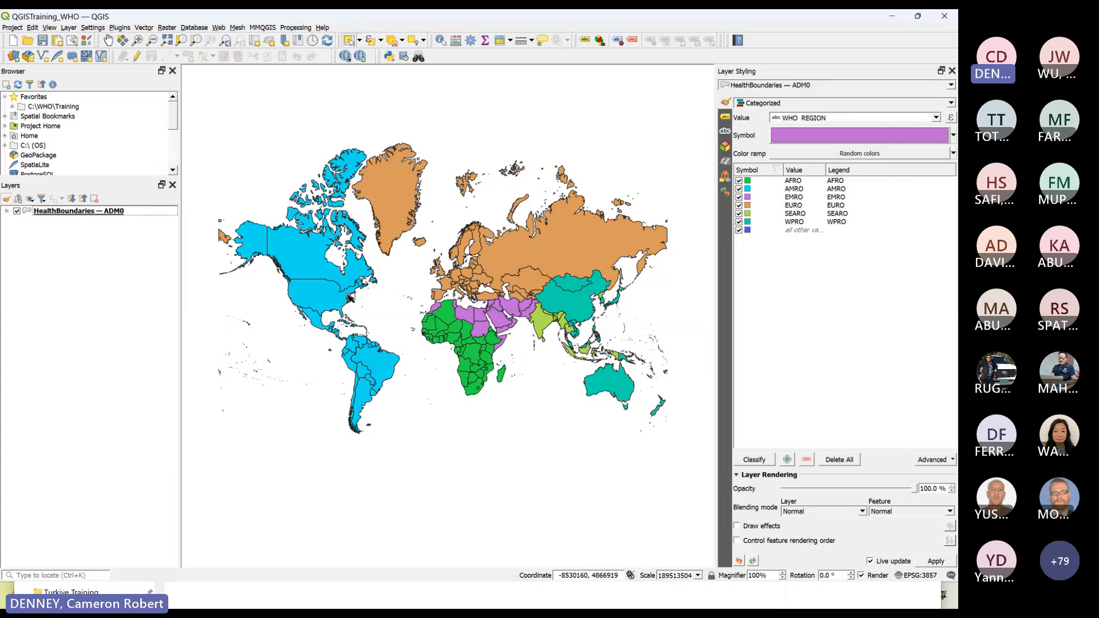
left_click(42, 41)
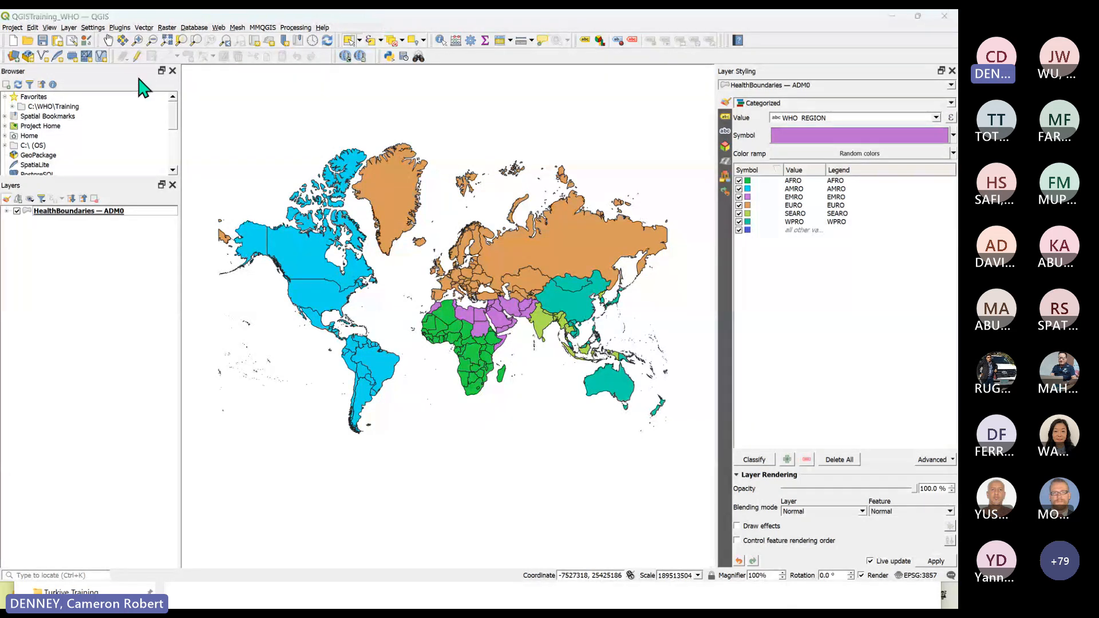
left_click(352, 16)
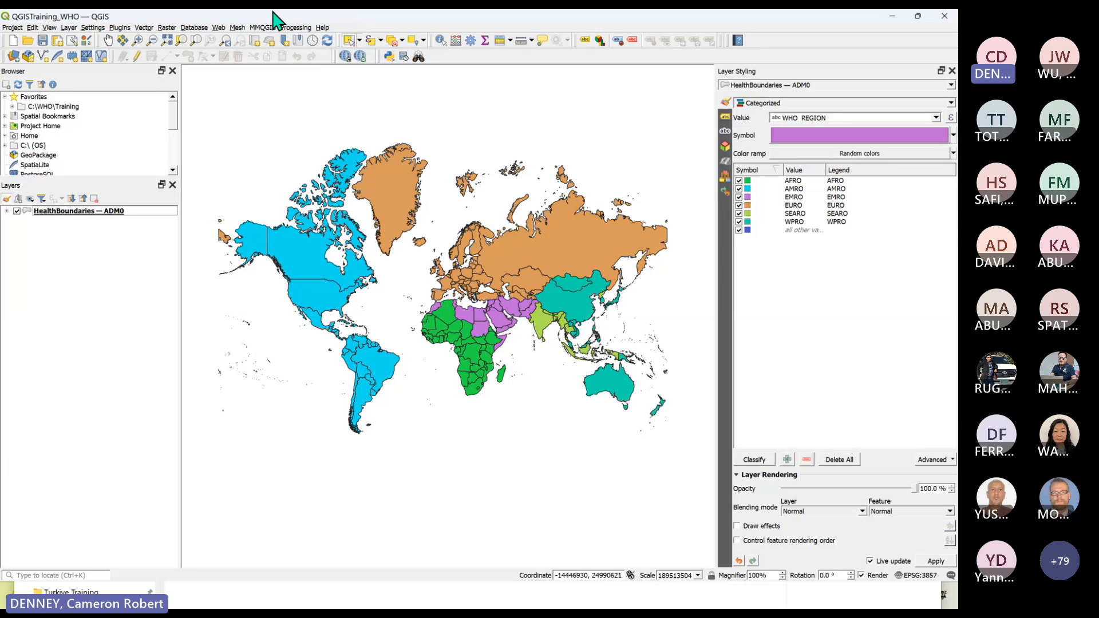
left_click(120, 27)
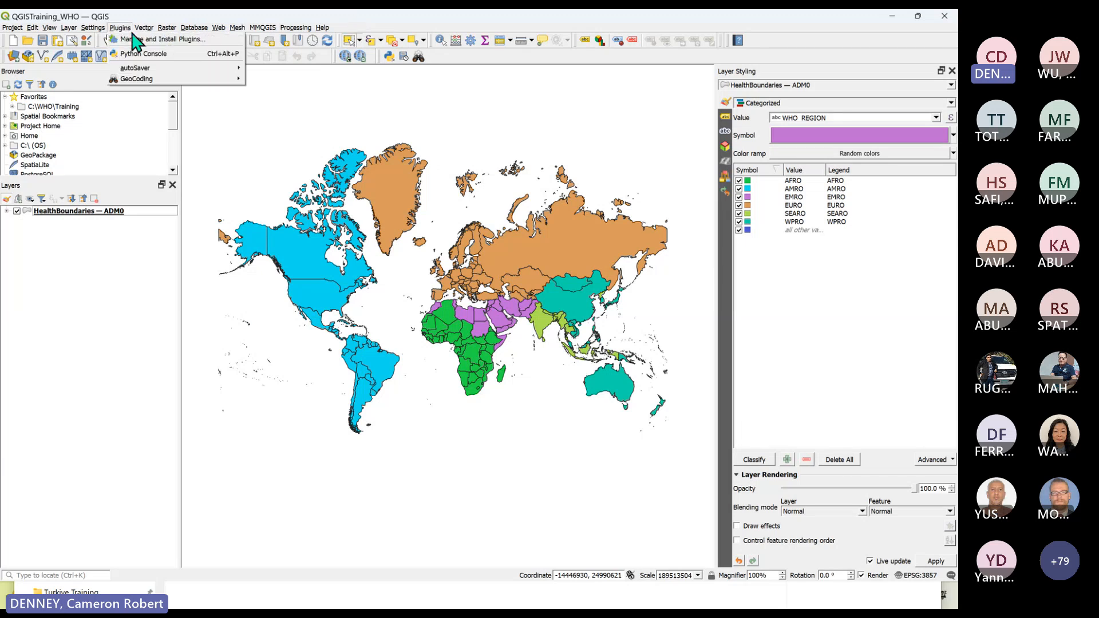
left_click(208, 39)
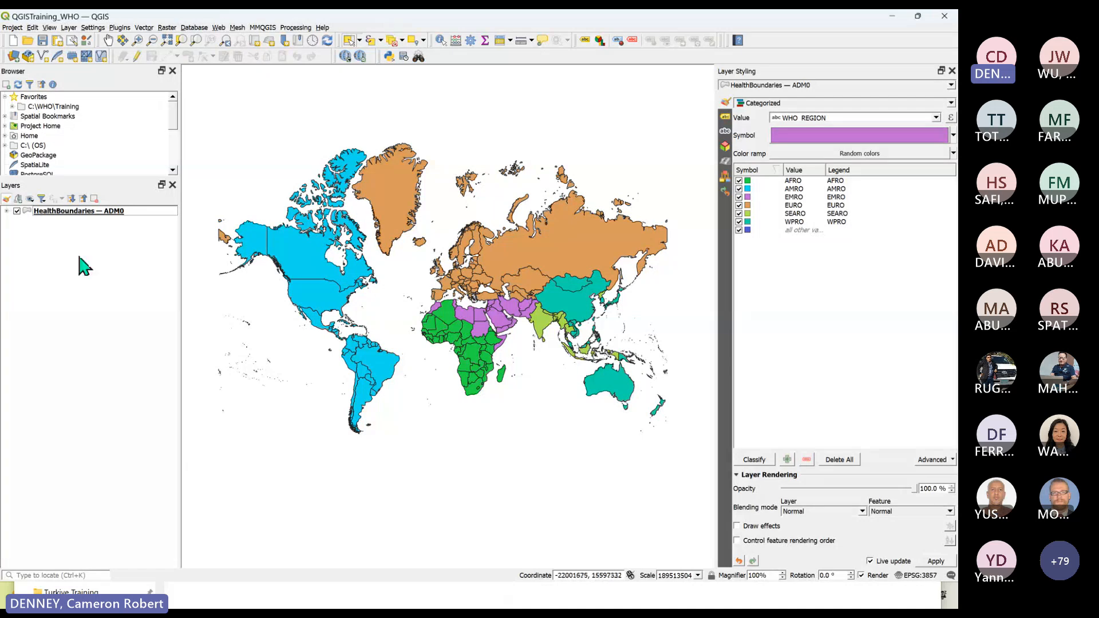
Hide the HealthBoundaries — ADM0 layer on the map and show it again.
left_click(17, 211)
left_click(87, 212)
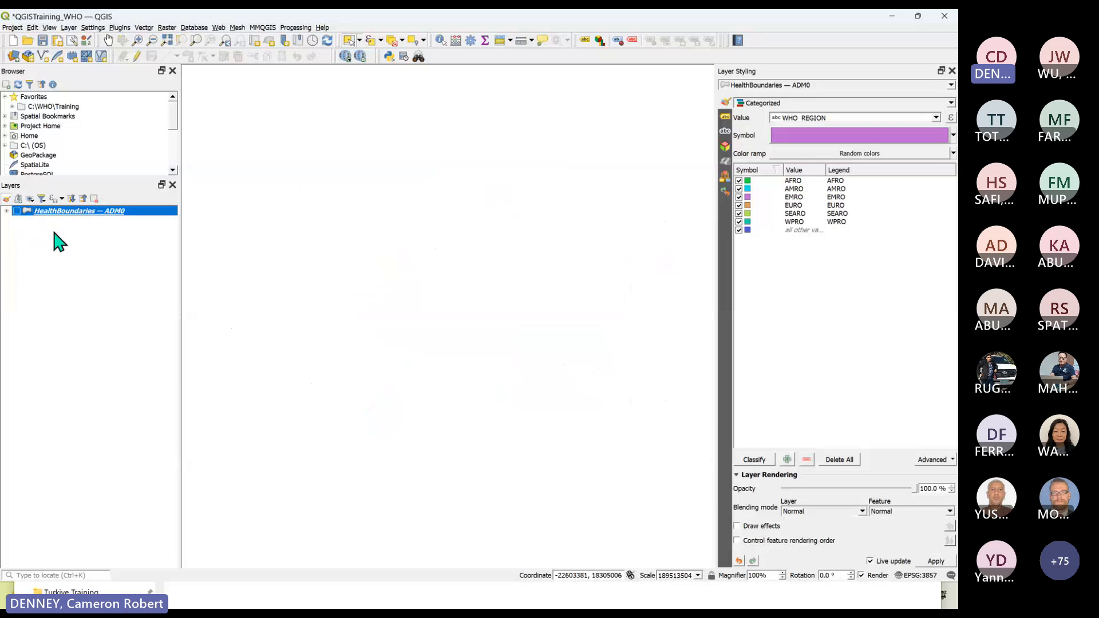
left_click(17, 211)
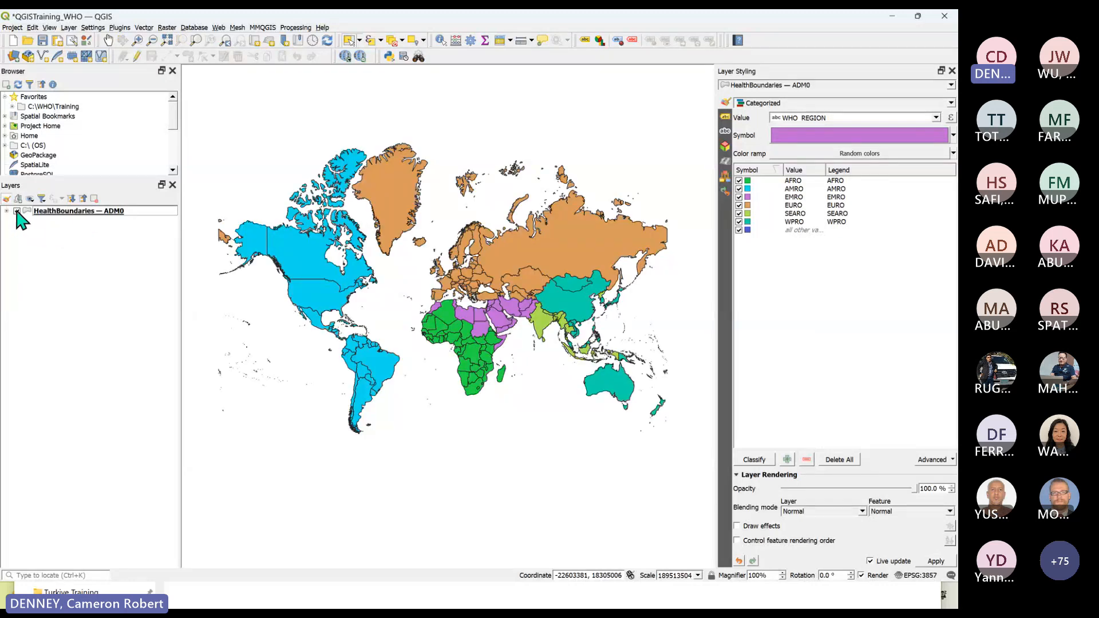
Toggle the visibility of the HealthBoundaries — ADM0 layer several times and leave it hidden on the map.
left_click(17, 211)
left_click(17, 211)
left_click(17, 212)
left_click(16, 212)
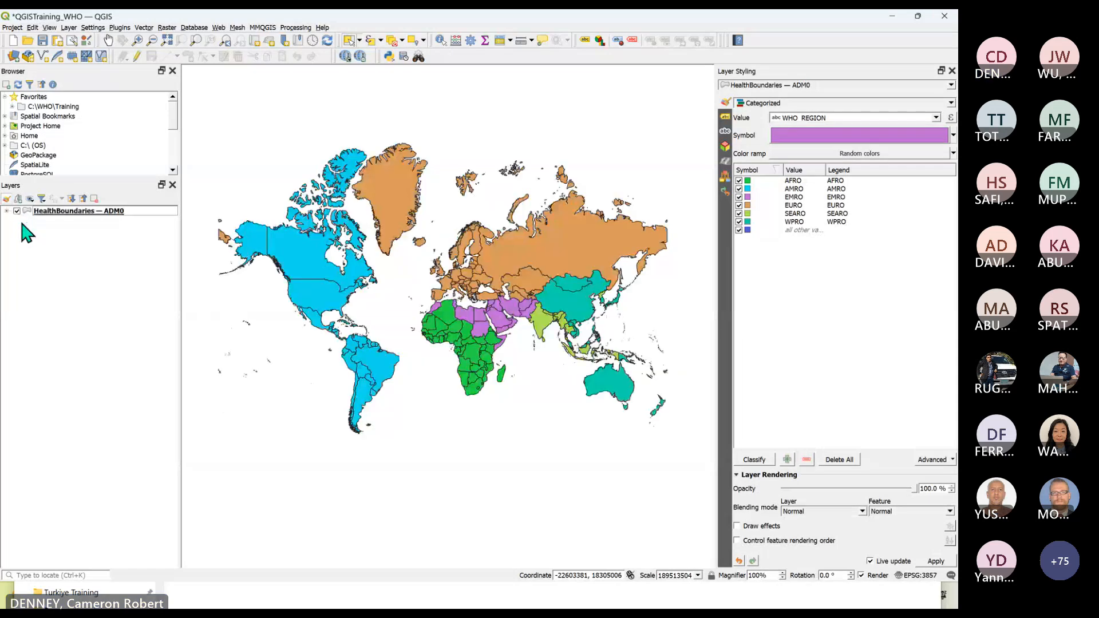
left_click(16, 211)
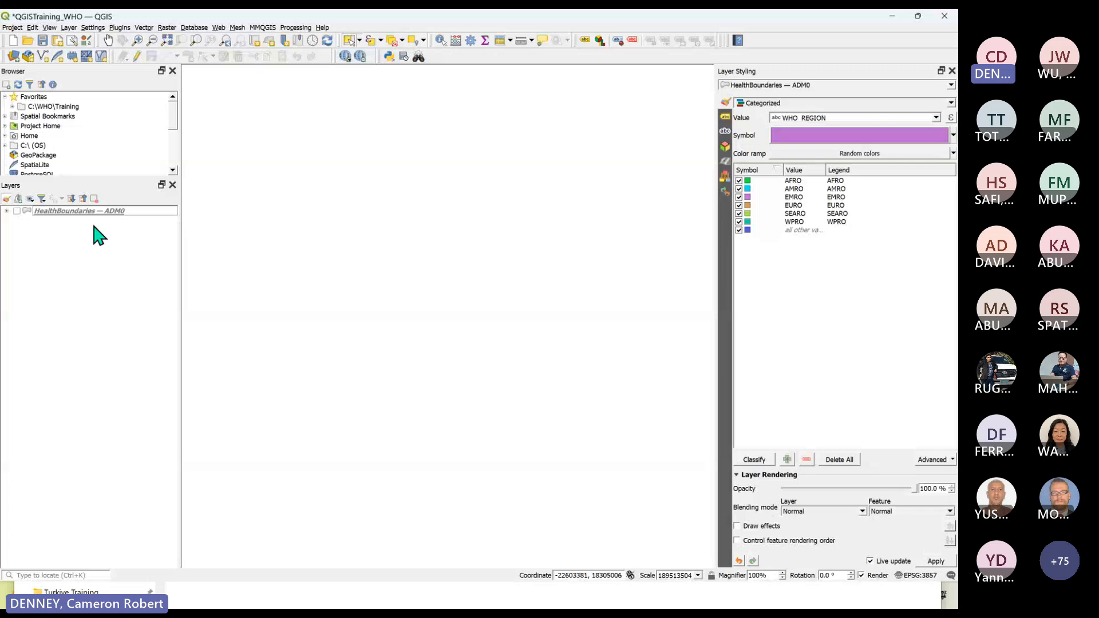
Search all plugins in the plugin manager for "quickmap" and view the details of QuickMapServices.
left_click(120, 28)
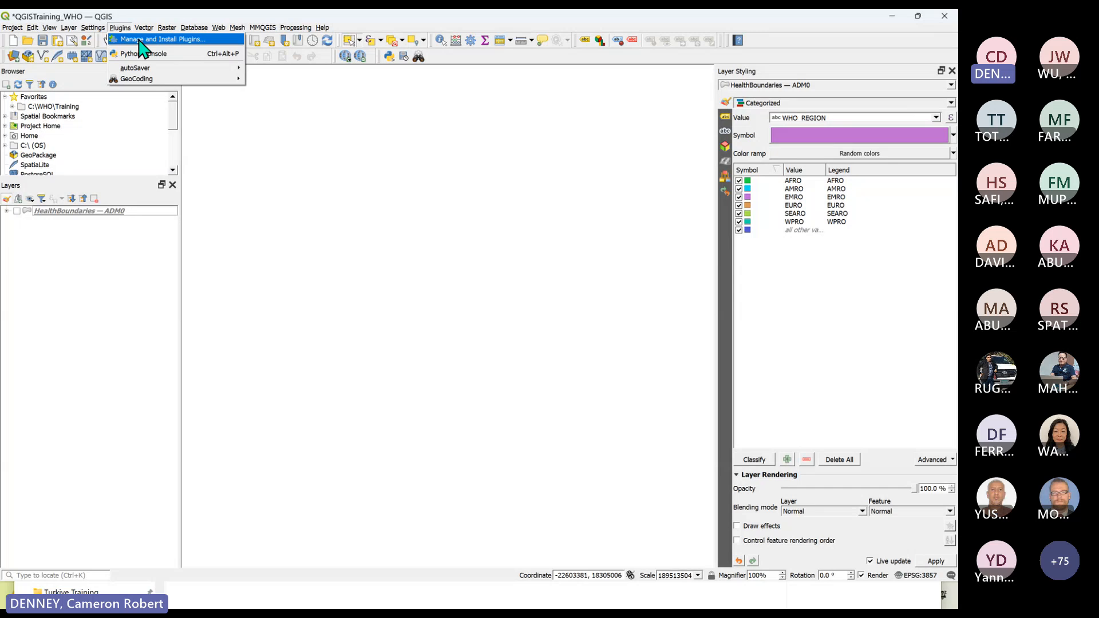
left_click(141, 39)
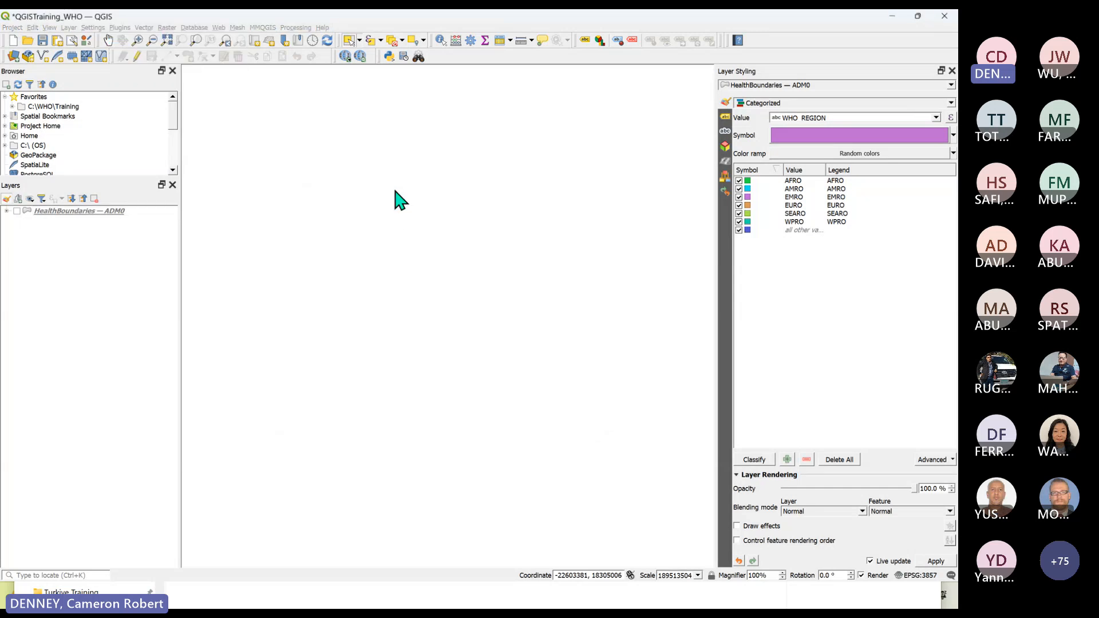
left_click_drag(229, 23, 492, 144)
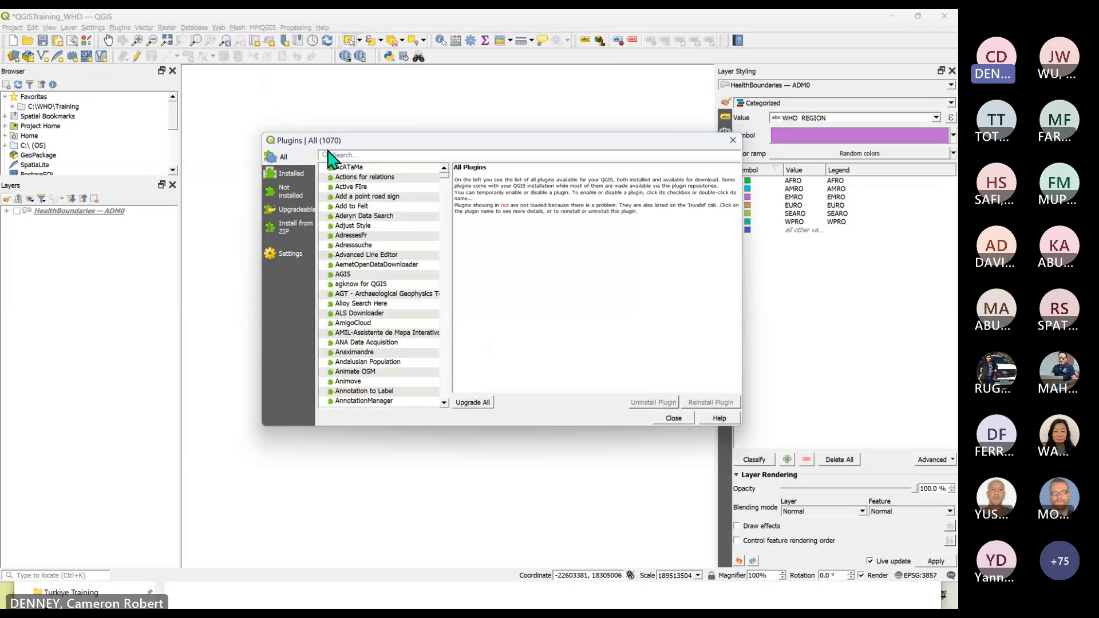
mouse_move(371, 139)
left_mouse_down()
mouse_move(350, 121)
mouse_move(379, 143)
left_mouse_up()
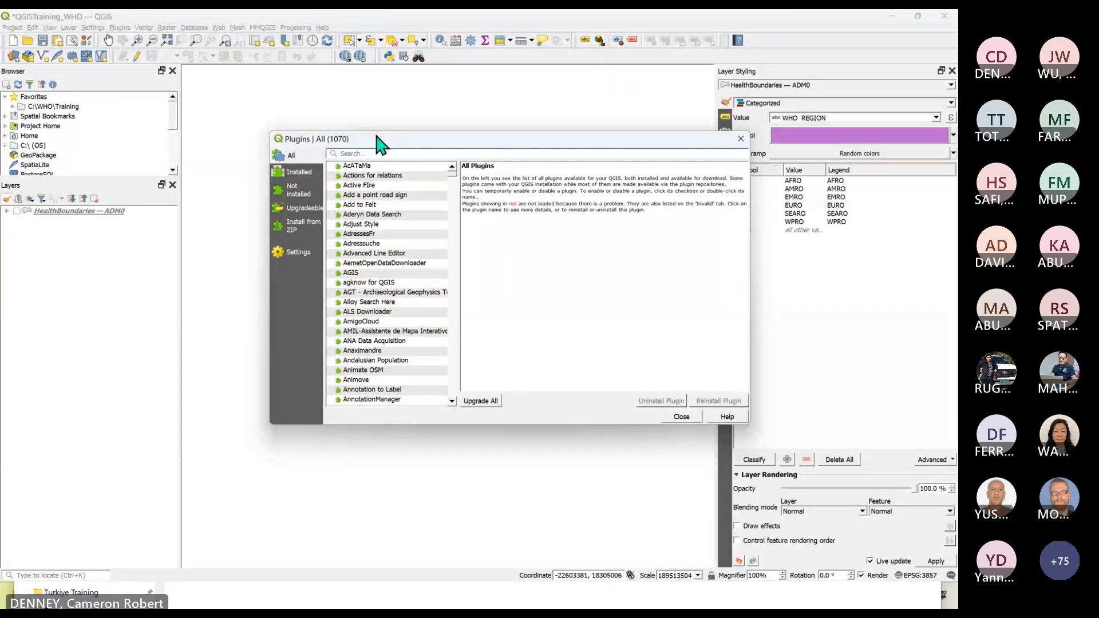
left_click_drag(377, 140, 351, 125)
left_click(343, 135)
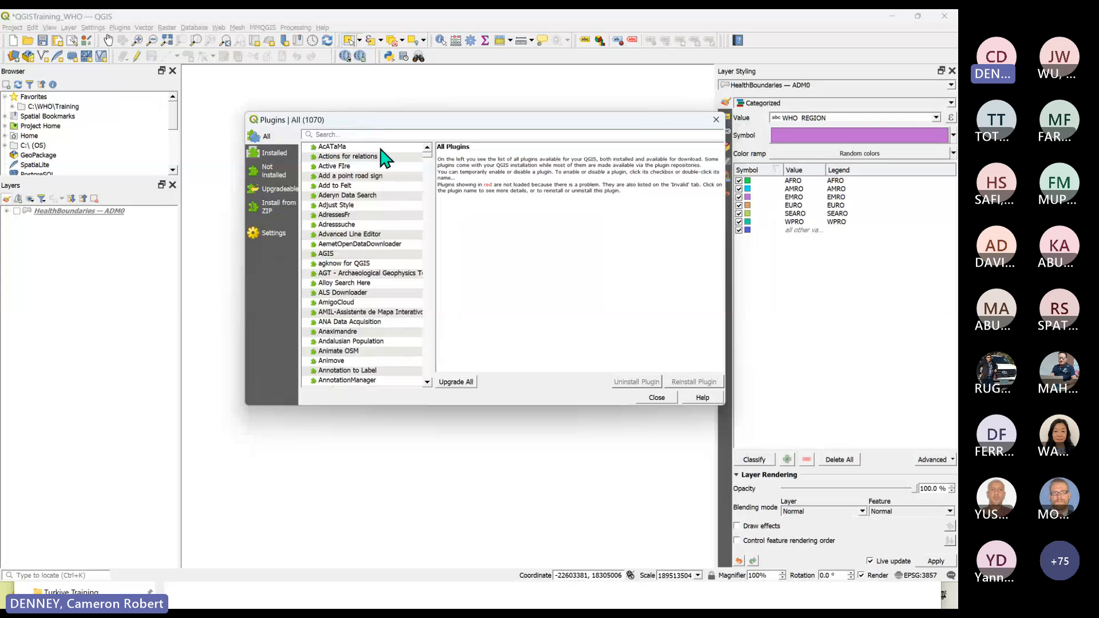
type("quickmap")
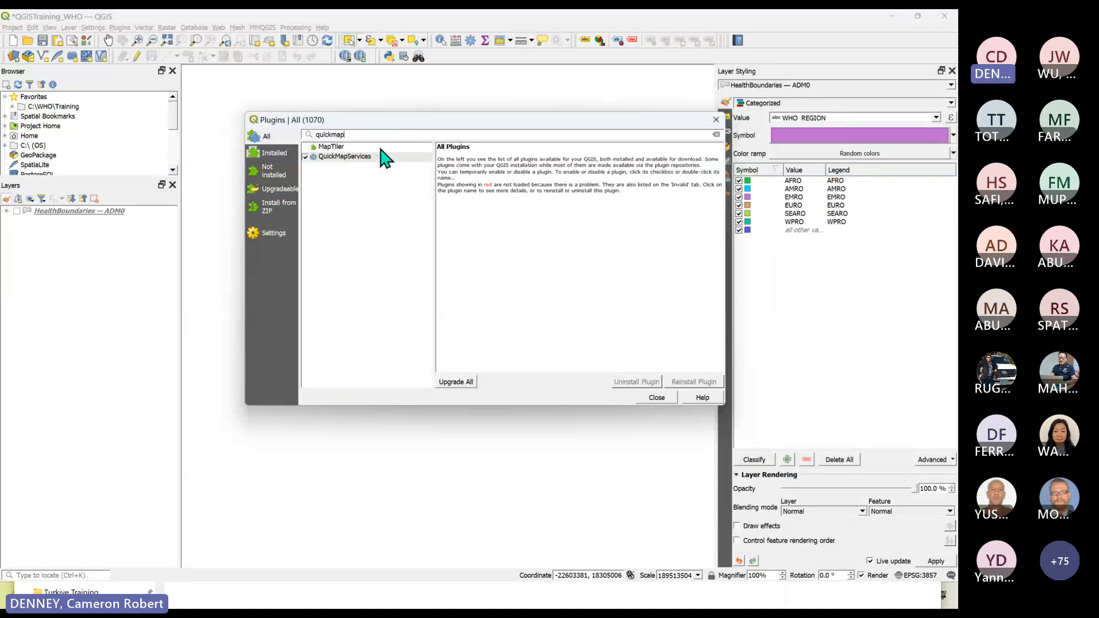
left_click(381, 156)
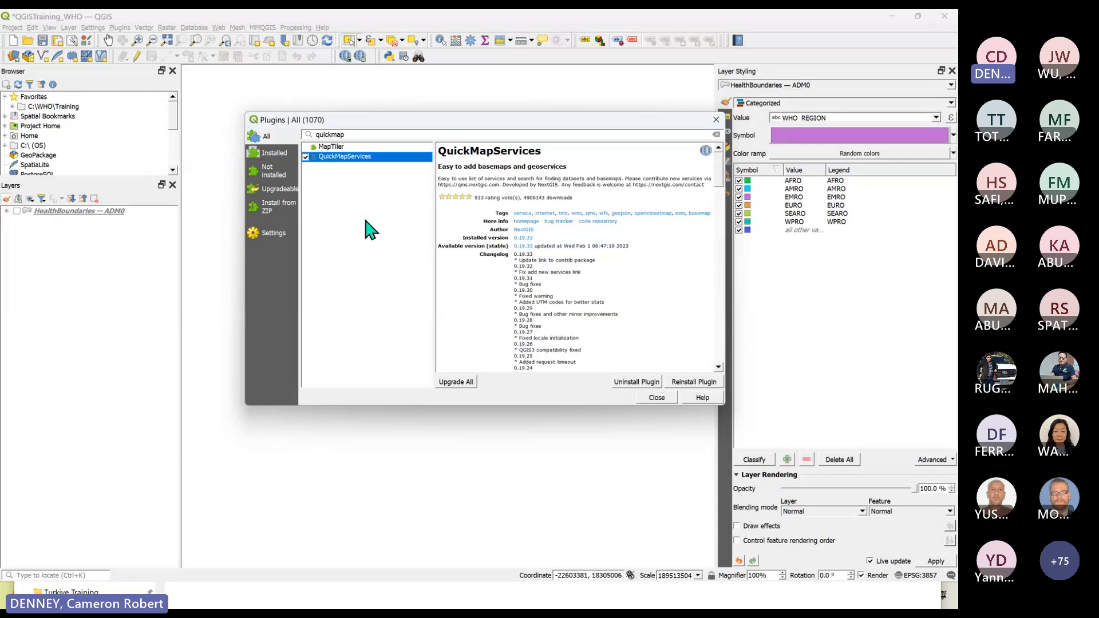
Check the QuickMapServices entry again in the list of all plugins and close the plugin manager.
left_click(267, 137)
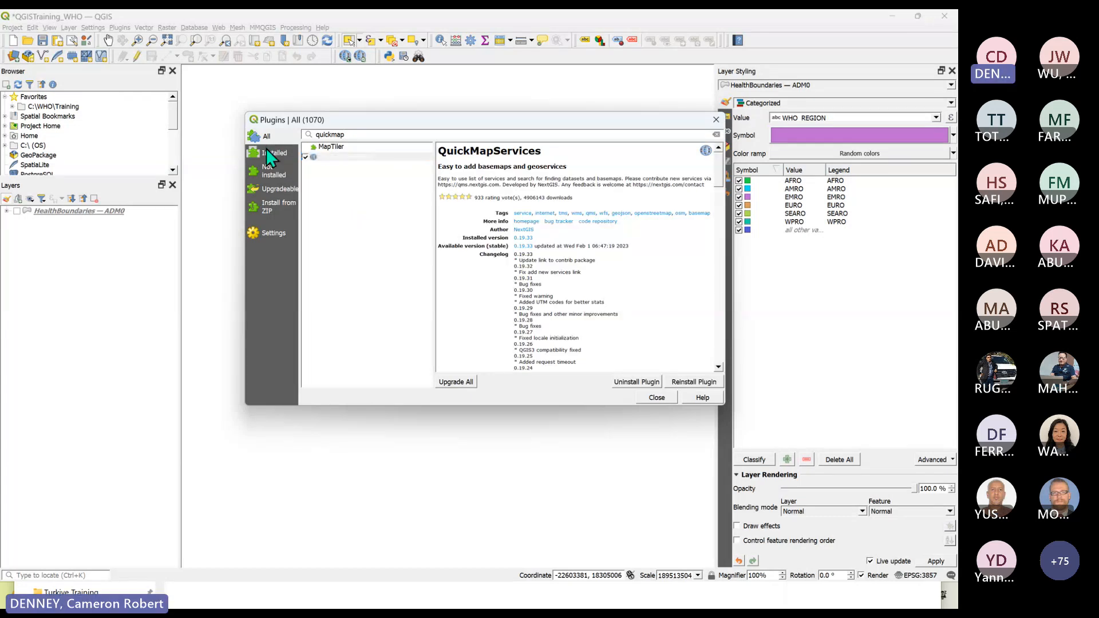
left_click(256, 139)
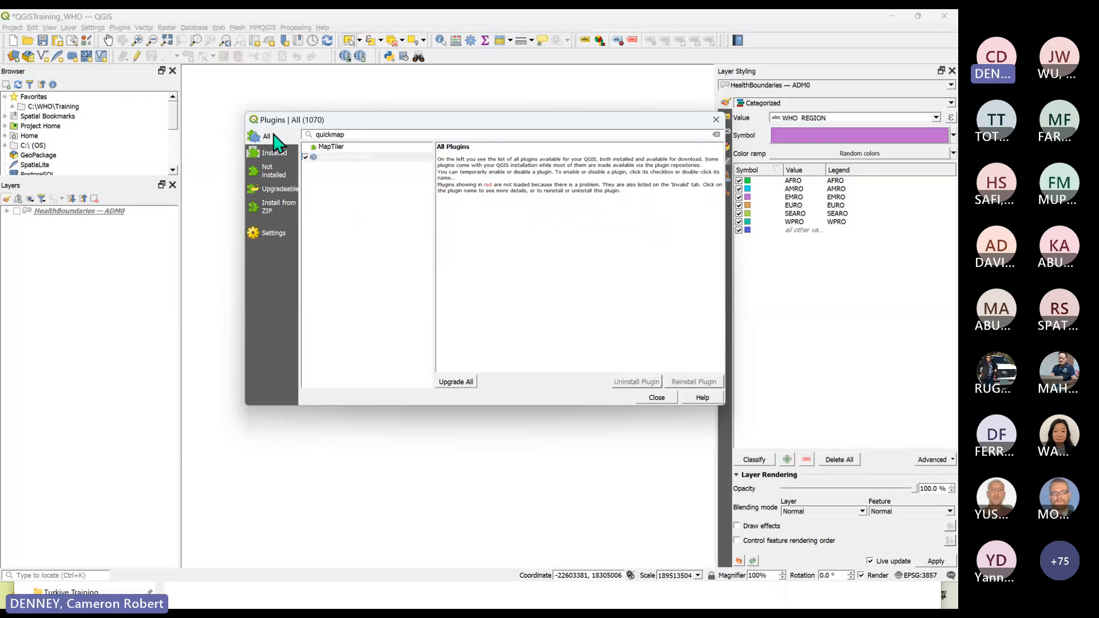
left_click(356, 158)
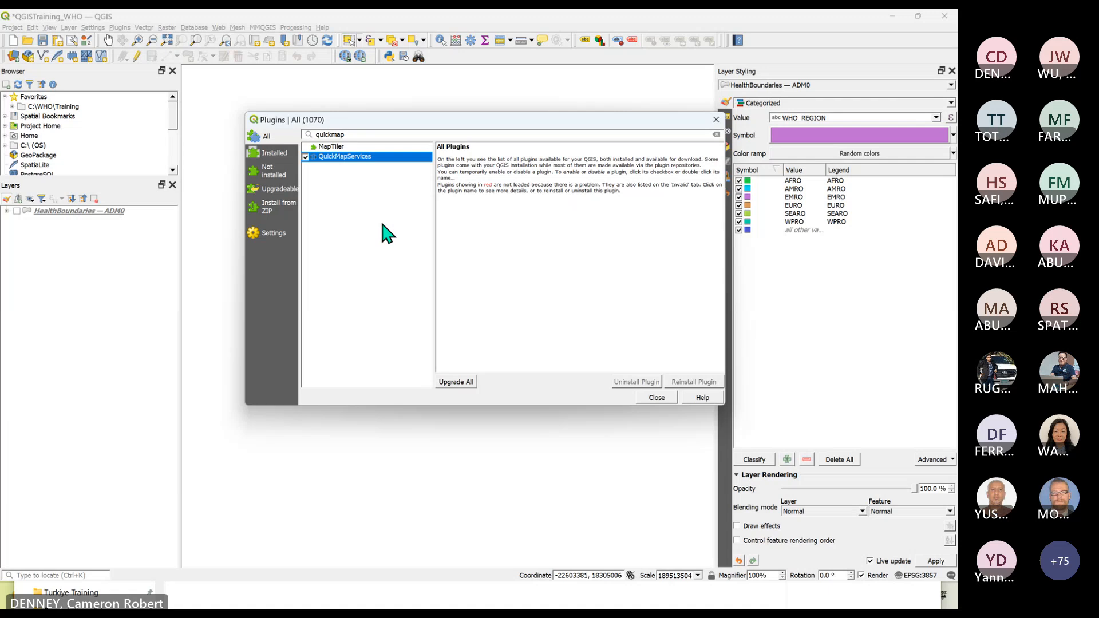
double_click(355, 136)
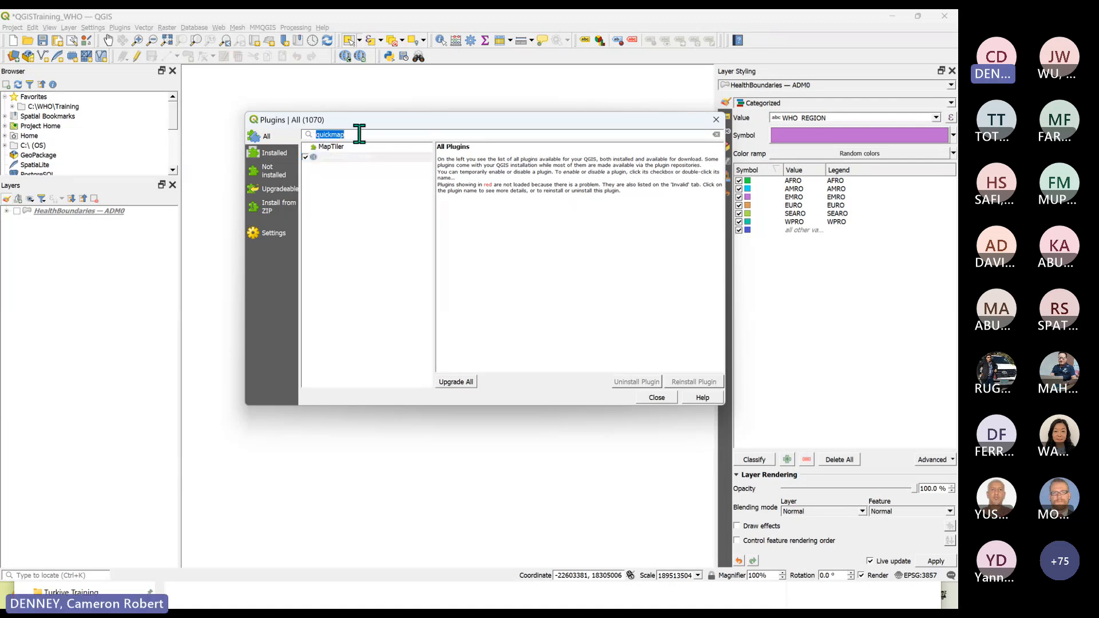
left_click(361, 156)
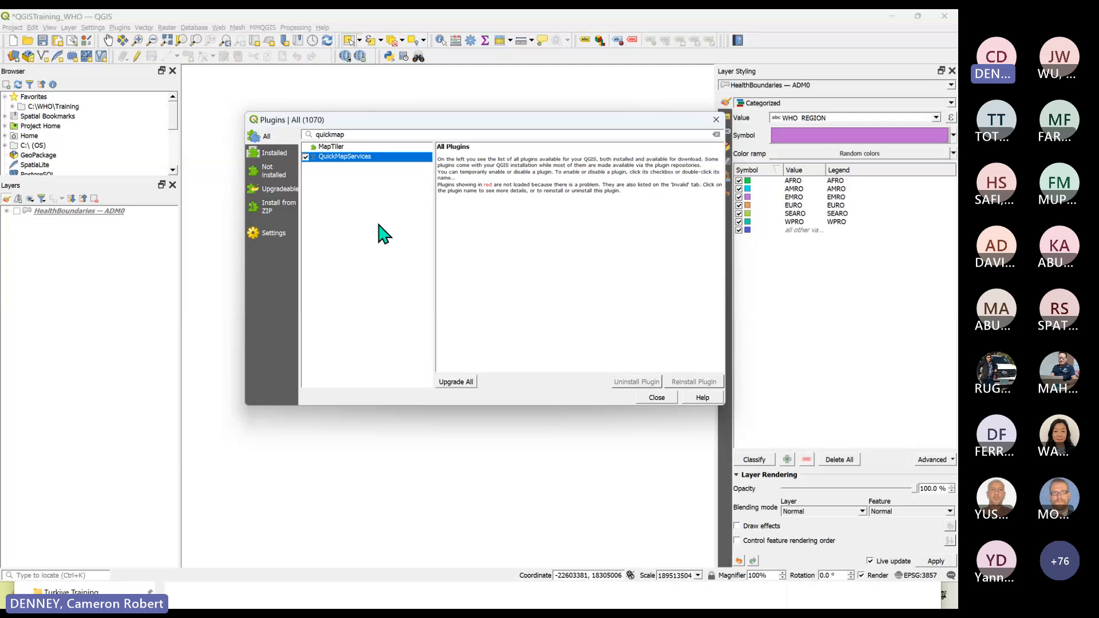
left_click(494, 238)
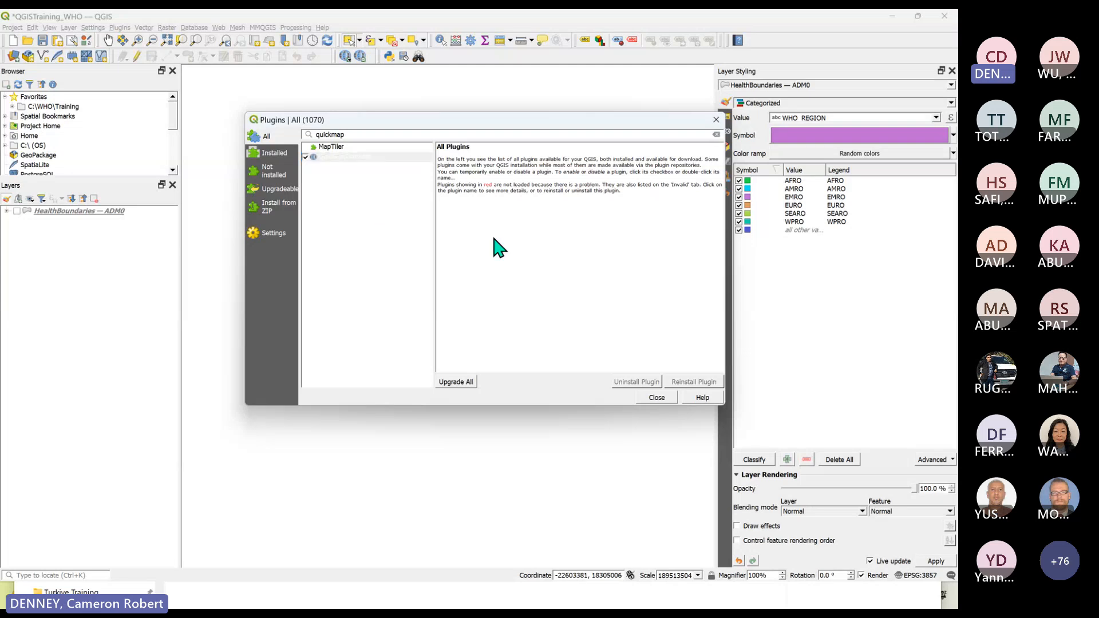
left_click(349, 160)
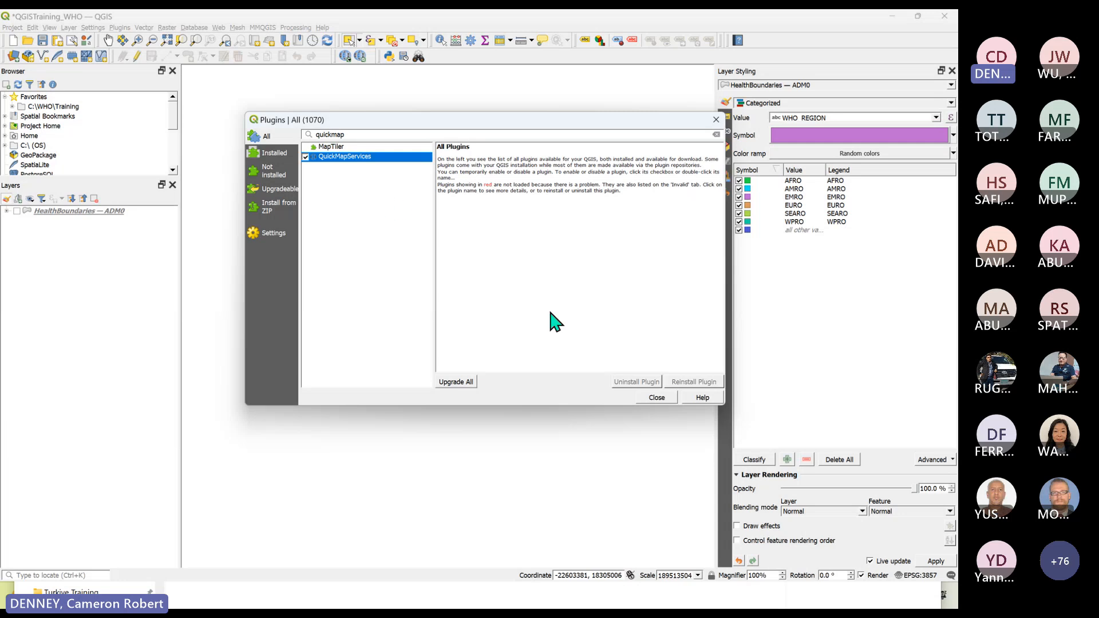
left_click(351, 134)
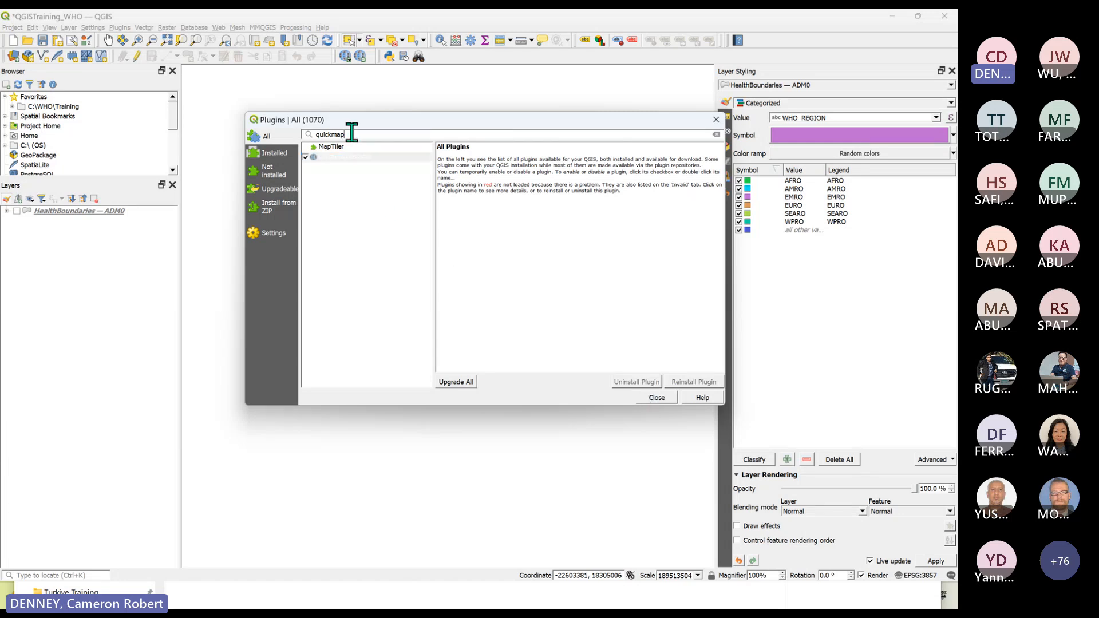
left_click(649, 393)
Reopen the plugin manager to review the QuickMapServices details, and close it again.
left_click(120, 27)
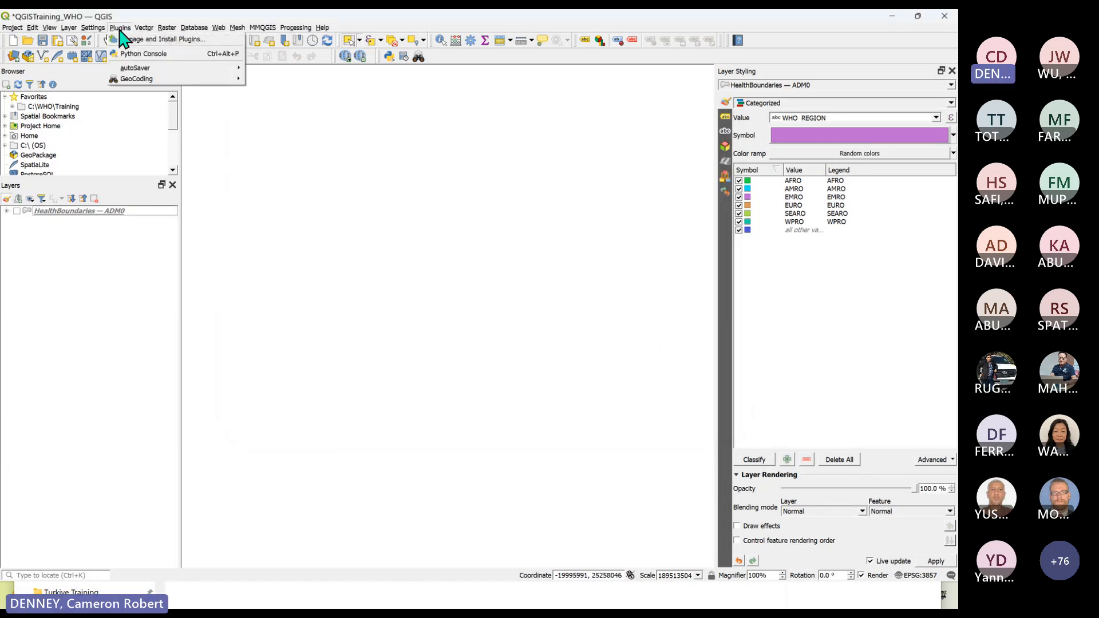
left_click(171, 39)
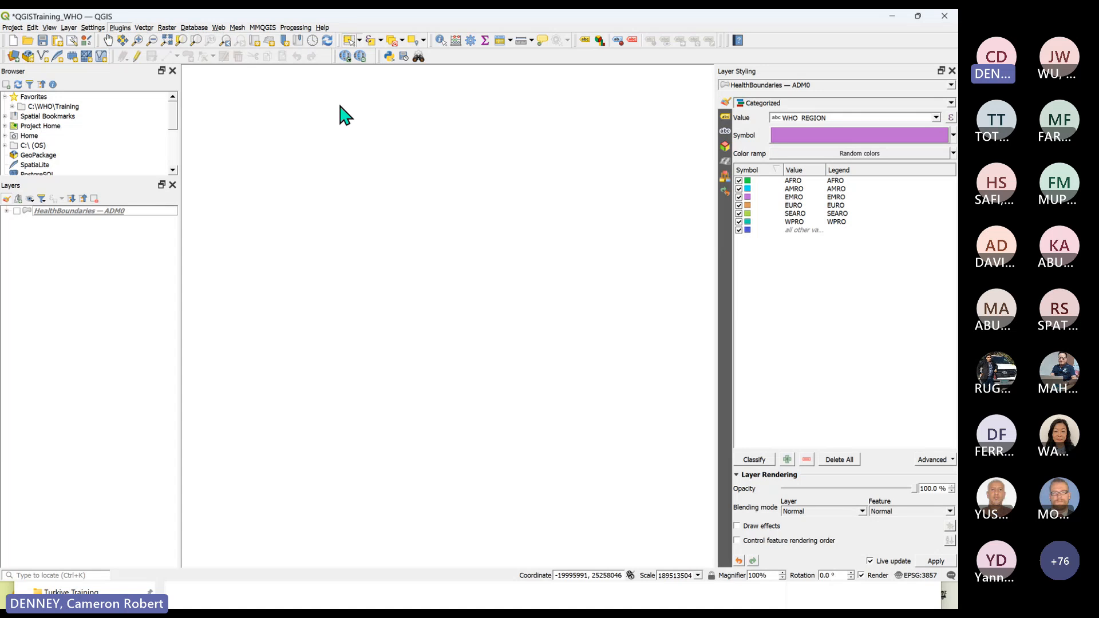
left_click_drag(398, 122, 387, 113)
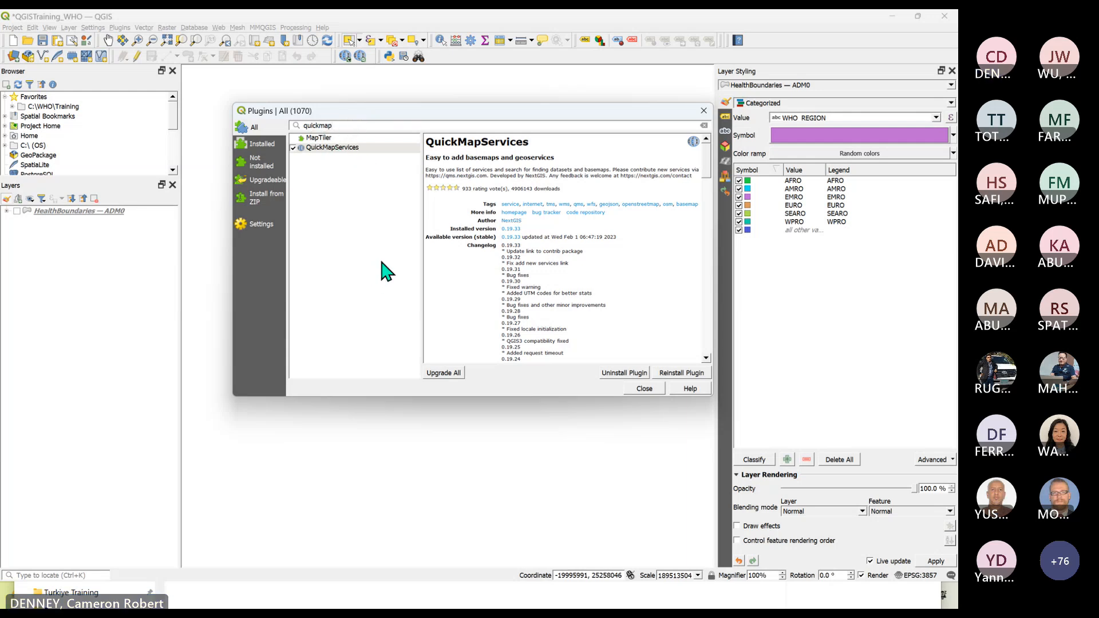
left_click(644, 390)
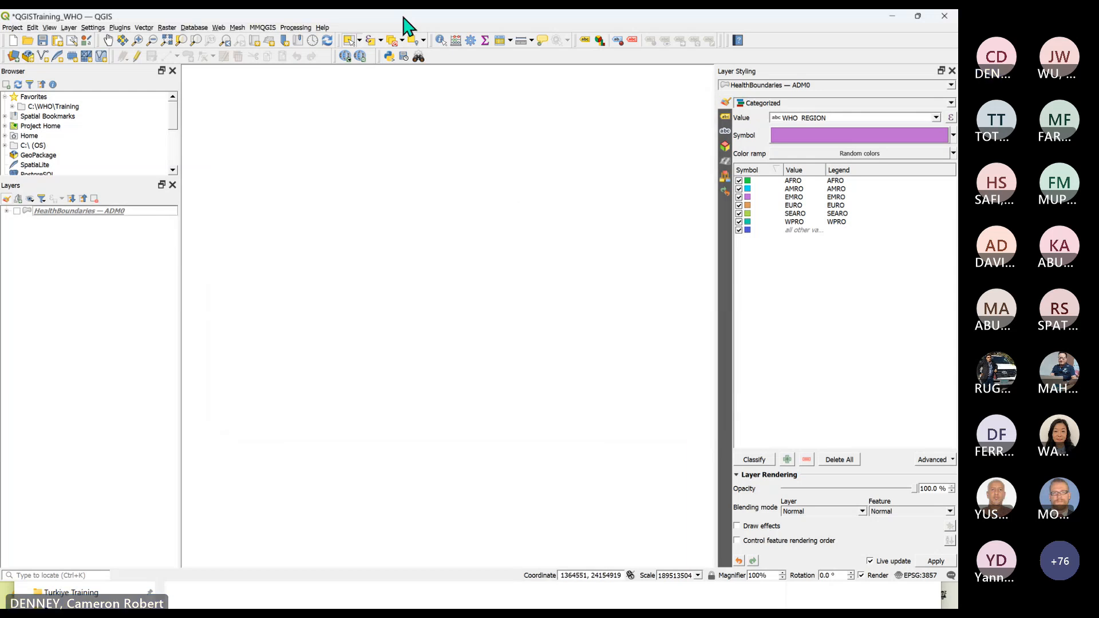
Save the project and add the OSM Standard basemap from QuickMapServices.
left_click(43, 41)
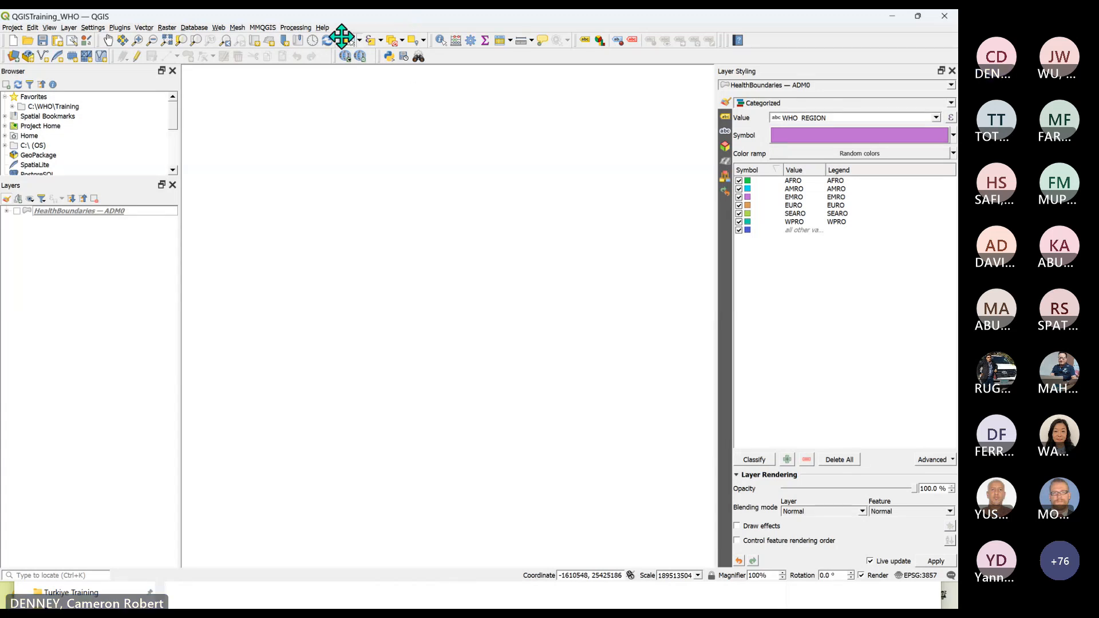
left_click(219, 25)
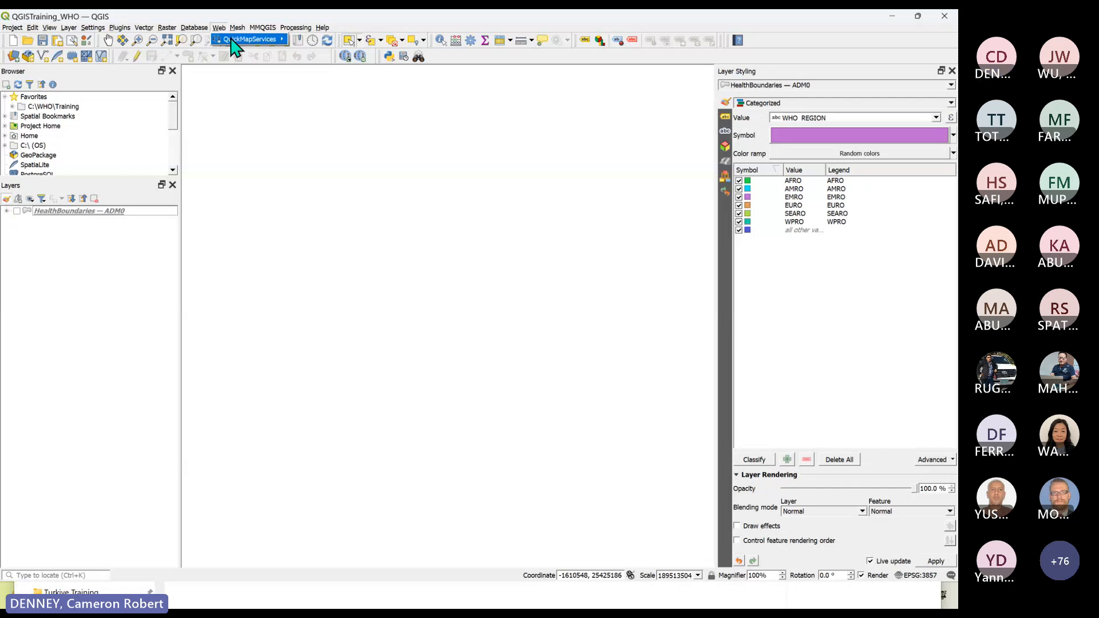
left_click(219, 29)
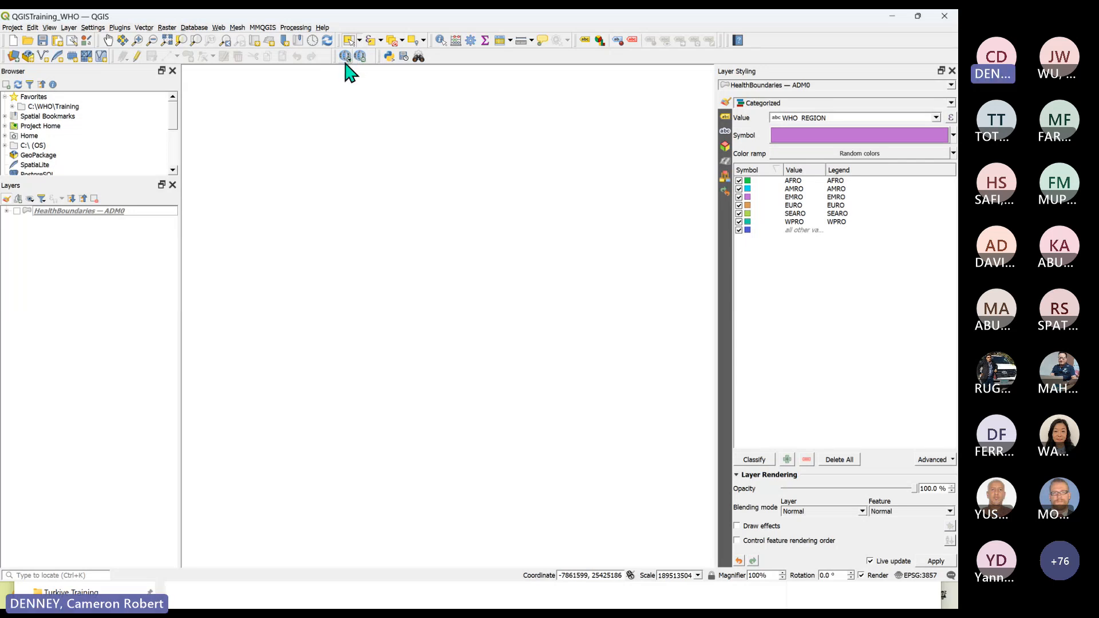
left_click(220, 28)
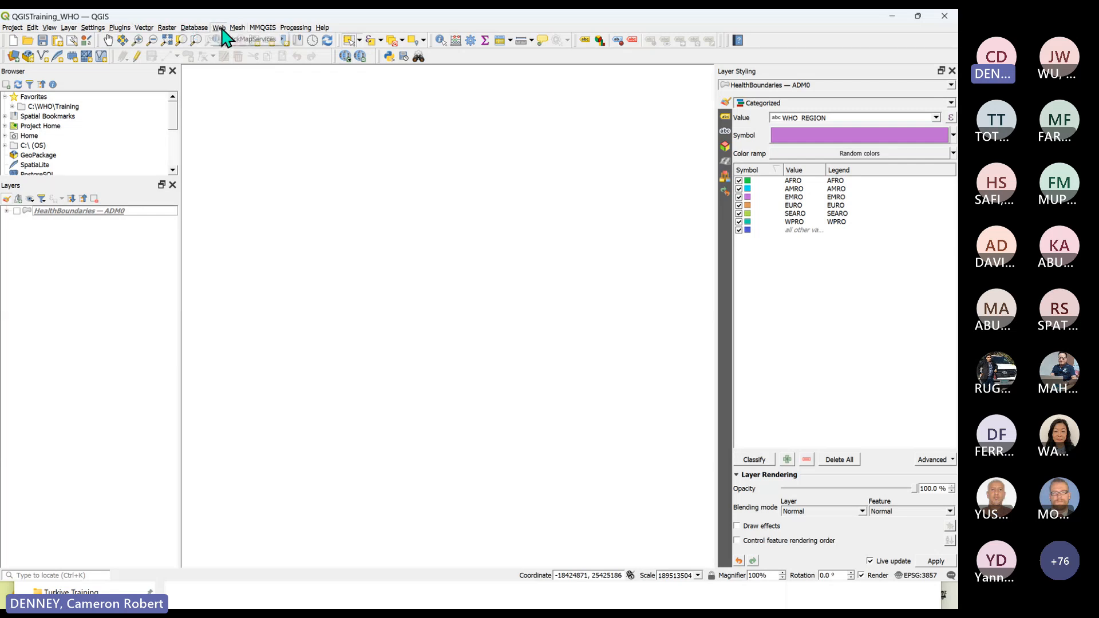
mouse_move(253, 40)
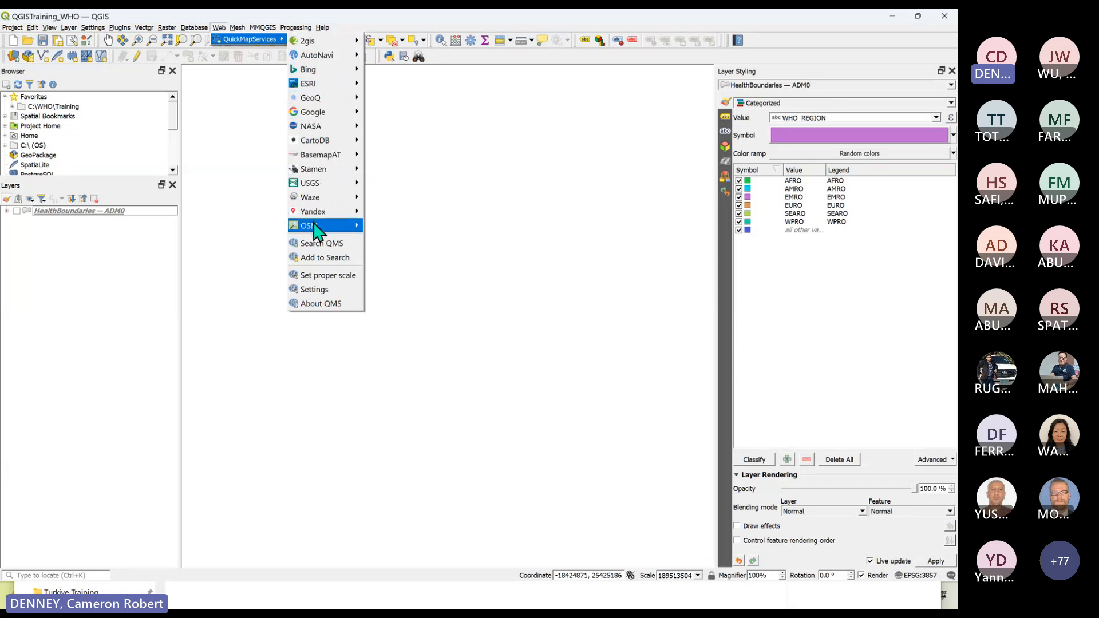
mouse_move(318, 229)
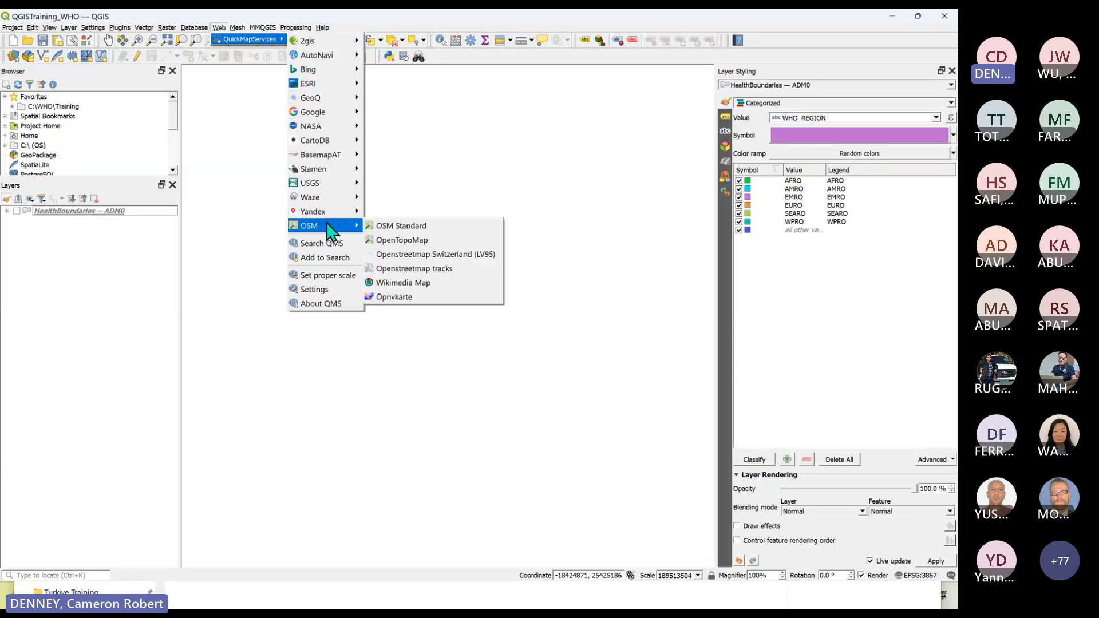
left_click(425, 227)
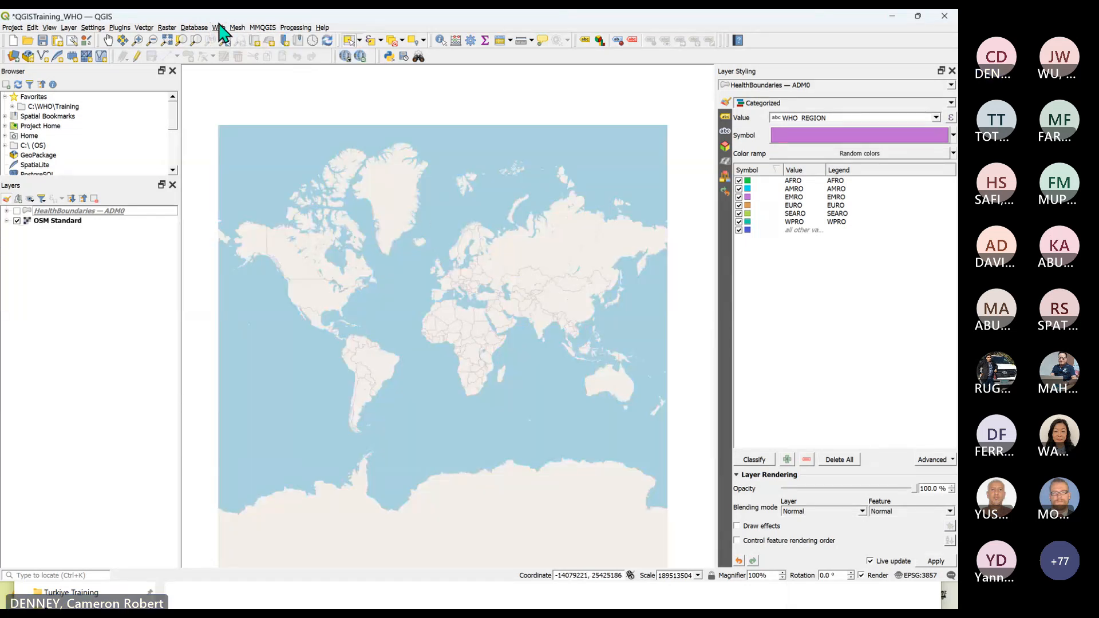
Add the OSM Standard basemap from QuickMapServices a second time.
left_click(219, 30)
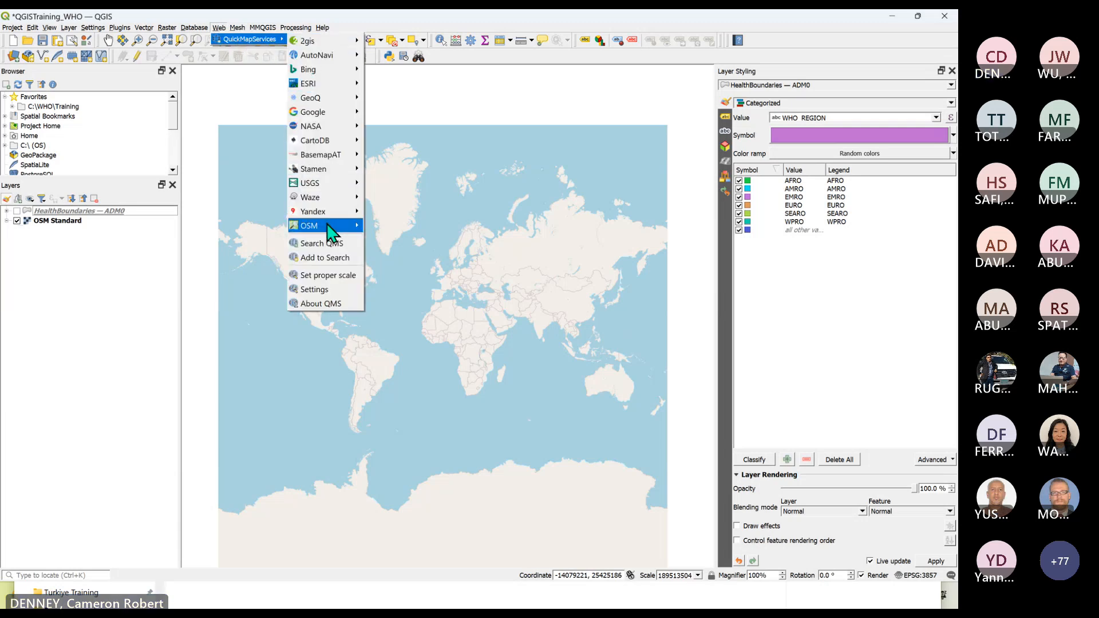
mouse_move(329, 226)
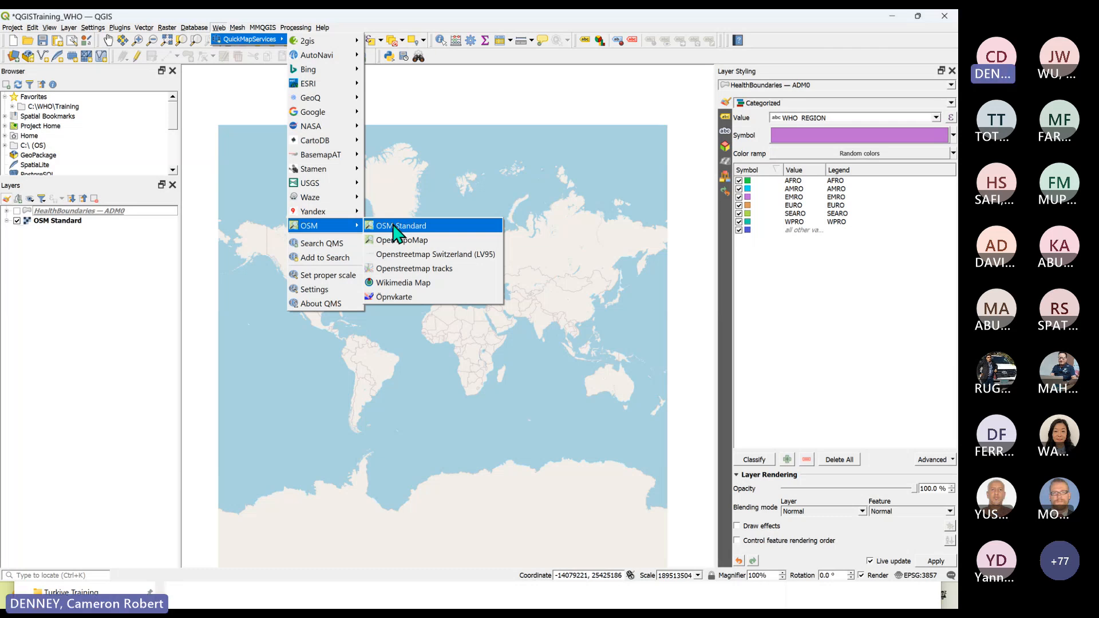
left_click(394, 227)
Examine the OSM Standard basemap's labels and detail over Europe and Africa at different scales.
scroll(472, 343, "up", 1)
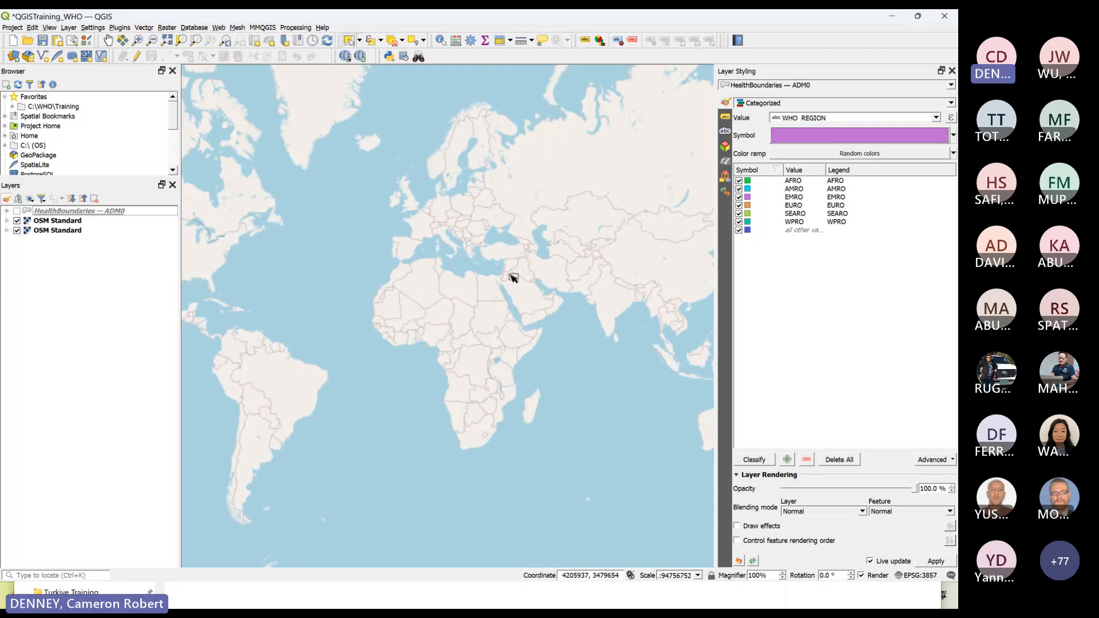
scroll(567, 284, "down", 1)
scroll(521, 287, "up", 1)
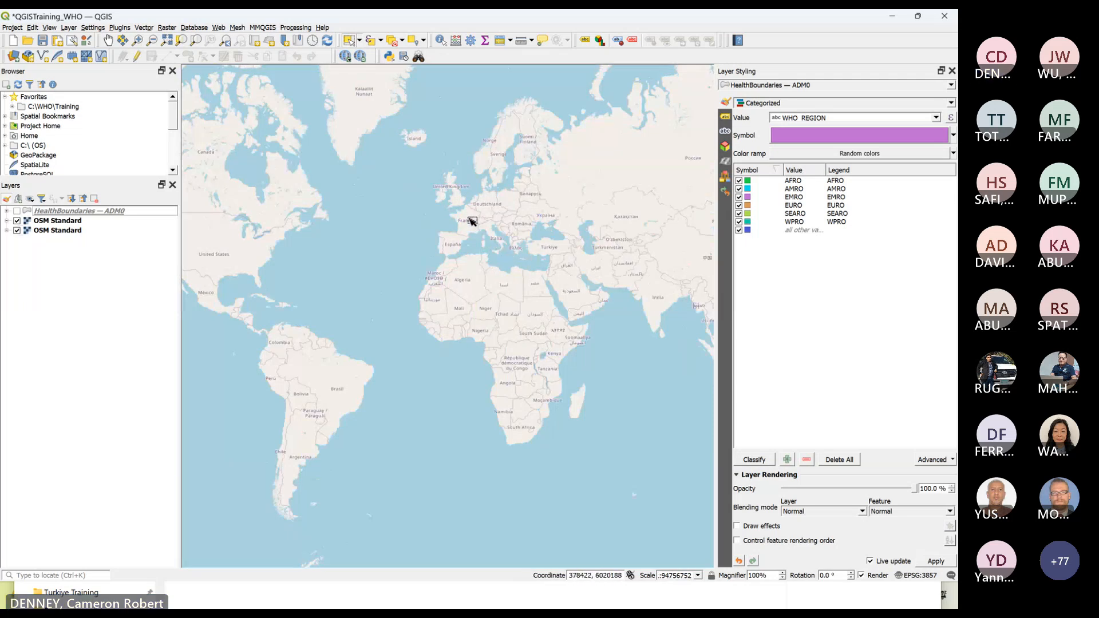
scroll(472, 221, "up", 2)
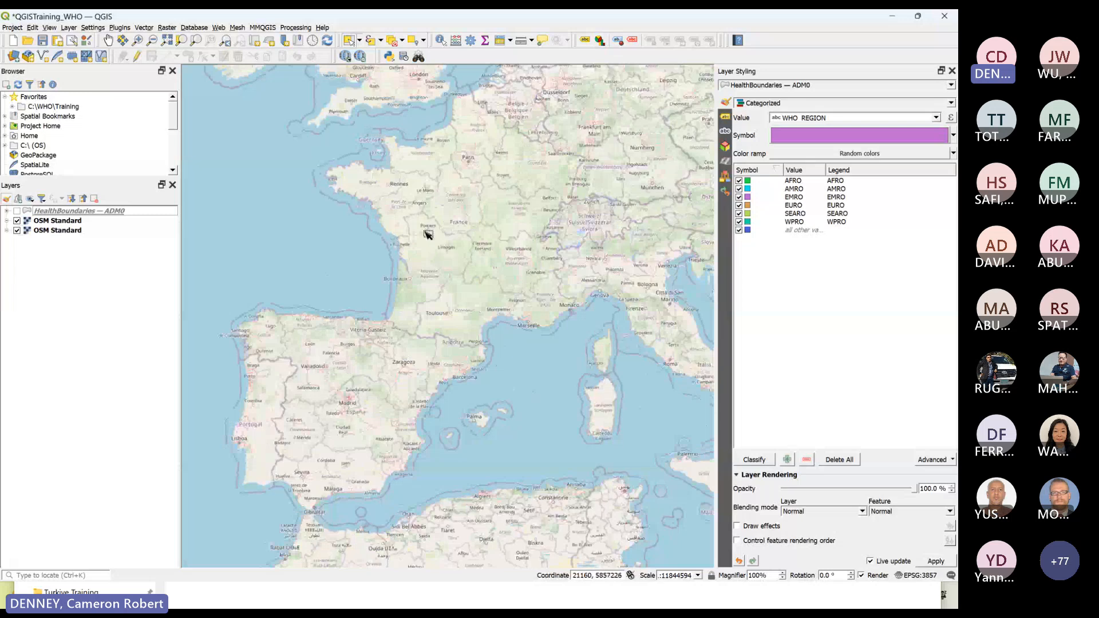
scroll(456, 236, "down", 1)
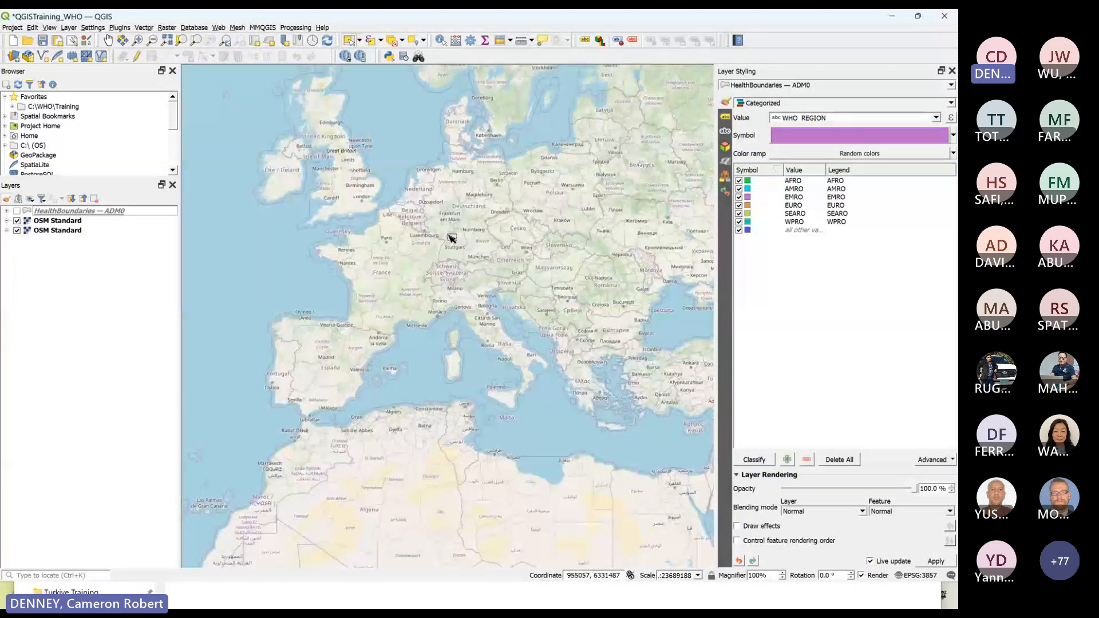
scroll(470, 311, "down", 1)
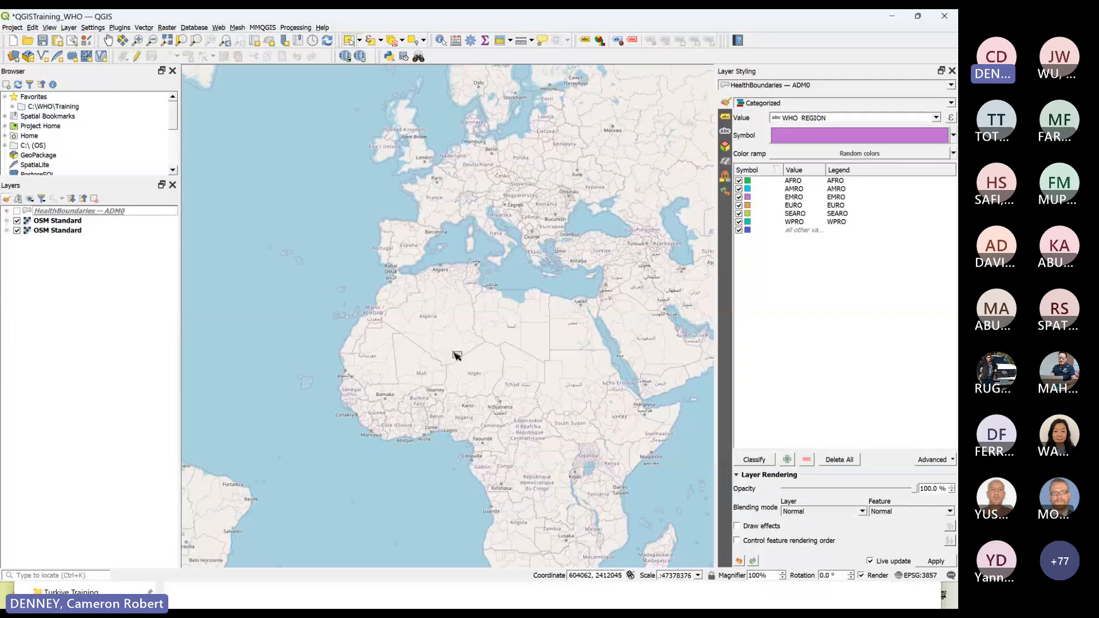
Reopen the plugin manager, clear the quickmap search, browse the full list of available plugins, and close the manager.
scroll(457, 360, "up", 1)
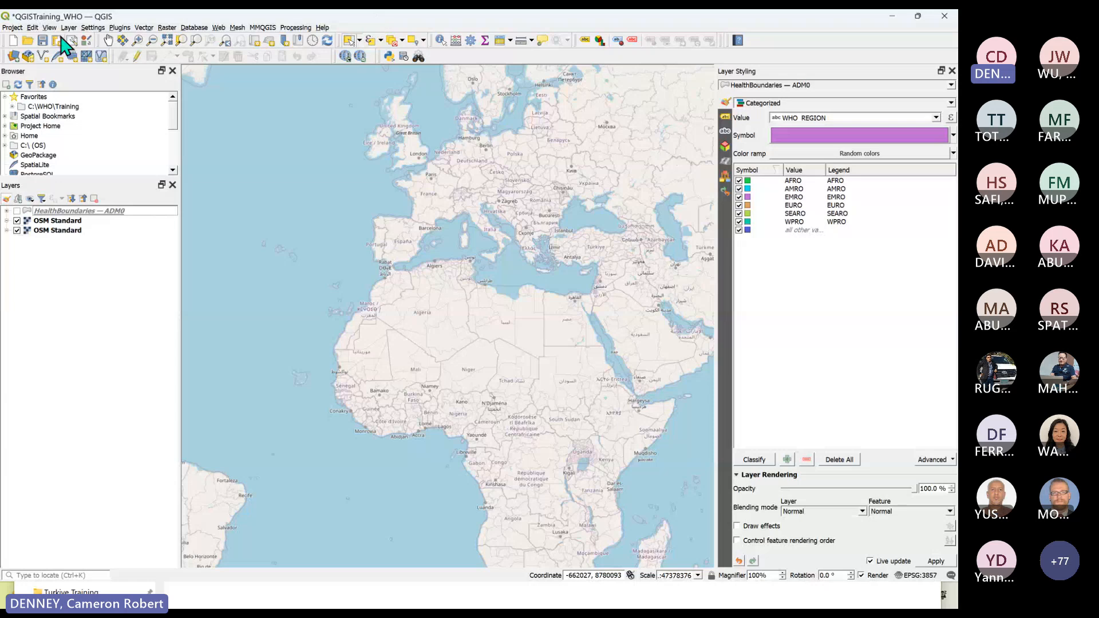
left_click(118, 28)
left_click(136, 40)
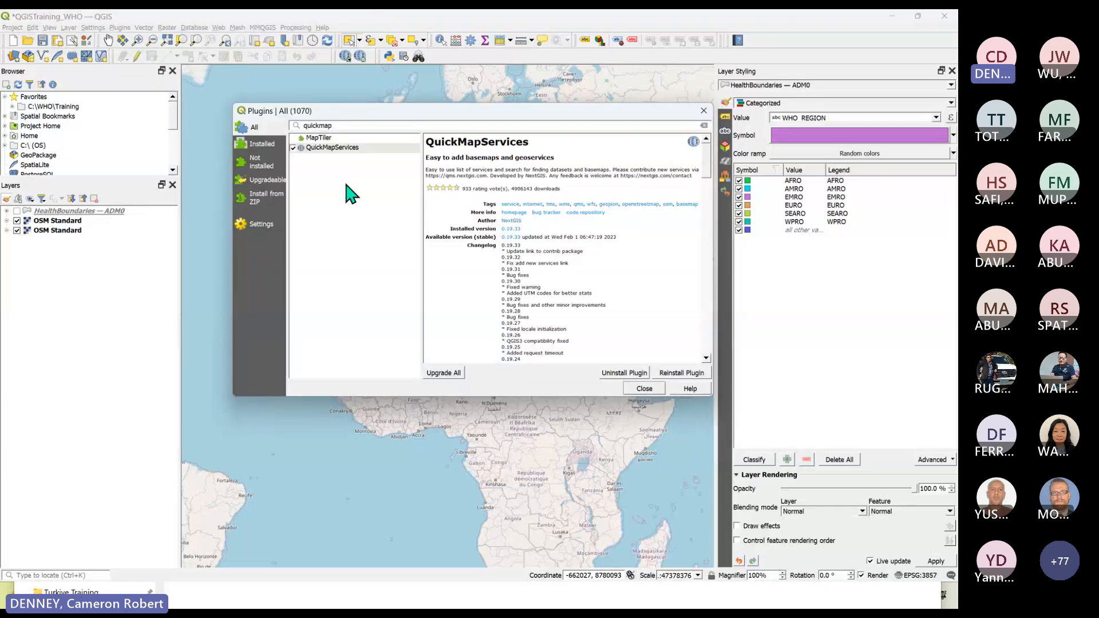
left_click(704, 126)
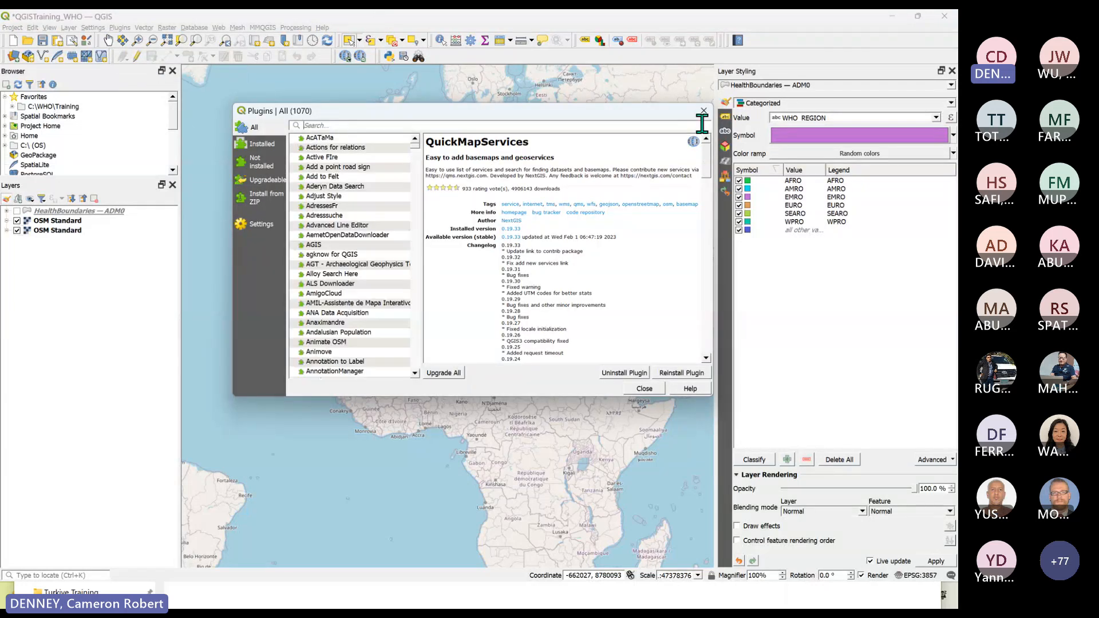
scroll(338, 234, "down", 6)
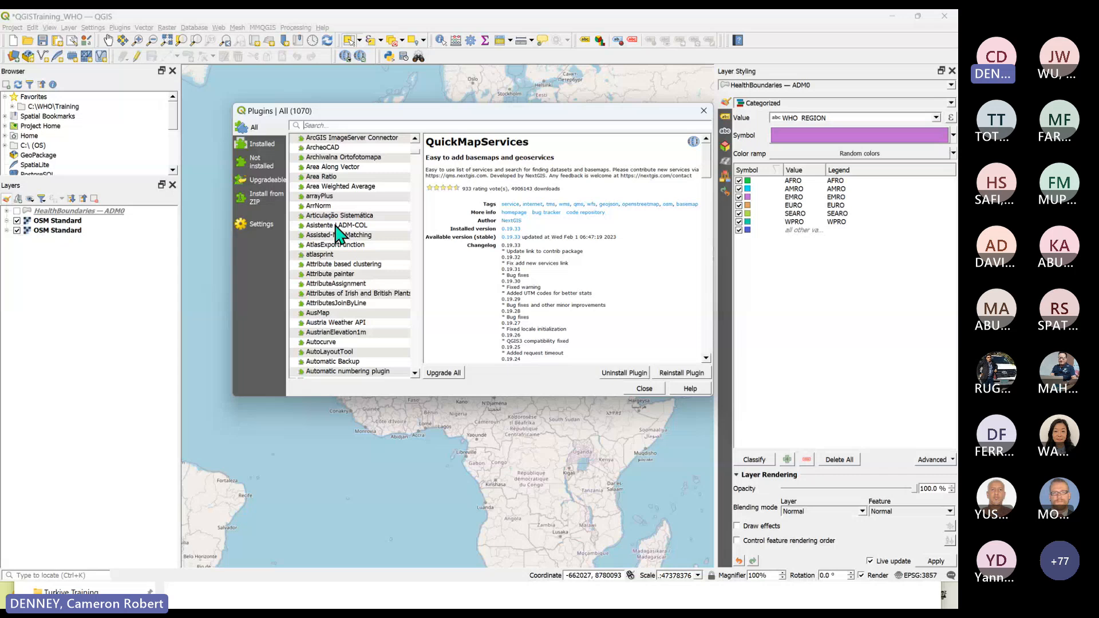
left_click_drag(415, 152, 421, 351)
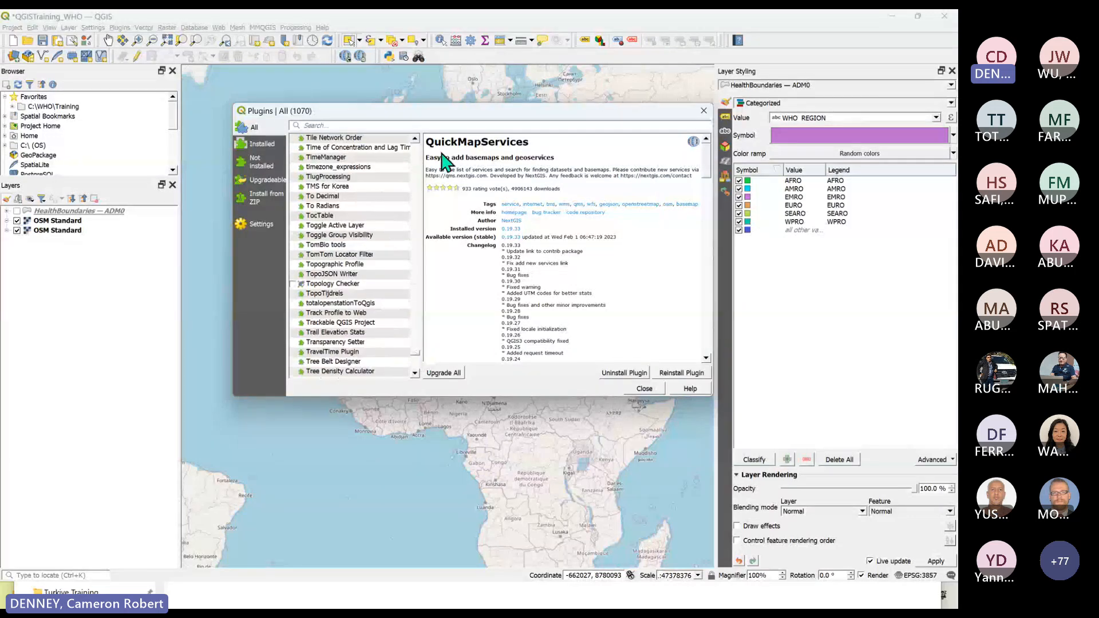
left_click(704, 111)
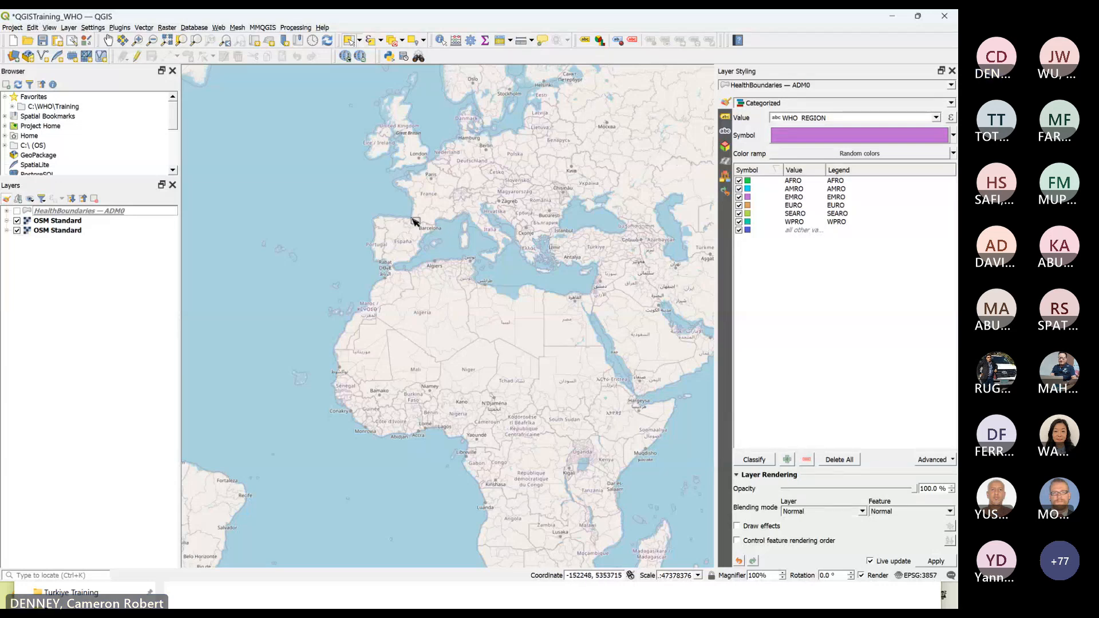
Open the QMS search panel and review the QuickMapServices basemap providers, including the OSM options.
scroll(449, 248, "down", 1)
scroll(449, 250, "down", 1)
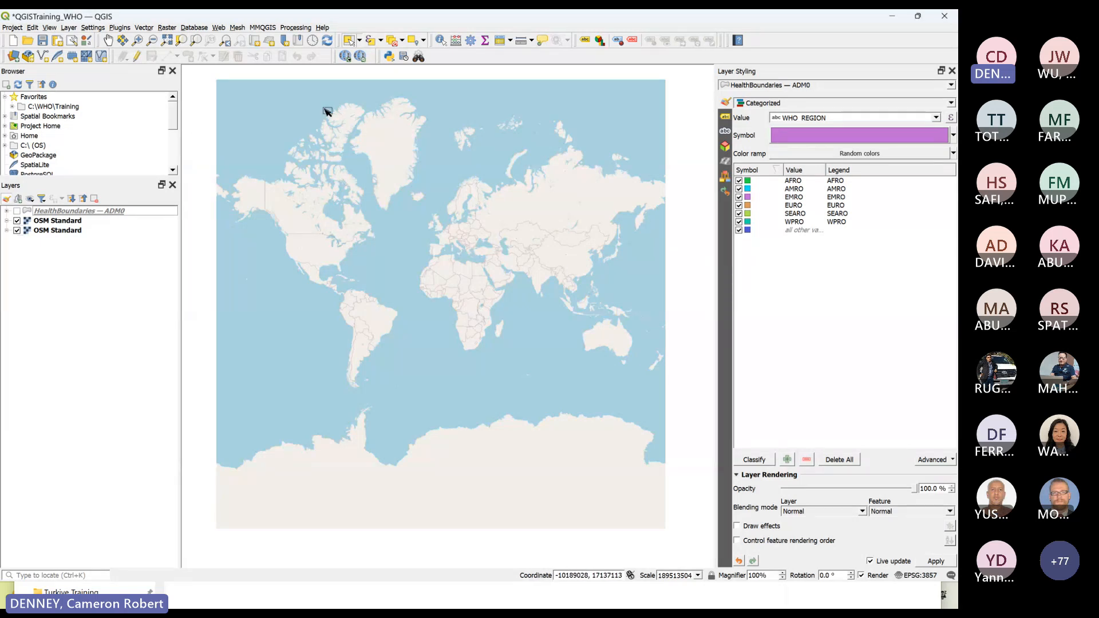
left_click(219, 30)
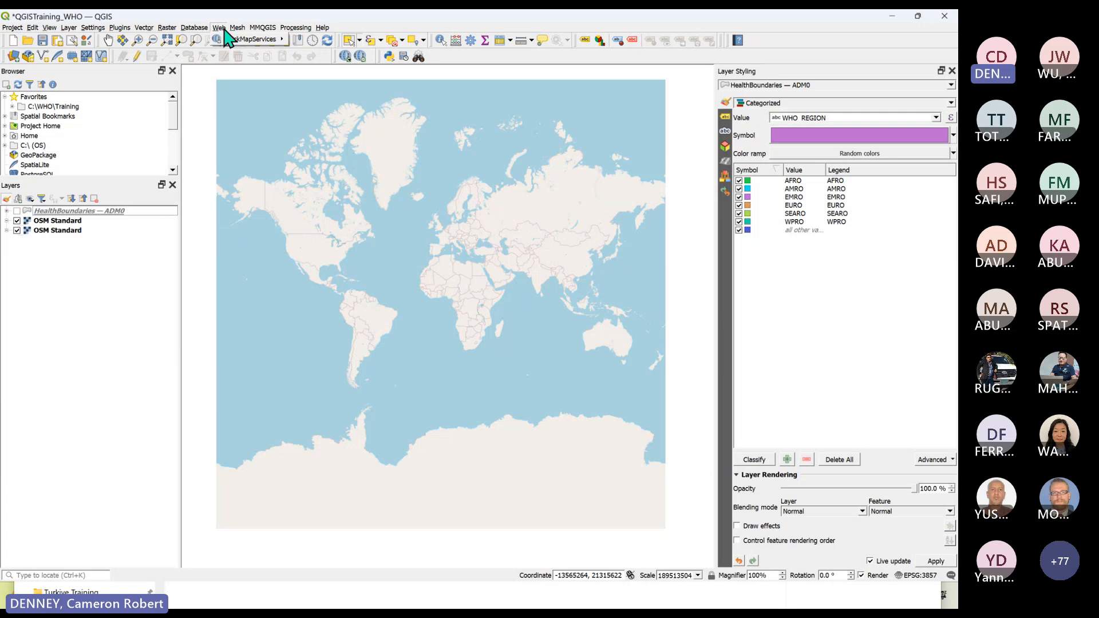
left_click(254, 15)
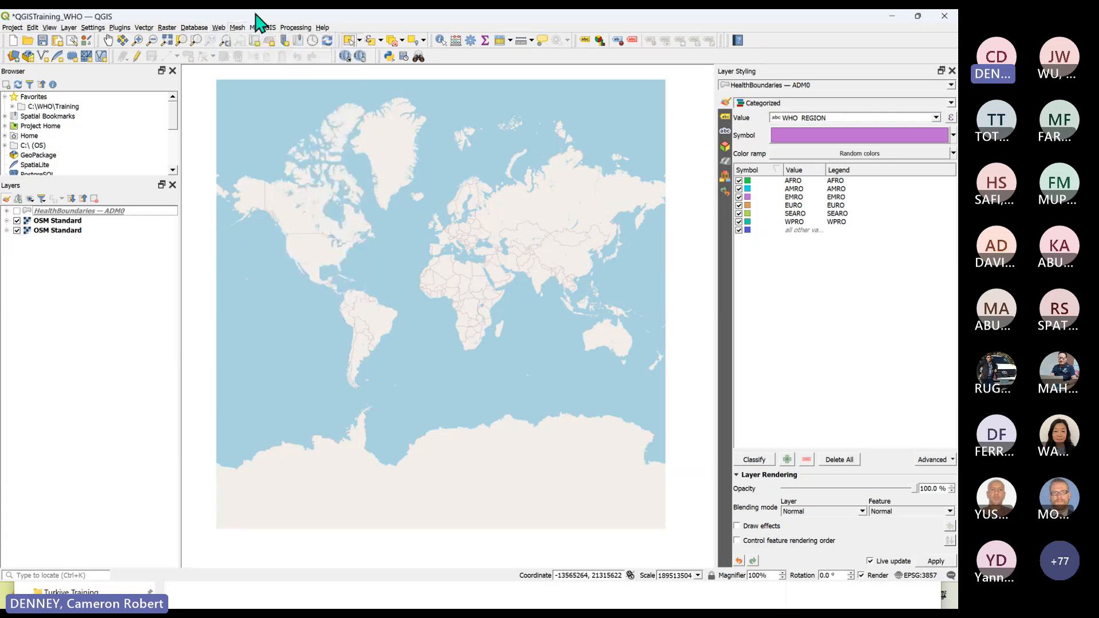
left_click(360, 56)
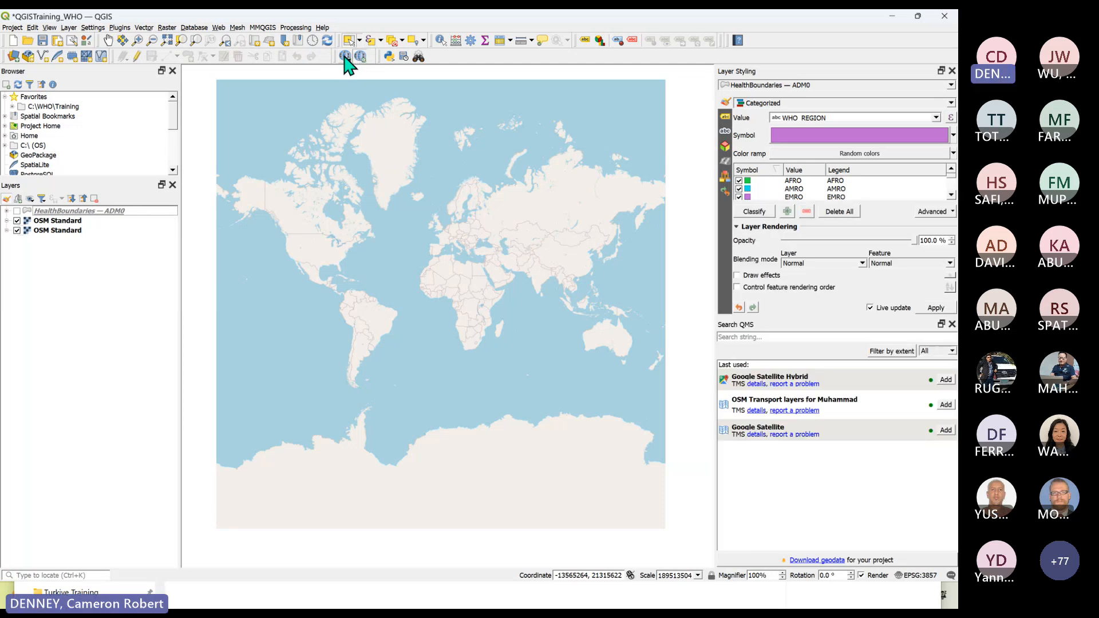
left_click(345, 57)
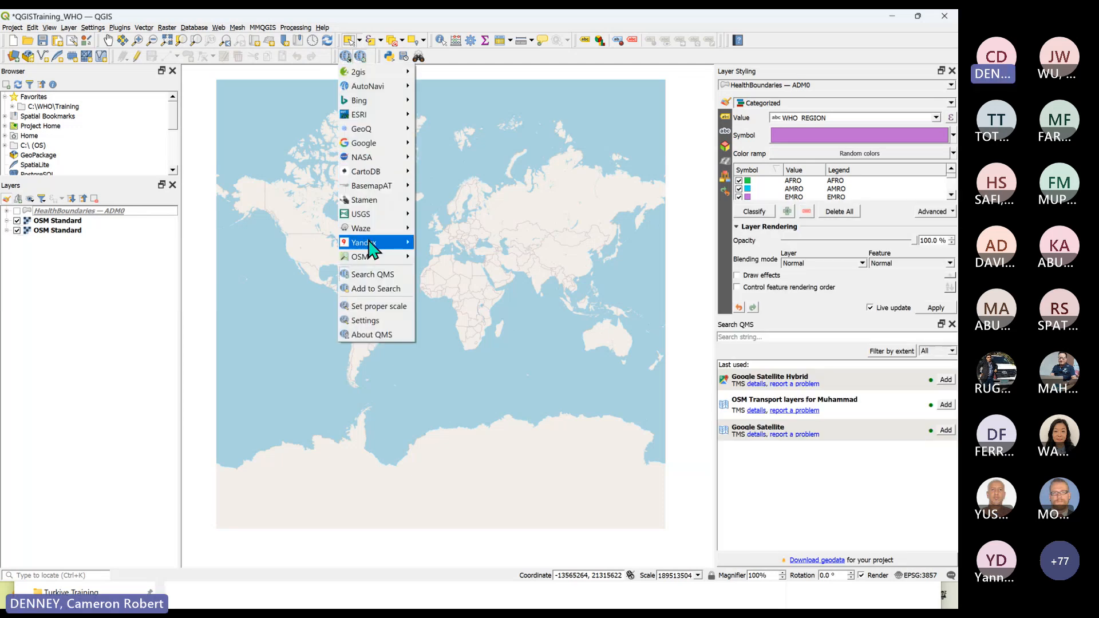
mouse_move(366, 261)
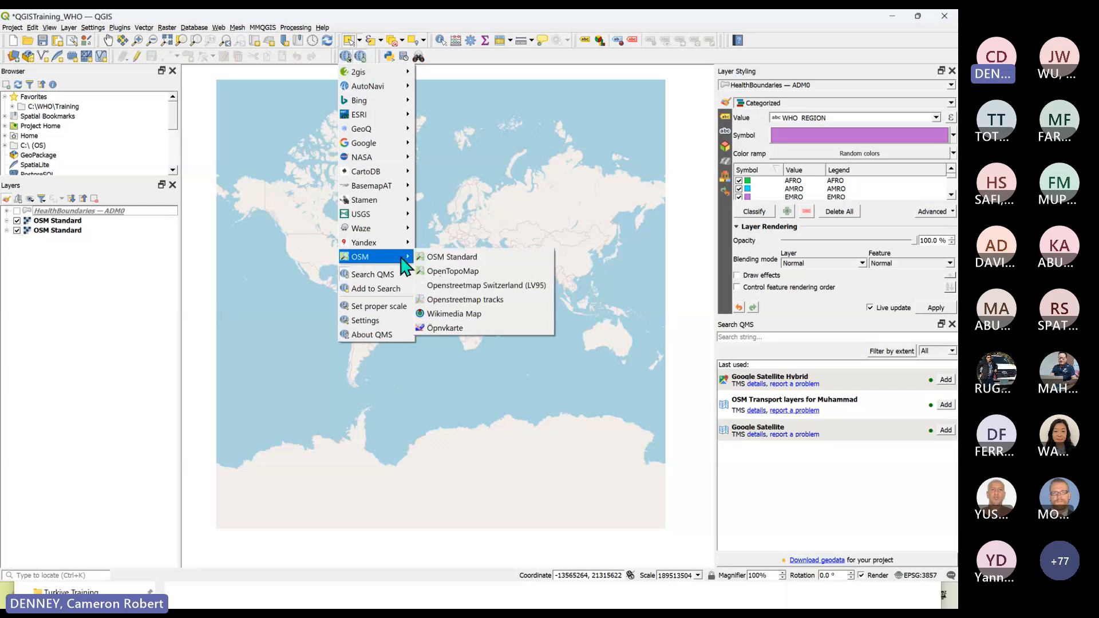
left_click(444, 53)
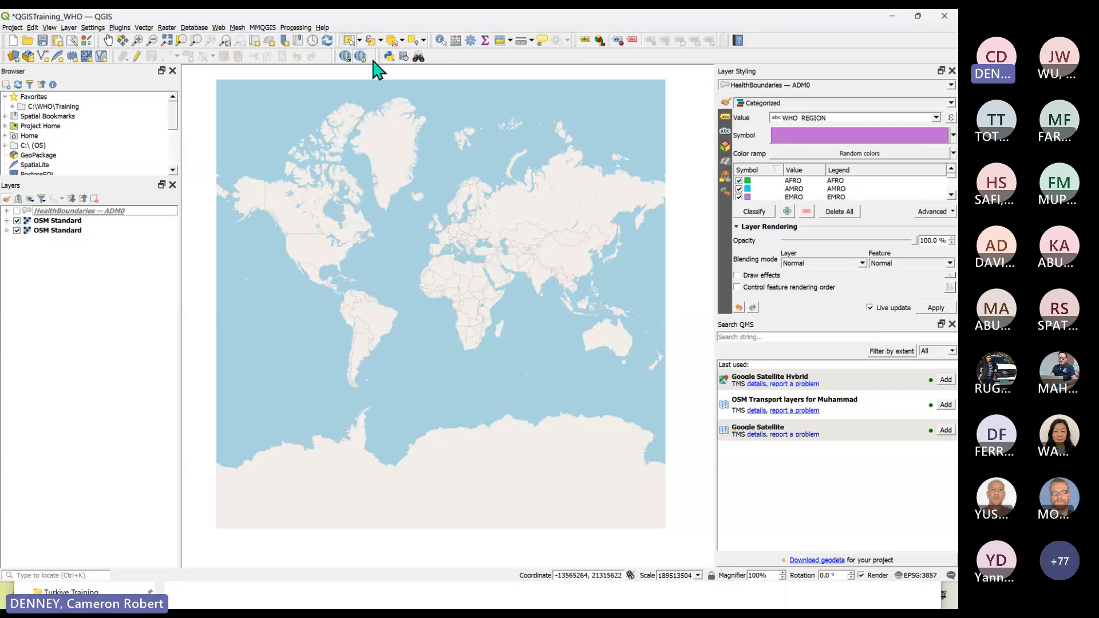
Search QMS for "google satellite" and add the Google Satellite basemap to the project.
left_click(783, 338)
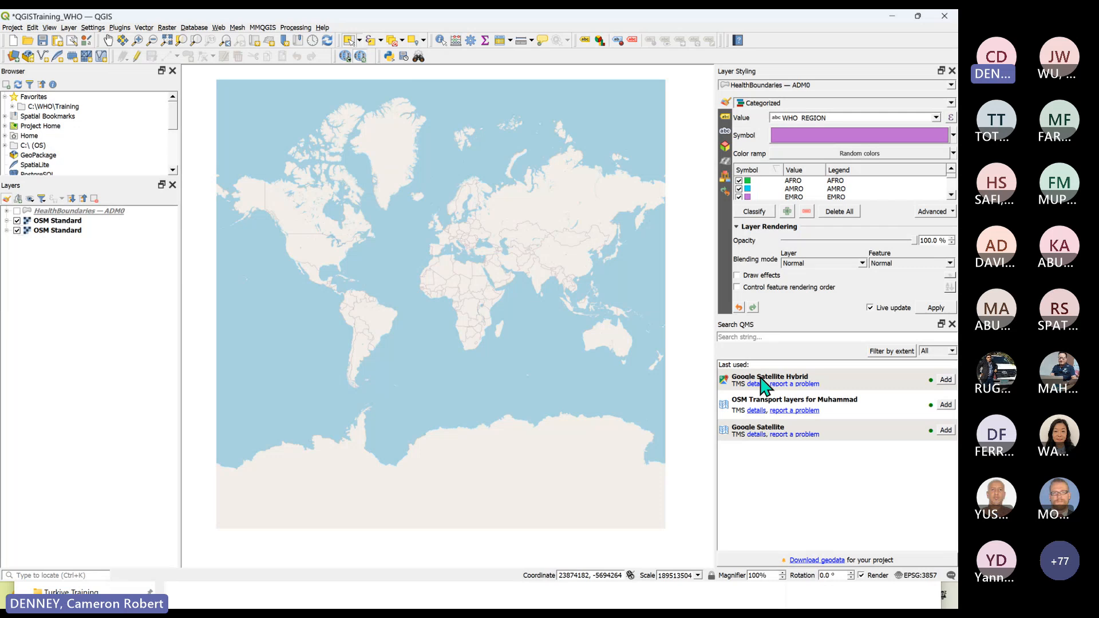
left_click(752, 335)
type("google s")
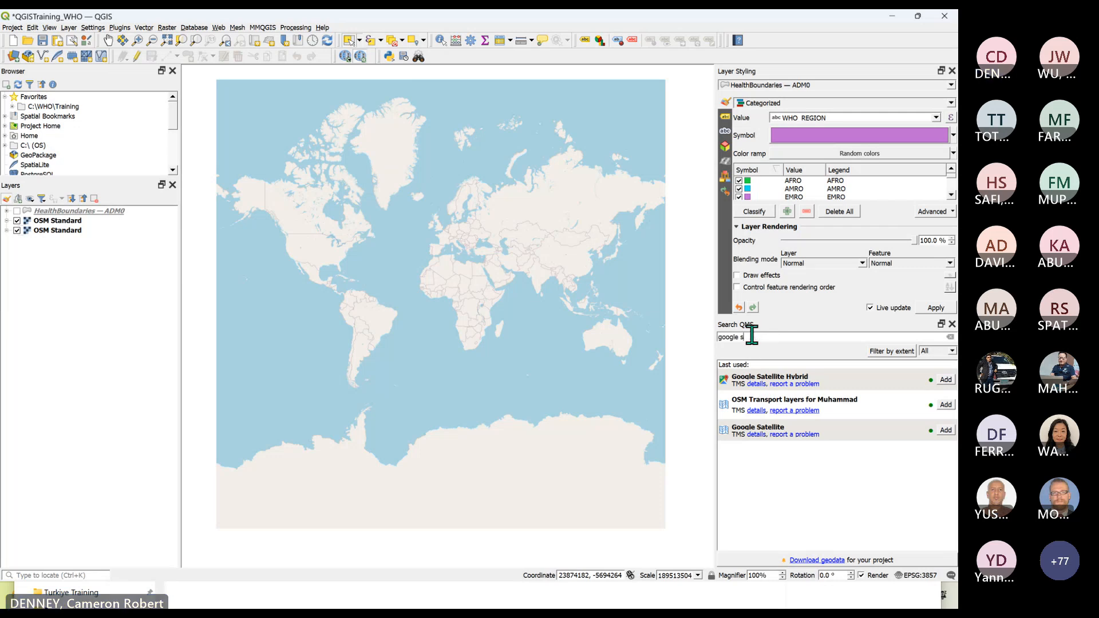
type("atellite")
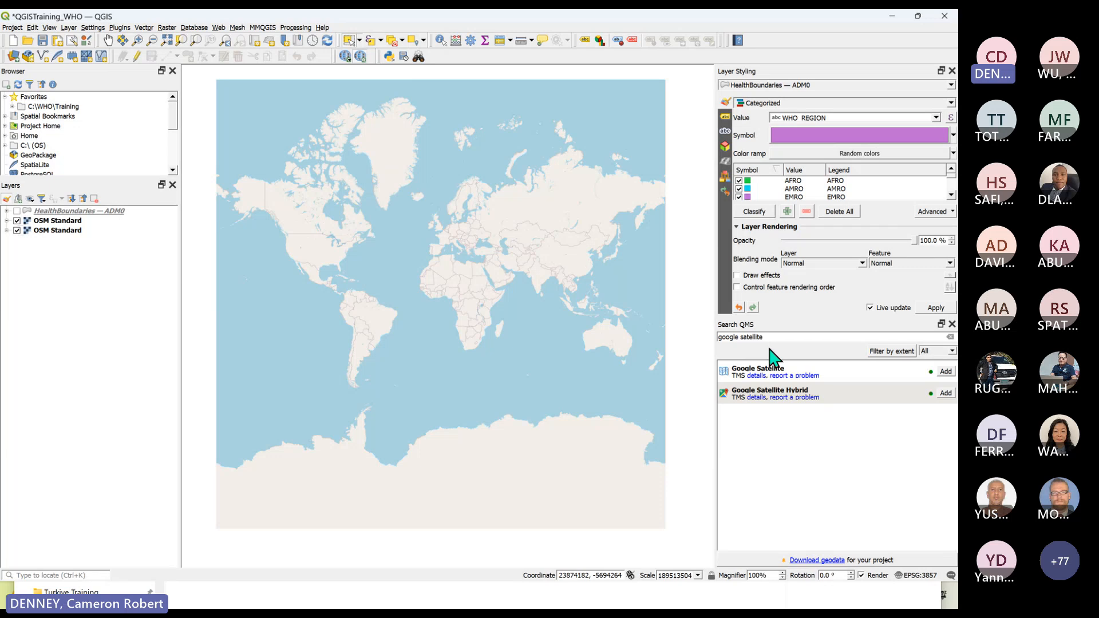
left_click(944, 373)
Remove the duplicate OSM Standard layer directly above Google Satellite from the project.
left_click(45, 230)
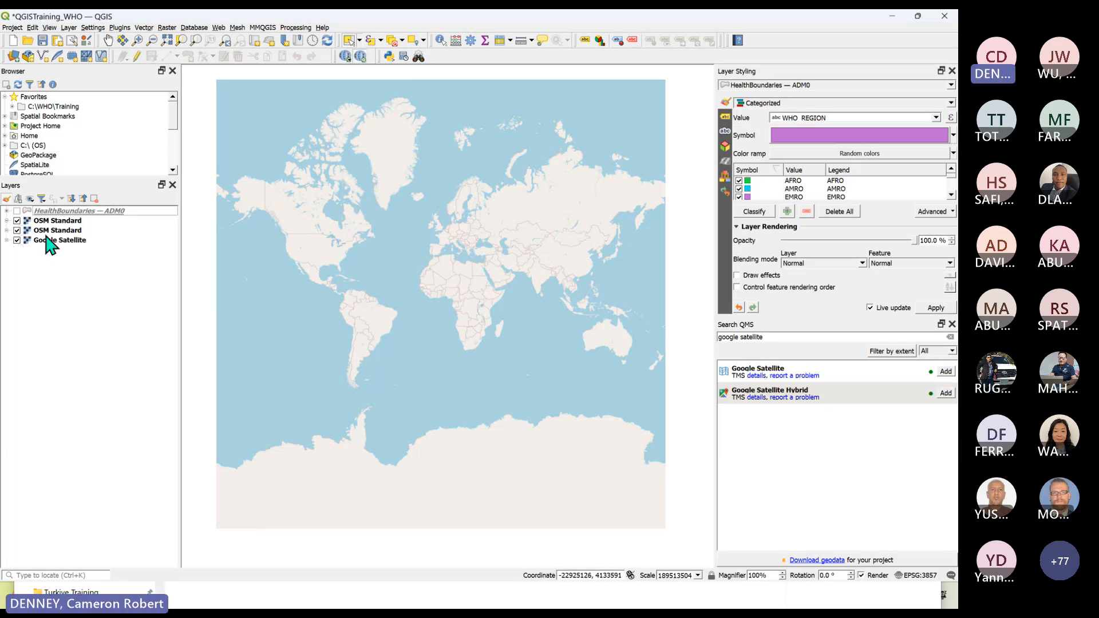
right_click(47, 230)
left_click(24, 264)
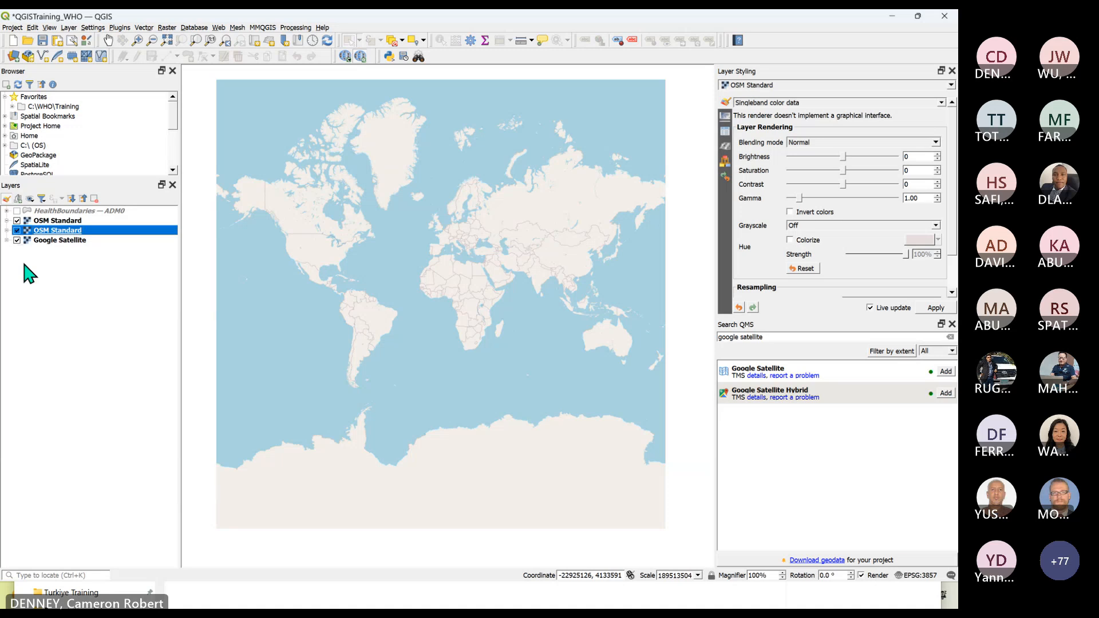
left_click(23, 265)
right_click(45, 227)
left_click(74, 349)
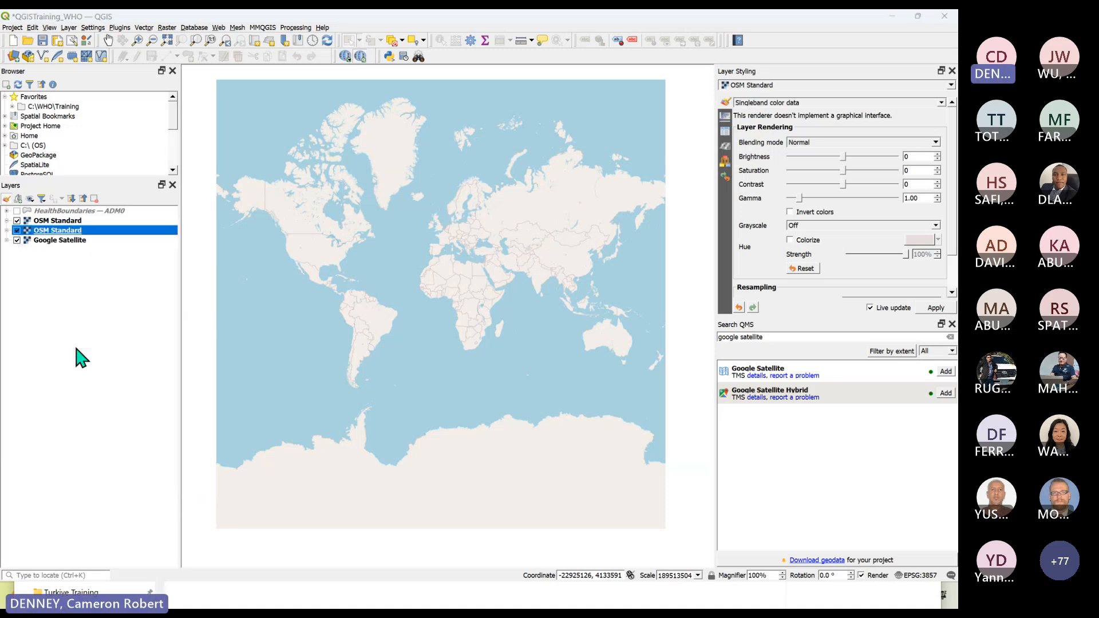
left_click(449, 315)
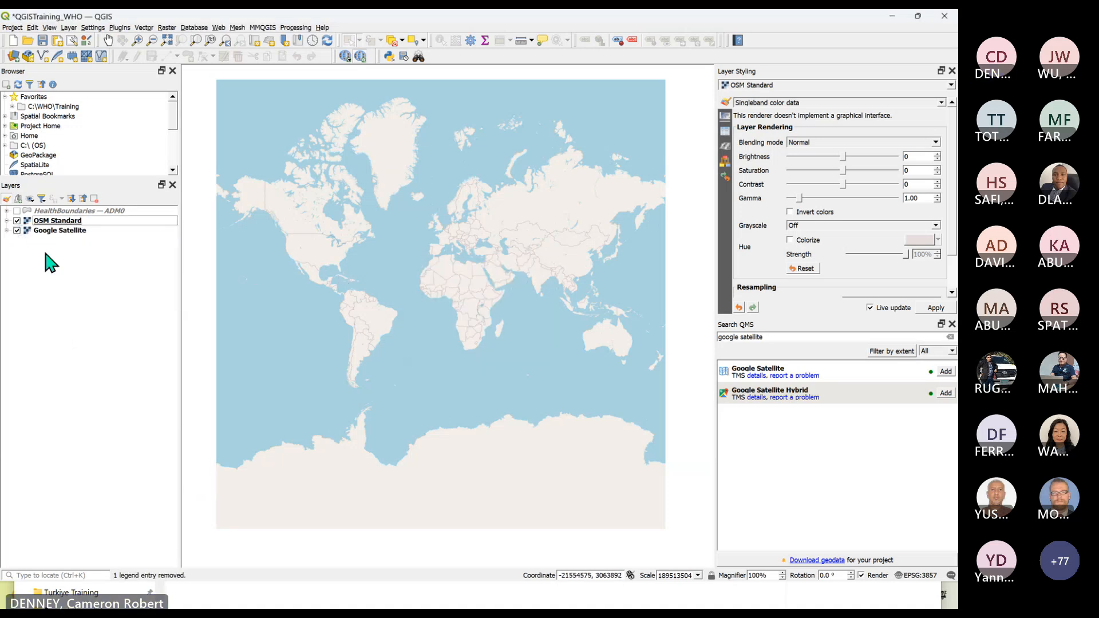
Hide the OSM Standard basemap and show the HealthBoundaries — ADM0 layer over Google Satellite.
left_click(46, 222)
left_click(54, 211)
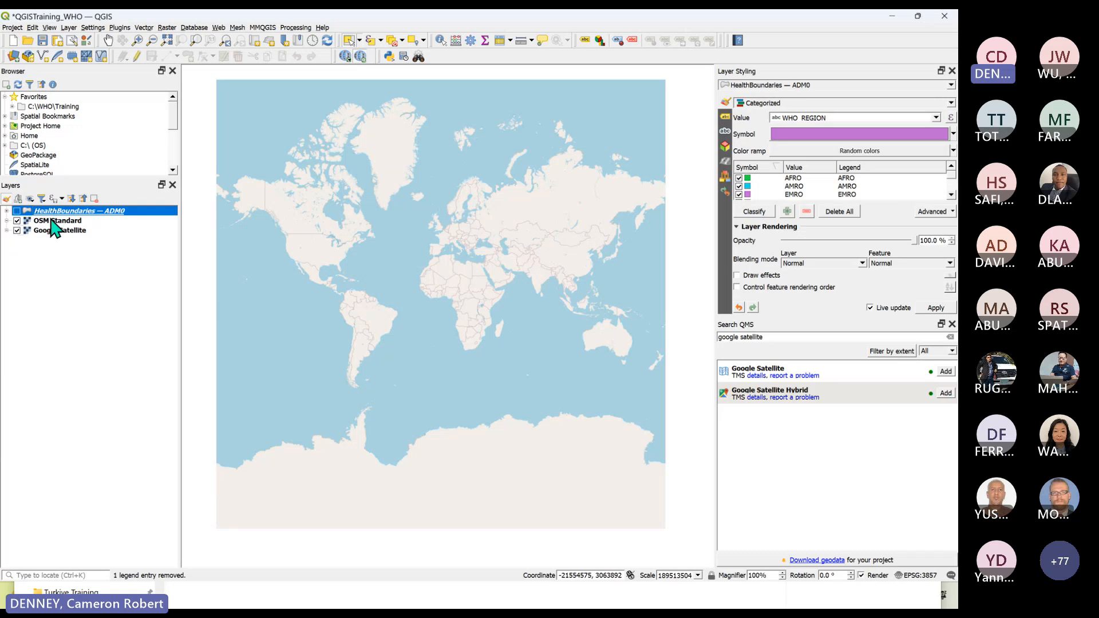
left_click(51, 230)
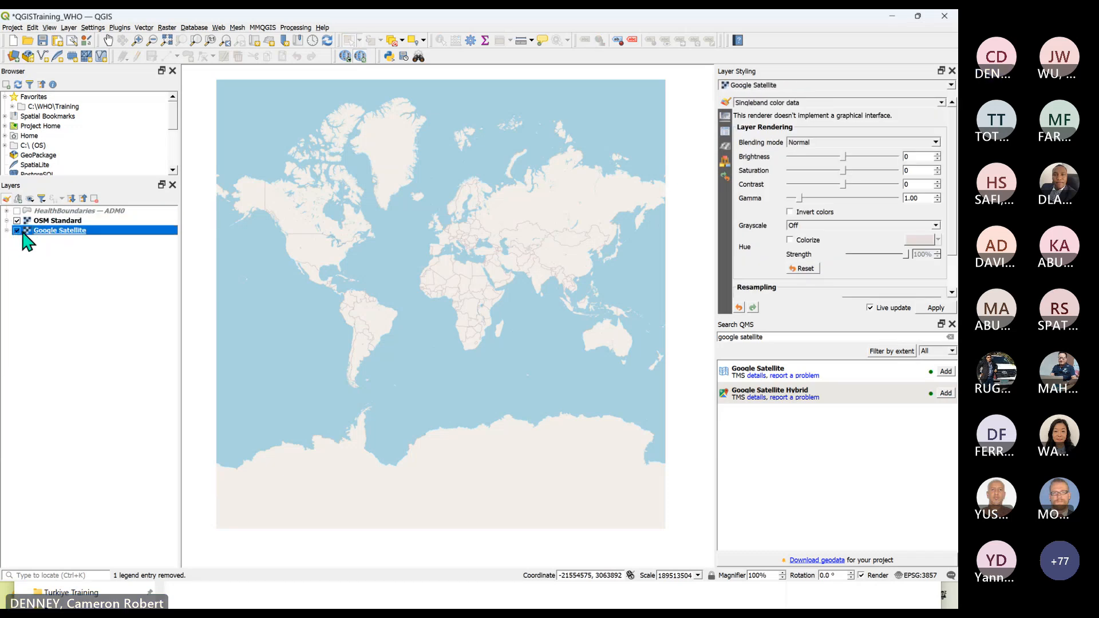
left_click(60, 253)
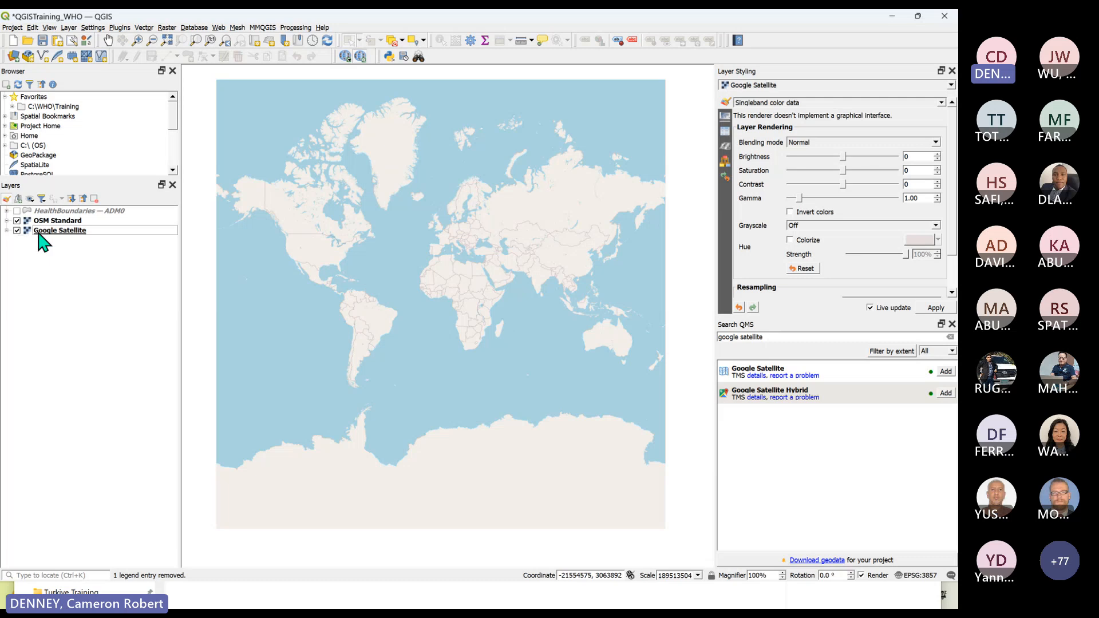
left_click(46, 221)
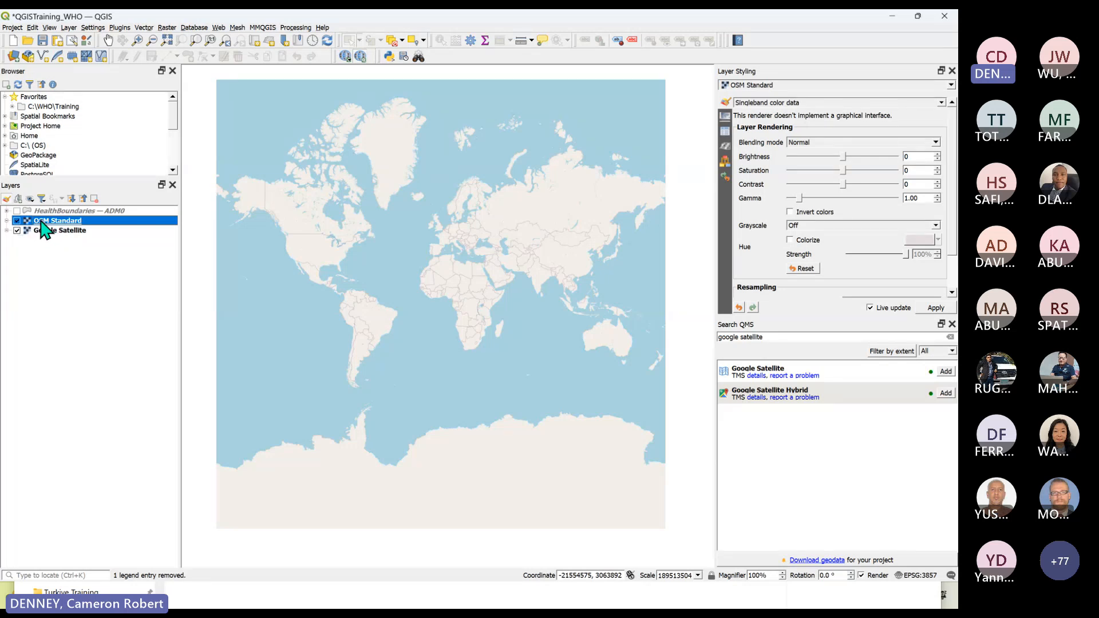
left_click(16, 221)
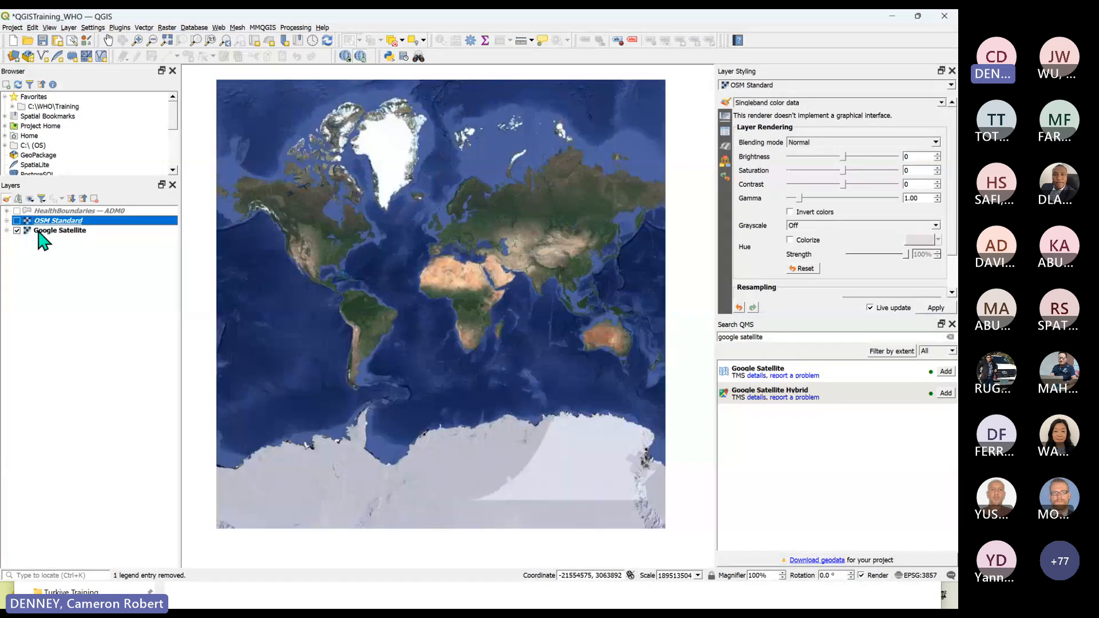
left_click(17, 210)
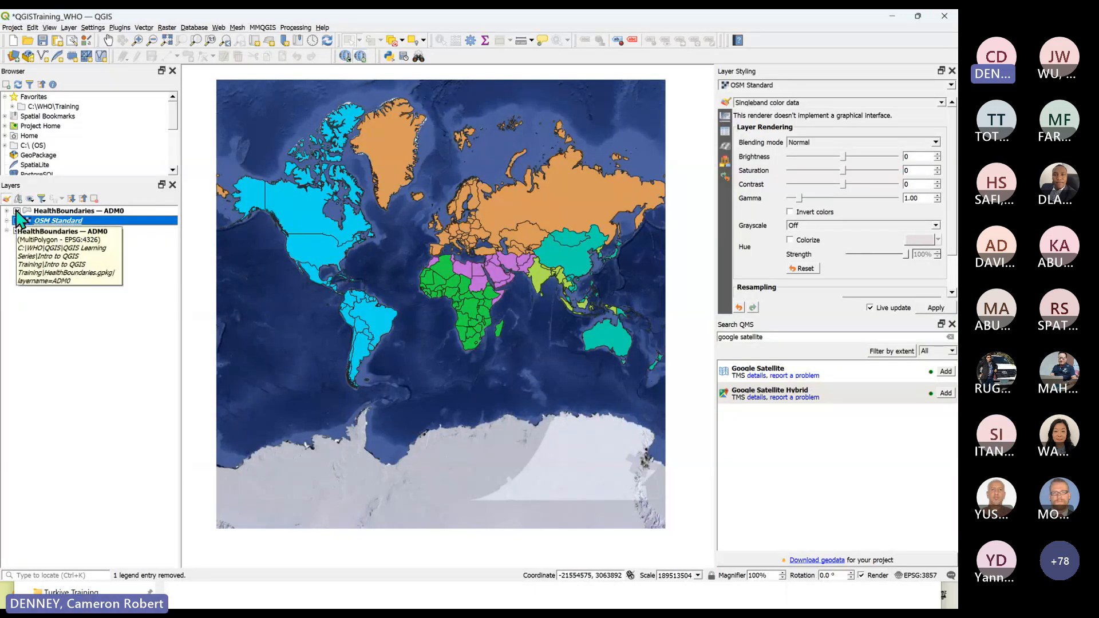
Show OSM Standard beneath the health boundaries and hide it again to compare it with Google Satellite.
left_click(17, 220)
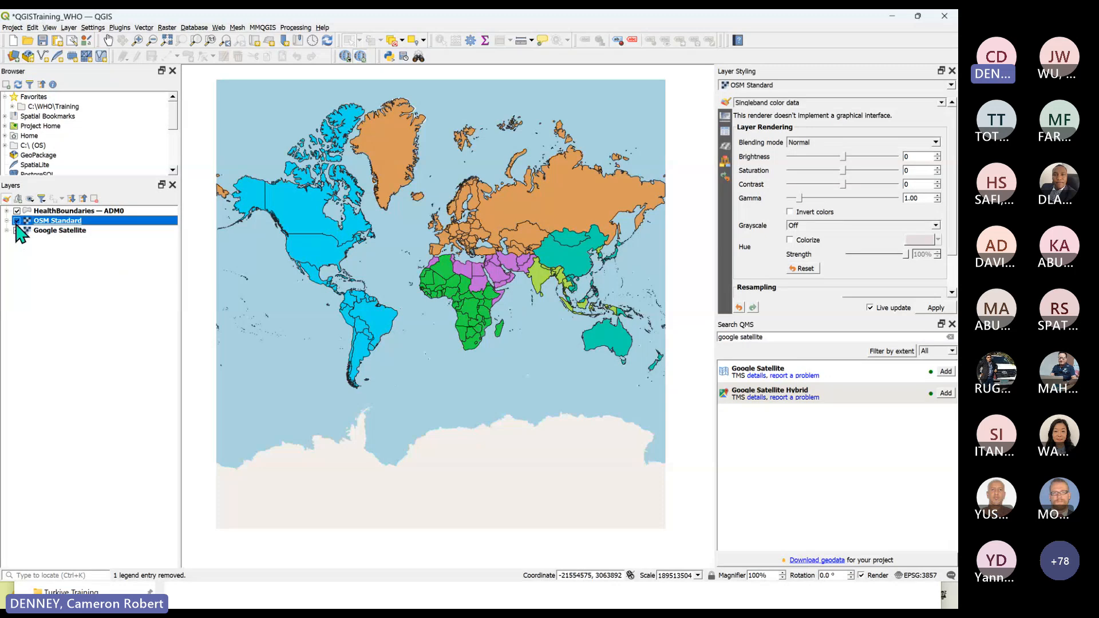
left_click(17, 222)
left_click(50, 212)
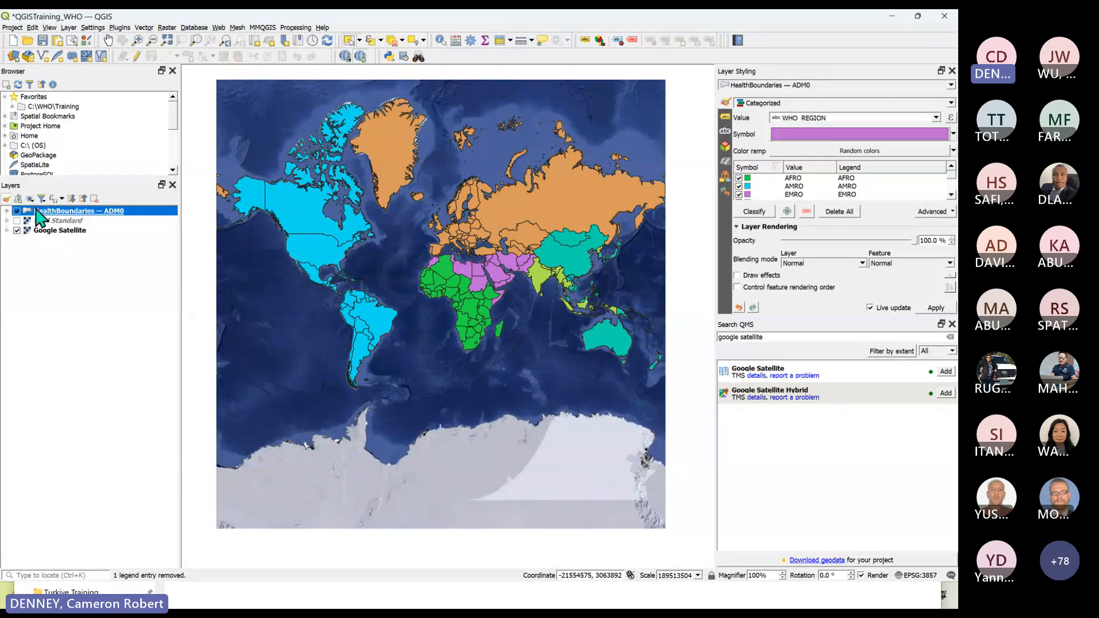
left_click(57, 230)
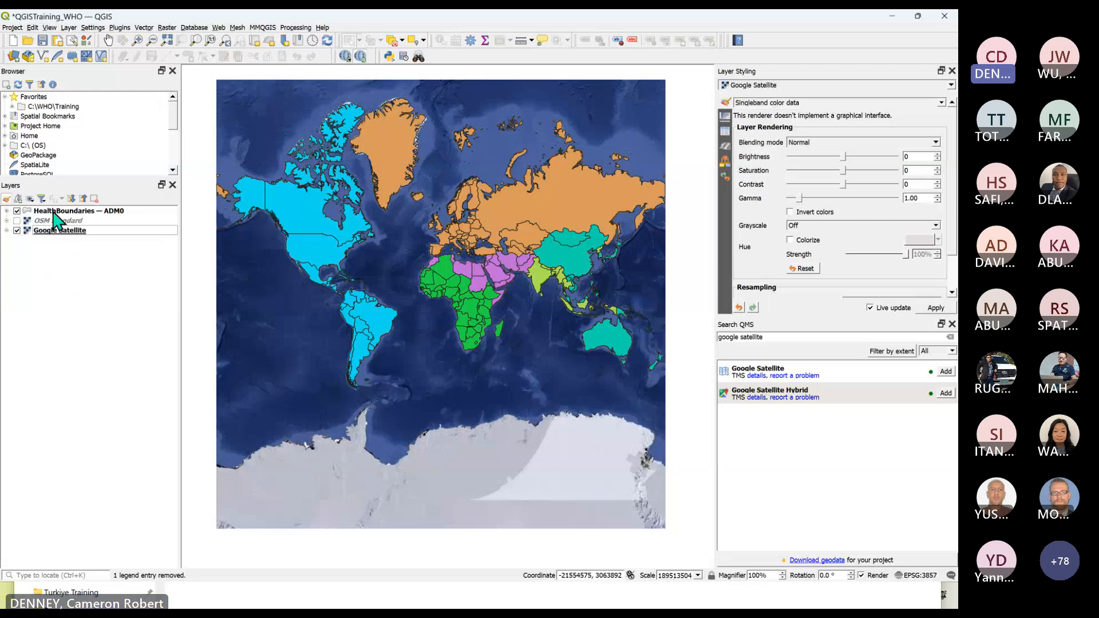
Move HealthBoundaries — ADM0 beneath Google Satellite, toggle the satellite layer's visibility, and return the boundaries to the top of the layer order.
left_click_drag(57, 213, 54, 245)
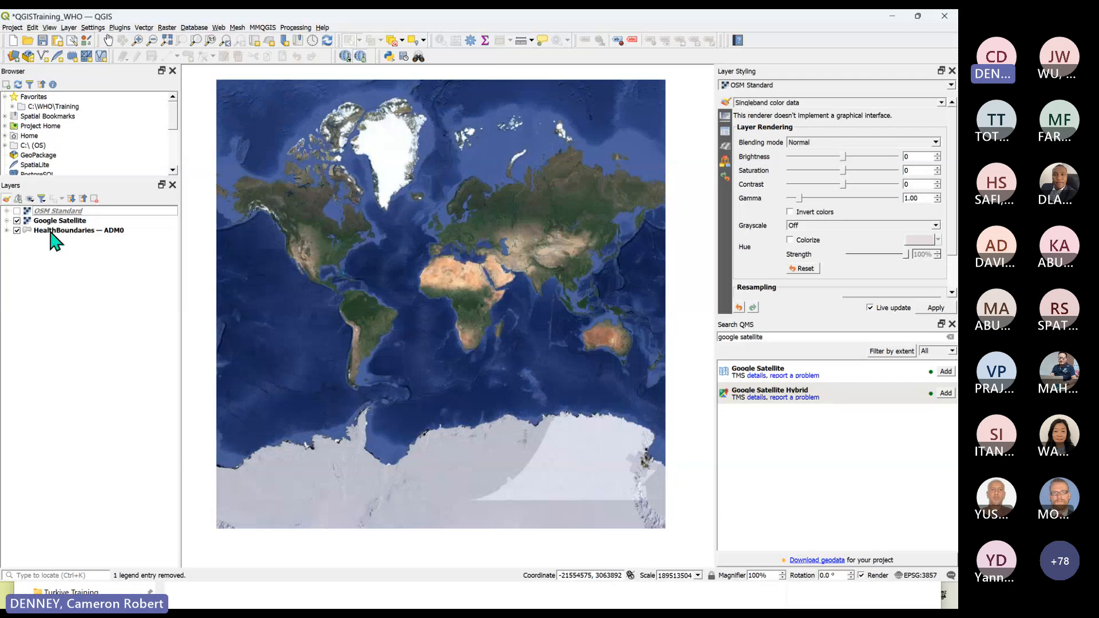
left_click(28, 230)
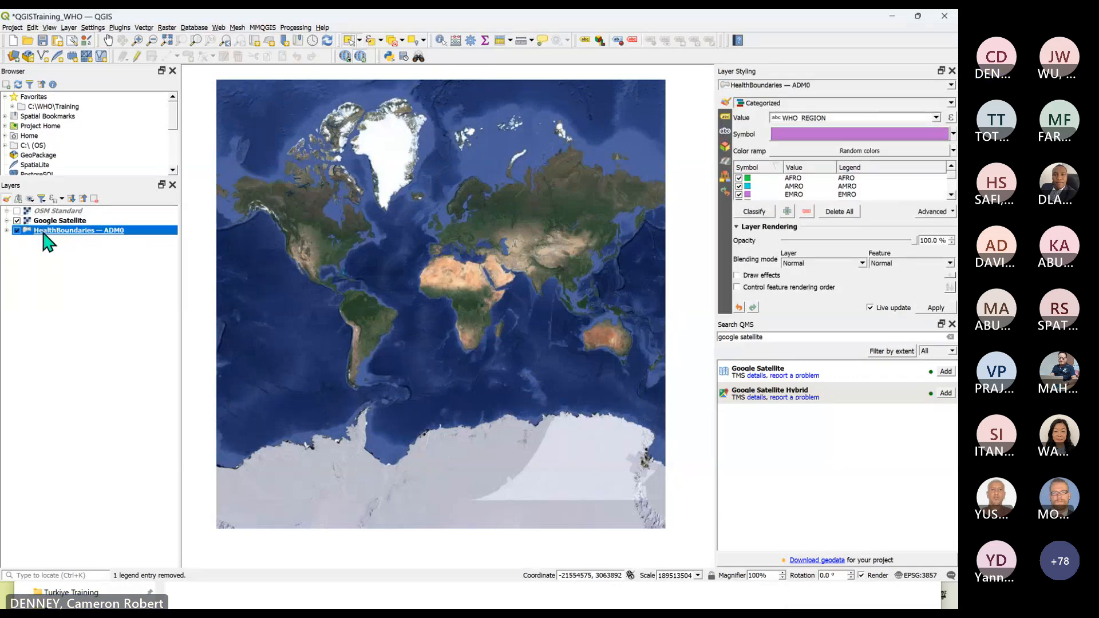
left_click(17, 221)
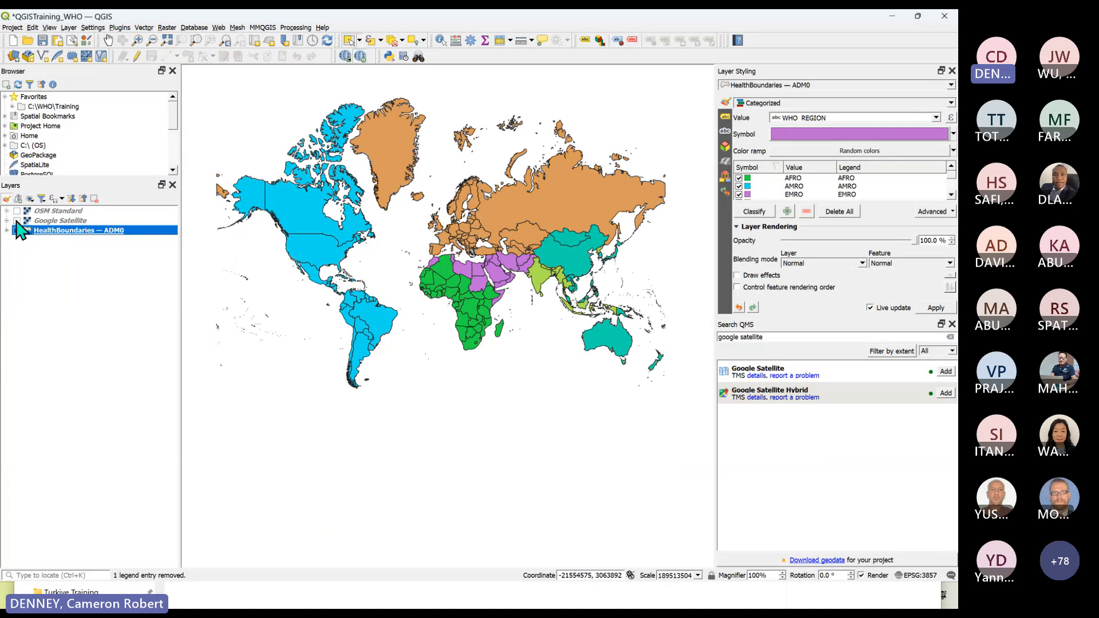
left_click(17, 221)
left_click_drag(57, 232, 44, 209)
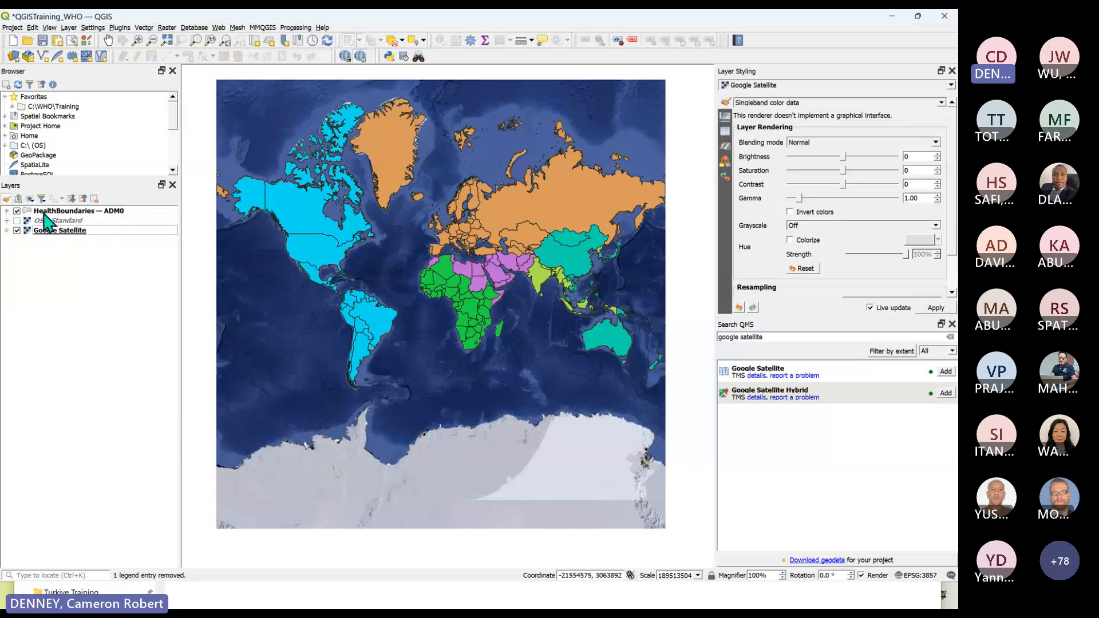
Show the OSM Standard basemap, hide Google Satellite, and select the OSM Standard layer.
left_click(18, 220)
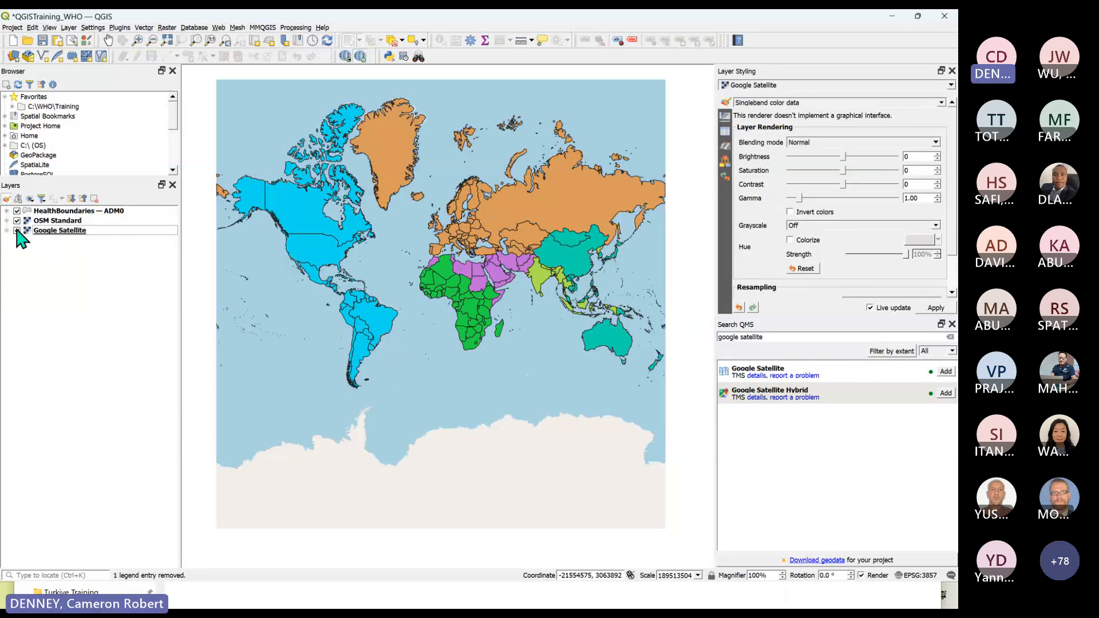
left_click(17, 230)
key("Up")
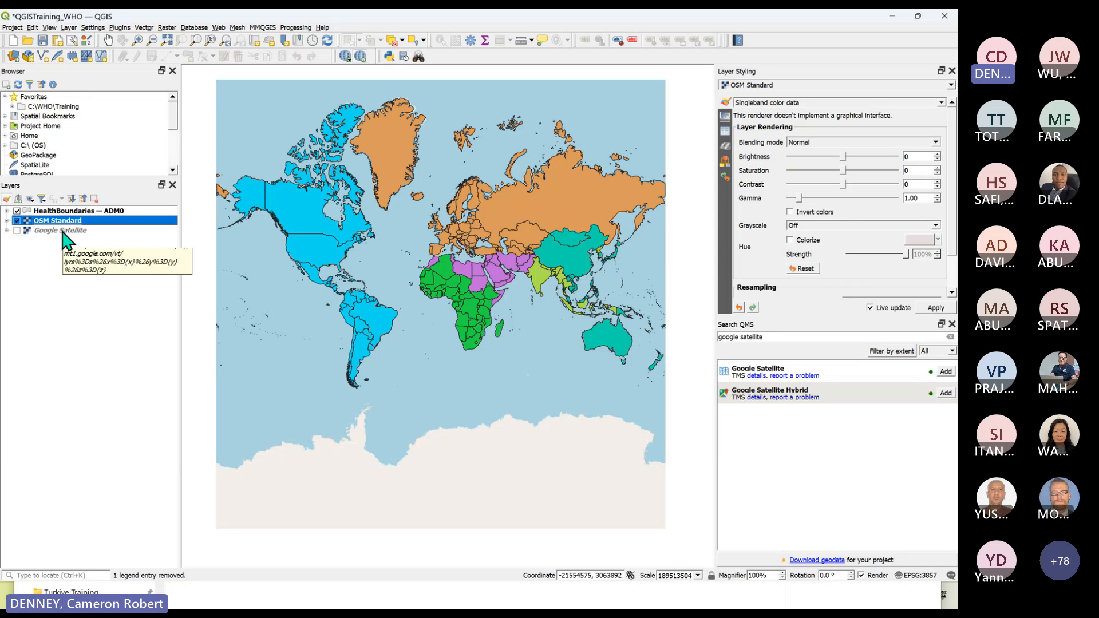
Hide the HealthBoundaries — ADM0 layer and inspect the OSM Standard basemap over Africa and Libya.
left_click(17, 211)
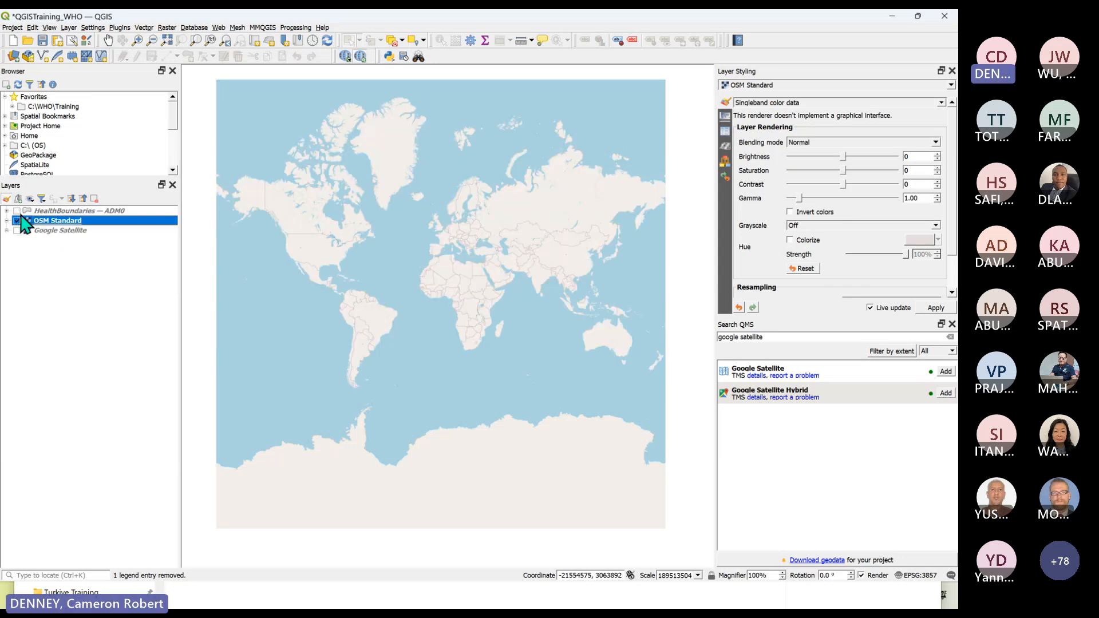
scroll(472, 276, "up", 1)
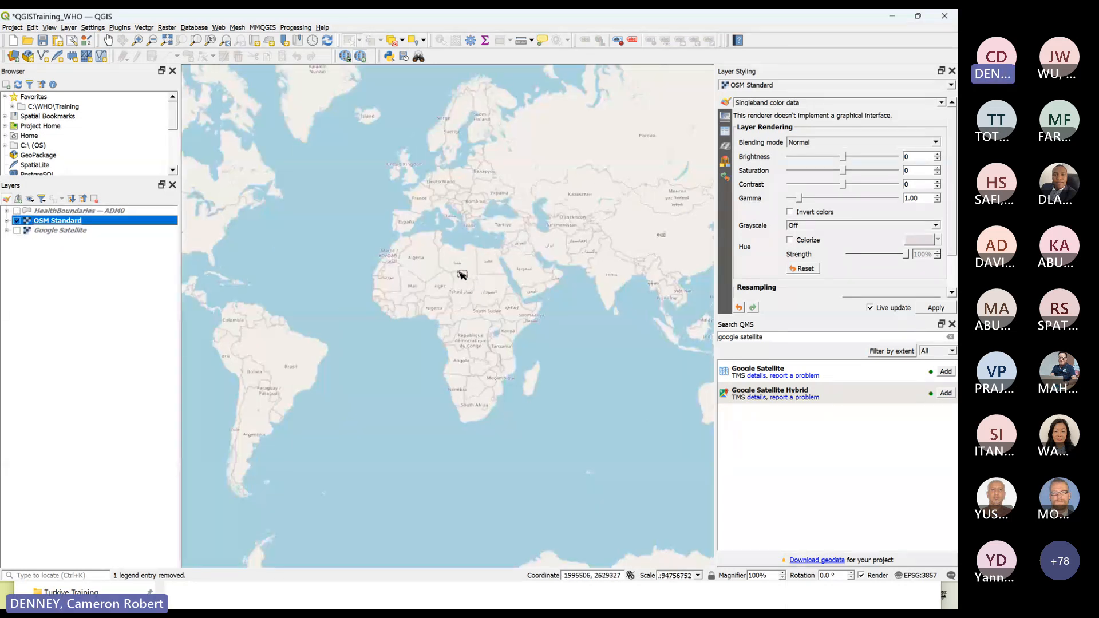
scroll(462, 275, "up", 1)
scroll(464, 269, "up", 2)
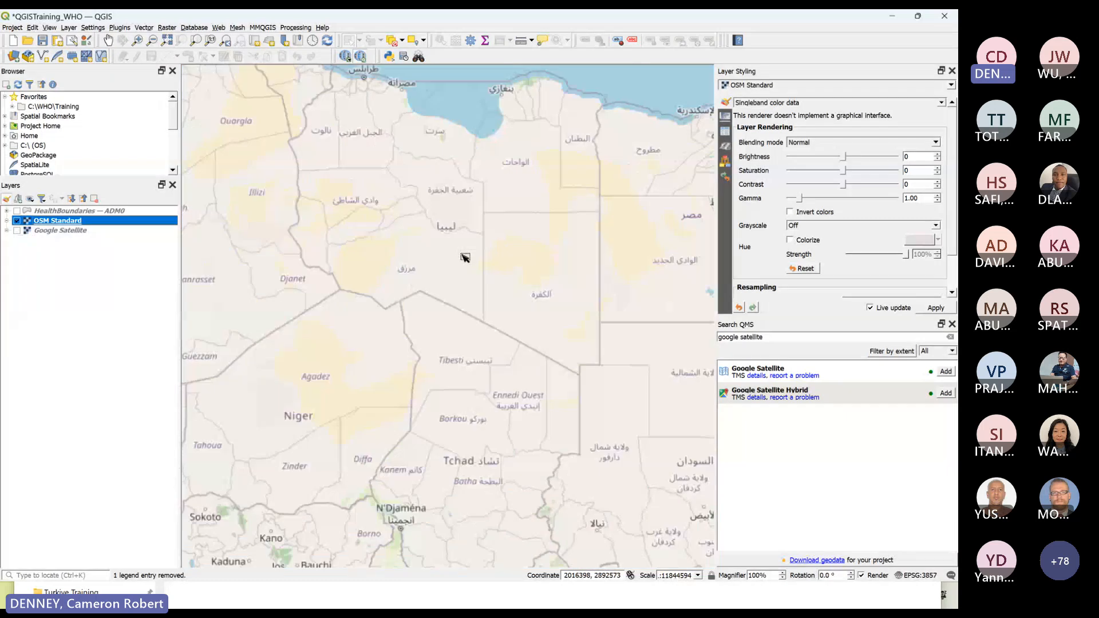
scroll(466, 275, "down", 1)
scroll(490, 315, "down", 2)
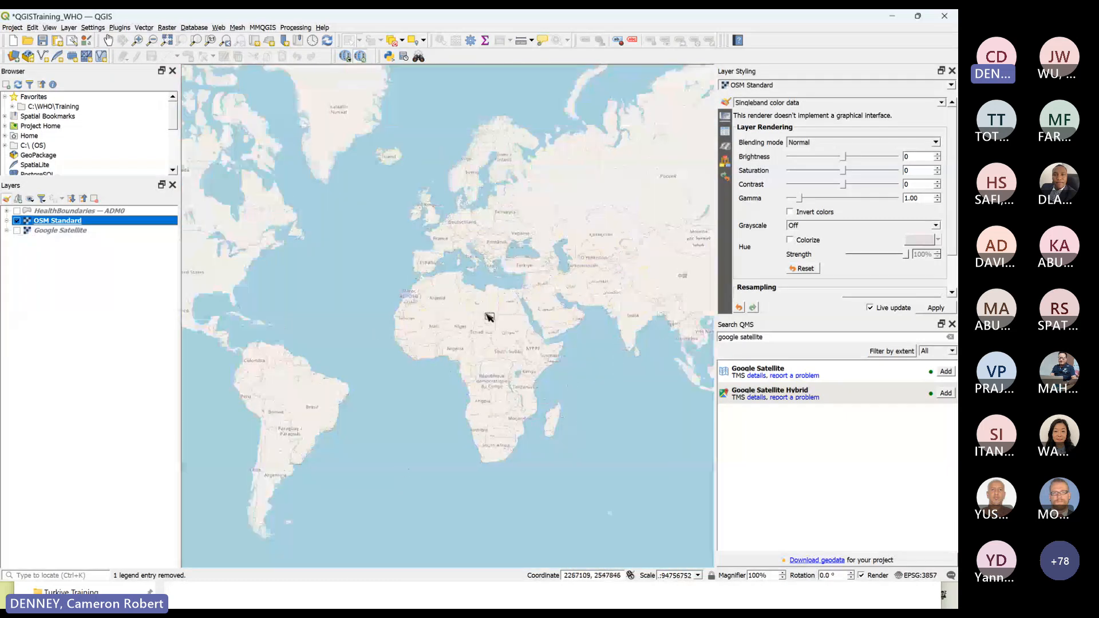
Examine how the OSM Standard basemap's detail changes between the Türkiye region and the city of Ankara.
scroll(510, 305, "up", 1)
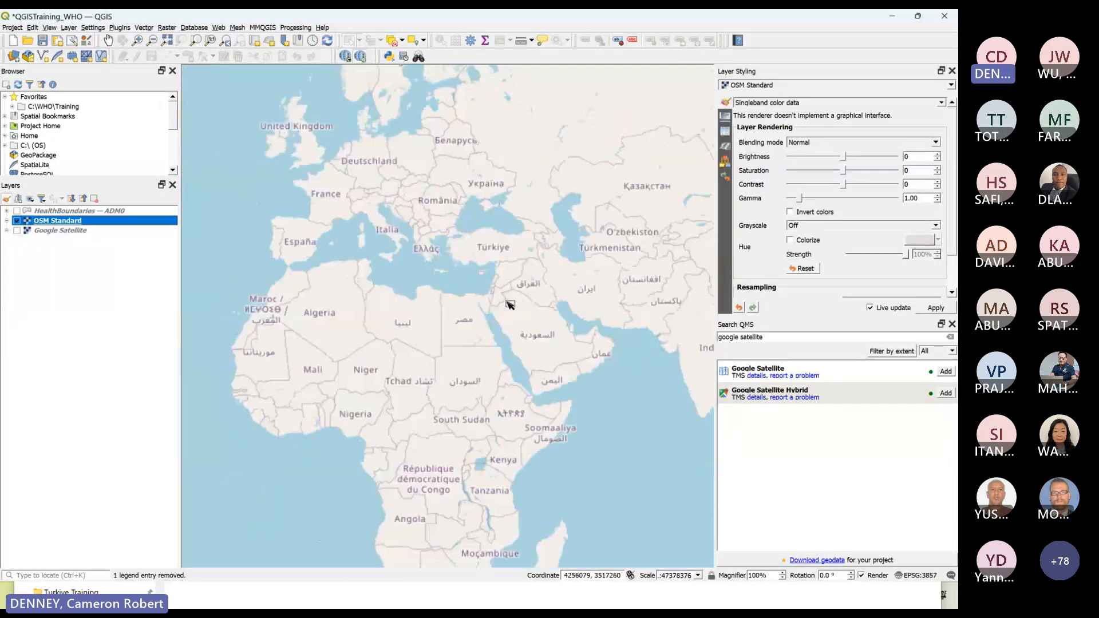
scroll(509, 269, "up", 1)
scroll(504, 246, "up", 1)
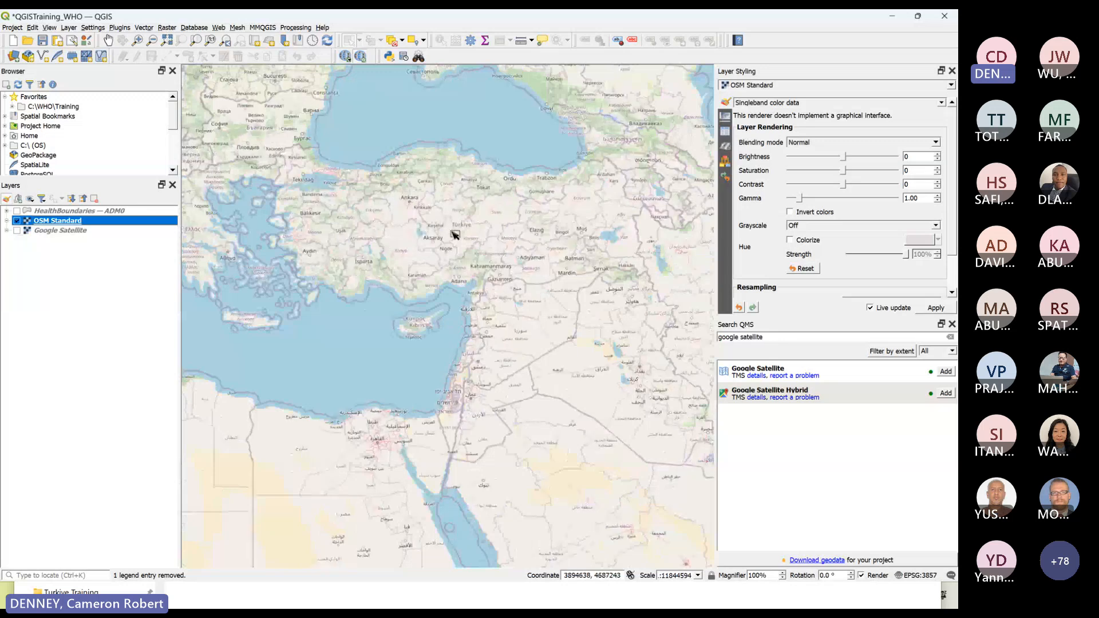
scroll(432, 185, "up", 1)
scroll(441, 209, "up", 1)
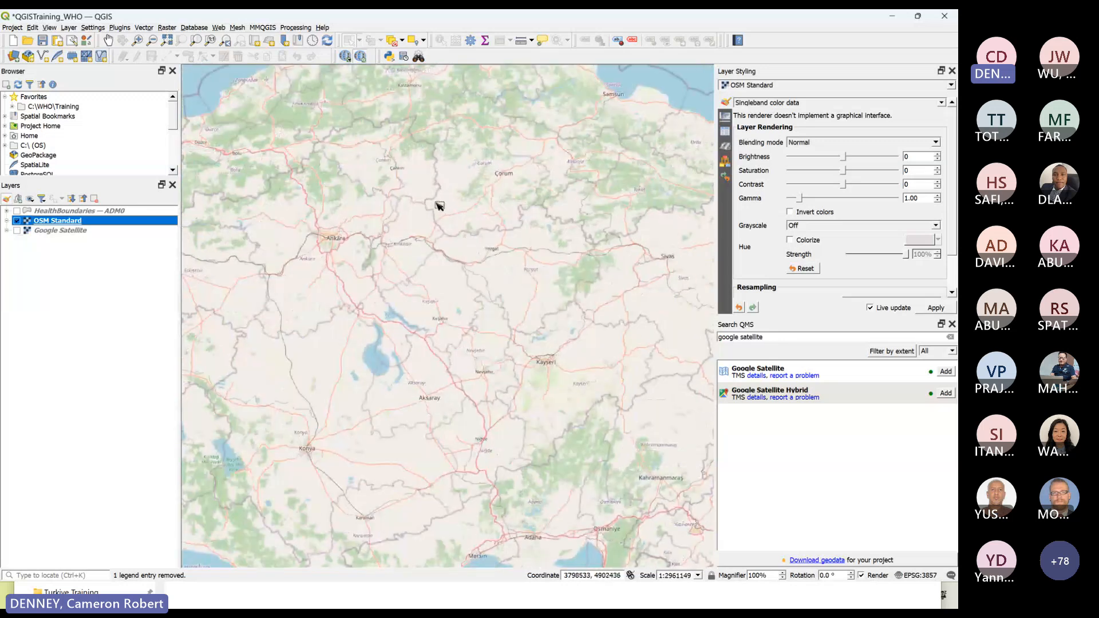
scroll(325, 229, "up", 1)
scroll(332, 227, "up", 1)
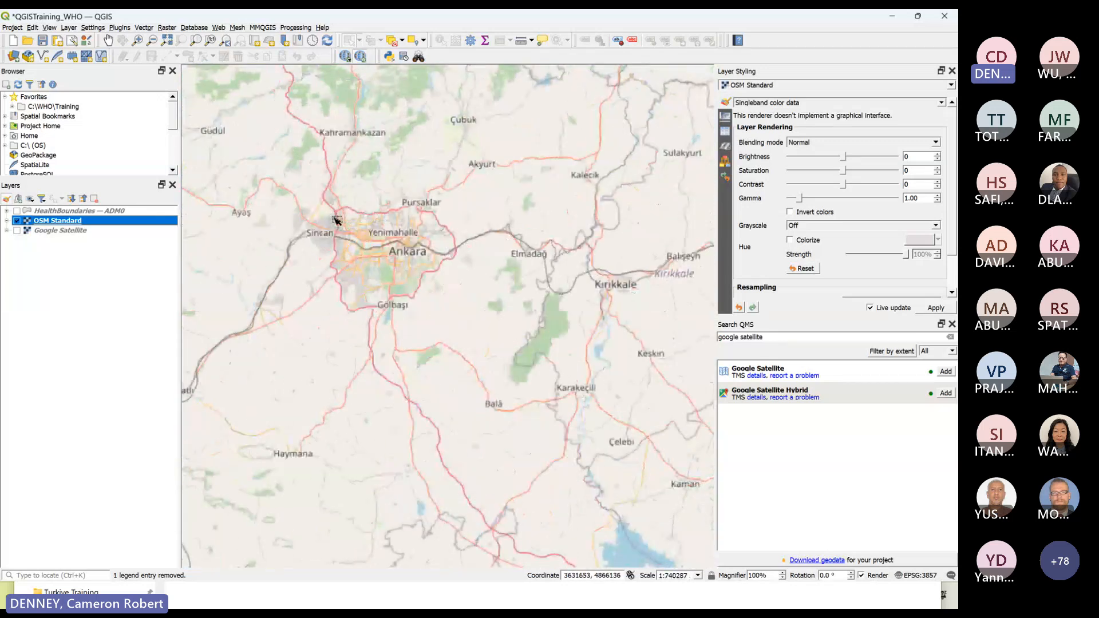
scroll(346, 227, "up", 1)
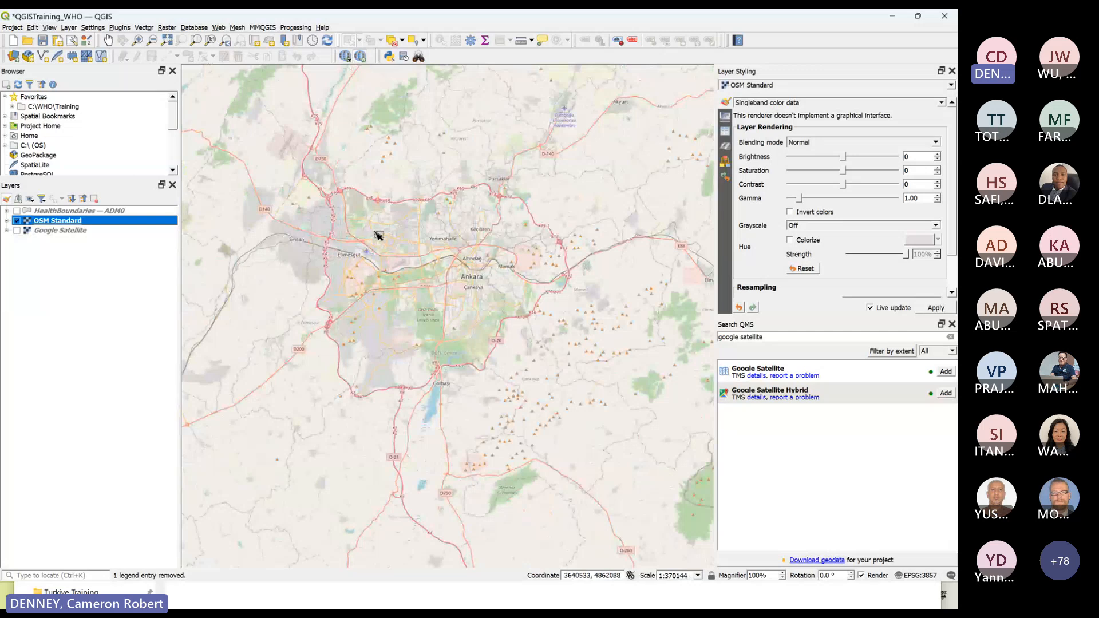
scroll(410, 250, "down", 1)
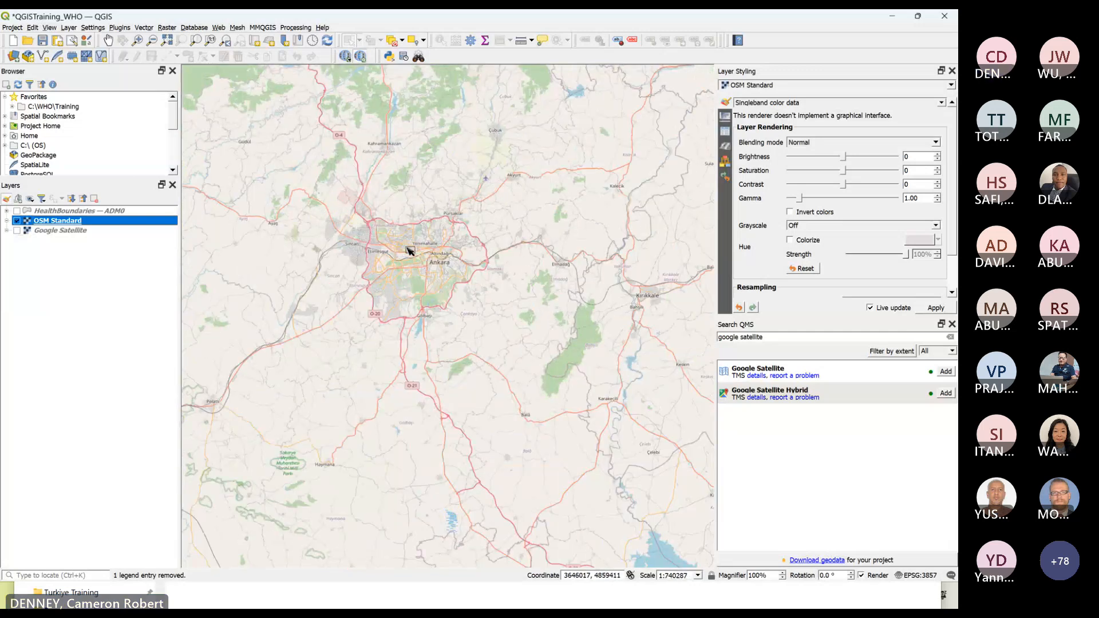
scroll(410, 250, "down", 1)
scroll(410, 250, "down", 1)
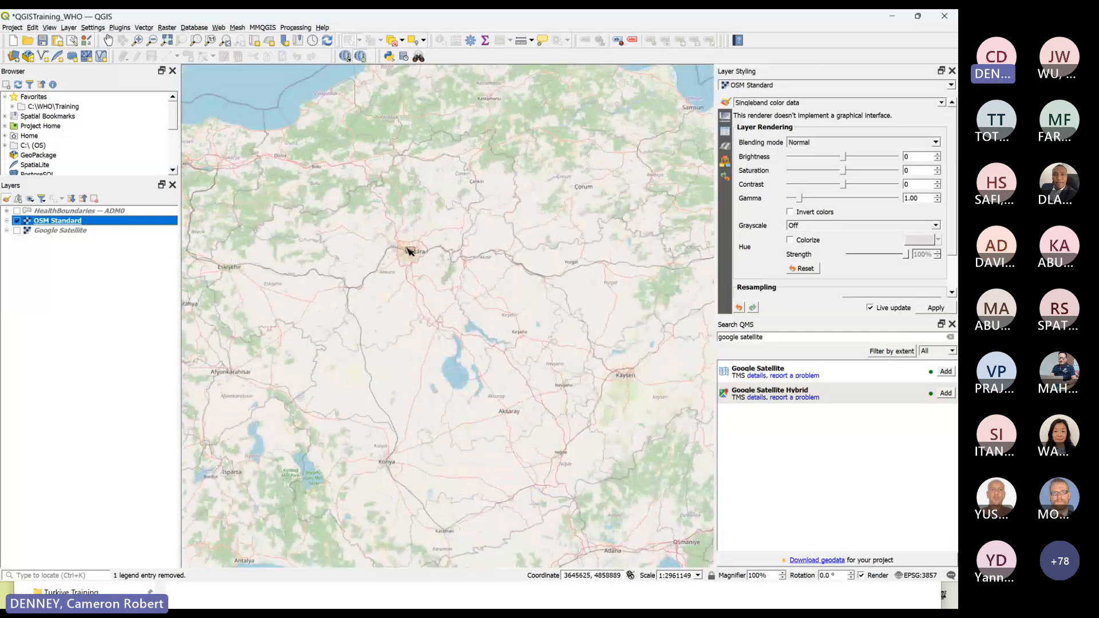
scroll(410, 250, "down", 1)
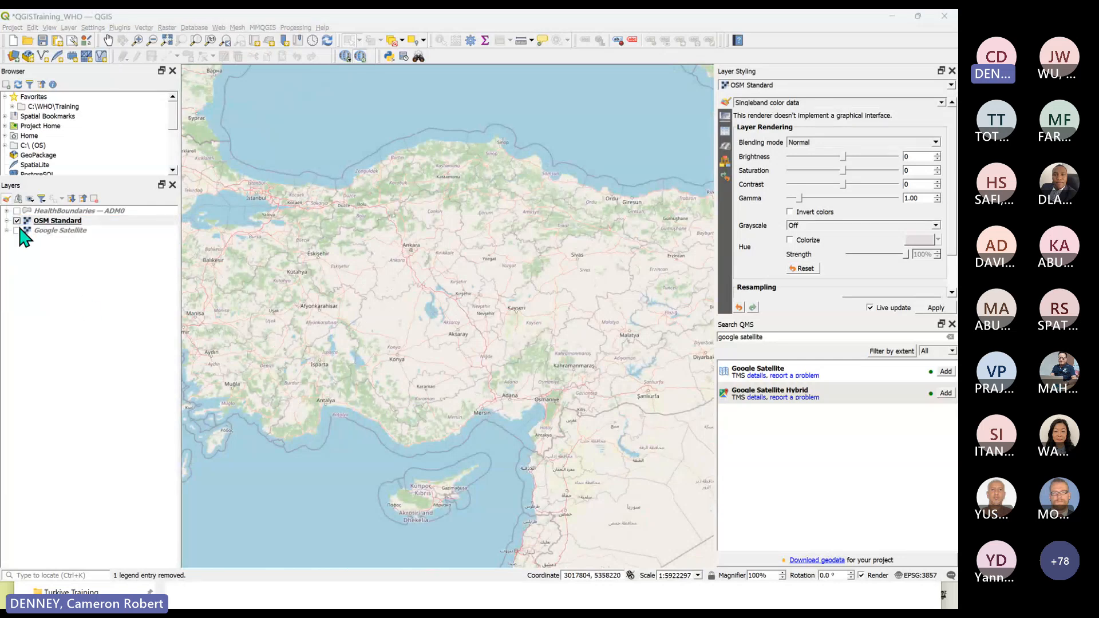
Make OSM Standard the active layer and try to select features around Ankara with selection rectangles.
left_click(42, 231)
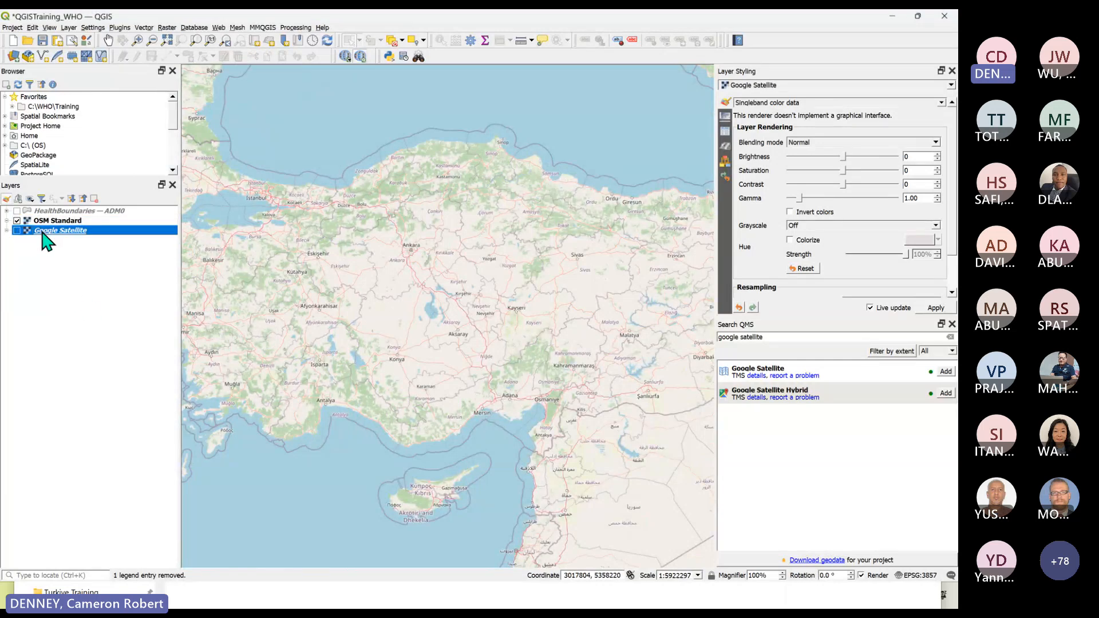
left_click(52, 221)
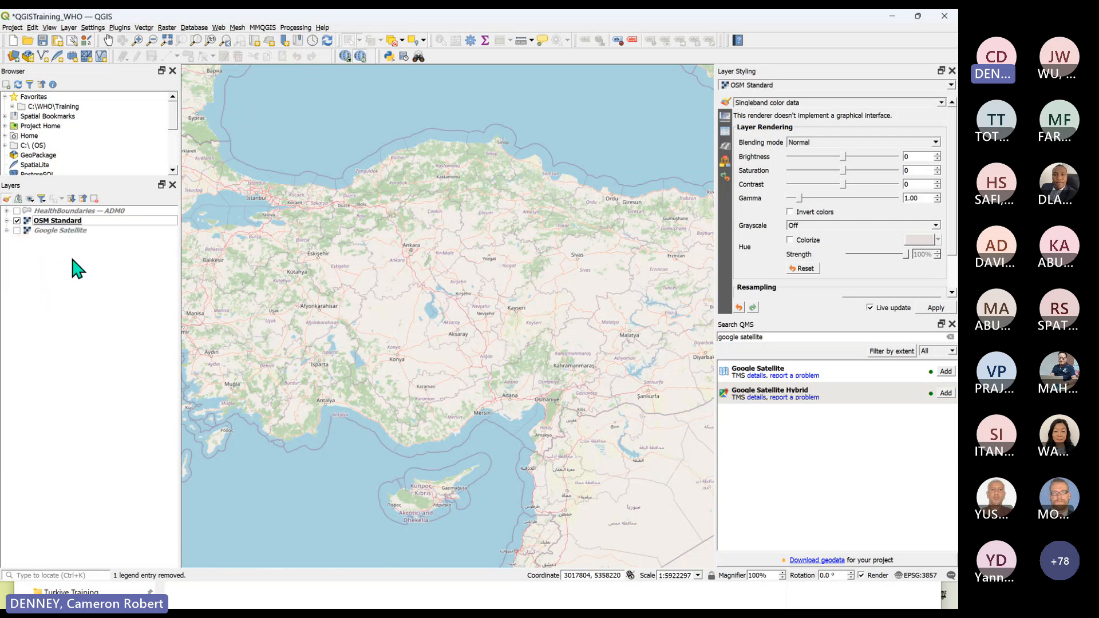
scroll(389, 279, "down", 1)
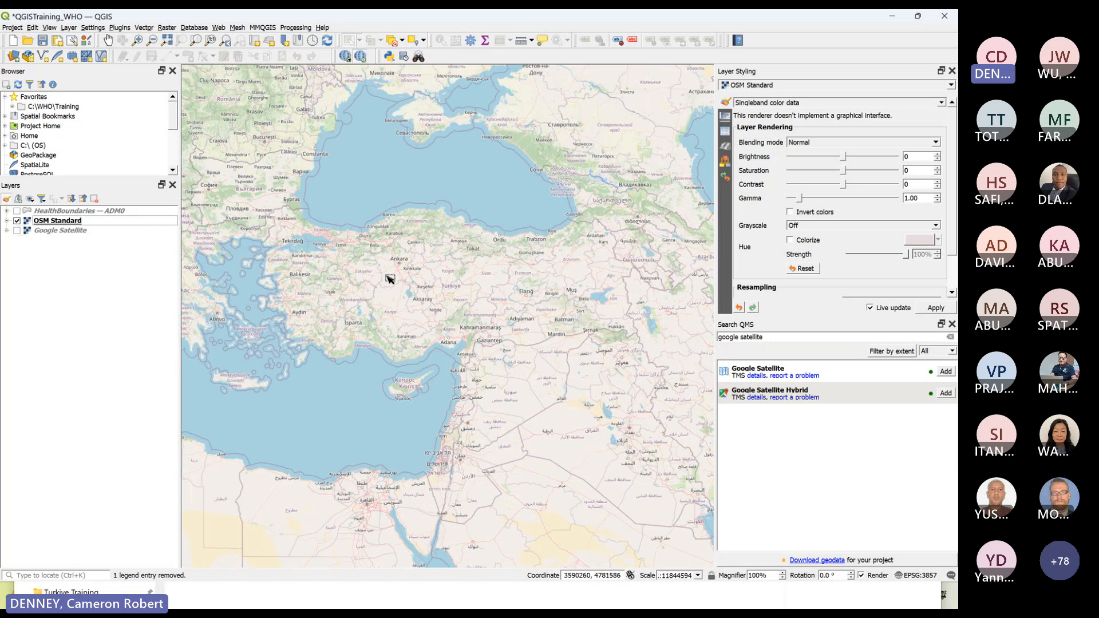
left_click_drag(394, 256, 435, 300)
left_click_drag(355, 238, 407, 291)
left_click_drag(486, 223, 447, 248)
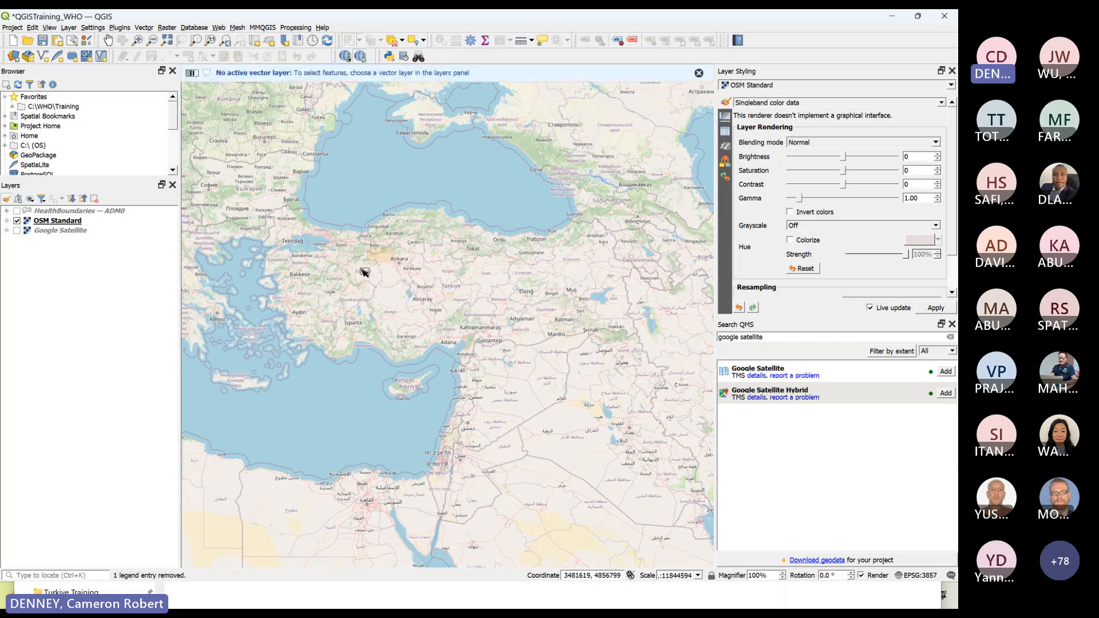
Make HealthBoundaries — ADM0 active, switch back to OSM Standard, and view the basemap over Europe and Africa.
left_click(73, 211)
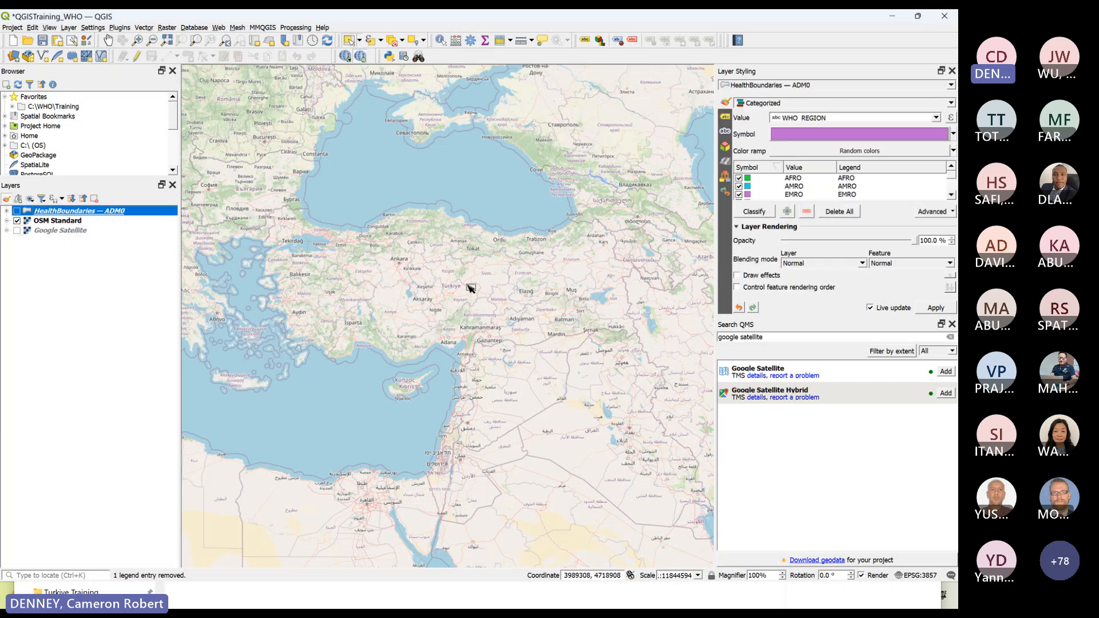
left_click(50, 249)
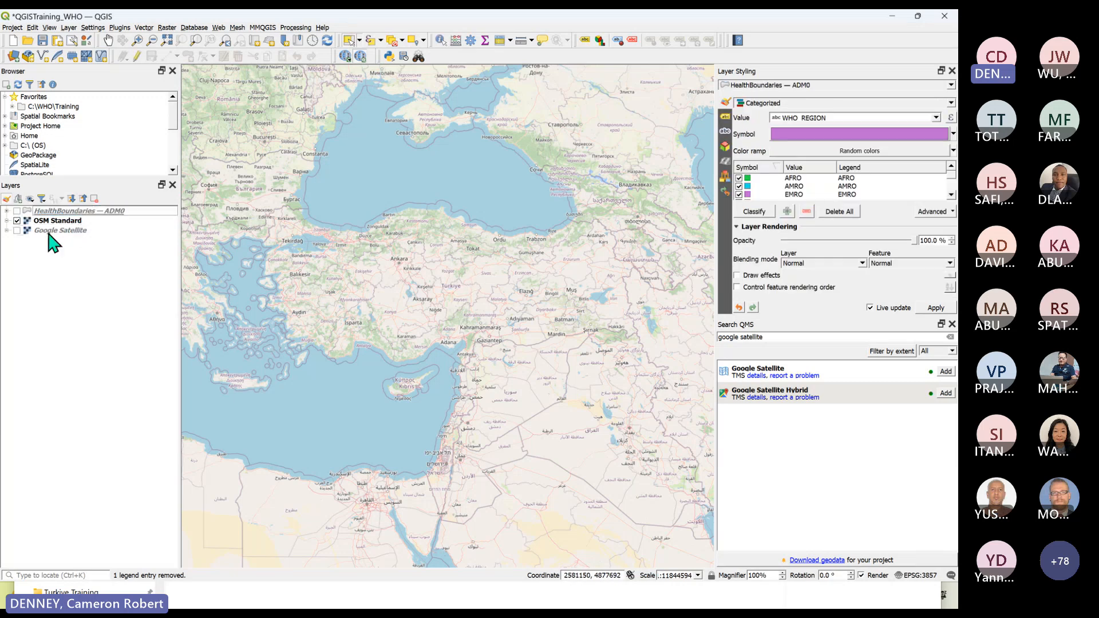
key("Down")
scroll(452, 288, "down", 3)
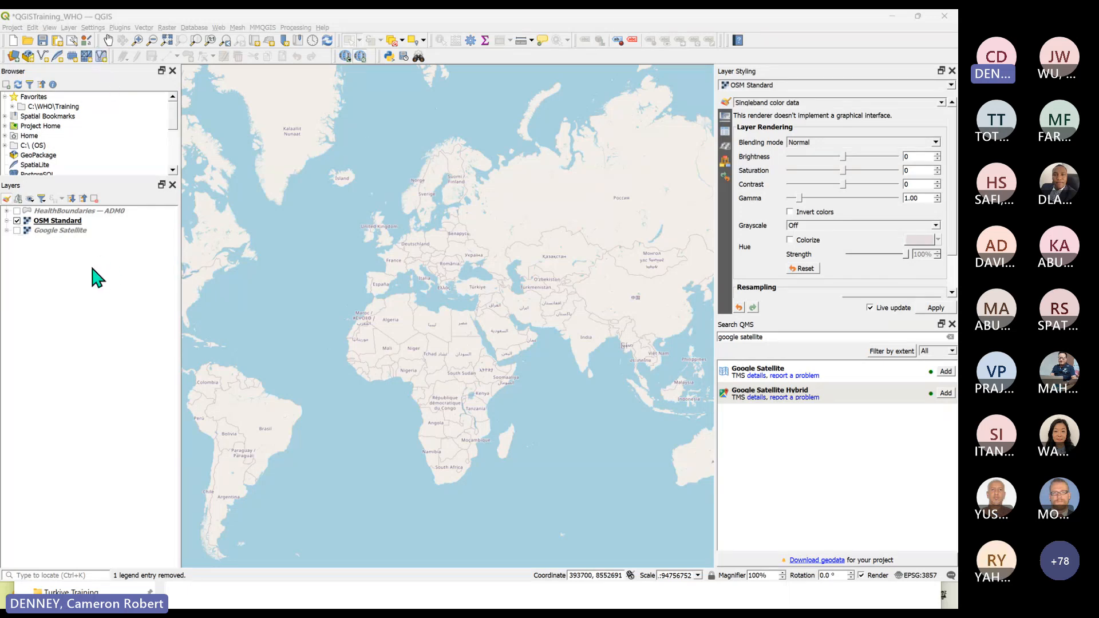
scroll(525, 294, "down", 1)
scroll(485, 299, "up", 1)
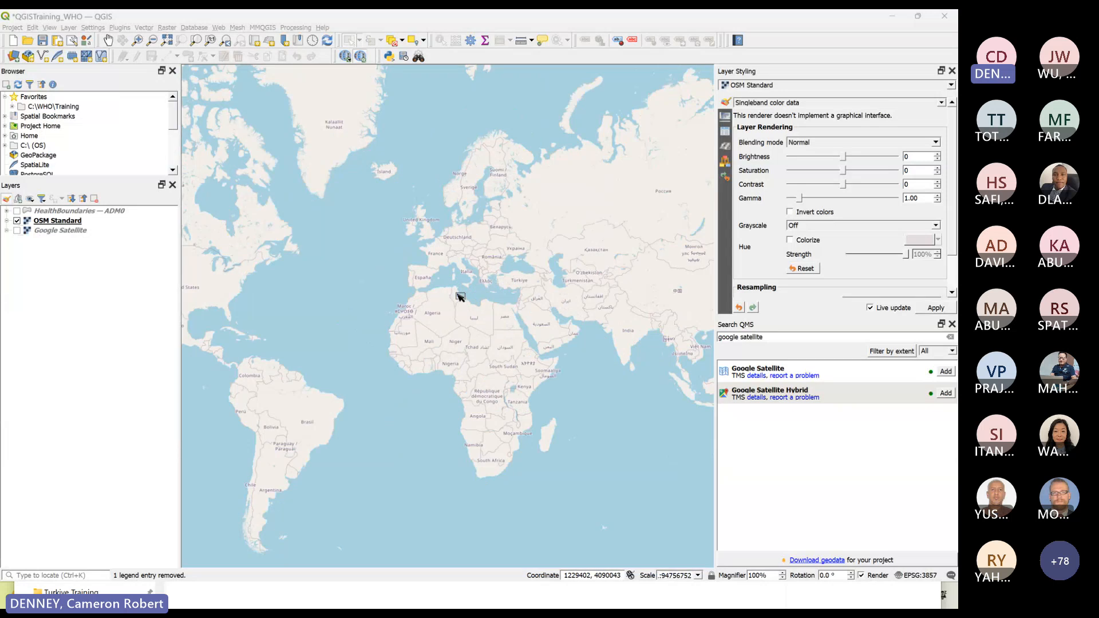
scroll(456, 291, "up", 1)
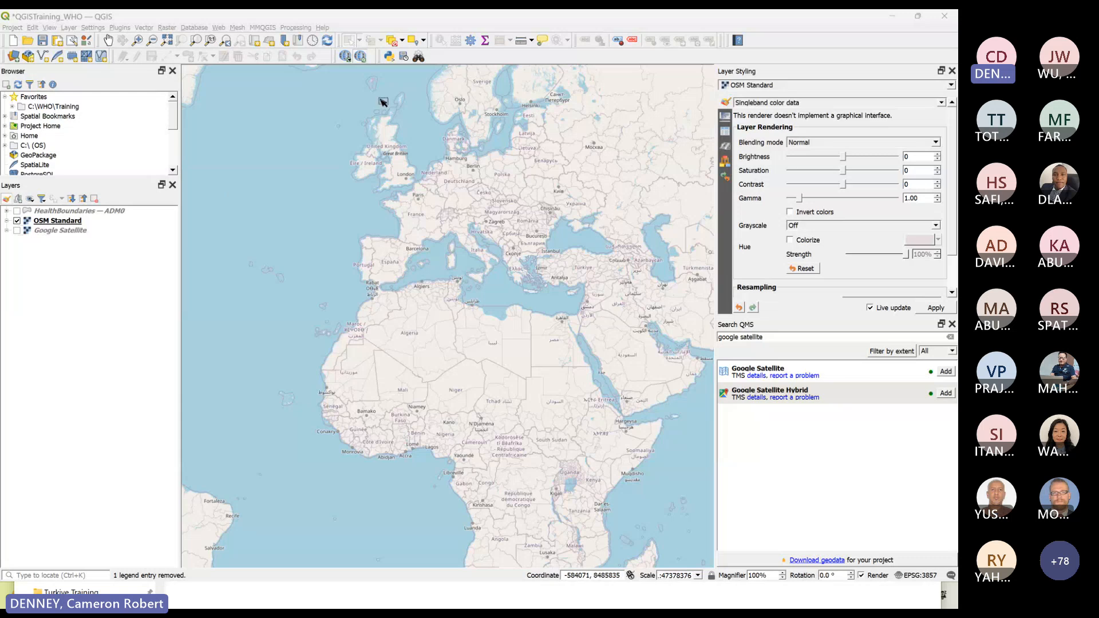
Clear the google satellite query from the QMS search.
left_click(361, 56)
left_click(361, 56)
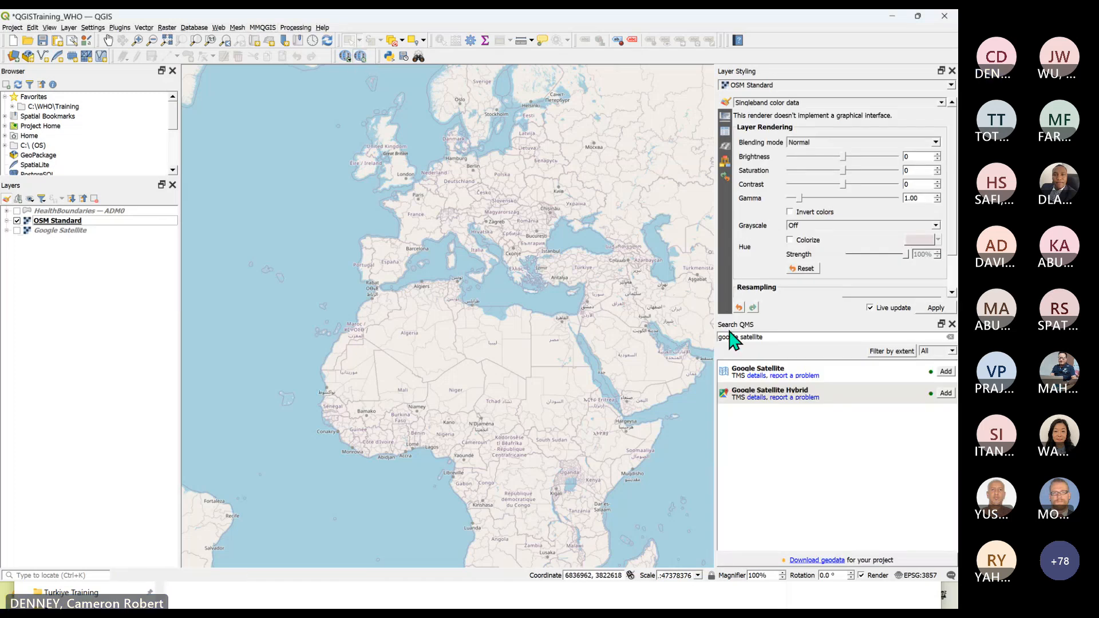
left_click_drag(789, 336, 717, 337)
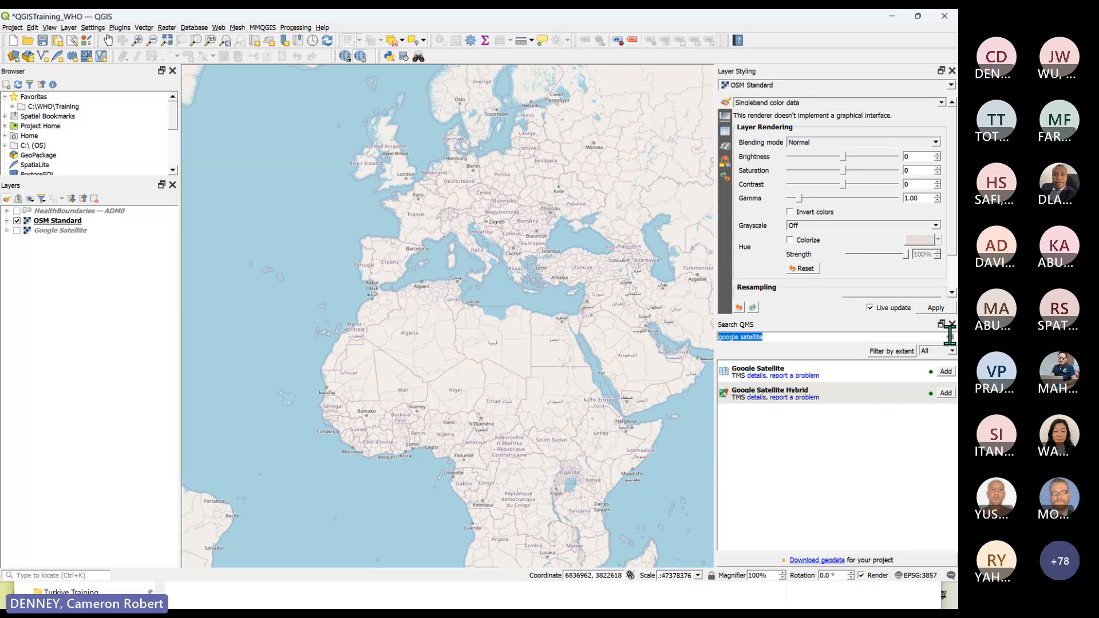
key("BackSpace")
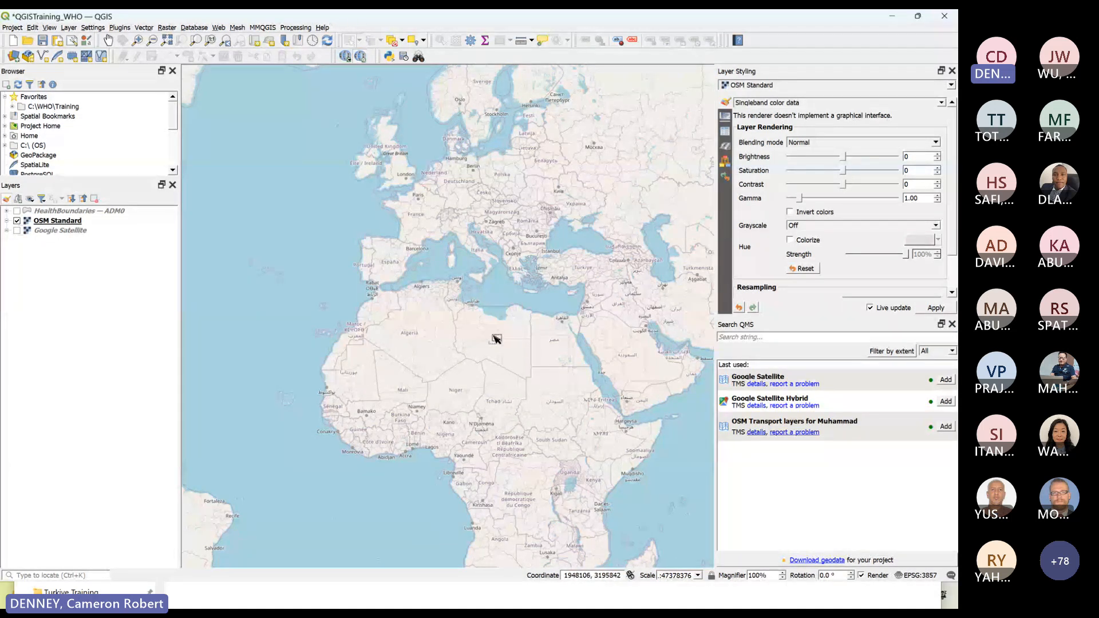
Remove the Google Satellite layer from the project.
scroll(492, 342, "down", 1)
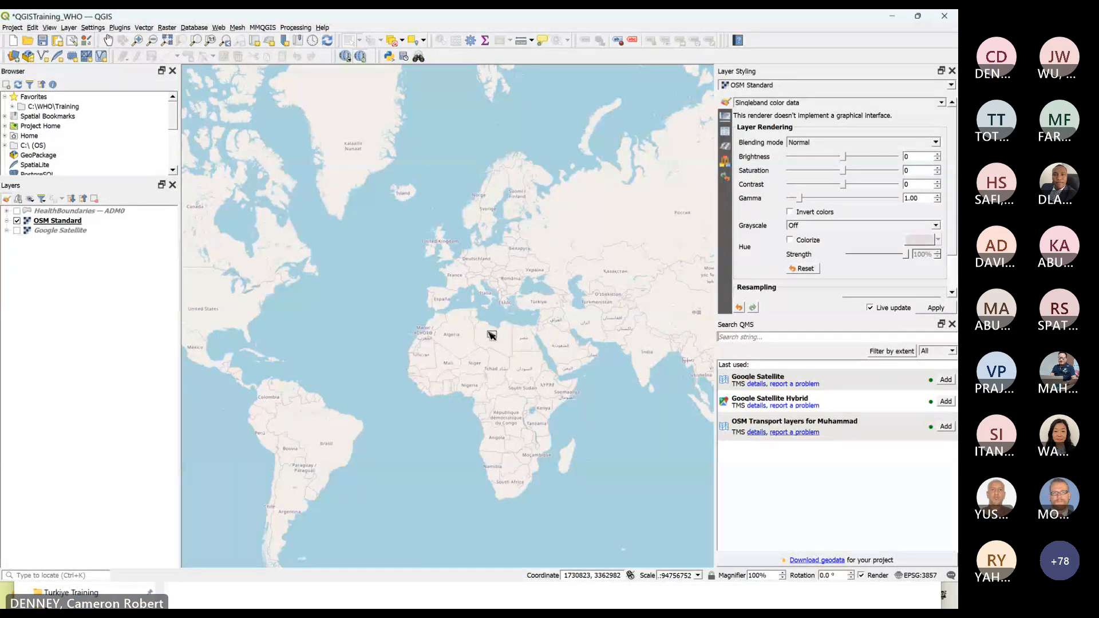
left_click(61, 231)
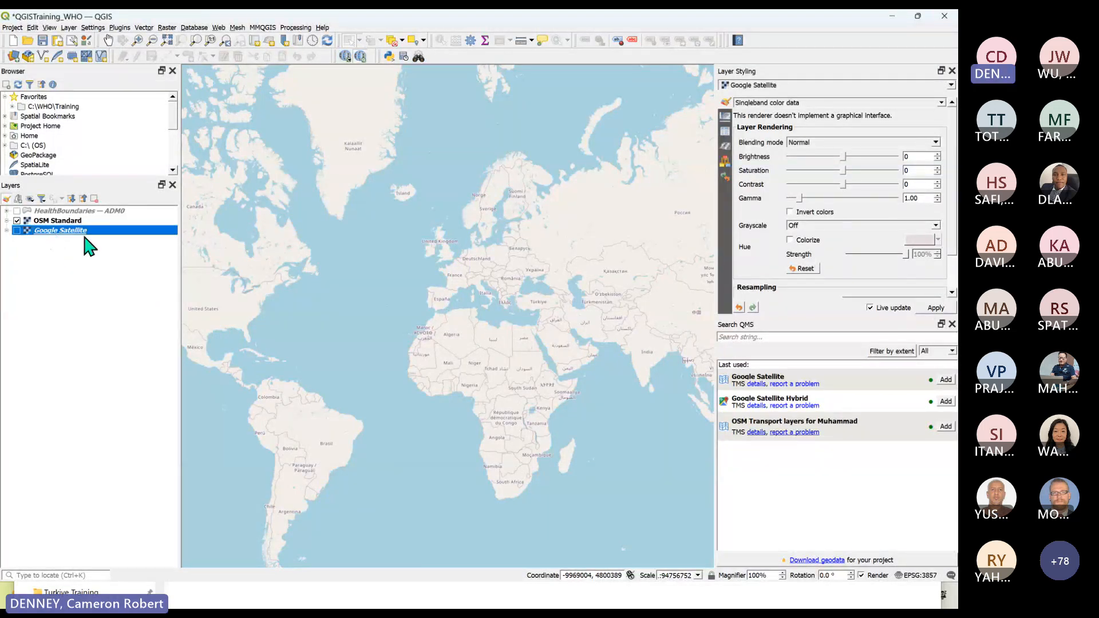
right_click(48, 235)
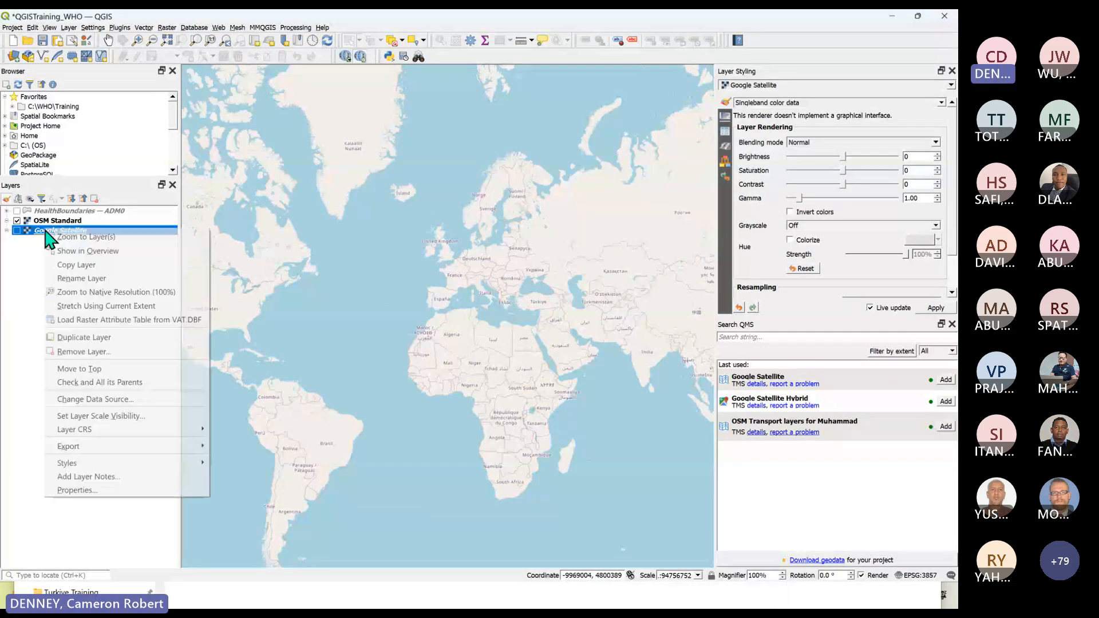
left_click(74, 336)
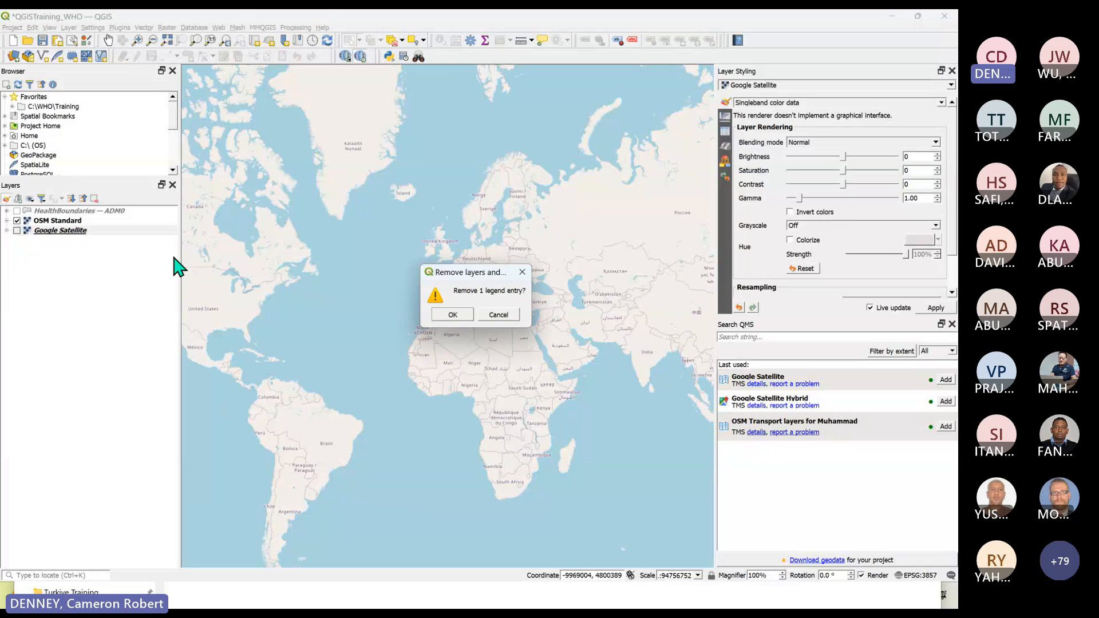
left_click(453, 315)
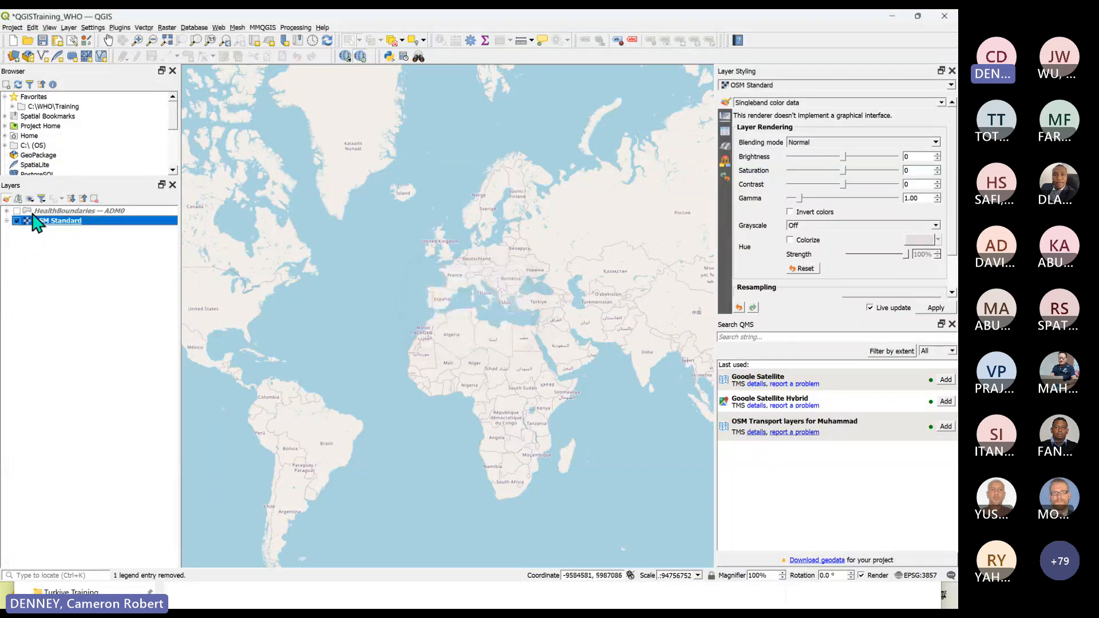
Show HealthBoundaries — ADM0 over OSM Standard, make it the active layer, and save the project.
left_click(17, 211)
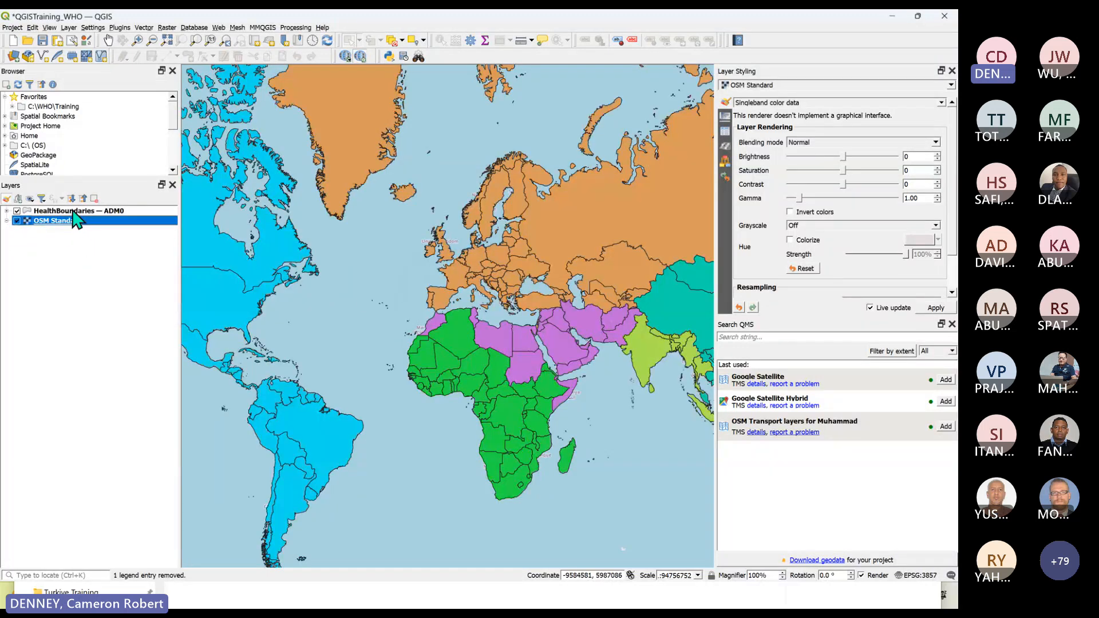
left_click(73, 211)
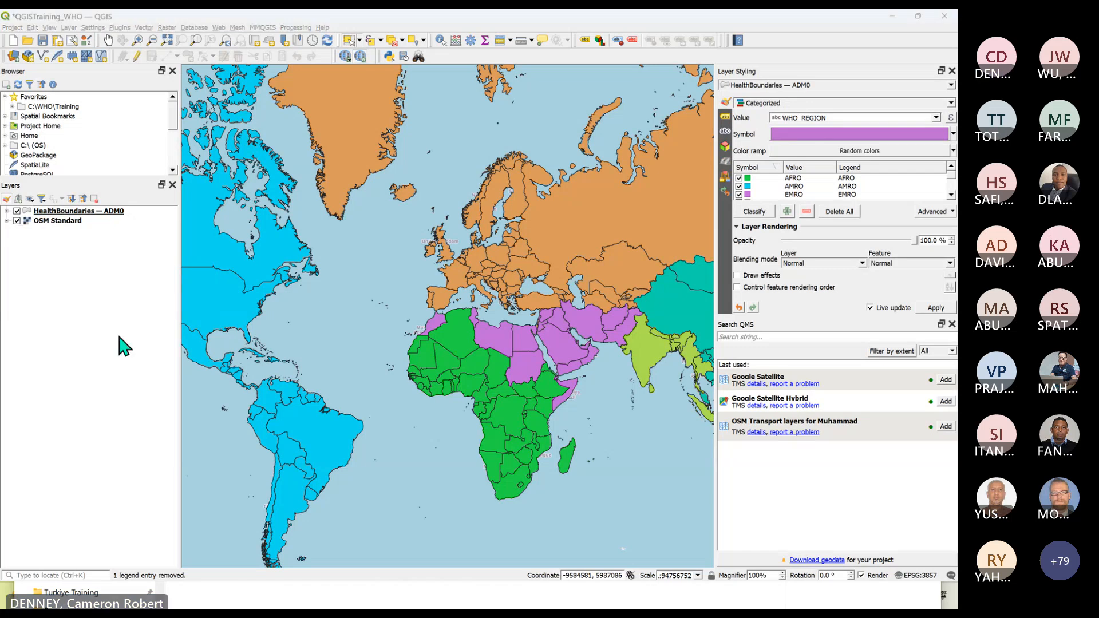
scroll(345, 278, "down", 1)
scroll(345, 277, "up", 2)
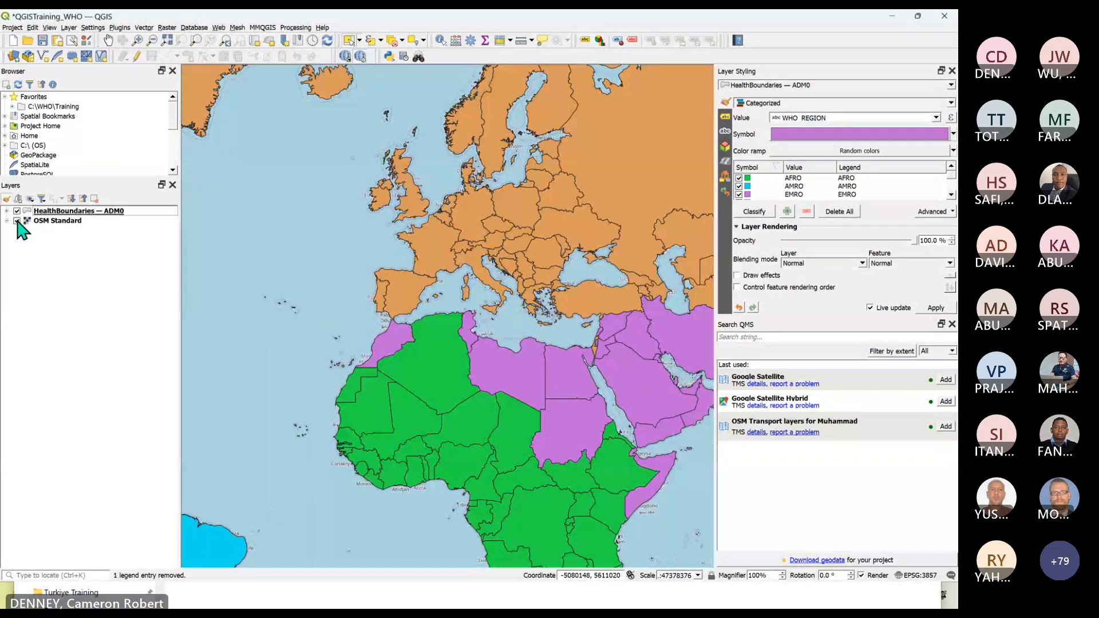
left_click(43, 40)
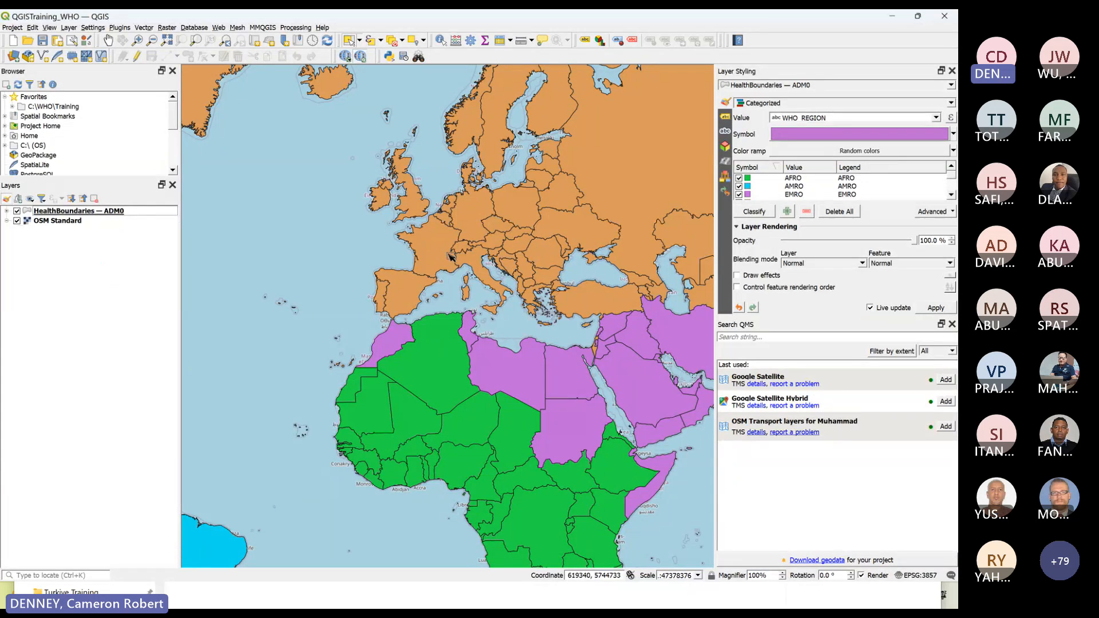
Hide the OSM Standard basemap so only HealthBoundaries — ADM0 is displayed.
left_click(17, 220)
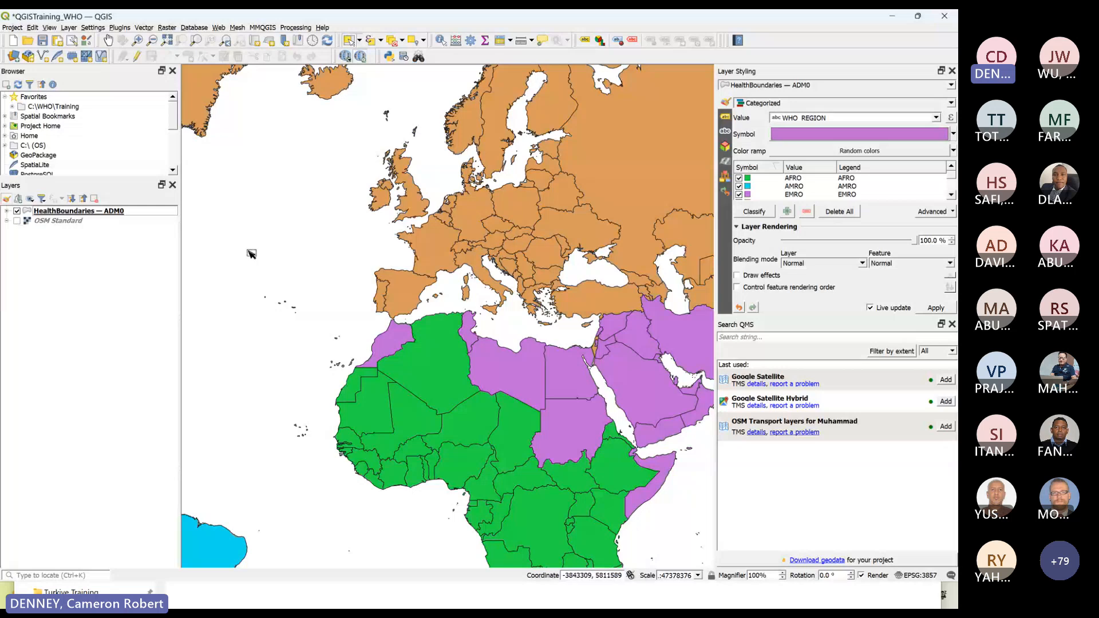
scroll(509, 259, "down", 2)
scroll(501, 268, "up", 1)
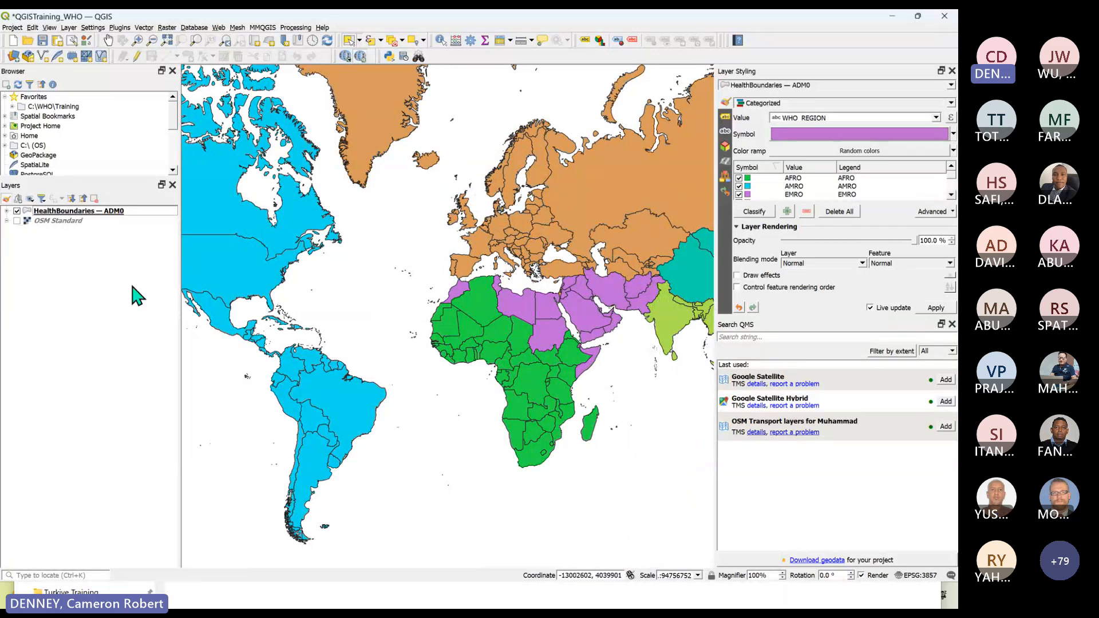
Save the QGISTraining_WHO project.
left_click(43, 41)
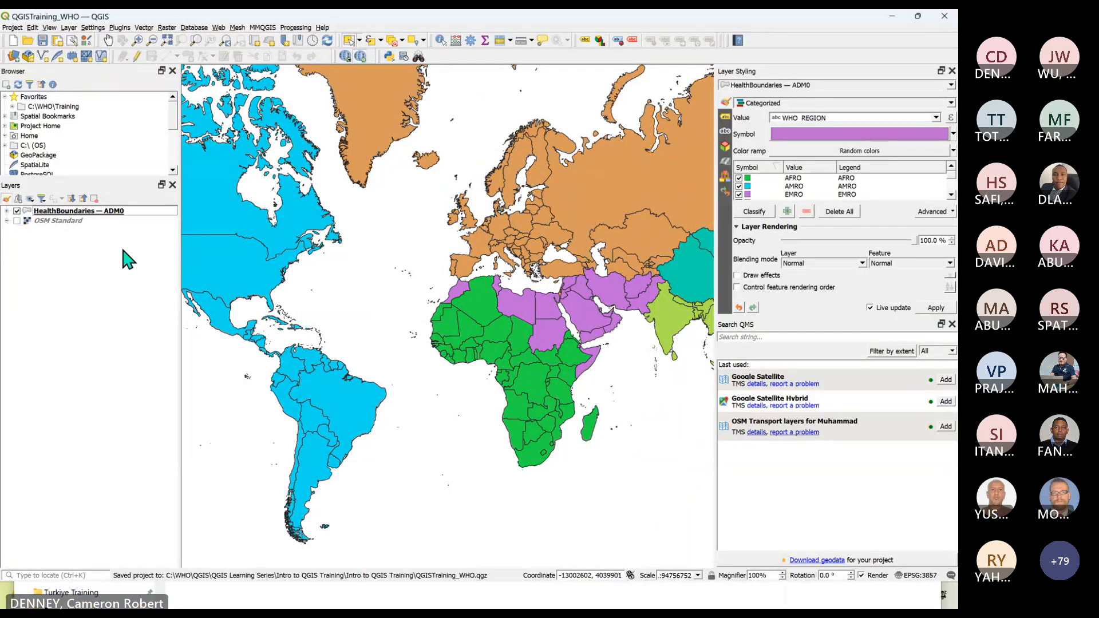
Switch to the Chrome window showing the Spotify album and close it.
key("alt+Tab")
key("alt+Tab")
key("alt+Tab")
key("alt+Tab")
key("alt+Tab")
key("alt+Tab")
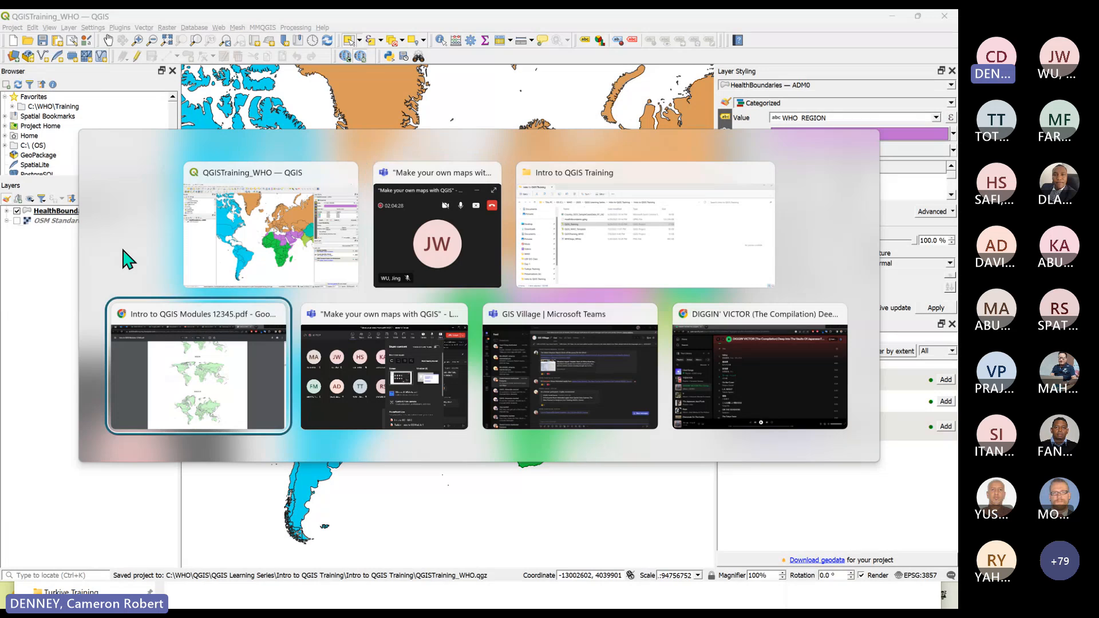
key("alt+Tab")
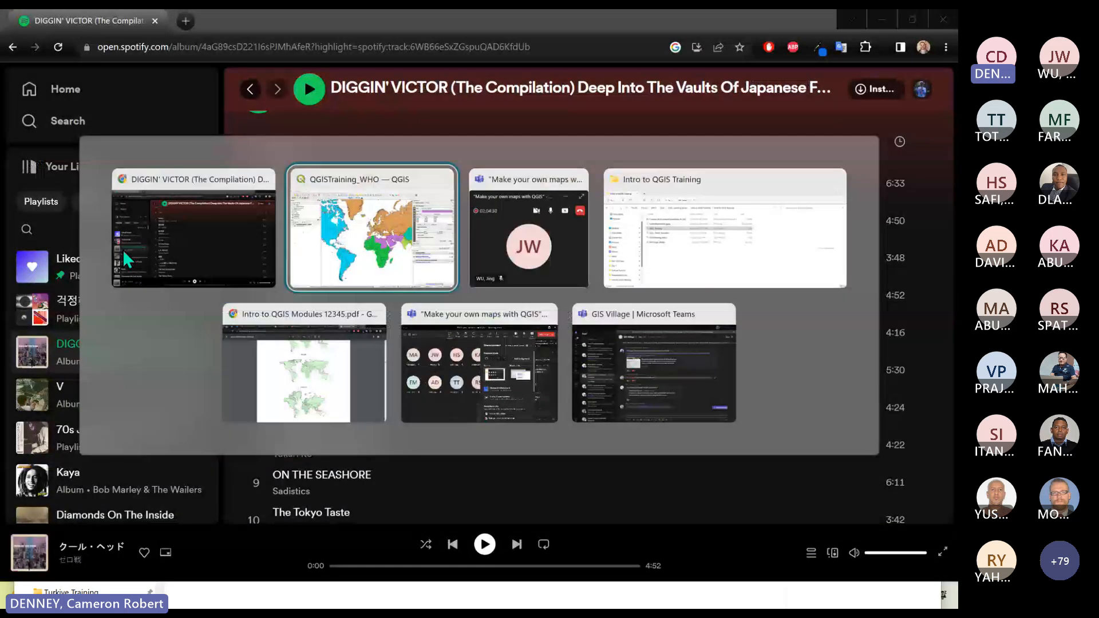
key("alt+Tab")
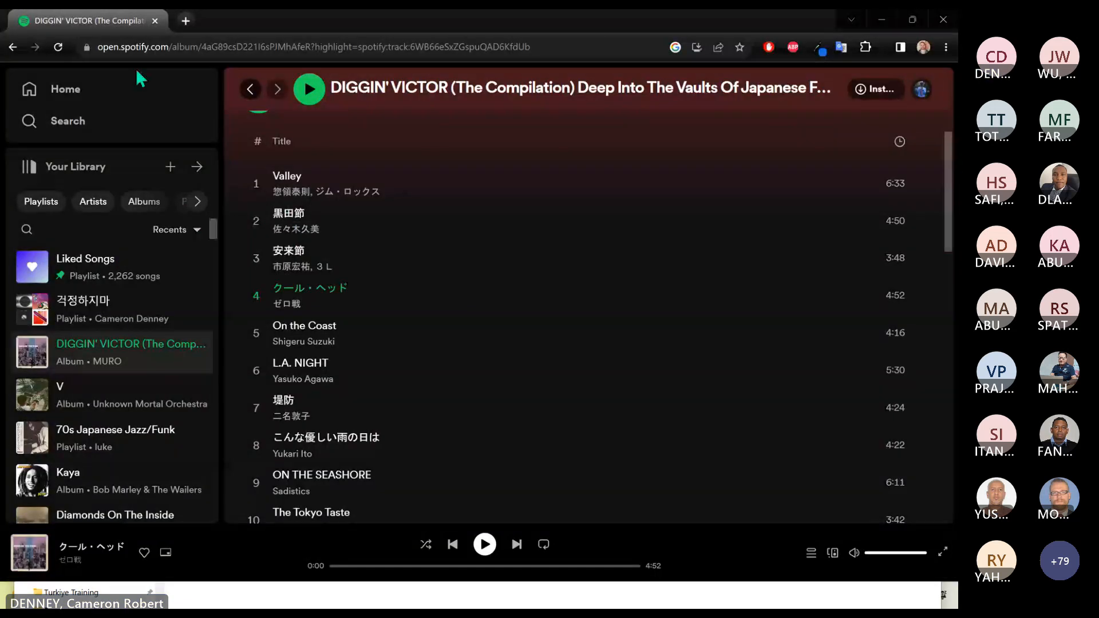
left_click(154, 20)
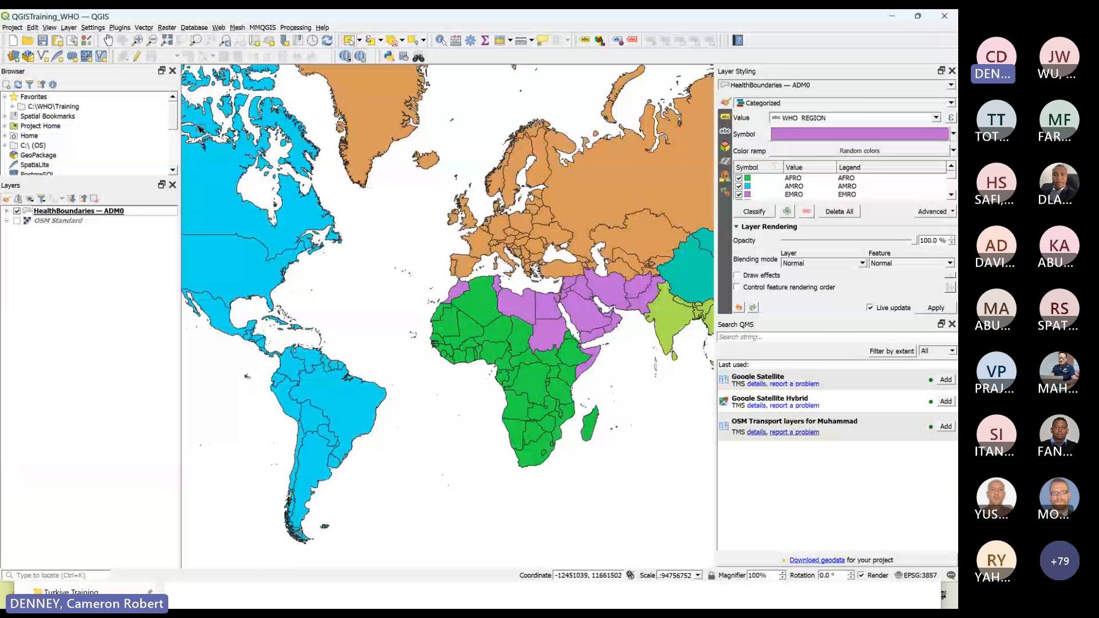
Switch to Chrome and bring up the WHO GIS Hub basemap page.
key("alt+Tab")
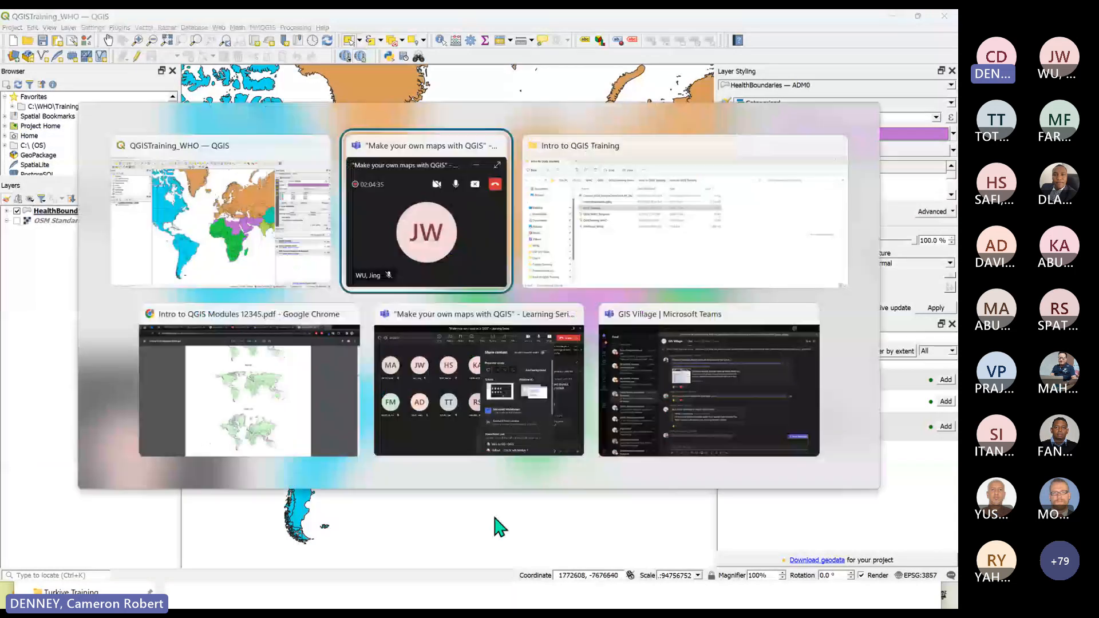
left_click(322, 397)
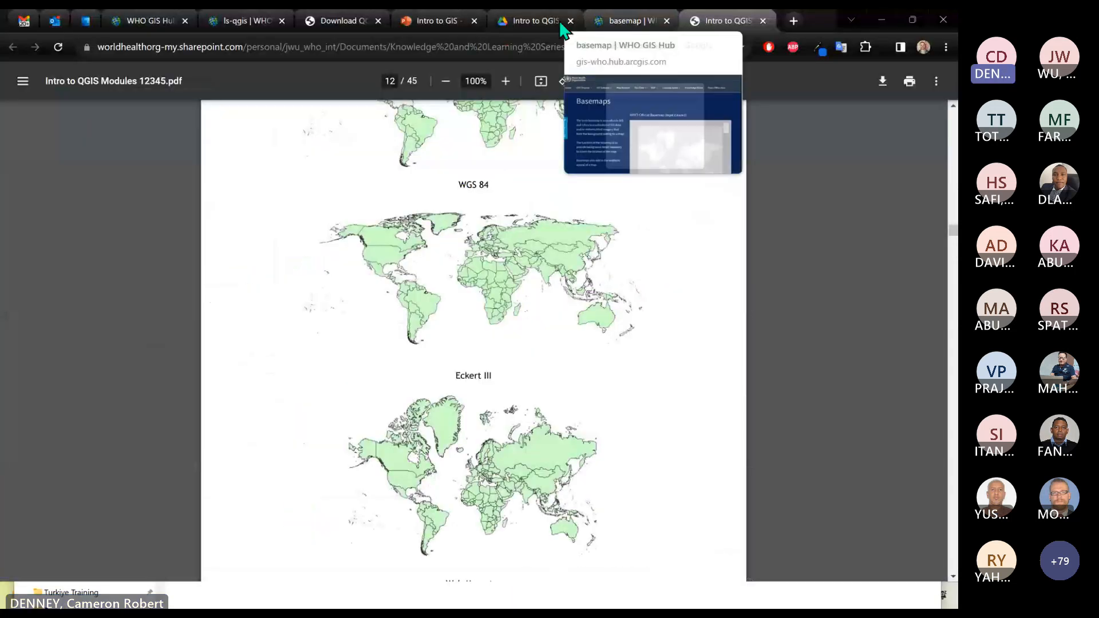
left_click(504, 22)
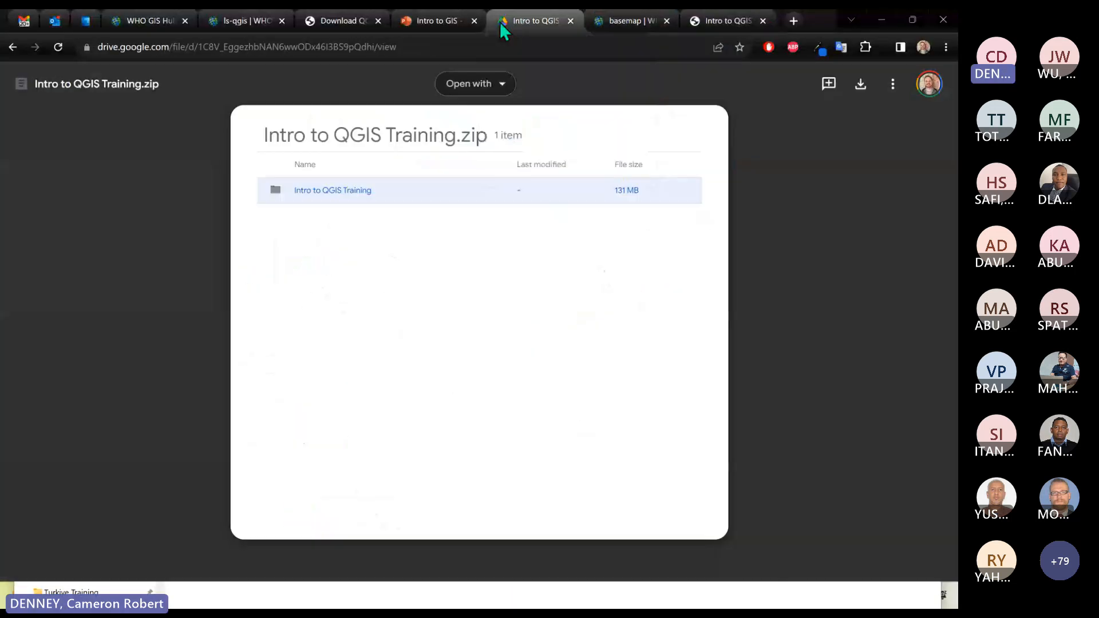
left_click(431, 23)
left_click(633, 23)
scroll(344, 229, "down", 1)
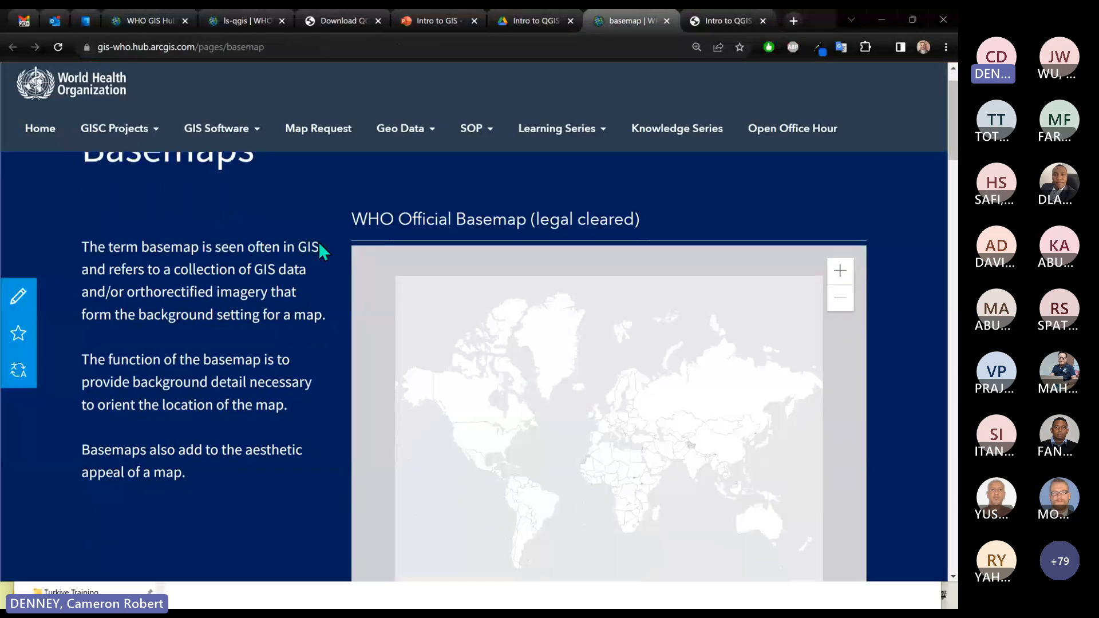
Select the full basemap link for Polygon Basemap Disputed Areas and Borders in the WHO Vector Tile Basemaps table.
left_click(225, 46)
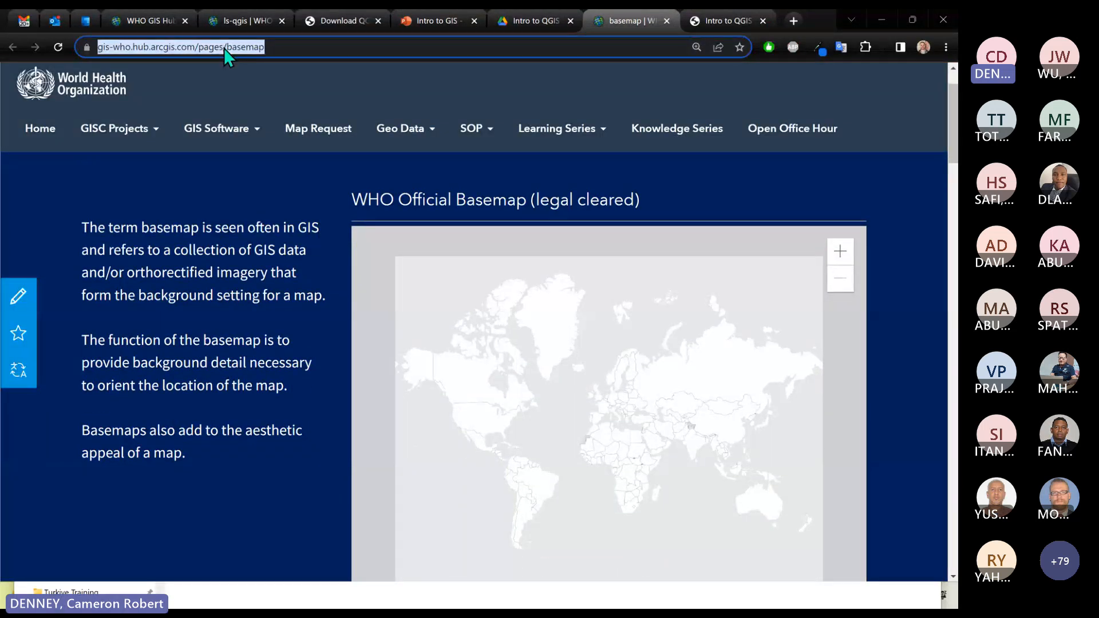
left_click(240, 232)
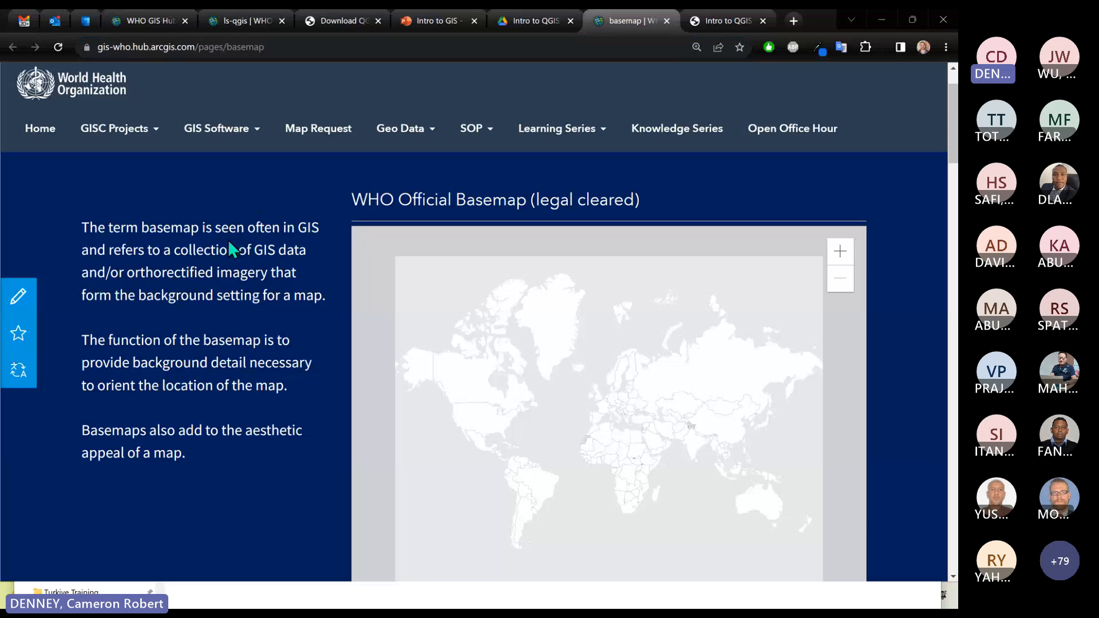
scroll(229, 243, "up", 1)
scroll(262, 241, "down", 7)
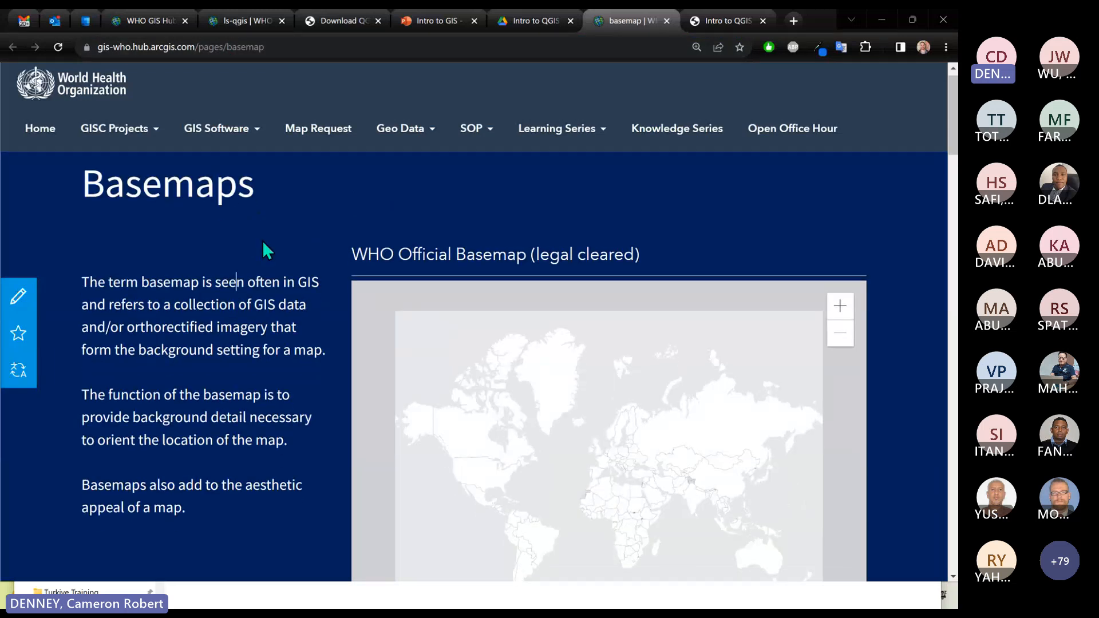
scroll(288, 256, "down", 1)
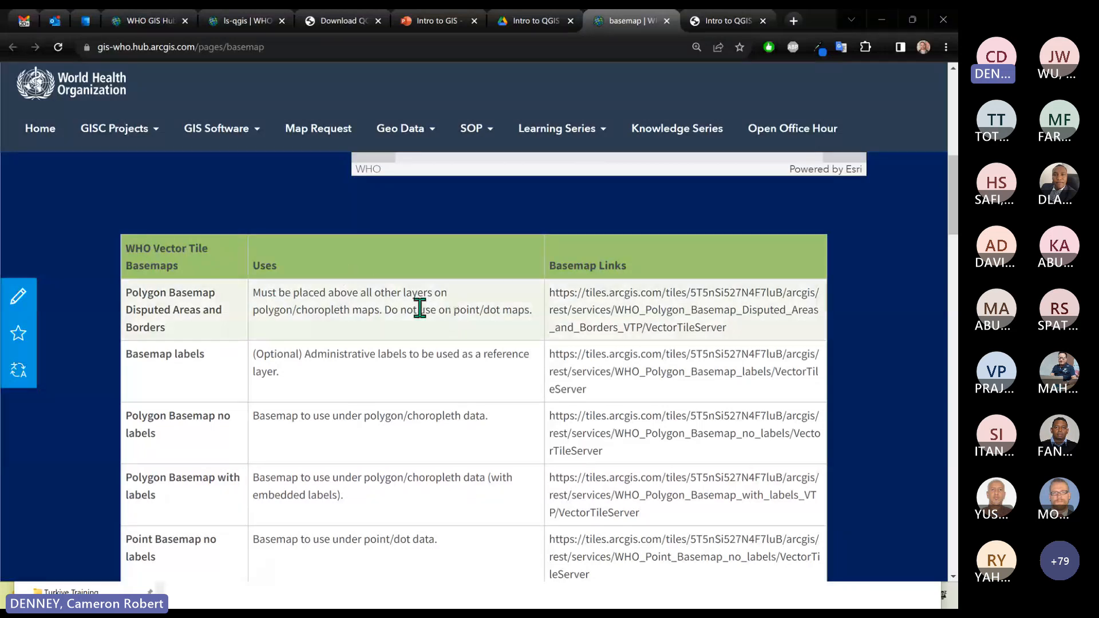
scroll(417, 307, "down", 1)
left_click_drag(748, 268, 550, 226)
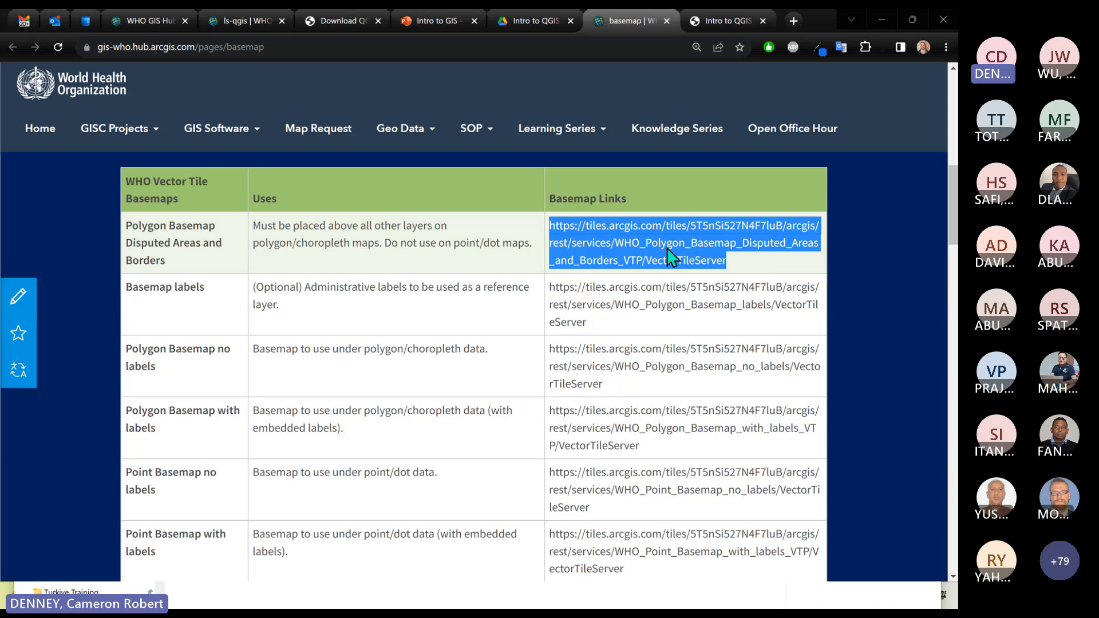
Switch back to the QGISTraining_WHO project in QGIS.
key("alt+Tab")
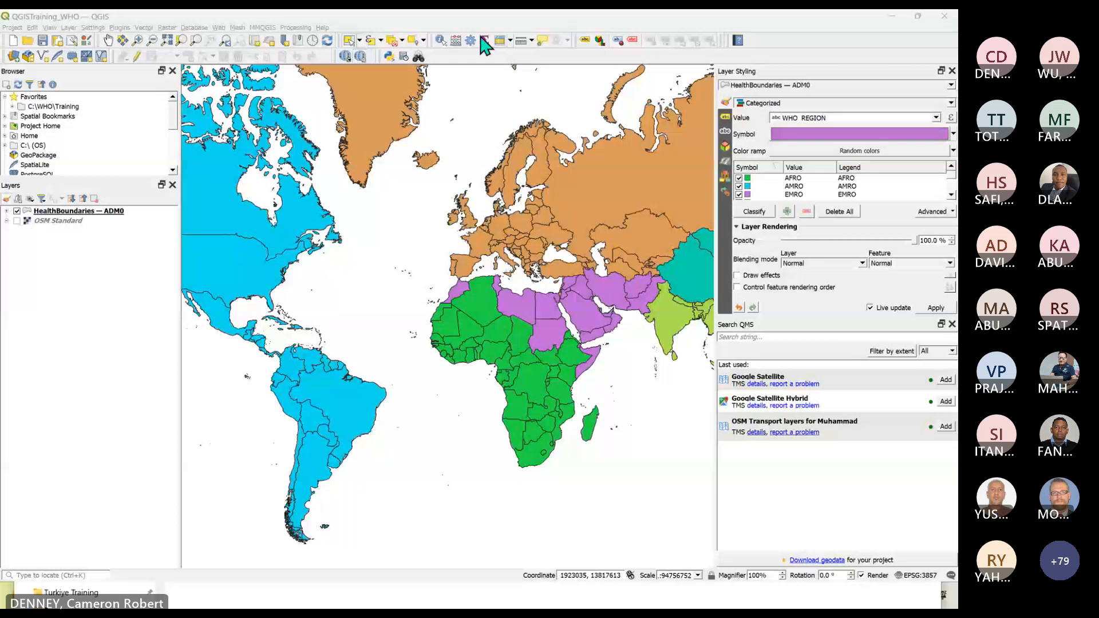
key("ctrl+s")
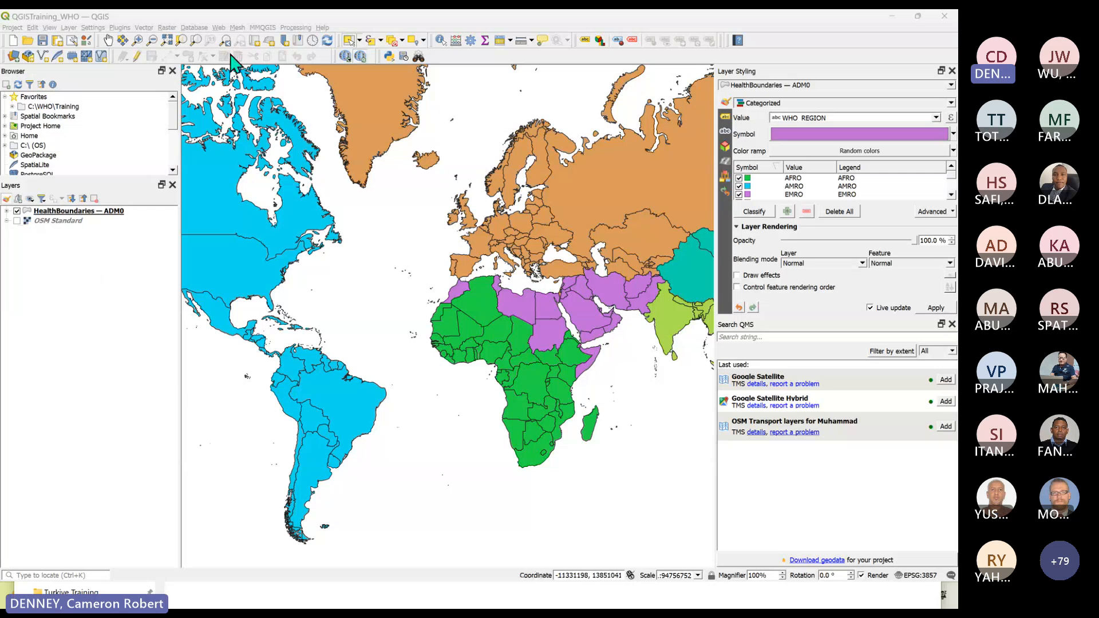
left_click(242, 16)
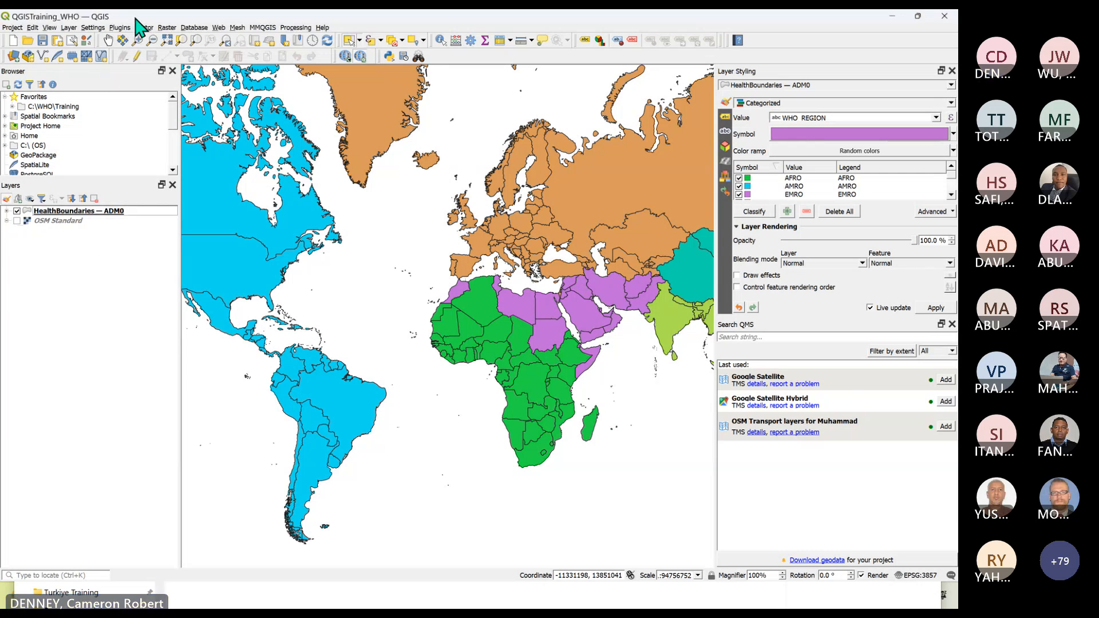
left_click(69, 27)
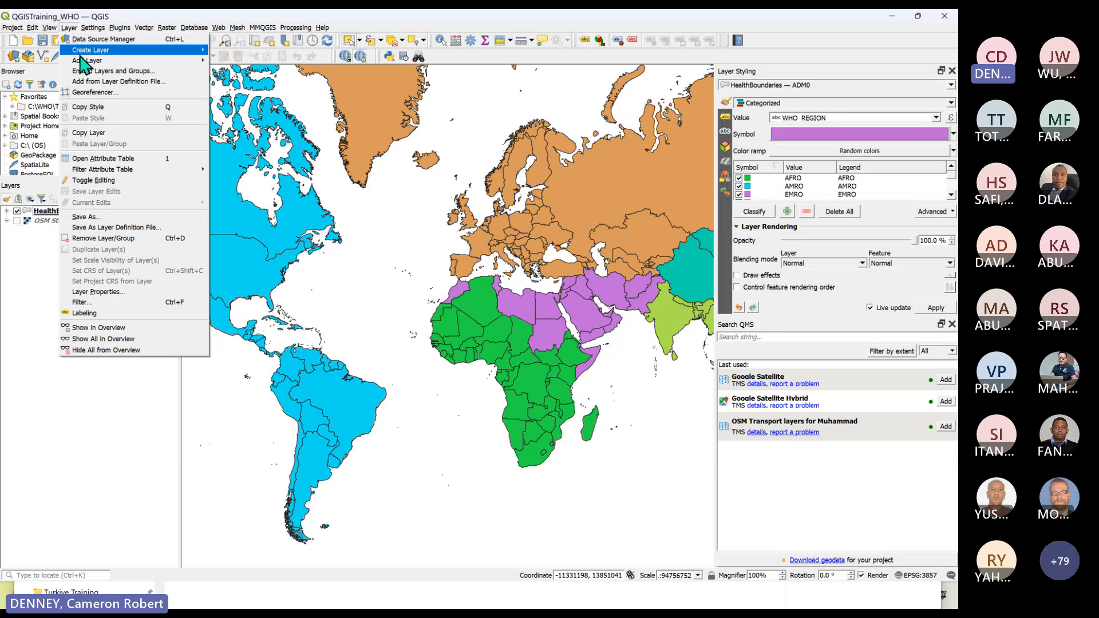
mouse_move(95, 63)
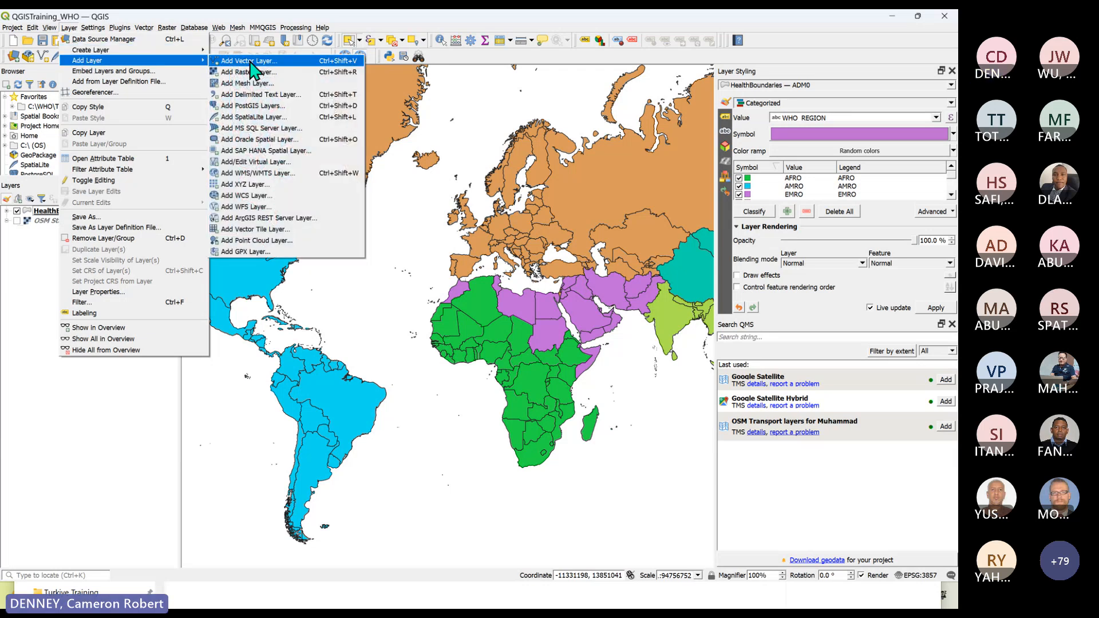
left_click(274, 230)
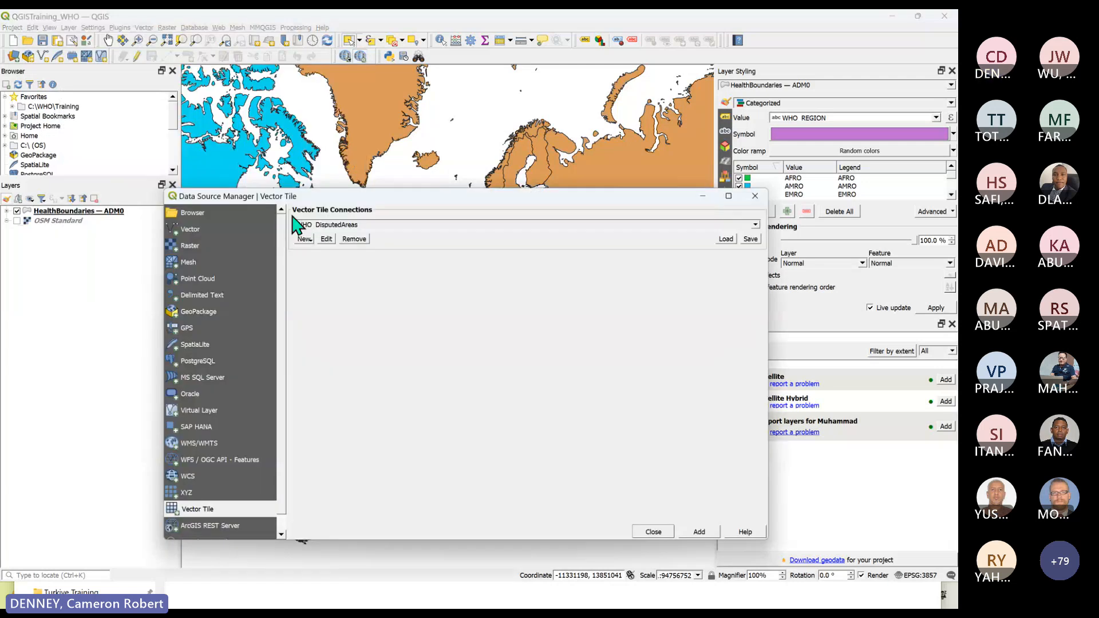
left_click_drag(235, 200, 314, 101)
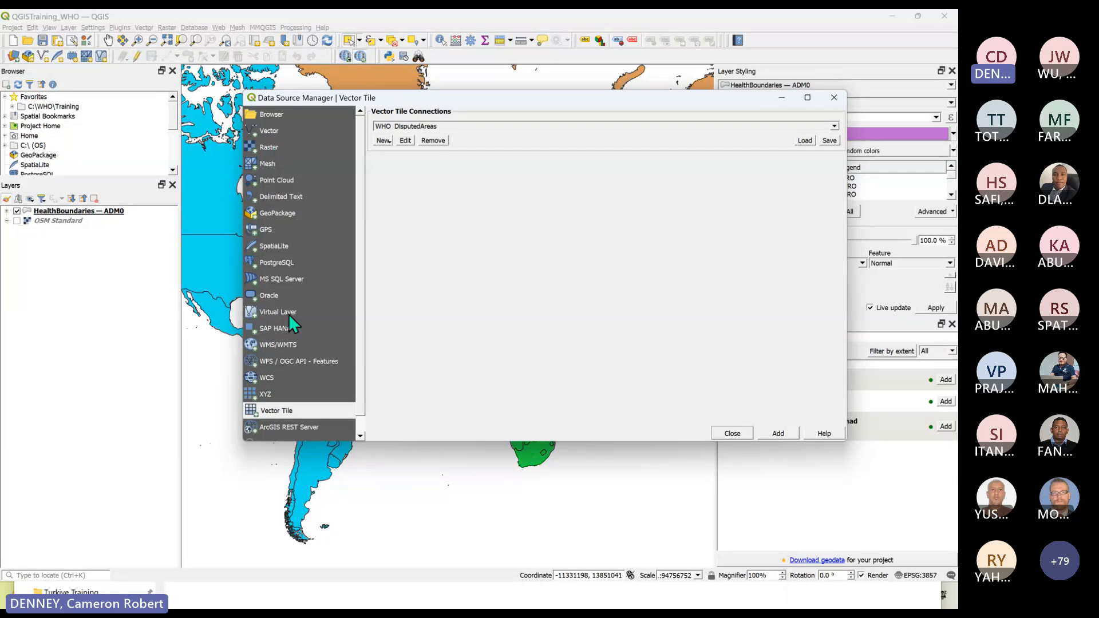
scroll(358, 410, "down", 1)
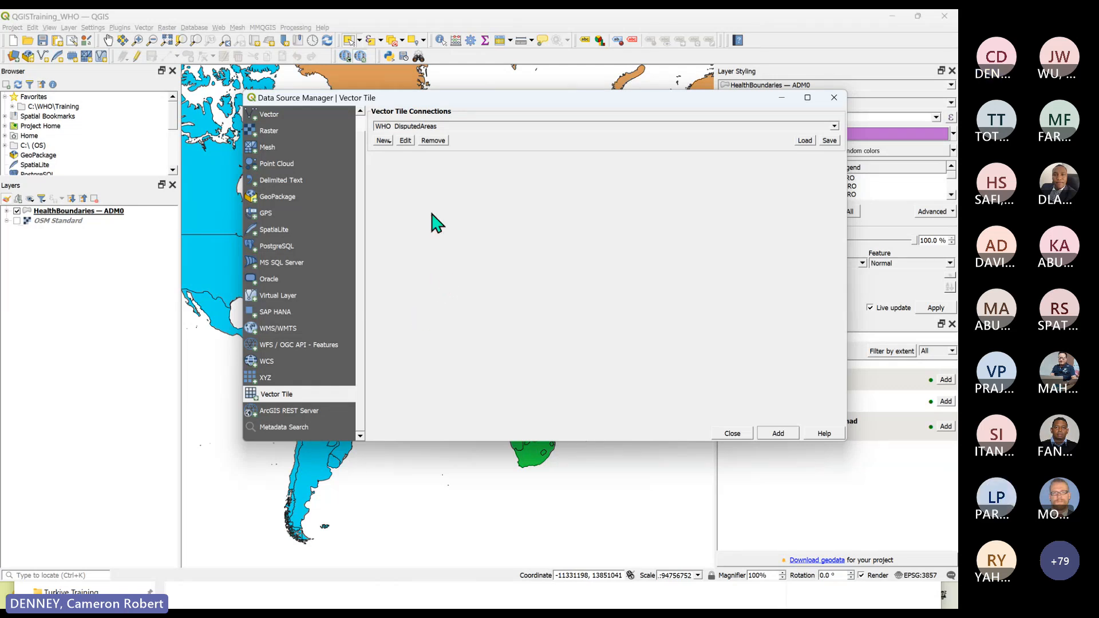
left_click_drag(411, 103, 398, 101)
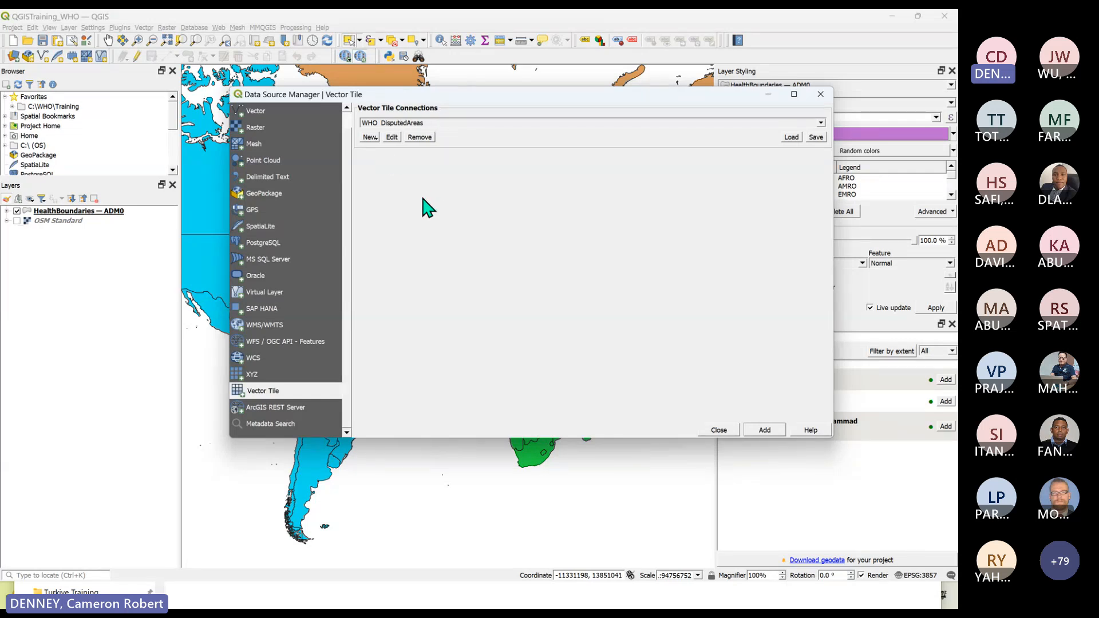
left_click(371, 138)
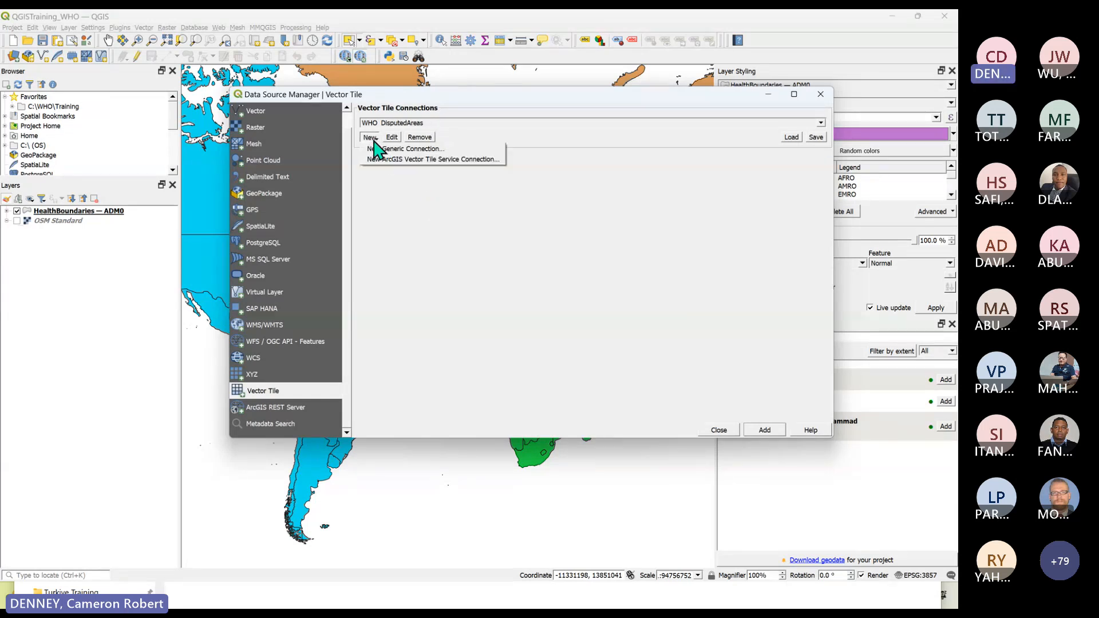
left_click(393, 201)
left_click(370, 138)
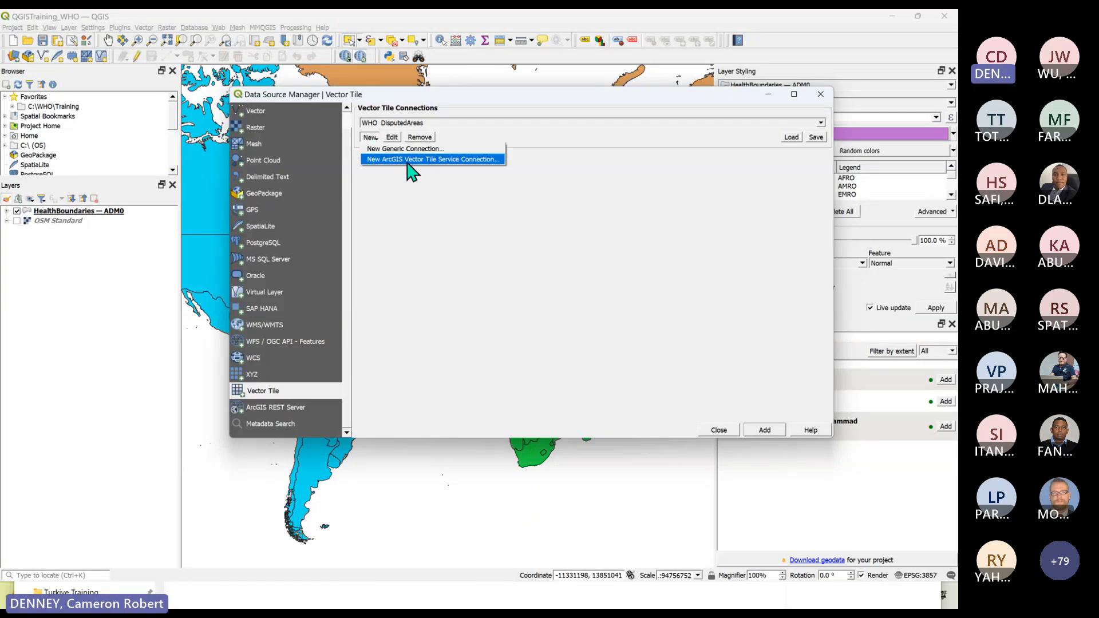
left_click(445, 166)
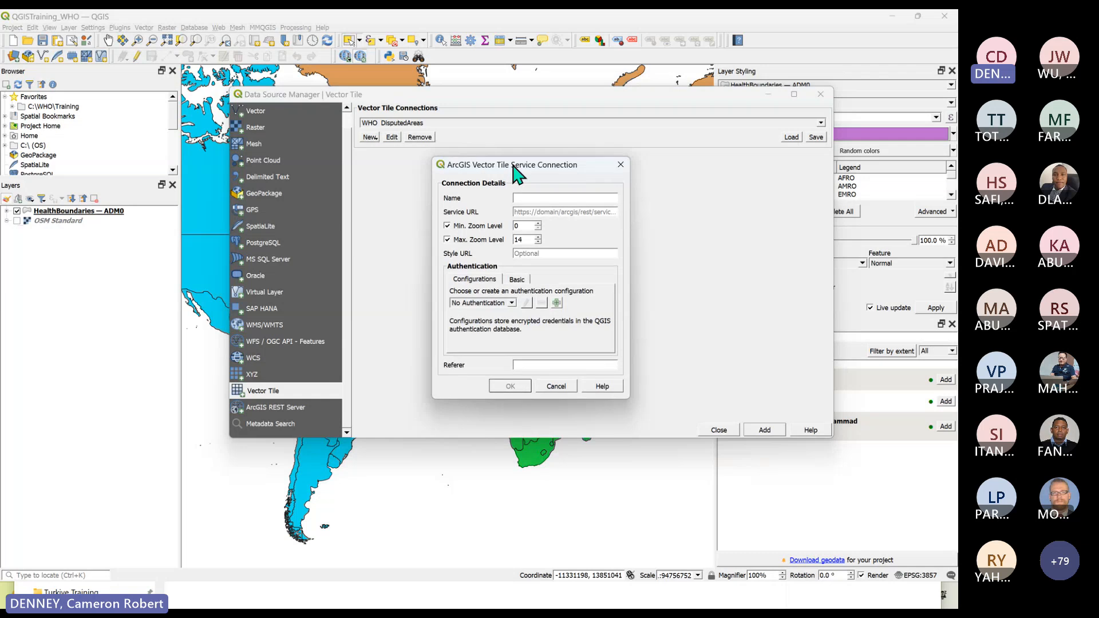
mouse_move(540, 162)
left_mouse_down()
mouse_move(540, 144)
mouse_move(547, 177)
left_mouse_up()
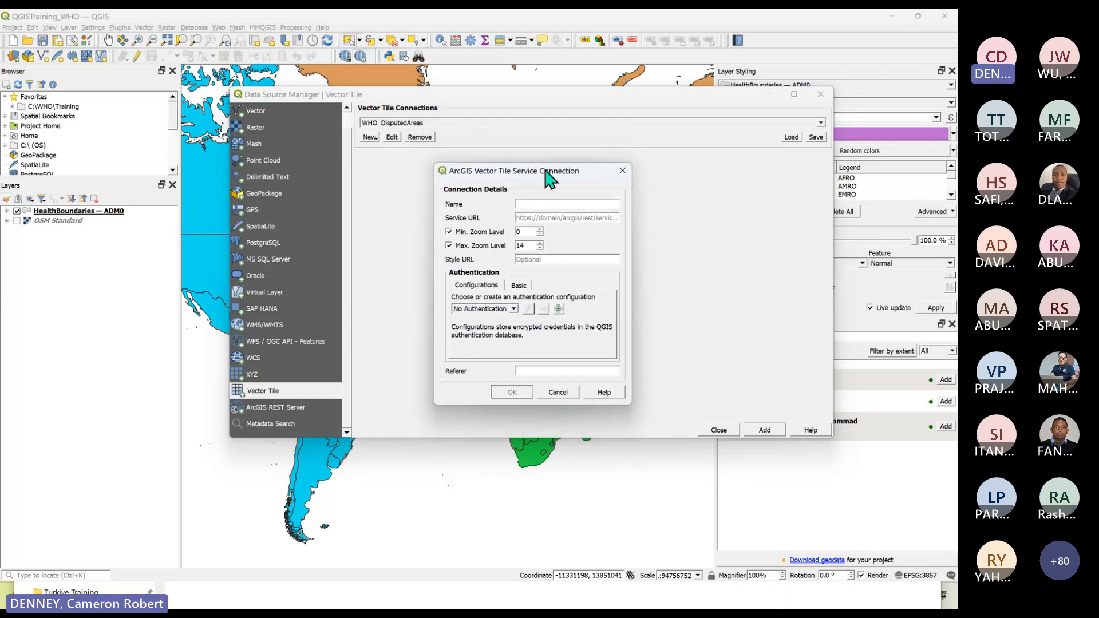
left_click(623, 172)
left_click(822, 94)
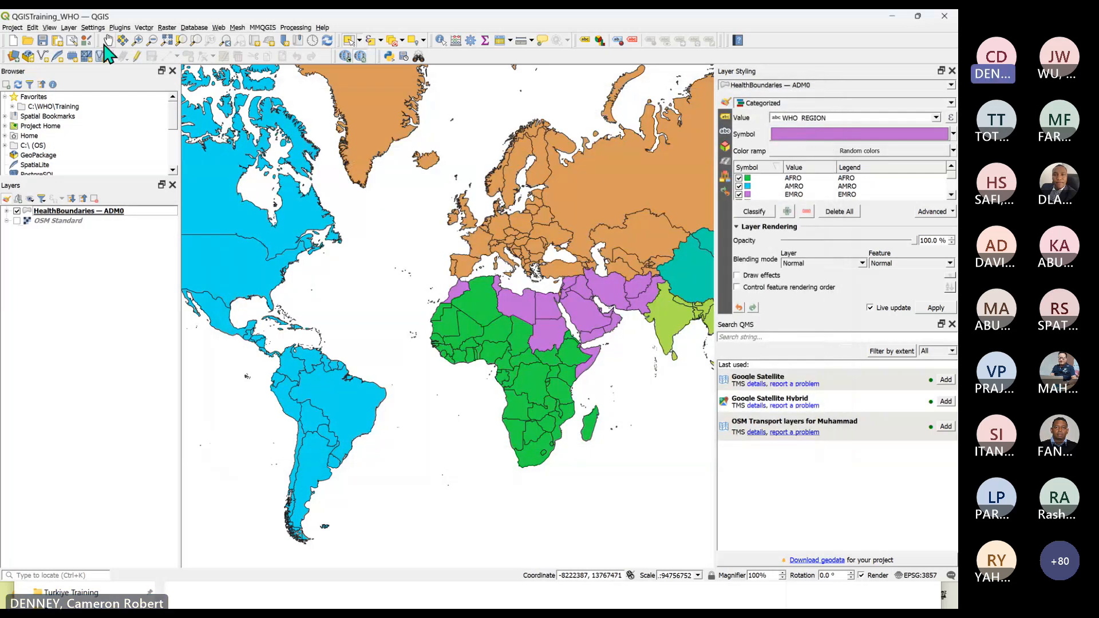
Start a new ArcGIS Vector Tile Service connection from the vector tile layer sources.
left_click(69, 28)
mouse_move(90, 61)
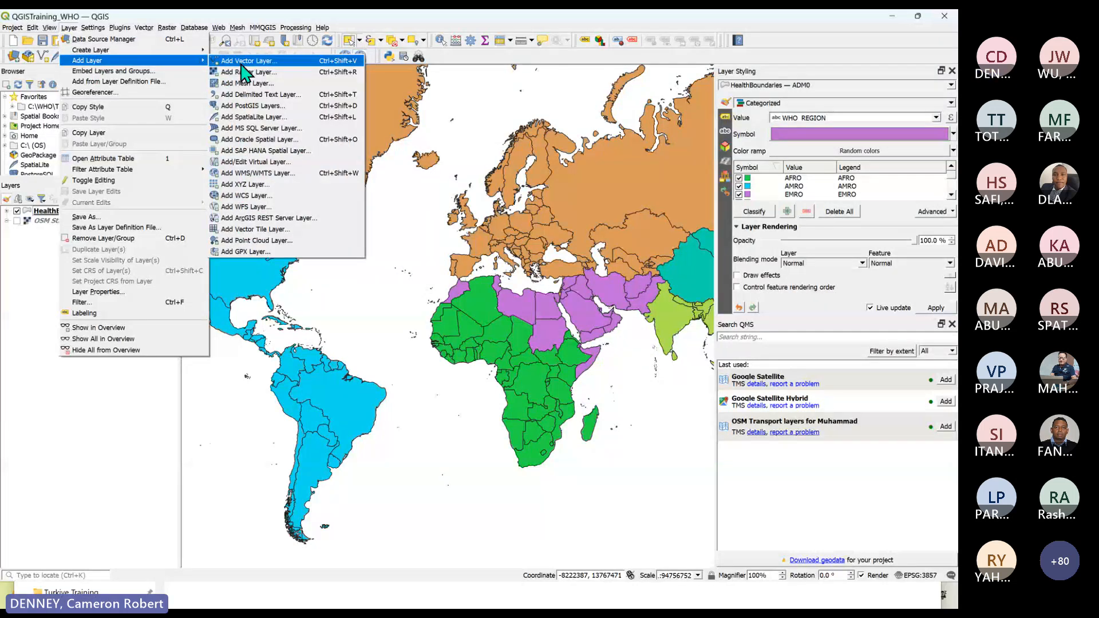
left_click(290, 229)
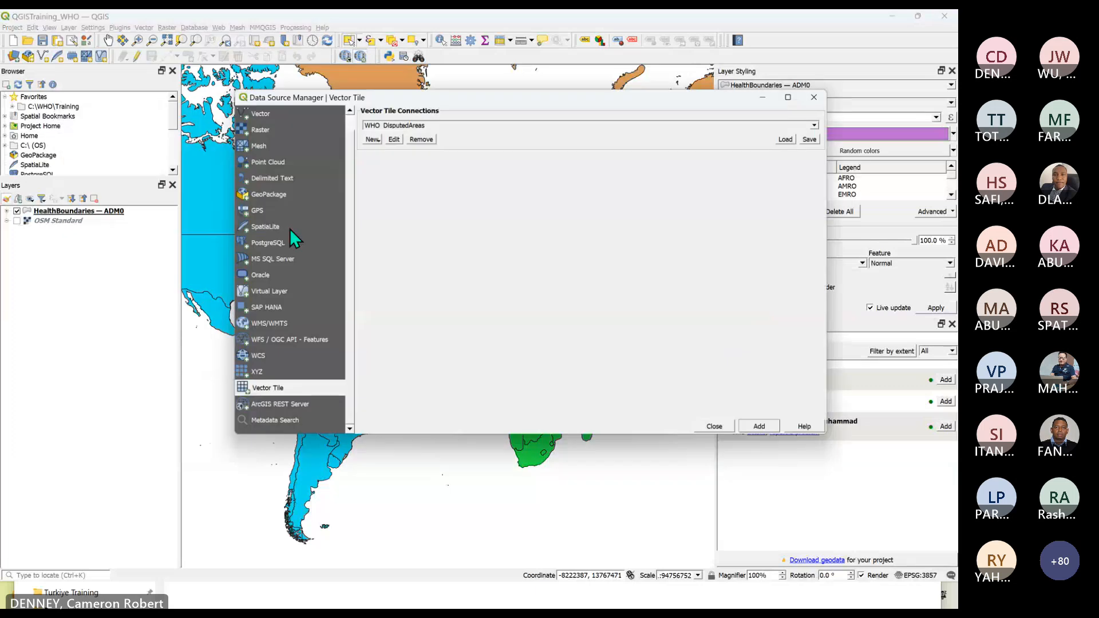
left_click_drag(429, 99, 412, 90)
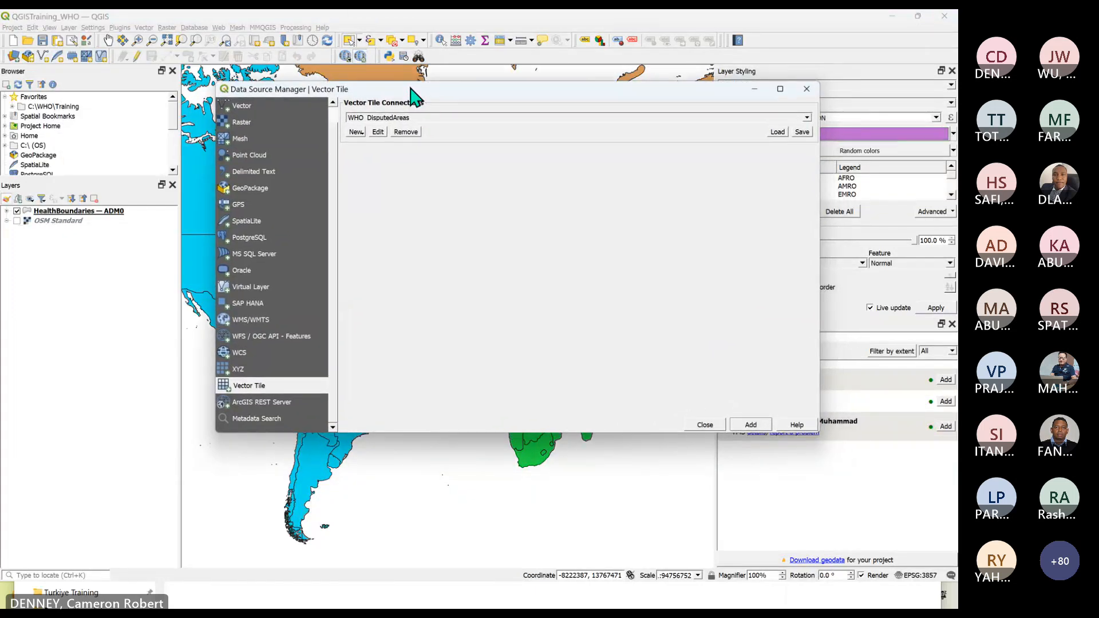
left_click(356, 132)
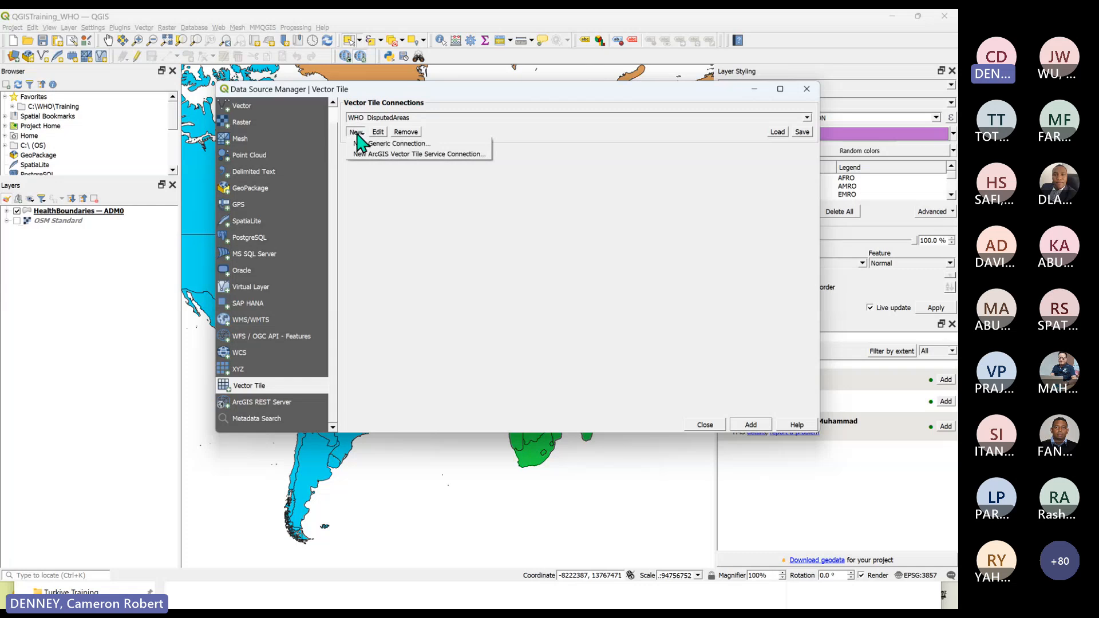
left_click(421, 155)
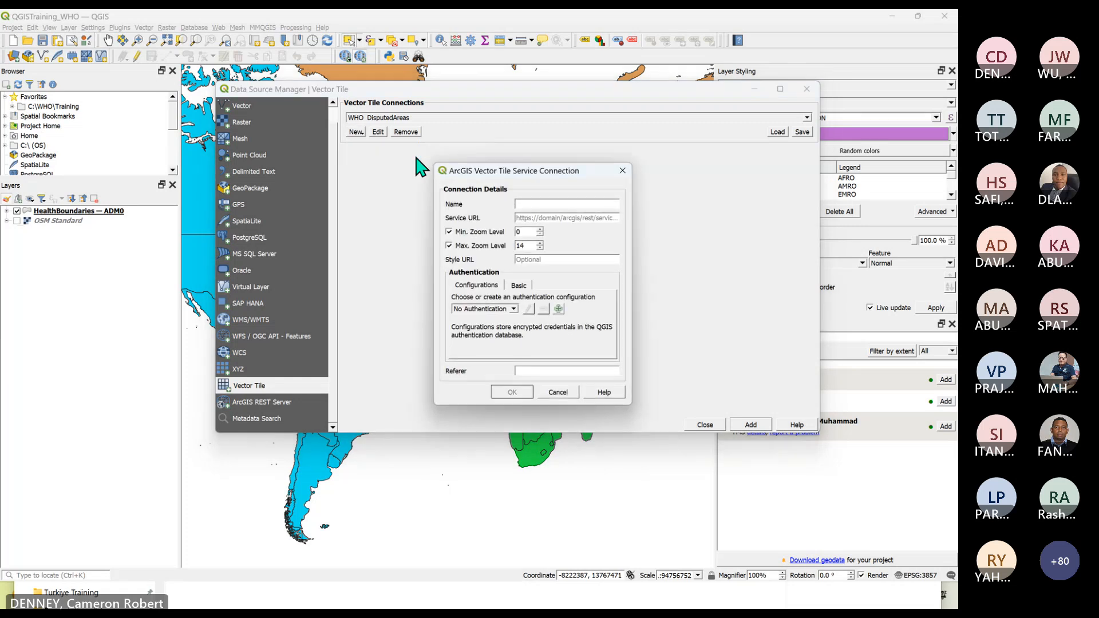
left_click_drag(507, 175, 454, 158)
Switch to Chrome and copy the full basemap link for Polygon Basemap Disputed Areas and Borders.
key("alt+Tab")
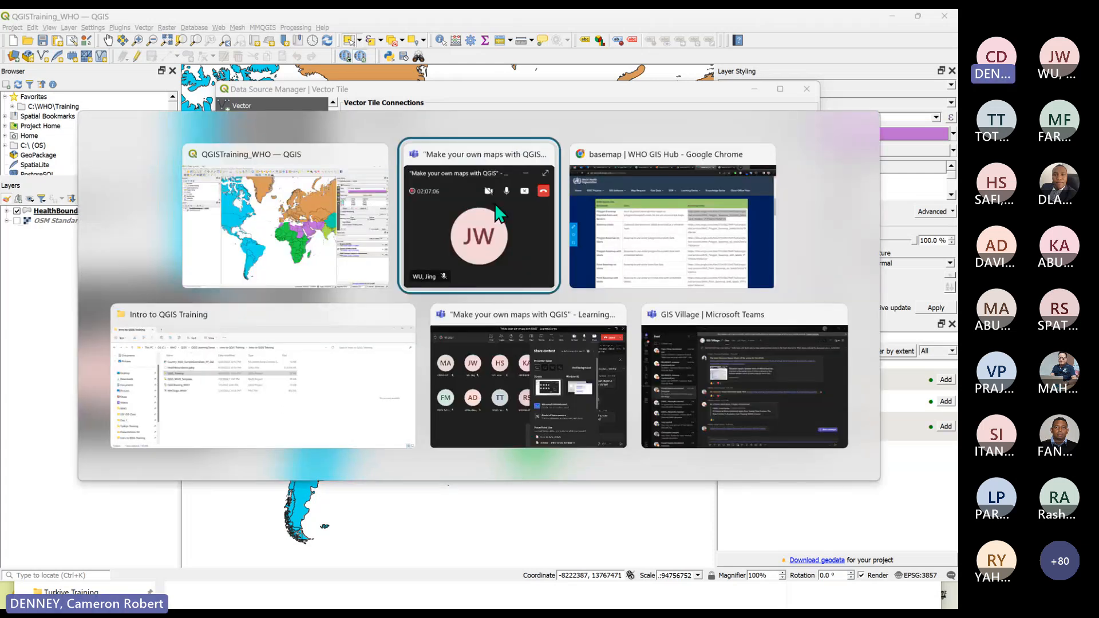
key("Tab")
left_click(432, 245)
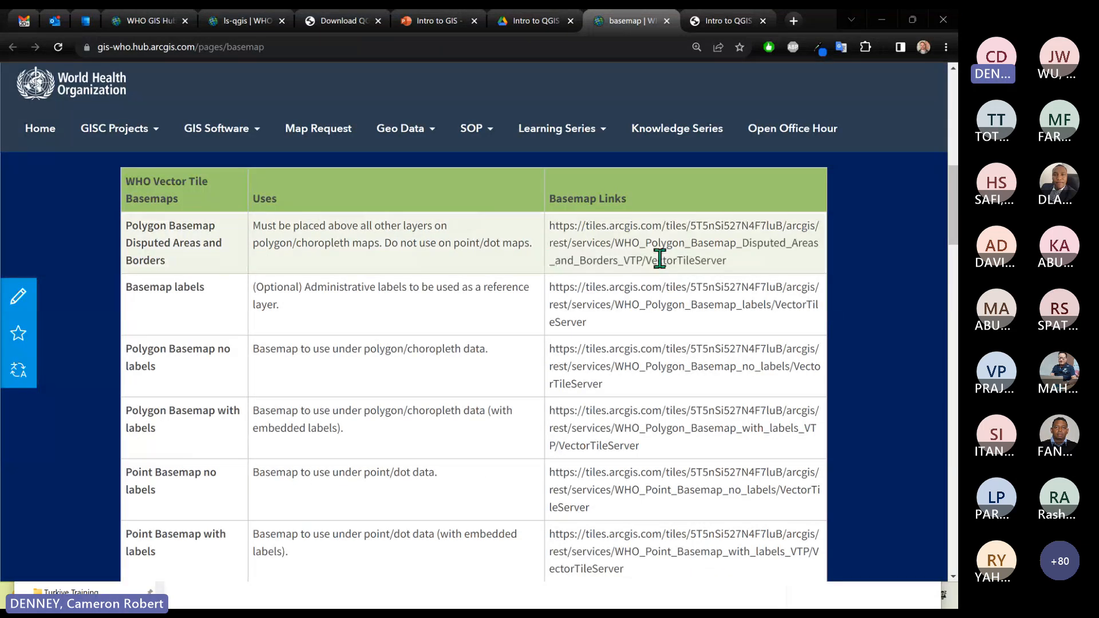
left_click_drag(722, 264, 552, 231)
key("ctrl+c")
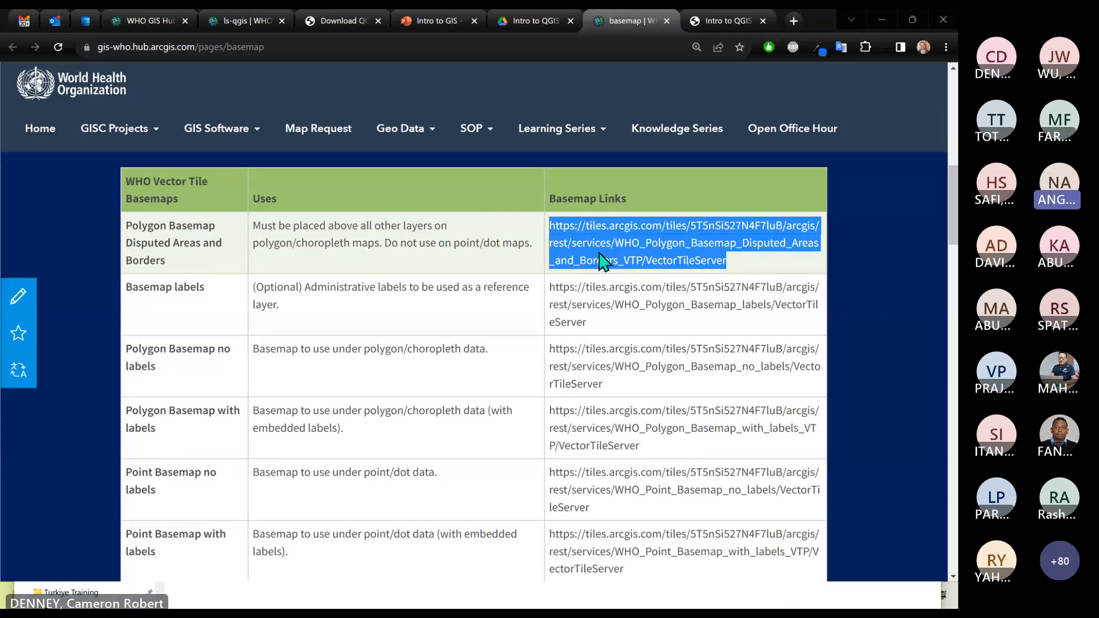
Switch back to QGIS and paste the copied disputed areas link as the connection's service URL.
key("alt+Tab")
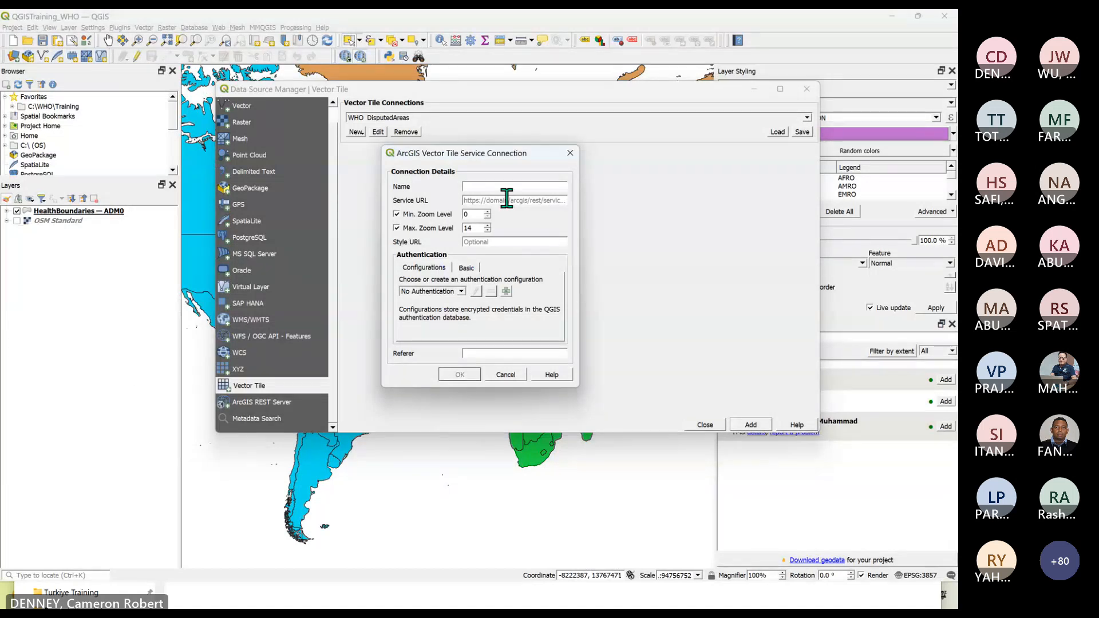
key("alt+Tab")
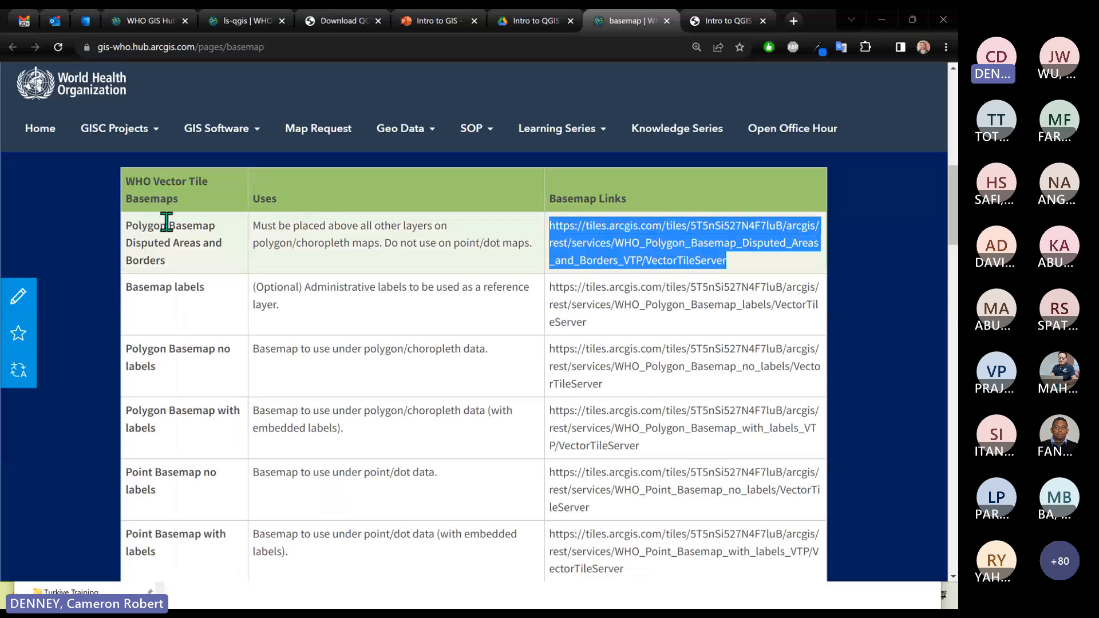
key("alt+Tab")
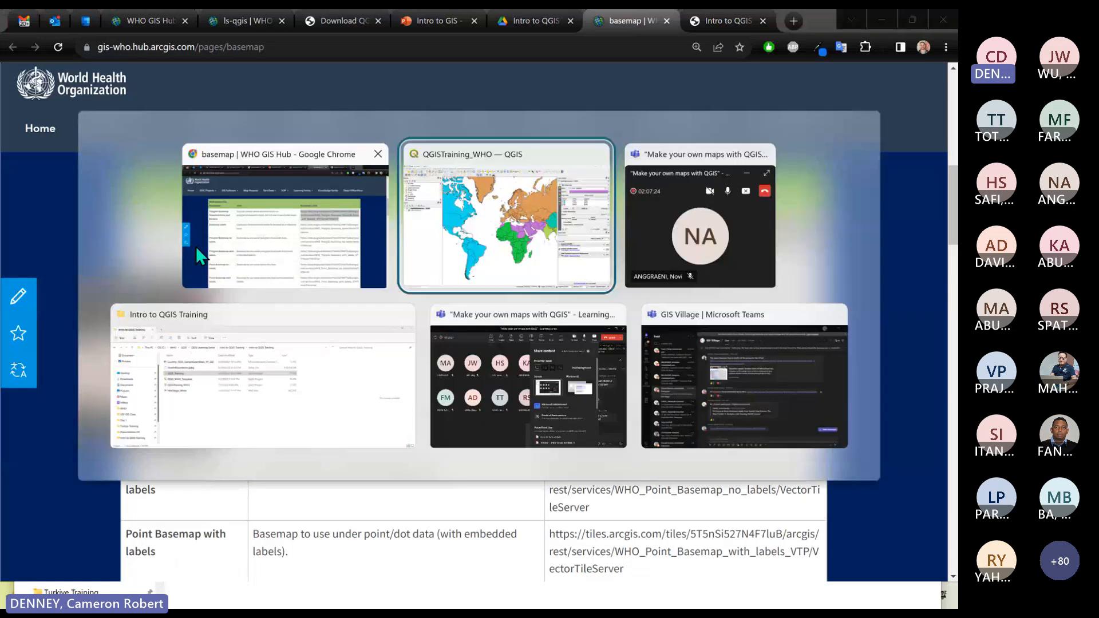
key("ctrl+v")
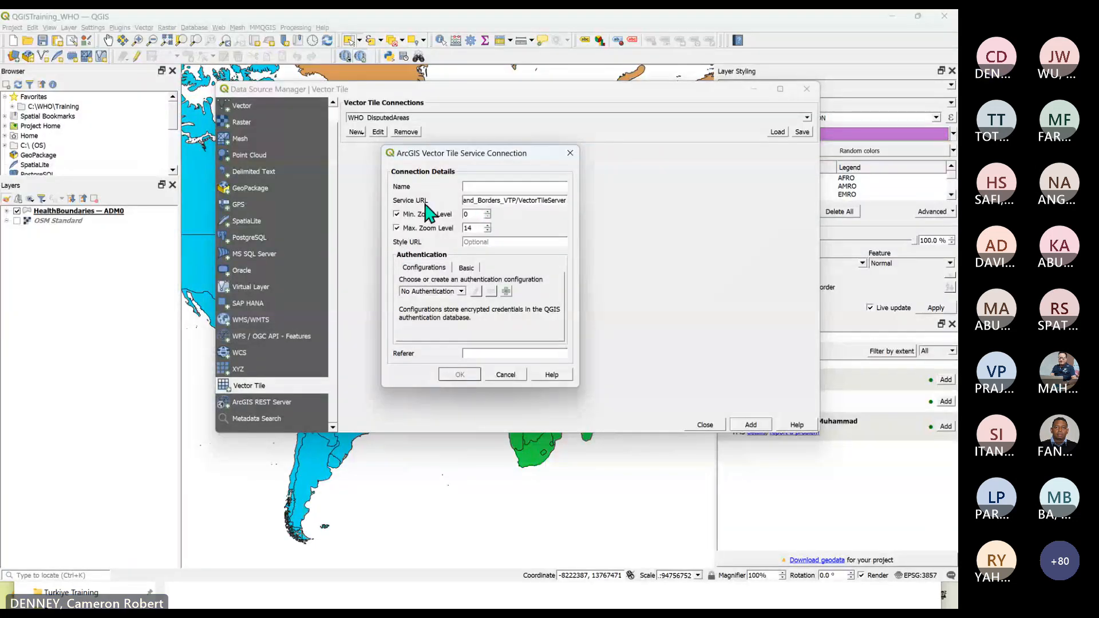
Name the ArcGIS Vector Tile Service connection WHO_Disputed and accept its details.
left_click(478, 188)
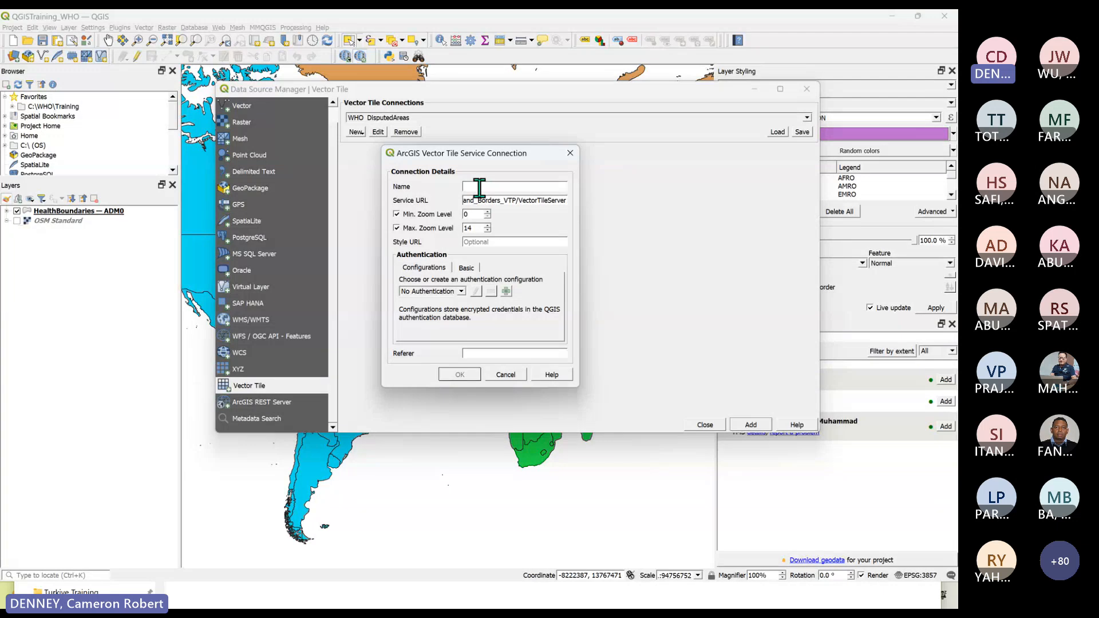
type("WHO Di")
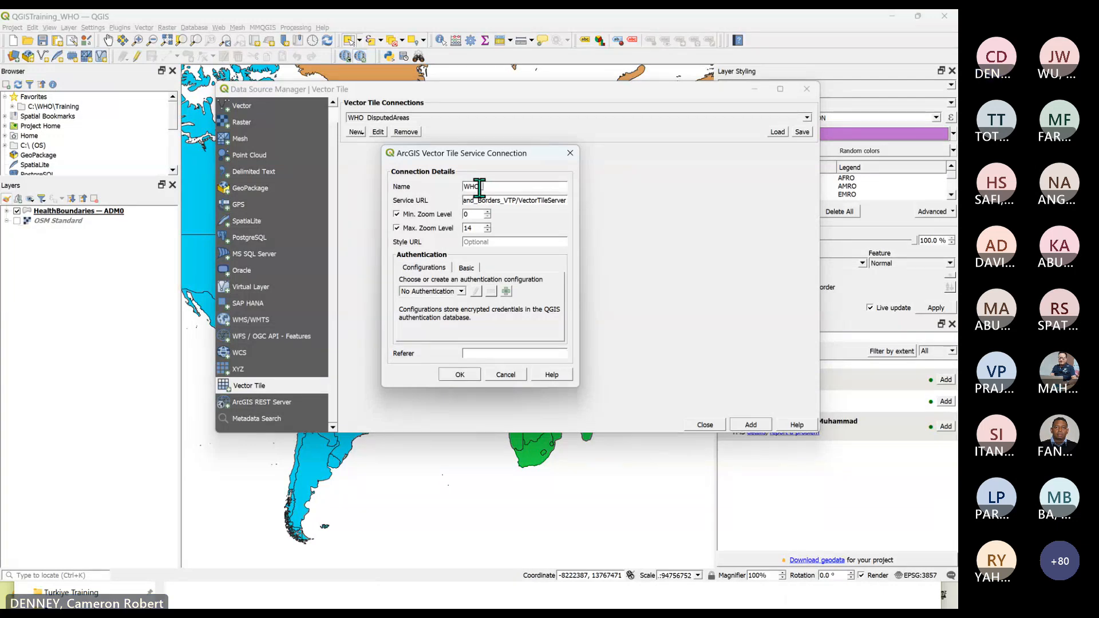
type("sputedAr")
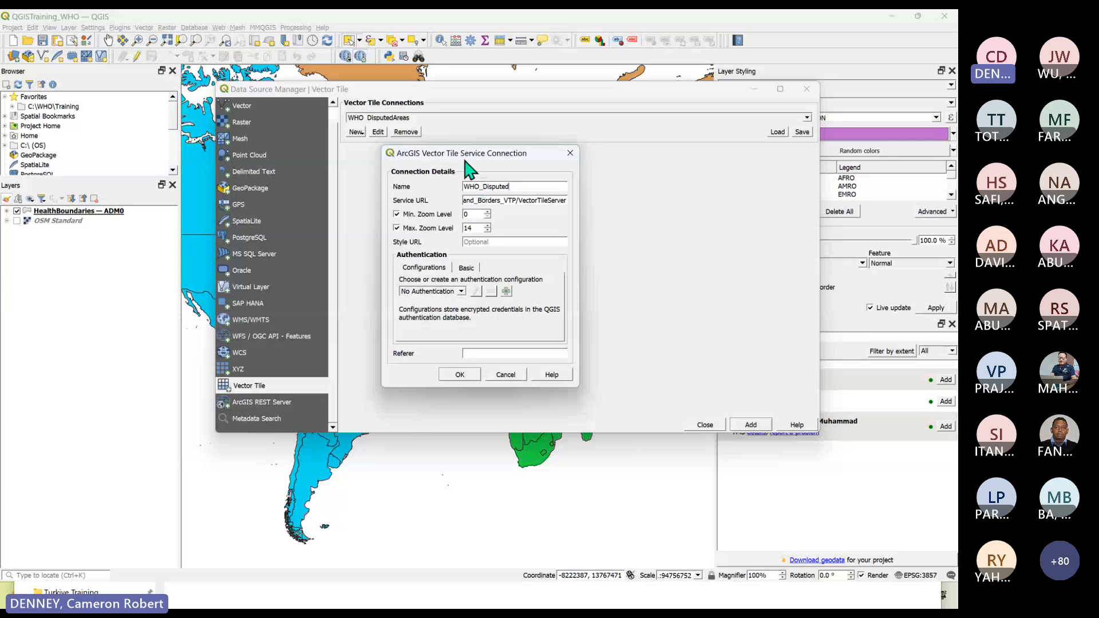
left_click_drag(469, 153, 511, 194)
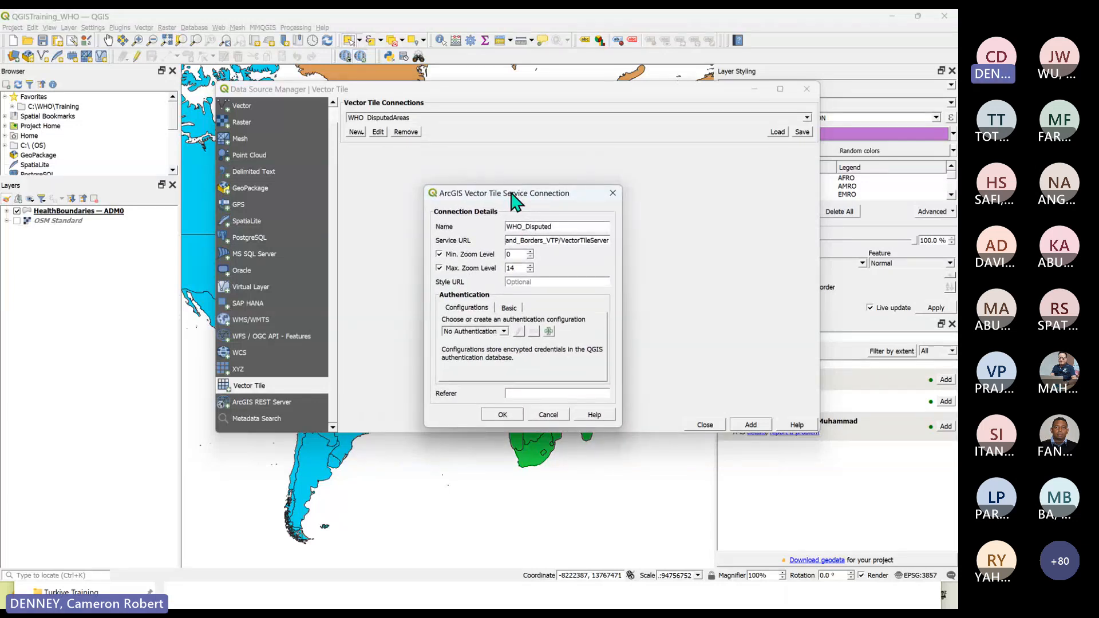
left_click_drag(511, 193, 481, 167)
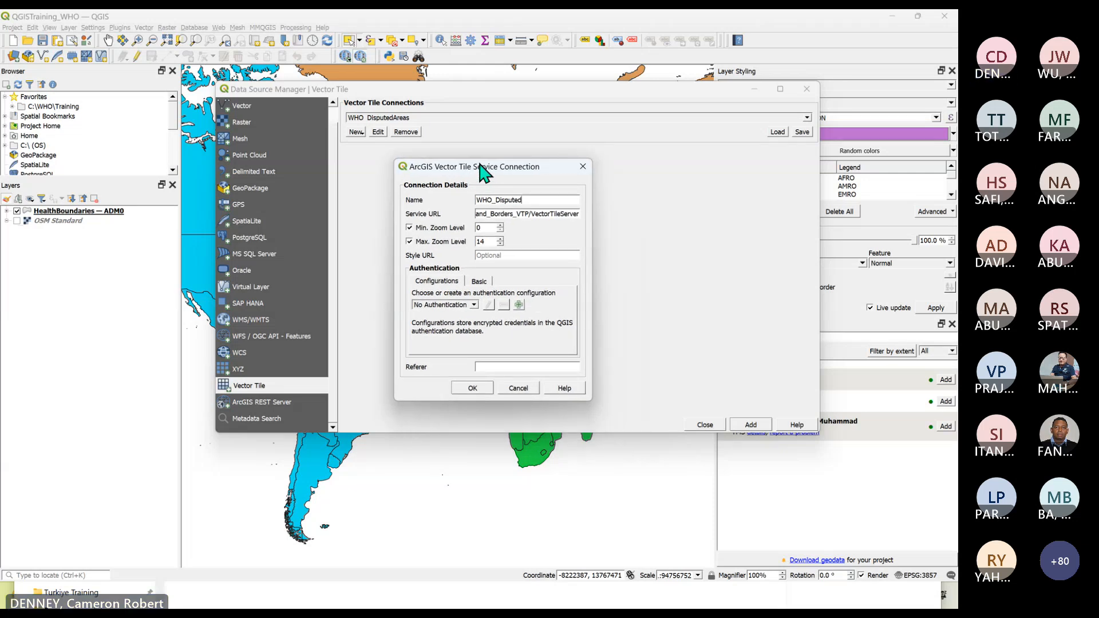
left_click(473, 389)
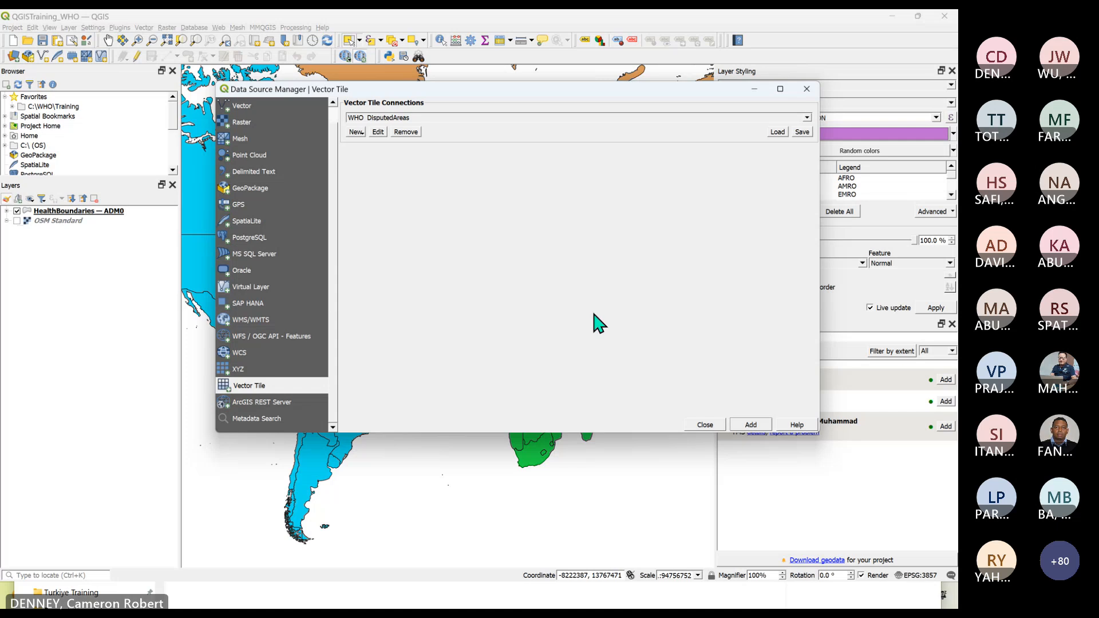
Add the WHO_DisputedAreas vector tile layer to the project and close the Data Source Manager.
left_click(744, 425)
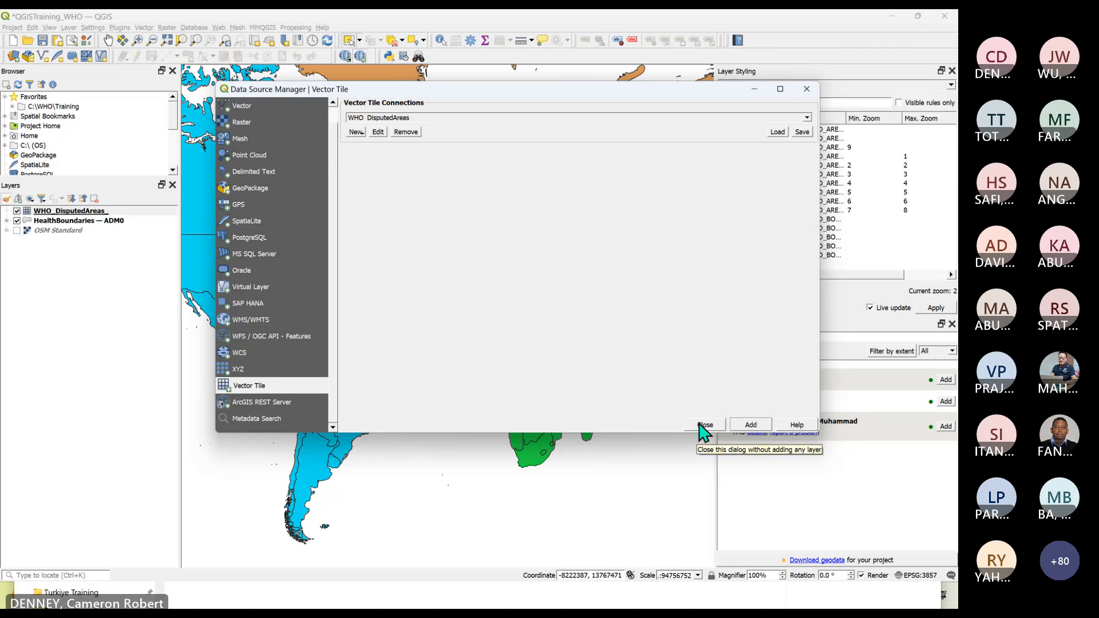
left_click(700, 425)
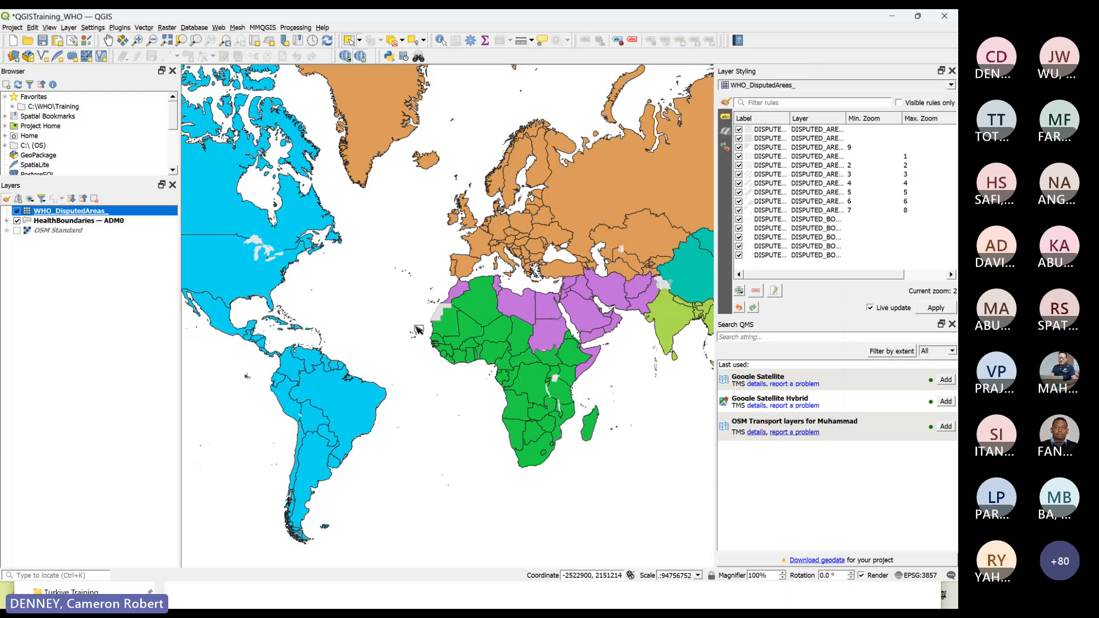
Close the Search QMS panel and narrow the Layer Styling panel to enlarge the map canvas.
left_click_drag(715, 314, 757, 309)
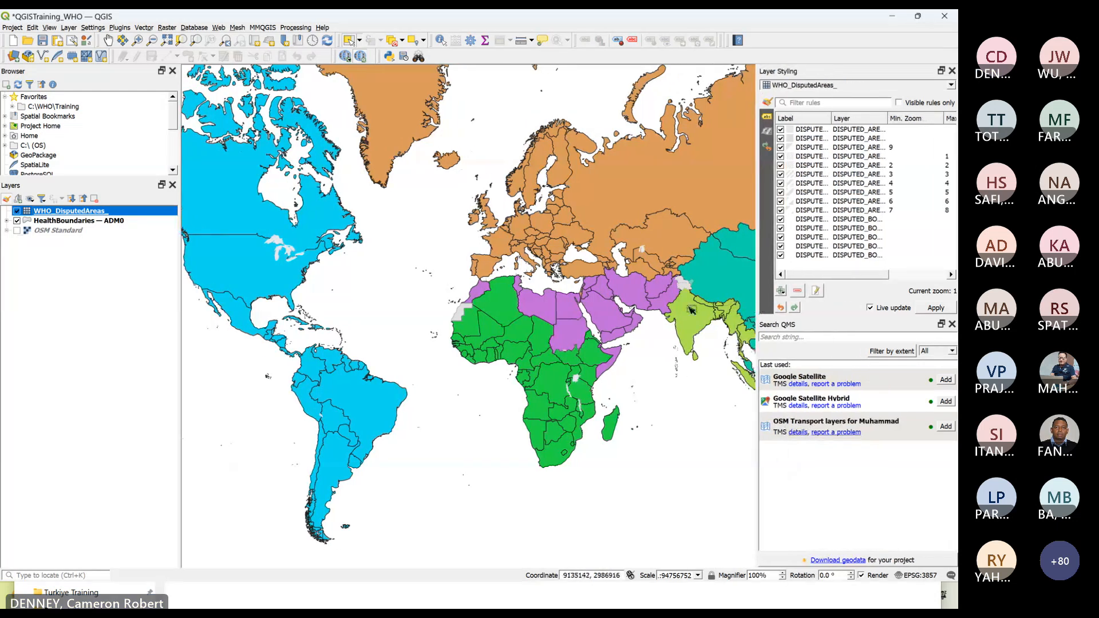
left_click(952, 326)
left_click_drag(758, 312, 829, 330)
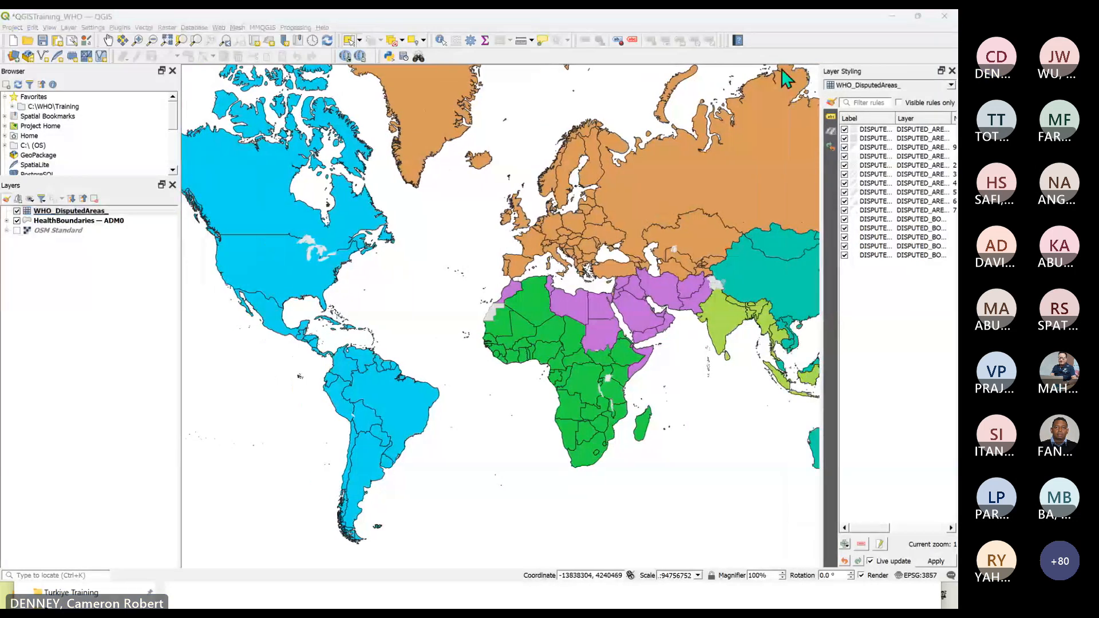
Examine the WHO_DisputedAreas_ layer over the world map and inspect its border line across the Korean Peninsula up close.
scroll(468, 354, "down", 1)
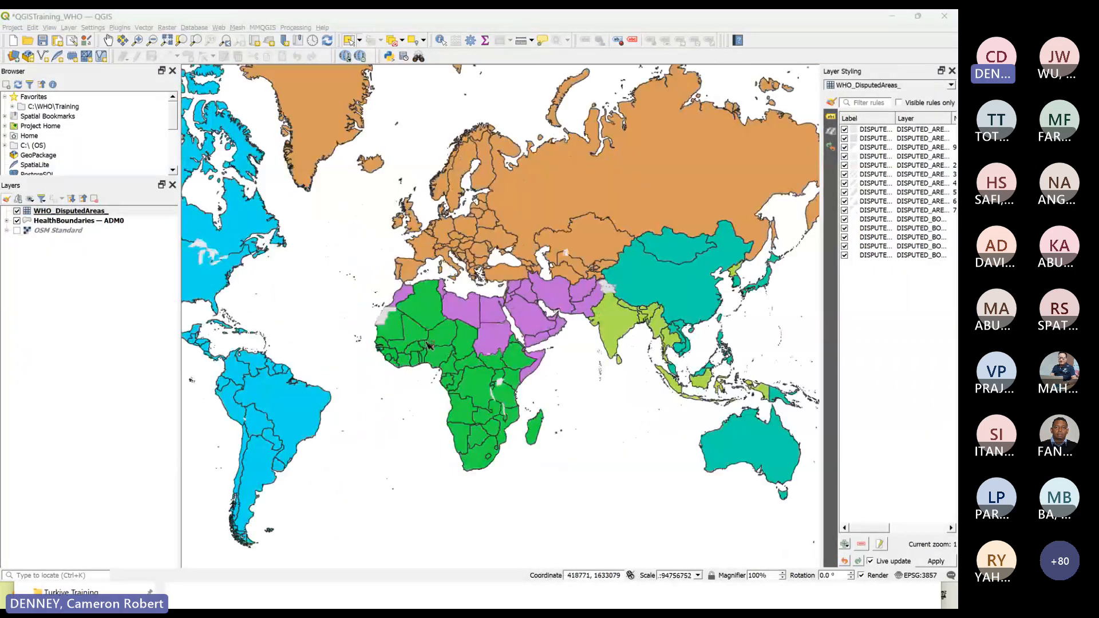
scroll(469, 354, "up", 1)
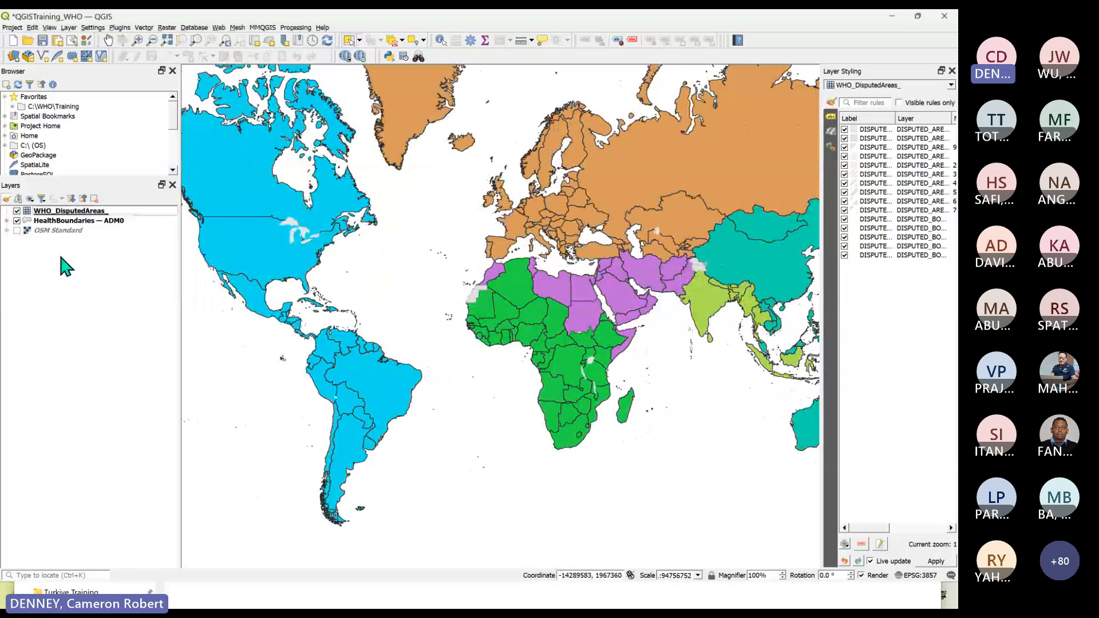
left_click(63, 212)
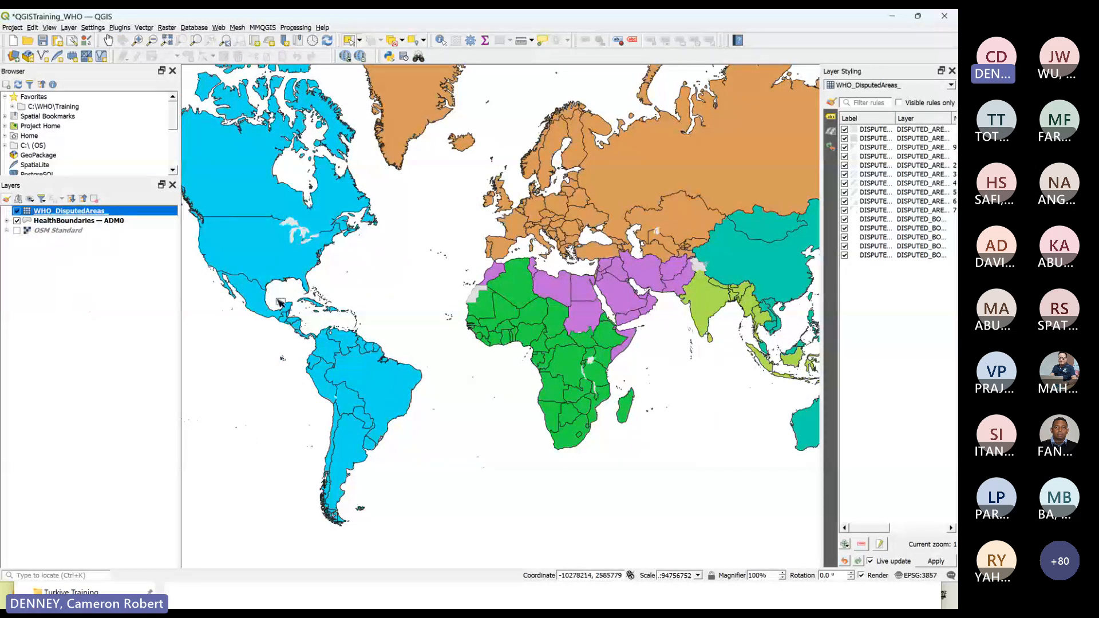
scroll(272, 309, "down", 1)
scroll(337, 303, "up", 1)
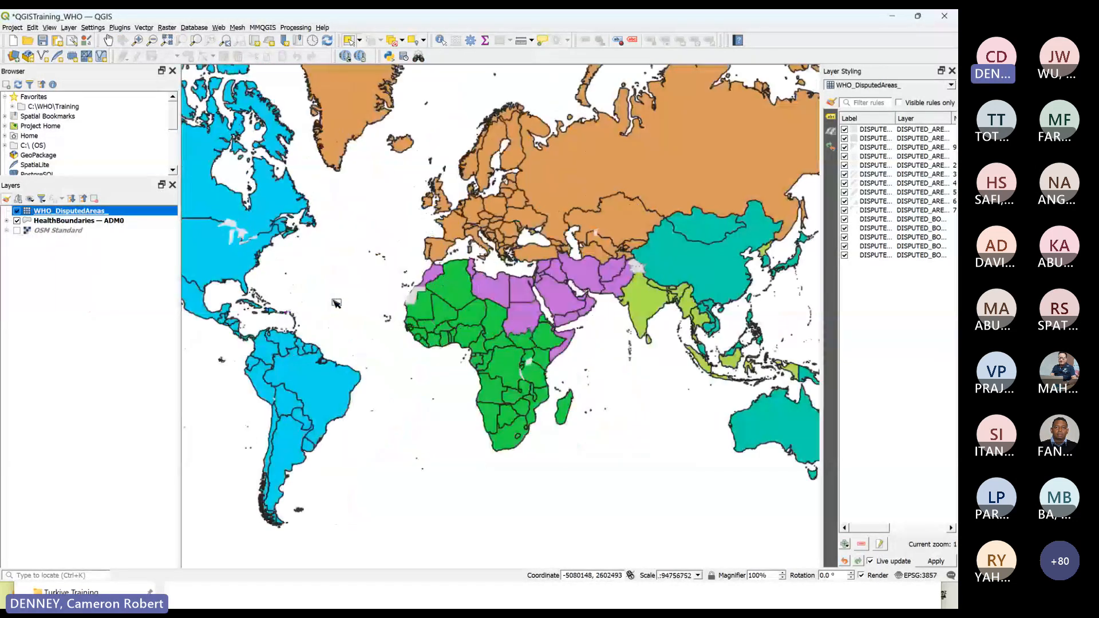
left_click(100, 272)
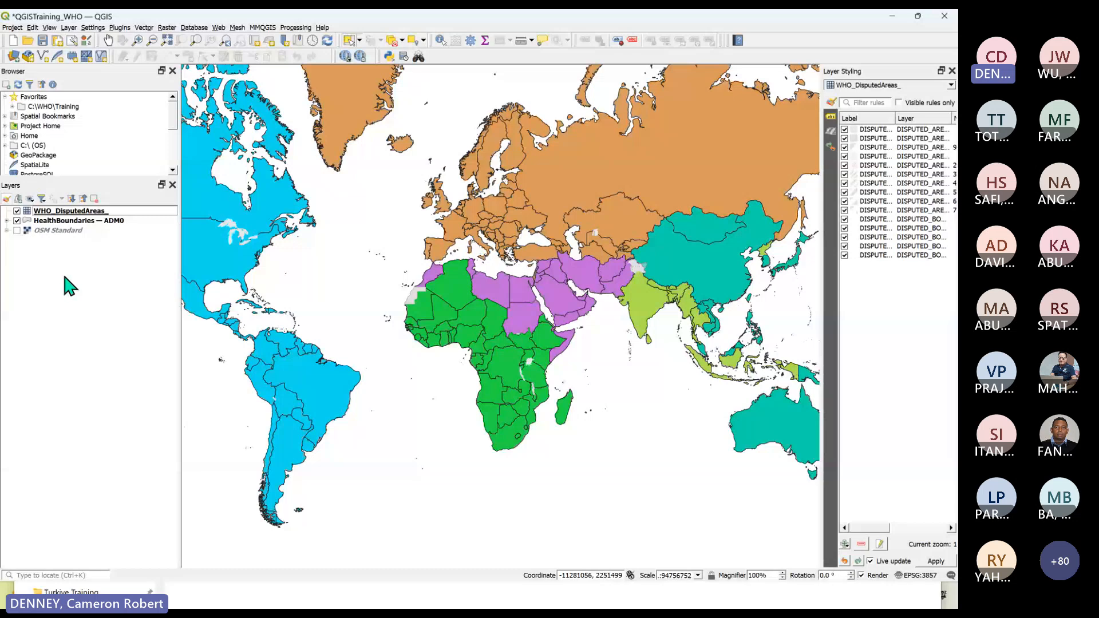
left_click(63, 211)
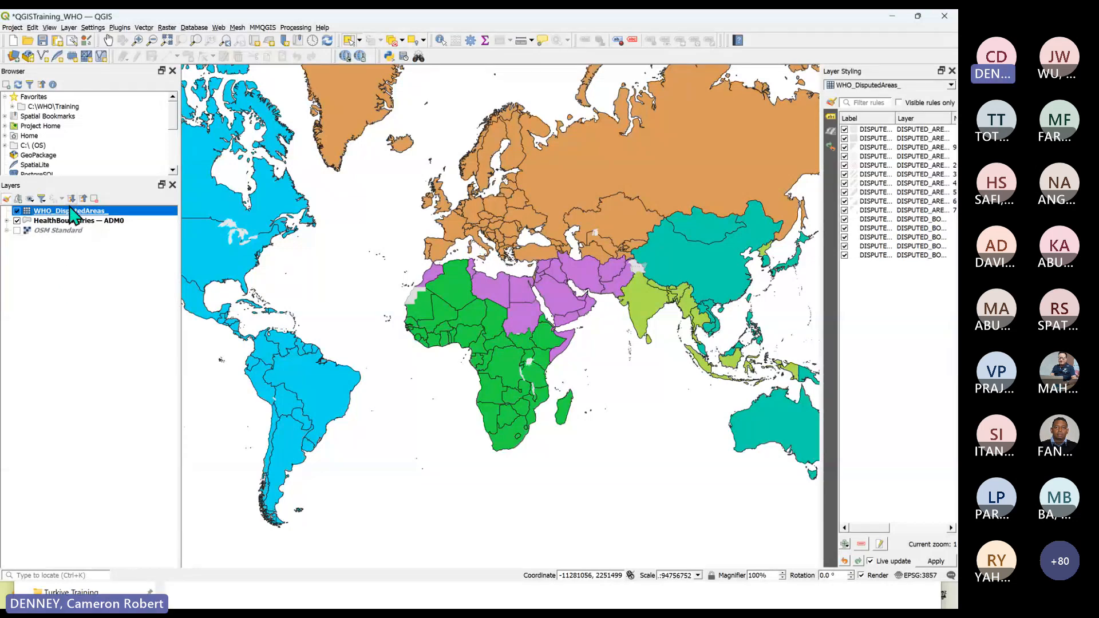
left_click(69, 282)
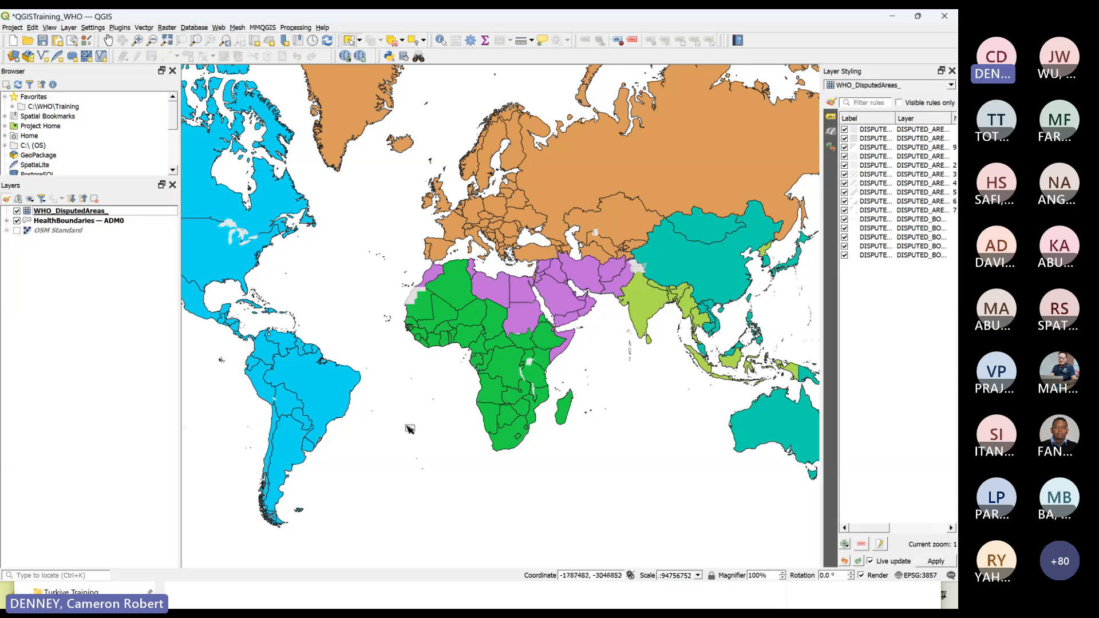
scroll(716, 254, "up", 4)
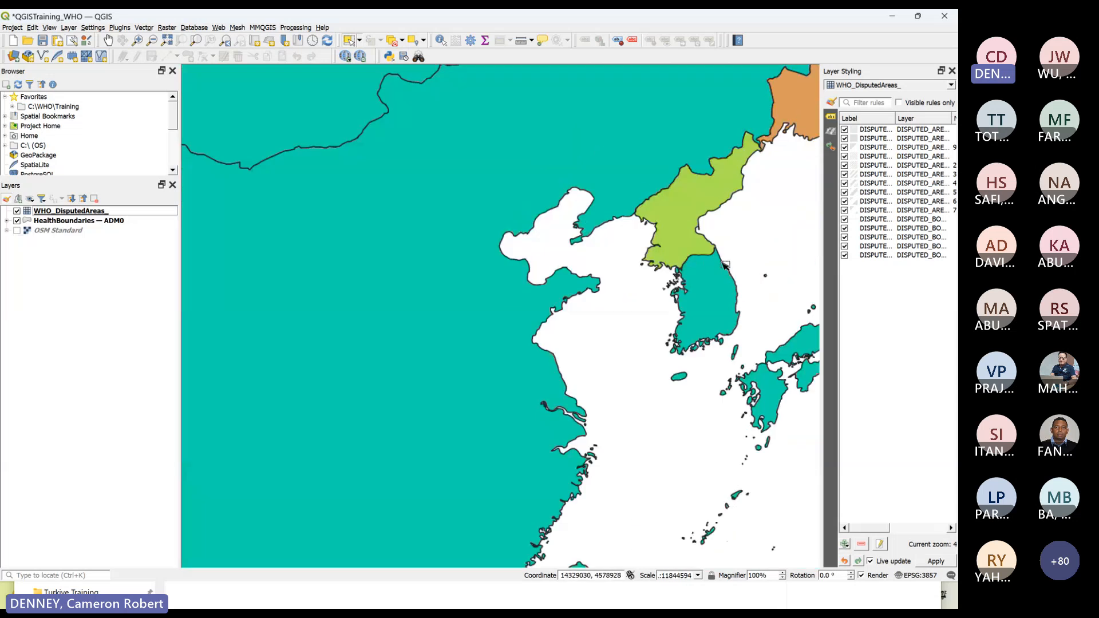
scroll(716, 253, "up", 2)
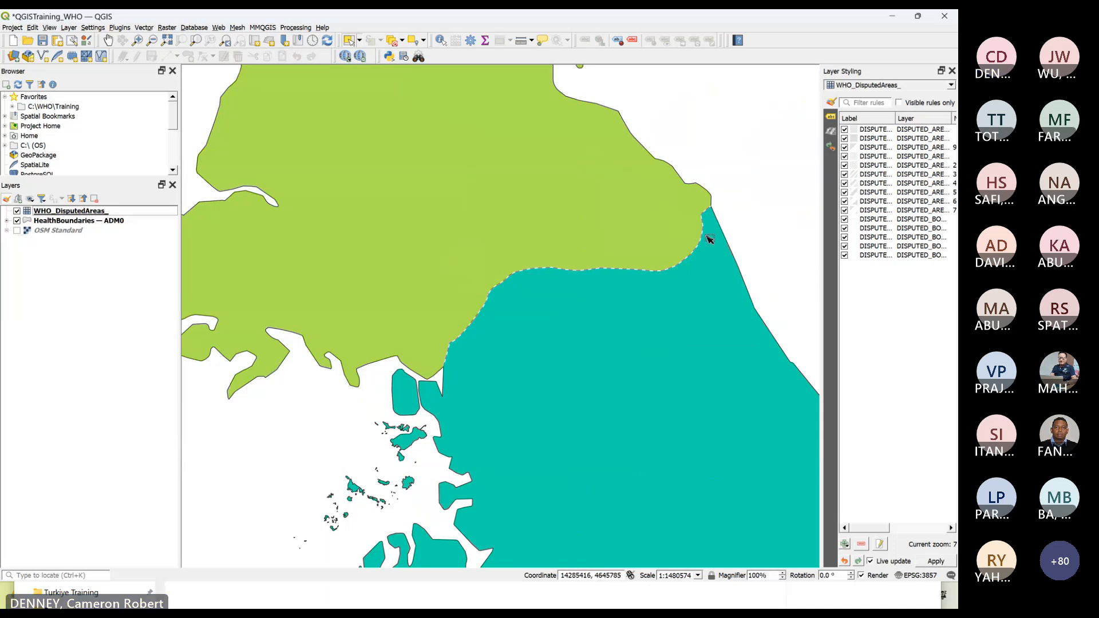
scroll(547, 311, "down", 7)
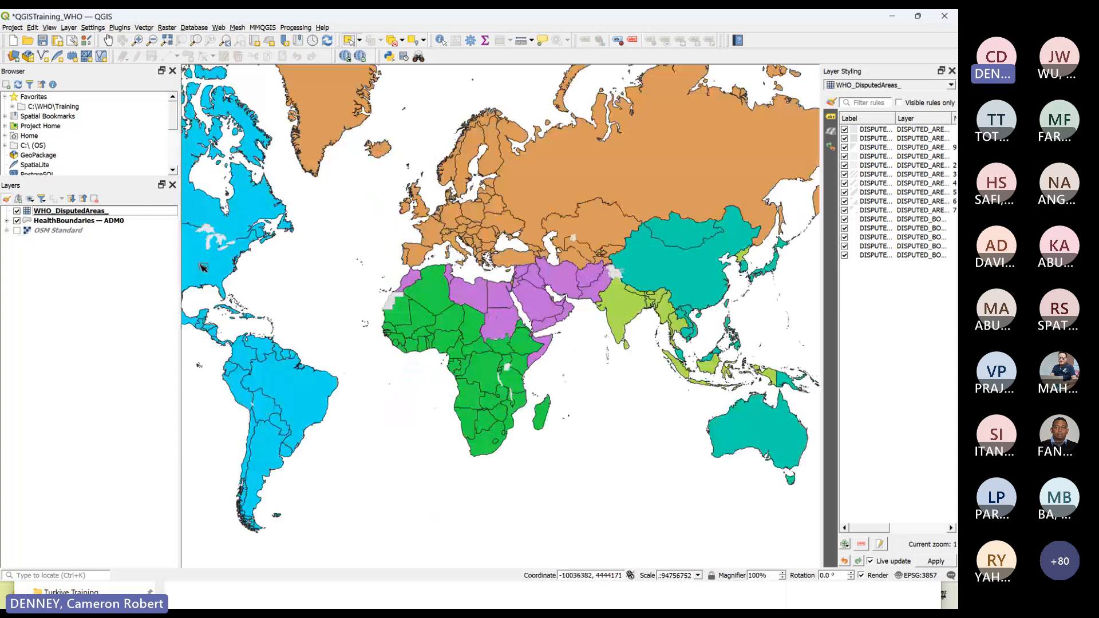
Temporarily hide HealthBoundaries — ADM0 to view the disputed areas on their own, and show the layer again.
left_click(17, 221)
left_click_drag(572, 265, 471, 293)
scroll(396, 307, "up", 1)
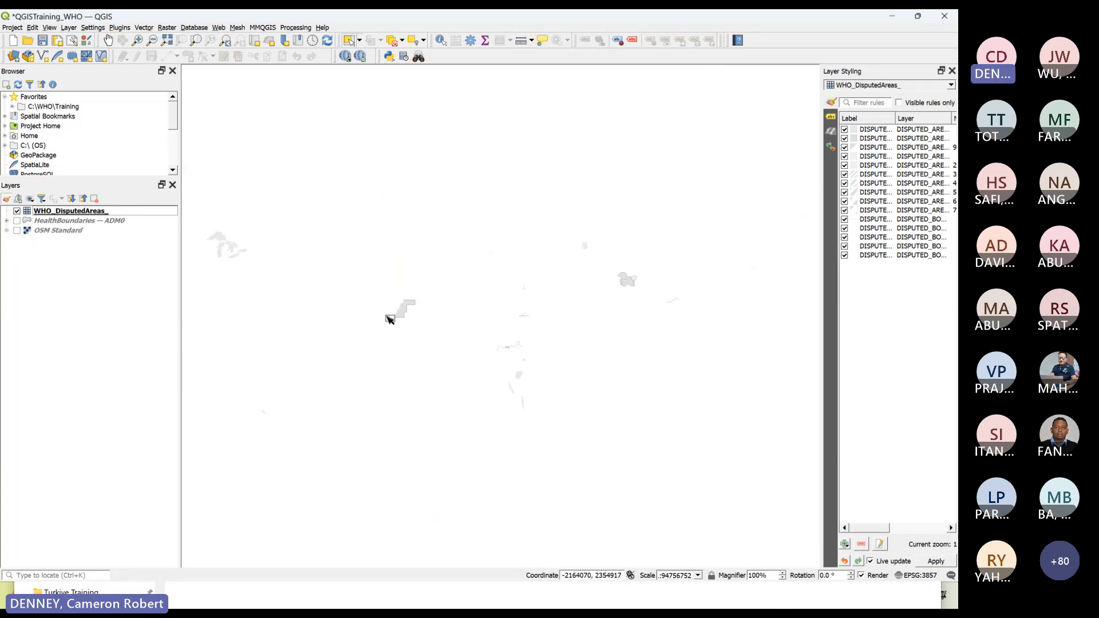
left_click(36, 221)
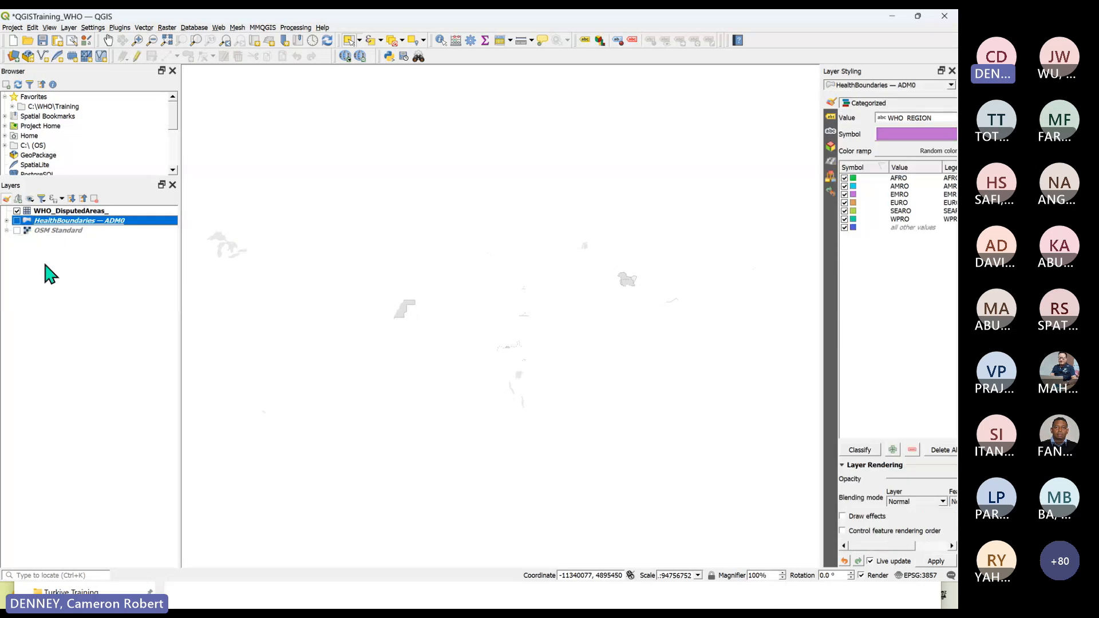
left_click(16, 221)
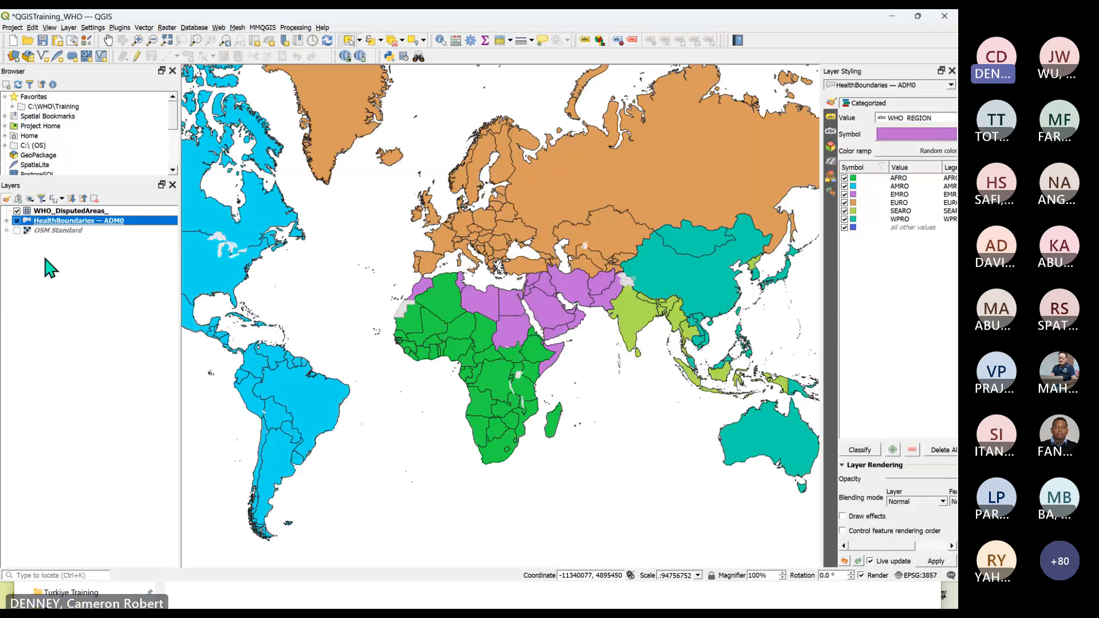
left_click(78, 281)
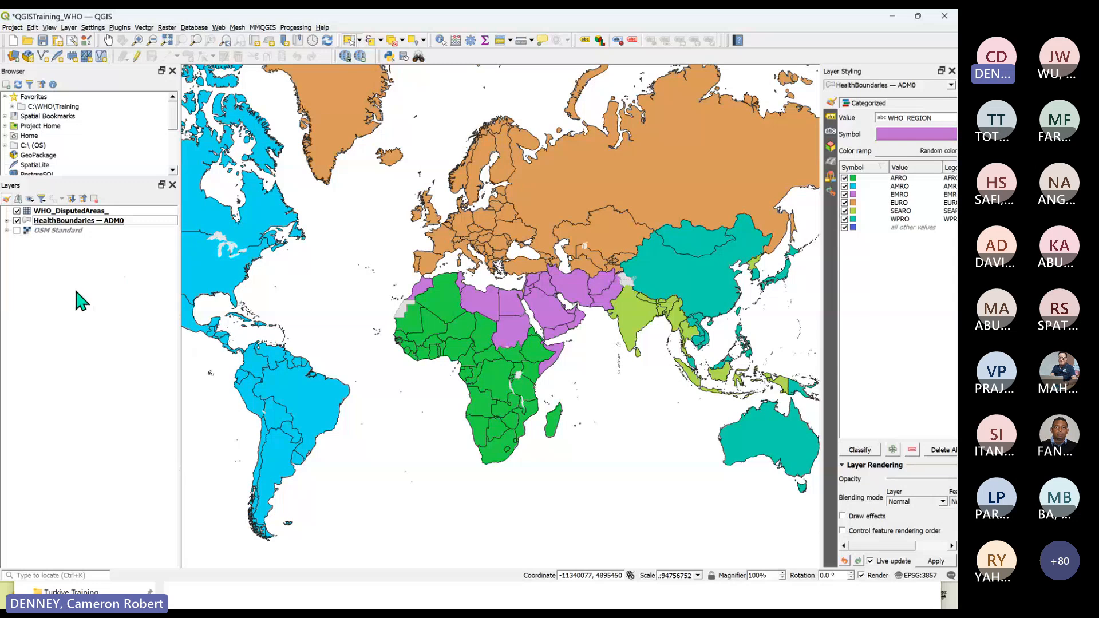
Select the WHO_DisputedAreas_ layer and make the Browser panel above the layer list taller.
left_click(61, 212)
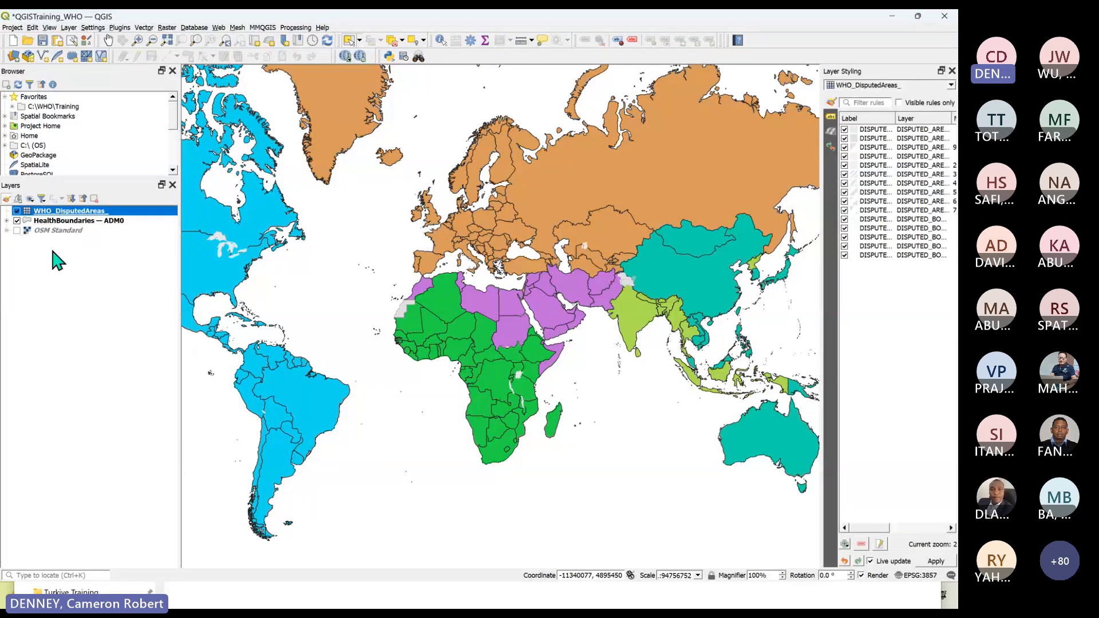
mouse_move(56, 212)
left_mouse_down()
mouse_move(56, 236)
mouse_move(58, 208)
left_mouse_up()
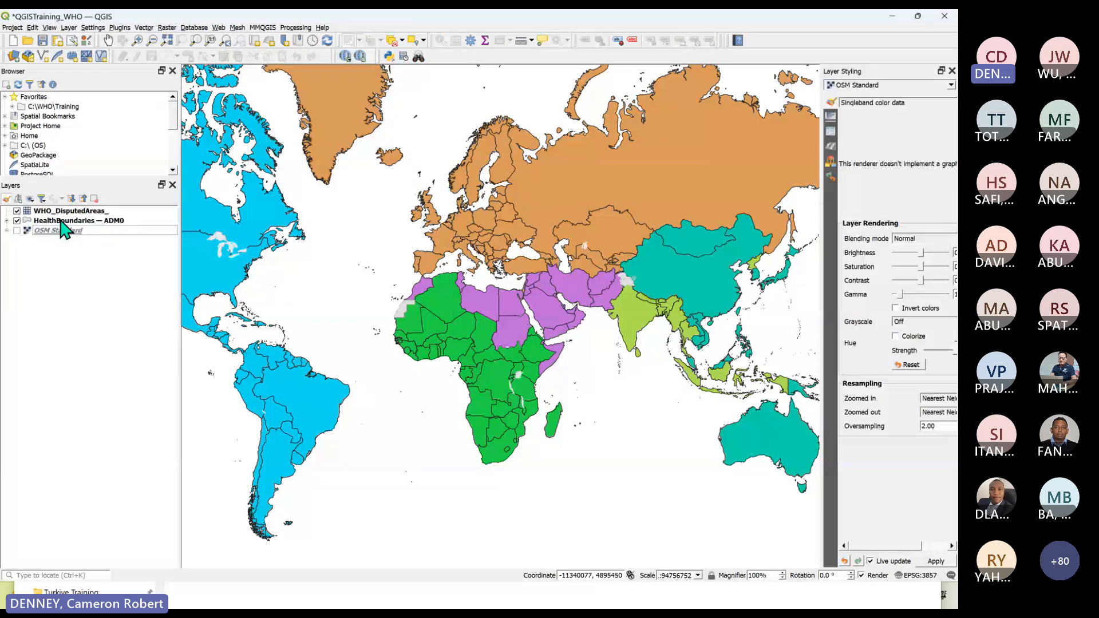
left_click(64, 213)
left_click(66, 246)
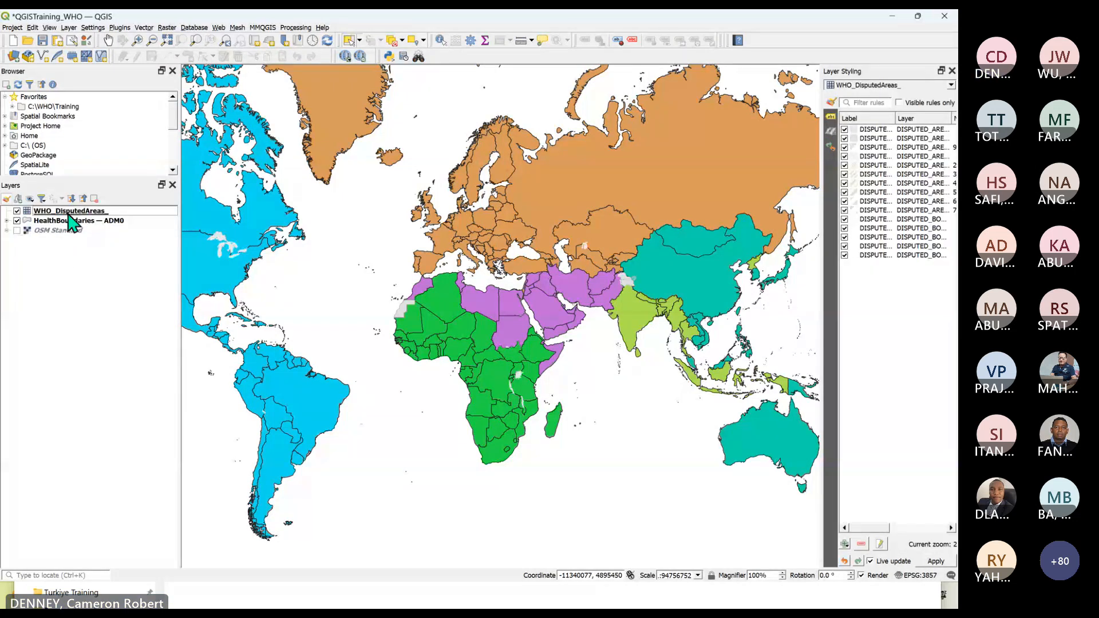
left_click_drag(64, 179, 64, 207)
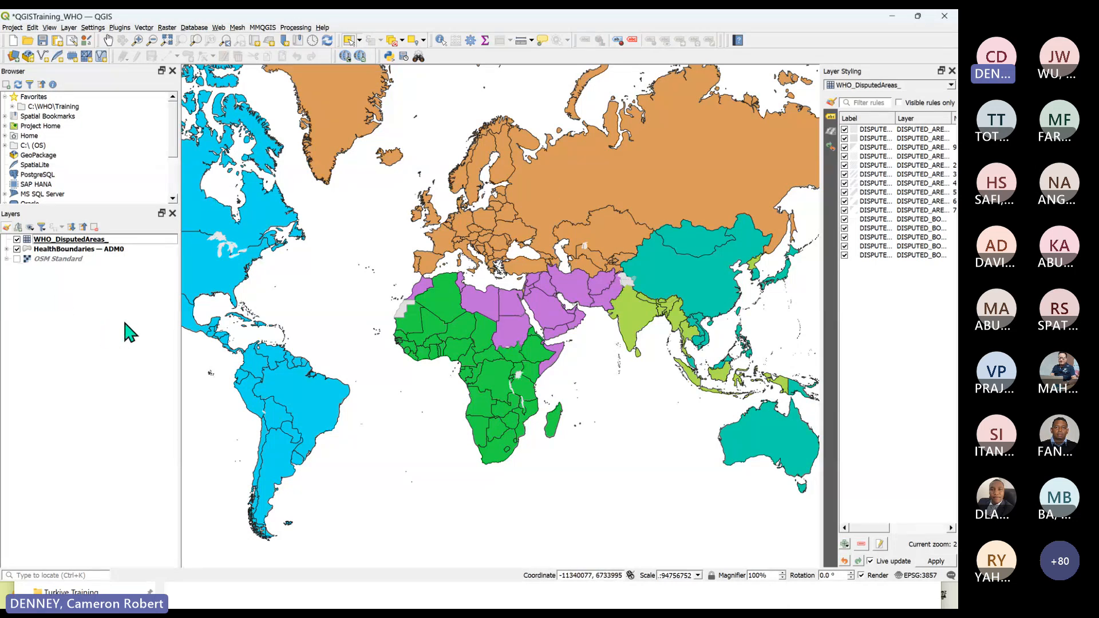
Switch to Chrome and look through the Intro to QGIS Modules PDF up to the layer styling pages, and return to QGIS.
key("alt+Tab")
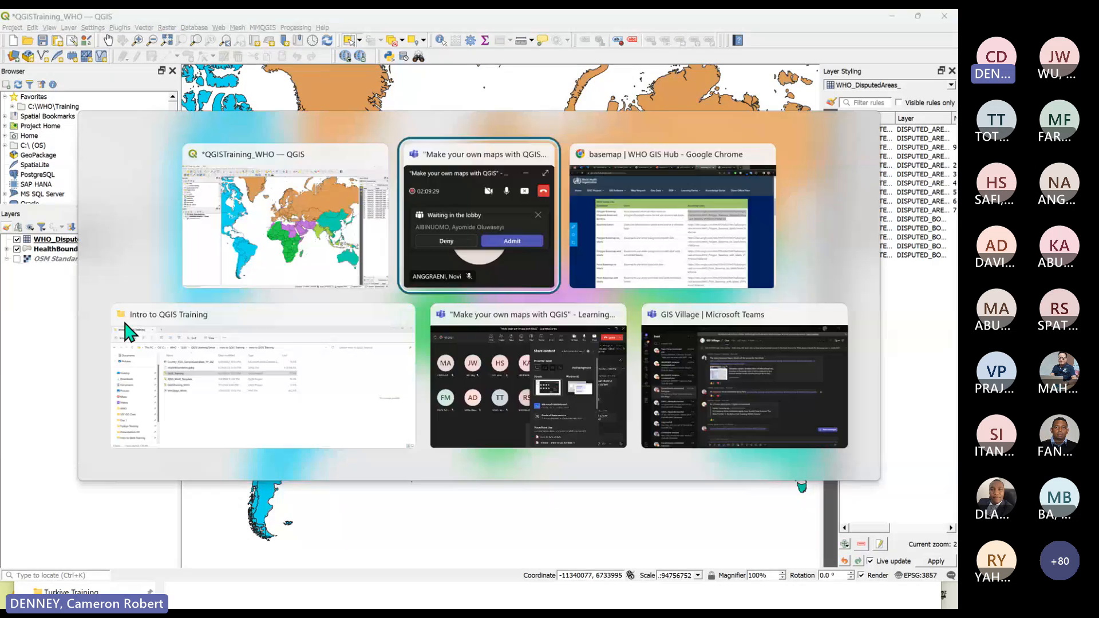
key("Tab")
left_click(717, 20)
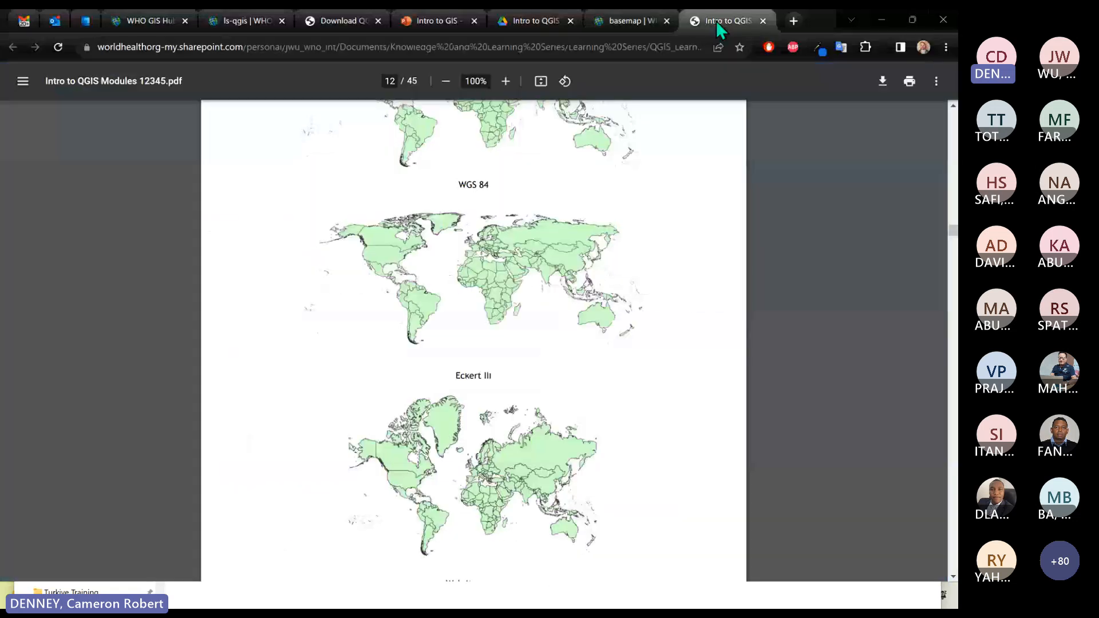
scroll(453, 268, "down", 15)
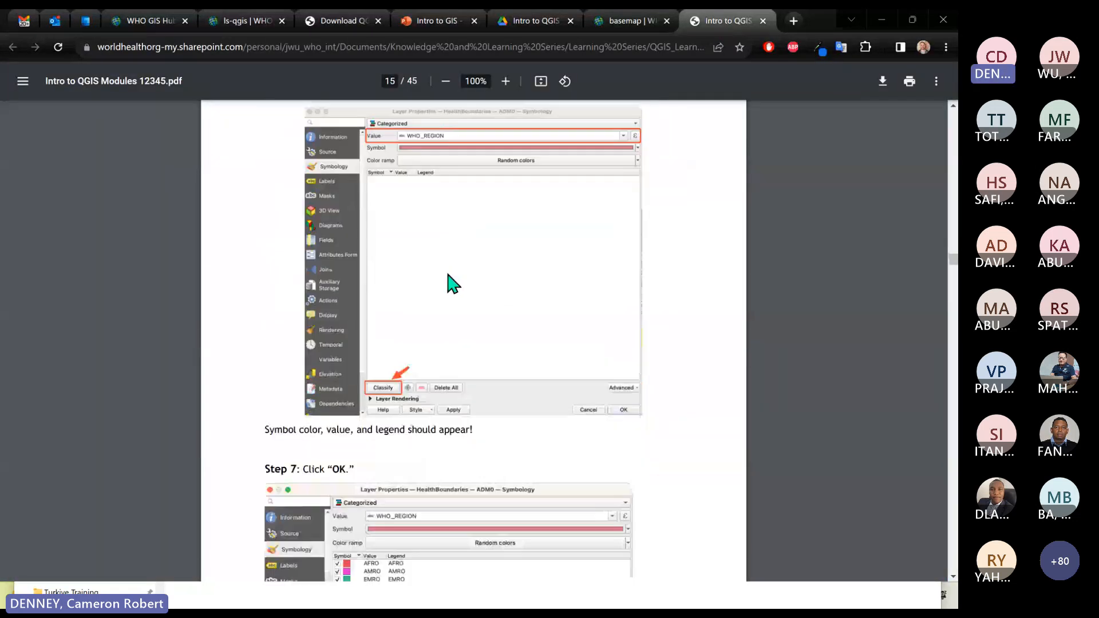
scroll(453, 283, "down", 8)
key("alt+Tab")
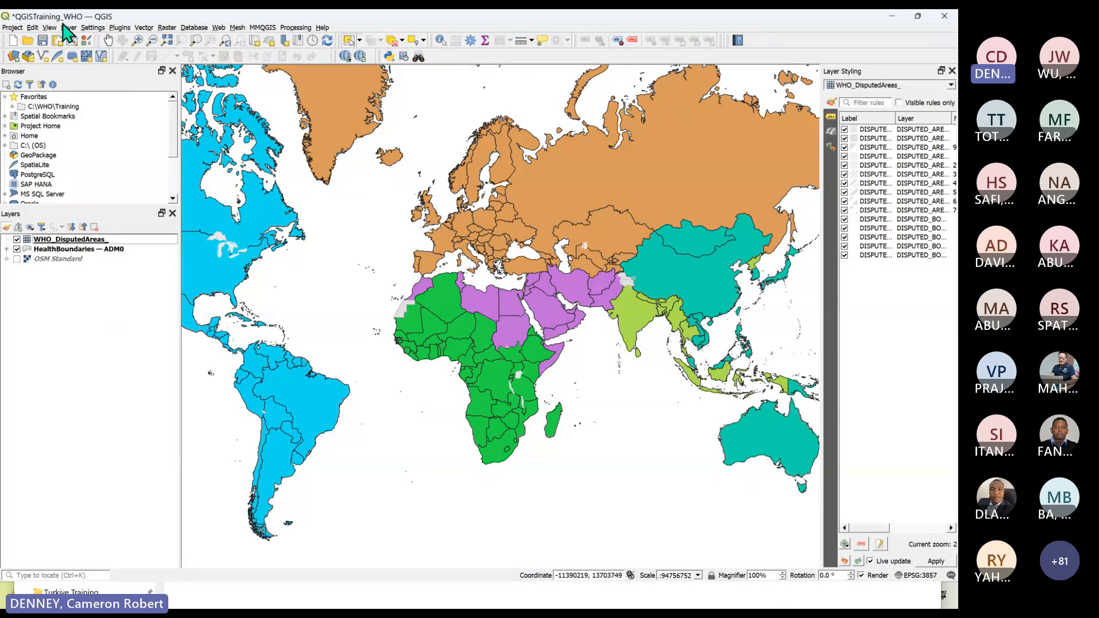
Save the project and start a new ArcGIS vector tile service connection.
left_click(43, 42)
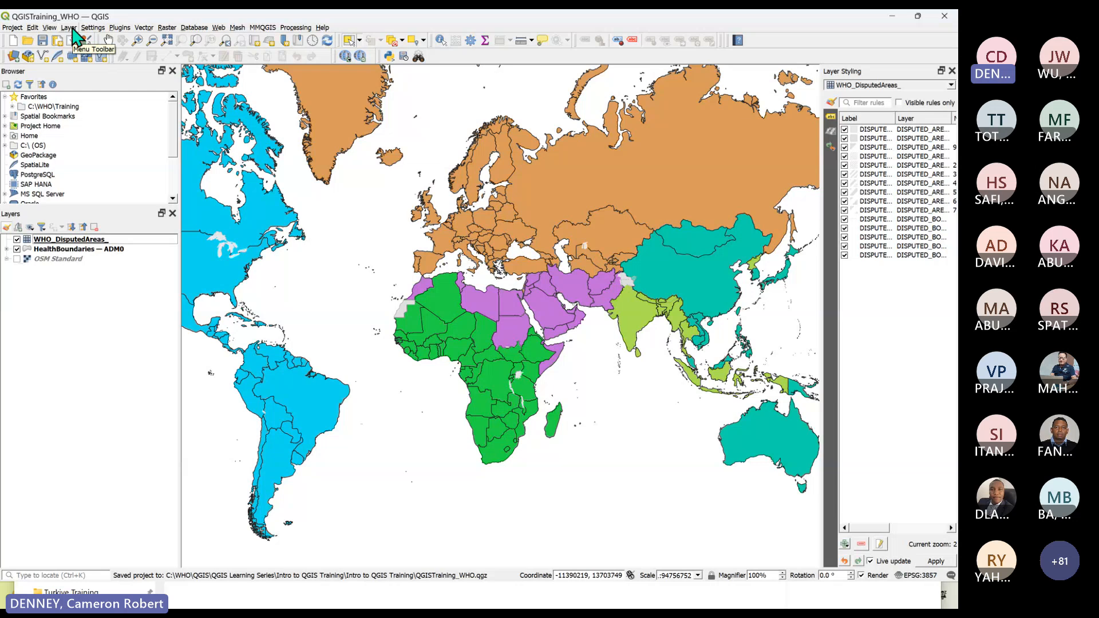
left_click(69, 27)
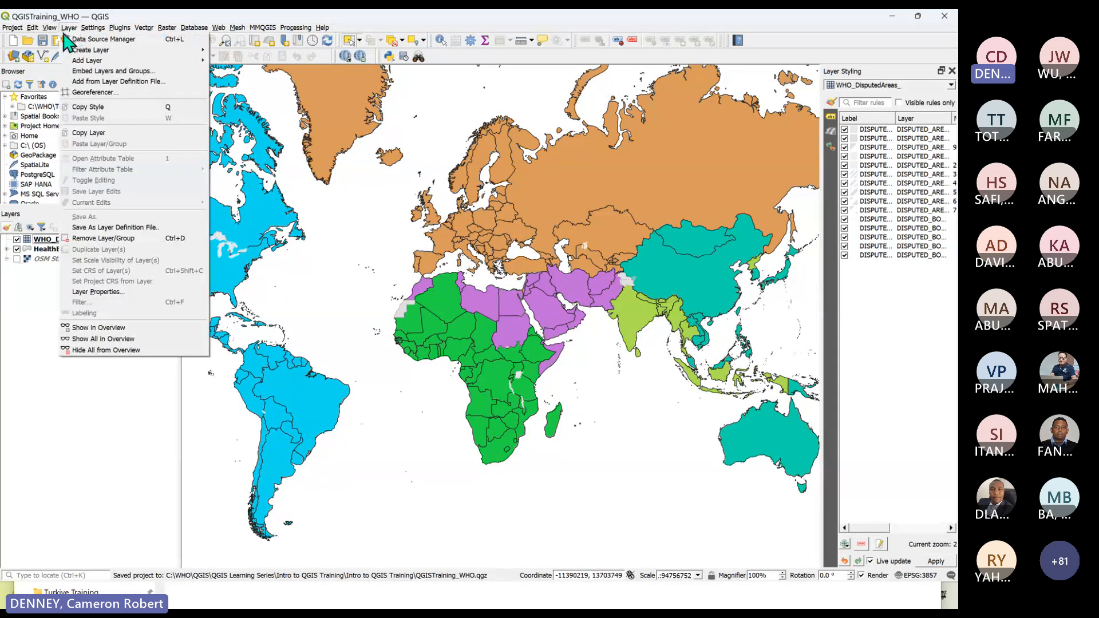
mouse_move(147, 63)
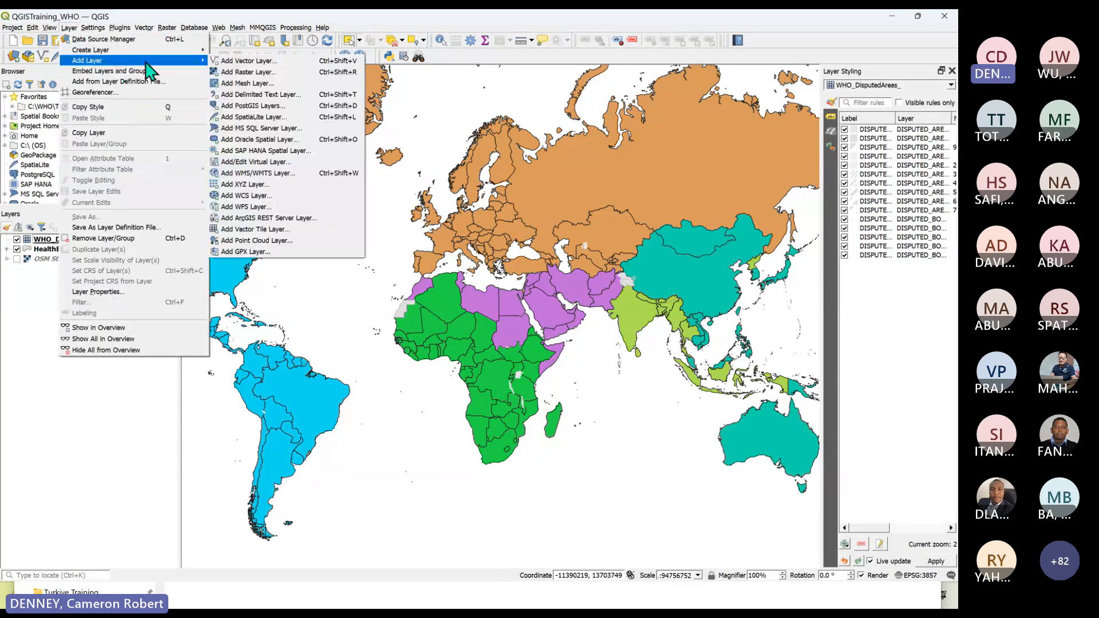
left_click(253, 230)
left_click_drag(424, 90, 375, 137)
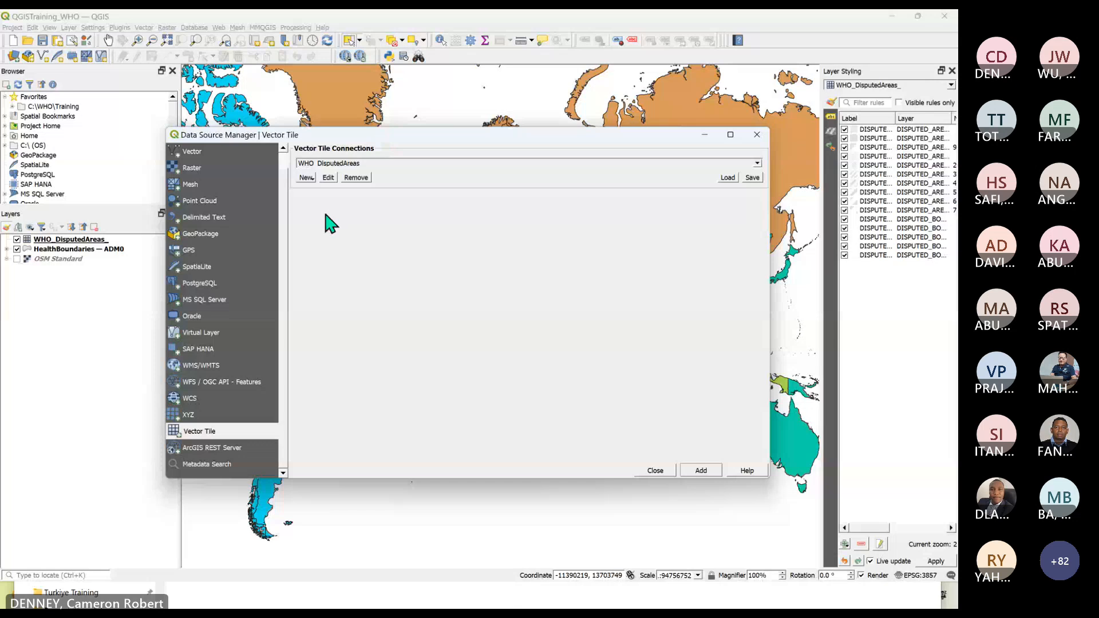
left_click(307, 178)
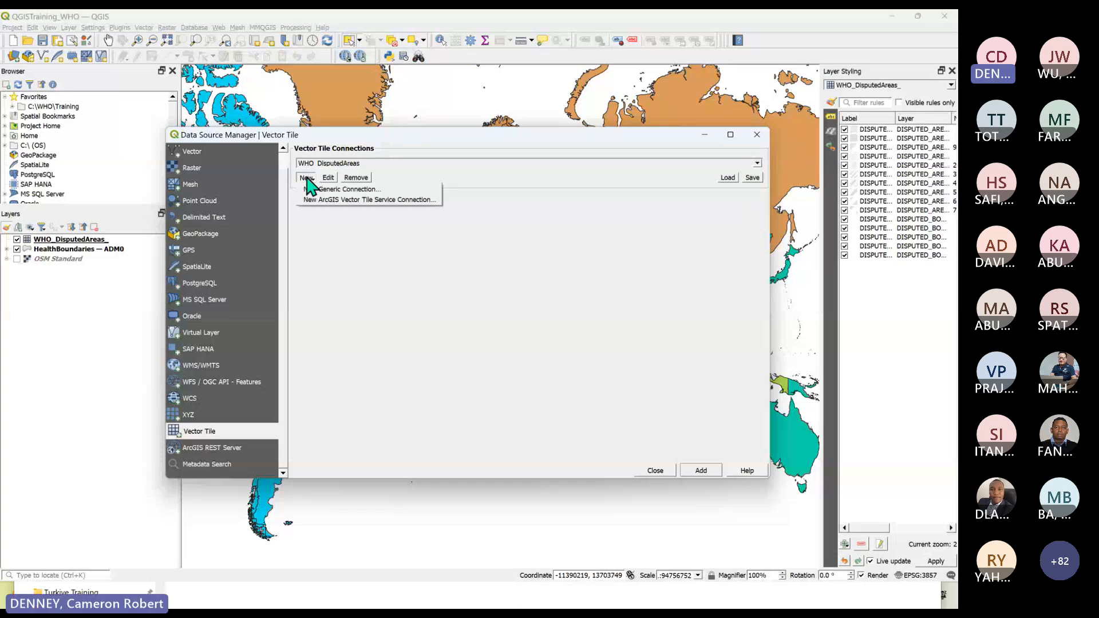
left_click(368, 200)
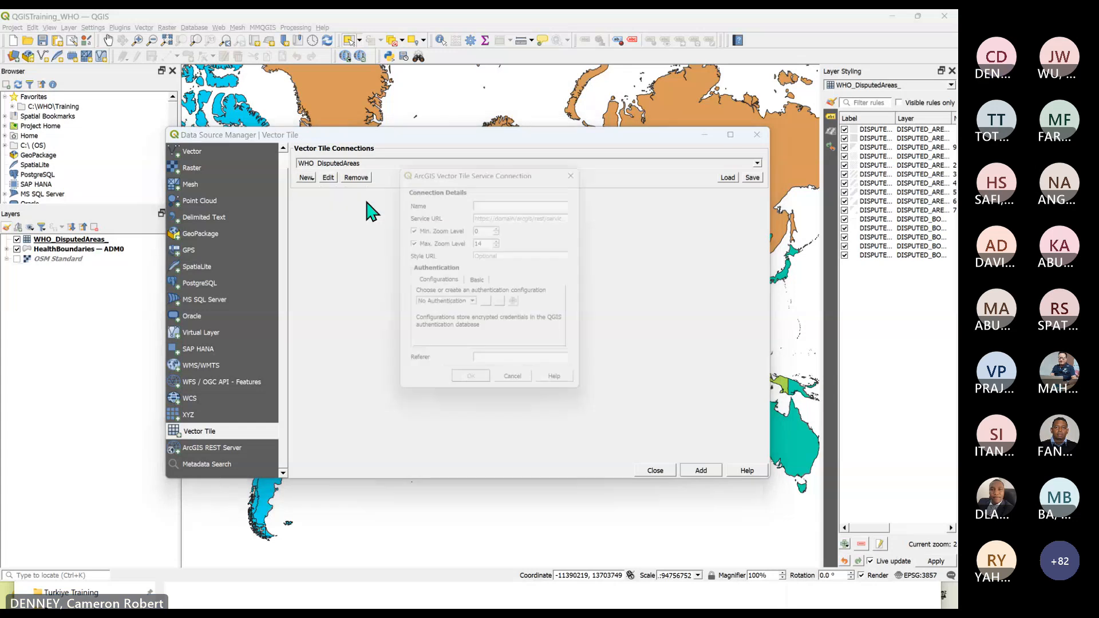
Switch to the WHO basemap page in Chrome and copy the service link for Polygon Basemap no labels.
key("alt+Tab")
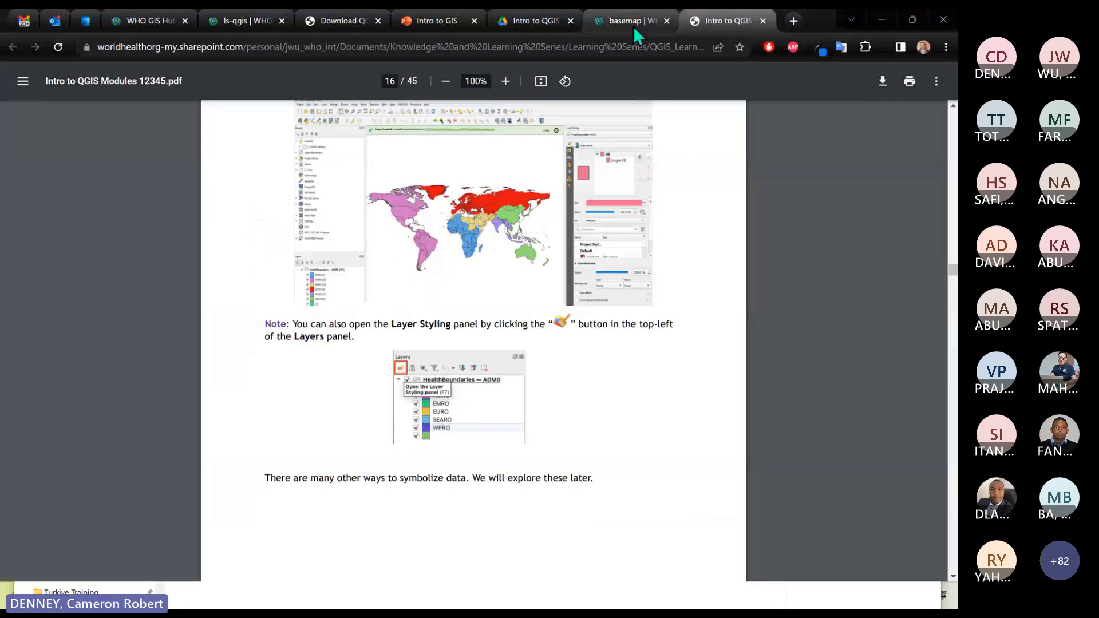
left_click(633, 23)
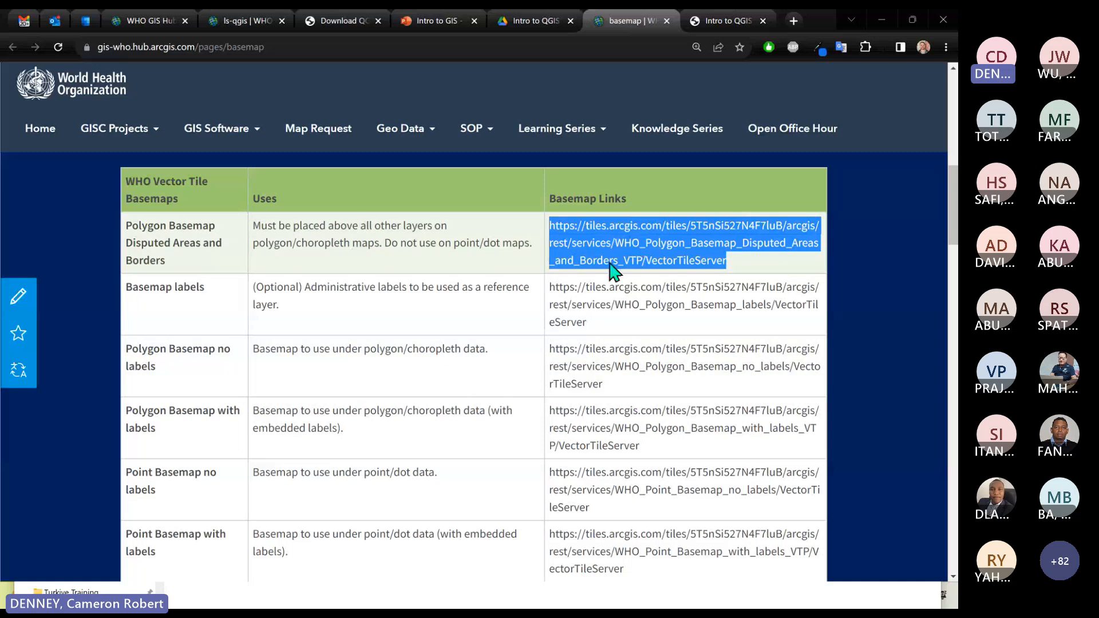
scroll(614, 269, "down", 1)
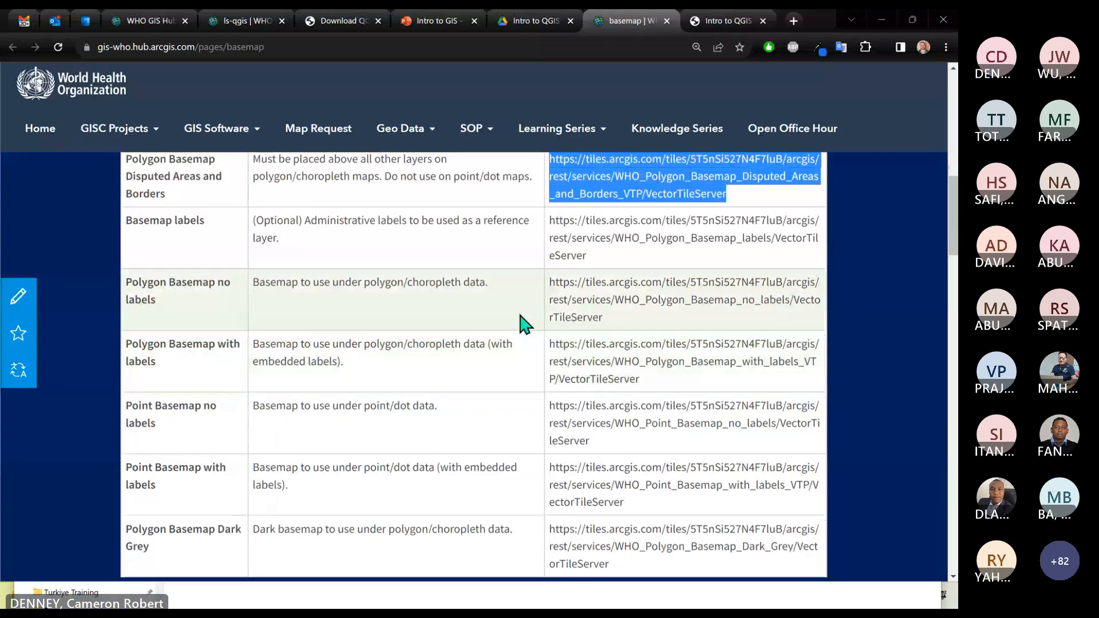
left_click_drag(603, 319, 551, 287)
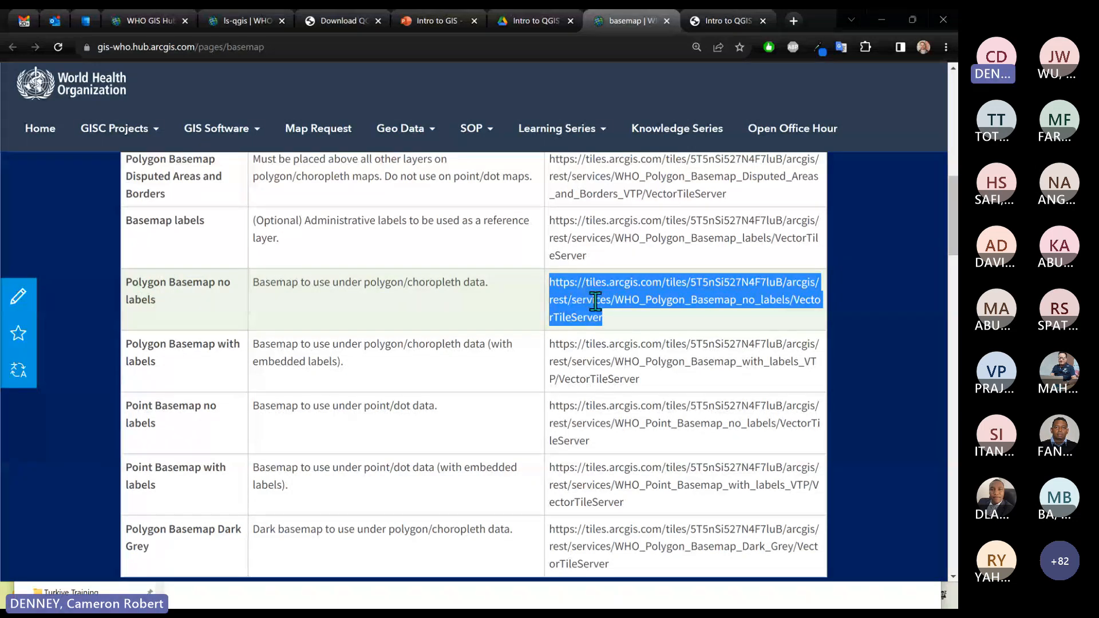
left_click(551, 286)
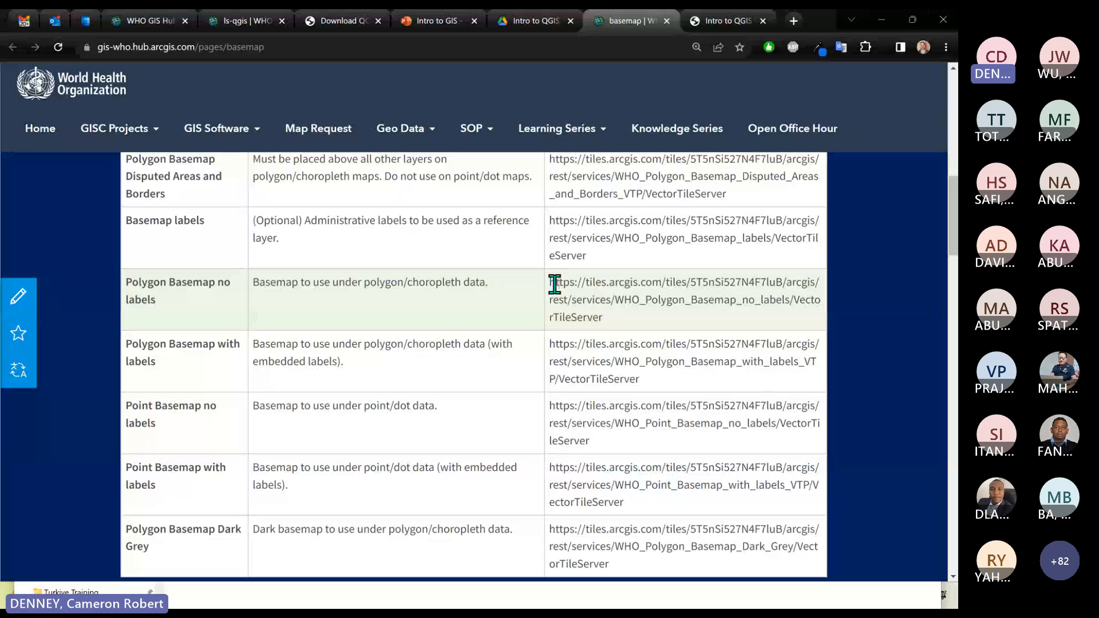
mouse_move(555, 285)
left_mouse_down()
mouse_move(608, 324)
mouse_move(552, 285)
left_mouse_up()
left_click(551, 290)
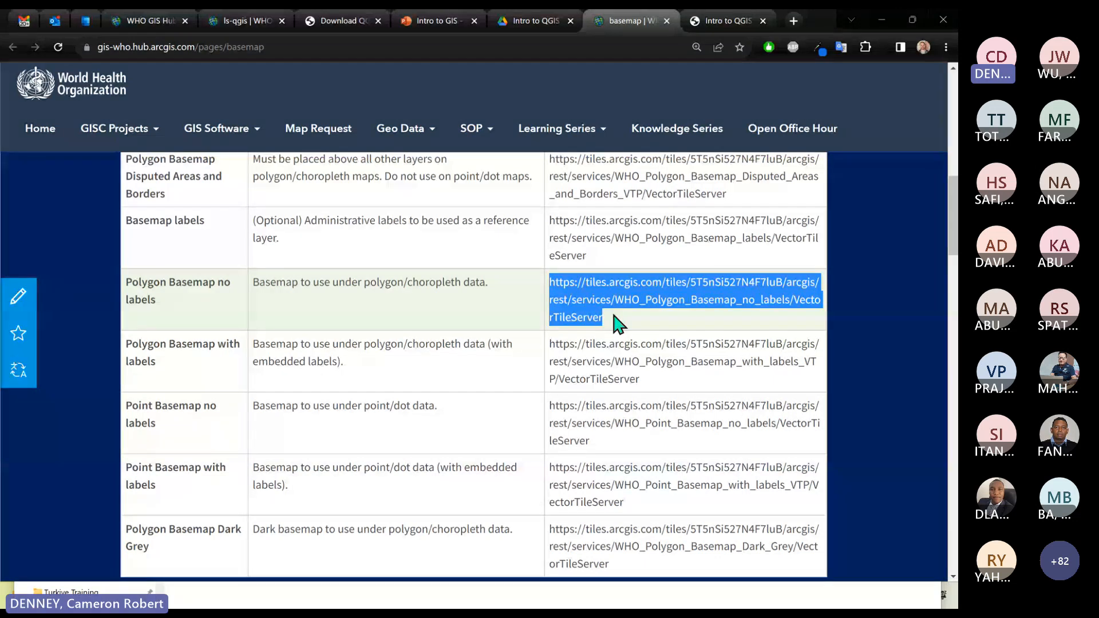
Switch back to QGIS and create the connection with the copied service URL and the name WHObasemap.
key("alt+Tab")
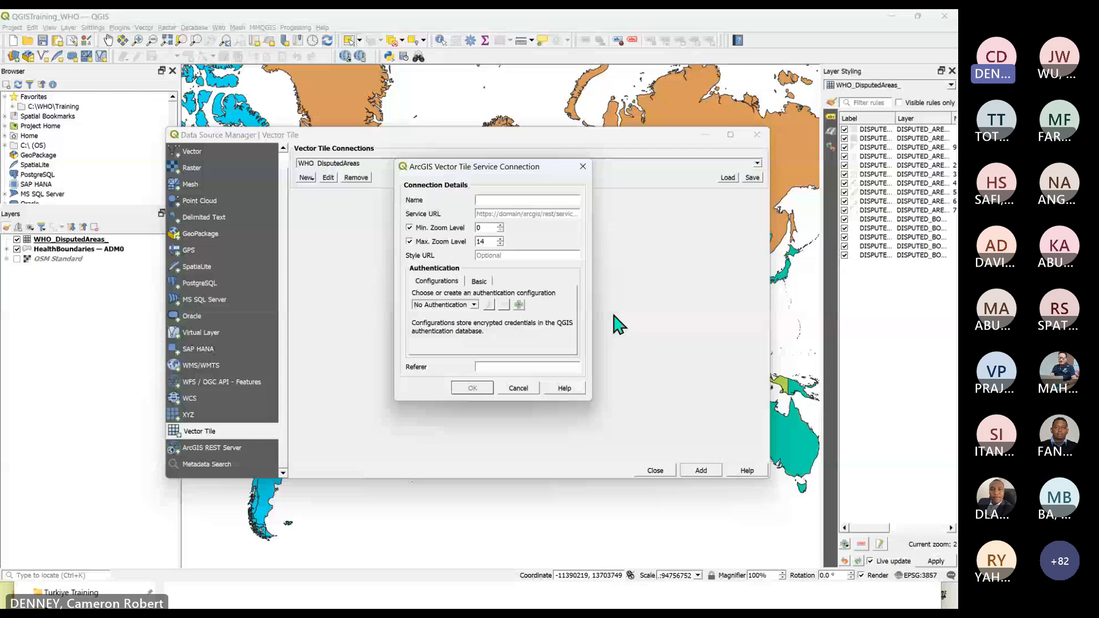
key("ctrl+v")
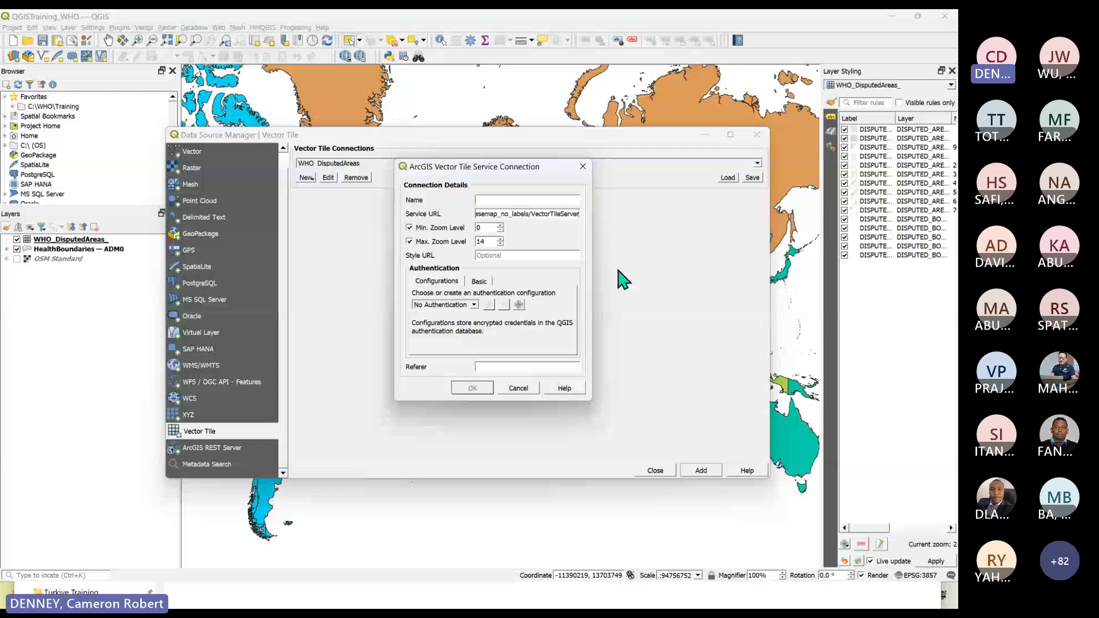
left_click(503, 200)
type("WHO")
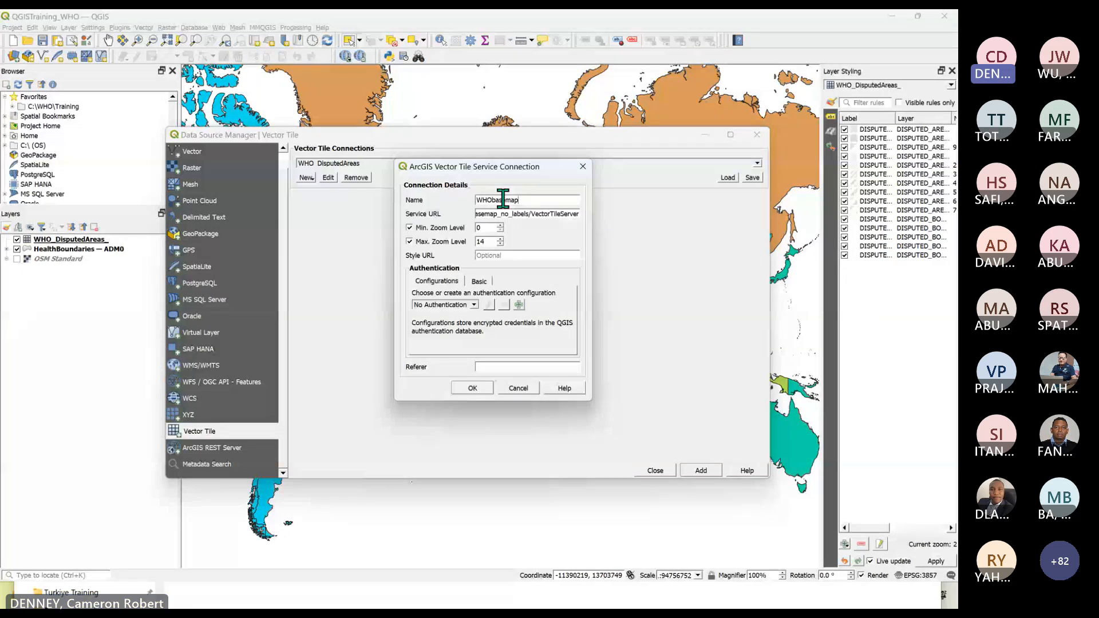
type("basemap")
left_click_drag(494, 173, 450, 196)
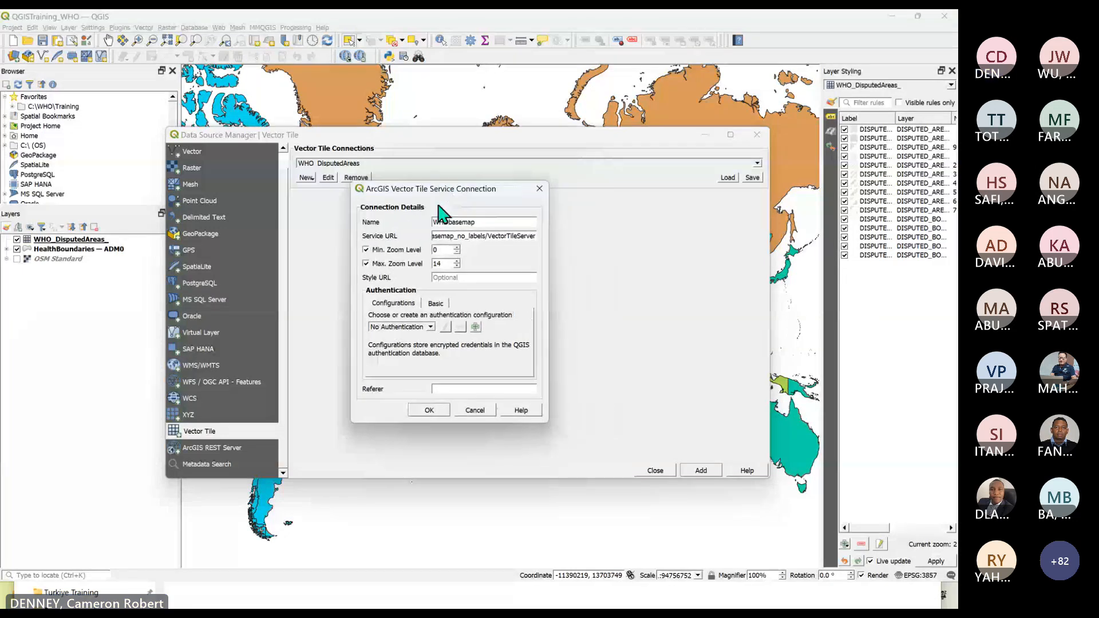
left_click(429, 411)
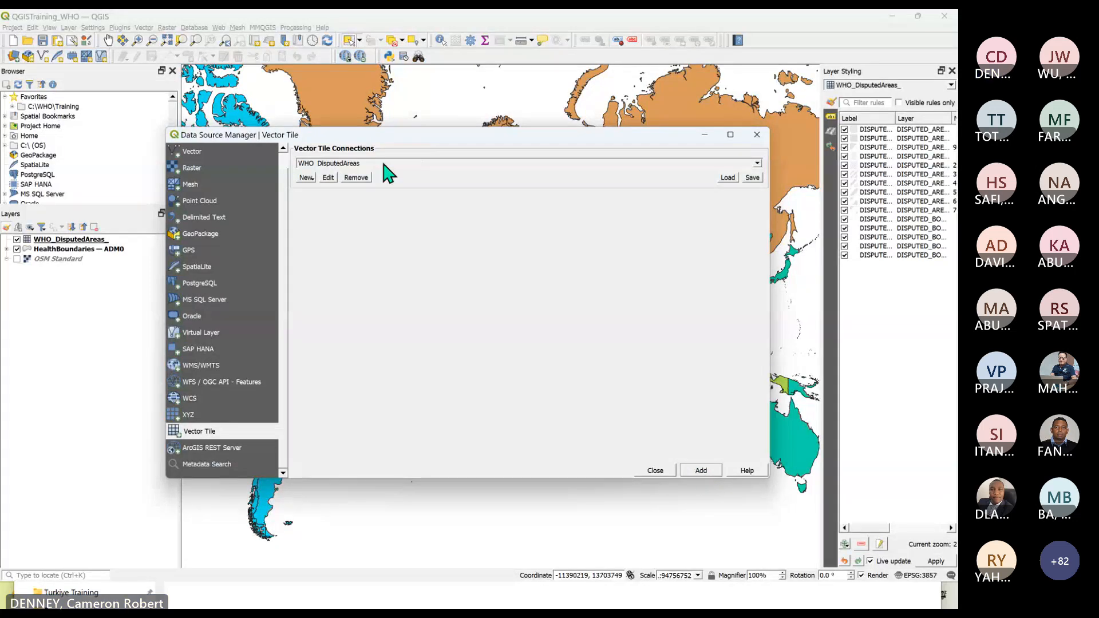
Add the WHObasemap vector tile connection to the map as a layer and close the data source manager.
left_click_drag(409, 137, 388, 200)
left_click(704, 223)
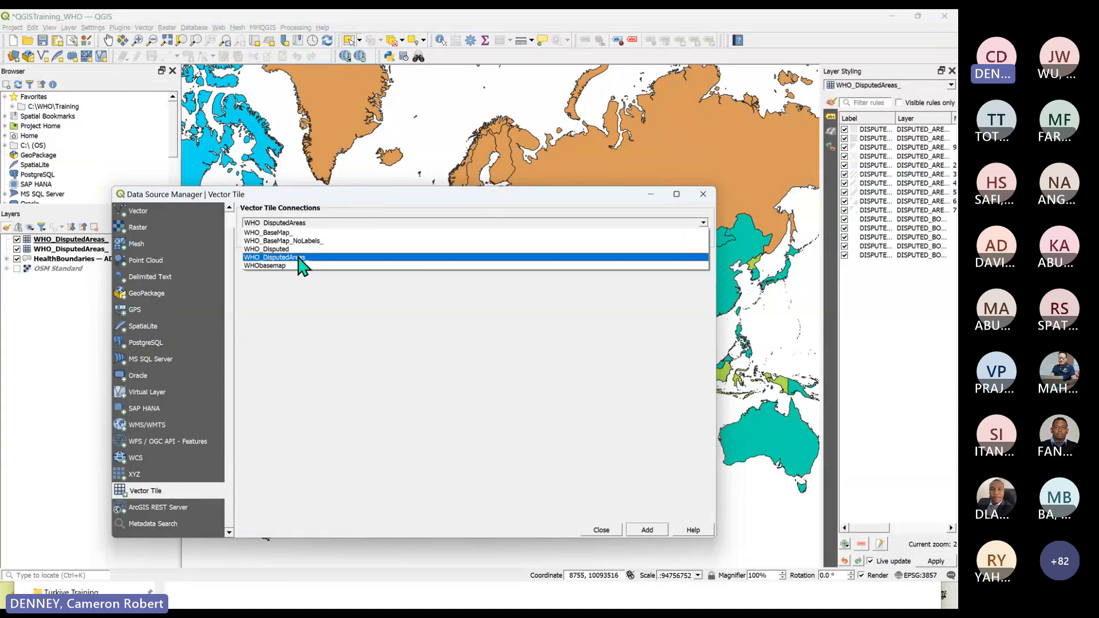
left_click(296, 266)
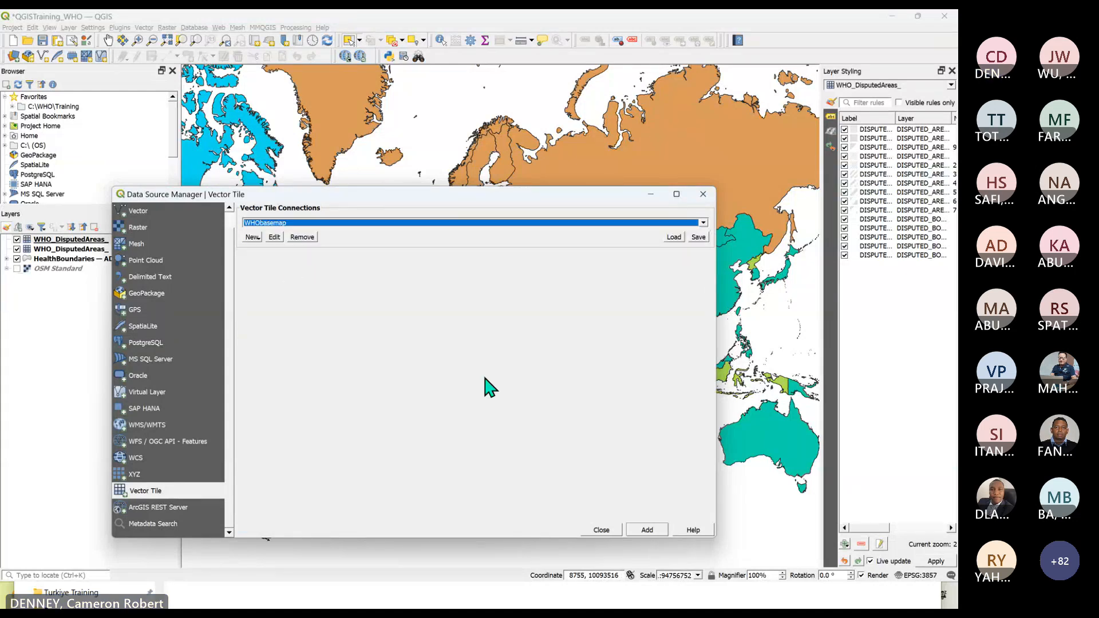
left_click(647, 530)
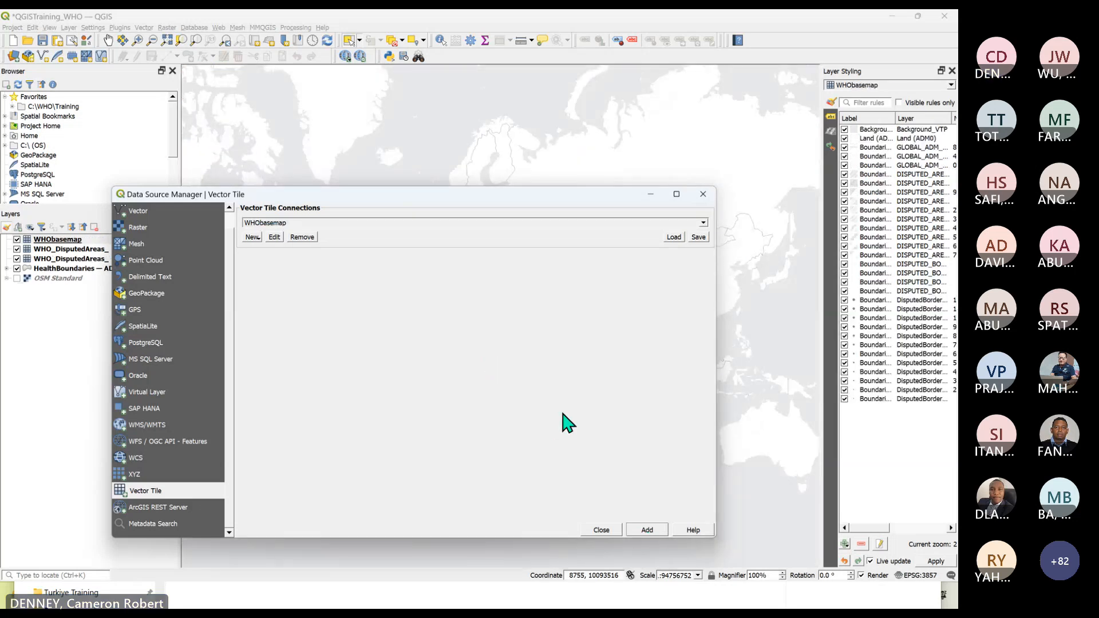
left_click(312, 223)
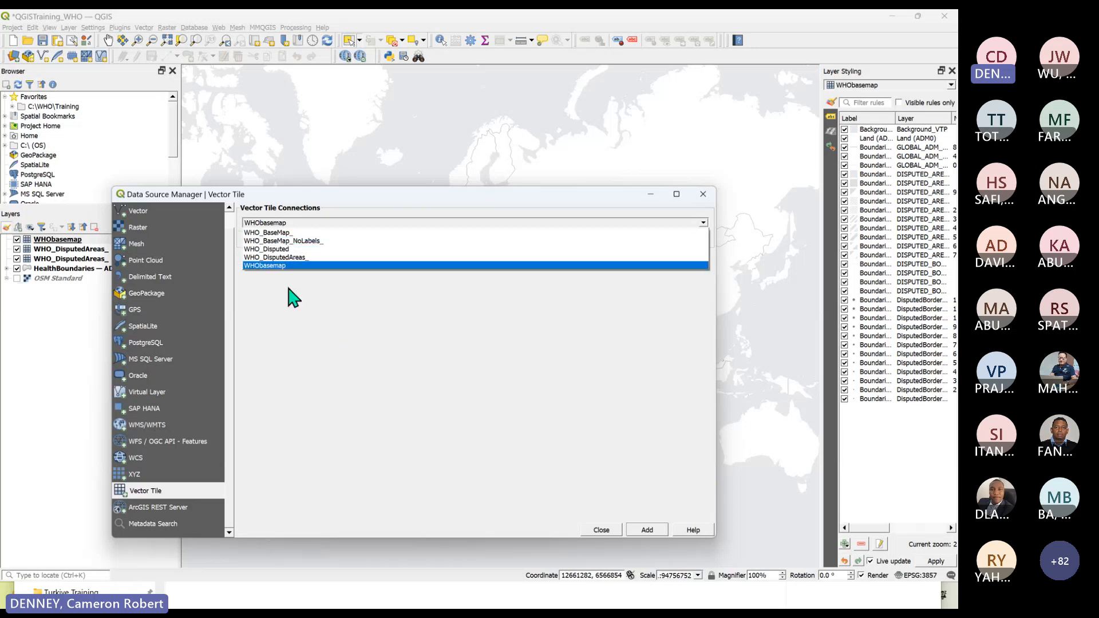
left_click(327, 295)
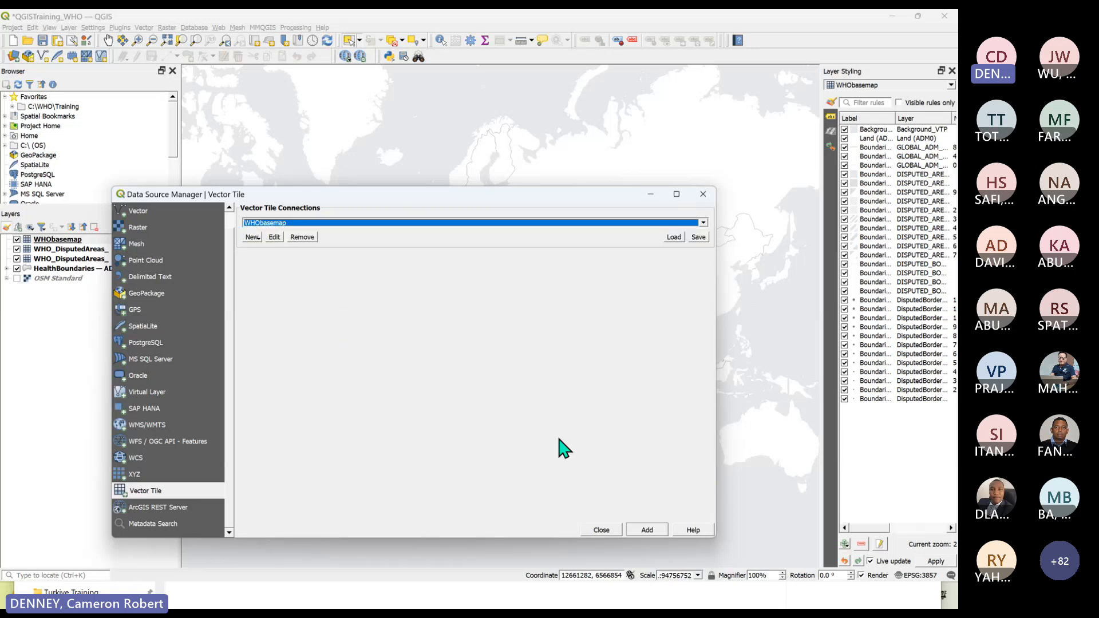
left_click(600, 530)
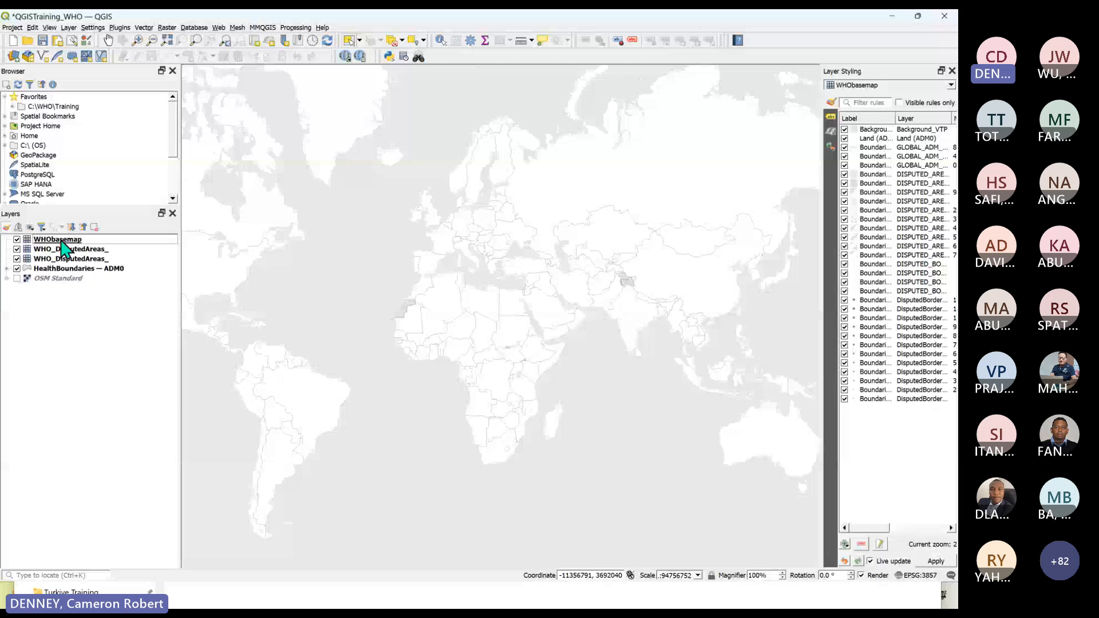
Move the WHObasemap layer below HealthBoundaries — ADM0 and hide the HealthBoundaries layer.
mouse_move(65, 247)
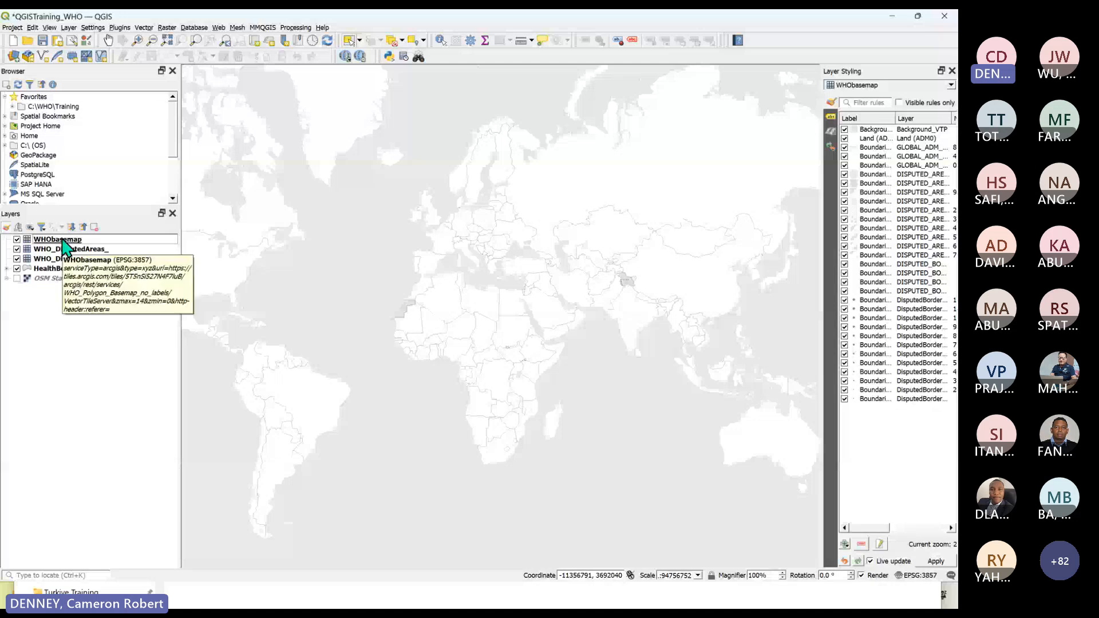
left_click_drag(64, 247, 64, 276)
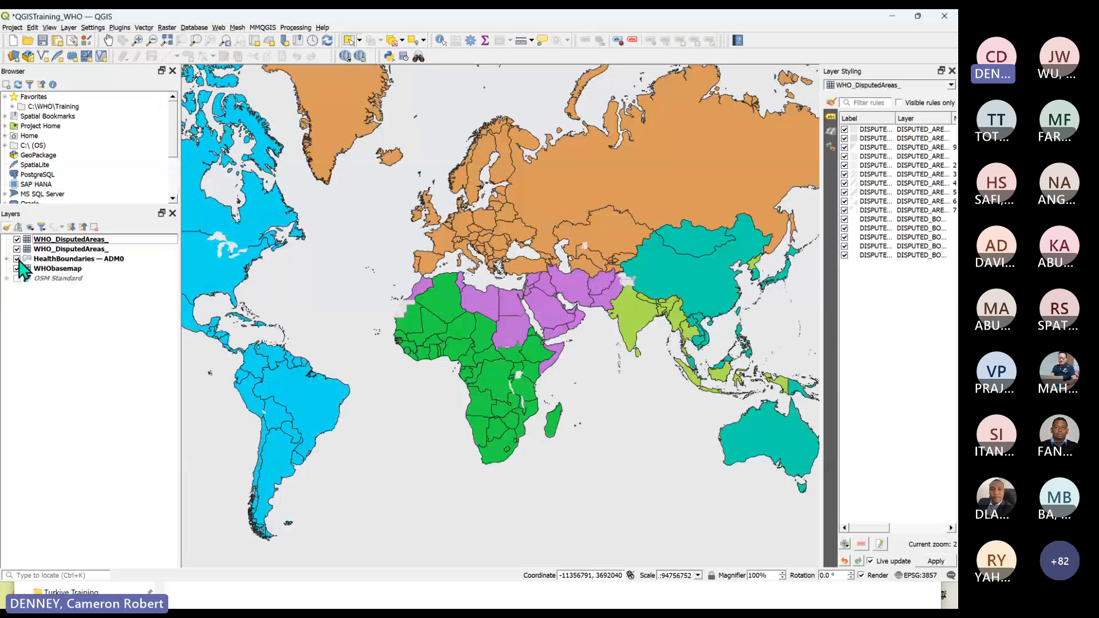
left_click(17, 259)
Remove the duplicate WHO_DisputedAreas_ layer directly above HealthBoundaries — ADM0 from the project.
left_click(56, 249)
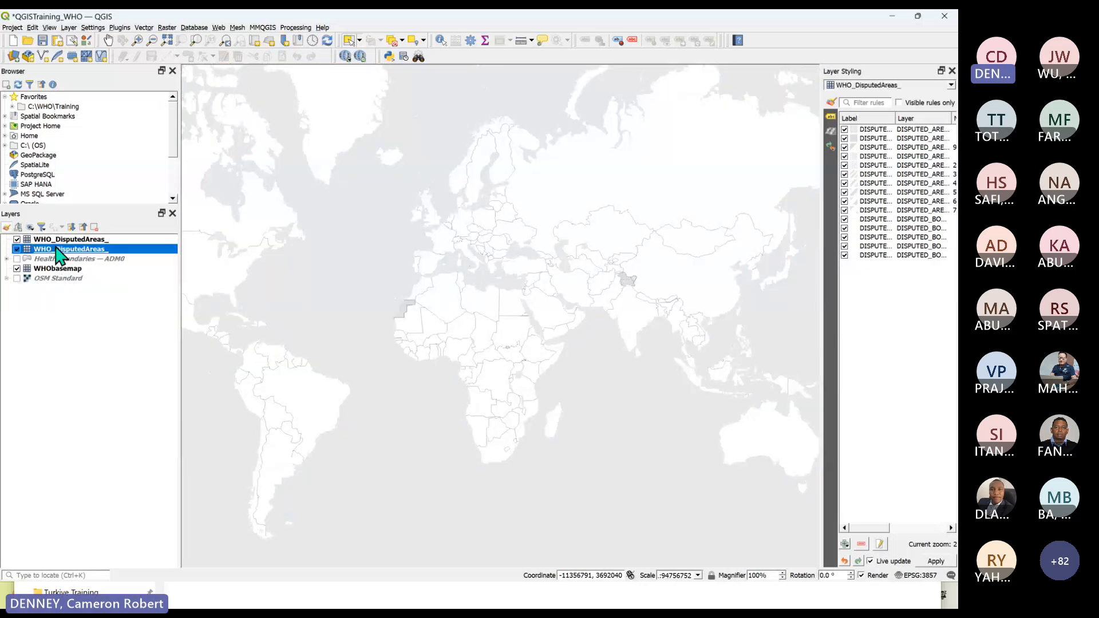
right_click(58, 252)
left_click(72, 313)
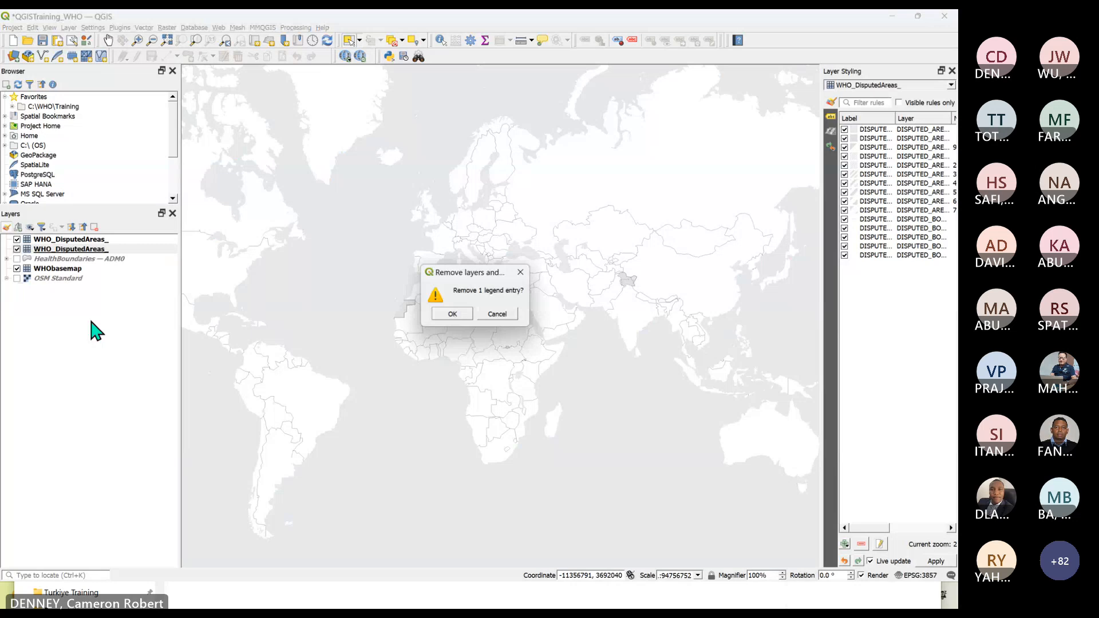
key("Return")
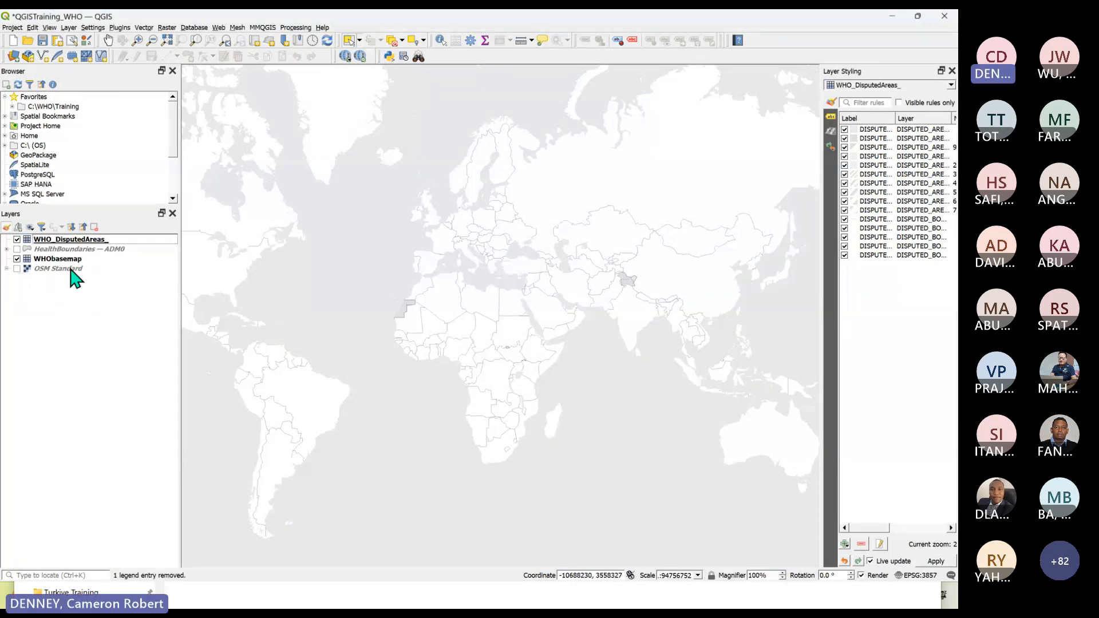
Review the remaining layers and examine the basemap's national, subnational and disputed borders at different scales over Europe and northeast Africa.
left_click(75, 241)
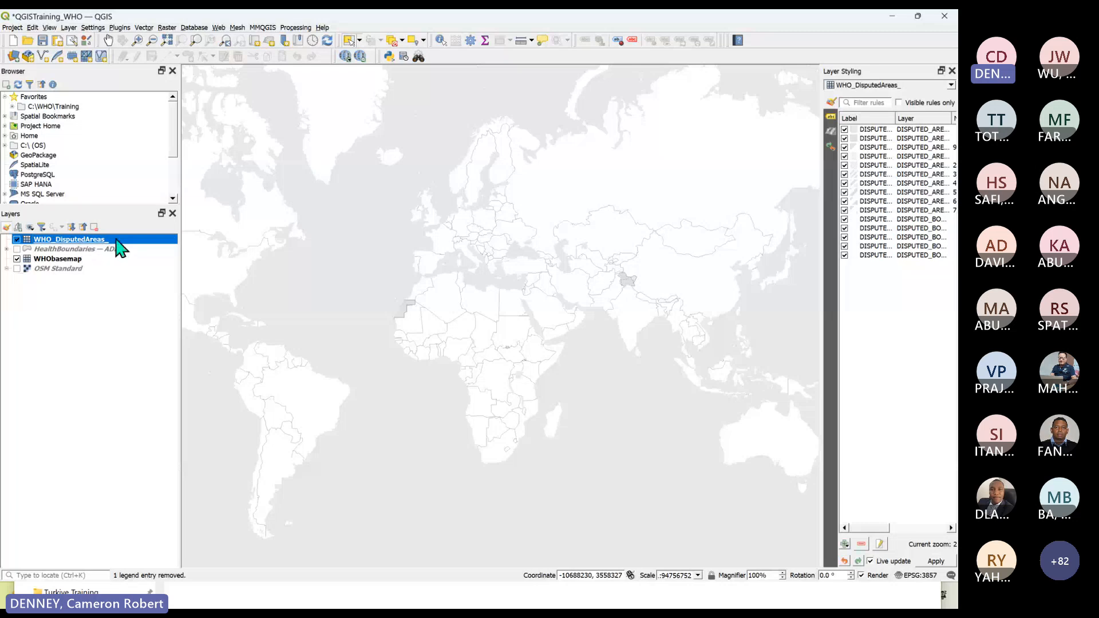
left_click(66, 249)
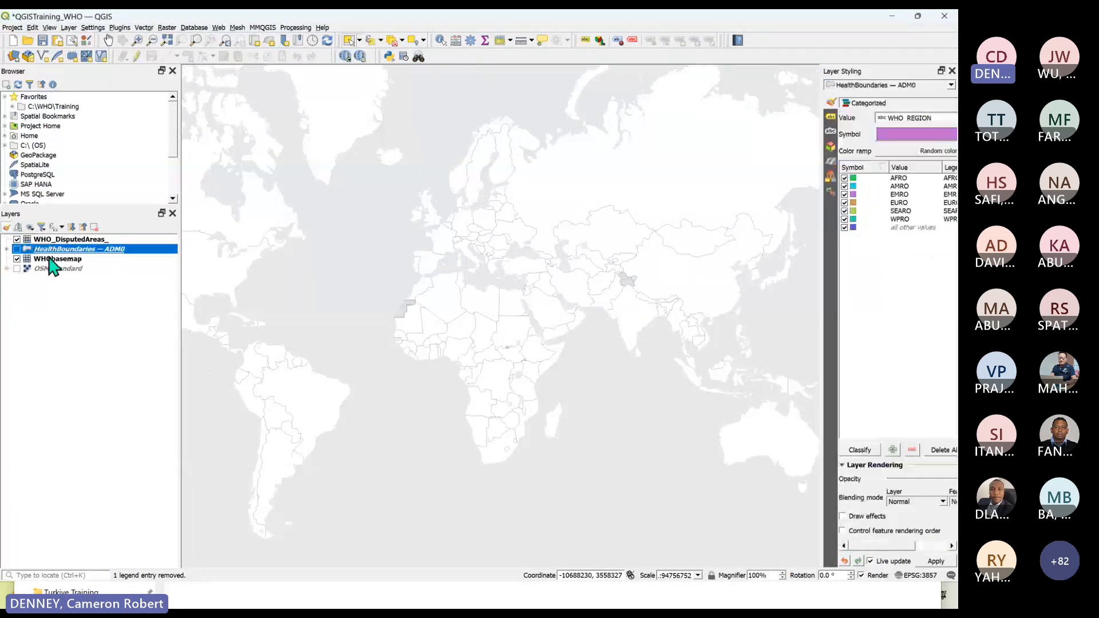
left_click(67, 302)
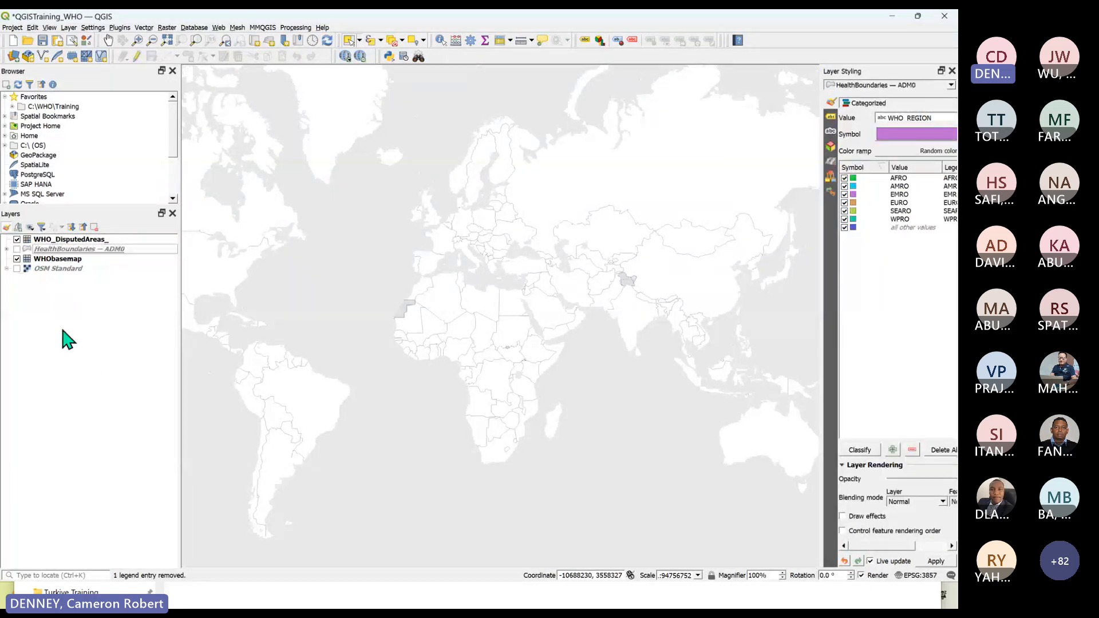
left_click(52, 261)
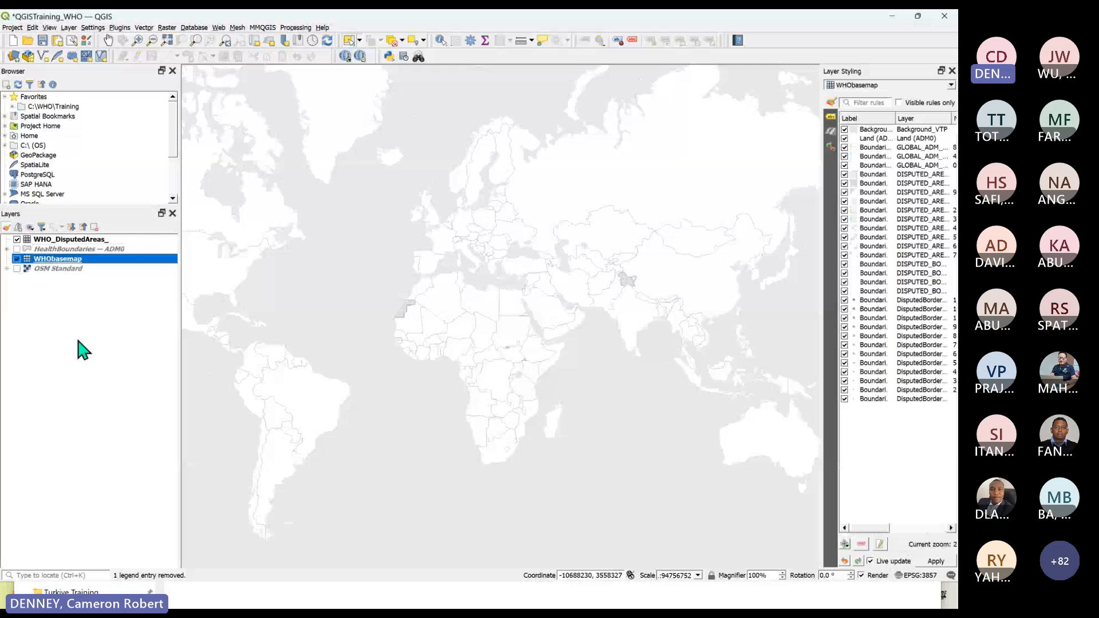
left_click(75, 339)
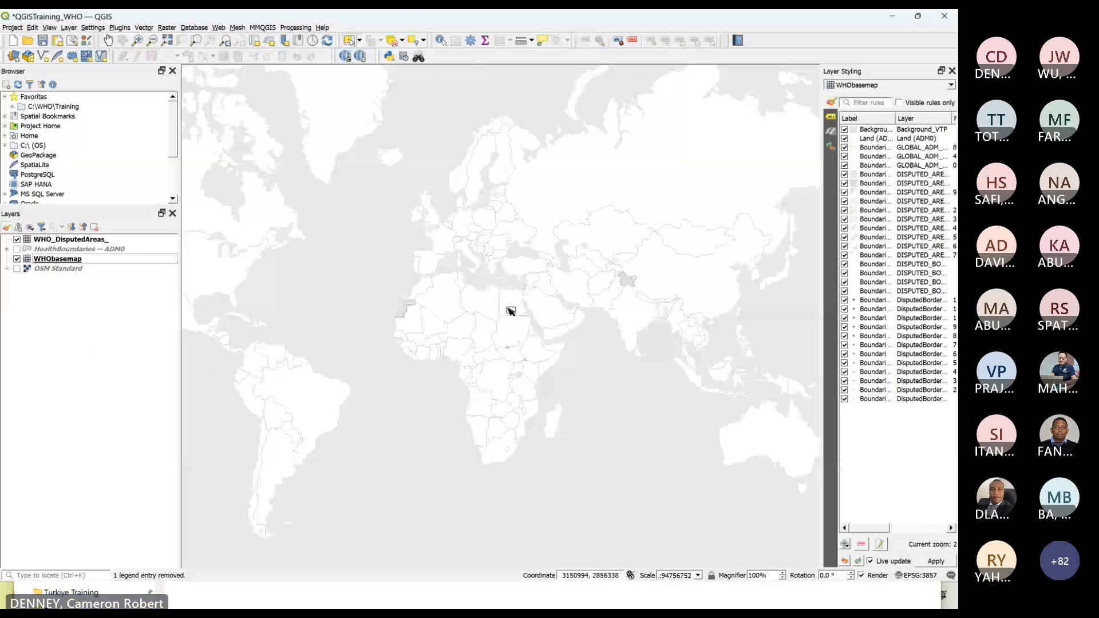
scroll(515, 311, "down", 1)
scroll(493, 276, "up", 2)
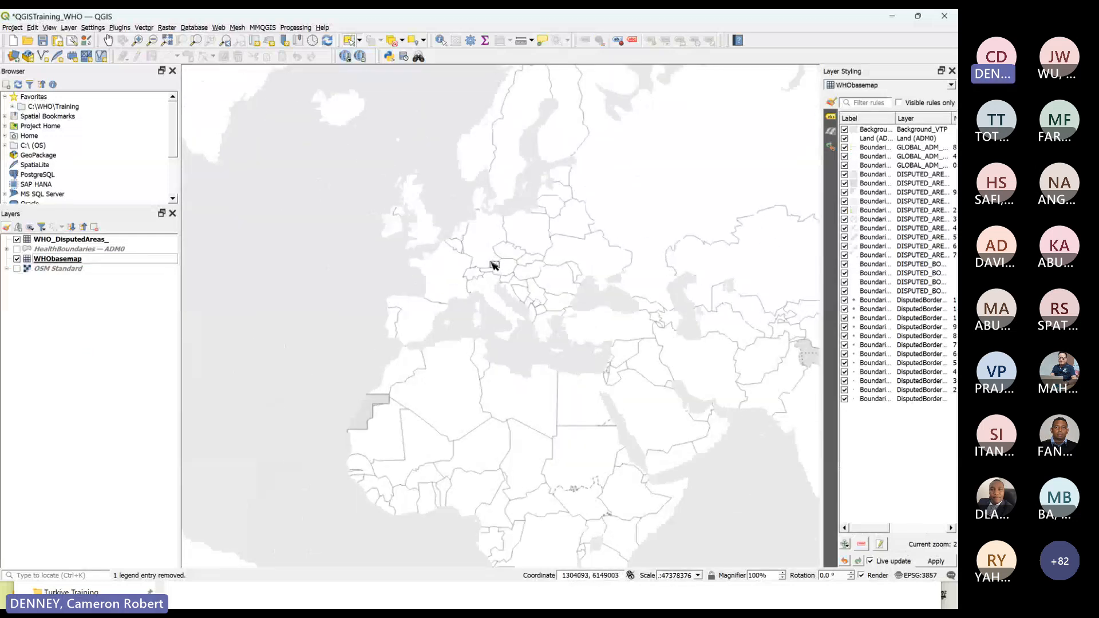
scroll(449, 275, "up", 1)
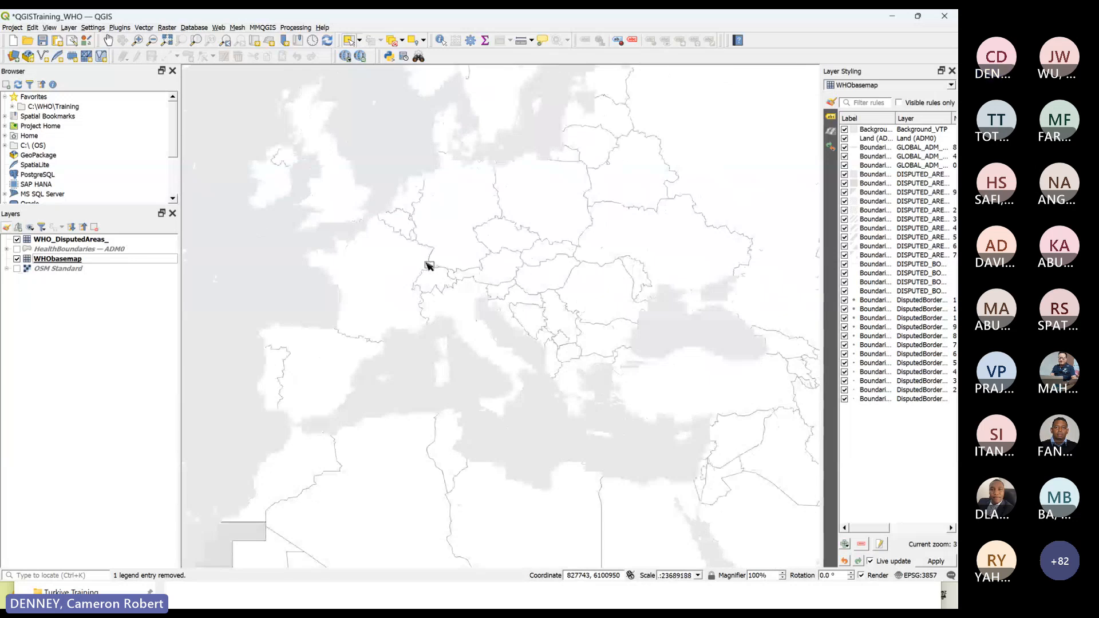
scroll(483, 279, "up", 1)
scroll(483, 279, "up", 1)
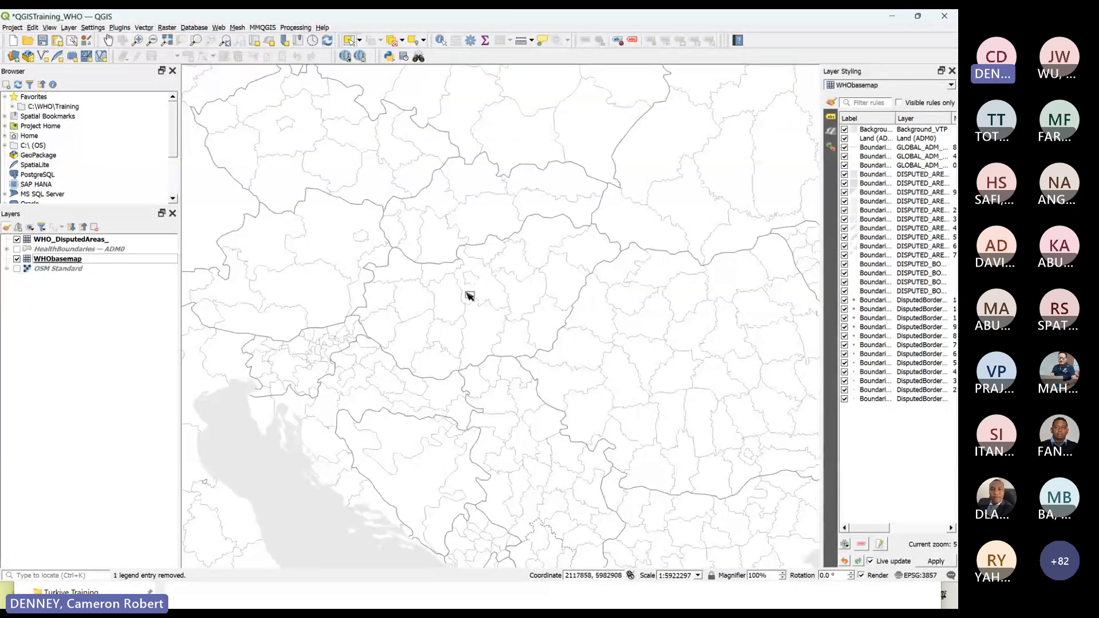
scroll(465, 299, "up", 1)
scroll(466, 299, "down", 3)
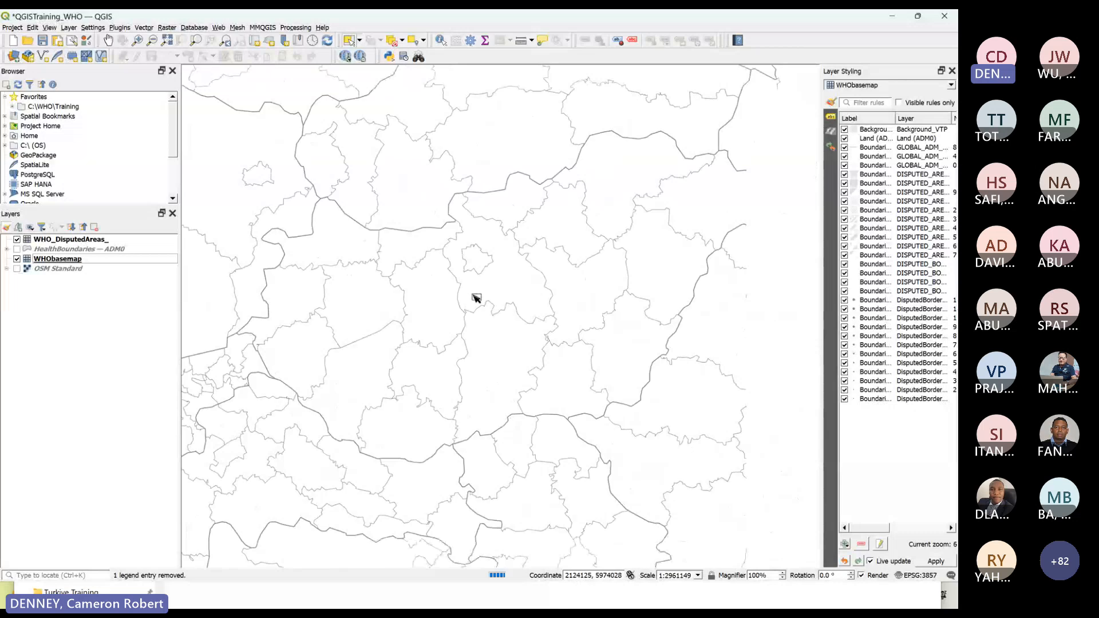
scroll(475, 300, "down", 1)
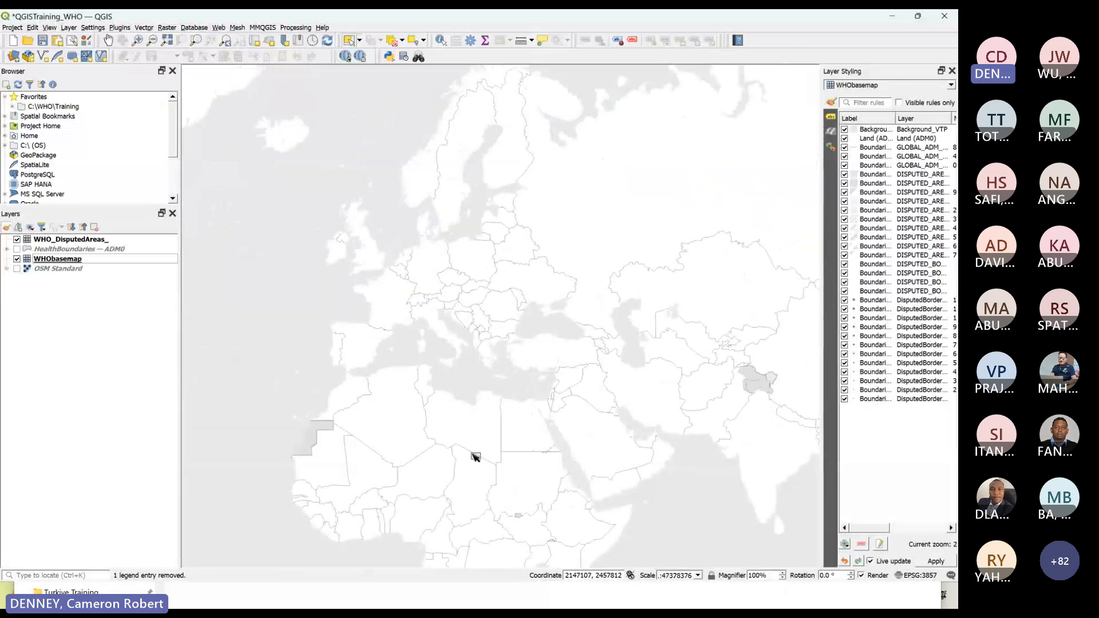
scroll(560, 464, "up", 1)
scroll(559, 464, "up", 2)
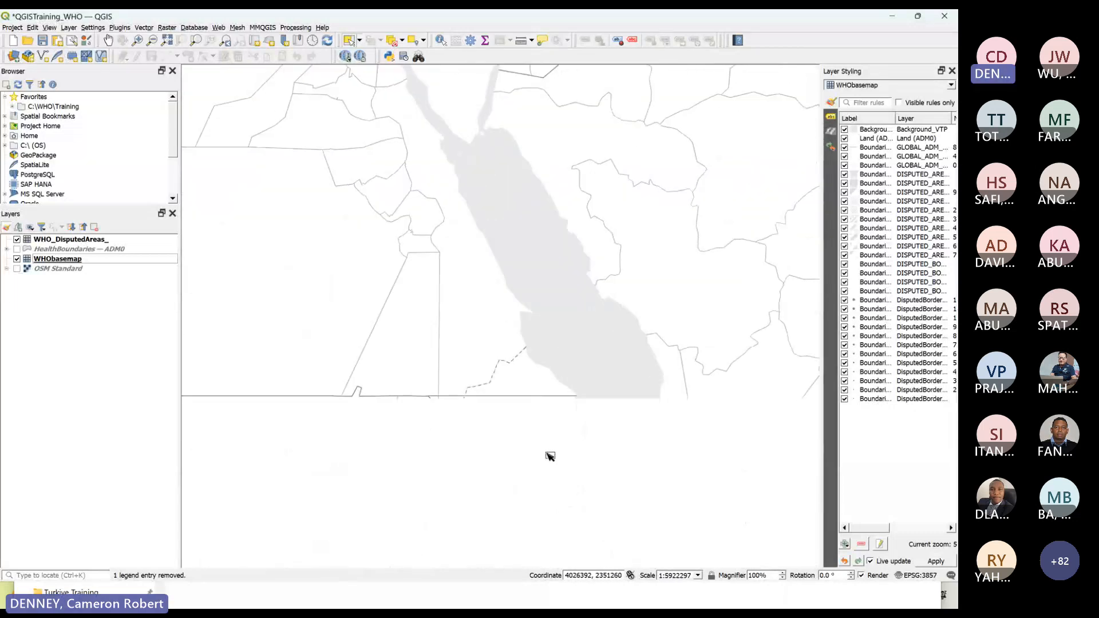
scroll(504, 425, "down", 2)
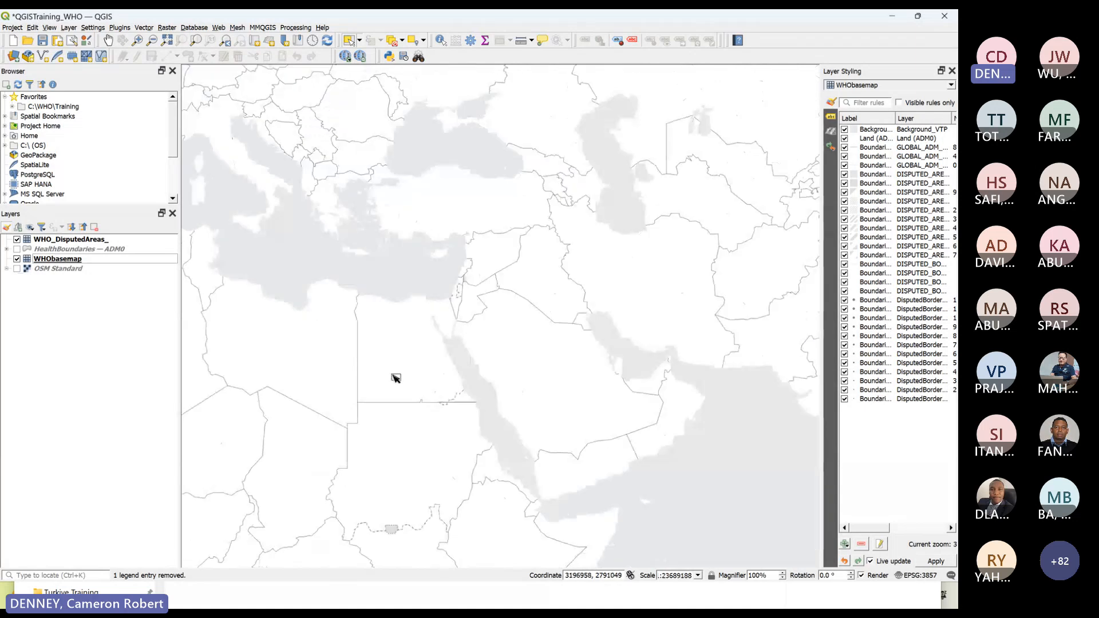
scroll(407, 446, "down", 1)
scroll(407, 447, "up", 2)
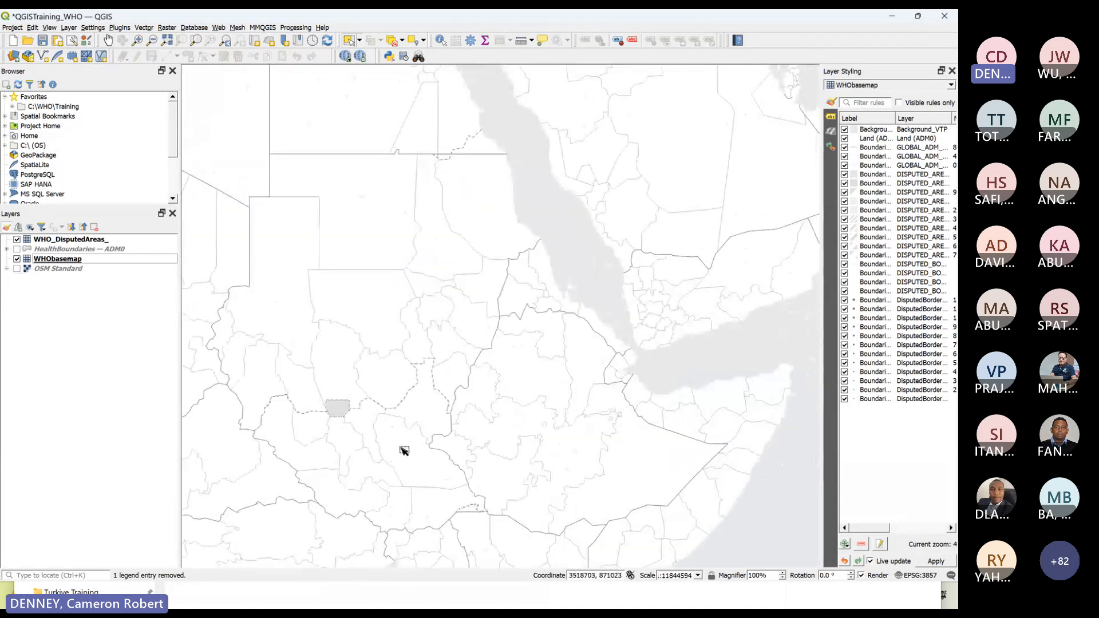
Save the QGISTraining_WHO project.
left_click(43, 40)
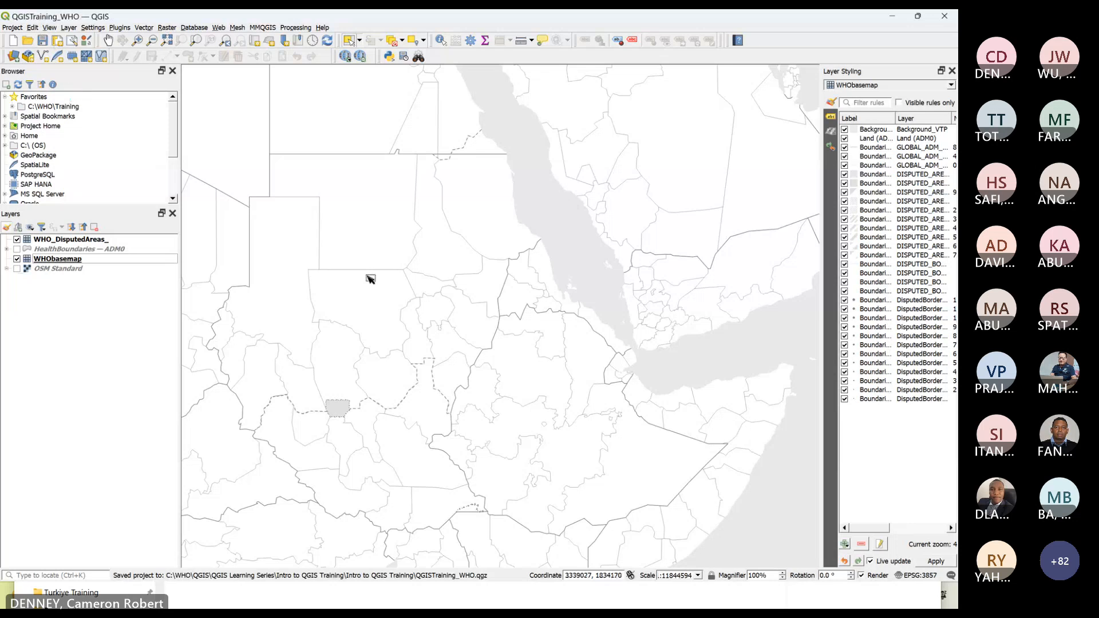
scroll(290, 292, "down", 1)
scroll(290, 292, "down", 1)
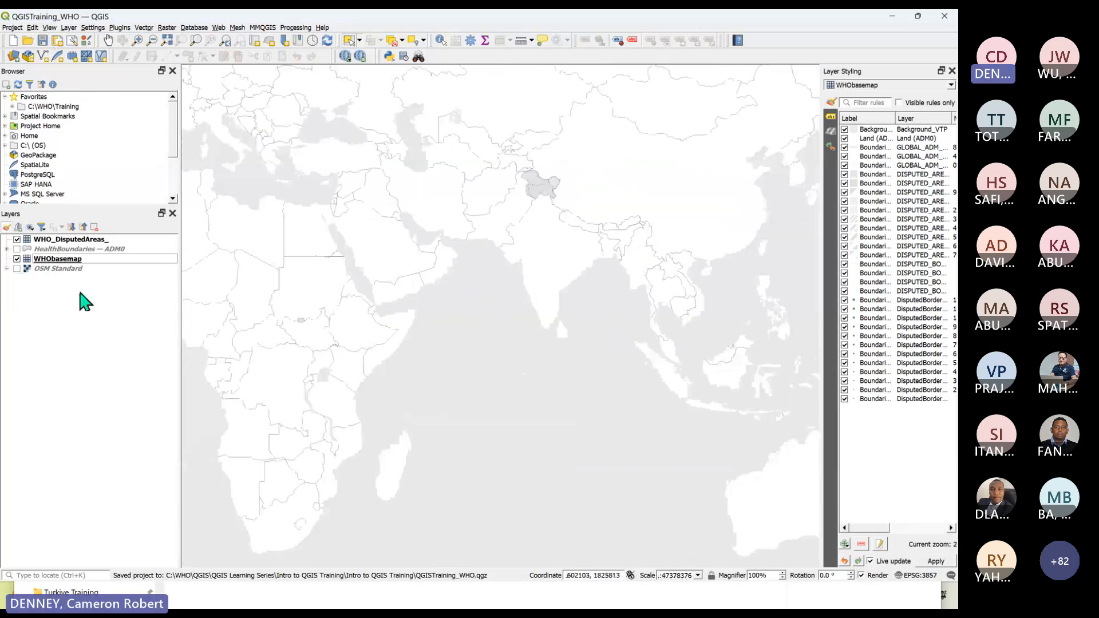
Examine how the WHO_DisputedAreas_ and WHObasemap layers draw boundaries over South Asia, the Black Sea region and Southeast Asia.
left_click(73, 250)
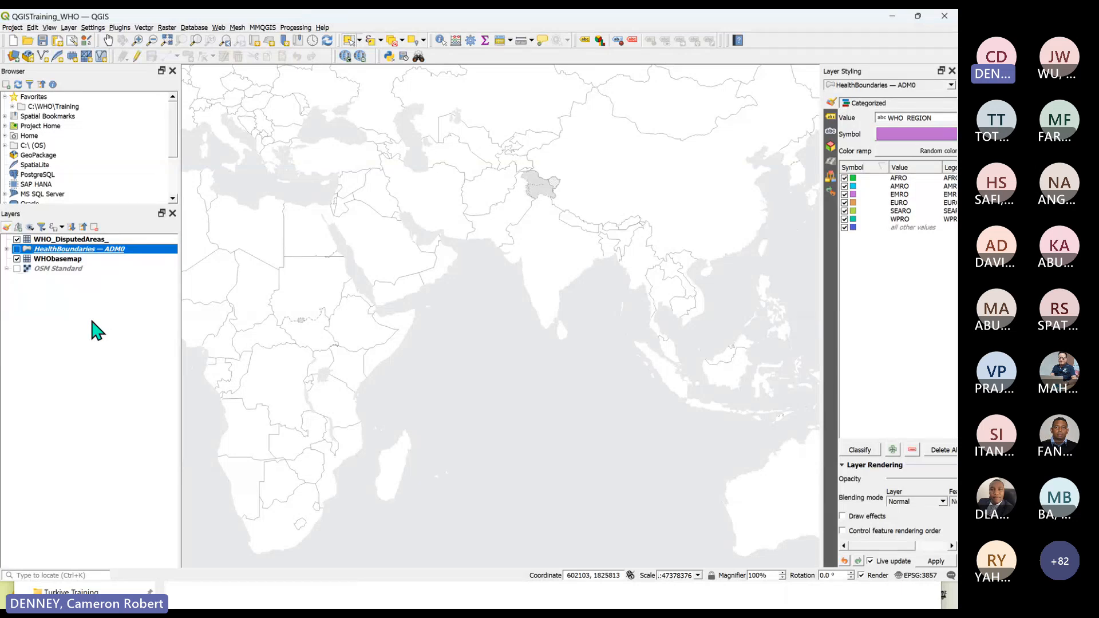
left_click(54, 240)
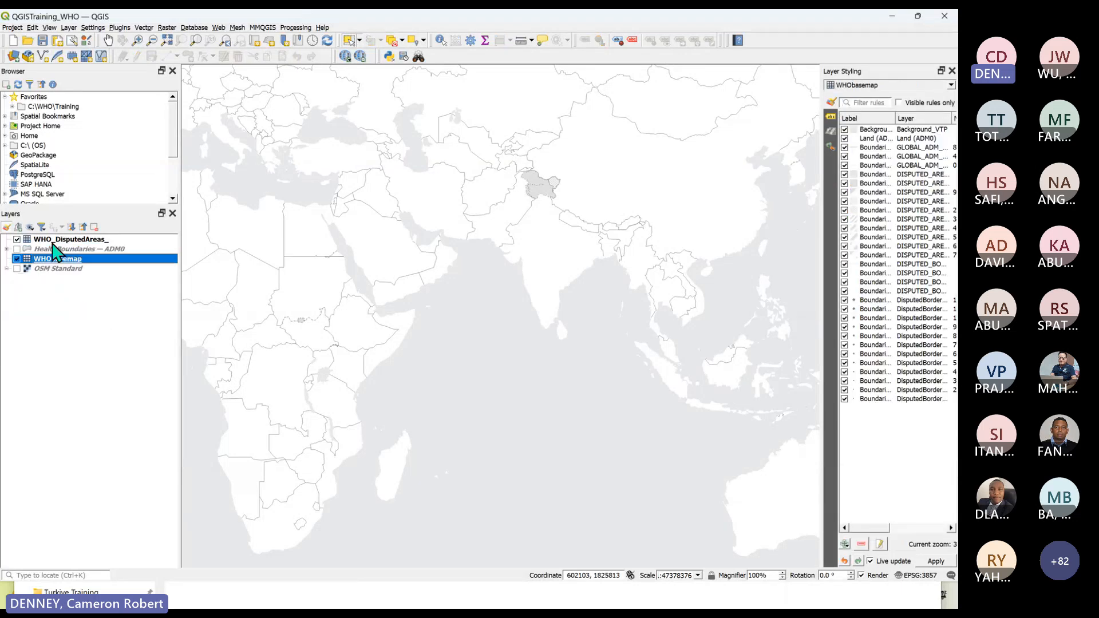
left_click(61, 298)
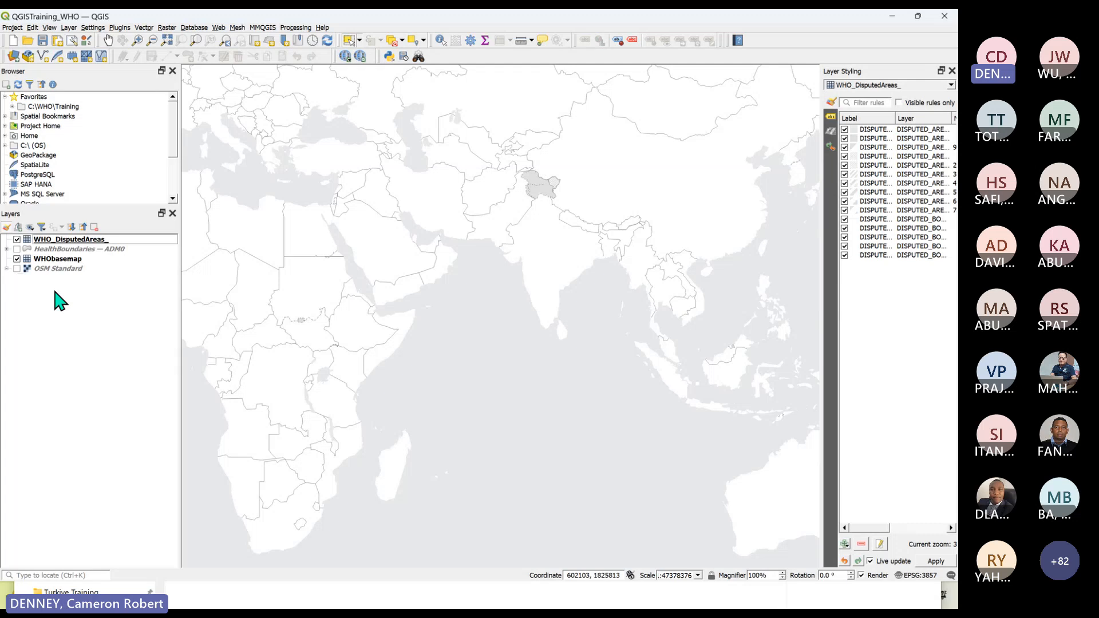
scroll(584, 180, "up", 1)
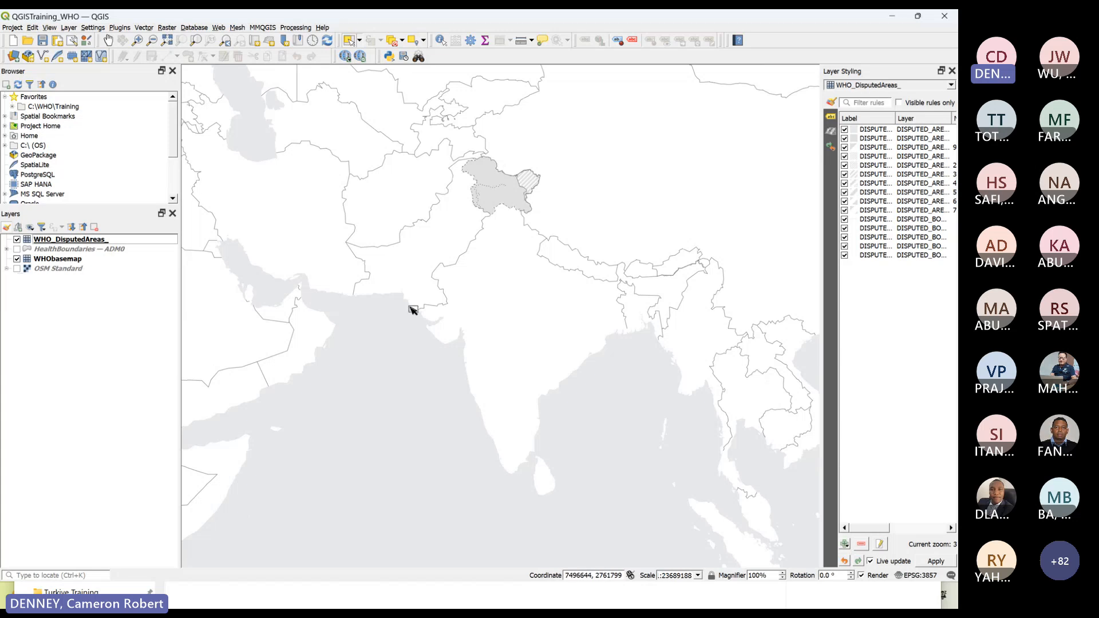
scroll(751, 336, "down", 1)
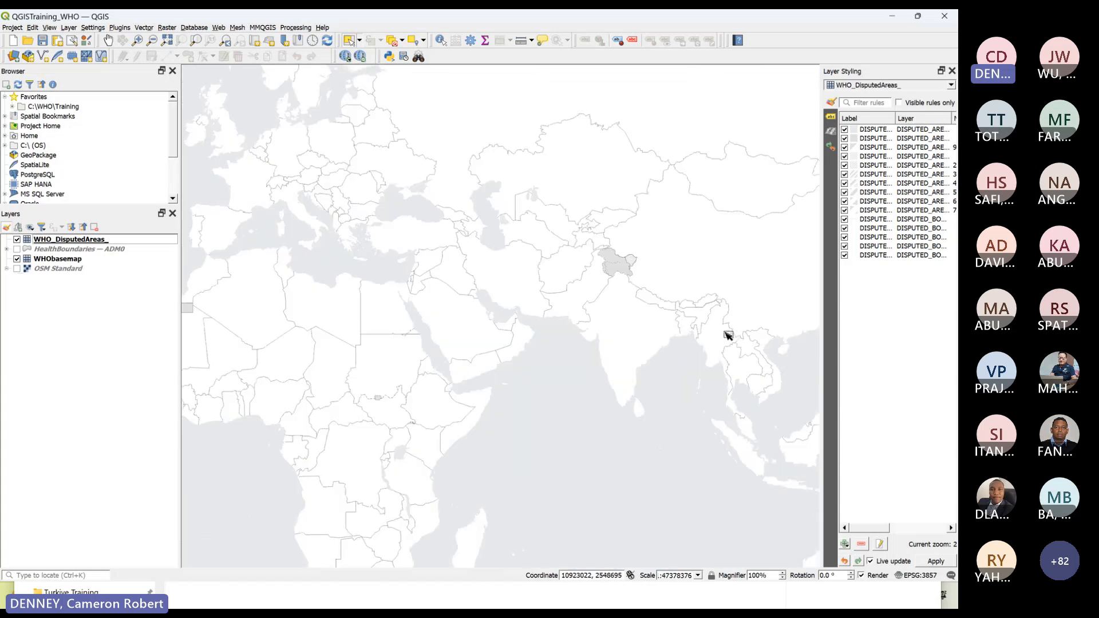
scroll(367, 166, "up", 2)
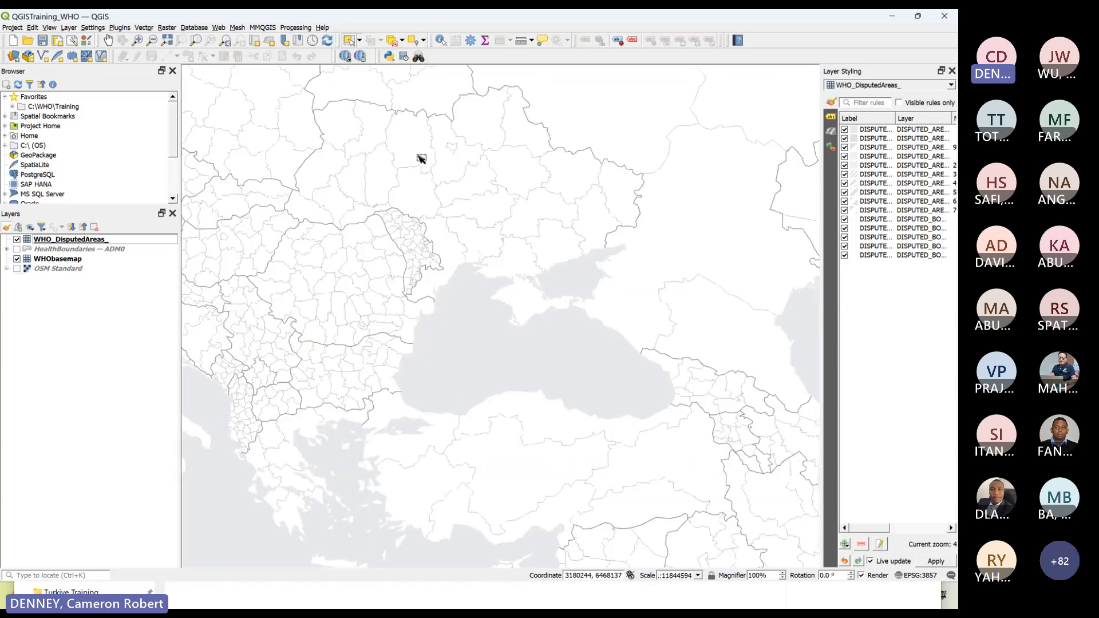
scroll(427, 211, "up", 1)
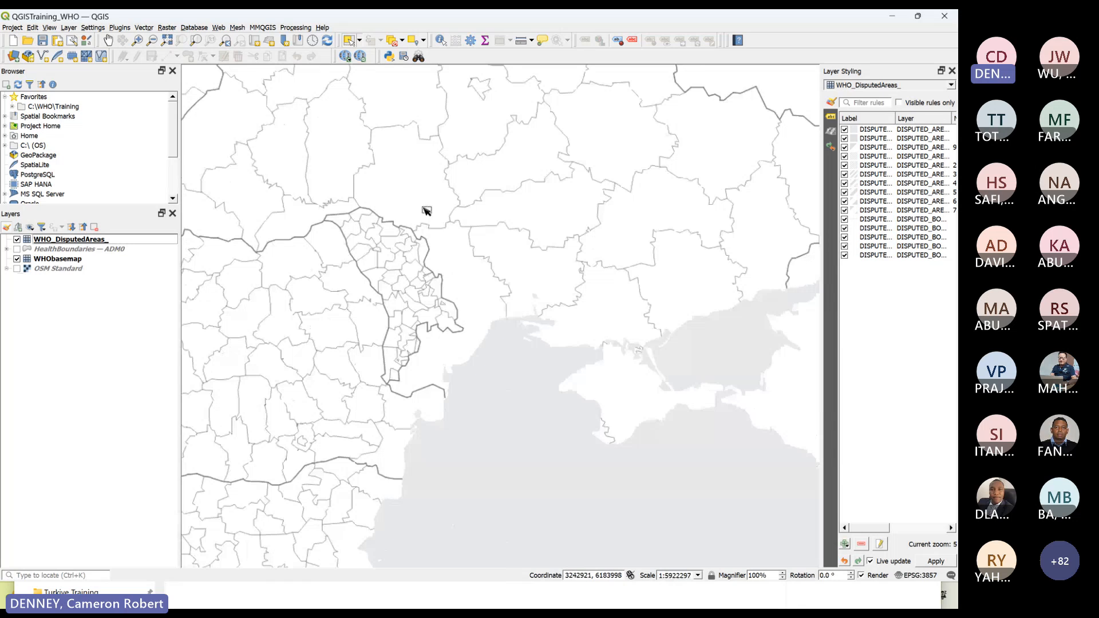
scroll(426, 211, "up", 1)
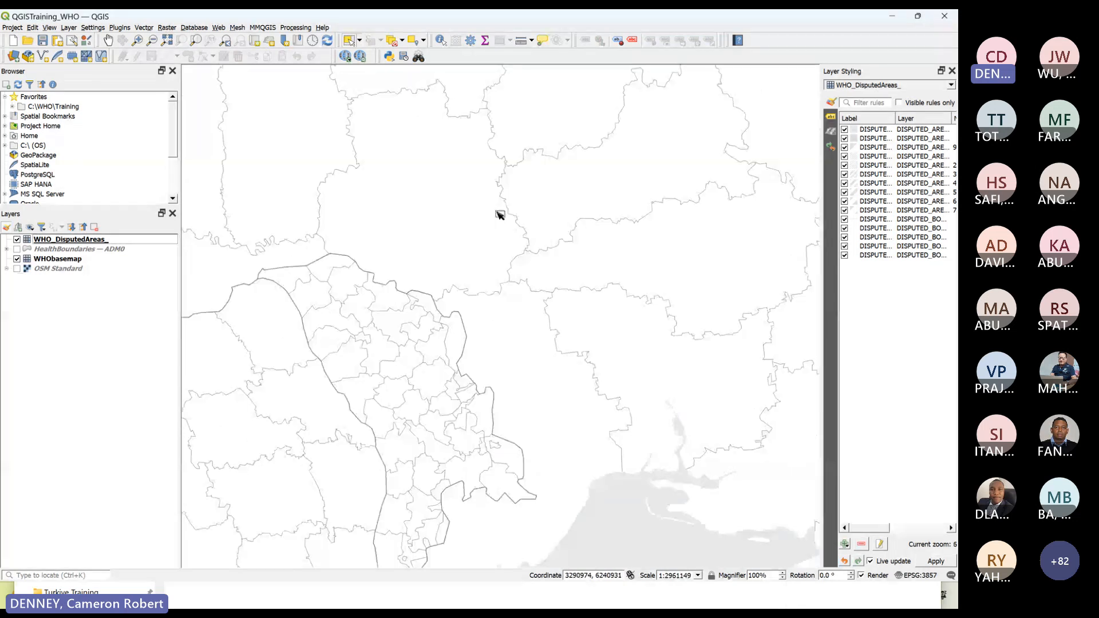
scroll(481, 211, "down", 4)
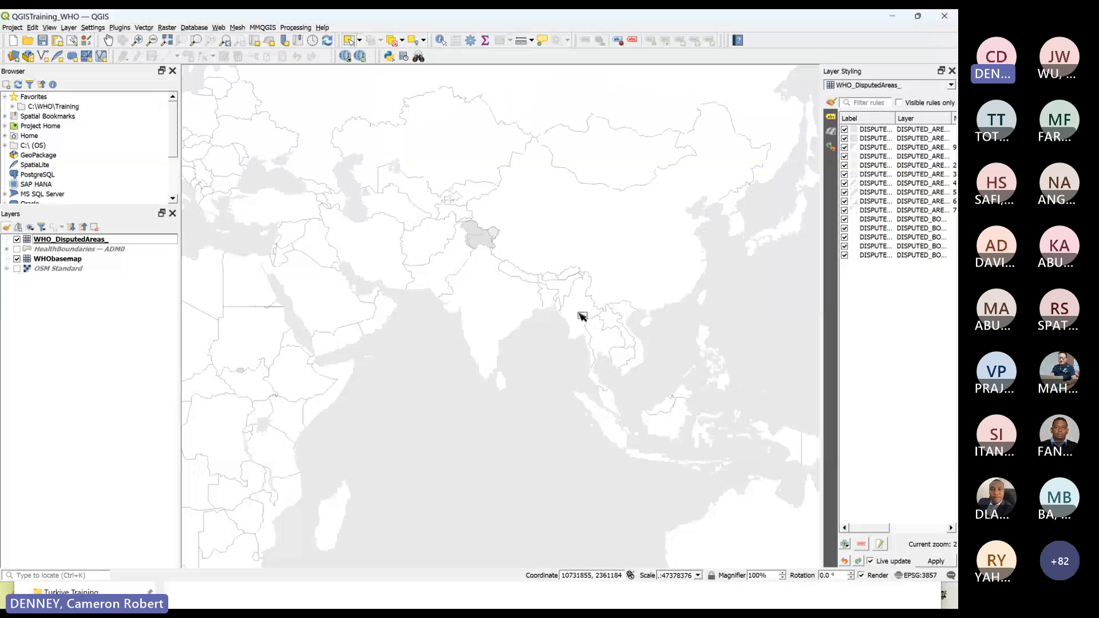
scroll(583, 316, "up", 1)
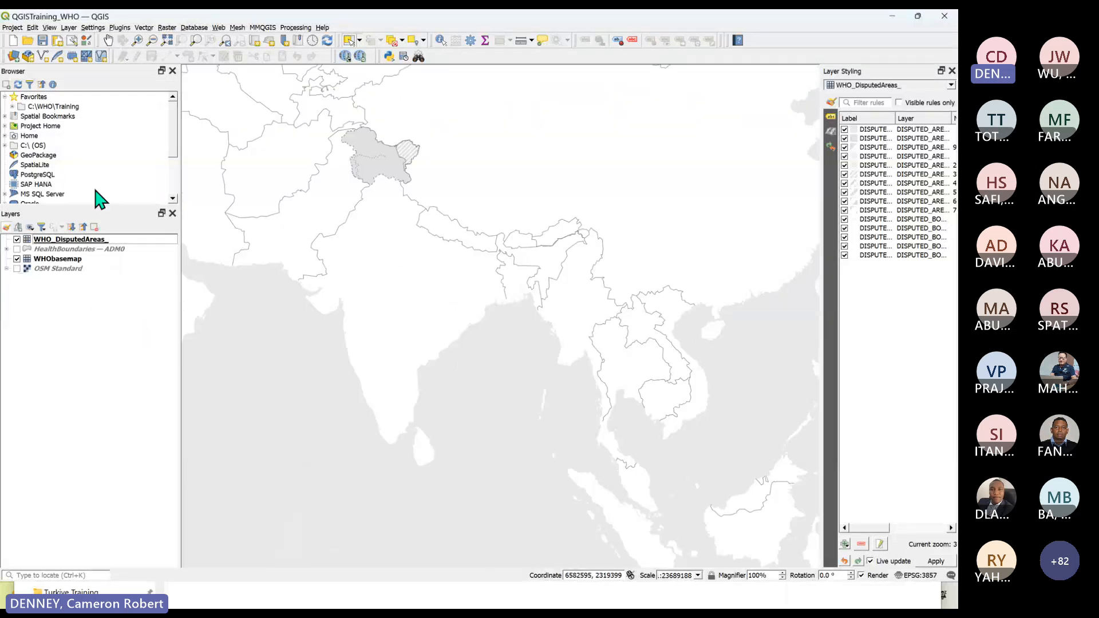
Select the WHObasemap layer and save the project with the map showing southern and eastern Asia.
left_click(42, 41)
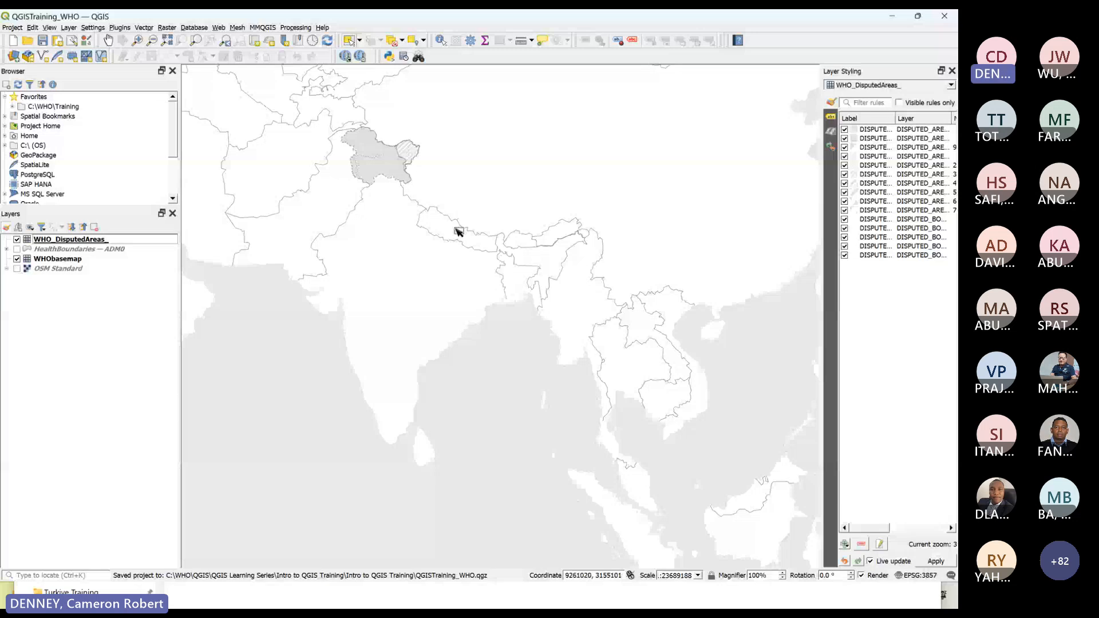
left_click(58, 260)
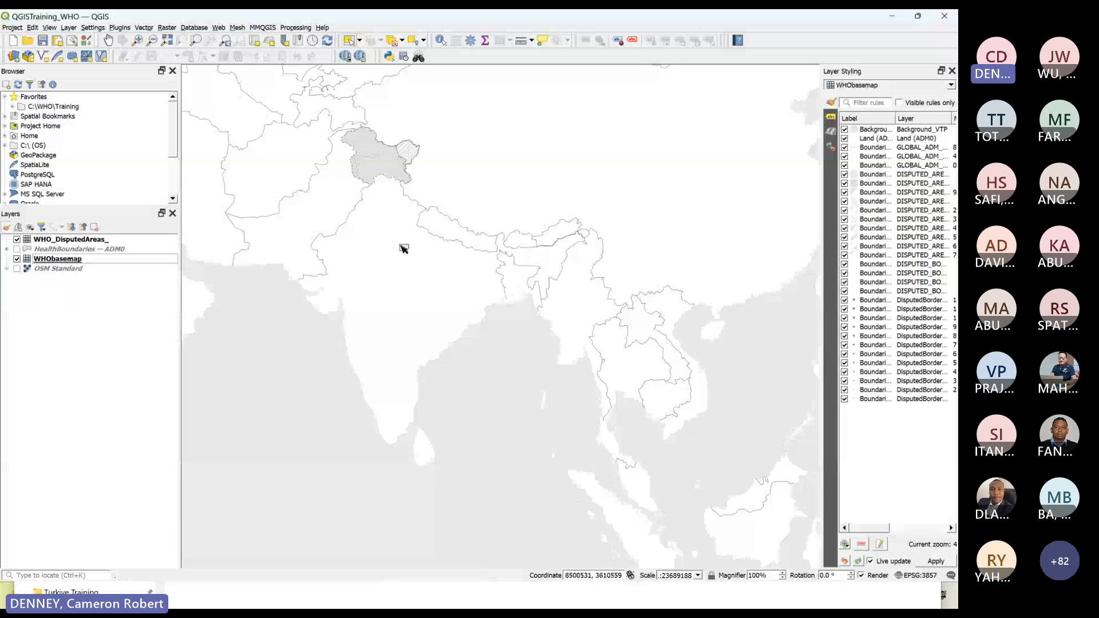
scroll(421, 324, "down", 1)
left_click_drag(422, 324, 371, 302)
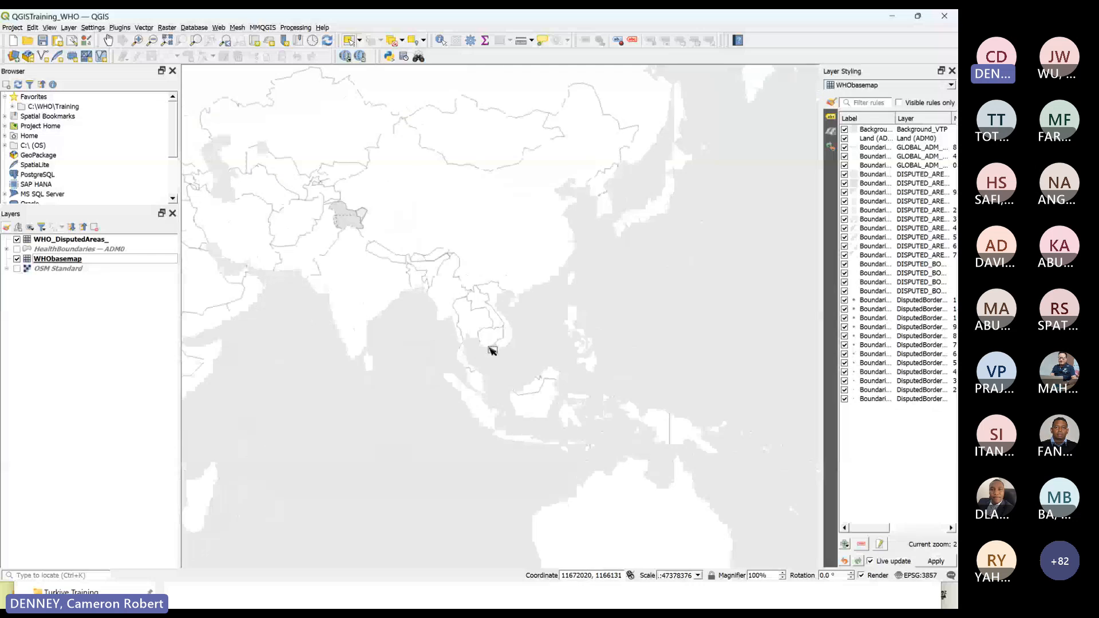
key("ctrl+s")
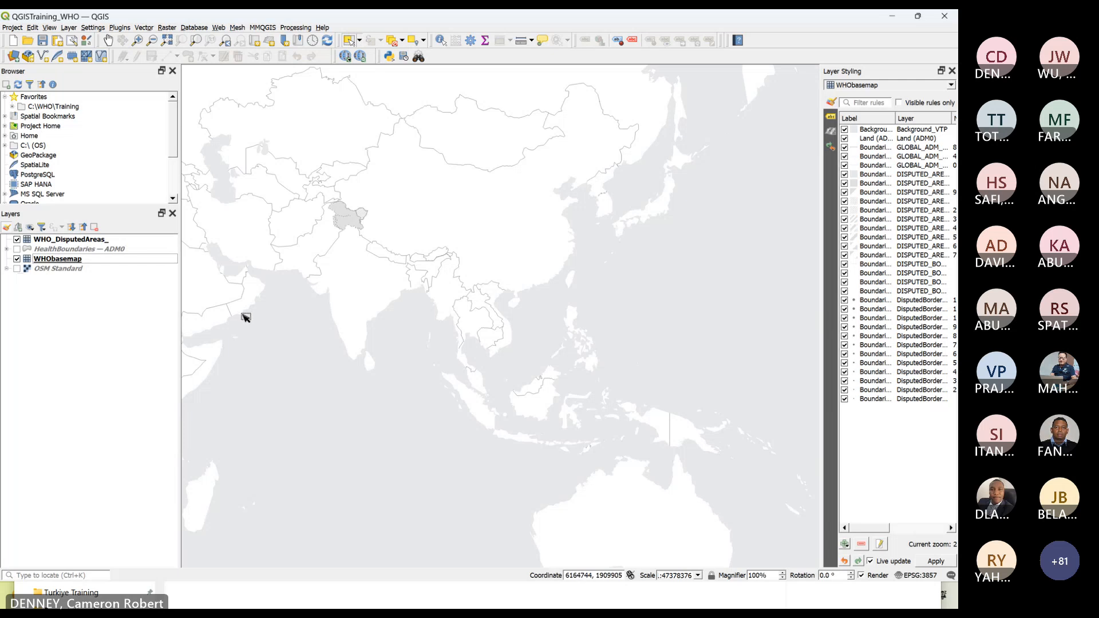
left_click(42, 40)
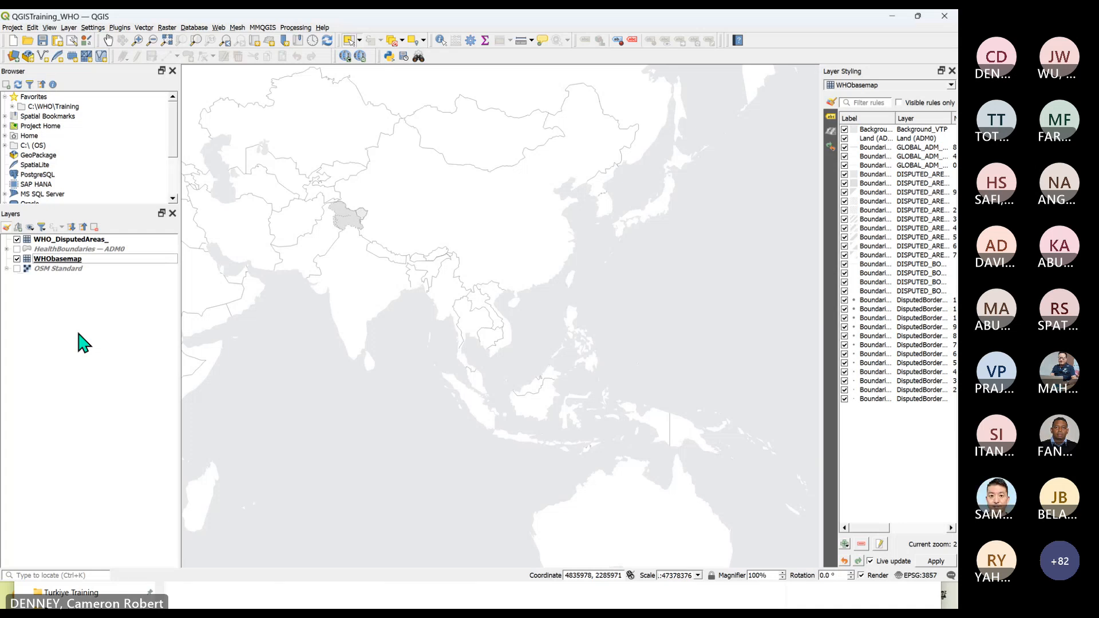
Switch to the WHO basemap page in Chrome and view the start of the vector tile basemaps table.
key("alt+Tab")
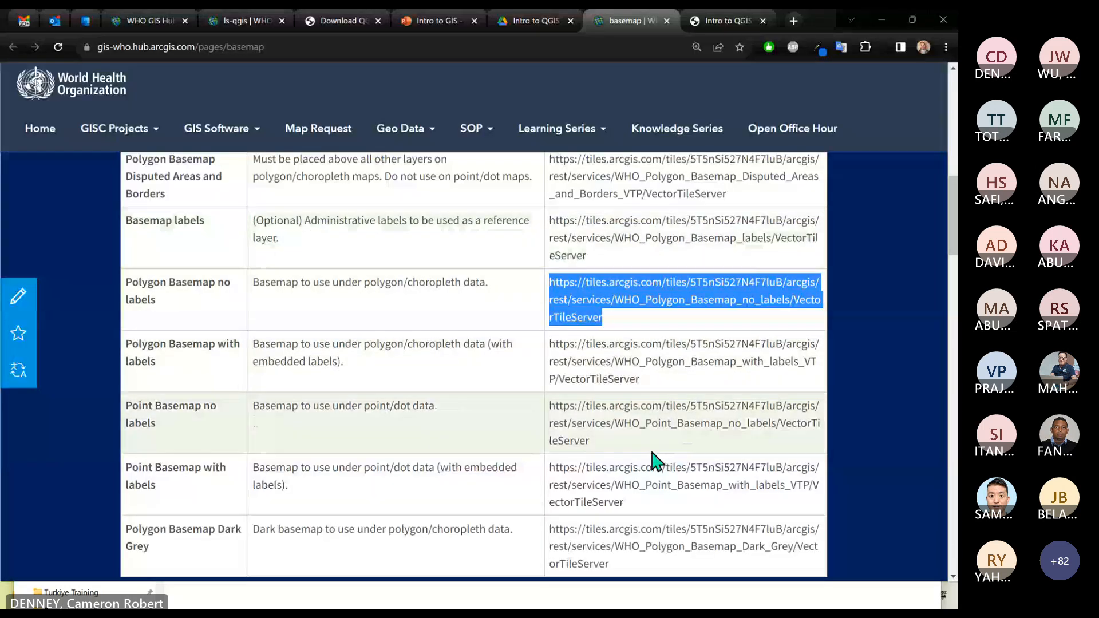
left_click(676, 330)
scroll(662, 312, "up", 2)
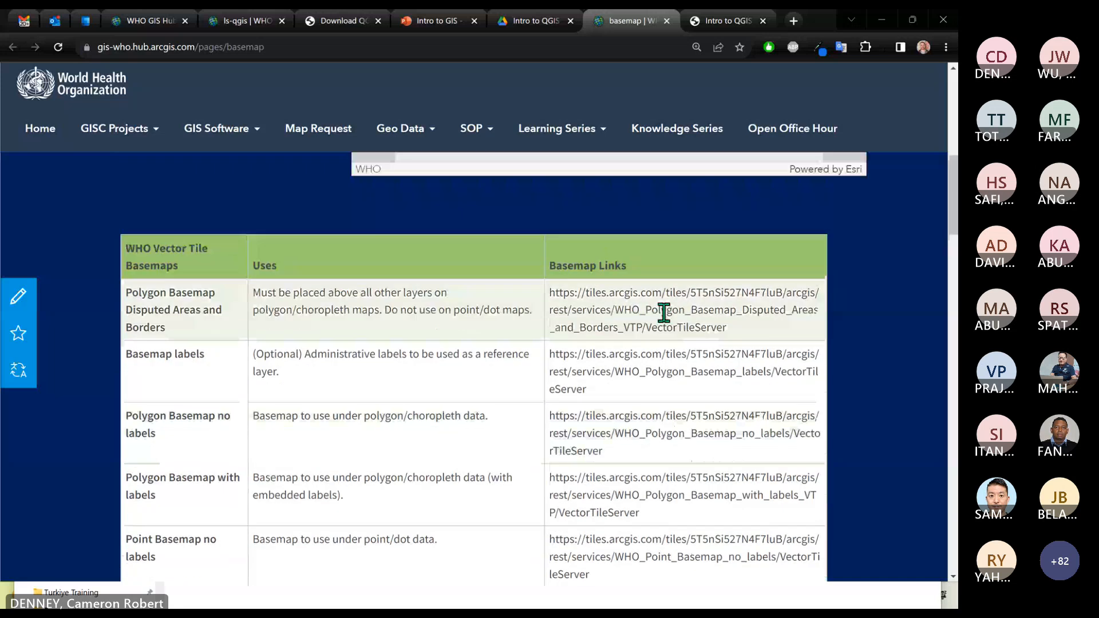
Switch back to QGIS and save the QGISTraining_WHO project.
key("alt+Tab")
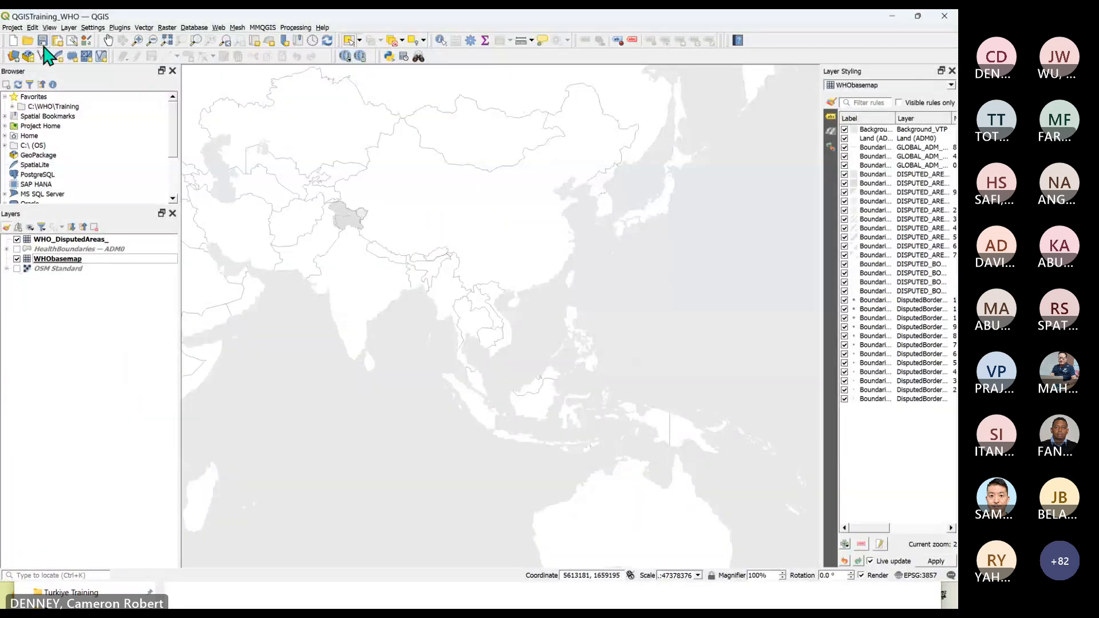
left_click(43, 41)
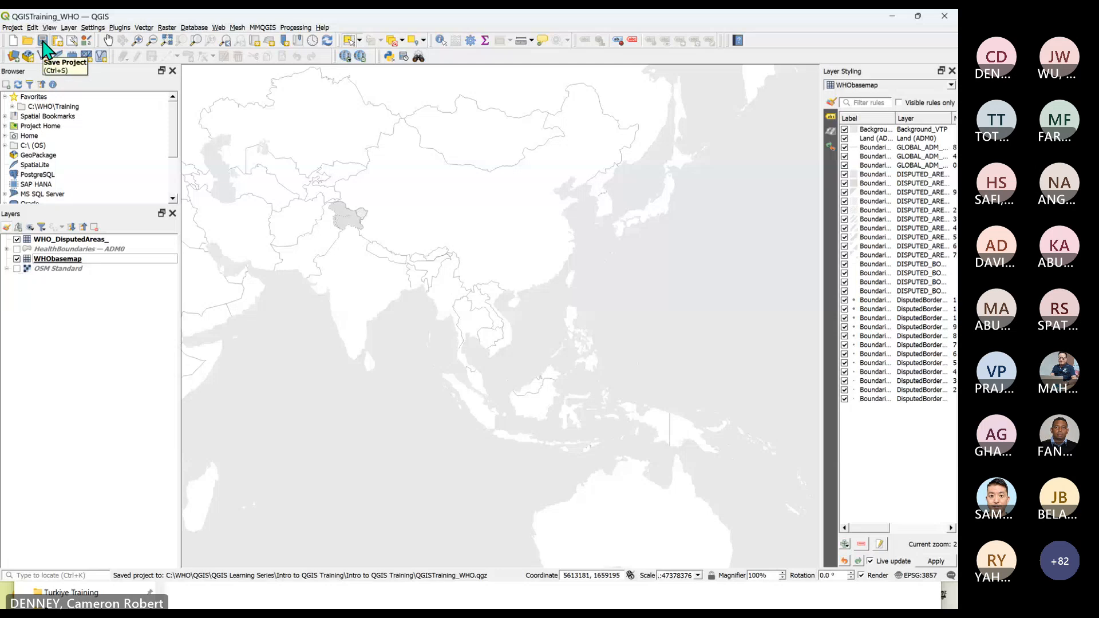
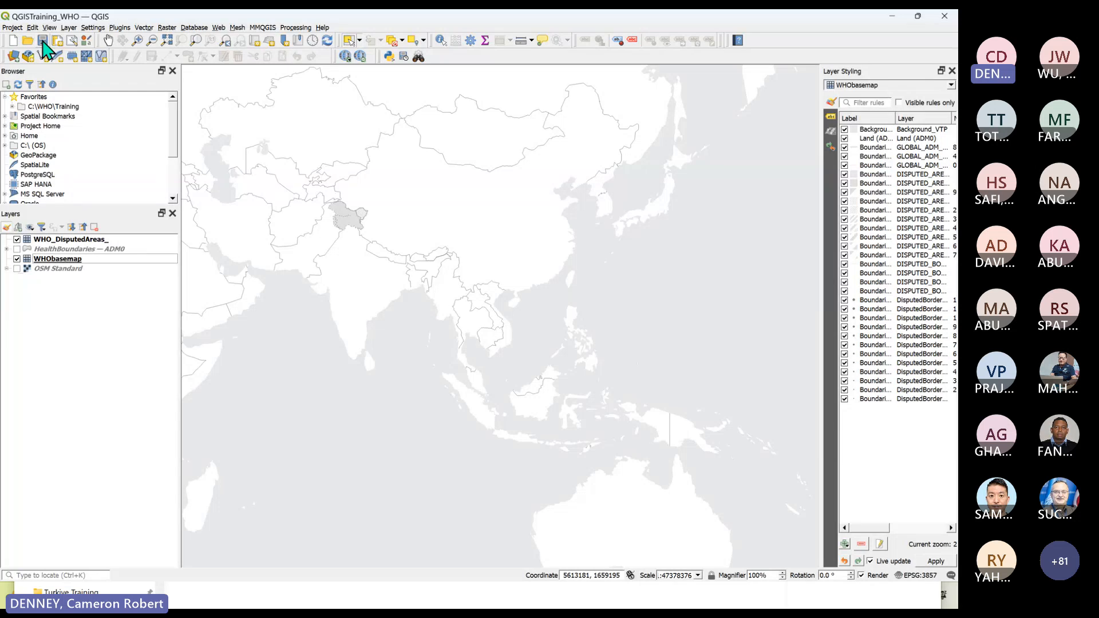
Examine how the WHObasemap and WHO_DisputedAreas_ layers draw boundaries at different scales over Asia, Europe, Africa and the Mediterranean.
scroll(354, 224, "up", 1)
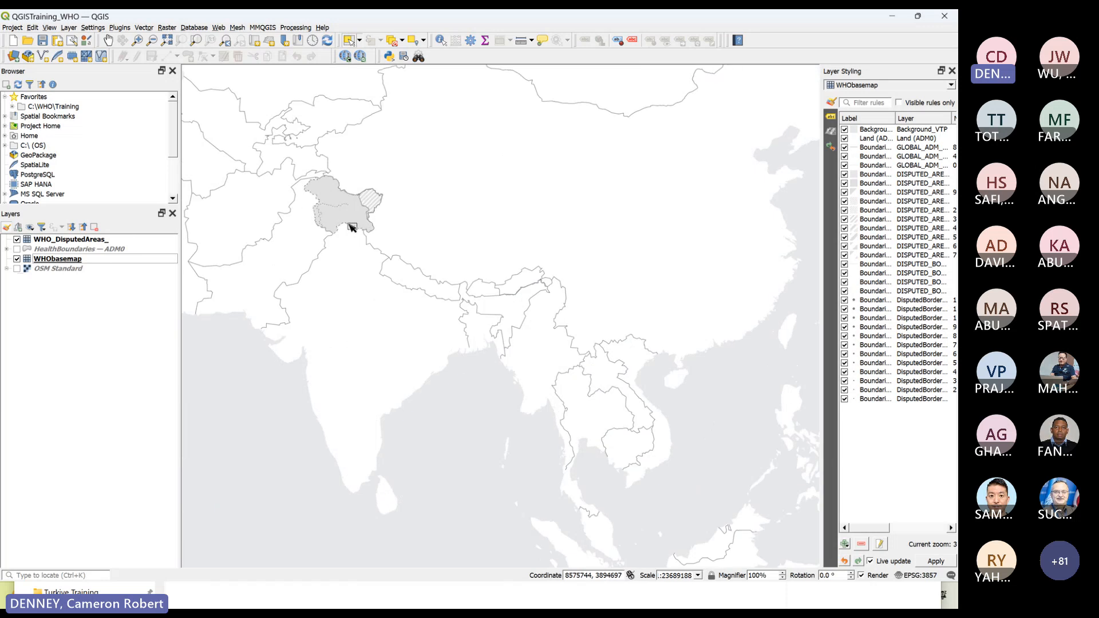
scroll(626, 355, "down", 2)
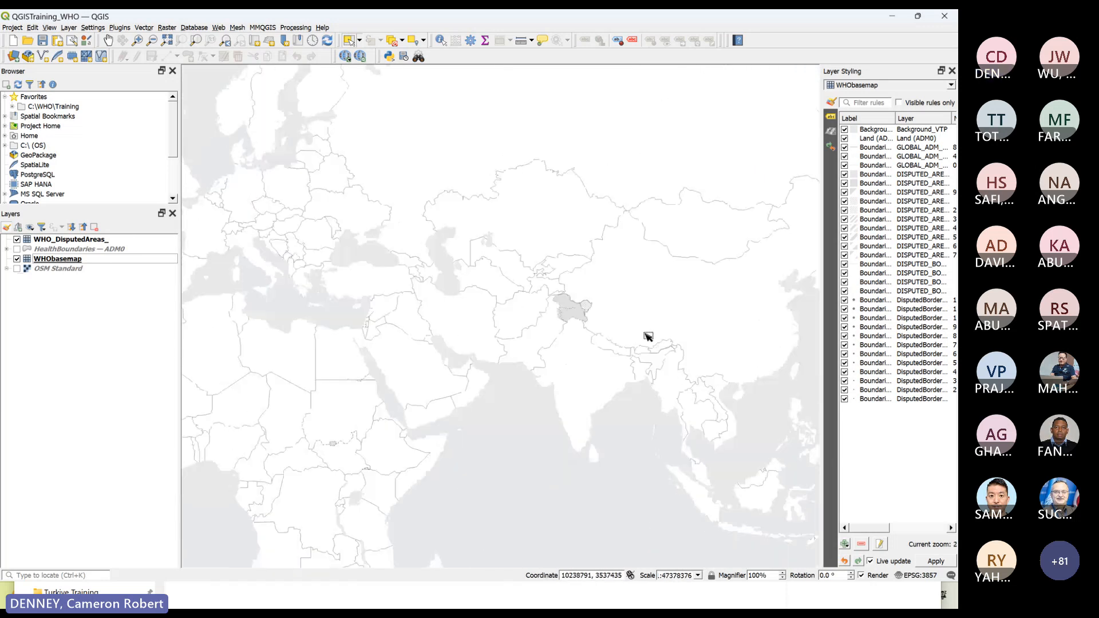
scroll(444, 324, "up", 1)
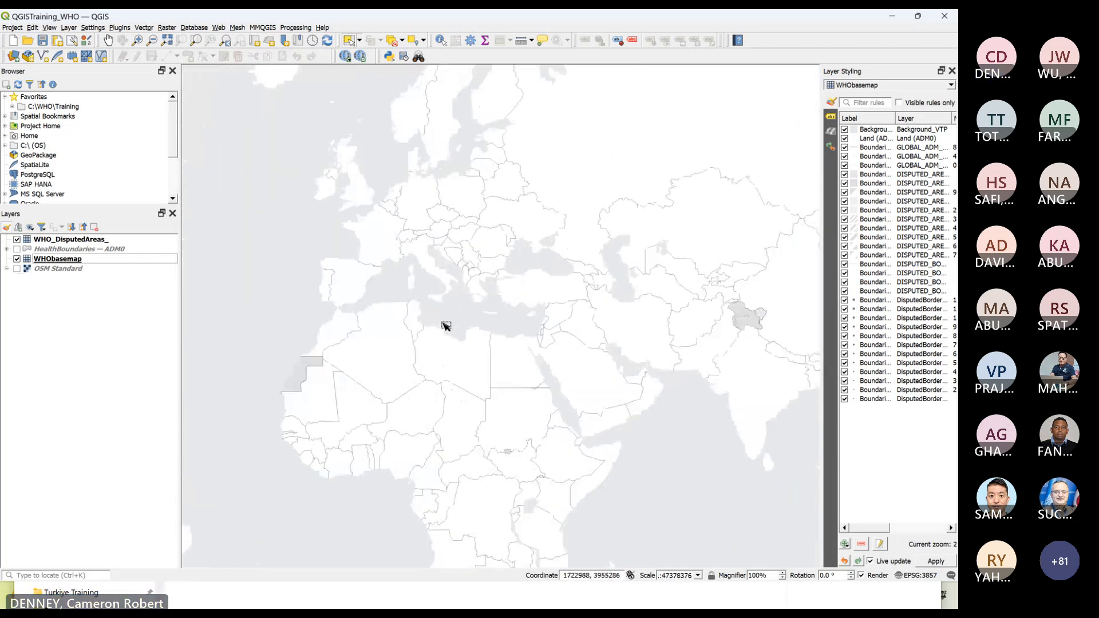
scroll(359, 325, "down", 1)
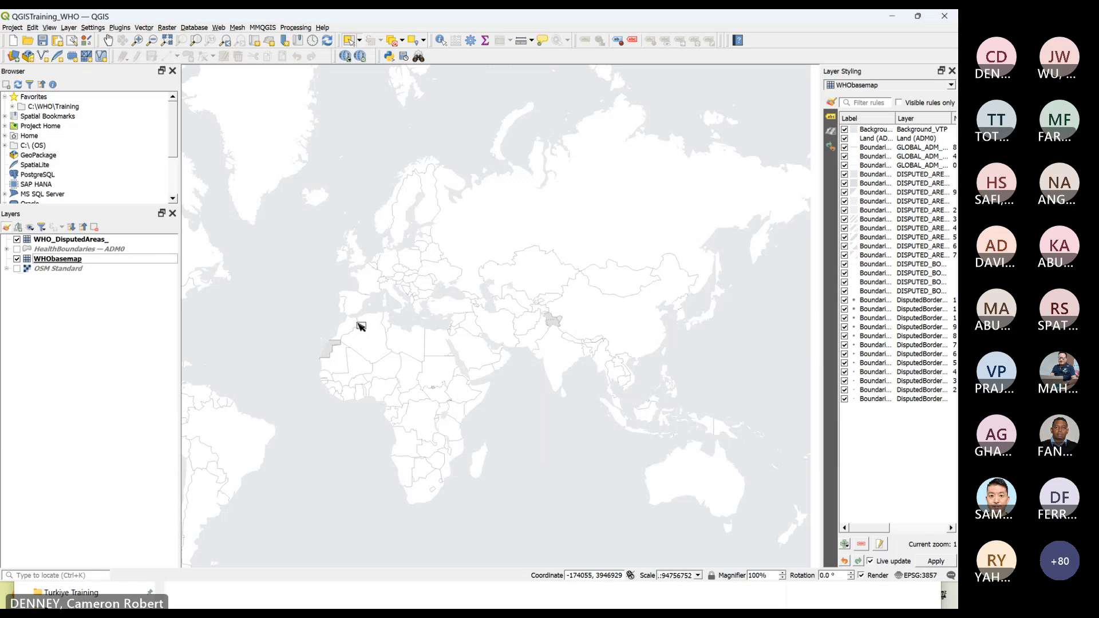
scroll(423, 298, "up", 1)
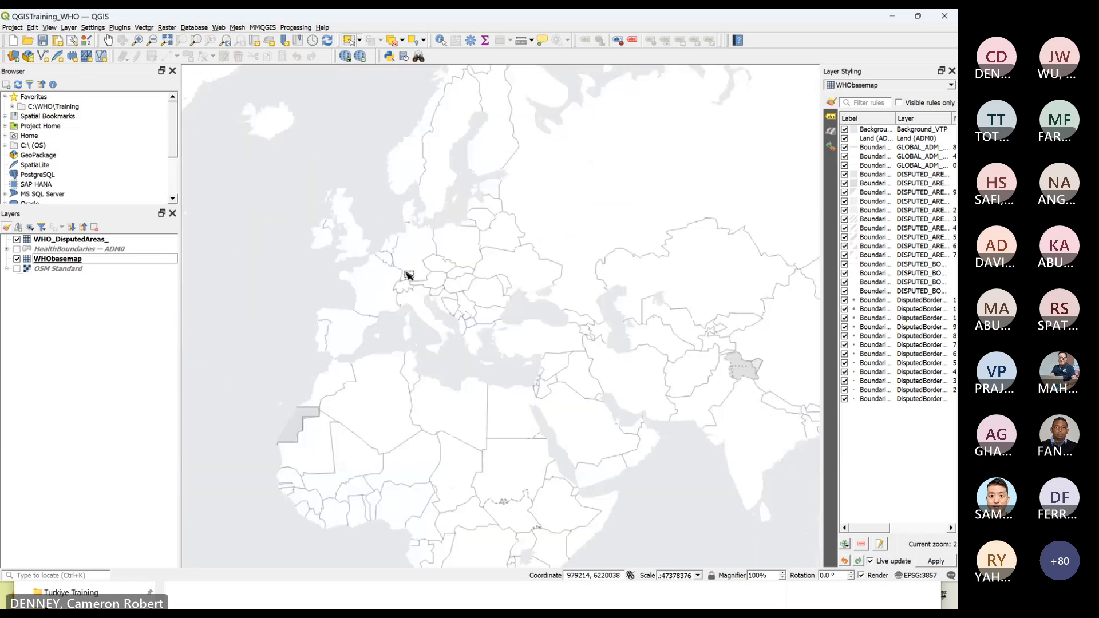
scroll(408, 276, "up", 1)
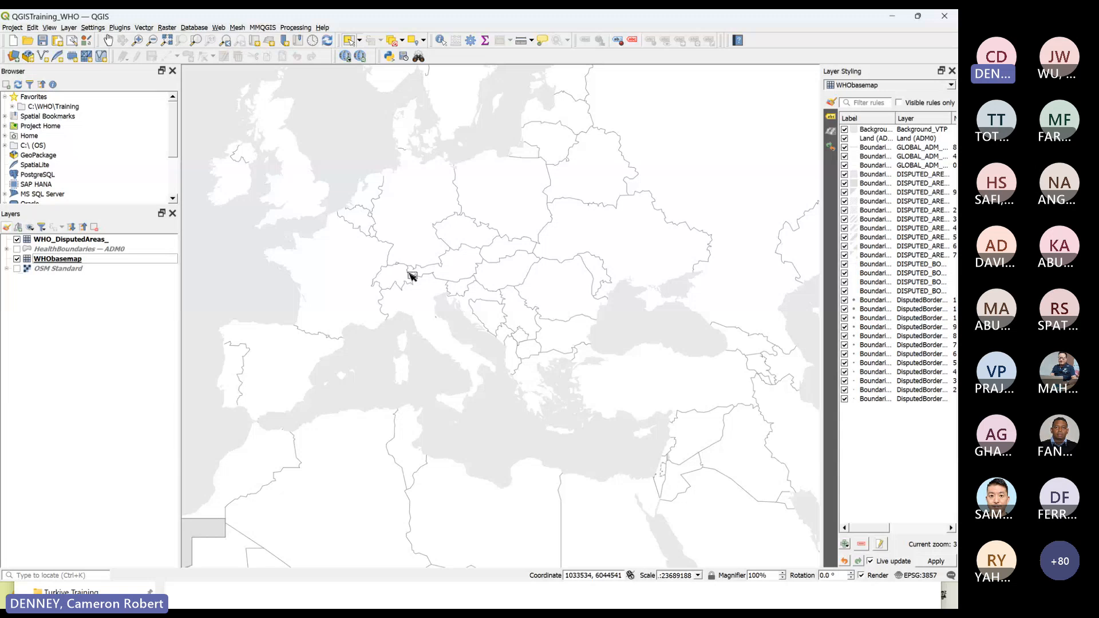
scroll(457, 204, "up", 1)
scroll(423, 218, "down", 2)
scroll(422, 445, "up", 1)
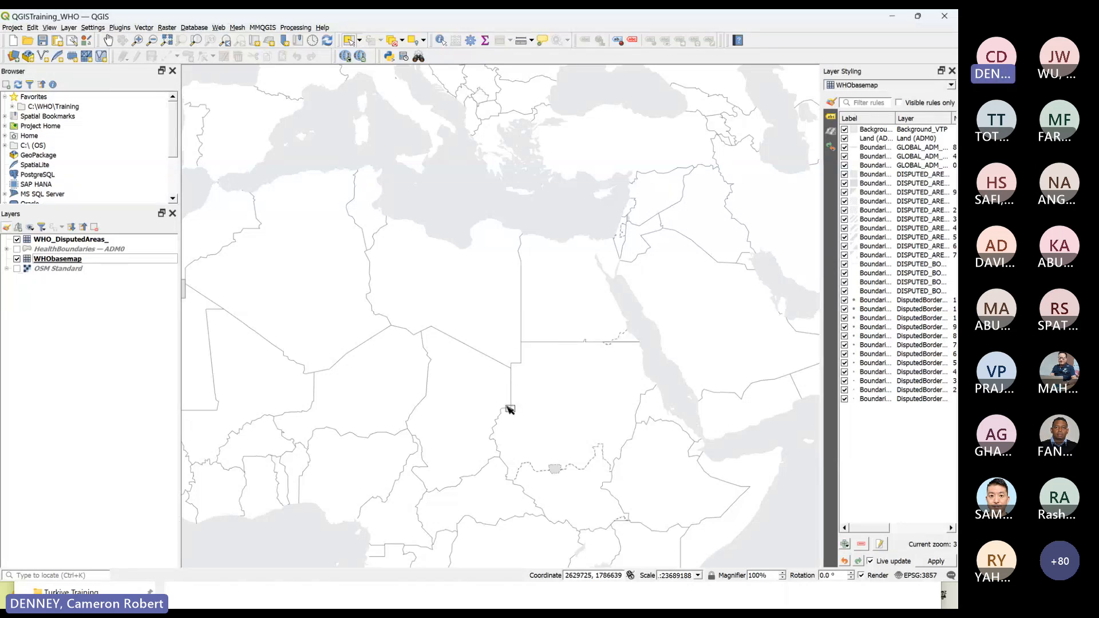
scroll(516, 410, "up", 1)
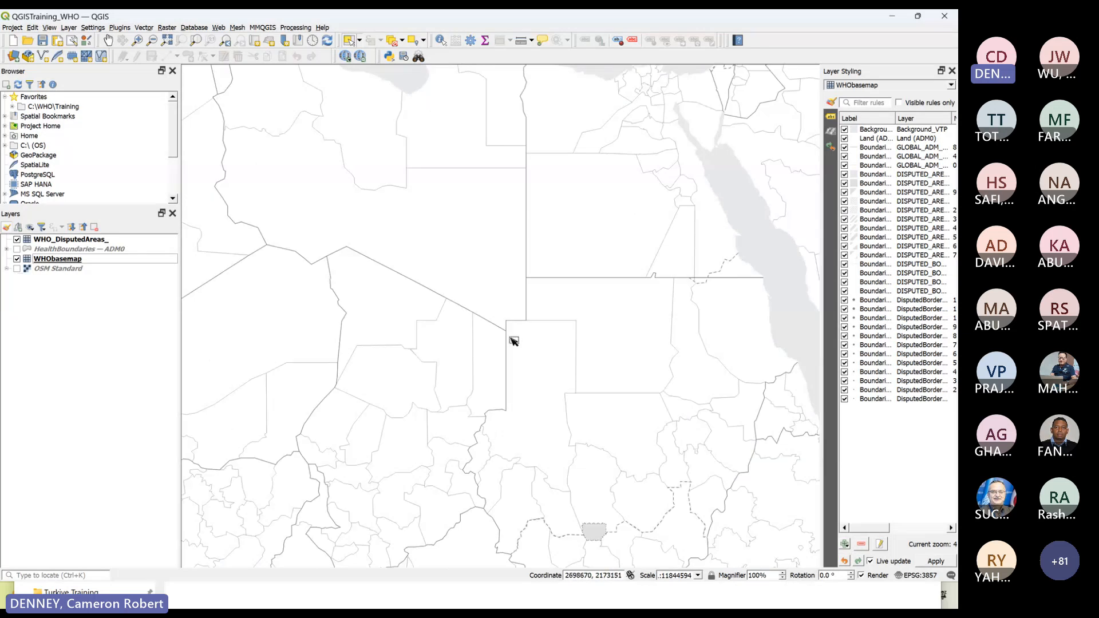
scroll(500, 333, "down", 1)
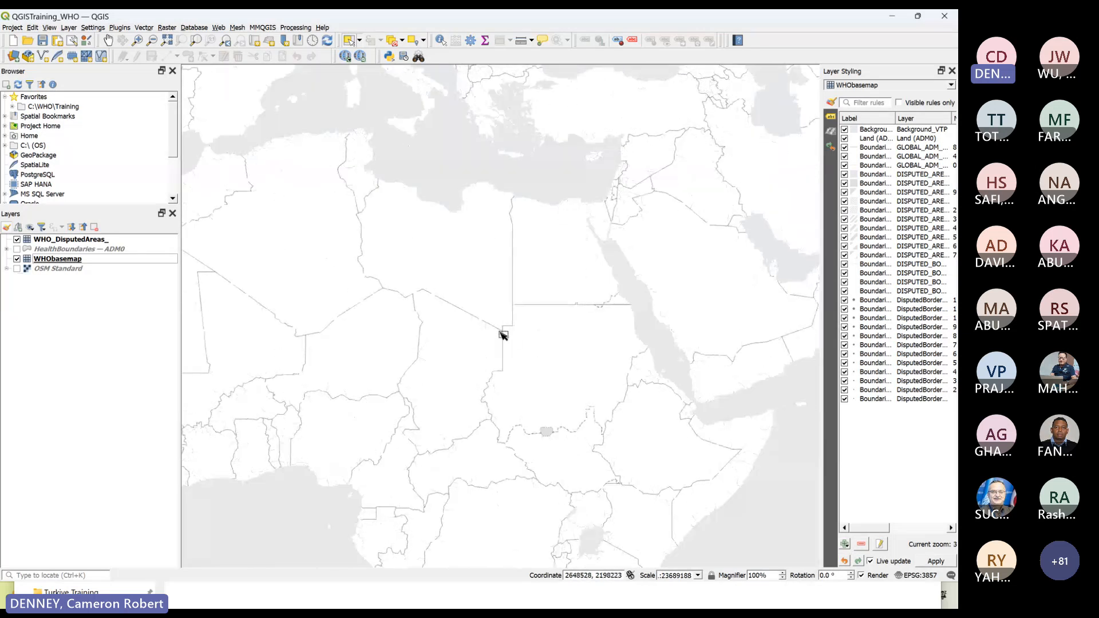
scroll(503, 336, "down", 1)
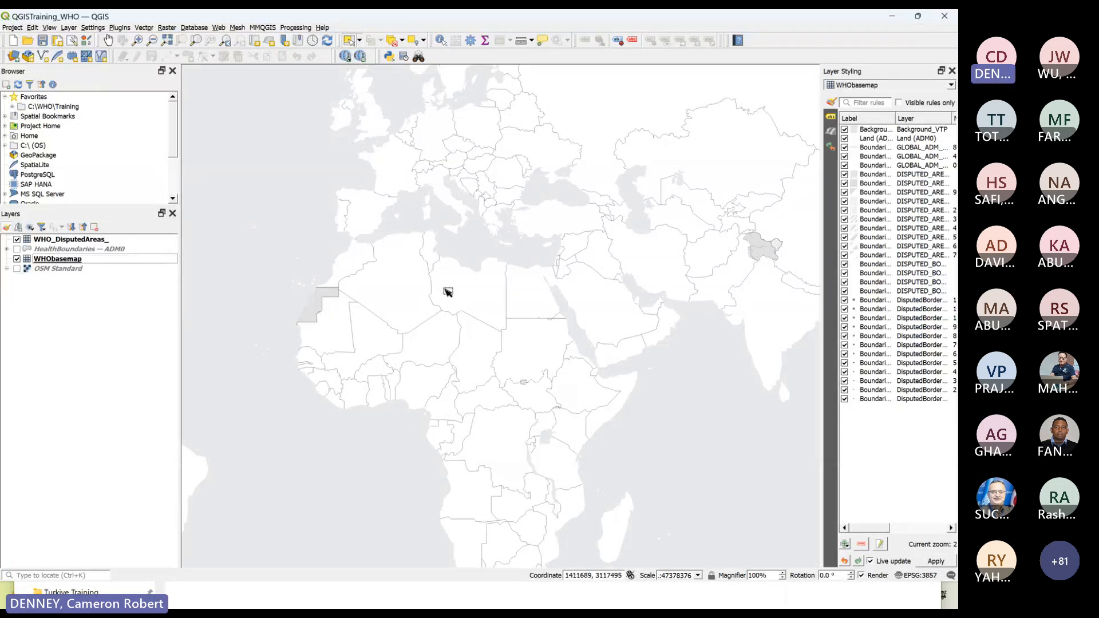
scroll(484, 188, "up", 2)
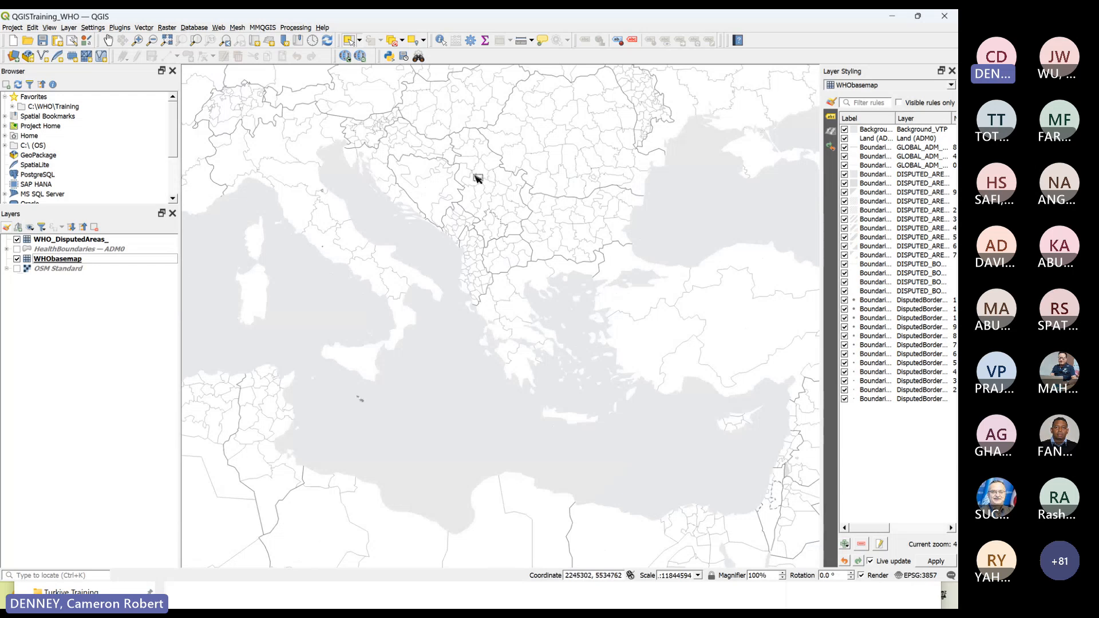
scroll(479, 176, "down", 1)
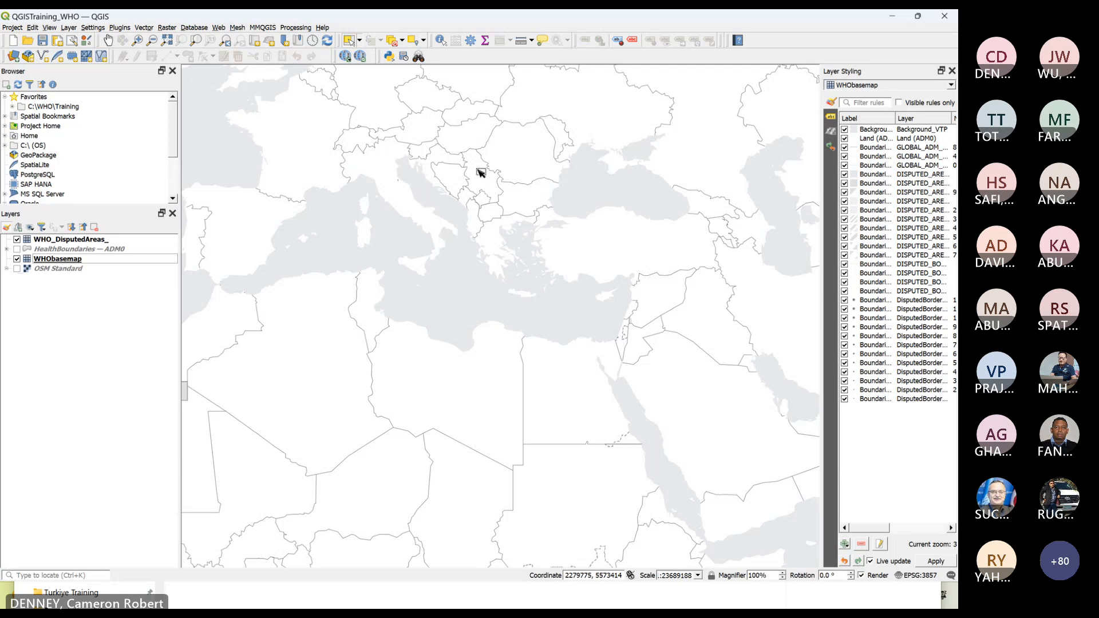
Save the project and highlight the QGIS_WHO_Template project file in the Intro to QGIS Training folder in File Explorer.
left_click(41, 42)
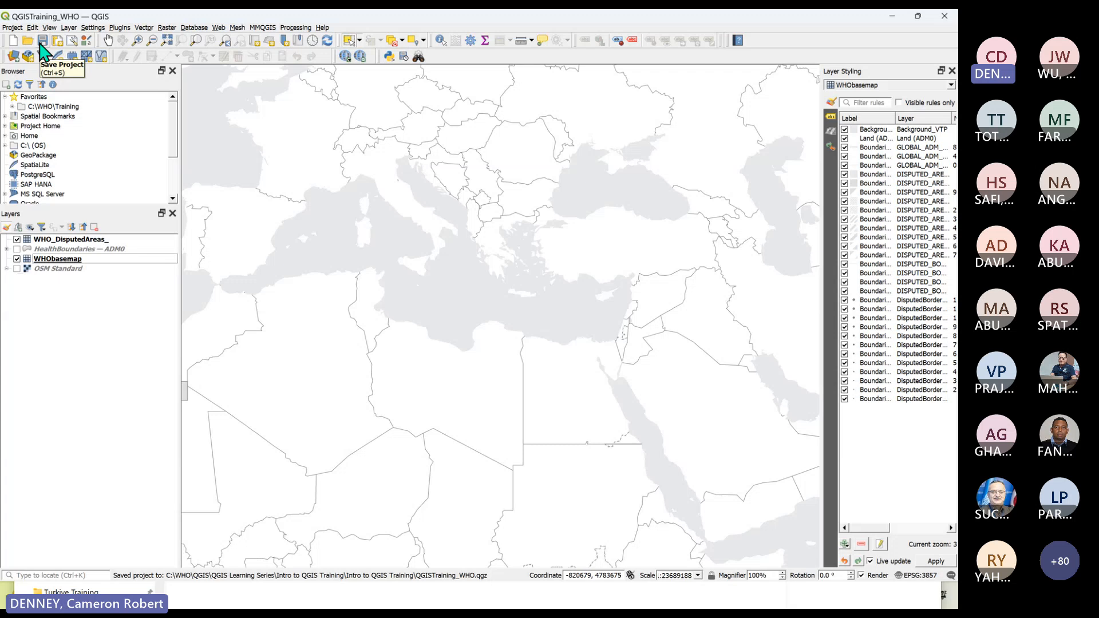
key("alt+Tab")
left_click(245, 463)
left_click(259, 388)
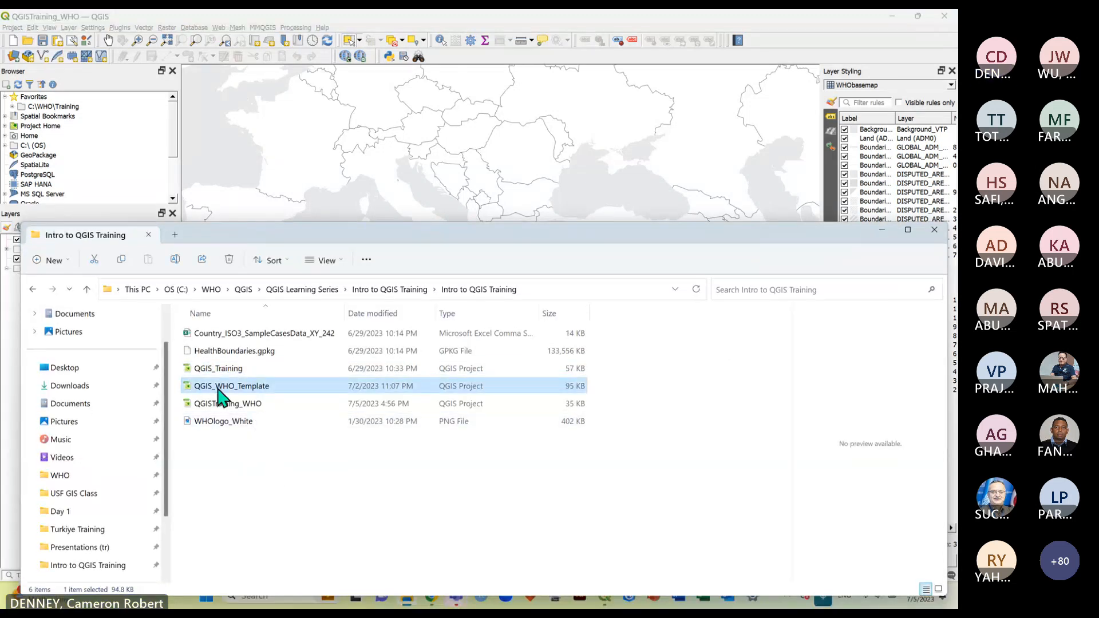
left_click(338, 500)
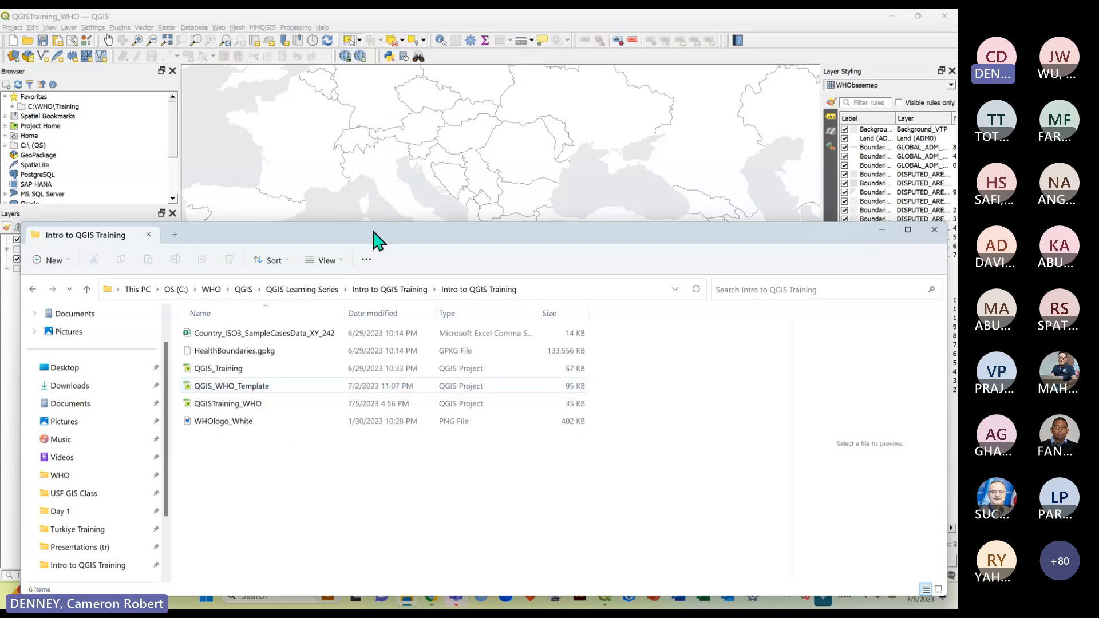
left_click_drag(373, 232, 367, 235)
left_click(284, 390)
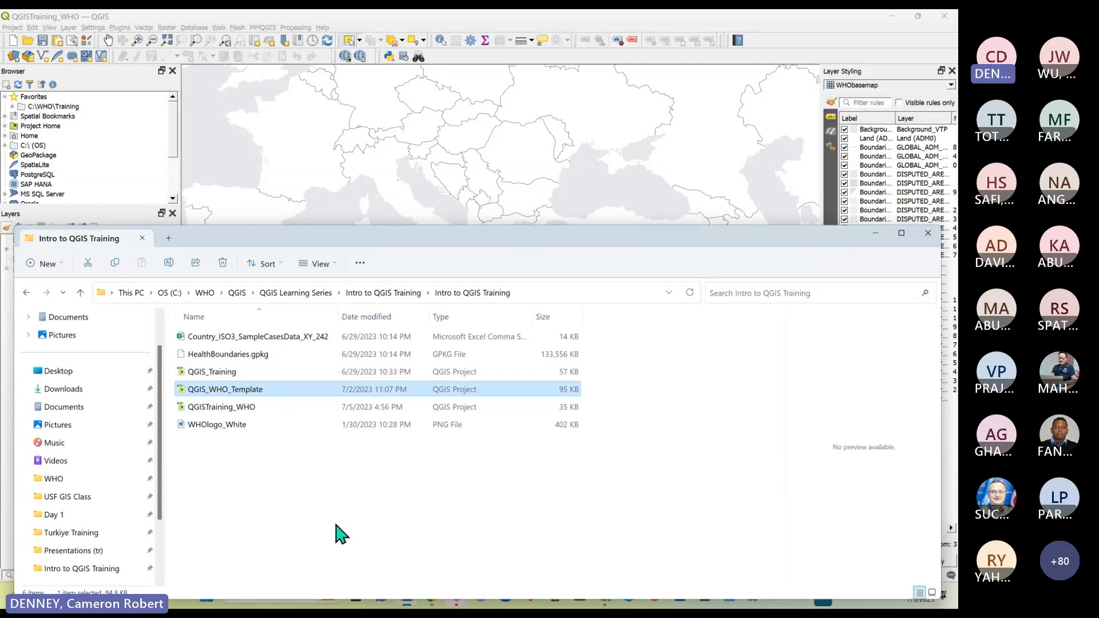
Return to QGIS, go through the disputed areas, health boundaries and WHObasemap layers in turn, and save the project with WHObasemap selected.
left_click(384, 28)
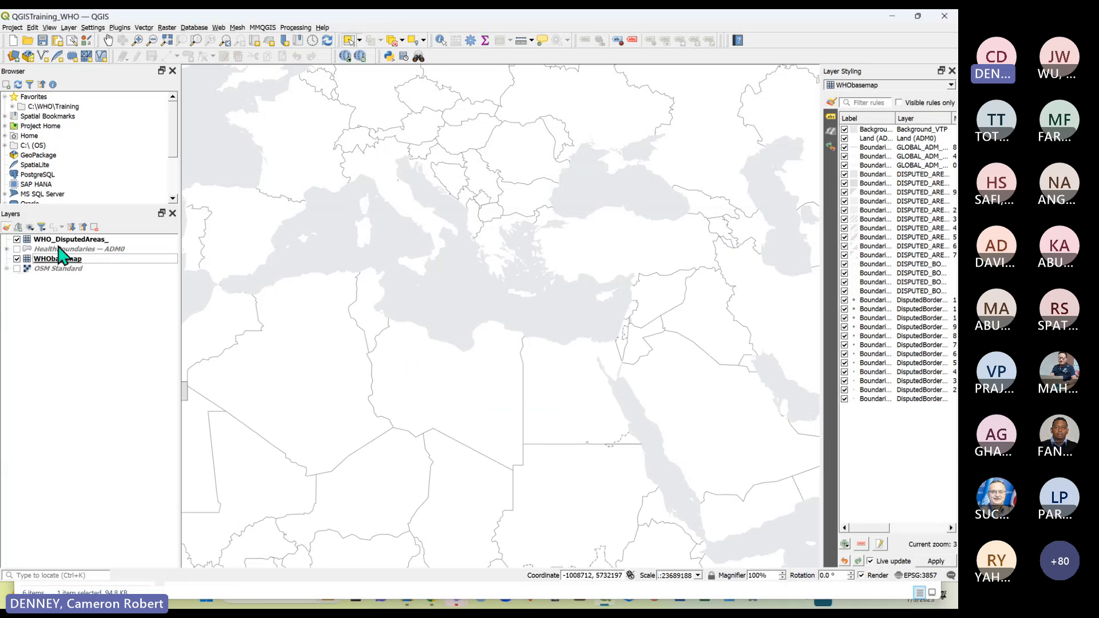
left_click(58, 248)
left_click(58, 241)
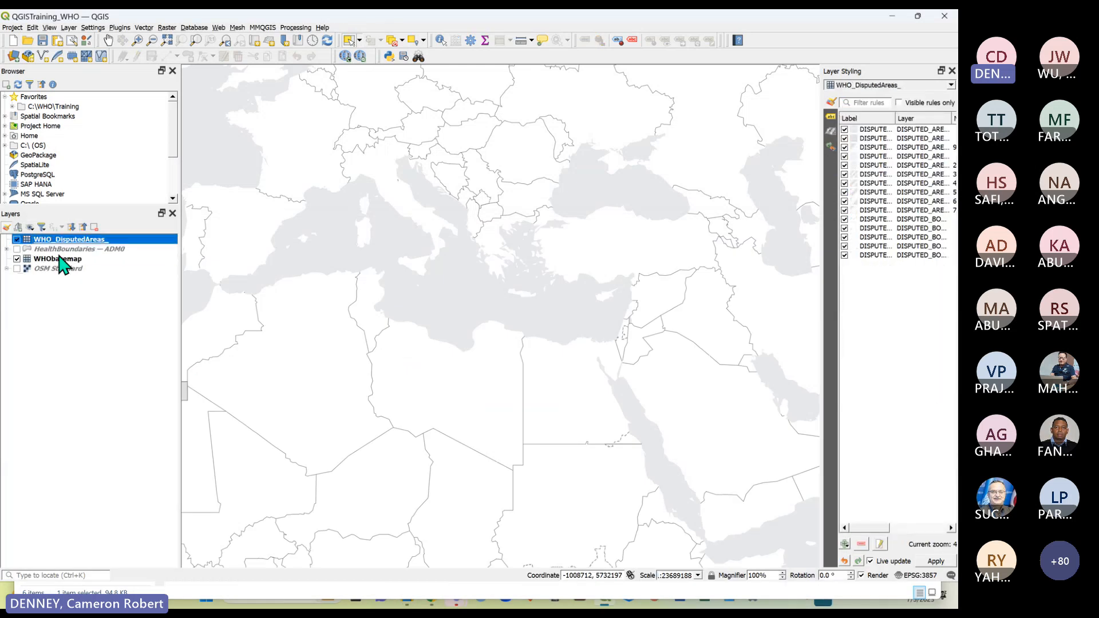
left_click(62, 258)
left_click(69, 250)
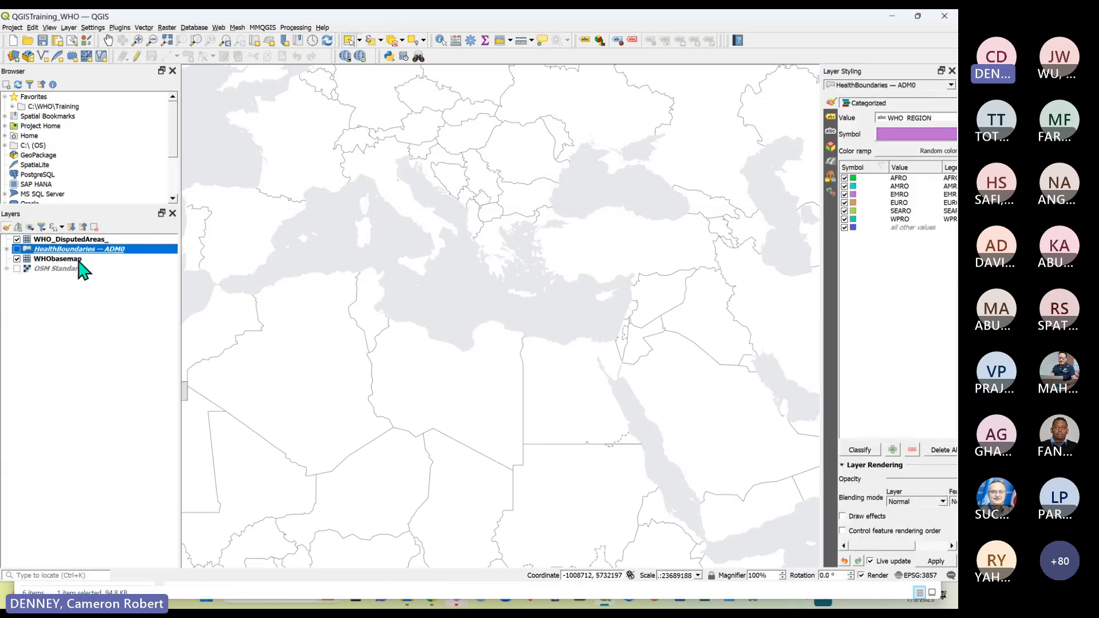
left_click(71, 343)
left_click(58, 259)
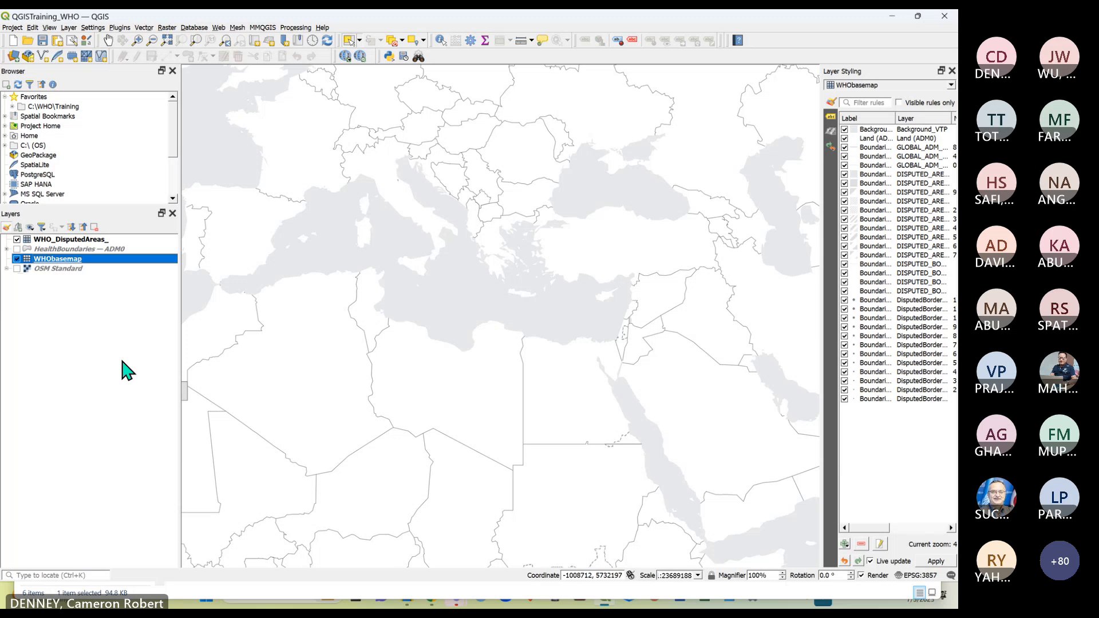
left_click(43, 40)
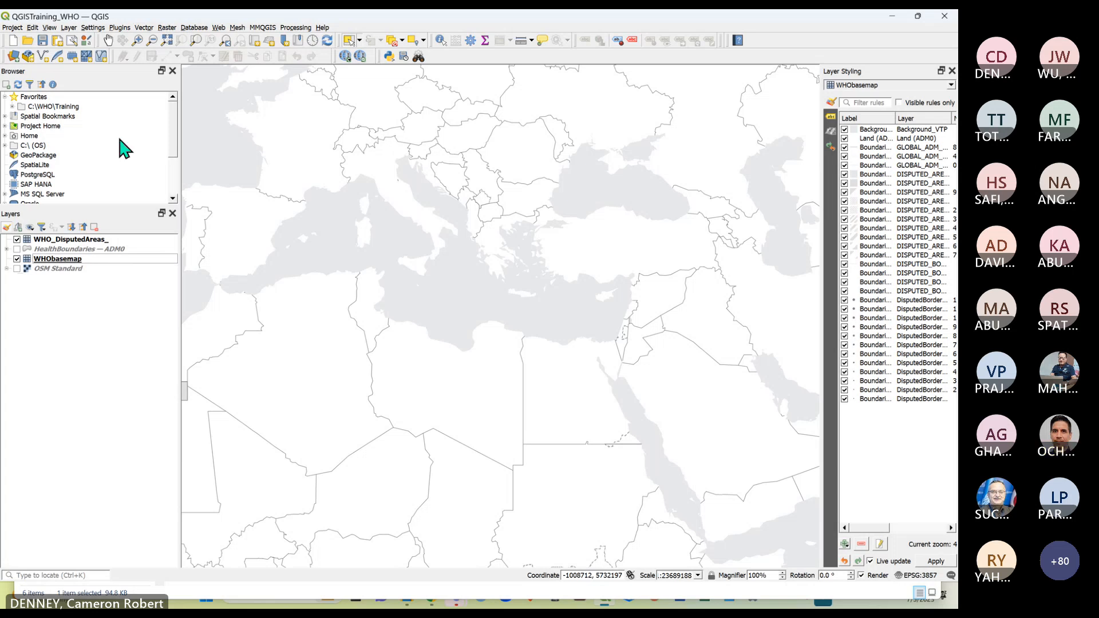
left_click(43, 40)
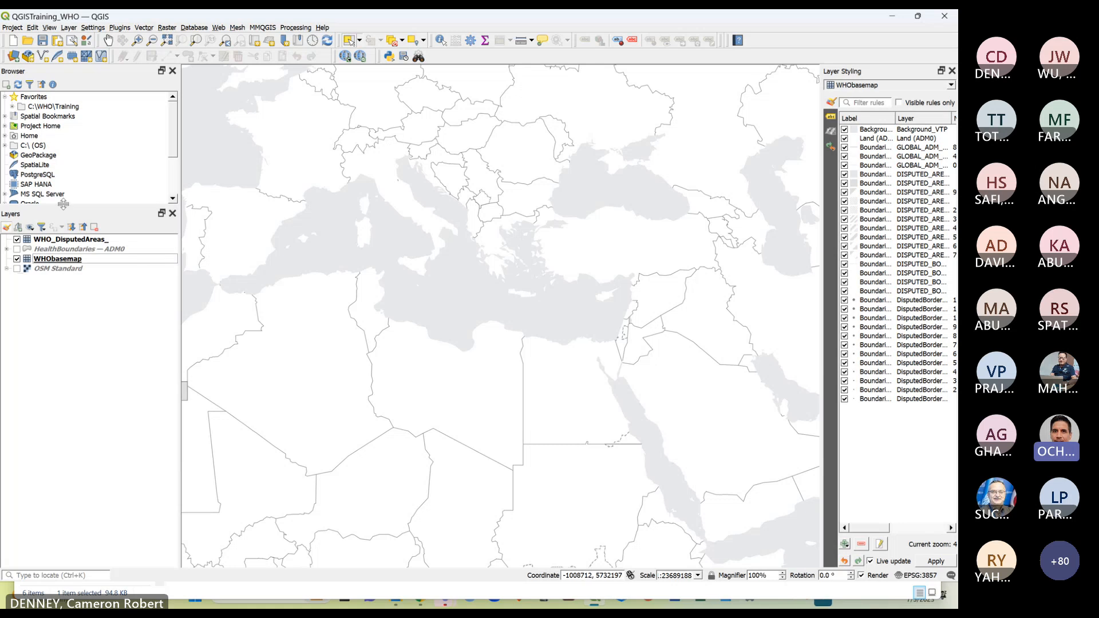
Enlarge the Browser area and expand Vector Tiles to show the saved WHO connections.
left_click_drag(63, 204, 63, 320)
left_click(4, 224)
left_click(8, 232)
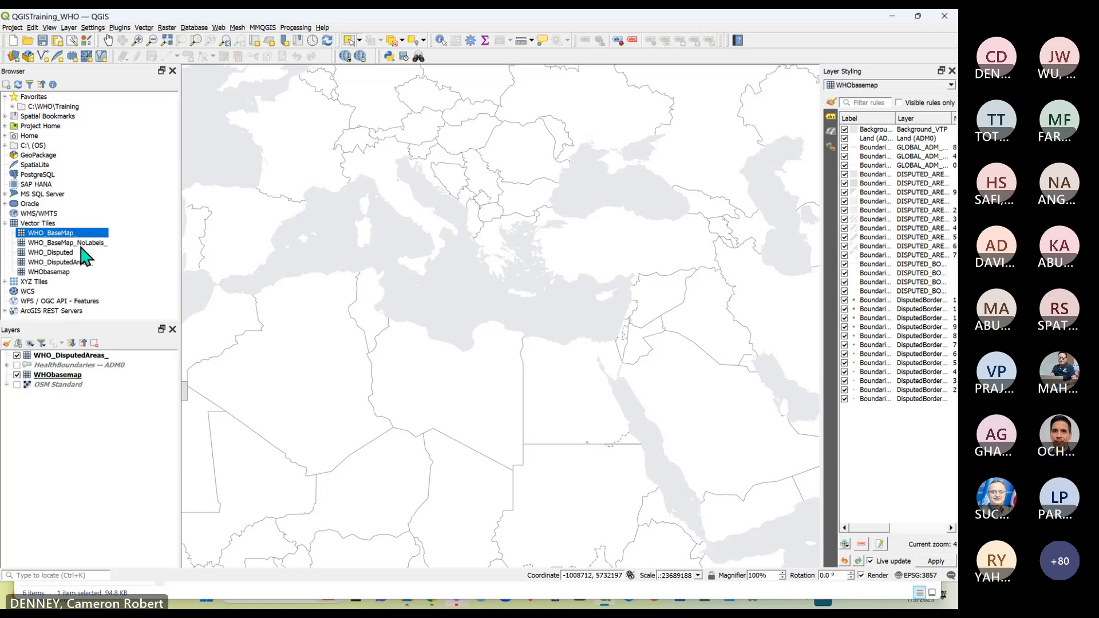
Review the saved vector tile connections one by one, from WHO_BaseMap_ and WHO_BaseMap_NoLabels_ to WHO_DisputedAreas_ and WHObasemap.
left_click(68, 273, "shift")
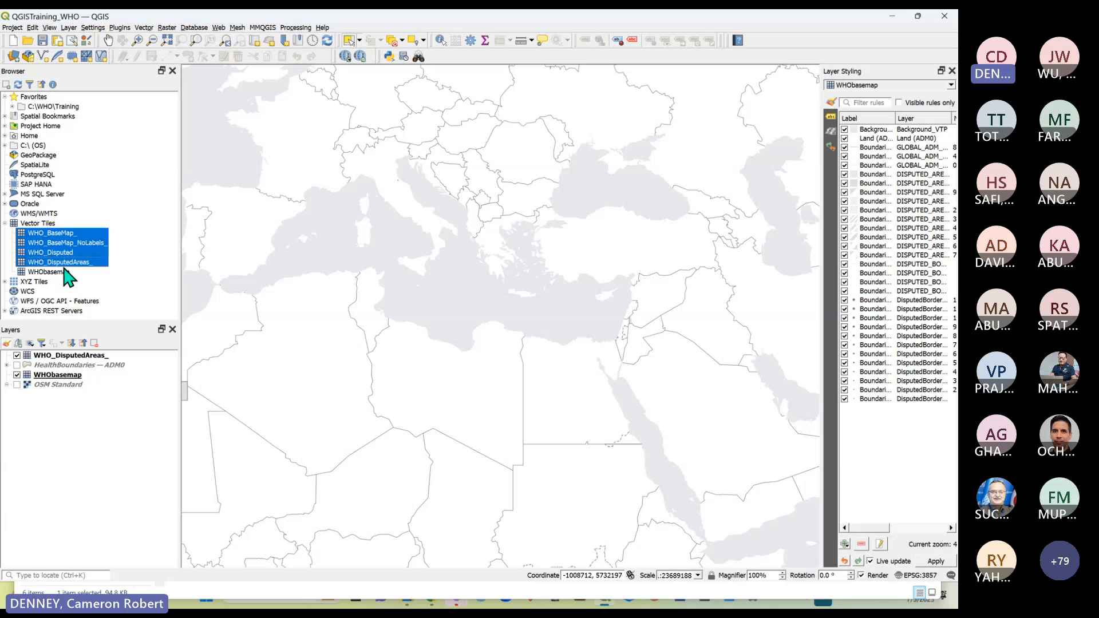
left_click(70, 273)
left_click(68, 262)
left_click(70, 253)
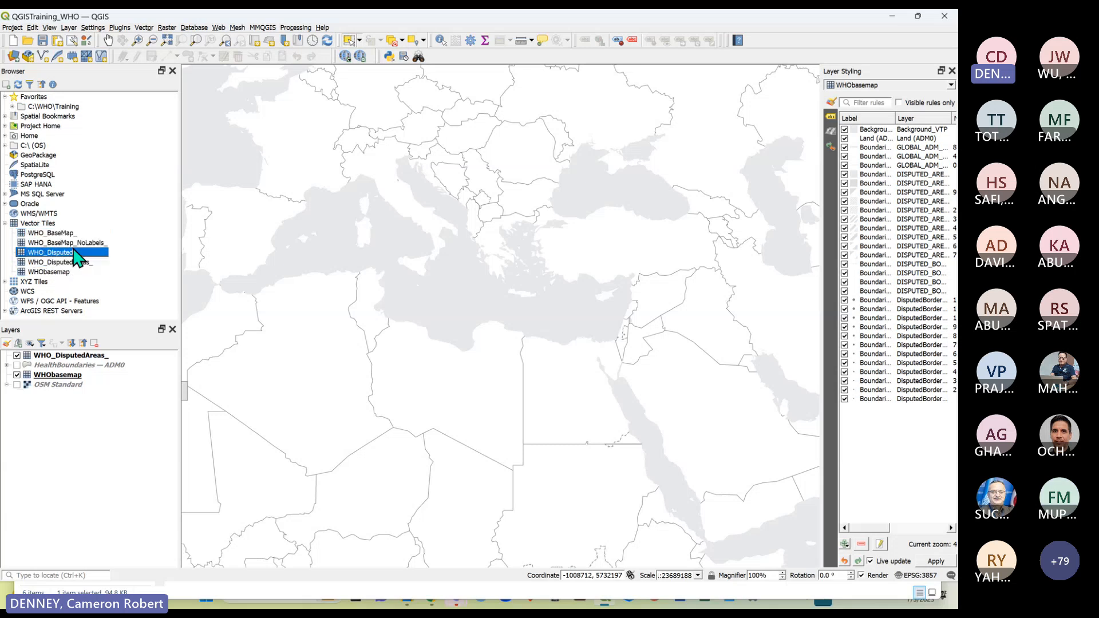
left_click(71, 243)
left_click(73, 234)
left_click(74, 243)
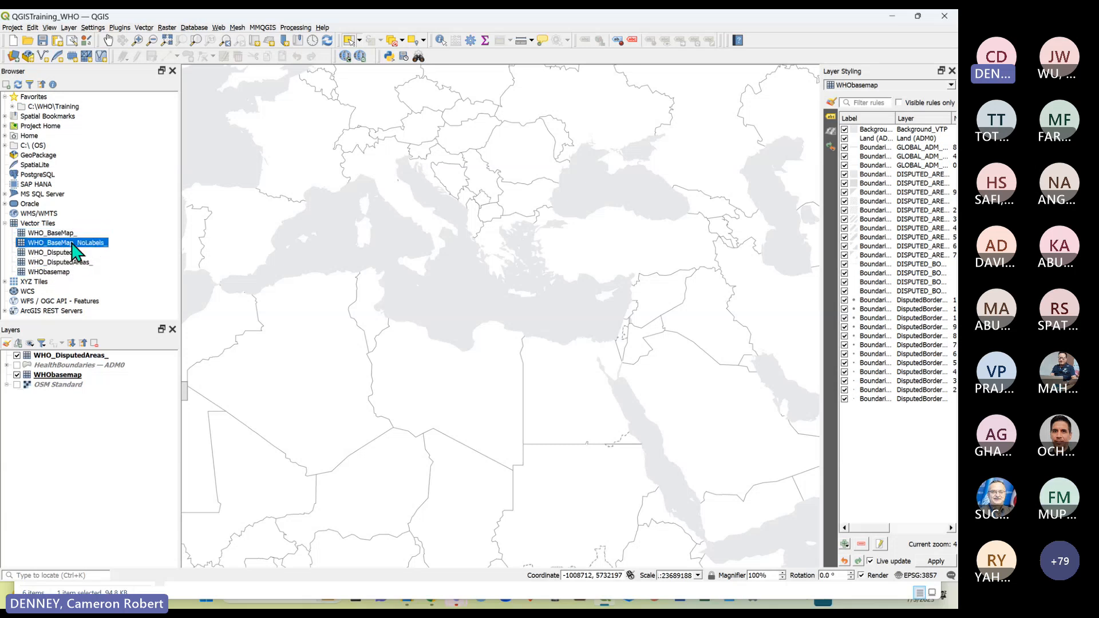
left_click(72, 253)
left_click(70, 262)
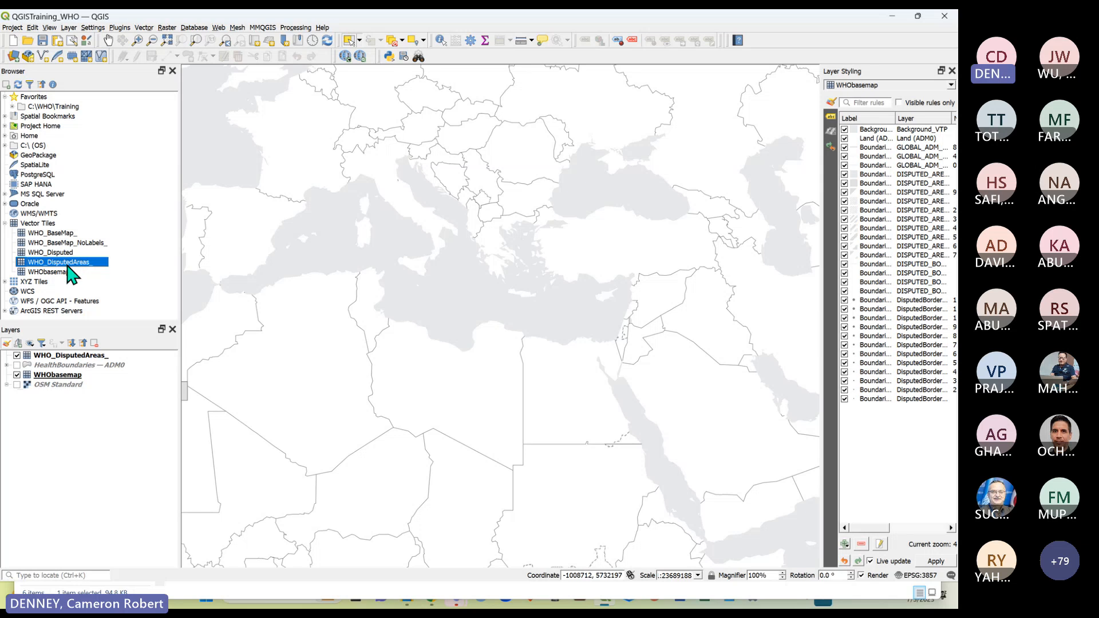
left_click(69, 272)
left_click(65, 224)
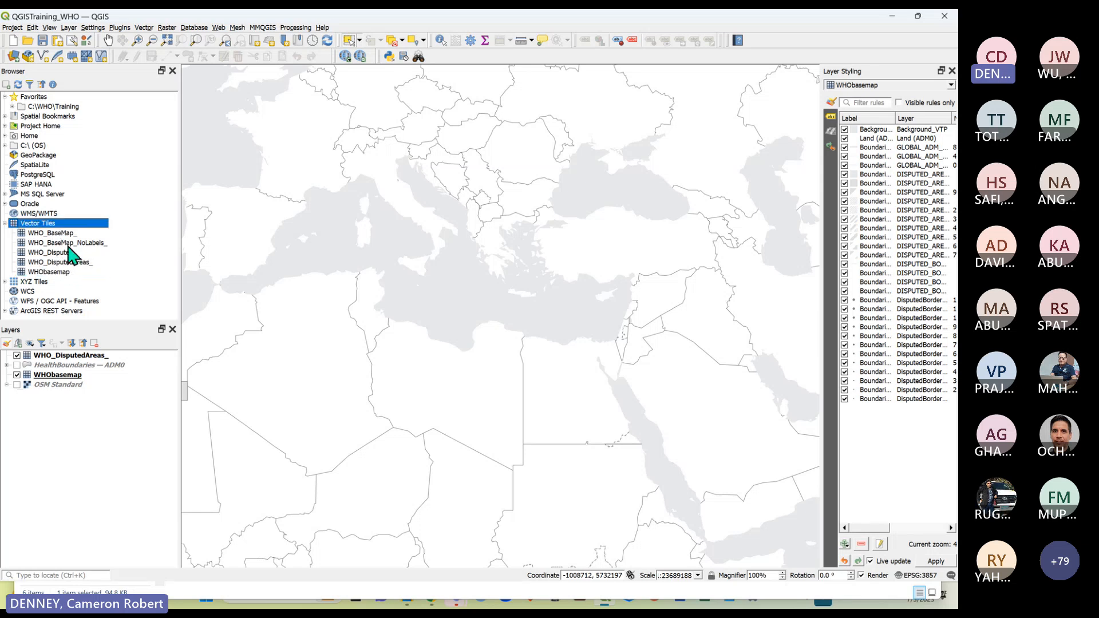
left_click(68, 244)
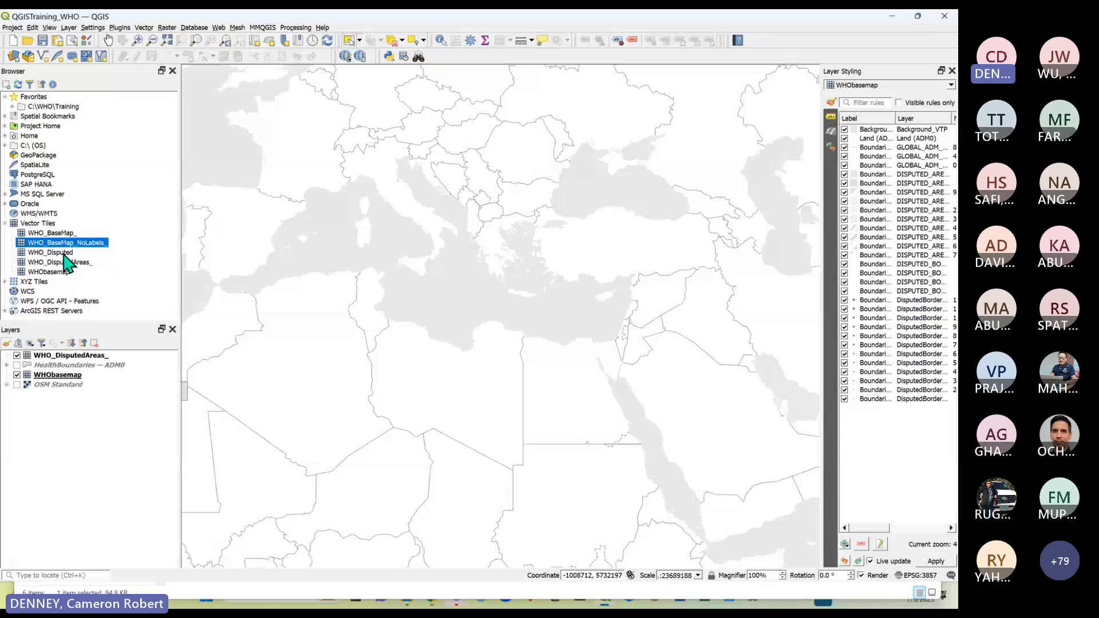
Add the saved WHO_Disputed vector tiles to the map, remove that layer again and save the project.
left_click(96, 255)
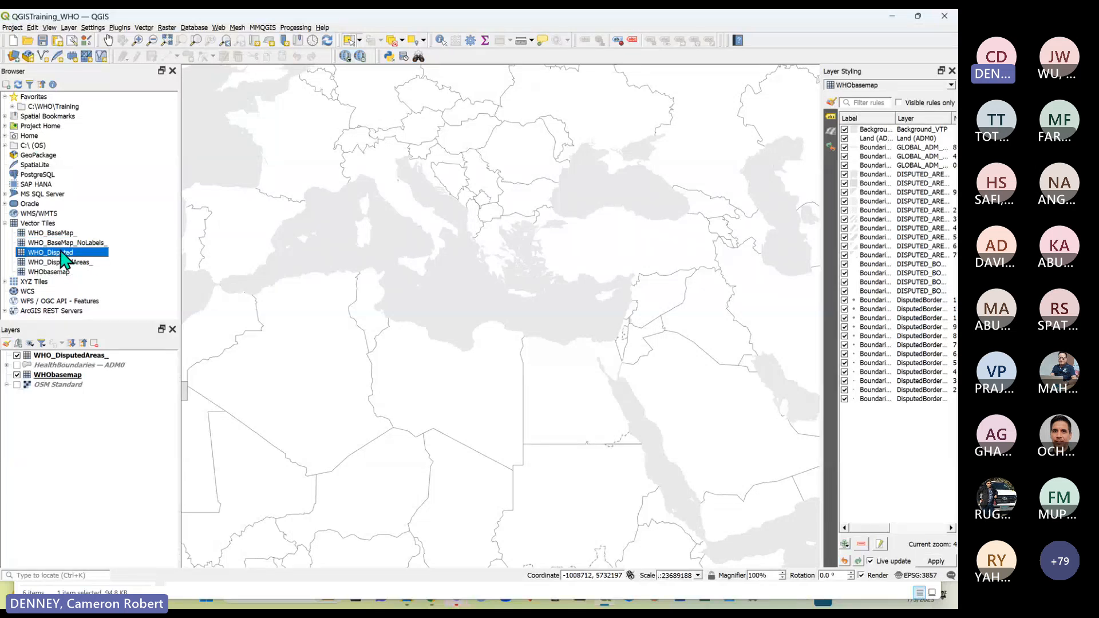
left_click_drag(64, 259, 415, 257)
right_click(65, 376)
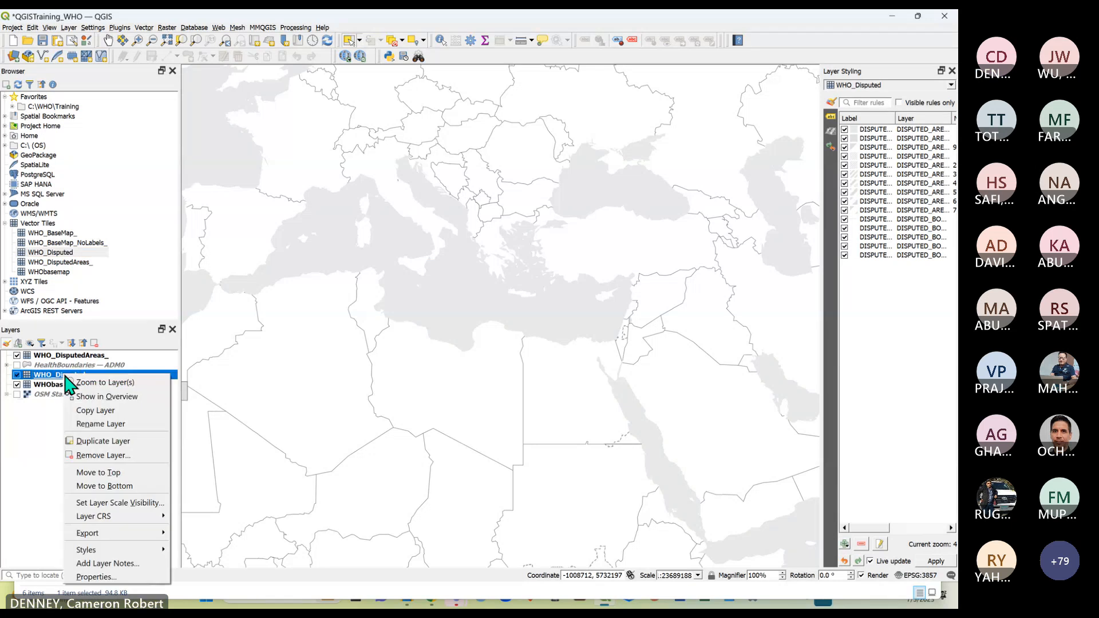
left_click(103, 456)
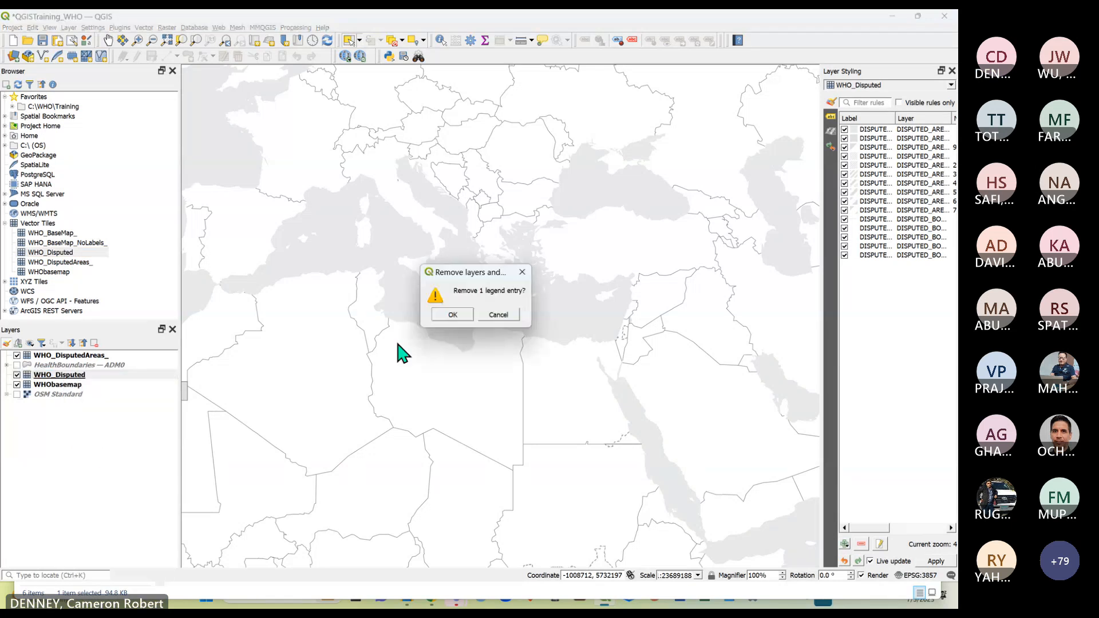
left_click(450, 314)
key("ctrl+s")
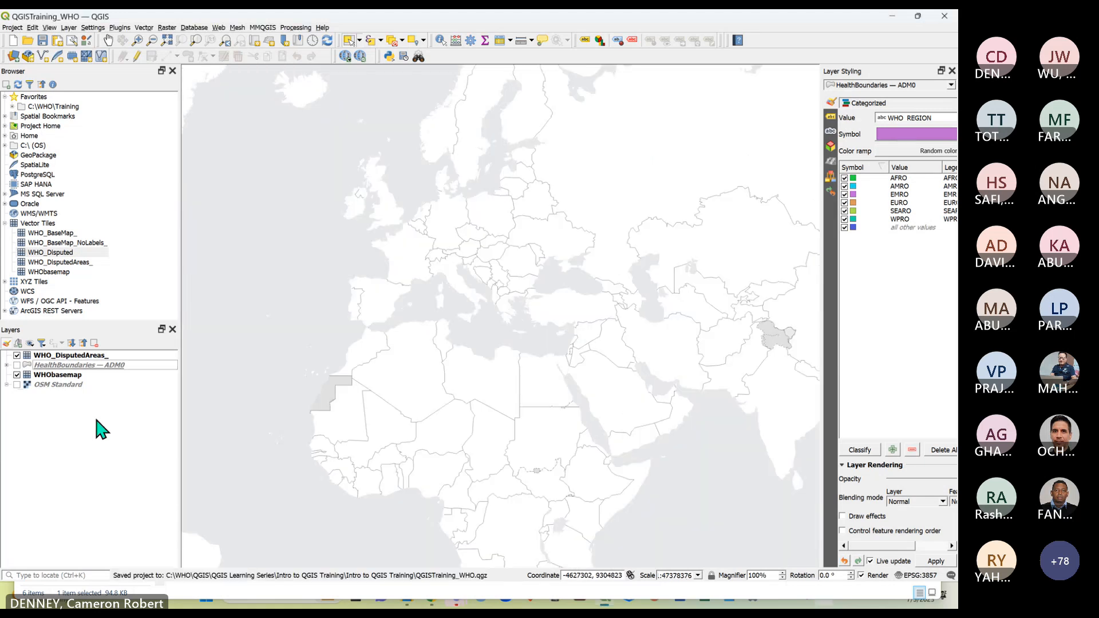
Switch to Chrome and go through the Intro to QGIS Modules PDF up to the start of Module 3 - CSV Data and Labels.
key("alt+Tab")
key("alt+Tab")
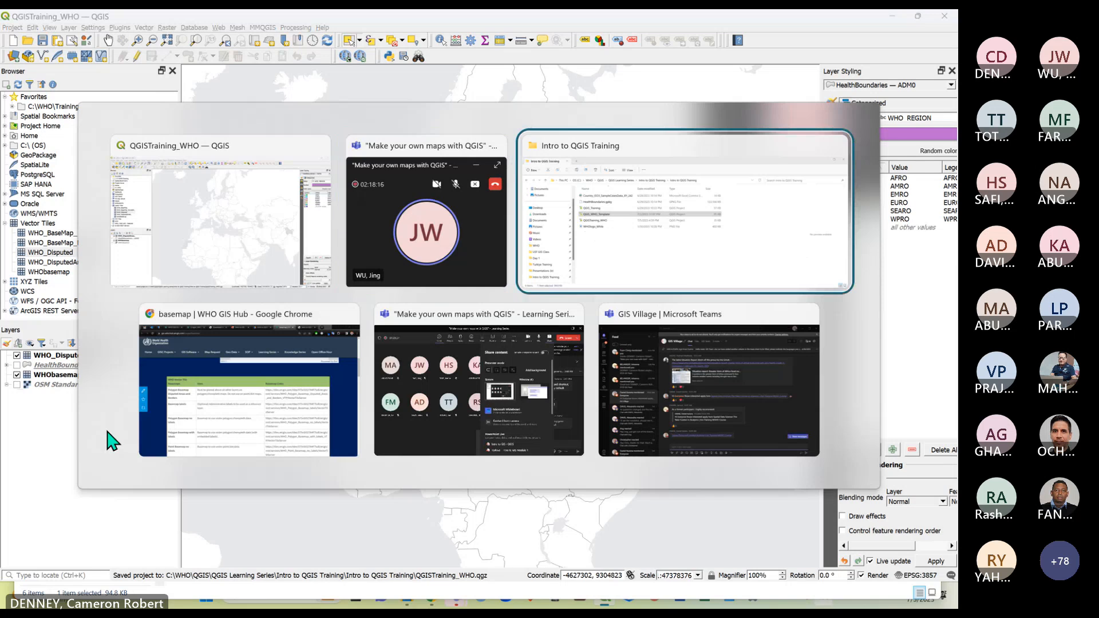
key("alt+Tab")
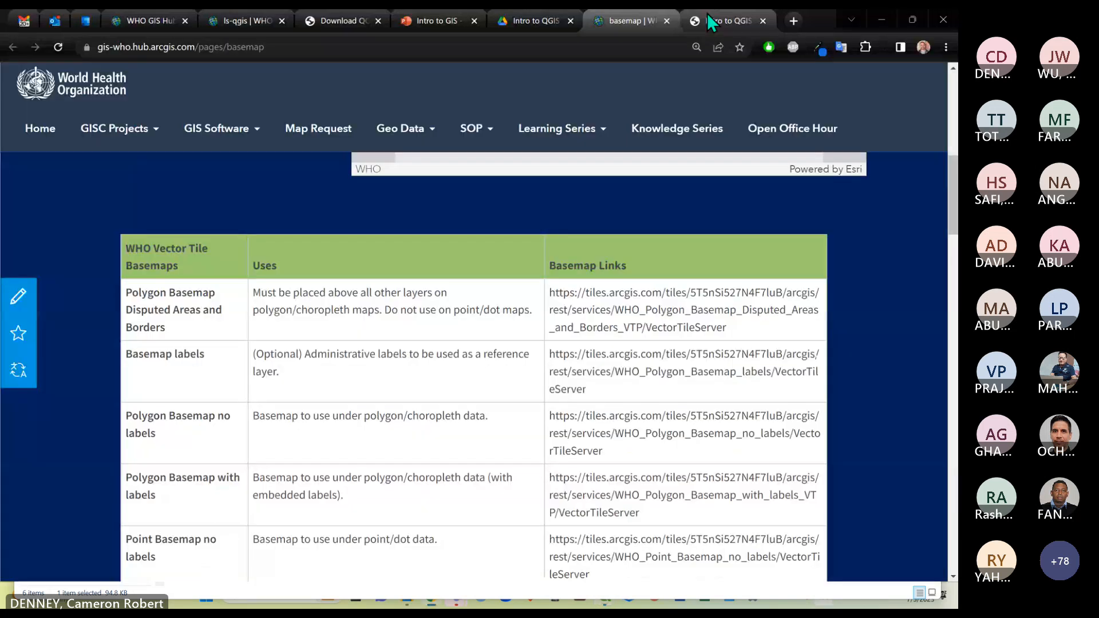
left_click(710, 18)
scroll(363, 297, "down", 5)
scroll(363, 297, "down", 20)
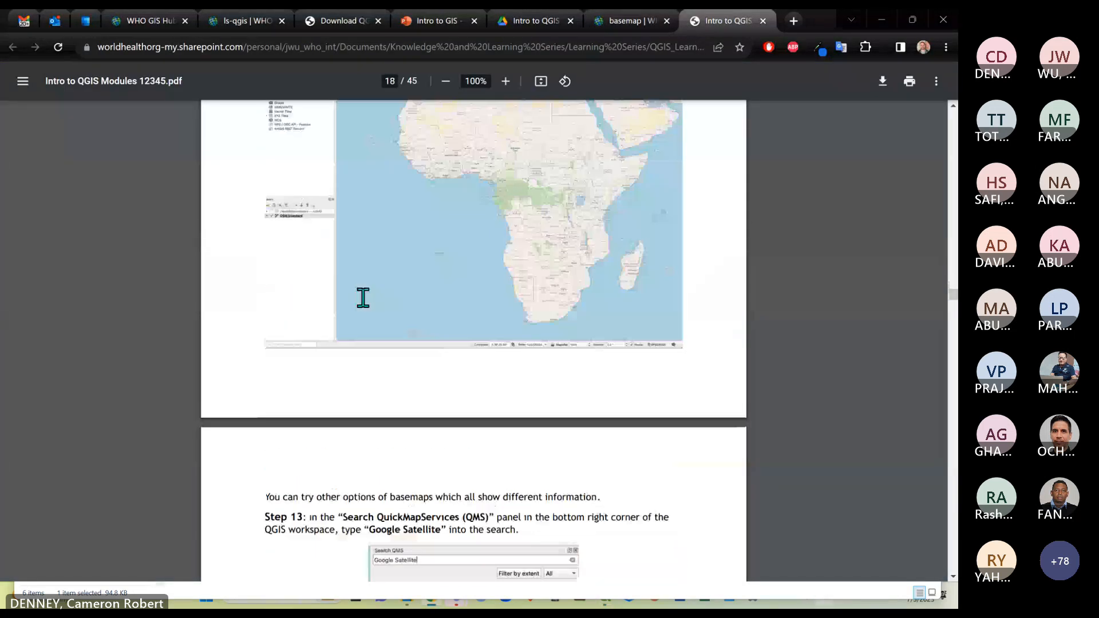
scroll(363, 313, "down", 20)
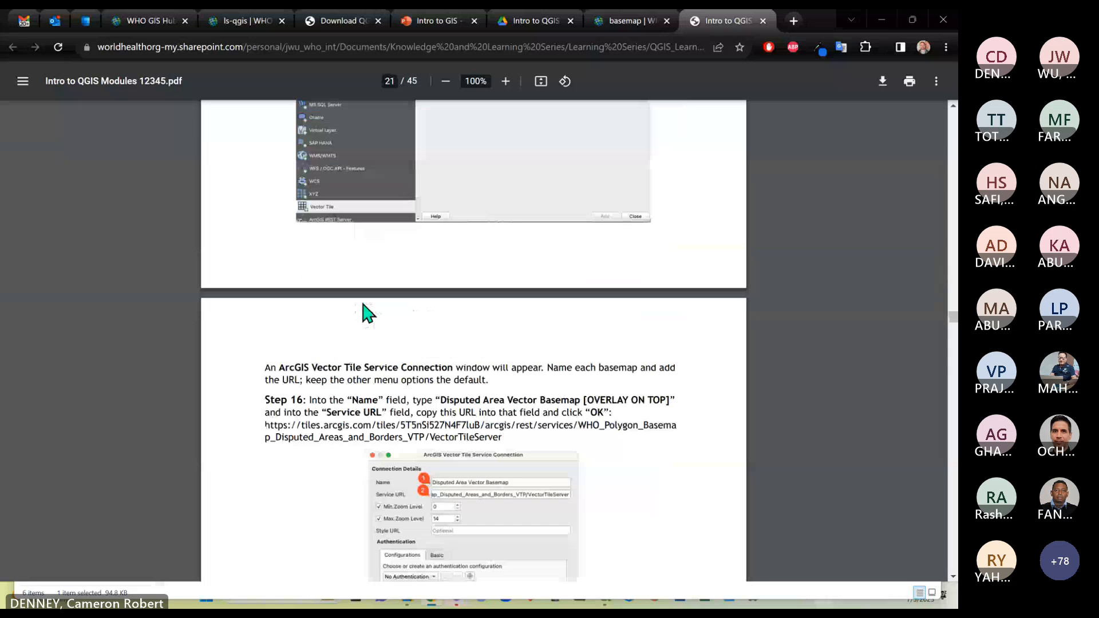
scroll(361, 306, "down", 15)
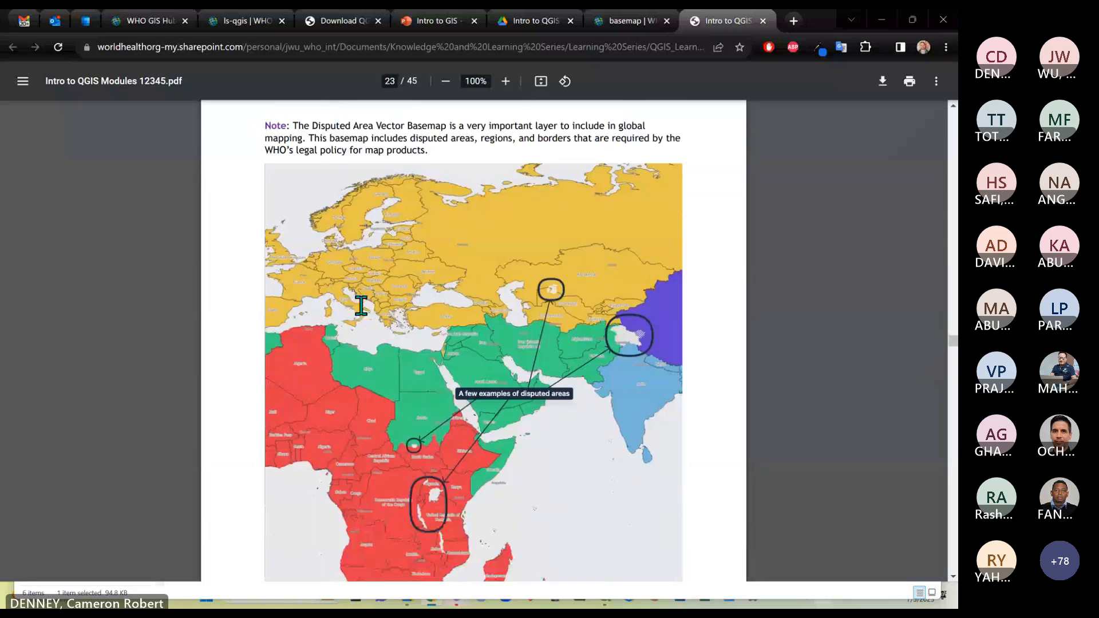
scroll(361, 306, "down", 10)
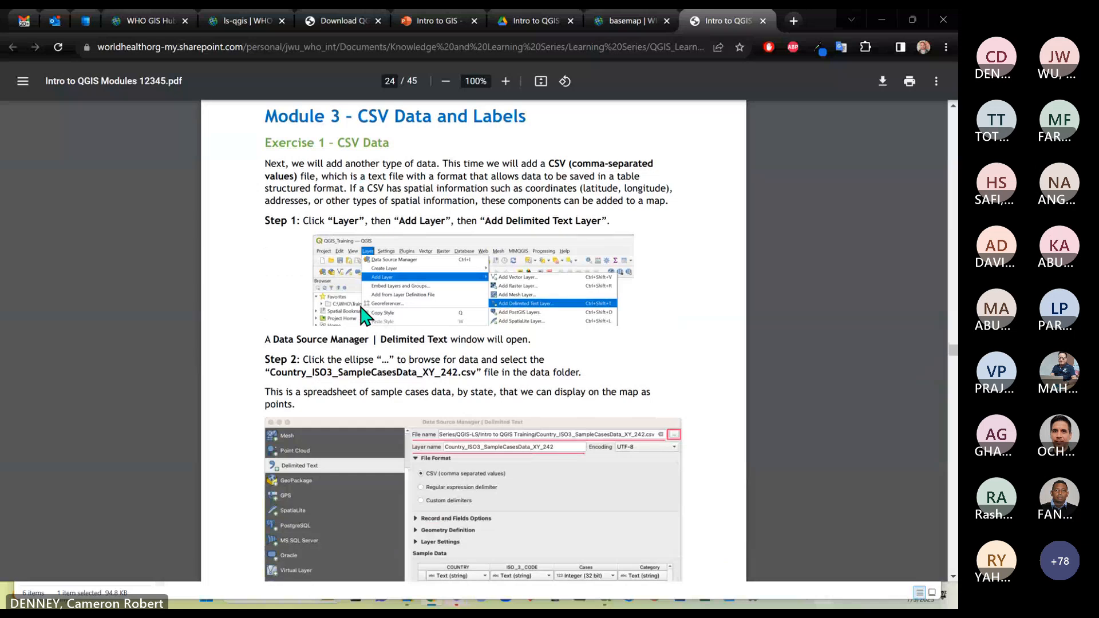
scroll(363, 316, "up", 3)
scroll(364, 315, "up", 12)
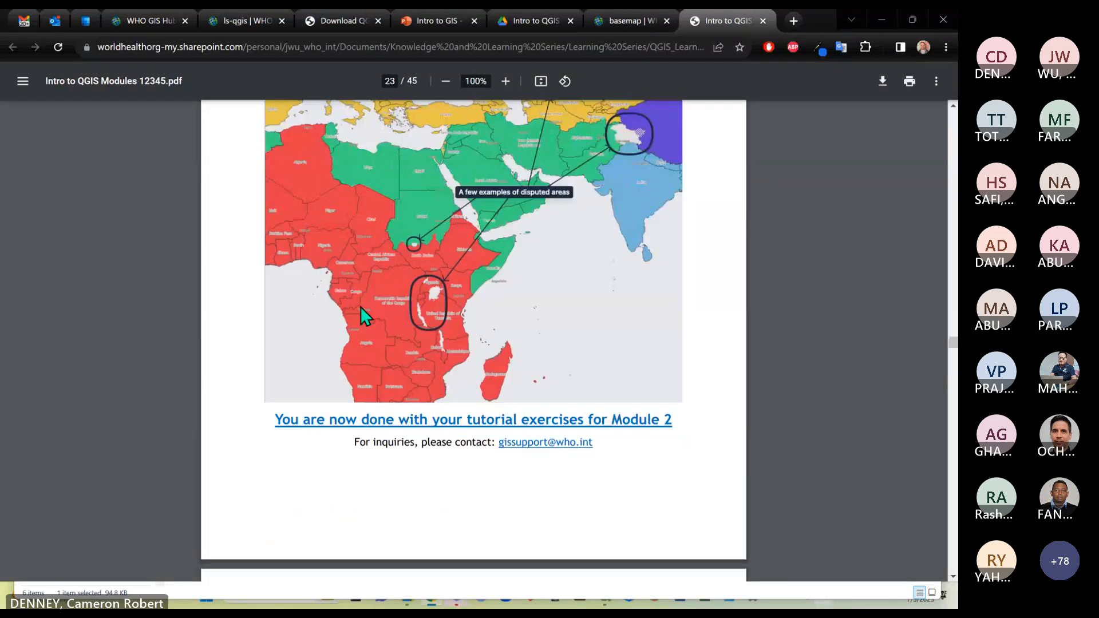
scroll(365, 317, "down", 8)
scroll(361, 315, "down", 3)
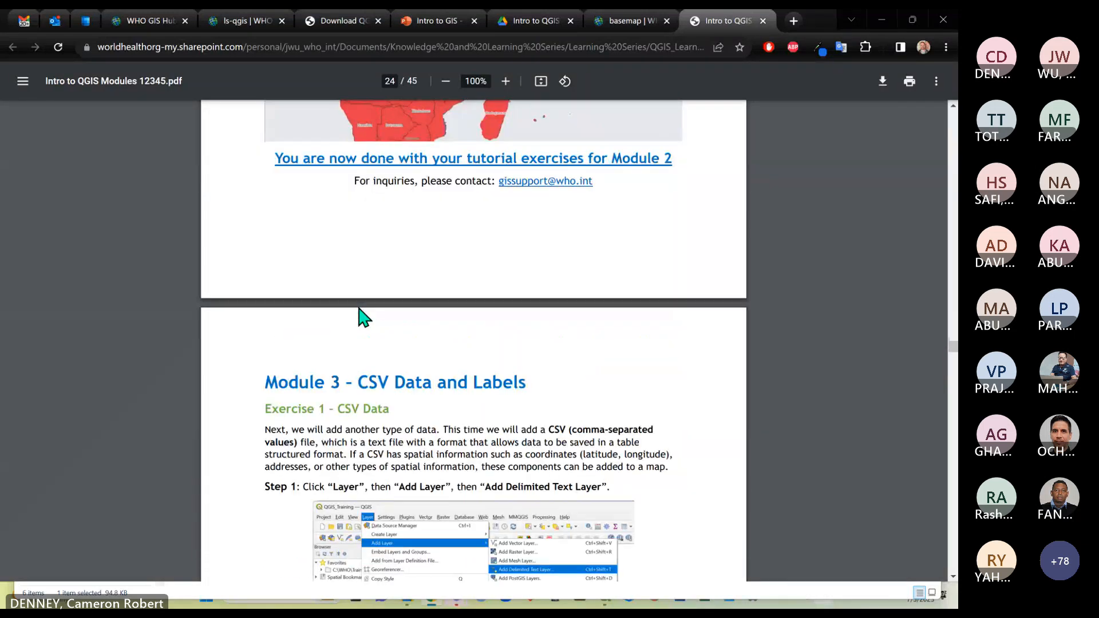
scroll(361, 315, "down", 2)
Point out the Polygon Basemap Disputed Areas and Borders link on the WHO GIS Hub basemap page and return to QGIS.
key("alt+Tab")
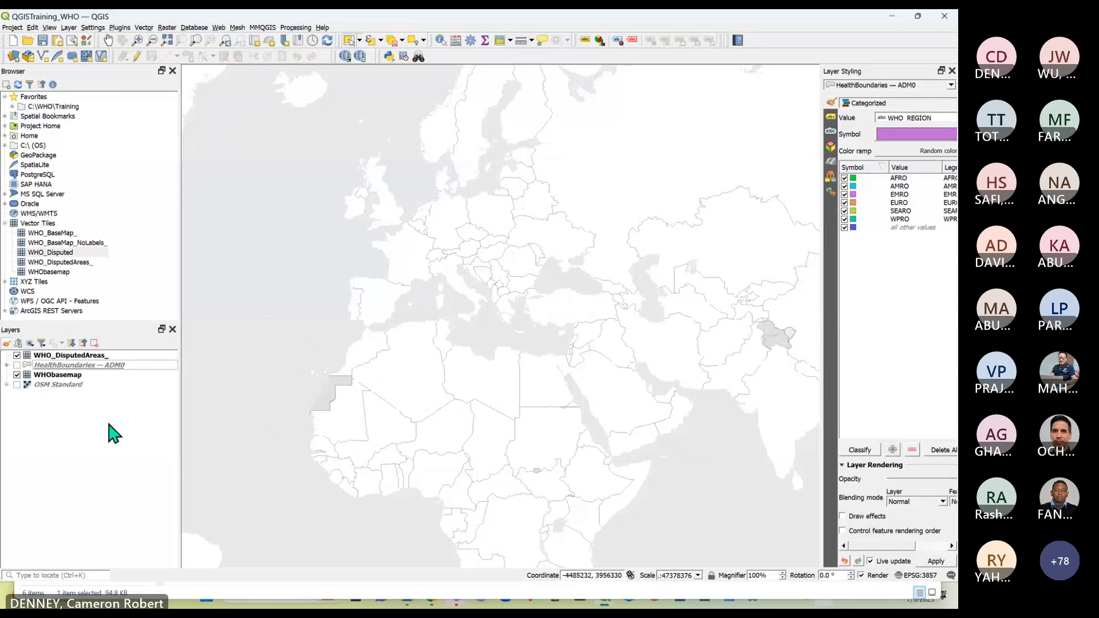
key("alt+Tab")
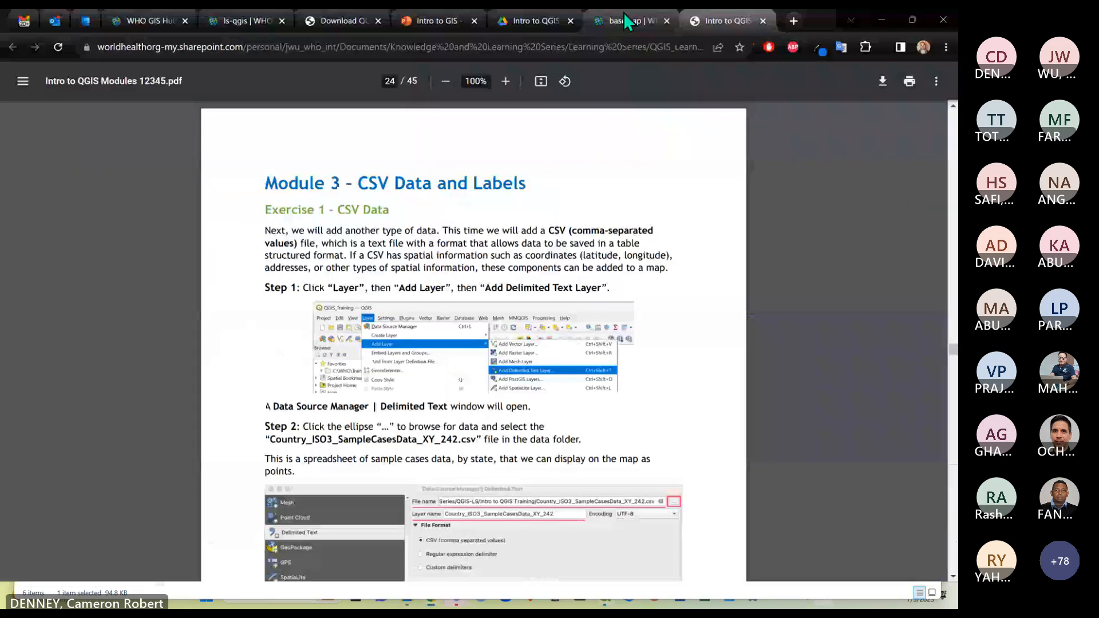
left_click(623, 14)
left_click_drag(727, 328, 552, 295)
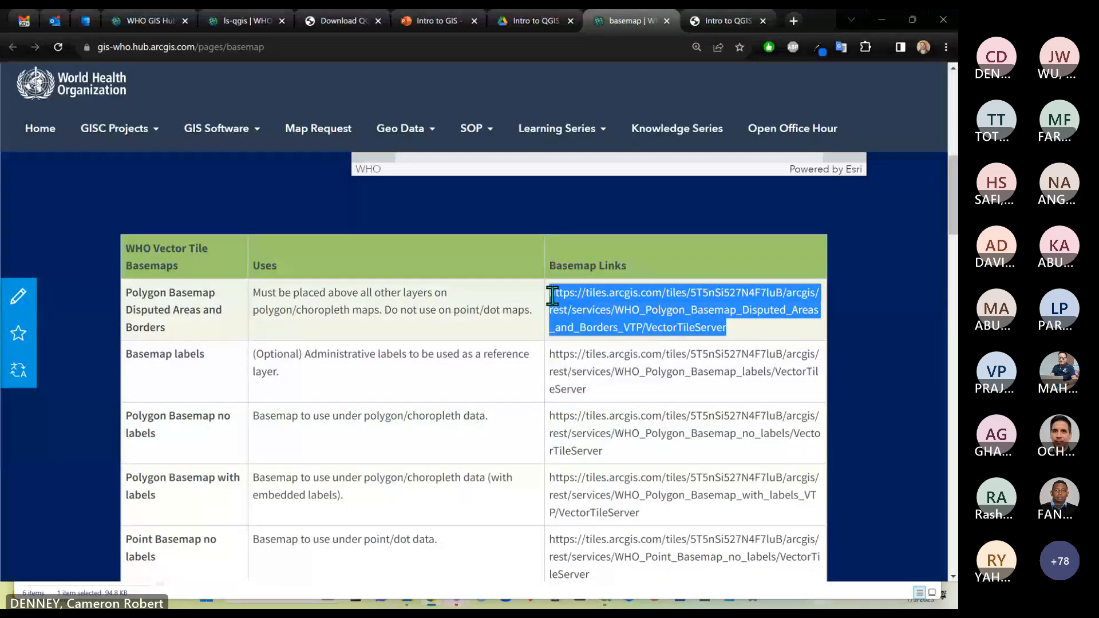
left_click(759, 339)
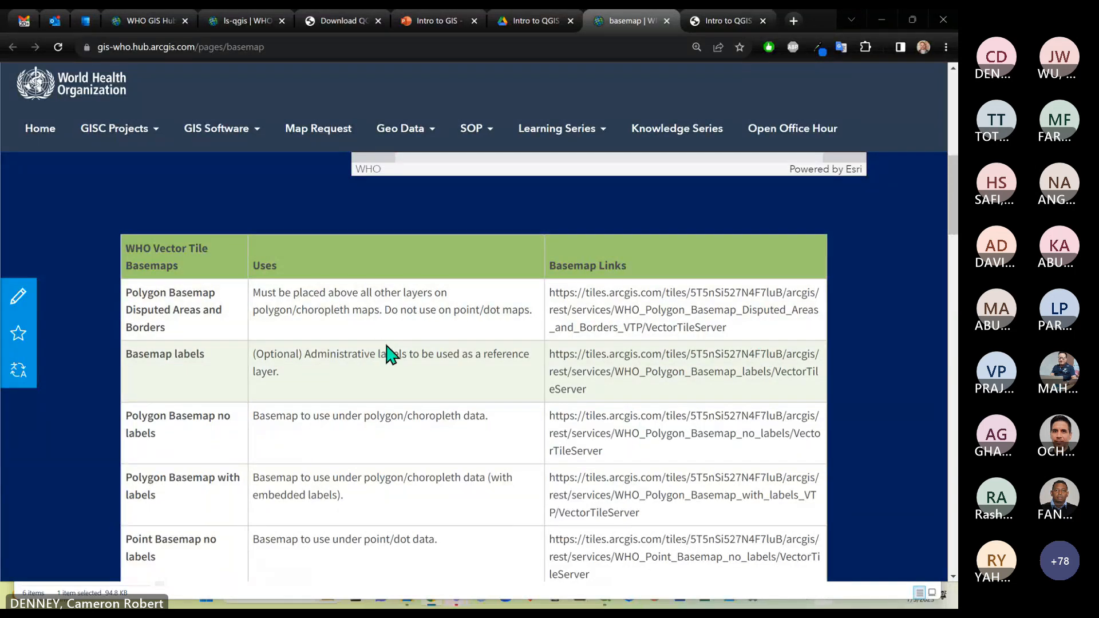
key("alt+Tab")
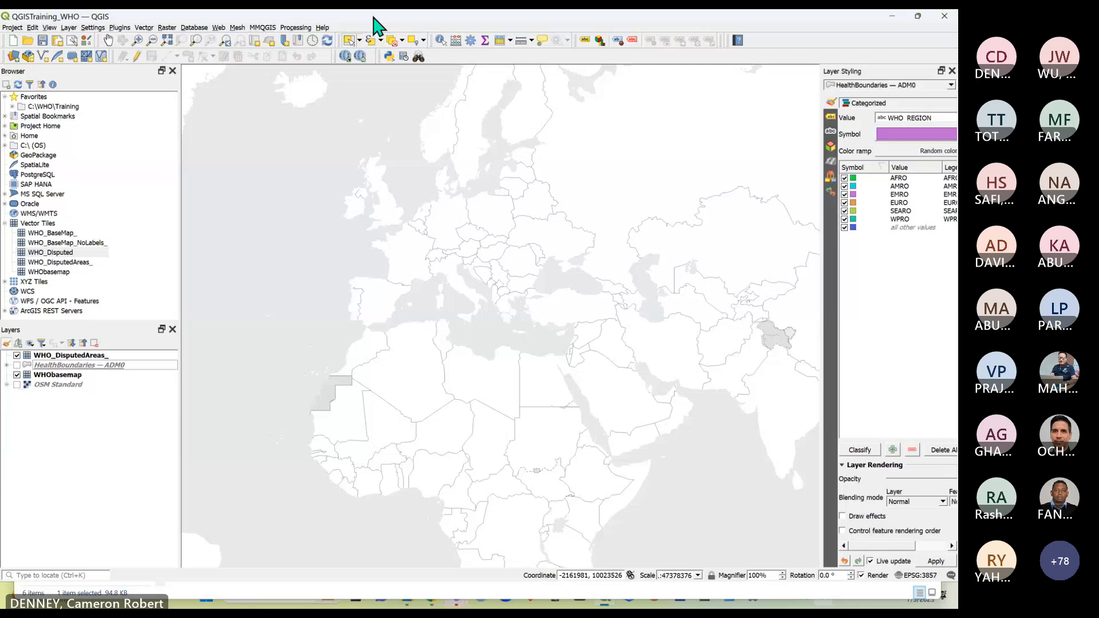
Set the map to a near-global extent and save the project.
left_click(839, 65)
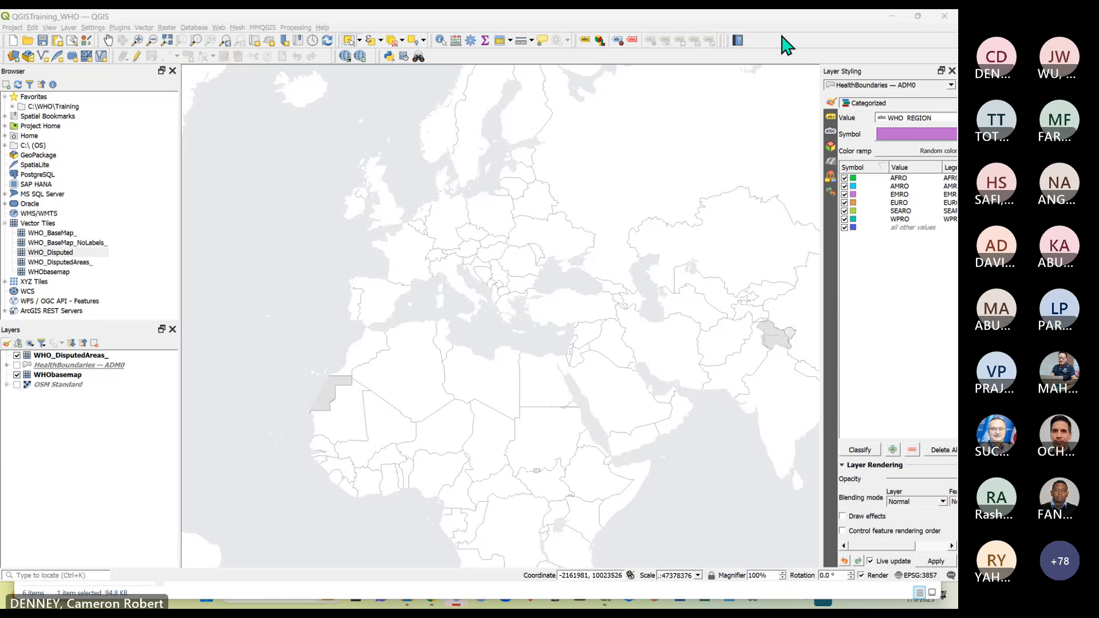
scroll(458, 312, "down", 2)
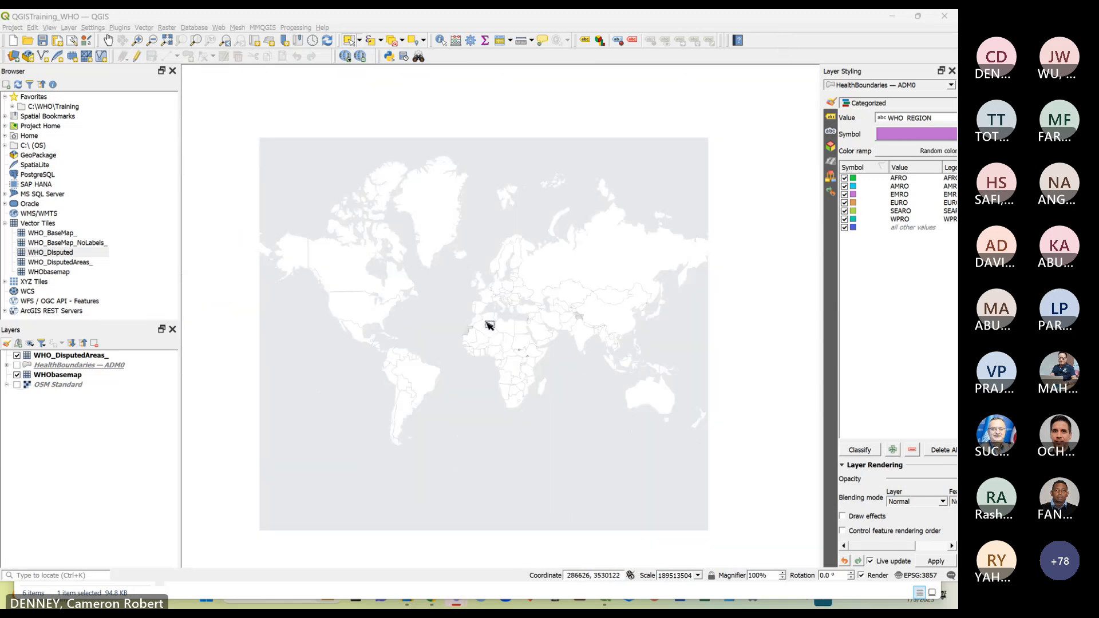
scroll(489, 325, "up", 1)
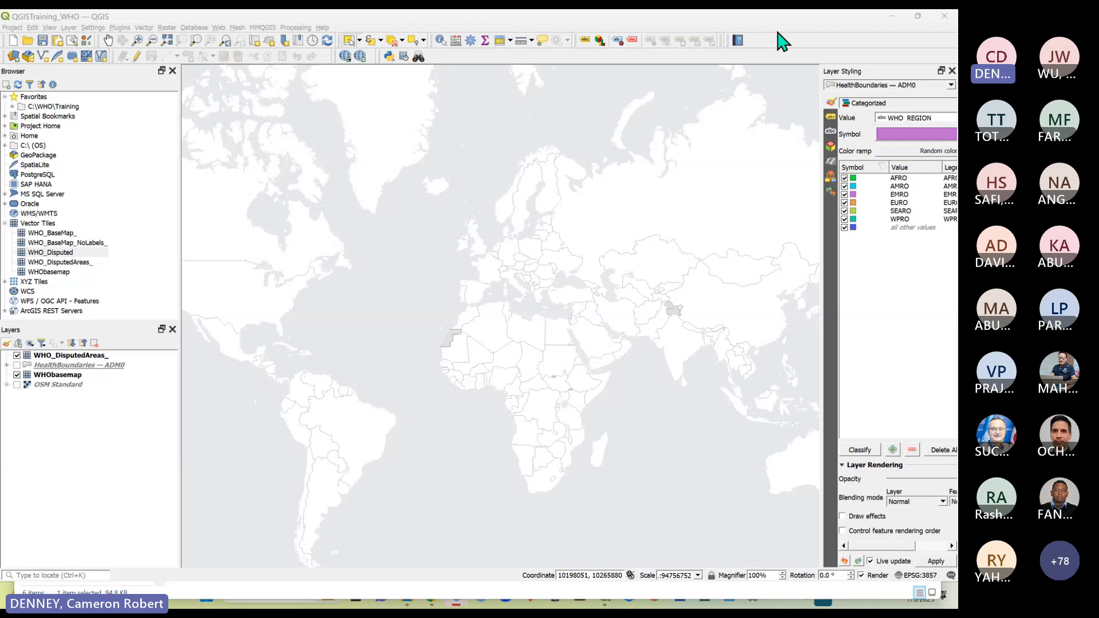
left_click(108, 427)
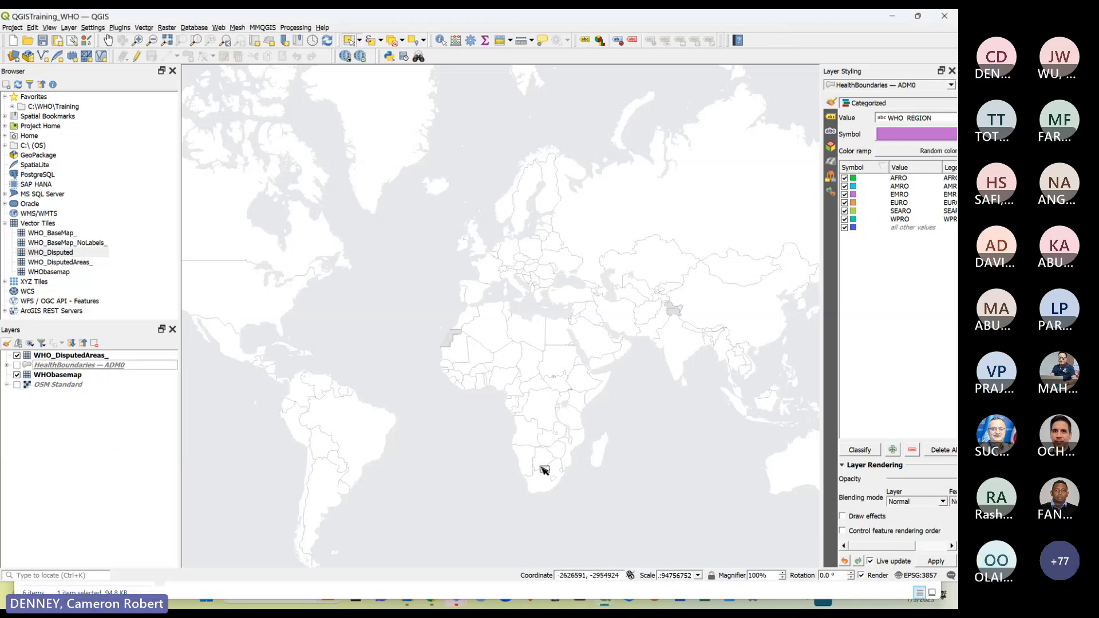
left_click(43, 41)
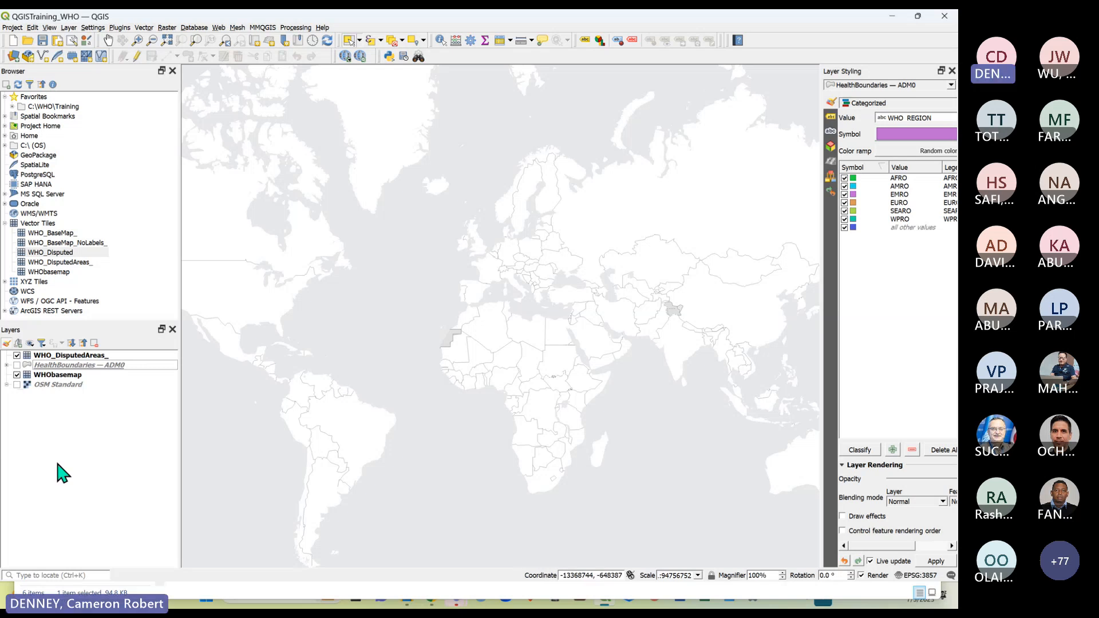
Switch to the Intro to QGIS Modules PDF in Chrome and point out the word CSV in the Module 3 heading.
key("alt+Tab")
key("Tab")
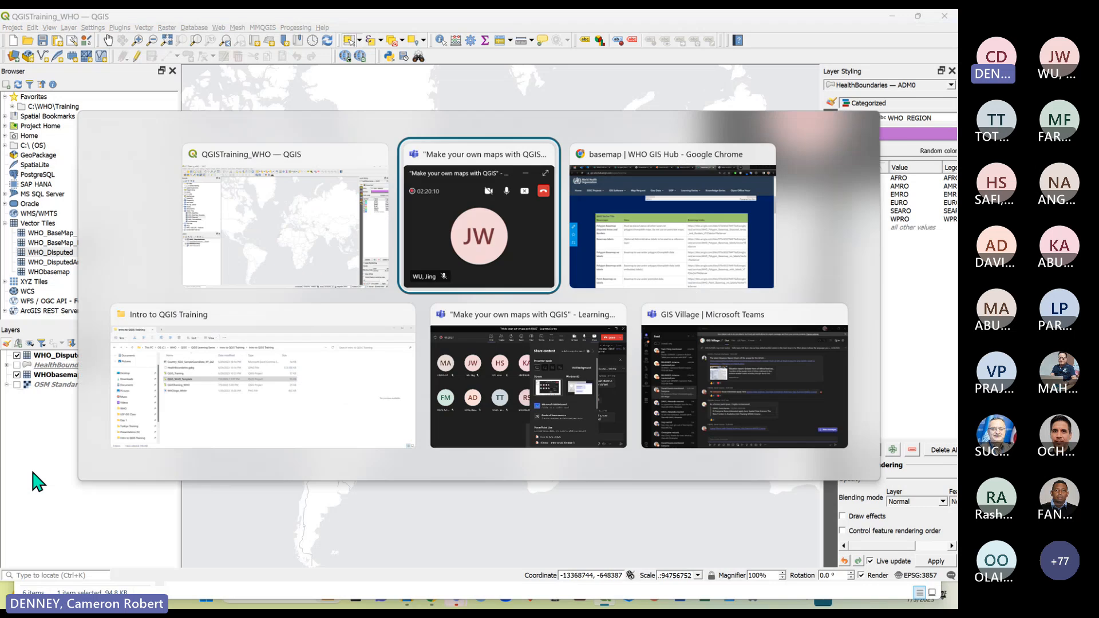
left_click(719, 18)
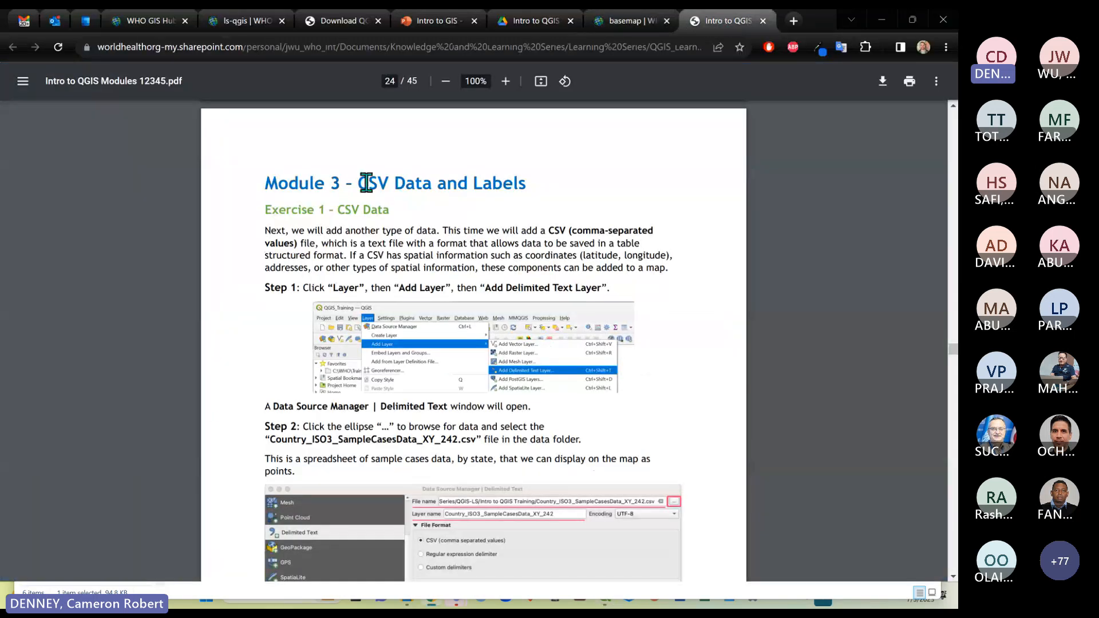
left_click_drag(359, 184, 389, 184)
left_click(428, 243)
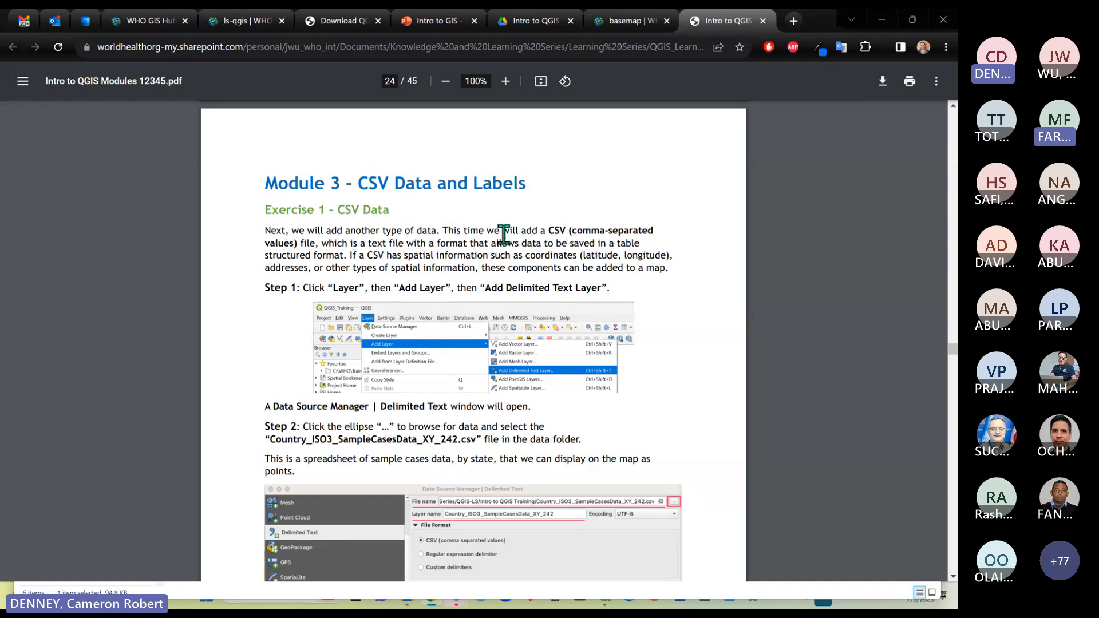
Switch to the Intro to QGIS Training folder in File Explorer, preview Country_ISO3_SampleCasesData_XY_242 and widen the Name column.
key("alt+Tab")
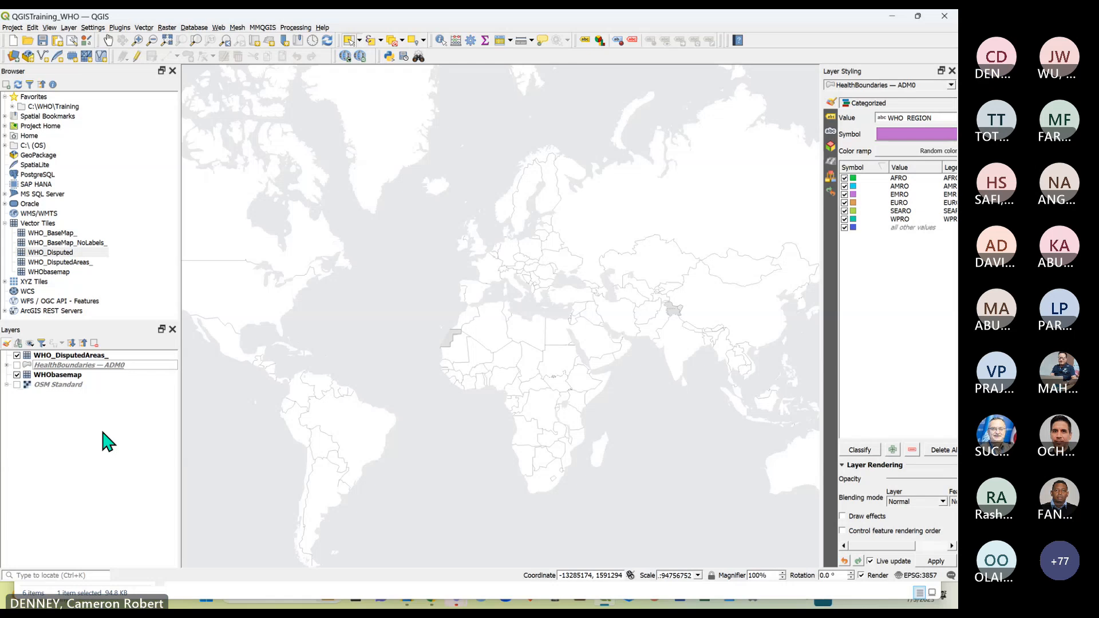
key("alt+Tab")
key("alt+Tab")
key("alt+Tab")
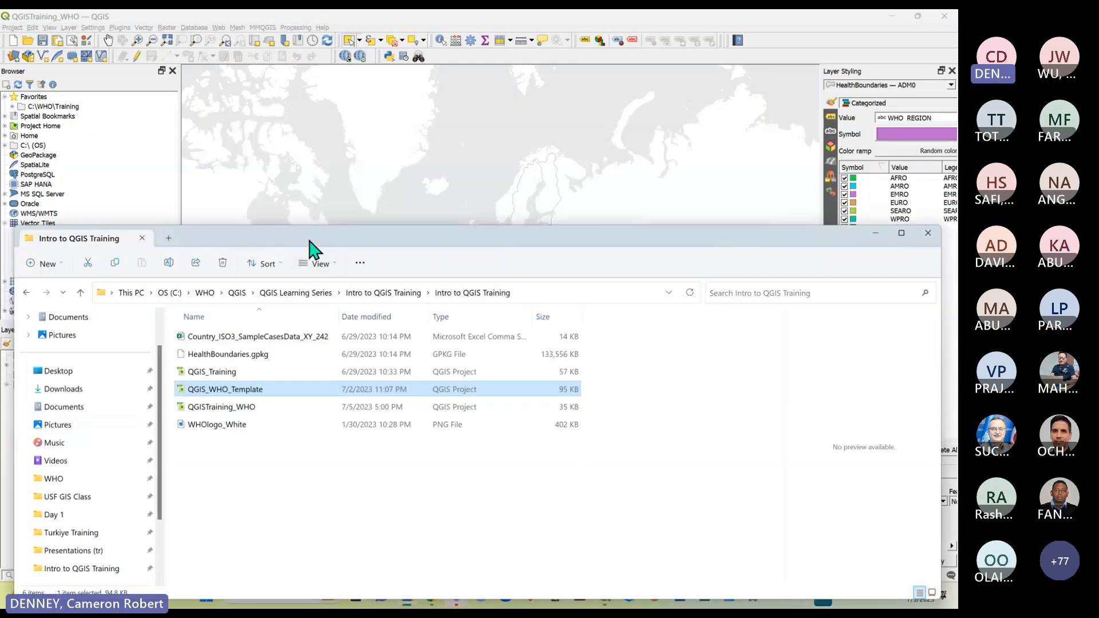
left_click_drag(310, 241, 324, 218)
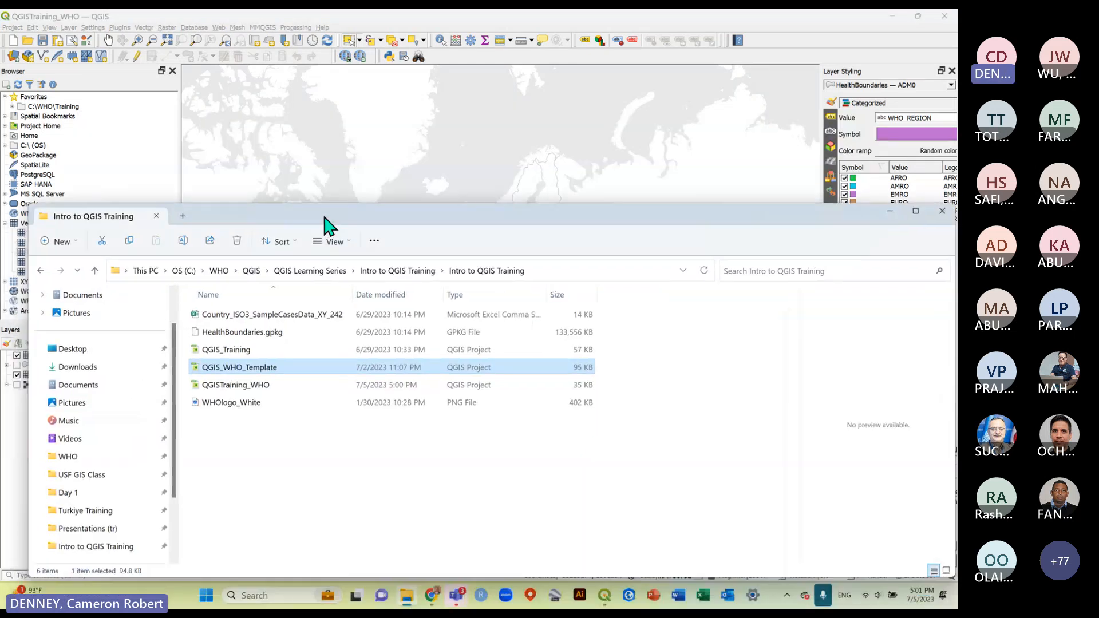
left_click(275, 314)
left_click_drag(352, 294, 393, 294)
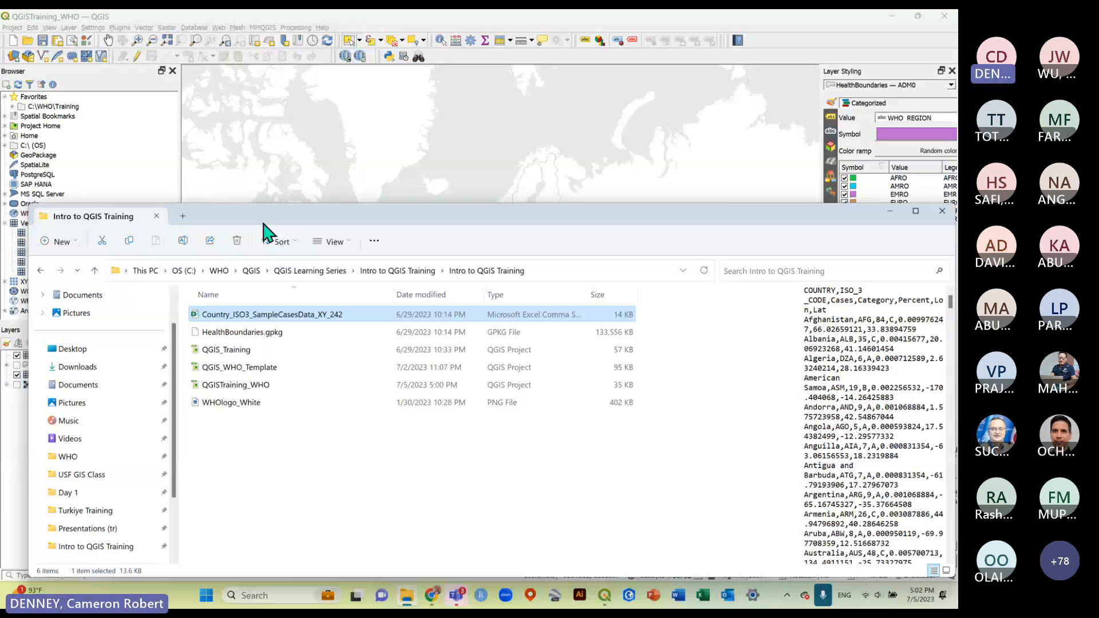
Open the Country_ISO3_SampleCasesData_XY_242 file from the training folder in Excel.
left_click(383, 29)
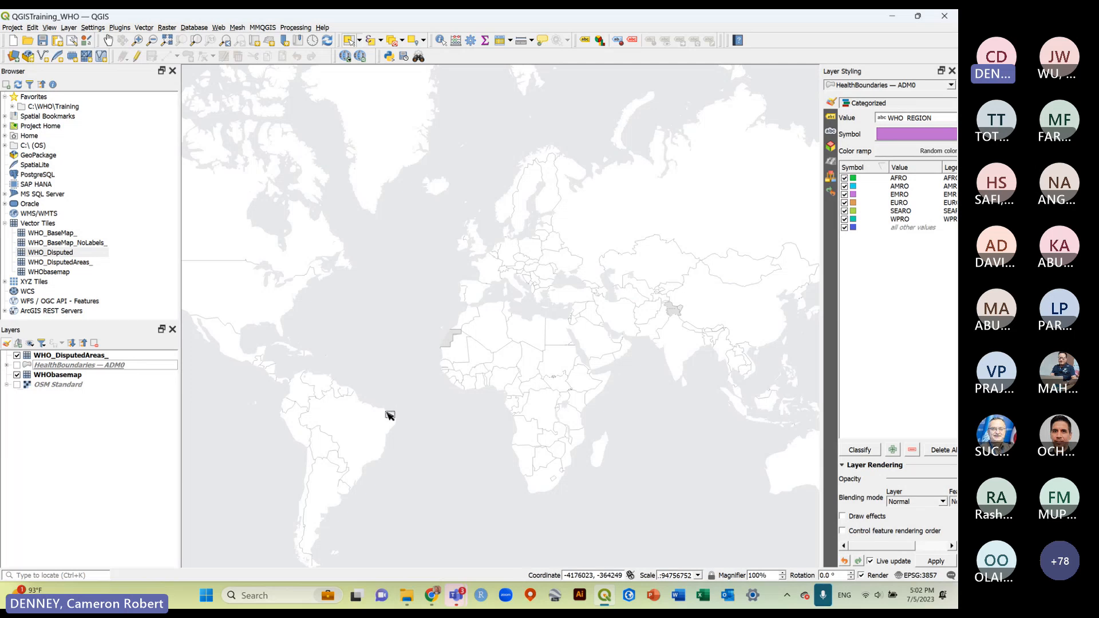
key("alt+Tab")
double_click(289, 316)
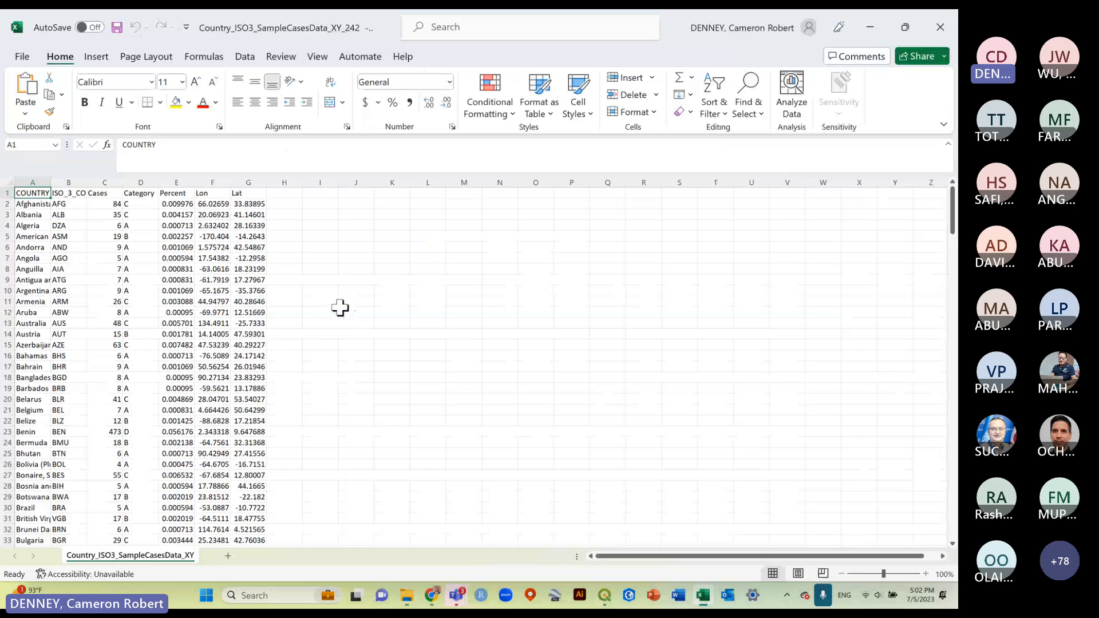
Widen the COUNTRY and ISO_3_CODE columns so their full contents fit.
double_click(51, 182)
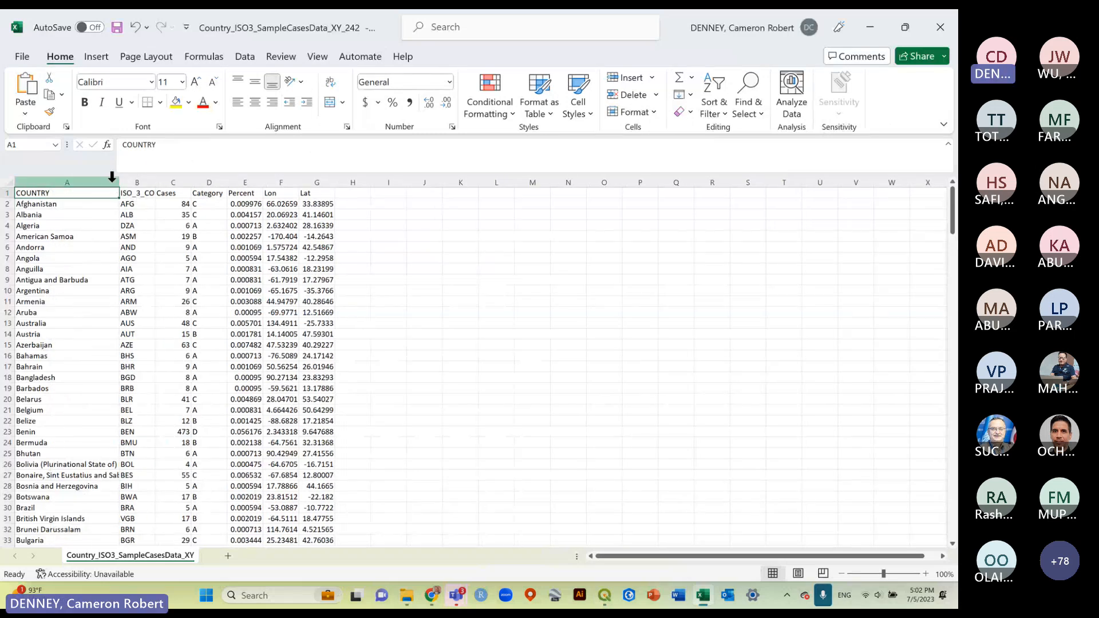
left_click_drag(119, 182, 146, 186)
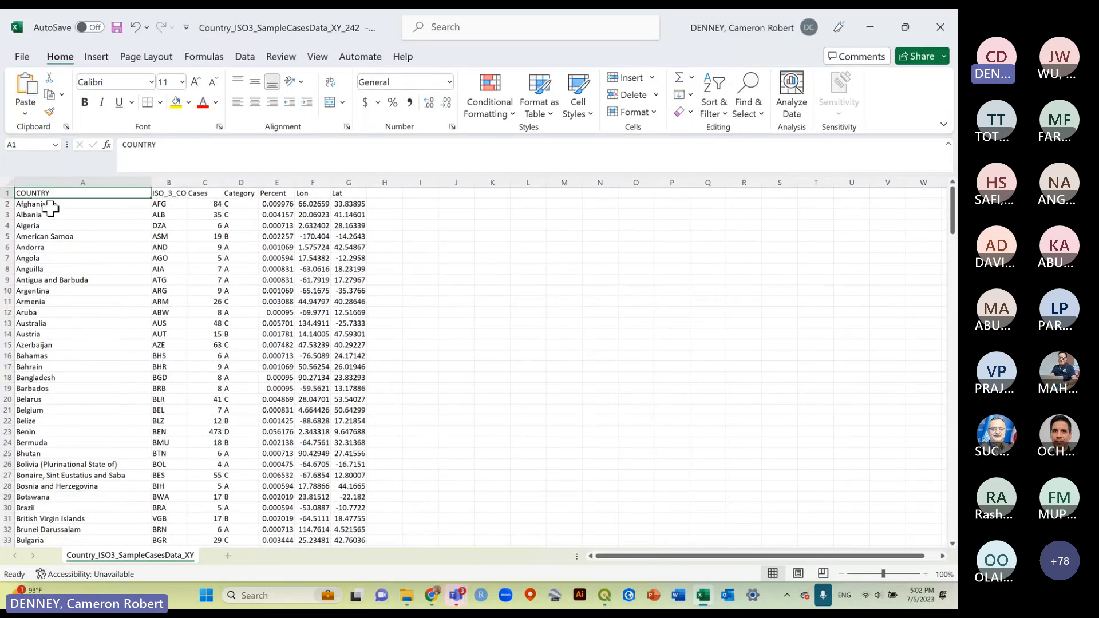
left_click(57, 182)
left_click(182, 183)
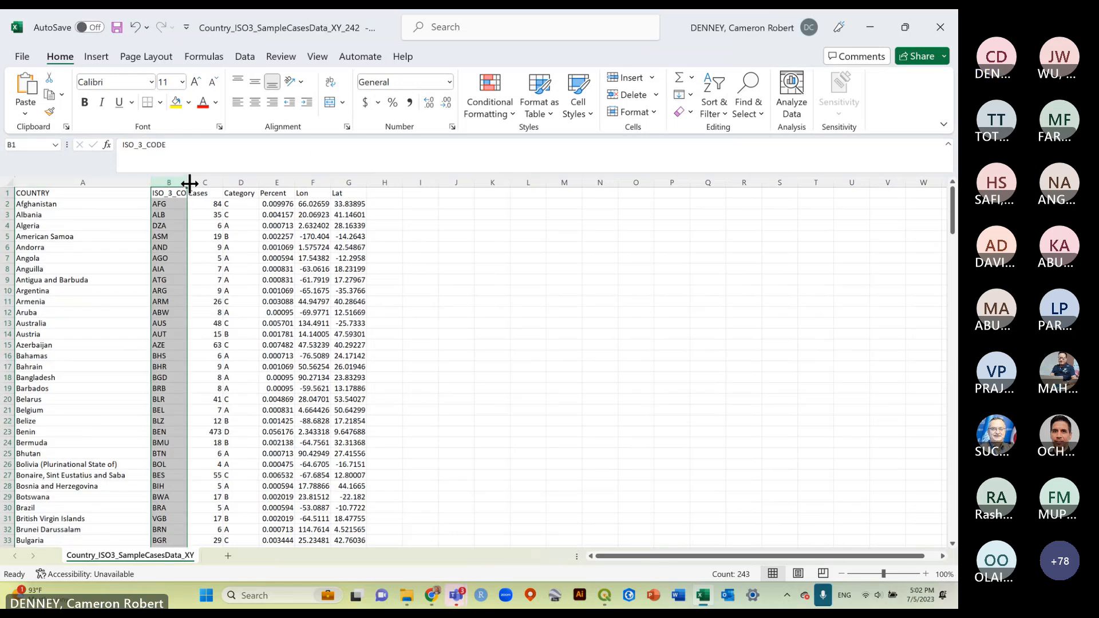
left_click_drag(189, 183, 241, 183)
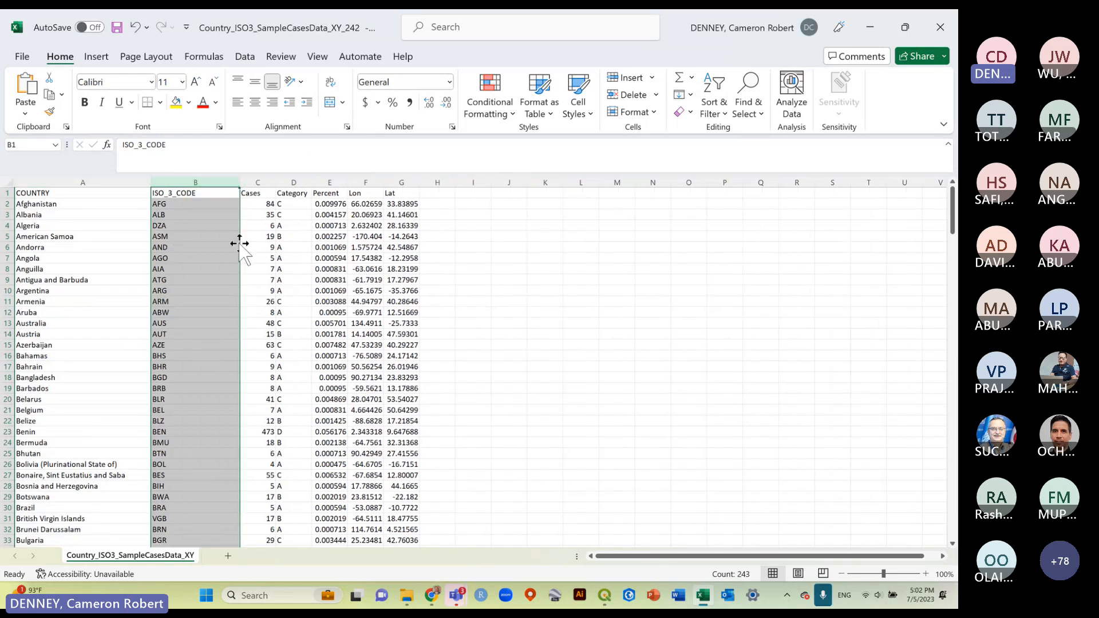
Widen the Cases column and inspect the case values of several countries.
left_click_drag(279, 178, 312, 182)
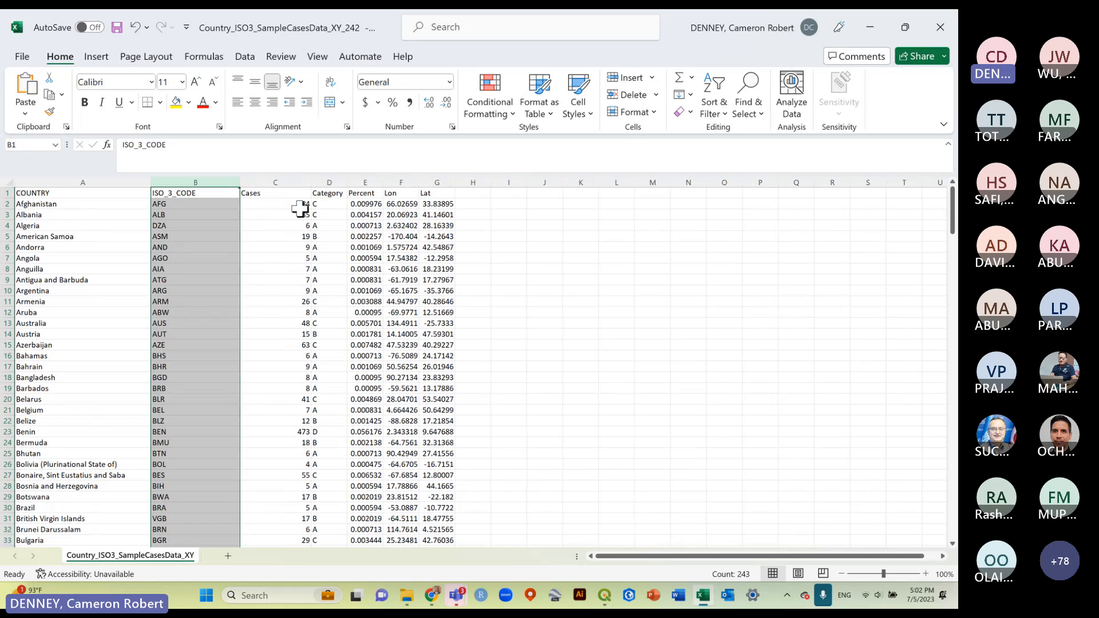
left_click(298, 214)
left_click(292, 235)
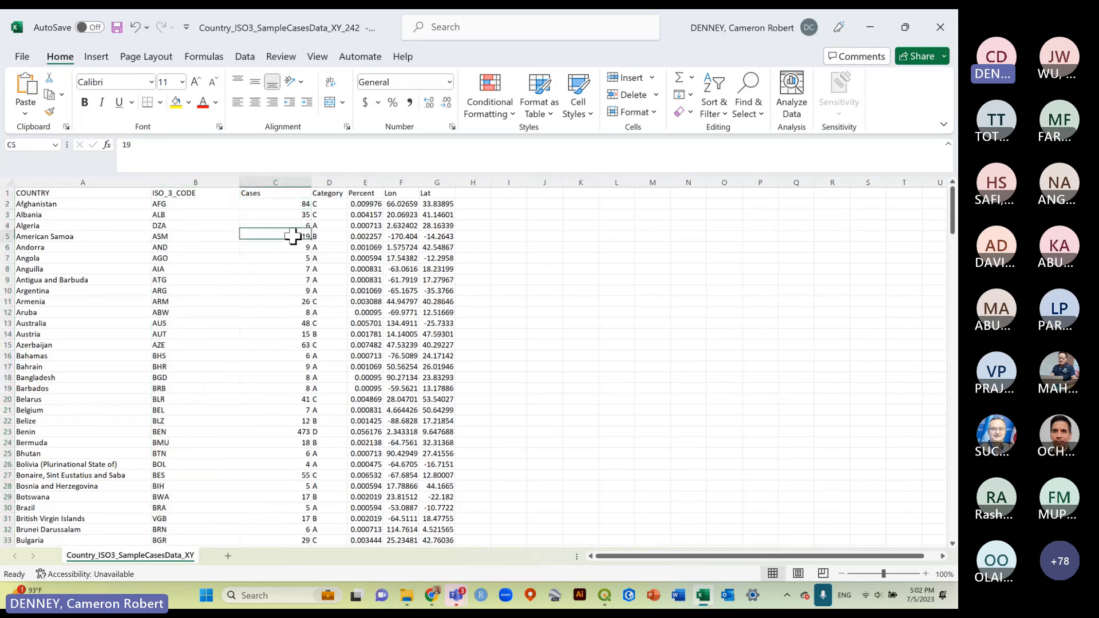
left_click(294, 256)
left_click(284, 302)
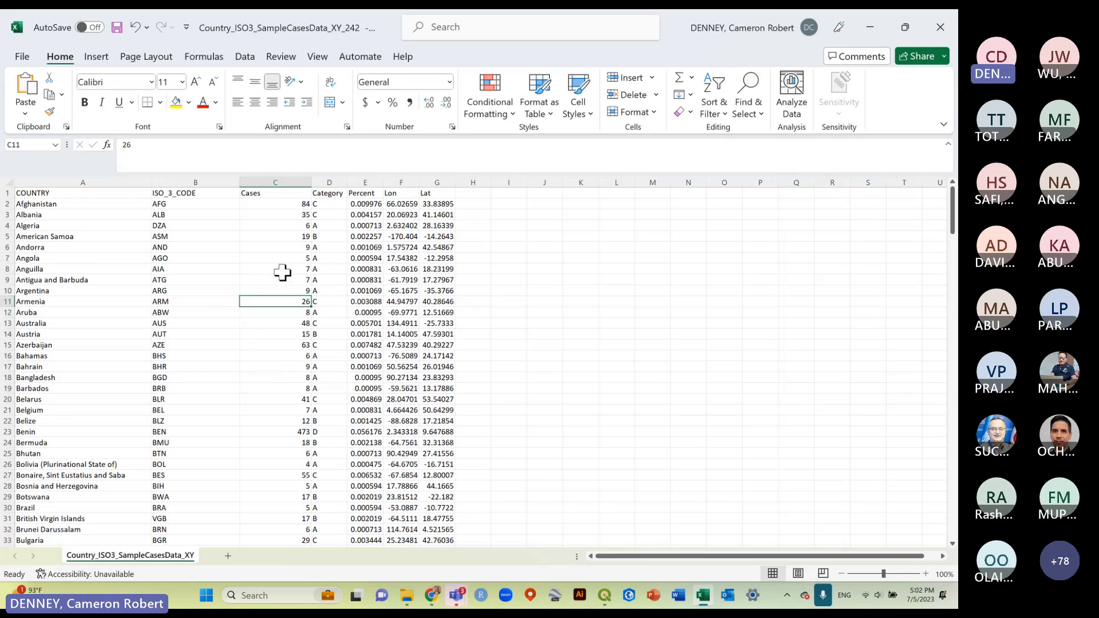
Examine the Category, Cases, Lon and Lat columns of the sample cases sheet.
left_click(332, 183)
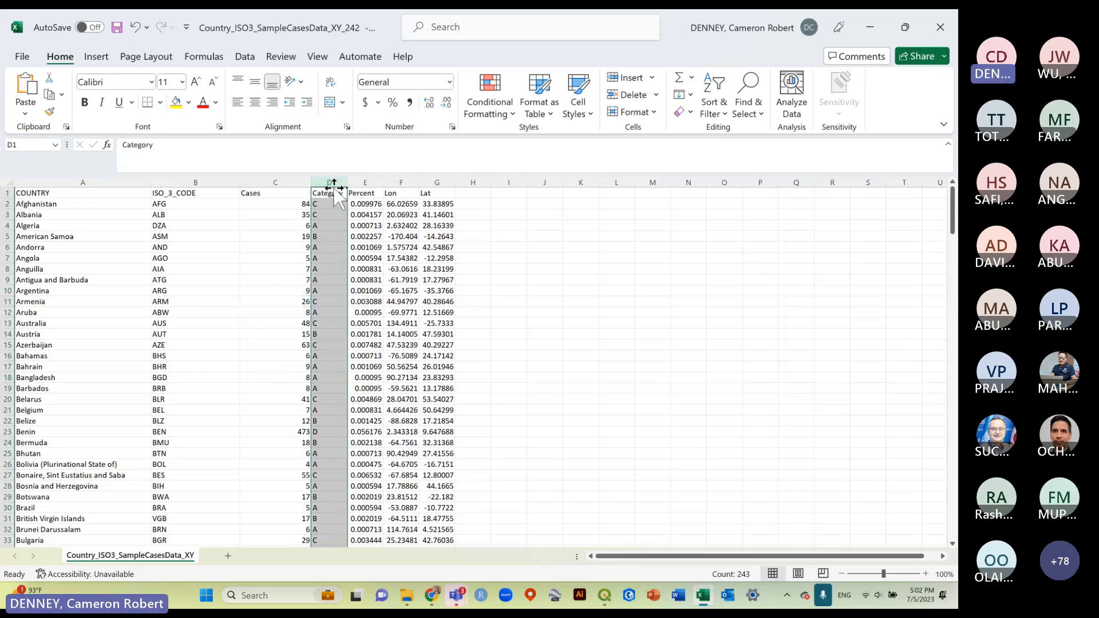
left_click(269, 182)
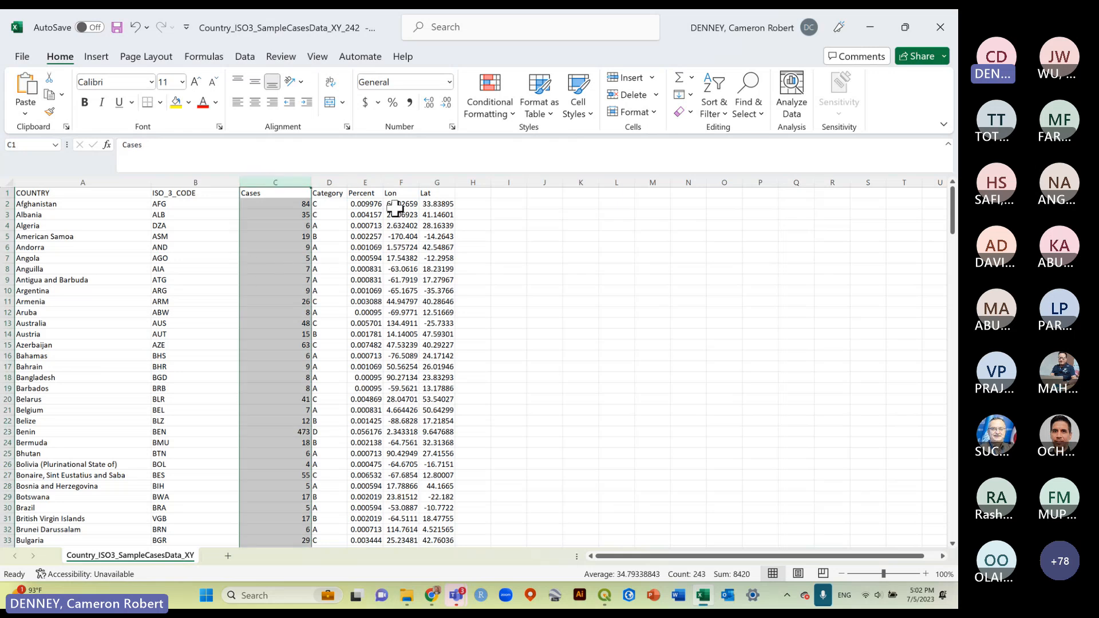
left_click(400, 179)
mouse_move(442, 181)
left_mouse_down()
mouse_move(398, 179)
mouse_move(436, 181)
left_mouse_up()
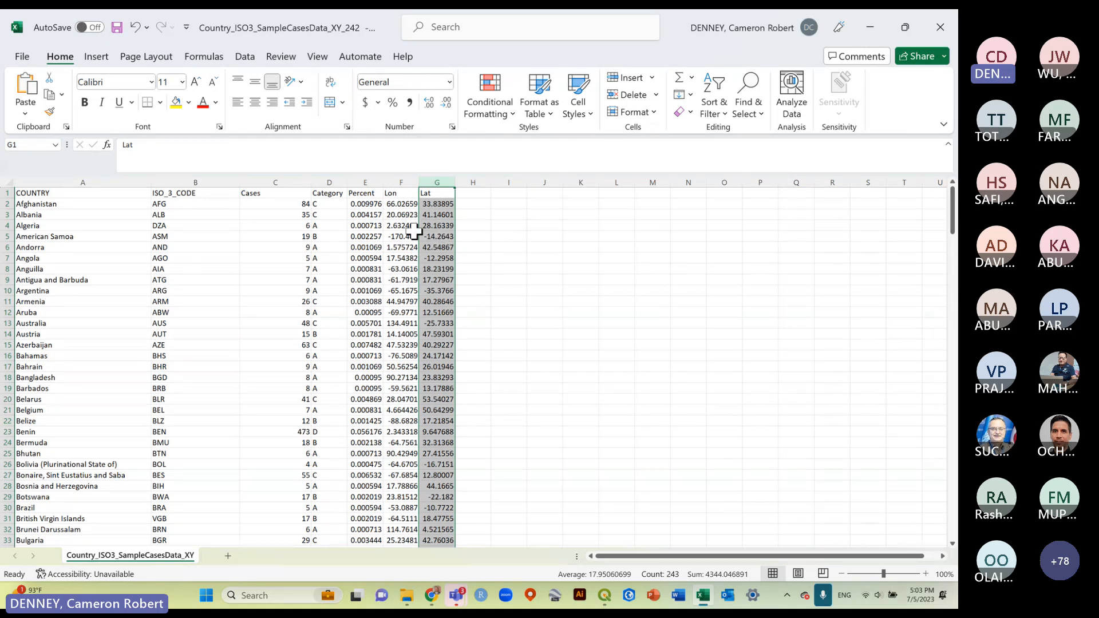
Switch to QGIS and save the QGISTraining_WHO project.
key("alt+Tab")
key("alt+Tab")
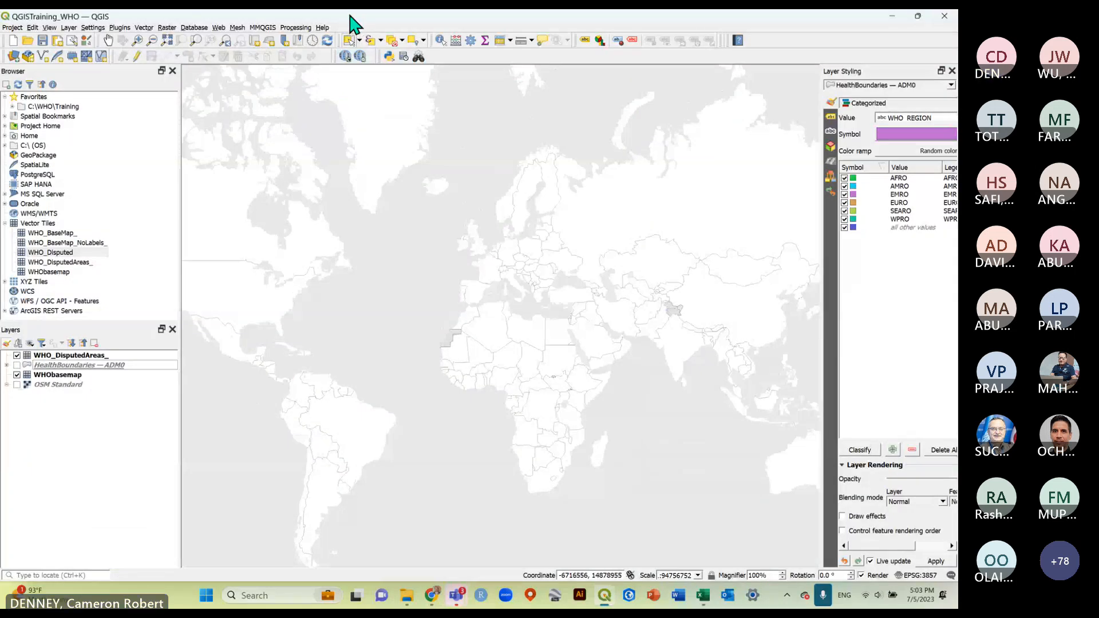
left_click(43, 41)
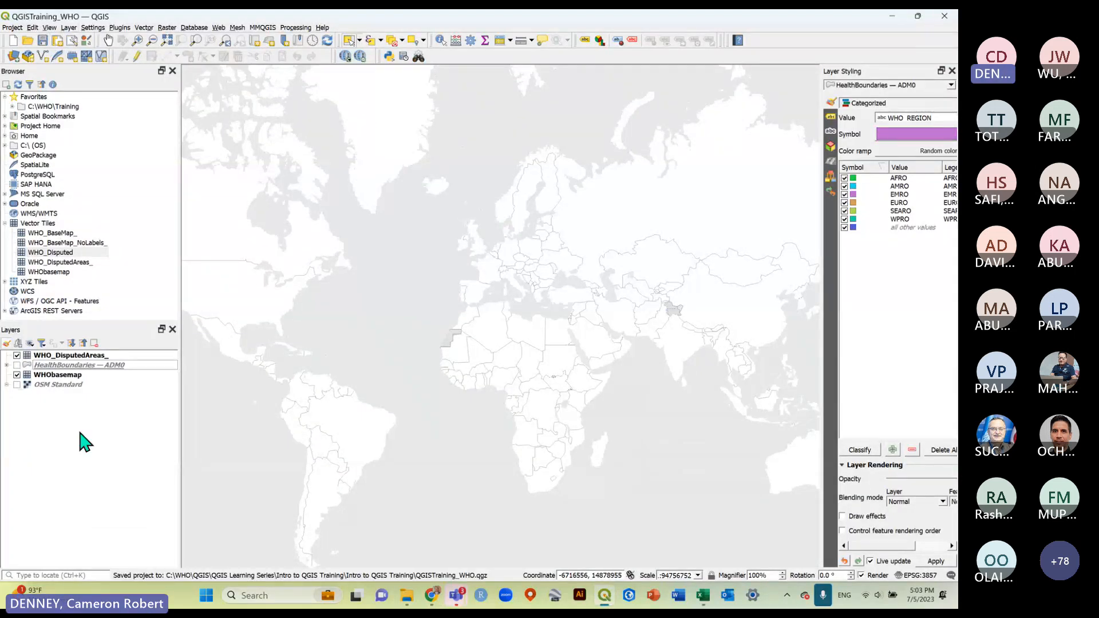
Start adding a delimited text layer with Country_ISO3_SampleCasesData_XY_242 from the Intro to QGIS Training folder as its source file.
left_click(69, 28)
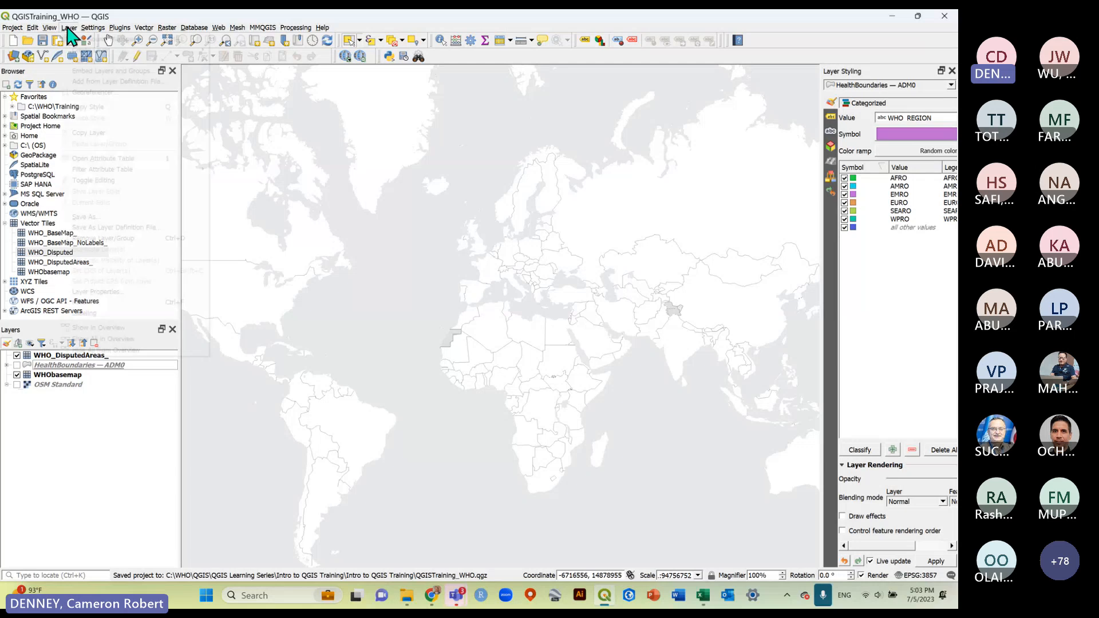
mouse_move(91, 62)
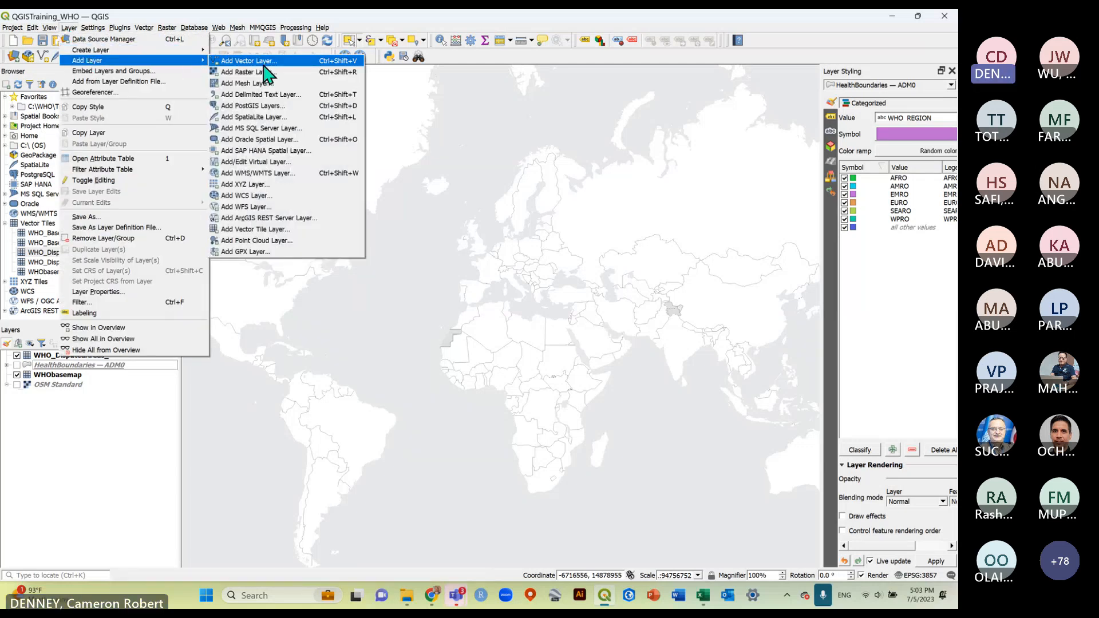
left_click(300, 94)
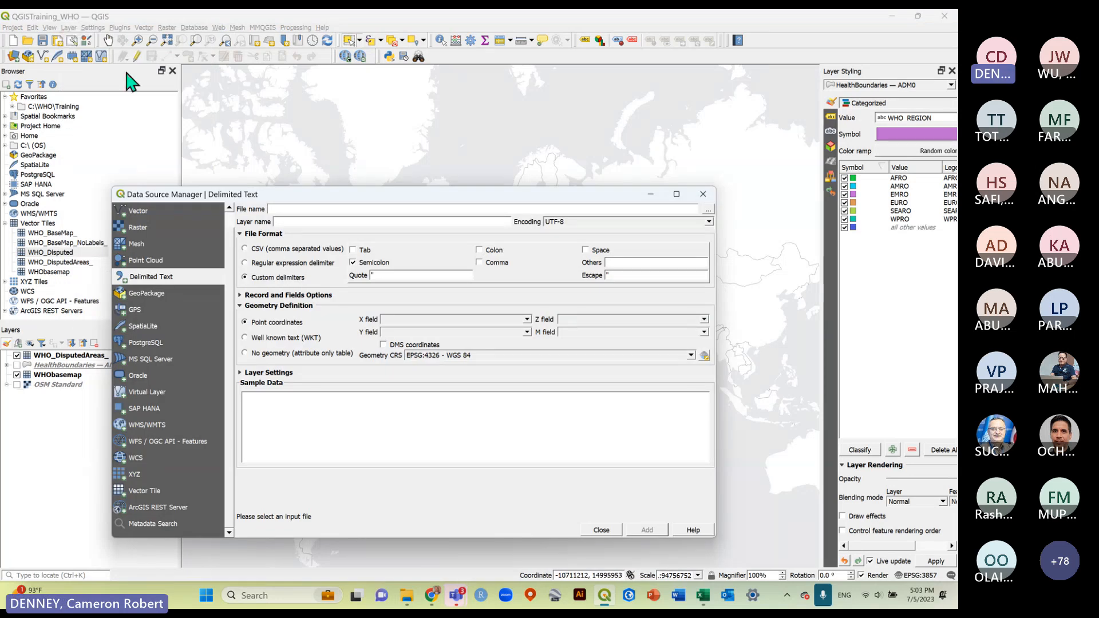
left_click_drag(292, 196, 344, 206)
left_click(760, 218)
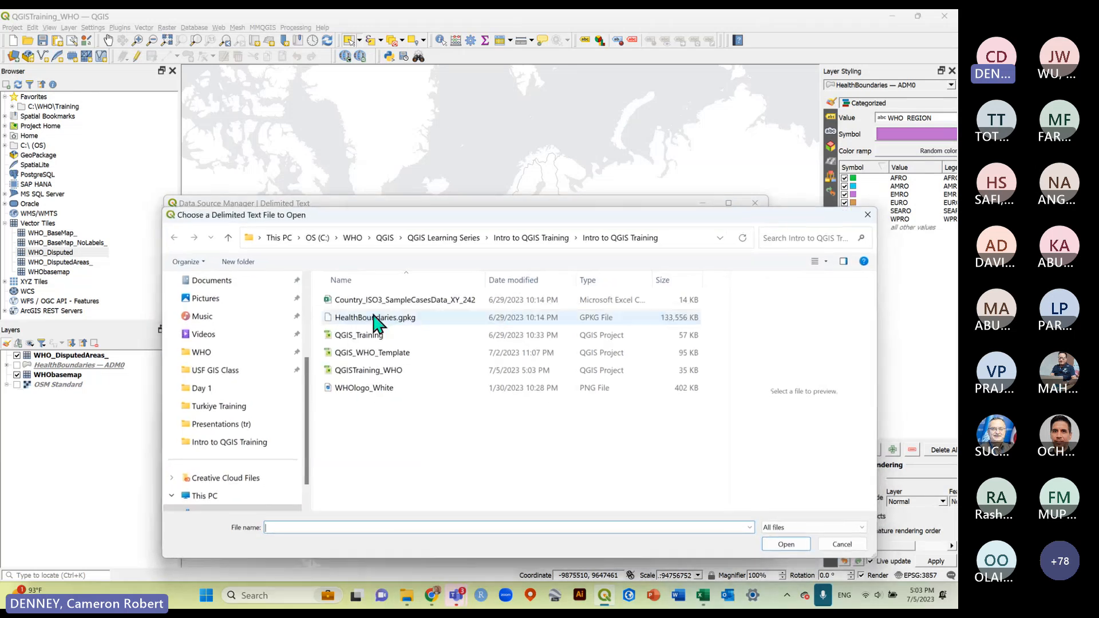
left_click(395, 301)
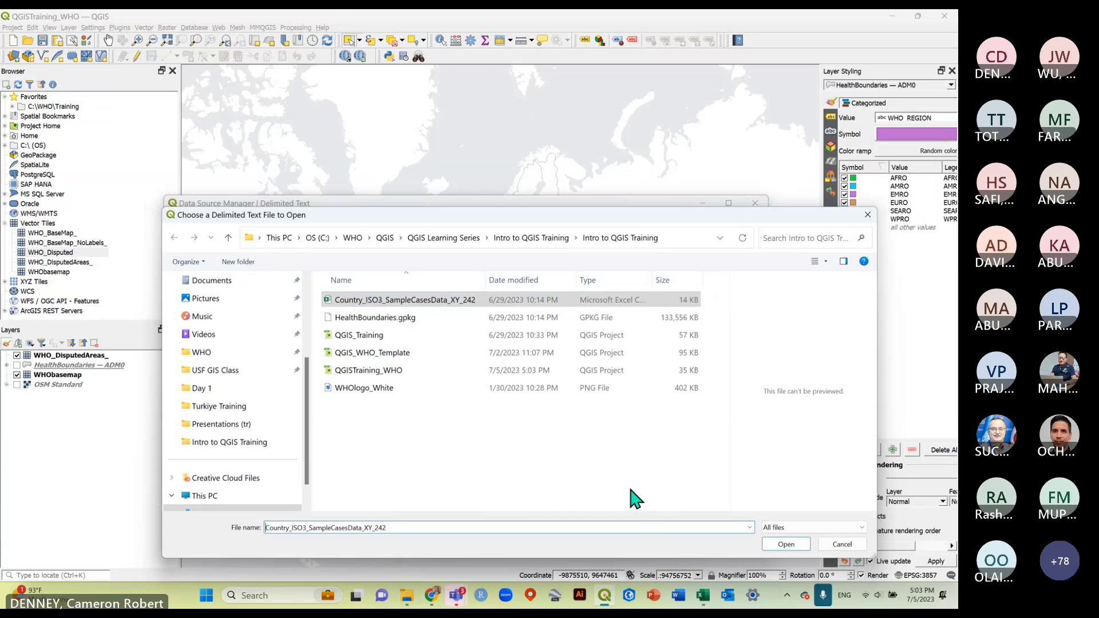
left_click(782, 545)
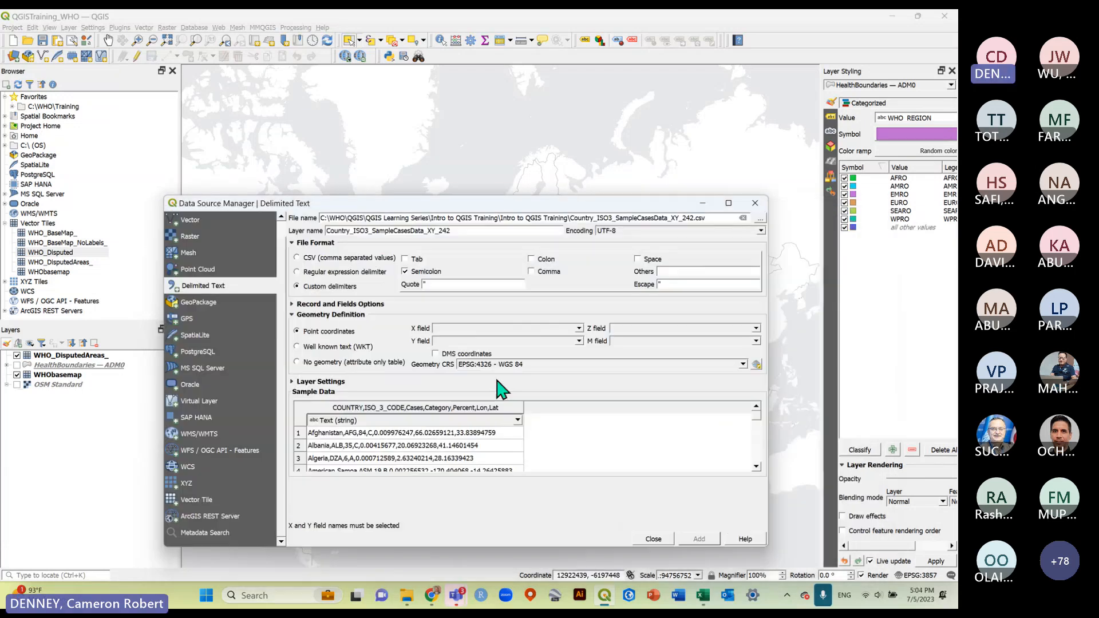
Turn off the semicolon delimiter, clear the source file and load Country_ISO3_SampleCasesData_XY_242 again.
left_click_drag(420, 204, 399, 171)
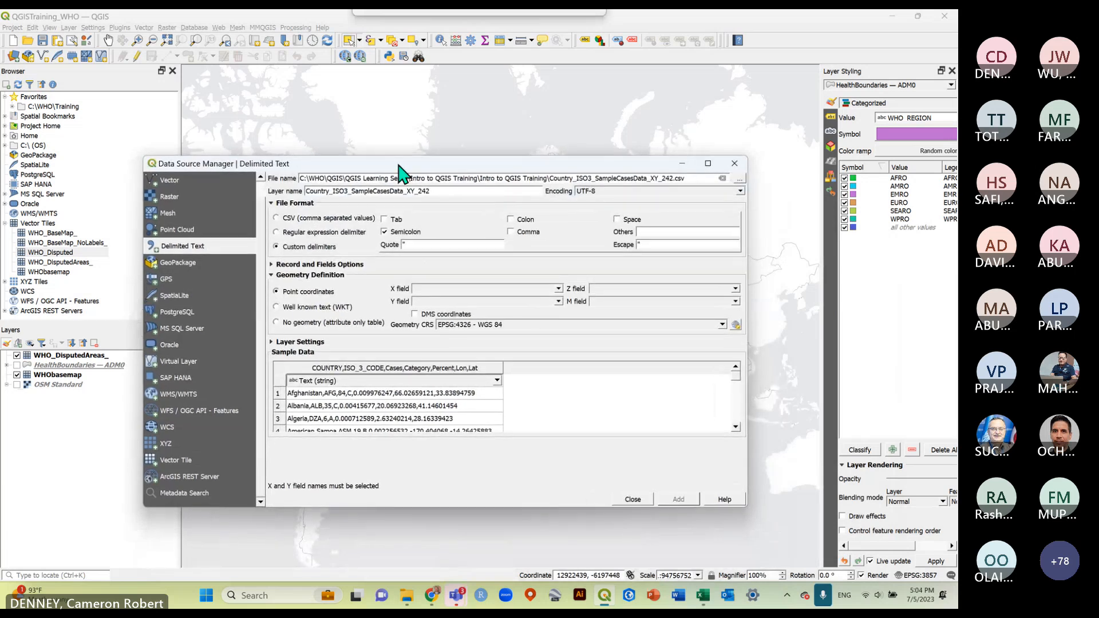
left_click(385, 233)
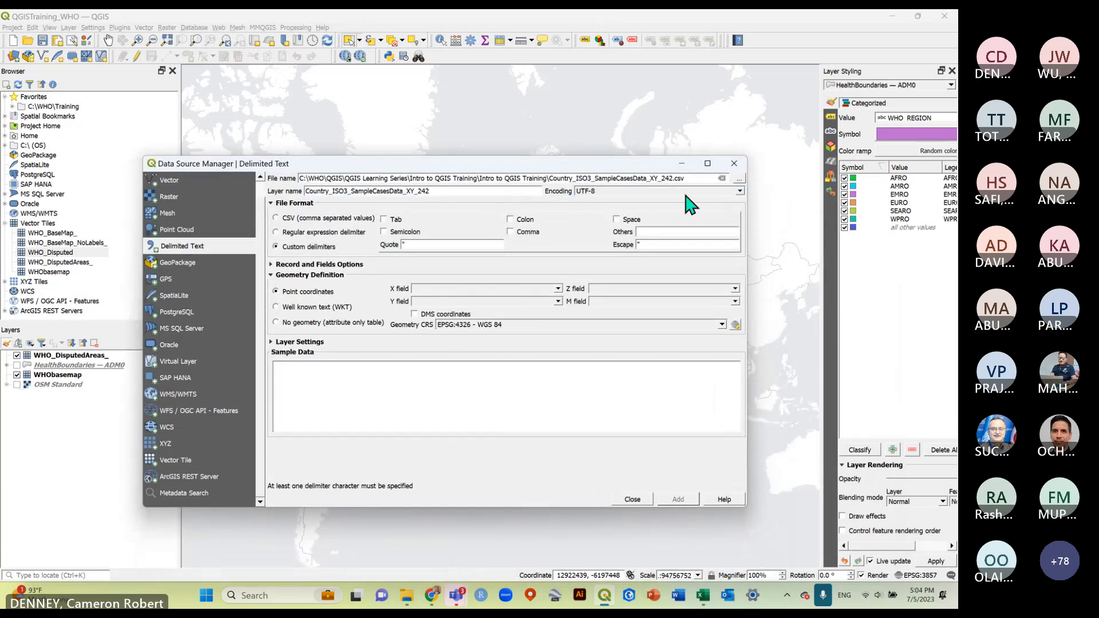
left_click_drag(636, 168, 626, 201)
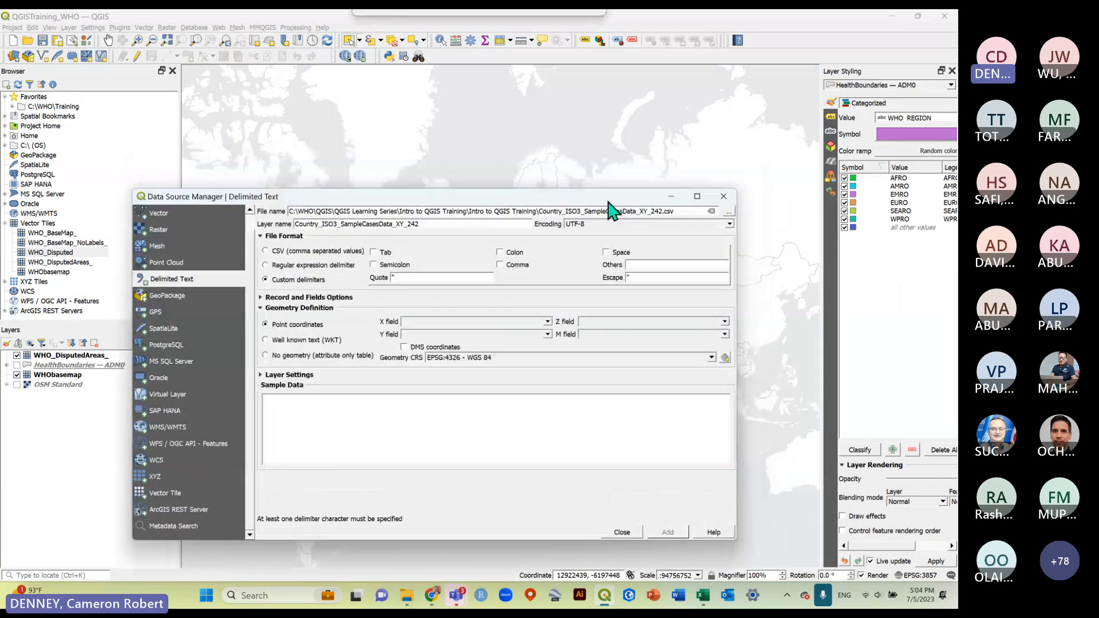
left_click(711, 211)
left_click(728, 211)
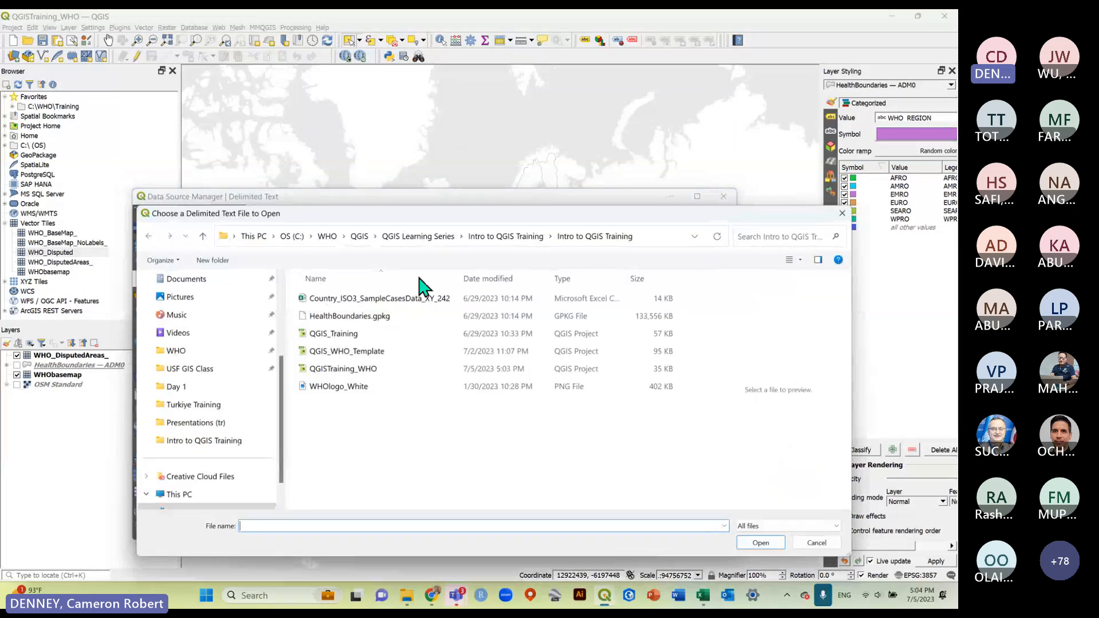
left_click(381, 299)
left_click(756, 540)
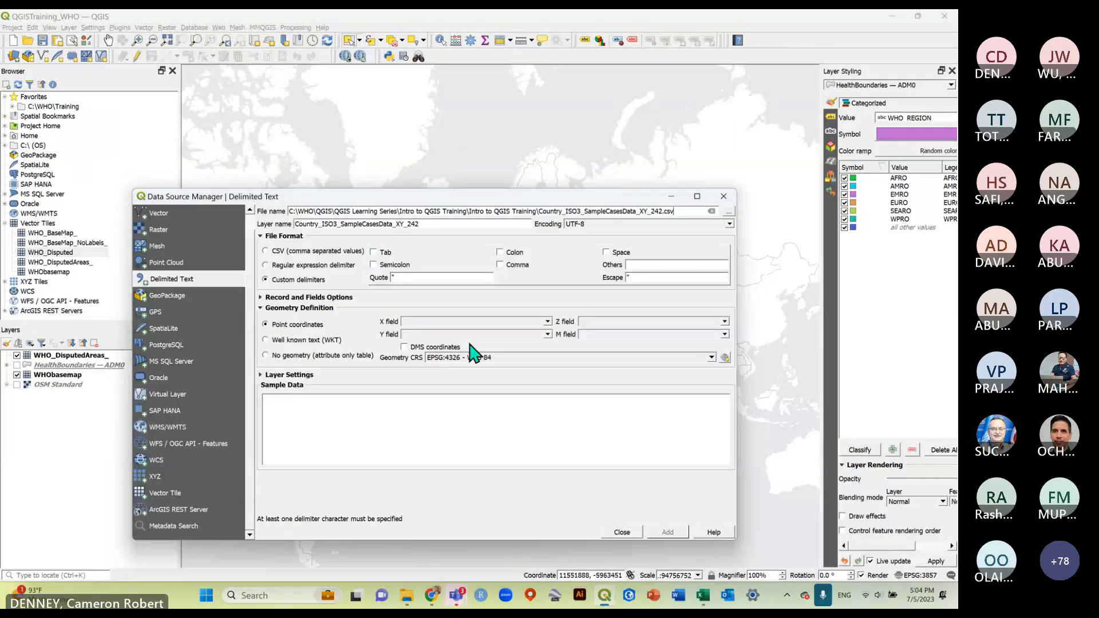
Set the file format to CSV (comma separated values) and review the Geometry Definition section.
left_click(274, 253)
left_click_drag(358, 199, 369, 186)
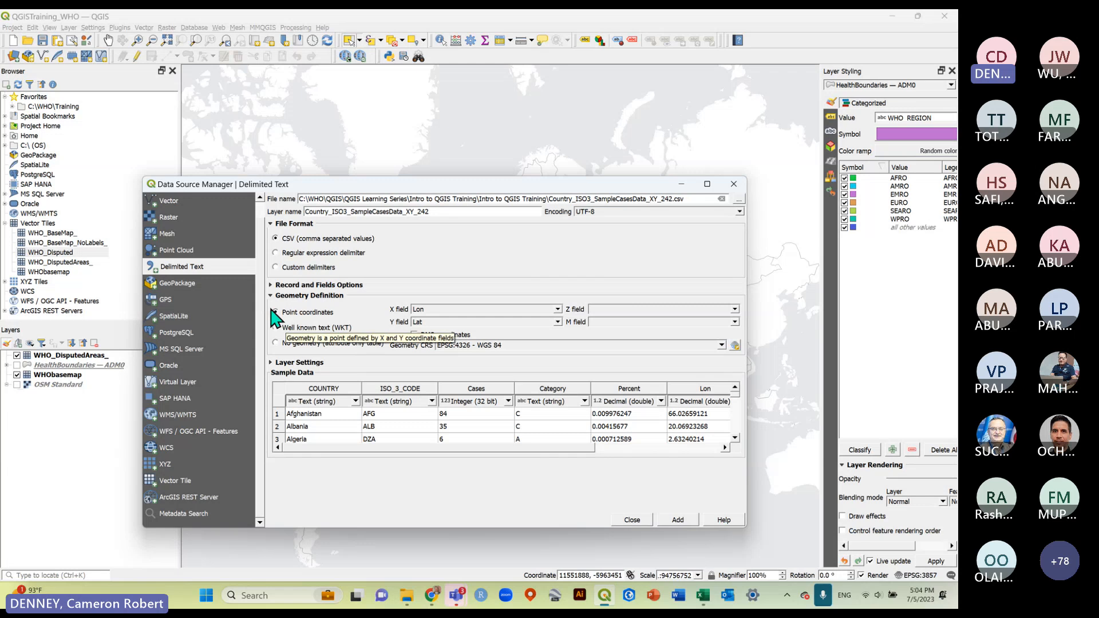
left_click(300, 296)
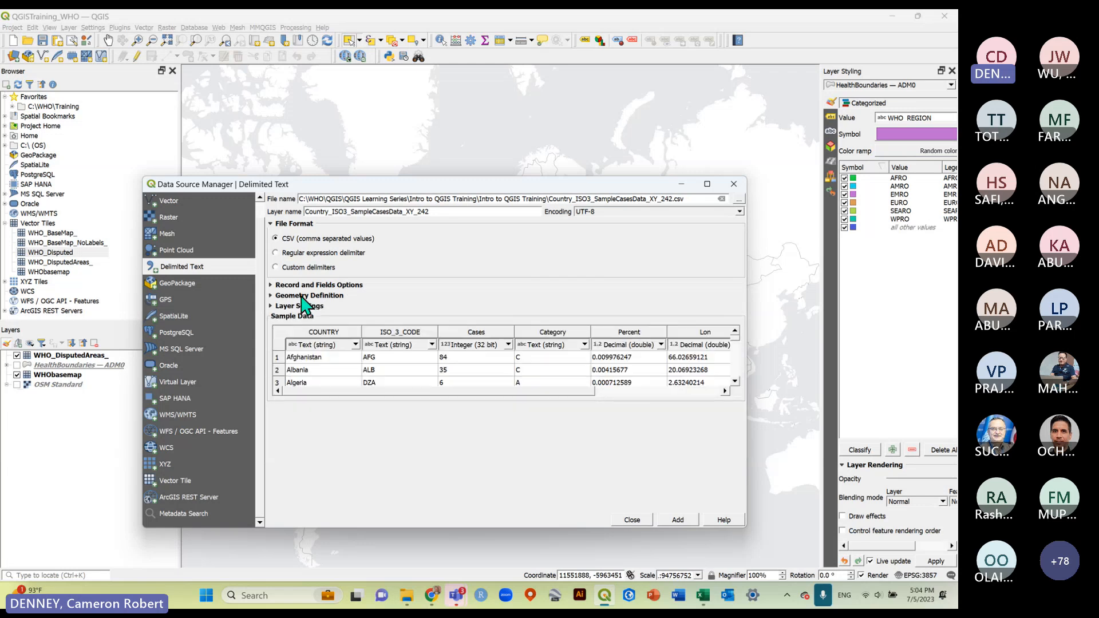
left_click(300, 296)
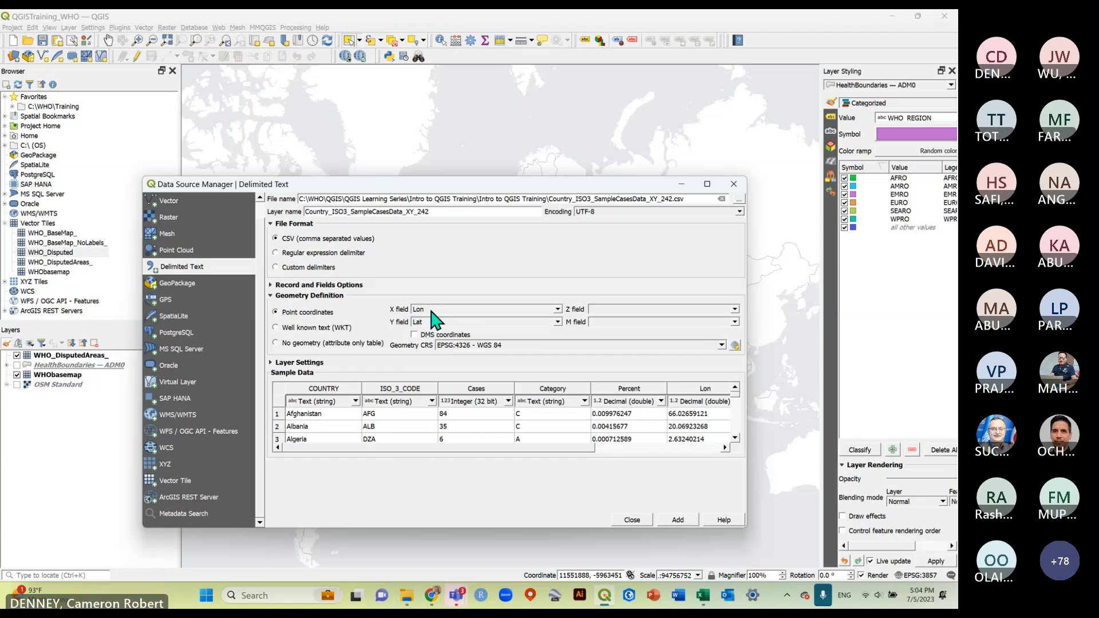
left_click_drag(438, 187, 434, 181)
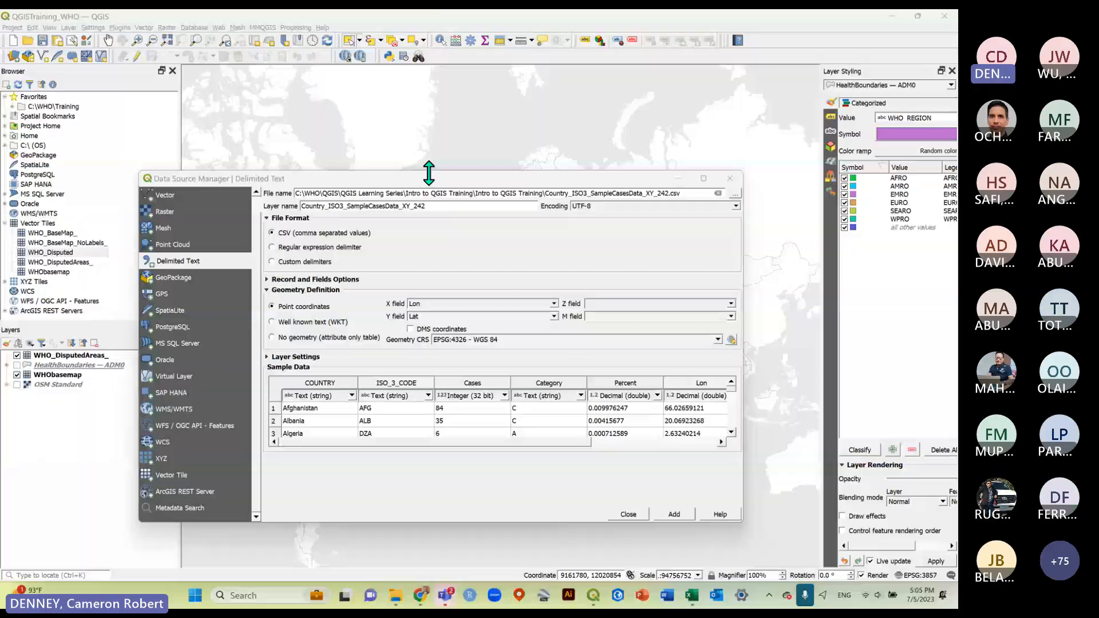
mouse_move(483, 156)
left_mouse_down()
mouse_move(502, 153)
mouse_move(493, 139)
left_mouse_up()
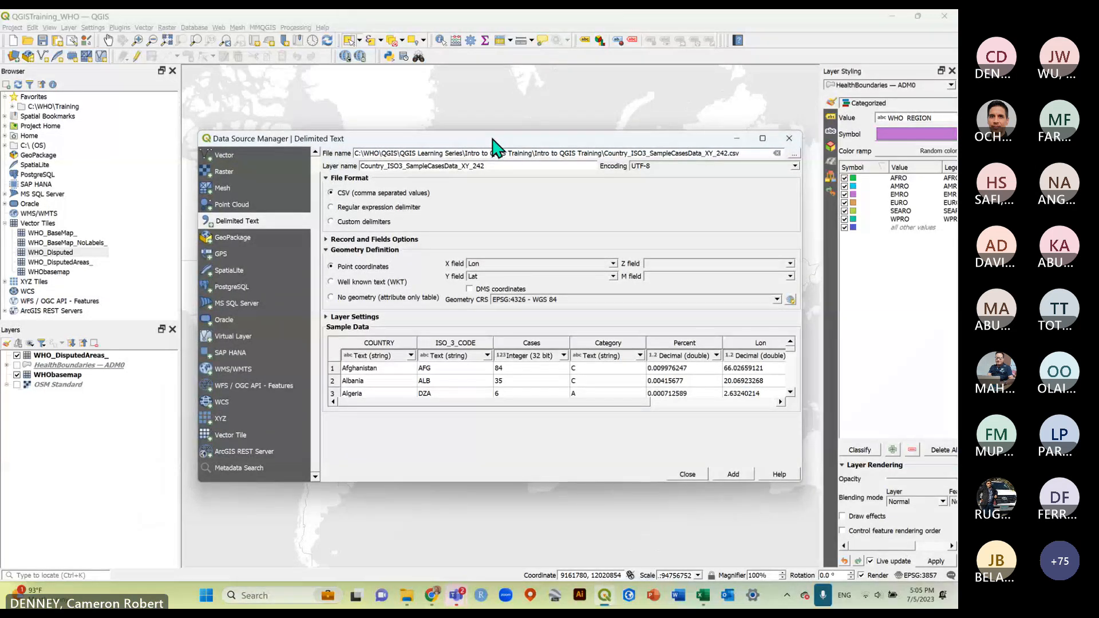
left_click_drag(495, 143, 478, 144)
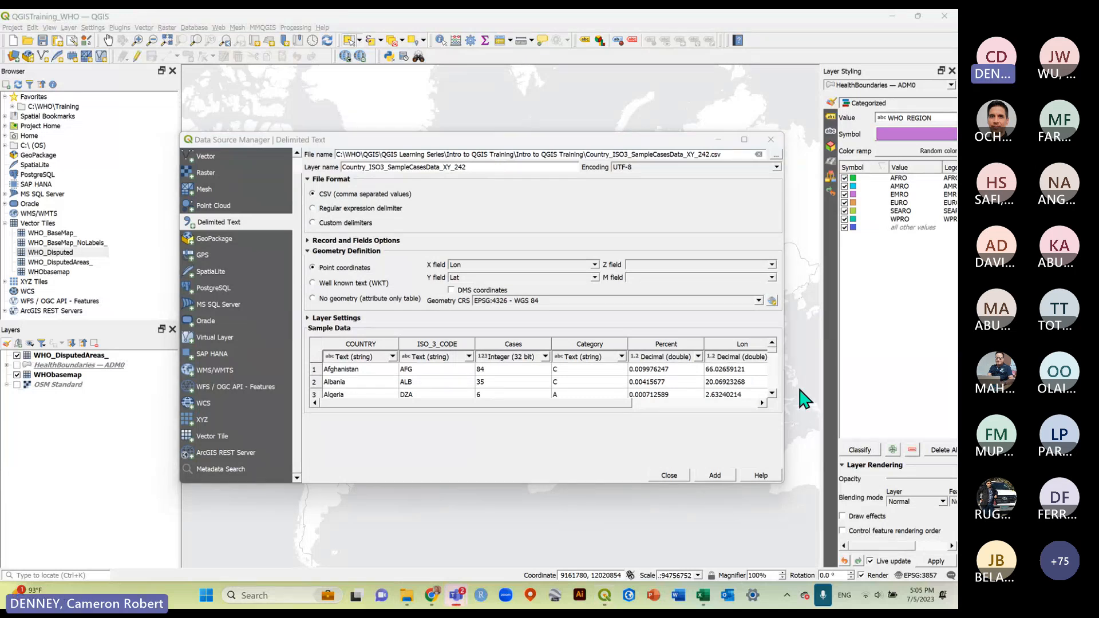
key("XF86AudioRaiseVolume")
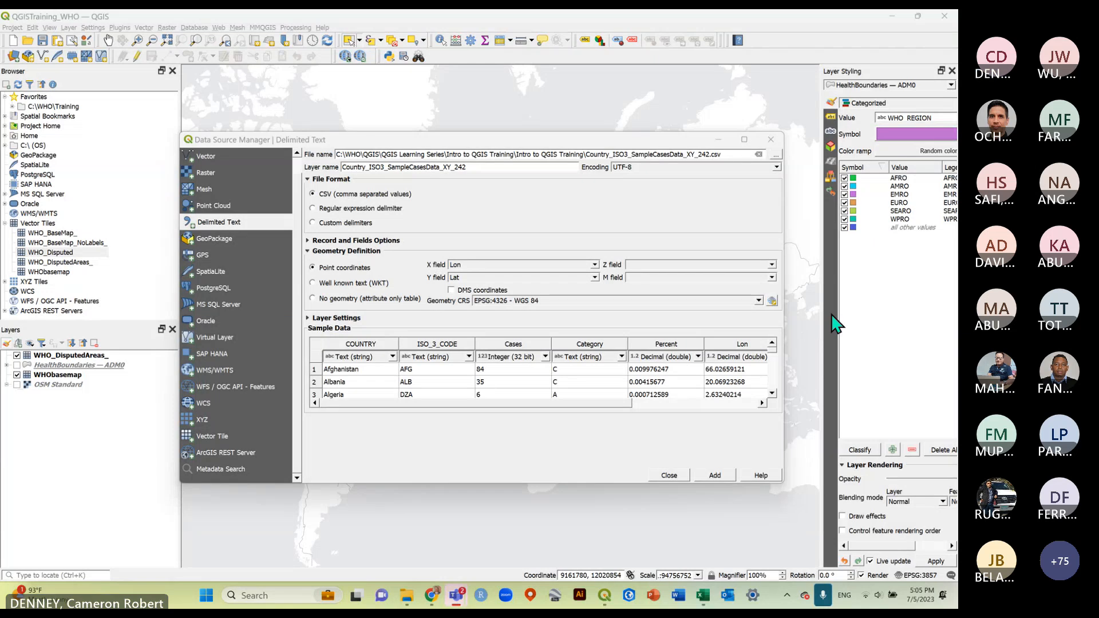
left_click_drag(484, 139, 494, 92)
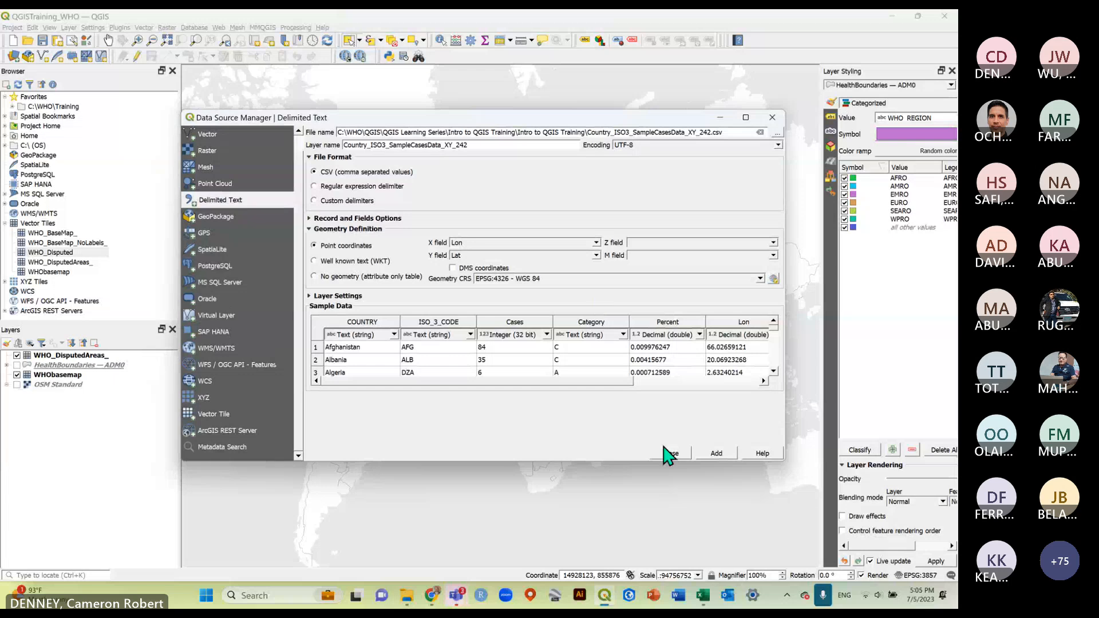
Close the Data Source Manager and reopen it for adding a delimited text layer.
left_click(670, 454)
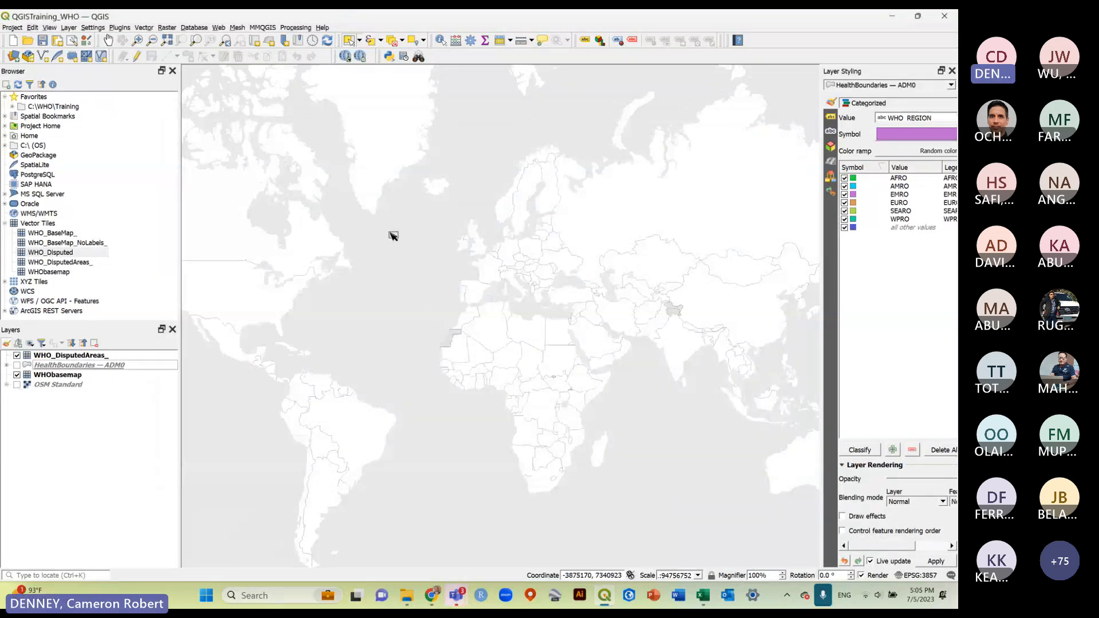
left_click(68, 28)
mouse_move(102, 59)
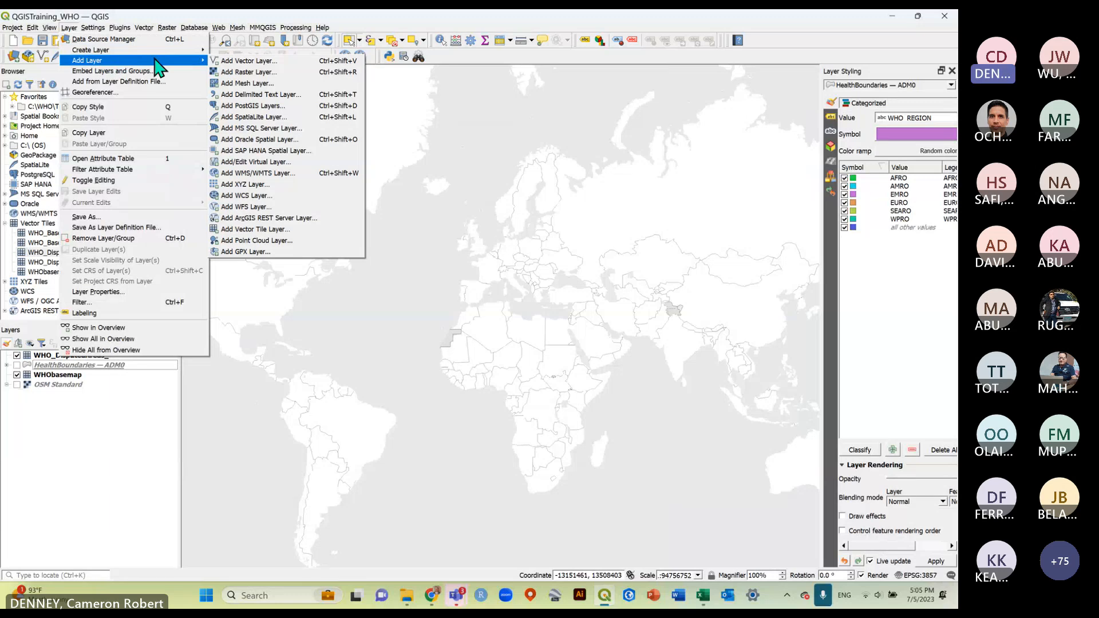
left_click(273, 96)
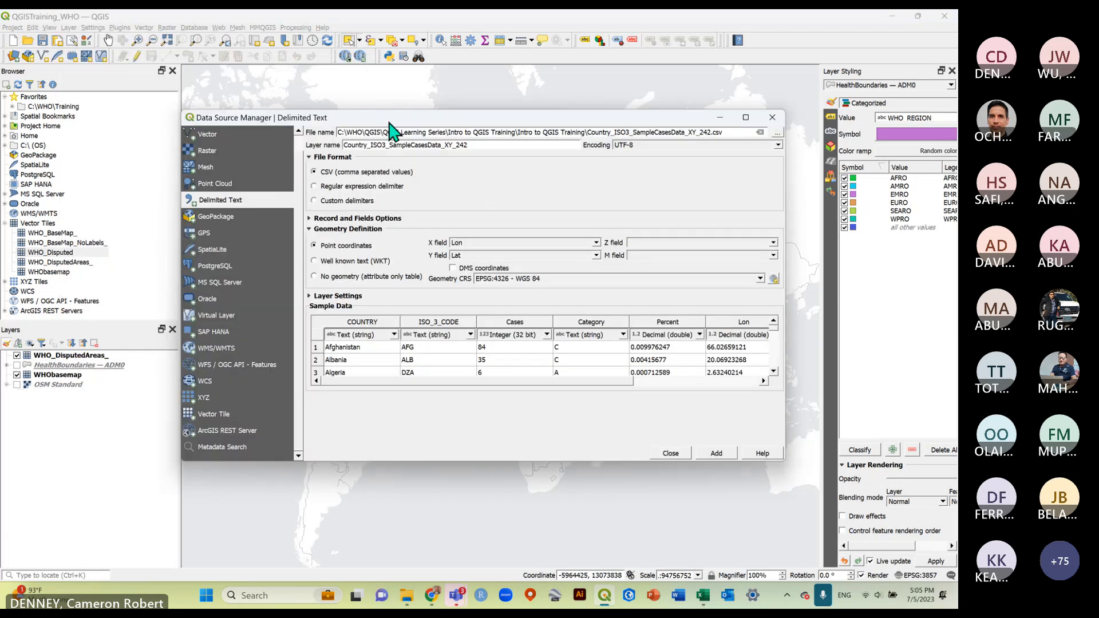
left_click_drag(390, 123, 368, 96)
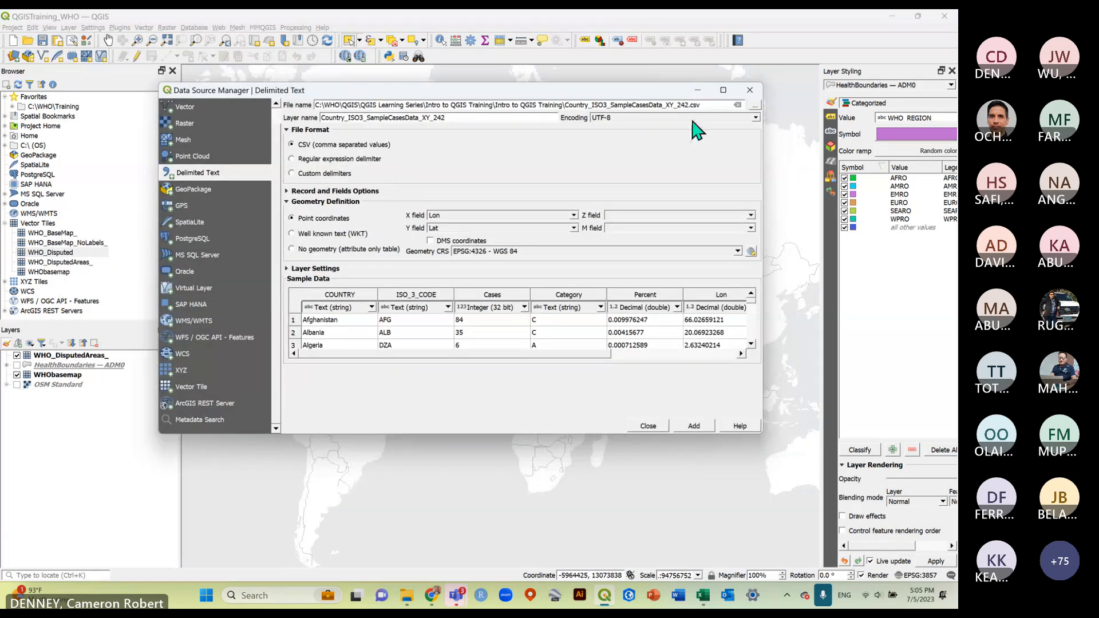
Browse to Country_ISO3_SampleCasesData_XY_242 once more and open it as the delimited text source.
left_click(755, 106)
left_click(466, 195)
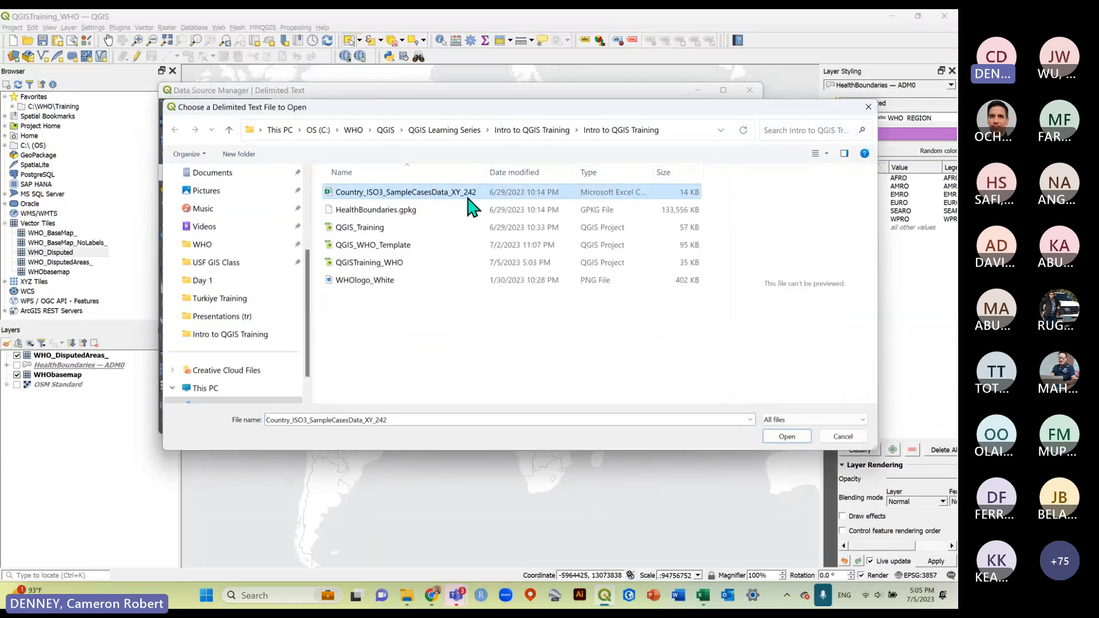
left_click_drag(456, 112, 364, 85)
left_click_drag(686, 84, 671, 84)
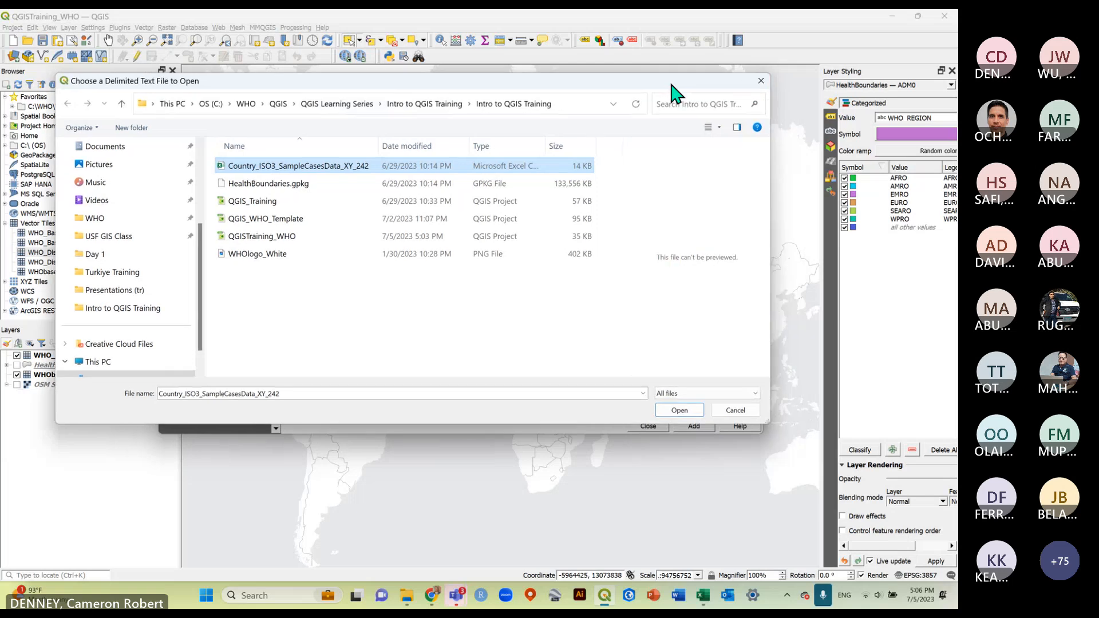
left_click(696, 410)
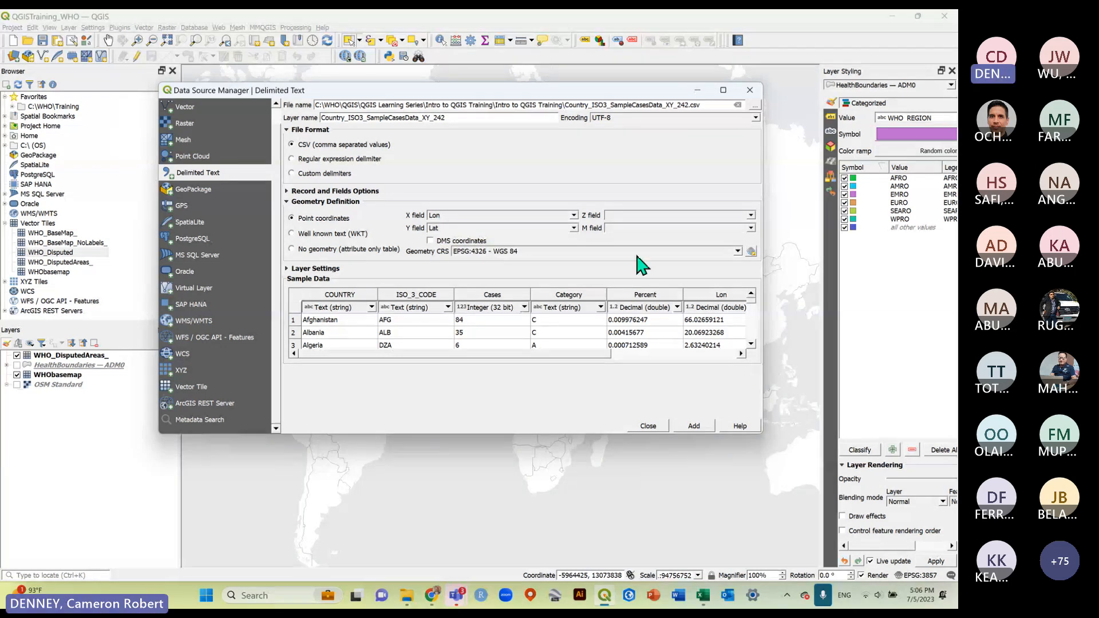
Set the Geometry CRS to EPSG:4326 - WGS 84 and review the record and fields options.
left_click(735, 252)
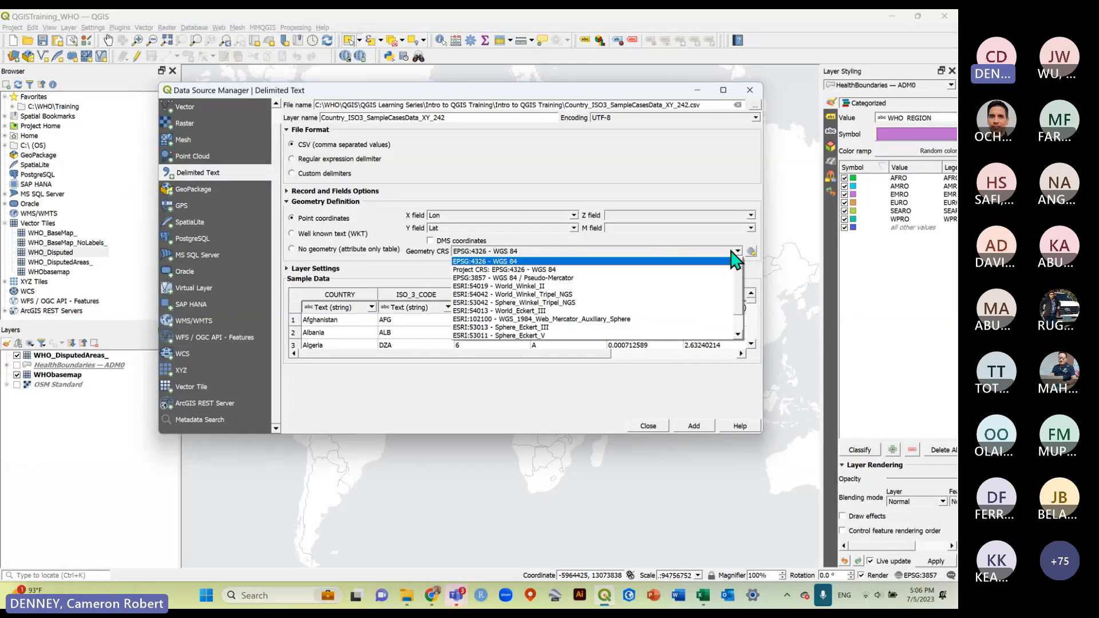
left_click(496, 262)
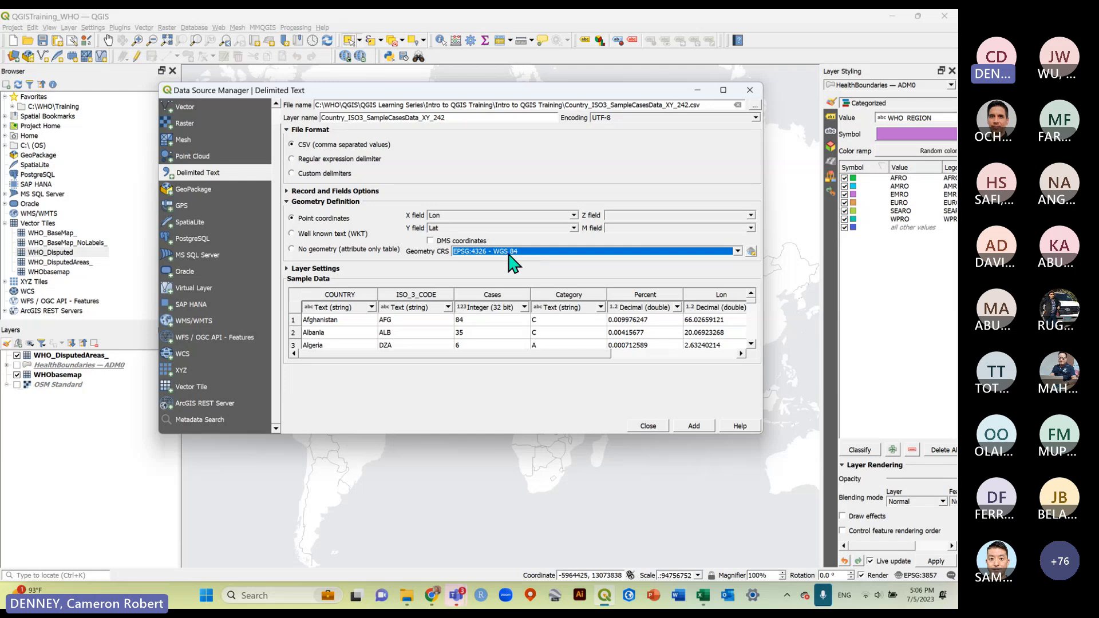
left_click(469, 263)
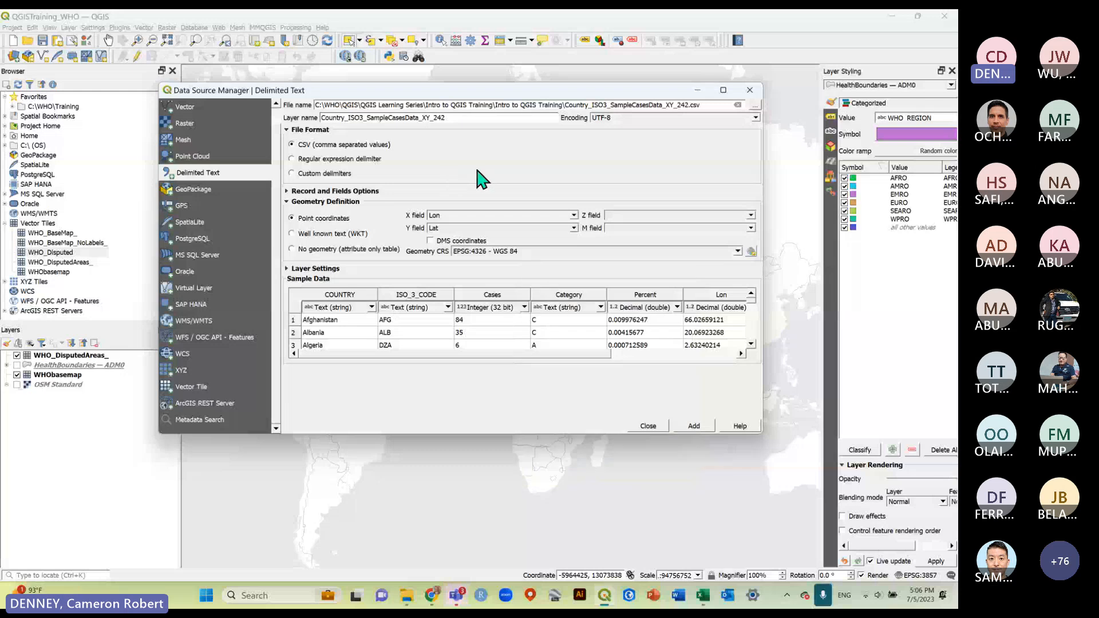
left_click(287, 191)
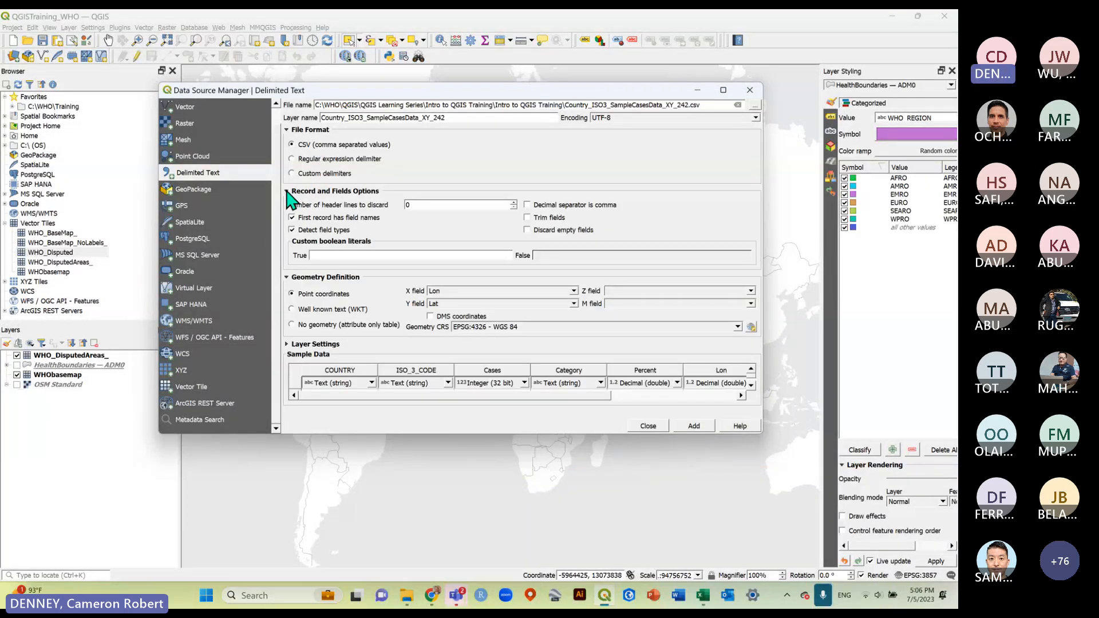
left_click(287, 191)
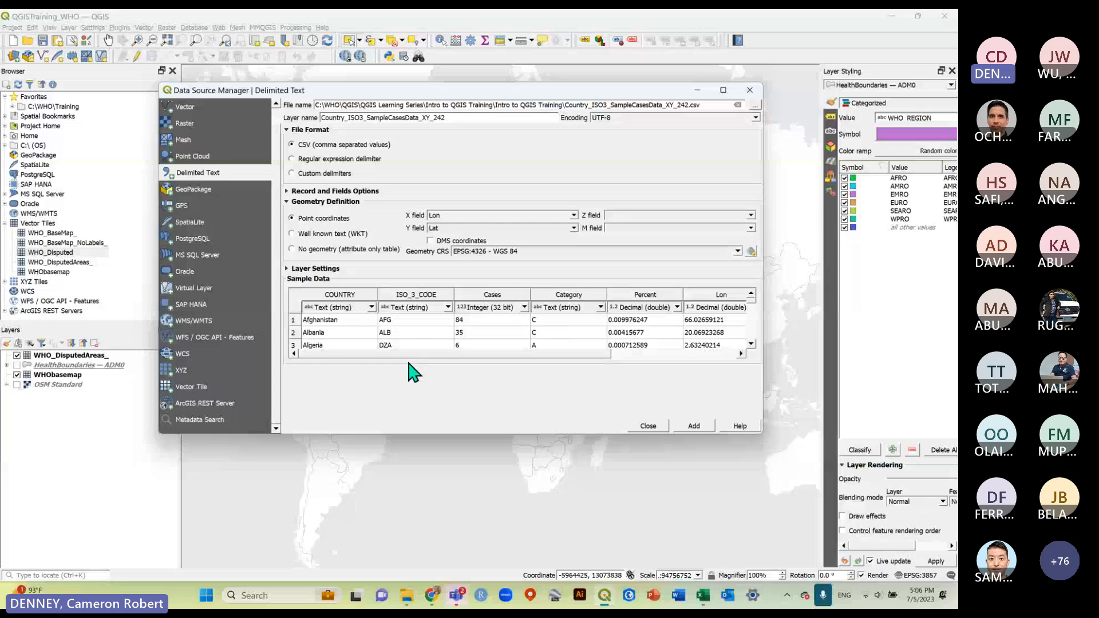
Add Country_ISO3_SampleCasesData_XY_242 to the map as a point layer and close the Data Source Manager.
left_click_drag(384, 90, 311, 75)
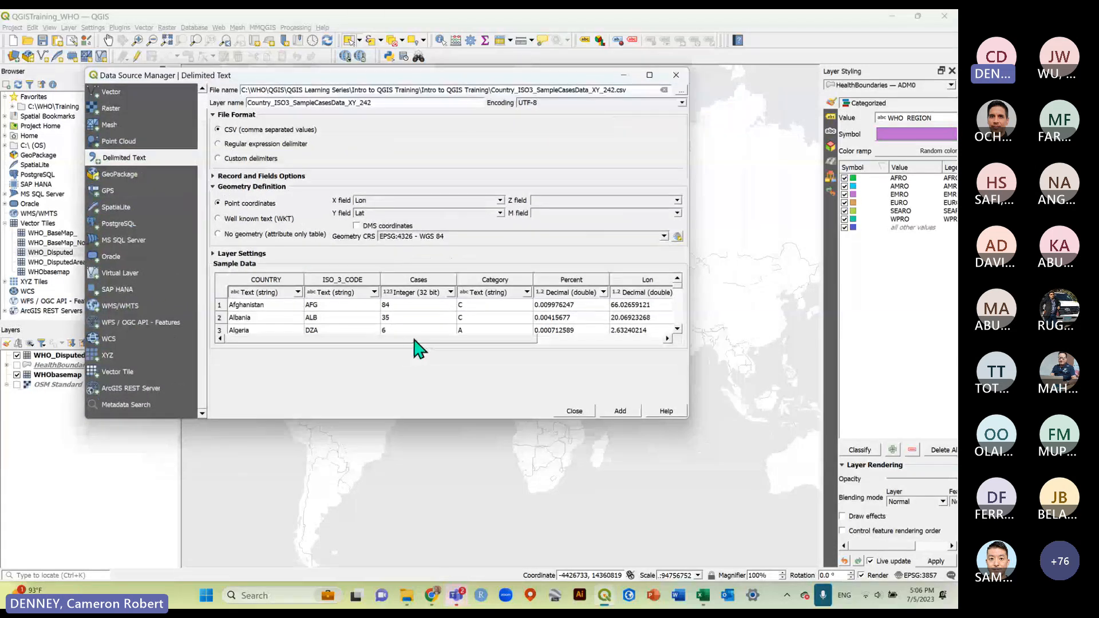
left_click_drag(429, 338, 397, 340)
left_click_drag(688, 418, 733, 465)
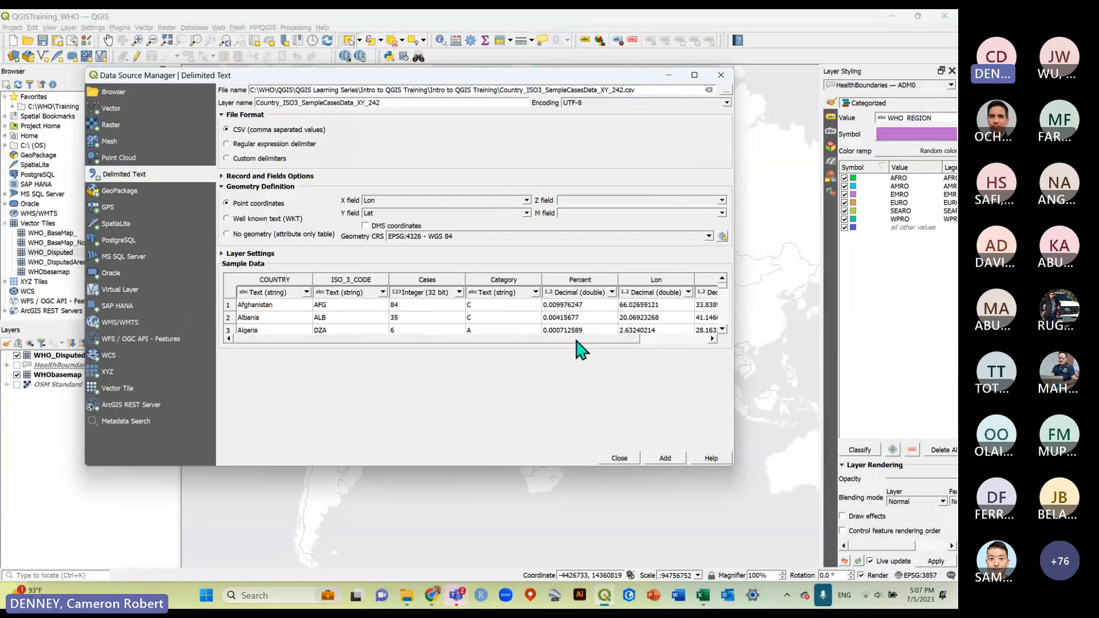
left_click_drag(575, 340, 465, 347)
left_click(665, 459)
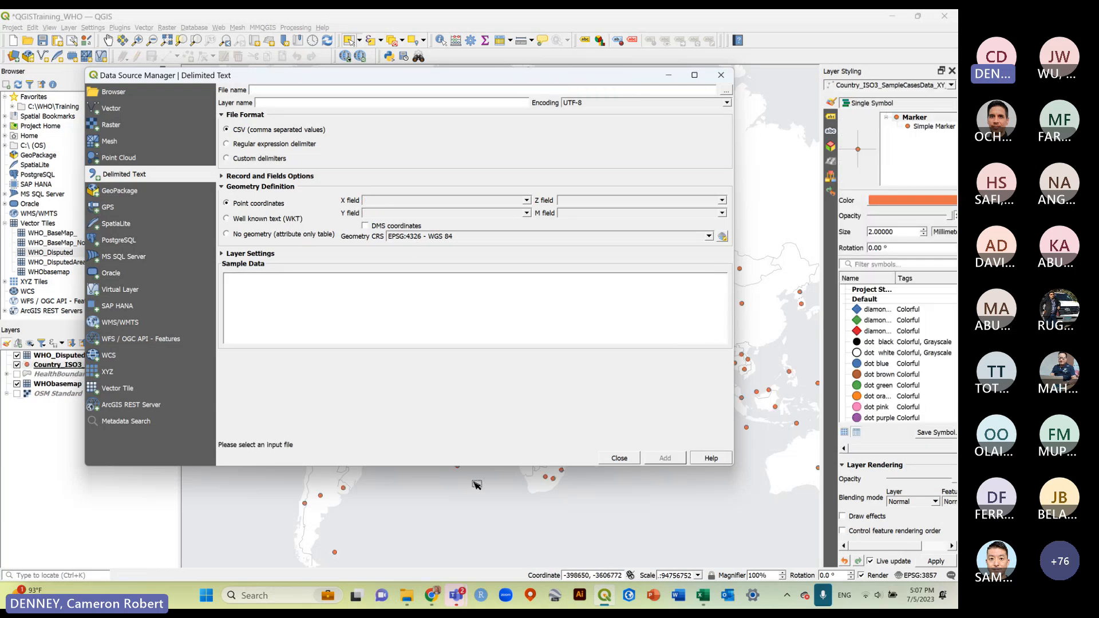
left_click(721, 75)
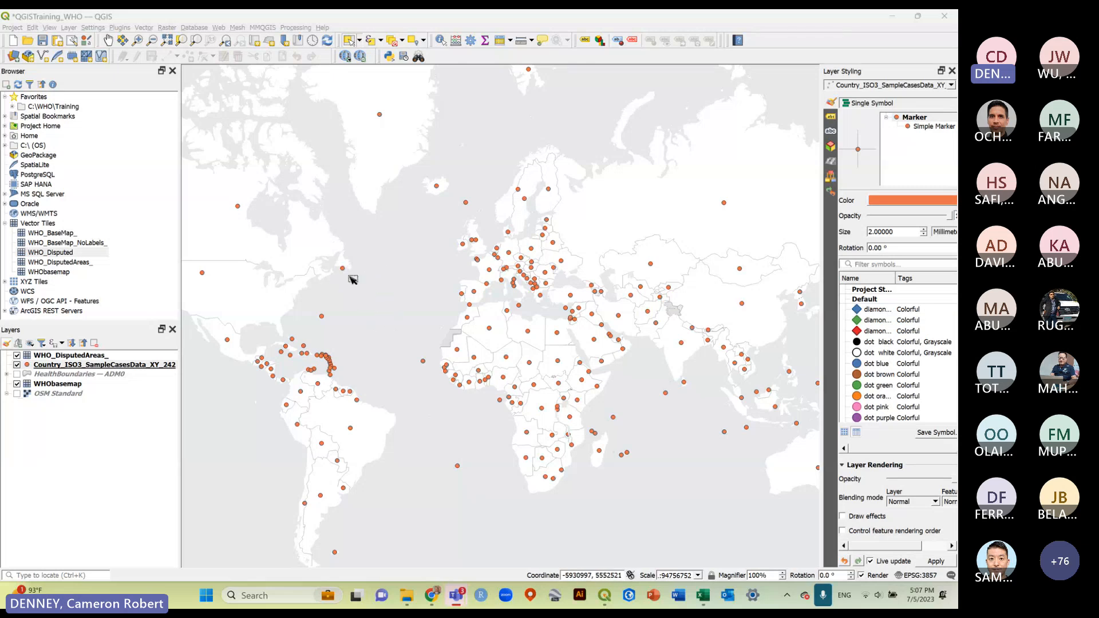
Save the project with the sample cases point layer in it.
scroll(353, 280, "up", 1)
scroll(420, 295, "up", 1)
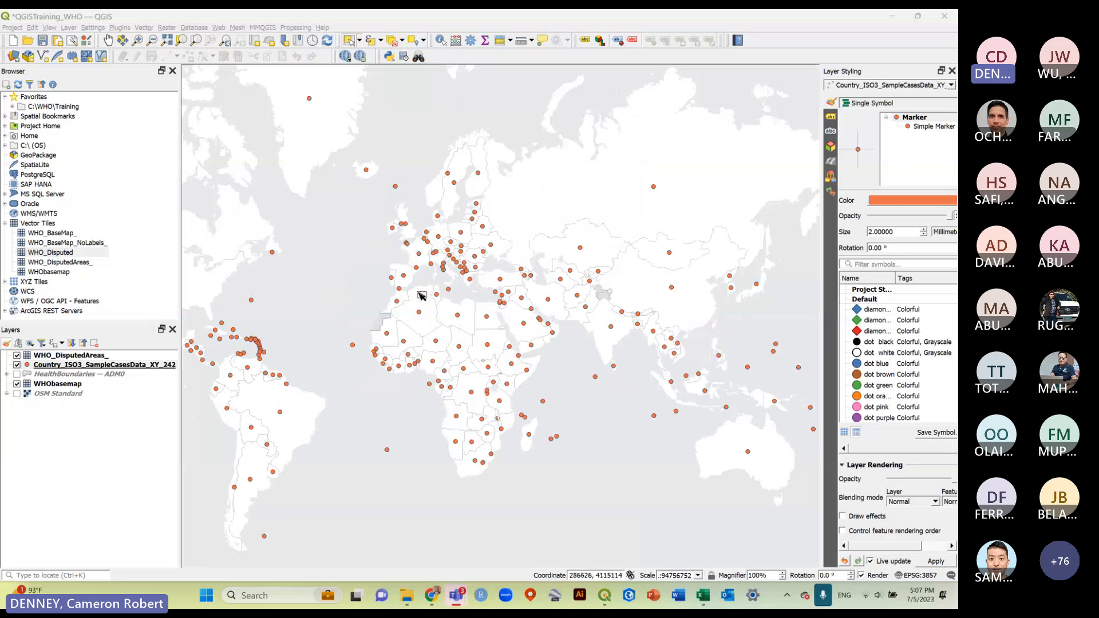
left_click(41, 41)
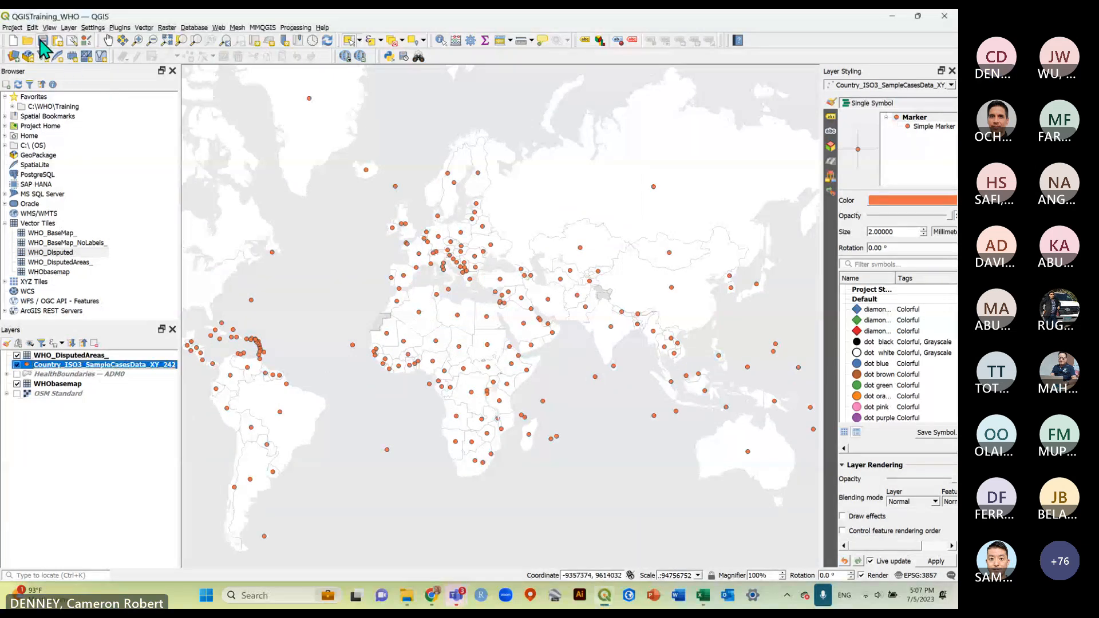
left_click(70, 446)
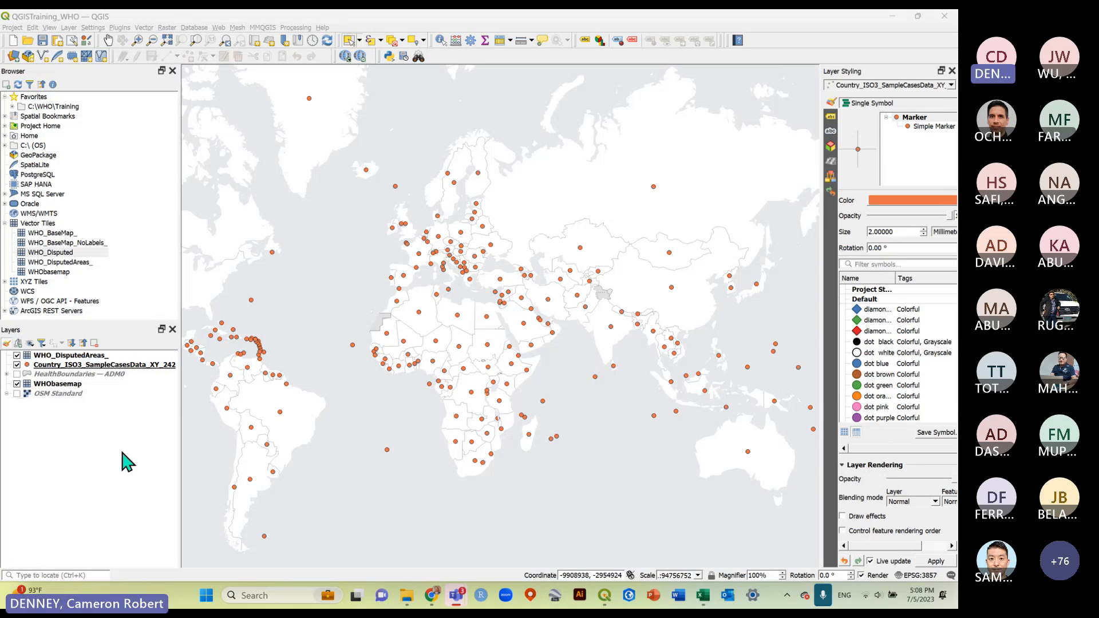
Examine the attribute table of the Country_ISO3_SampleCasesData_XY_242 layer, close it and save the project.
left_click(90, 366)
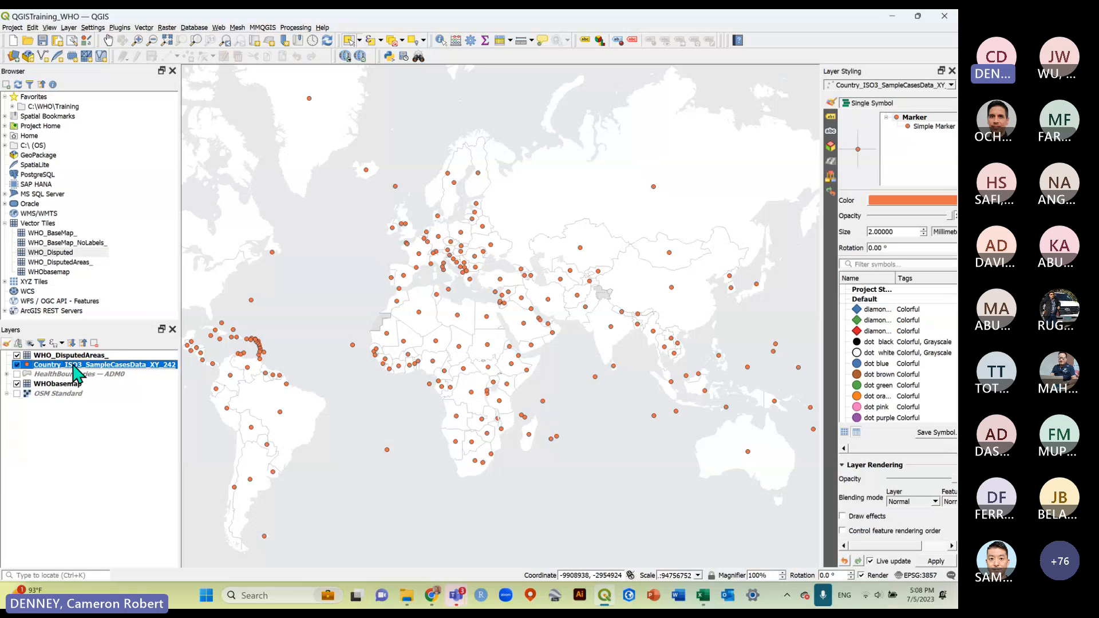
right_click(74, 367)
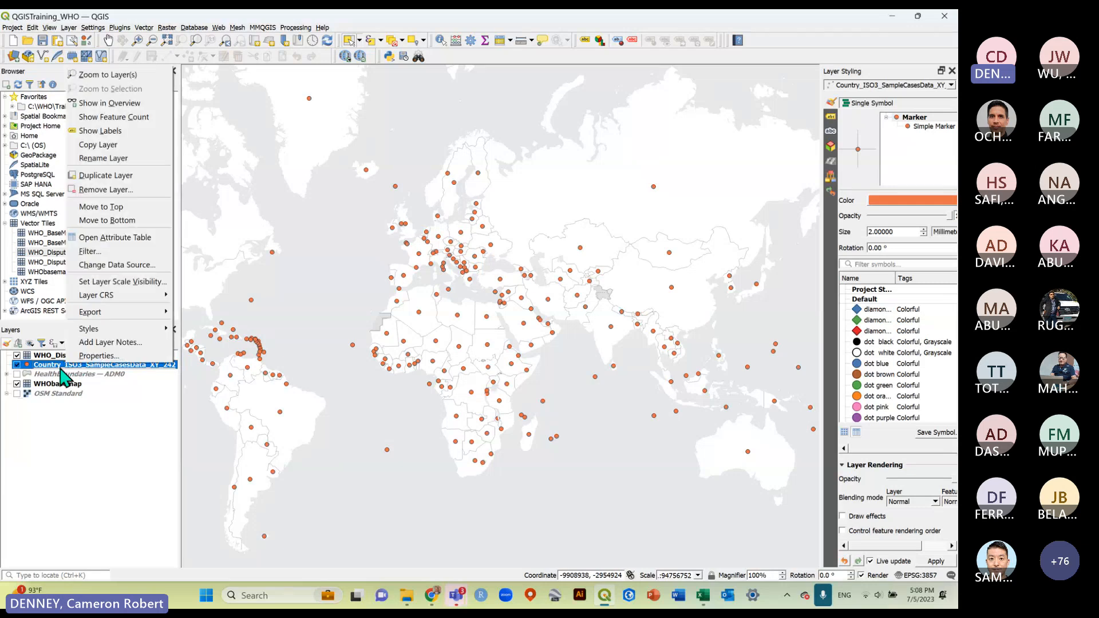
left_click(109, 240)
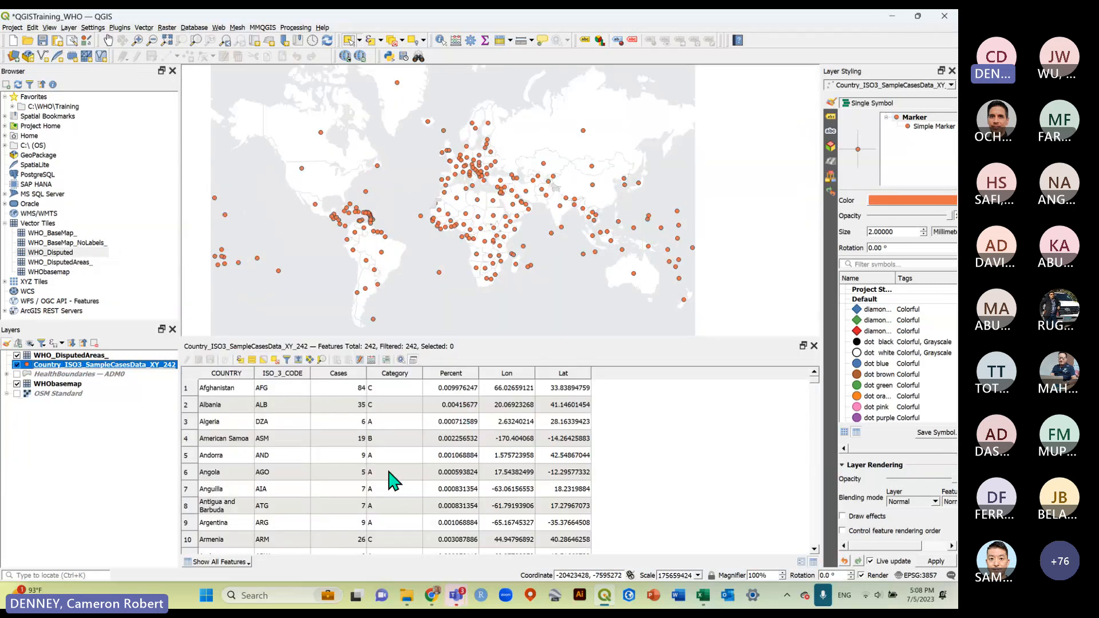
left_click(814, 346)
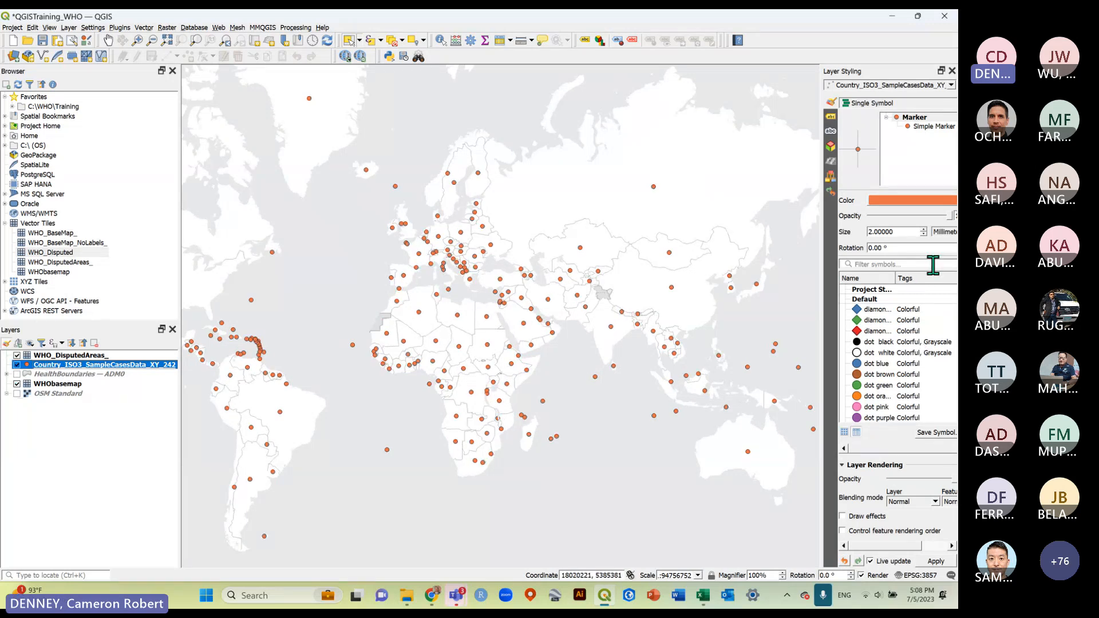
left_click(73, 450)
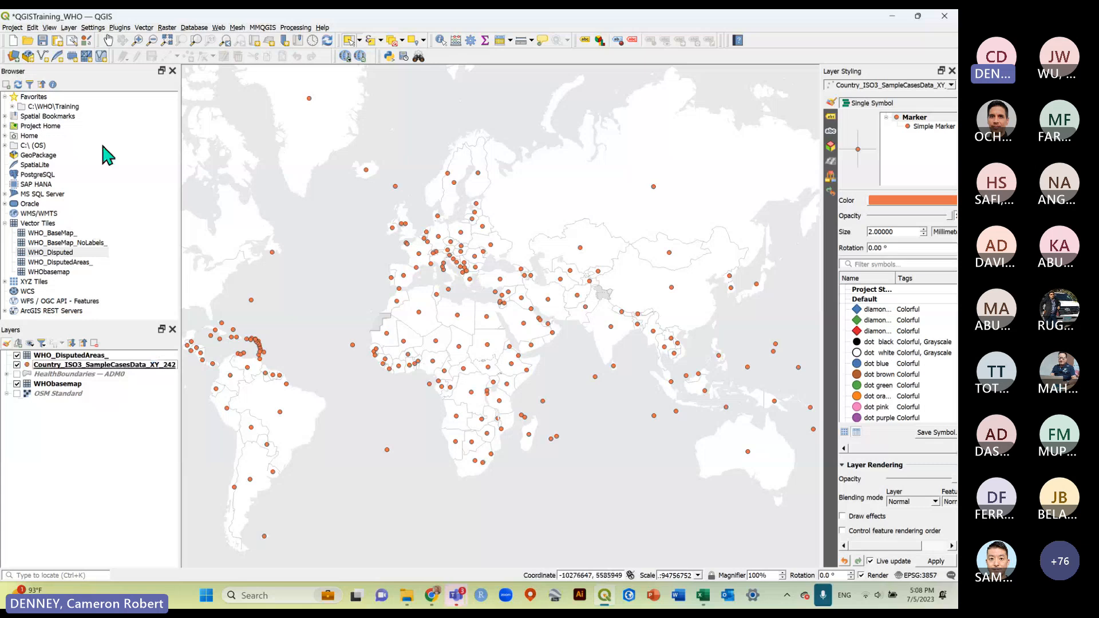
left_click(42, 40)
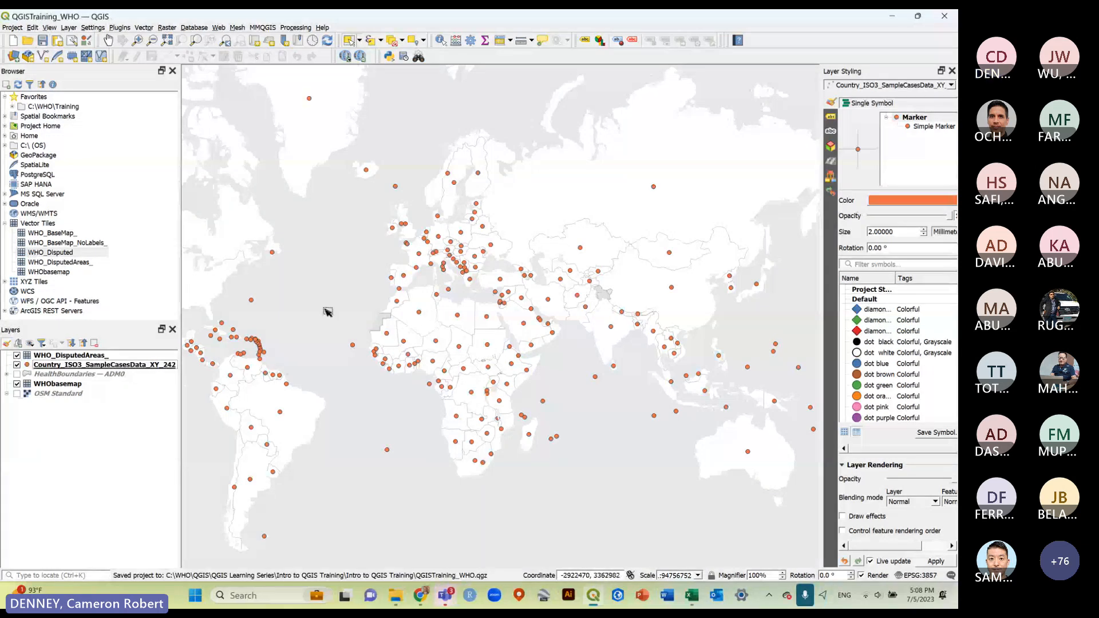
Start adding another delimited text layer and load Country_ISO3_SampleCasesData_XY_242 as its source.
left_click(69, 29)
mouse_move(87, 32)
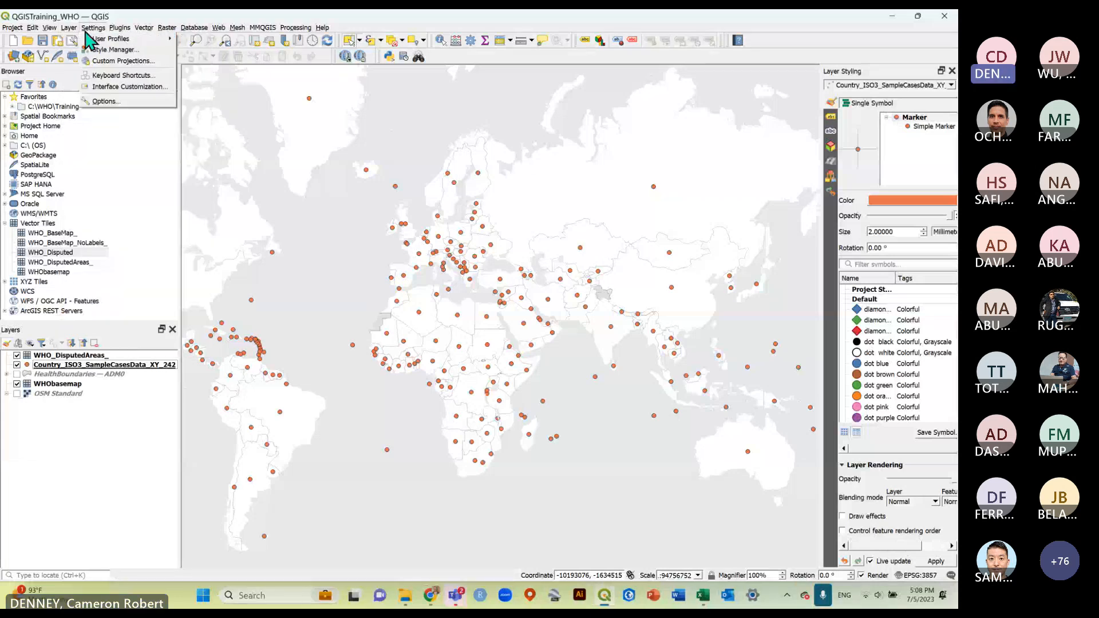
mouse_move(86, 60)
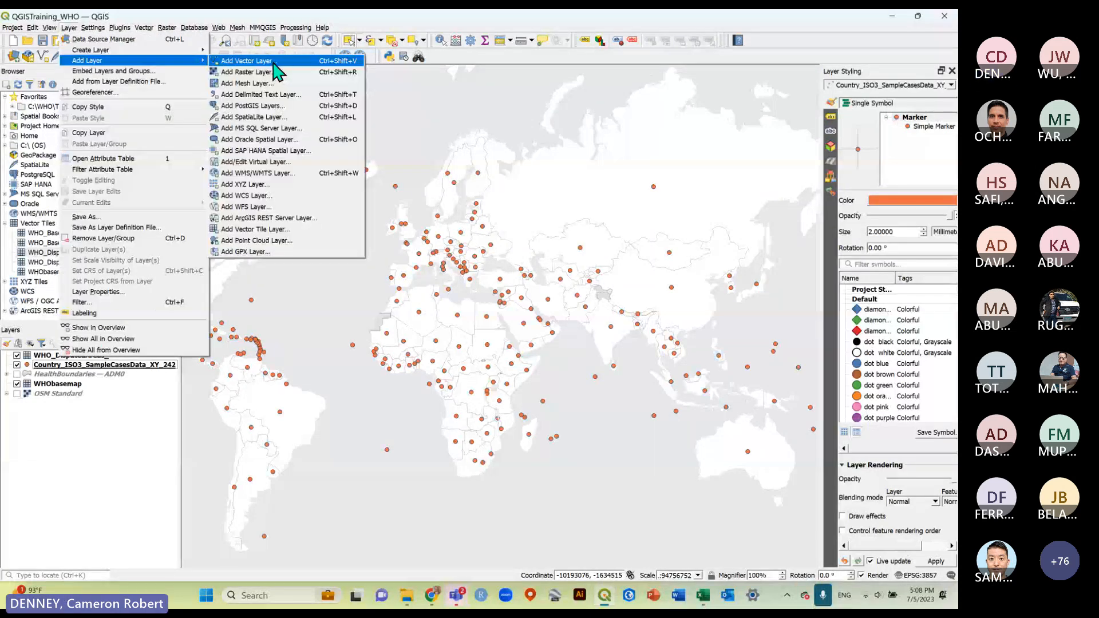
left_click(261, 96)
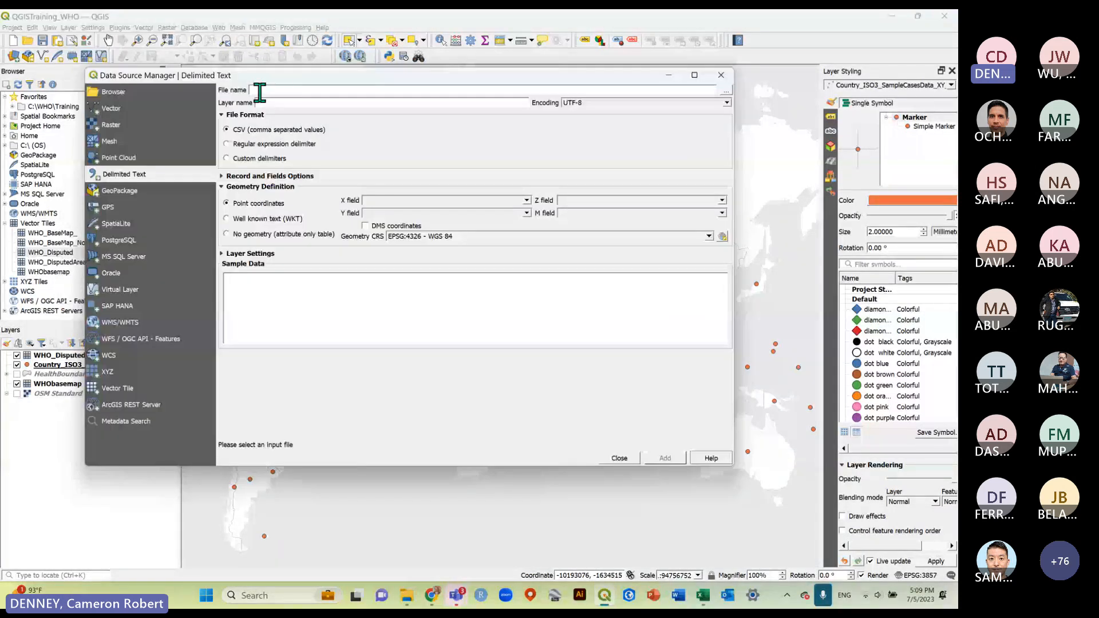
left_click_drag(286, 86, 216, 72)
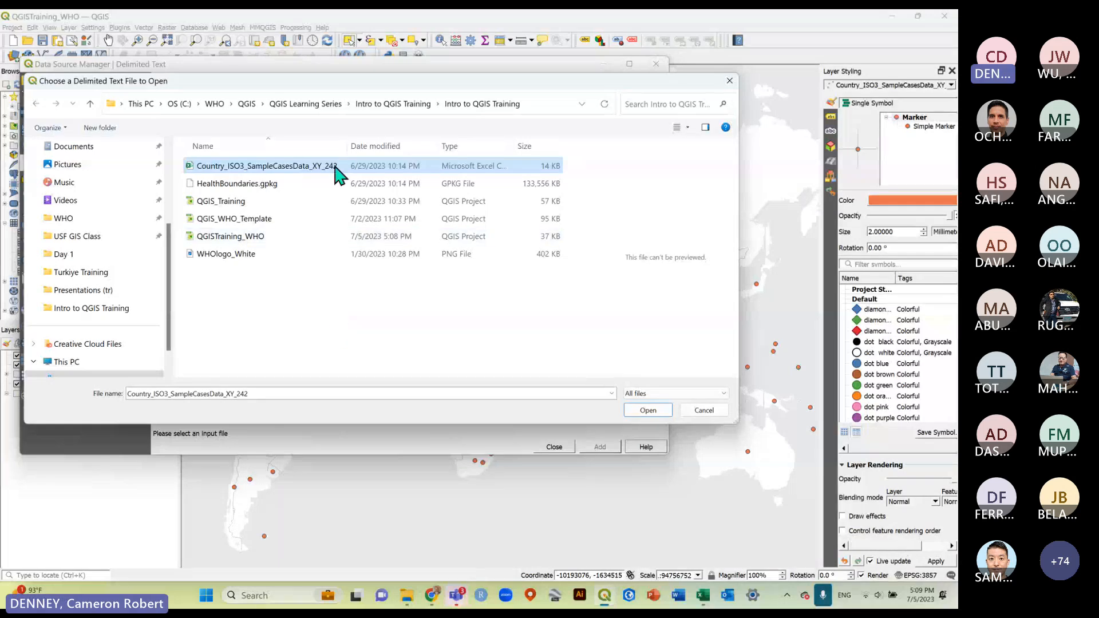
left_click(648, 411)
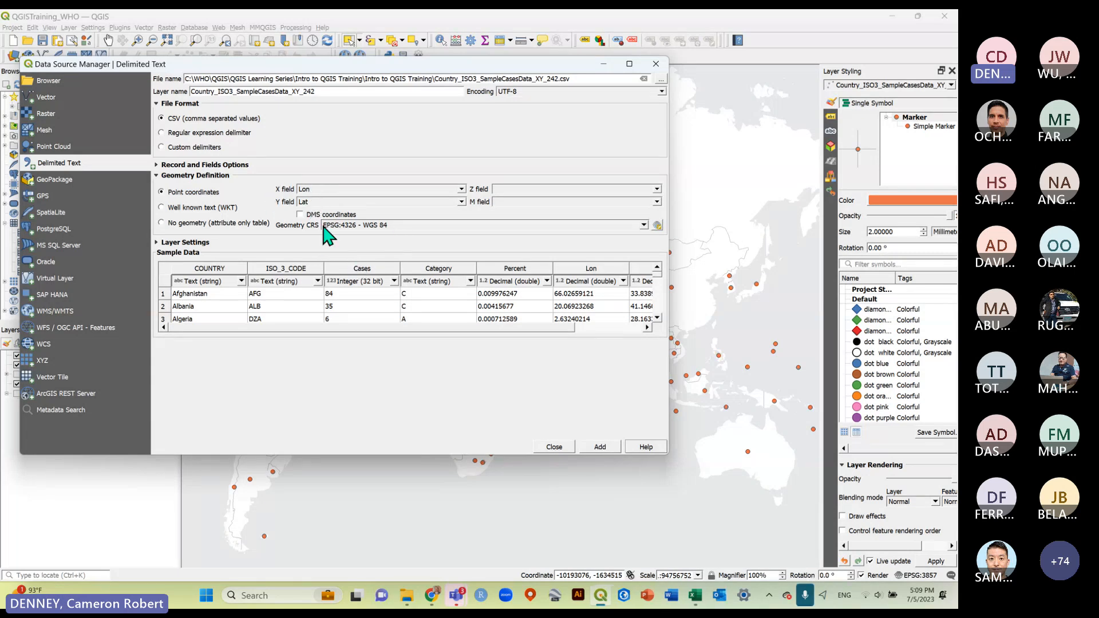
Review the Geometry CRS choices for the delimited text source and close the Data Source Manager without adding a layer.
left_click(586, 223)
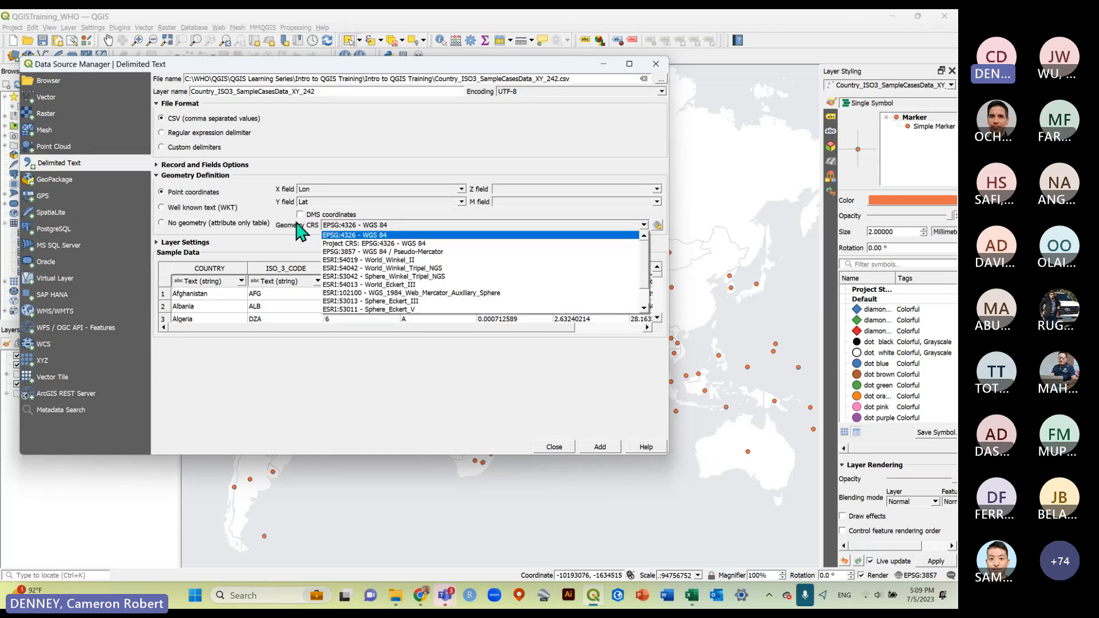
left_click(308, 383)
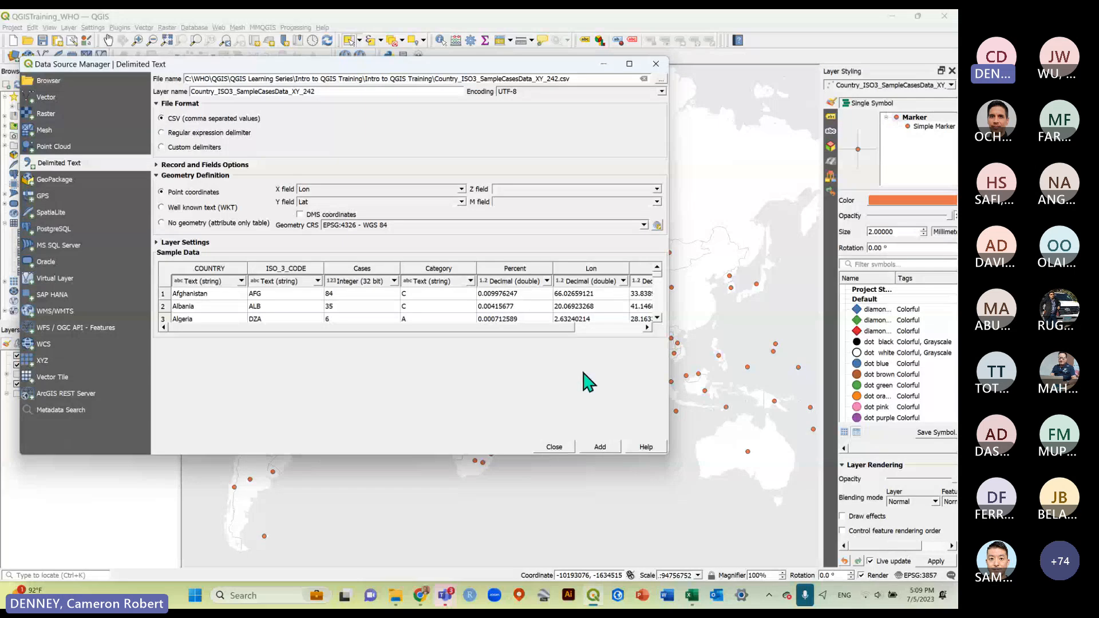
left_click(554, 448)
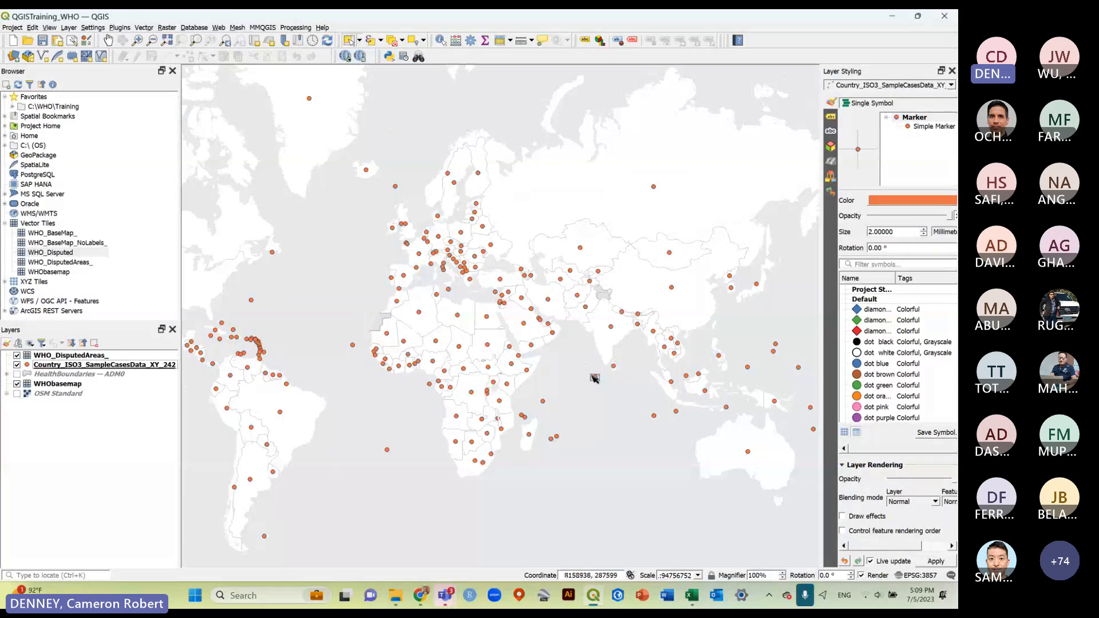
Save the project and open the attribute table of the Country_ISO3_SampleCasesData_XY_242 layer.
left_click(43, 40)
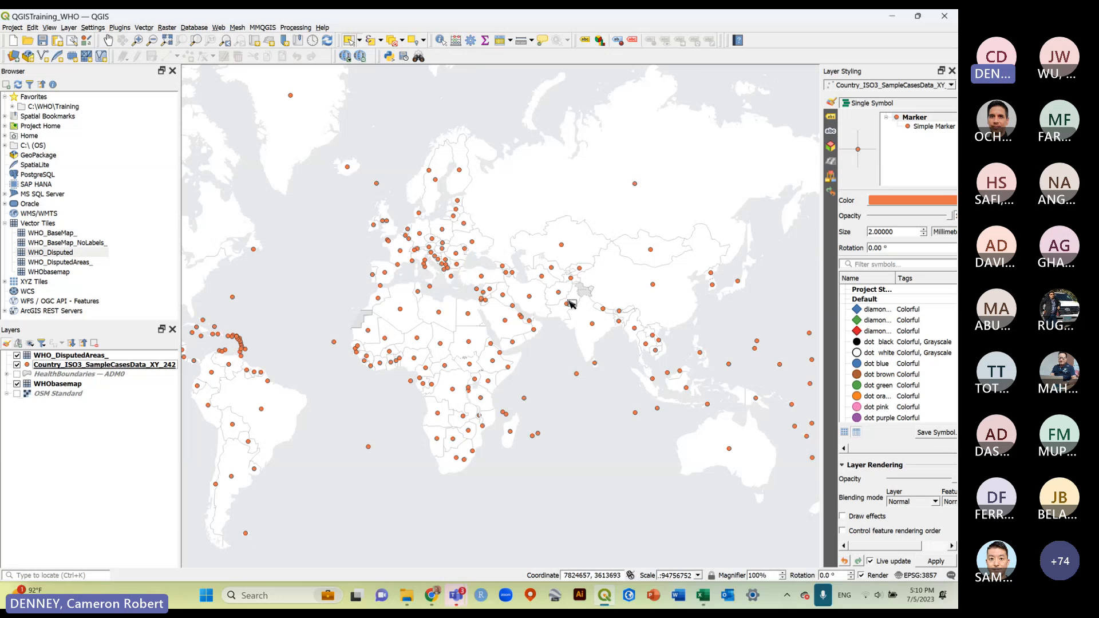
right_click(128, 367)
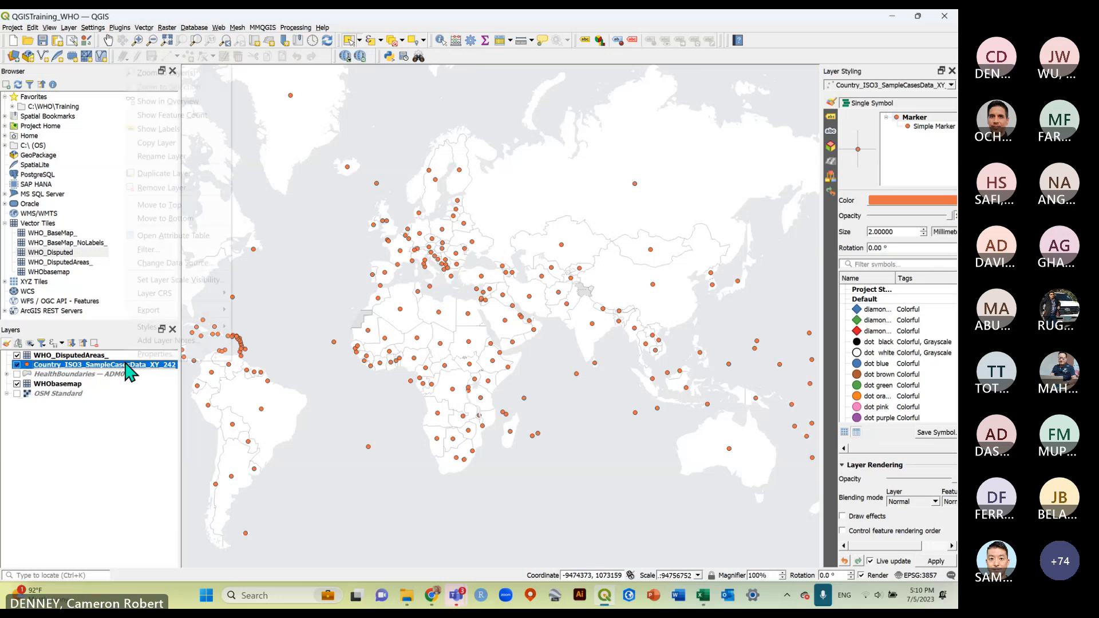
left_click(184, 235)
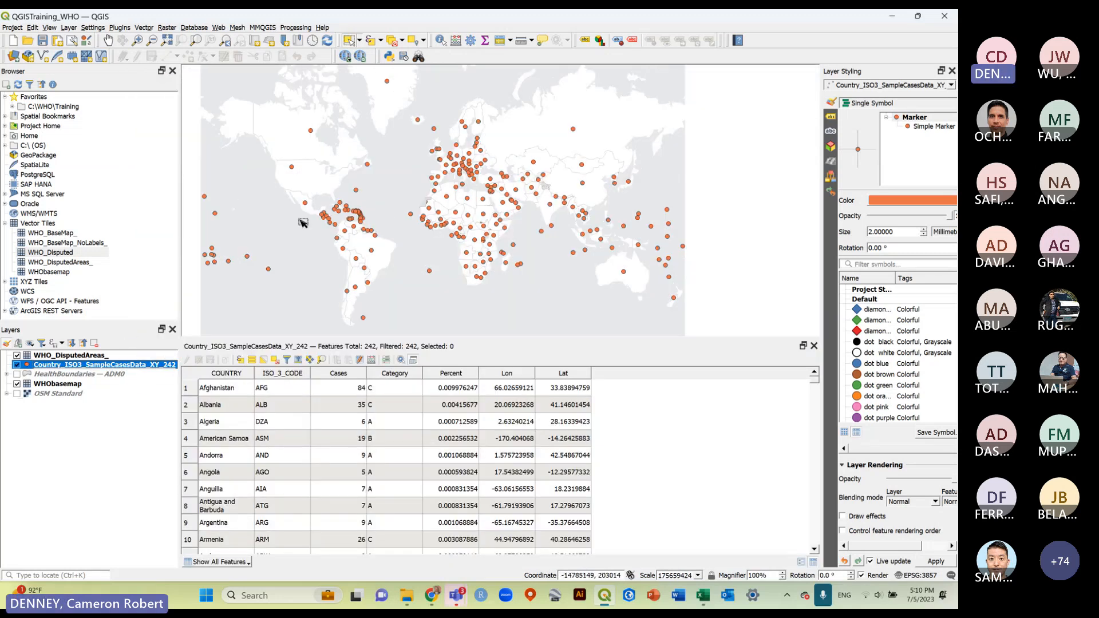
Select groups of sample case points over Western Europe, the Caribbean and Africa in turn, and clear the selection.
left_click_drag(429, 150, 461, 179)
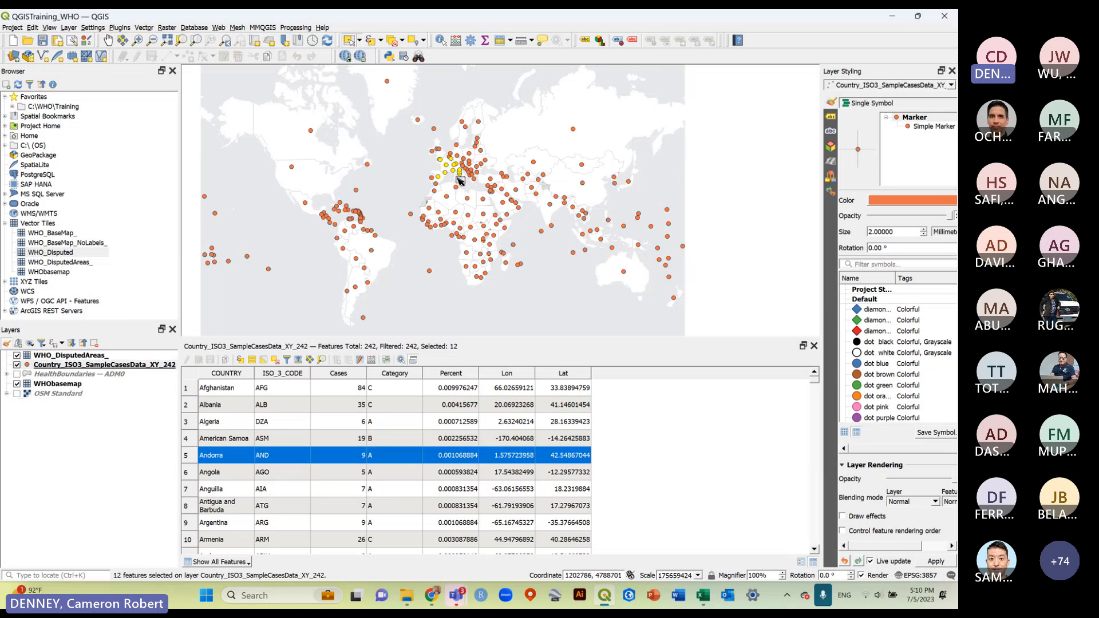
left_click_drag(367, 206, 352, 220)
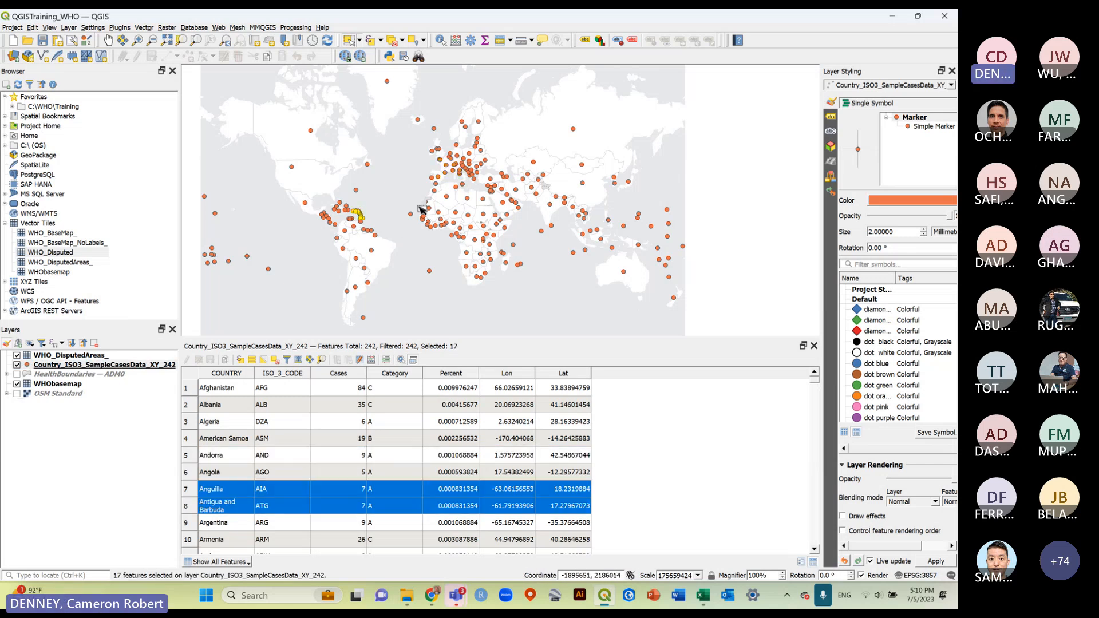
left_click_drag(420, 207, 502, 236)
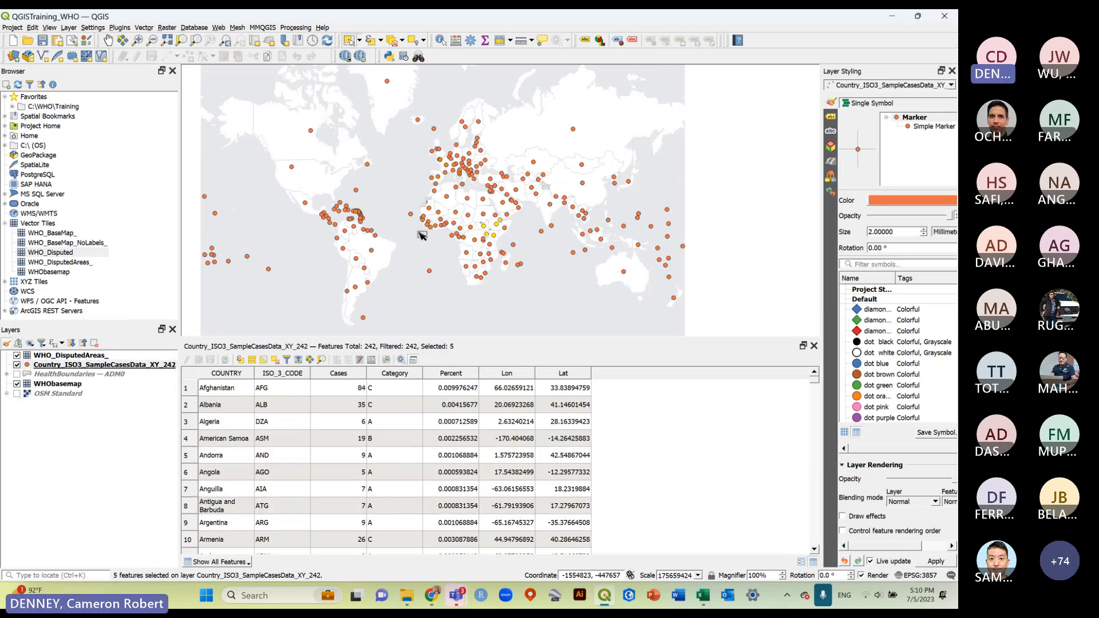
left_click(411, 183)
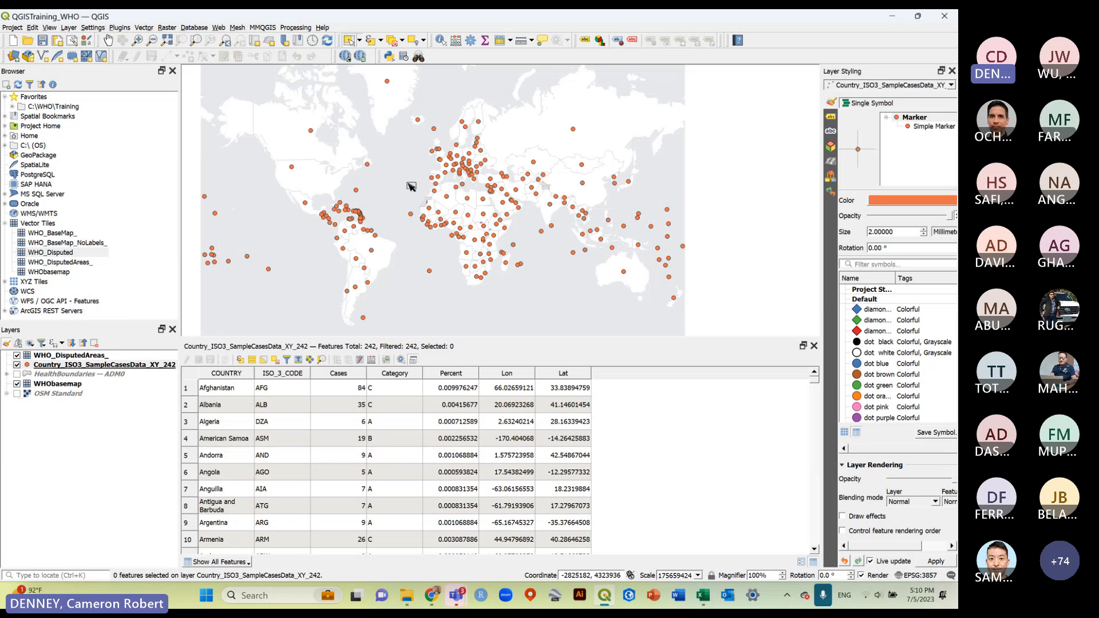
Show the HealthBoundaries — ADM0 layer and select the sample case points over Western Europe for a closer look.
left_click(17, 374)
left_click_drag(436, 147, 465, 175)
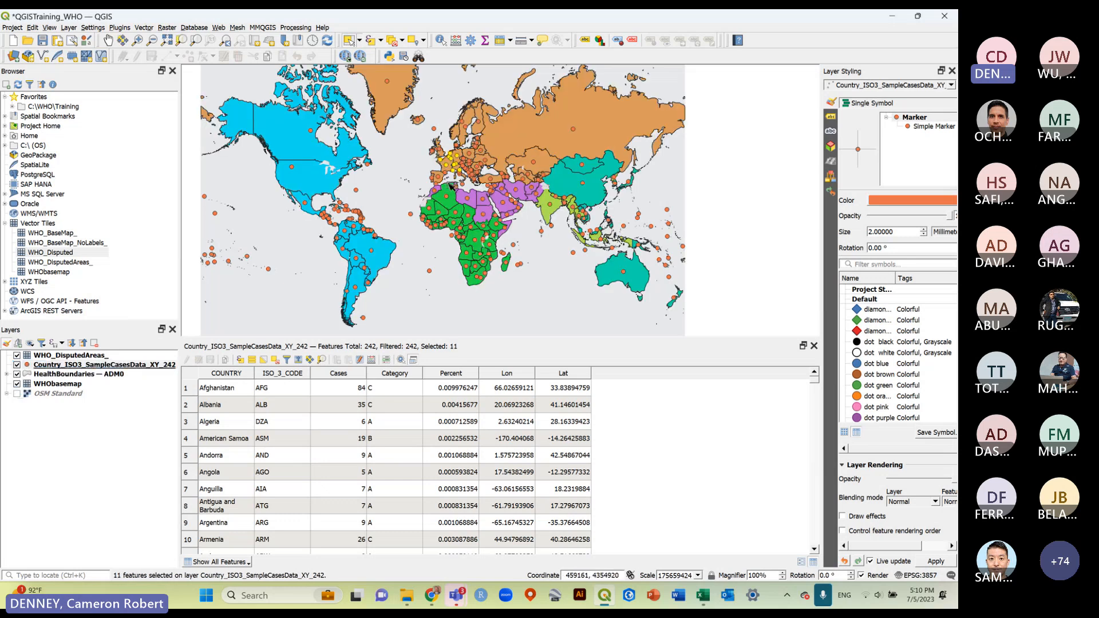
scroll(449, 171, "up", 1)
scroll(448, 172, "up", 1)
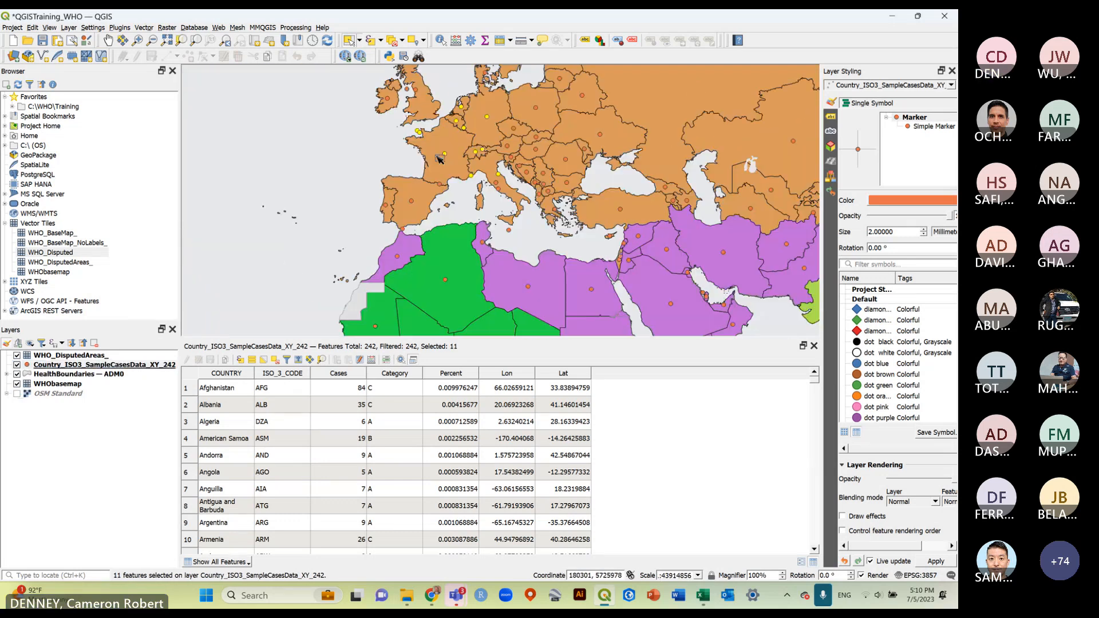
Select the sample case points over Western Europe and those across wider Europe in turn, clearing the selection after each.
left_click_drag(364, 121, 440, 258)
scroll(438, 200, "down", 1)
left_click(375, 200)
scroll(471, 224, "down", 1)
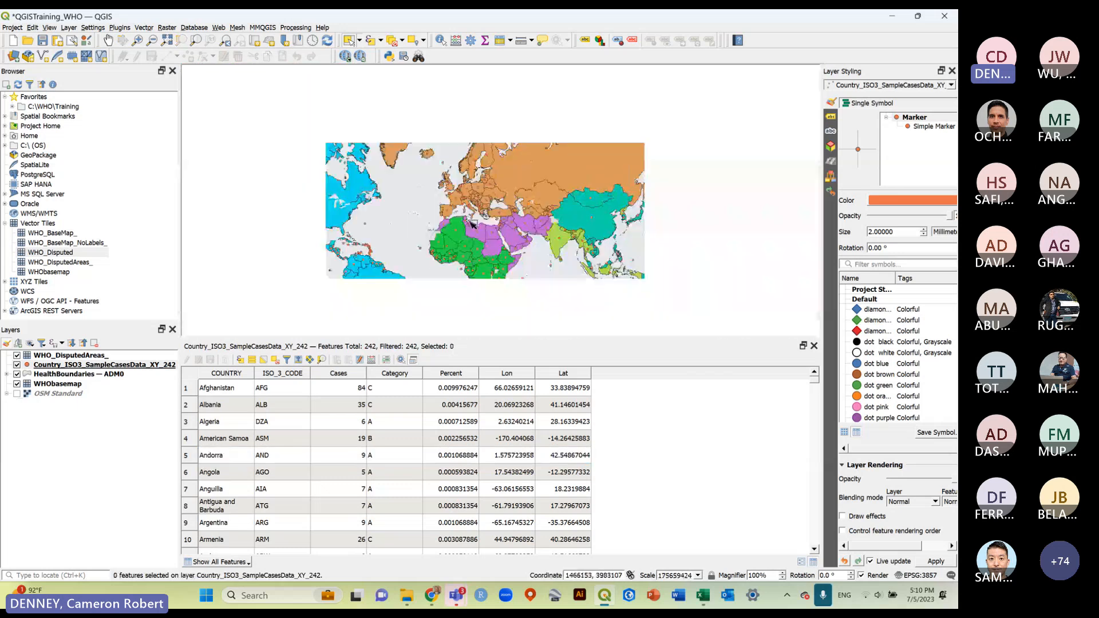
left_click(74, 364)
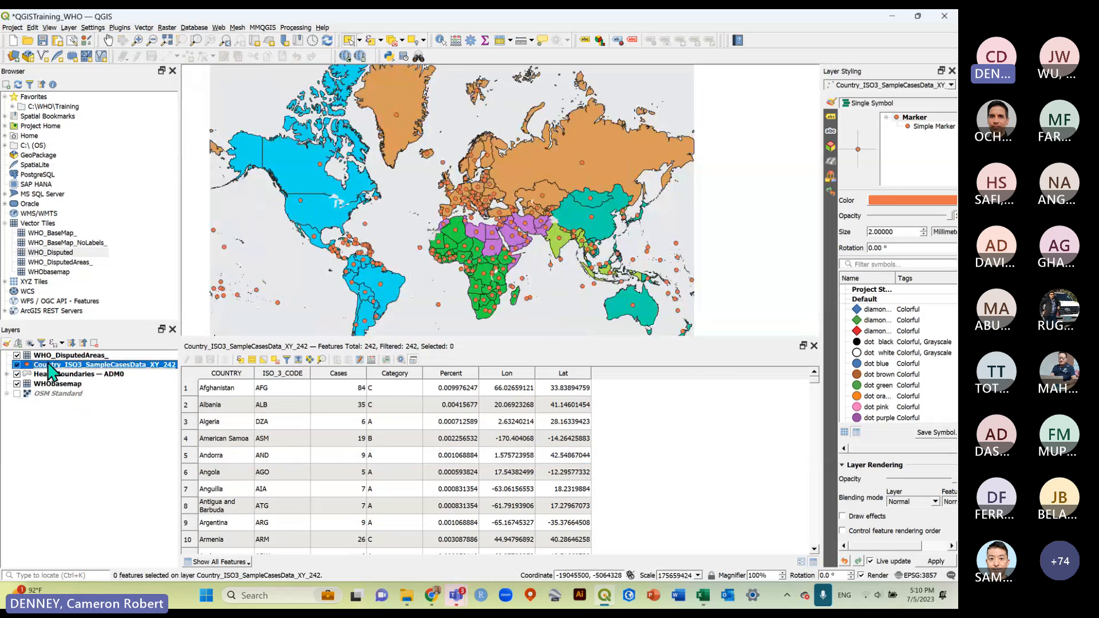
left_click_drag(430, 177, 516, 240)
scroll(529, 189, "up", 2)
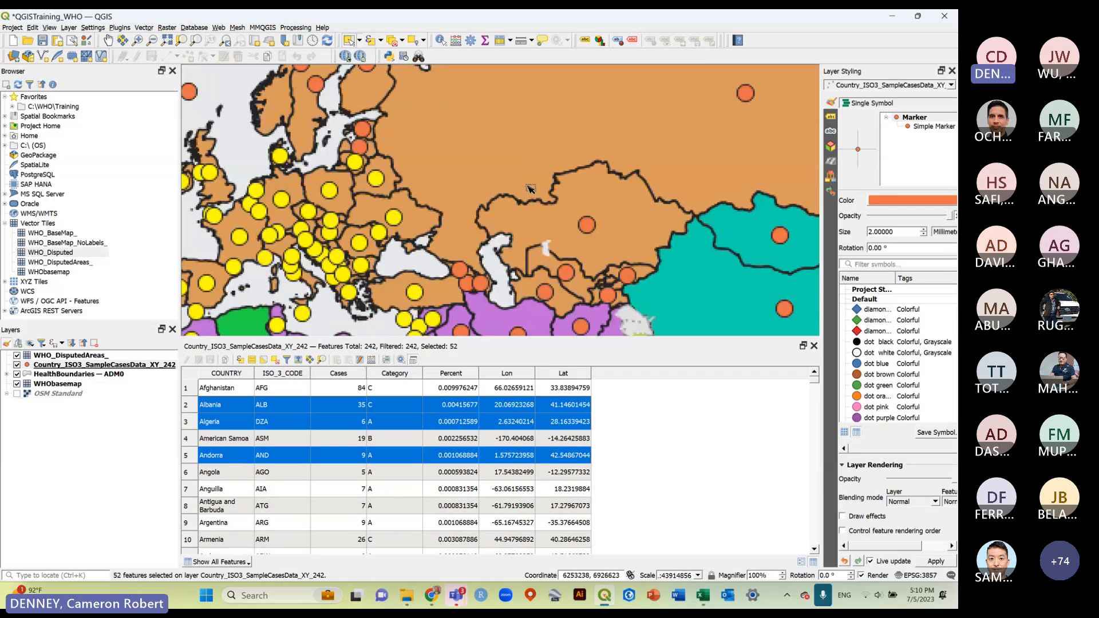
left_click(530, 188)
scroll(530, 189, "down", 2)
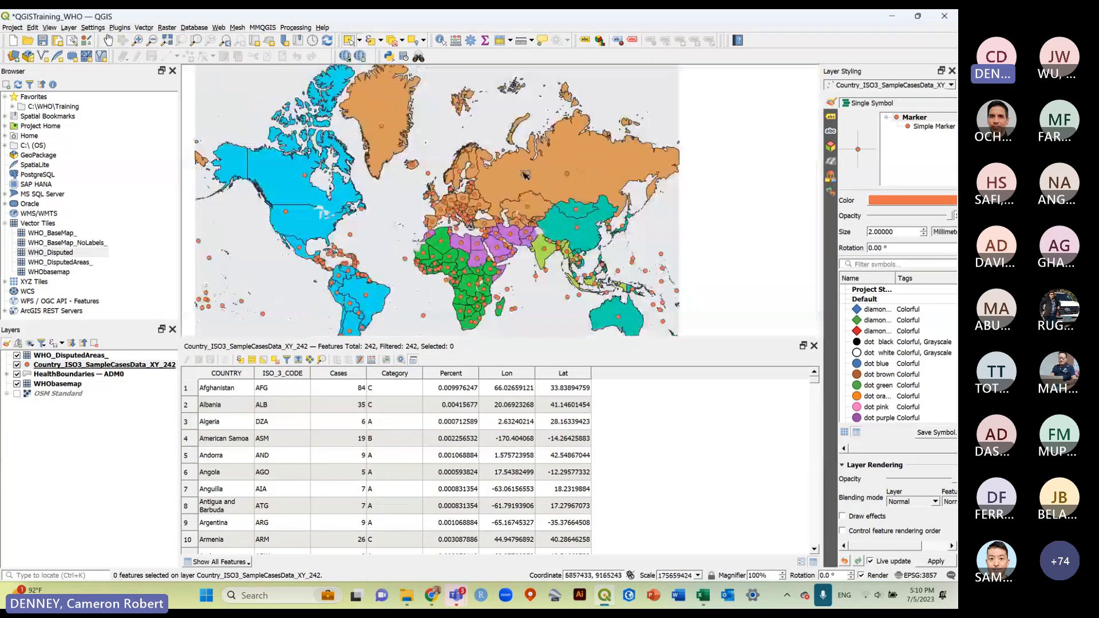
Select Brazil's point in the Country_ISO3_SampleCasesData_XY_242 layer.
scroll(358, 292, "up", 2)
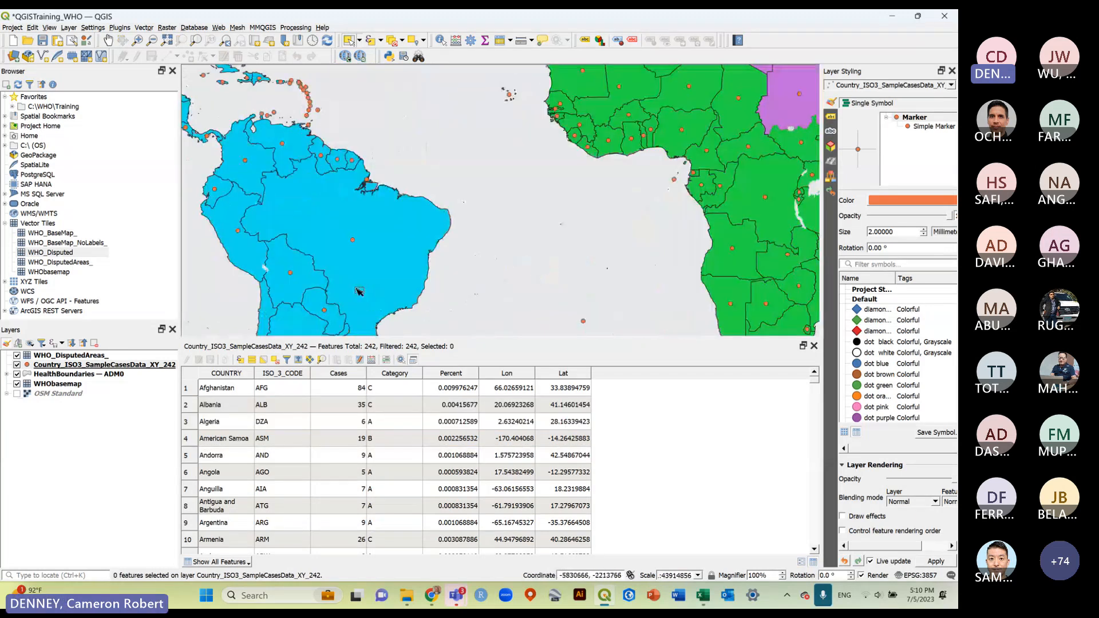
scroll(360, 286, "up", 1)
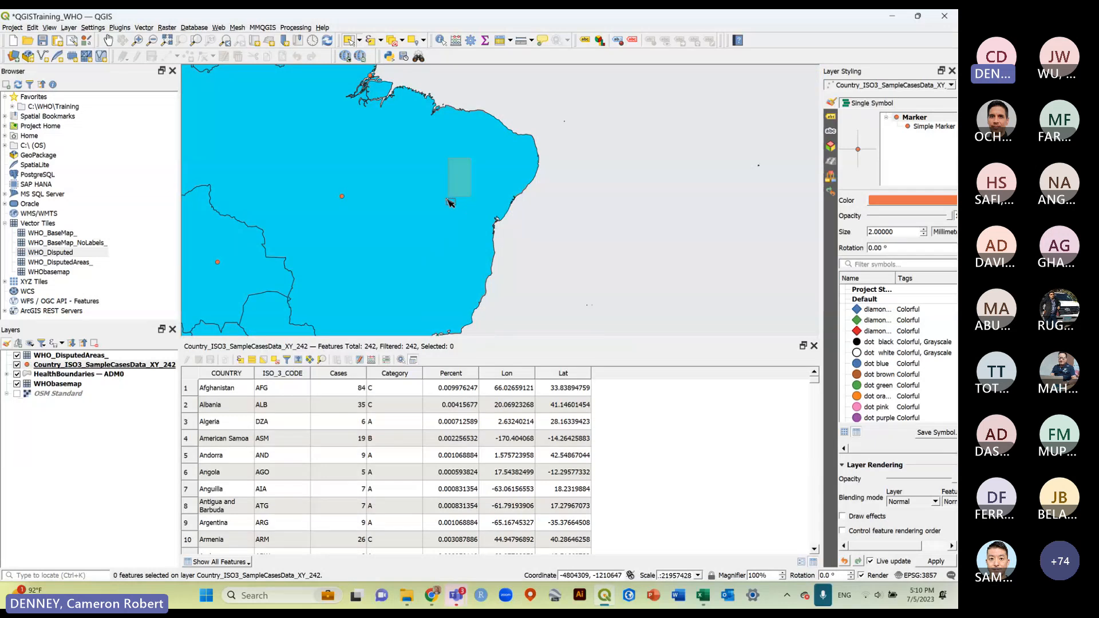
left_click(49, 367)
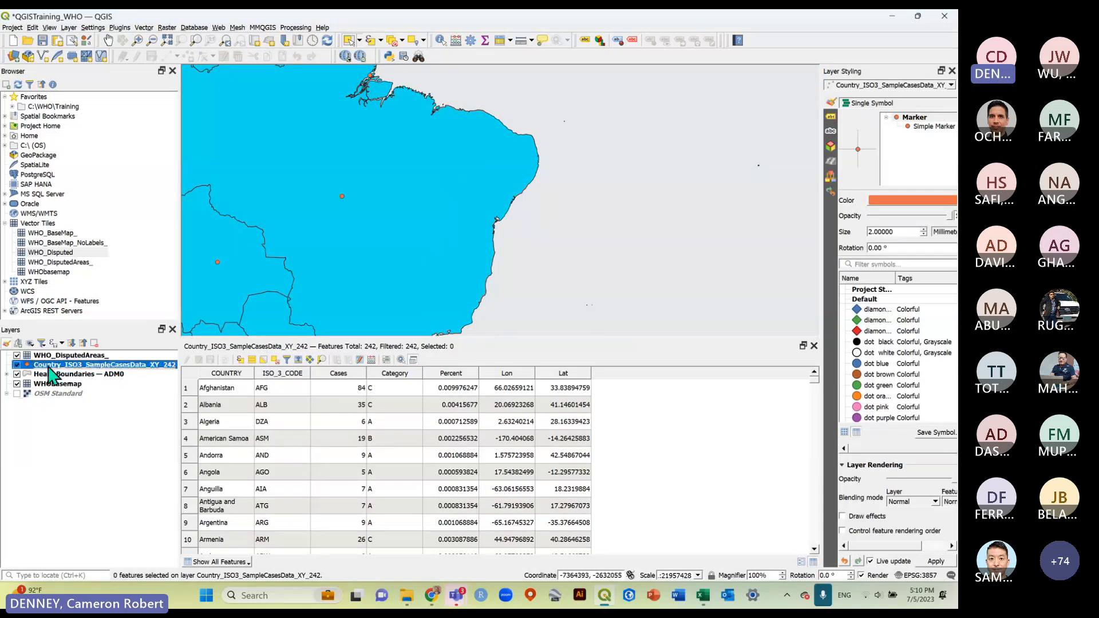
left_click_drag(355, 187, 333, 210)
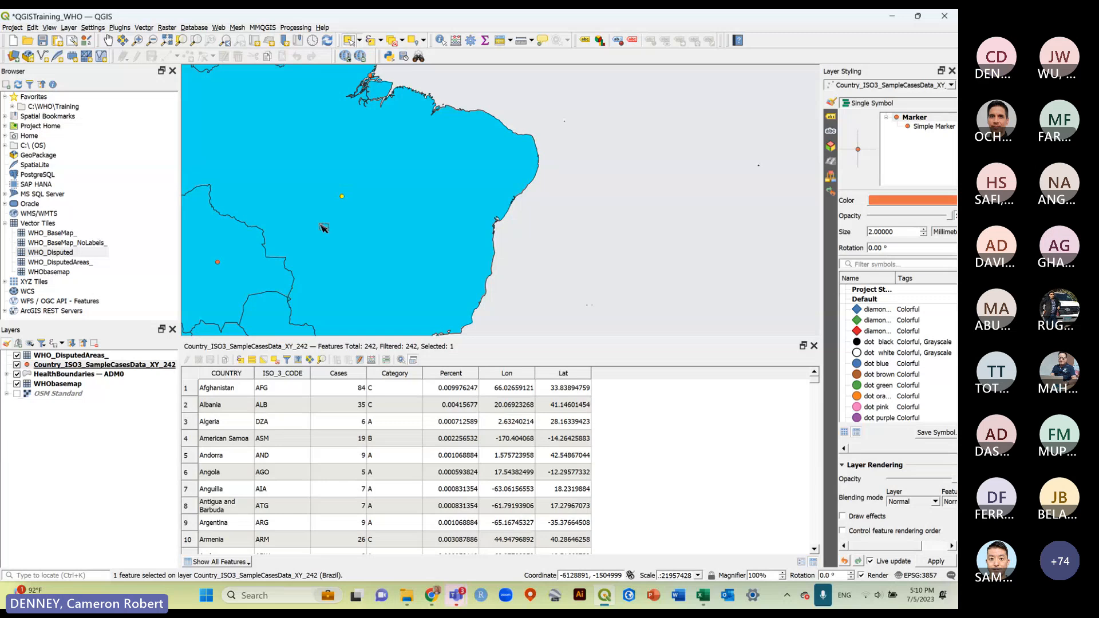
Select the Brazil polygon in the HealthBoundaries — ADM0 layer and clear that layer's selection.
left_click(61, 365)
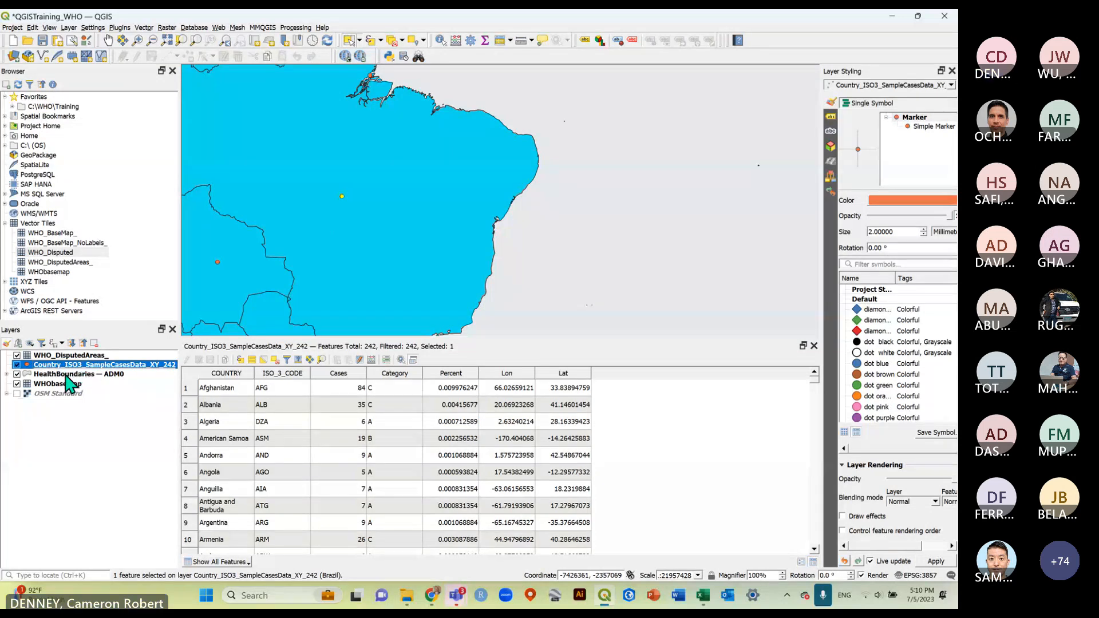
left_click(67, 374)
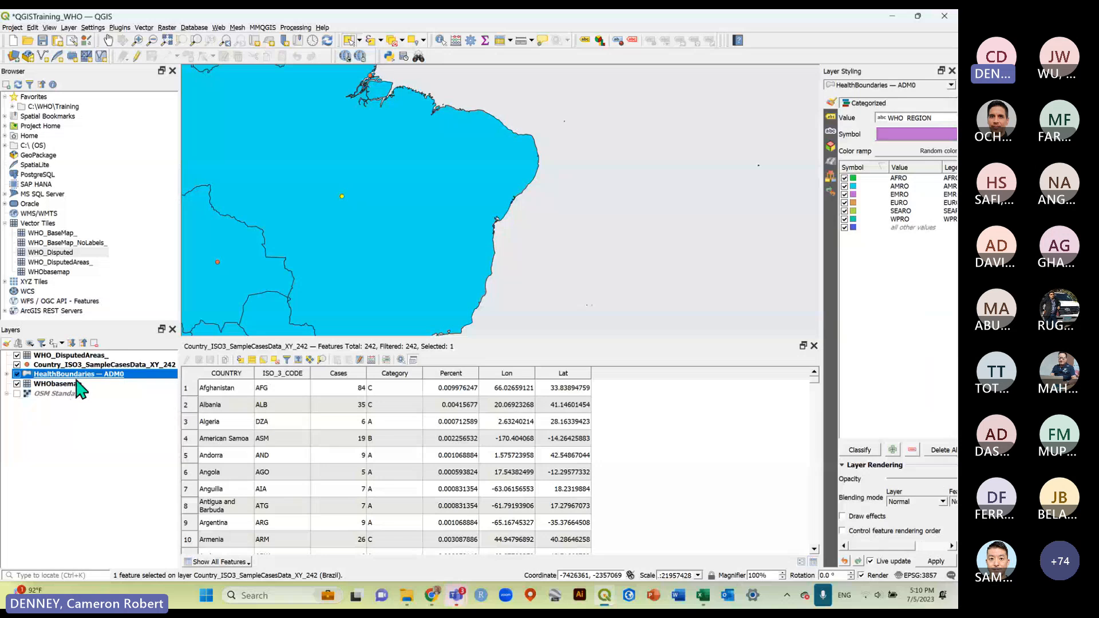
left_click(374, 256)
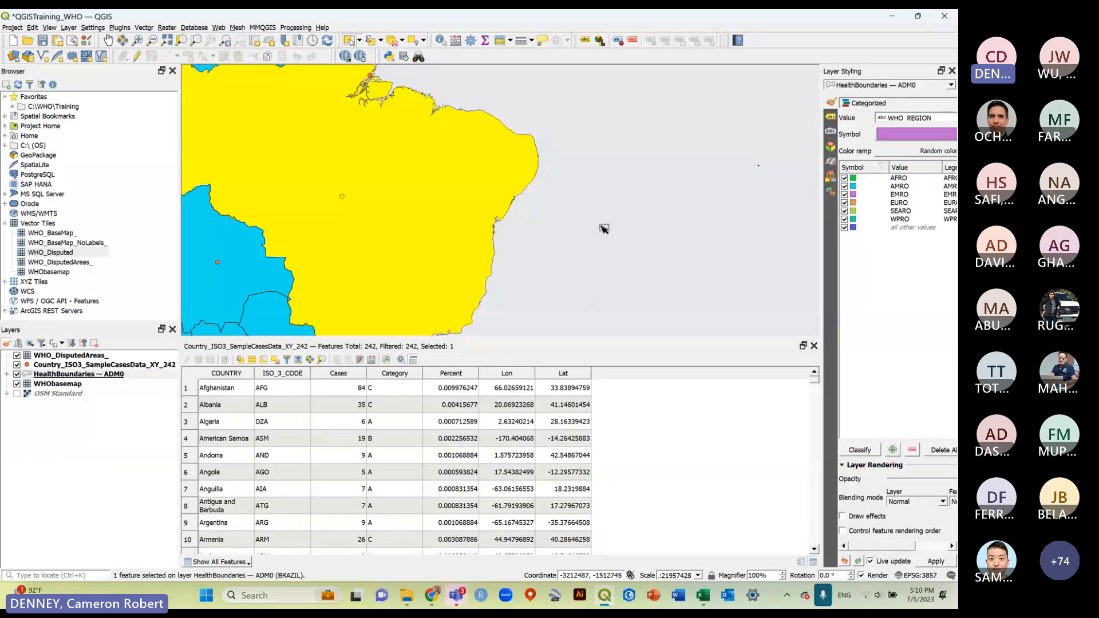
scroll(531, 229, "down", 1)
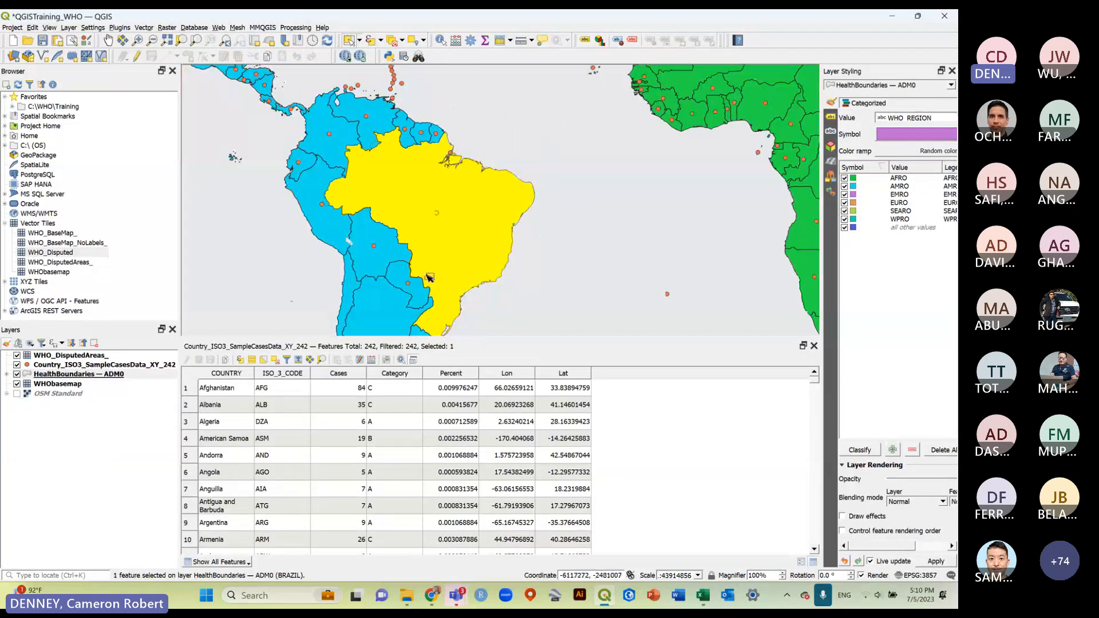
left_click(557, 235)
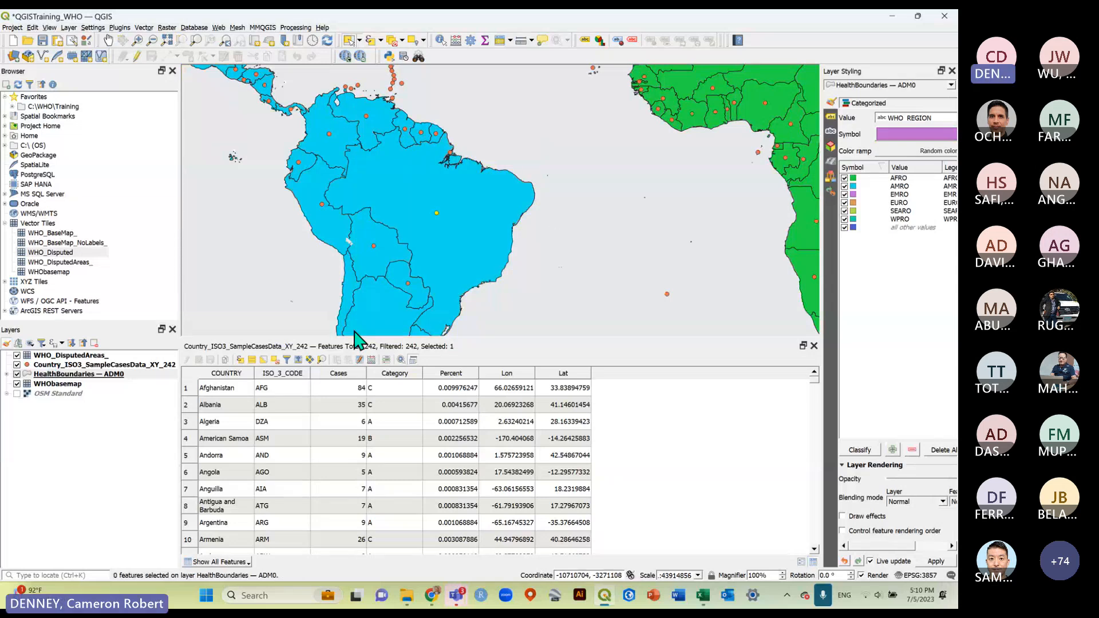
Clear the Brazil point selection in the sample cases layer and save the project.
left_click(104, 364)
left_click(484, 185)
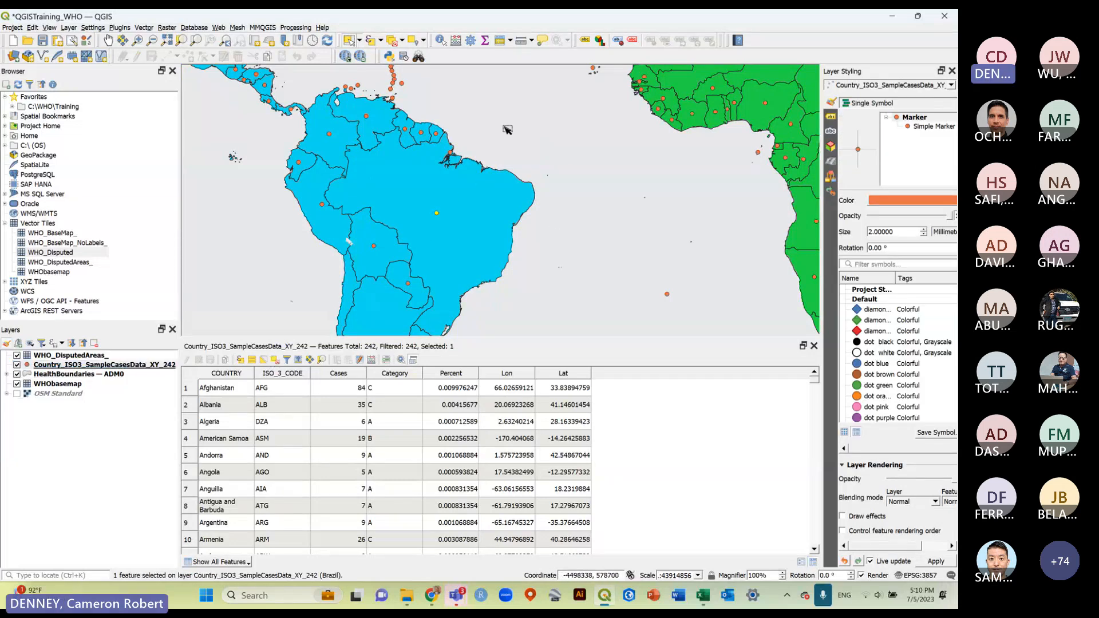
left_click(507, 129)
scroll(421, 250, "down", 1)
key("ctrl+s")
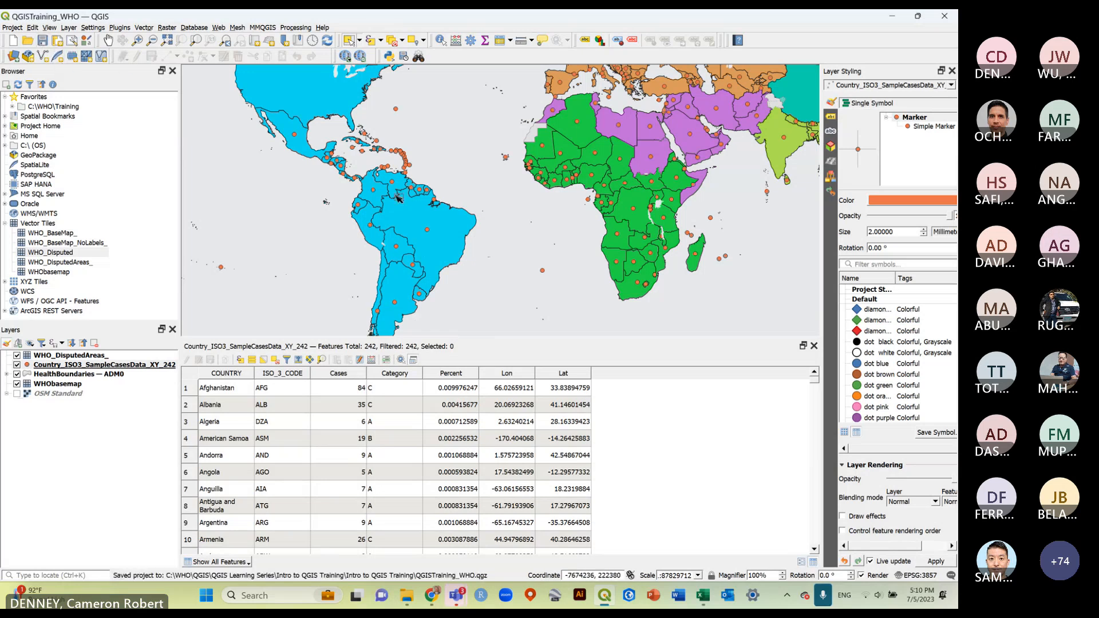
scroll(408, 249, "down", 1)
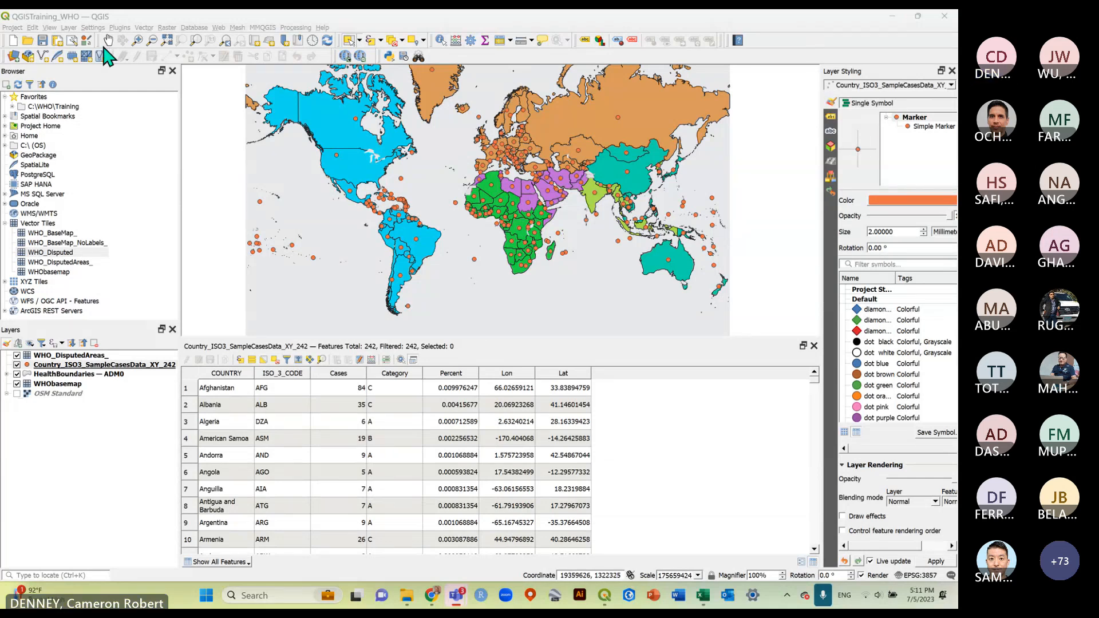
Give the sample cases layer's styling options more width and hide the HealthBoundaries — ADM0 layer.
left_click(117, 365)
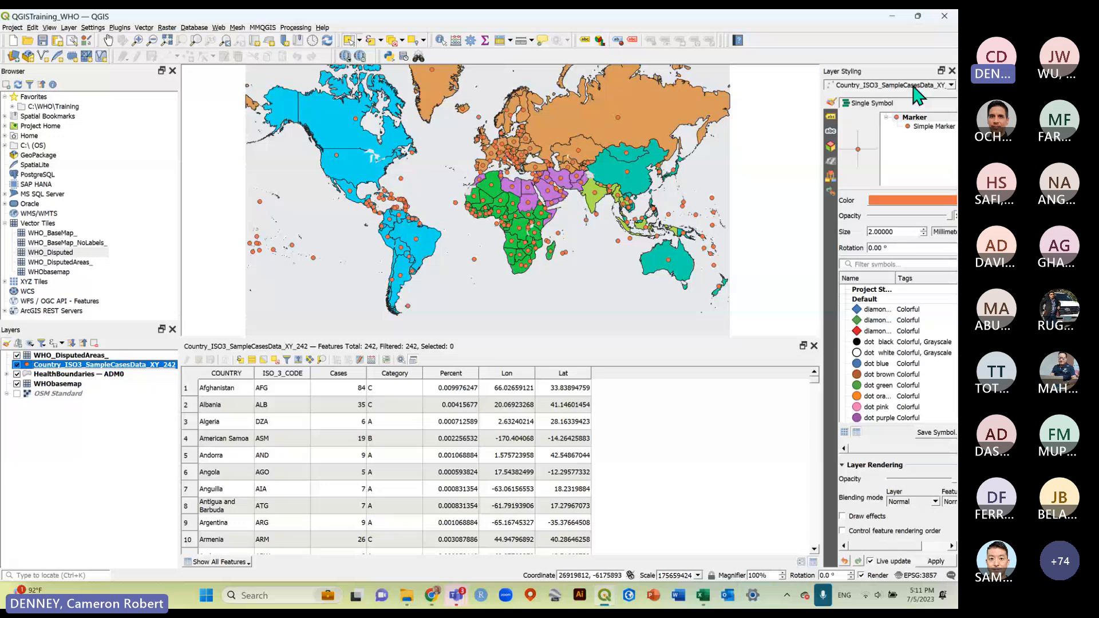
left_click_drag(821, 178, 750, 178)
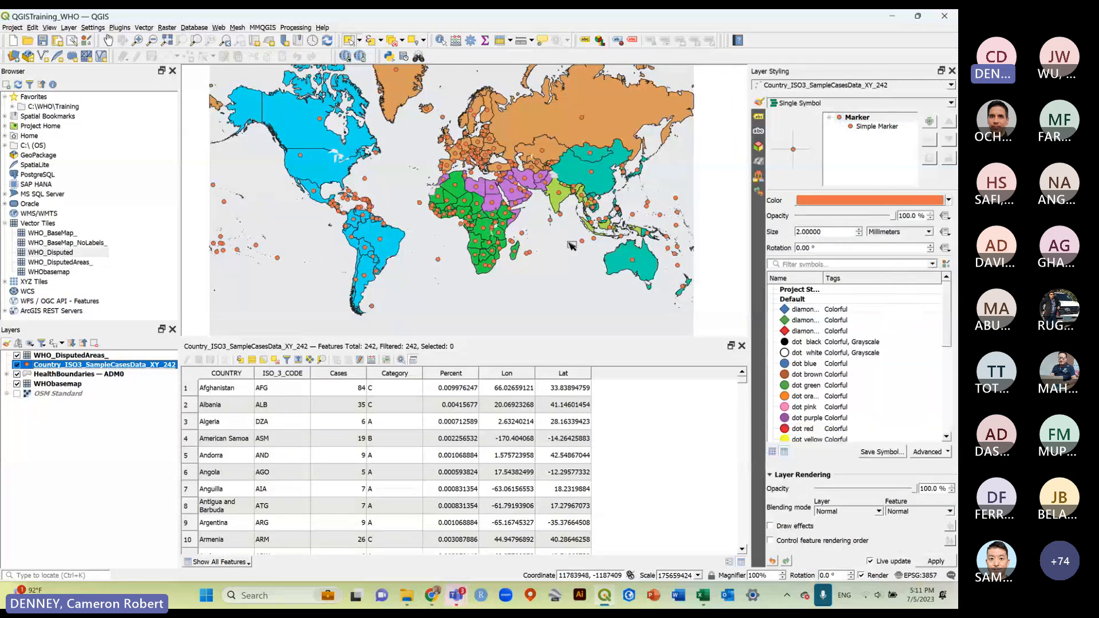
left_click(17, 374)
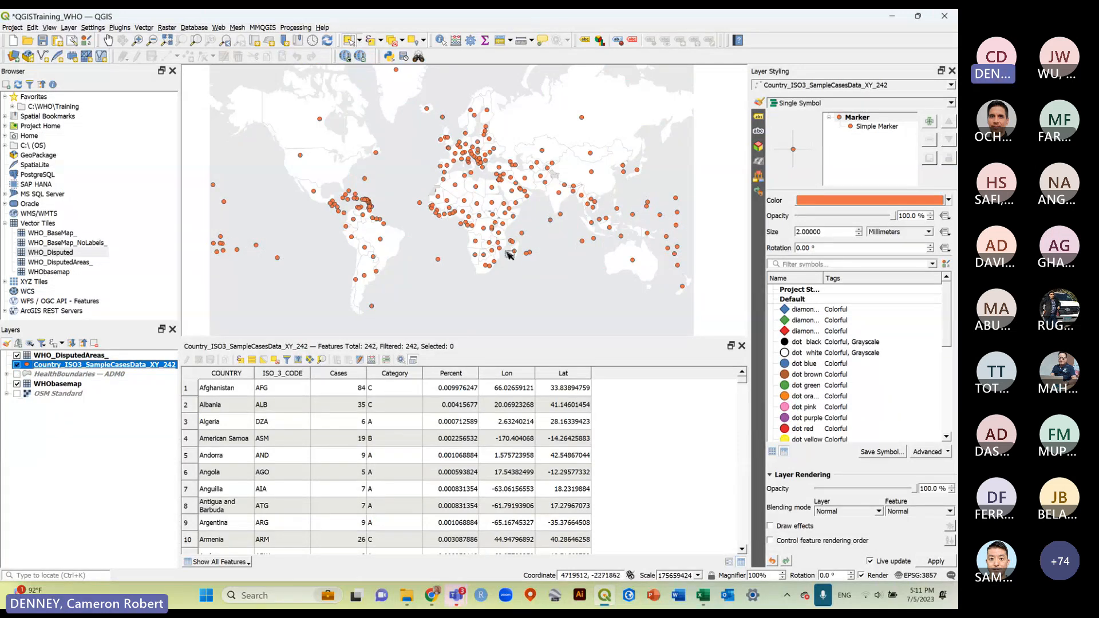
Close the sample cases attribute table to give the map the full height.
left_click_drag(508, 252, 501, 311)
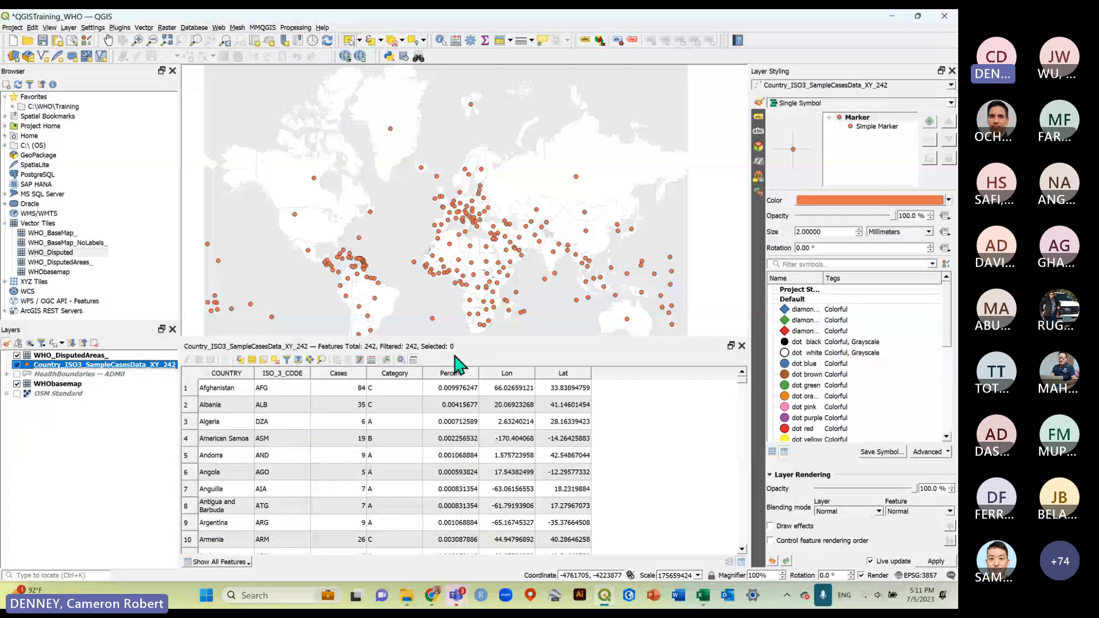
left_click(743, 347)
scroll(465, 416, "up", 1)
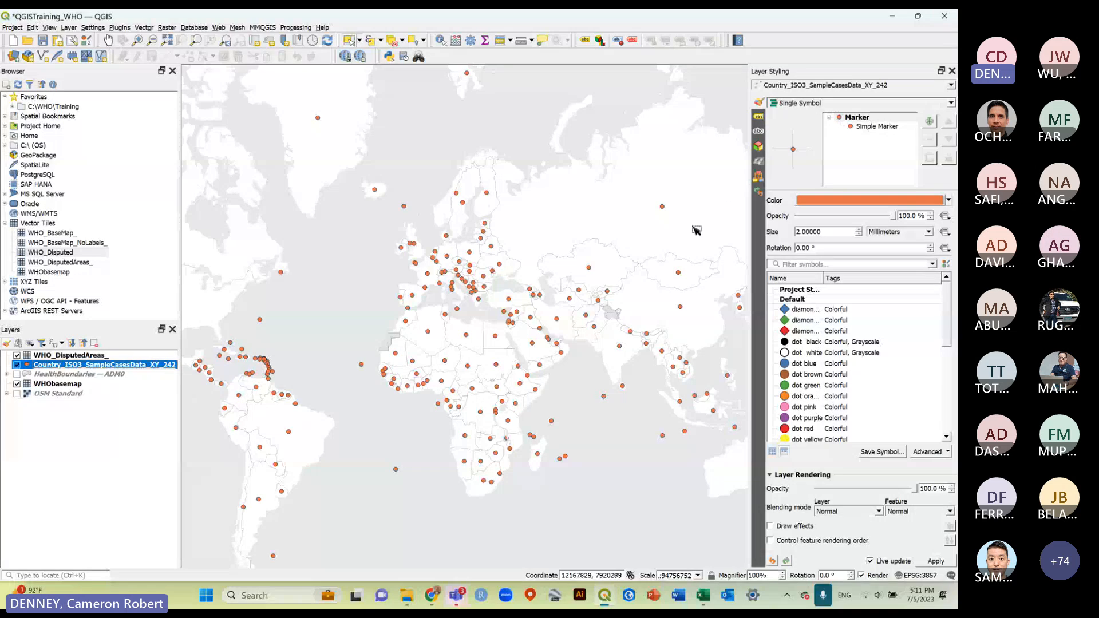
Style the sample cases points as Graduated on the Cases field, classified into 5 Equal Count (Quantile) classes.
left_click(950, 103)
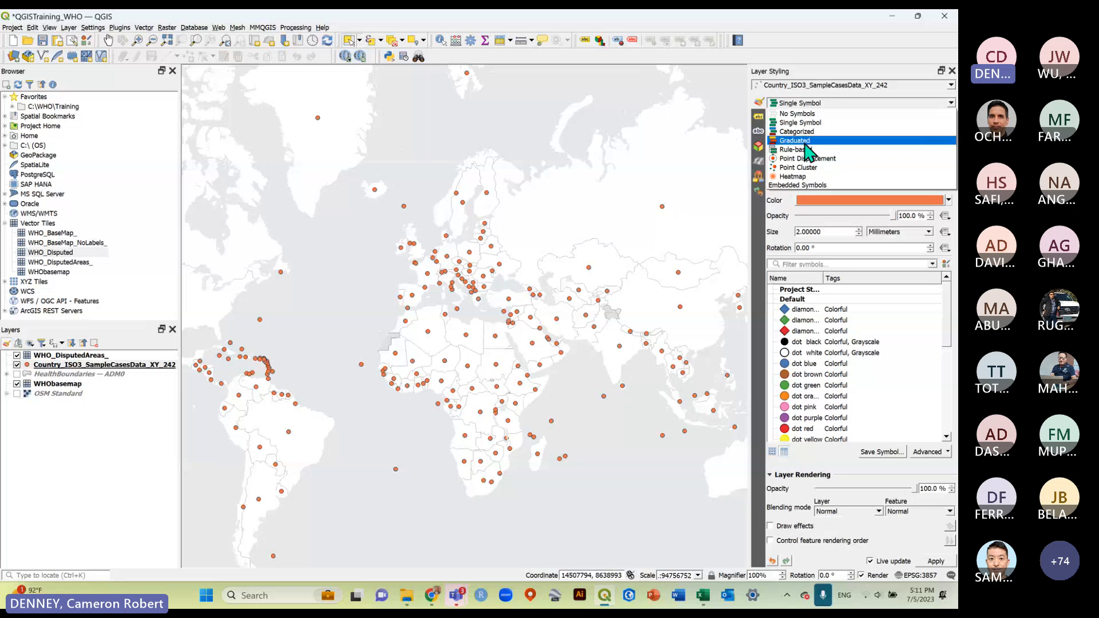
left_click(805, 142)
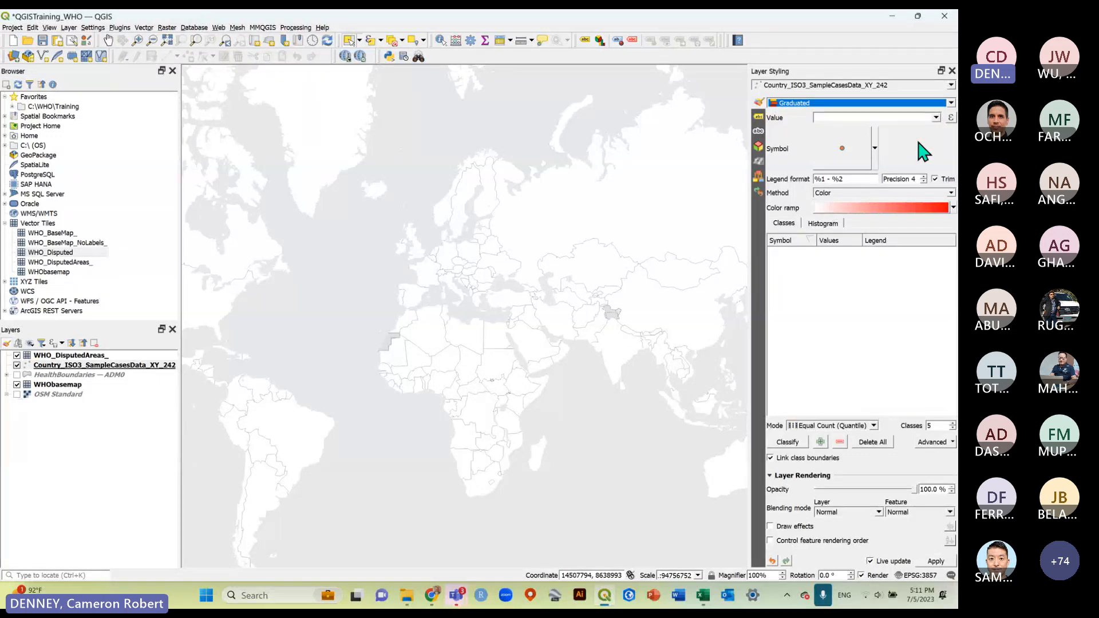
left_click(937, 117)
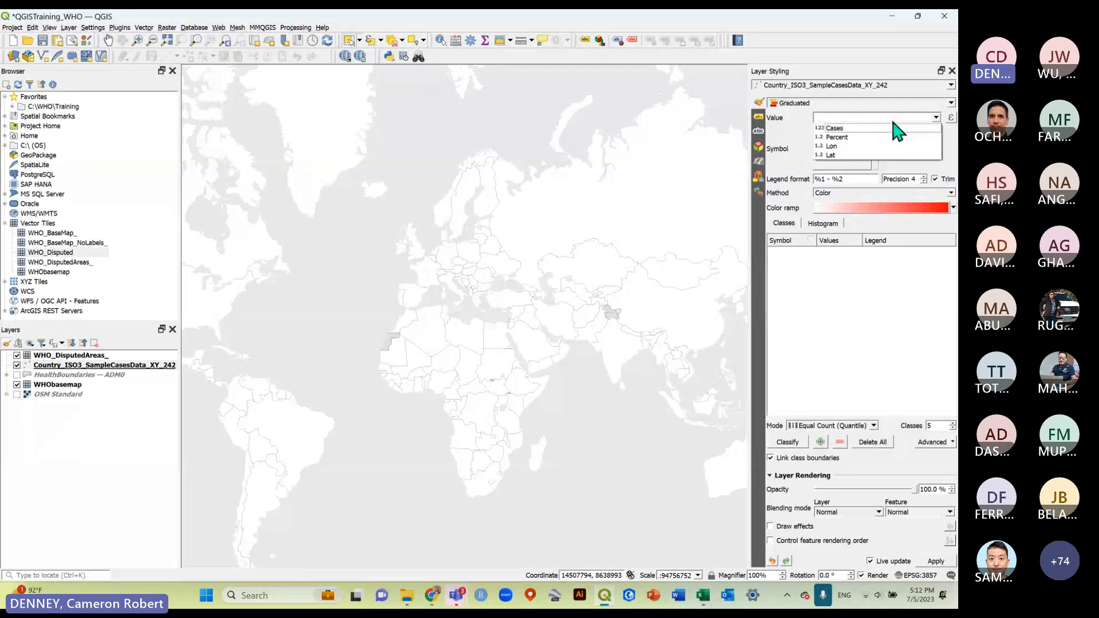
left_click(839, 129)
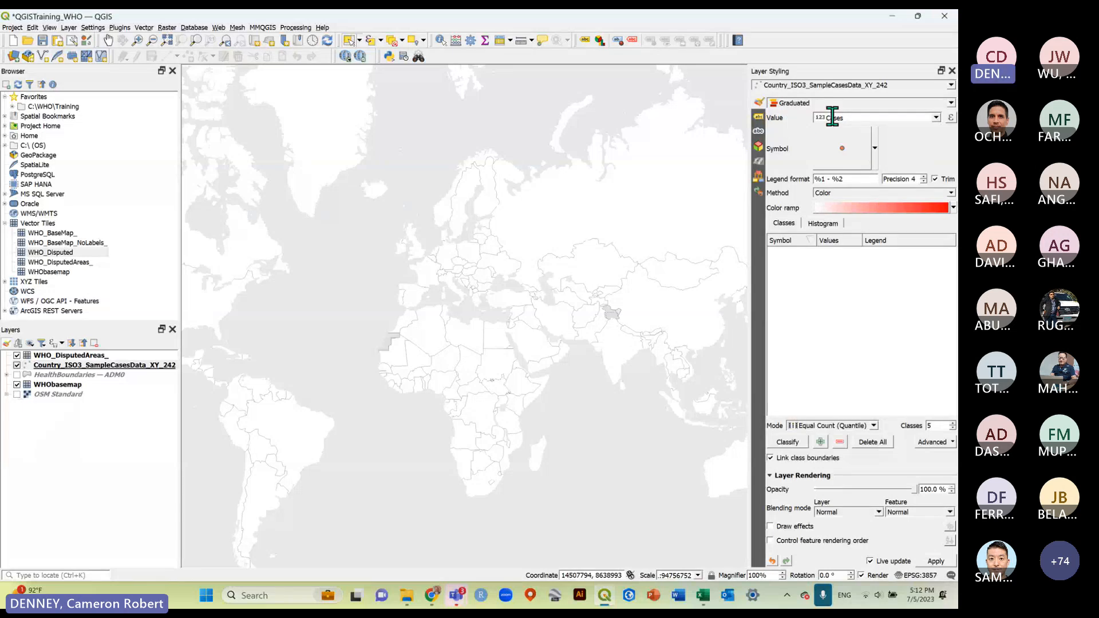
left_click(787, 442)
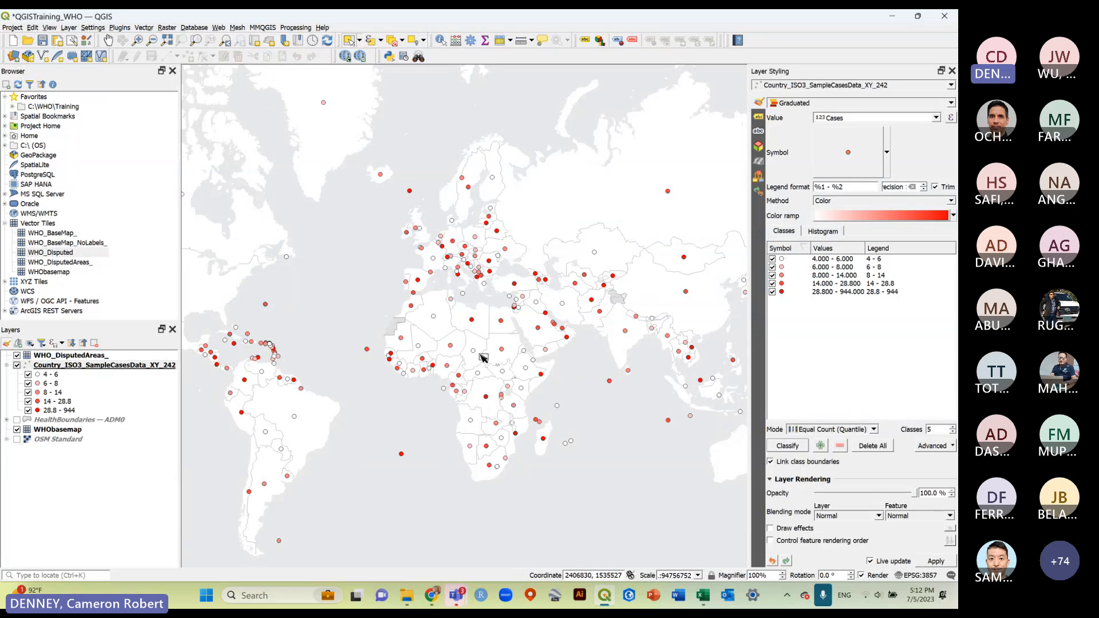
left_click(827, 293)
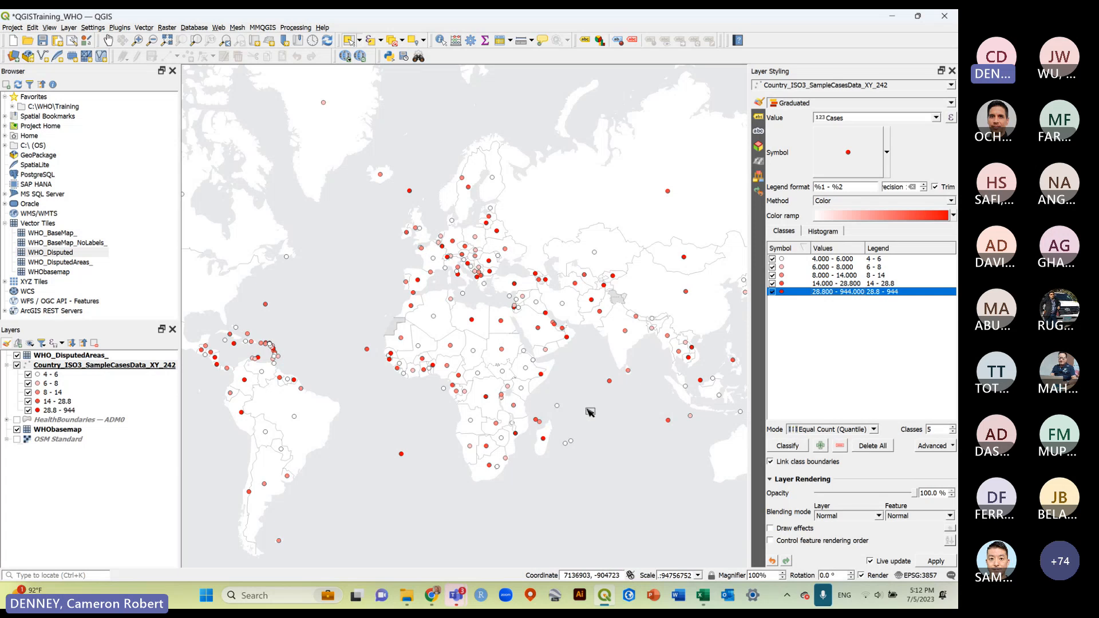
left_click(869, 321)
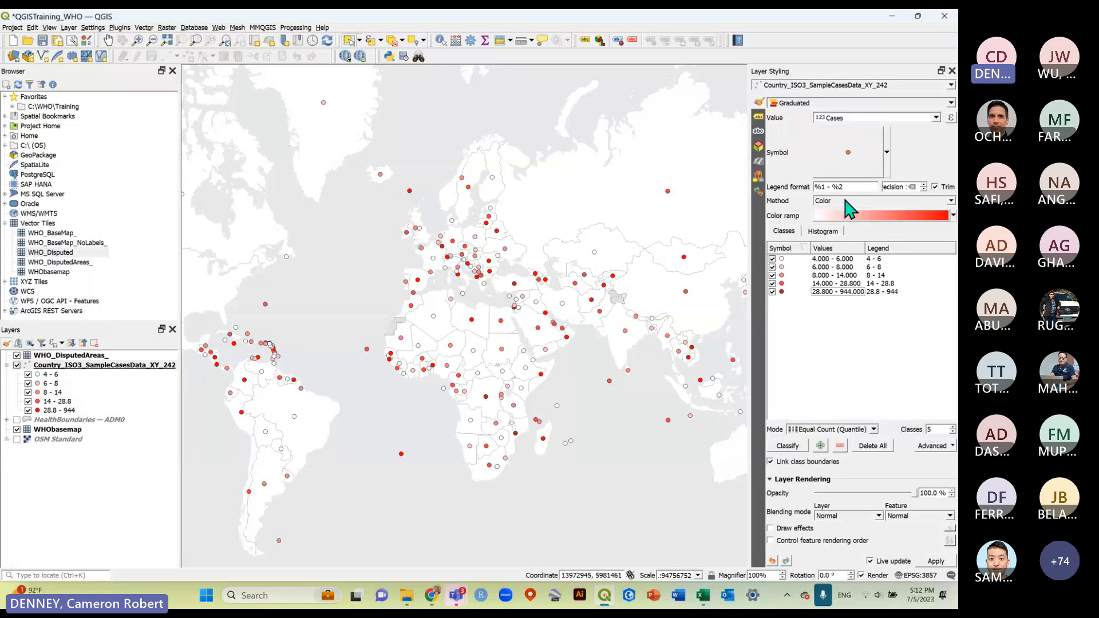
Change the graduated method of the sample cases layer from colour to Size.
left_click(950, 201)
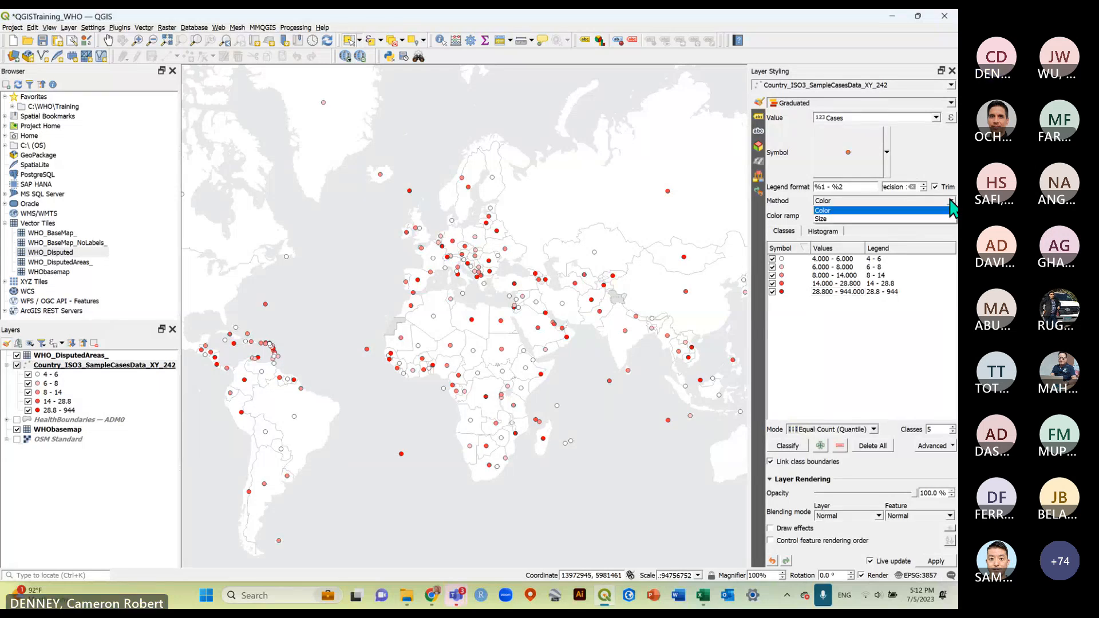
left_click(830, 219)
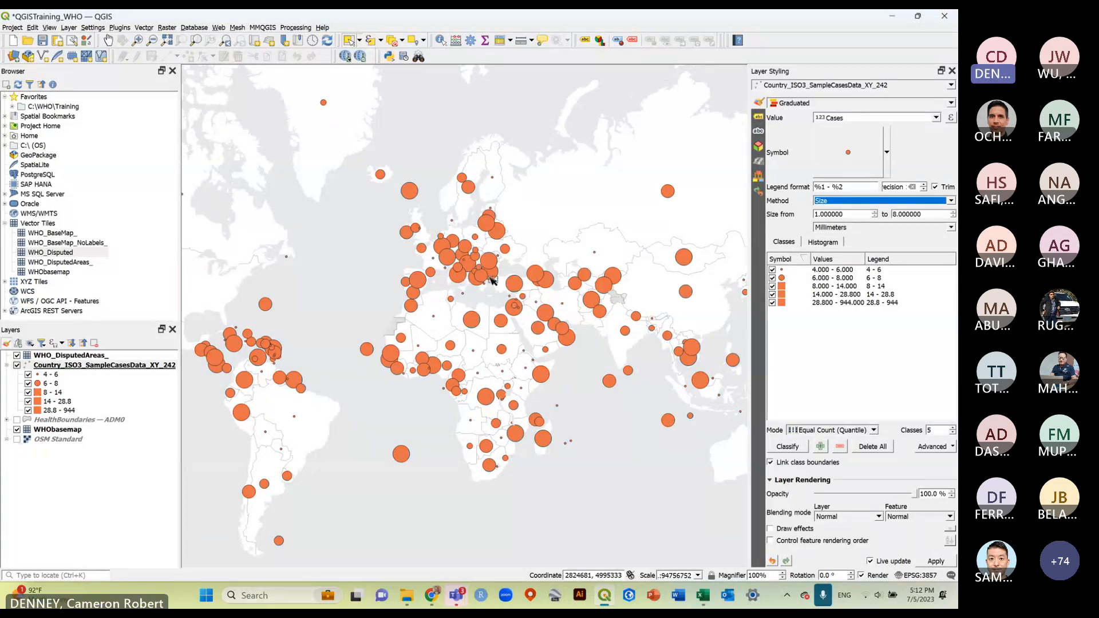
scroll(491, 281, "down", 1)
scroll(490, 295, "up", 1)
scroll(487, 309, "down", 1)
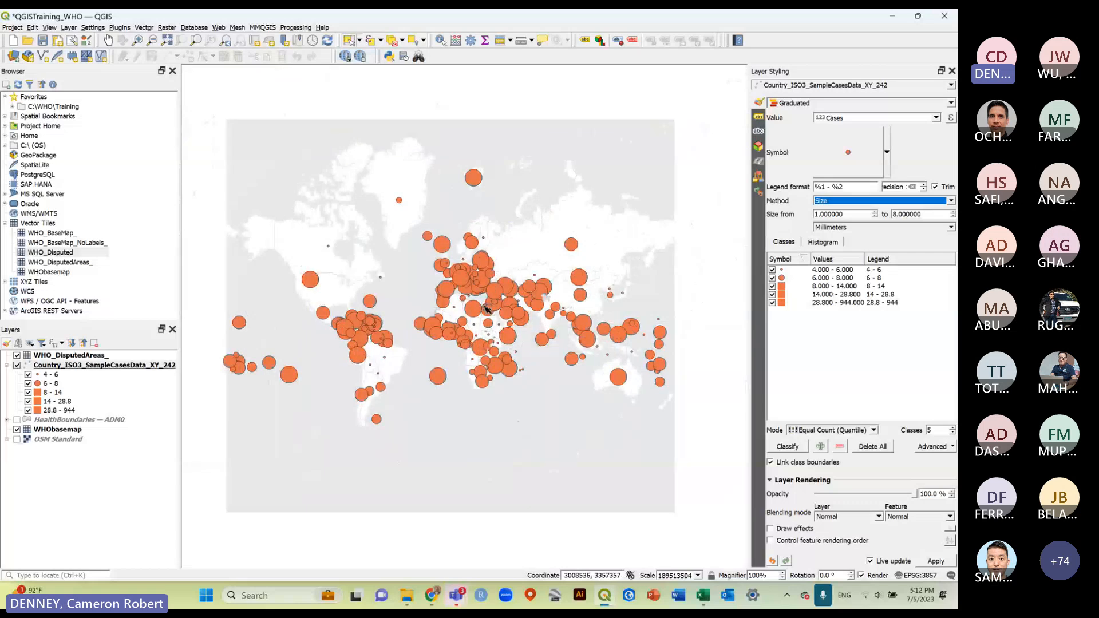
scroll(488, 309, "up", 1)
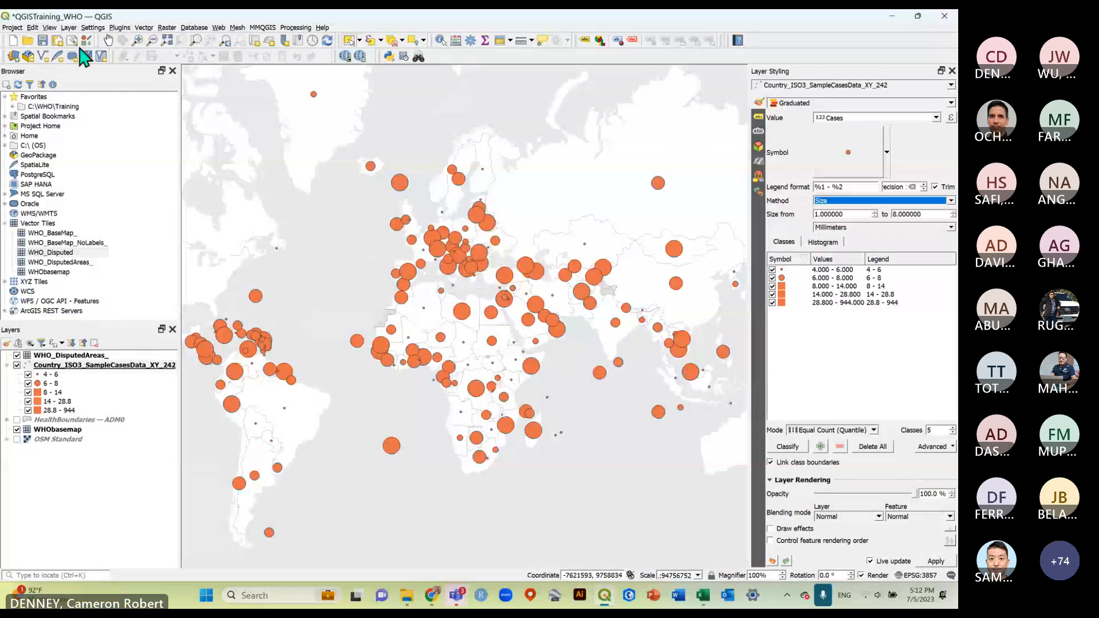
Save the project and move the Country_ISO3_SampleCasesData_XY_242 layer above WHO_DisputedAreas_ in the layer order.
left_click(42, 40)
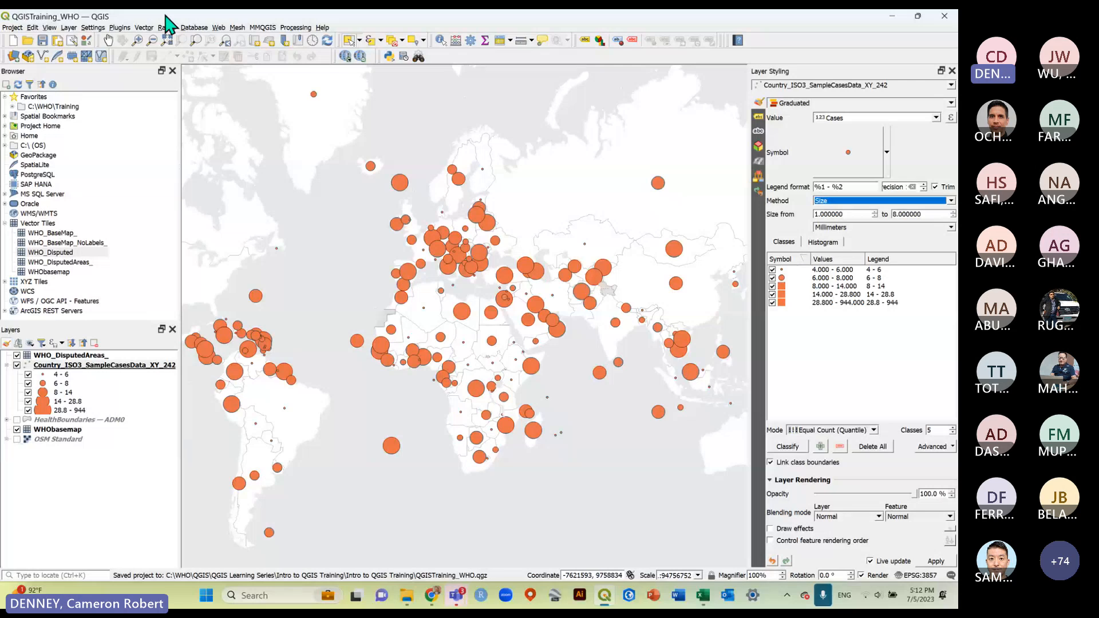
left_click(76, 366)
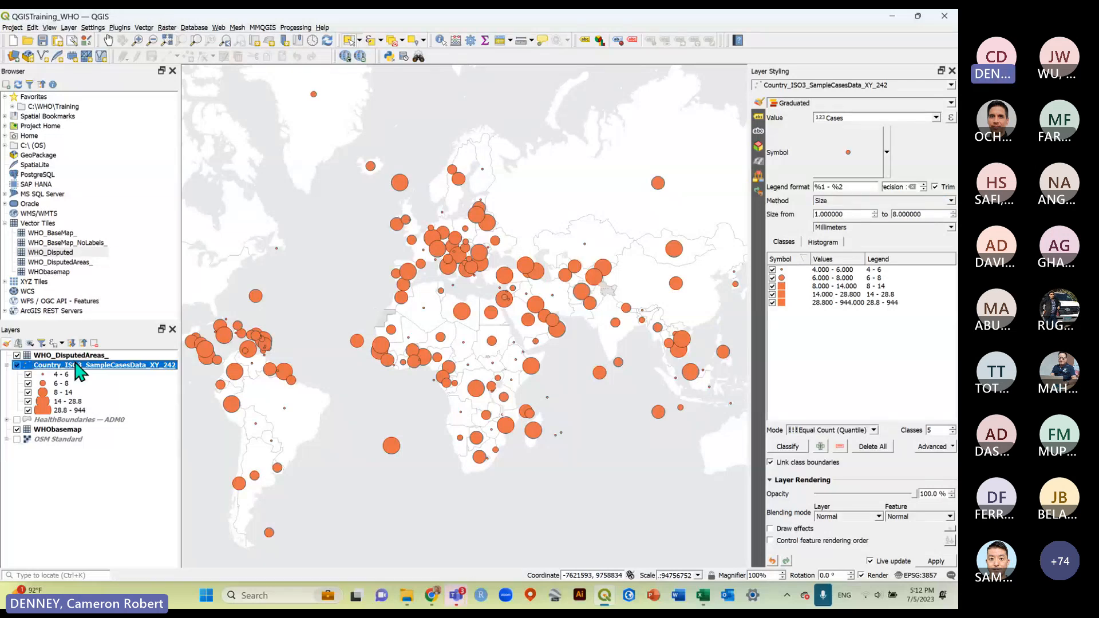
left_click_drag(75, 364, 73, 355)
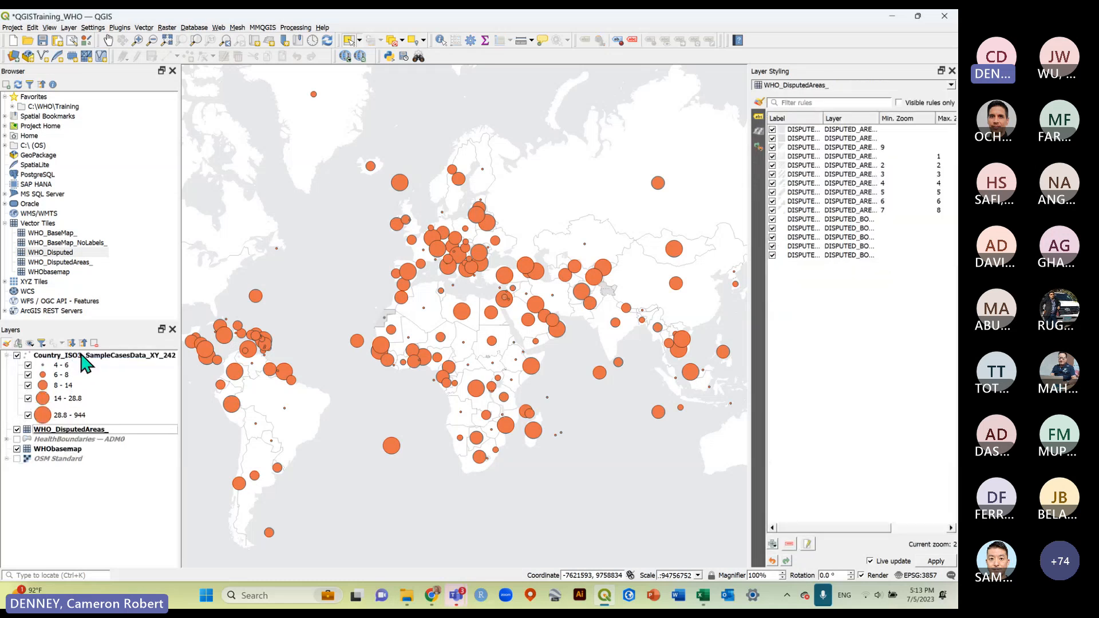
Inspect the isolated South Atlantic point of the sample cases layer up close, switching the OSM Standard layer on and off again.
left_click(82, 356)
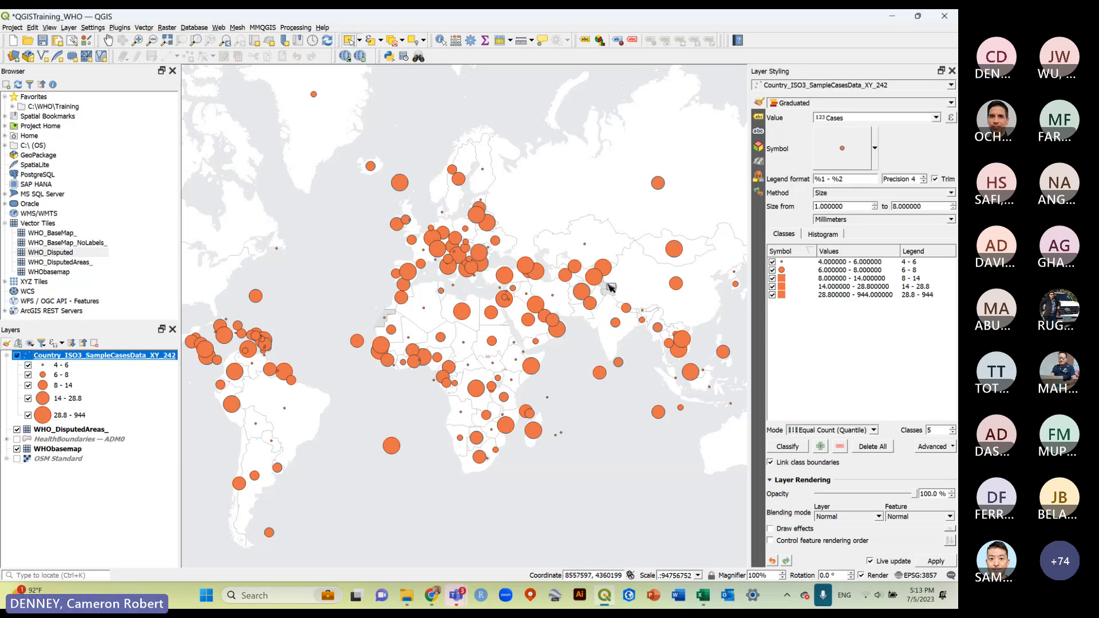
left_click(842, 319)
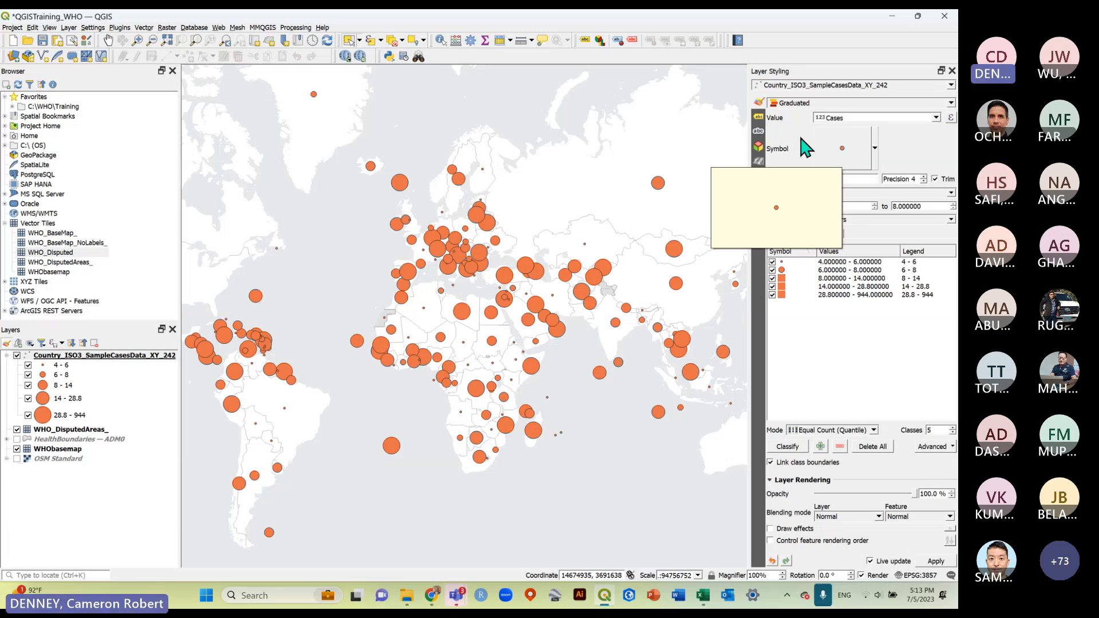
scroll(429, 446, "up", 5)
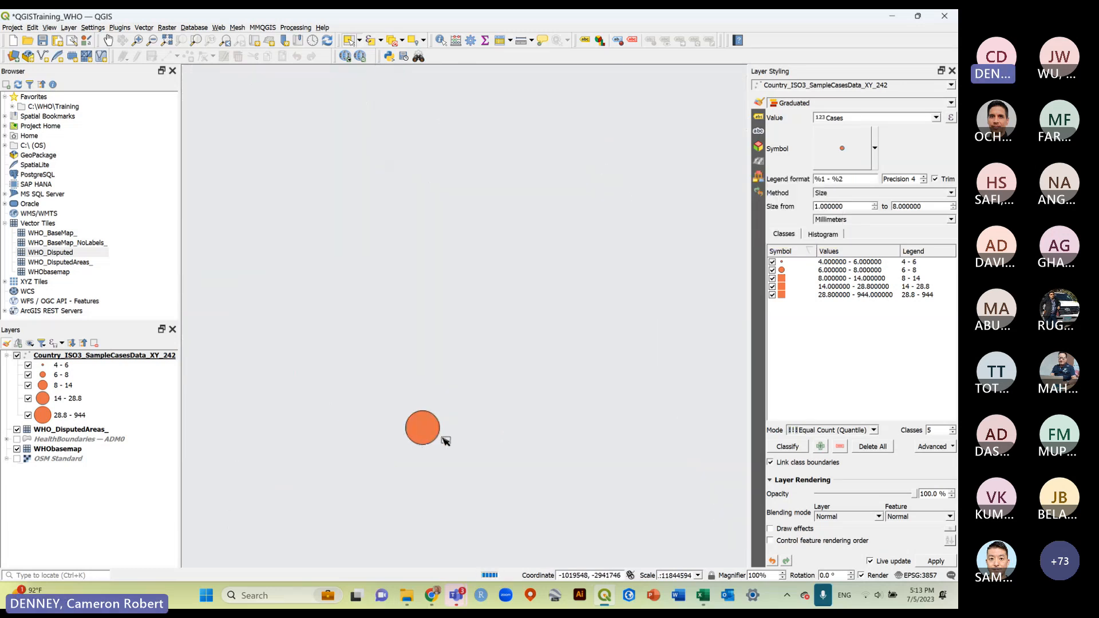
left_click(16, 456)
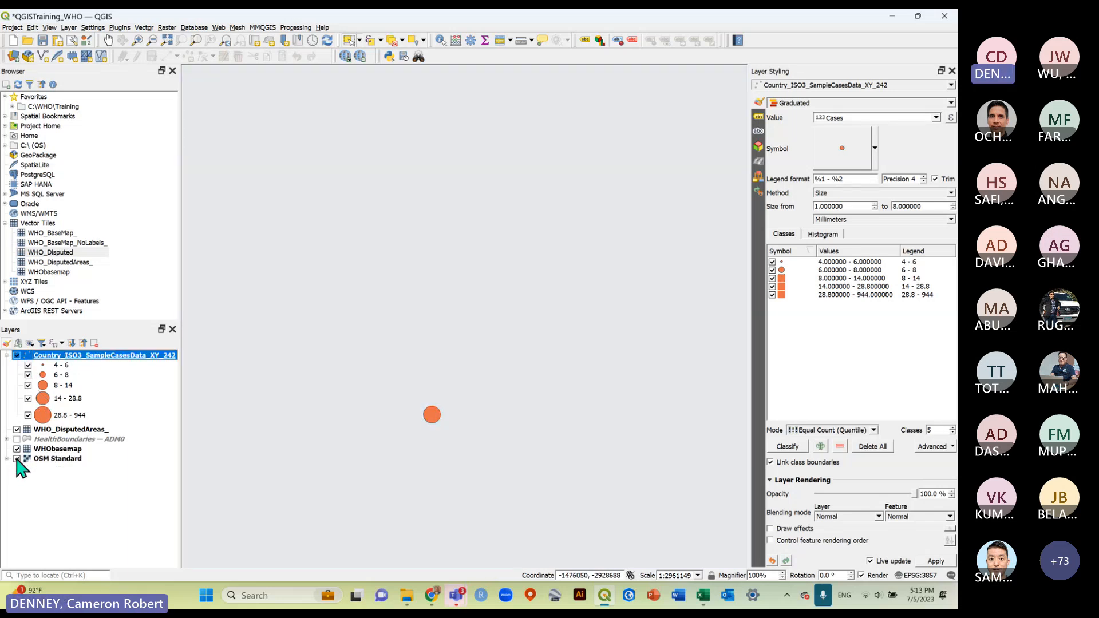
left_click(18, 458)
scroll(515, 442, "down", 2)
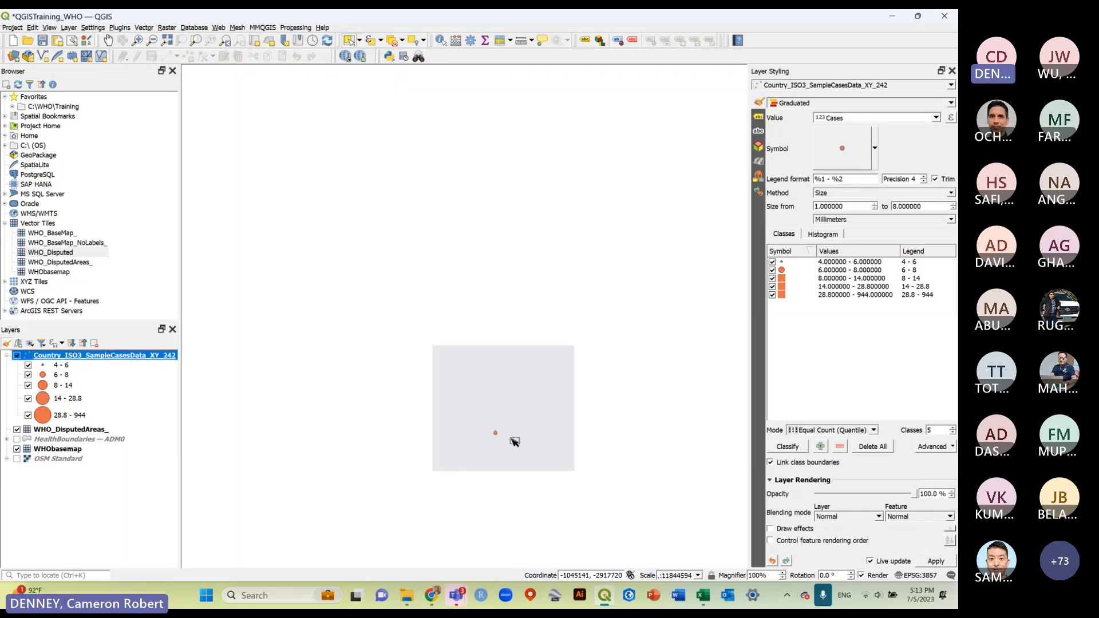
Select the isolated large point in the South Atlantic on the sample cases layer.
scroll(505, 436, "down", 2)
left_click_drag(520, 425, 471, 468)
scroll(513, 448, "down", 1)
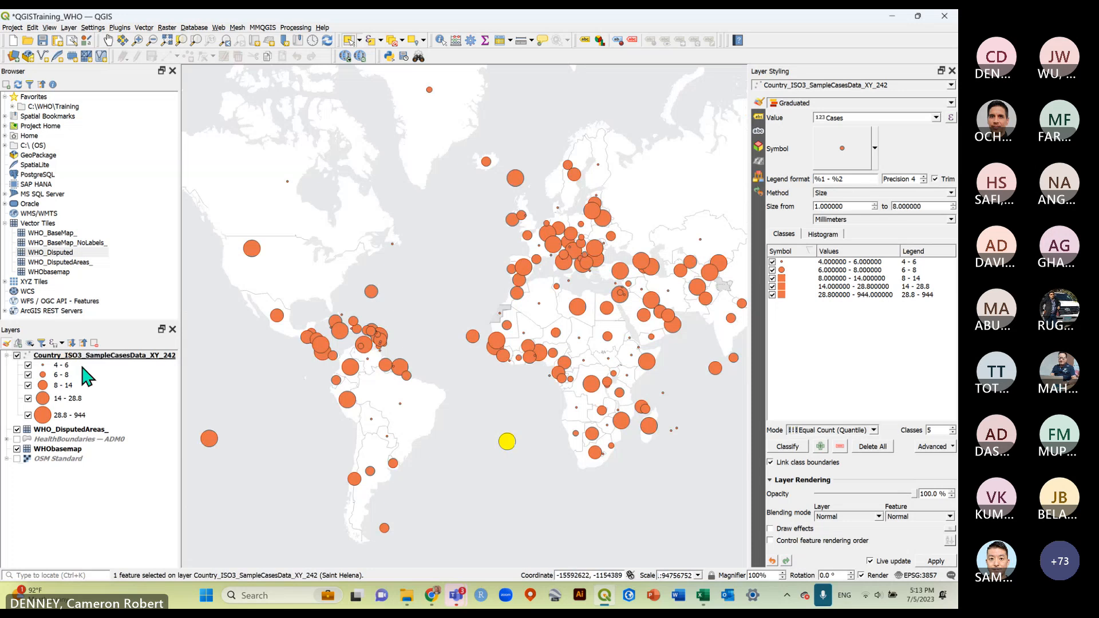
right_click(67, 357)
left_click(94, 508)
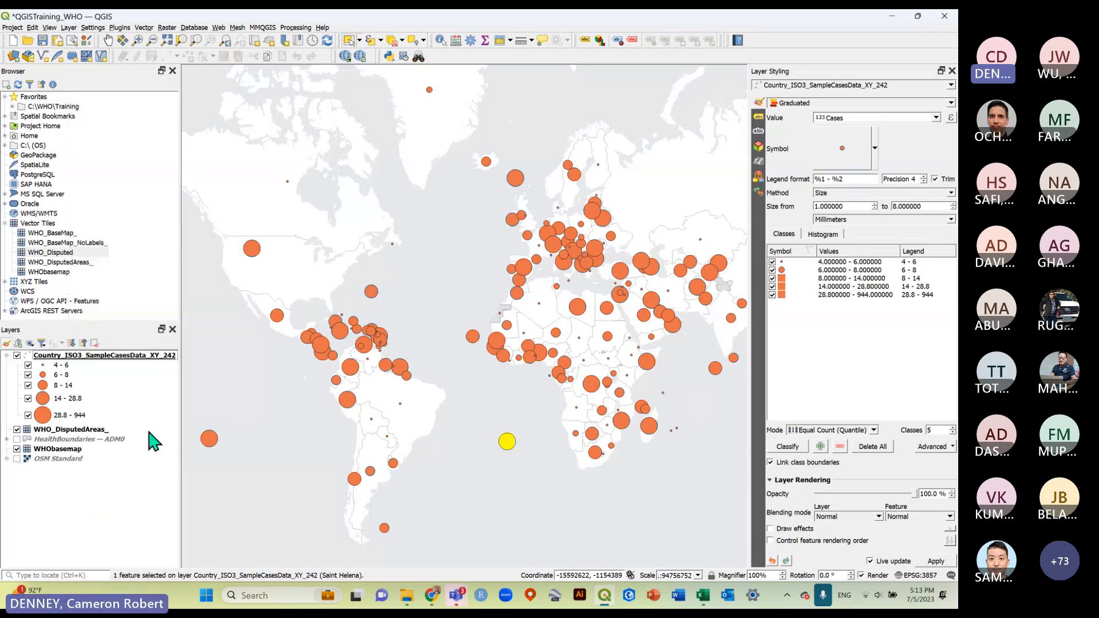
Identify the attributes of the selected South Atlantic point, the Pitcairn Islands point and the Bermuda point.
left_click(440, 40)
left_click(508, 442)
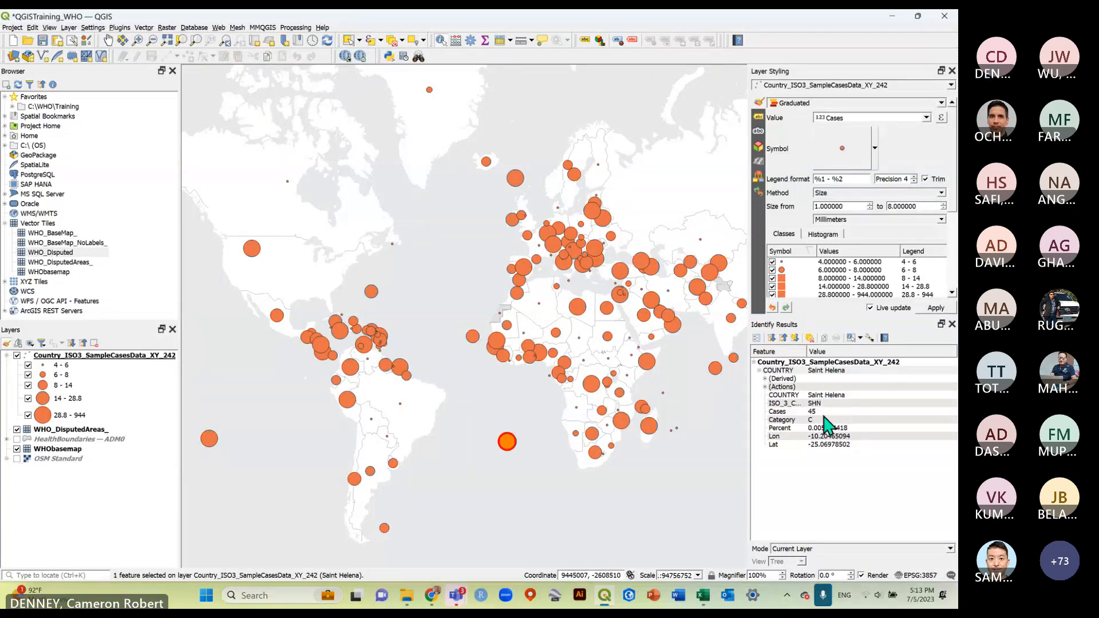
left_click(209, 438)
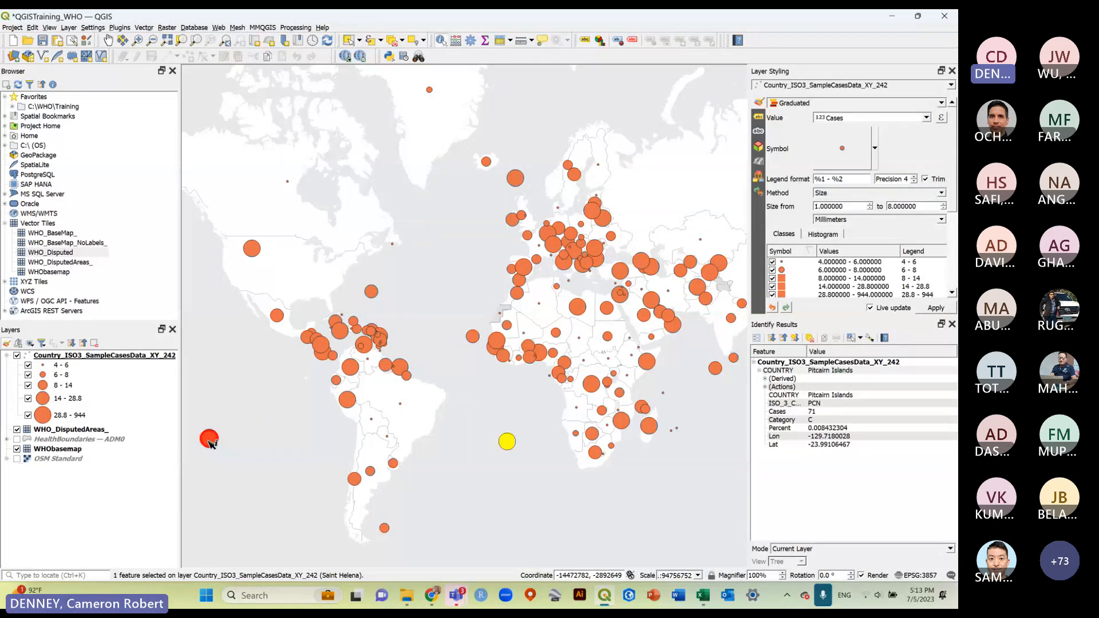
left_click(375, 293)
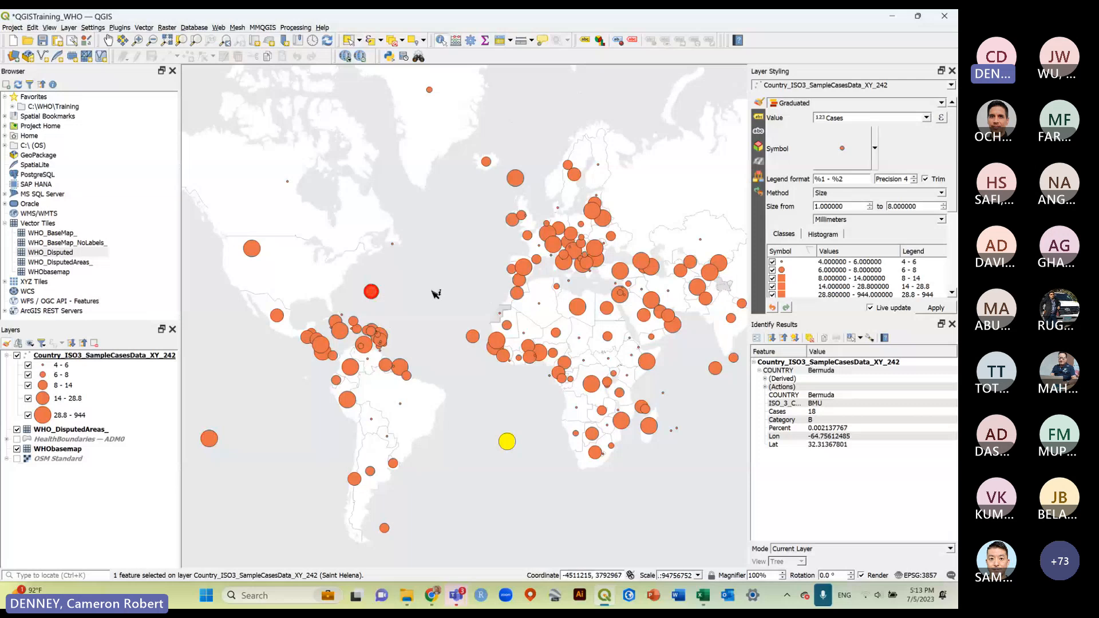
left_click(437, 292)
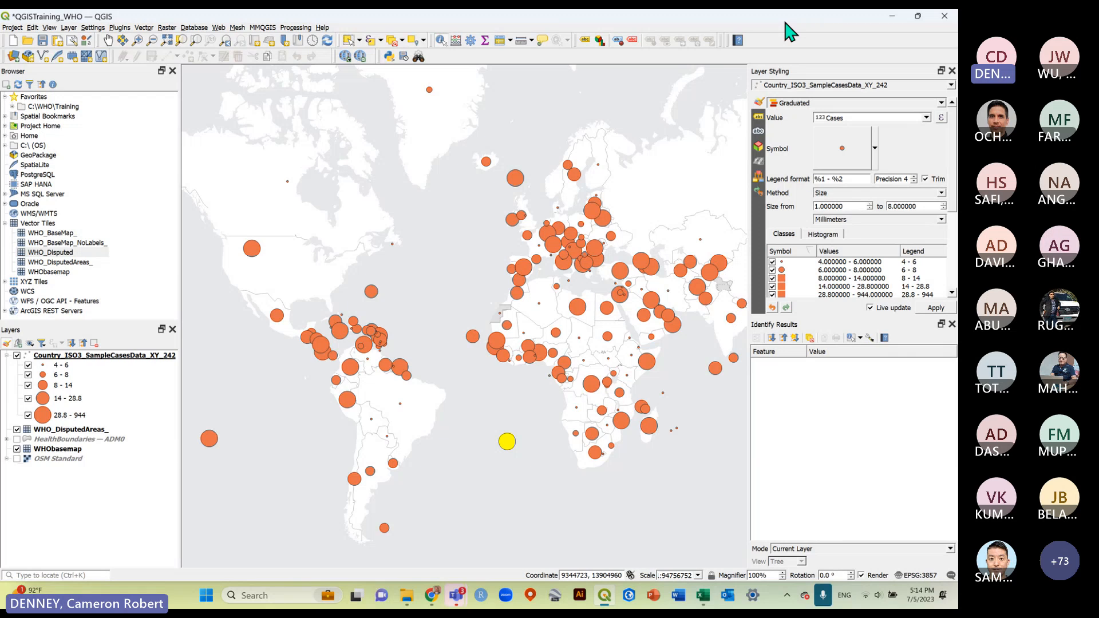
Identify the attributes of the small Canada point and clear the identify results.
left_click(288, 182)
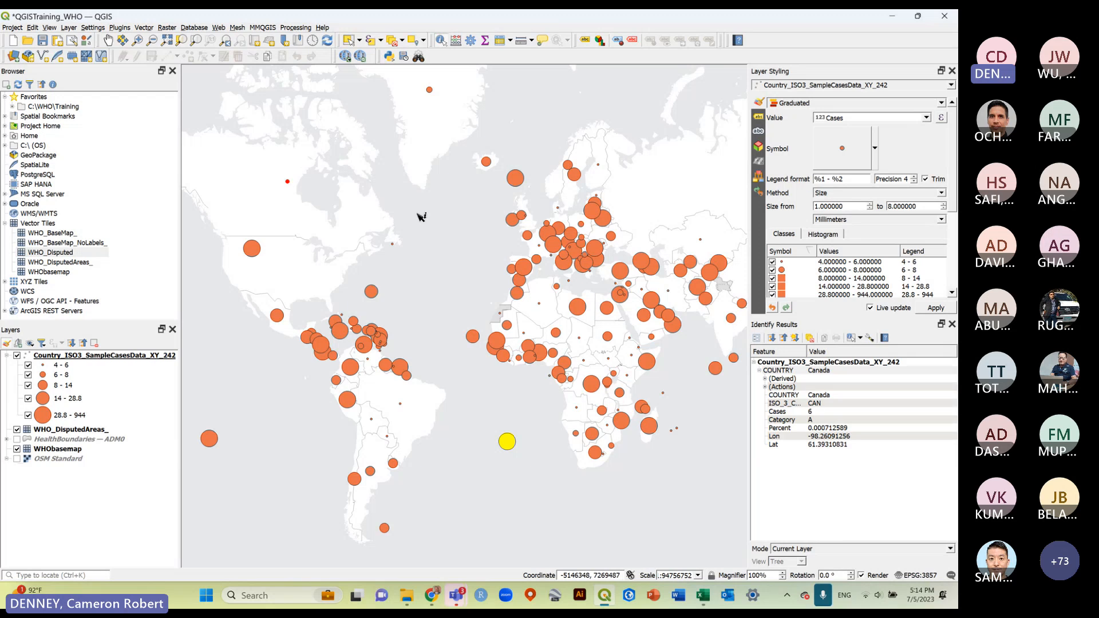
scroll(447, 215, "down", 1)
scroll(365, 192, "up", 1)
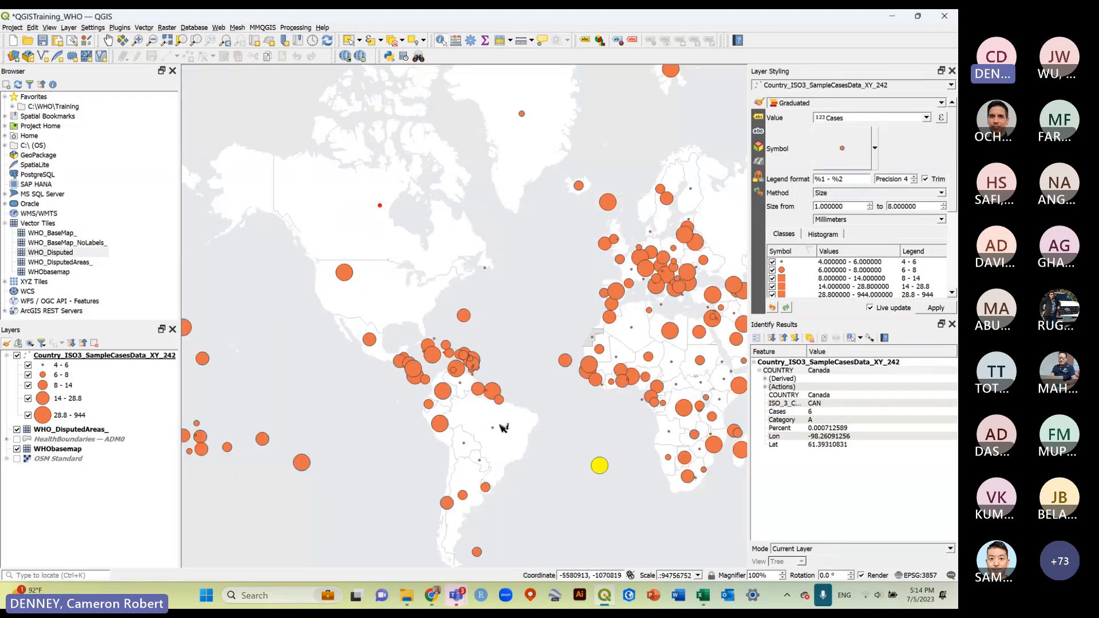
left_click(531, 279)
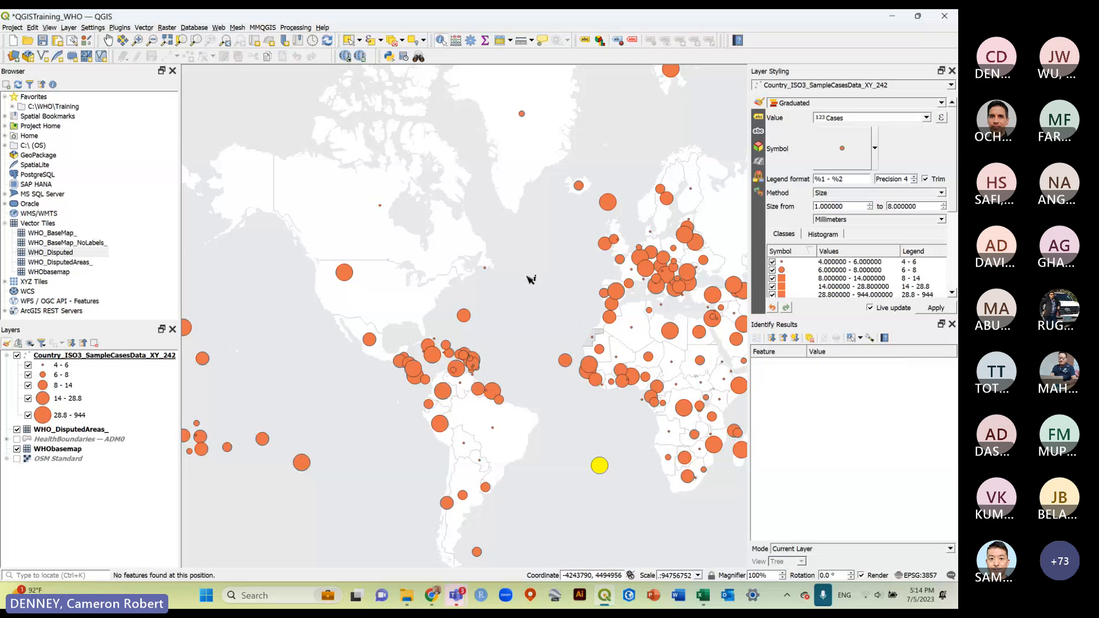
Clear the feature selection on the sample cases layer using the Select Features tool.
left_click(349, 40)
left_click(397, 310)
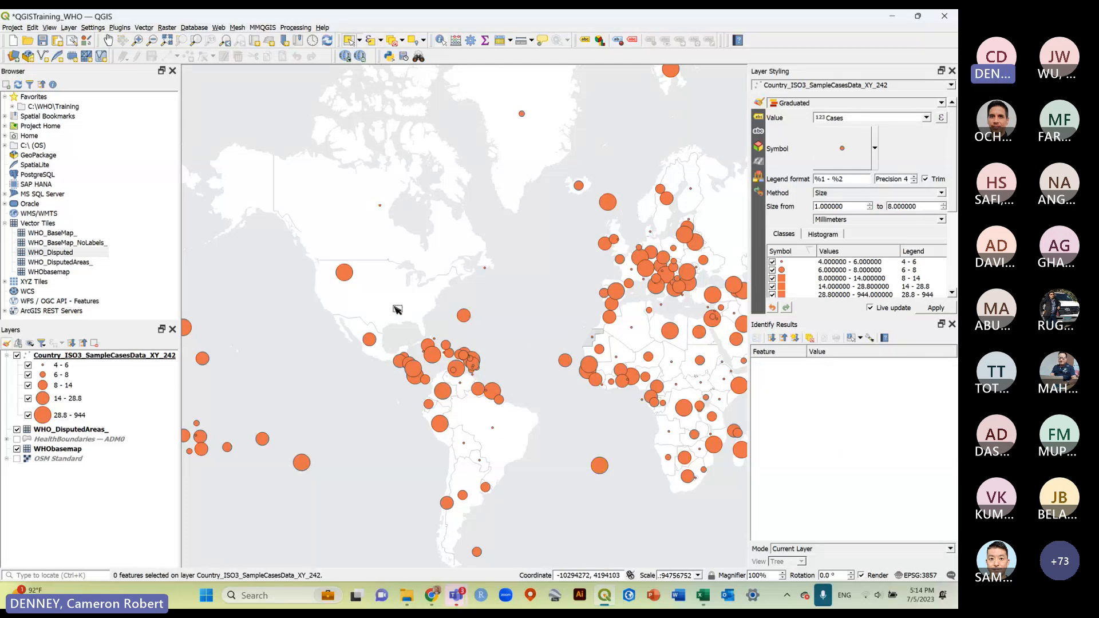
scroll(396, 310, "down", 1)
scroll(490, 327, "up", 1)
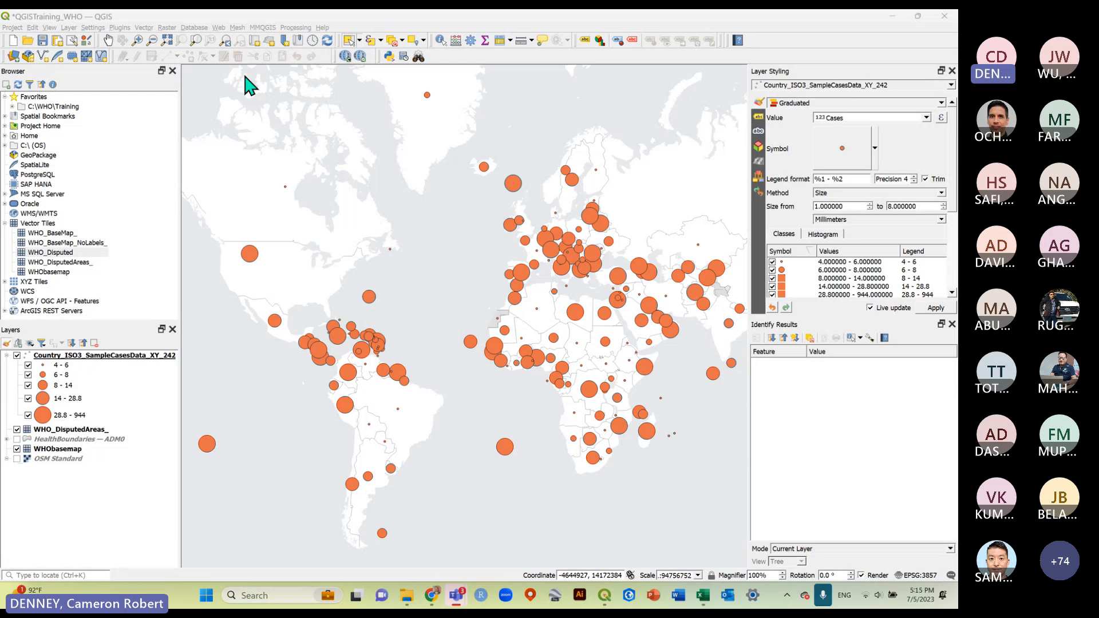
Review the Symbology properties of the Country_ISO3_SampleCasesData_XY_242 layer, then dismiss them along with the Identify Results.
left_click(93, 356)
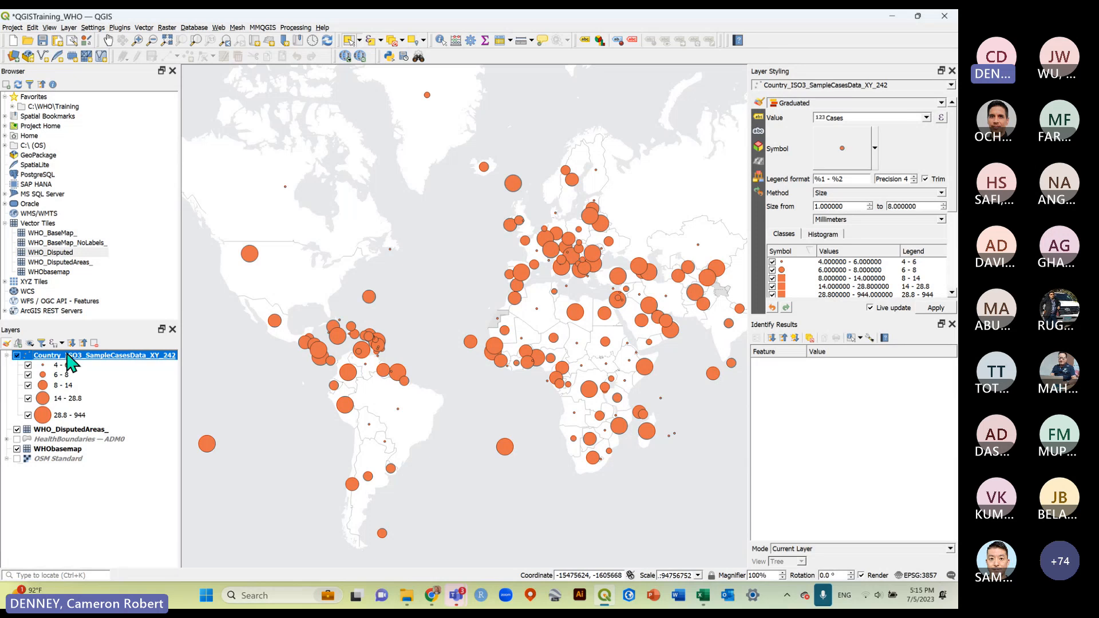
right_click(72, 355)
left_click(101, 344)
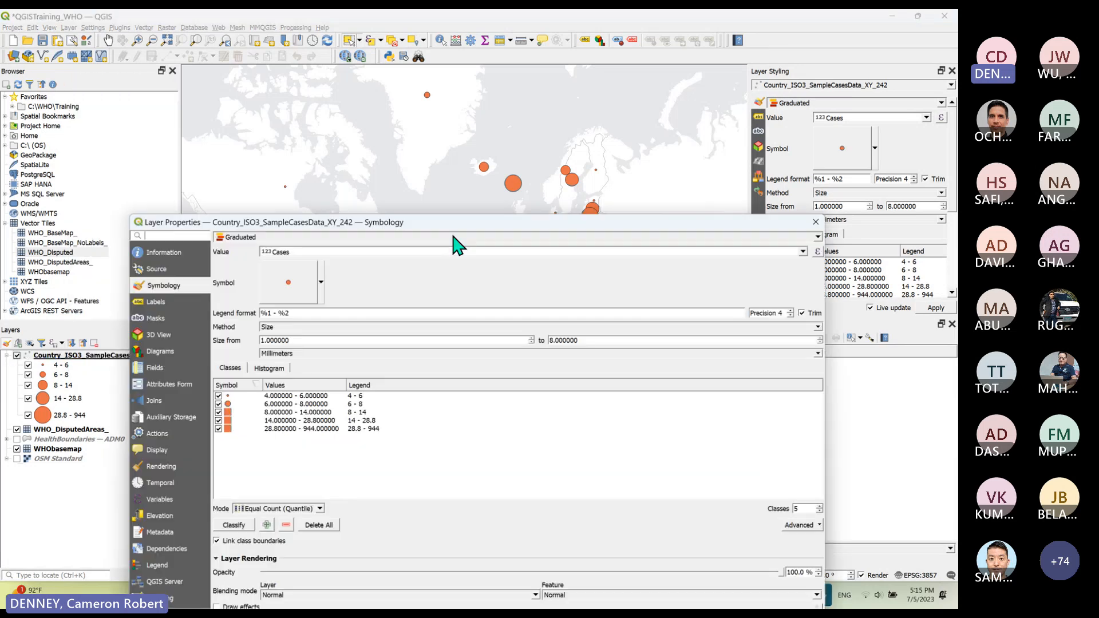
left_click_drag(464, 161, 428, 126)
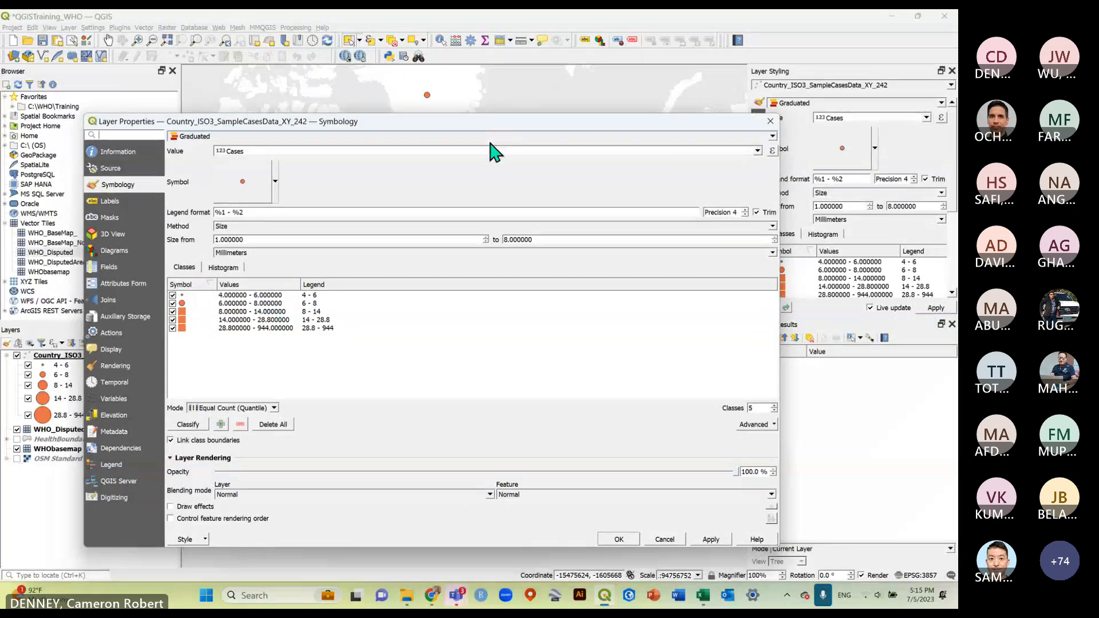
left_click(771, 121)
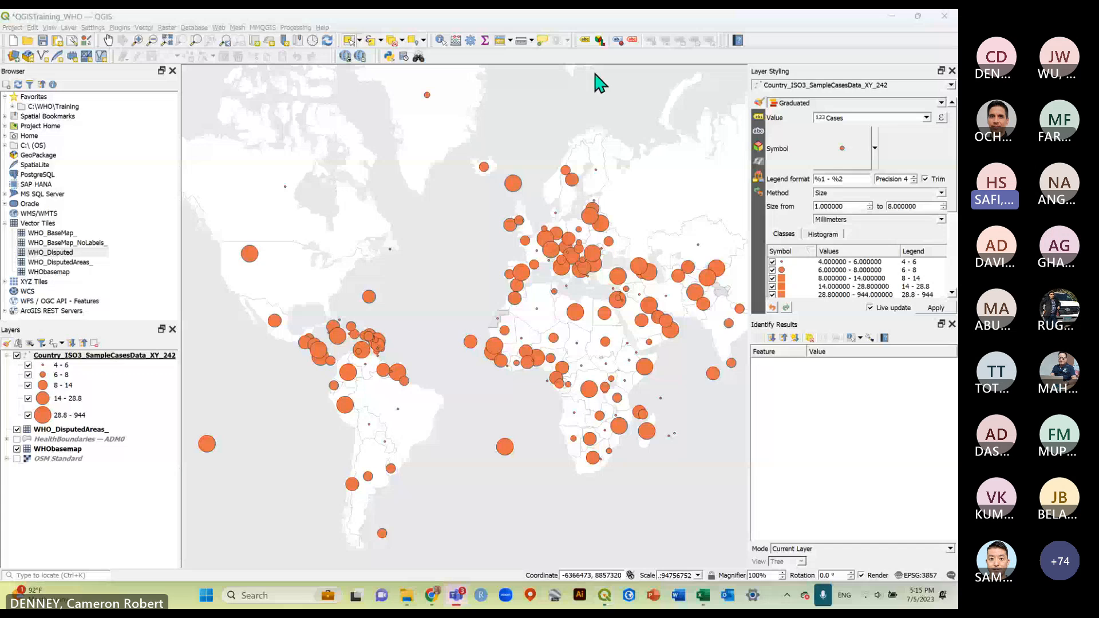
left_click(953, 324)
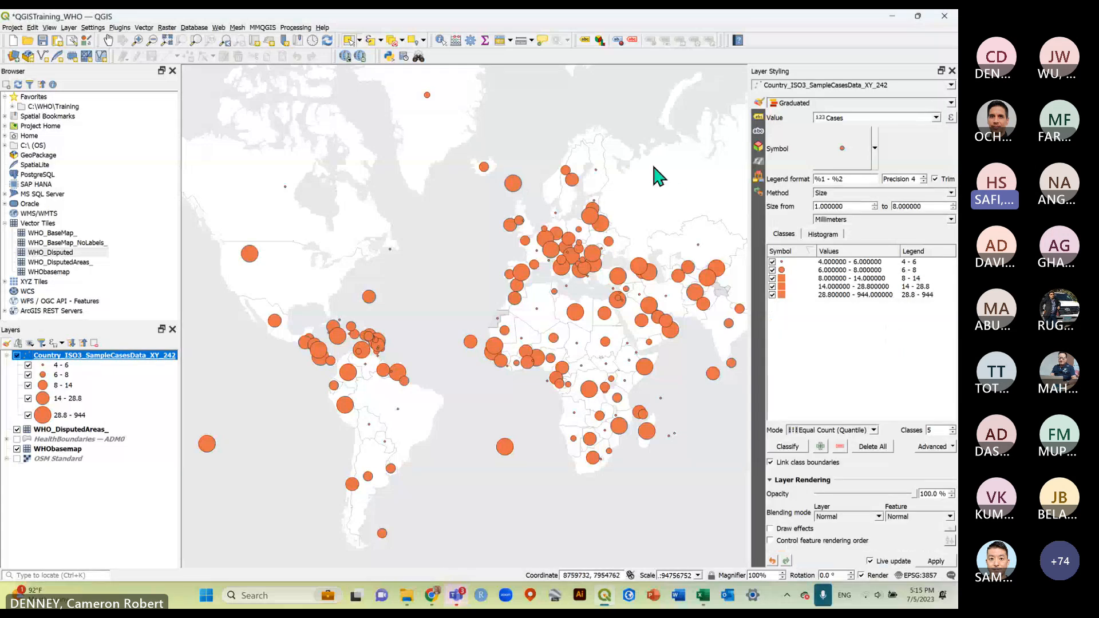
Open the Delimited Text import settings for adding a layer and position the dialog in full view.
left_click(68, 29)
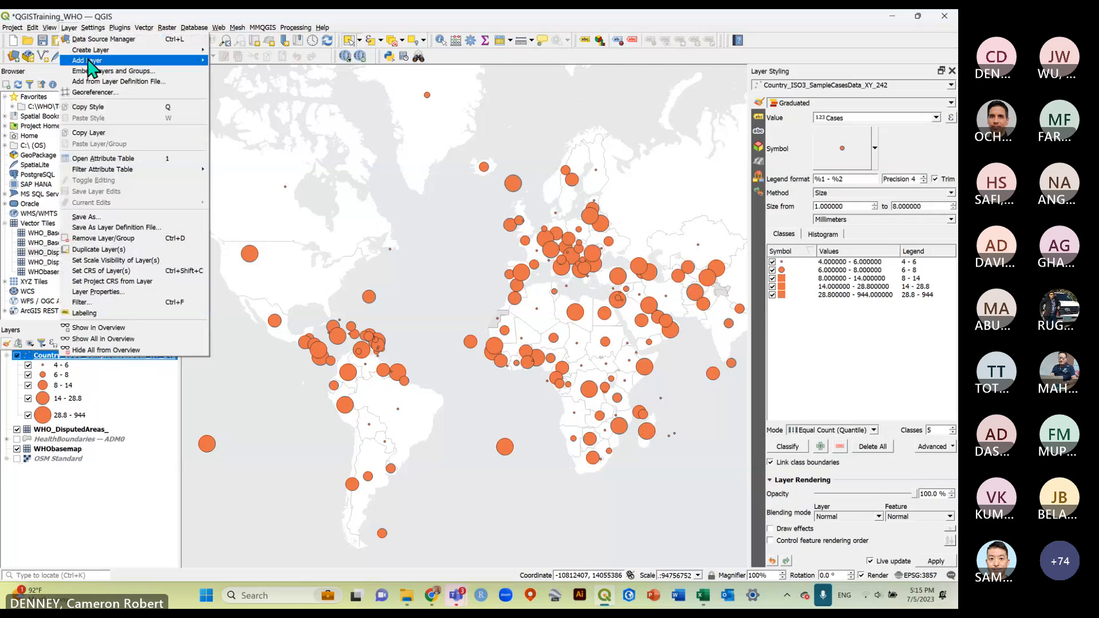
mouse_move(91, 65)
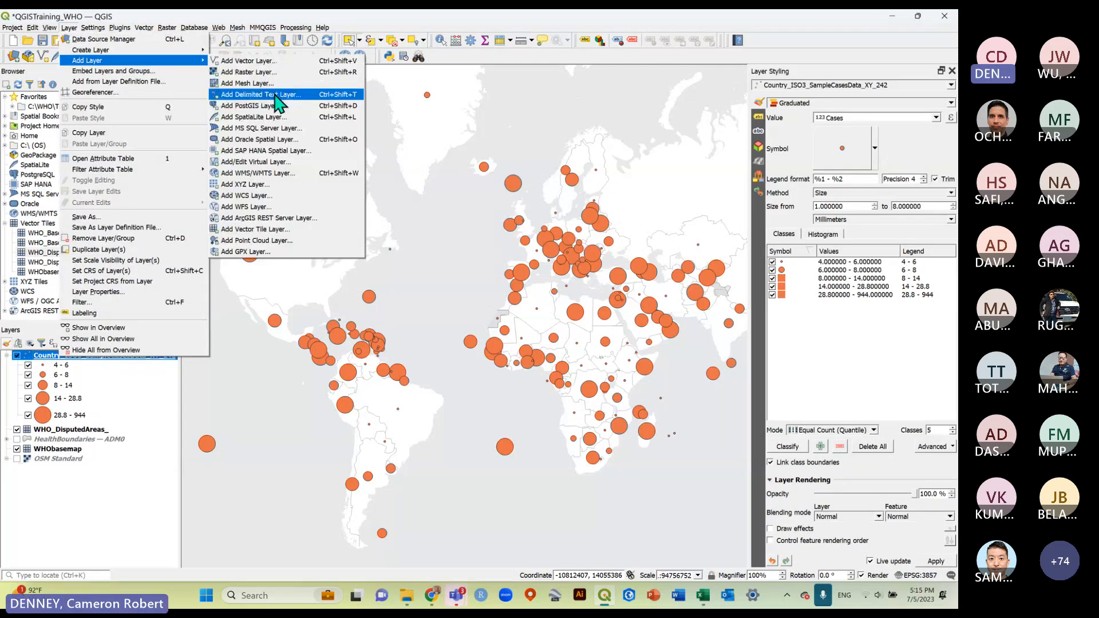
left_click(278, 103)
left_click_drag(386, 73, 389, 170)
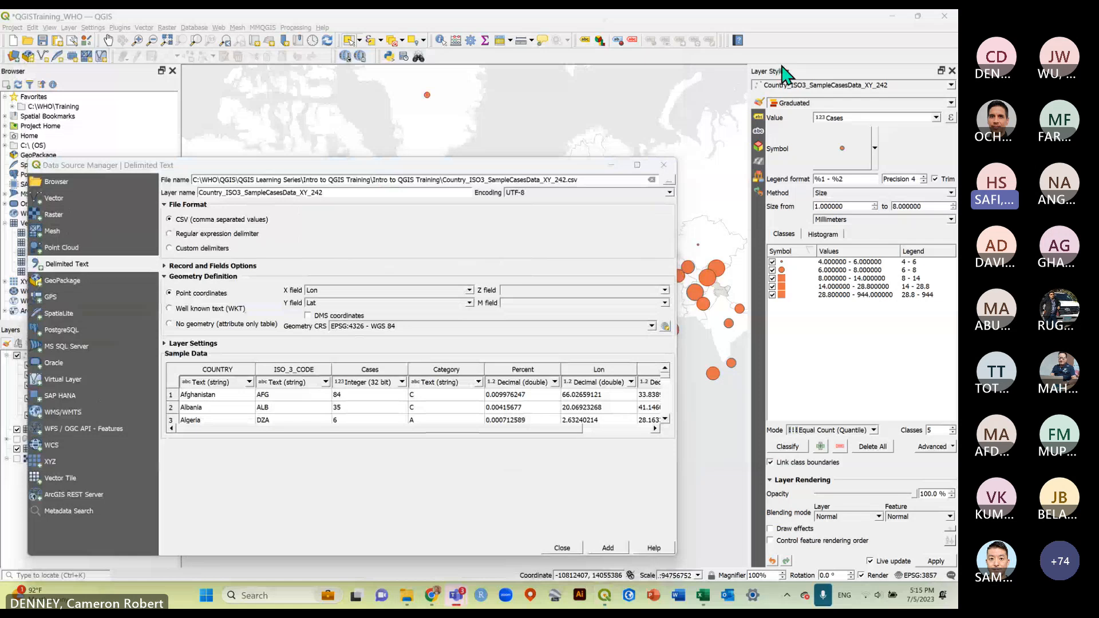
left_click_drag(390, 167, 399, 131)
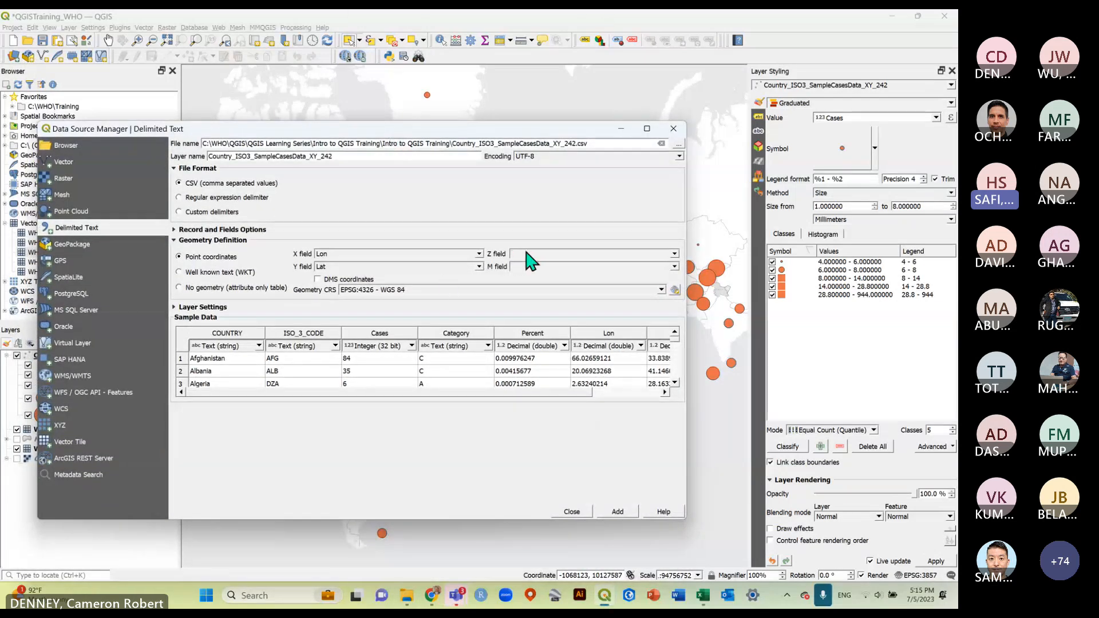
Examine the Layer Settings options of the delimited text import and close the Data Source Manager without adding a layer.
left_click(221, 308)
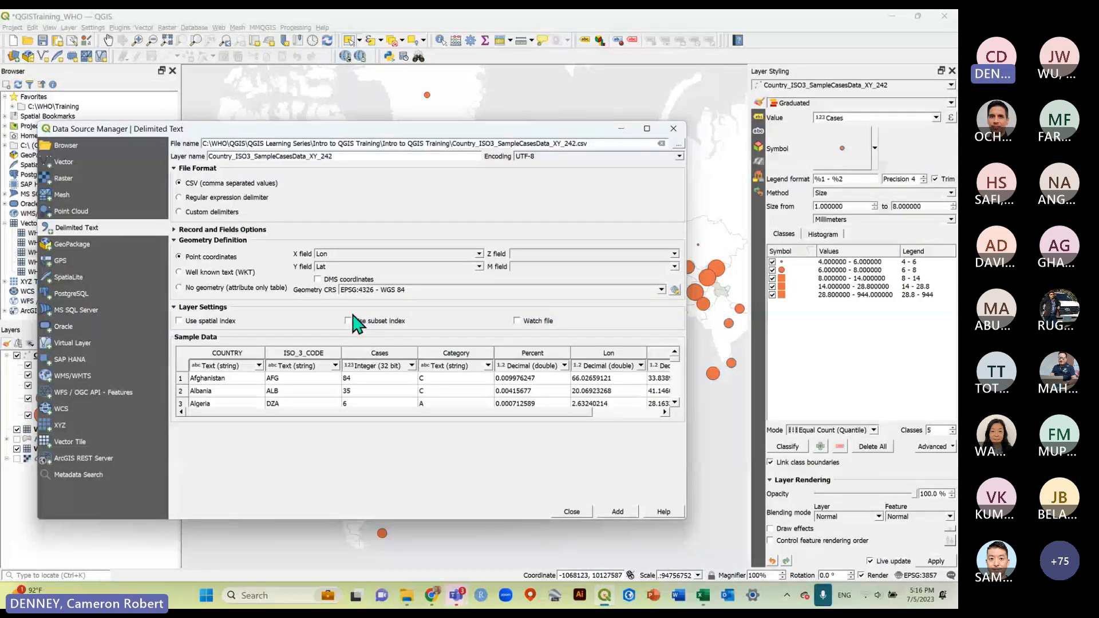
left_click(187, 308)
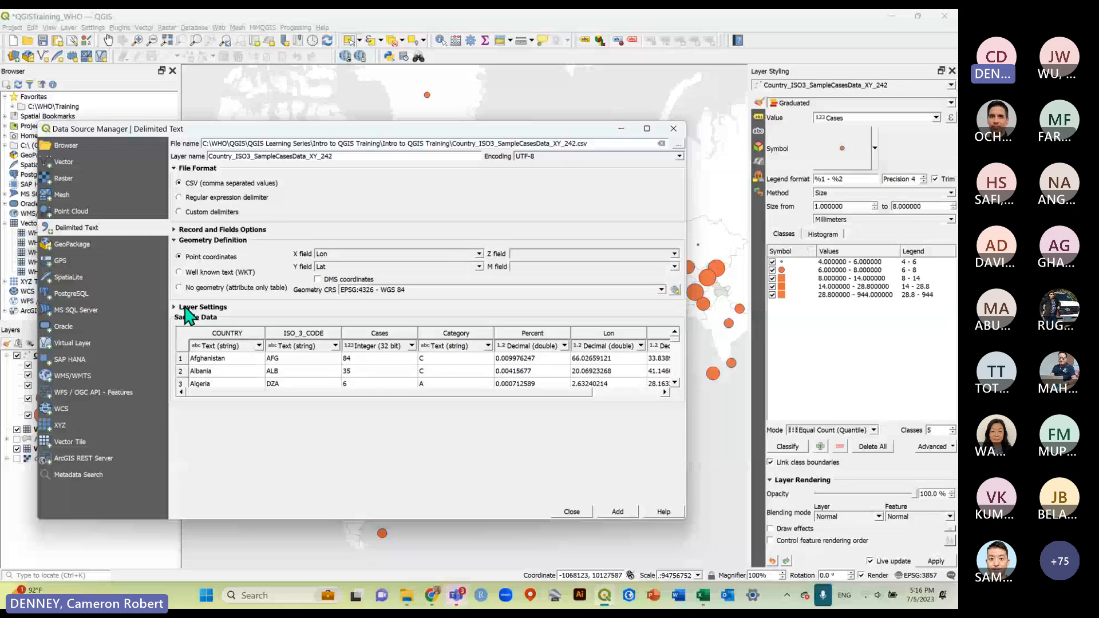
left_click(186, 308)
left_click(186, 308)
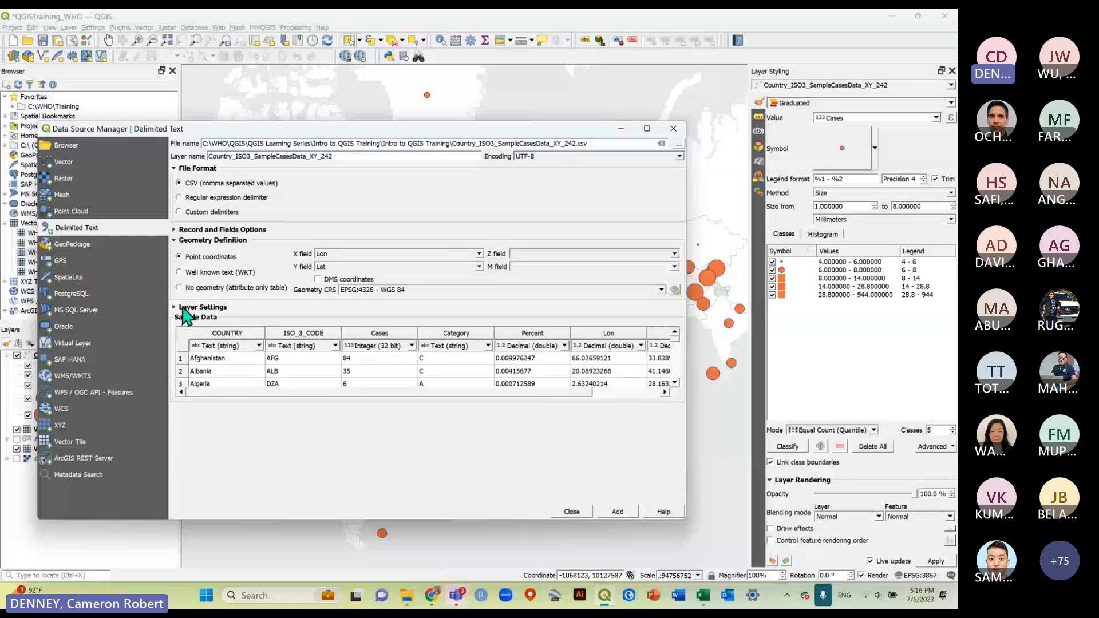
left_click(183, 309)
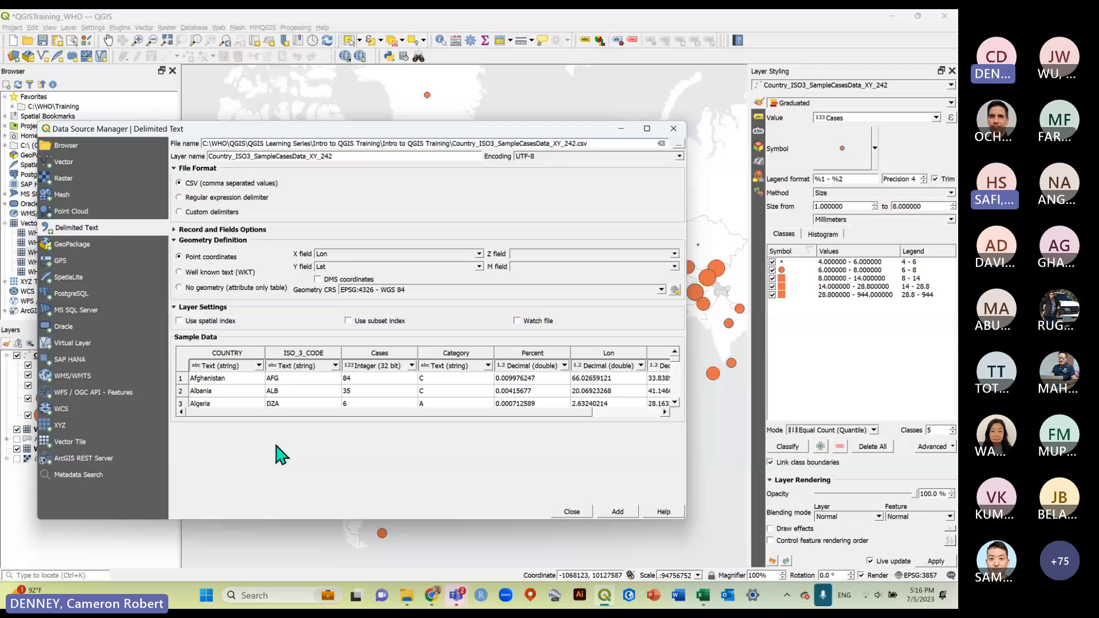
left_click(181, 308)
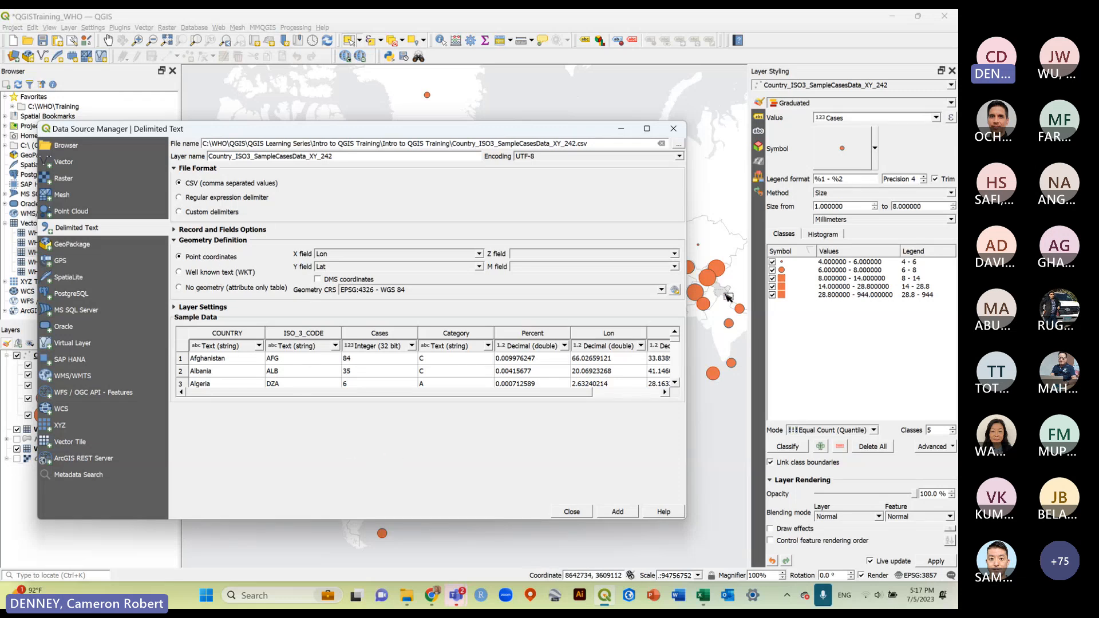
left_click(673, 128)
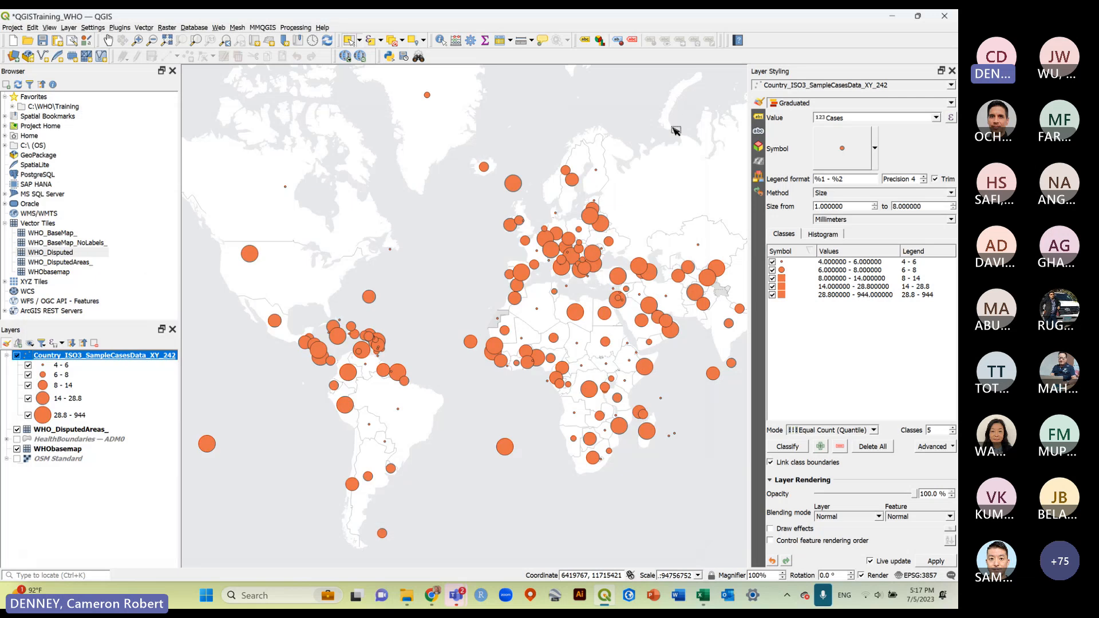
scroll(603, 340, "up", 1)
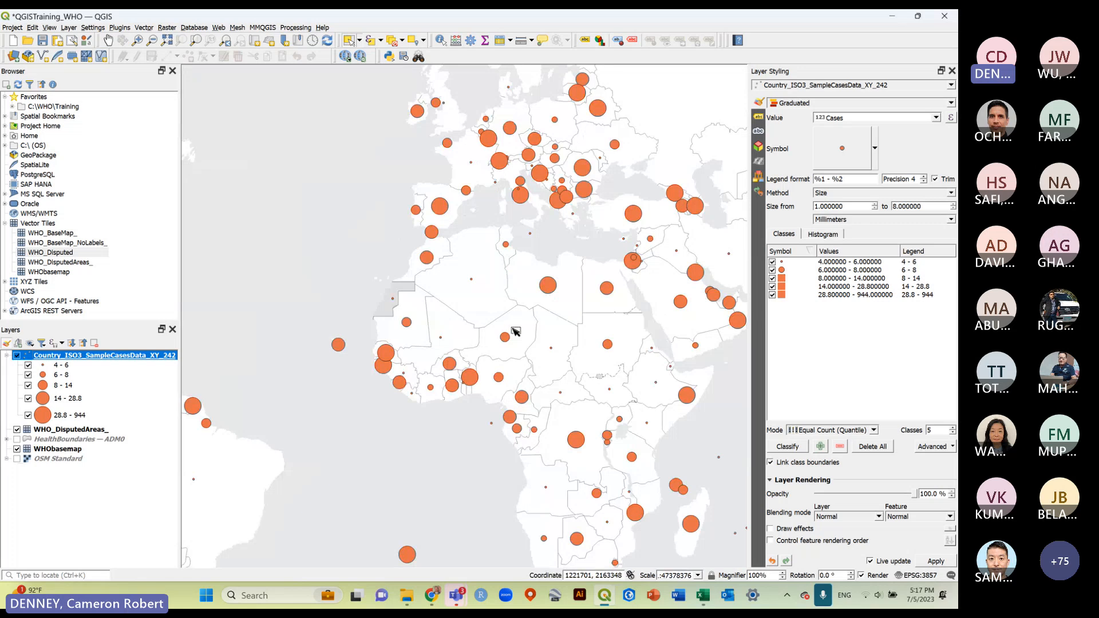
scroll(515, 331, "down", 1)
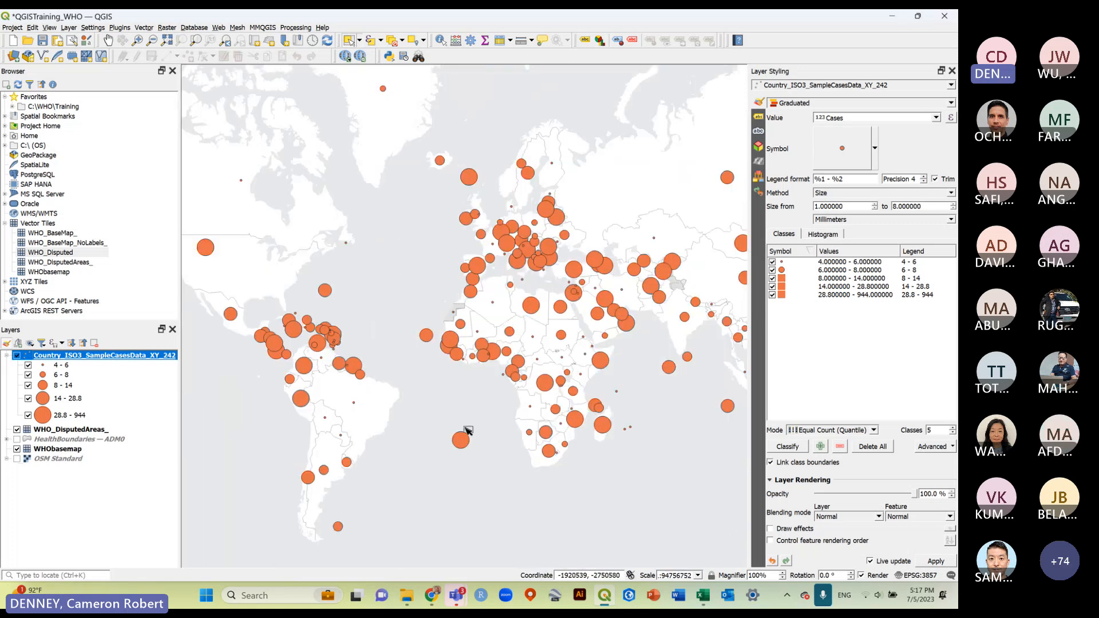
scroll(545, 362, "up", 1)
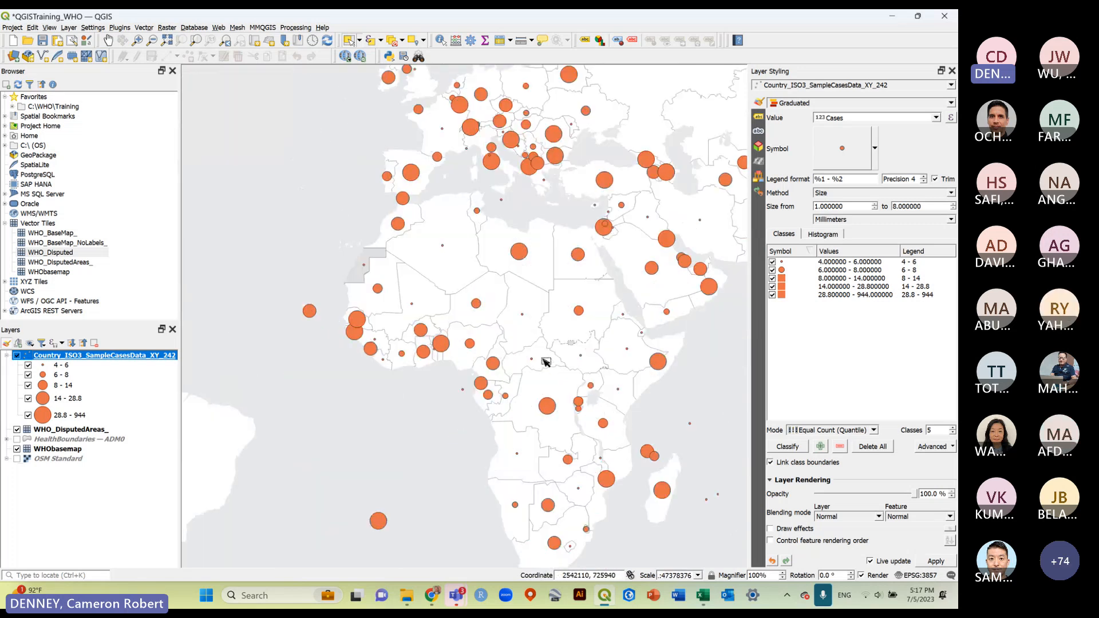
scroll(531, 354, "down", 1)
scroll(505, 262, "up", 1)
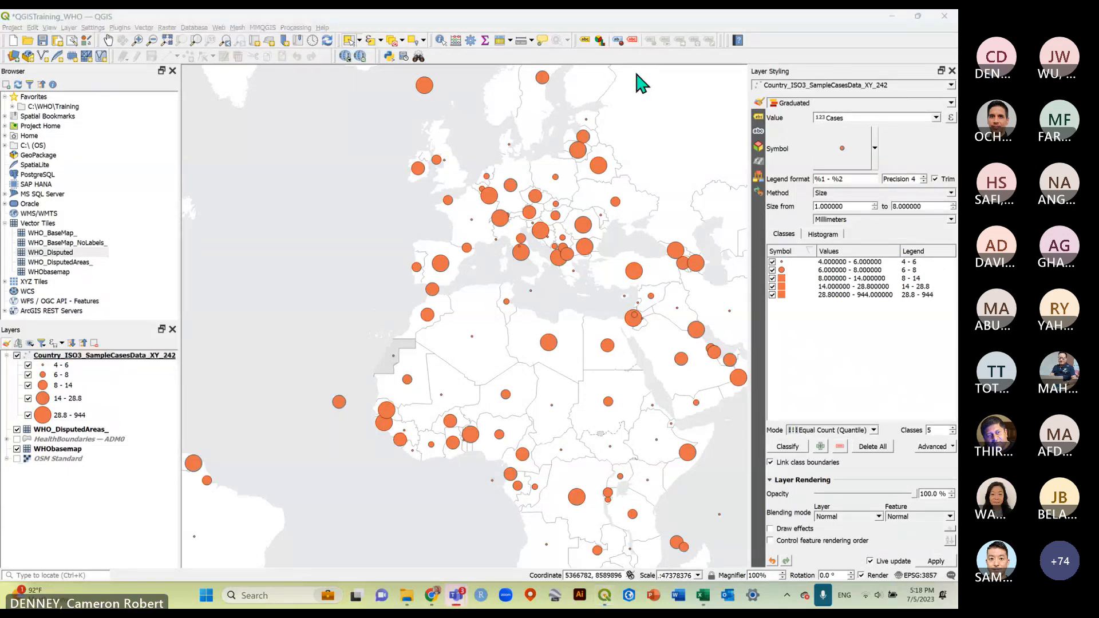
left_click(951, 103)
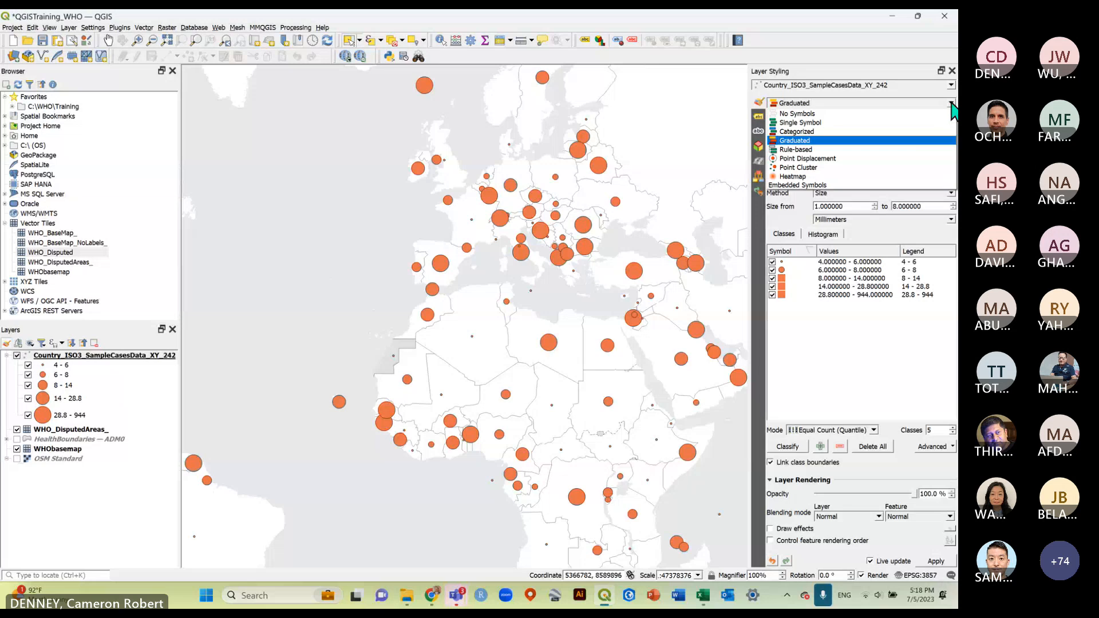
left_click(953, 108)
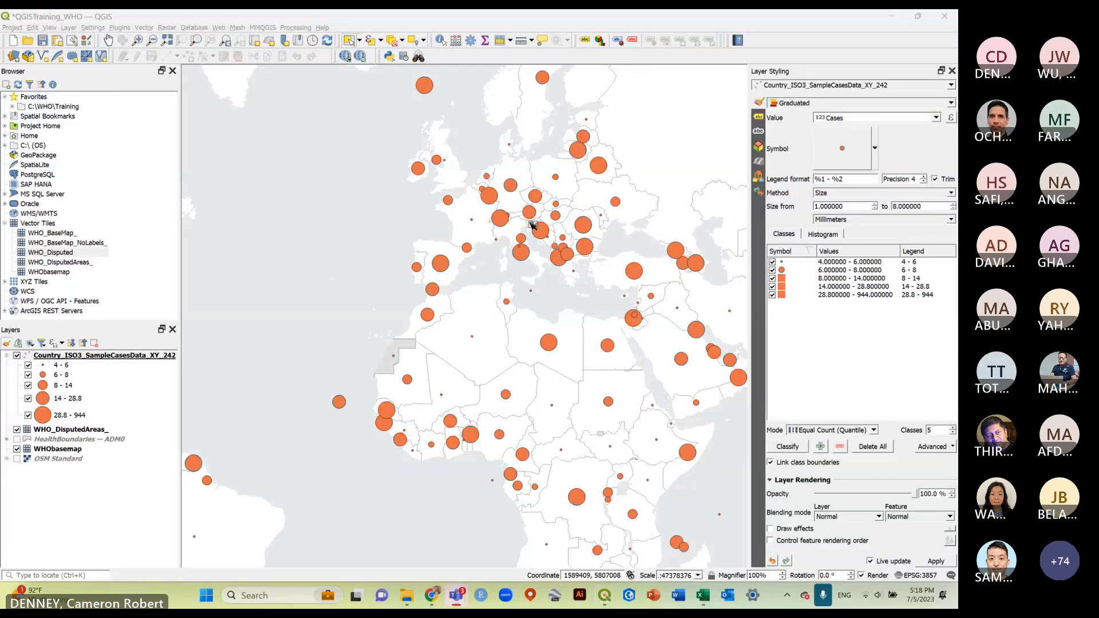
left_click(791, 23)
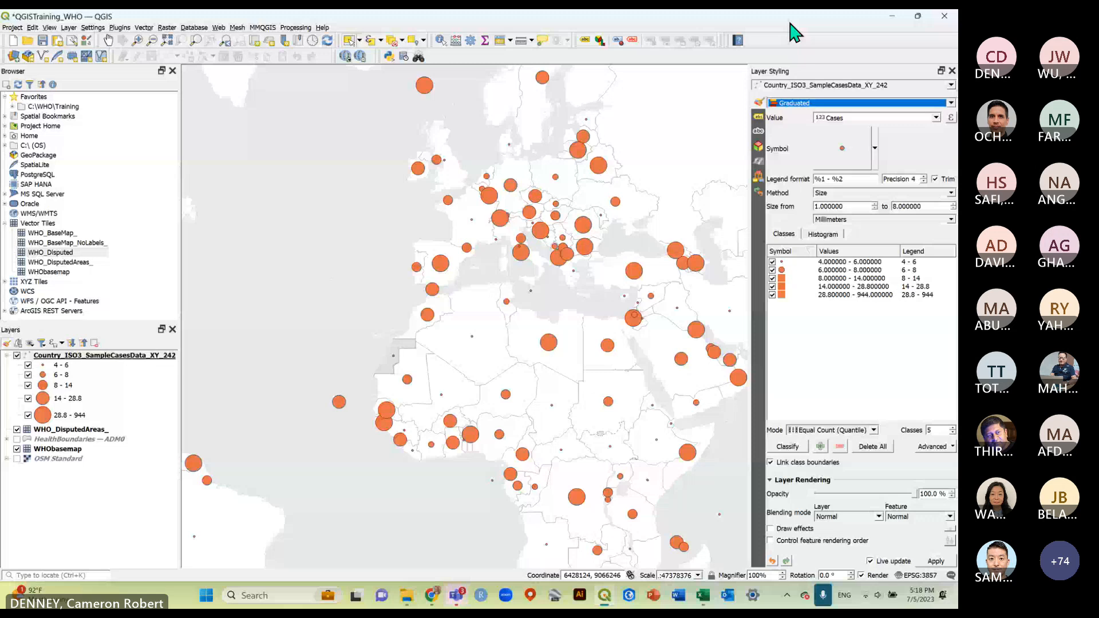
left_click(122, 76)
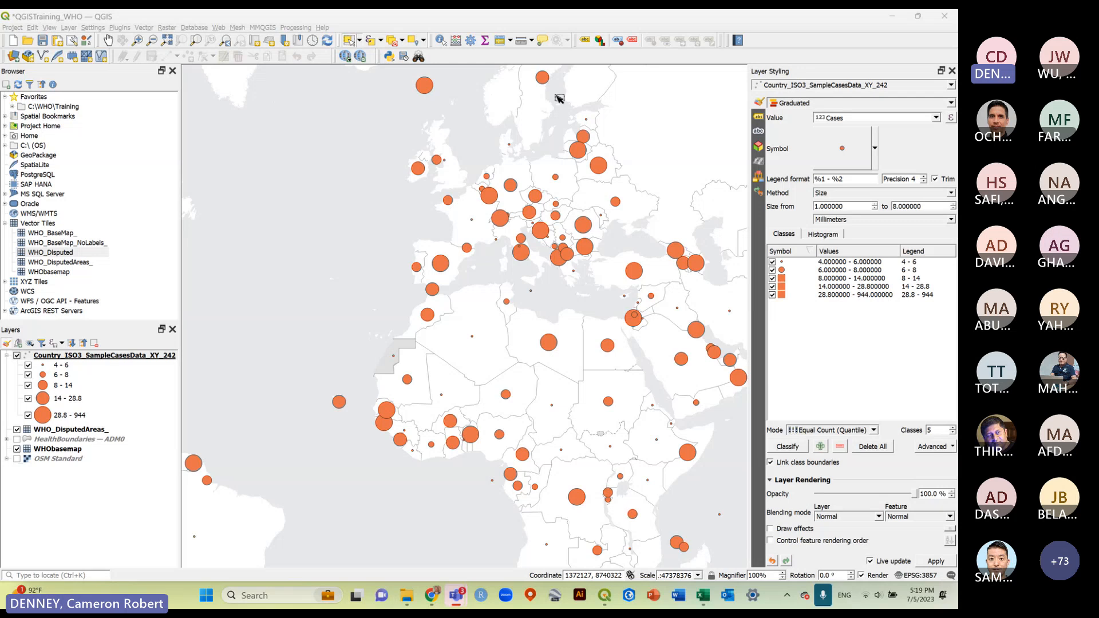
Try the Heatmap renderer on the Country_ISO3_SampleCasesData_XY_242 layer.
left_click(892, 107)
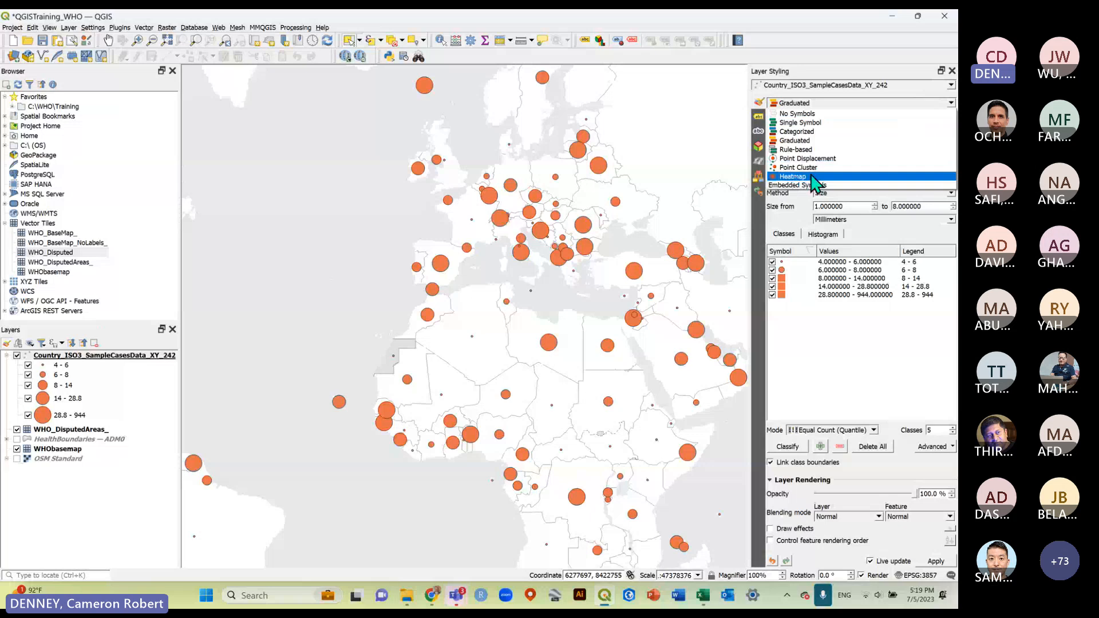
left_click(813, 177)
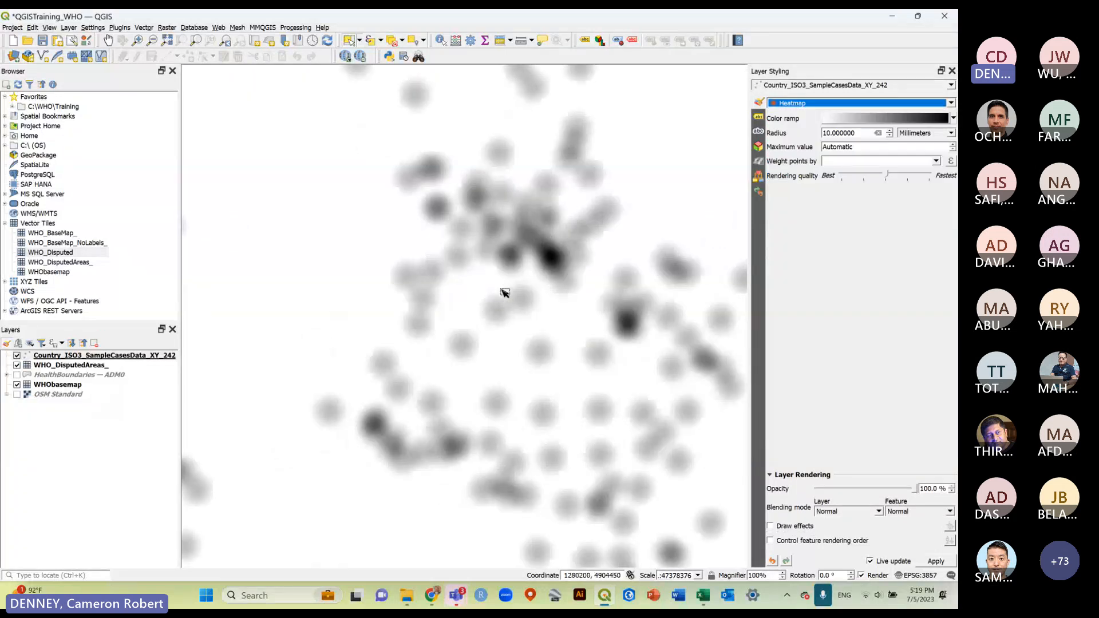
Restore Graduated symbology on the sample cases layer, using Cases as the value, the Size method and five Equal Count (Quantile) classes.
left_click(859, 103)
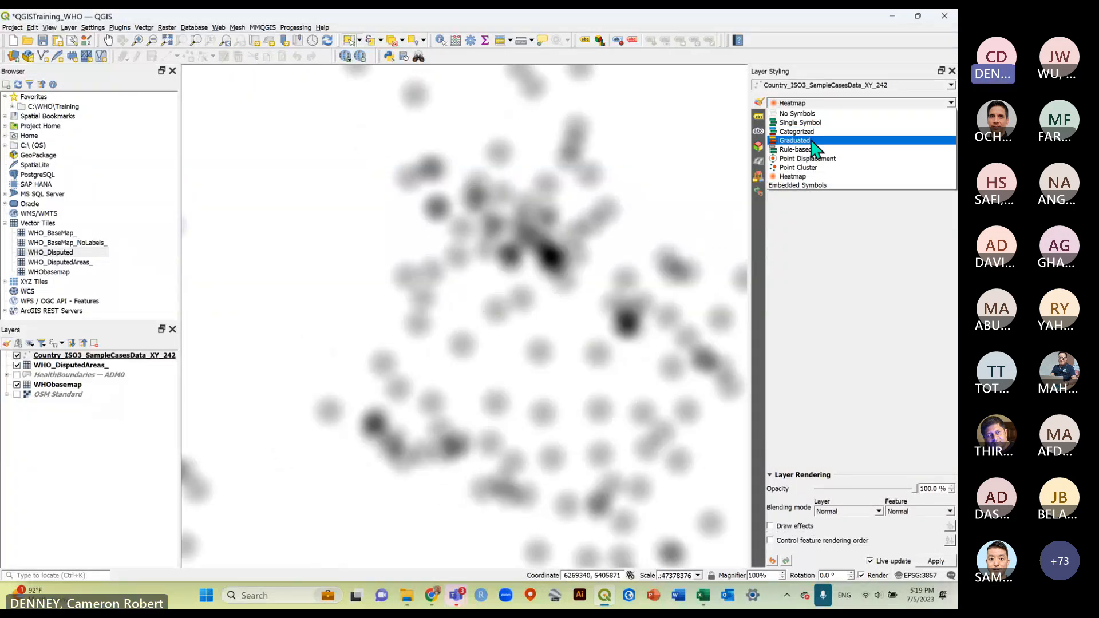
left_click(816, 140)
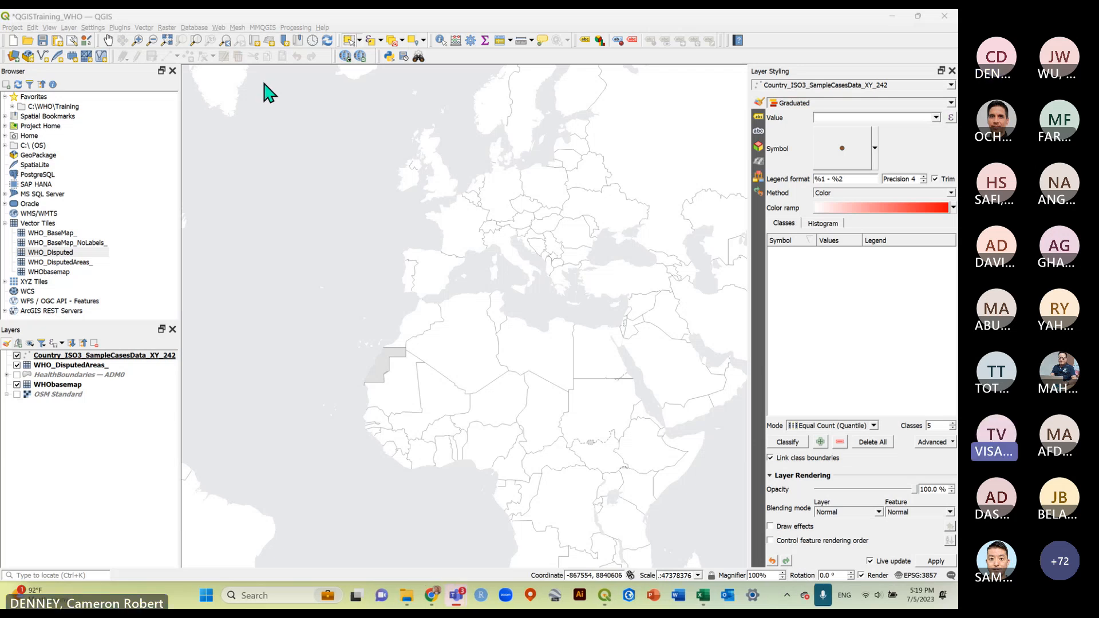
left_click(936, 118)
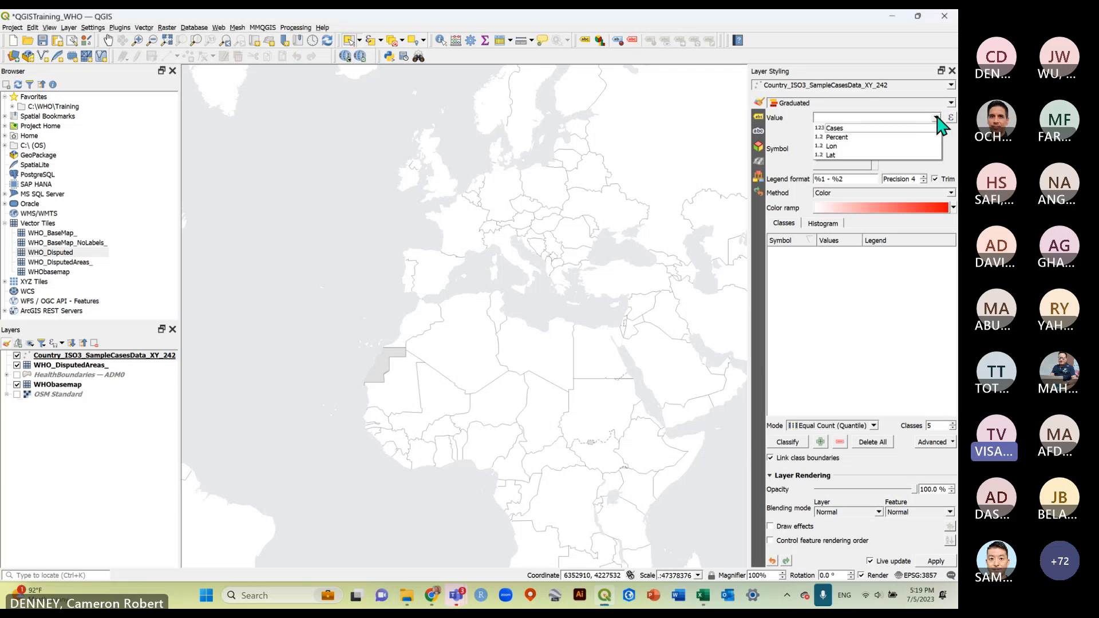
left_click(845, 128)
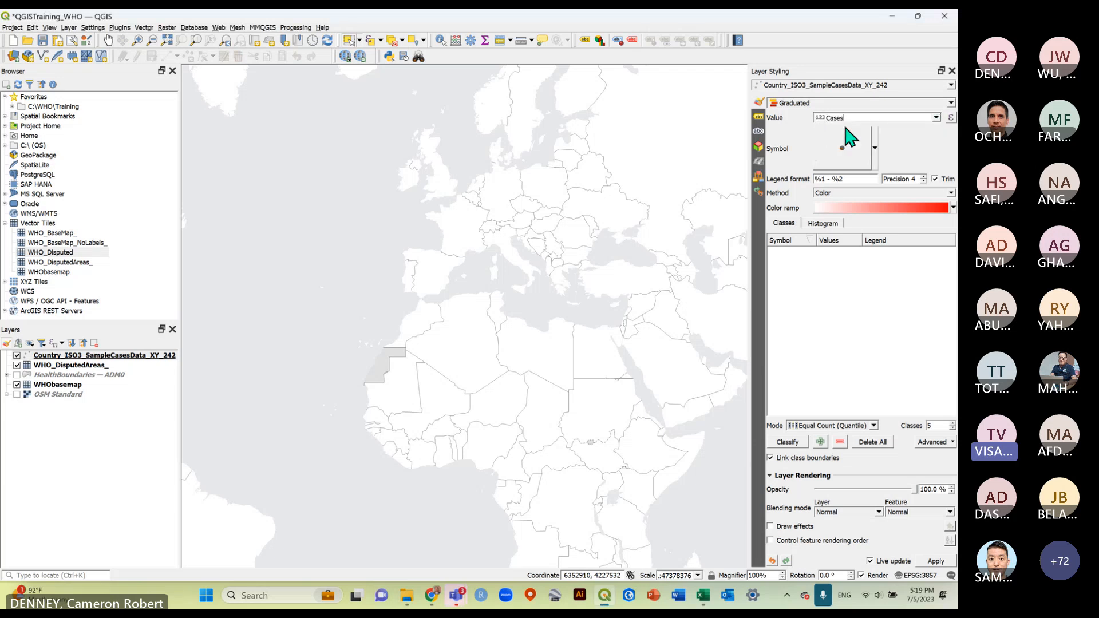
left_click(787, 443)
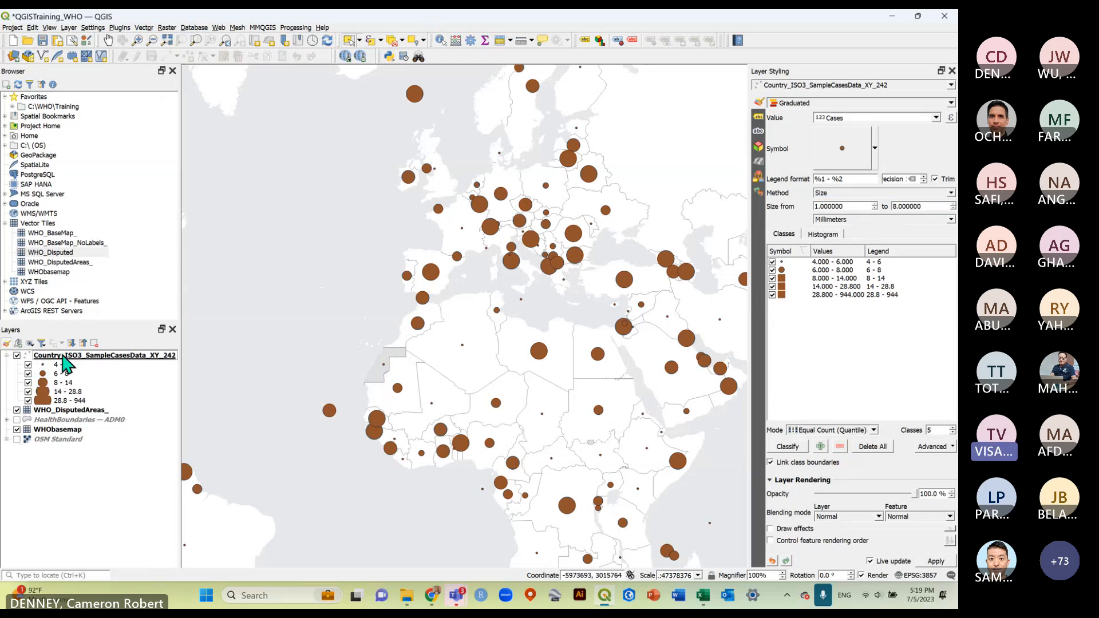
Open the attribute table of the sample cases layer and switch it between a floating window and its docked position below the map.
right_click(63, 356)
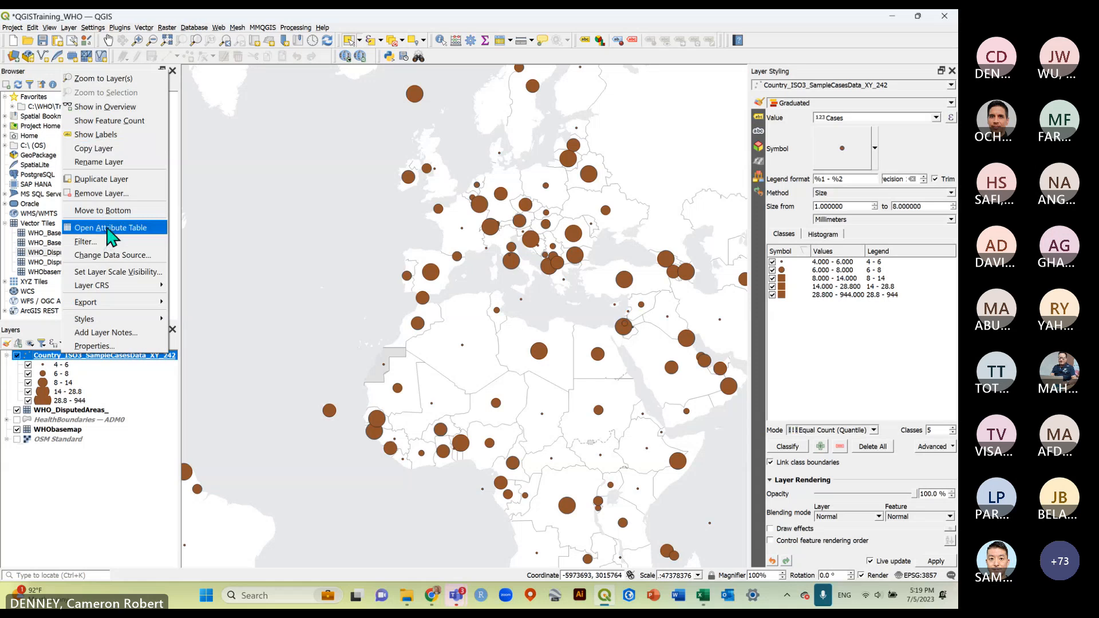
left_click(109, 227)
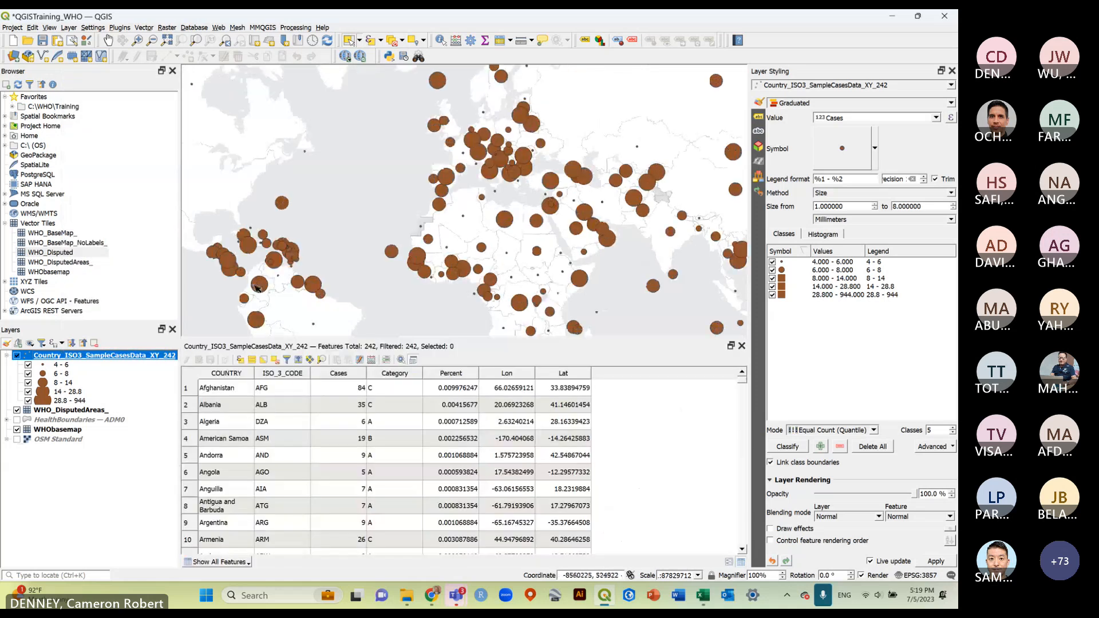
double_click(462, 347)
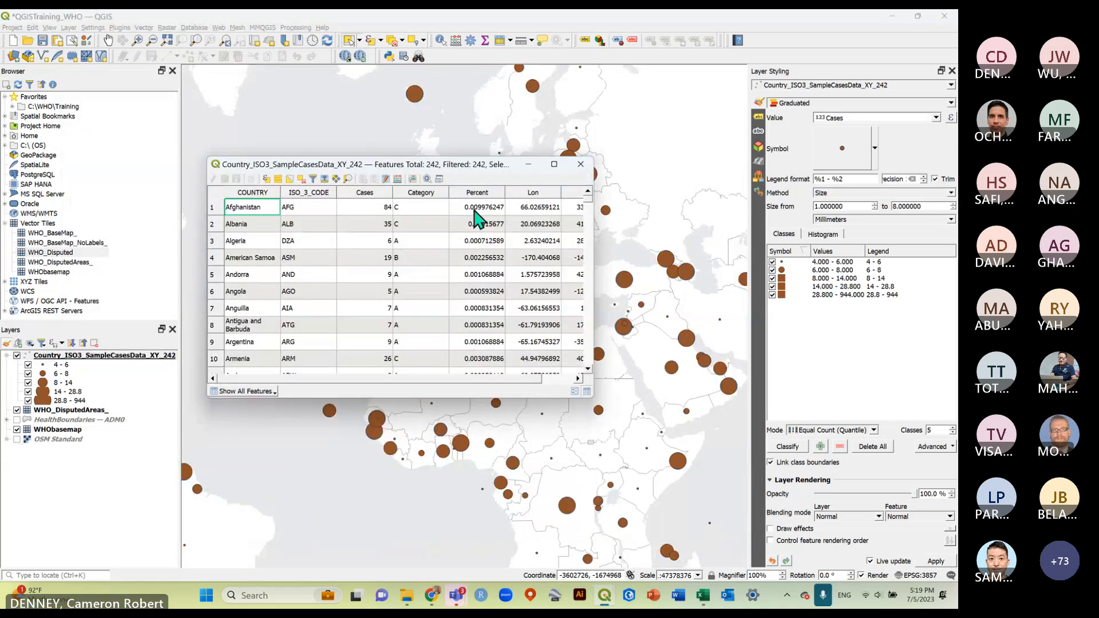
left_click_drag(528, 170, 485, 229)
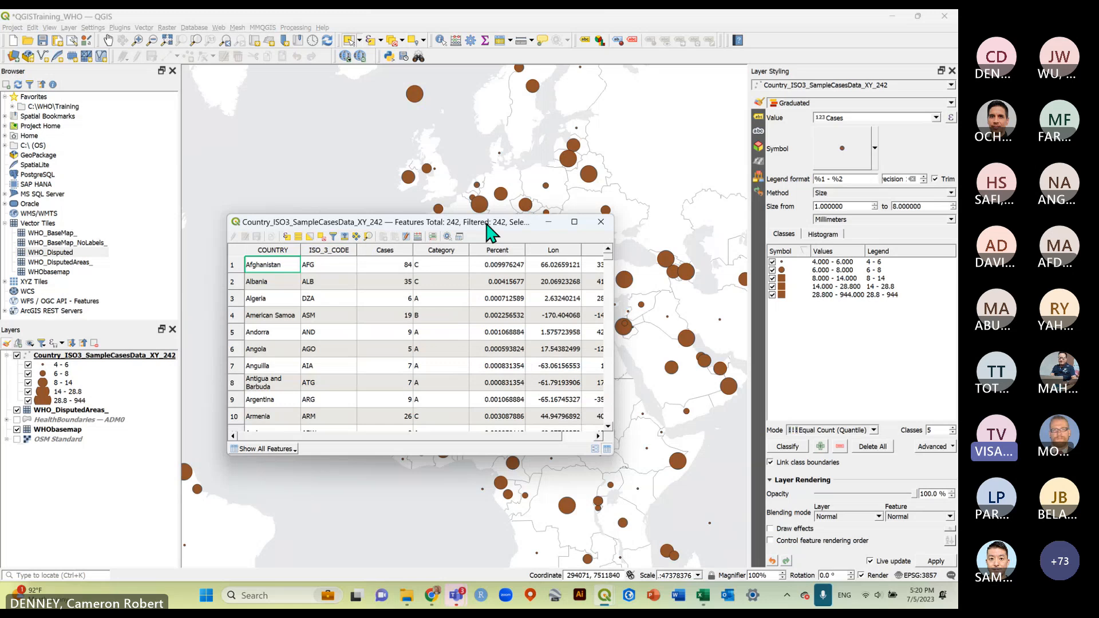
left_click_drag(488, 232, 499, 308)
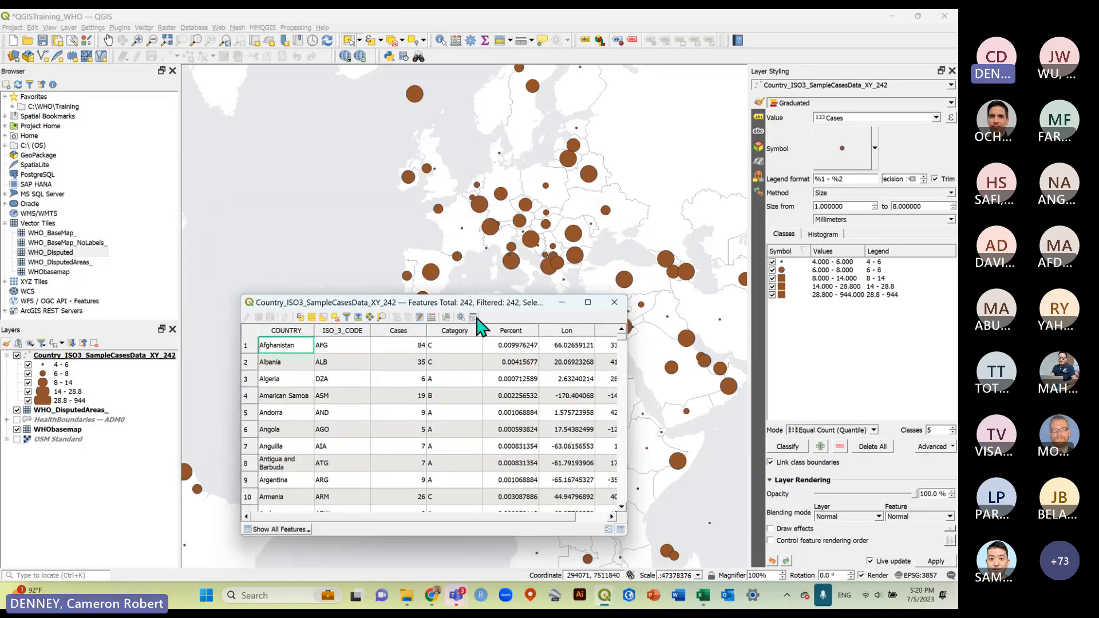
left_click(473, 317)
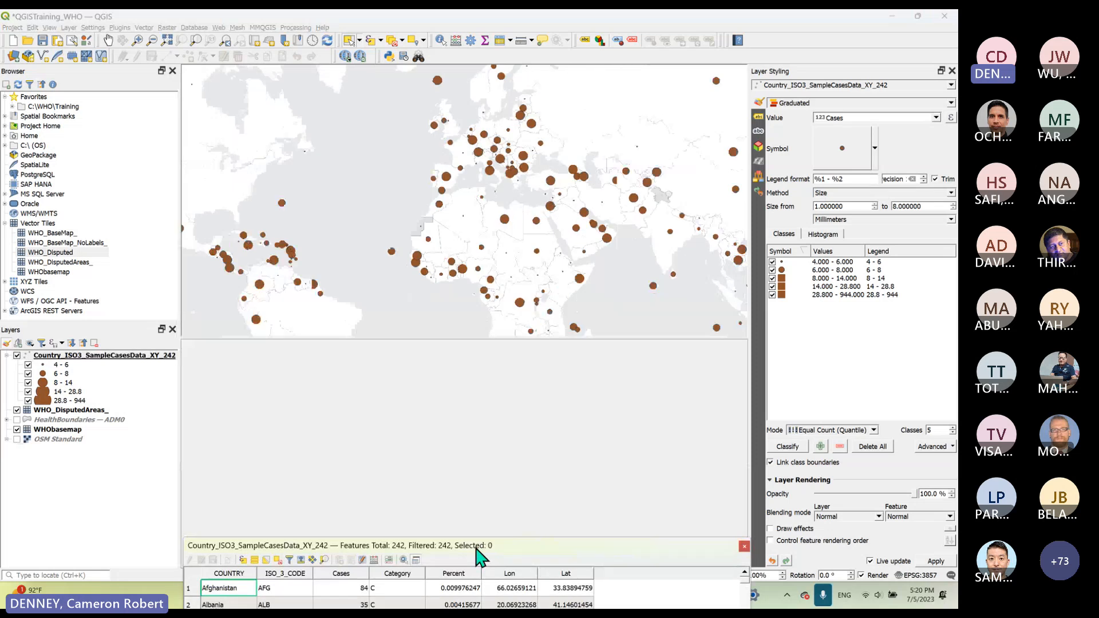
left_click_drag(470, 558, 469, 561)
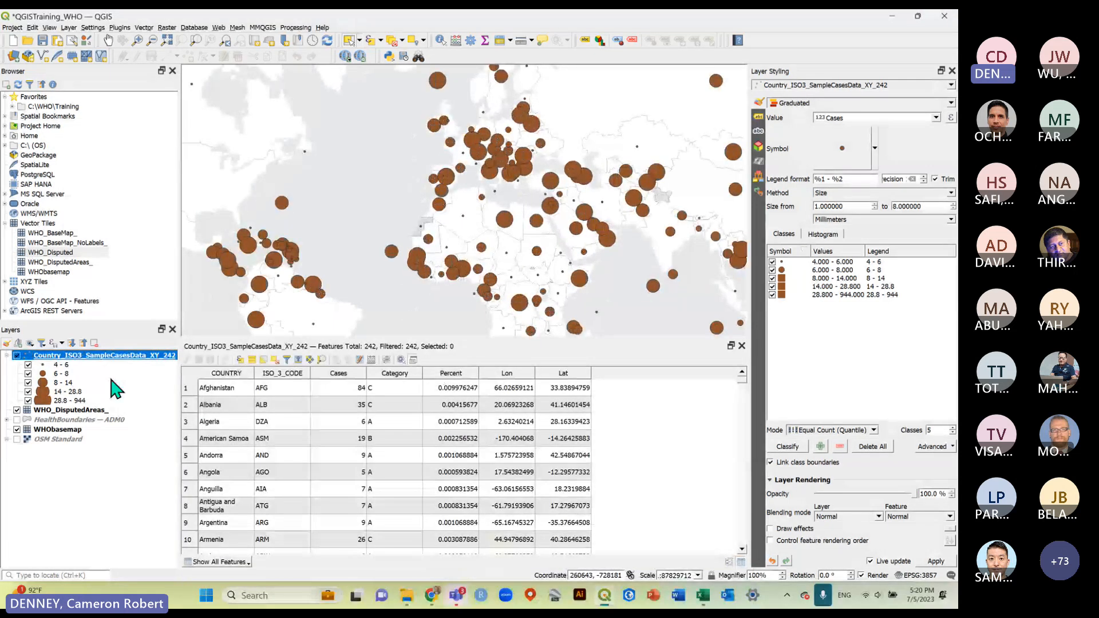
Review the Symbology page in the sample cases layer's properties, reposition the dialog on screen, and dismiss it without changes.
right_click(81, 355)
left_click(100, 349)
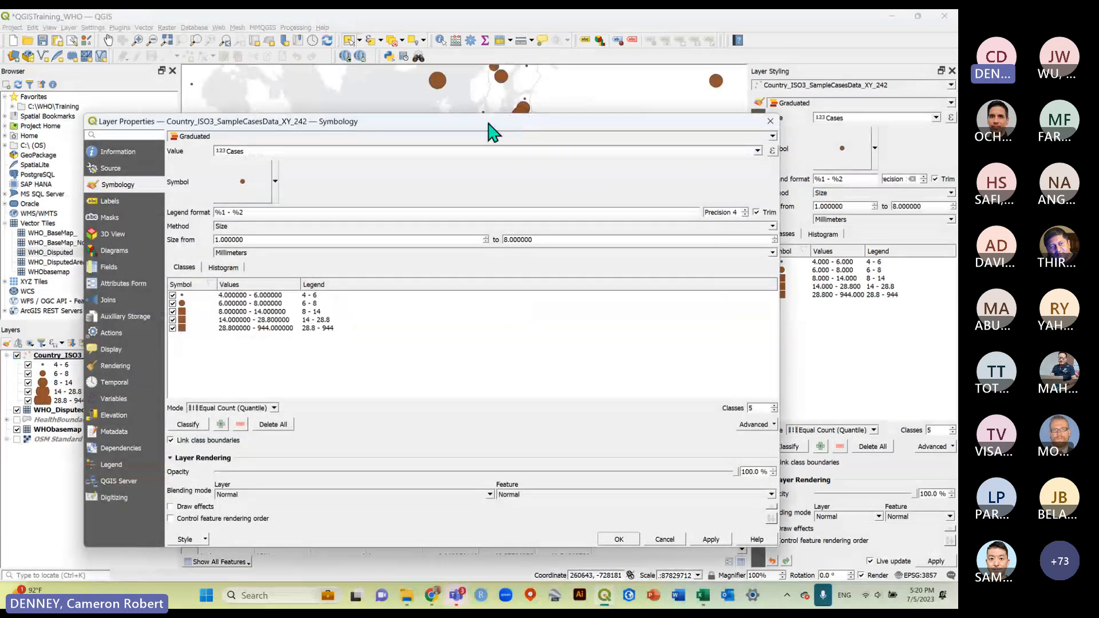
left_click_drag(486, 123, 535, 87)
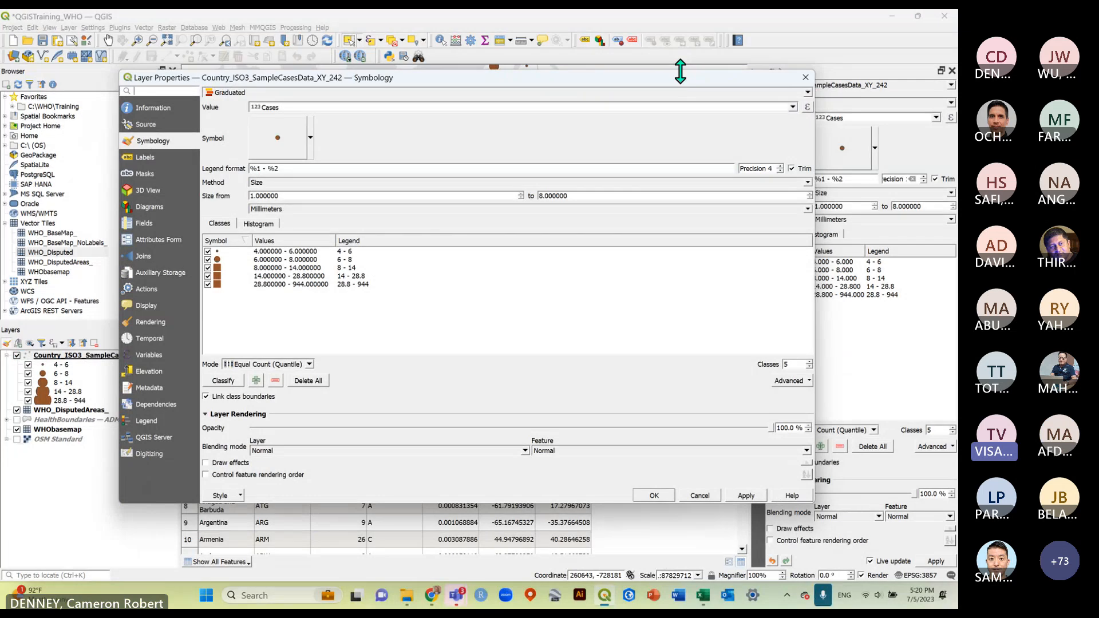
left_click_drag(682, 70, 659, 77)
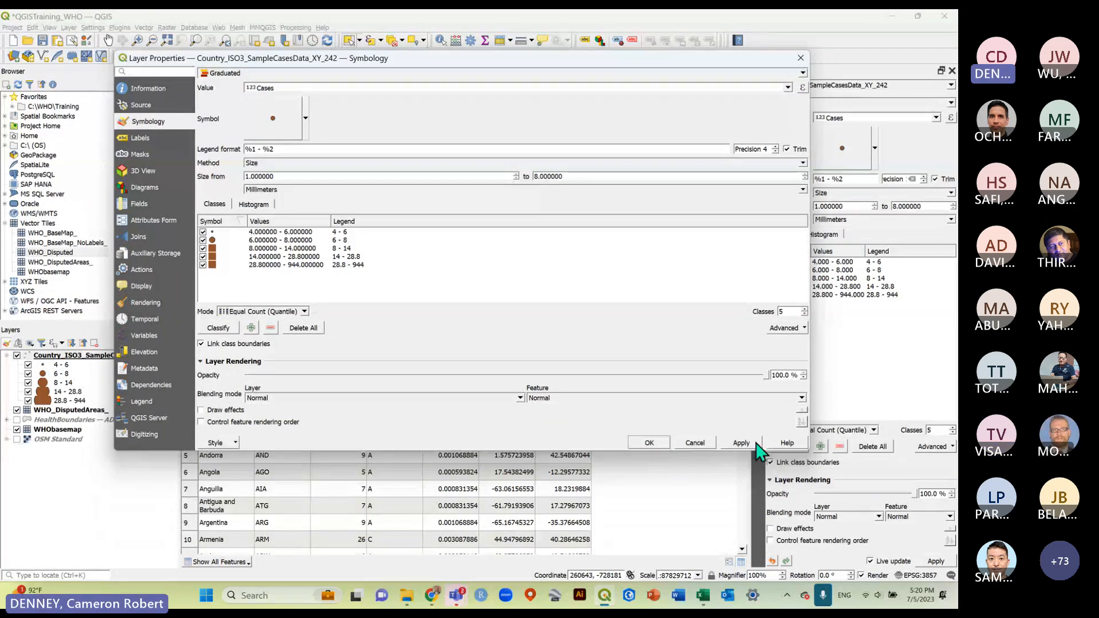
left_click_drag(442, 58, 476, 66)
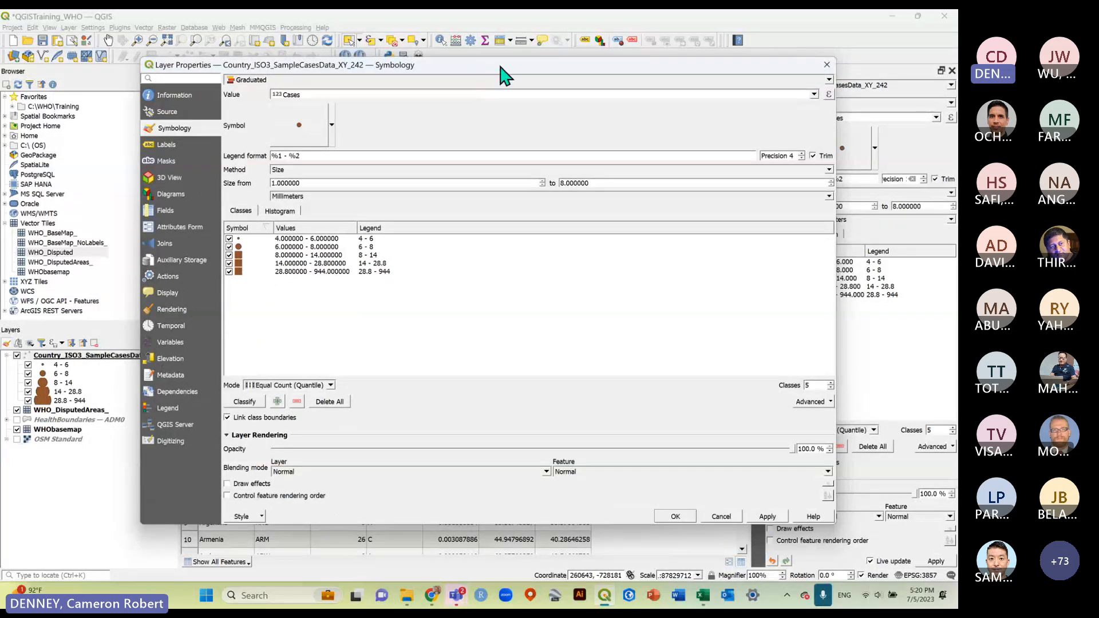
left_click_drag(500, 67, 459, 47)
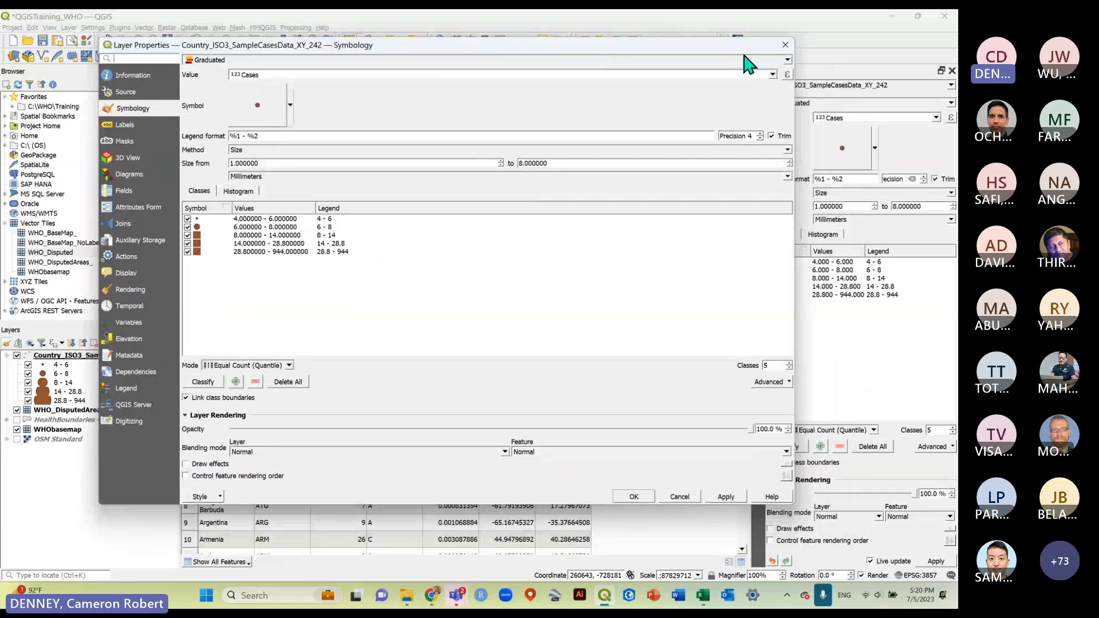
left_click(785, 45)
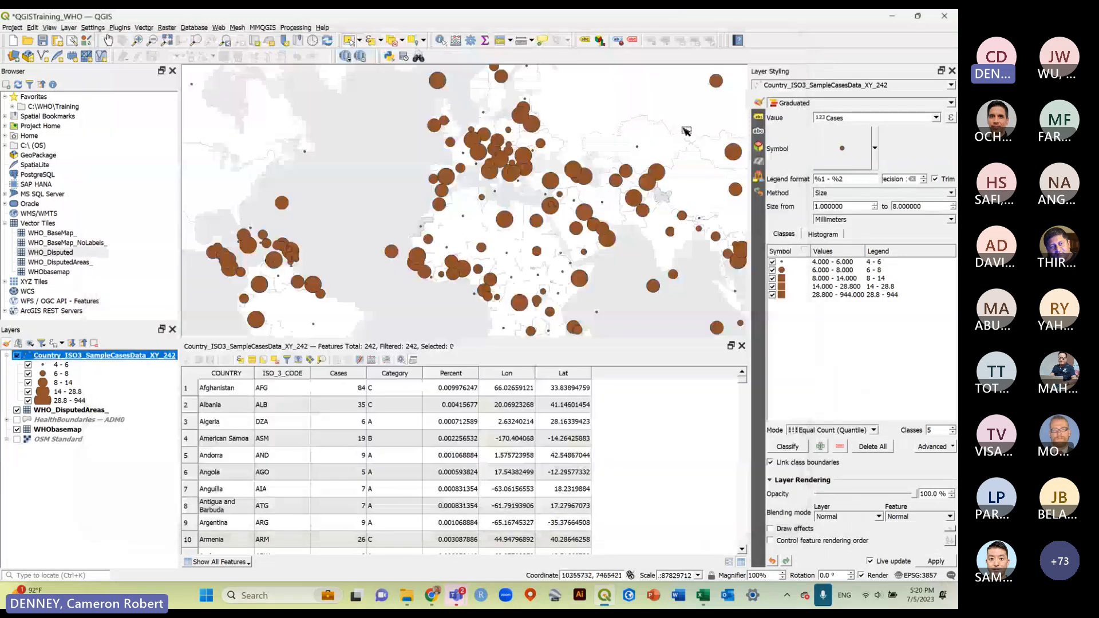
Reopen the sample cases layer's properties, resize and move the dialog until its full contents and edges are reachable, and close it without changes.
right_click(93, 355)
left_click(113, 358)
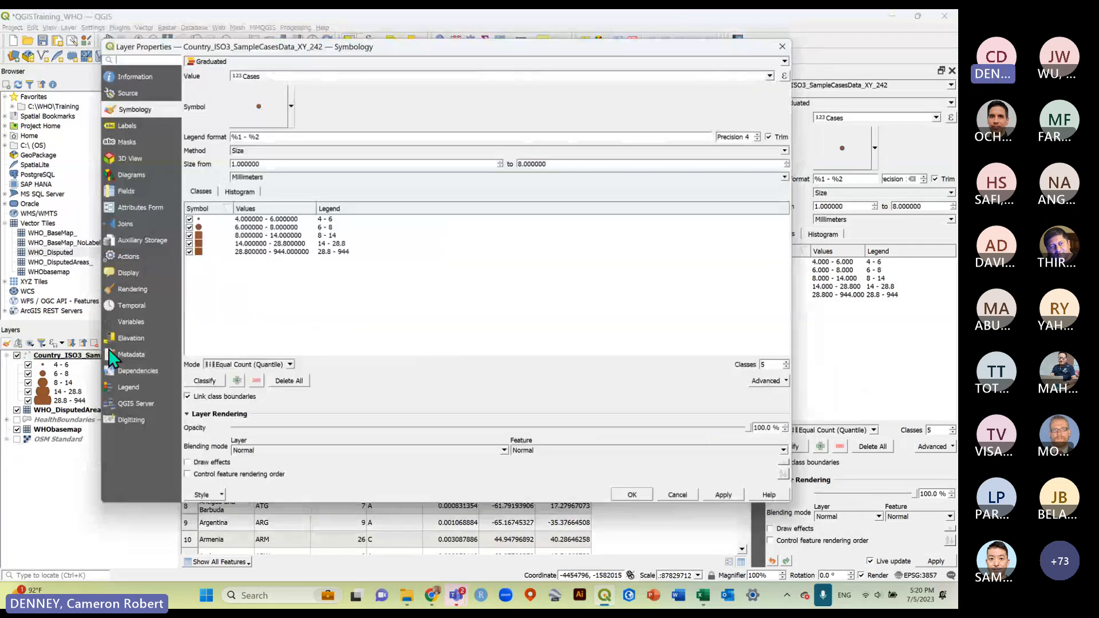
left_click_drag(470, 48, 423, 33)
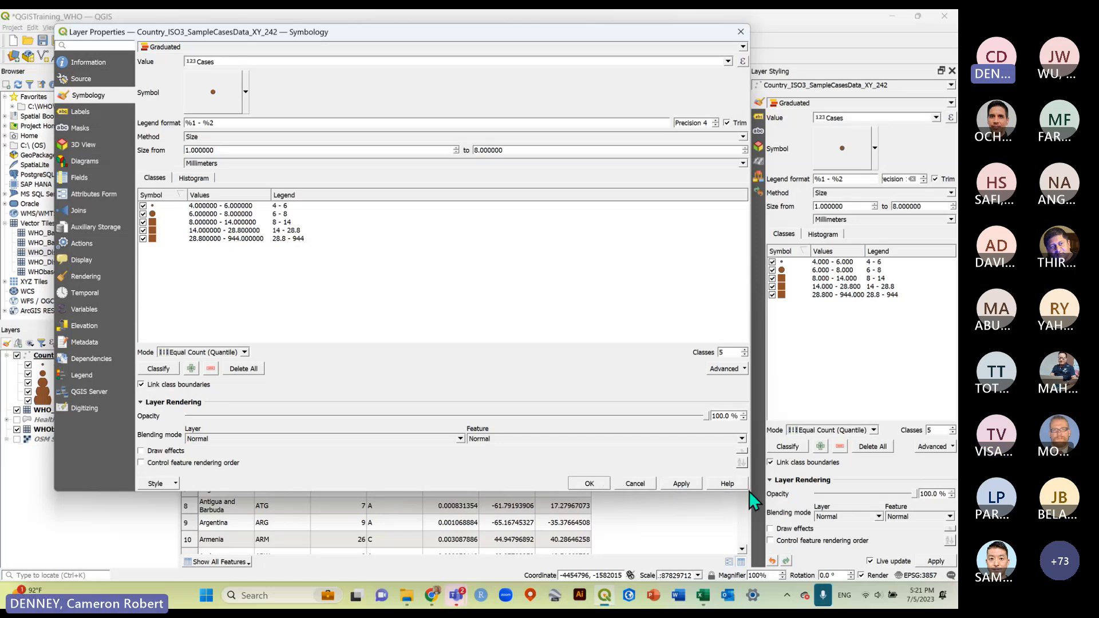
left_click_drag(750, 492, 774, 503)
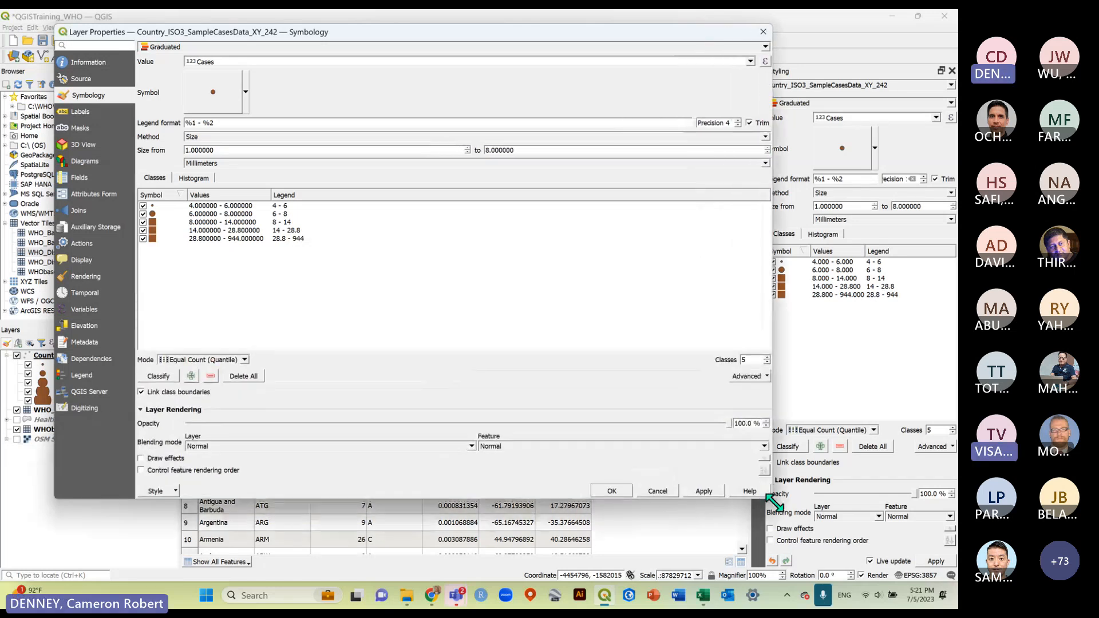
left_click_drag(410, 36, 420, 44)
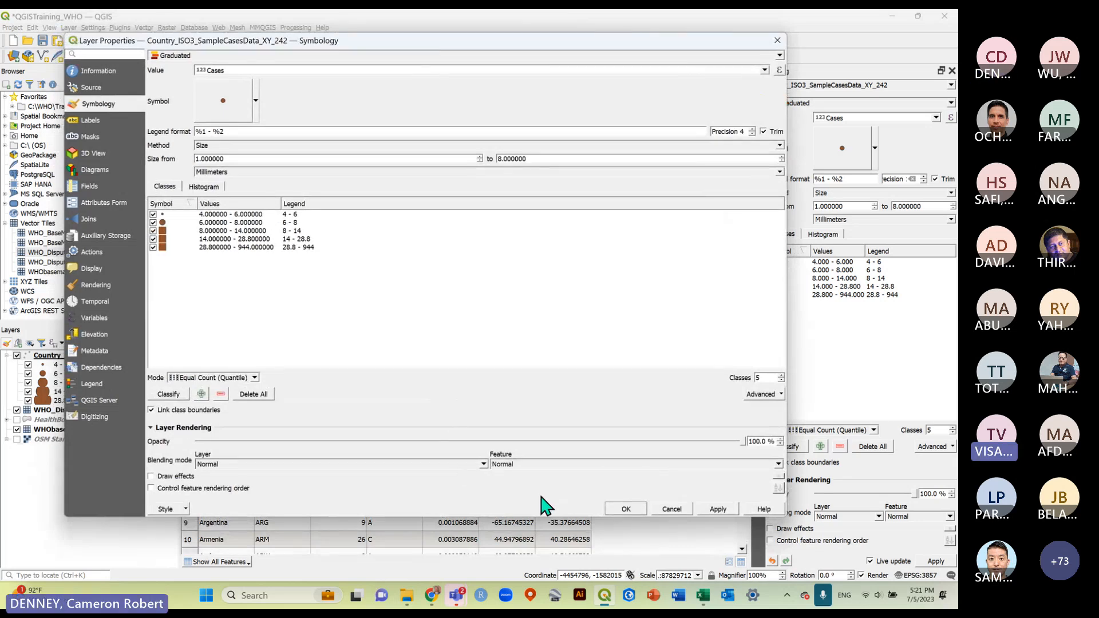
left_click_drag(513, 517, 513, 523)
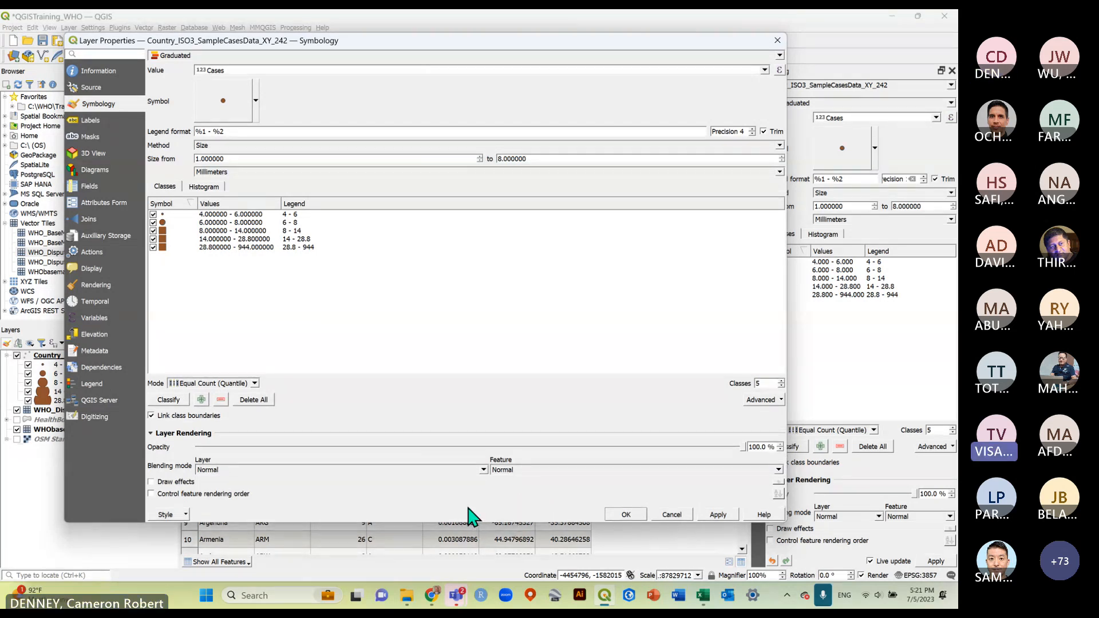
left_click_drag(65, 35, 3, 10)
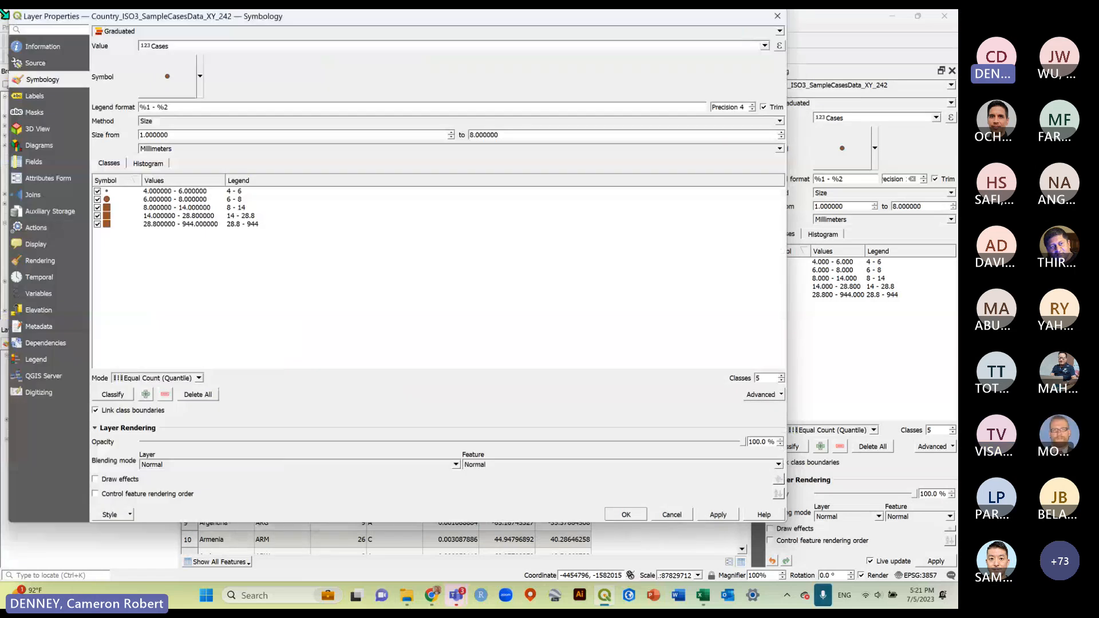
left_click_drag(247, 16, 586, 144)
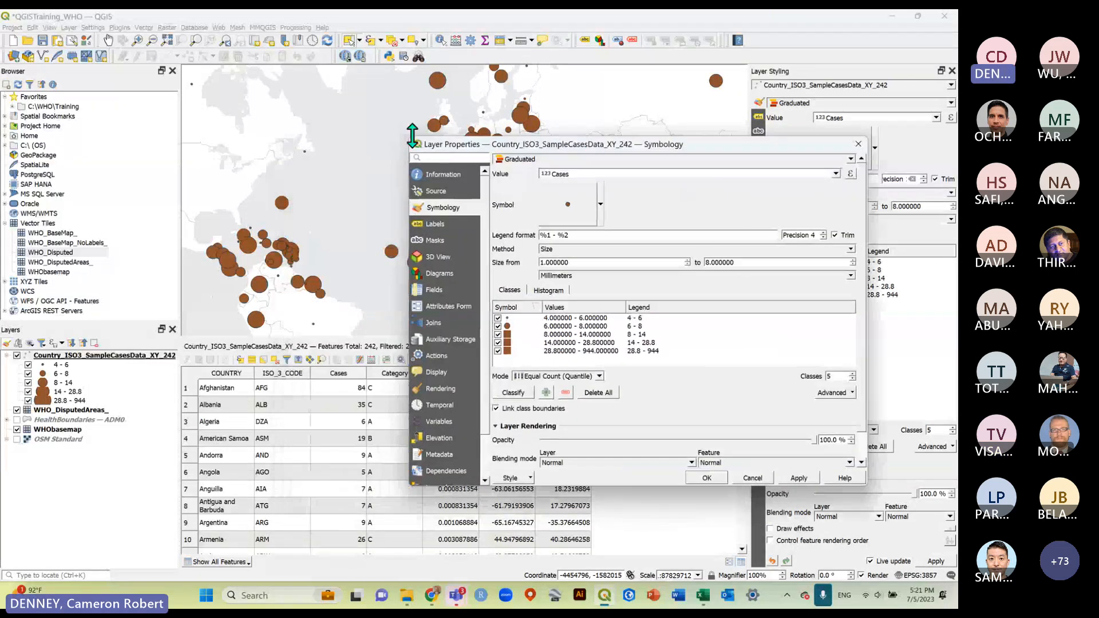
left_click_drag(412, 135, 365, 146)
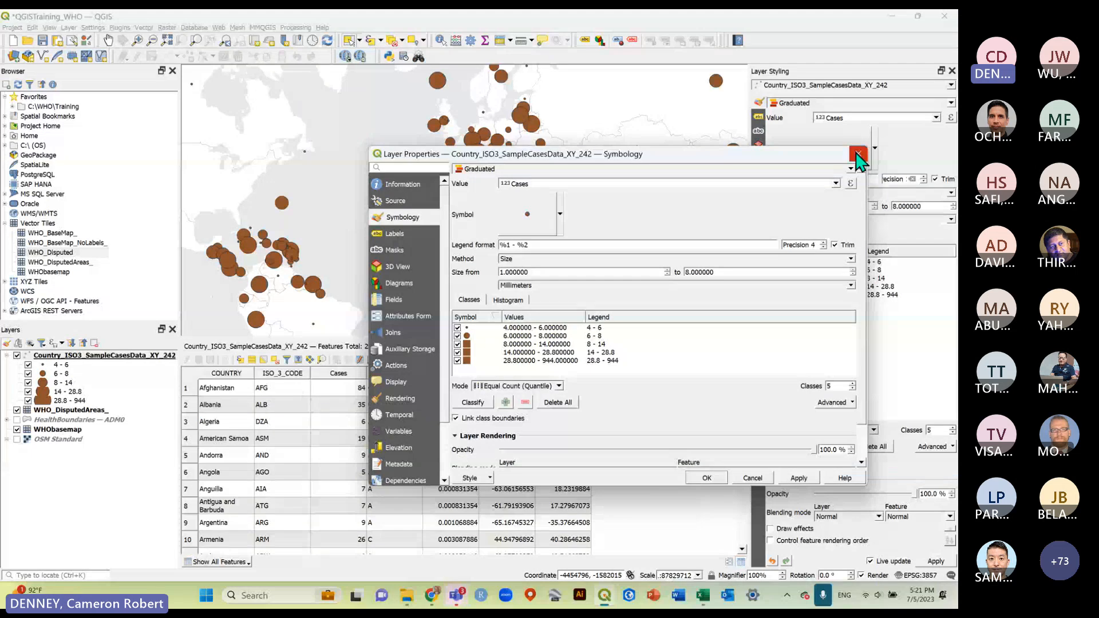
left_click(858, 155)
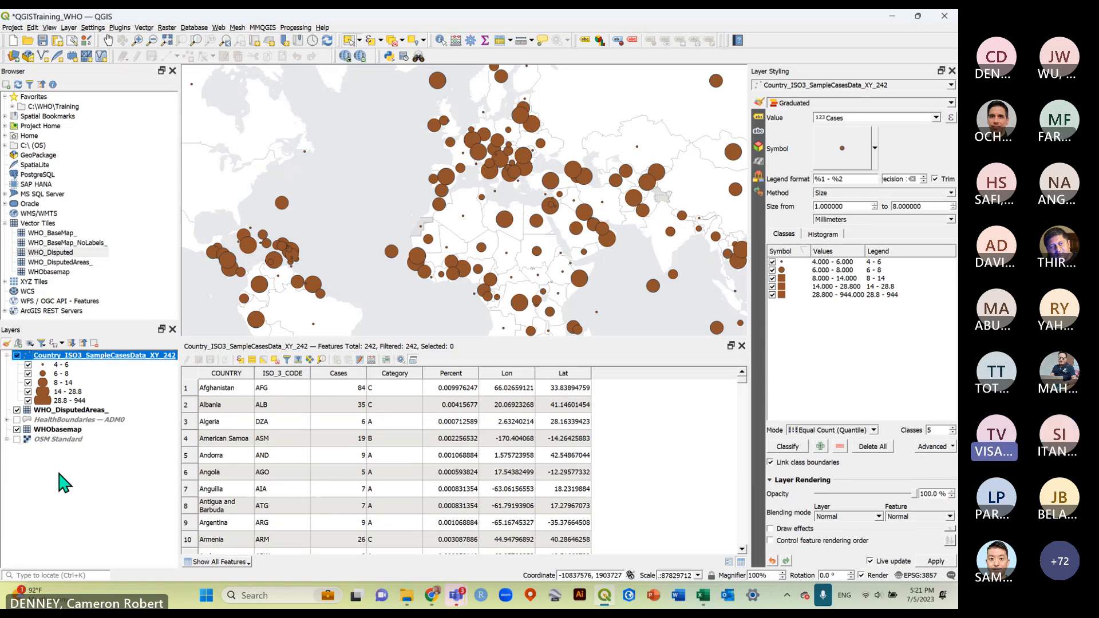
Clear the layer selection and close the docked attribute table to give the map its full height.
left_click(72, 475)
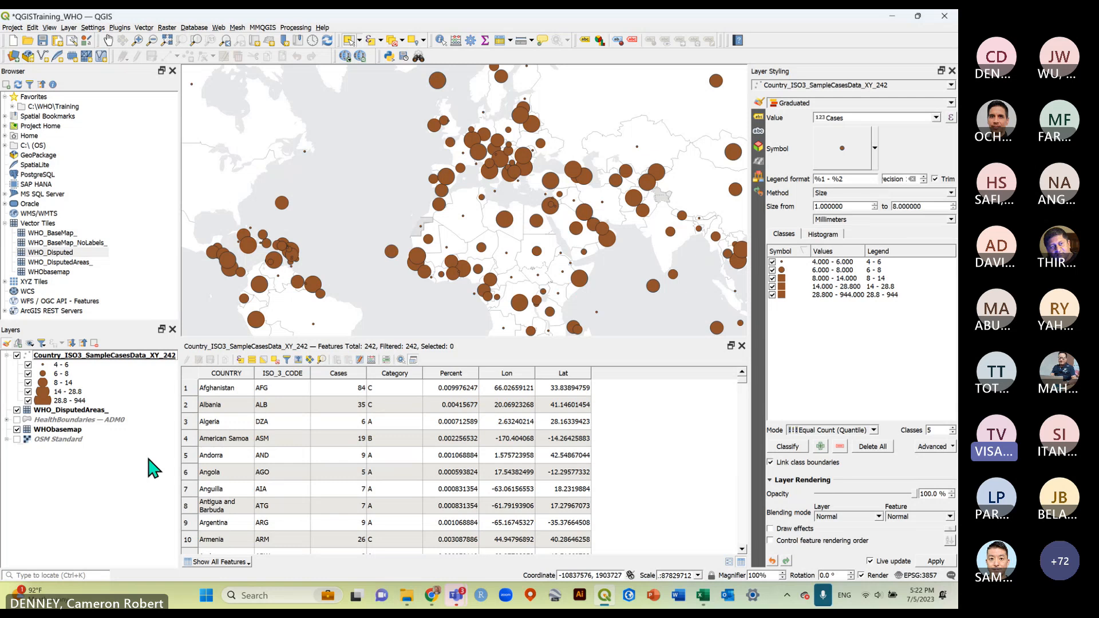
left_click(743, 346)
scroll(744, 352, "up", 1)
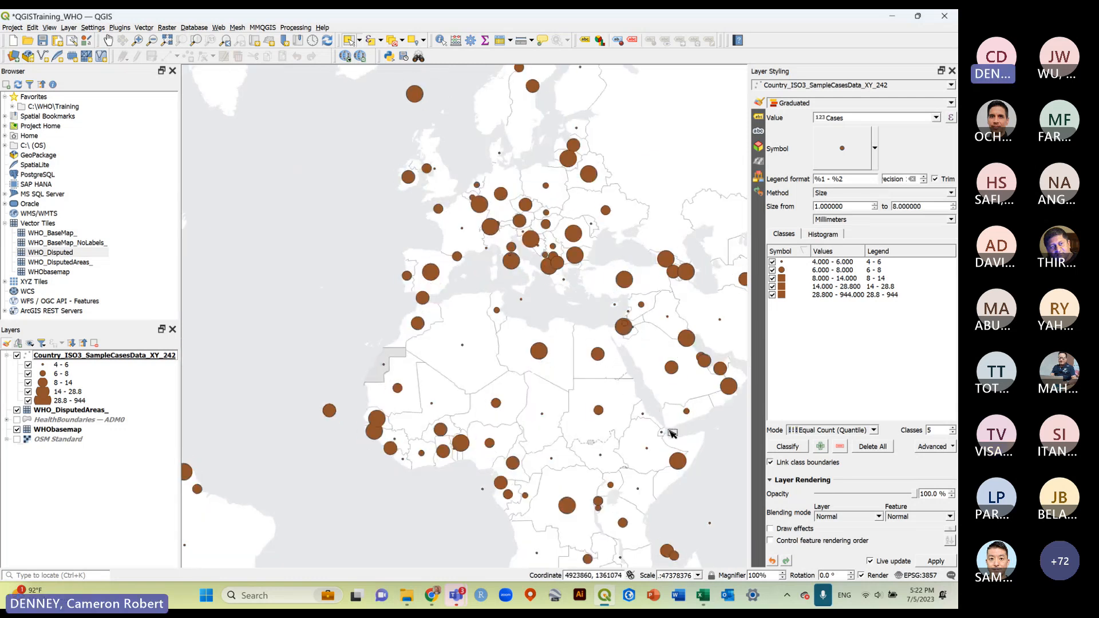
scroll(500, 377, "down", 1)
scroll(487, 374, "down", 1)
scroll(509, 386, "up", 1)
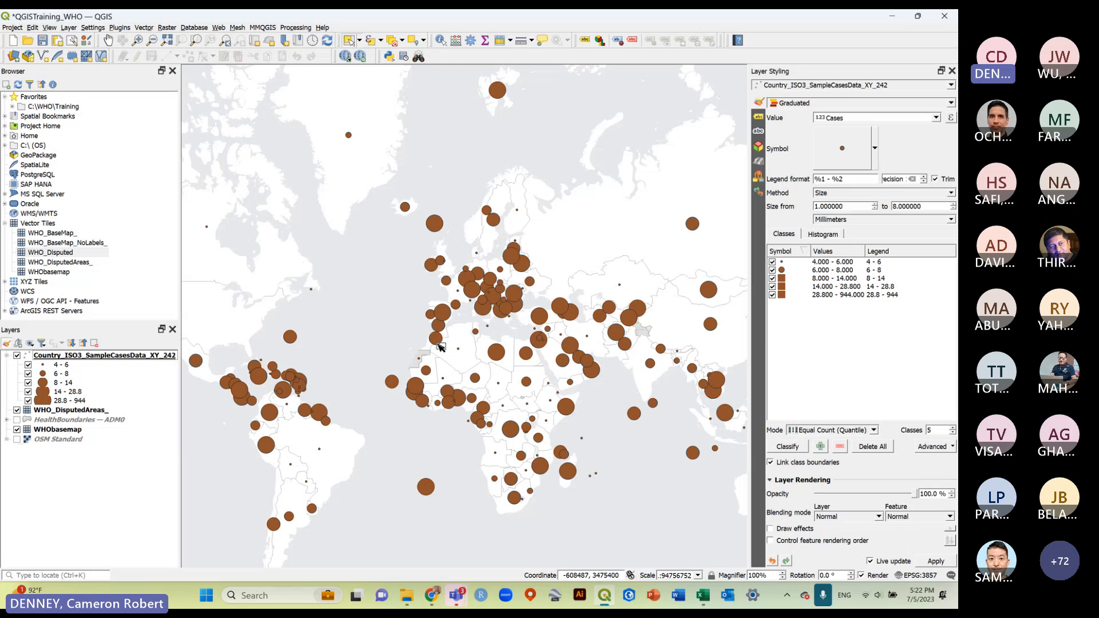
scroll(439, 346, "down", 1)
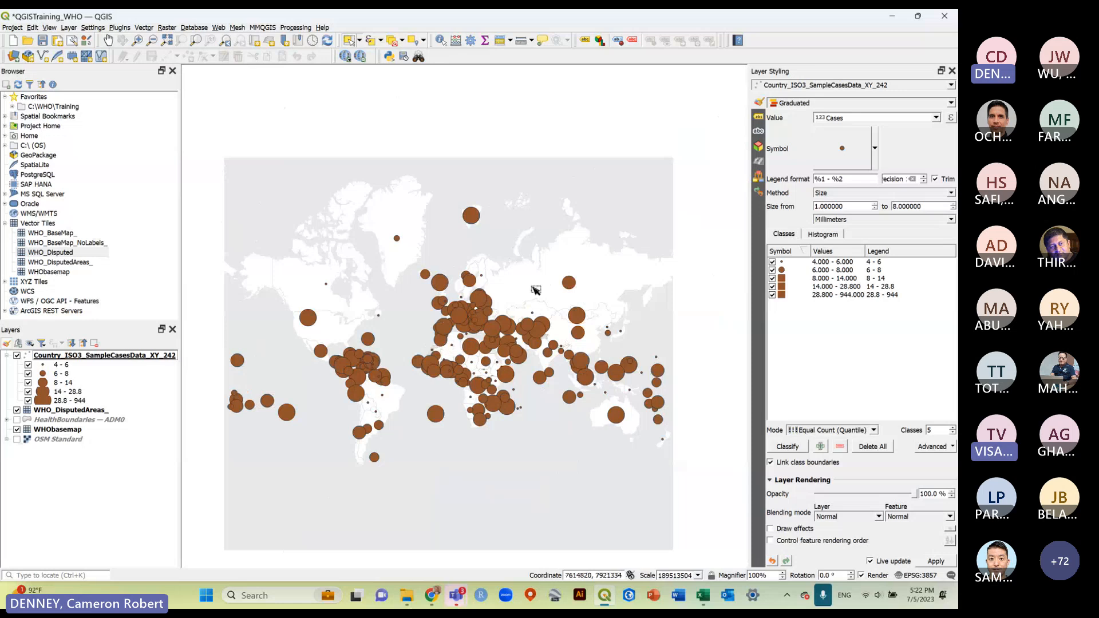
scroll(389, 370, "up", 1)
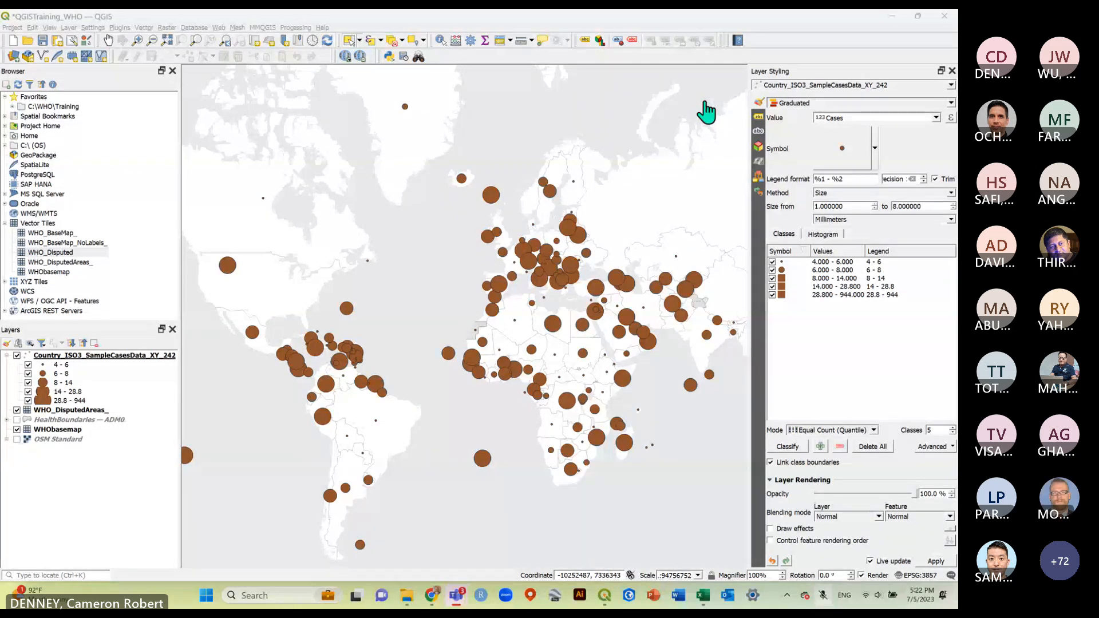
Switch to the browser and show the "5 minute break!" slide of the Intro to GIS - QGIS presentation.
key("alt+Tab")
key("alt+Tab")
key("alt+Tab")
key("alt+Tab")
key("alt+Tab")
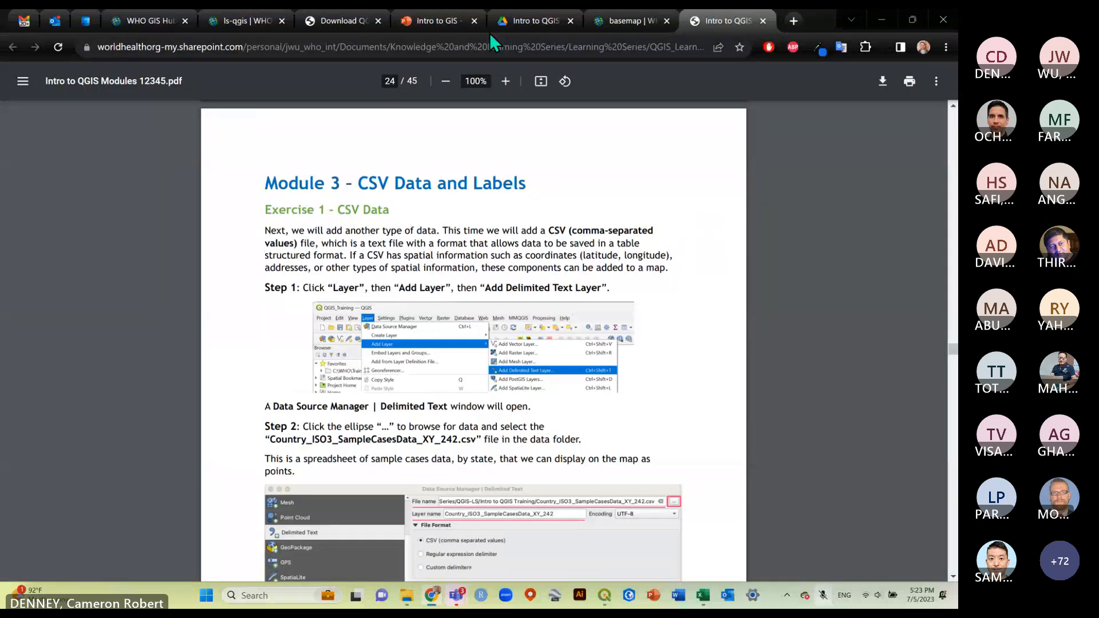
left_click(458, 22)
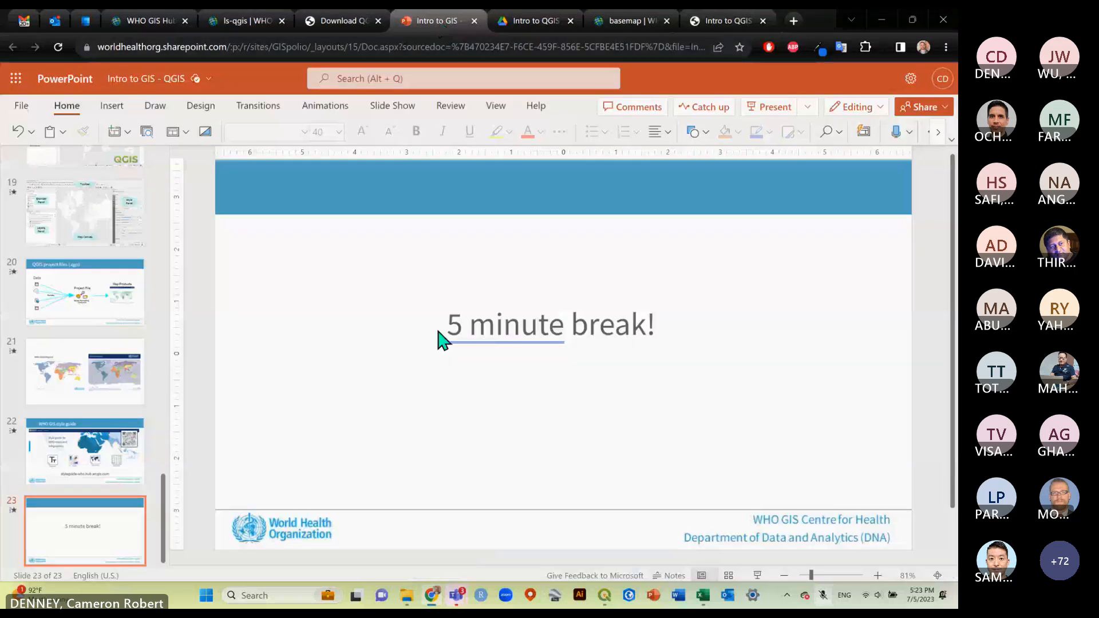
left_click(521, 325)
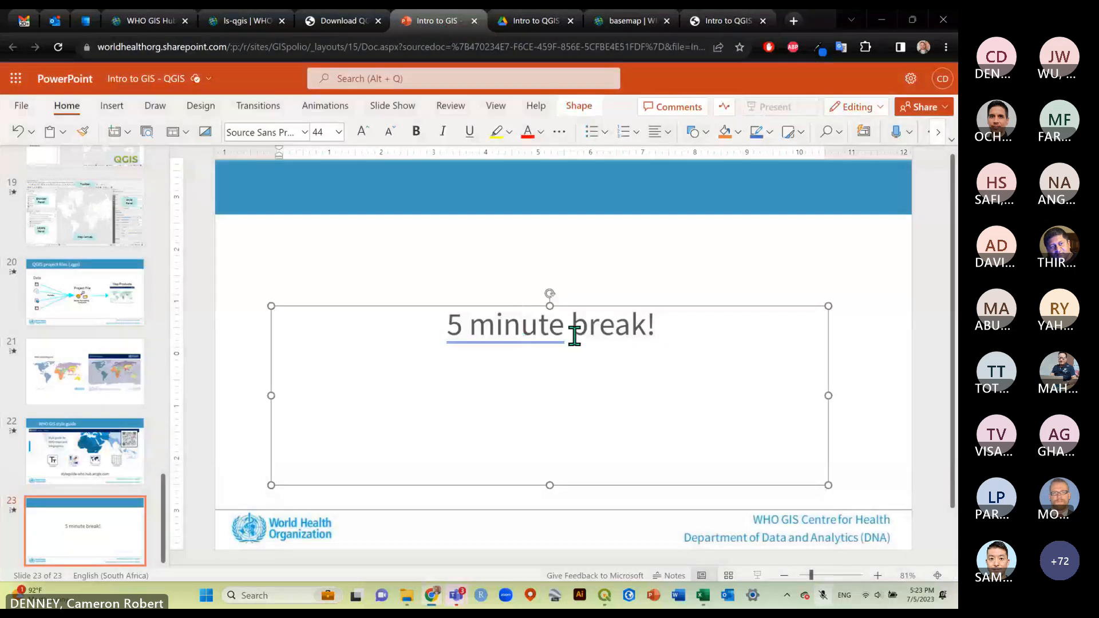
left_click(438, 290)
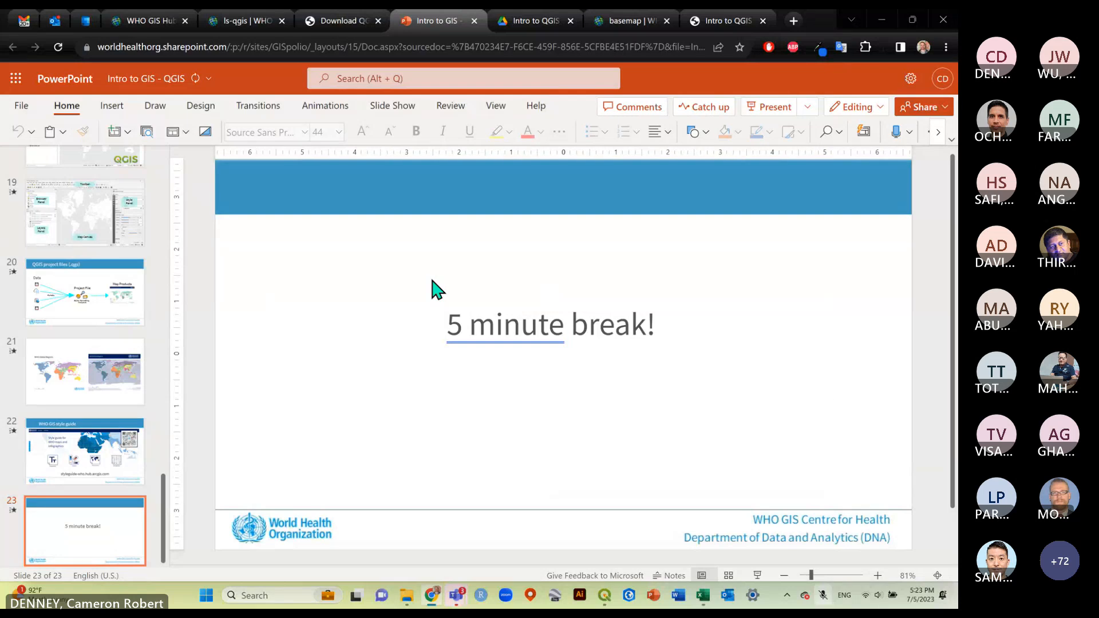
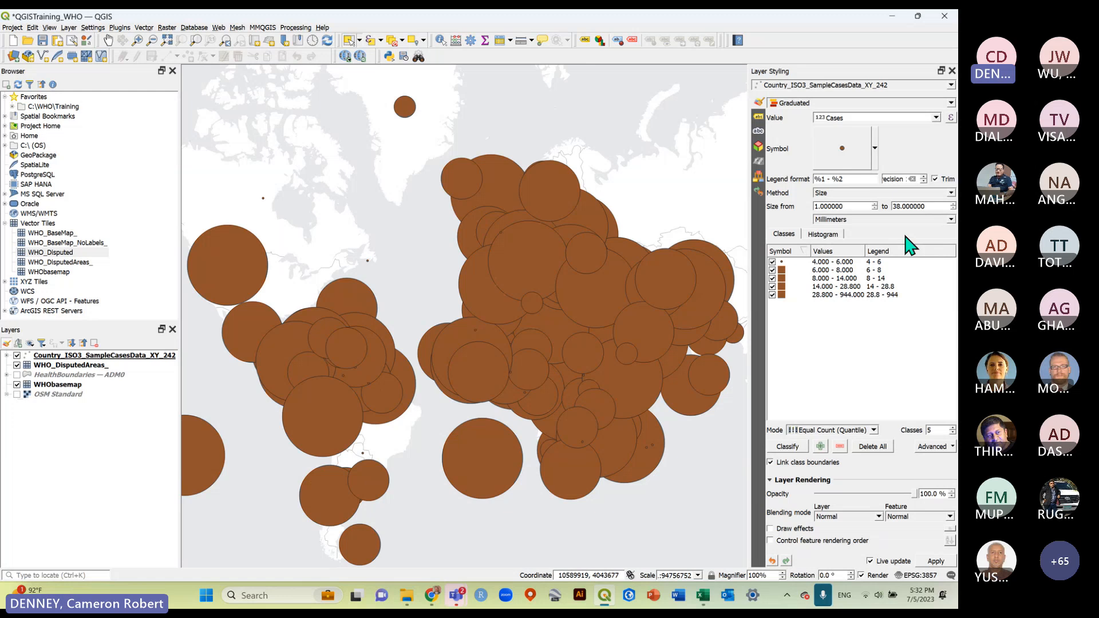
Try maximum symbol sizes of 5 and 12 mm for the graduated sample cases points.
key("BackSpace")
key("BackSpace")
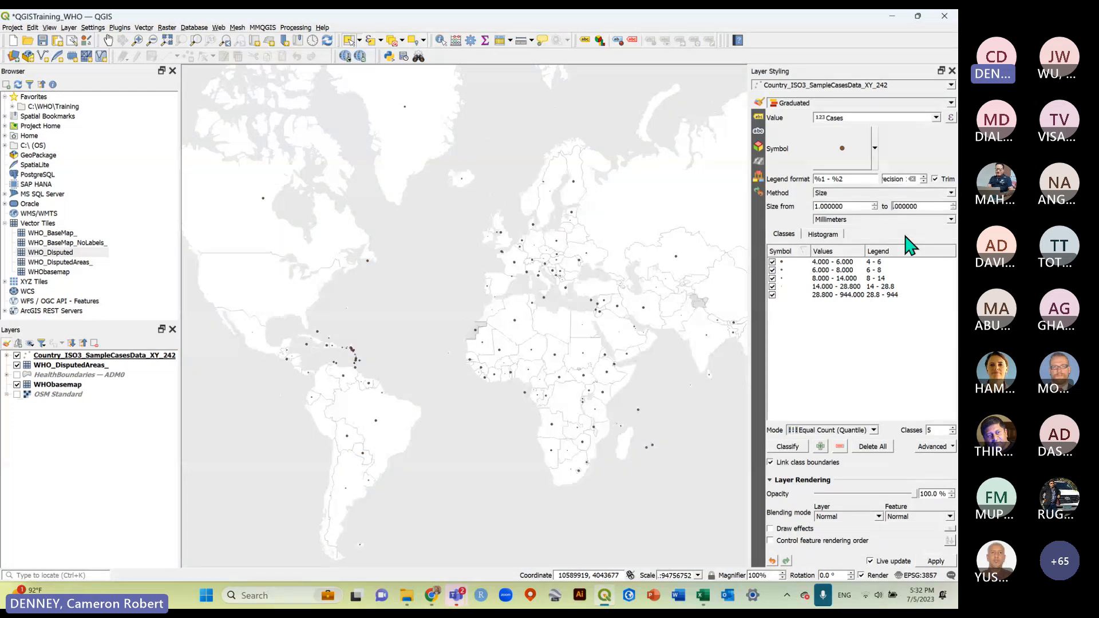
type("5")
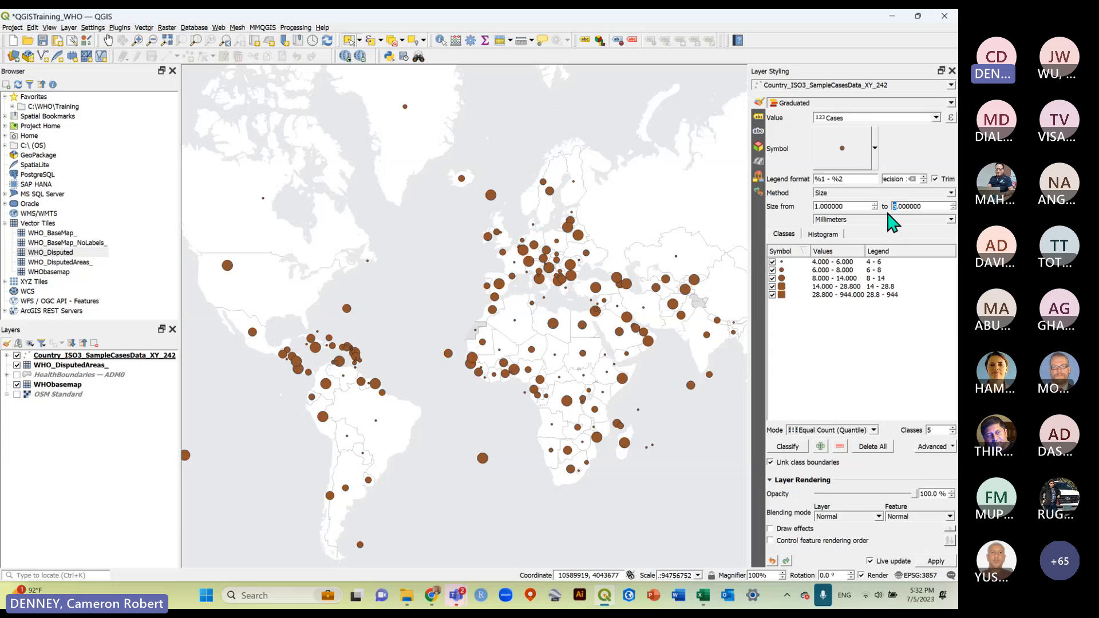
type("12")
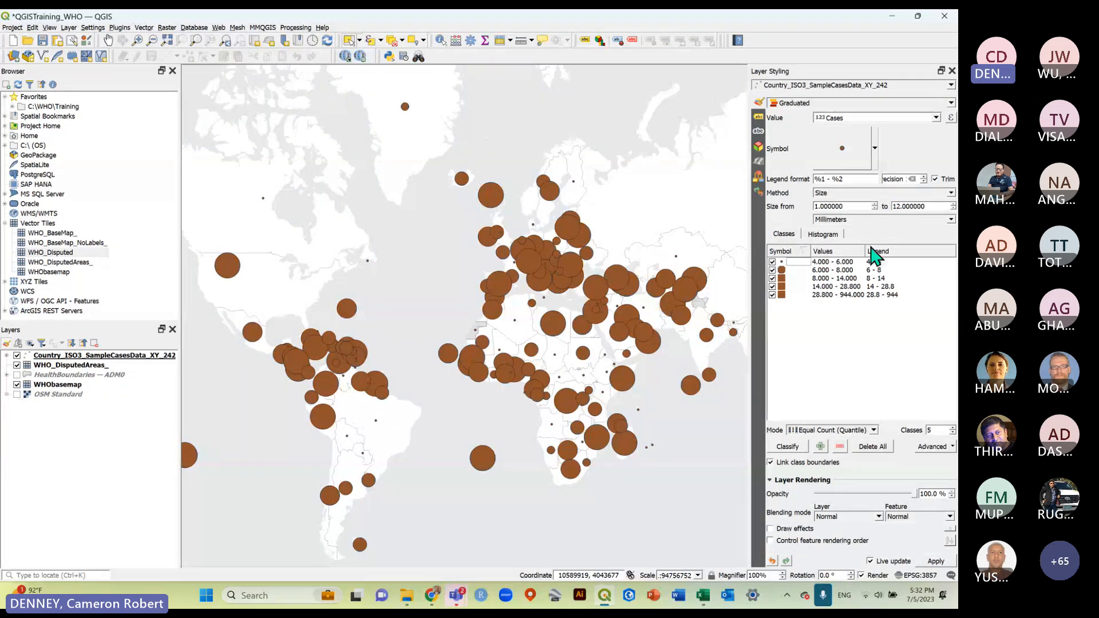
Set the maximum symbol size of the graduated sample cases points to 9.4 mm.
double_click(904, 207)
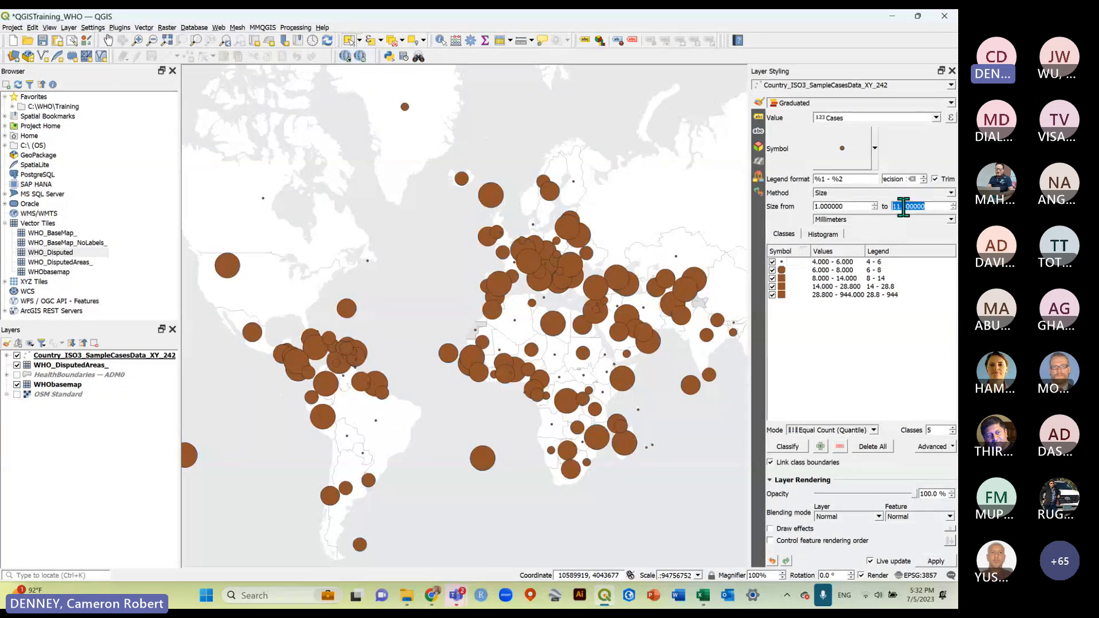
scroll(904, 207, "down", 7)
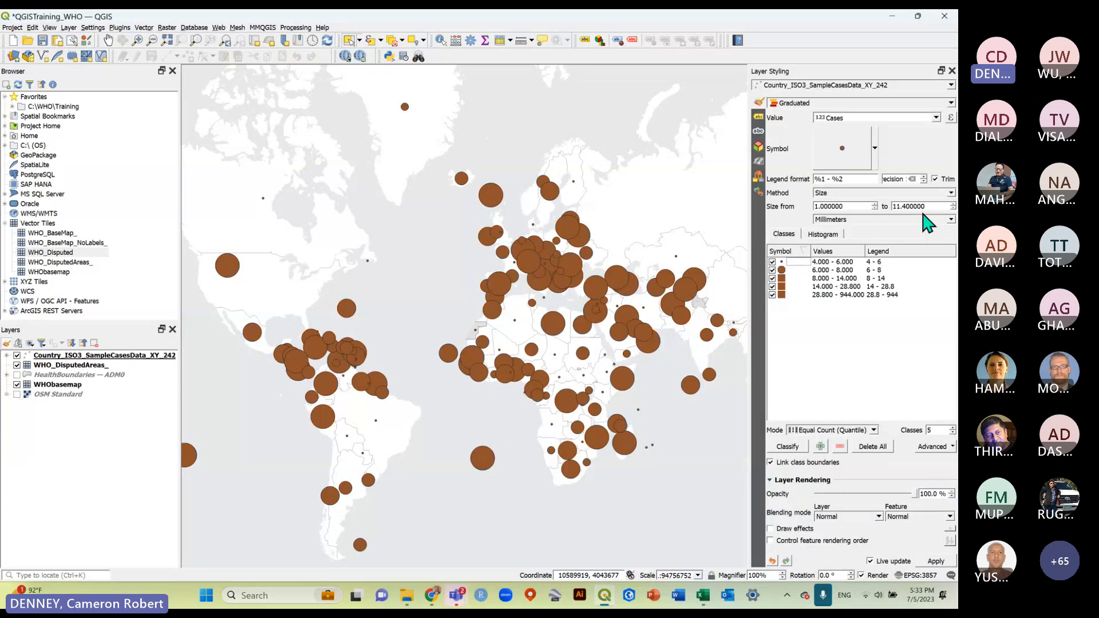
scroll(932, 207, "down", 1)
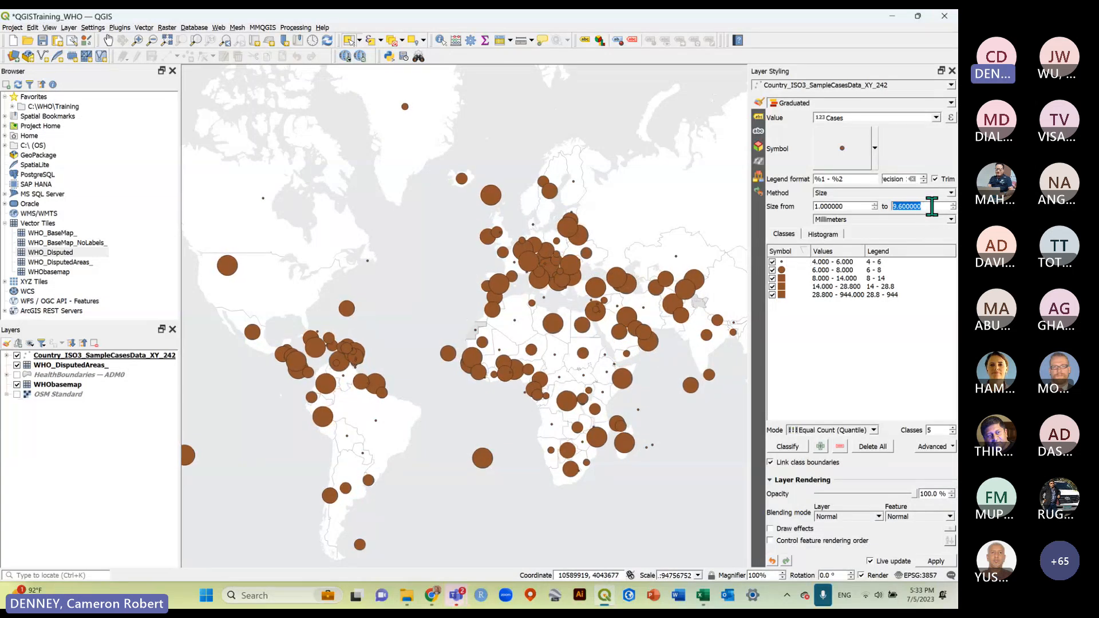
left_click(860, 325)
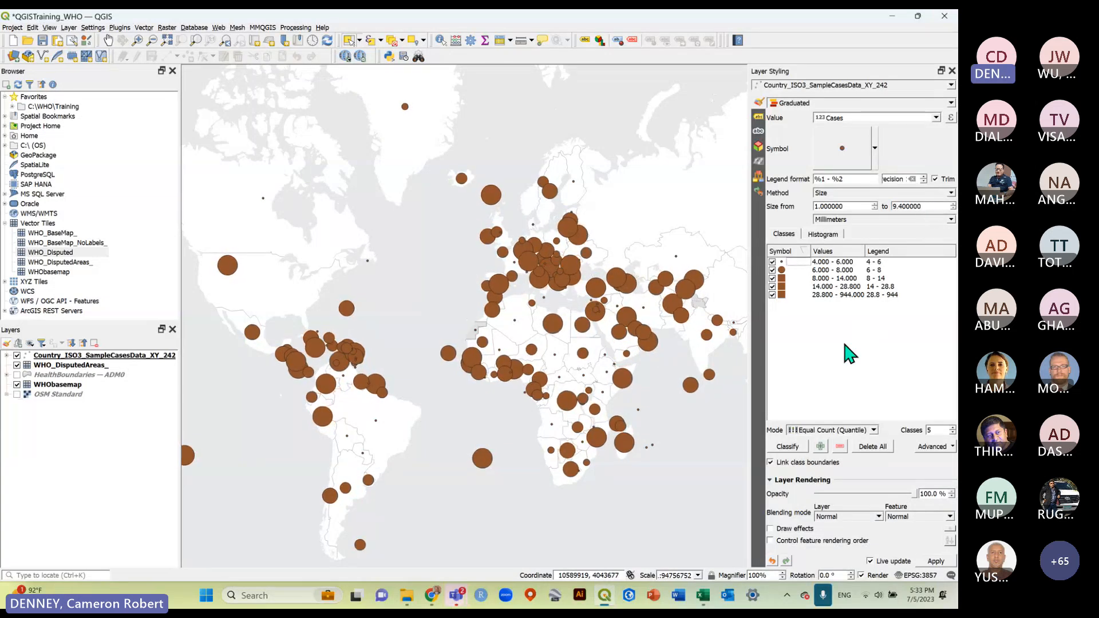
Review the Simple Marker settings of the graduated point symbol, including fill and stroke colors, and return to the renderer settings.
left_click(842, 150)
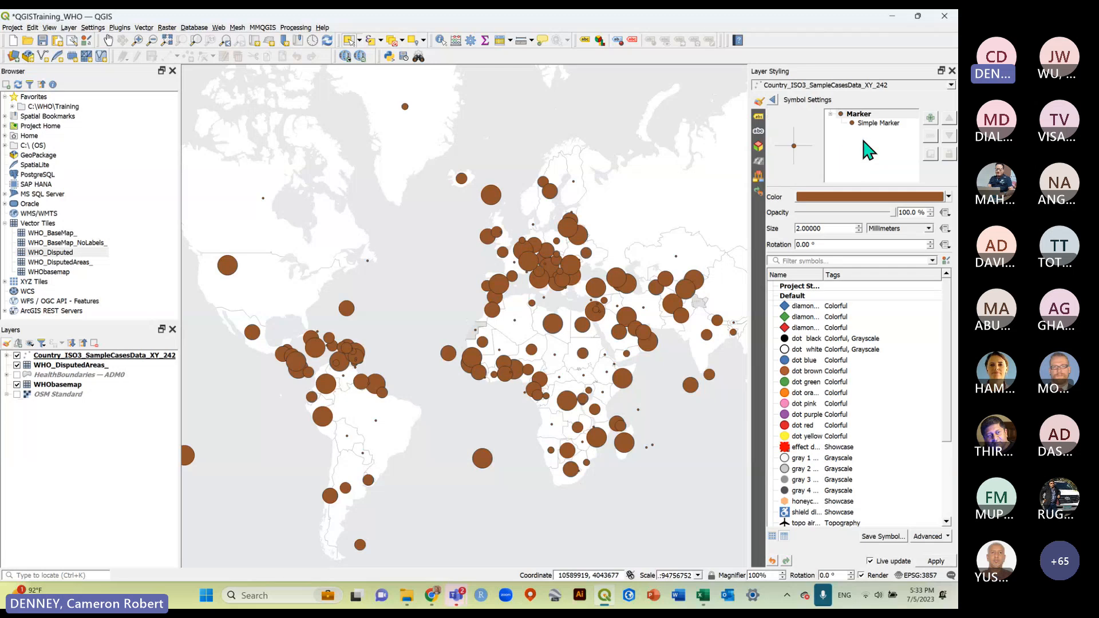
left_click(868, 124)
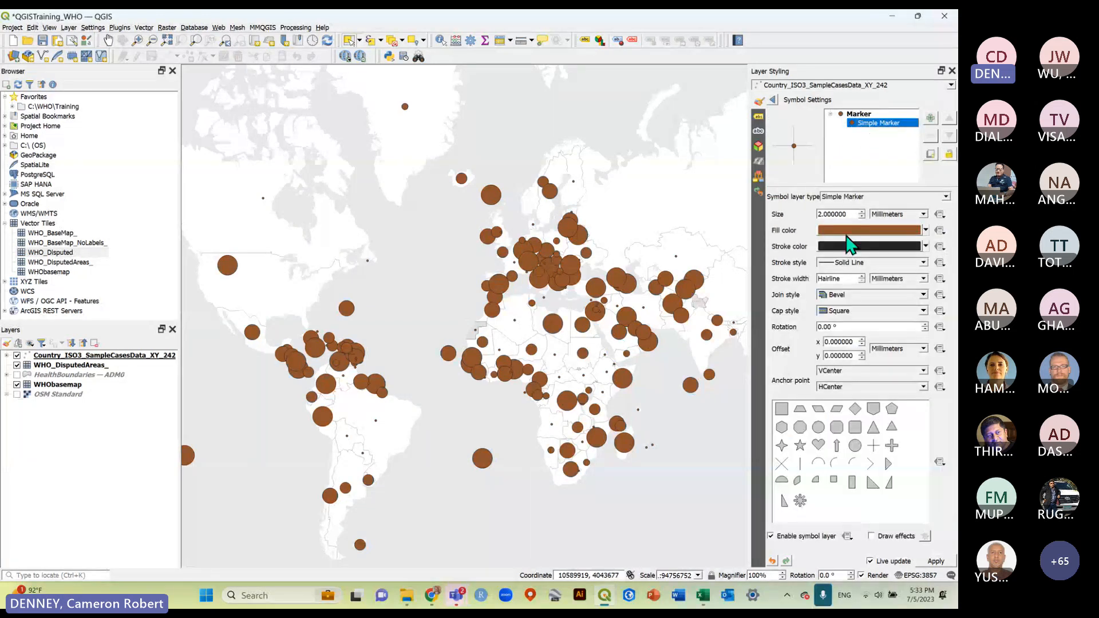
mouse_move(851, 236)
left_click(773, 100)
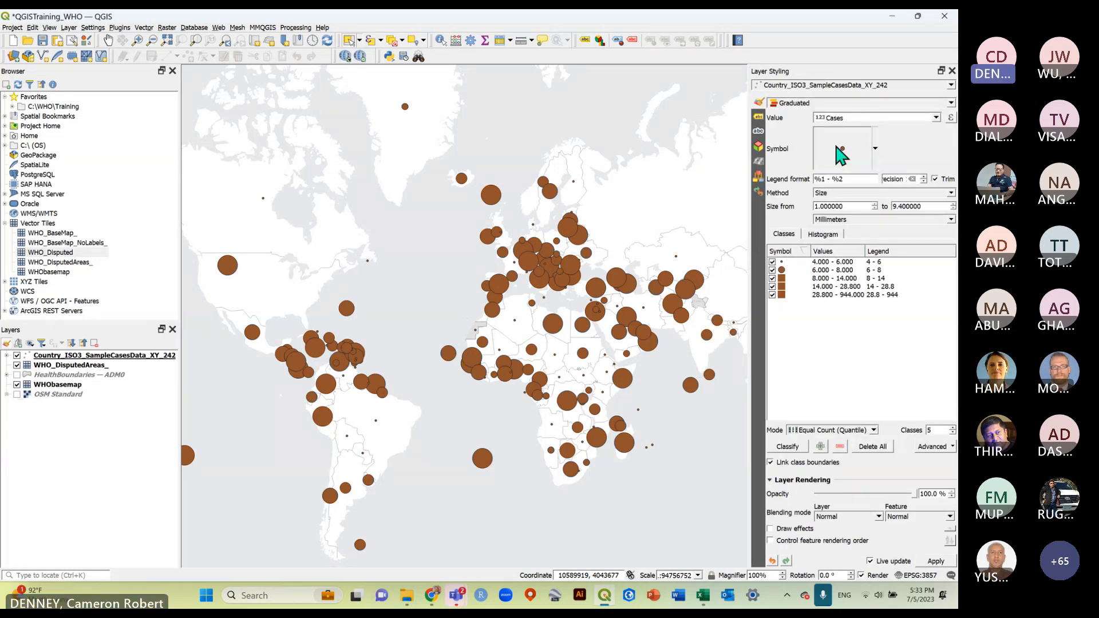
left_click(842, 154)
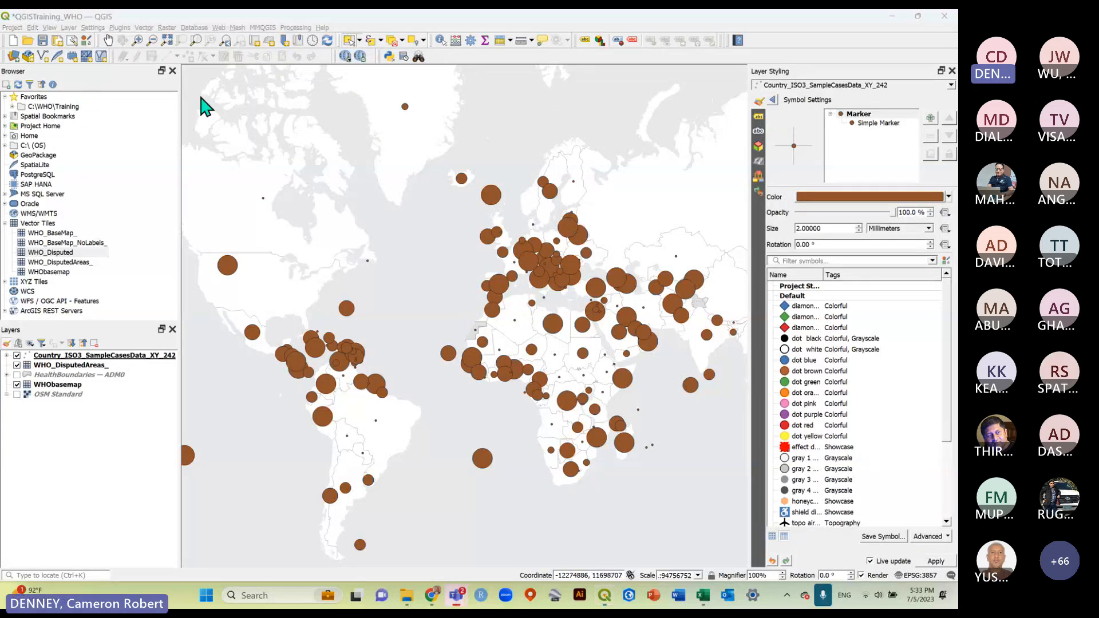
left_click(871, 124)
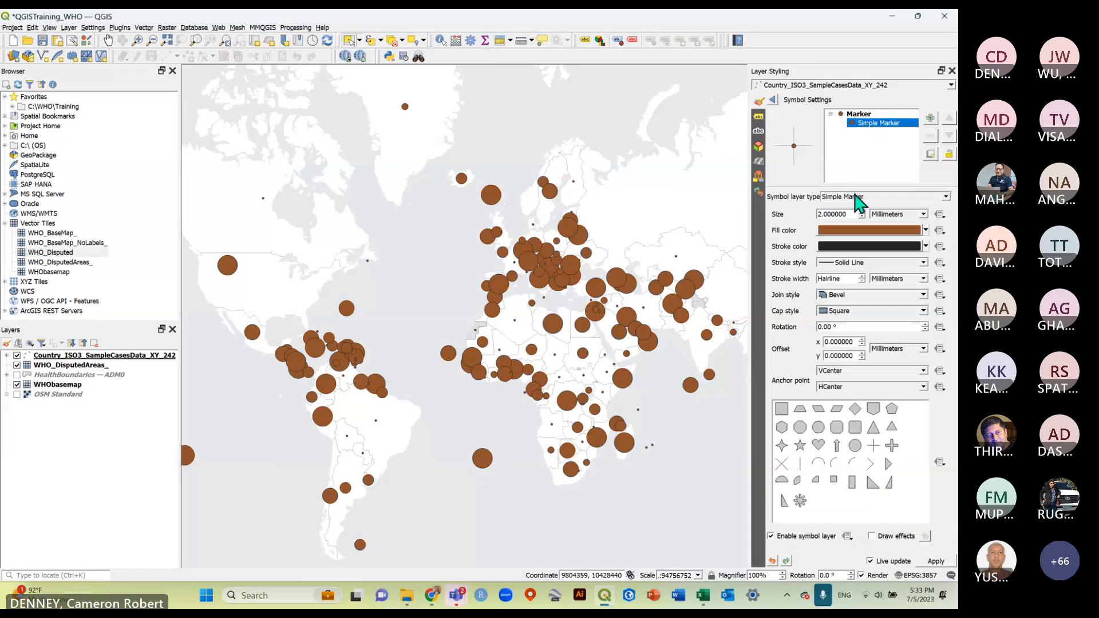
left_click(847, 228)
left_click(773, 99)
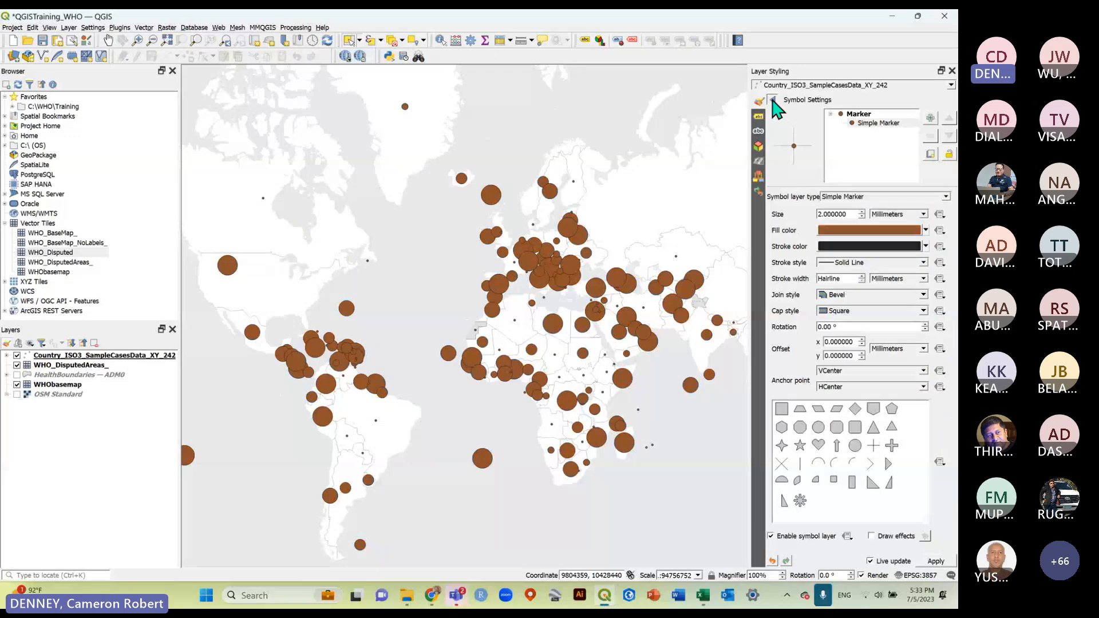
left_click(774, 100)
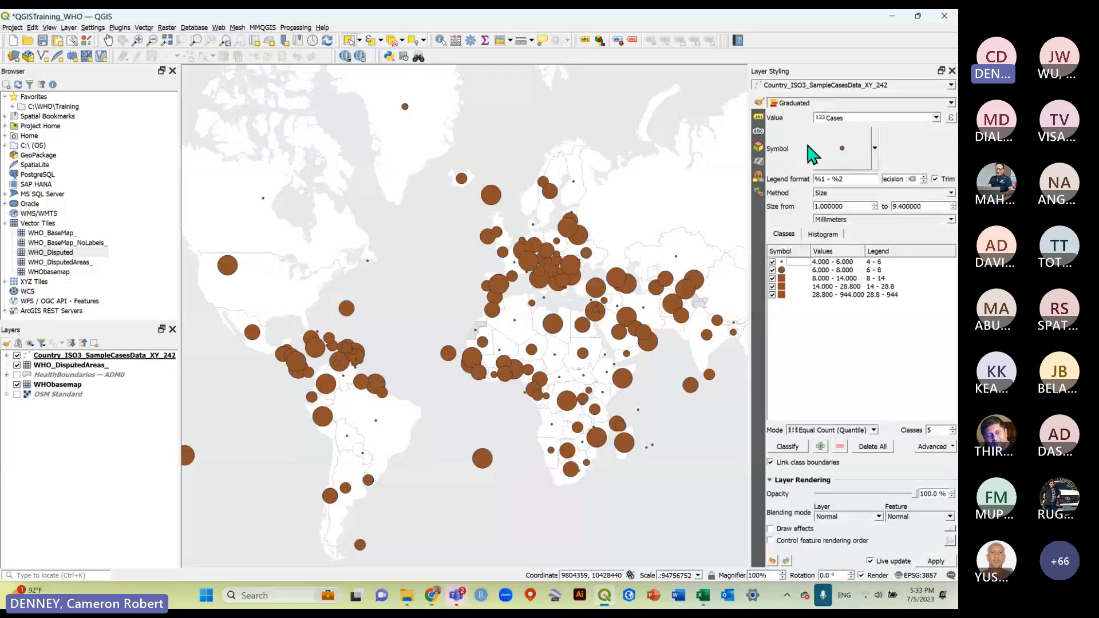
Set the opacity of the graduated point symbol's fill color to 48% and return to the renderer settings.
left_click(840, 149)
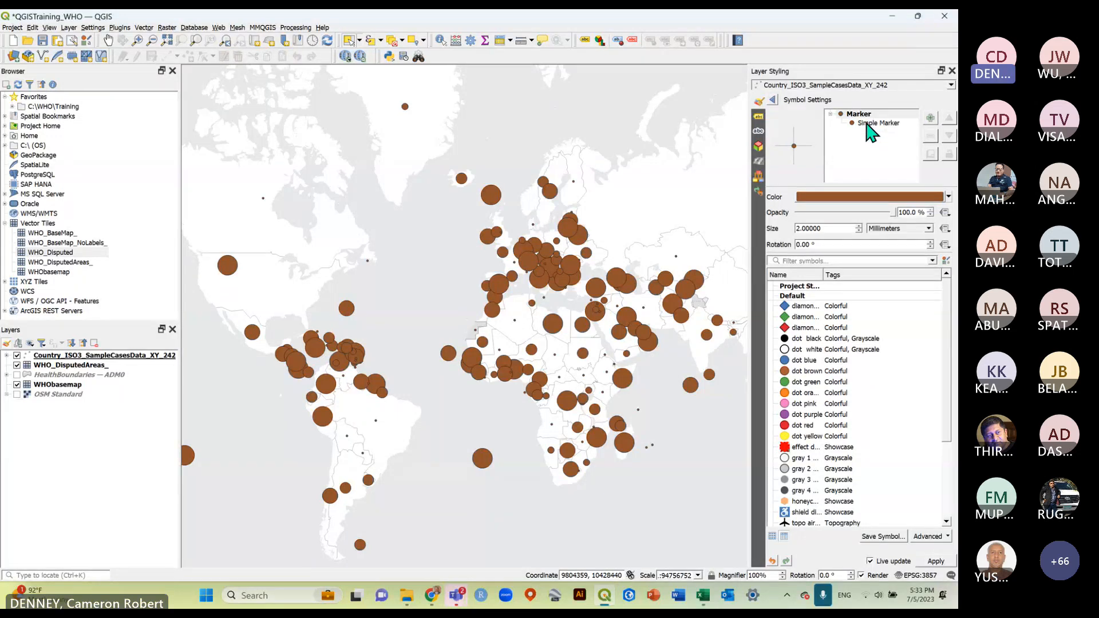
left_click(864, 197)
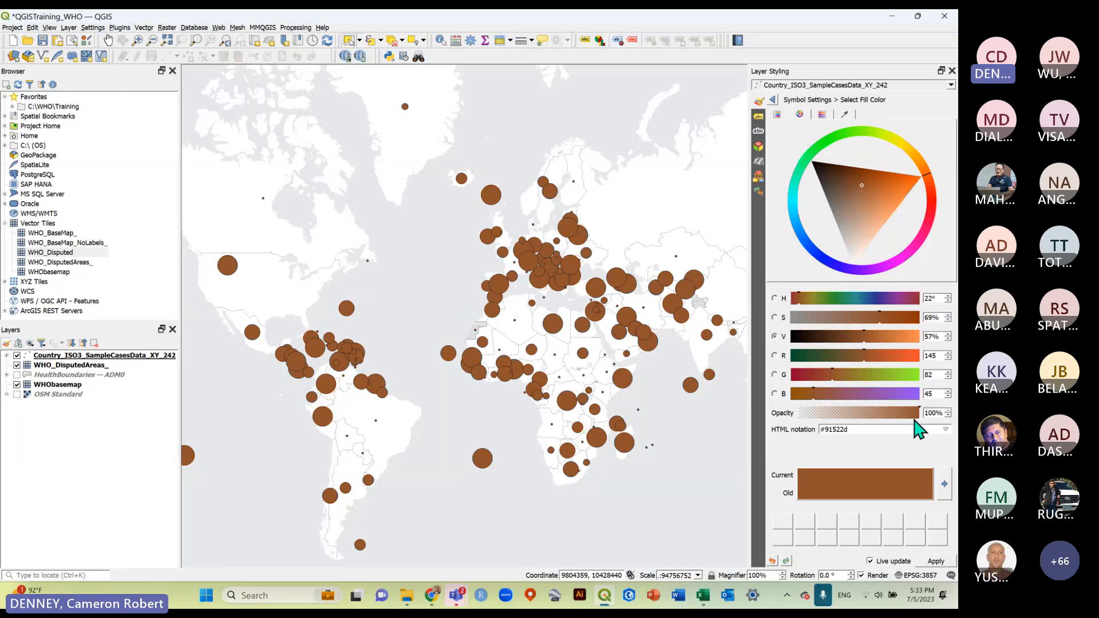
left_click_drag(915, 418, 858, 416)
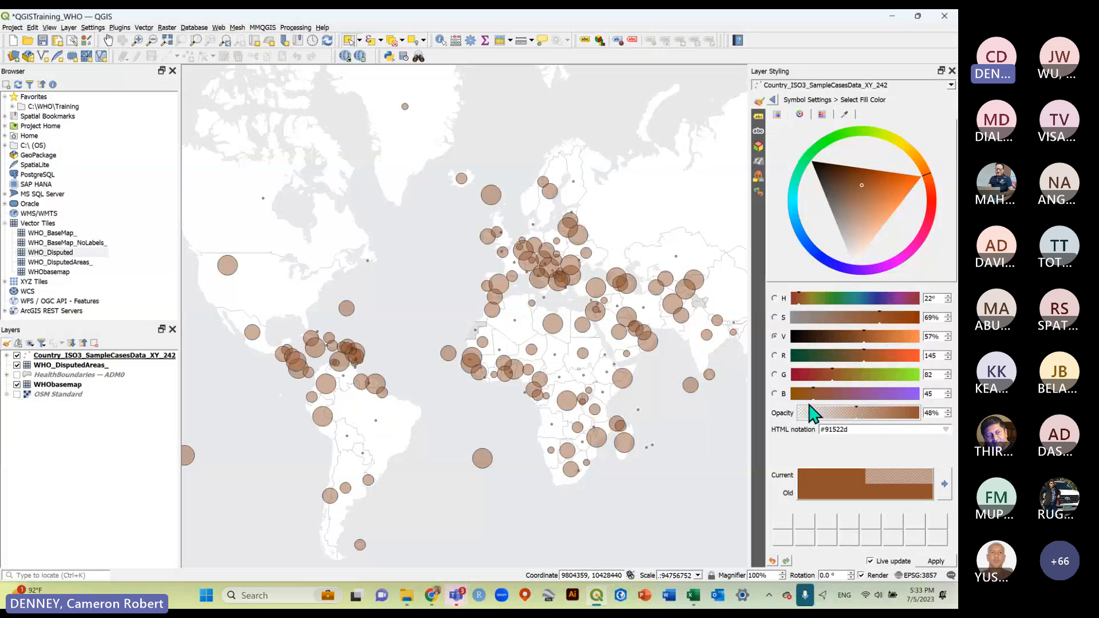
left_click(773, 100)
left_click(773, 100)
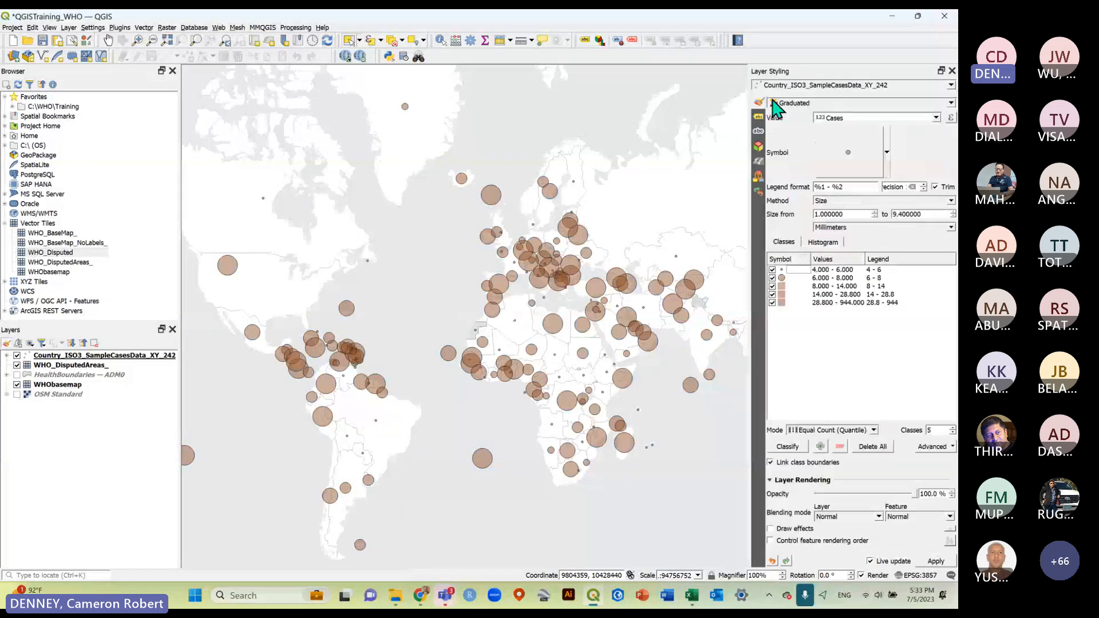
Examine how the semi-transparent points overlap across Europe and the rest of the world at different map scales.
scroll(555, 277, "up", 3)
scroll(545, 246, "down", 3)
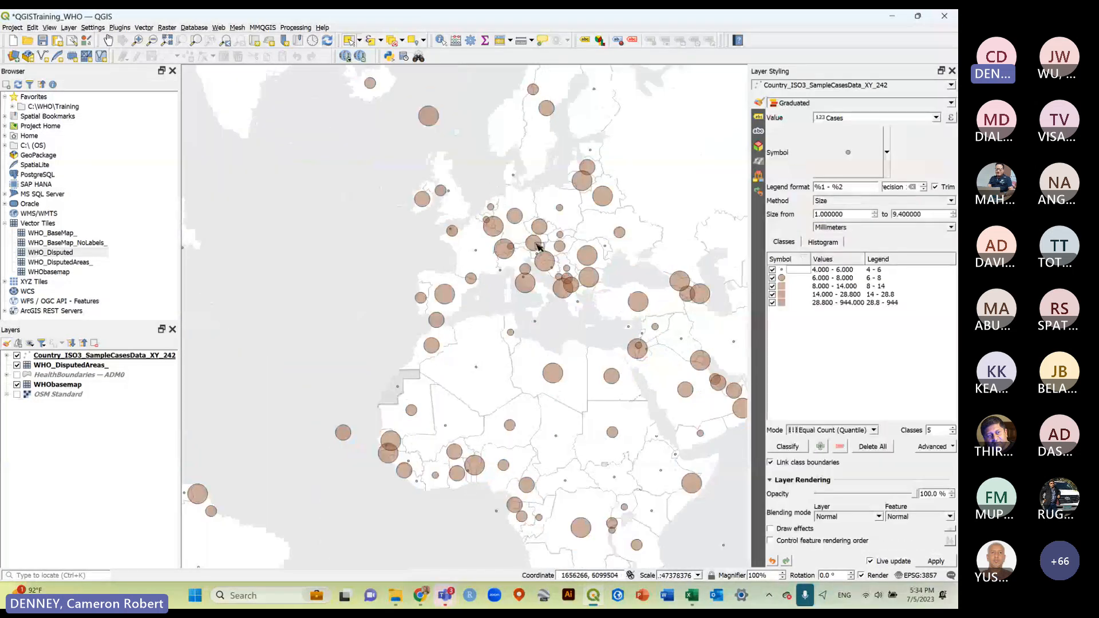
scroll(516, 241, "up", 1)
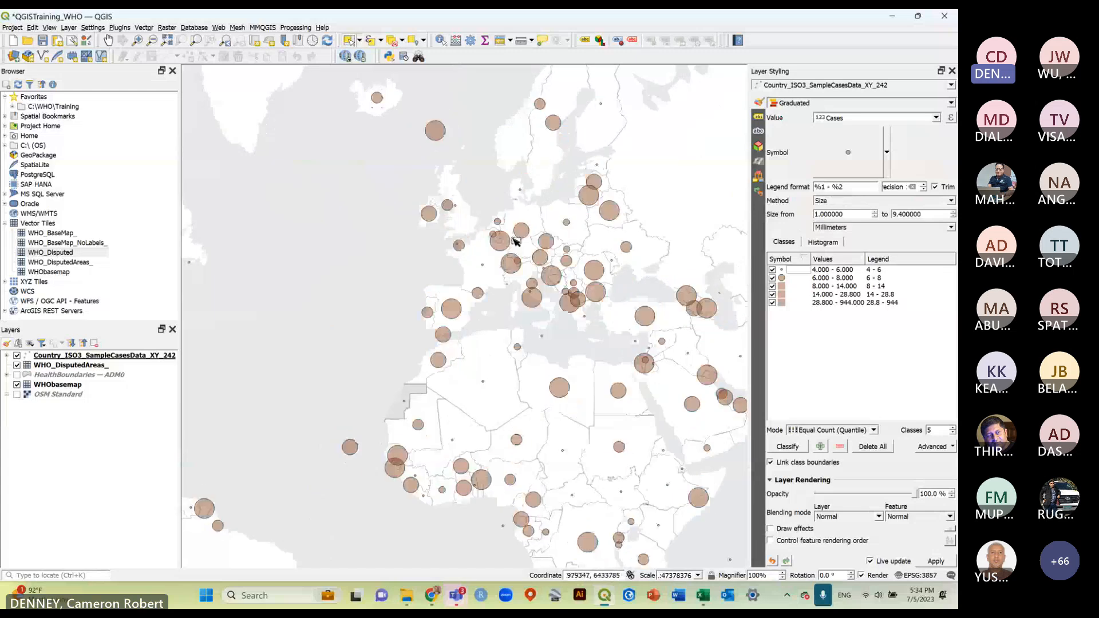
scroll(514, 240, "up", 1)
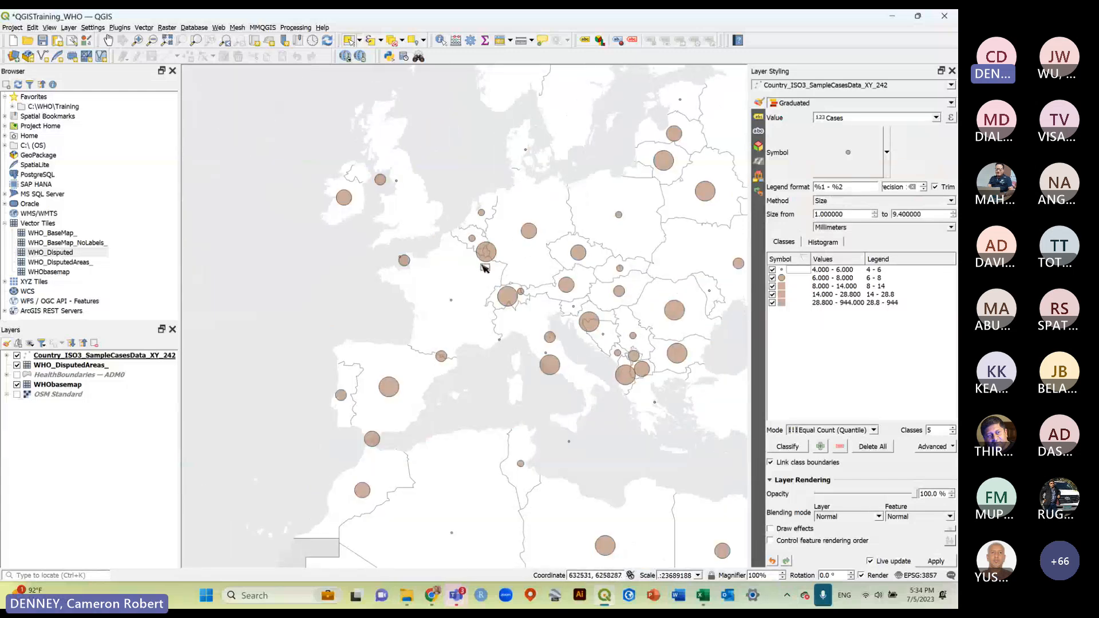
scroll(496, 262, "down", 2)
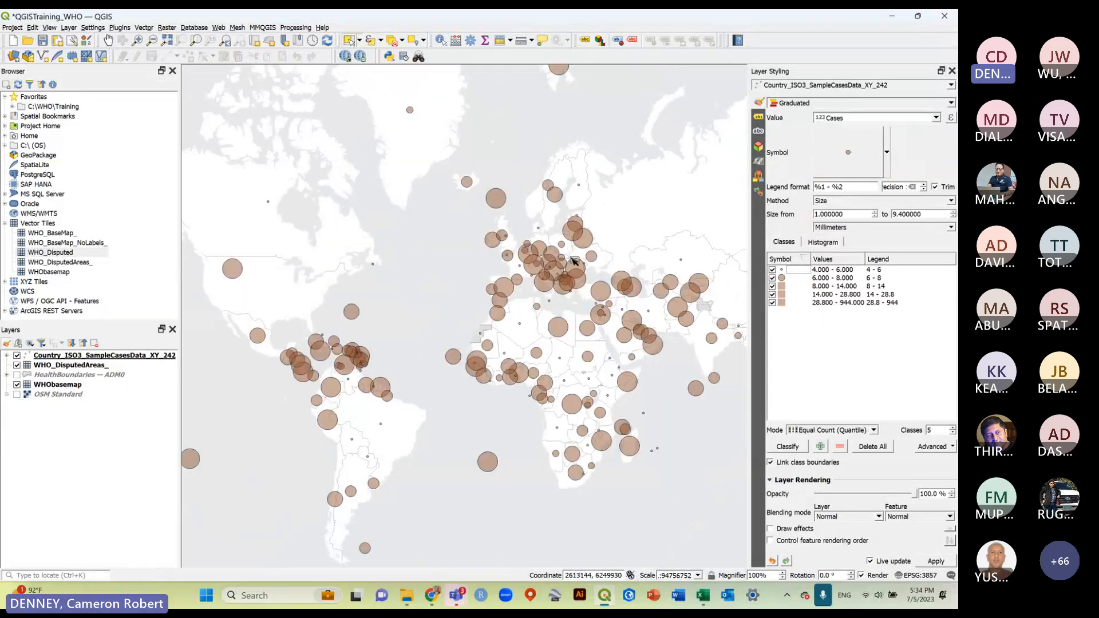
scroll(572, 286, "up", 1)
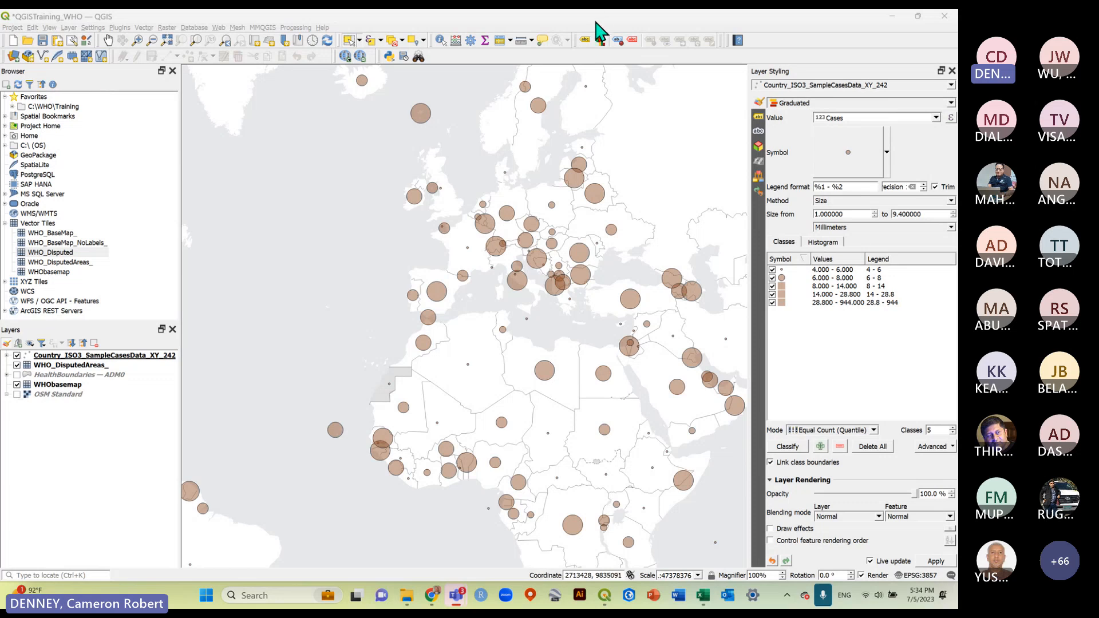
Switch the symbology of the Country_ISO3_SampleCasesData_XY_242 layer to Single Symbol.
scroll(541, 271, "down", 1)
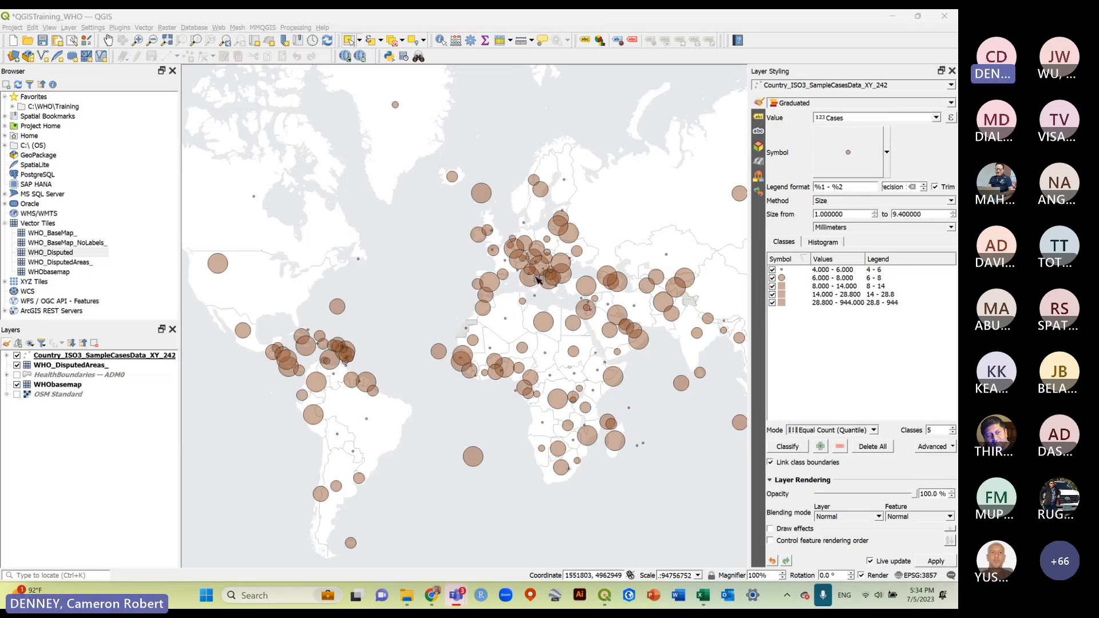
left_click(60, 355)
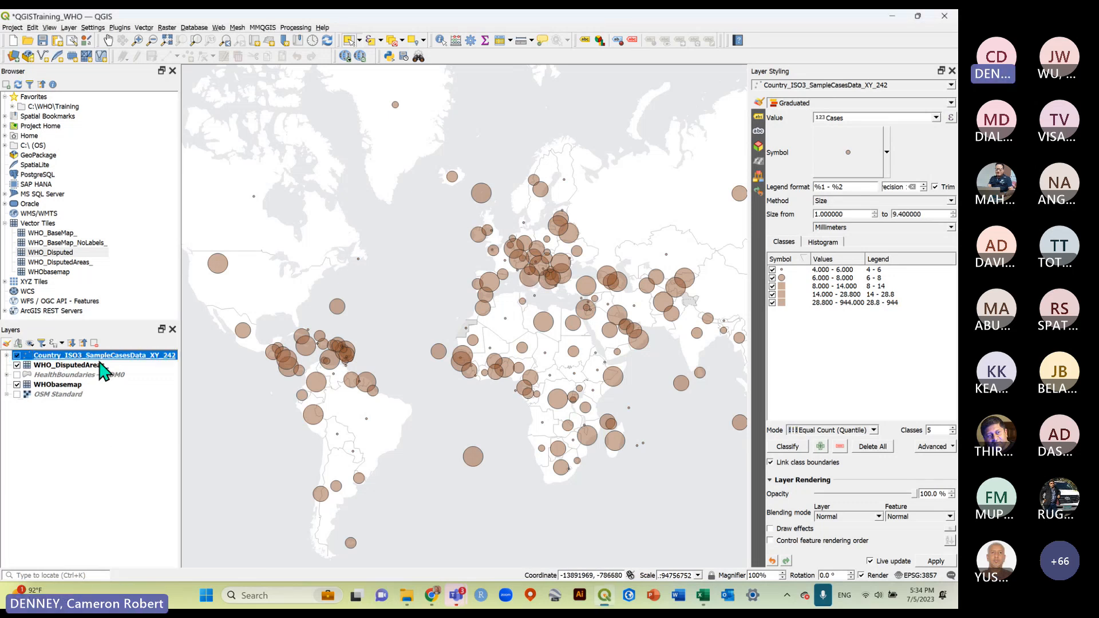
left_click(950, 103)
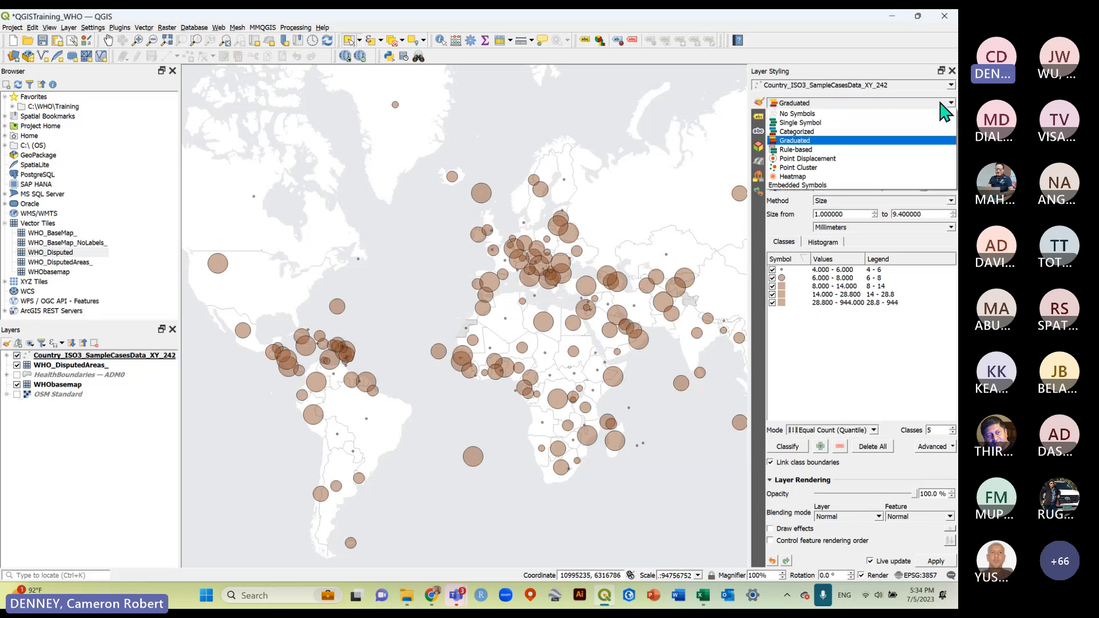
left_click(801, 123)
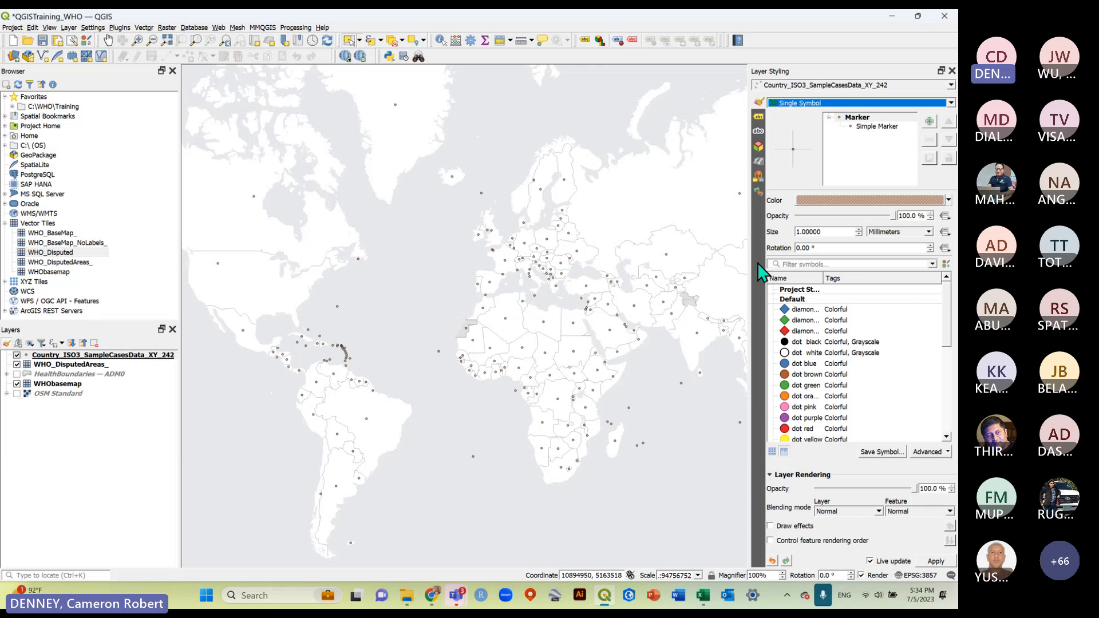
Change the layer's simple marker to a triangle shape and set its size to 3.6 millimetres.
left_click(868, 129)
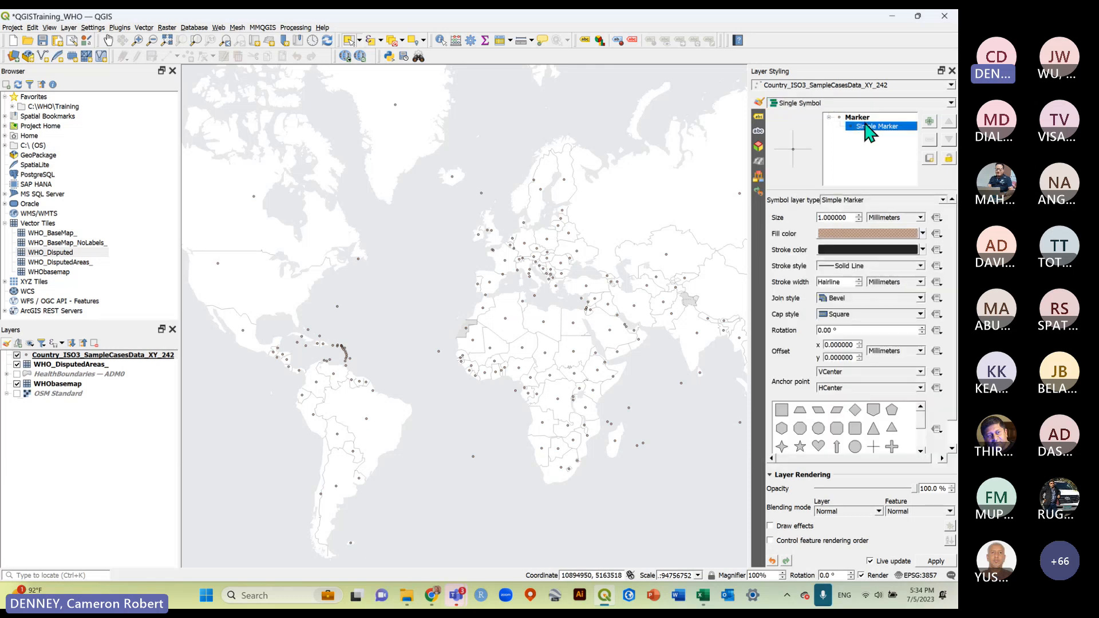
left_click(942, 200)
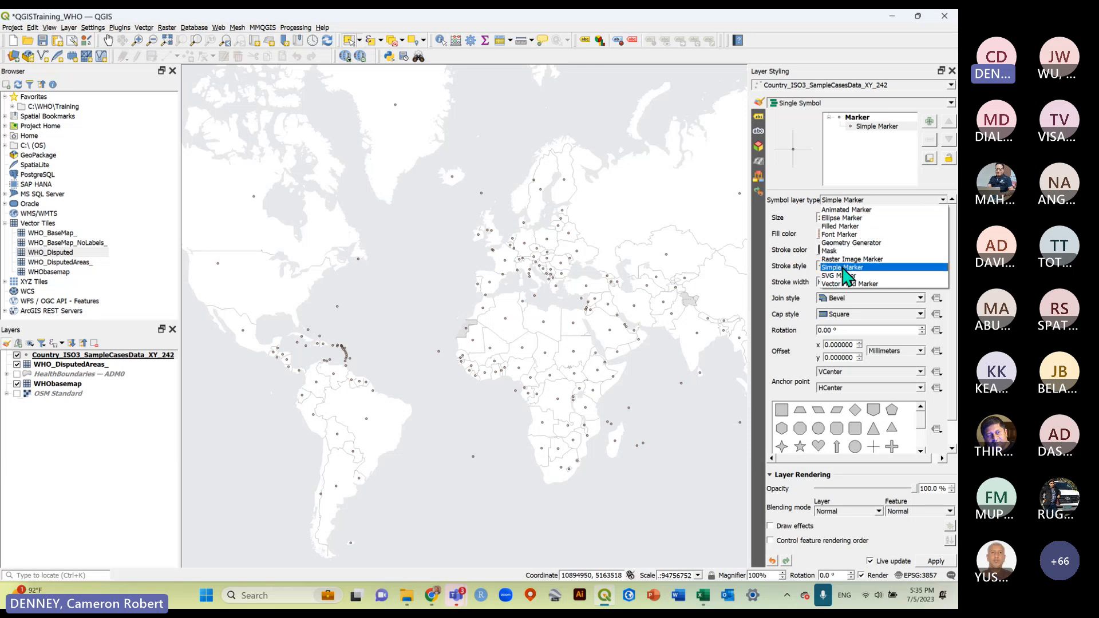
left_click(892, 443)
scroll(593, 267, "up", 1)
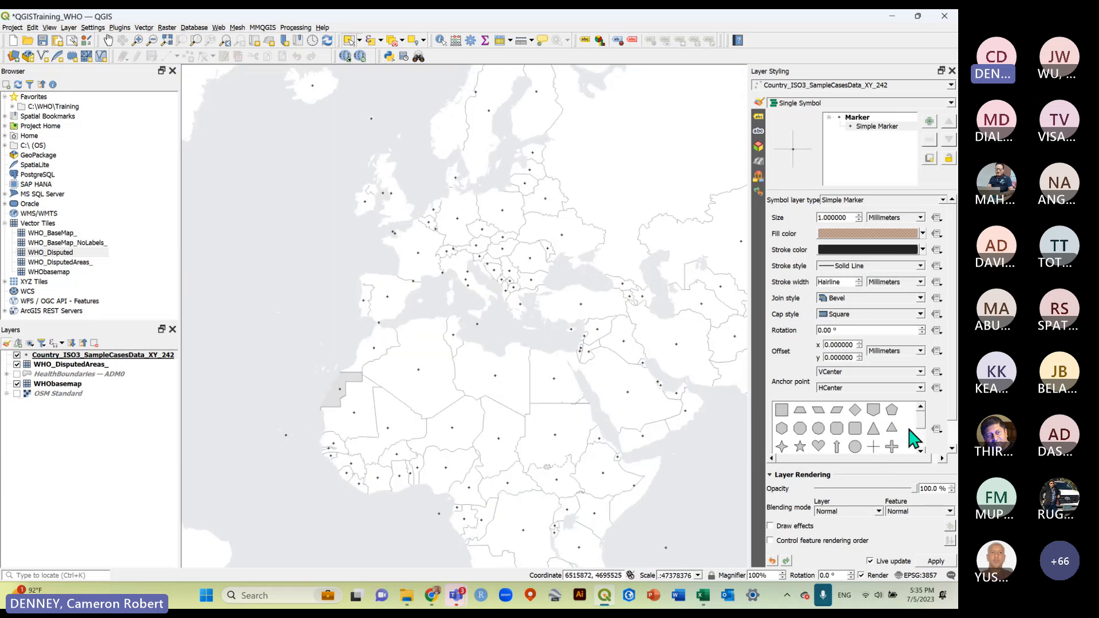
left_click(860, 215)
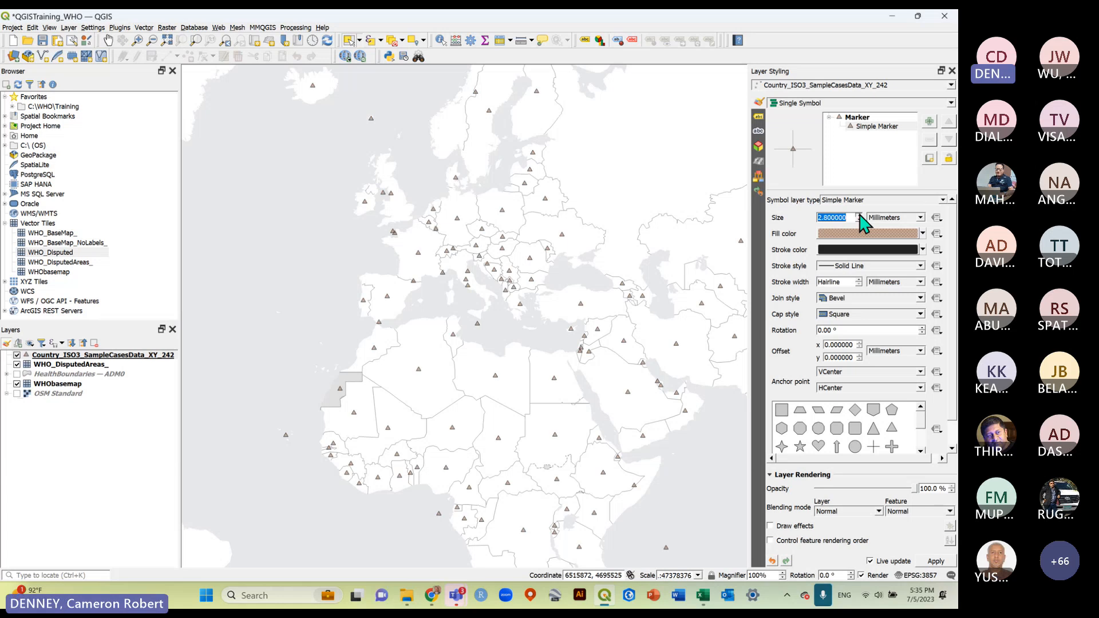
left_click(859, 215)
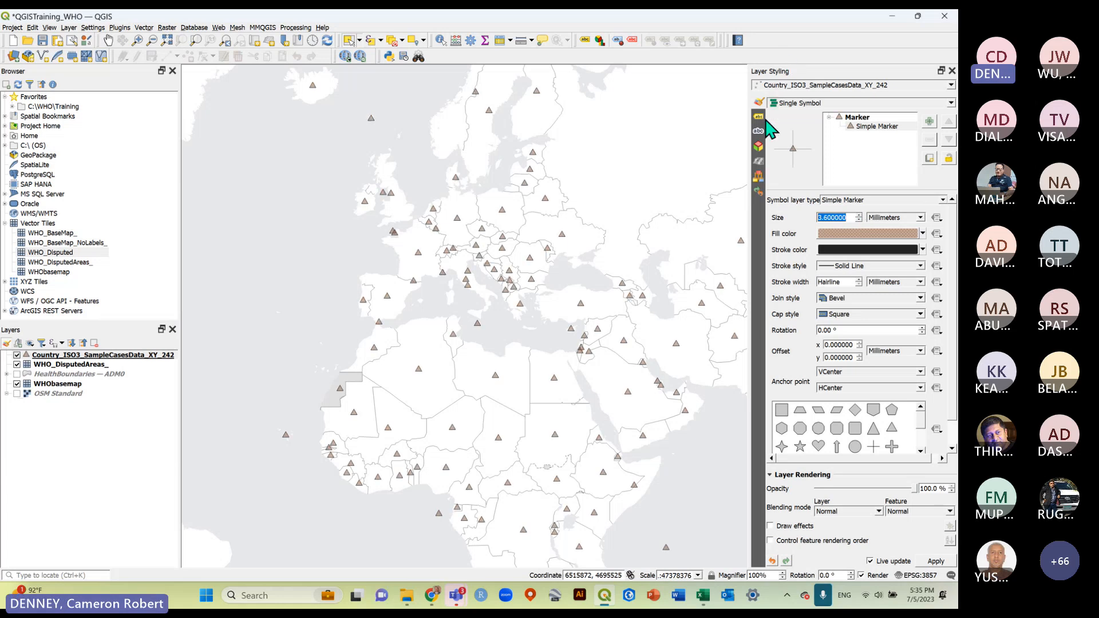
Style the layer as Graduated using the Size method on the Cases field, and classify the values.
left_click(952, 103)
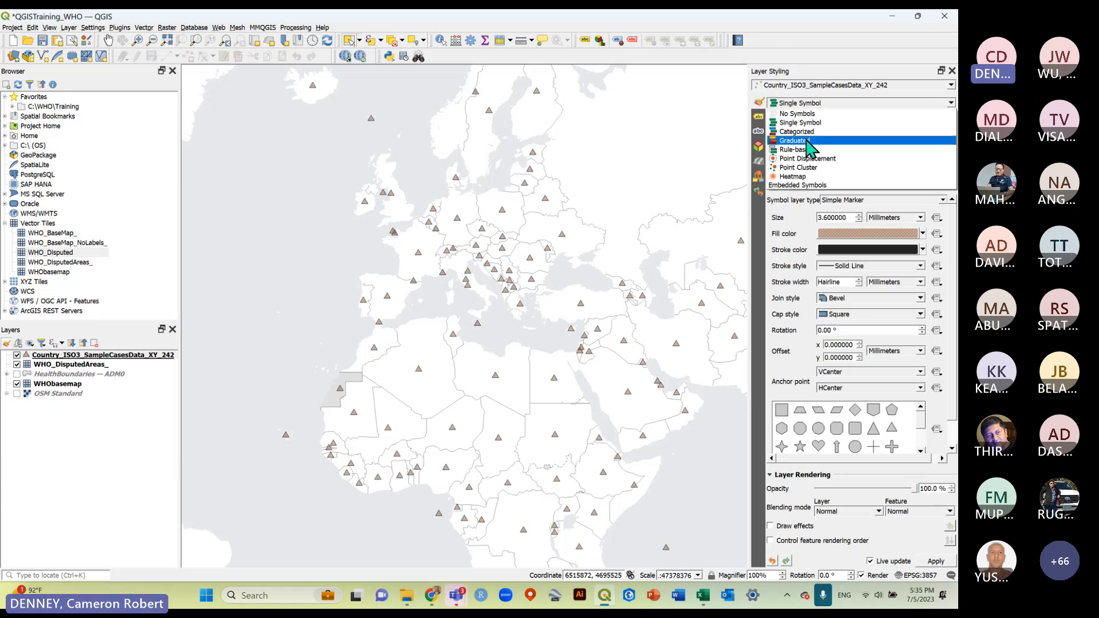
left_click(808, 141)
left_click(897, 193)
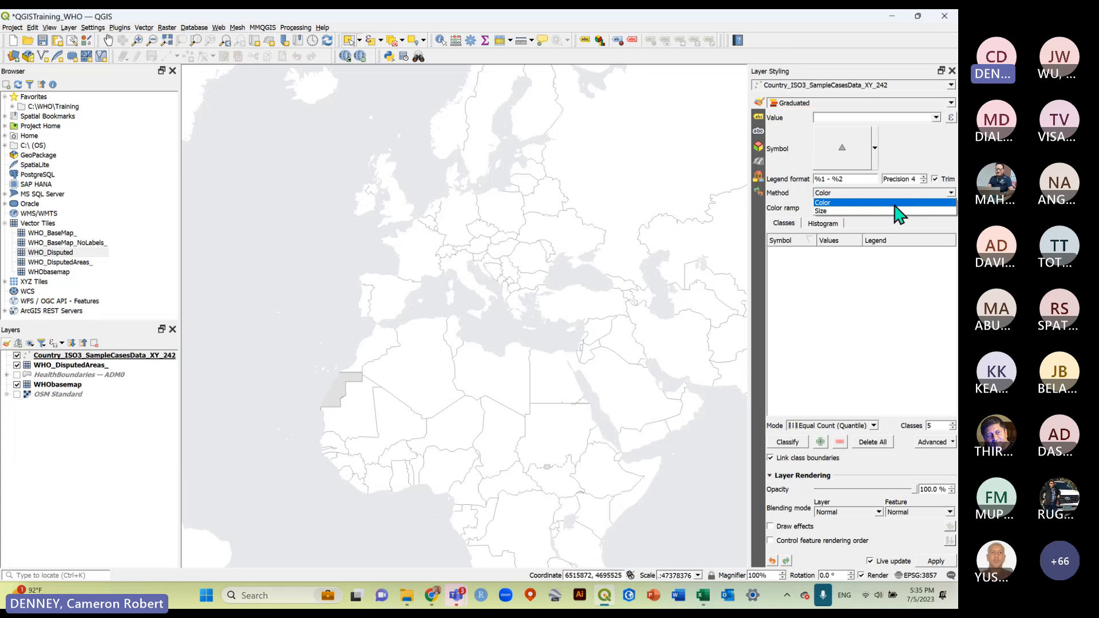
left_click(896, 211)
left_click(937, 118)
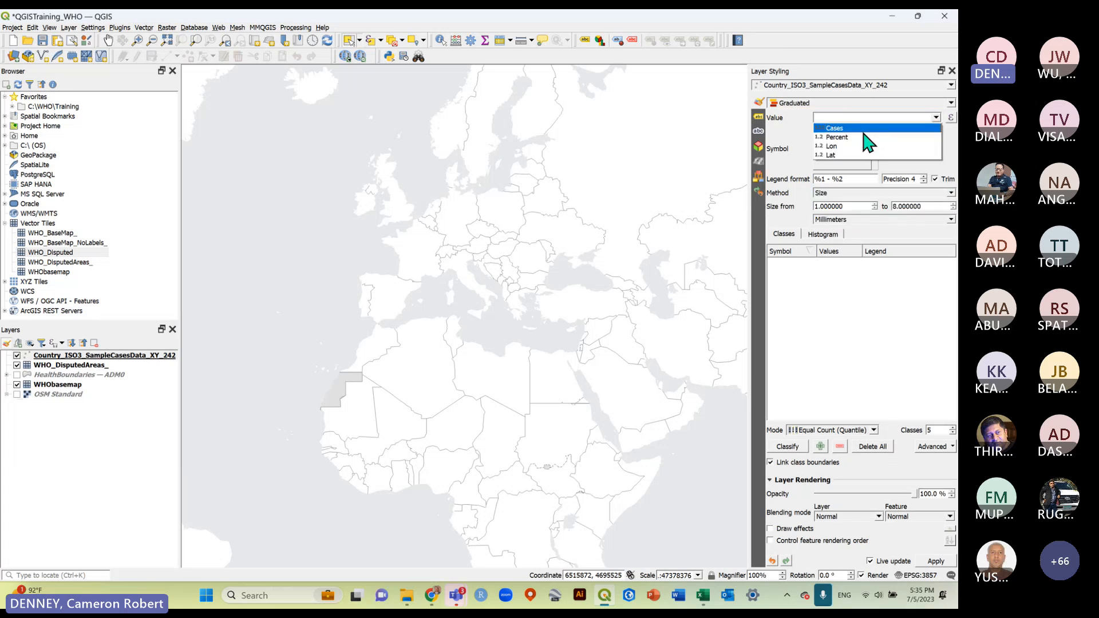
left_click(865, 143)
left_click(790, 448)
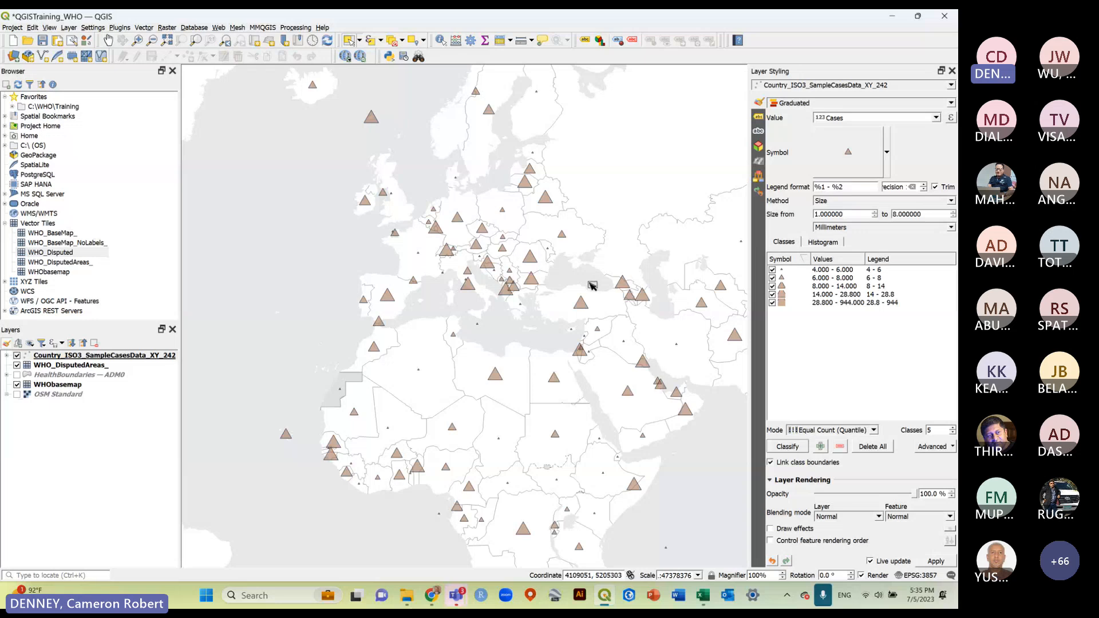
scroll(595, 286, "down", 1)
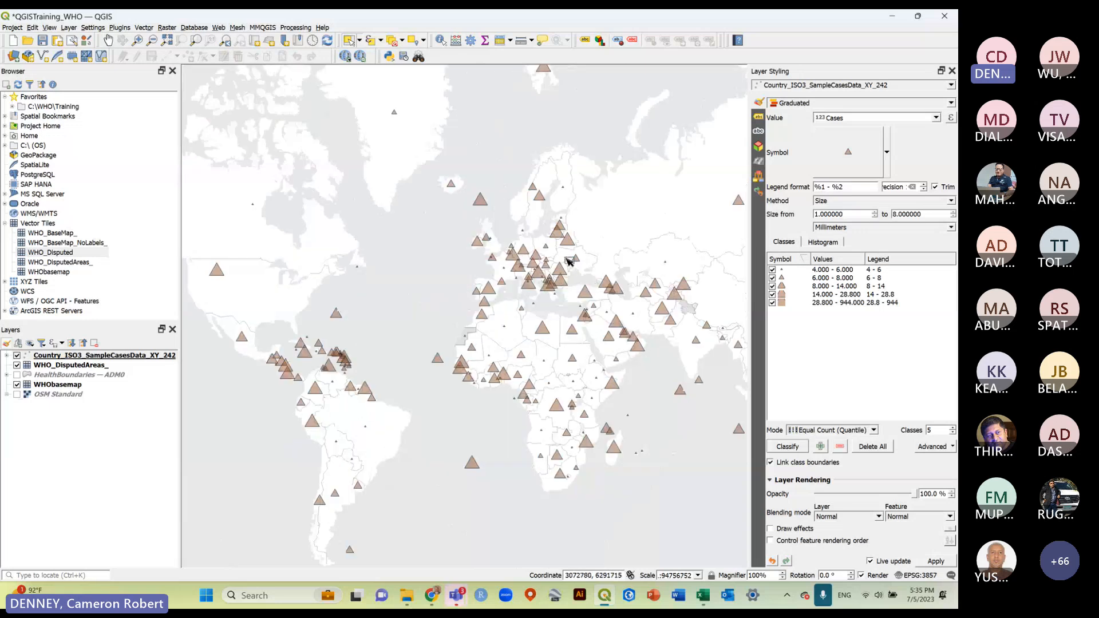
scroll(565, 265, "down", 1)
scroll(566, 265, "up", 1)
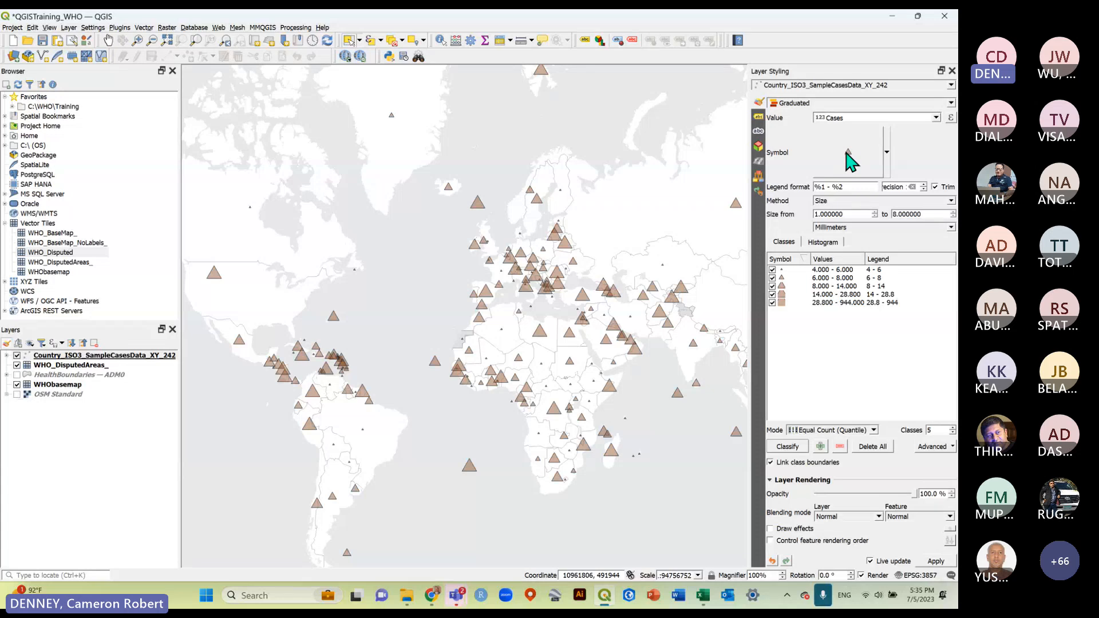
Set the opacity of the graduated symbol's color to 58%.
mouse_move(847, 153)
left_click(844, 158)
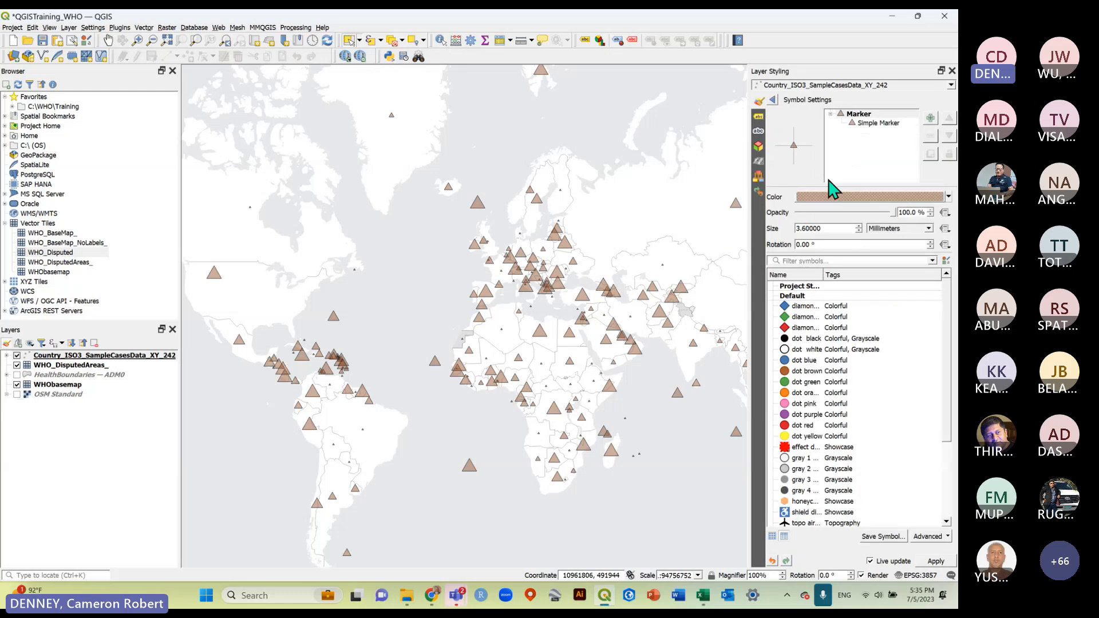
left_click(824, 196)
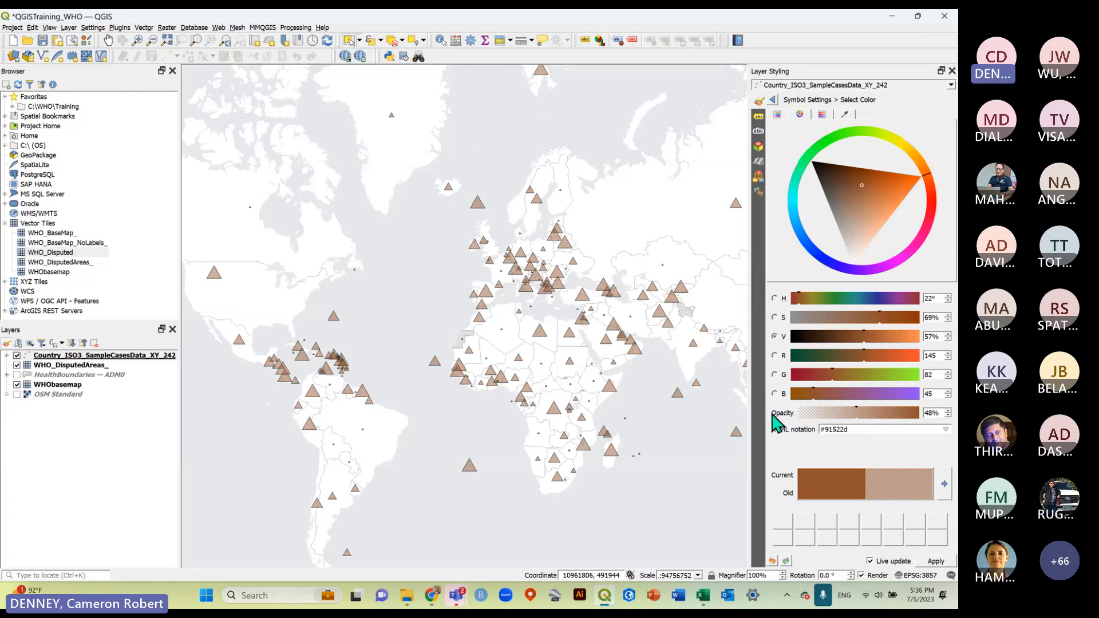
mouse_move(864, 418)
left_mouse_down()
mouse_move(824, 427)
mouse_move(887, 427)
mouse_move(802, 418)
mouse_move(921, 418)
mouse_move(869, 418)
left_mouse_up()
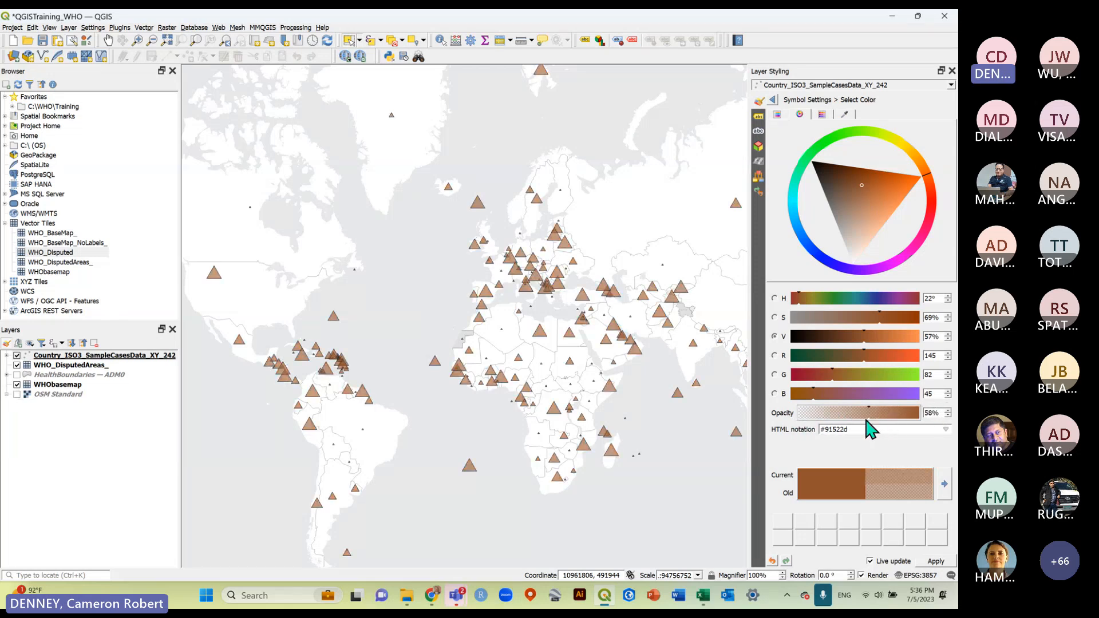
left_click(774, 101)
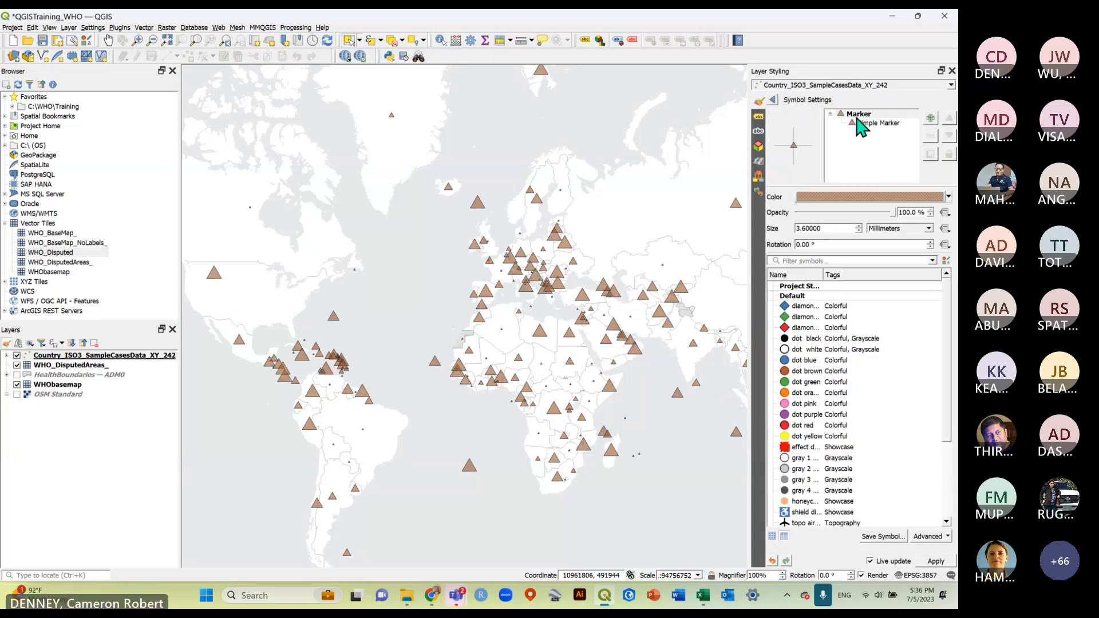
Change the graduated symbol's simple marker shape to a circle and return to the class settings.
left_click(856, 116)
left_click(870, 124)
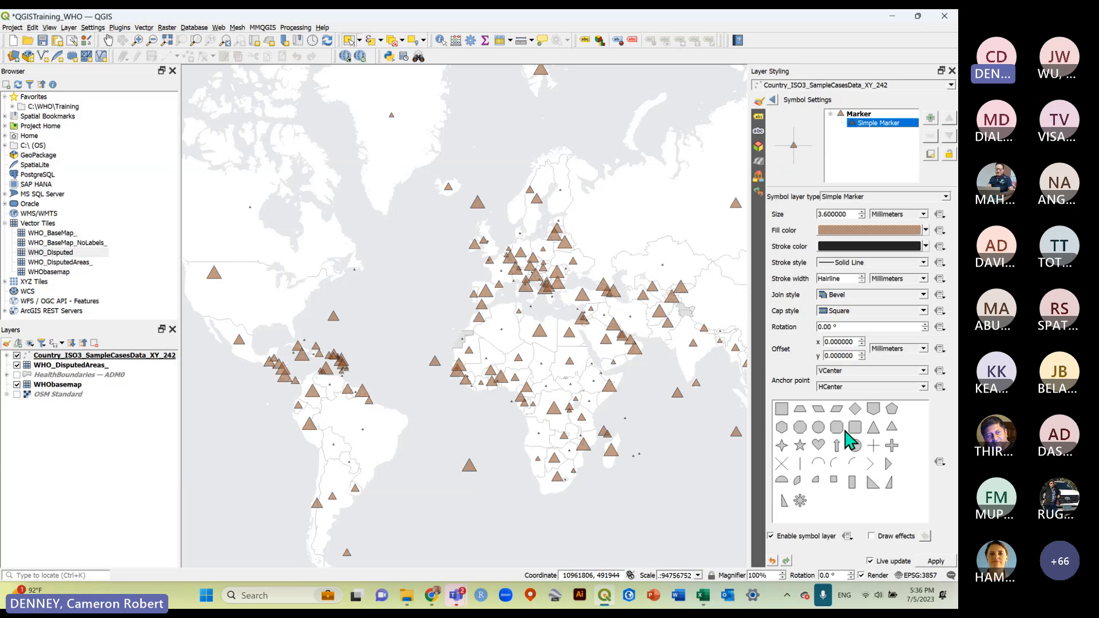
left_click(850, 439)
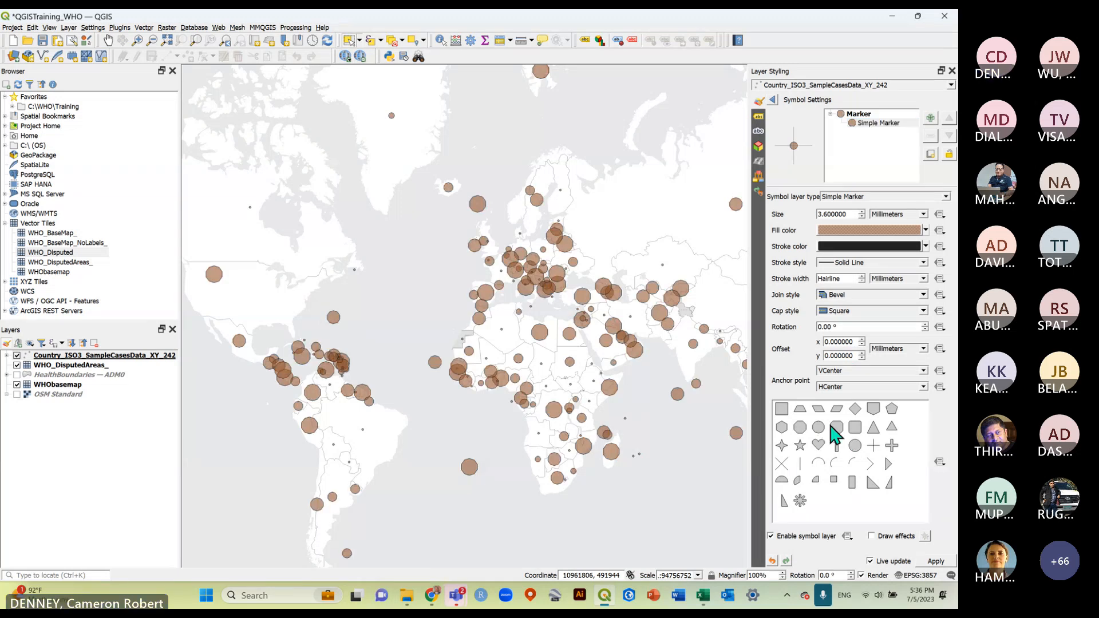
left_click(774, 100)
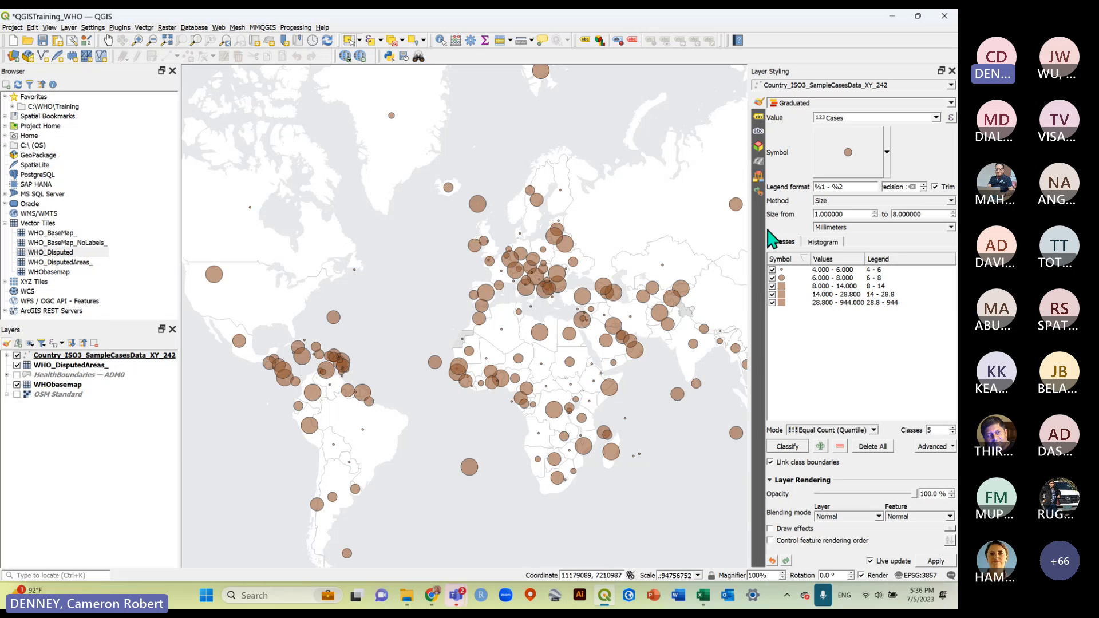
Widen the layer styling area and change the graduated method for the Cases field to Color.
left_click(735, 169)
left_click_drag(749, 171, 701, 174)
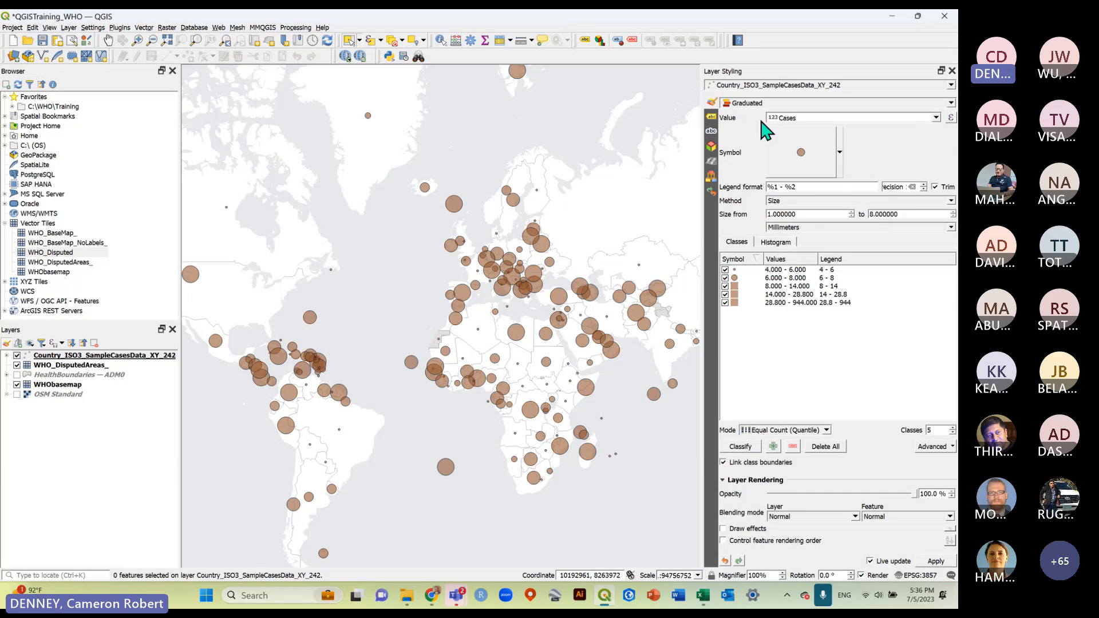
left_click(951, 104)
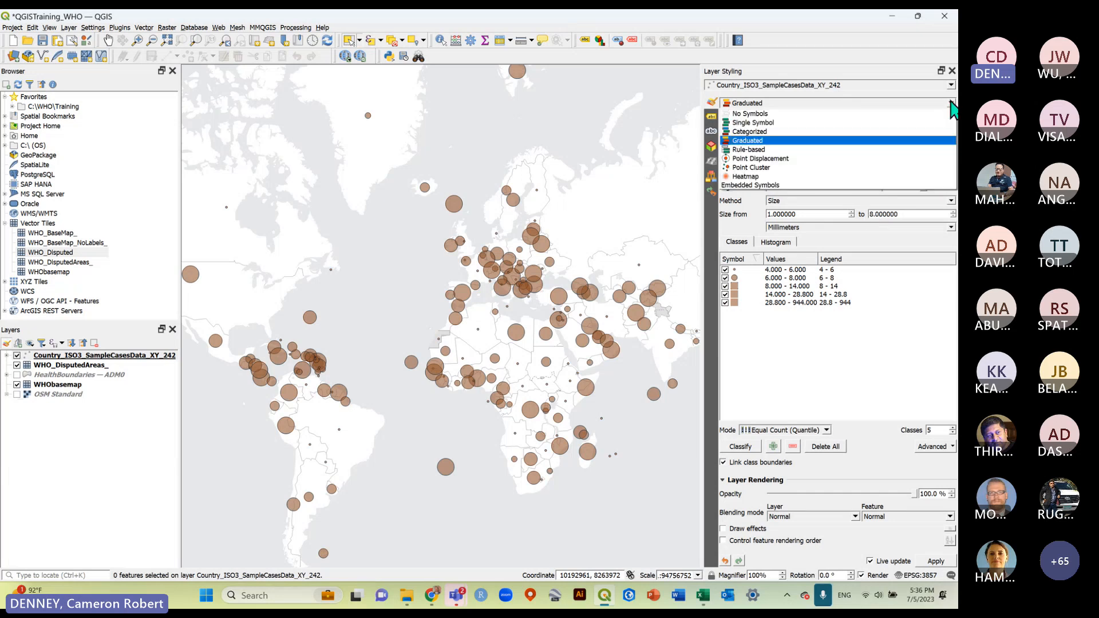
left_click(797, 142)
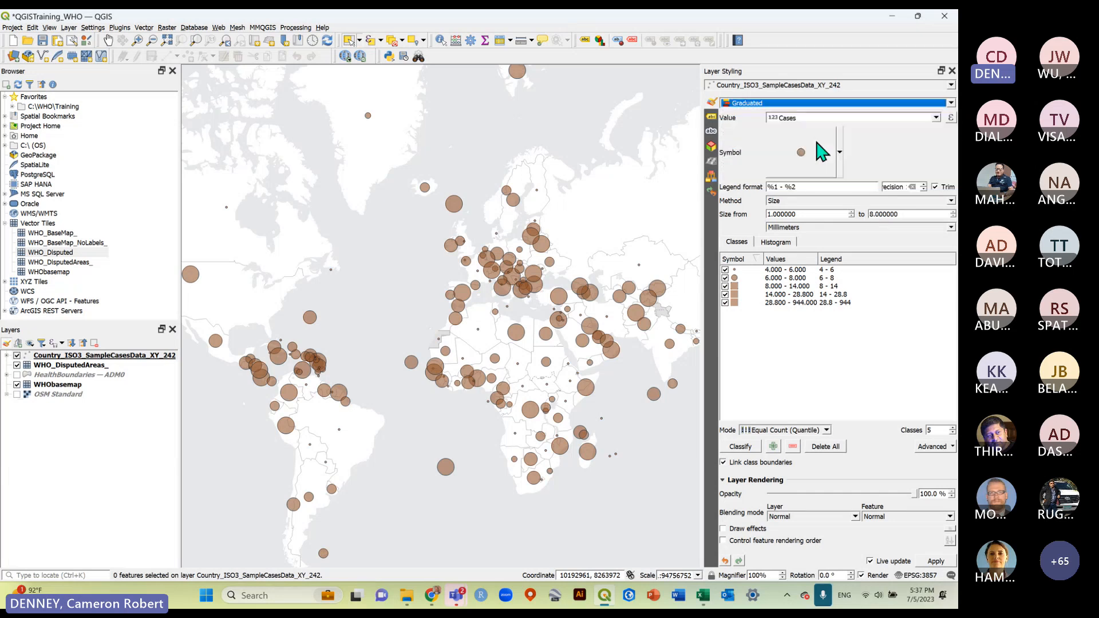
left_click(938, 202)
left_click(916, 211)
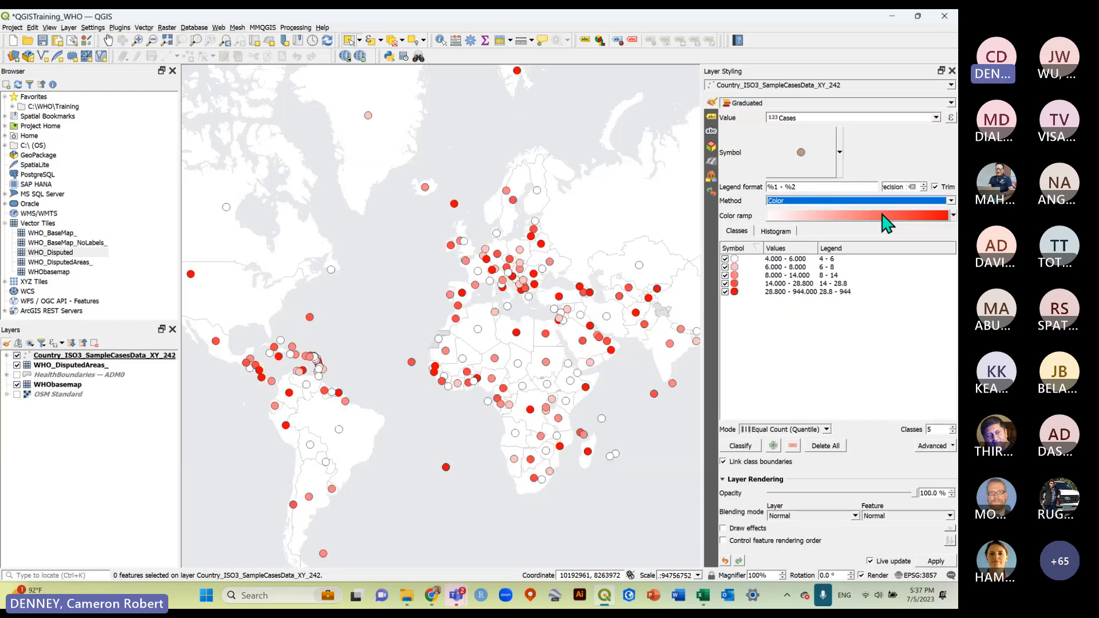
View the data-defined override options for the simple marker's size, leaving them unchanged.
left_click(795, 153)
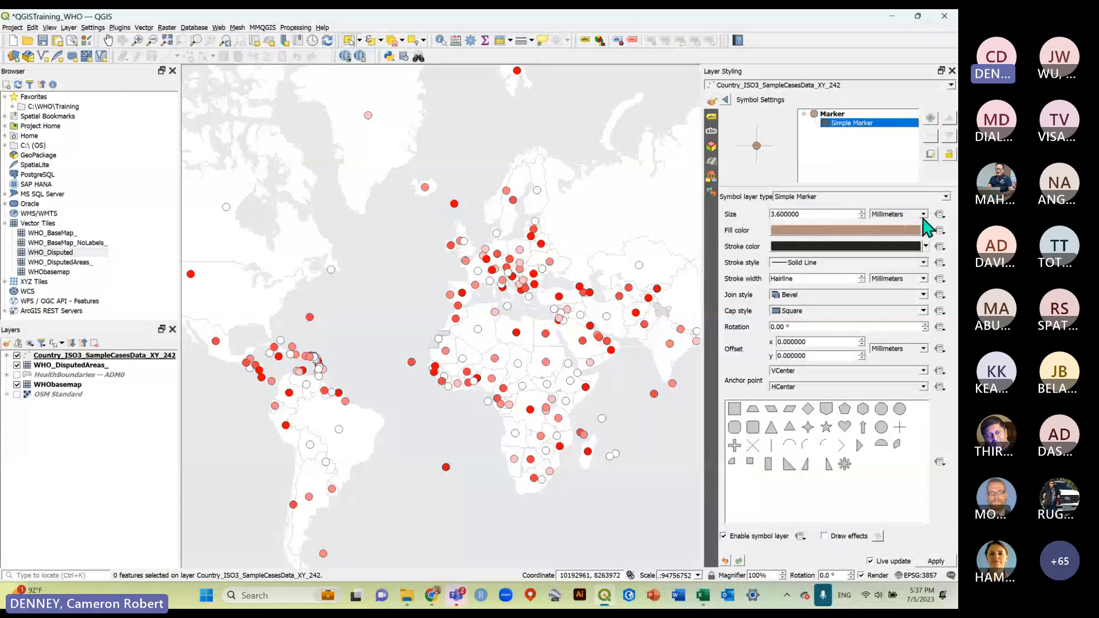
left_click(940, 215)
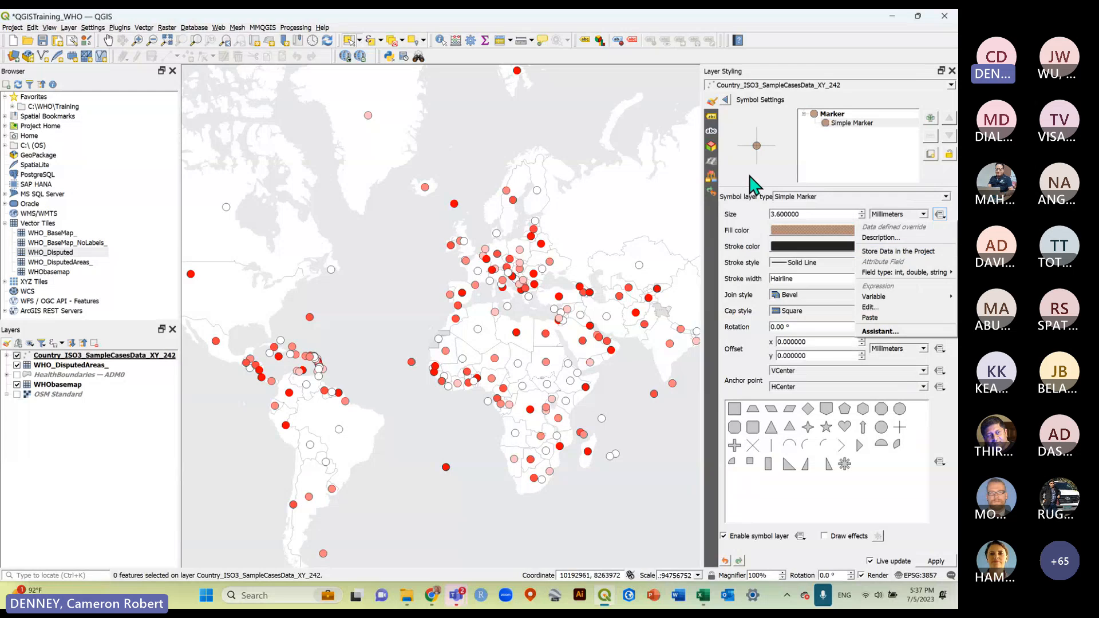
left_click(726, 100)
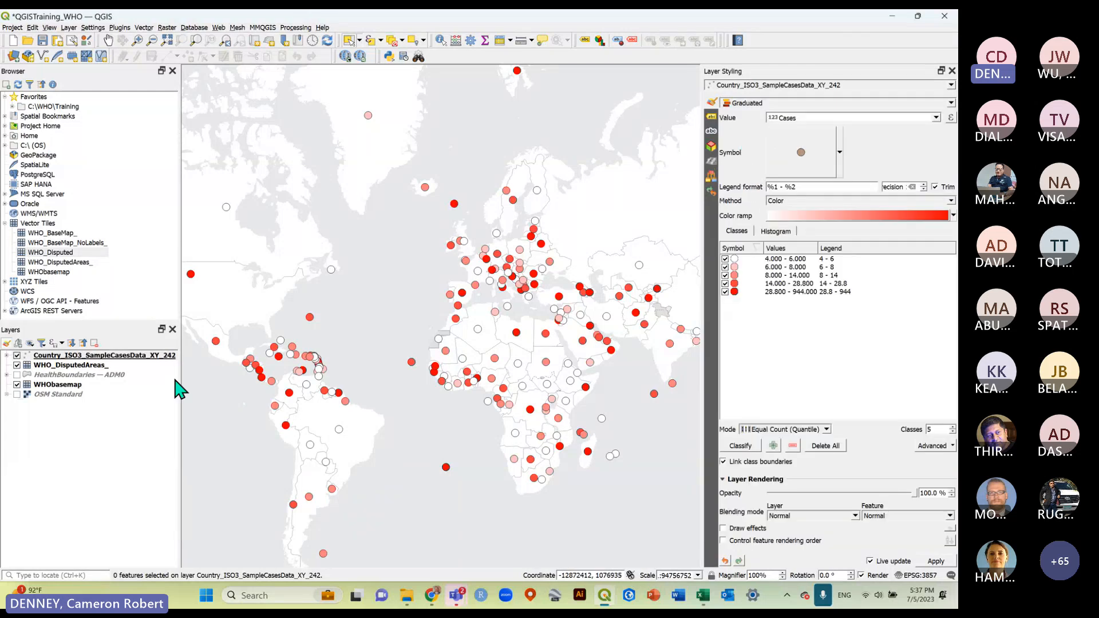
Hide the Country_ISO3_SampleCasesData_XY_242 layer on the map and save the project.
left_click(79, 441)
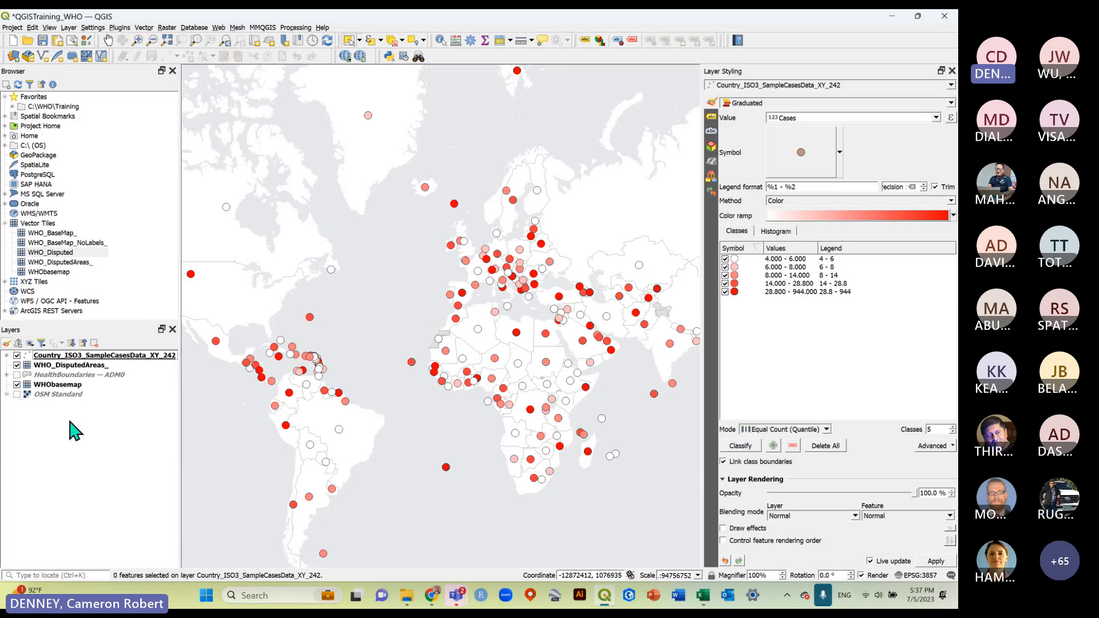
left_click(17, 356)
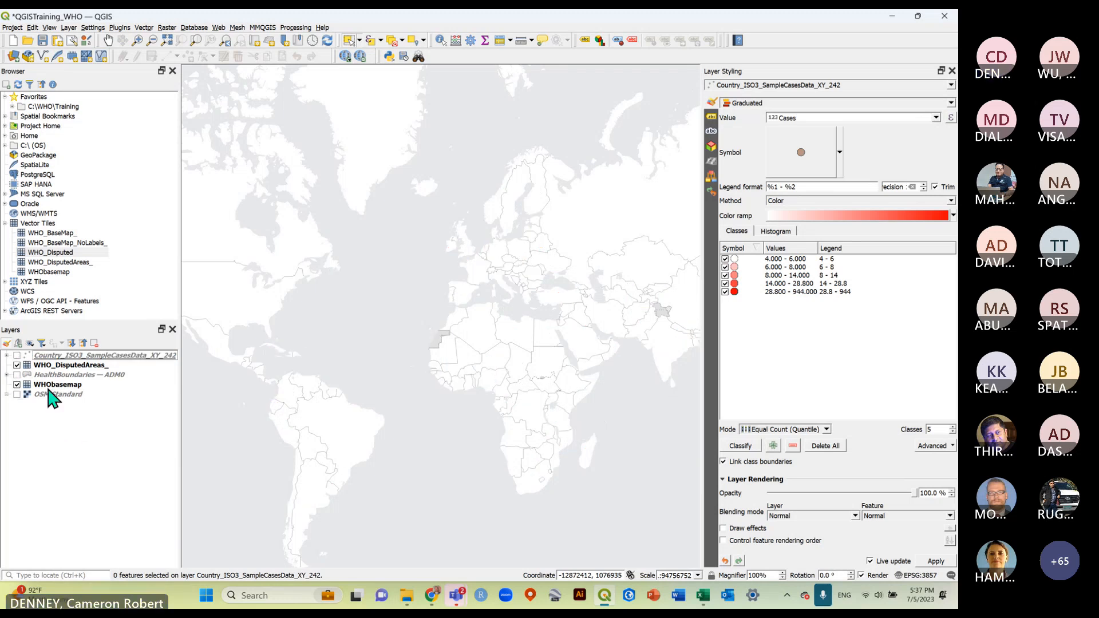
key("ctrl+s")
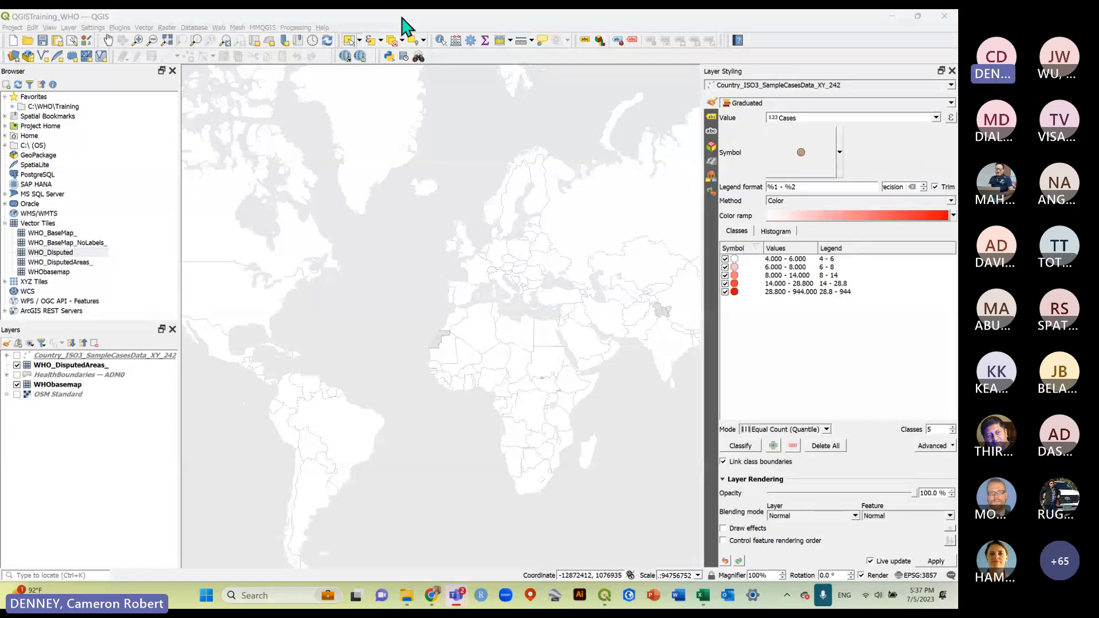
left_click(497, 22)
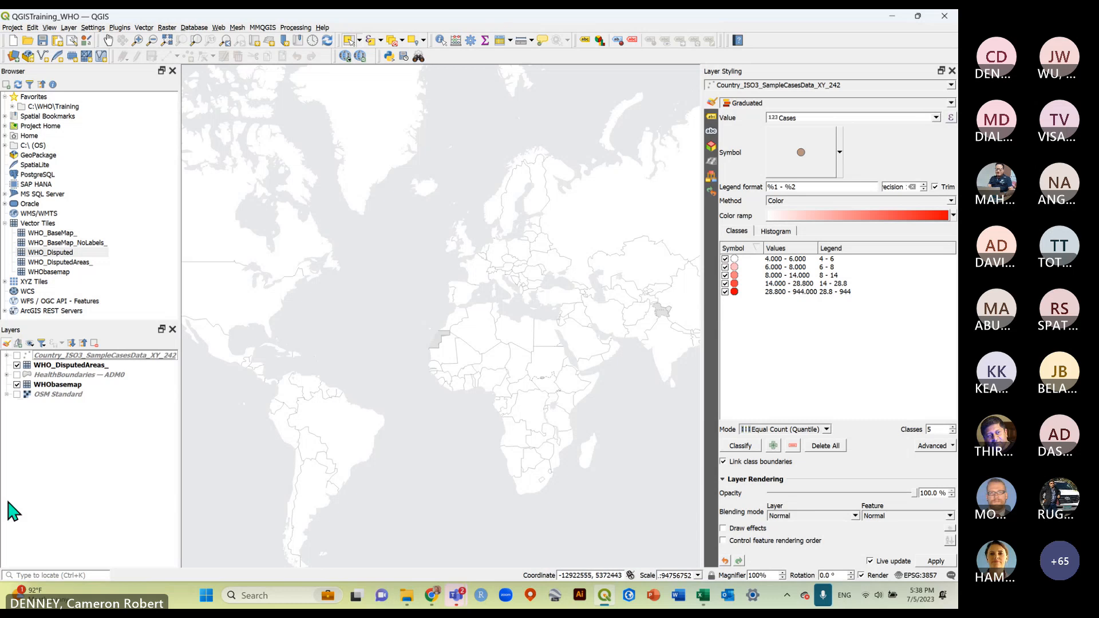
left_click(42, 40)
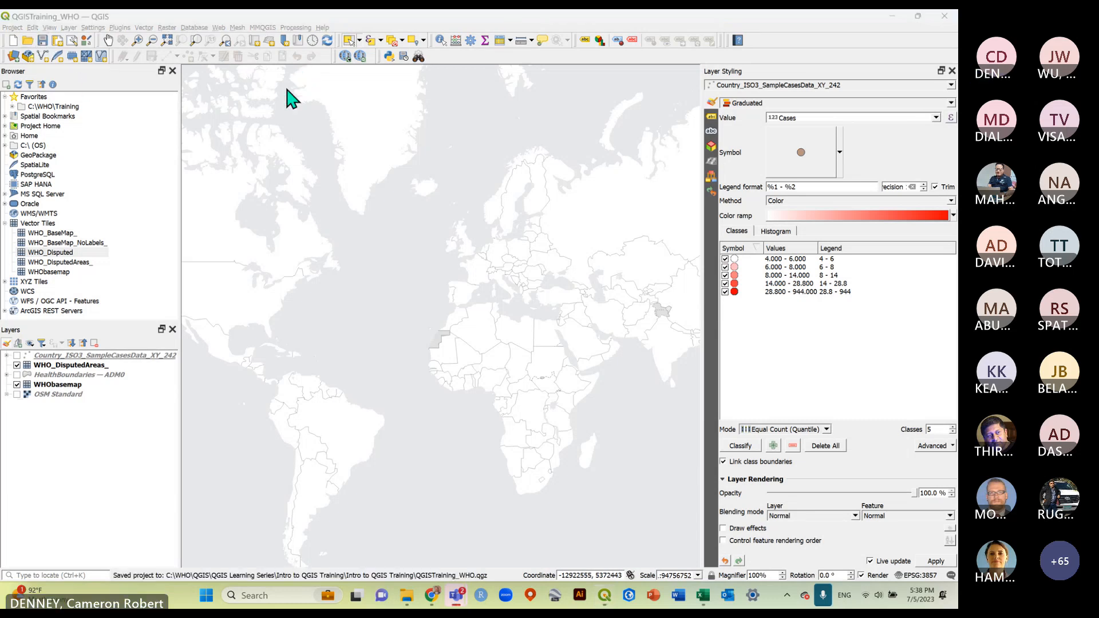
Switch to the training PDF to check Module 4 Exercise 1 on attribute joins, and return to the QGIS project.
key("alt+Tab")
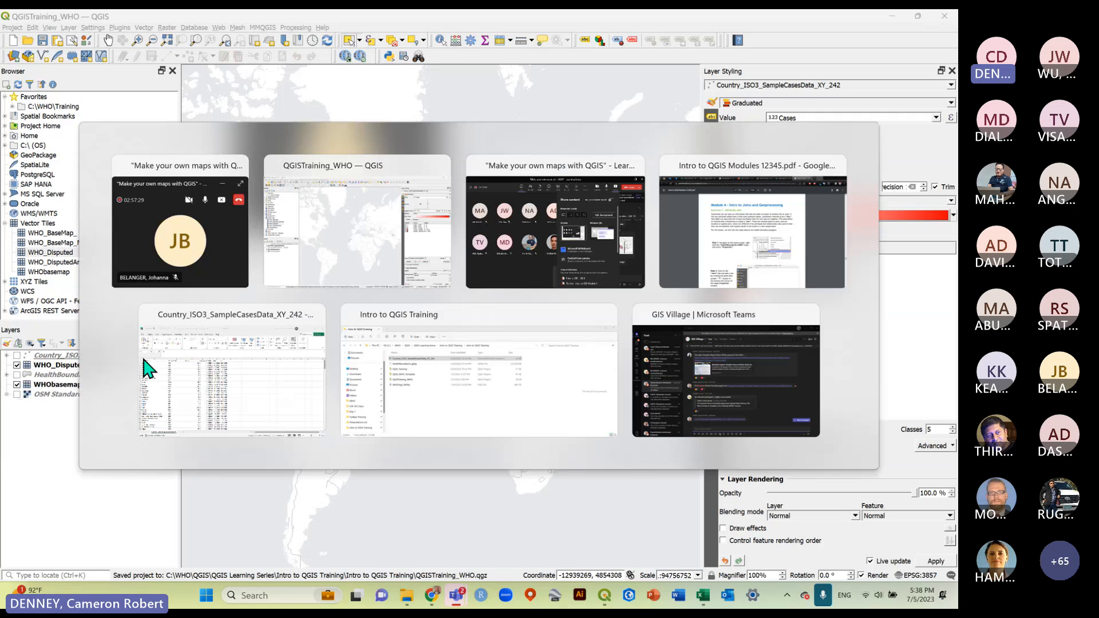
key("alt+Tab")
key("alt+Tab")
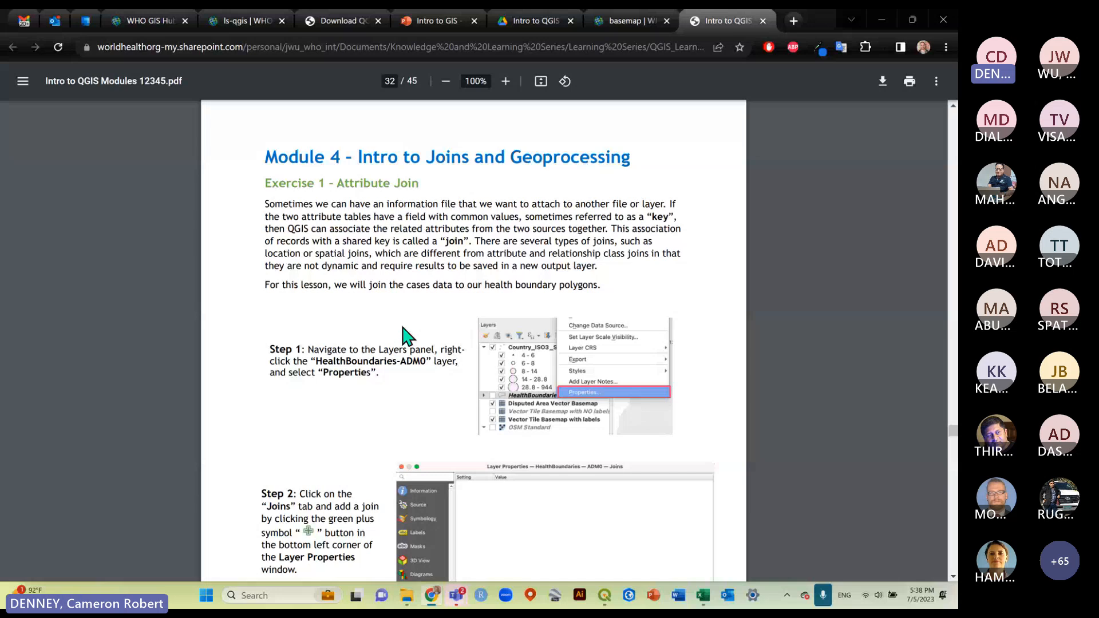
key("alt+Tab")
key("alt+Tab")
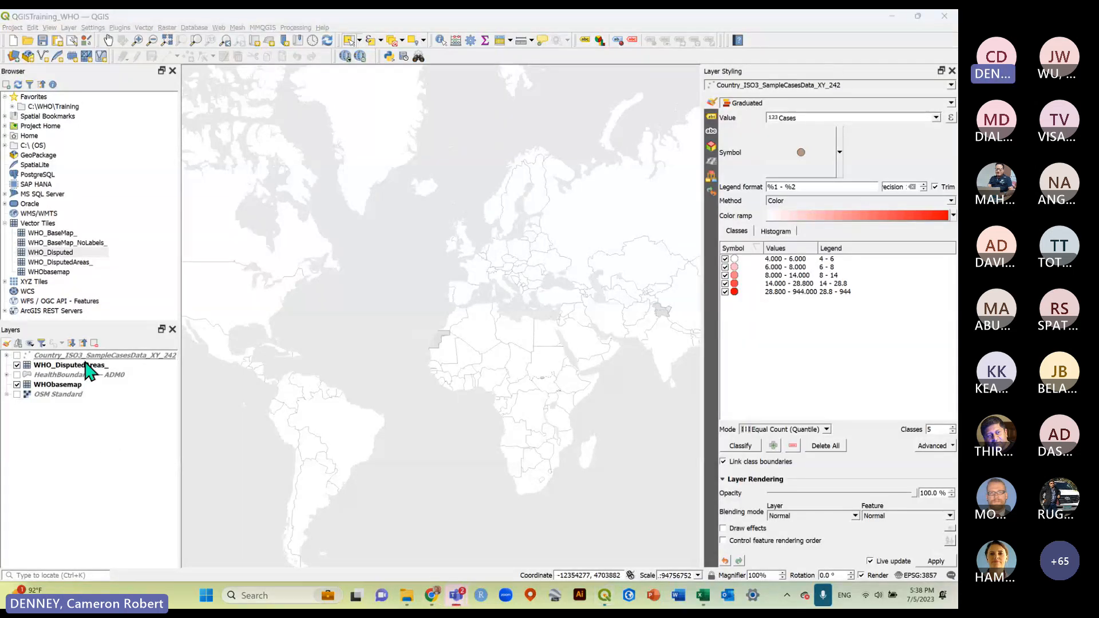
Show the HealthBoundaries — ADM0 layer on the map, view its attribute table, and close the table.
left_click(17, 375)
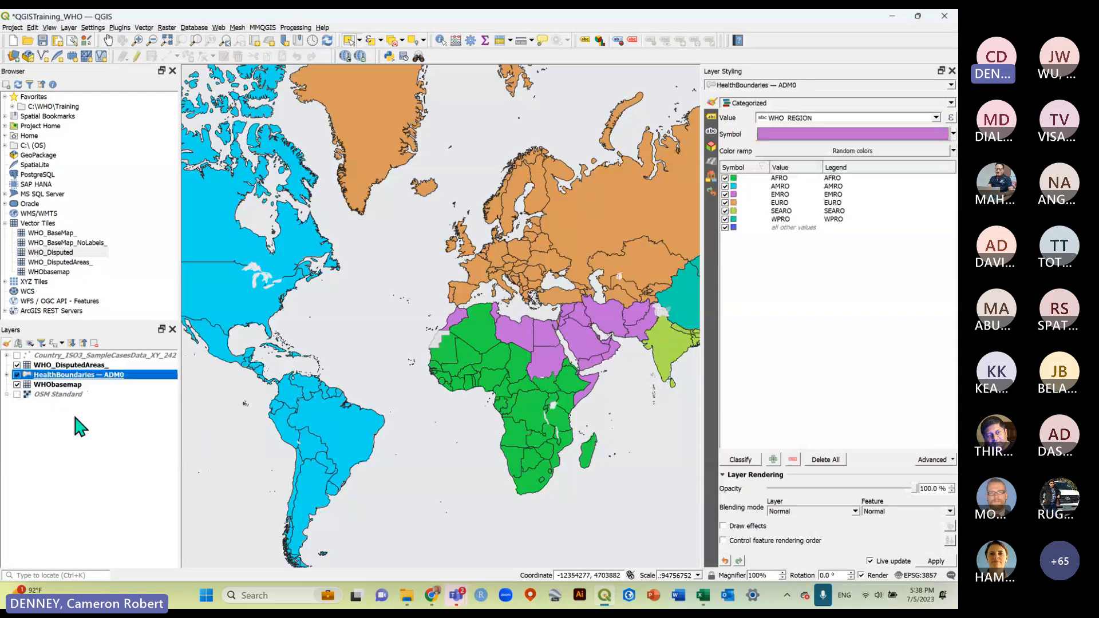
scroll(449, 364, "down", 1)
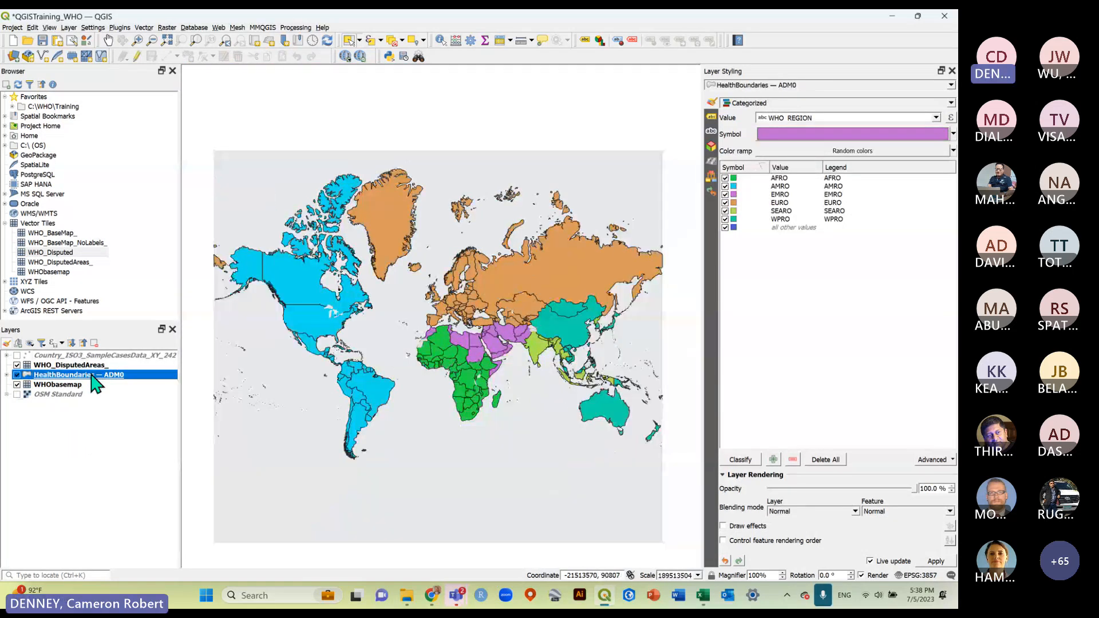
right_click(91, 376)
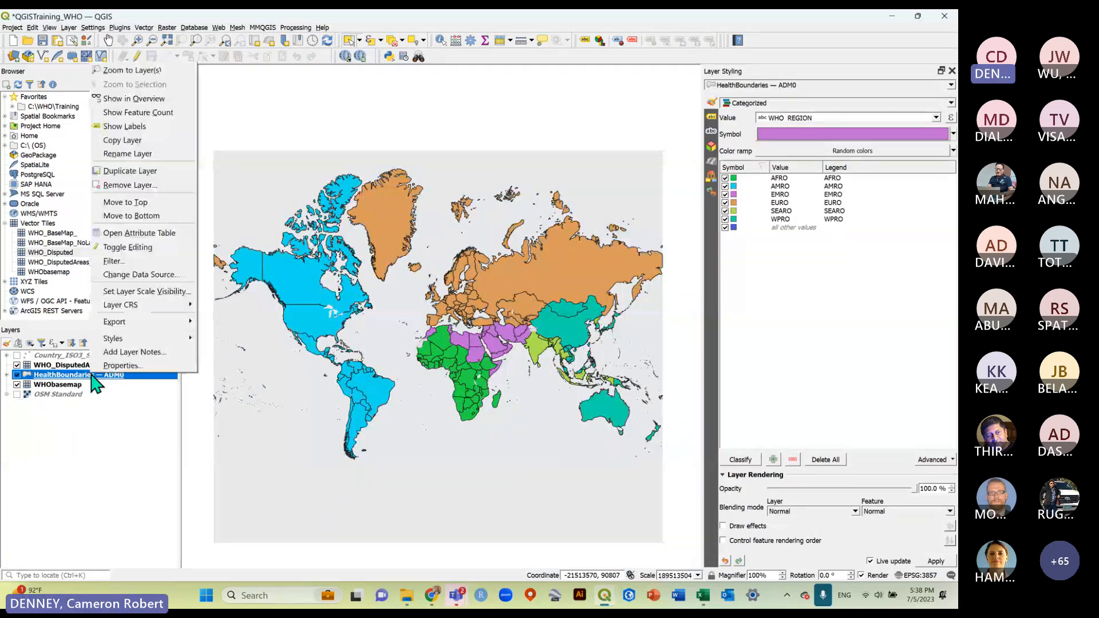
left_click(139, 233)
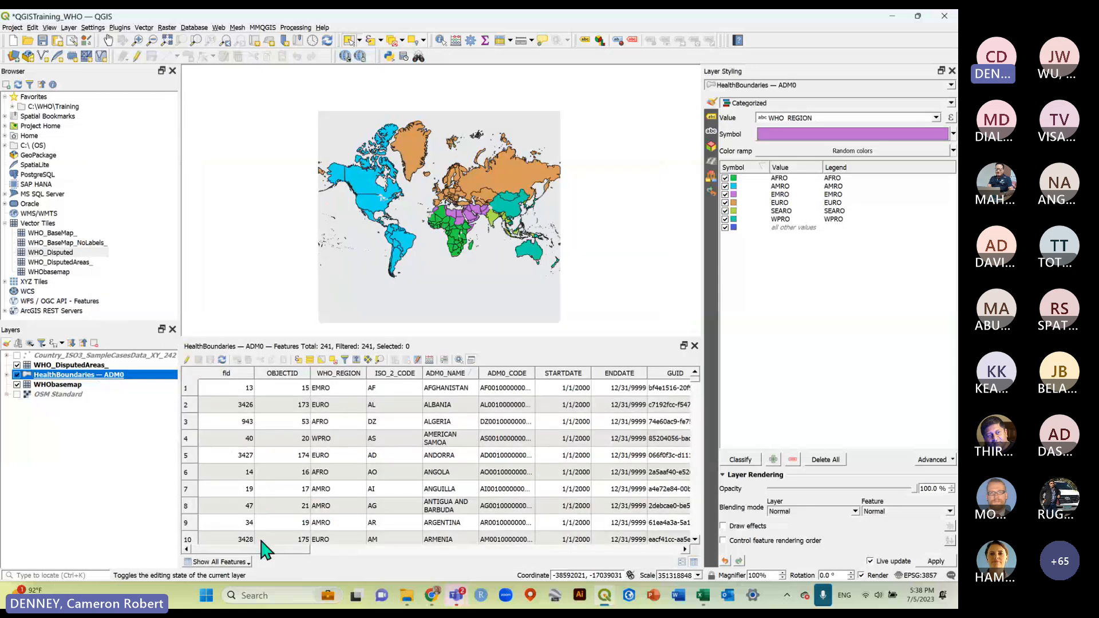
mouse_move(266, 548)
left_mouse_down()
mouse_move(657, 555)
mouse_move(541, 560)
mouse_move(318, 540)
mouse_move(266, 549)
left_mouse_up()
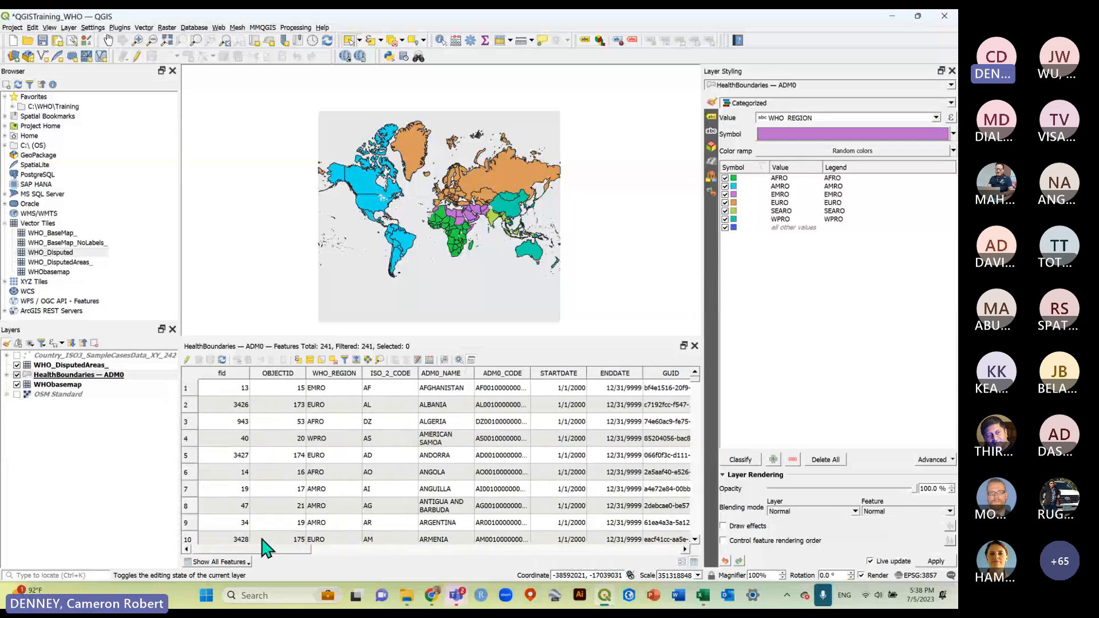
left_click(694, 346)
Show the Country_ISO3_SampleCasesData_XY_242 layer and examine its attribute table sorted by Cases in descending order, closing it when done.
left_click(72, 356)
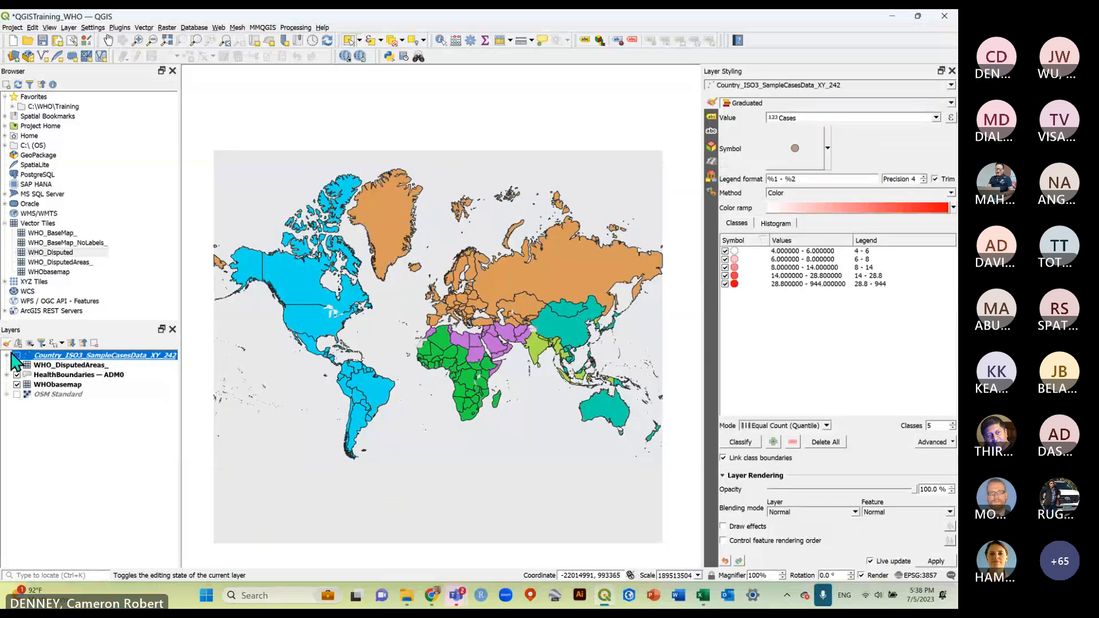
left_click(17, 356)
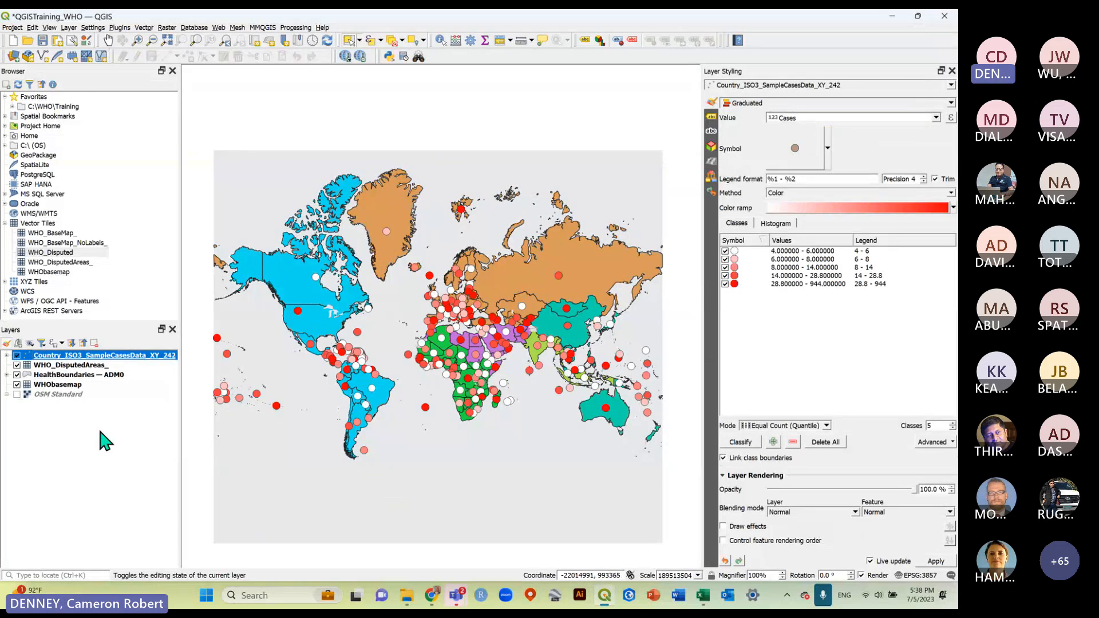
right_click(52, 356)
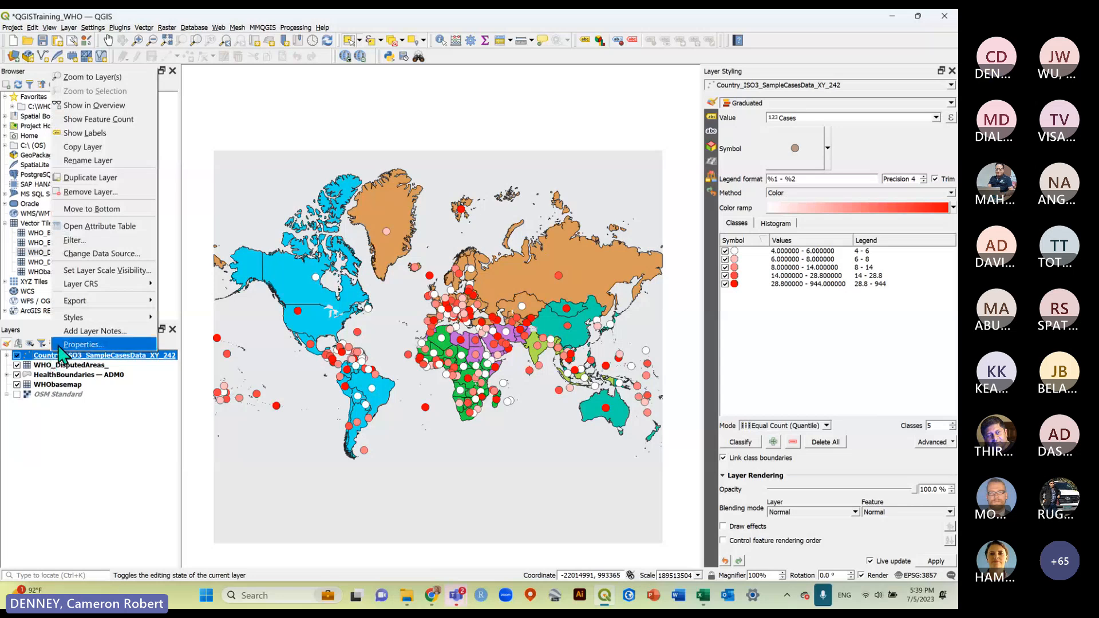
left_click(92, 227)
left_click(339, 374)
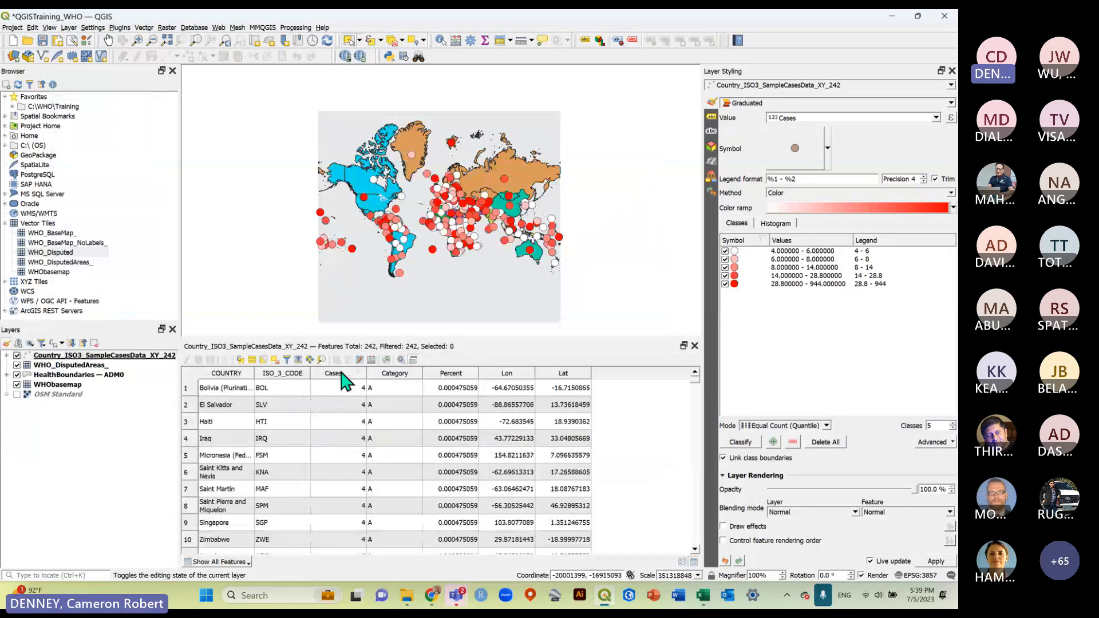
left_click(341, 374)
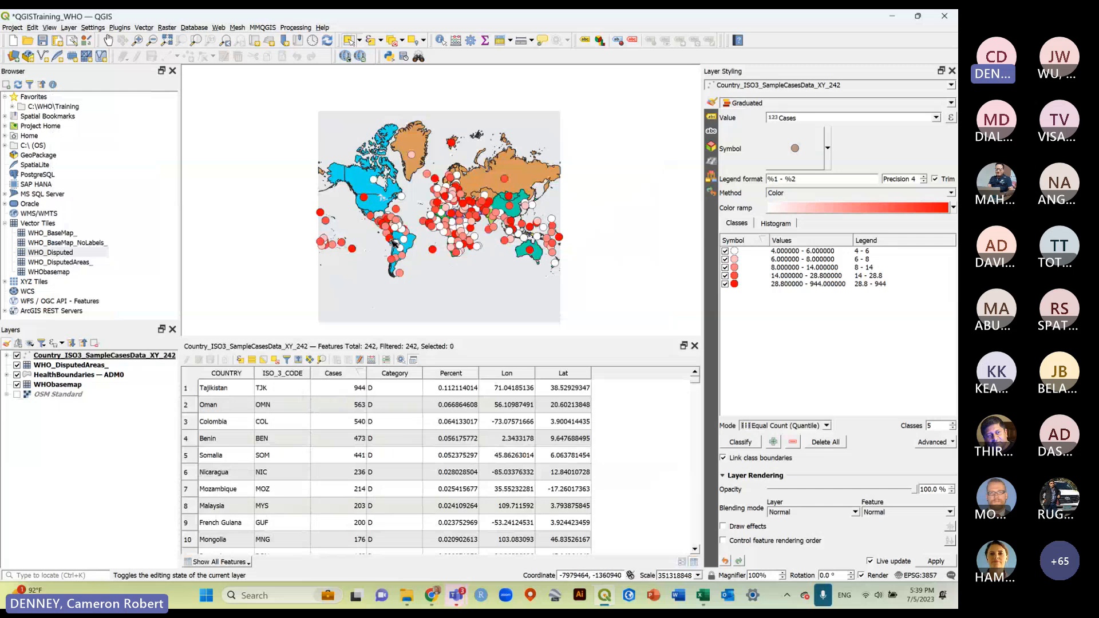
scroll(392, 243, "up", 1)
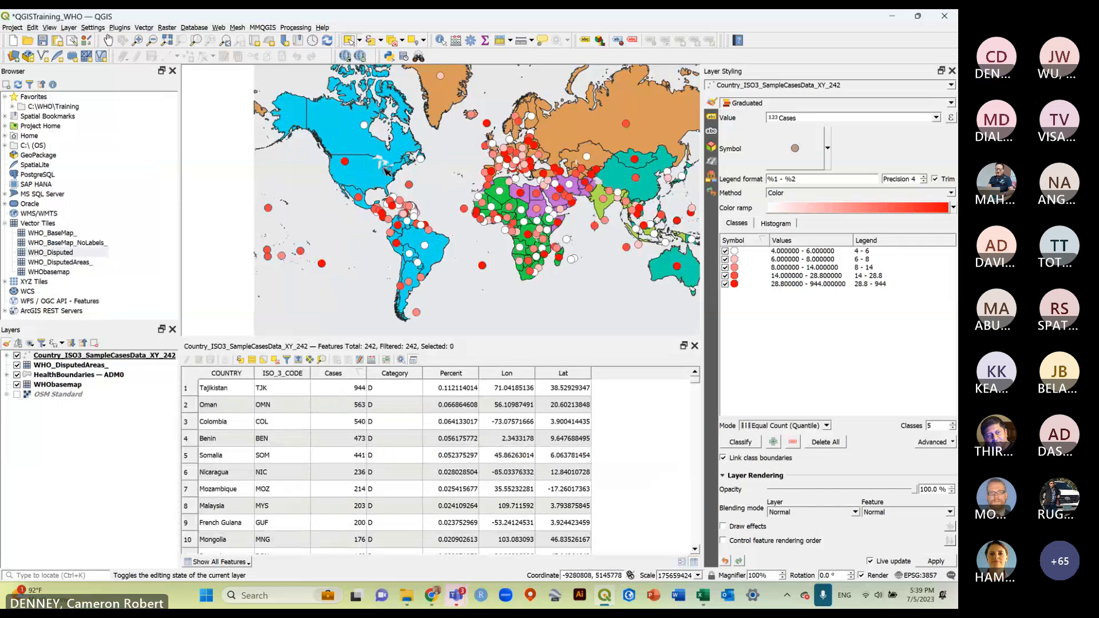
left_click(695, 346)
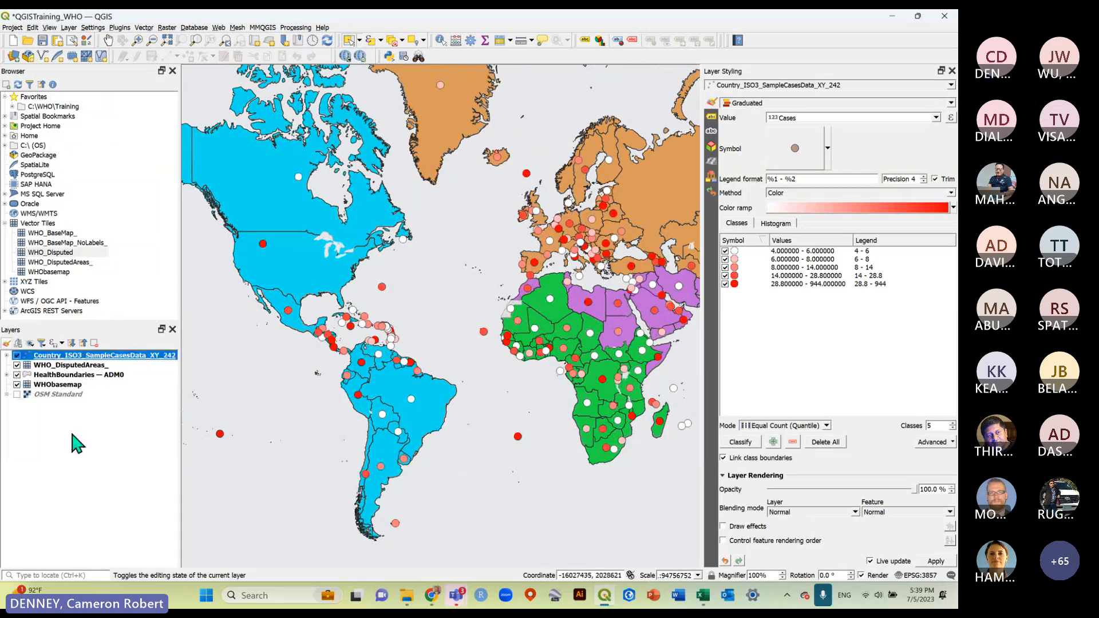
Hide the Country_ISO3_SampleCasesData_XY_242 points and clear the layer selection, keeping the HealthBoundaries and WHO_DisputedAreas_ layers displayed.
left_click(17, 358)
left_click(17, 355)
left_click(17, 355)
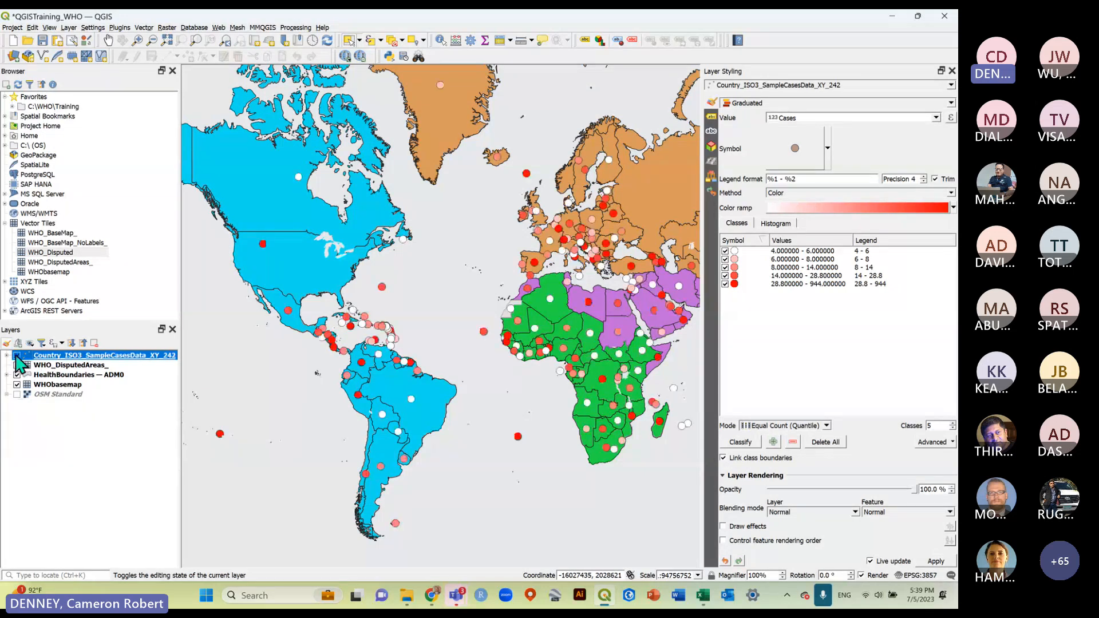
left_click(17, 356)
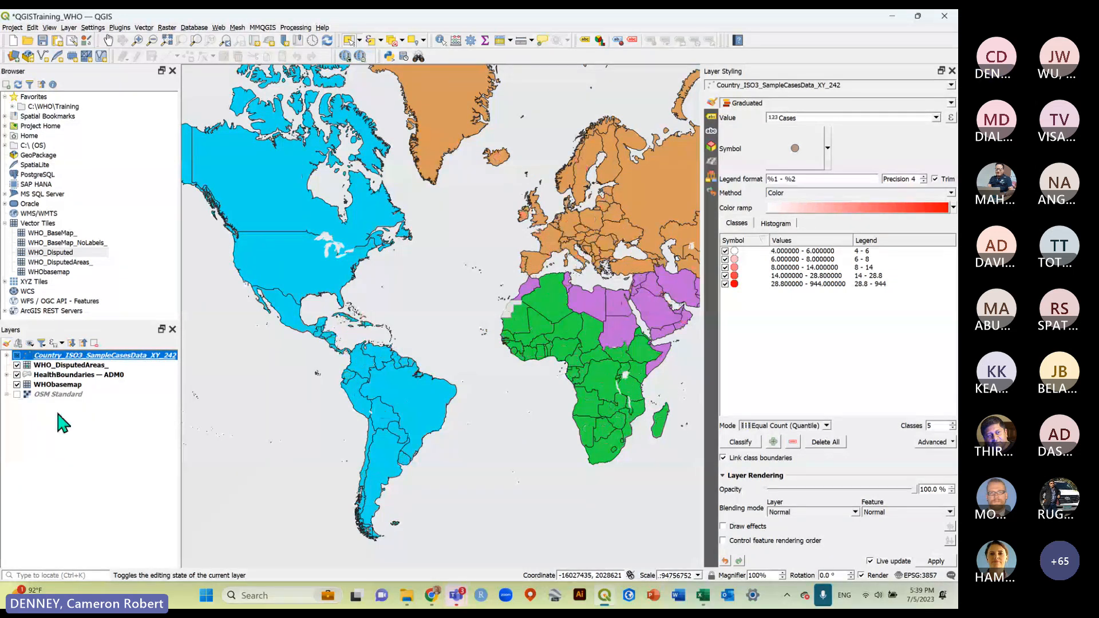
left_click(92, 425)
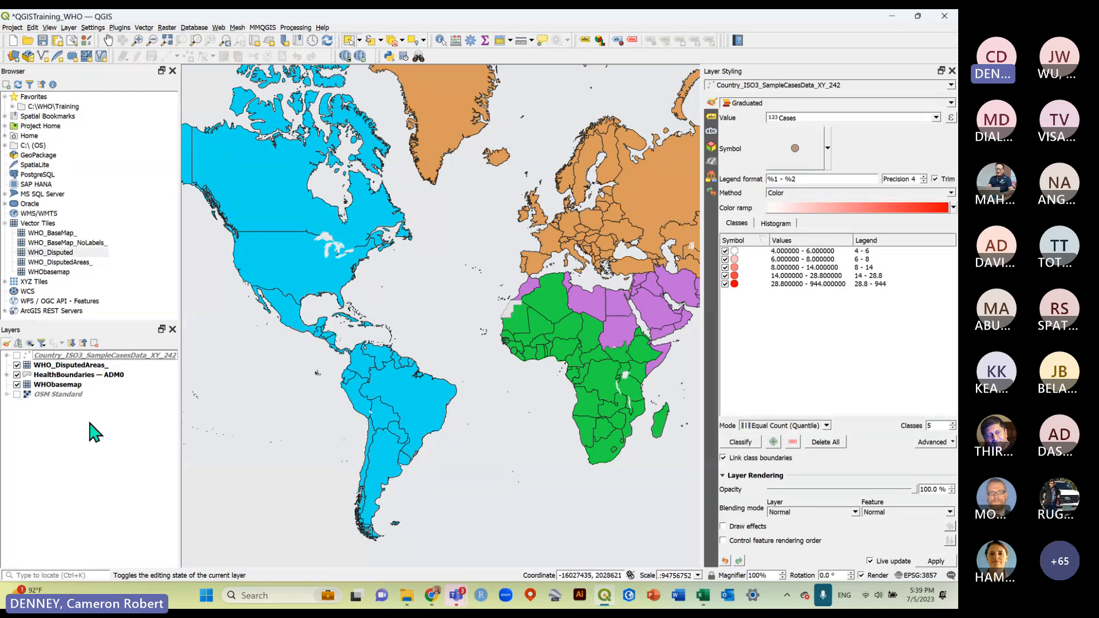
Open the HealthBoundaries — ADM0 attribute table and look across its columns for the ISO_3_CODE field.
left_click(75, 376)
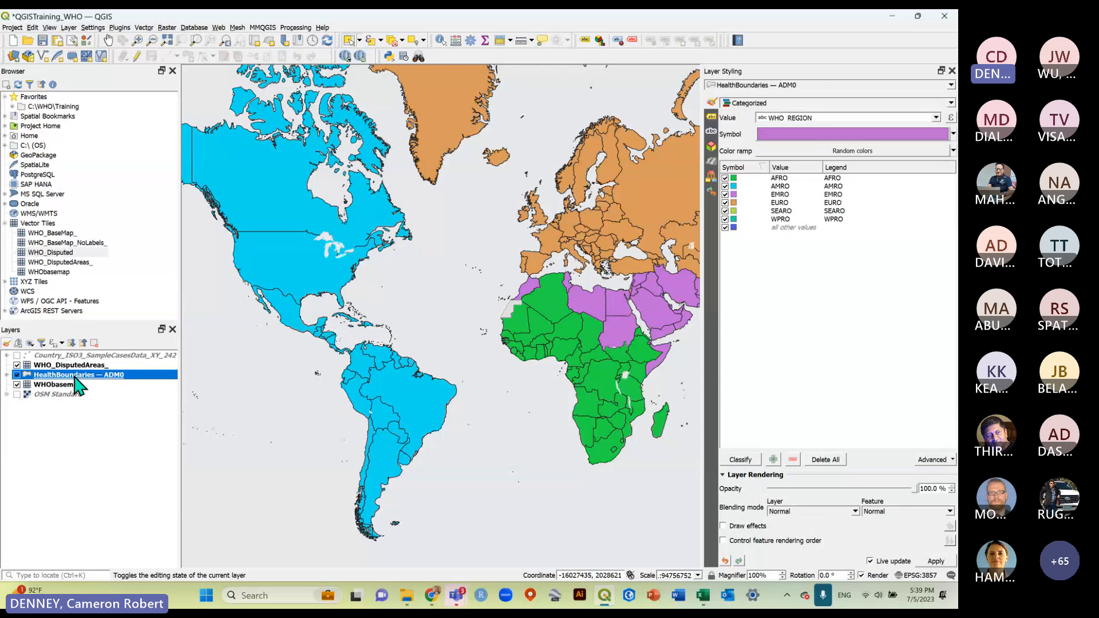
right_click(75, 375)
left_click(123, 235)
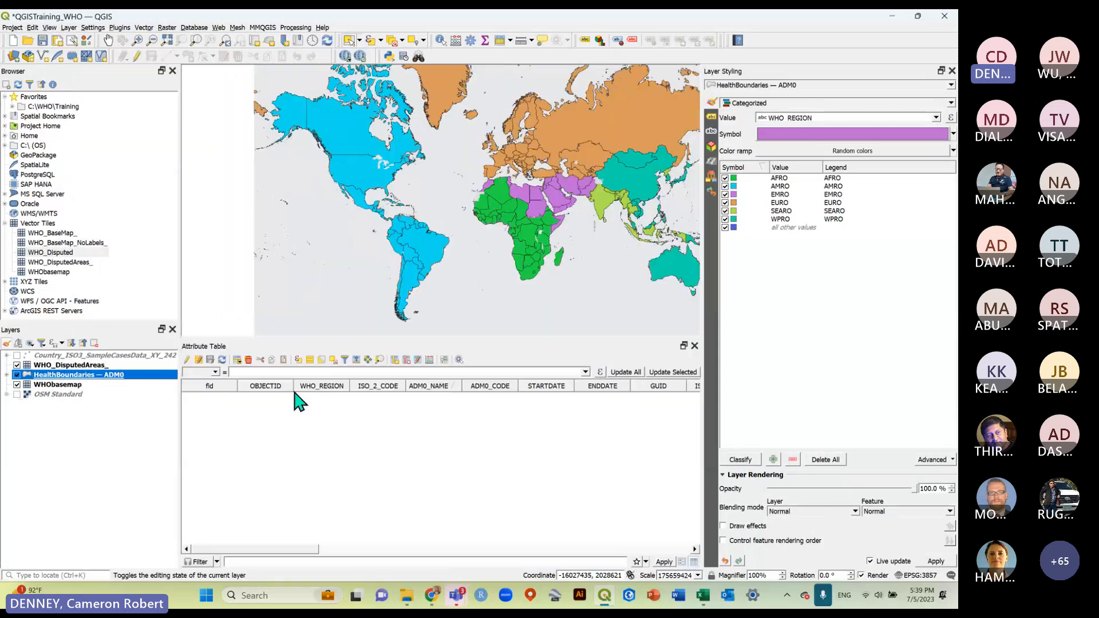
left_click_drag(276, 549, 373, 546)
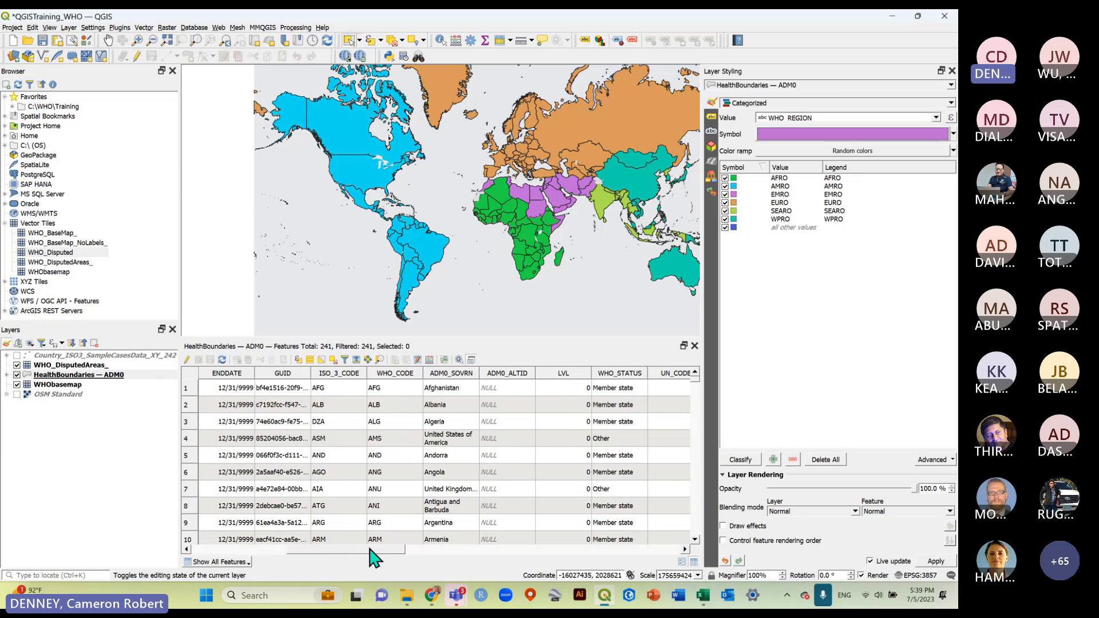
left_click_drag(370, 556, 269, 557)
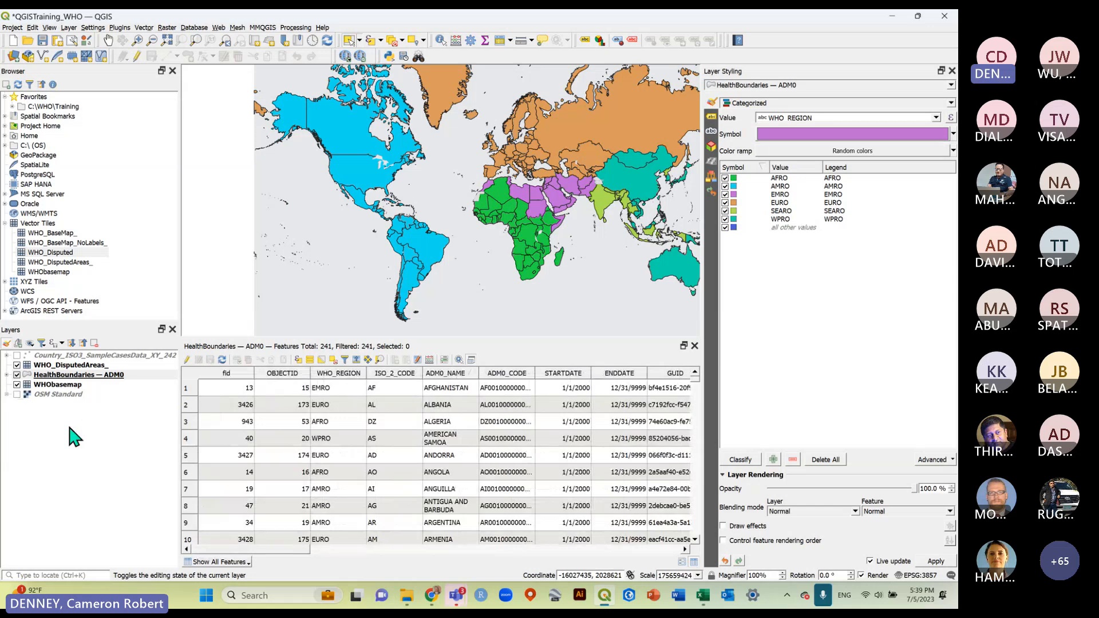
Compare the sample case points alone over the basemap with the HealthBoundaries — ADM0 polygons alone by switching the visibility of both layers.
left_click(73, 356)
left_click(17, 356)
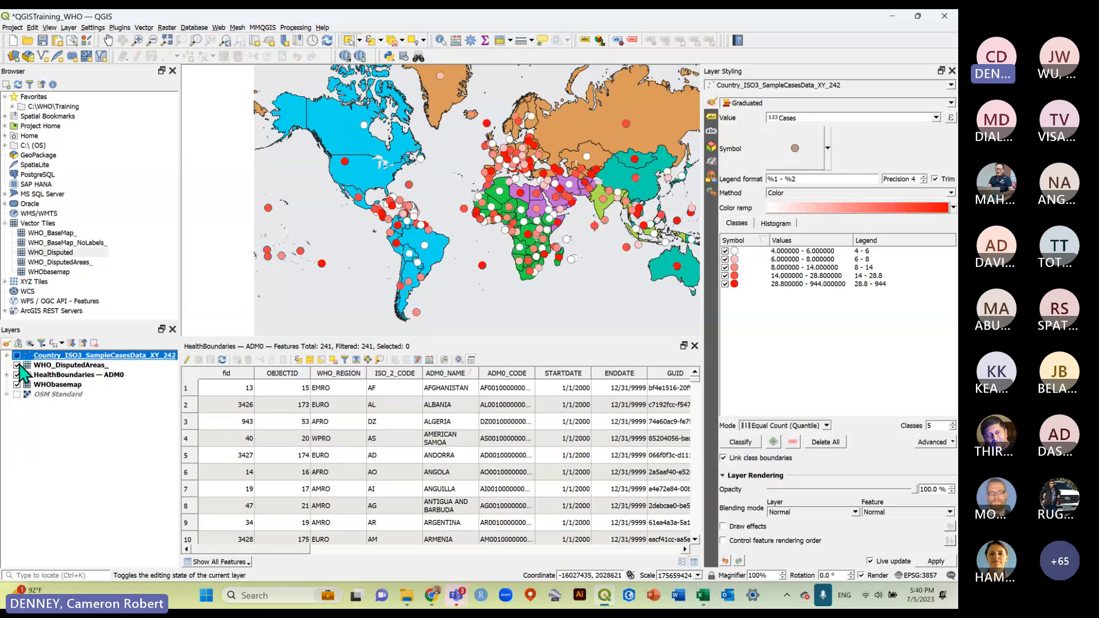
left_click(18, 375)
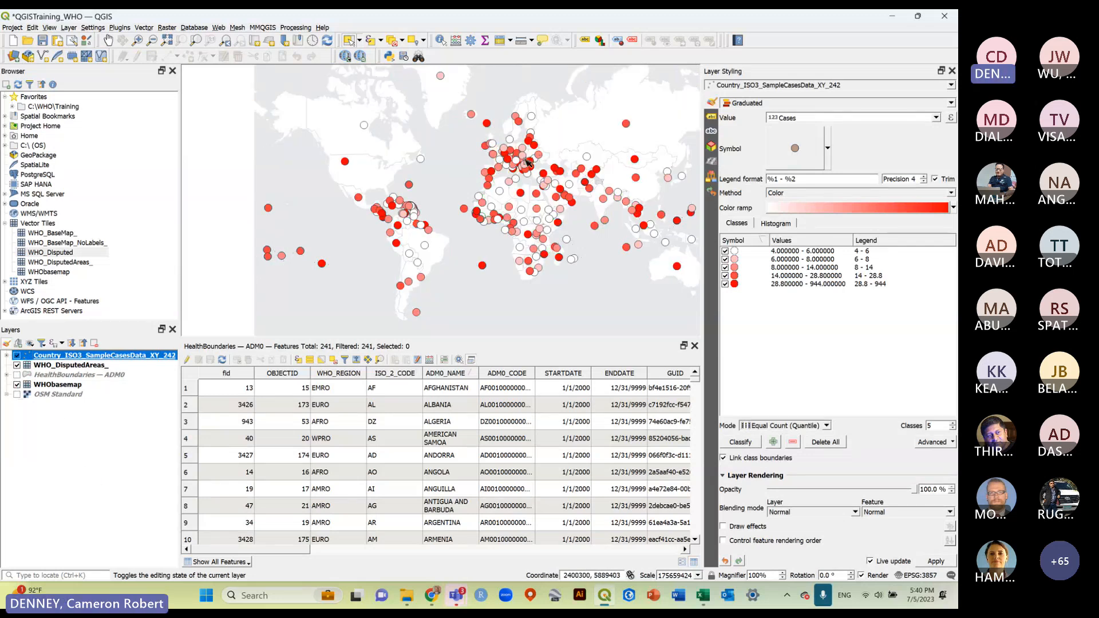
left_click(17, 356)
left_click(17, 375)
left_click(77, 375)
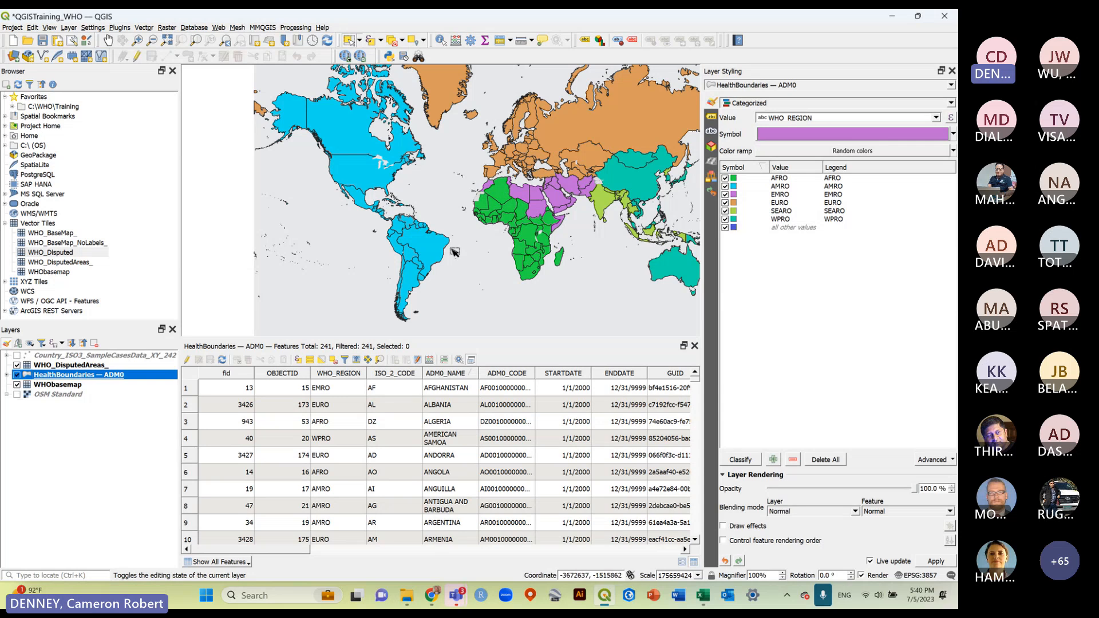
left_click(93, 440)
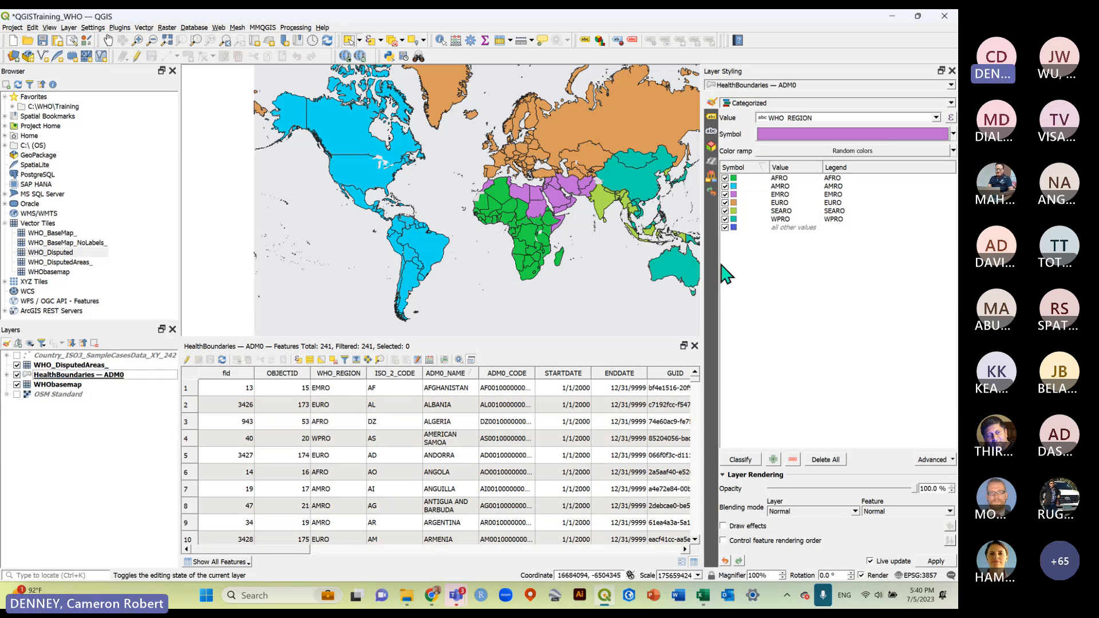
Narrow the layer styling area to enlarge the map and attribute table, and save the project.
left_click_drag(703, 264, 789, 265)
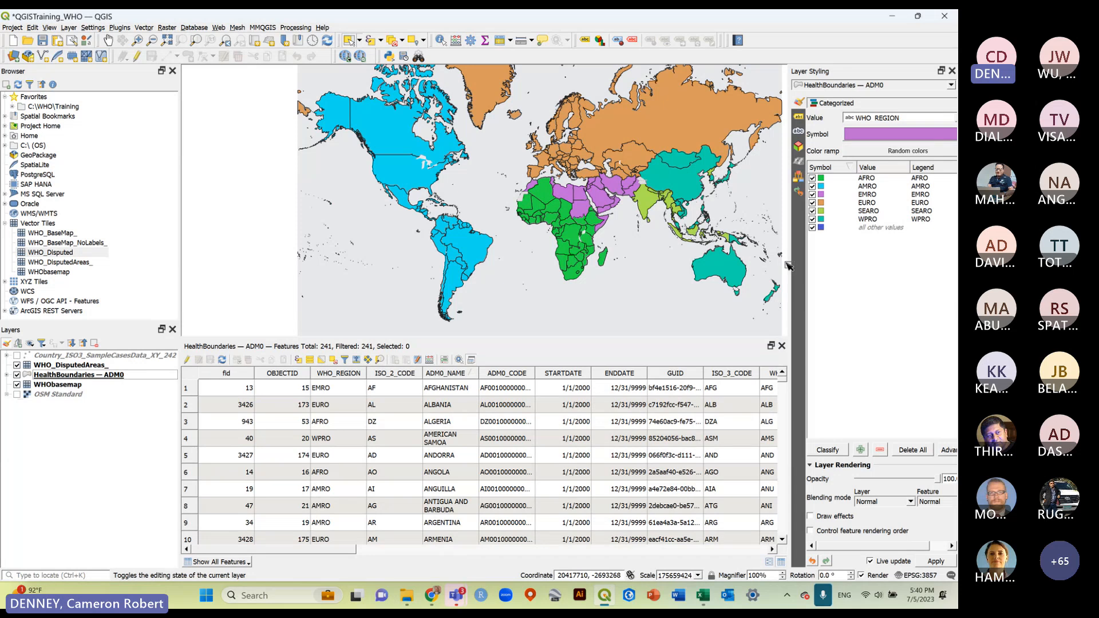
left_click(66, 376)
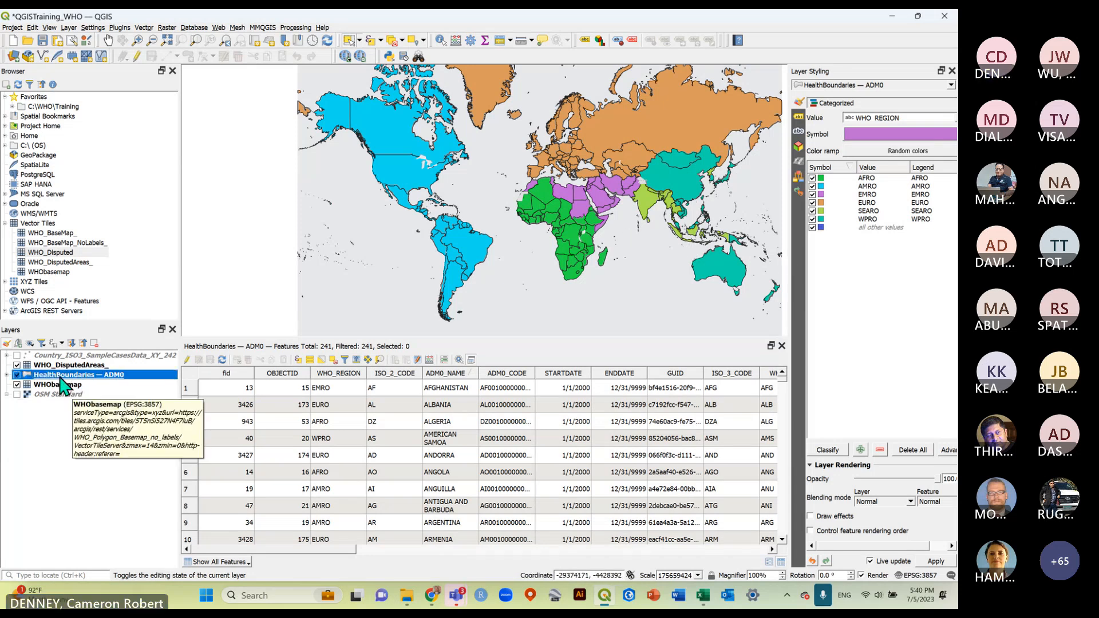
left_click(42, 40)
left_click(75, 426)
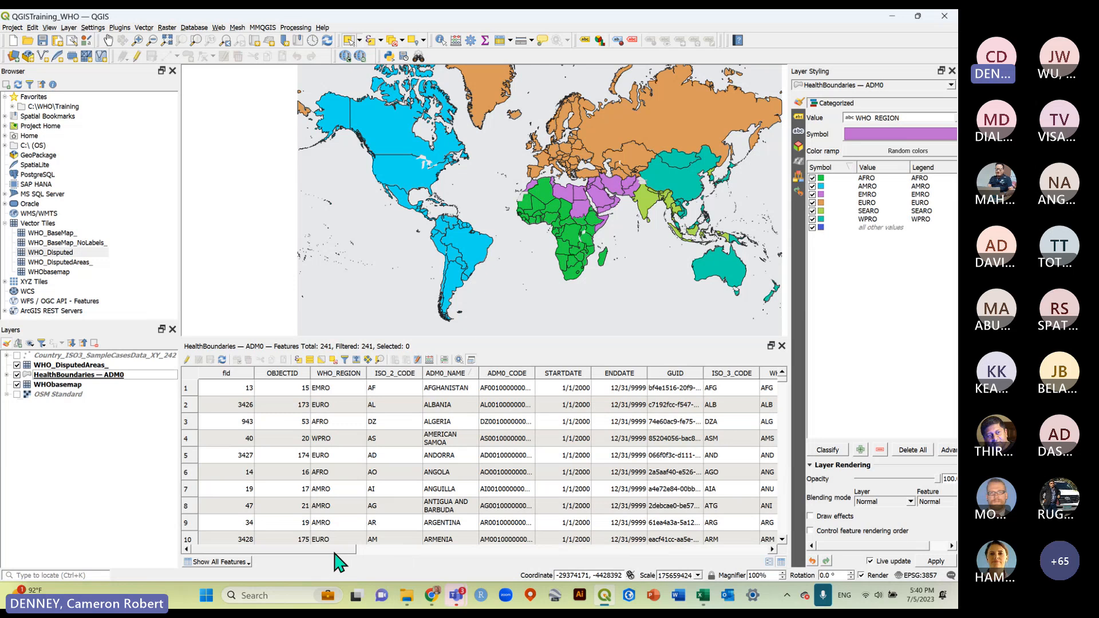
Sort the HealthBoundaries — ADM0 attribute table by ISO_3_CODE in ascending order.
scroll(345, 556, "right", 2)
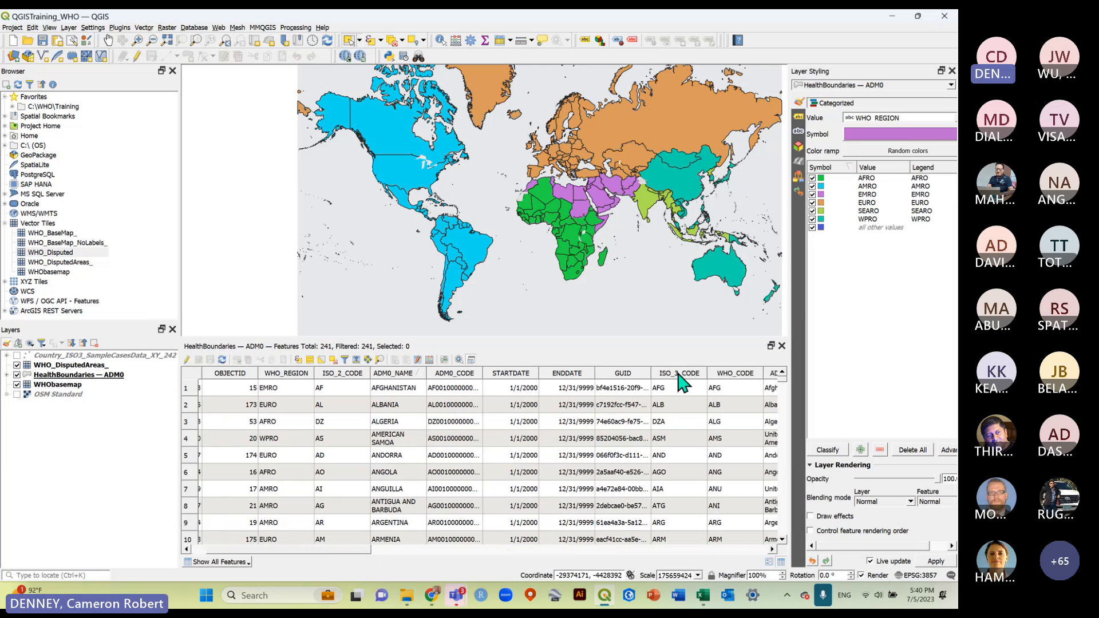
left_click(680, 375)
left_click(680, 375)
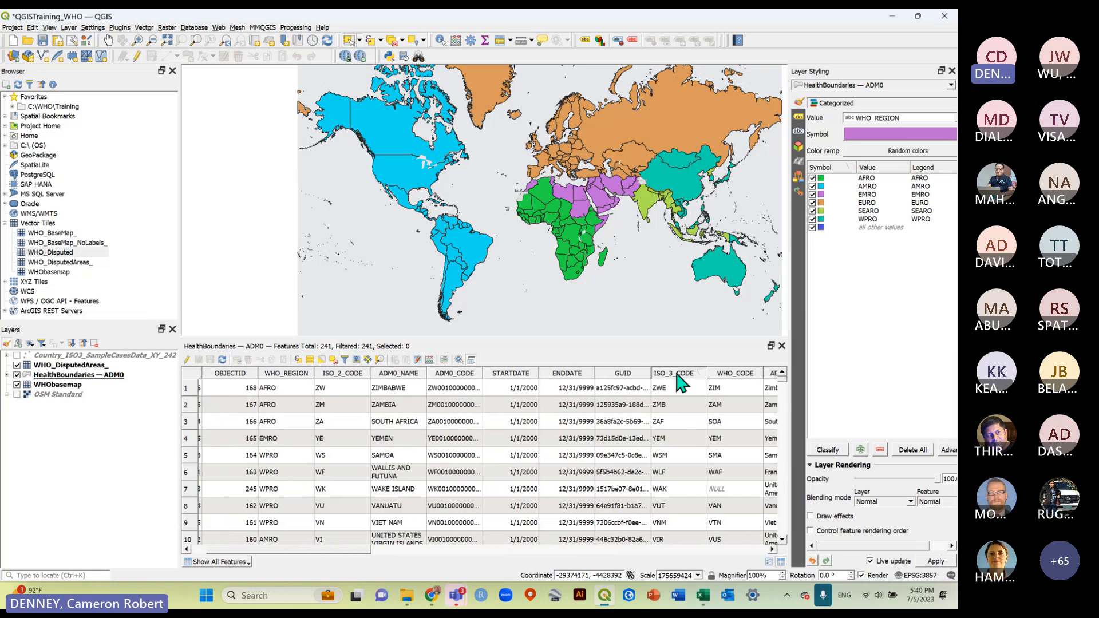
left_click(678, 375)
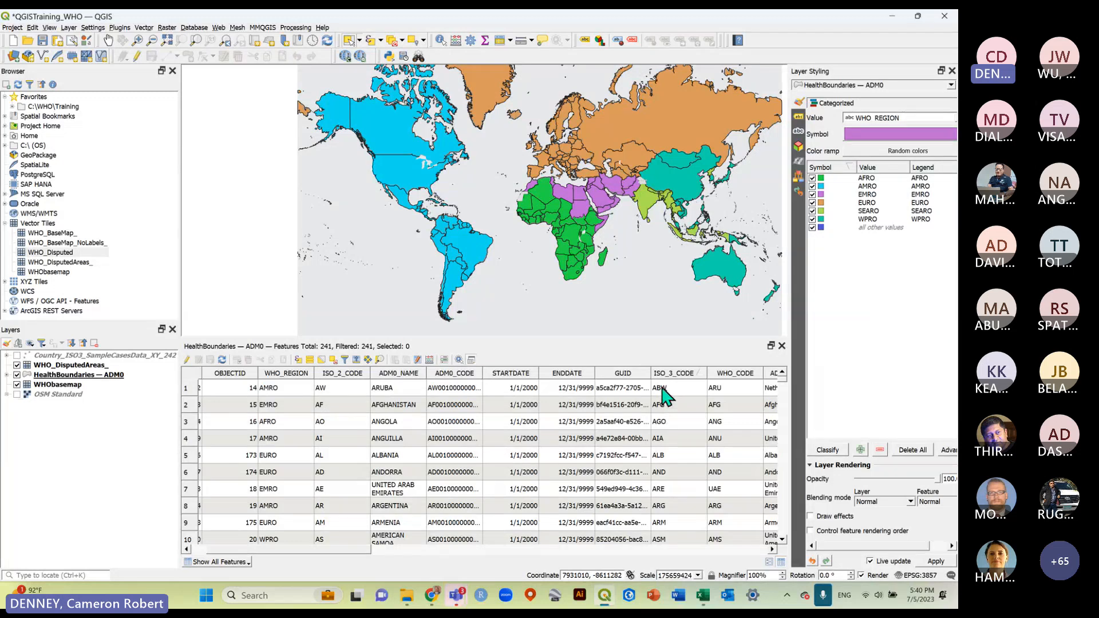
Open the layer properties of the HealthBoundaries — ADM0 layer.
left_click(65, 354)
left_click(65, 375)
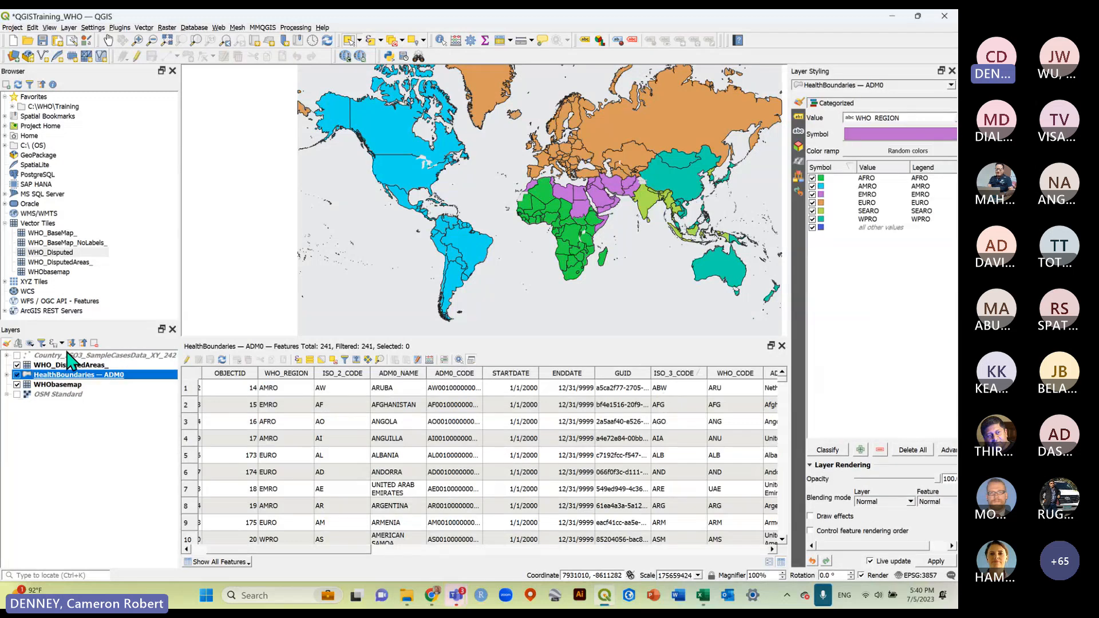
left_click(66, 354)
left_click(66, 375)
right_click(69, 376)
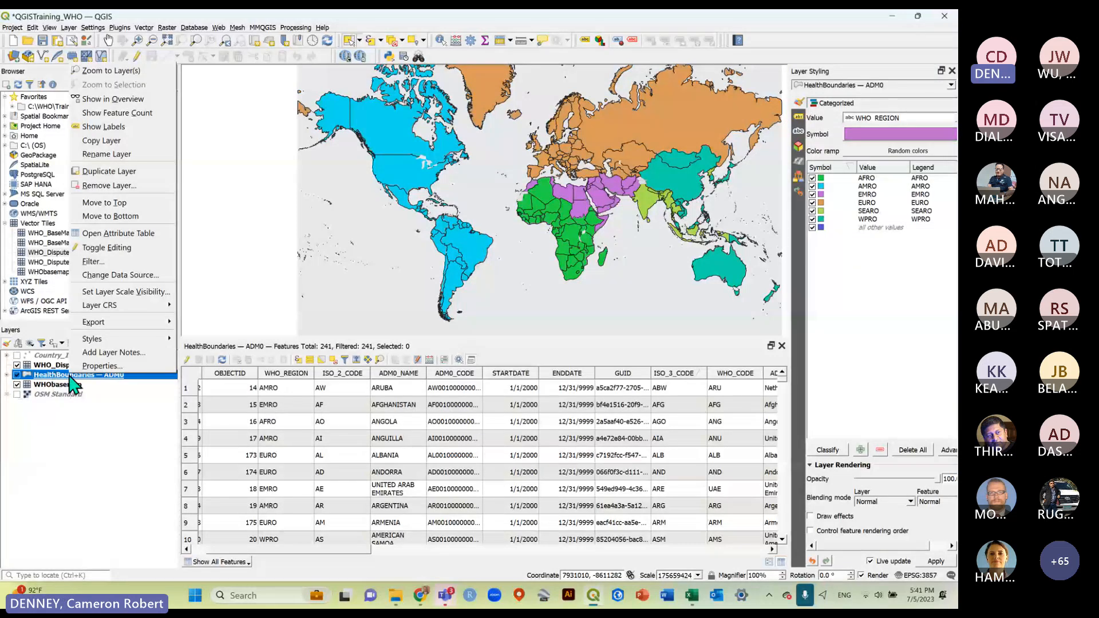
left_click(113, 368)
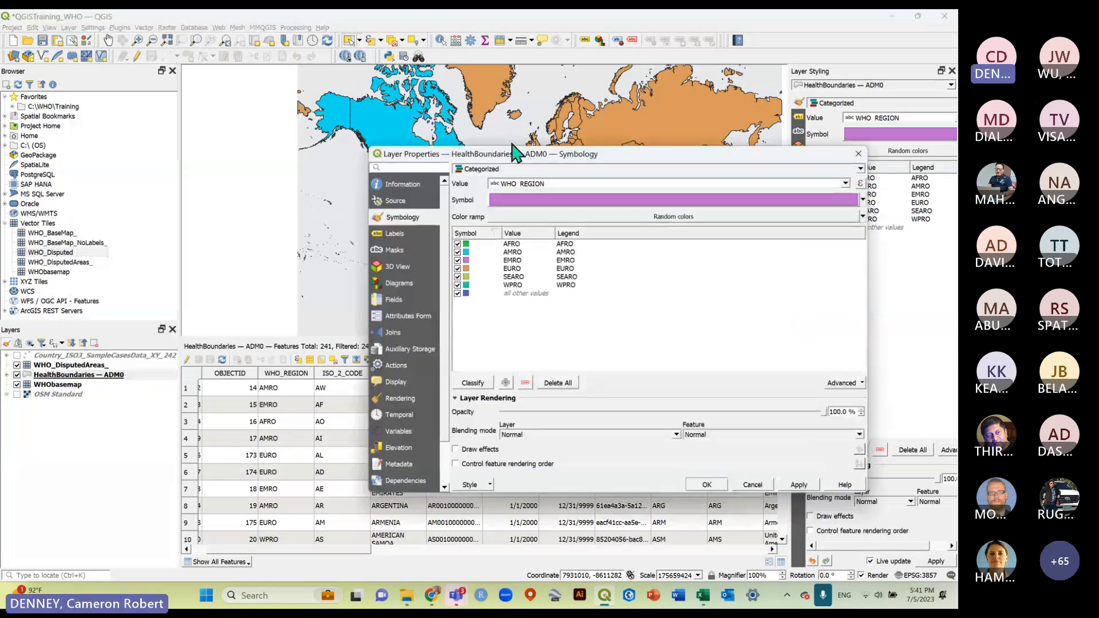
Start a new vector join for the HealthBoundaries — ADM0 layer and widen its dialog to show the full layer name.
left_click_drag(501, 154, 354, 109)
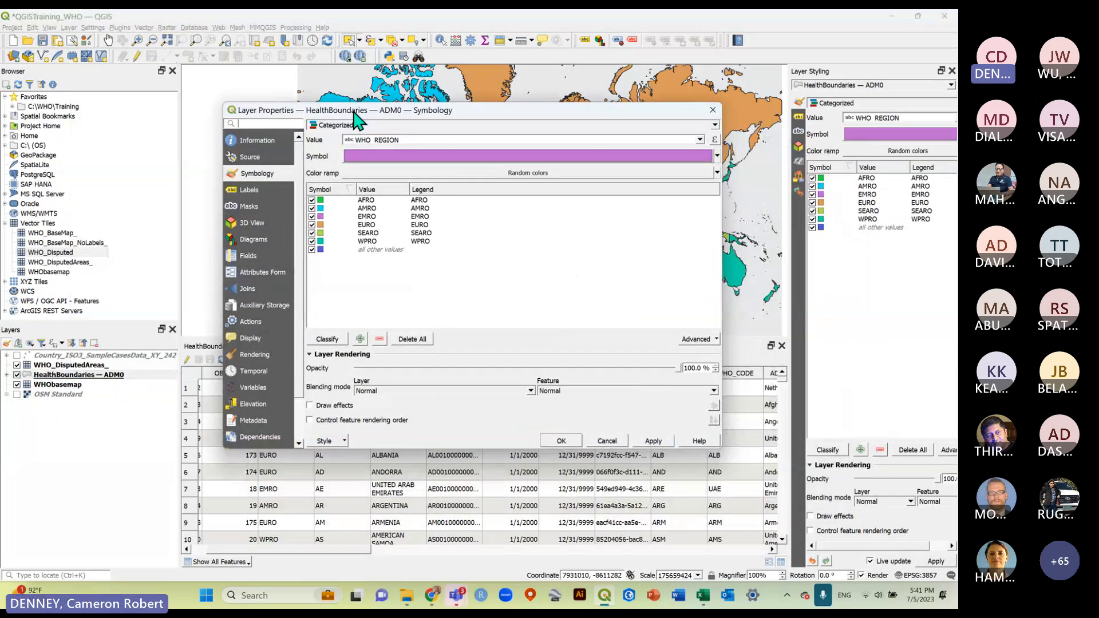
left_click_drag(438, 110, 393, 97)
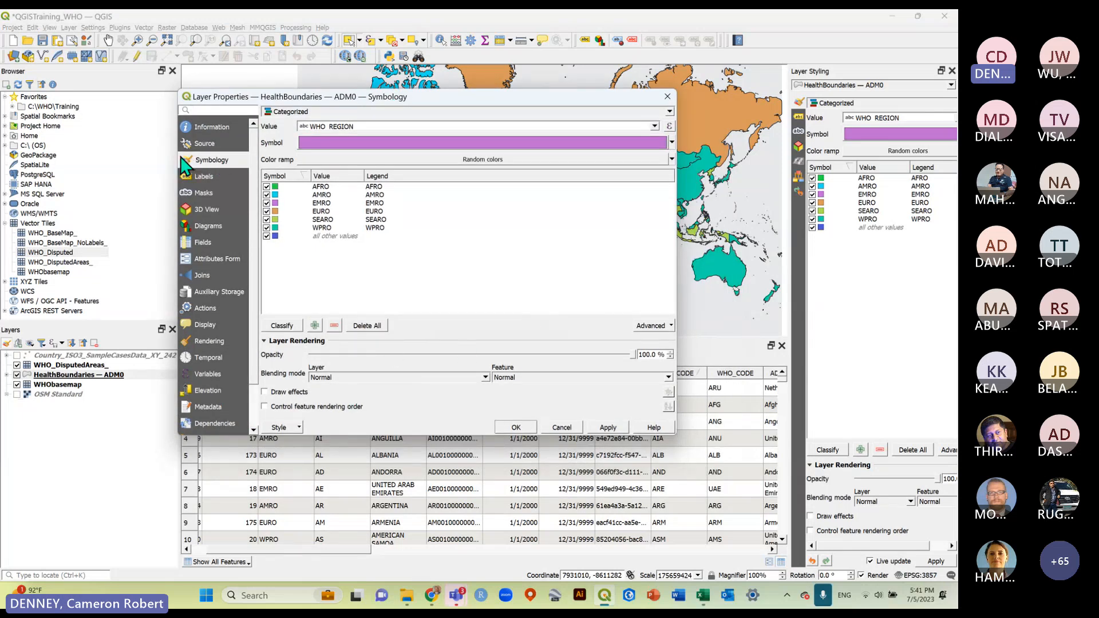
left_click(202, 276)
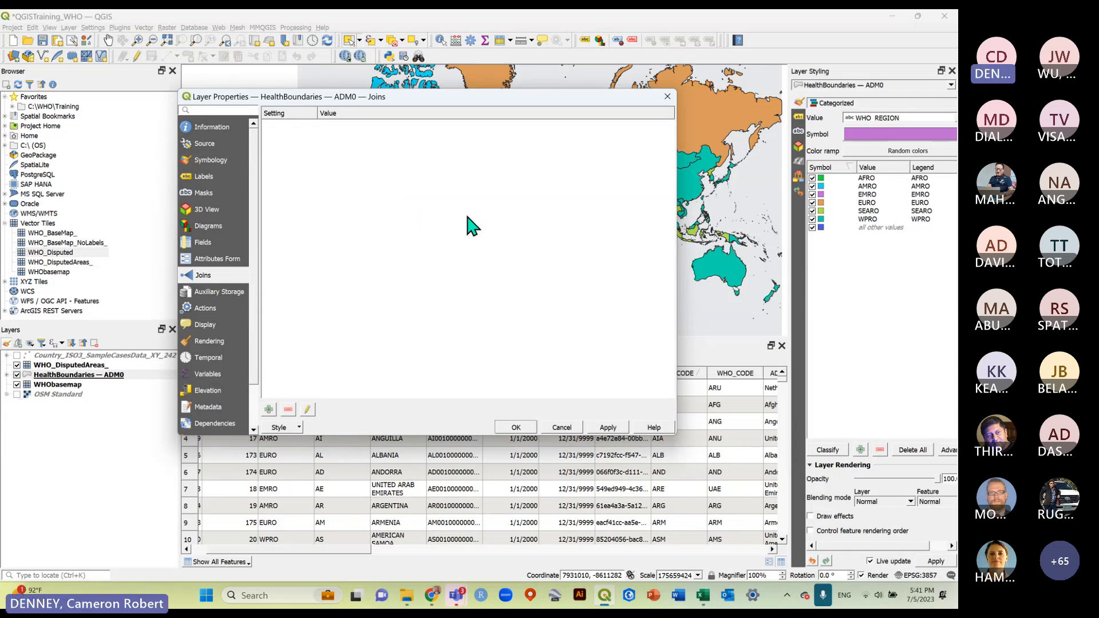
left_click(269, 410)
left_click_drag(473, 169, 436, 151)
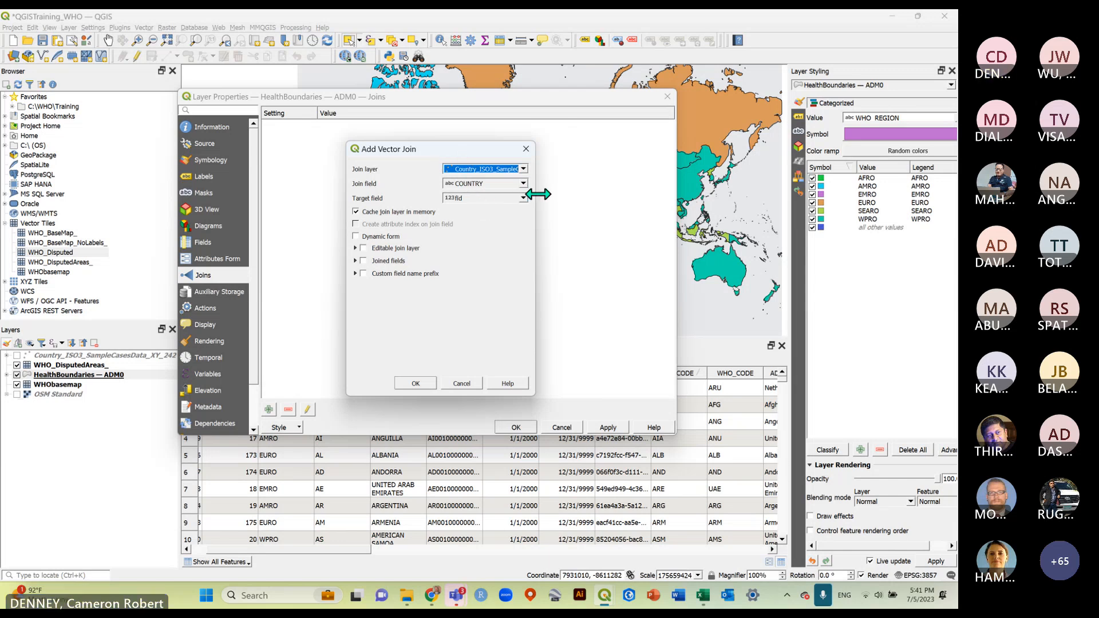
left_click_drag(535, 192, 680, 200)
left_click_drag(552, 147, 490, 139)
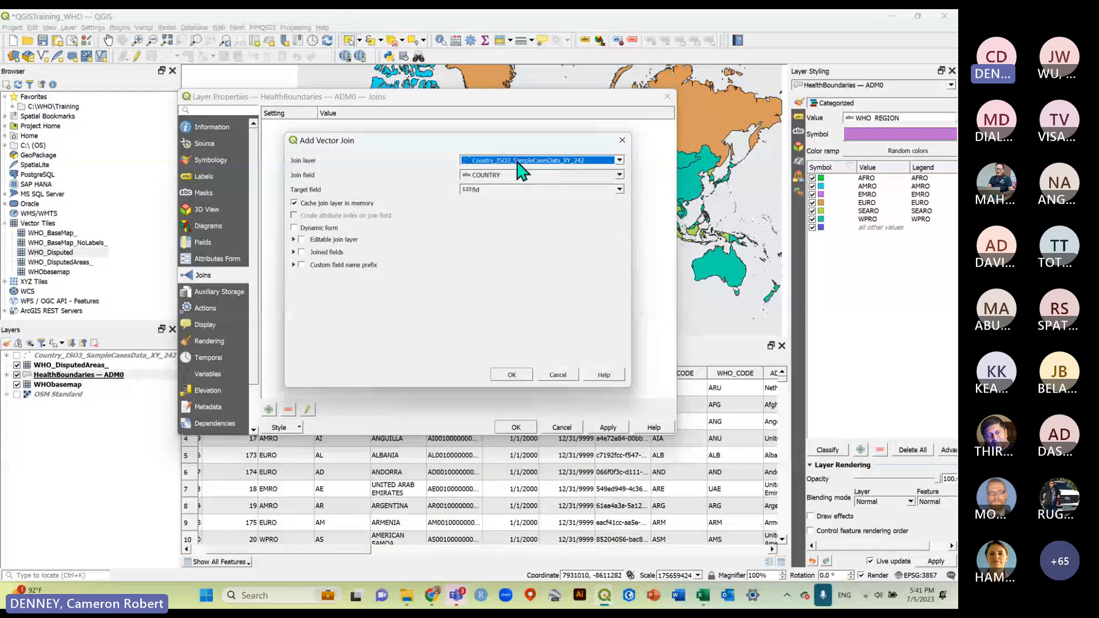
Join Country_ISO3_SampleCasesData_XY_242 with ISO_3_CODE as both join field and target field, and accept the layer properties.
left_click(621, 173)
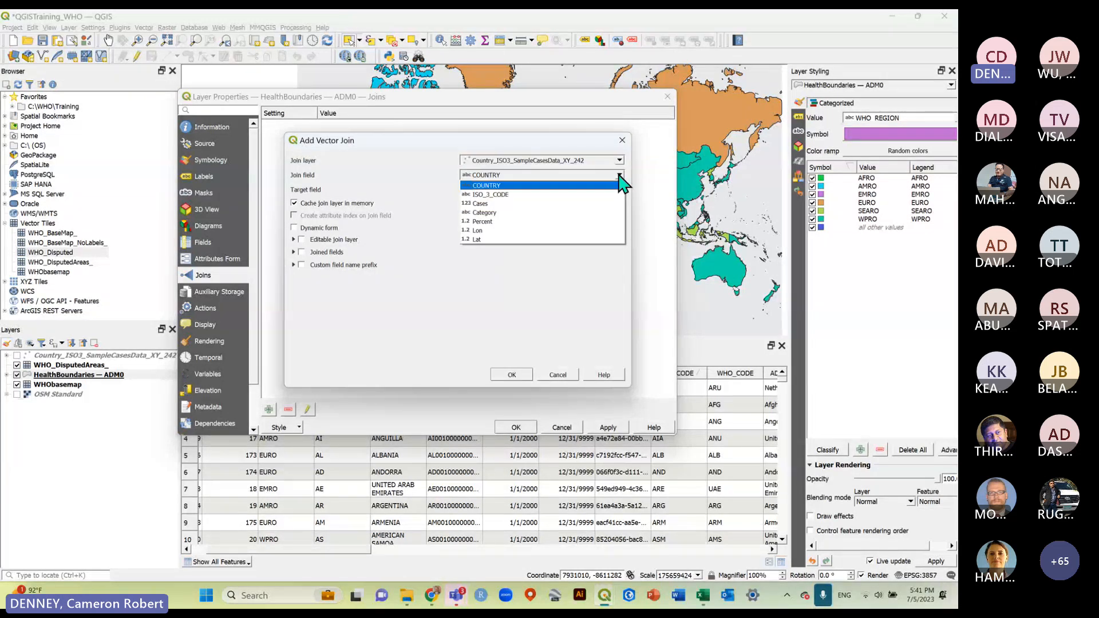
left_click(508, 195)
left_click(509, 190)
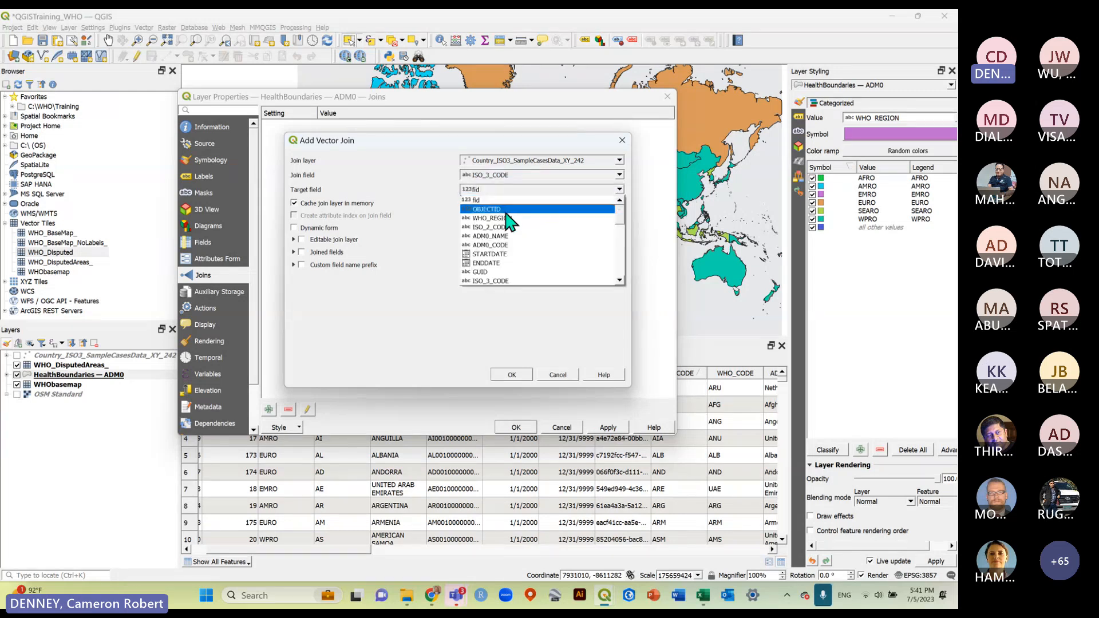
left_click(504, 281)
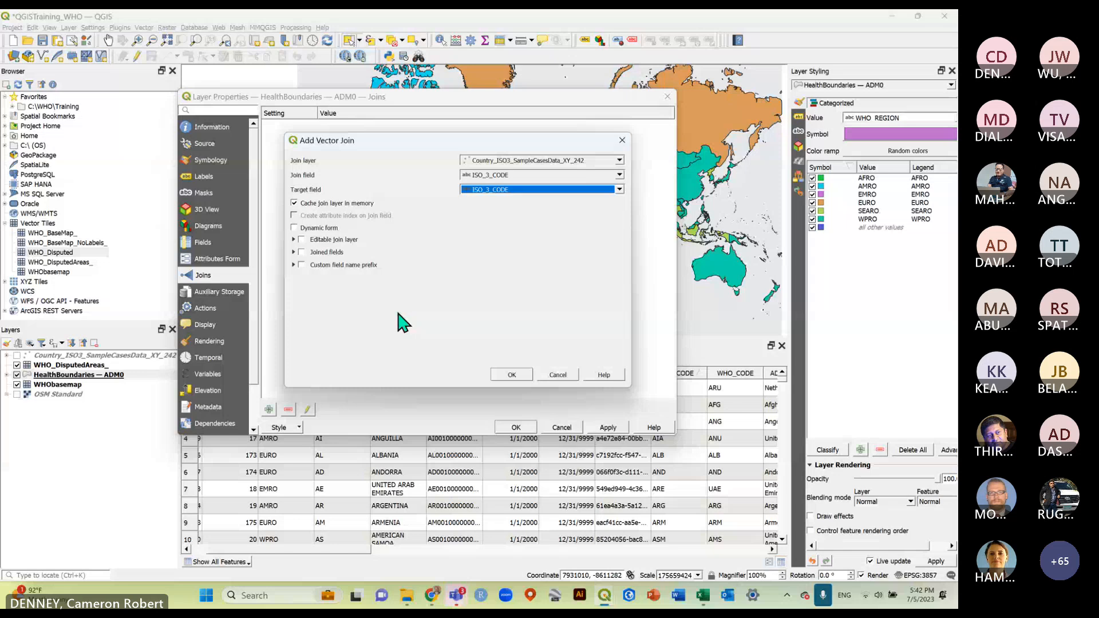
left_click(512, 376)
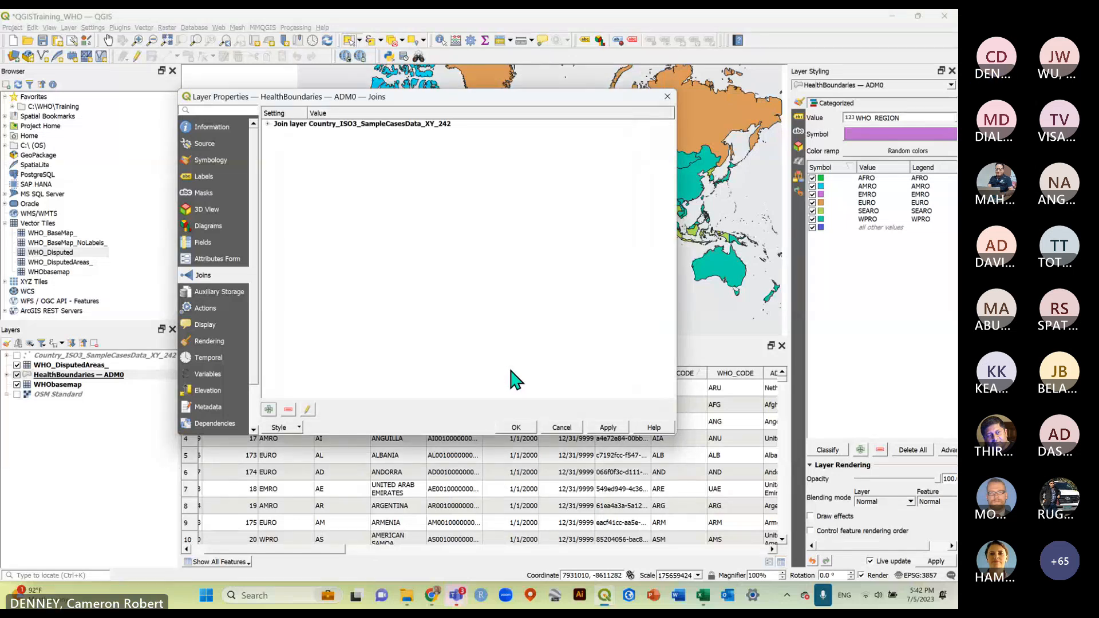
left_click(516, 429)
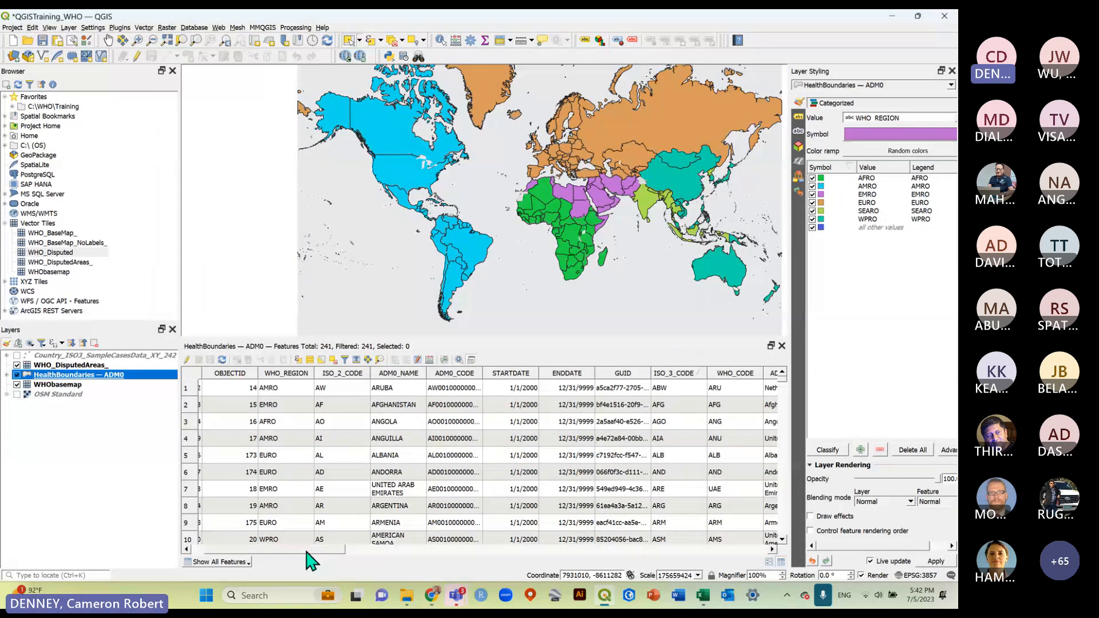
Examine the joined country, Cases and category columns by widening them, and briefly show the sample case points over the polygons.
left_click_drag(306, 551, 731, 551)
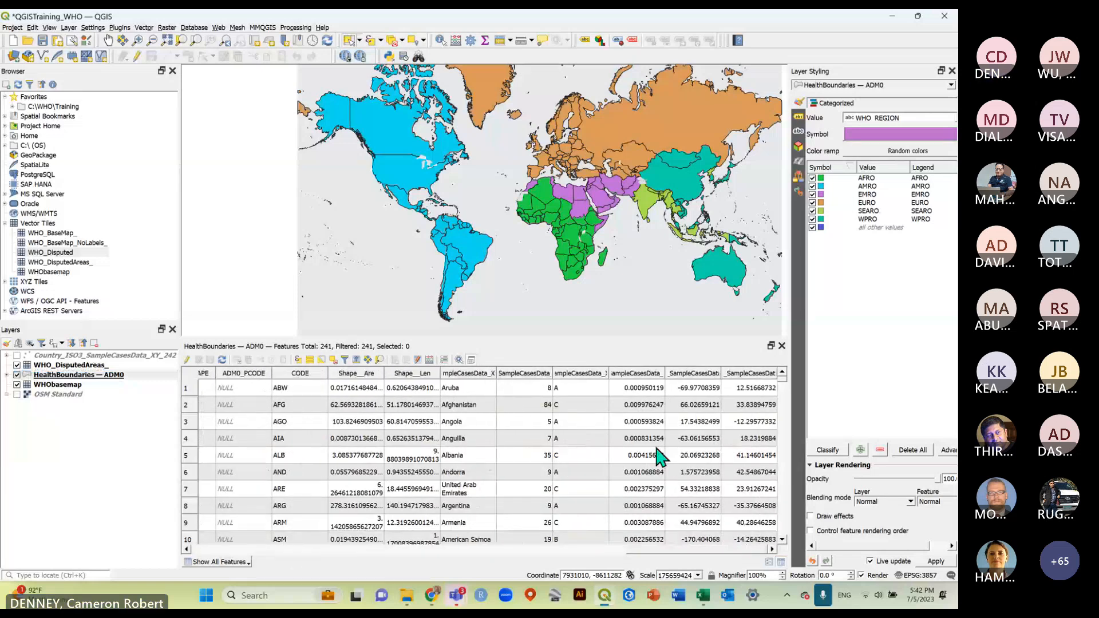
left_click_drag(608, 373, 667, 374)
left_click(59, 376)
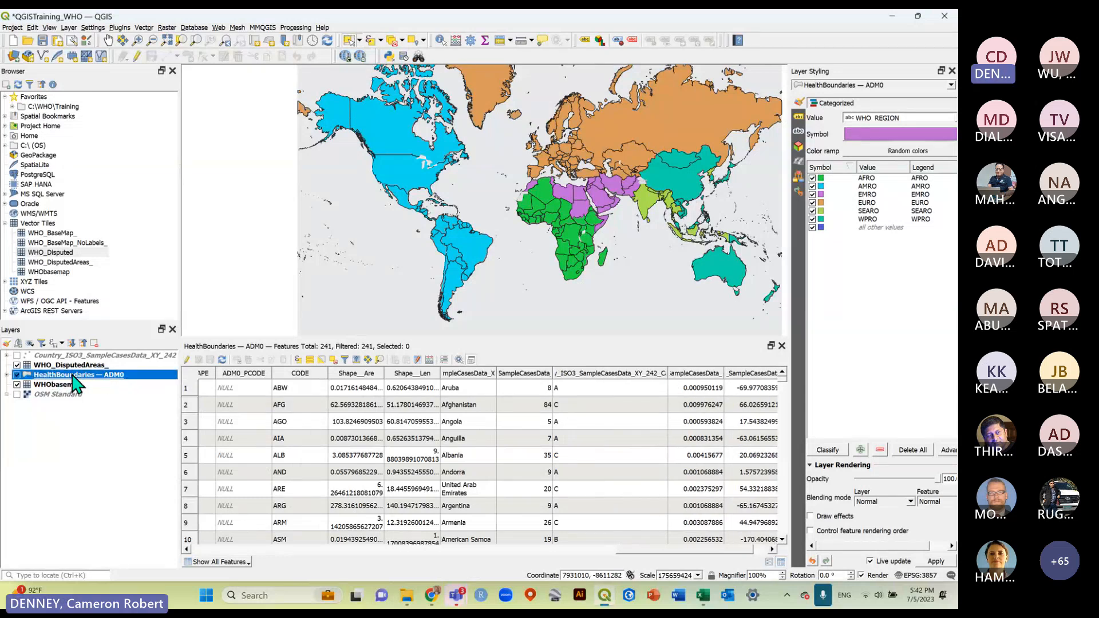
left_click_drag(552, 373, 690, 375)
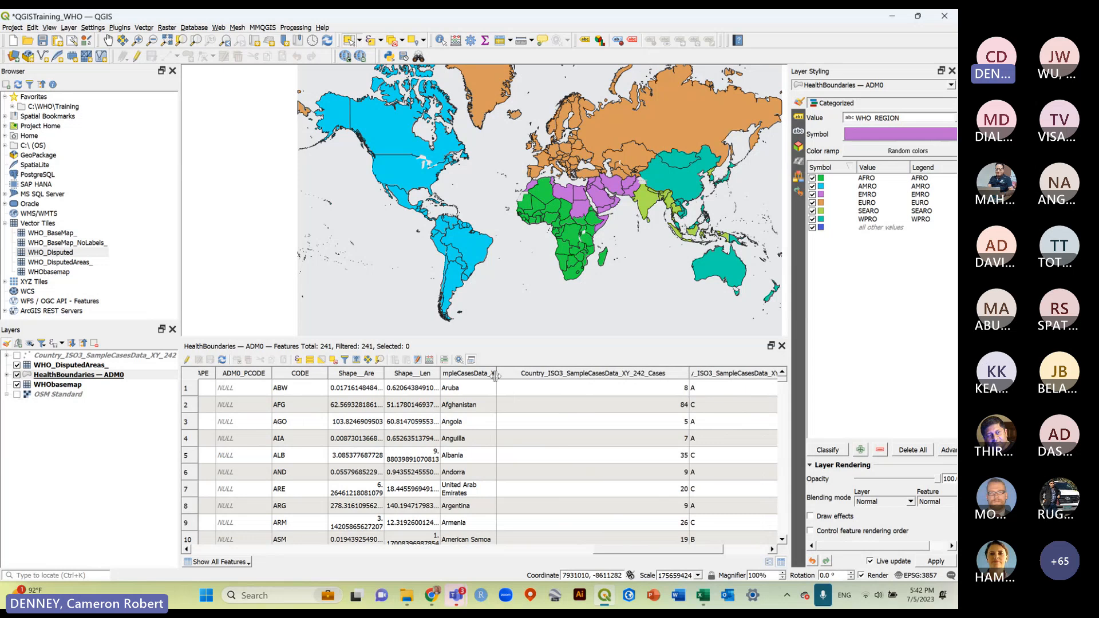
left_click_drag(496, 376, 546, 378)
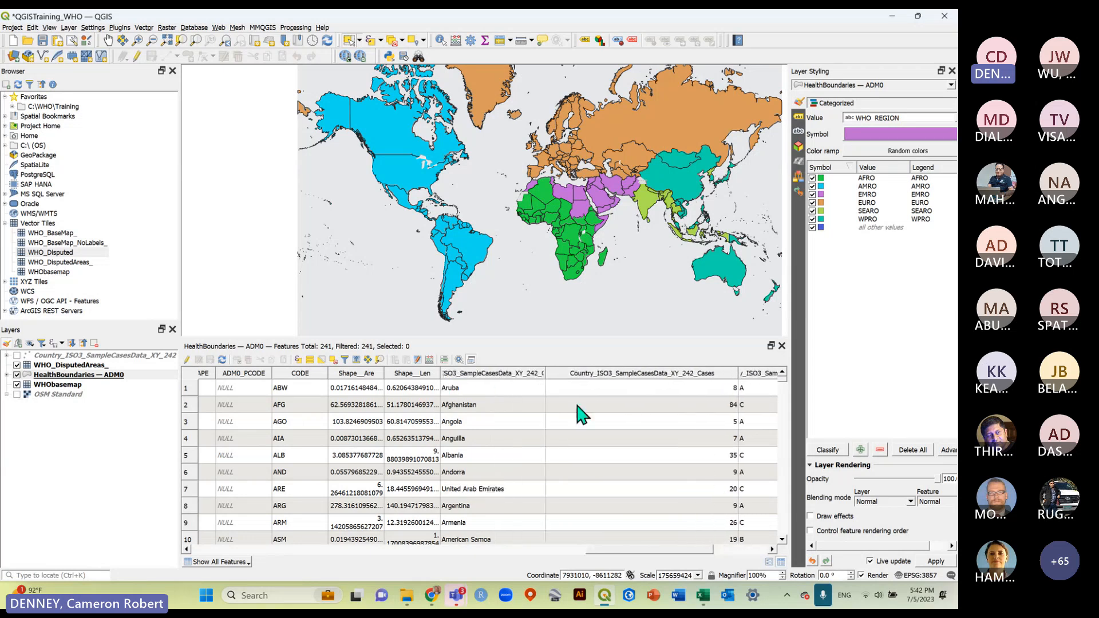
left_click_drag(618, 549, 681, 558)
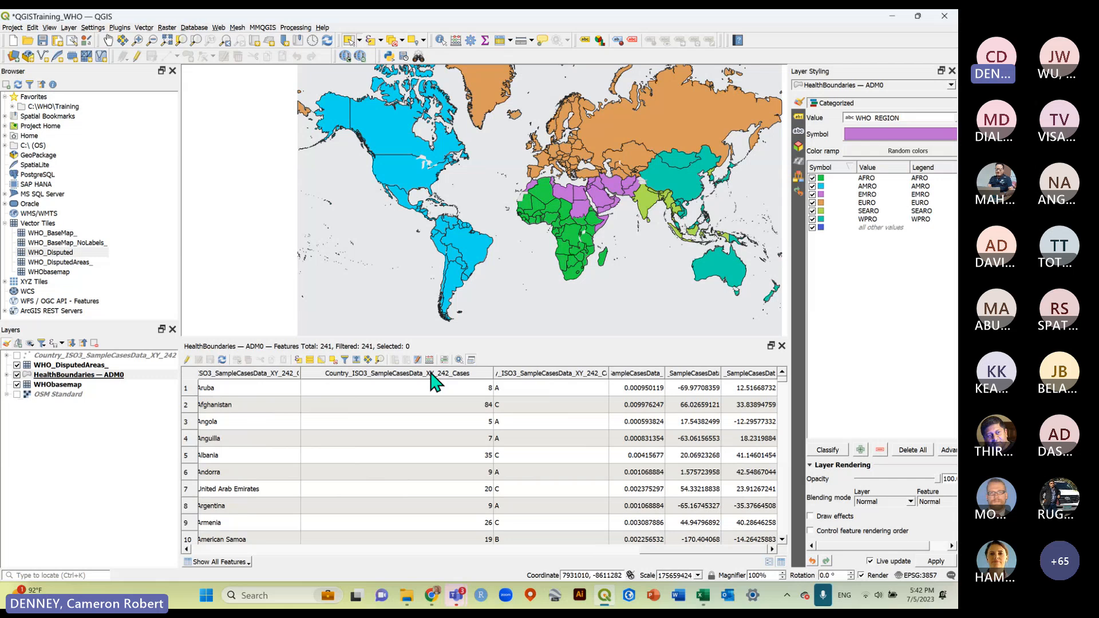
left_click(16, 356)
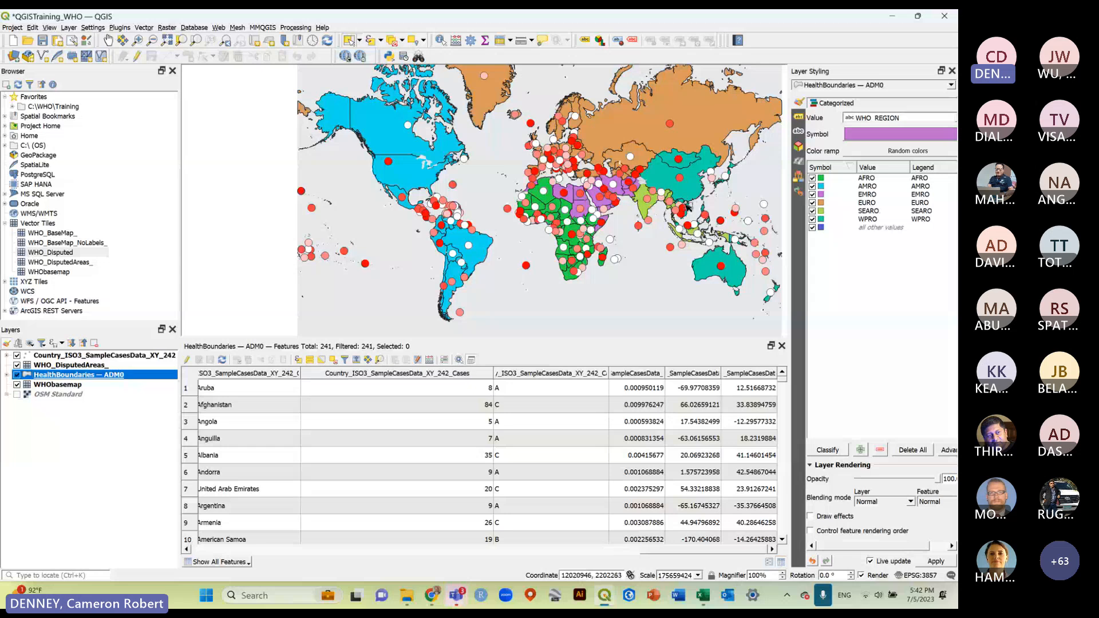
left_click(17, 356)
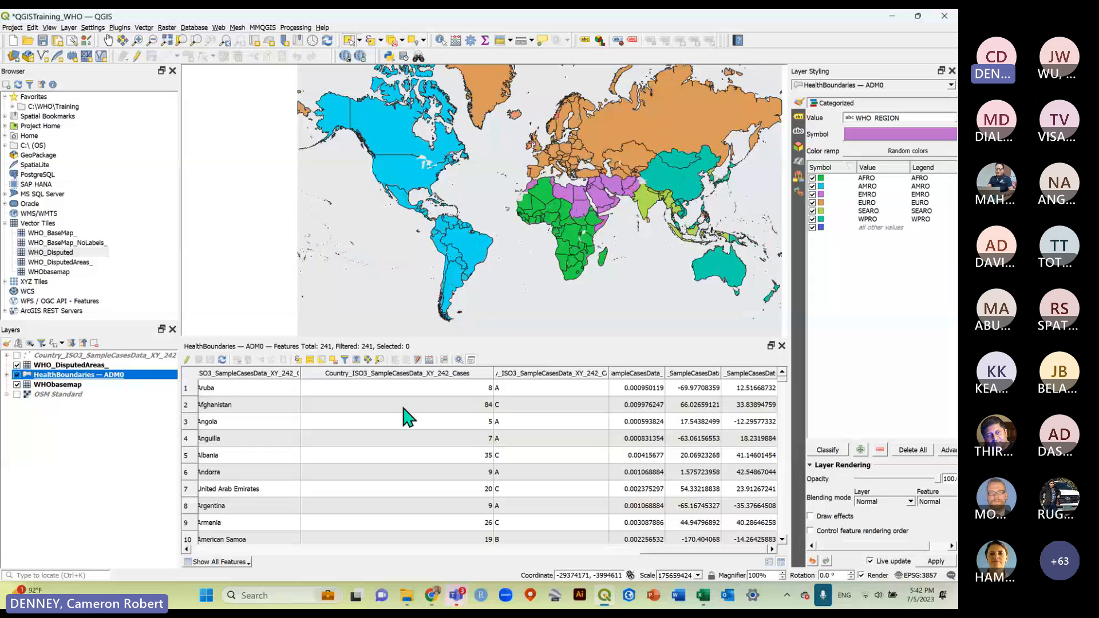
Sort the HealthBoundaries — ADM0 attribute table by the joined Cases column in ascending order and widen that column.
left_click(444, 374)
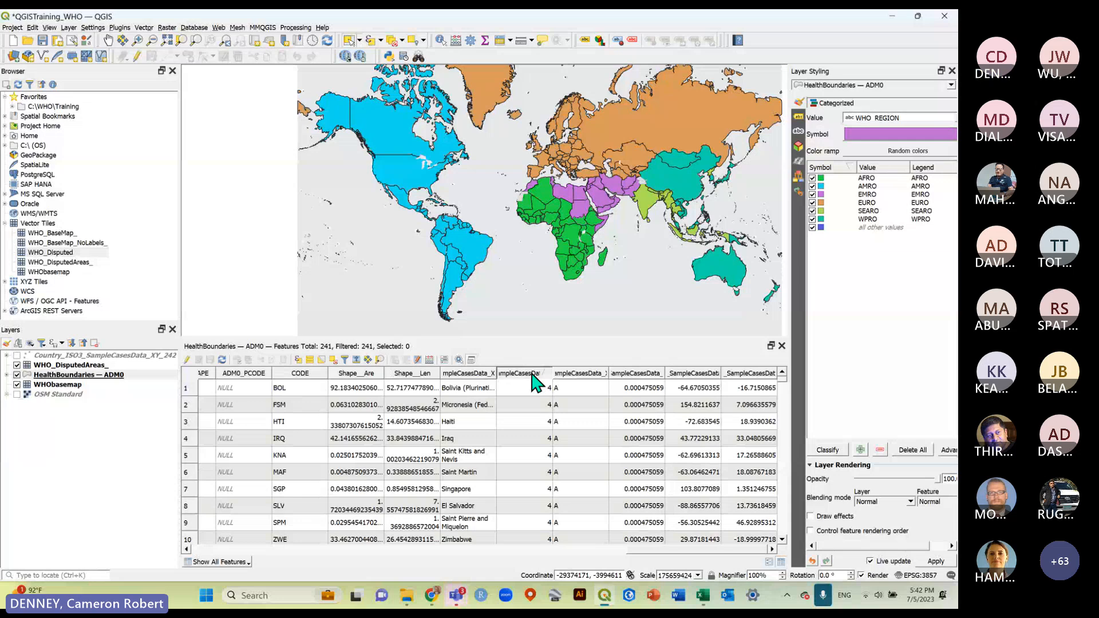
left_click_drag(554, 373, 710, 374)
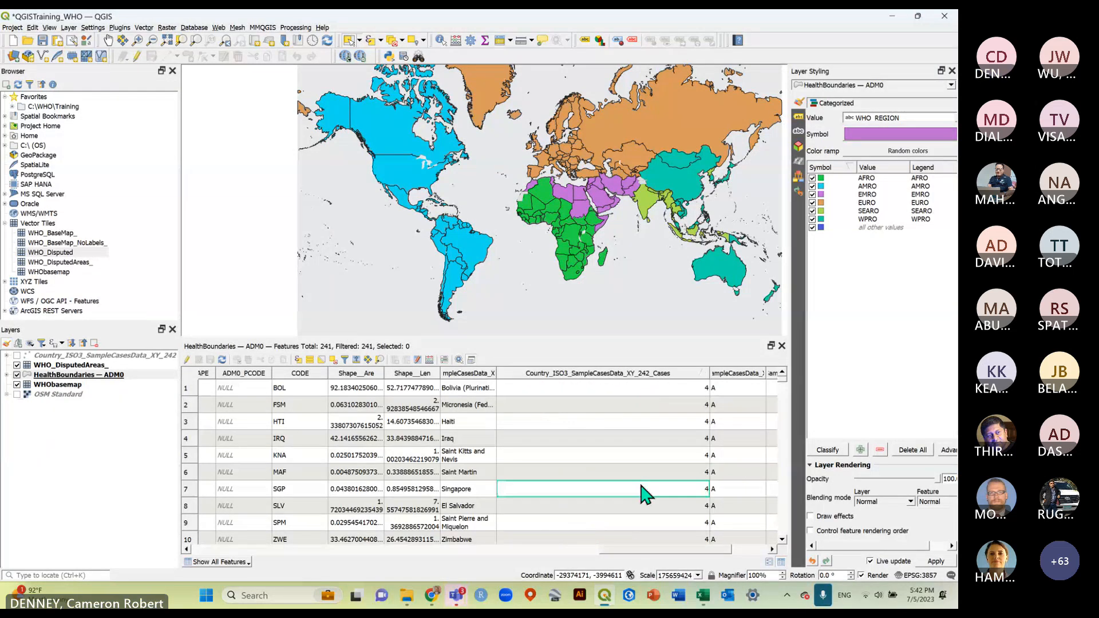
Reopen the existing Country_ISO3_SampleCasesData_XY_242 join in the HealthBoundaries — ADM0 properties to review its settings, and accept them without changes.
left_click(68, 375)
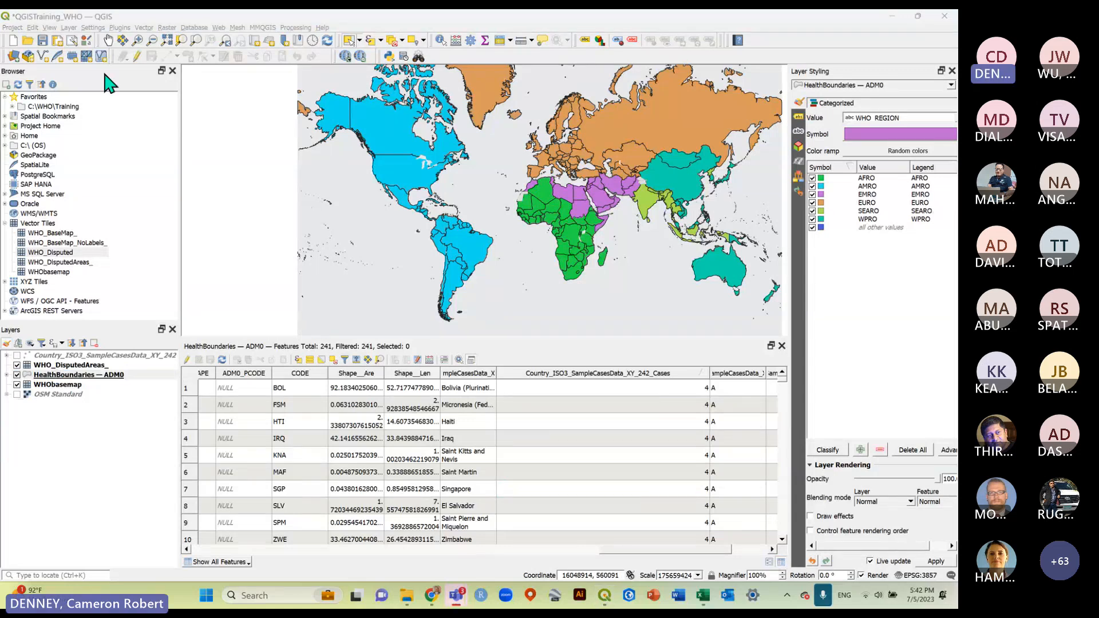
left_click(79, 375)
right_click(68, 375)
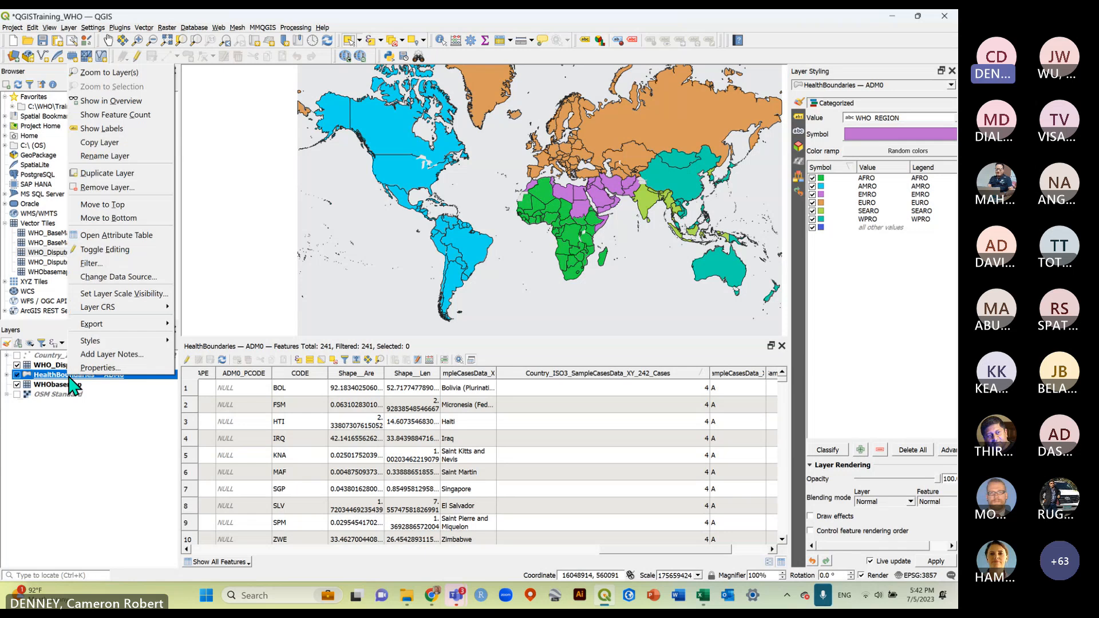
left_click(89, 370)
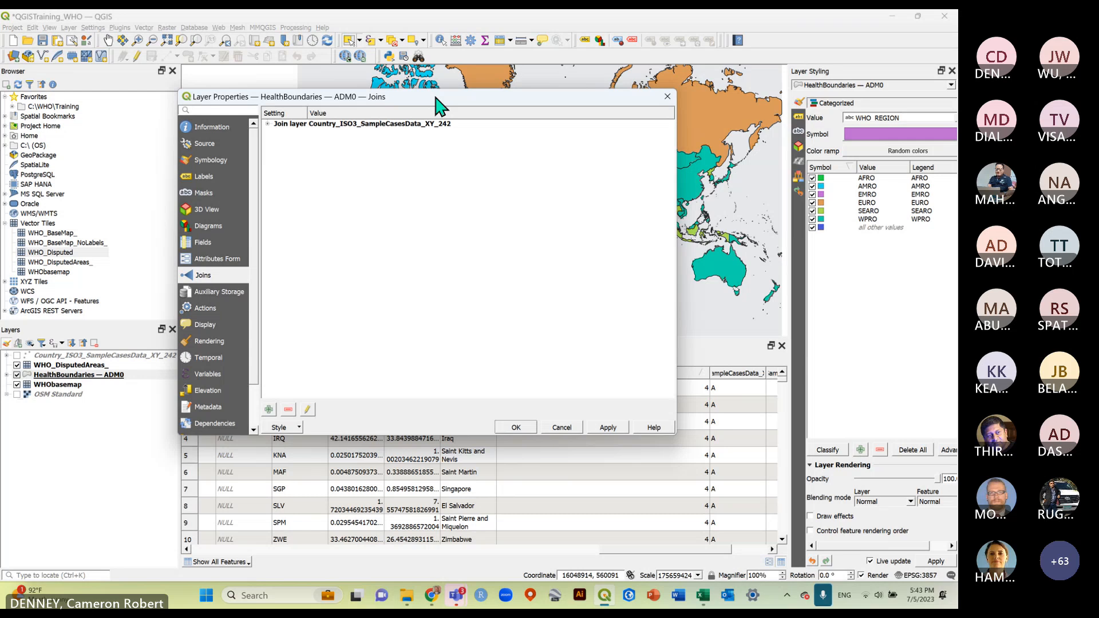
left_click_drag(436, 97, 515, 93)
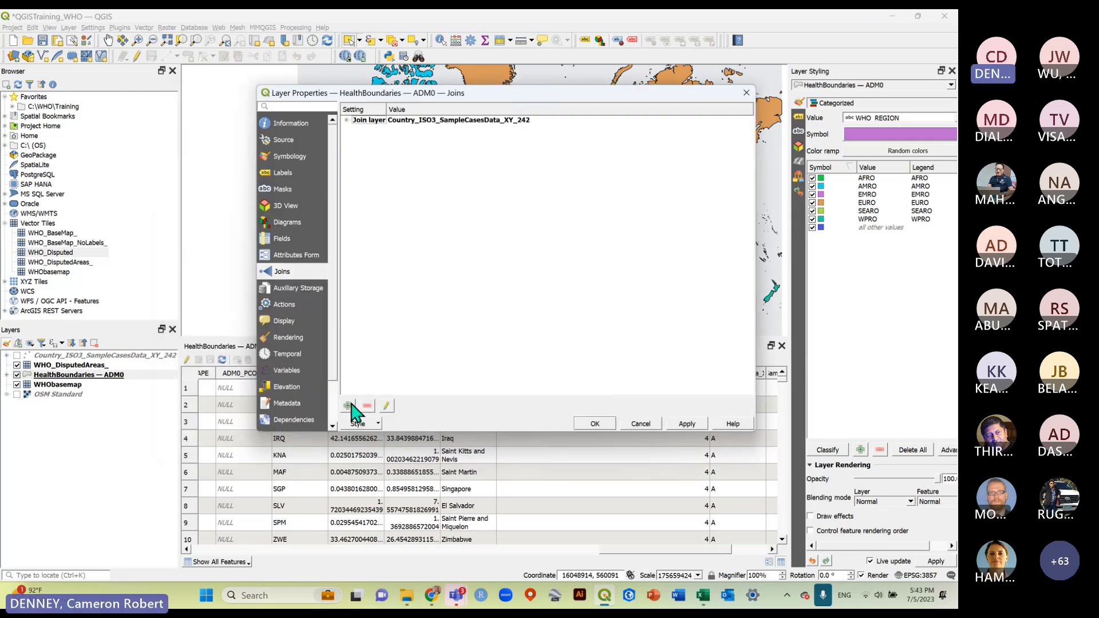
left_click(387, 405)
mouse_move(456, 172)
left_mouse_down()
mouse_move(467, 135)
mouse_move(503, 143)
left_mouse_up()
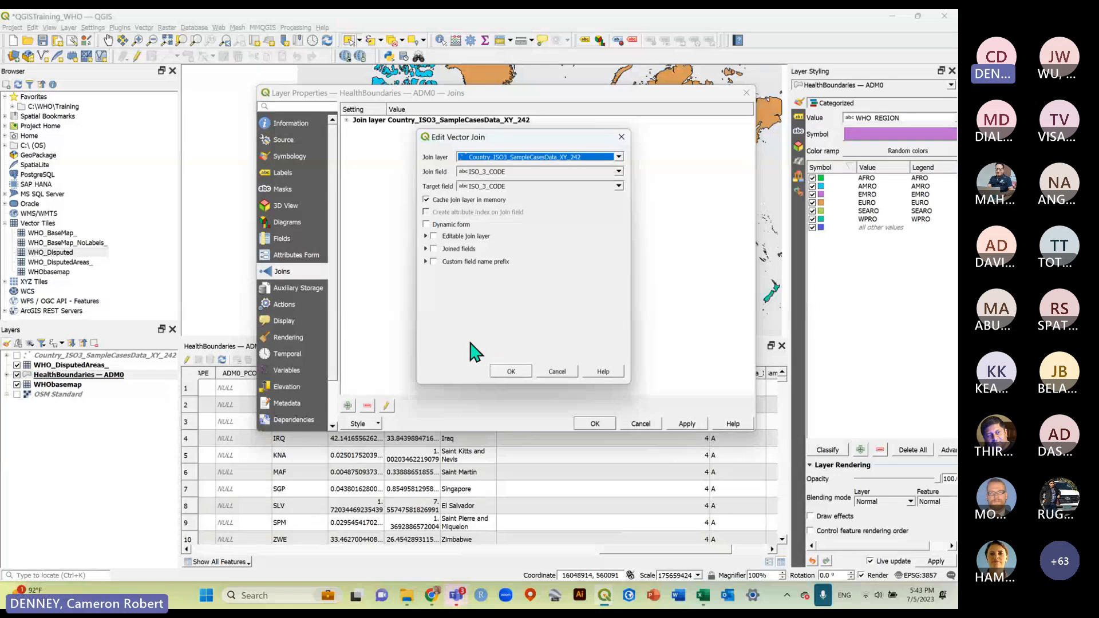
left_click(511, 373)
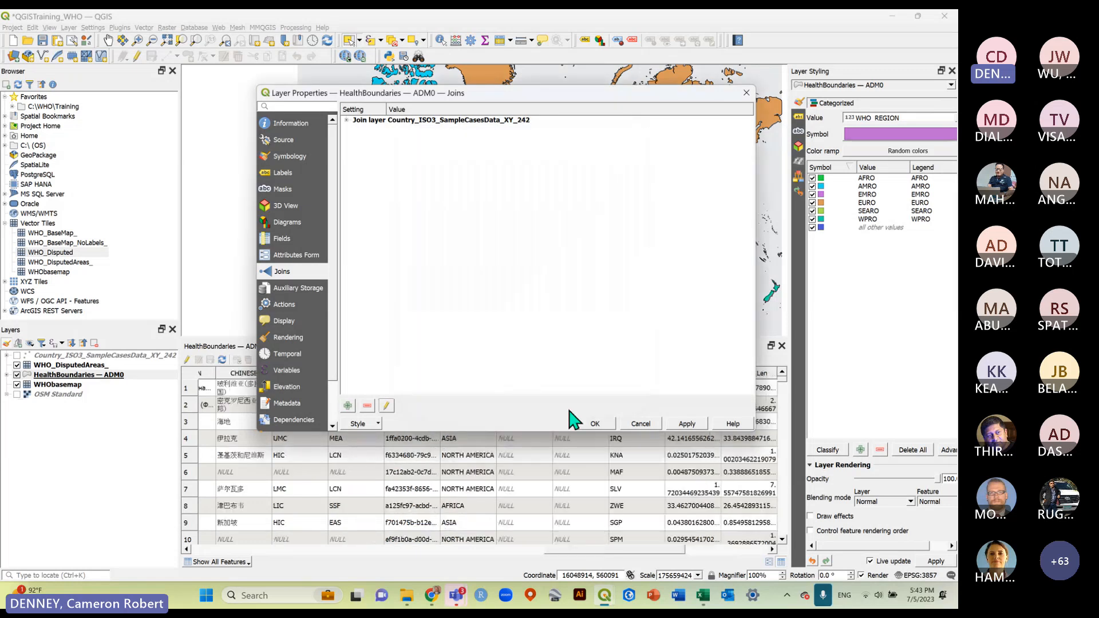
left_click(596, 424)
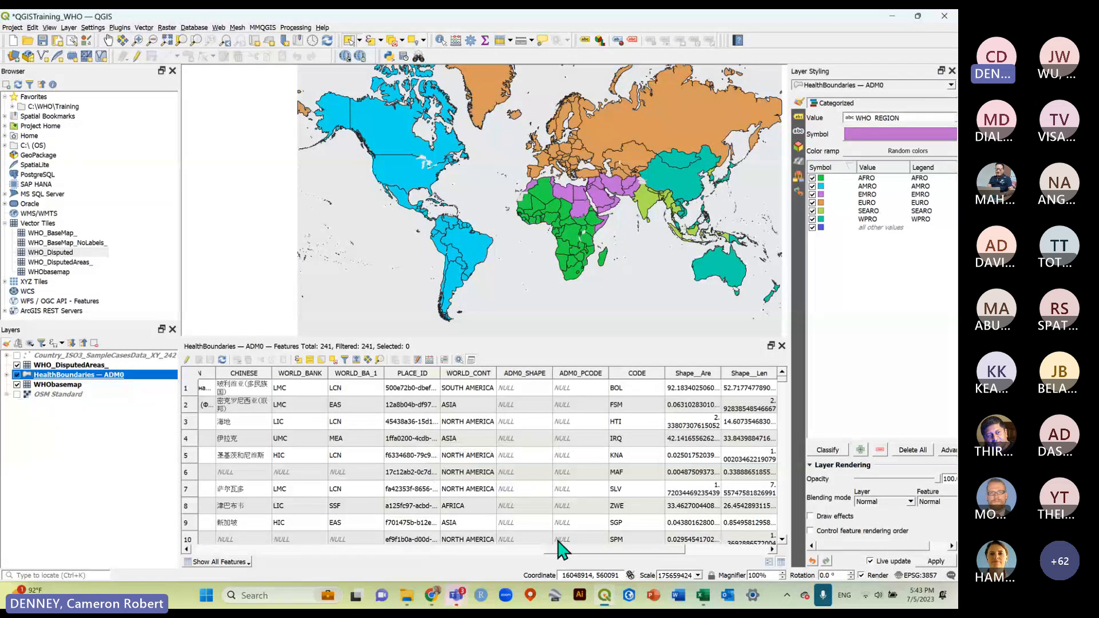
Return to the joined case columns in the attribute table and save the project.
left_click_drag(564, 551, 644, 558)
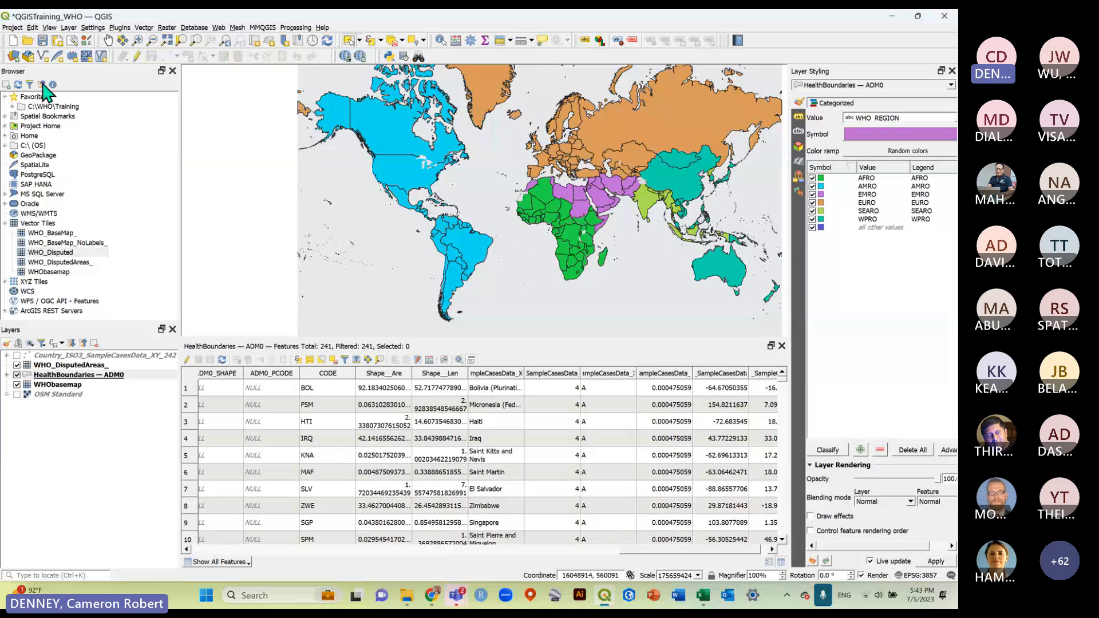
left_click(42, 40)
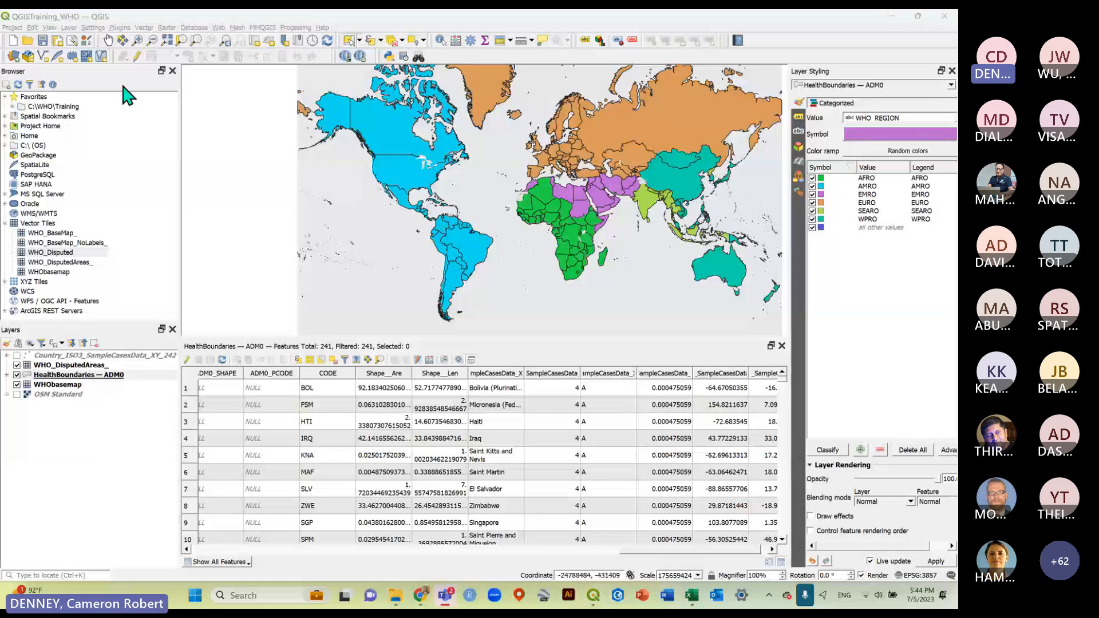
left_click(98, 437)
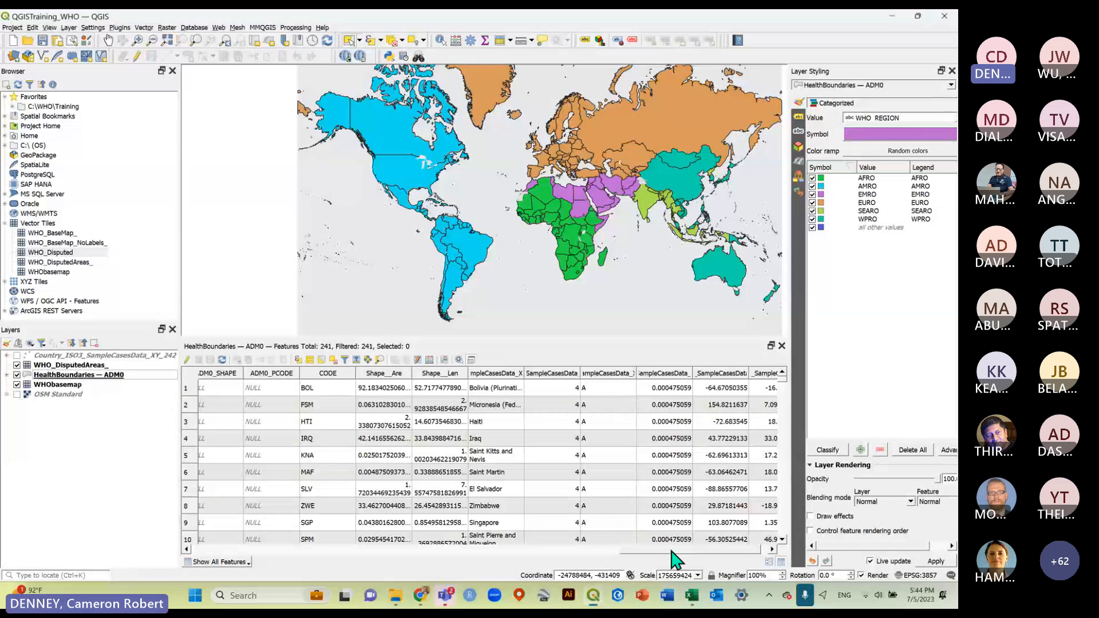
left_click(165, 378)
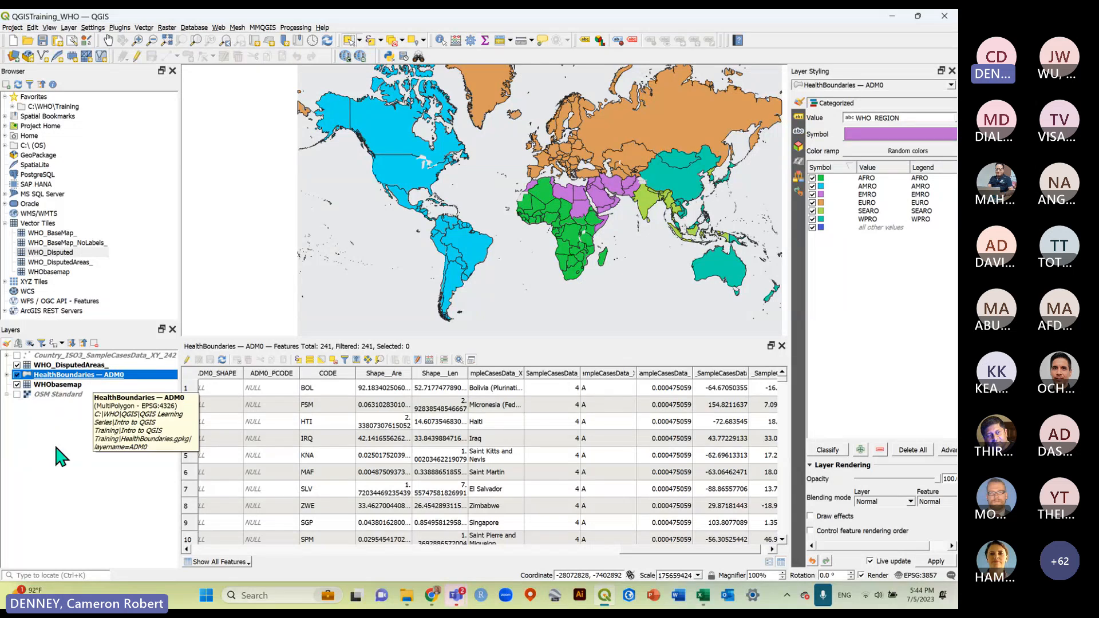
right_click(91, 378)
left_click(83, 398)
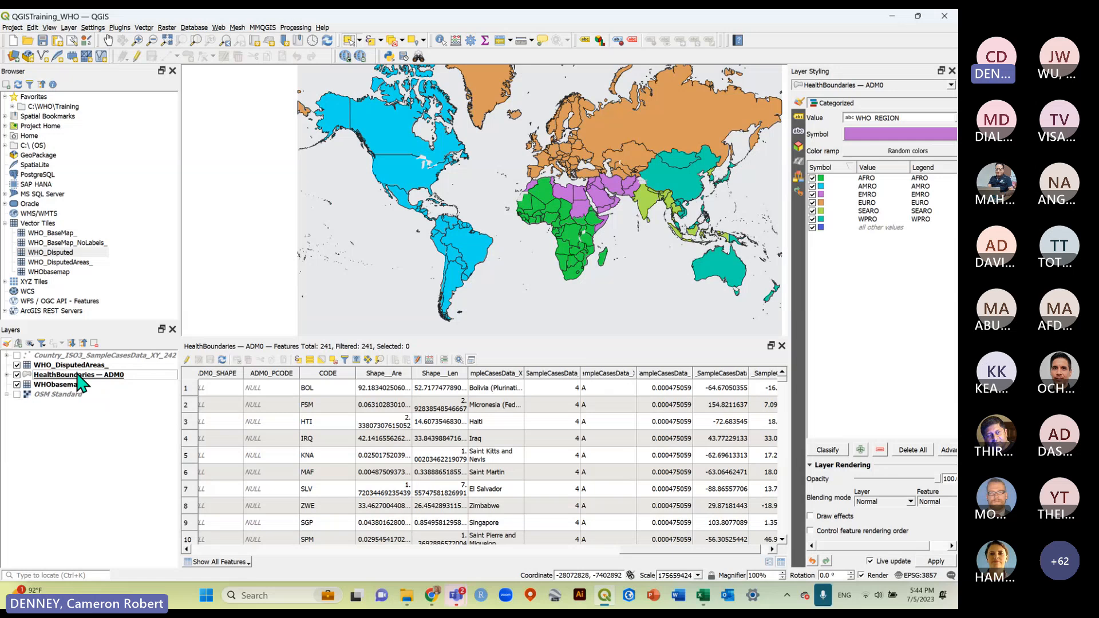
left_click(82, 377)
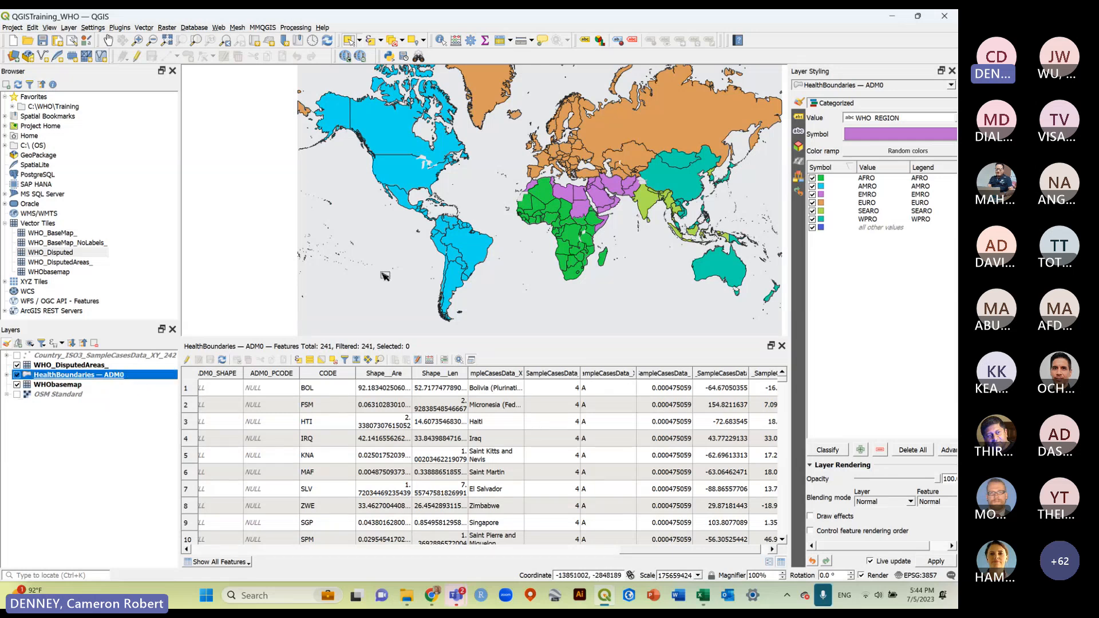
Close the attribute table and leave the HealthBoundaries — ADM0 layer selected.
left_click(782, 346)
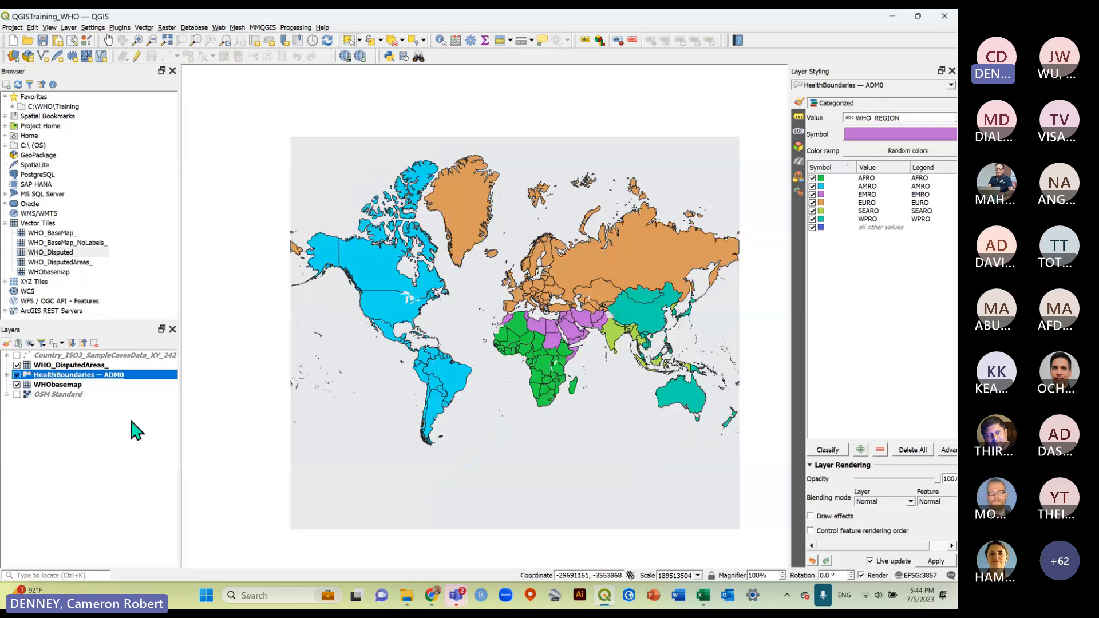
right_click(87, 376)
left_click(98, 473)
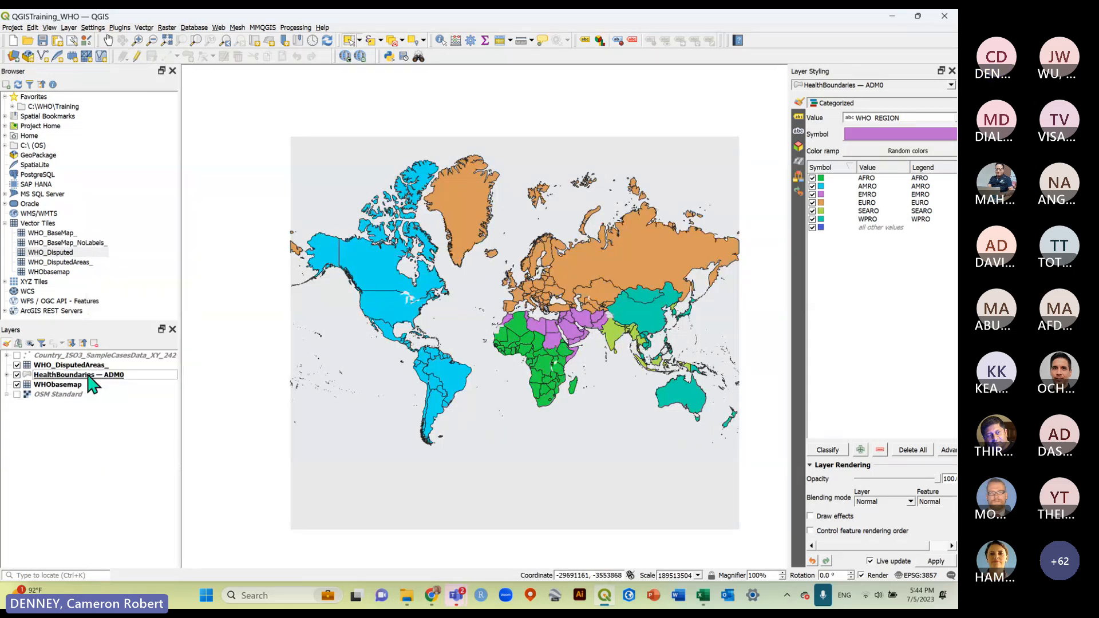
left_click(89, 376)
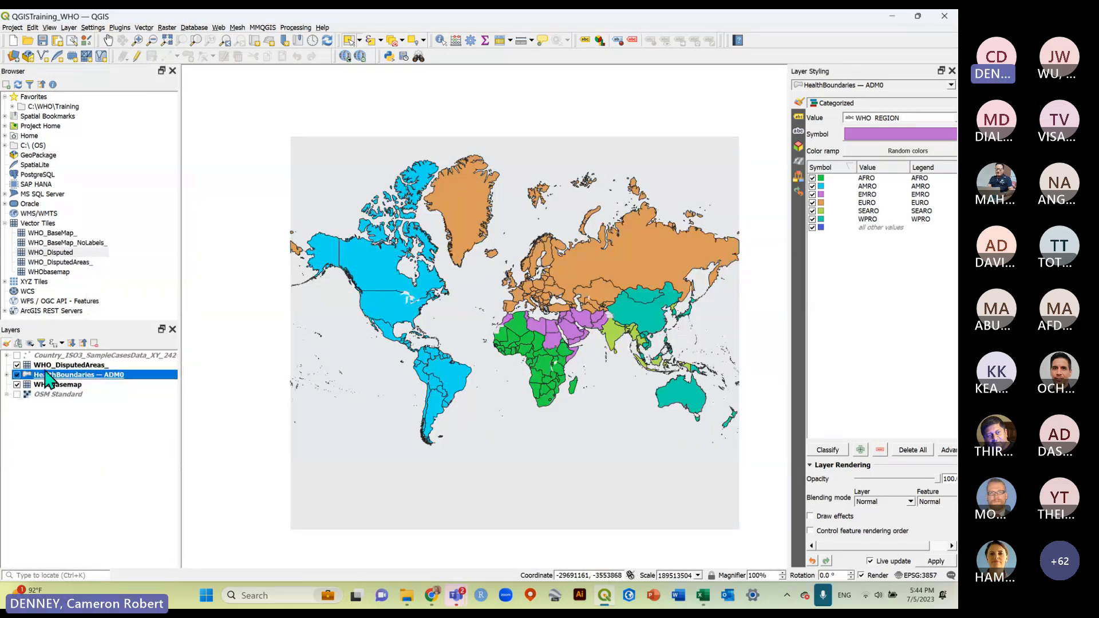
Duplicate the HealthBoundaries — ADM0 layer.
right_click(82, 378)
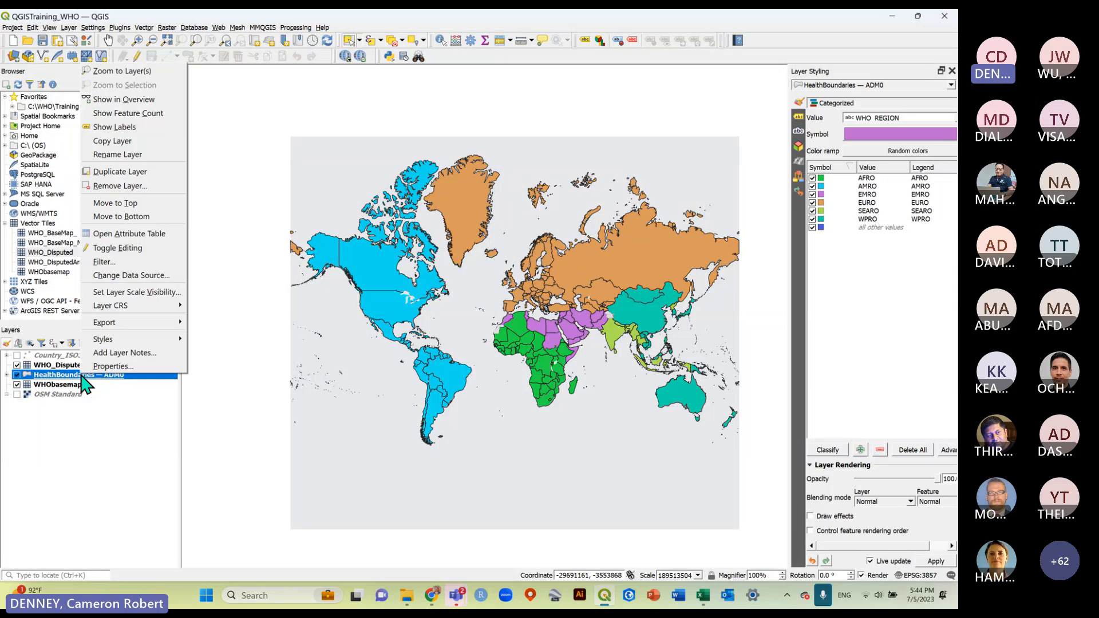
left_click(122, 175)
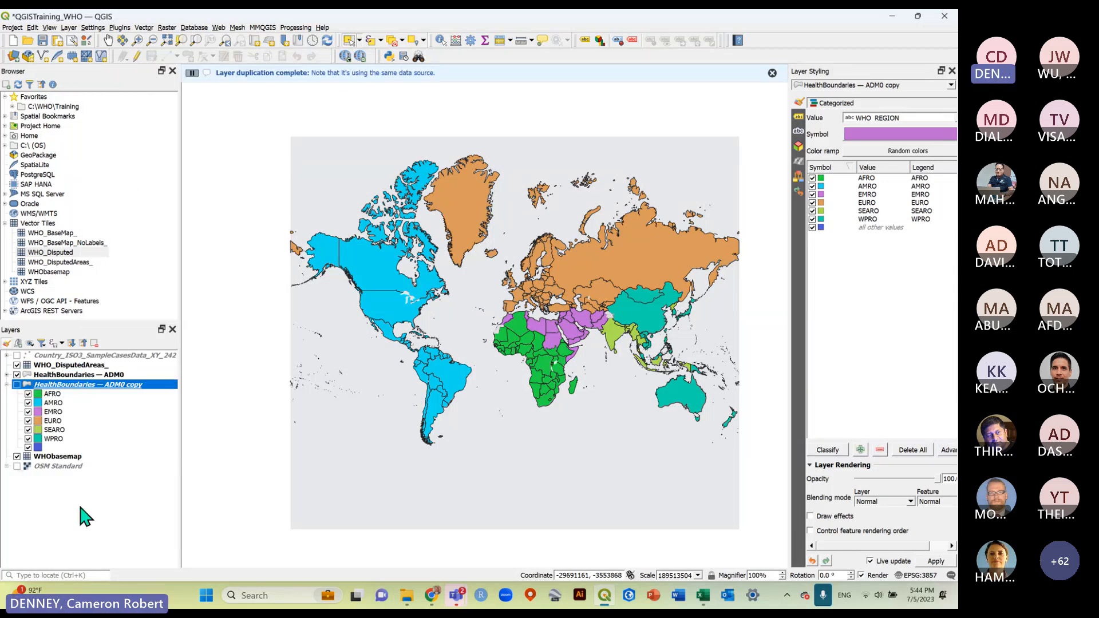
Compare the HealthBoundaries — ADM0 layer with its copy by switching their visibility, leaving only the original shown.
left_click(16, 385)
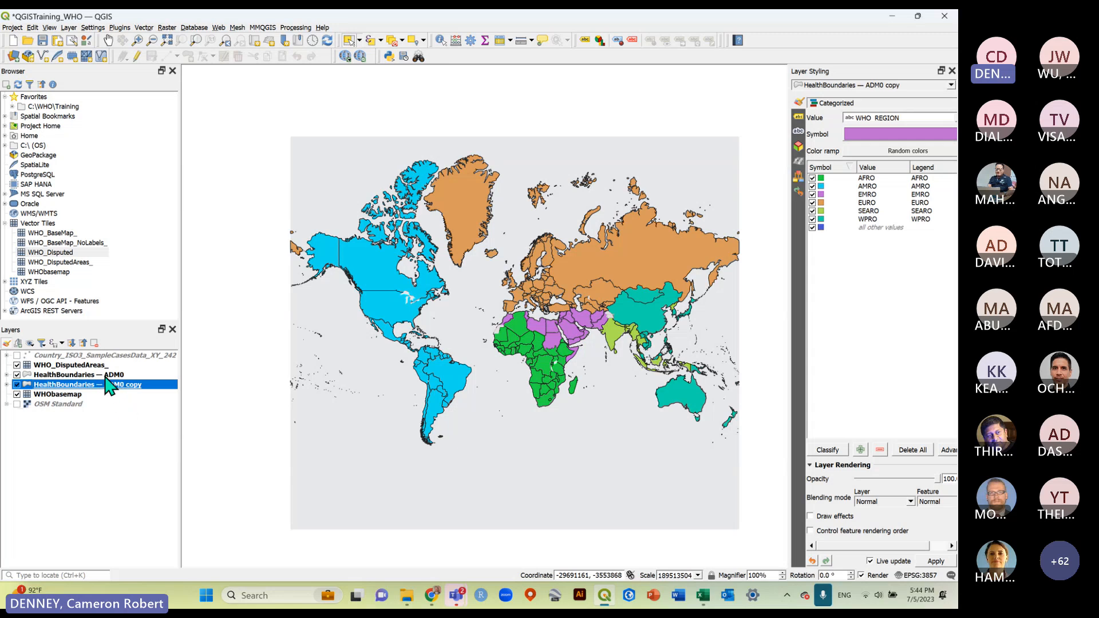
left_click(17, 374)
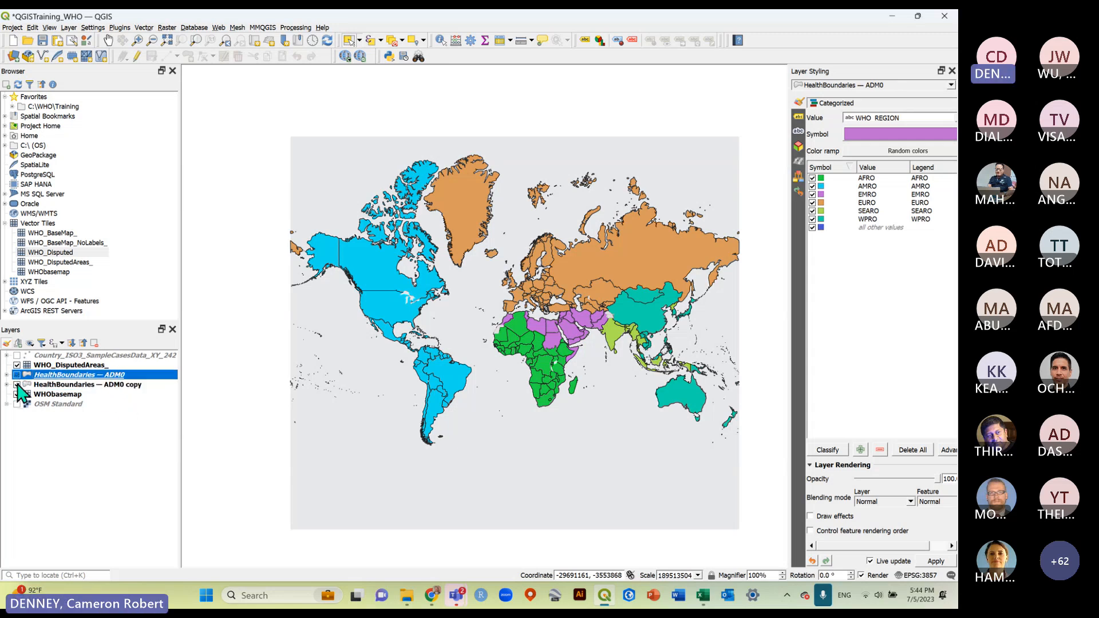
left_click(17, 384)
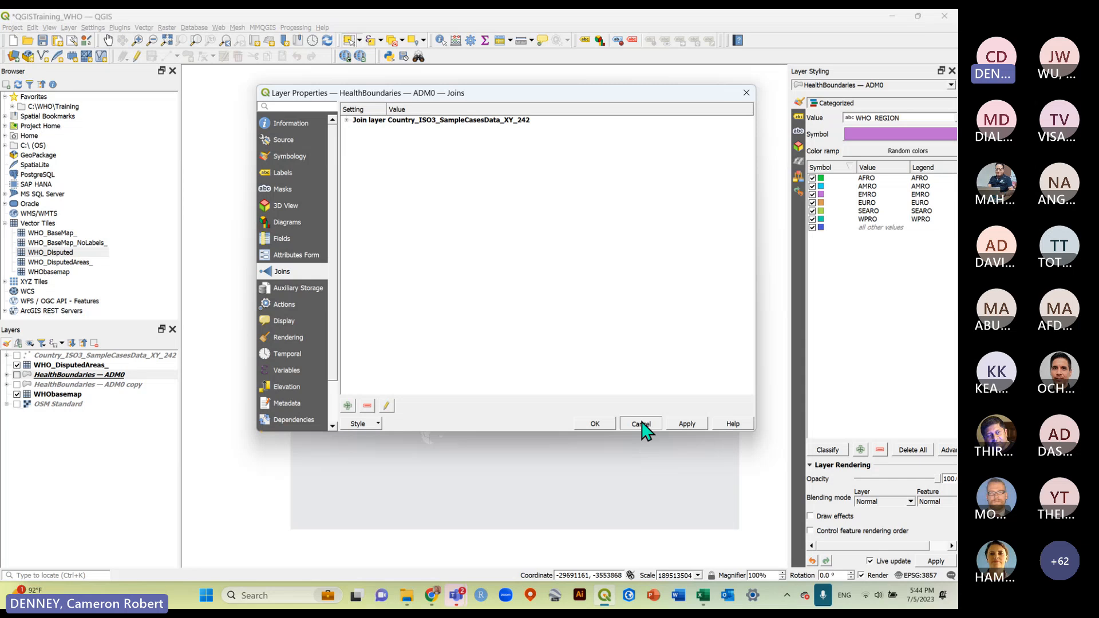
left_click(640, 425)
left_click(17, 384)
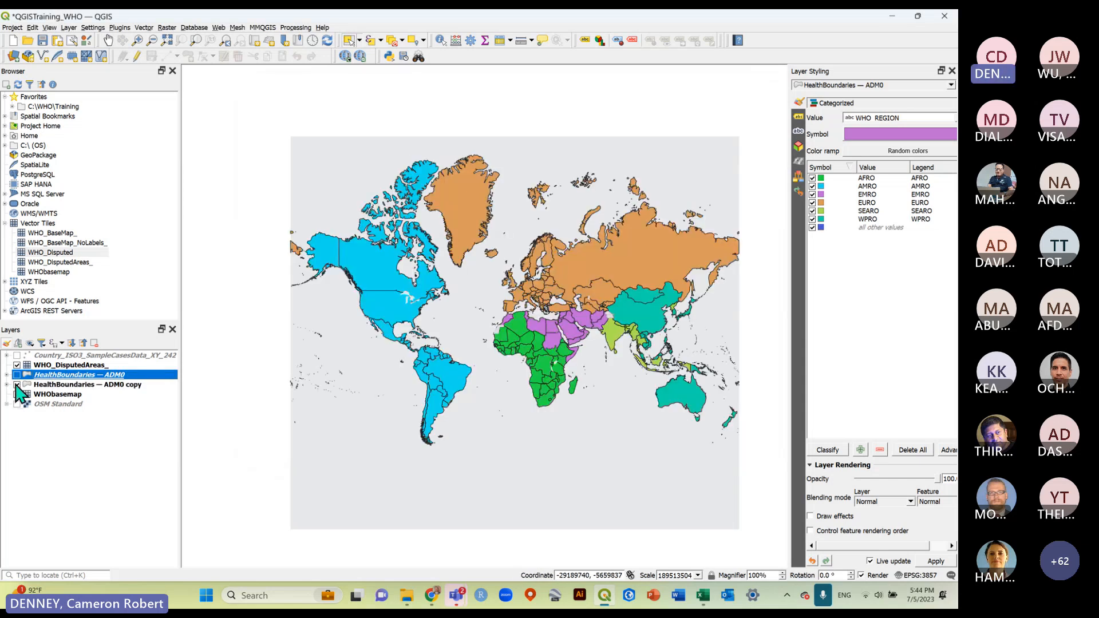
left_click(17, 384)
left_click(17, 375)
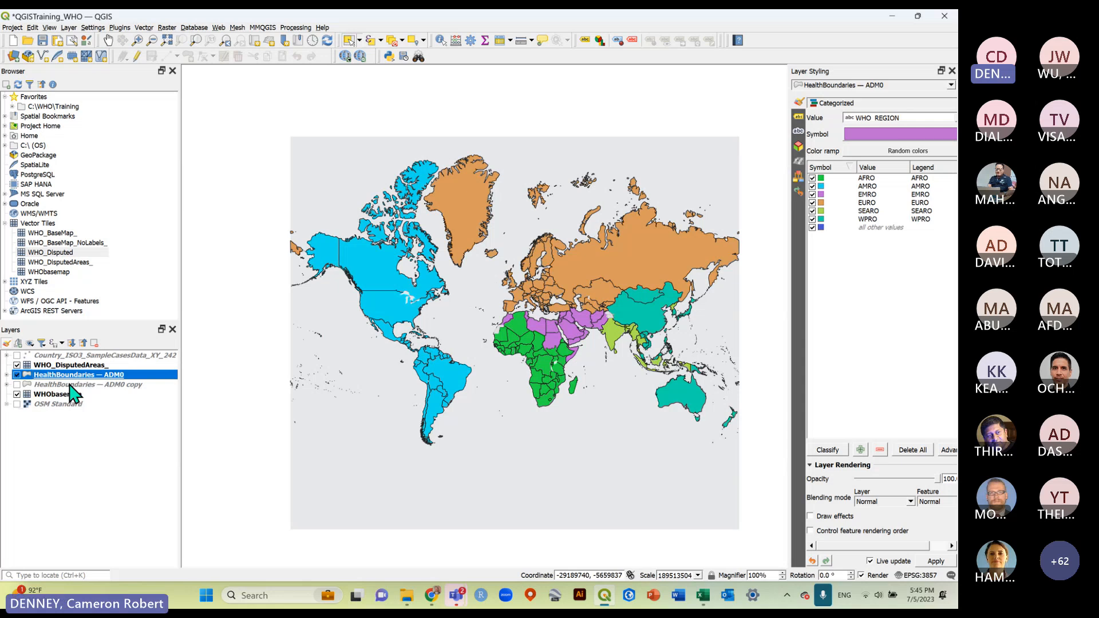
Move the copied layer above the original HealthBoundaries — ADM0 layer and rename it HealthBoundaries — ADM0 Cases.
left_click(69, 383)
left_click_drag(74, 389, 76, 376)
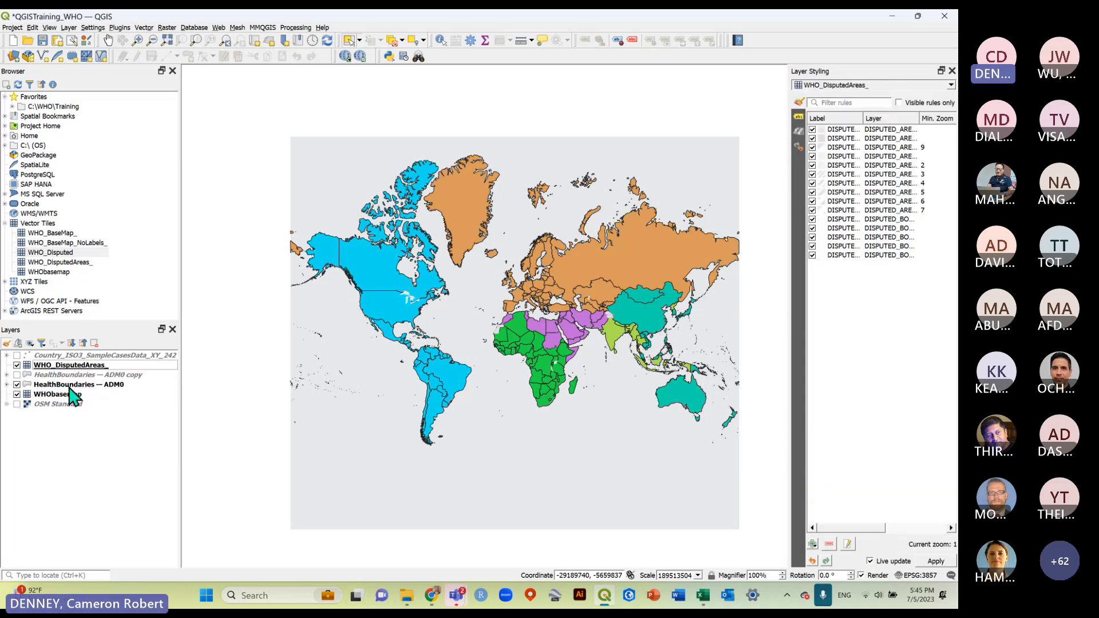
right_click(63, 375)
left_click(109, 140)
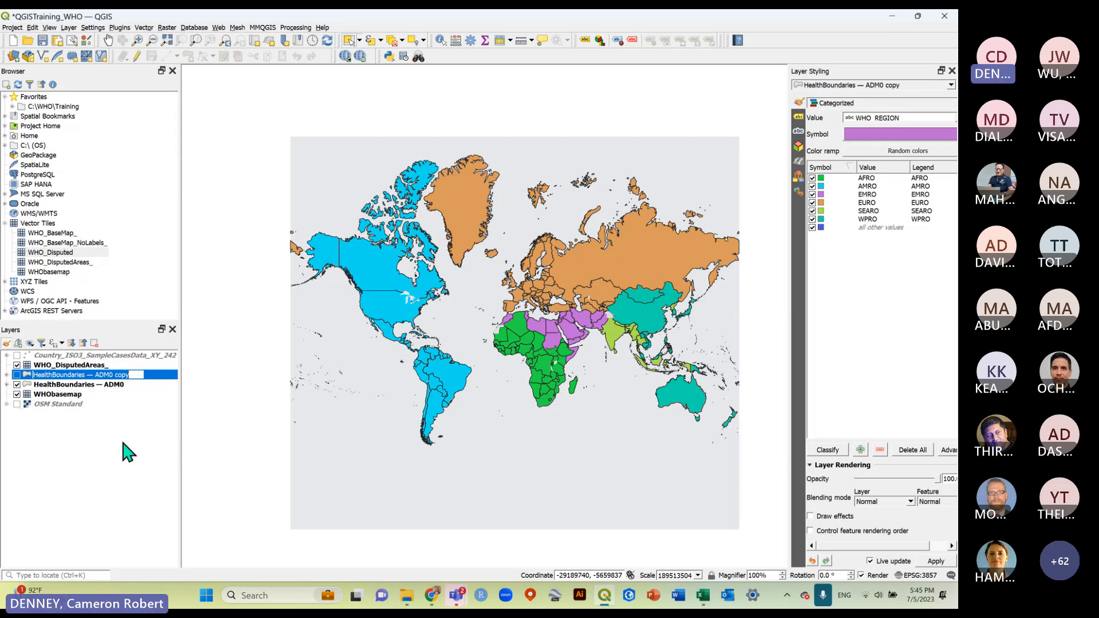
key("End")
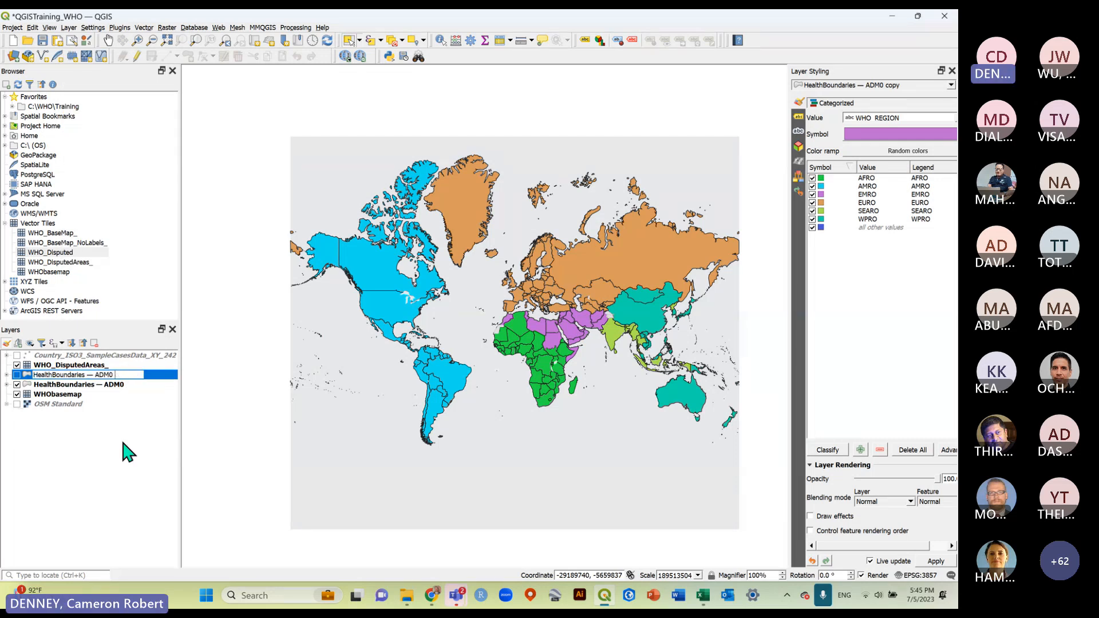
type("Cases")
key("Return")
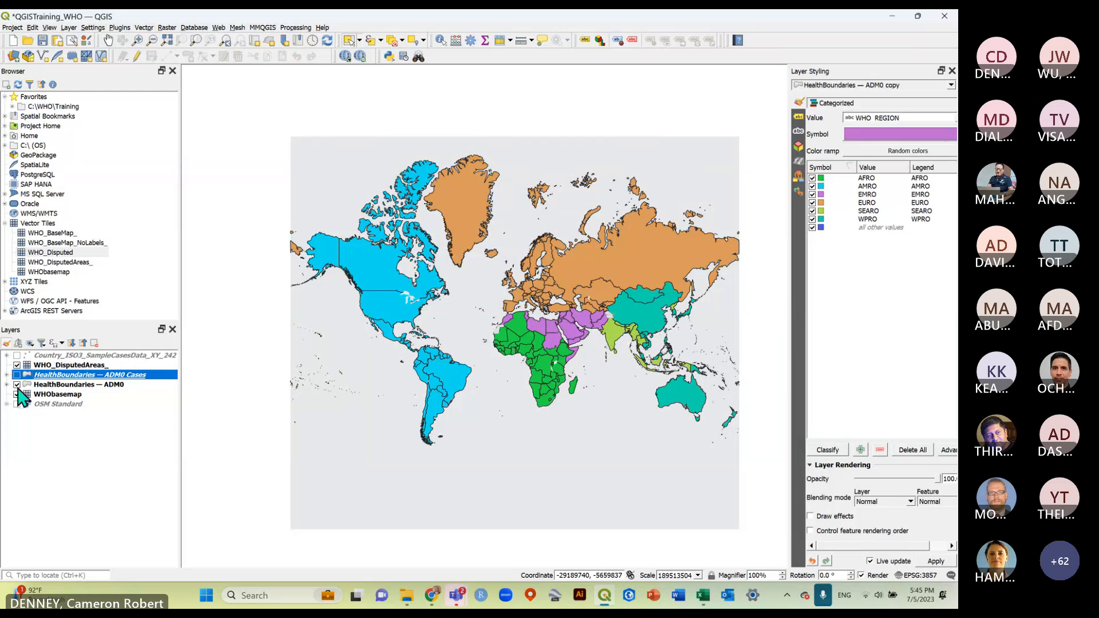
Hide the original HealthBoundaries — ADM0 layer and show the HealthBoundaries — ADM0 Cases layer instead.
left_click(72, 385)
left_click(17, 385)
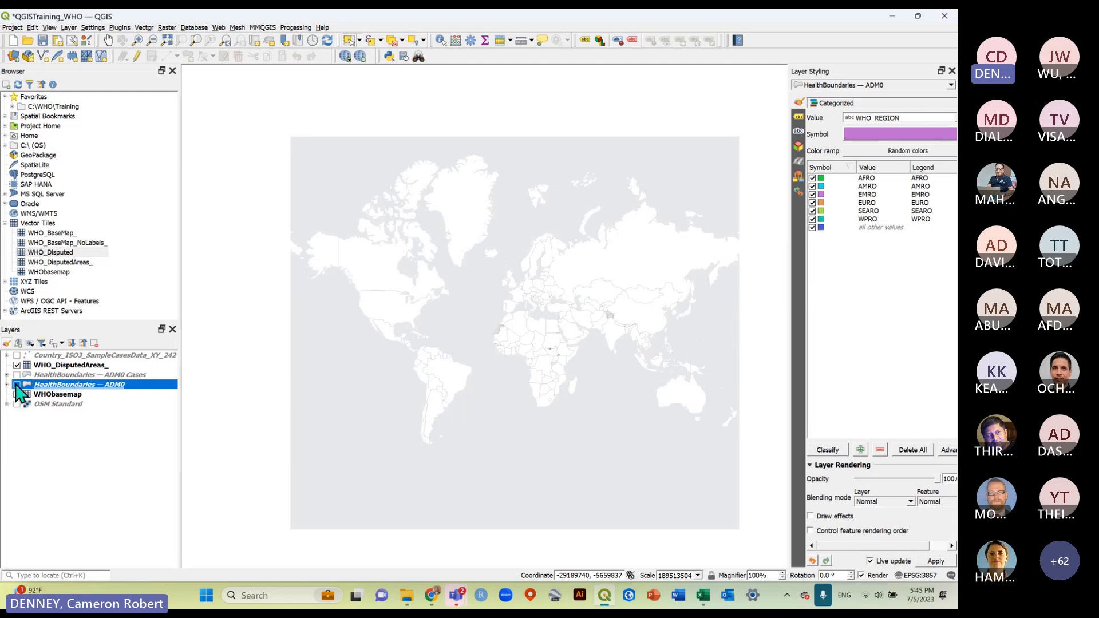
left_click(18, 375)
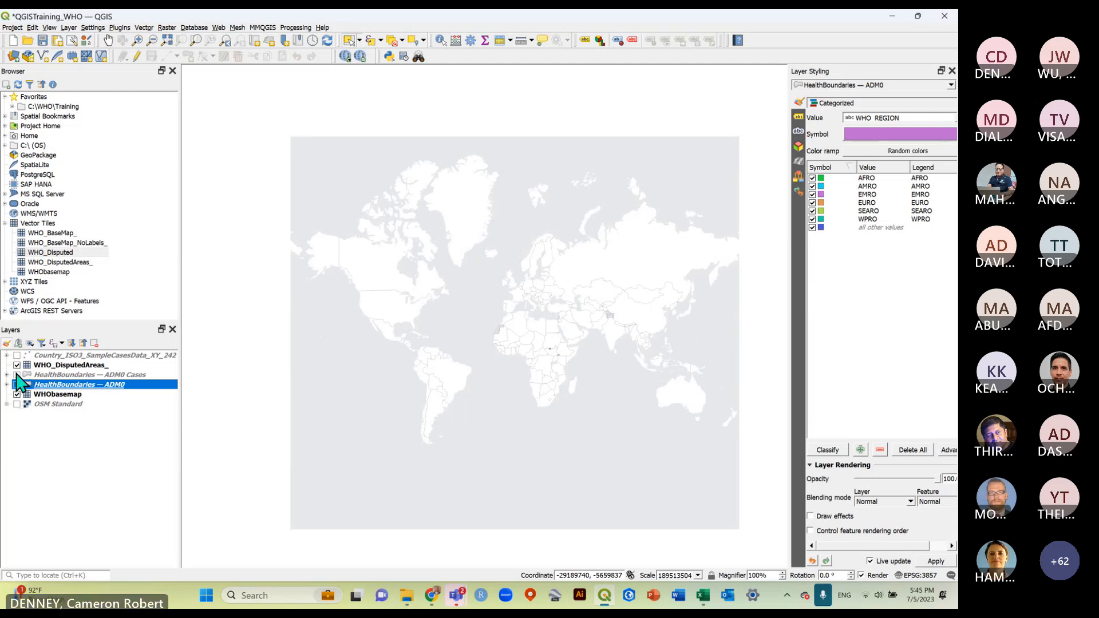
right_click(65, 373)
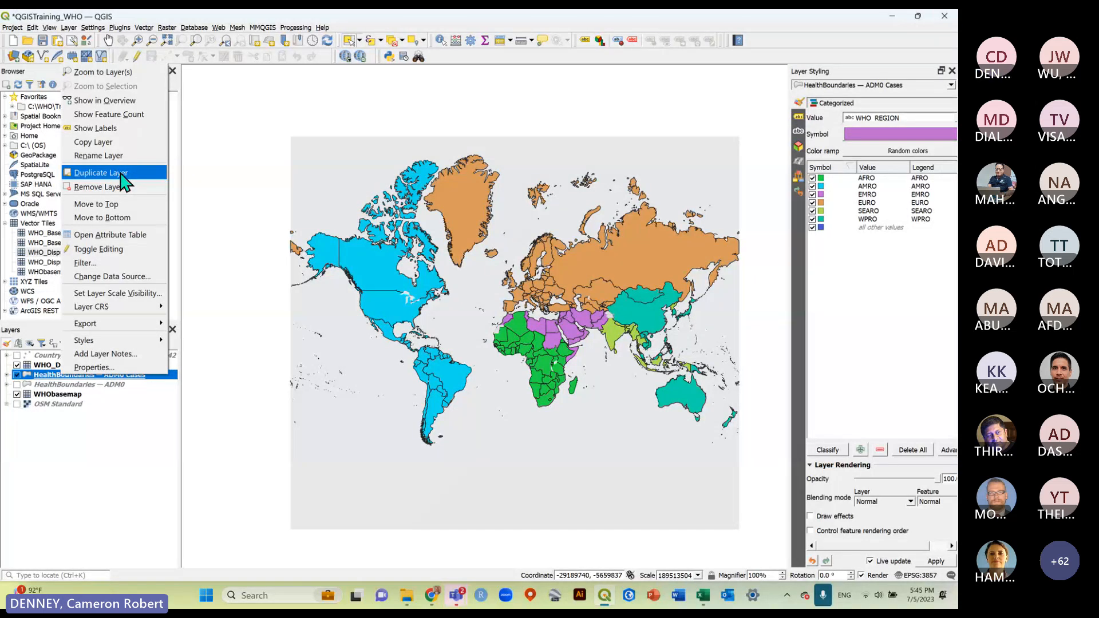
left_click(84, 471)
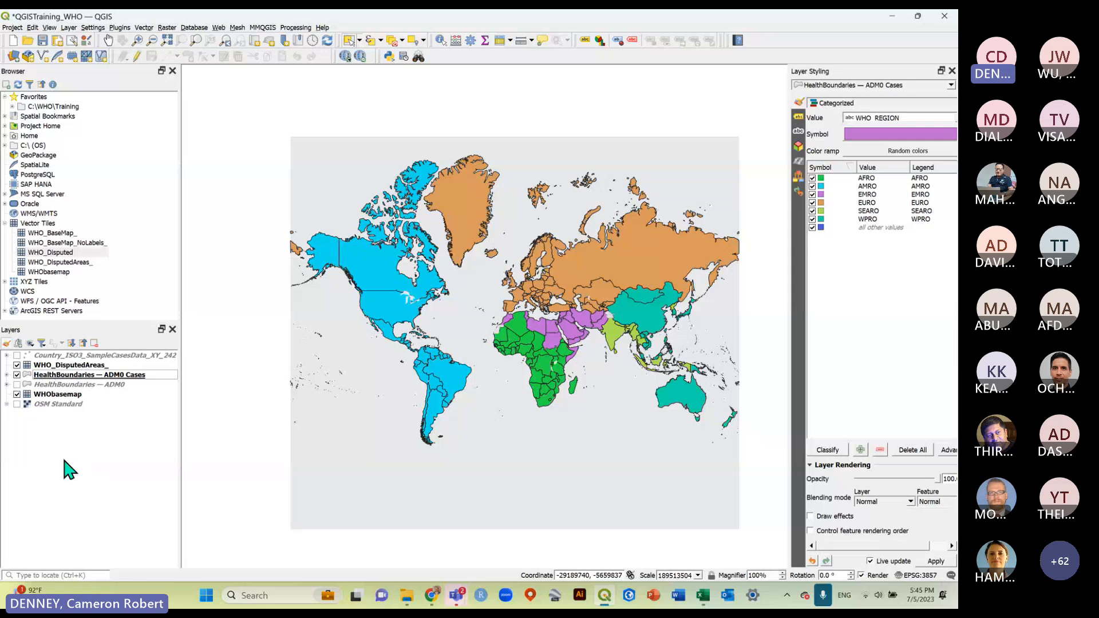
right_click(75, 383)
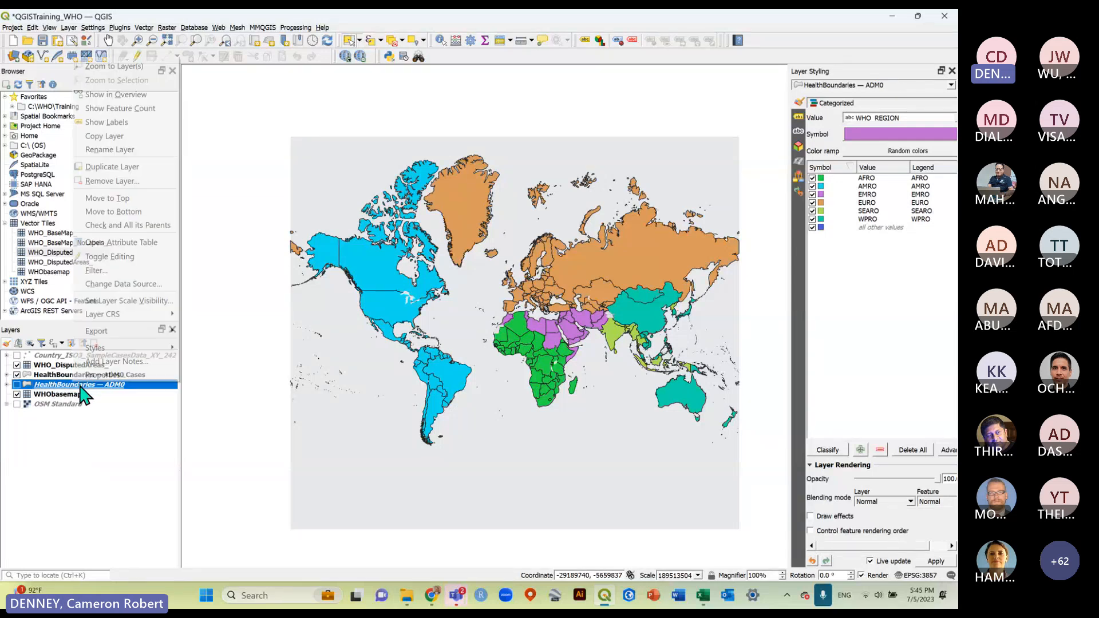
left_click(54, 495)
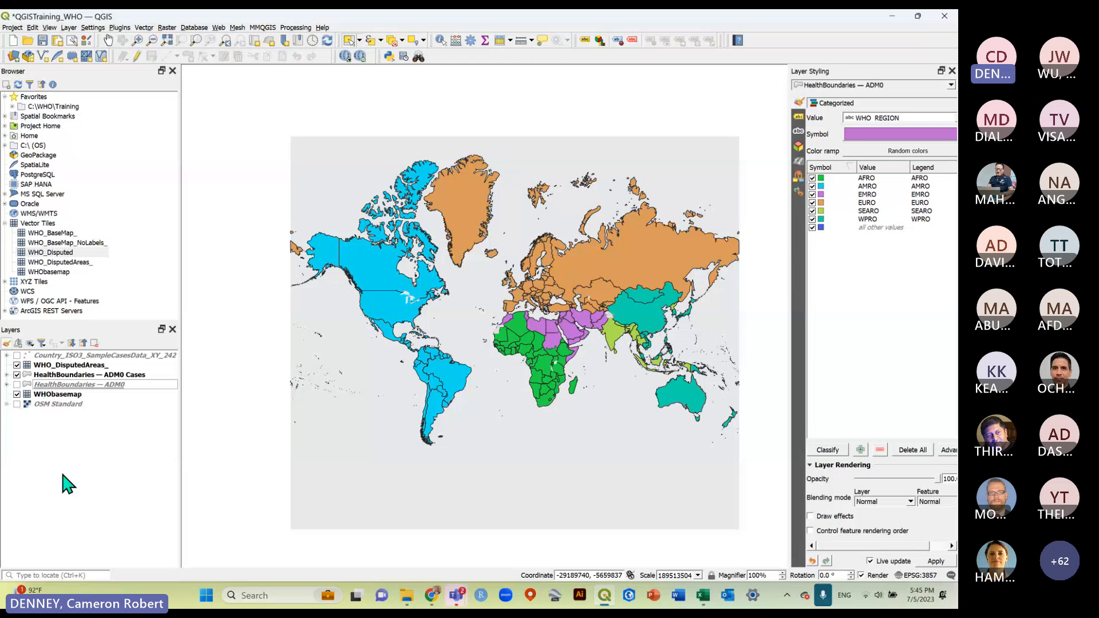
left_click(115, 69)
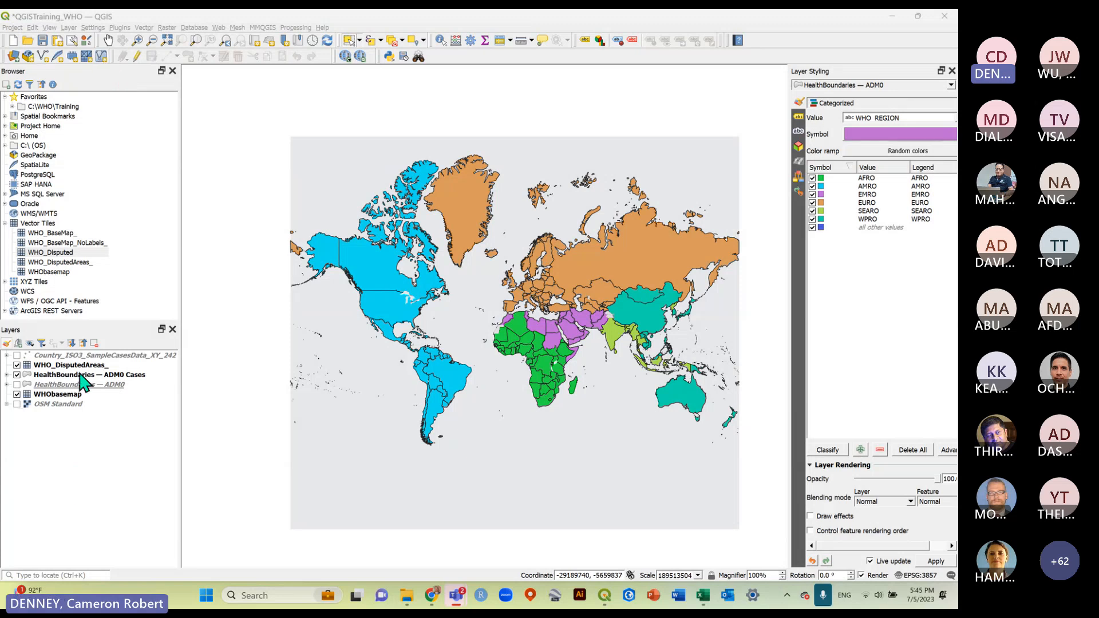
Select the HealthBoundaries — ADM0 Cases layer, and make more room for its styling options and the layer list.
left_click(81, 376)
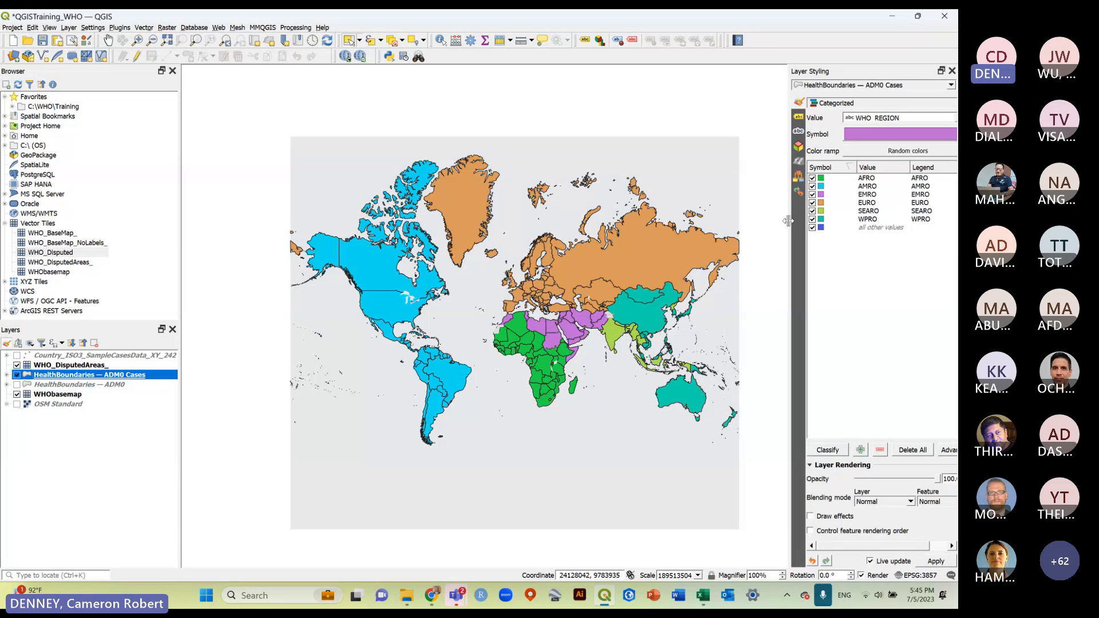
left_click_drag(790, 225, 734, 225)
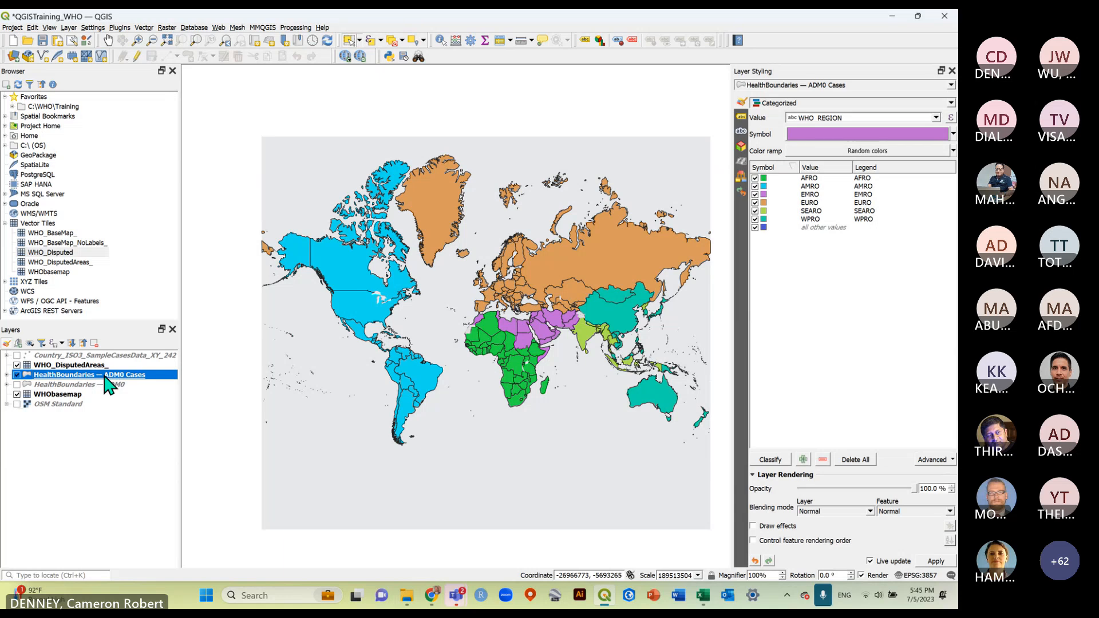
left_click_drag(55, 322, 54, 222)
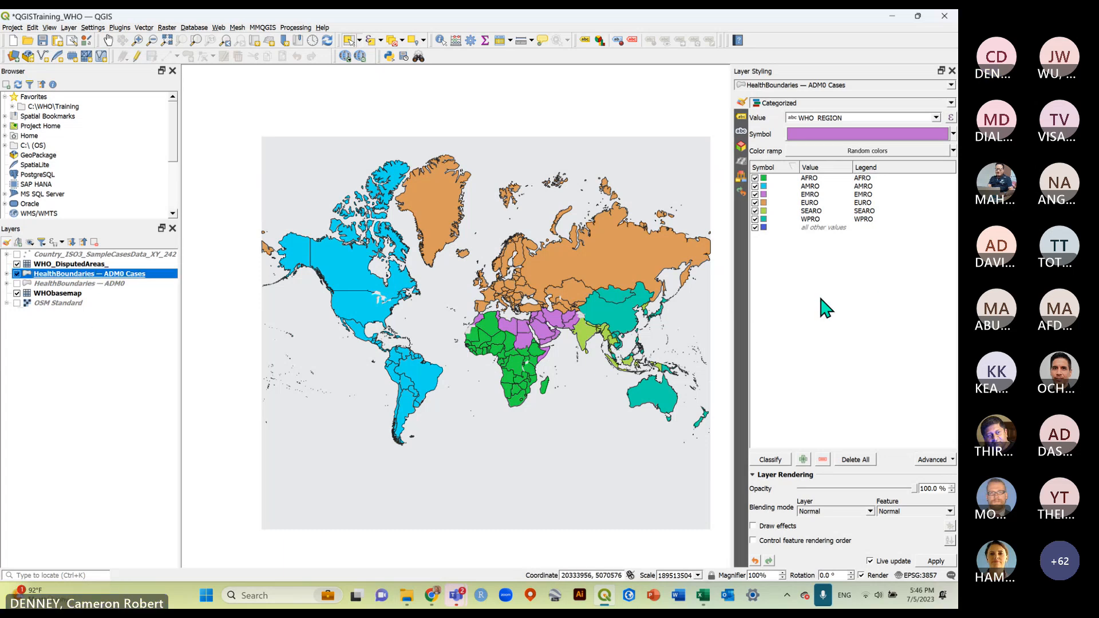
Switch the HealthBoundaries — ADM0 Cases layer to Graduated symbology based on the Country_ISO3_SampleCasesData_XY_242_Cases field.
left_click(951, 104)
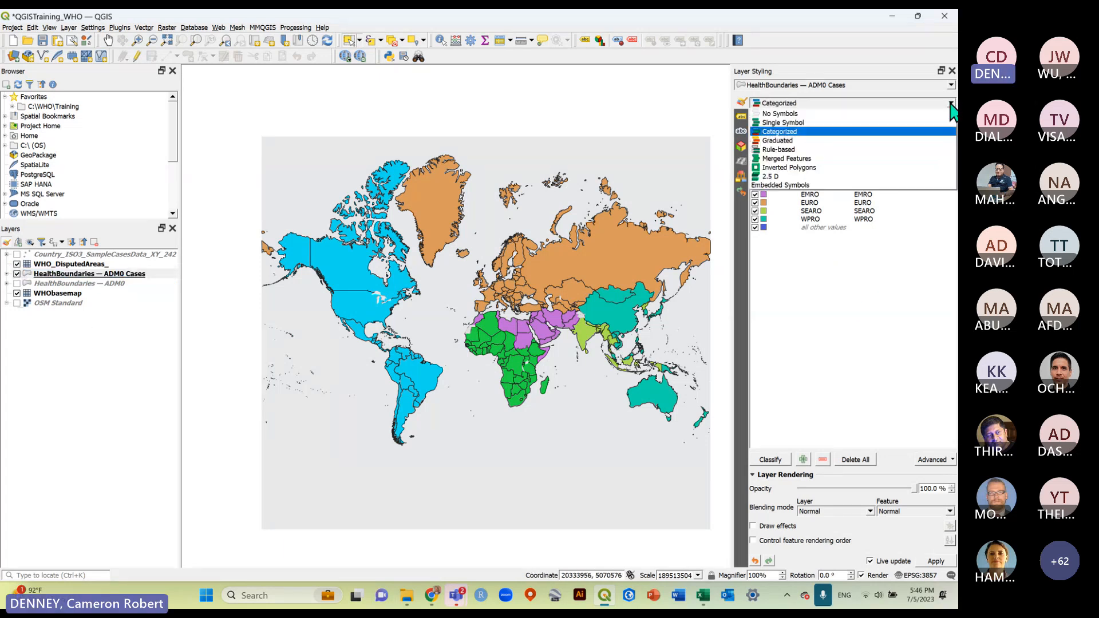
left_click(789, 140)
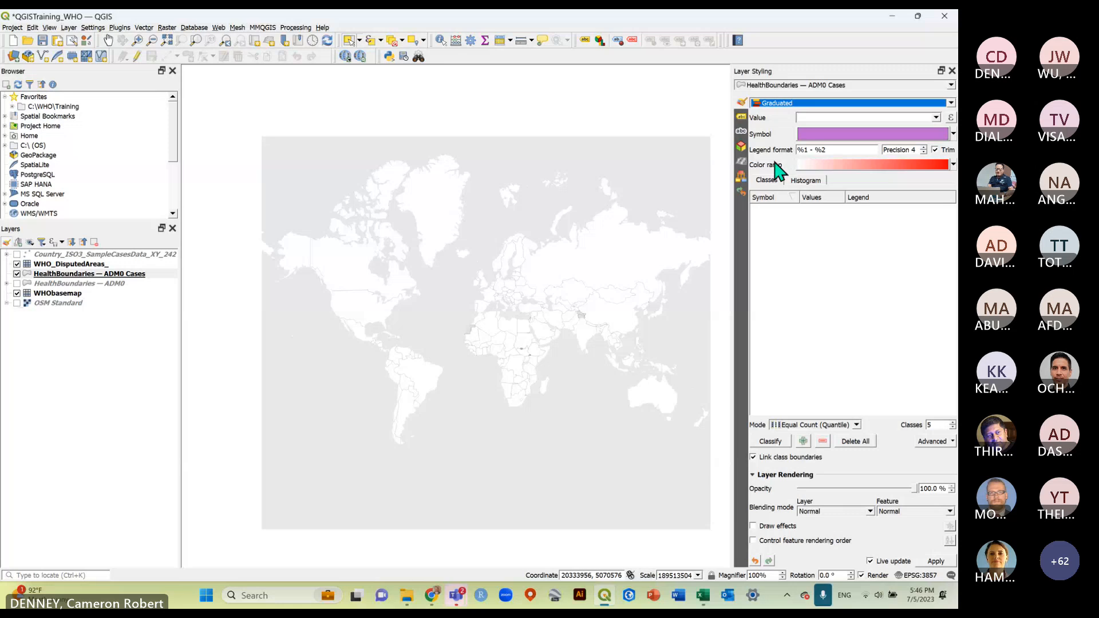
left_click(938, 117)
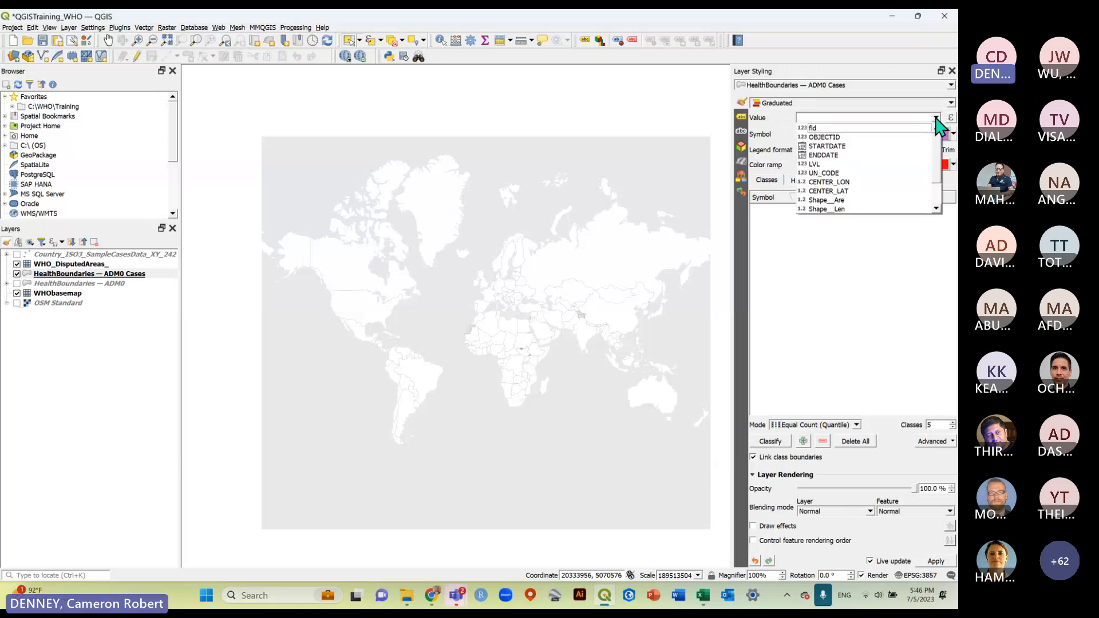
scroll(879, 158, "down", 2)
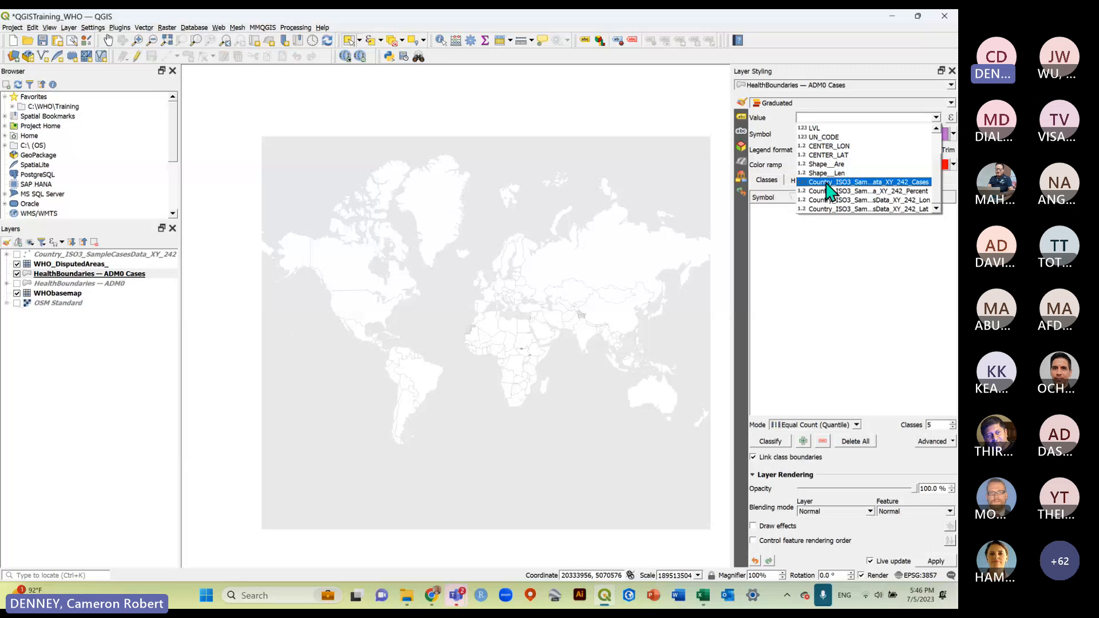
left_click(912, 183)
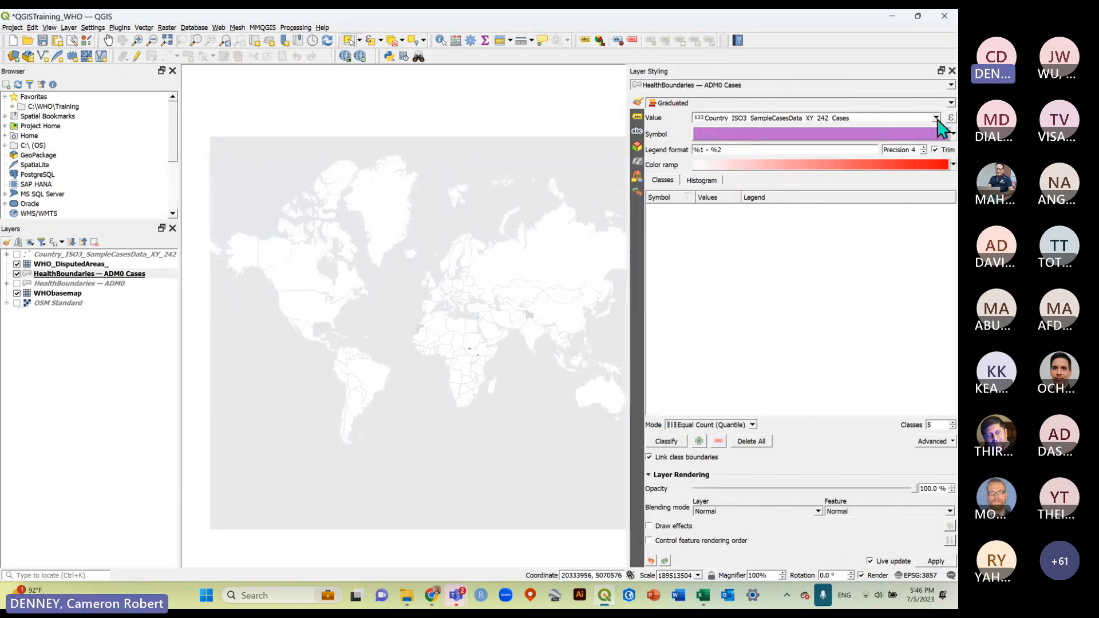
left_click(859, 119)
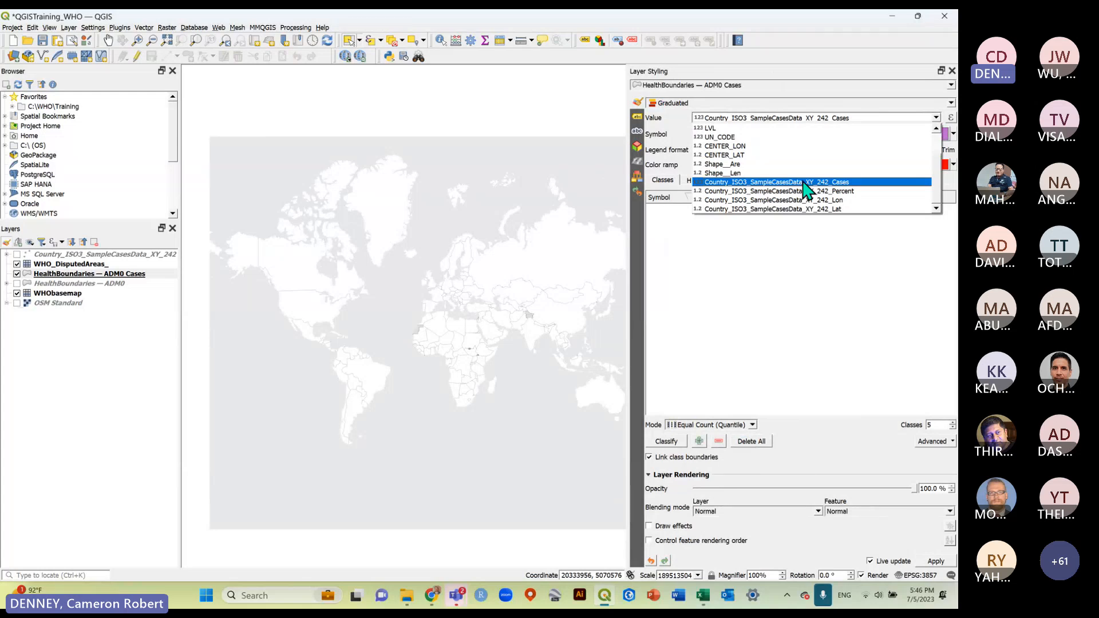
left_click(847, 182)
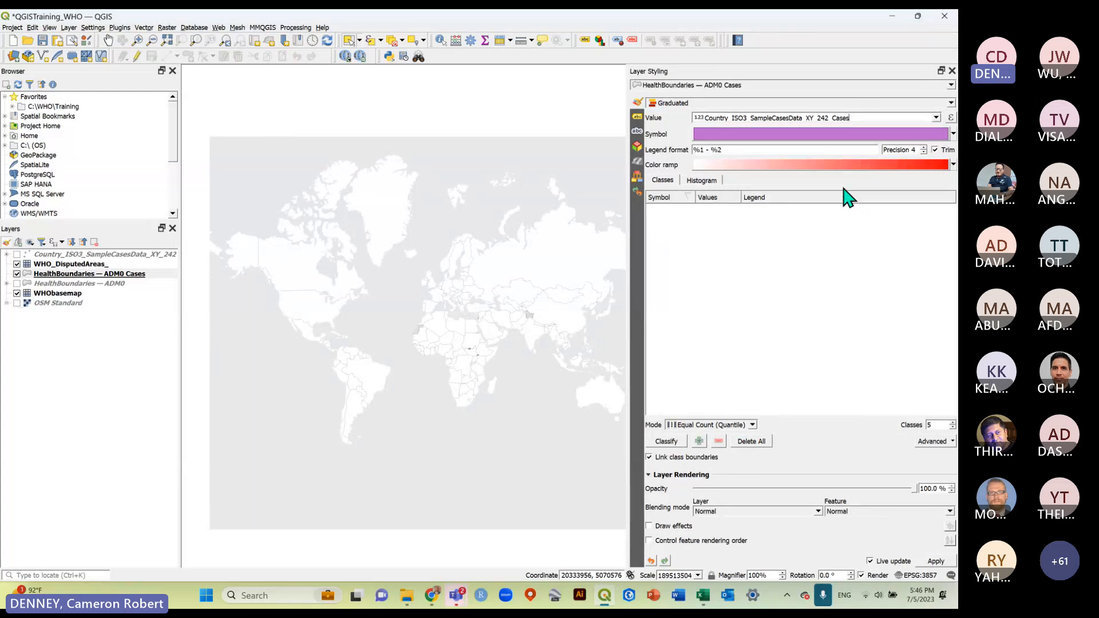
Classify the case values into 5 Equal Count (Quantile) classes with the white-to-red color ramp.
left_click(85, 344)
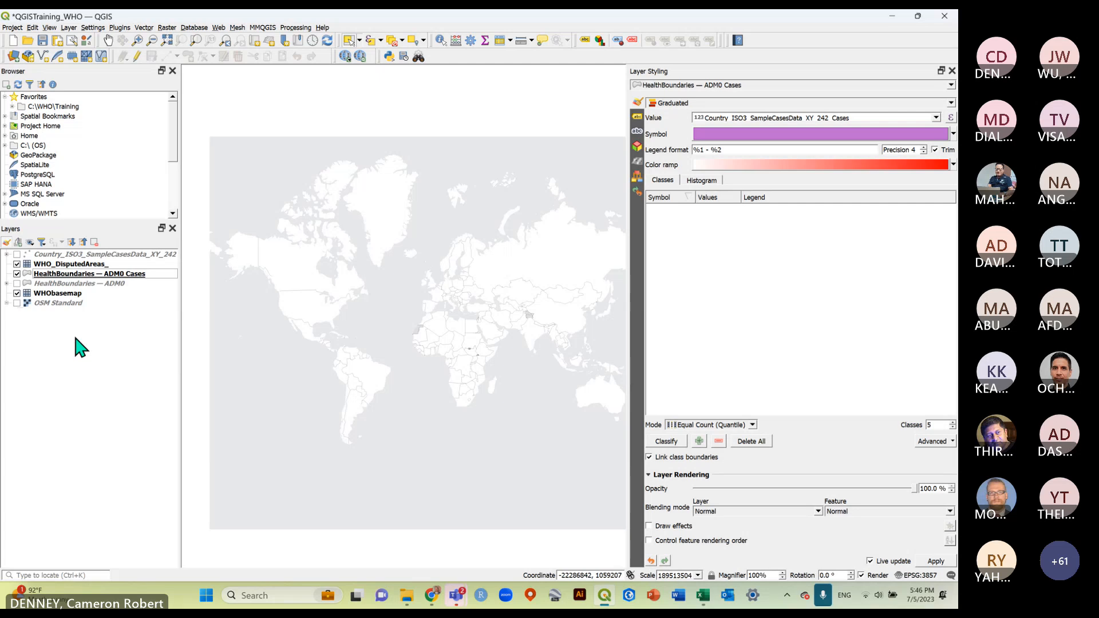
left_click(669, 444)
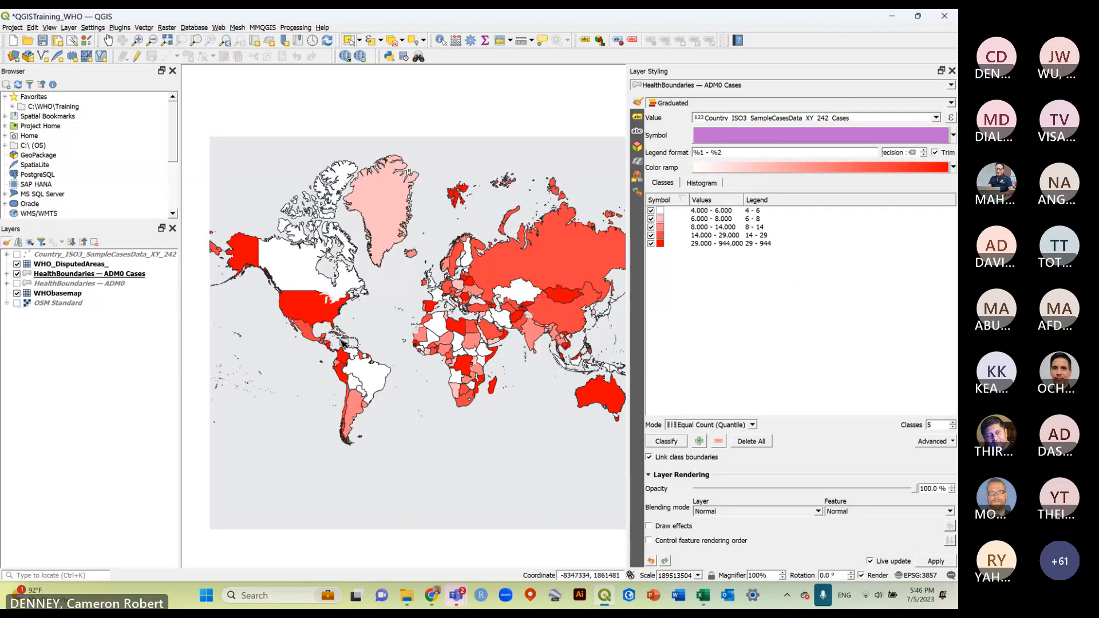
scroll(366, 339, "down", 1)
scroll(383, 342, "up", 1)
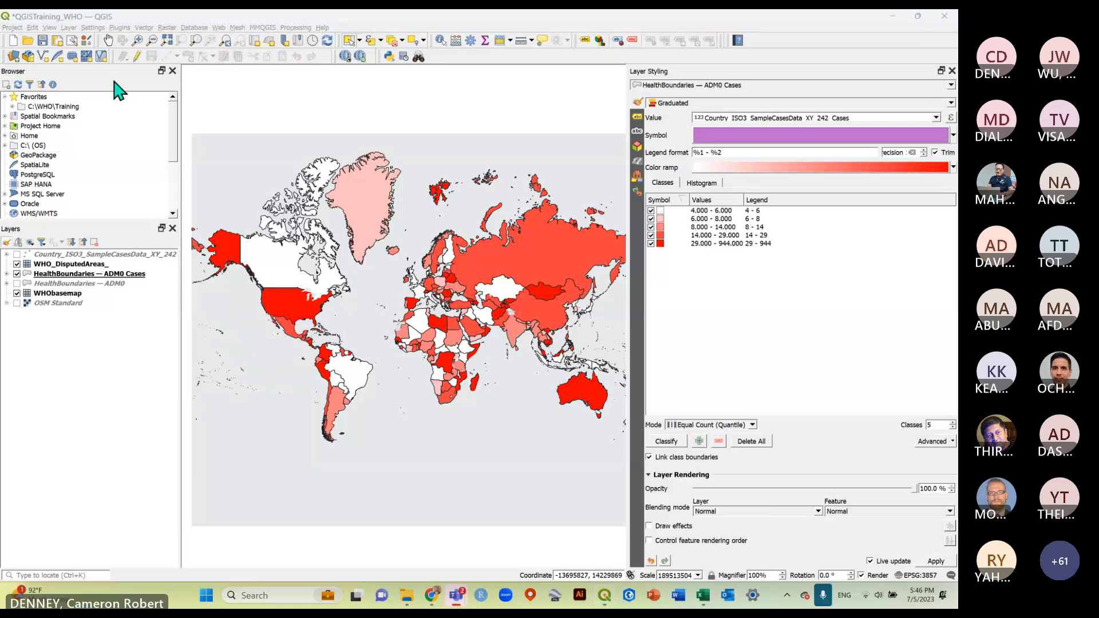
Show the Country_ISO3_SampleCasesData_XY_242 points over the graduated polygons for comparison, and hide them again.
left_click(821, 319)
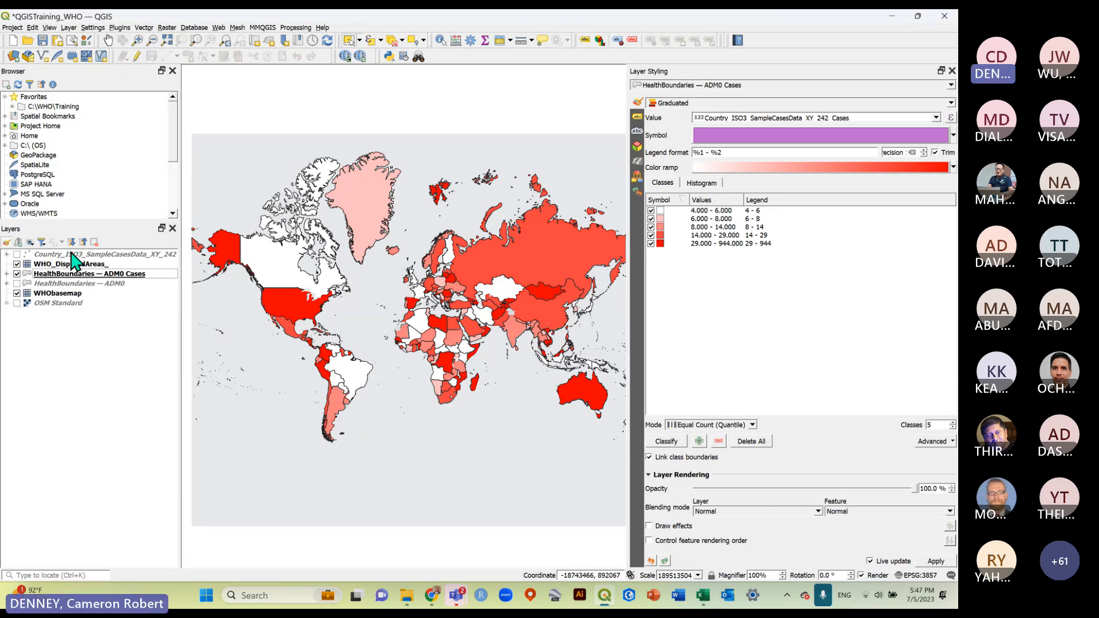
left_click(18, 255)
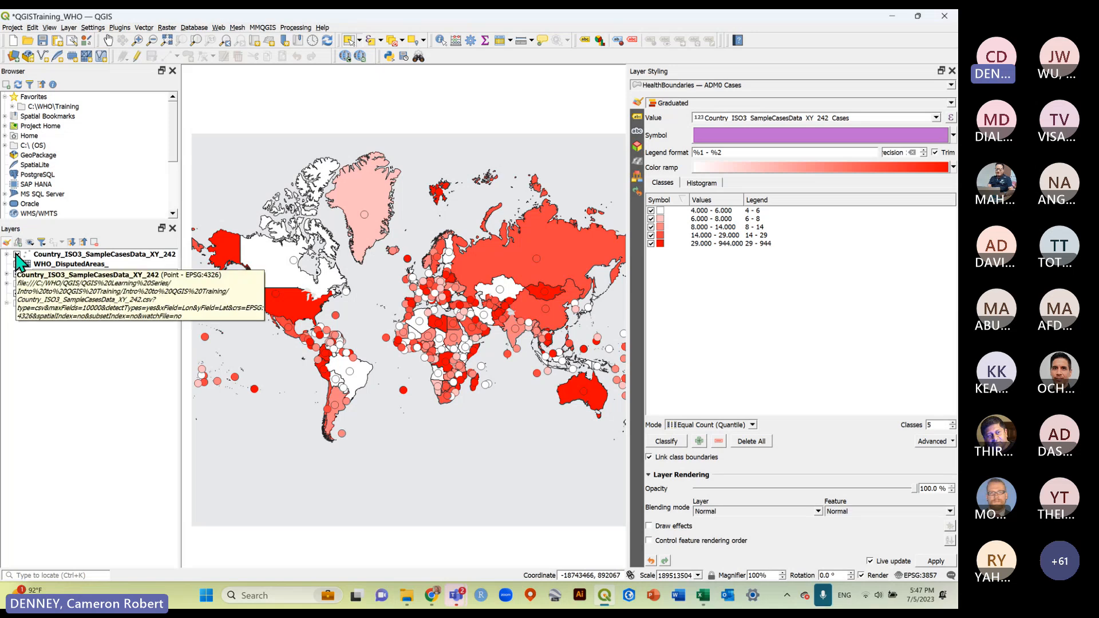
left_click(17, 255)
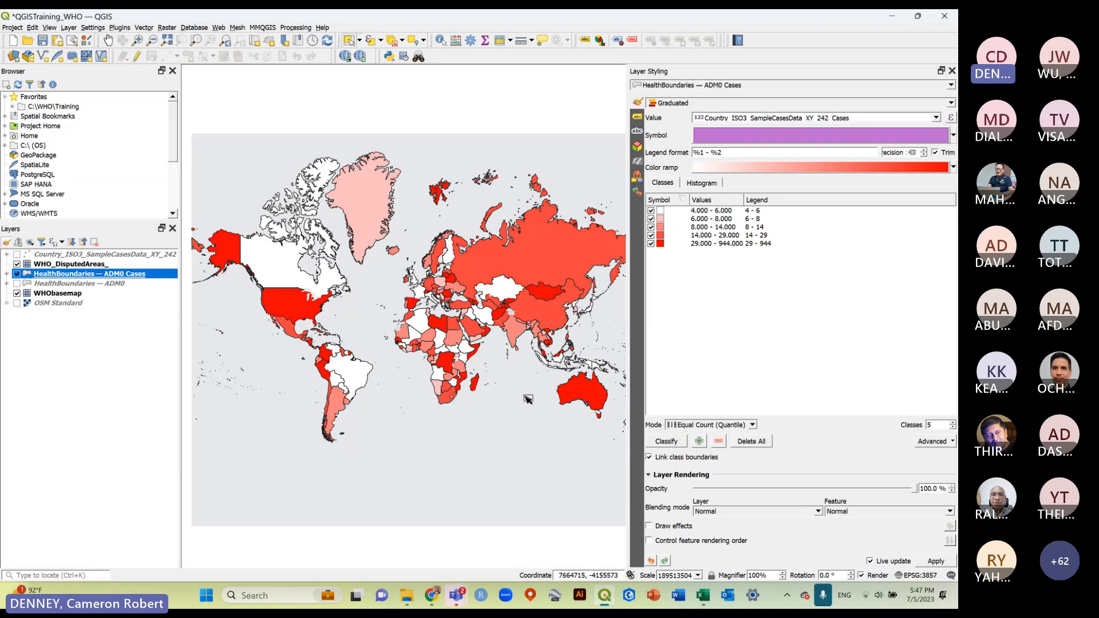
left_click(68, 371)
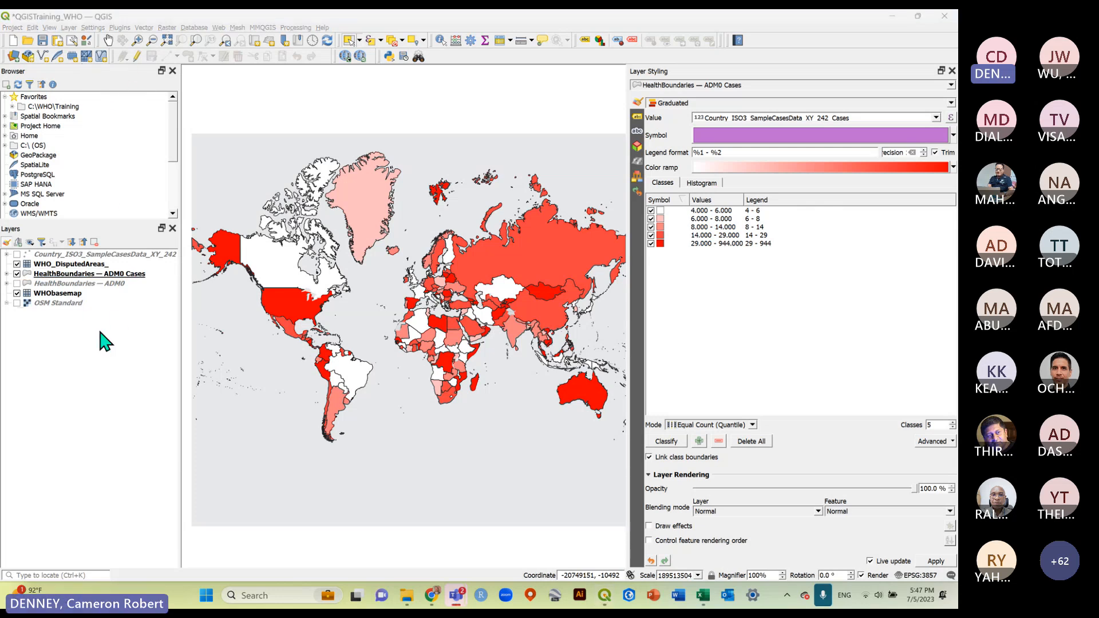
left_click(99, 351)
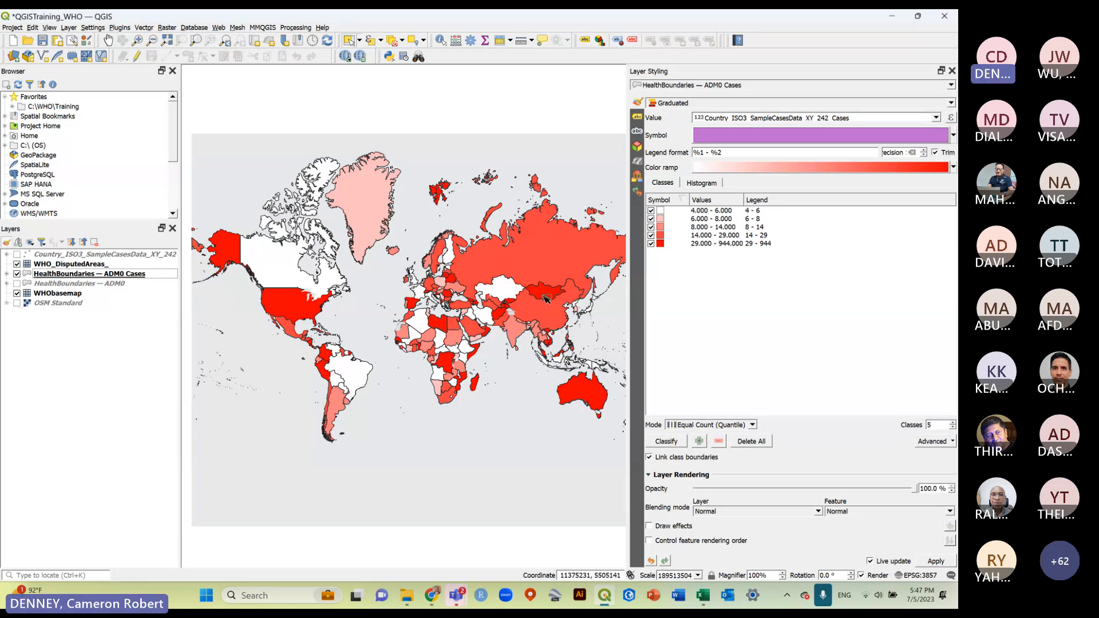
left_click(719, 292)
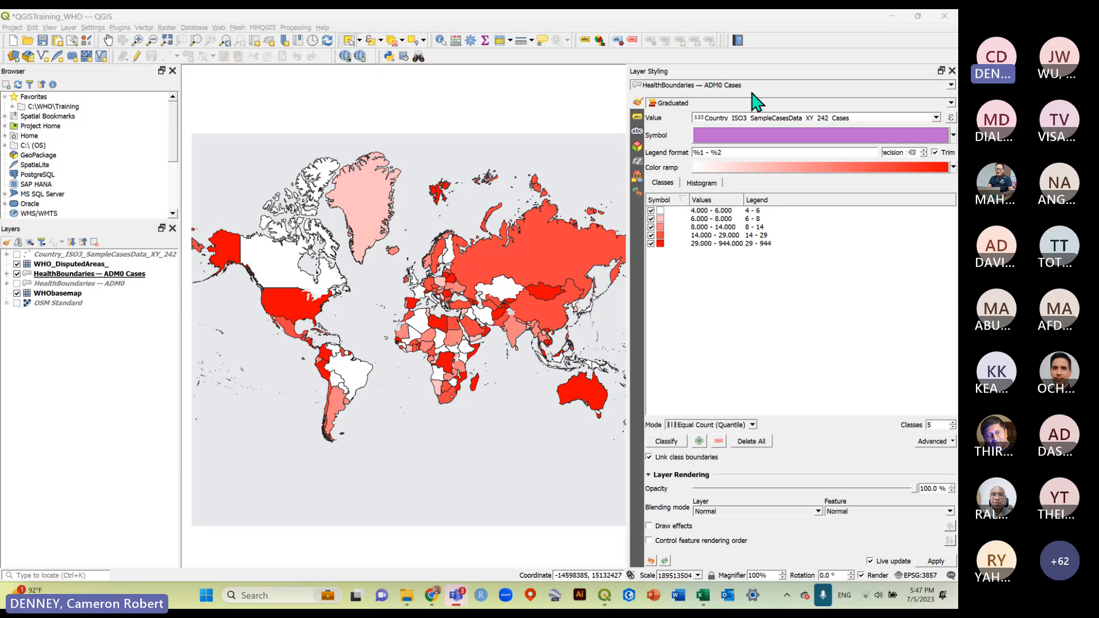
left_click(51, 362)
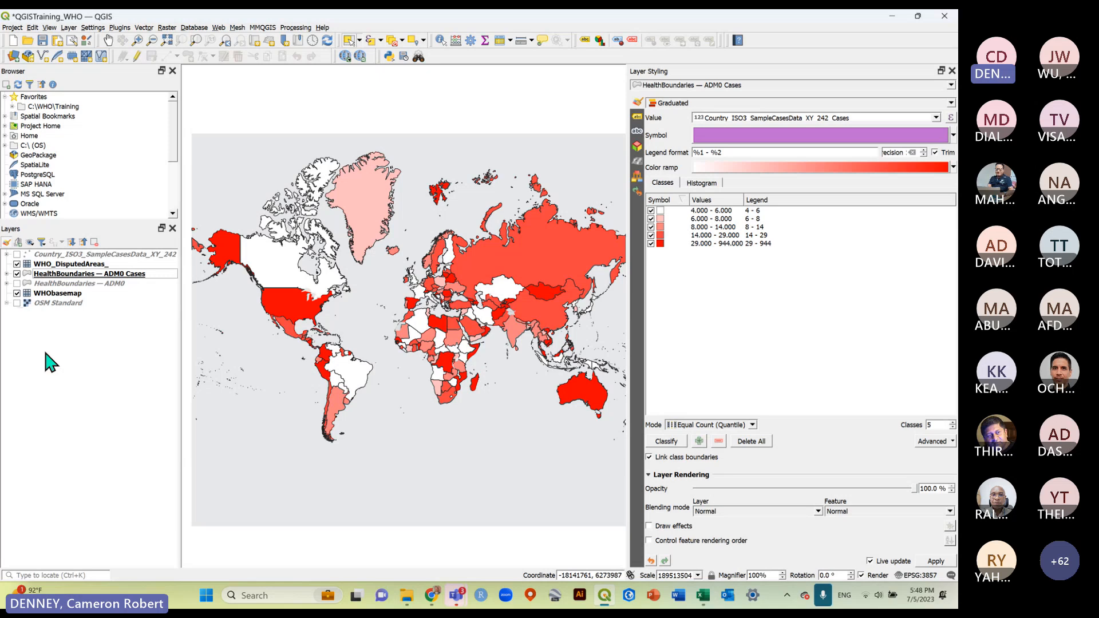
left_click(743, 95)
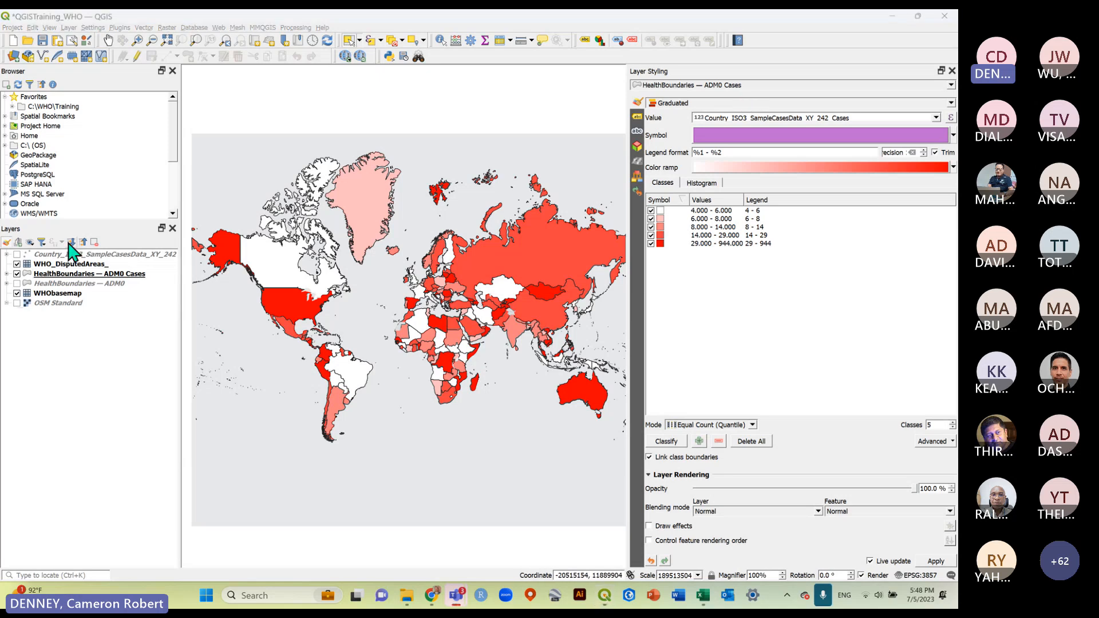
Open the attribute table of the HealthBoundaries — ADM0 Cases layer to examine its records, and close it again.
right_click(54, 278)
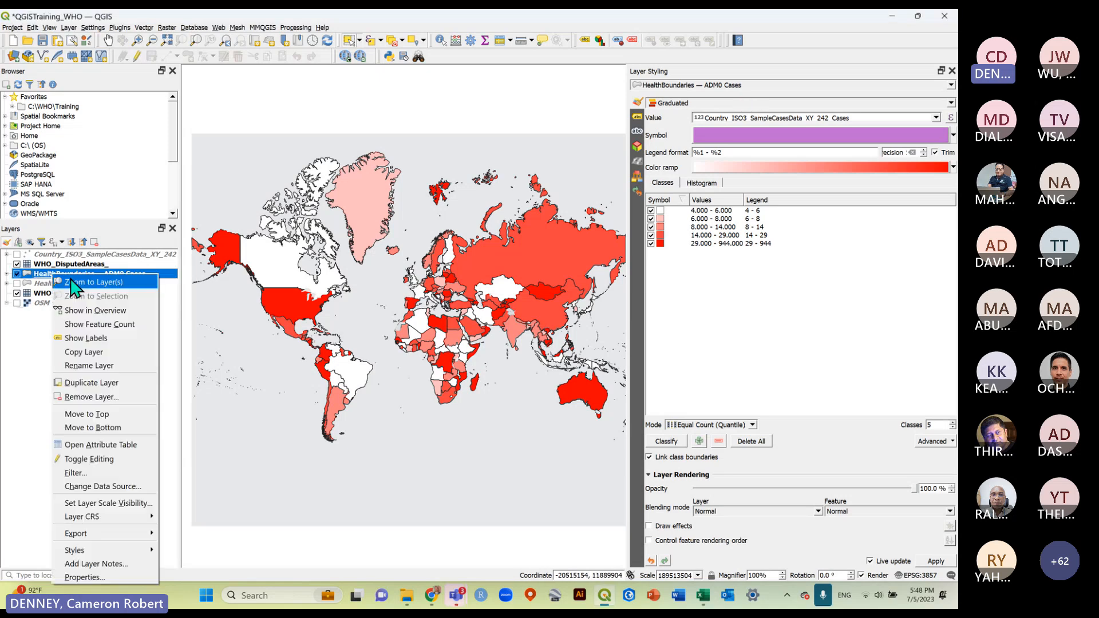
left_click(104, 445)
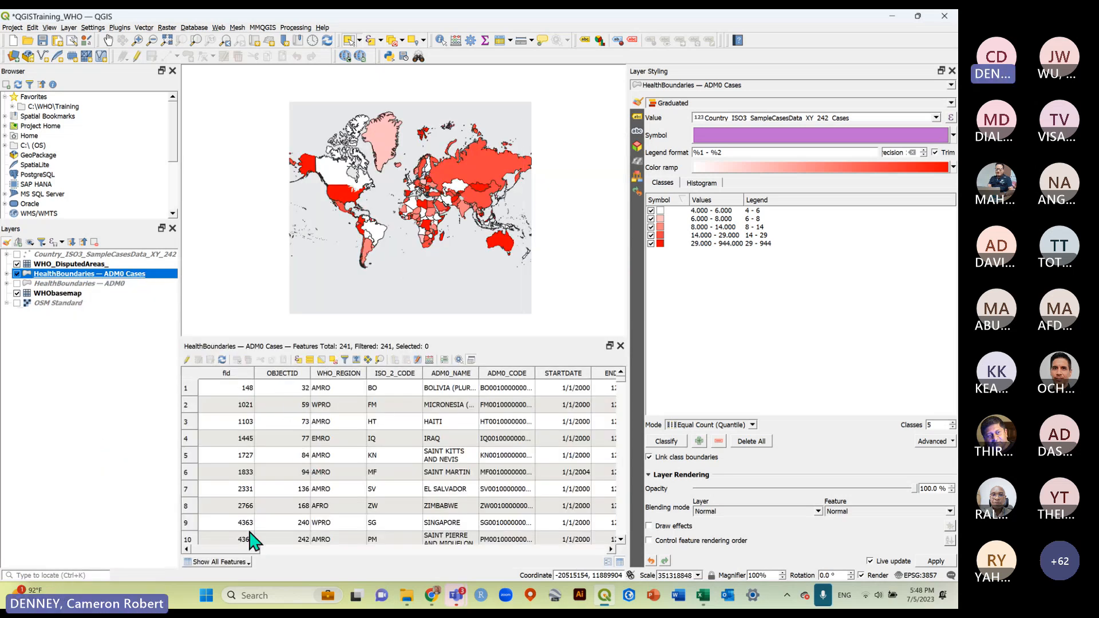
mouse_move(241, 551)
left_mouse_down()
mouse_move(307, 547)
mouse_move(238, 550)
left_mouse_up()
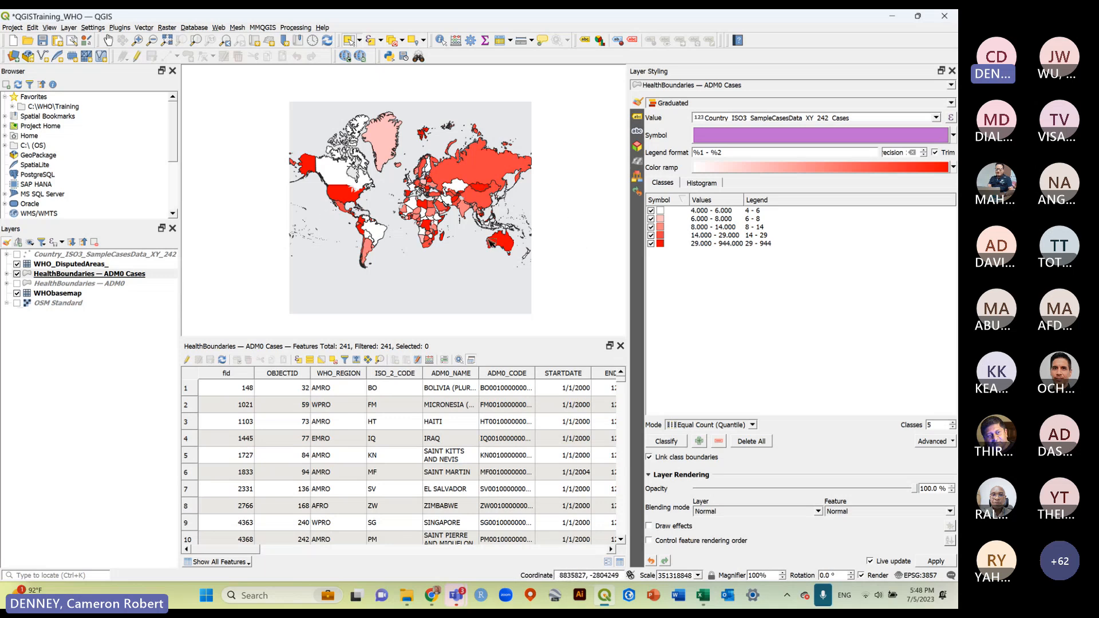
left_click(113, 383)
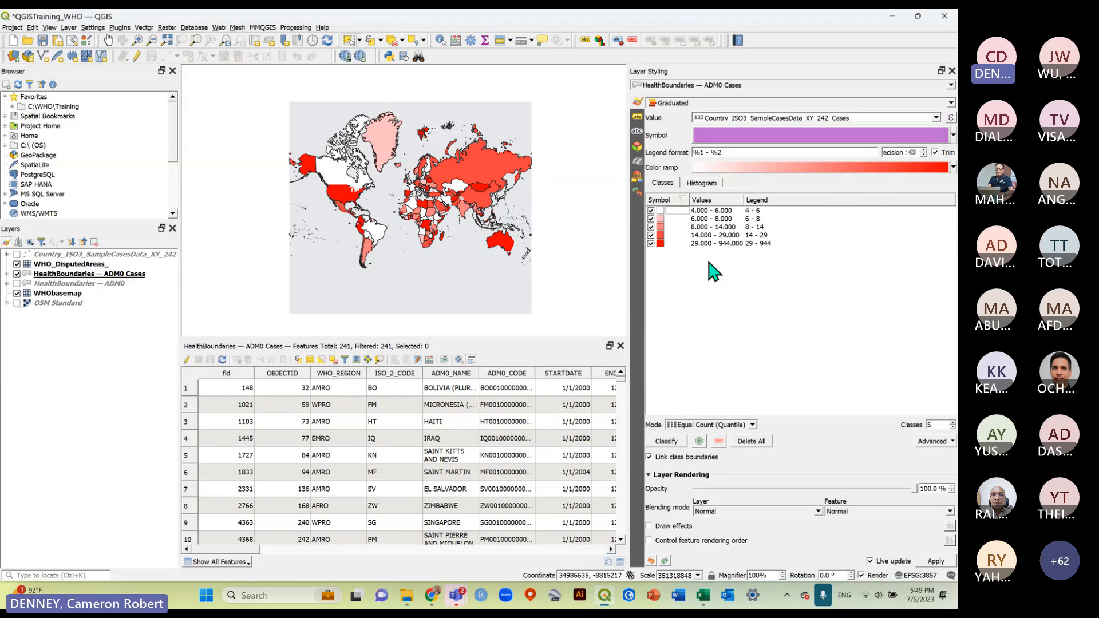
left_click(620, 346)
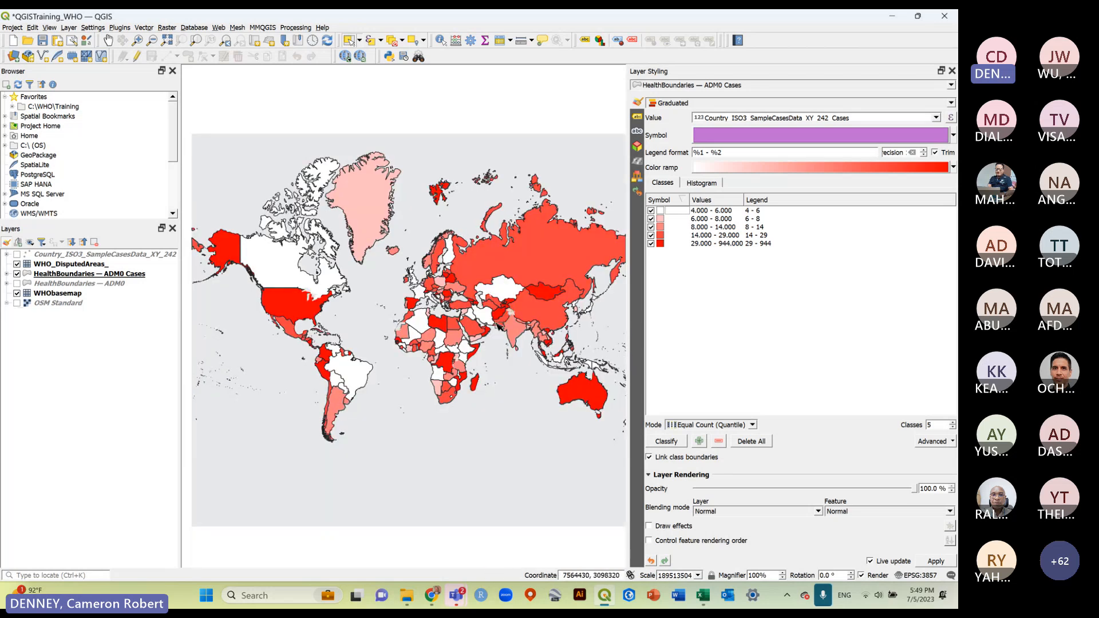
Narrow the styling area to give the map more room, and go through the value ranges of the quantile classes.
left_click_drag(627, 296, 707, 301)
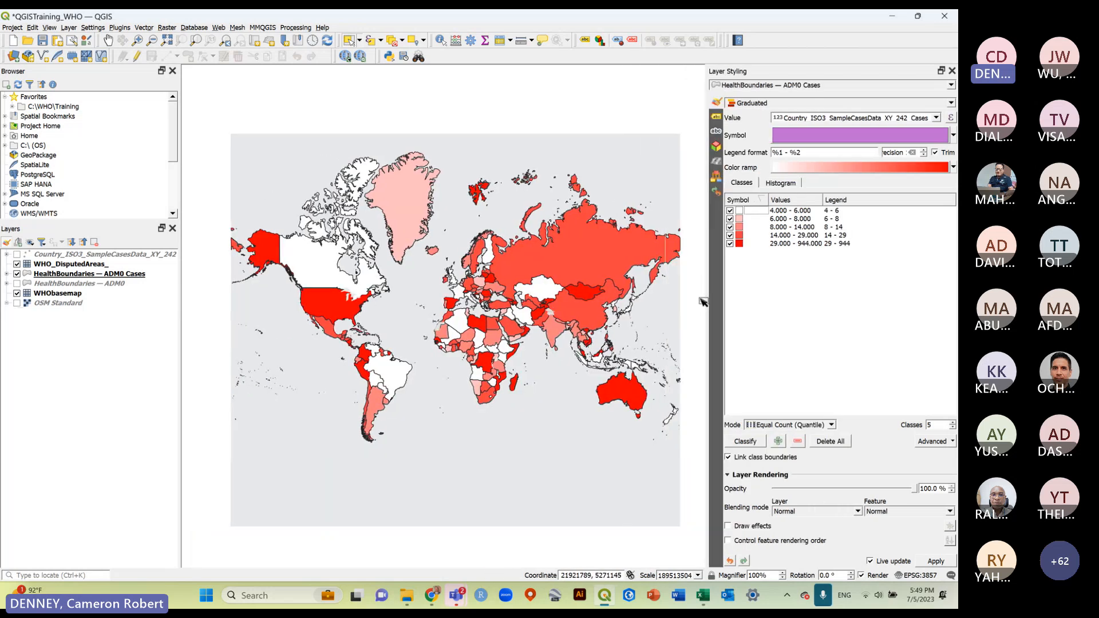
left_click(94, 341)
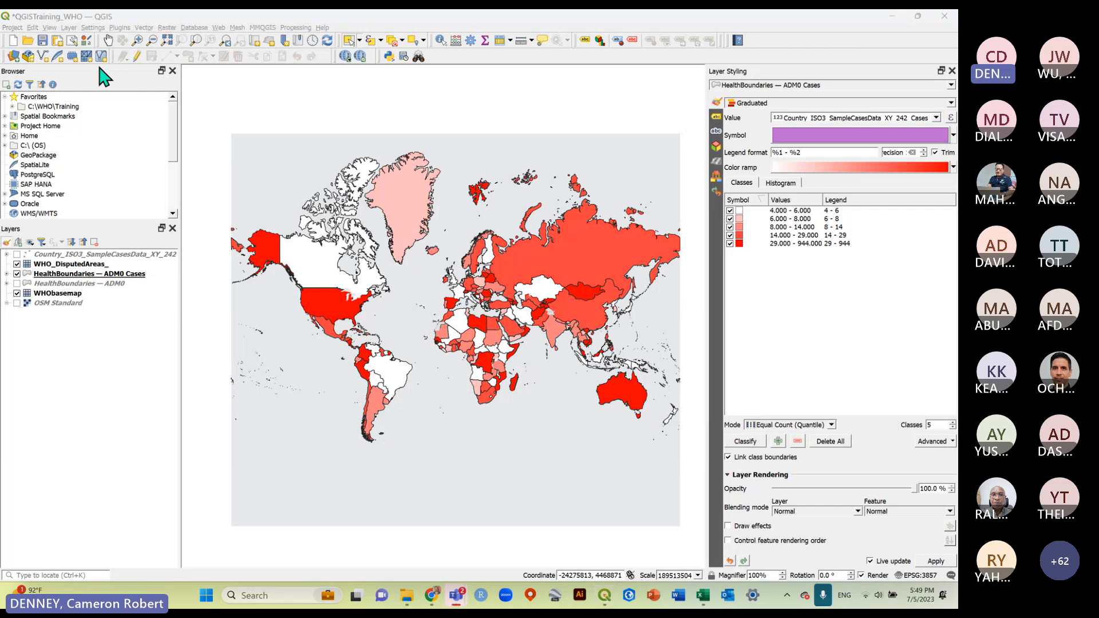
left_click(791, 204)
left_click(779, 219)
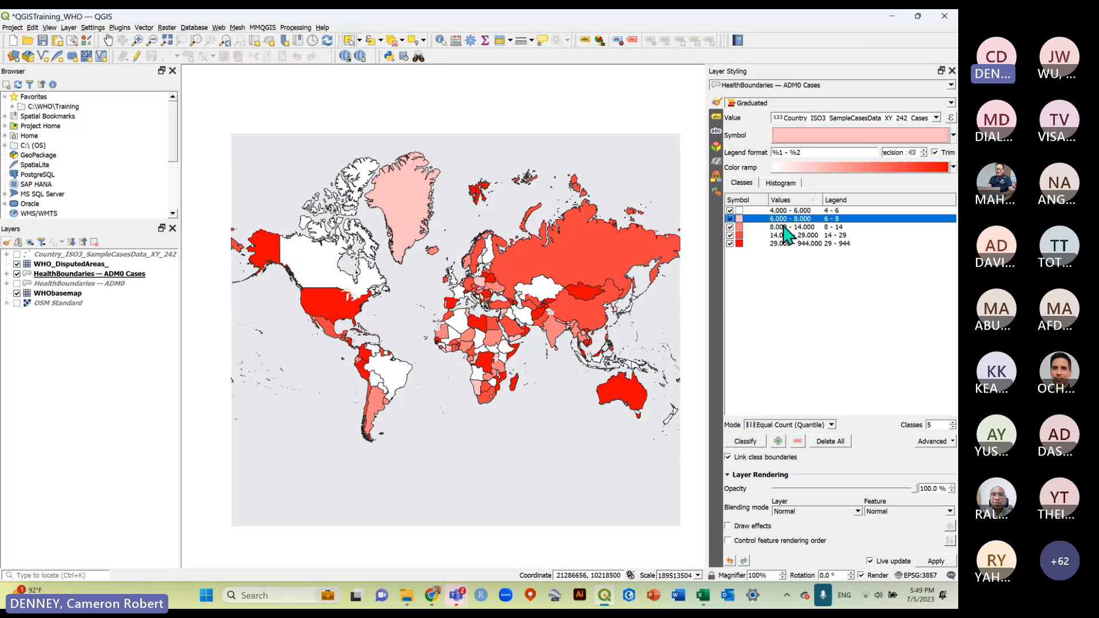
left_click(783, 227)
left_click(786, 237)
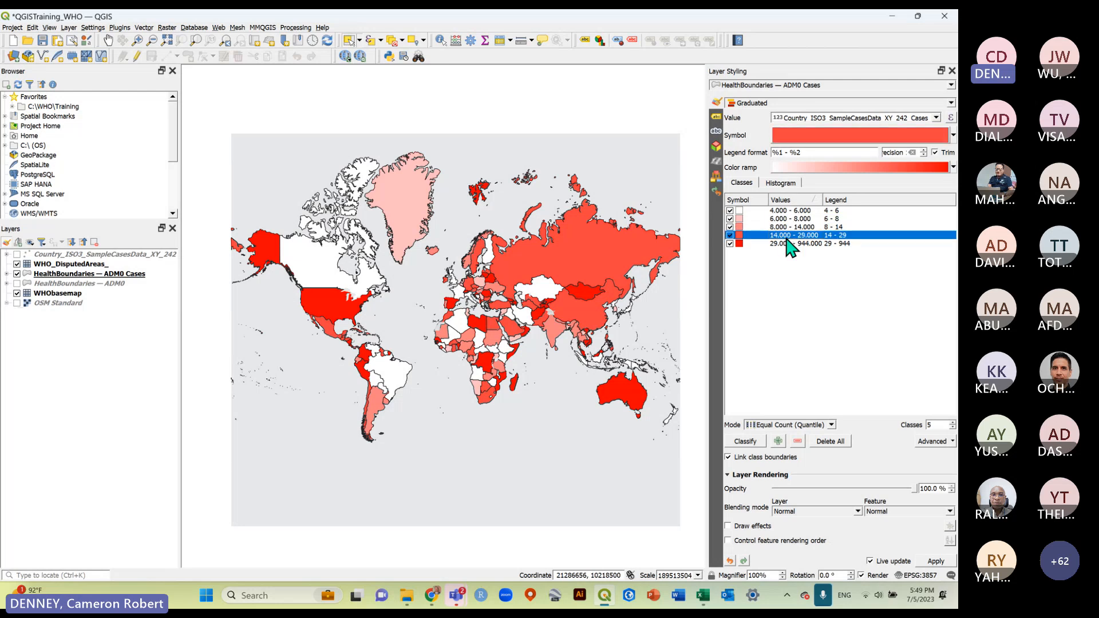
left_click(793, 286)
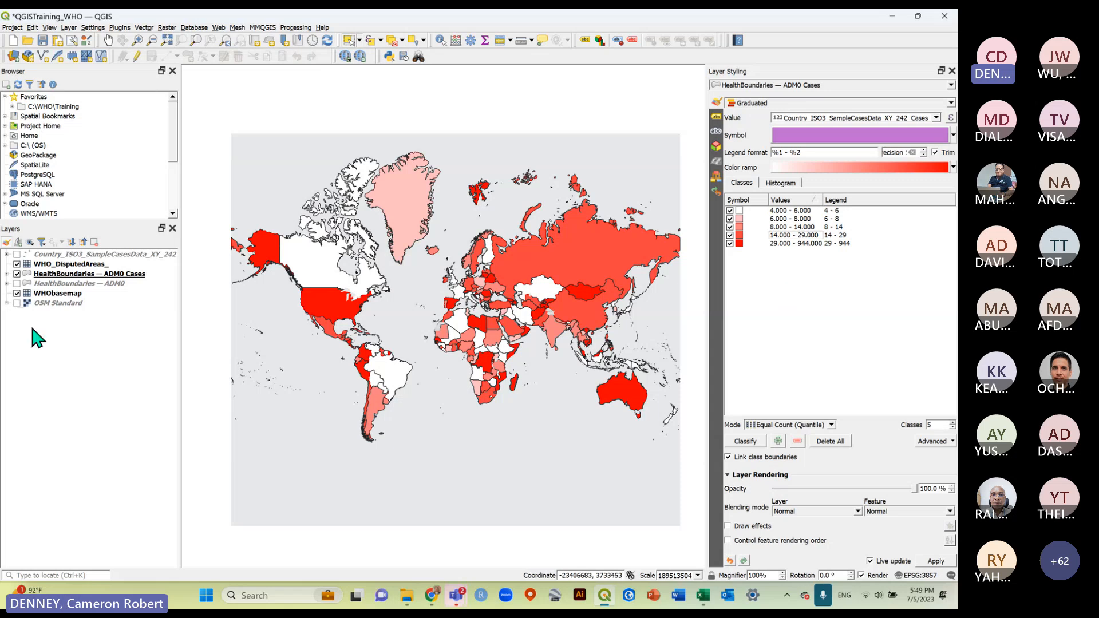
left_click(62, 337)
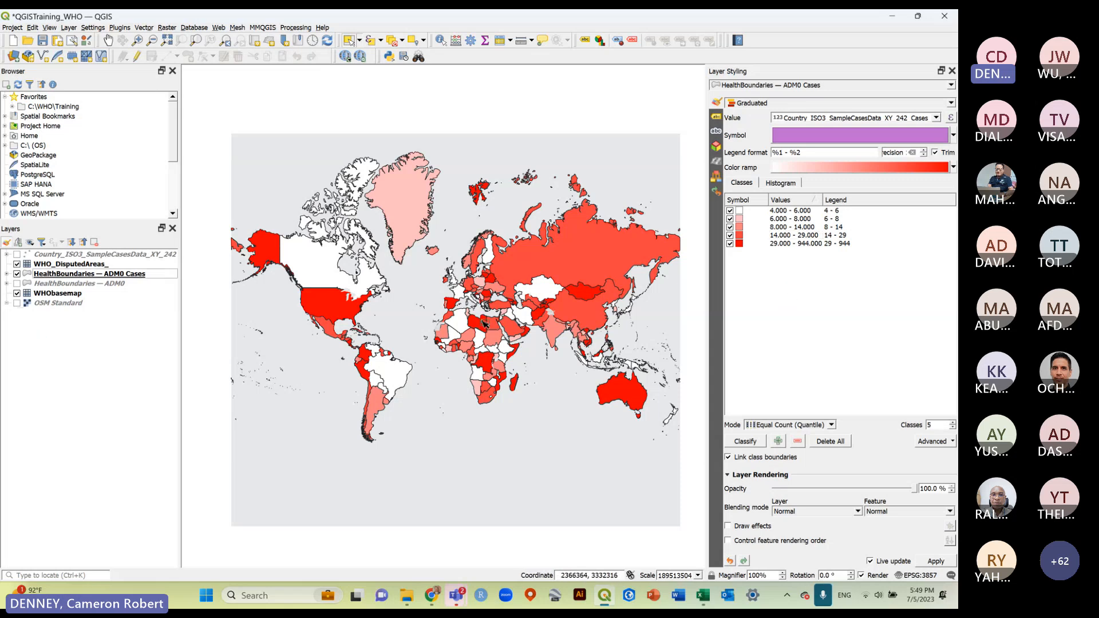
Try the Equal Interval and Logarithmic Scale classification modes on the case values to compare the resulting maps.
scroll(484, 321, "up", 1)
scroll(497, 330, "down", 1)
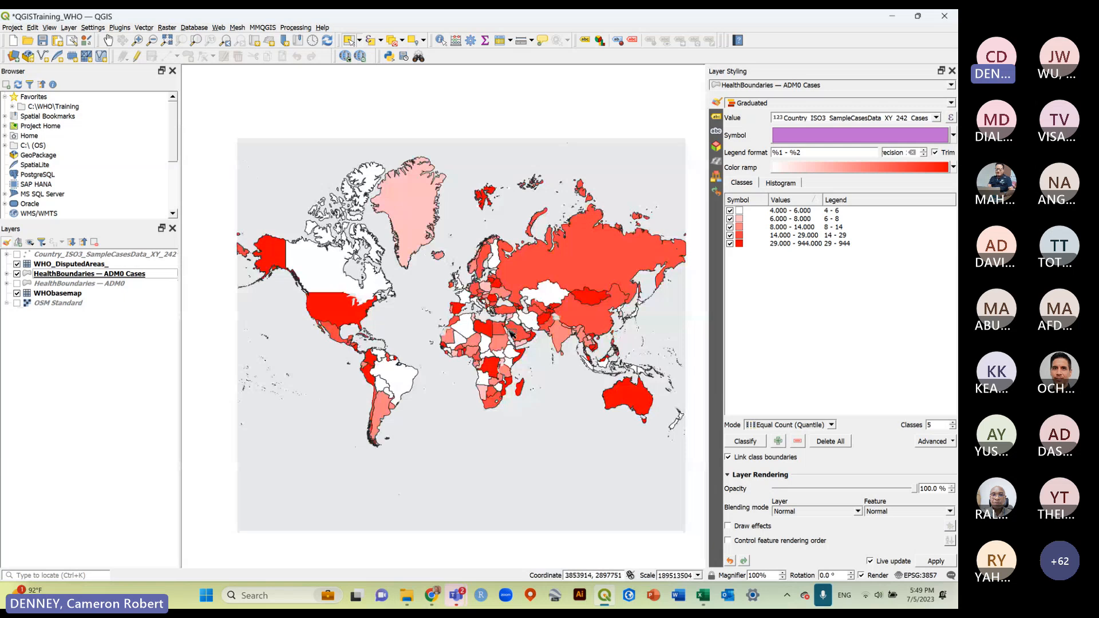
left_click(831, 425)
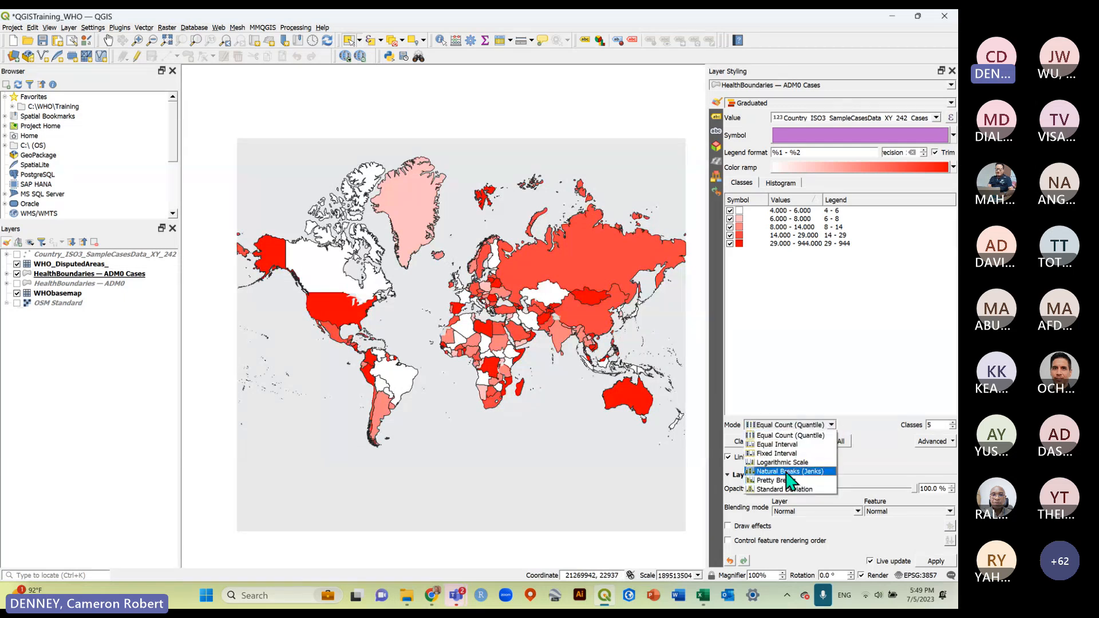
left_click(794, 446)
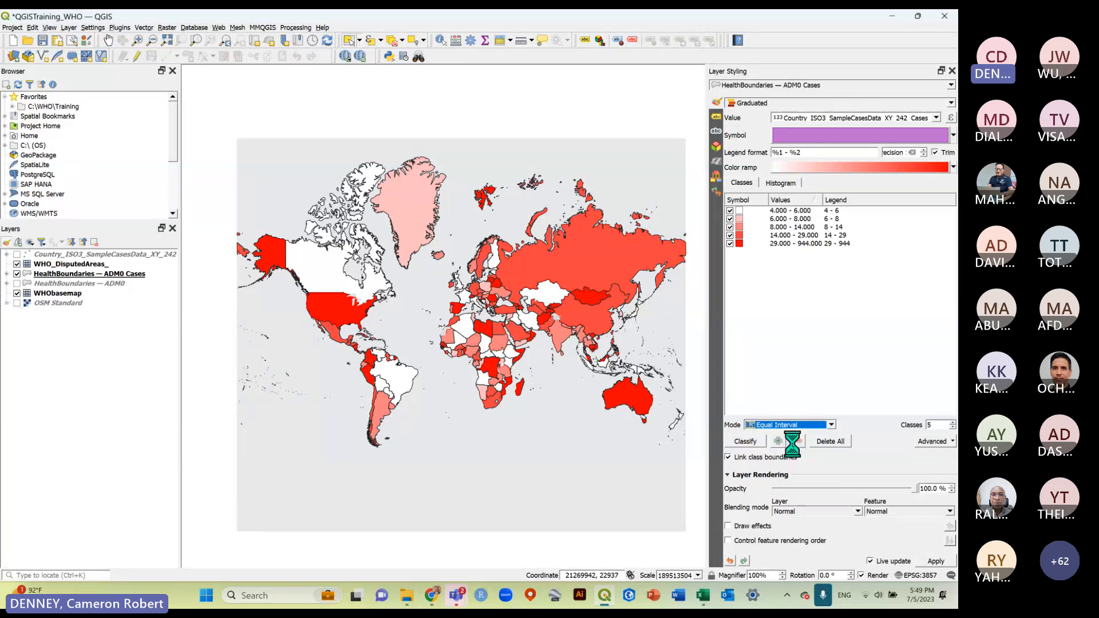
scroll(557, 323, "up", 1)
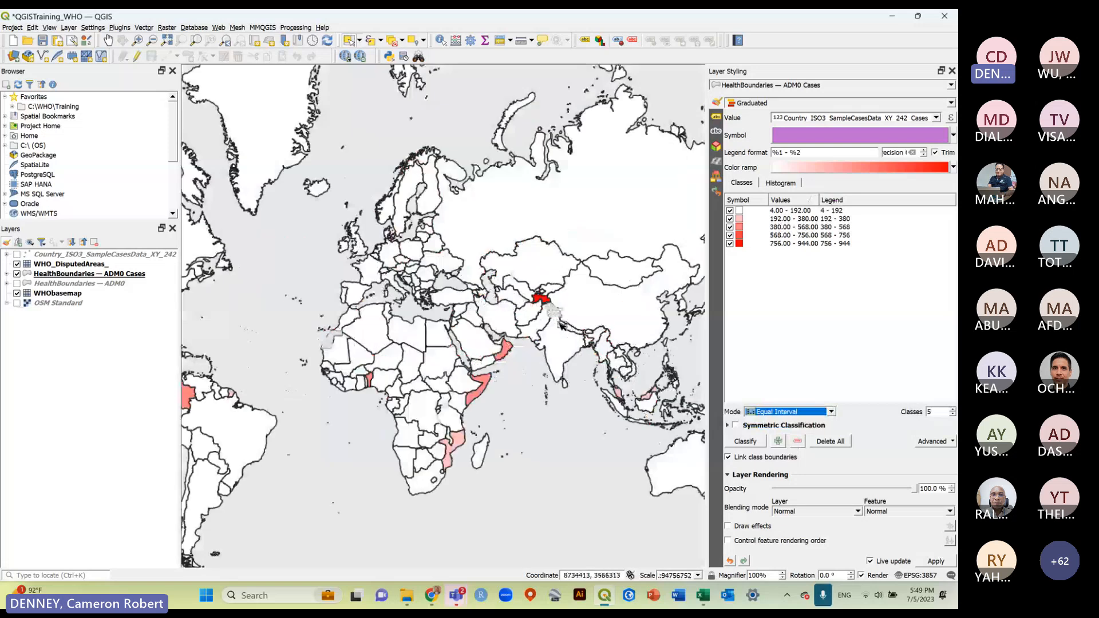
scroll(562, 324, "down", 1)
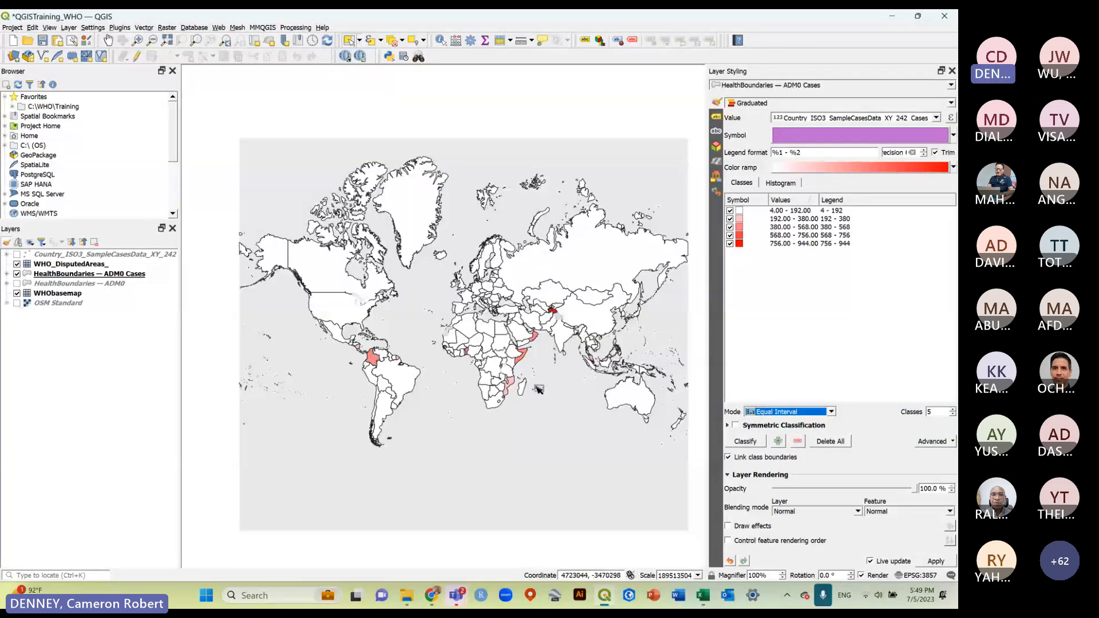
left_click(831, 412)
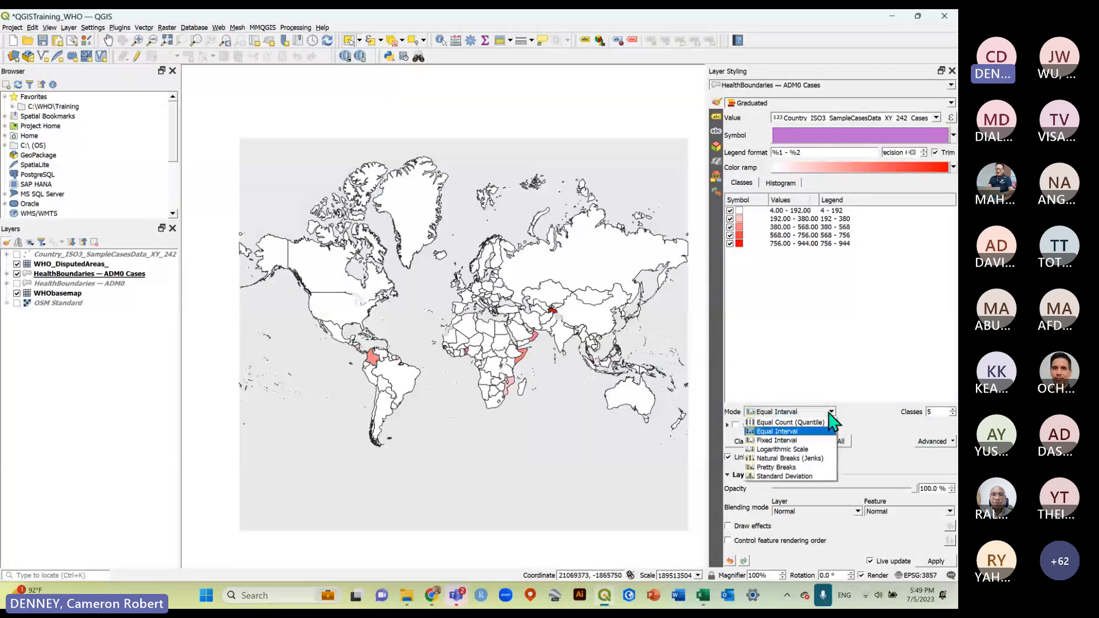
left_click(819, 449)
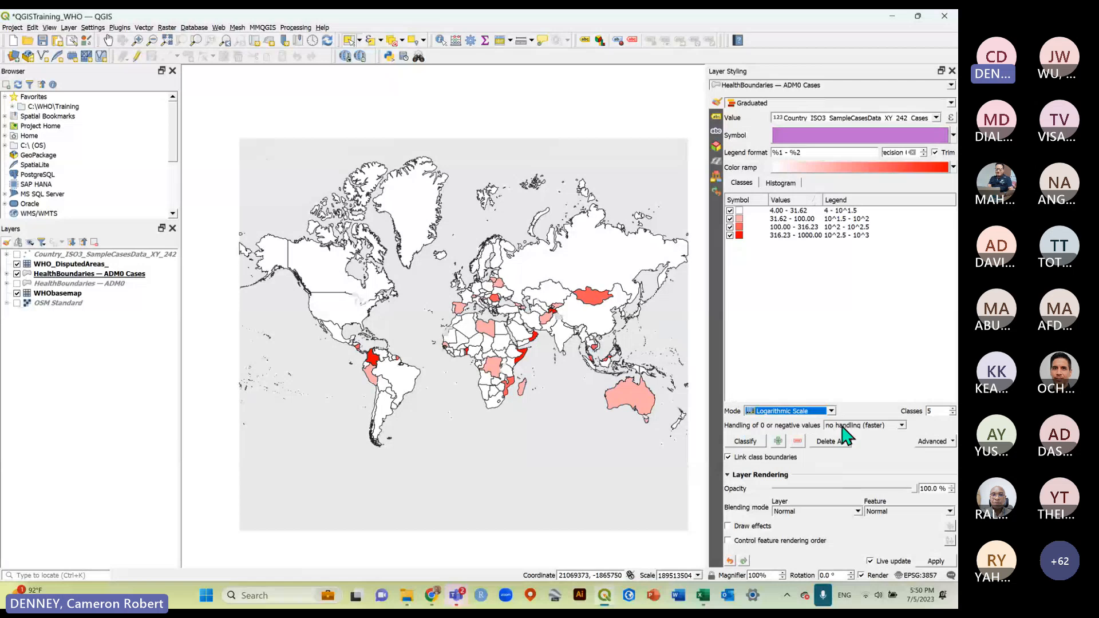
Classify the case values with the Natural Breaks (Jenks) mode into 9 classes.
left_click(832, 412)
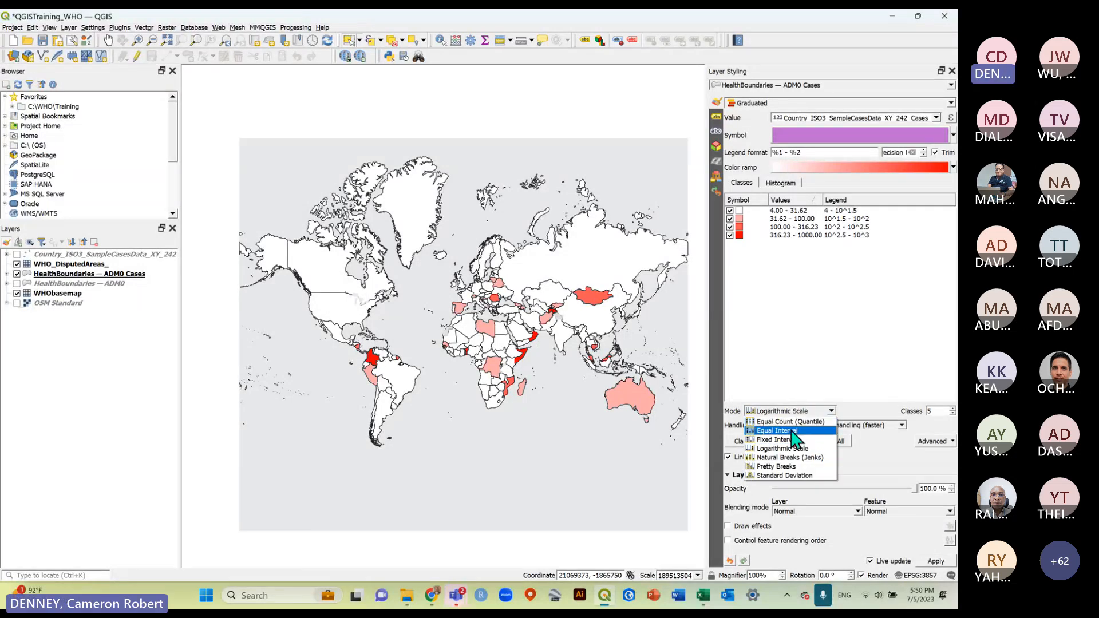
left_click(789, 458)
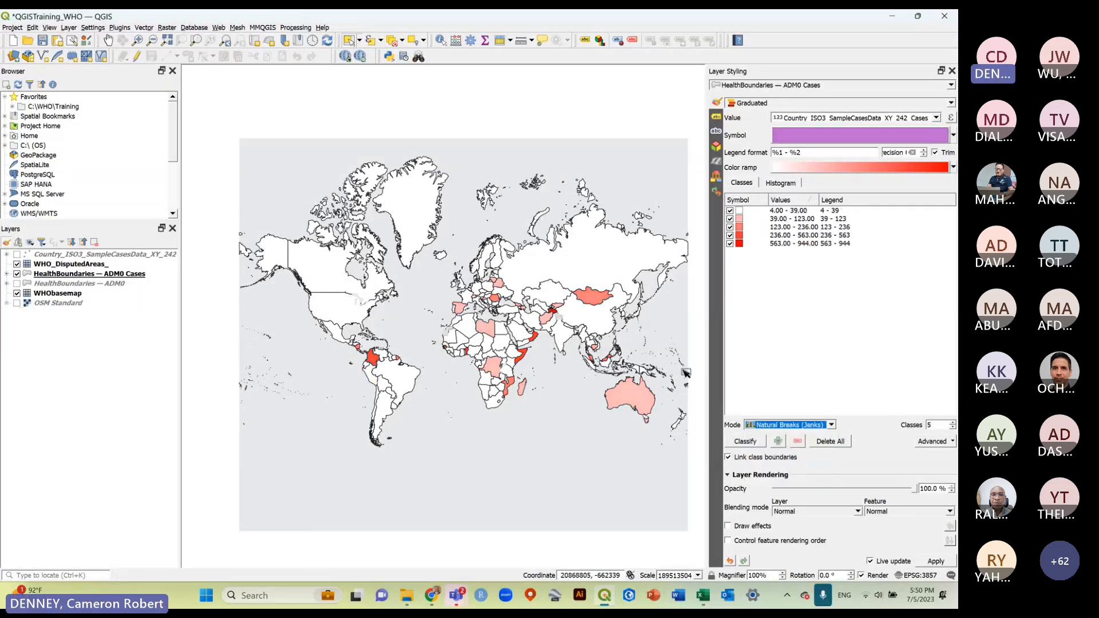
scroll(546, 342, "up", 1)
scroll(555, 339, "down", 1)
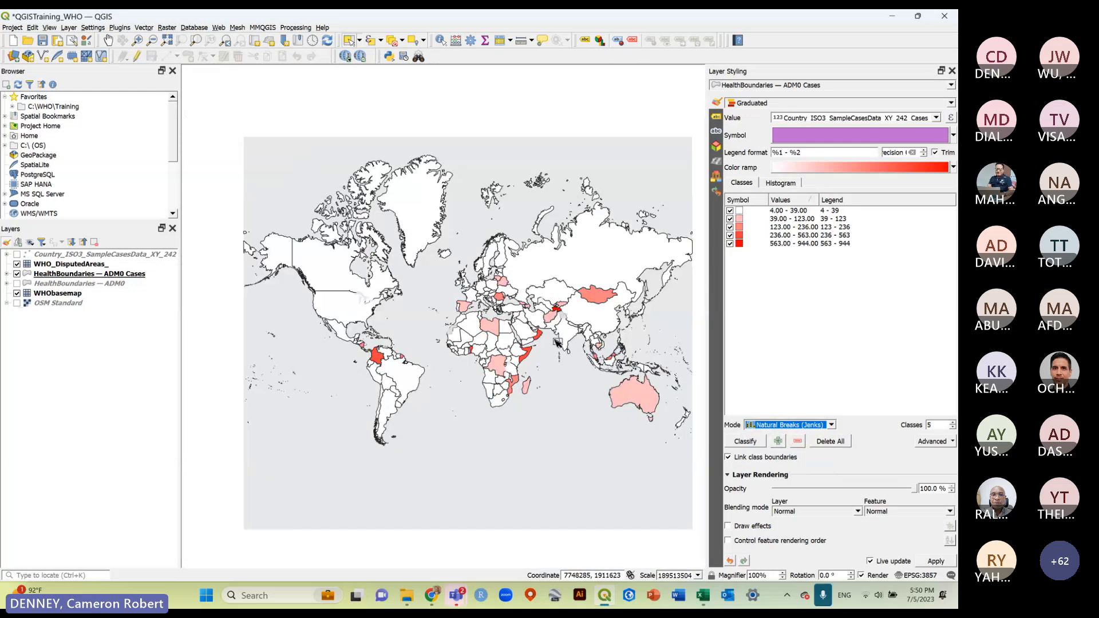
left_click(833, 425)
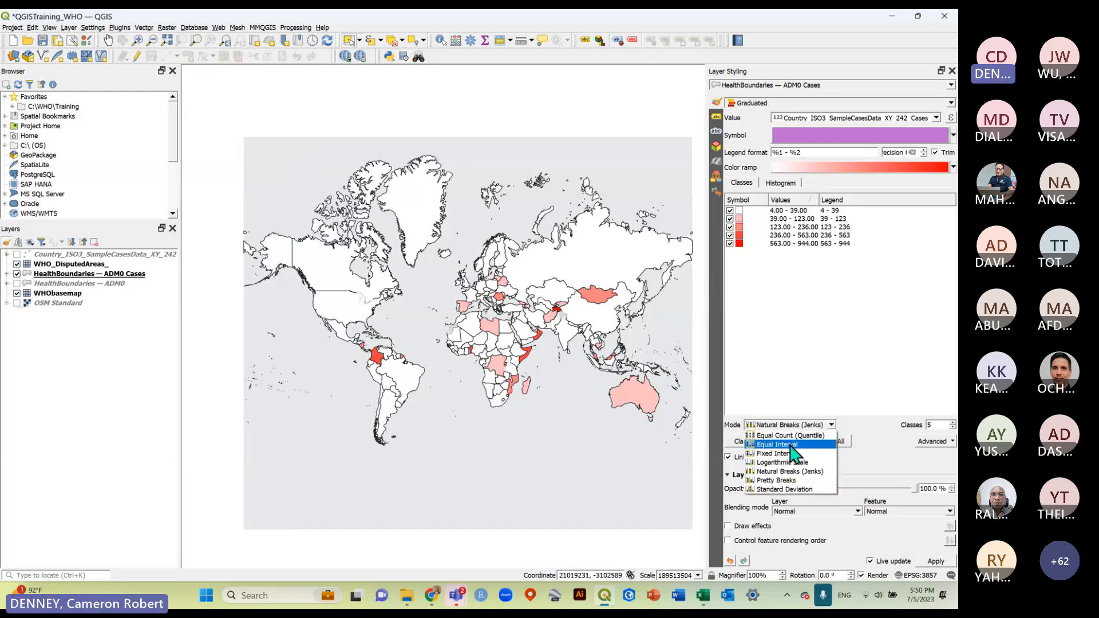
left_click(783, 352)
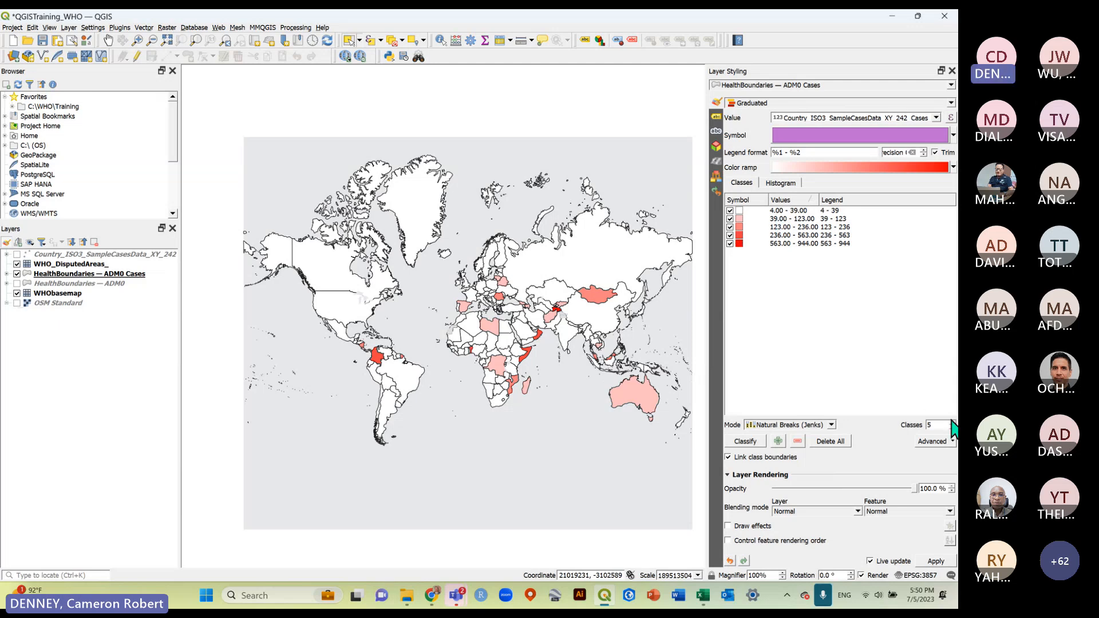
type("9")
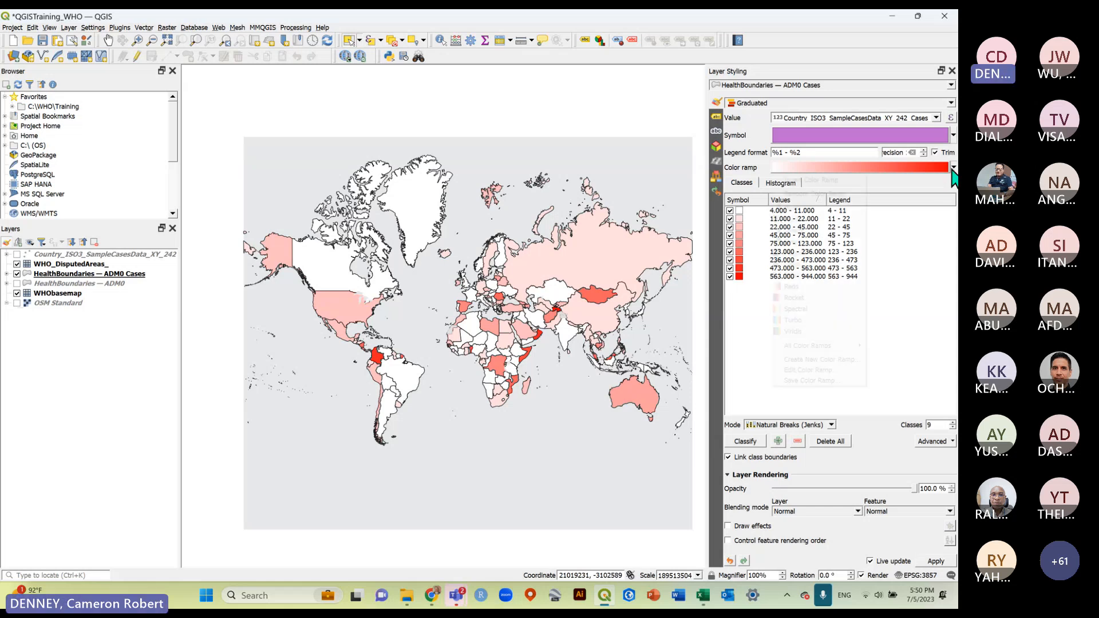
left_click(920, 169)
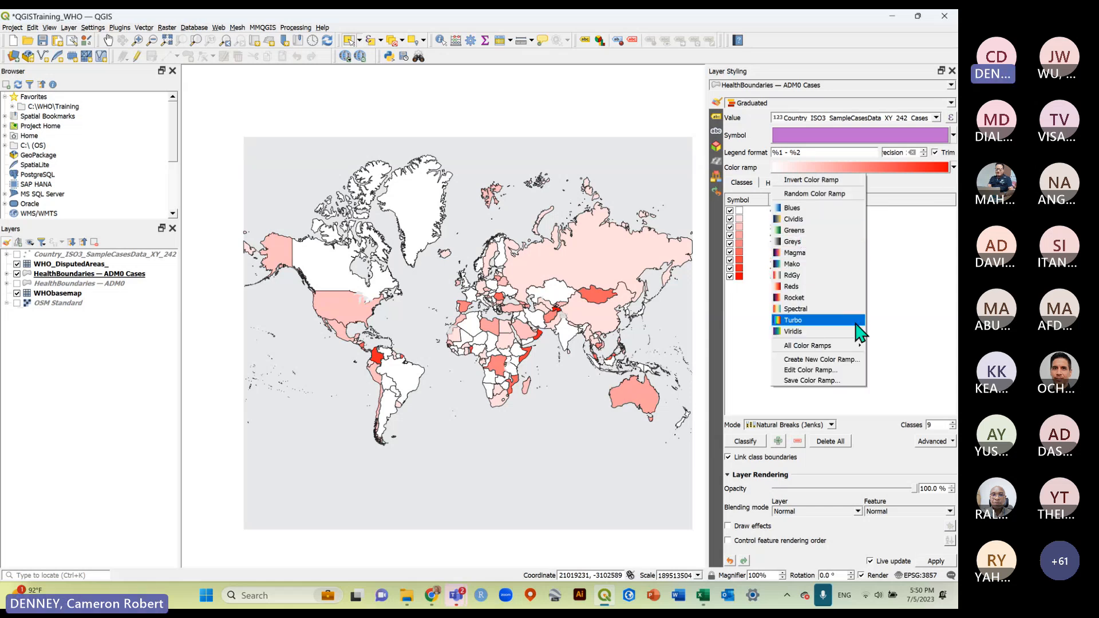
left_click(910, 342)
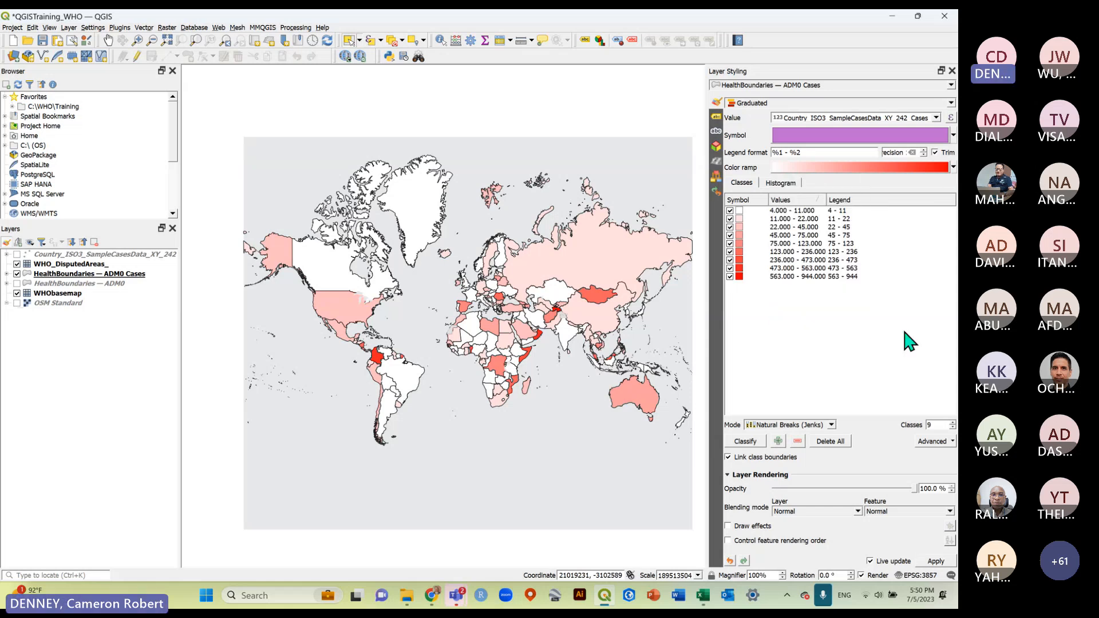
left_click(831, 425)
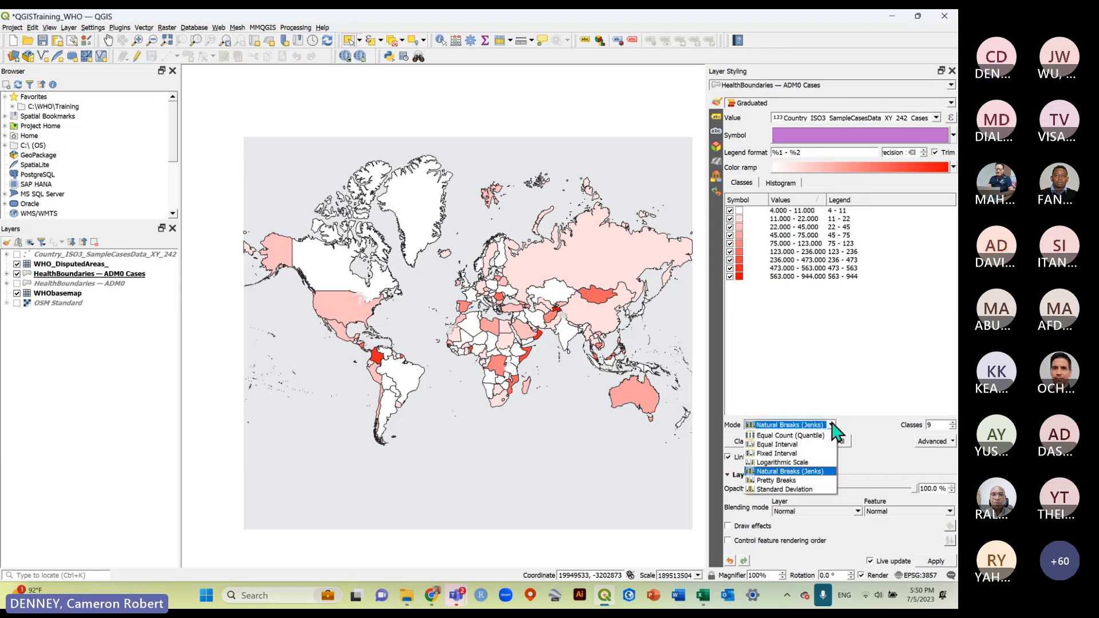
left_click(789, 473)
left_click(785, 347)
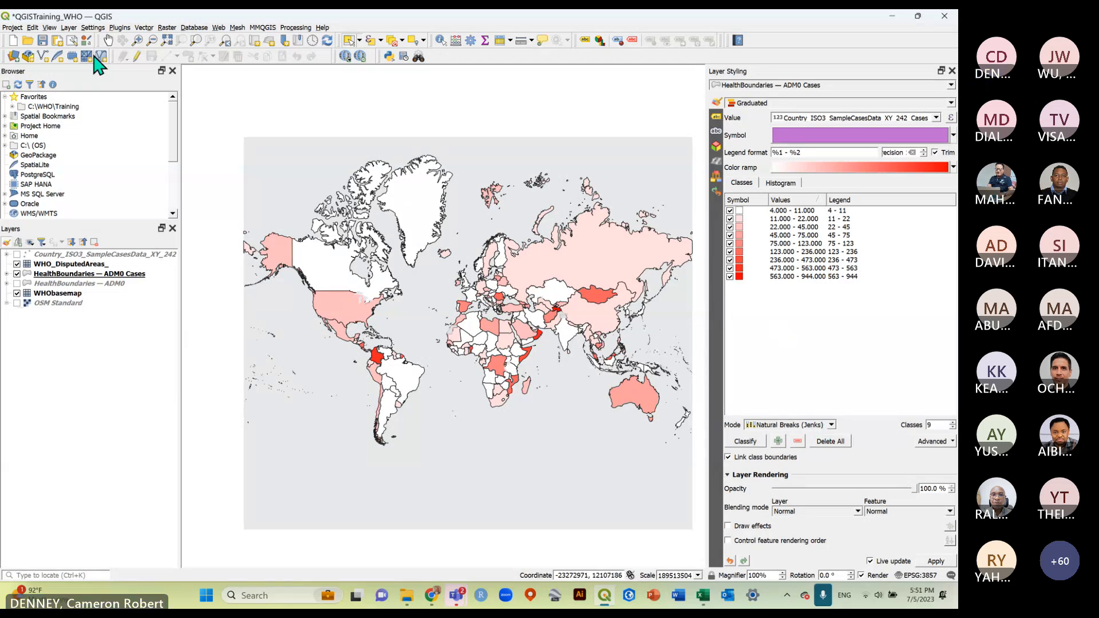
Hide the HealthBoundaries — ADM0 Cases layer on the map.
left_click(92, 319)
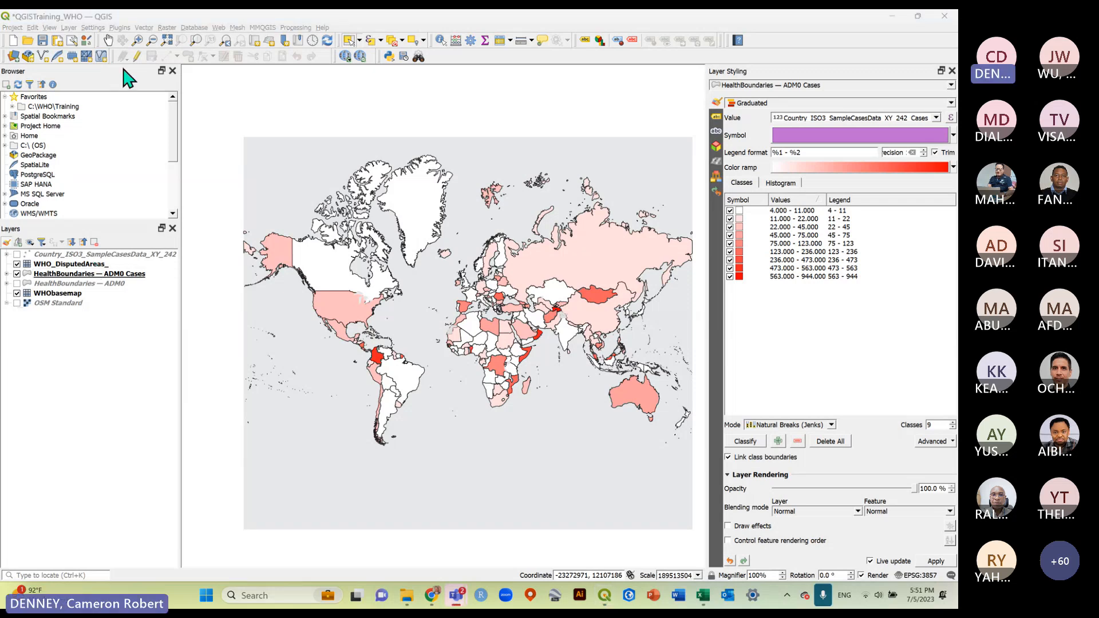
left_click(54, 362)
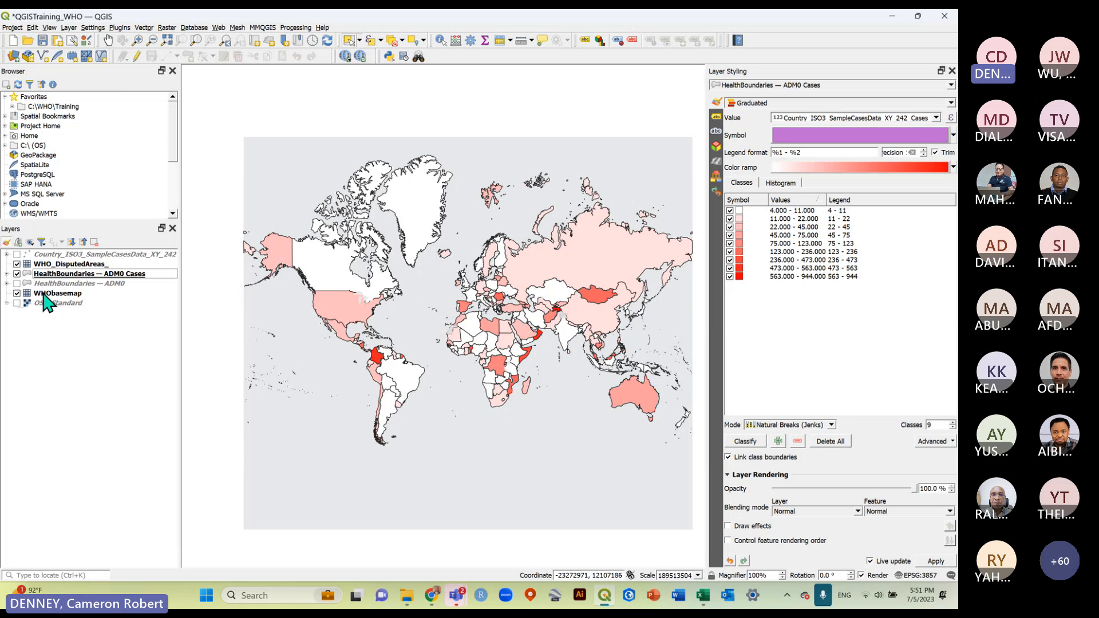
left_click(17, 274)
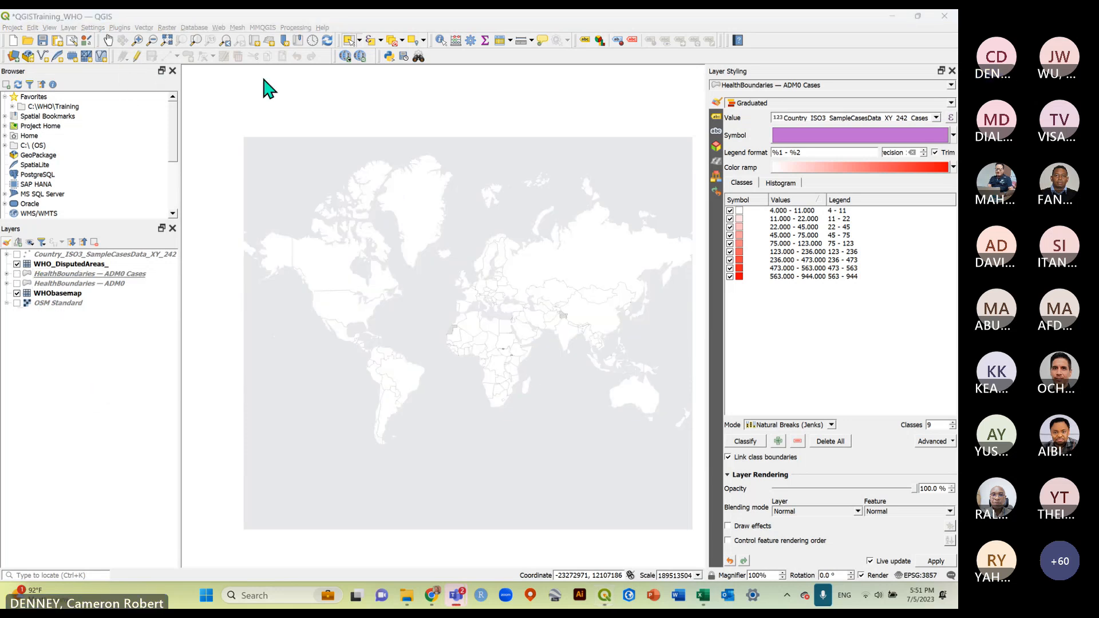
Show the HealthBoundaries — ADM0 layer on the map, make it the active layer, and save the project.
left_click(17, 283)
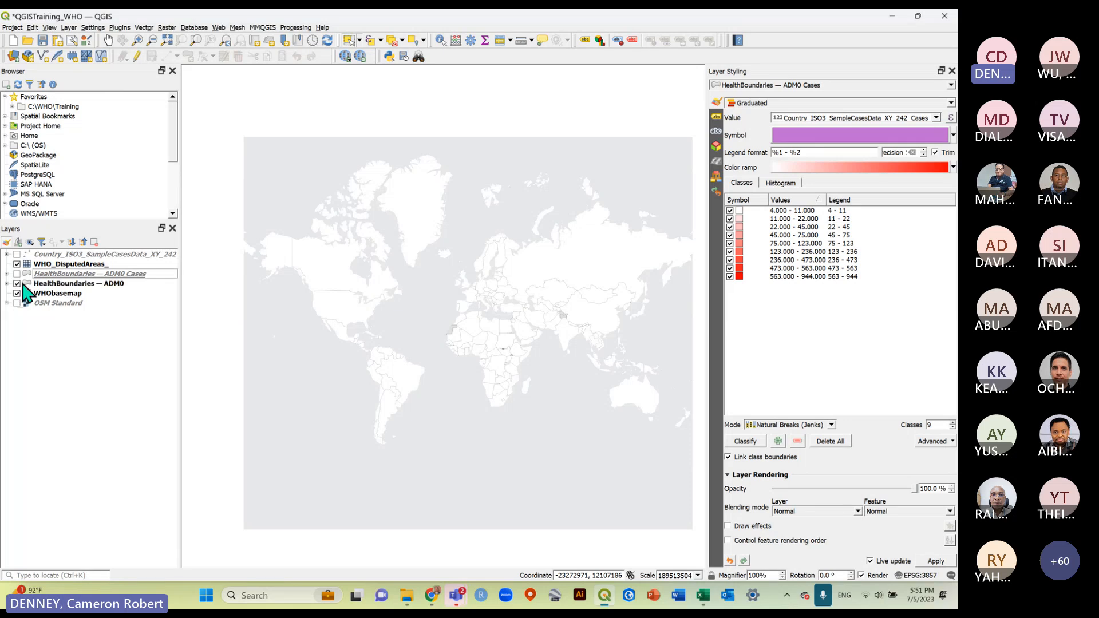
left_click(55, 284)
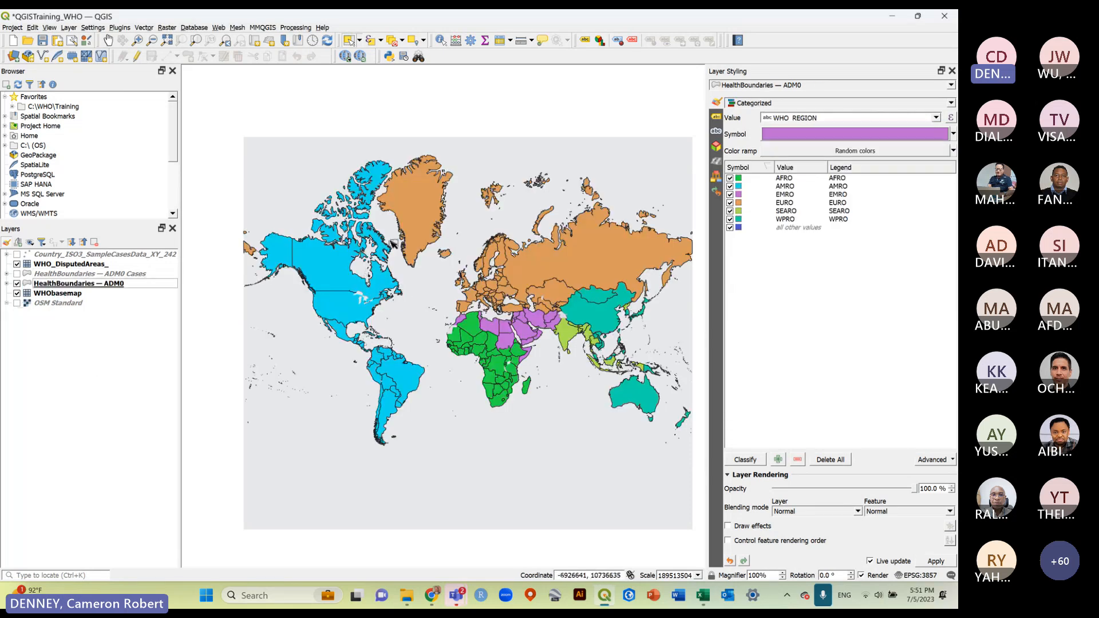
left_click(42, 41)
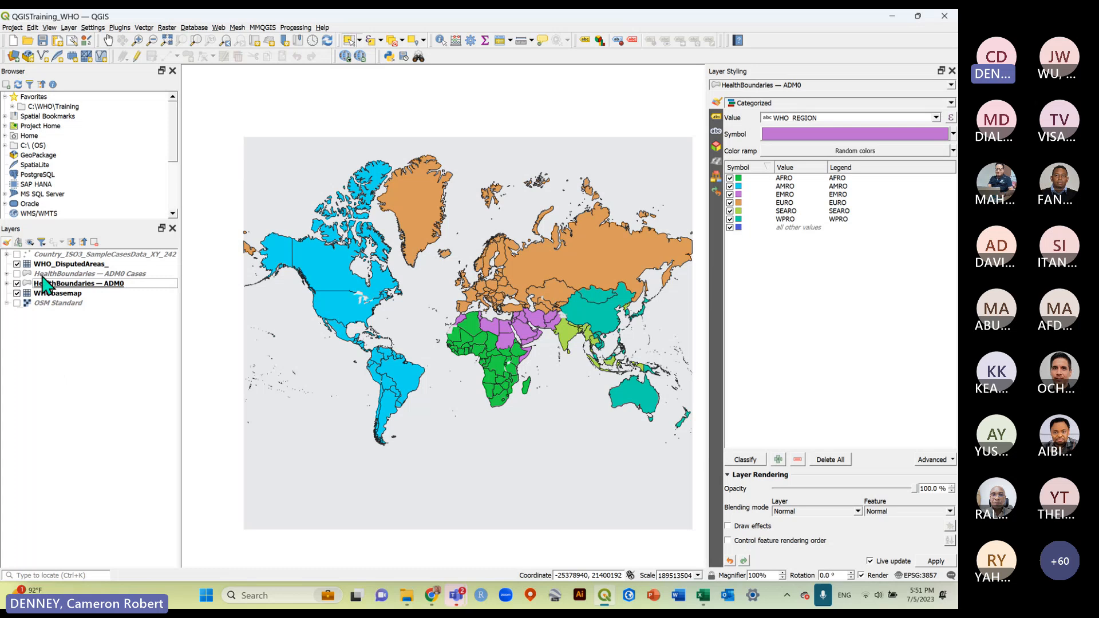
Hide the WHObasemap layer so the map has no basemap behind the regions.
left_click(64, 265)
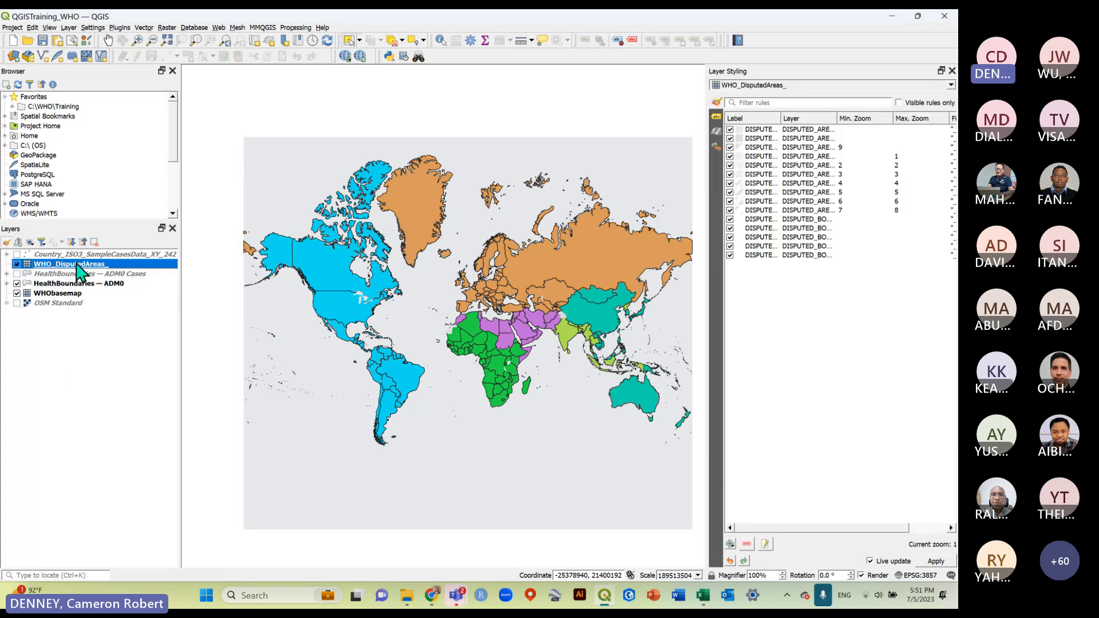
left_click(80, 360)
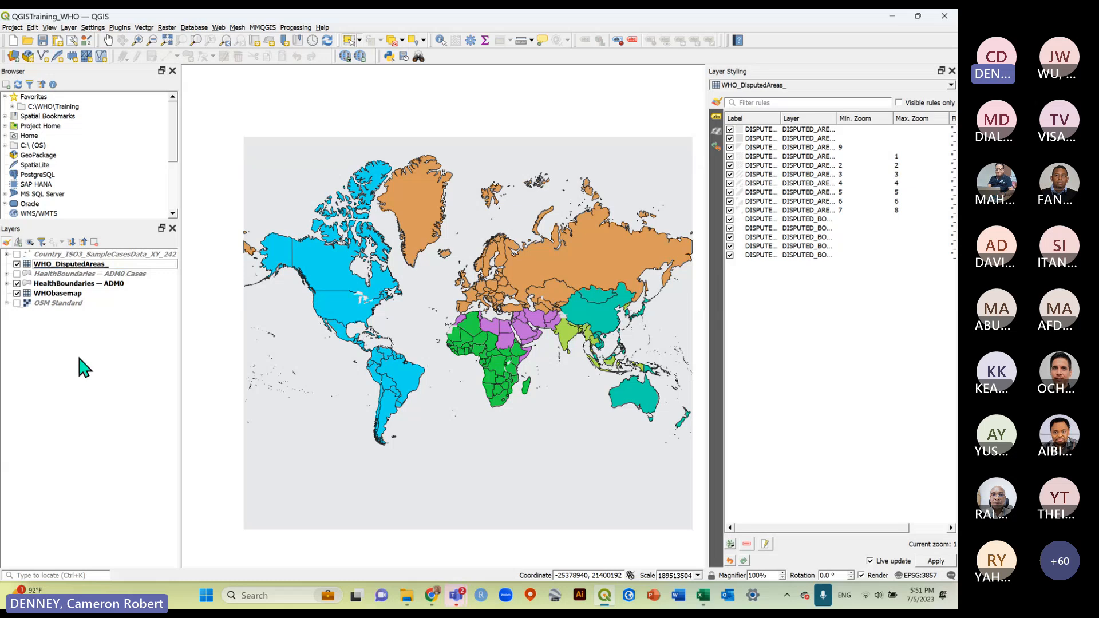
left_click(54, 293)
left_click(17, 293)
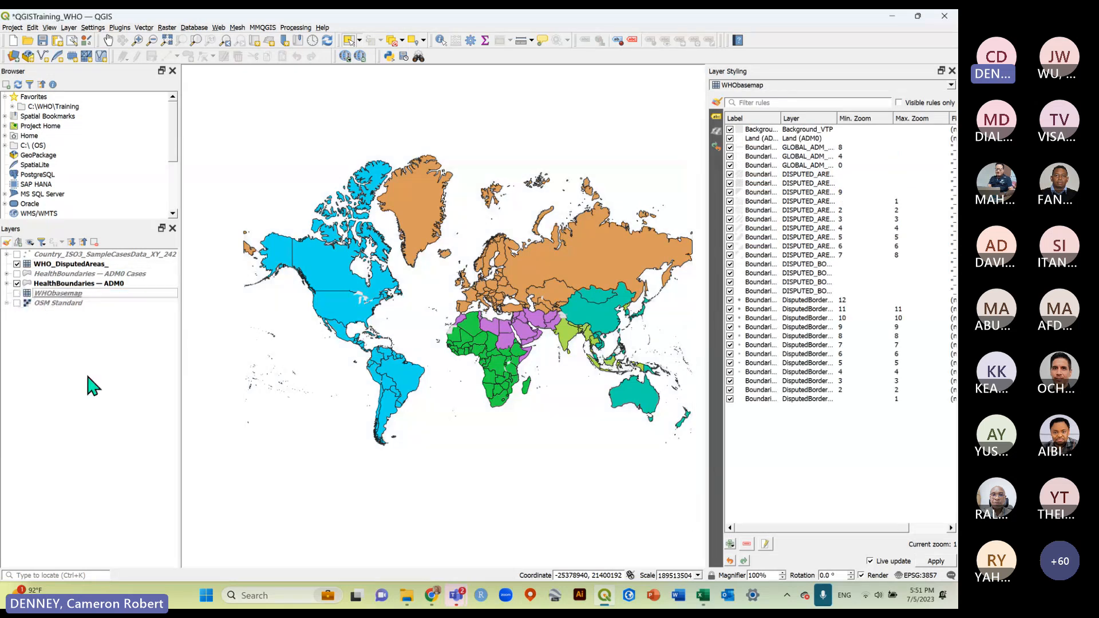
Make HealthBoundaries — ADM0 the active layer again and save the project with the basemap hidden.
left_click(57, 283)
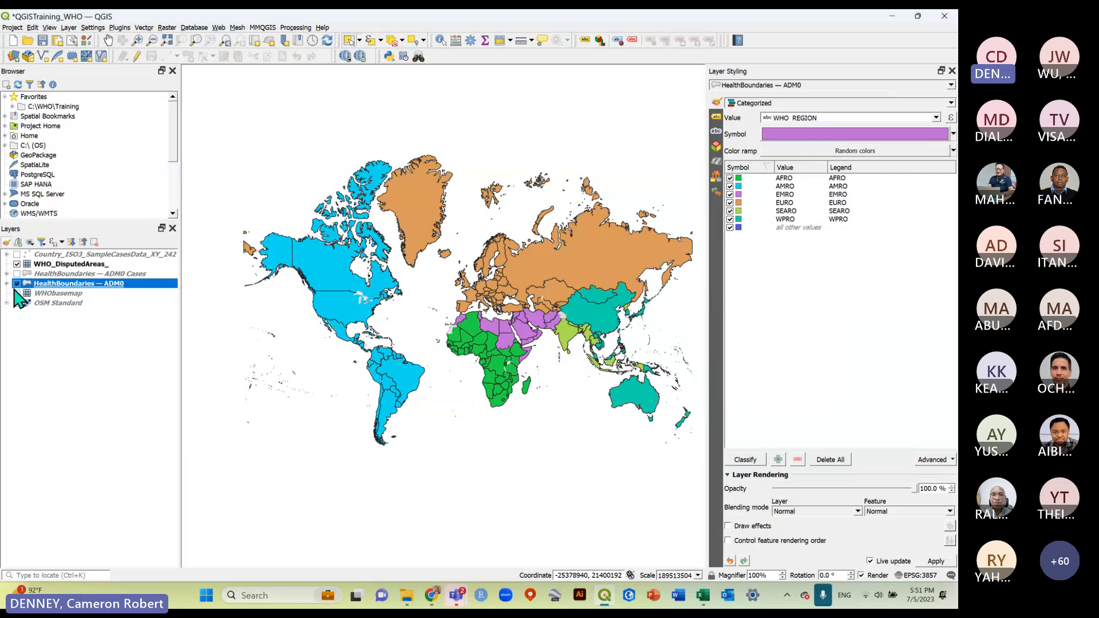
left_click(361, 97)
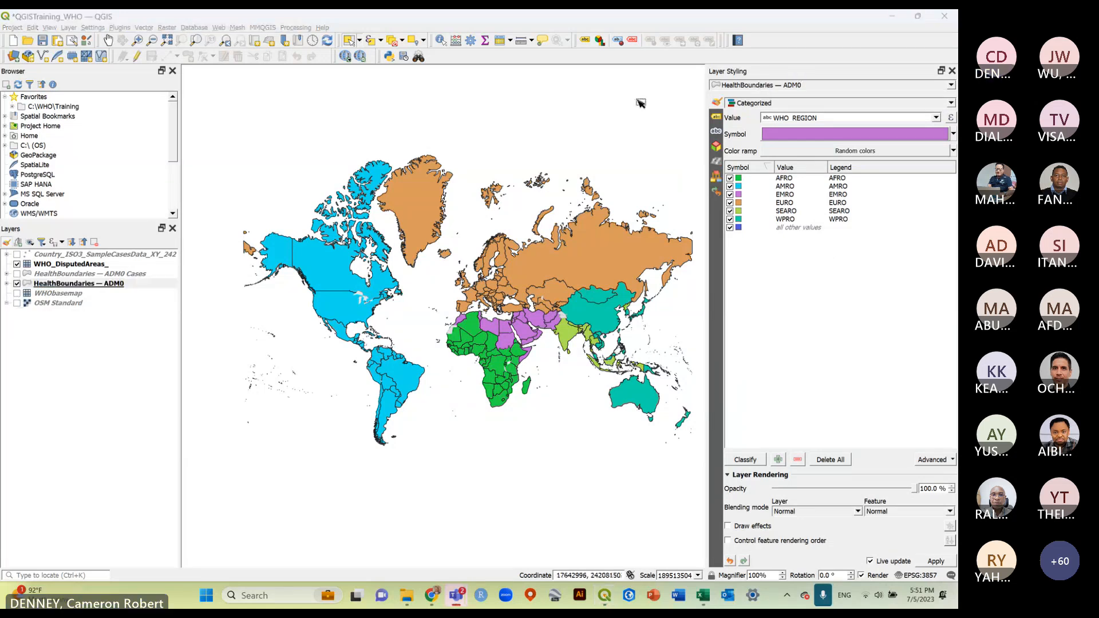
left_click(52, 364)
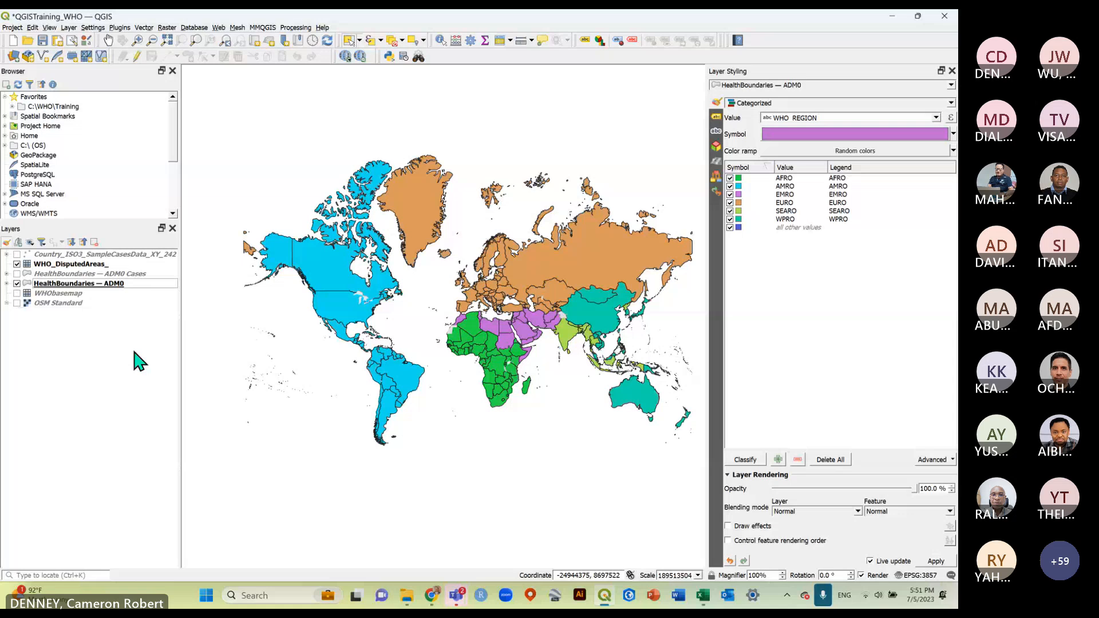
scroll(287, 313, "down", 1)
scroll(317, 326, "up", 1)
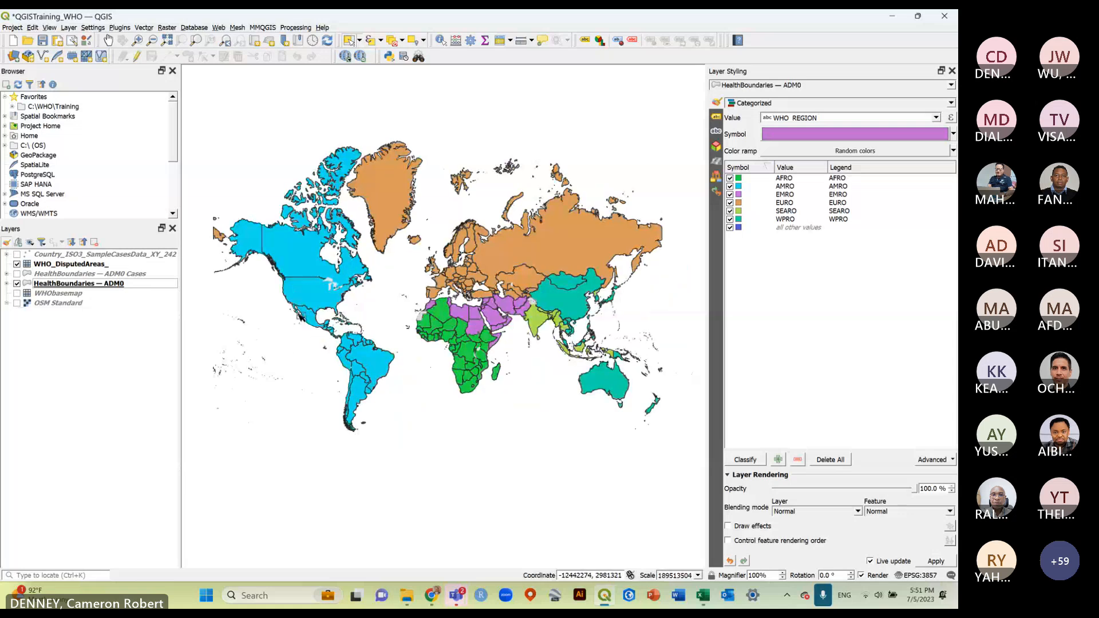
left_click(44, 40)
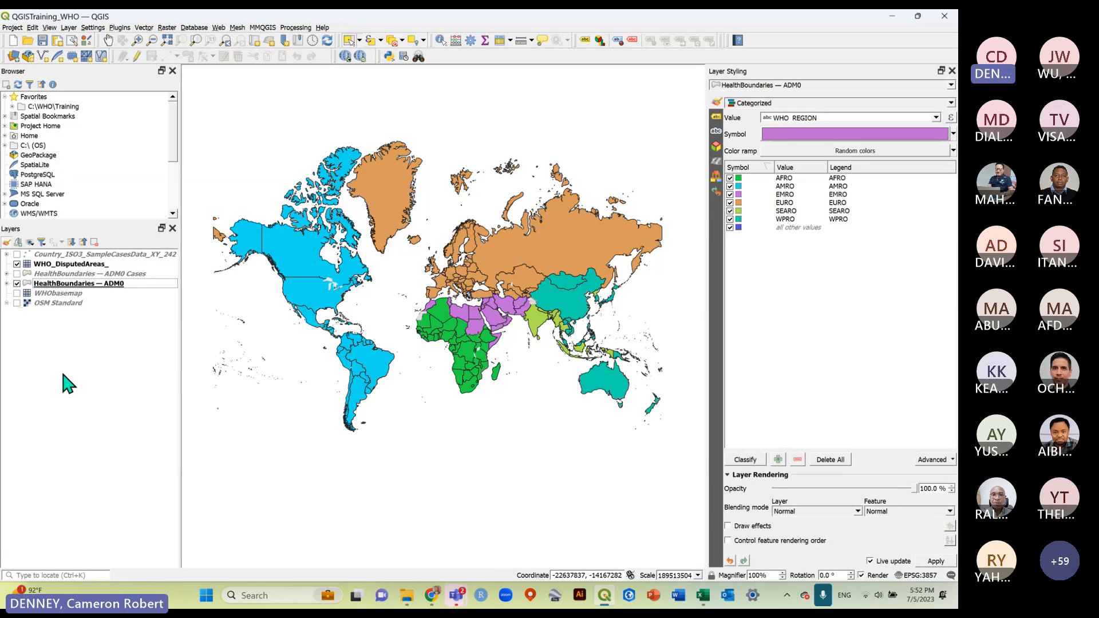
left_click(43, 41)
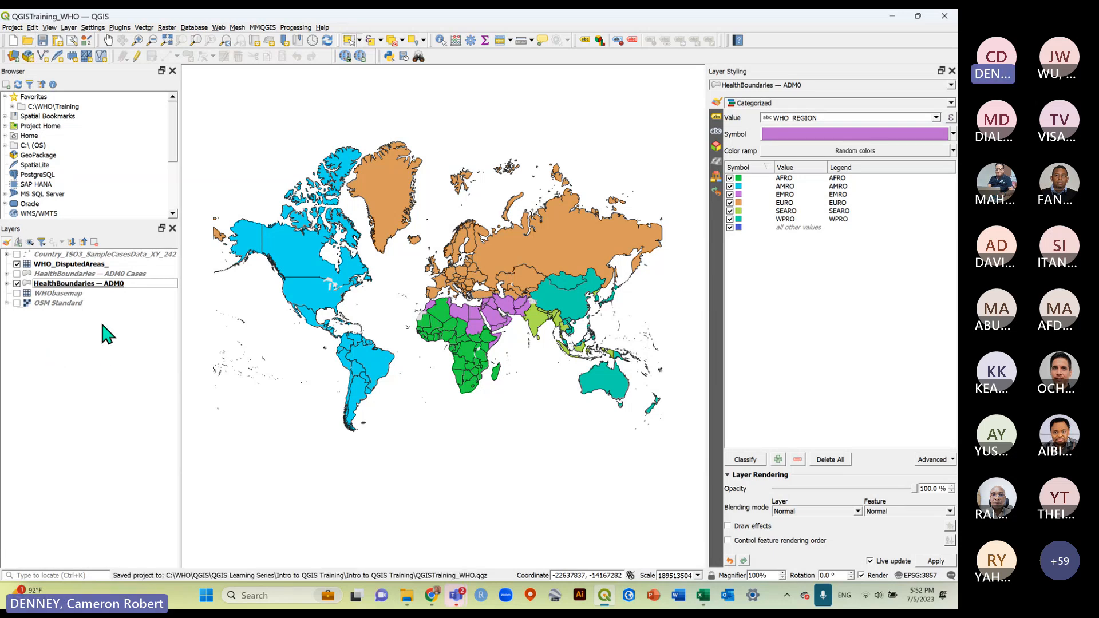
Open the Processing Toolbox.
left_click(296, 28)
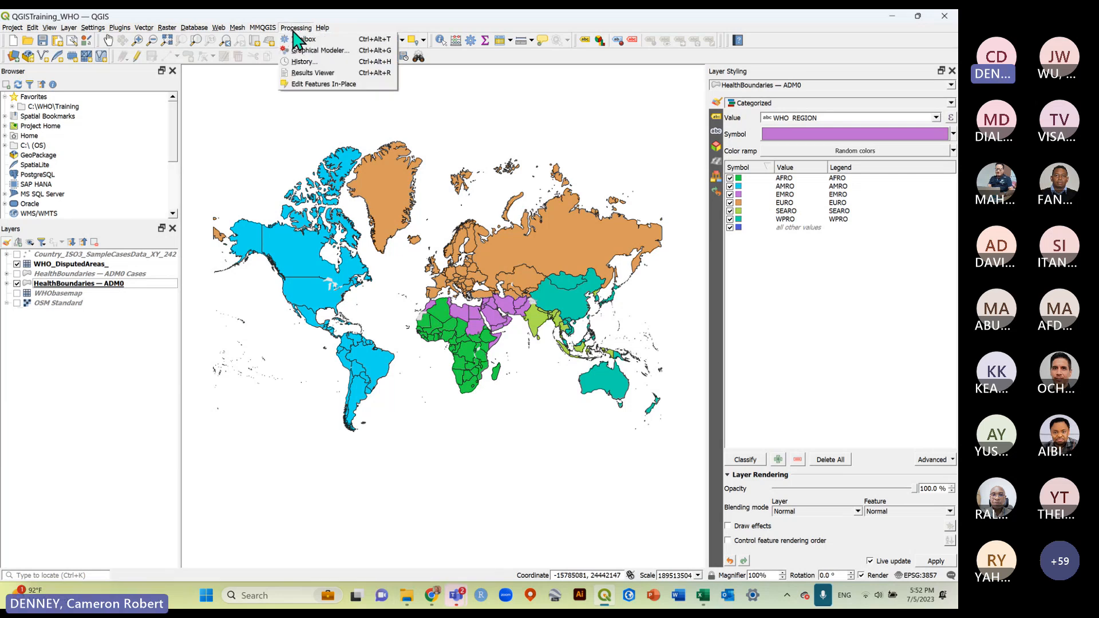
left_click(301, 40)
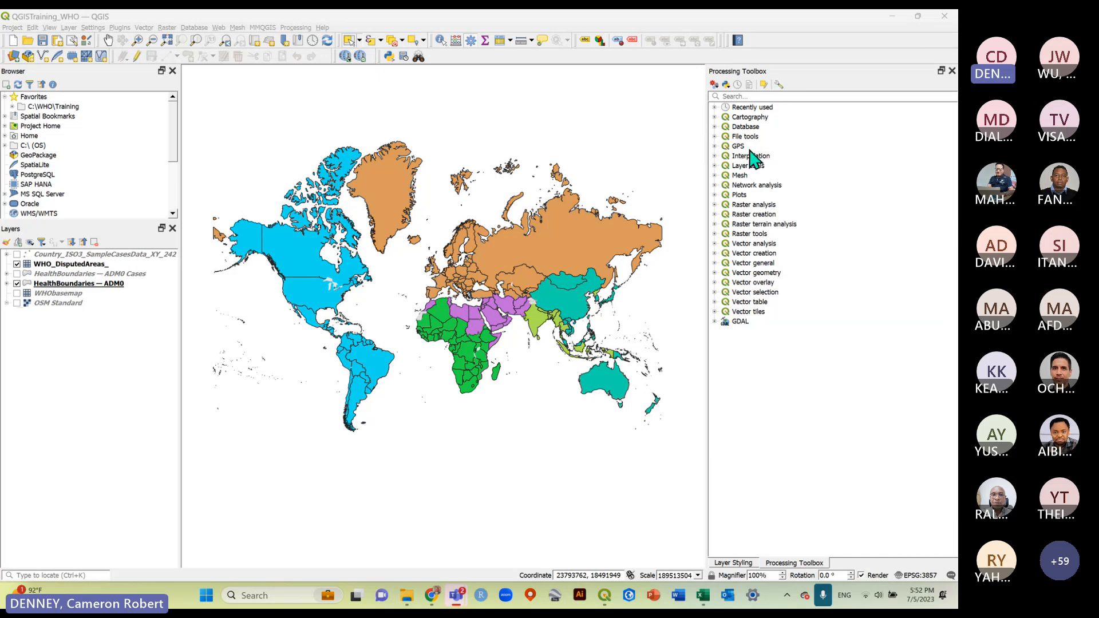
Look through the Processing Toolbox's tool groups, including Cartography, Database, File tools, GPS, Interpolation, Layer tools, Mesh, Network analysis and Plots.
left_click(715, 194)
left_click(714, 195)
left_click(714, 185)
left_click(714, 185)
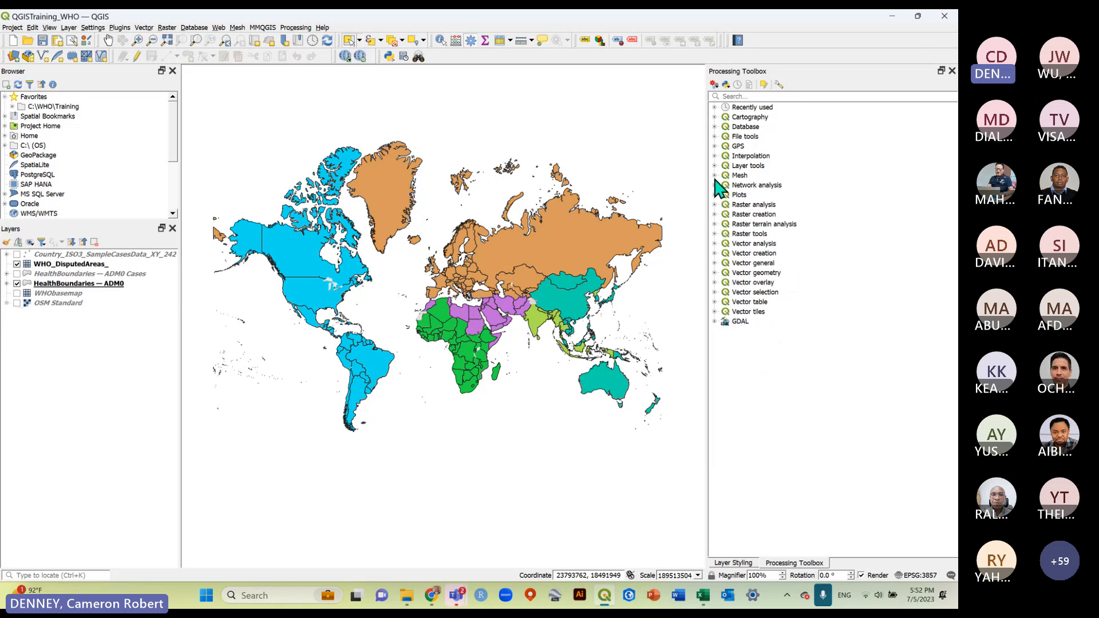
left_click(715, 175)
left_click(715, 176)
left_click(714, 166)
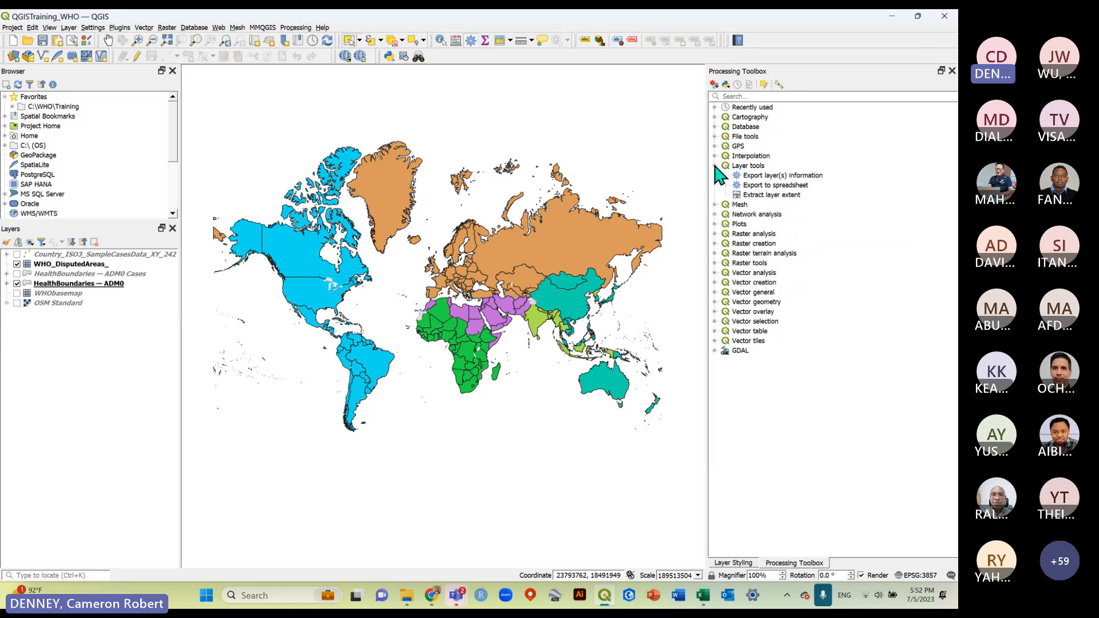
left_click(715, 166)
left_click(714, 156)
left_click(715, 156)
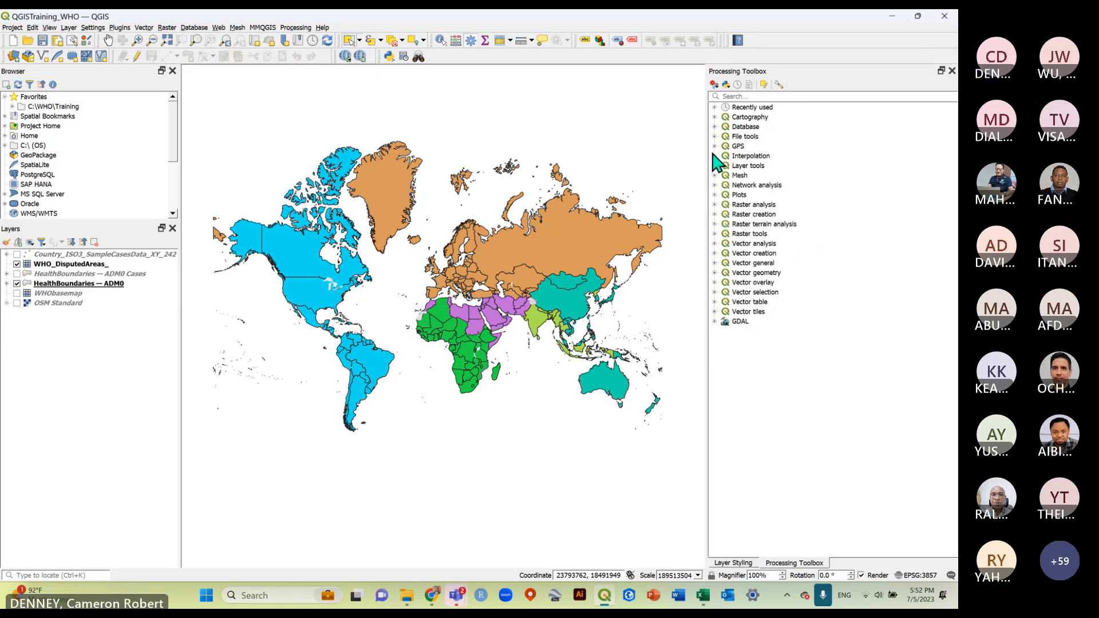
left_click(715, 146)
left_click(715, 146)
left_click(714, 136)
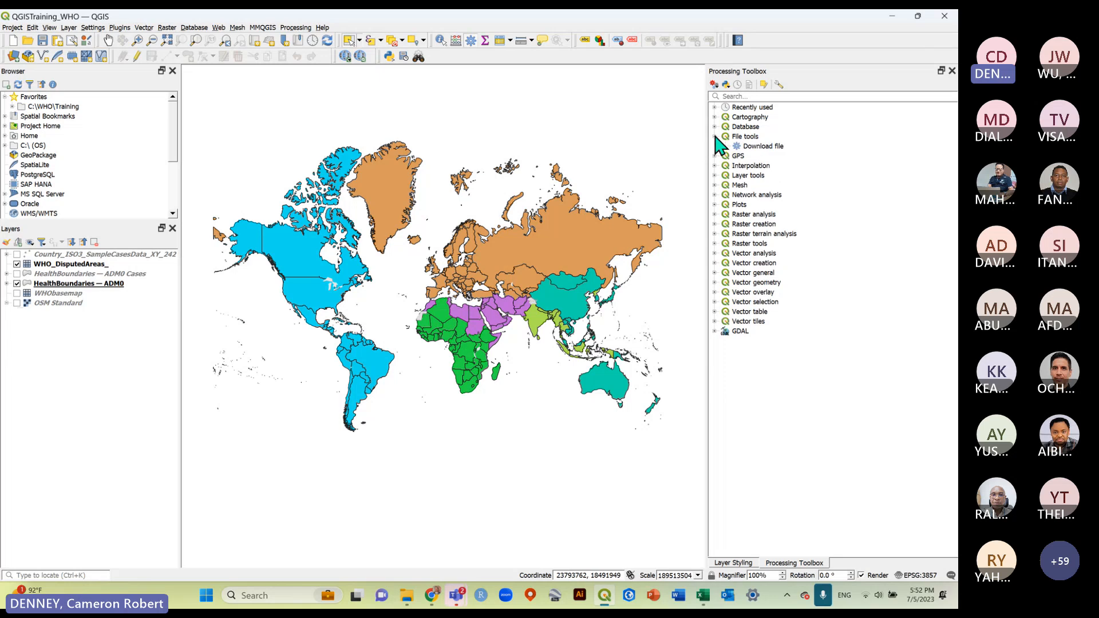
left_click(714, 136)
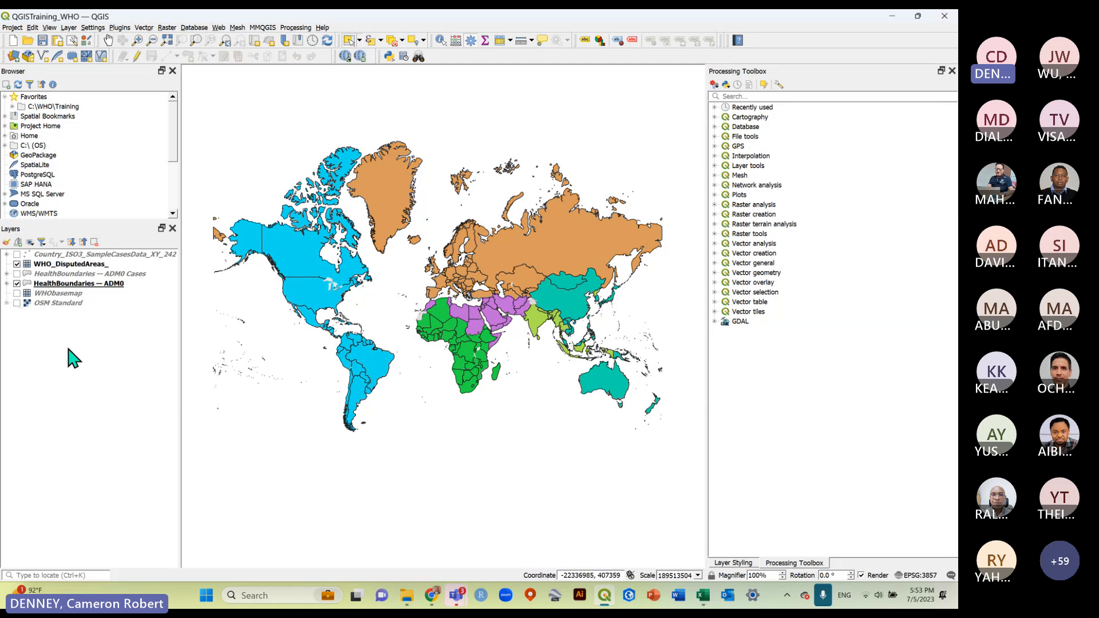
left_click(82, 43)
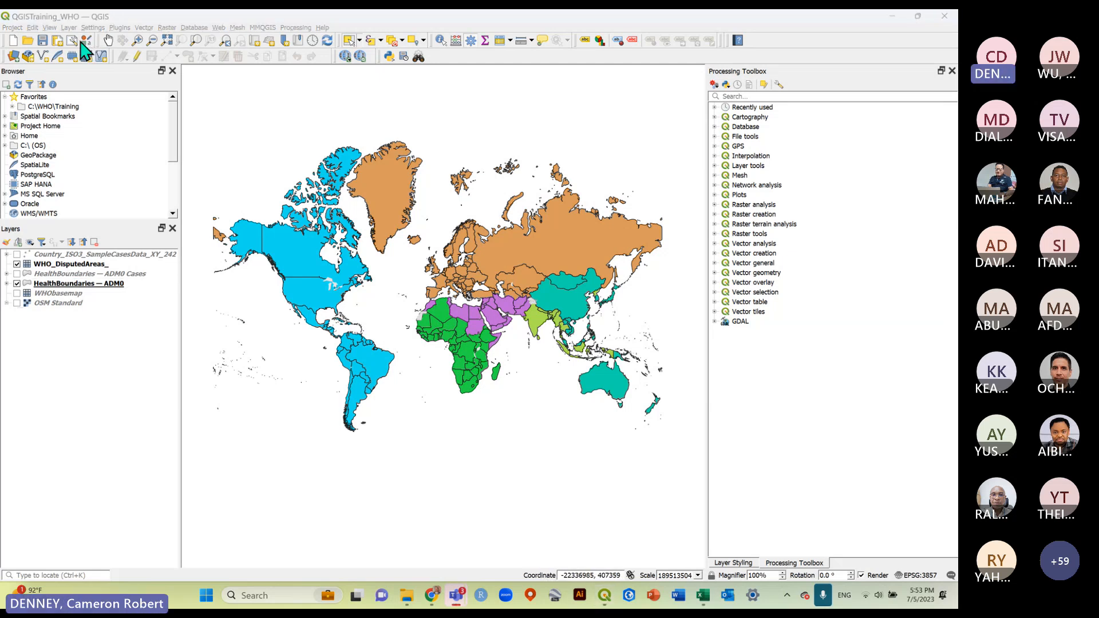
left_click(716, 115)
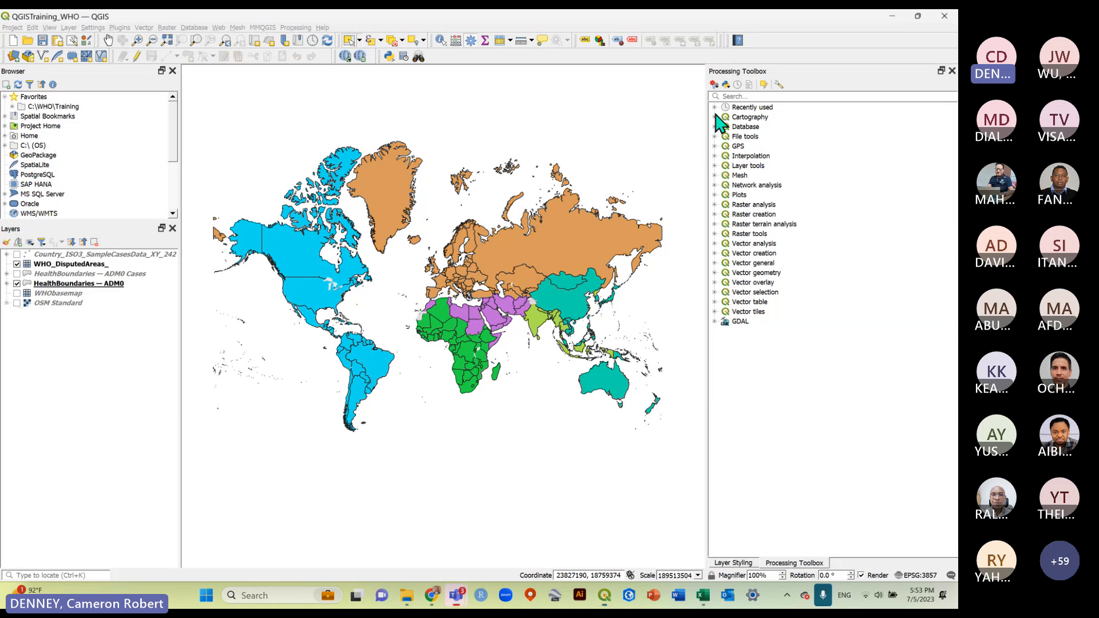
left_click(715, 116)
left_click(715, 117)
left_click(714, 126)
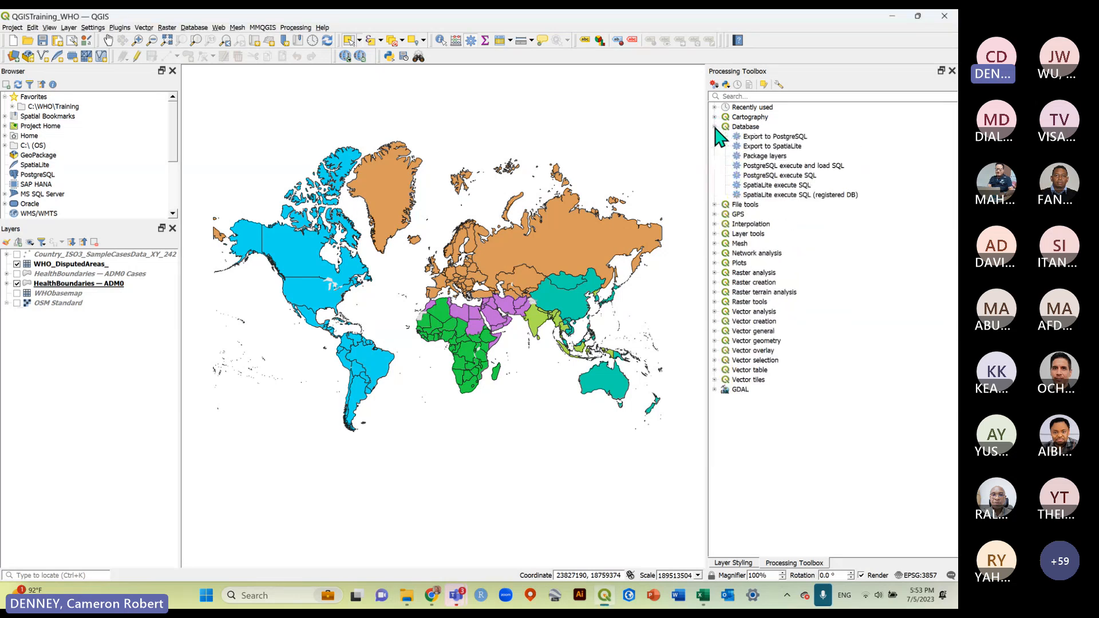
left_click(714, 126)
left_click(715, 156)
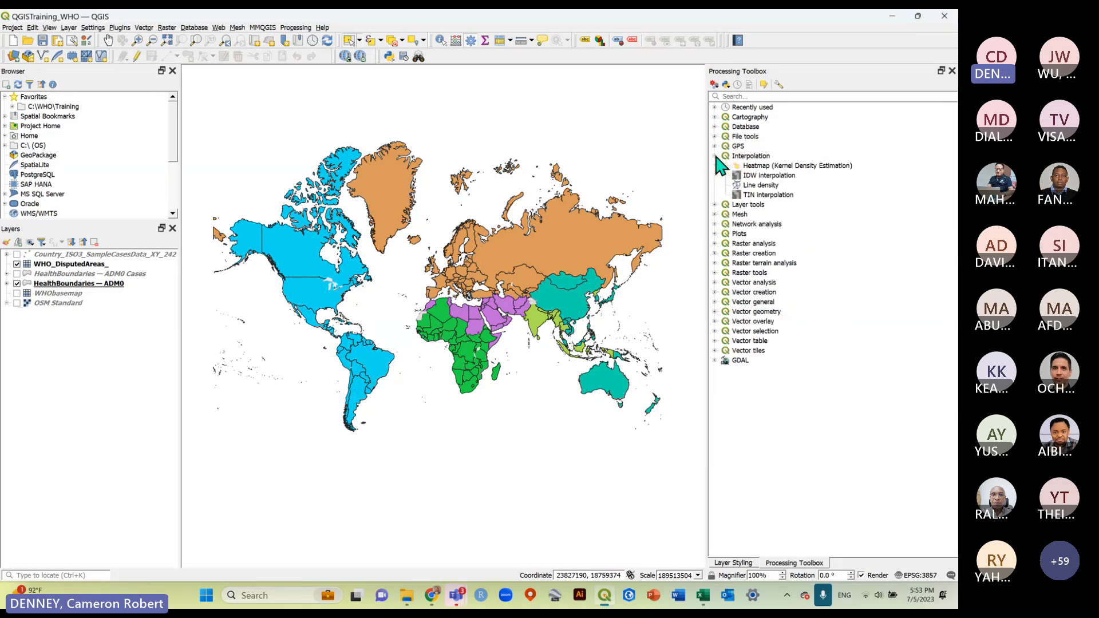
left_click(715, 156)
left_click(714, 146)
left_click(714, 146)
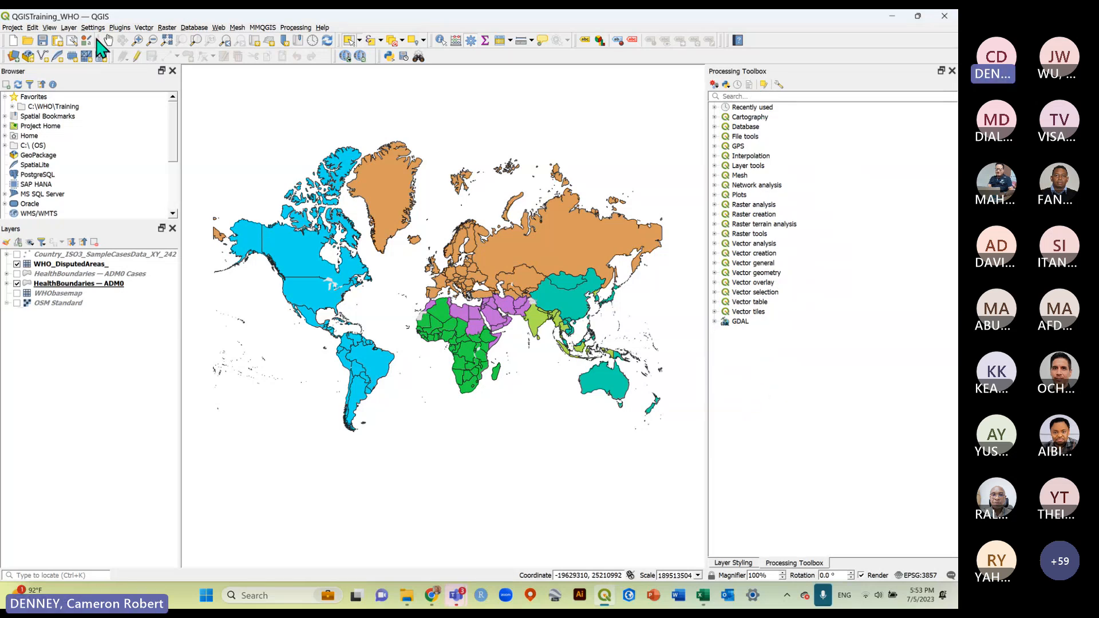
Save the project, and search the Processing Toolbox for "diss" to open the Dissolve tool.
left_click(42, 40)
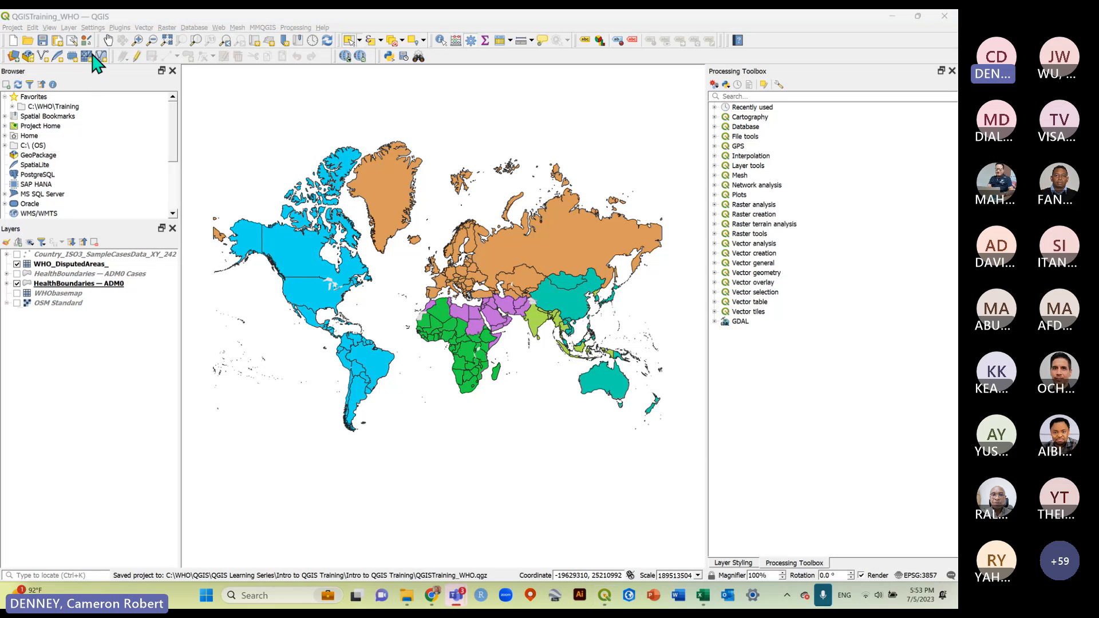
left_click(771, 89)
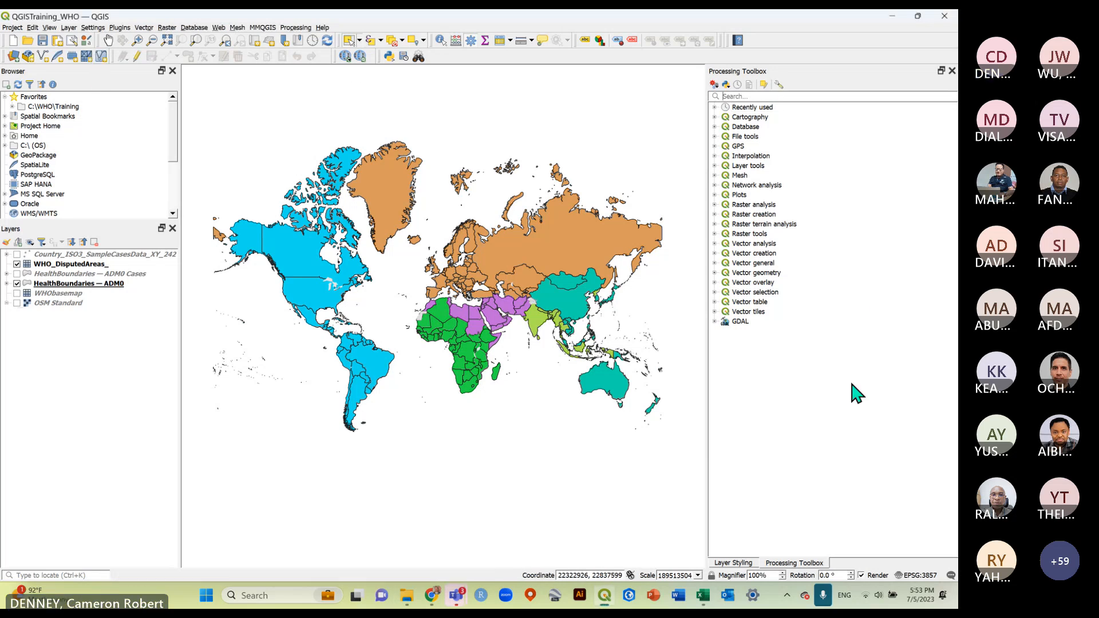
type("diss")
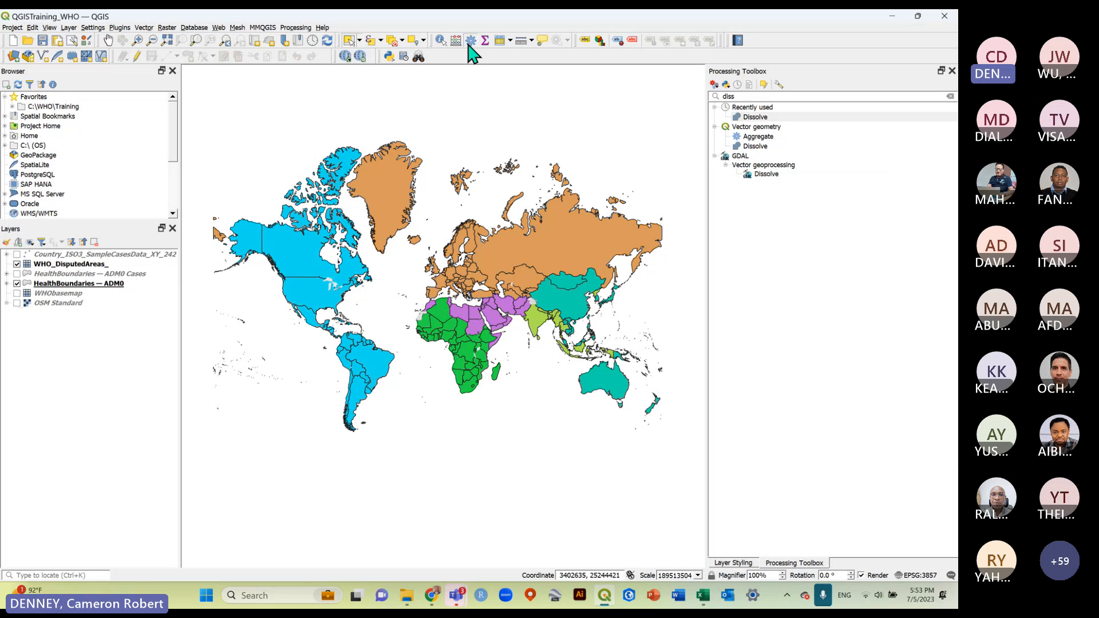
left_click(296, 28)
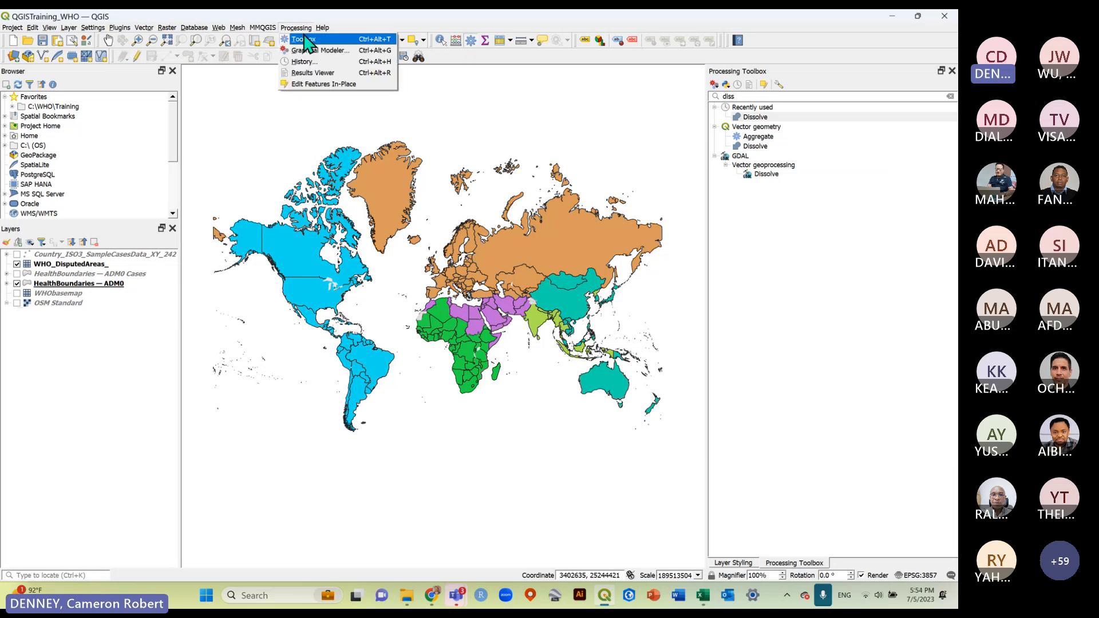
left_click(761, 220)
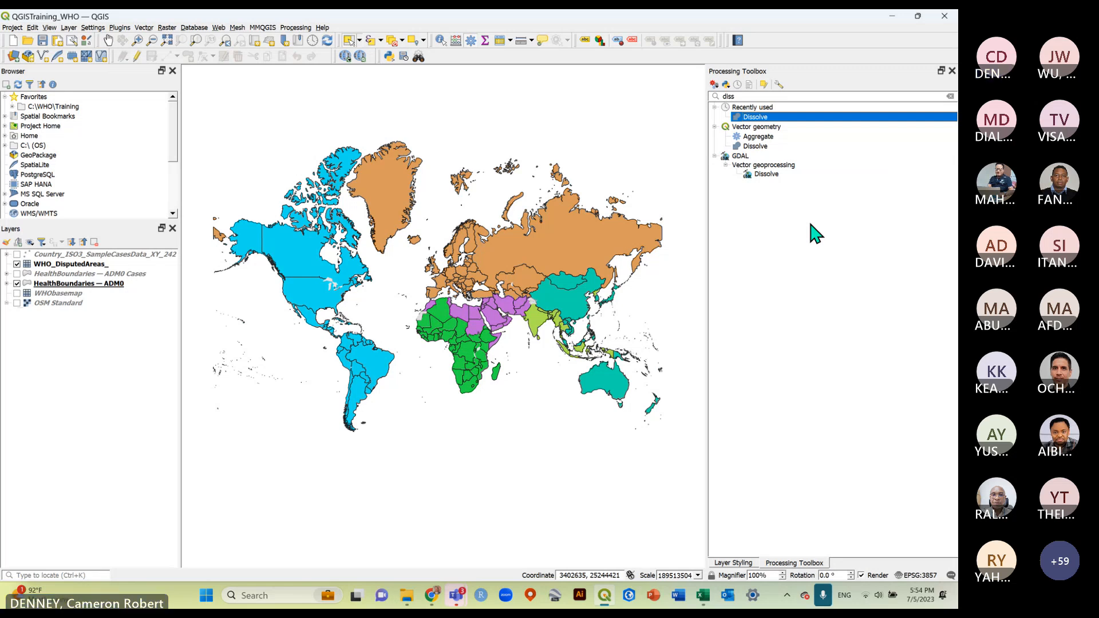
double_click(756, 117)
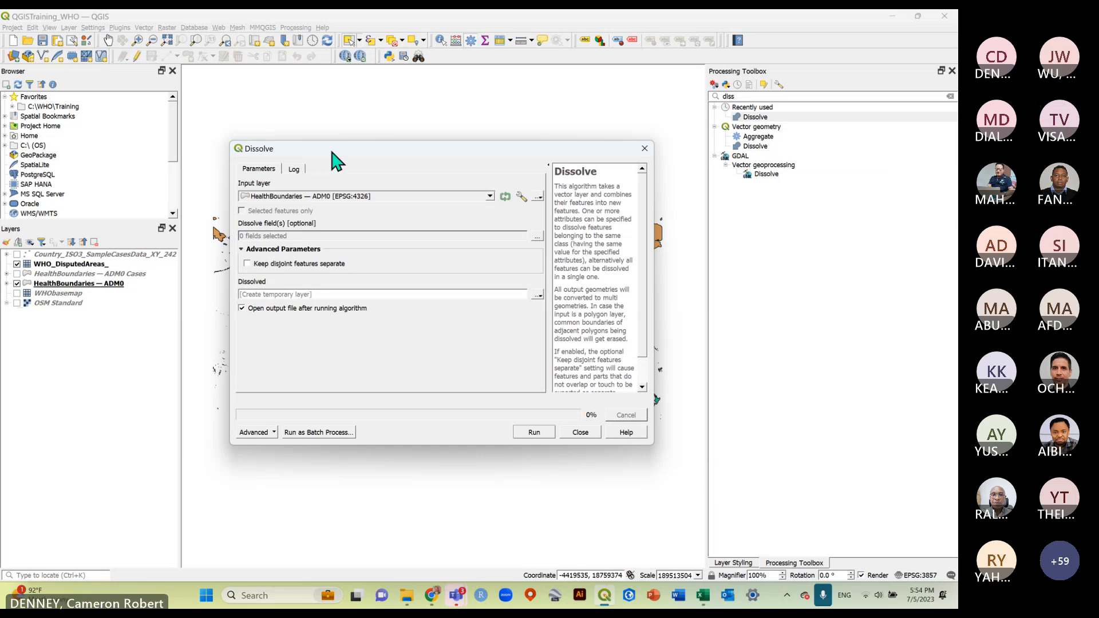
Set HealthBoundaries — ADM0 as the Dissolve input layer and WHO_REGION as the dissolve field.
left_click_drag(332, 153, 398, 145)
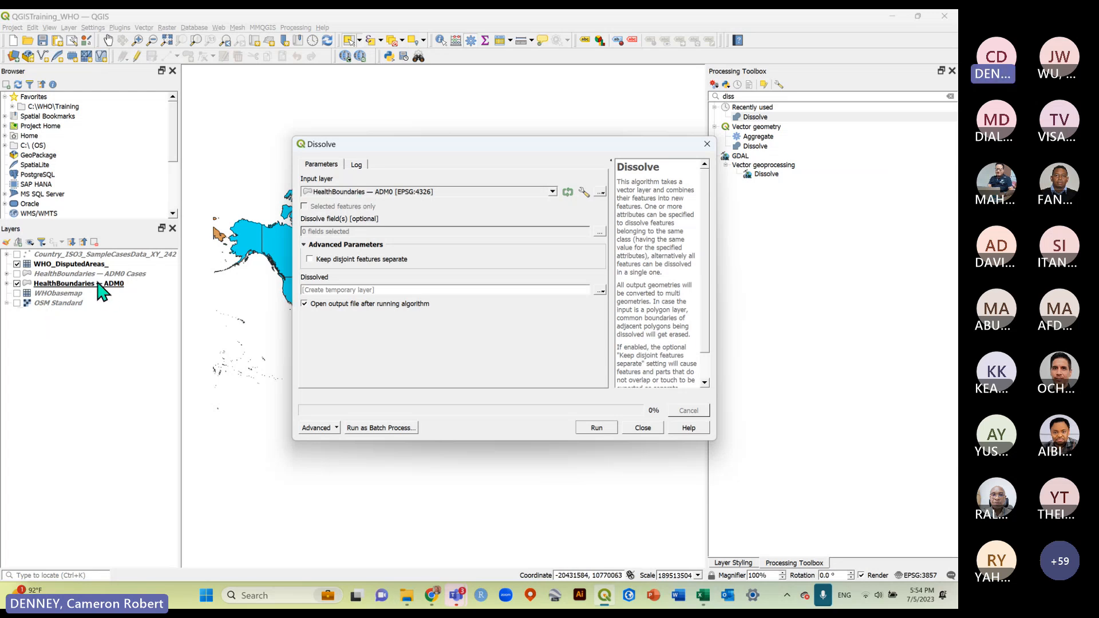
left_click_drag(406, 146, 361, 109)
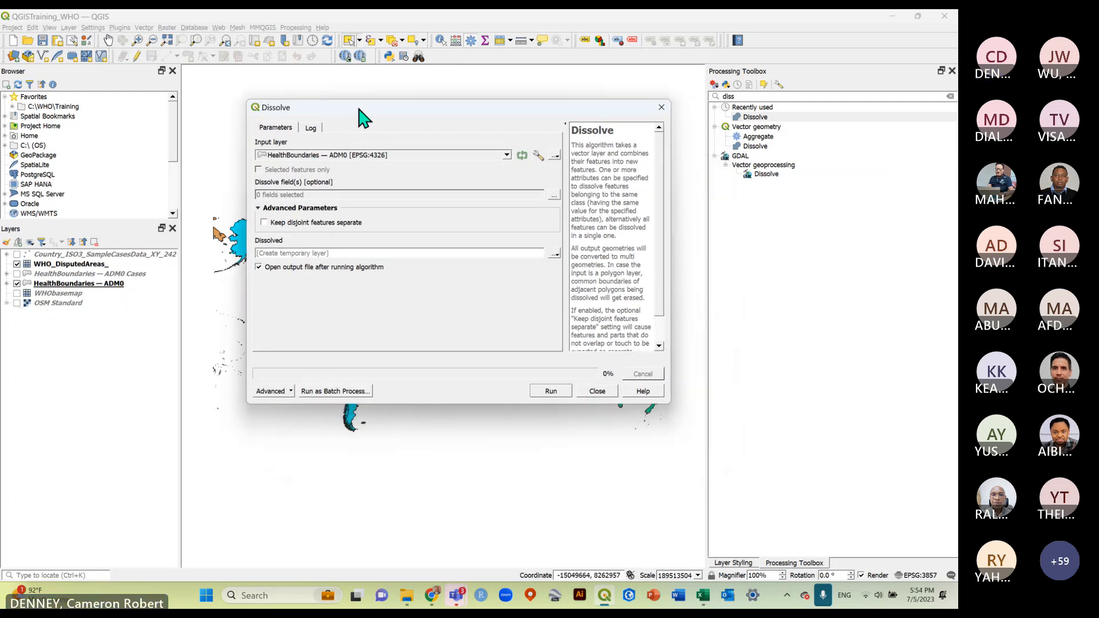
left_click(388, 153)
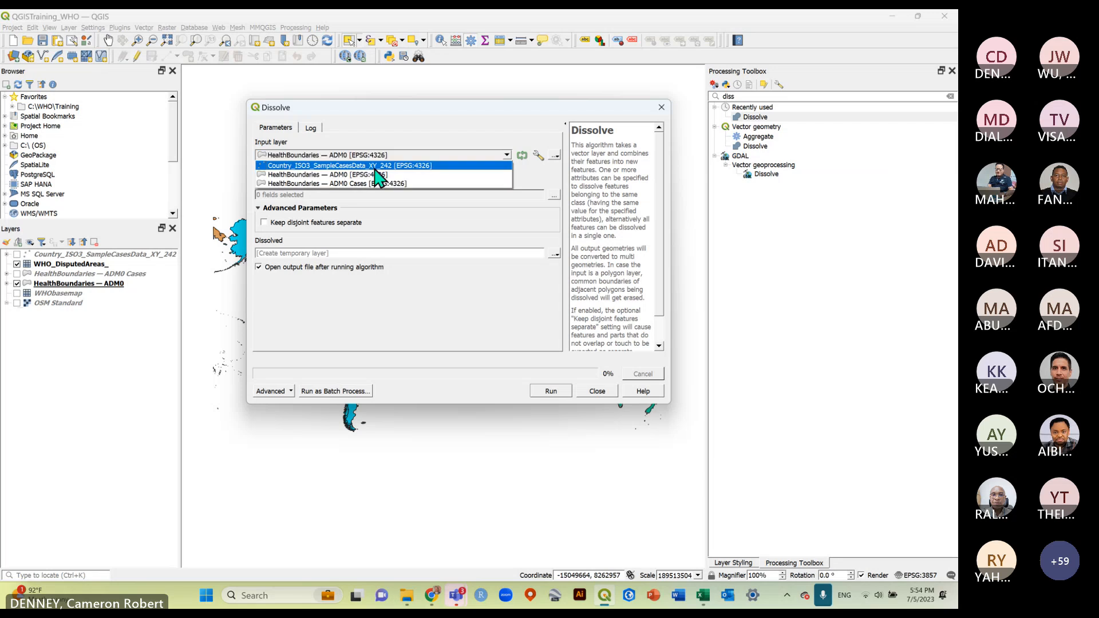
left_click(356, 175)
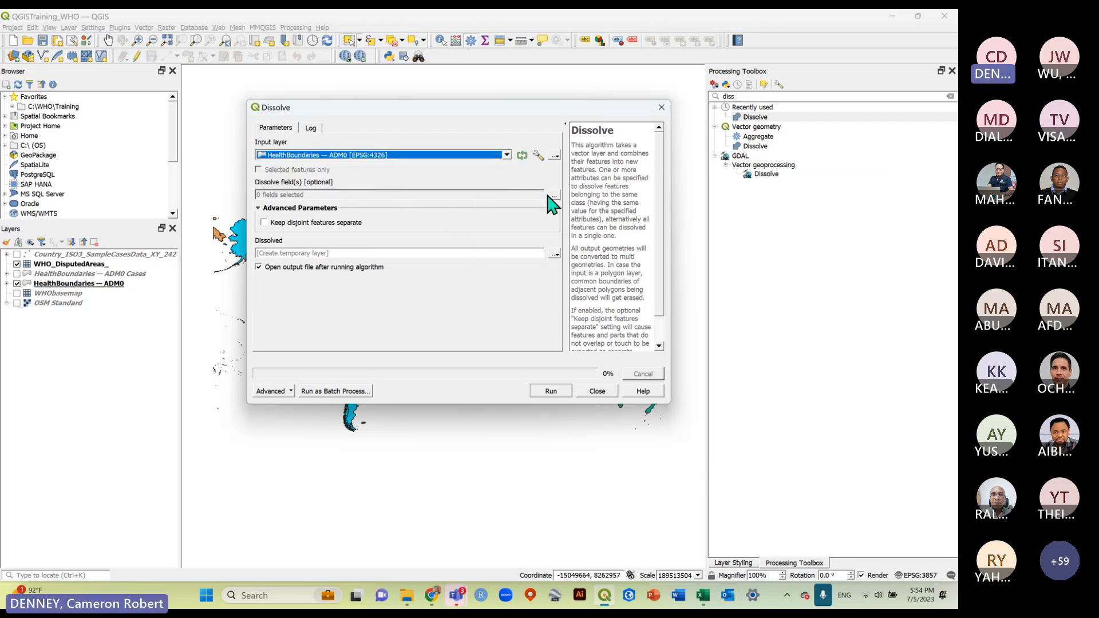
left_click(554, 195)
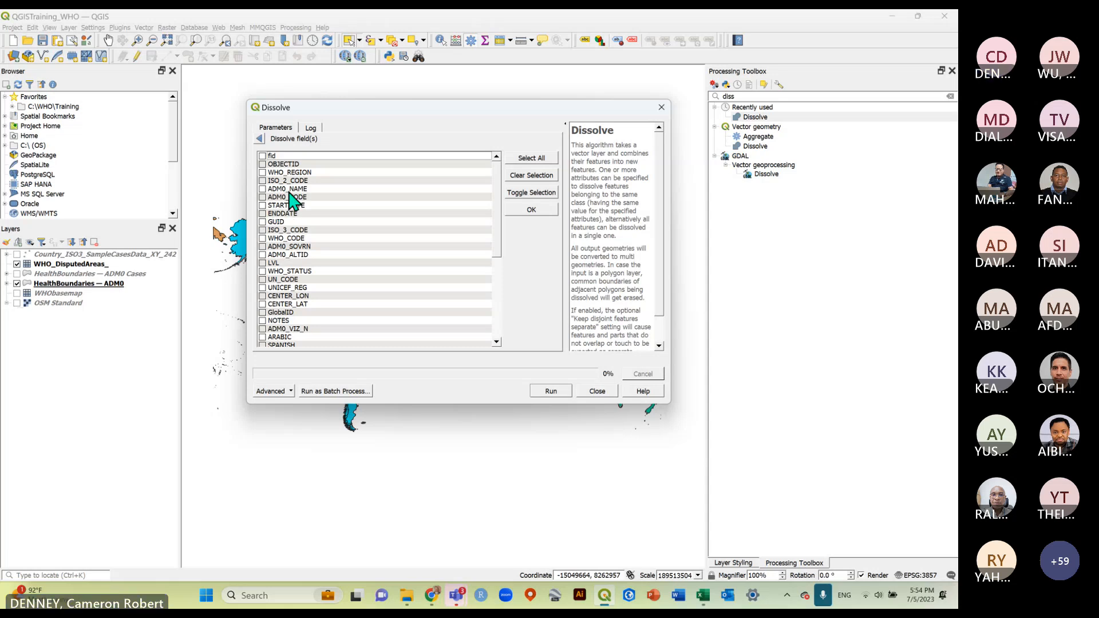
left_click(309, 173)
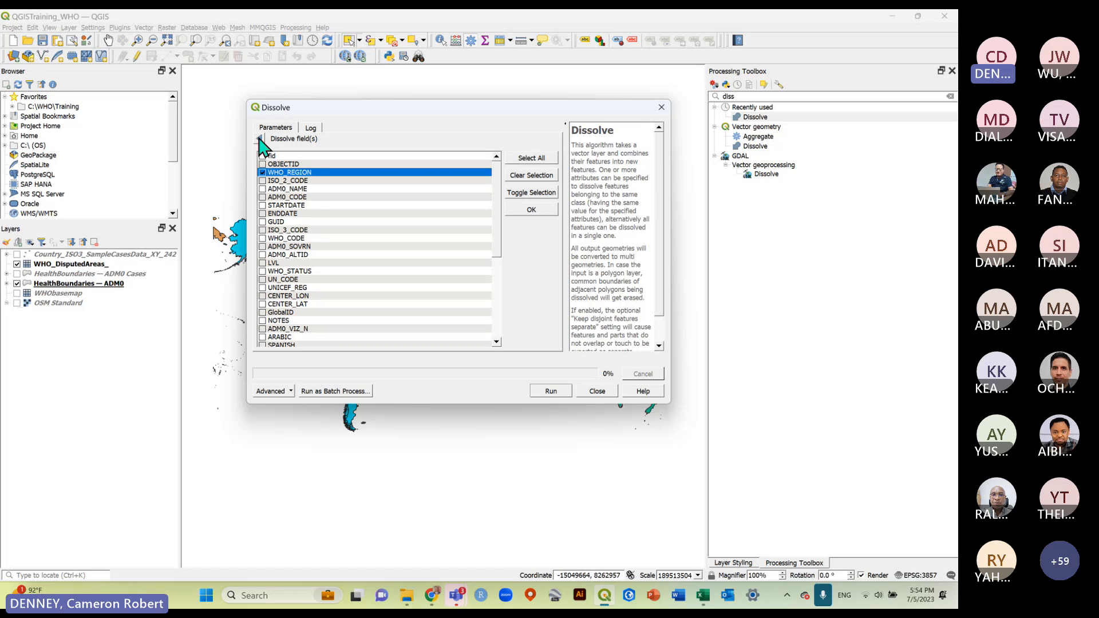
left_click(260, 139)
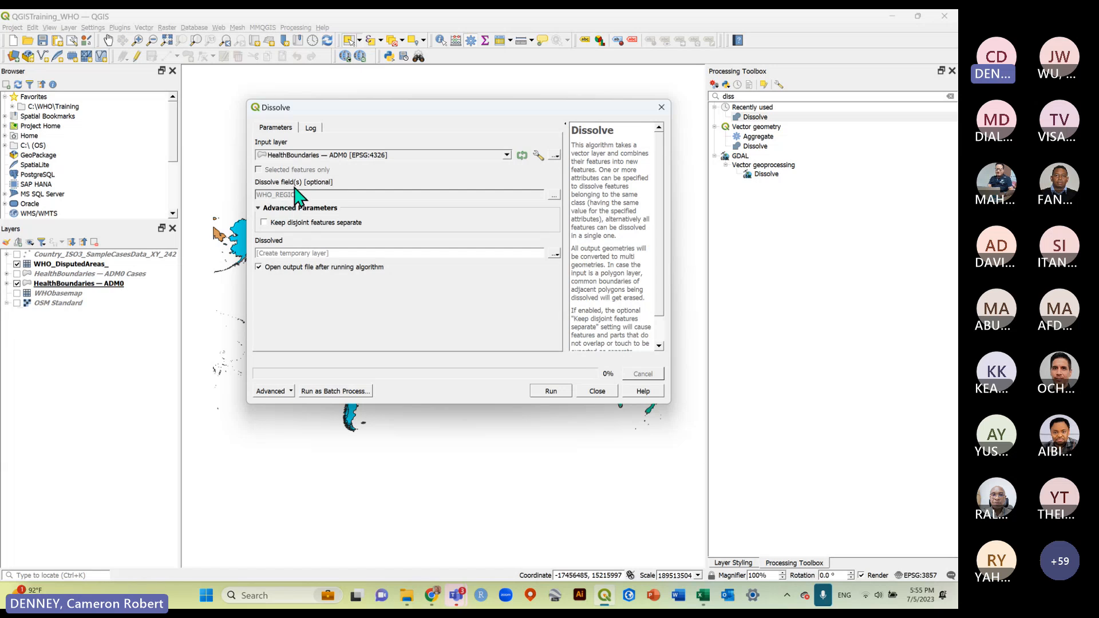
Run Dissolve with a temporary layer as output and close the dialog.
left_click_drag(359, 109, 351, 93)
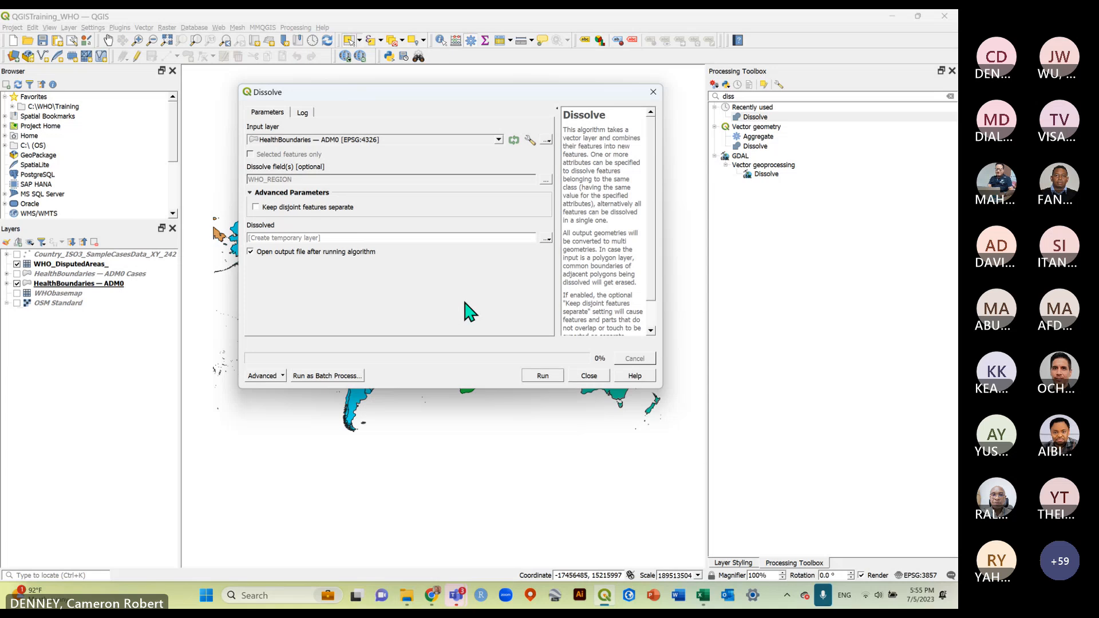
left_click(543, 376)
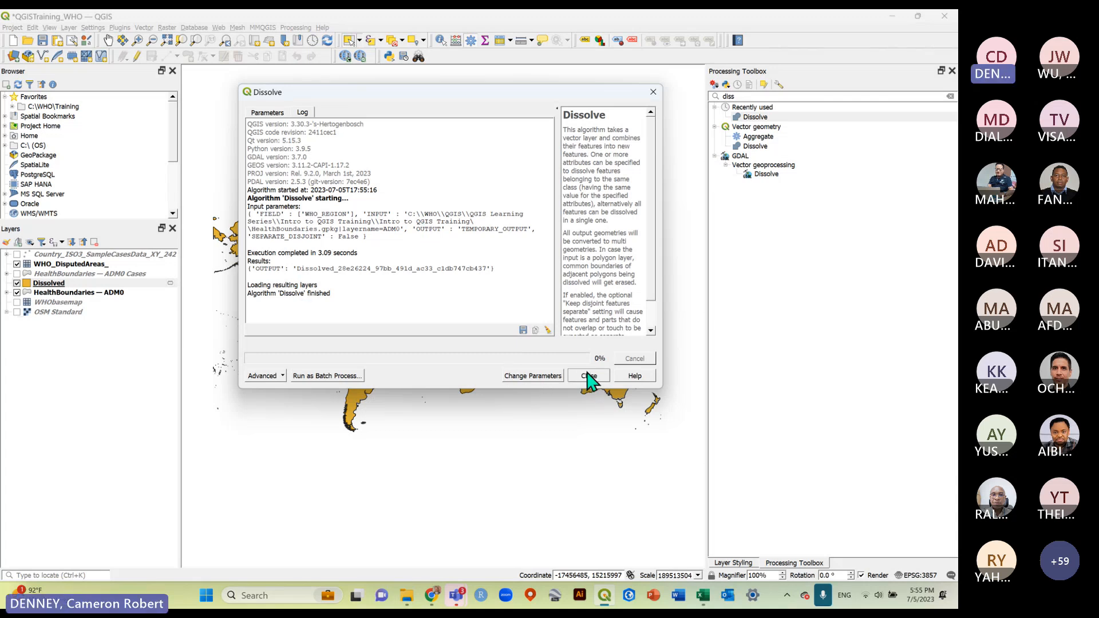
left_click(591, 376)
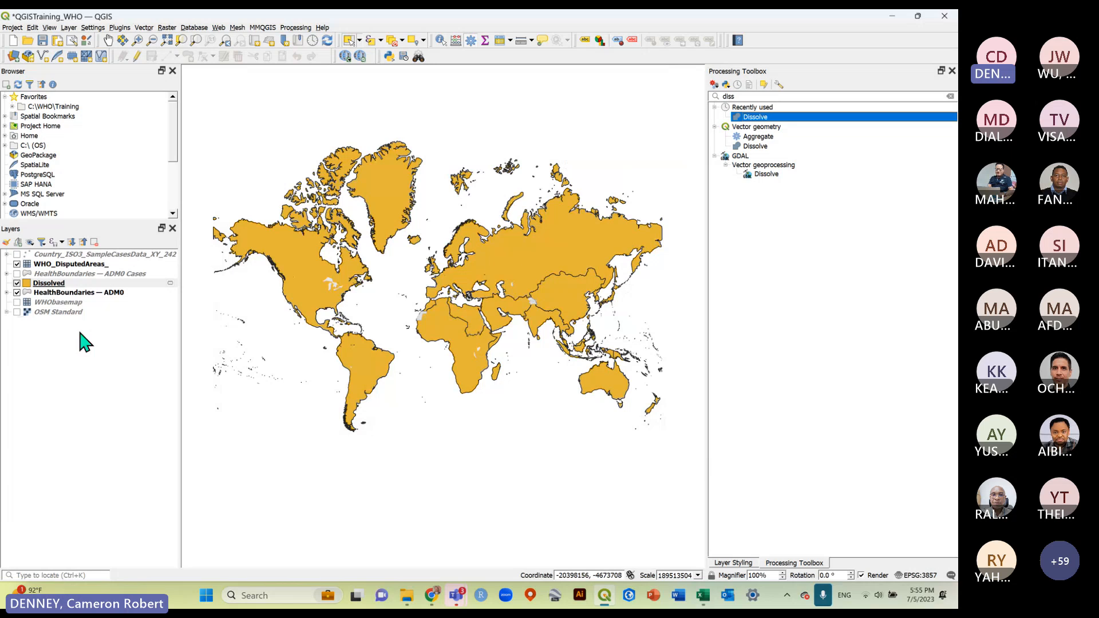
Hide the HealthBoundaries — ADM0 layer and make the Dissolved layer active.
left_click(59, 339)
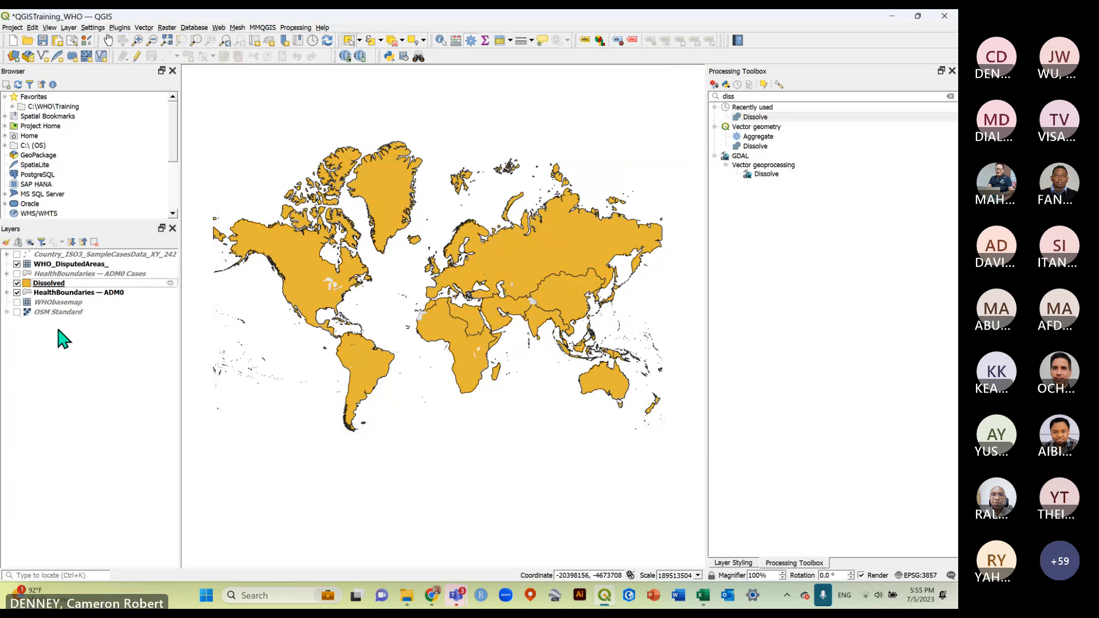
left_click(16, 293)
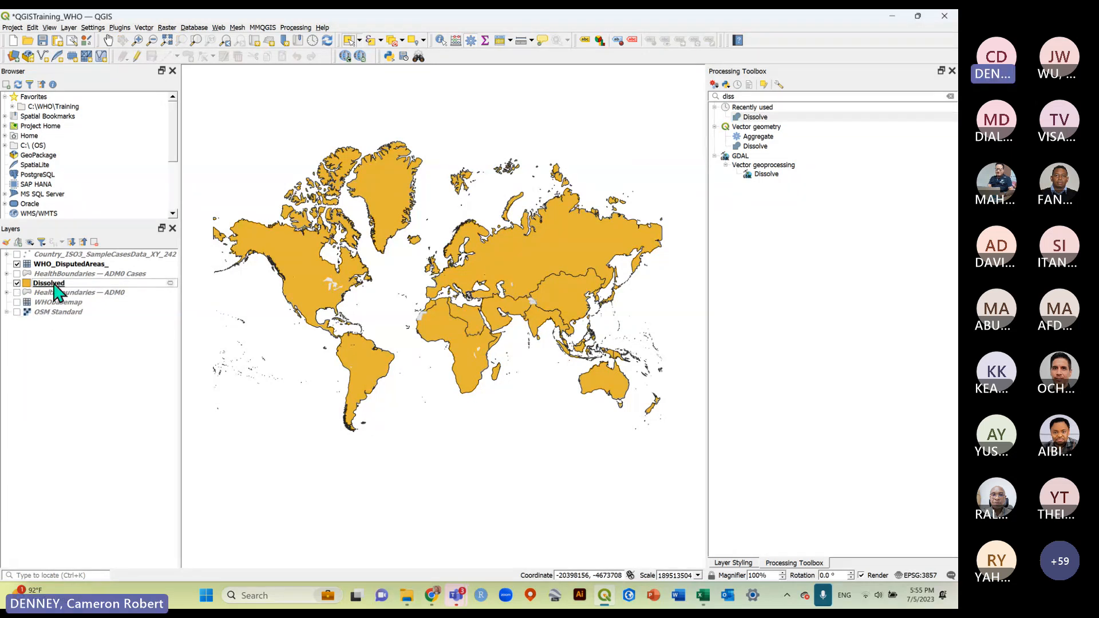
left_click(56, 284)
Examine the merged WHO regions by selecting the Dissolved layer's features one at a time on the map, and clear the selection.
left_click(329, 298)
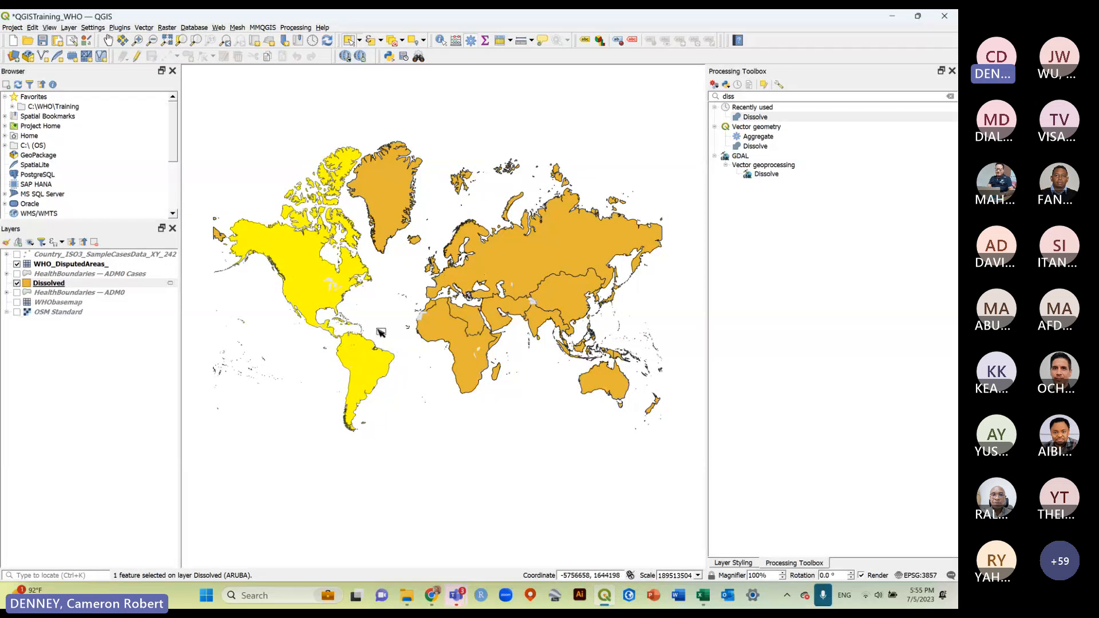
left_click(444, 332)
left_click(506, 307)
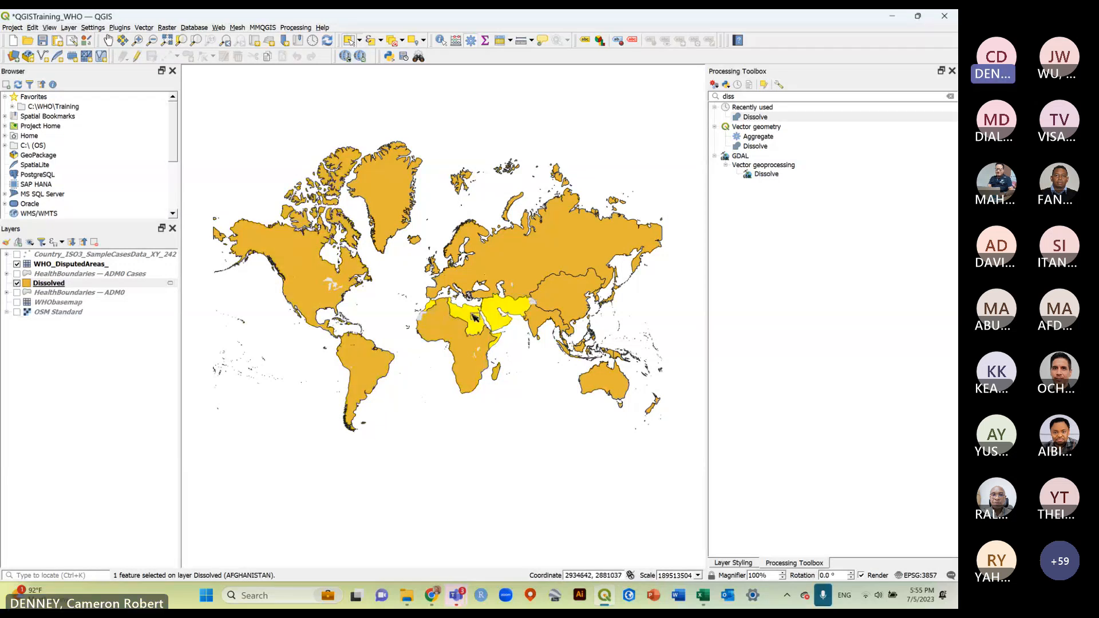
left_click(516, 272)
left_click(578, 312)
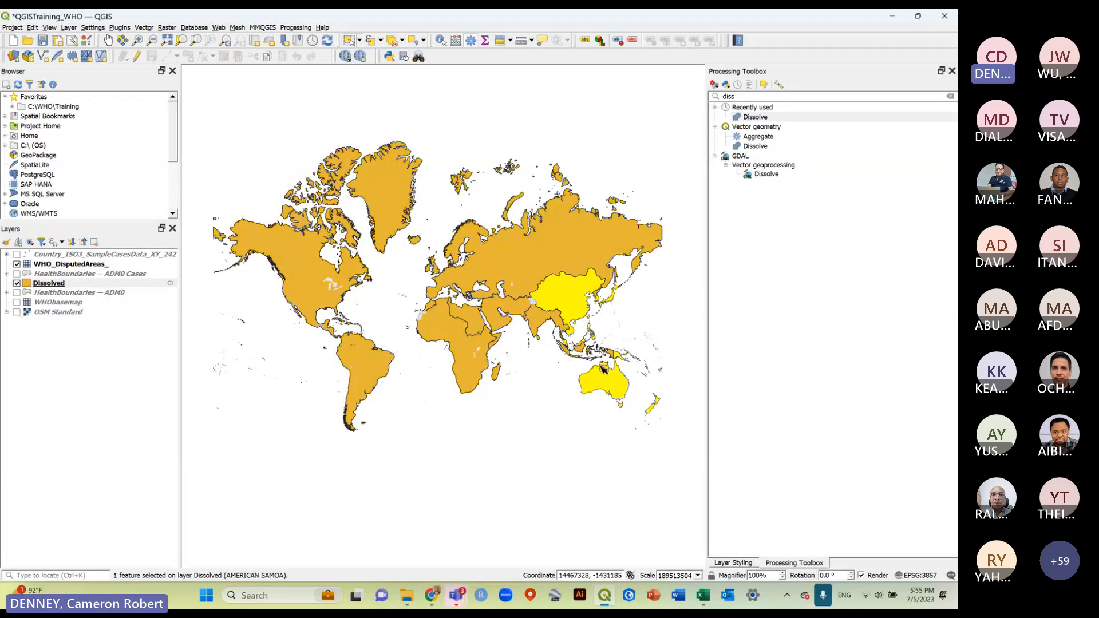
left_click(609, 356)
left_click(515, 312)
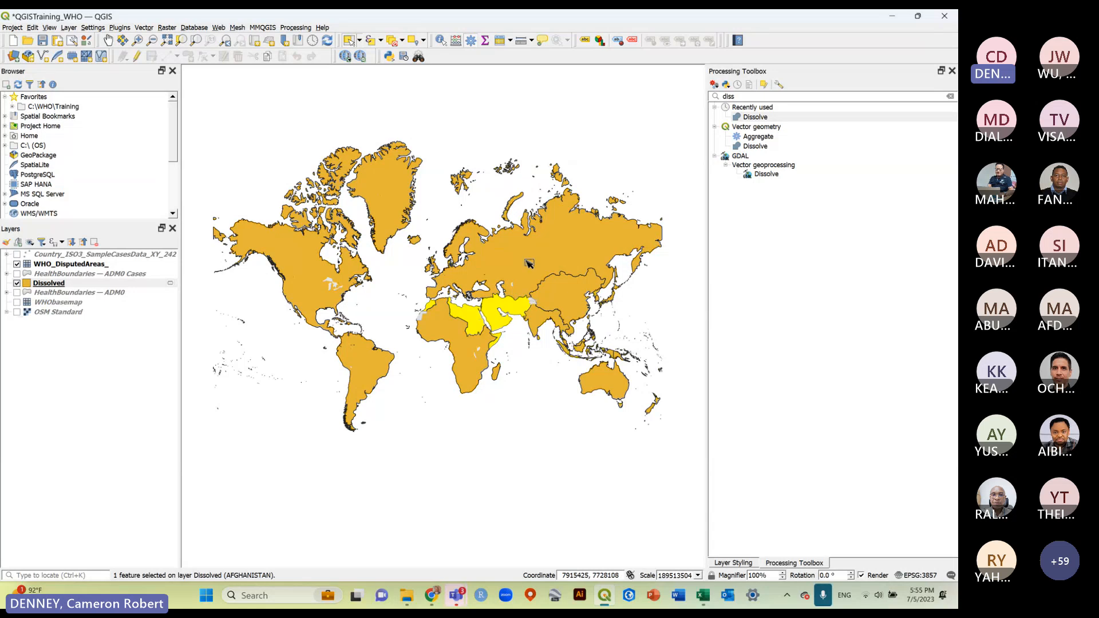
left_click(527, 263)
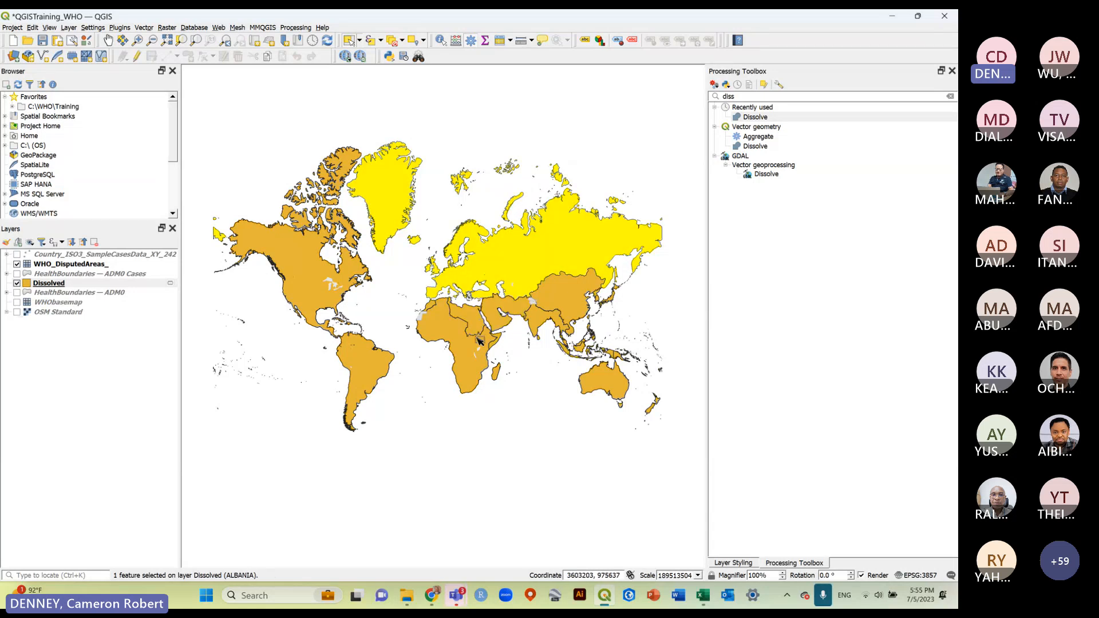
left_click(367, 365)
left_click(512, 257)
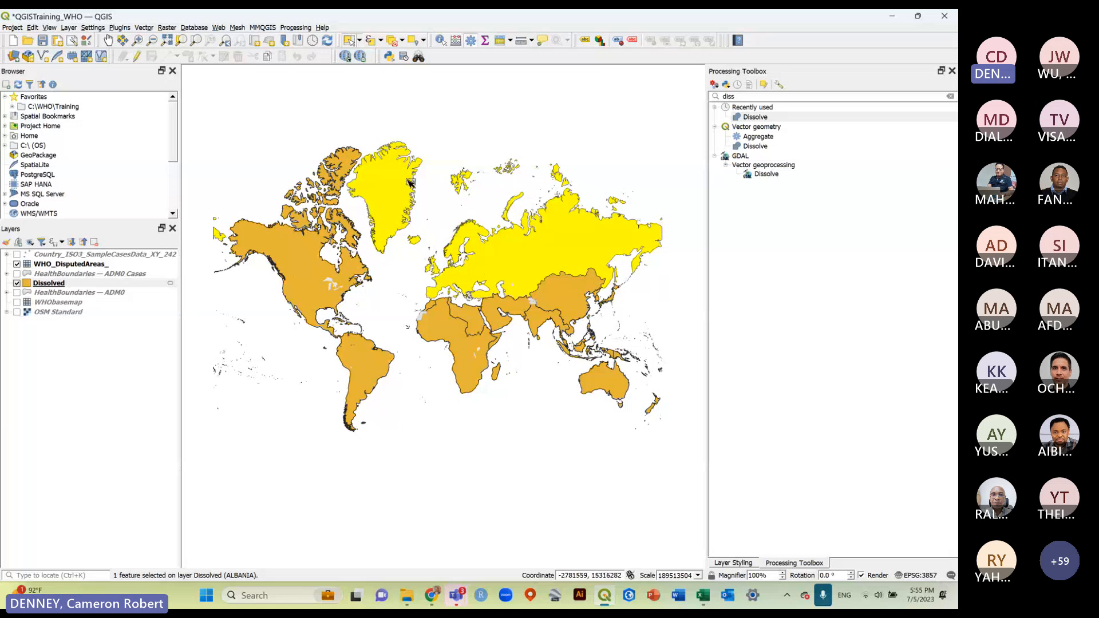
left_click(555, 298)
left_click(537, 328)
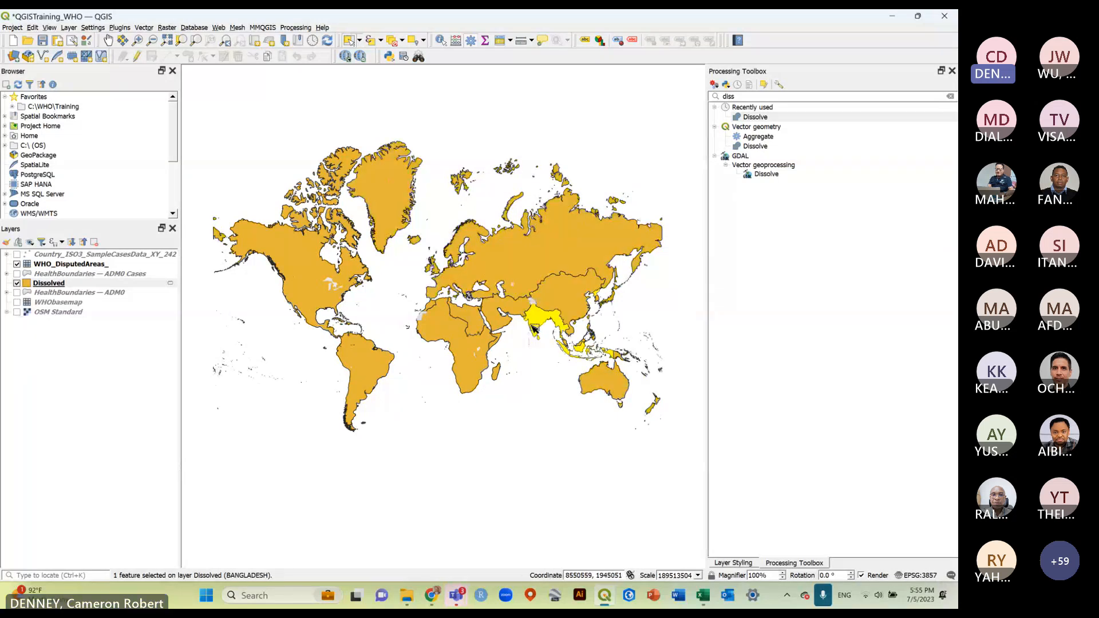
left_click(491, 312)
left_click(470, 361)
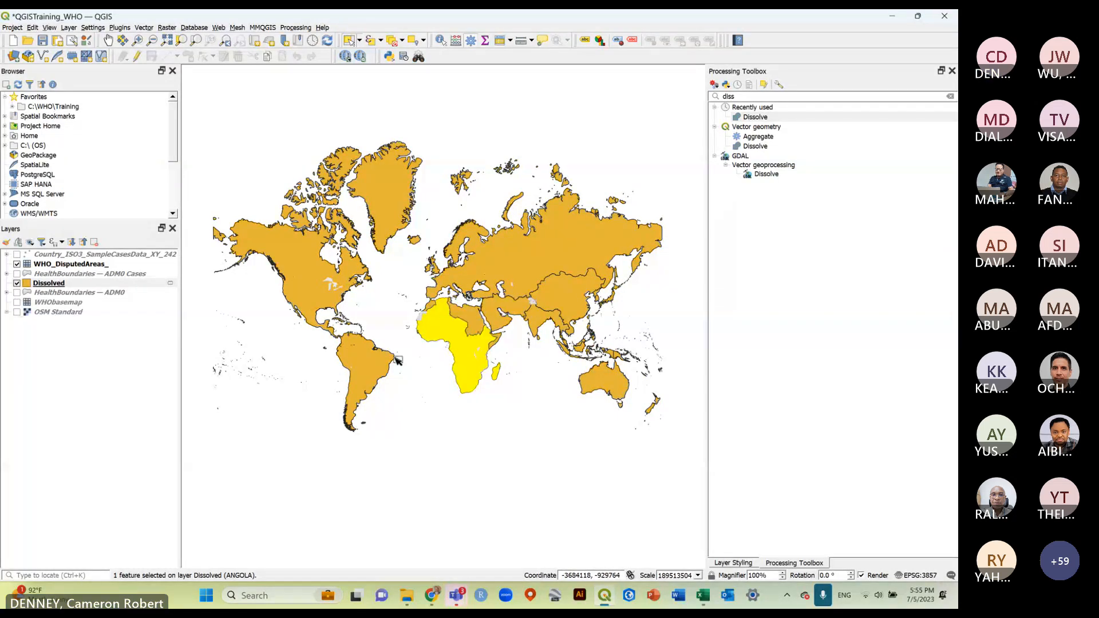
left_click(343, 258)
left_click(493, 255)
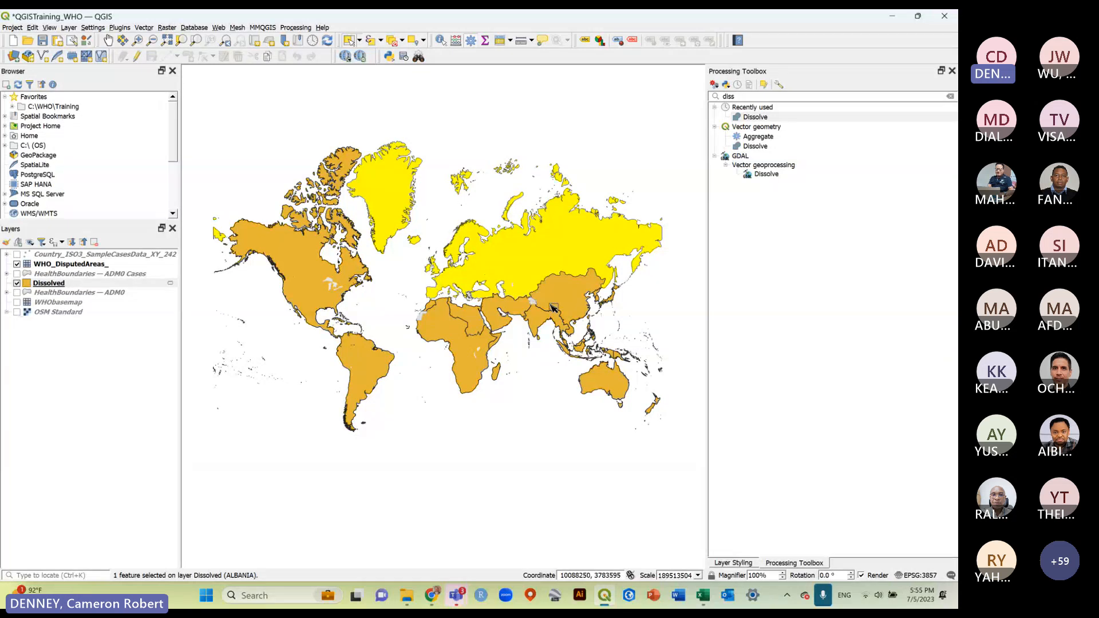
left_click(553, 308)
left_click(530, 309)
left_click(547, 332)
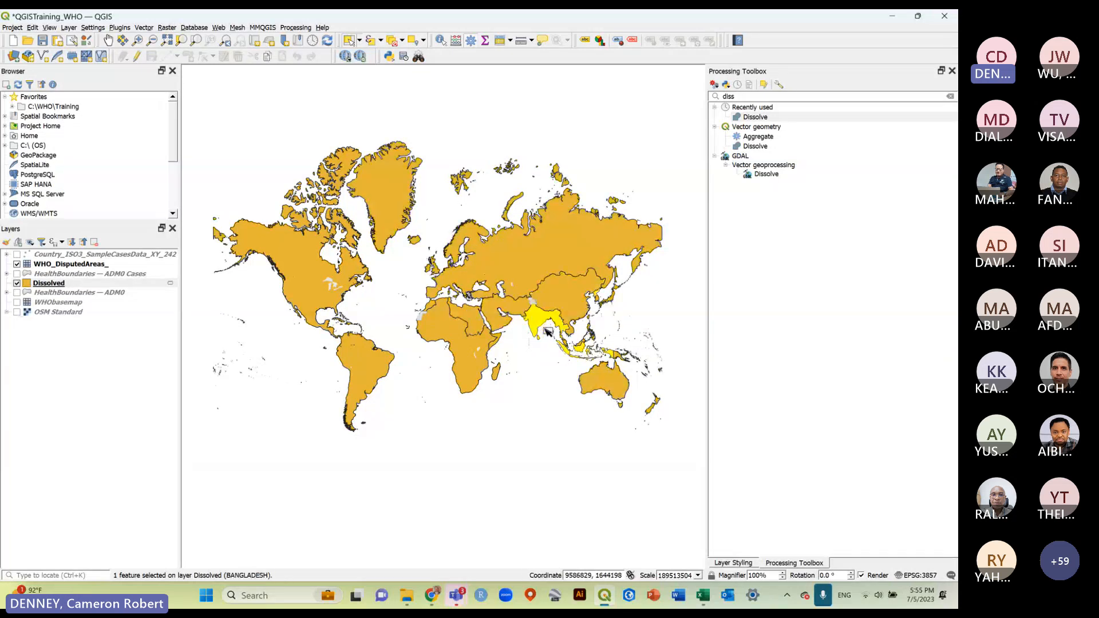
left_click(613, 393)
left_click(568, 261)
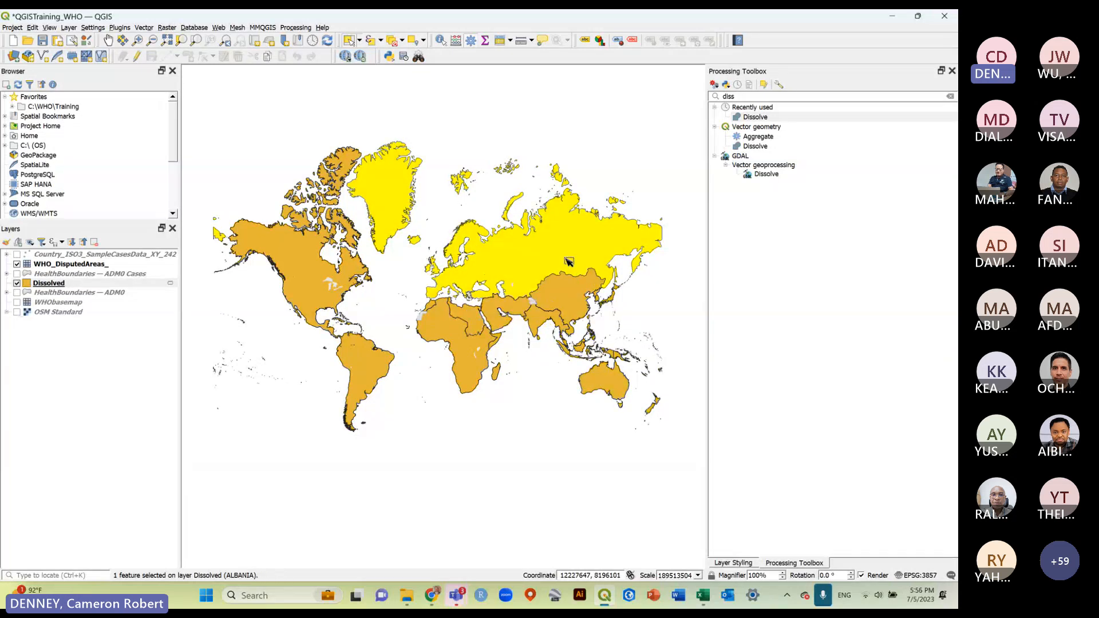
left_click(476, 324)
left_click(458, 355)
left_click(355, 361)
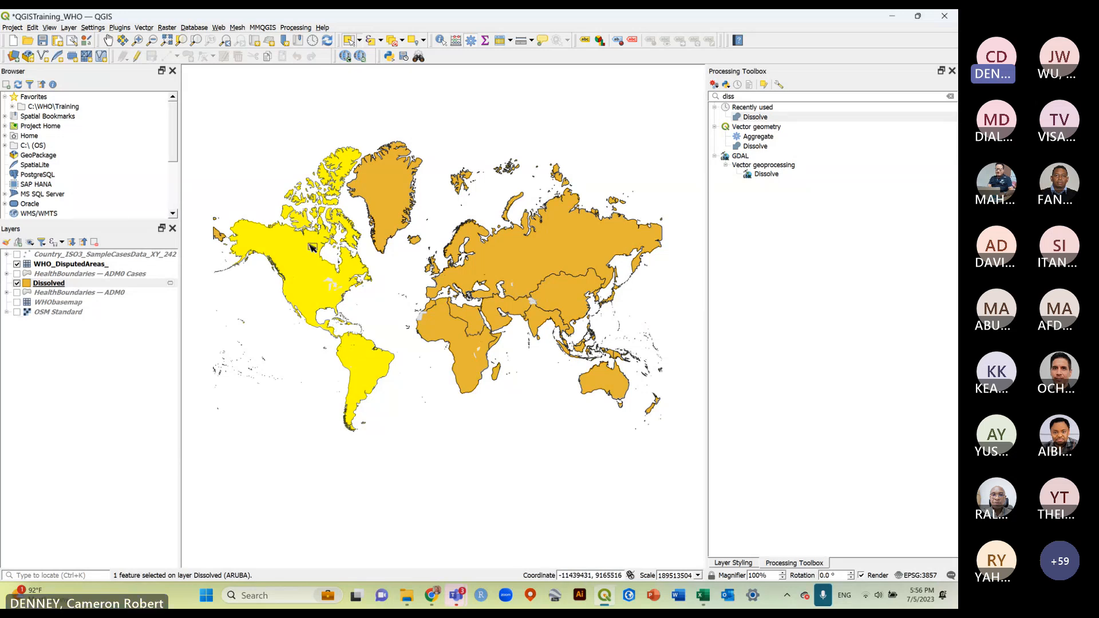
left_click(528, 283)
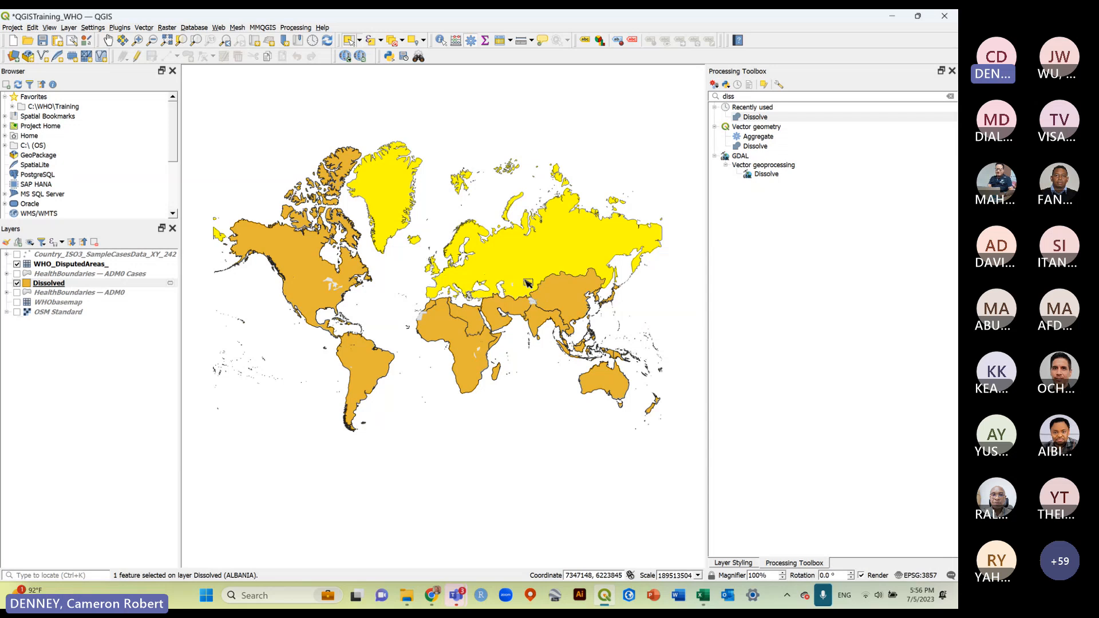
left_click(565, 309)
left_click(540, 324)
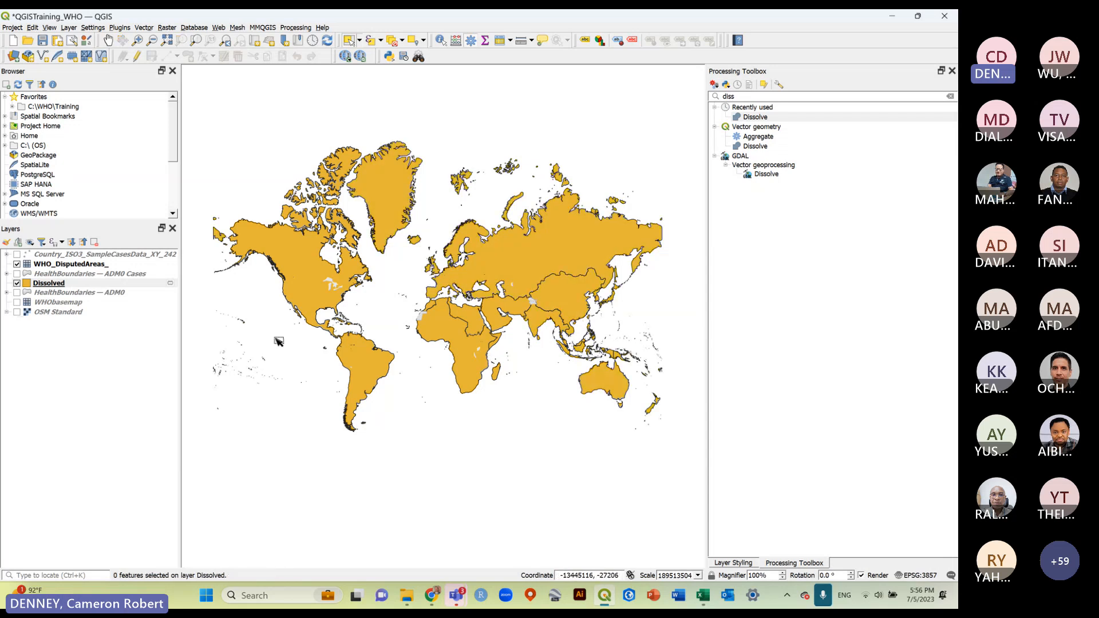
Save the project, and switch the map from the Dissolved layer back to HealthBoundaries — ADM0 as the active, visible layer.
left_click(43, 41)
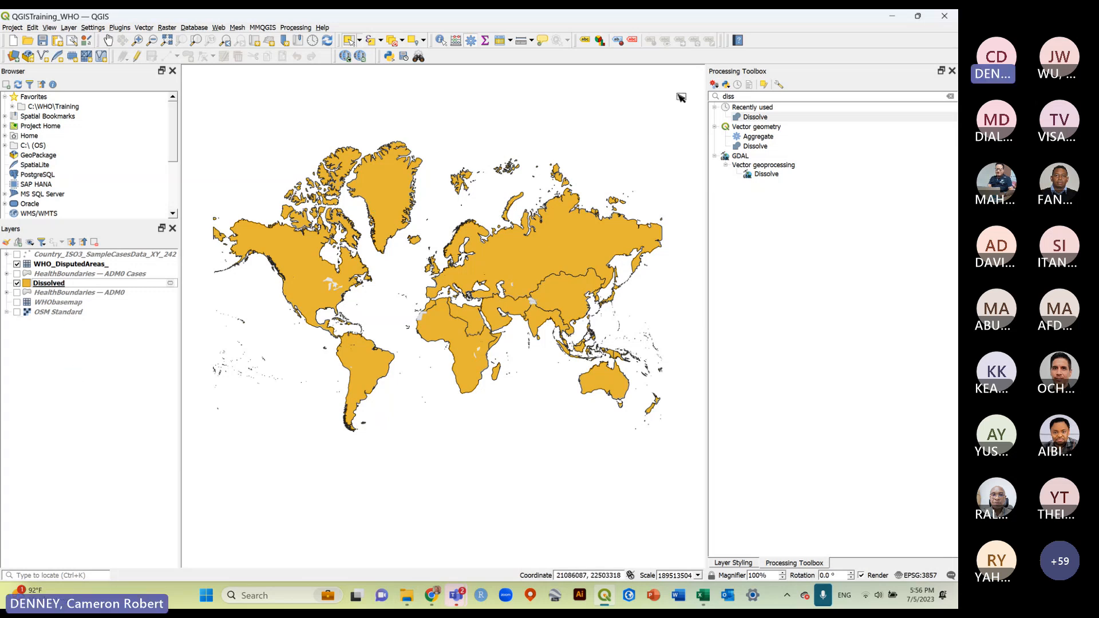
left_click(768, 75)
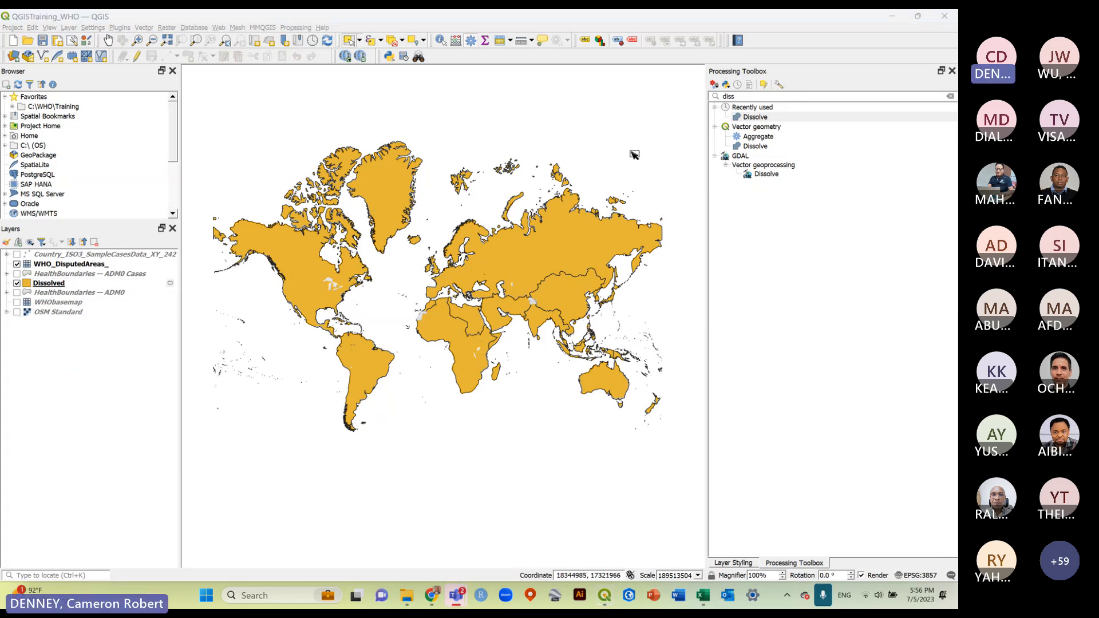
left_click(81, 293)
left_click(17, 283)
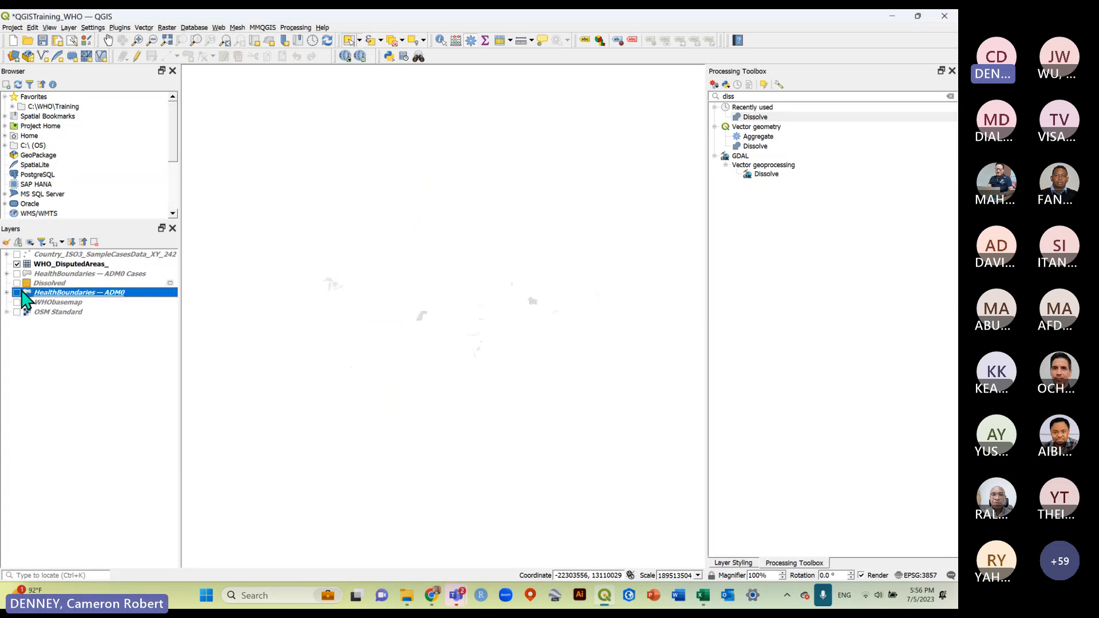
left_click(16, 293)
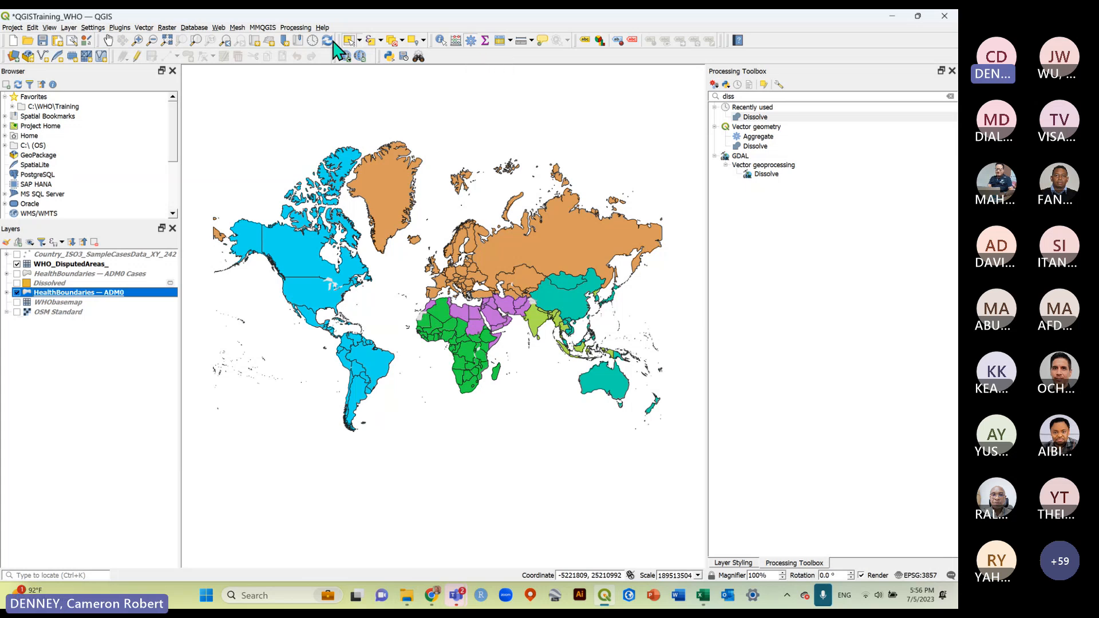
Search the Processing Toolbox for "diss" again and reopen the native Dissolve tool.
left_click(296, 28)
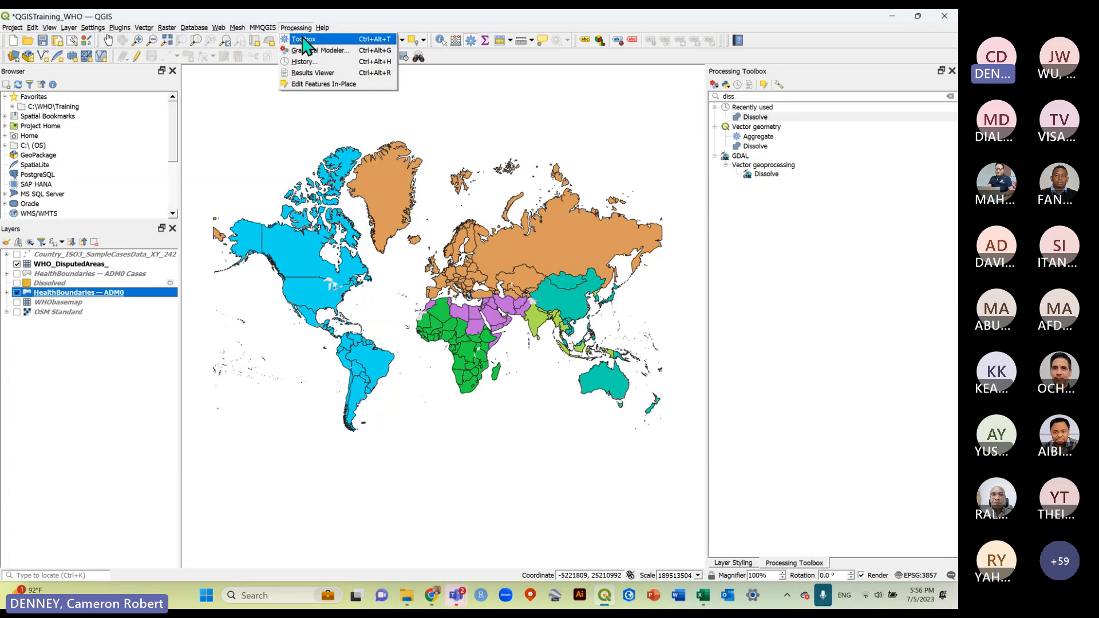
left_click(766, 196)
double_click(746, 96)
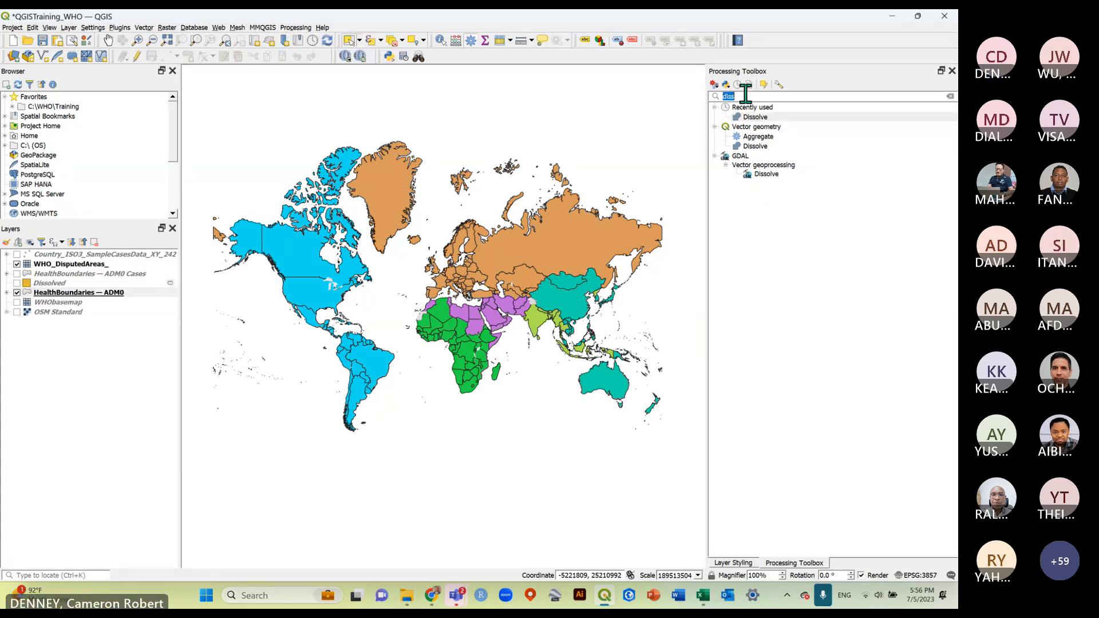
key("BackSpace")
type("diss")
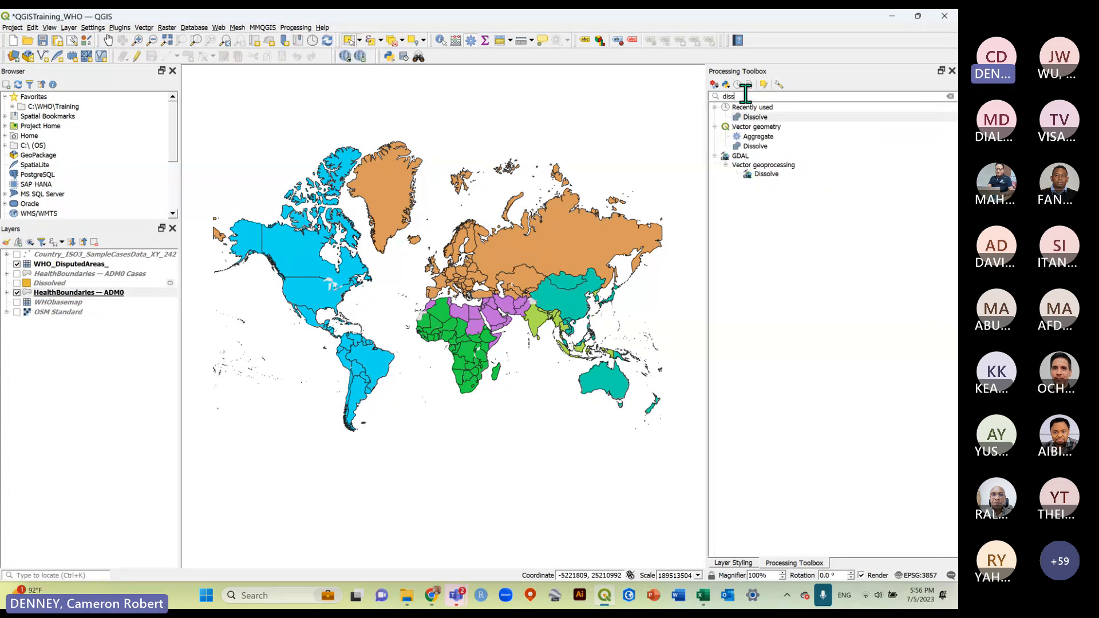
left_click(763, 118)
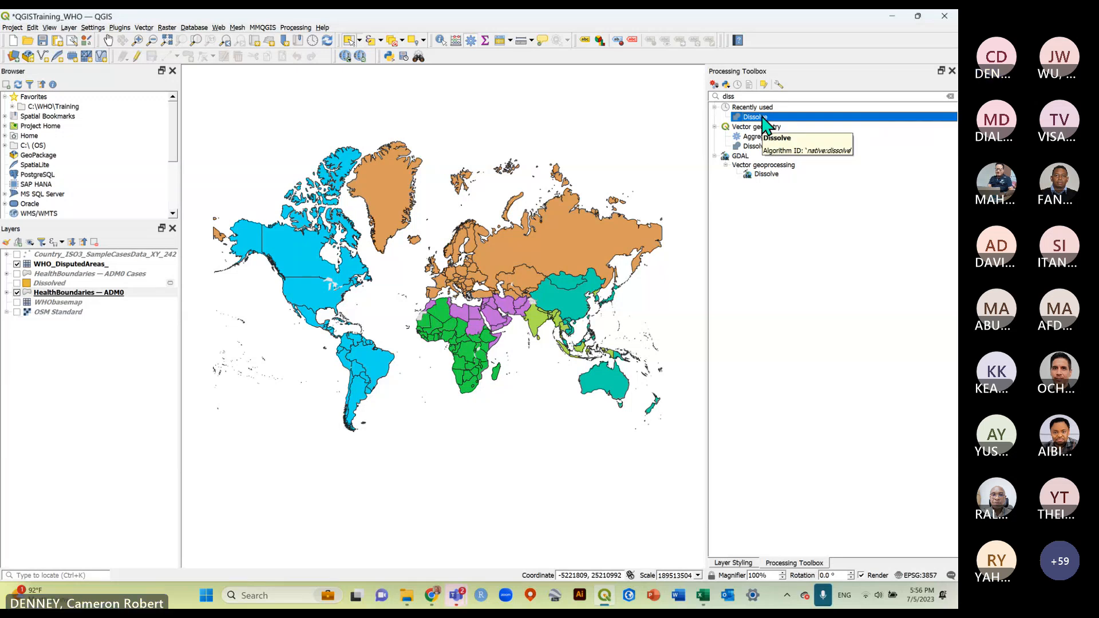
double_click(765, 119)
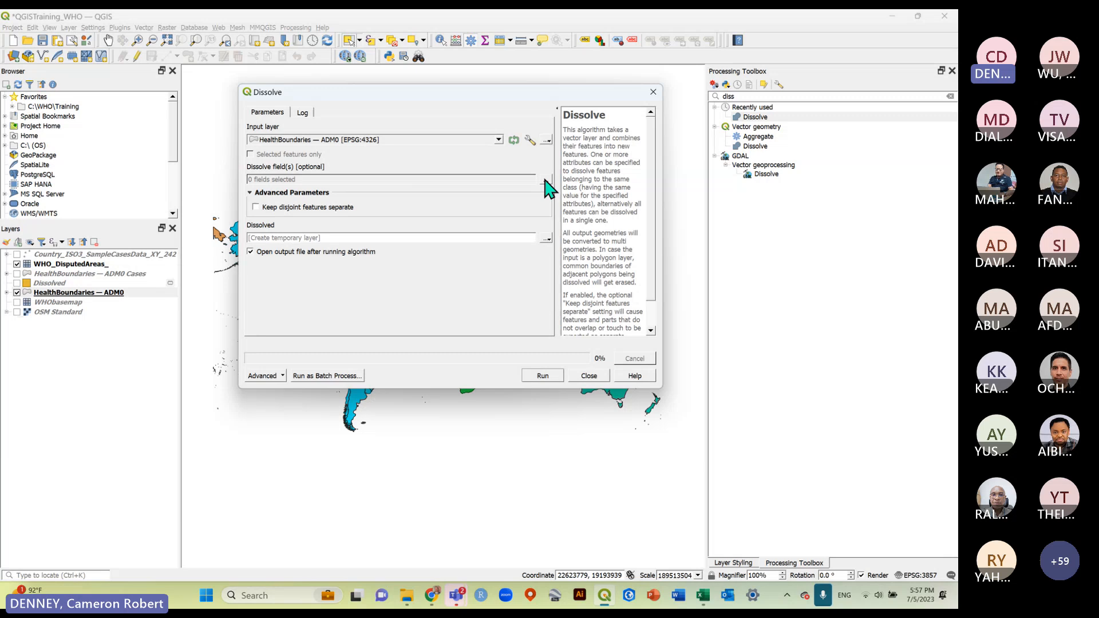
left_click(546, 180)
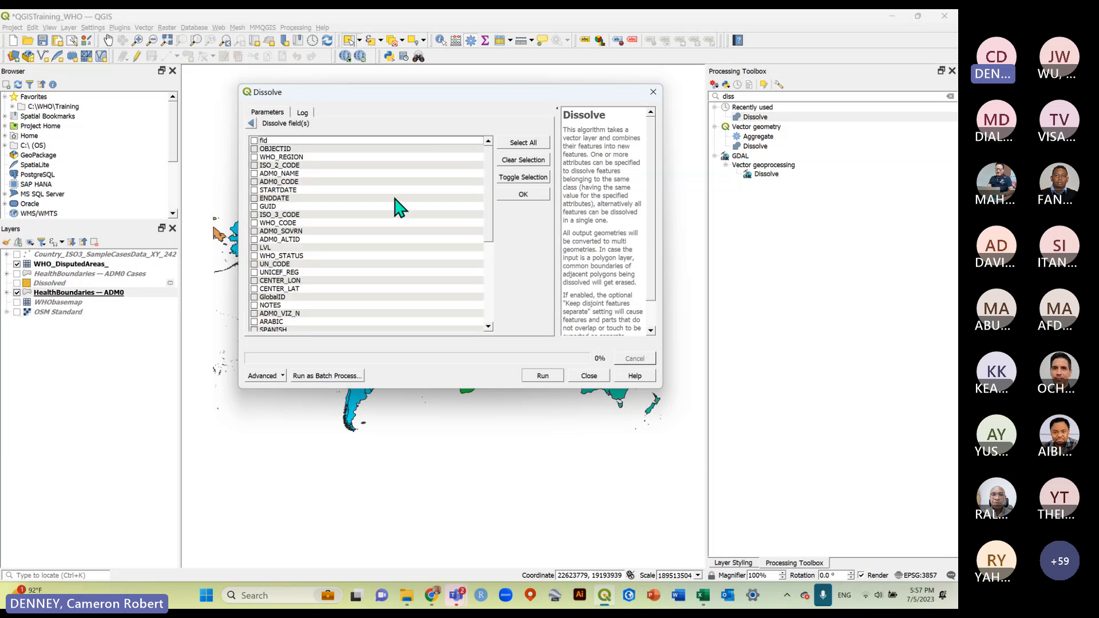
left_click(255, 158)
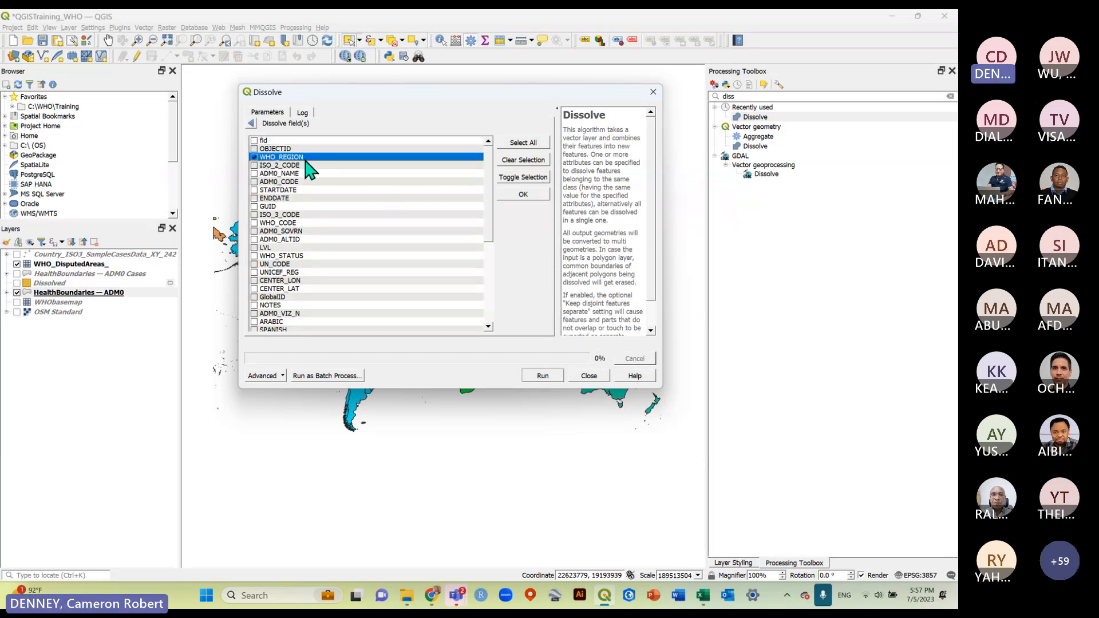
left_click(252, 123)
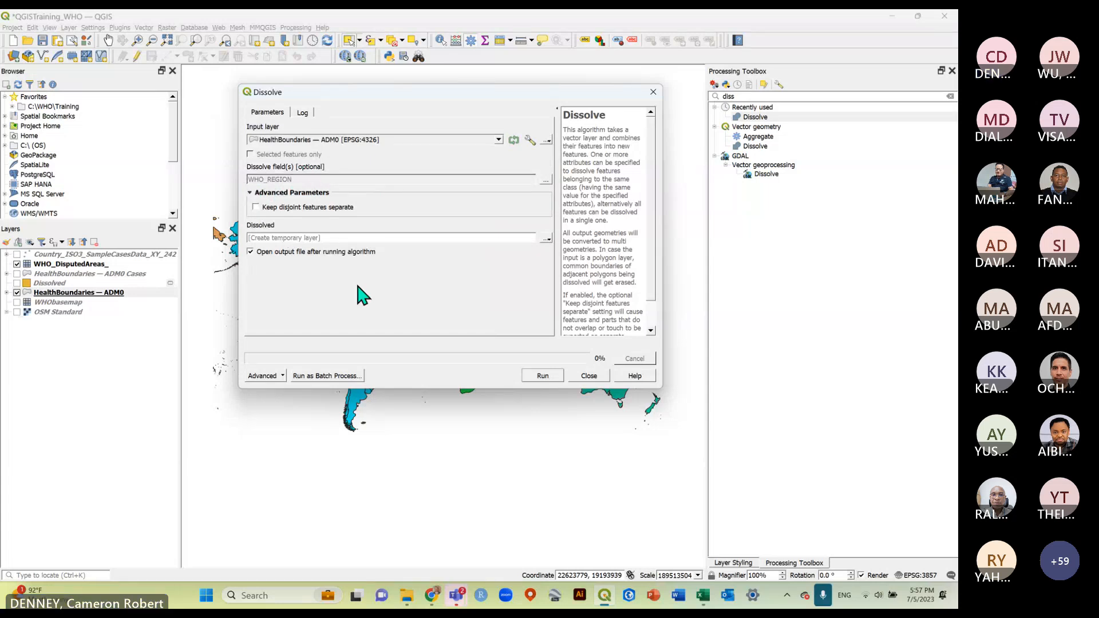
left_click(595, 376)
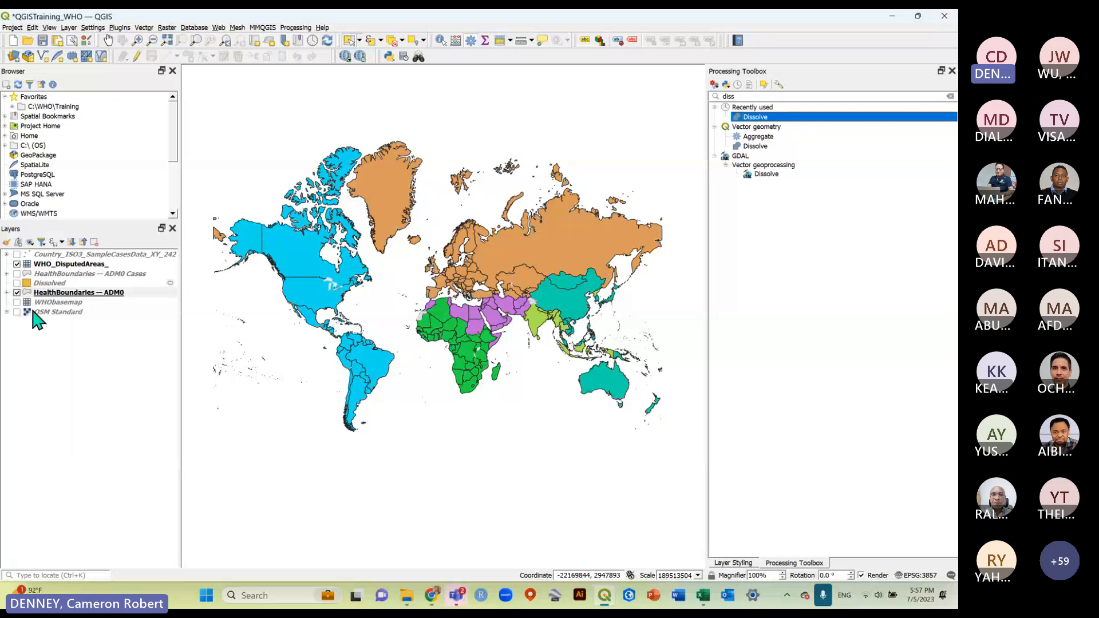
Show the Dissolved layer in place of HealthBoundaries — ADM0 and save the project.
left_click(17, 283)
left_click(16, 293)
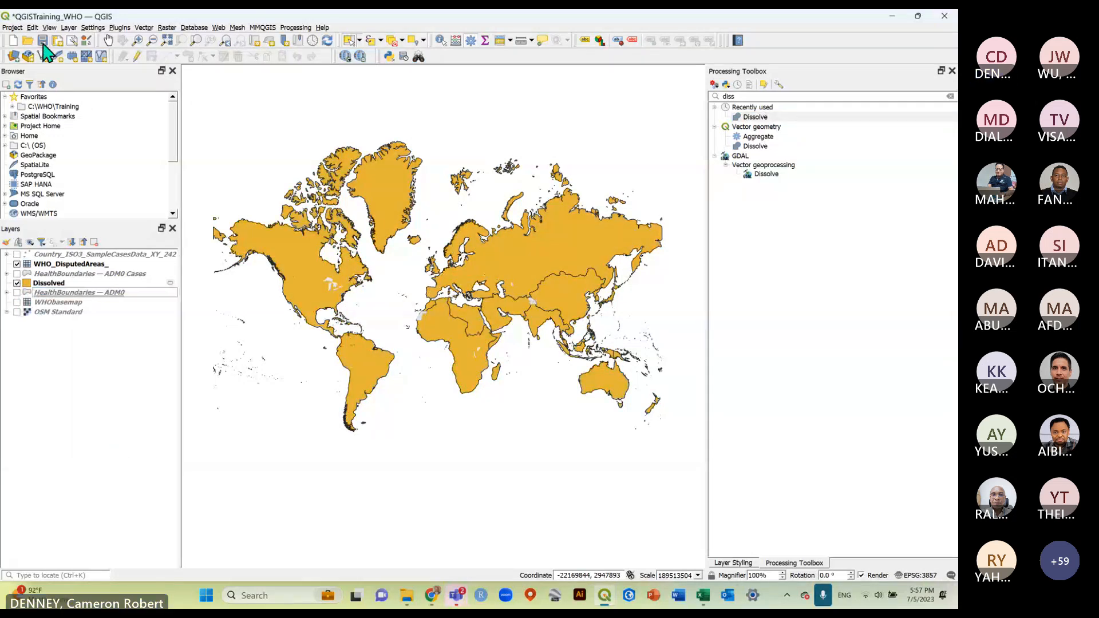
left_click(43, 42)
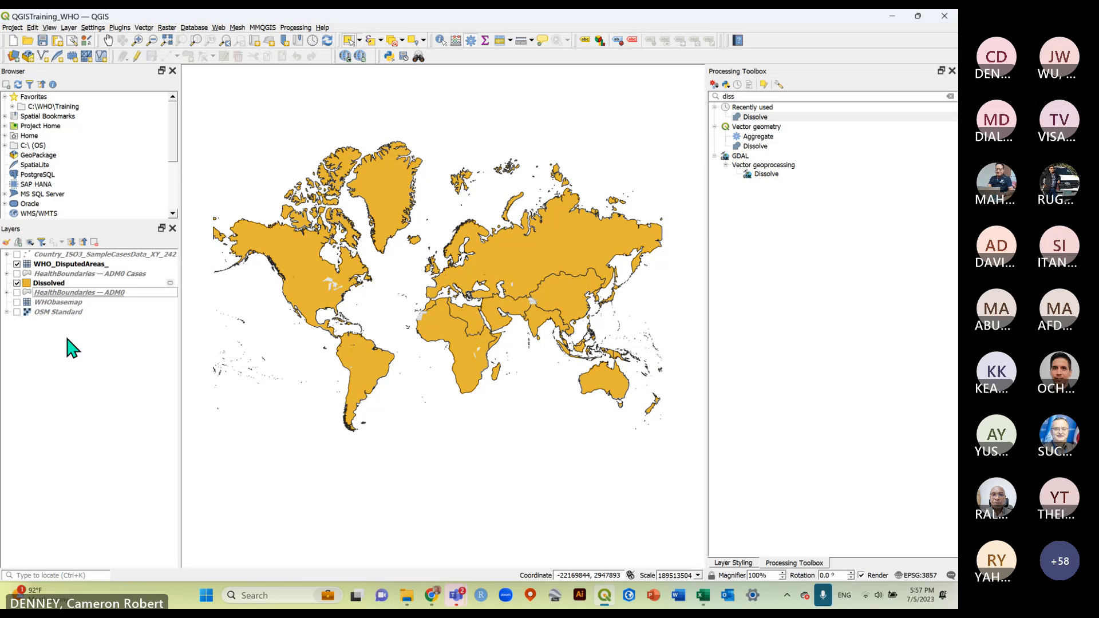
Give the Browser more height and expand its ArcGIS REST Servers entry to list the saved connections.
scroll(94, 208, "down", 2)
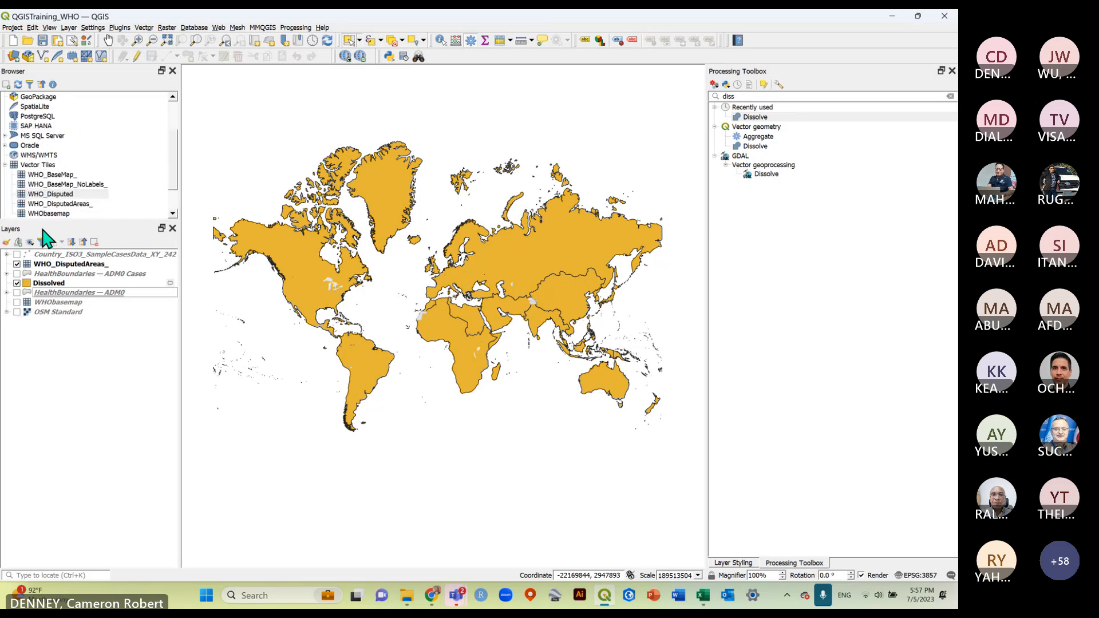
left_click_drag(50, 221, 50, 294)
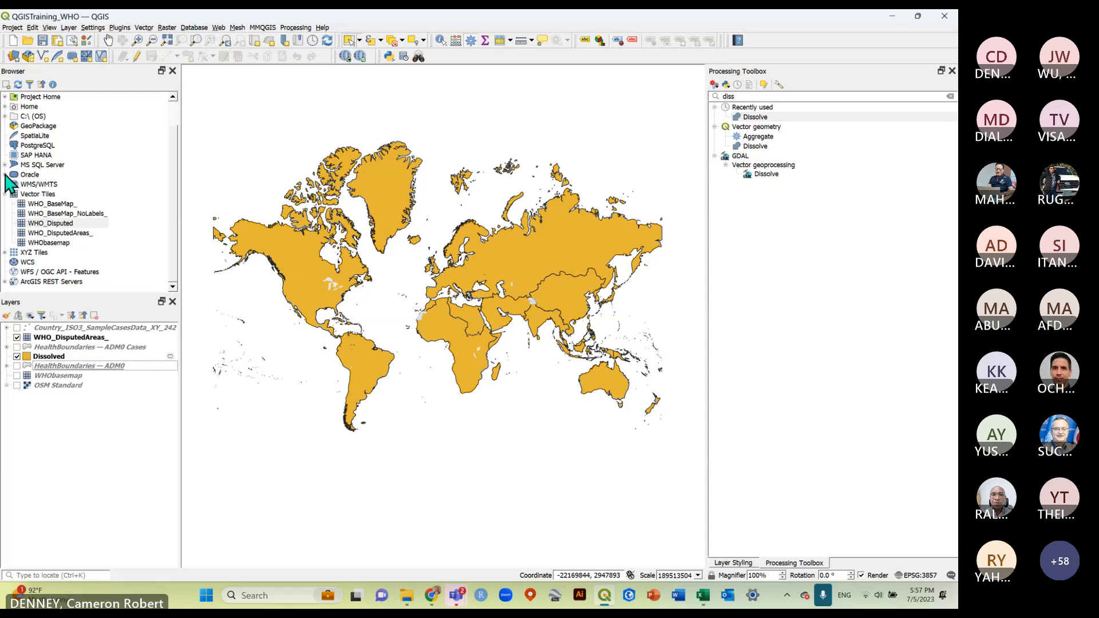
left_click(5, 252)
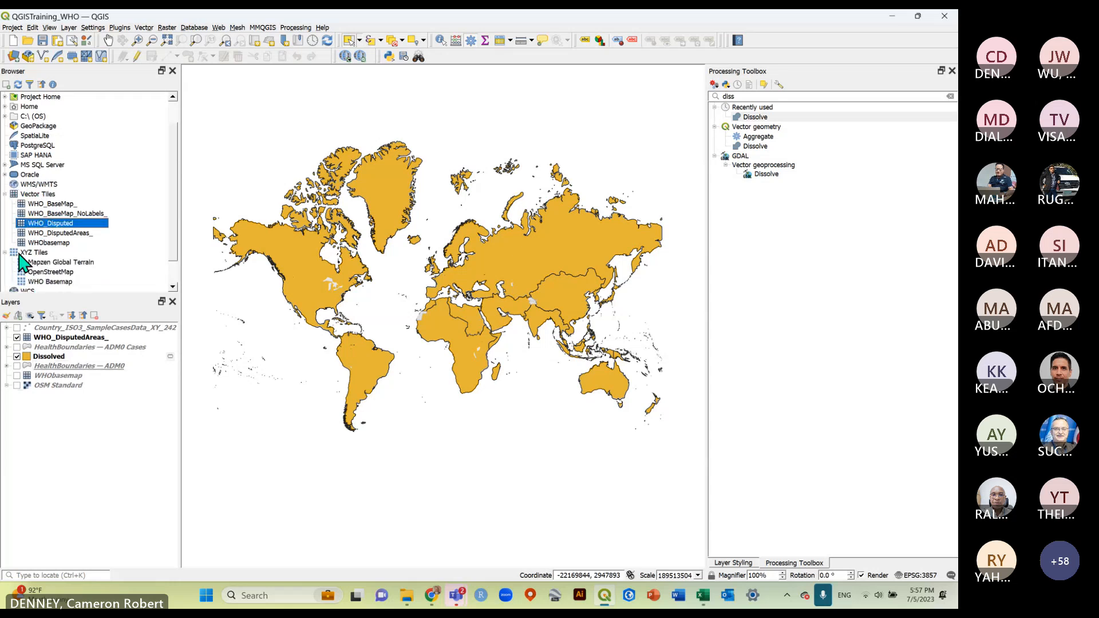
left_click(5, 252)
left_click(32, 263)
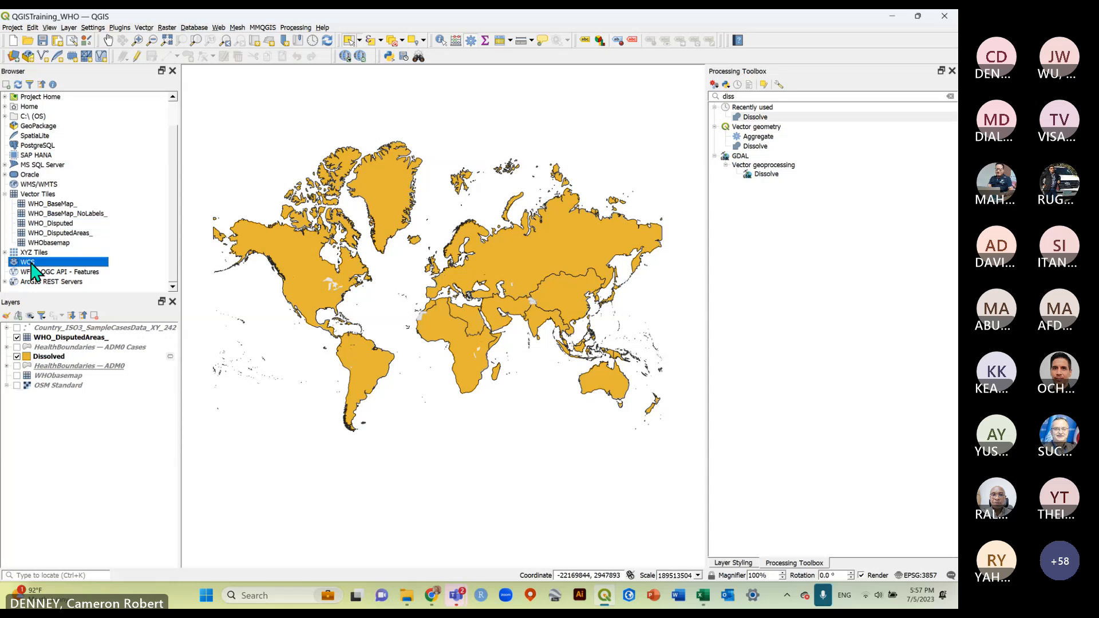
double_click(54, 282)
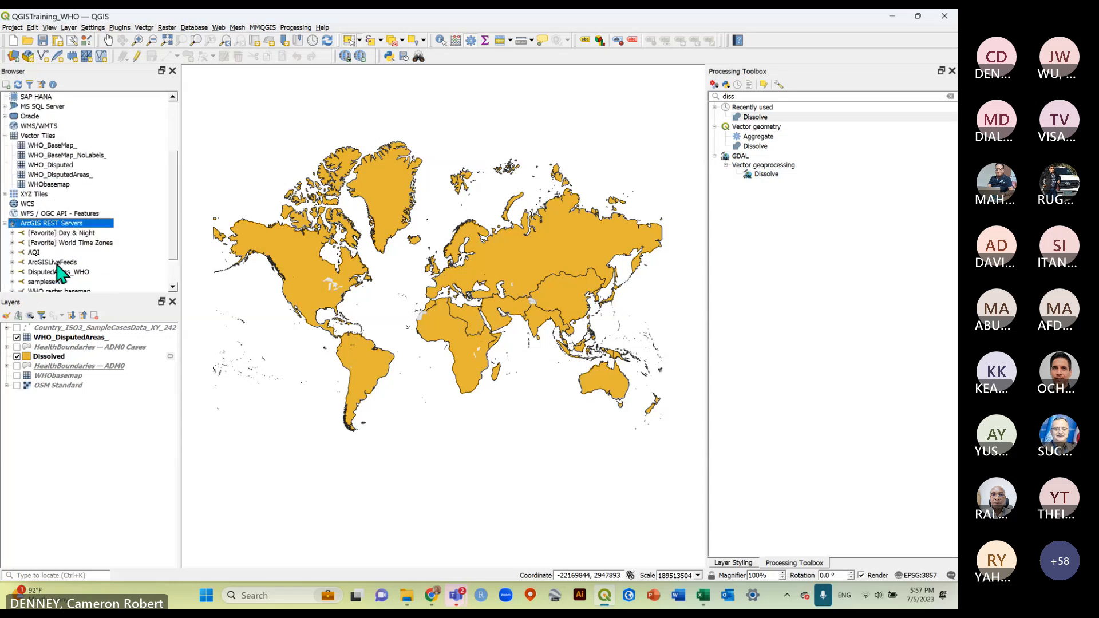
Expand the Day & Night connection and add its Horizon layer to the map.
left_click(63, 233)
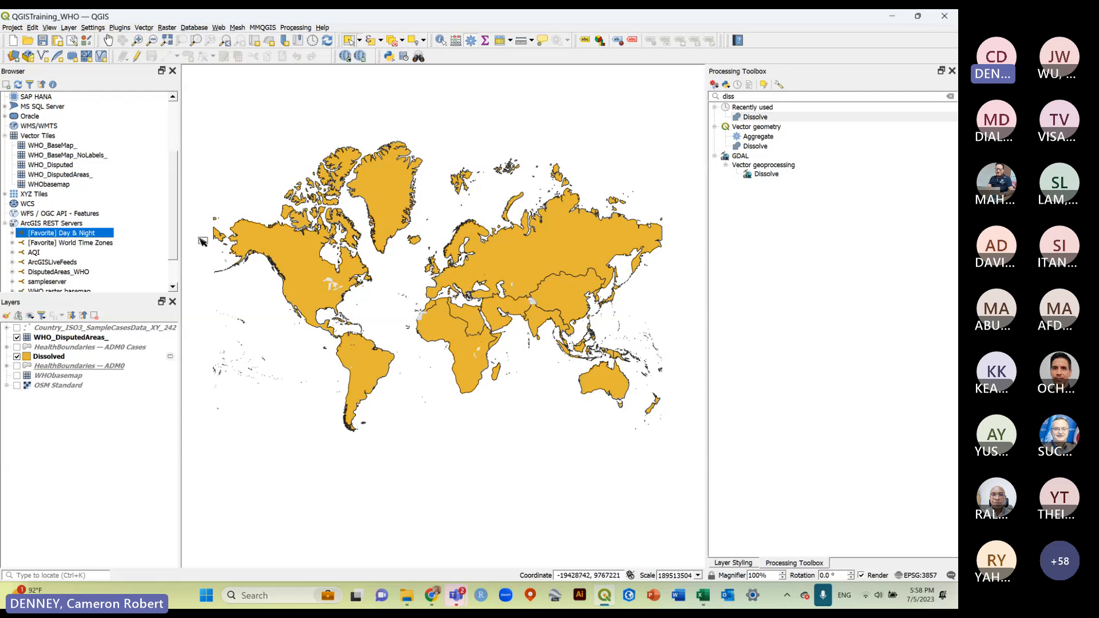
double_click(59, 234)
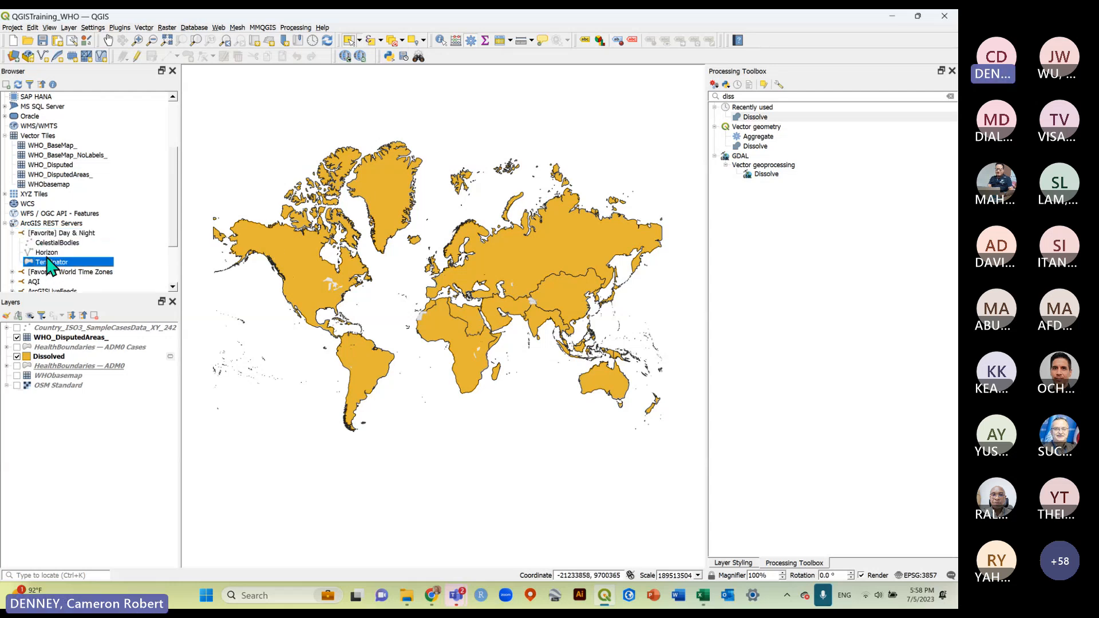
left_click_drag(46, 252, 224, 260)
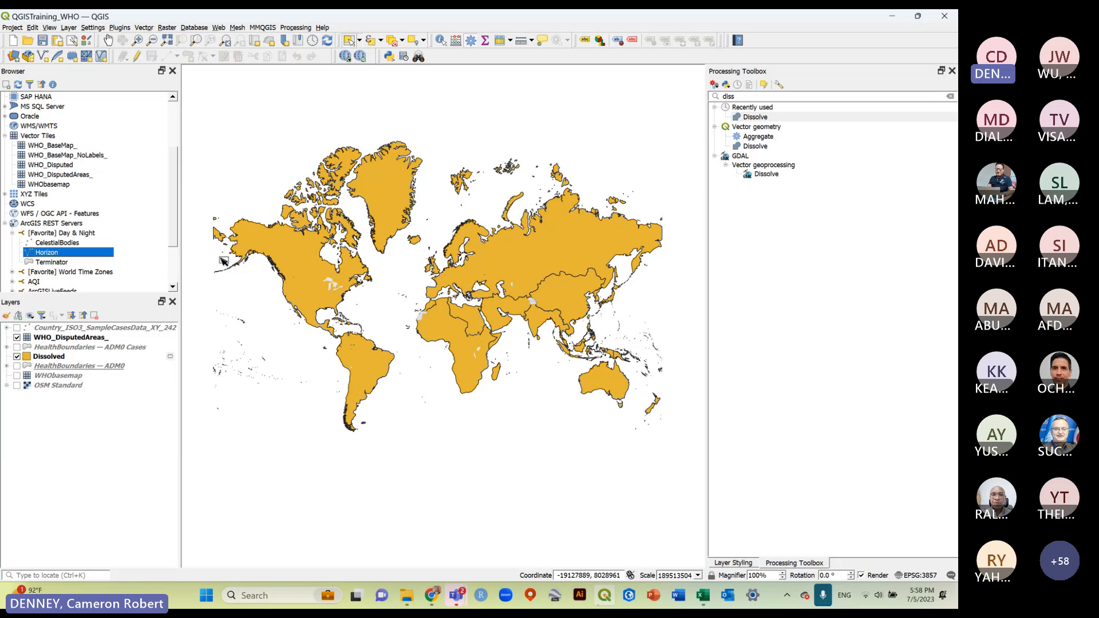
Hide the WHO_DisputedAreas_ and Dissolved layers and show the WHObasemap layer.
left_click(61, 263)
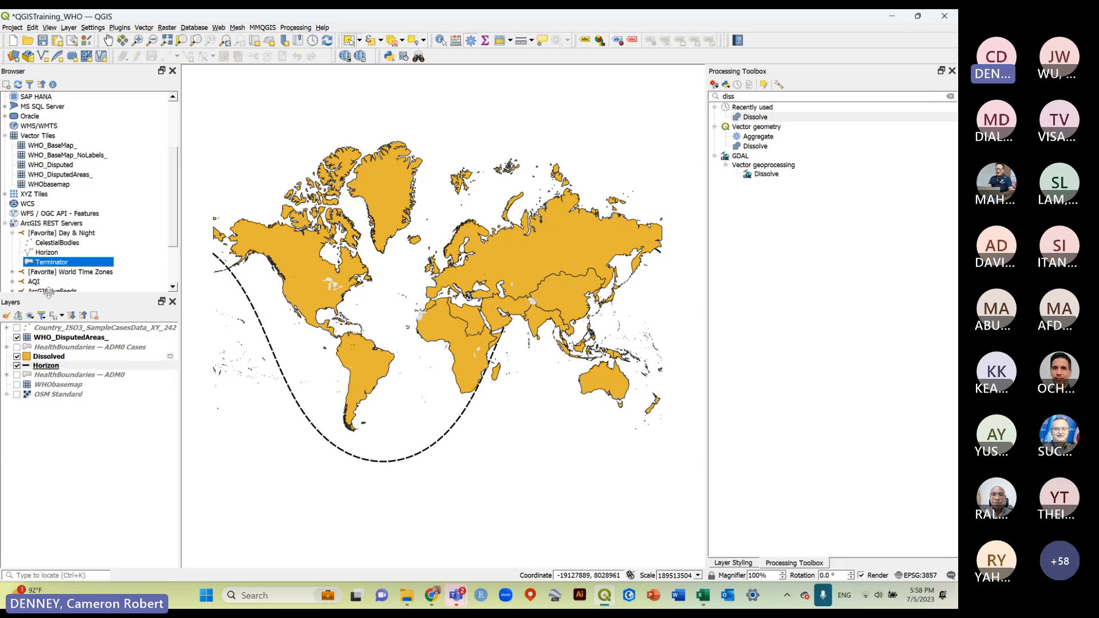
left_click(23, 357)
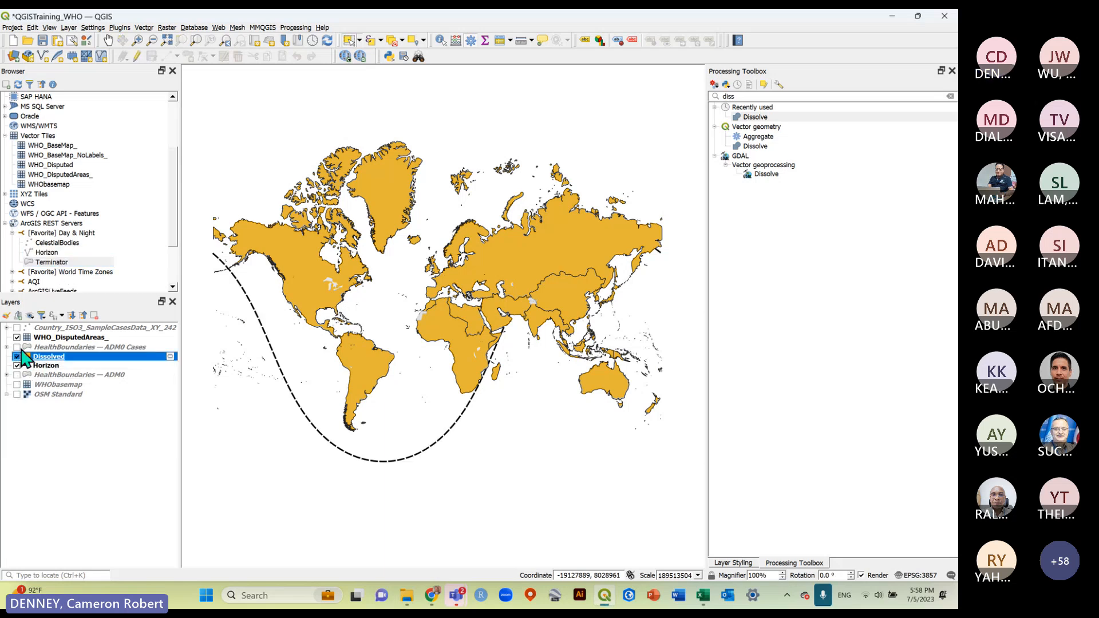
left_click(22, 348)
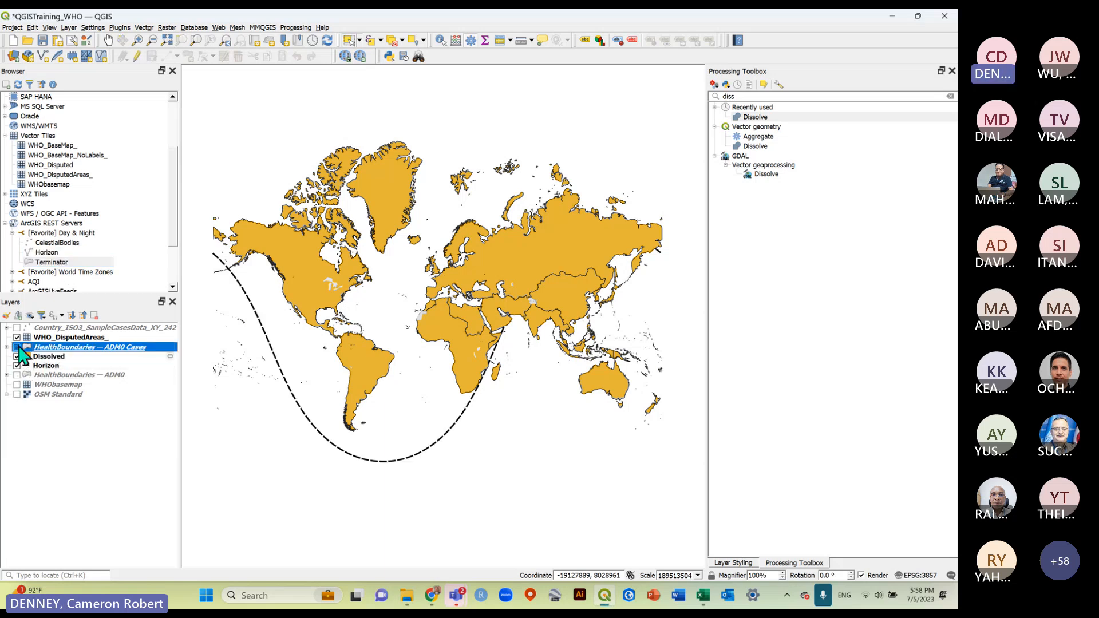
left_click(17, 338)
left_click(18, 356)
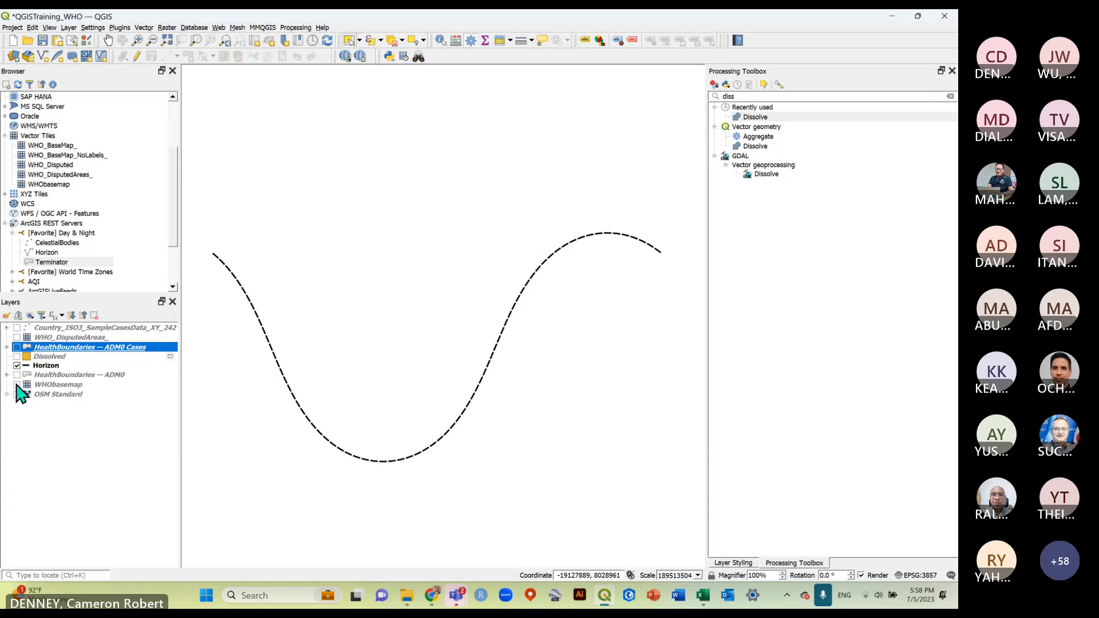
left_click(17, 385)
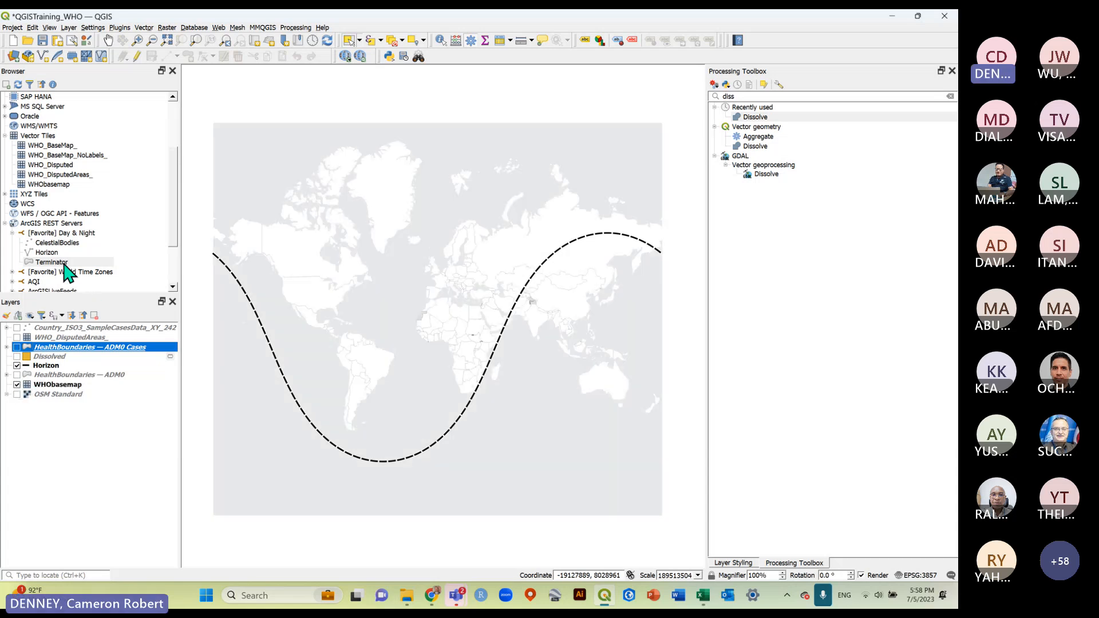
Add the Terminator and CelestialBodies layers from the Day & Night connection to the map, and collapse the connection.
mouse_move(56, 262)
left_mouse_down()
mouse_move(256, 261)
mouse_move(228, 283)
left_mouse_up()
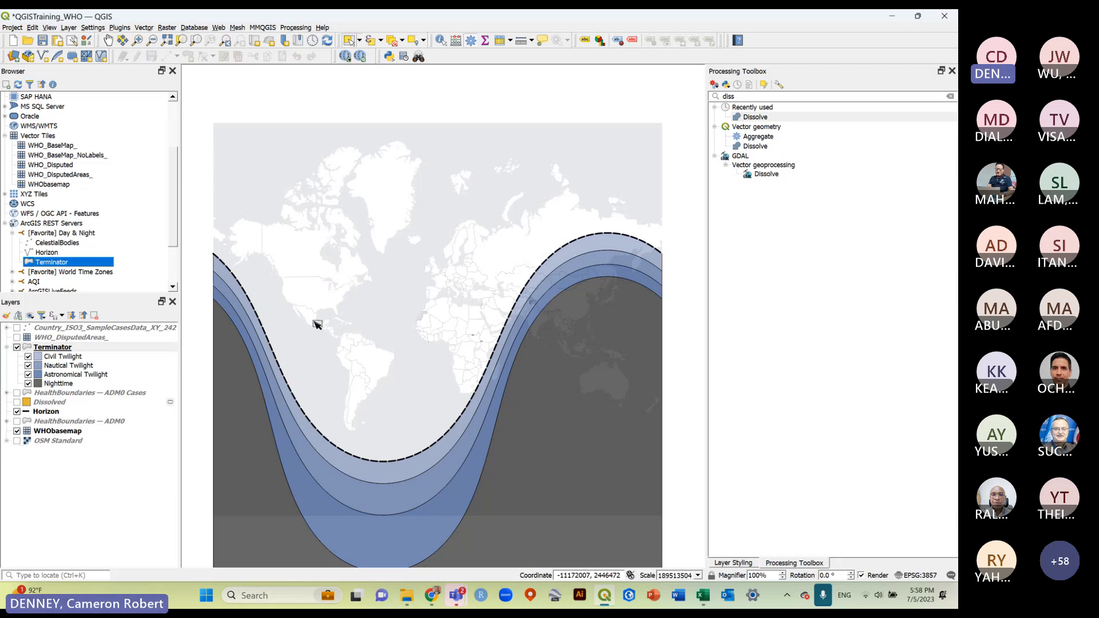
left_click(58, 243)
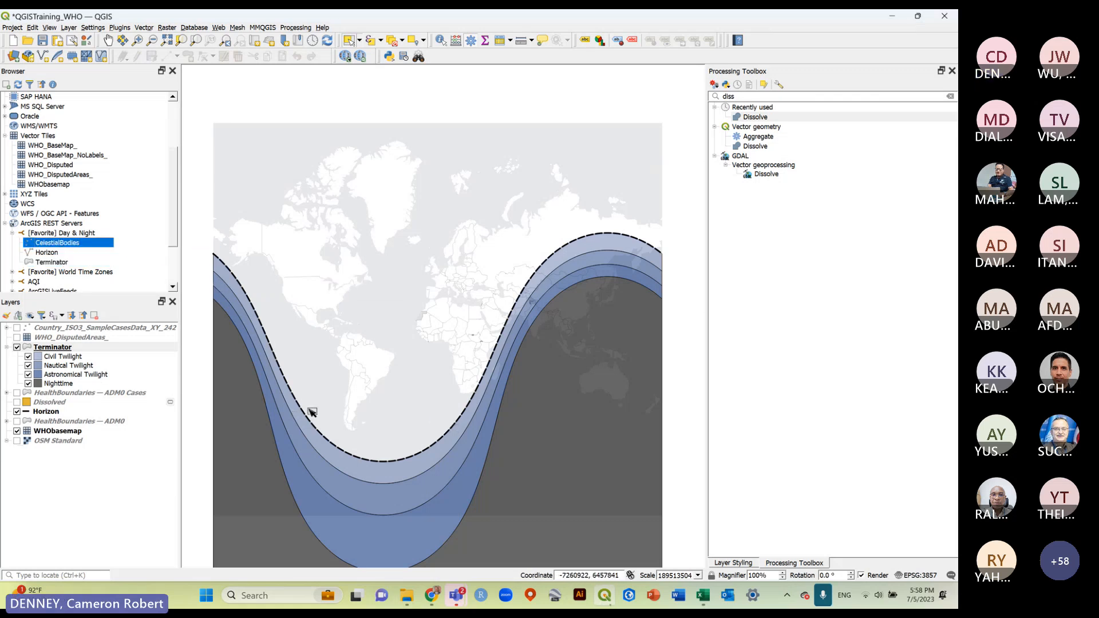
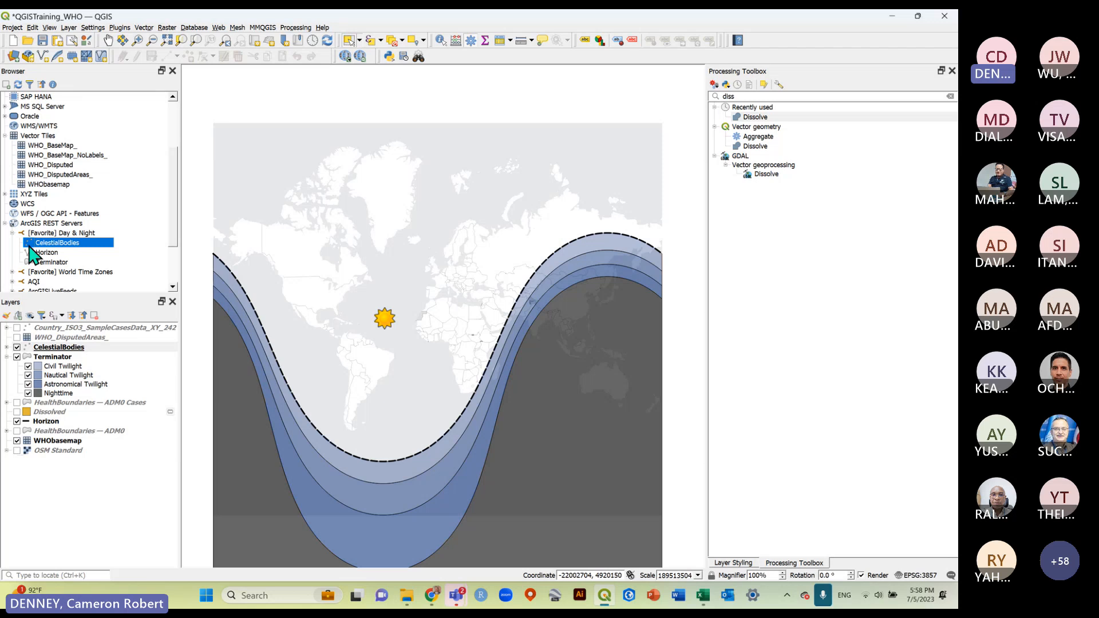
left_click(12, 233)
left_click(42, 225)
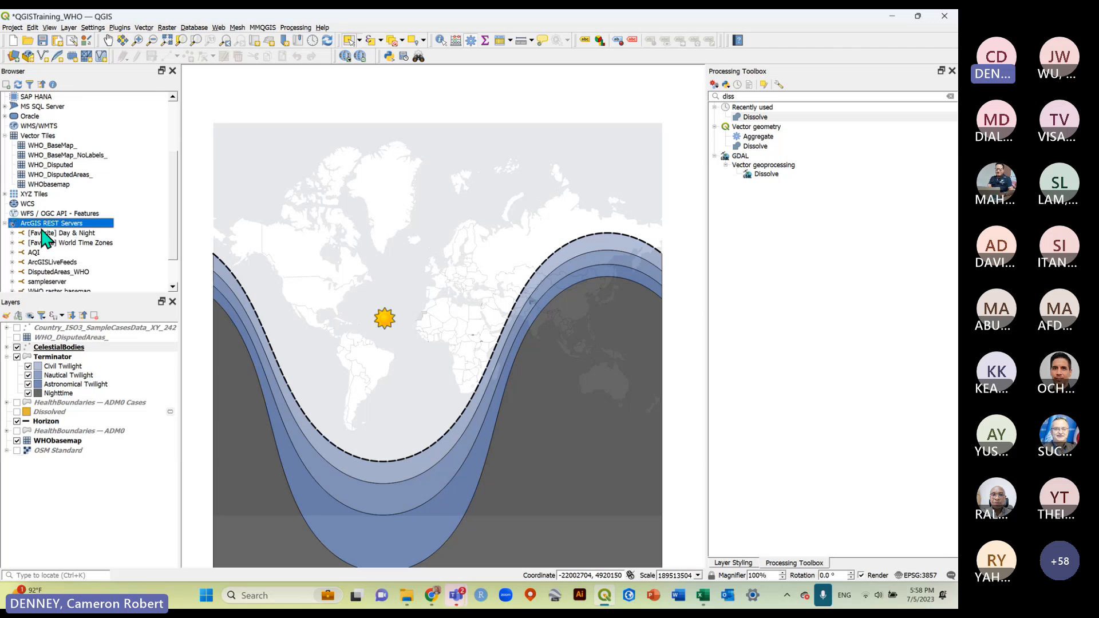
Remove the CelestialBodies and Terminator layers from the project.
left_click(76, 347)
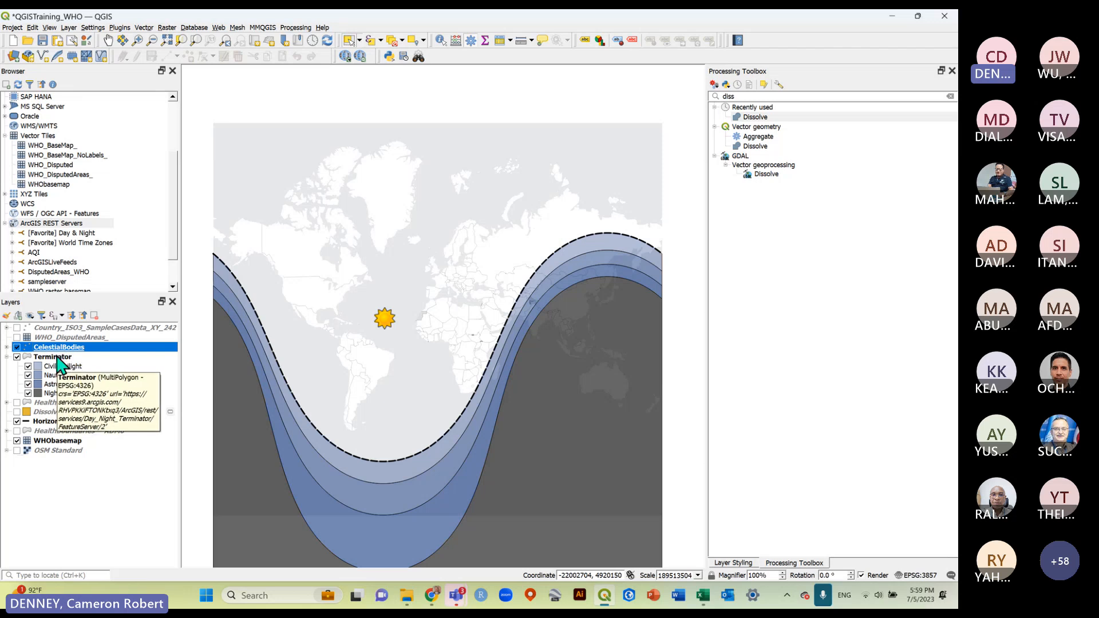
left_click(60, 358)
right_click(56, 347)
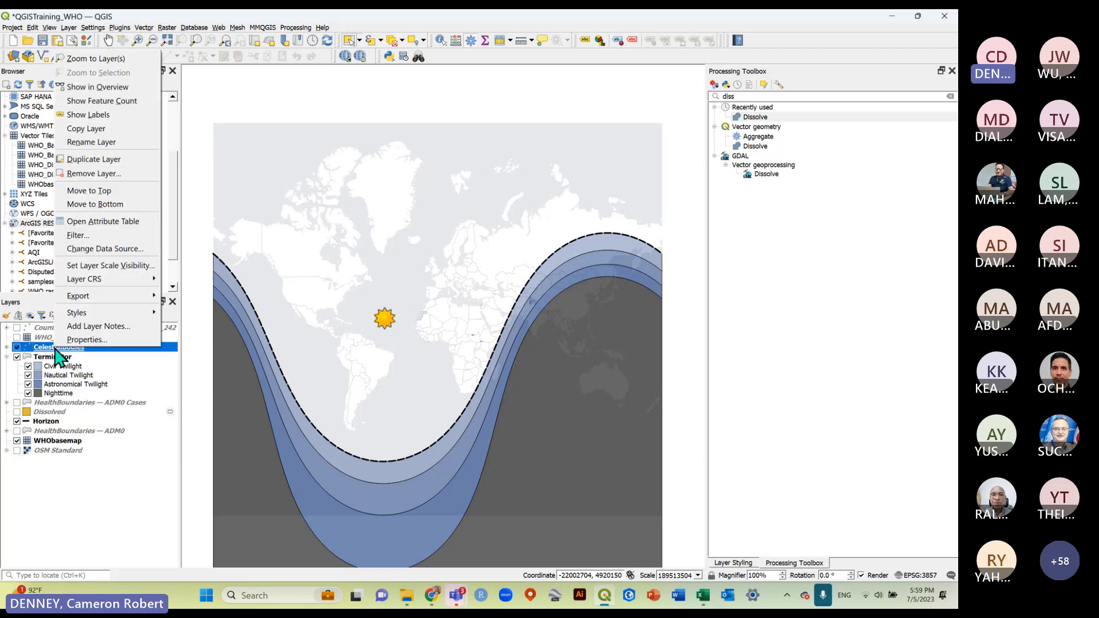
left_click(87, 176)
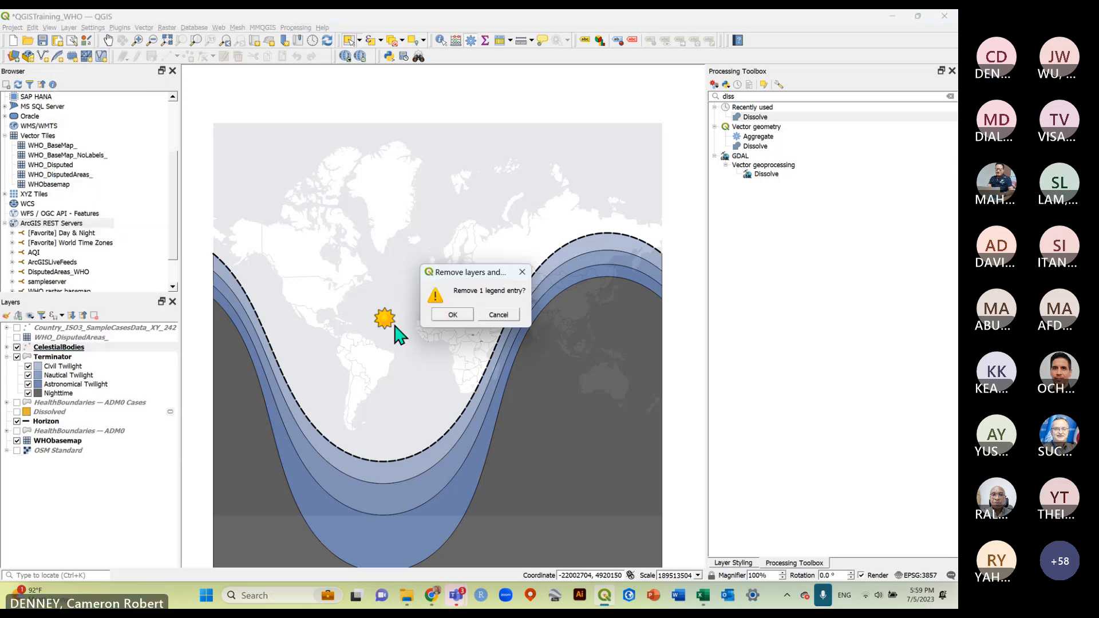
left_click(453, 315)
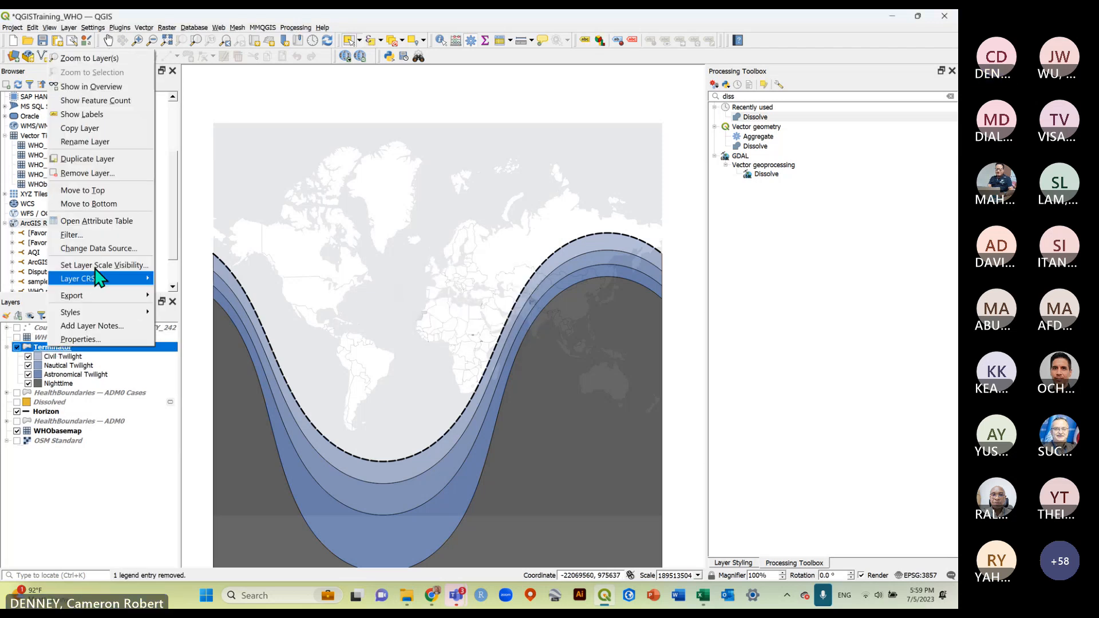
left_click(98, 173)
left_click(452, 315)
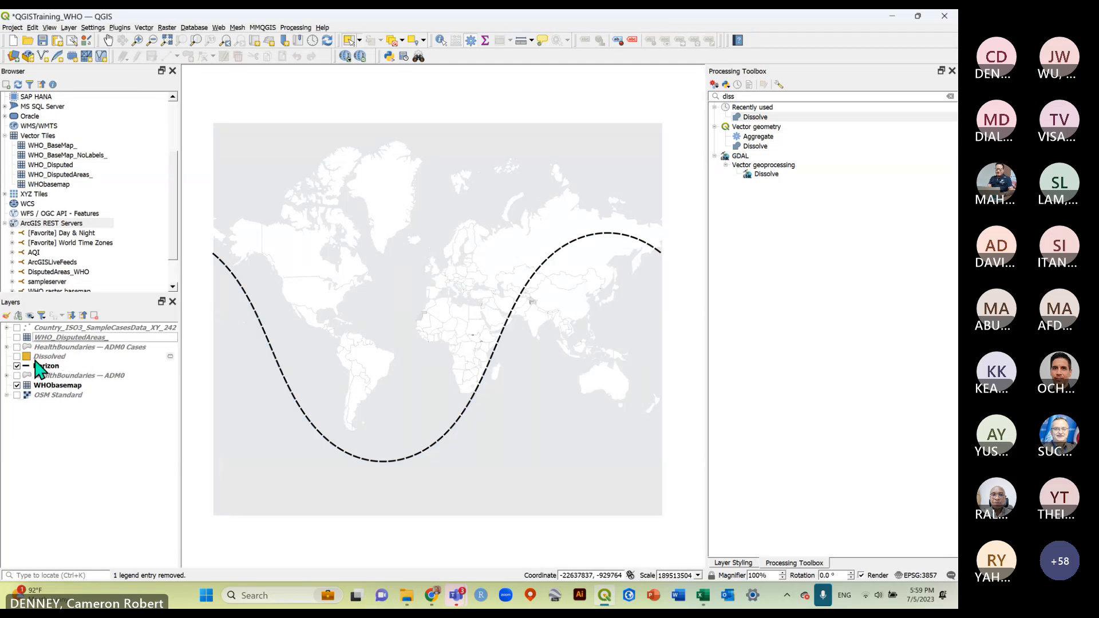
Show the Dissolved layer again and remove the Horizon layer from the project.
left_click(17, 356)
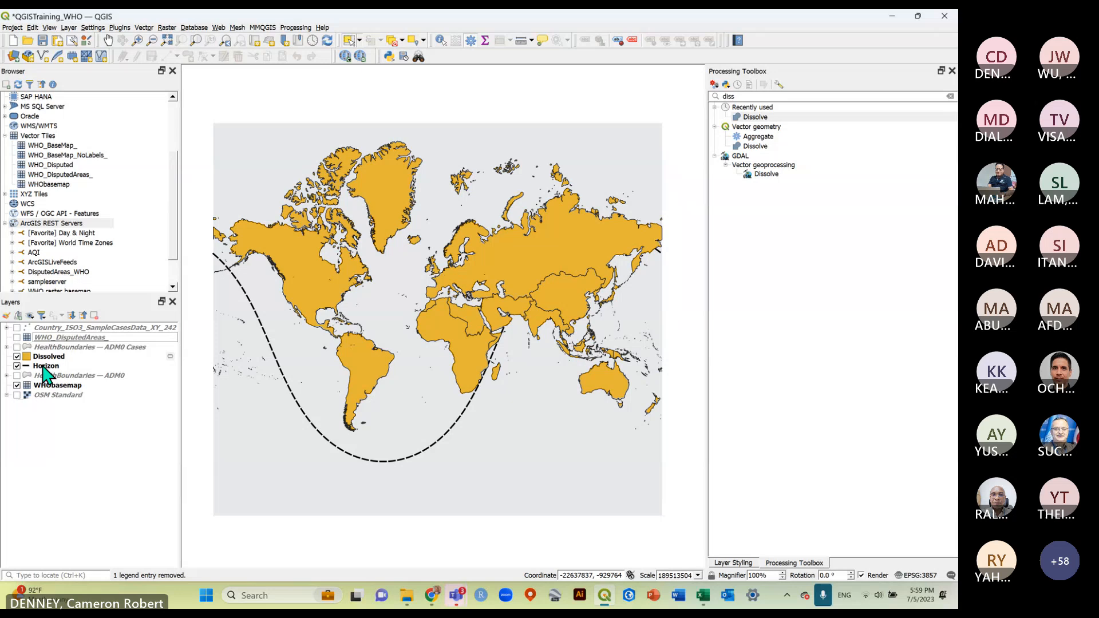
left_click(45, 366)
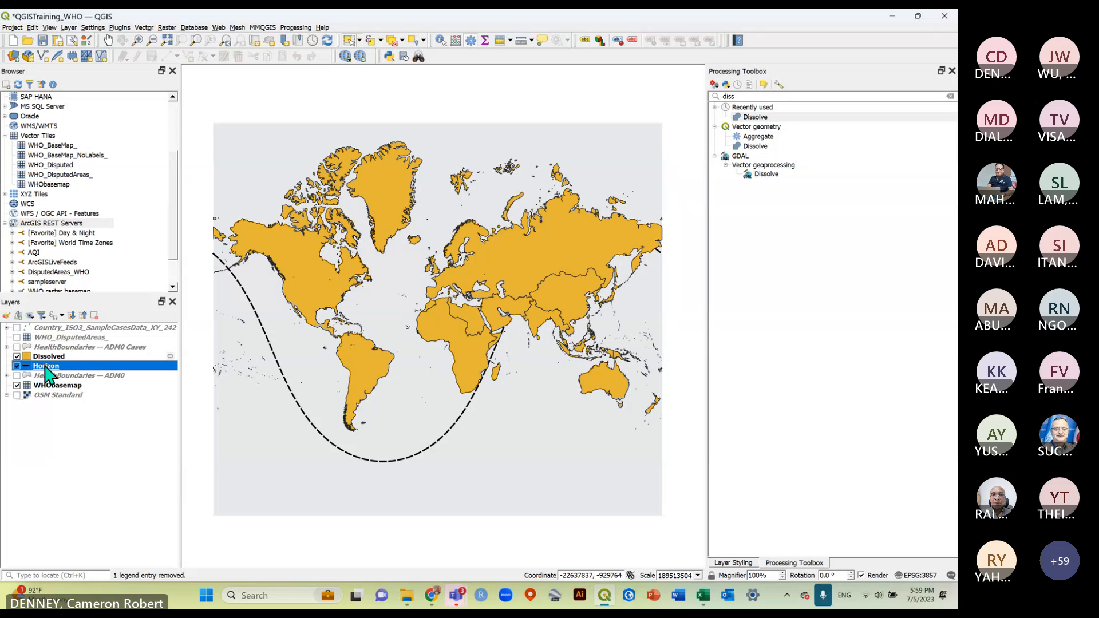
right_click(46, 365)
left_click(91, 190)
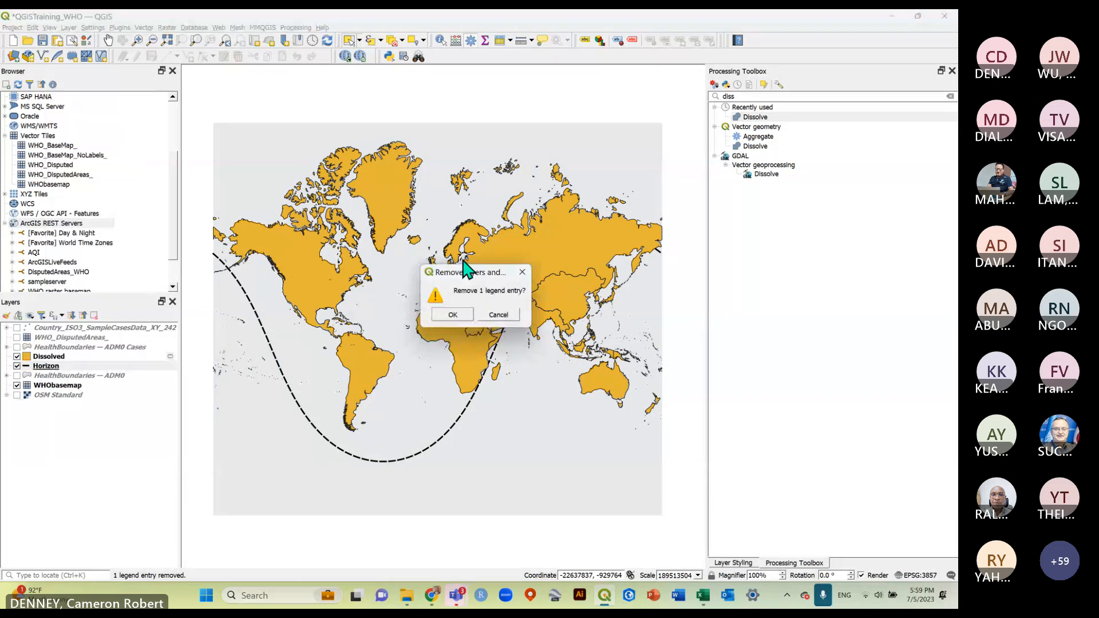
left_click(457, 316)
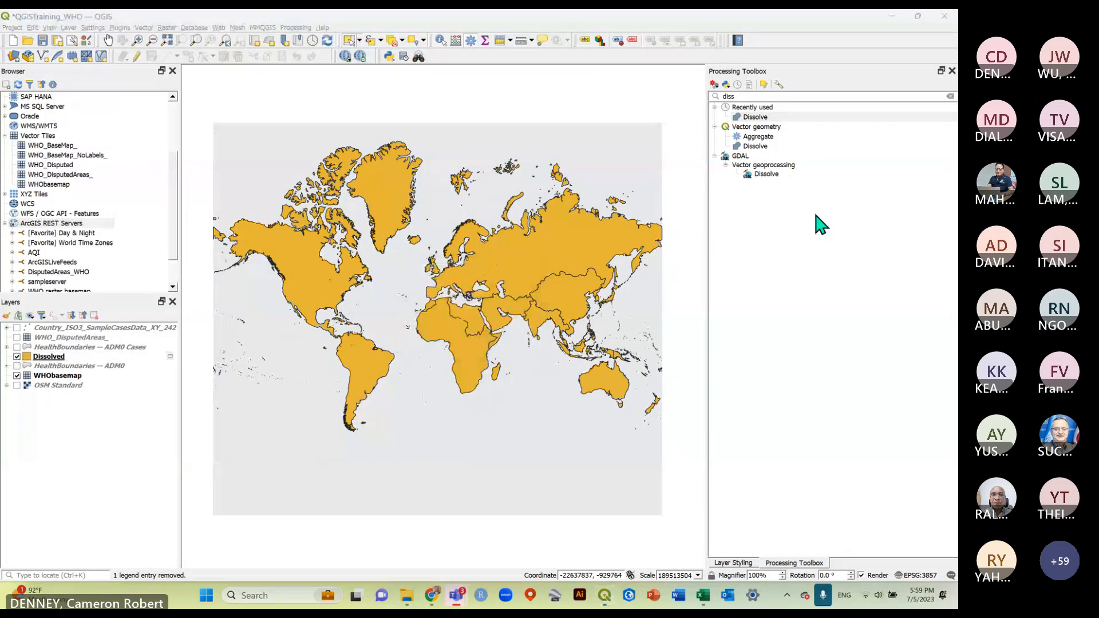
Save the project with Dissolved as the active layer.
left_click(44, 40)
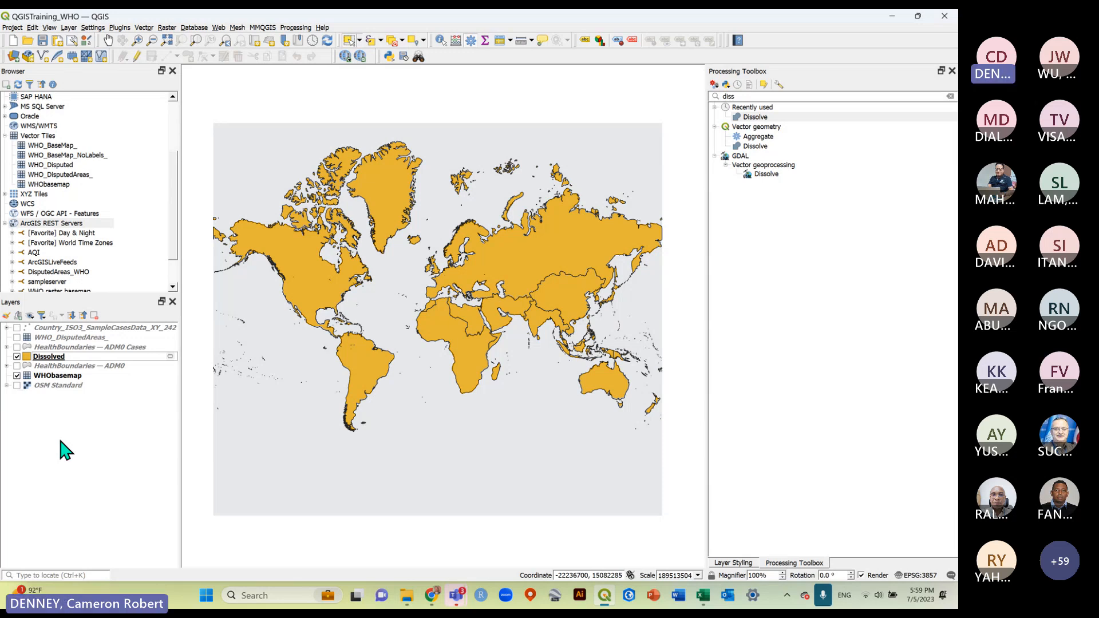
left_click(138, 356)
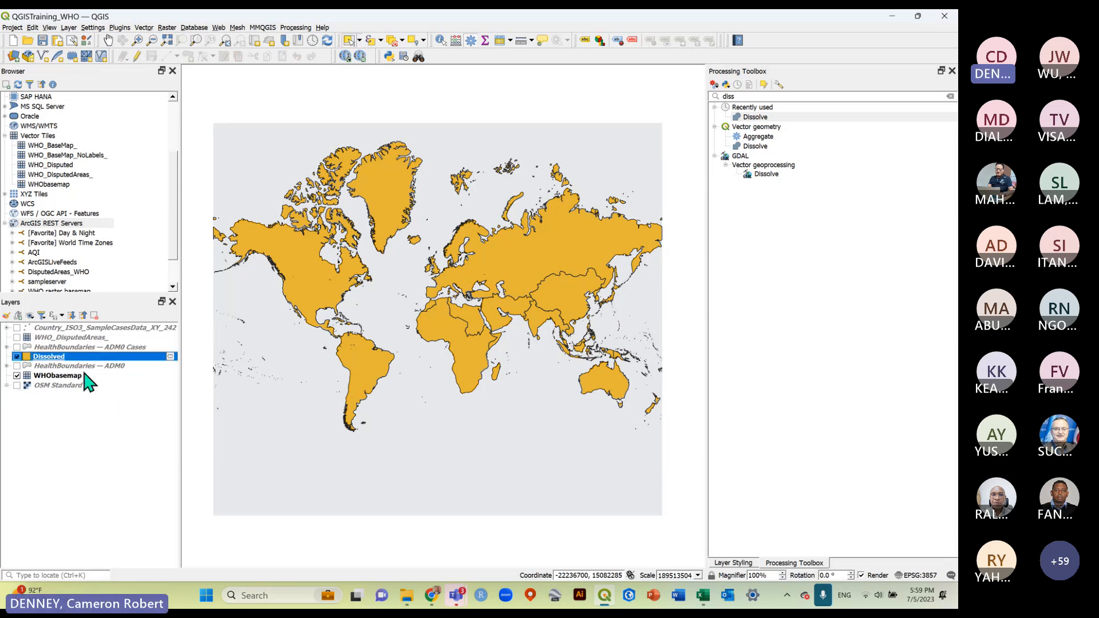
left_click(70, 415)
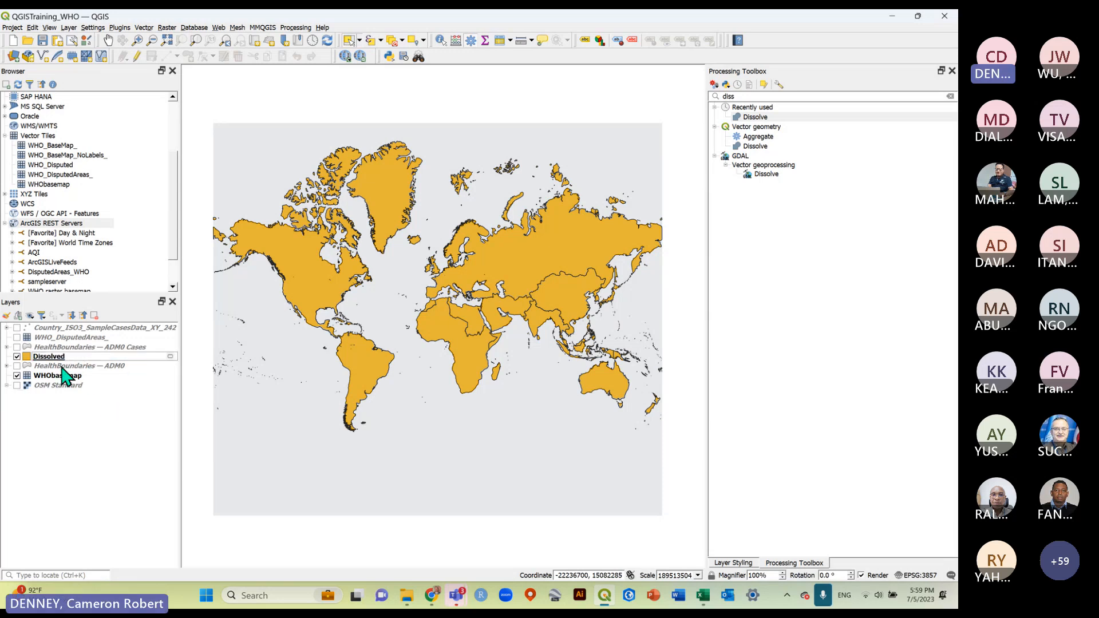
Turn on the WHO_DisputedAreas_ layer so it displays over the Dissolved layer.
left_click(61, 357)
left_click(79, 450)
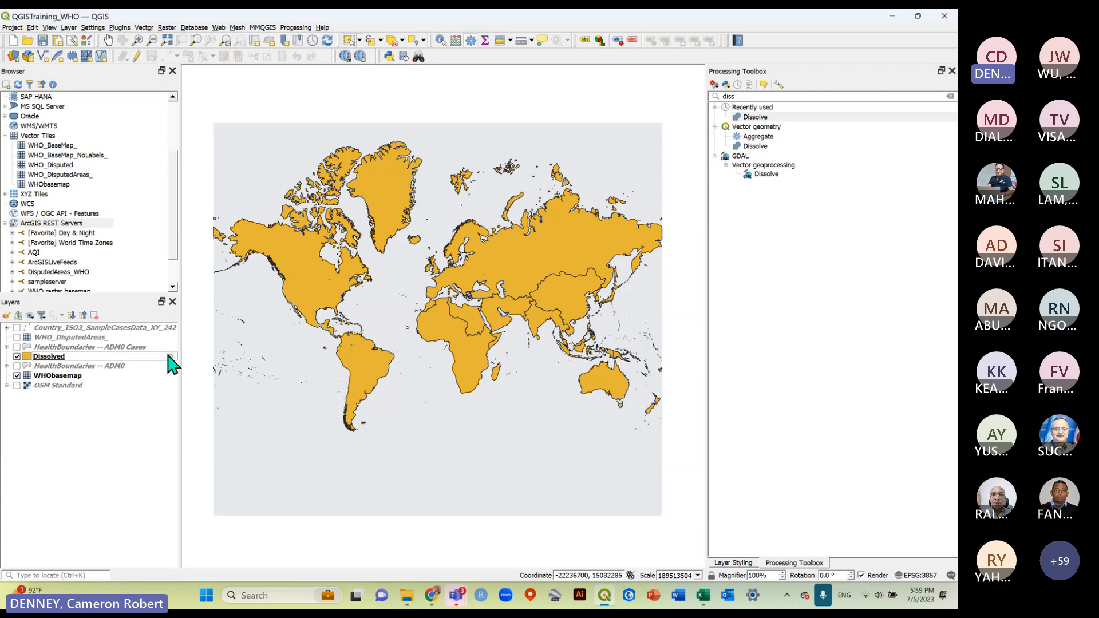
left_click(167, 357)
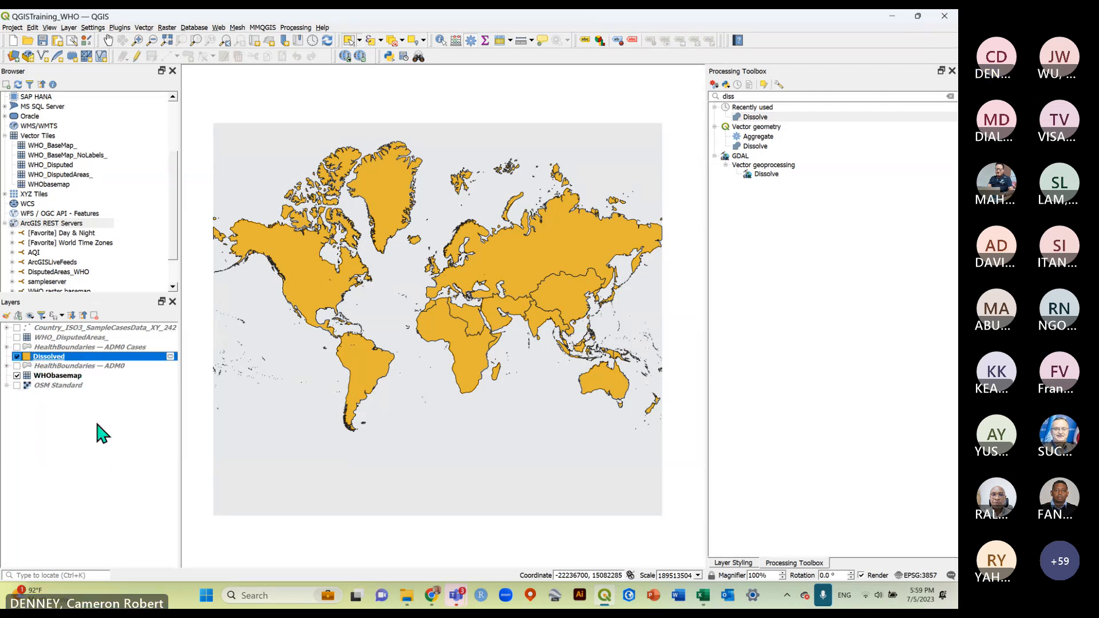
left_click(17, 337)
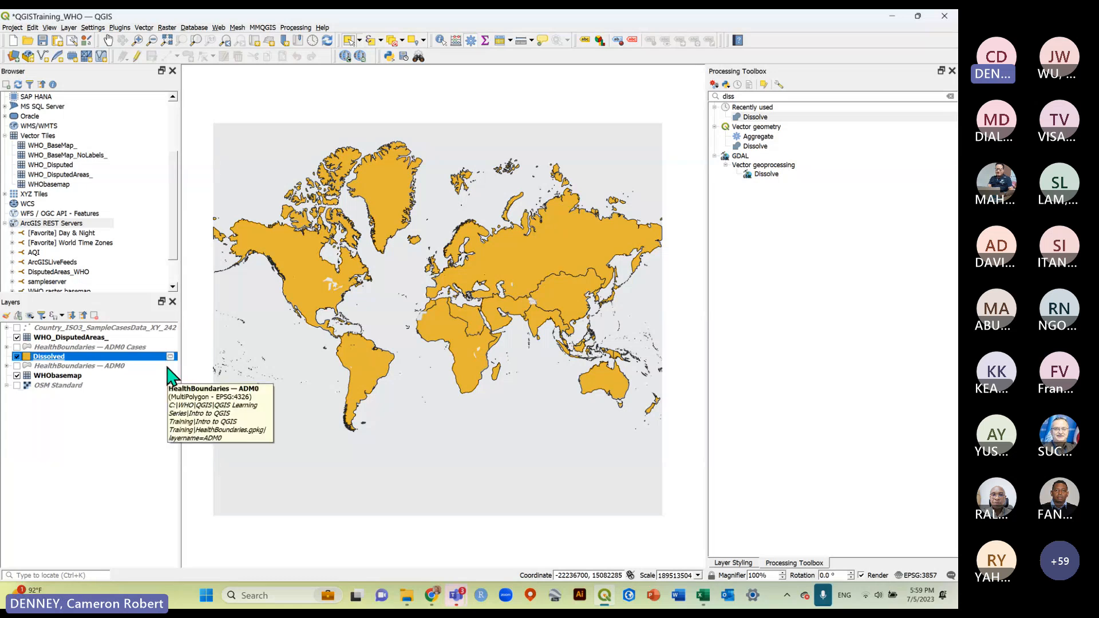
left_click(86, 422)
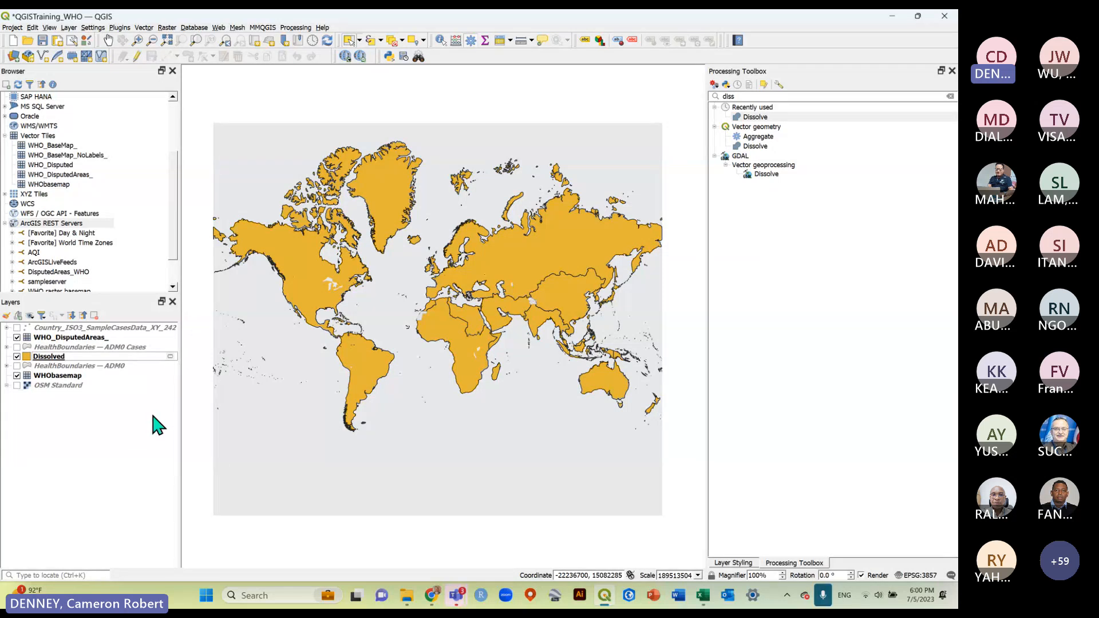
Start exporting the Dissolved layer's features to a new file, reviewing the available formats and choosing GeoPackage.
left_click(82, 359)
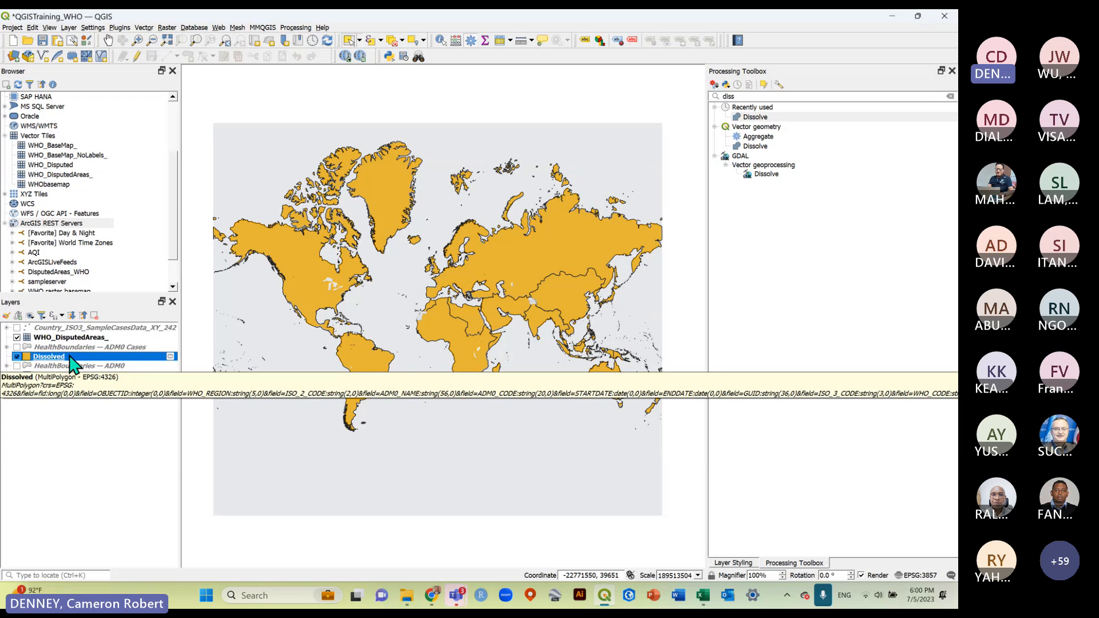
right_click(73, 365)
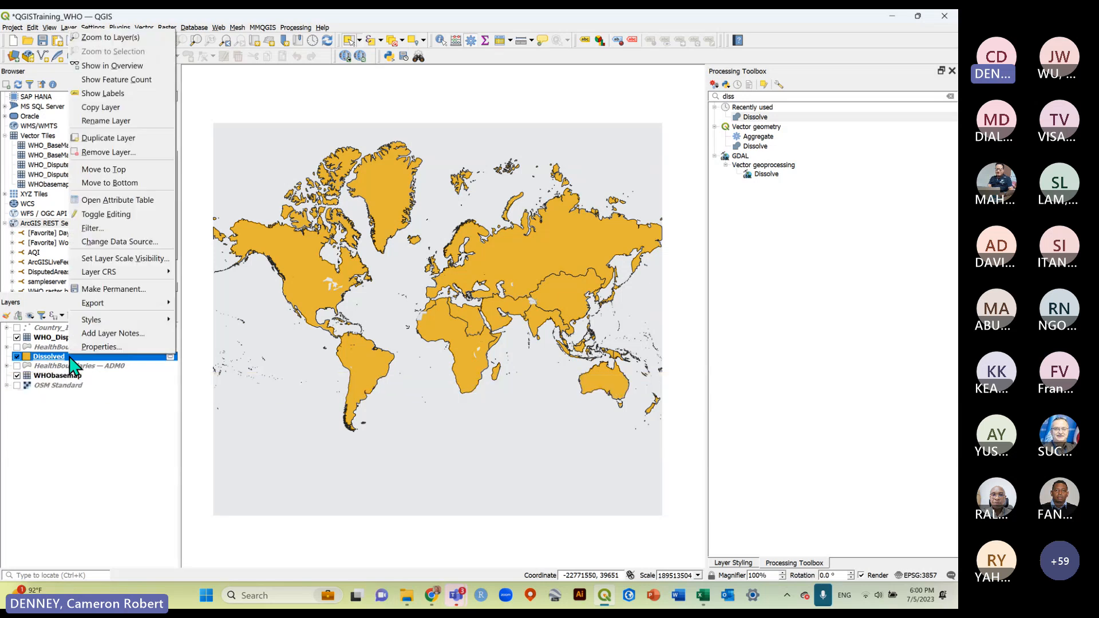
mouse_move(147, 306)
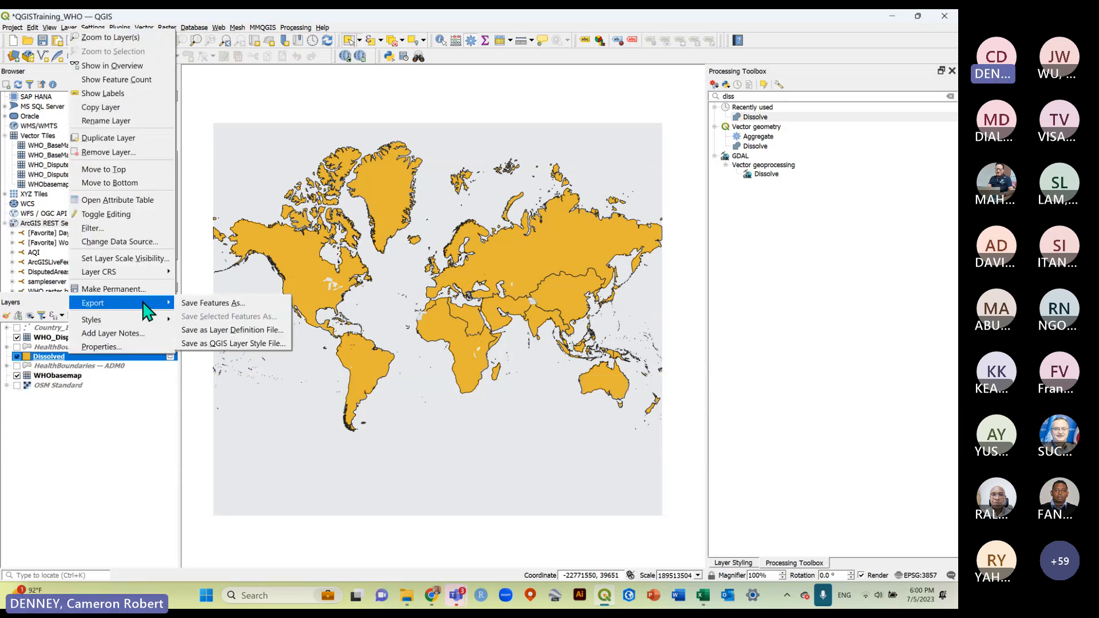
left_click(223, 305)
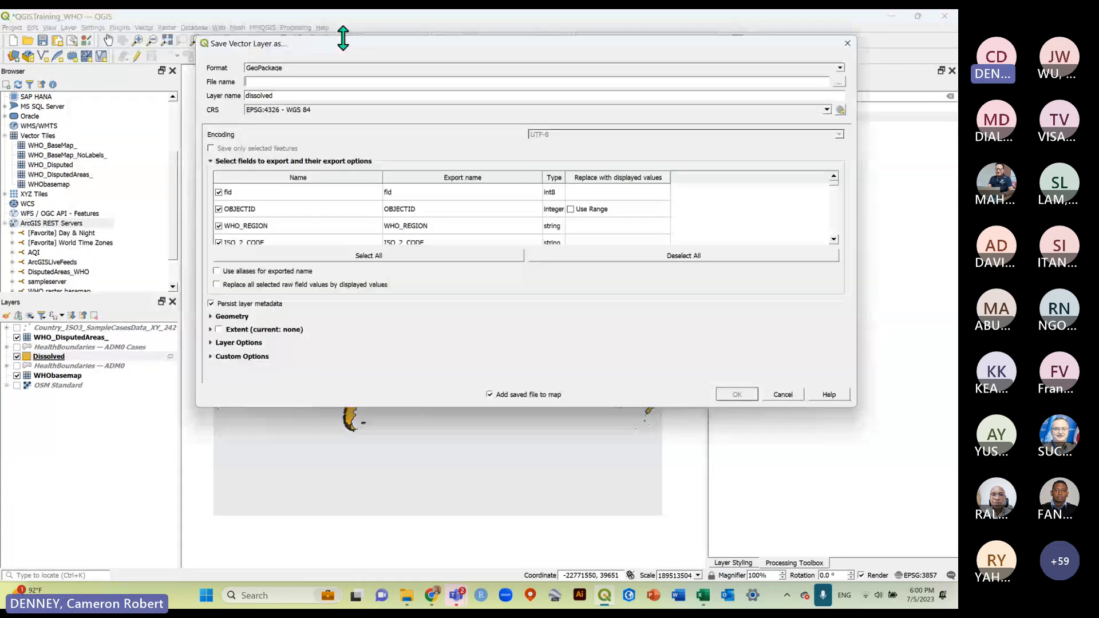
left_click_drag(344, 34, 242, 104)
left_click(733, 121)
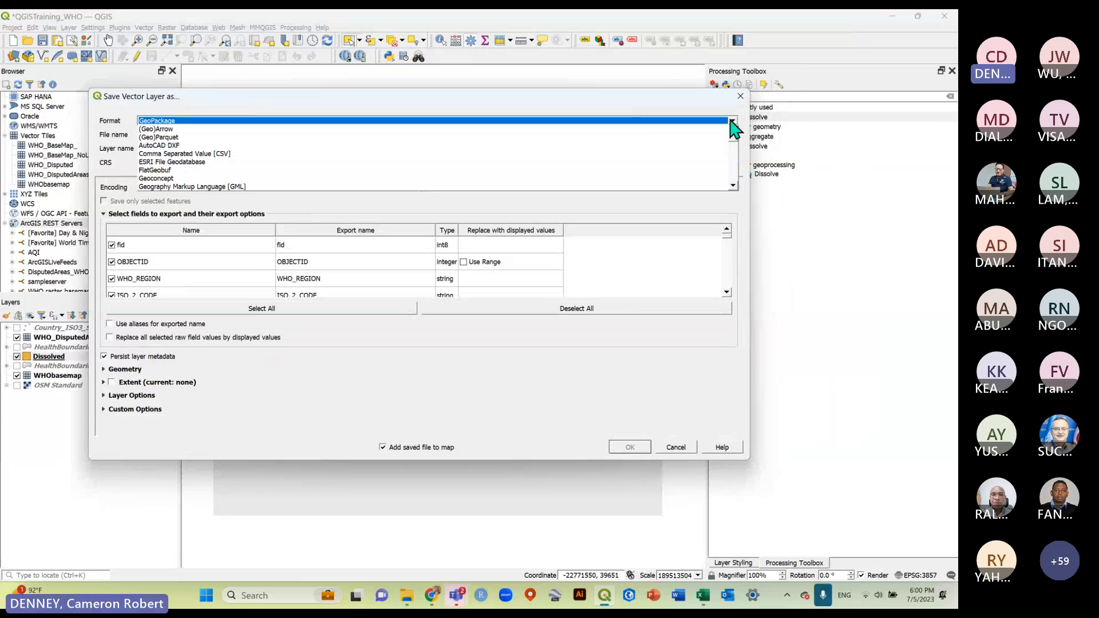
scroll(385, 167, "down", 2)
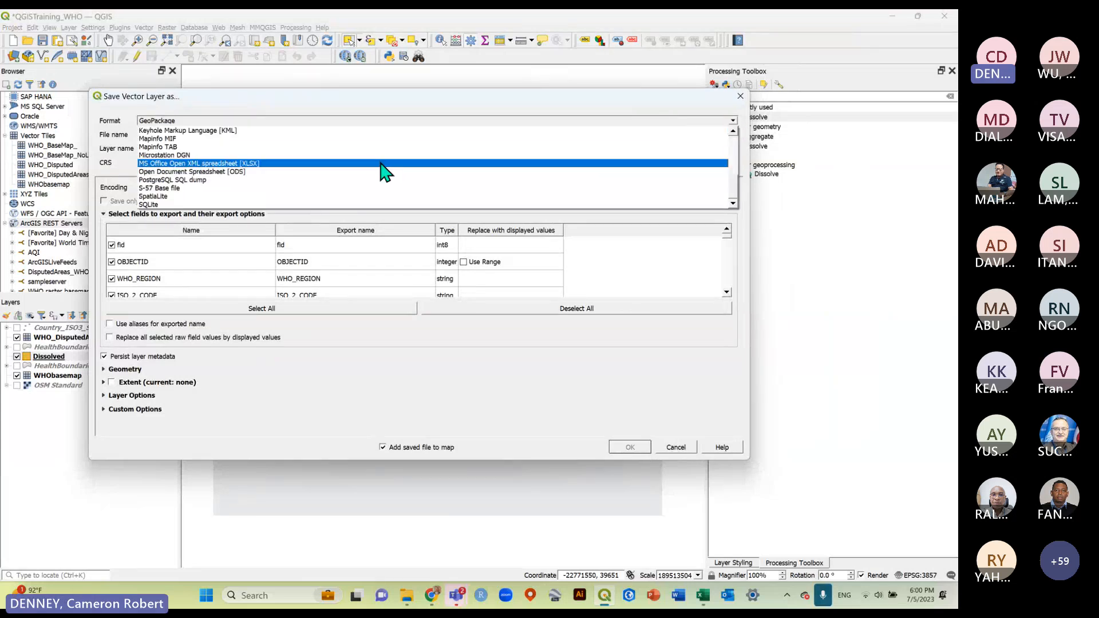
scroll(348, 178, "down", 4)
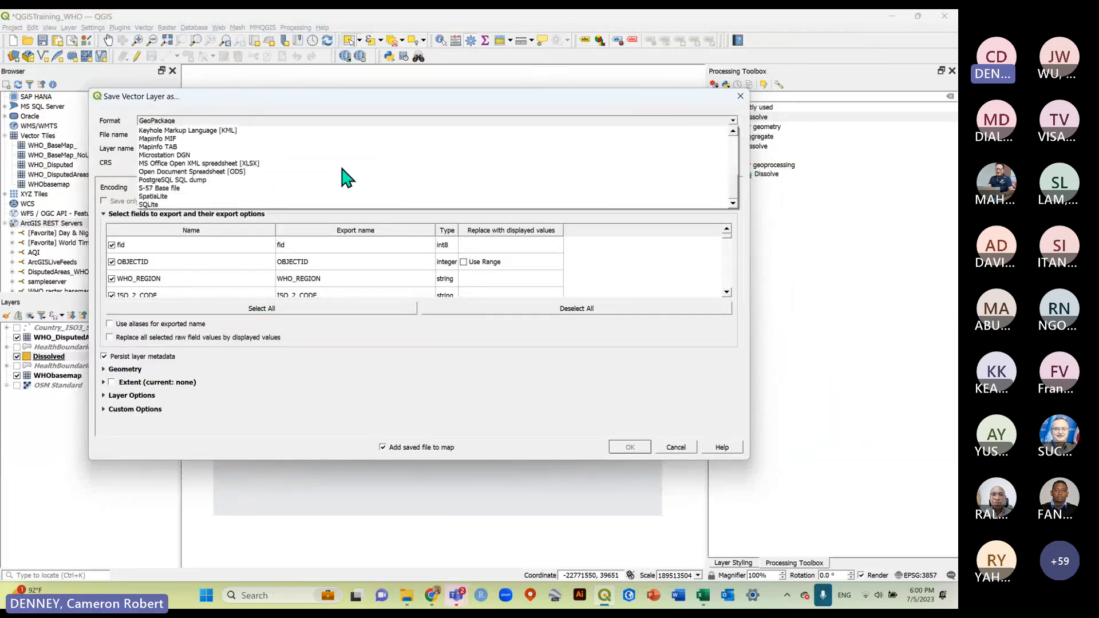
scroll(346, 177, "up", 6)
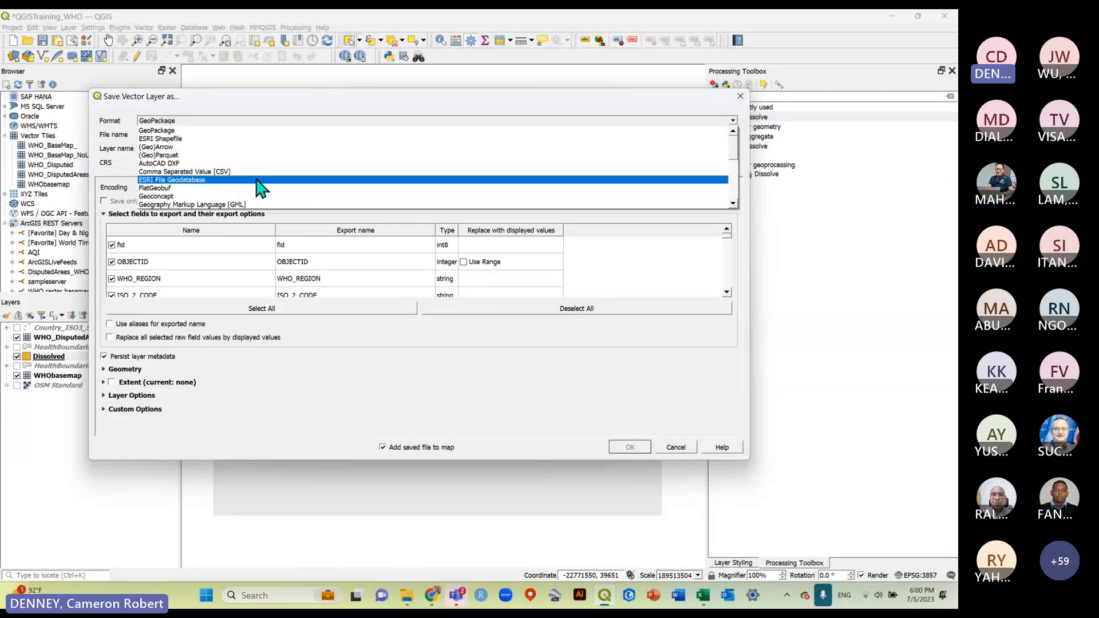
scroll(269, 191, "down", 5)
scroll(269, 183, "up", 5)
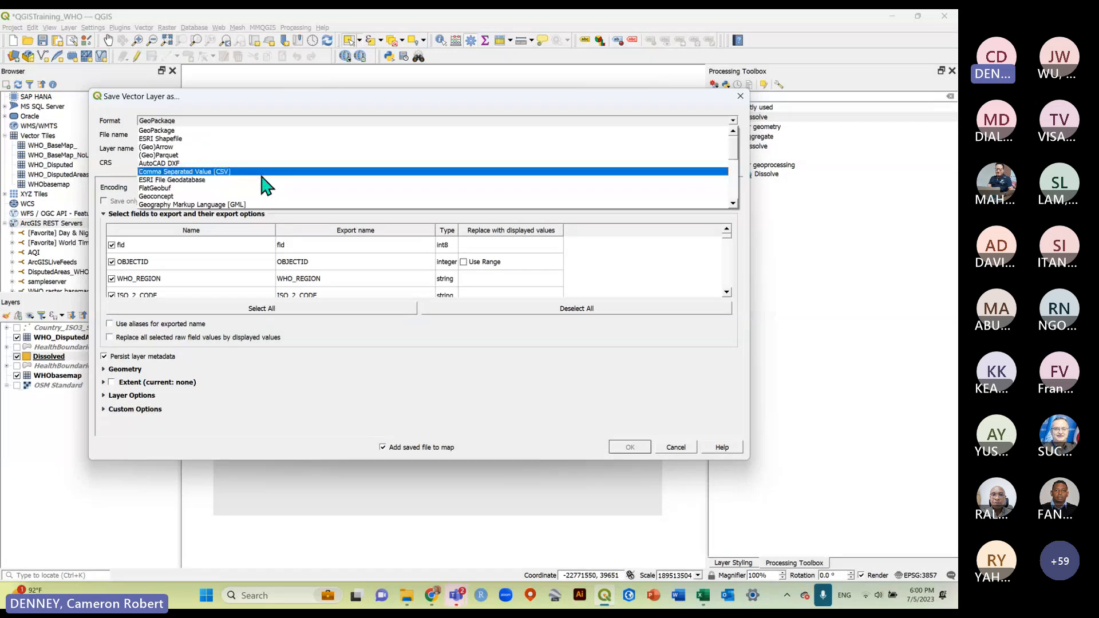
left_click(161, 132)
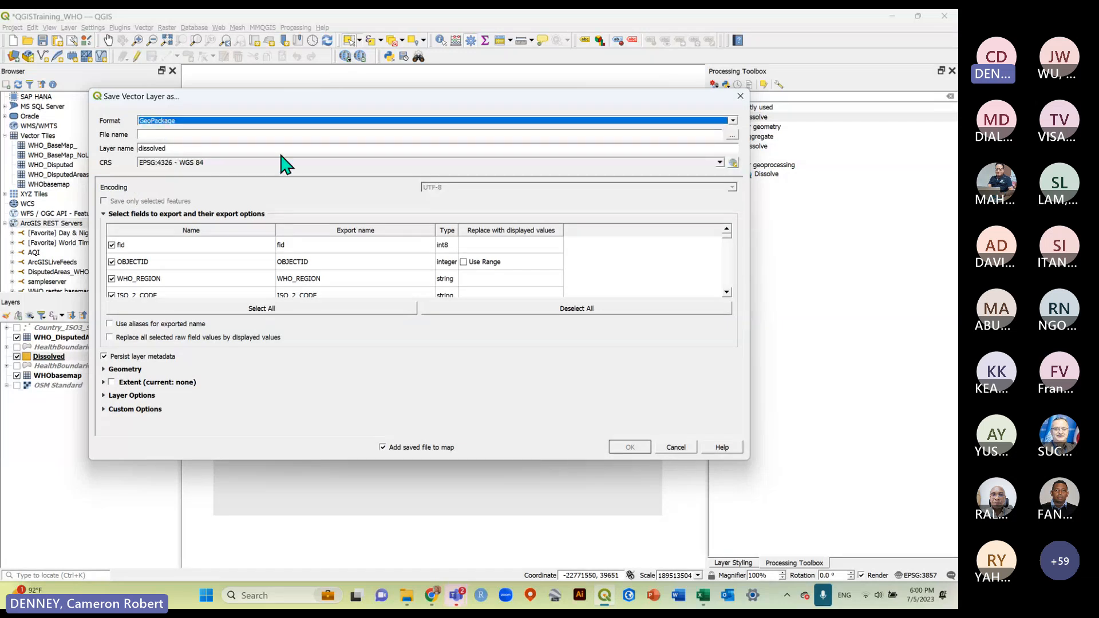
left_click_drag(390, 98, 347, 74)
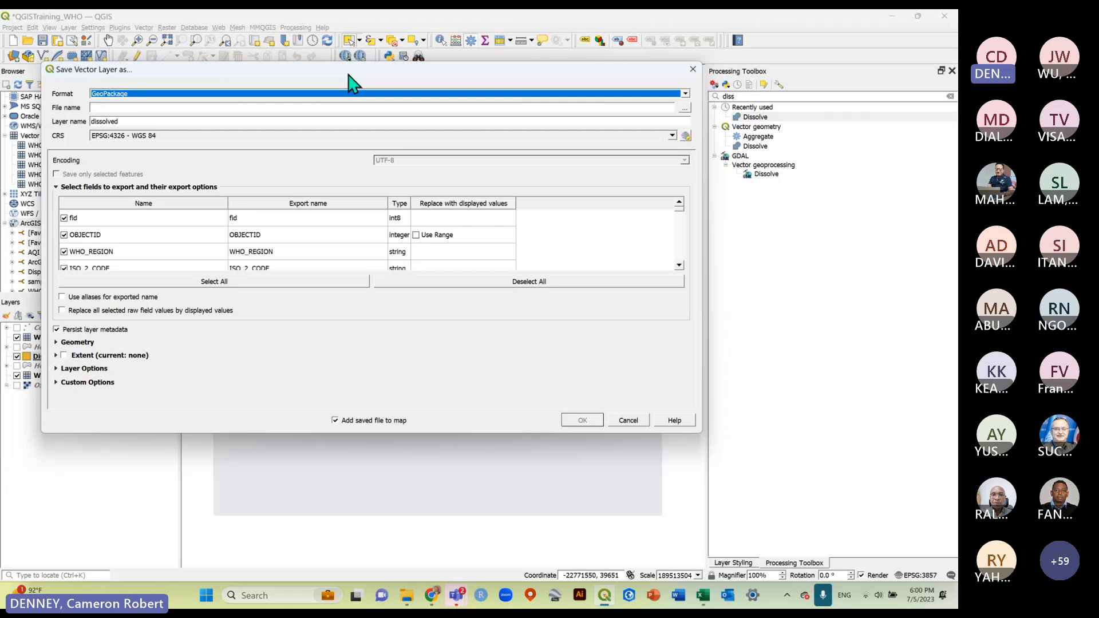
left_click_drag(351, 74, 334, 69)
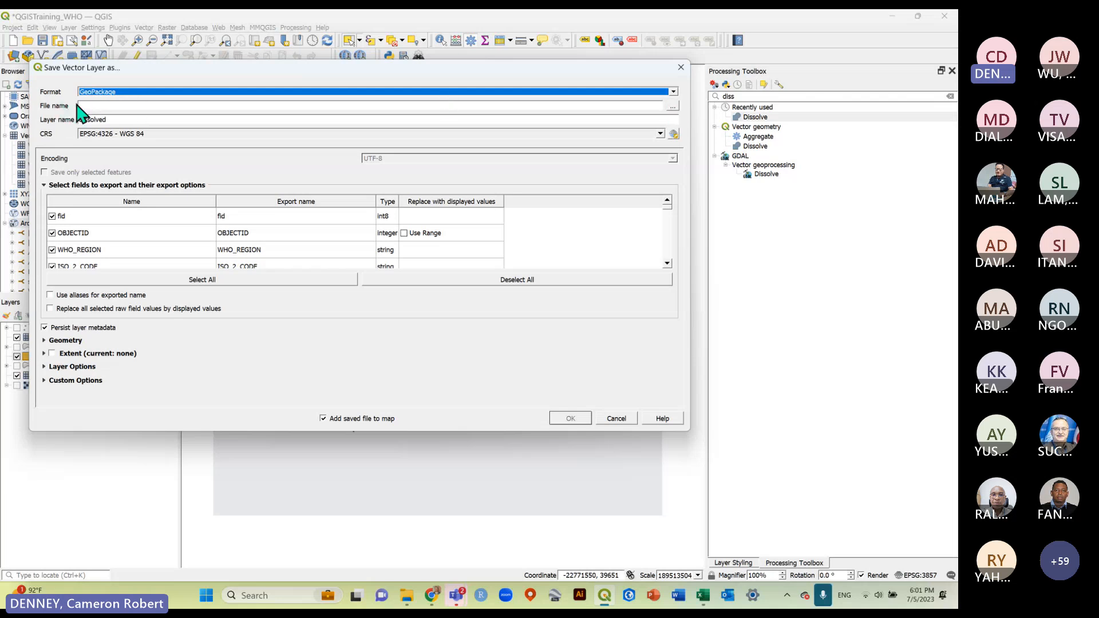
Set the output file to WHO_Regions in C:\WHO\QGIS\QGIS Learning Series\Intro to QGIS Training\Intro to QGIS Training.
left_click(250, 106)
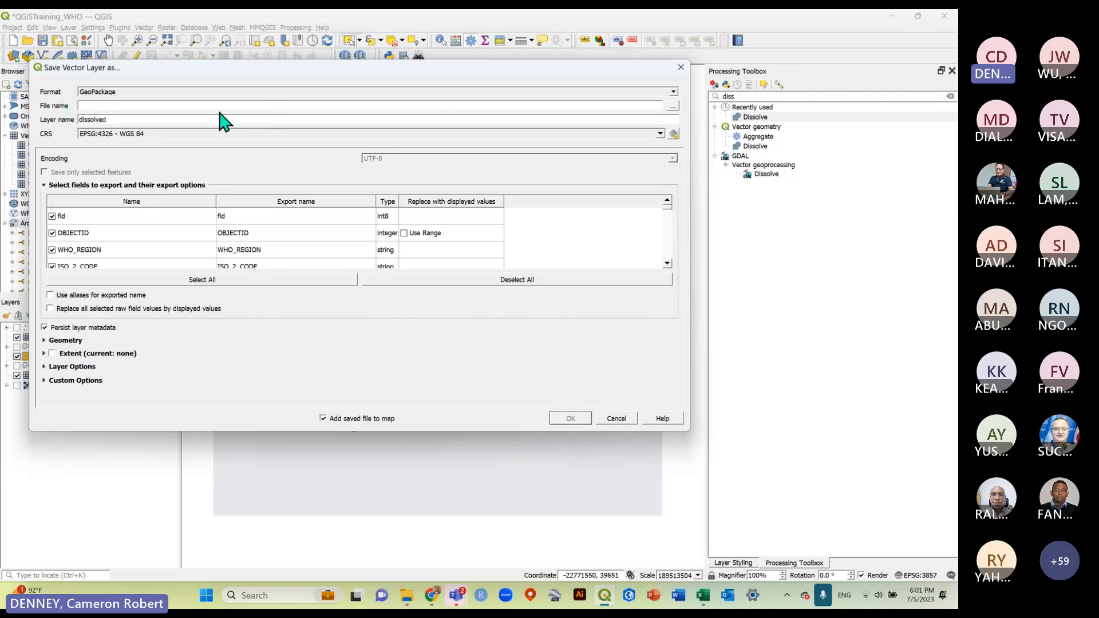
left_click(673, 107)
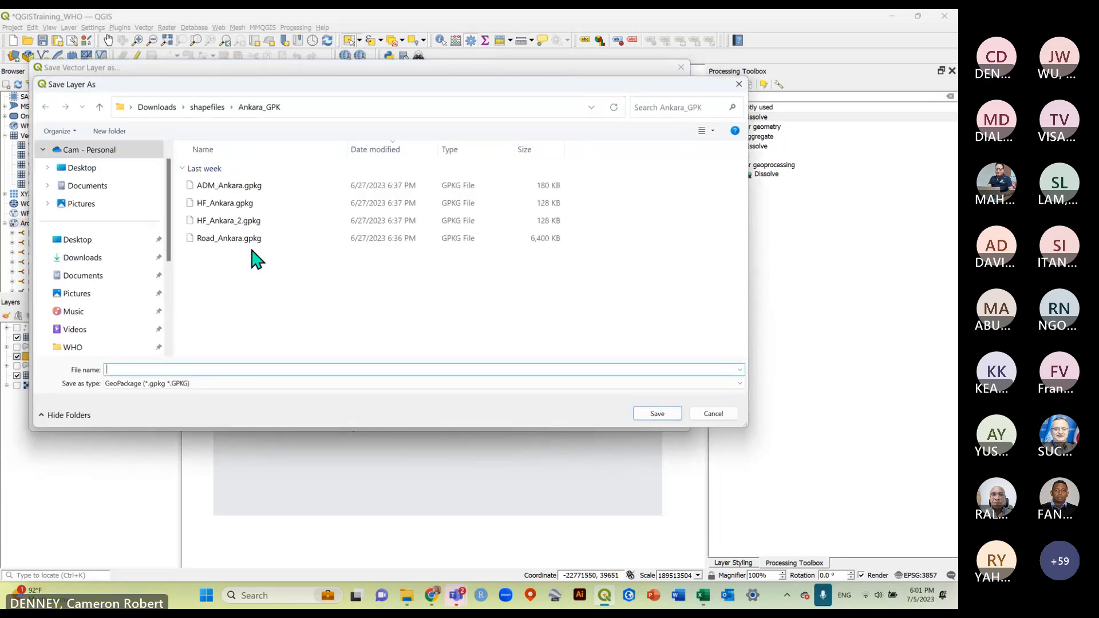
left_click(83, 347)
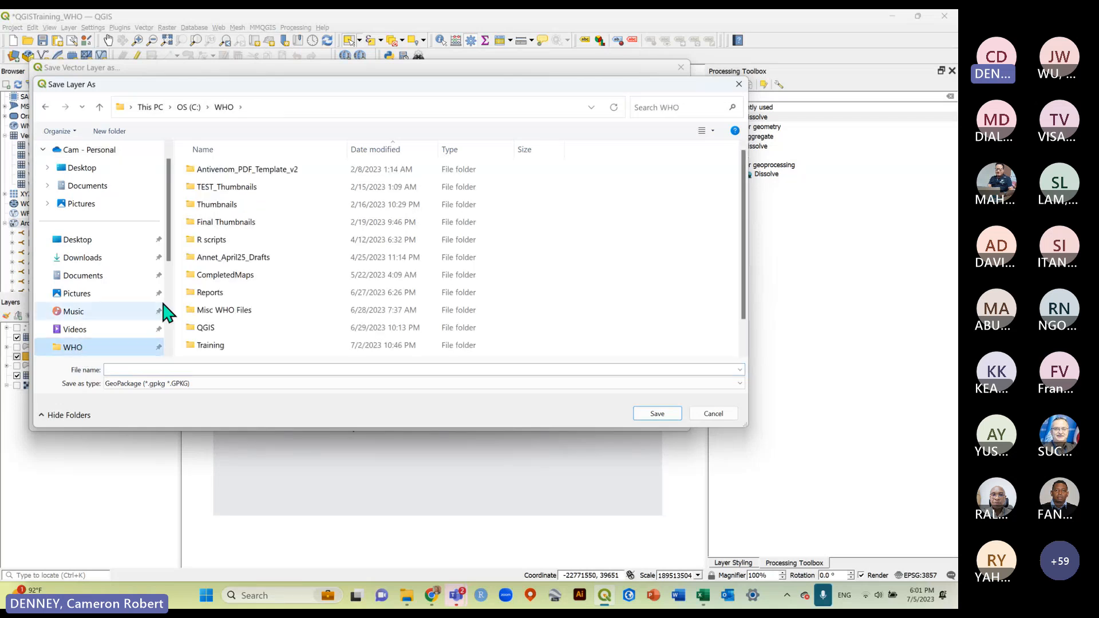
scroll(240, 298, "down", 1)
double_click(221, 299)
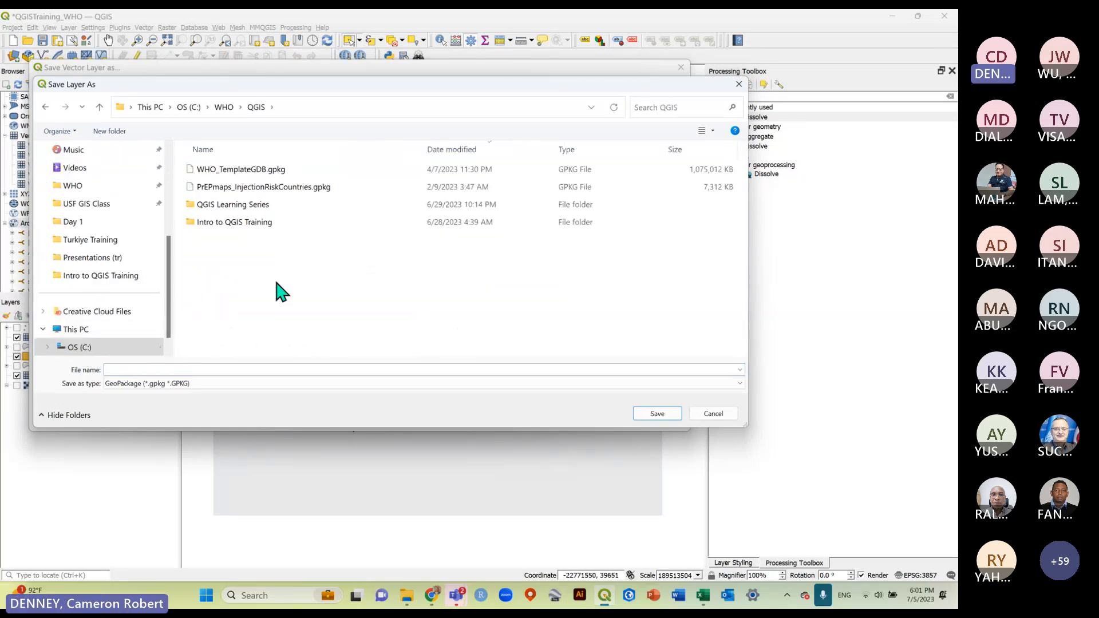
double_click(241, 205)
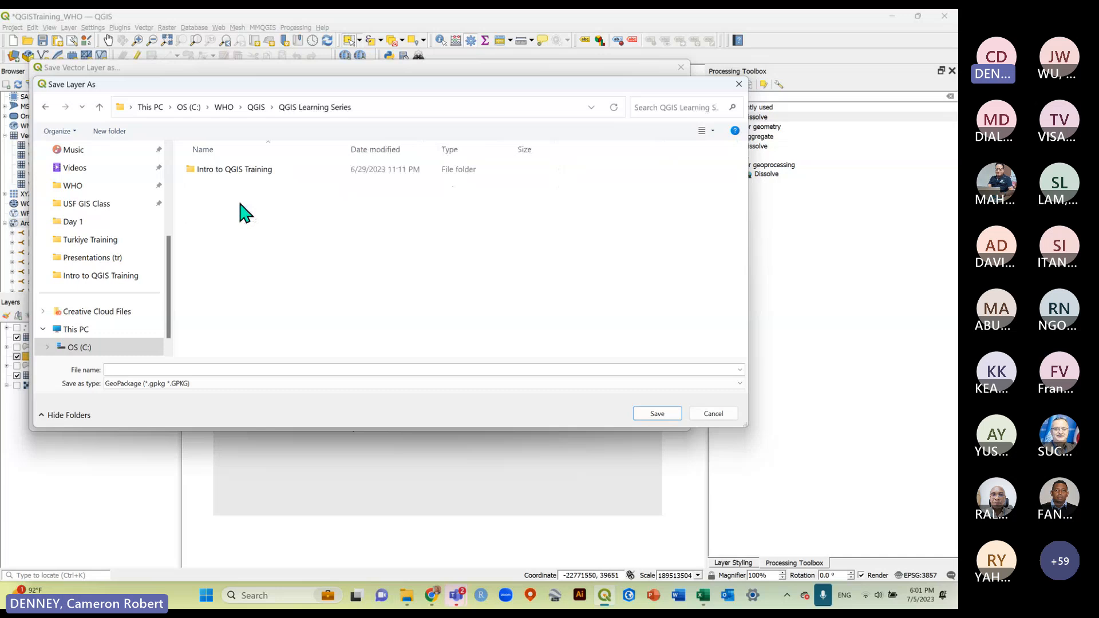
double_click(238, 170)
double_click(238, 170)
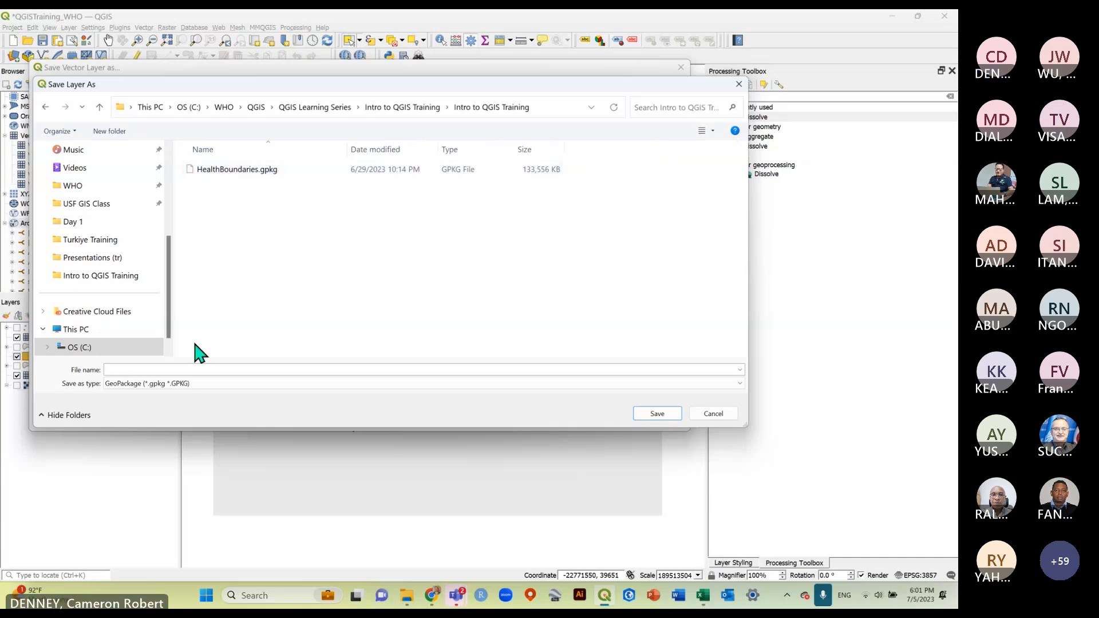
left_click(154, 371)
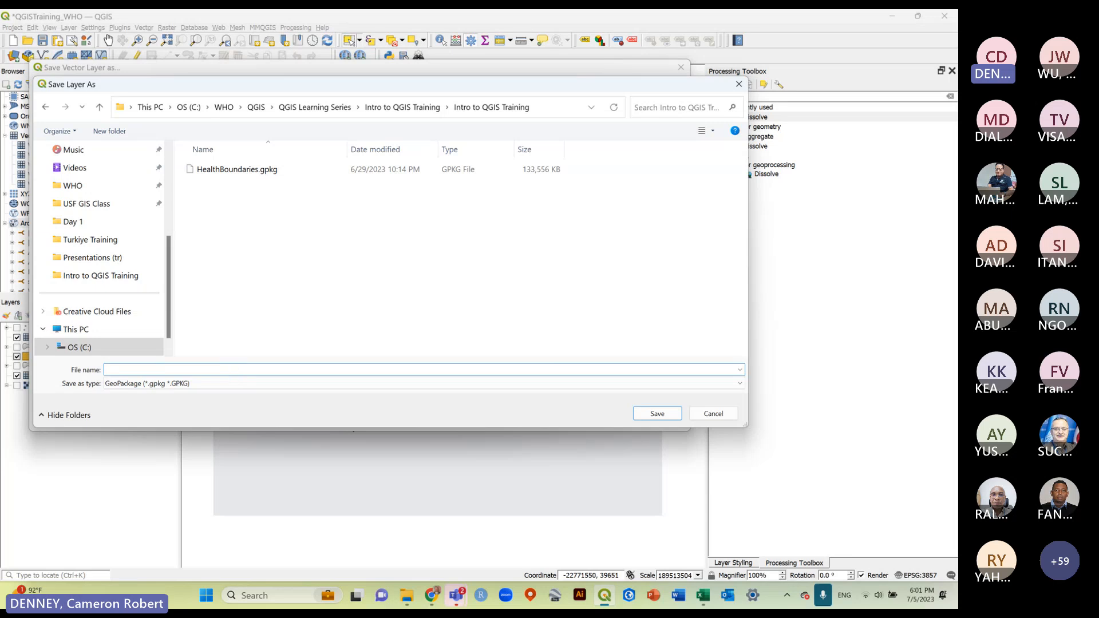
type("WHO_Regions")
left_click(658, 413)
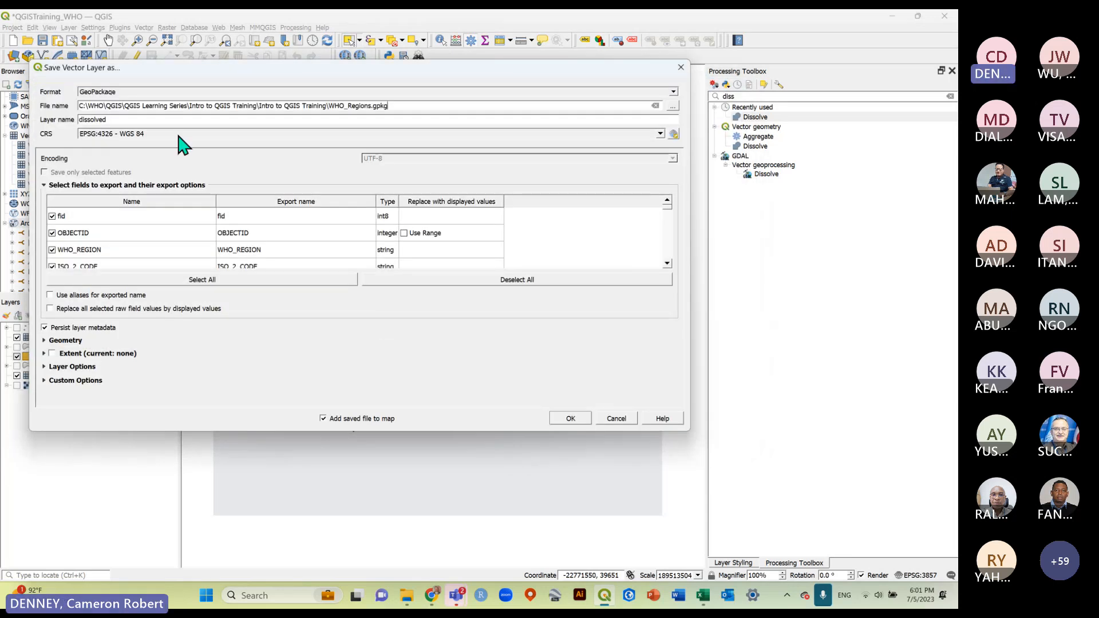
Run the export with the layer name dissolved and the saved file added to the map, and dismiss the export notification.
triple_click(232, 112)
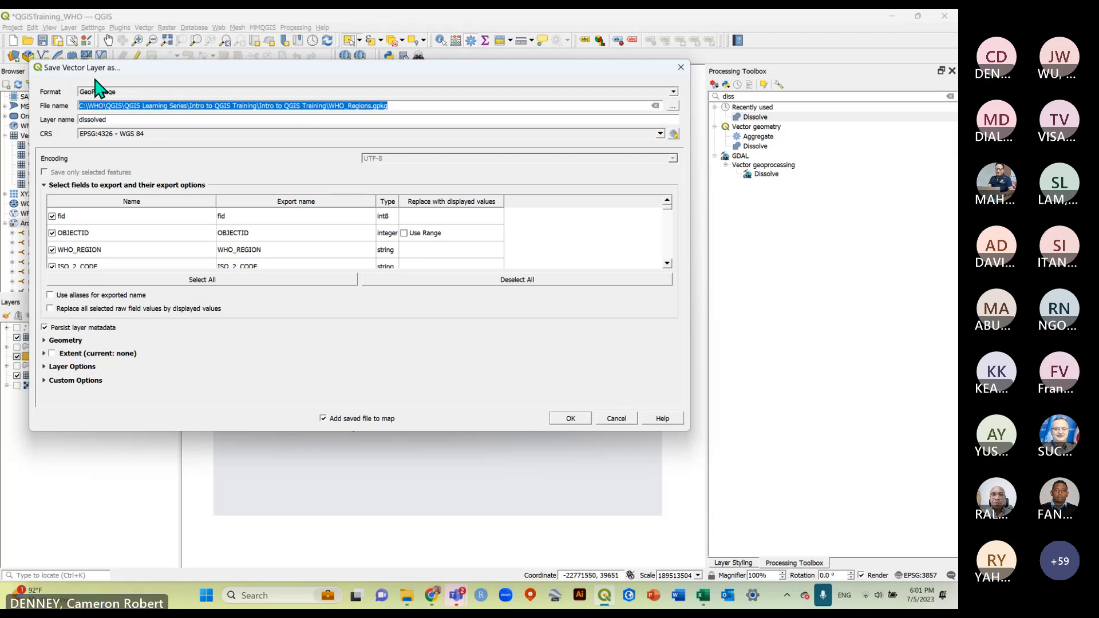
left_click(392, 106)
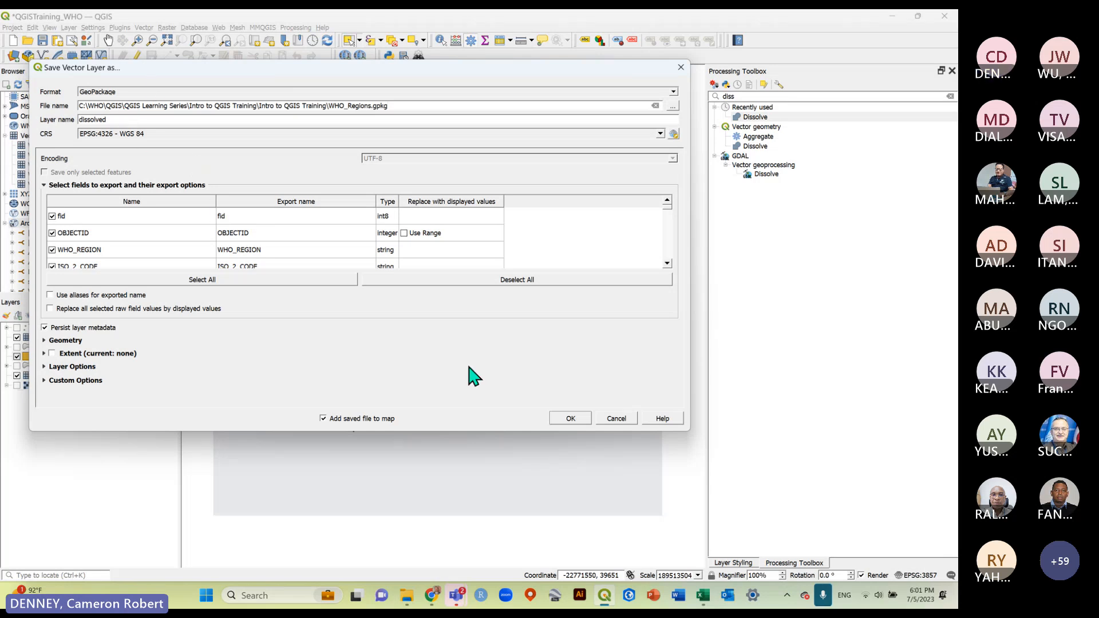
left_click(571, 419)
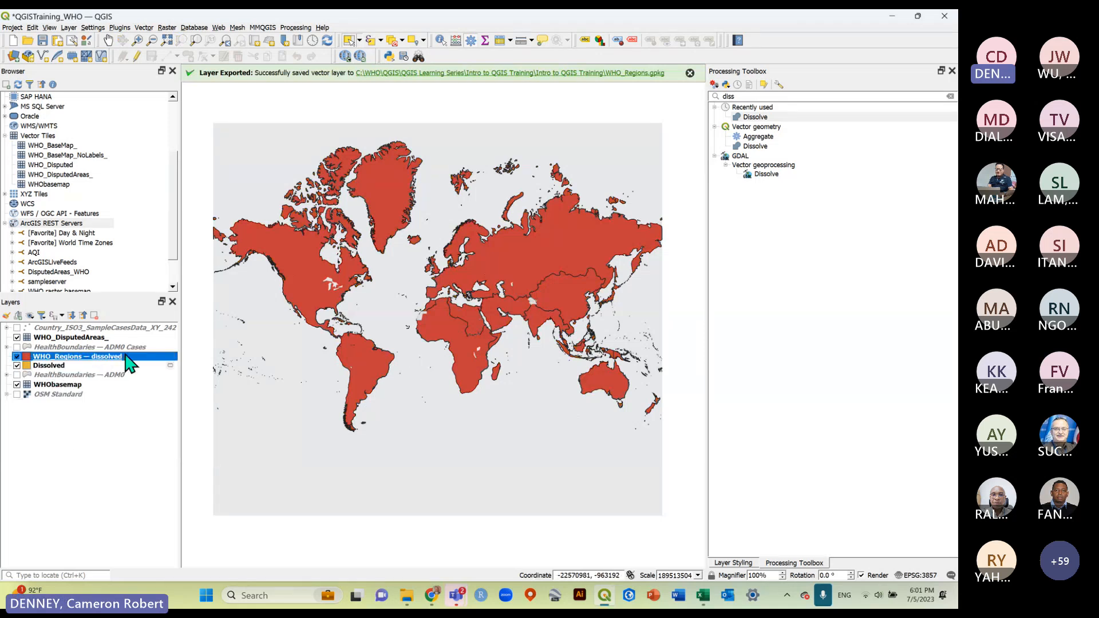
left_click(690, 72)
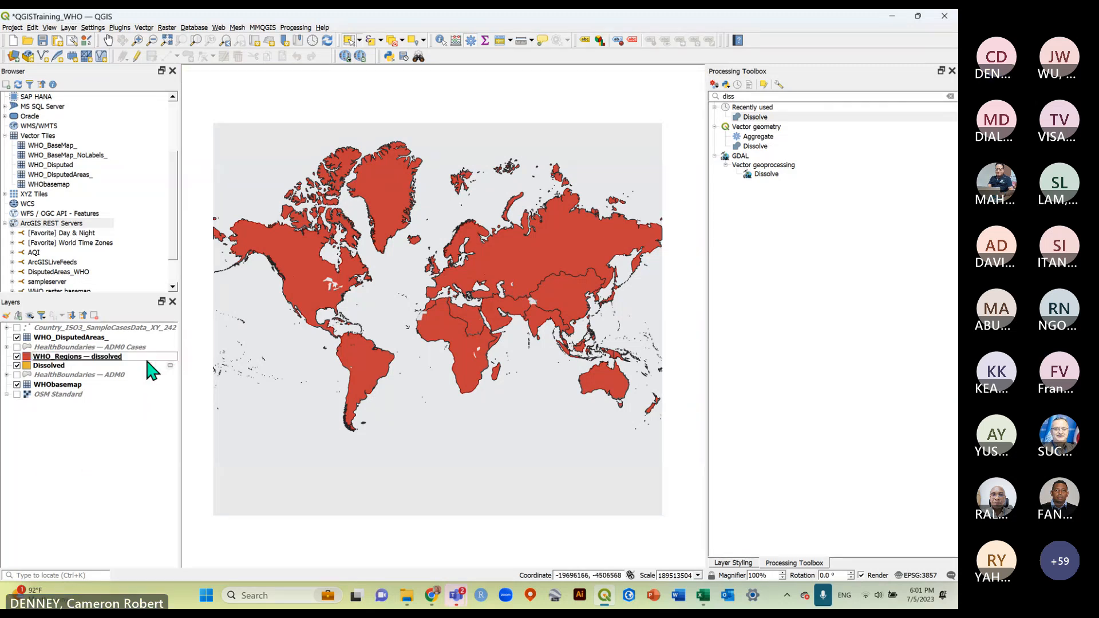
left_click(147, 357)
left_click(127, 452)
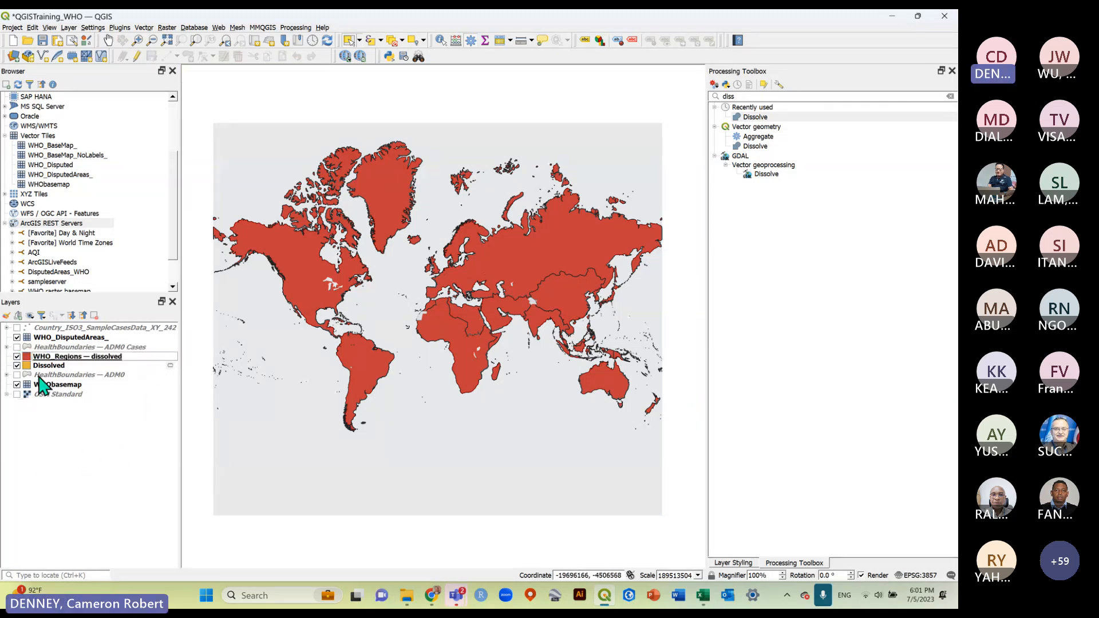
Hide the temporary Dissolved layer and remove it from the project.
left_click(34, 367)
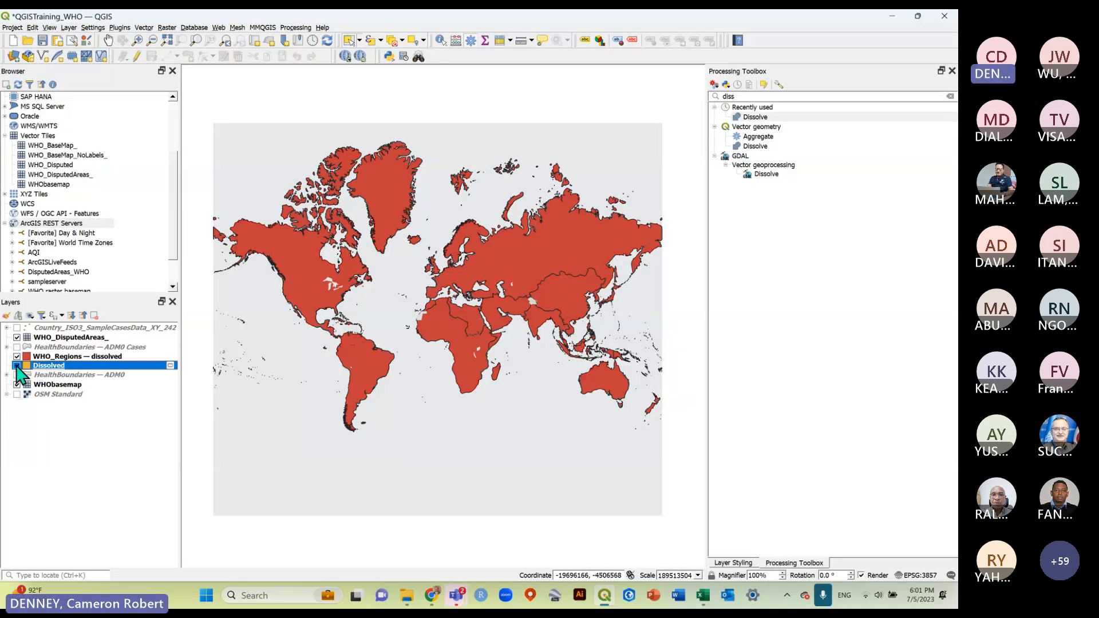
left_click(17, 365)
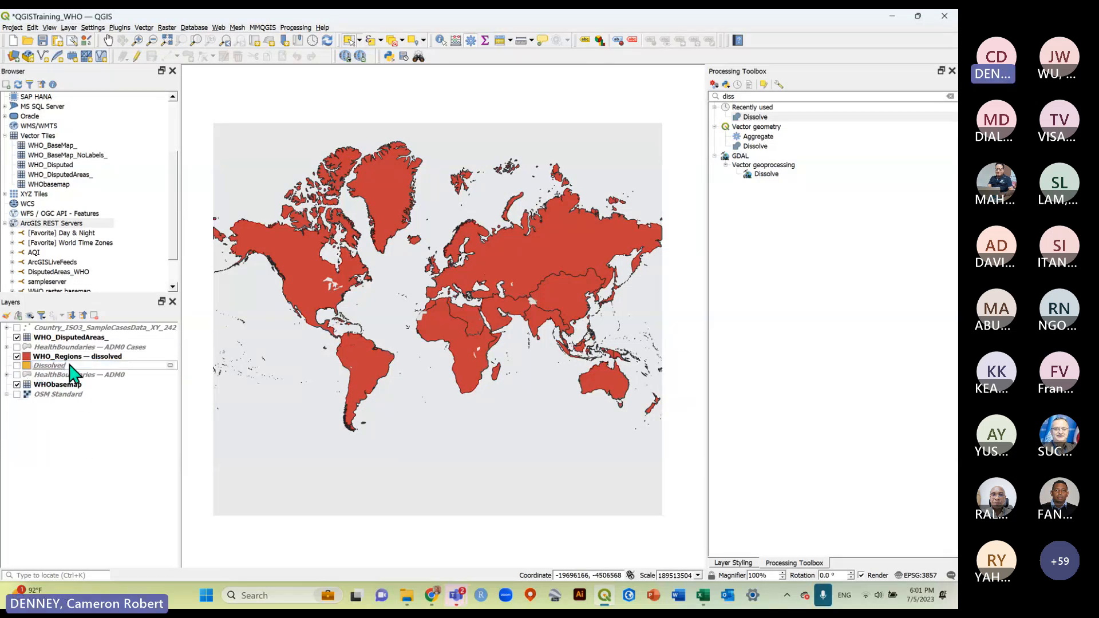
right_click(70, 367)
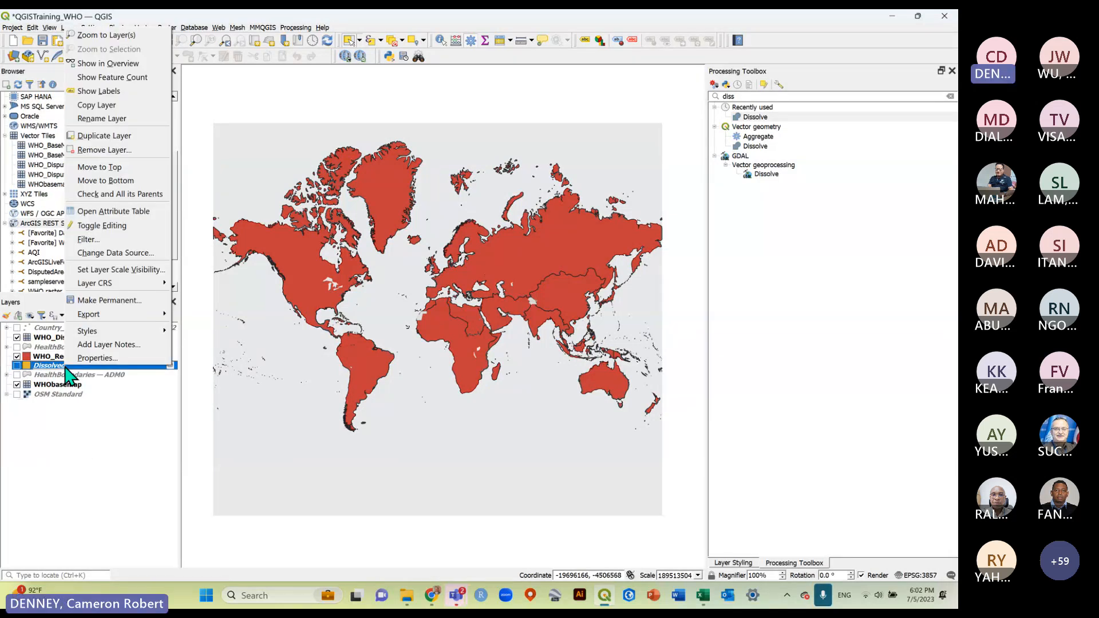
left_click(104, 150)
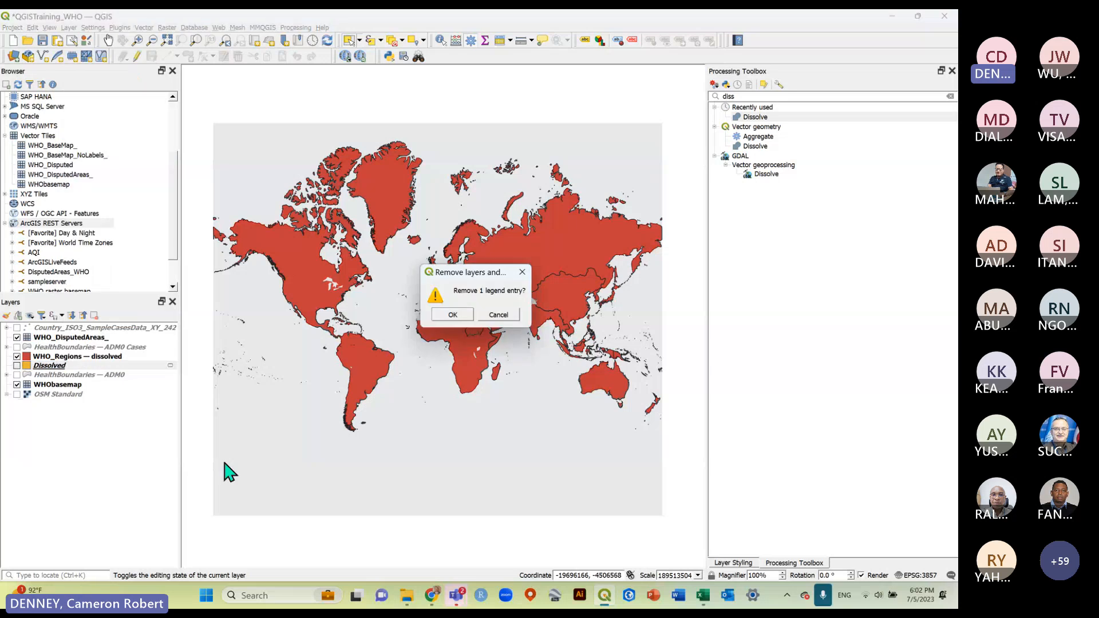
left_click(452, 315)
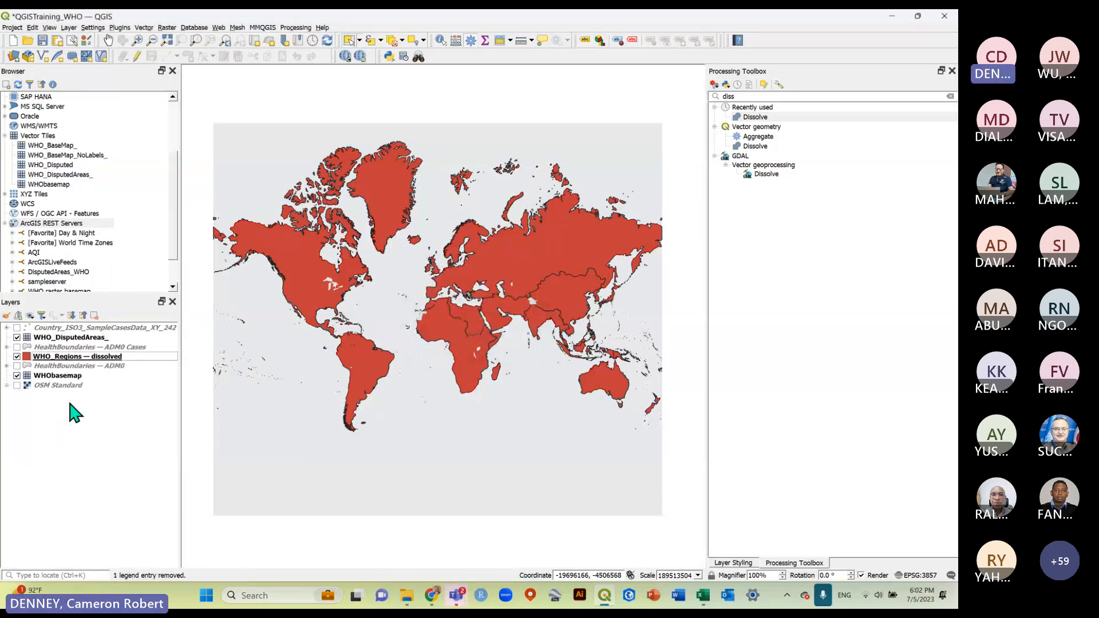
Save the project and select the WHO_Regions — dissolved layer.
left_click(72, 357)
left_click(78, 460)
left_click(42, 40)
left_click(72, 358)
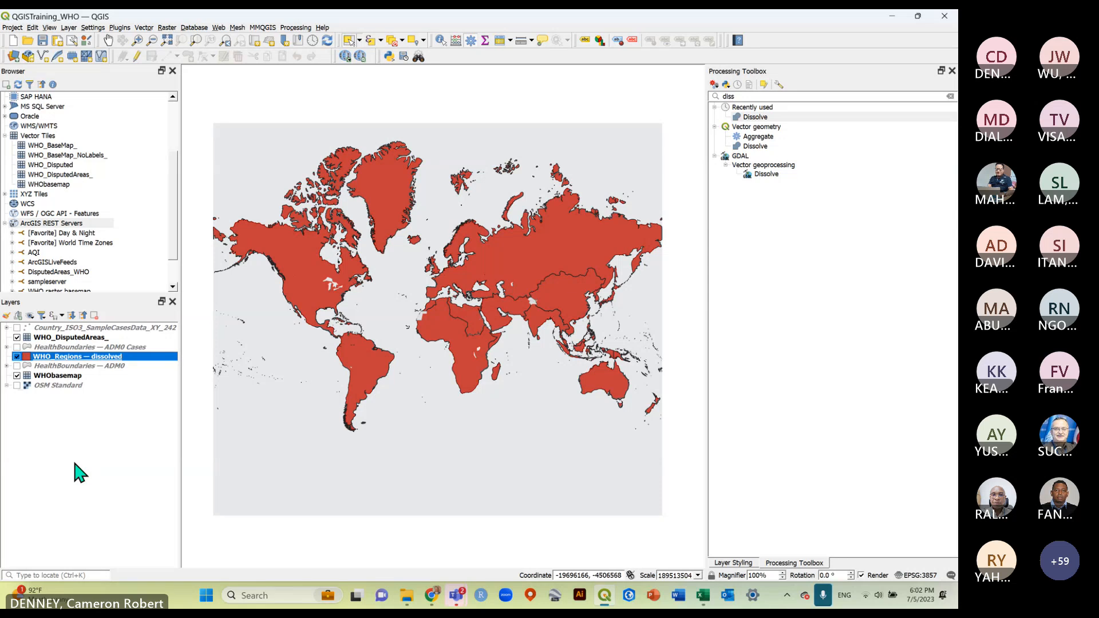
Display HealthBoundaries — ADM0 in place of the WHO_Regions — dissolved layer and hide the WHObasemap layer.
left_click(87, 461)
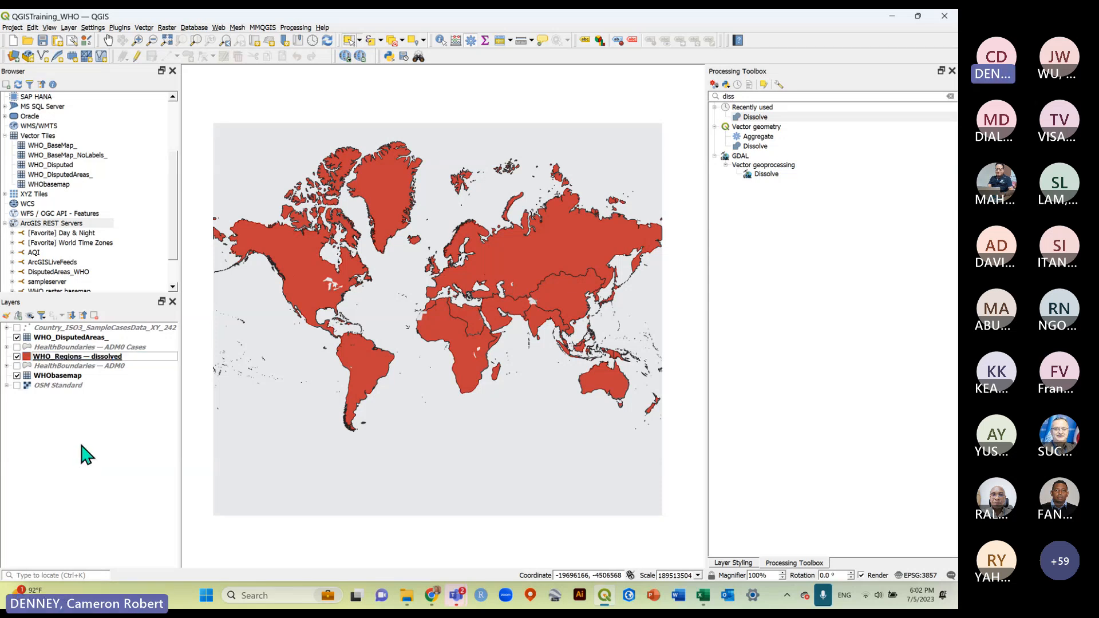
left_click(16, 356)
left_click(16, 366)
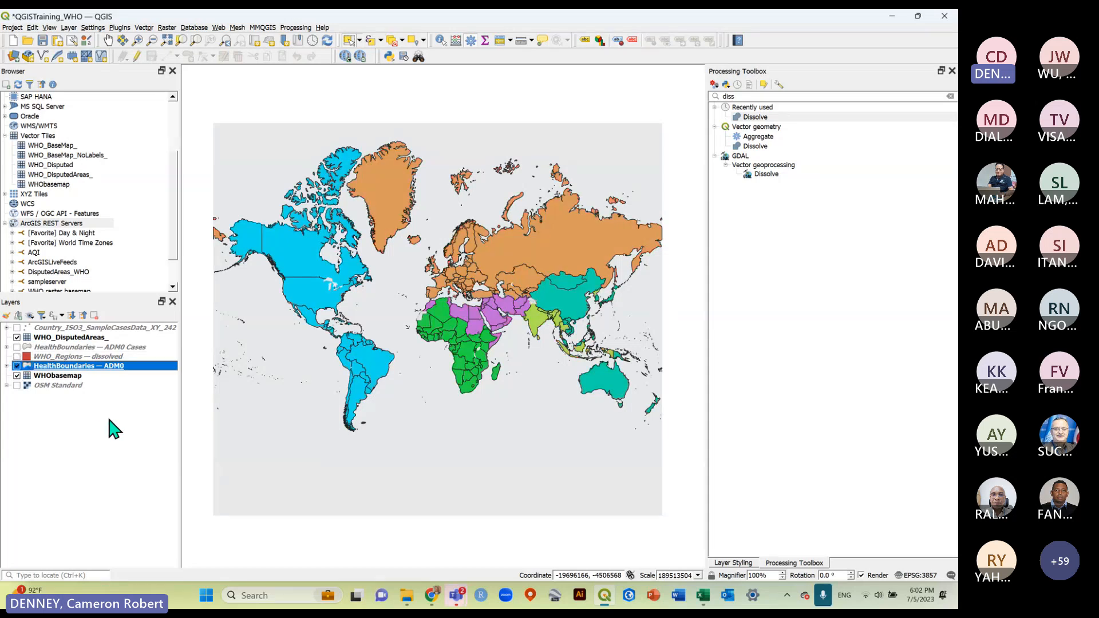
left_click(31, 358)
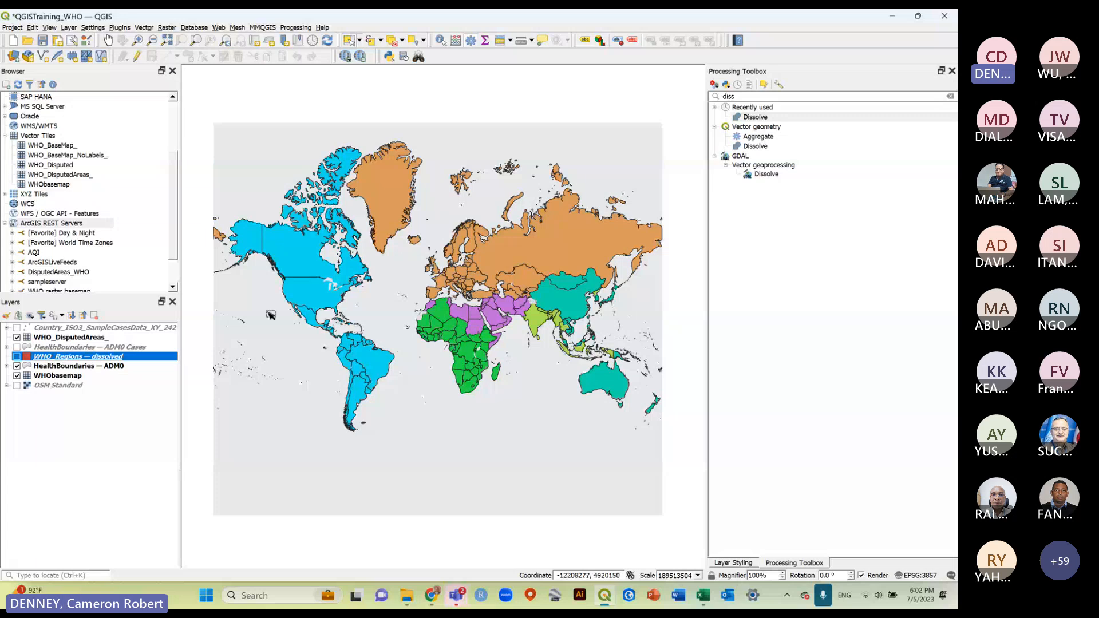
left_click(17, 376)
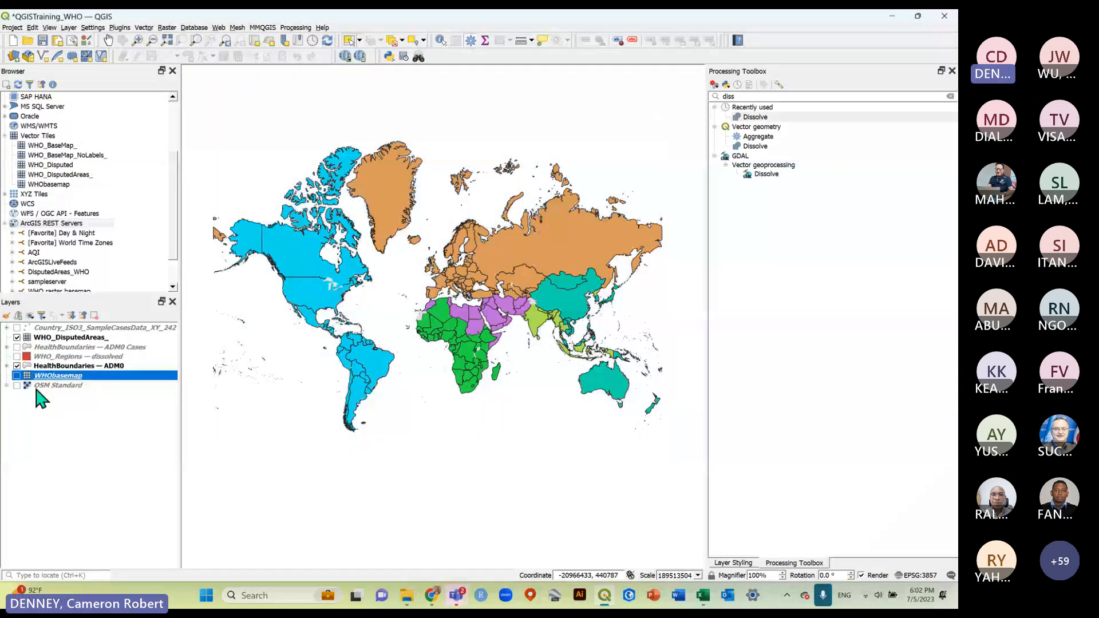
left_click(41, 399)
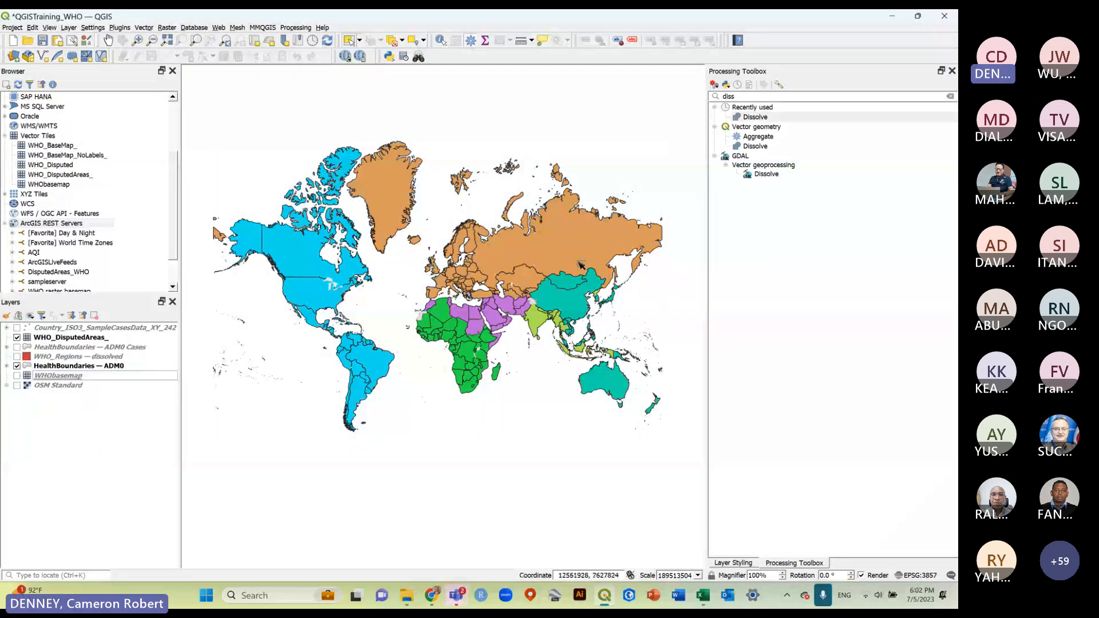
Turn the WHO_Regions — dissolved layer back on above HealthBoundaries — ADM0, toggling it to compare the regions with the country boundaries.
left_click(18, 356)
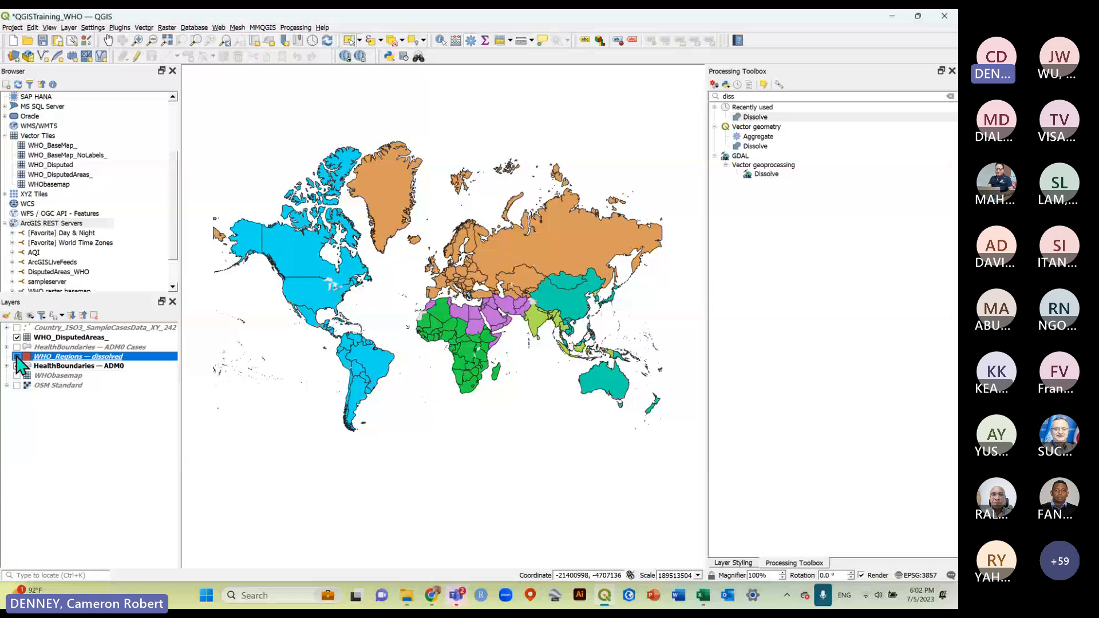
left_click(80, 412)
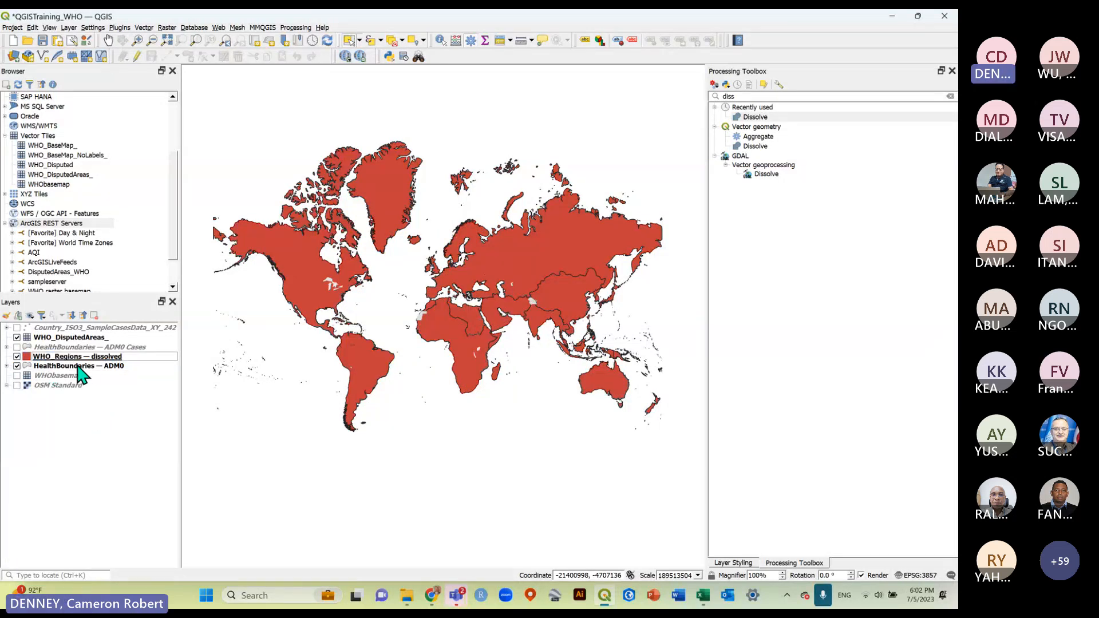
left_click(53, 367)
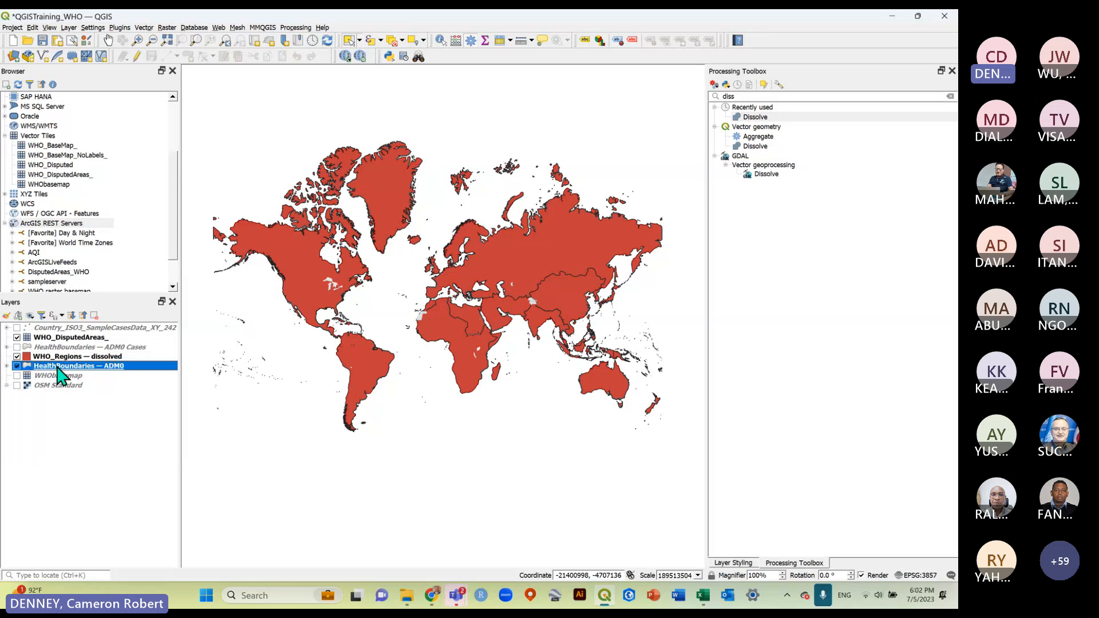
left_click(17, 357)
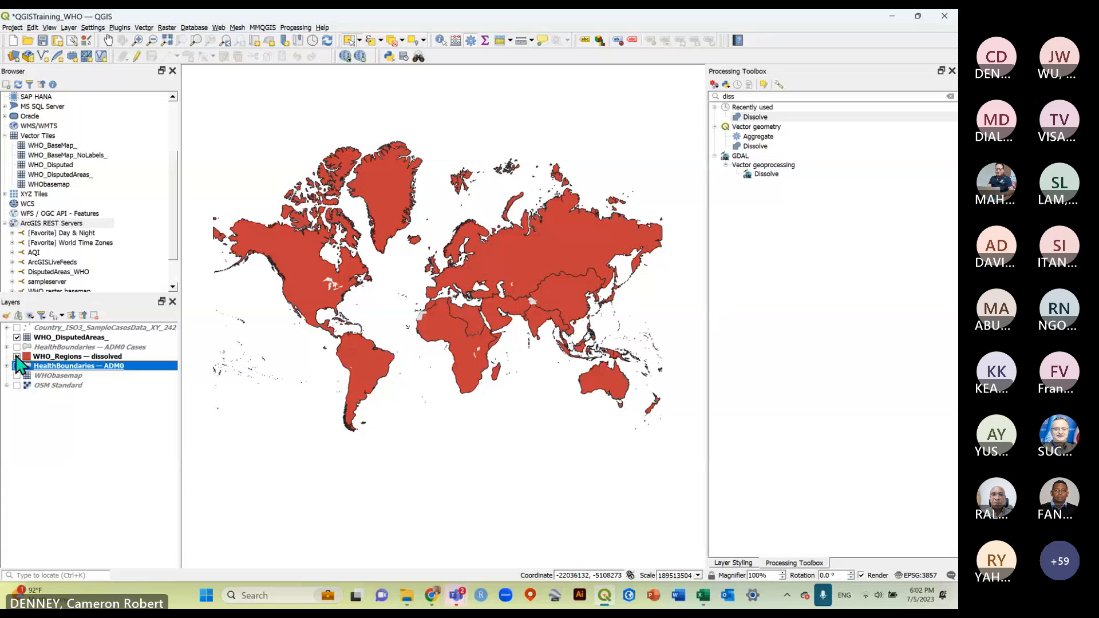
left_click(17, 356)
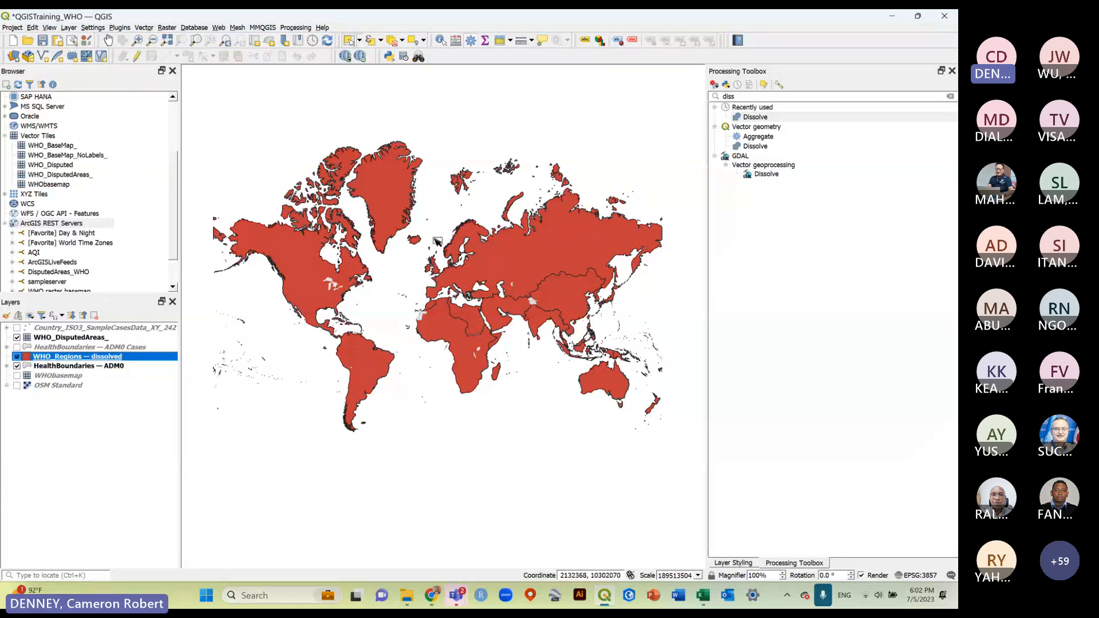
Copy all style categories from the HealthBoundaries — ADM0 layer.
left_click(68, 366)
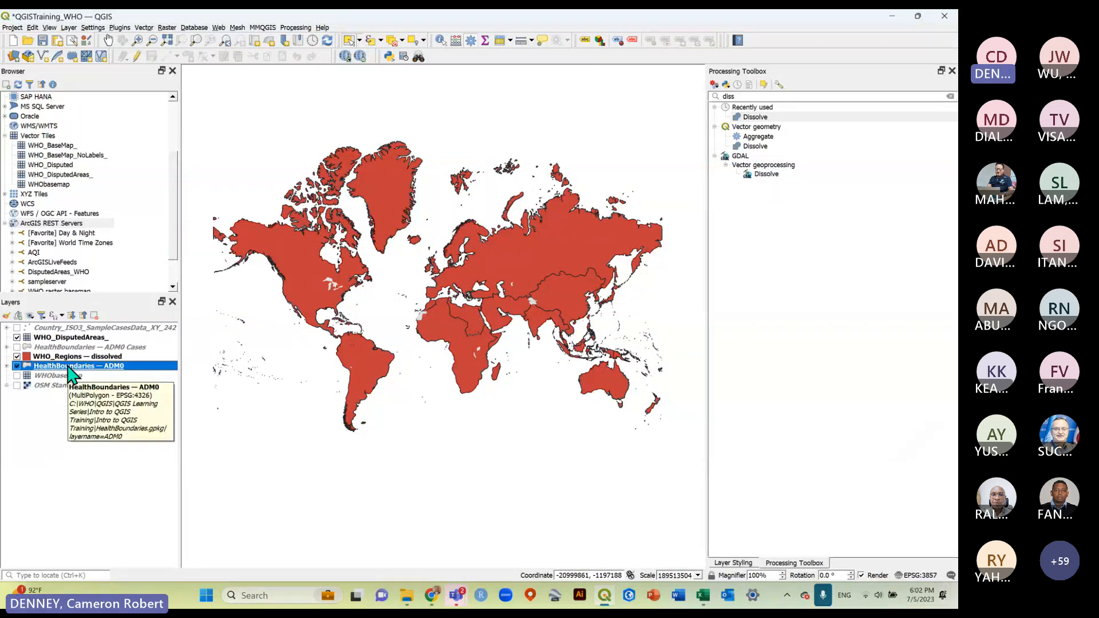
right_click(69, 369)
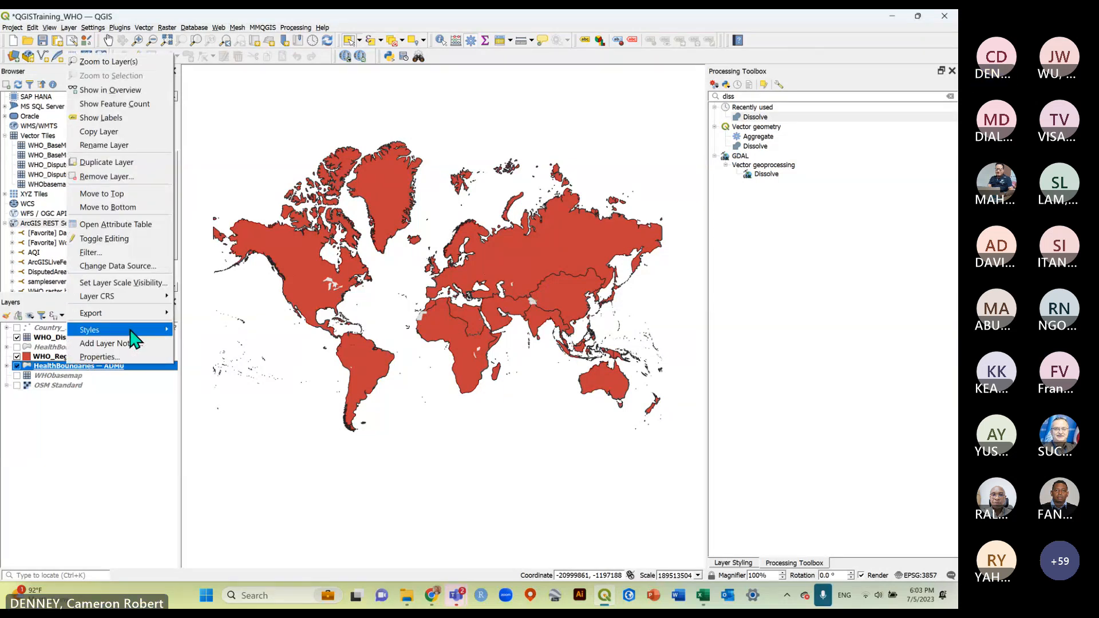
mouse_move(138, 331)
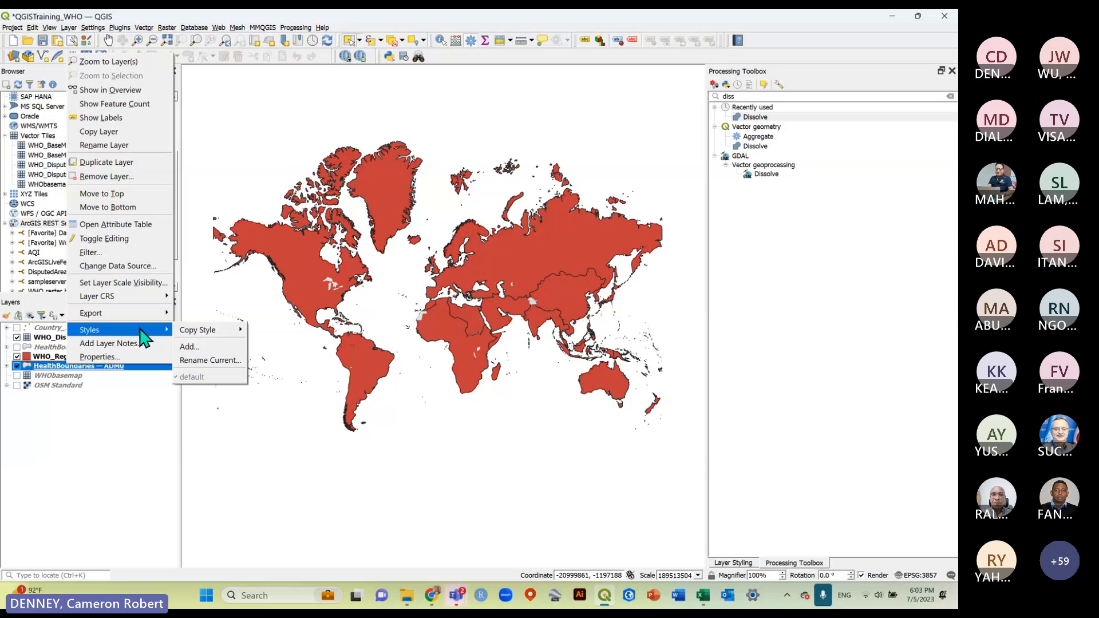
mouse_move(209, 330)
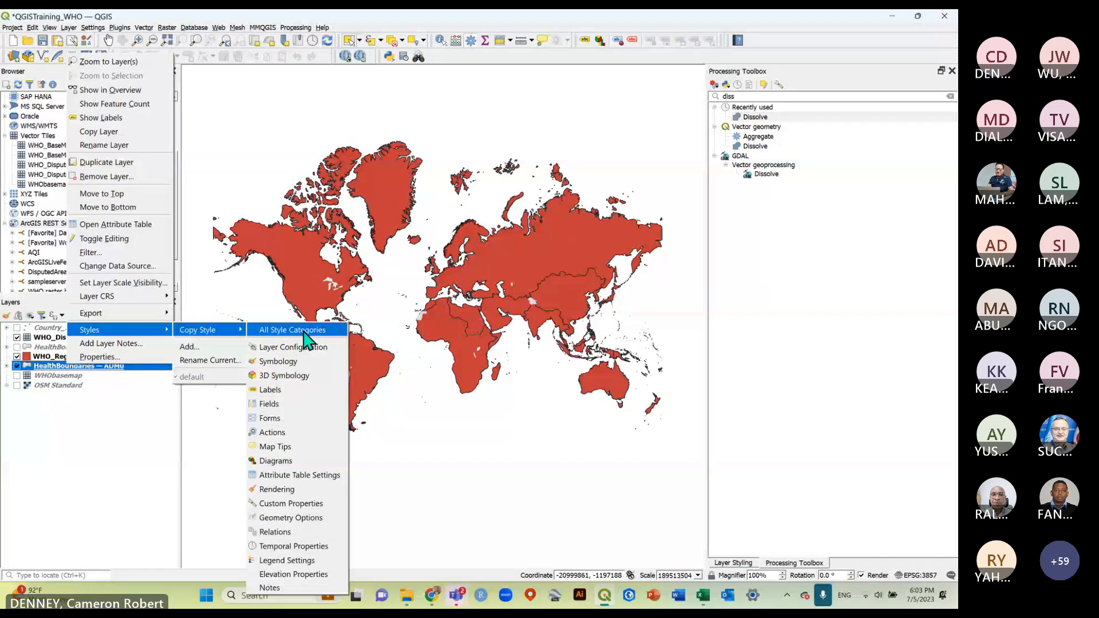
left_click(304, 333)
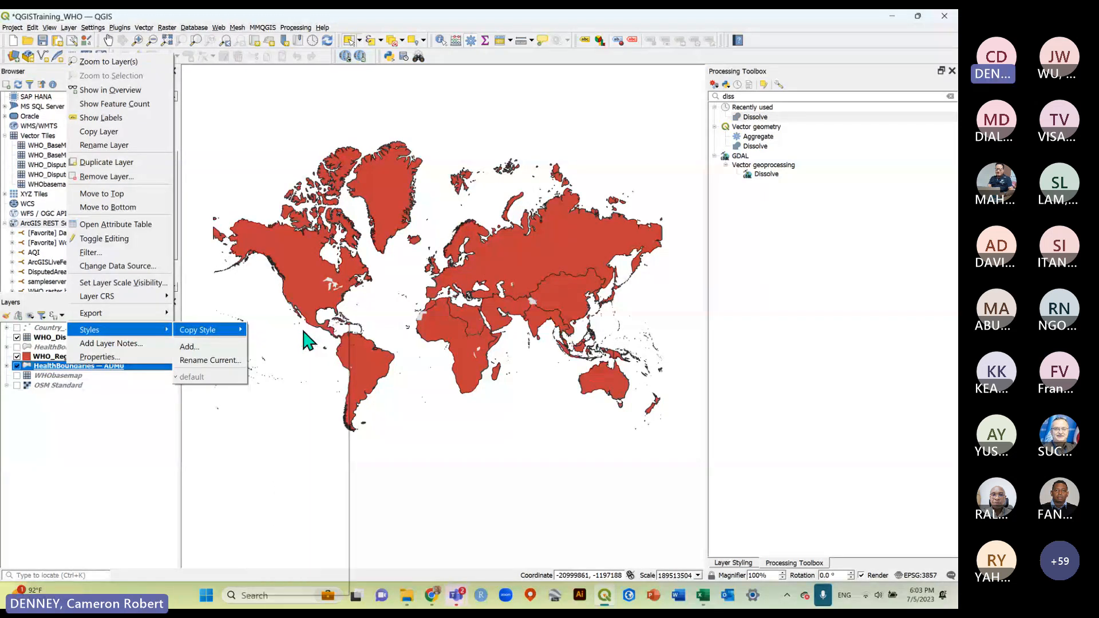
Paste all copied style categories onto the WHO_Regions — dissolved layer.
left_click(72, 356)
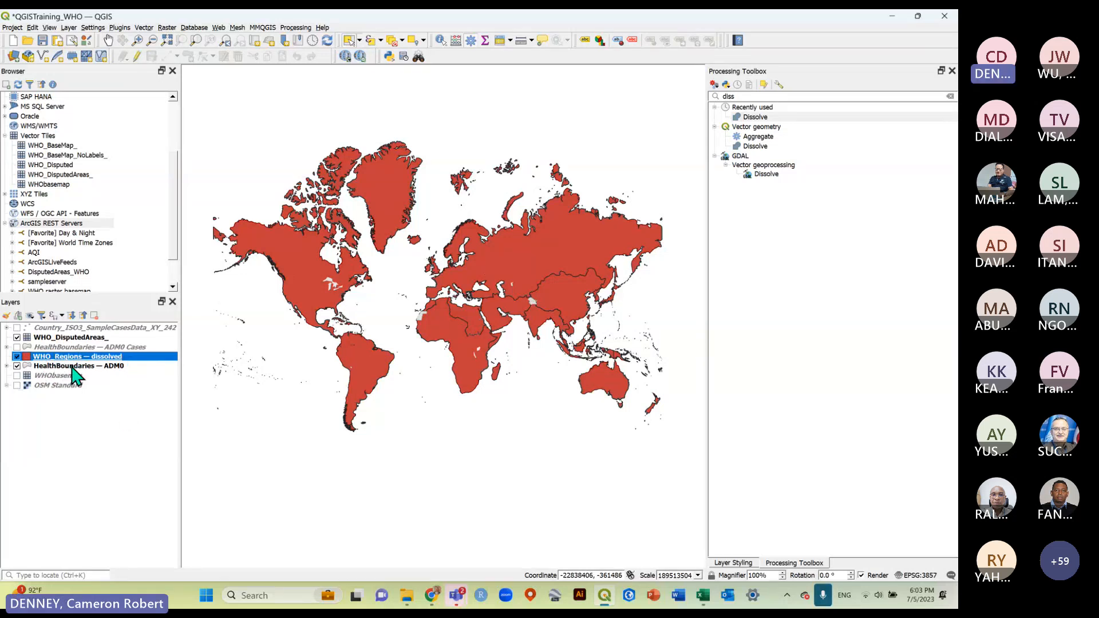
right_click(76, 357)
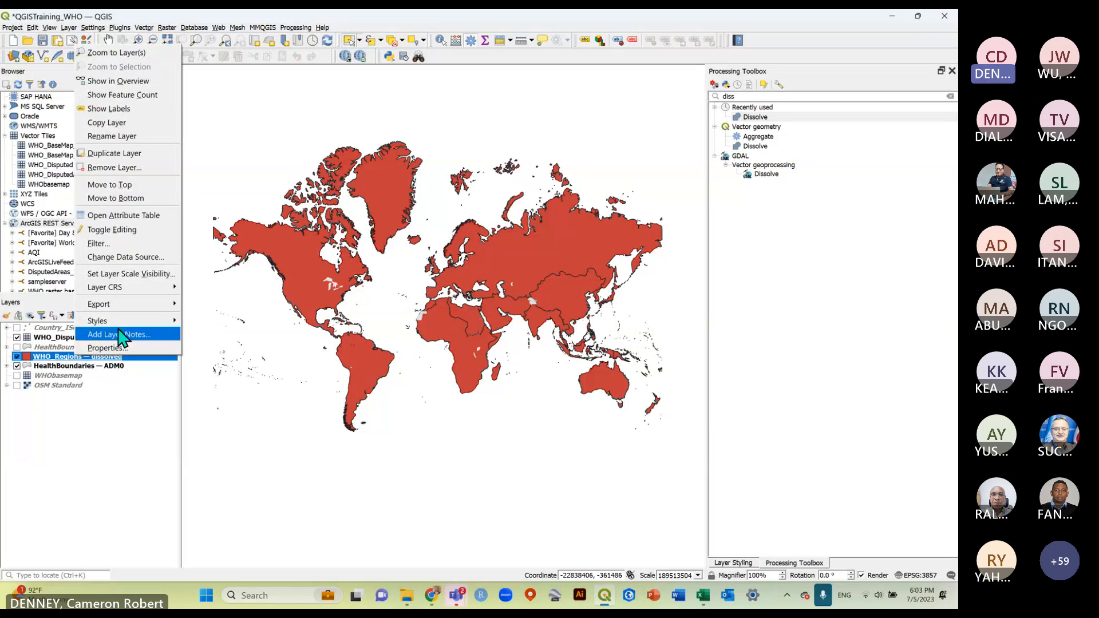
mouse_move(135, 328)
mouse_move(232, 320)
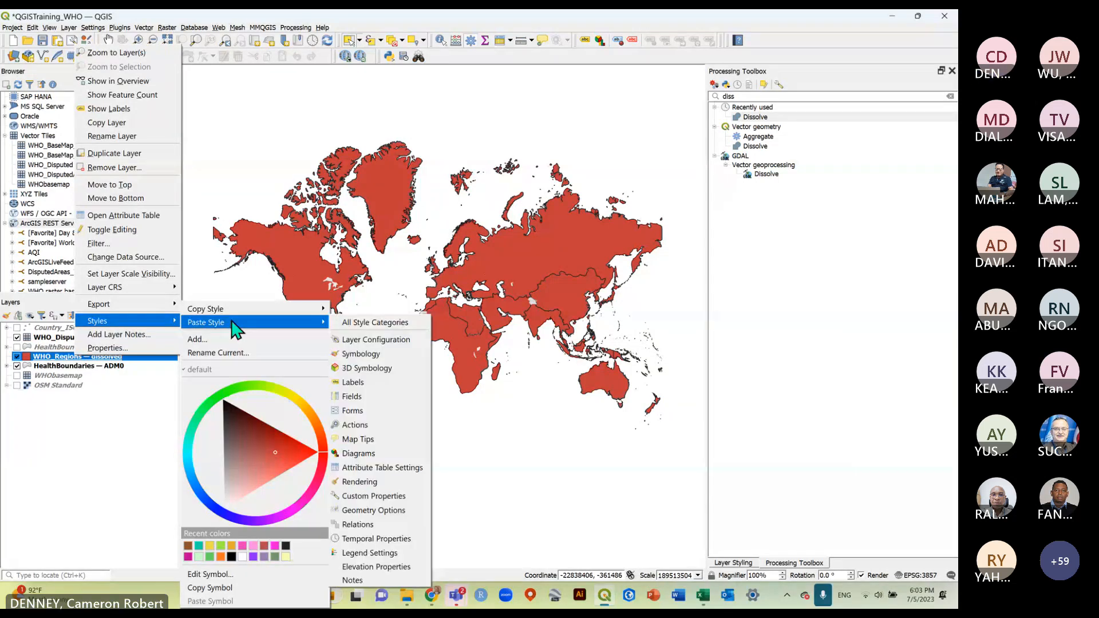
left_click(395, 326)
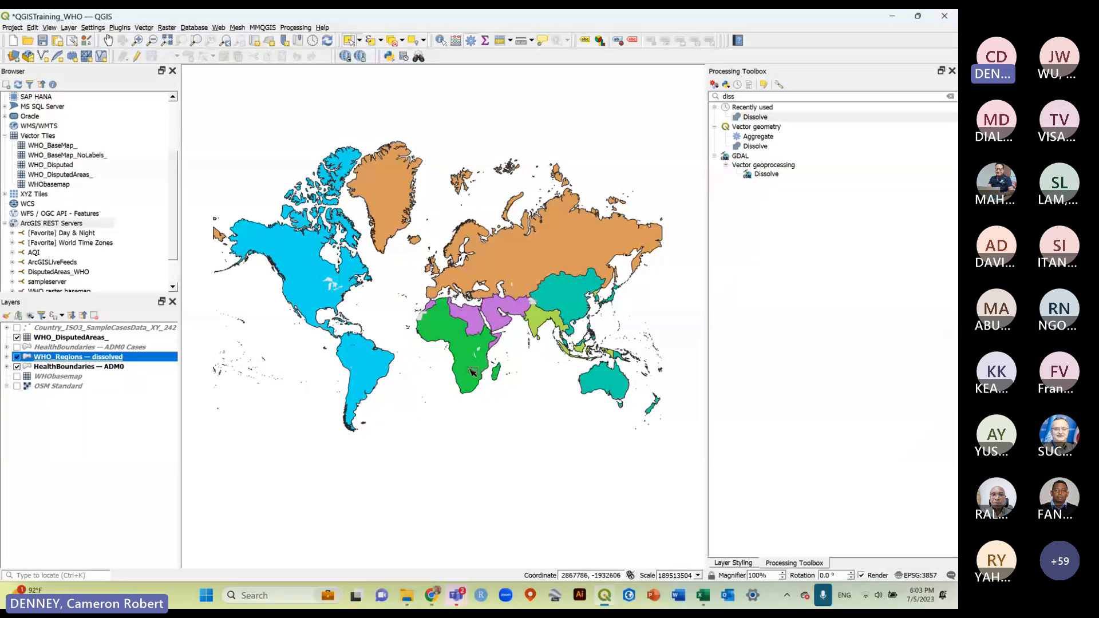
left_click(45, 396)
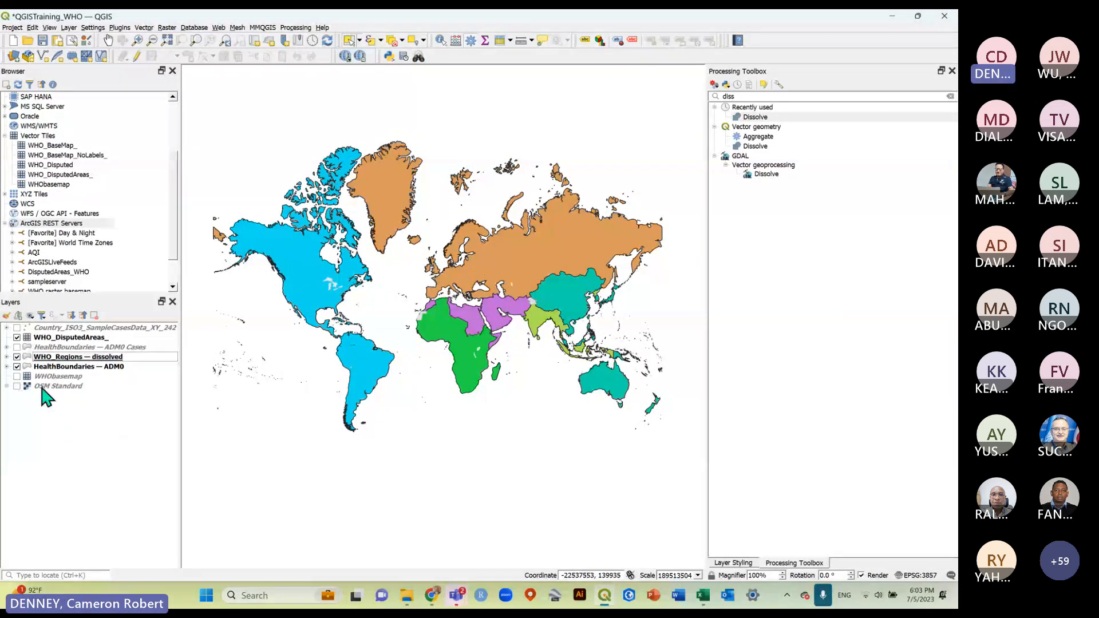
Toggle both boundary layers to compare countries with dissolved regions, leaving HealthBoundaries — ADM0 hidden and WHO_Regions — dissolved shown.
left_click(17, 367)
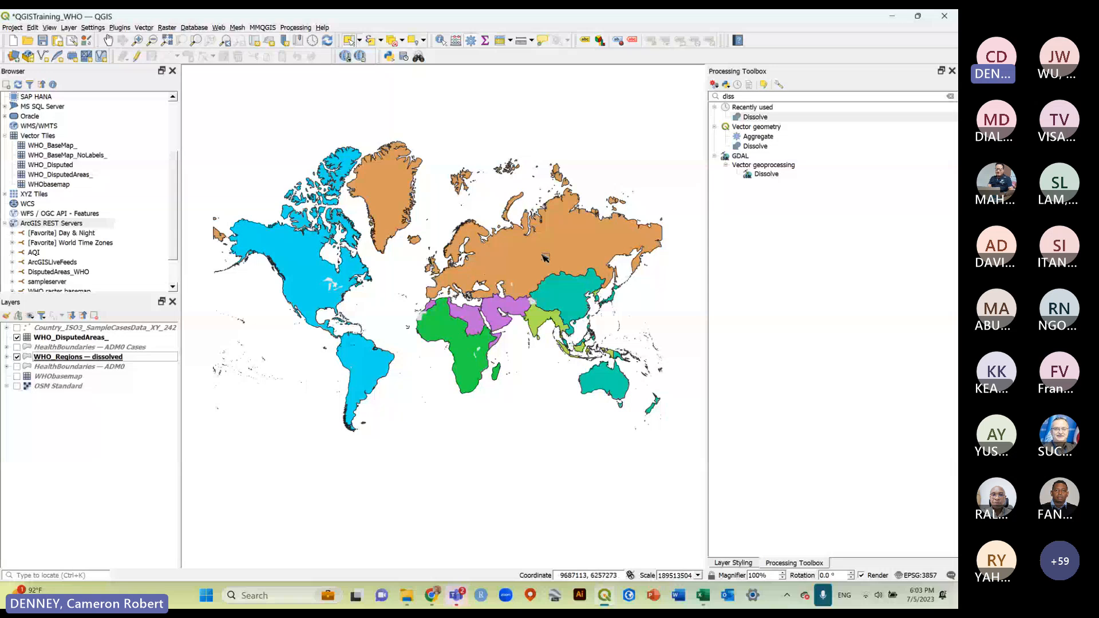
left_click(17, 366)
left_click(17, 357)
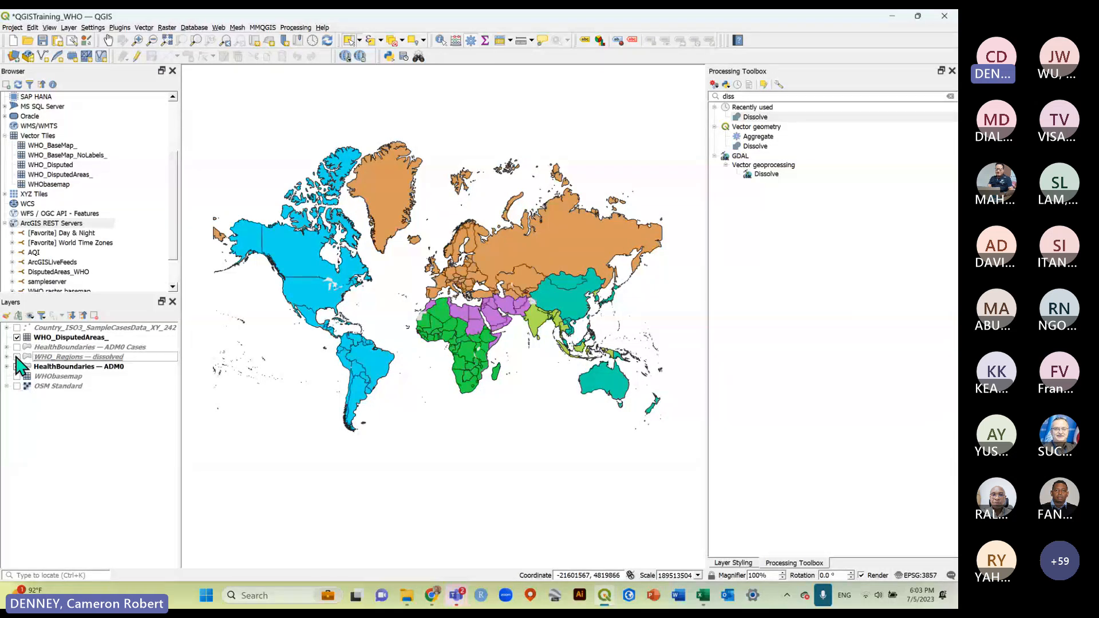
left_click(17, 357)
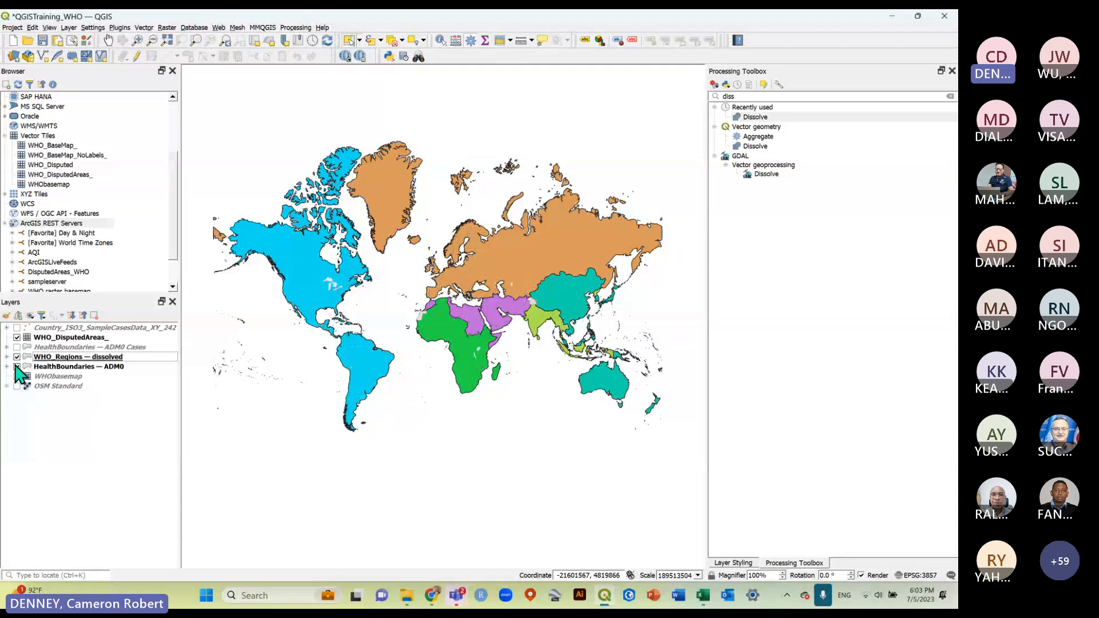
left_click(17, 366)
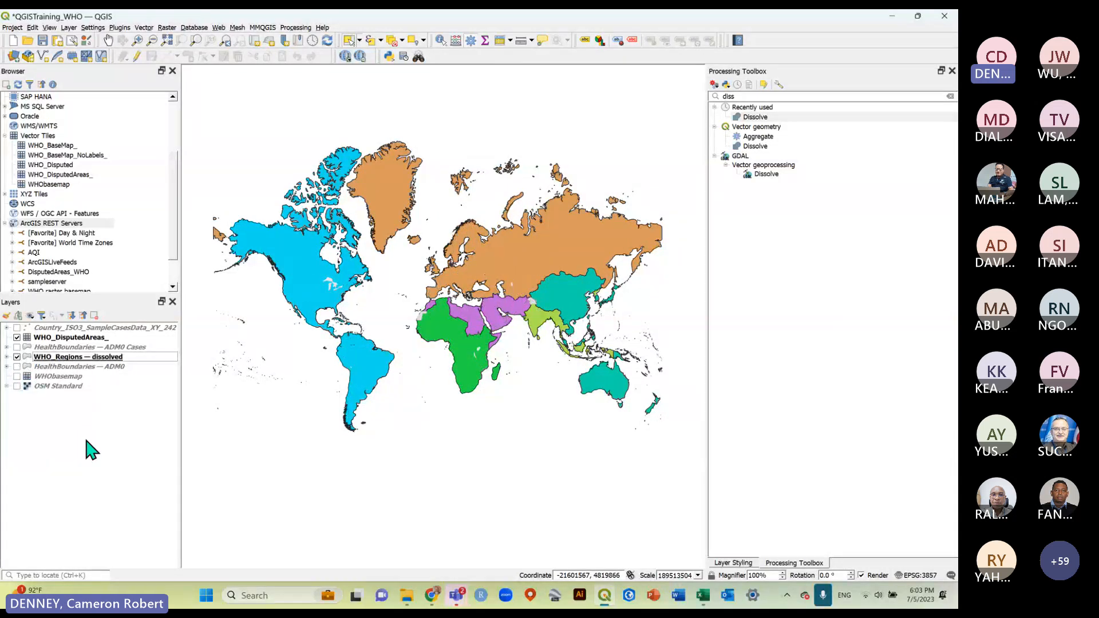
Save the project and give the layer list more height.
left_click(43, 40)
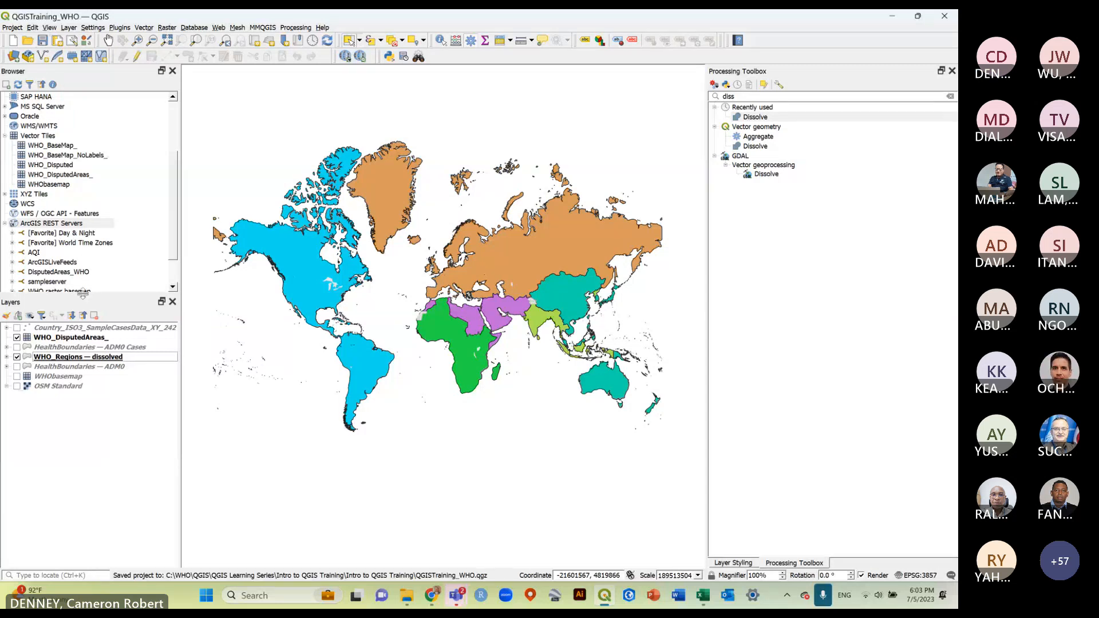
left_click_drag(83, 294, 83, 213)
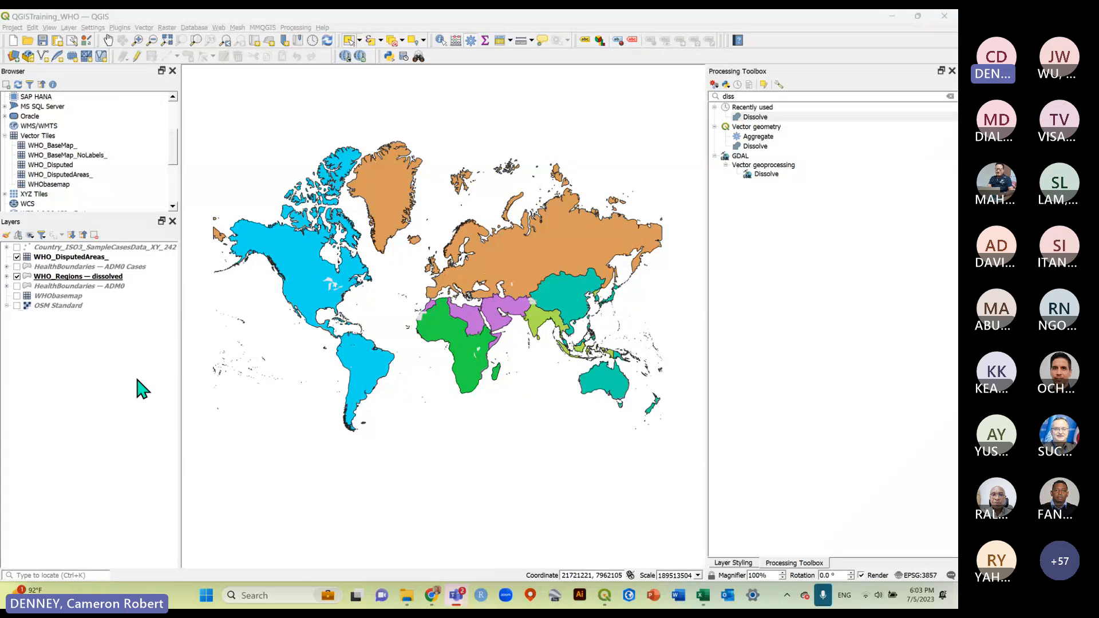
Open the layer styling of WHO_Regions — dissolved and show its available renderer types.
left_click(58, 286)
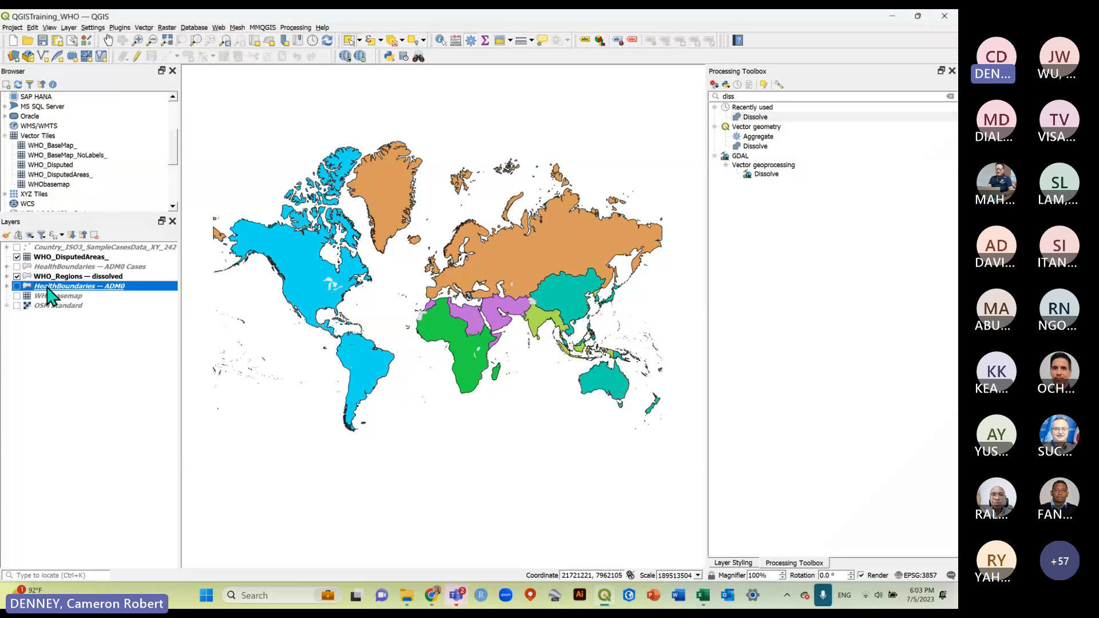
left_click(77, 276)
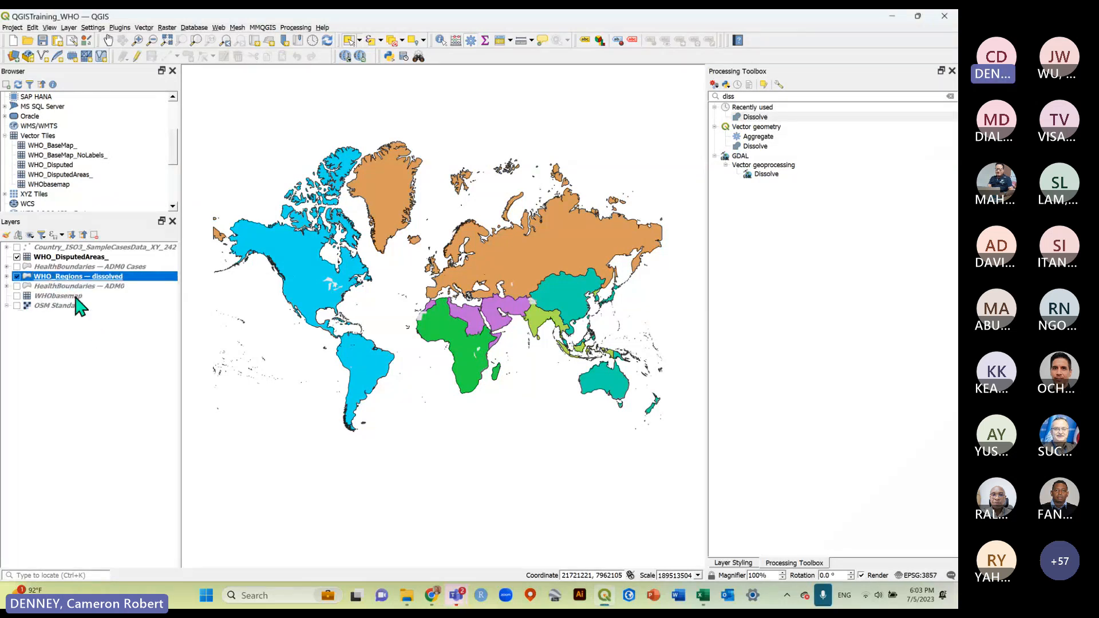
key("Down")
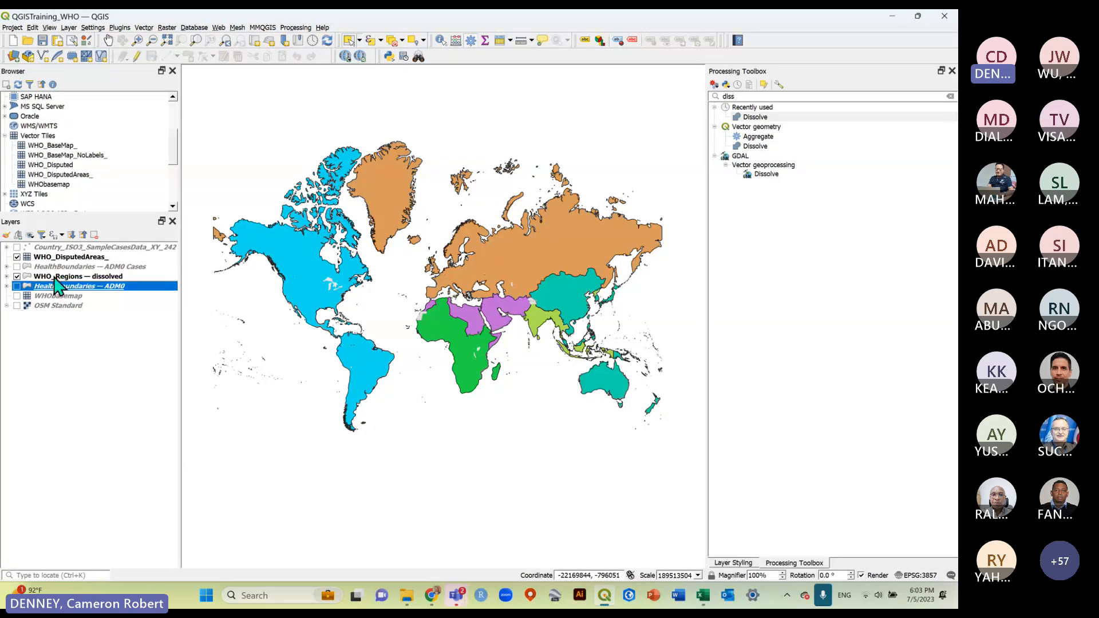
left_click(54, 277)
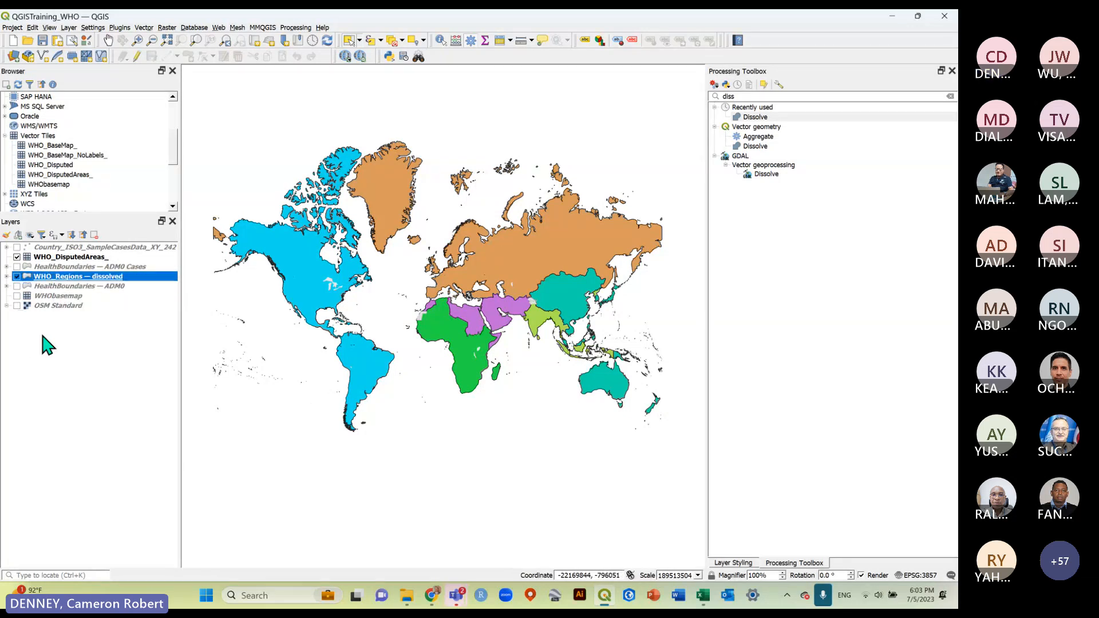
left_click(6, 235)
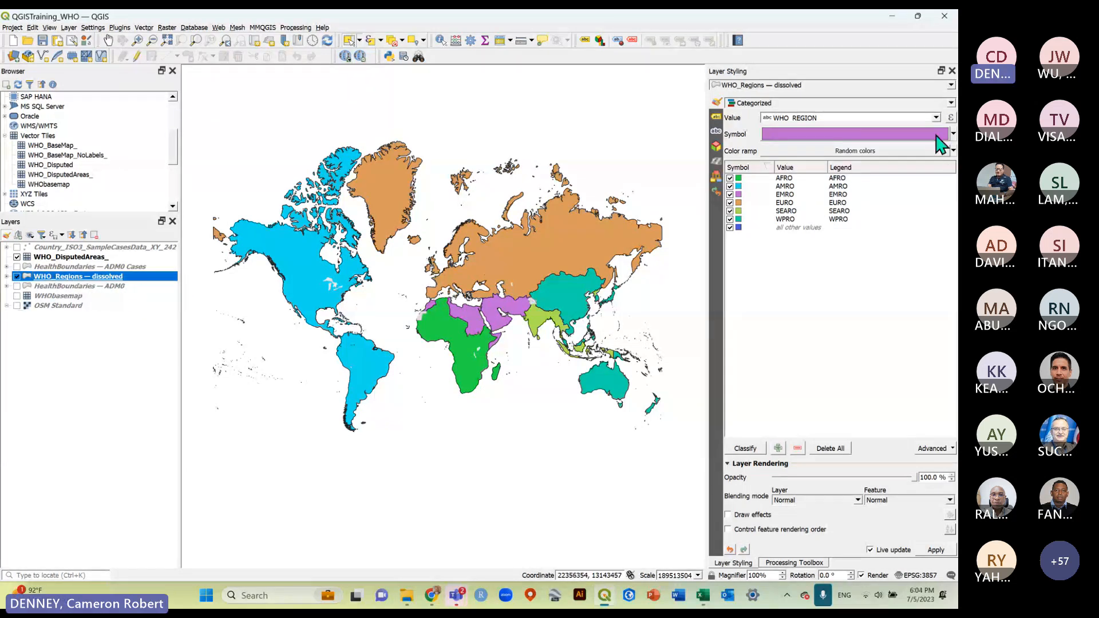
left_click(950, 103)
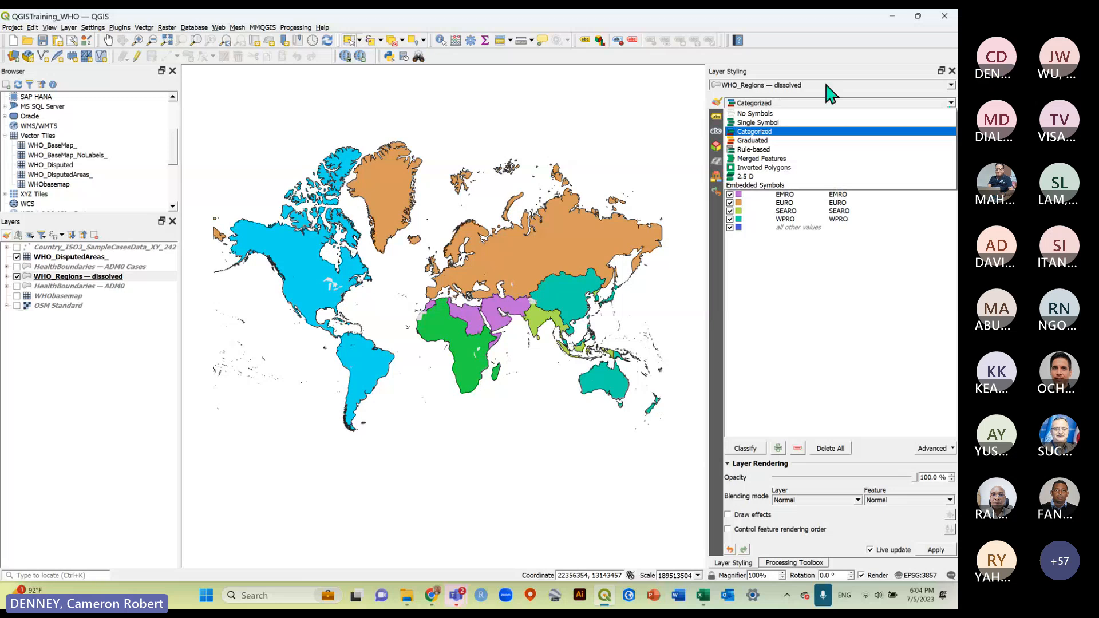
Style the WHO_Regions — dissolved layer as Categorized on the WHO_REGION field and classify its values.
left_click(763, 131)
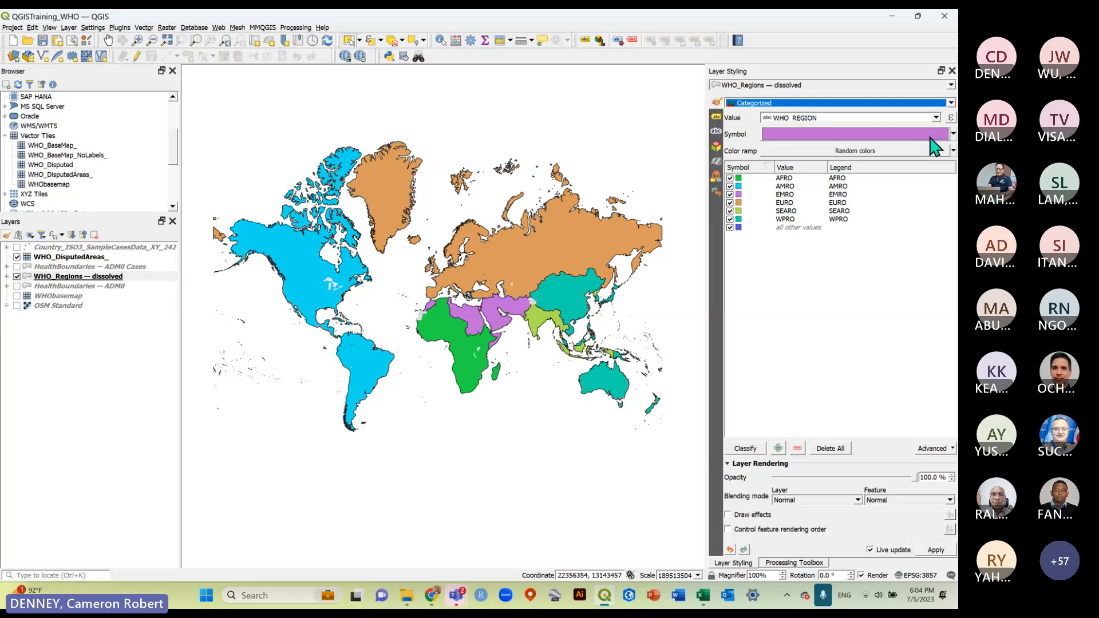
left_click(936, 118)
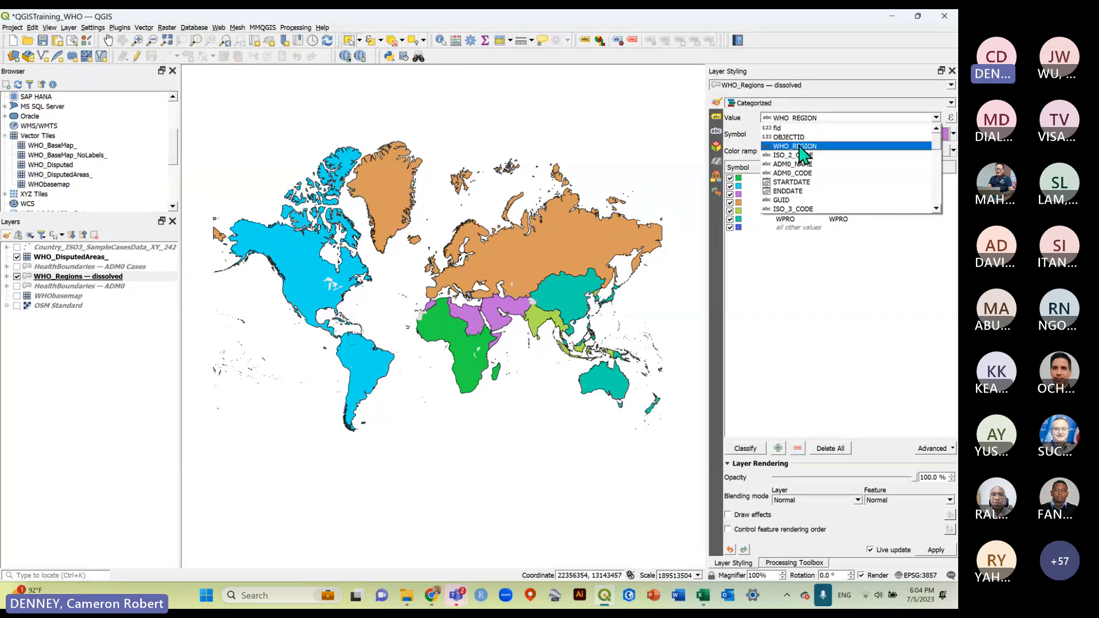
left_click(800, 146)
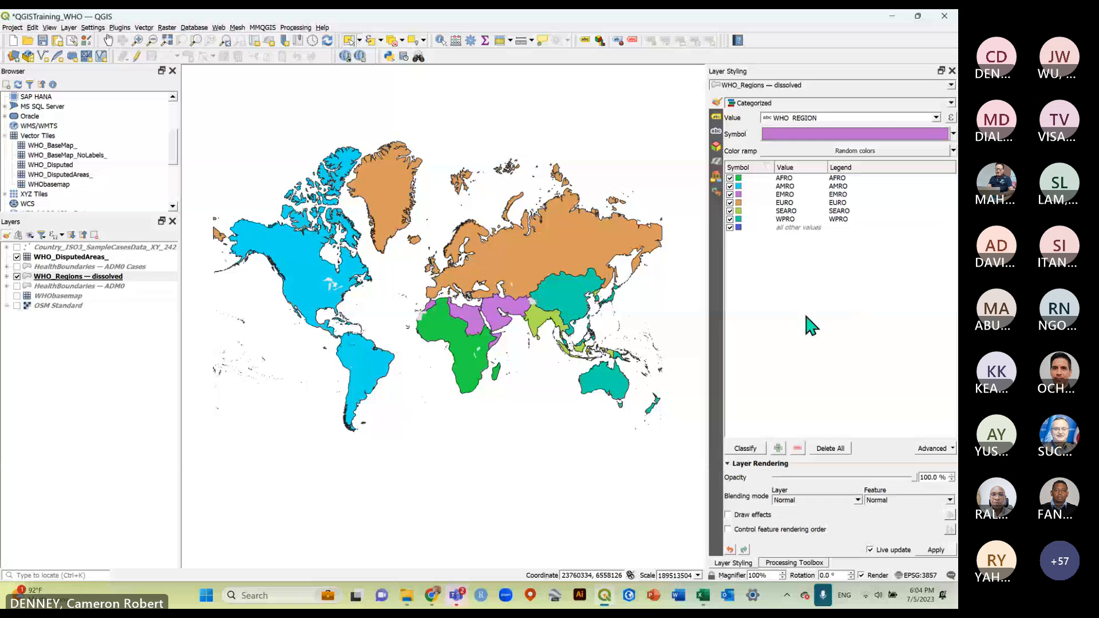
left_click(744, 449)
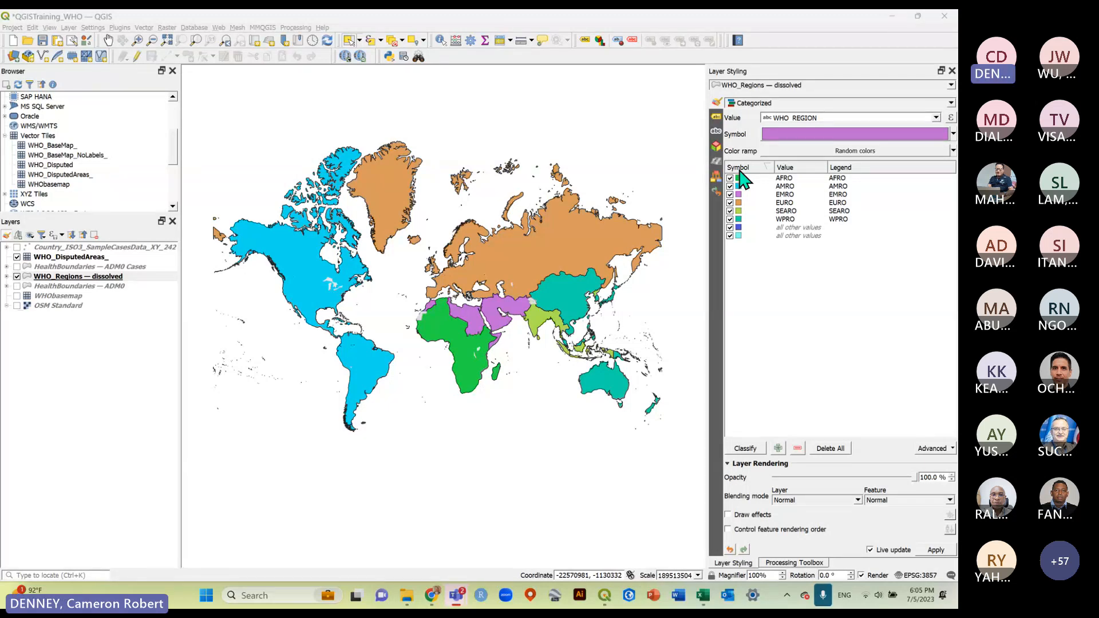
Save the QGISTraining_WHO project with the categorized region styling.
left_click(46, 372)
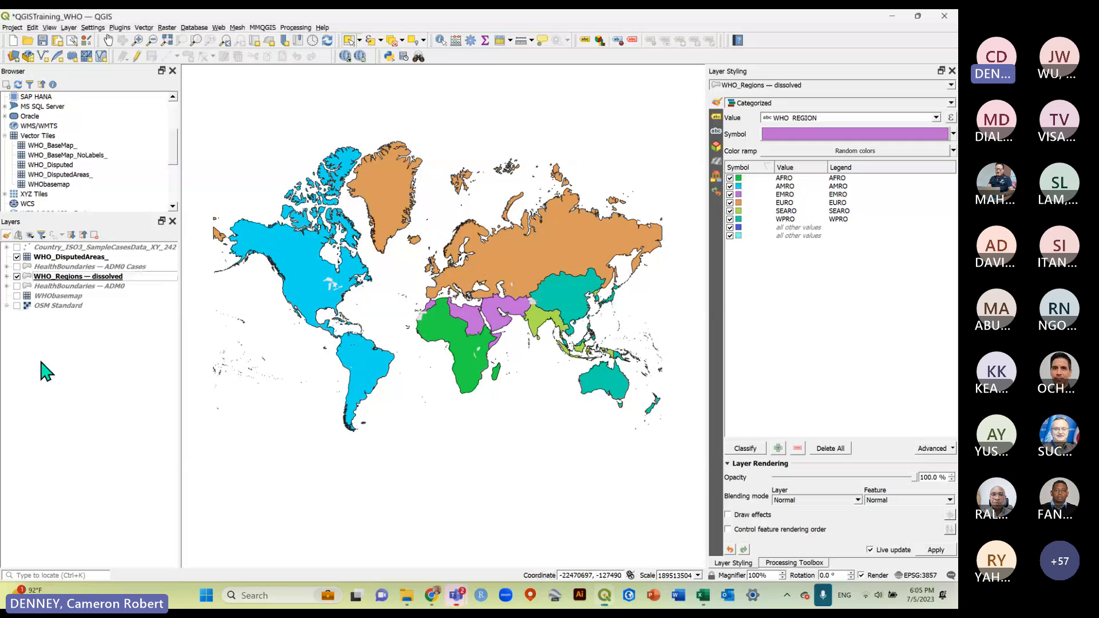
left_click(784, 51)
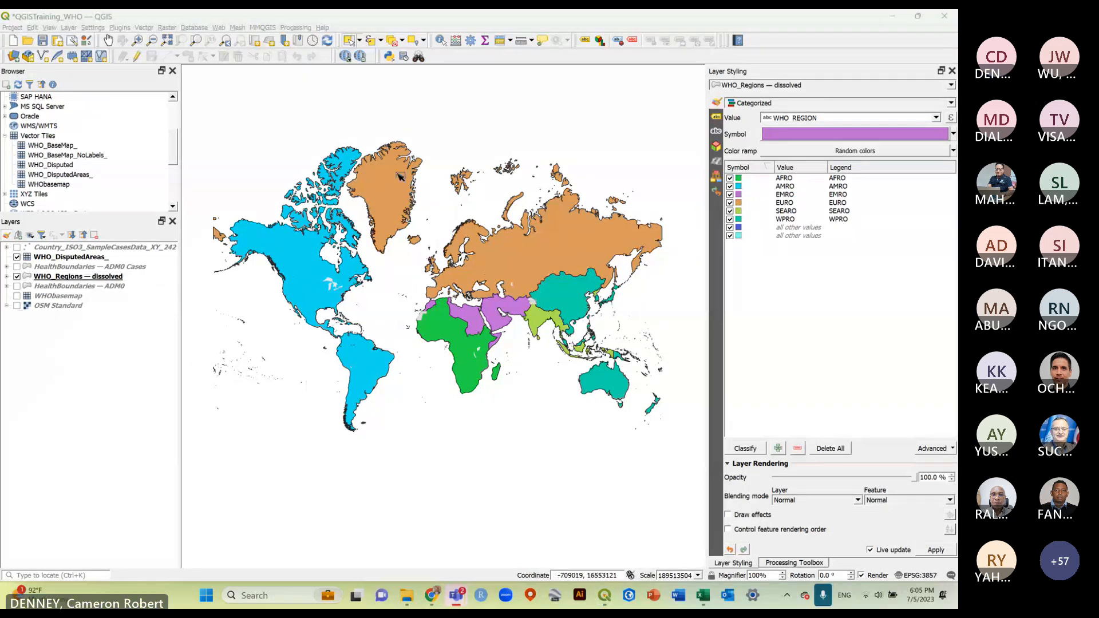
left_click(58, 381)
left_click(42, 40)
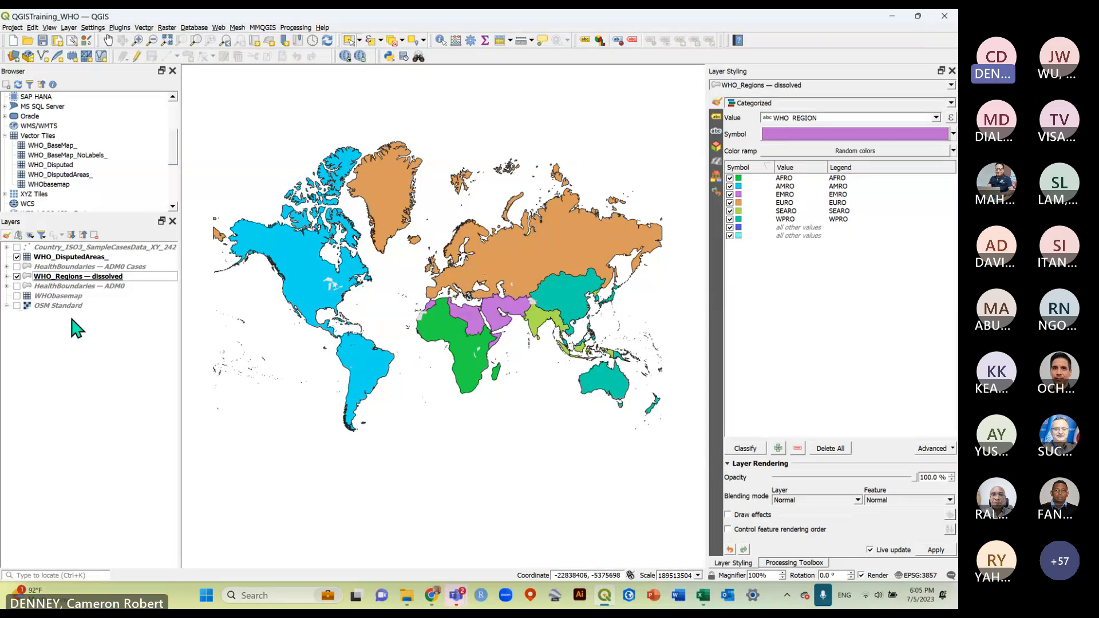
left_click(78, 330)
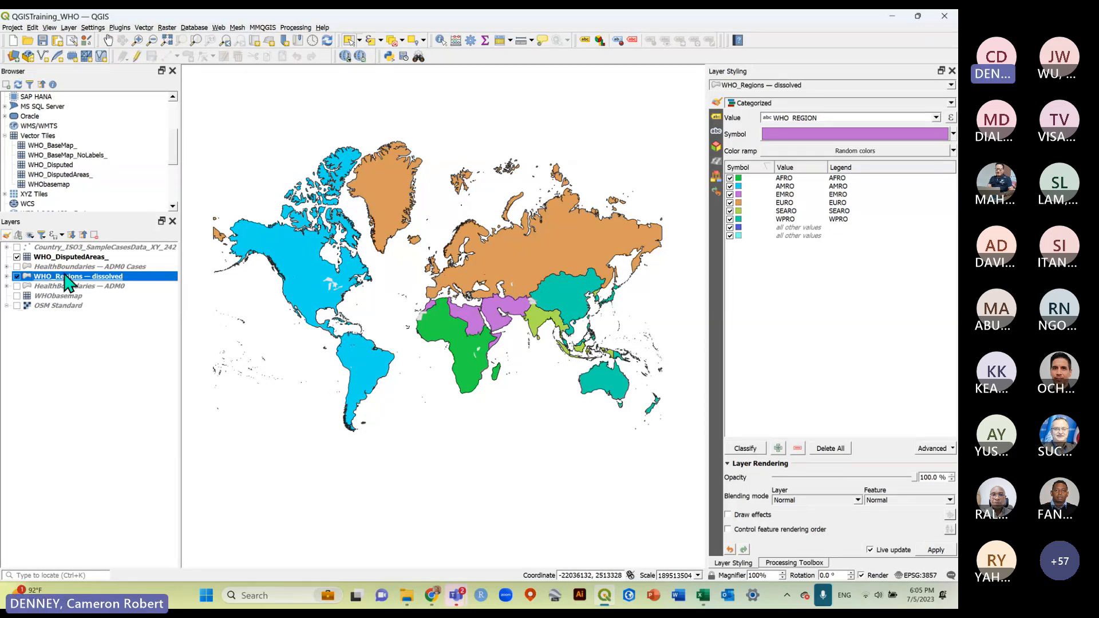
Turn on Single Labels for the WHO_Regions — dissolved layer.
left_click(787, 66)
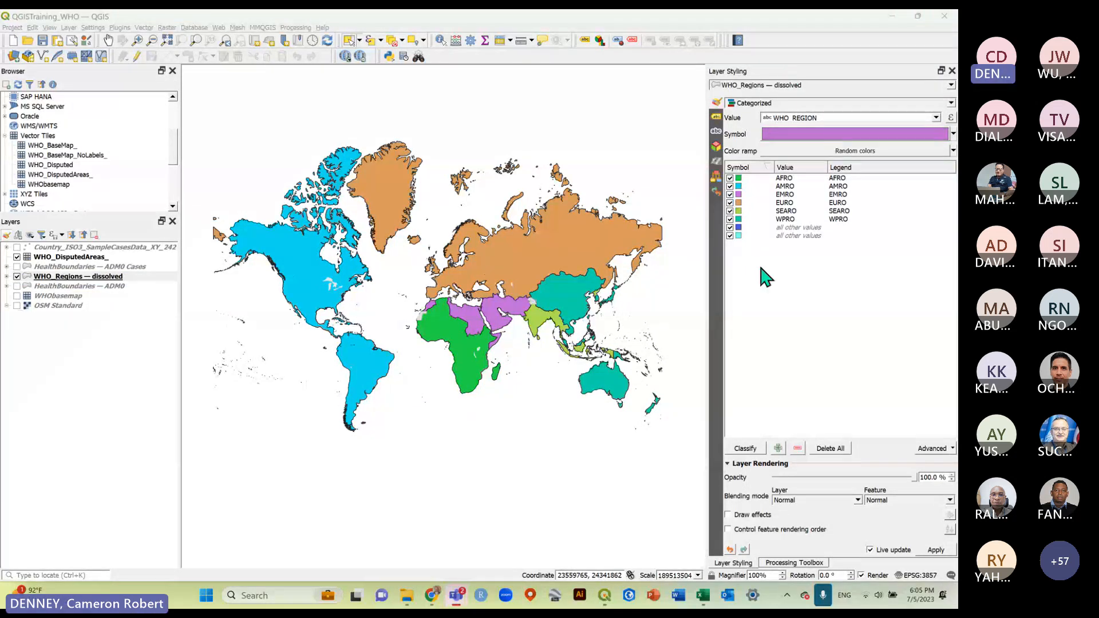
left_click(52, 277)
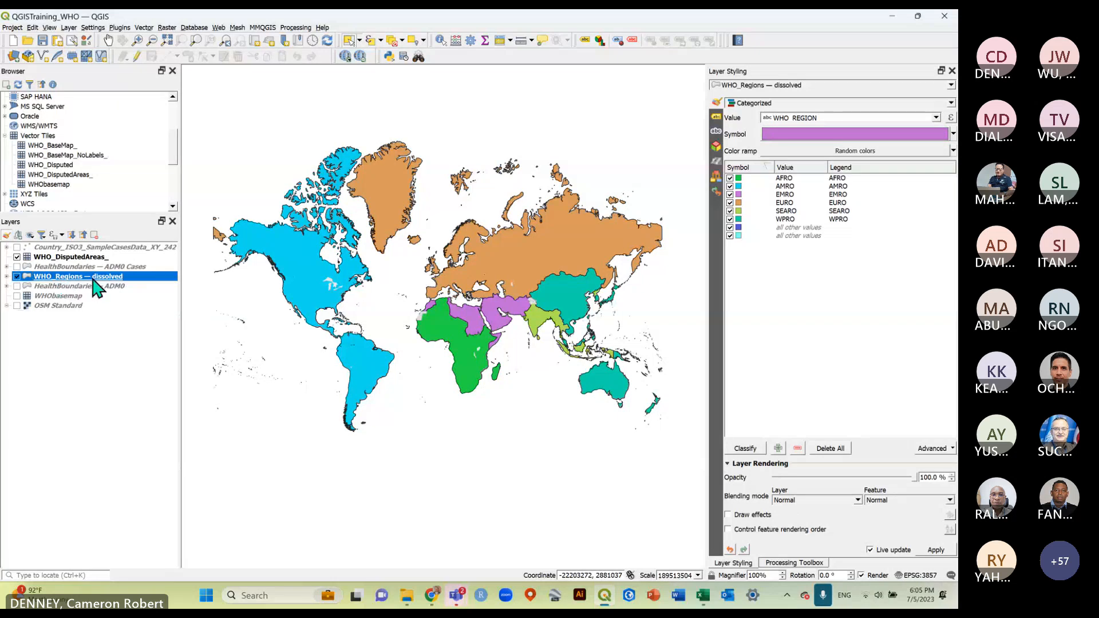
left_click(717, 118)
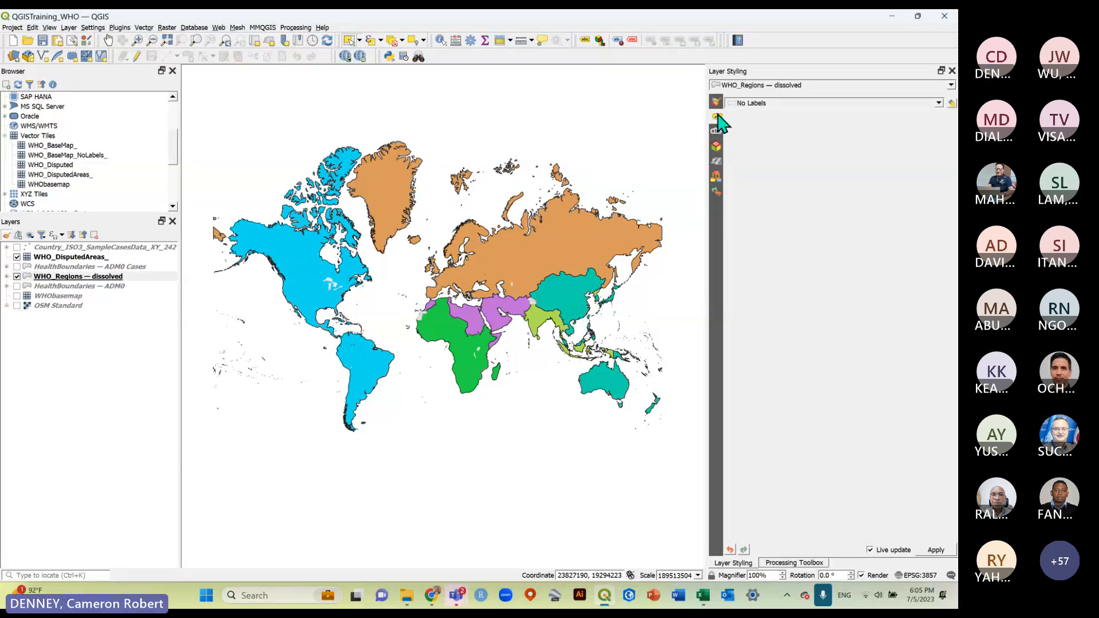
left_click(717, 102)
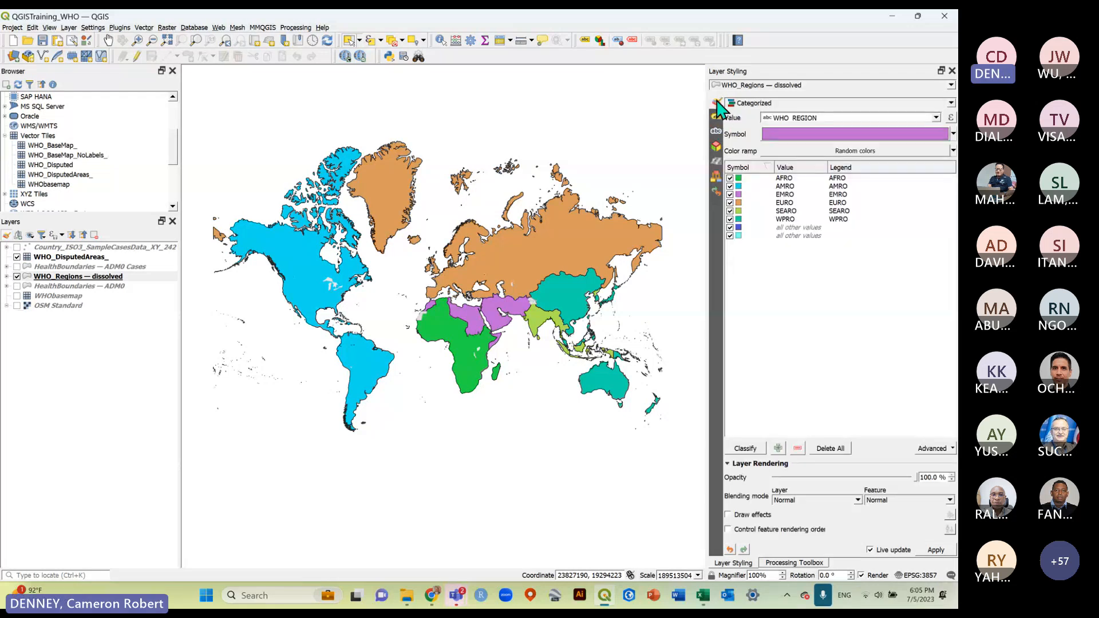
left_click(717, 117)
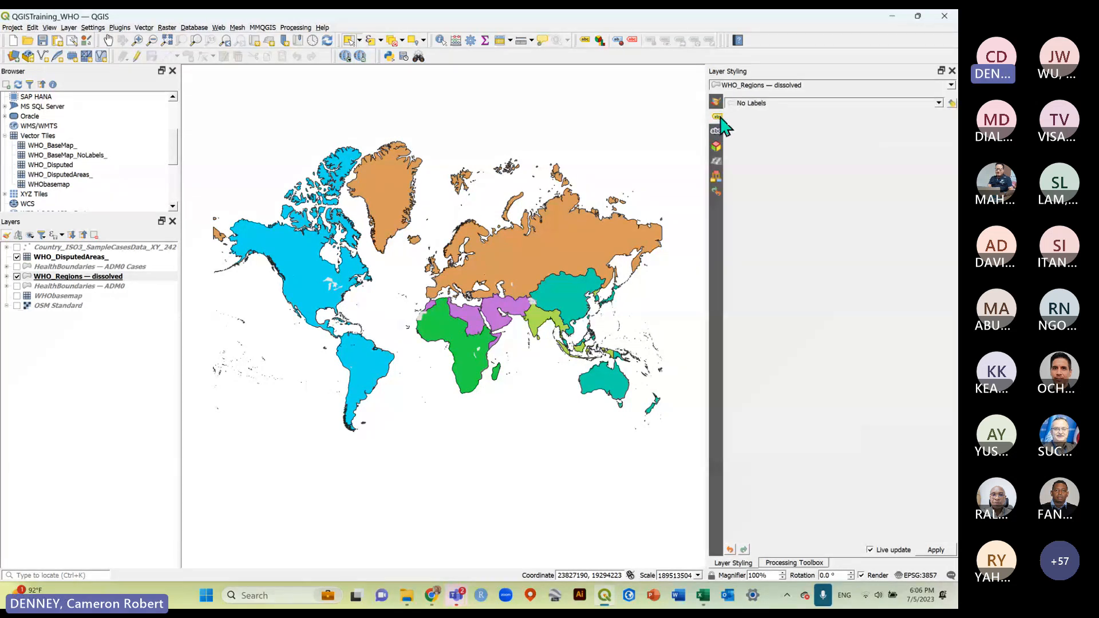
left_click(108, 278)
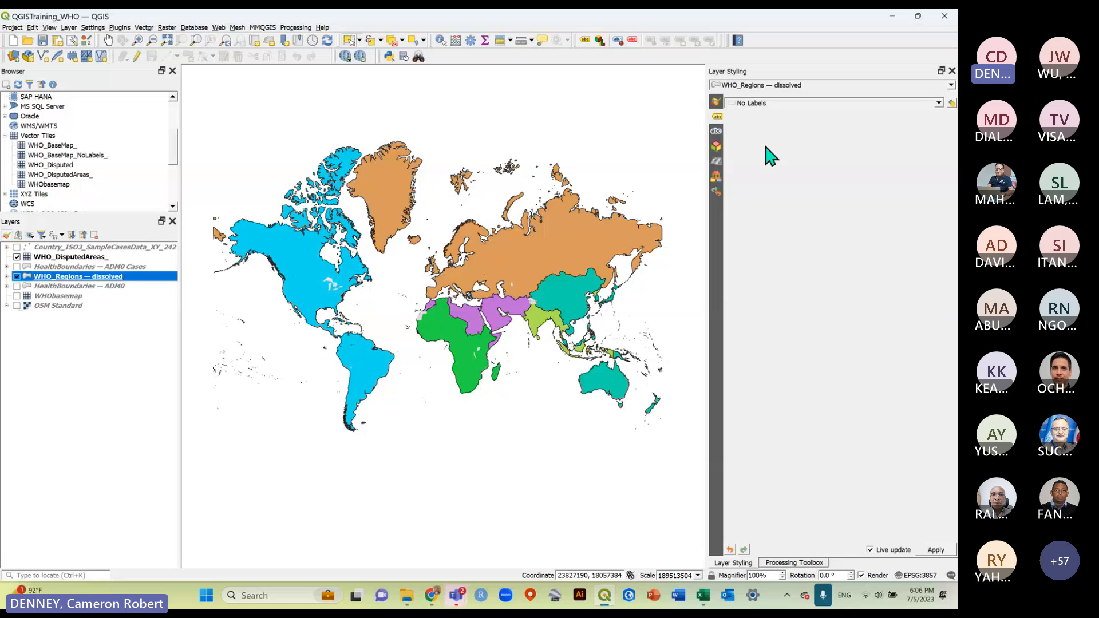
left_click(938, 103)
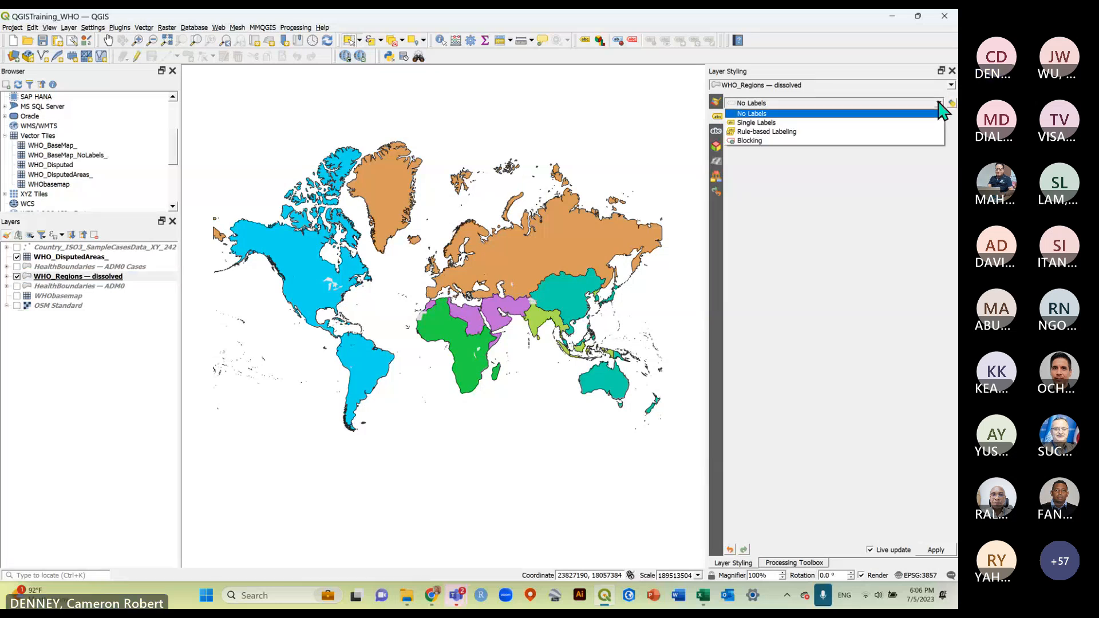
left_click(763, 124)
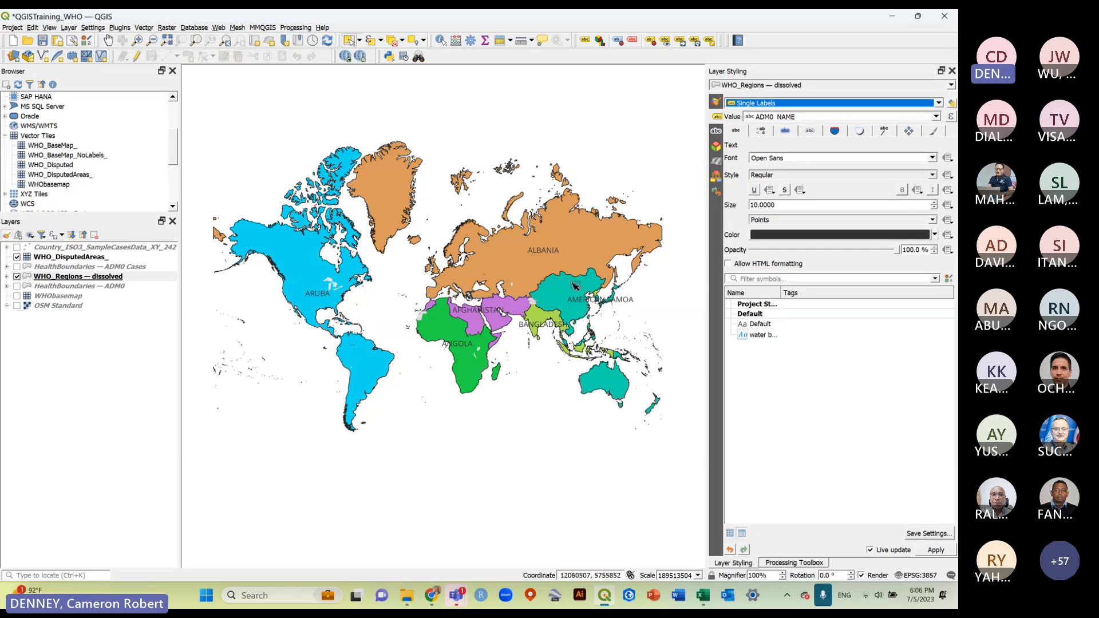
Use the WHO_REGION field as the label value for the dissolved regions.
left_click(937, 116)
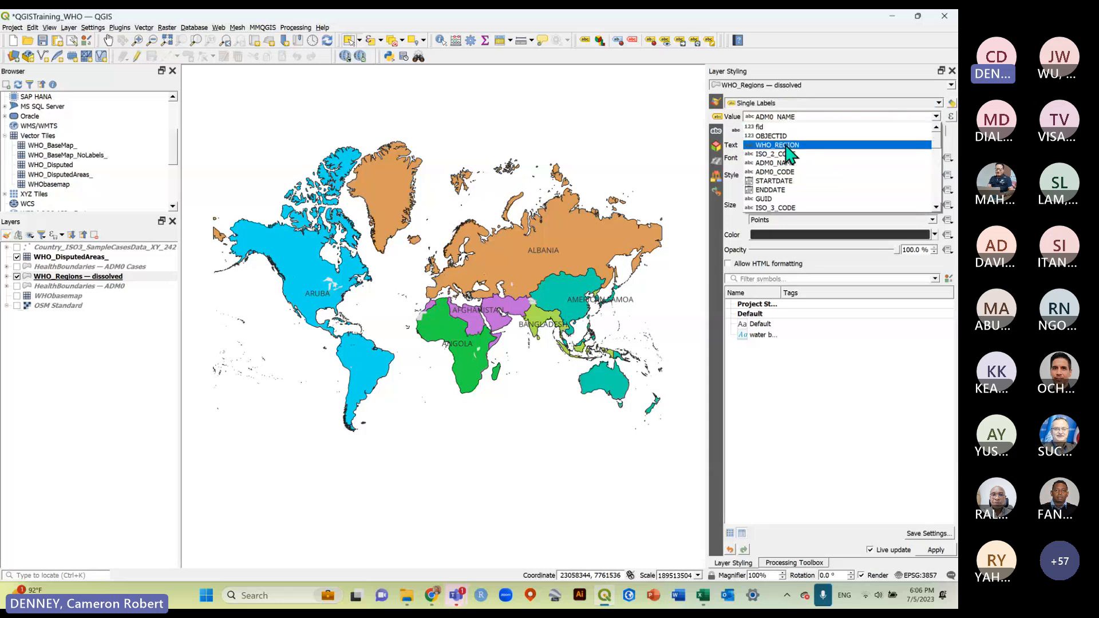
left_click(789, 146)
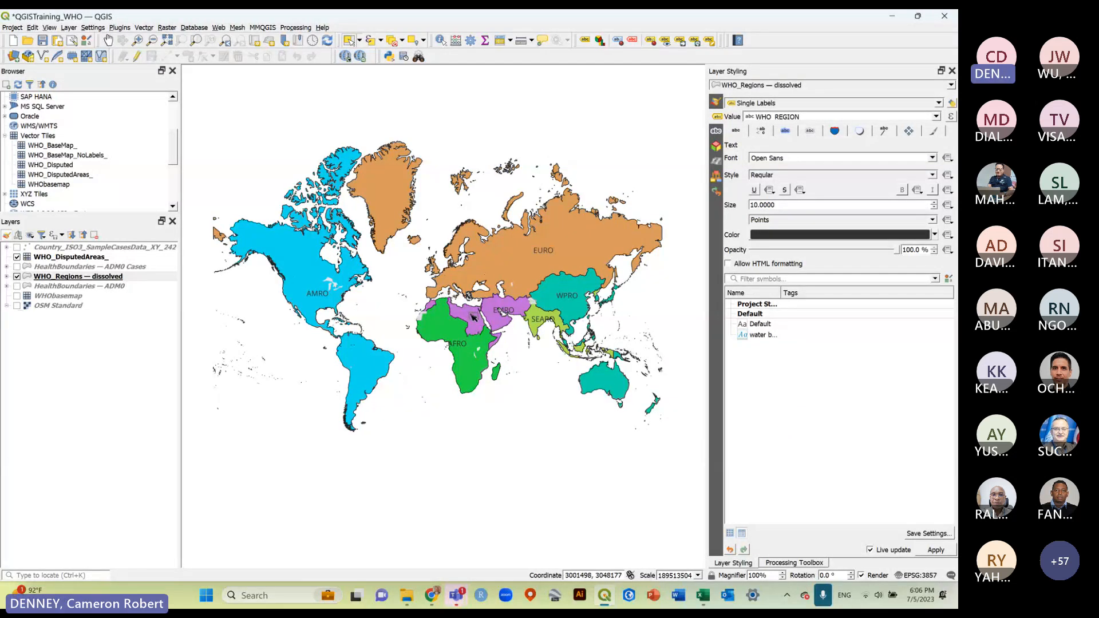
scroll(503, 314, "up", 1)
scroll(504, 313, "down", 1)
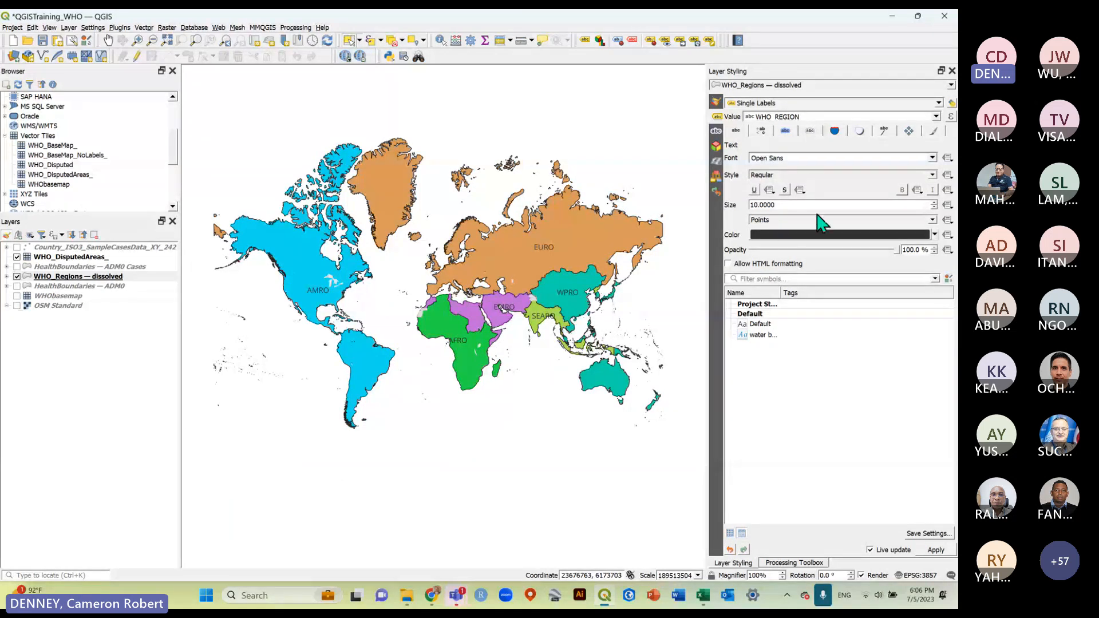
Set the region labels' font to Source Sans Pro and their size to 12 points.
left_click(932, 159)
type("so")
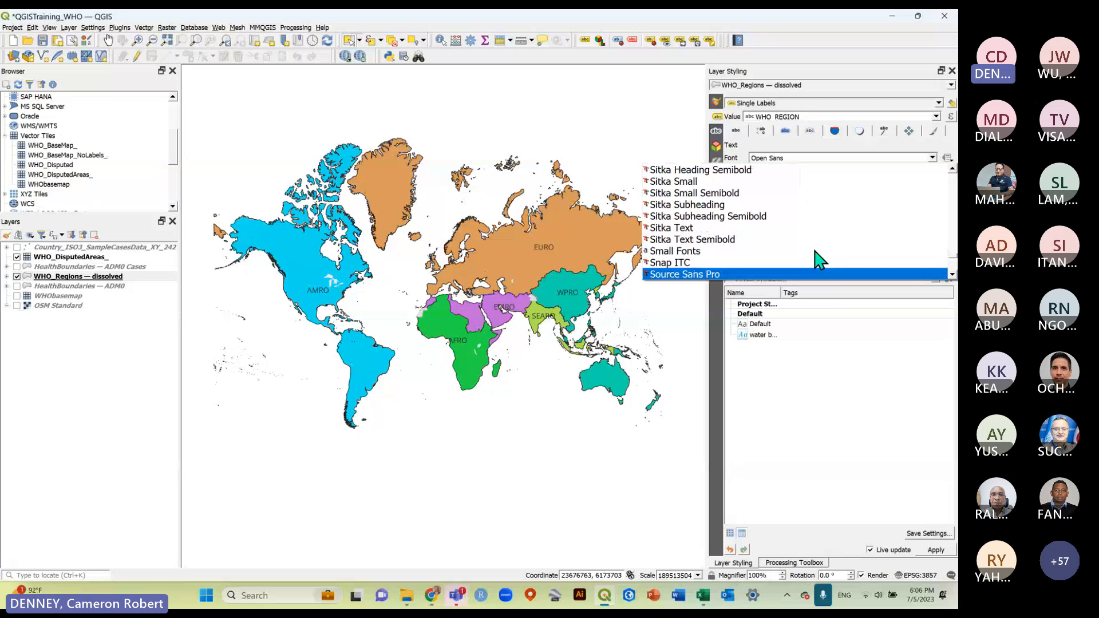
left_click(694, 276)
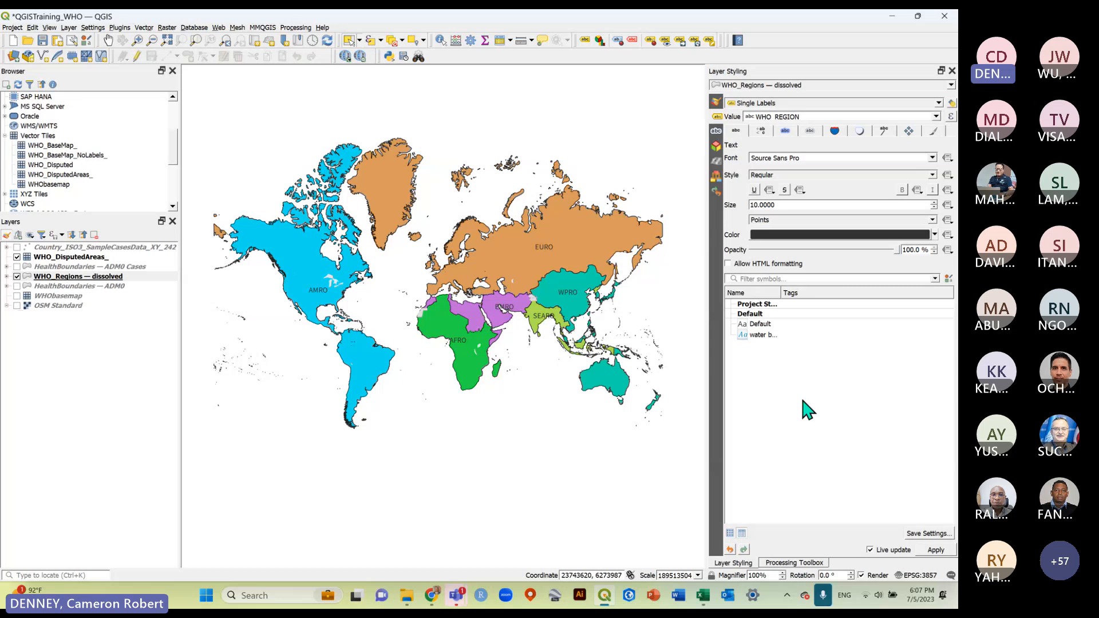
left_click(934, 202)
left_click(934, 202)
left_click(798, 428)
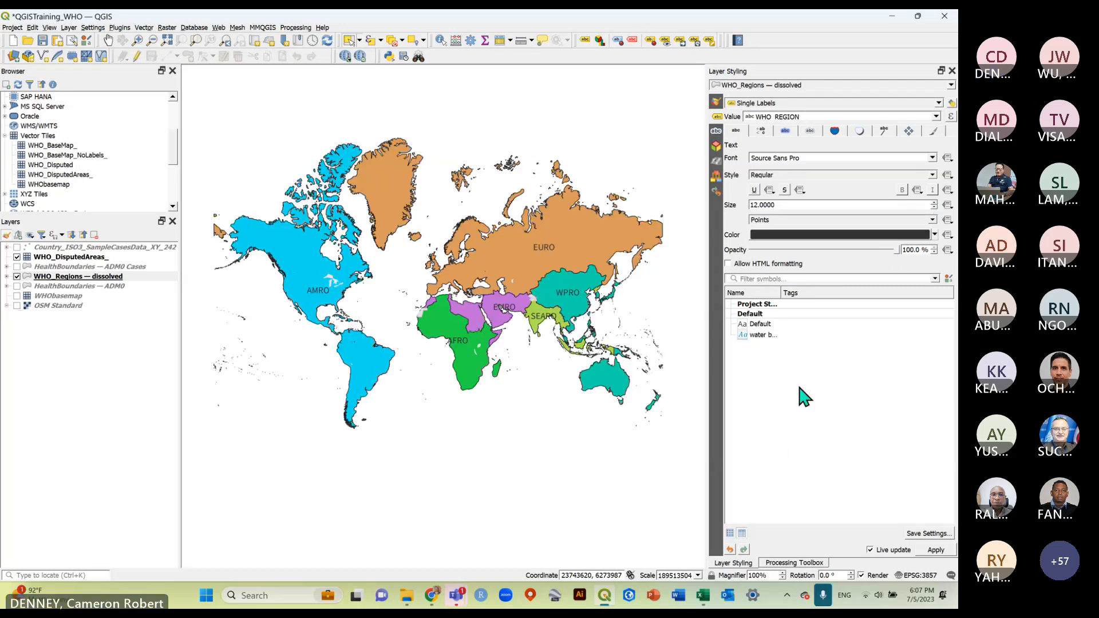
Enable a text buffer around the WHO region labels.
left_click(809, 132)
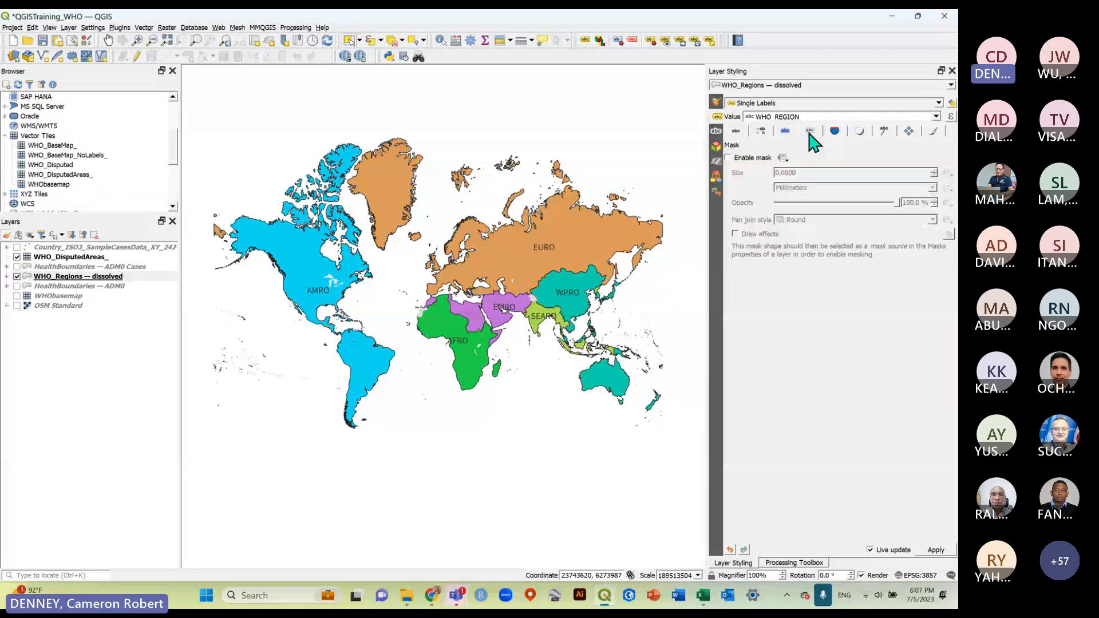
left_click(786, 131)
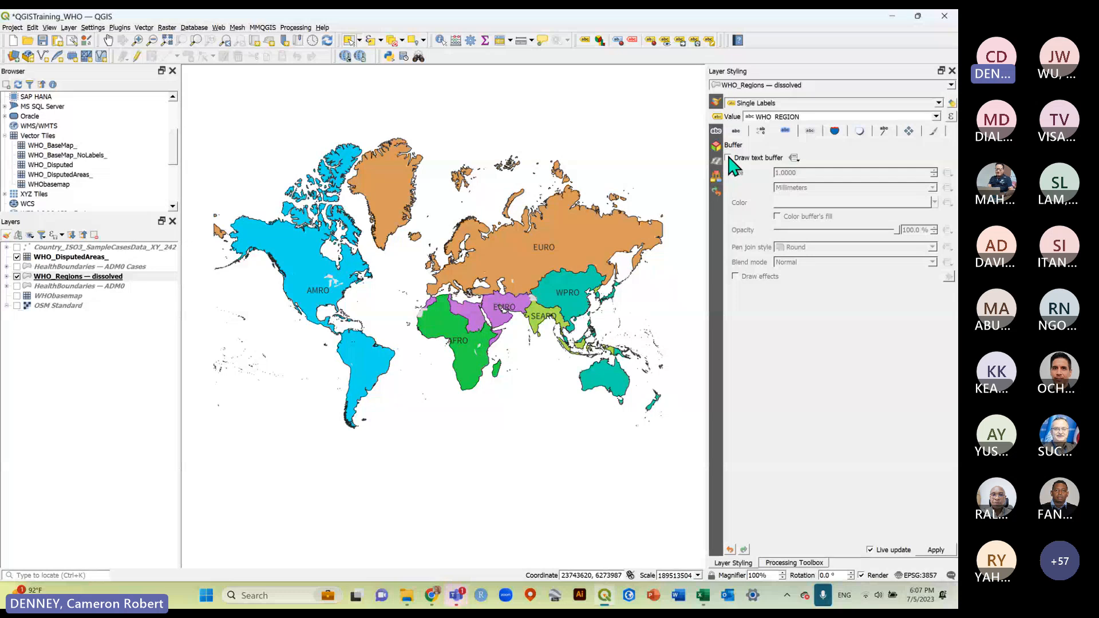
left_click(736, 130)
left_click(785, 131)
left_click(736, 131)
left_click(785, 131)
left_click(737, 132)
left_click(785, 131)
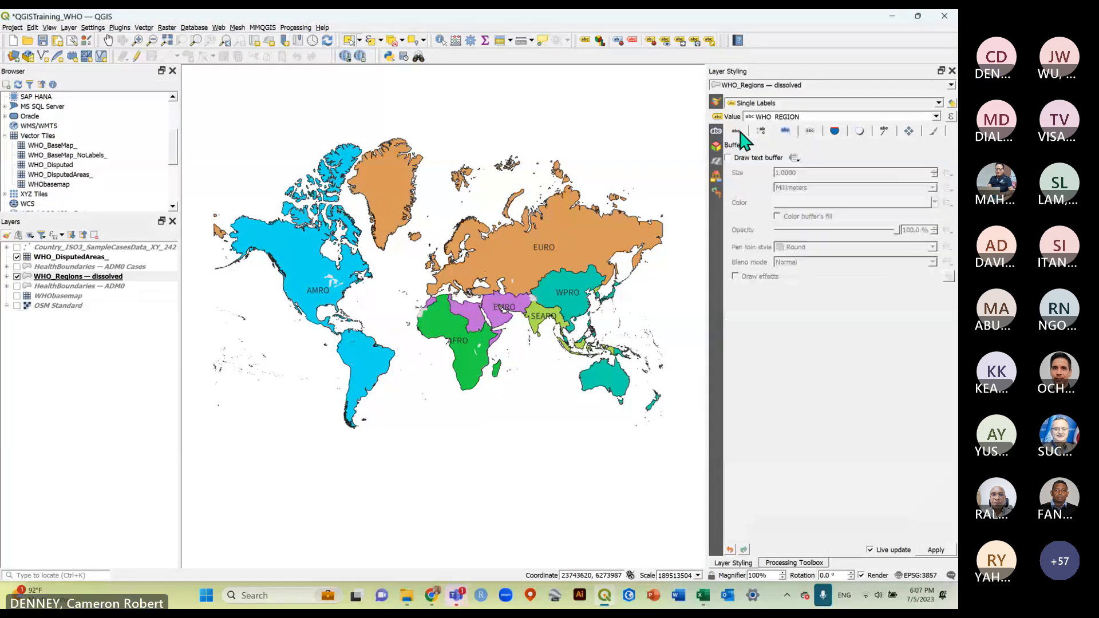
left_click(737, 131)
left_click(786, 131)
left_click(728, 157)
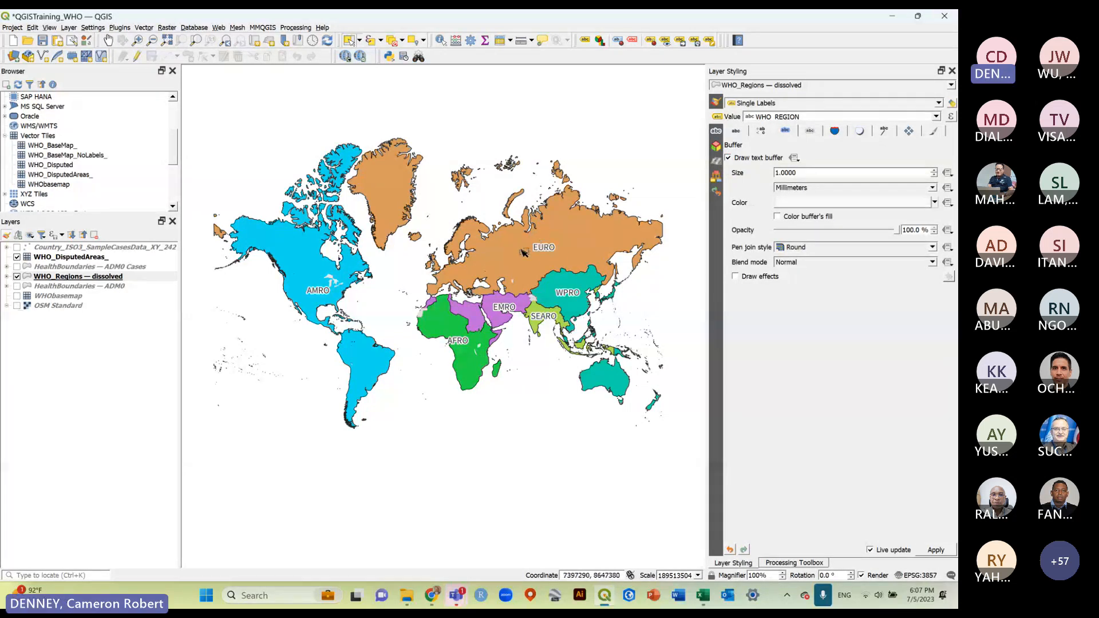
Return to the label text settings and save the QGISTraining_WHO project.
left_click(737, 132)
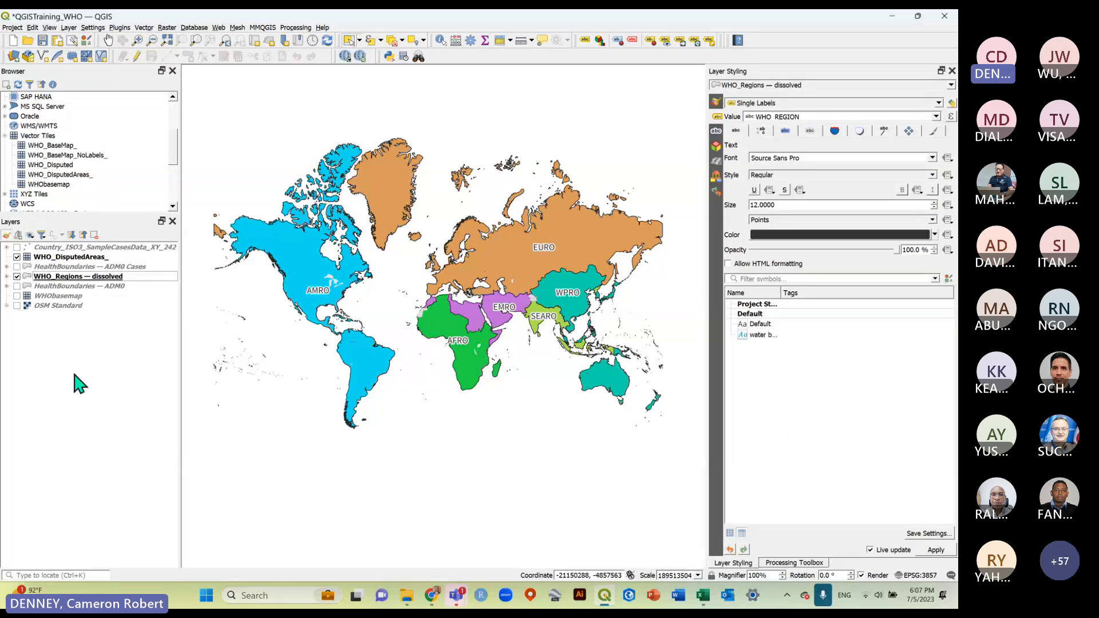
left_click(72, 40)
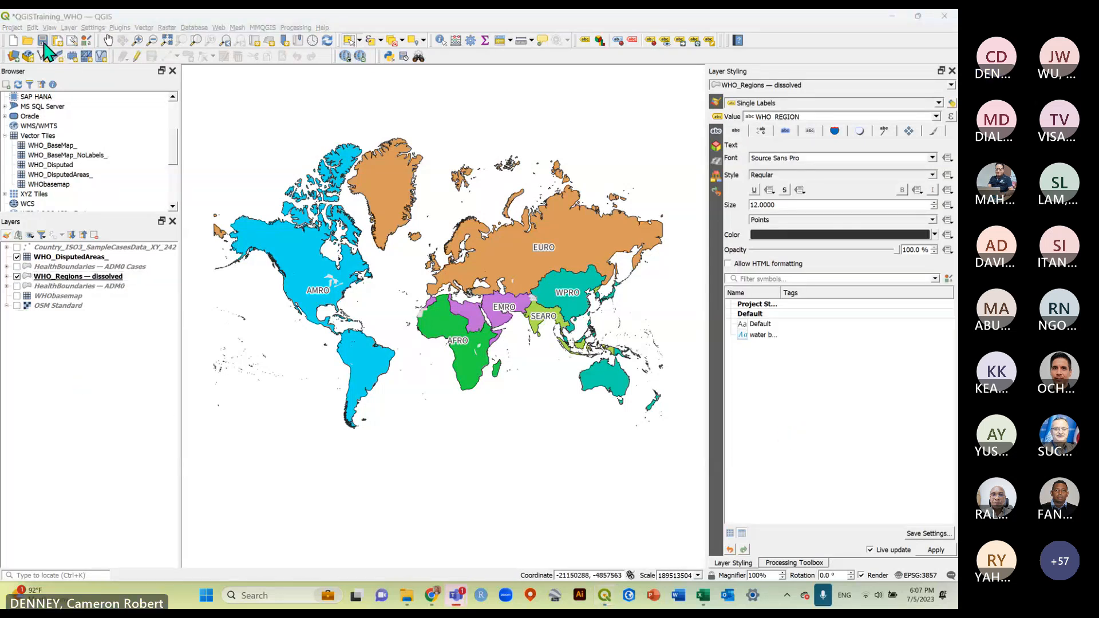
left_click(43, 41)
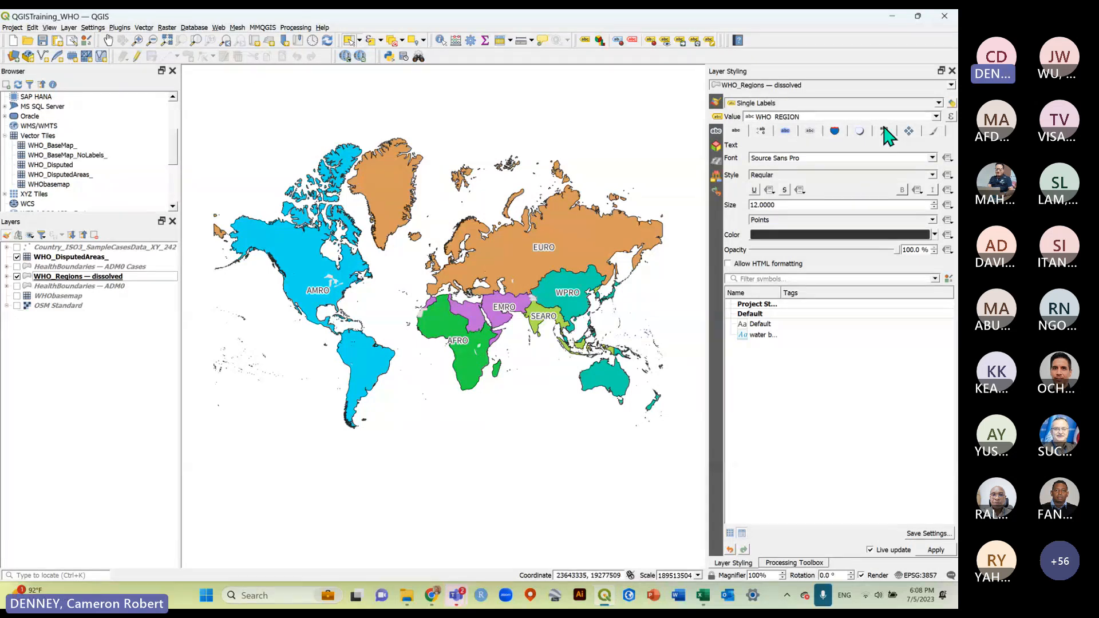
left_click(861, 131)
left_click(810, 131)
left_click(860, 131)
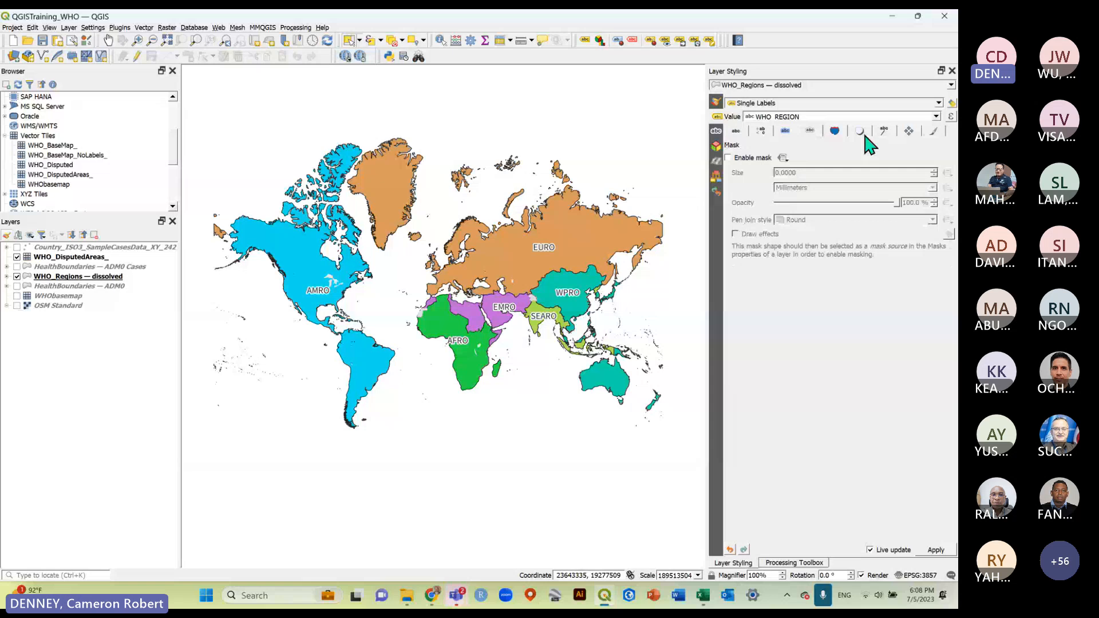
left_click(910, 131)
left_click(786, 131)
left_click(737, 131)
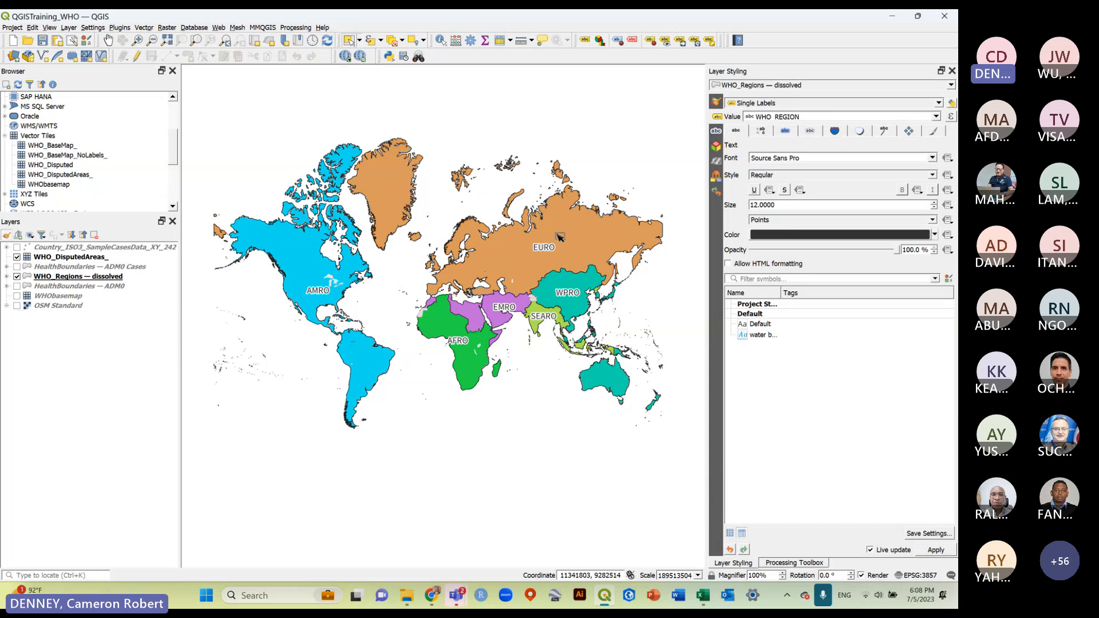
Save the QGISTraining_WHO project again.
left_click(85, 384)
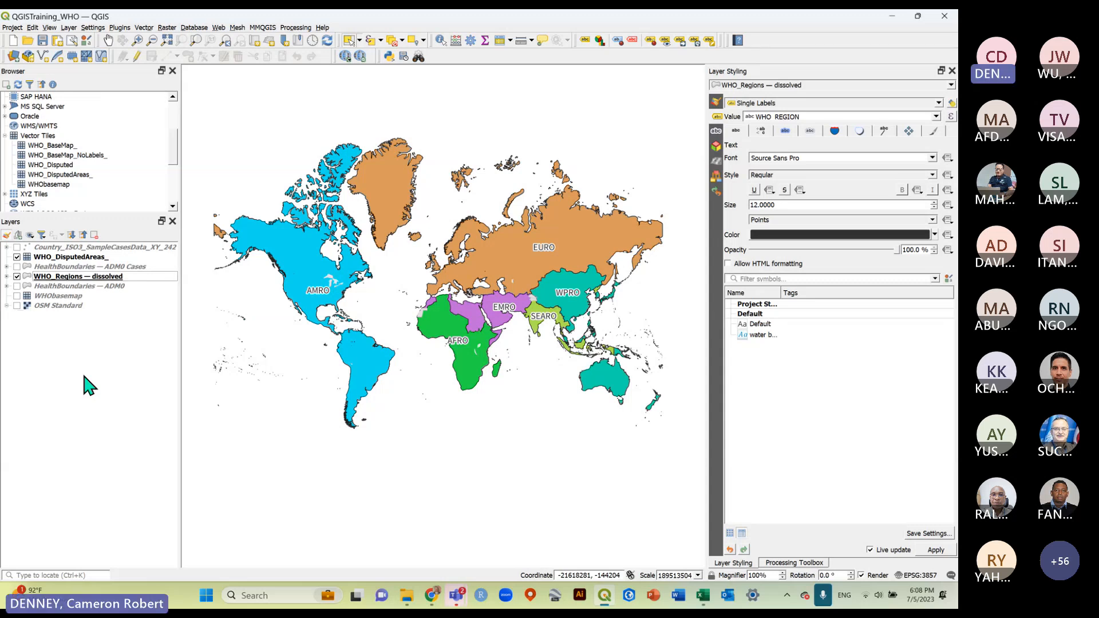
left_click(42, 40)
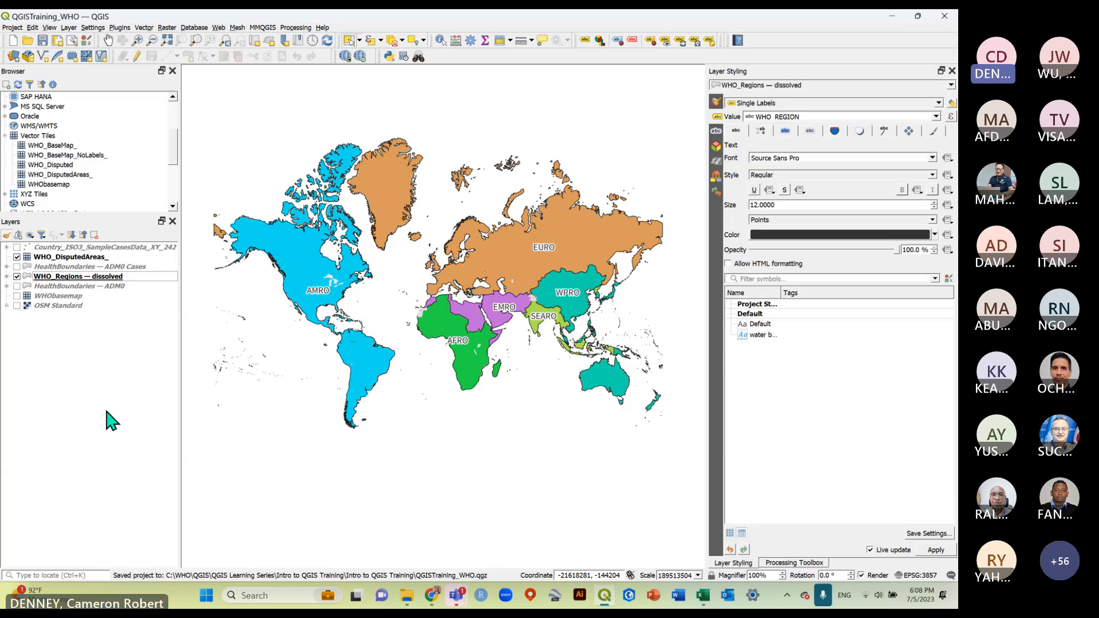
left_click(80, 277)
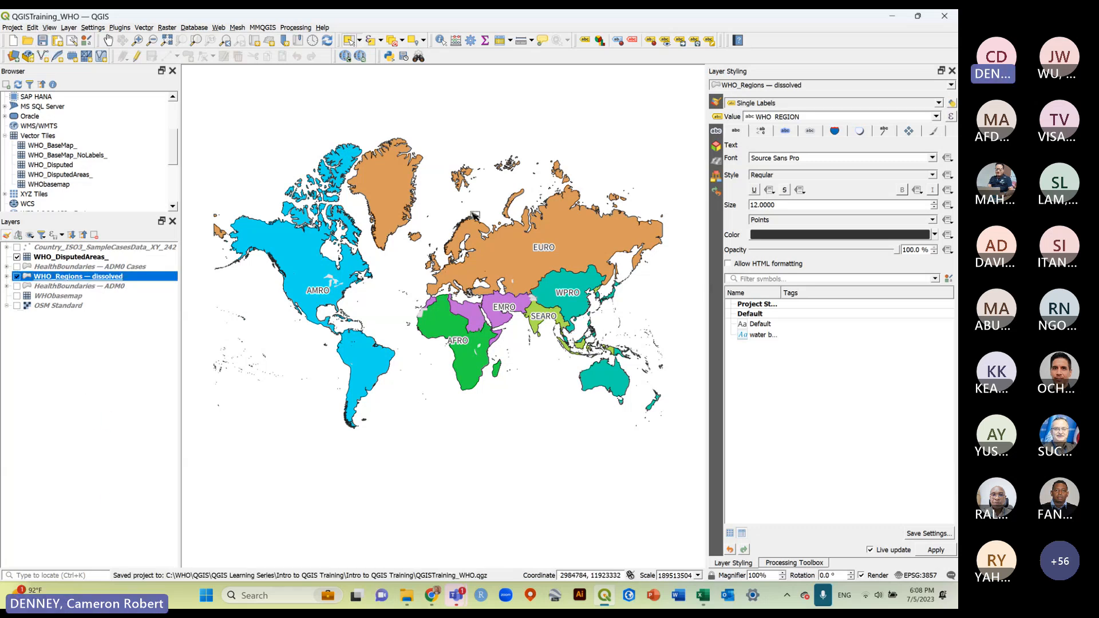
left_click(56, 357)
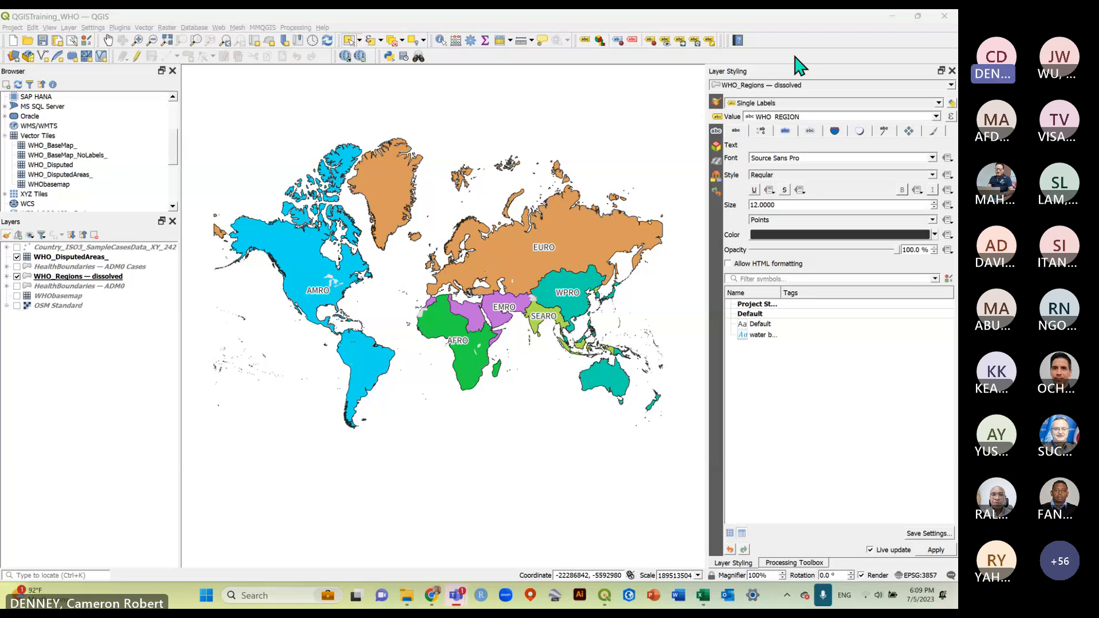
Save the project with its styled and labelled WHO regions.
key("ctrl+s")
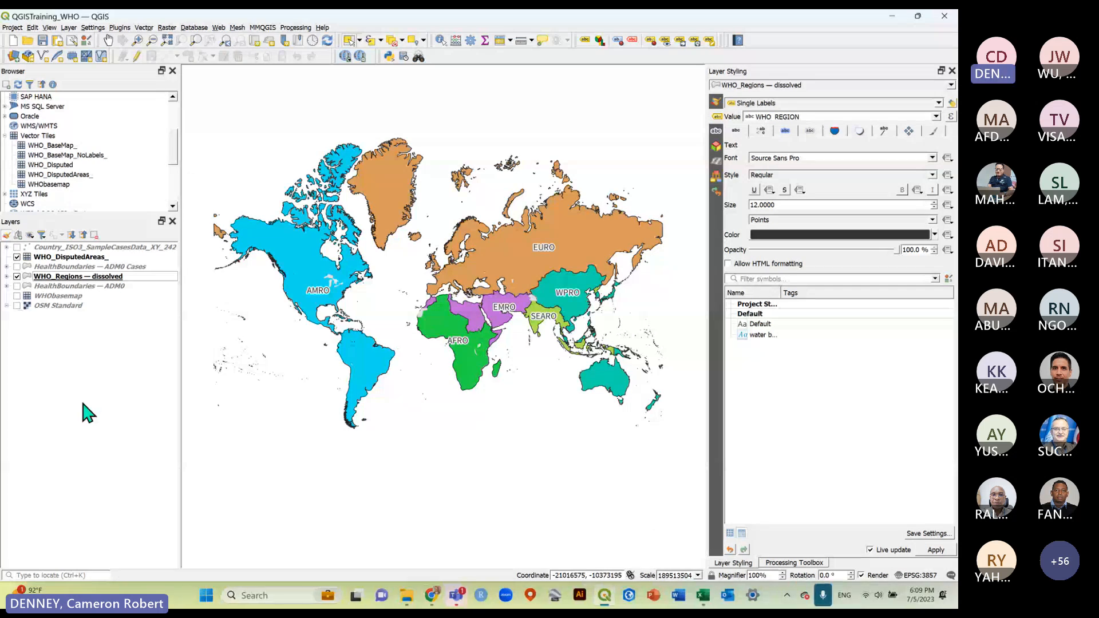
left_click(13, 28)
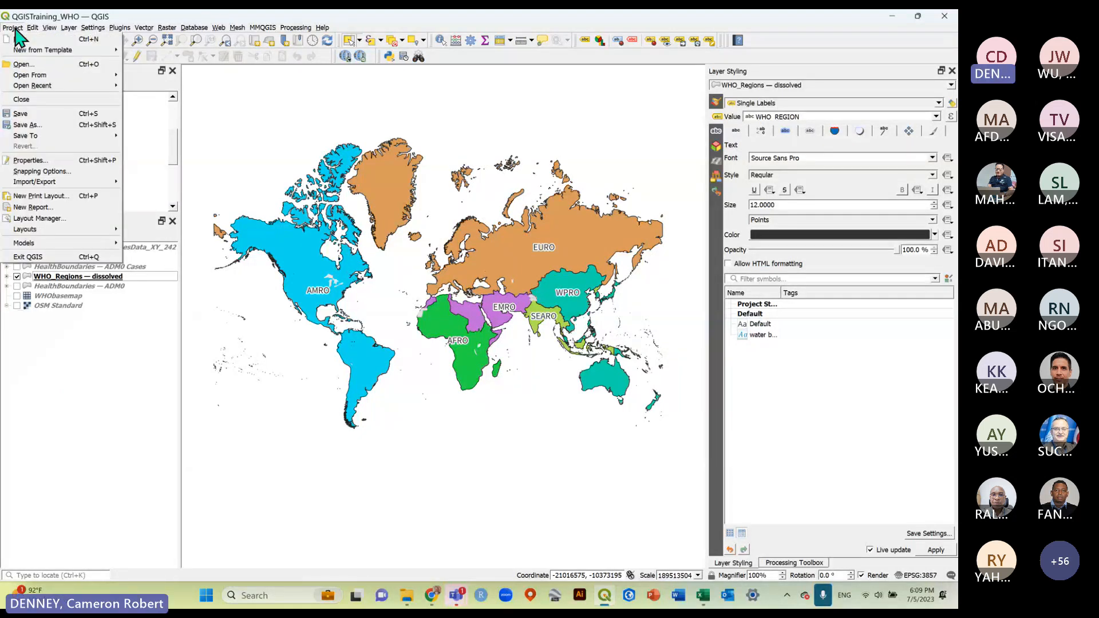
key("ctrl+s")
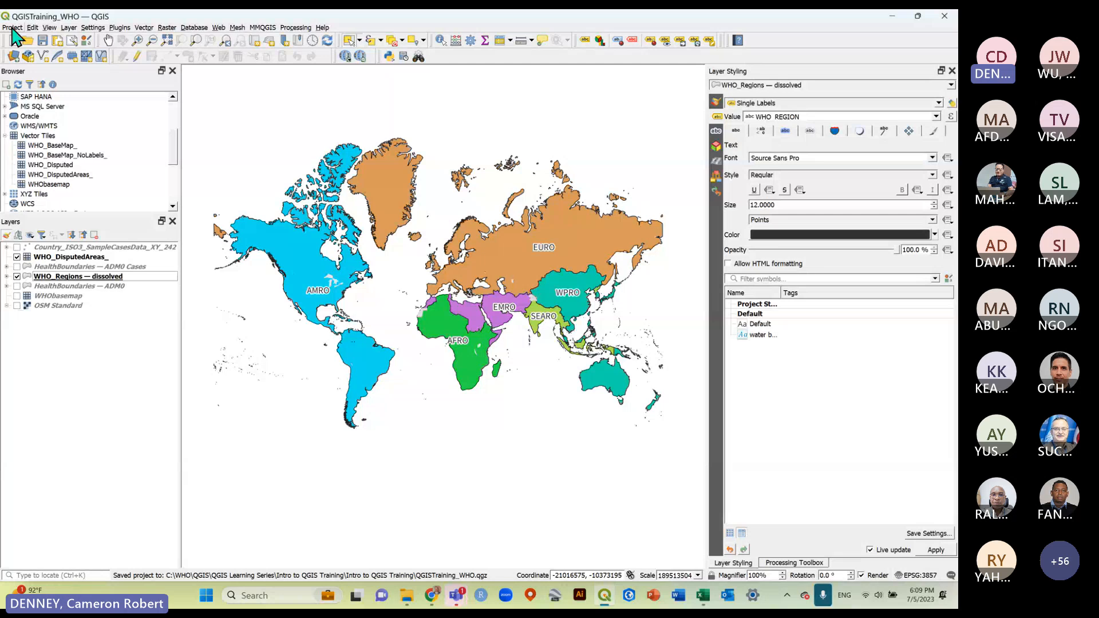
Create a new print layout titled WHO Regions.
left_click(13, 28)
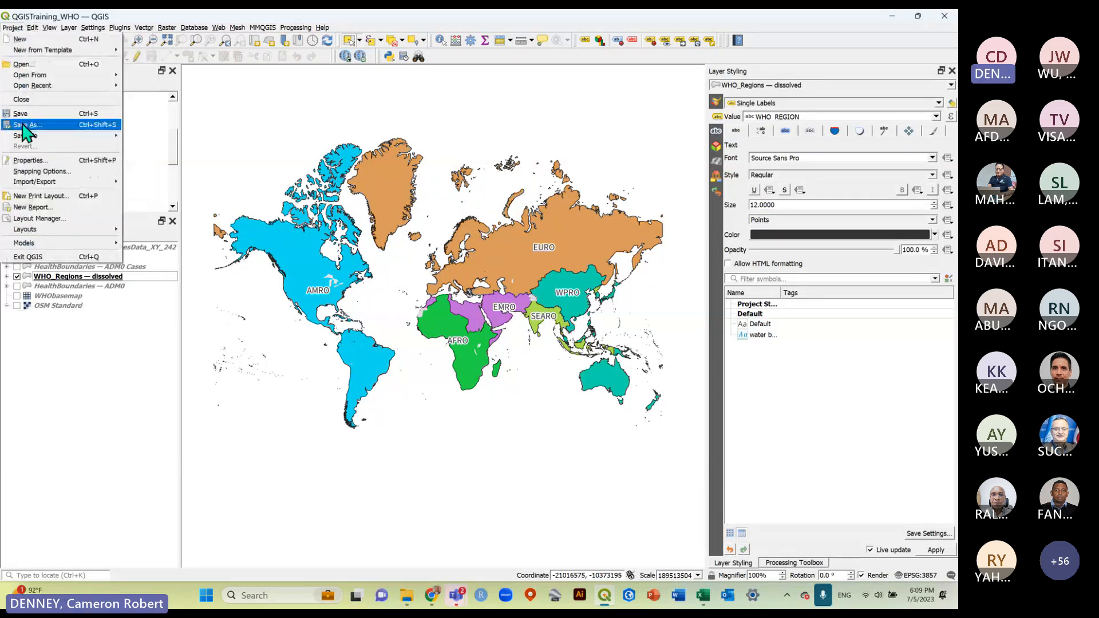
left_click(51, 196)
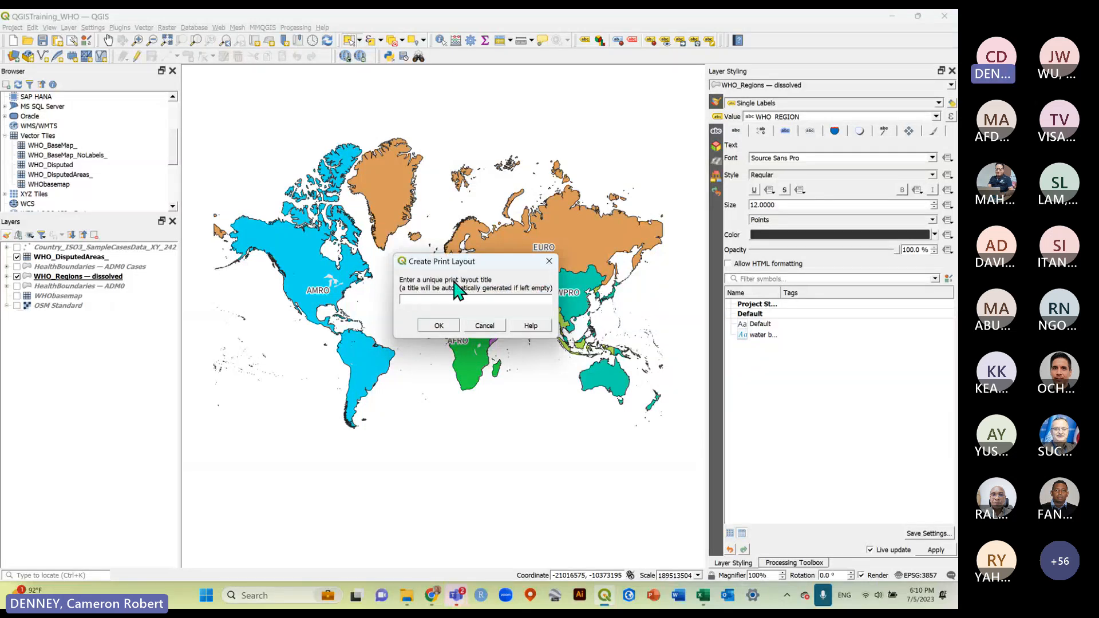
type("WHO Regions")
left_click(439, 326)
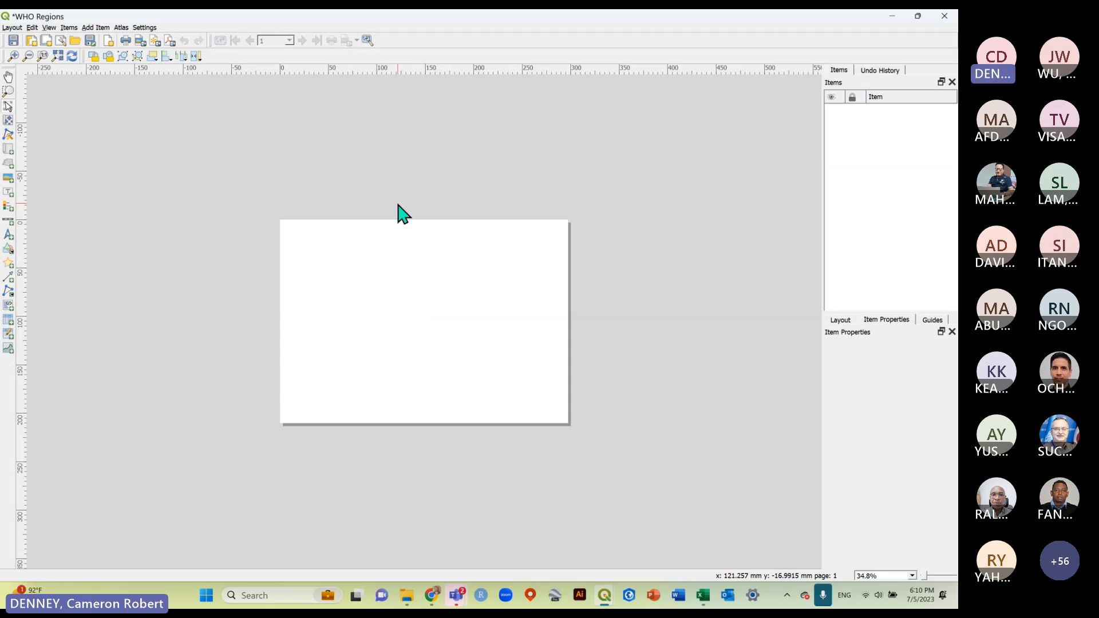
Switch back and forth between the blank WHO Regions layout and the main map window to examine both.
key("alt+Tab")
key("alt+Tab")
key("alt+Tab")
key("alt+Tab")
key("alt+Tab")
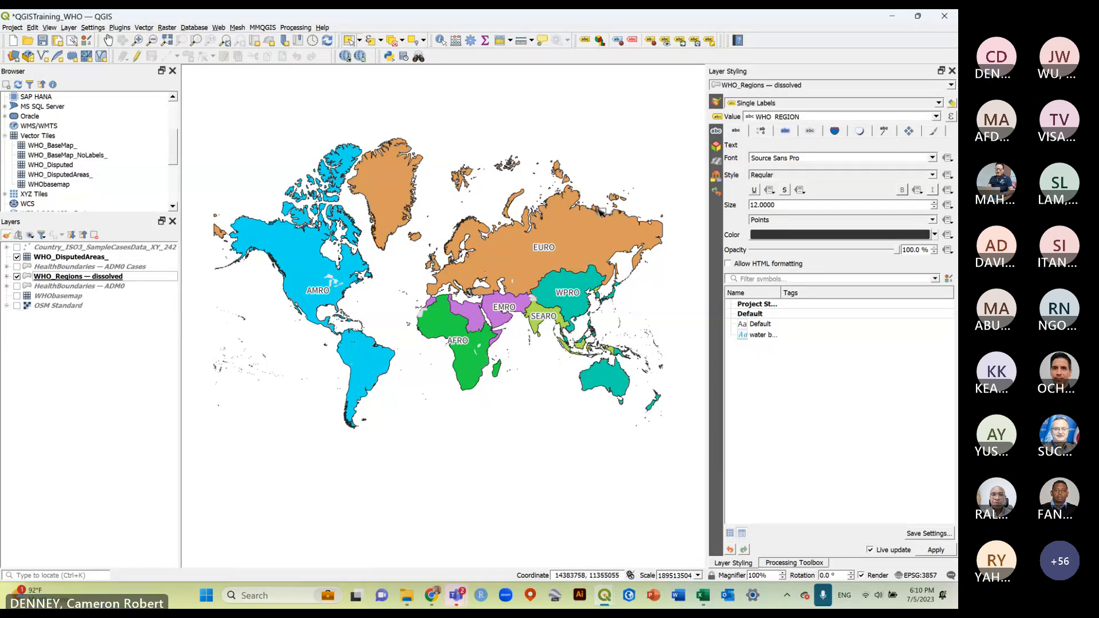
key("alt+Tab")
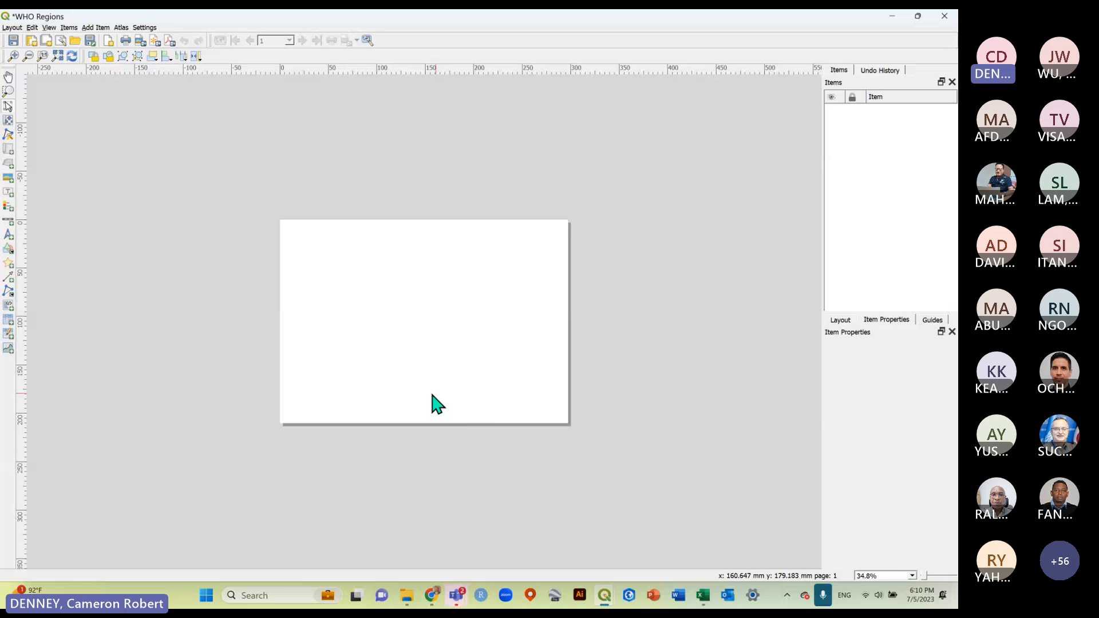
scroll(428, 393, "up", 1)
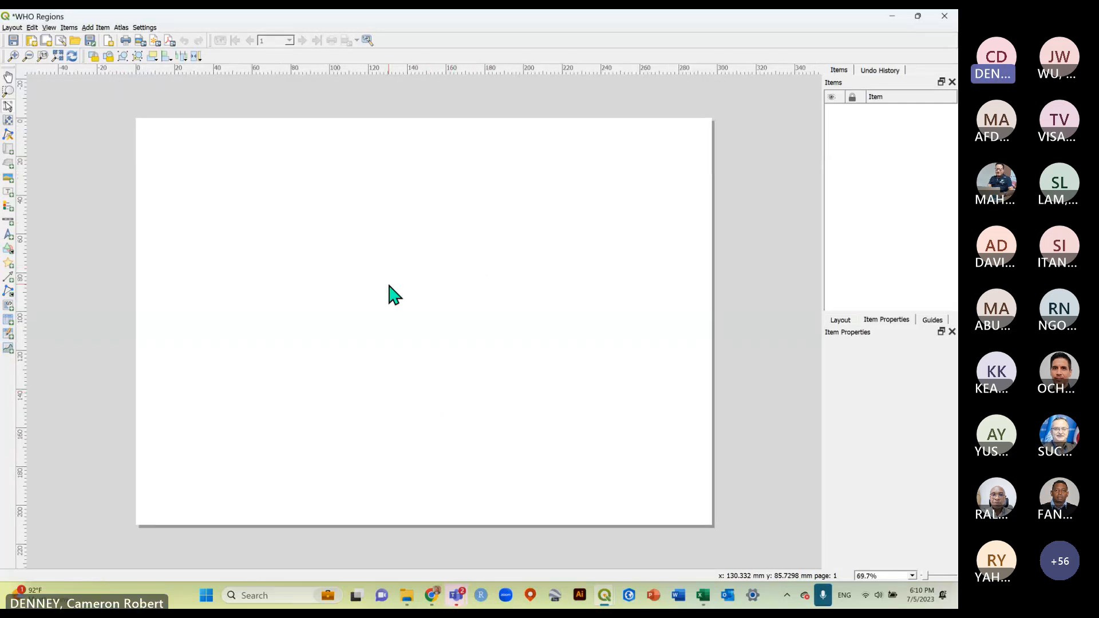
key("alt+Tab")
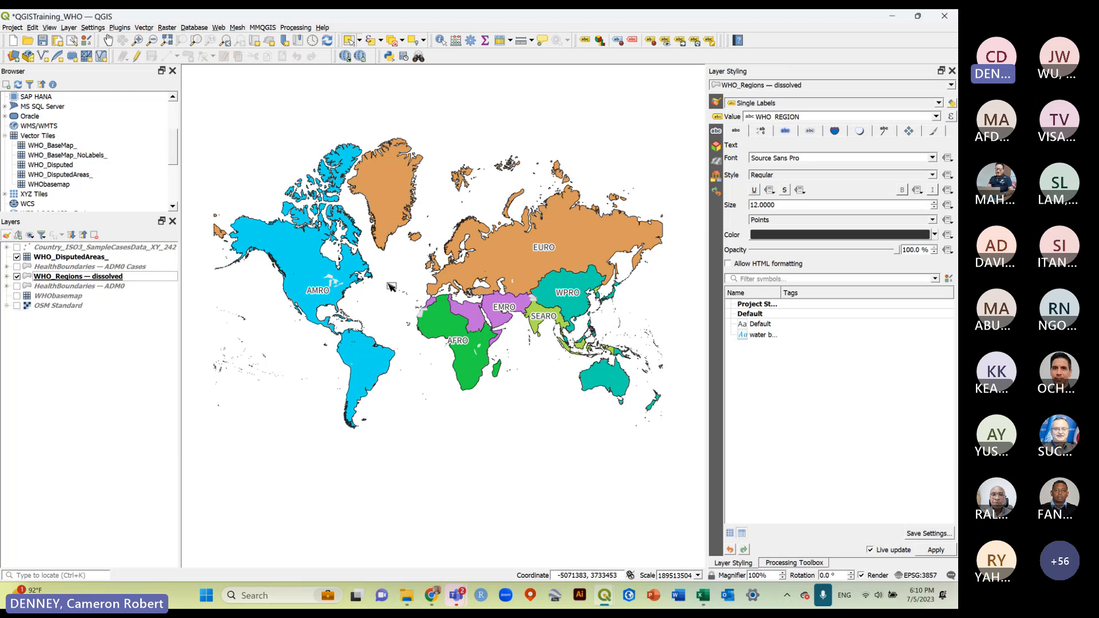
key("alt+Tab")
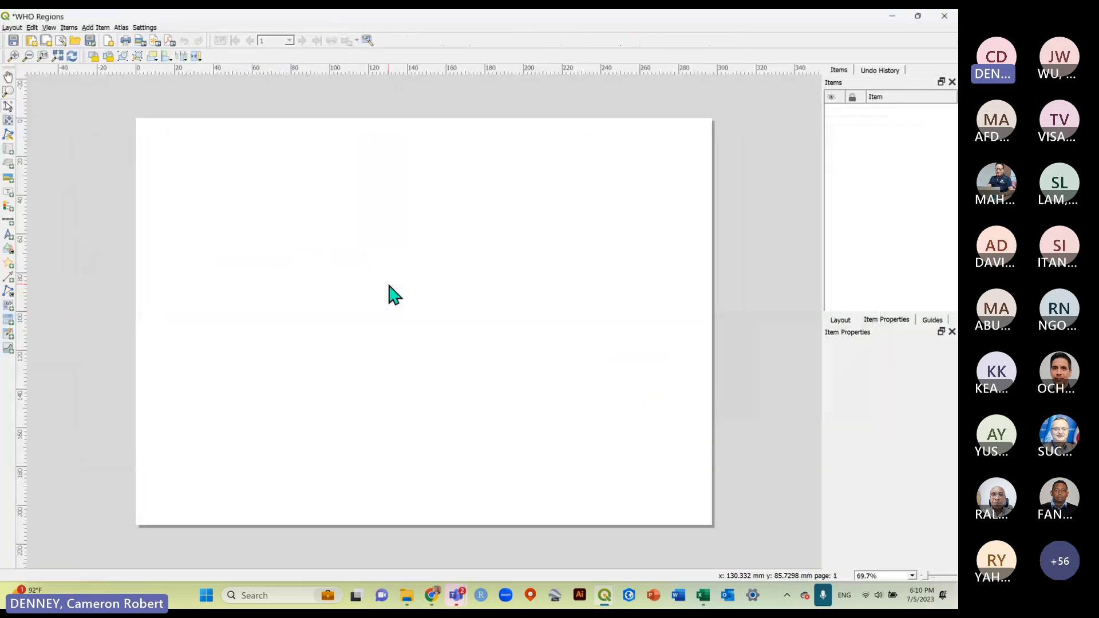
key("alt+Tab")
key("alt+Tab")
key("alt+Tab")
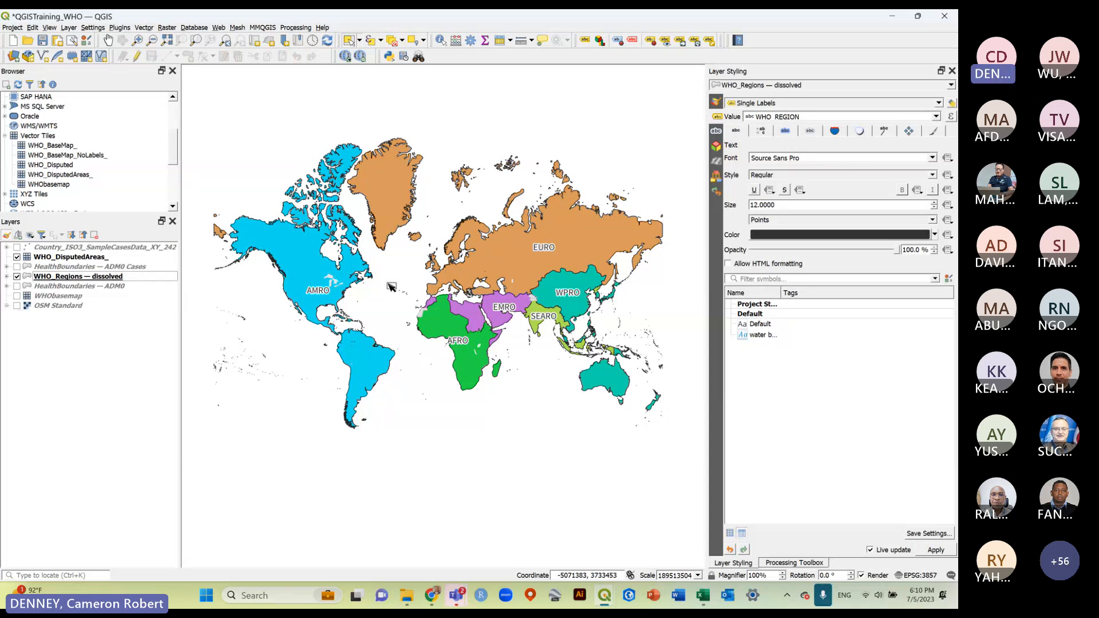
key("alt+Tab")
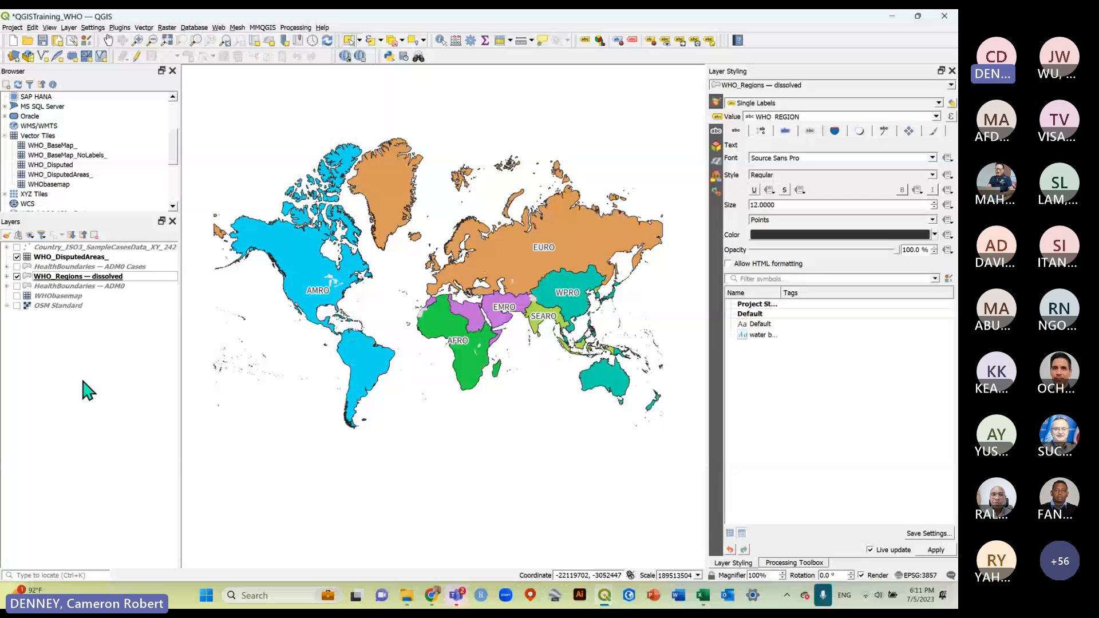
key("alt+Tab")
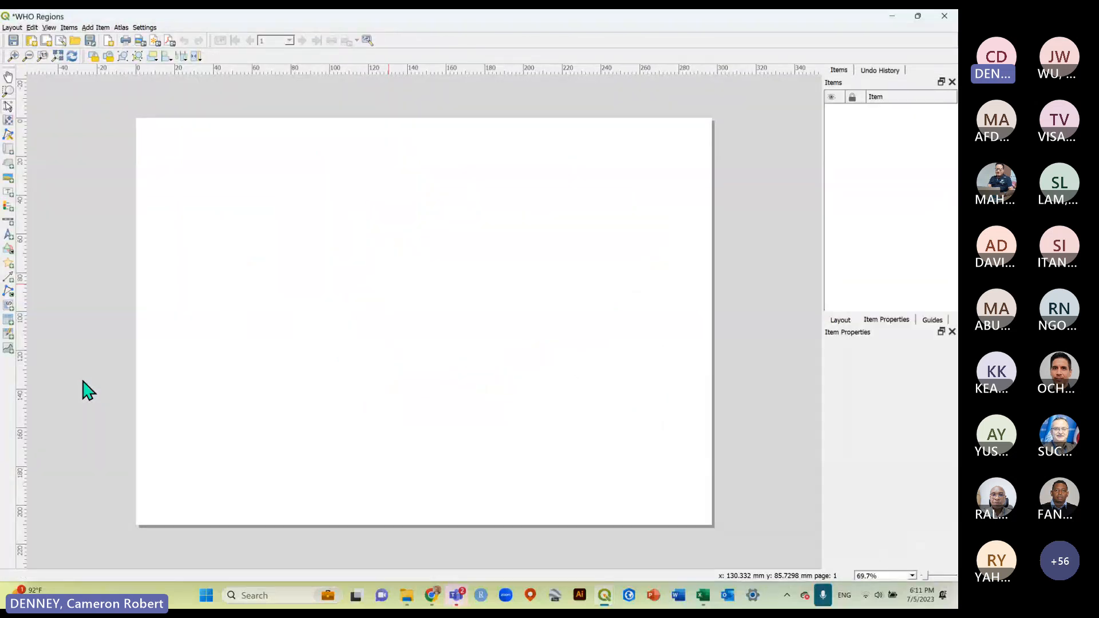
Return to the main map window and save the project with the new layout.
key("alt+Tab")
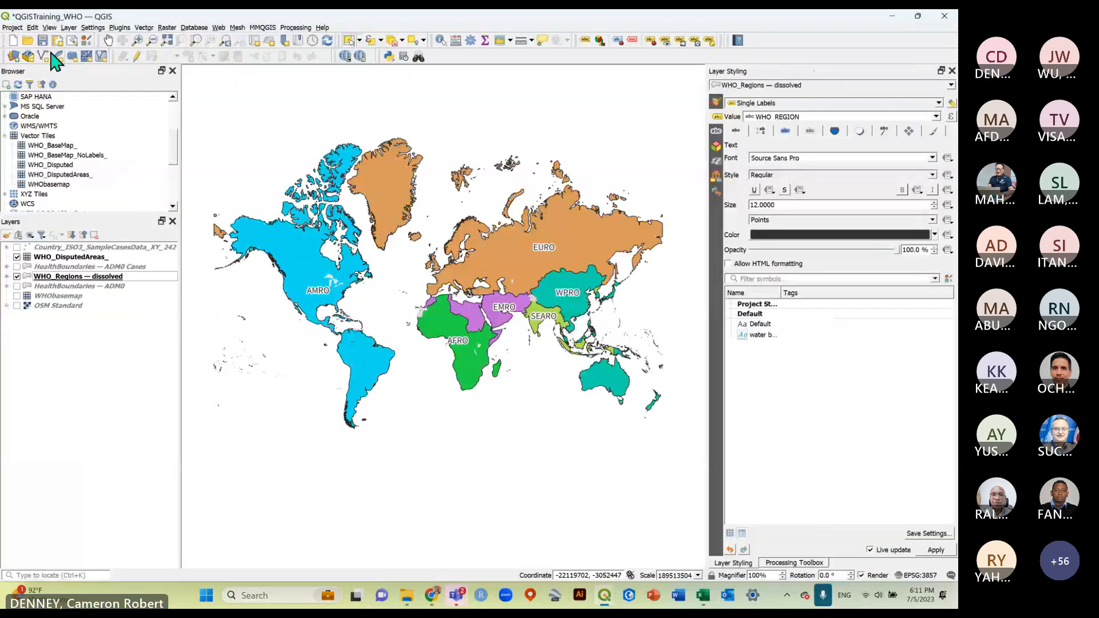
key("ctrl+s")
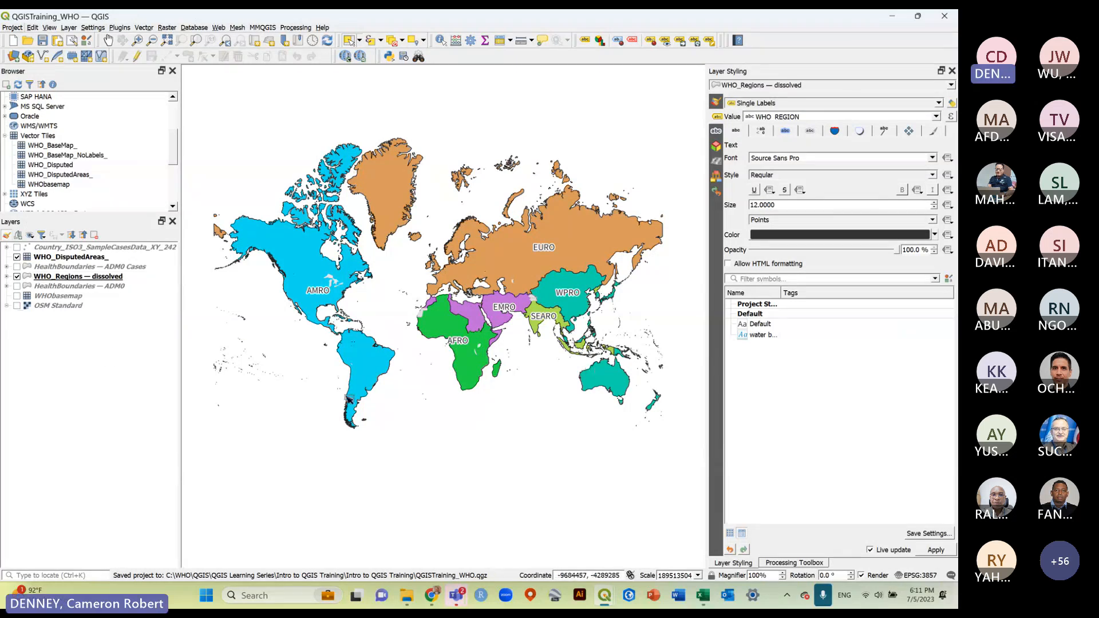
Check the styling of the WHO_DisputedAreas_ and WHO_Regions — dissolved layers.
left_click(67, 258)
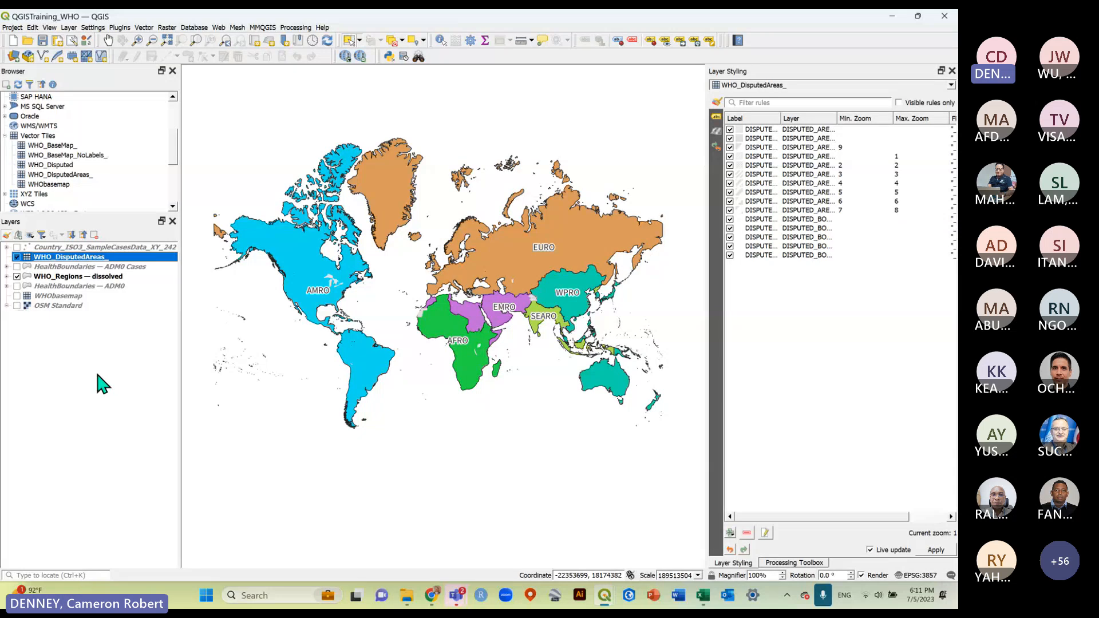
left_click(60, 277)
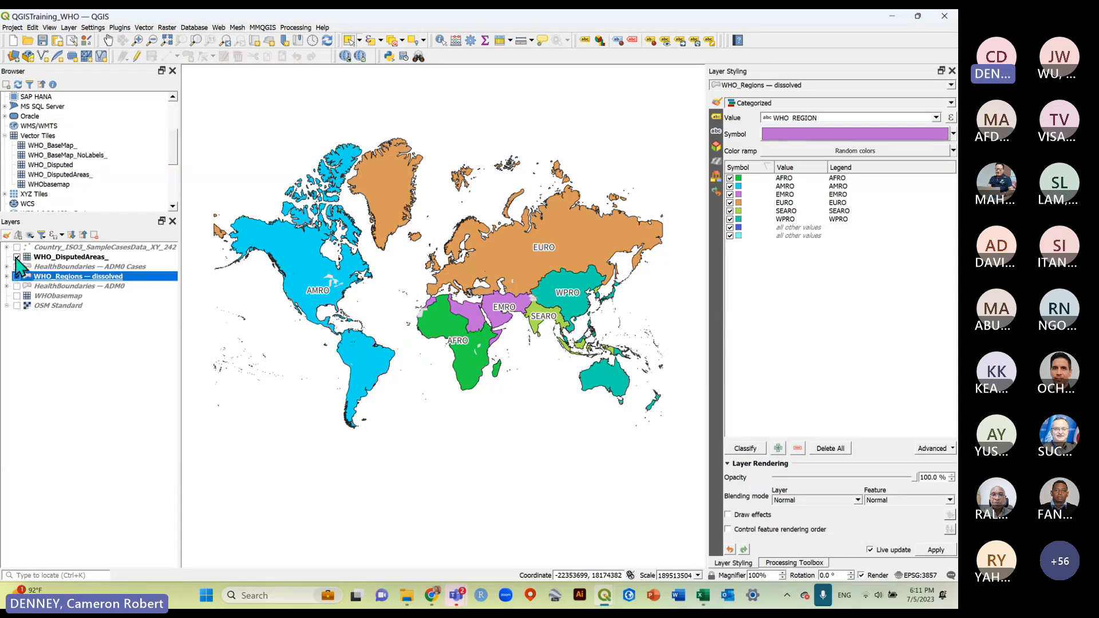
left_click(22, 336)
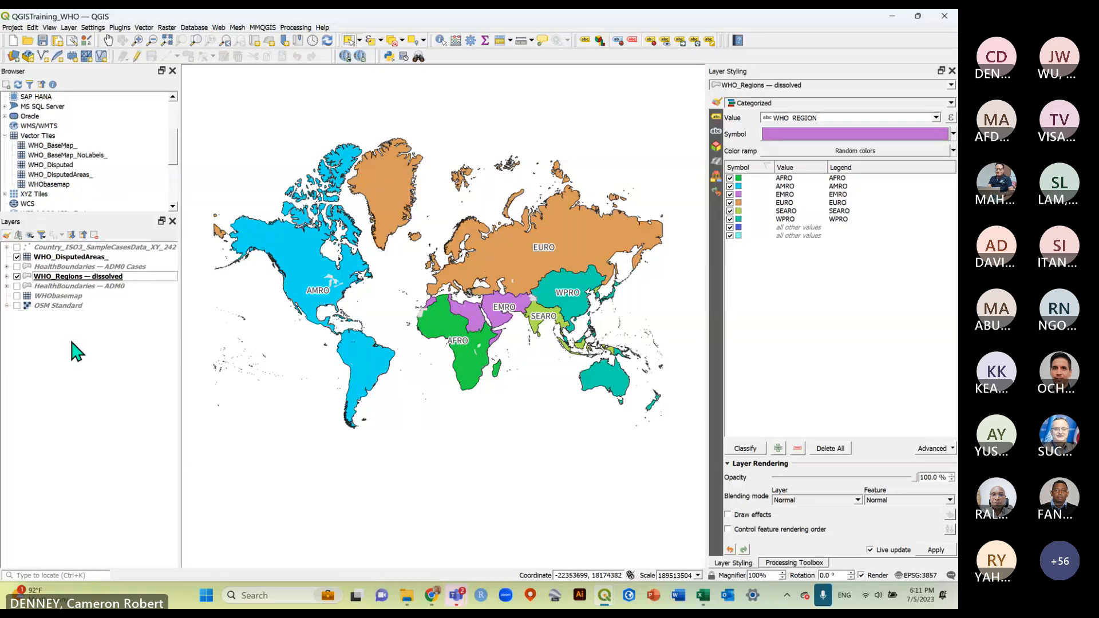
Return to the WHO Regions layout and add a map that fills the whole page.
key("alt+Tab")
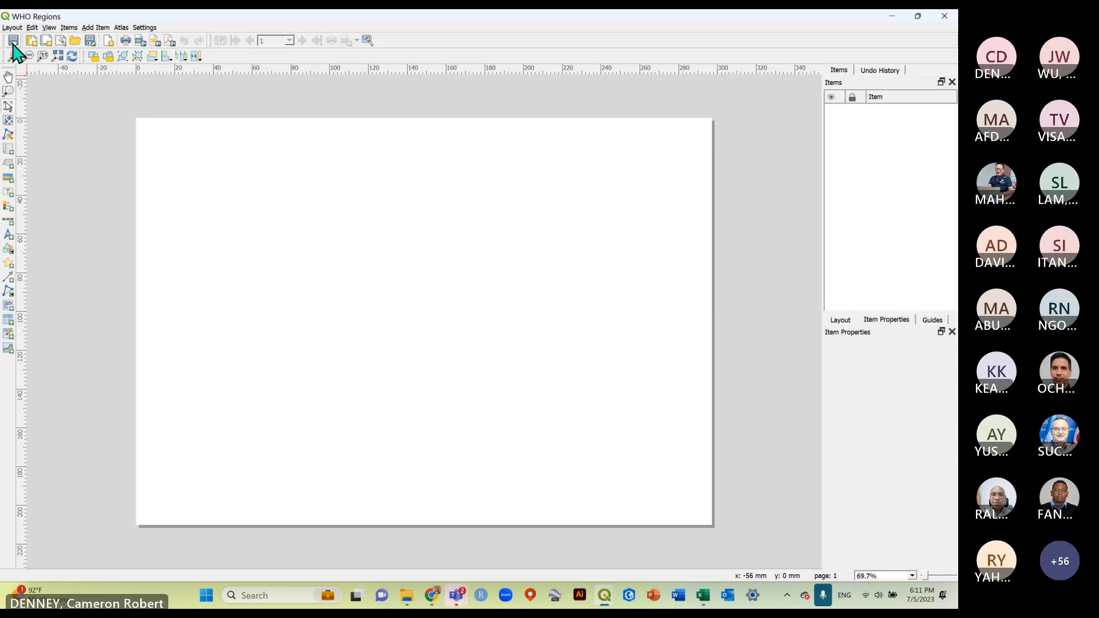
left_click(8, 149)
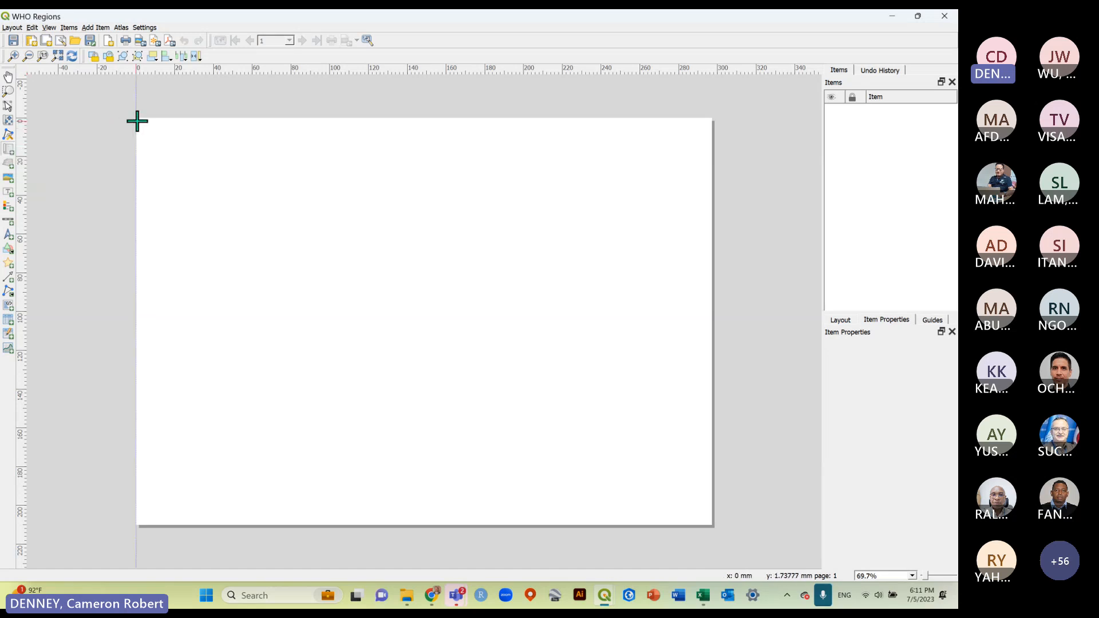
left_click_drag(138, 116, 710, 525)
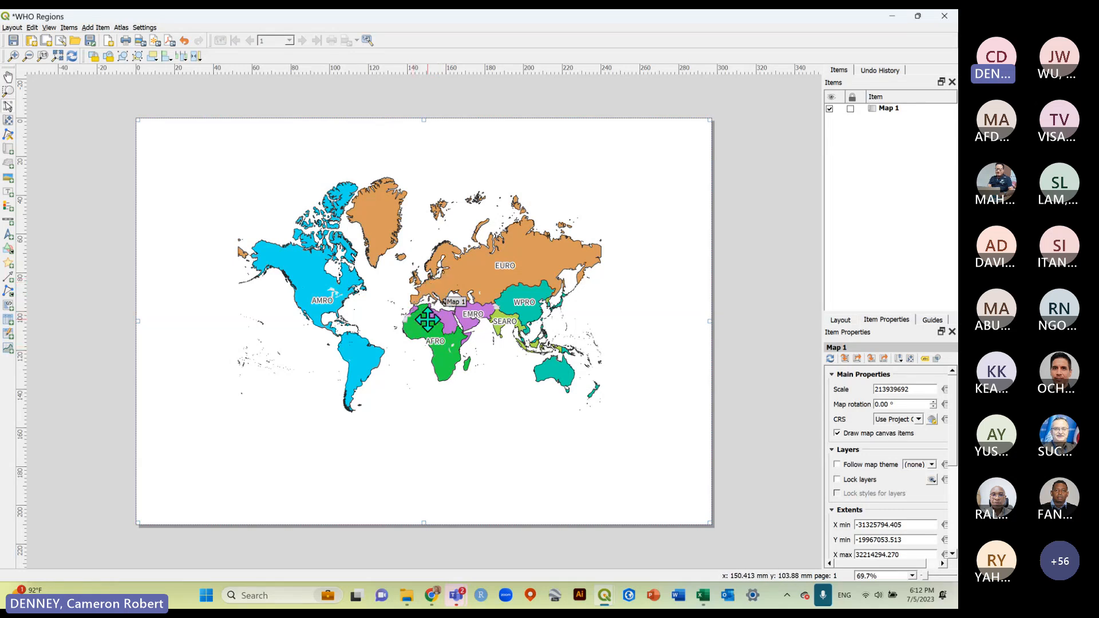
Select the map on the layout page and move its content slightly left and down within the frame.
left_click(131, 218)
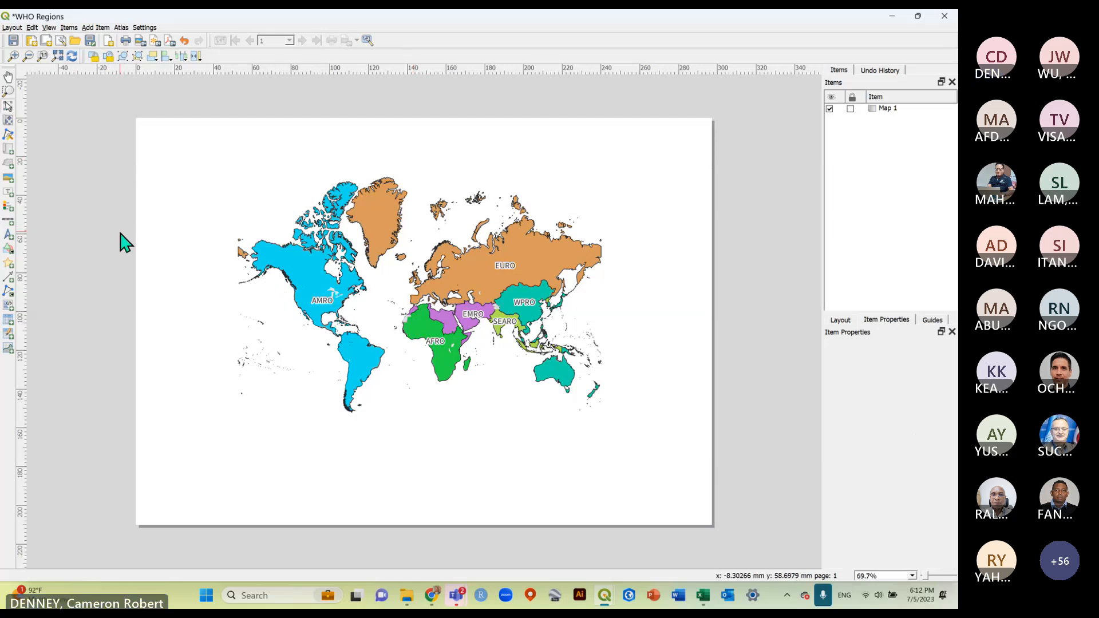
left_click(291, 259)
left_click(81, 184)
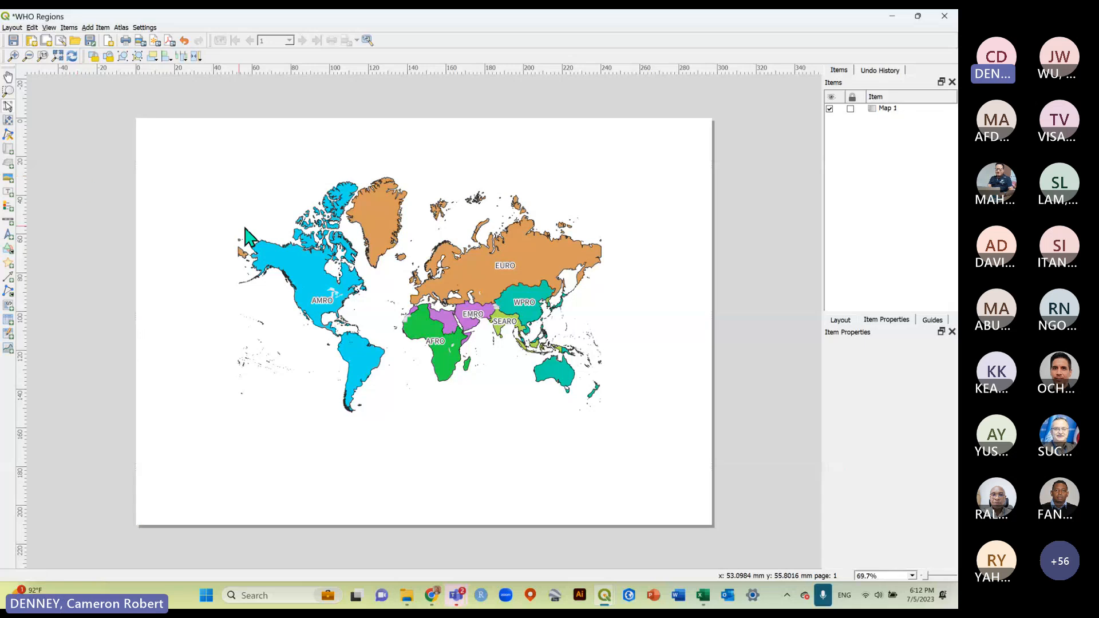
left_click(184, 245)
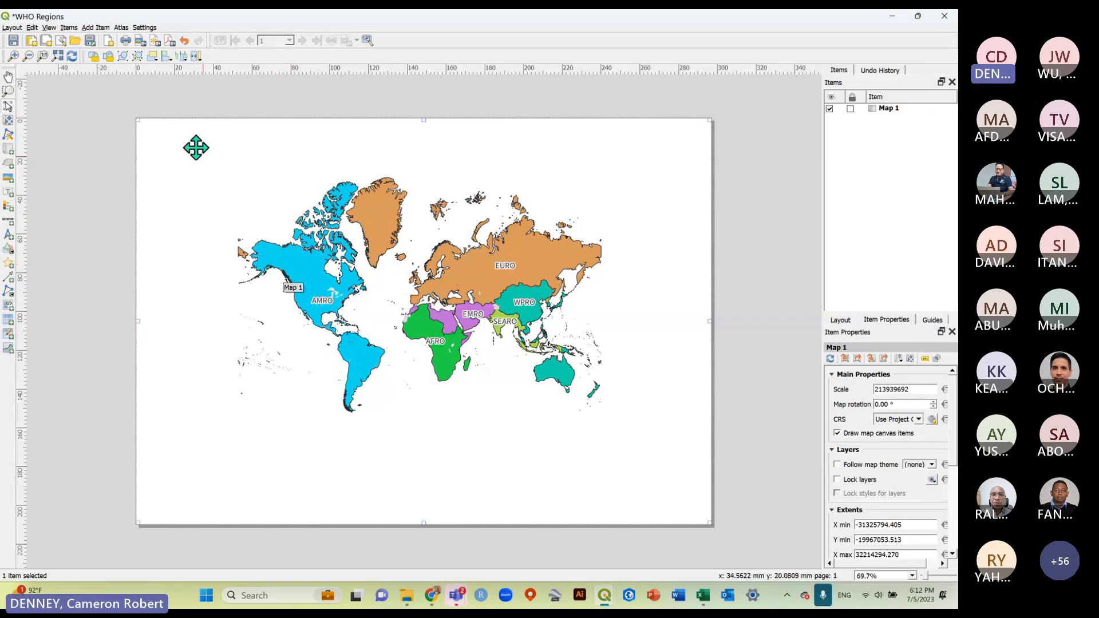
left_click(8, 122)
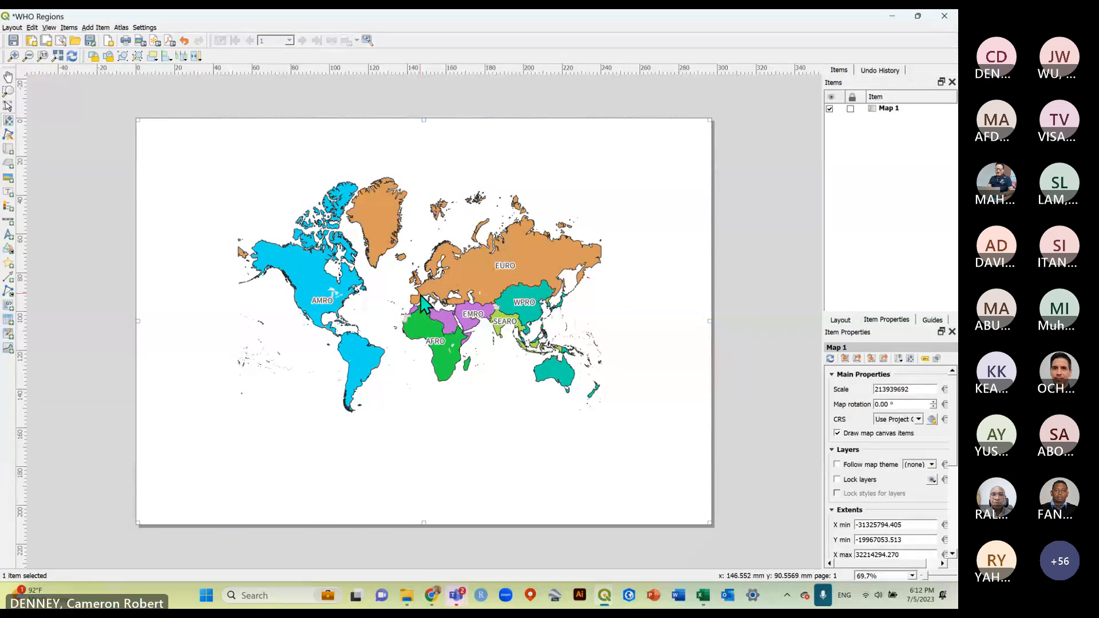
mouse_move(422, 304)
left_mouse_down()
mouse_move(424, 293)
mouse_move(420, 338)
mouse_move(410, 285)
mouse_move(412, 307)
left_mouse_up()
Zoom the map content in and out within its frame, ending at a scale of 106969846.
scroll(404, 307, "up", 1)
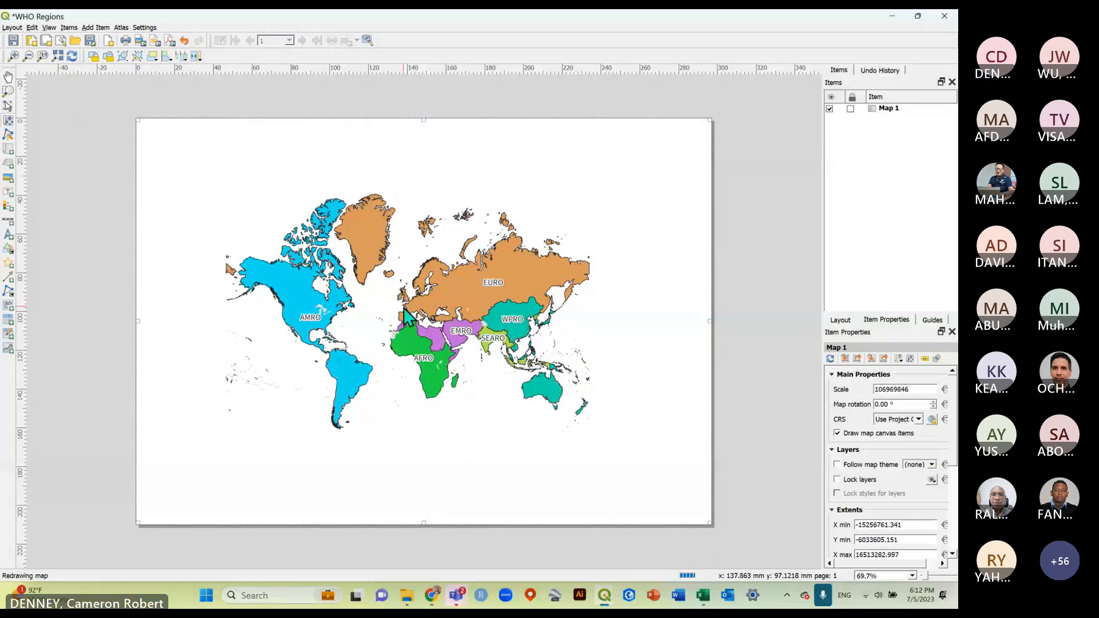
scroll(406, 308, "down", 1)
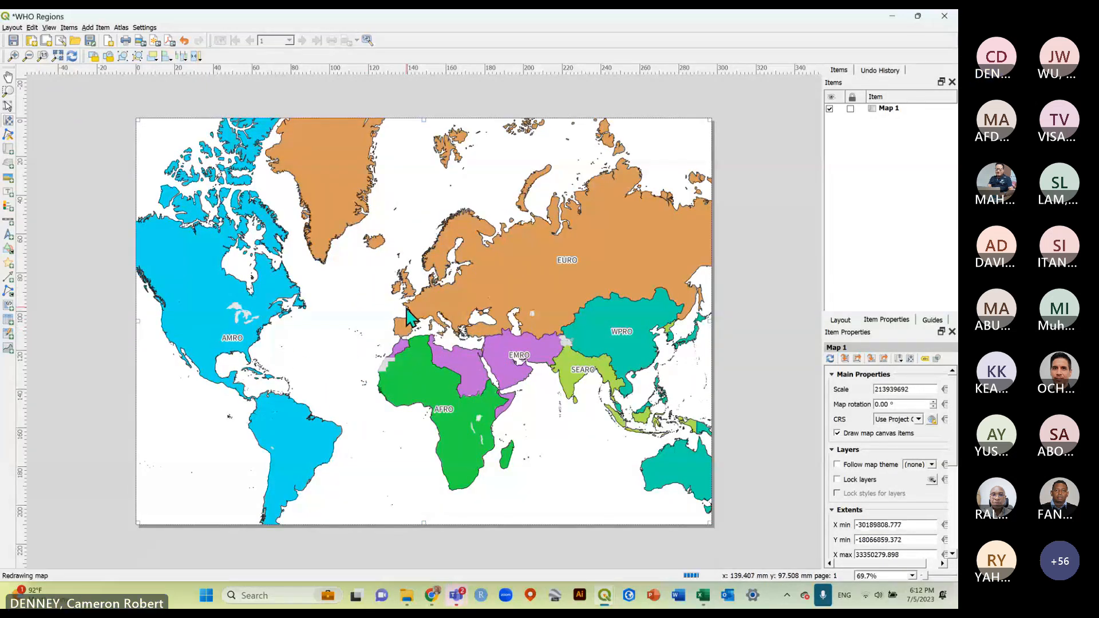
scroll(406, 309, "up", 1)
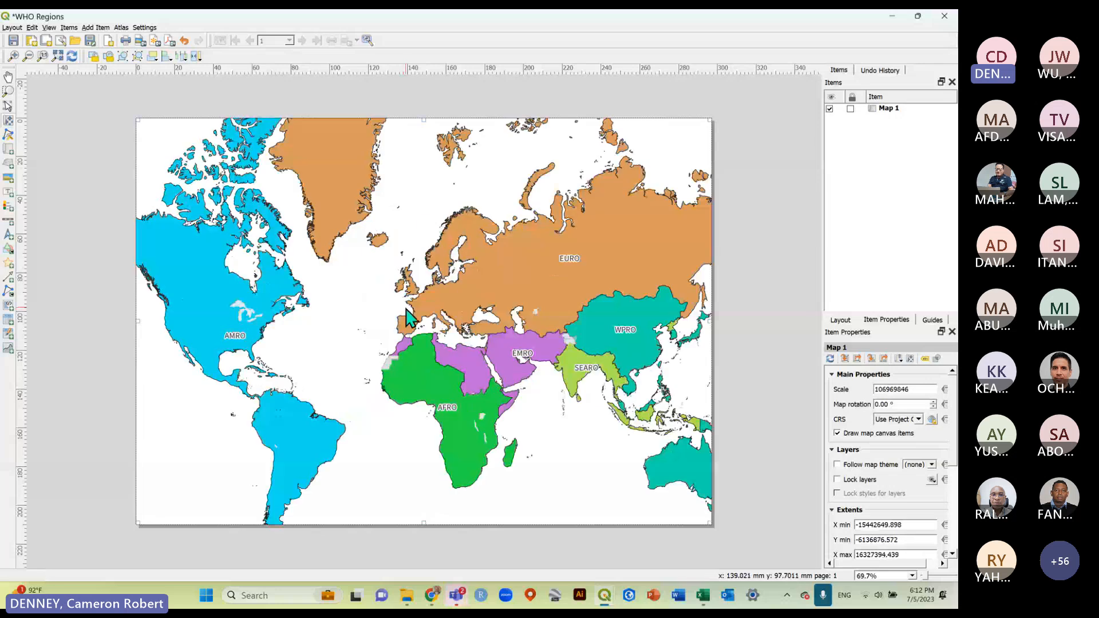
scroll(406, 315, "down", 1)
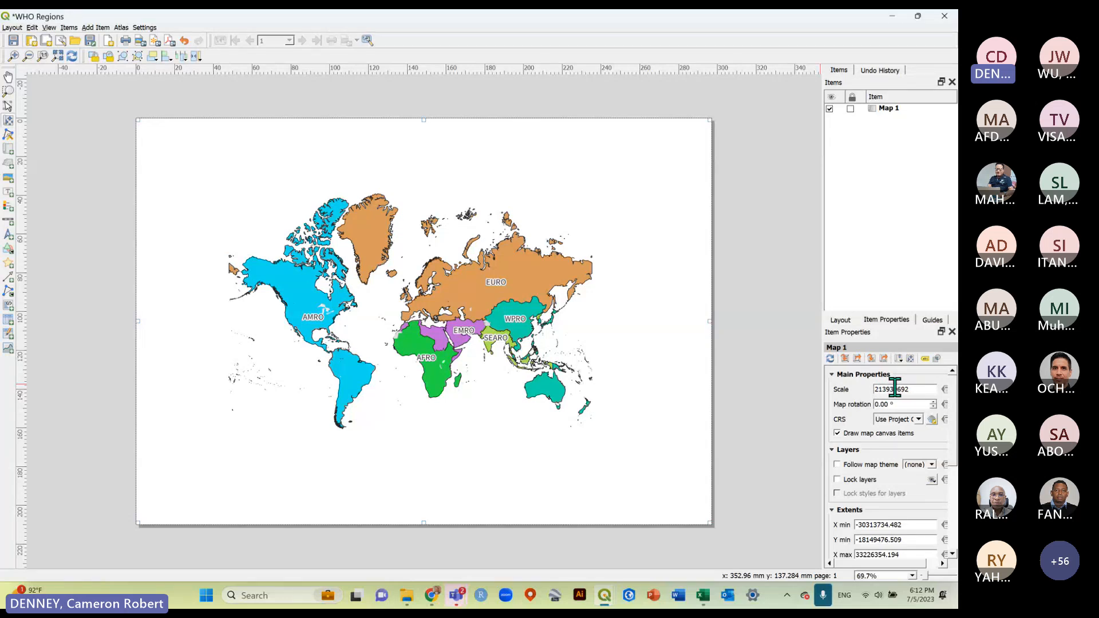
scroll(422, 322, "up", 1)
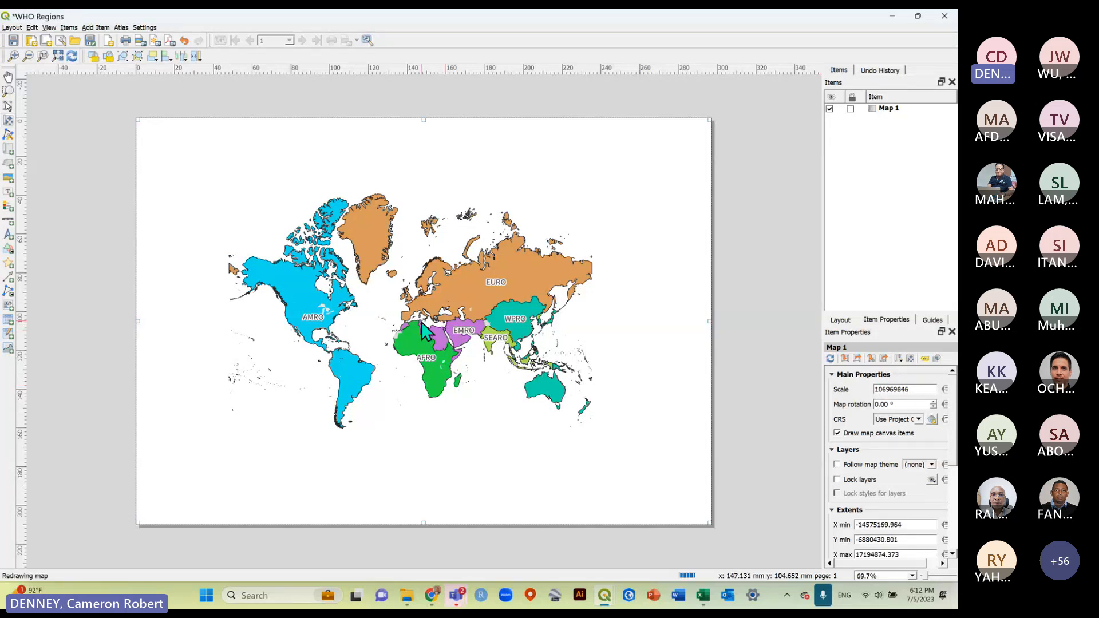
scroll(422, 320, "down", 1)
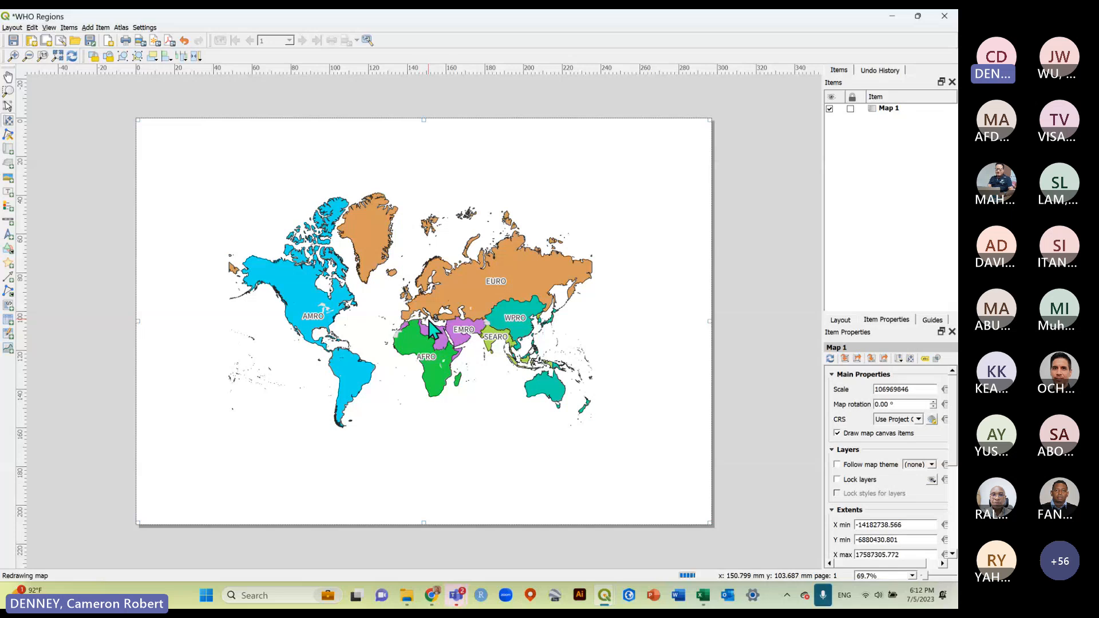
scroll(430, 330, "up", 1)
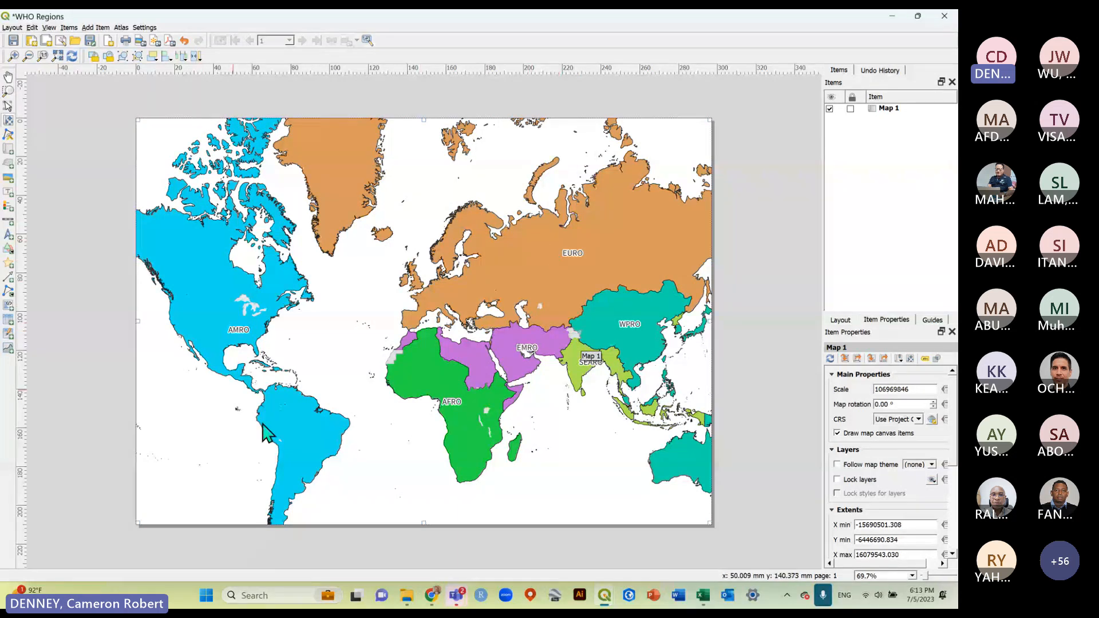
Set the layout map's scale to 100969846.
left_click_drag(894, 390, 918, 391)
left_click(884, 389)
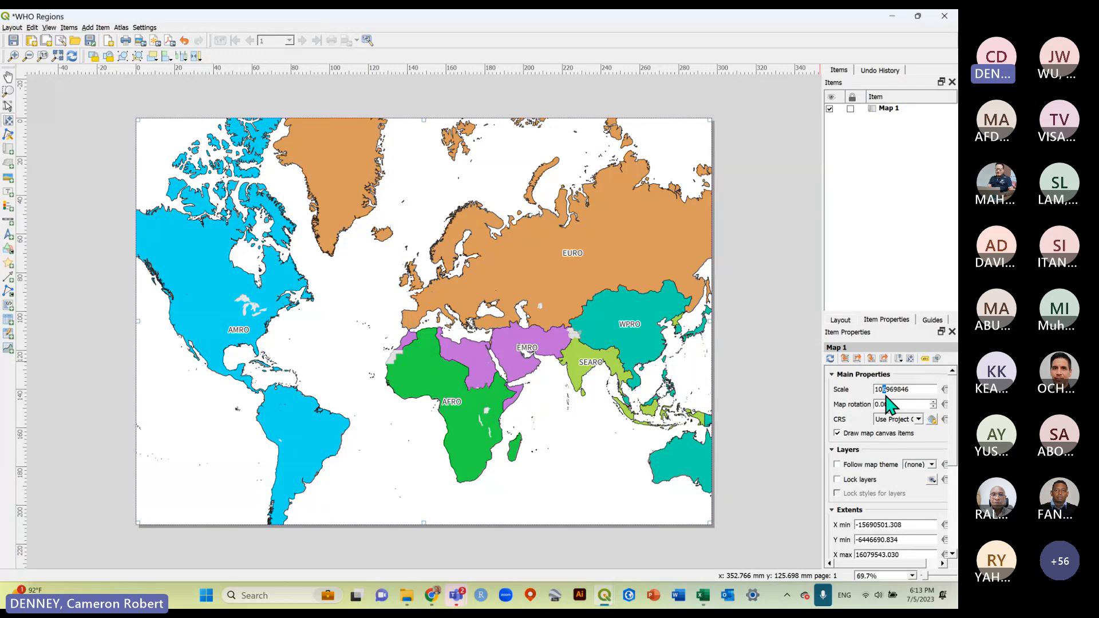
type("0")
key("Return")
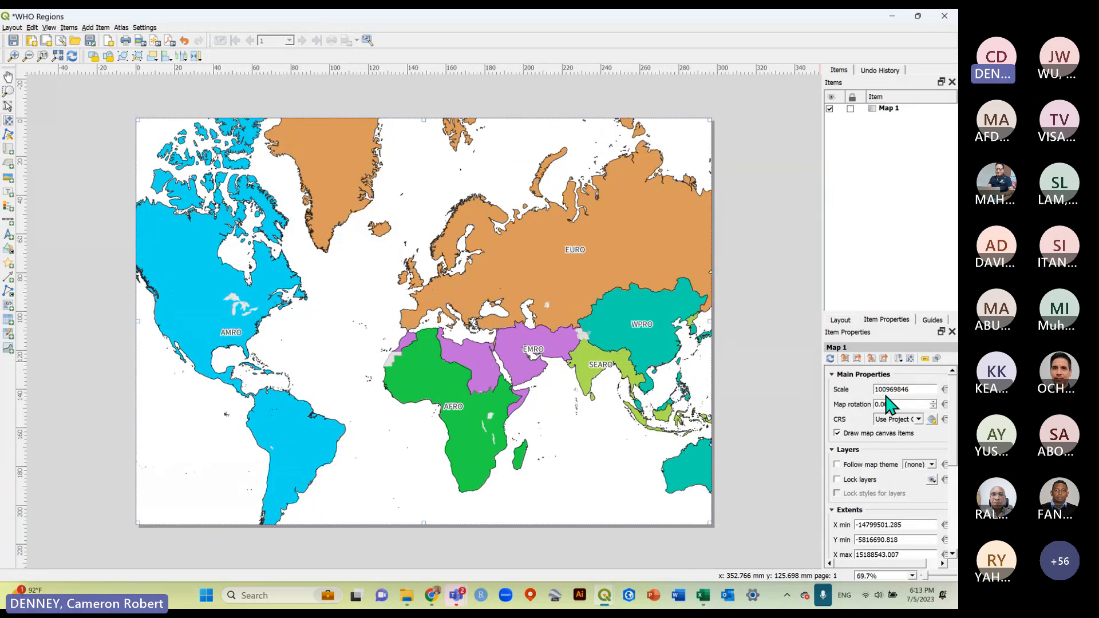
Try a scale of 90969846 for the layout map.
left_click_drag(887, 390, 868, 403)
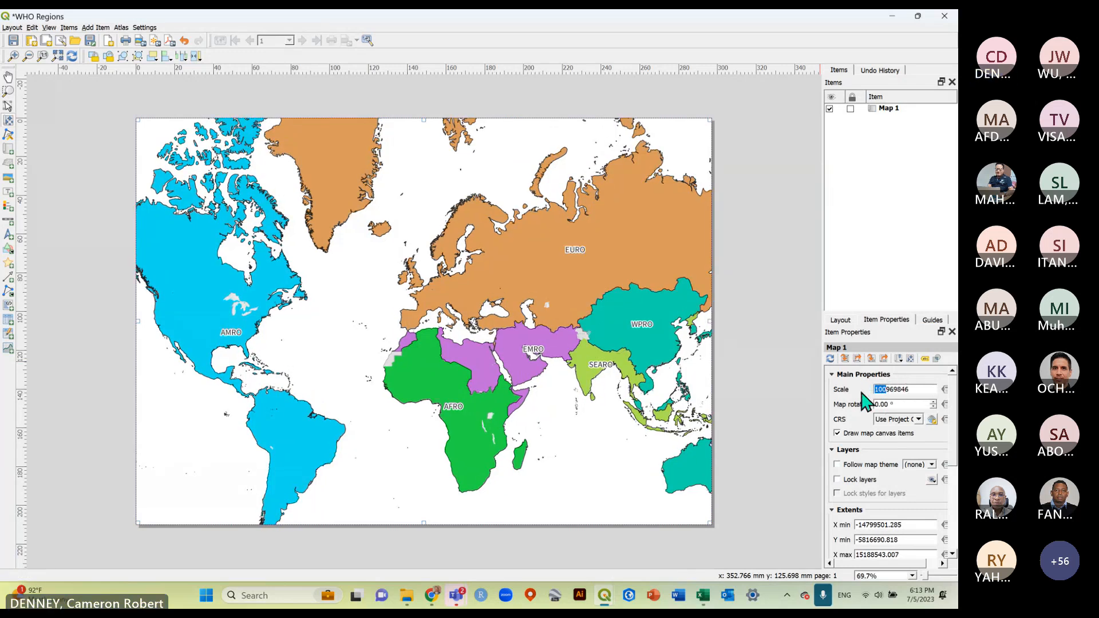
type("9")
key("Return")
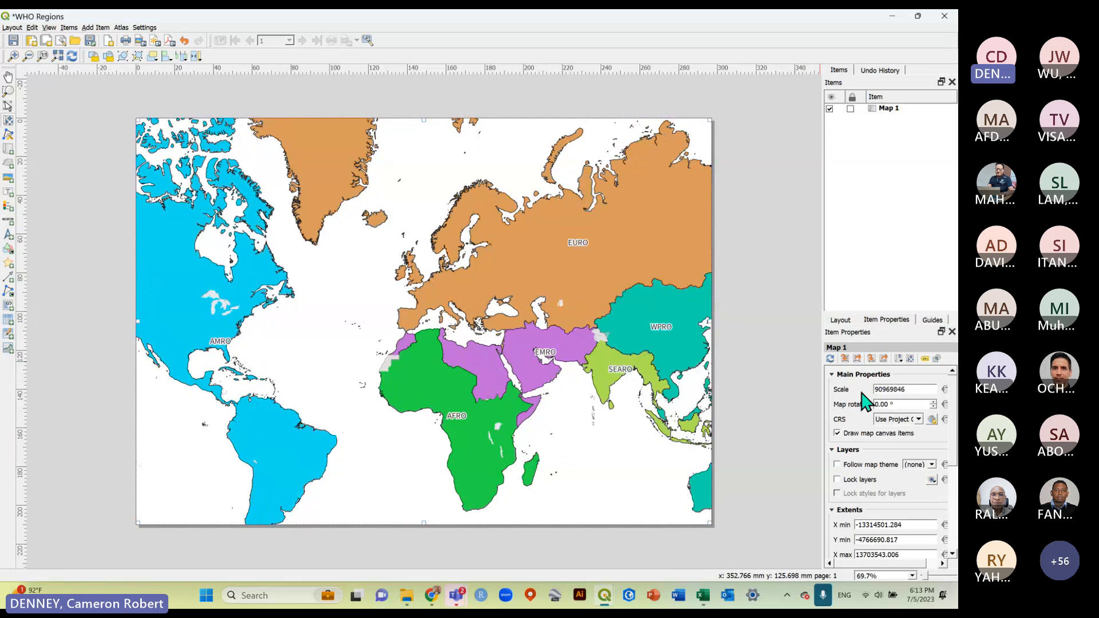
Set the layout map's scale to 130969846 and raise it further to 140969846.
left_click_drag(879, 390, 865, 403)
type("130")
key("Return")
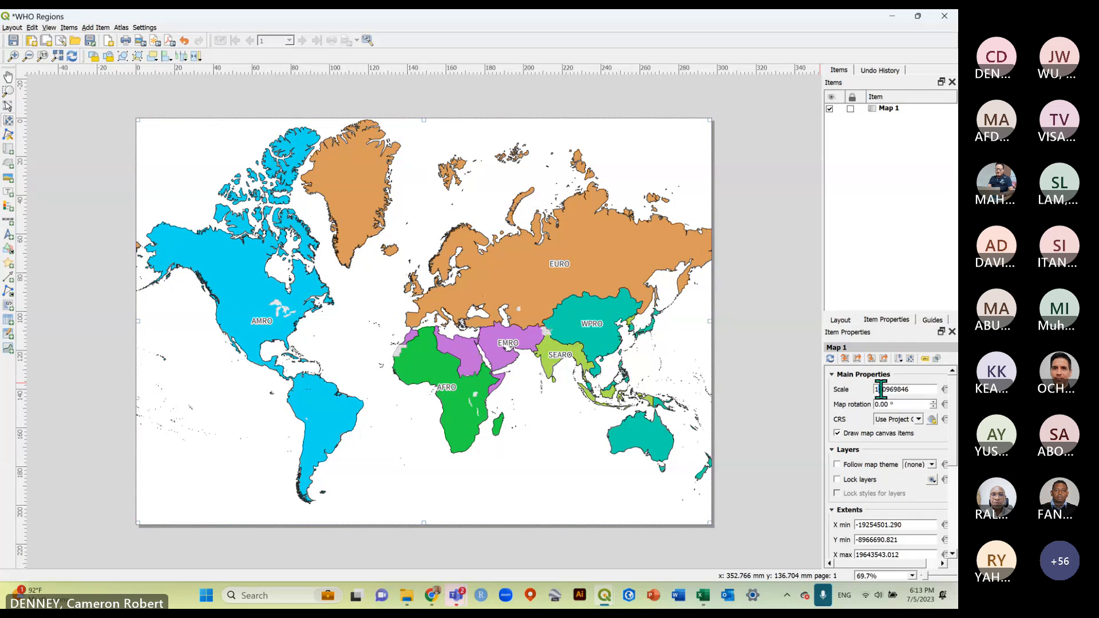
type("4")
key("Return")
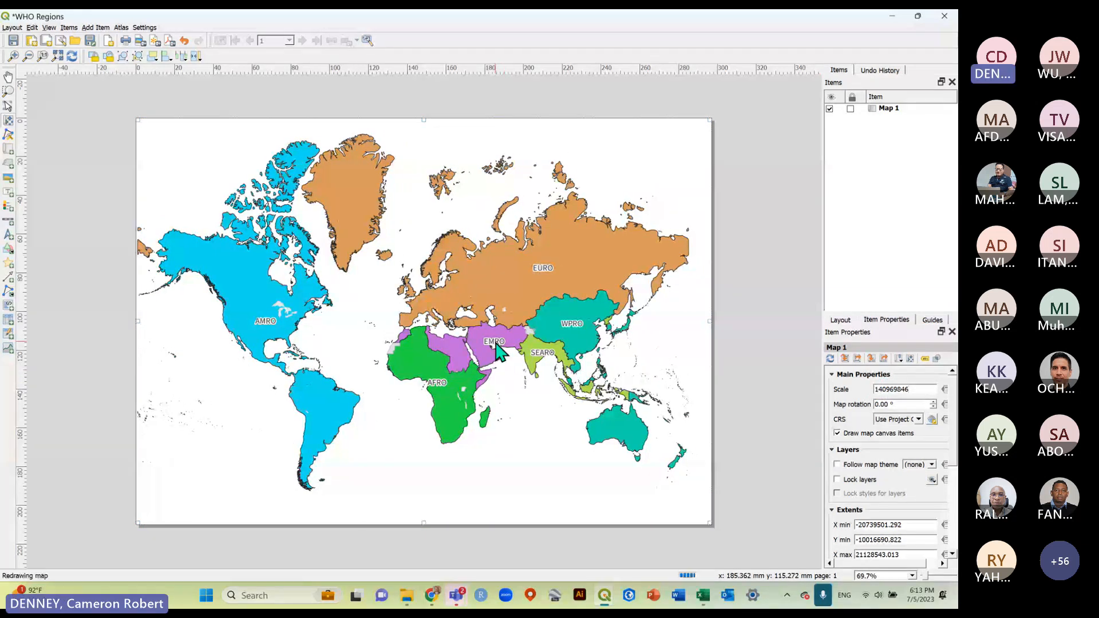
Nudge the map content slightly left within its frame, deselect the map, and save the project.
left_click_drag(496, 343, 495, 344)
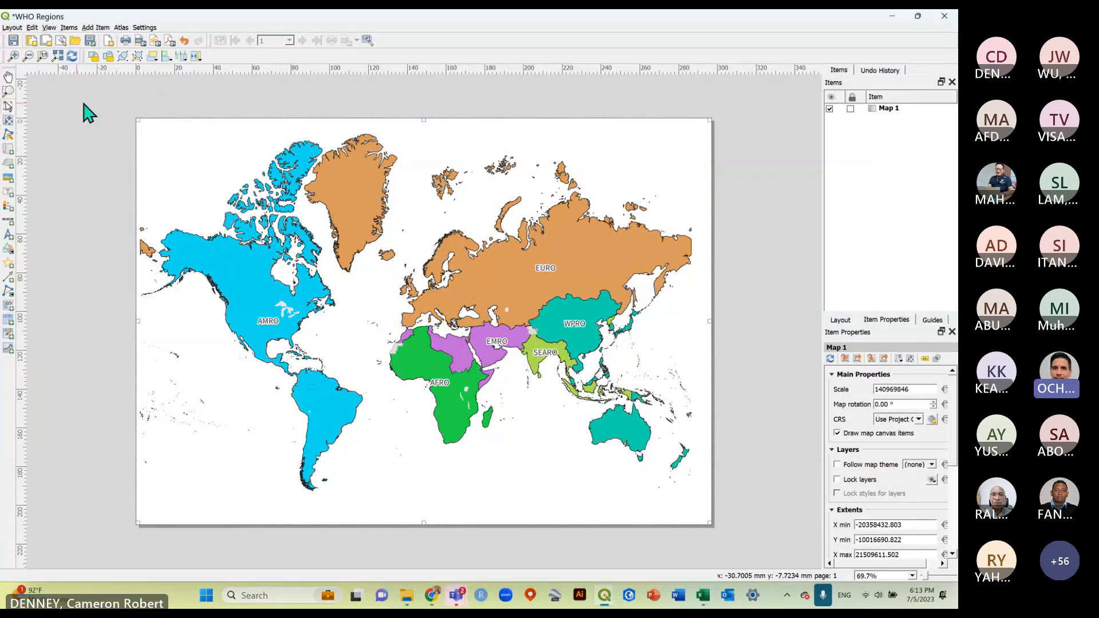
left_click(109, 171)
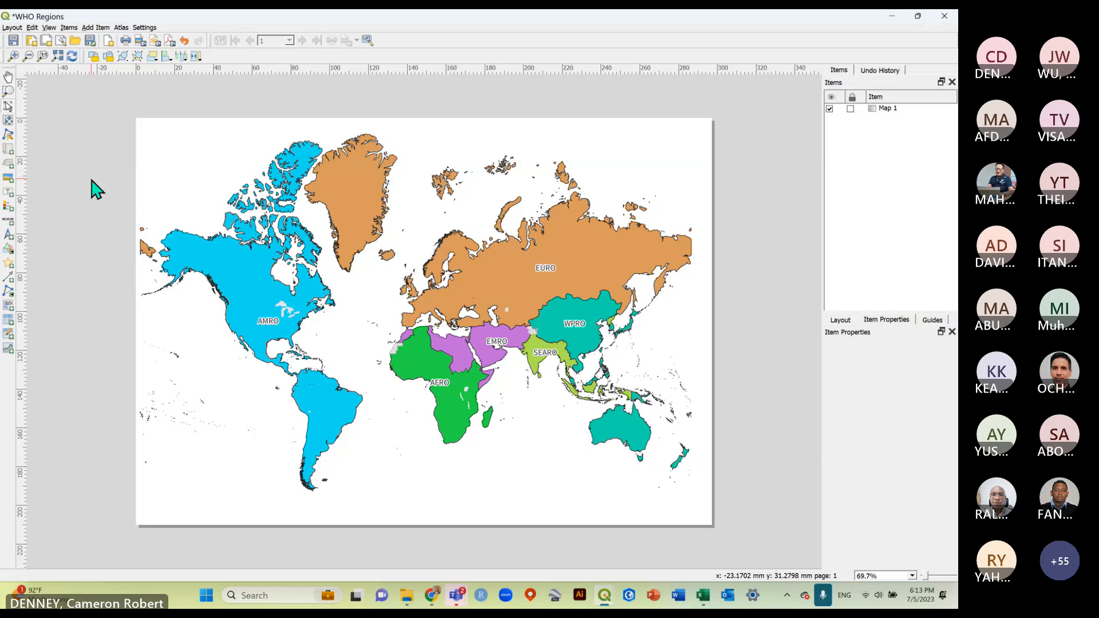
left_click(13, 41)
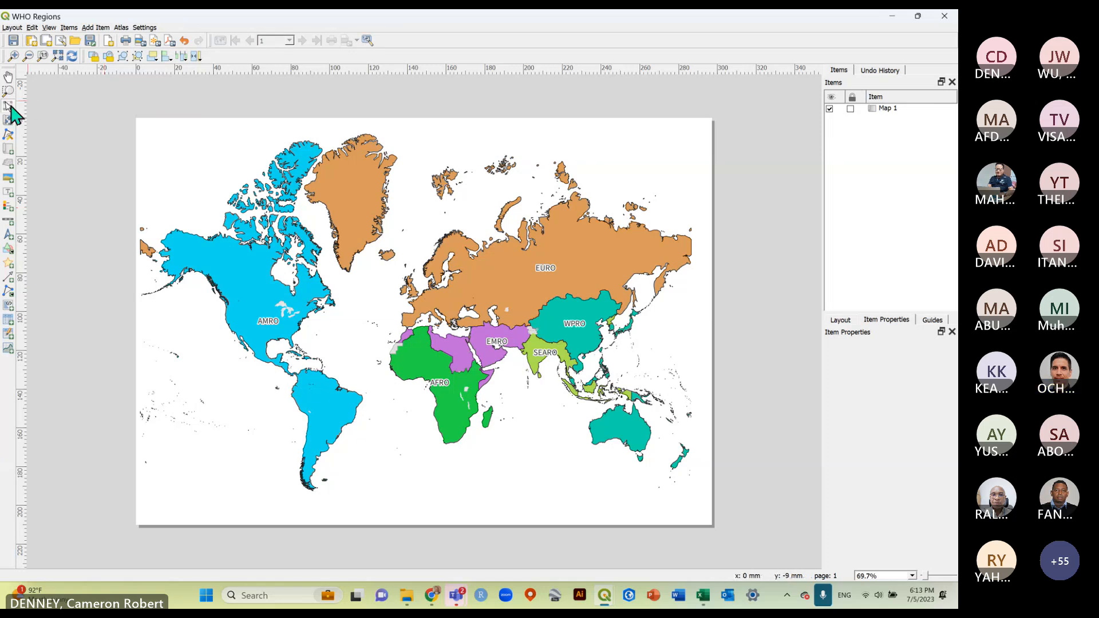
Select the map, zoom its content in and out back to a scale of 140969846, and shift it slightly right and down.
left_click(180, 223)
left_click(9, 121)
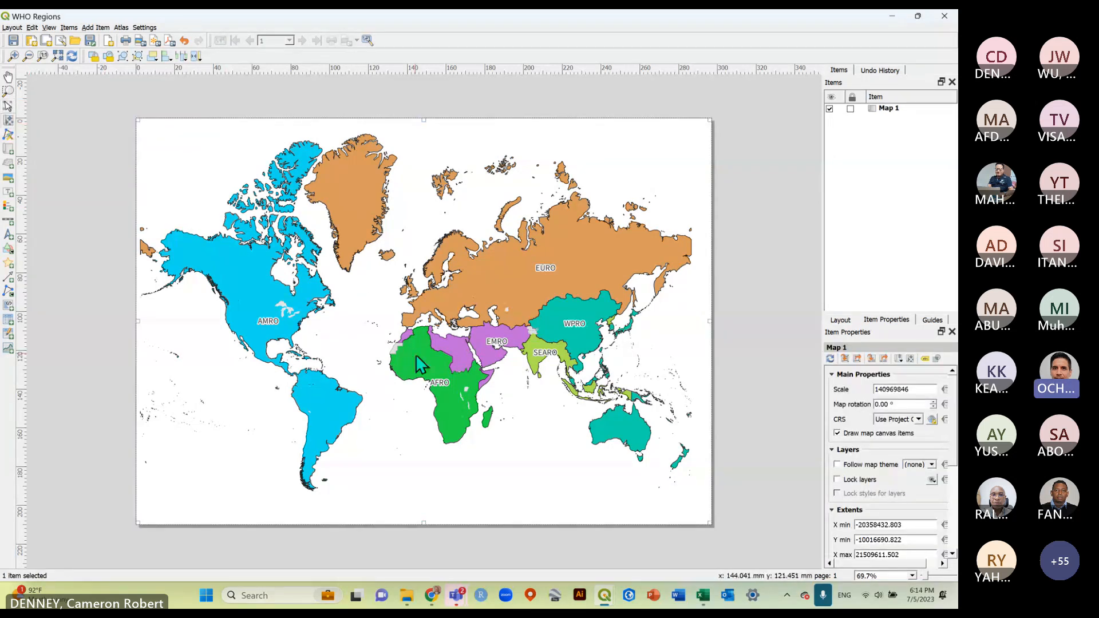
scroll(420, 329, "up", 1)
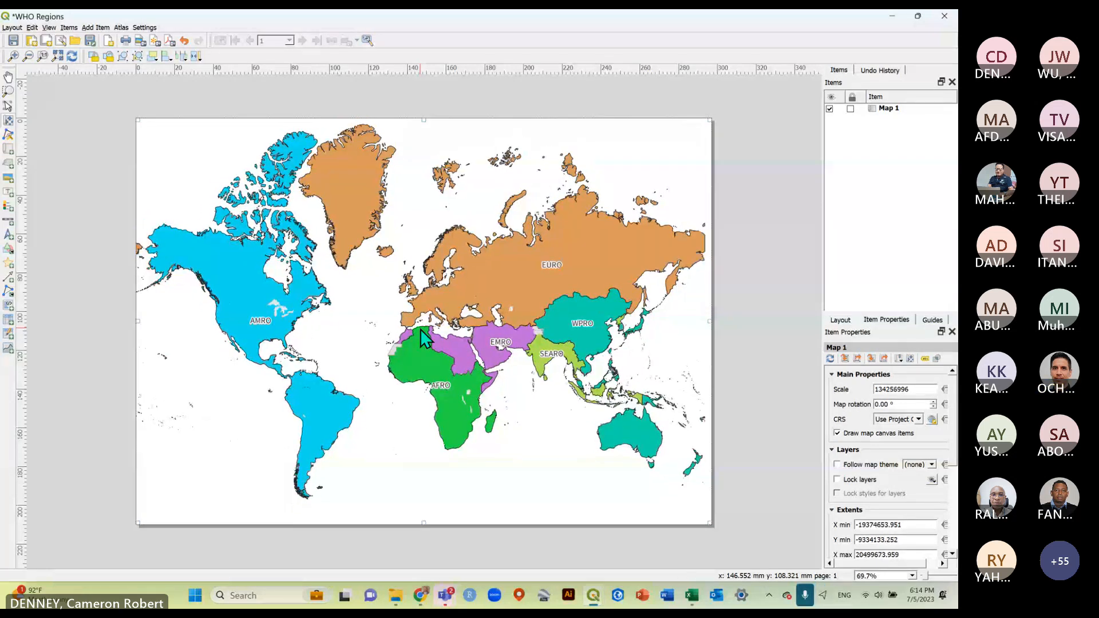
scroll(421, 329, "down", 1)
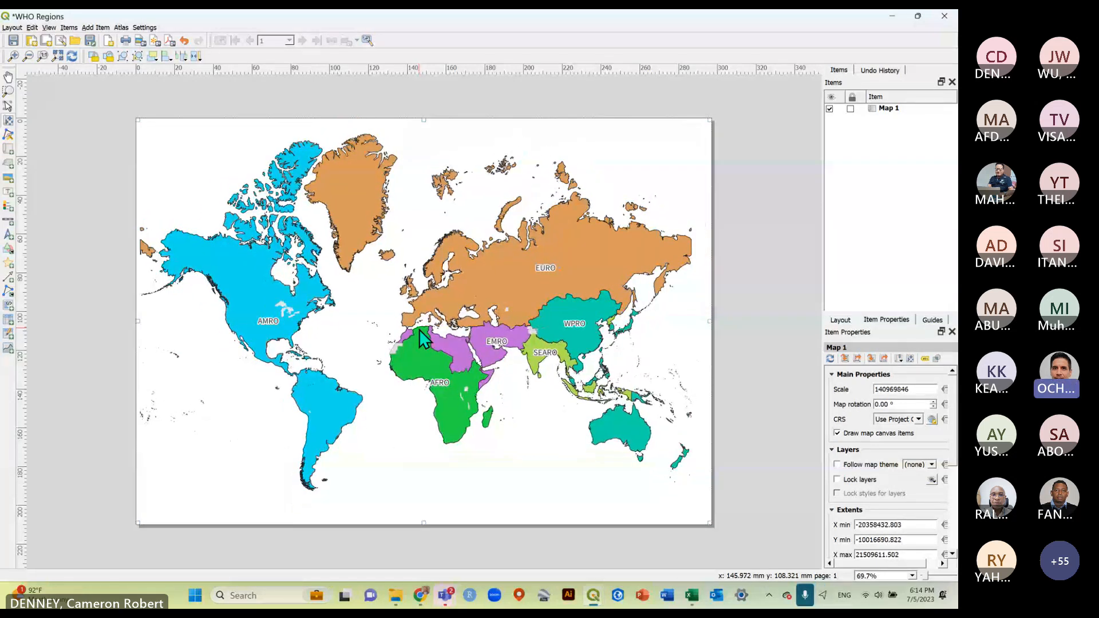
scroll(415, 337, "down", 1)
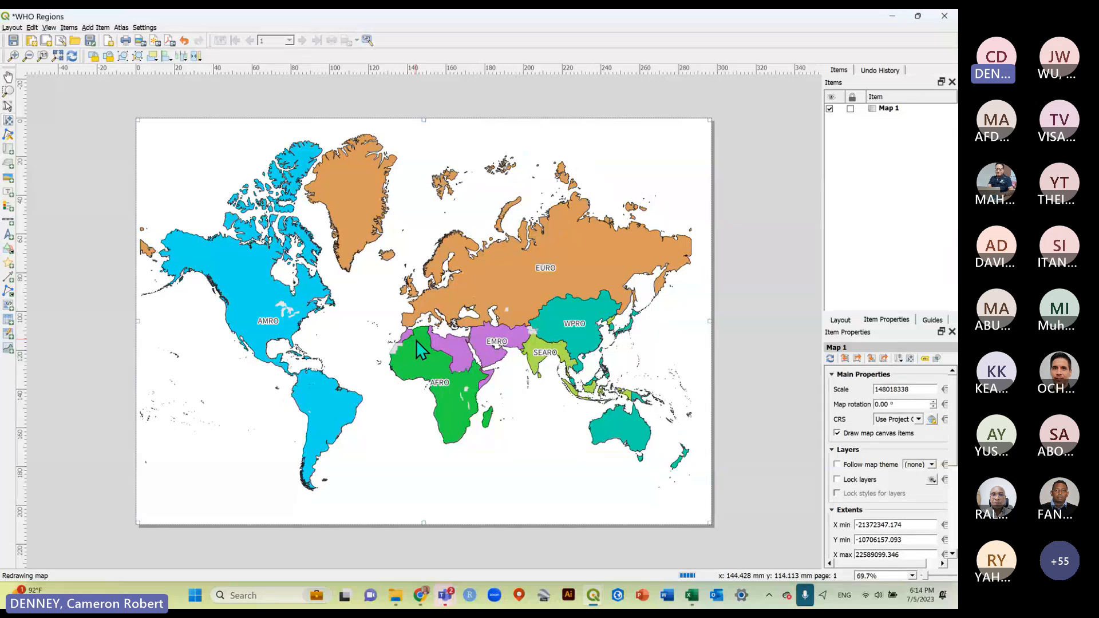
scroll(415, 344, "up", 1)
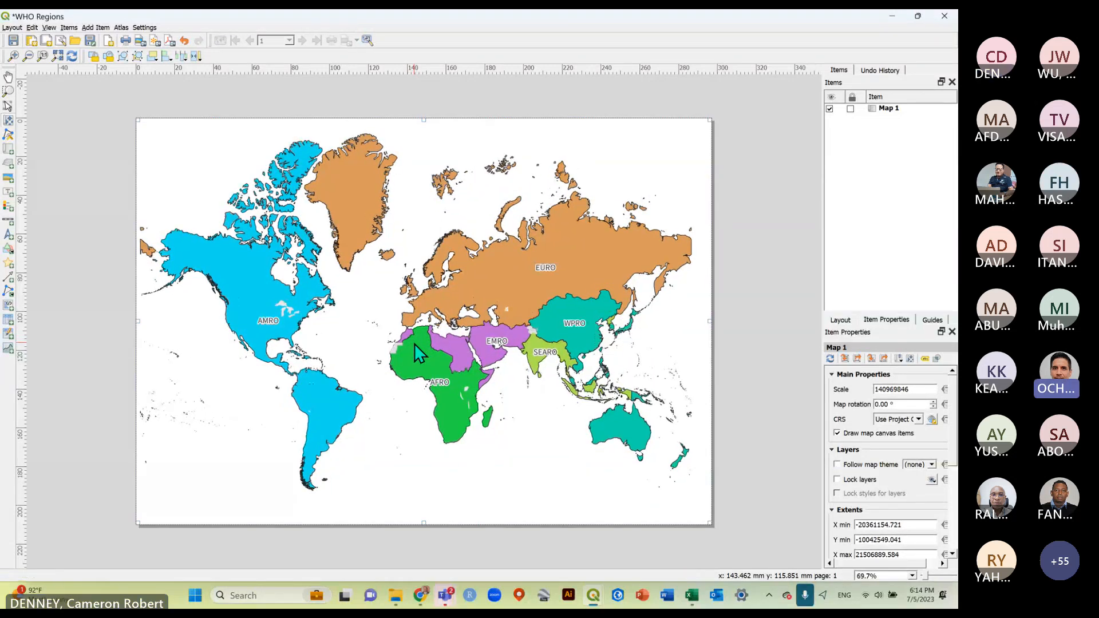
left_click_drag(414, 344, 418, 347)
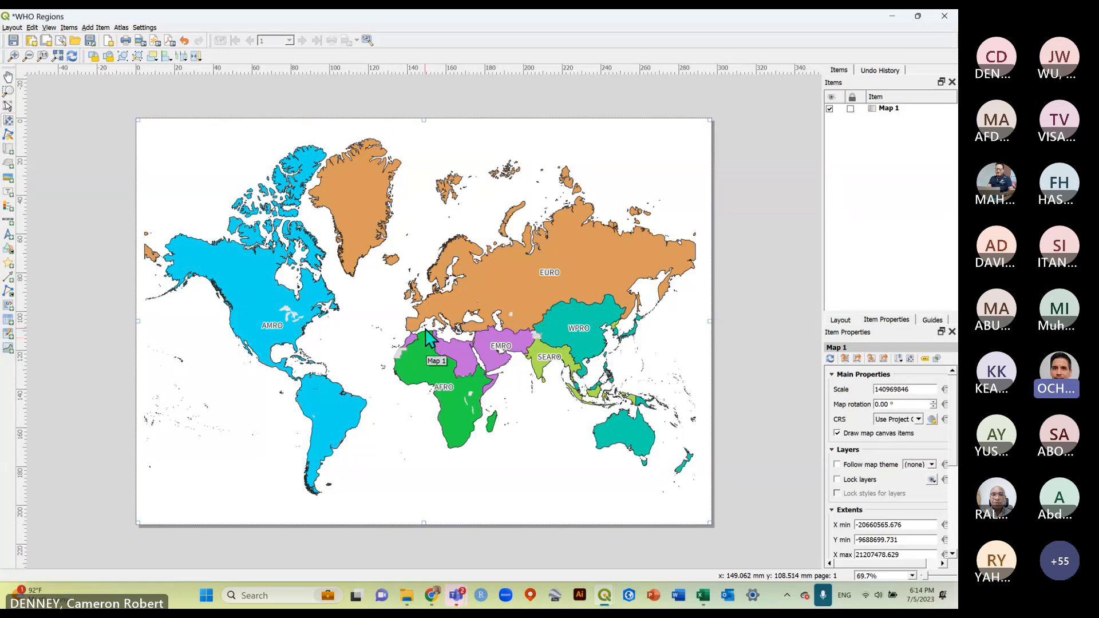
Zoom the map content in within its frame, and zoom it back out in fine increments to a scale of 146533093.
scroll(419, 316, "up", 1)
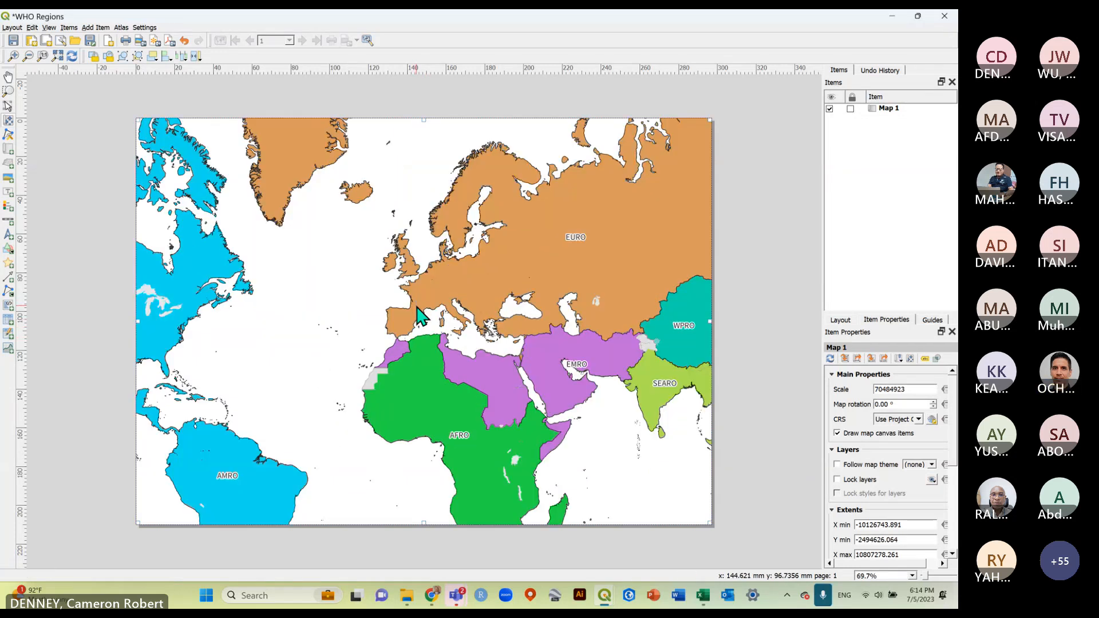
scroll(421, 316, "down", 1)
scroll(421, 316, "down", 4)
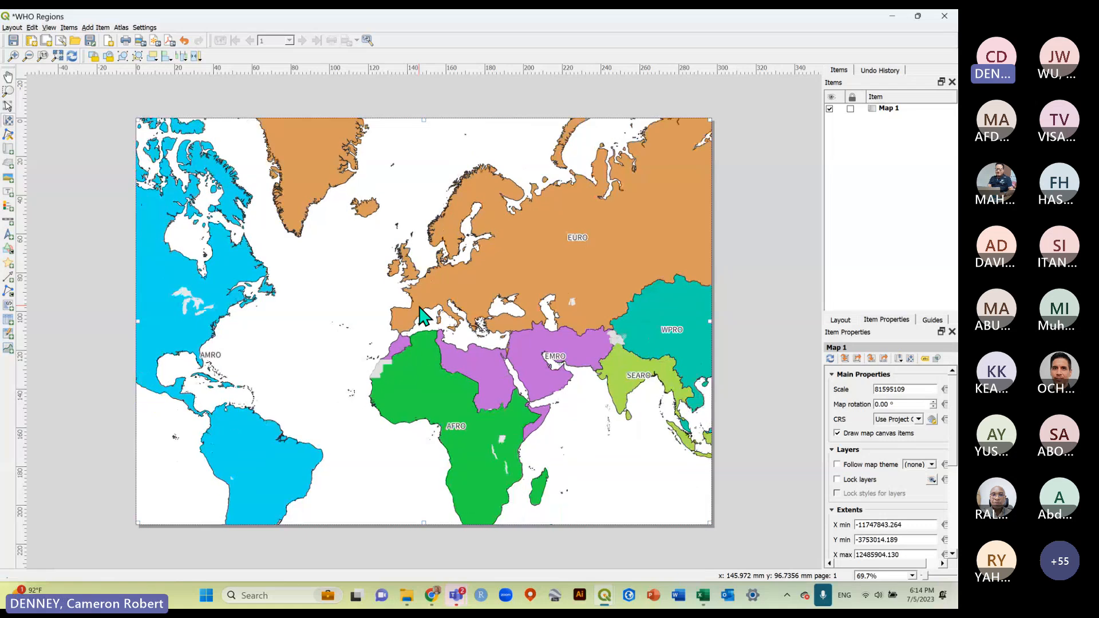
scroll(420, 315, "down", 1)
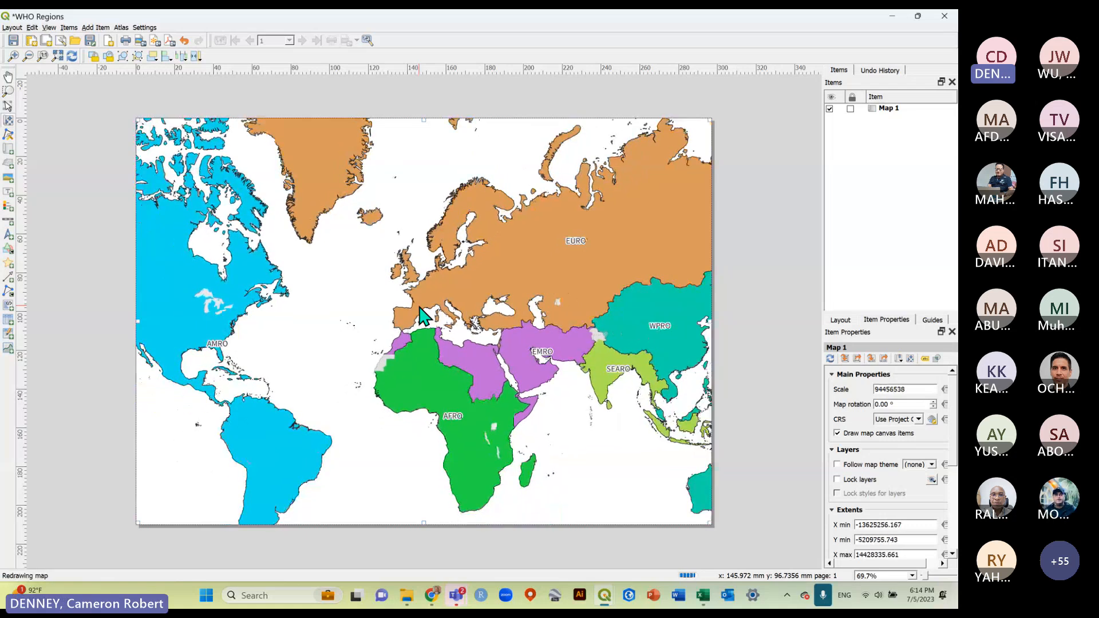
scroll(421, 316, "down", 1)
scroll(421, 316, "down", 3)
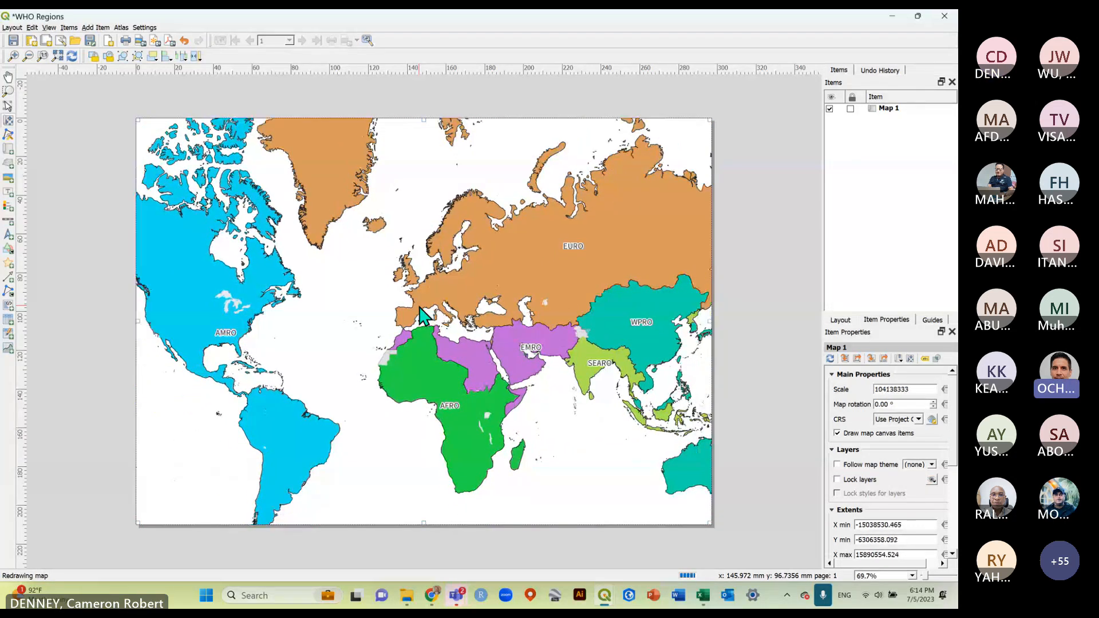
scroll(421, 315, "down", 2)
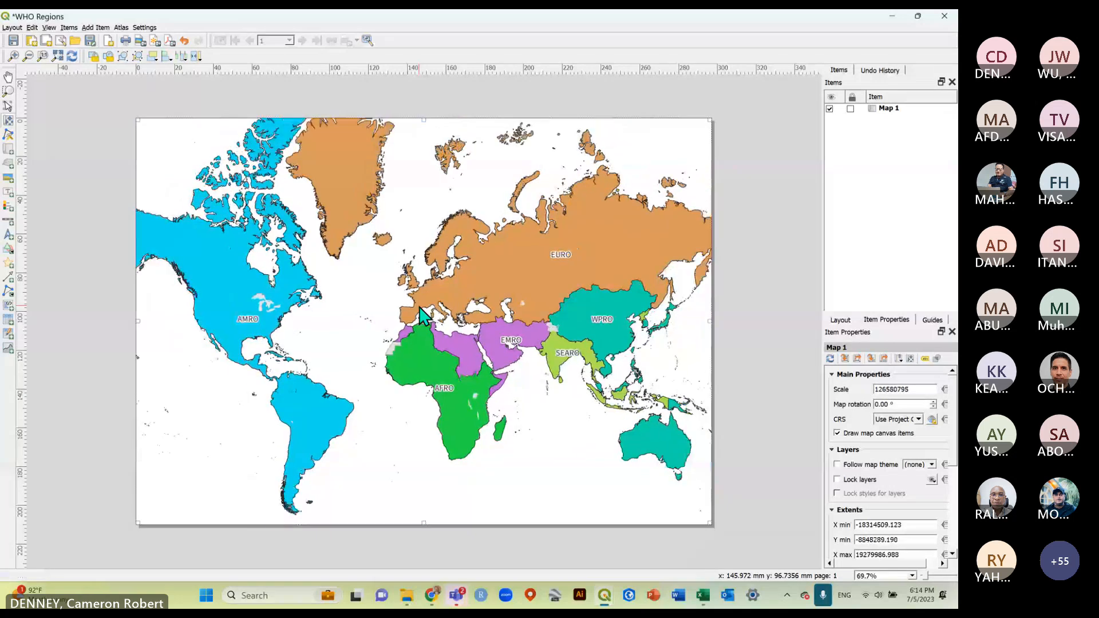
scroll(420, 315, "down", 1)
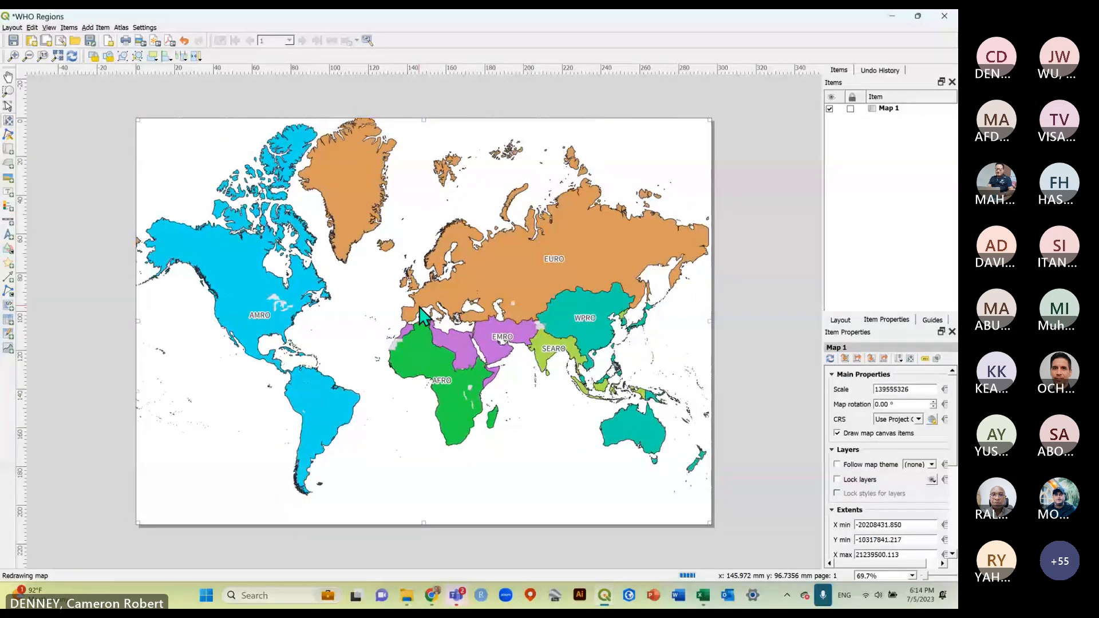
scroll(421, 315, "down", 1)
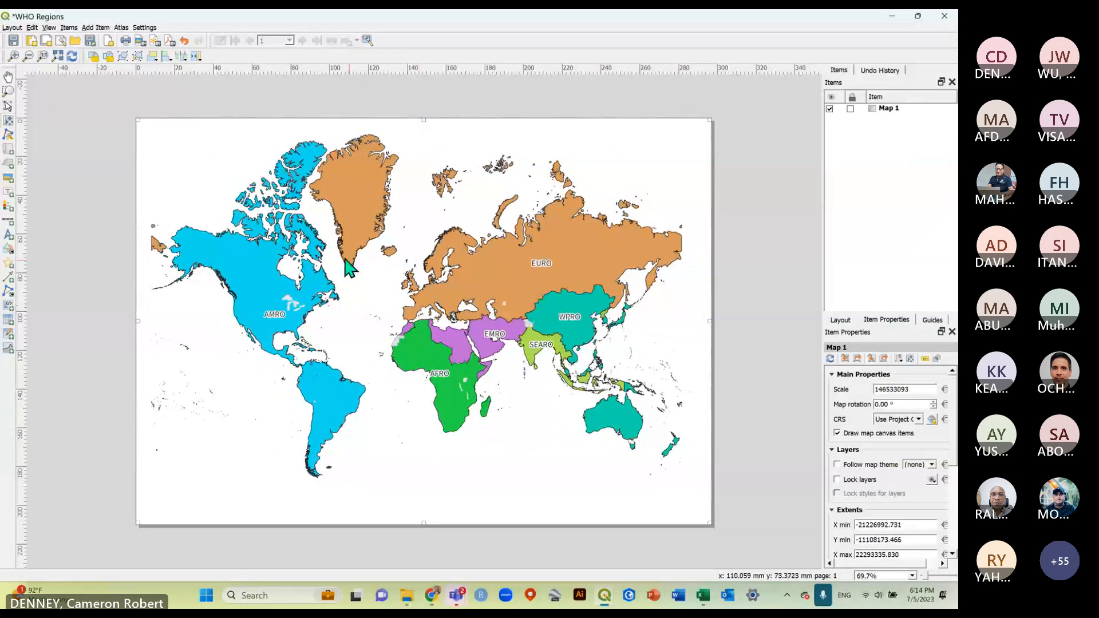
Move the map content slightly left and down within its frame and deselect the map.
left_click(7, 106)
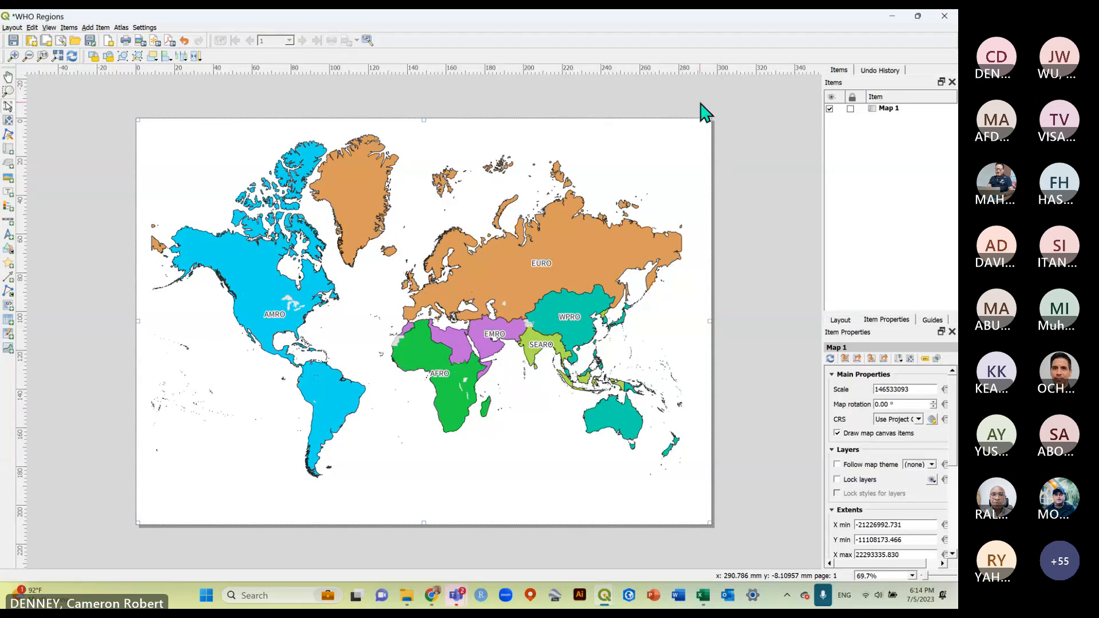
left_click(7, 119)
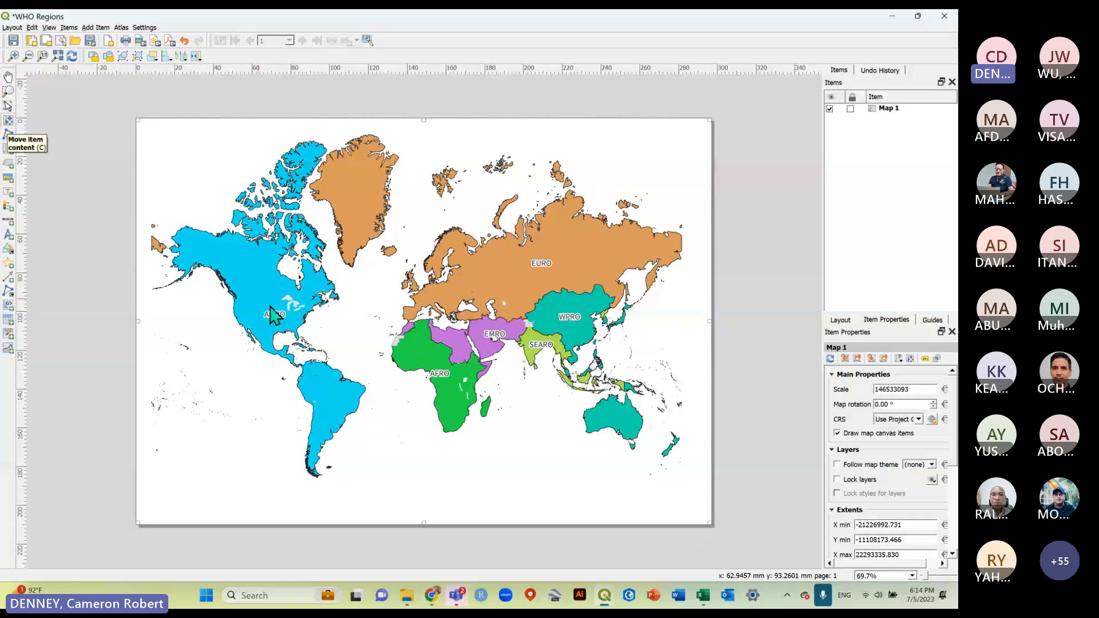
mouse_move(420, 323)
left_mouse_down()
mouse_move(398, 308)
mouse_move(407, 313)
mouse_move(397, 327)
mouse_move(412, 321)
left_mouse_up()
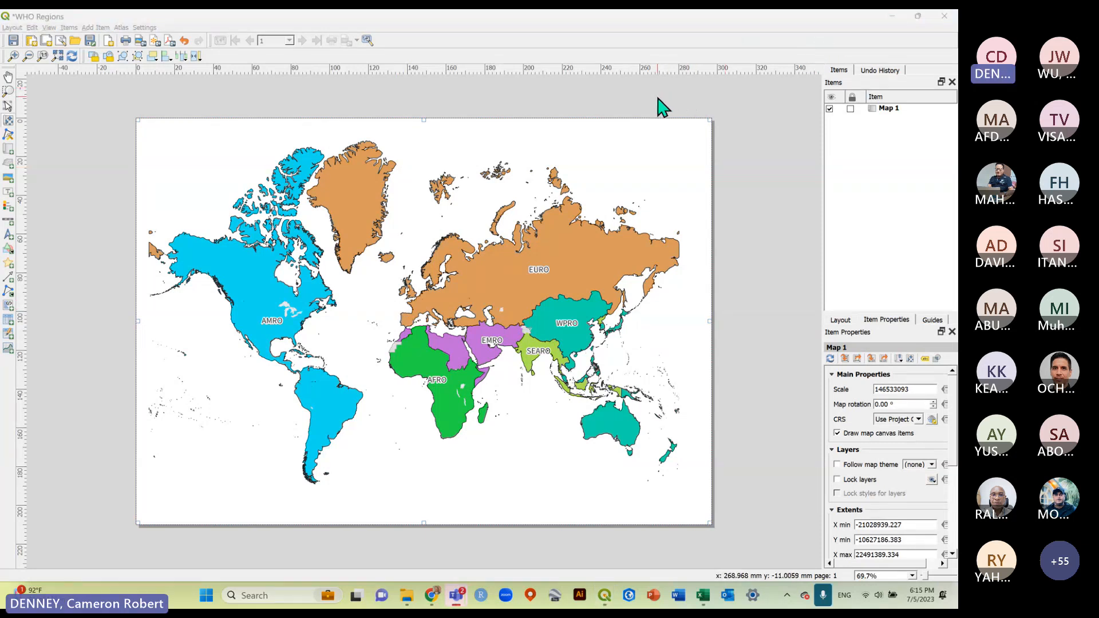
left_click(8, 107)
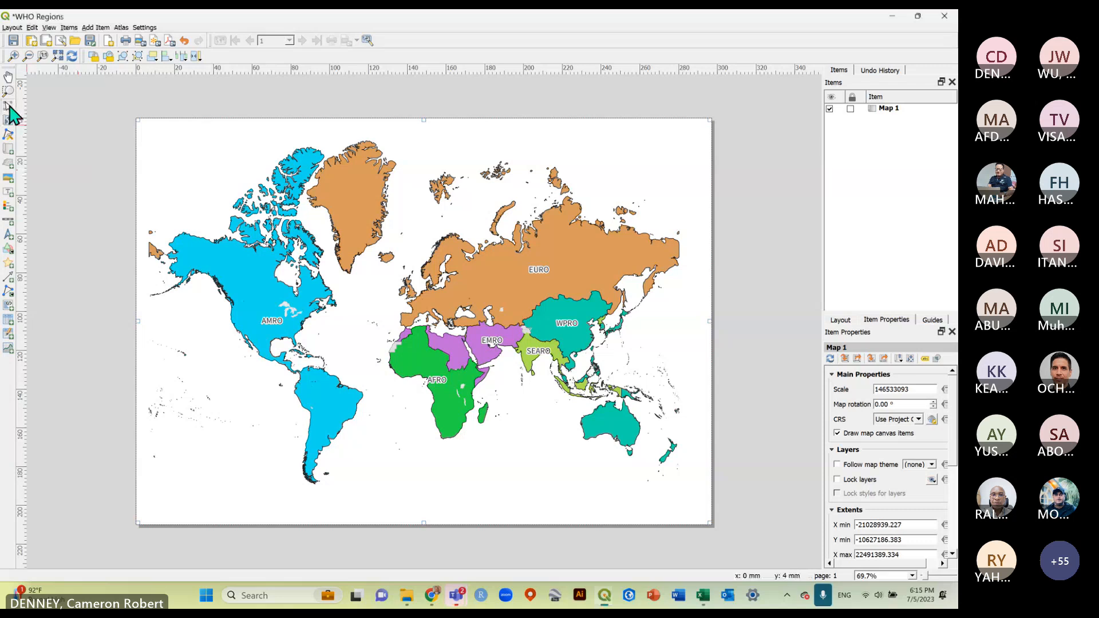
left_click(76, 126)
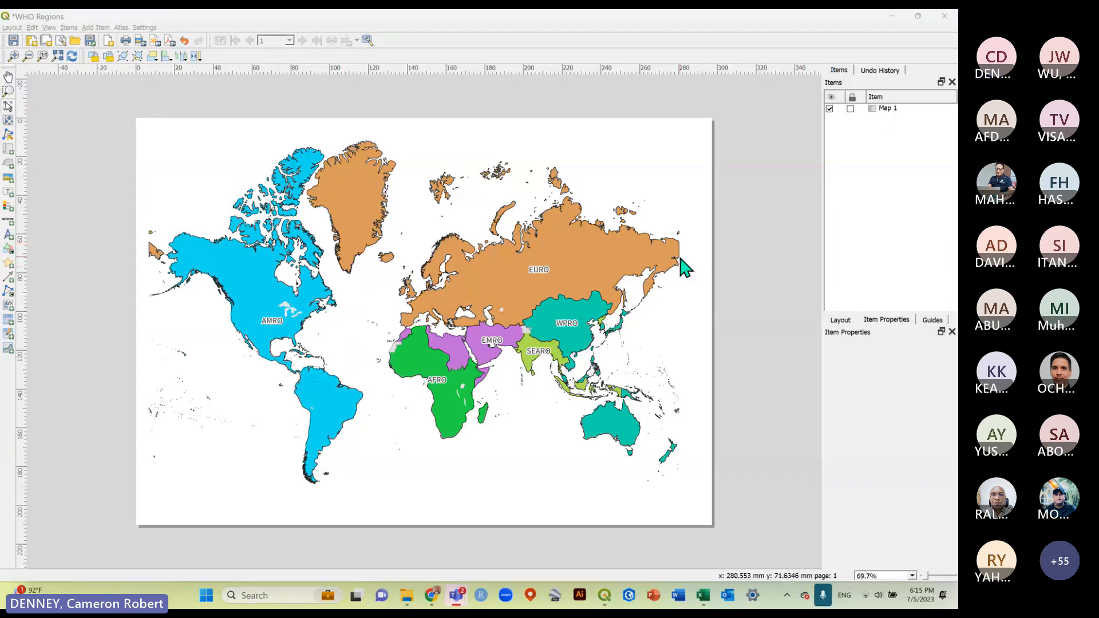
Lock the Map 1 item and check on the page that it can no longer be selected.
left_click(888, 108)
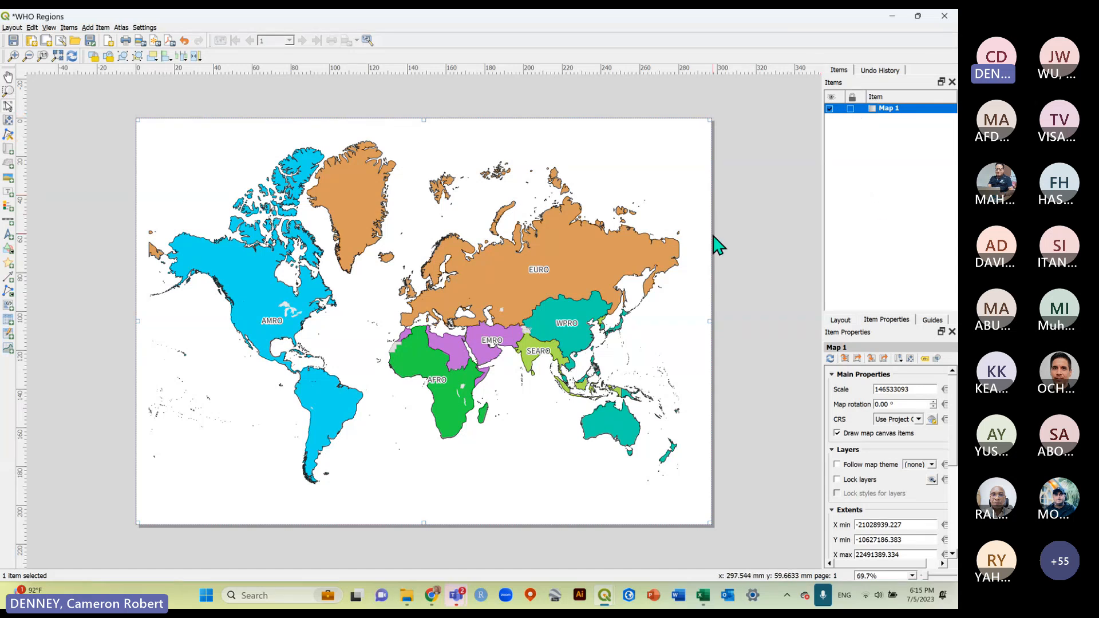
left_click(764, 233)
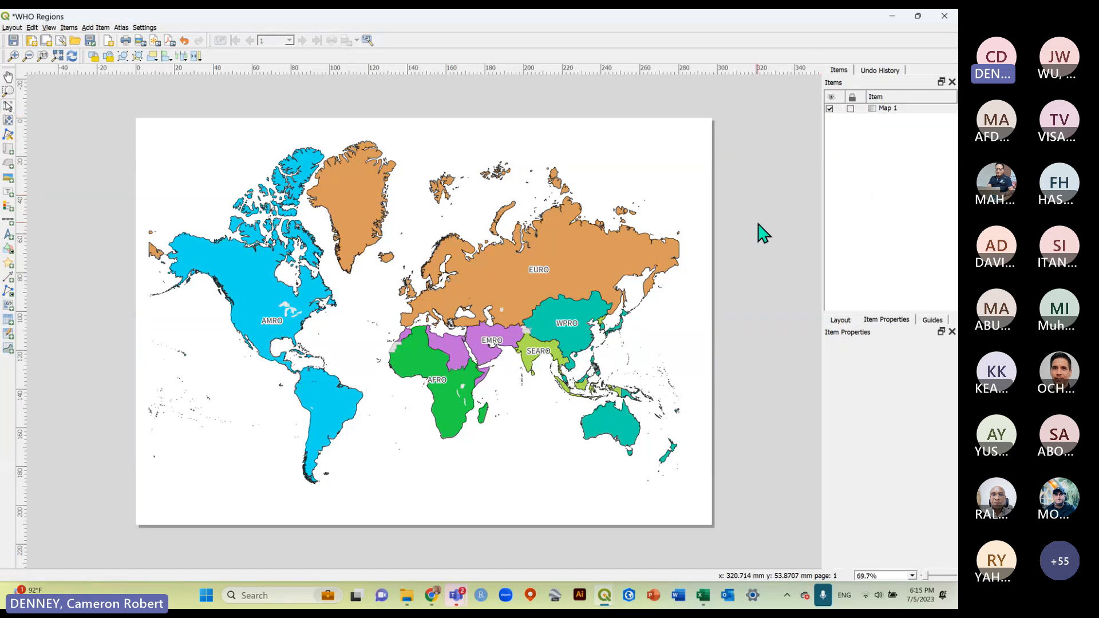
left_click(851, 108)
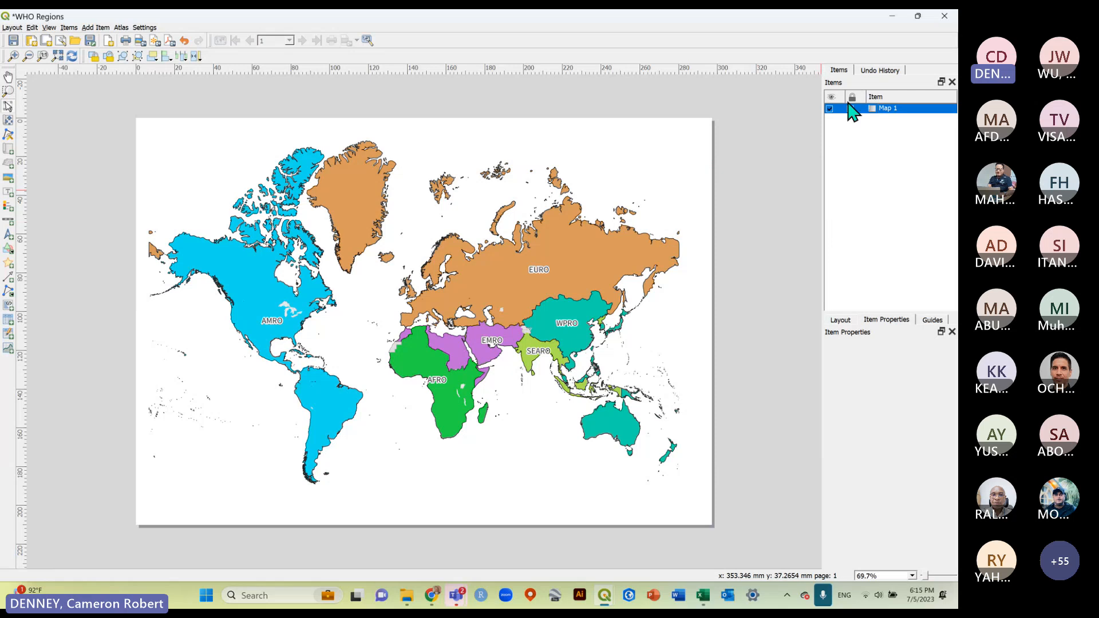
left_click(440, 286)
left_click(434, 267)
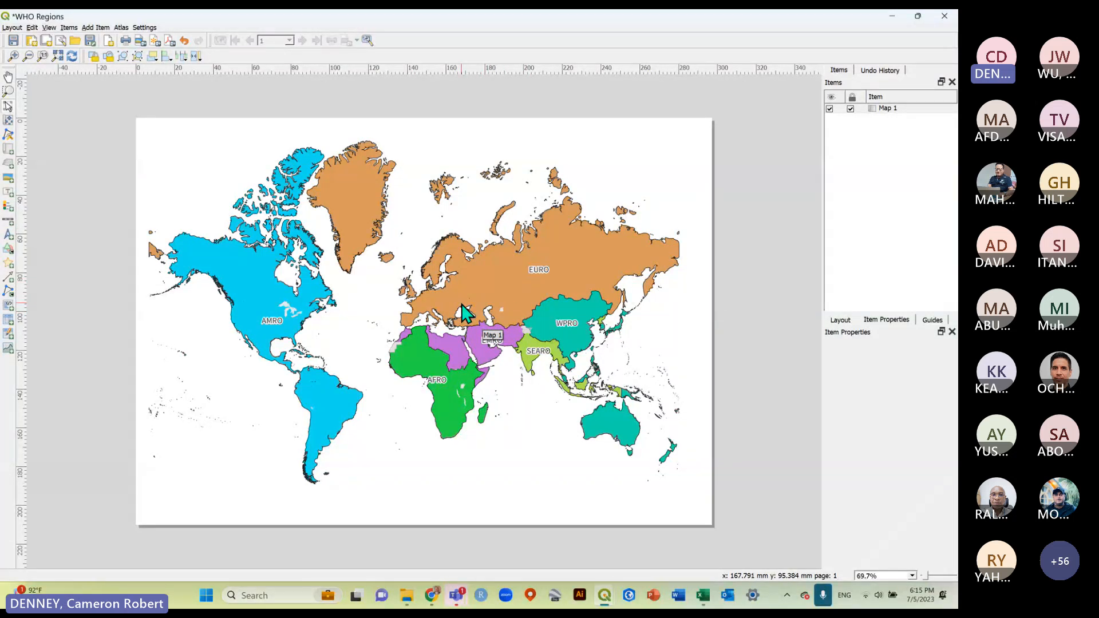
Inspect the locked map on the page and save the project.
scroll(462, 313, "up", 7)
scroll(462, 304, "down", 8)
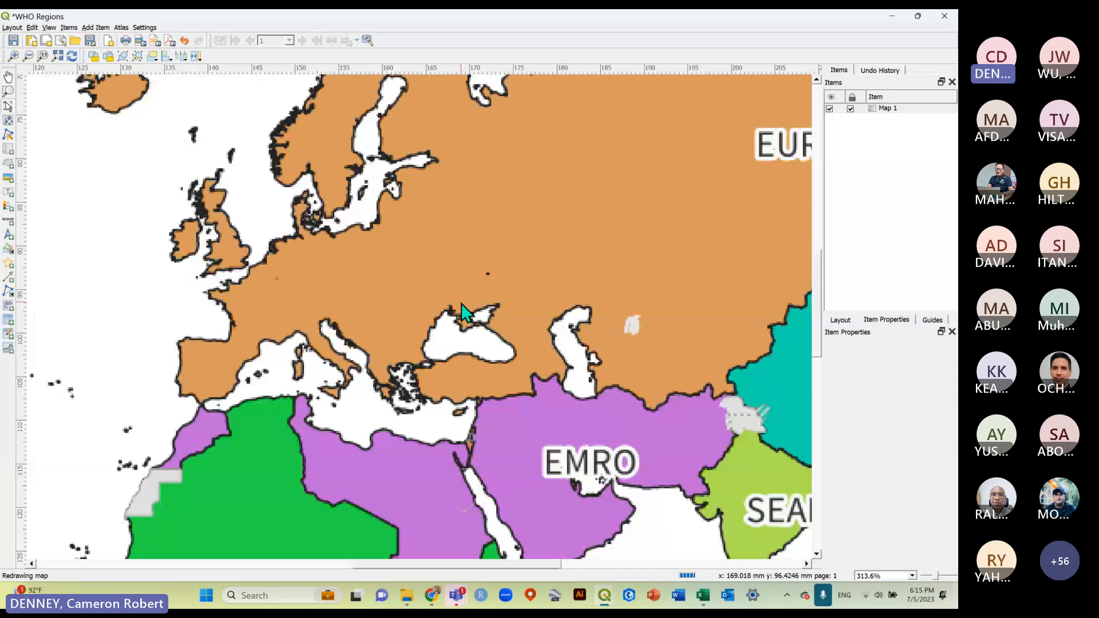
scroll(426, 315, "up", 1)
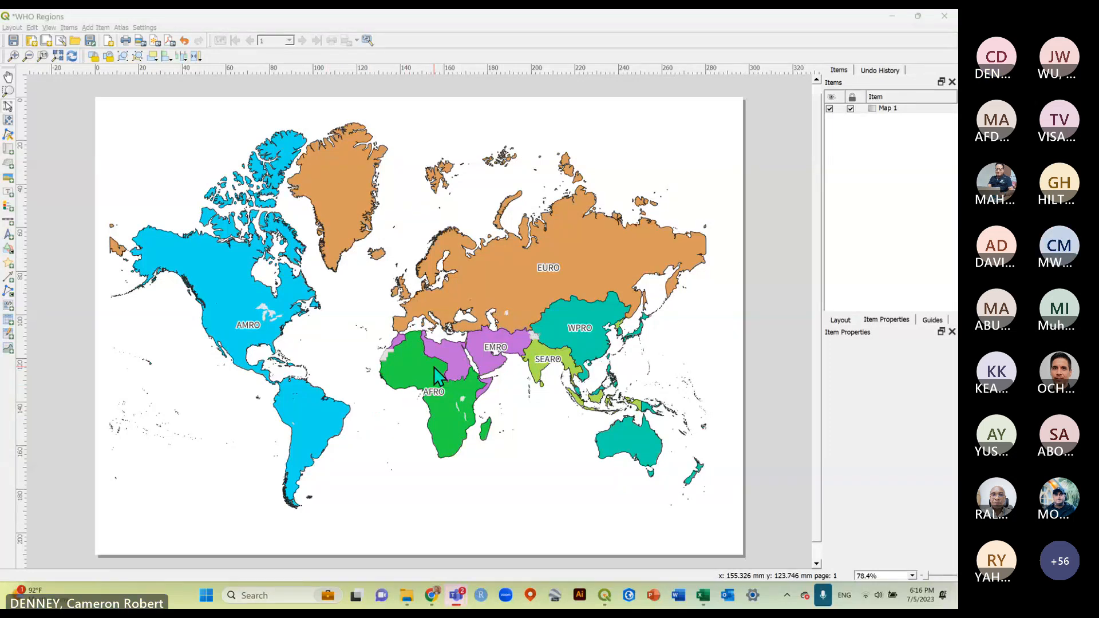
left_click(13, 40)
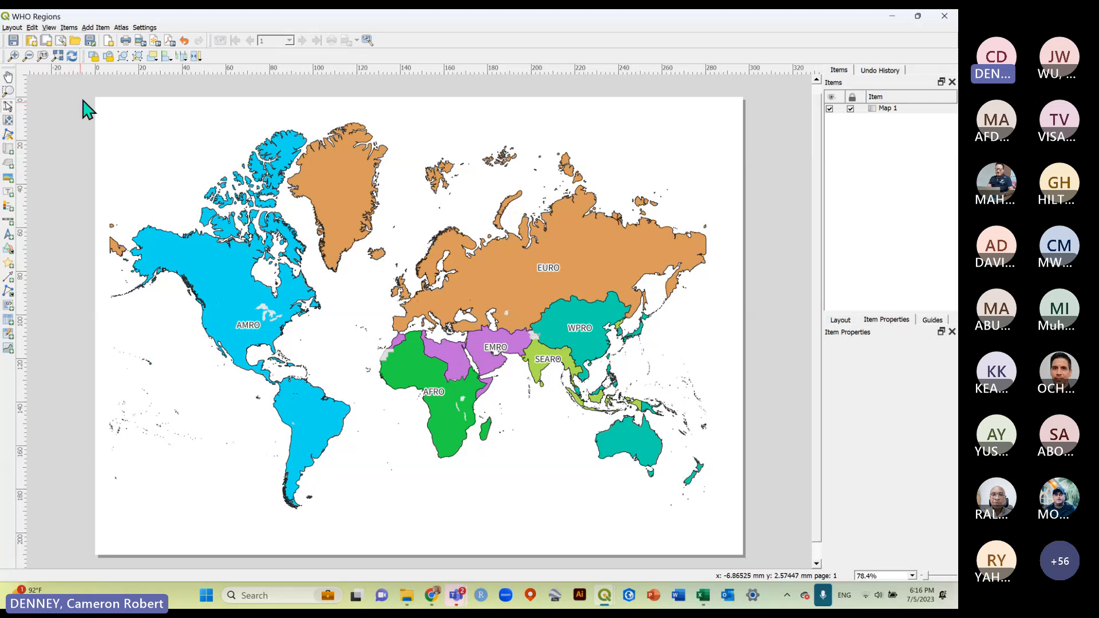
Add a label about 166 mm wide and 20 mm high near the bottom of the page, below the continents.
left_click(102, 28)
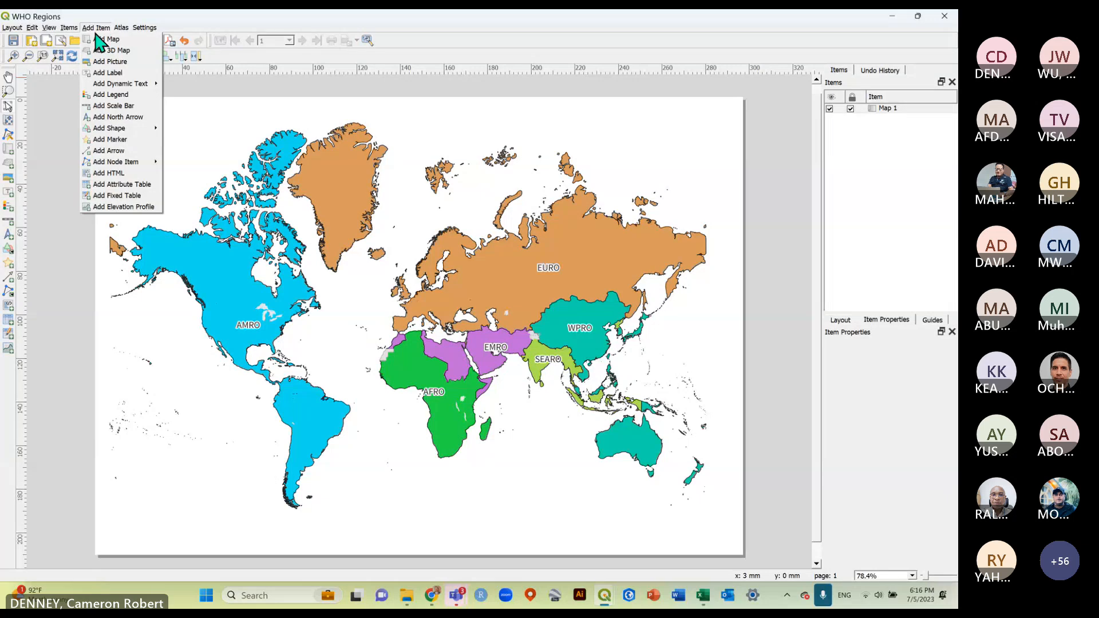
left_click(122, 75)
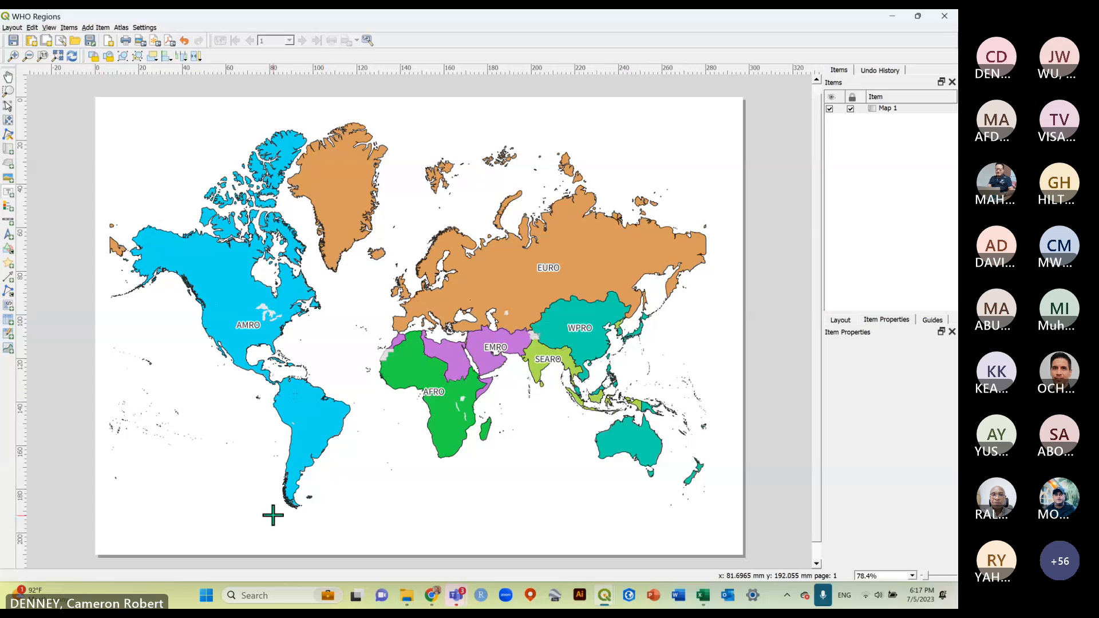
left_click_drag(267, 507, 614, 546)
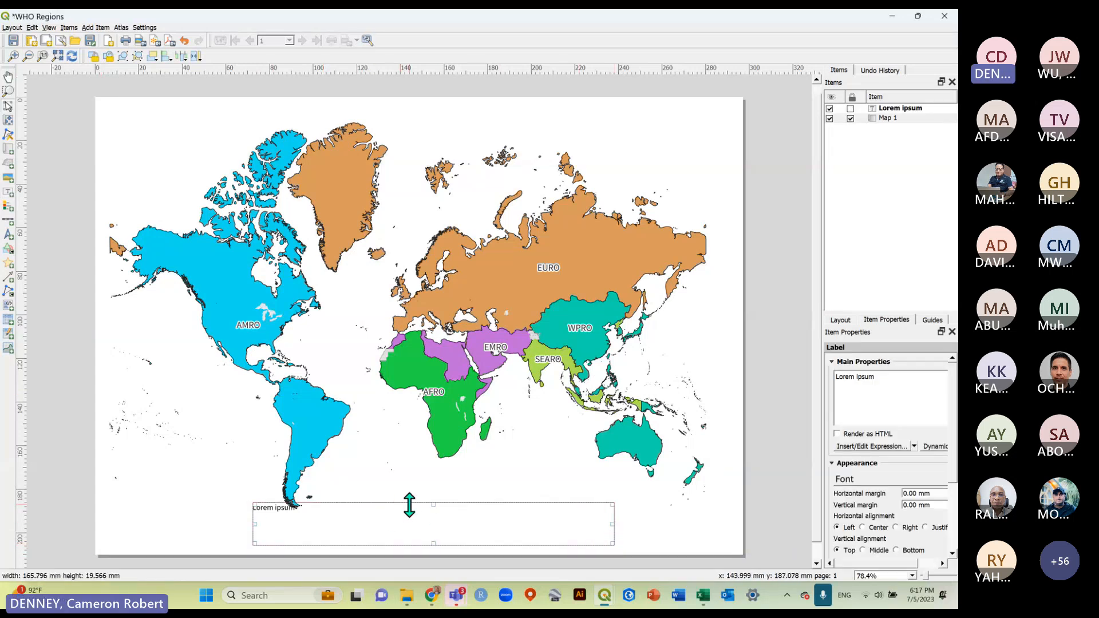
Lower the label's upper edge to make it shorter and replace its text with "WHO Regions".
left_click_drag(412, 505, 432, 516)
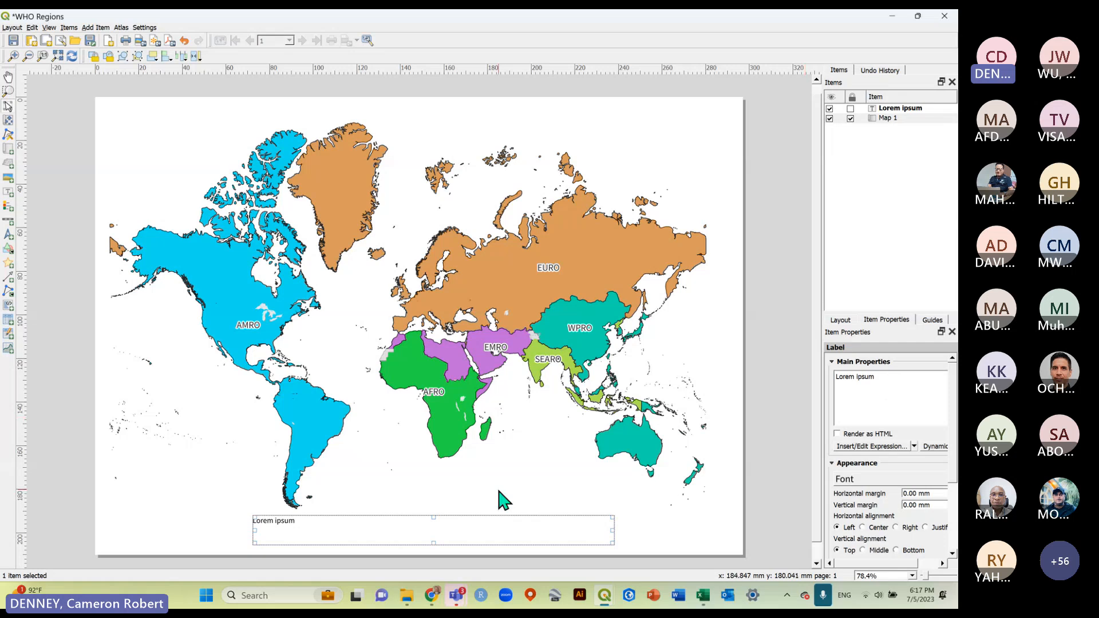
left_click(889, 381)
key("ctrl+a")
type("L")
key("BackSpace")
type("WH")
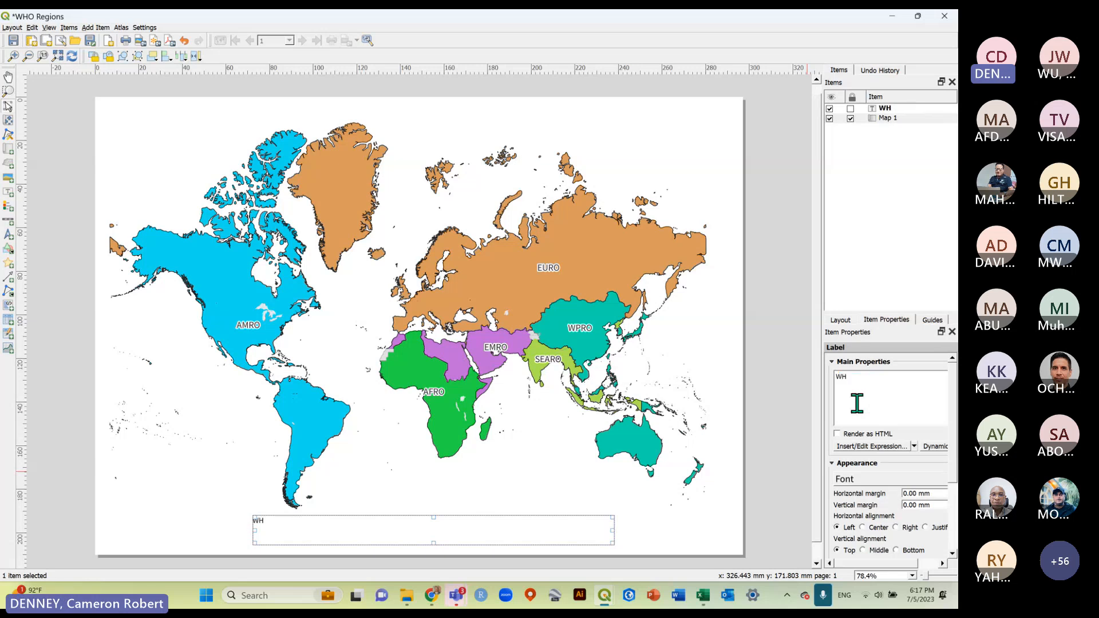
type("O Regions")
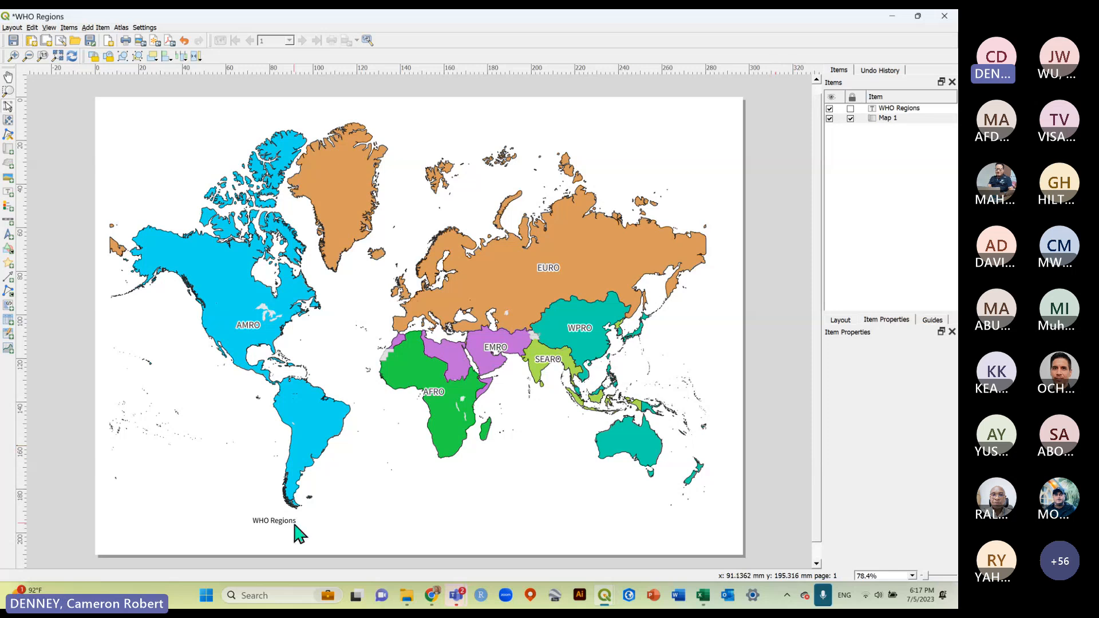
left_click(760, 436)
Widen and heighten the item properties area, and set the WHO Regions label's font size to 25 points.
left_click(278, 528)
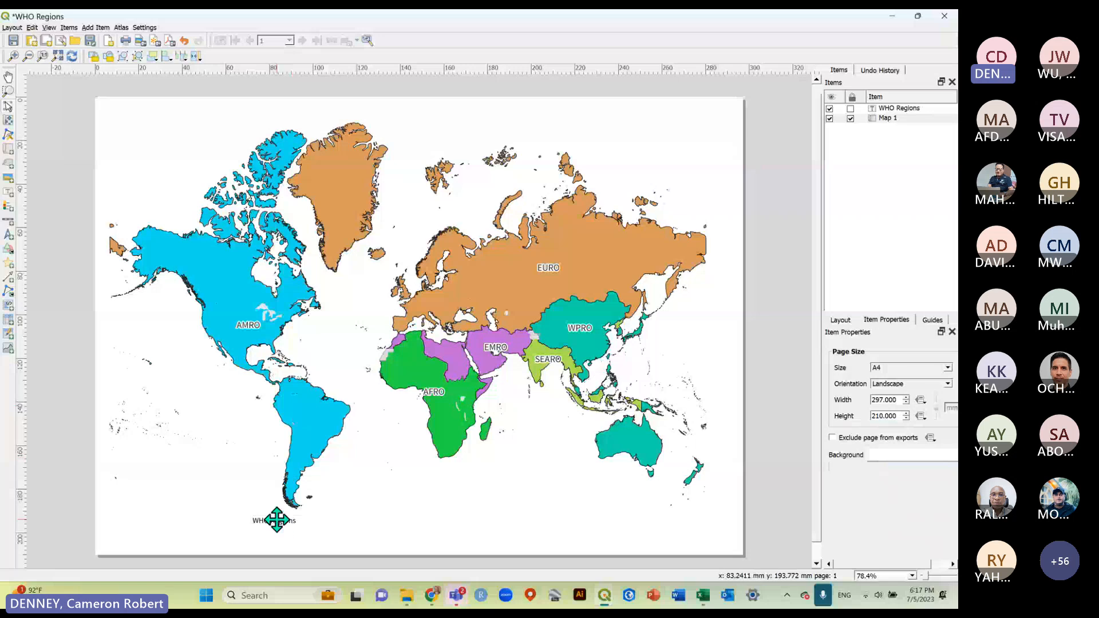
left_click(275, 520)
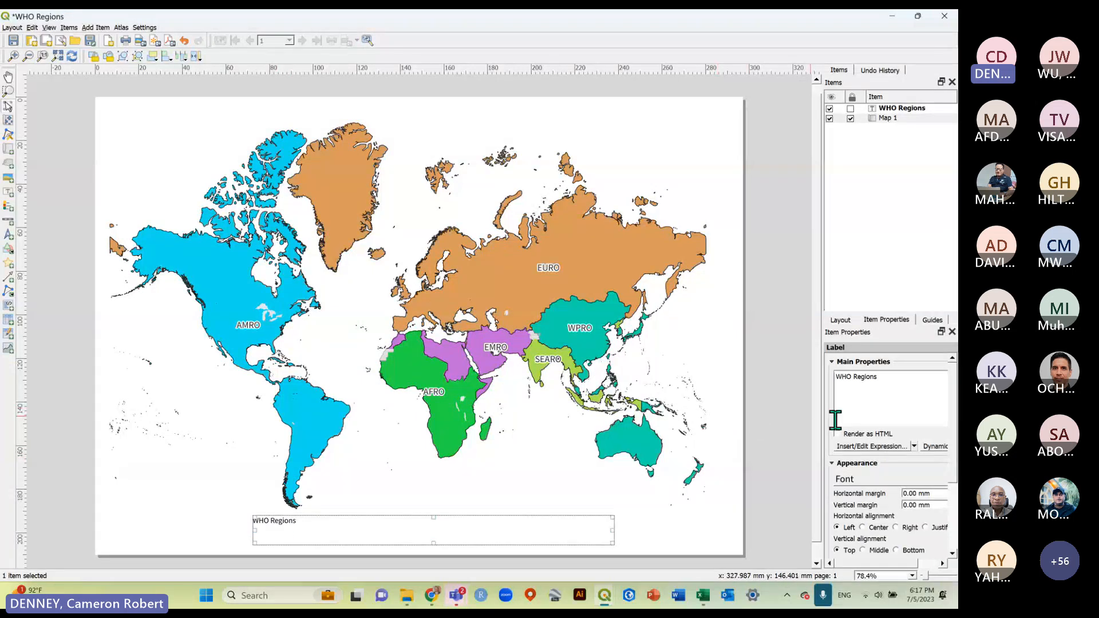
left_click_drag(822, 428, 747, 429)
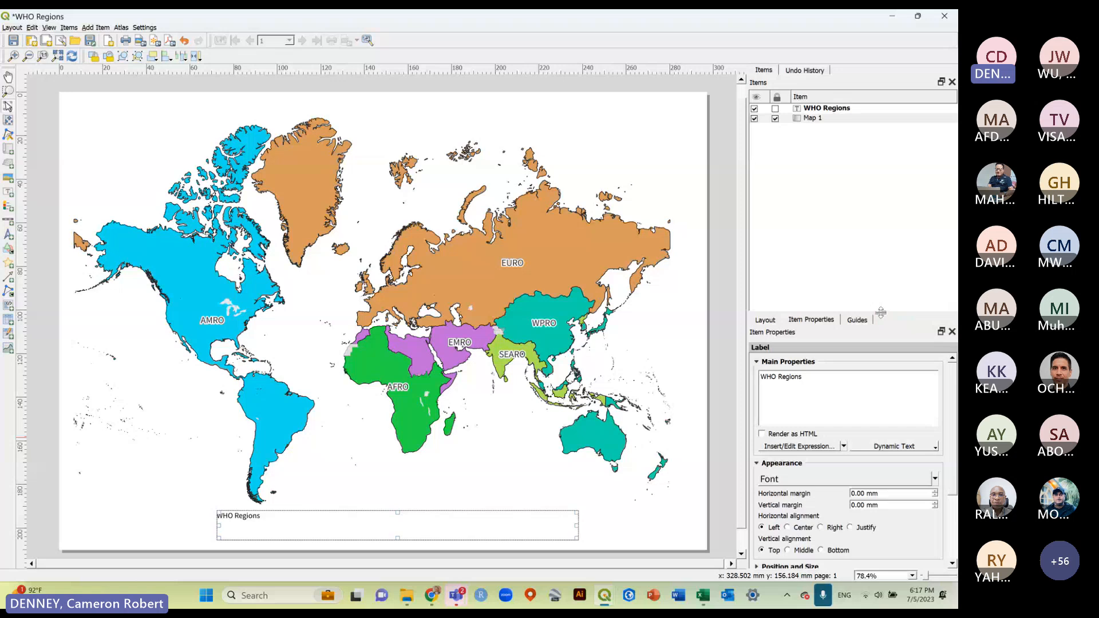
left_click_drag(882, 313, 869, 224)
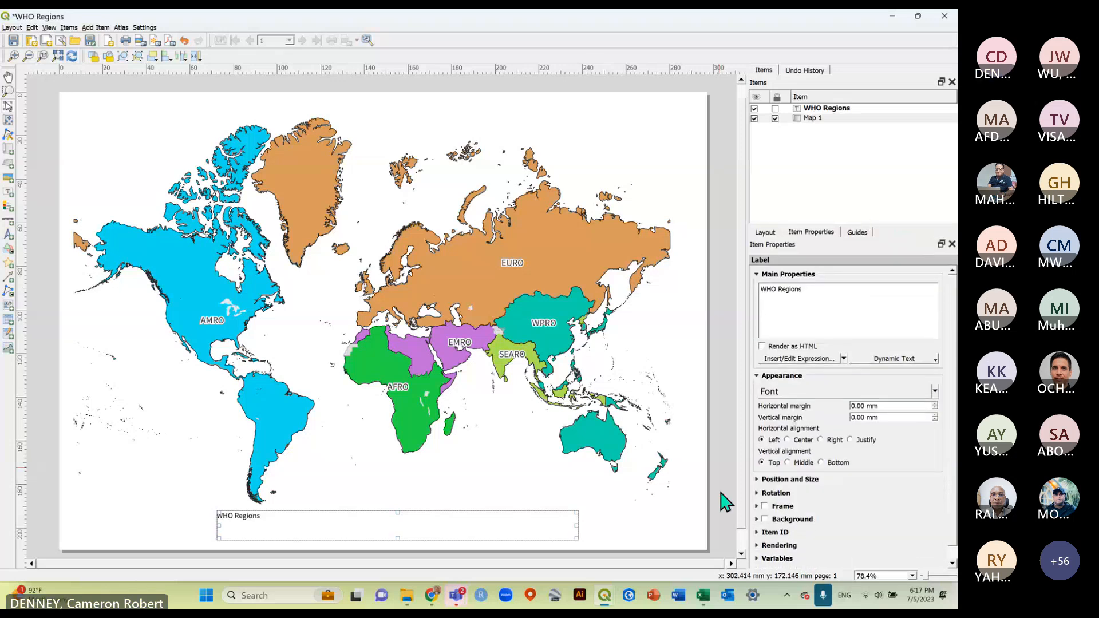
left_click(811, 394)
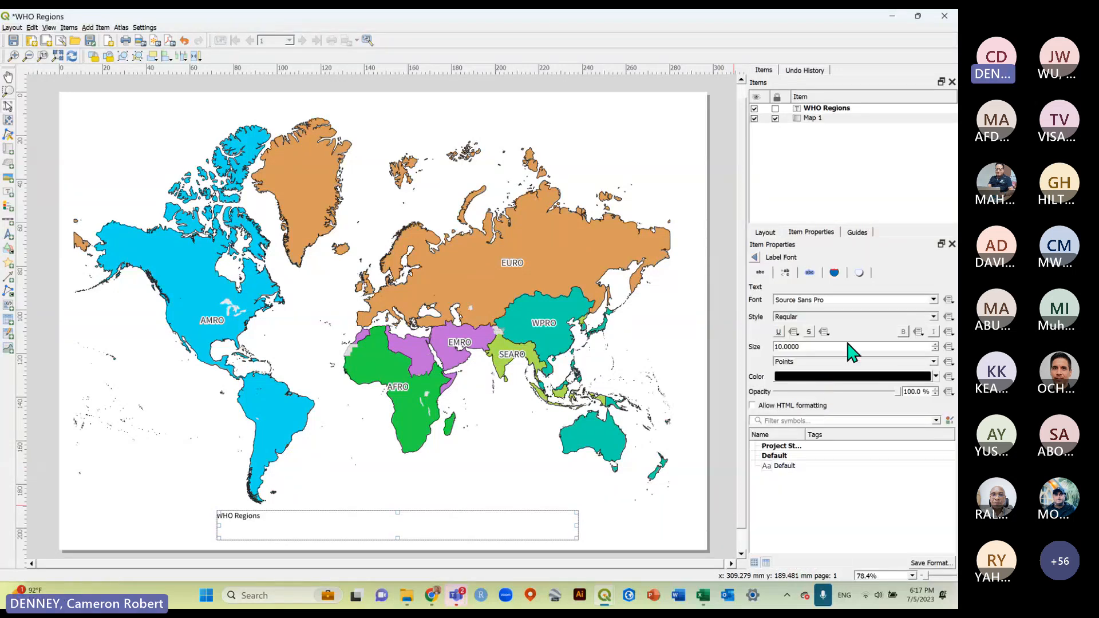
scroll(807, 349, "up", 2)
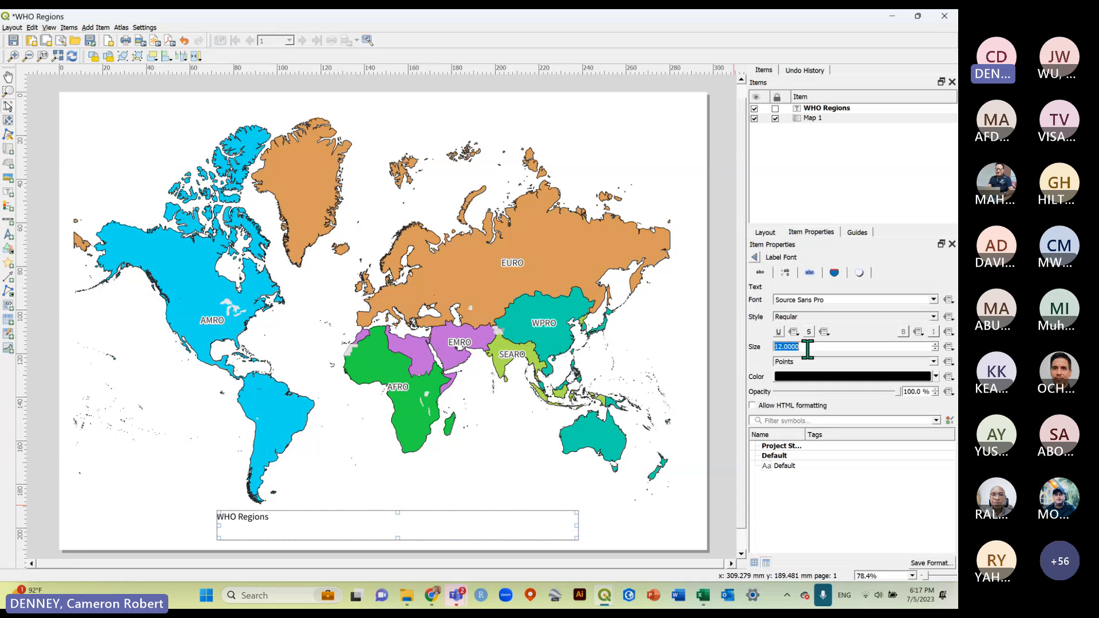
scroll(807, 349, "up", 13)
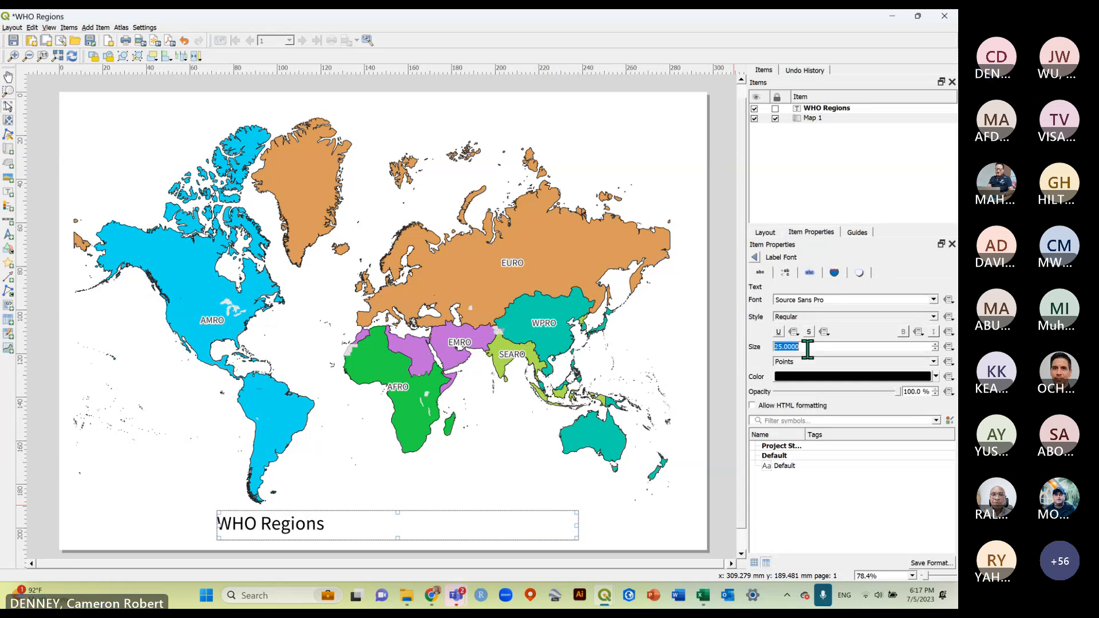
left_click(755, 257)
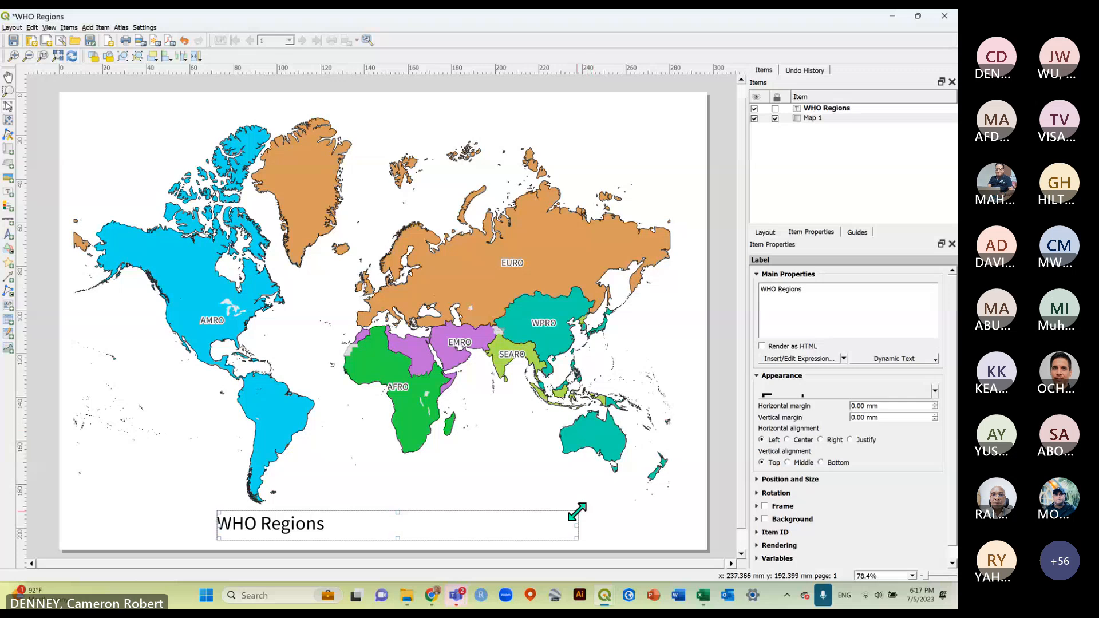
Narrow the WHO Regions label to fit its text, move it near the page's bottom centre, and save the project.
left_click_drag(577, 510, 387, 511)
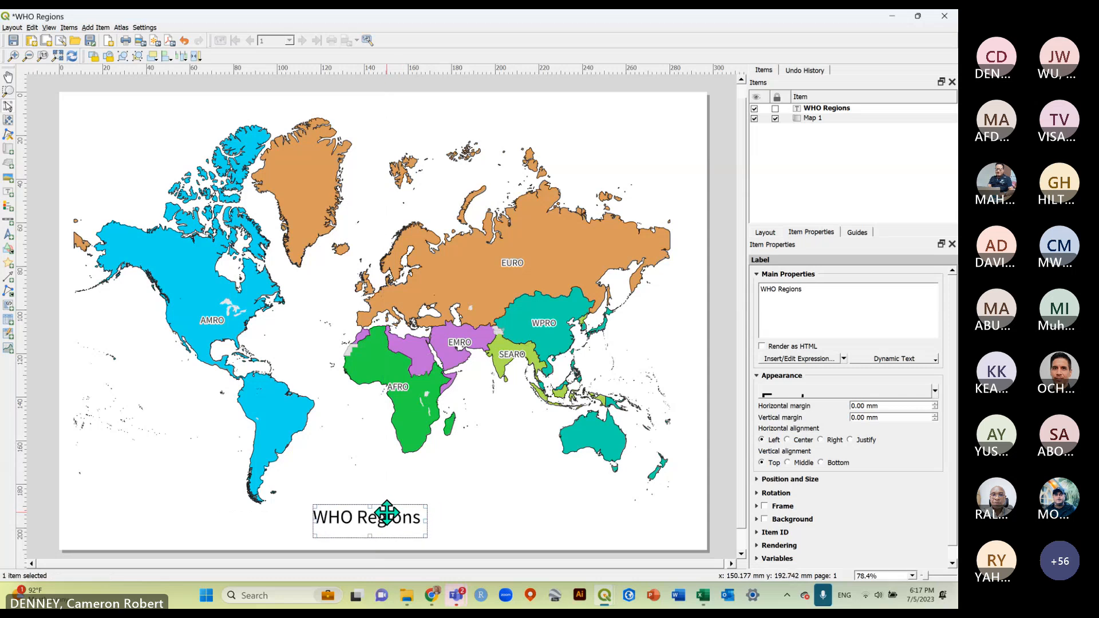
left_click(712, 508)
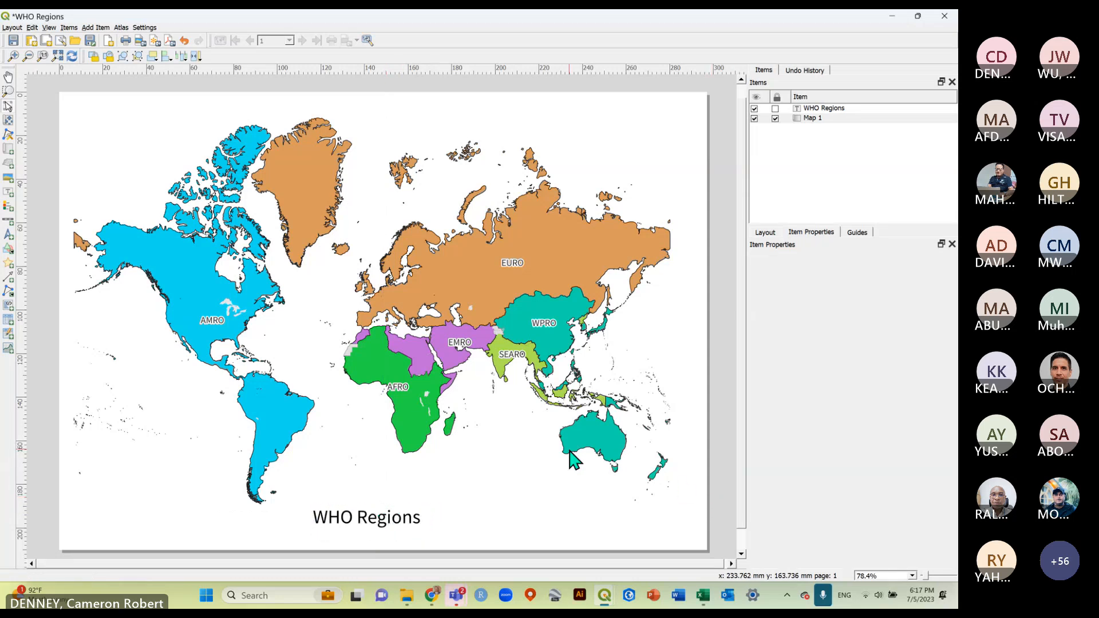
left_click(13, 40)
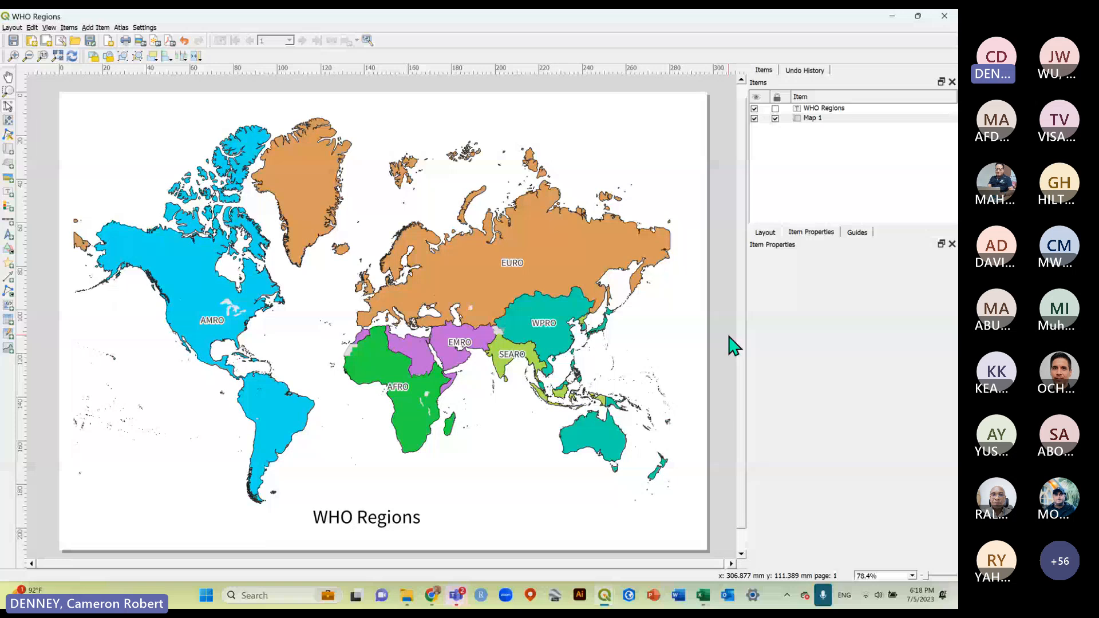
Add a small north arrow in the lower-right corner of the page and nudge it slightly up and left.
scroll(739, 342, "up", 1)
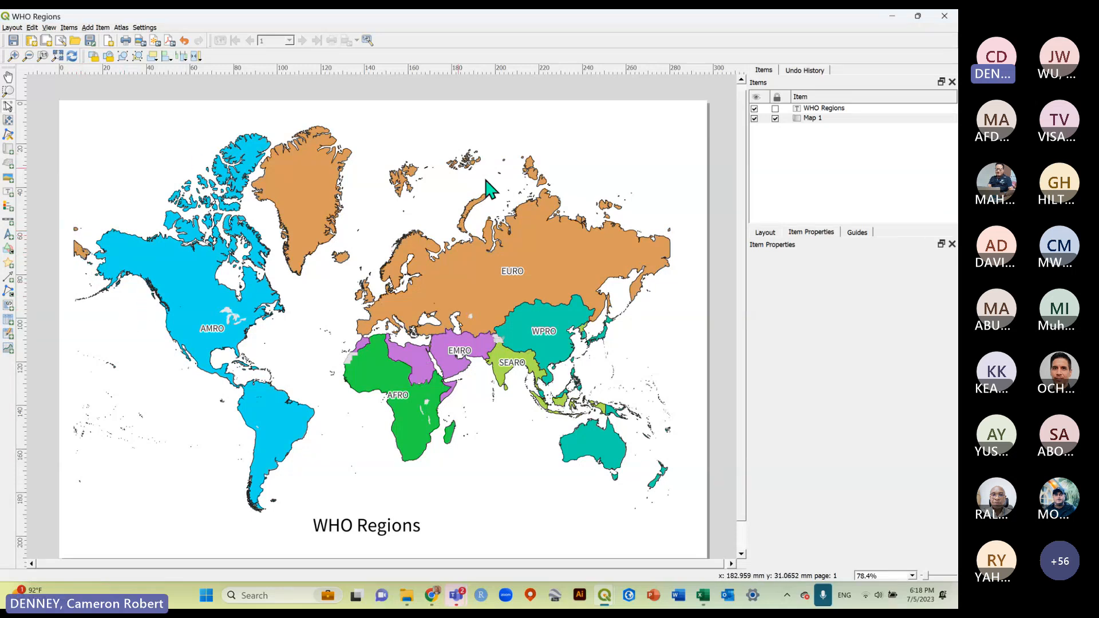
scroll(742, 321, "down", 1)
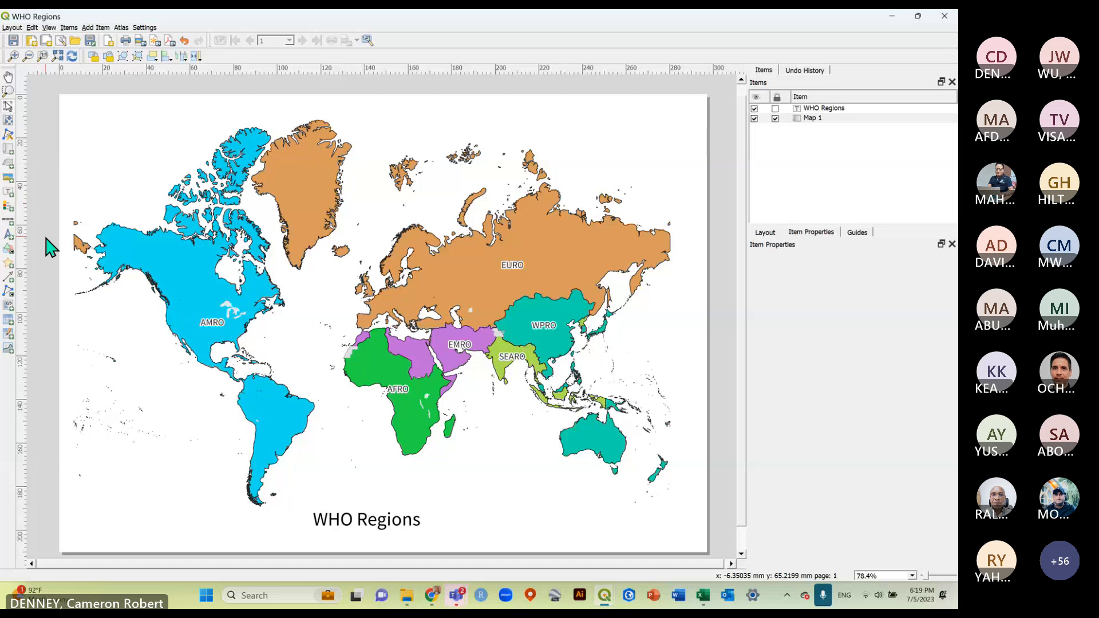
left_click(96, 27)
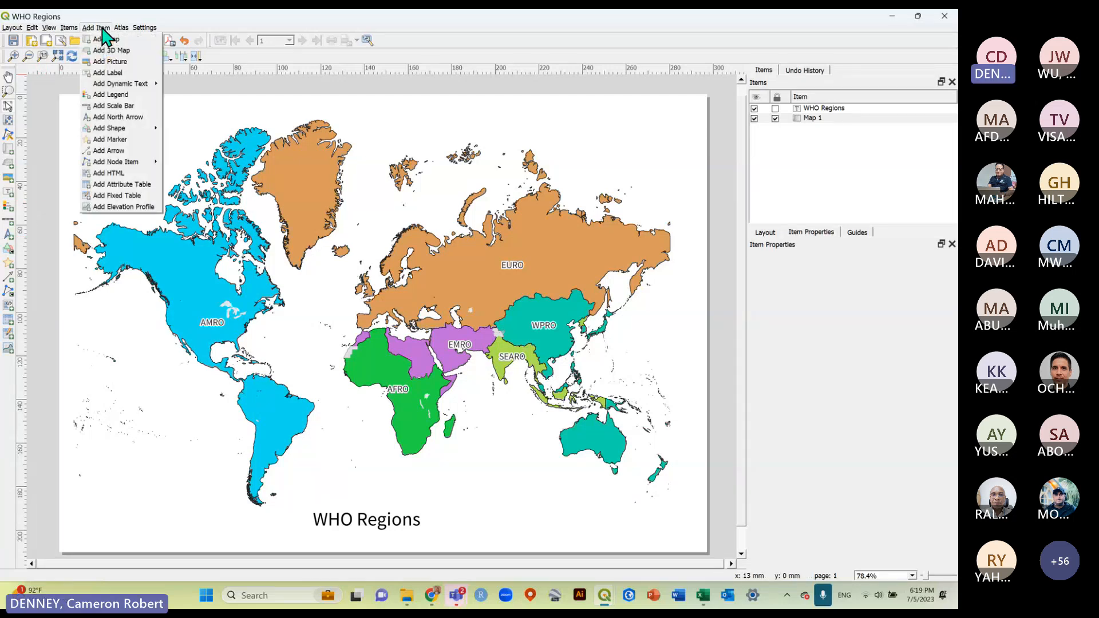
left_click(122, 107)
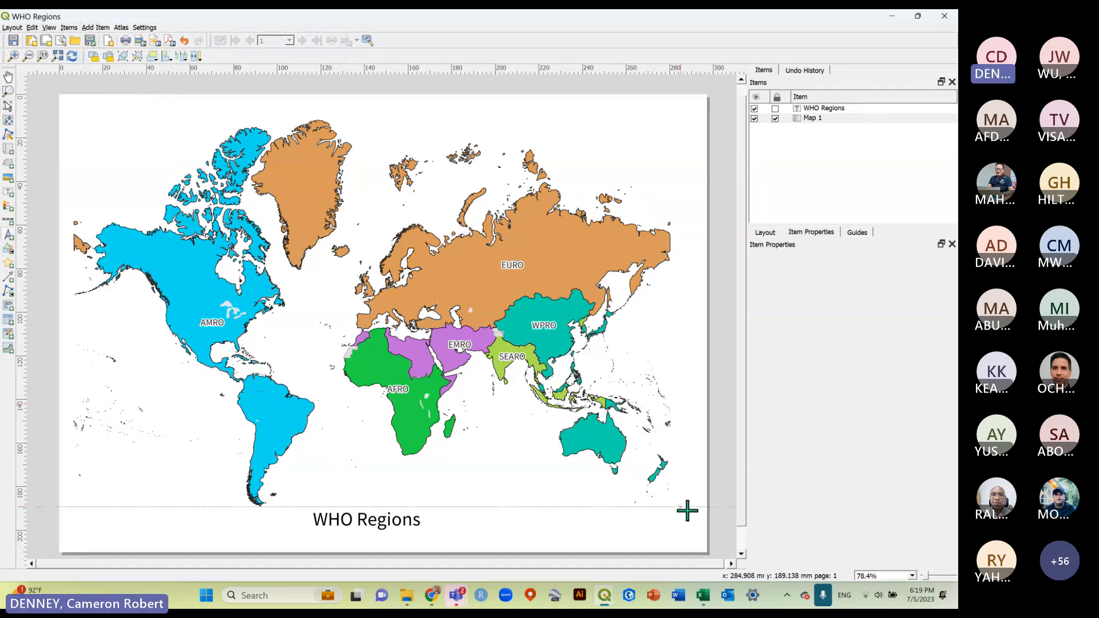
left_click_drag(666, 520, 700, 545)
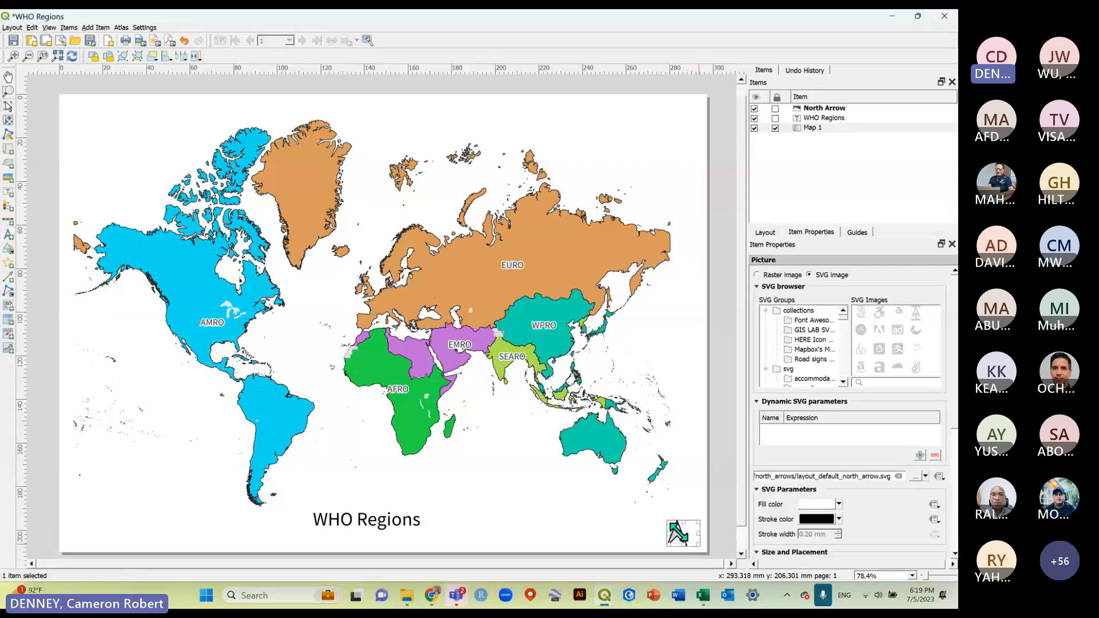
left_click_drag(681, 531, 676, 527)
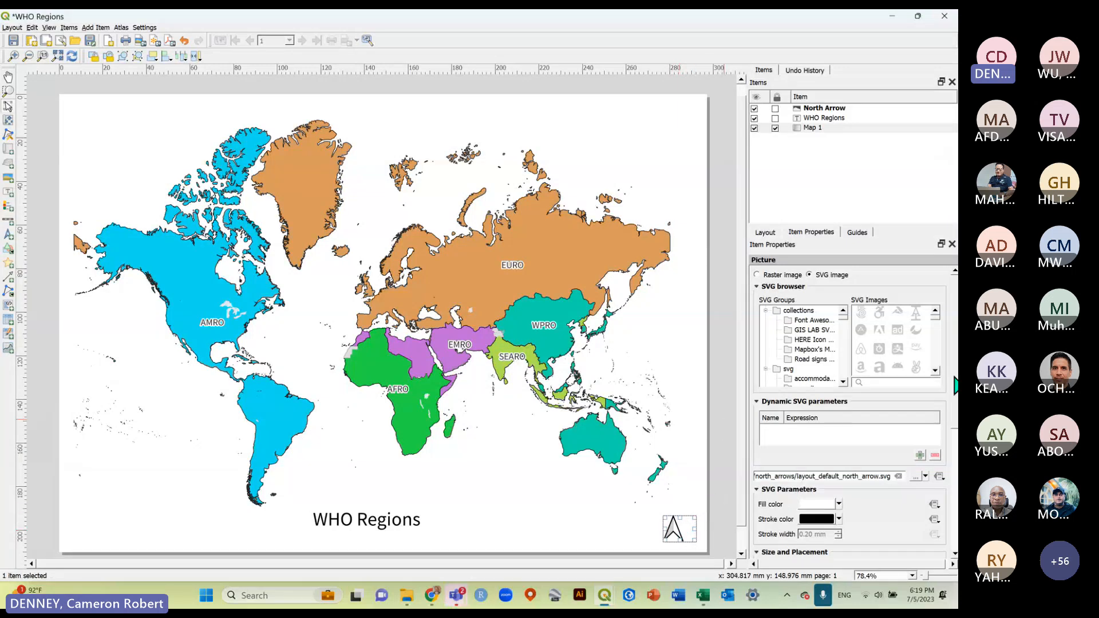
Deselect the north arrow, check the whole page, and save the project.
scroll(955, 395, "down", 1)
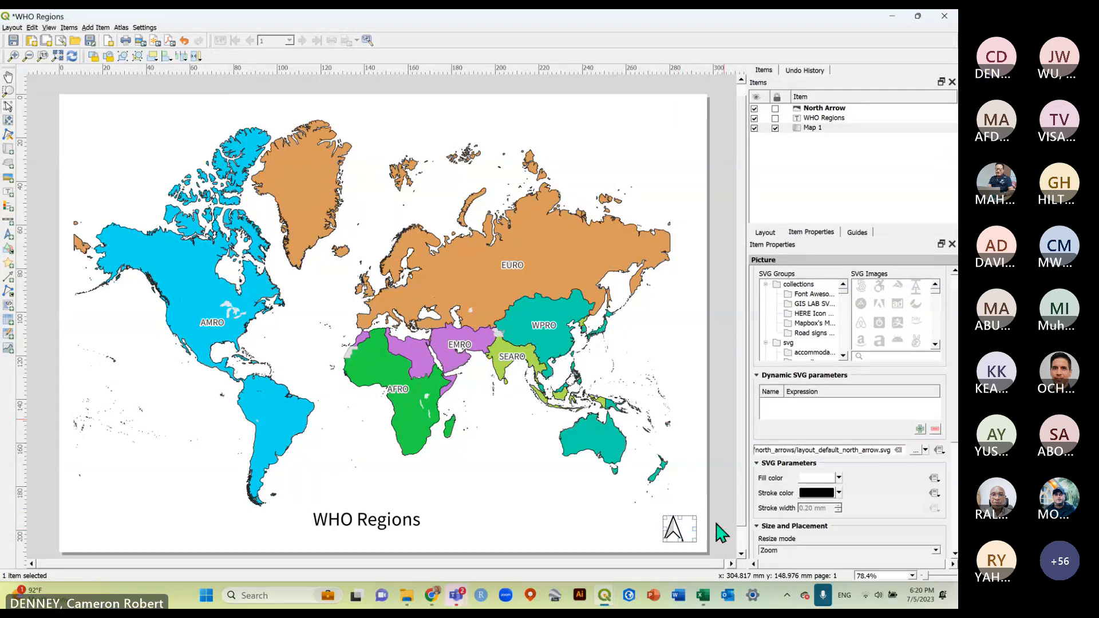
left_click(718, 525)
scroll(375, 360, "down", 1)
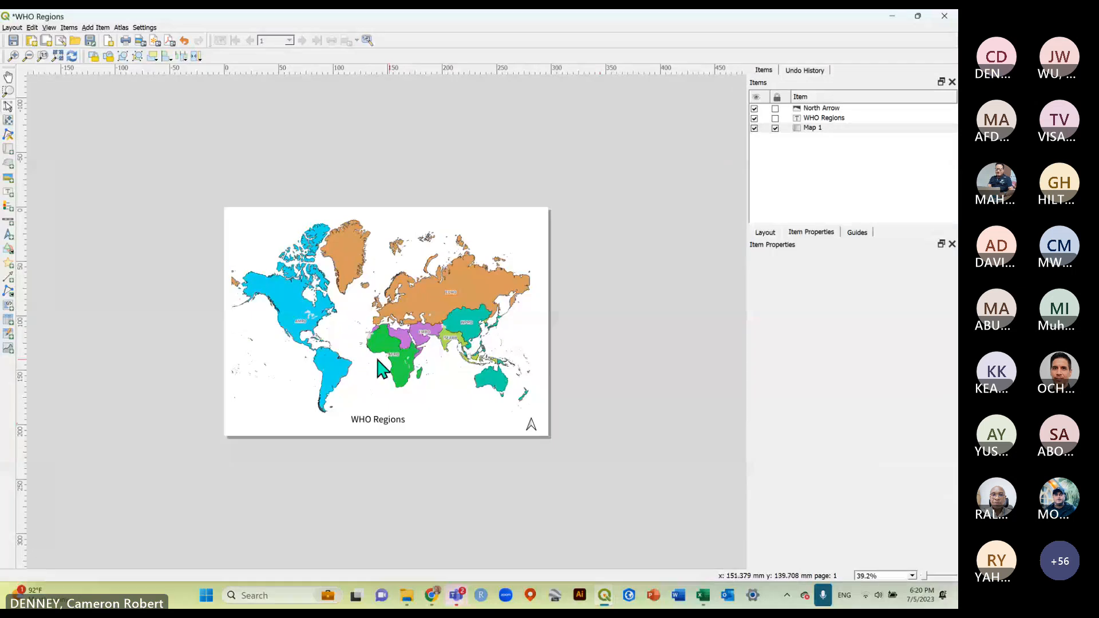
scroll(346, 354, "up", 1)
left_click(13, 41)
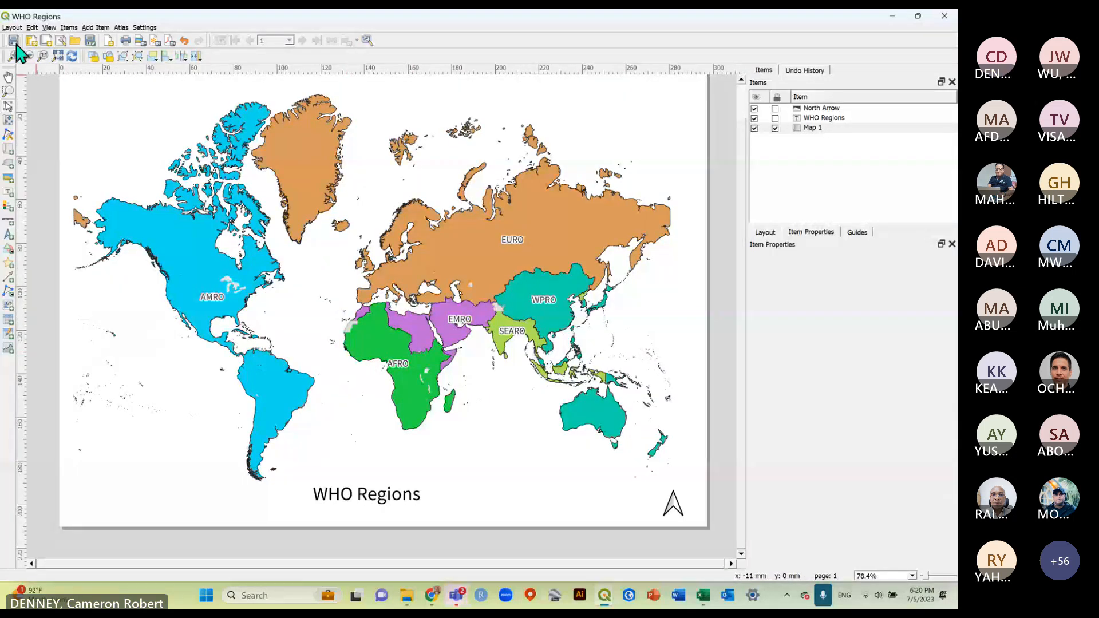
Add a legend over the Americas on the left part of the page and reposition it vertically to bring its entries into view.
scroll(390, 345, "down", 1)
scroll(394, 333, "up", 1)
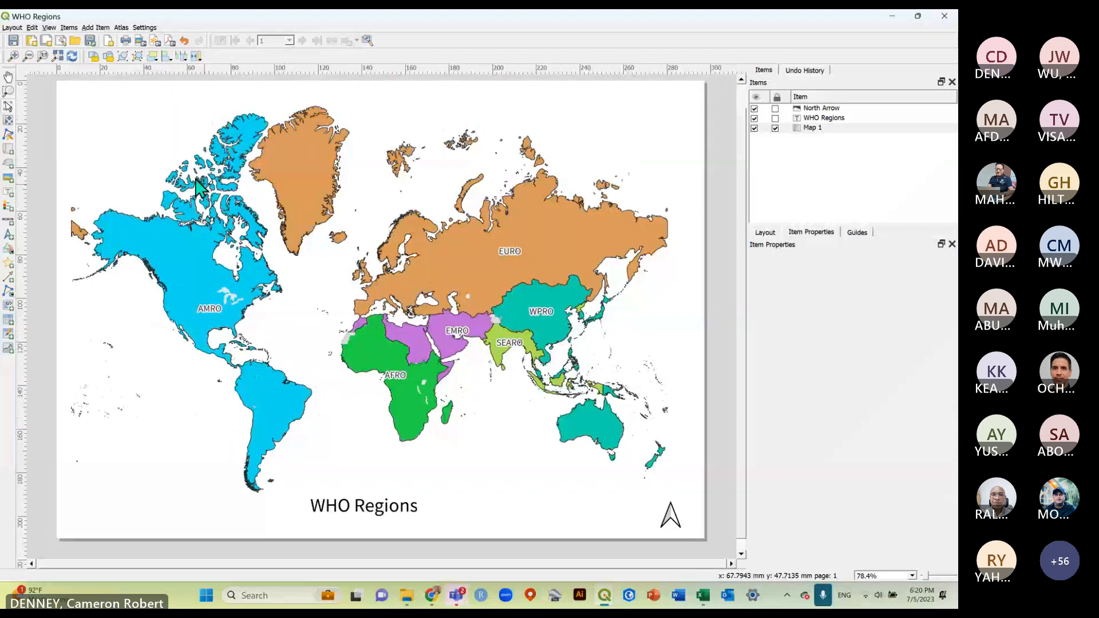
left_click(96, 27)
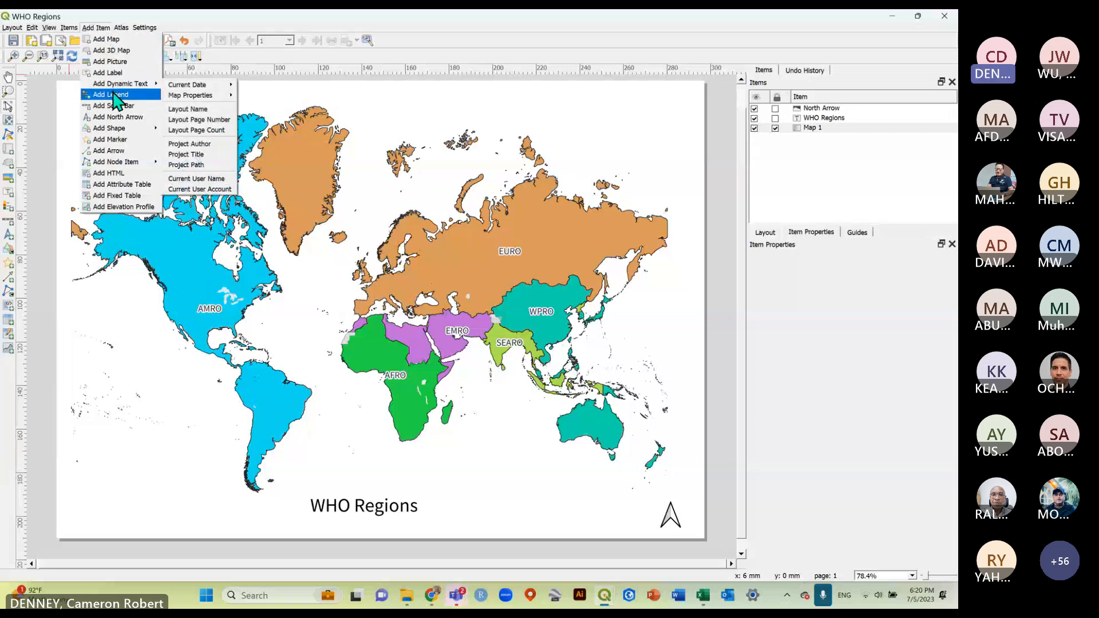
left_click(115, 96)
left_click_drag(110, 395, 207, 523)
left_click_drag(172, 456, 147, 359)
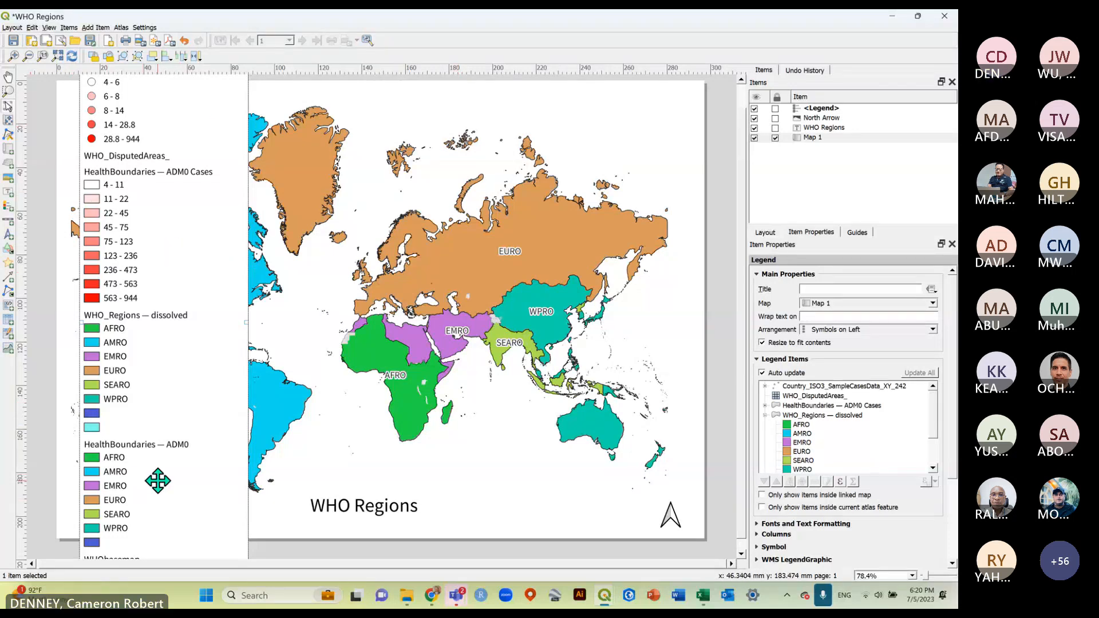
left_click_drag(158, 481, 148, 377)
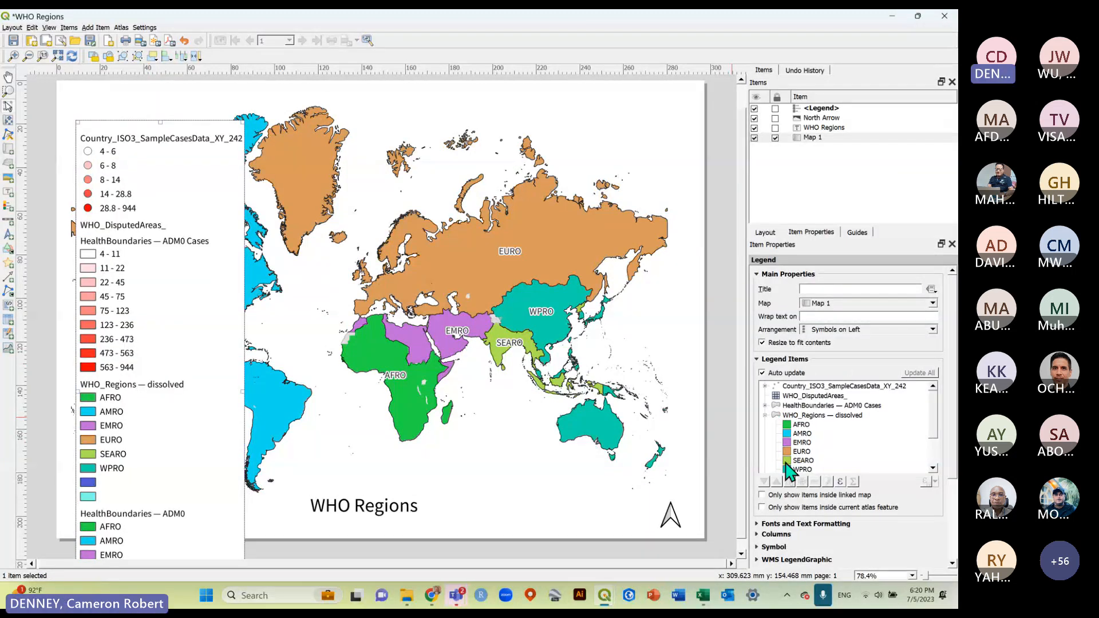
Turn off Auto update for the legend items and move the legend further up the page.
left_click(762, 373)
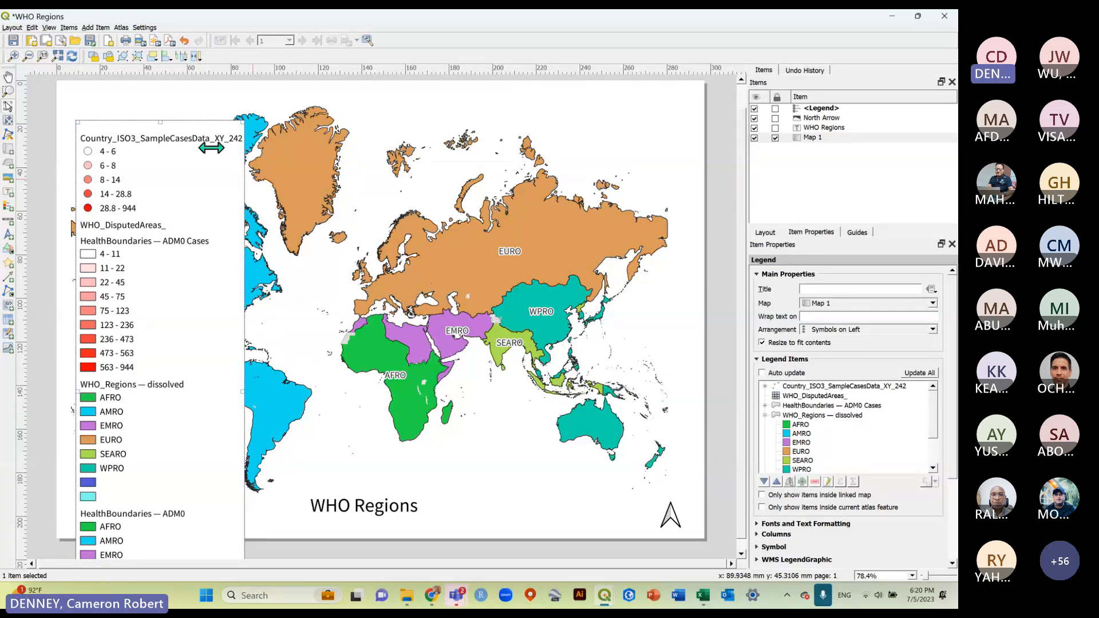
left_click(101, 29)
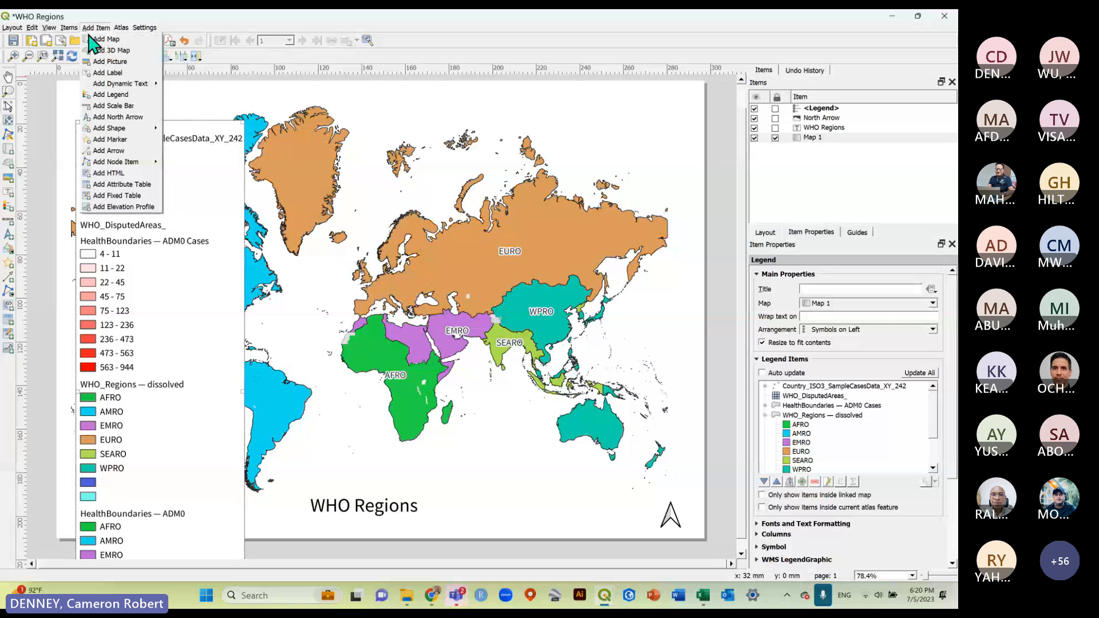
left_click(41, 283)
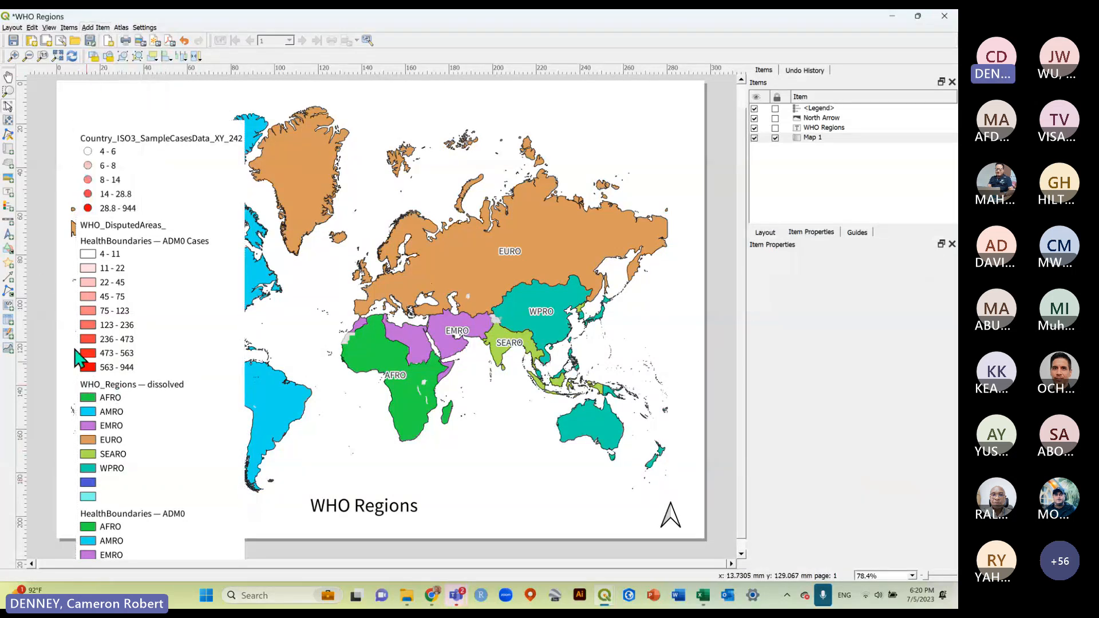
left_click(158, 378)
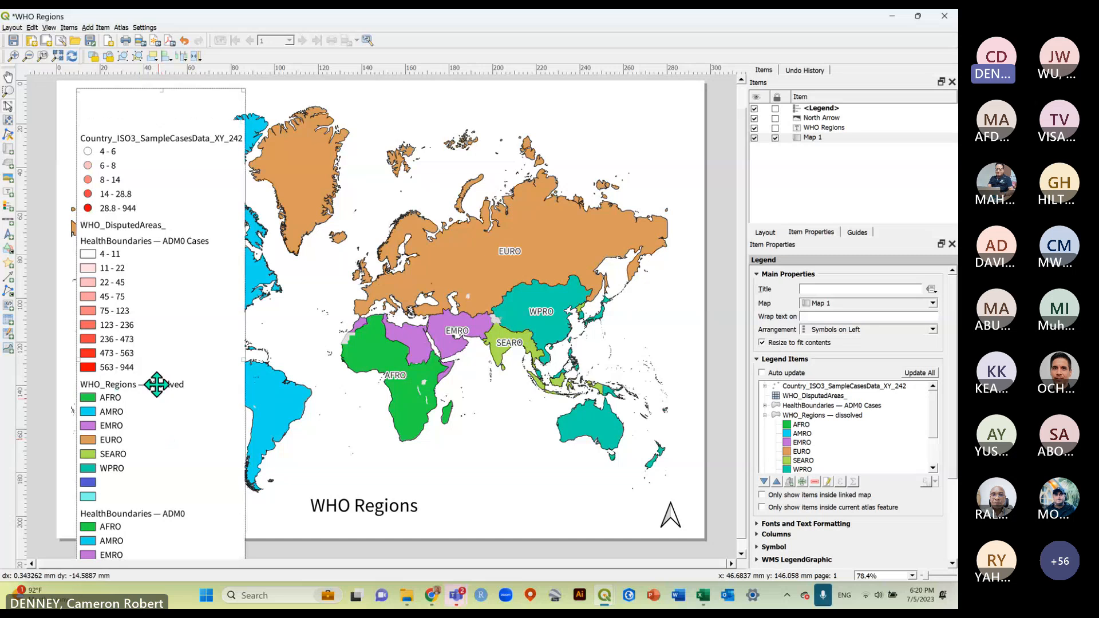
Remove the Country_ISO3_SampleCasesData_XY_242, WHO_DisputedAreas_ and HealthBoundaries — ADM0 Cases layers from the legend items.
left_click(808, 407)
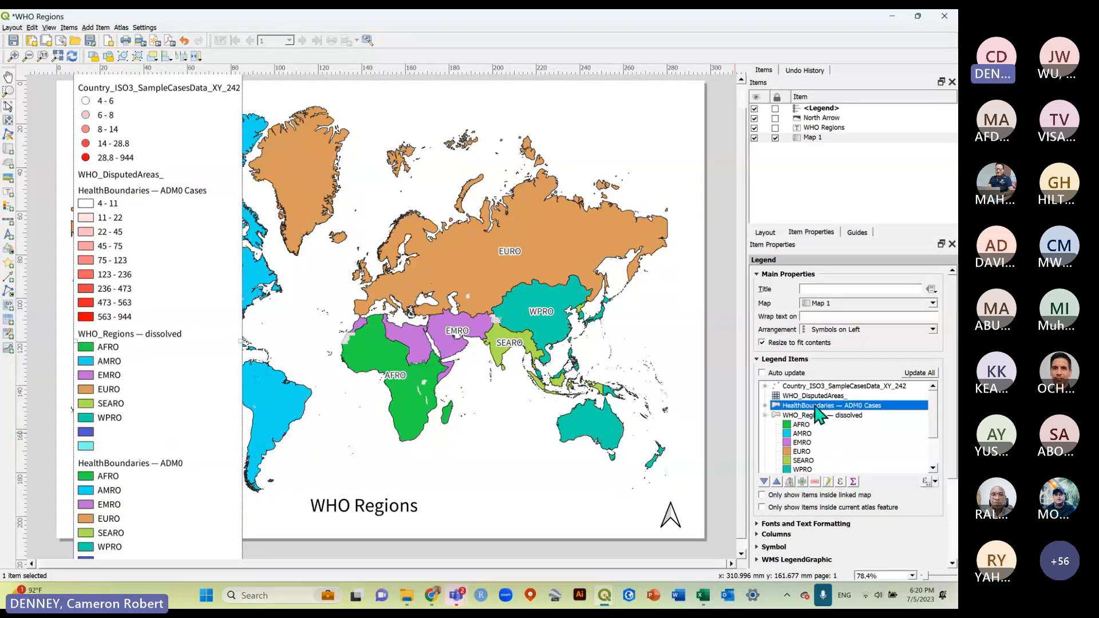
left_click(802, 386)
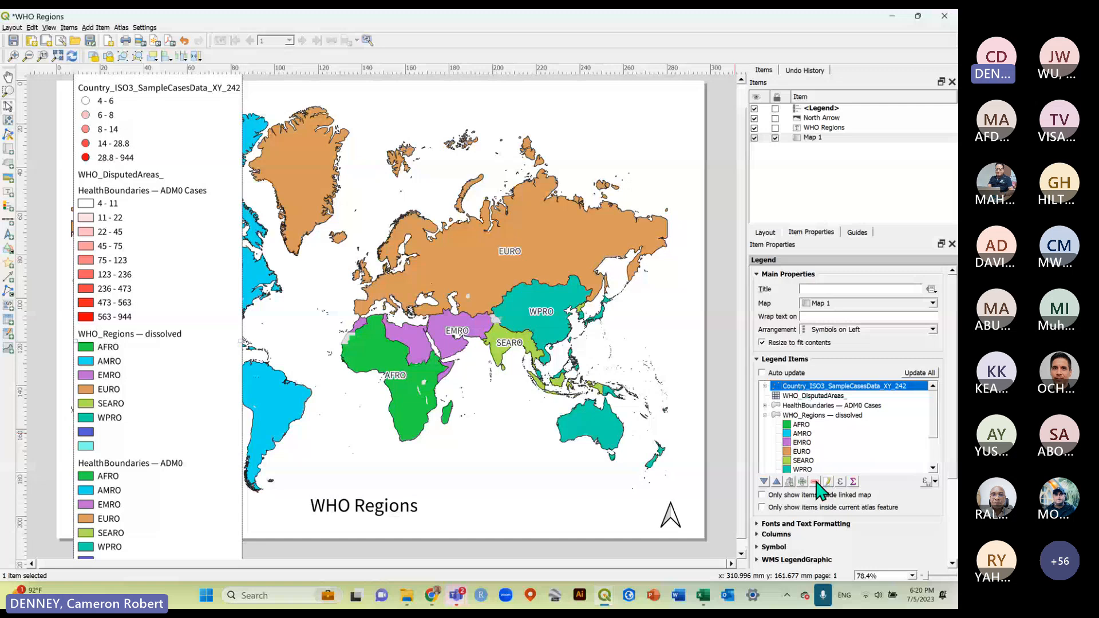
right_click(809, 387)
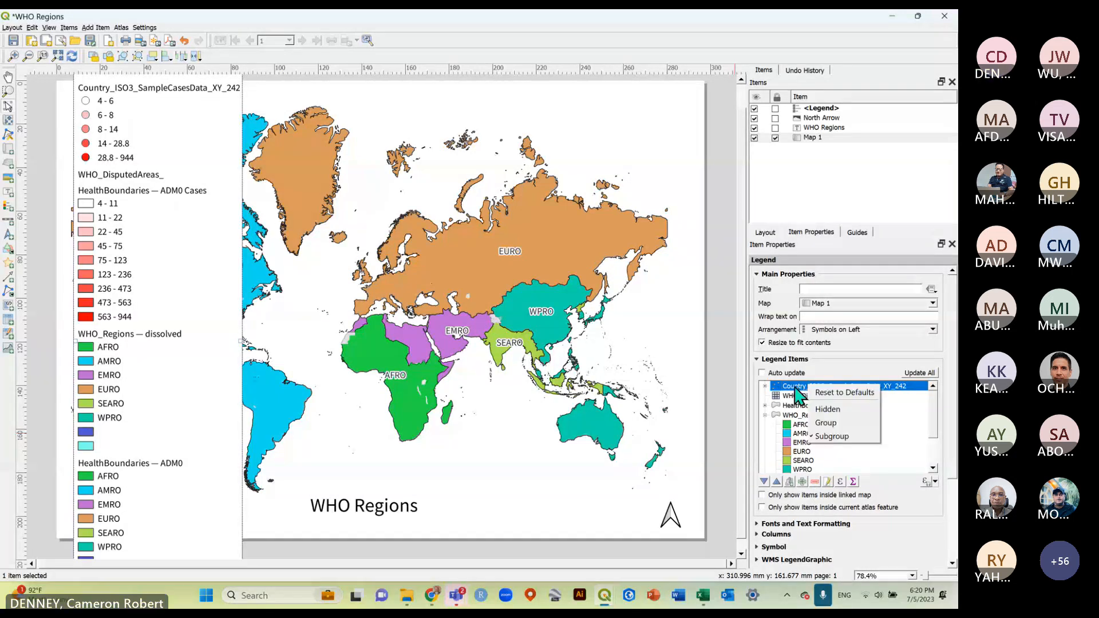
key("Escape")
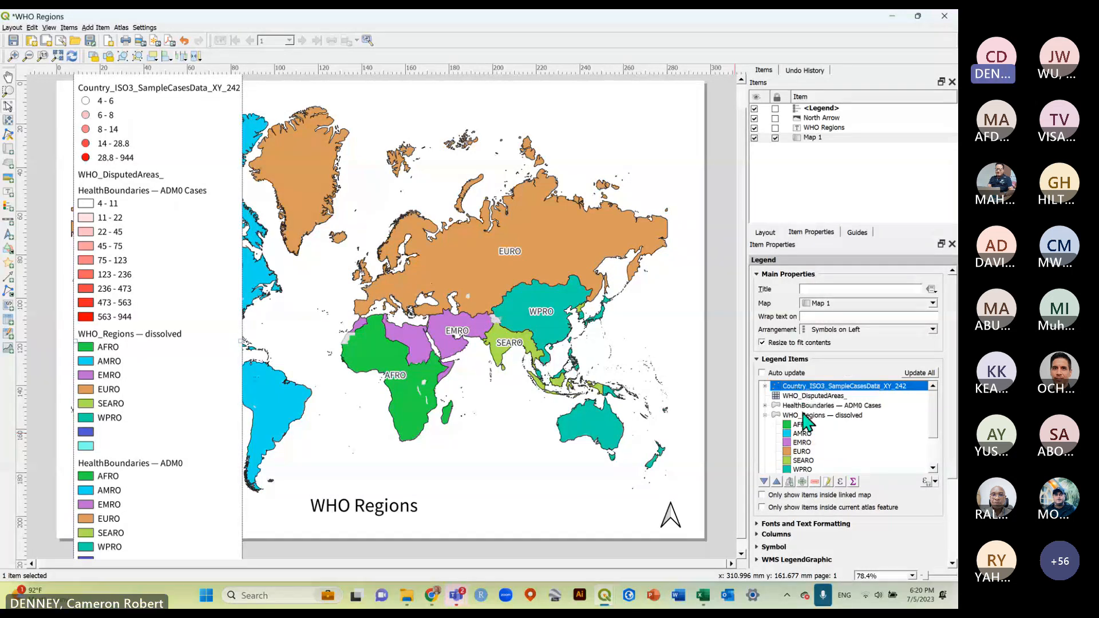
left_click(815, 482)
left_click(815, 482)
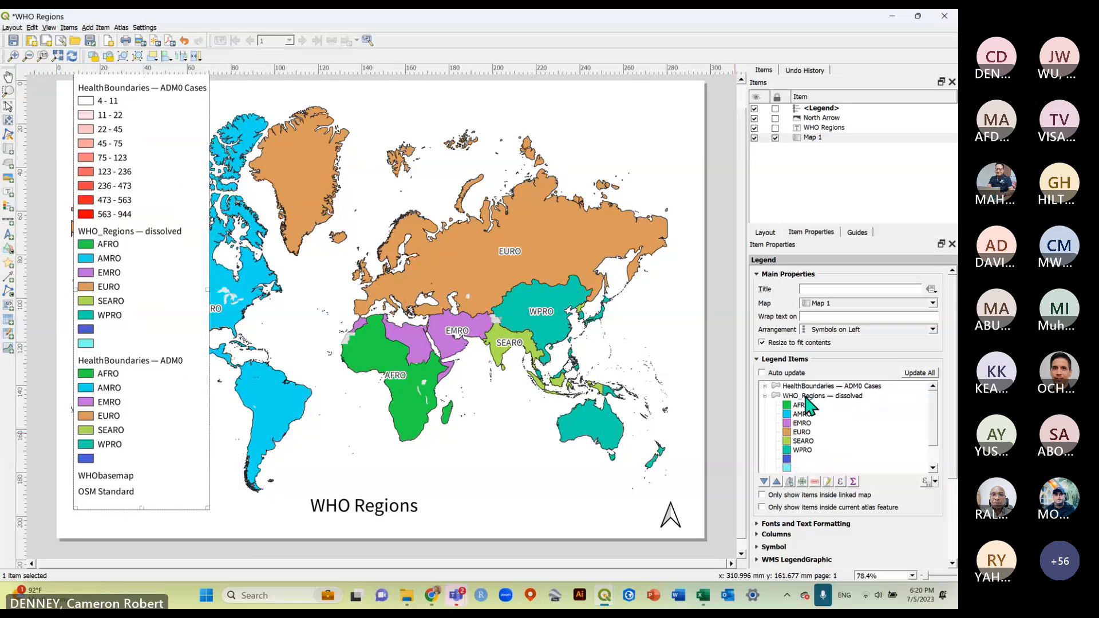
left_click(806, 387)
left_click(815, 482)
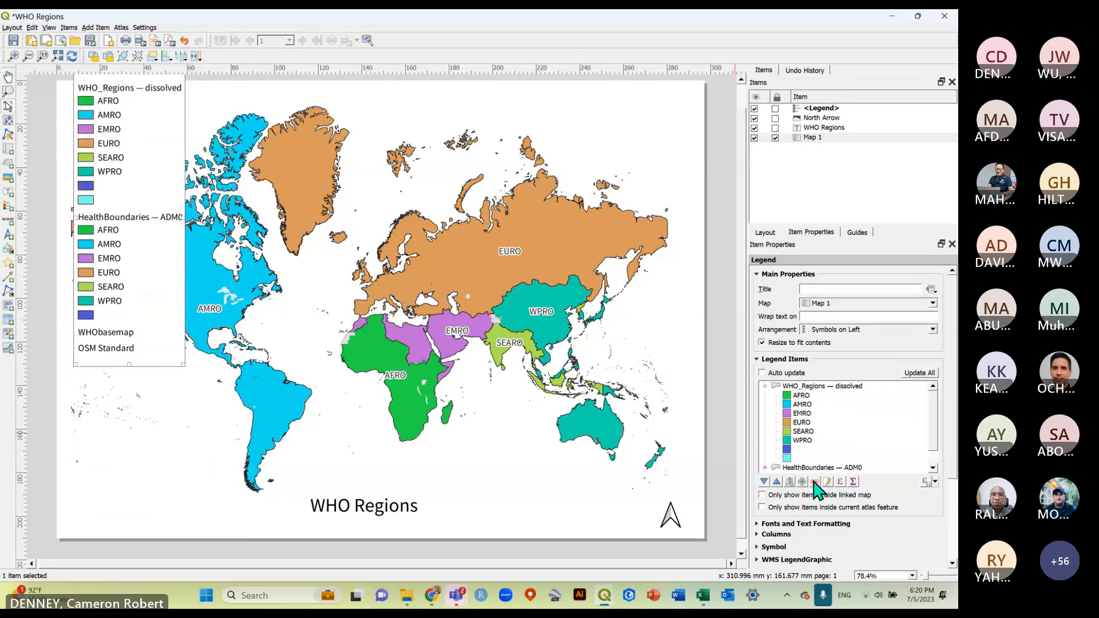
Remove the HealthBoundaries — ADM0, WHObasemap and OSM Standard layers from the legend items.
left_click(810, 468)
left_click(815, 482)
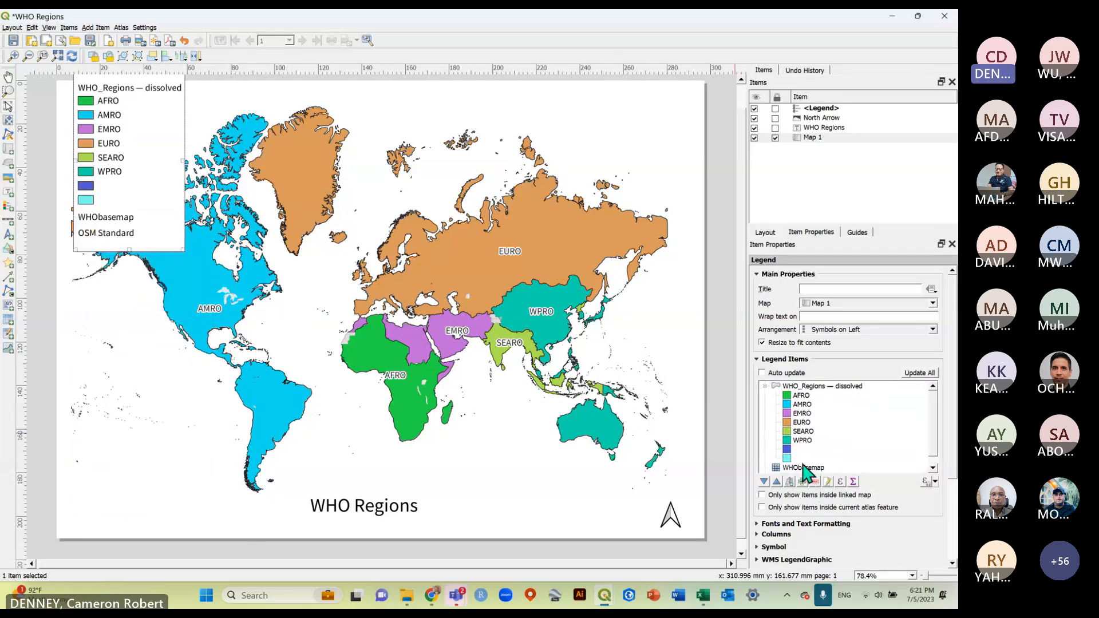
left_click(804, 468)
left_click(815, 482)
left_click(809, 467)
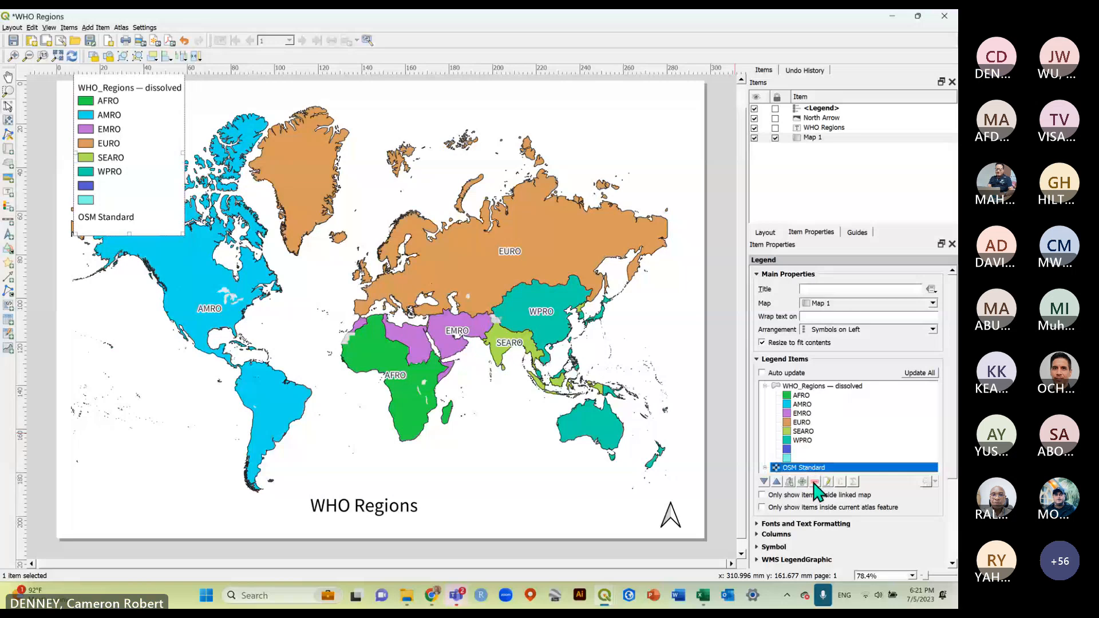
left_click(814, 482)
Remove the two unlabelled classes from the WHO_Regions — dissolved legend entries and move the legend into the page's lower-left area.
left_click_drag(109, 171, 150, 436)
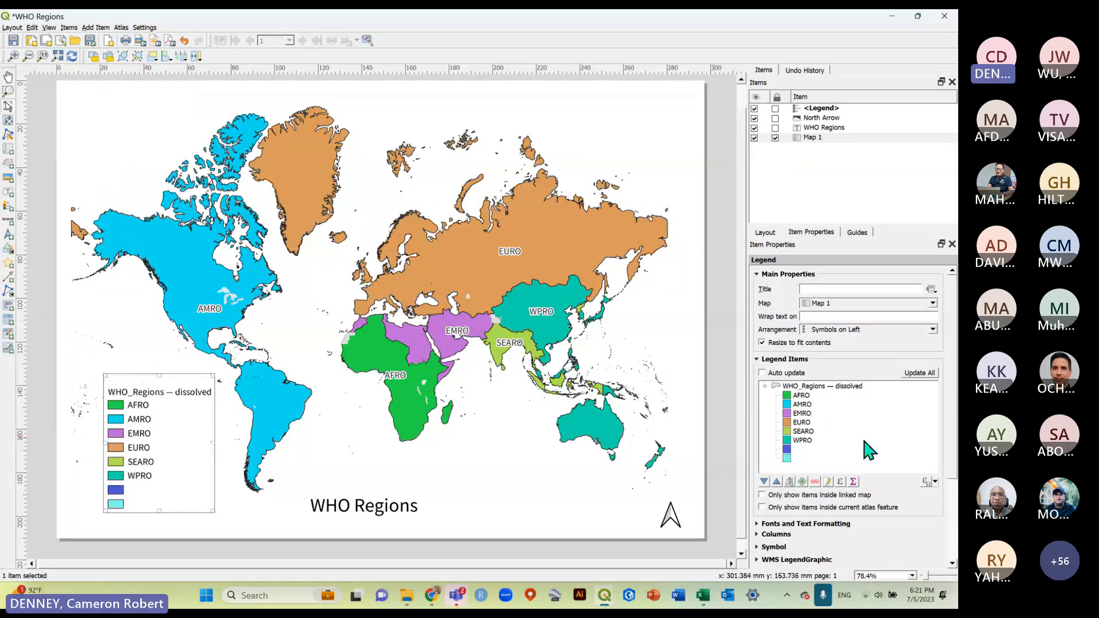
left_click(795, 451)
left_click(815, 482)
left_click(790, 450)
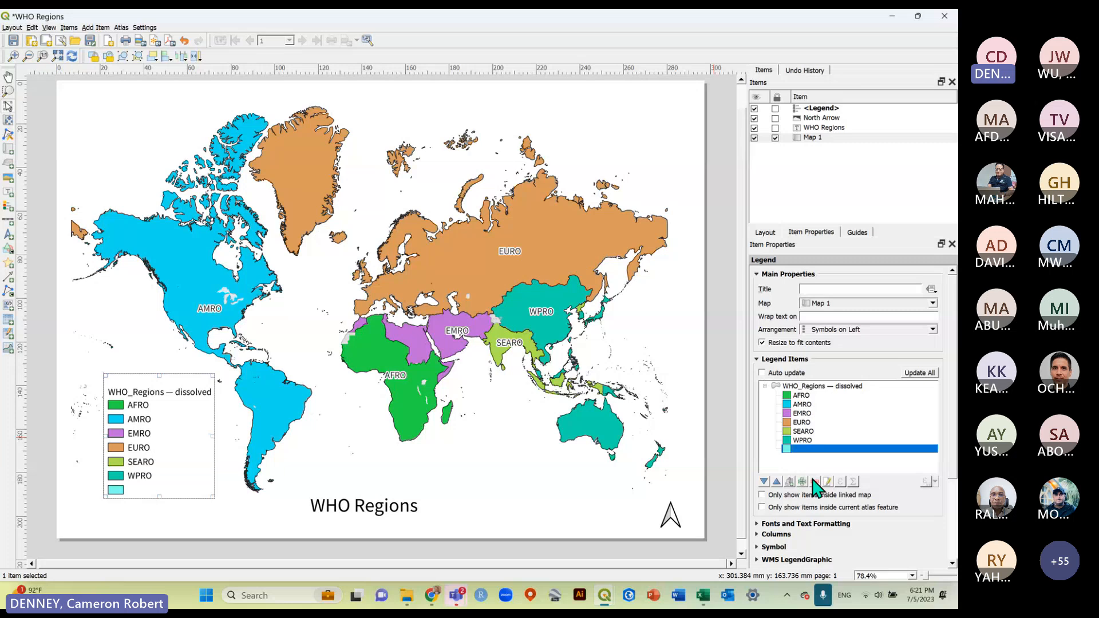
left_click(814, 482)
left_click_drag(152, 425, 156, 479)
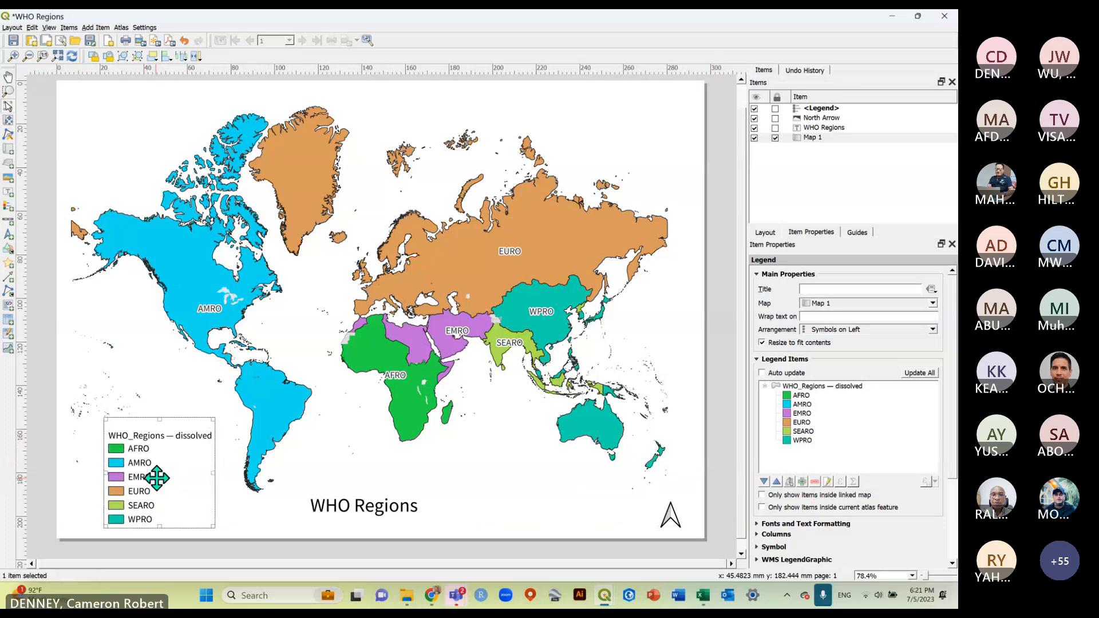
Rename the WHO_Regions — dissolved legend heading to "WHO Regions" and return to the legend's properties.
left_click(830, 388)
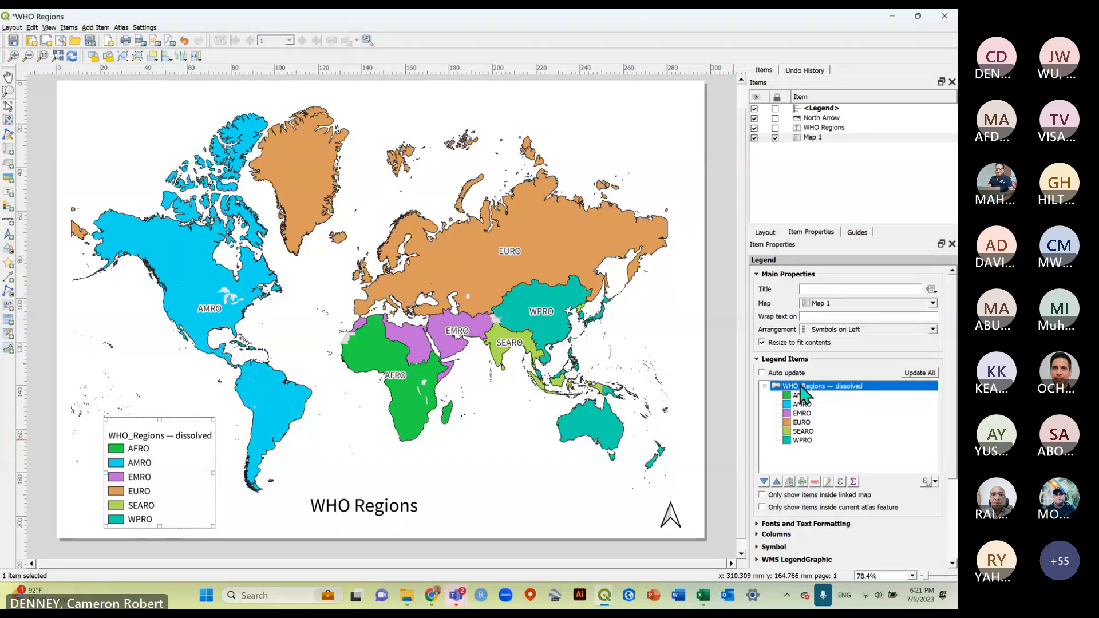
double_click(806, 386)
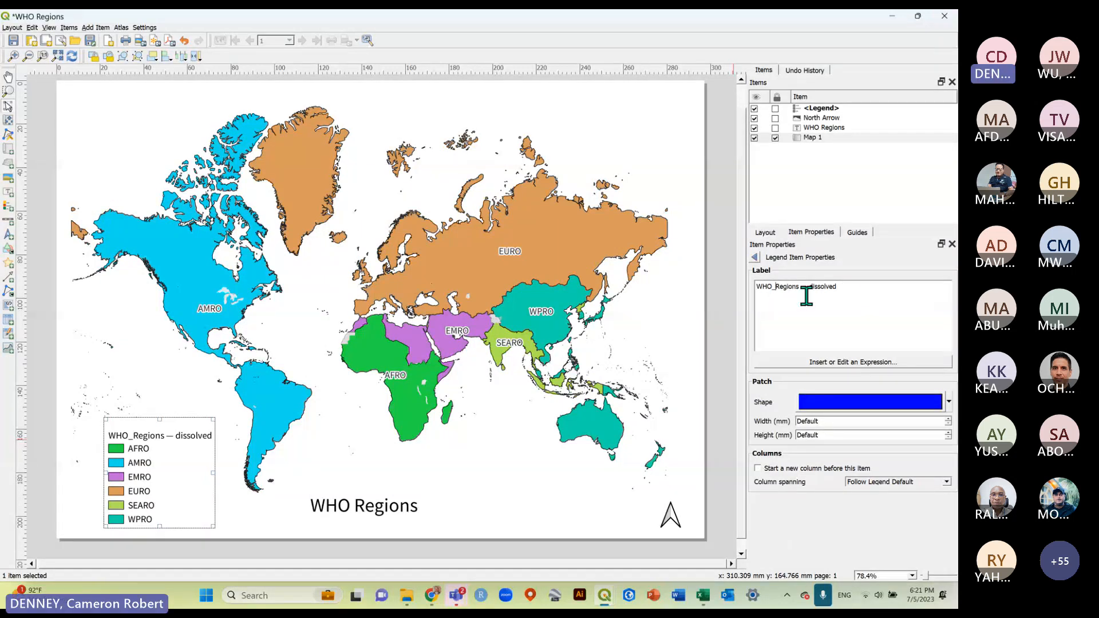
key("BackSpace")
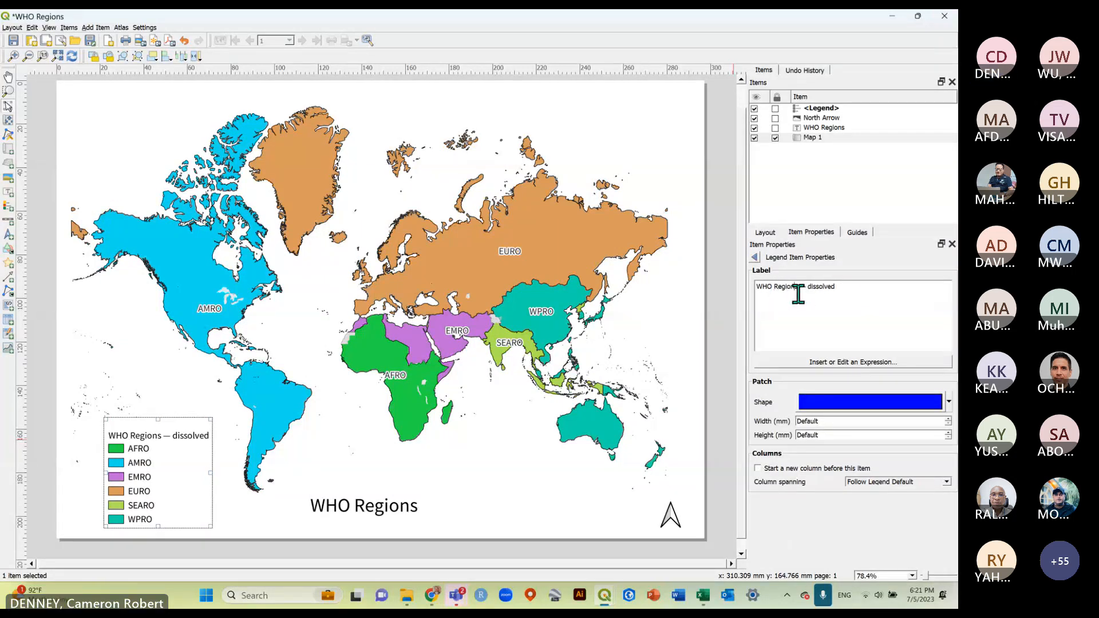
key("BackSpace")
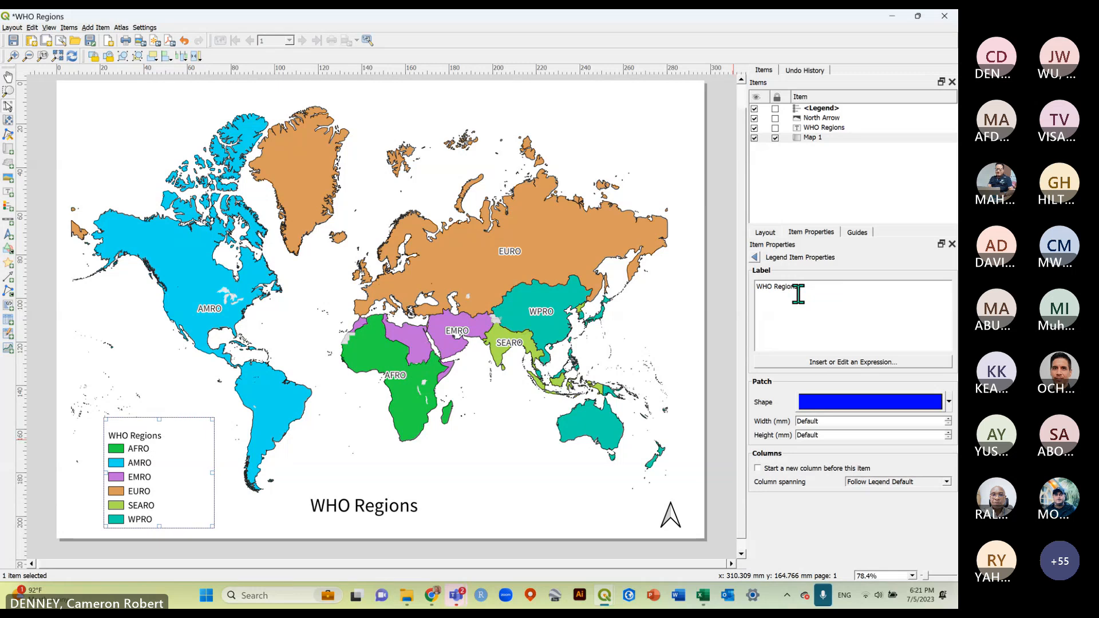
left_click(754, 257)
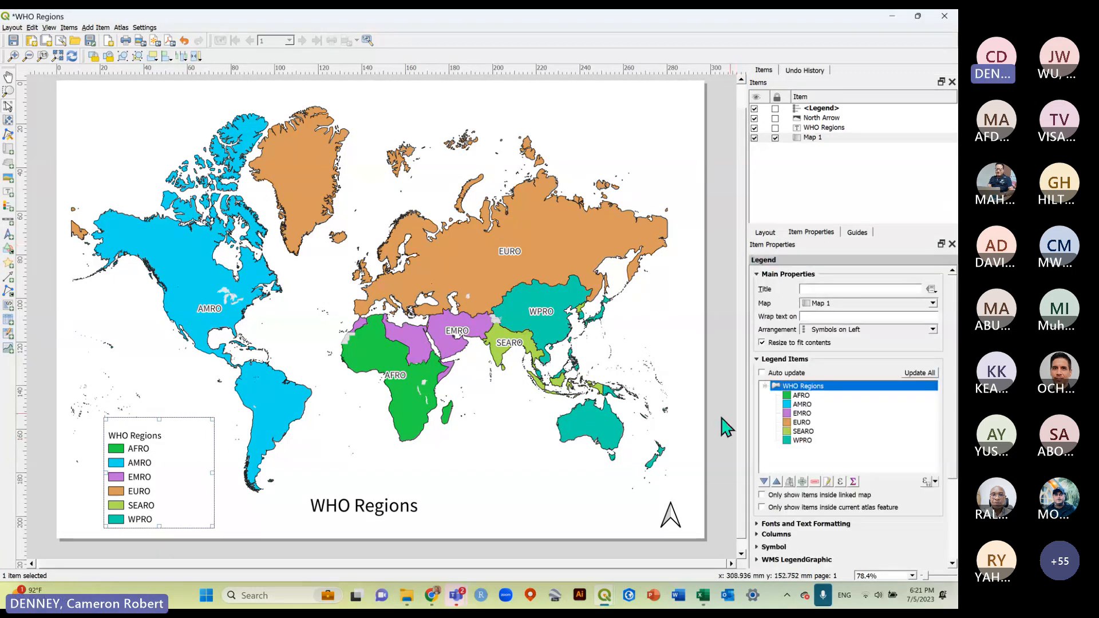
Move the legend slightly right and up, closer to South America, and check it against the page.
left_click_drag(151, 462, 175, 463)
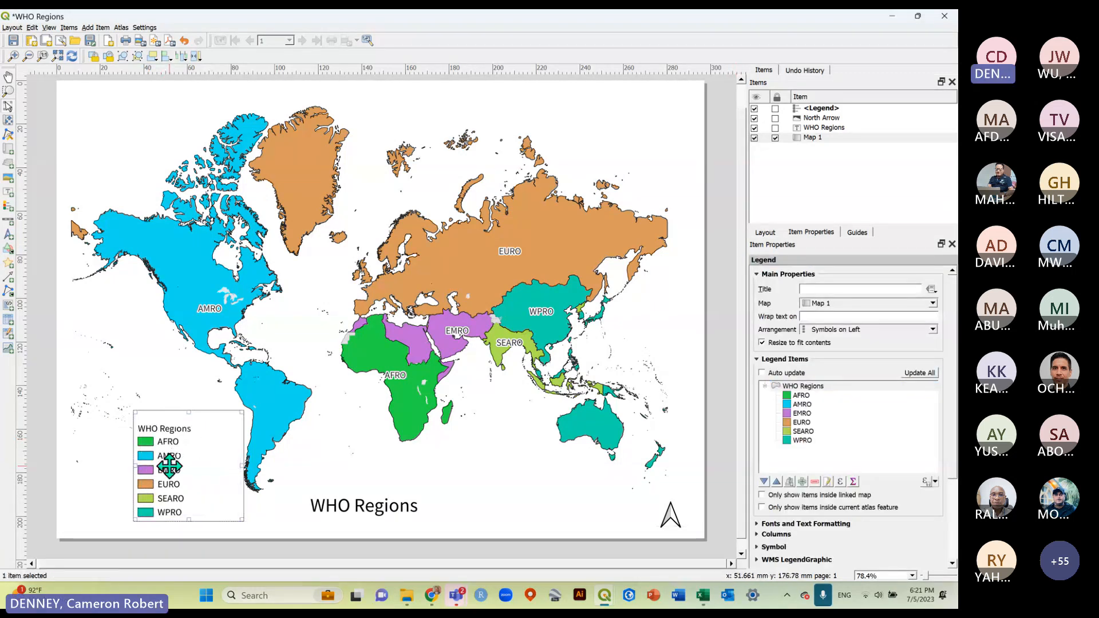
left_click(49, 239)
key("ctrl+minus")
key("ctrl+plus")
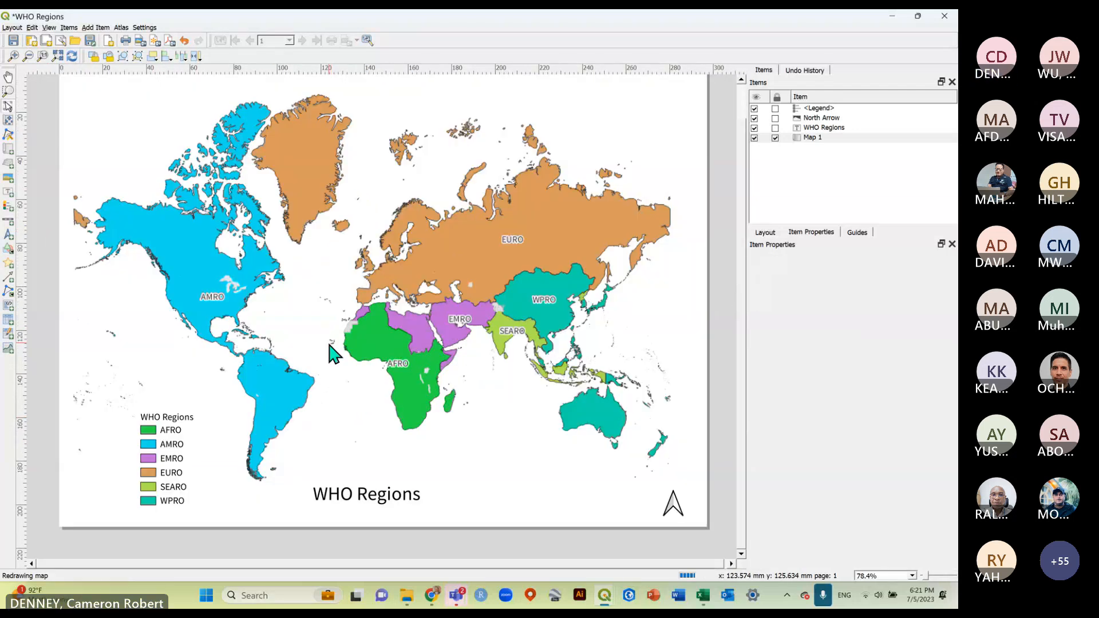
Move the WHO Regions title label slightly up and right on the page, and save the project.
left_click(344, 493)
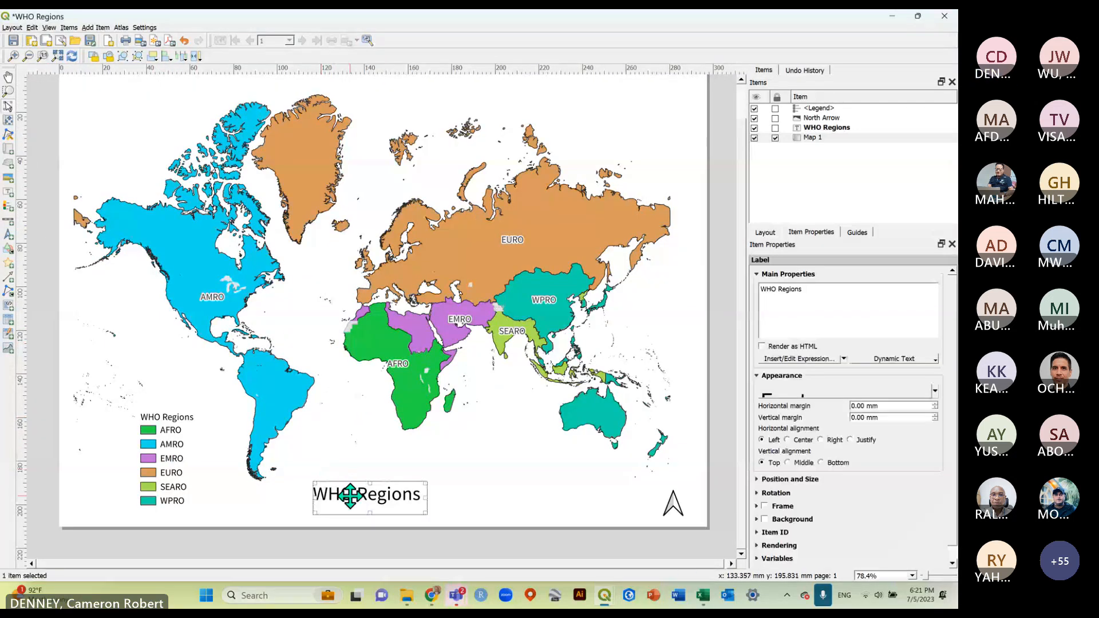
left_click_drag(355, 490, 367, 463)
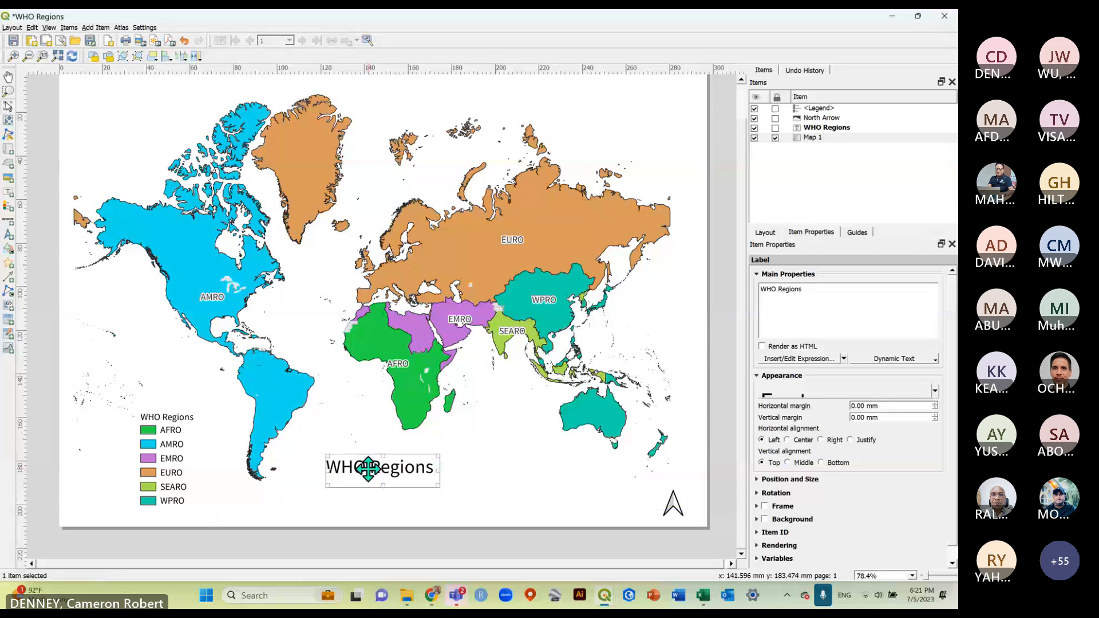
key("ctrl+minus")
left_click(197, 247)
key("ctrl+plus")
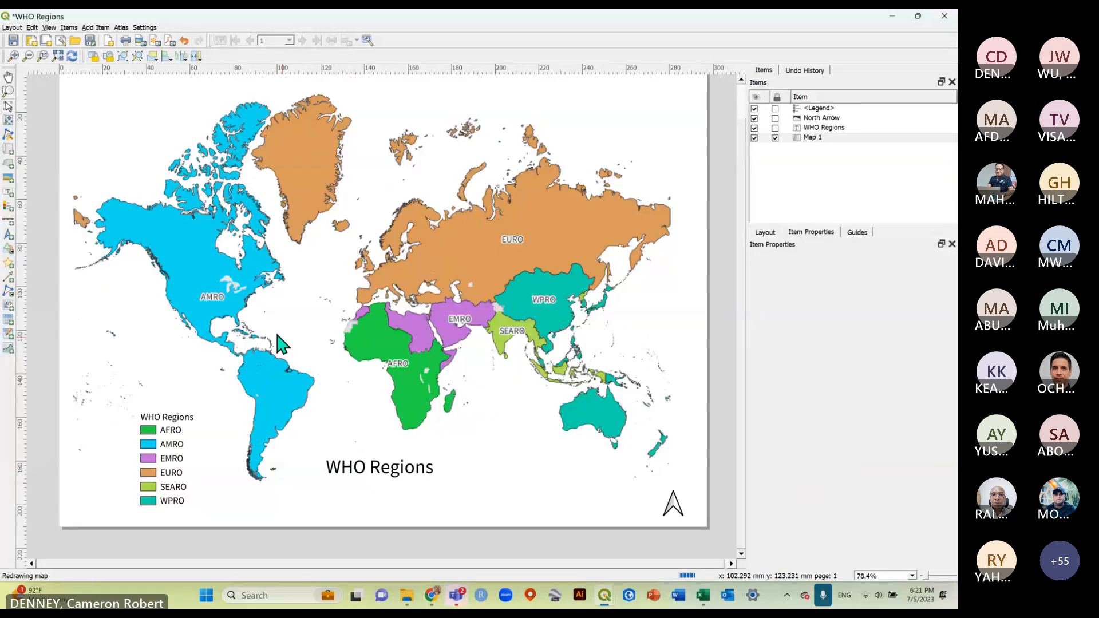
left_click(13, 40)
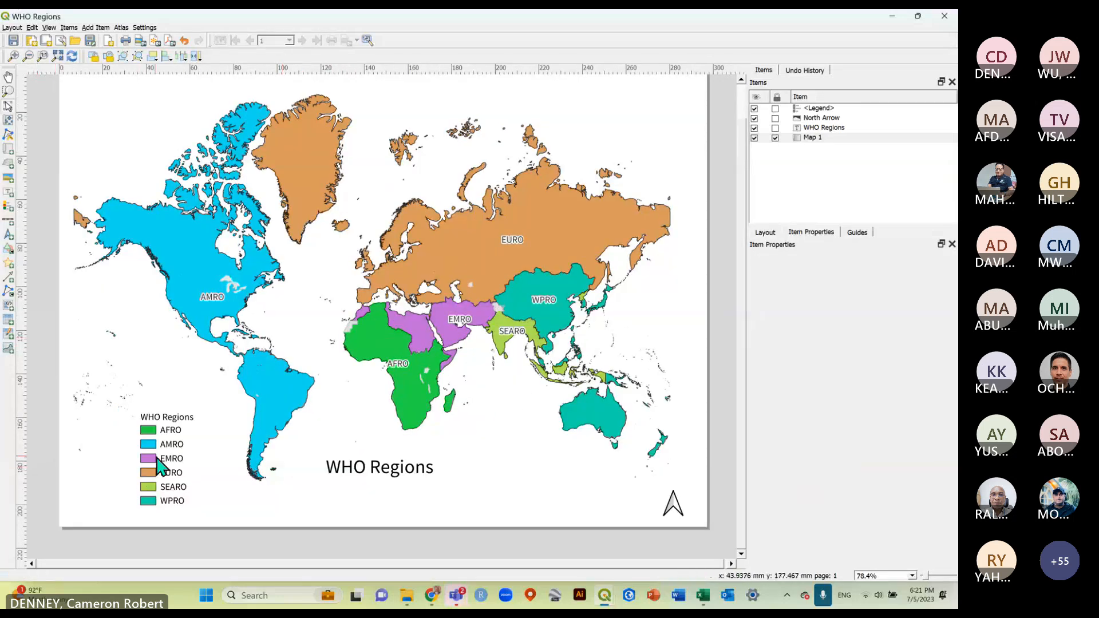
Move the legend left towards the page edge, away from South America, and deselect it.
left_click(163, 465)
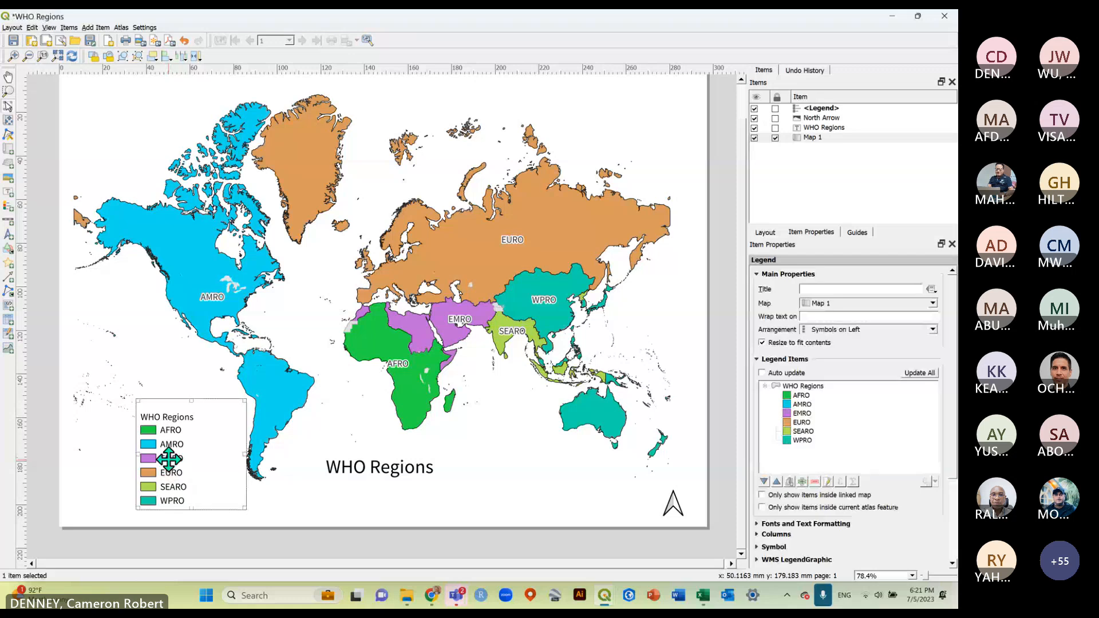
left_click_drag(166, 461, 117, 457)
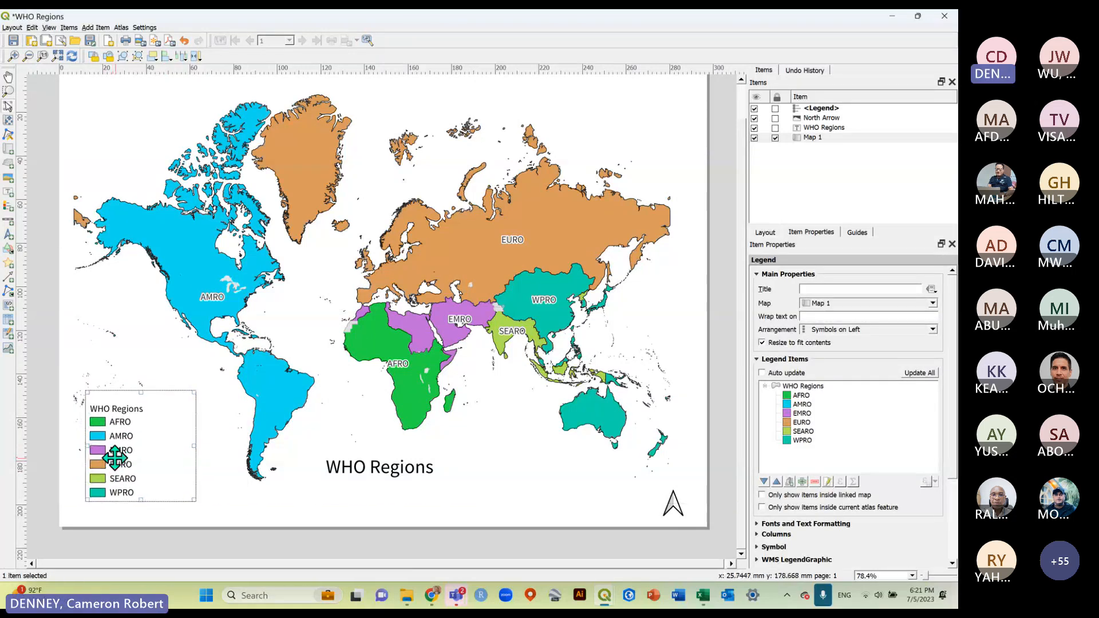
left_click(51, 391)
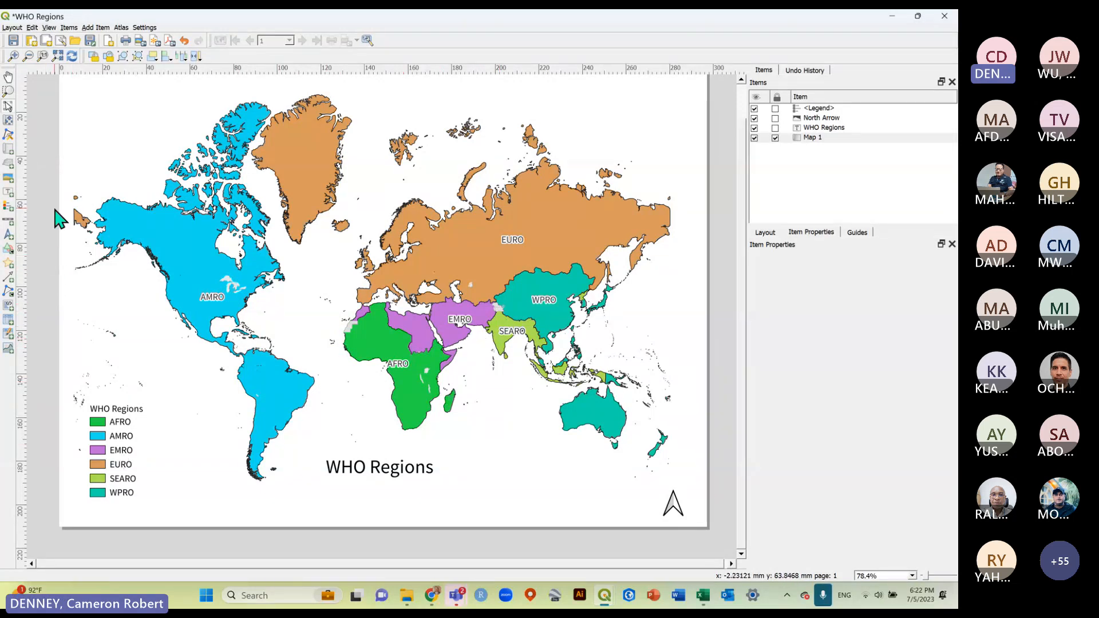
Add the WHO_DisputedAreas_ layer to the legend items.
left_click(105, 450)
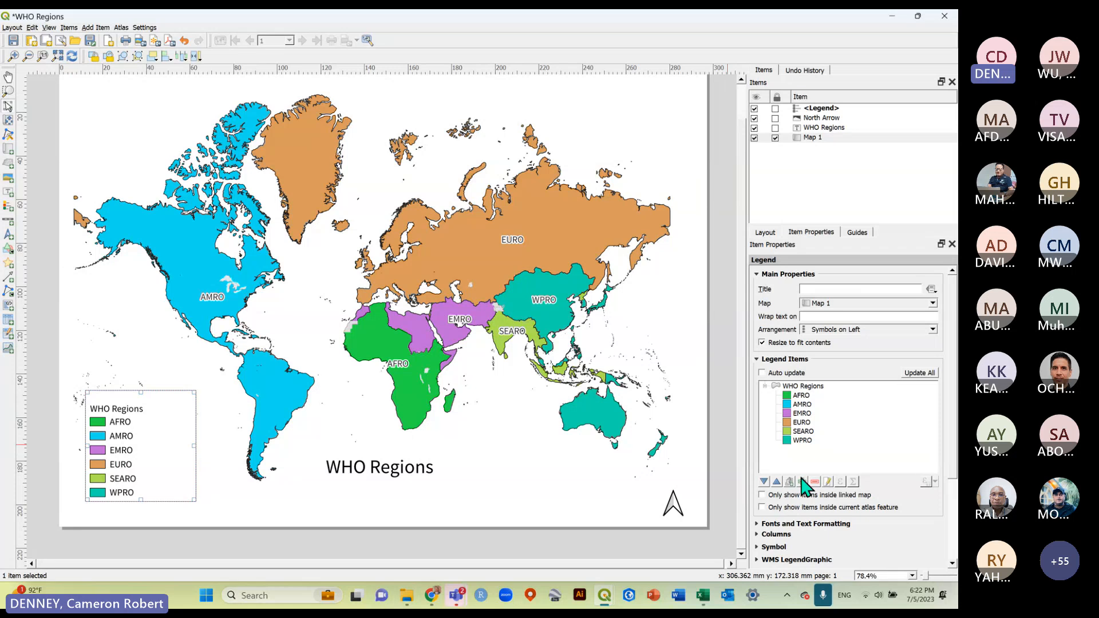
left_click(802, 482)
scroll(468, 301, "down", 5)
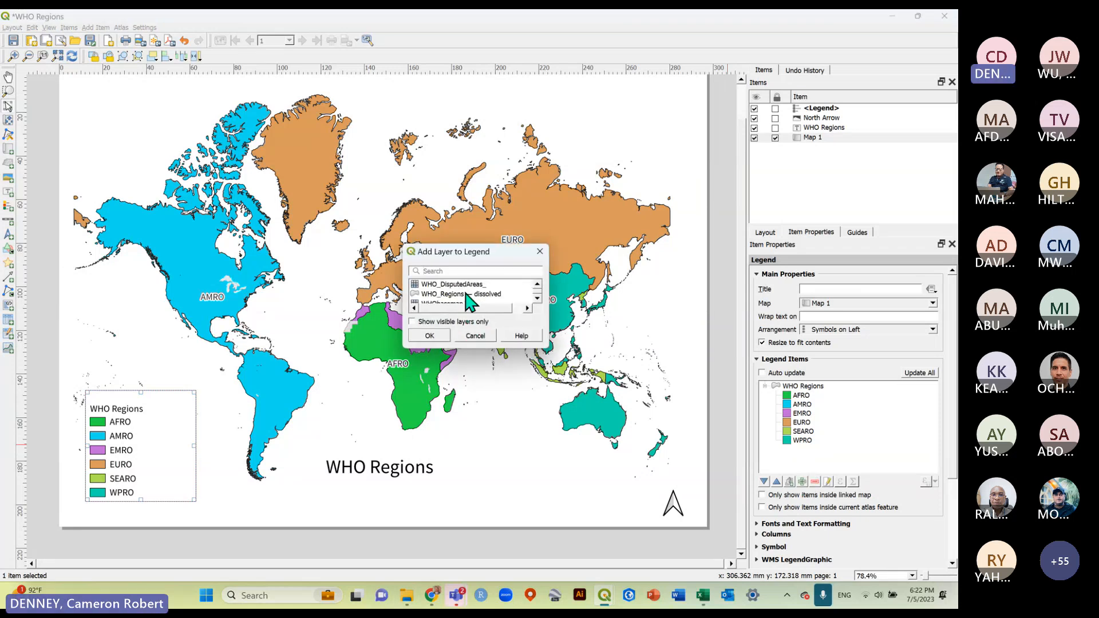
left_click(469, 294)
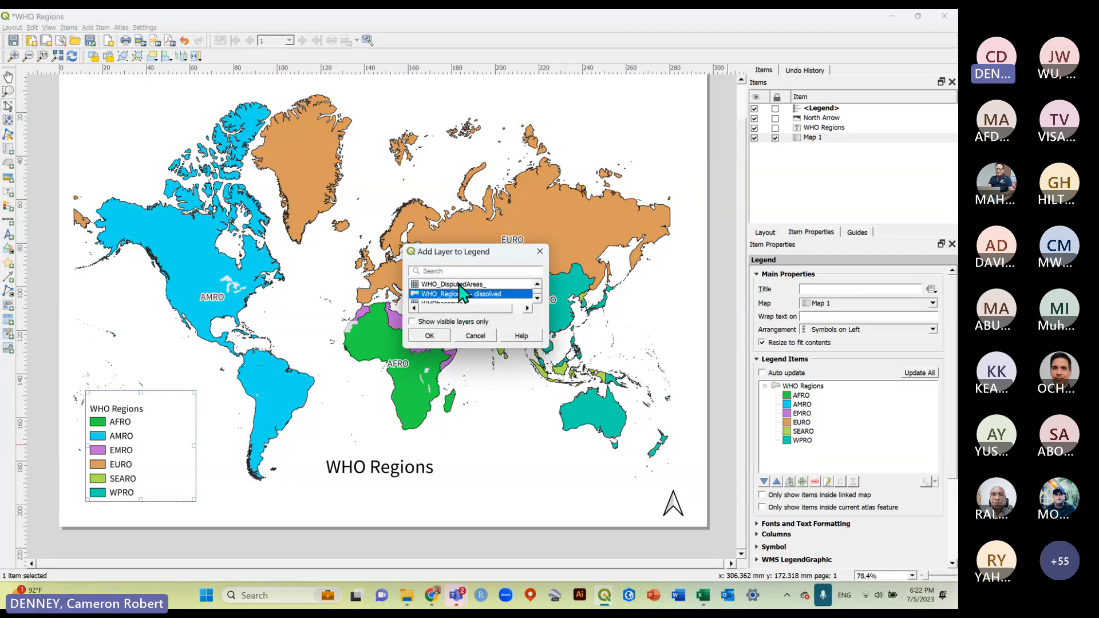
left_click(460, 285)
left_click(442, 333)
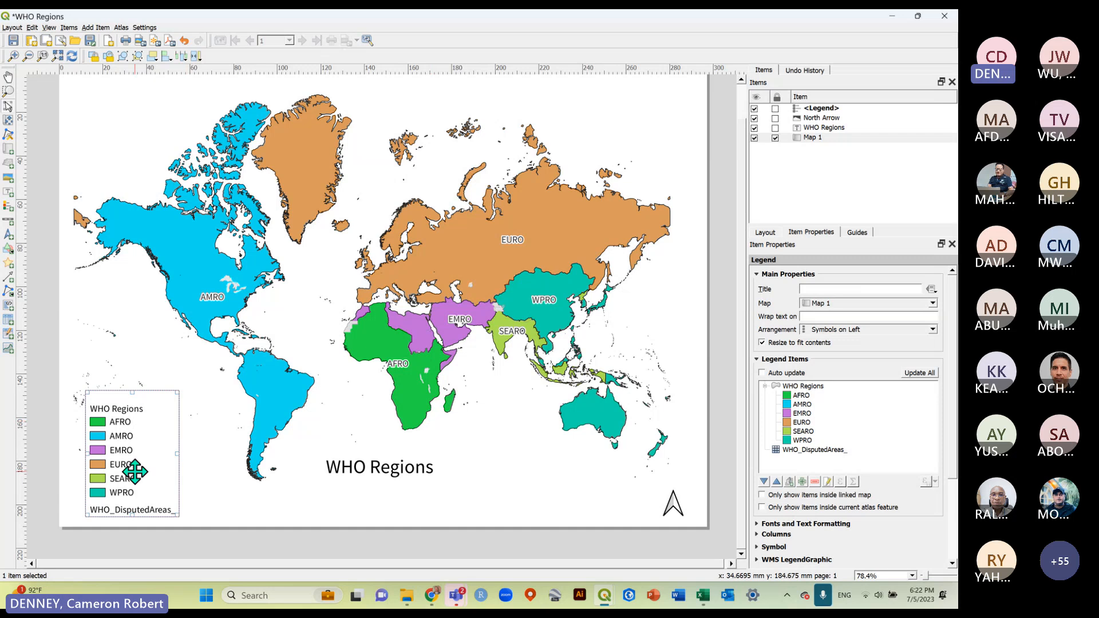
Remove the WHO_DisputedAreas_ entry from the bottom of the legend and deselect the legend.
left_click(831, 450)
left_click(815, 482)
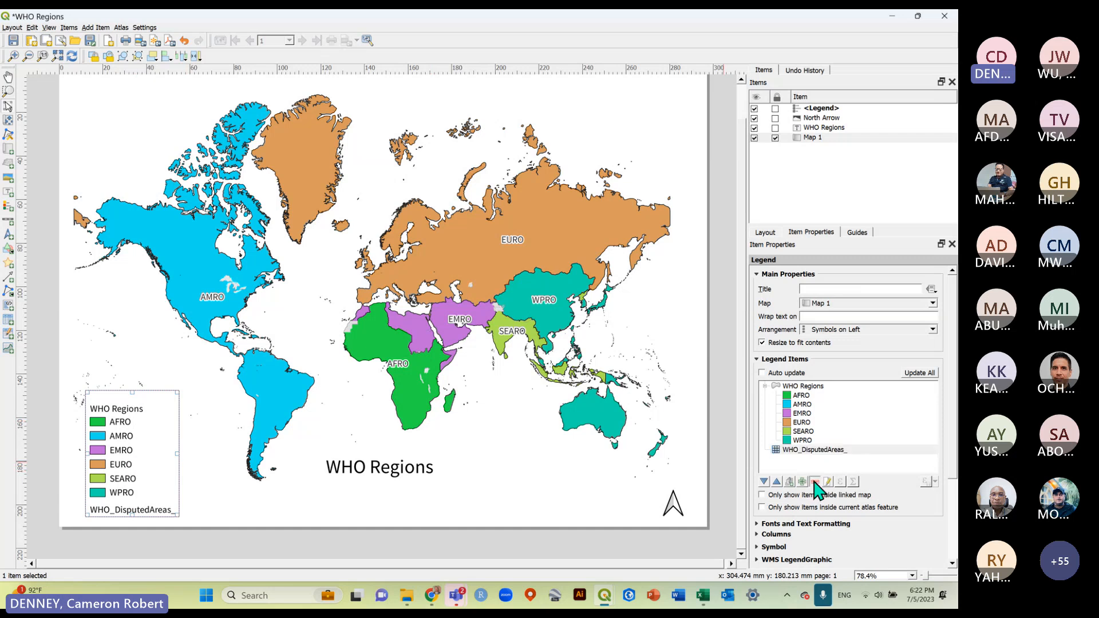
left_click(41, 432)
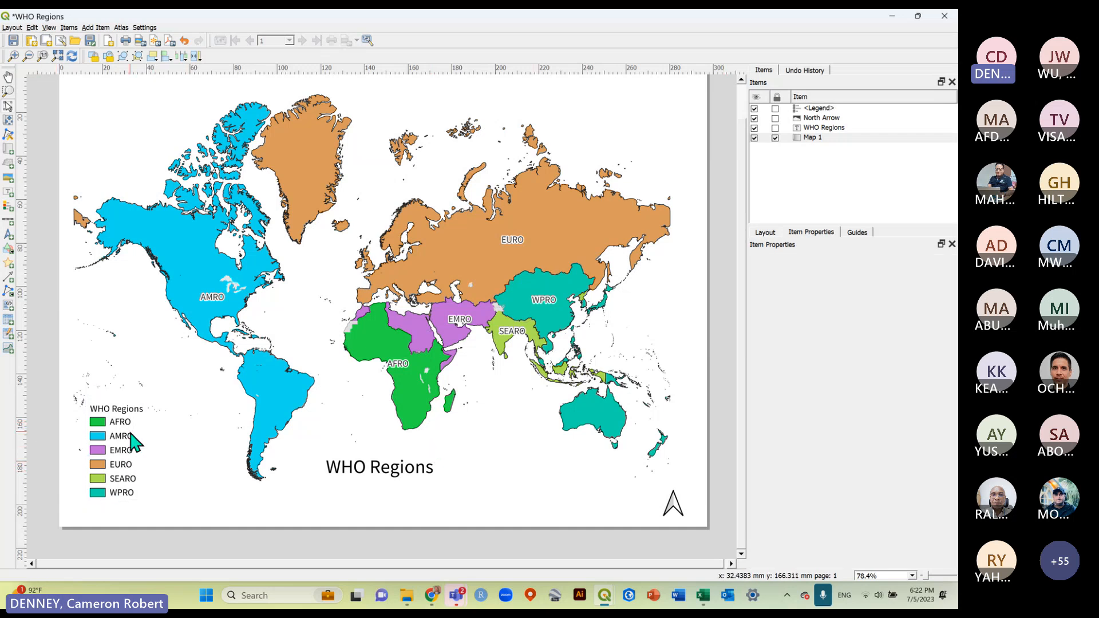
Nudge the legend slightly up and right, save the project, and check the whole page.
left_click_drag(115, 449, 116, 450)
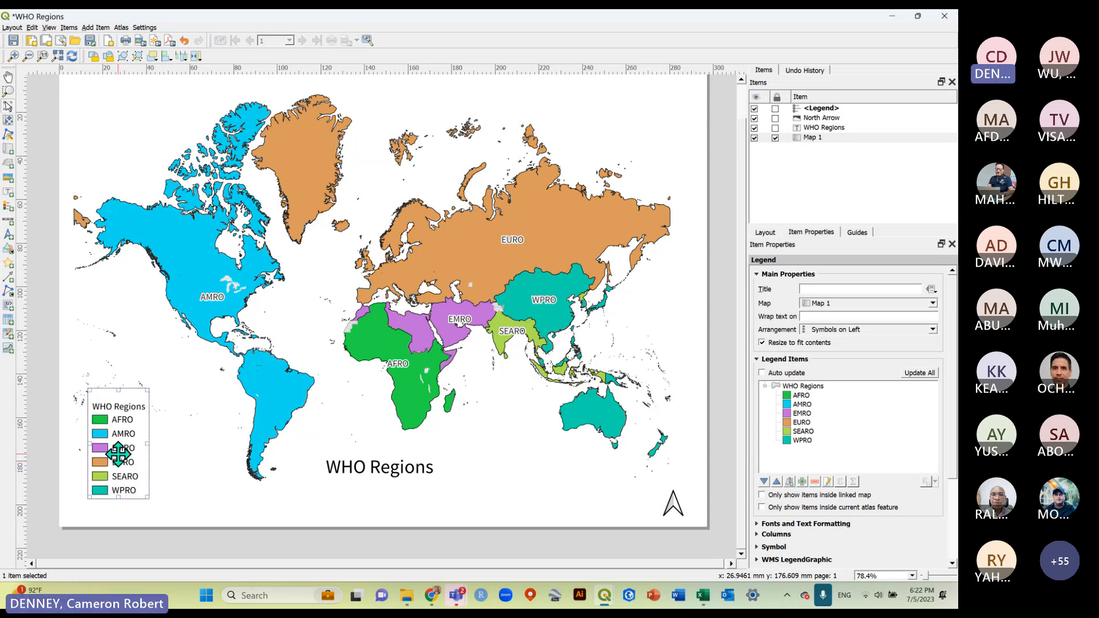
left_click(52, 424)
left_click(13, 40)
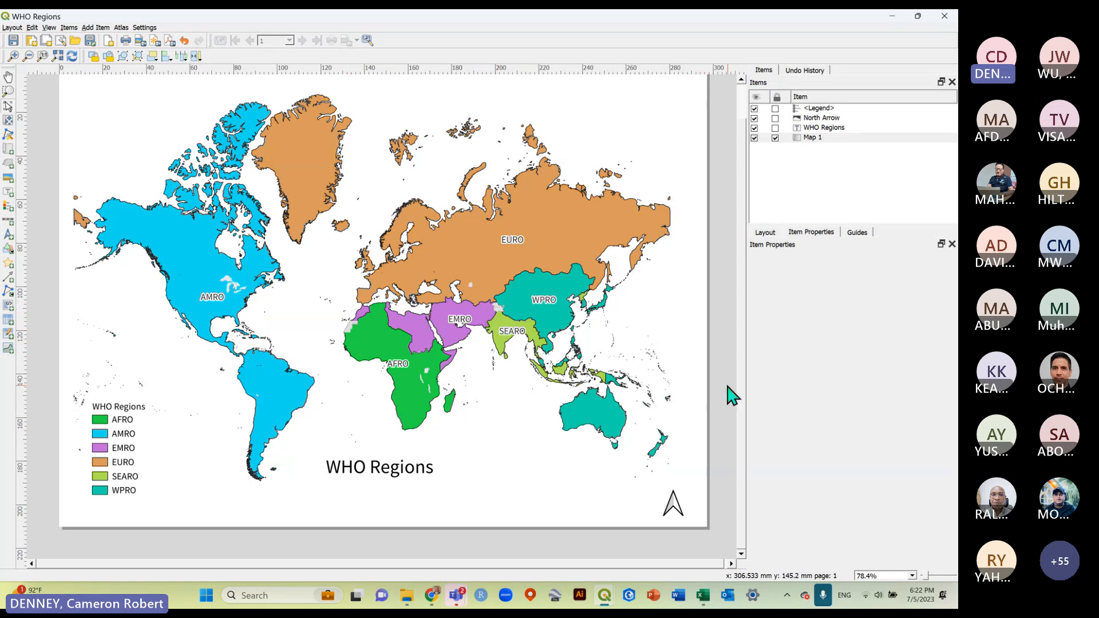
scroll(388, 346, "down", 1)
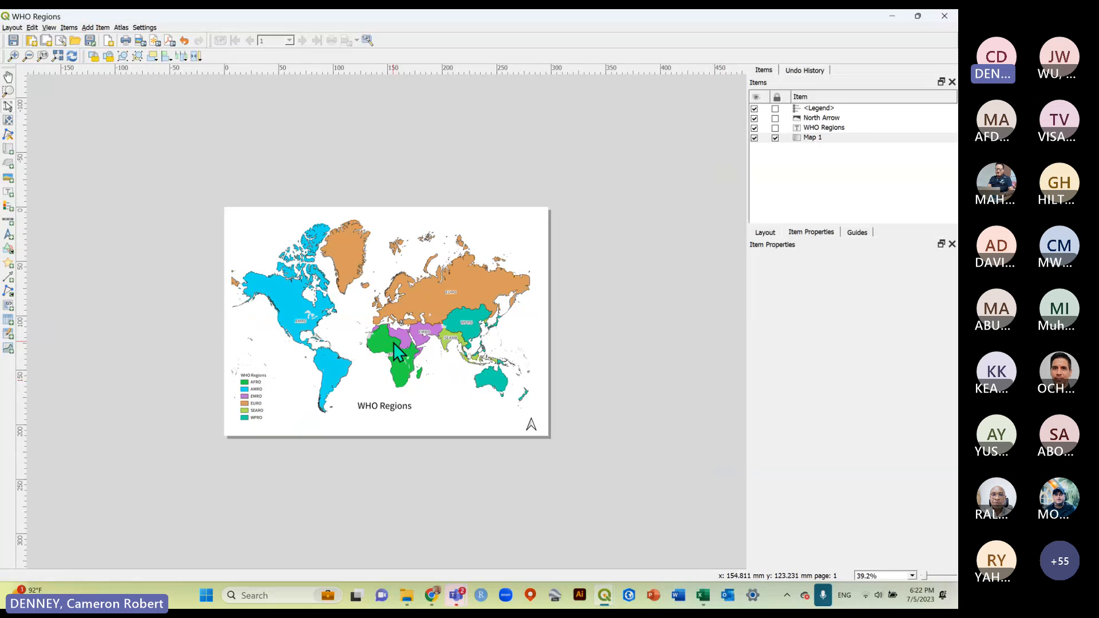
scroll(390, 347, "up", 1)
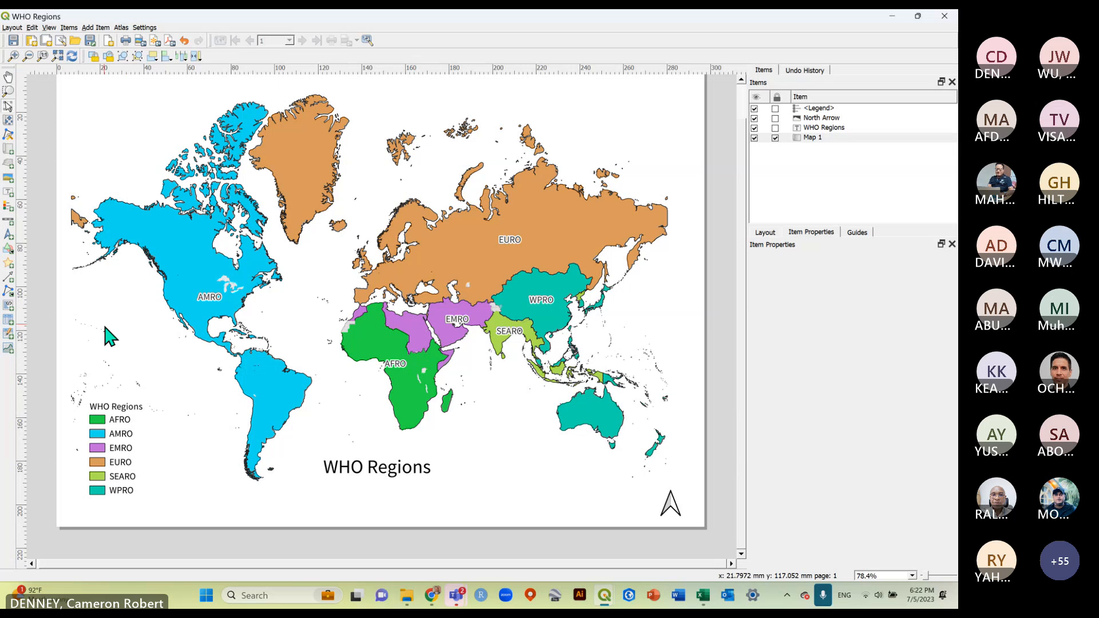
scroll(369, 449, "down", 1)
scroll(376, 299, "up", 1)
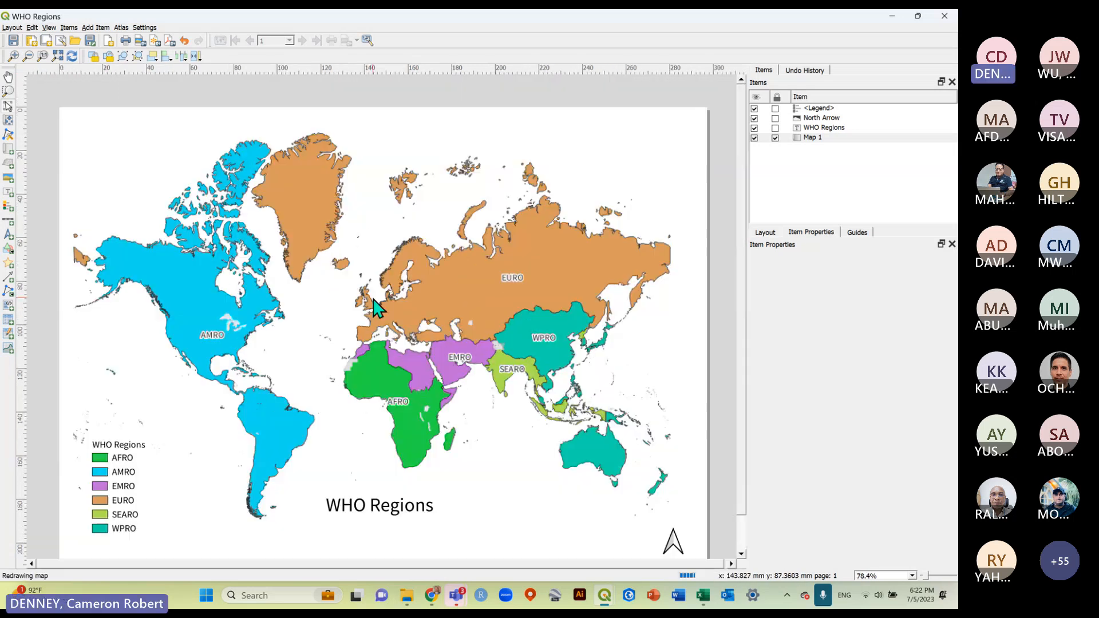
scroll(378, 321, "down", 1)
scroll(379, 331, "up", 1)
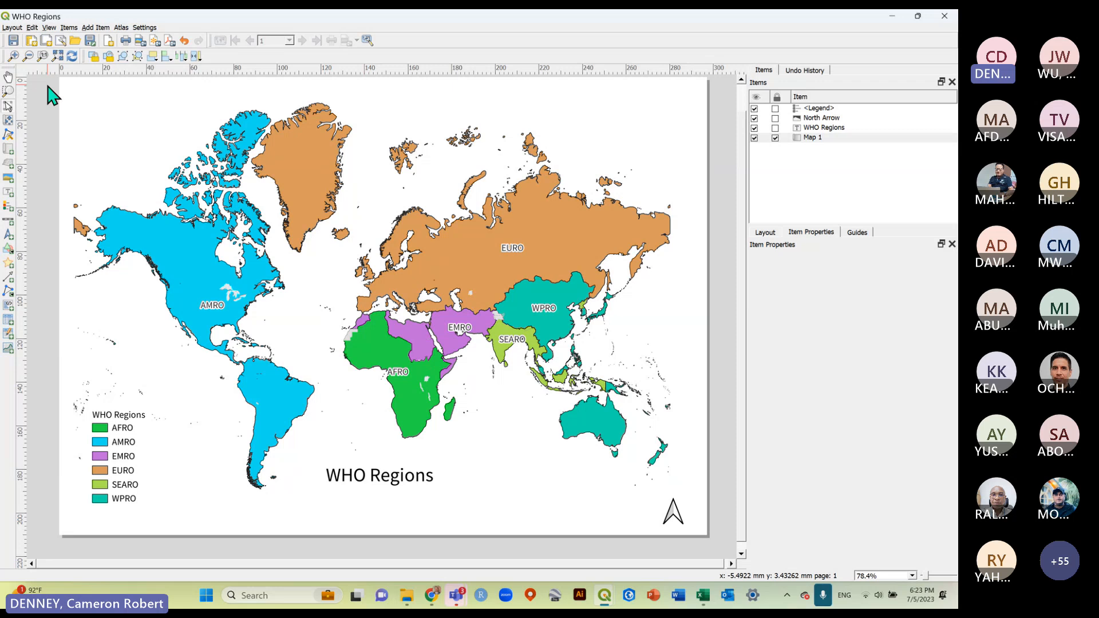
left_click(12, 28)
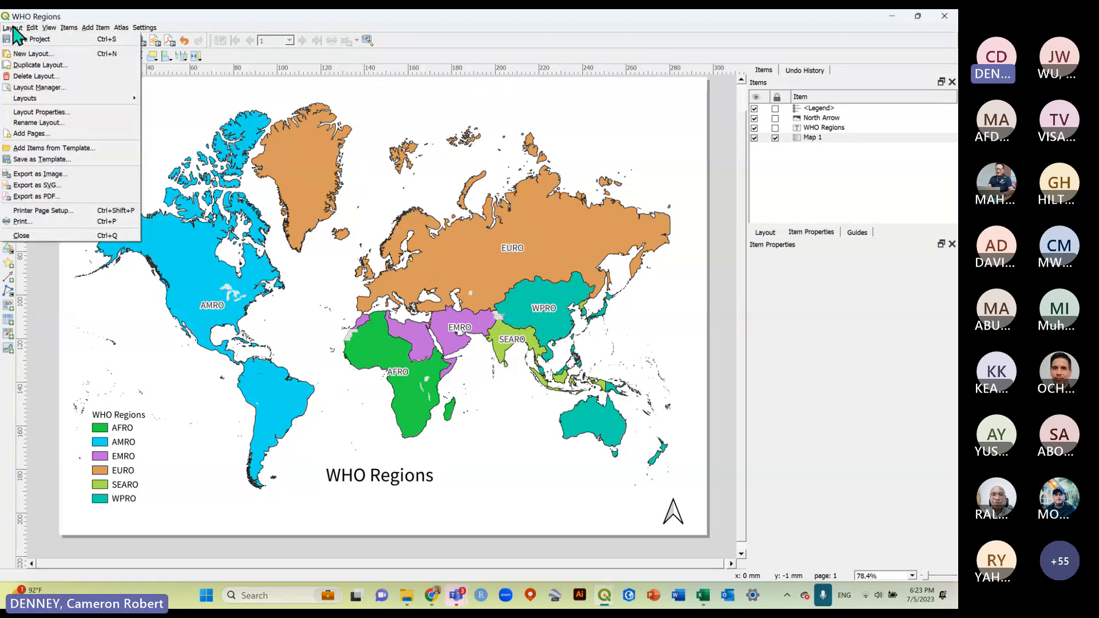
left_click(218, 25)
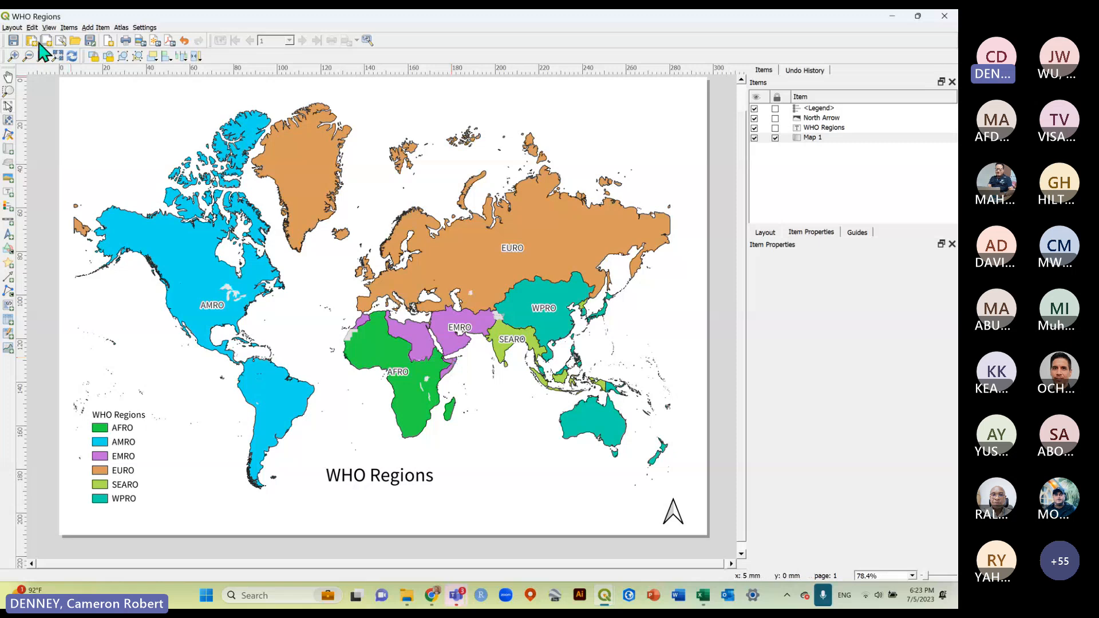
left_click(12, 28)
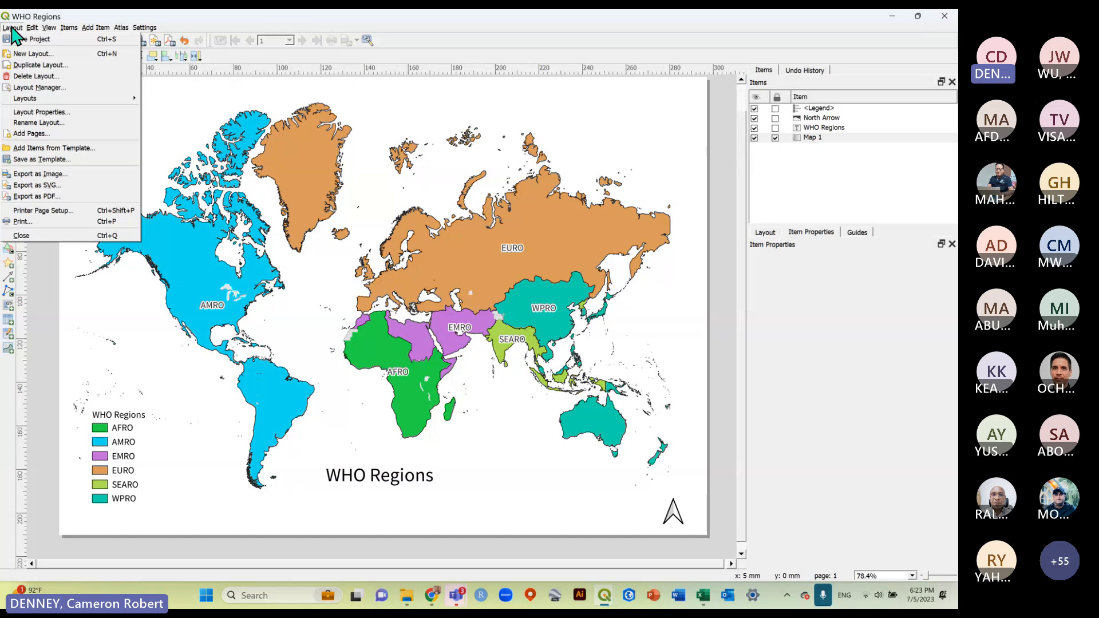
left_click(40, 288)
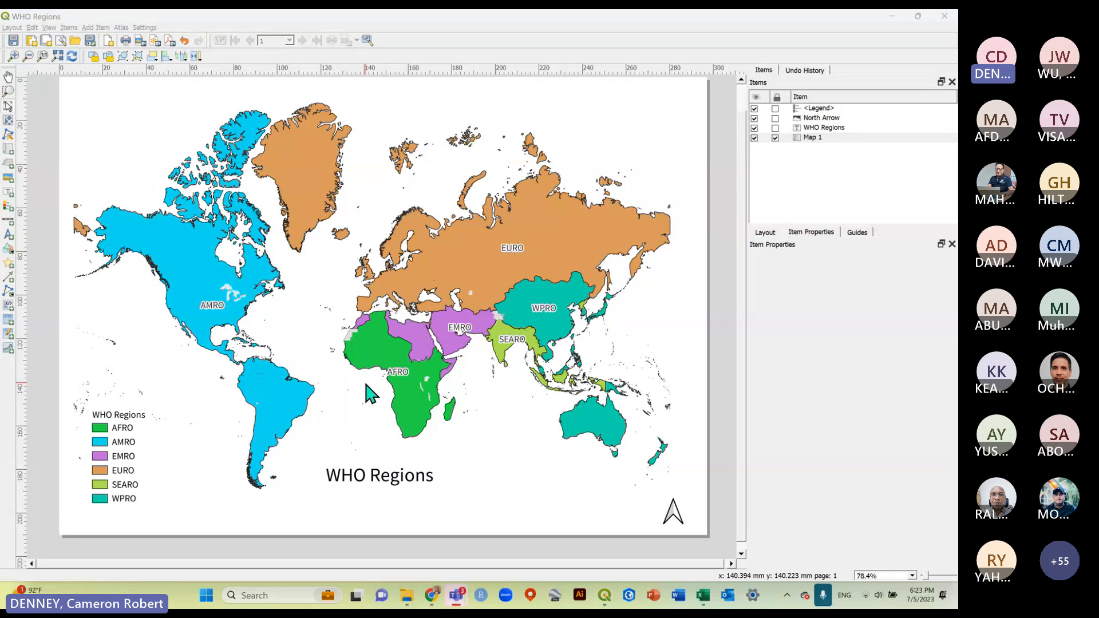
Switch to the main QGIS project window and shuffle the random colors of the categorized WHO_Regions — dissolved layer.
key("alt+Tab")
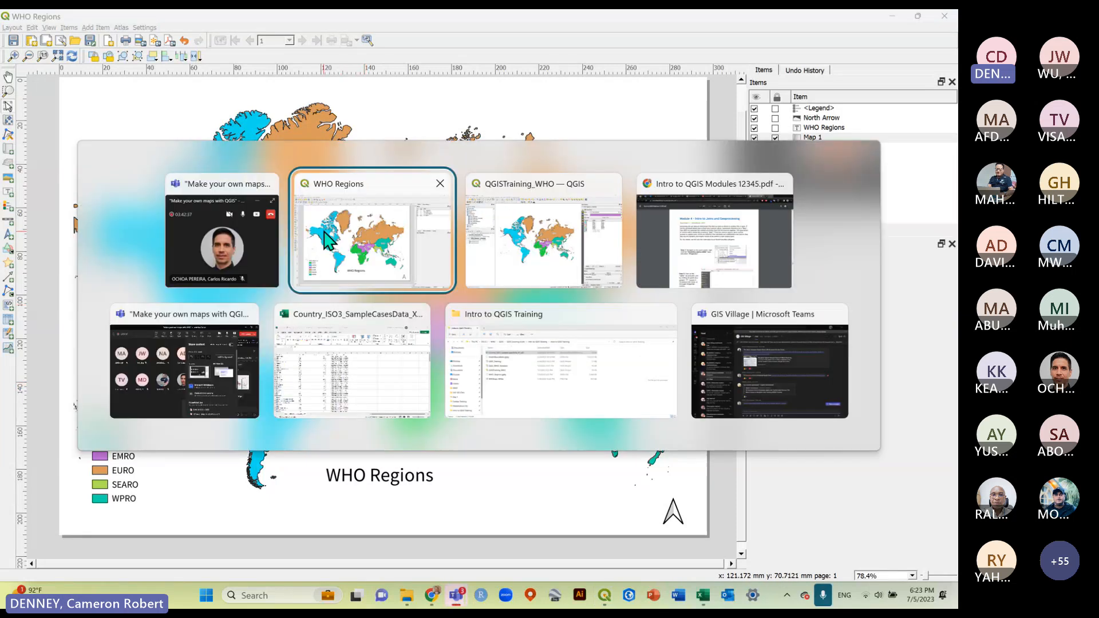
key("alt+Tab")
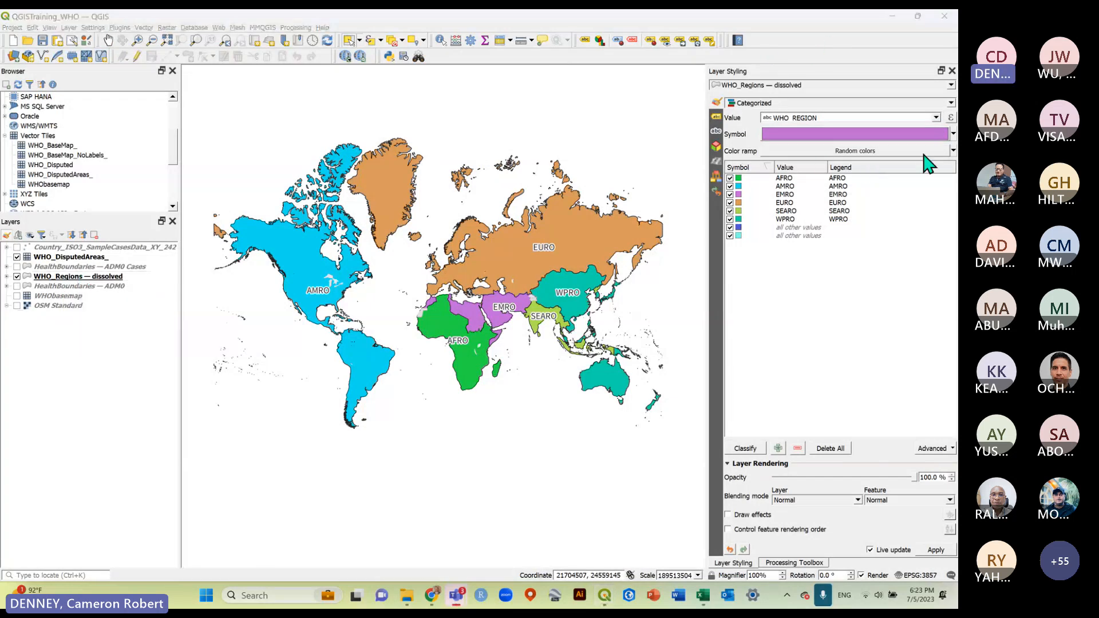
left_click(953, 150)
left_click(820, 187)
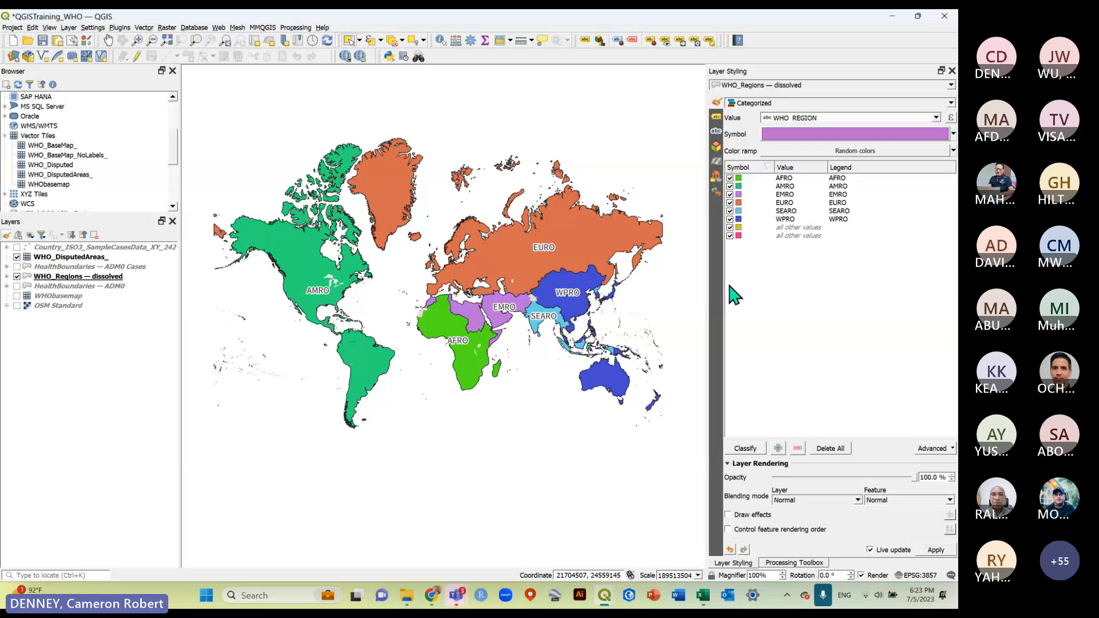
Return to the WHO Regions layout, refresh its view to pick up the new region colors, and save the project.
key("alt+Tab")
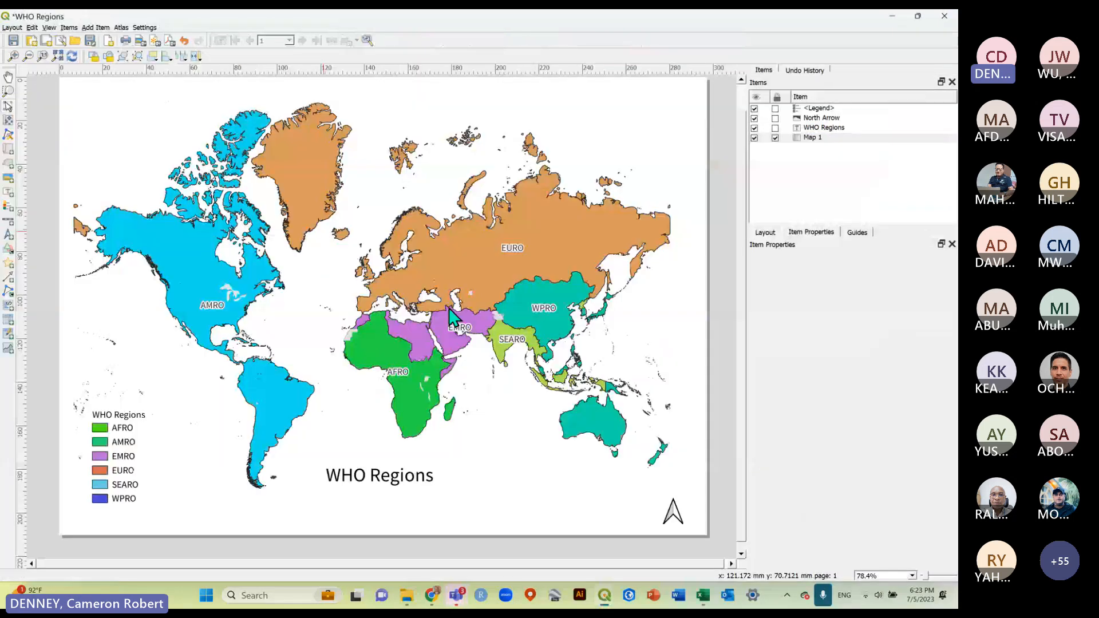
left_click(72, 56)
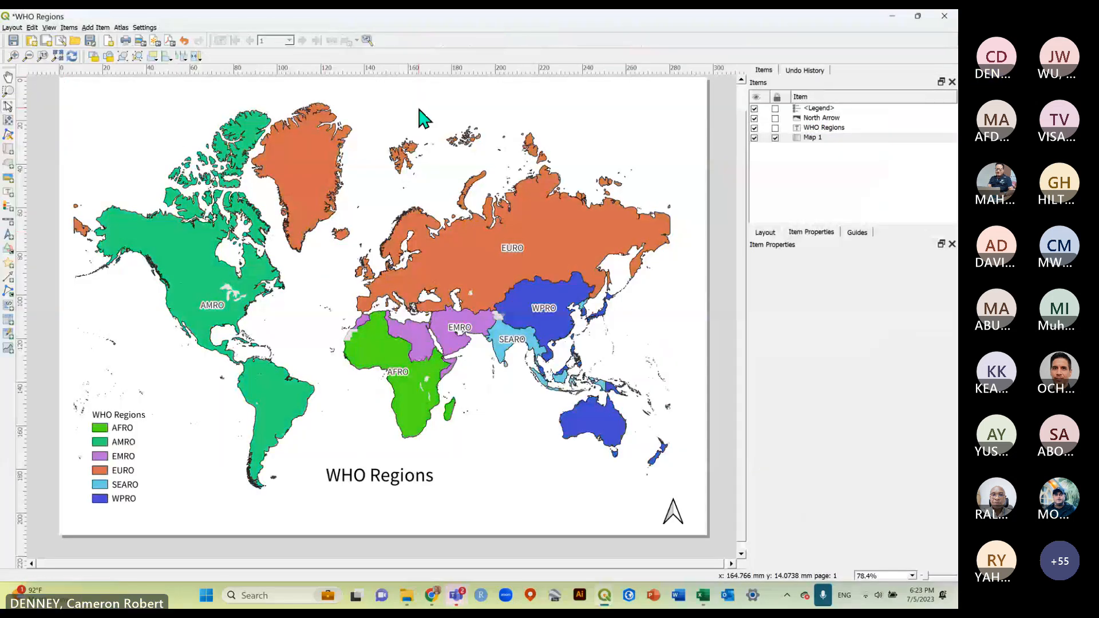
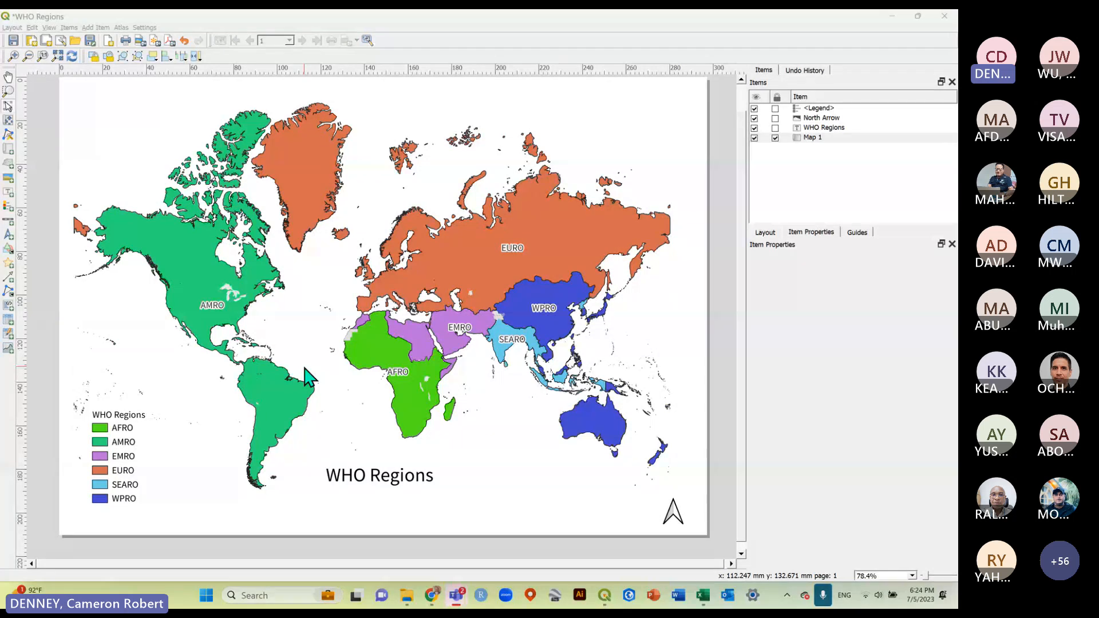
left_click(71, 56)
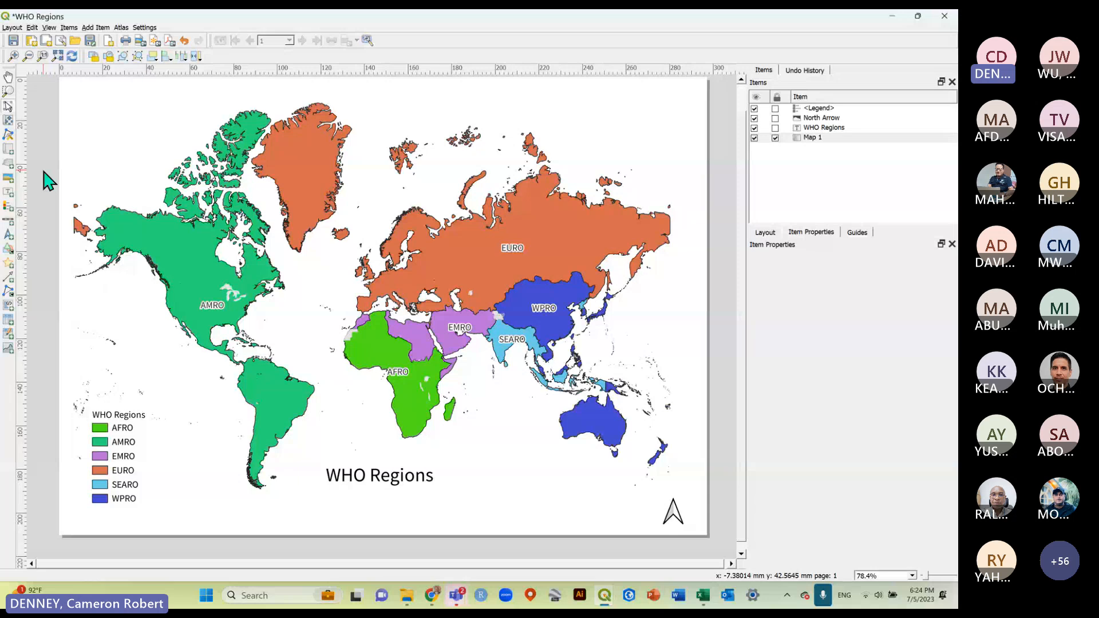
left_click(13, 40)
Start an image export of the layout in JPEG format with the file name WHO_Regions.
left_click(12, 28)
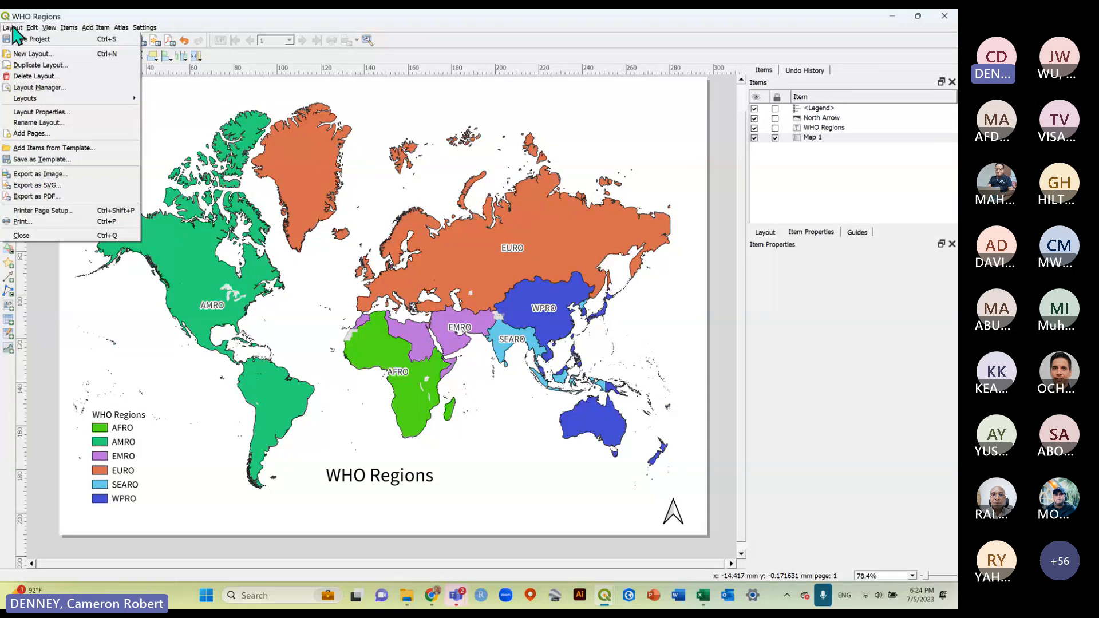
left_click(63, 174)
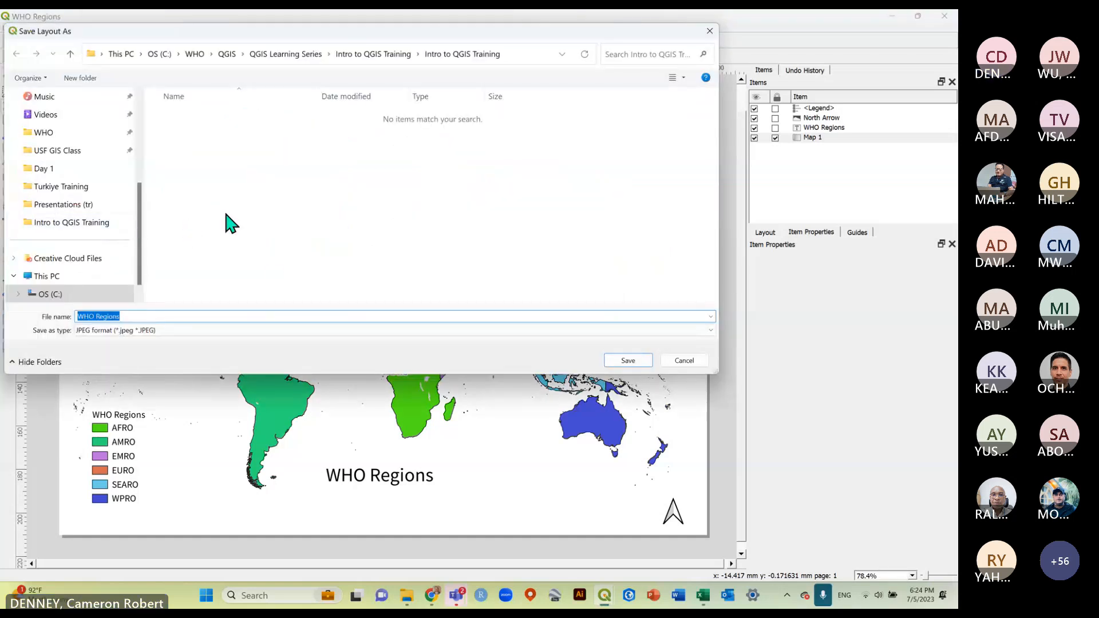
left_click(160, 333)
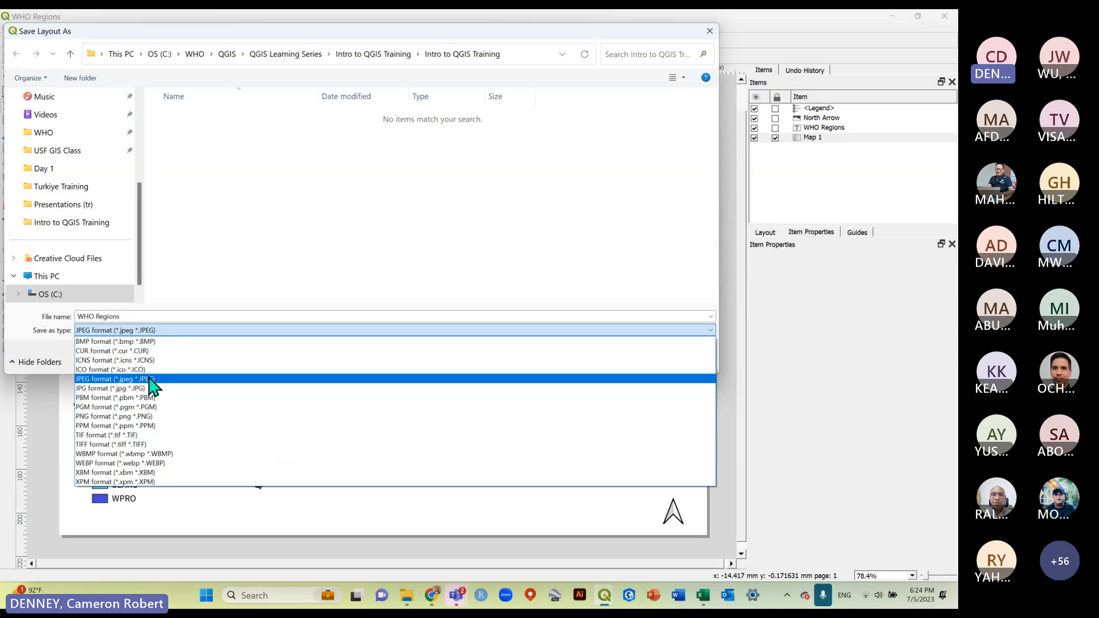
left_click(150, 380)
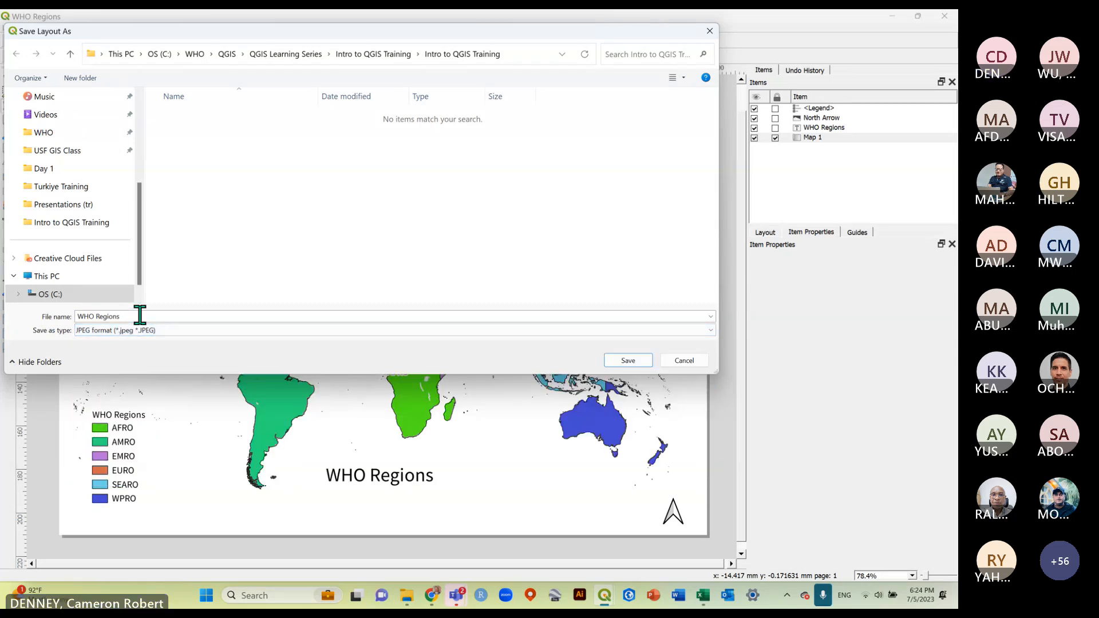
left_click(139, 314)
left_click(93, 317)
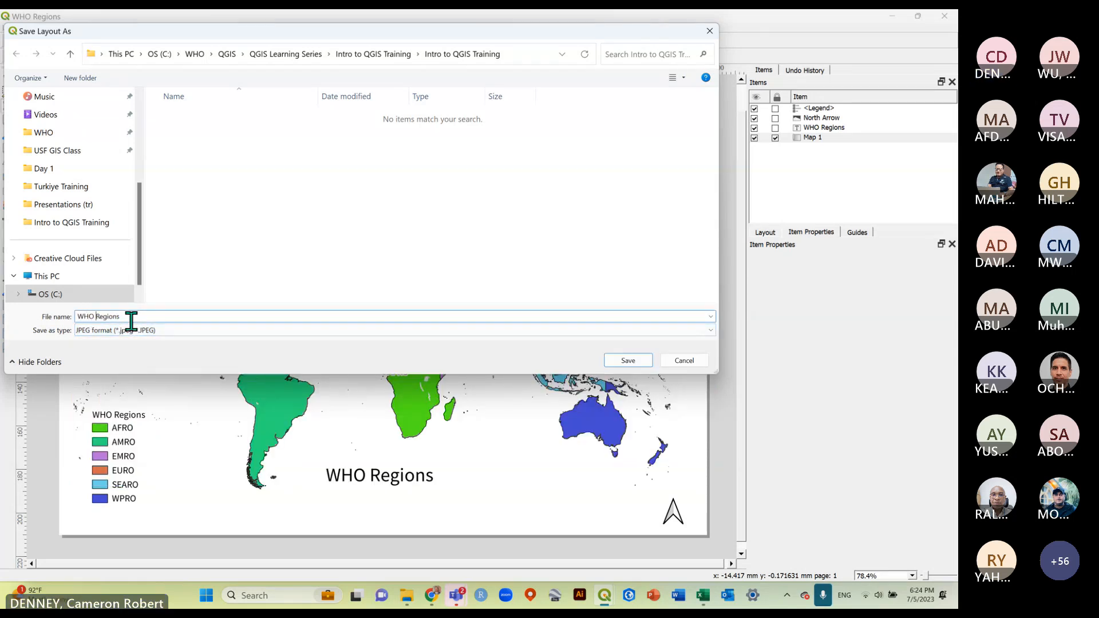
key("Delete")
type("_")
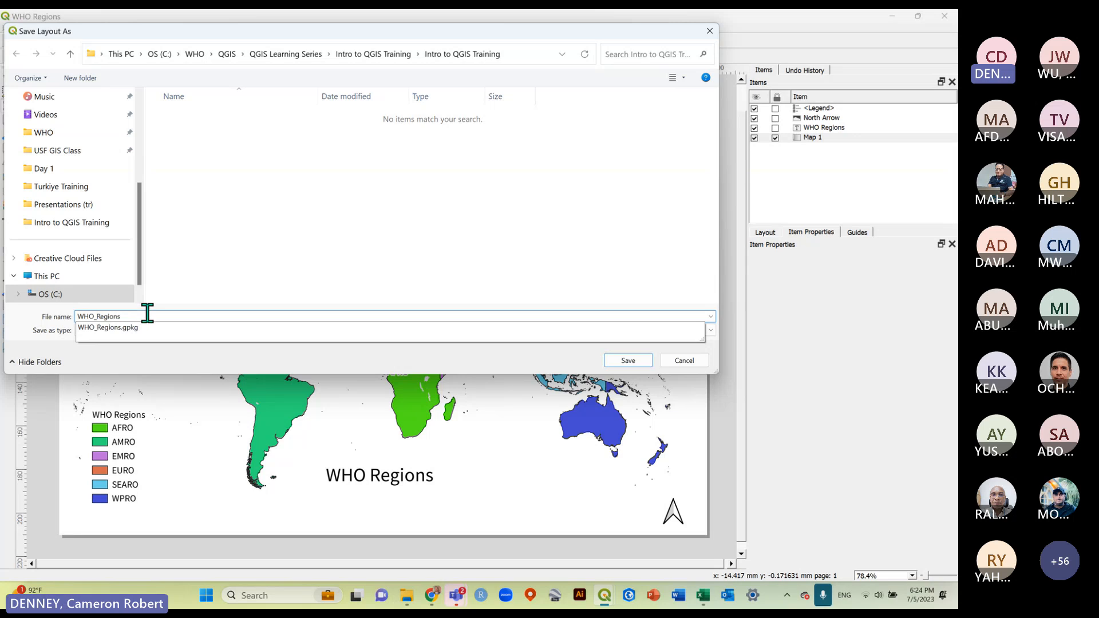
left_click(31, 324)
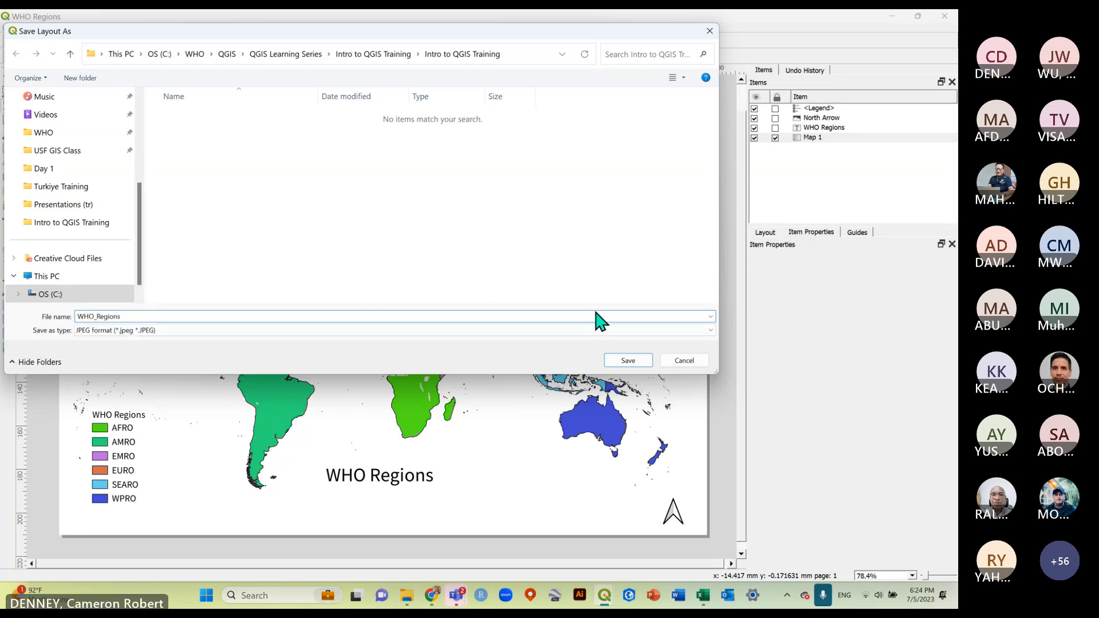
Save the image to the Intro to QGIS Training folder, accepting the 300 dpi resolution and the other default export options.
left_click(628, 361)
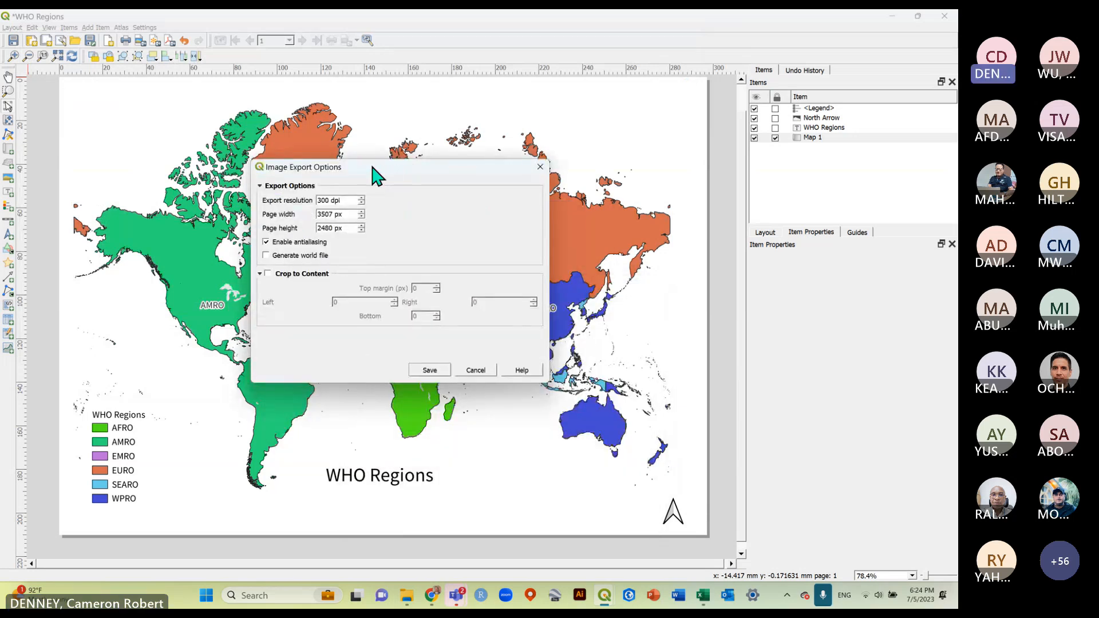
mouse_move(372, 168)
left_mouse_down()
mouse_move(410, 173)
mouse_move(313, 194)
mouse_move(377, 163)
left_mouse_up()
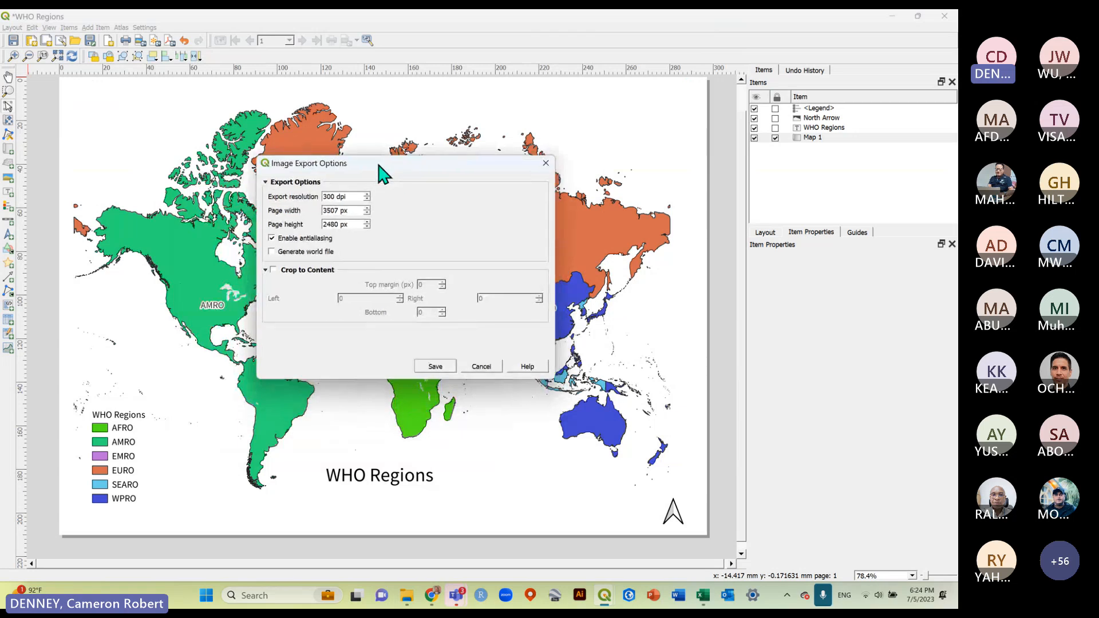
left_click(435, 367)
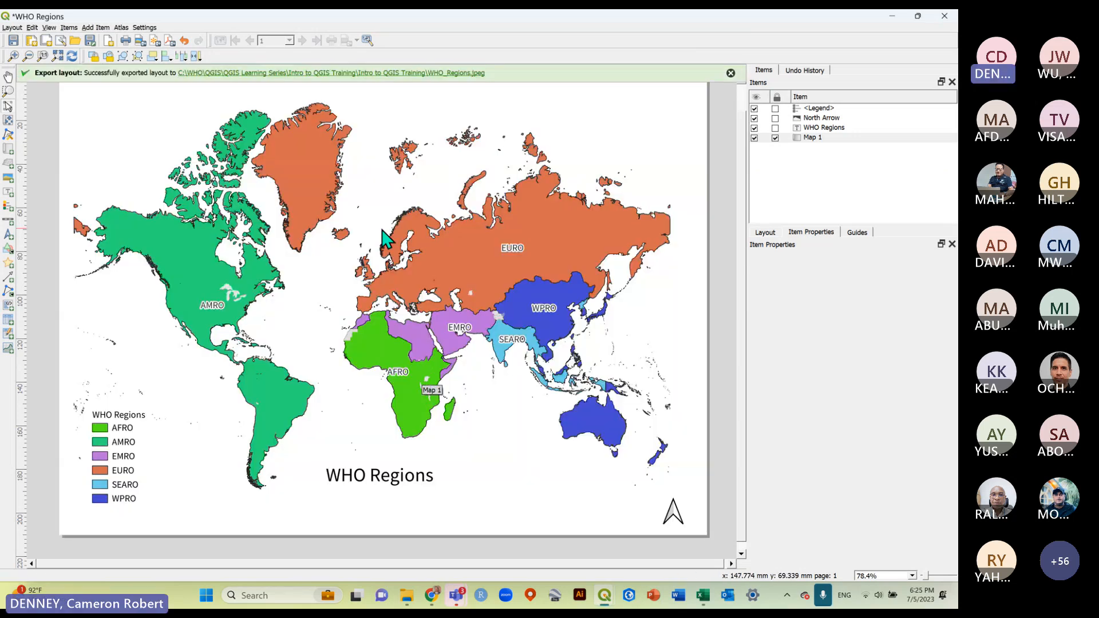
Open the exported WHO_Regions JPEG from its folder, examine the map image, and return to the layout.
left_click(350, 83)
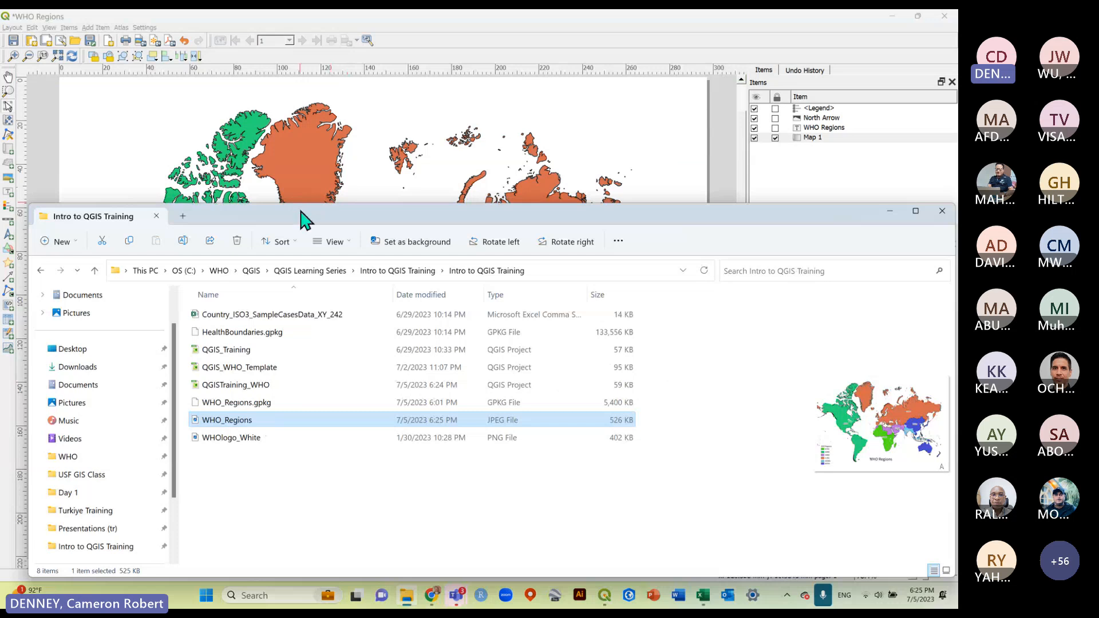
left_click_drag(306, 216, 293, 180)
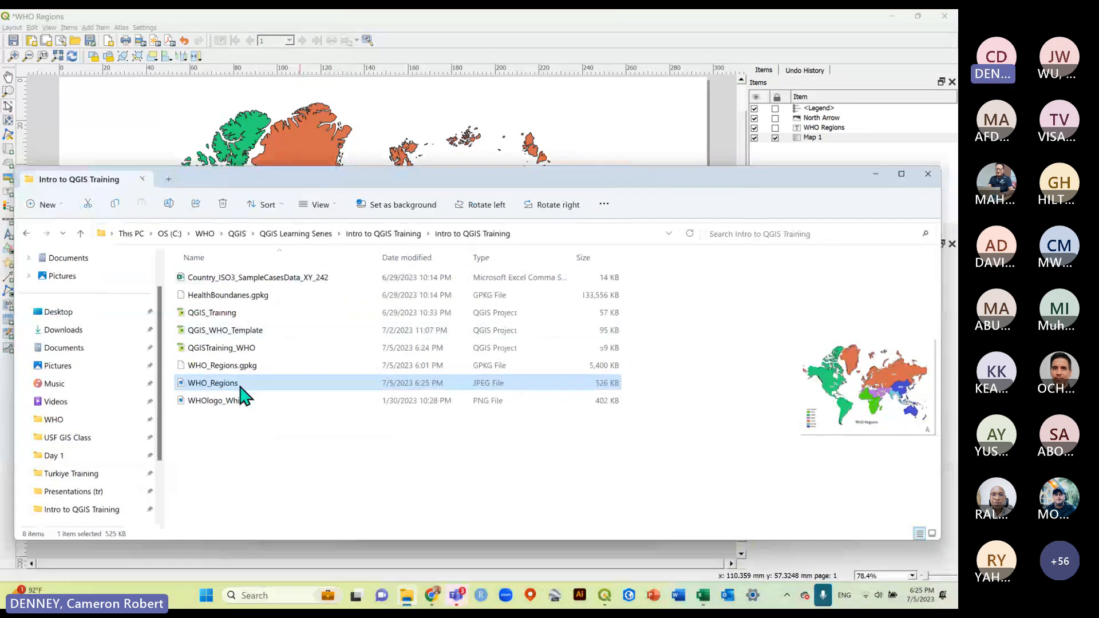
double_click(213, 383)
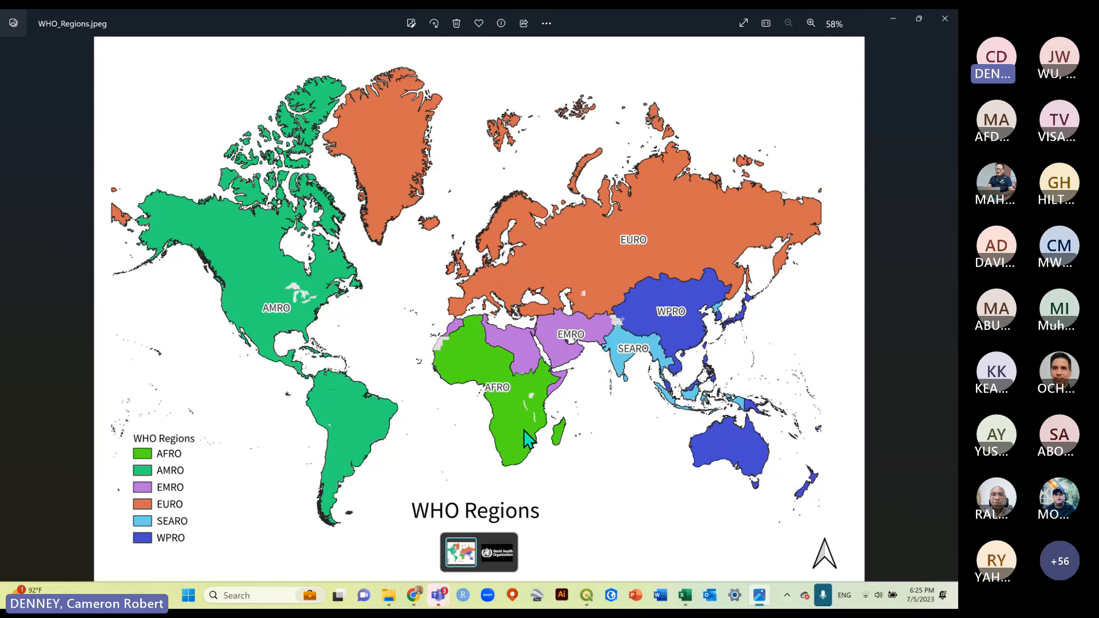
left_click(944, 19)
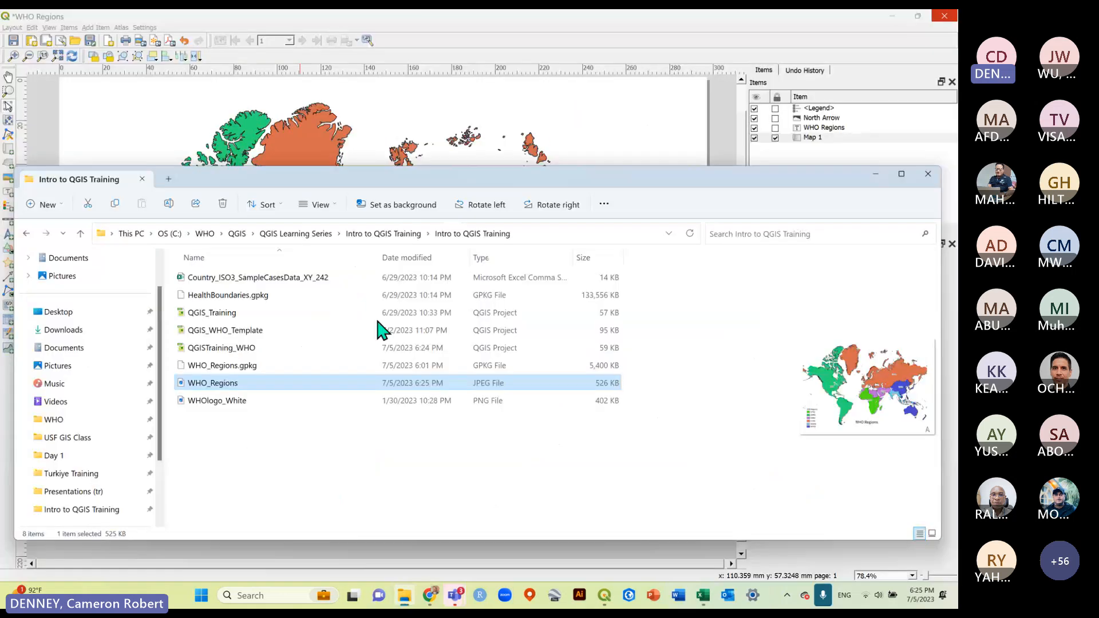
left_click(444, 35)
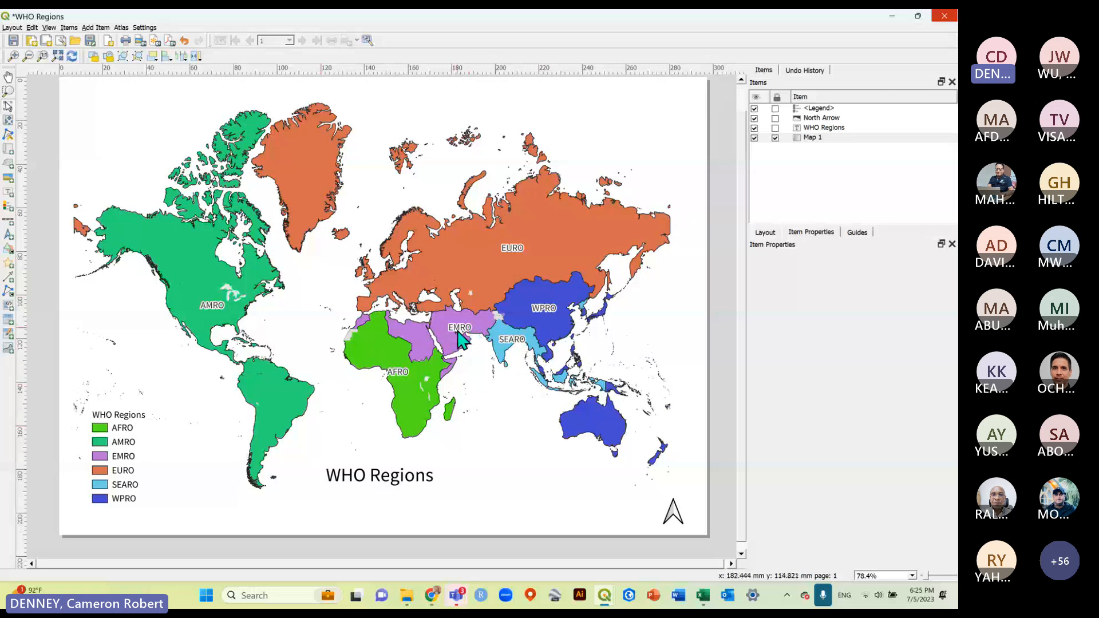
Save the project from the layout and look over the page.
left_click(13, 41)
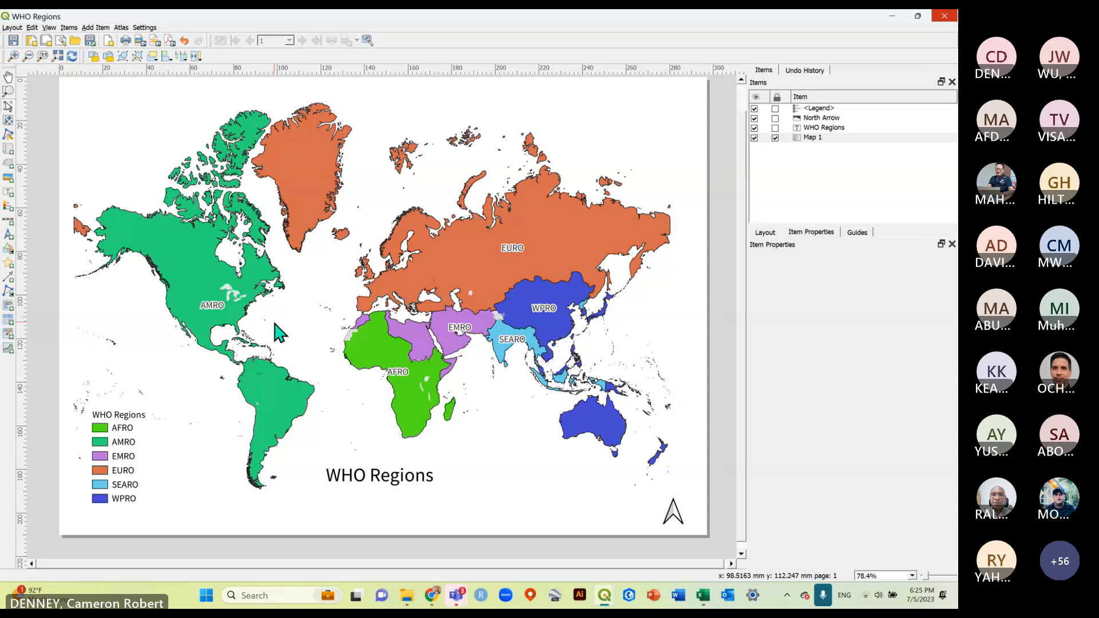
scroll(390, 327, "down", 1)
scroll(390, 328, "up", 1)
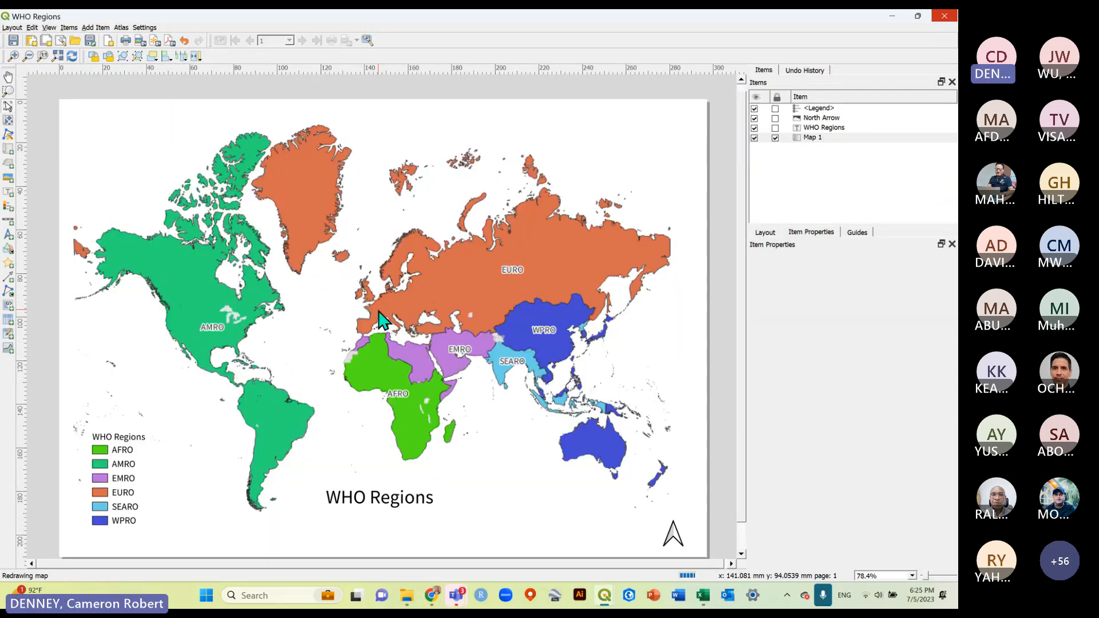
scroll(384, 315, "down", 1)
scroll(378, 304, "up", 1)
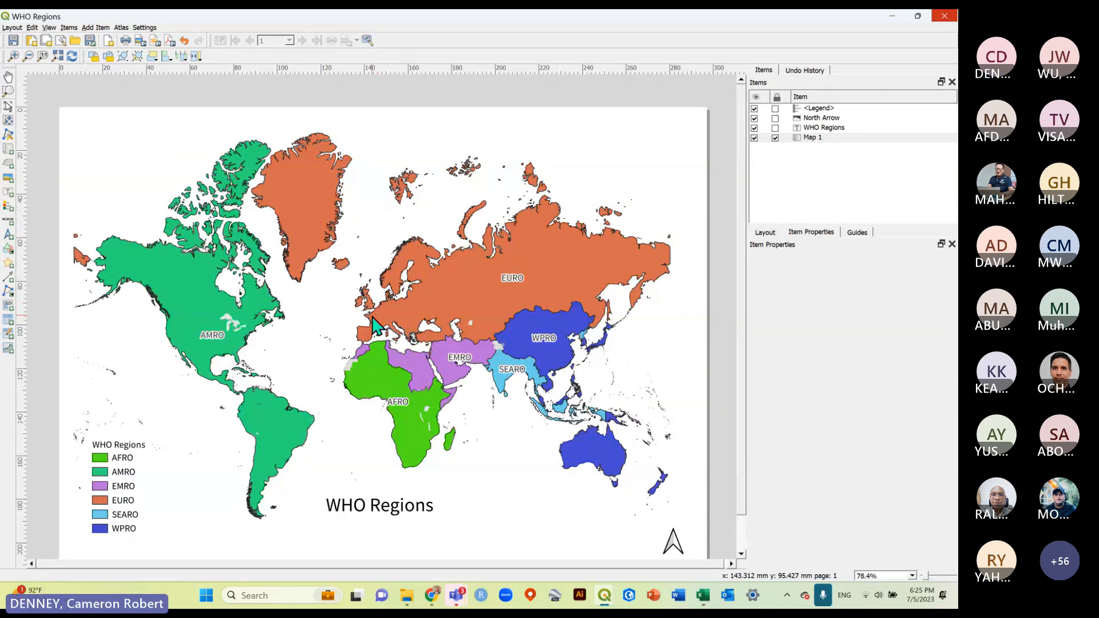
Export the layout again as a JPEG image named WHO_Regions_FINAL, accepting the 300 dpi resolution and the other default export options.
left_click(13, 28)
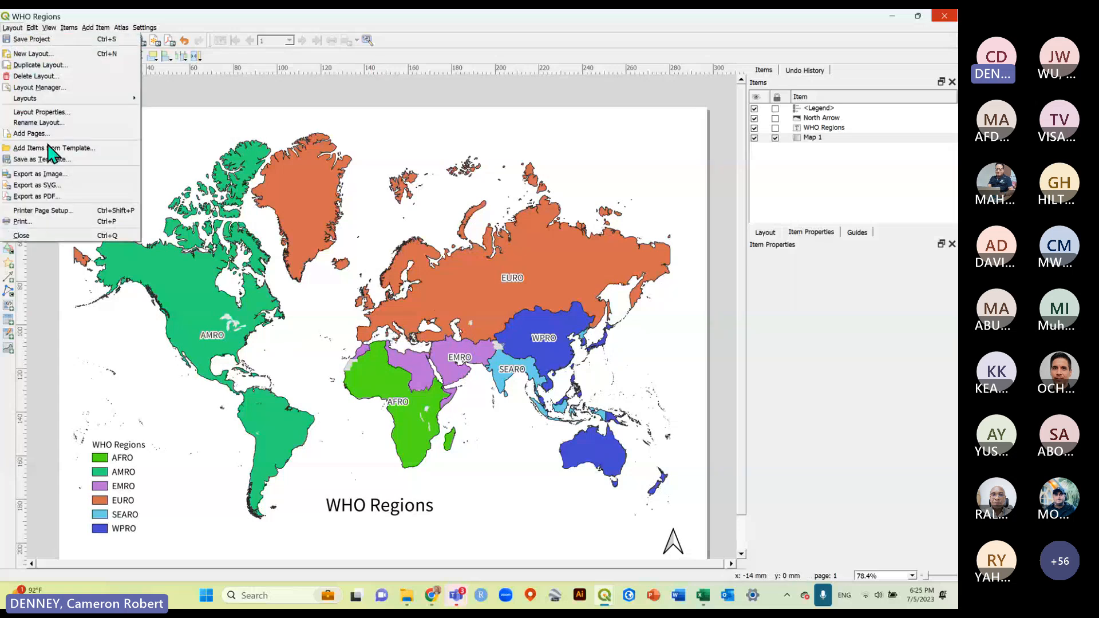
left_click(55, 174)
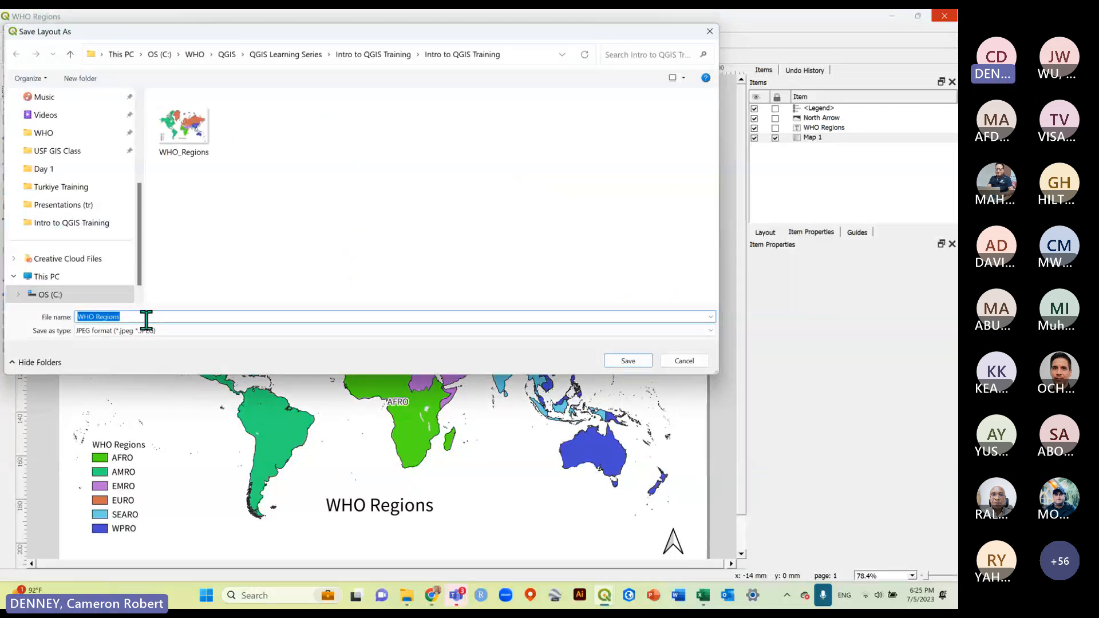
left_click(147, 316)
type("_")
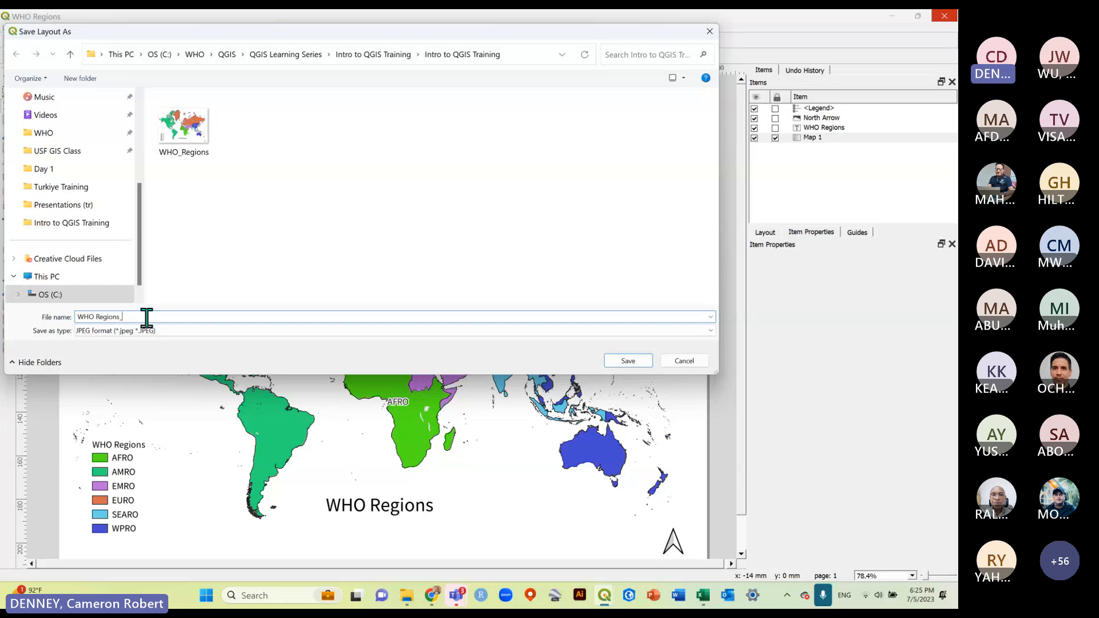
type("FINAL")
left_click_drag(122, 316, 172, 318)
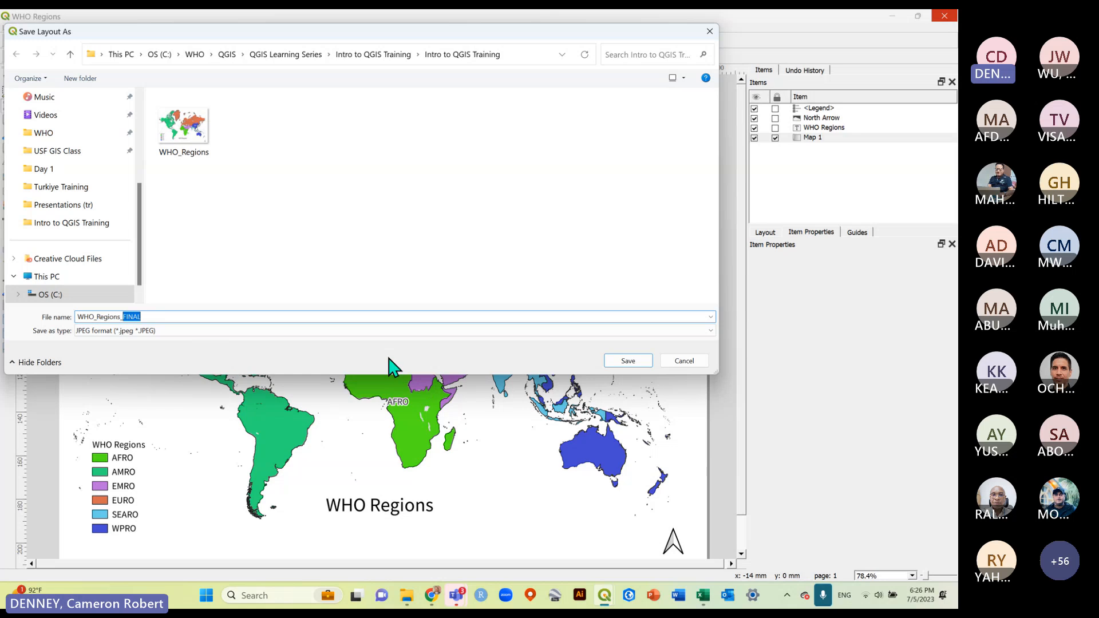
left_click(626, 362)
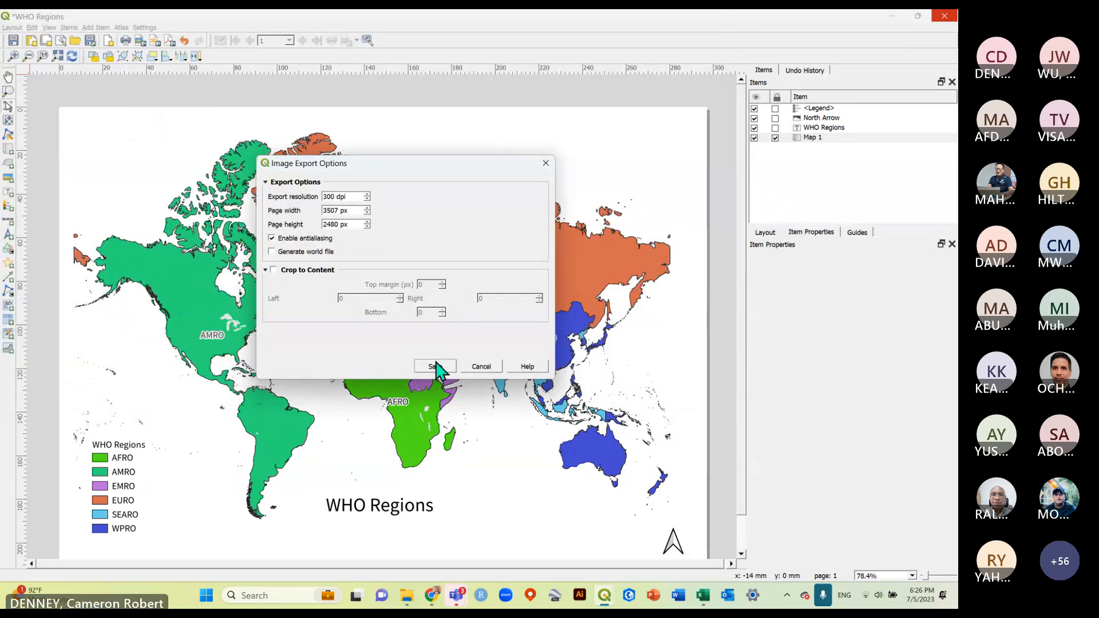
left_click(436, 365)
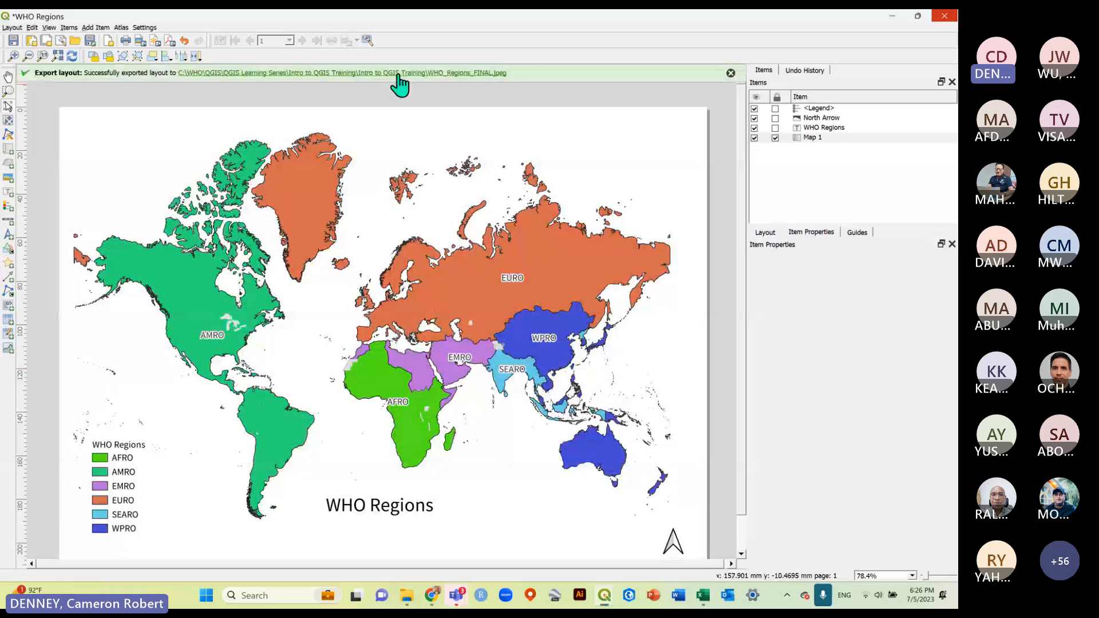
Check the WHO_Regions and WHO_Regions_FINAL images in the Intro to QGIS Training folder in File Explorer, and return to the layout.
left_click(407, 596)
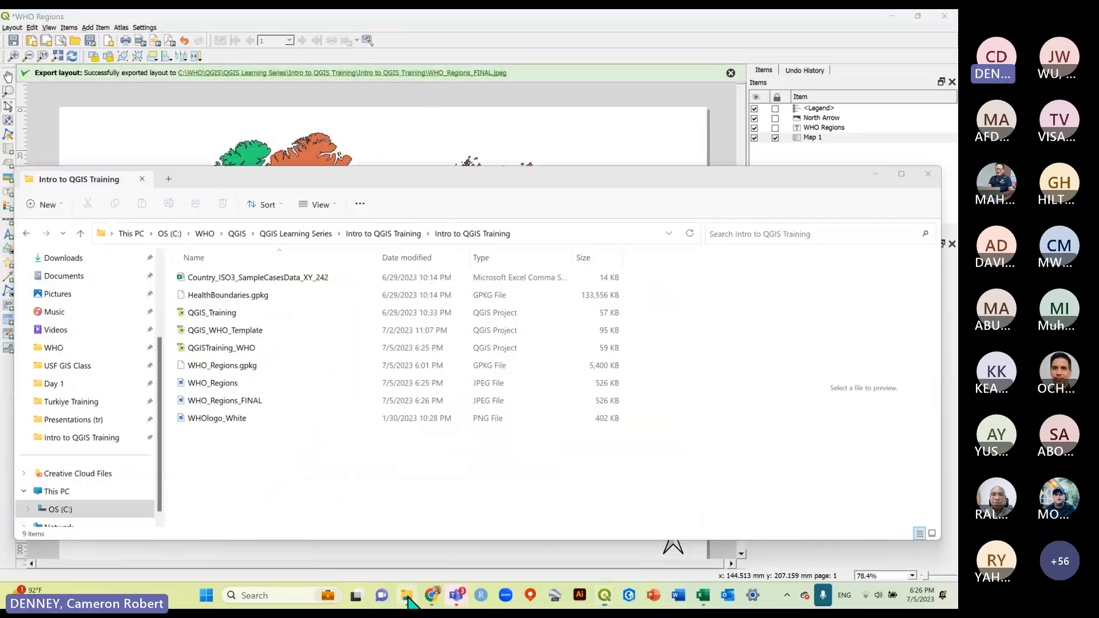
left_click(257, 408)
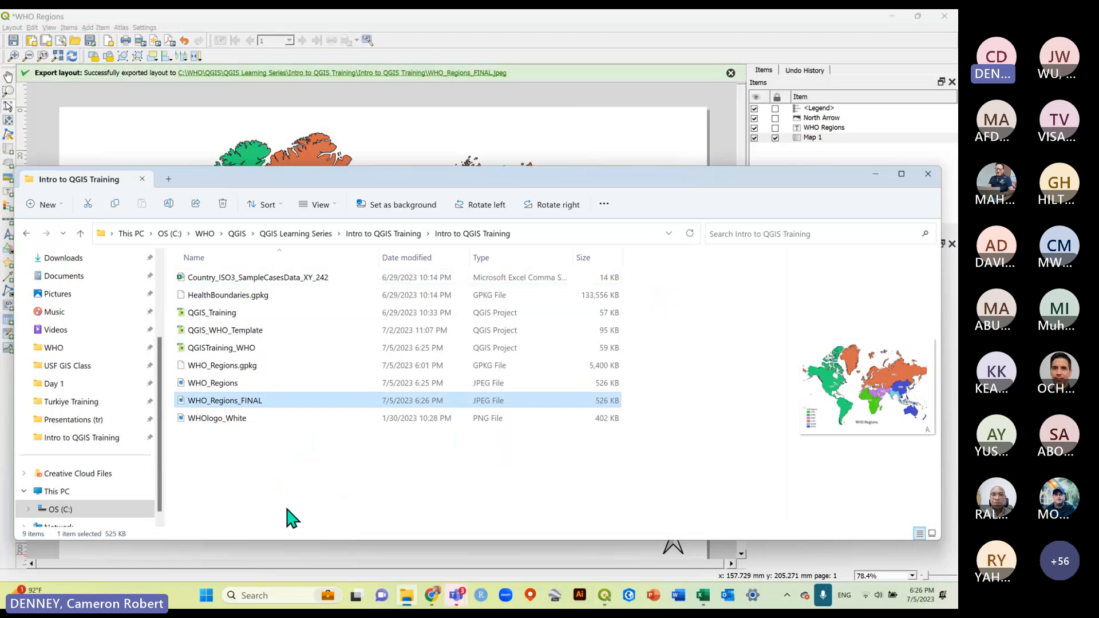
left_click(272, 464)
left_click(235, 389)
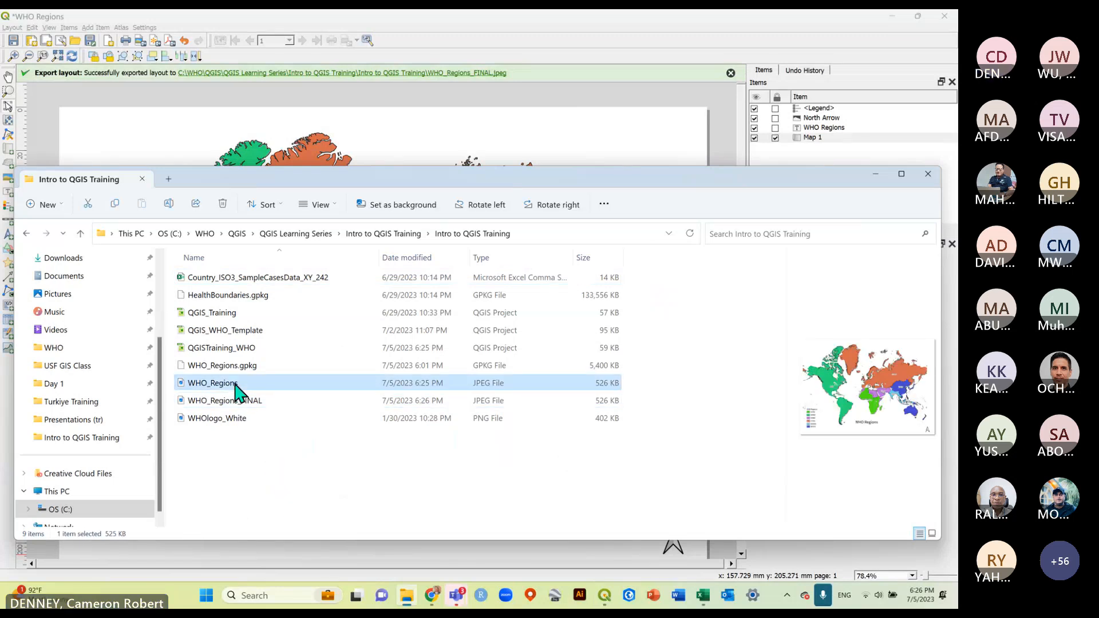
left_click(247, 404)
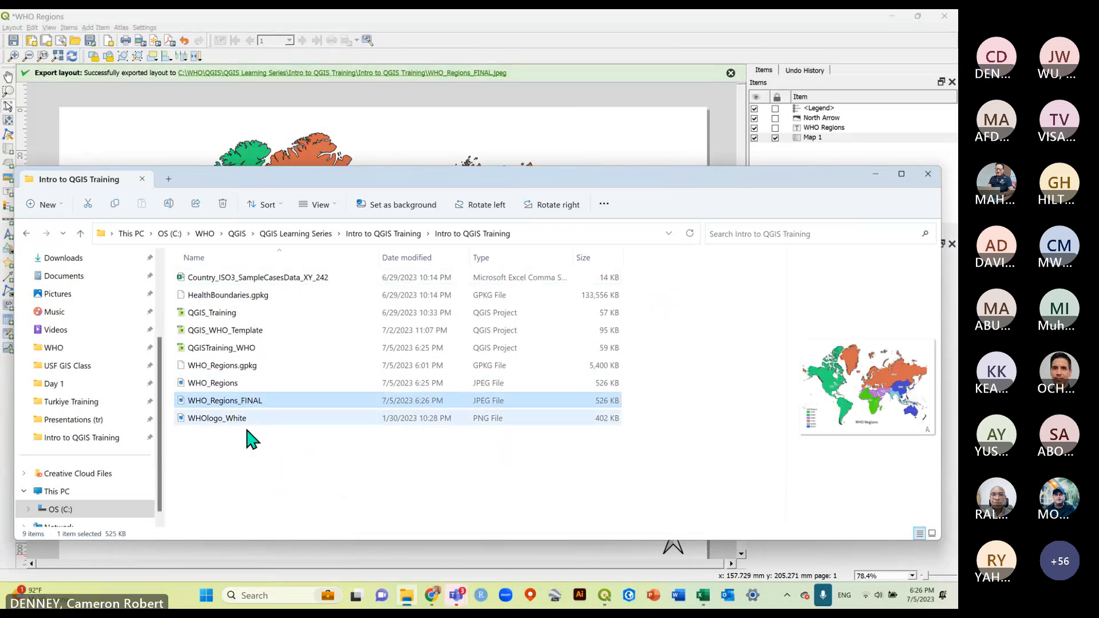
left_click(254, 467)
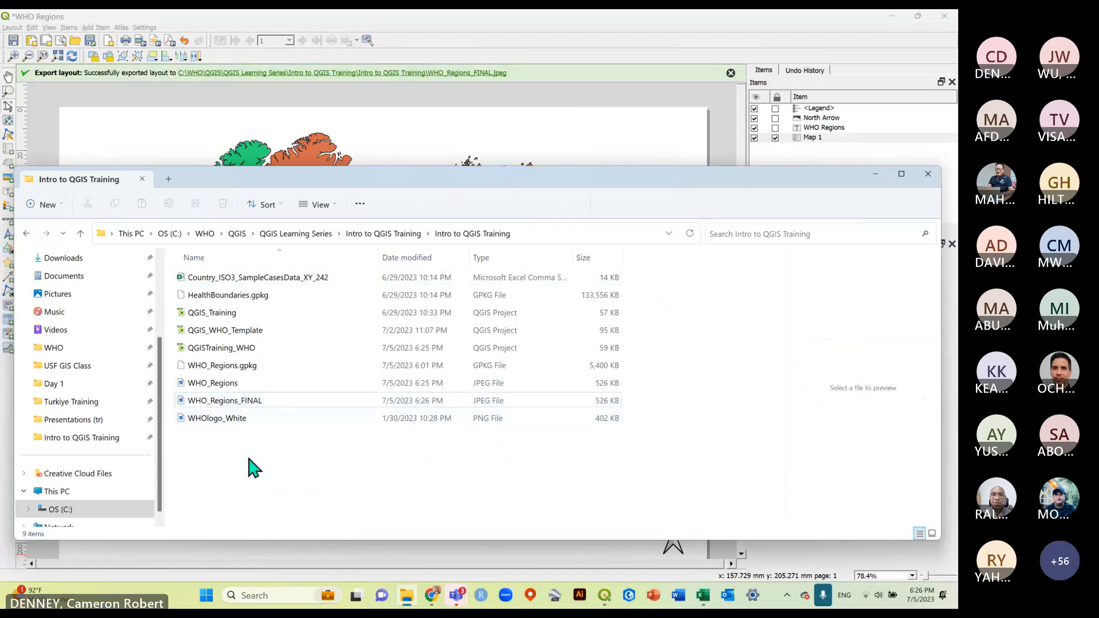
left_click(405, 20)
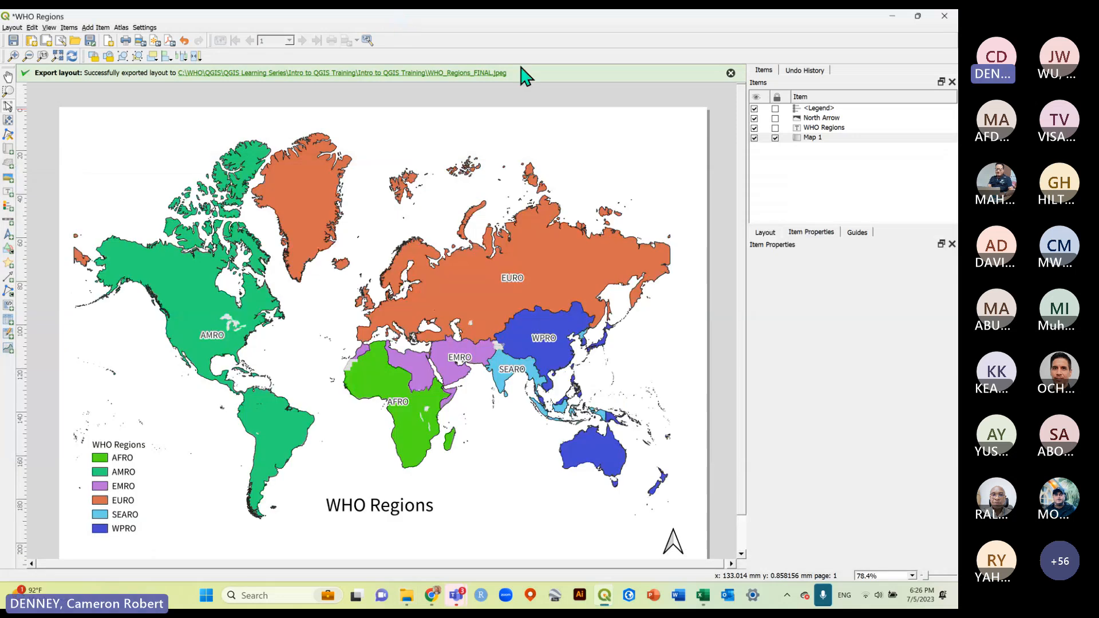
Dismiss the export notice and save the project from the layout.
left_click(731, 73)
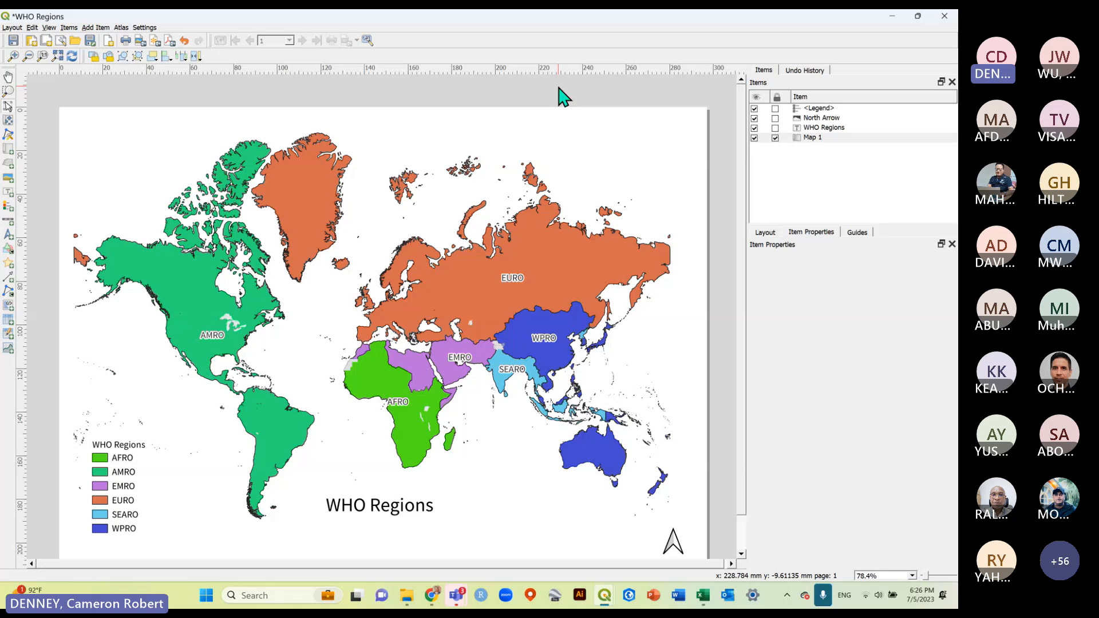
key("ctrl+minus")
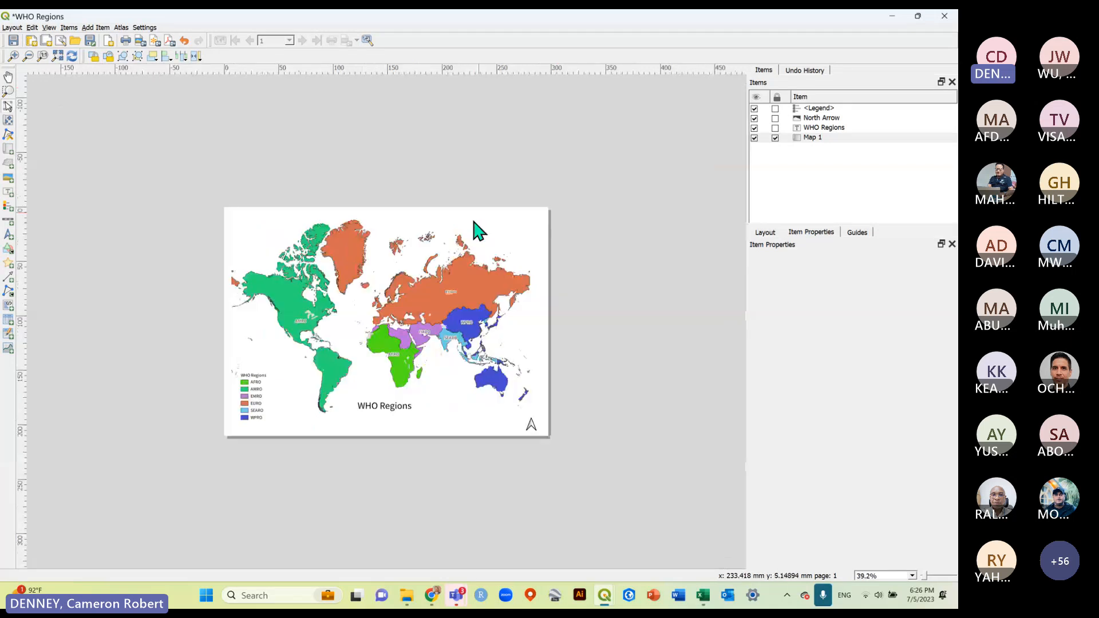
left_click(12, 41)
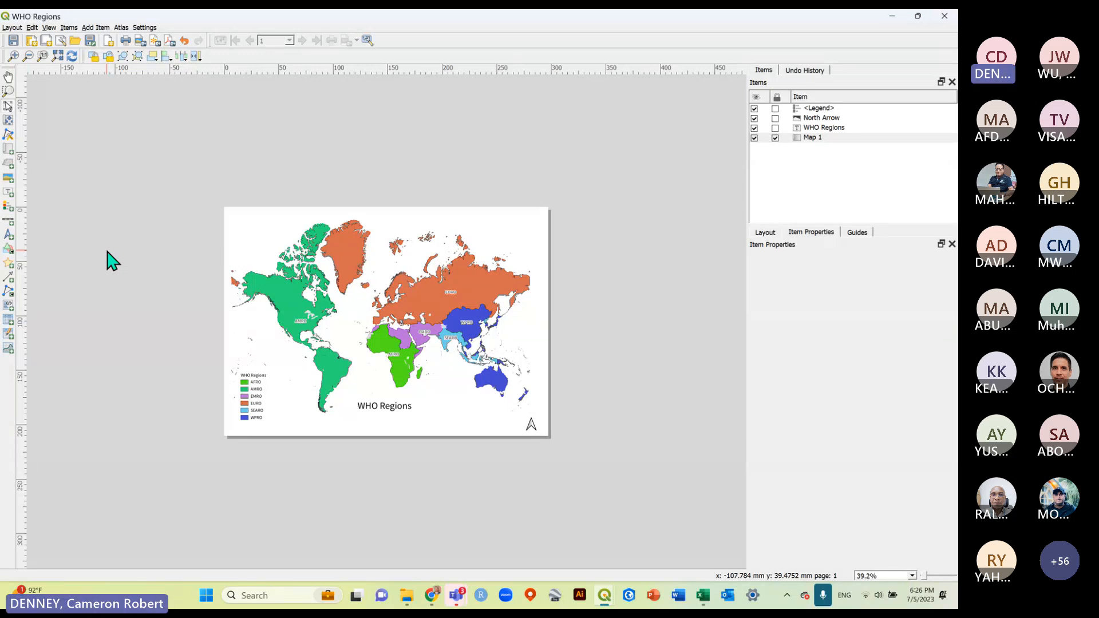
key("ctrl+plus")
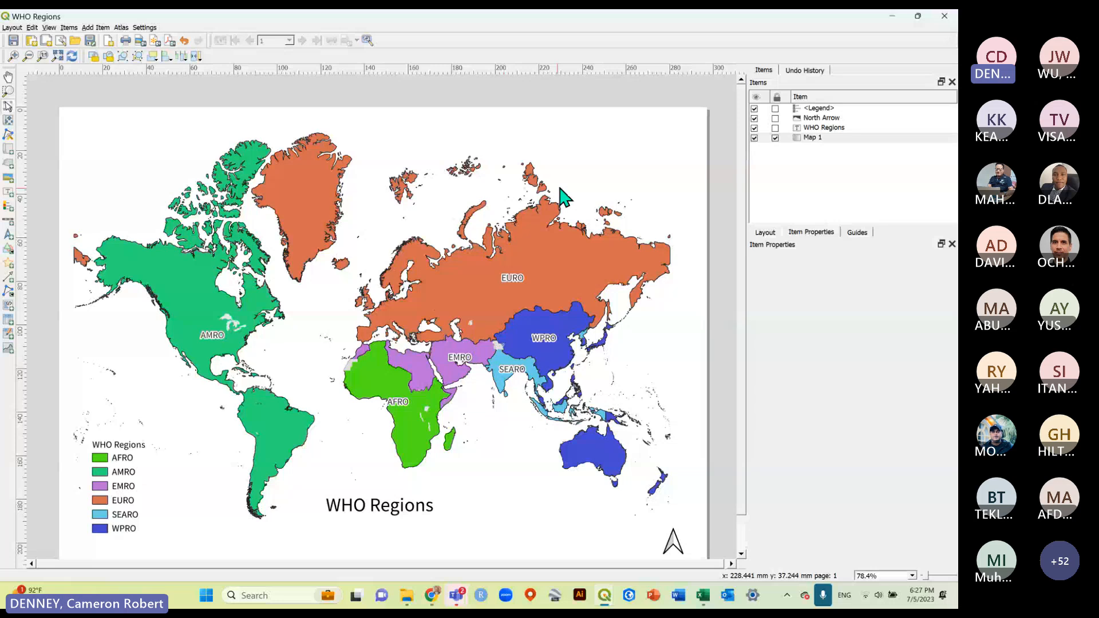
Open the layout page's properties and look through the available page sizes, keeping A4, and deselect the page.
right_click(598, 155)
right_click(587, 142)
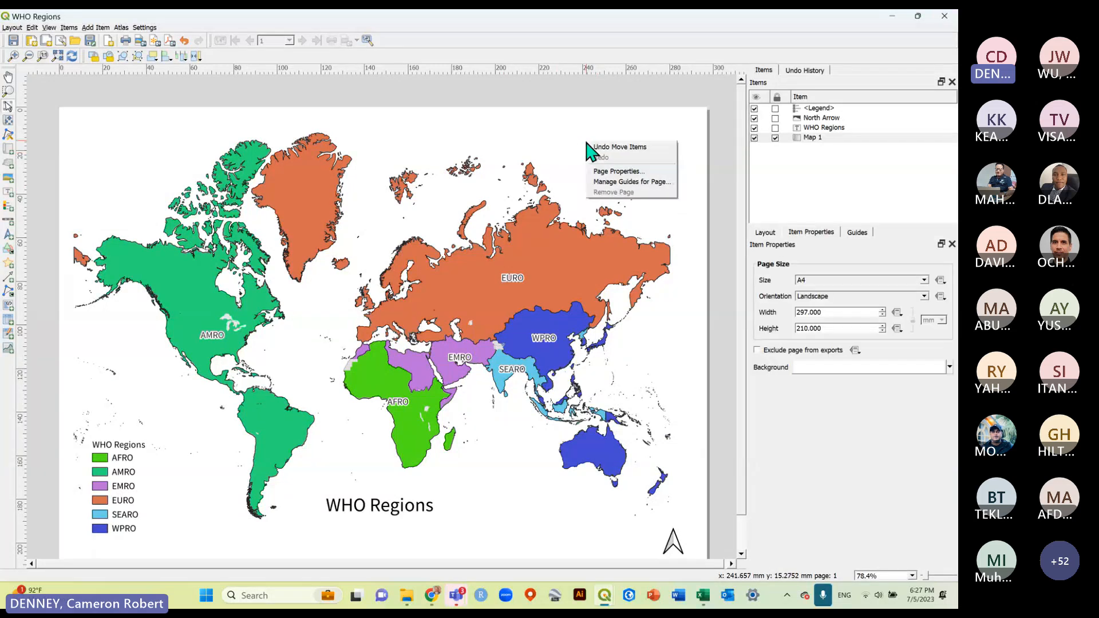
left_click(623, 171)
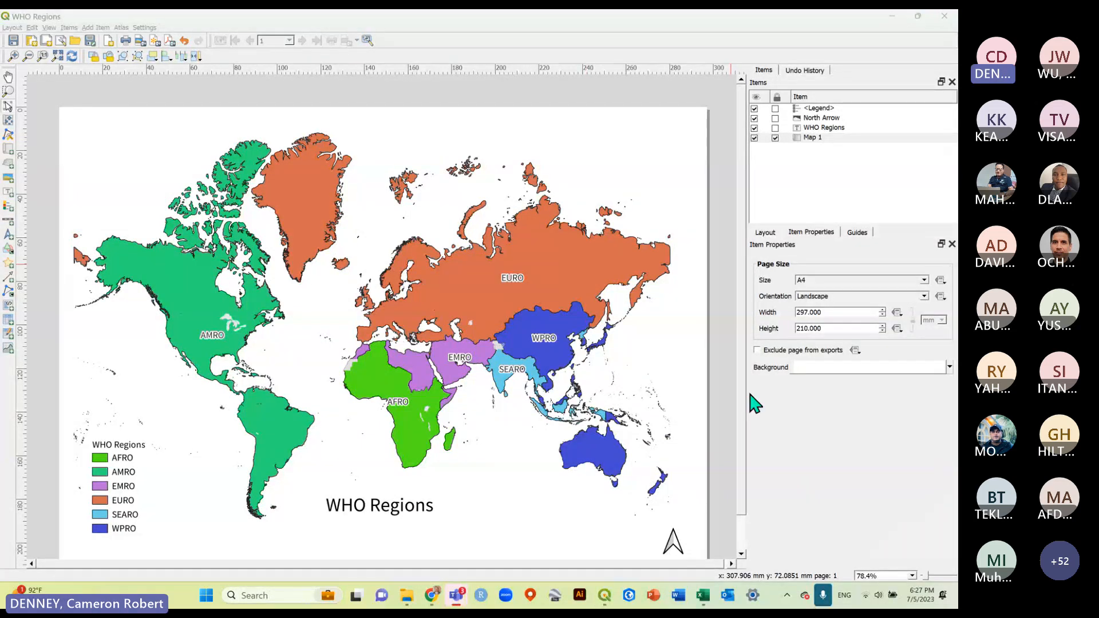
left_click(925, 280)
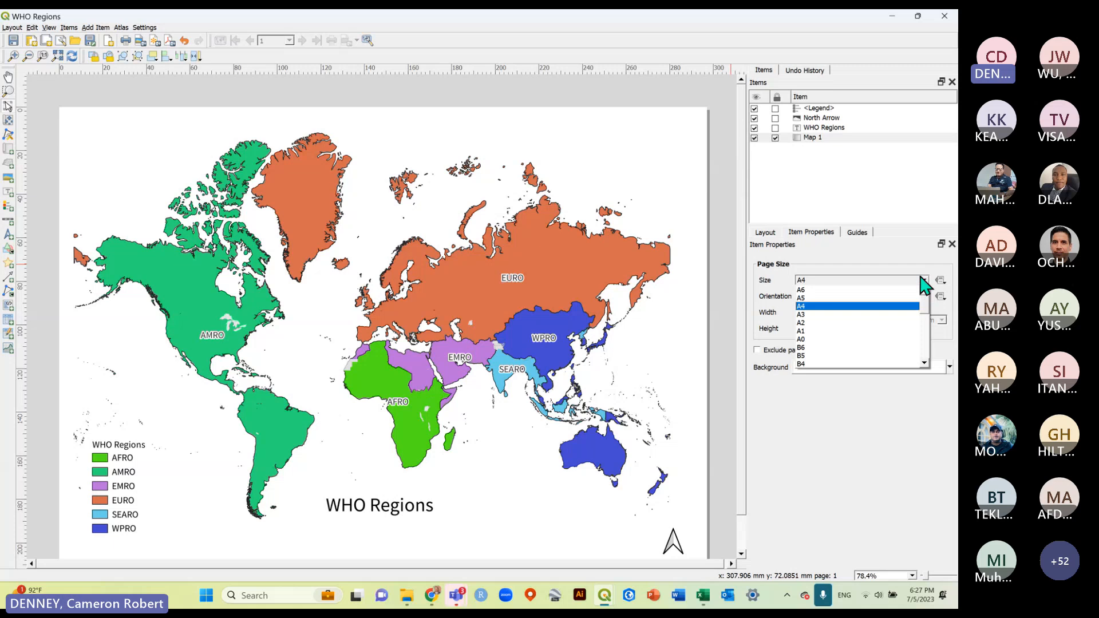
left_click(891, 250)
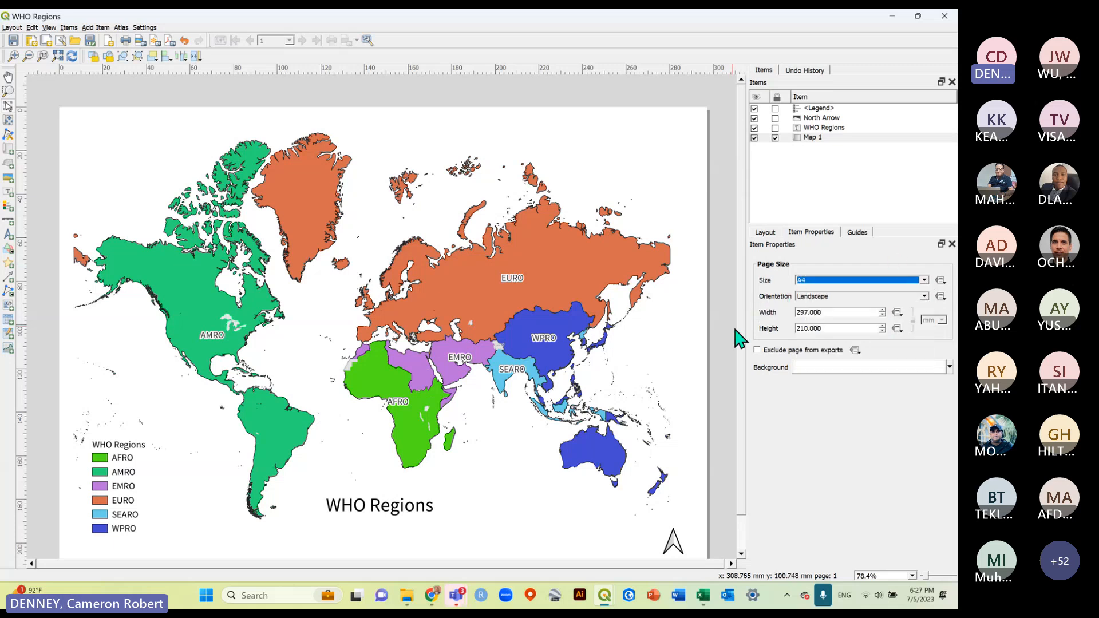
left_click(924, 280)
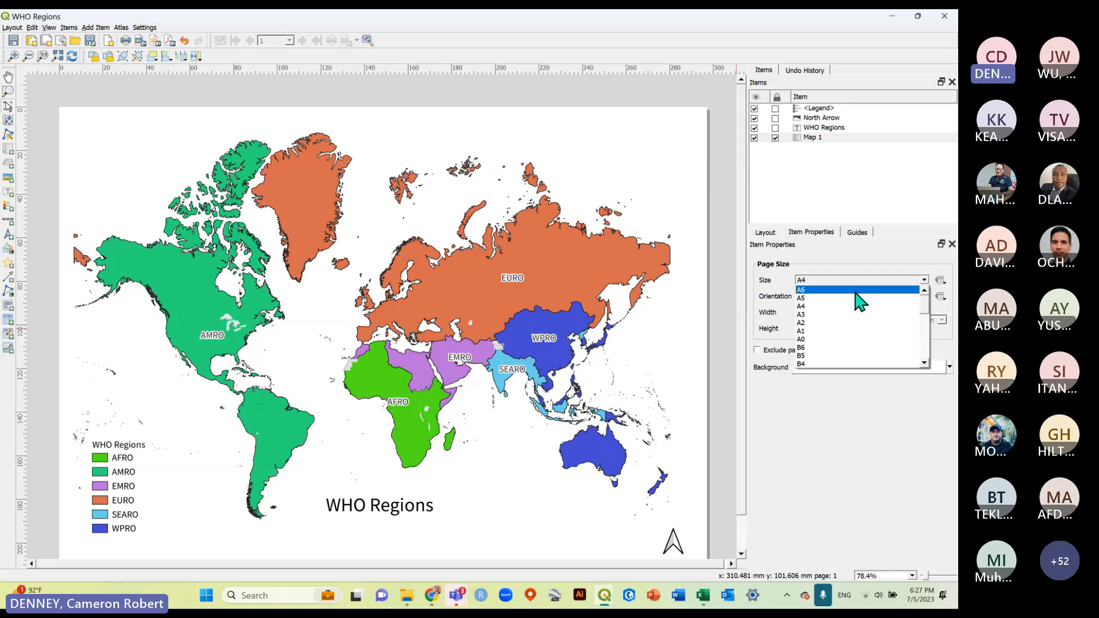
scroll(846, 353, "down", 4)
scroll(872, 347, "down", 4)
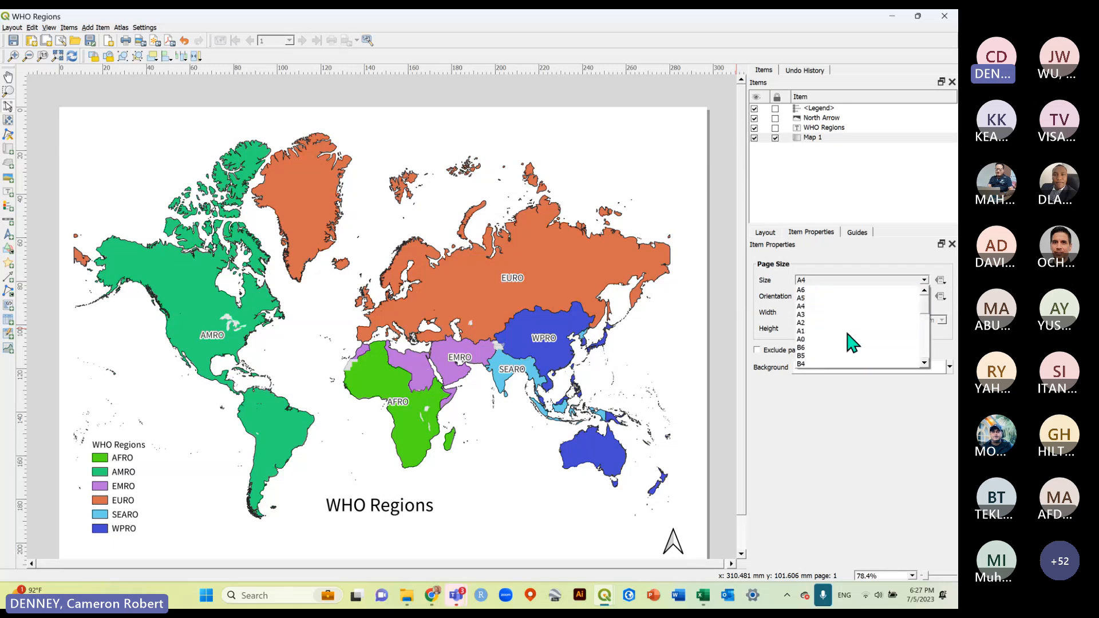
left_click(840, 257)
left_click(846, 438)
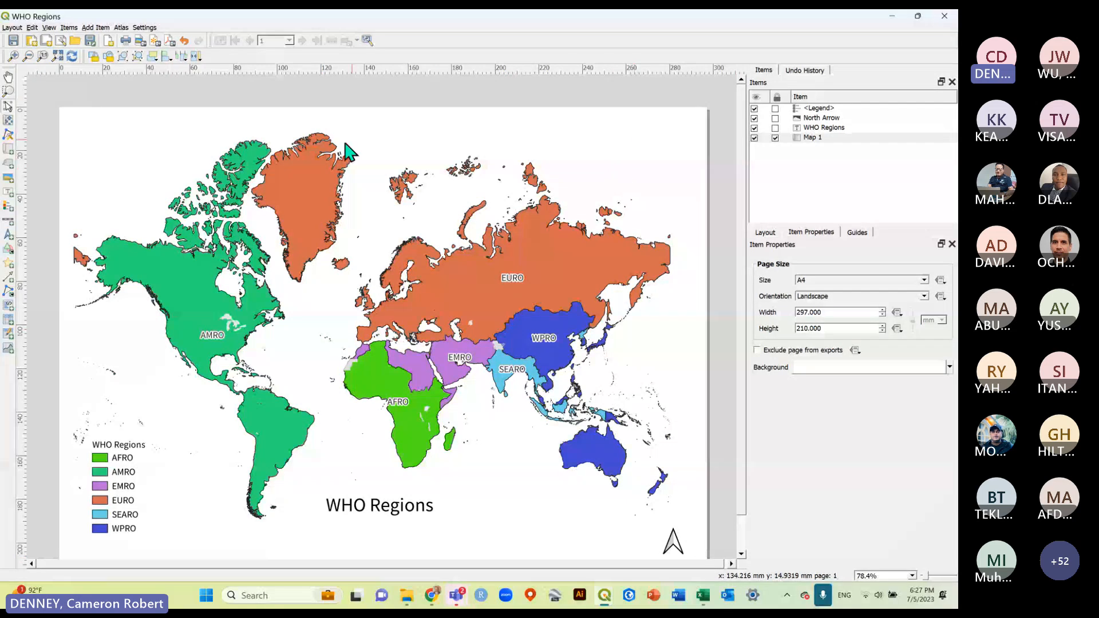
left_click(659, 98)
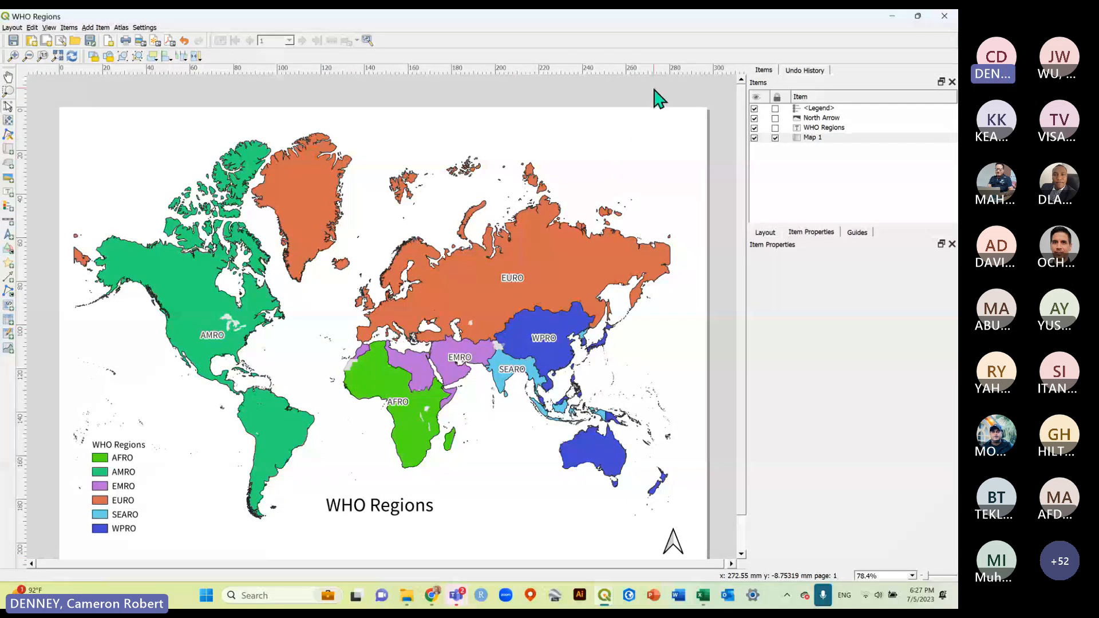
key("alt+Tab")
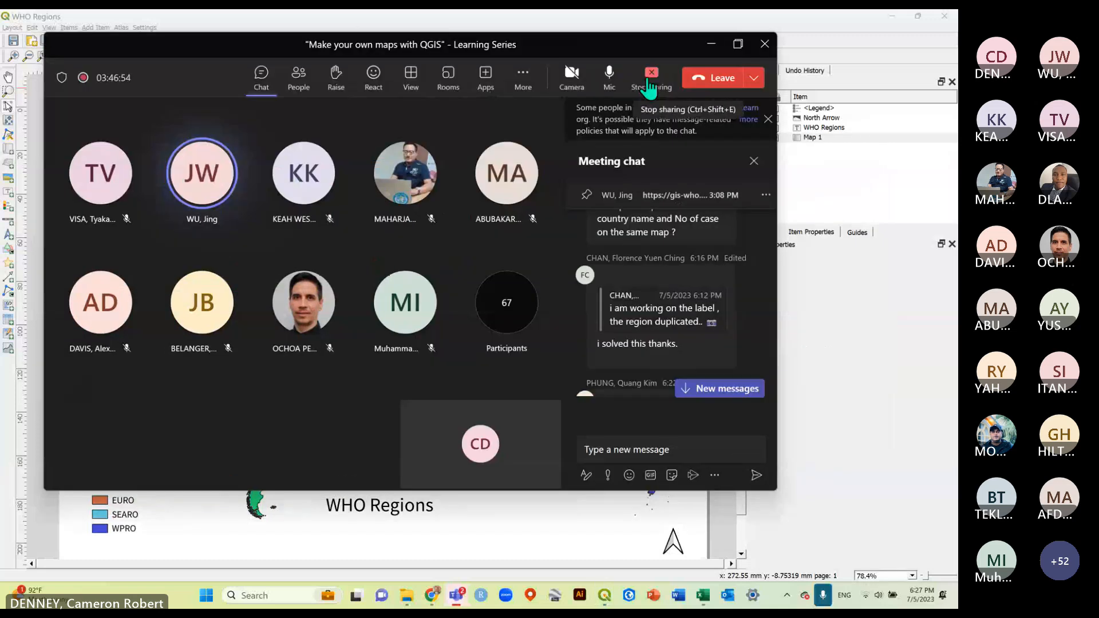
left_click(659, 74)
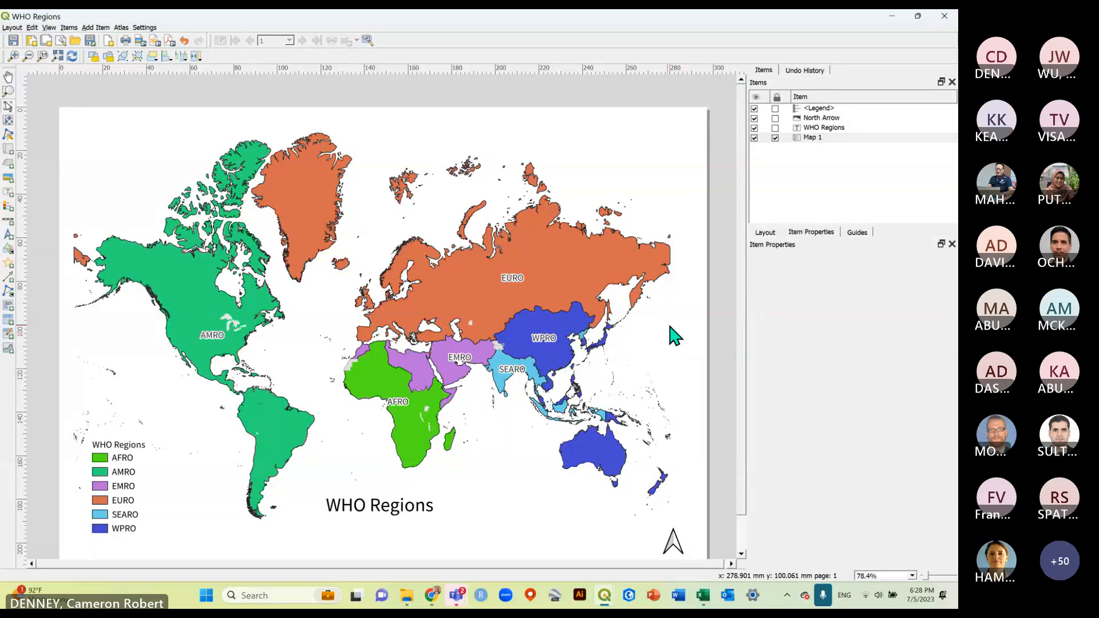
scroll(364, 343, "down", 1)
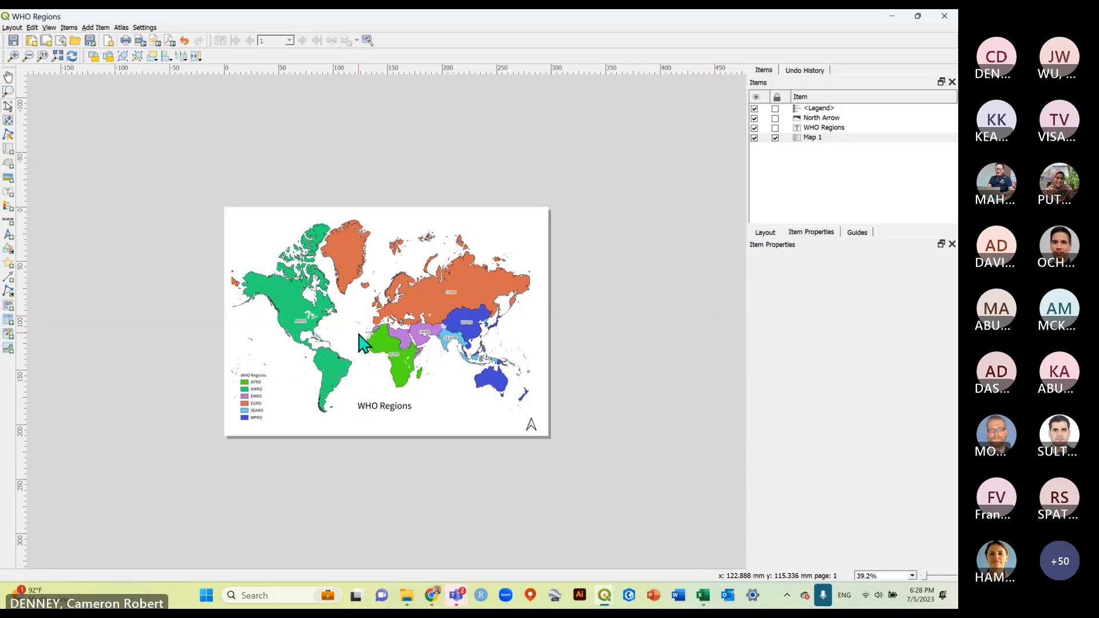
scroll(359, 336, "up", 1)
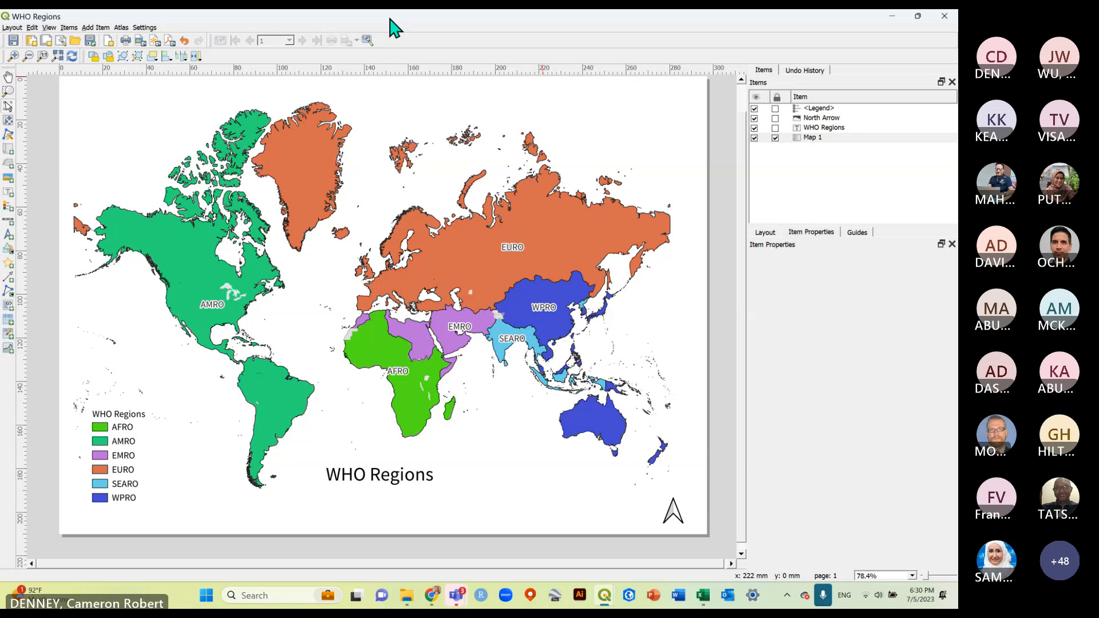
key("alt+Tab")
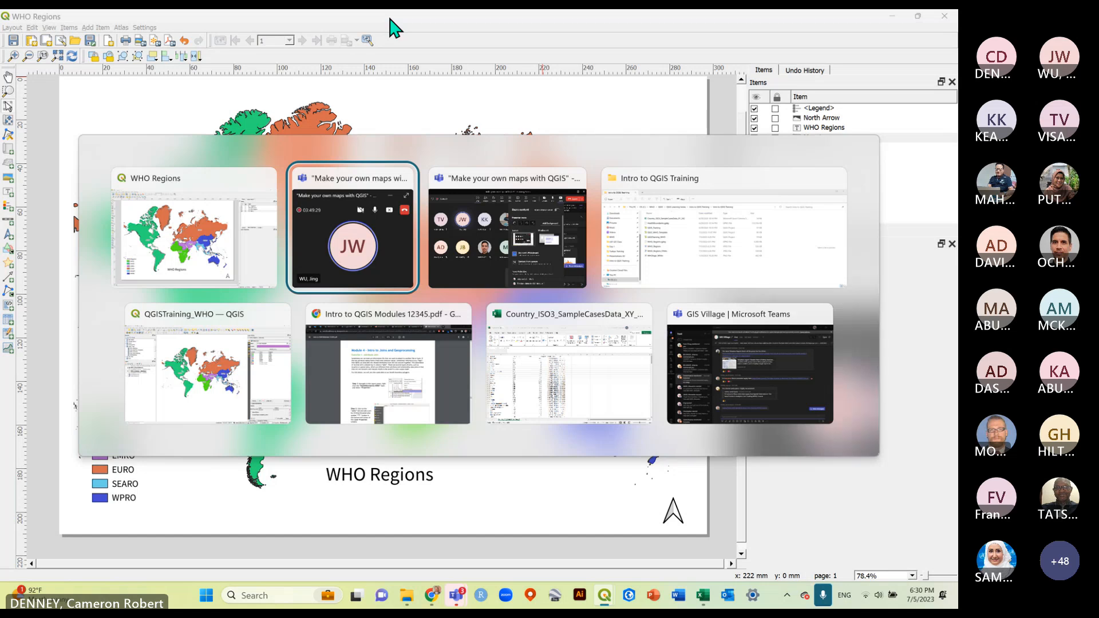
key("alt+Tab")
key("alt+Tab")
key("alt+Tab")
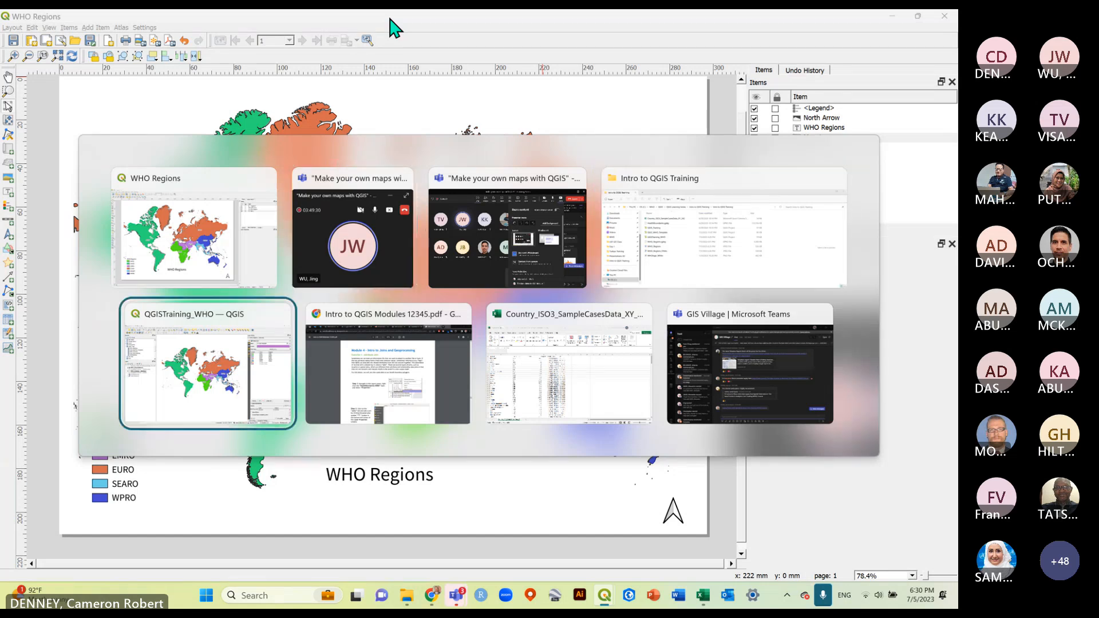
key("Escape")
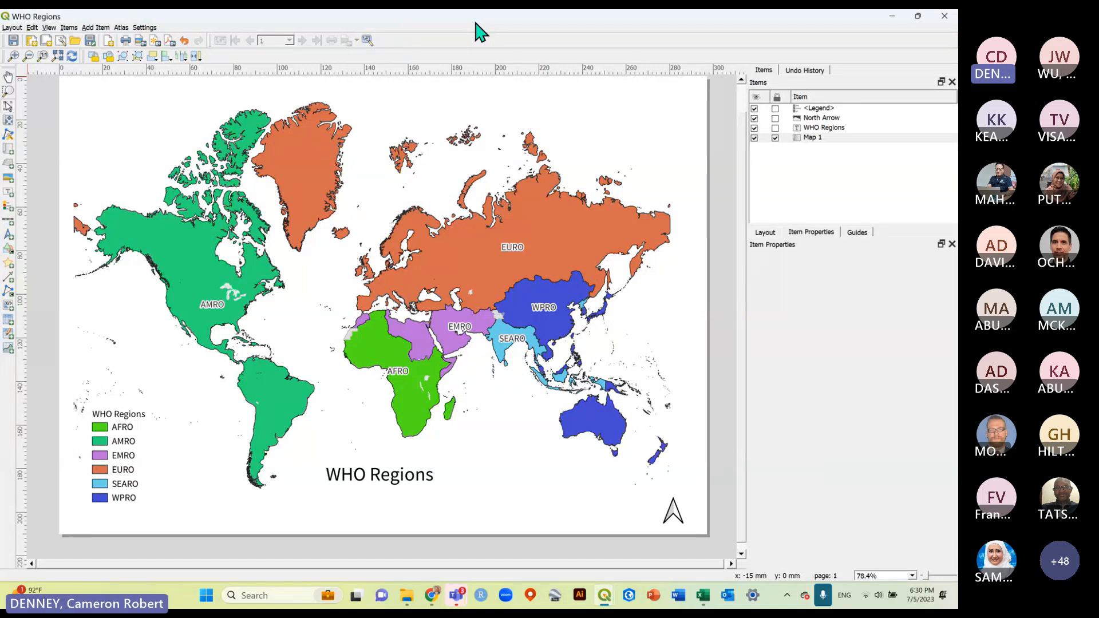
Move the legend slightly upward on the page and deselect it.
left_click(111, 470)
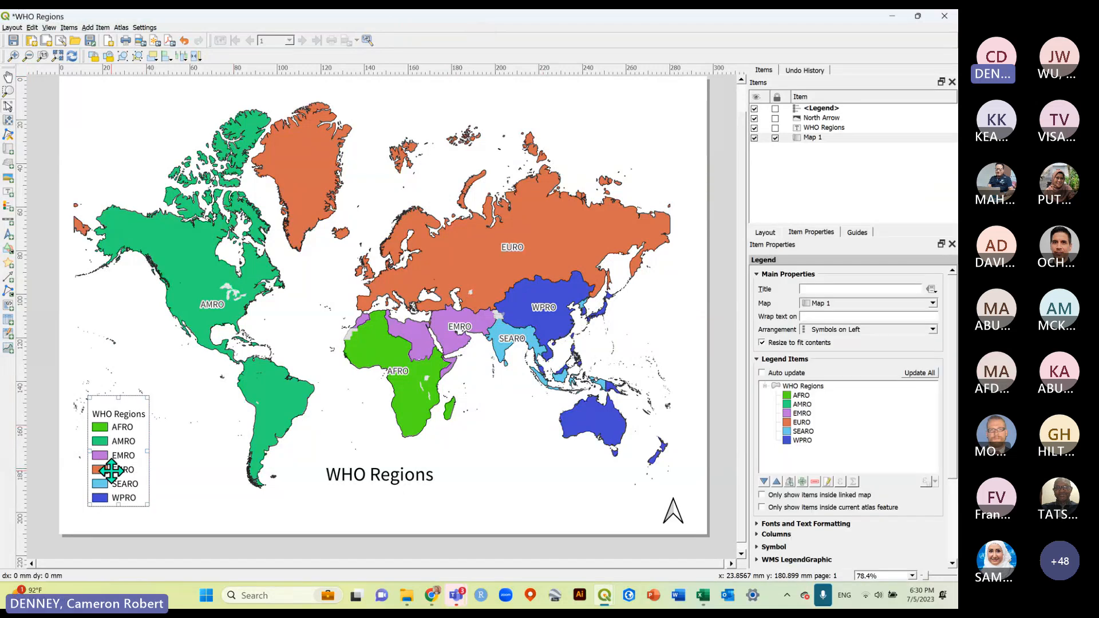
left_click_drag(112, 470, 109, 451)
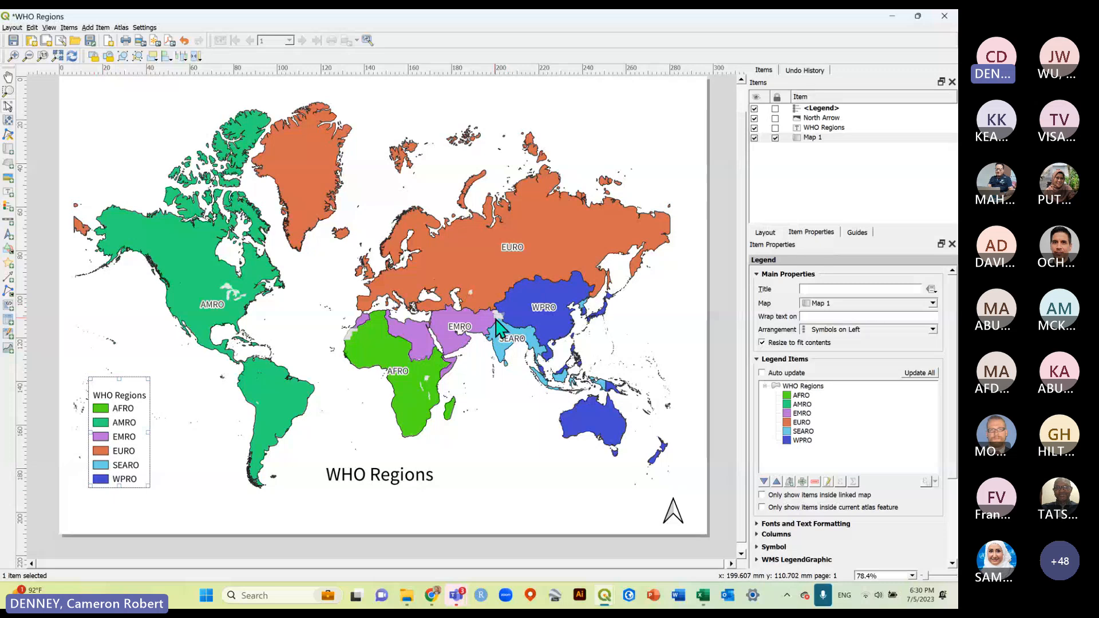
left_click(52, 375)
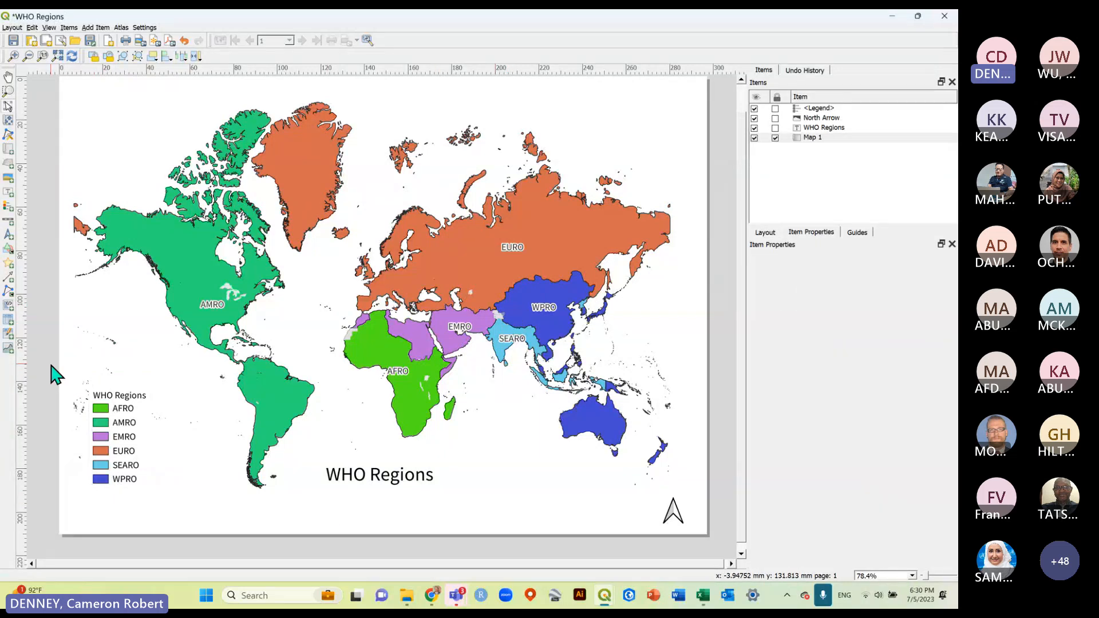
Add a small rectangle shape directly below the WPRO swatch of the legend, about the size of the other swatches.
left_click(93, 29)
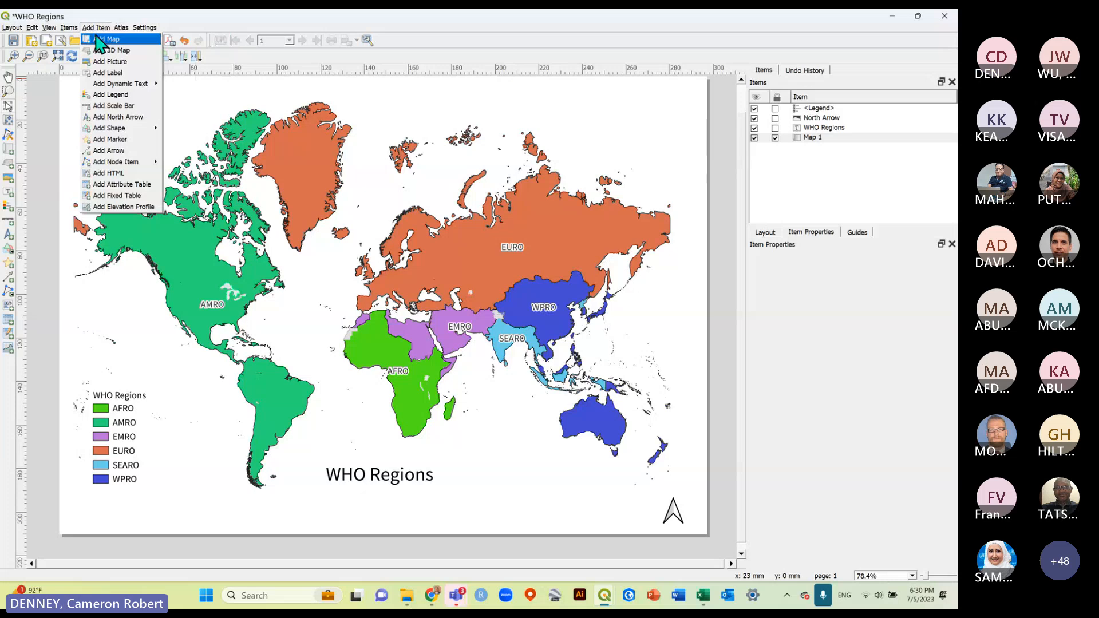
mouse_move(112, 128)
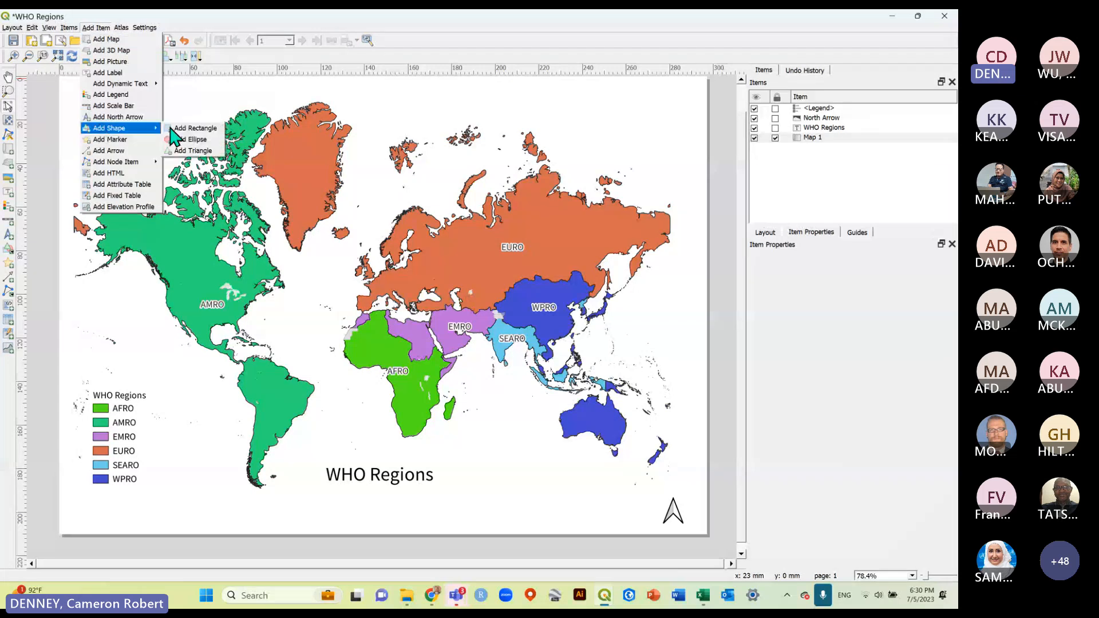
left_click(188, 130)
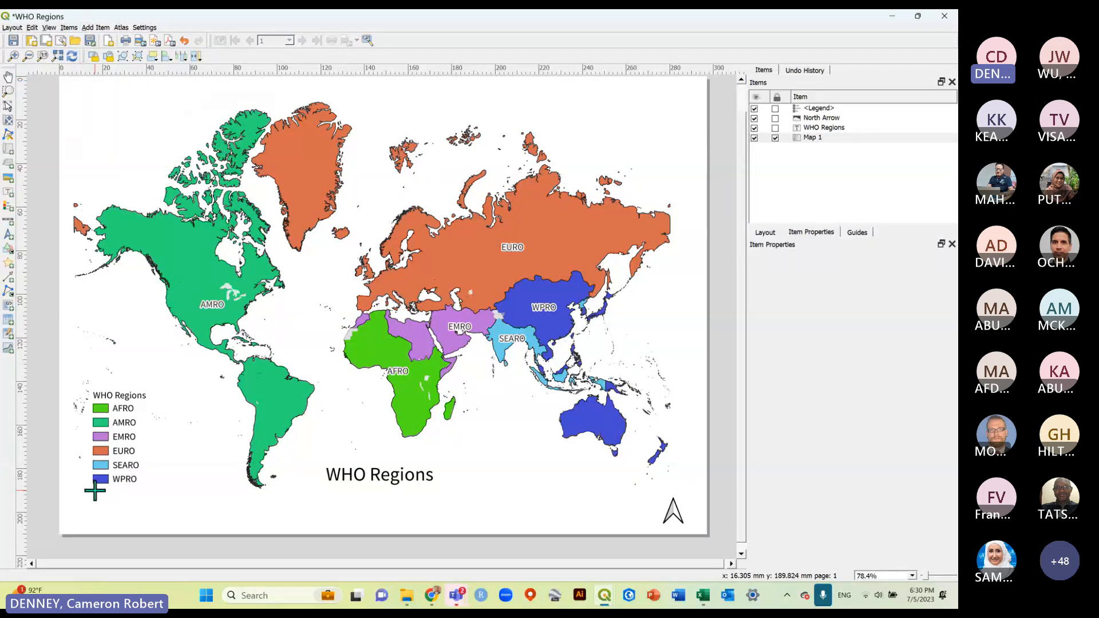
left_click_drag(94, 490, 107, 500)
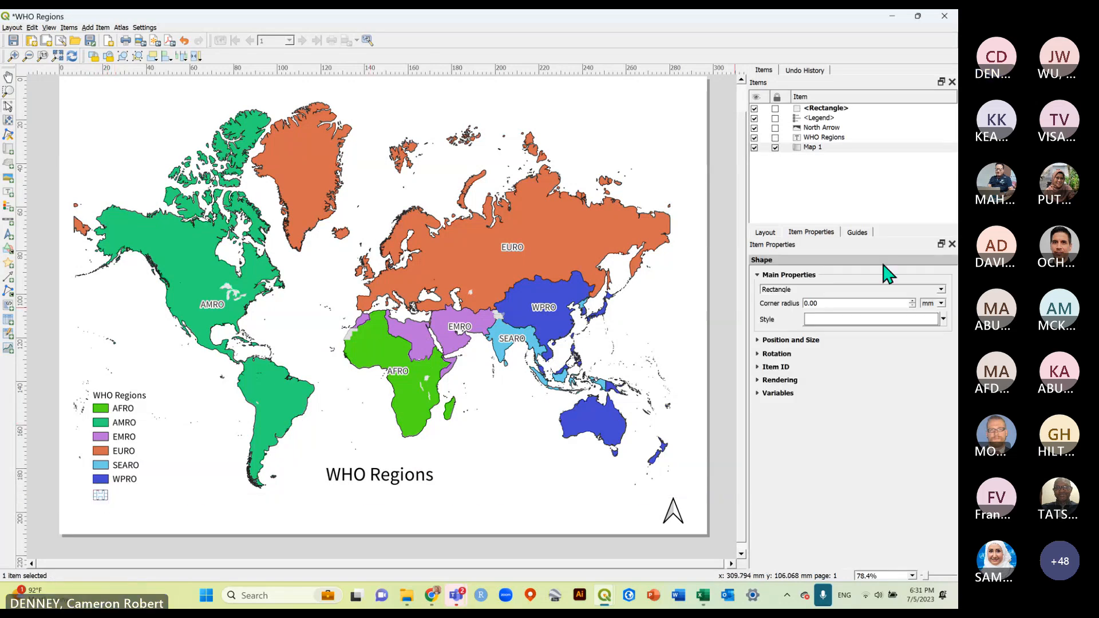
Change the simple fill colour of the new rectangle below the legend to grey and deselect it.
left_click(814, 318)
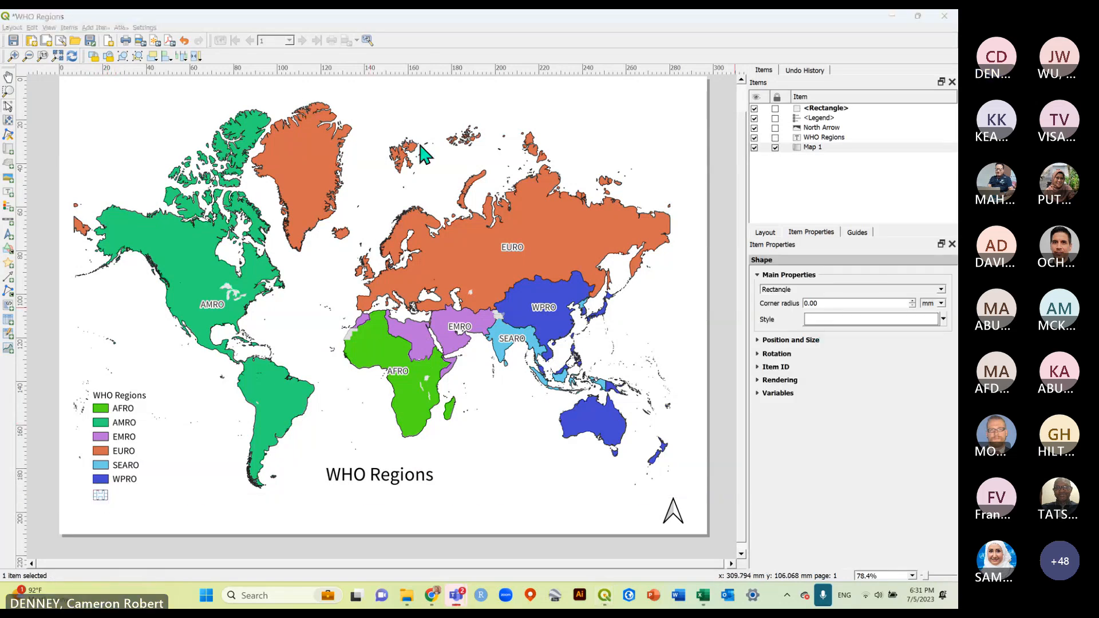
left_click(915, 319)
left_click(863, 280)
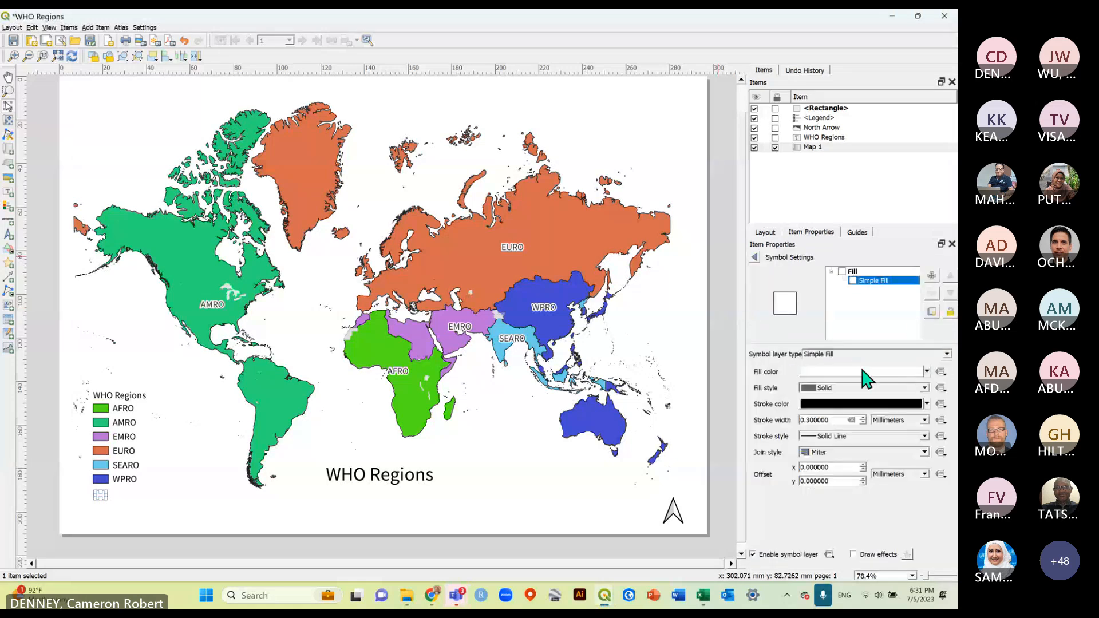
left_click(866, 378)
left_click_drag(830, 384, 822, 366)
left_click(755, 257)
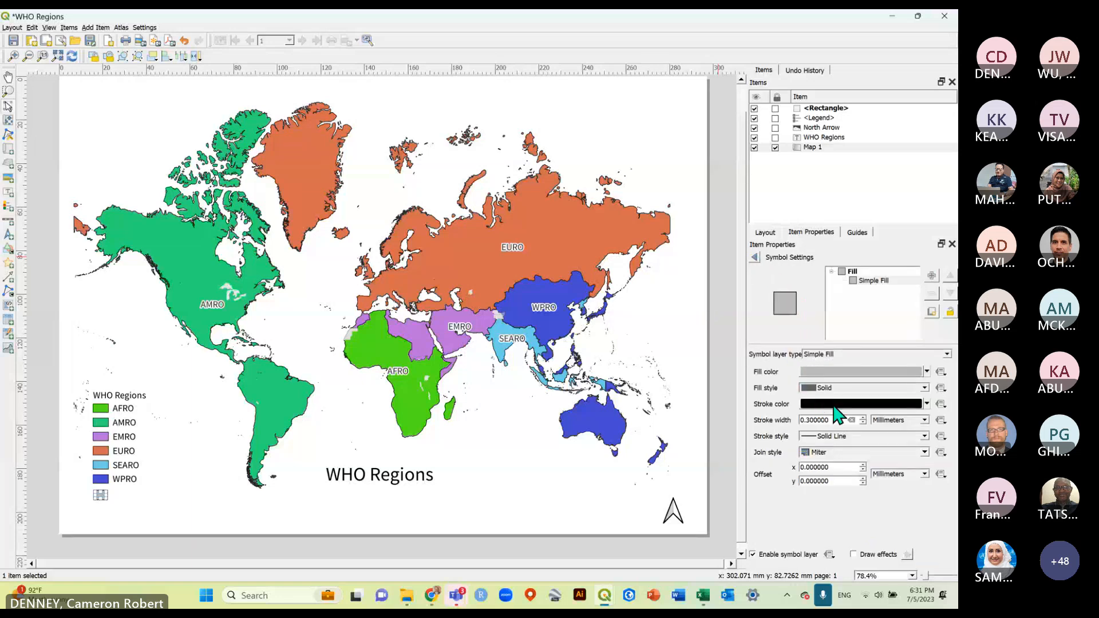
left_click(755, 257)
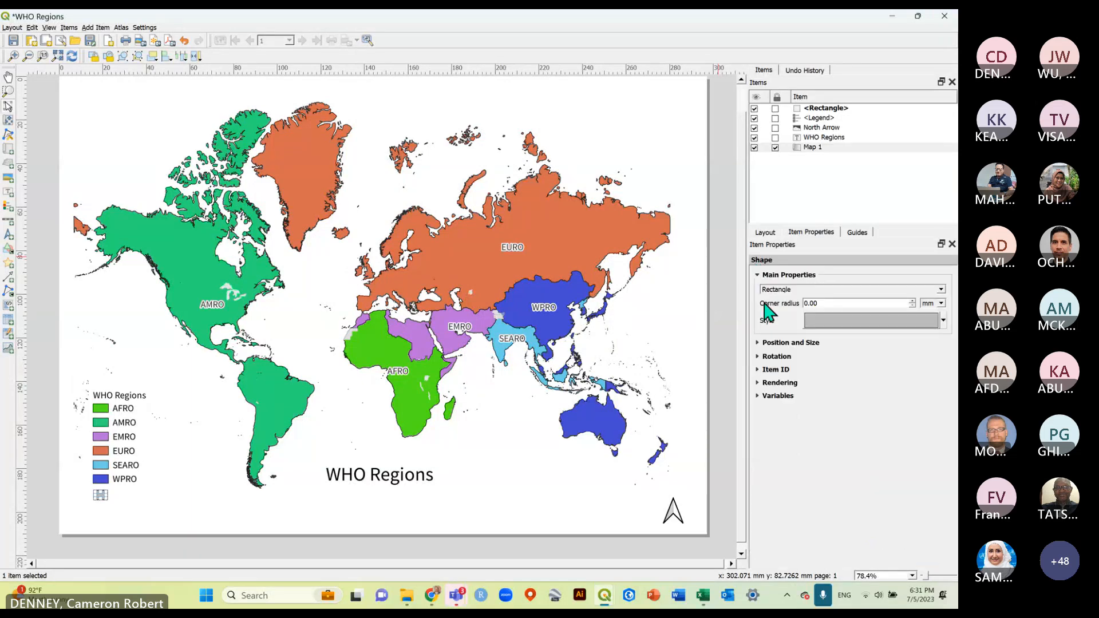
left_click(49, 445)
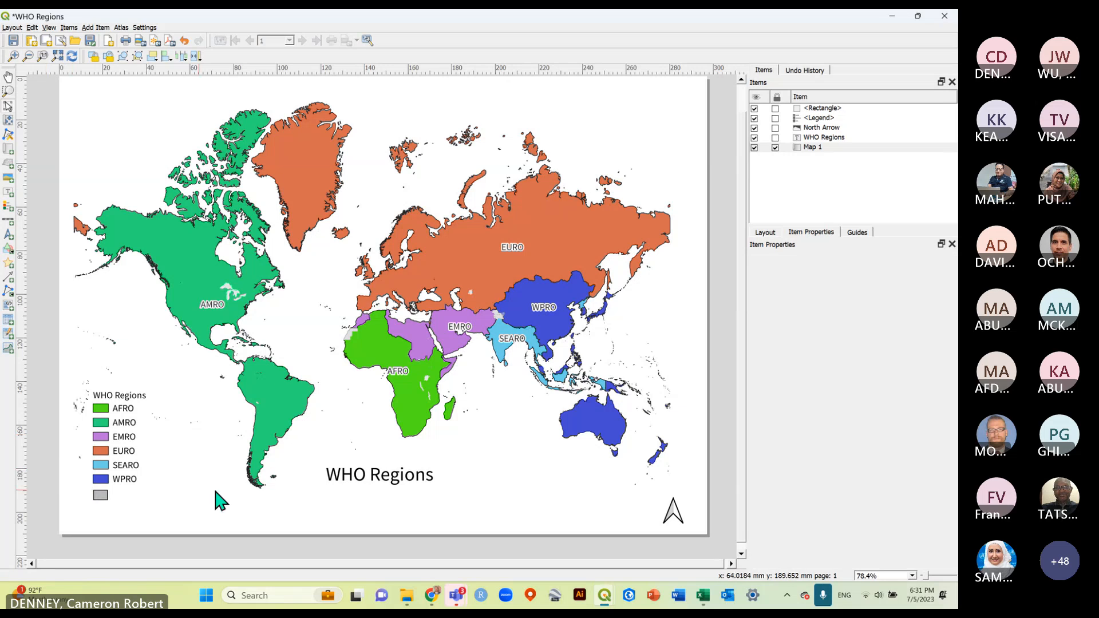
Duplicate the WHO Regions title label and place the copy beside the grey rectangle below the legend.
left_click(362, 471)
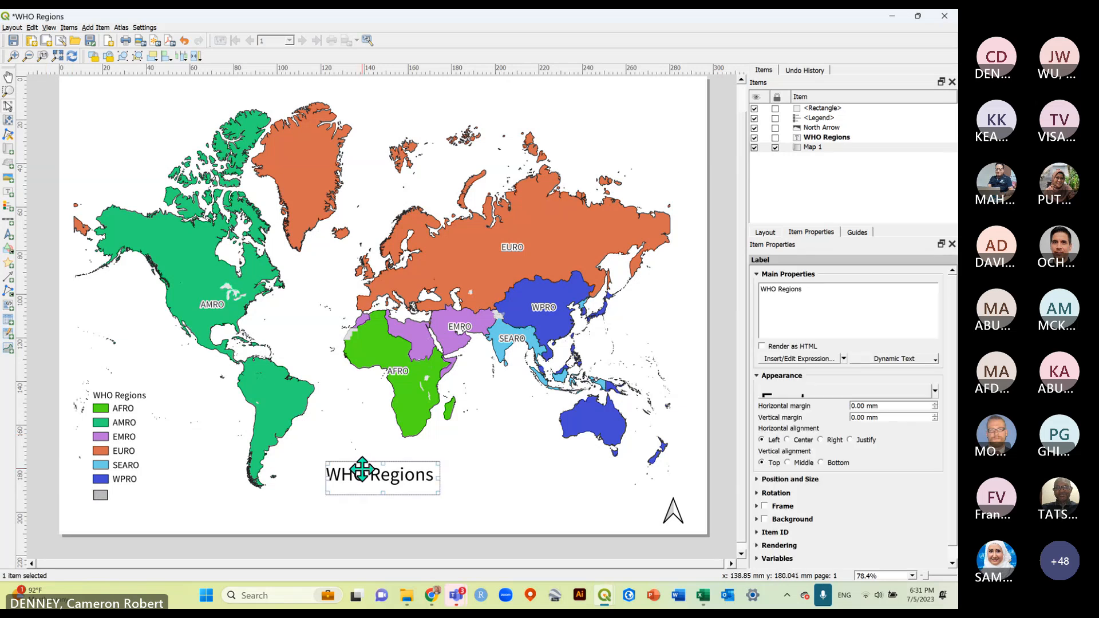
key("ctrl+d")
left_click_drag(362, 471, 189, 491)
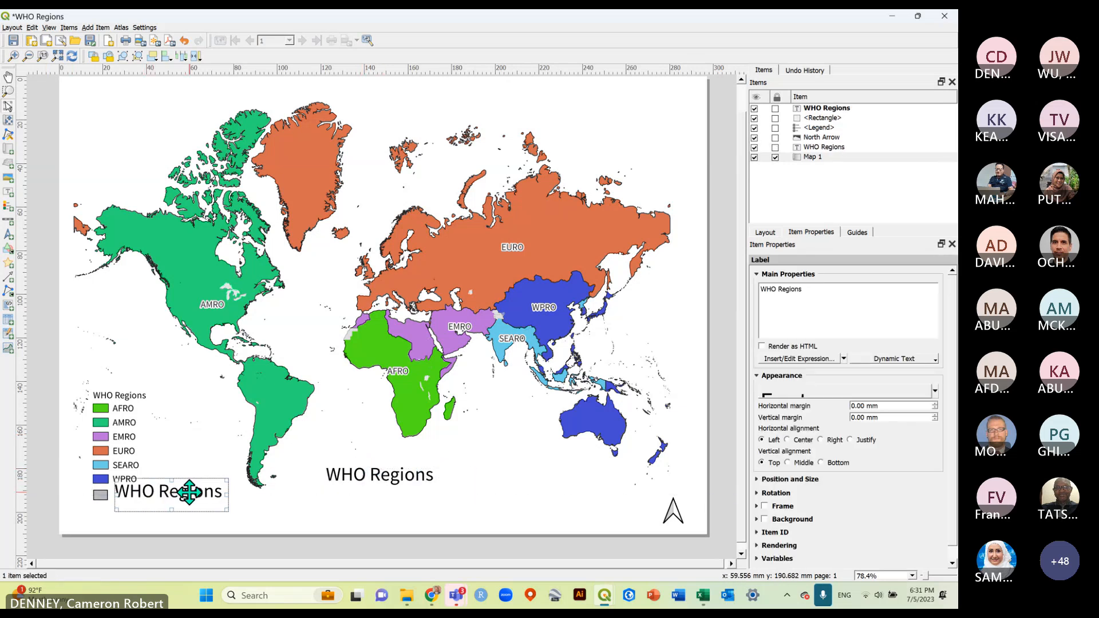
Change the copied label's text to "Not applicable" and widen its box so the text fits on one line.
left_click_drag(812, 297, 731, 301)
type("Not ")
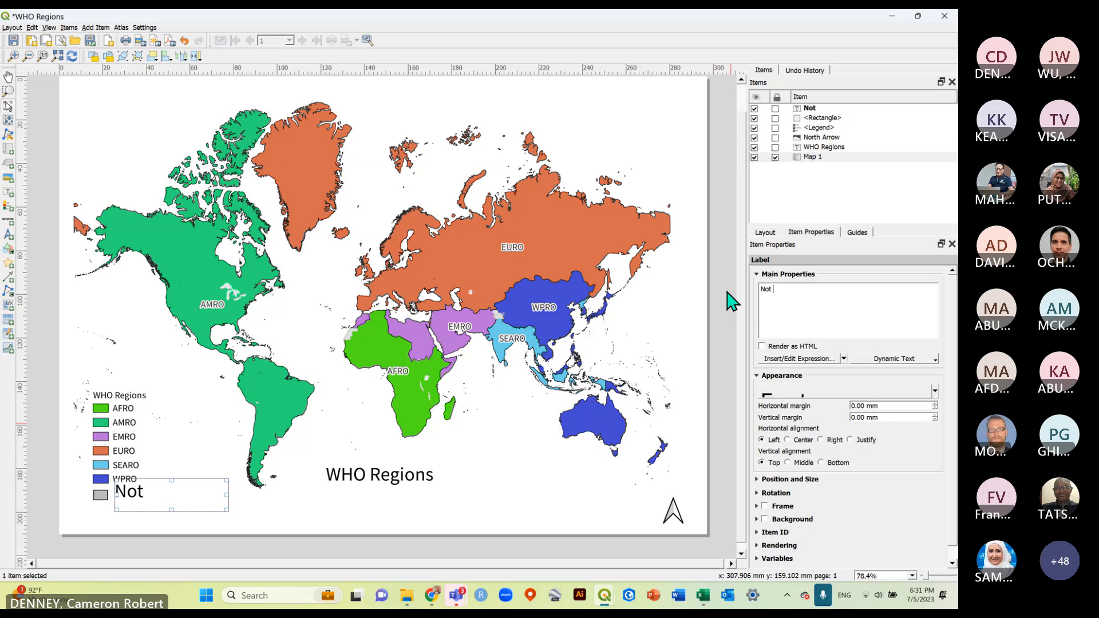
type("applicable")
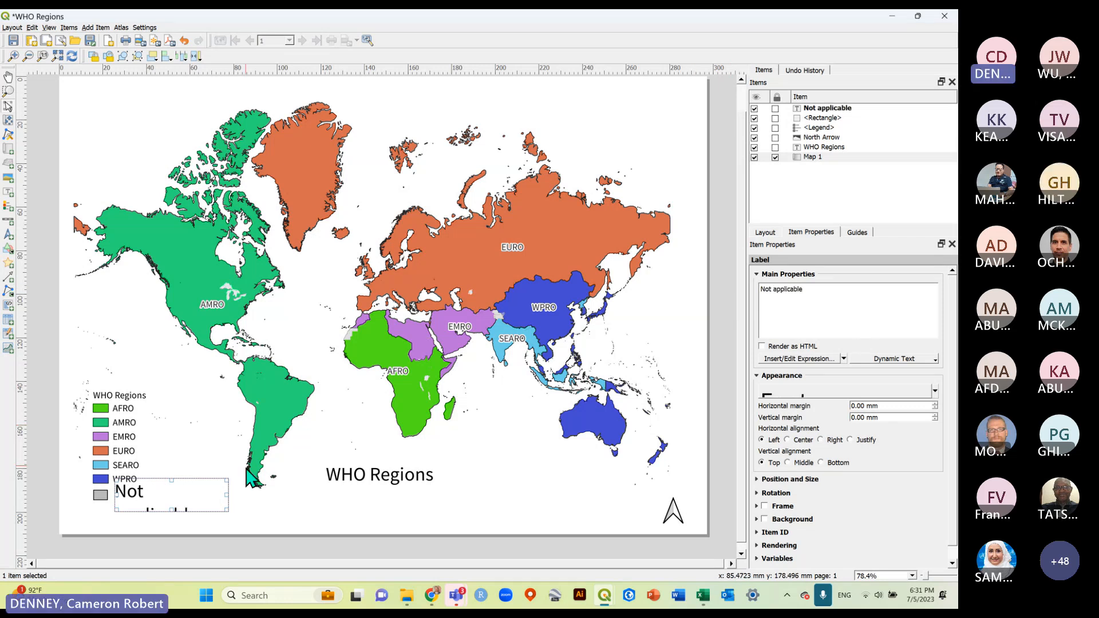
left_click_drag(229, 494, 261, 496)
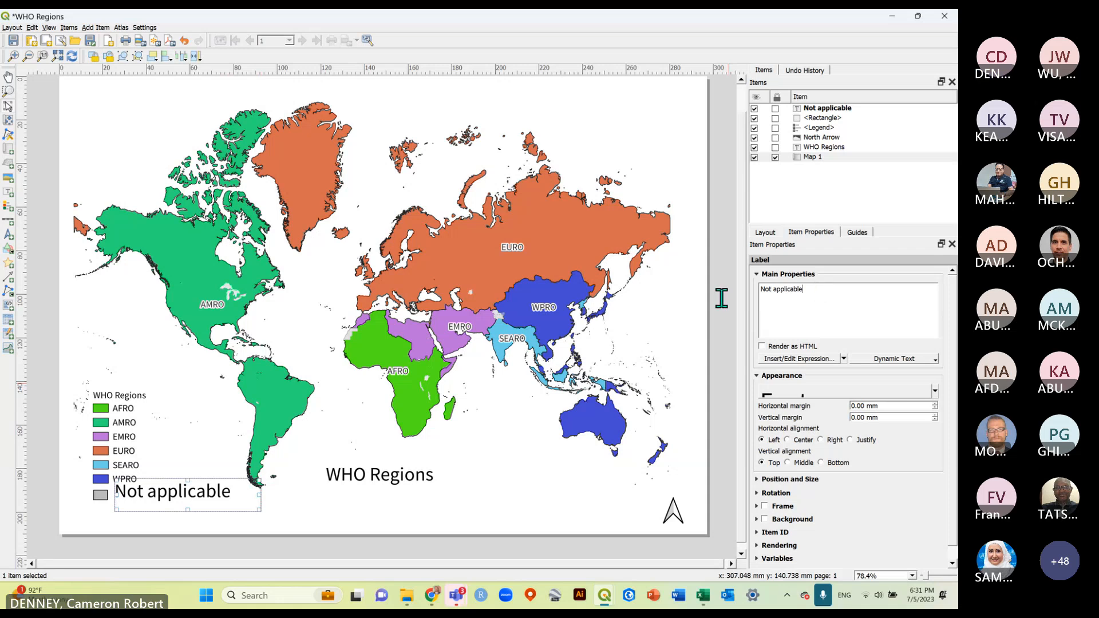
Set the "Not applicable" label's font size to 15 points and move it down level with the grey rectangle.
triple_click(828, 293)
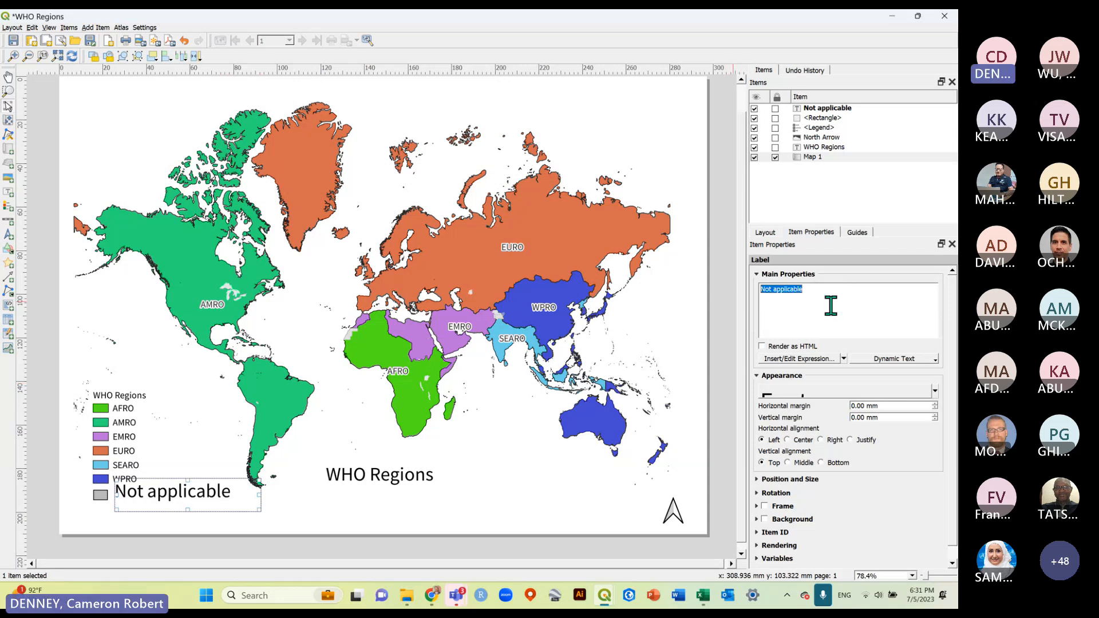
left_click(827, 392)
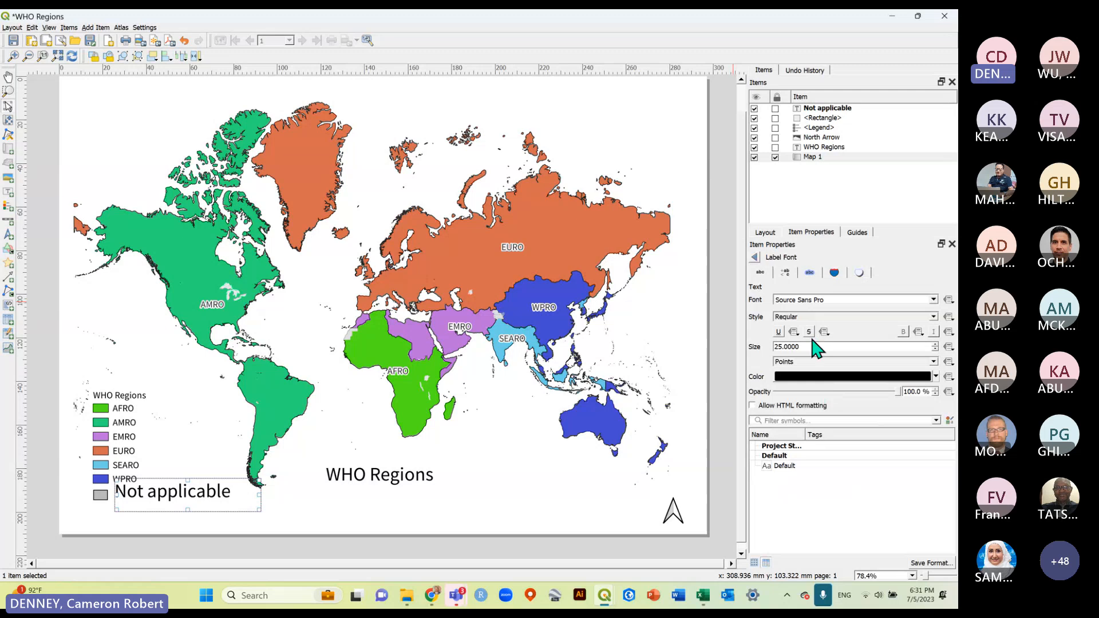
scroll(809, 347, "down", 10)
scroll(810, 346, "down", 1)
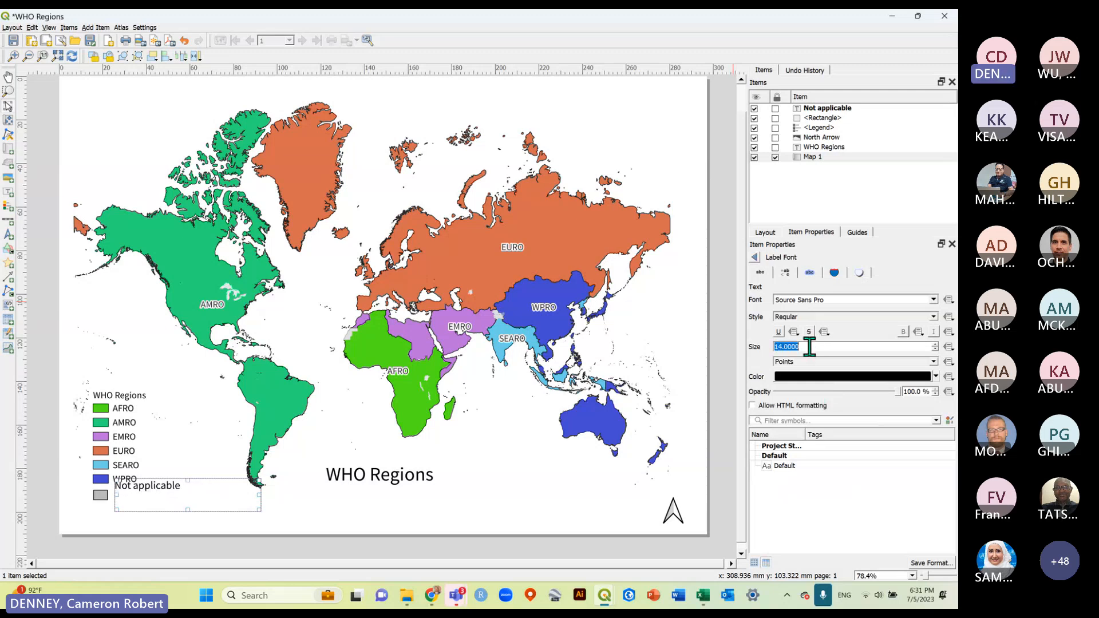
scroll(809, 346, "up", 1)
left_click_drag(206, 489, 206, 498)
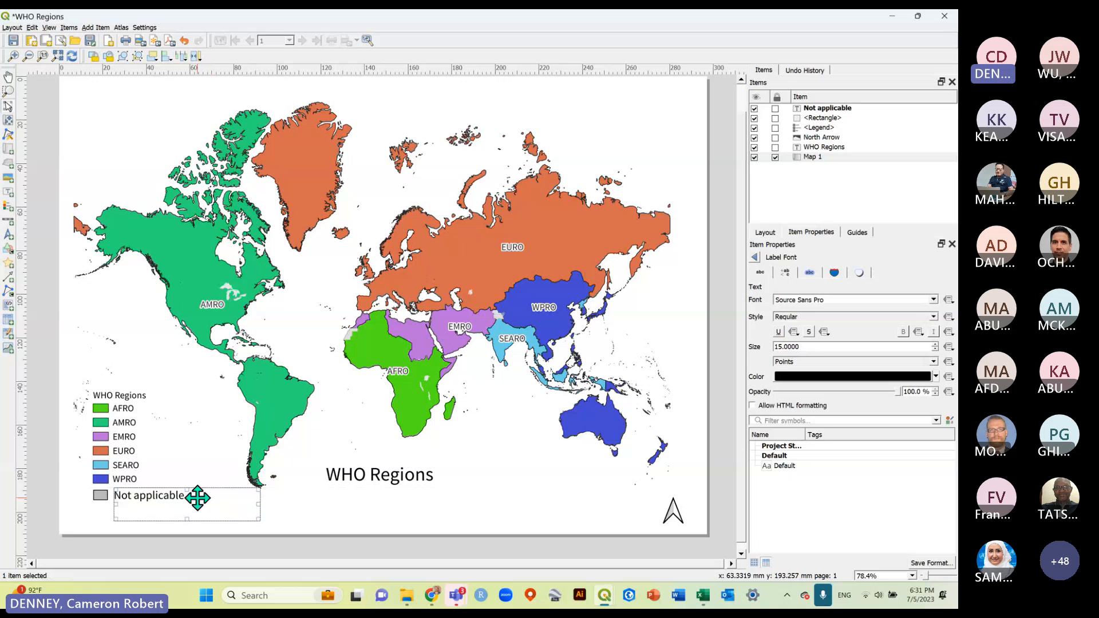
left_click(53, 472)
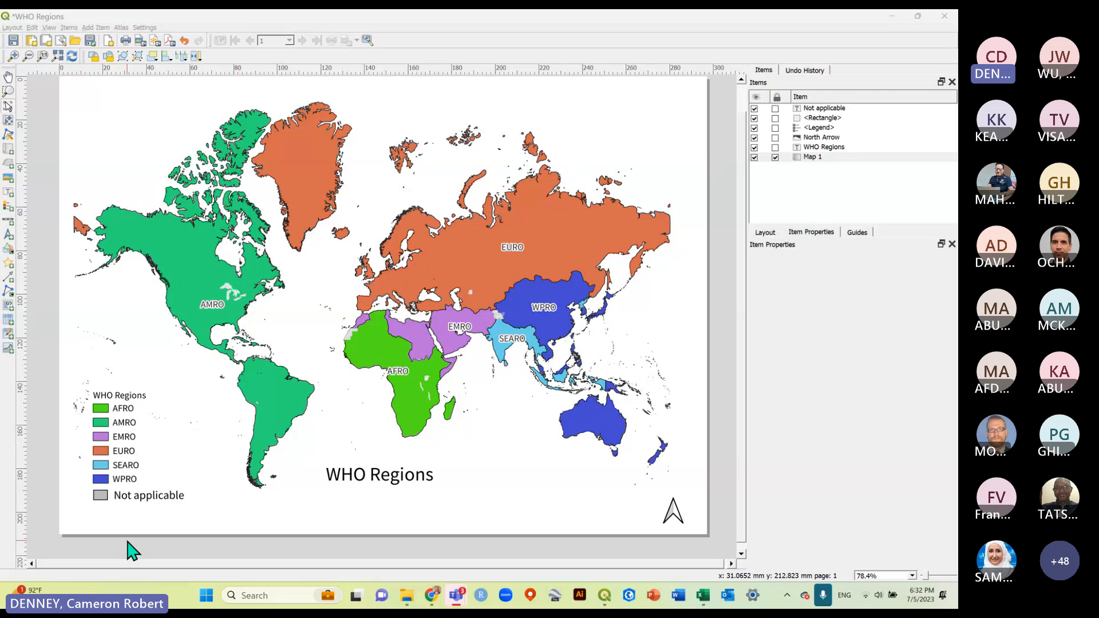
Reduce the "Not applicable" label's font size to 12 points and deselect it.
left_click(132, 498)
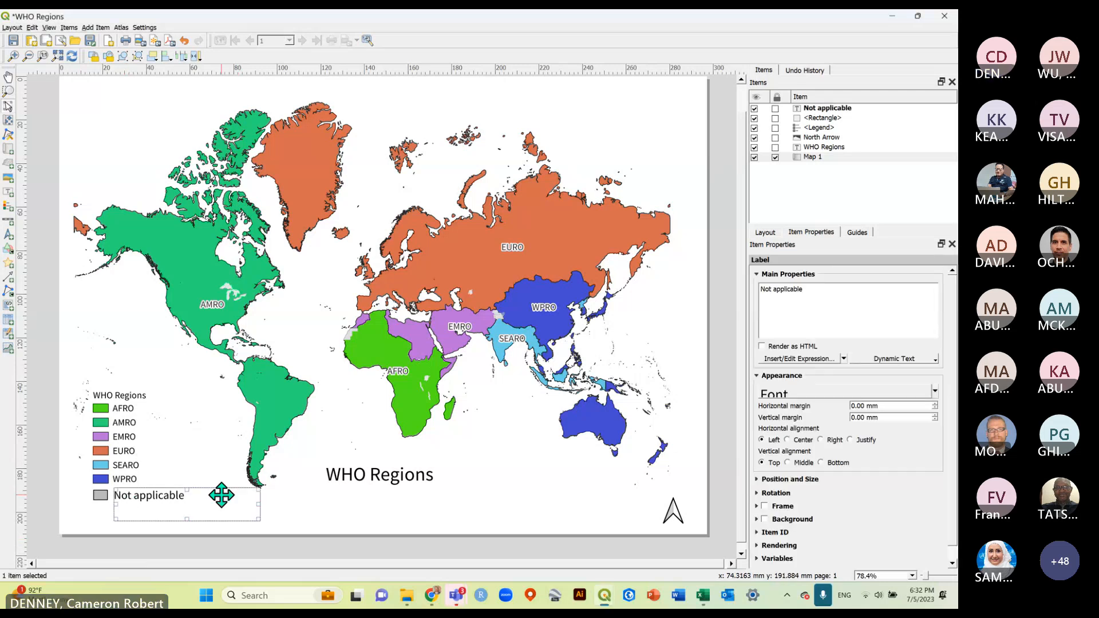
left_click(828, 393)
left_click(934, 350)
left_click(934, 350)
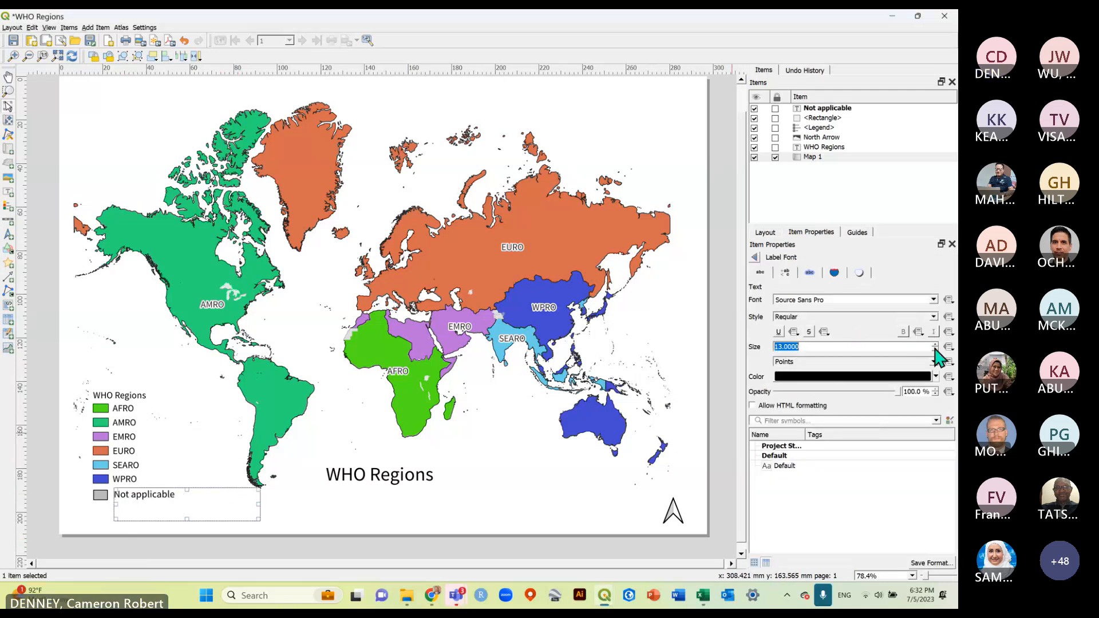
left_click(934, 350)
left_click(50, 447)
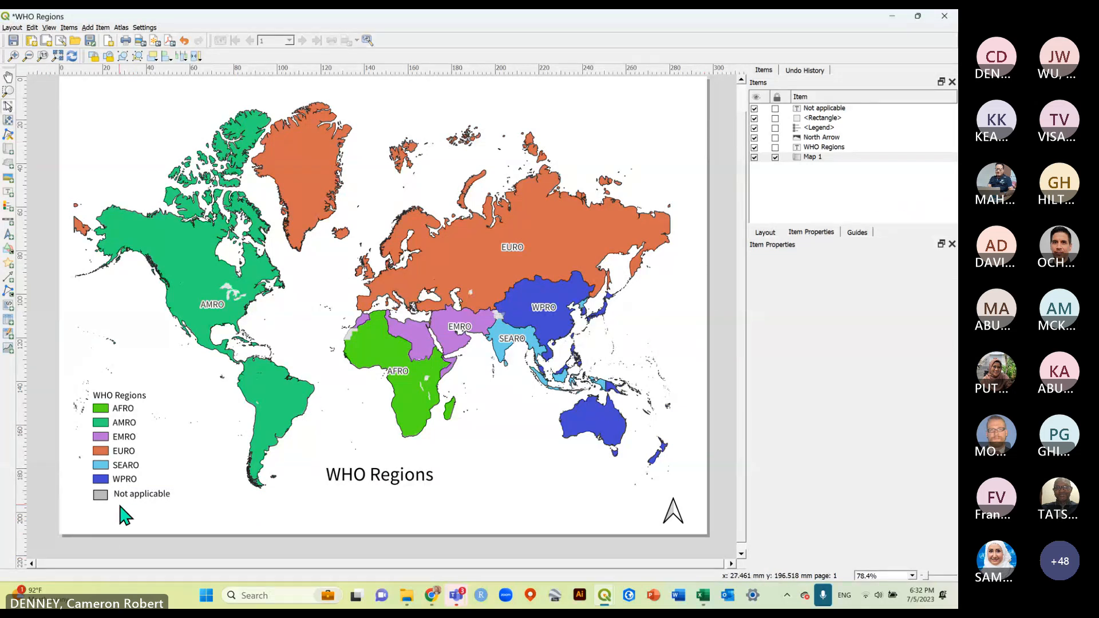
Align the "Not applicable" label with the left edge of the legend's region names and centre it beside the grey rectangle.
left_click(136, 496)
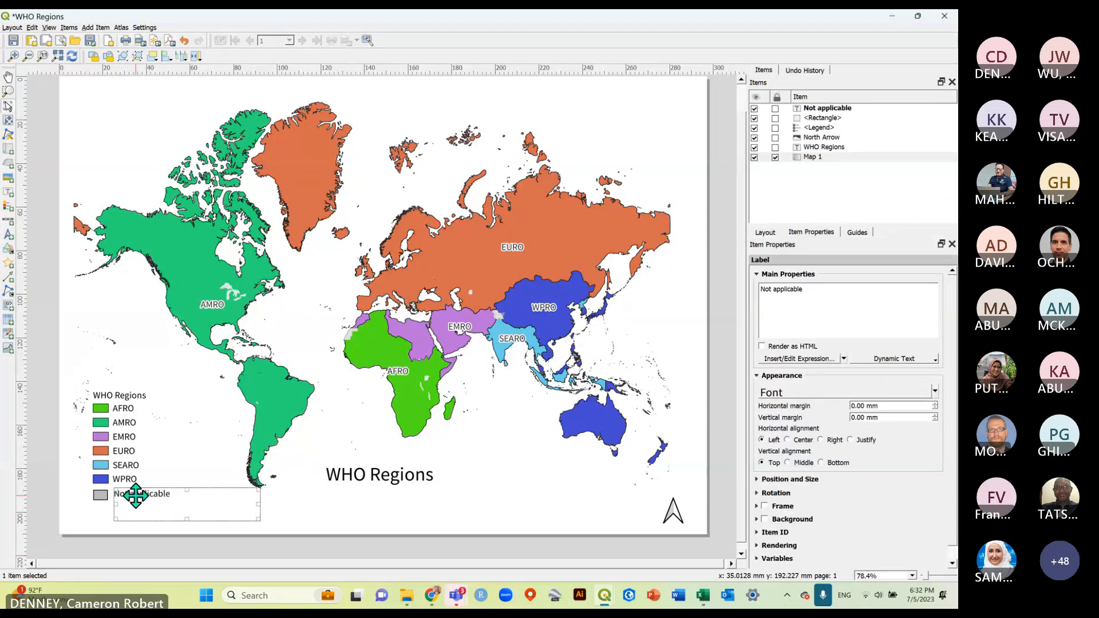
left_click_drag(136, 495, 133, 496)
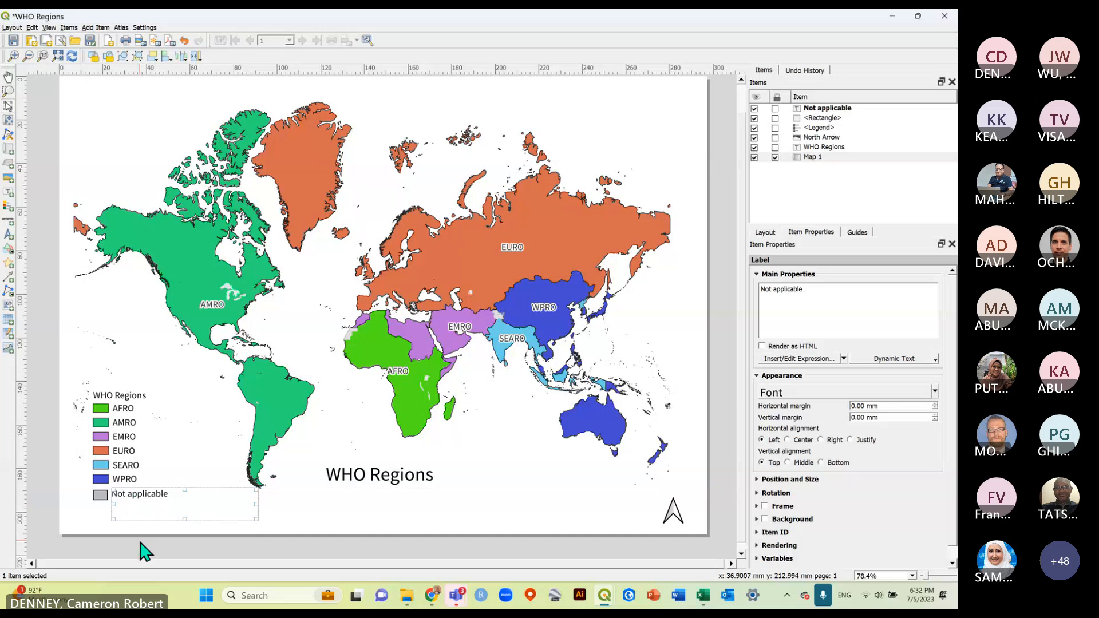
left_click(142, 549)
left_click(132, 497)
scroll(114, 512, "up", 2)
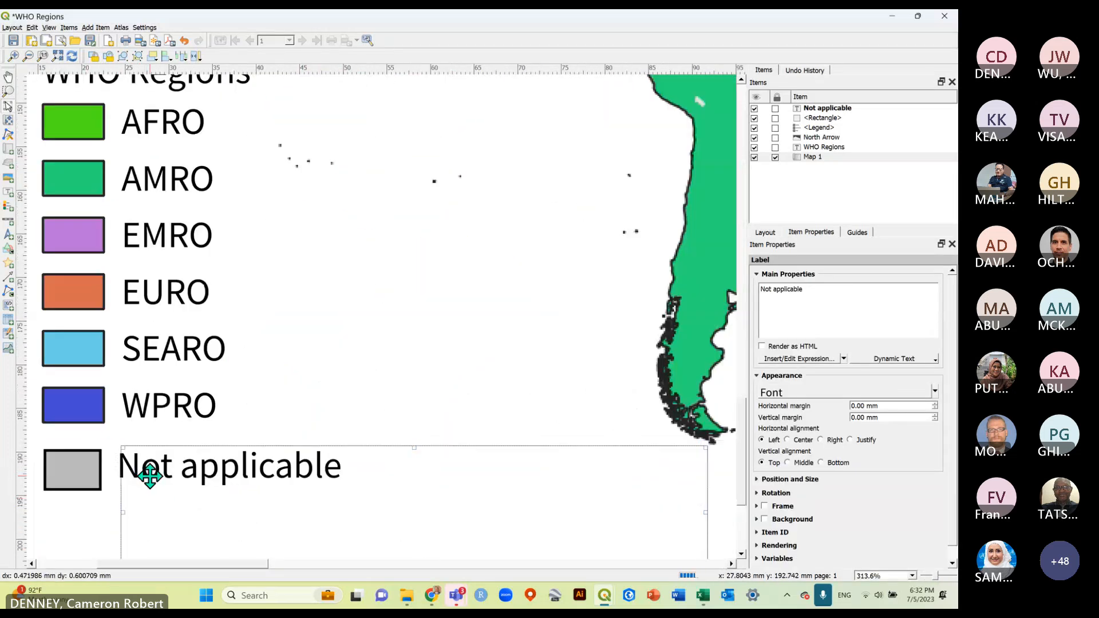
left_click(289, 393)
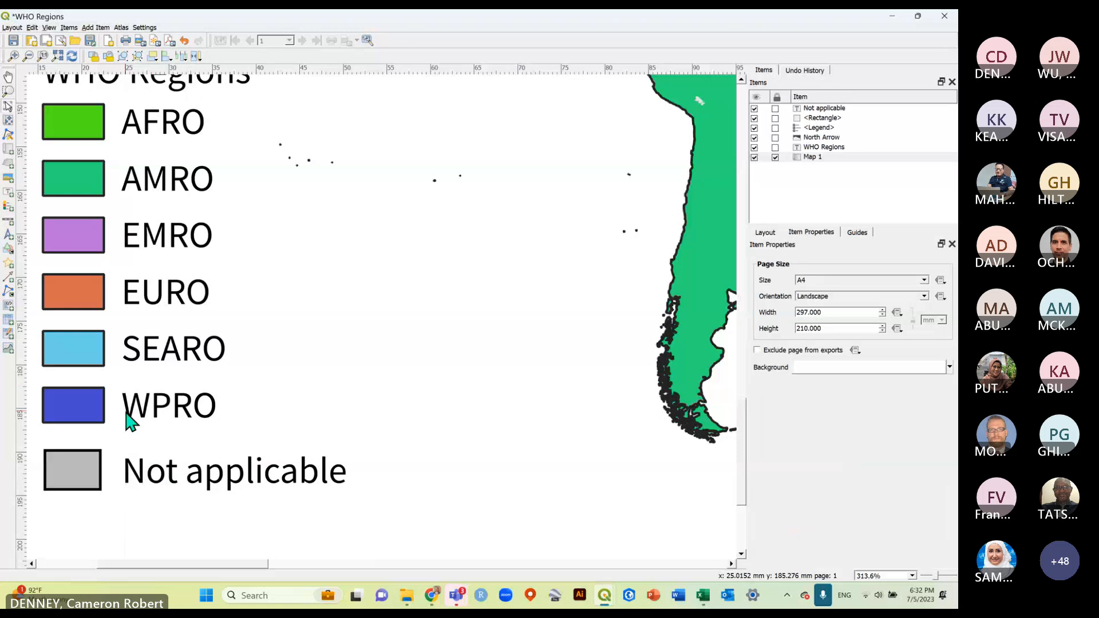
Lighten the fill colour of the grey rectangle beside "Not applicable" to #d2d2d2 and deselect it.
scroll(128, 422, "down", 2)
scroll(134, 443, "down", 1)
scroll(309, 343, "up", 1)
scroll(315, 349, "down", 1)
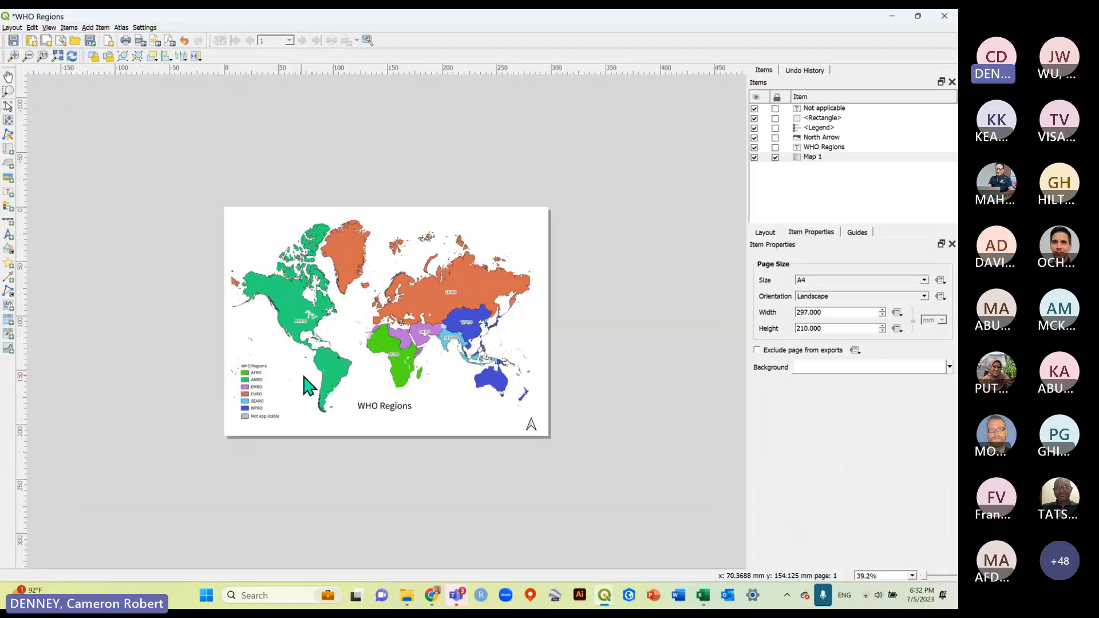
scroll(337, 360, "up", 1)
left_click(100, 488)
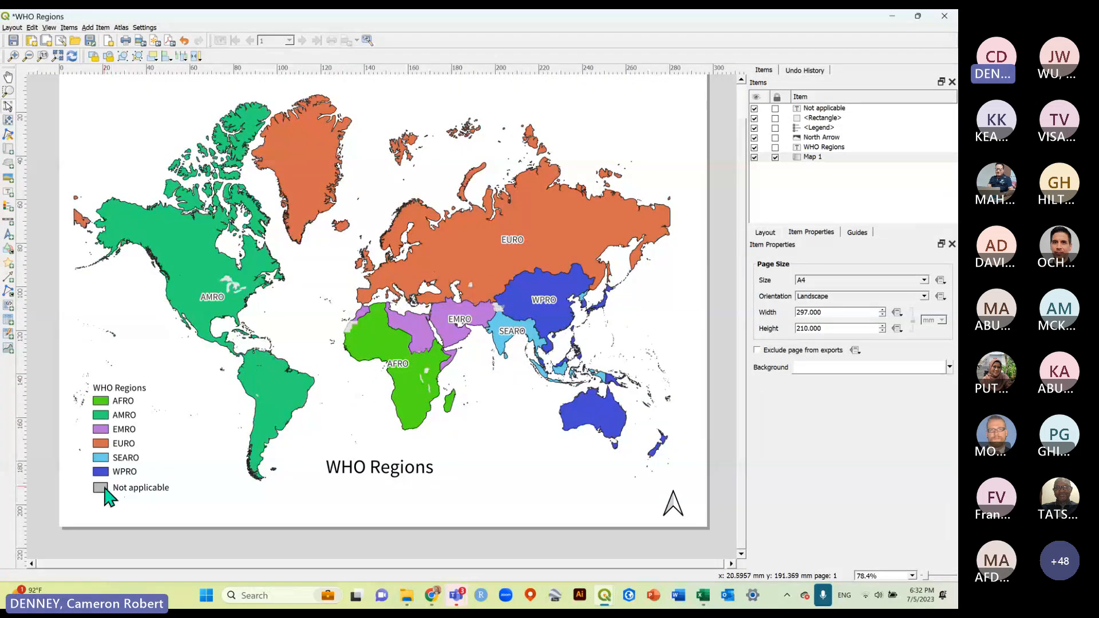
left_click(867, 321)
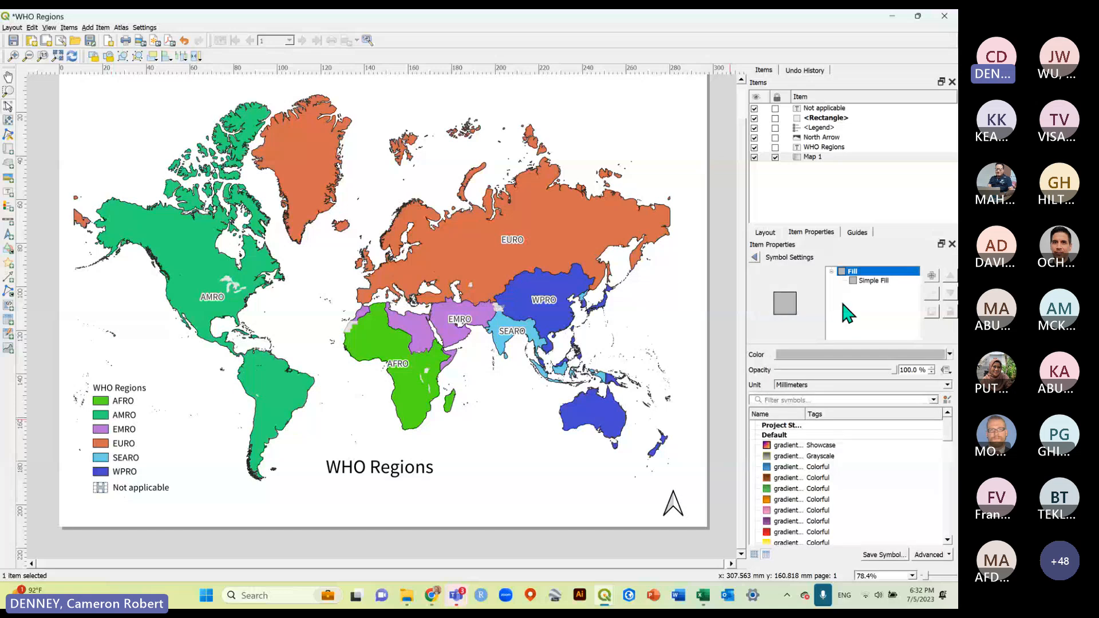
left_click(866, 283)
left_click(848, 379)
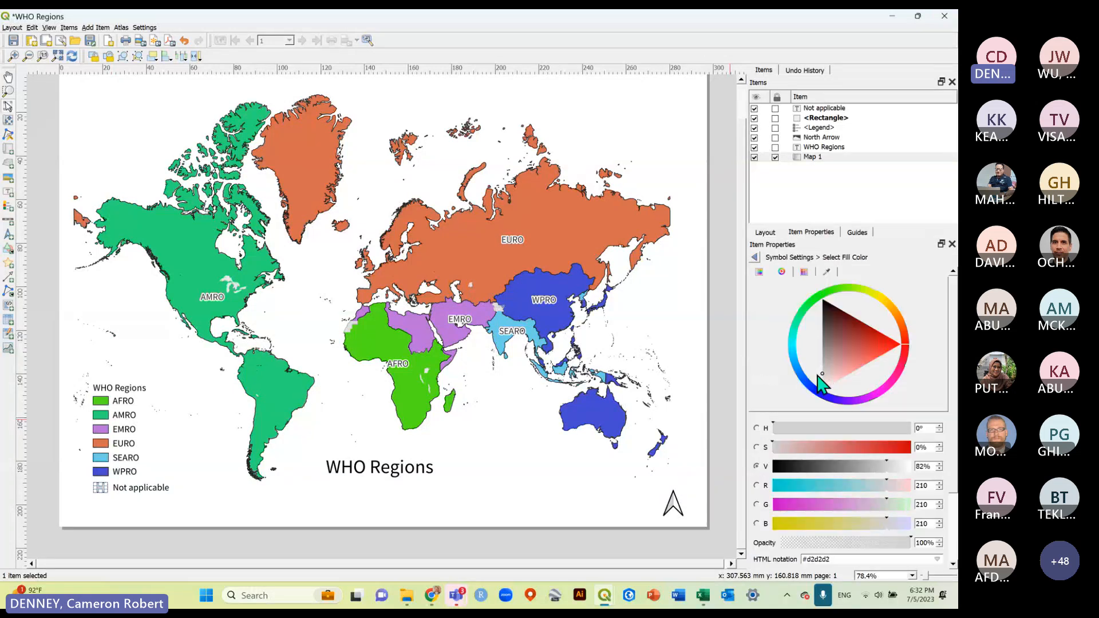
left_click(755, 257)
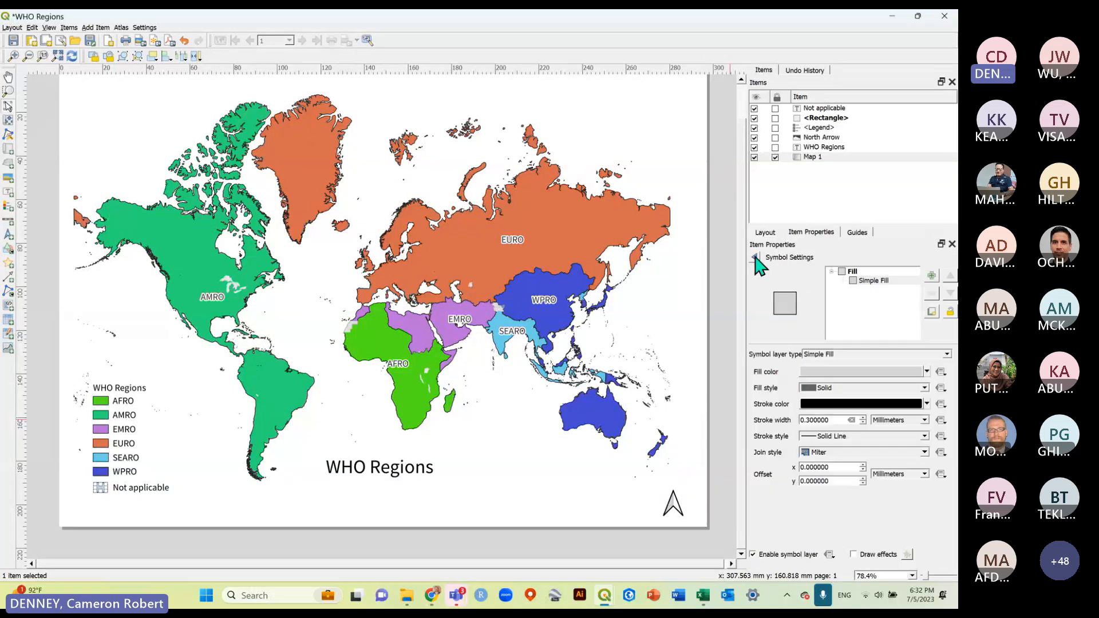
left_click(116, 543)
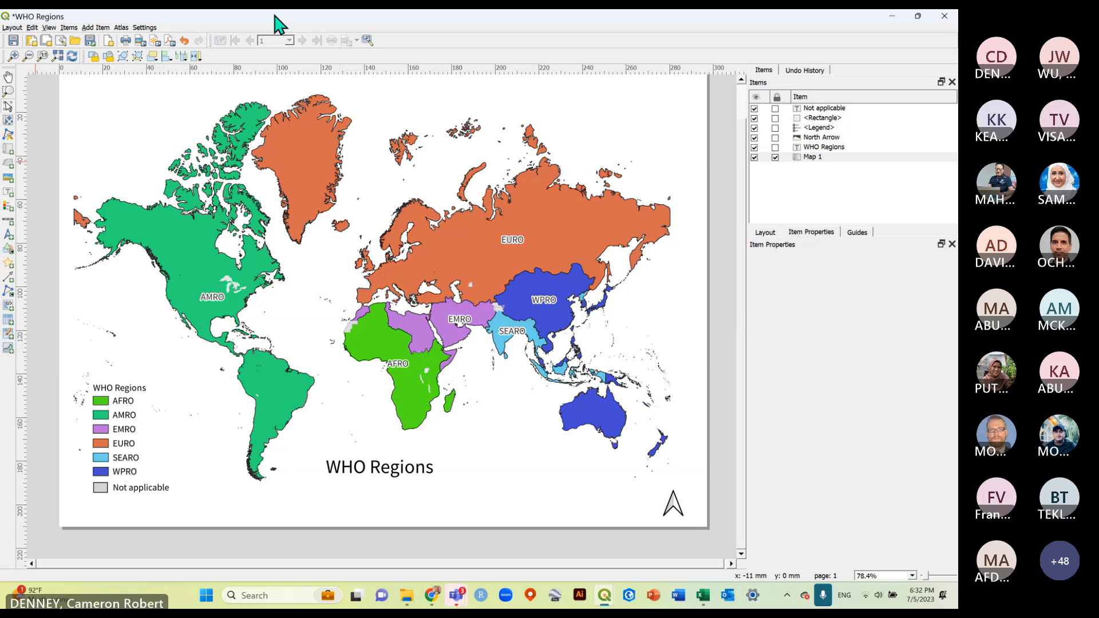
Select the legend and examine its background colour setting.
left_click(118, 443)
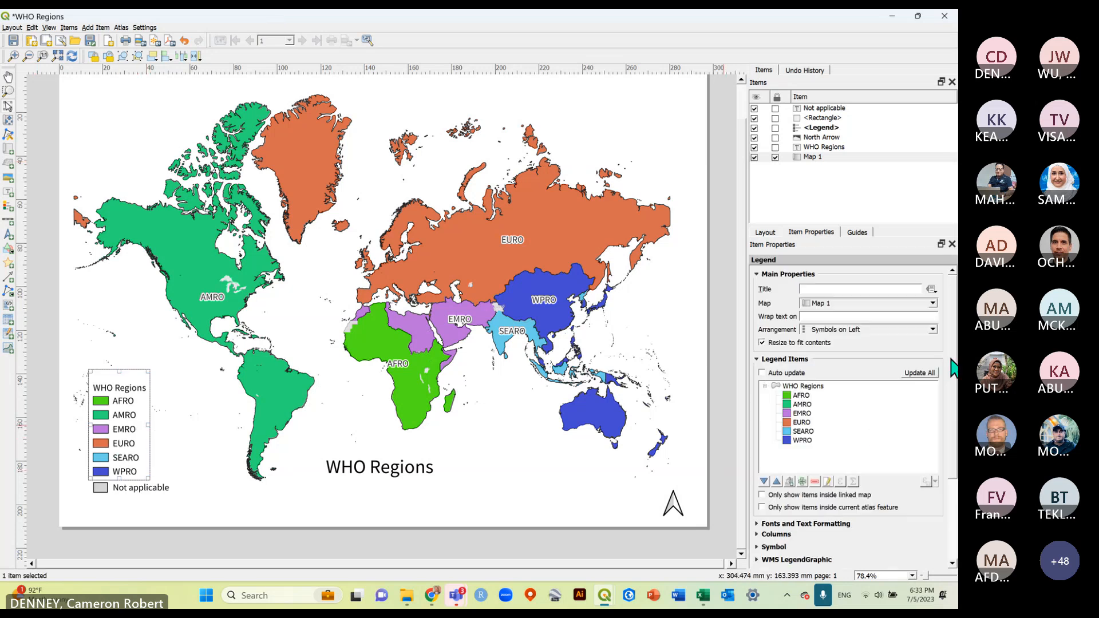
left_click_drag(952, 368, 954, 439)
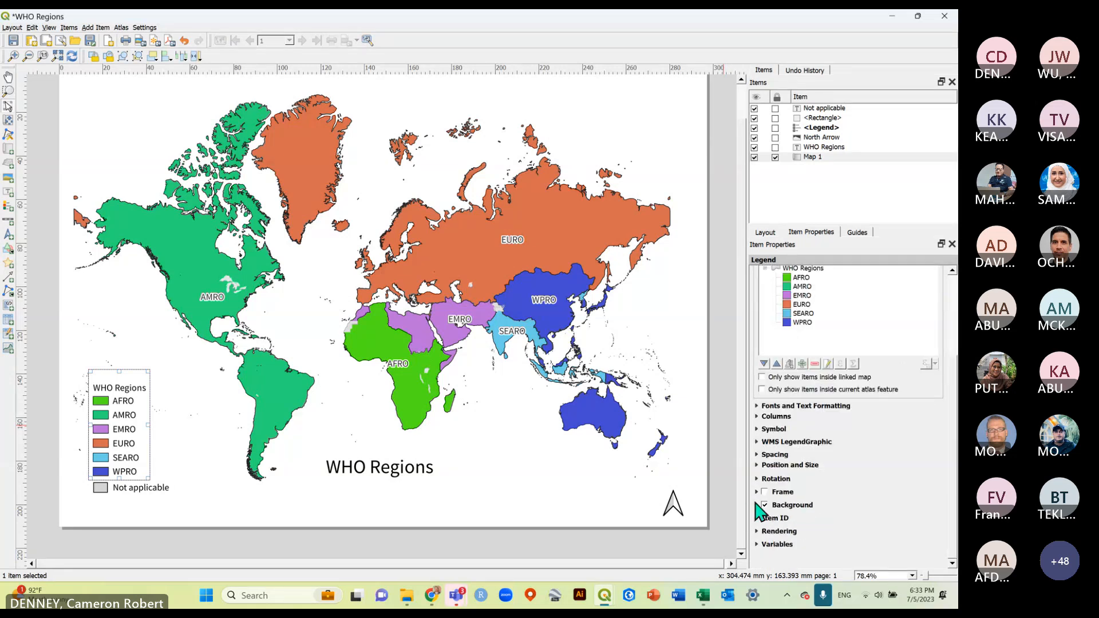
left_click(757, 505)
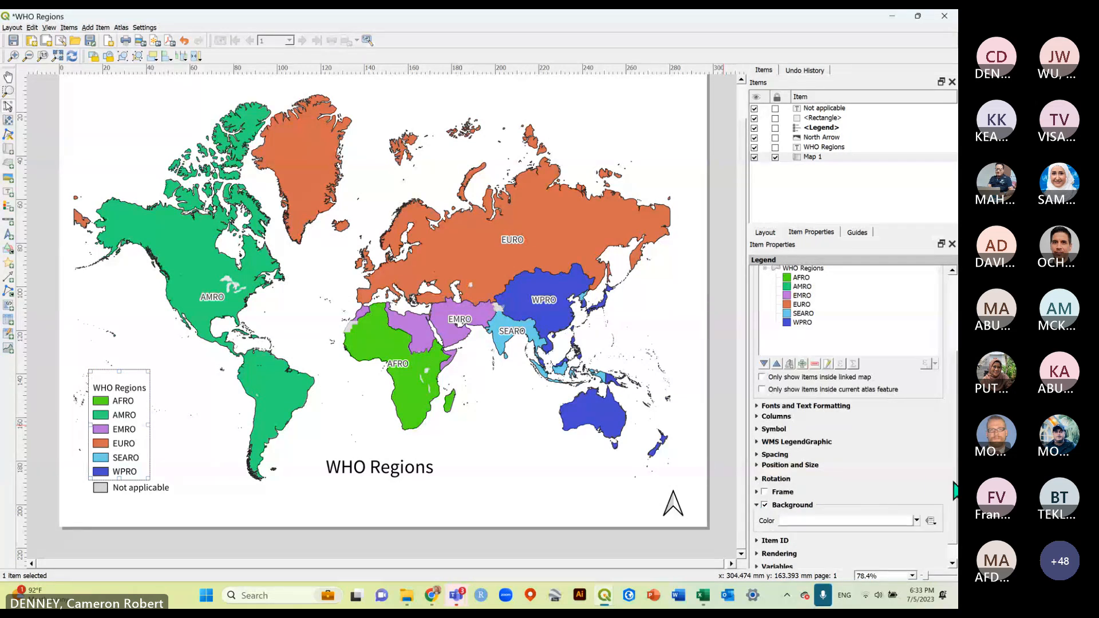
left_click_drag(955, 491, 952, 513)
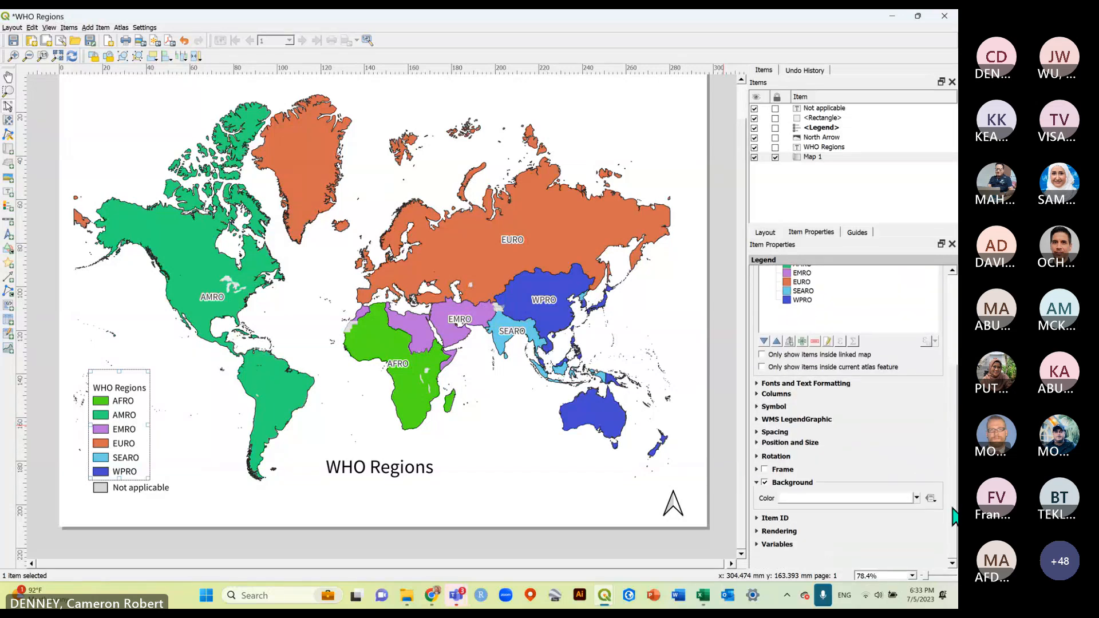
Examine the properties of the title, "Not applicable" label, rectangle, legend, north arrow and map one by one.
left_click(386, 479)
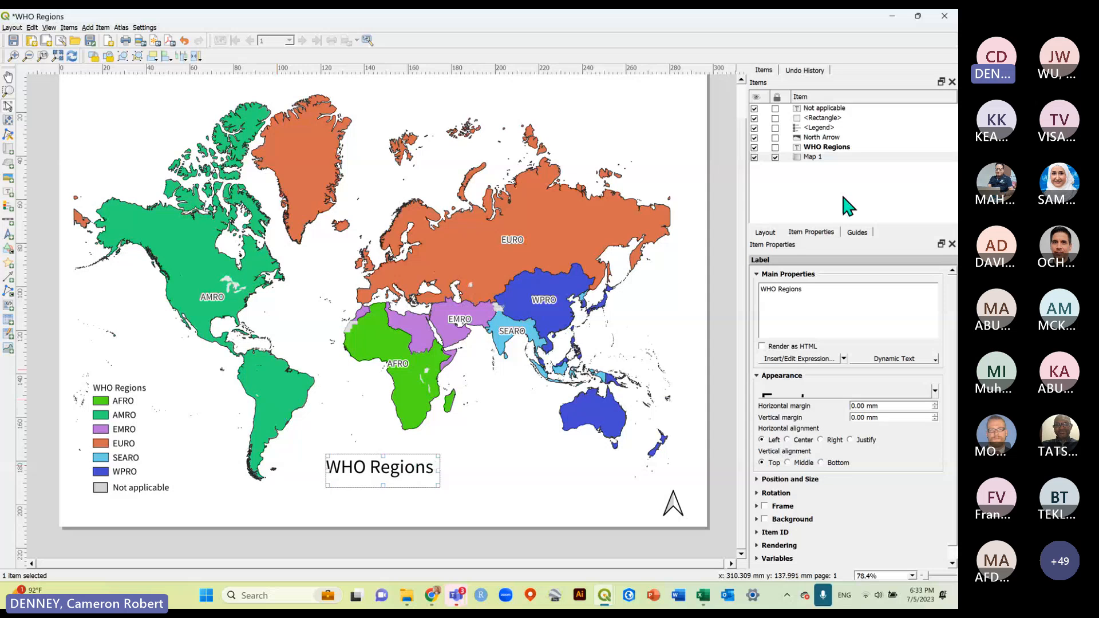
left_click(824, 108)
left_click(825, 118)
left_click(822, 128)
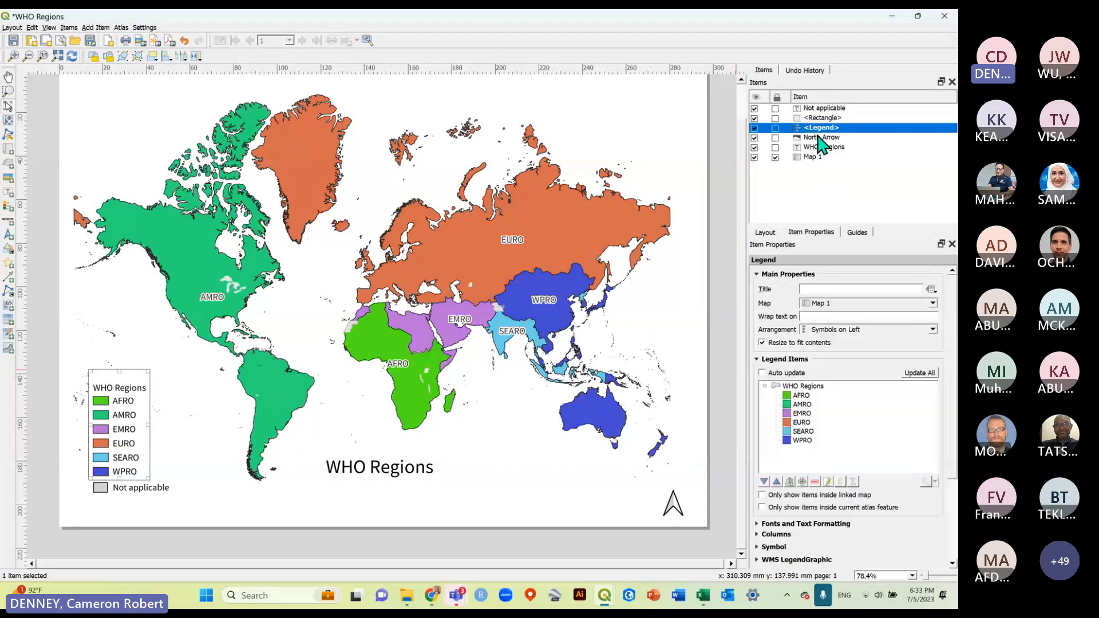
left_click(822, 138)
left_click(820, 148)
left_click(813, 158)
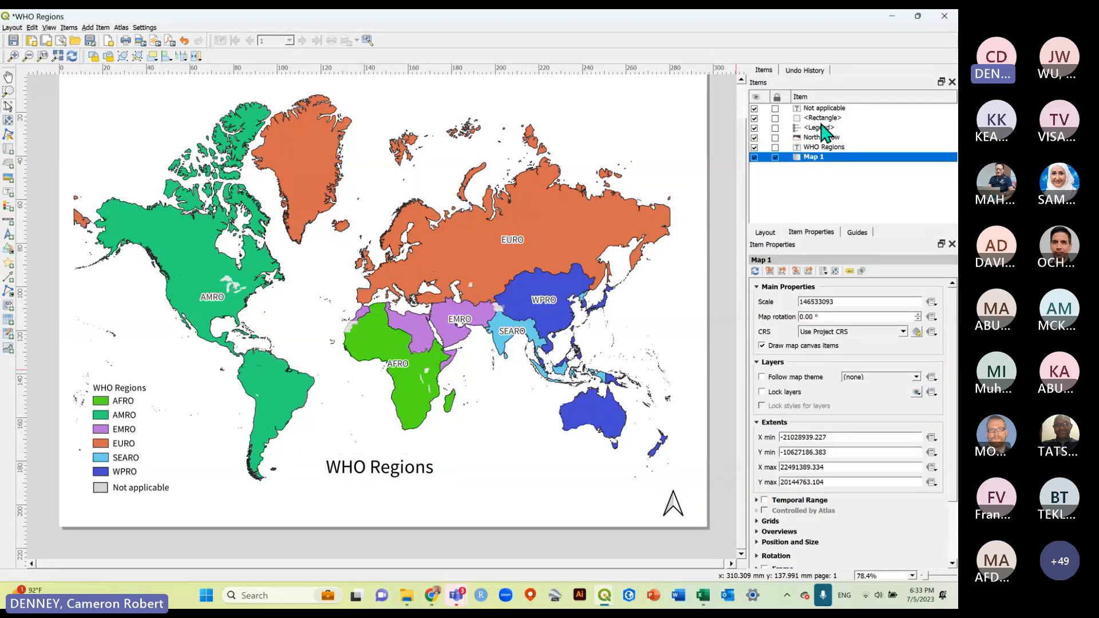
left_click(822, 108)
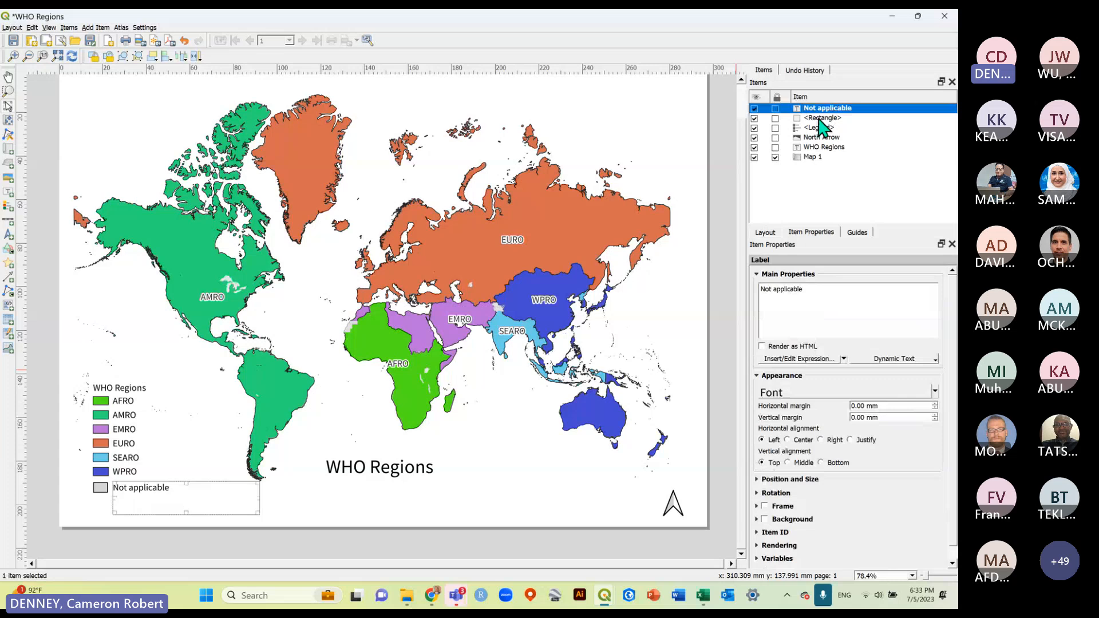
left_click_drag(953, 357, 956, 440)
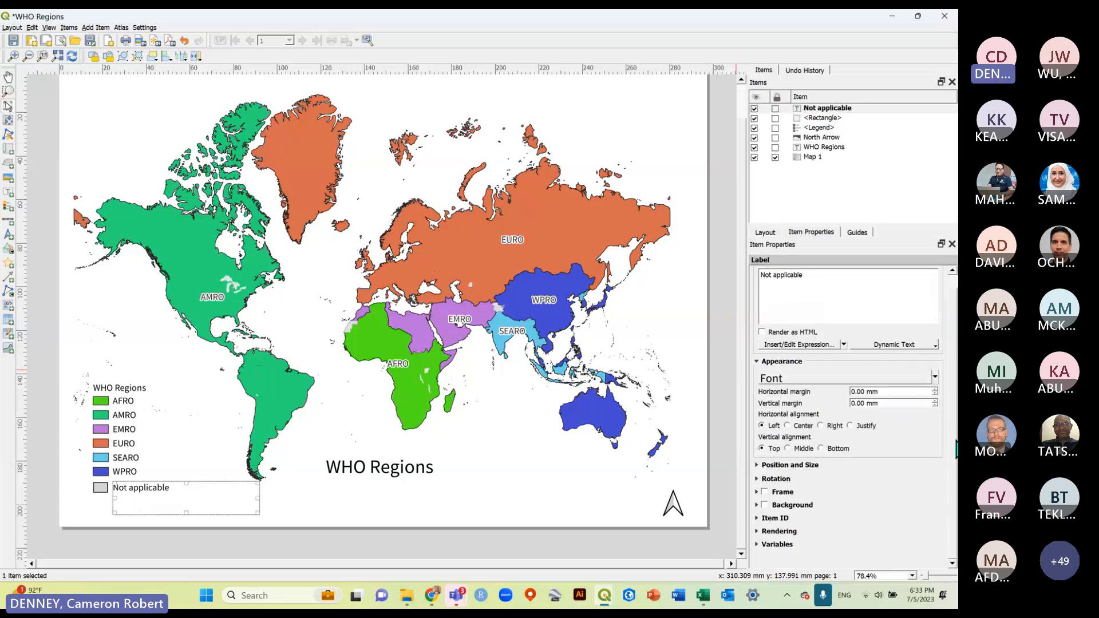
Review the legend's background options again and deselect the legend.
left_click(813, 118)
left_click(810, 127)
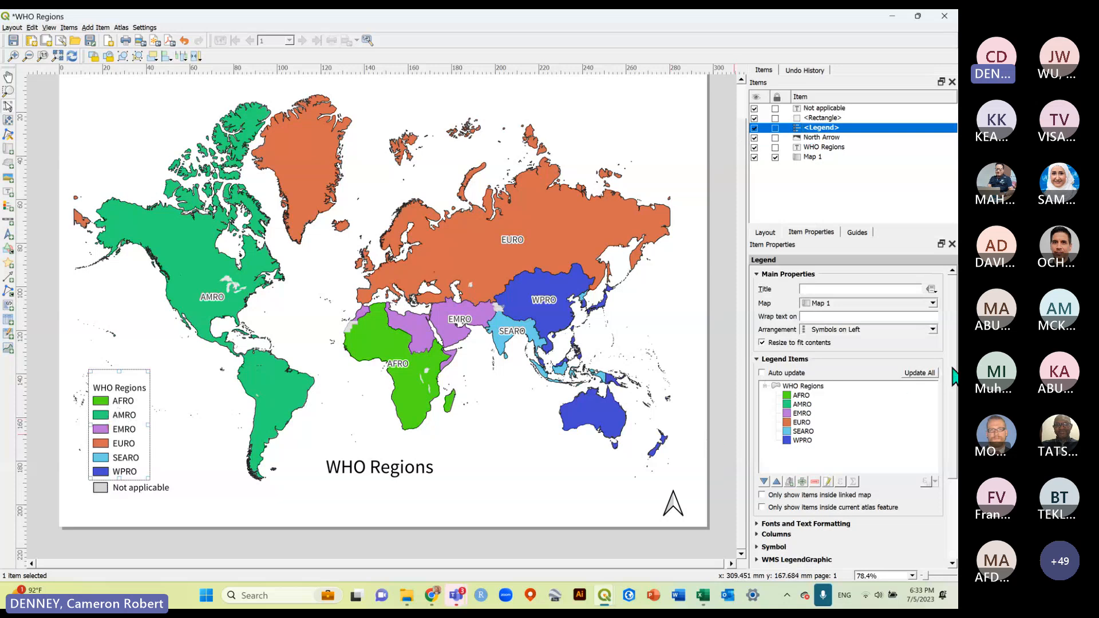
scroll(836, 446, "down", 3)
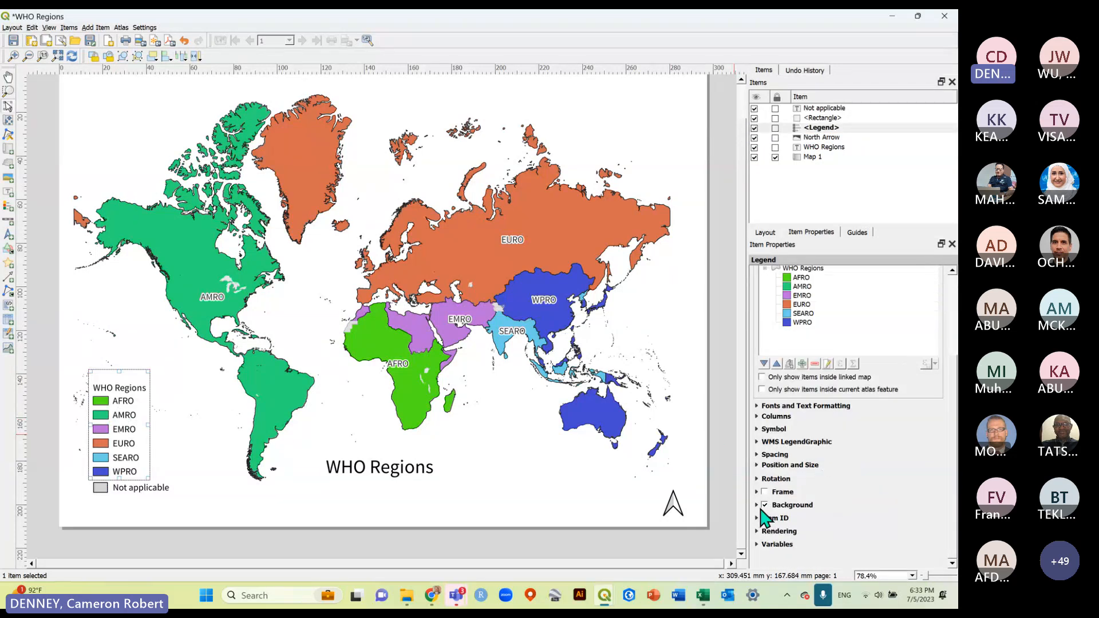
left_click(765, 505)
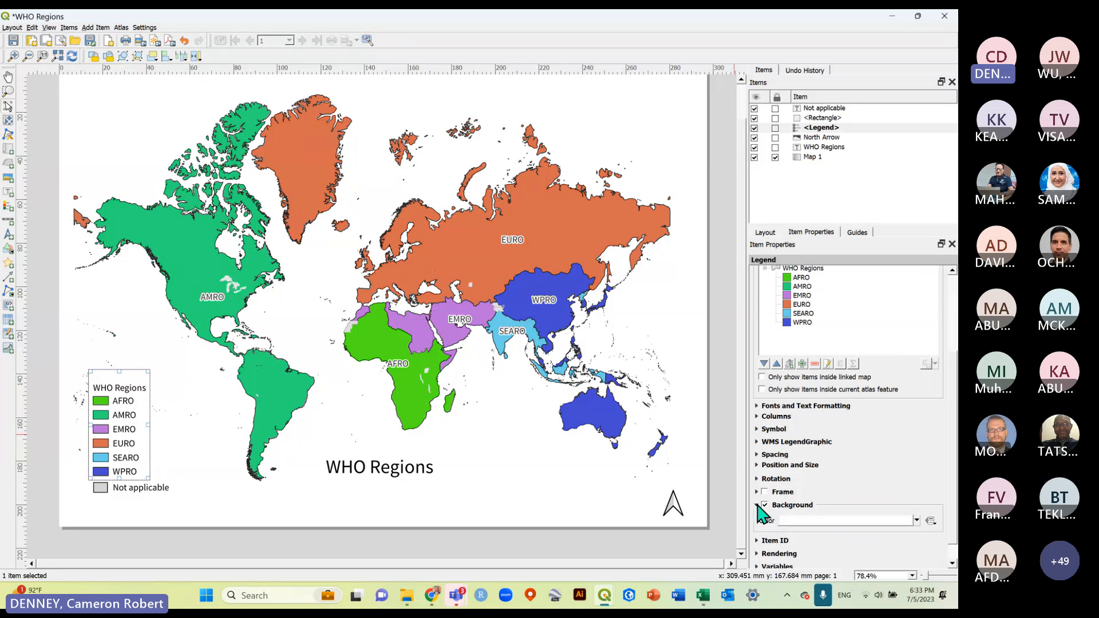
left_click(168, 541)
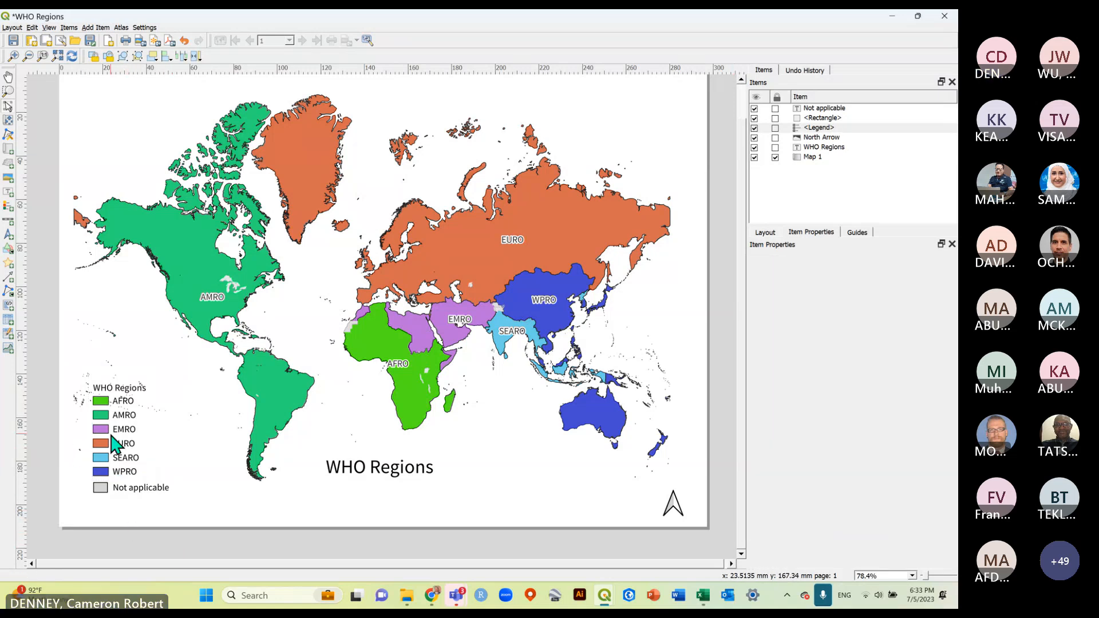
Move the legend, grey rectangle and "Not applicable" label together to the lower part of the page between the title and Australia.
left_click_drag(116, 429, 505, 457)
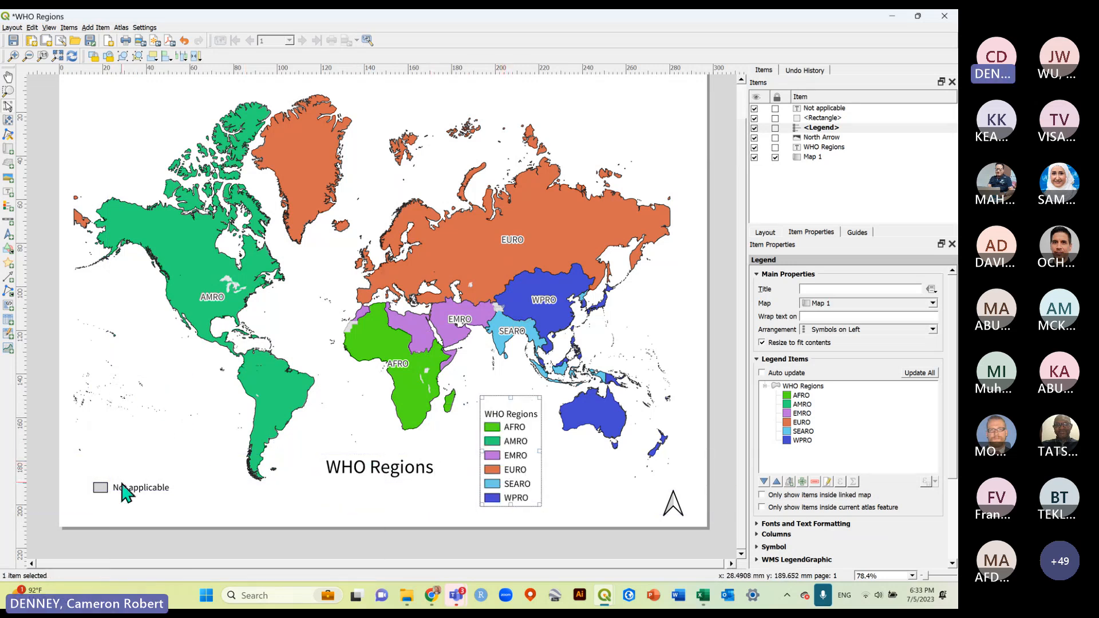
left_click(100, 487)
left_click_drag(54, 468, 523, 518)
left_click(450, 550)
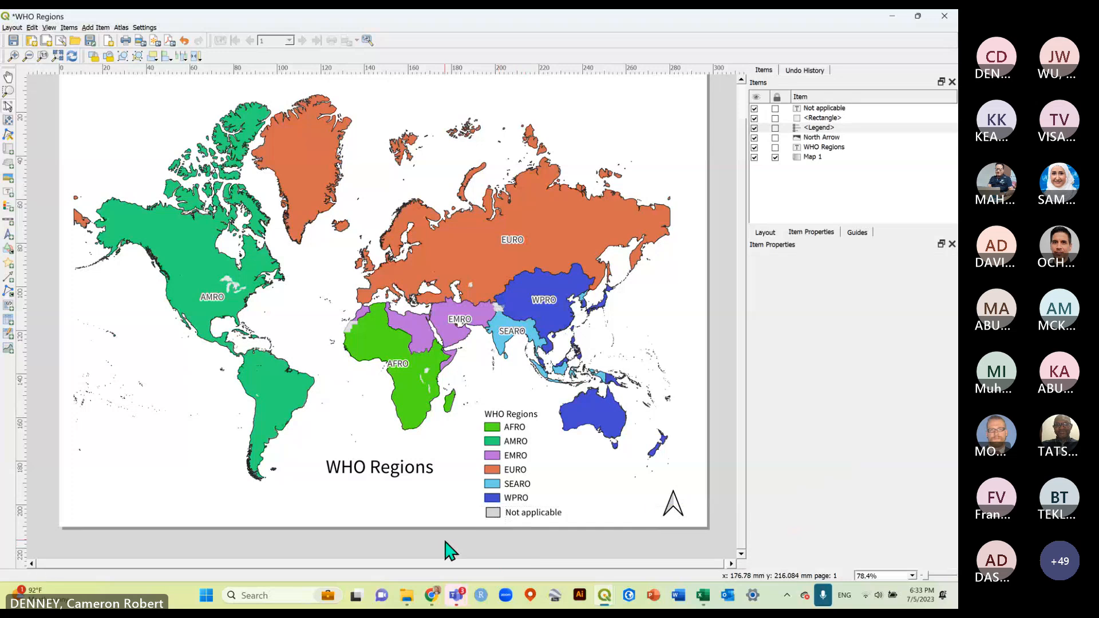
Line up the grey "Not applicable" rectangle with the legend's colour swatches and save the project.
scroll(494, 519, "up", 1)
left_click(491, 515)
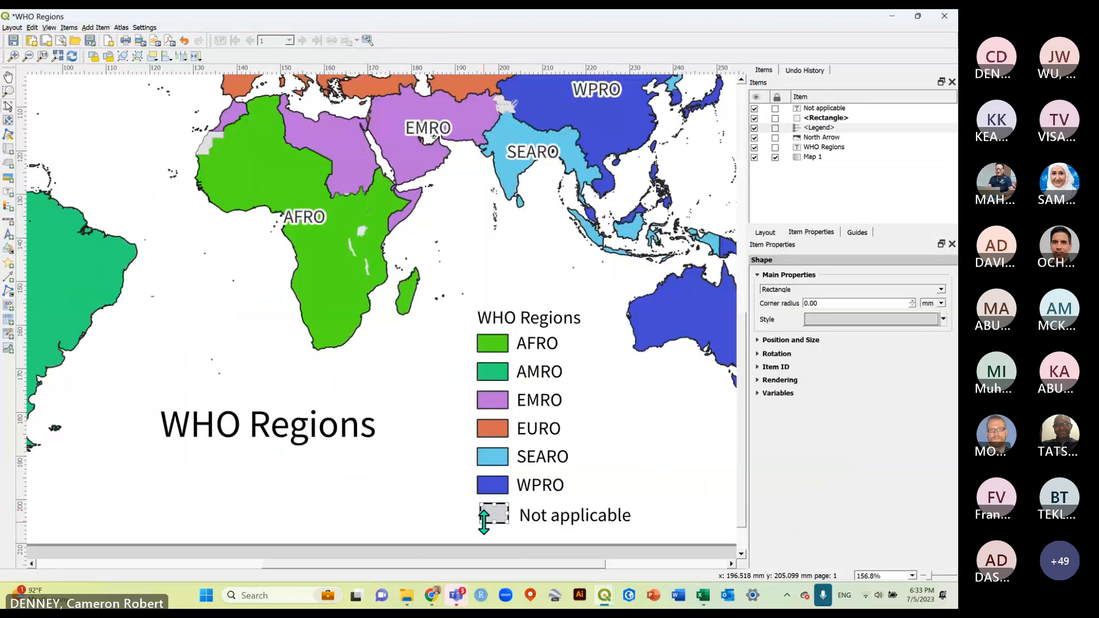
left_click_drag(480, 518, 508, 527)
left_click(515, 552)
key("ctrl+0")
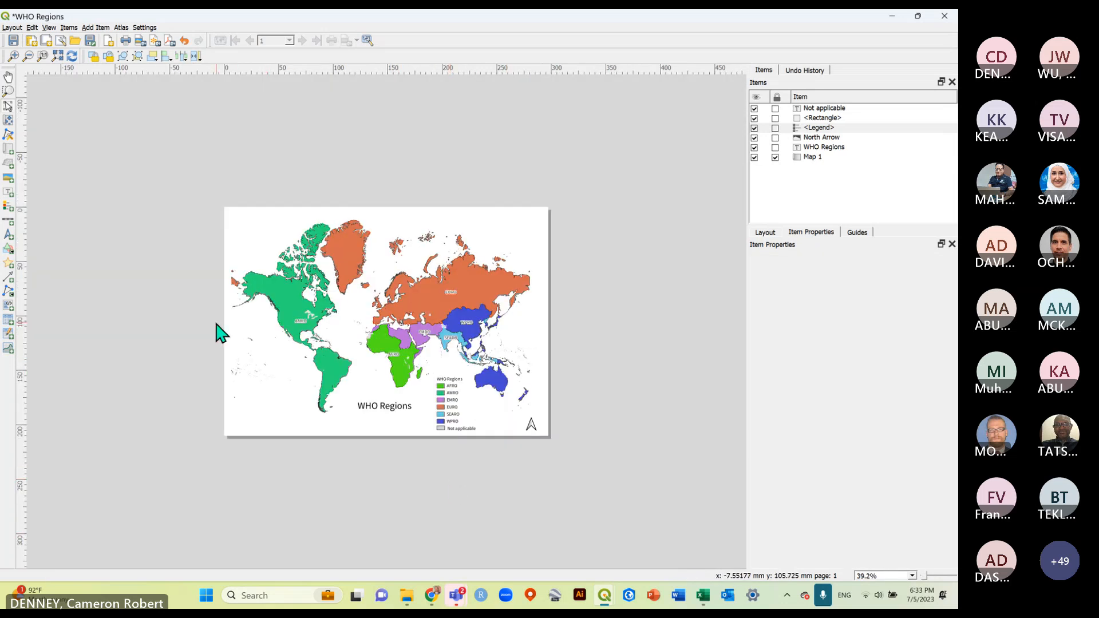
scroll(310, 295, "up", 1)
key("ctrl+s")
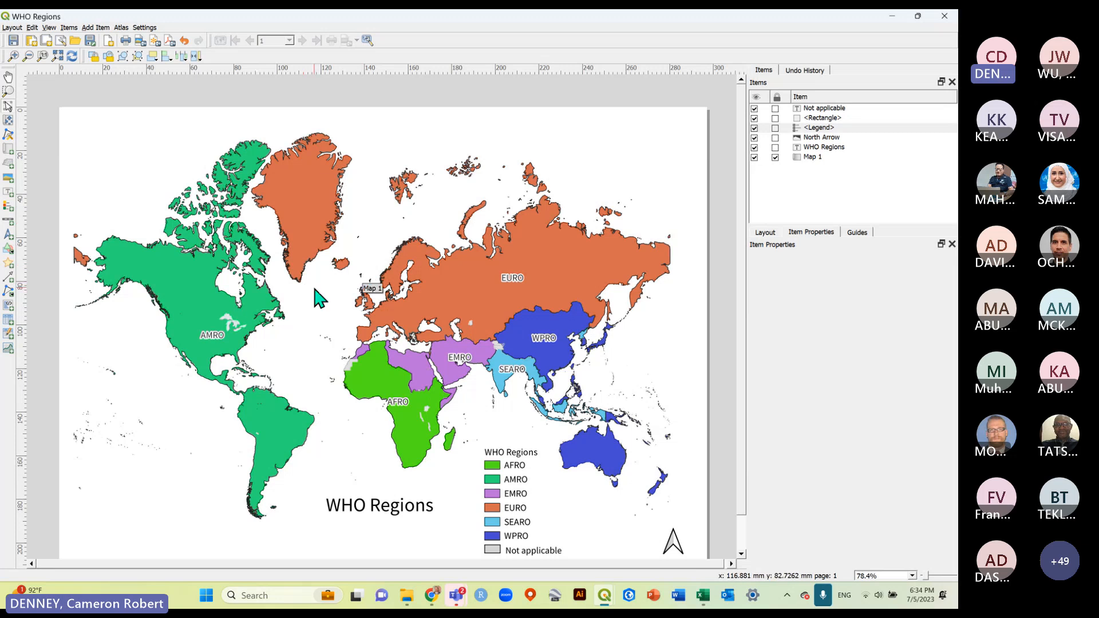
Move the north arrow to the lower-left corner of the page.
scroll(508, 281, "down", 1)
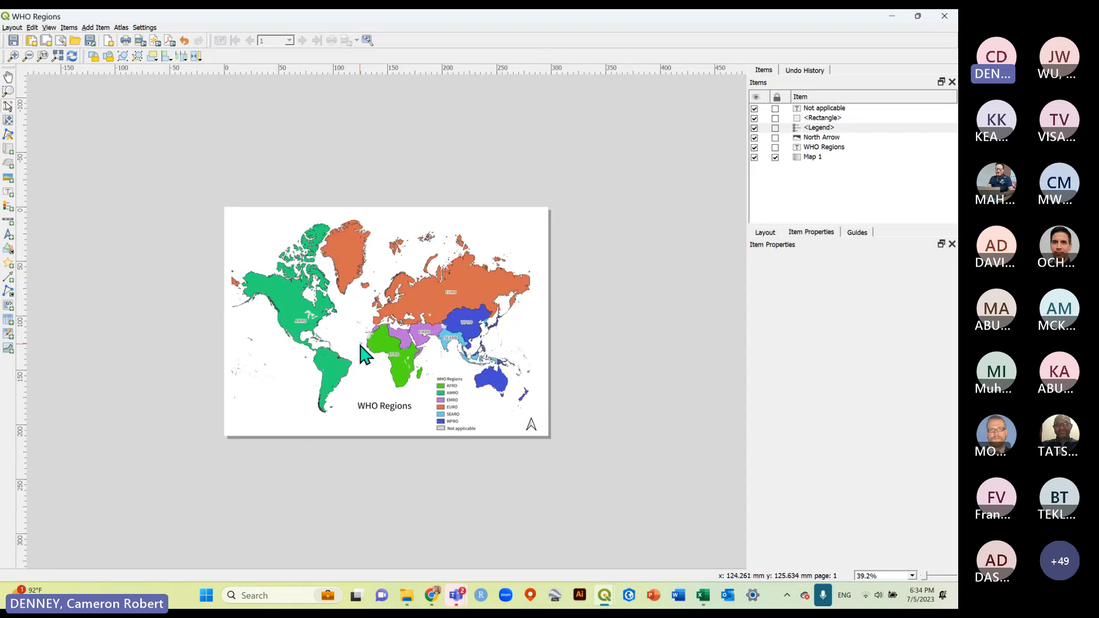
scroll(378, 317, "up", 1)
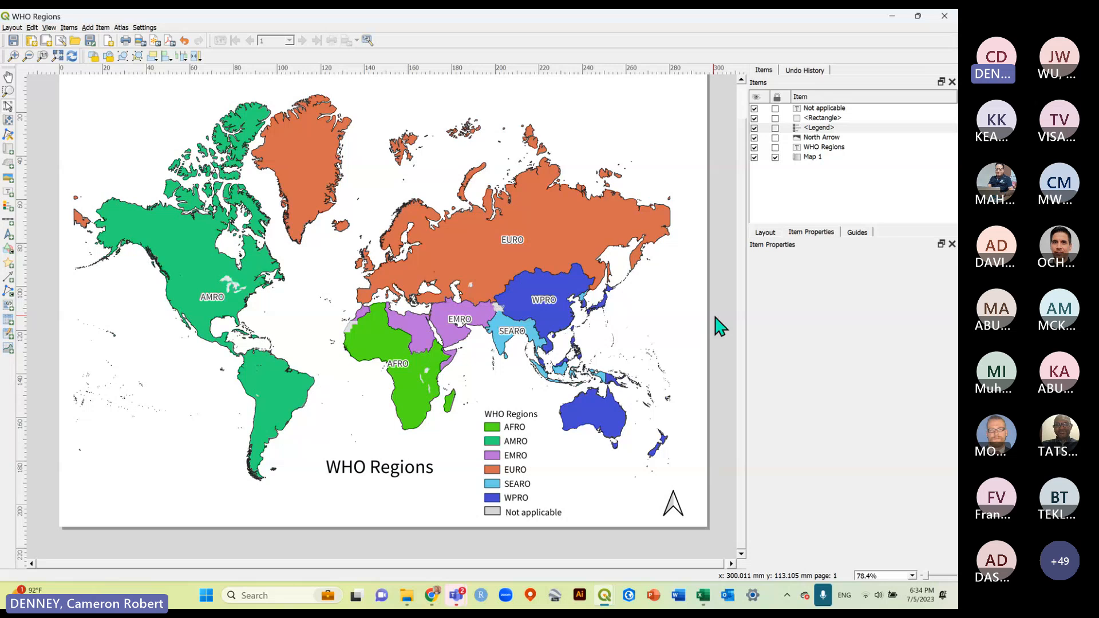
scroll(733, 315, "up", 2)
left_click_drag(739, 301, 738, 298)
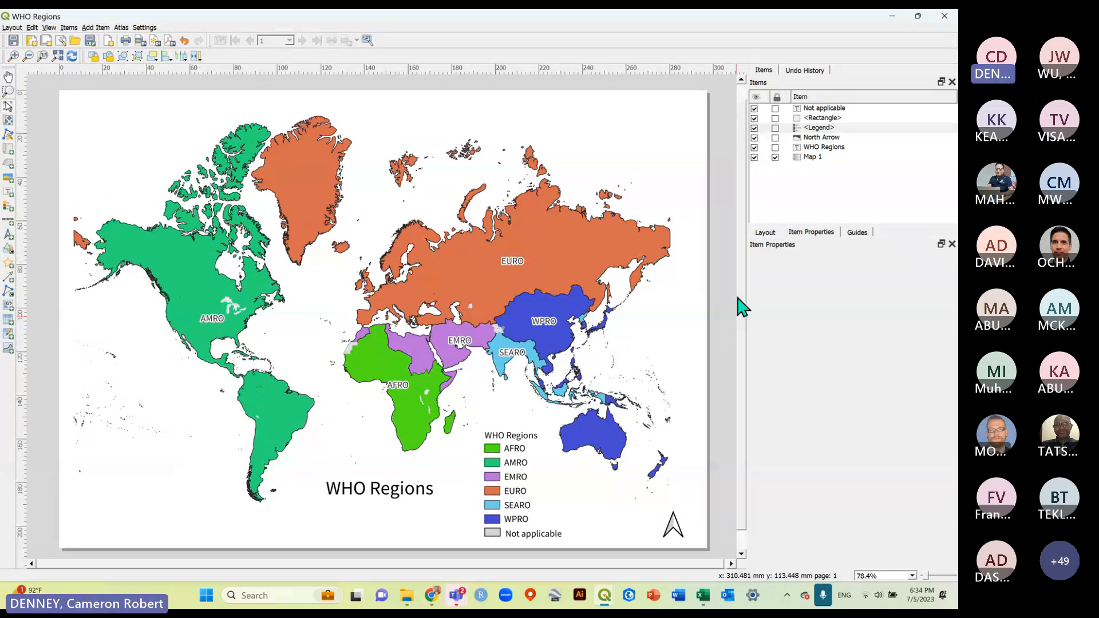
left_click(674, 524)
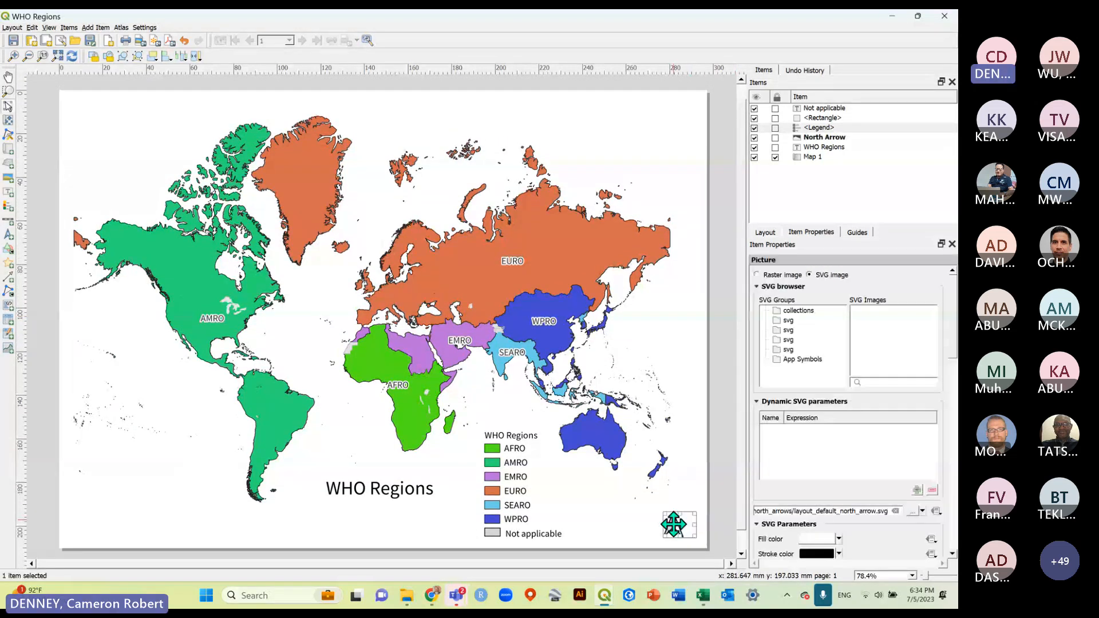
left_click_drag(674, 525, 101, 532)
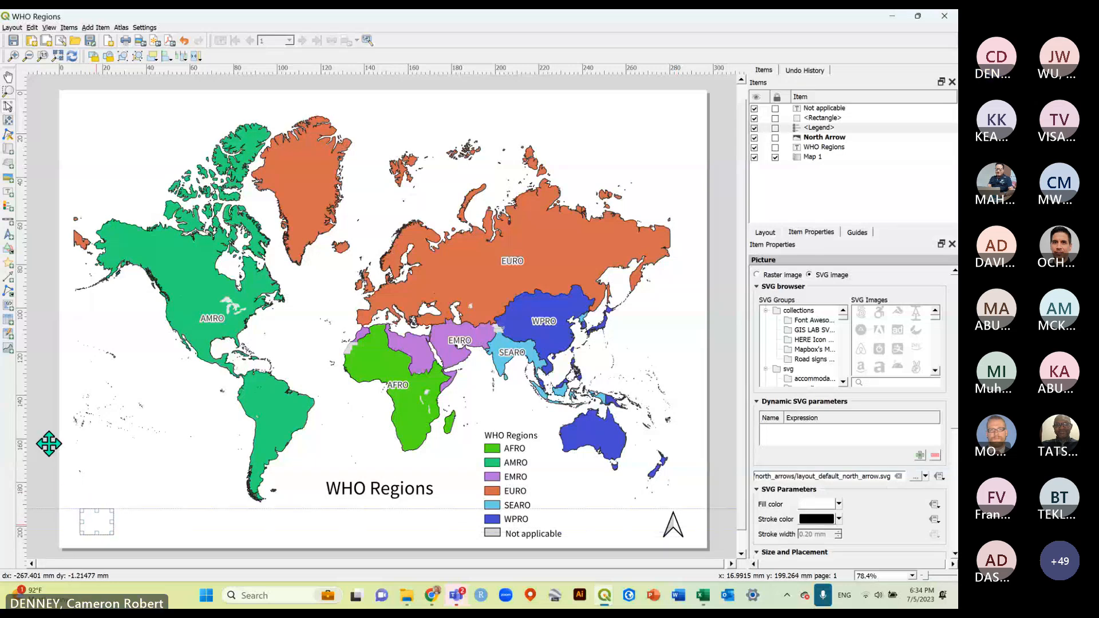
Switch to the browser and bring up the WHO GIS Hub site.
key("alt+Tab")
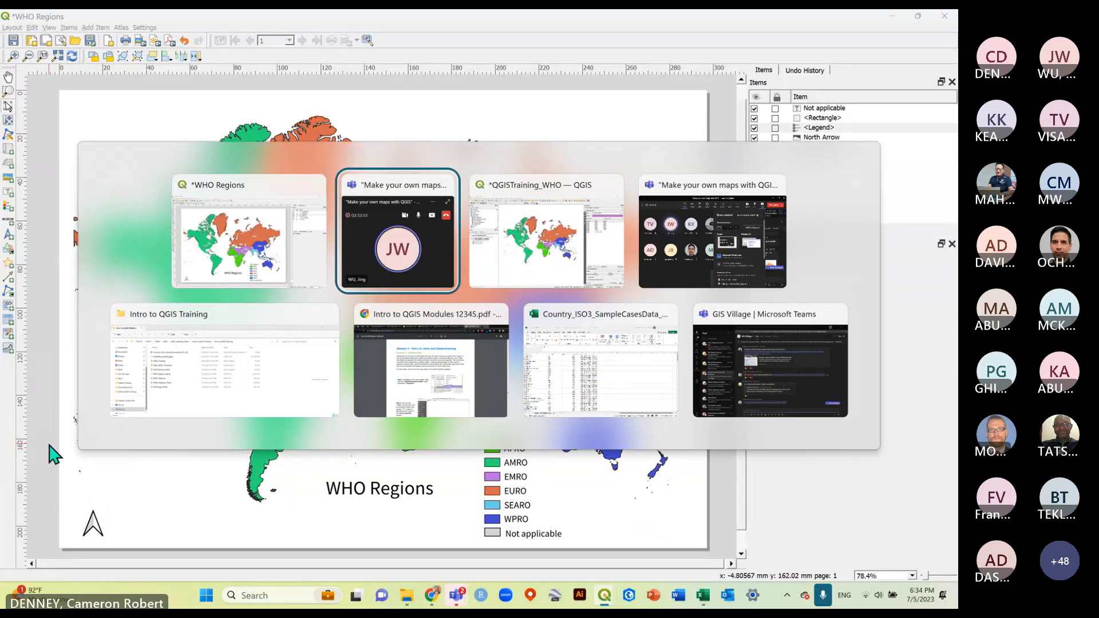
key("alt+Tab")
key("alt+Tab")
key("alt+Tab")
key("alt+Tab")
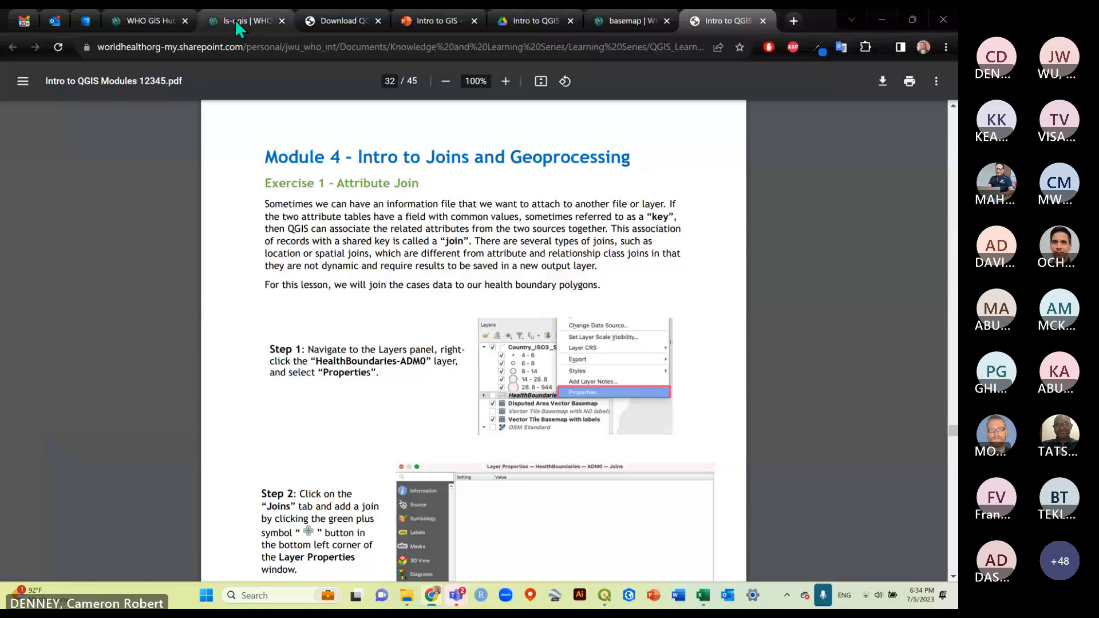
left_click(237, 21)
left_click(153, 25)
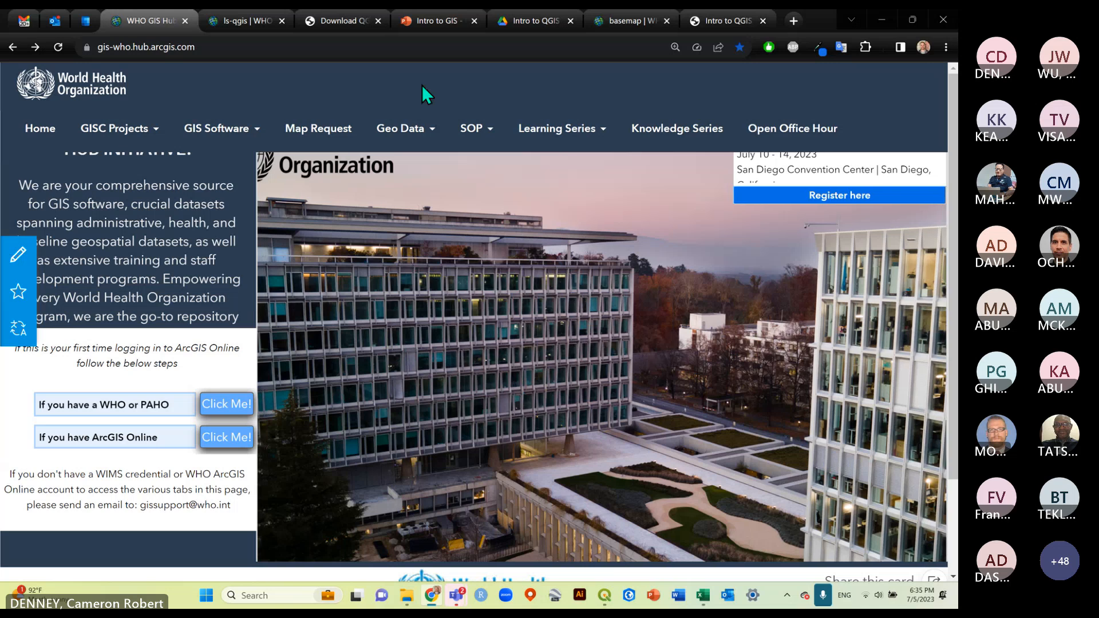
Open the Detailed Boundary download page for WHO Health Boundaries and examine the boundary datasets it offers.
left_click(421, 127)
mouse_move(503, 178)
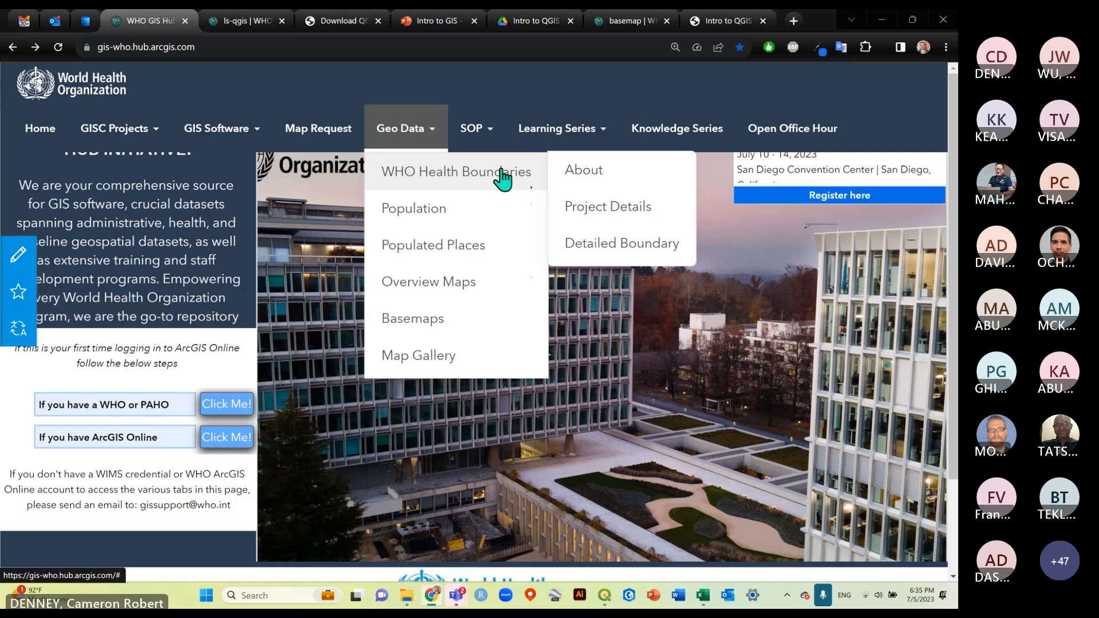
key("alt+Tab")
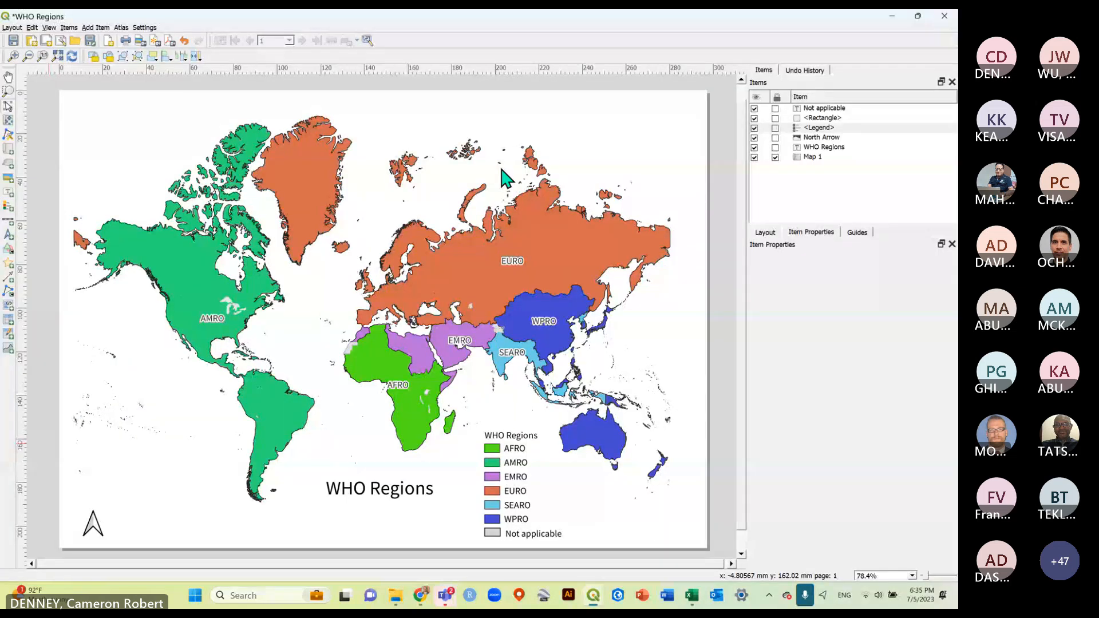
key("alt+Tab")
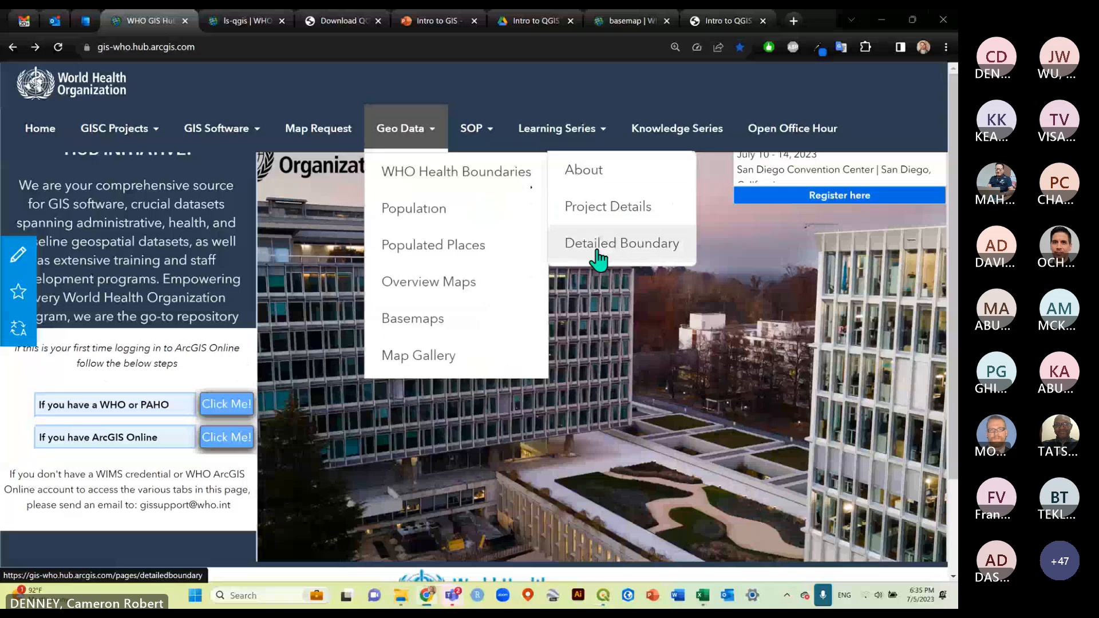
left_click(593, 249)
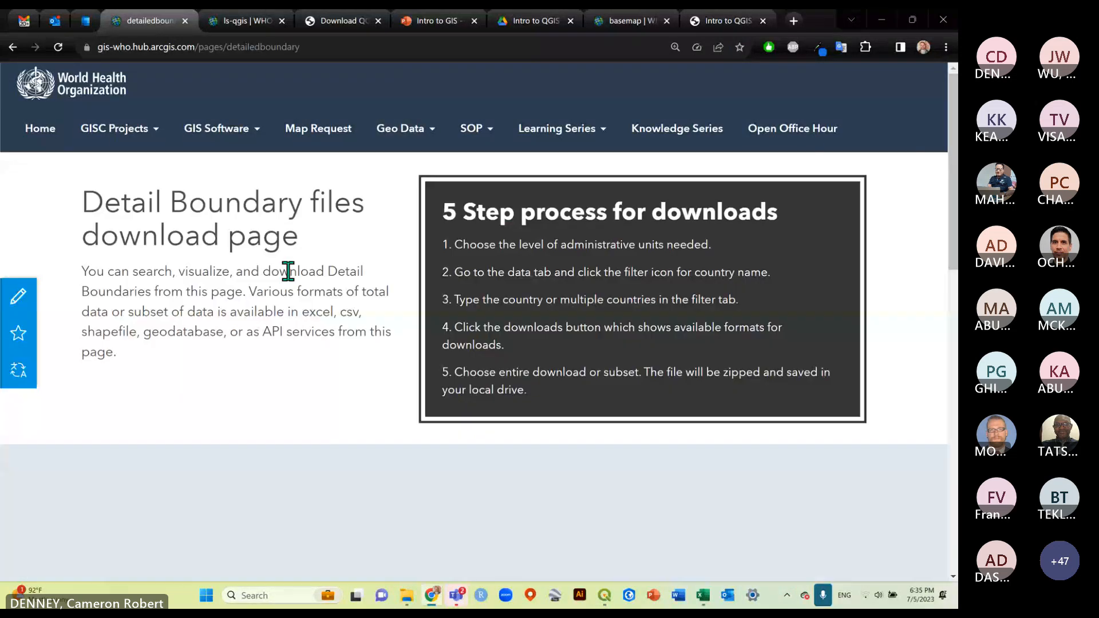
scroll(327, 277, "down", 5)
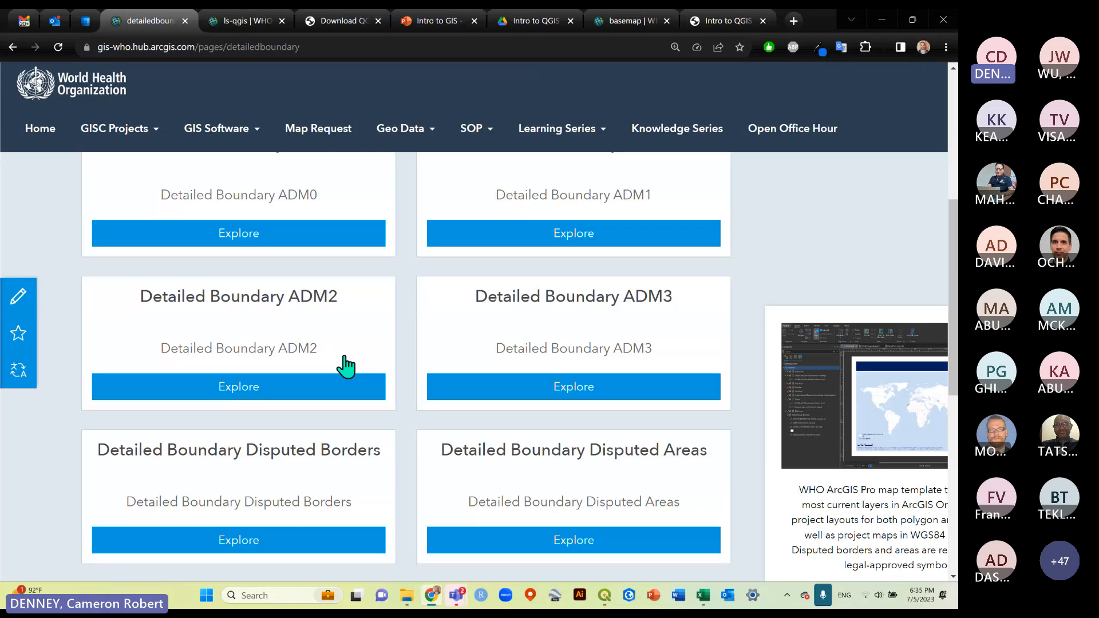
scroll(393, 350, "up", 3)
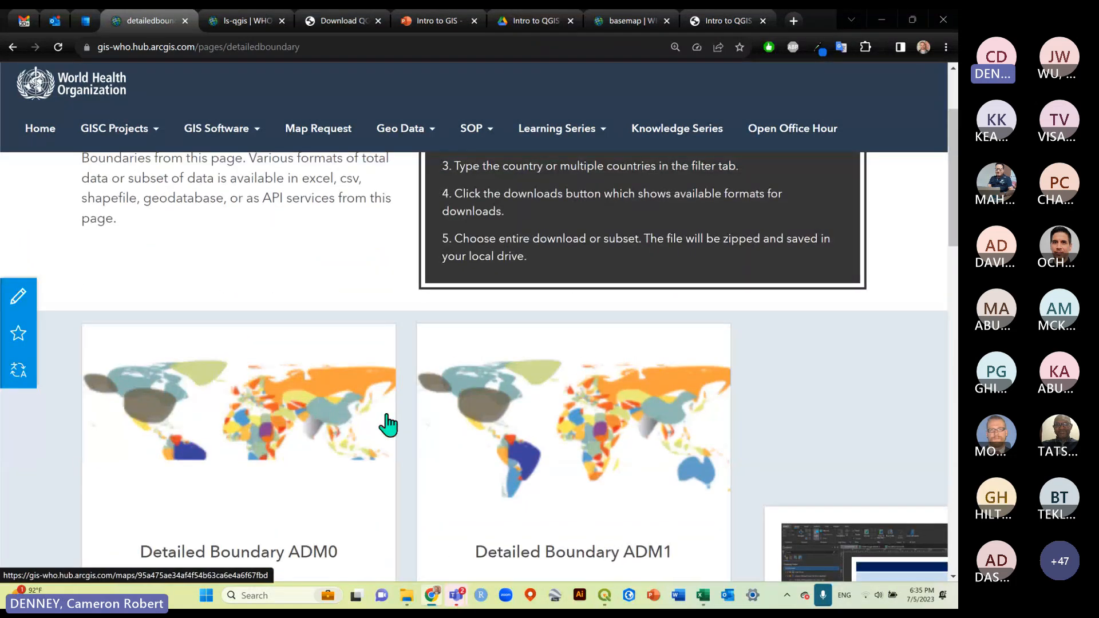
scroll(388, 424, "down", 2)
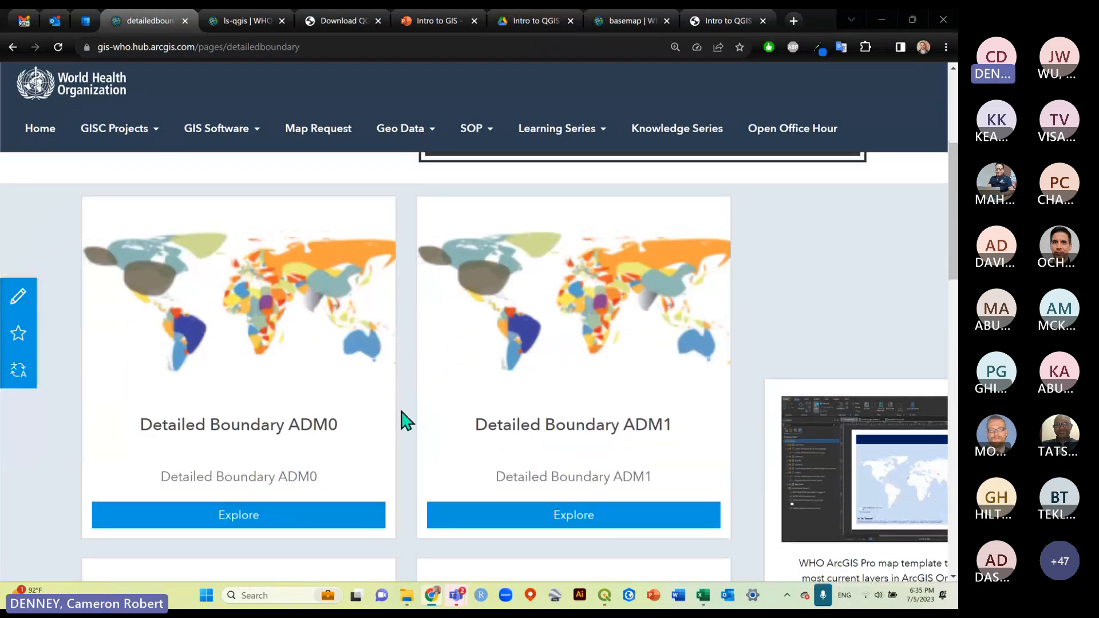
scroll(405, 421, "up", 4)
Switch back to the QGIS WHO Regions layout and examine the legend's item settings and the display options for the WHO Regions entry.
key("alt+Tab")
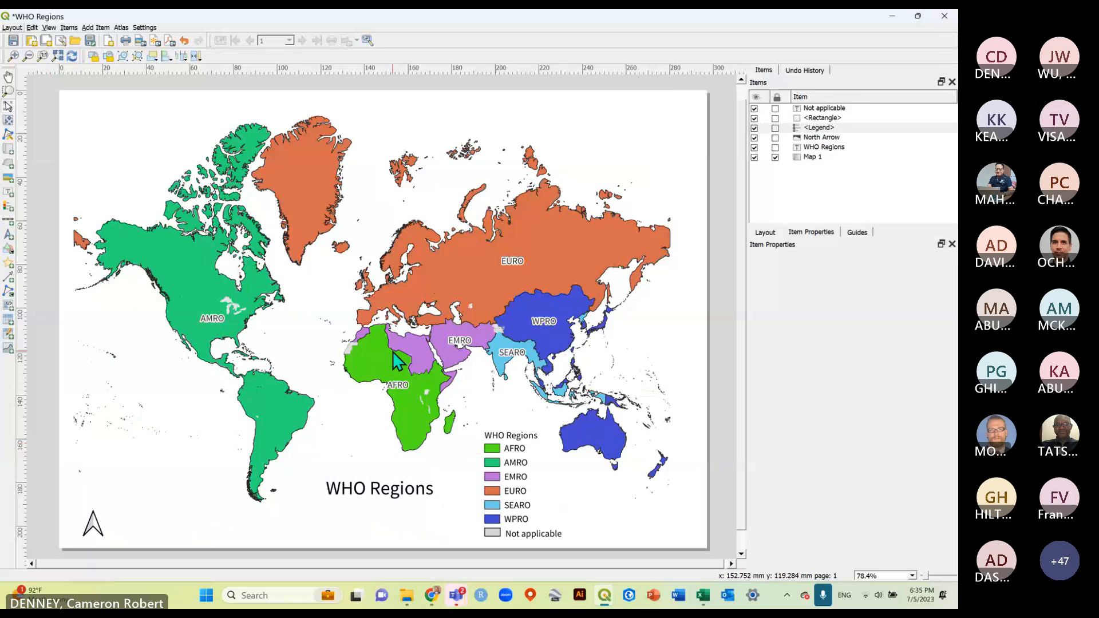
left_click(497, 463)
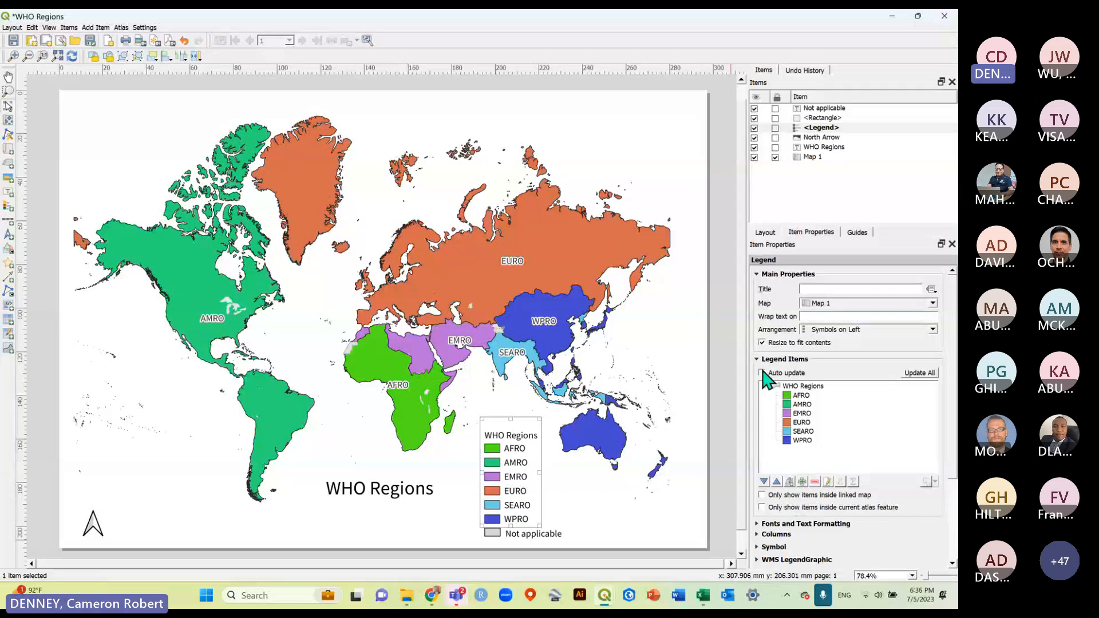
left_click(809, 388)
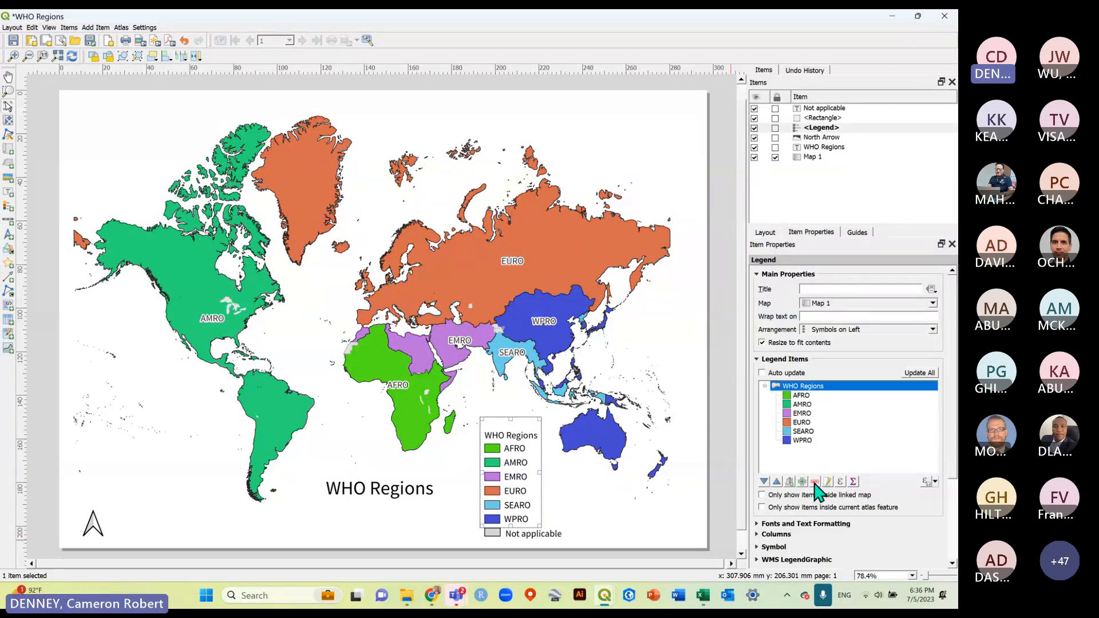
left_click(765, 386)
left_click(765, 386)
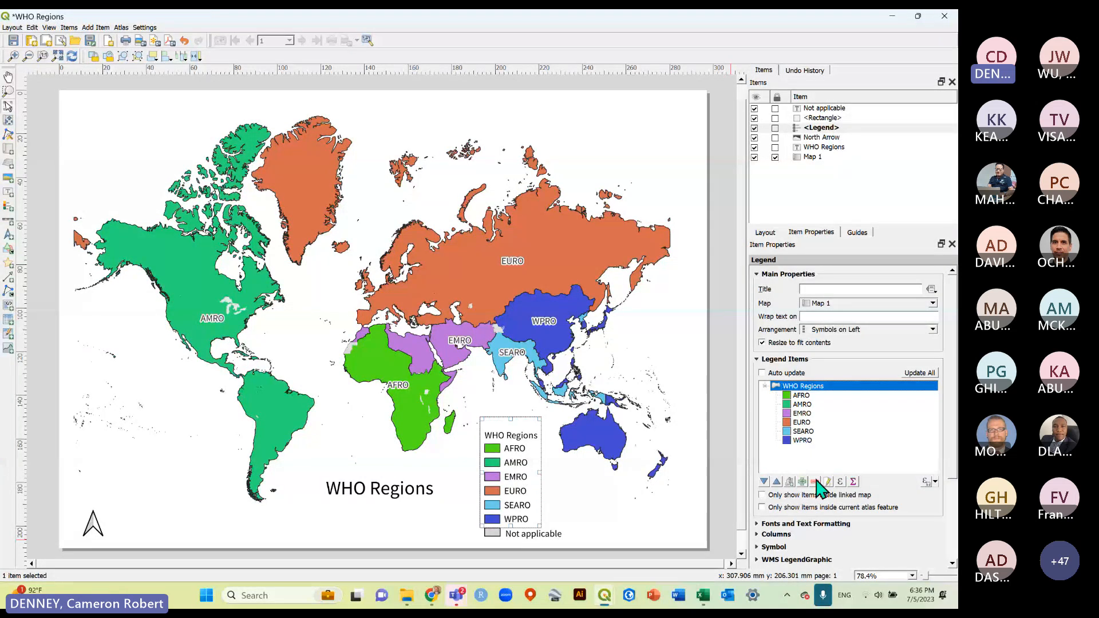
right_click(798, 385)
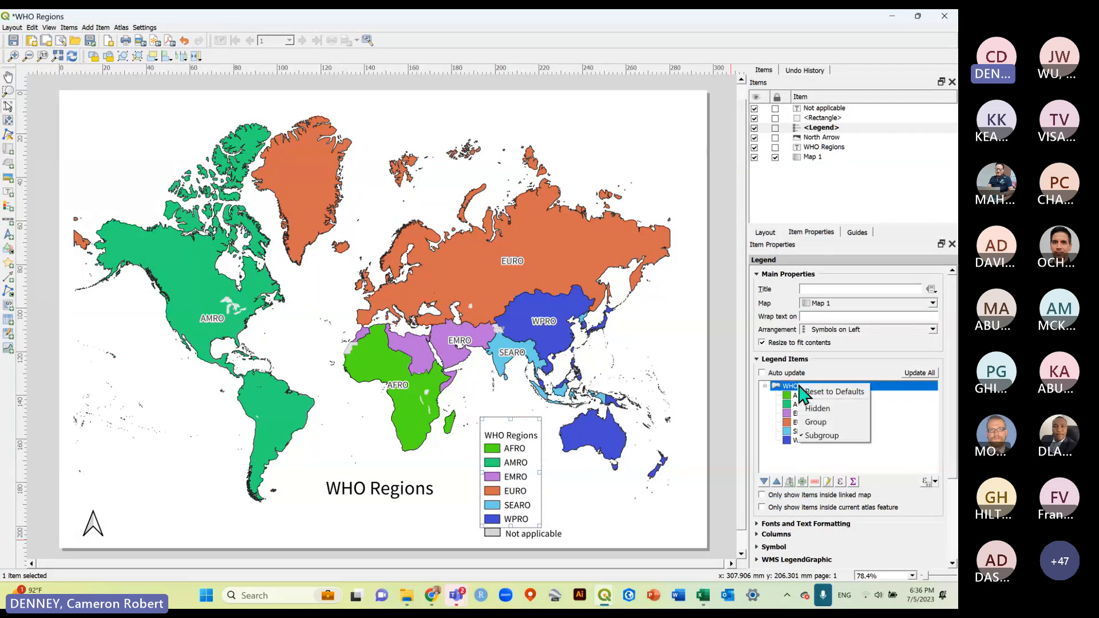
left_click(785, 454)
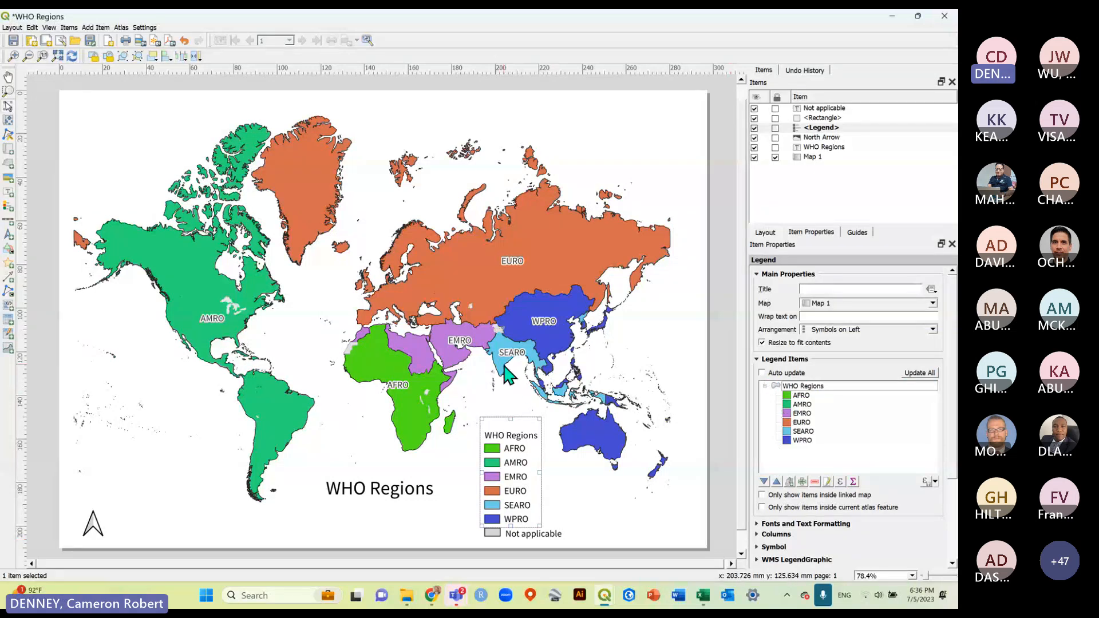
Deselect the legend and save the project from the layout.
left_click(728, 376)
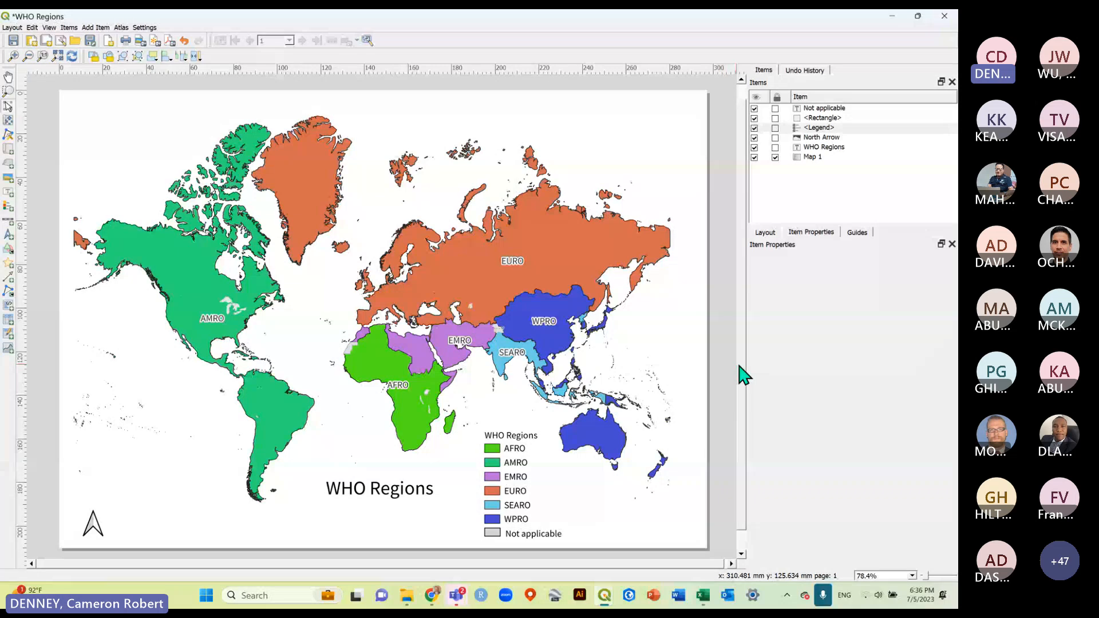
scroll(741, 373, "up", 1)
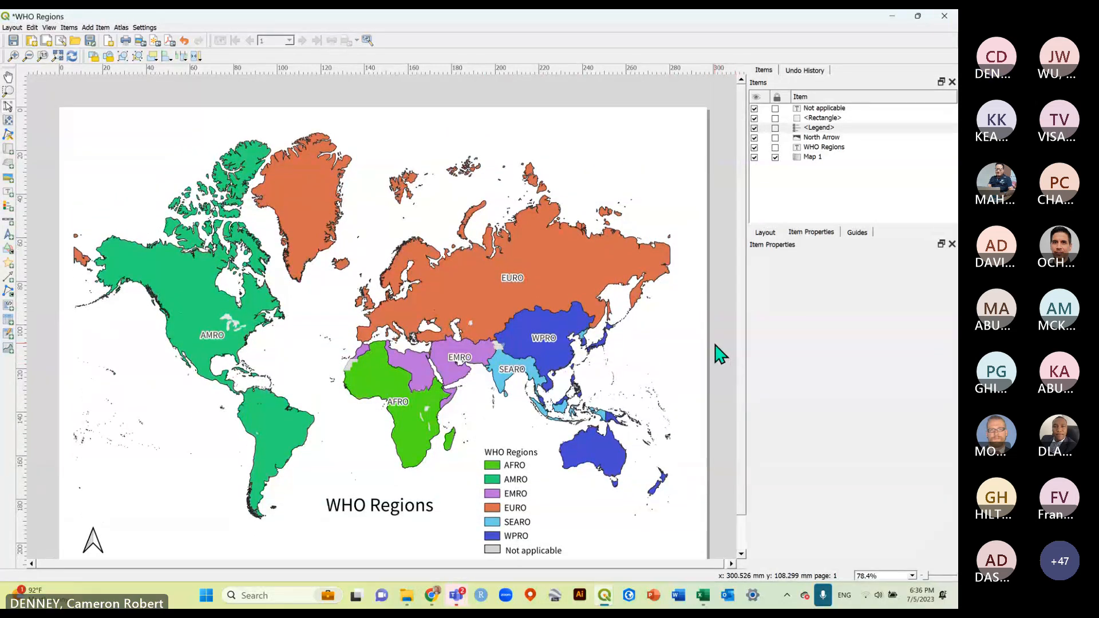
key("ctrl+s")
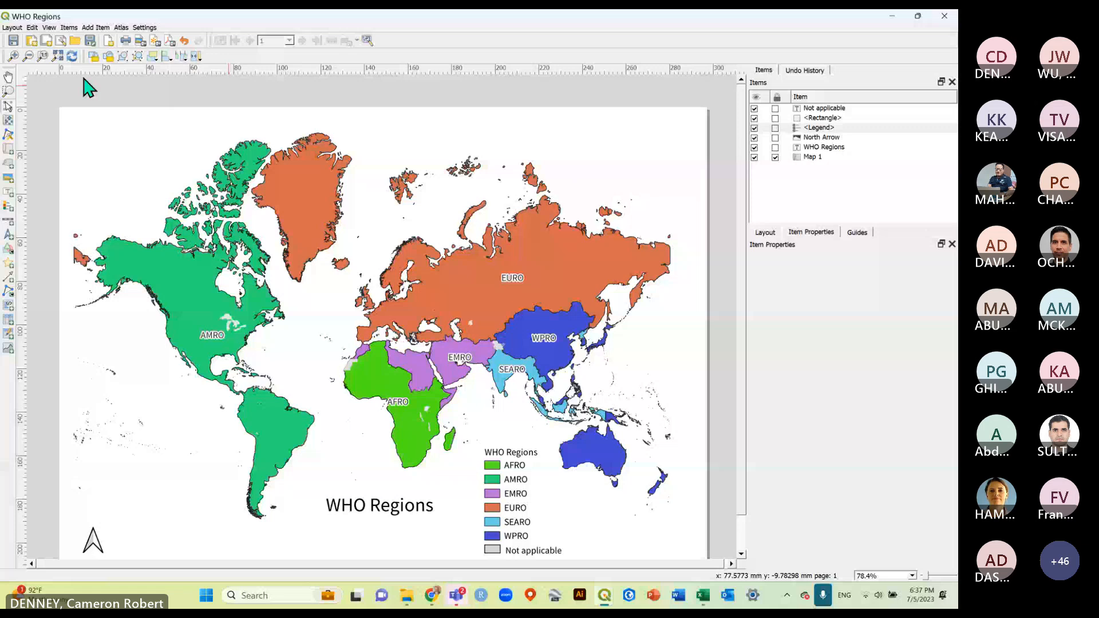
Switch to the main QGIS project window and look over the project commands, including the templates available for a new project.
key("alt+Tab")
key("alt+Tab")
key("alt+Tab")
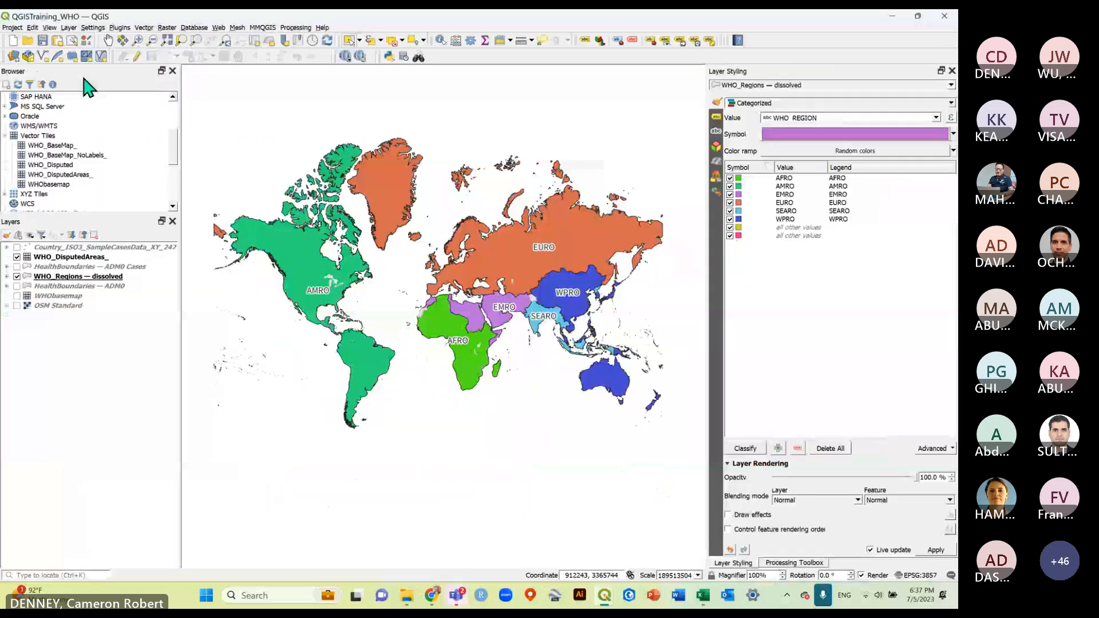
left_click(11, 28)
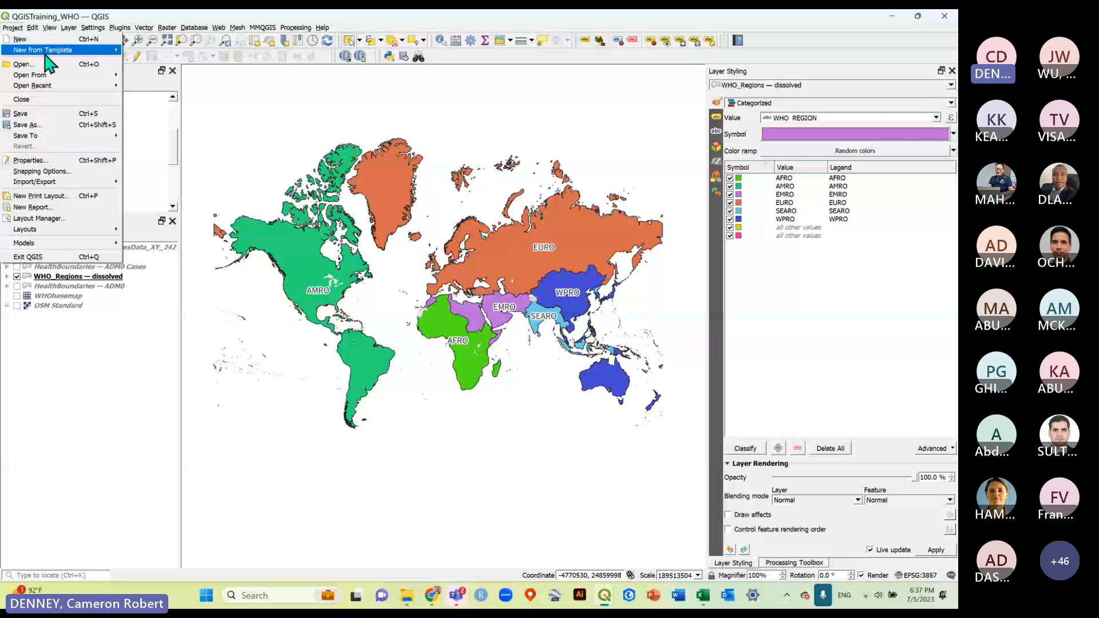
mouse_move(62, 51)
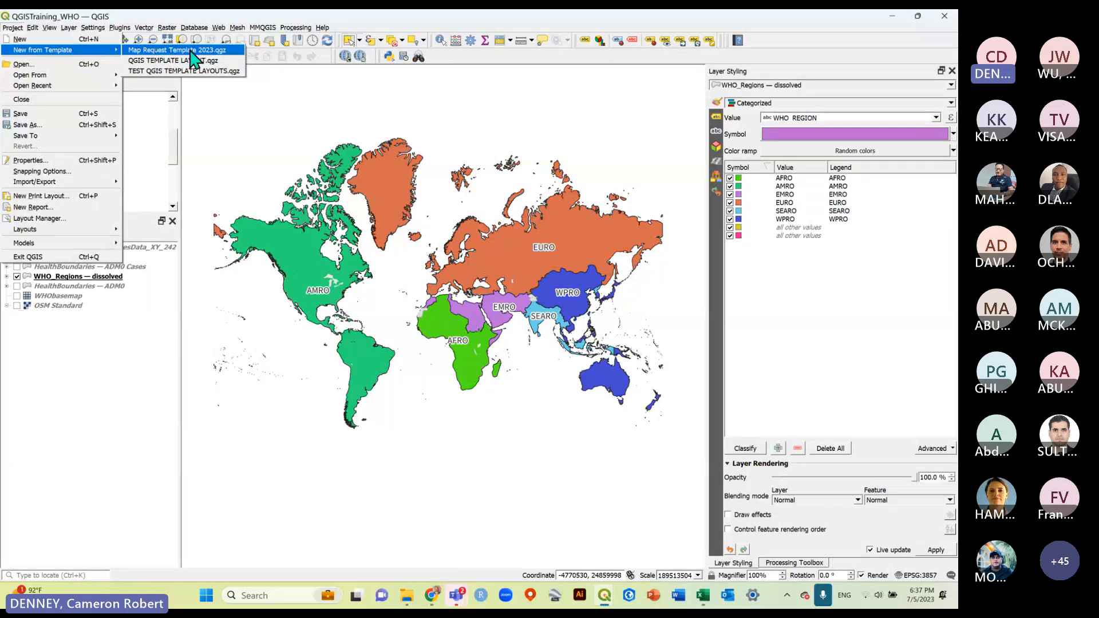
mouse_move(323, 27)
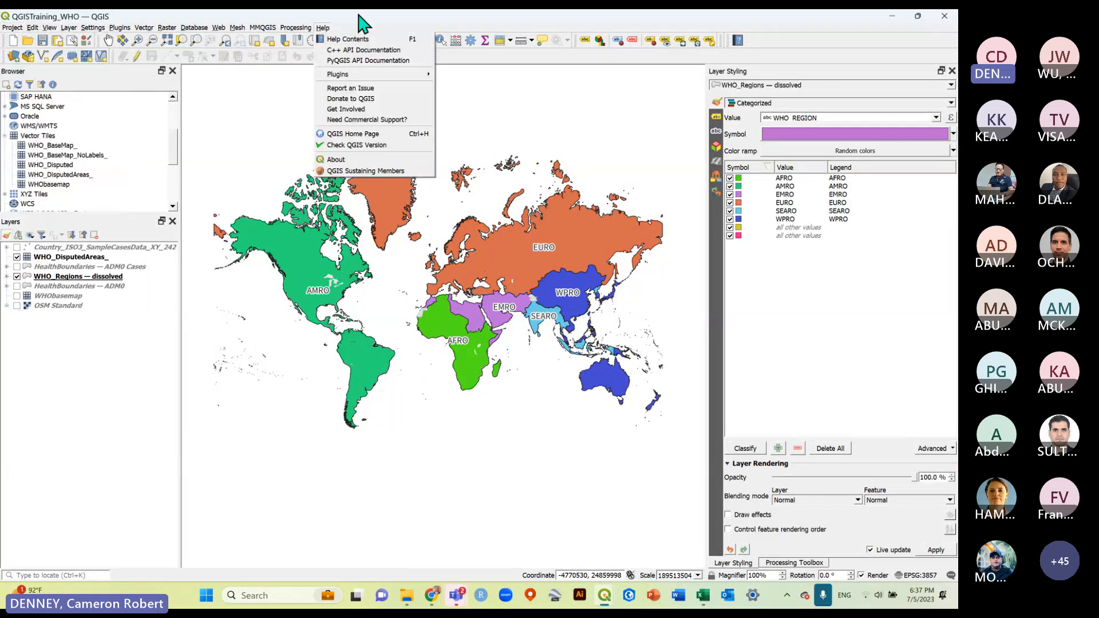
left_click(446, 18)
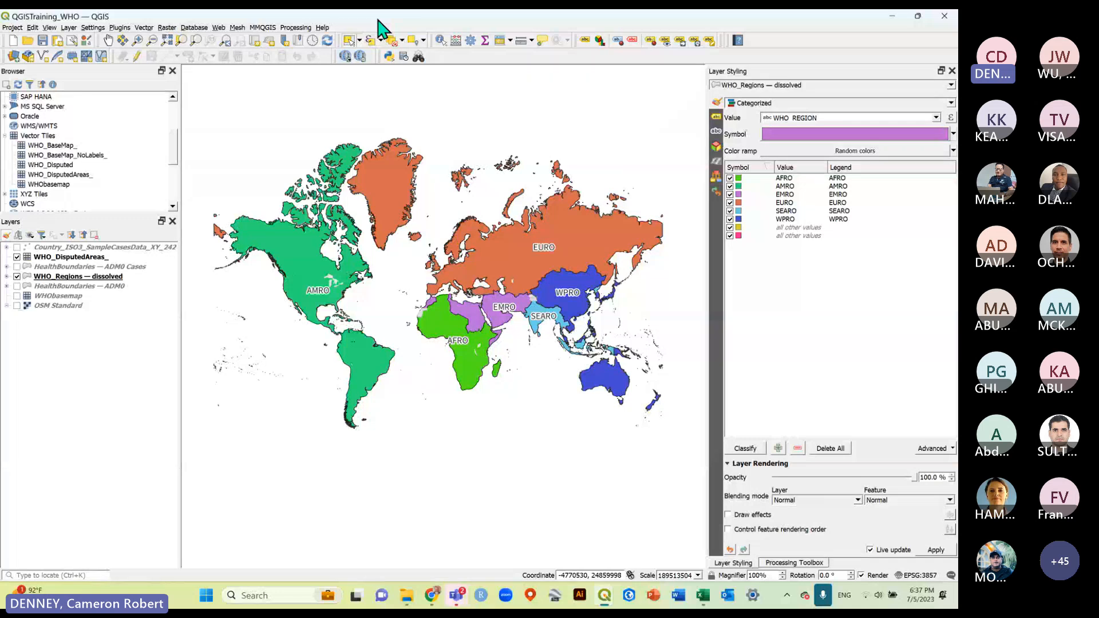
left_click(13, 28)
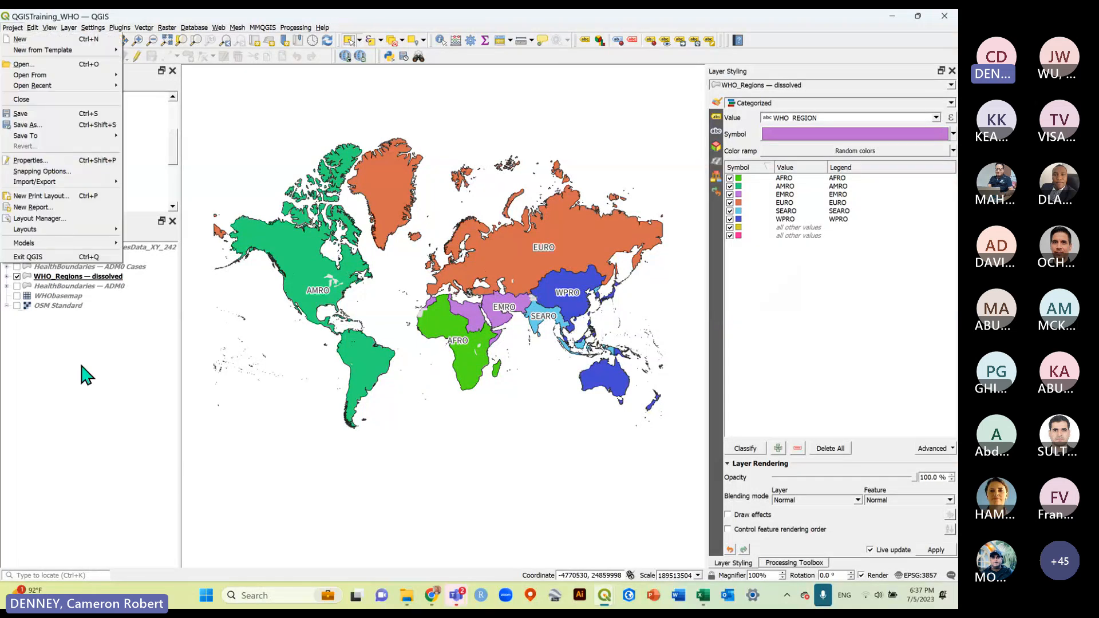
left_click(84, 375)
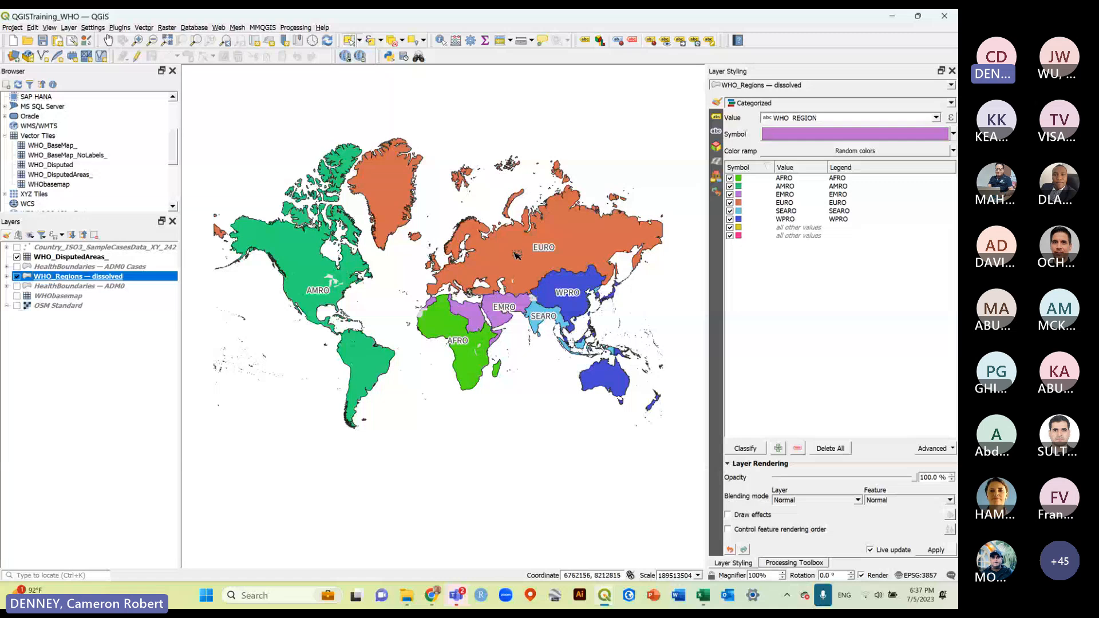
Review the style saving options in the WHO_Regions — dissolved layer's properties, close them without changes, and save the project.
right_click(64, 278)
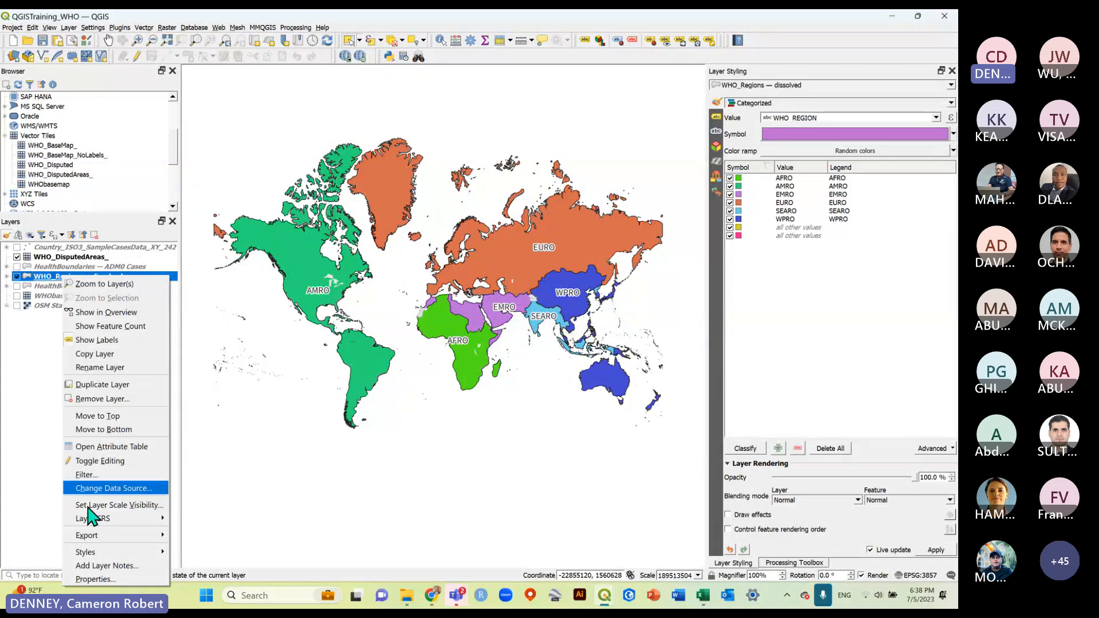
left_click(104, 579)
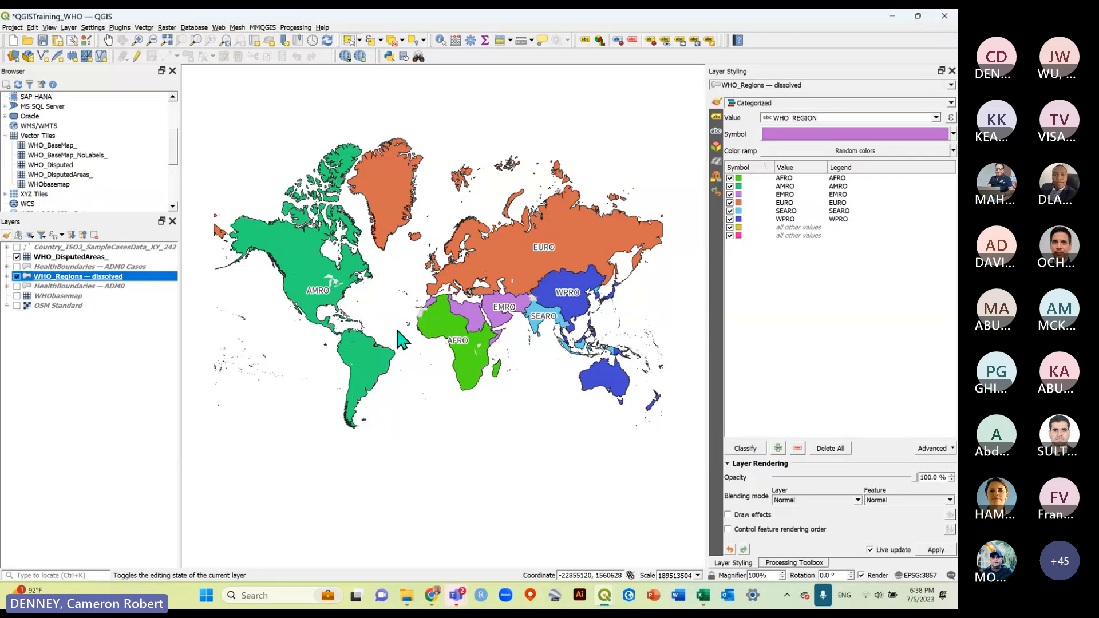
left_click(376, 425)
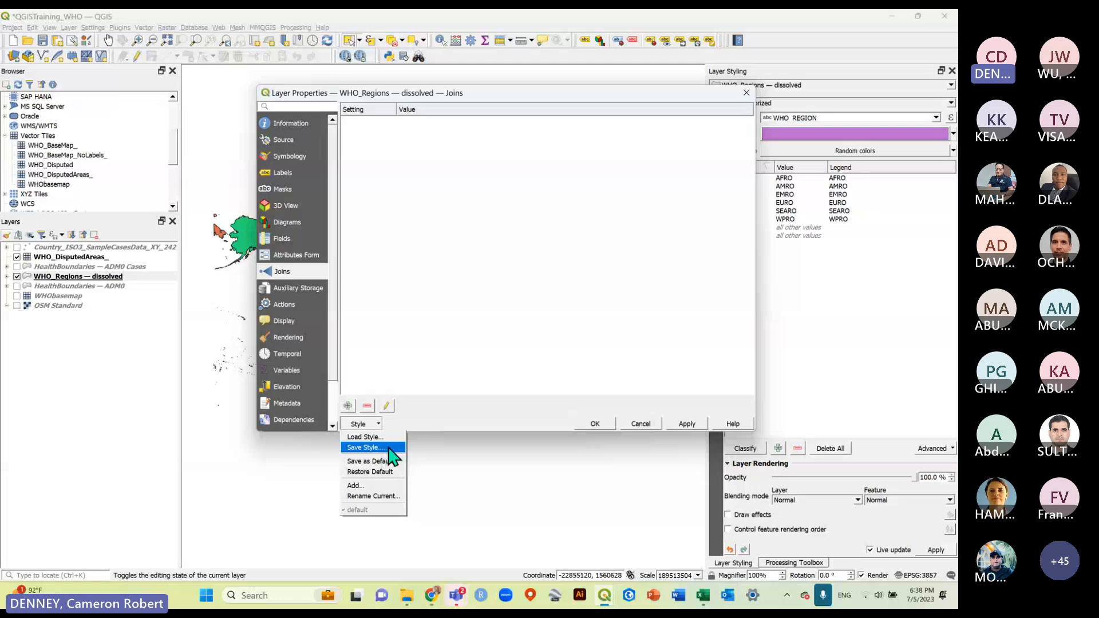
left_click(441, 423)
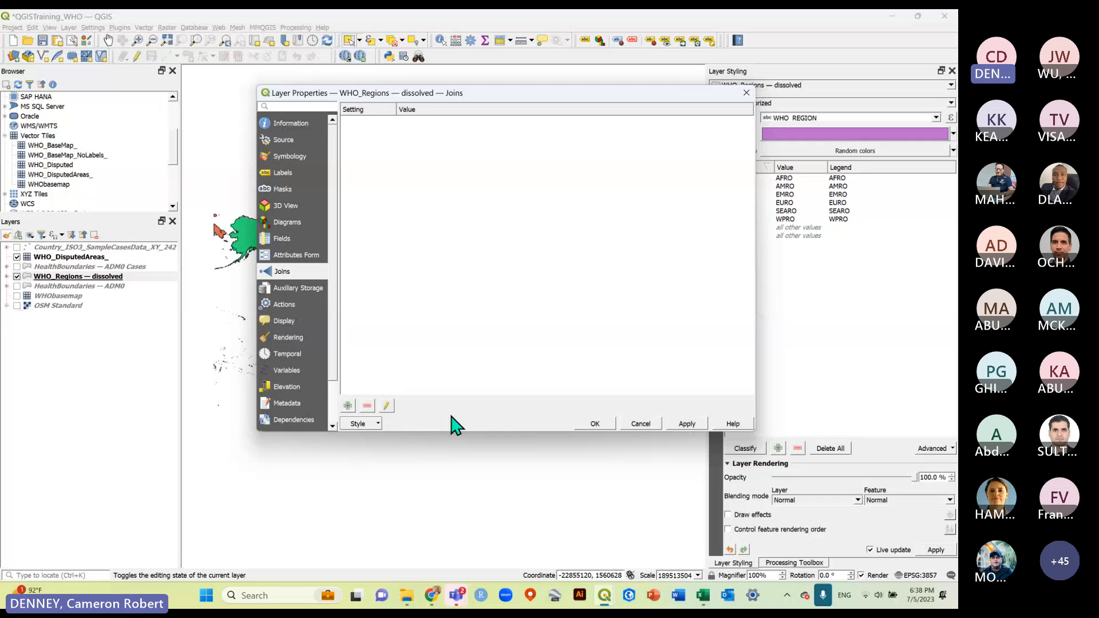
left_click(640, 425)
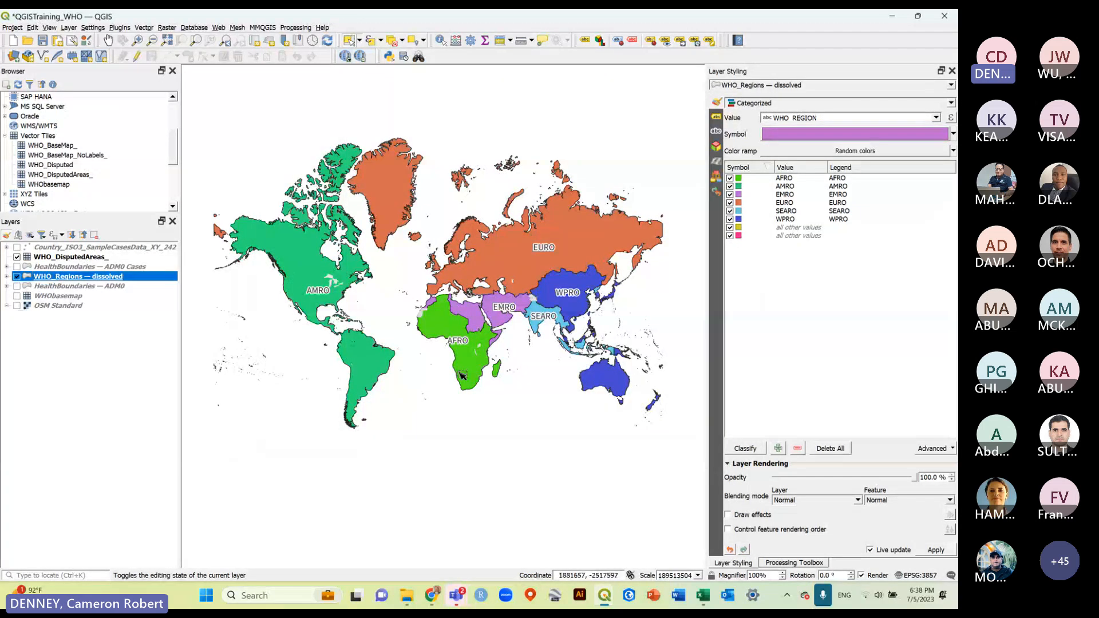
left_click(94, 344)
left_click(42, 40)
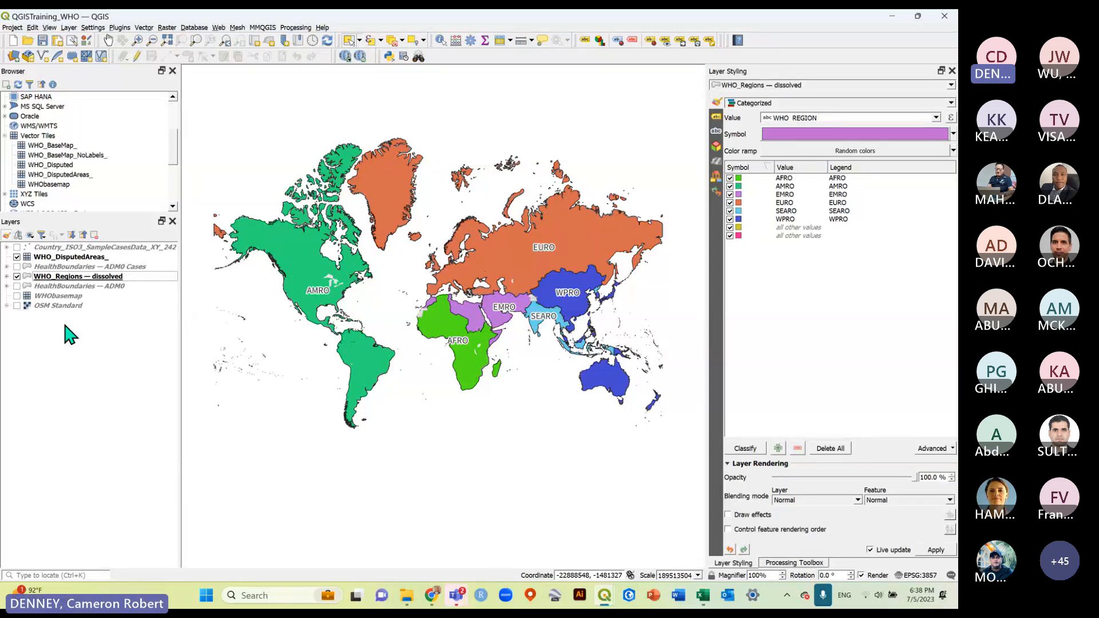
Return to the WHO Regions layout, review the file formats offered for exporting it as an image, and cancel the export.
key("alt+Tab")
key("alt+Tab")
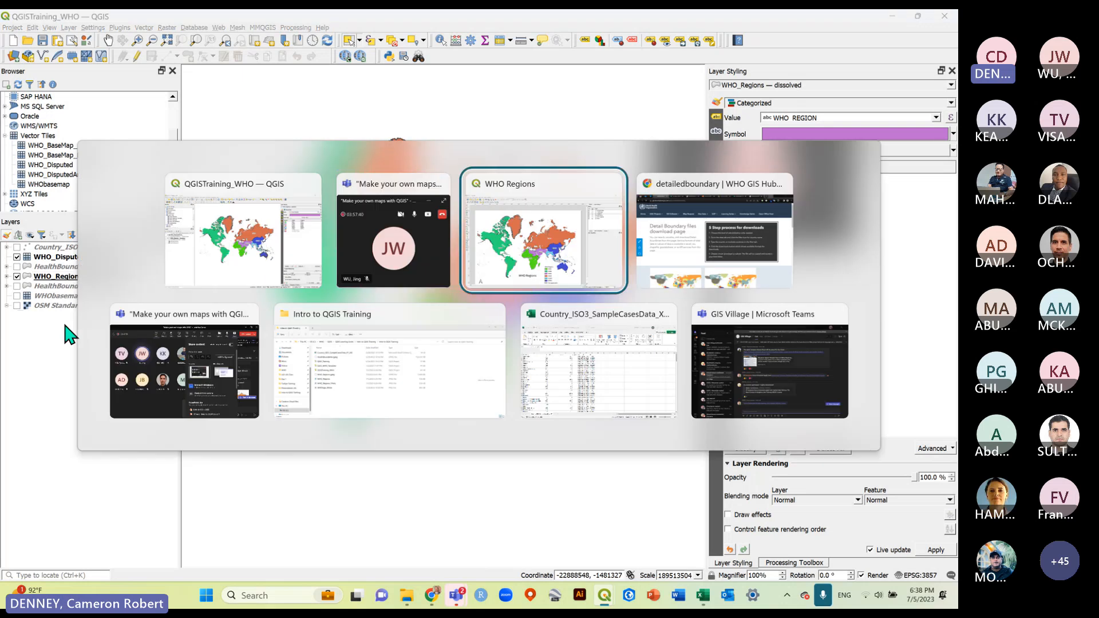
left_click(13, 28)
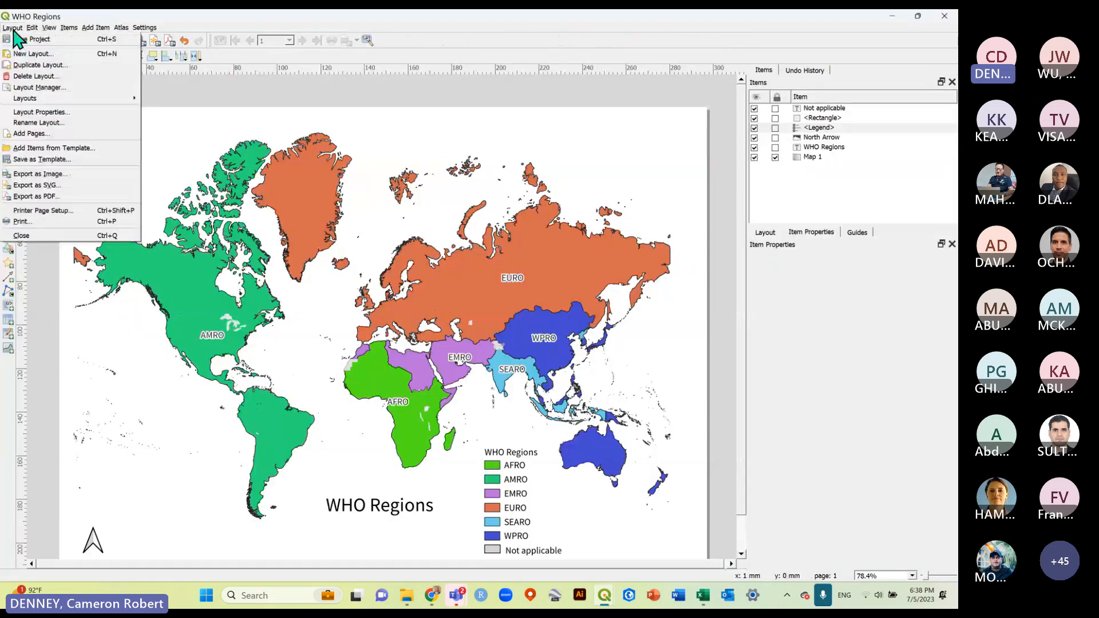
left_click(46, 174)
left_click(238, 331)
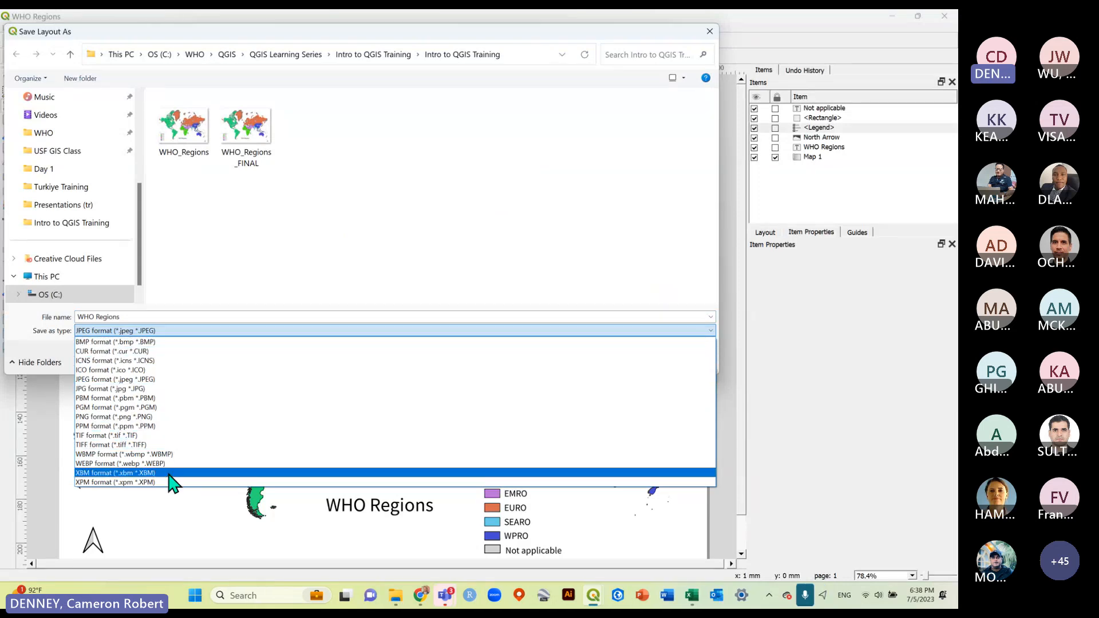
left_click(198, 297)
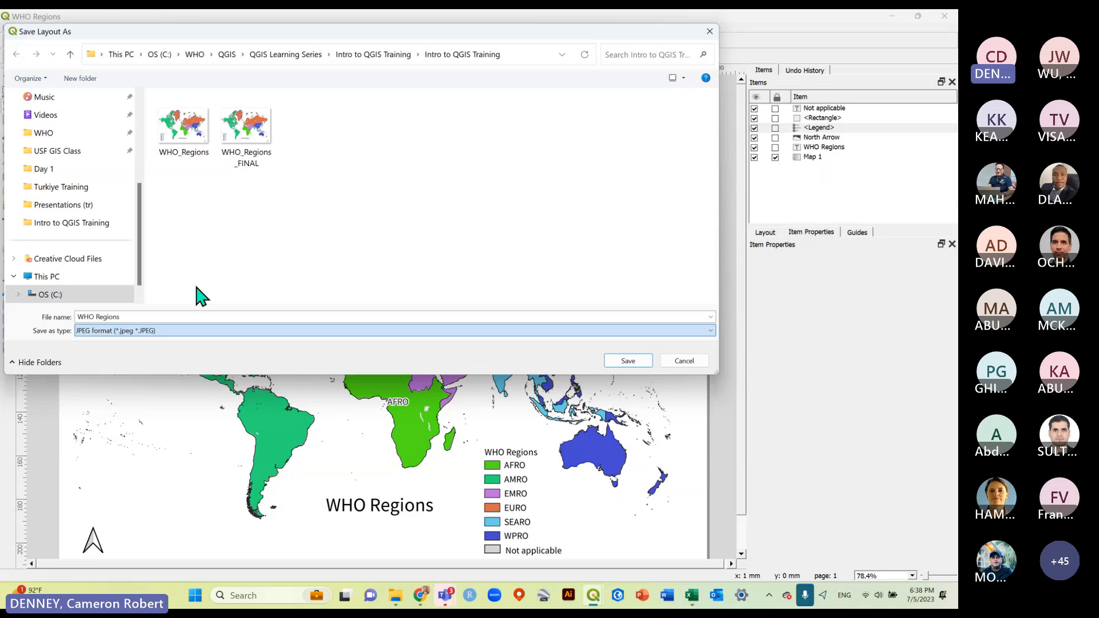
left_click(689, 365)
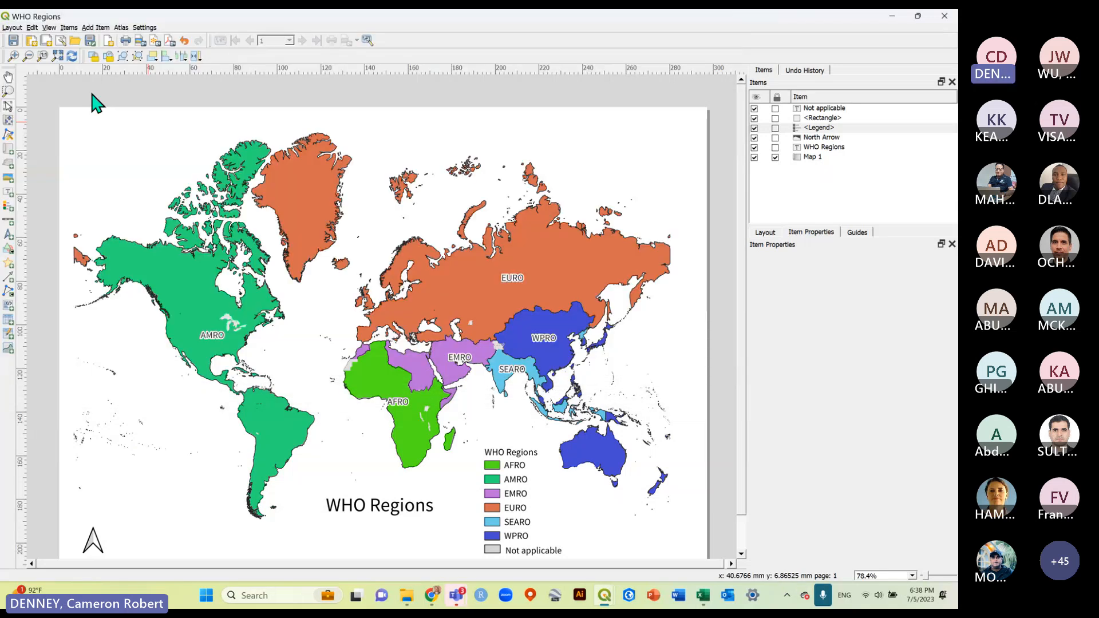
Examine the resolution and size options for exporting the layout as a PNG image named WHO Regions, then cancel the export.
left_click(12, 27)
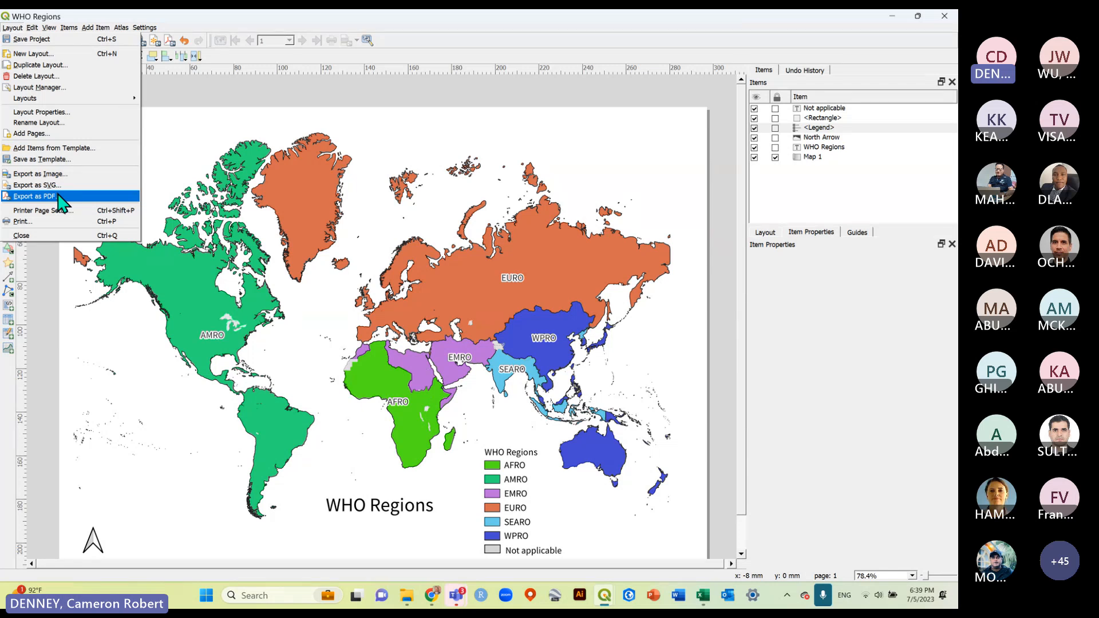
left_click(67, 175)
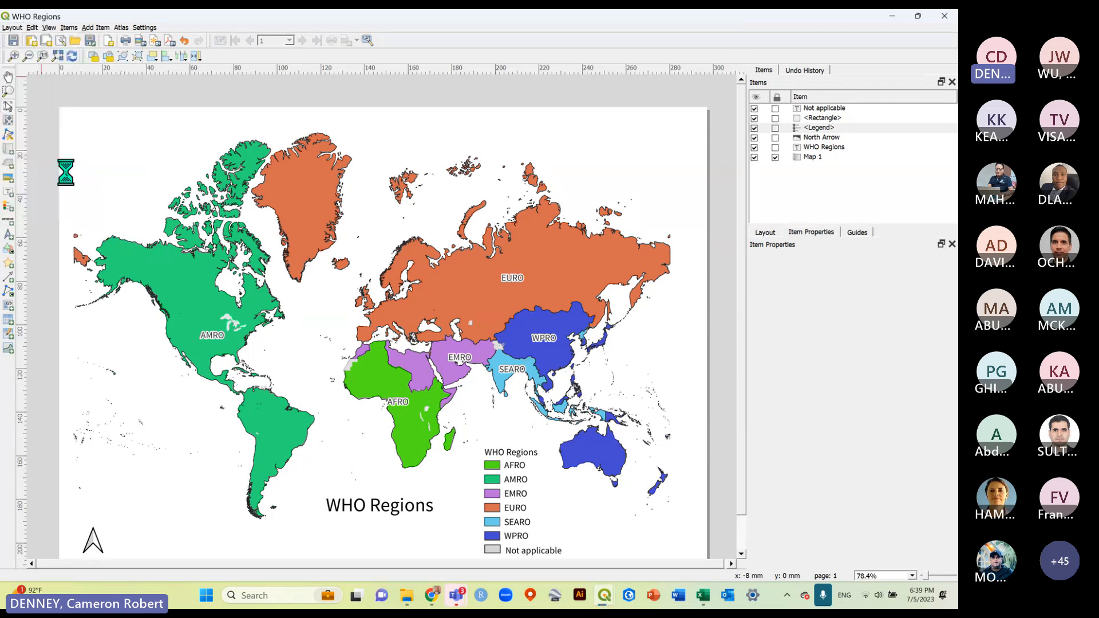
left_click(169, 331)
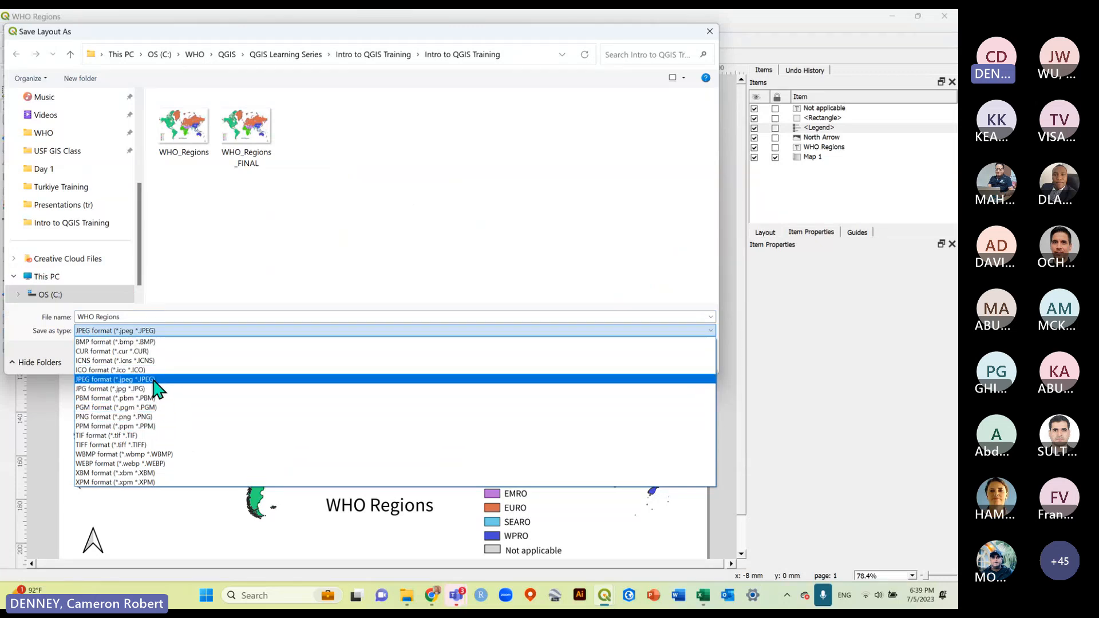
left_click(154, 417)
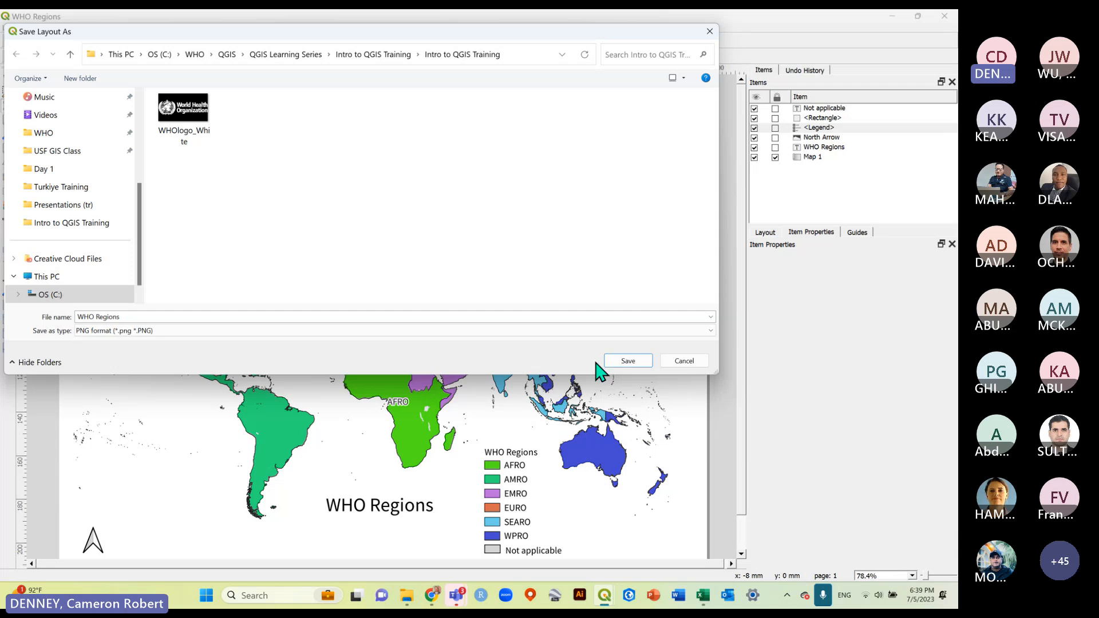
left_click(625, 360)
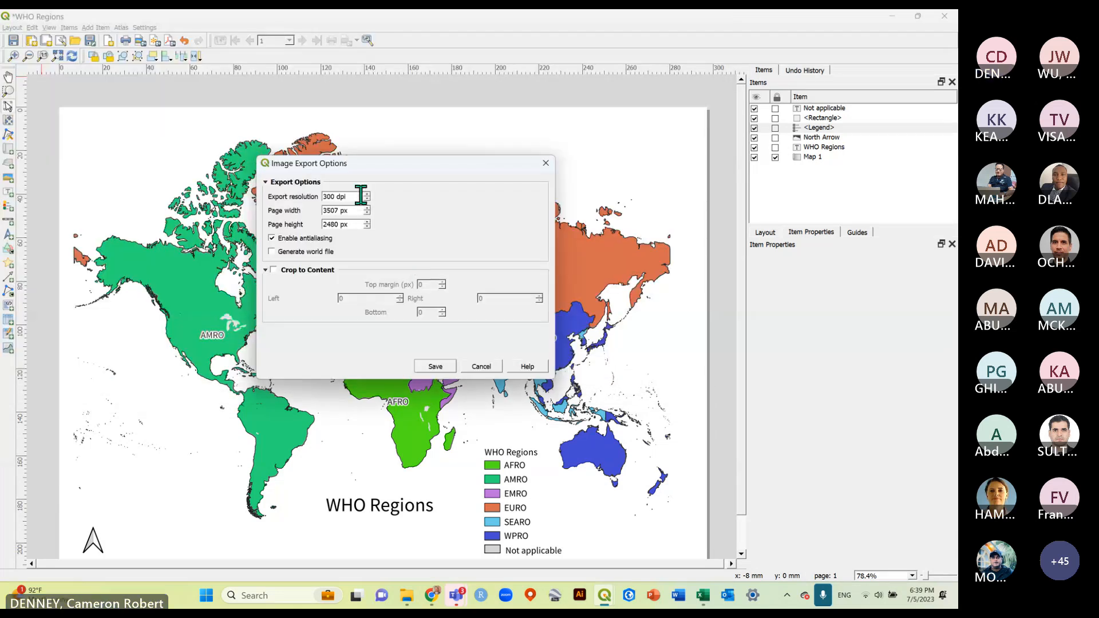
left_click_drag(329, 197, 320, 204)
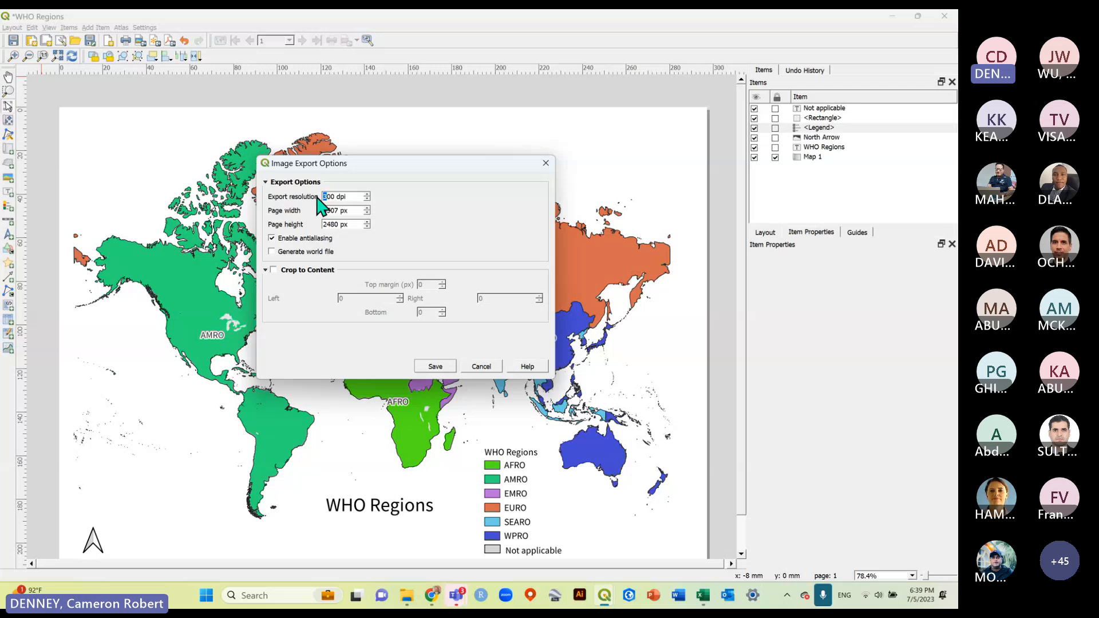
left_click(482, 367)
Open the layout page's properties to view its size and orientation.
right_click(373, 140)
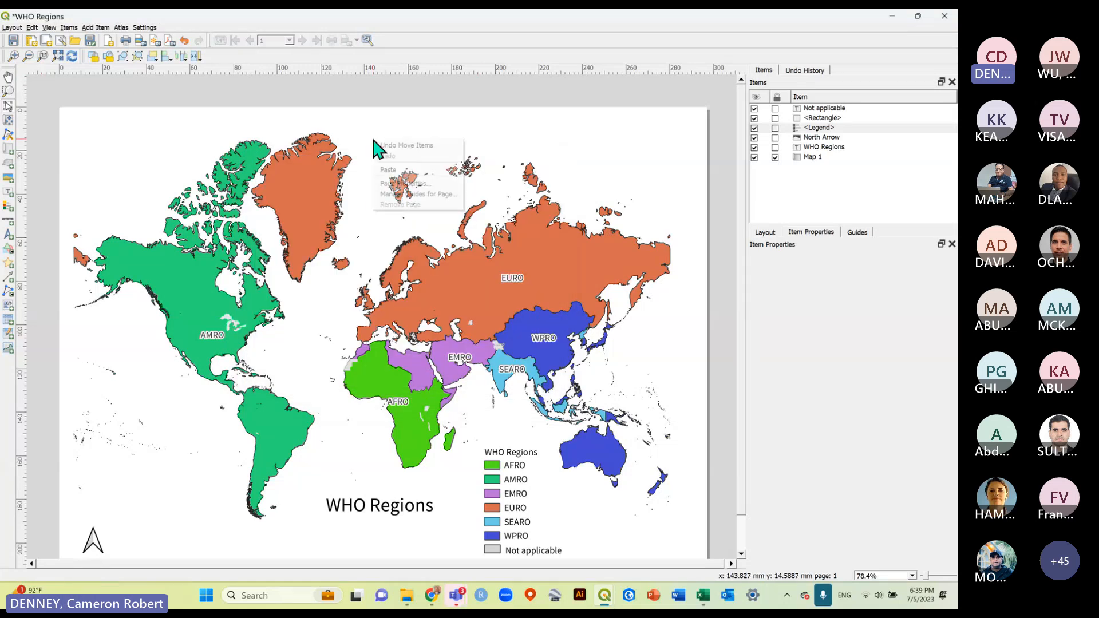
left_click(395, 183)
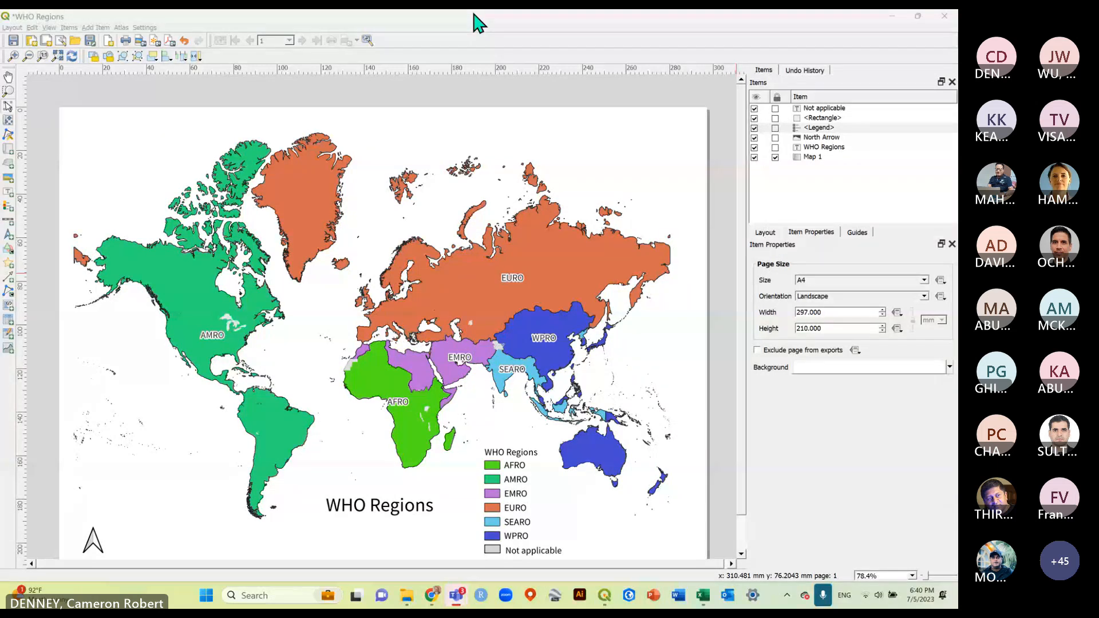
Switch to the browser, show the WHO GIS Hub home page, and return to the WHO Regions layout in QGIS.
key("alt+Tab")
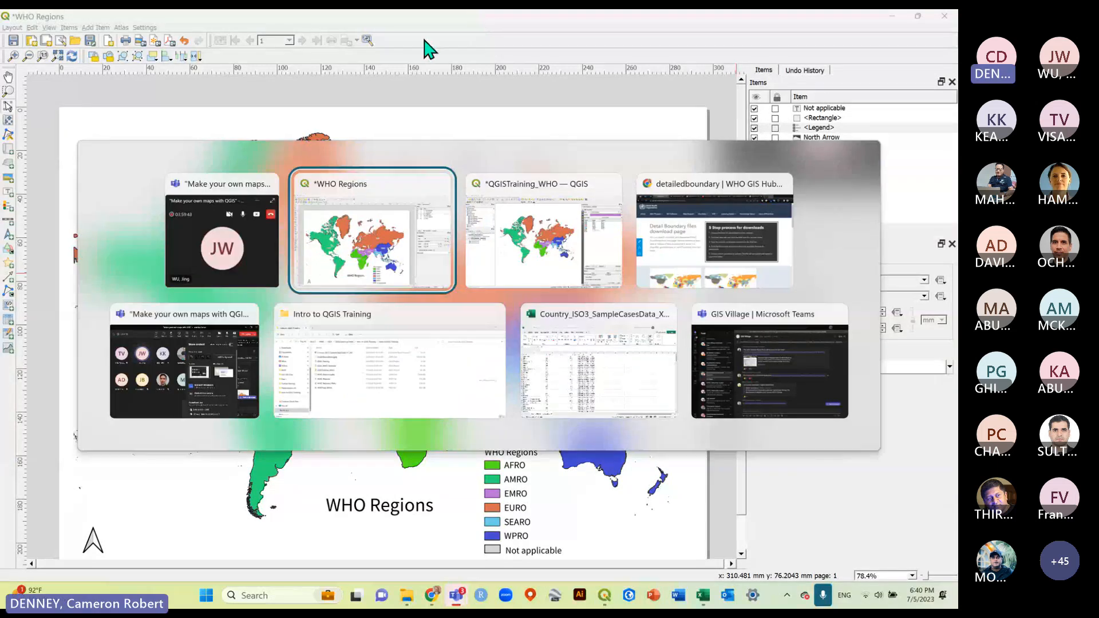
key("Tab")
key("Tab")
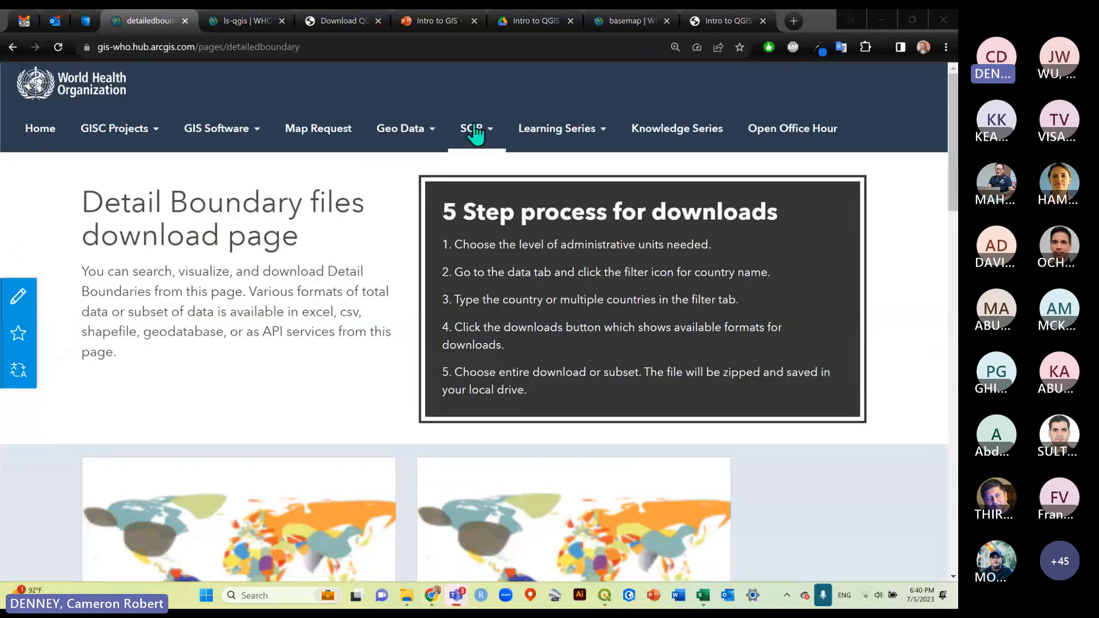
left_click(92, 94)
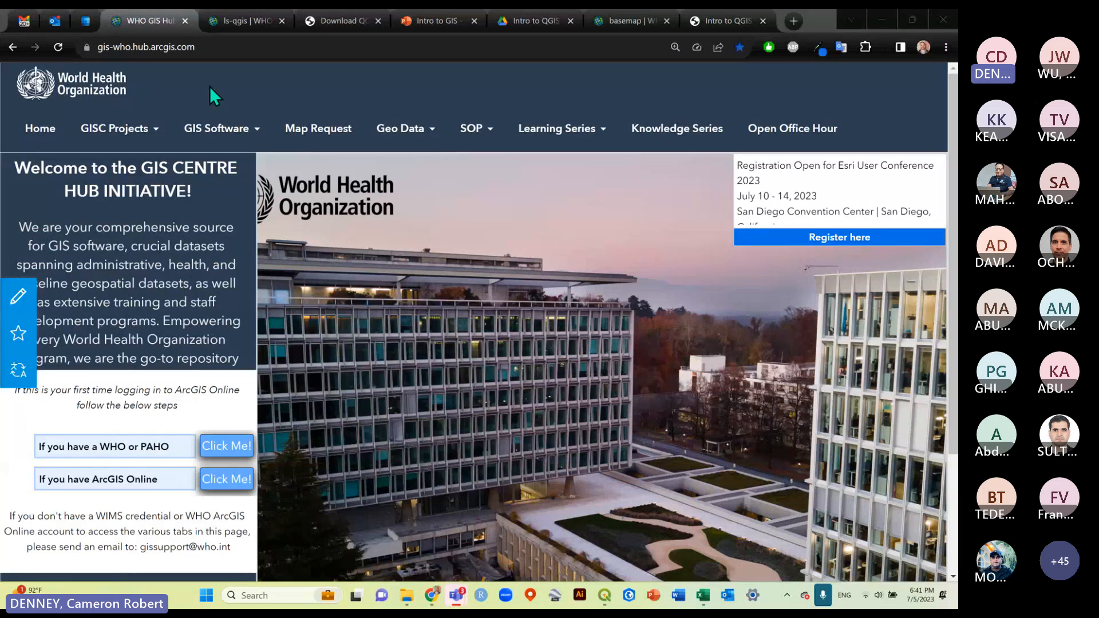
key("alt+Tab")
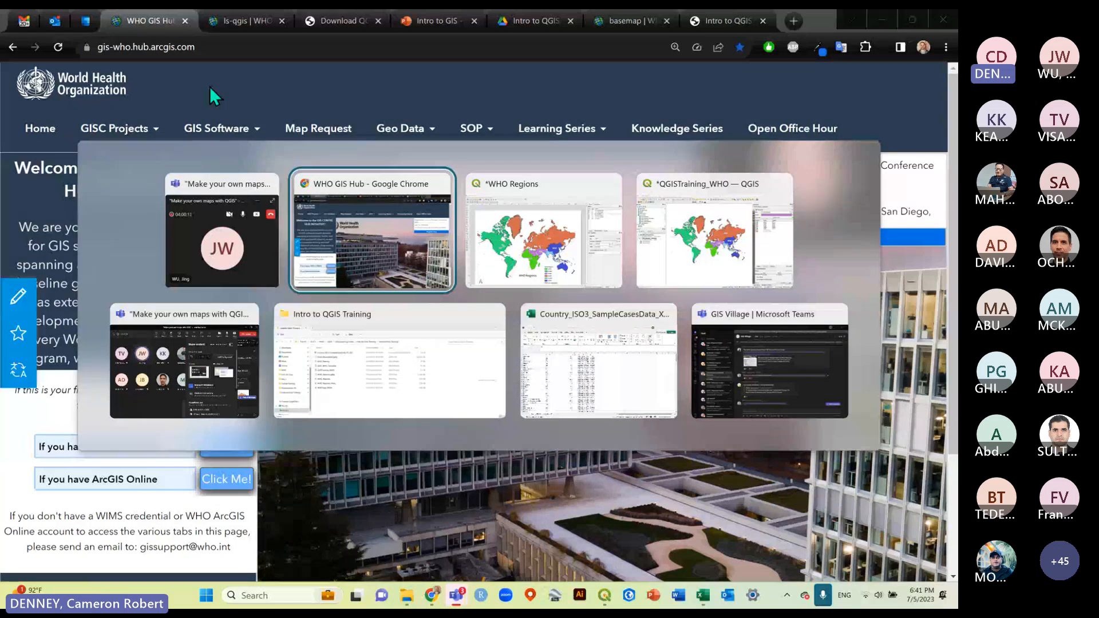
key("alt+Tab")
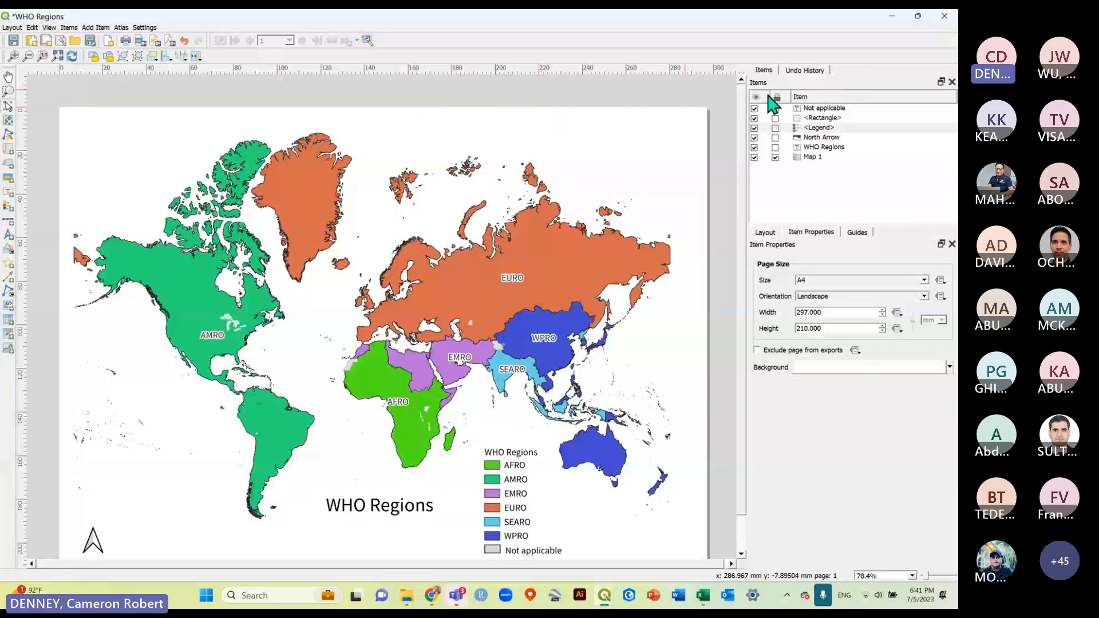